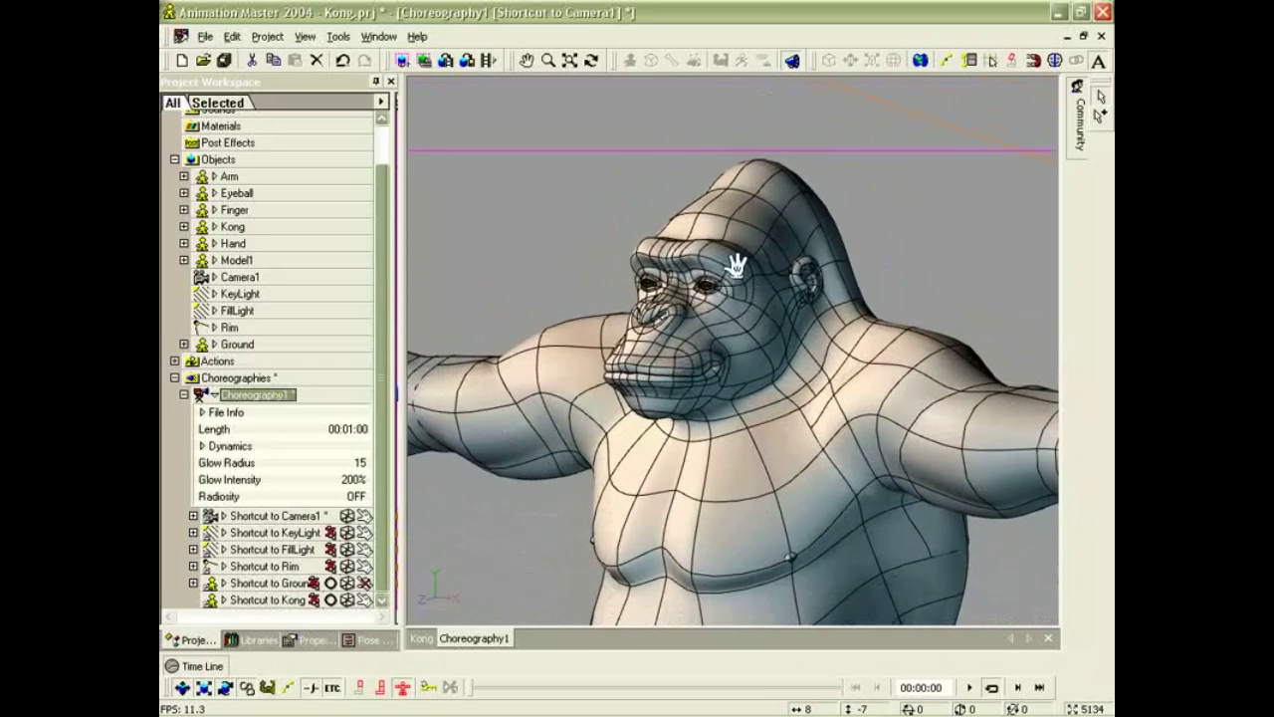
Preview-render a region covering the gorilla's brow, eyes and nose in the choreography, then return to the wireframe-shaded view.
{"action": "middle_click_drag", "start_coordinate": [747, 295], "coordinate": [736, 262]}
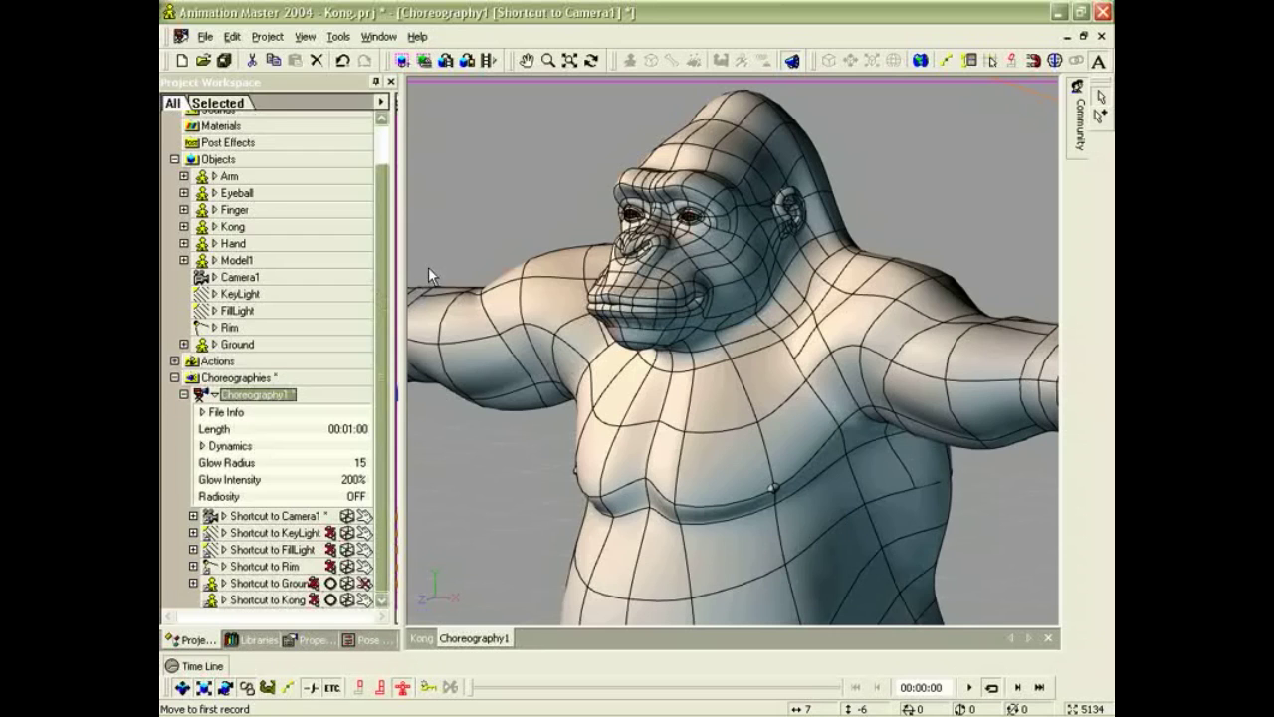
{"action": "scroll", "coordinate": [601, 193], "scroll_direction": "up", "scroll_amount": 3}
{"action": "scroll", "coordinate": [603, 180], "scroll_direction": "down", "scroll_amount": 2}
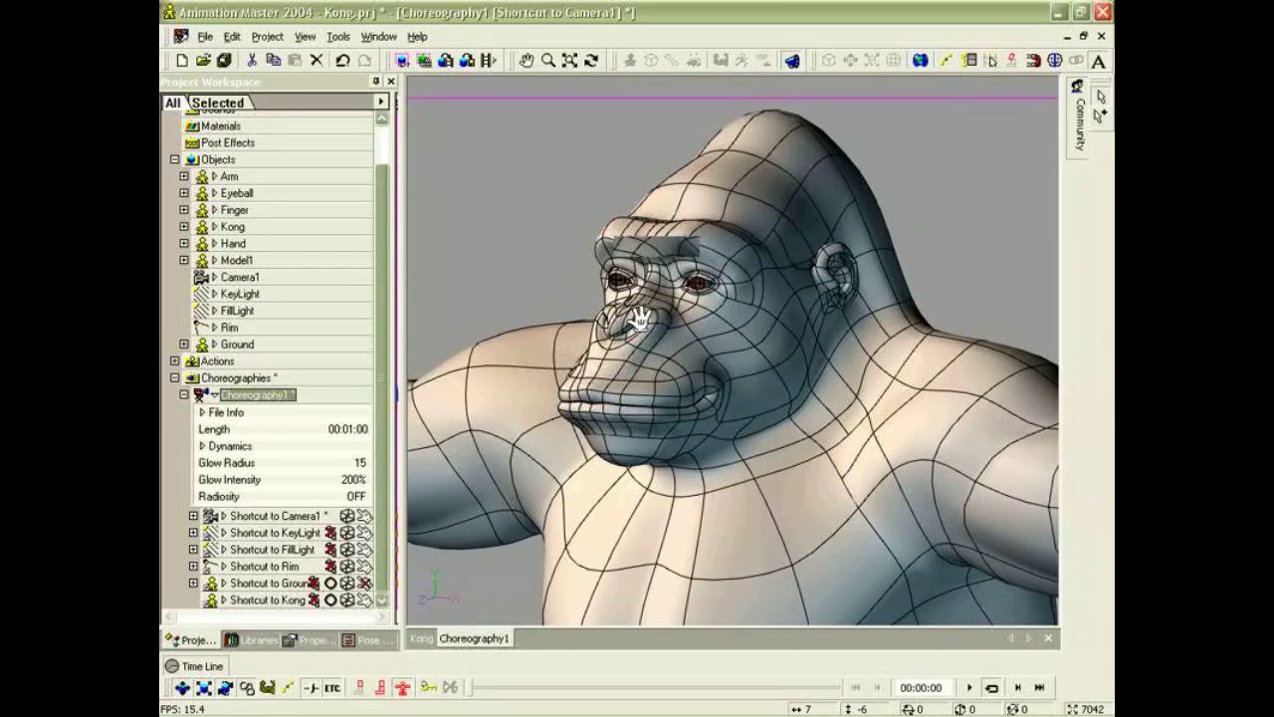
{"action": "left_click", "coordinate": [424, 62]}
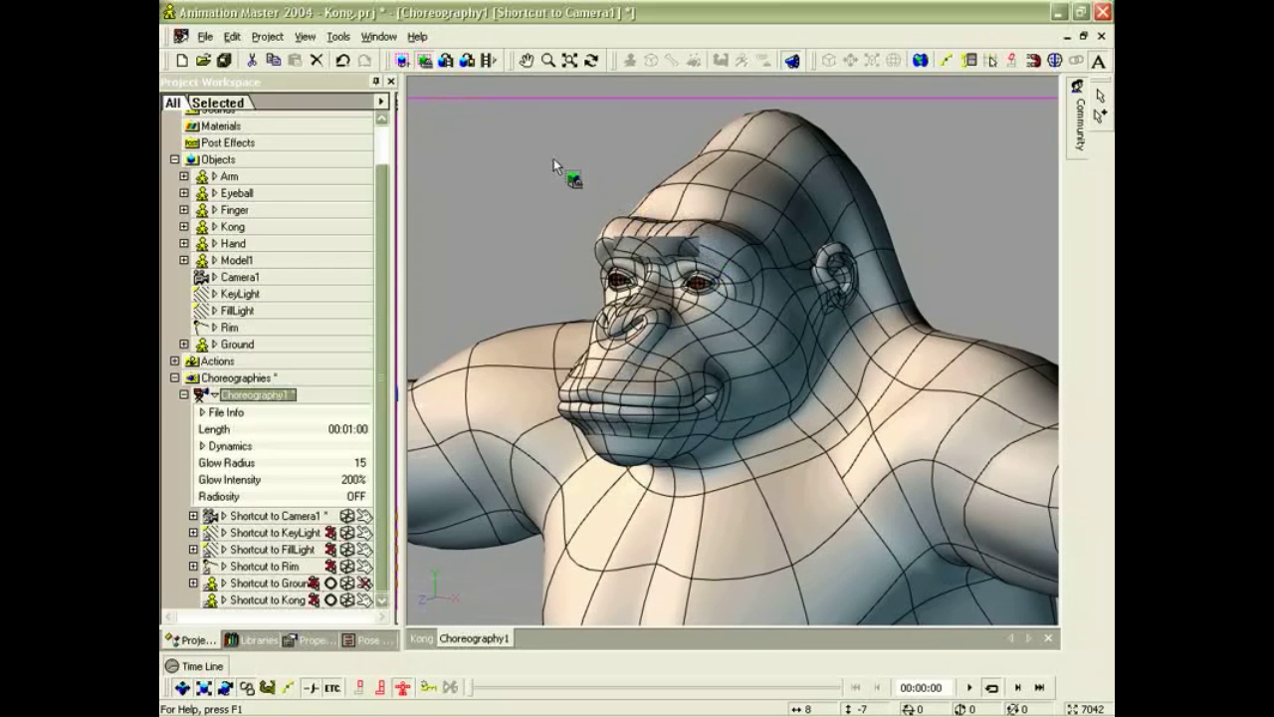
{"action": "left_click_drag", "start_coordinate": [776, 389], "coordinate": [553, 158]}
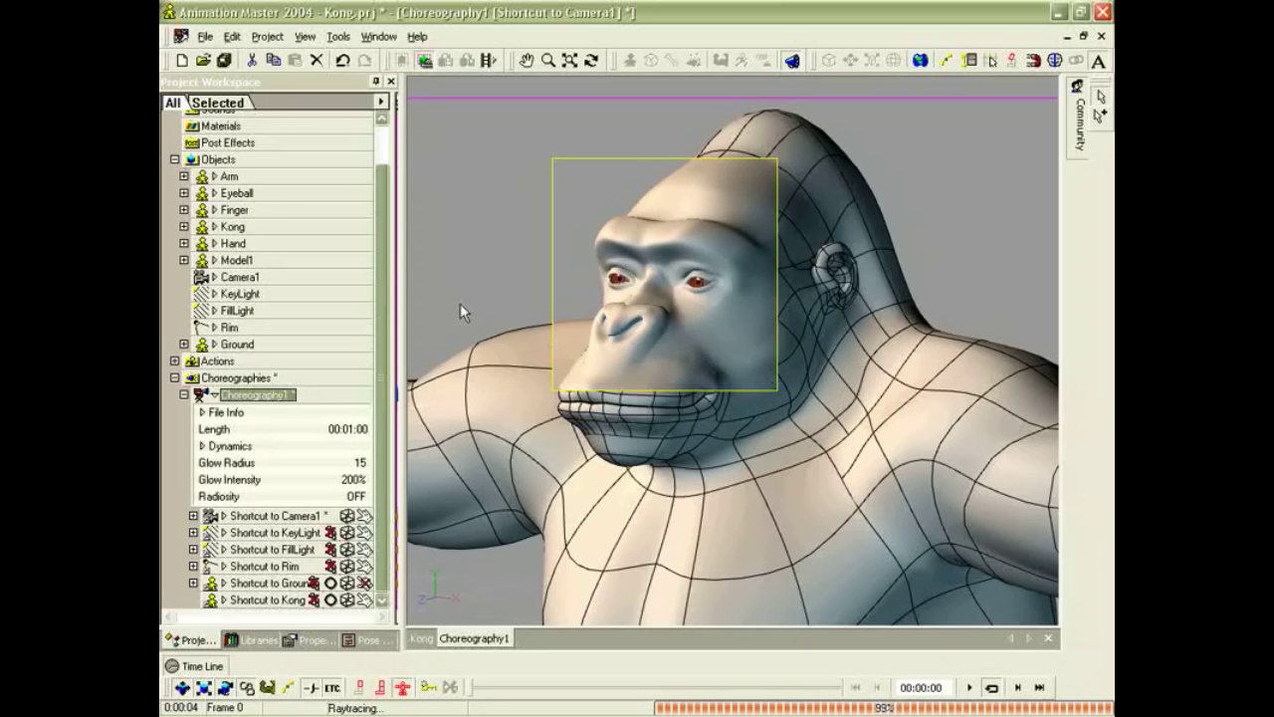
{"action": "left_click", "coordinate": [426, 59]}
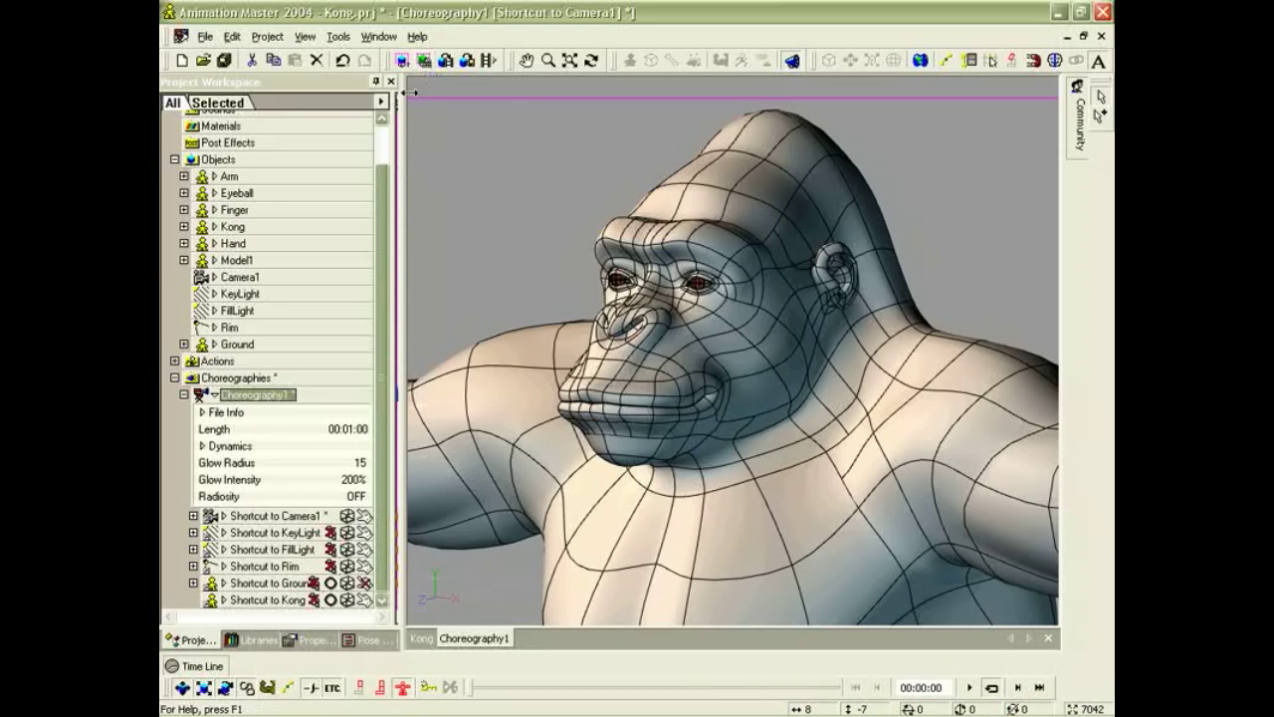
Open the Kong model and look up its total patch count.
{"action": "left_click", "coordinate": [423, 639]}
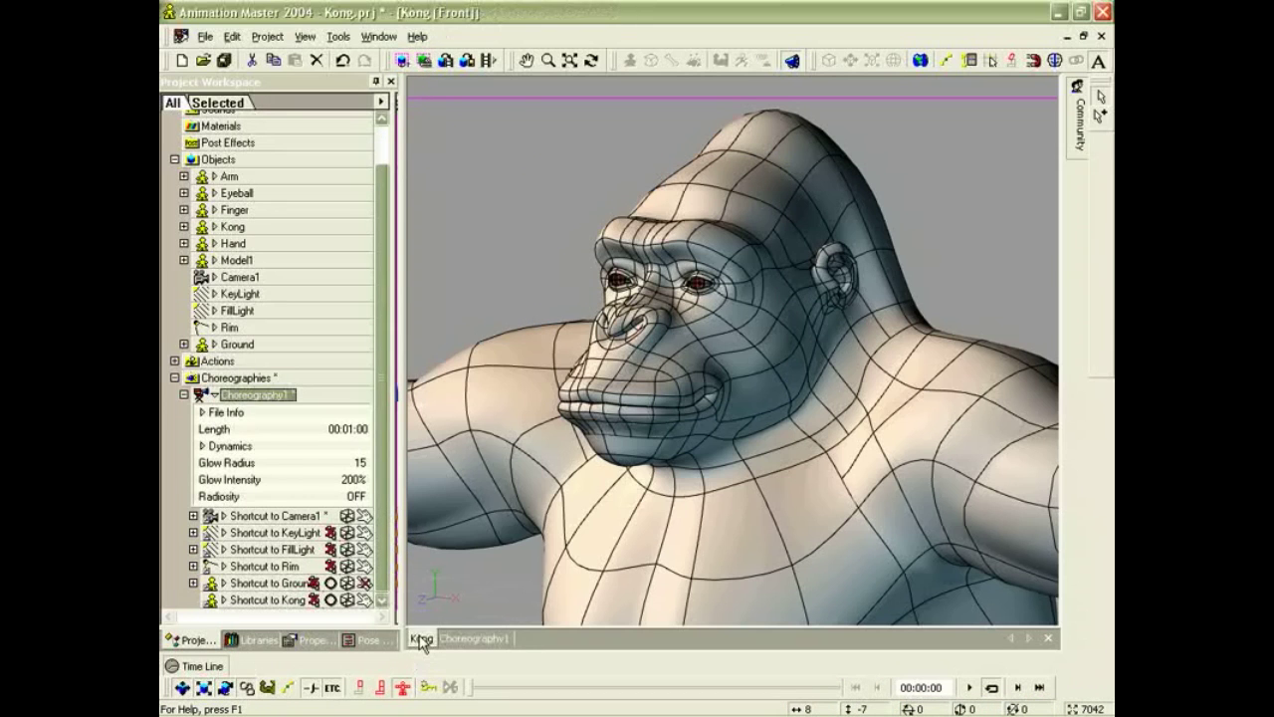
{"action": "right_click", "coordinate": [921, 492]}
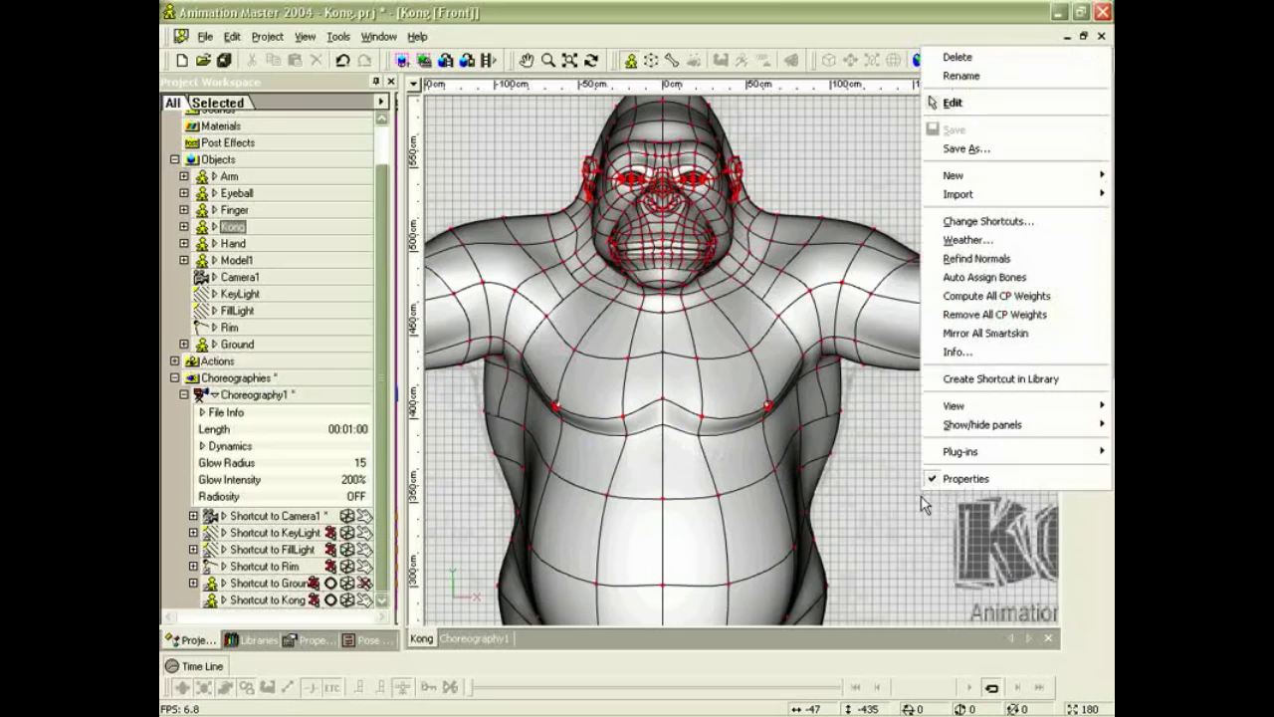
{"action": "left_click", "coordinate": [981, 353]}
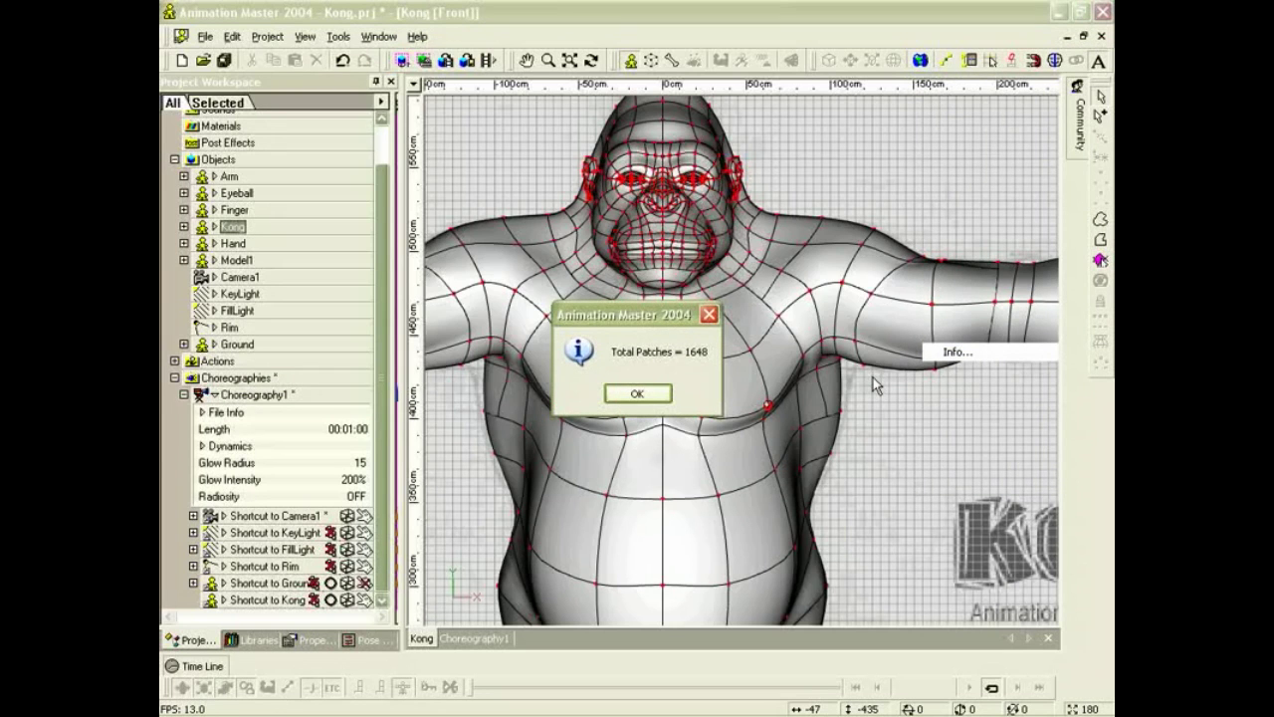
{"action": "left_click", "coordinate": [632, 396]}
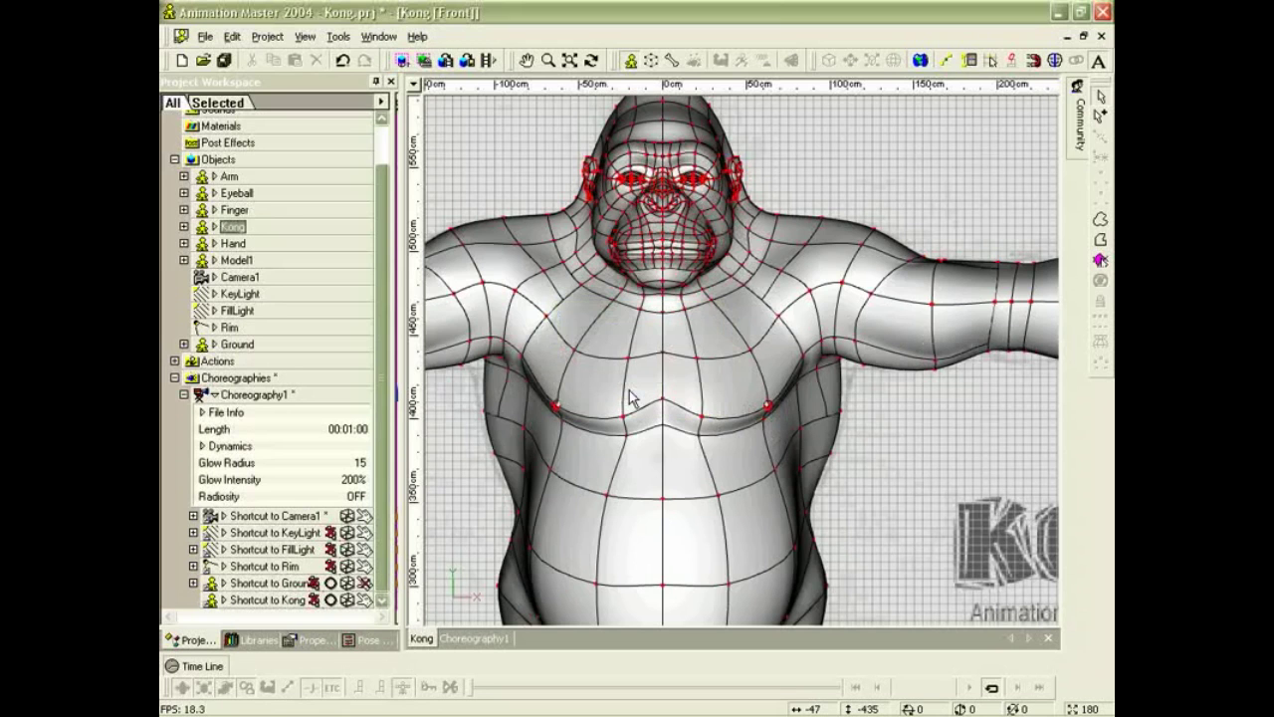
{"action": "scroll", "coordinate": [735, 408], "scroll_direction": "down", "scroll_amount": 2}
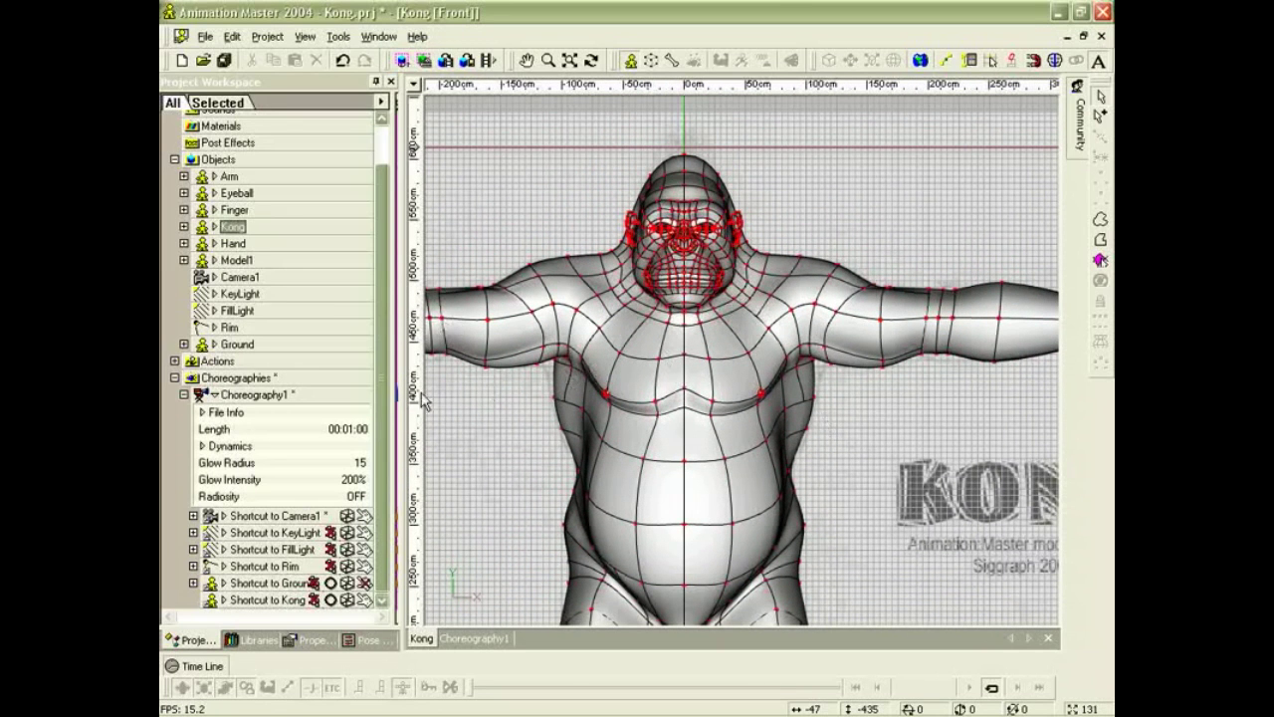
Create a new model and draw a near-vertical three-point spline about 30 cm long, left of the vertical axis in the front view.
{"action": "left_click_drag", "start_coordinate": [385, 288], "coordinate": [374, 225]}
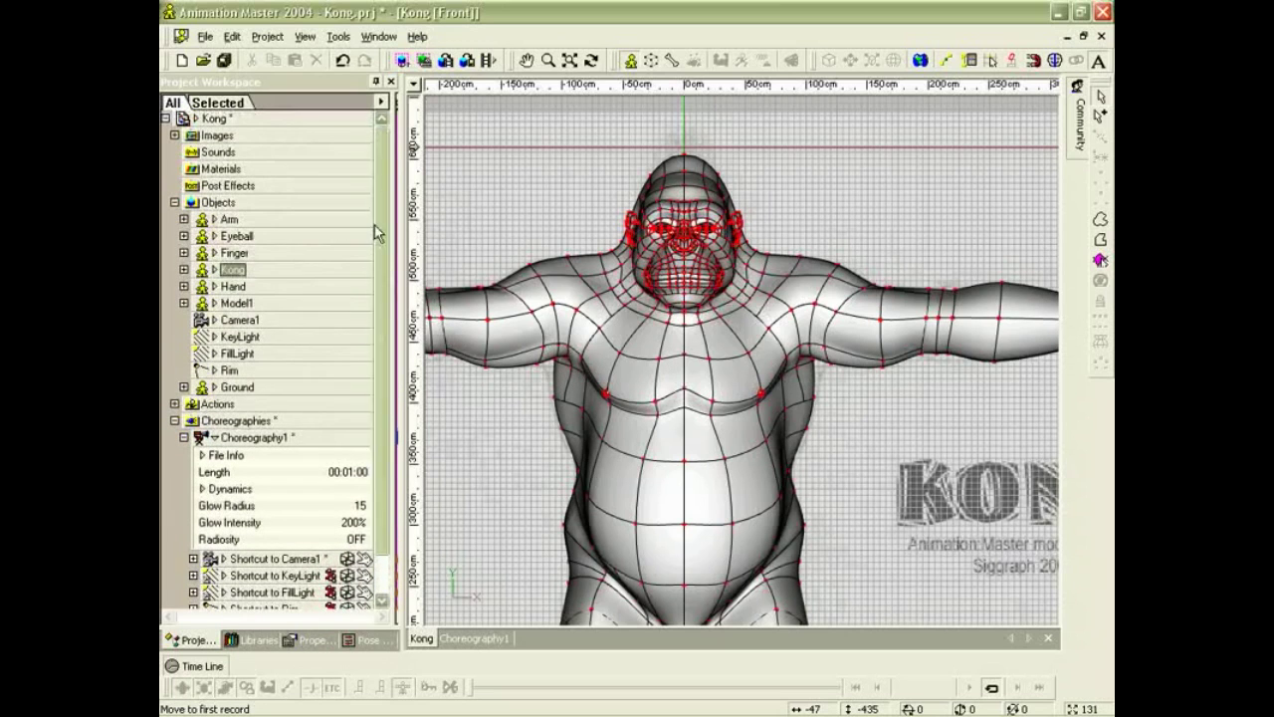
{"action": "double_click", "coordinate": [215, 206]}
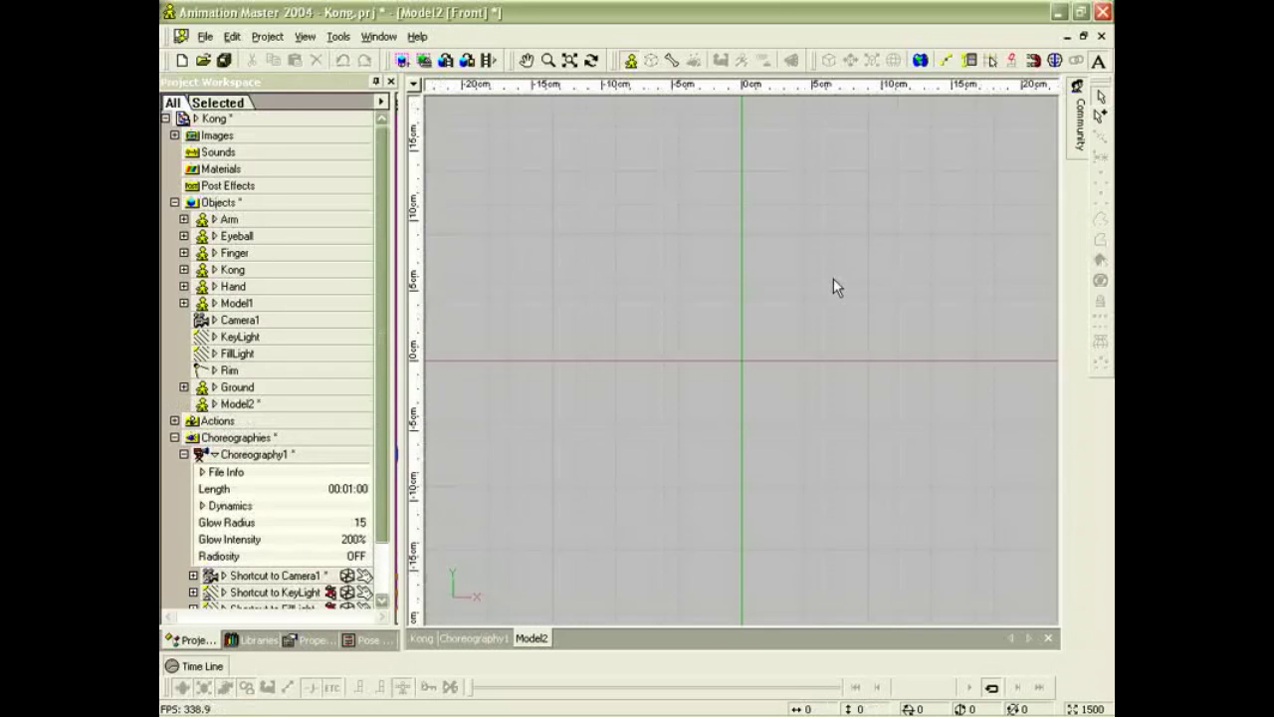
{"action": "key", "text": "a"}
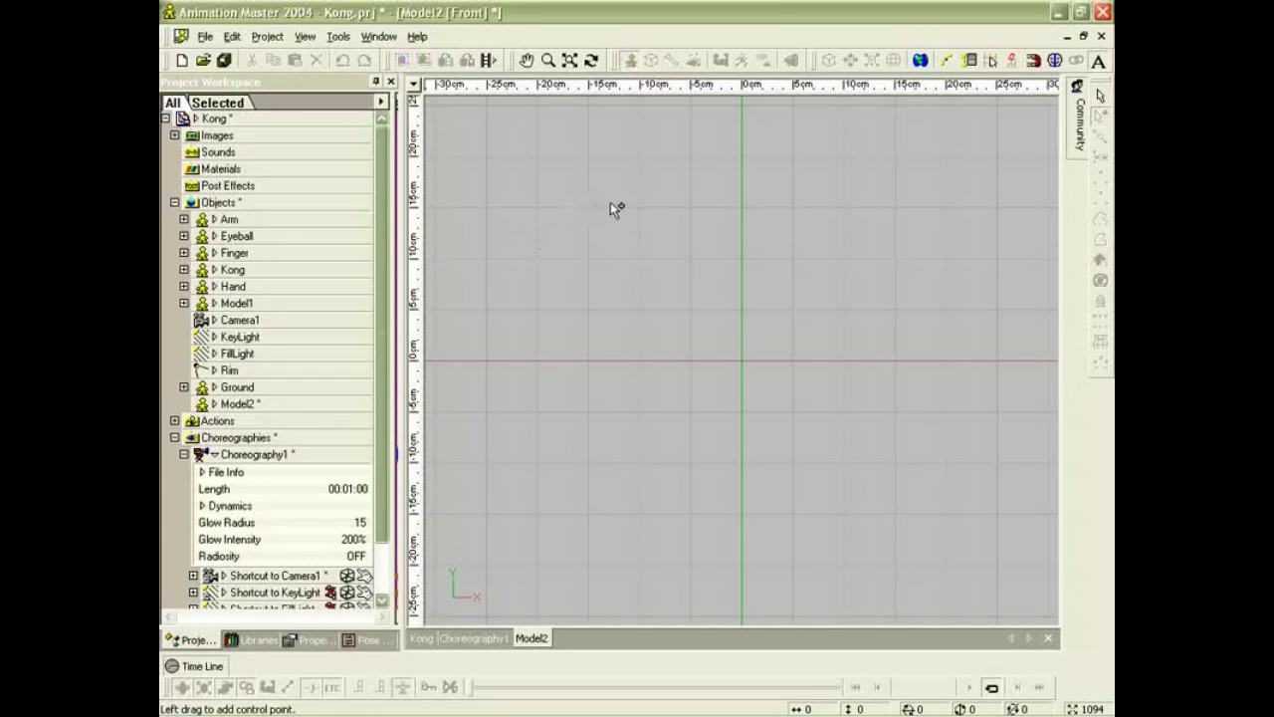
{"action": "left_click", "coordinate": [603, 143]}
{"action": "left_click", "coordinate": [607, 268]}
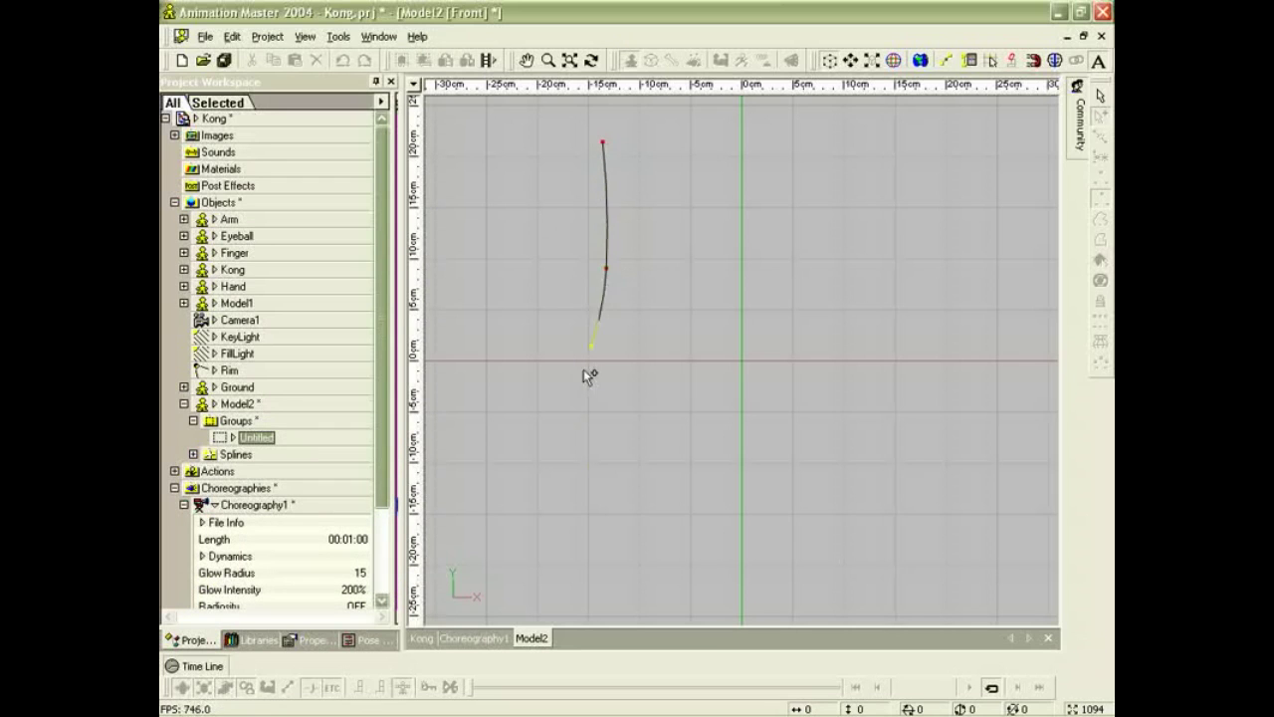
{"action": "left_click", "coordinate": [598, 451]}
{"action": "key", "text": "Escape"}
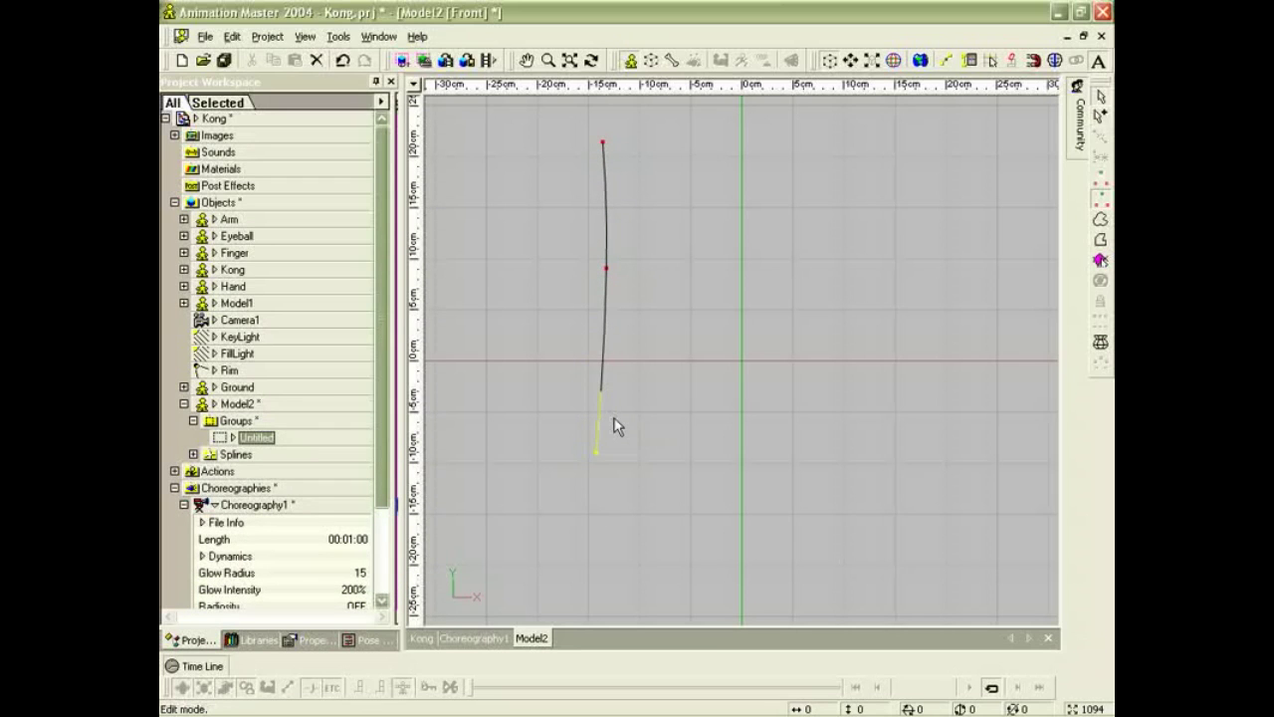
Extrude the whole spline twice sideways to form a two-by-two patch grid.
{"action": "key", "text": "slash"}
{"action": "key", "text": "e"}
{"action": "key", "text": "e"}
{"action": "key", "text": "m"}
{"action": "left_click_drag", "start_coordinate": [871, 358], "coordinate": [857, 312]}
{"action": "left_click", "coordinate": [945, 350]}
{"action": "key", "text": "0"}
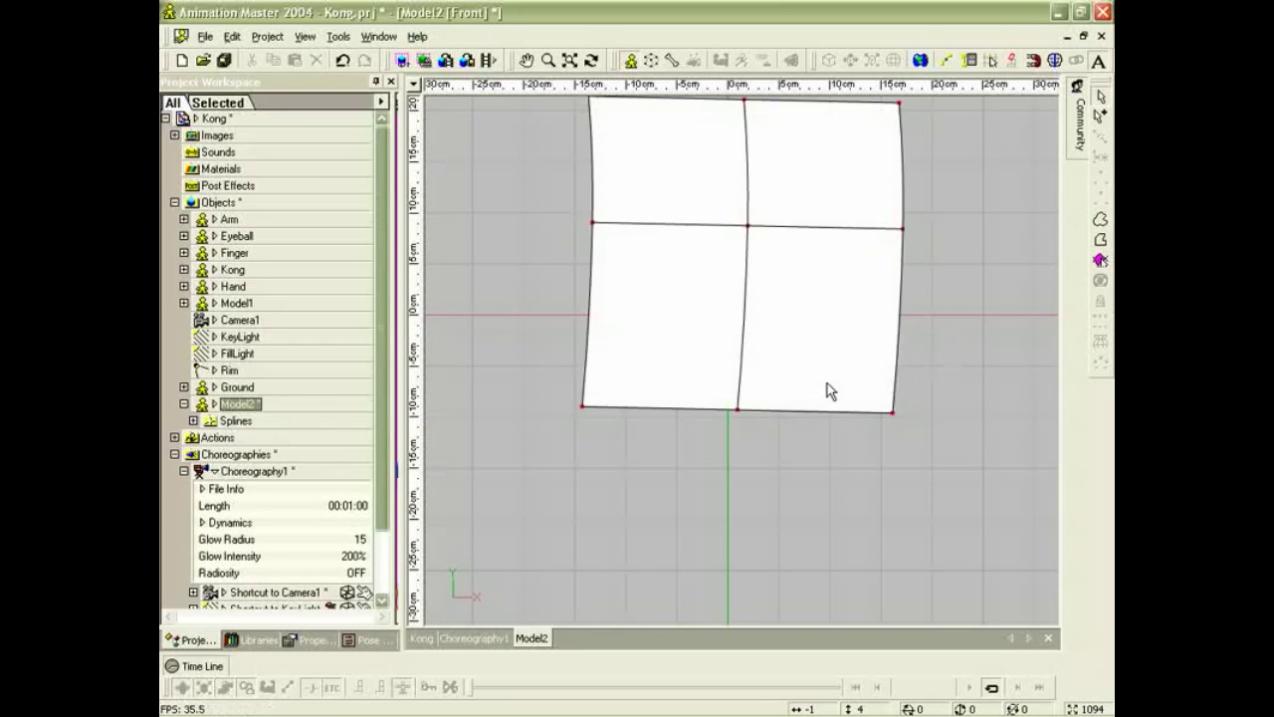
Show the bias handles and adjust the spline curvature at the grid's centre point and at the middle point of its right edge.
{"action": "key", "text": "t"}
{"action": "left_click_drag", "start_coordinate": [820, 446], "coordinate": [814, 390]}
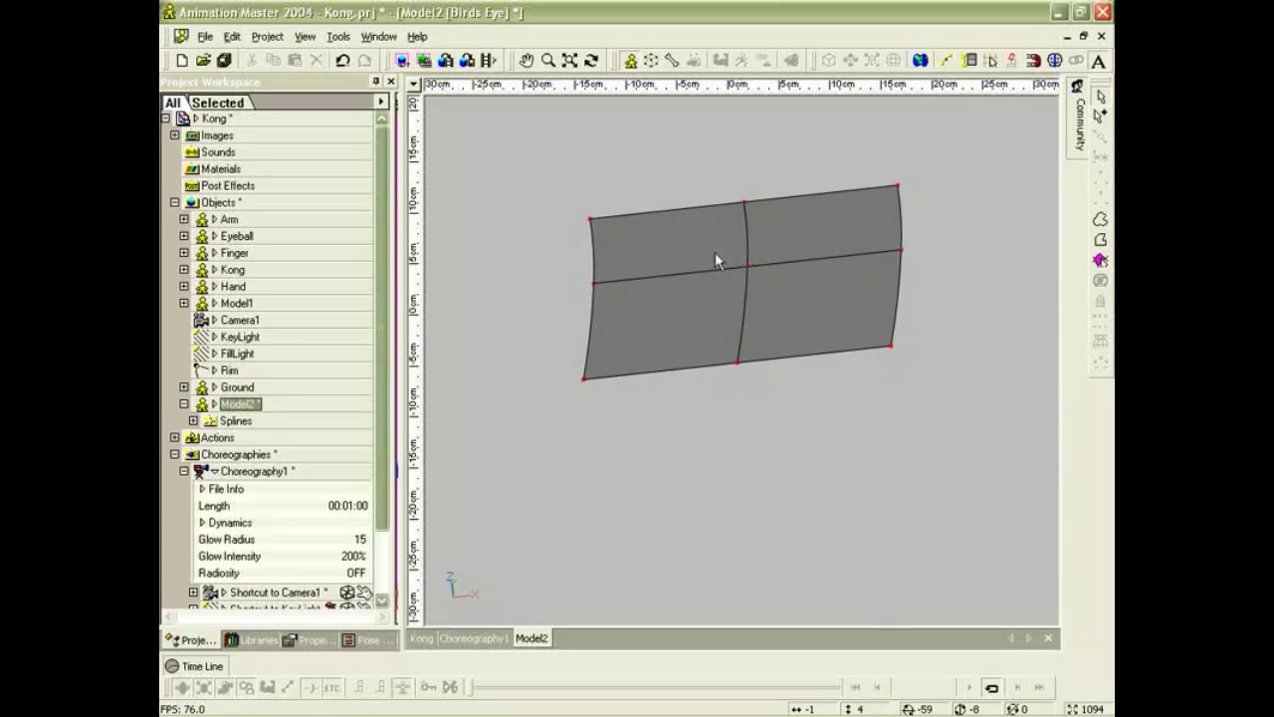
{"action": "left_click", "coordinate": [741, 270]}
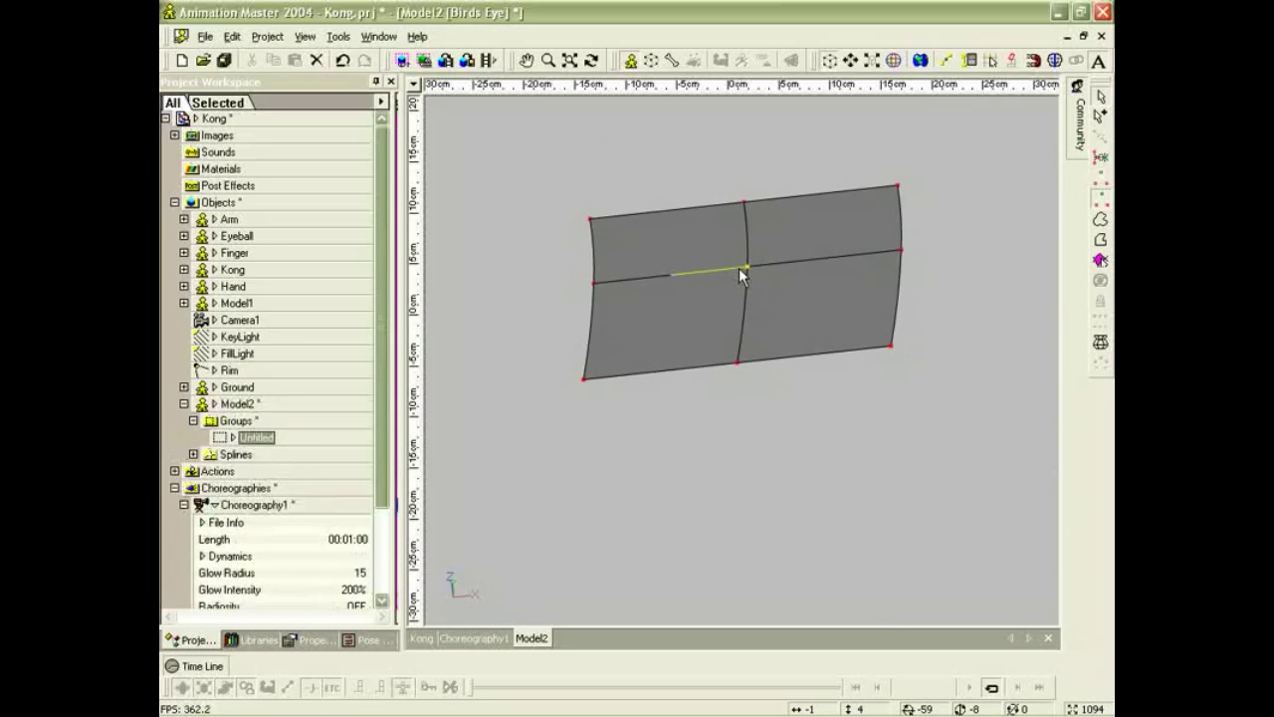
{"action": "left_click", "coordinate": [947, 62]}
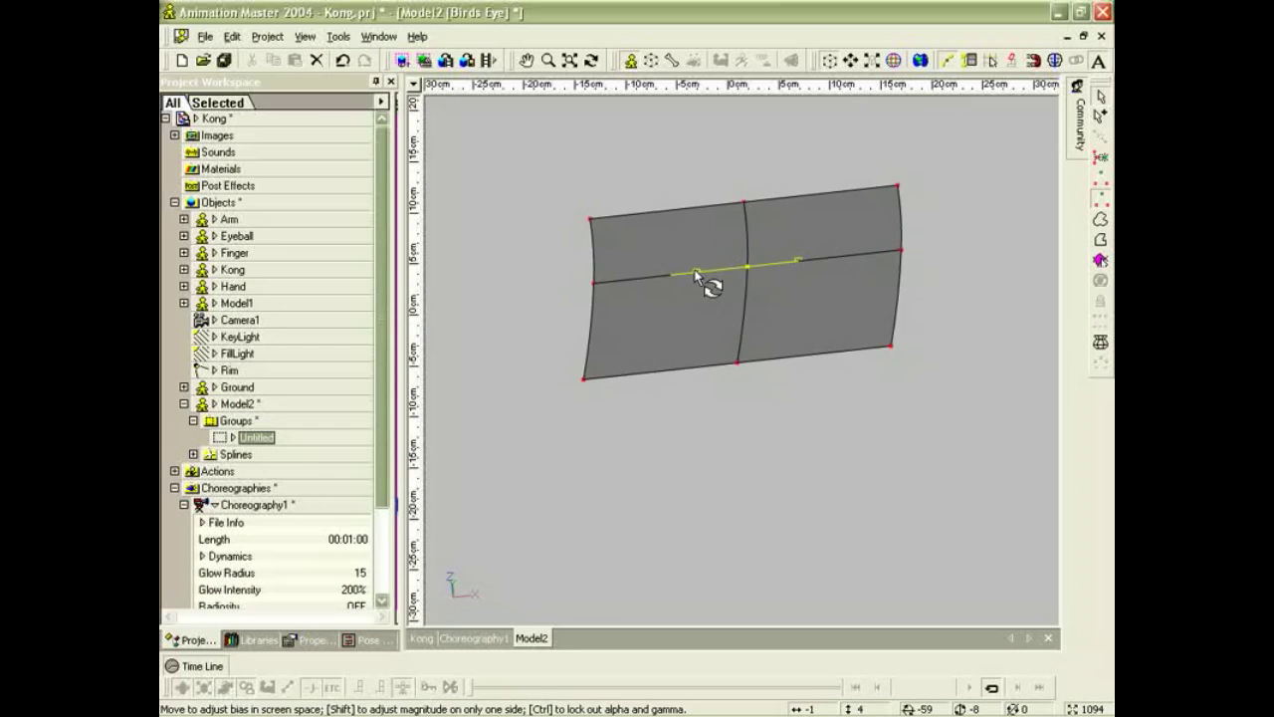
{"action": "mouse_move", "coordinate": [696, 277]}
{"action": "left_mouse_down"}
{"action": "mouse_move", "coordinate": [717, 269]}
{"action": "mouse_move", "coordinate": [716, 287]}
{"action": "left_mouse_up"}
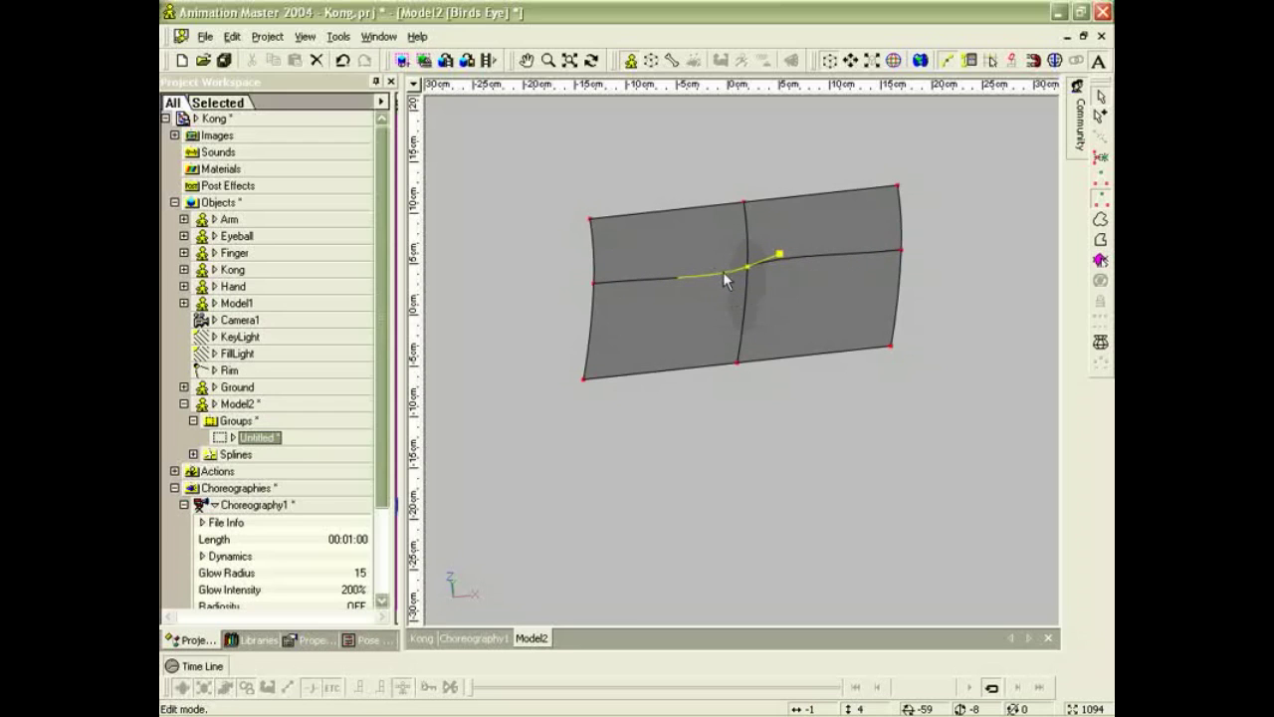
{"action": "left_click_drag", "start_coordinate": [796, 269], "coordinate": [842, 256]}
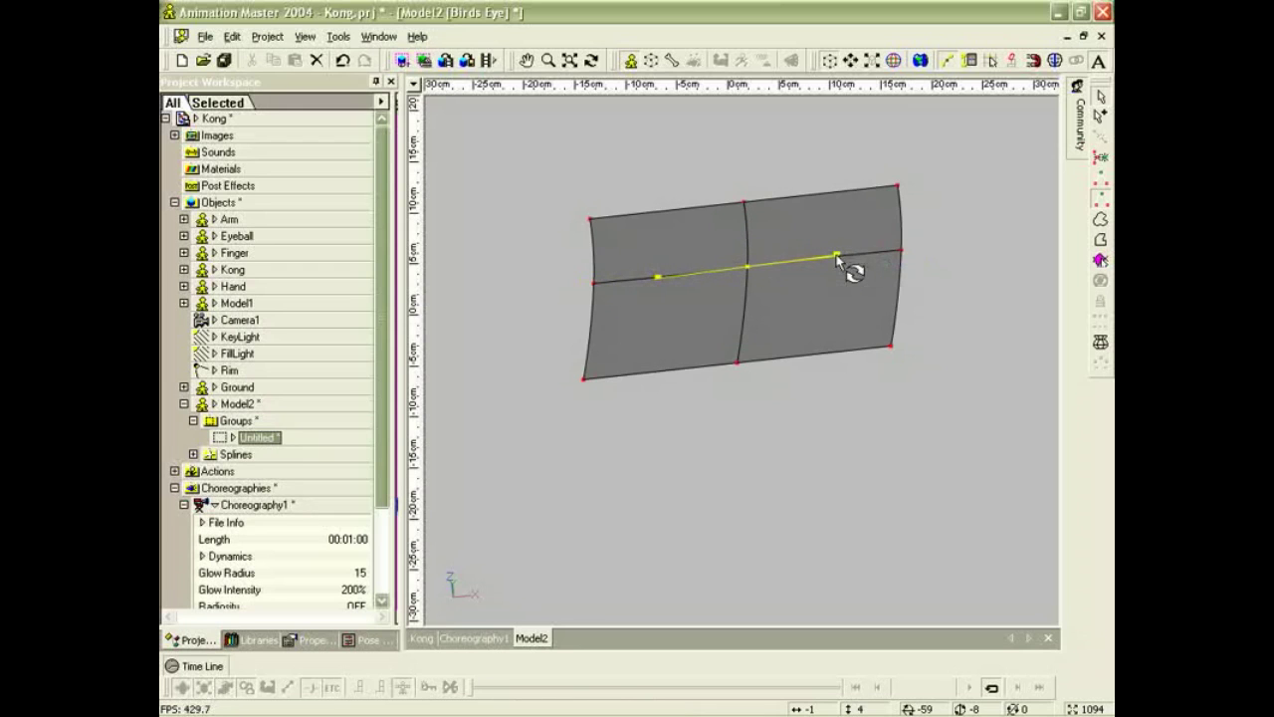
{"action": "left_click", "coordinate": [903, 286]}
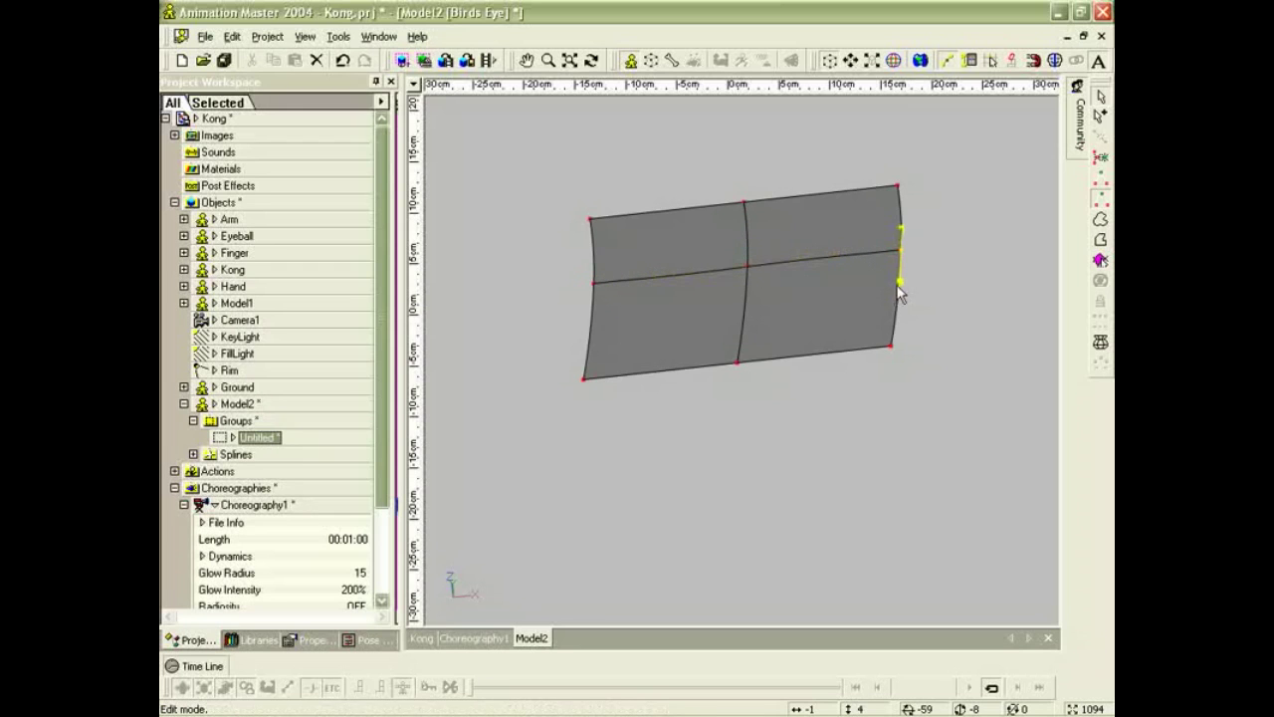
{"action": "left_click_drag", "start_coordinate": [914, 288], "coordinate": [868, 289]}
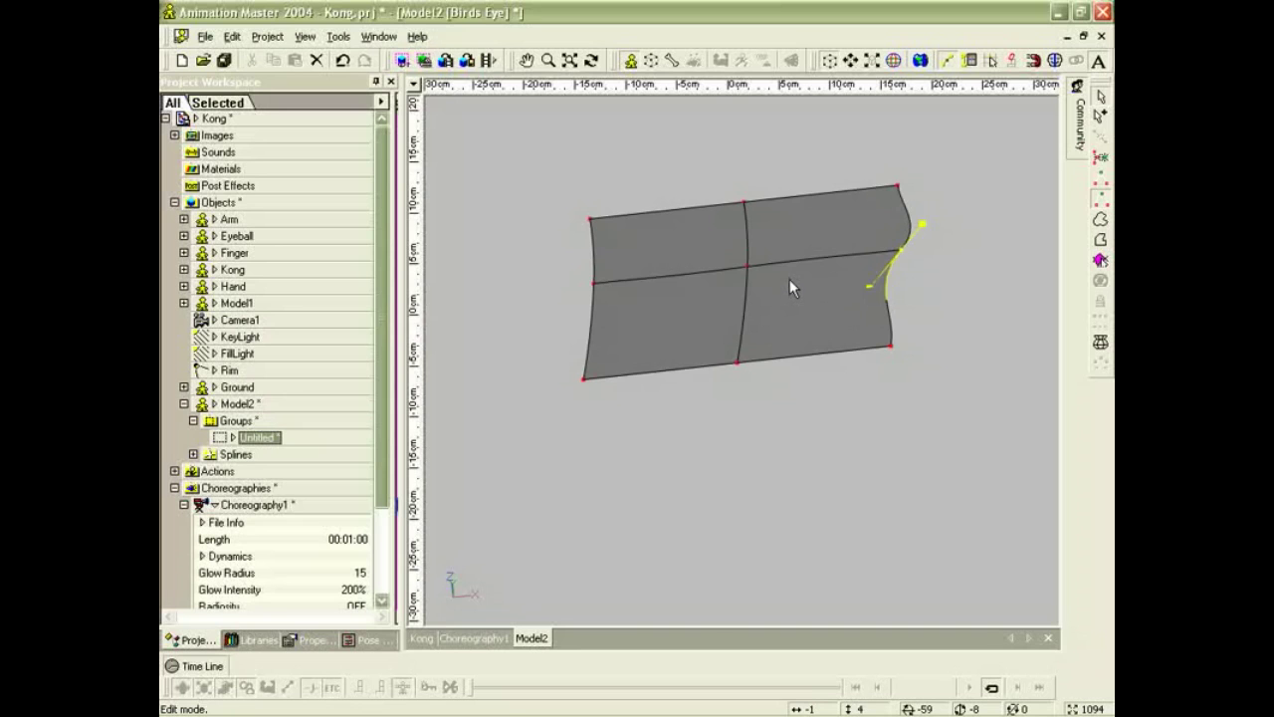
Delete the entire patch grid from the new model, selecting all of its points in the top view.
{"action": "key", "text": "5"}
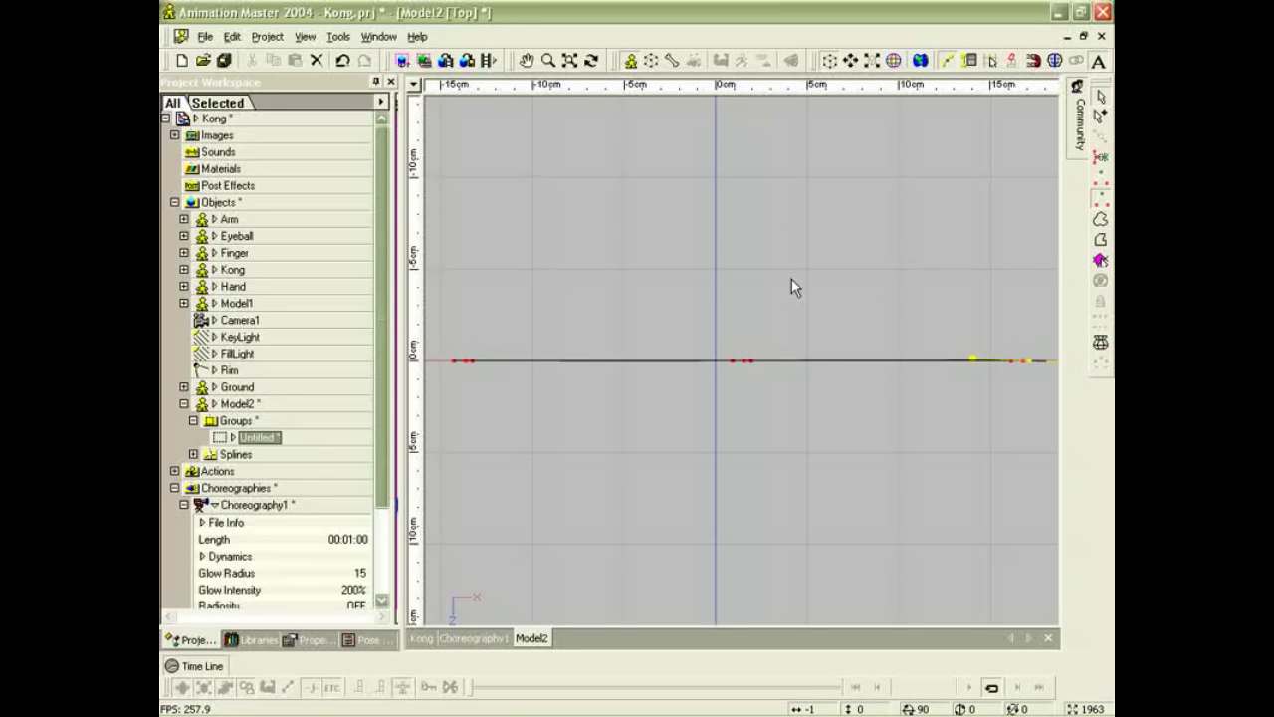
{"action": "scroll", "coordinate": [792, 279], "scroll_direction": "down", "scroll_amount": 3}
{"action": "left_click_drag", "start_coordinate": [461, 256], "coordinate": [486, 282]}
{"action": "left_click_drag", "start_coordinate": [1051, 455], "coordinate": [1045, 460]}
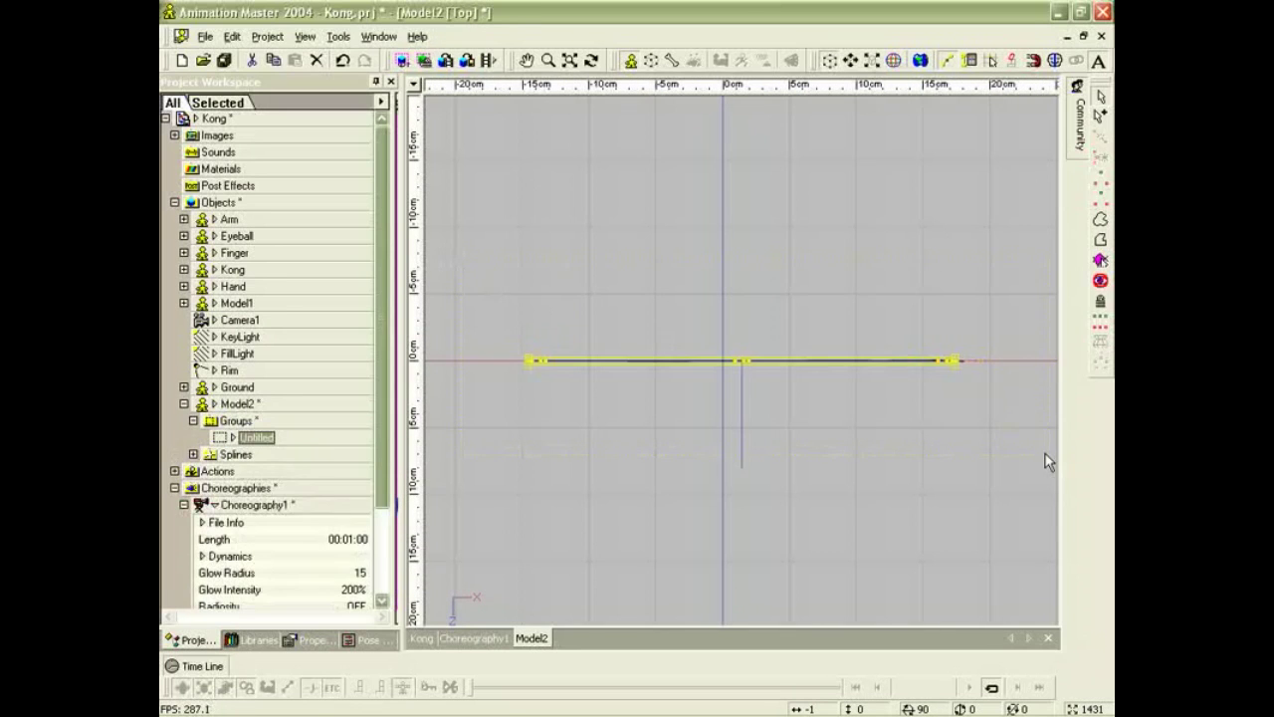
{"action": "key", "text": "Delete"}
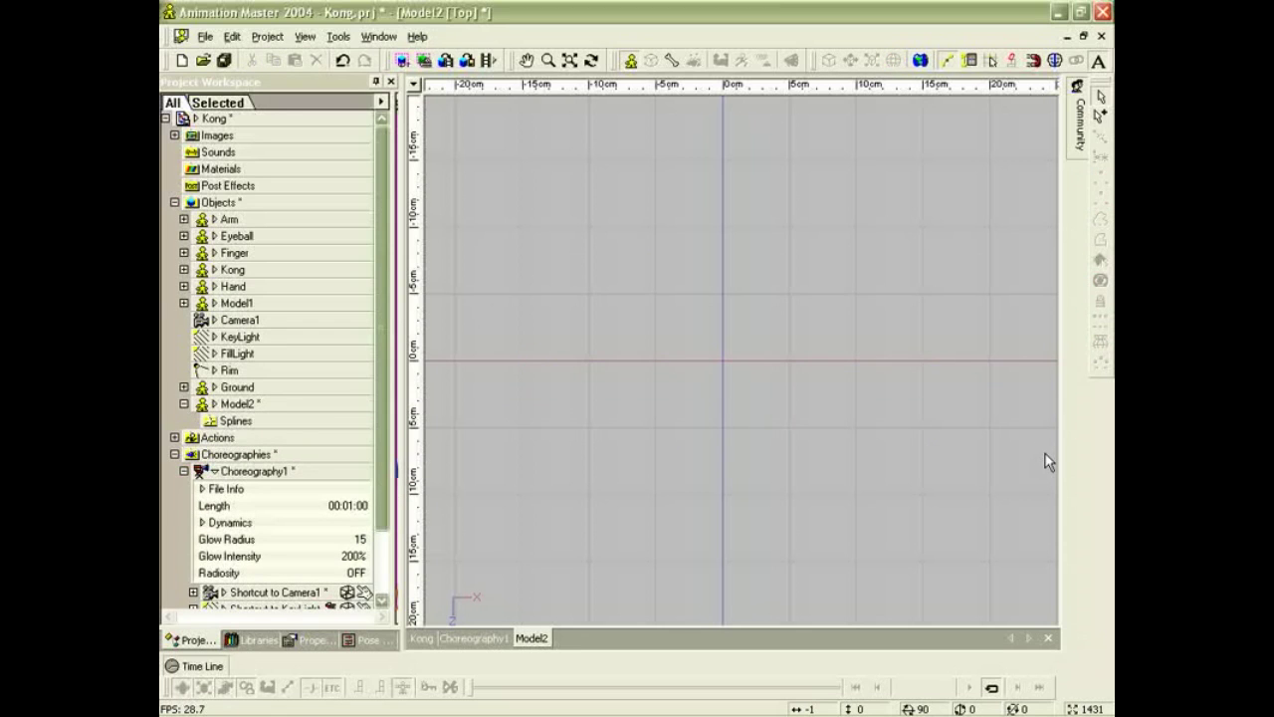
Draw a straight vertical three-point spline about 50 cm long, left of the vertical axis in the top view.
{"action": "scroll", "coordinate": [867, 364], "scroll_direction": "down", "scroll_amount": 3}
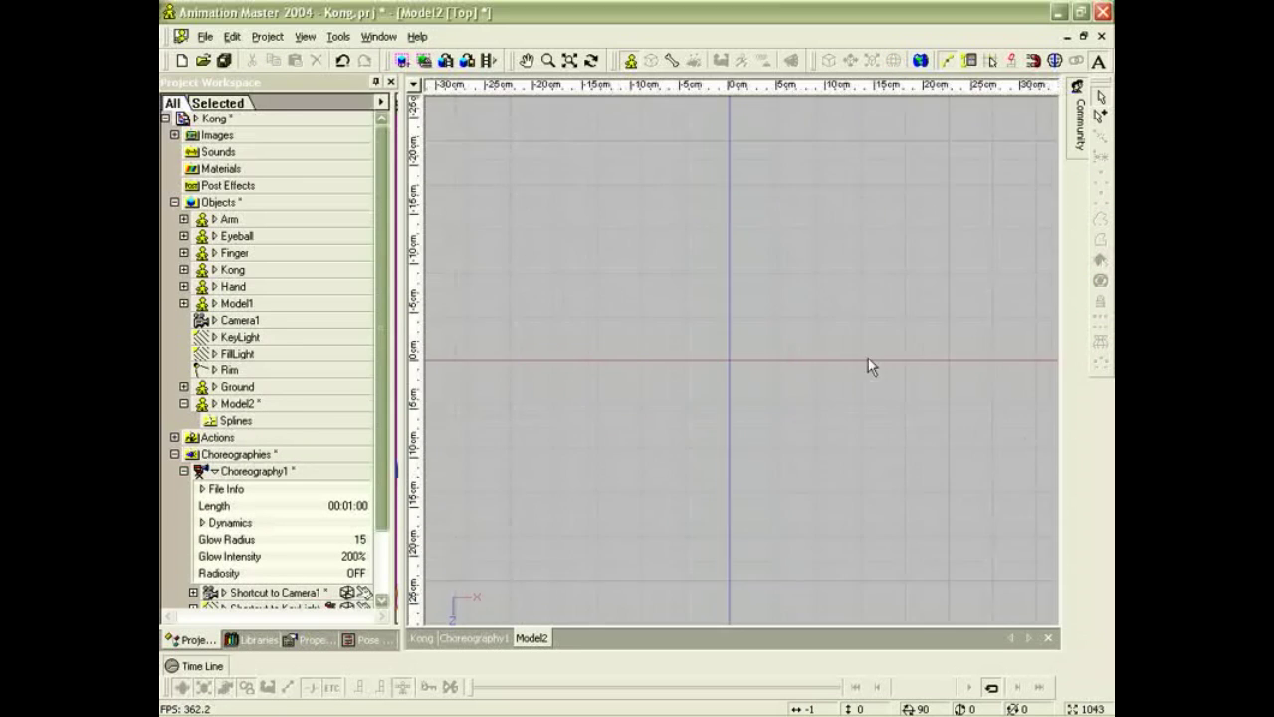
{"action": "left_click", "coordinate": [543, 203]}
{"action": "left_click", "coordinate": [541, 334]}
{"action": "left_click", "coordinate": [540, 489]}
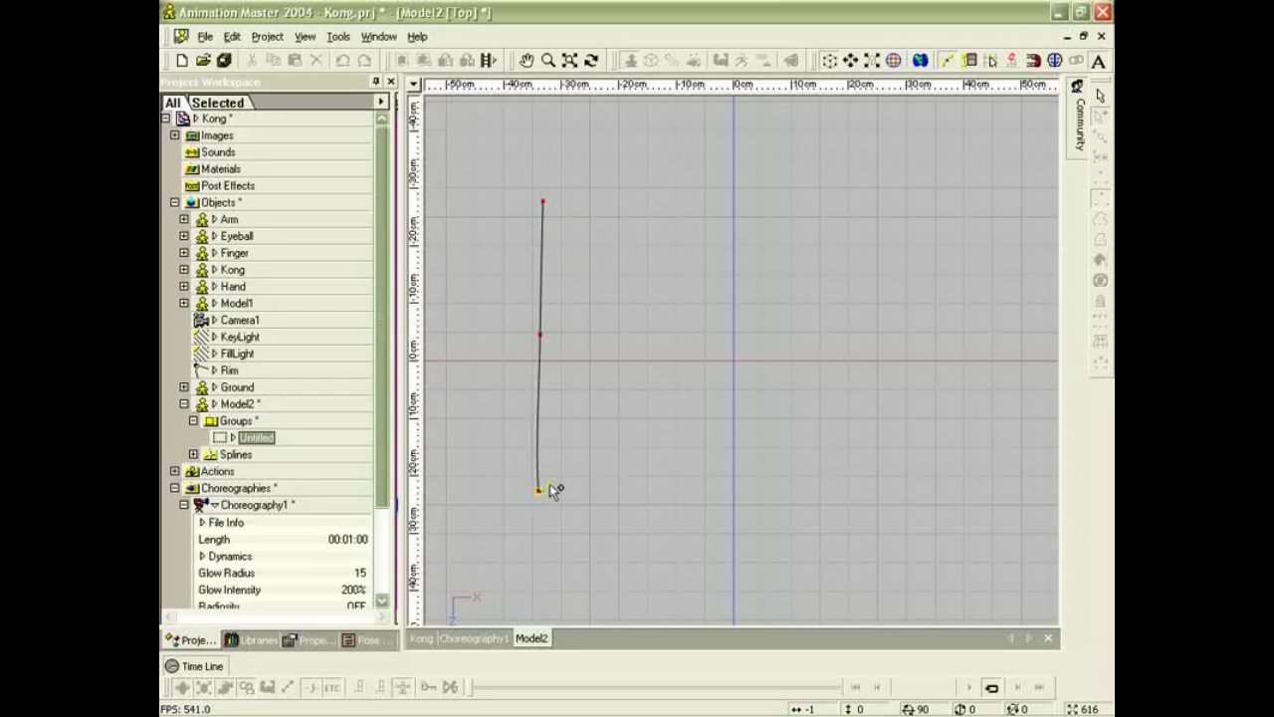
{"action": "key", "text": "Escape"}
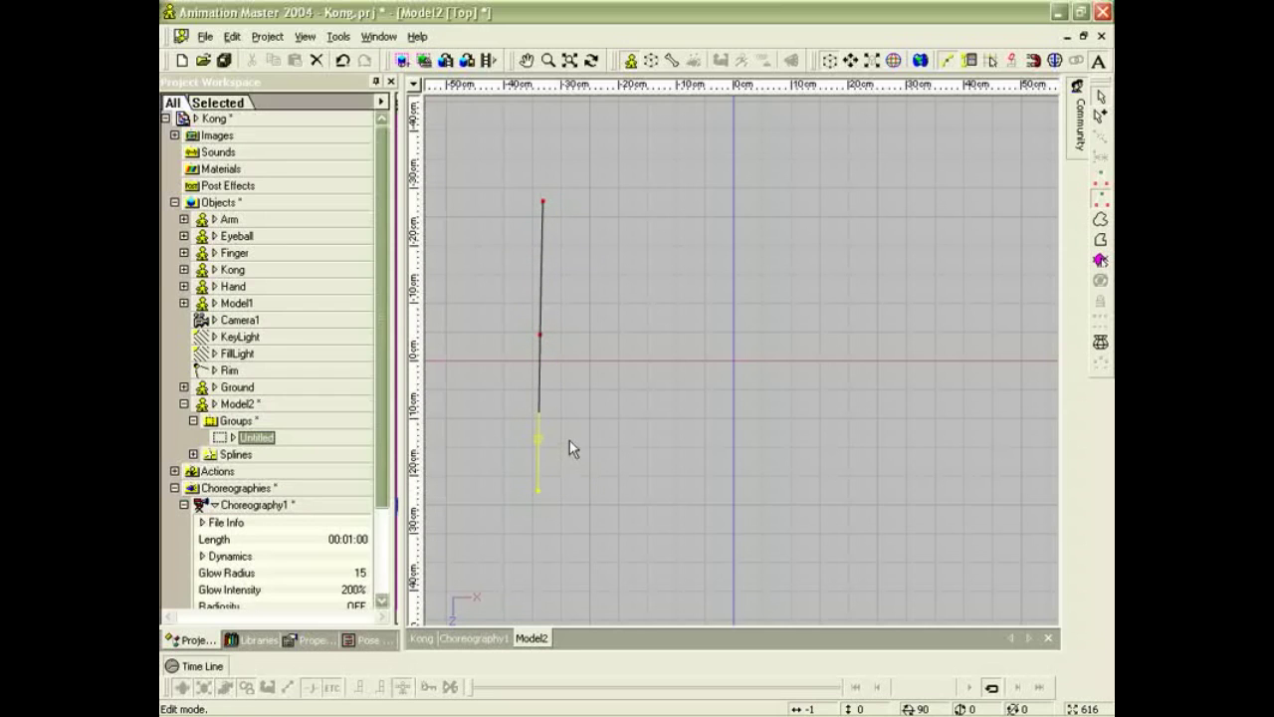
Extrude the complete spline twice to the right, making a flat two-by-two patch grid, and deselect it.
{"action": "key", "text": "comma"}
{"action": "key", "text": "x"}
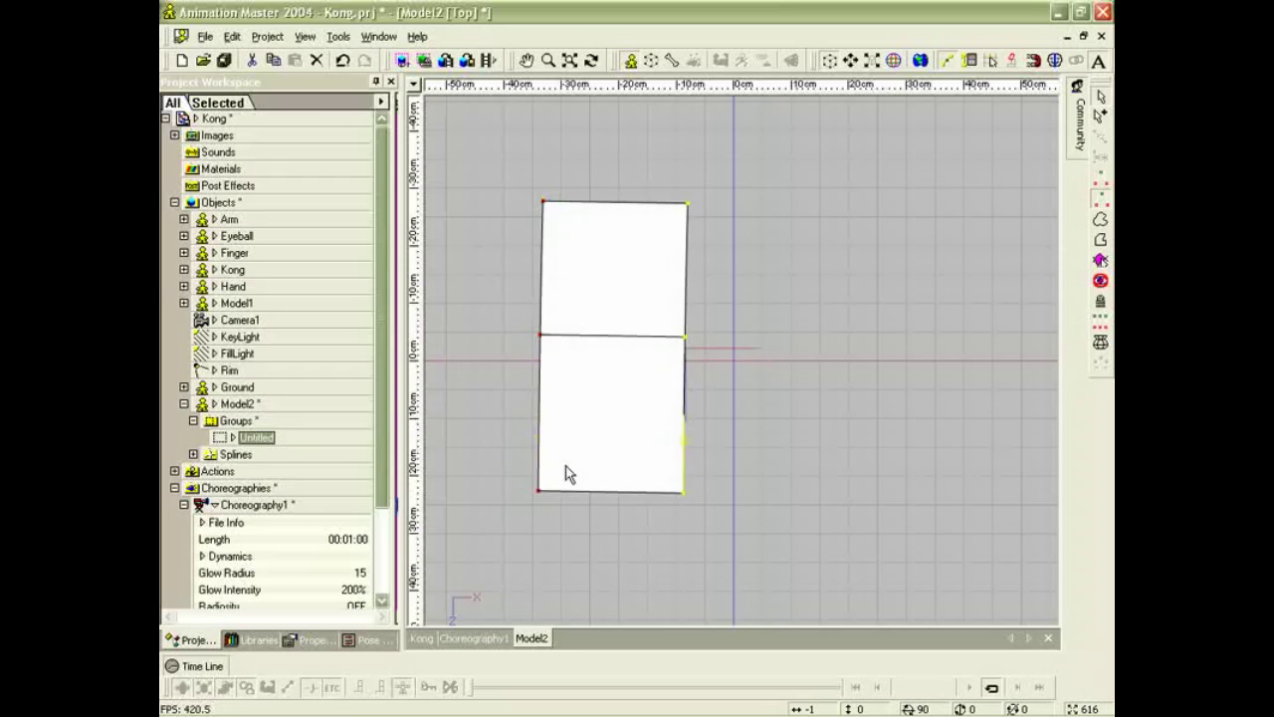
{"action": "key", "text": "x"}
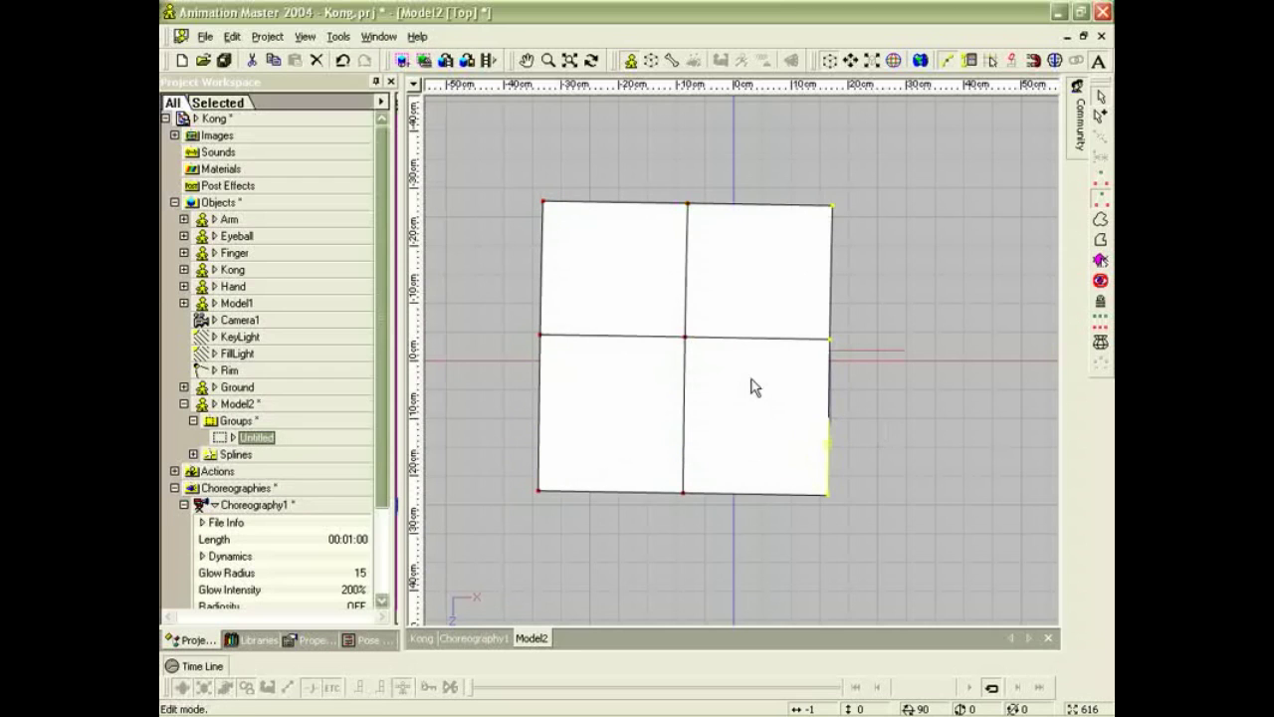
{"action": "left_click", "coordinate": [868, 282]}
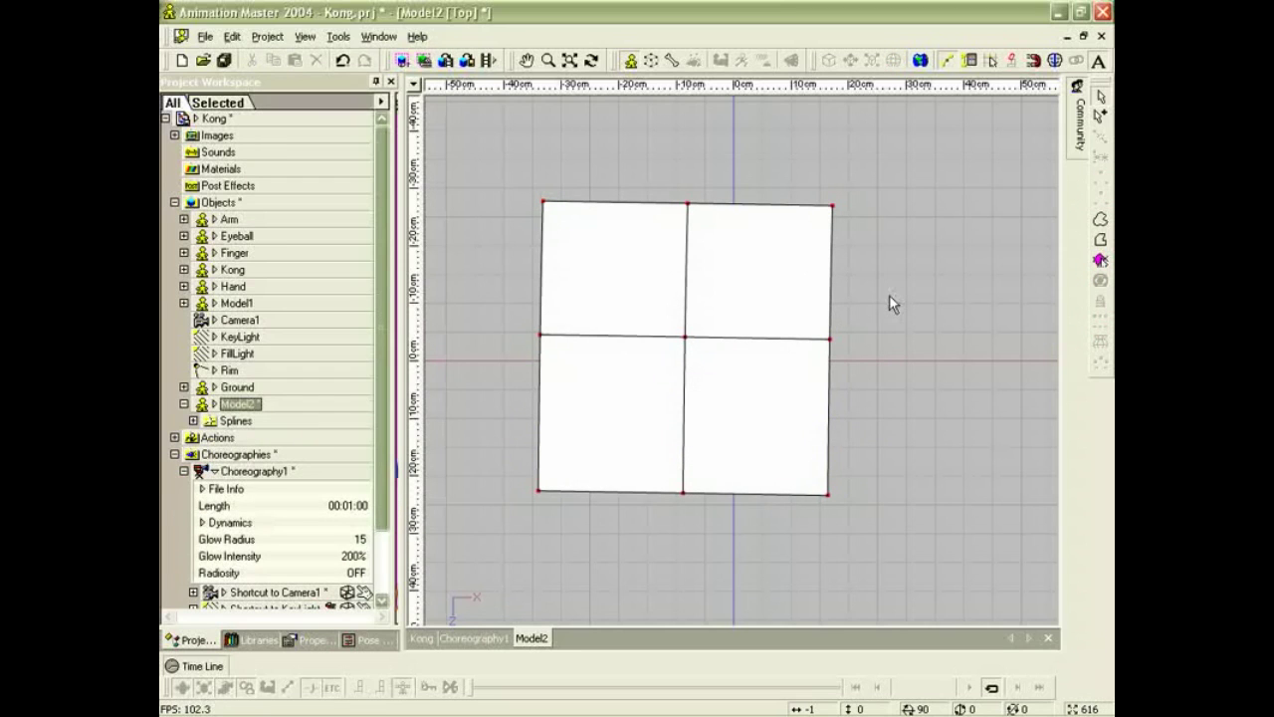
Add three splines running inward from the right edge of the upper-right patch, joining the middle one to the grid's centre spline.
{"action": "key", "text": "a"}
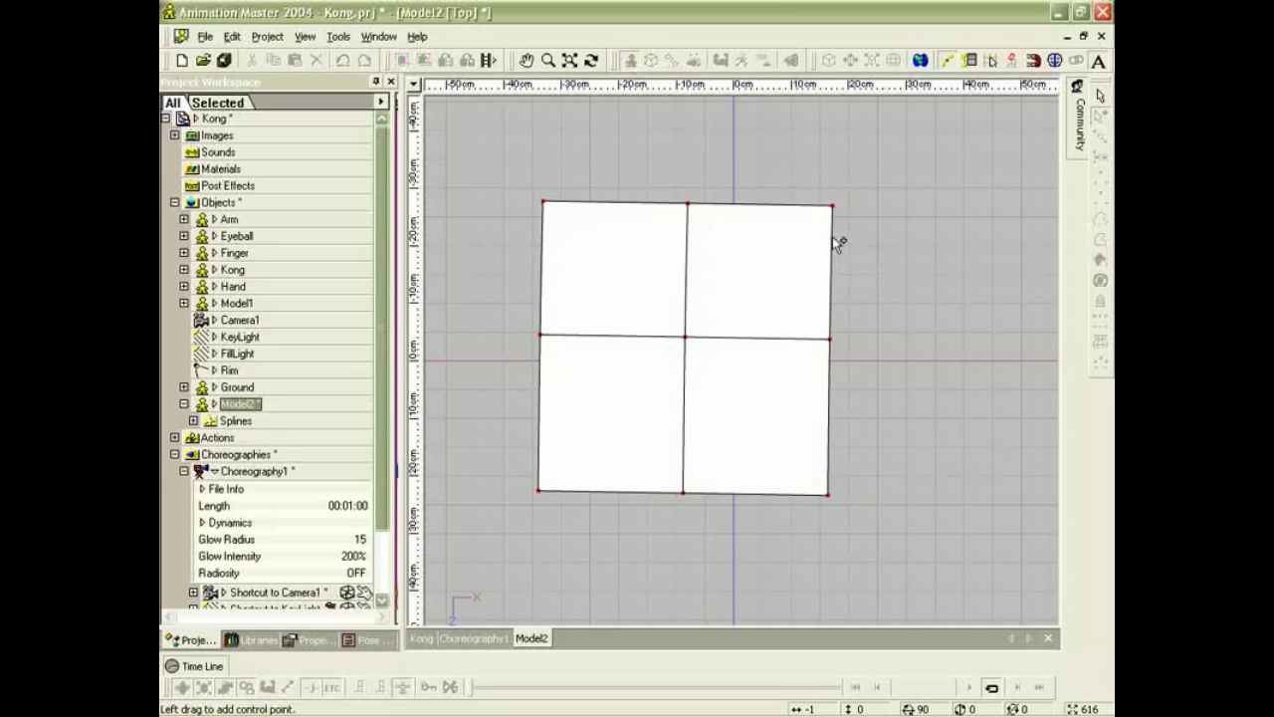
{"action": "left_click_drag", "start_coordinate": [833, 236], "coordinate": [789, 234]}
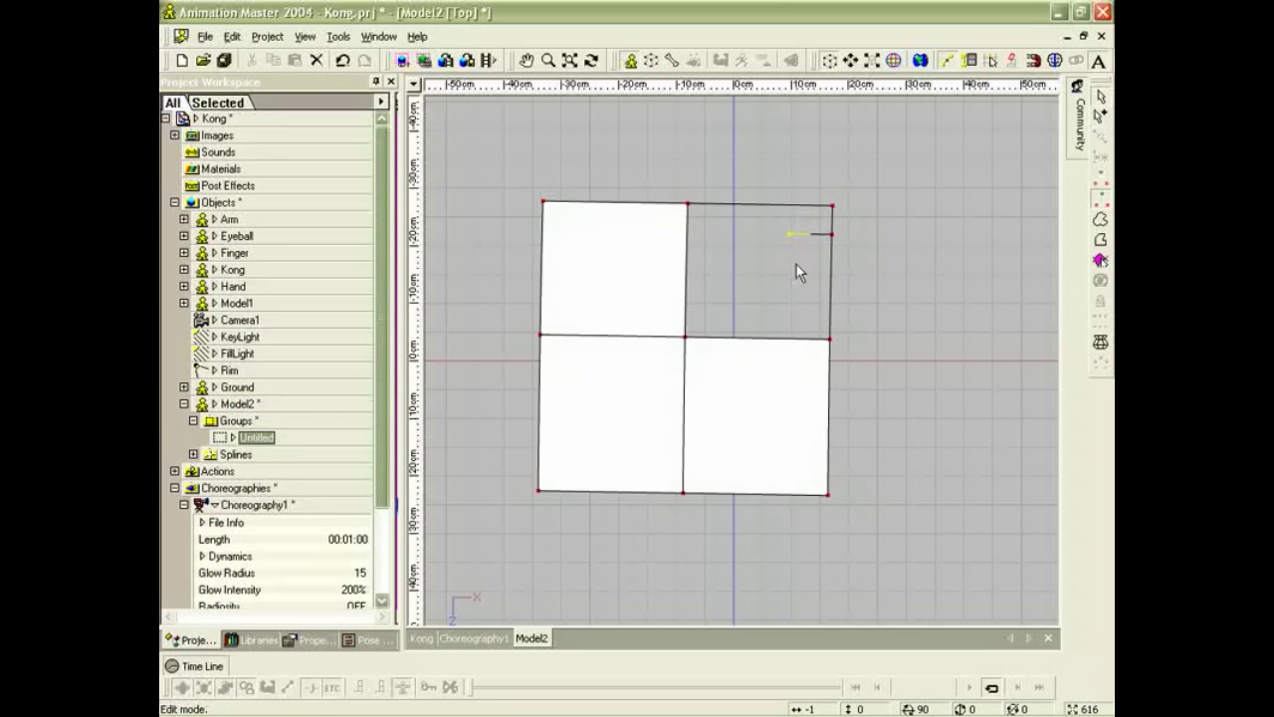
{"action": "key", "text": "a"}
{"action": "left_click_drag", "start_coordinate": [831, 282], "coordinate": [782, 272]}
{"action": "key", "text": "Escape"}
{"action": "key", "text": "a"}
{"action": "left_click_drag", "start_coordinate": [830, 312], "coordinate": [687, 278]}
{"action": "key", "text": "Escape"}
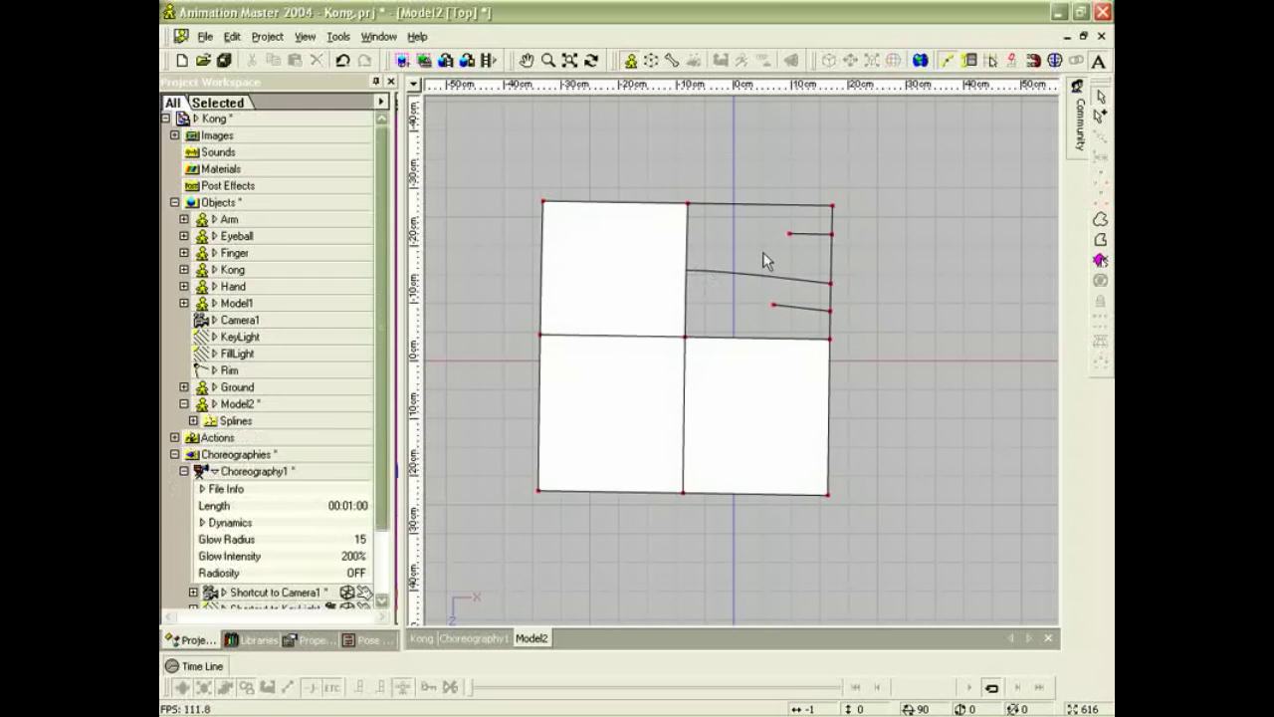
Join the free ends of the upper and lower short splines to the centre spline, and nudge the grid's centre point slightly sideways.
{"action": "left_click_drag", "start_coordinate": [789, 235], "coordinate": [689, 236]}
{"action": "left_click_drag", "start_coordinate": [776, 301], "coordinate": [688, 303]}
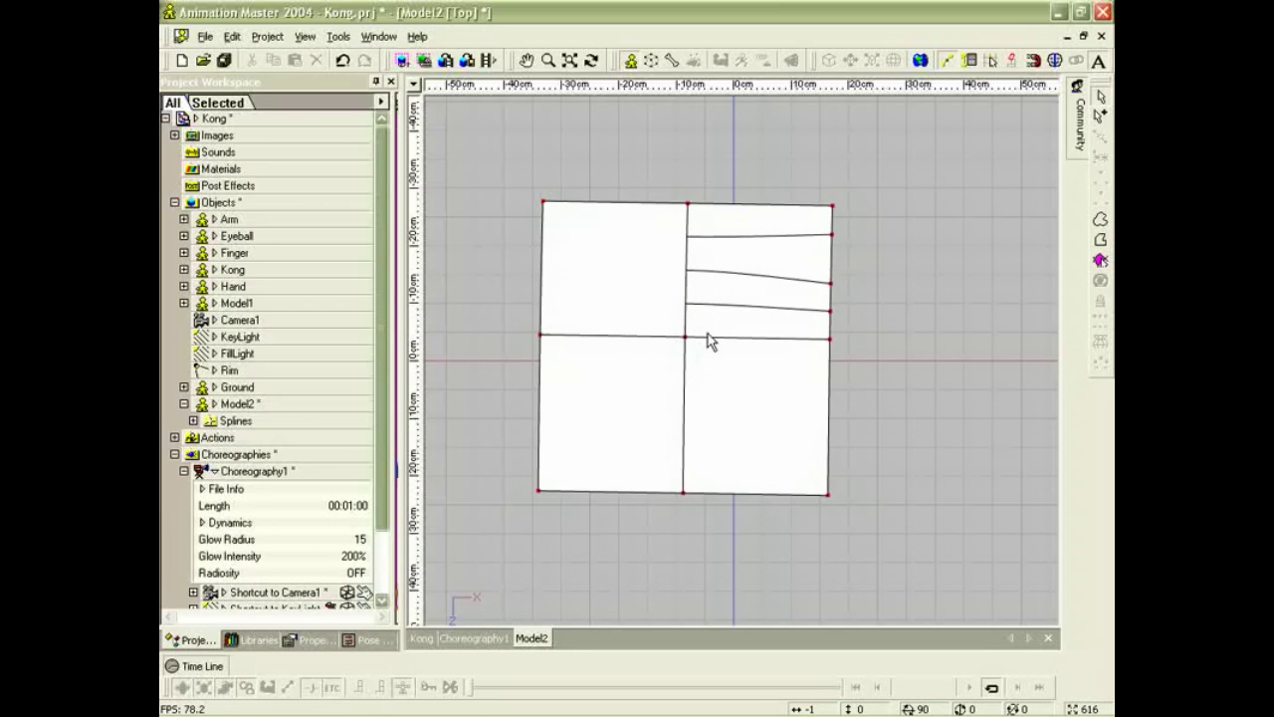
{"action": "mouse_move", "coordinate": [688, 348]}
{"action": "left_mouse_down"}
{"action": "mouse_move", "coordinate": [688, 256]}
{"action": "mouse_move", "coordinate": [694, 399]}
{"action": "mouse_move", "coordinate": [679, 309]}
{"action": "mouse_move", "coordinate": [694, 255]}
{"action": "mouse_move", "coordinate": [692, 335]}
{"action": "left_mouse_up"}
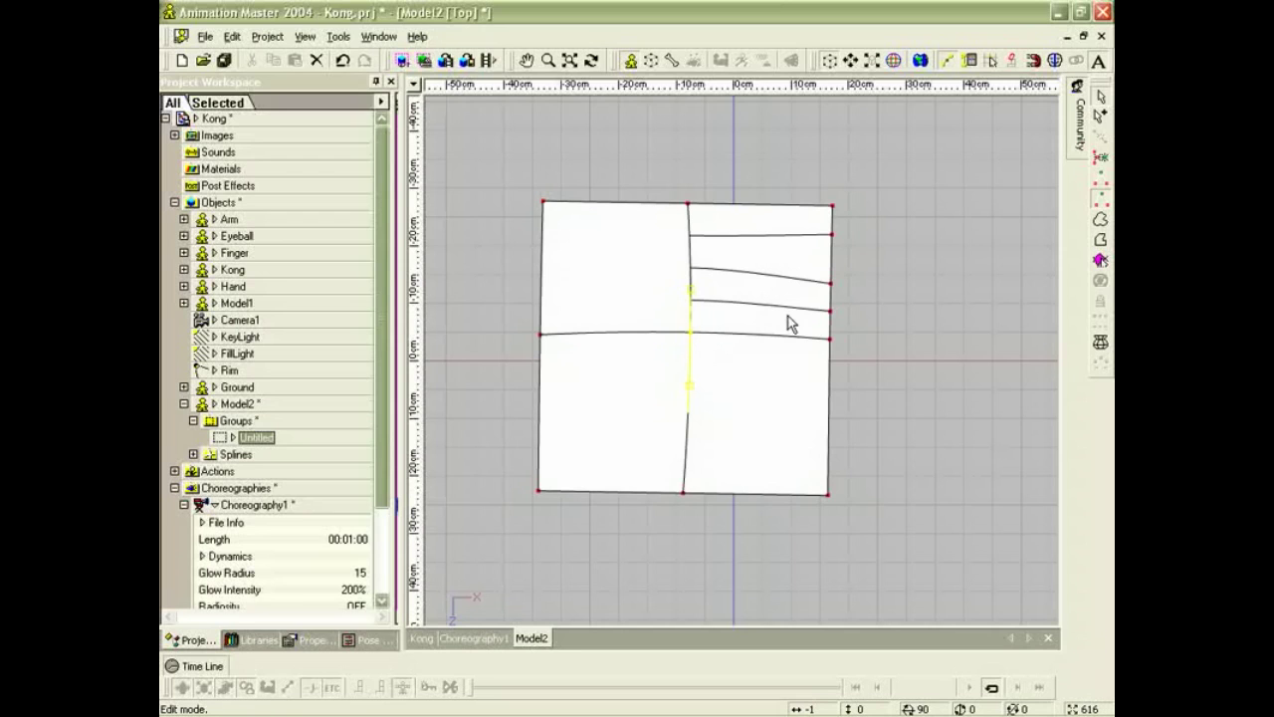
{"action": "left_click_drag", "start_coordinate": [694, 341], "coordinate": [694, 341]}
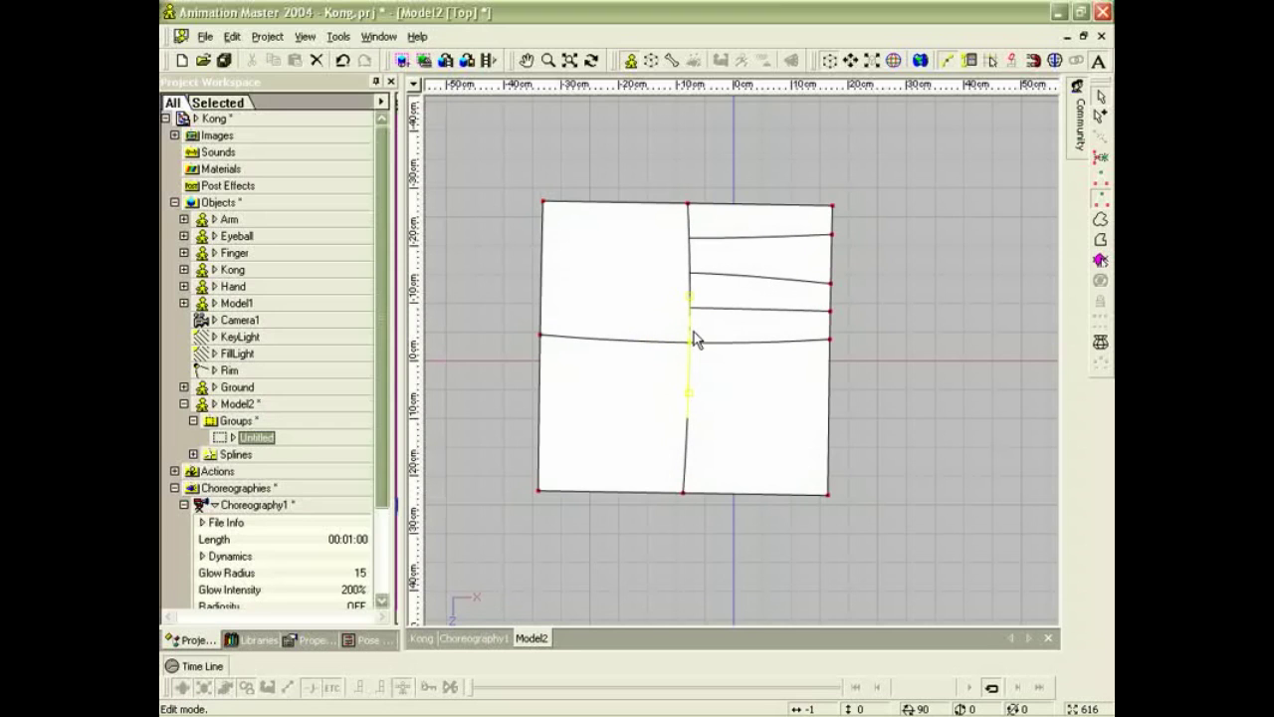
Pull the grid's centre point up out of the plane in a bird's-eye view to bulge the surrounding patches, and fine-tune its position.
{"action": "key", "text": "t"}
{"action": "left_click_drag", "start_coordinate": [715, 346], "coordinate": [703, 310]}
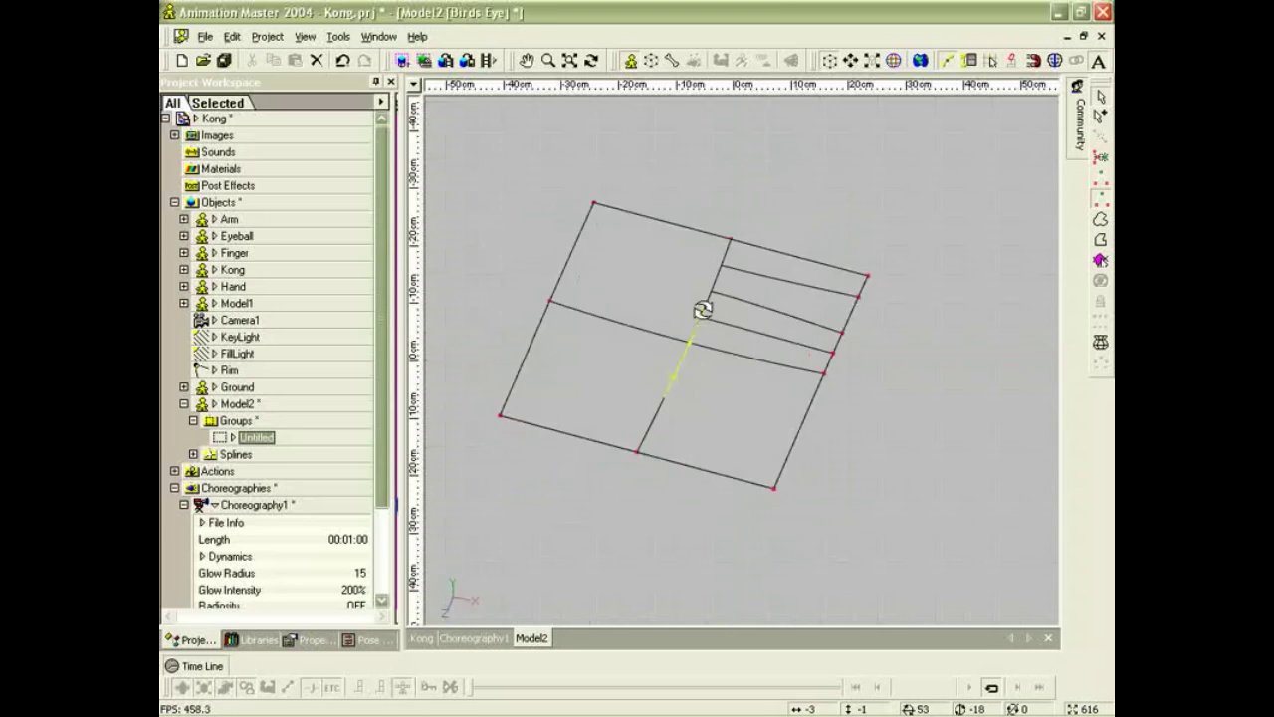
{"action": "right_click_drag", "start_coordinate": [703, 310], "coordinate": [711, 284], "text": "ctrl"}
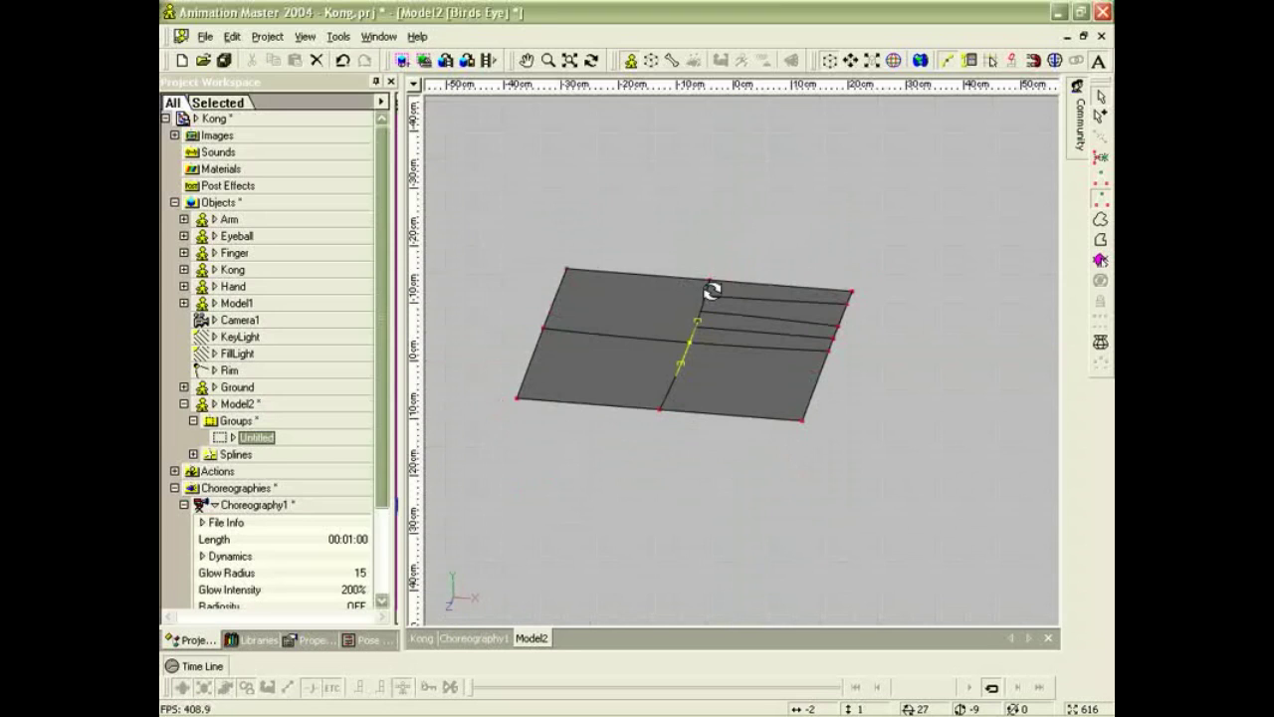
{"action": "left_click", "coordinate": [692, 341]}
{"action": "mouse_move", "coordinate": [693, 347]}
{"action": "left_mouse_down"}
{"action": "mouse_move", "coordinate": [708, 309]}
{"action": "mouse_move", "coordinate": [704, 339]}
{"action": "left_mouse_up"}
{"action": "mouse_move", "coordinate": [721, 337]}
{"action": "right_mouse_down", "text": "ctrl"}
{"action": "mouse_move", "coordinate": [648, 336]}
{"action": "mouse_move", "coordinate": [677, 353]}
{"action": "mouse_move", "coordinate": [685, 328]}
{"action": "right_mouse_up", "text": "ctrl"}
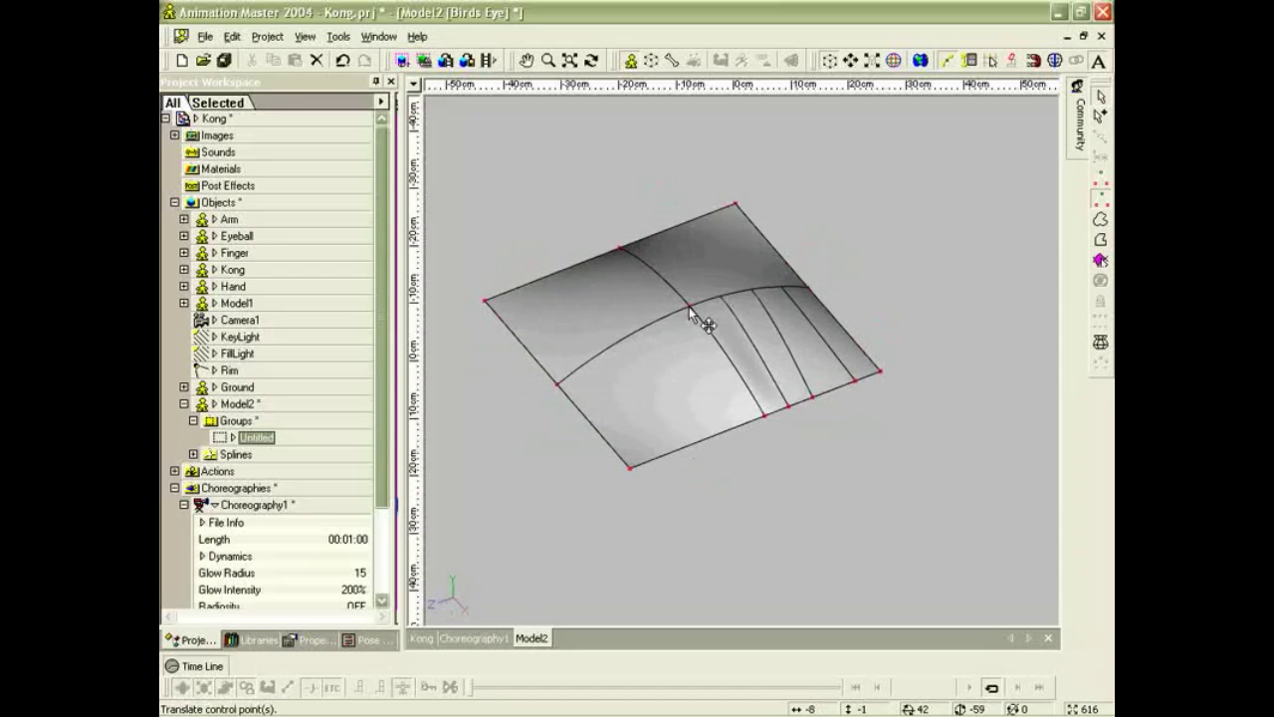
{"action": "mouse_move", "coordinate": [689, 311]}
{"action": "left_mouse_down"}
{"action": "mouse_move", "coordinate": [665, 336]}
{"action": "mouse_move", "coordinate": [720, 309]}
{"action": "mouse_move", "coordinate": [685, 334]}
{"action": "mouse_move", "coordinate": [698, 315]}
{"action": "left_mouse_up"}
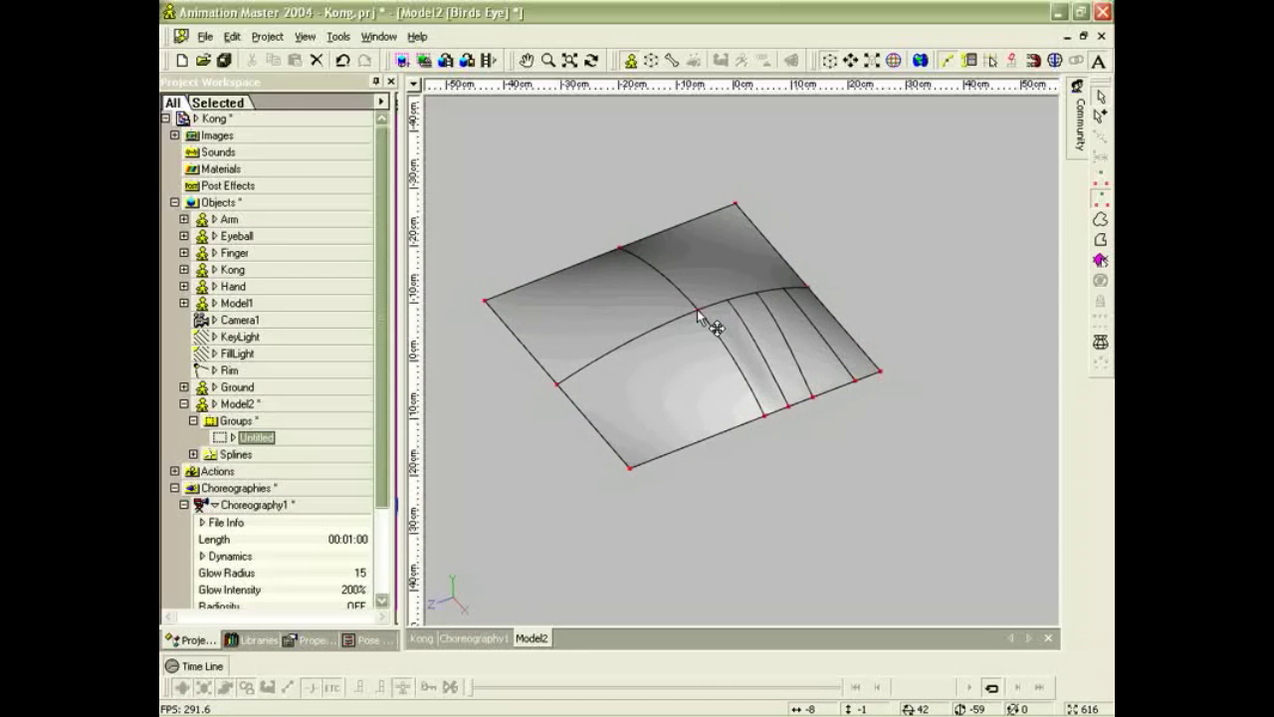
{"action": "scroll", "coordinate": [699, 309], "scroll_direction": "down", "scroll_amount": 2}
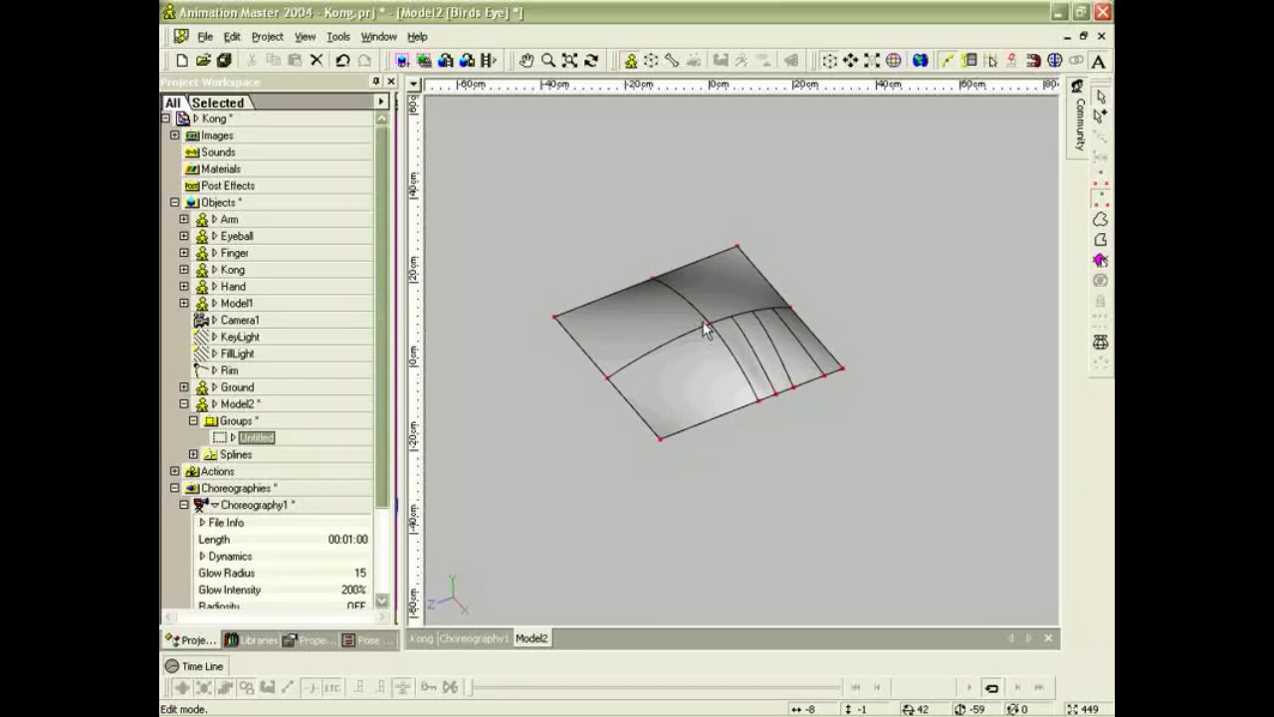
Extrude the grid's complete lower edge spline about 28 cm downward in the top view to add another row of patches, and deselect it.
{"action": "left_click", "coordinate": [634, 416]}
{"action": "double_click", "coordinate": [634, 417]}
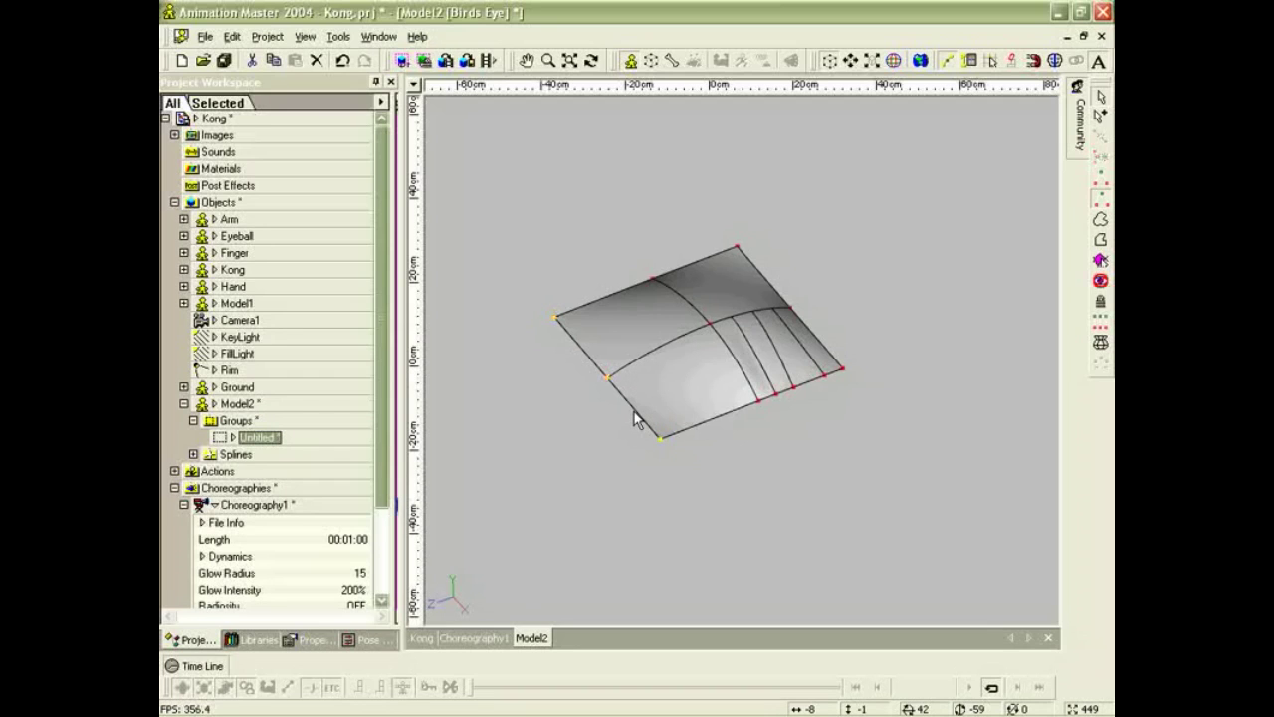
{"action": "key", "text": "5"}
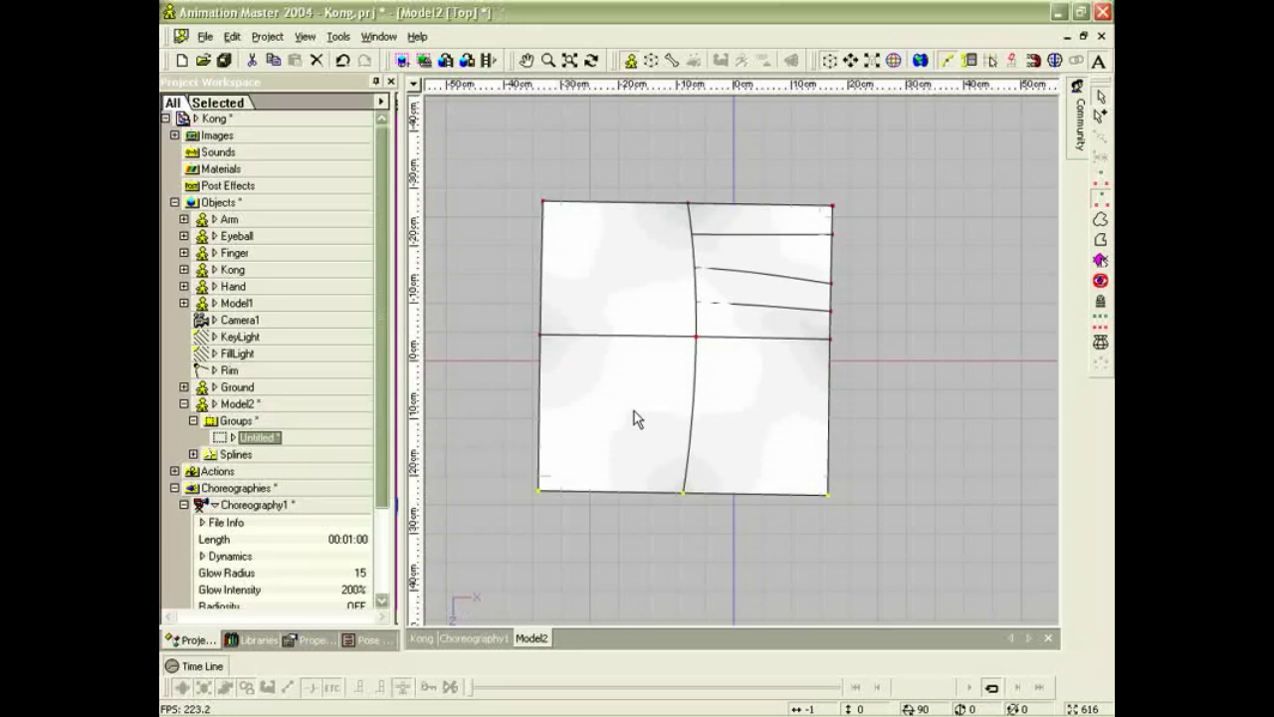
{"action": "key", "text": "e"}
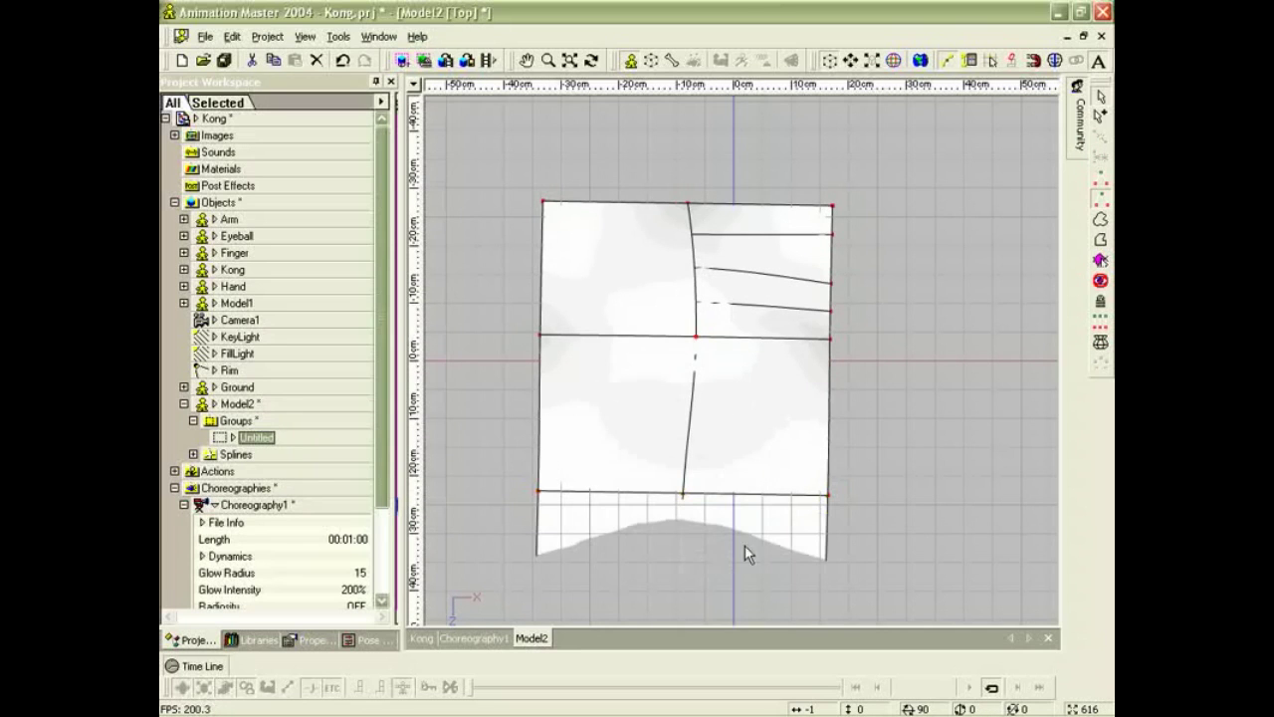
{"action": "key", "text": "0"}
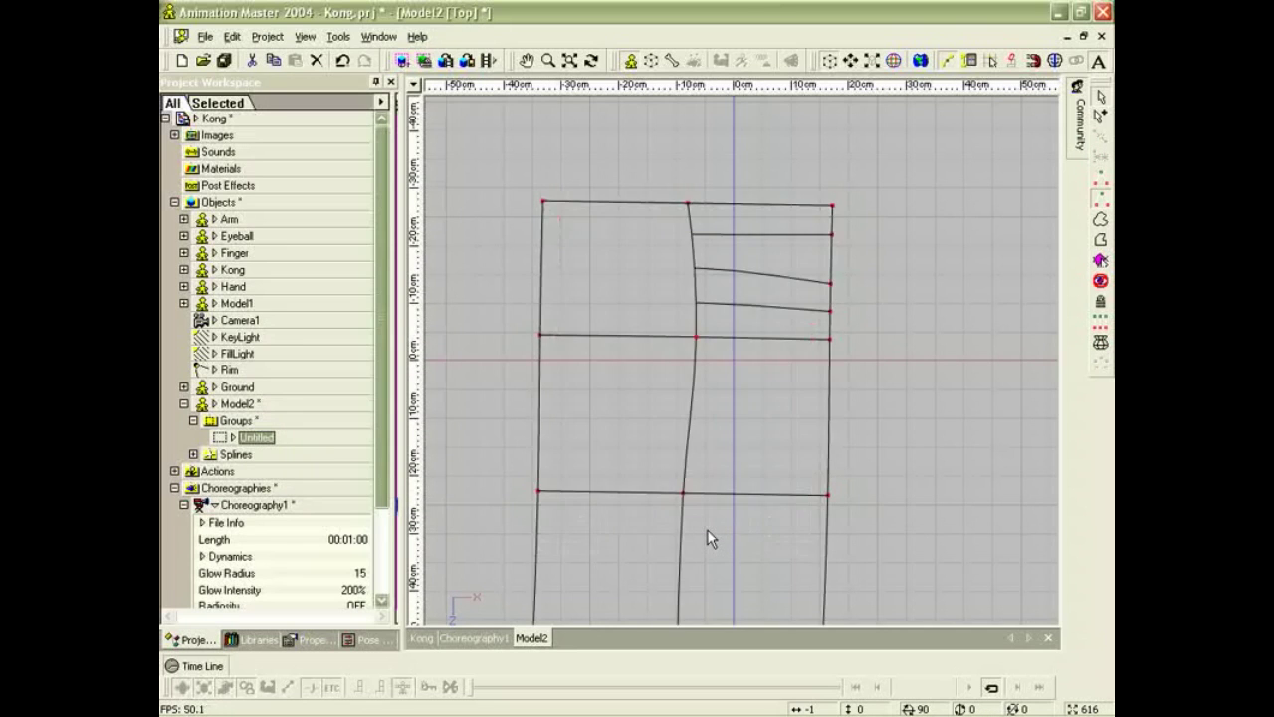
{"action": "scroll", "coordinate": [713, 530], "scroll_direction": "down", "scroll_amount": 2}
{"action": "mouse_move", "coordinate": [713, 528]}
{"action": "middle_mouse_down"}
{"action": "mouse_move", "coordinate": [715, 326]}
{"action": "mouse_move", "coordinate": [788, 382]}
{"action": "middle_mouse_up"}
{"action": "scroll", "coordinate": [715, 327], "scroll_direction": "up", "scroll_amount": 1}
{"action": "left_click", "coordinate": [944, 359]}
{"action": "scroll", "coordinate": [850, 349], "scroll_direction": "down", "scroll_amount": 1}
{"action": "right_click_drag", "start_coordinate": [787, 381], "coordinate": [791, 384]}
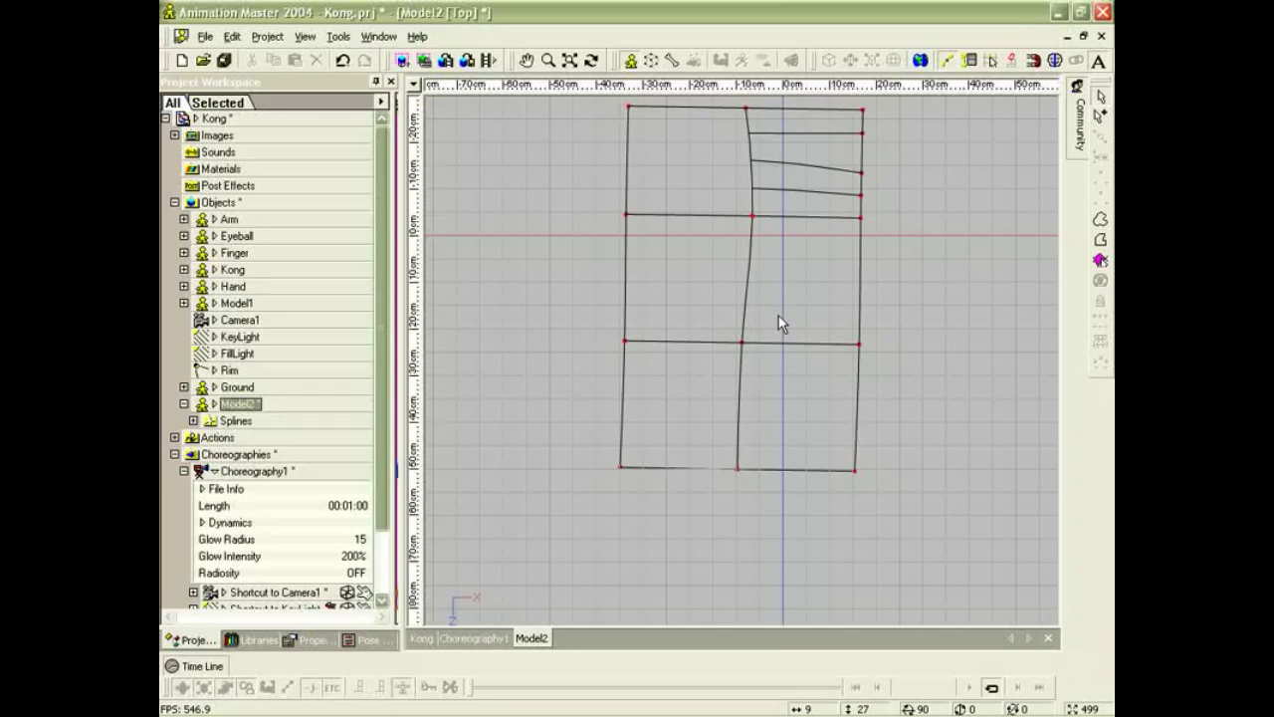
Draw a closed four-point spline loop about 26 by 31 cm around the lower centre junction, attached to the four splines crossing it.
{"action": "key", "text": "a"}
{"action": "left_click", "coordinate": [748, 279]}
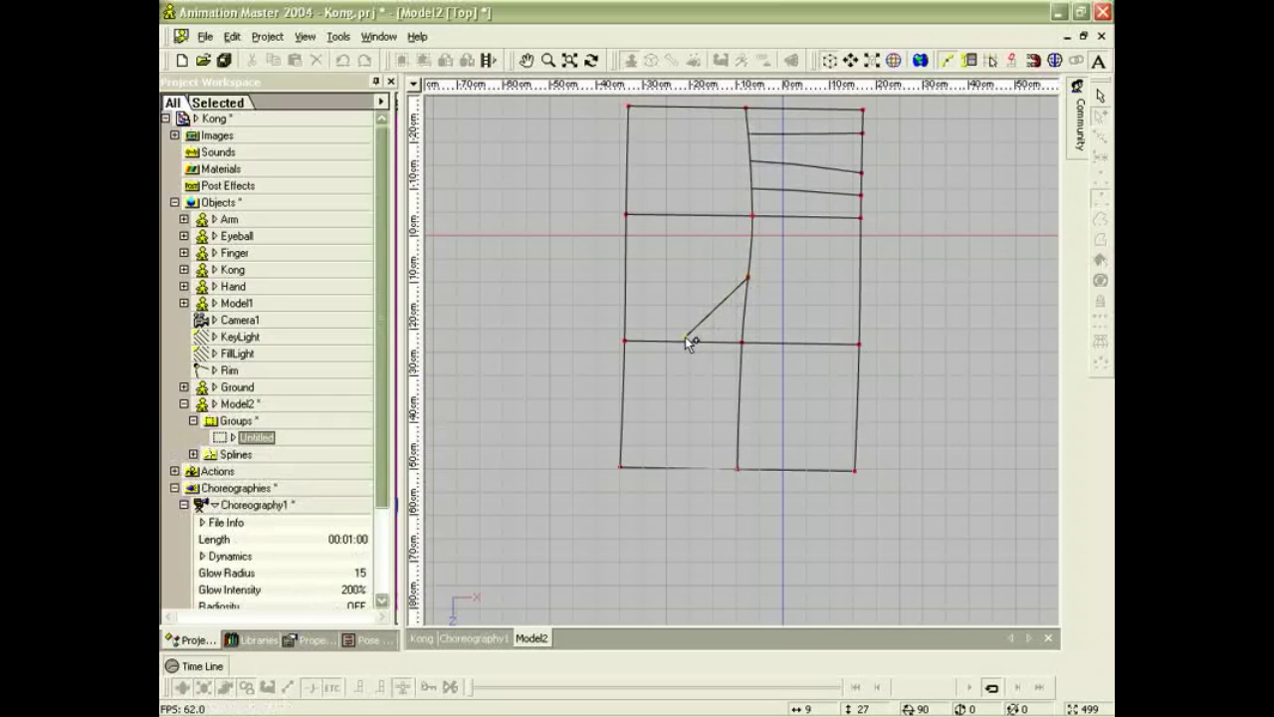
{"action": "left_click", "coordinate": [681, 346]}
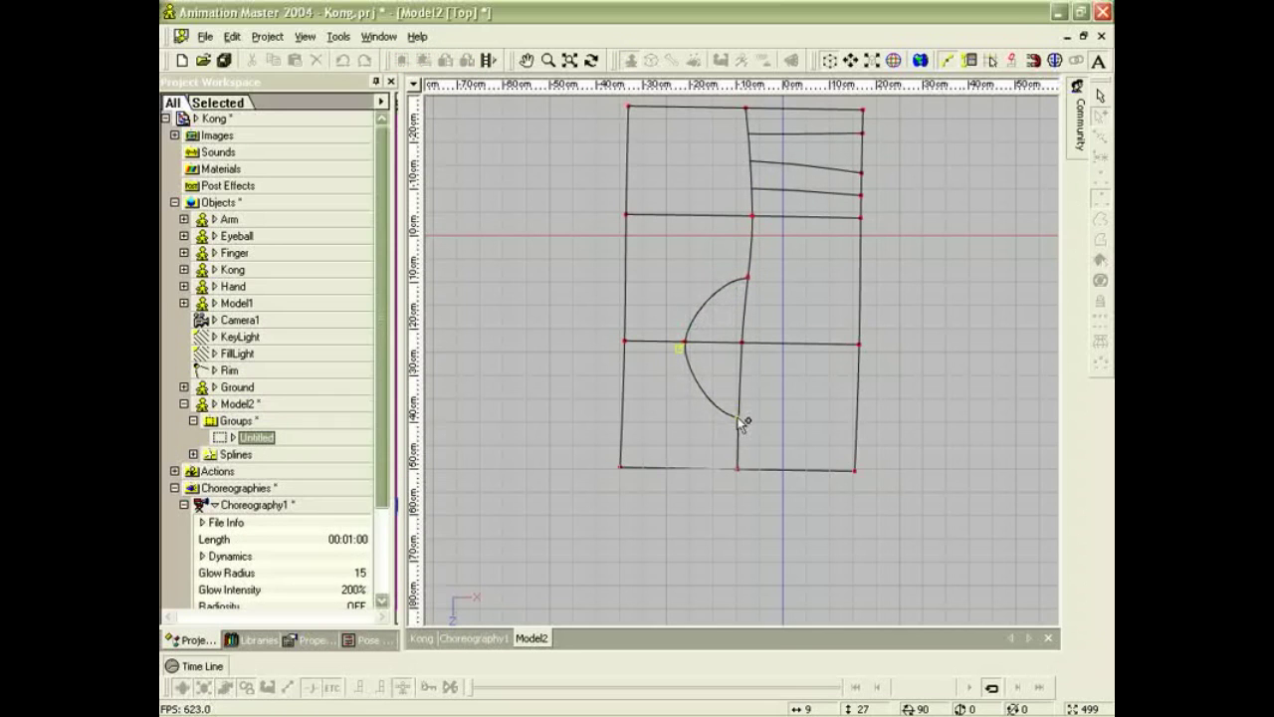
{"action": "left_click", "coordinate": [739, 422]}
{"action": "left_click", "coordinate": [804, 343]}
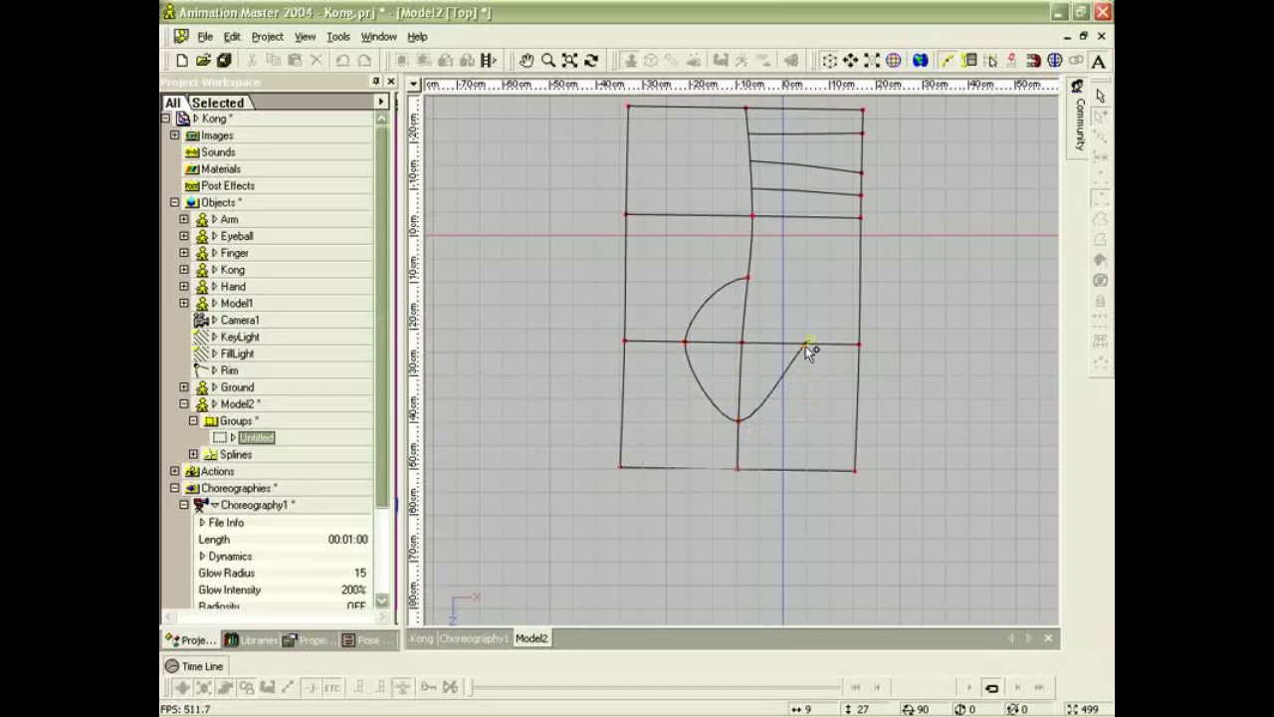
{"action": "left_click", "coordinate": [748, 279]}
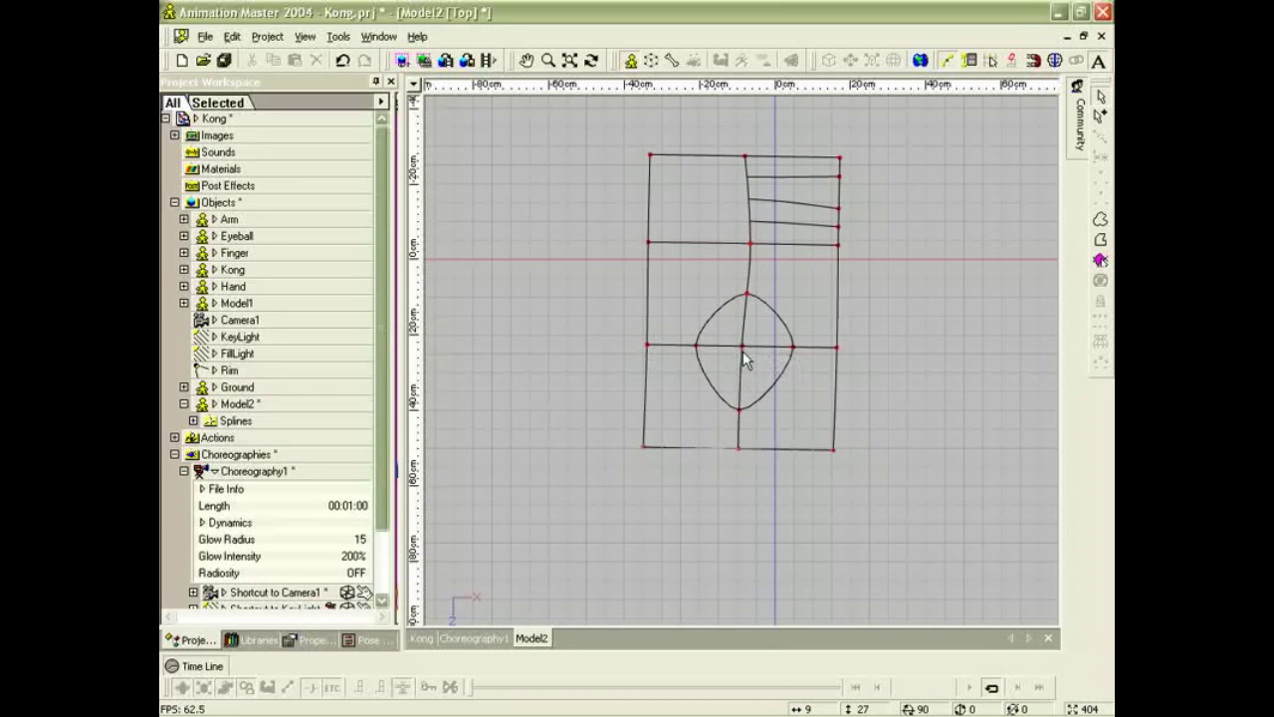
Raise the point at the loop's centre into a dome in a bird's-eye view, and display the model shaded.
{"action": "left_click", "coordinate": [743, 348]}
{"action": "key", "text": "t"}
{"action": "left_click_drag", "start_coordinate": [812, 443], "coordinate": [786, 385]}
{"action": "key", "text": "2"}
{"action": "left_click_drag", "start_coordinate": [739, 347], "coordinate": [741, 332]}
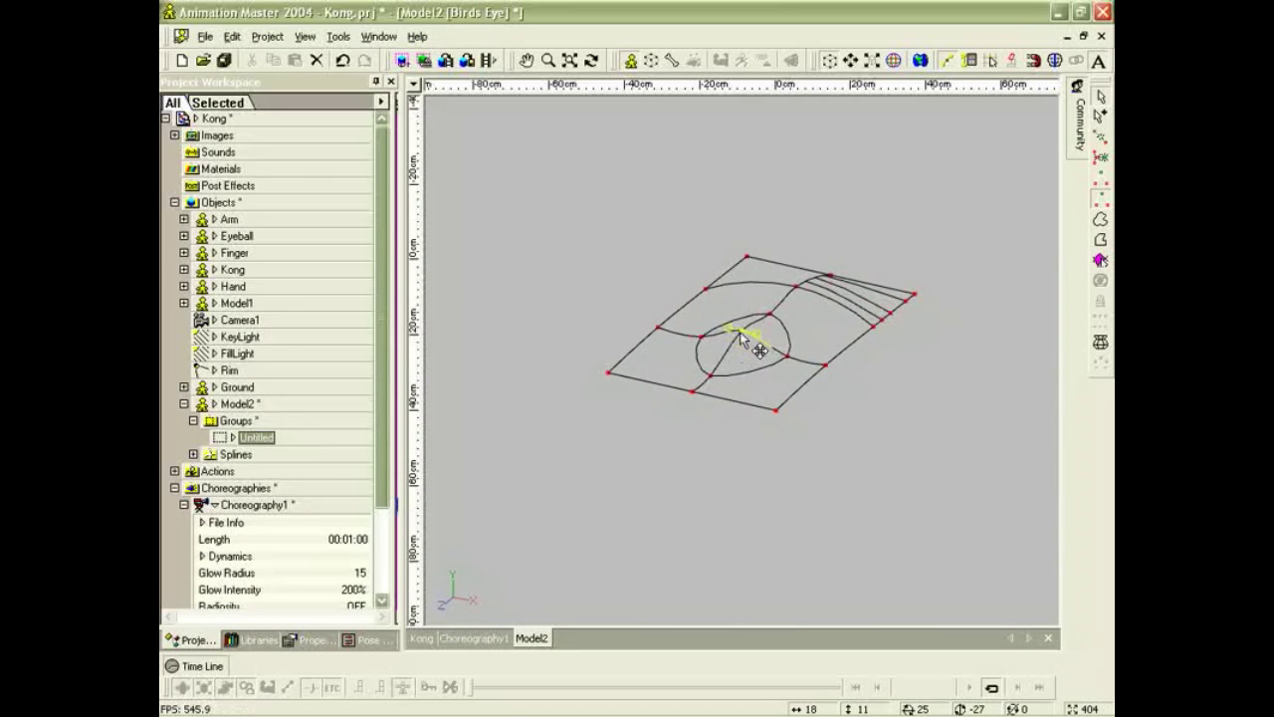
{"action": "scroll", "coordinate": [744, 337], "scroll_direction": "down", "scroll_amount": 2}
{"action": "scroll", "coordinate": [748, 343], "scroll_direction": "up", "scroll_amount": 4}
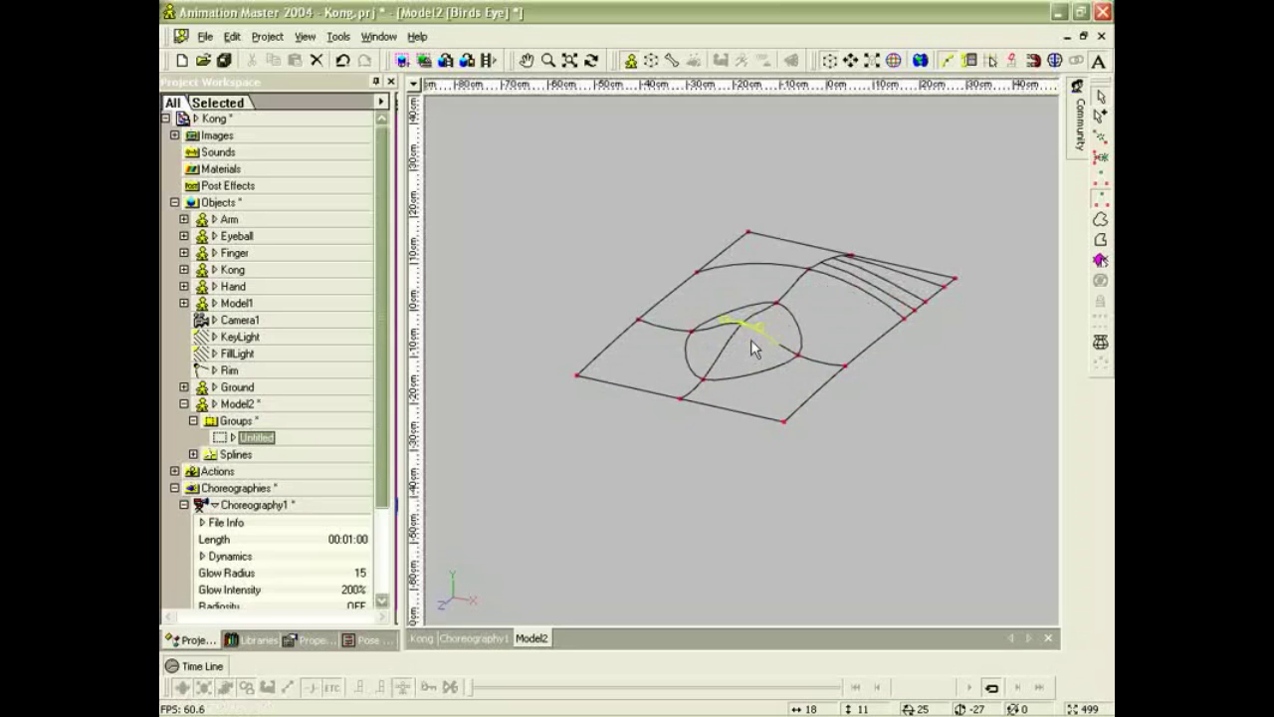
{"action": "key", "text": "0"}
{"action": "scroll", "coordinate": [751, 336], "scroll_direction": "down", "scroll_amount": 1}
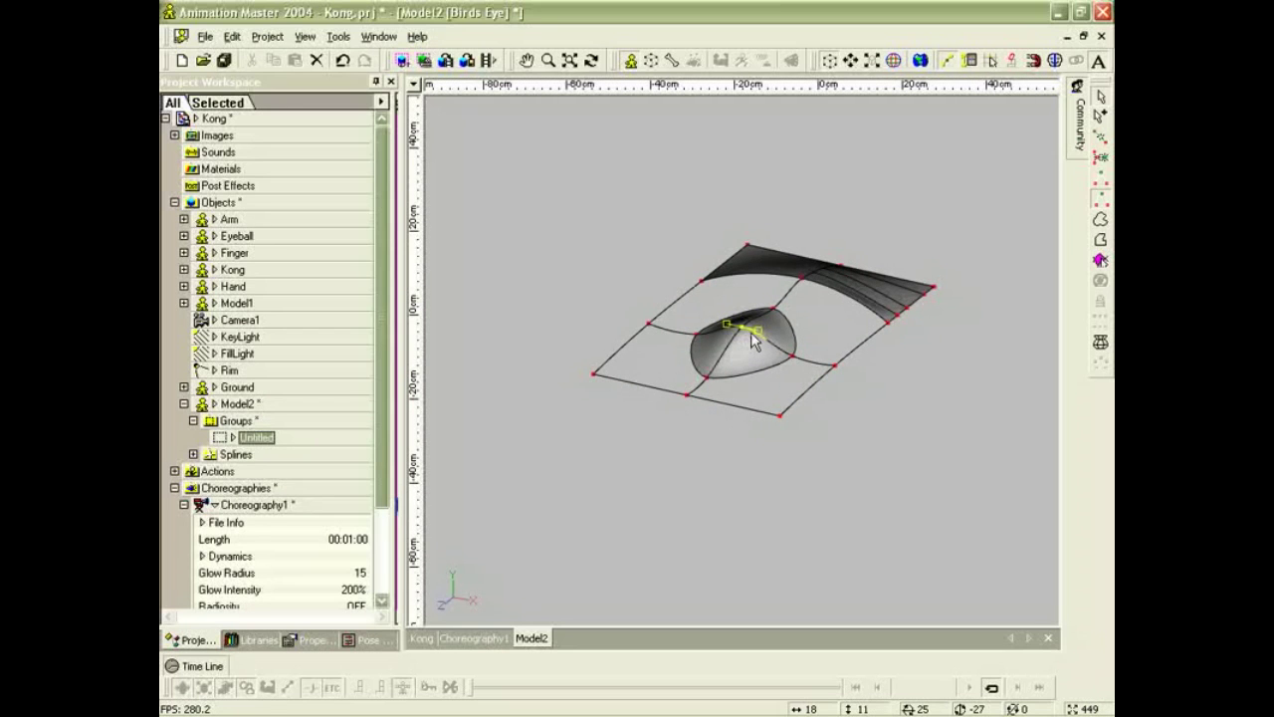
{"action": "middle_click_drag", "start_coordinate": [754, 374], "coordinate": [713, 439]}
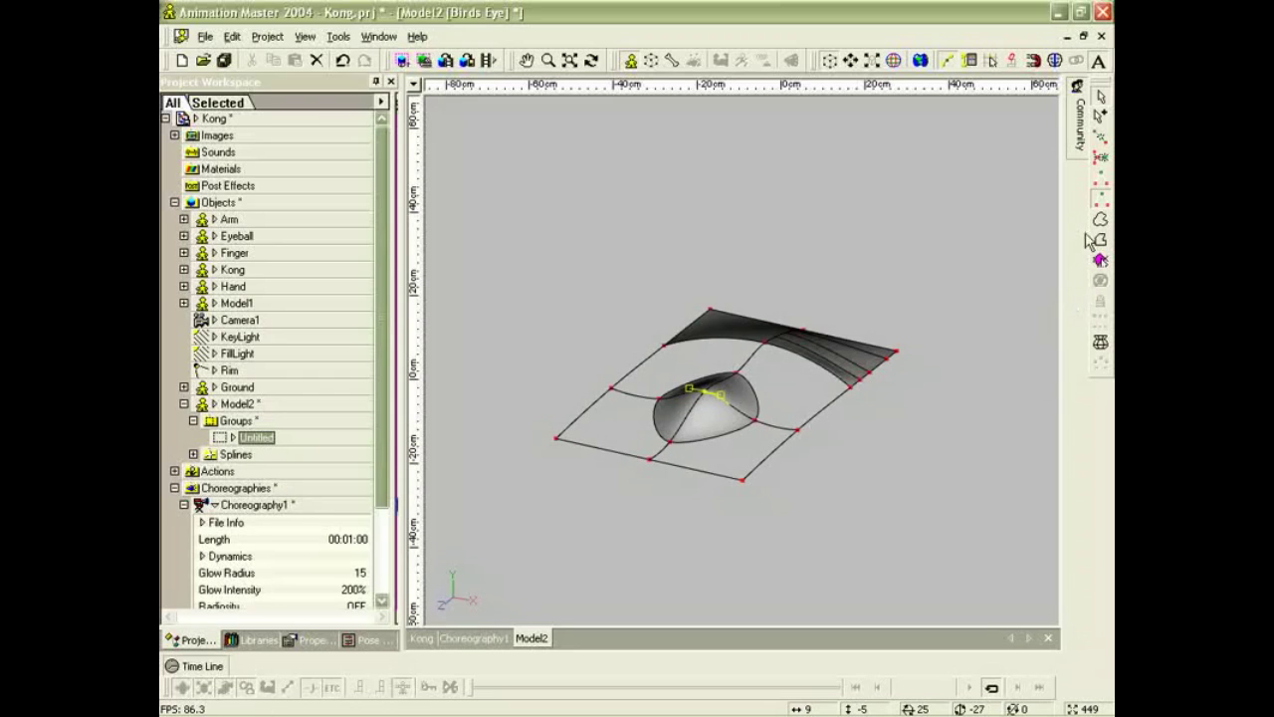
Select the five points around the open gap between the loop and the striped patch, and make a five-point patch there.
{"action": "left_click", "coordinate": [747, 434]}
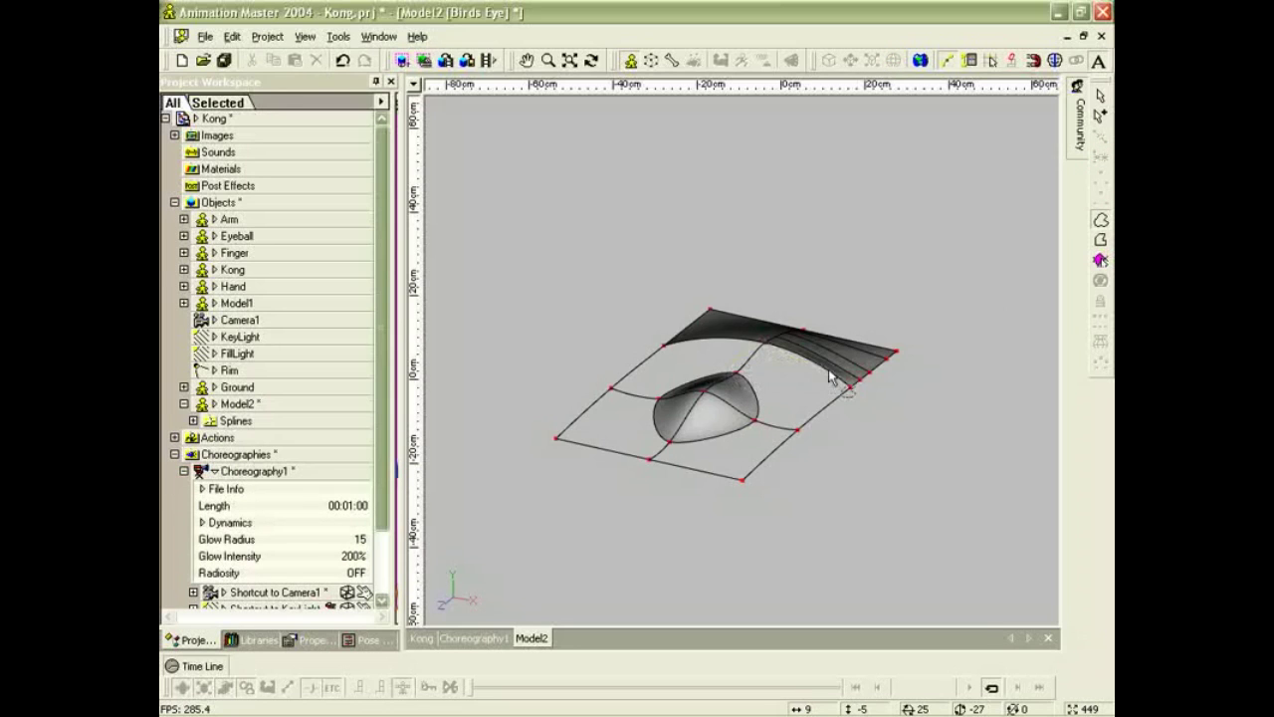
{"action": "left_click", "coordinate": [753, 442]}
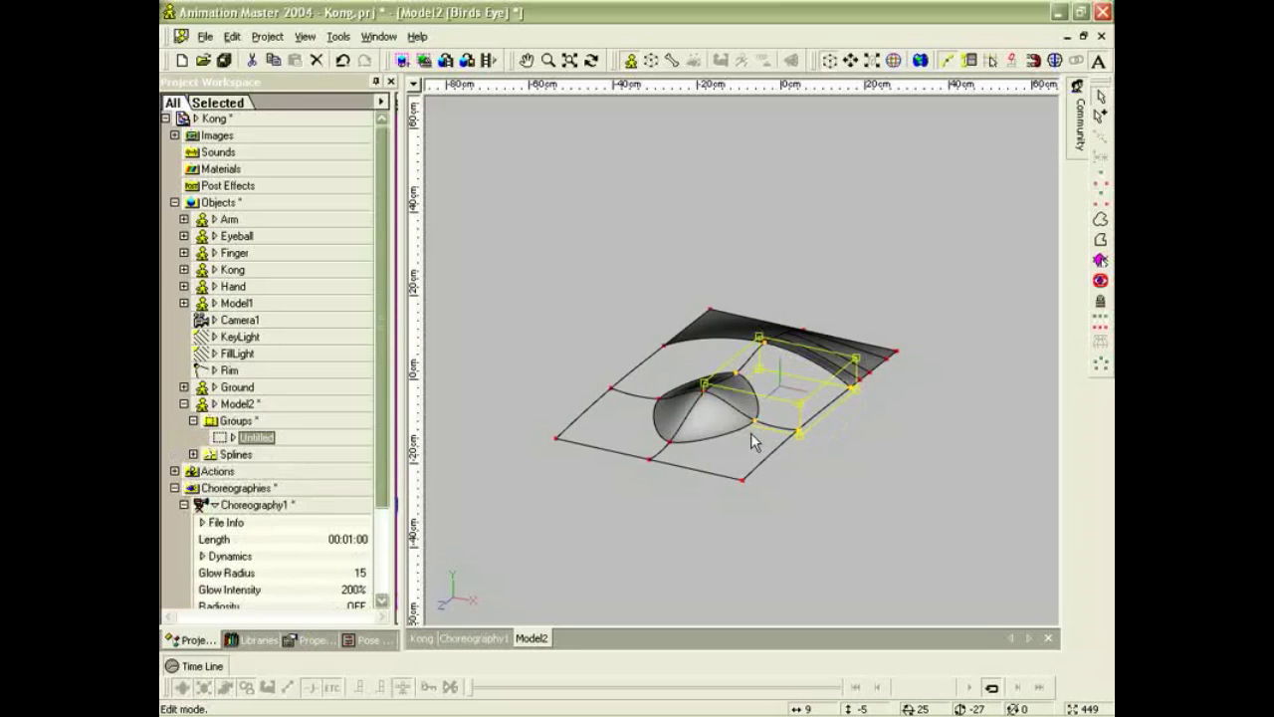
{"action": "left_click", "coordinate": [1102, 261]}
{"action": "left_click", "coordinate": [1101, 264]}
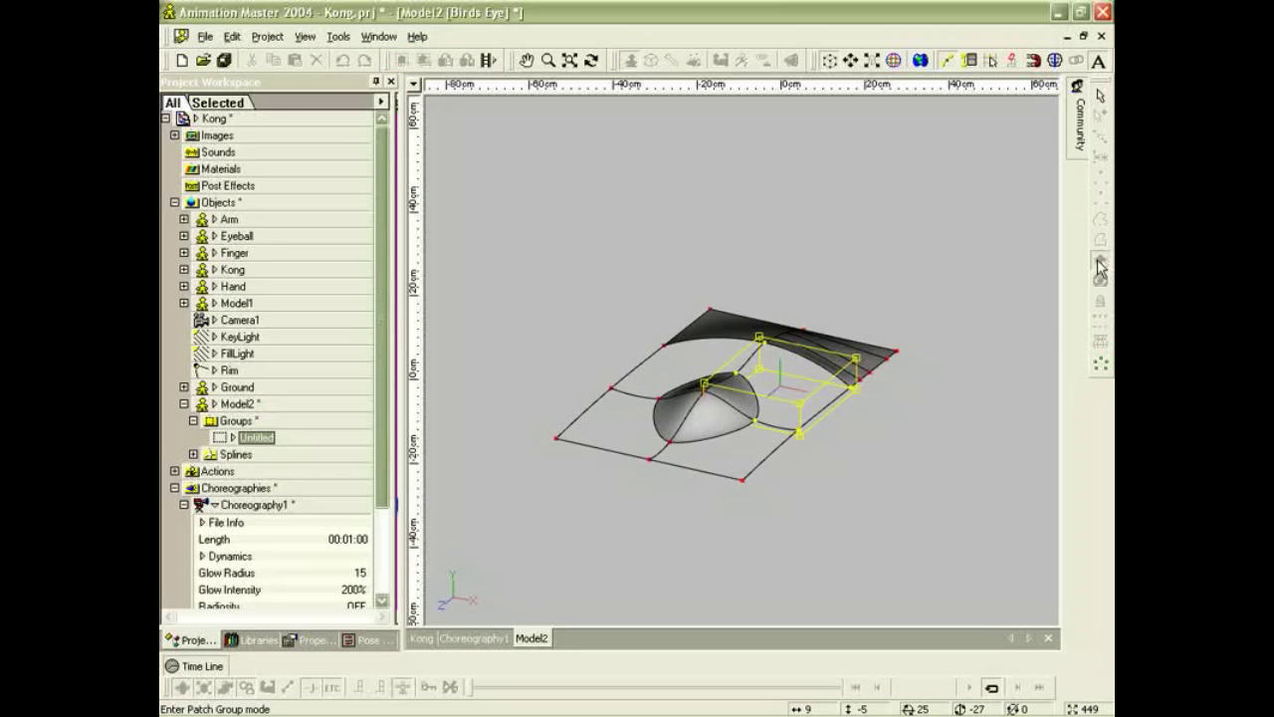
{"action": "left_click", "coordinate": [1101, 364]}
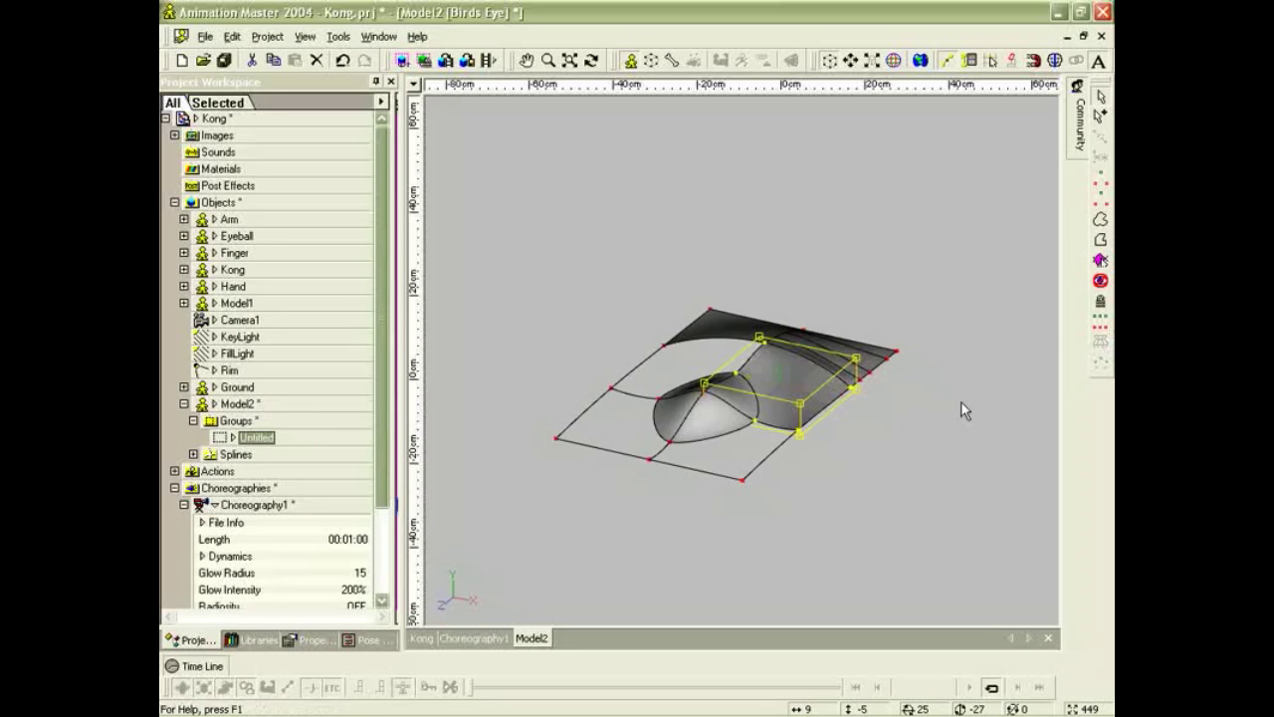
Fill the gap across the centre spline from the first five-point patch with another five-point patch, grouping its five surrounding points.
{"action": "key", "text": "t"}
{"action": "left_click_drag", "start_coordinate": [916, 413], "coordinate": [905, 439]}
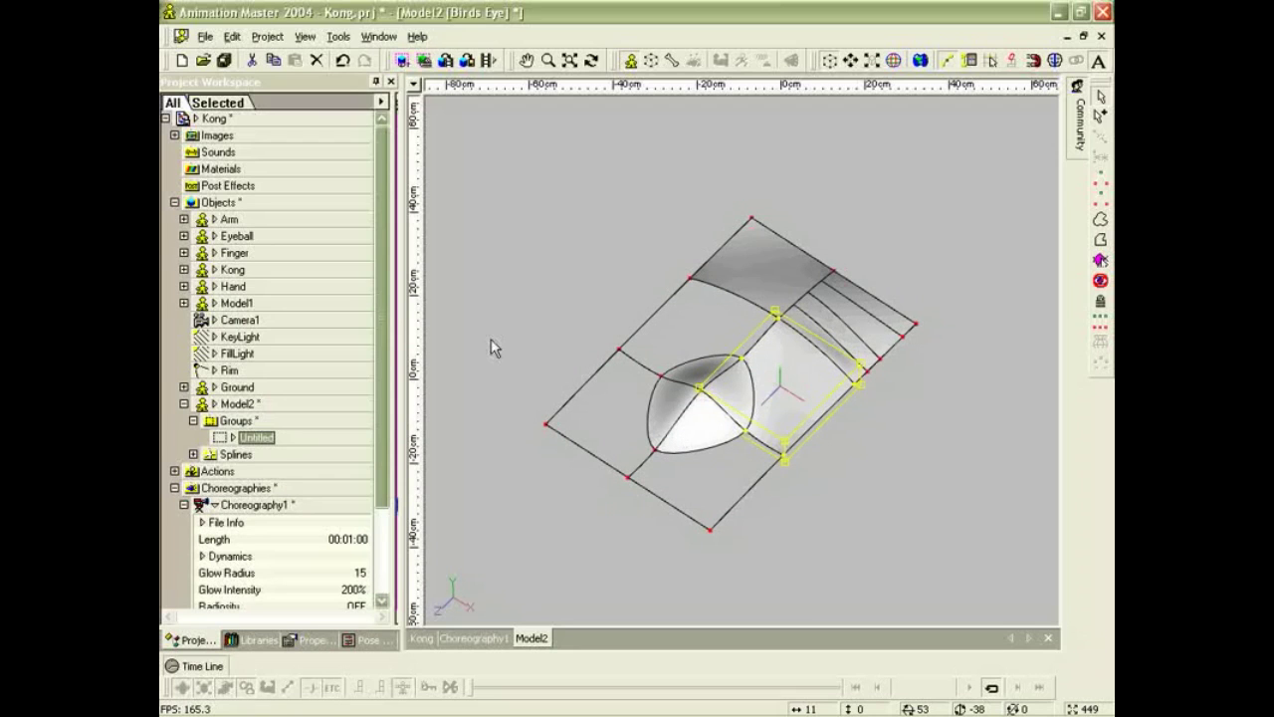
{"action": "key", "text": "g"}
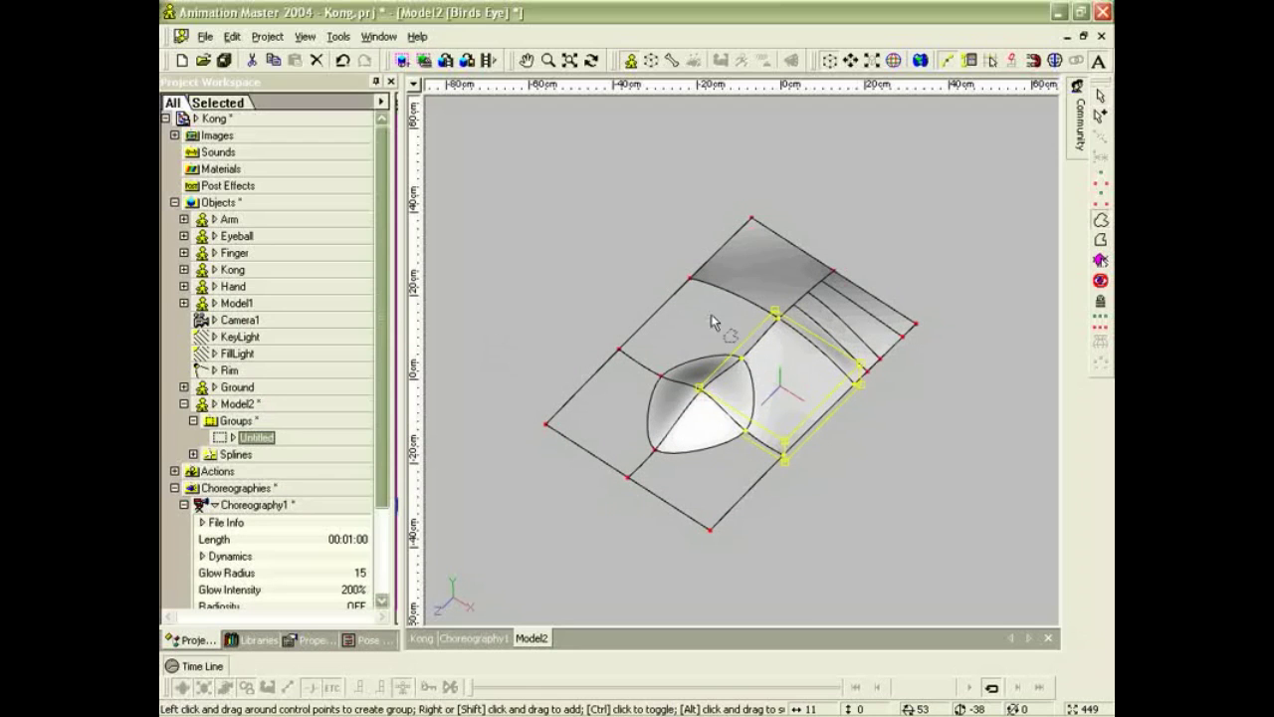
{"action": "mouse_move", "coordinate": [709, 279]}
{"action": "left_mouse_down"}
{"action": "mouse_move", "coordinate": [702, 270]}
{"action": "mouse_move", "coordinate": [609, 338]}
{"action": "mouse_move", "coordinate": [643, 379]}
{"action": "mouse_move", "coordinate": [722, 368]}
{"action": "mouse_move", "coordinate": [775, 332]}
{"action": "left_mouse_up"}
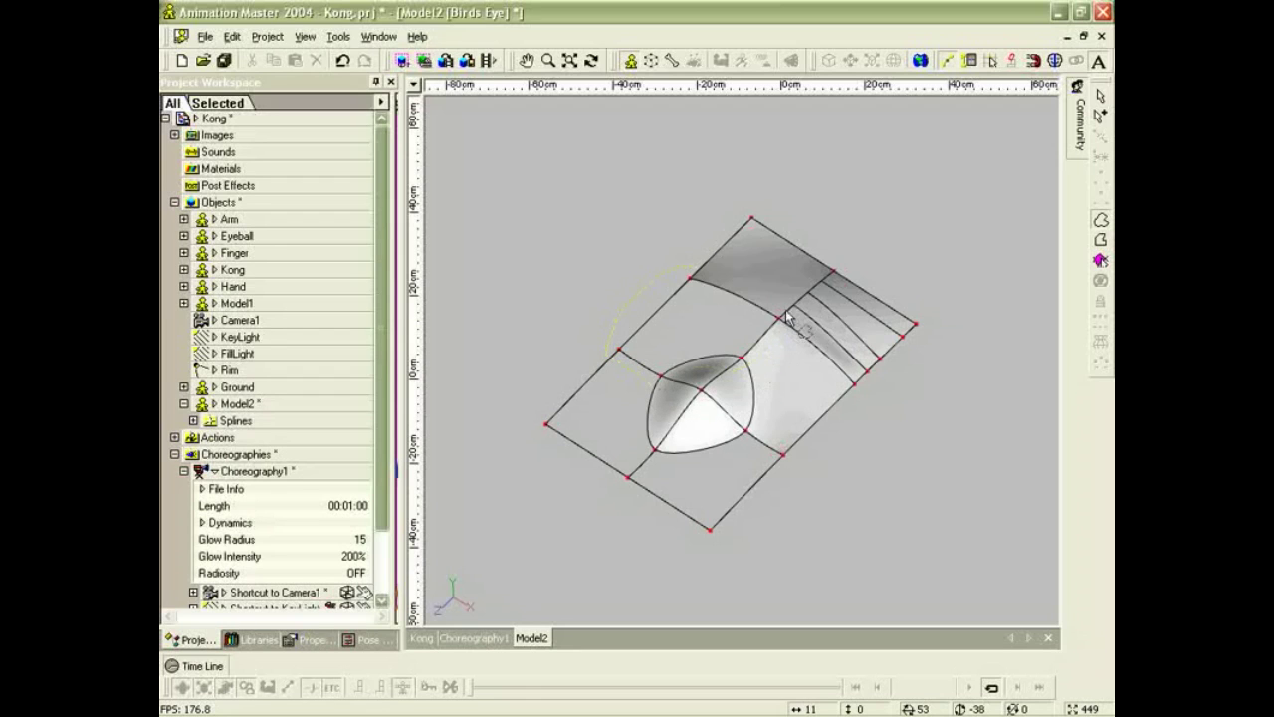
{"action": "left_click", "coordinate": [697, 283]}
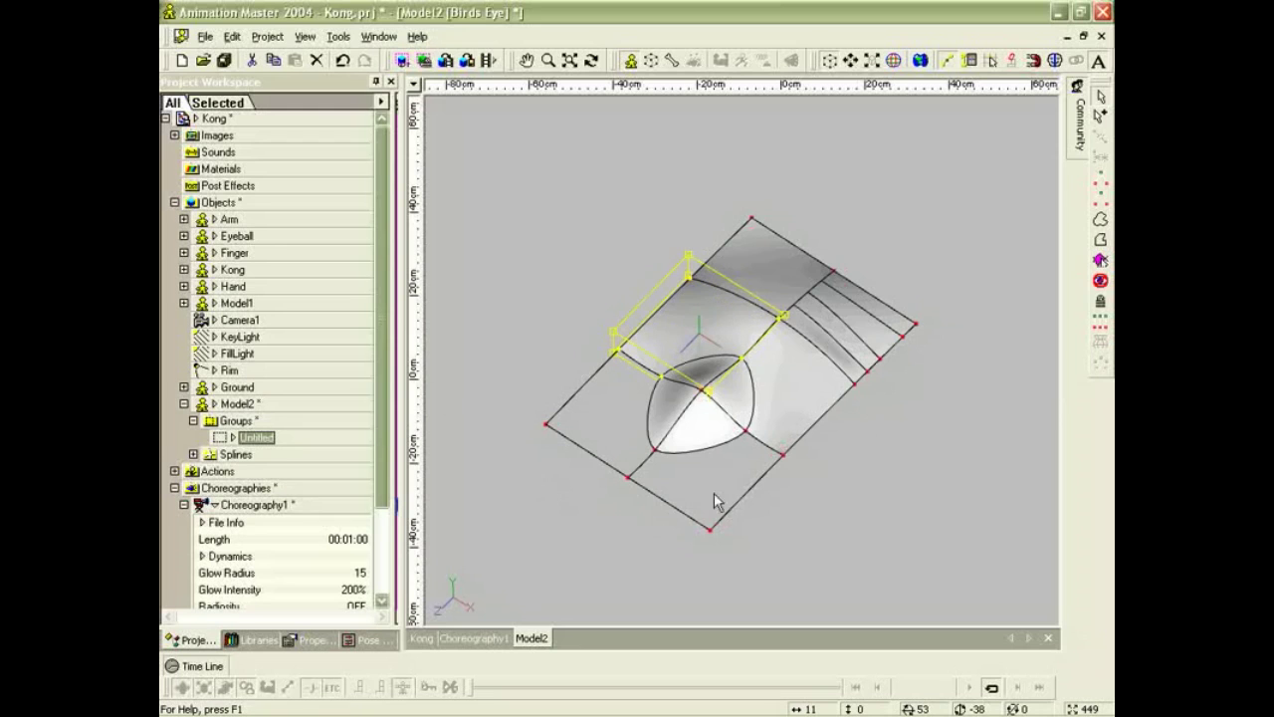
Group the five points around the gap at the grid's lower-left corner and make a five-point patch from them.
{"action": "left_click", "coordinate": [1100, 220]}
{"action": "mouse_move", "coordinate": [538, 446]}
{"action": "left_mouse_down"}
{"action": "mouse_move", "coordinate": [597, 370]}
{"action": "mouse_move", "coordinate": [657, 368]}
{"action": "mouse_move", "coordinate": [679, 385]}
{"action": "mouse_move", "coordinate": [664, 454]}
{"action": "mouse_move", "coordinate": [552, 488]}
{"action": "mouse_move", "coordinate": [537, 446]}
{"action": "left_mouse_up"}
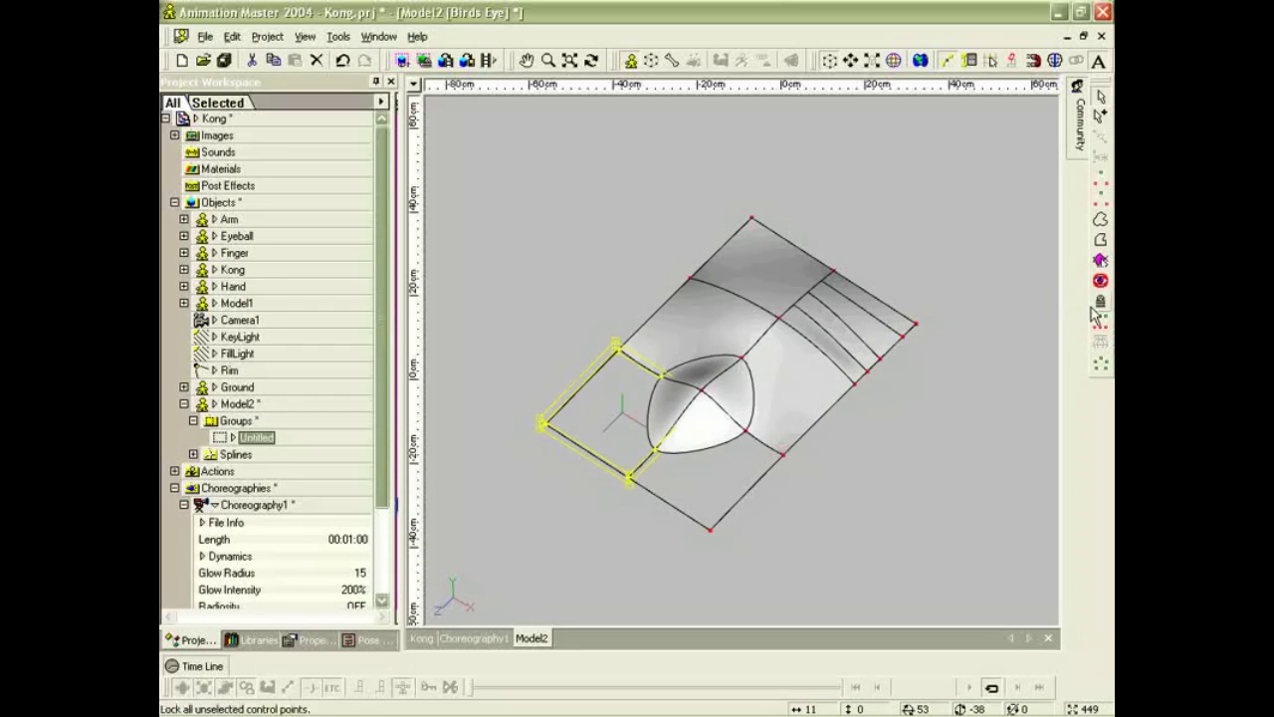
{"action": "left_click", "coordinate": [1100, 260]}
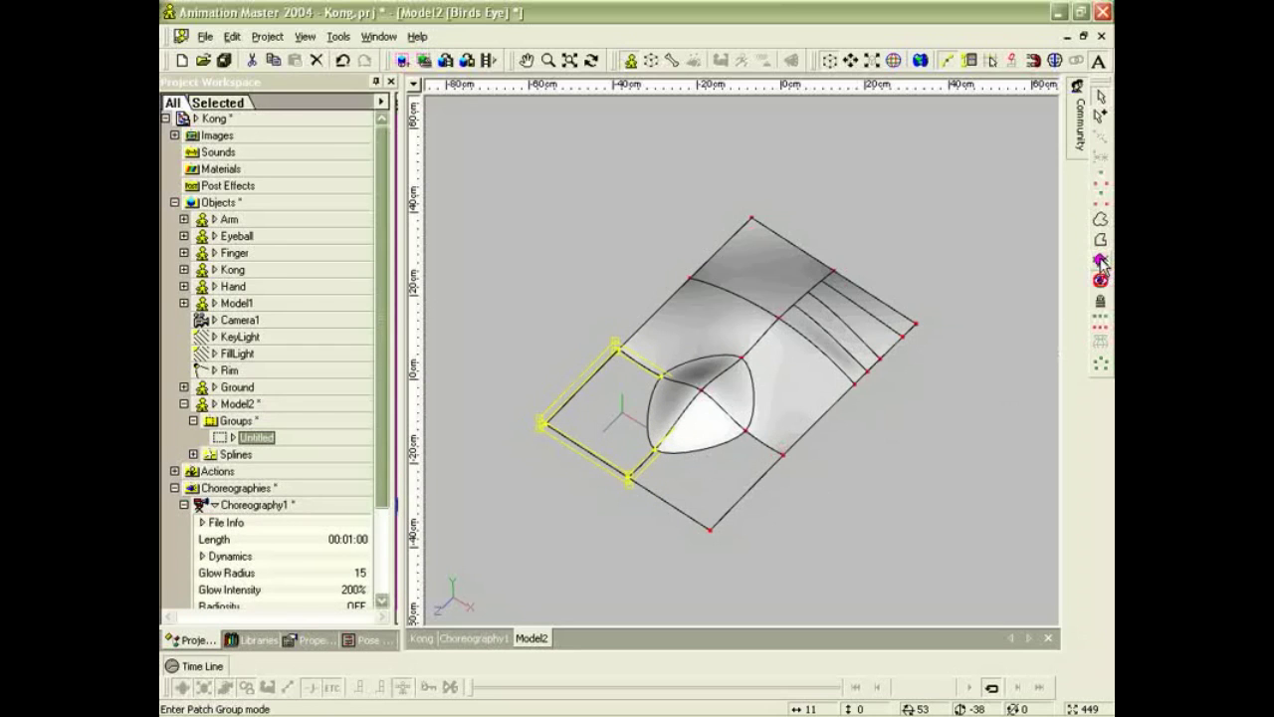
{"action": "left_click", "coordinate": [1101, 368]}
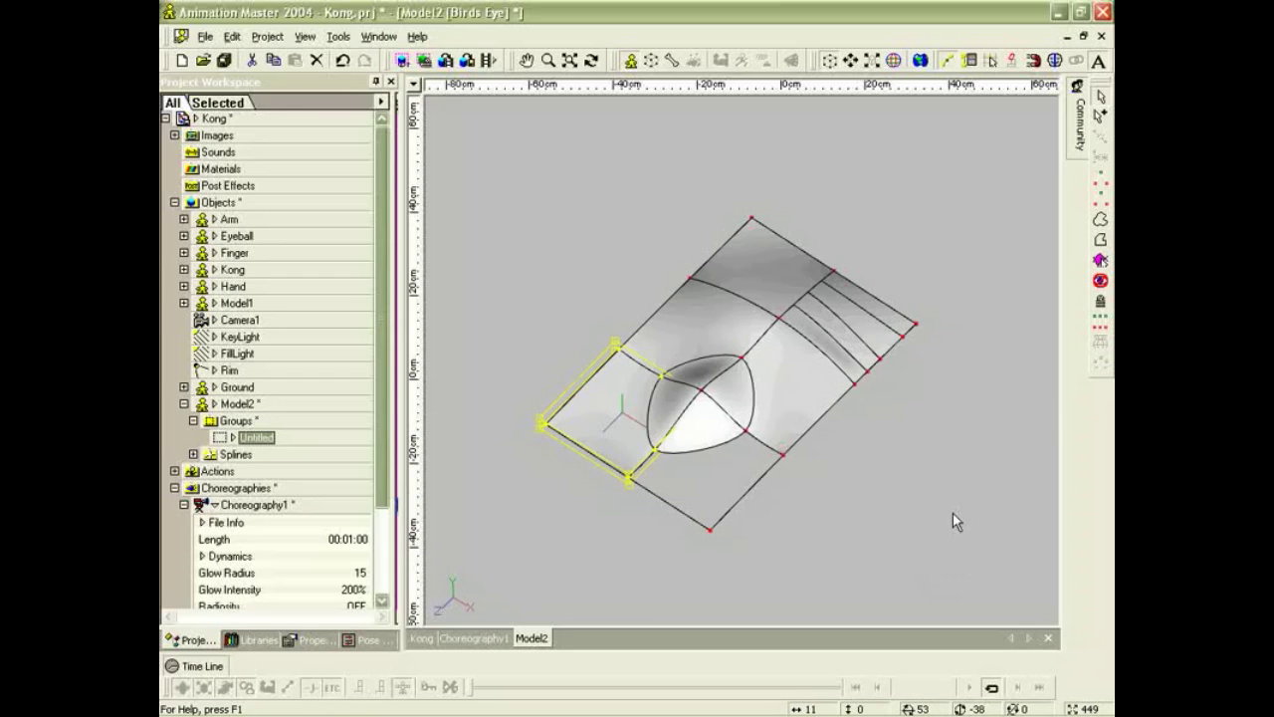
Close the remaining gap at the grid's lower-right corner with a five-point patch, and select the dome's peak point.
{"action": "left_click", "coordinate": [623, 513]}
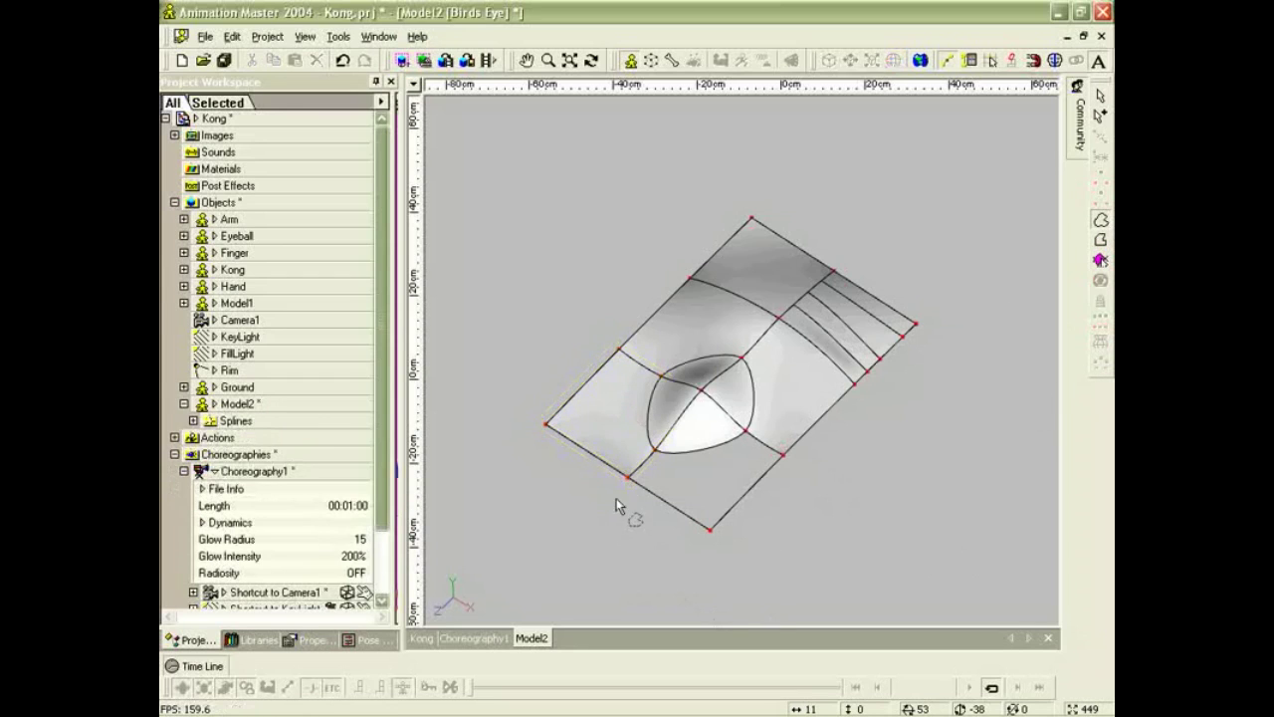
{"action": "mouse_move", "coordinate": [654, 443]}
{"action": "left_mouse_down"}
{"action": "mouse_move", "coordinate": [730, 432]}
{"action": "mouse_move", "coordinate": [801, 457]}
{"action": "mouse_move", "coordinate": [623, 534]}
{"action": "mouse_move", "coordinate": [649, 448]}
{"action": "left_mouse_up"}
{"action": "left_click", "coordinate": [1100, 364]}
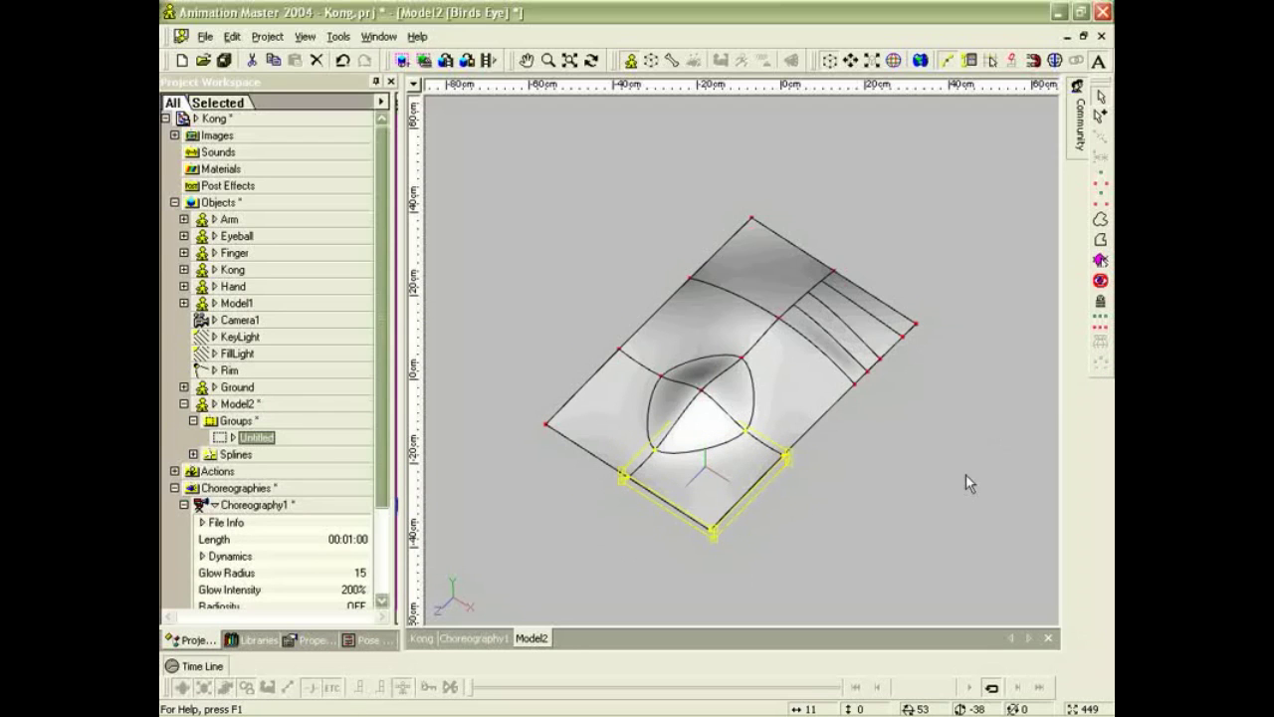
{"action": "left_click", "coordinate": [709, 394]}
{"action": "key", "text": "t"}
{"action": "left_click_drag", "start_coordinate": [707, 392], "coordinate": [723, 374]}
{"action": "scroll", "coordinate": [735, 408], "scroll_direction": "up", "scroll_amount": 2}
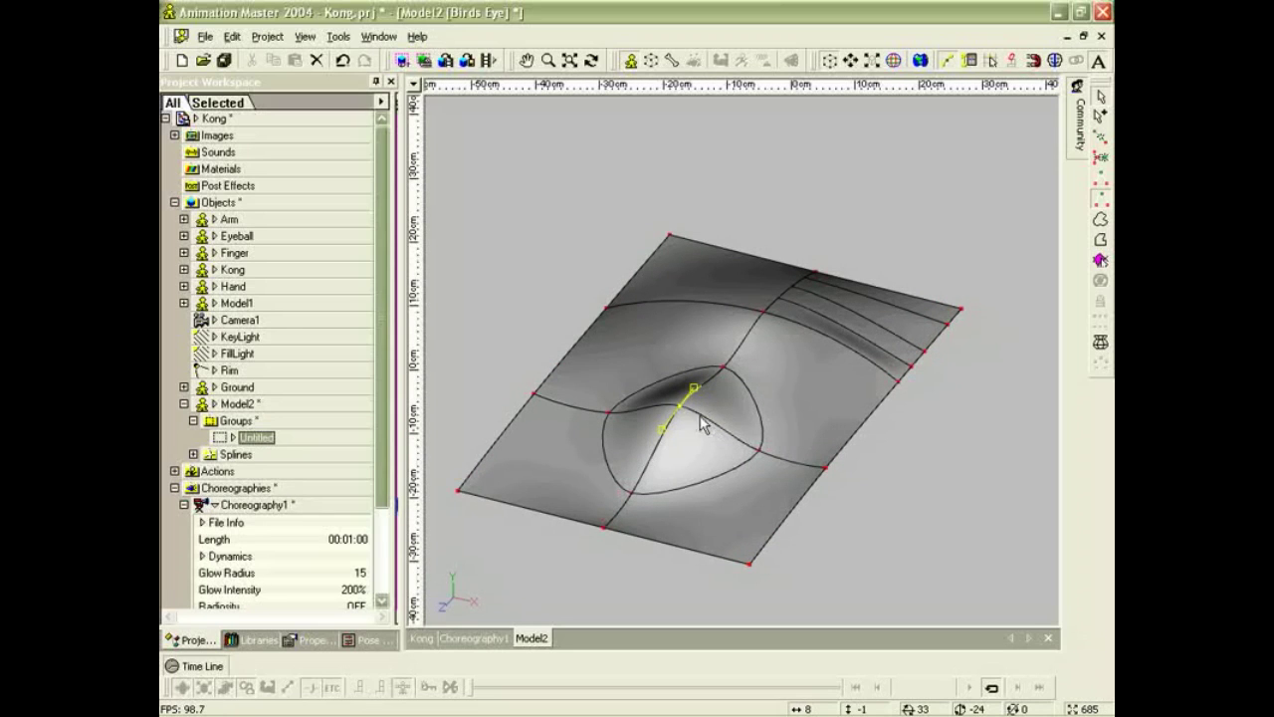
Peak the four points where the loop around the dome's base meets the crossing splines.
{"action": "left_click", "coordinate": [749, 451]}
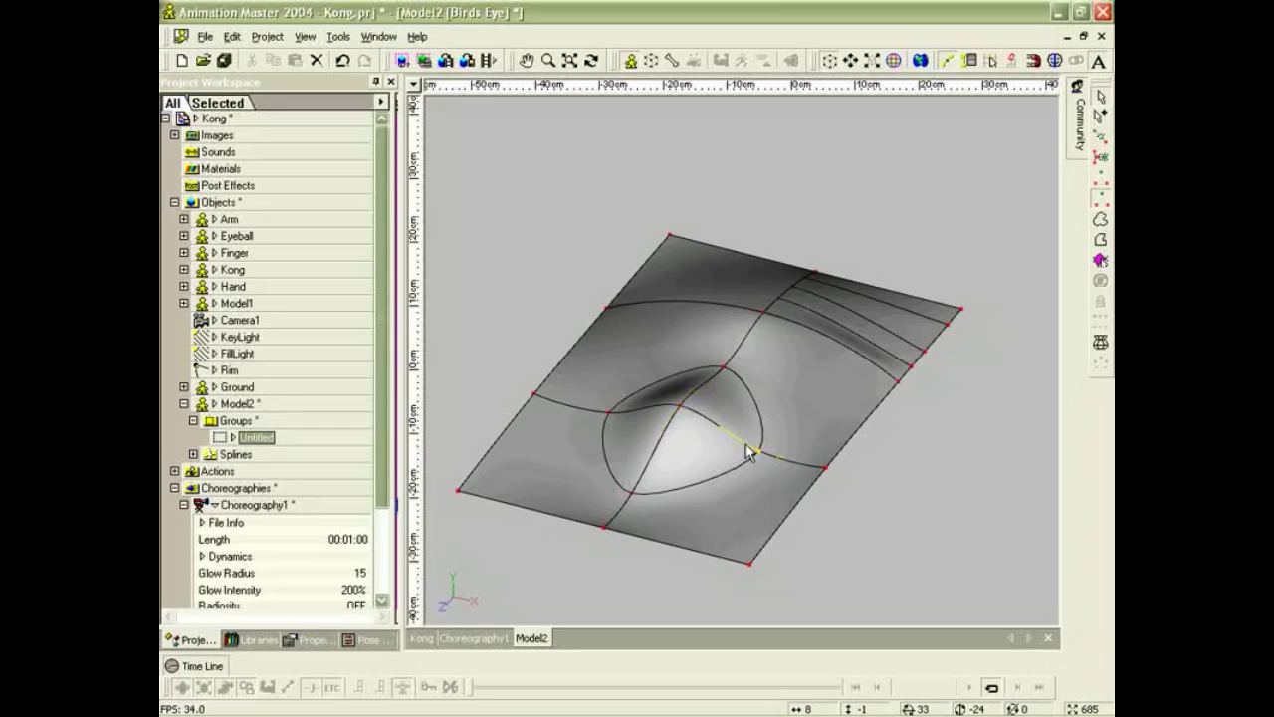
{"action": "key", "text": "p"}
{"action": "left_click", "coordinate": [642, 478]}
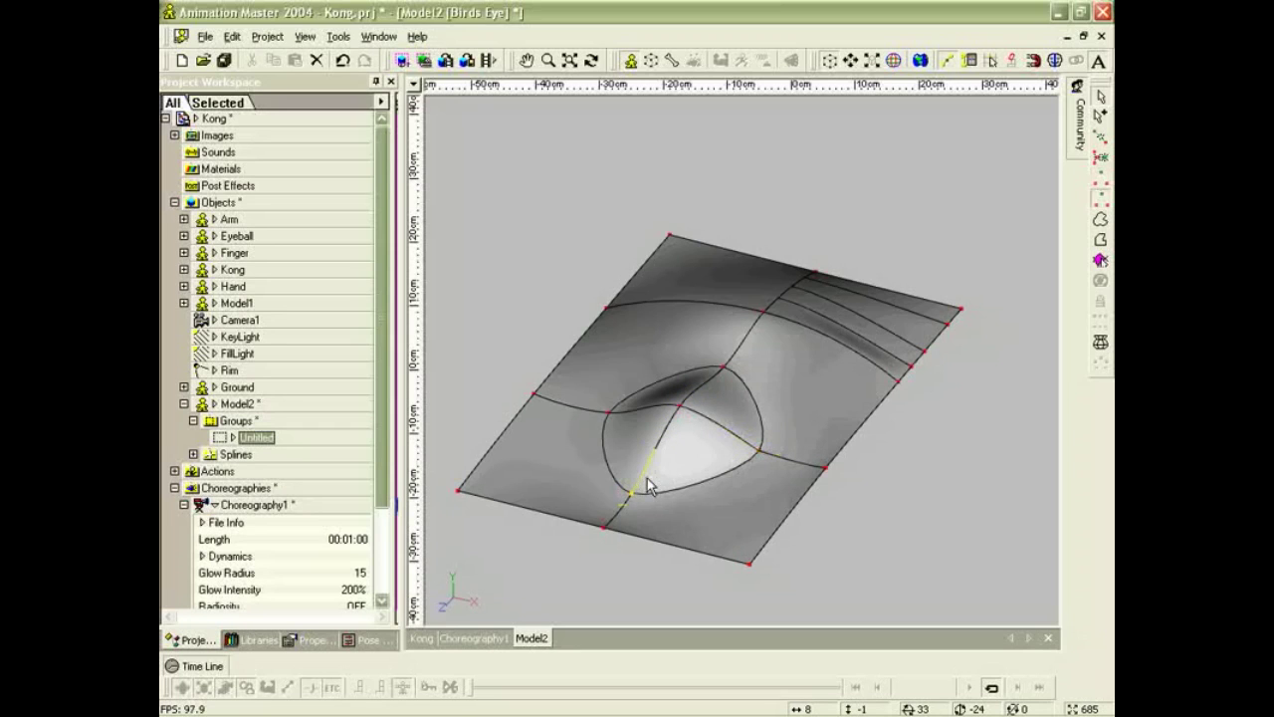
{"action": "key", "text": "p"}
{"action": "left_click", "coordinate": [620, 410]}
{"action": "key", "text": "p"}
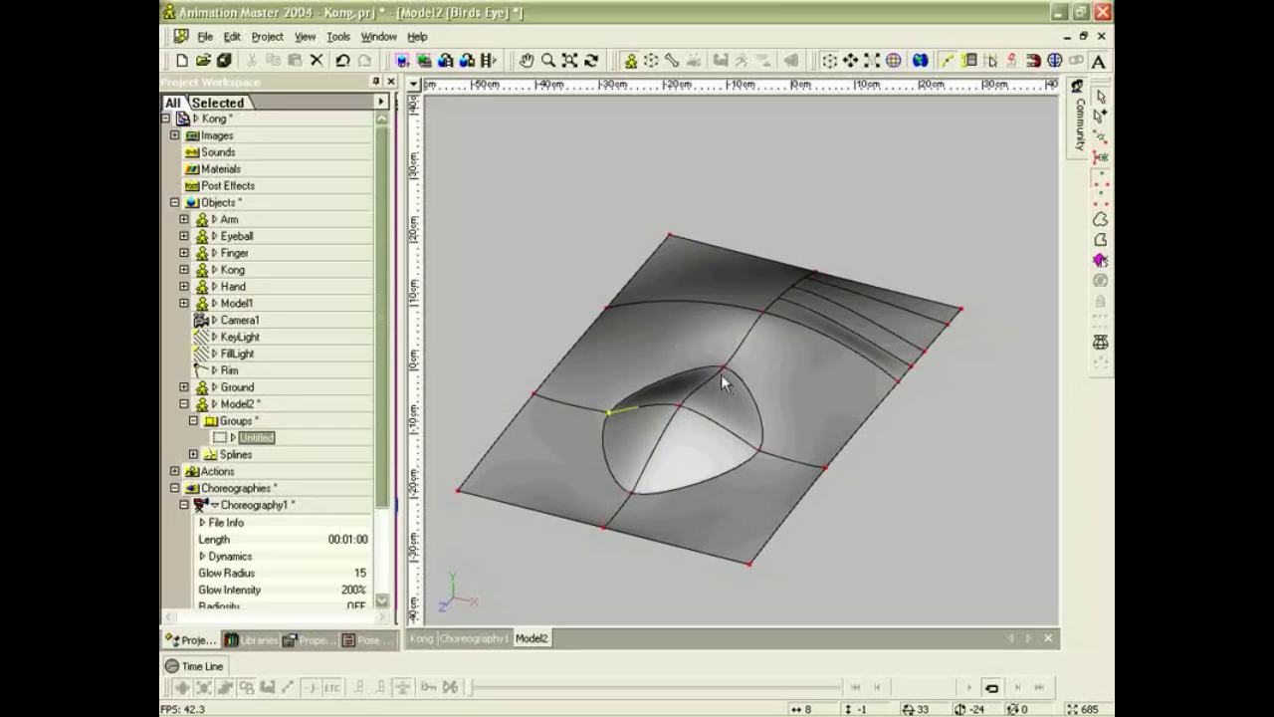
{"action": "left_click", "coordinate": [724, 376]}
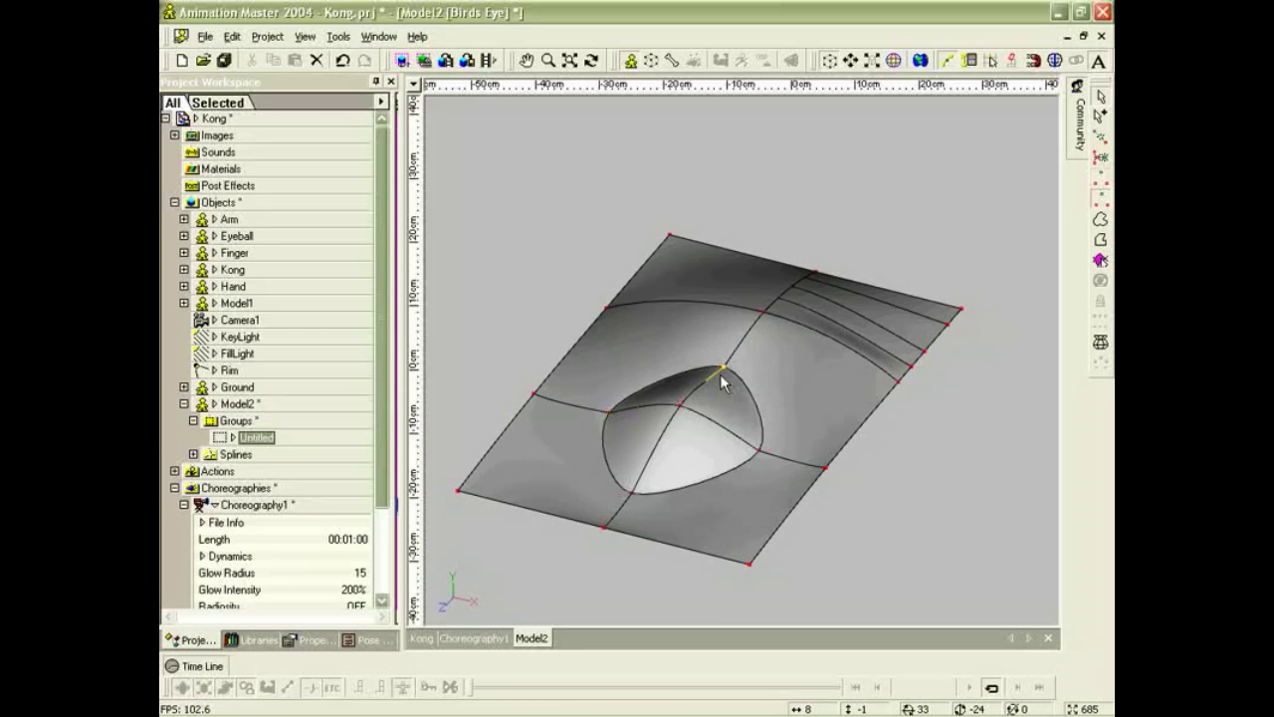
Adjust the bias handles of two neighbouring peaked points on the dome's base so its splines rise more steeply from the surface.
{"action": "left_click", "coordinate": [772, 446]}
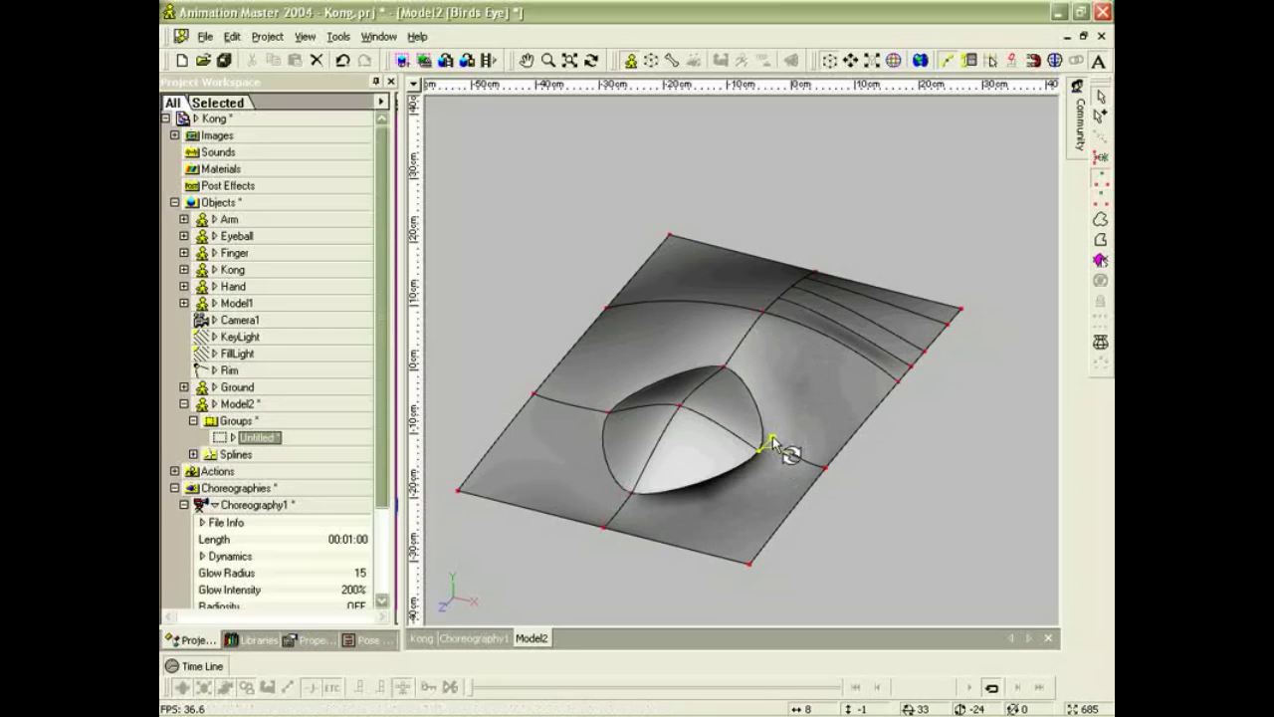
{"action": "left_click", "coordinate": [630, 494]}
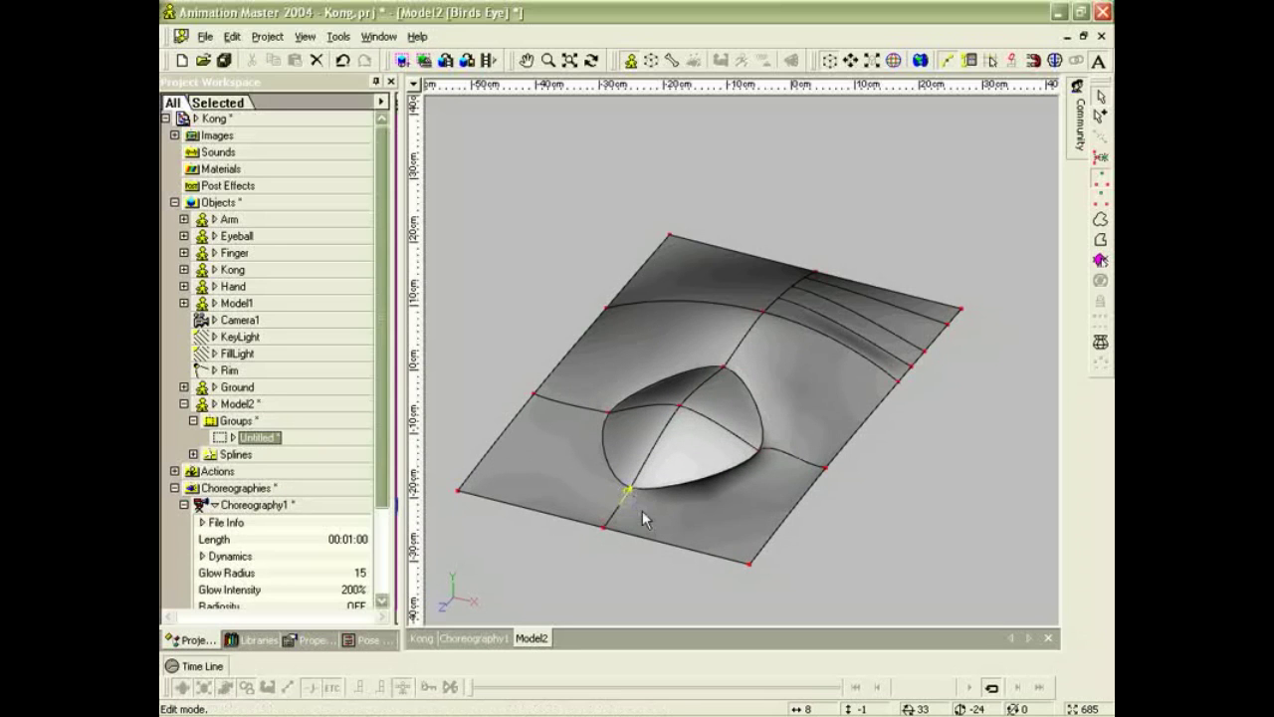
{"action": "key", "text": "t"}
{"action": "left_click_drag", "start_coordinate": [642, 513], "coordinate": [618, 492]}
{"action": "middle_click_drag", "start_coordinate": [617, 491], "coordinate": [532, 588]}
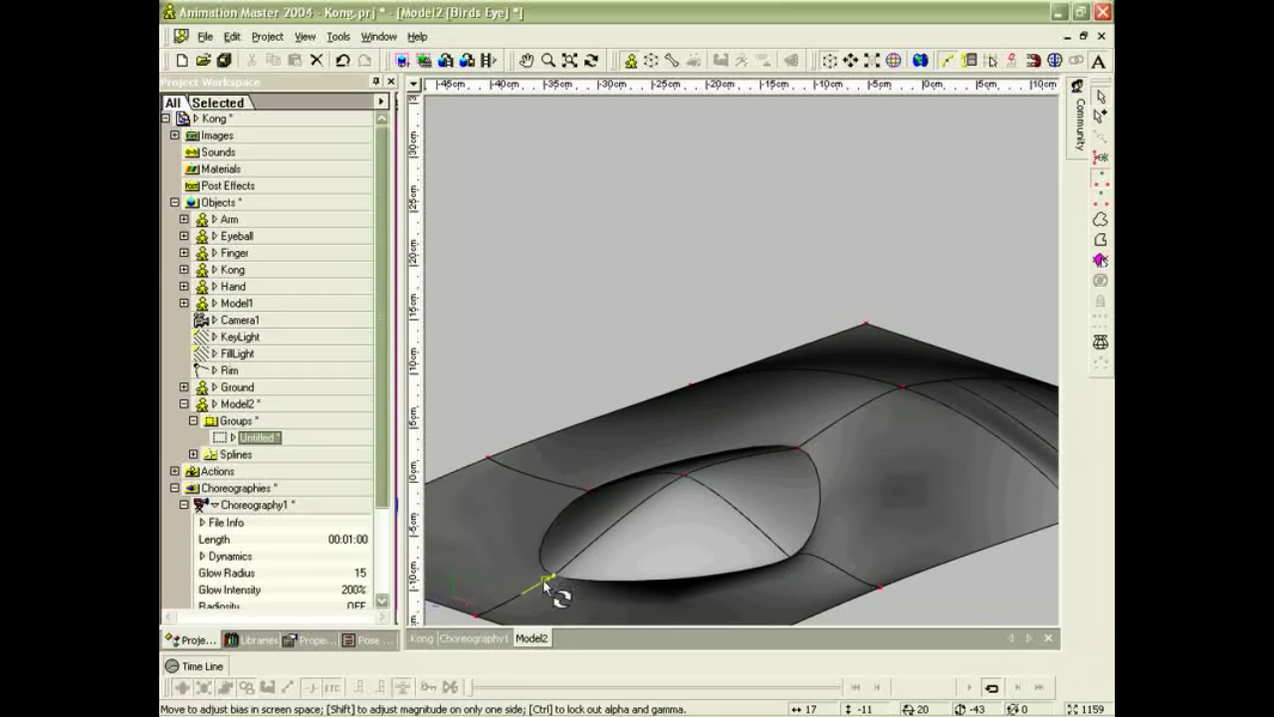
{"action": "left_click_drag", "start_coordinate": [546, 587], "coordinate": [588, 510]}
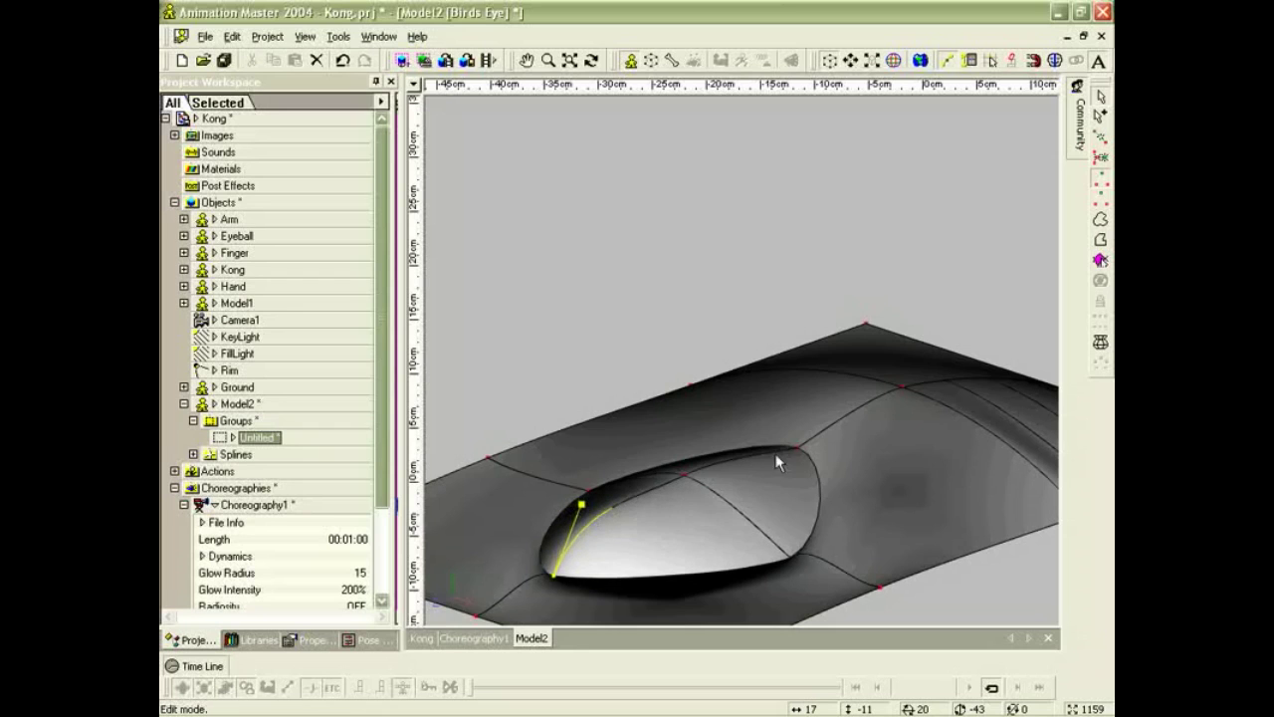
Raise the dome's peak point and turn the adjoining base point's bias handle upward to round that side of the dome.
{"action": "left_click", "coordinate": [680, 478]}
{"action": "left_click_drag", "start_coordinate": [680, 478], "coordinate": [696, 447]}
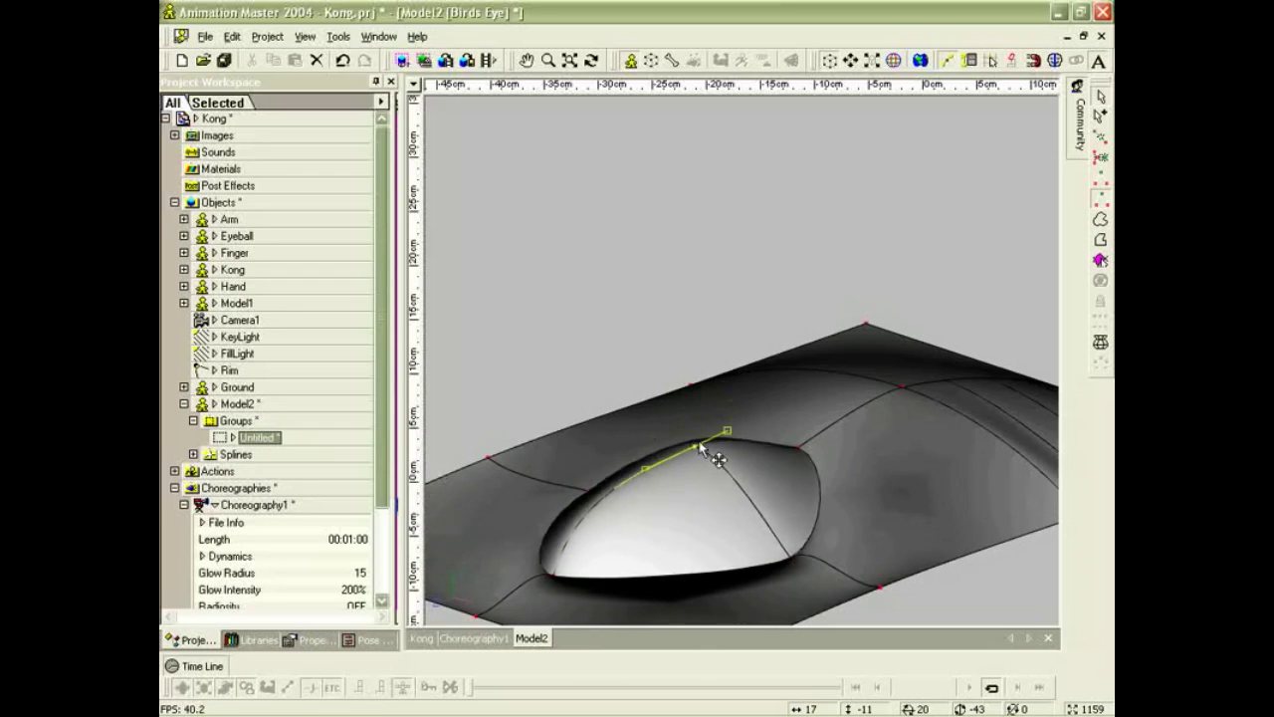
{"action": "left_click", "coordinate": [791, 555]}
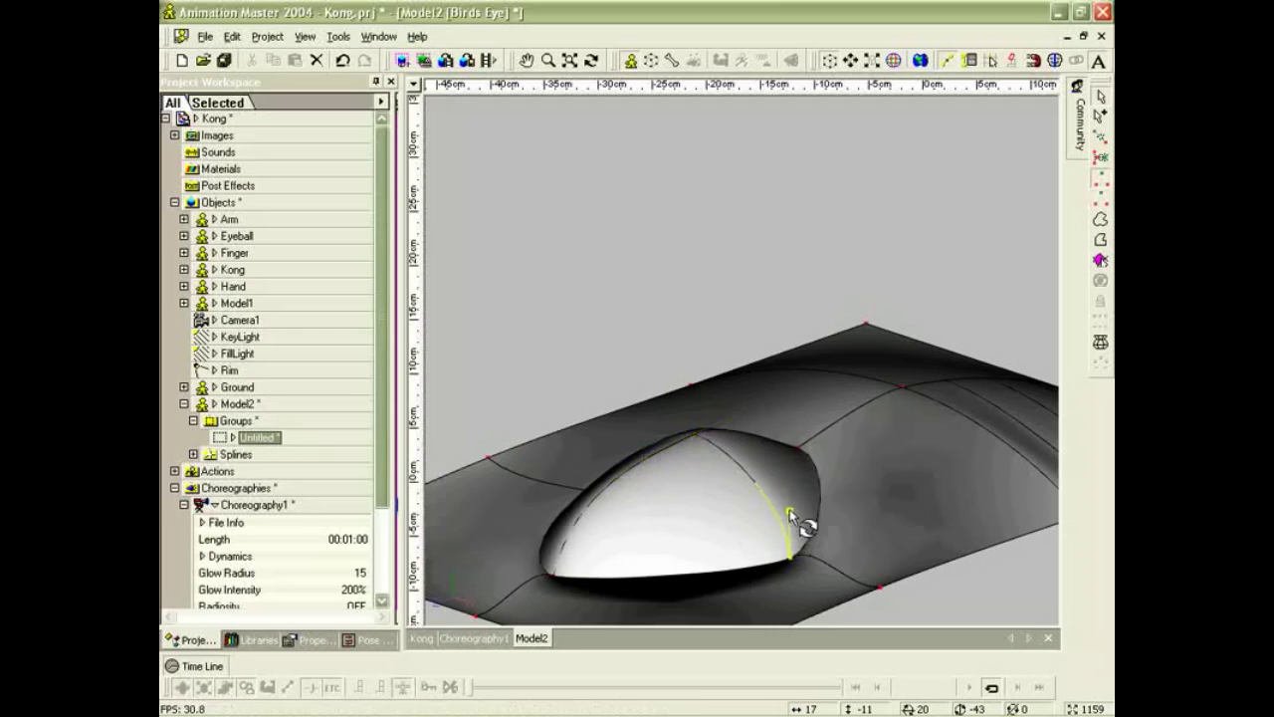
{"action": "left_click_drag", "start_coordinate": [737, 546], "coordinate": [816, 514]}
Adjust the bias of the dome's base point on the opposite side to round that flank as well.
{"action": "key", "text": "t"}
{"action": "scroll", "coordinate": [759, 480], "scroll_direction": "down", "scroll_amount": 4}
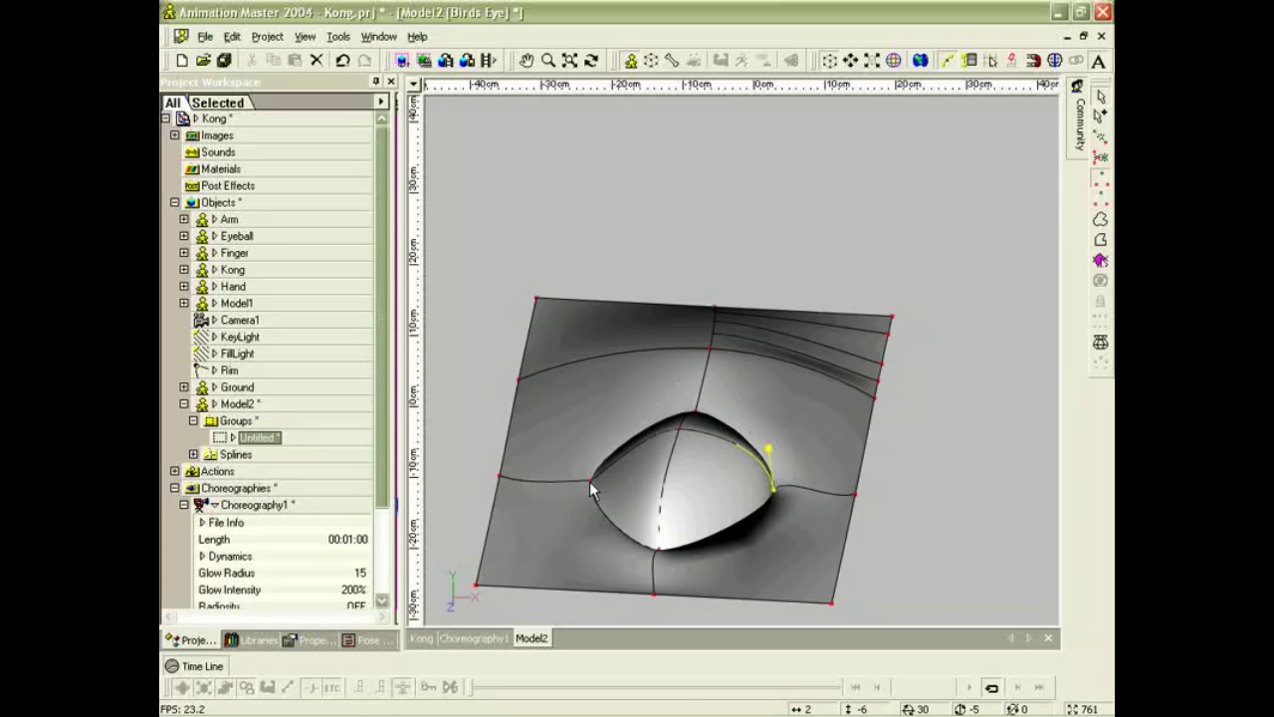
{"action": "left_click_drag", "start_coordinate": [590, 482], "coordinate": [566, 422]}
{"action": "scroll", "coordinate": [617, 484], "scroll_direction": "down", "scroll_amount": 1}
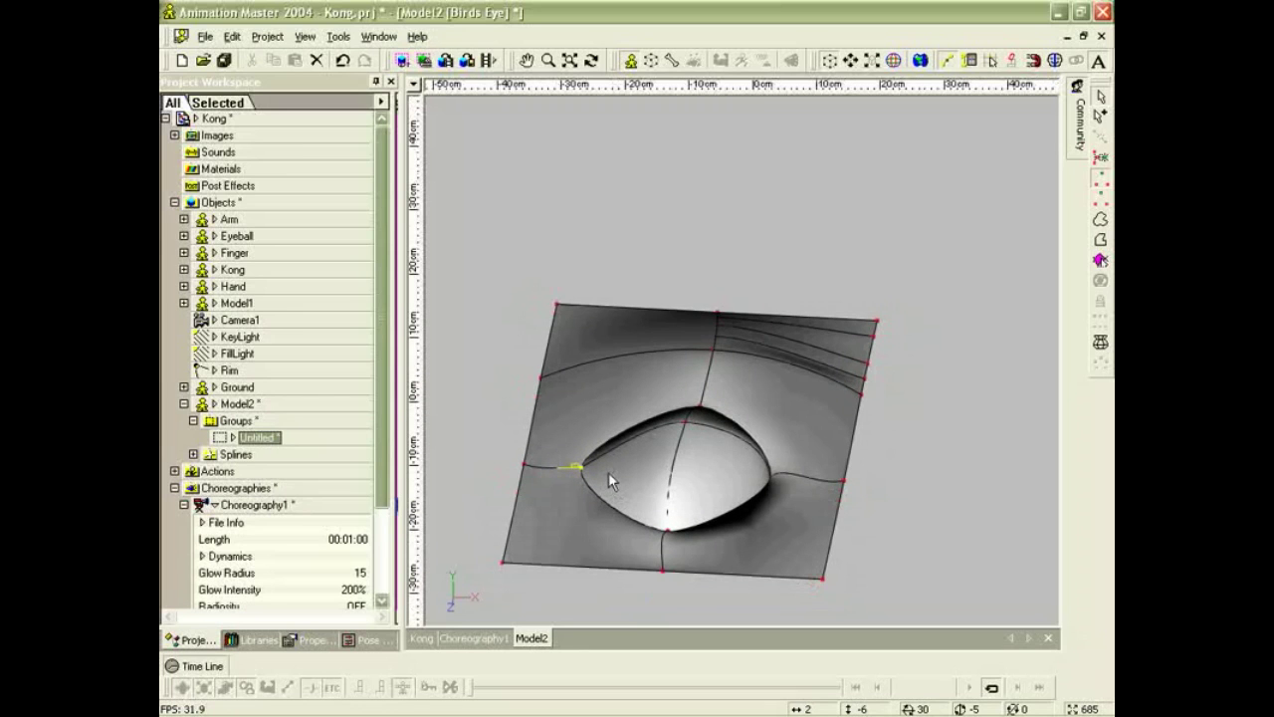
Reposition the dome's peak point, checking it from another angle, to centre the crown over its base.
{"action": "mouse_move", "coordinate": [605, 474]}
{"action": "left_mouse_down"}
{"action": "mouse_move", "coordinate": [599, 423]}
{"action": "mouse_move", "coordinate": [597, 445]}
{"action": "mouse_move", "coordinate": [659, 446]}
{"action": "mouse_move", "coordinate": [686, 417]}
{"action": "mouse_move", "coordinate": [686, 448]}
{"action": "mouse_move", "coordinate": [682, 436]}
{"action": "mouse_move", "coordinate": [697, 449]}
{"action": "mouse_move", "coordinate": [677, 432]}
{"action": "mouse_move", "coordinate": [683, 469]}
{"action": "mouse_move", "coordinate": [691, 443]}
{"action": "mouse_move", "coordinate": [673, 438]}
{"action": "mouse_move", "coordinate": [685, 453]}
{"action": "mouse_move", "coordinate": [667, 436]}
{"action": "left_mouse_up"}
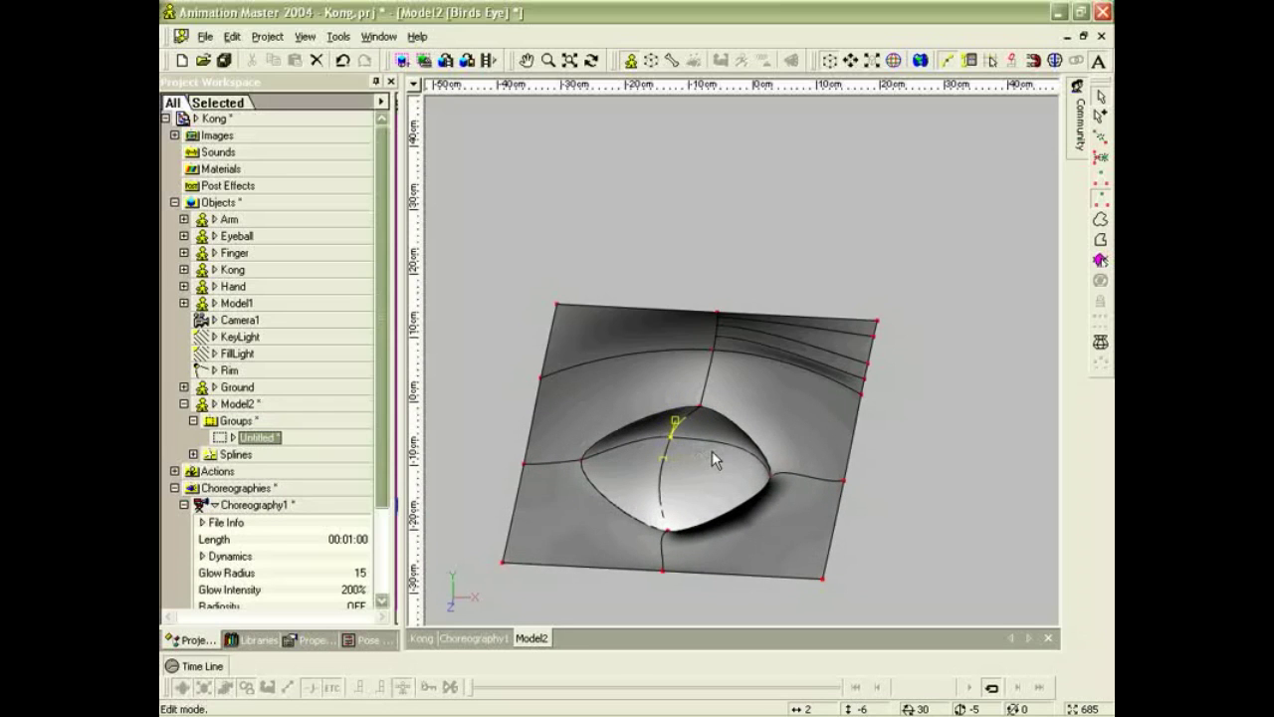
{"action": "right_click", "coordinate": [713, 452]}
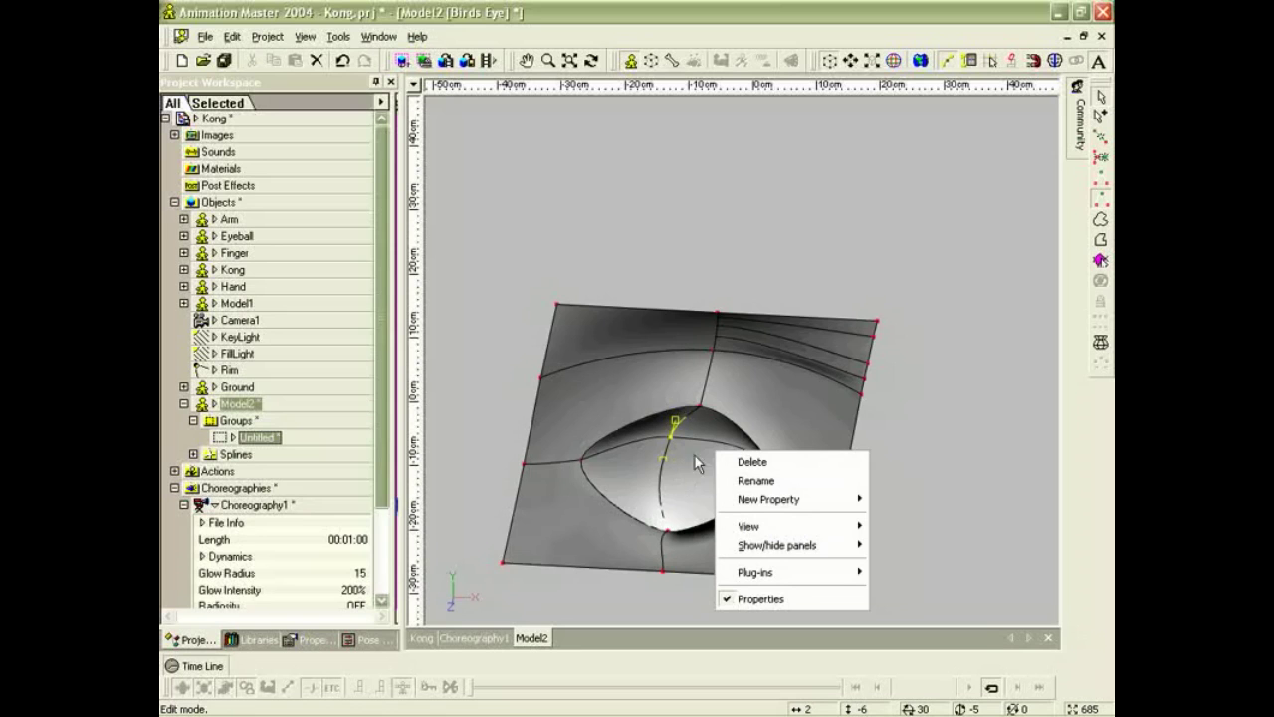
{"action": "left_click", "coordinate": [752, 462]}
{"action": "left_click", "coordinate": [695, 437]}
{"action": "key", "text": "t"}
{"action": "left_click_drag", "start_coordinate": [708, 440], "coordinate": [653, 447]}
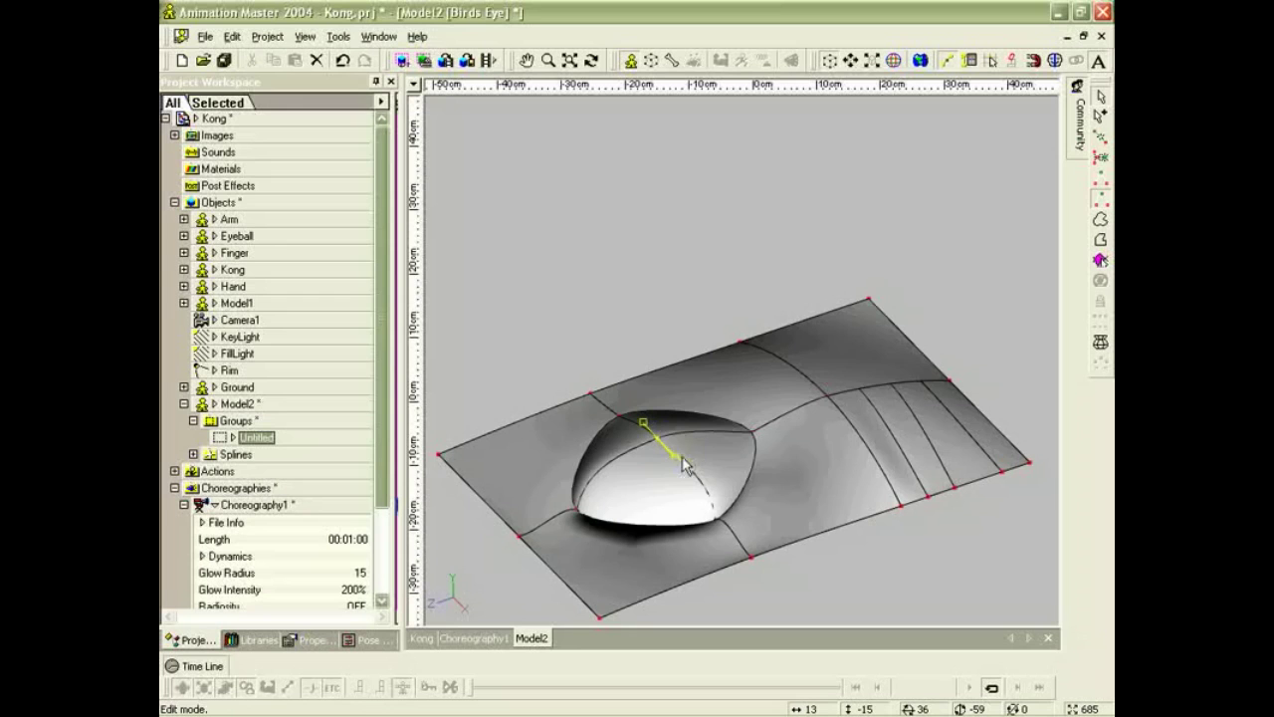
{"action": "left_click_drag", "start_coordinate": [654, 440], "coordinate": [690, 462]}
Move the spline crossing beside the striped patches toward the dome and nudge the dome's nearest base point upward.
{"action": "left_click", "coordinate": [827, 397]}
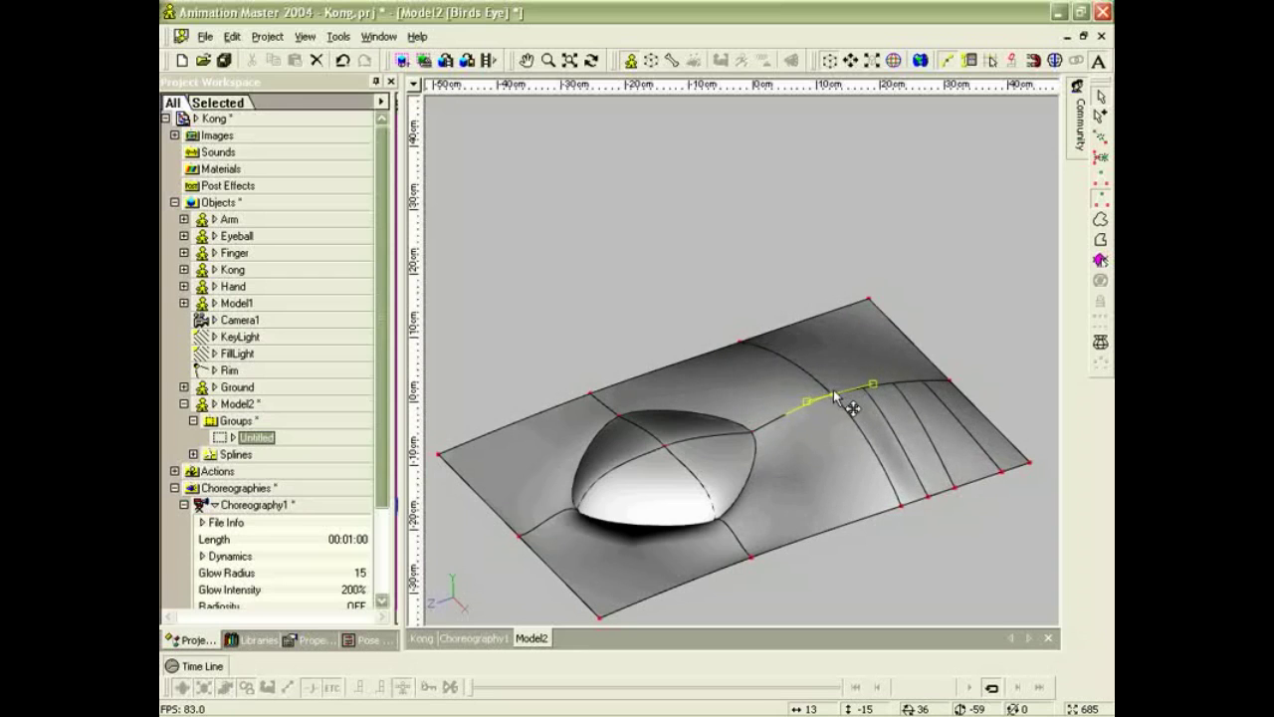
{"action": "left_click", "coordinate": [830, 411]}
{"action": "mouse_move", "coordinate": [832, 406]}
{"action": "left_mouse_down"}
{"action": "mouse_move", "coordinate": [815, 384]}
{"action": "mouse_move", "coordinate": [799, 403]}
{"action": "mouse_move", "coordinate": [813, 394]}
{"action": "mouse_move", "coordinate": [830, 410]}
{"action": "mouse_move", "coordinate": [838, 386]}
{"action": "left_mouse_up"}
{"action": "mouse_move", "coordinate": [755, 438]}
{"action": "left_mouse_down"}
{"action": "mouse_move", "coordinate": [747, 393]}
{"action": "mouse_move", "coordinate": [760, 428]}
{"action": "left_mouse_up"}
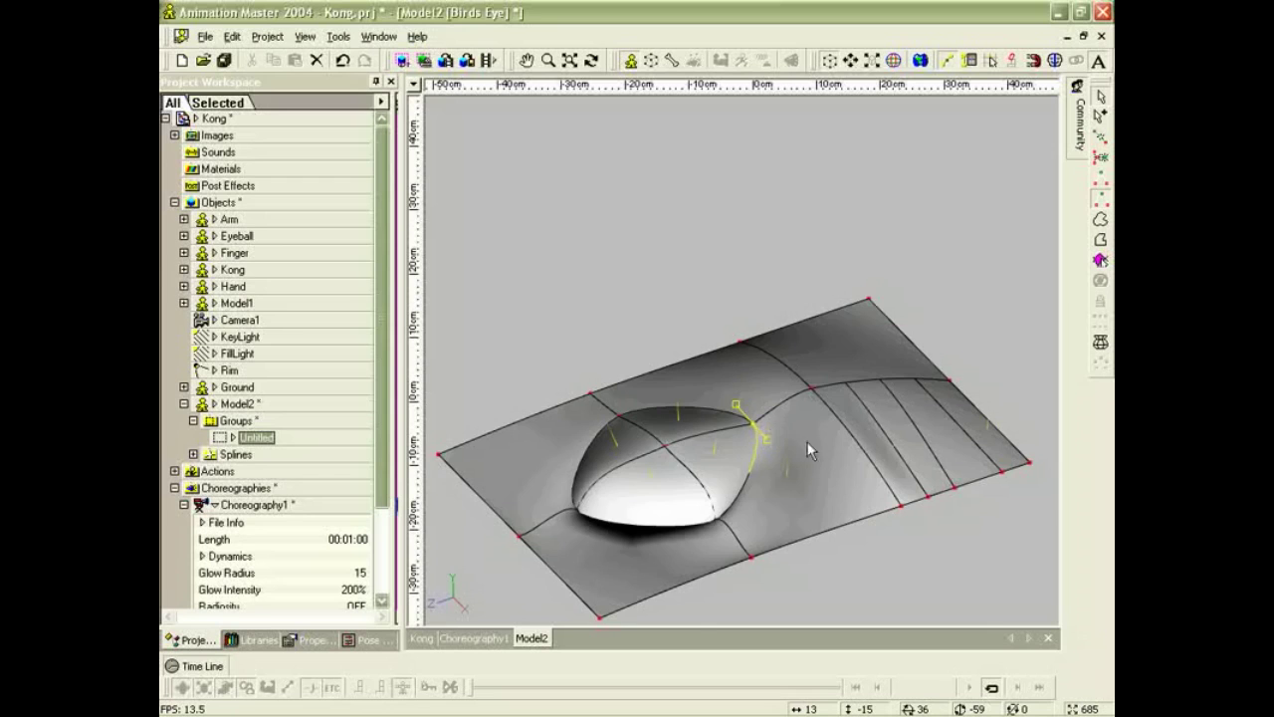
{"action": "scroll", "coordinate": [803, 454], "scroll_direction": "up", "scroll_amount": 2}
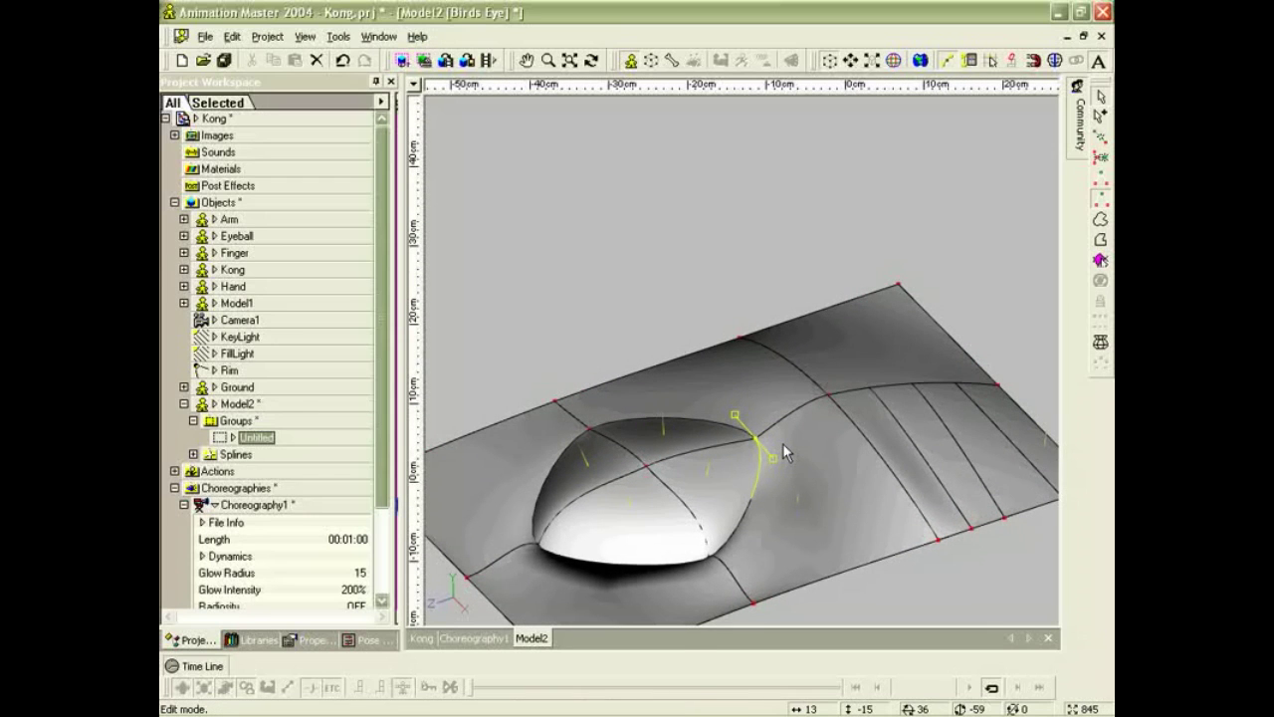
{"action": "scroll", "coordinate": [802, 448], "scroll_direction": "down", "scroll_amount": 2}
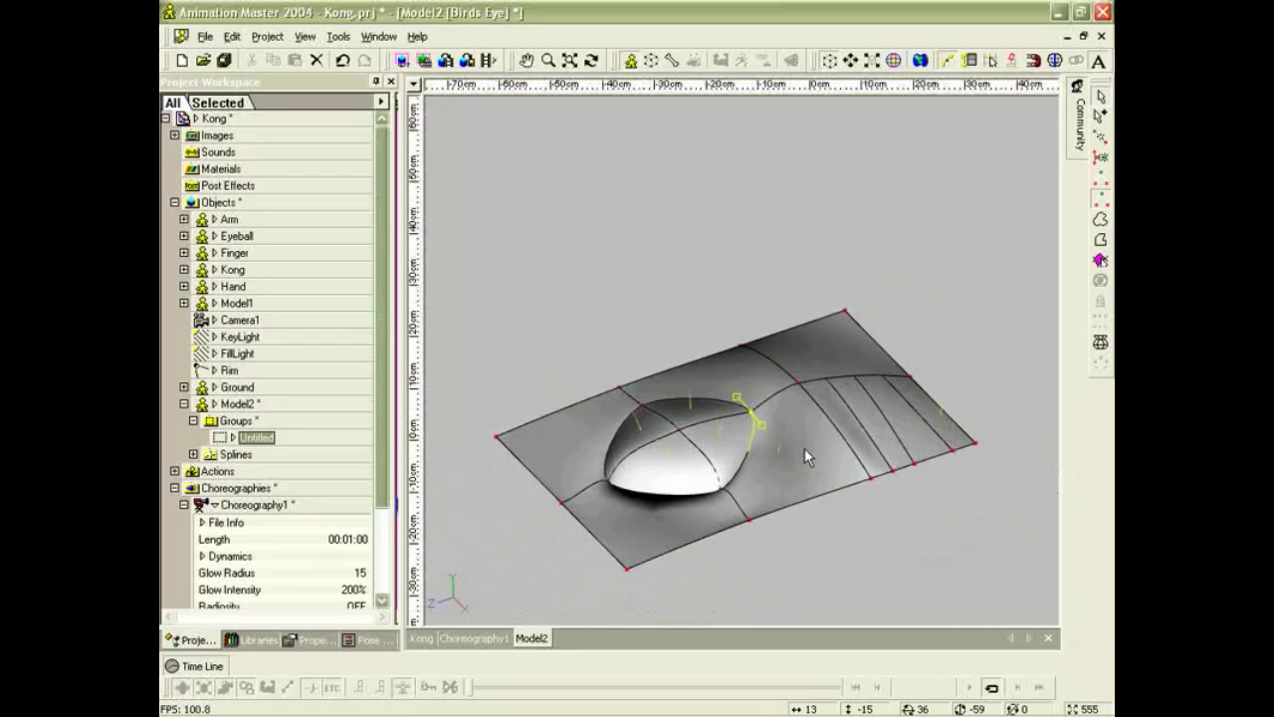
{"action": "middle_click_drag", "start_coordinate": [801, 447], "coordinate": [824, 337]}
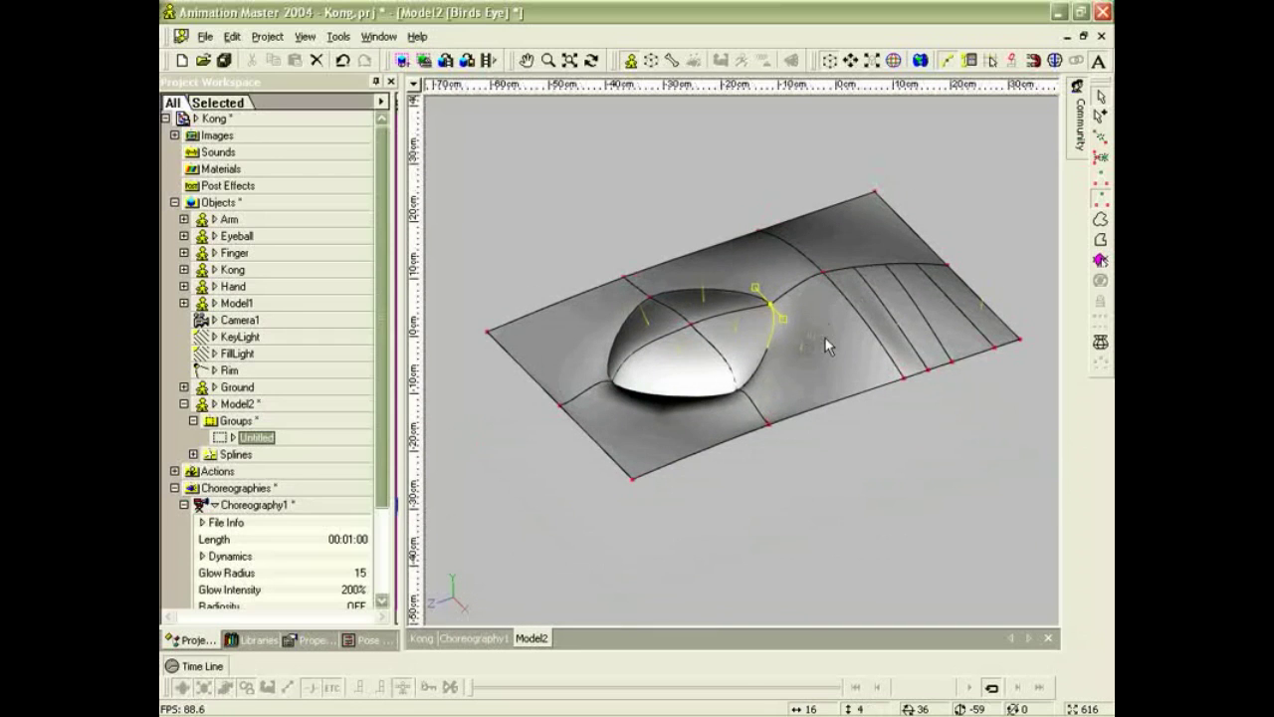
Close the Model2 window and view the whole Kong model against its background drawings from the front and right.
{"action": "left_click", "coordinate": [1101, 36]}
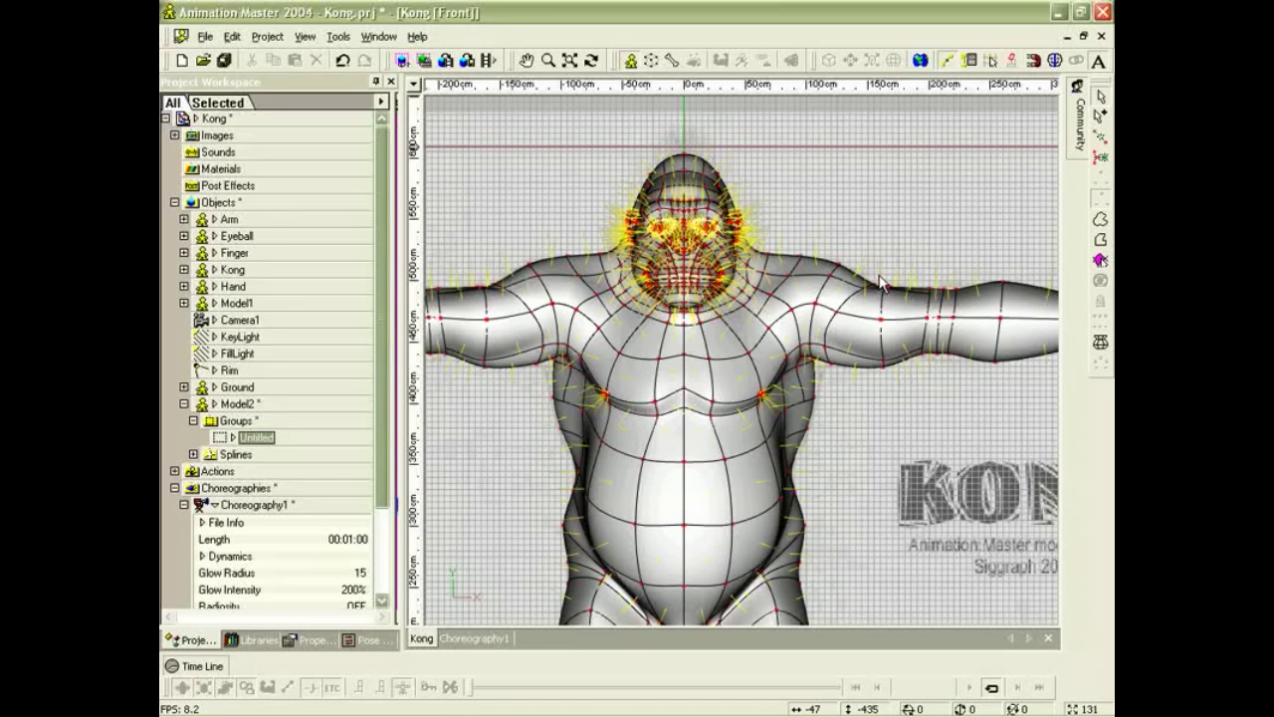
{"action": "scroll", "coordinate": [880, 284], "scroll_direction": "down", "scroll_amount": 3}
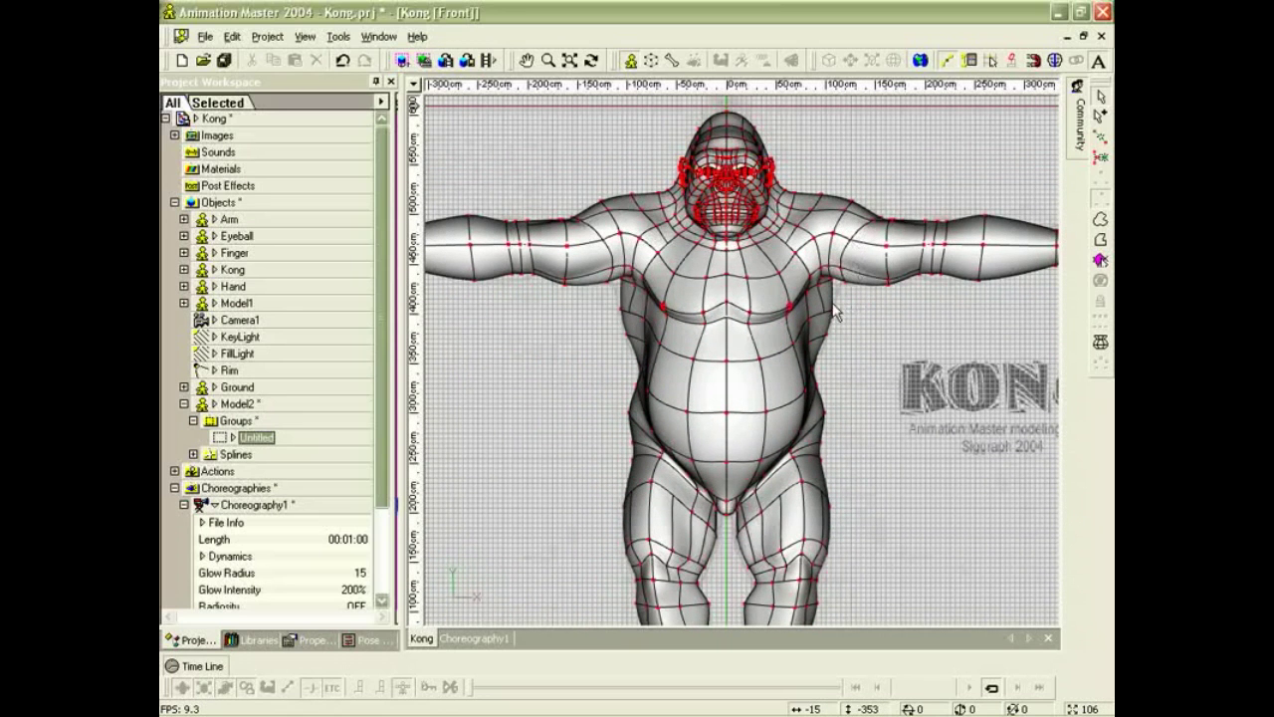
{"action": "scroll", "coordinate": [713, 391], "scroll_direction": "down", "scroll_amount": 3}
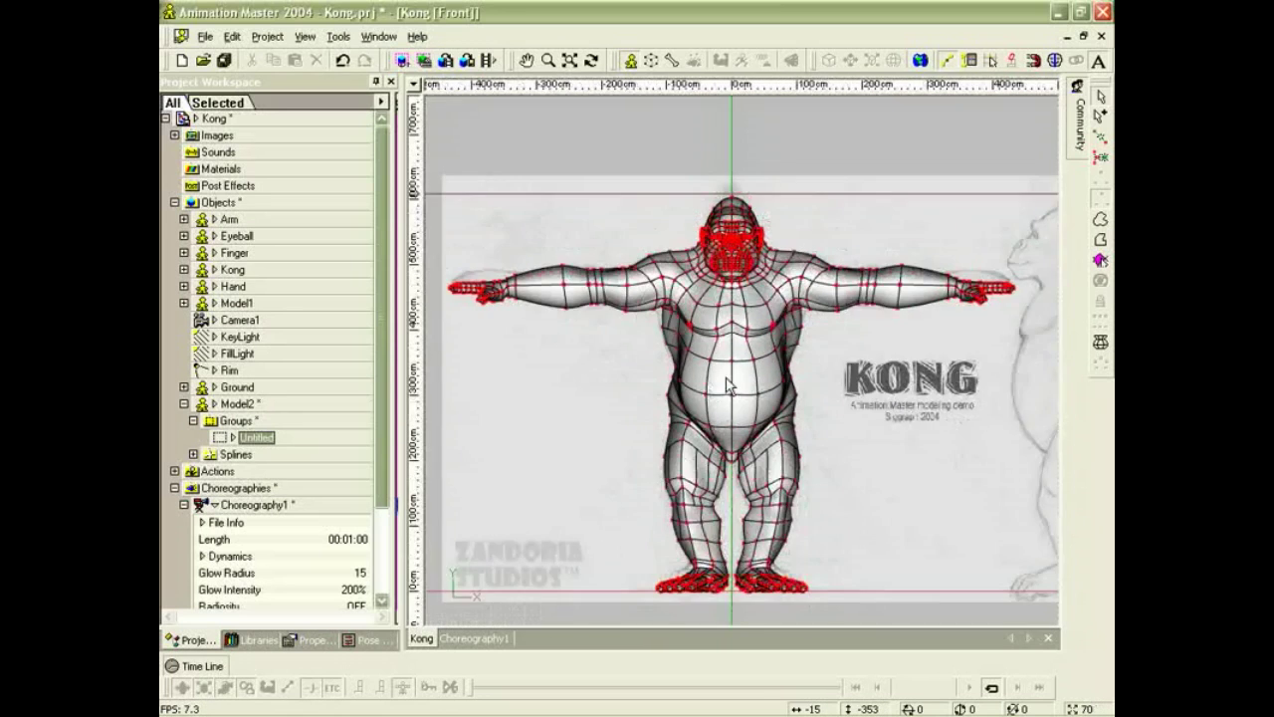
{"action": "middle_click_drag", "start_coordinate": [786, 348], "coordinate": [735, 320]}
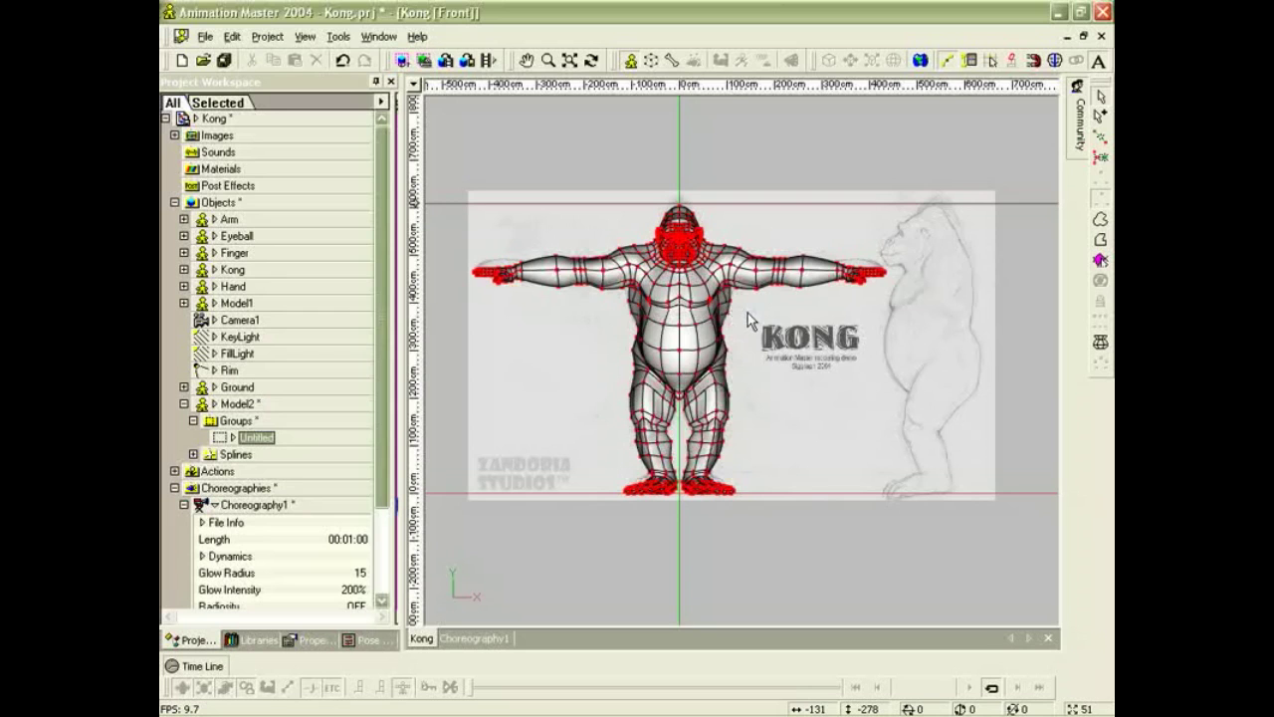
{"action": "key", "text": "4"}
{"action": "scroll", "coordinate": [833, 270], "scroll_direction": "down", "scroll_amount": 2}
{"action": "middle_click_drag", "start_coordinate": [831, 267], "coordinate": [796, 263]}
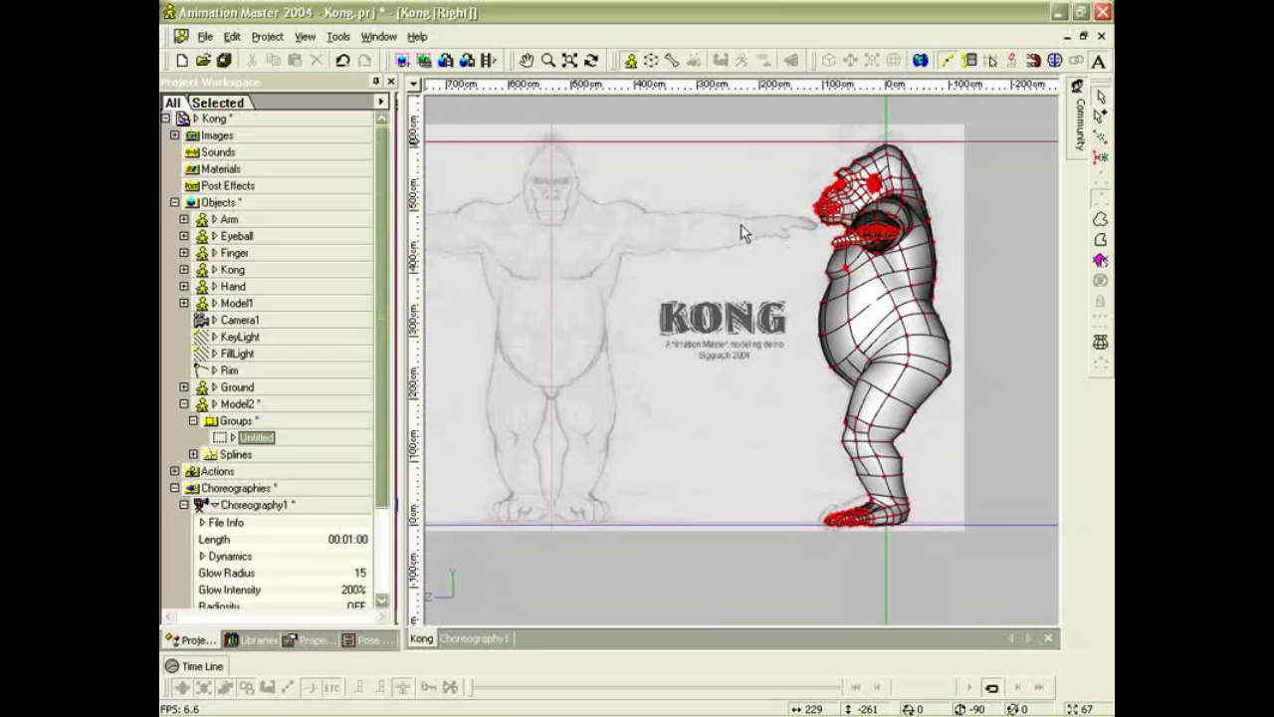
Open the Gorilla-sketch image from the project's images and examine the anatomy and head studies up close.
{"action": "left_click", "coordinate": [174, 135]}
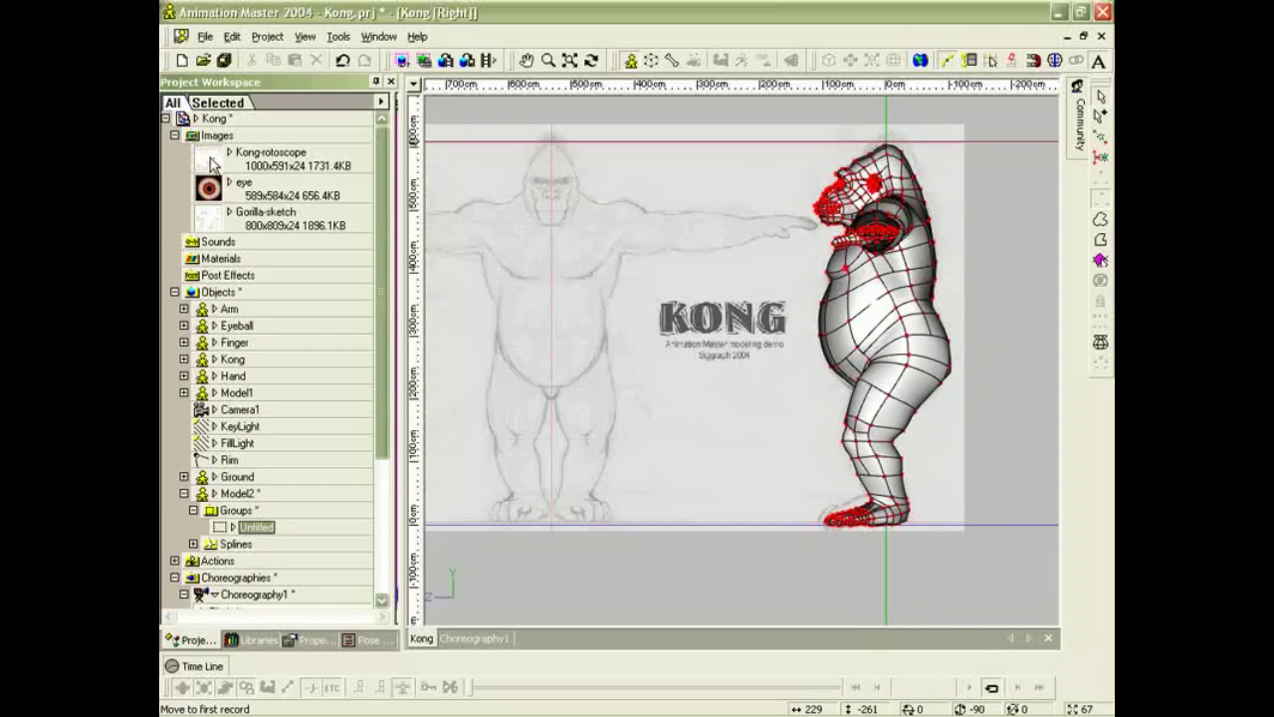
{"action": "double_click", "coordinate": [257, 212]}
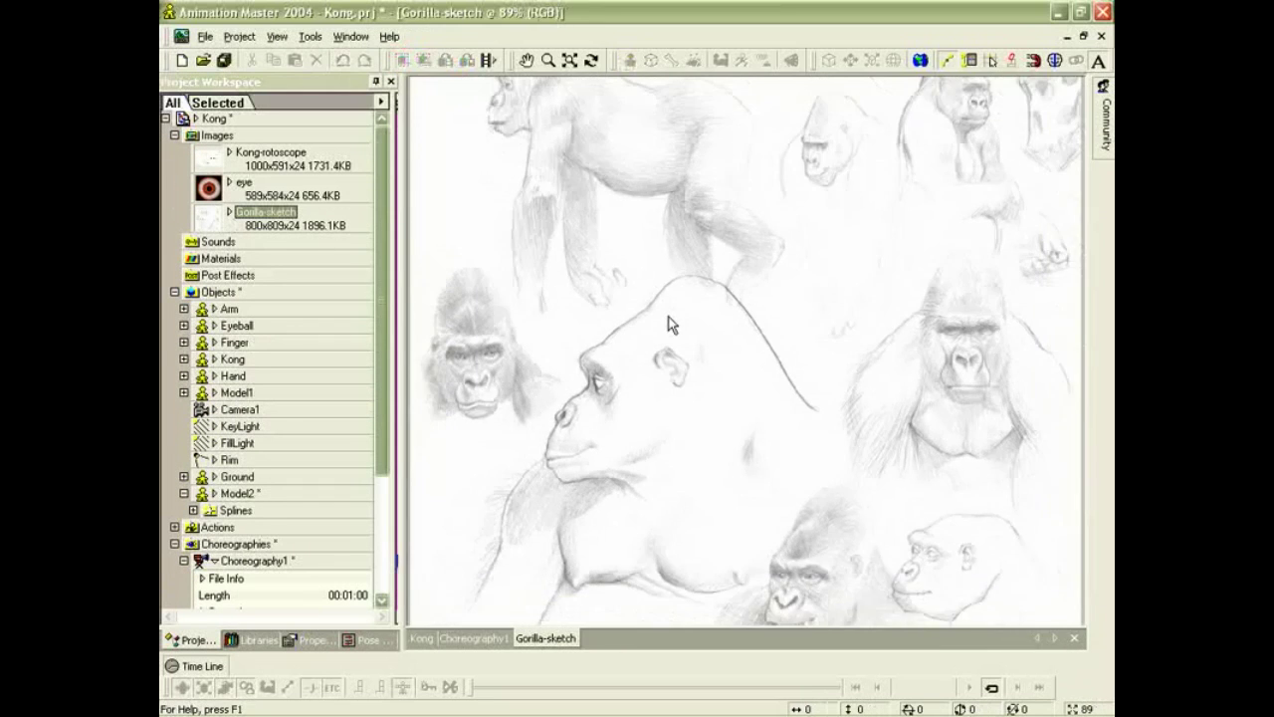
{"action": "scroll", "coordinate": [683, 322], "scroll_direction": "up", "scroll_amount": 2}
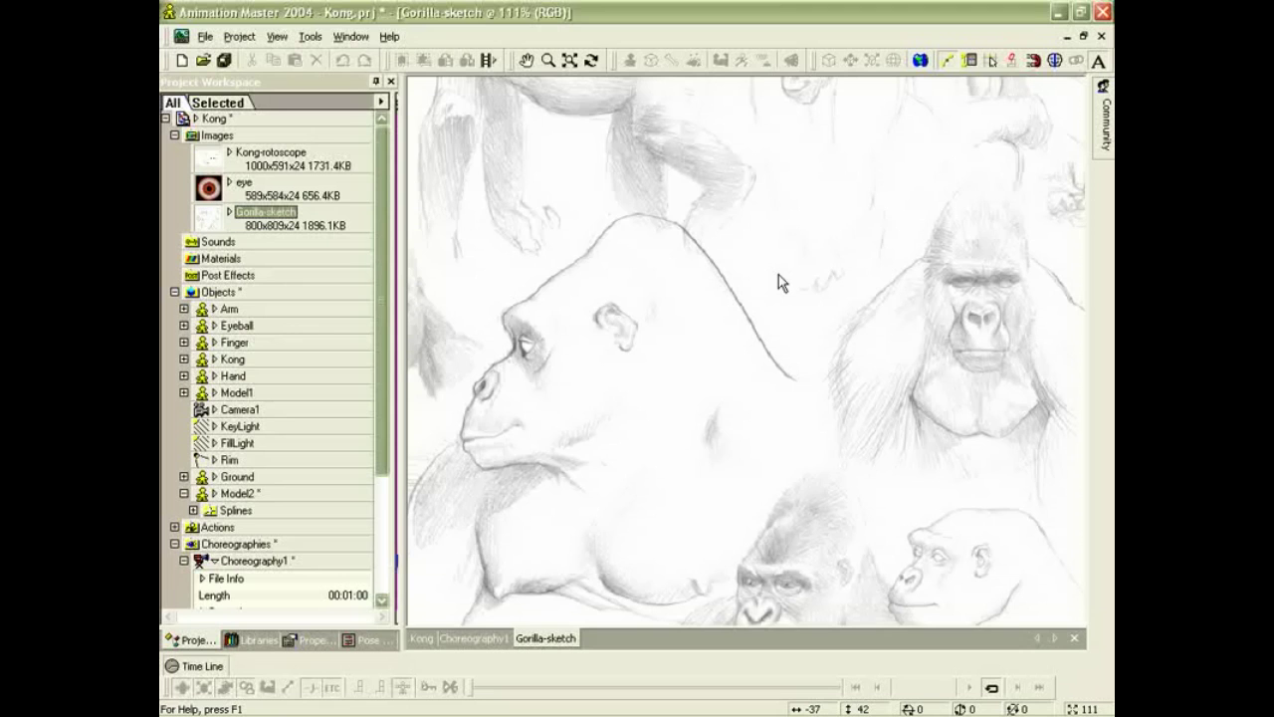
{"action": "scroll", "coordinate": [778, 275], "scroll_direction": "down", "scroll_amount": 1}
{"action": "mouse_move", "coordinate": [765, 228]}
{"action": "middle_mouse_down"}
{"action": "mouse_move", "coordinate": [787, 308]}
{"action": "mouse_move", "coordinate": [800, 315]}
{"action": "middle_mouse_up"}
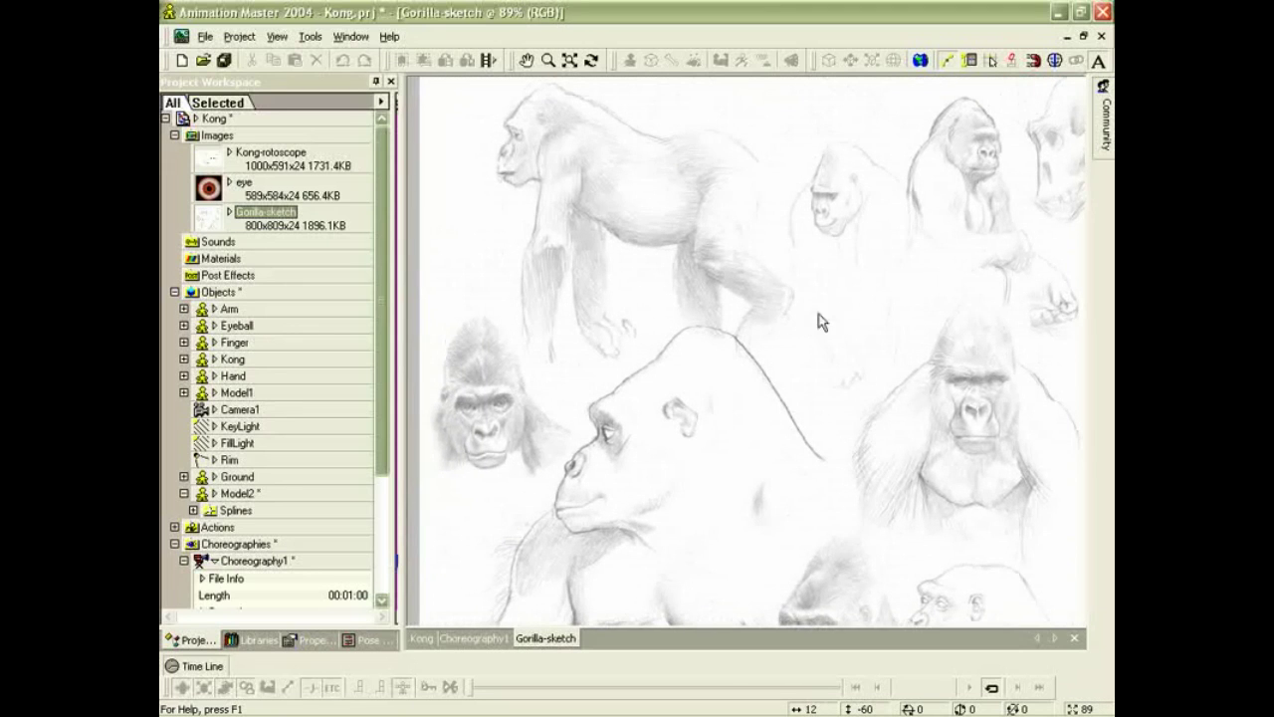
{"action": "mouse_move", "coordinate": [853, 311]}
{"action": "right_mouse_down"}
{"action": "mouse_move", "coordinate": [776, 288]}
{"action": "mouse_move", "coordinate": [782, 239]}
{"action": "right_mouse_up"}
{"action": "right_click_drag", "start_coordinate": [782, 343], "coordinate": [801, 242]}
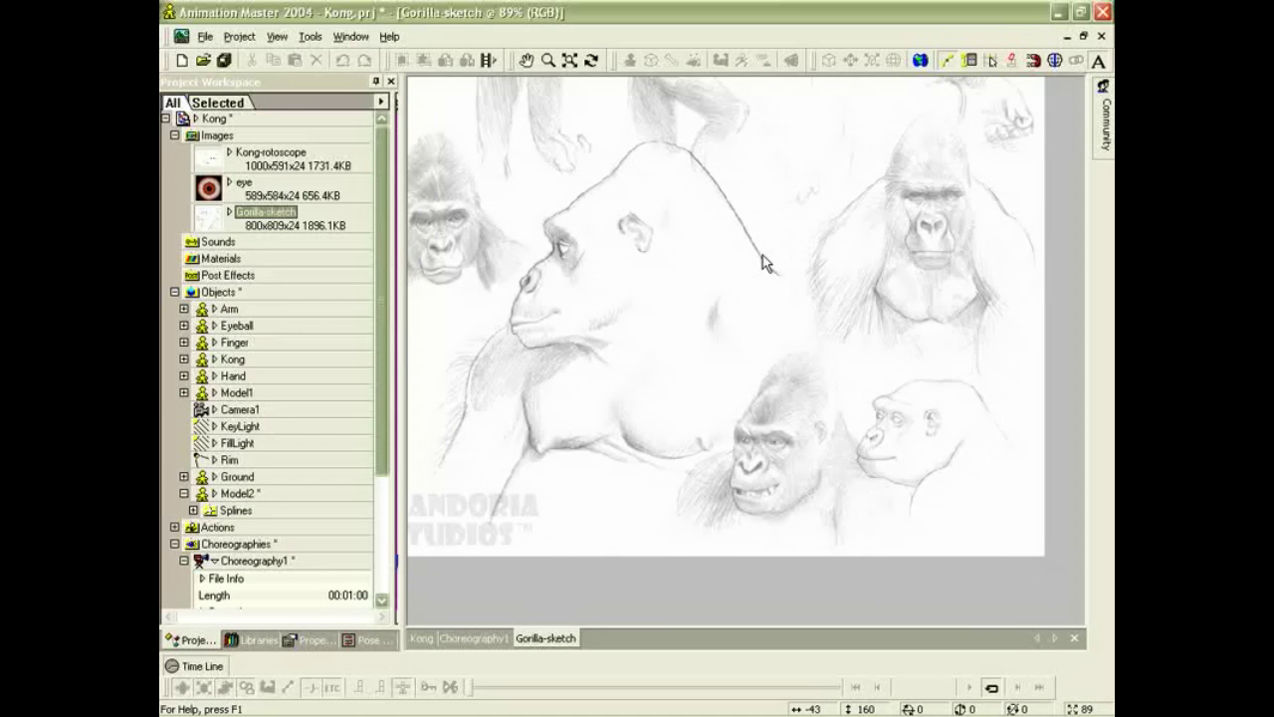
{"action": "scroll", "coordinate": [611, 265], "scroll_direction": "up", "scroll_amount": 5}
{"action": "mouse_move", "coordinate": [555, 305]}
{"action": "right_mouse_down"}
{"action": "mouse_move", "coordinate": [774, 293]}
{"action": "mouse_move", "coordinate": [752, 348]}
{"action": "right_mouse_up"}
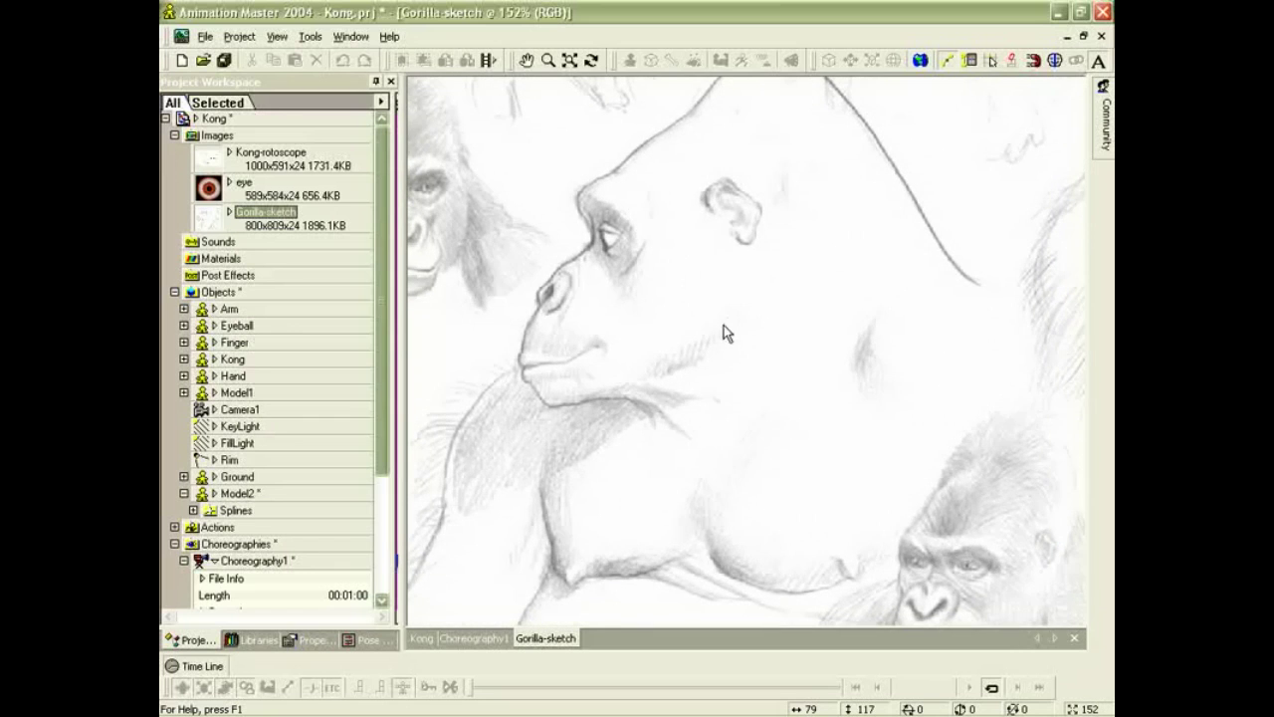
{"action": "scroll", "coordinate": [727, 334], "scroll_direction": "down", "scroll_amount": 3}
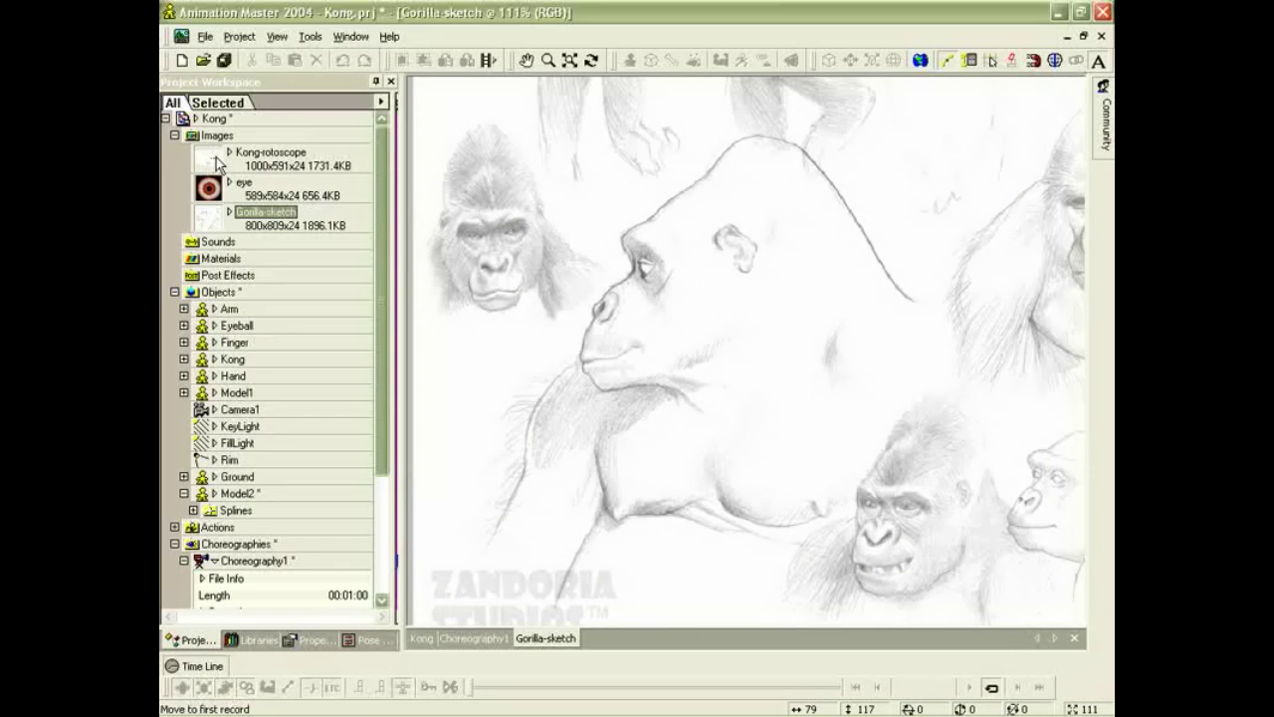
Close the Gorilla-sketch image, open Kong-rotoscope and examine its front and side drawings.
{"action": "left_click", "coordinate": [1102, 36]}
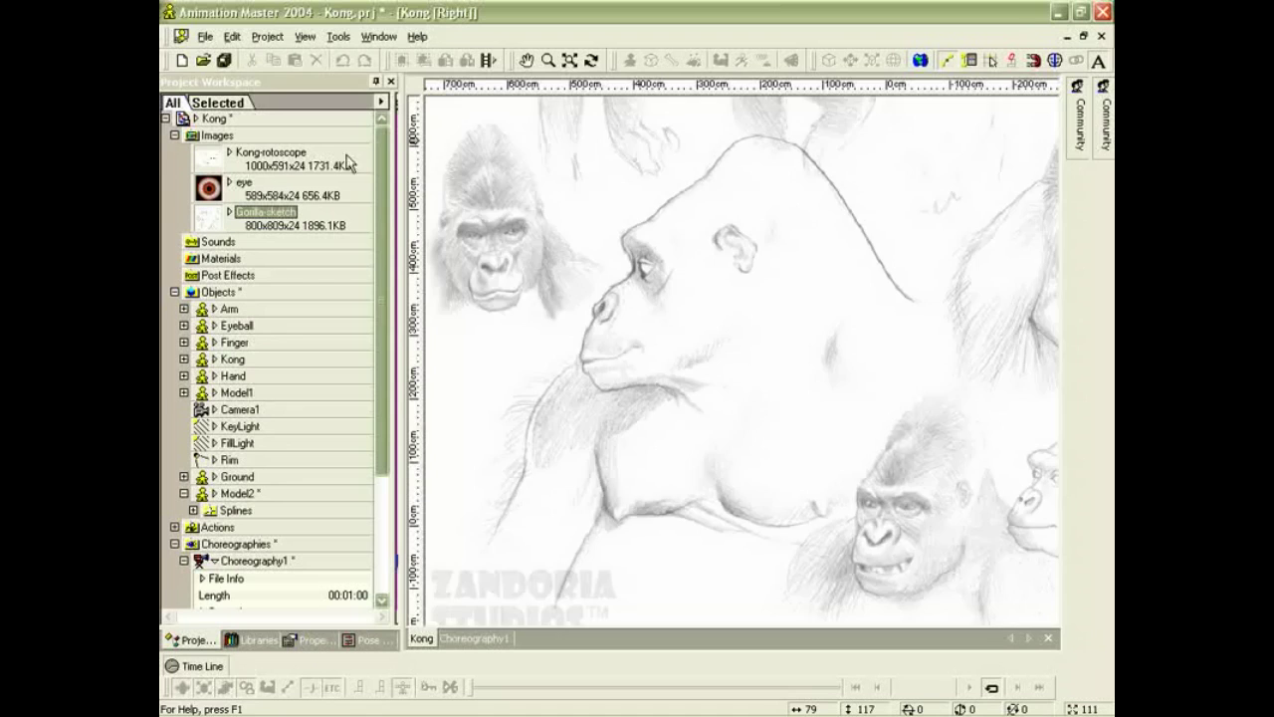
{"action": "double_click", "coordinate": [231, 154]}
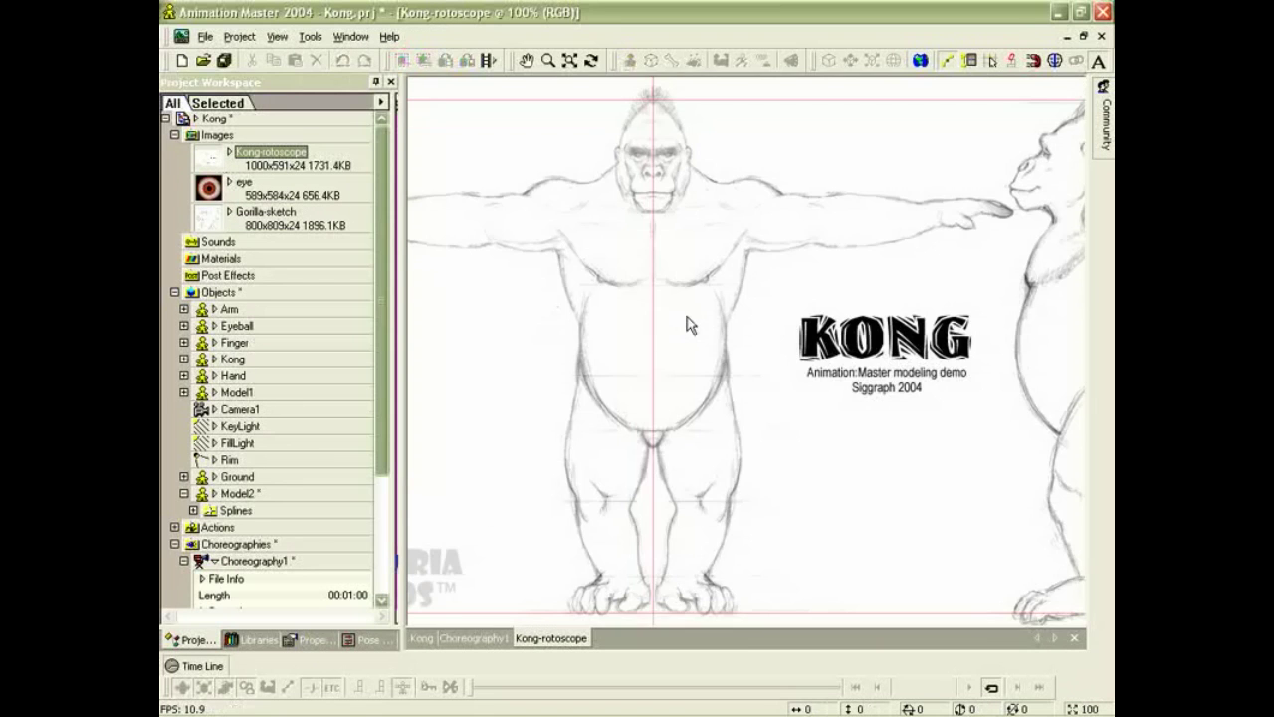
{"action": "scroll", "coordinate": [688, 318], "scroll_direction": "down", "scroll_amount": 2}
{"action": "middle_click_drag", "start_coordinate": [725, 314], "coordinate": [619, 296]}
{"action": "scroll", "coordinate": [622, 297], "scroll_direction": "up", "scroll_amount": 3}
{"action": "right_click_drag", "start_coordinate": [638, 301], "coordinate": [698, 326]}
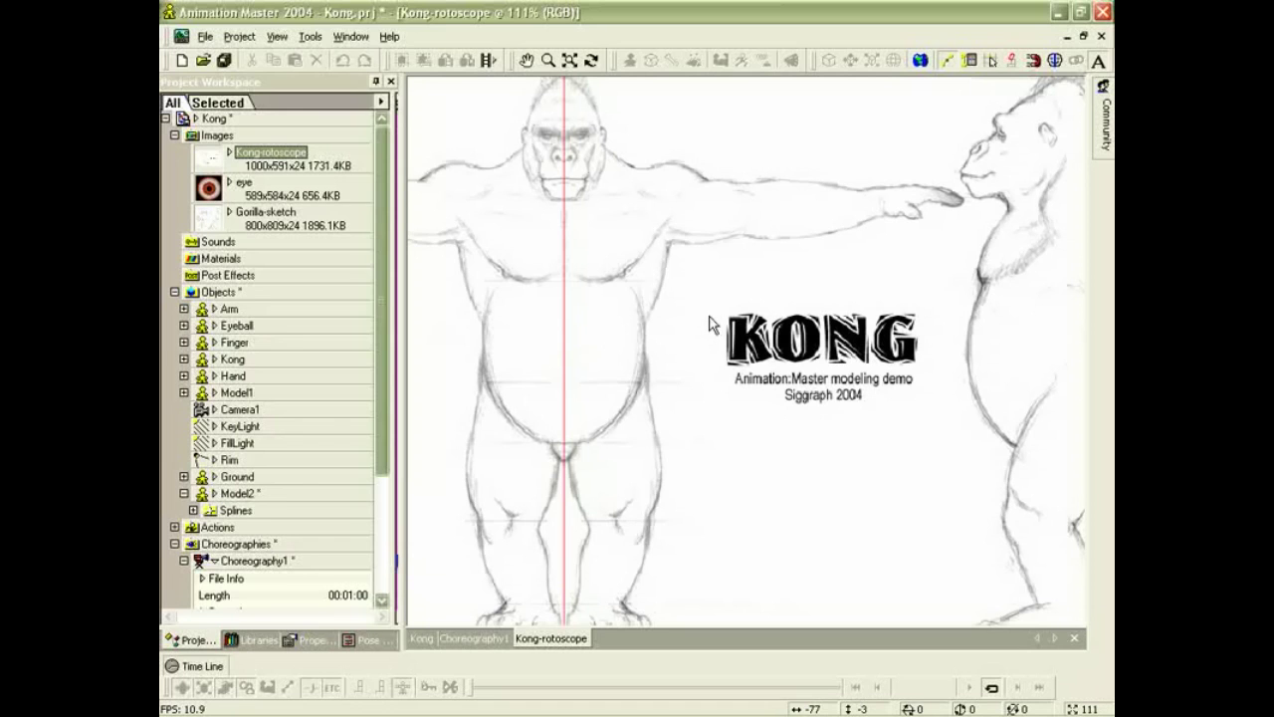
Close the Kong-rotoscope, Kong and Choreography1 windows and create a new empty model in the project.
{"action": "middle_click_drag", "start_coordinate": [687, 408], "coordinate": [675, 308]}
{"action": "scroll", "coordinate": [682, 329], "scroll_direction": "down", "scroll_amount": 2}
{"action": "middle_click_drag", "start_coordinate": [737, 353], "coordinate": [706, 333]}
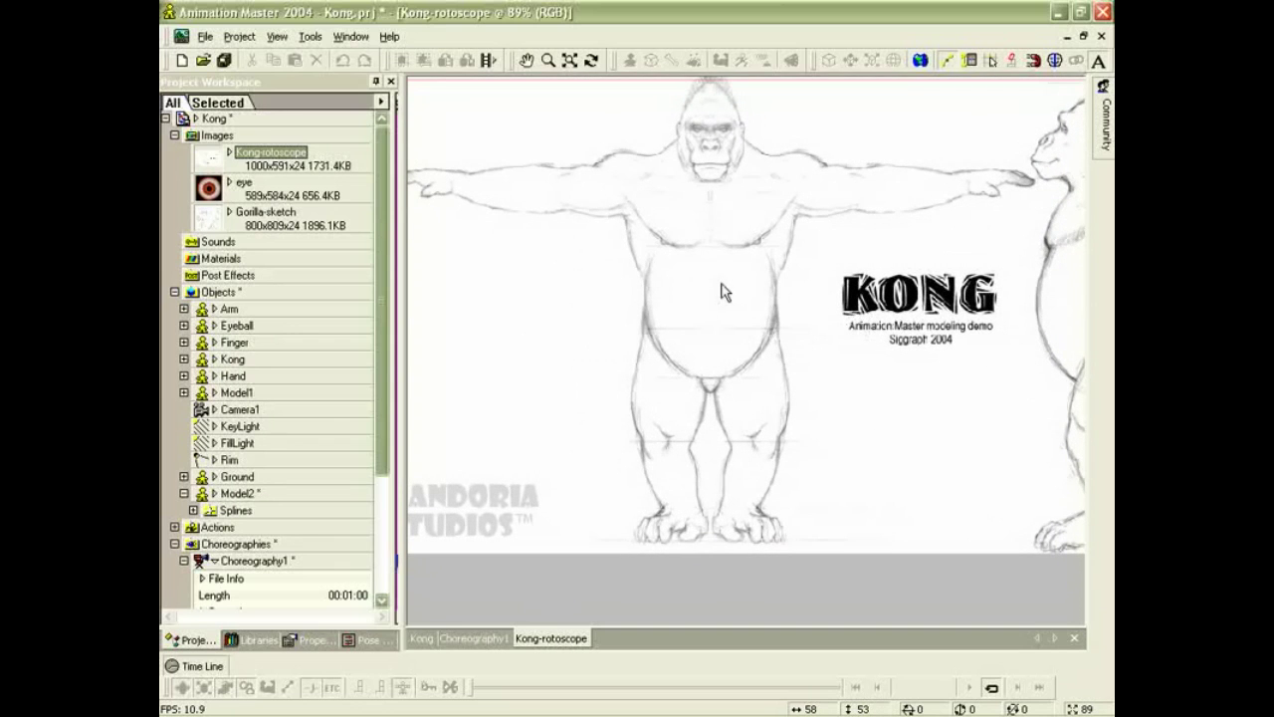
{"action": "left_click", "coordinate": [1102, 37]}
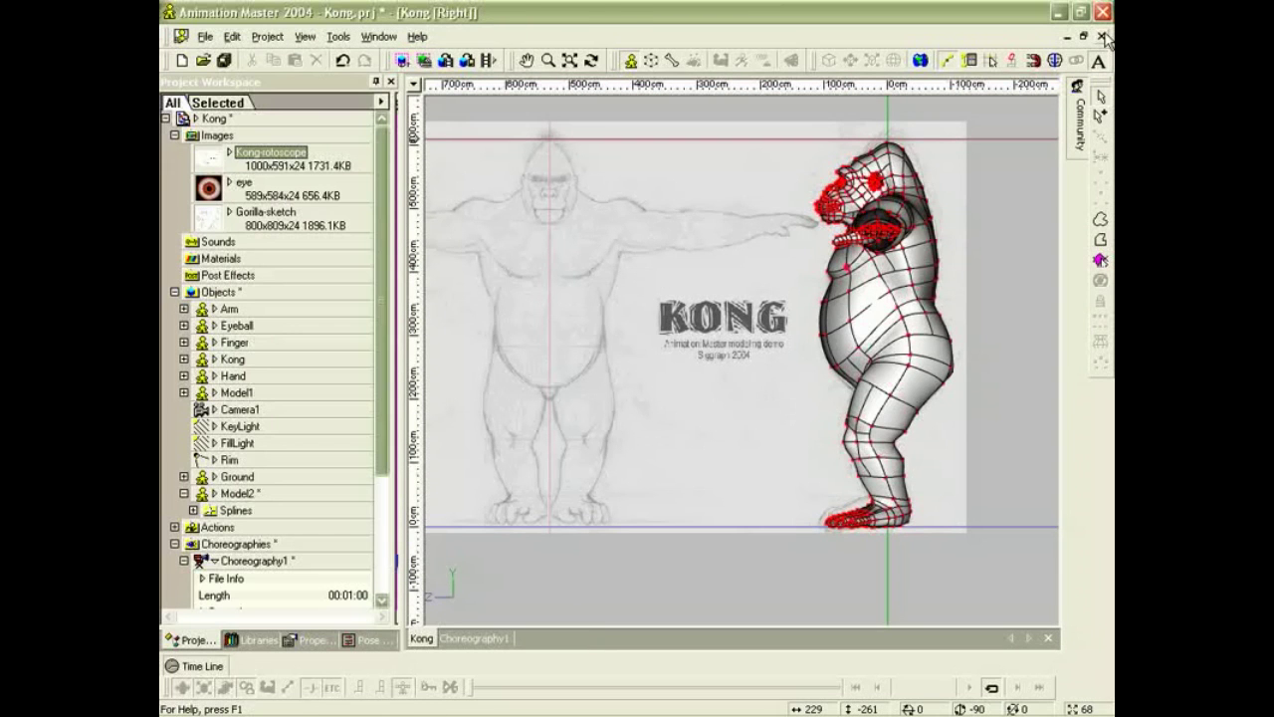
{"action": "left_click", "coordinate": [1102, 37]}
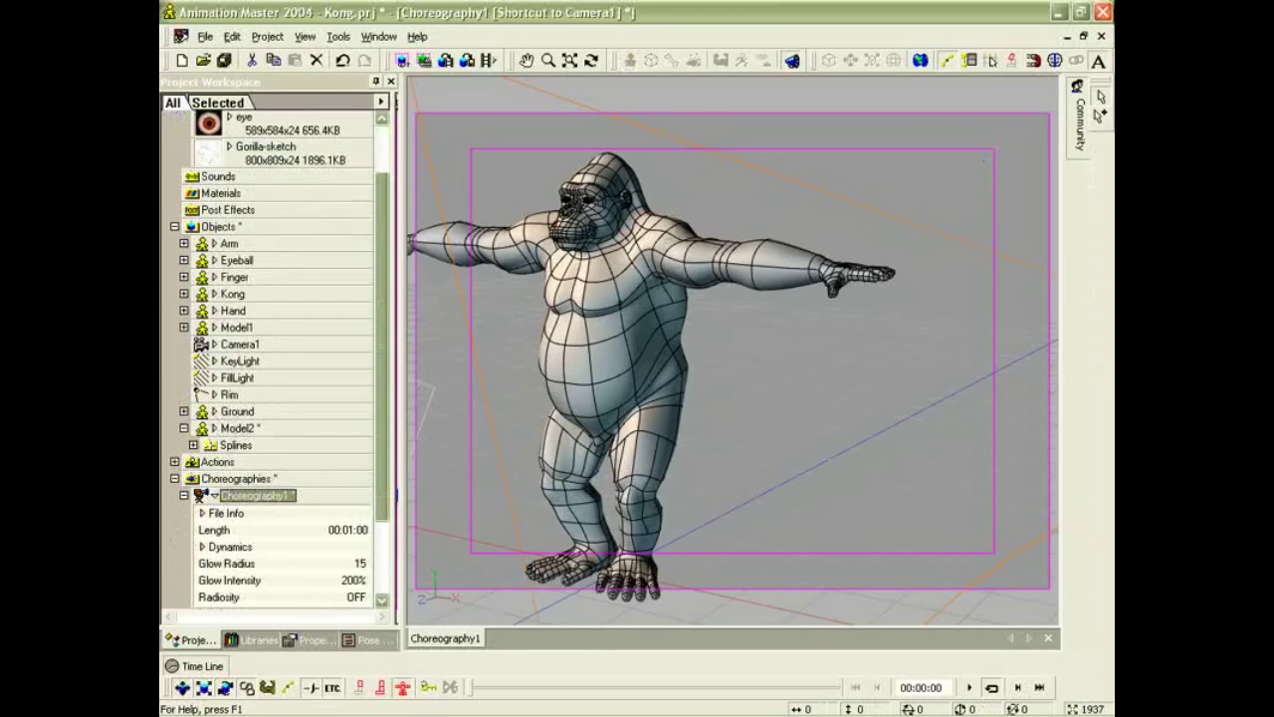
{"action": "left_click", "coordinate": [1102, 36]}
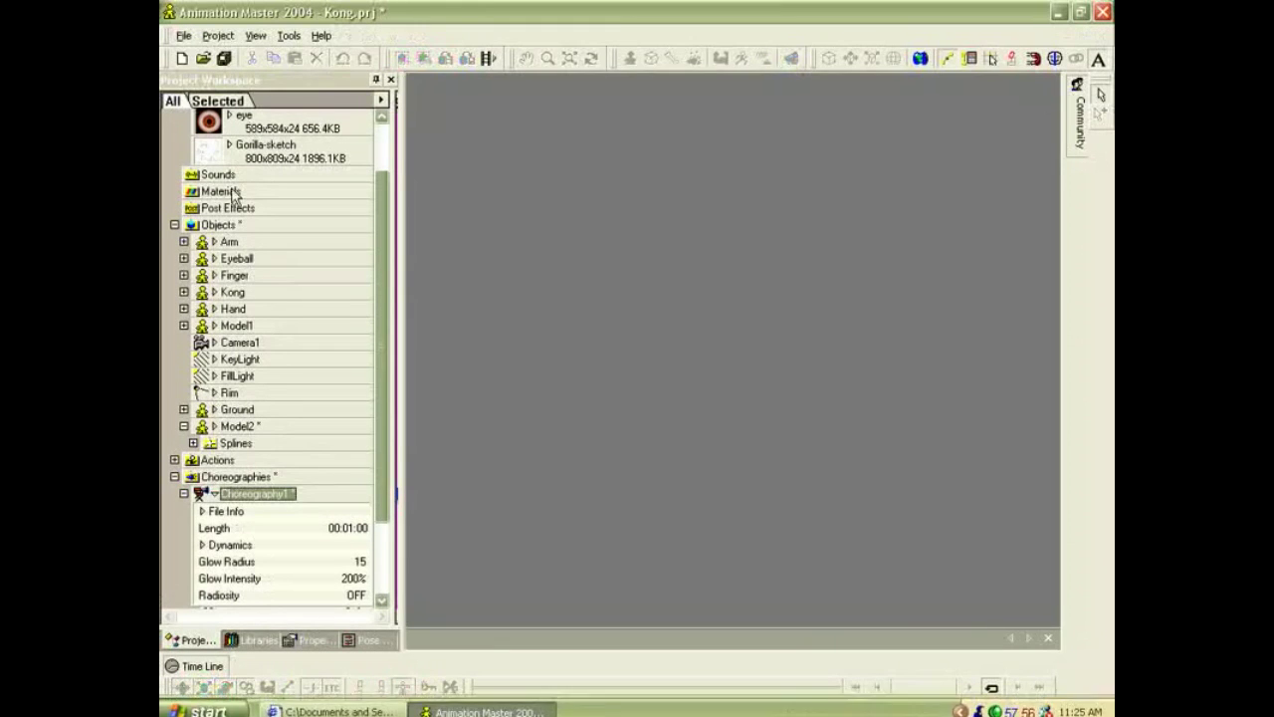
{"action": "double_click", "coordinate": [227, 222]}
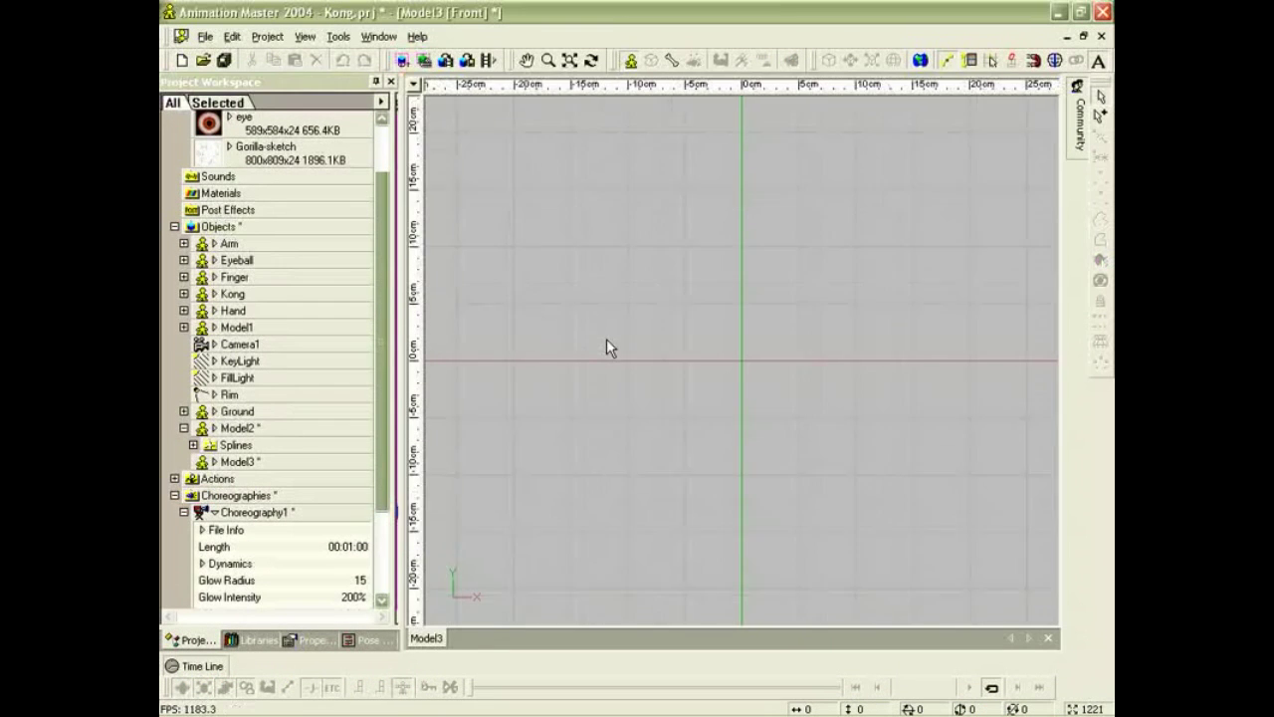
Add the Kong-rotoscope image to the new model's front view as a rotoscope.
{"action": "scroll", "coordinate": [629, 311], "scroll_direction": "down", "scroll_amount": 2}
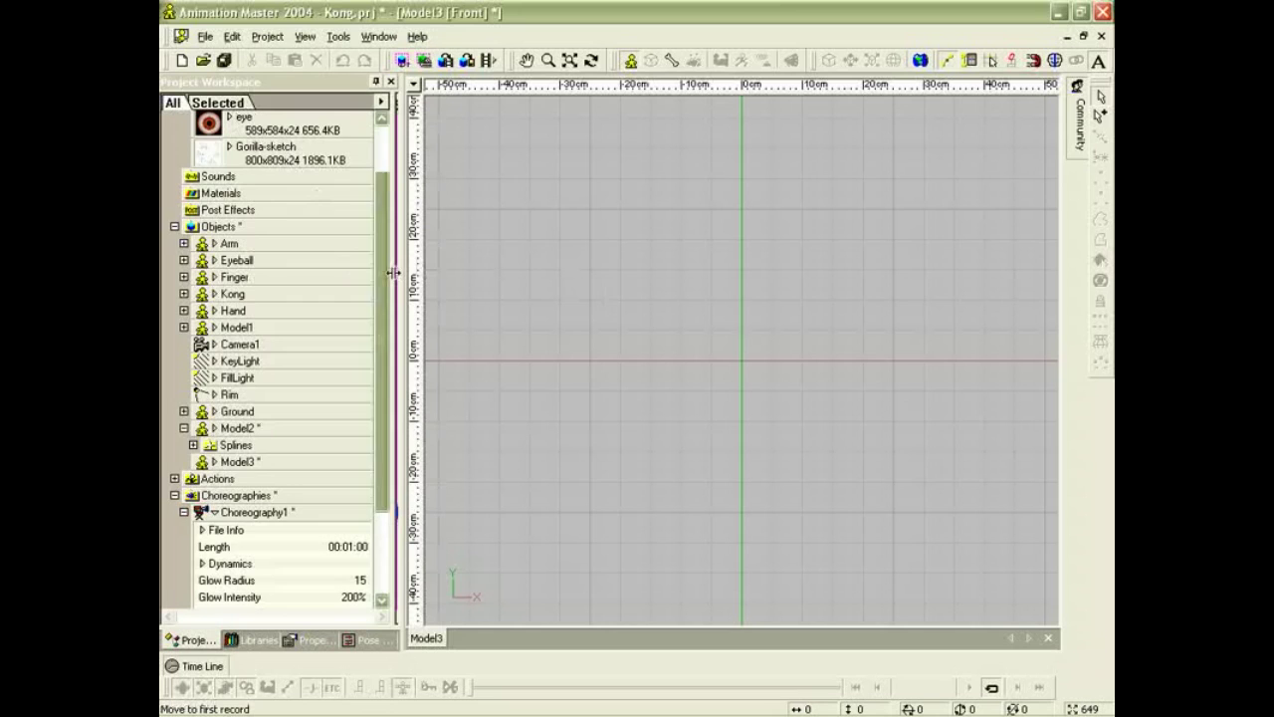
{"action": "left_click_drag", "start_coordinate": [385, 275], "coordinate": [387, 256]}
{"action": "scroll", "coordinate": [389, 262], "scroll_direction": "up", "scroll_amount": 1}
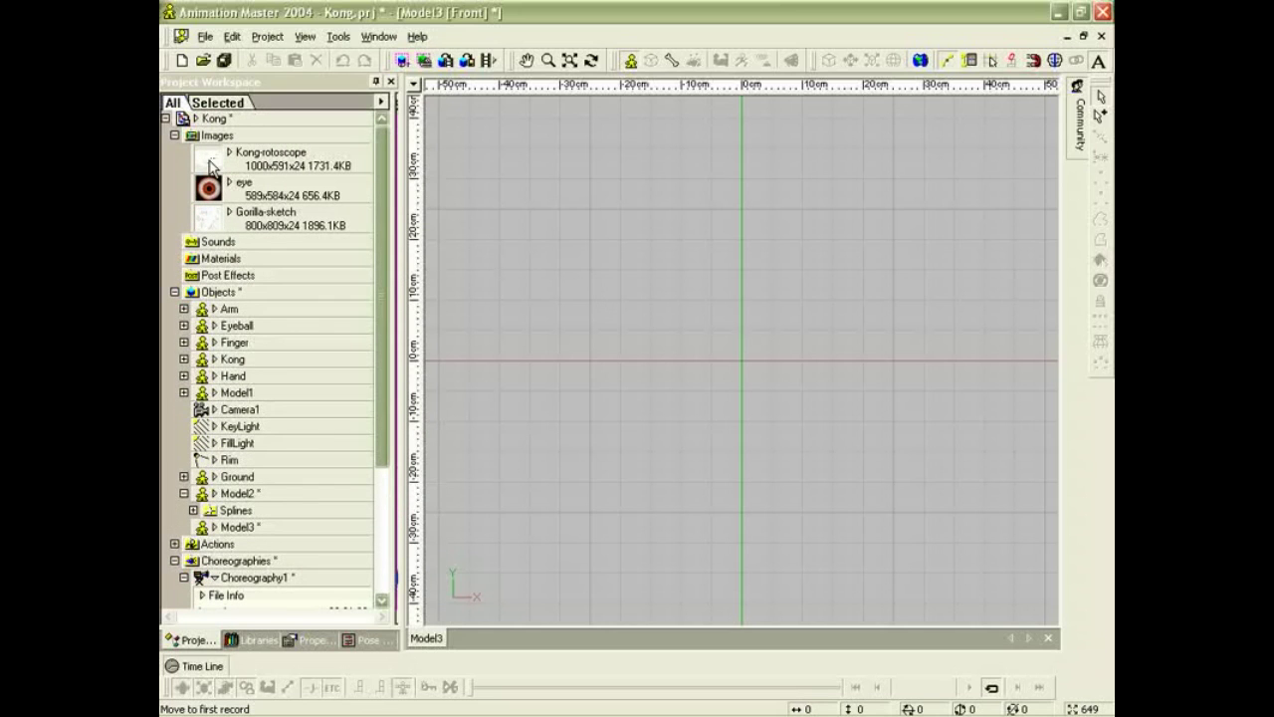
{"action": "left_click_drag", "start_coordinate": [211, 167], "coordinate": [698, 312]}
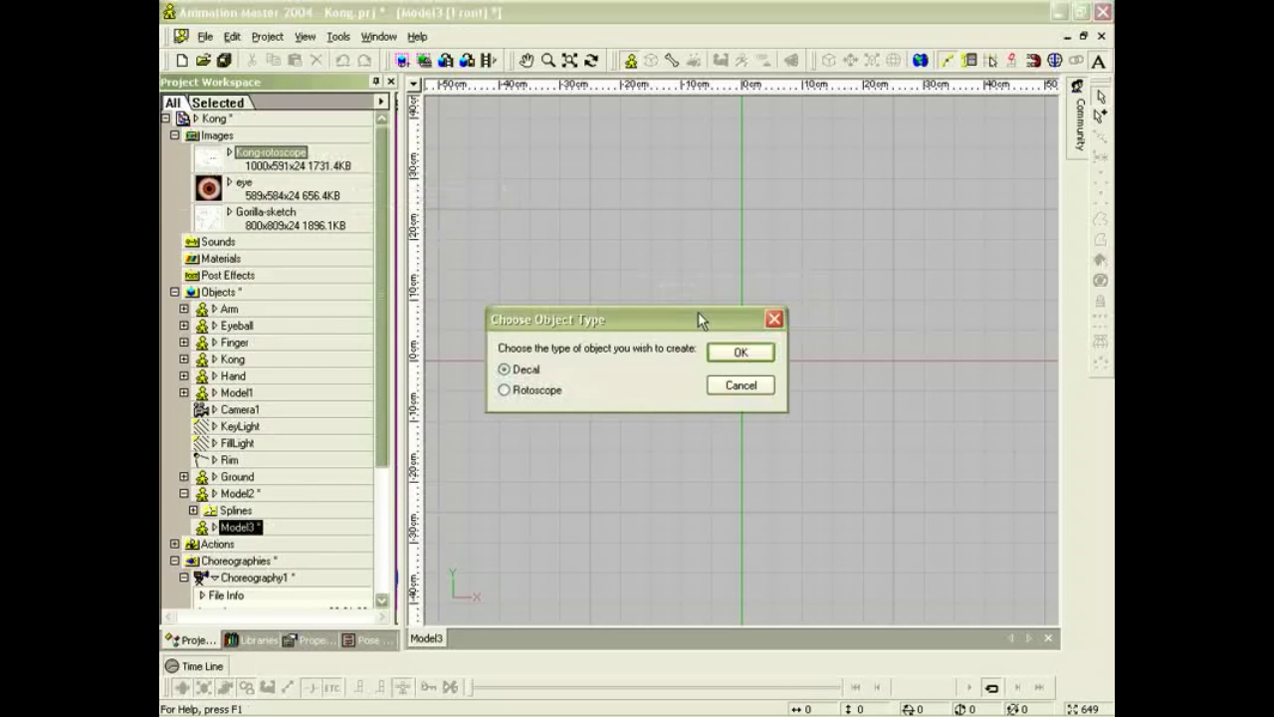
{"action": "left_click", "coordinate": [503, 391]}
{"action": "left_click", "coordinate": [736, 353]}
{"action": "scroll", "coordinate": [730, 357], "scroll_direction": "down", "scroll_amount": 2}
{"action": "scroll", "coordinate": [730, 356], "scroll_direction": "down", "scroll_amount": 1}
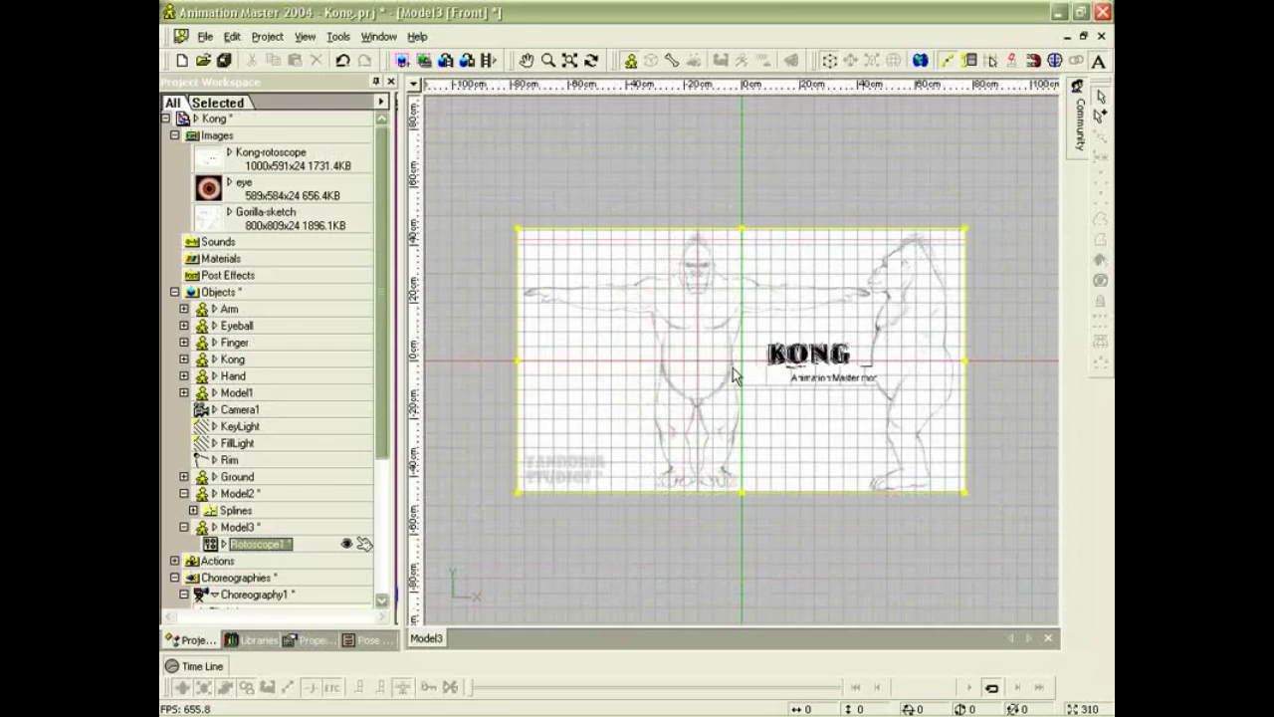
Move the rotoscope so the front drawing stands at the origin, centred on the vertical axis, and set the ruler units to inches.
{"action": "left_click_drag", "start_coordinate": [734, 407], "coordinate": [786, 289]}
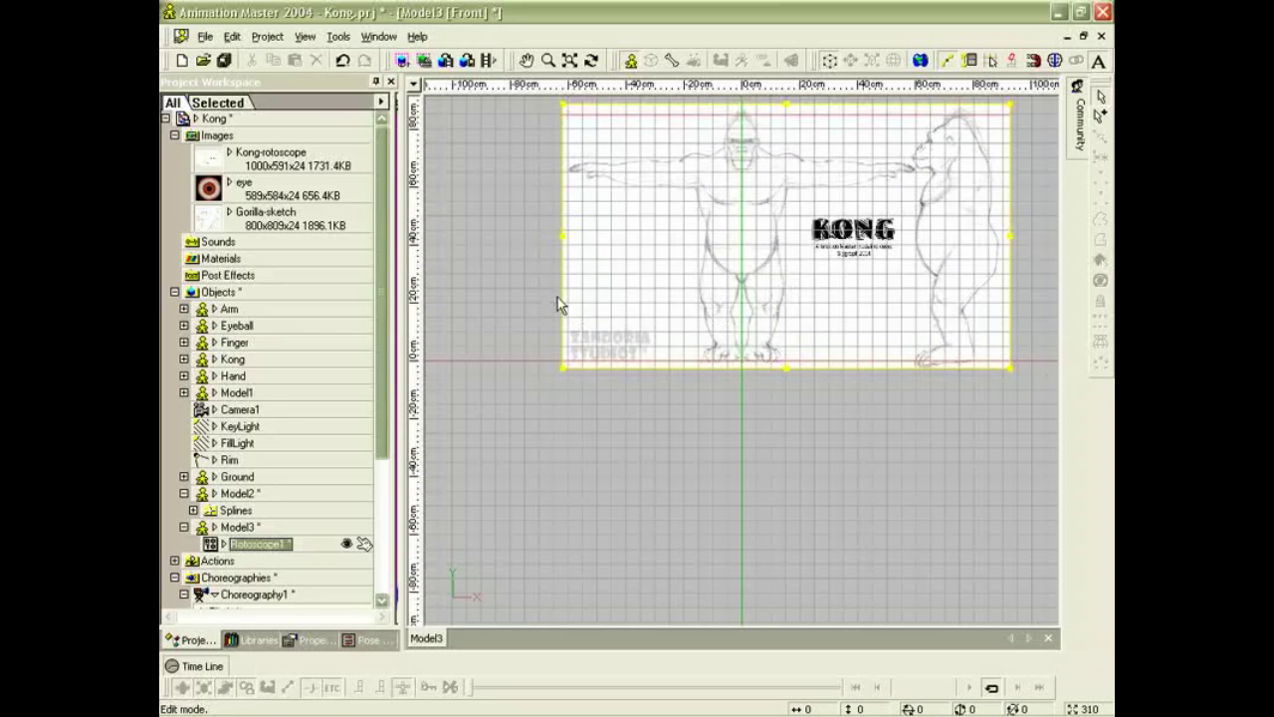
{"action": "left_click", "coordinate": [413, 86]}
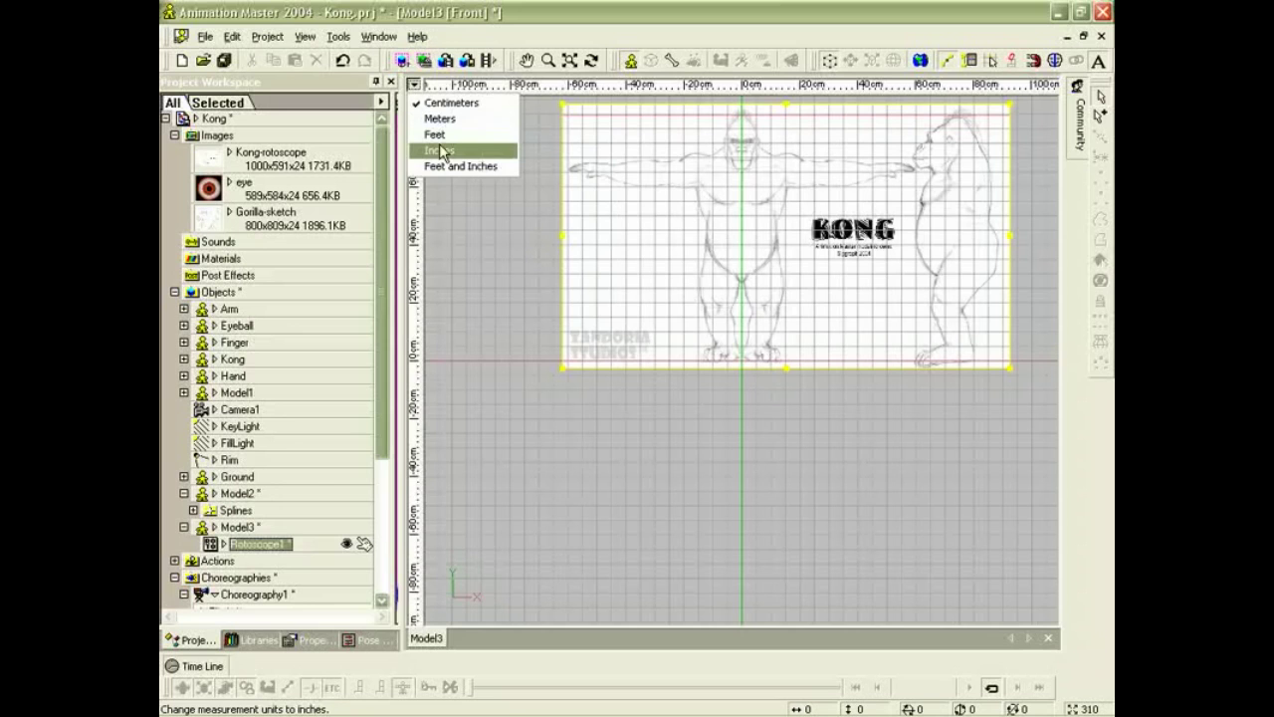
{"action": "left_click", "coordinate": [439, 149]}
Place a horizontal ruler guide at about 240 inches to mark the gorilla's height.
{"action": "left_click_drag", "start_coordinate": [665, 250], "coordinate": [626, 388]}
{"action": "scroll", "coordinate": [631, 384], "scroll_direction": "up", "scroll_amount": 1}
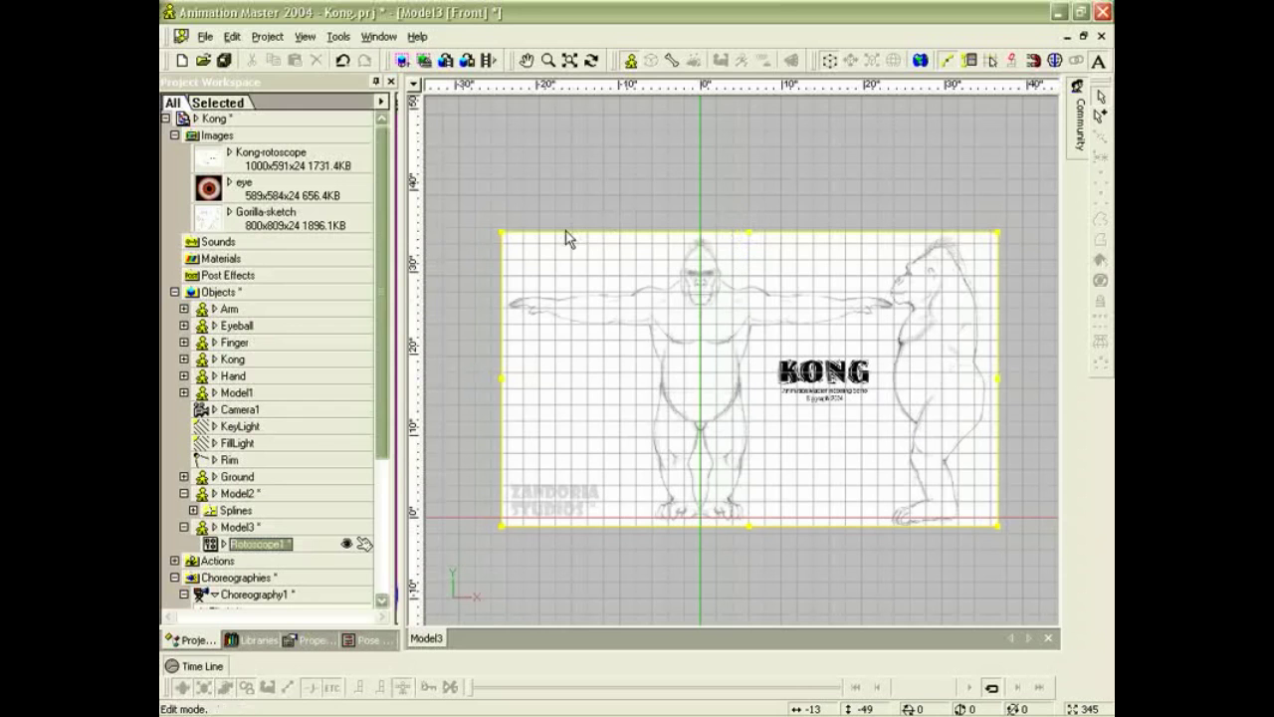
{"action": "scroll", "coordinate": [585, 219], "scroll_direction": "down", "scroll_amount": 1}
{"action": "middle_click_drag", "start_coordinate": [577, 165], "coordinate": [590, 350]}
{"action": "scroll", "coordinate": [576, 197], "scroll_direction": "down", "scroll_amount": 3}
{"action": "middle_click_drag", "start_coordinate": [573, 185], "coordinate": [597, 416]}
{"action": "middle_click_drag", "start_coordinate": [567, 253], "coordinate": [586, 406]}
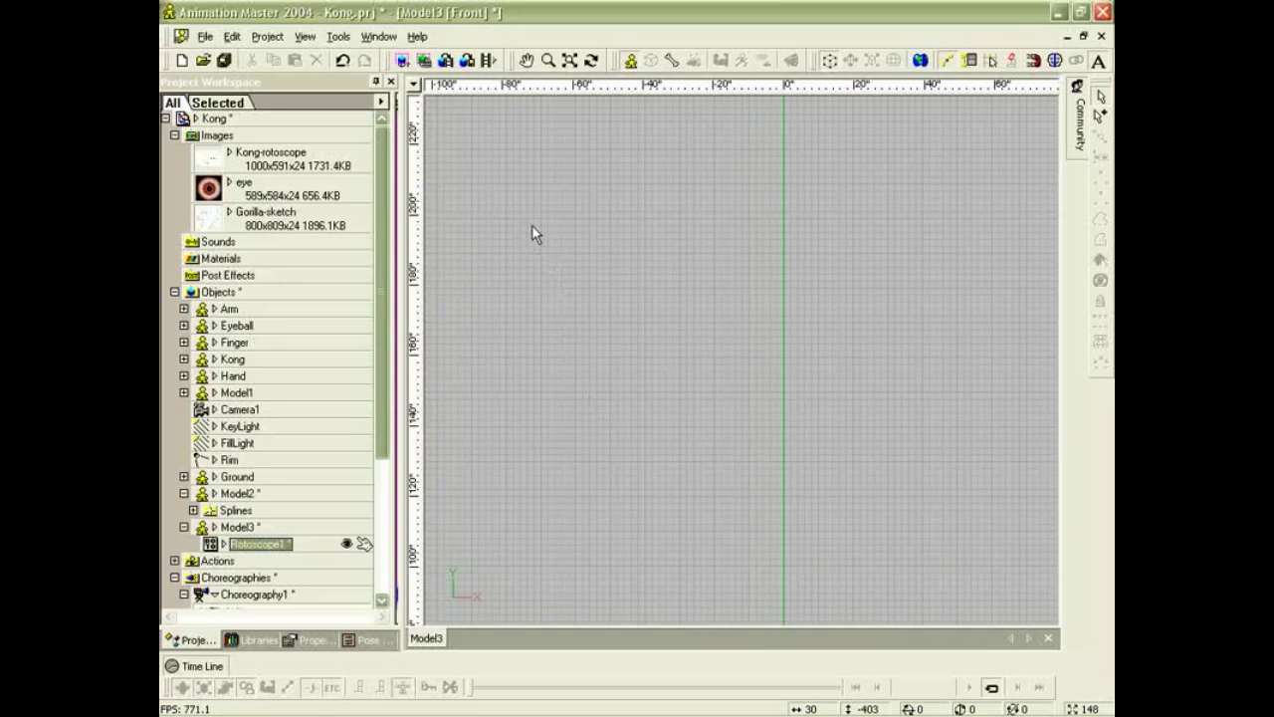
{"action": "left_click_drag", "start_coordinate": [532, 233], "coordinate": [547, 270]}
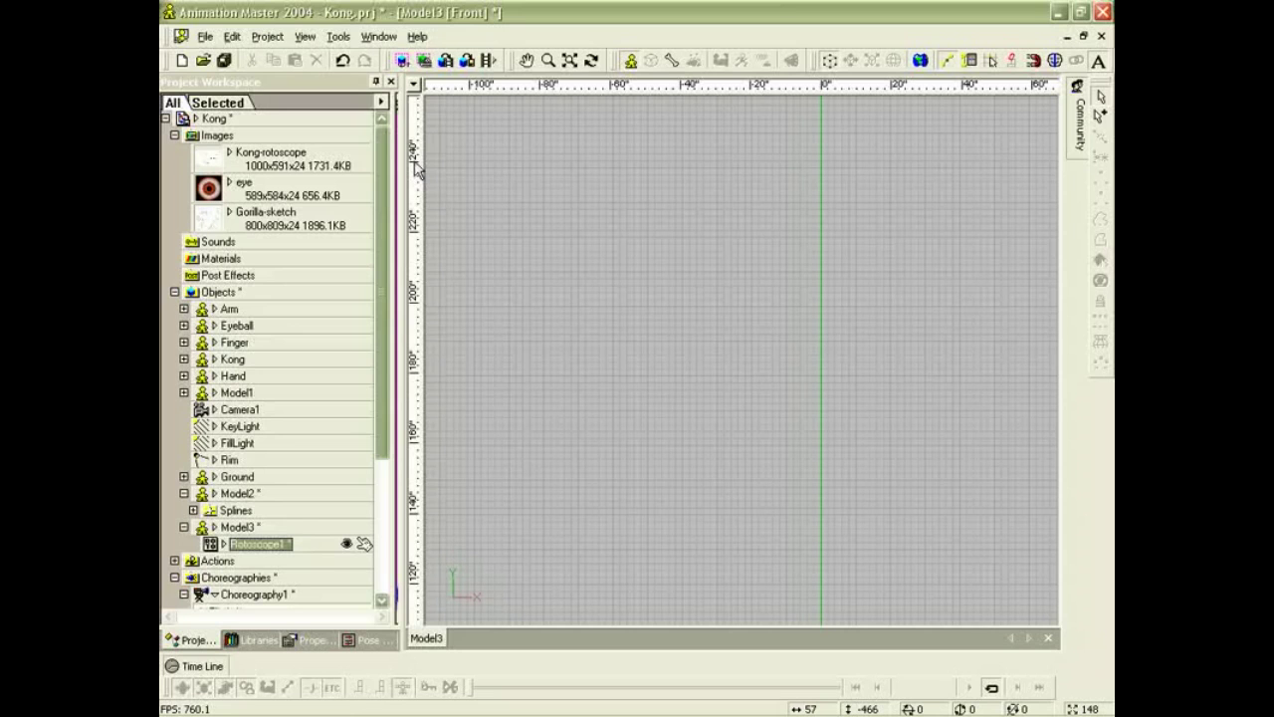
{"action": "left_click", "coordinate": [416, 164]}
Enlarge the rotoscope proportionally until the top of the gorilla's head reaches the height guide.
{"action": "scroll", "coordinate": [488, 310], "scroll_direction": "down", "scroll_amount": 5}
{"action": "middle_click_drag", "start_coordinate": [615, 472], "coordinate": [651, 364]}
{"action": "left_click_drag", "start_coordinate": [651, 364], "coordinate": [696, 224]}
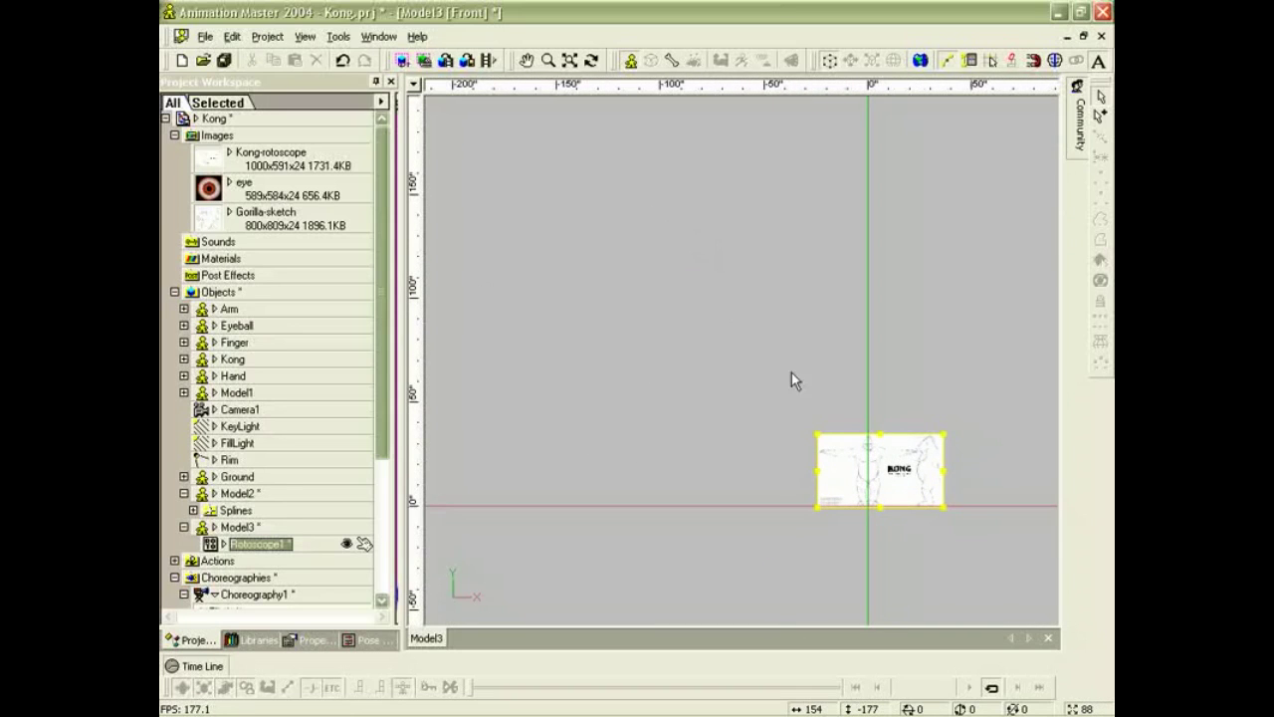
{"action": "left_click_drag", "start_coordinate": [816, 435], "coordinate": [651, 160]}
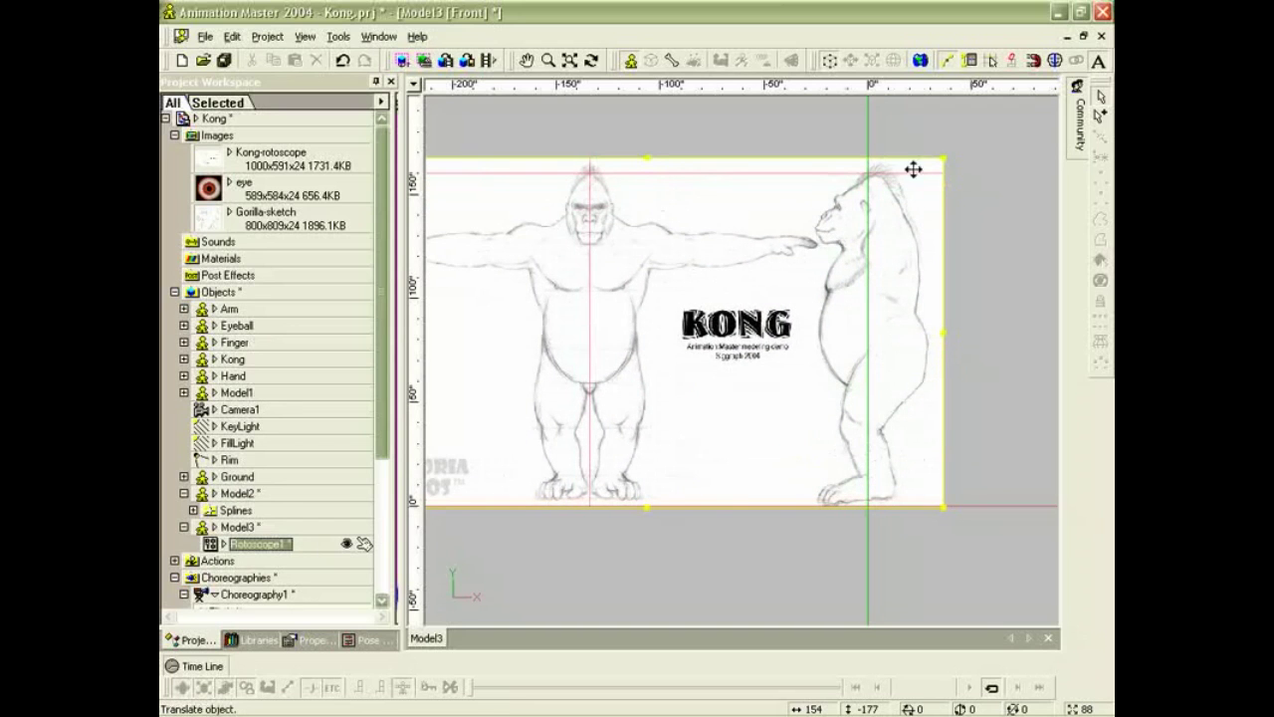
{"action": "middle_click_drag", "start_coordinate": [949, 152], "coordinate": [874, 339]}
{"action": "mouse_move", "coordinate": [874, 348]}
{"action": "left_mouse_down"}
{"action": "mouse_move", "coordinate": [1168, 173]}
{"action": "mouse_move", "coordinate": [1105, 176]}
{"action": "left_mouse_up"}
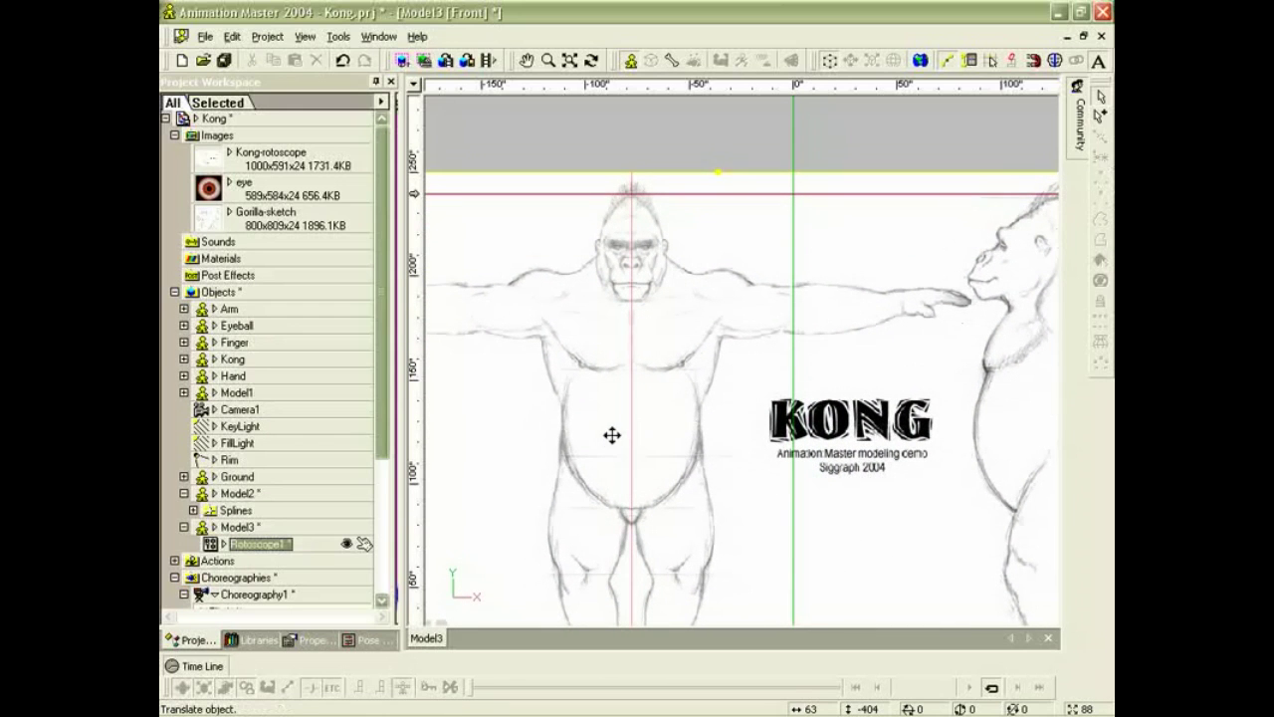
Move the enlarged rotoscope sideways so the front drawing's centre line lies on the vertical axis.
{"action": "left_click_drag", "start_coordinate": [615, 435], "coordinate": [776, 455]}
{"action": "scroll", "coordinate": [776, 438], "scroll_direction": "up", "scroll_amount": 5}
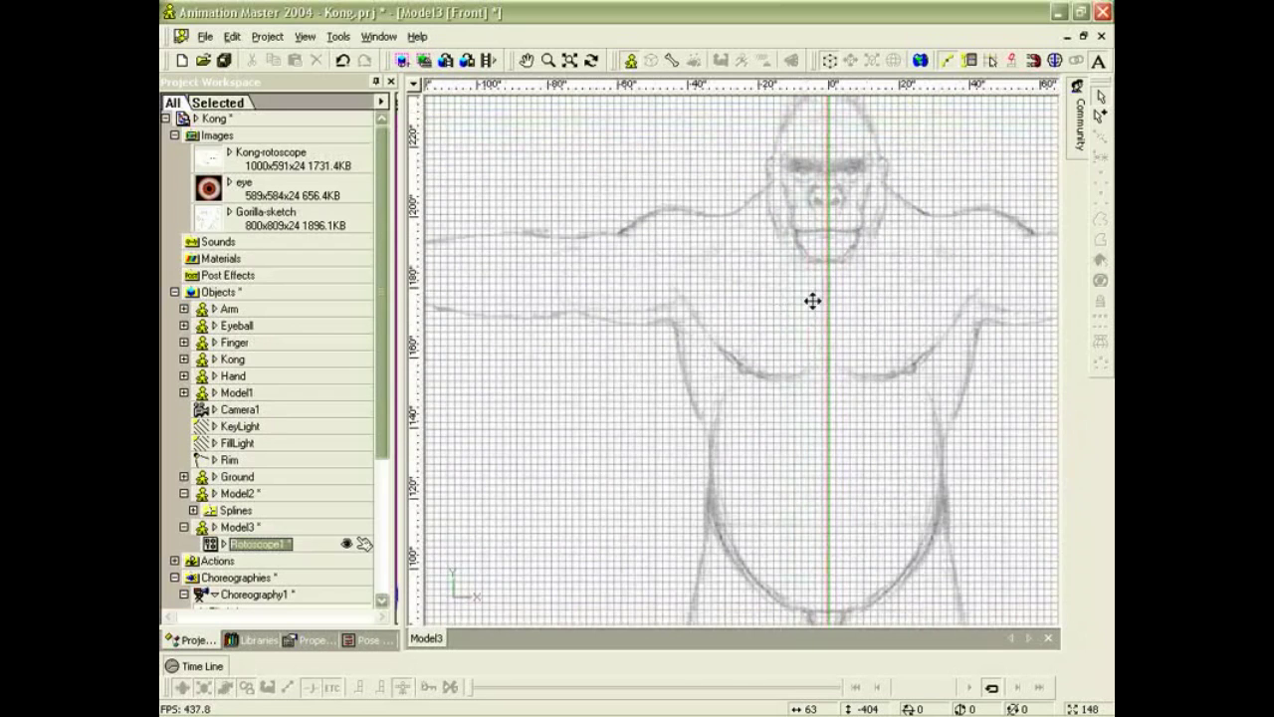
{"action": "left_click_drag", "start_coordinate": [797, 302], "coordinate": [799, 300]}
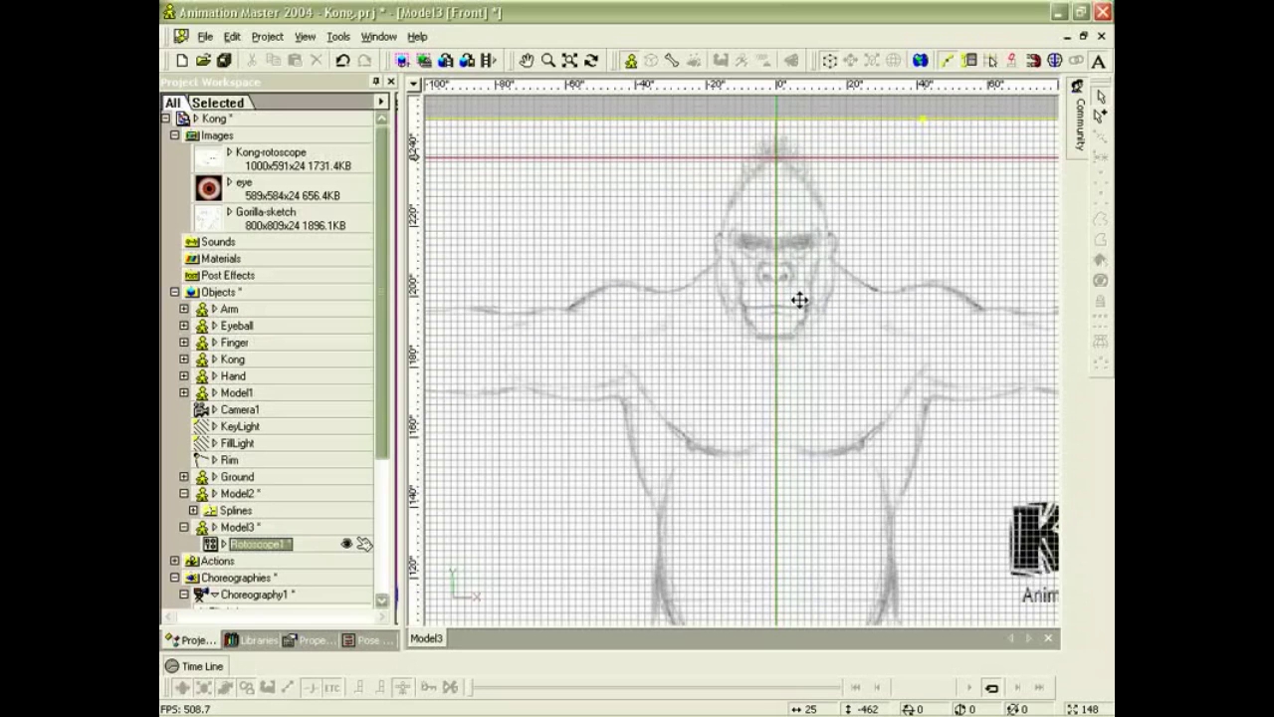
Scale the rotoscope slightly downward so the feet rest on the ground axis, then recentre and deselect it.
{"action": "scroll", "coordinate": [800, 300], "scroll_direction": "down", "scroll_amount": 5}
{"action": "scroll", "coordinate": [789, 356], "scroll_direction": "down", "scroll_amount": 4}
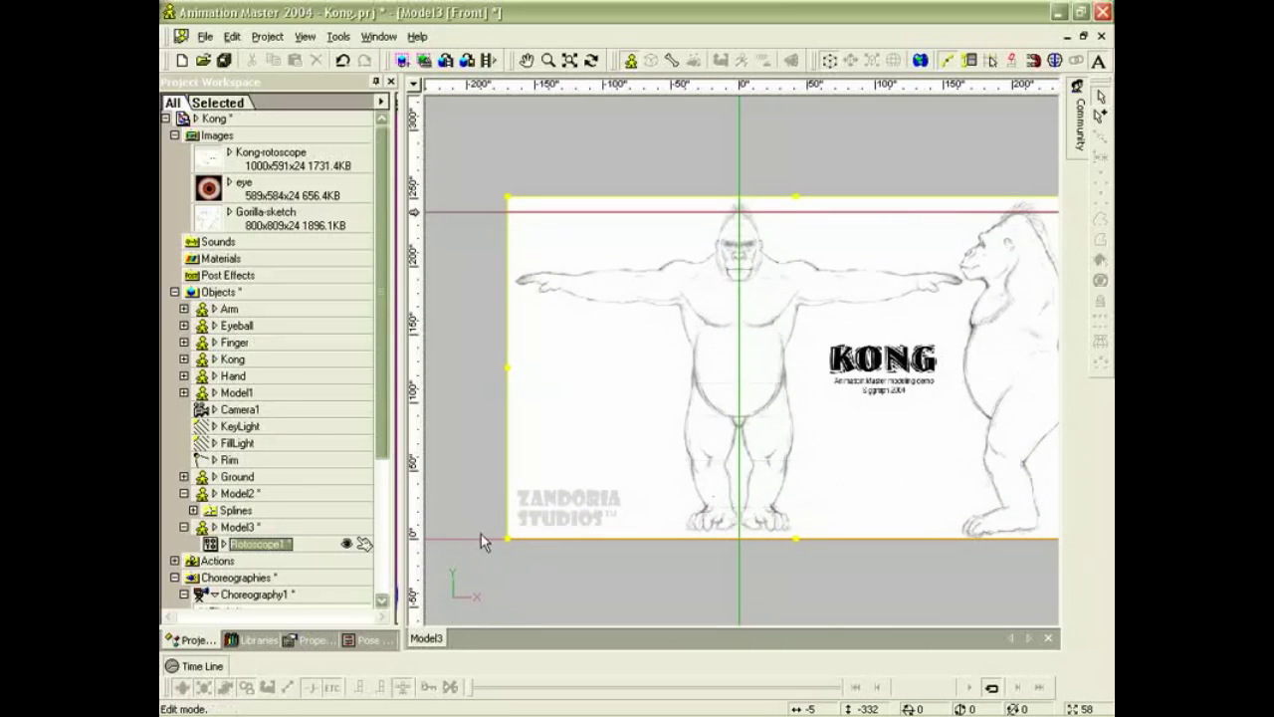
{"action": "middle_click_drag", "start_coordinate": [704, 545], "coordinate": [721, 425]}
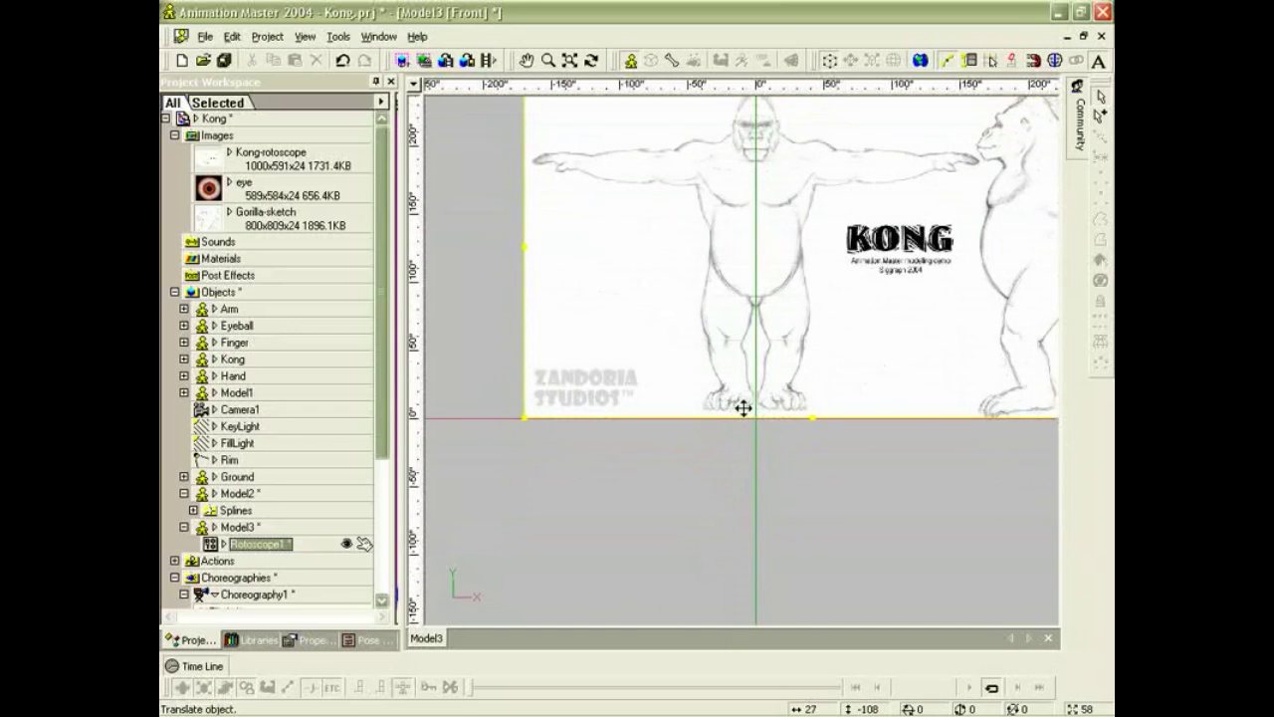
{"action": "scroll", "coordinate": [740, 402], "scroll_direction": "up", "scroll_amount": 1}
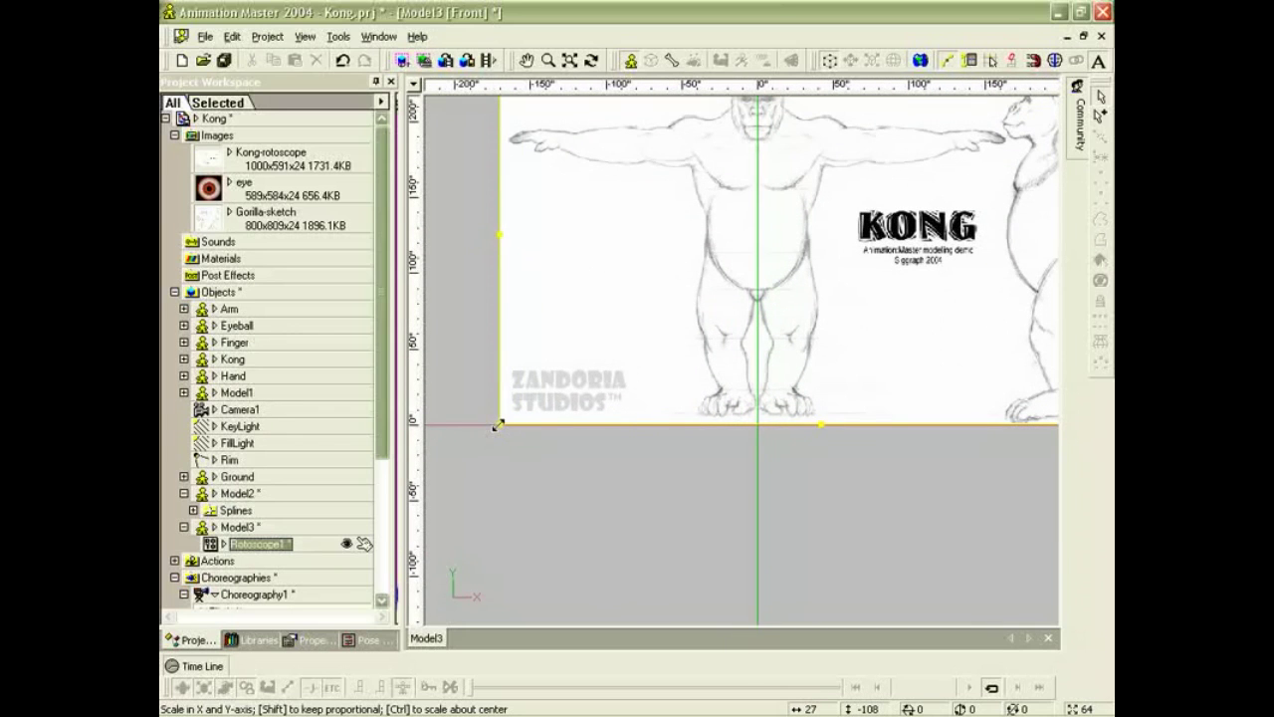
{"action": "left_click_drag", "start_coordinate": [498, 425], "coordinate": [492, 434]}
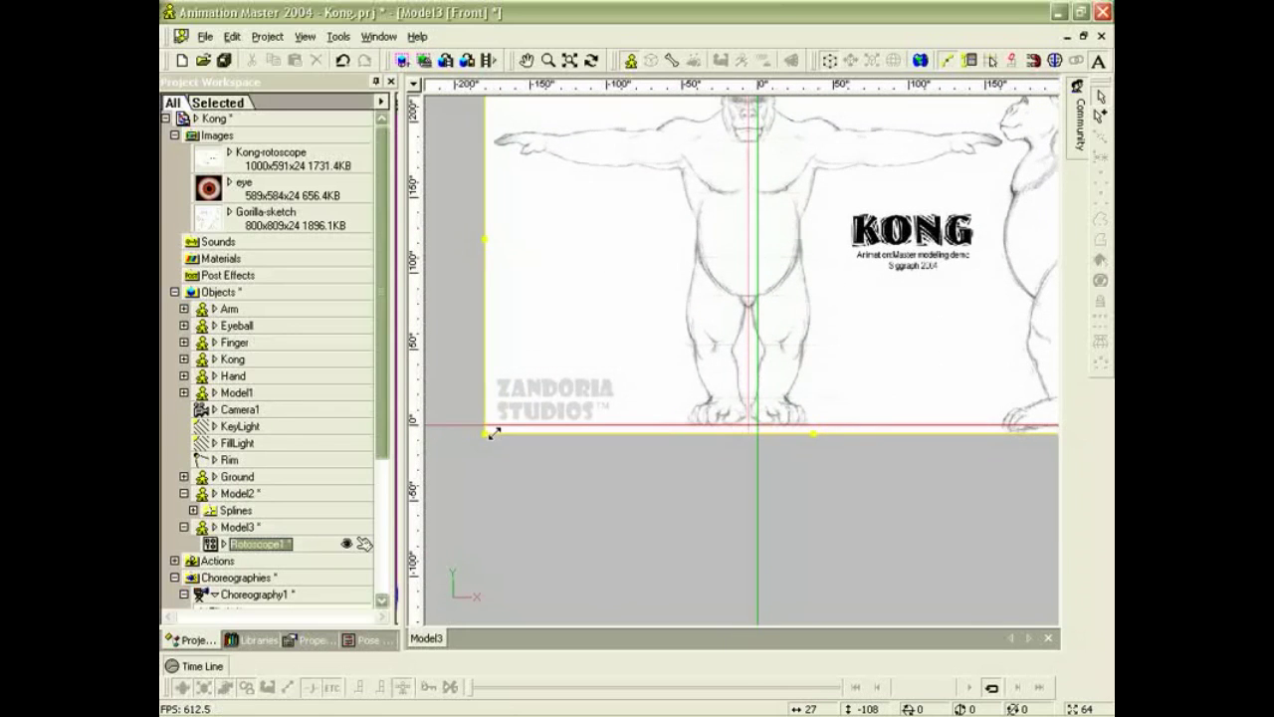
{"action": "left_click_drag", "start_coordinate": [731, 380], "coordinate": [740, 383]}
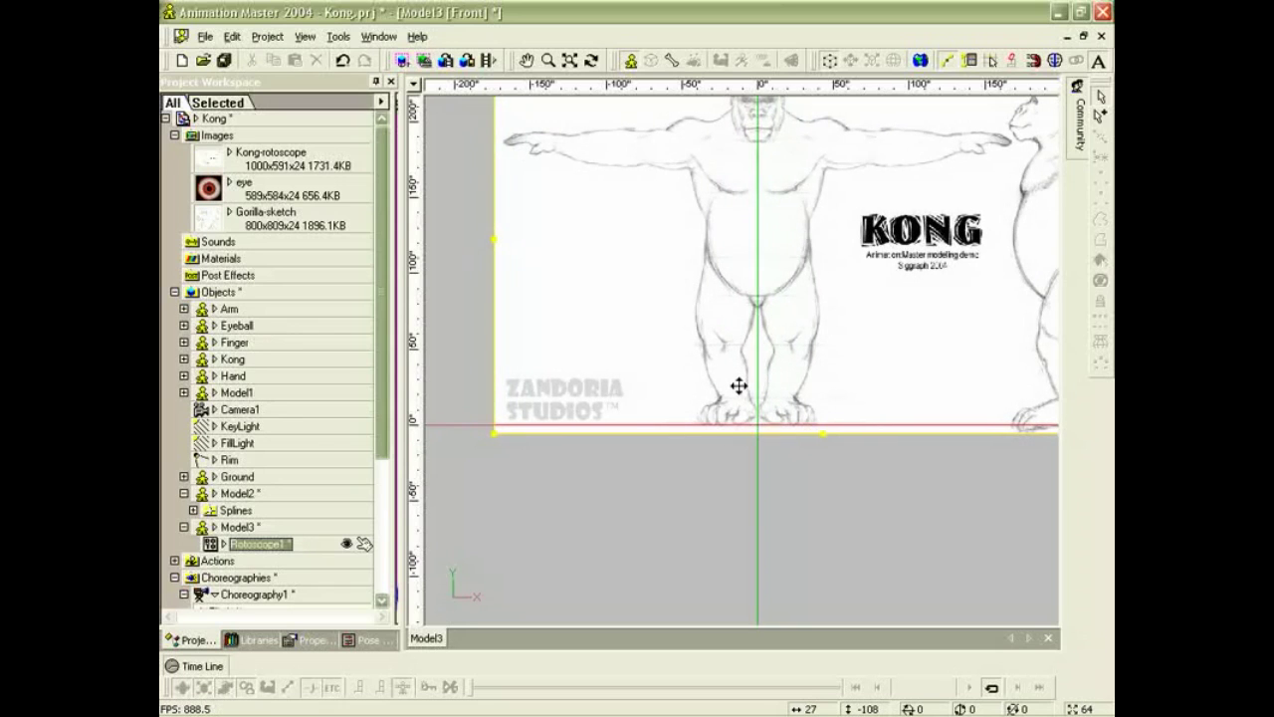
{"action": "scroll", "coordinate": [739, 386], "scroll_direction": "down", "scroll_amount": 2}
{"action": "left_click", "coordinate": [828, 489]}
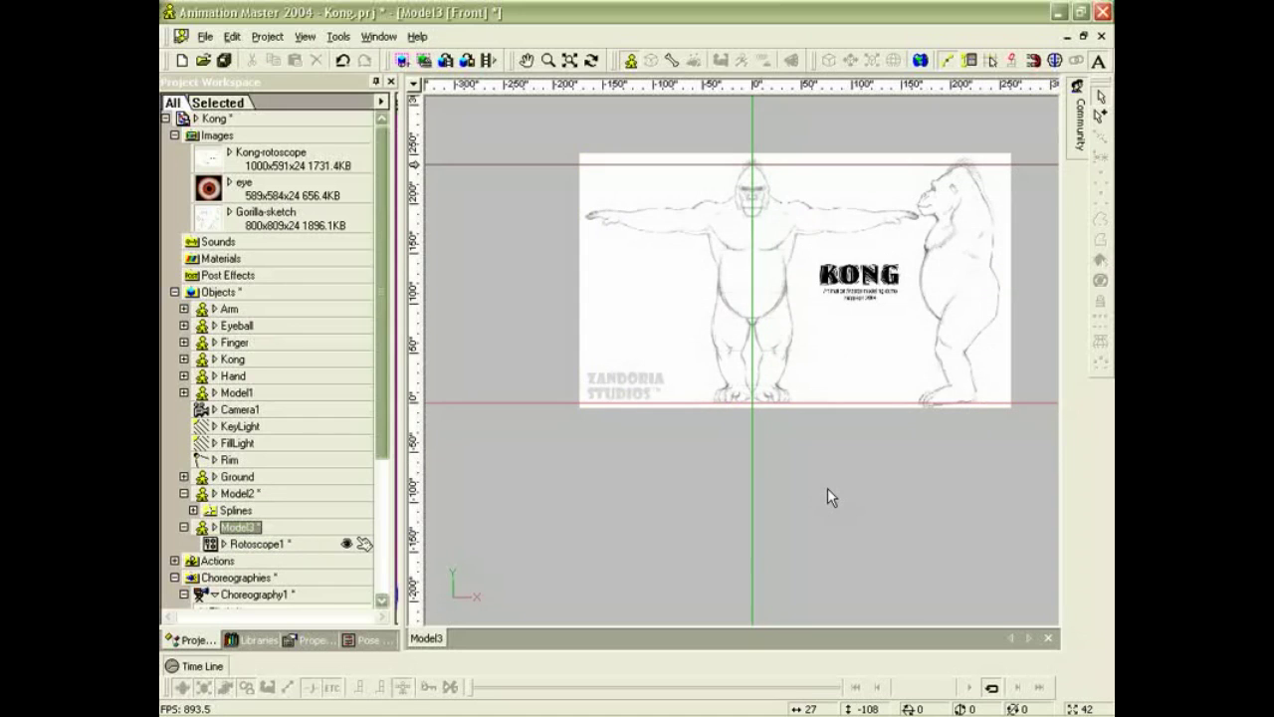
Switch to the right view and add the Kong-rotoscope image there as a second rotoscope.
{"action": "key", "text": "4"}
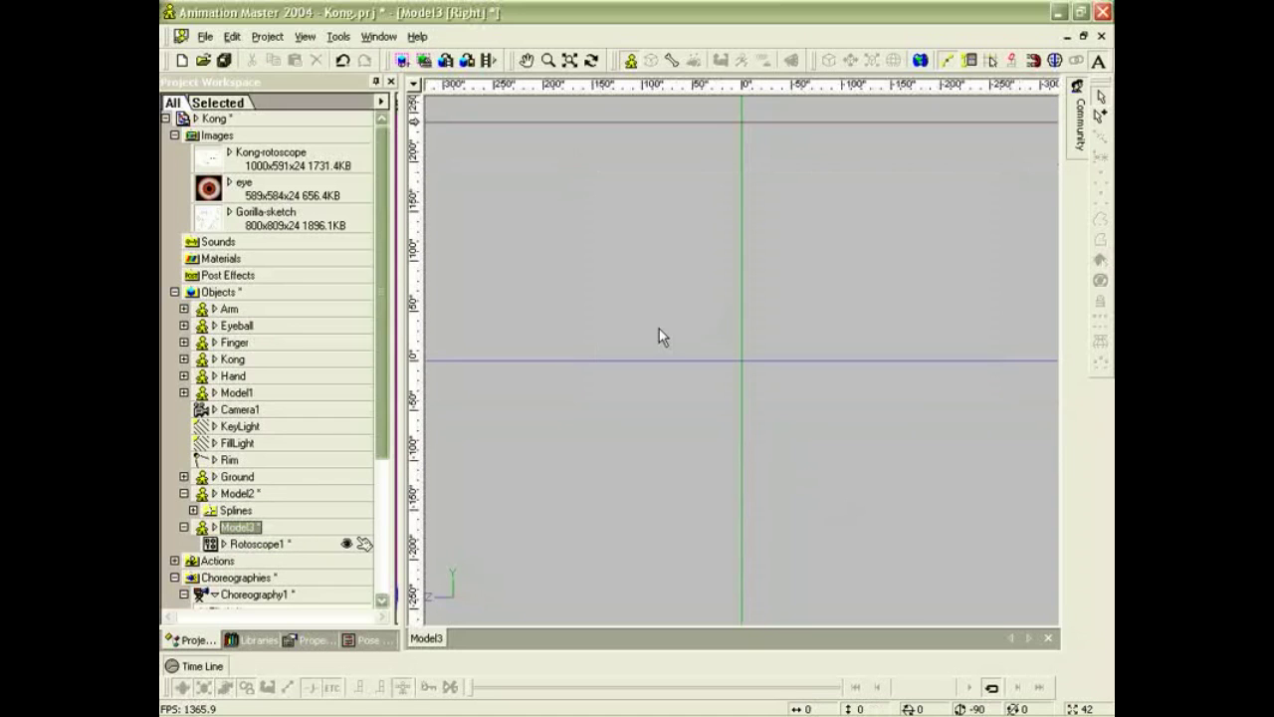
{"action": "left_click_drag", "start_coordinate": [209, 160], "coordinate": [677, 249]}
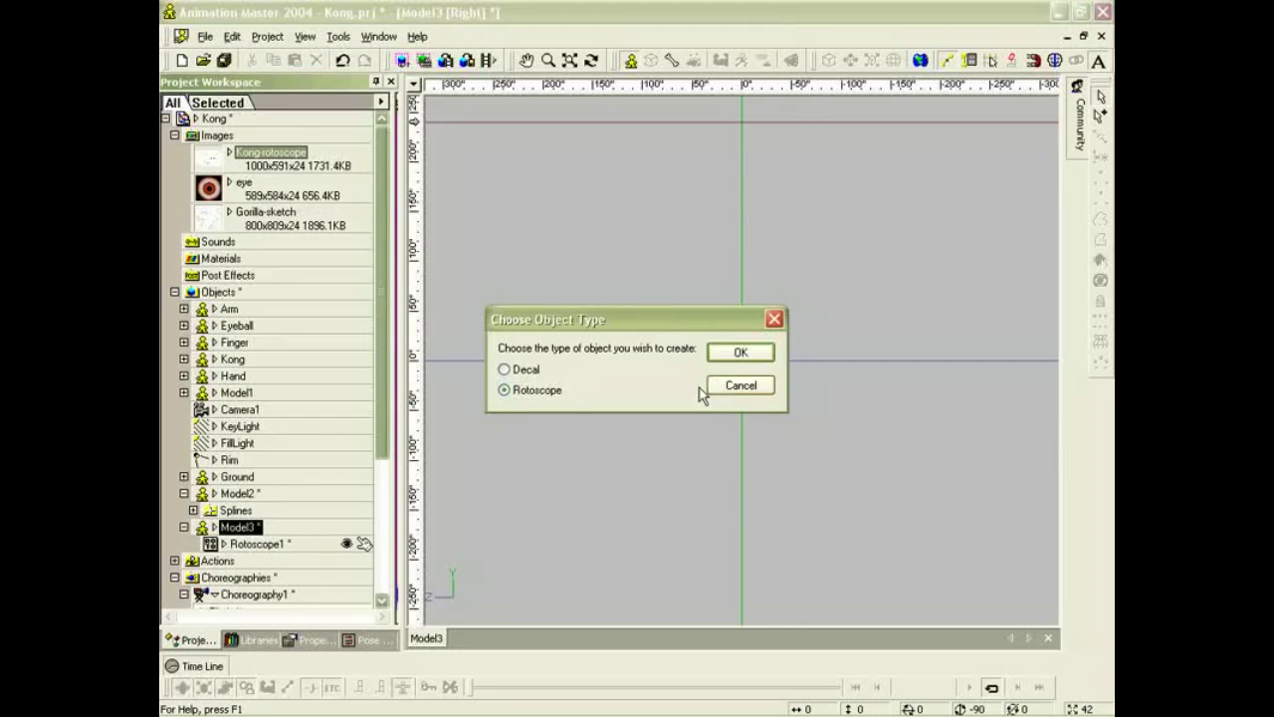
{"action": "left_click", "coordinate": [741, 351]}
{"action": "scroll", "coordinate": [730, 315], "scroll_direction": "down", "scroll_amount": 2}
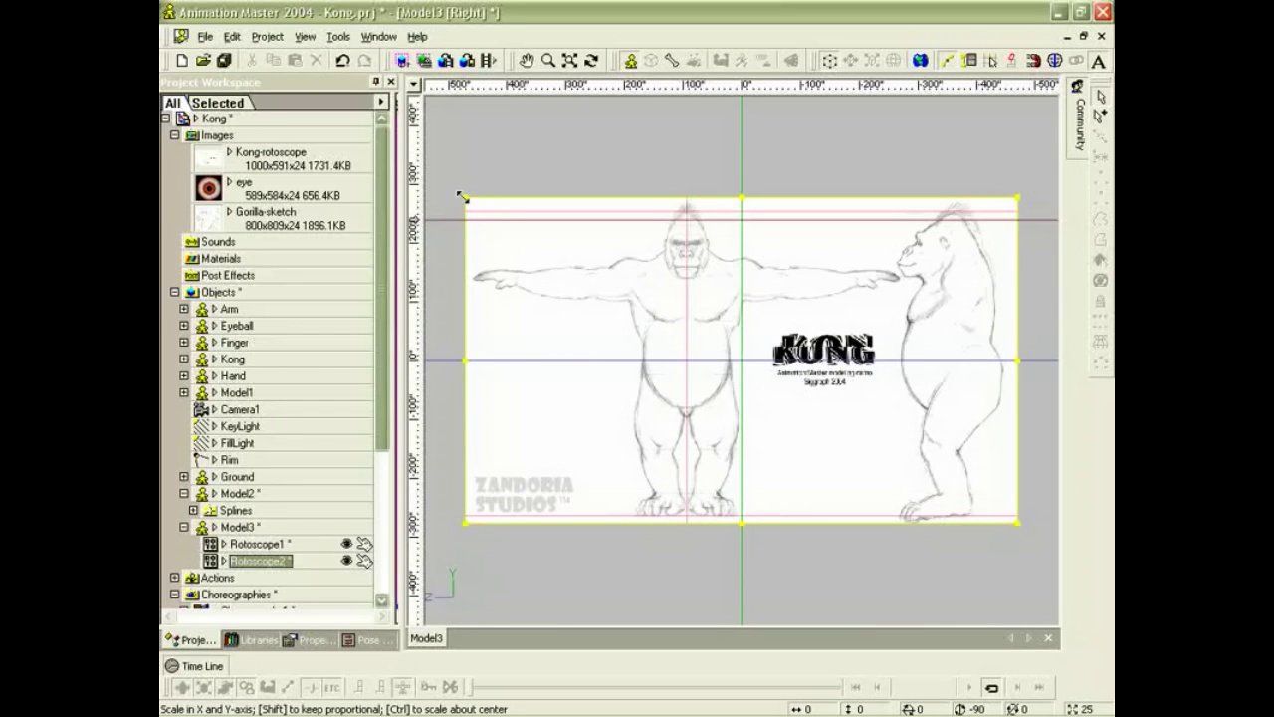
Scale and move the second rotoscope so the side drawing spans ground axis to height guide on the vertical axis, then deselect it.
{"action": "left_click_drag", "start_coordinate": [462, 196], "coordinate": [631, 335]}
{"action": "left_click_drag", "start_coordinate": [927, 444], "coordinate": [671, 326]}
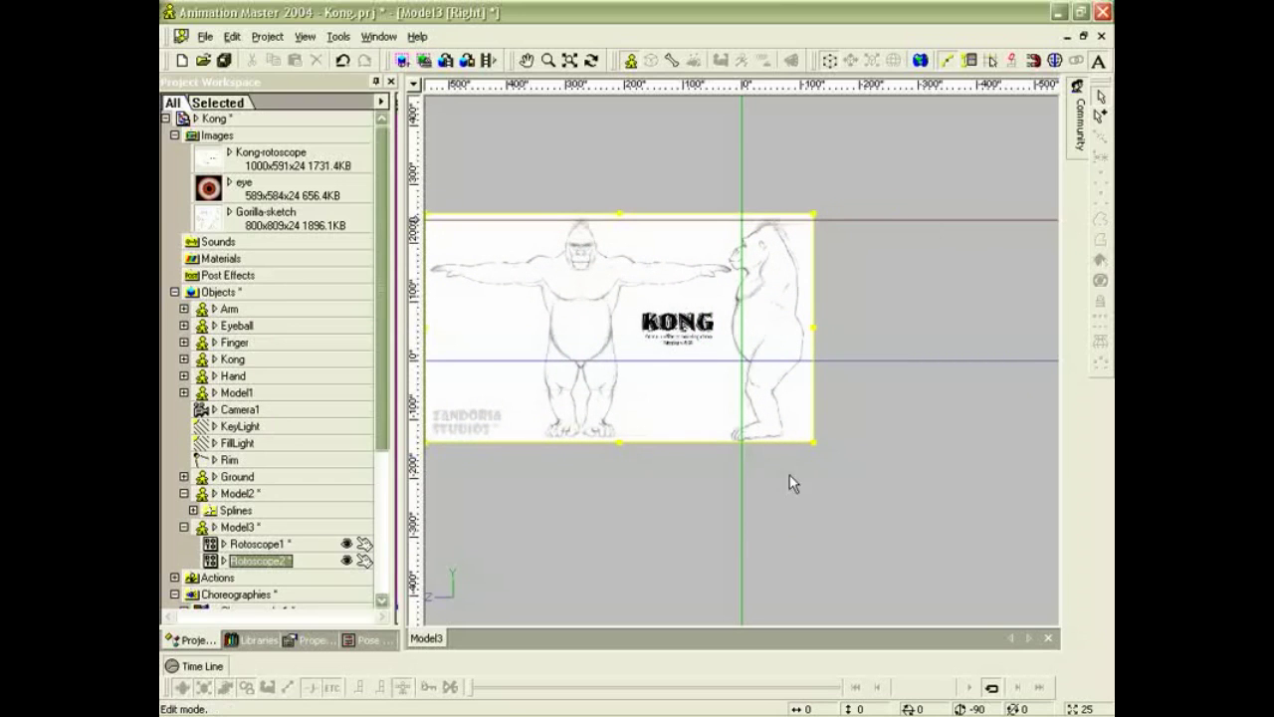
{"action": "left_click_drag", "start_coordinate": [811, 443], "coordinate": [740, 304]}
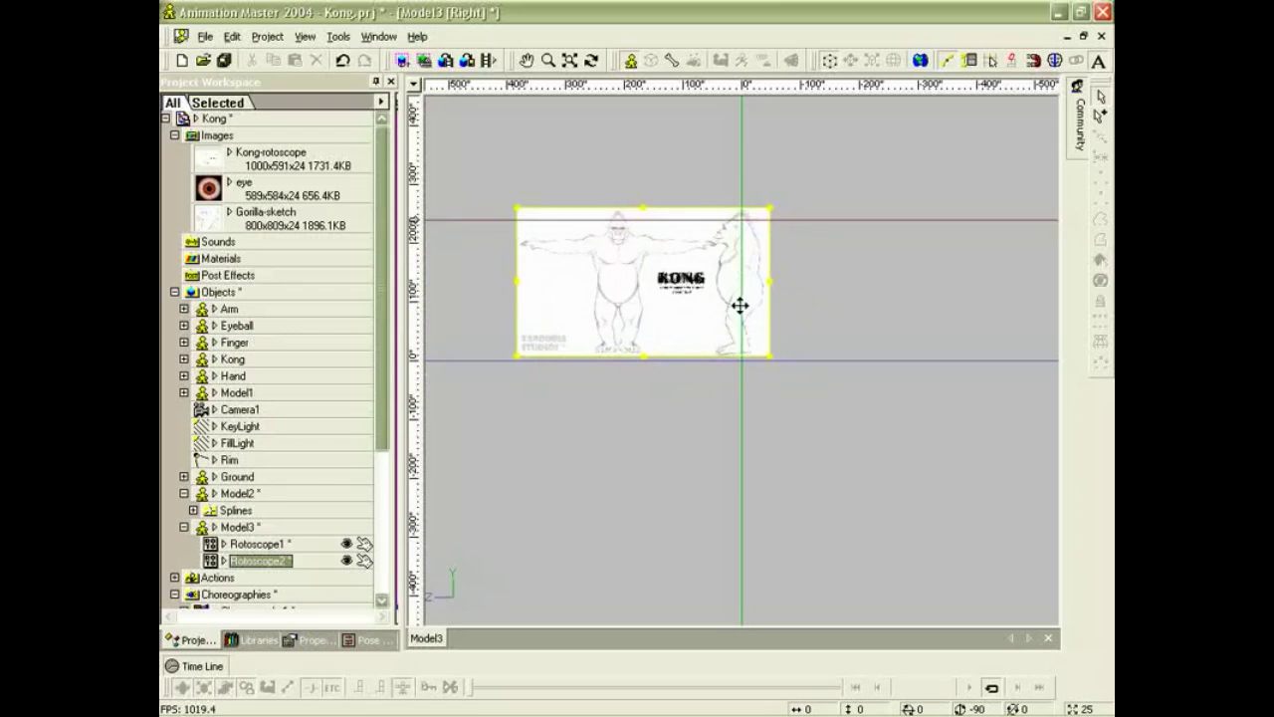
{"action": "scroll", "coordinate": [744, 298], "scroll_direction": "up", "scroll_amount": 2}
{"action": "middle_click_drag", "start_coordinate": [752, 295], "coordinate": [799, 426]}
{"action": "scroll", "coordinate": [803, 424], "scroll_direction": "up", "scroll_amount": 2}
{"action": "left_click_drag", "start_coordinate": [822, 234], "coordinate": [826, 249]}
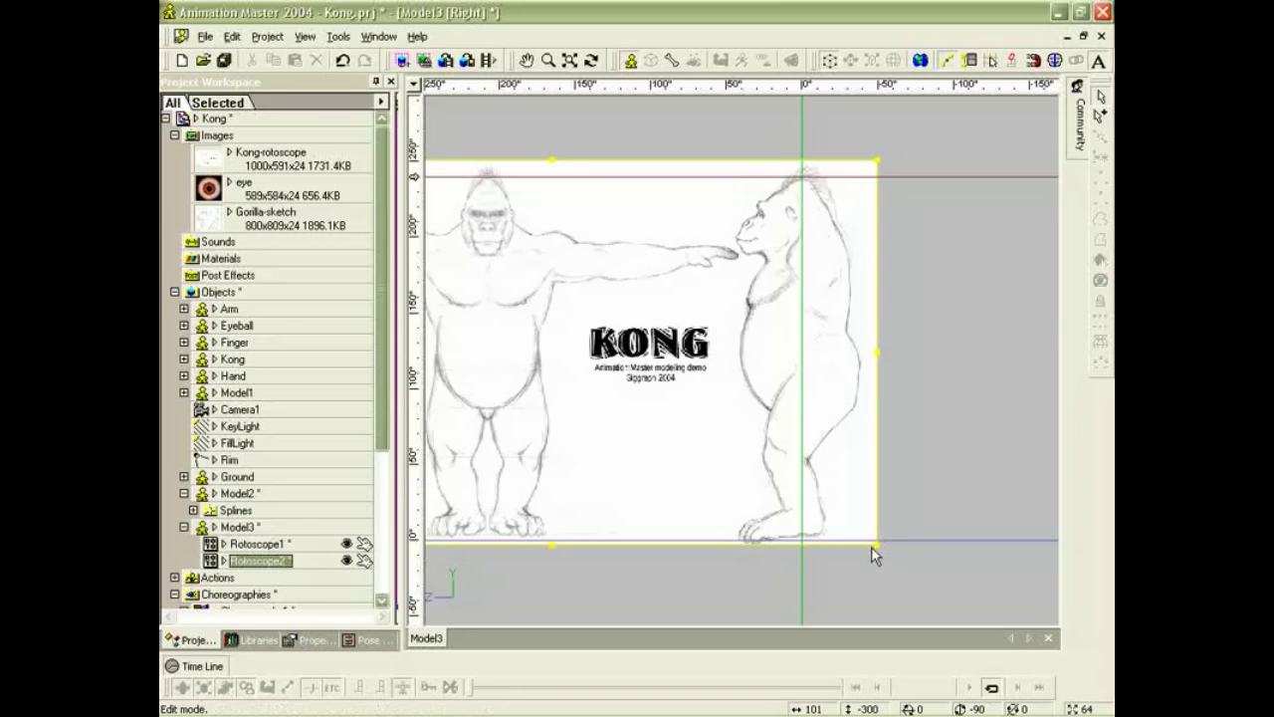
{"action": "left_click", "coordinate": [713, 132]}
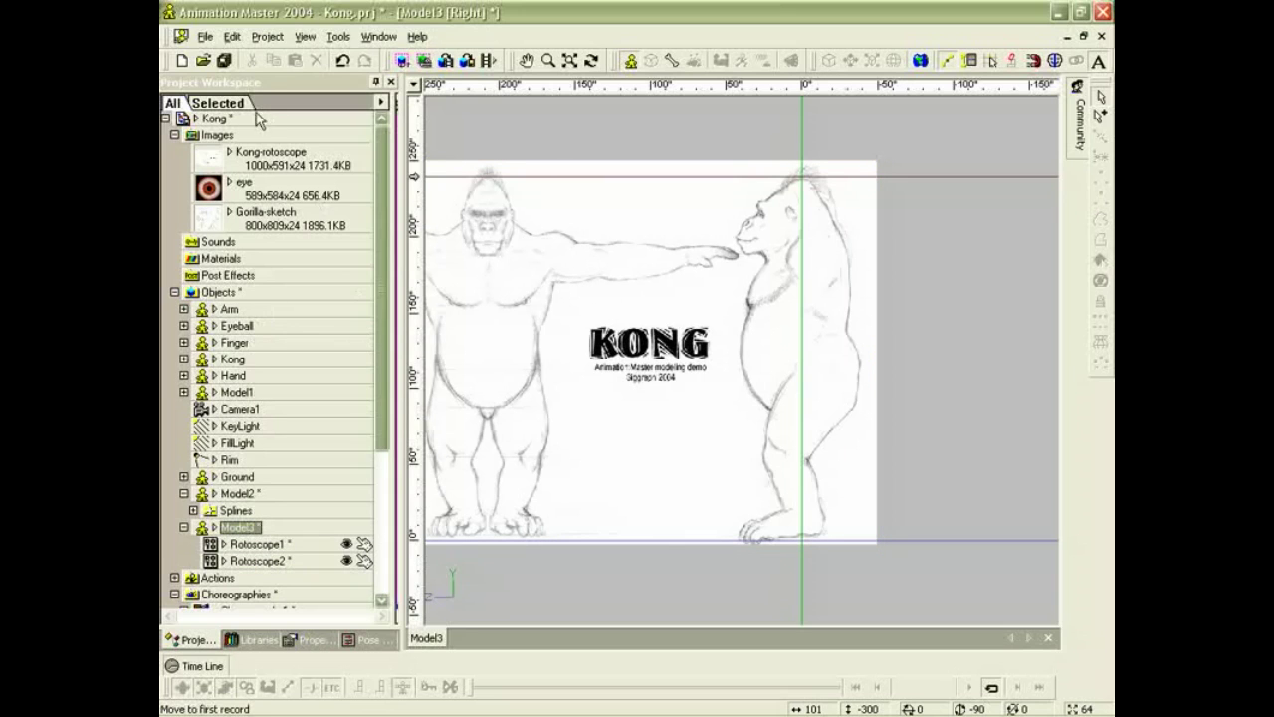
Display the properties of Model3.
{"action": "left_click", "coordinate": [305, 35]}
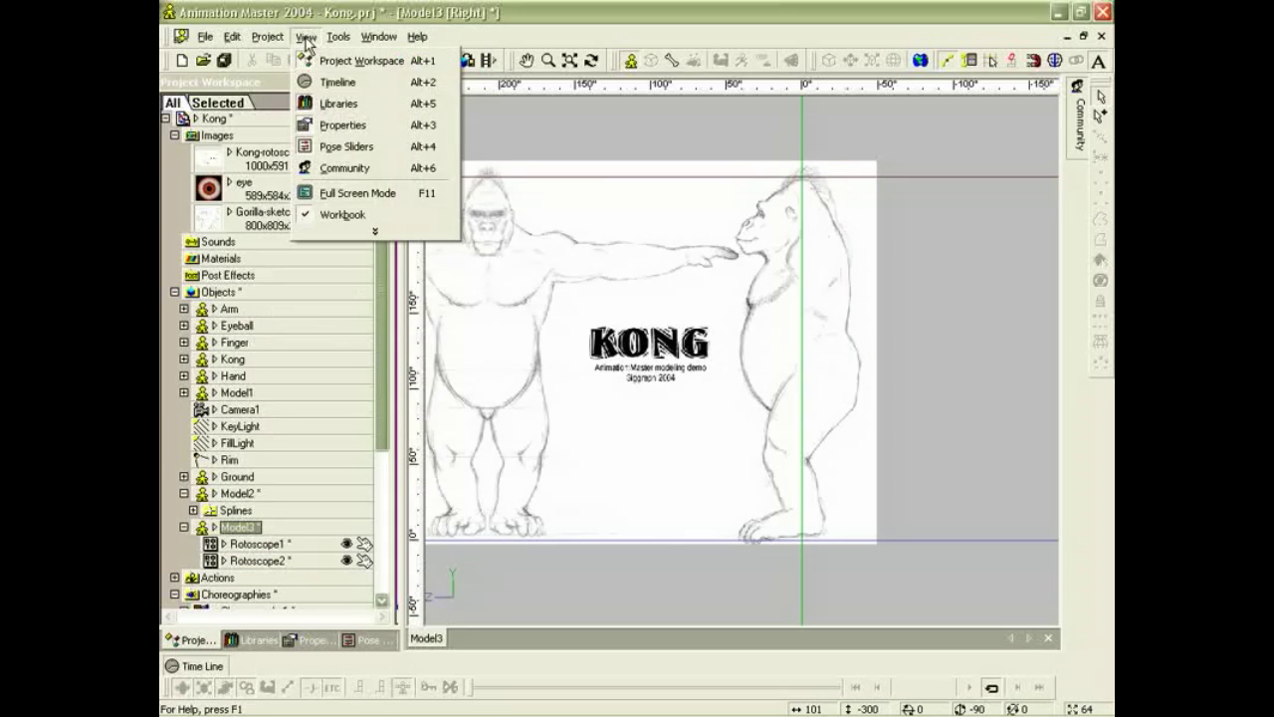
{"action": "left_click", "coordinate": [342, 124]}
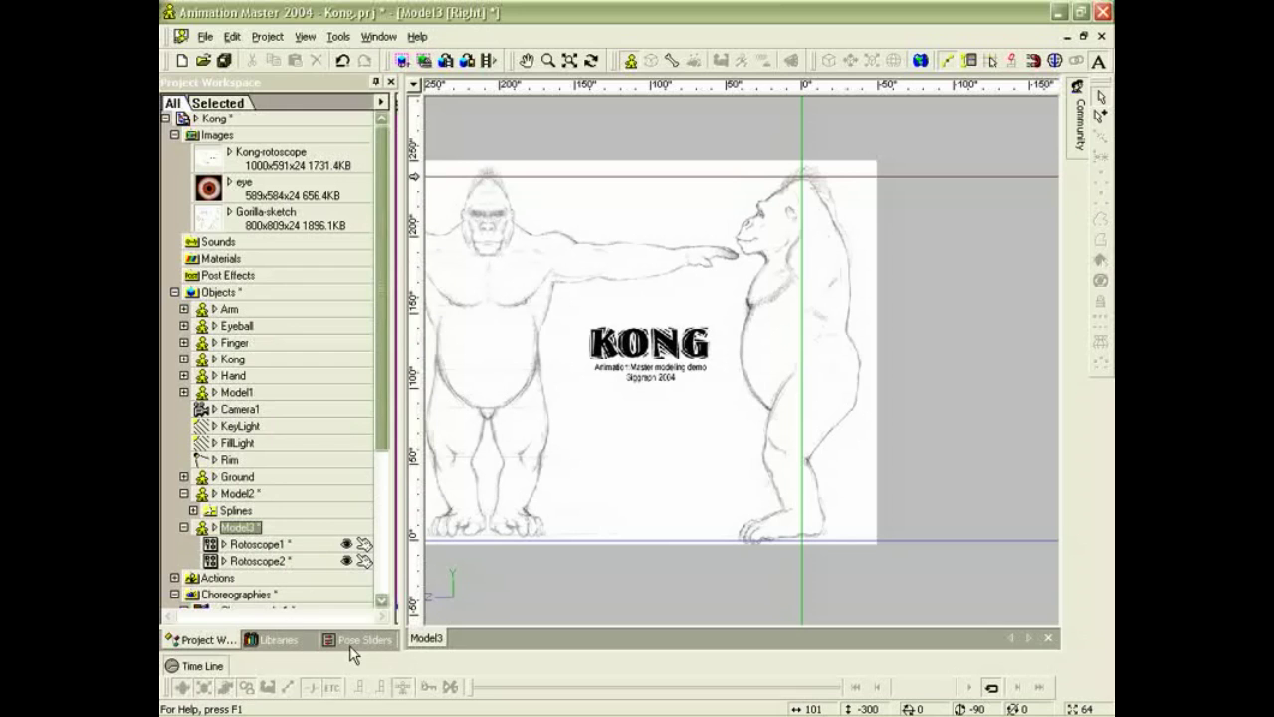
{"action": "left_click", "coordinate": [306, 35]}
{"action": "left_click", "coordinate": [343, 125]}
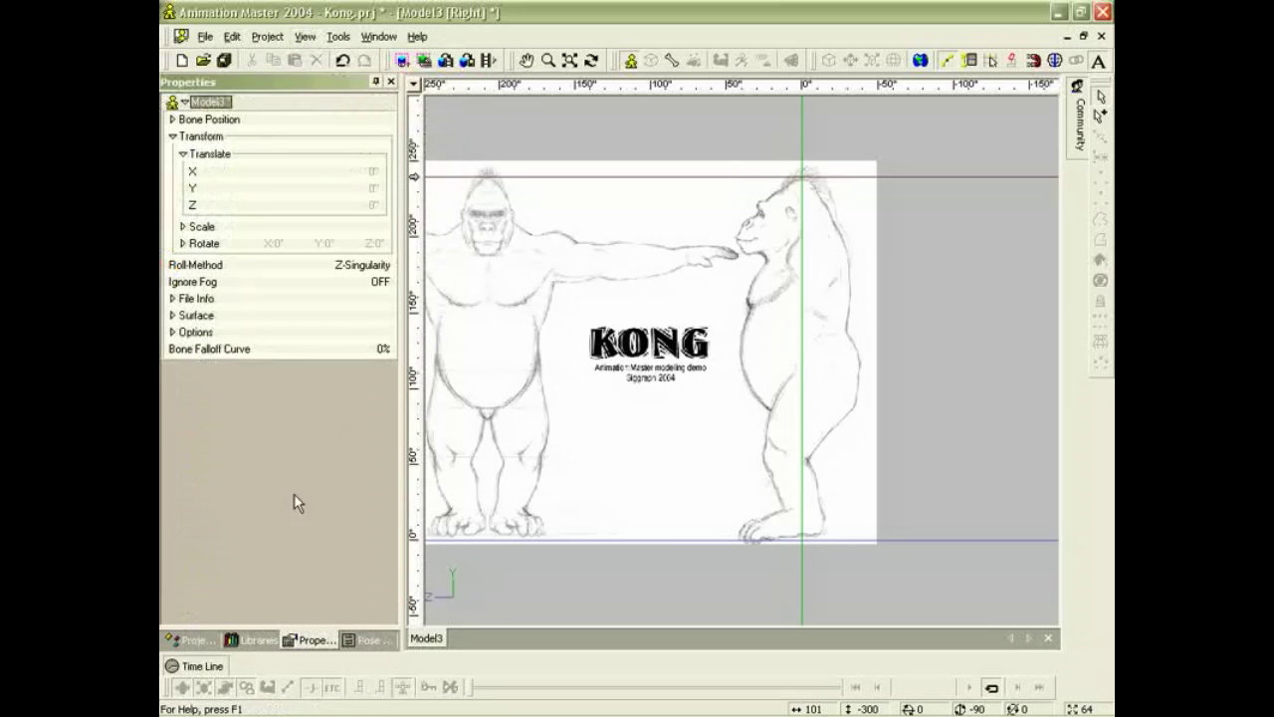
Set the transparency of the side-view rotoscope to 50% and deselect it.
{"action": "left_click", "coordinate": [681, 375]}
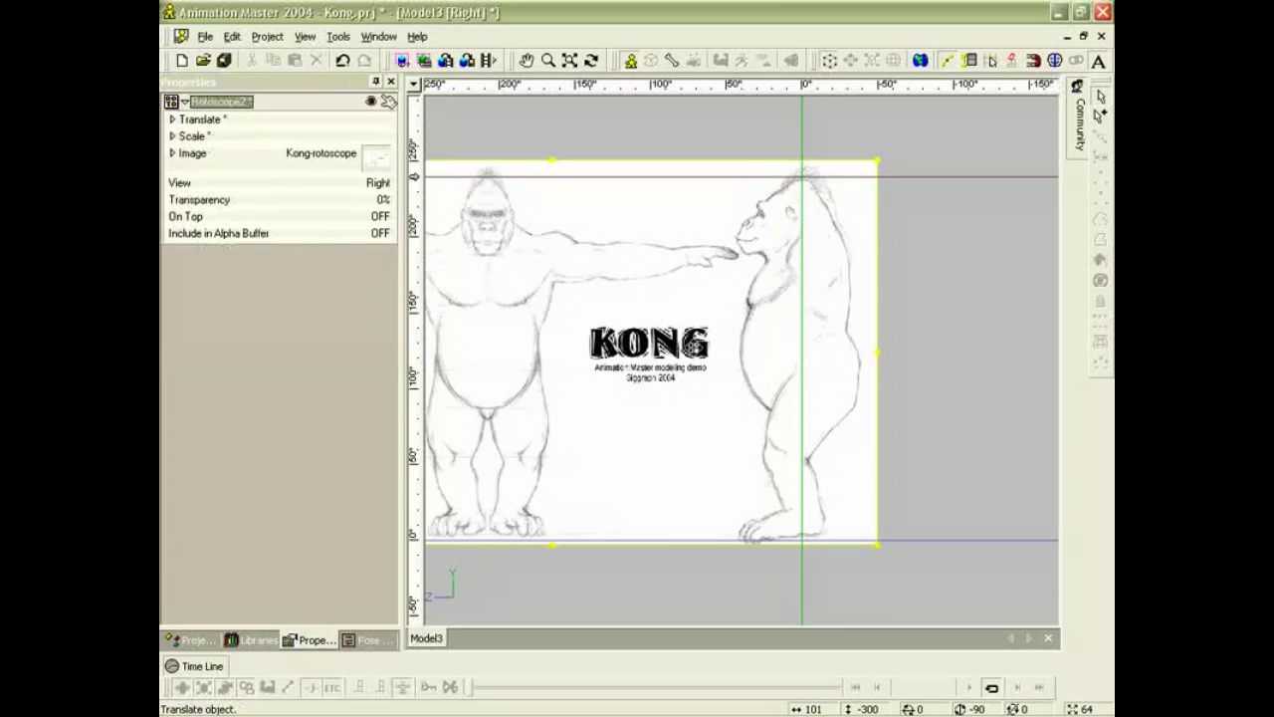
{"action": "left_click", "coordinate": [383, 201]}
{"action": "type", "text": "50"}
{"action": "key", "text": "Return"}
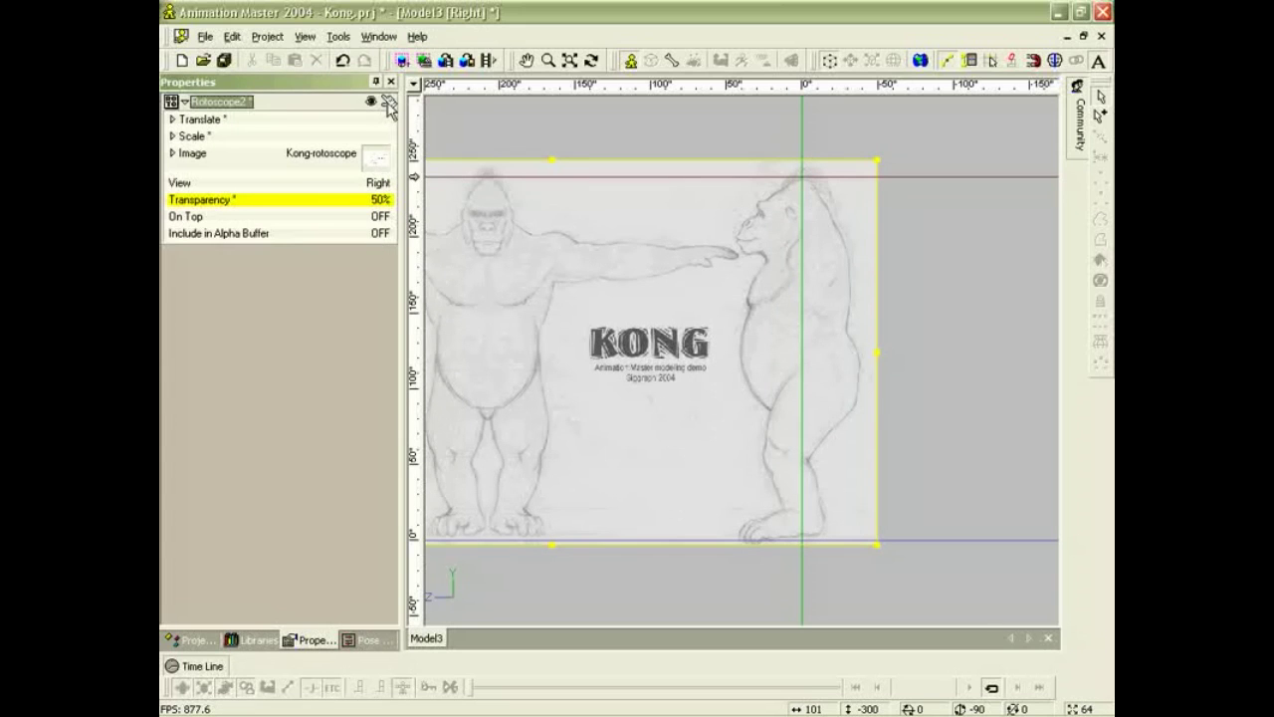
{"action": "left_click", "coordinate": [939, 309]}
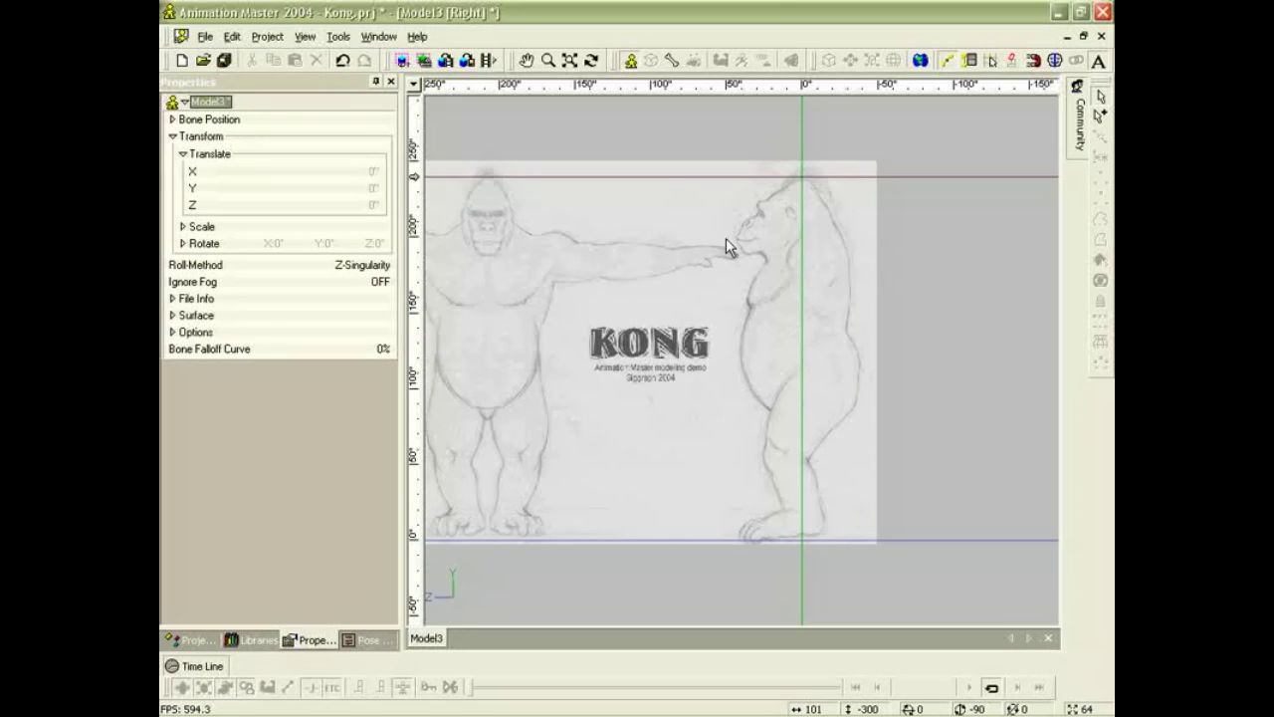
In the front view, make the rotoscope unpickable, set its transparency to 50%, and deselect it.
{"action": "key", "text": "1"}
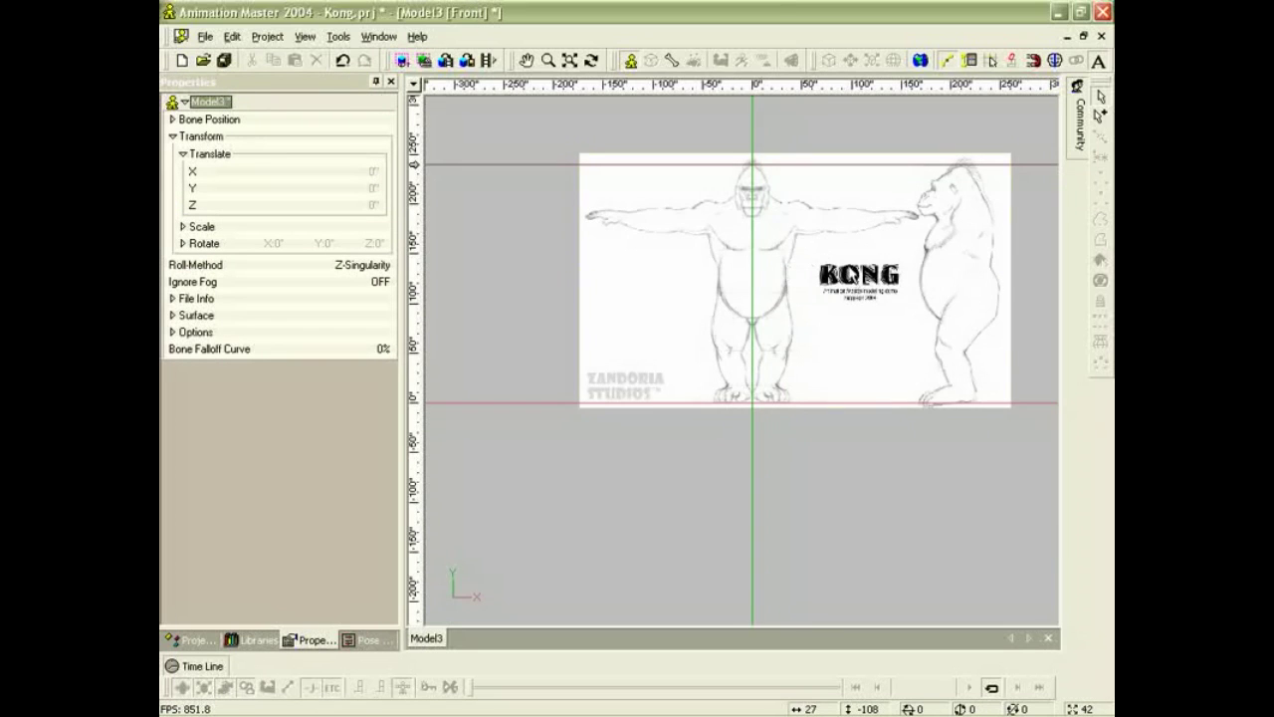
{"action": "left_click", "coordinate": [845, 265]}
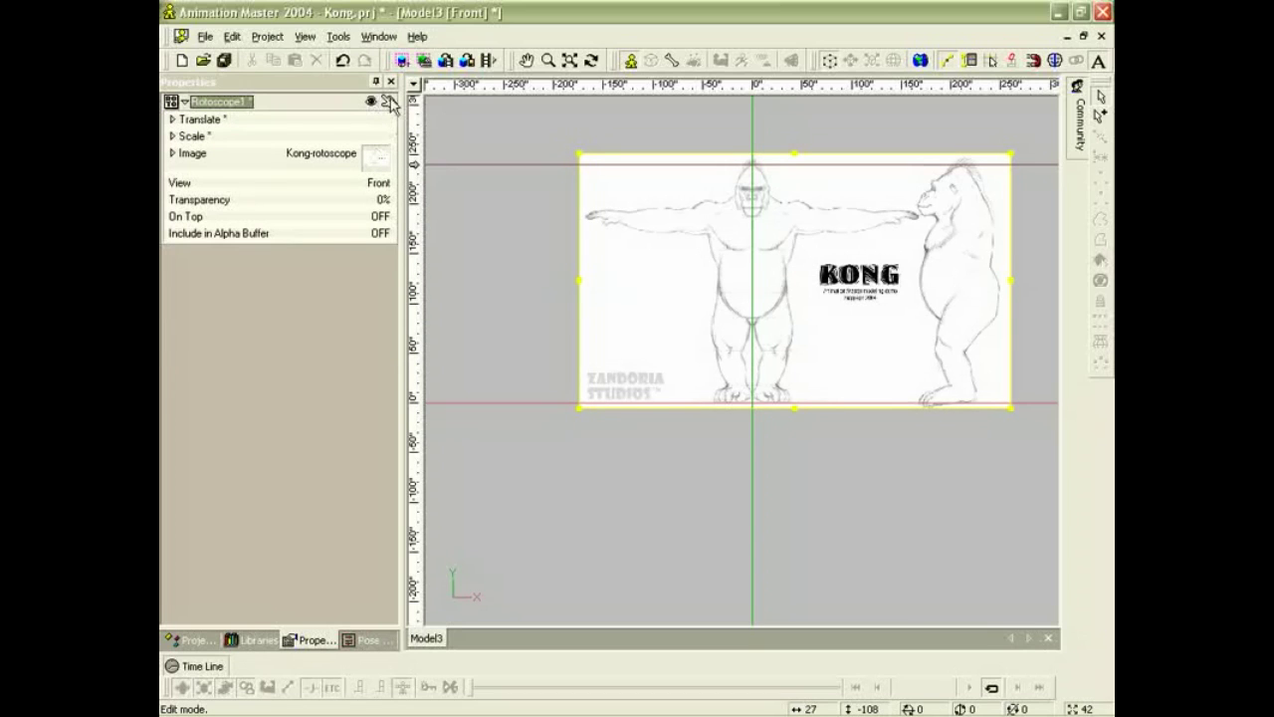
{"action": "left_click", "coordinate": [389, 103]}
{"action": "left_click", "coordinate": [383, 200]}
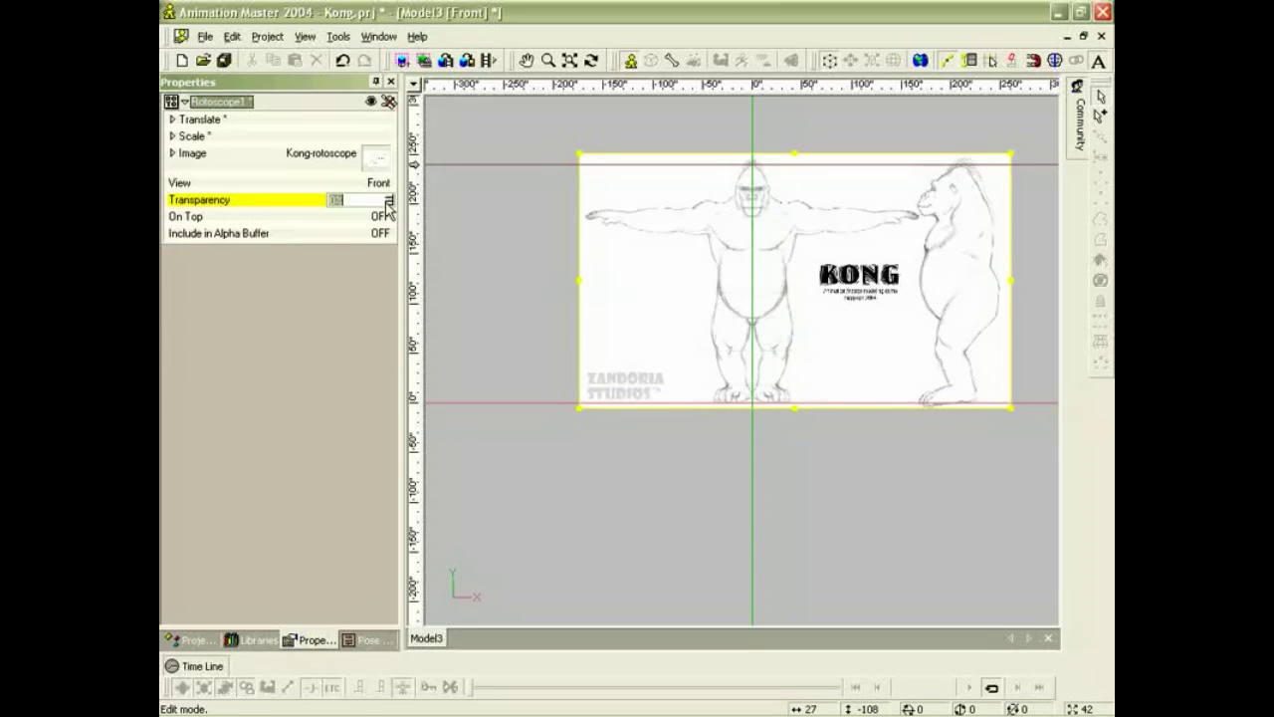
{"action": "type", "text": "50"}
{"action": "key", "text": "Return"}
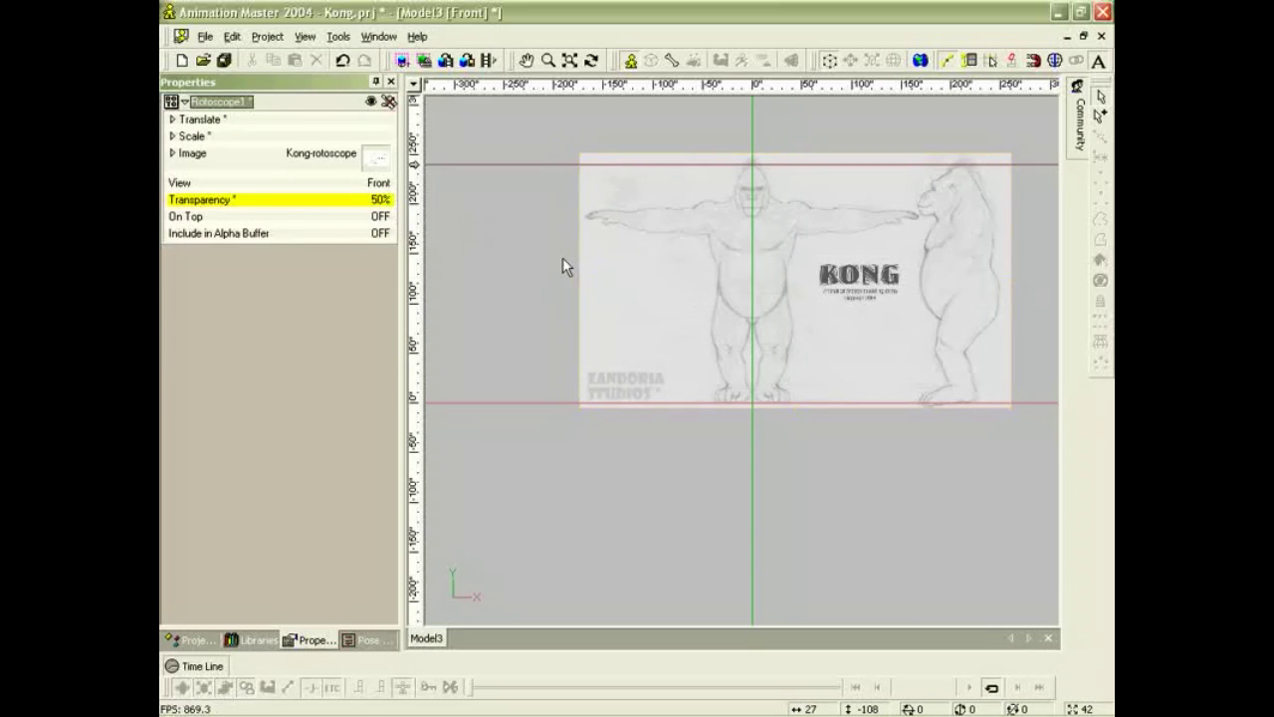
{"action": "left_click", "coordinate": [564, 257]}
Draw a closed eight-point spline about 5.5 inches wide around Kong's eye outline on the positive X side of the front rotoscope.
{"action": "scroll", "coordinate": [758, 258], "scroll_direction": "up", "scroll_amount": 1}
{"action": "scroll", "coordinate": [769, 229], "scroll_direction": "up", "scroll_amount": 1}
{"action": "middle_click_drag", "start_coordinate": [772, 225], "coordinate": [729, 410]}
{"action": "scroll", "coordinate": [750, 355], "scroll_direction": "up", "scroll_amount": 3}
{"action": "scroll", "coordinate": [737, 319], "scroll_direction": "up", "scroll_amount": 5}
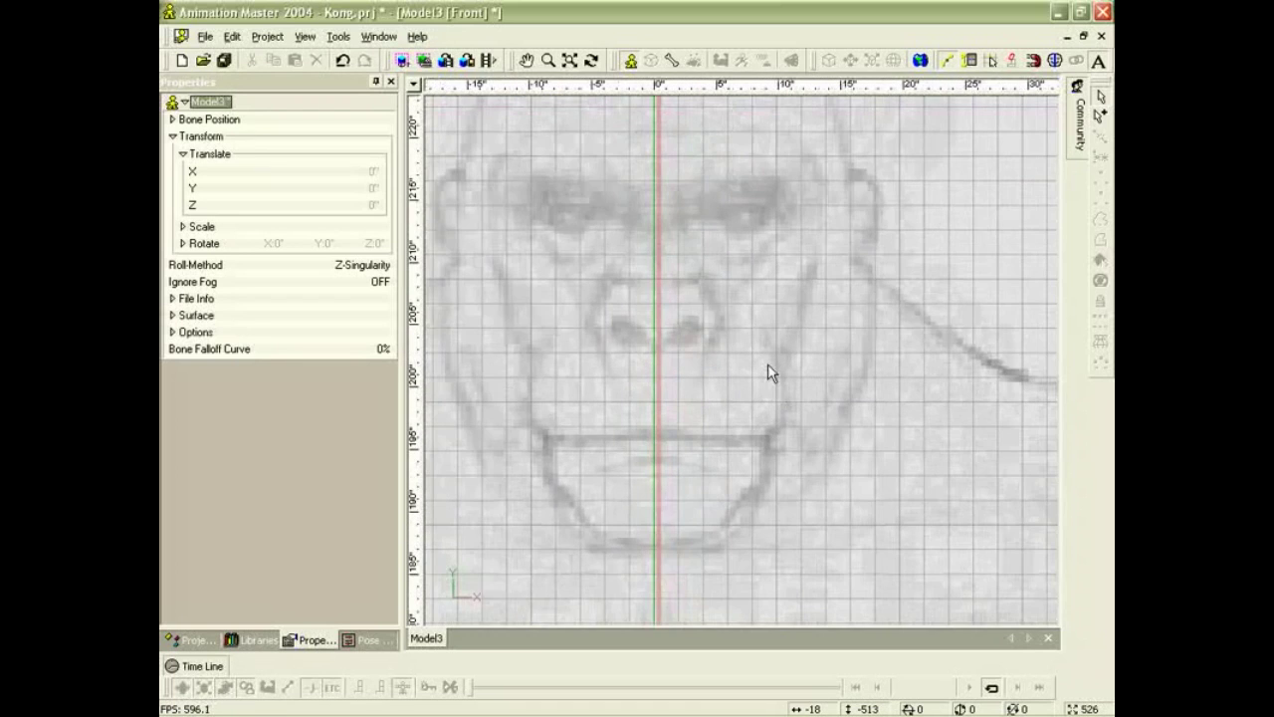
{"action": "scroll", "coordinate": [767, 365], "scroll_direction": "down", "scroll_amount": 1}
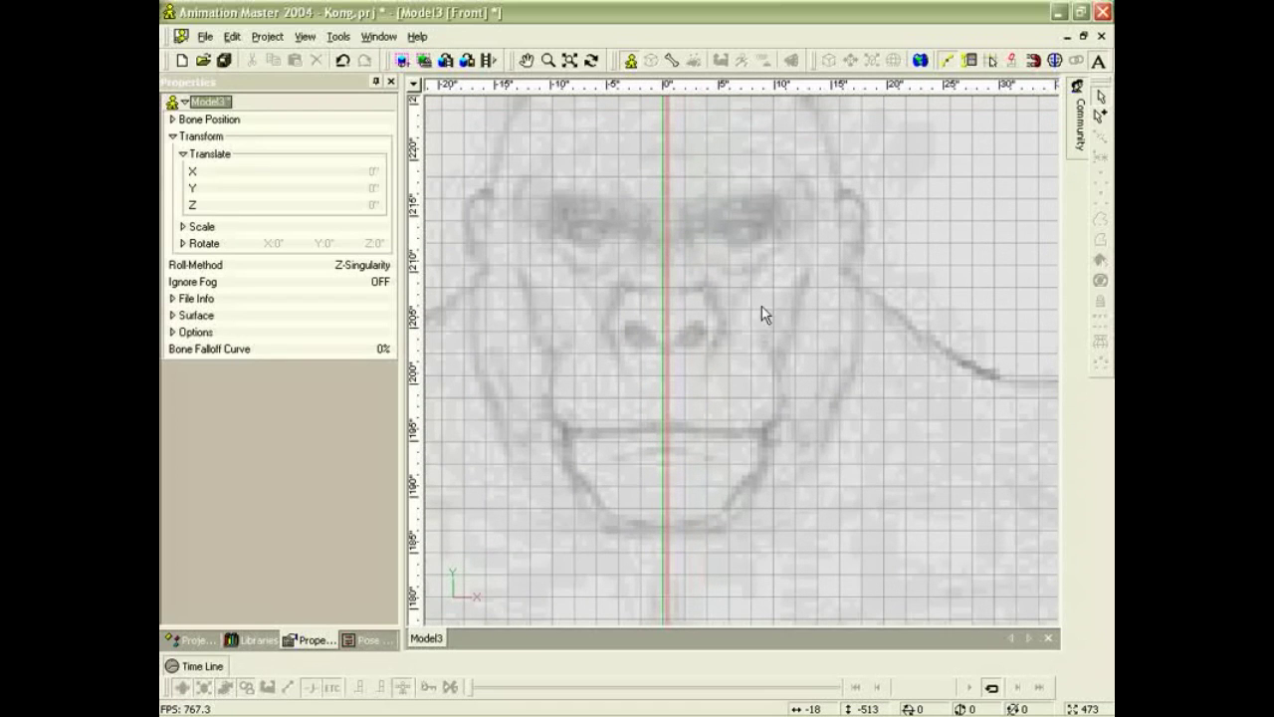
{"action": "scroll", "coordinate": [760, 299], "scroll_direction": "up", "scroll_amount": 2}
{"action": "middle_click_drag", "start_coordinate": [745, 306], "coordinate": [739, 410]}
{"action": "key", "text": "a"}
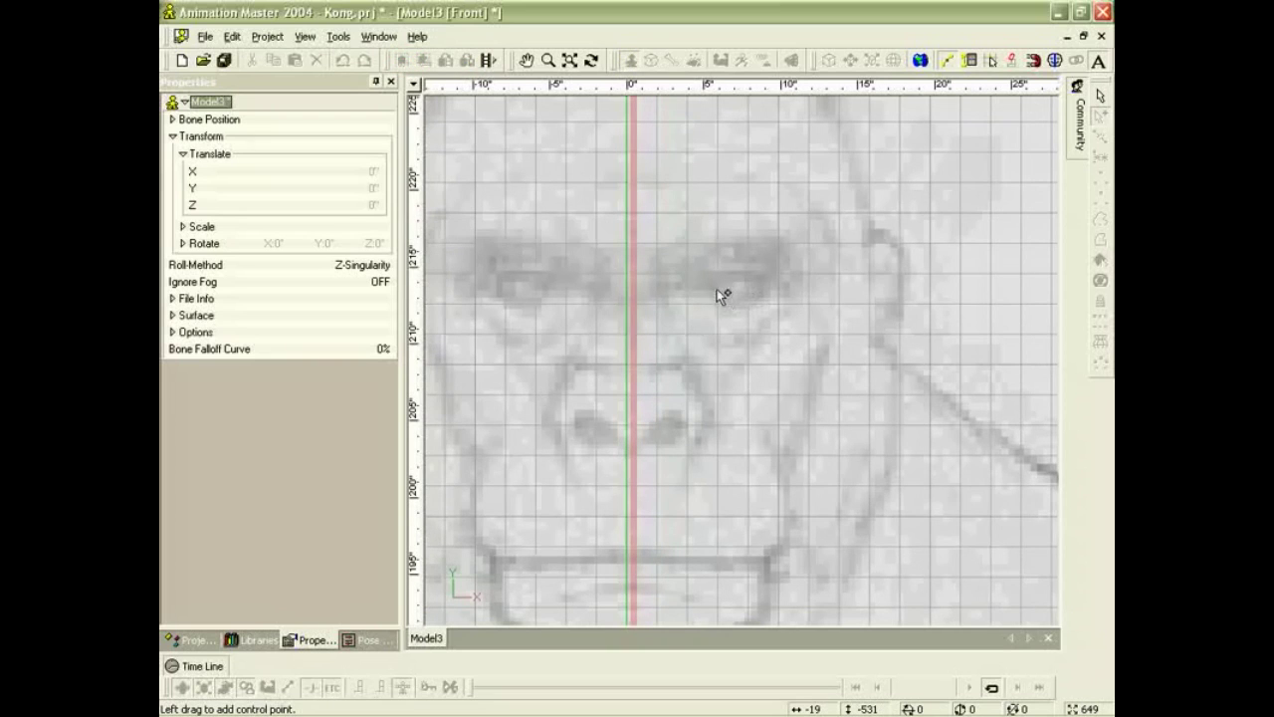
{"action": "left_click", "coordinate": [686, 288]}
{"action": "left_click", "coordinate": [703, 278]}
{"action": "left_click", "coordinate": [734, 270]}
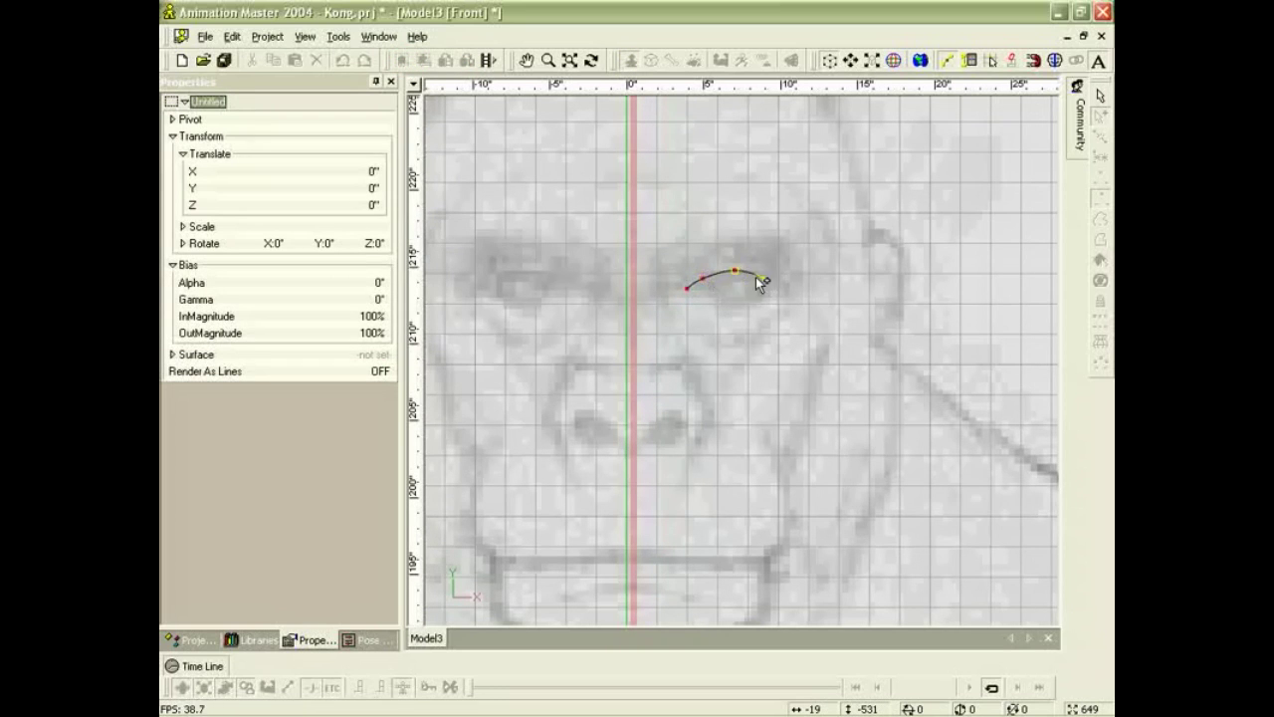
{"action": "left_click", "coordinate": [765, 280]}
{"action": "left_click", "coordinate": [772, 289]}
{"action": "left_click", "coordinate": [754, 301]}
{"action": "left_click", "coordinate": [729, 303]}
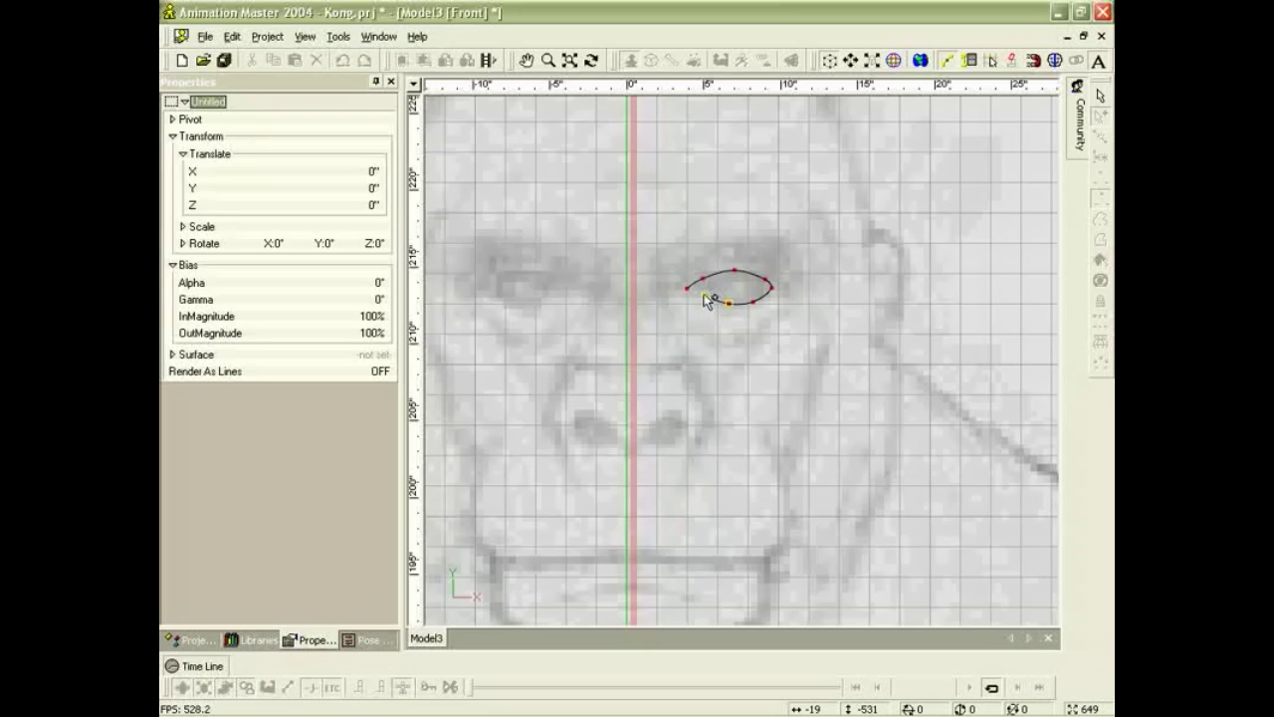
{"action": "left_click", "coordinate": [701, 297]}
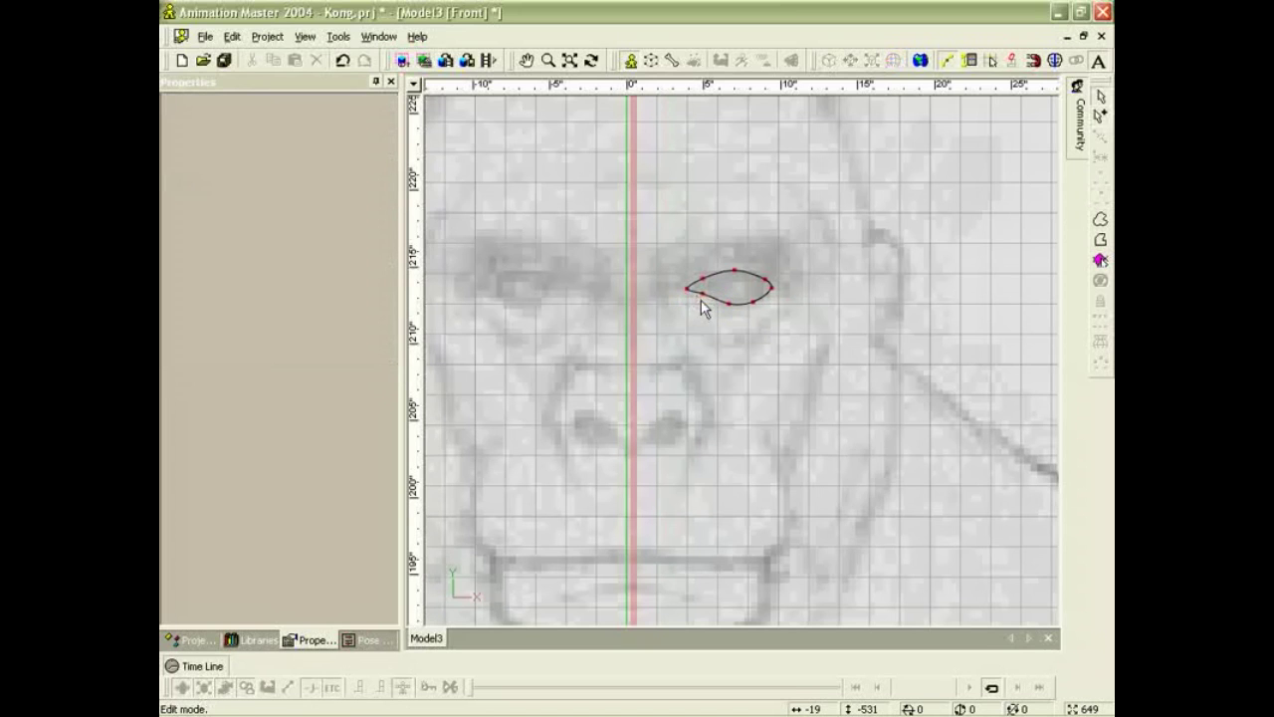
Select all control points of the closed eye spline as a group.
{"action": "scroll", "coordinate": [707, 303], "scroll_direction": "up", "scroll_amount": 3}
{"action": "scroll", "coordinate": [719, 296], "scroll_direction": "up", "scroll_amount": 2}
{"action": "left_click", "coordinate": [778, 286]}
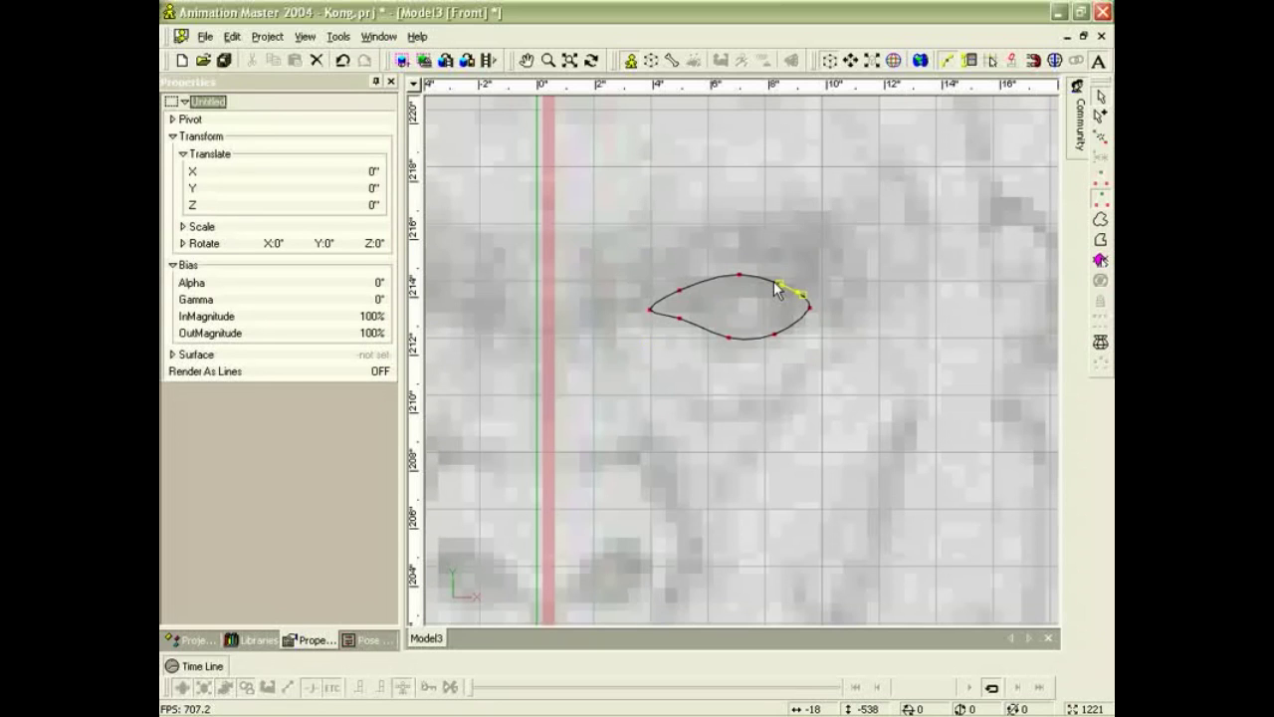
{"action": "double_click", "coordinate": [778, 285]}
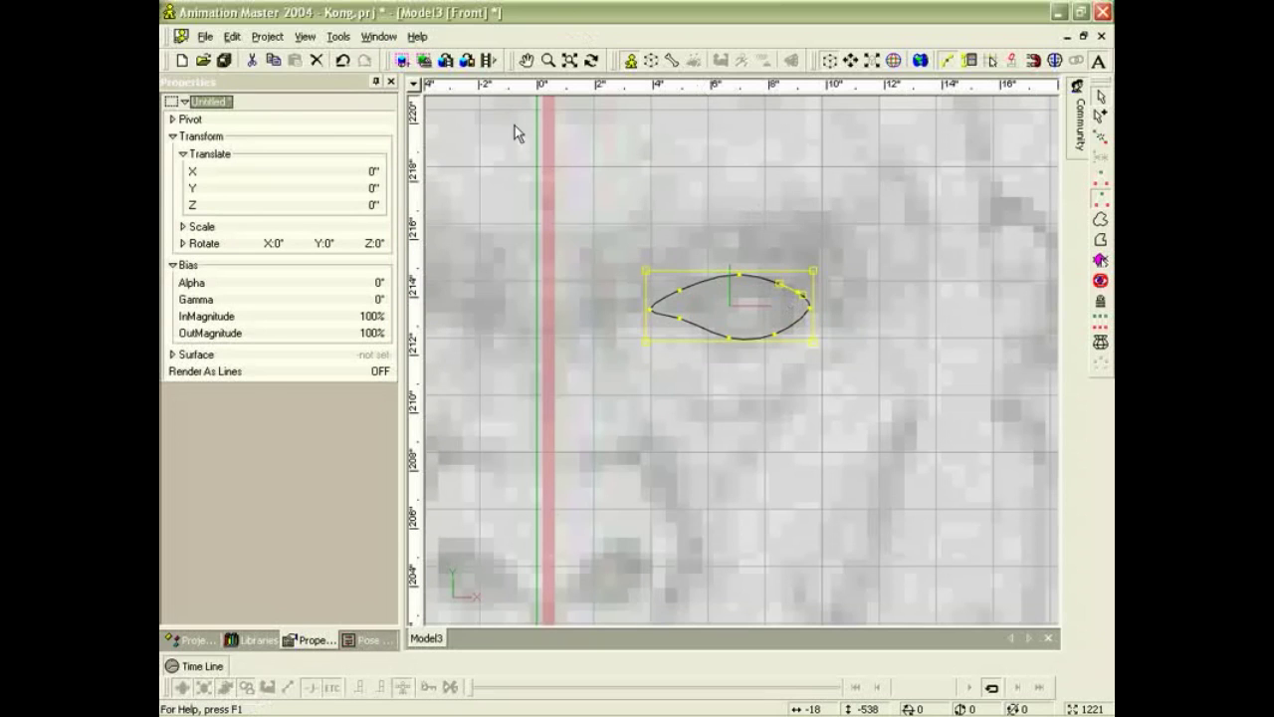
Turn off the use of CP spacing/direction for extrude and set the paste/extrude Y offset to 0 pixels in the units options.
{"action": "left_click", "coordinate": [338, 36]}
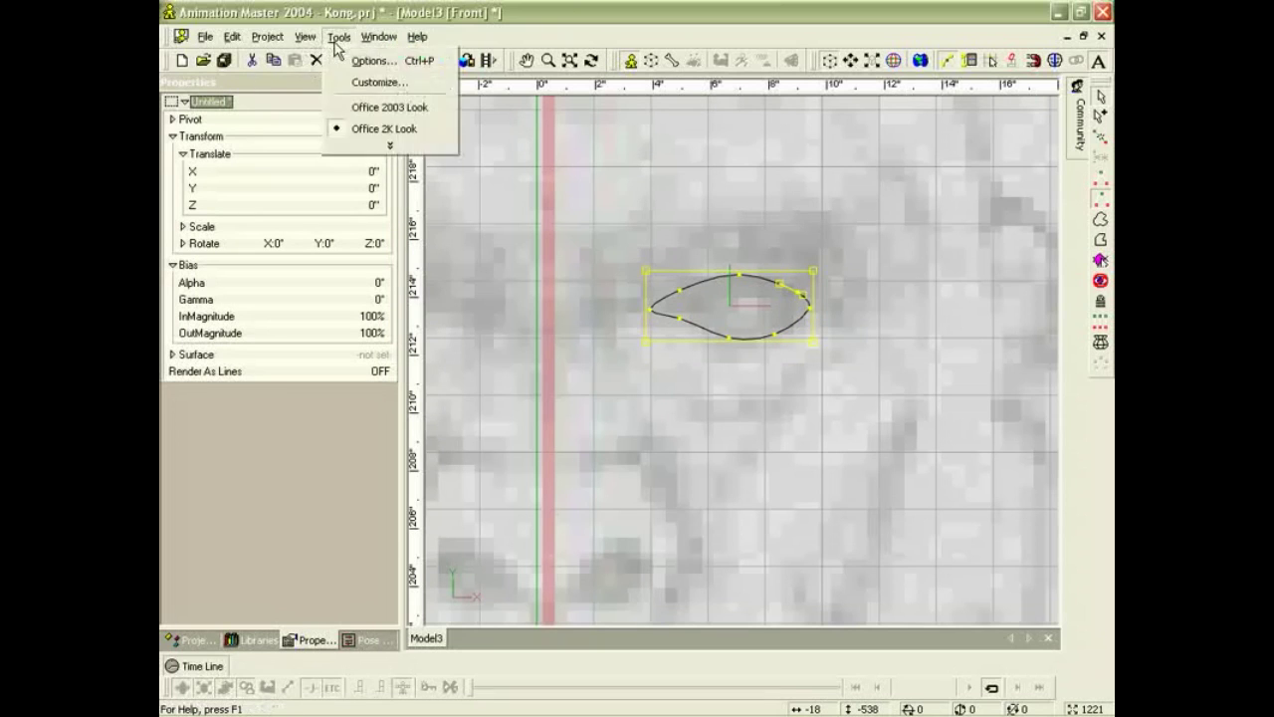
{"action": "left_click", "coordinate": [375, 61]}
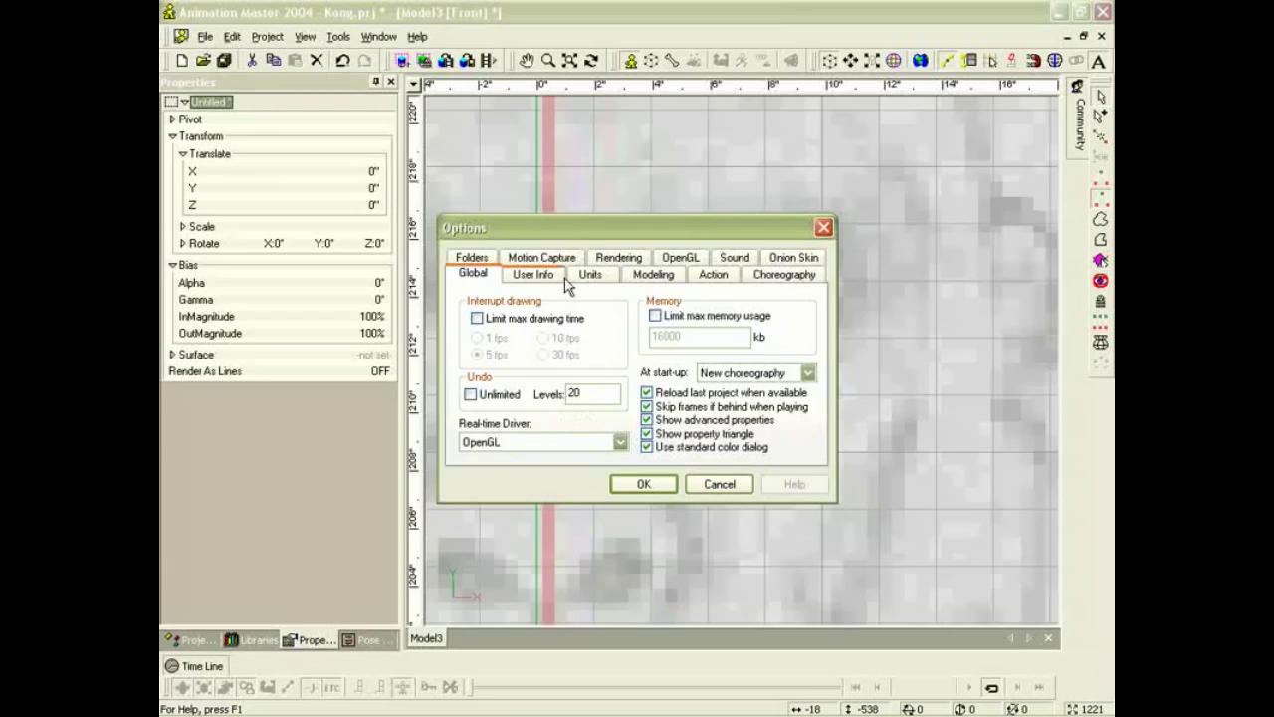
{"action": "left_click", "coordinate": [676, 280]}
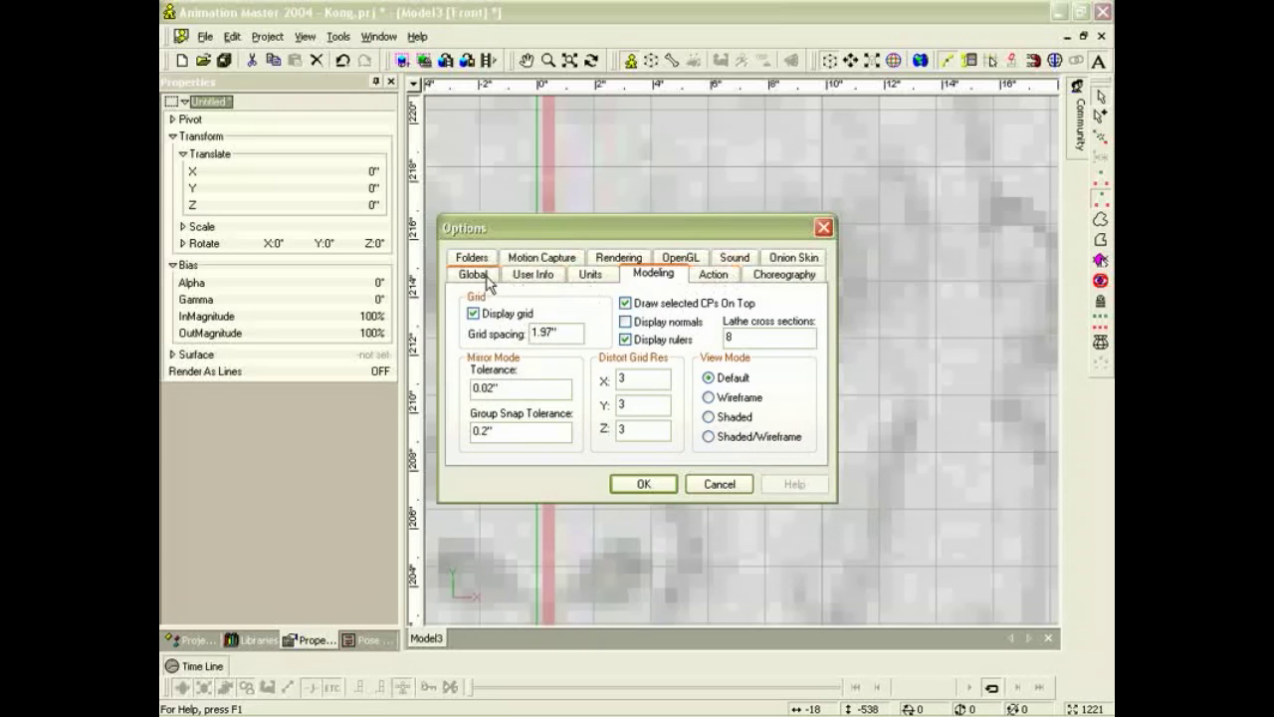
{"action": "left_click", "coordinate": [591, 274]}
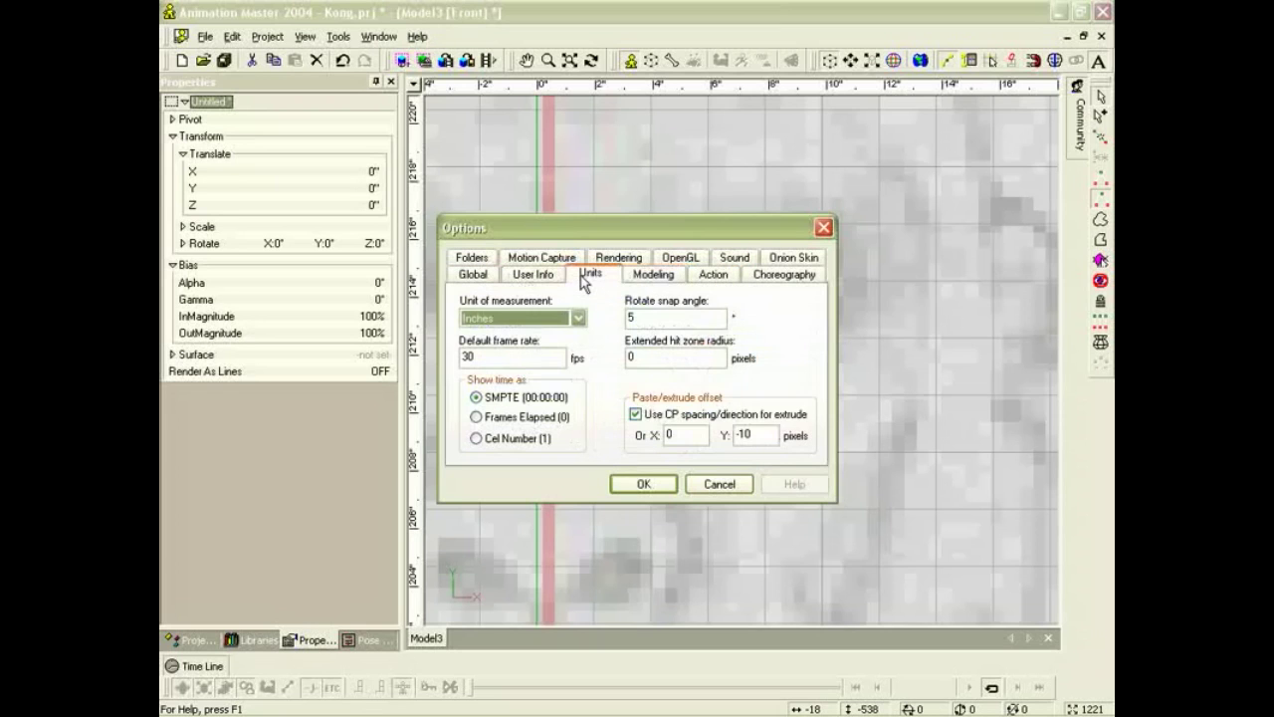
{"action": "left_click", "coordinate": [635, 414]}
{"action": "left_click_drag", "start_coordinate": [755, 434], "coordinate": [689, 438]}
{"action": "type", "text": "0"}
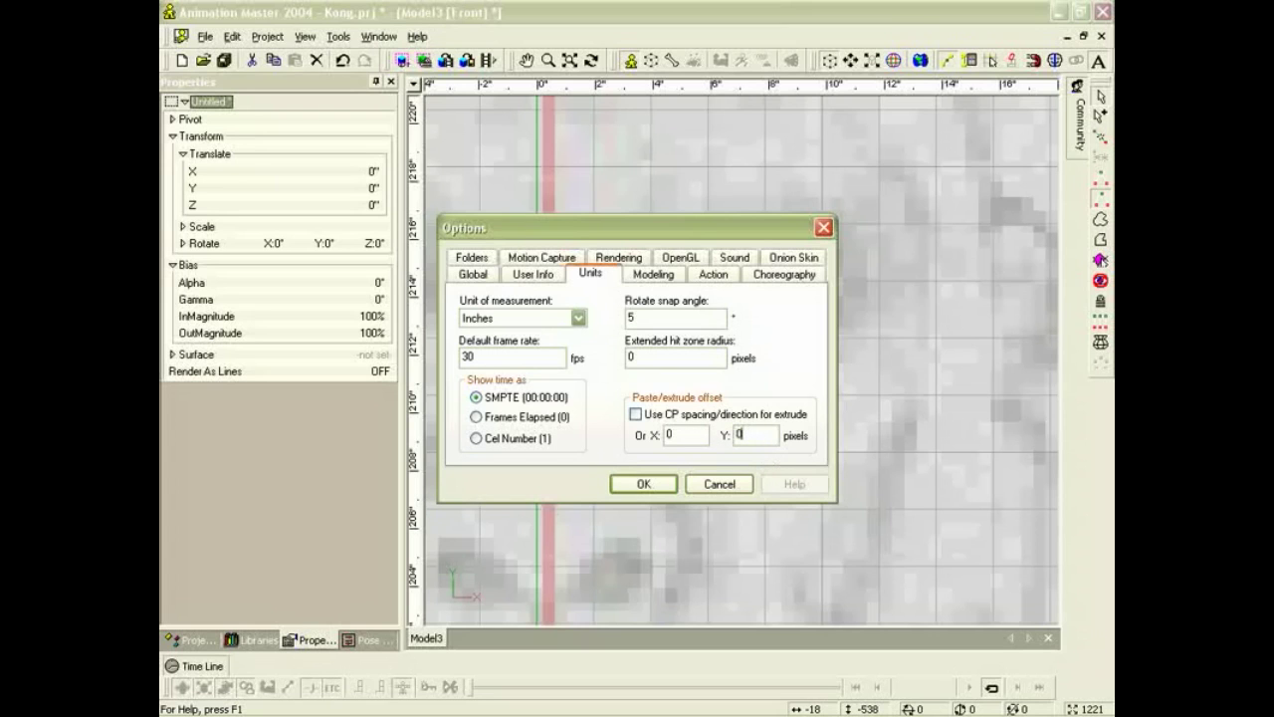
{"action": "left_click", "coordinate": [643, 484]}
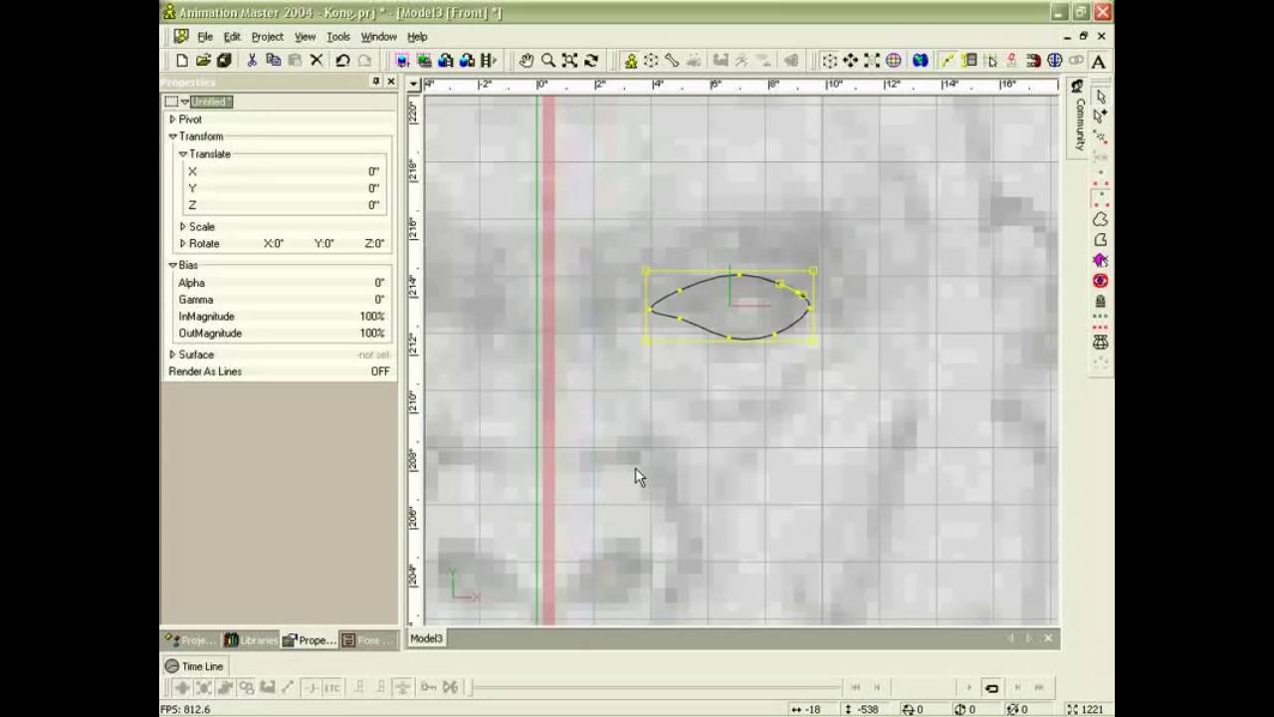
Extrude the eye spline twice, scaling each new loop outward to form concentric rings about 9.6 inches wide overall, then deselect.
{"action": "left_click", "coordinate": [816, 345]}
{"action": "left_click_drag", "start_coordinate": [816, 346], "coordinate": [835, 379]}
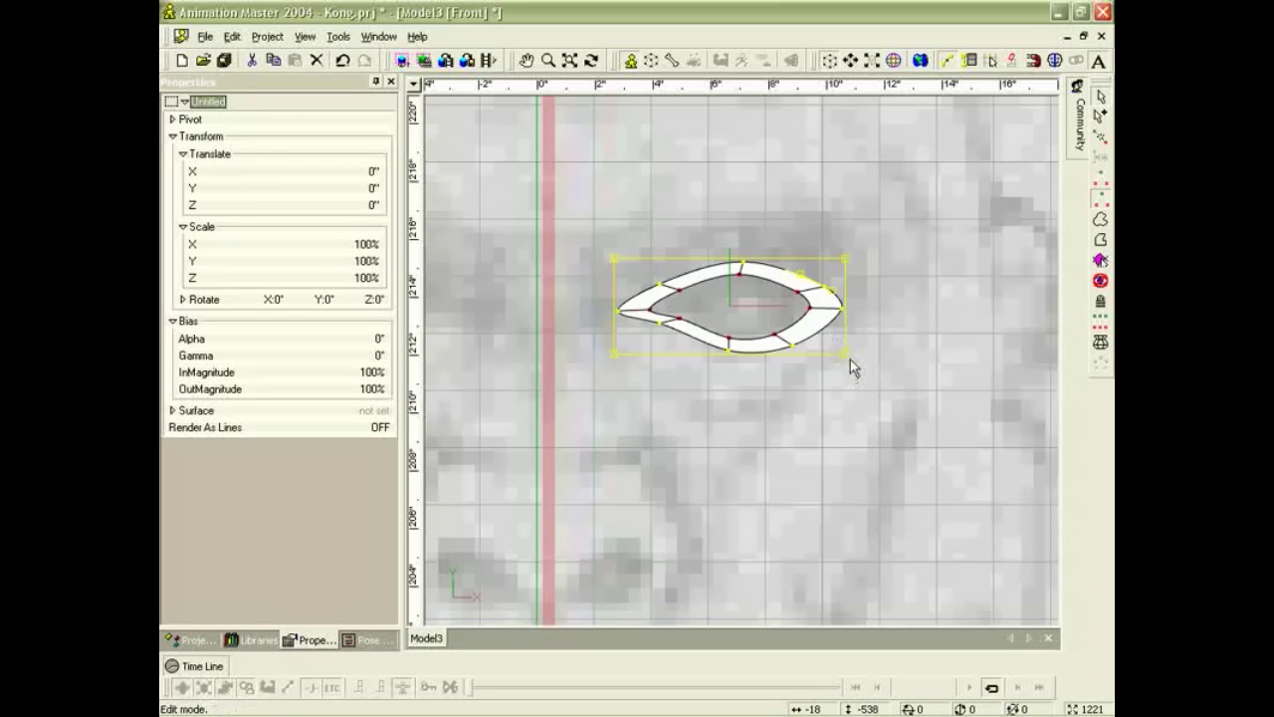
{"action": "left_click_drag", "start_coordinate": [845, 355], "coordinate": [866, 391]}
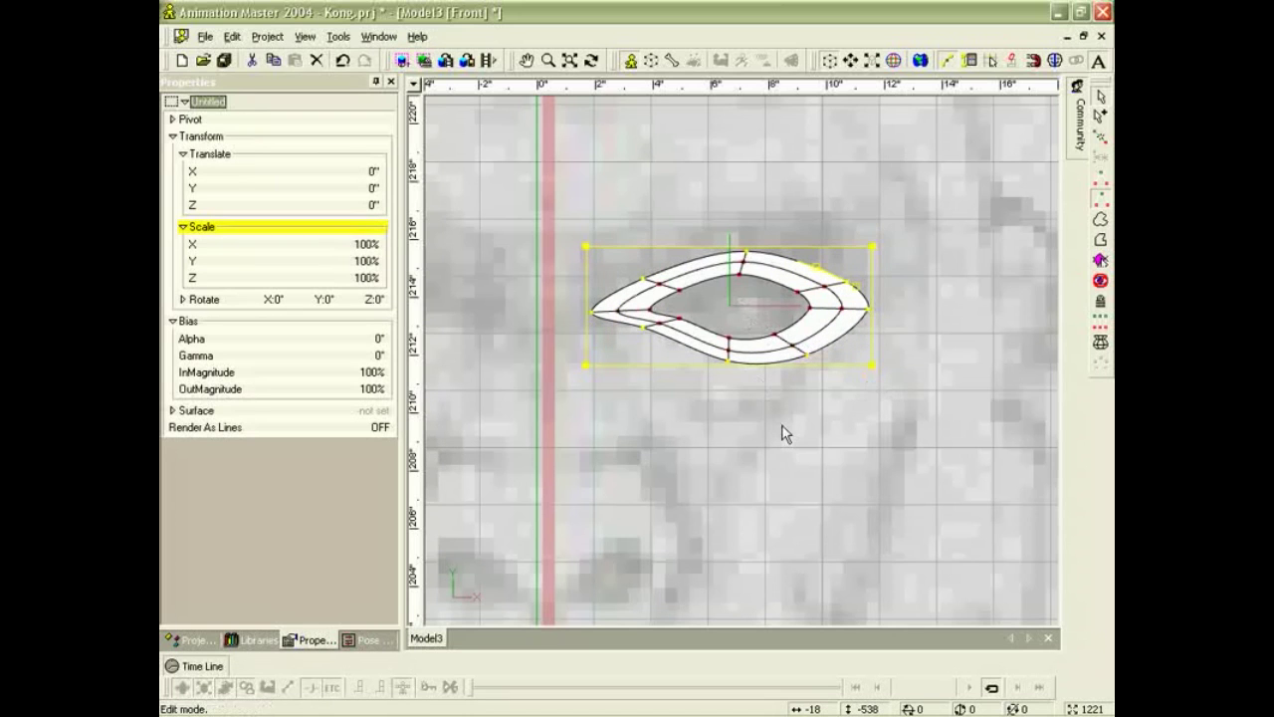
{"action": "left_click", "coordinate": [785, 385]}
From an angled view, move the bottom control point of the eyelid's middle ring about 0.2 inch forward in Z.
{"action": "scroll", "coordinate": [772, 375], "scroll_direction": "up", "scroll_amount": 2}
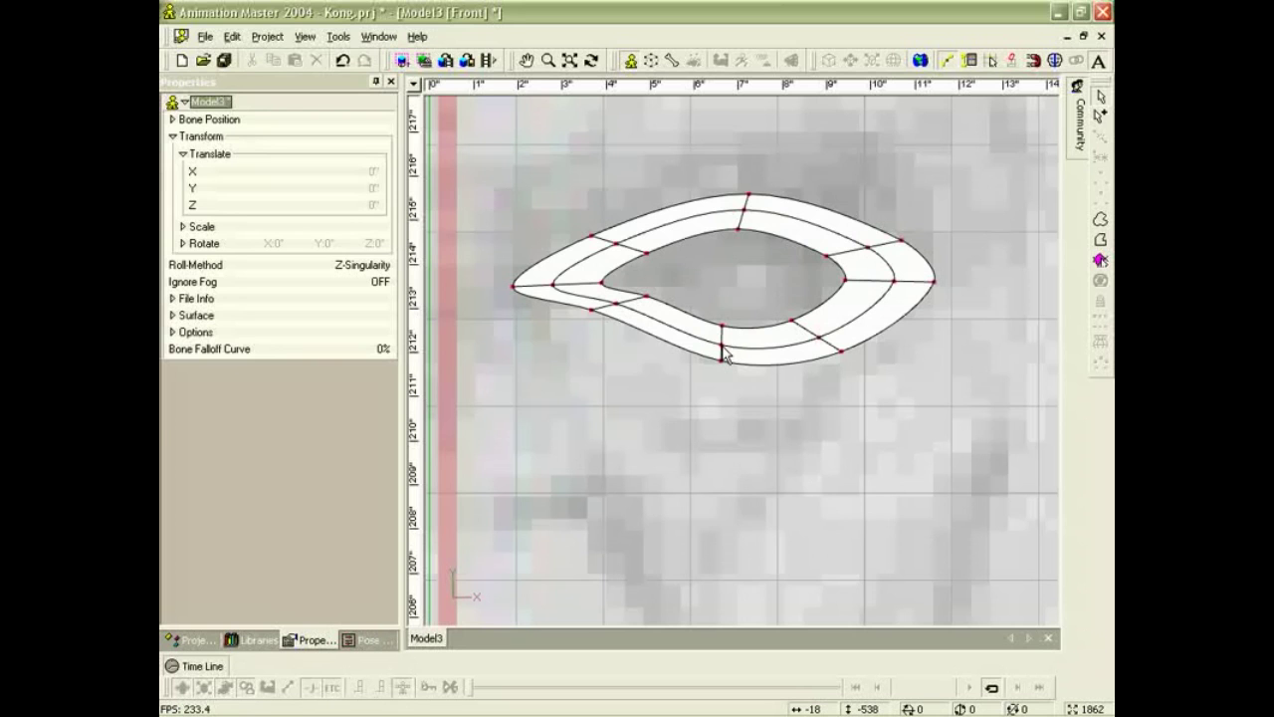
{"action": "left_click", "coordinate": [722, 346]}
{"action": "key", "text": "t"}
{"action": "left_click_drag", "start_coordinate": [726, 351], "coordinate": [684, 365]}
{"action": "scroll", "coordinate": [723, 347], "scroll_direction": "up", "scroll_amount": 2}
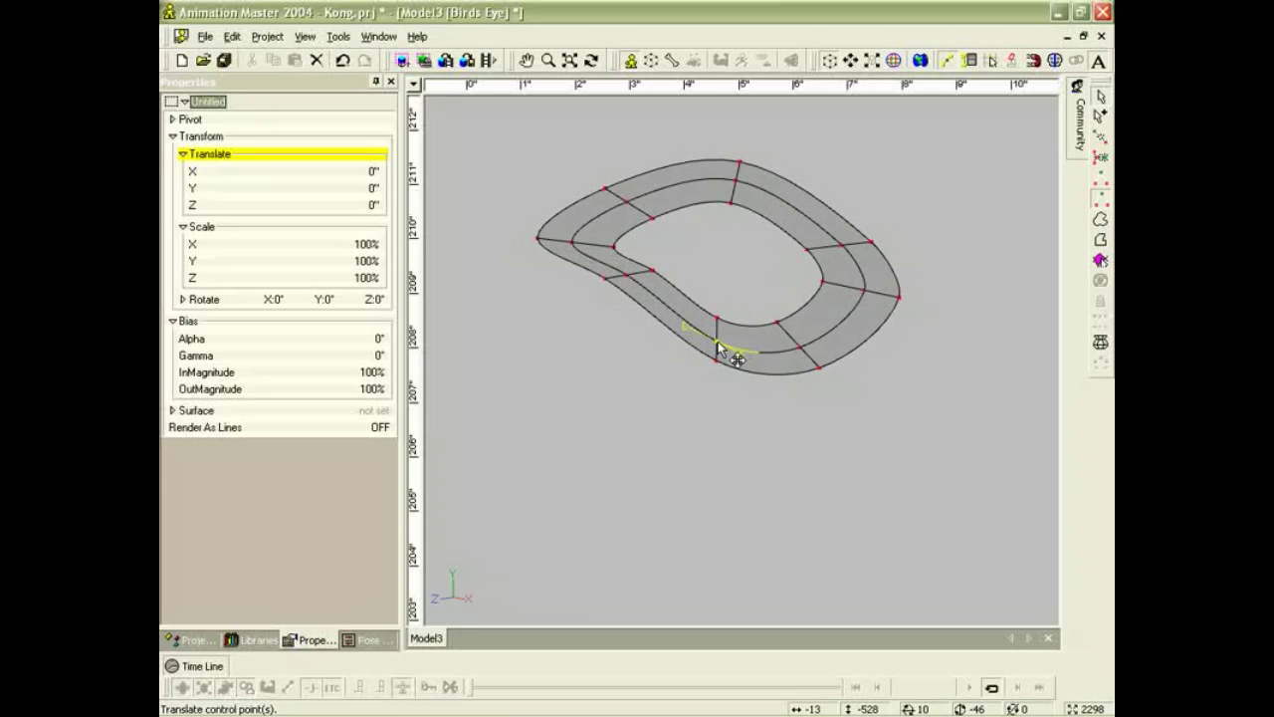
{"action": "left_click_drag", "start_coordinate": [726, 355], "coordinate": [730, 359]}
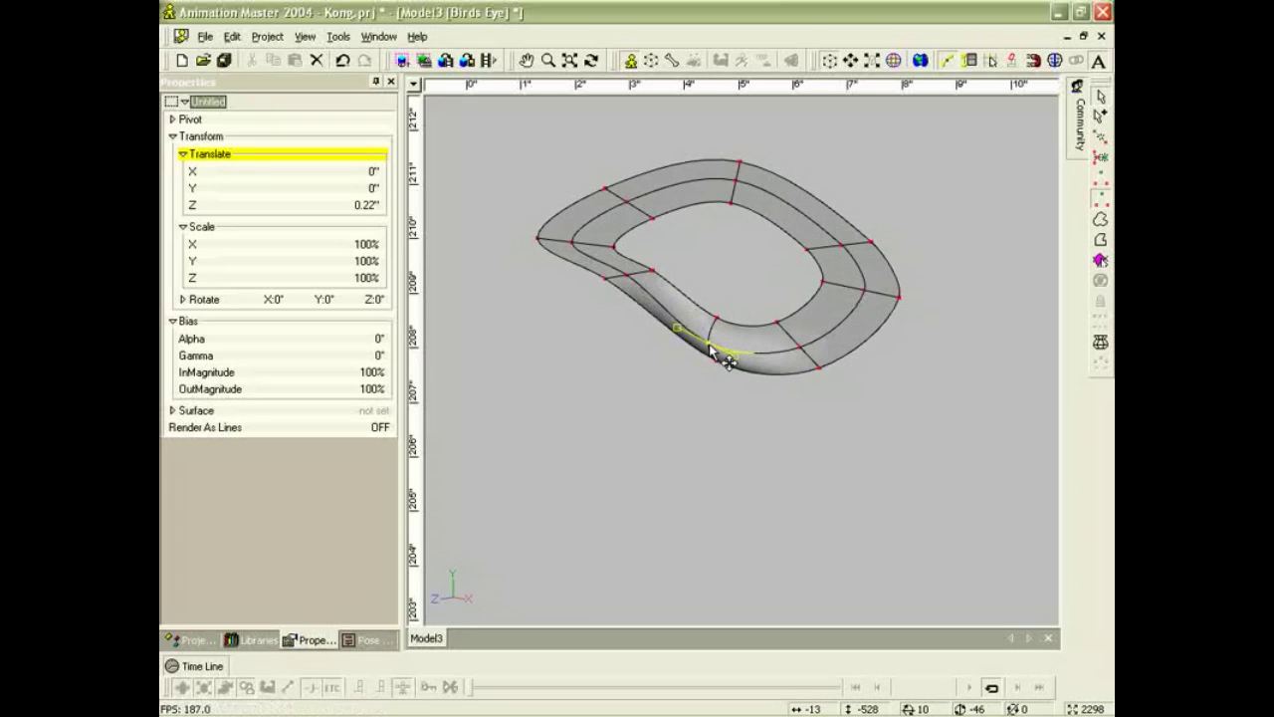
Move control points around the rest of the middle ring about 0.3 inch forward in Z to round the eyelid rim.
{"action": "left_click", "coordinate": [607, 277]}
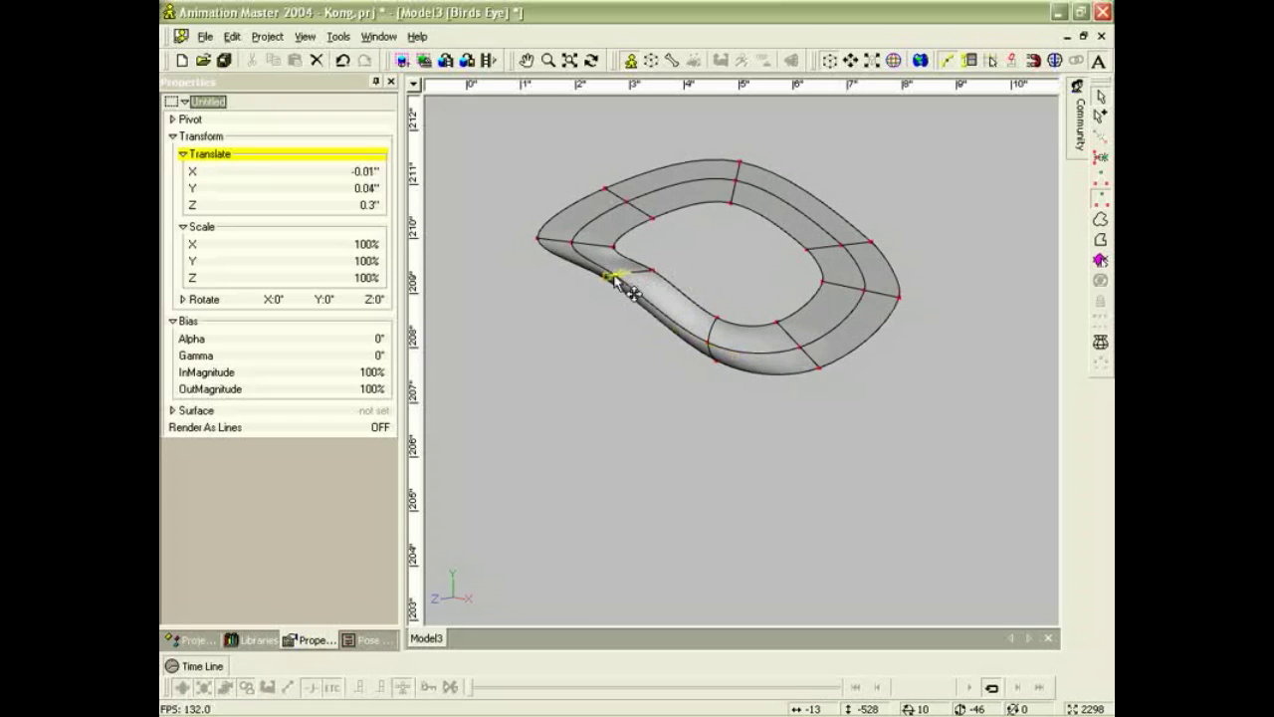
{"action": "left_click", "coordinate": [627, 207]}
{"action": "left_click", "coordinate": [733, 199]}
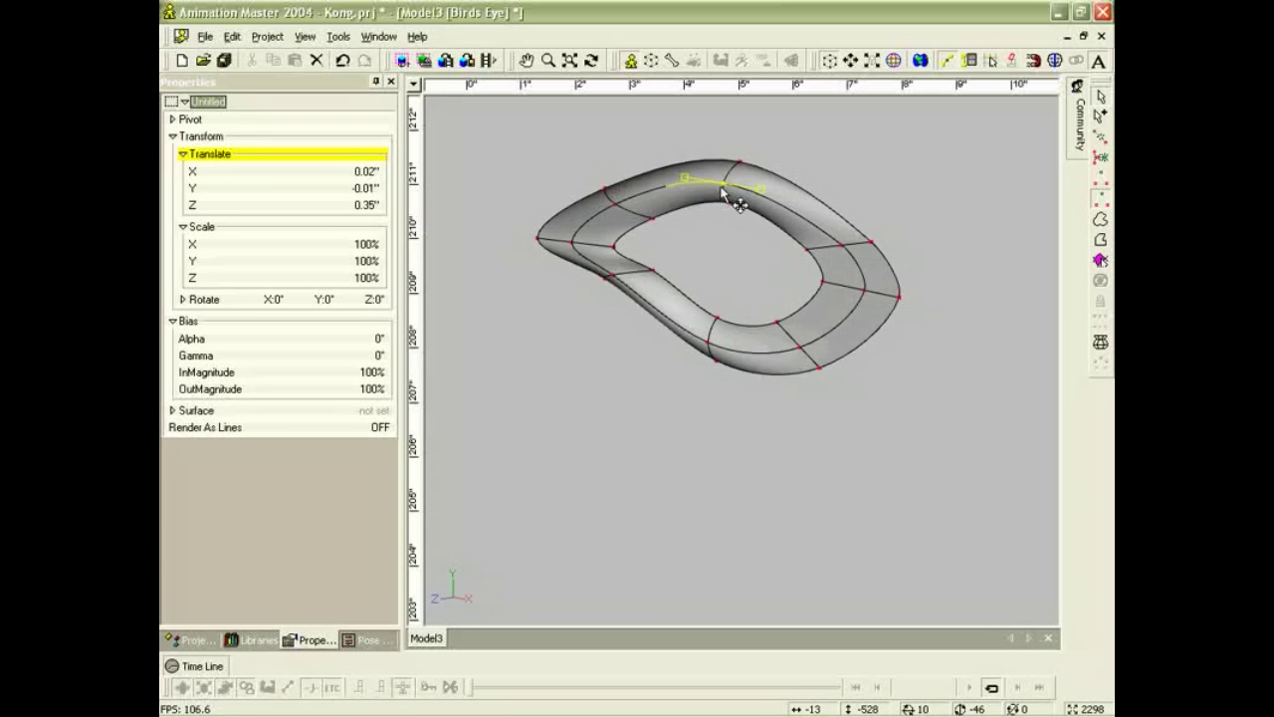
{"action": "left_click", "coordinate": [845, 250]}
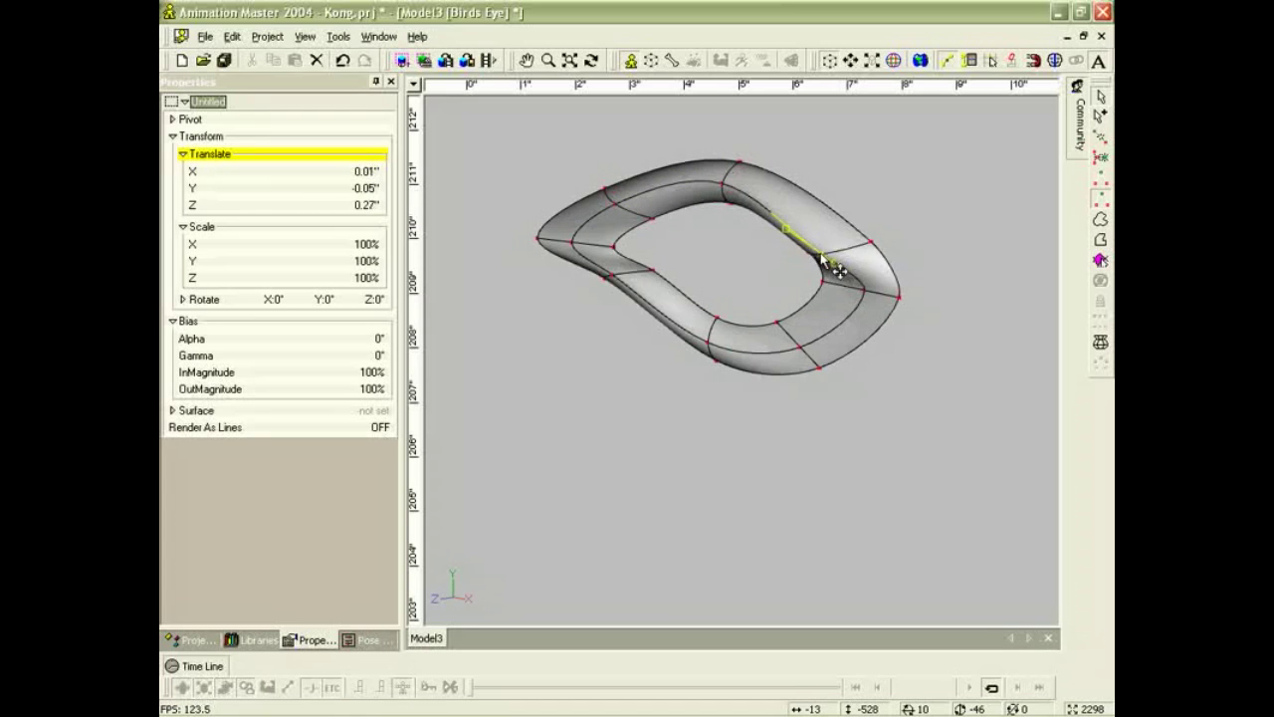
{"action": "left_click", "coordinate": [842, 291]}
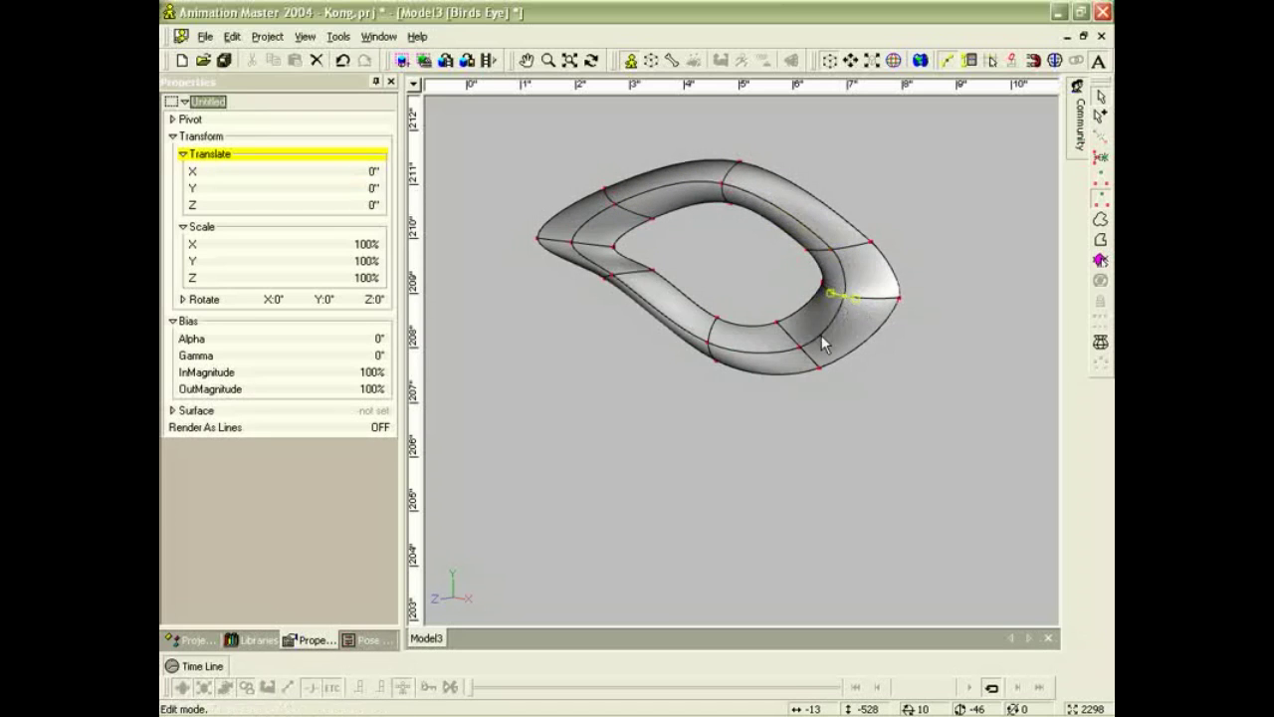
{"action": "left_click_drag", "start_coordinate": [800, 348], "coordinate": [782, 354]}
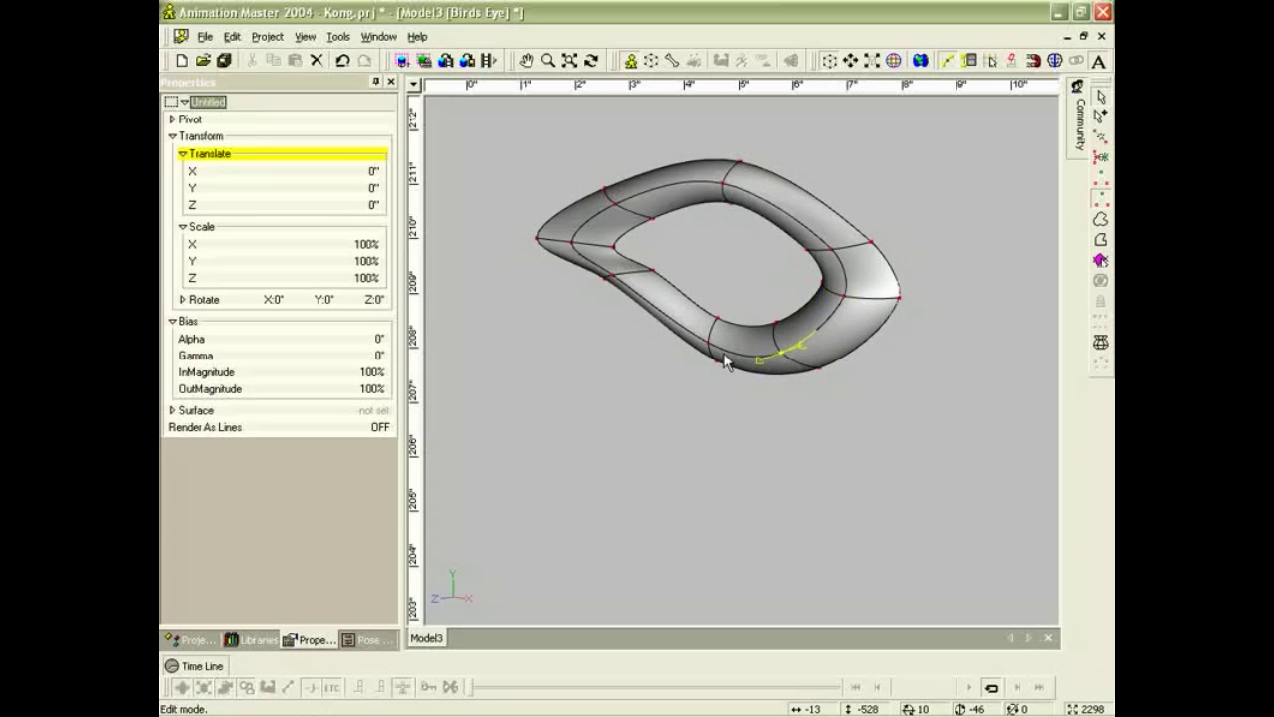
From the opposite side, pull the middle ring's control points around the outer eye corner back to even out the rim.
{"action": "middle_click_drag", "start_coordinate": [720, 352], "coordinate": [730, 355]}
{"action": "left_click_drag", "start_coordinate": [730, 354], "coordinate": [750, 378]}
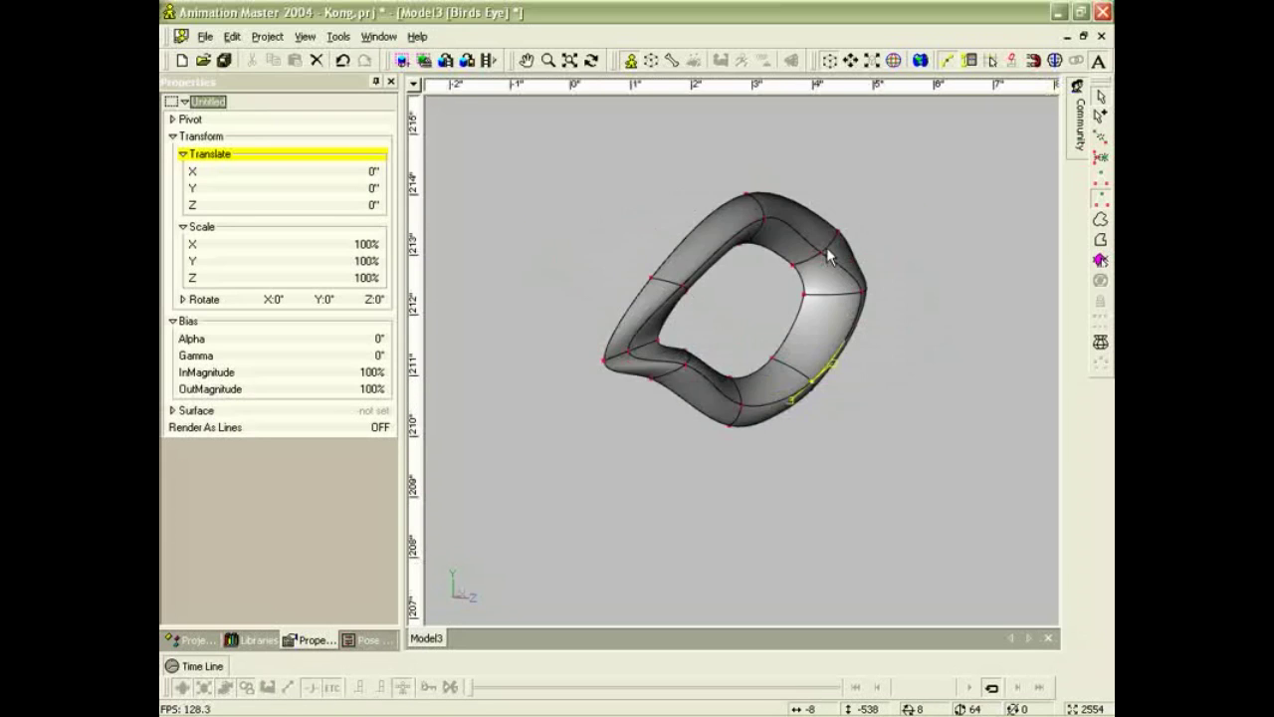
{"action": "left_click_drag", "start_coordinate": [825, 254], "coordinate": [818, 235]}
{"action": "left_click_drag", "start_coordinate": [863, 295], "coordinate": [835, 300]}
{"action": "key", "text": "ctrl+z"}
{"action": "left_click_drag", "start_coordinate": [812, 381], "coordinate": [794, 370]}
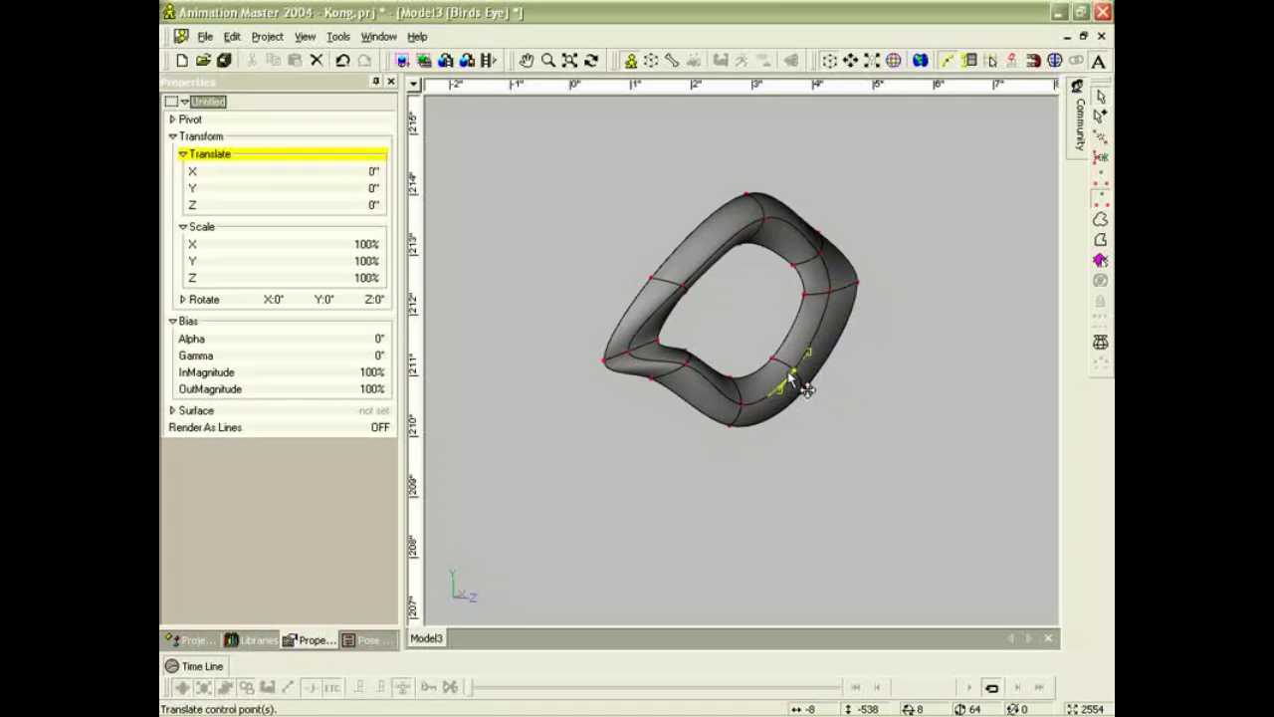
Examine the eyelid ring's shape up close and against the front rotoscope.
{"action": "scroll", "coordinate": [695, 355], "scroll_direction": "down", "scroll_amount": 1}
{"action": "scroll", "coordinate": [701, 368], "scroll_direction": "down", "scroll_amount": 1}
{"action": "scroll", "coordinate": [734, 300], "scroll_direction": "up", "scroll_amount": 3}
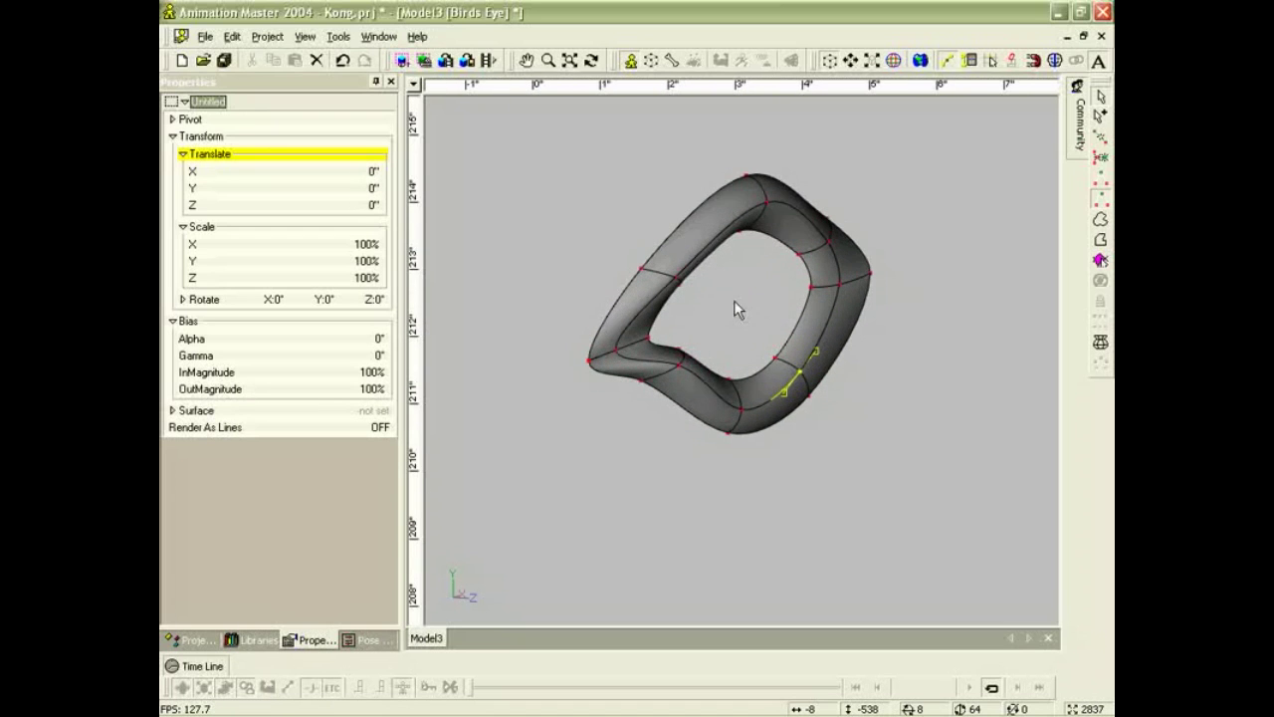
{"action": "key", "text": "2"}
{"action": "scroll", "coordinate": [745, 284], "scroll_direction": "down", "scroll_amount": 4}
{"action": "scroll", "coordinate": [893, 277], "scroll_direction": "up", "scroll_amount": 2}
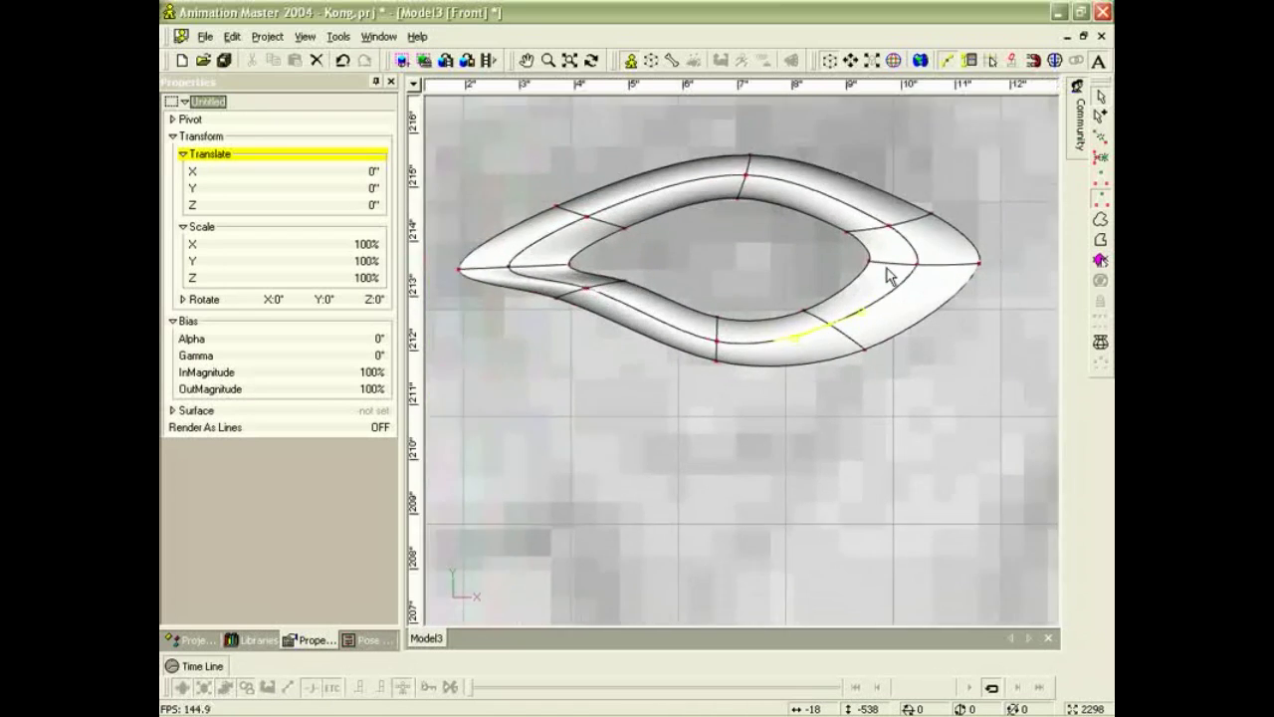
Break the outer eyelid ring's spline below both eye corners so the upper and lower lids' outer edges are separate.
{"action": "scroll", "coordinate": [837, 308], "scroll_direction": "down", "scroll_amount": 7}
{"action": "left_click_drag", "start_coordinate": [747, 273], "coordinate": [743, 264]}
{"action": "left_click_drag", "start_coordinate": [655, 288], "coordinate": [654, 281]}
{"action": "left_click_drag", "start_coordinate": [832, 291], "coordinate": [826, 291]}
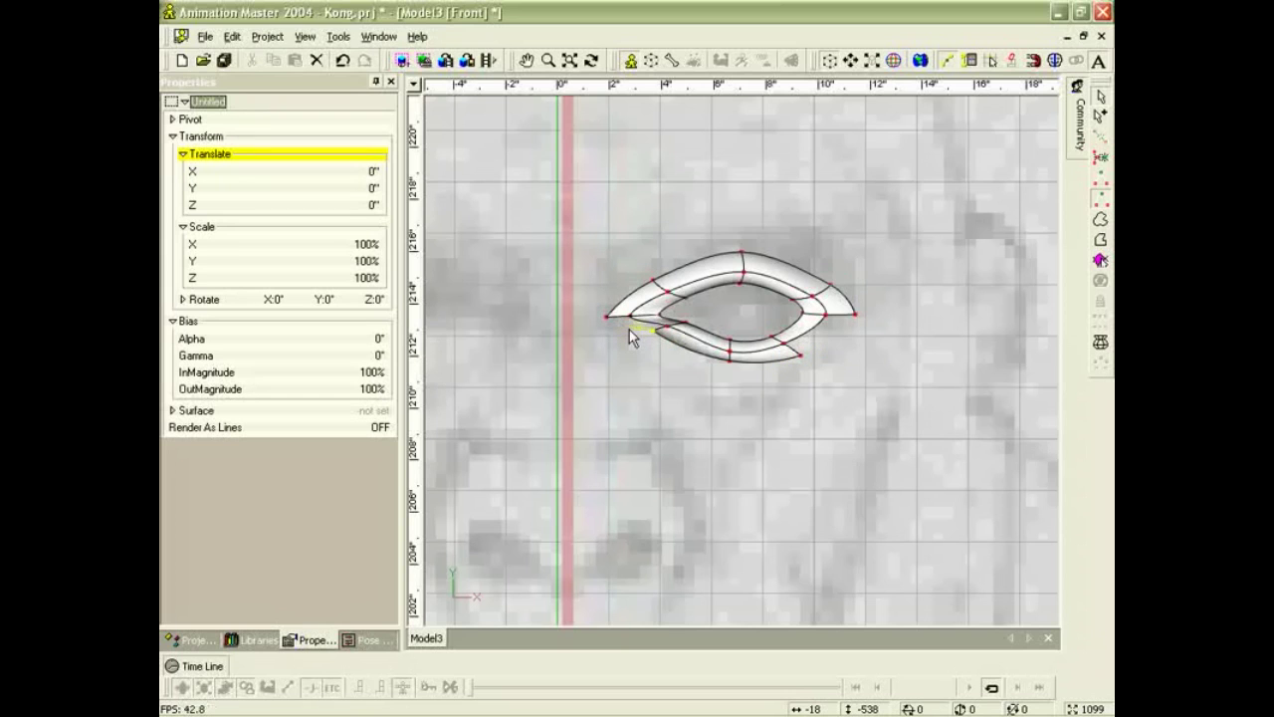
{"action": "left_click", "coordinate": [880, 369]}
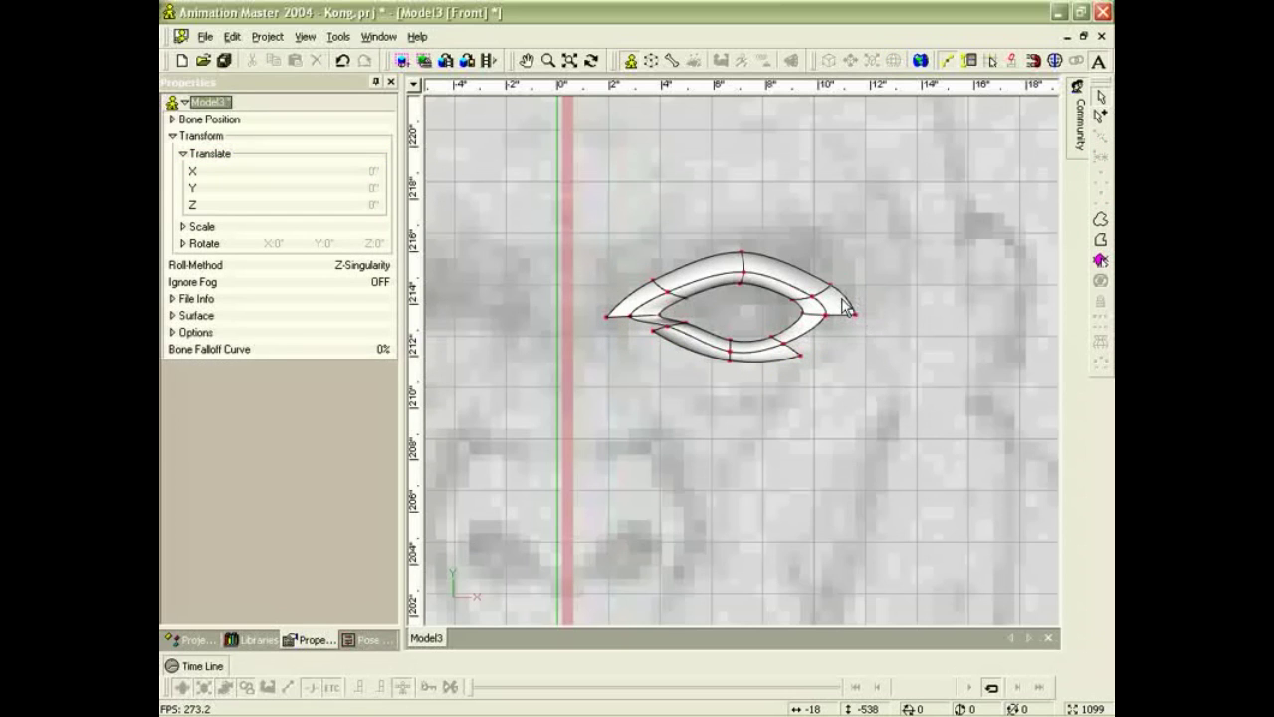
Extrude the upper lid's open outer edge upward by about one inch to start the brow.
{"action": "left_click", "coordinate": [847, 306]}
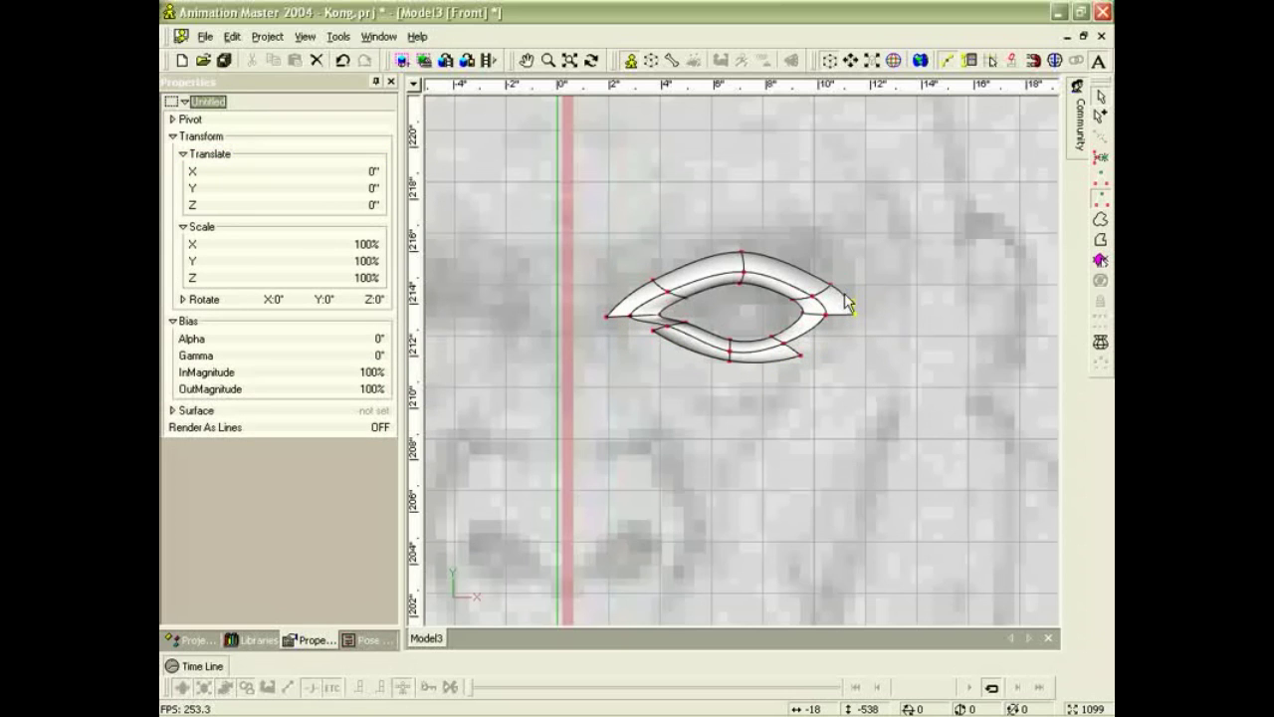
{"action": "left_click", "coordinate": [847, 306]}
{"action": "left_click_drag", "start_coordinate": [845, 295], "coordinate": [828, 230]}
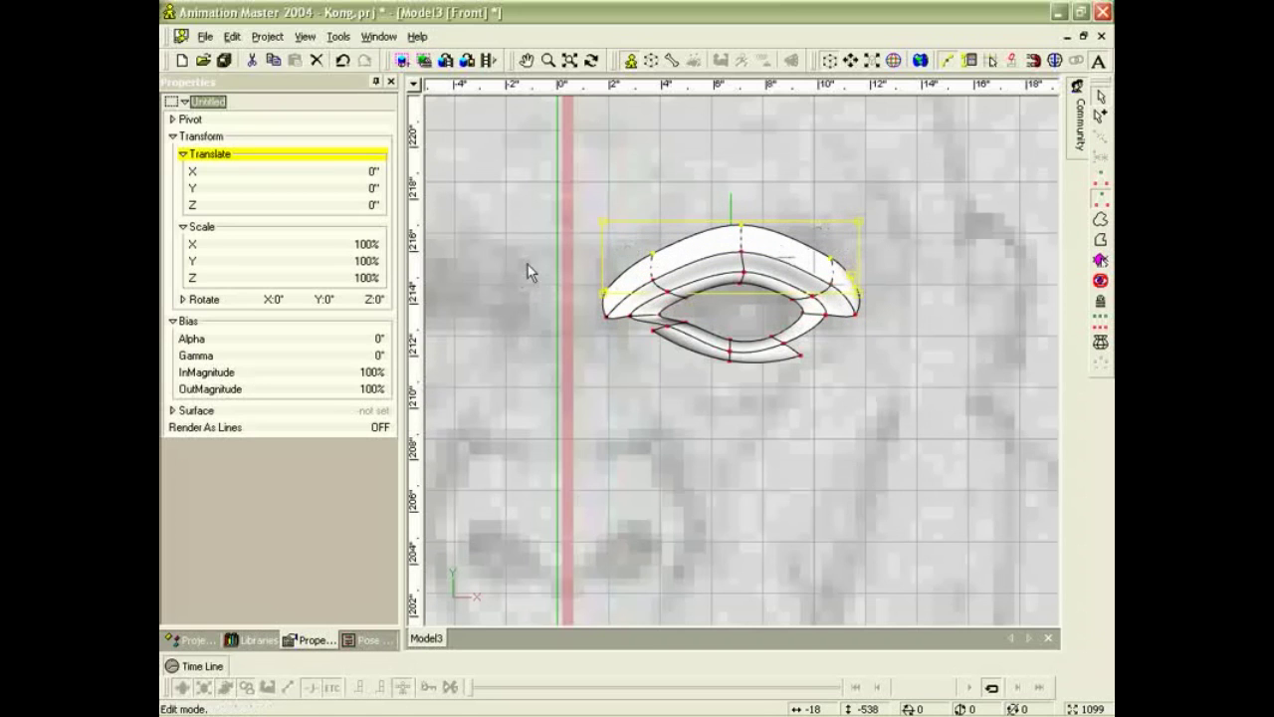
Shape the extruded edge over the front rotoscope, raising its inner end and adjusting the middle and outer control points.
{"action": "left_click", "coordinate": [631, 320]}
{"action": "left_click_drag", "start_coordinate": [605, 289], "coordinate": [660, 236]}
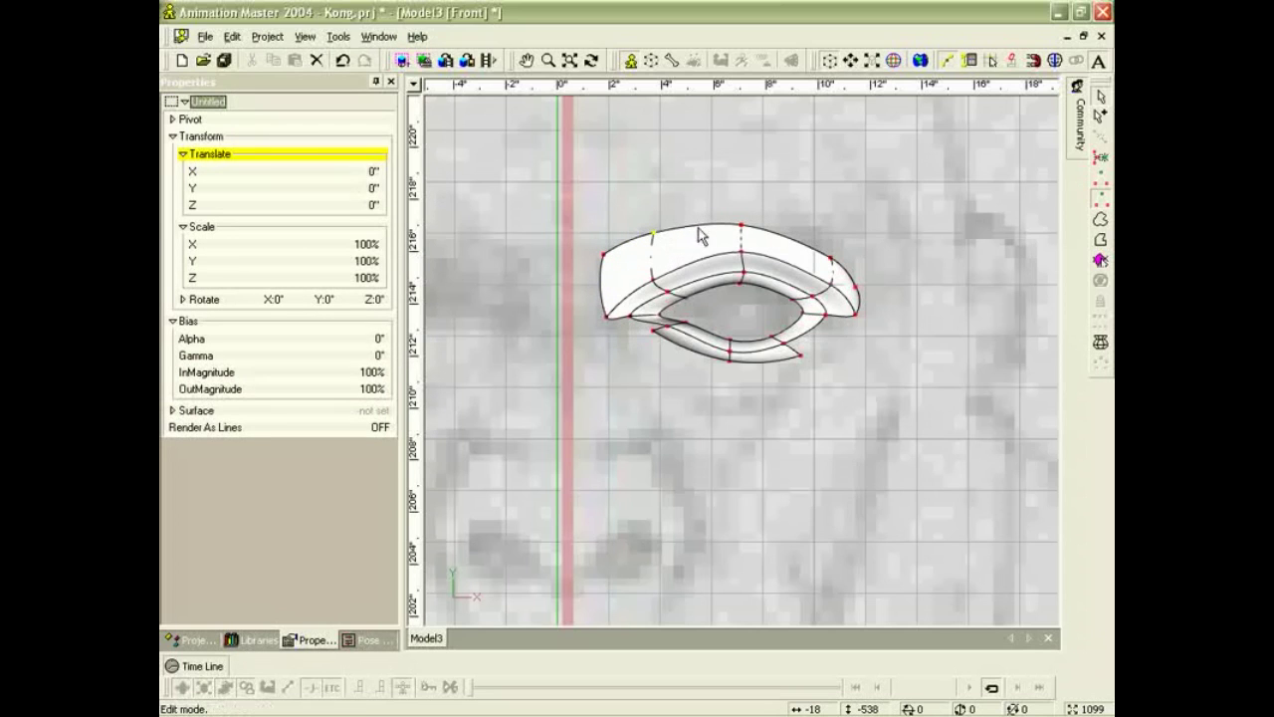
{"action": "left_click_drag", "start_coordinate": [740, 227], "coordinate": [741, 220]}
{"action": "left_click_drag", "start_coordinate": [831, 258], "coordinate": [833, 253]}
{"action": "left_click_drag", "start_coordinate": [857, 297], "coordinate": [864, 311]}
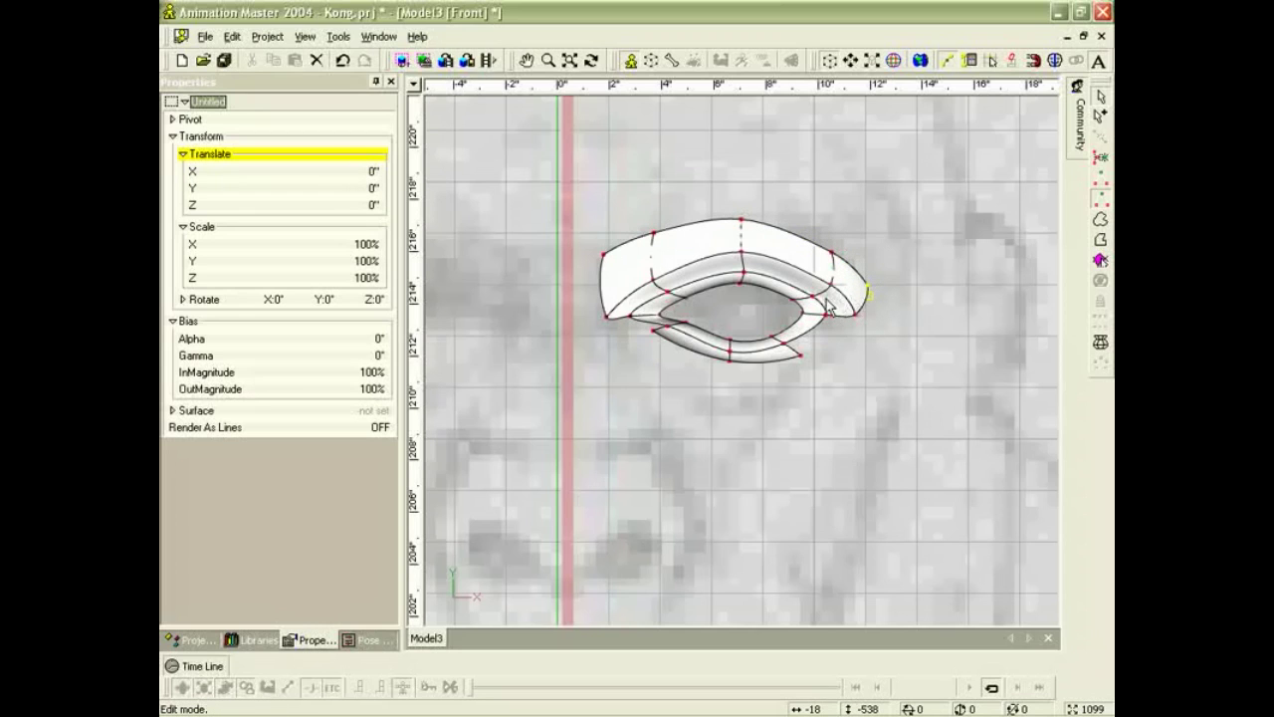
In the right view, move the whole eyelid mesh forward in Z onto Kong's eye in the side rotoscope.
{"action": "key", "text": "4"}
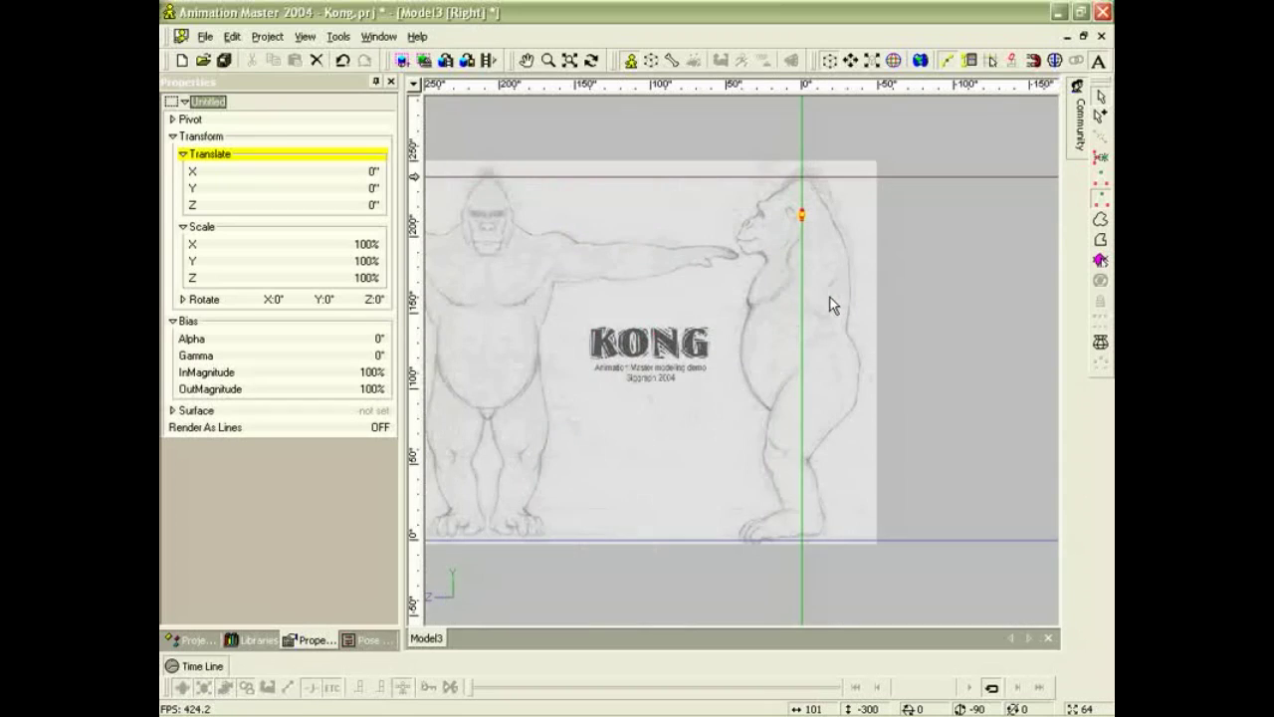
{"action": "scroll", "coordinate": [829, 299], "scroll_direction": "up", "scroll_amount": 3}
{"action": "middle_click_drag", "start_coordinate": [842, 211], "coordinate": [788, 369]}
{"action": "scroll", "coordinate": [801, 320], "scroll_direction": "up", "scroll_amount": 2}
{"action": "middle_click_drag", "start_coordinate": [835, 248], "coordinate": [844, 291]}
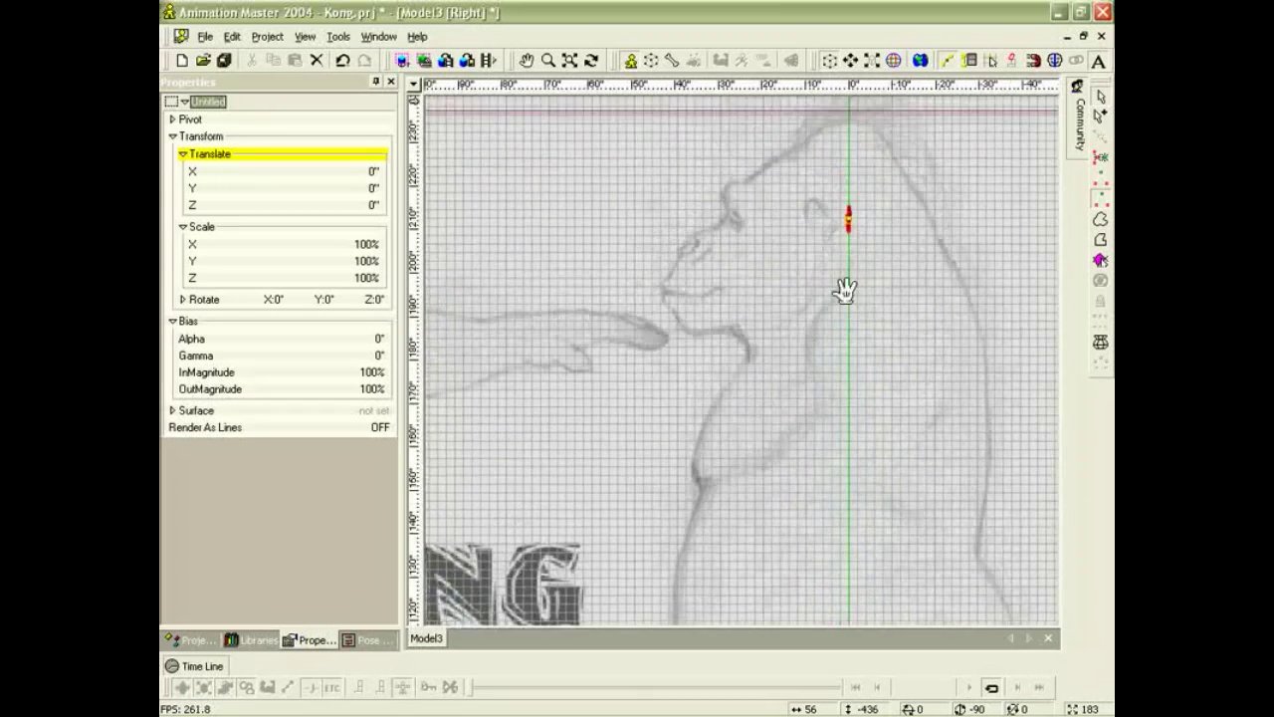
{"action": "scroll", "coordinate": [846, 309], "scroll_direction": "up", "scroll_amount": 2}
{"action": "left_click", "coordinate": [926, 189]}
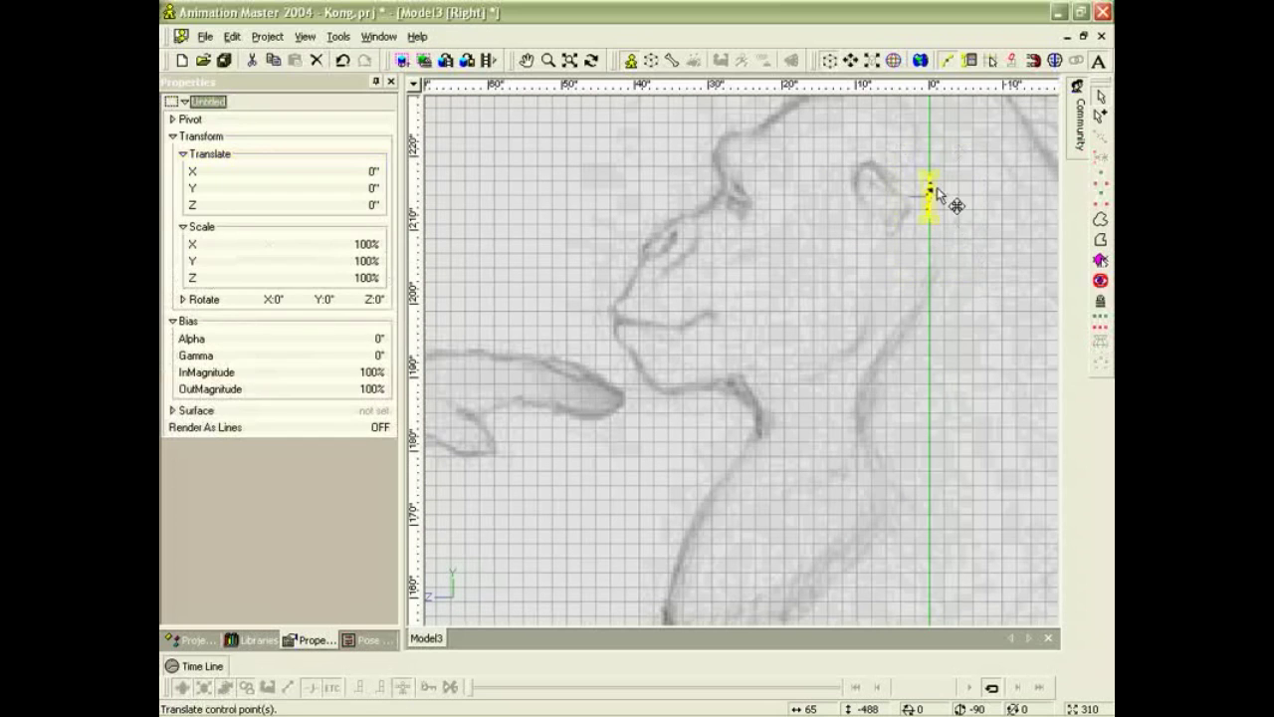
{"action": "left_click_drag", "start_coordinate": [934, 204], "coordinate": [738, 197]}
Fine-tune the eyelid mesh's position against the eye in the side rotoscope and deselect it.
{"action": "scroll", "coordinate": [738, 196], "scroll_direction": "up", "scroll_amount": 2}
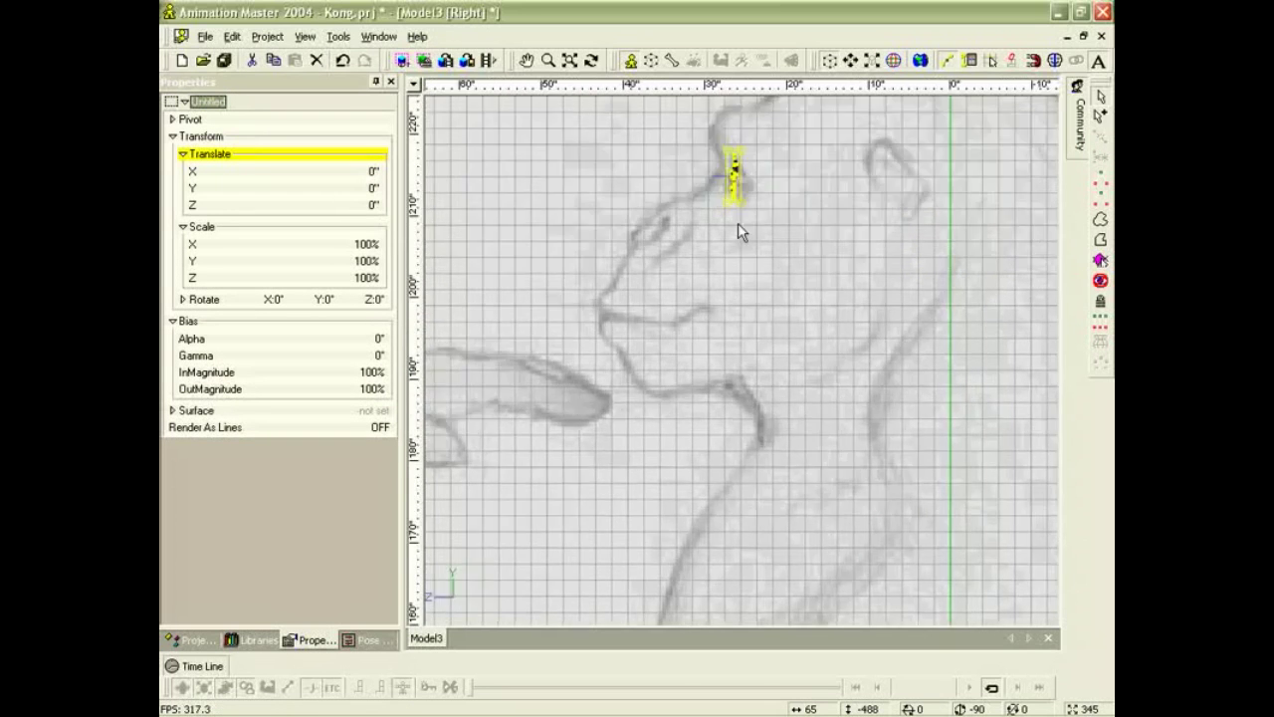
{"action": "middle_click_drag", "start_coordinate": [777, 188], "coordinate": [792, 369]}
{"action": "scroll", "coordinate": [792, 369], "scroll_direction": "up", "scroll_amount": 3}
{"action": "middle_click_drag", "start_coordinate": [796, 250], "coordinate": [803, 378]}
{"action": "scroll", "coordinate": [808, 303], "scroll_direction": "up", "scroll_amount": 3}
{"action": "scroll", "coordinate": [808, 303], "scroll_direction": "down", "scroll_amount": 1}
{"action": "scroll", "coordinate": [809, 301], "scroll_direction": "down", "scroll_amount": 1}
{"action": "scroll", "coordinate": [828, 300], "scroll_direction": "down", "scroll_amount": 2}
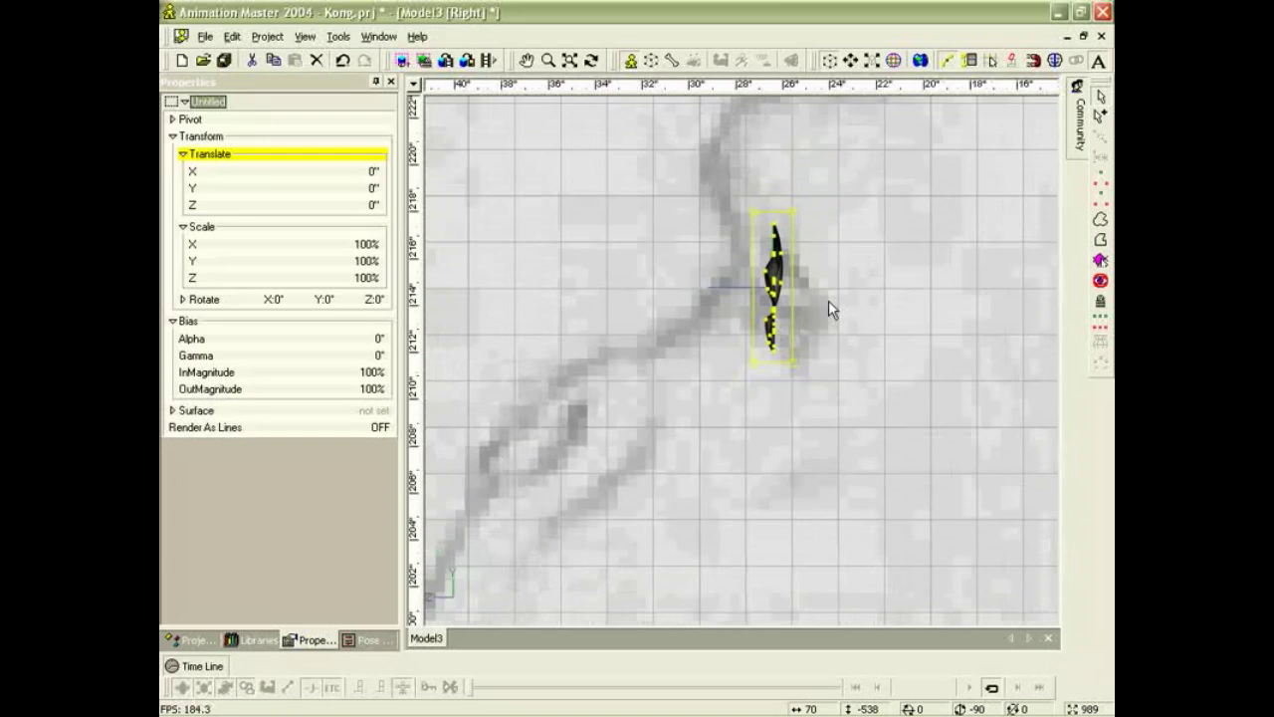
{"action": "scroll", "coordinate": [829, 300], "scroll_direction": "up", "scroll_amount": 2}
{"action": "mouse_move", "coordinate": [818, 293]}
{"action": "left_mouse_down"}
{"action": "mouse_move", "coordinate": [806, 288]}
{"action": "mouse_move", "coordinate": [810, 305]}
{"action": "left_mouse_up"}
{"action": "left_click", "coordinate": [894, 283]}
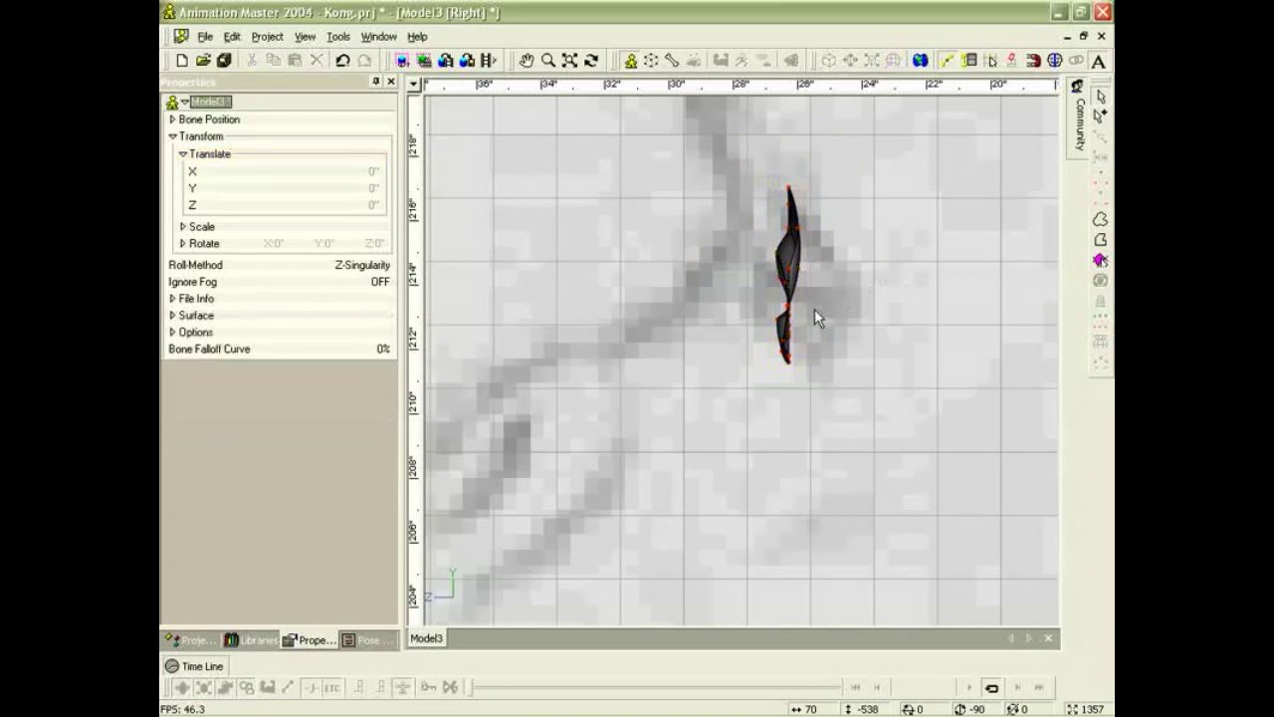
In the right view, move the upper mesh's outer-corner control points back in Z to wrap the lid around the eye.
{"action": "left_click_drag", "start_coordinate": [794, 281], "coordinate": [803, 275]}
{"action": "key", "text": "7"}
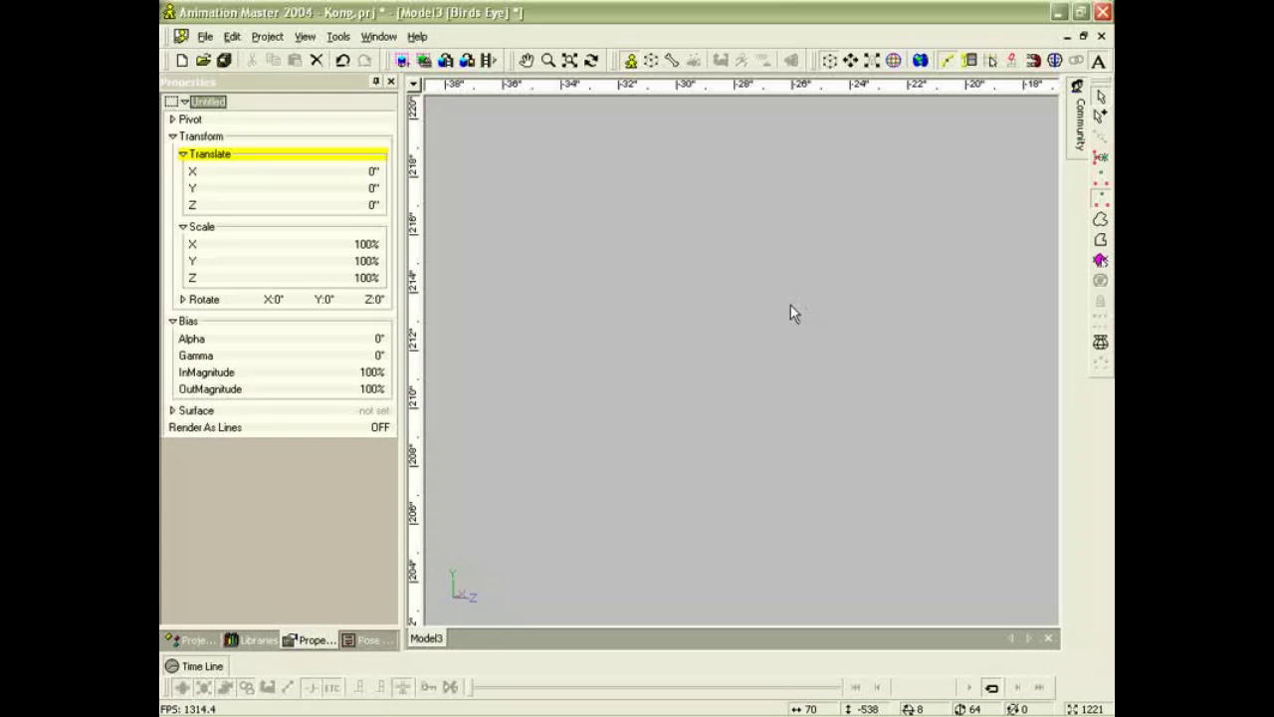
{"action": "key", "text": "Home"}
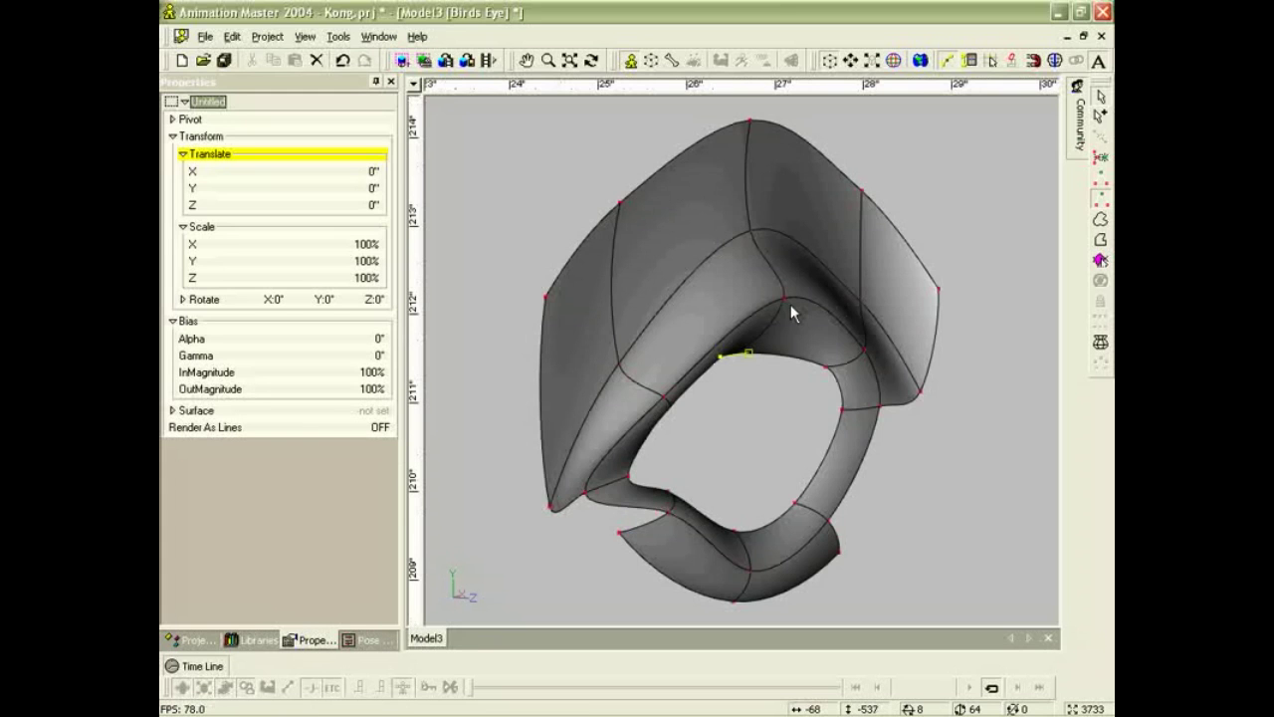
{"action": "key", "text": "t"}
{"action": "left_click_drag", "start_coordinate": [817, 393], "coordinate": [726, 352]}
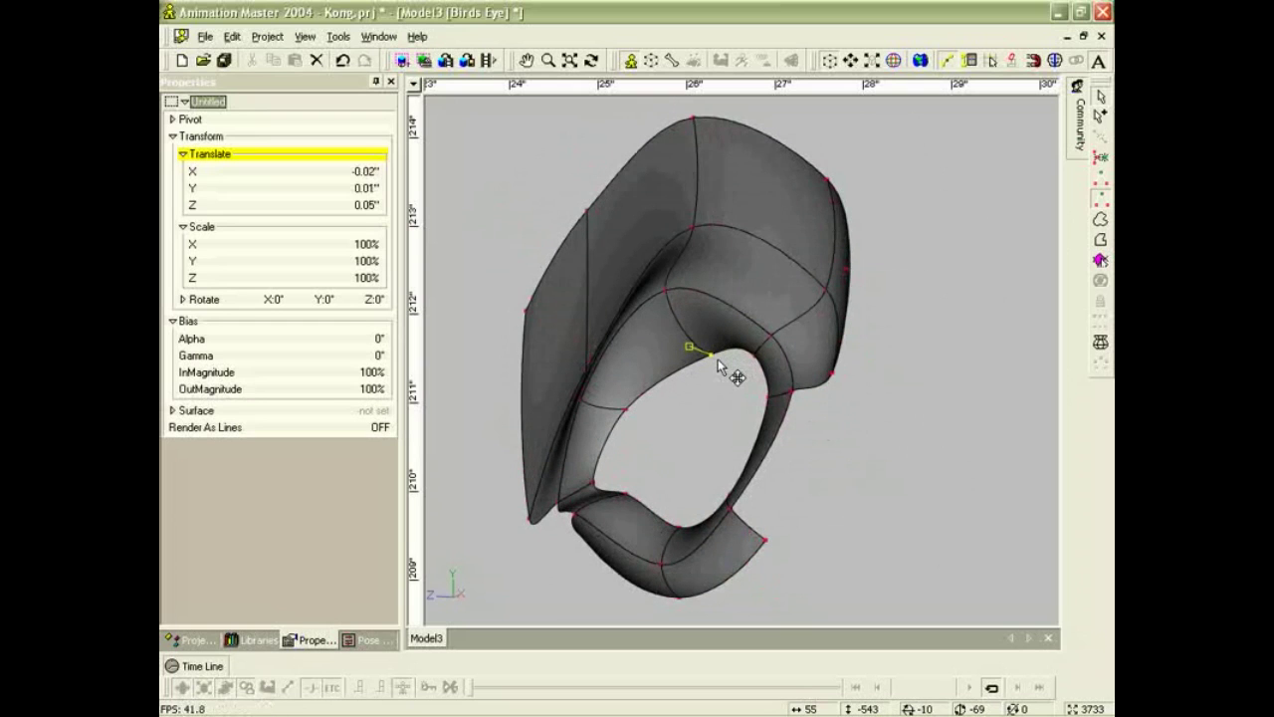
{"action": "left_click_drag", "start_coordinate": [833, 374], "coordinate": [884, 386]}
{"action": "key", "text": "4"}
{"action": "key", "text": "z"}
{"action": "left_click_drag", "start_coordinate": [637, 199], "coordinate": [856, 235]}
{"action": "left_click_drag", "start_coordinate": [827, 283], "coordinate": [840, 274]}
Move the remaining outer-corner control points of the eyelid rings back in Z to continue the curve around the eye.
{"action": "left_click", "coordinate": [807, 285]}
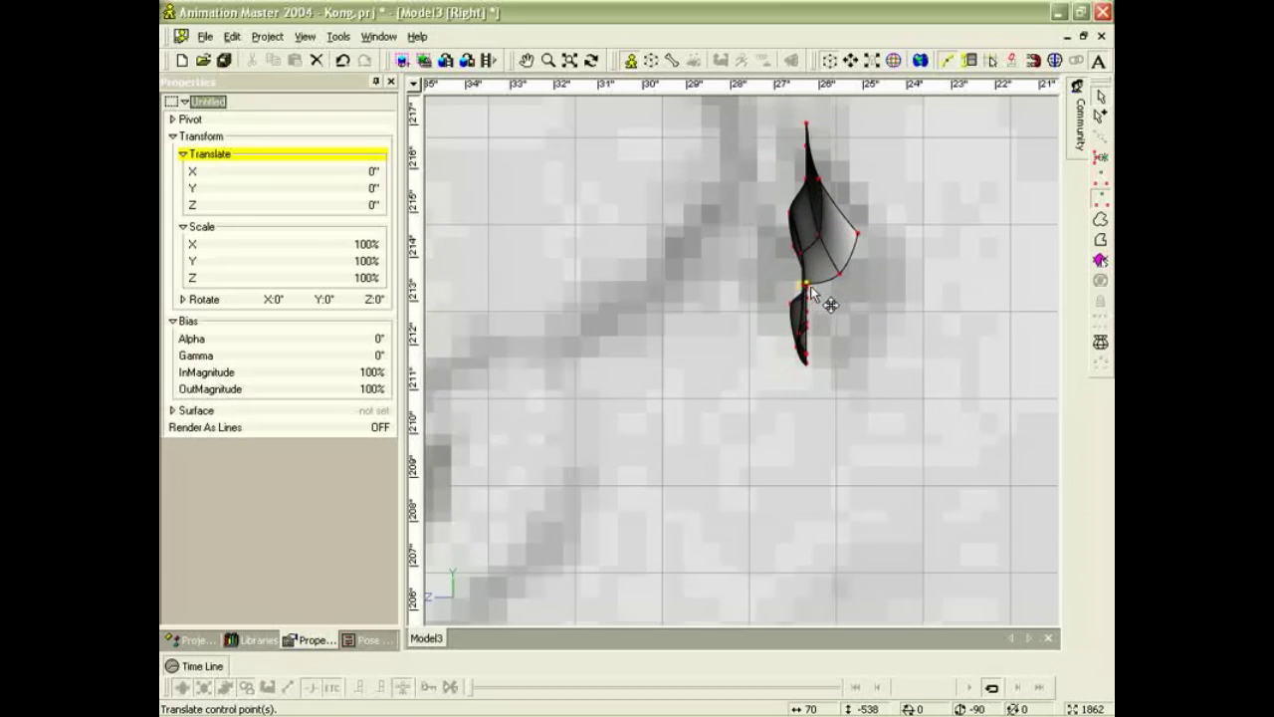
{"action": "left_click_drag", "start_coordinate": [804, 286], "coordinate": [812, 257]}
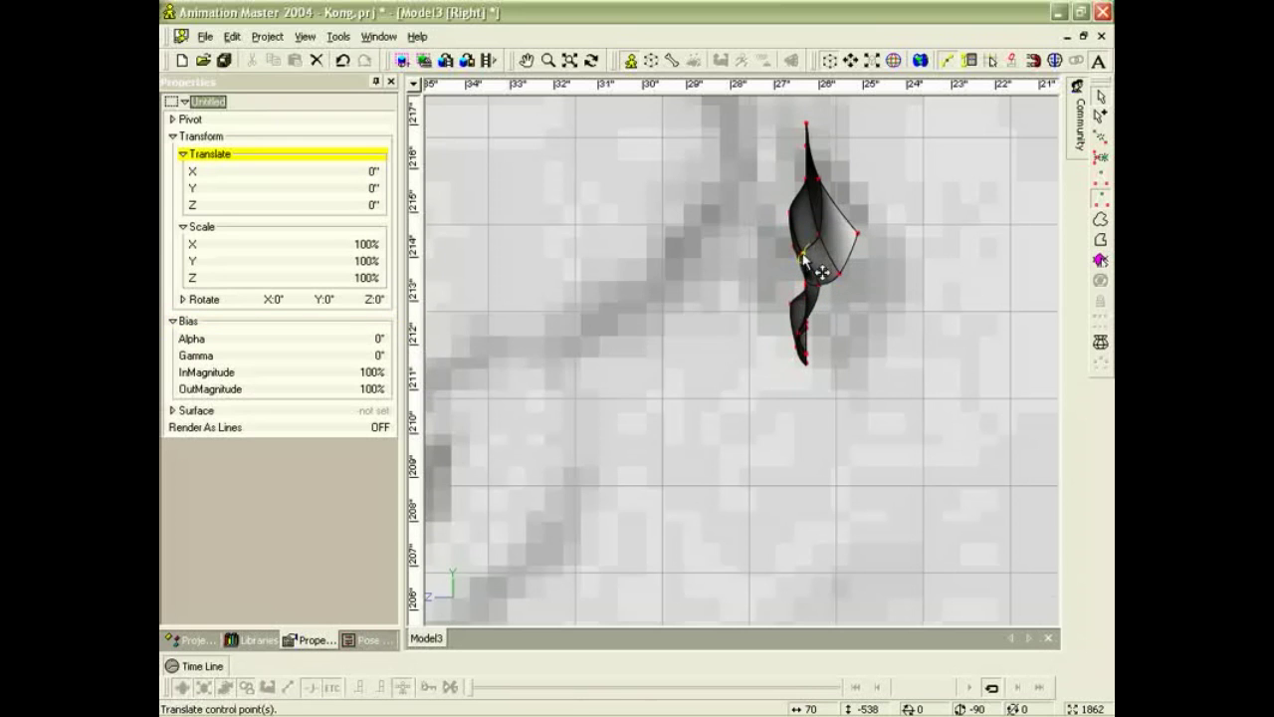
{"action": "scroll", "coordinate": [804, 254], "scroll_direction": "up", "scroll_amount": 5}
{"action": "middle_click_drag", "start_coordinate": [870, 186], "coordinate": [843, 287]}
{"action": "scroll", "coordinate": [843, 287], "scroll_direction": "up", "scroll_amount": 5}
{"action": "left_click", "coordinate": [873, 226]}
{"action": "left_click_drag", "start_coordinate": [875, 229], "coordinate": [891, 217]}
{"action": "scroll", "coordinate": [897, 335], "scroll_direction": "down", "scroll_amount": 1}
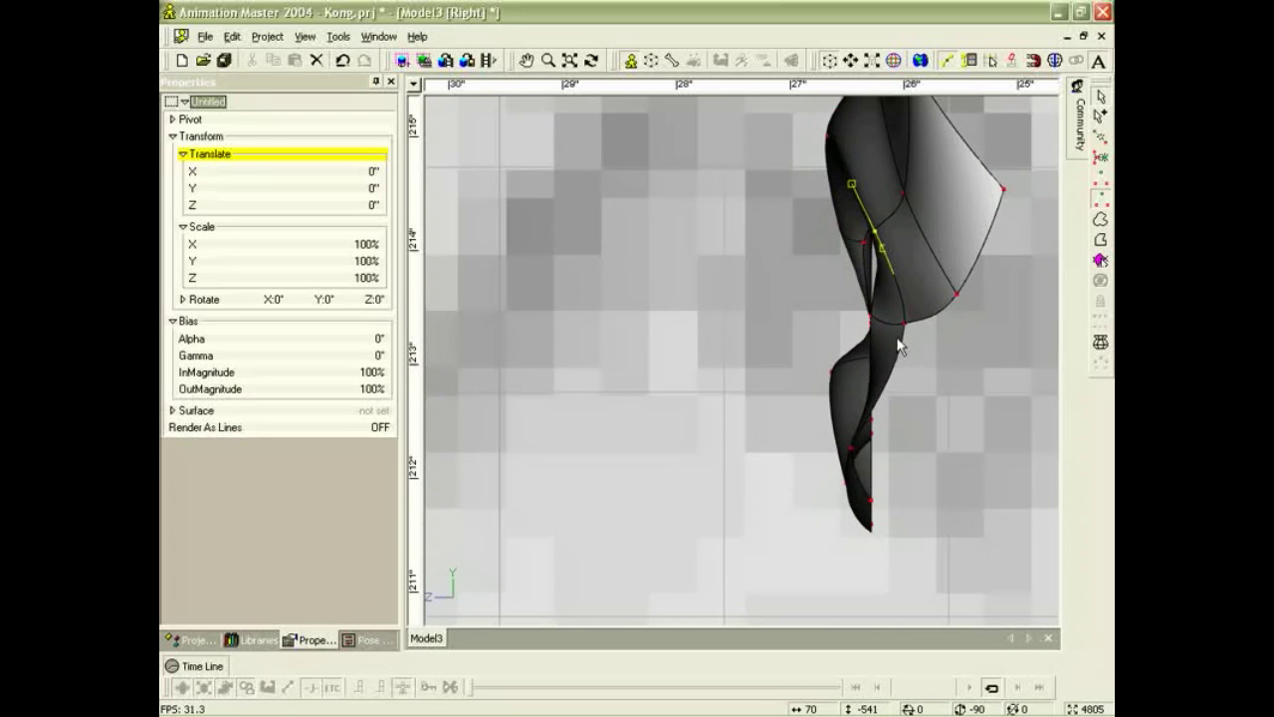
{"action": "left_click_drag", "start_coordinate": [874, 317], "coordinate": [887, 321]}
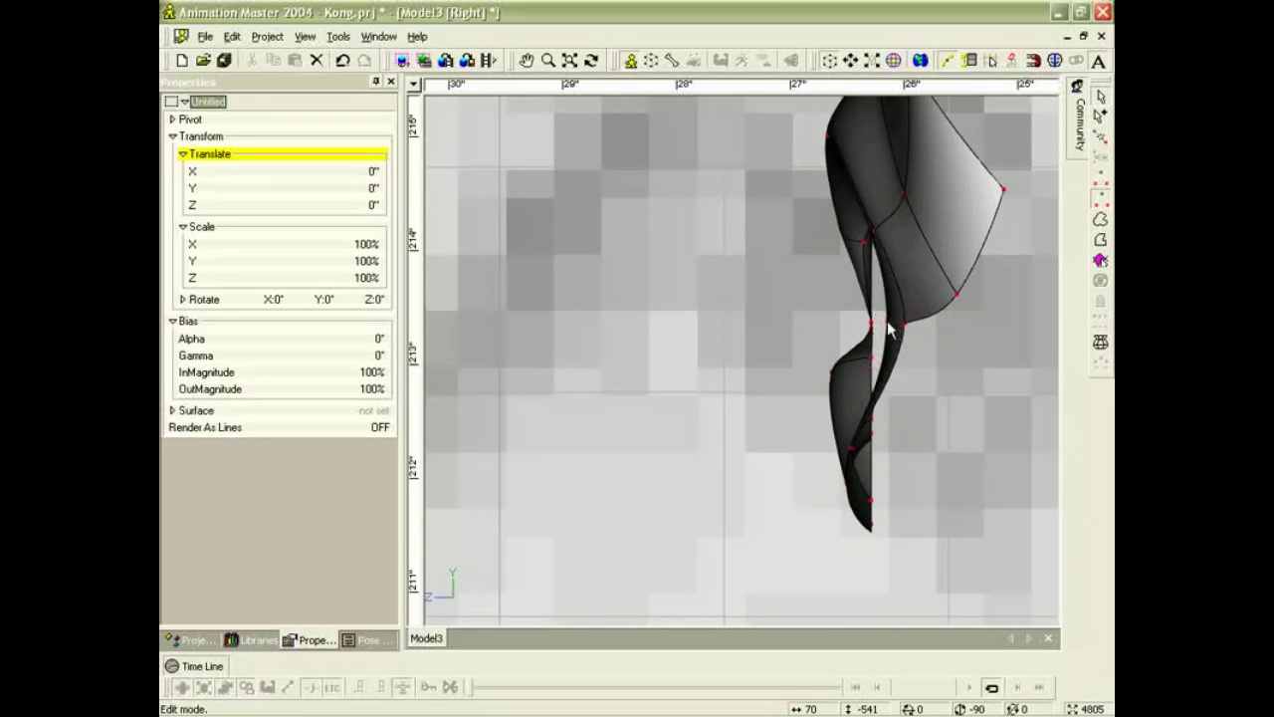
Move the top control point of the extruded brow edge forward in Z by about half an inch.
{"action": "scroll", "coordinate": [887, 343], "scroll_direction": "down", "scroll_amount": 4}
{"action": "scroll", "coordinate": [889, 350], "scroll_direction": "down", "scroll_amount": 1}
{"action": "scroll", "coordinate": [851, 234], "scroll_direction": "down", "scroll_amount": 1}
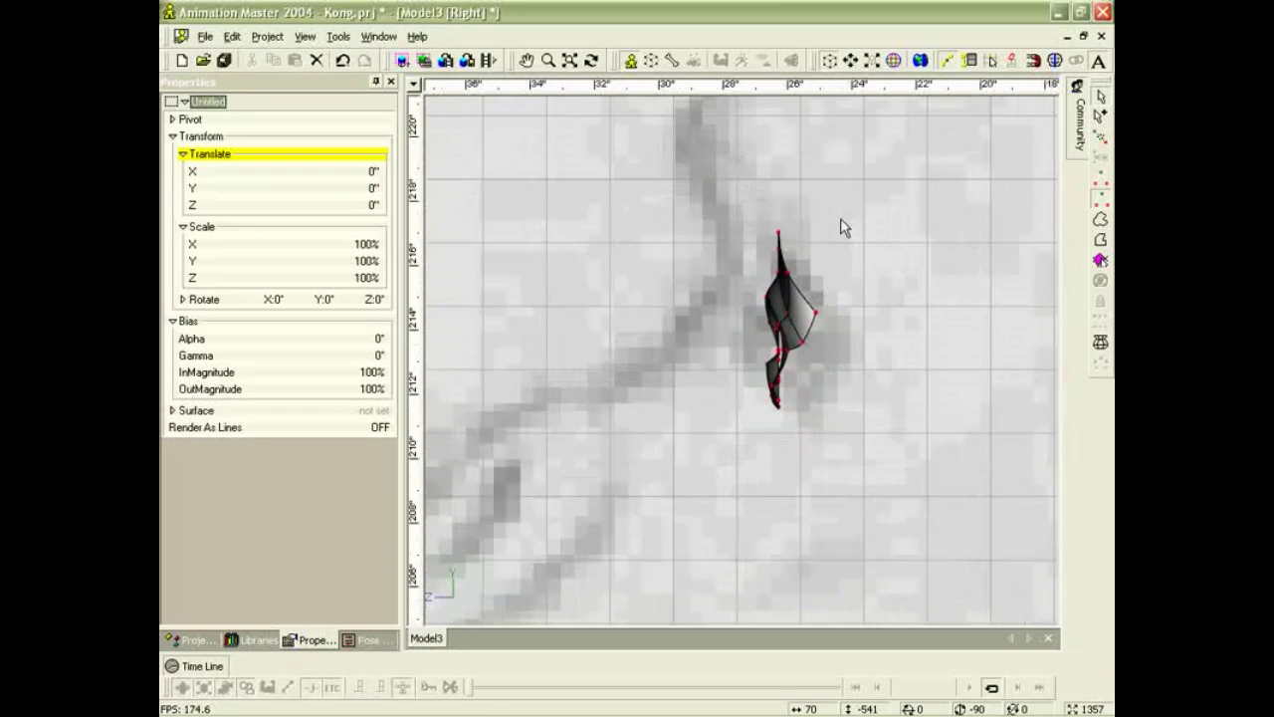
{"action": "left_click_drag", "start_coordinate": [778, 234], "coordinate": [762, 235]}
{"action": "scroll", "coordinate": [745, 203], "scroll_direction": "down", "scroll_amount": 6}
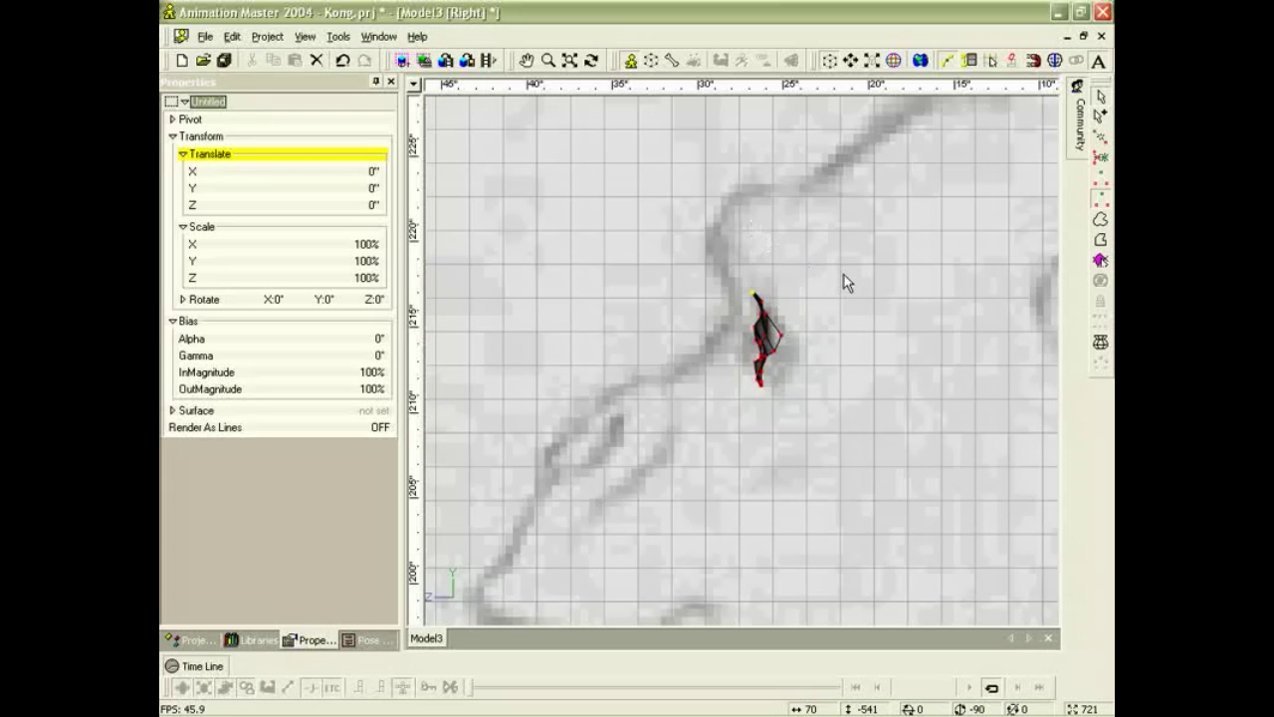
In the front view, extrude the brow edge upward again and shape the new row to the brow in the rotoscope.
{"action": "key", "text": "1"}
{"action": "scroll", "coordinate": [844, 284], "scroll_direction": "down", "scroll_amount": 5}
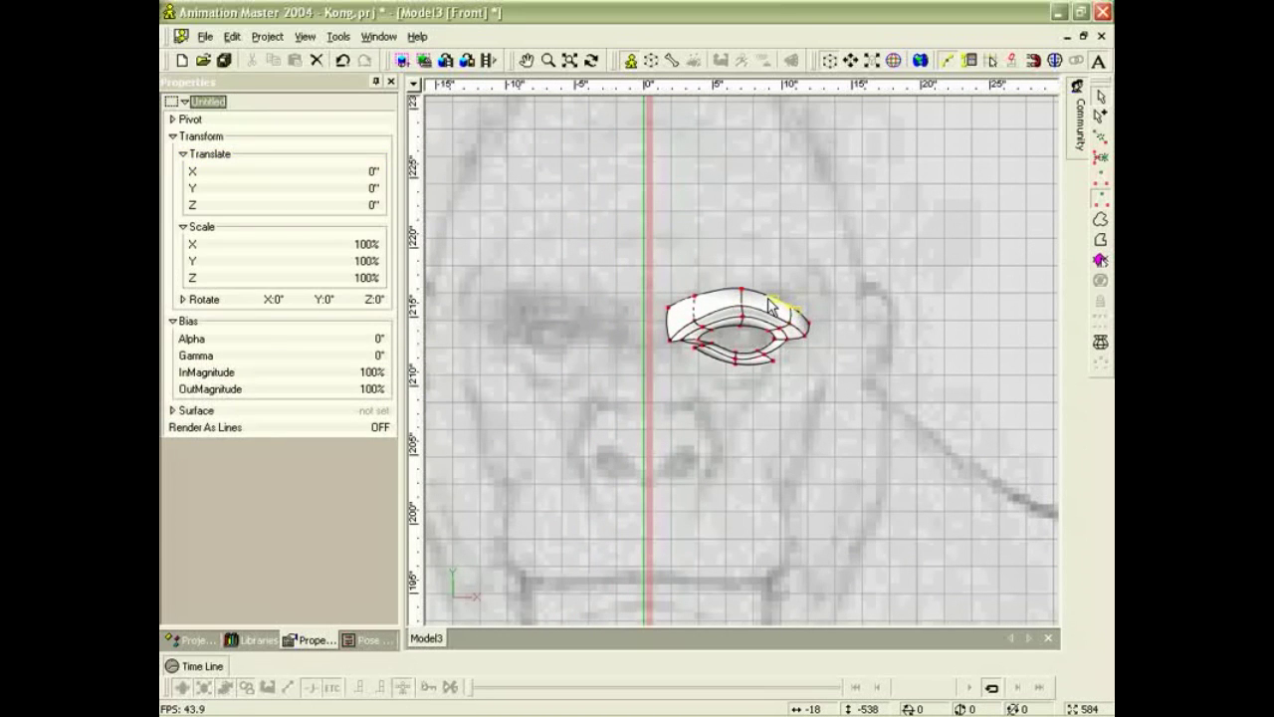
{"action": "left_click", "coordinate": [772, 306]}
{"action": "left_click_drag", "start_coordinate": [771, 302], "coordinate": [817, 292]}
{"action": "left_click", "coordinate": [722, 254]}
{"action": "left_click_drag", "start_coordinate": [676, 276], "coordinate": [682, 367]}
{"action": "scroll", "coordinate": [654, 253], "scroll_direction": "down", "scroll_amount": 1}
{"action": "scroll", "coordinate": [682, 367], "scroll_direction": "up", "scroll_amount": 1}
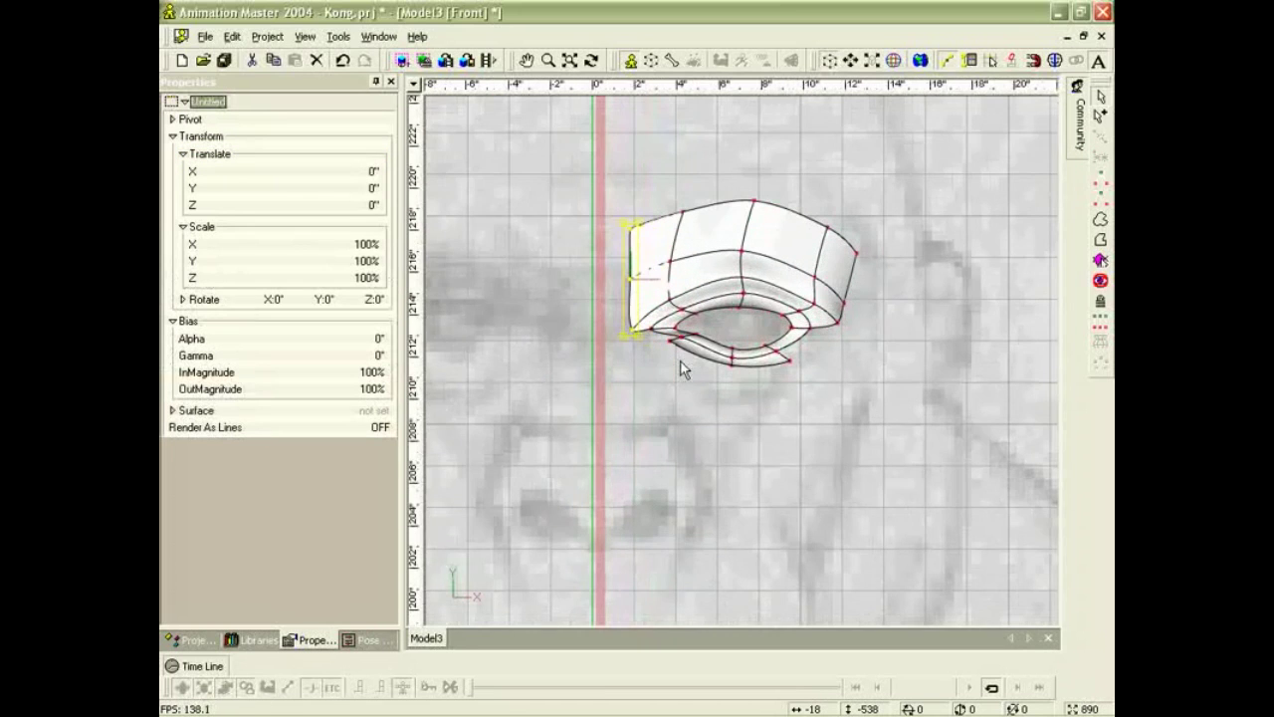
Extrude the brow's inner side edge across the nose bridge to the face's centre line.
{"action": "left_click", "coordinate": [651, 362]}
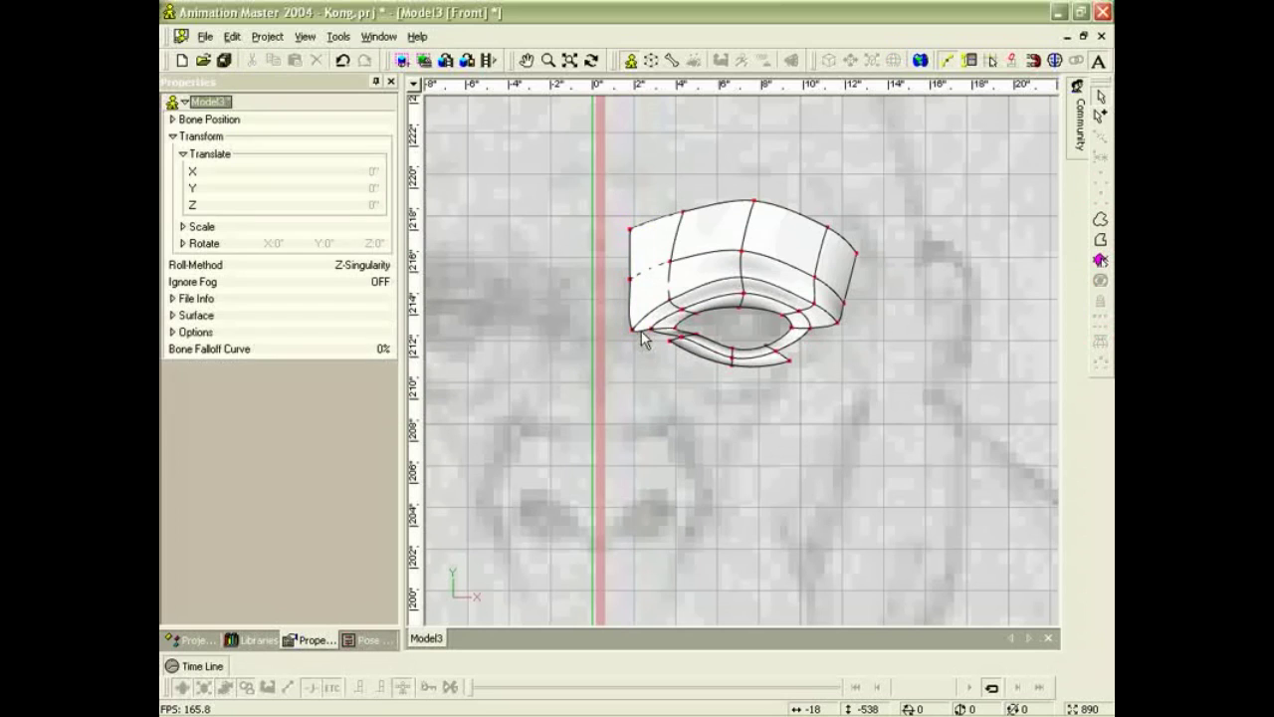
{"action": "left_click", "coordinate": [641, 331]}
{"action": "left_click_drag", "start_coordinate": [641, 333], "coordinate": [638, 329]}
{"action": "left_click", "coordinate": [629, 310], "text": "shift"}
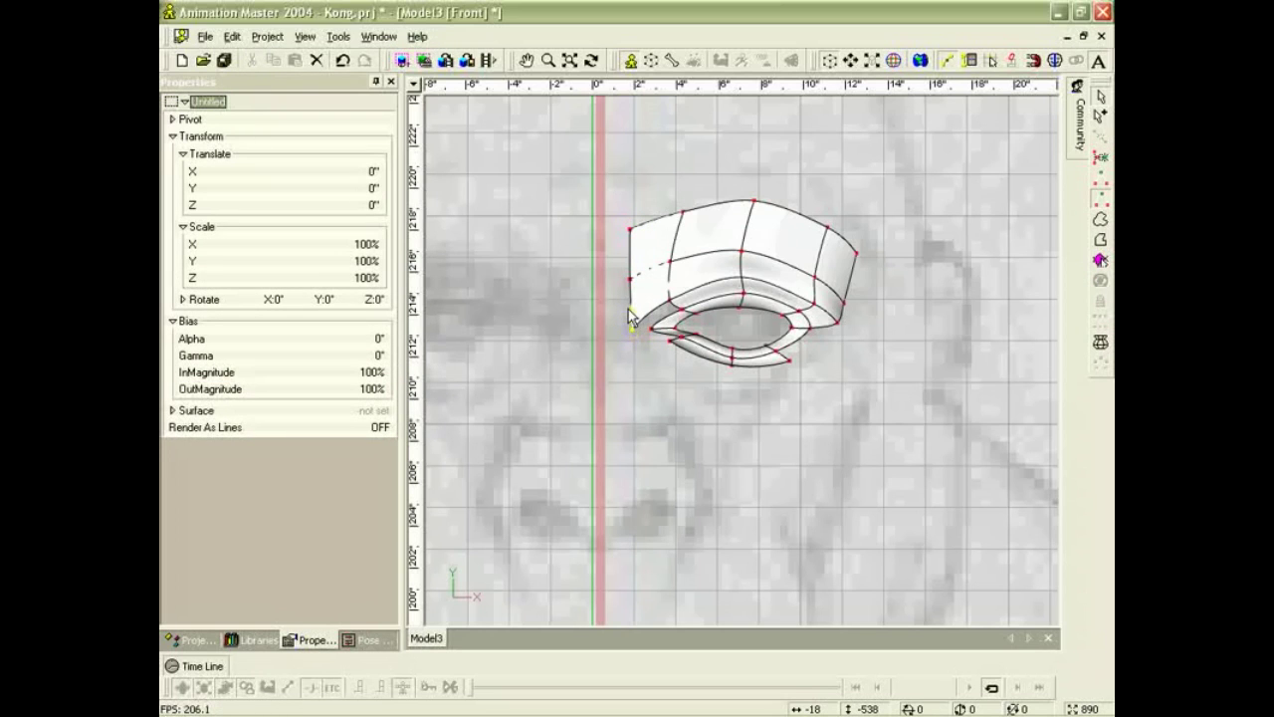
{"action": "key", "text": "comma"}
{"action": "left_click_drag", "start_coordinate": [650, 317], "coordinate": [610, 305]}
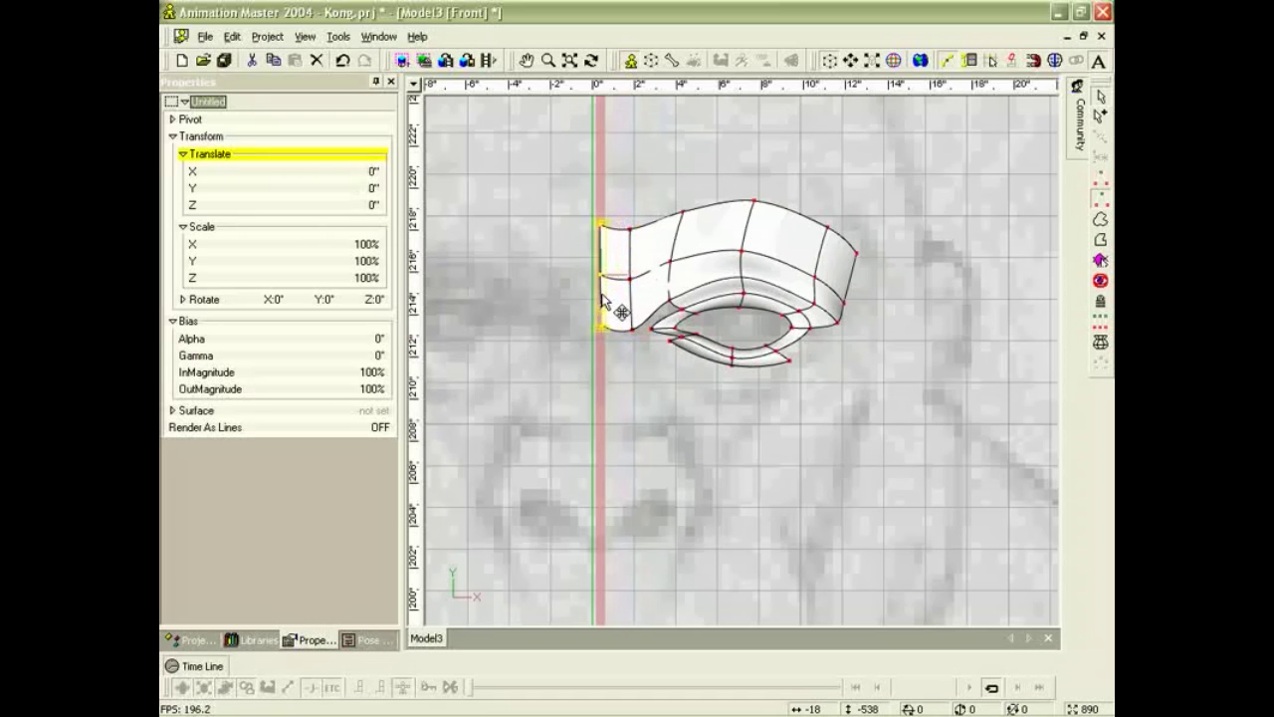
Raise the top control point beside the centre line extrusion to smooth the brow's upper edge.
{"action": "left_click", "coordinate": [635, 224]}
{"action": "left_click_drag", "start_coordinate": [630, 233], "coordinate": [632, 229]}
{"action": "left_click_drag", "start_coordinate": [637, 221], "coordinate": [637, 220]}
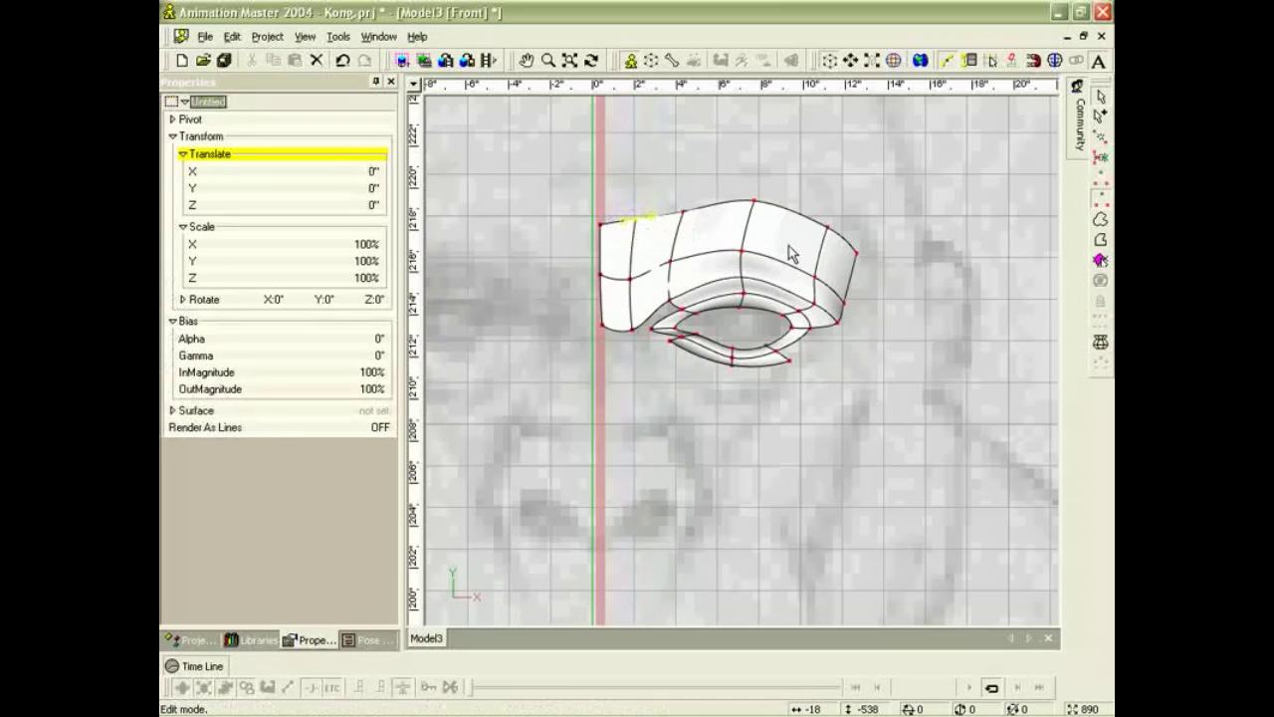
From an angled view, move the control points of the brow's middle row forward in Z to round the brow ridge.
{"action": "left_click", "coordinate": [817, 278]}
{"action": "key", "text": "t"}
{"action": "left_click_drag", "start_coordinate": [830, 286], "coordinate": [781, 294]}
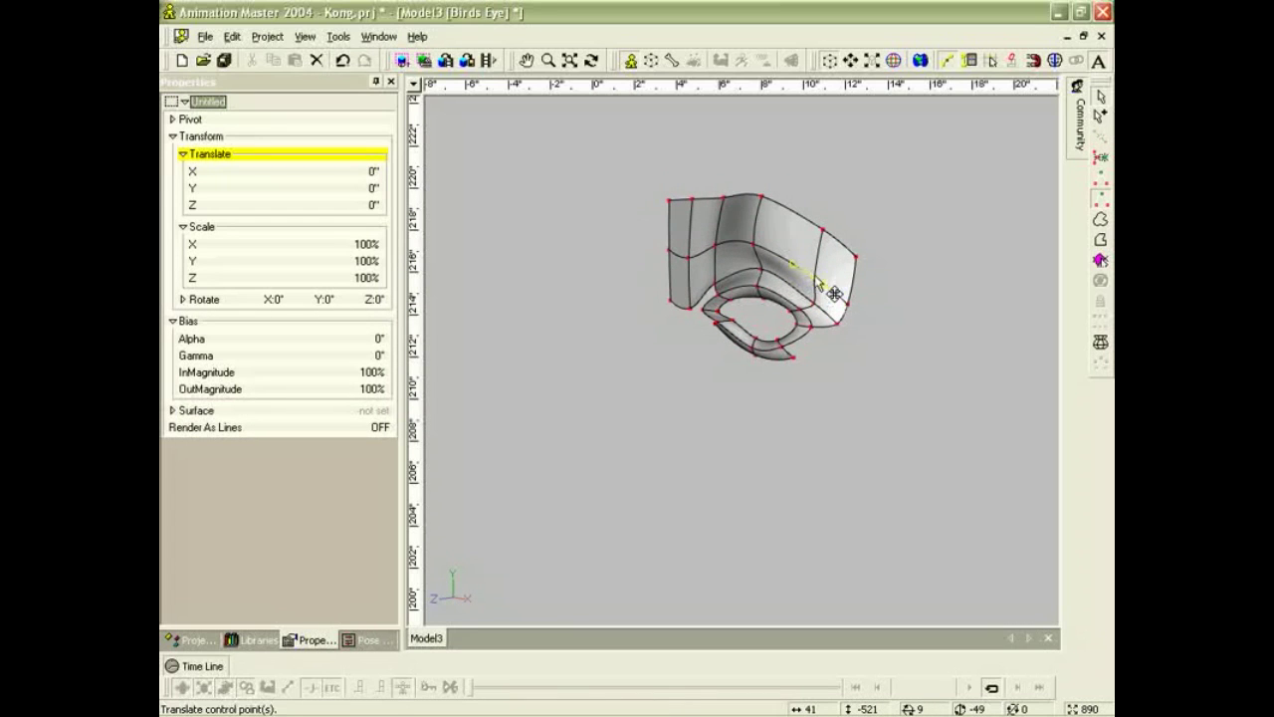
{"action": "left_click_drag", "start_coordinate": [816, 283], "coordinate": [818, 279]}
{"action": "left_click_drag", "start_coordinate": [712, 250], "coordinate": [675, 260]}
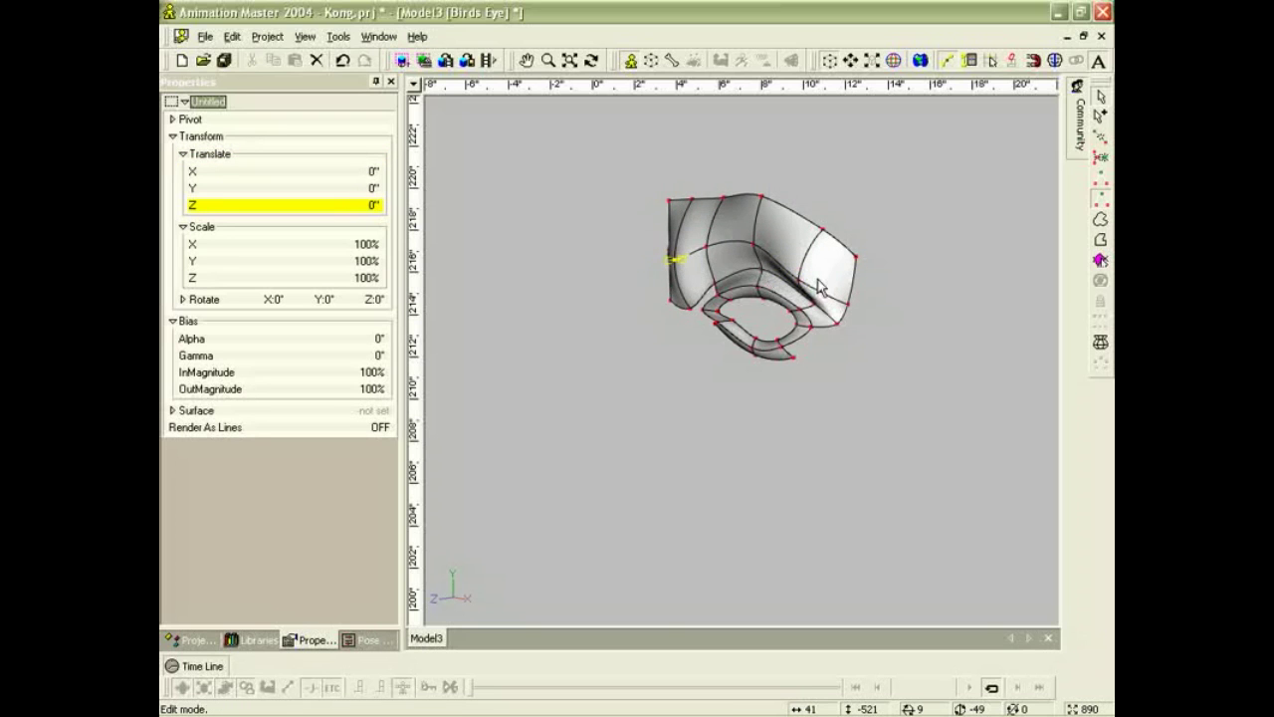
In the right view, move the brow's inner control points forward in Z toward the brow profile in the side rotoscope.
{"action": "key", "text": "4"}
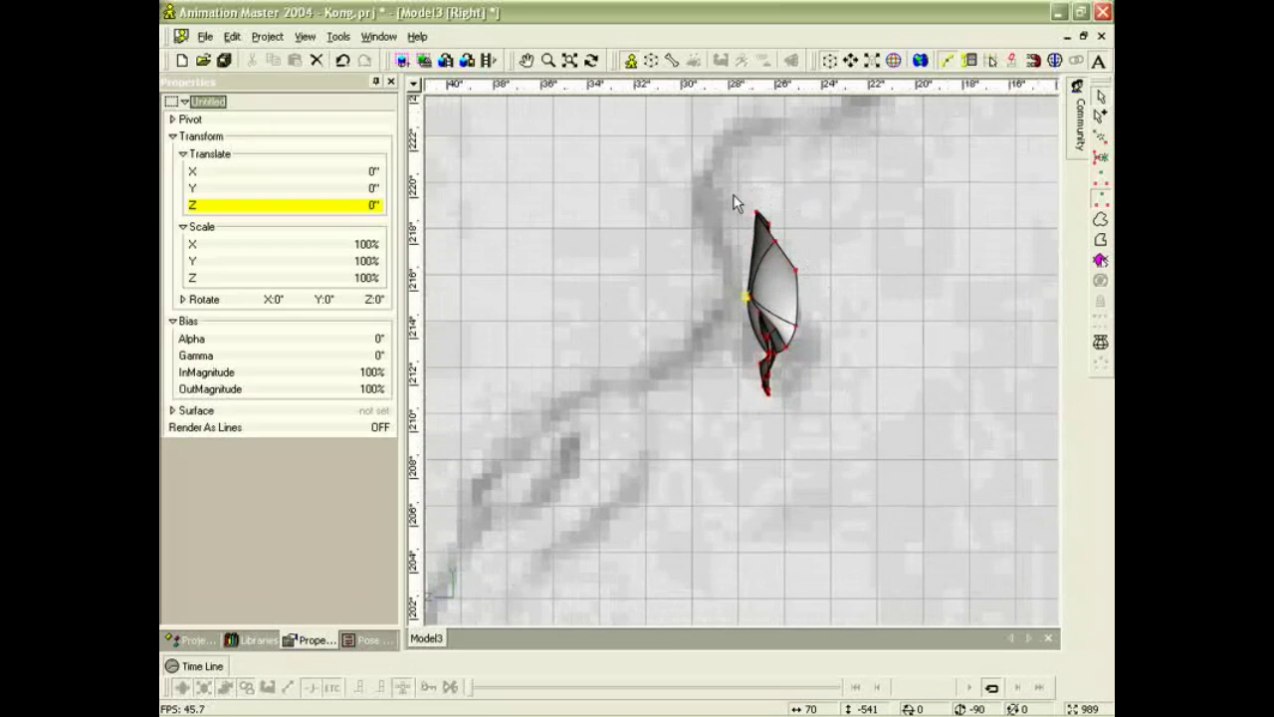
{"action": "left_click", "coordinate": [776, 241]}
{"action": "key", "text": "comma"}
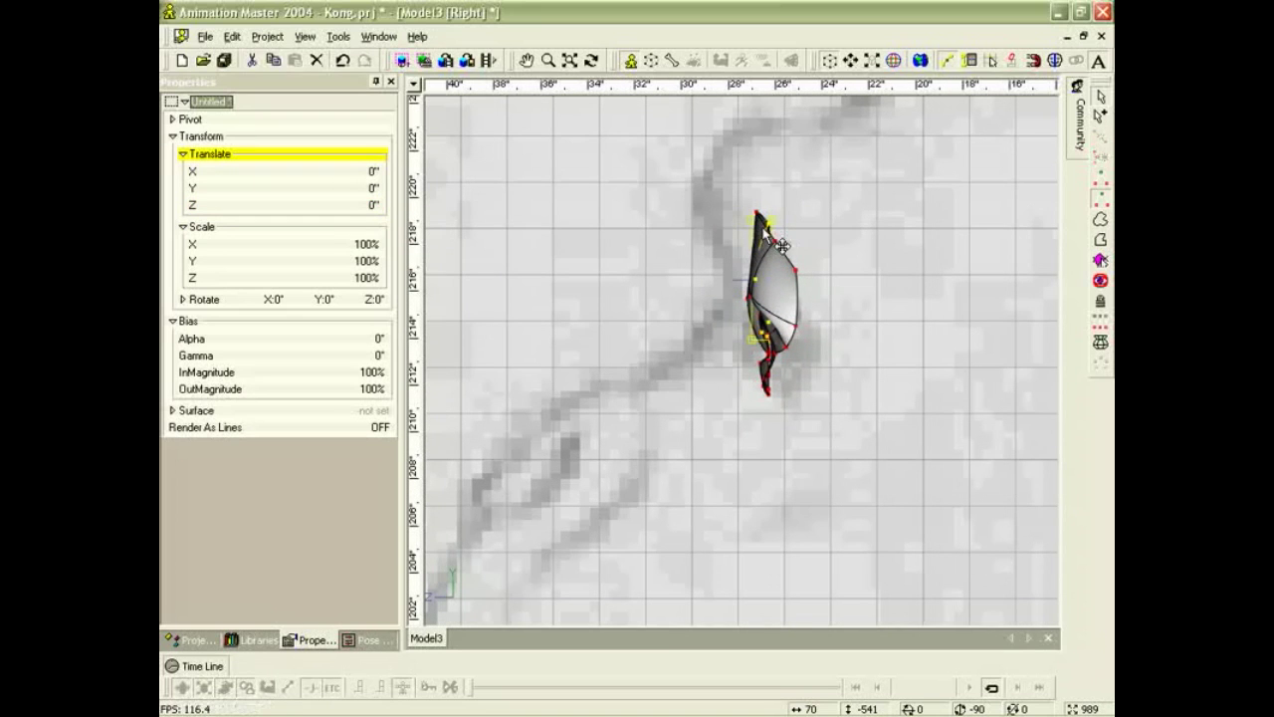
{"action": "left_click", "coordinate": [788, 217]}
{"action": "left_click_drag", "start_coordinate": [780, 245], "coordinate": [789, 261]}
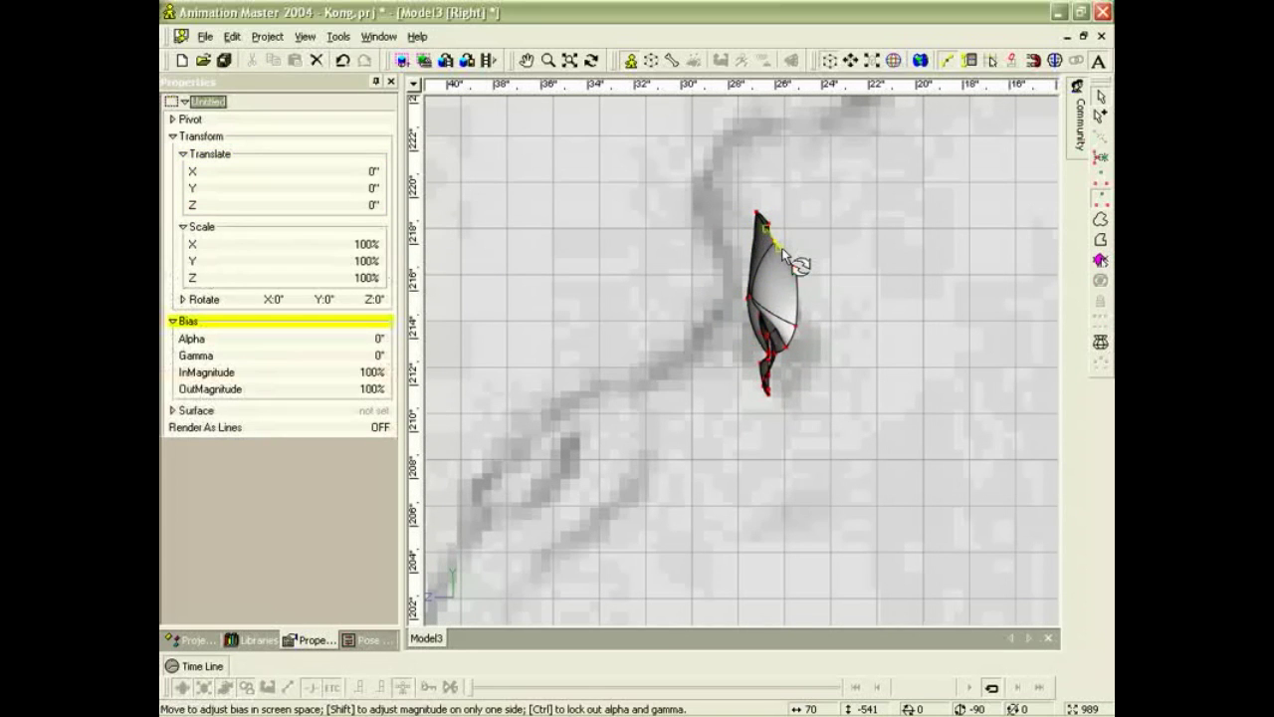
{"action": "key", "text": "comma"}
{"action": "left_click_drag", "start_coordinate": [783, 235], "coordinate": [761, 256]}
From an angled view, adjust the middle-row brow control point's bias to alpha -16.66°, gamma 17.72° and magnitude 120.28%.
{"action": "key", "text": "7"}
{"action": "left_click_drag", "start_coordinate": [852, 275], "coordinate": [849, 272]}
{"action": "left_click", "coordinate": [849, 271]}
{"action": "left_click_drag", "start_coordinate": [719, 286], "coordinate": [763, 290]}
{"action": "left_click", "coordinate": [757, 266]}
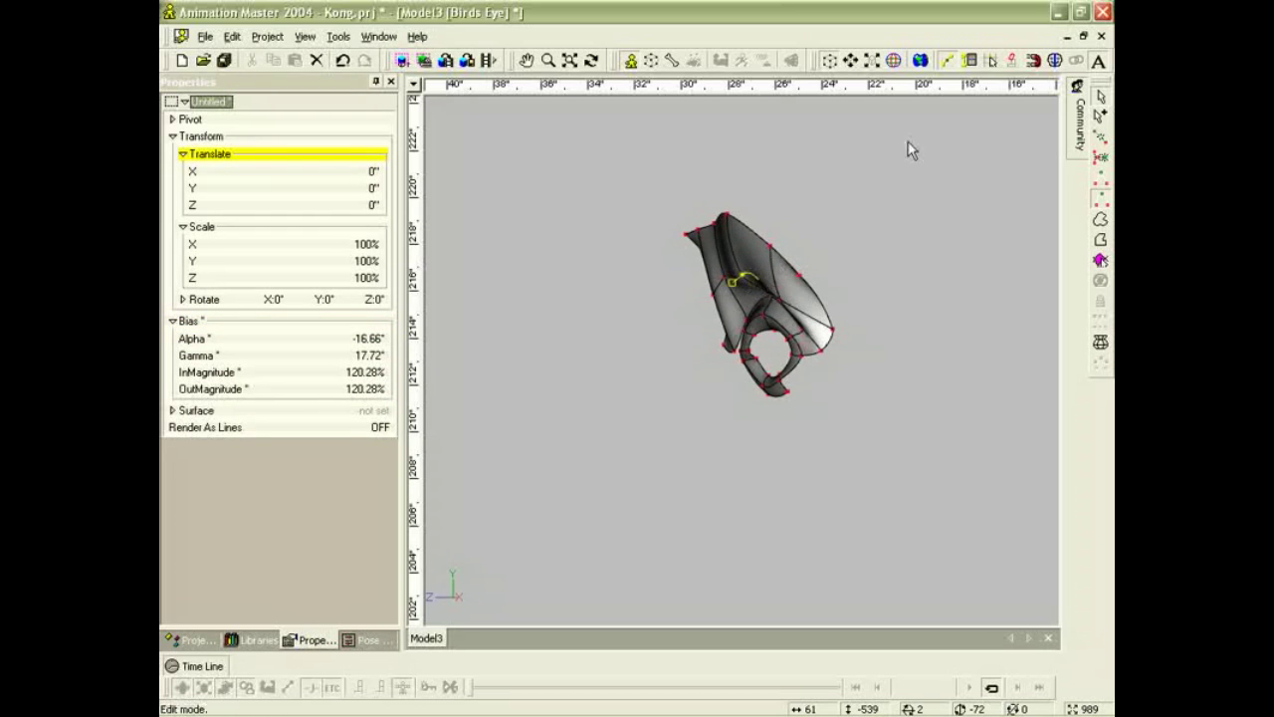
Set the middle-row brow control point's bias to alpha 0°, gamma 0° and magnitude 100%.
{"action": "left_click", "coordinate": [970, 60]}
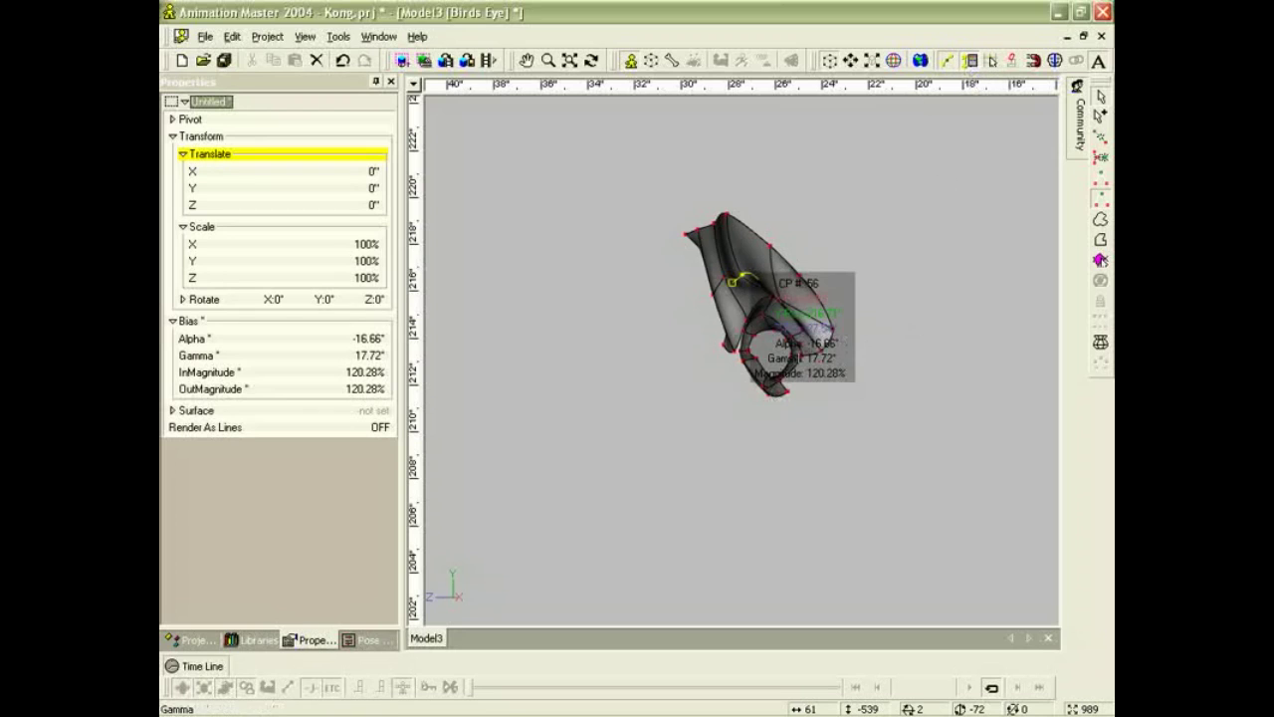
{"action": "left_click", "coordinate": [822, 344]}
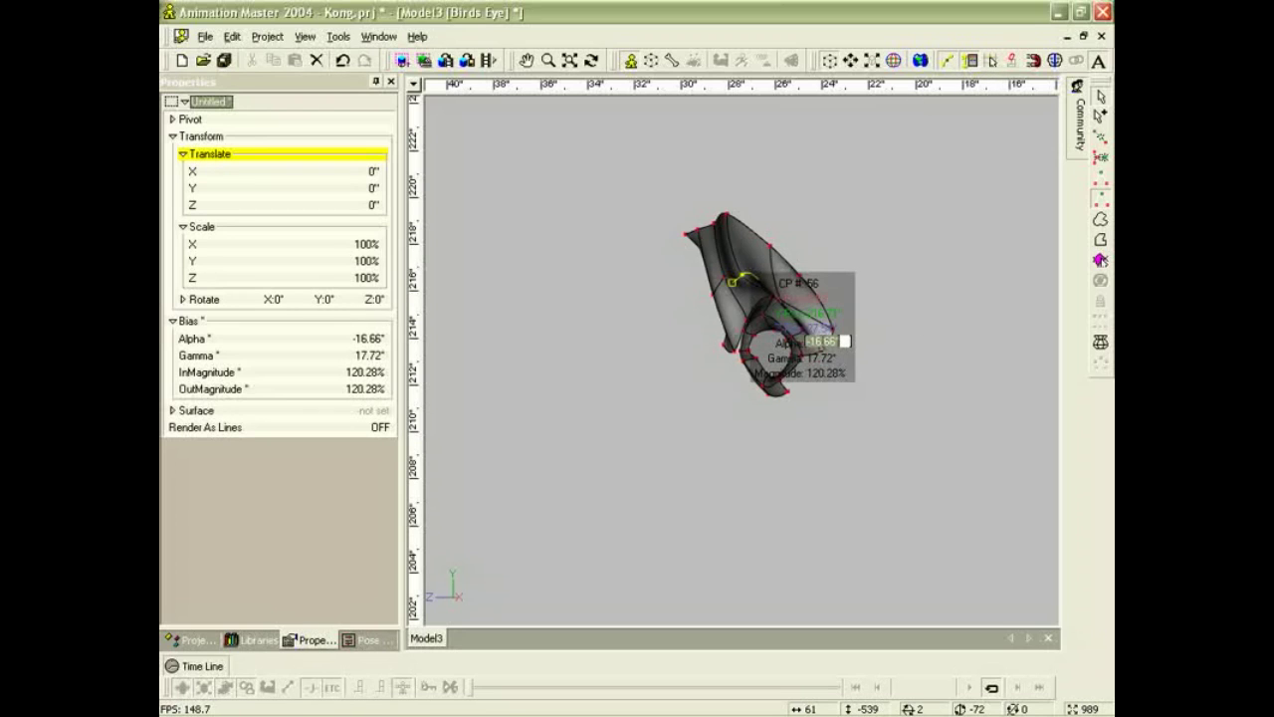
{"action": "type", "text": "0"}
{"action": "key", "text": "Tab"}
{"action": "type", "text": "0"}
{"action": "key", "text": "Tab"}
{"action": "type", "text": "100"}
{"action": "key", "text": "Return"}
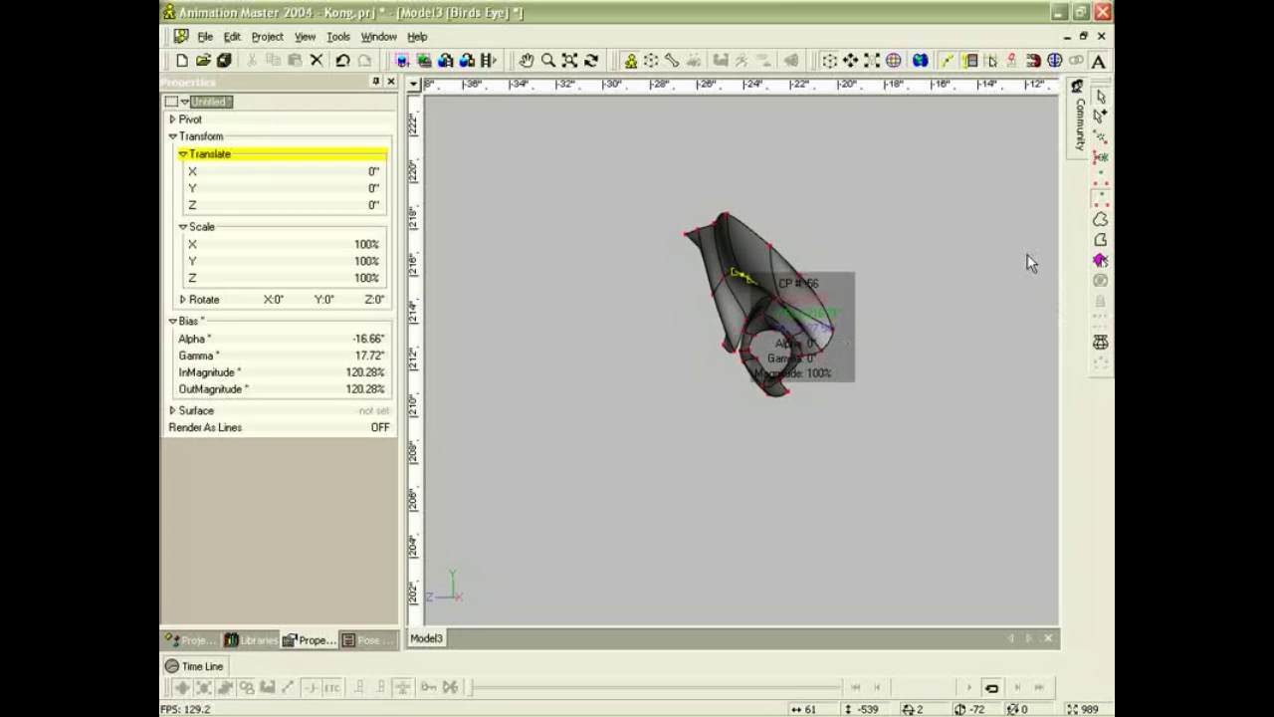
{"action": "left_click", "coordinate": [987, 294]}
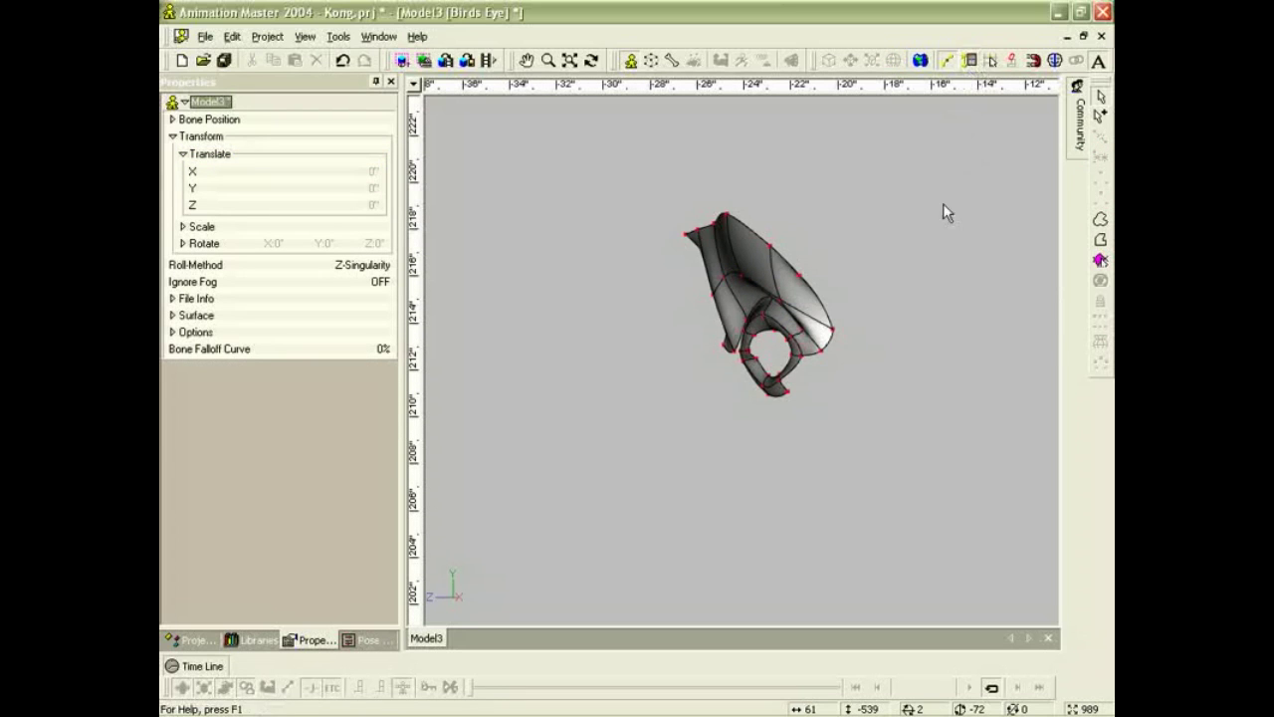
In the right view, move the outer control points of the brow's top row back toward the side of the head.
{"action": "left_click", "coordinate": [718, 234]}
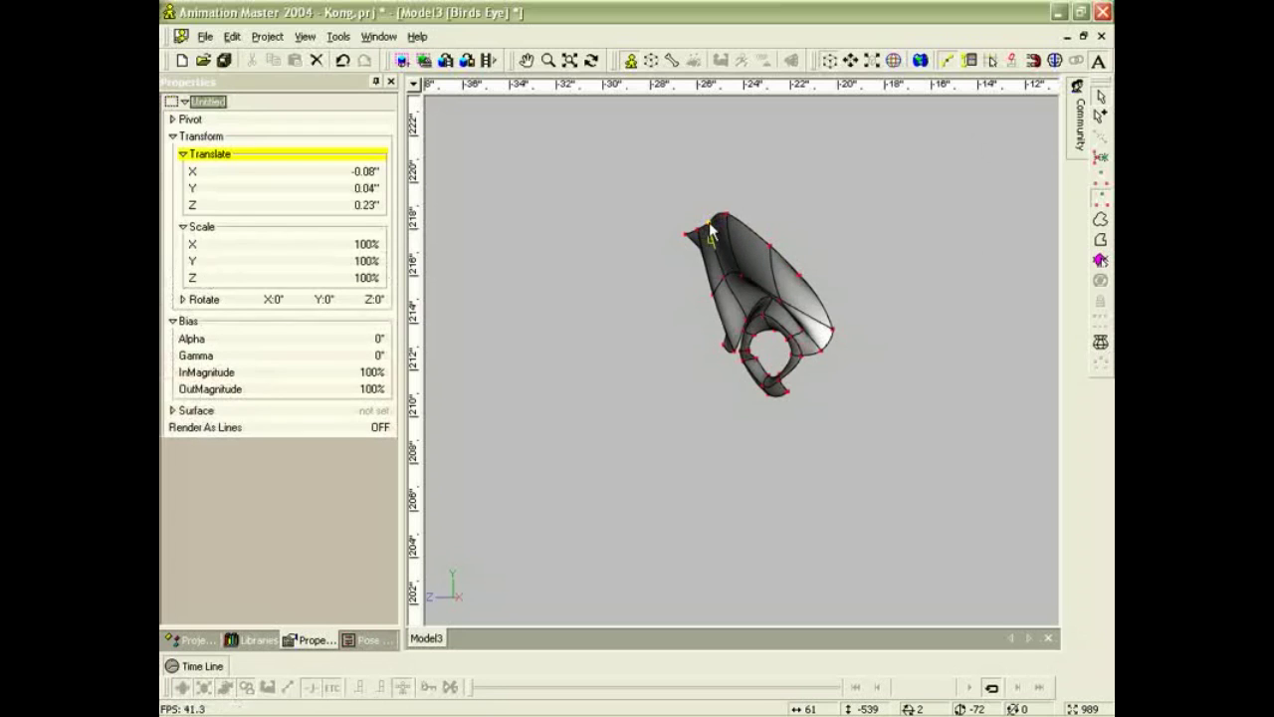
{"action": "key", "text": "4"}
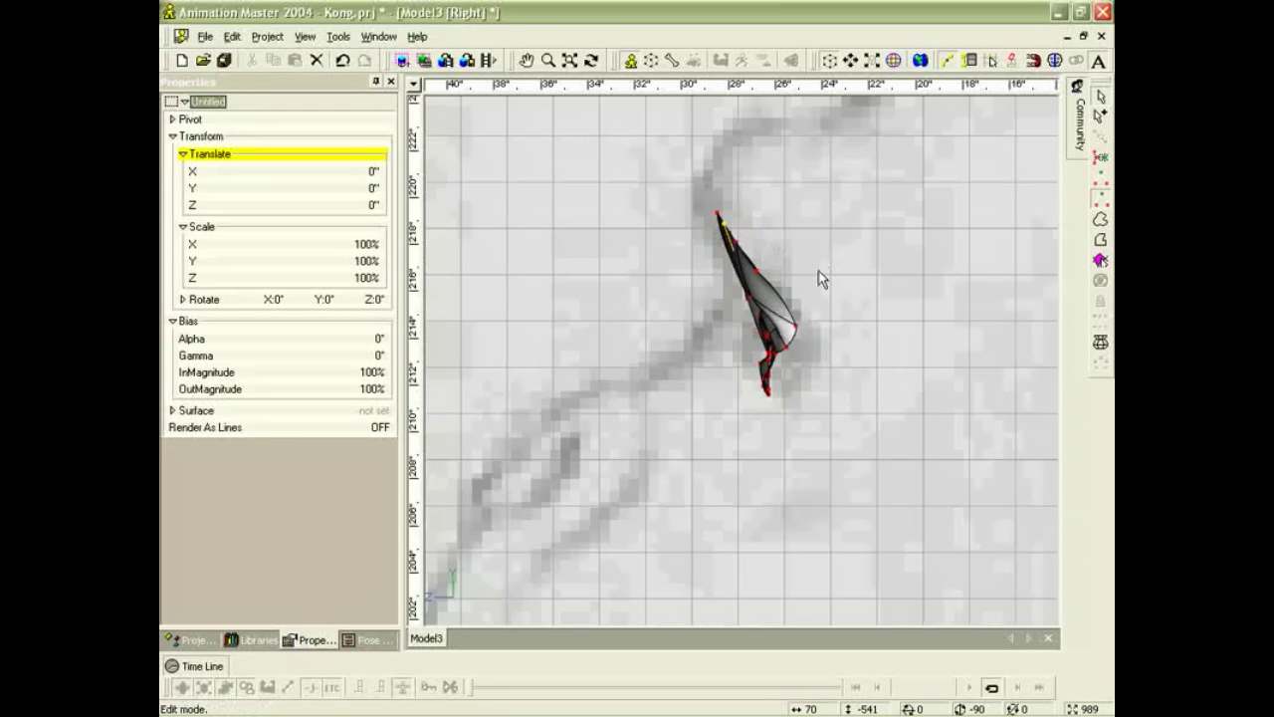
{"action": "left_click_drag", "start_coordinate": [768, 281], "coordinate": [770, 259]}
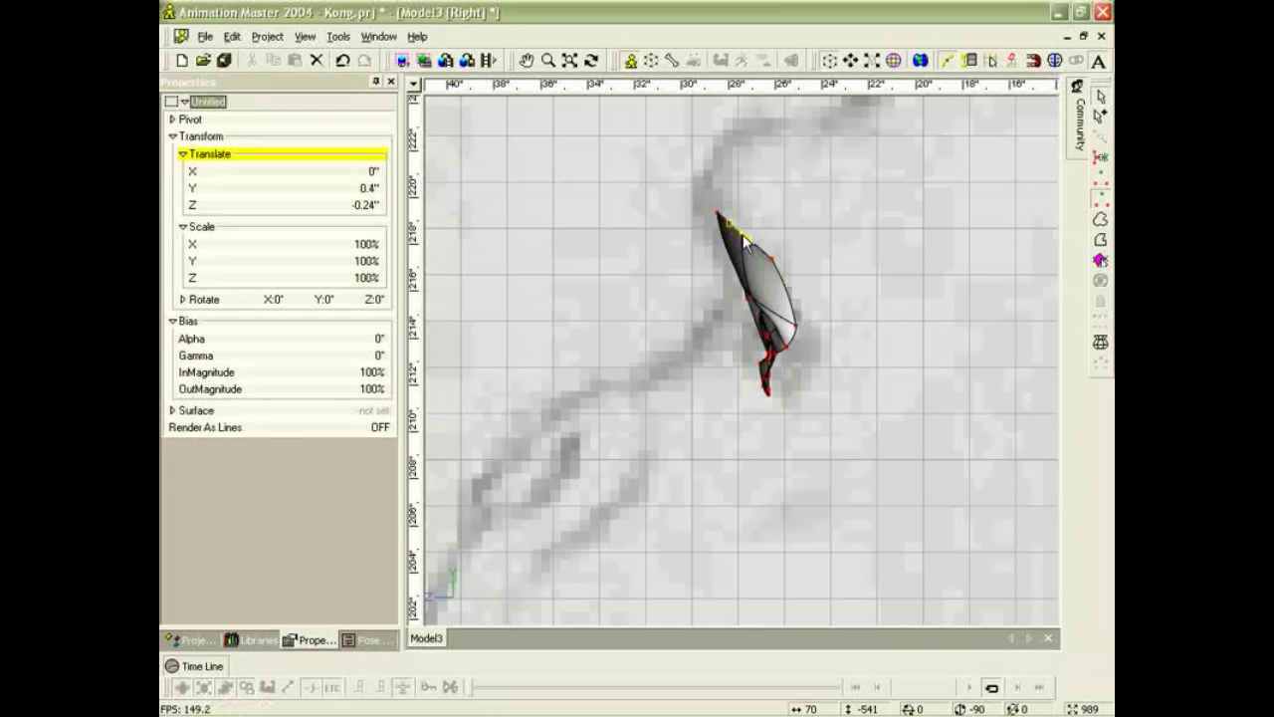
{"action": "left_click_drag", "start_coordinate": [770, 259], "coordinate": [797, 287]}
{"action": "left_click", "coordinate": [763, 261]}
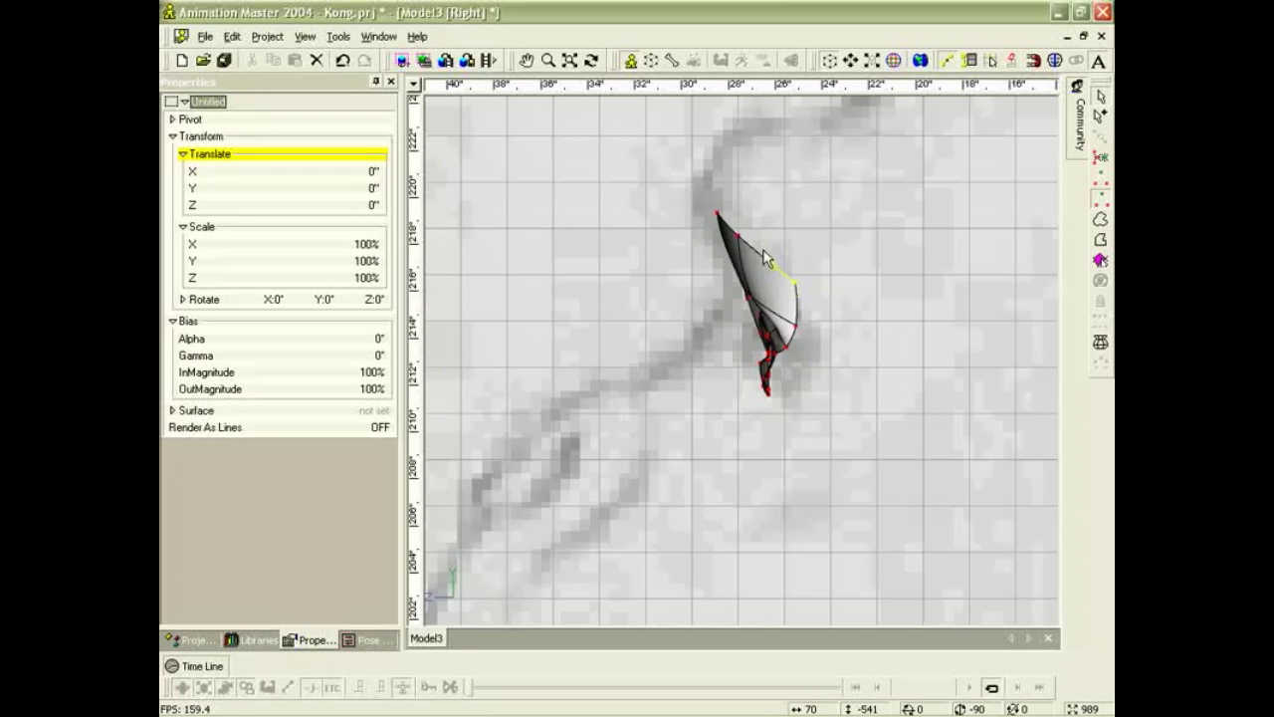
Extrude the brow's whole top row upward and back into two new rows, and reposition their outer control points.
{"action": "key", "text": "comma"}
{"action": "left_click", "coordinate": [763, 250]}
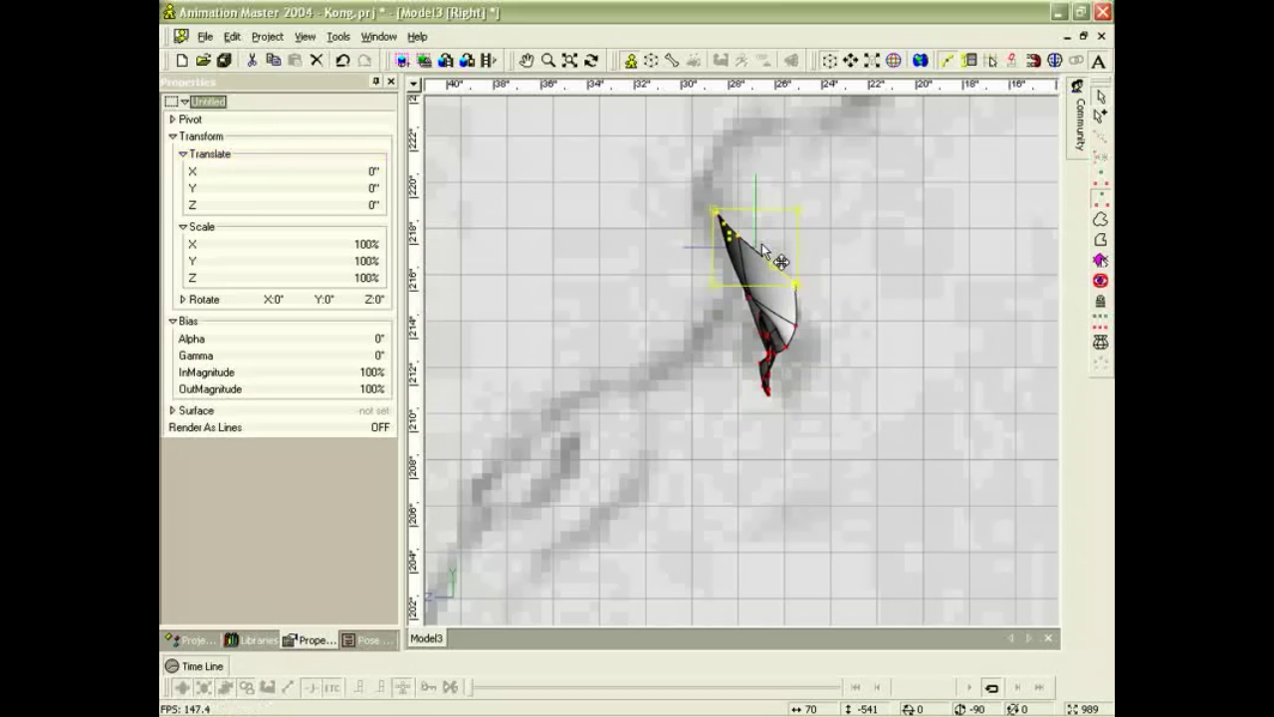
{"action": "left_click_drag", "start_coordinate": [759, 240], "coordinate": [861, 163]}
{"action": "left_click", "coordinate": [862, 253]}
{"action": "left_click", "coordinate": [811, 228]}
{"action": "left_click_drag", "start_coordinate": [810, 228], "coordinate": [804, 287]}
From an angled view, adjust the inner control points of the brow's lower rows to even out the surface.
{"action": "key", "text": "t"}
{"action": "left_click_drag", "start_coordinate": [809, 364], "coordinate": [851, 381]}
{"action": "scroll", "coordinate": [851, 381], "scroll_direction": "up", "scroll_amount": 1}
{"action": "scroll", "coordinate": [645, 266], "scroll_direction": "down", "scroll_amount": 2}
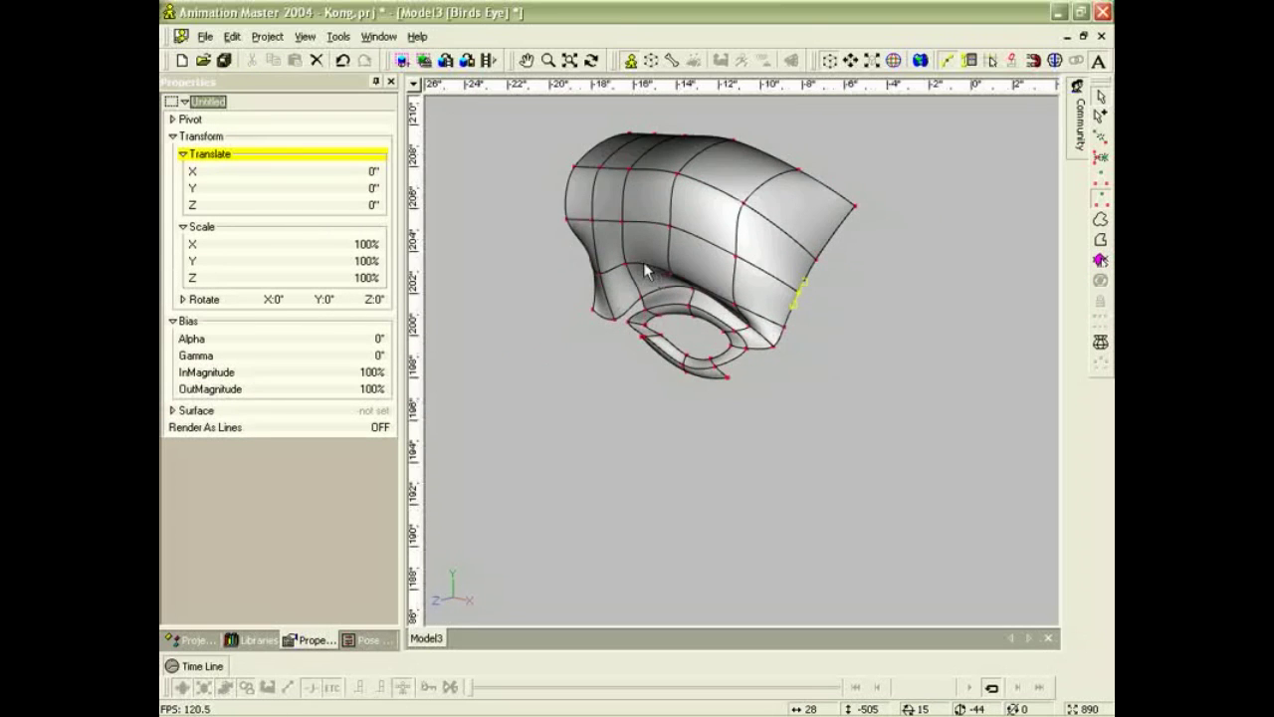
{"action": "left_click_drag", "start_coordinate": [627, 266], "coordinate": [620, 273]}
{"action": "left_click", "coordinate": [623, 224]}
{"action": "left_click_drag", "start_coordinate": [623, 225], "coordinate": [586, 226]}
{"action": "left_click", "coordinate": [591, 221]}
{"action": "scroll", "coordinate": [671, 259], "scroll_direction": "down", "scroll_amount": 2}
{"action": "left_click", "coordinate": [683, 254]}
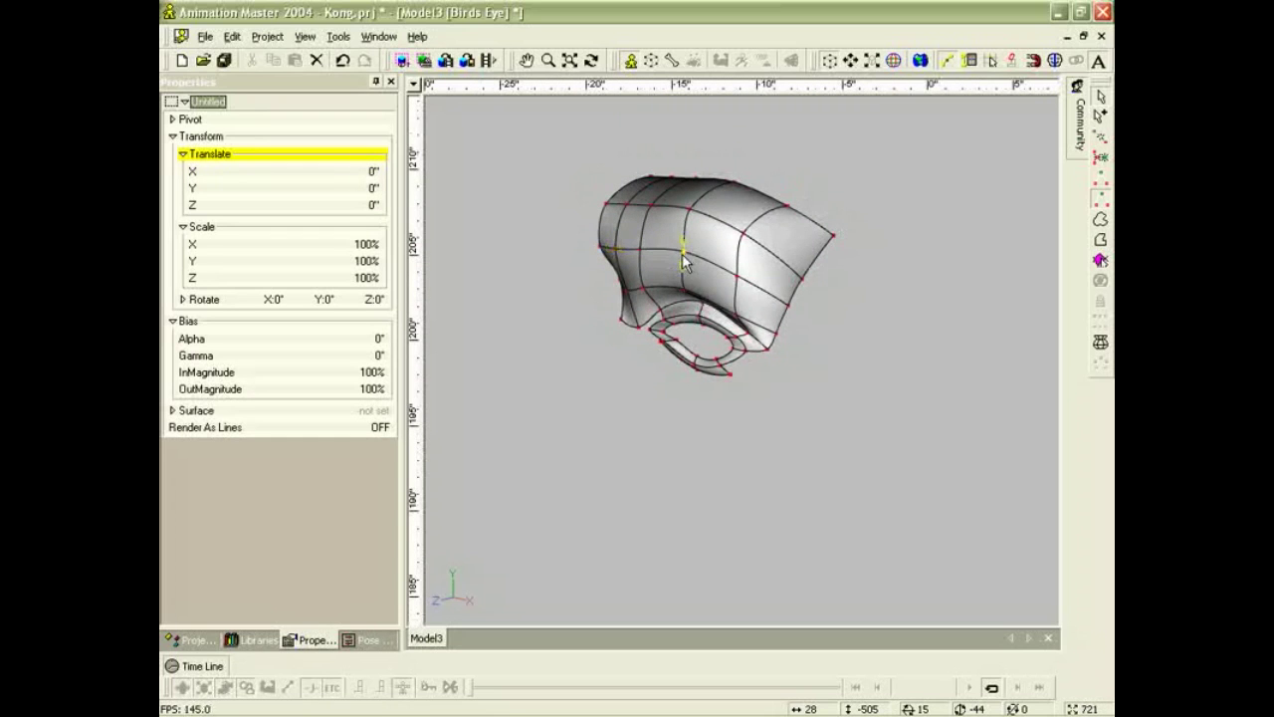
{"action": "right_click_drag", "start_coordinate": [683, 270], "coordinate": [697, 293], "text": "ctrl"}
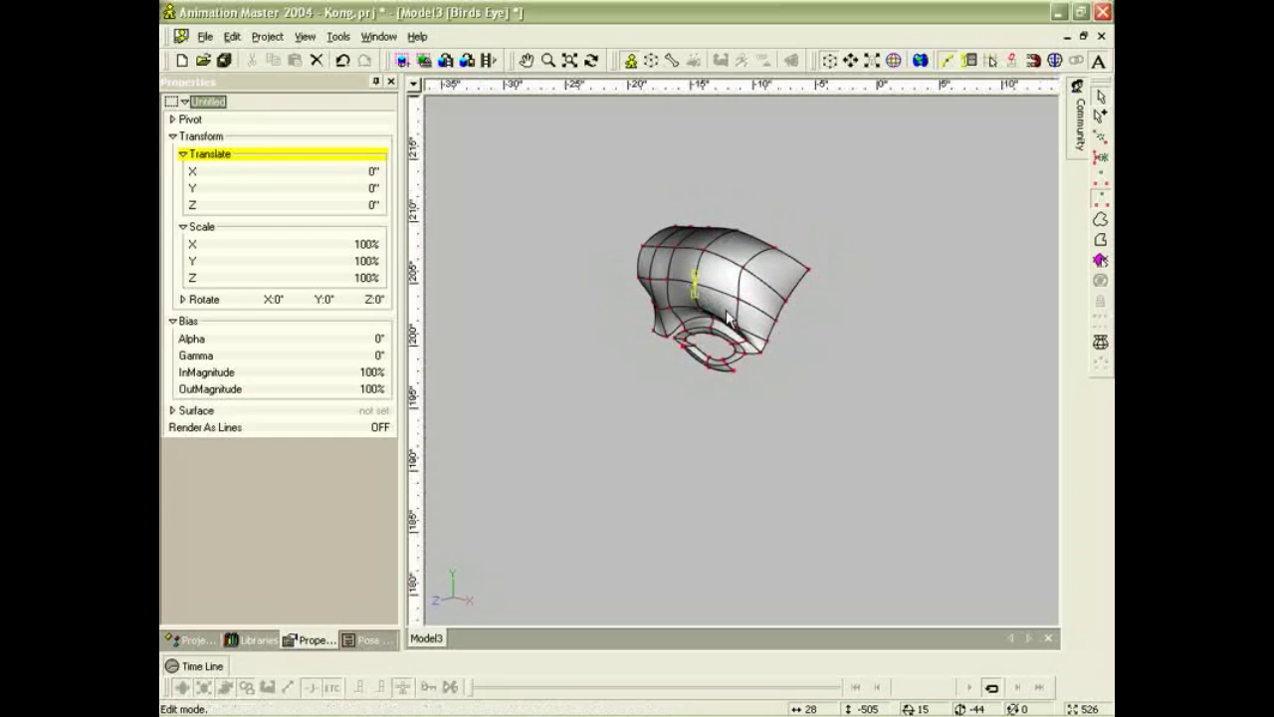
In the right view, draw a five-point spline along the nose bridge profile in the side rotoscope.
{"action": "key", "text": "2"}
{"action": "scroll", "coordinate": [804, 348], "scroll_direction": "down", "scroll_amount": 3}
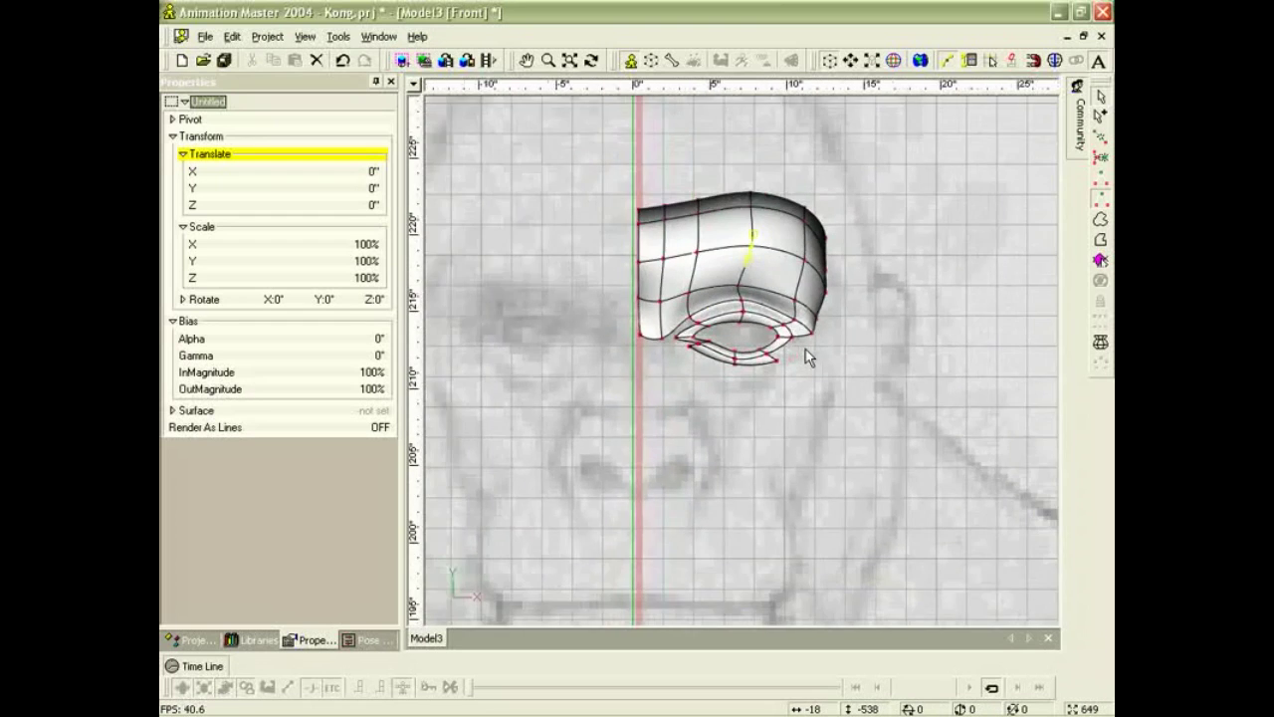
{"action": "scroll", "coordinate": [807, 369], "scroll_direction": "up", "scroll_amount": 5}
{"action": "scroll", "coordinate": [761, 376], "scroll_direction": "down", "scroll_amount": 1}
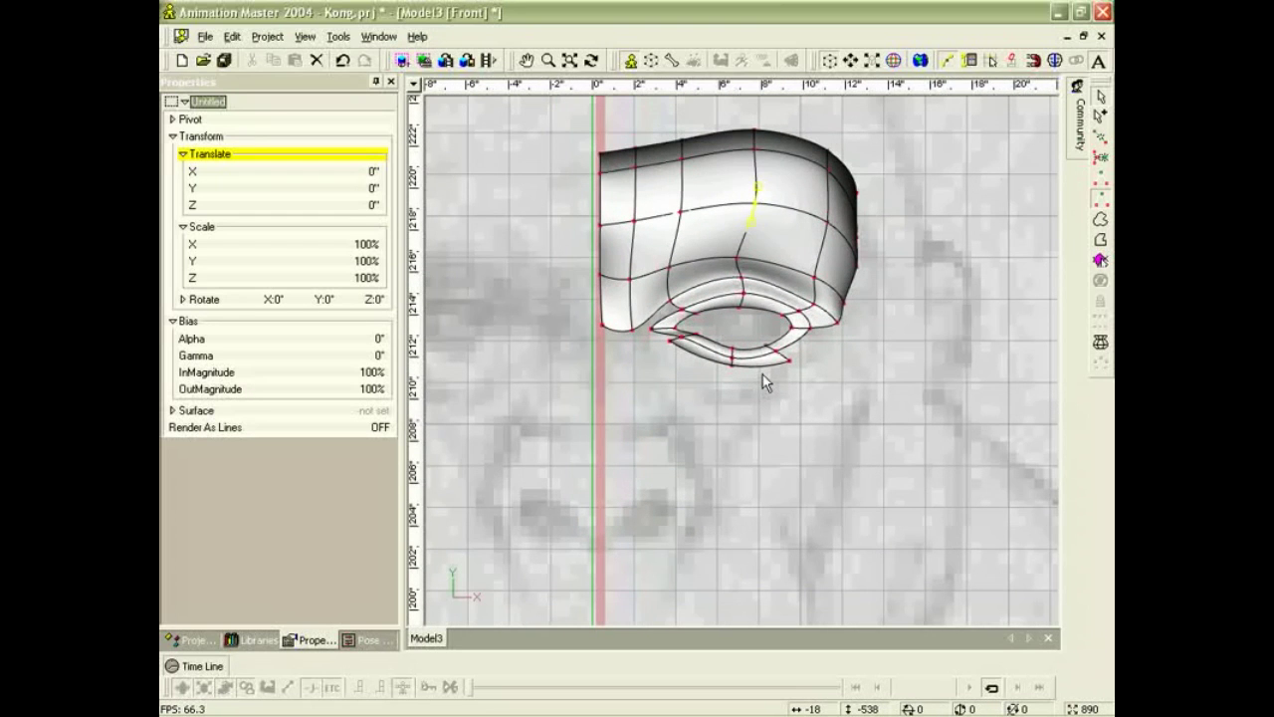
{"action": "key", "text": "4"}
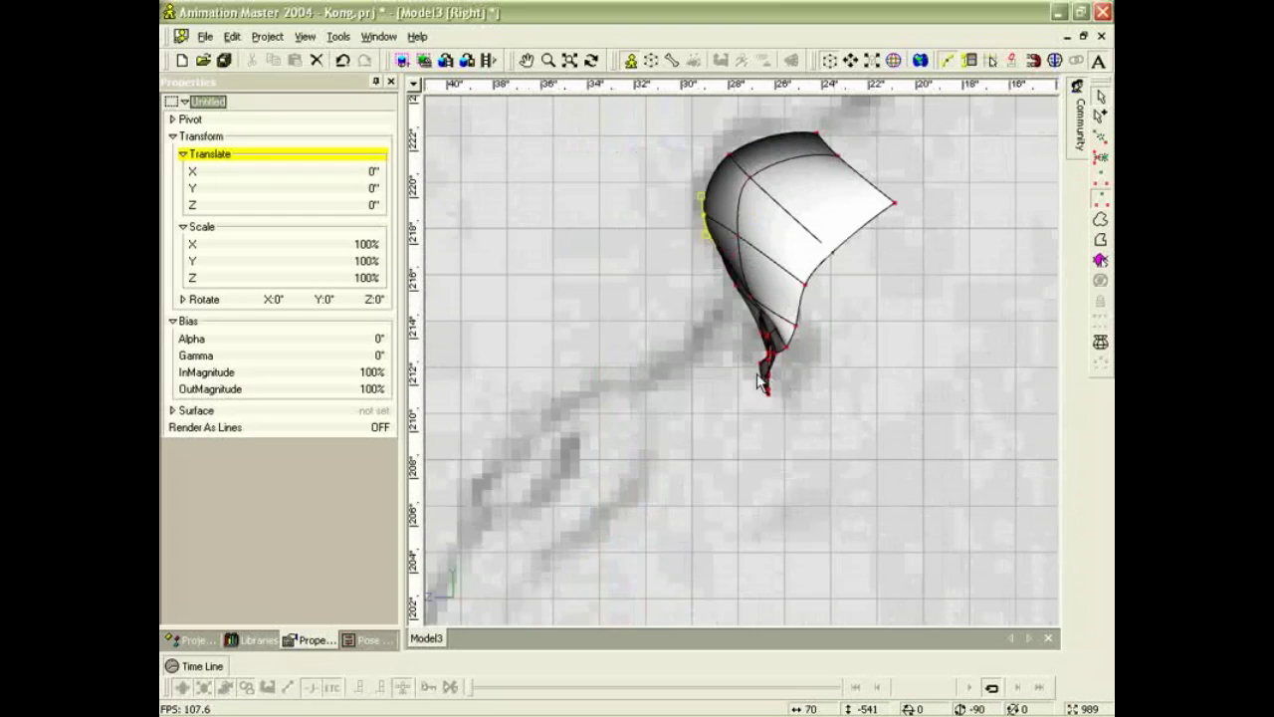
{"action": "scroll", "coordinate": [767, 442], "scroll_direction": "up", "scroll_amount": 2}
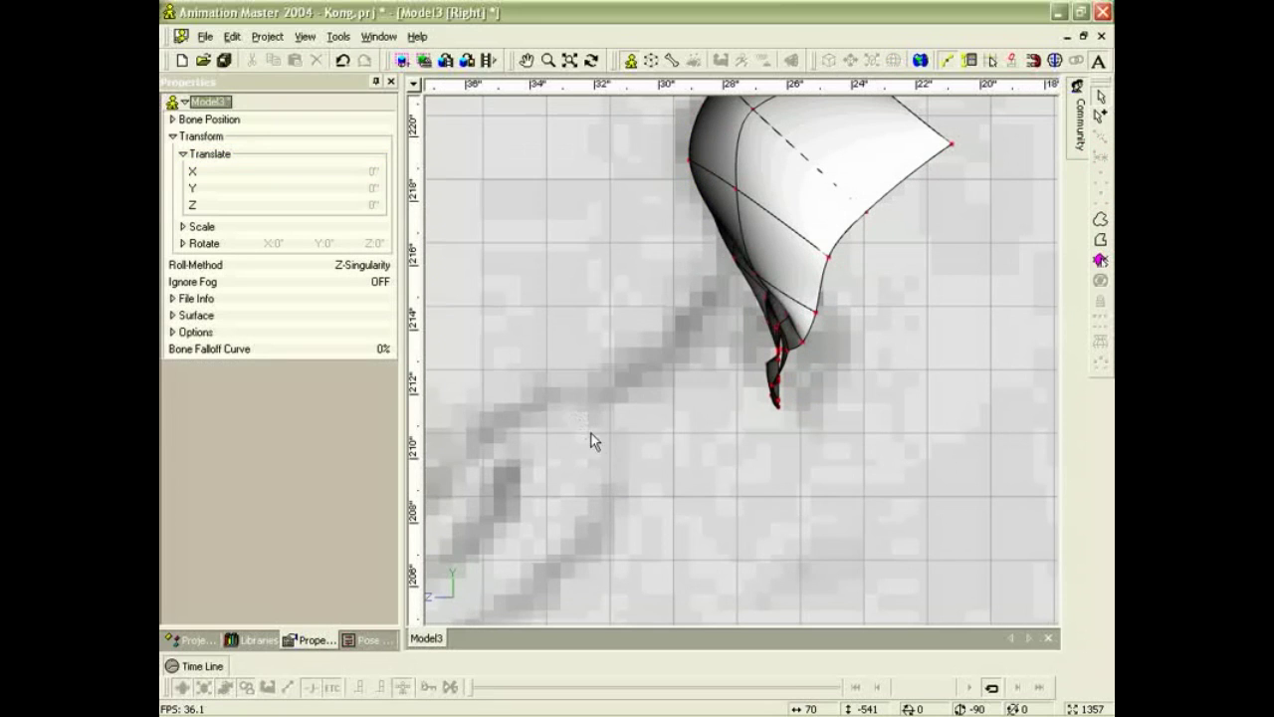
{"action": "key", "text": "a"}
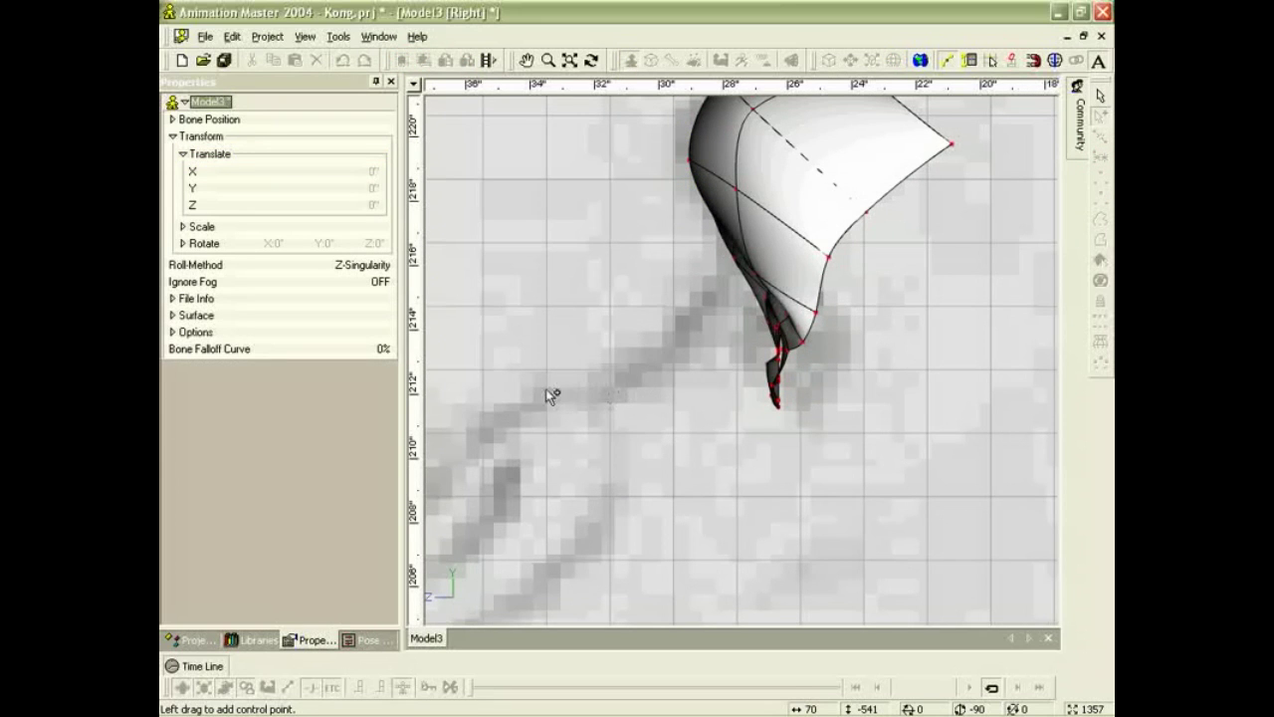
{"action": "left_click", "coordinate": [521, 391]}
{"action": "left_click", "coordinate": [596, 387]}
{"action": "left_click", "coordinate": [668, 349]}
{"action": "left_click", "coordinate": [707, 276]}
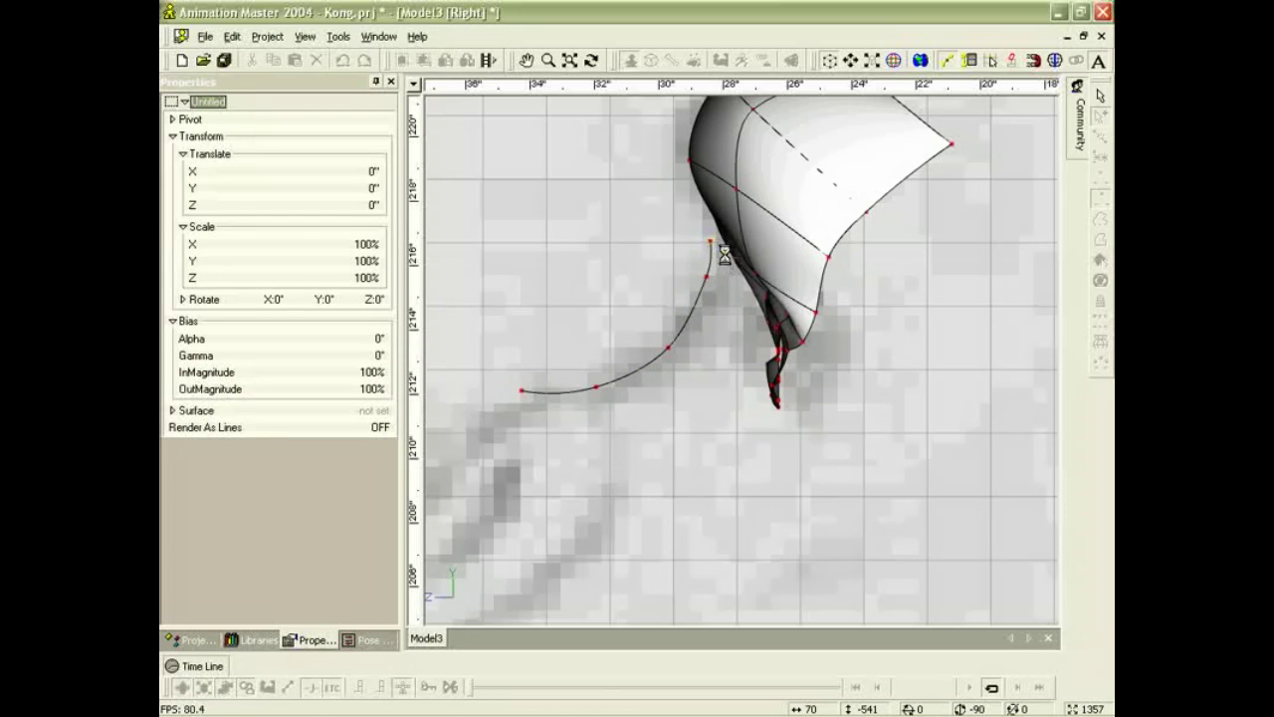
{"action": "key", "text": "Escape"}
From an angled view, delete the brow's vertical spline along the centre line.
{"action": "key", "text": "t"}
{"action": "left_click_drag", "start_coordinate": [699, 305], "coordinate": [747, 310]}
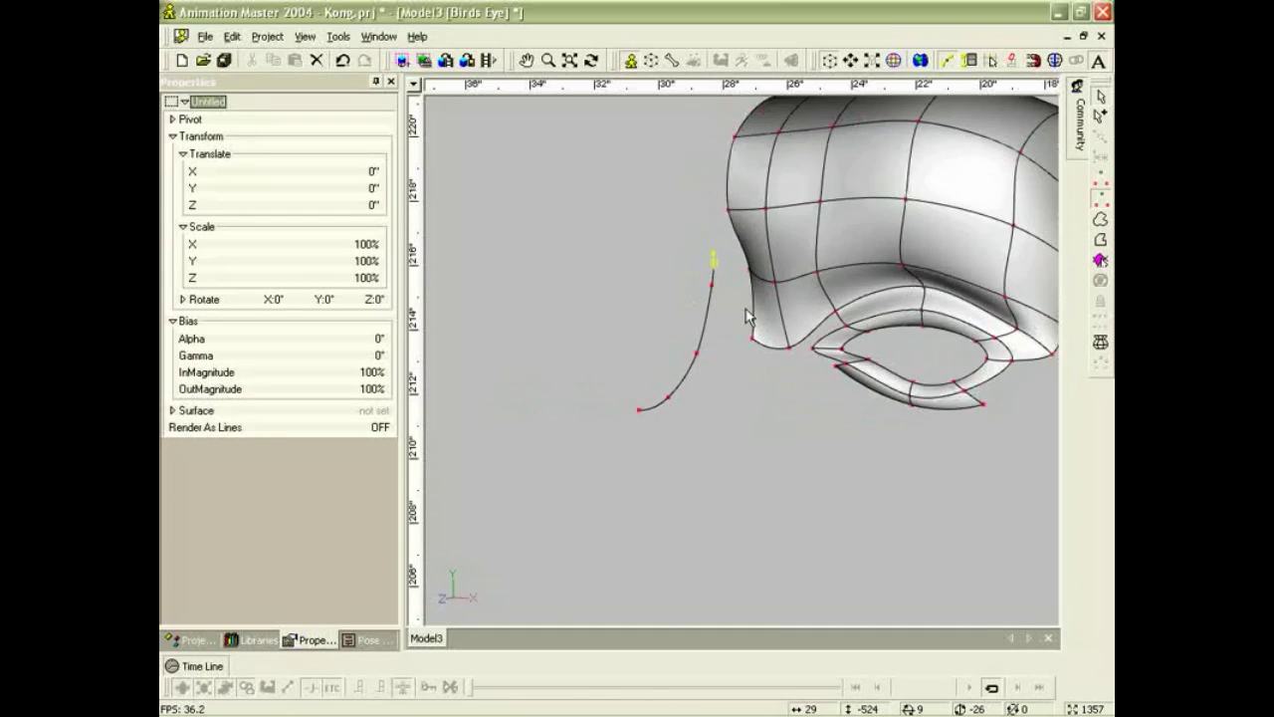
{"action": "scroll", "coordinate": [749, 318], "scroll_direction": "down", "scroll_amount": 3}
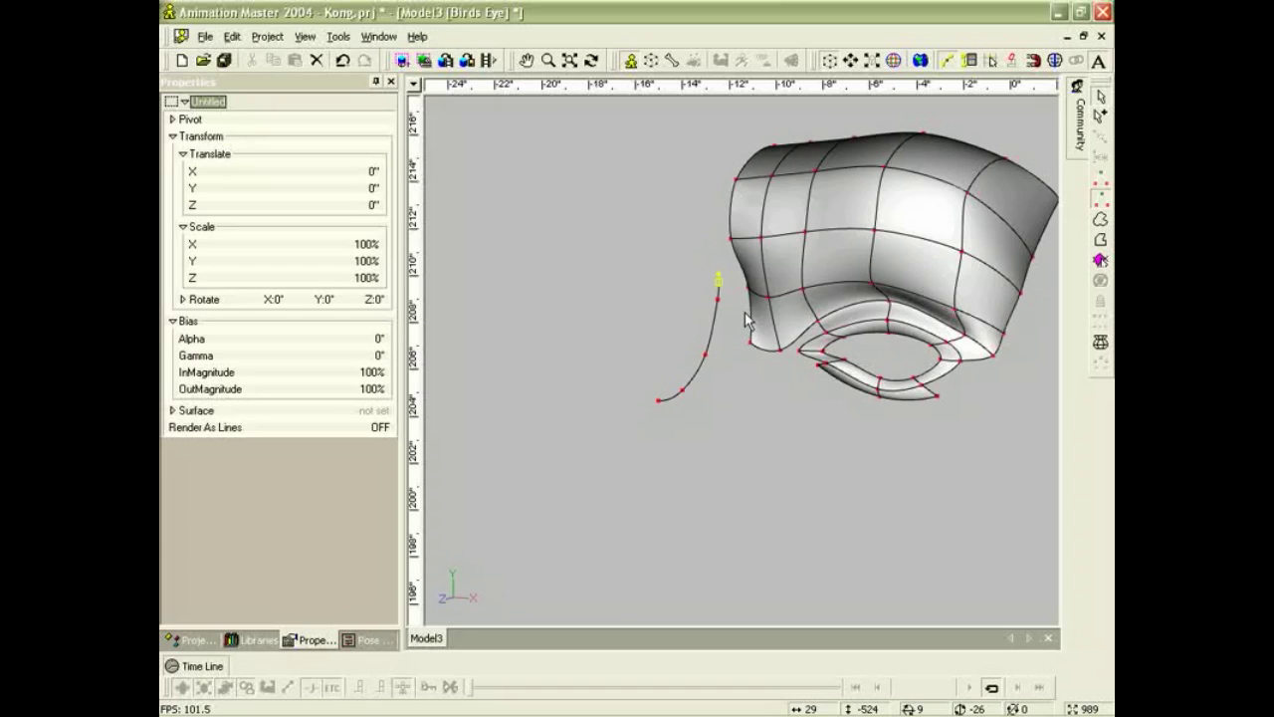
{"action": "left_click", "coordinate": [750, 313]}
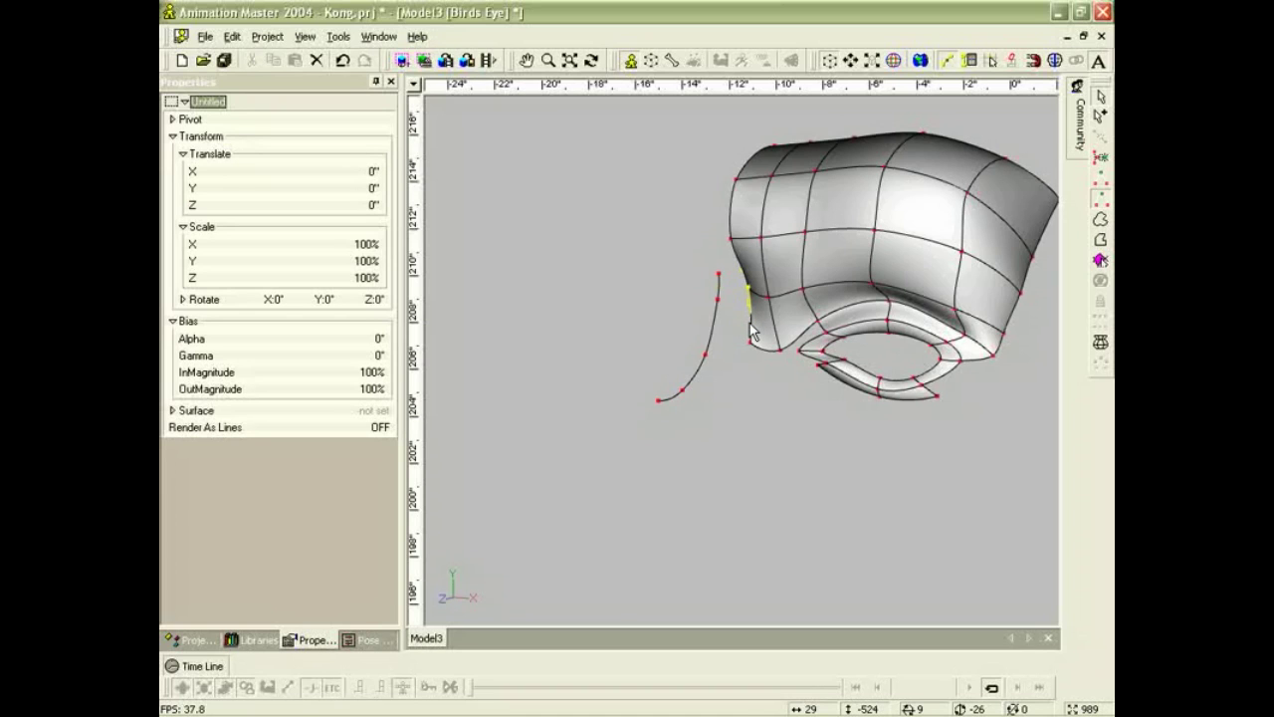
{"action": "left_click", "coordinate": [754, 336]}
{"action": "left_click", "coordinate": [754, 316]}
{"action": "double_click", "coordinate": [753, 317]}
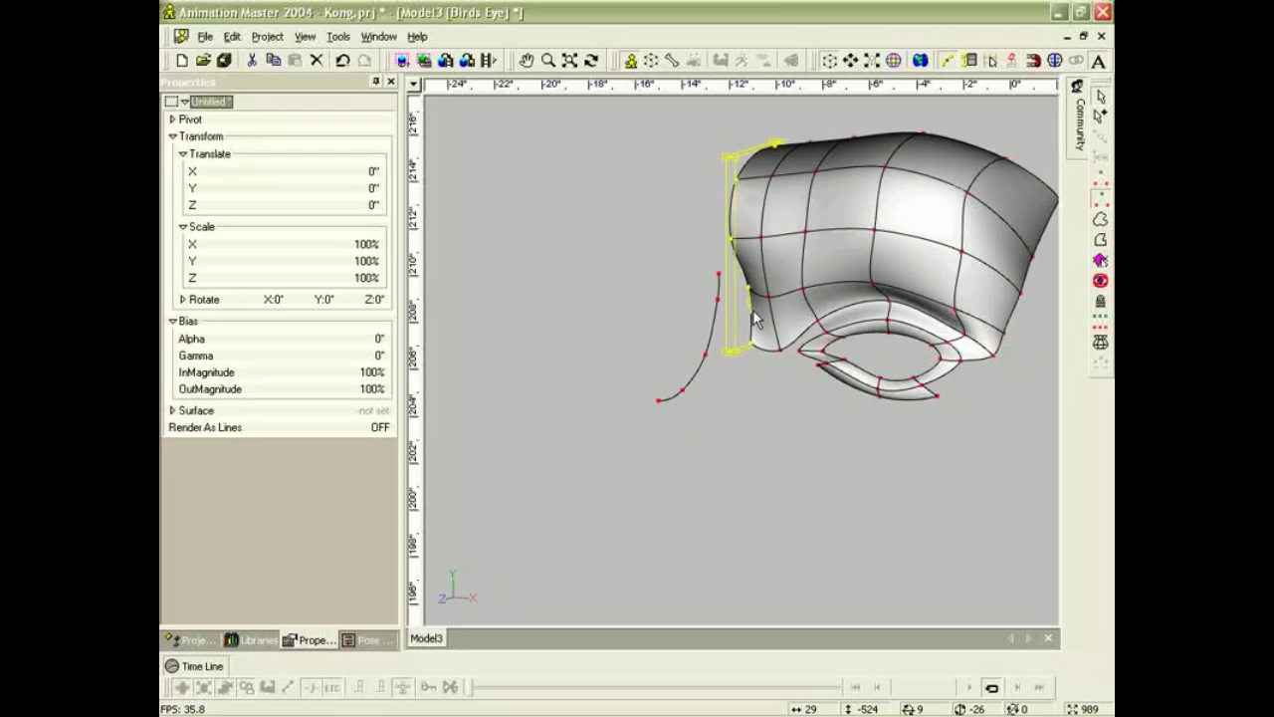
{"action": "key", "text": "Delete"}
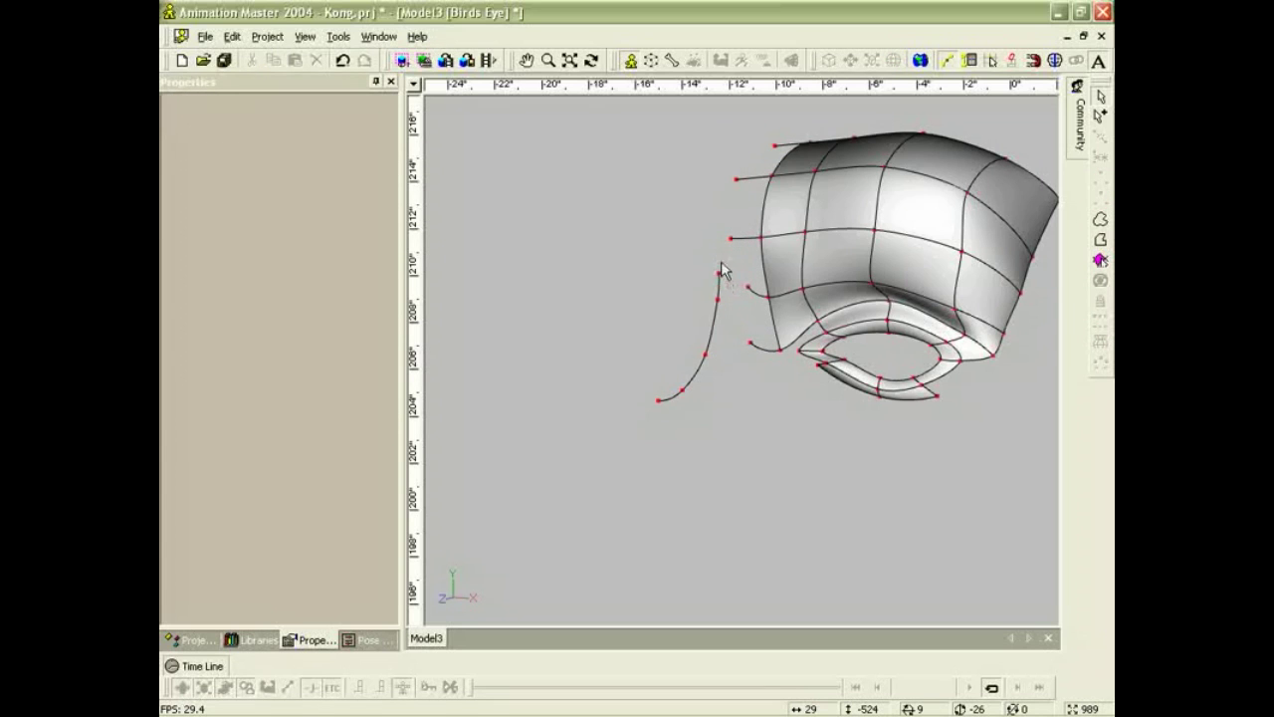
Attach the upper end of the nose bridge spline to the open end of the brow's lower row.
{"action": "scroll", "coordinate": [723, 263], "scroll_direction": "up", "scroll_amount": 2}
{"action": "scroll", "coordinate": [724, 262], "scroll_direction": "down", "scroll_amount": 3}
{"action": "middle_click_drag", "start_coordinate": [724, 263], "coordinate": [690, 296]}
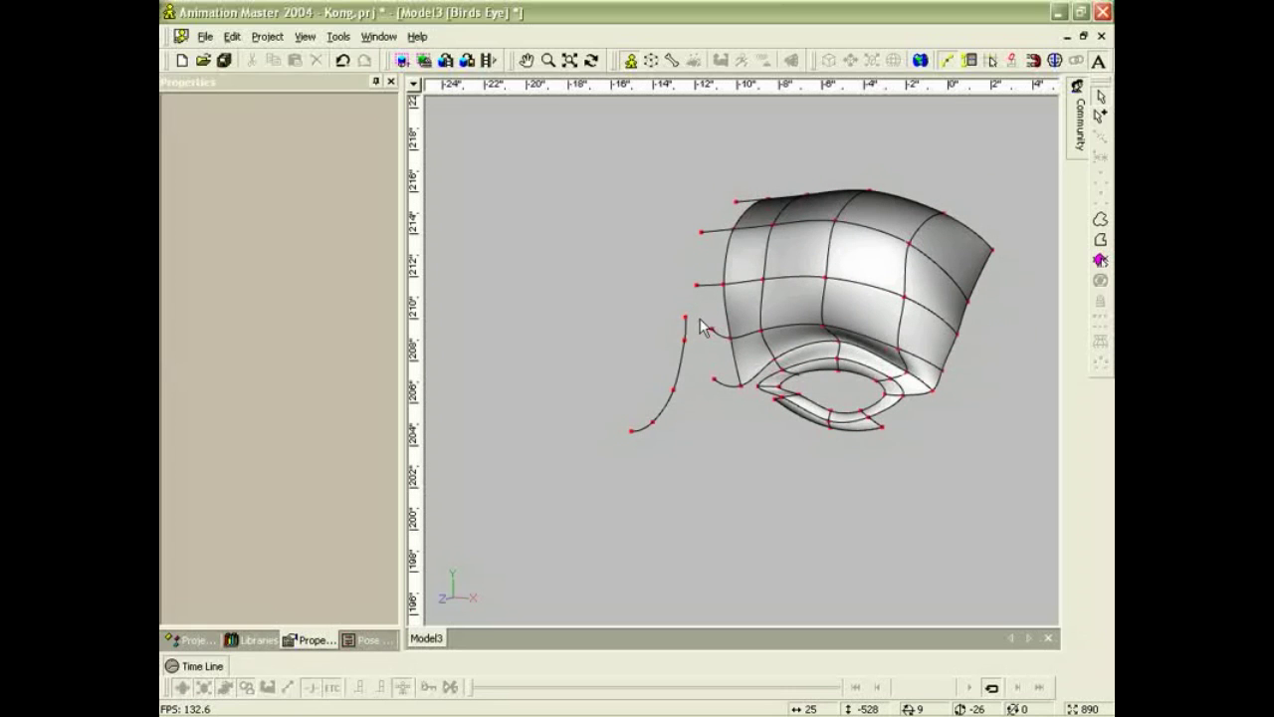
{"action": "left_click_drag", "start_coordinate": [687, 318], "coordinate": [699, 286]}
{"action": "right_click", "coordinate": [711, 331]}
Continue the nose bridge spline up through the three upper open row ends of the brow, and delete the stray control point.
{"action": "key", "text": "a"}
{"action": "key", "text": "a"}
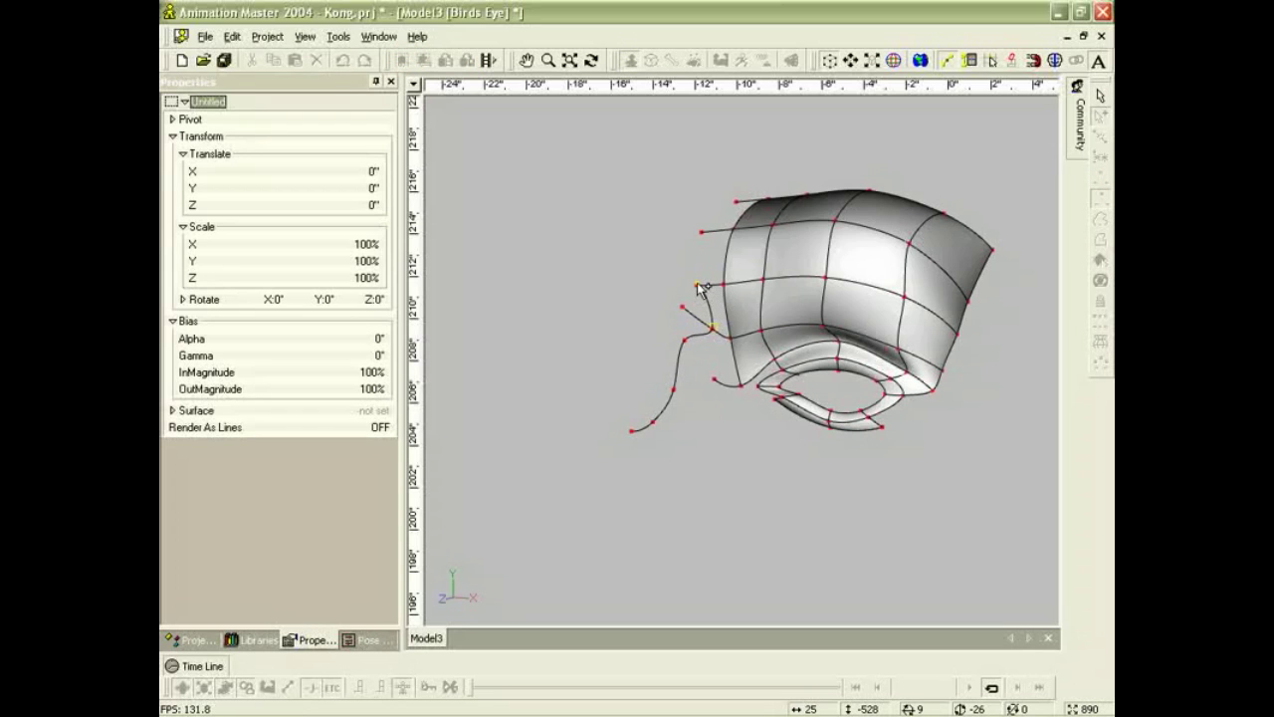
{"action": "left_click", "coordinate": [695, 285]}
{"action": "left_click", "coordinate": [702, 232]}
{"action": "left_click", "coordinate": [735, 202]}
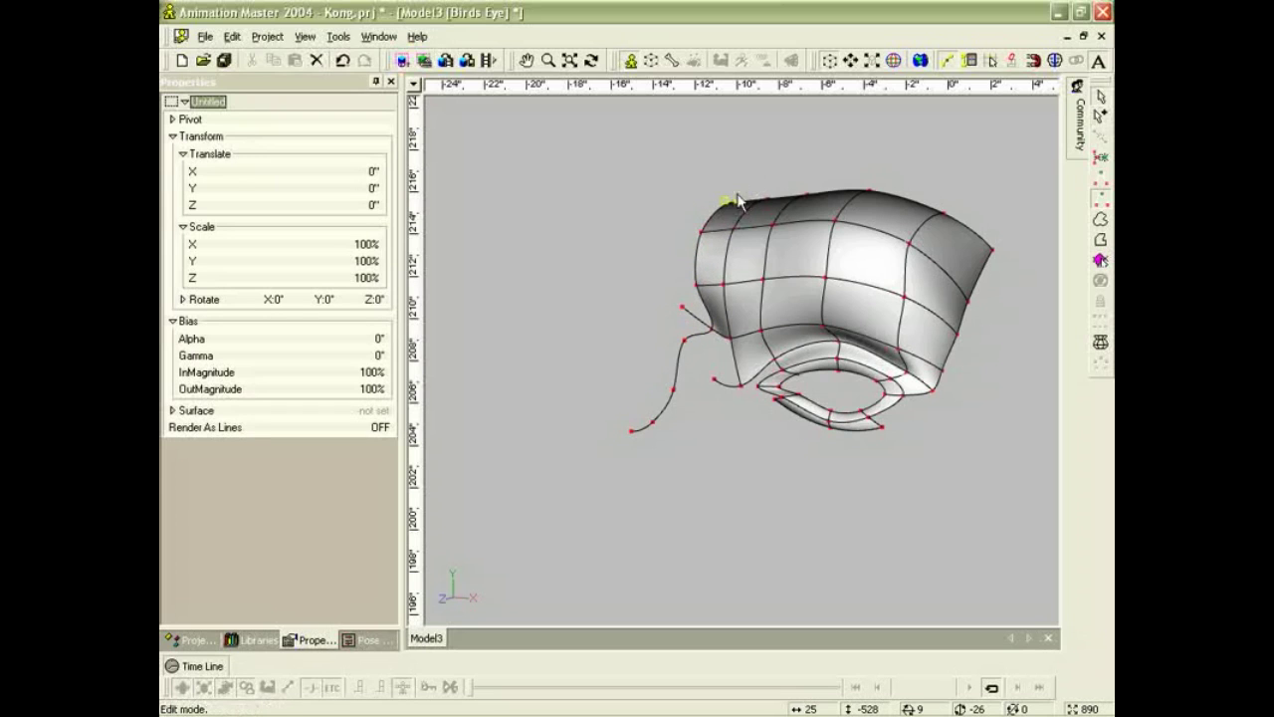
{"action": "left_click", "coordinate": [685, 309]}
{"action": "key", "text": "Delete"}
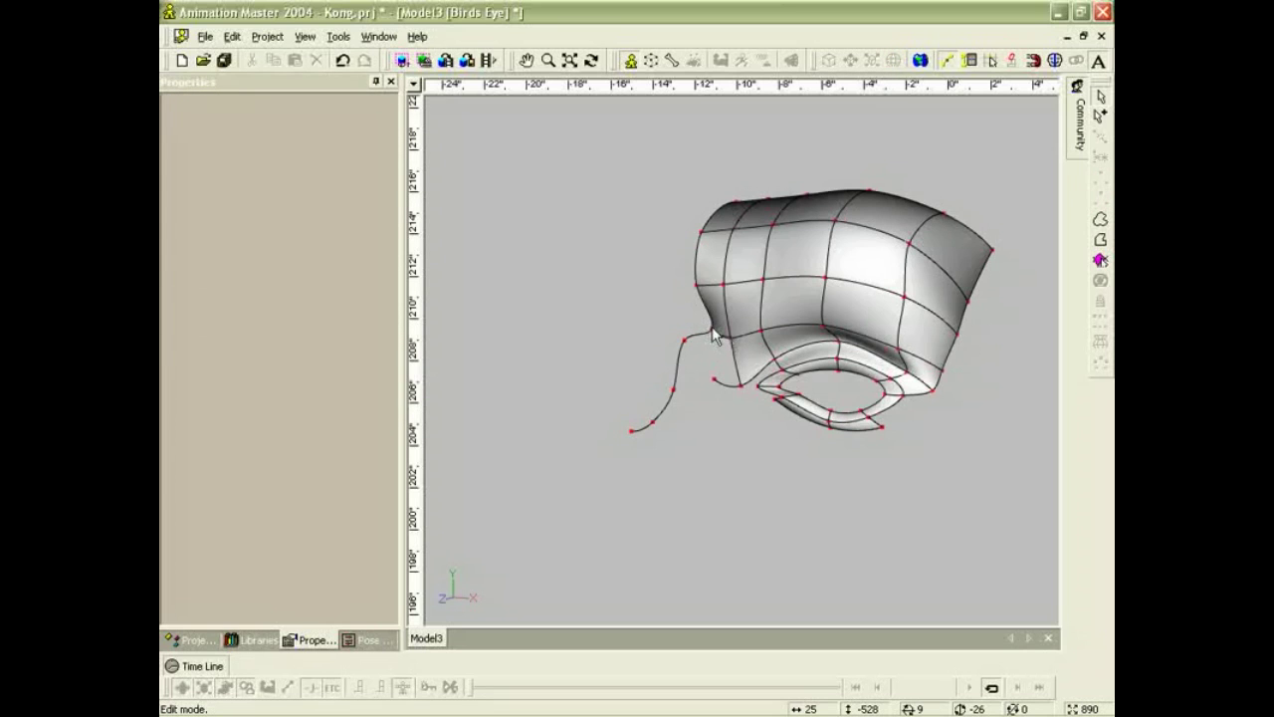
Move the control point joining brow and nose bridge forward in Z, and fit the spline to the side rotoscope's profile.
{"action": "left_click", "coordinate": [712, 329]}
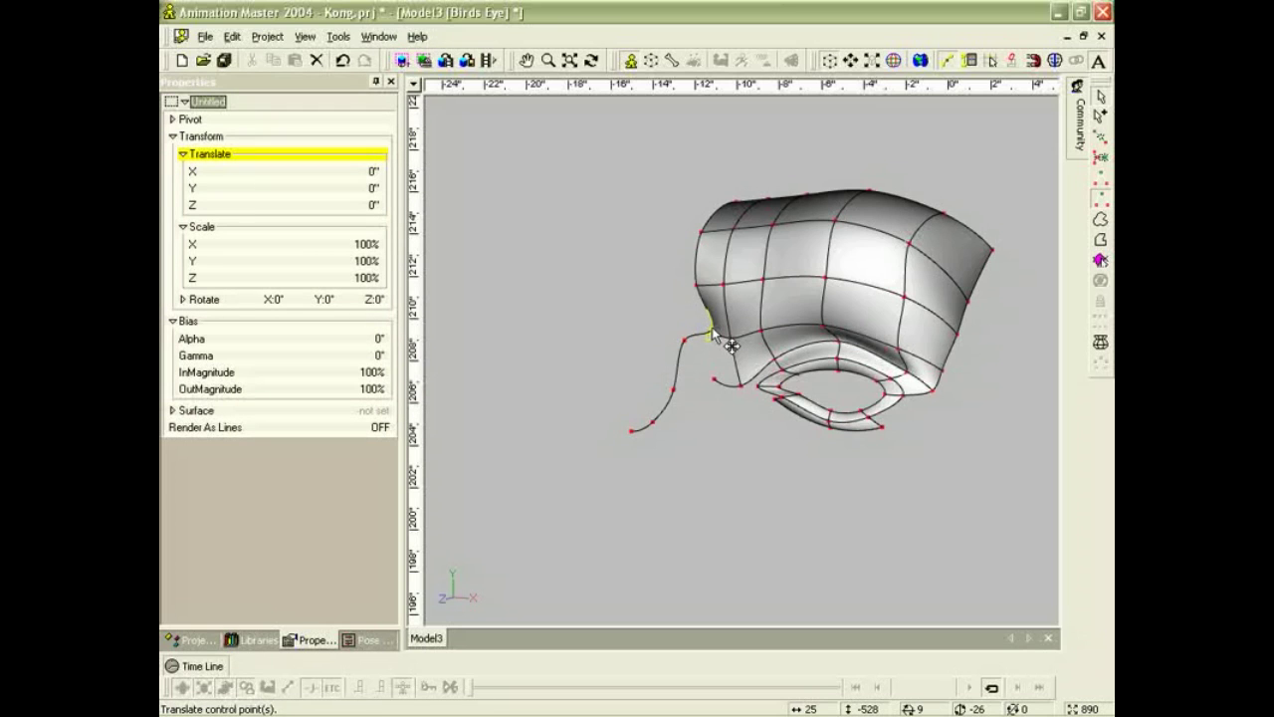
{"action": "key", "text": "3"}
{"action": "left_click_drag", "start_coordinate": [711, 329], "coordinate": [695, 333]}
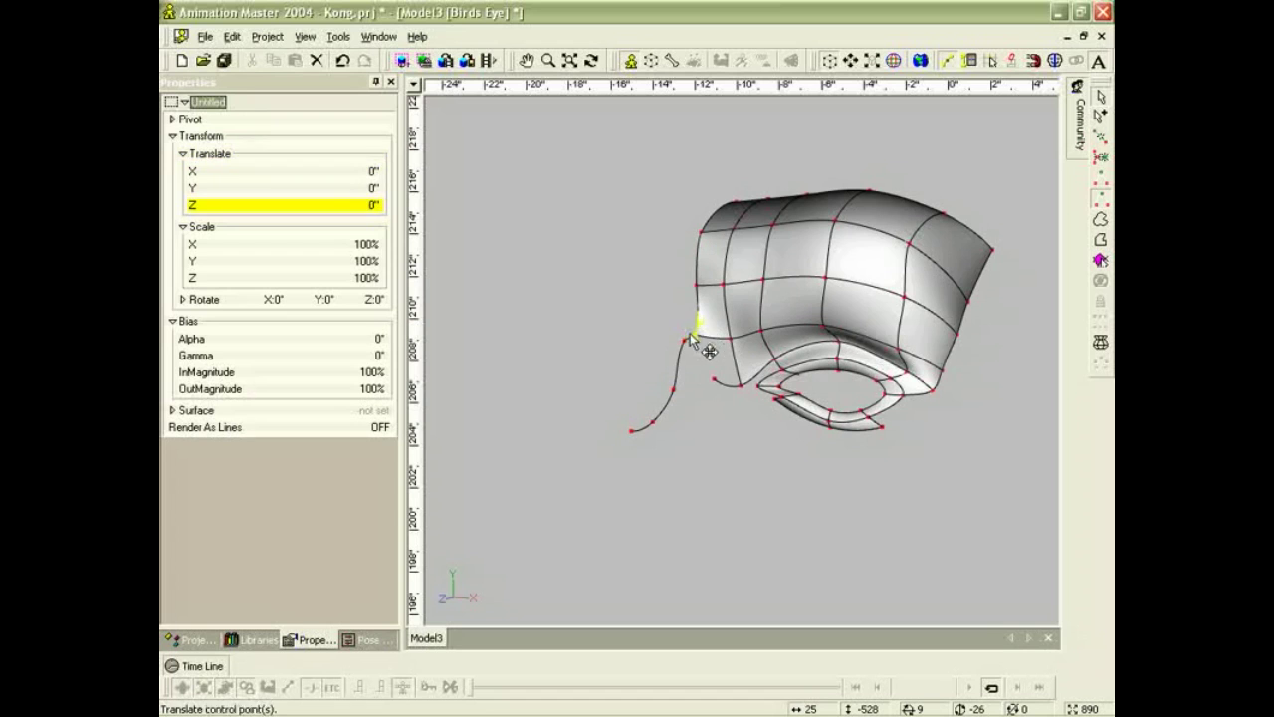
{"action": "key", "text": "4"}
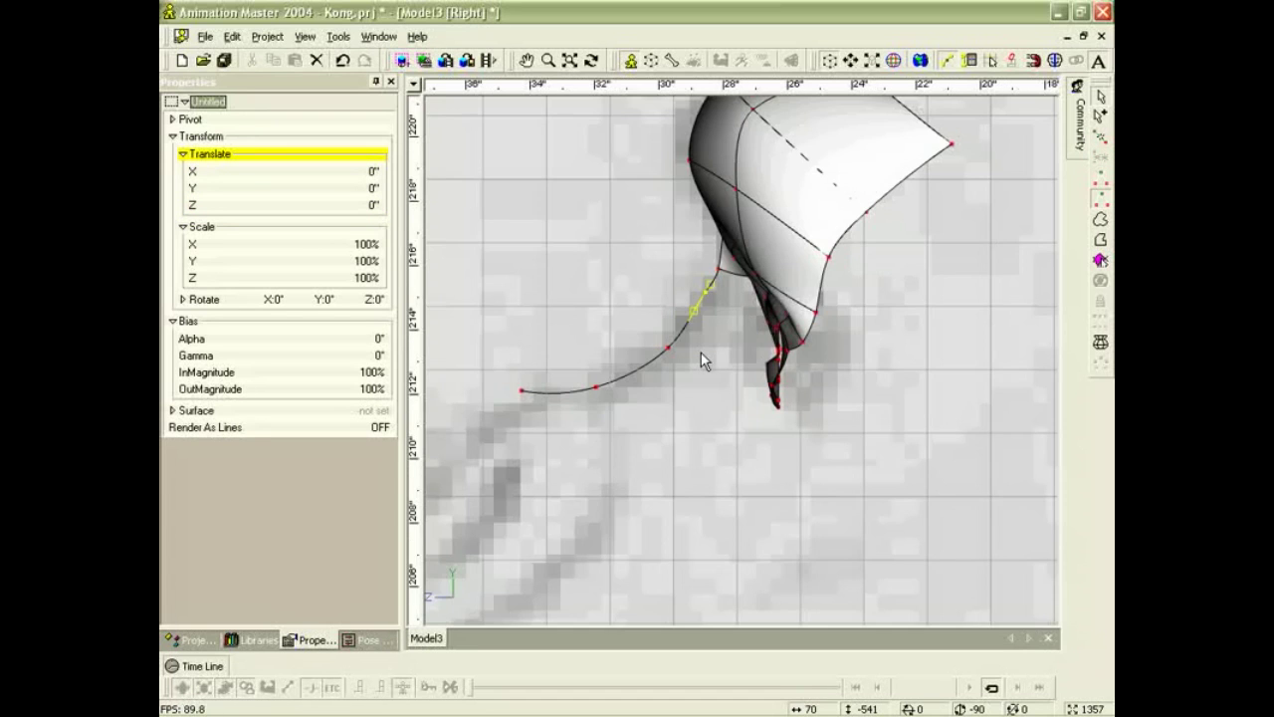
{"action": "left_click", "coordinate": [704, 329]}
{"action": "scroll", "coordinate": [707, 328], "scroll_direction": "up", "scroll_amount": 2}
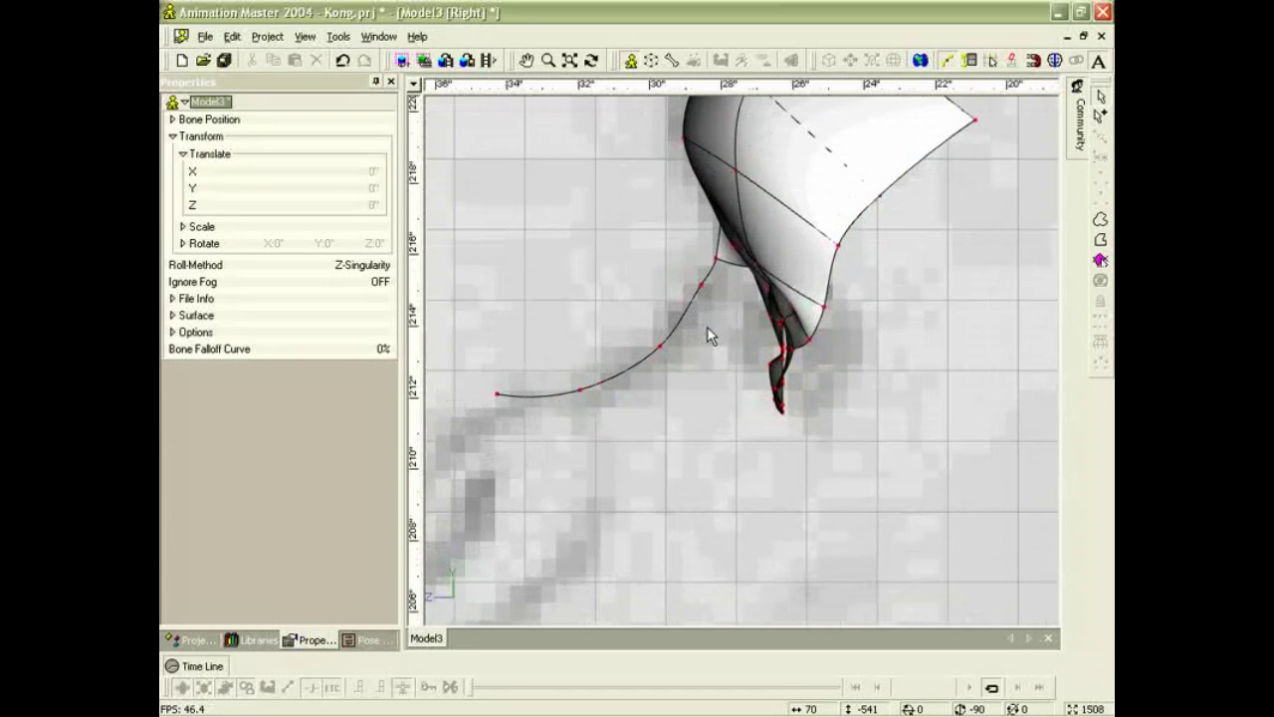
Attach the remaining open spline end beside the inner eye corner to the nose bridge spline's control point just below the brow.
{"action": "left_click", "coordinate": [660, 348]}
{"action": "key", "text": "7"}
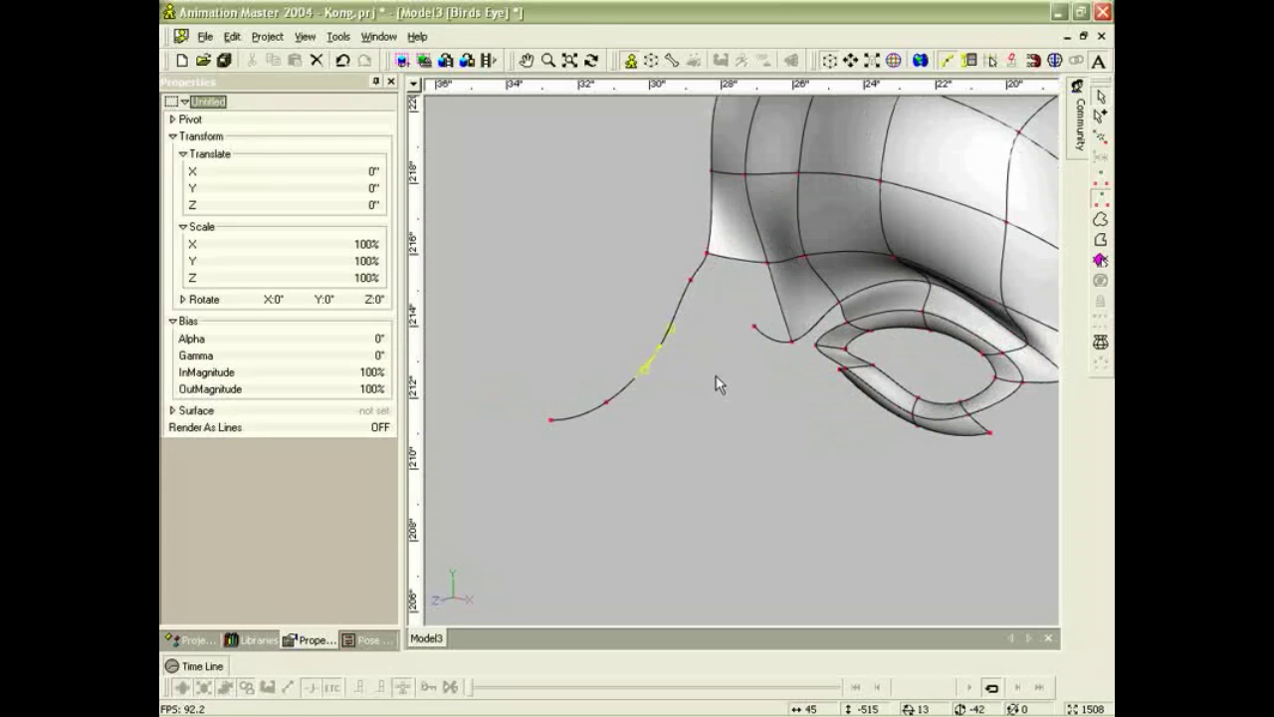
{"action": "left_click_drag", "start_coordinate": [753, 329], "coordinate": [690, 280]}
{"action": "left_click", "coordinate": [794, 342]}
{"action": "scroll", "coordinate": [789, 346], "scroll_direction": "down", "scroll_amount": 3}
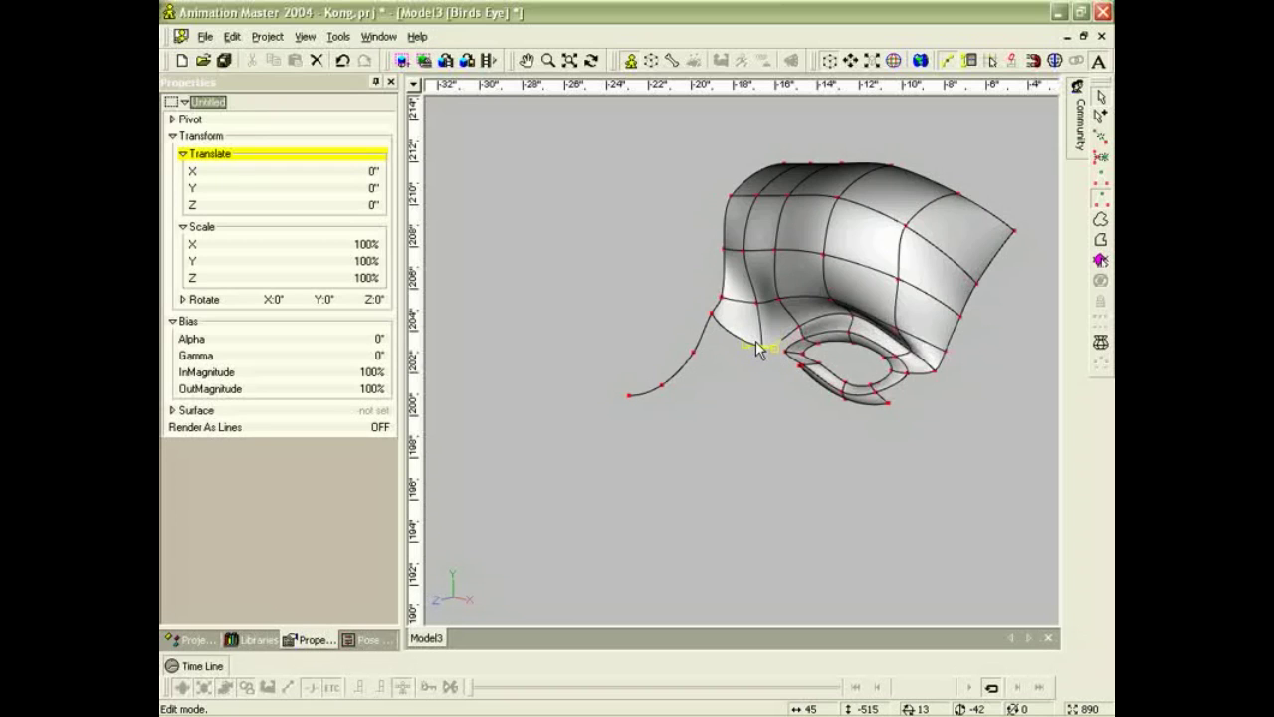
{"action": "mouse_move", "coordinate": [733, 393]}
{"action": "middle_mouse_down"}
{"action": "mouse_move", "coordinate": [768, 399]}
{"action": "mouse_move", "coordinate": [732, 387]}
{"action": "mouse_move", "coordinate": [747, 391]}
{"action": "middle_mouse_up"}
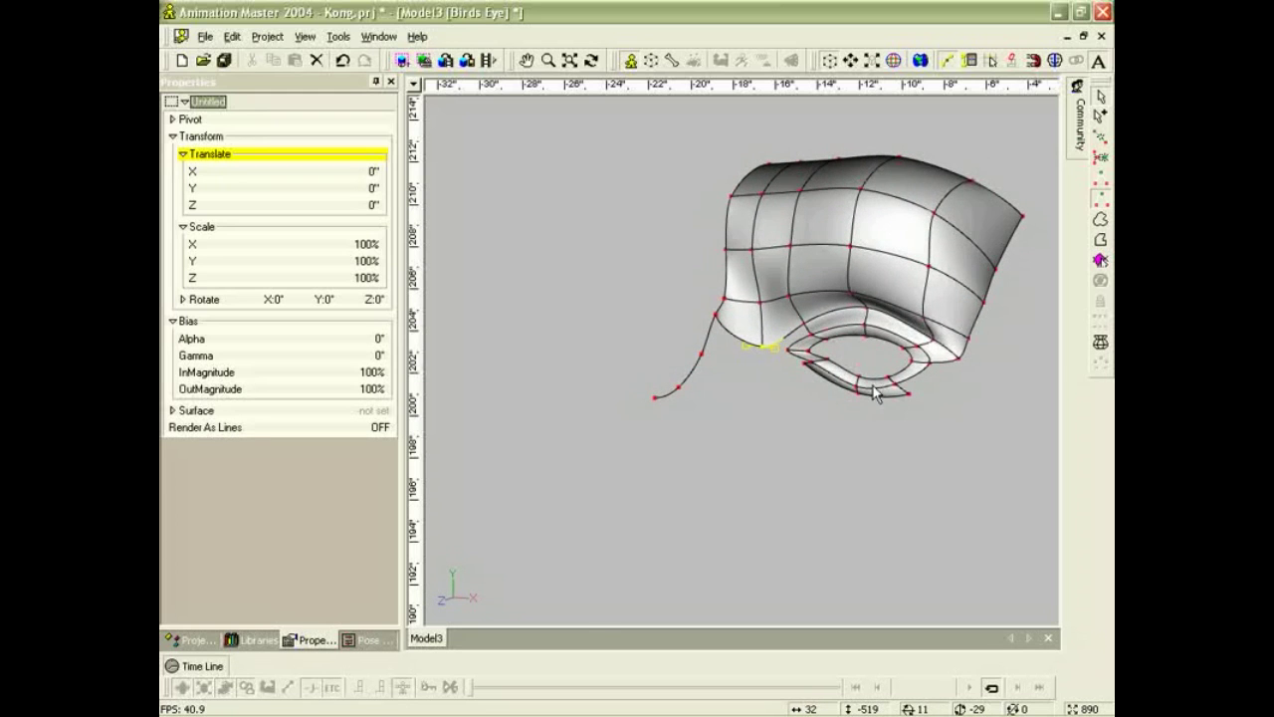
{"action": "key", "text": "KP_2"}
{"action": "scroll", "coordinate": [858, 375], "scroll_direction": "down", "scroll_amount": 2}
{"action": "scroll", "coordinate": [841, 369], "scroll_direction": "up", "scroll_amount": 3}
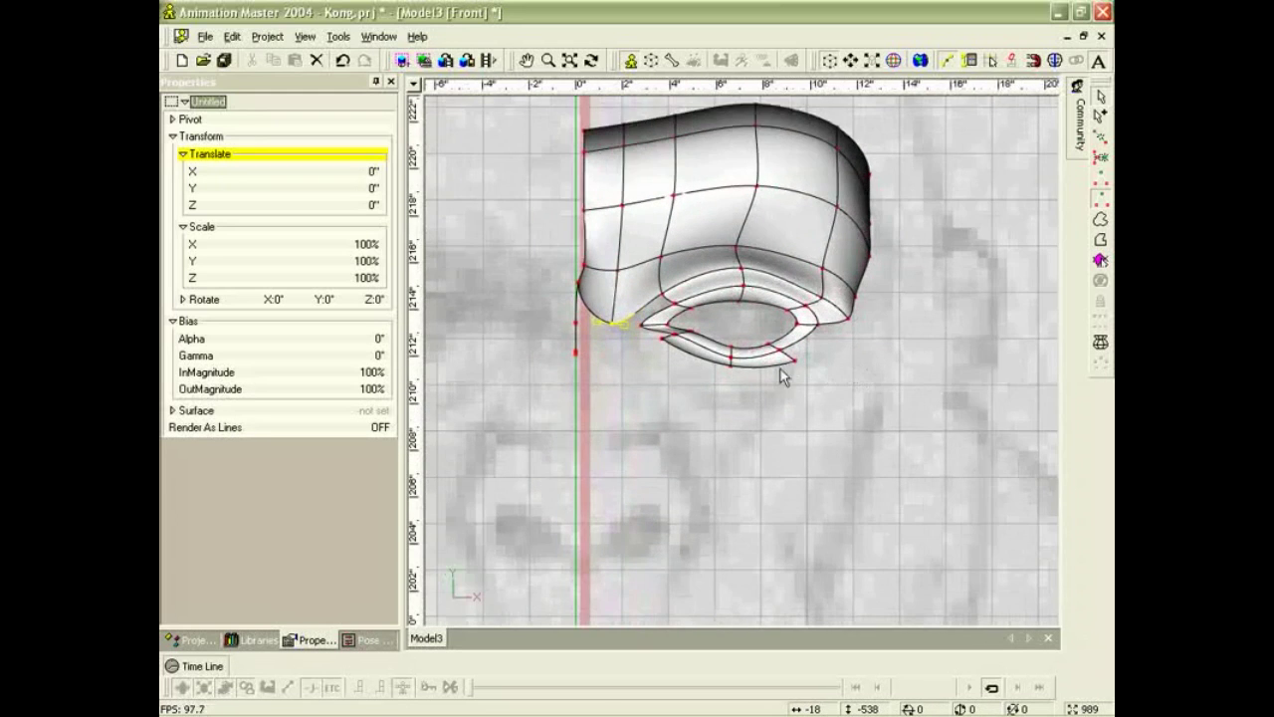
Move the middle control point of the lower eyelid's outermost row down to widen that row of patches.
{"action": "mouse_move", "coordinate": [731, 355]}
{"action": "left_mouse_down"}
{"action": "mouse_move", "coordinate": [731, 375]}
{"action": "mouse_move", "coordinate": [735, 364]}
{"action": "left_mouse_up"}
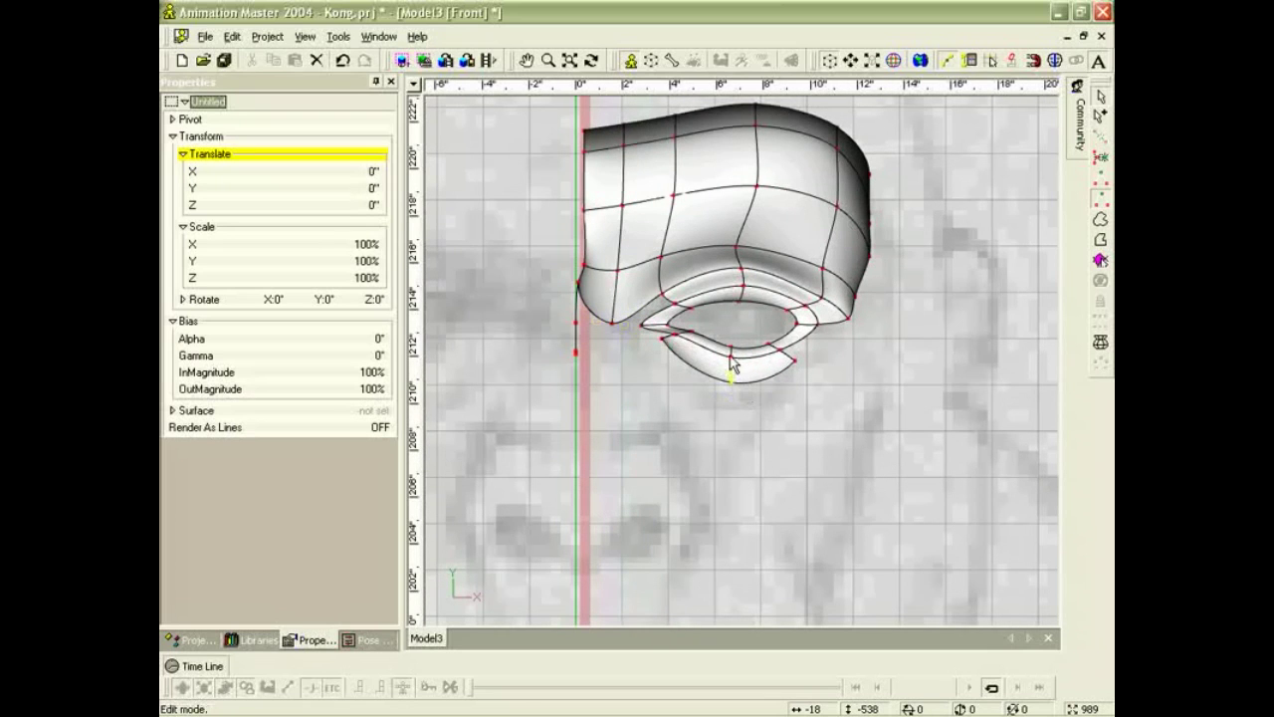
{"action": "left_click", "coordinate": [675, 343]}
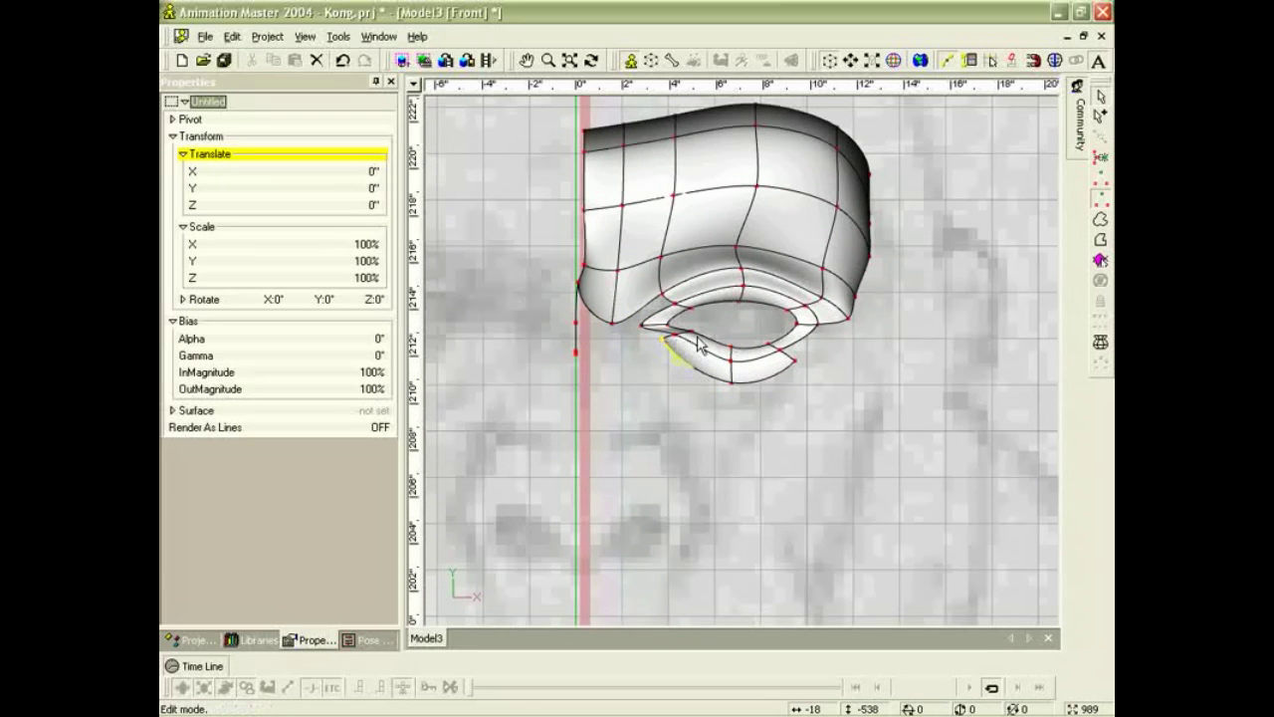
{"action": "left_click", "coordinate": [870, 358]}
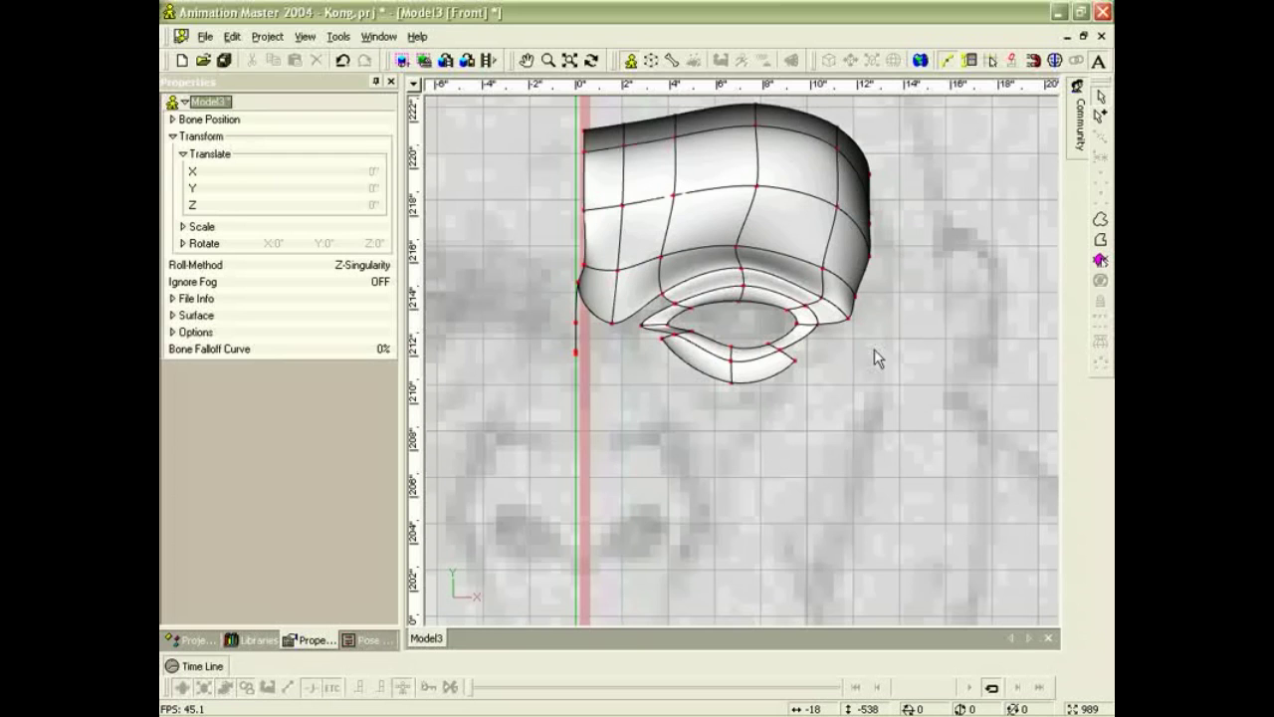
{"action": "scroll", "coordinate": [875, 351], "scroll_direction": "up", "scroll_amount": 2}
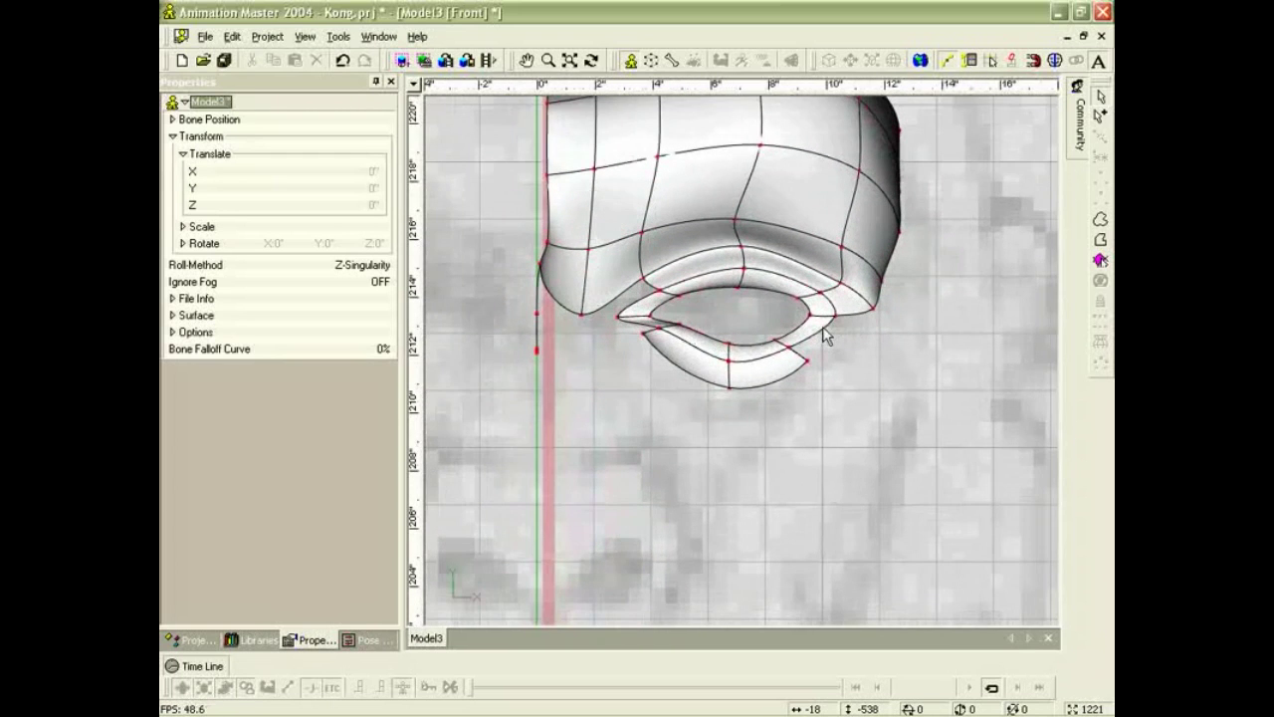
{"action": "middle_click_drag", "start_coordinate": [824, 321], "coordinate": [839, 485]}
{"action": "scroll", "coordinate": [850, 359], "scroll_direction": "down", "scroll_amount": 5}
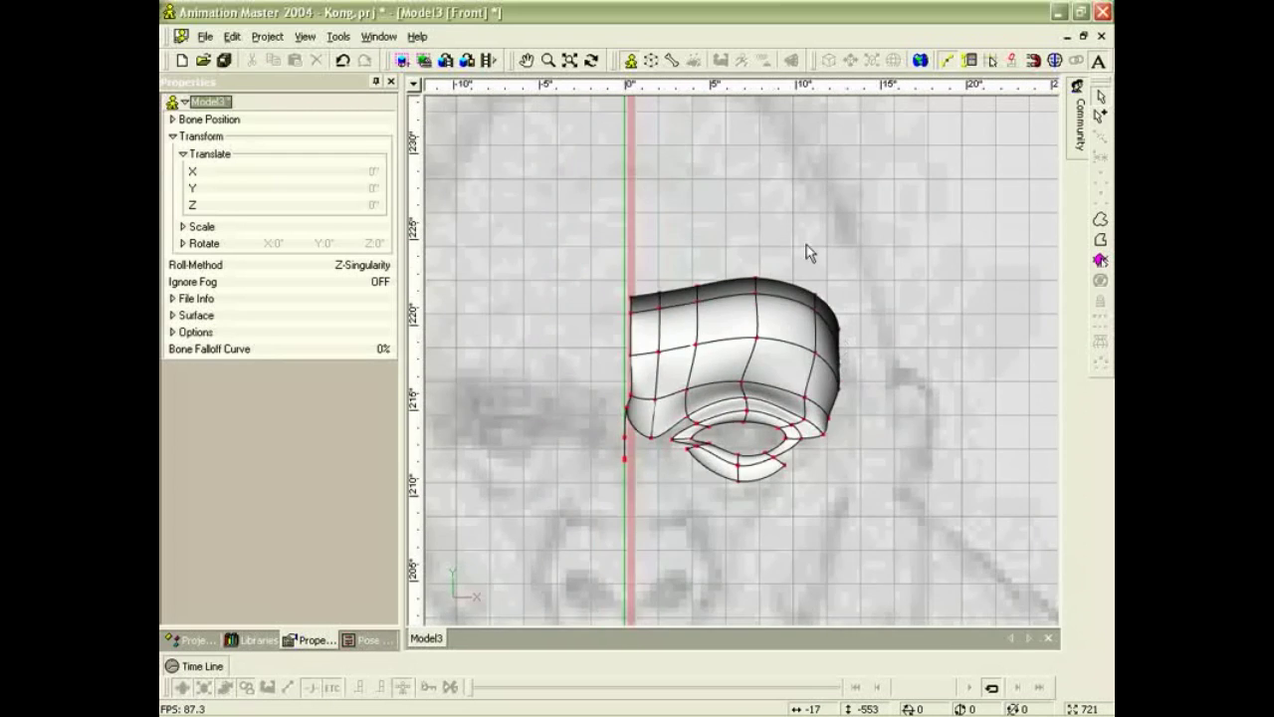
{"action": "middle_click_drag", "start_coordinate": [805, 245], "coordinate": [850, 431]}
{"action": "scroll", "coordinate": [787, 353], "scroll_direction": "up", "scroll_amount": 4}
{"action": "scroll", "coordinate": [727, 271], "scroll_direction": "down", "scroll_amount": 2}
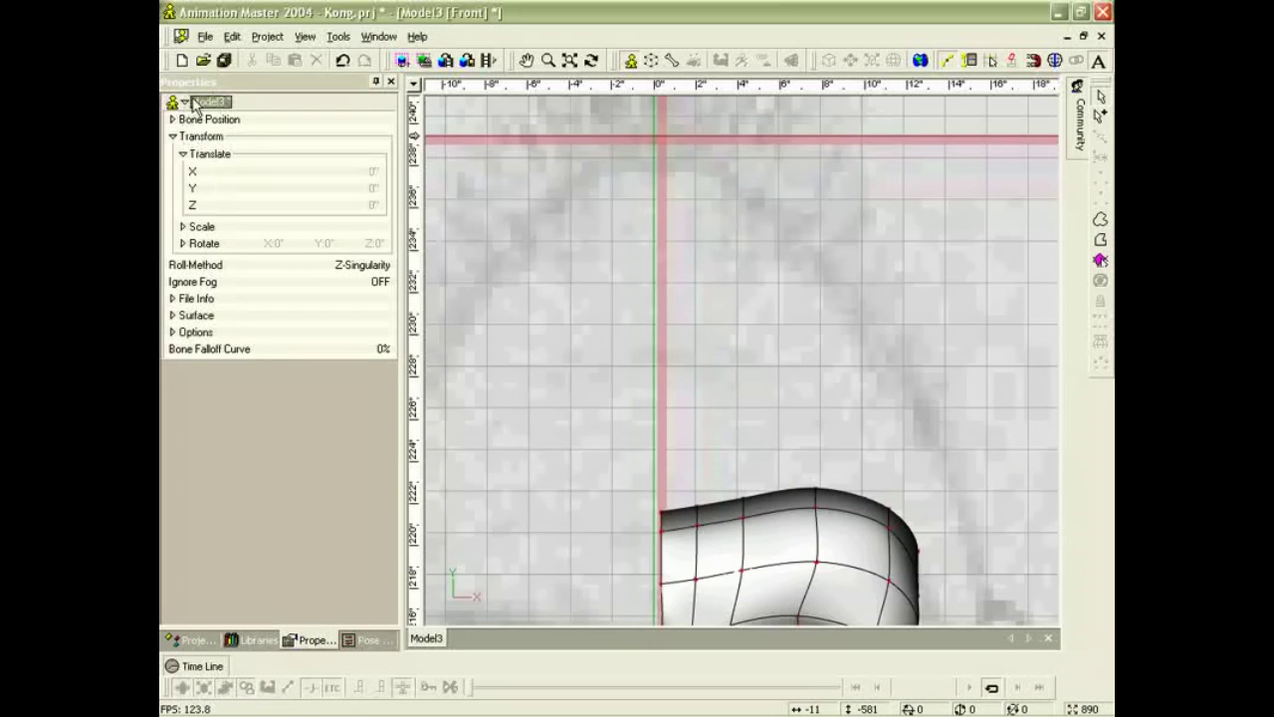
Open the existing Eyeball model and inspect its splines and shaded surface from several angles.
{"action": "left_click", "coordinate": [185, 639]}
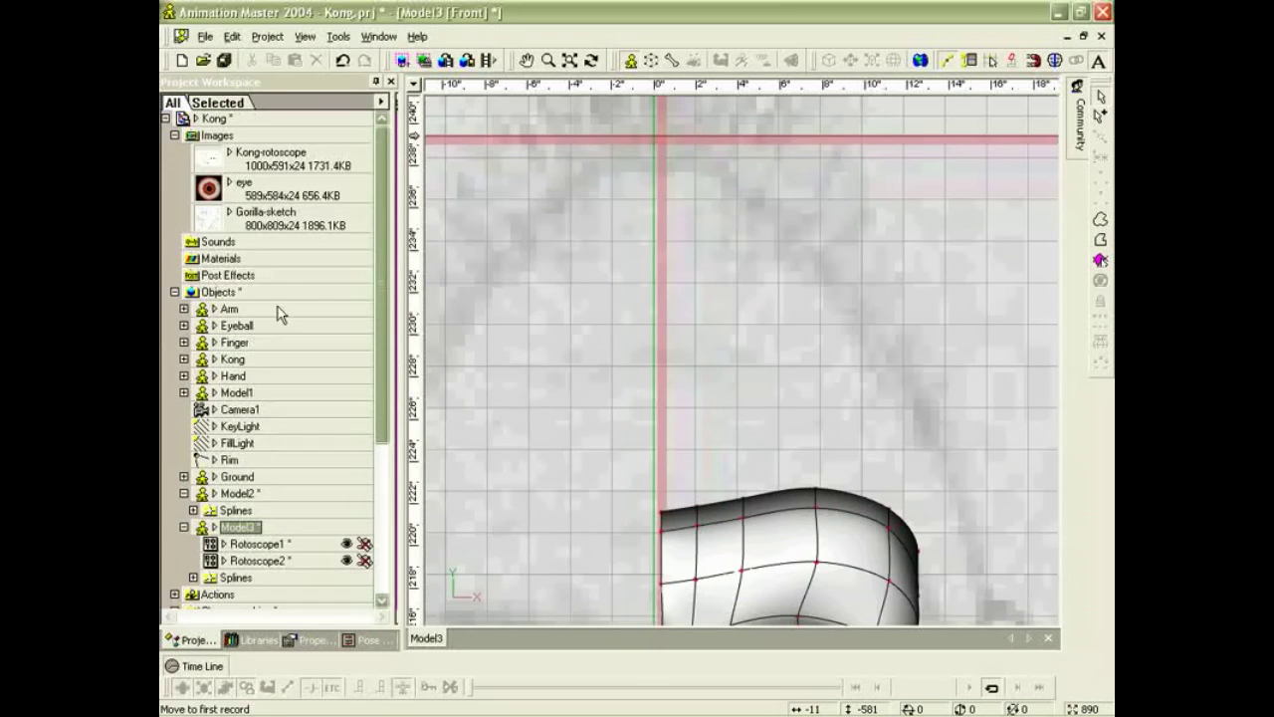
{"action": "double_click", "coordinate": [199, 326]}
{"action": "key", "text": "t"}
{"action": "left_click_drag", "start_coordinate": [660, 354], "coordinate": [696, 314]}
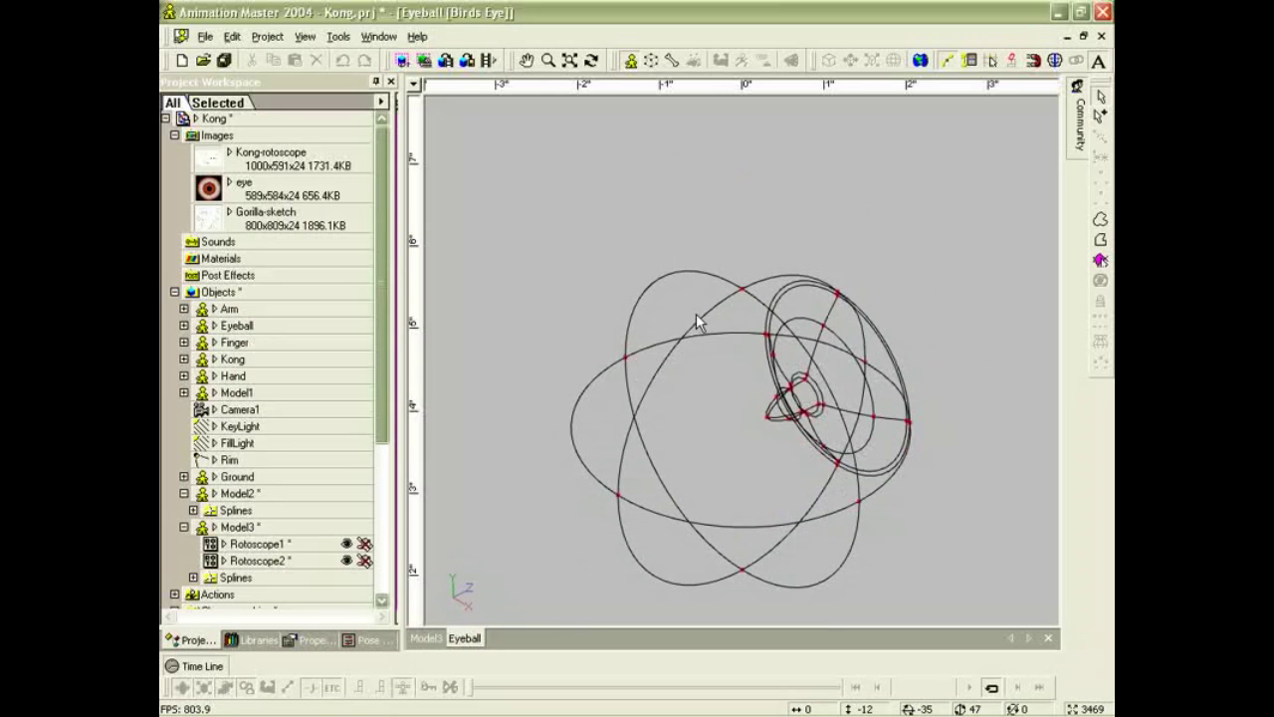
{"action": "key", "text": "9"}
{"action": "key", "text": "t"}
{"action": "left_click_drag", "start_coordinate": [809, 347], "coordinate": [735, 360]}
{"action": "mouse_move", "coordinate": [734, 360]}
{"action": "right_mouse_down"}
{"action": "mouse_move", "coordinate": [728, 412]}
{"action": "mouse_move", "coordinate": [657, 403]}
{"action": "mouse_move", "coordinate": [691, 416]}
{"action": "mouse_move", "coordinate": [734, 330]}
{"action": "mouse_move", "coordinate": [737, 346]}
{"action": "right_mouse_up"}
Check the Eyeball model's total patch info, and close its model window.
{"action": "right_click", "coordinate": [864, 169]}
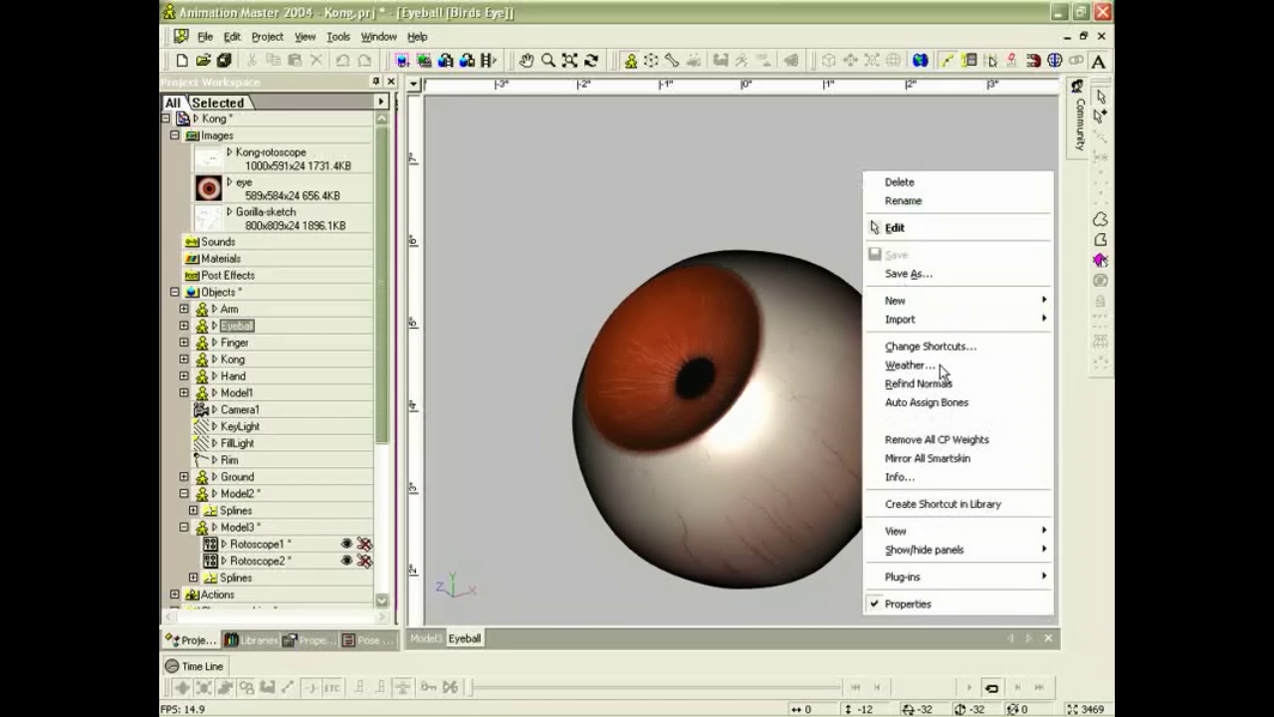
{"action": "left_click", "coordinate": [921, 474]}
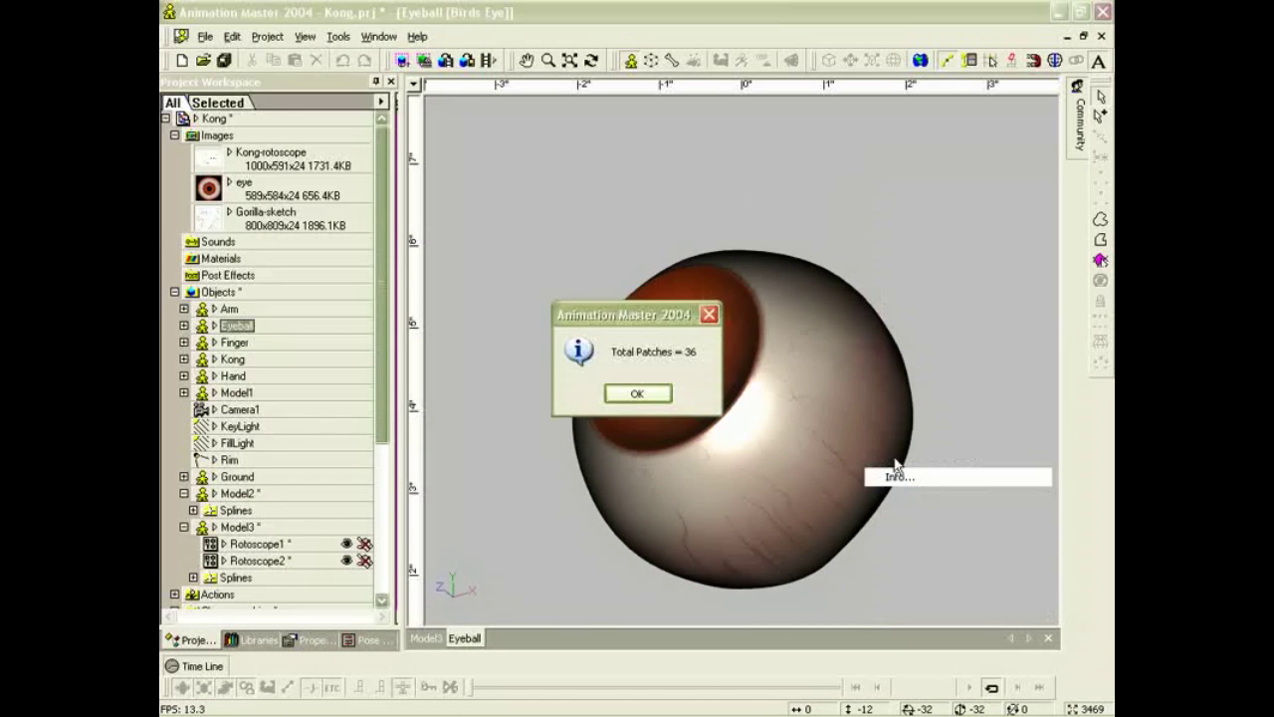
{"action": "left_click", "coordinate": [643, 394]}
{"action": "scroll", "coordinate": [868, 249], "scroll_direction": "down", "scroll_amount": 2}
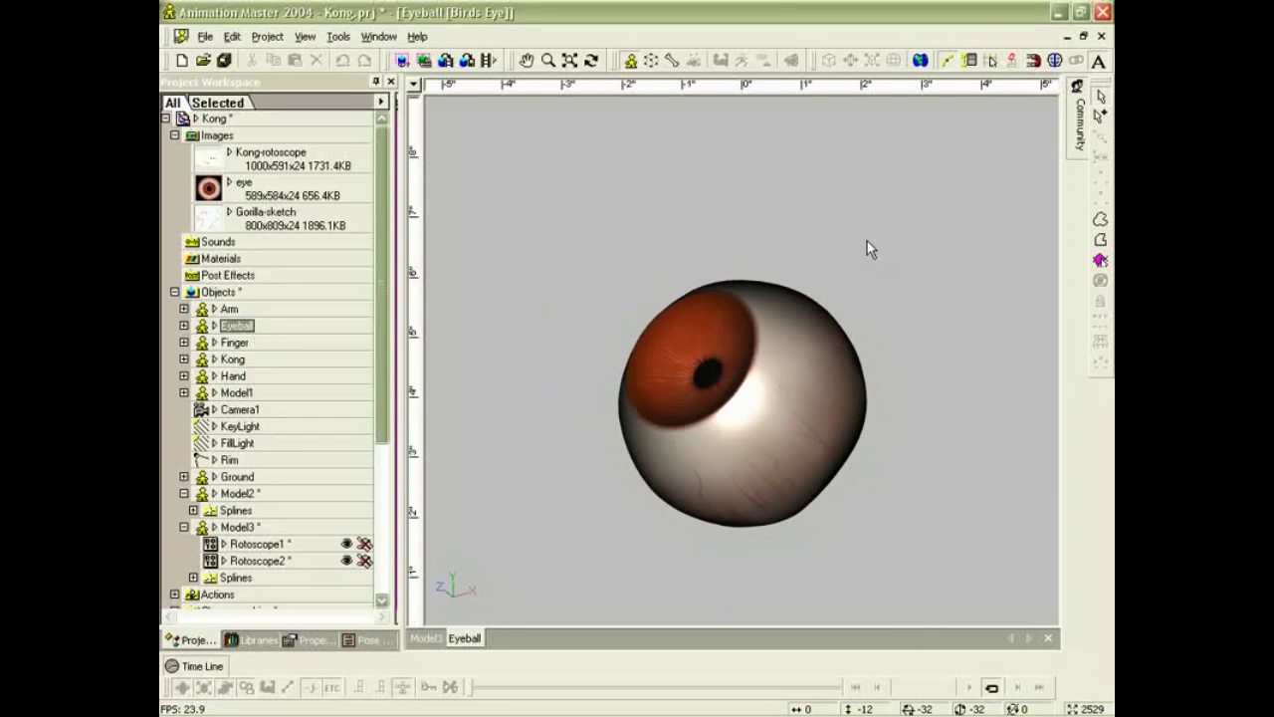
{"action": "left_click", "coordinate": [1102, 35]}
Draw a straight two-point diagonal spline above the brow on the negative X side, from about X -5.6" to X -2".
{"action": "scroll", "coordinate": [913, 262], "scroll_direction": "down", "scroll_amount": 2}
{"action": "scroll", "coordinate": [784, 293], "scroll_direction": "down", "scroll_amount": 1}
{"action": "middle_click_drag", "start_coordinate": [714, 350], "coordinate": [729, 313]}
{"action": "scroll", "coordinate": [729, 303], "scroll_direction": "up", "scroll_amount": 5}
{"action": "middle_click_drag", "start_coordinate": [737, 190], "coordinate": [781, 319]}
{"action": "key", "text": "a"}
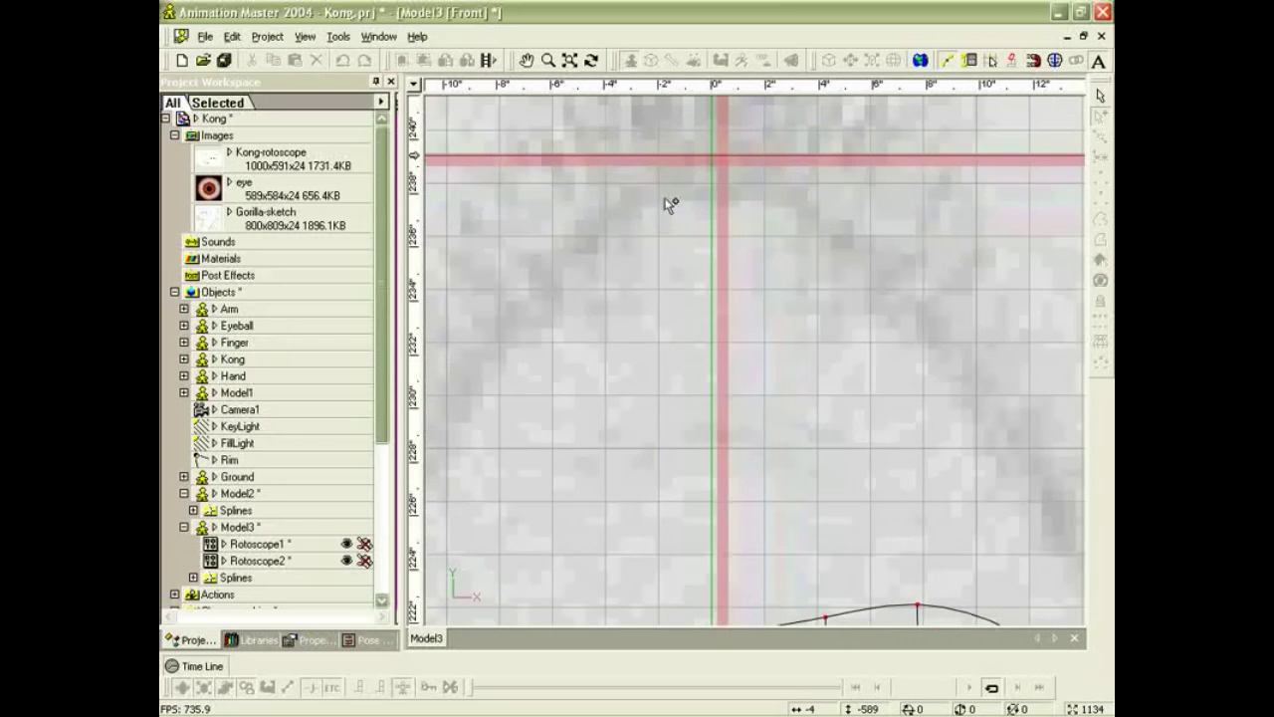
{"action": "left_click", "coordinate": [561, 215]}
{"action": "left_click", "coordinate": [662, 332]}
{"action": "key", "text": "Escape"}
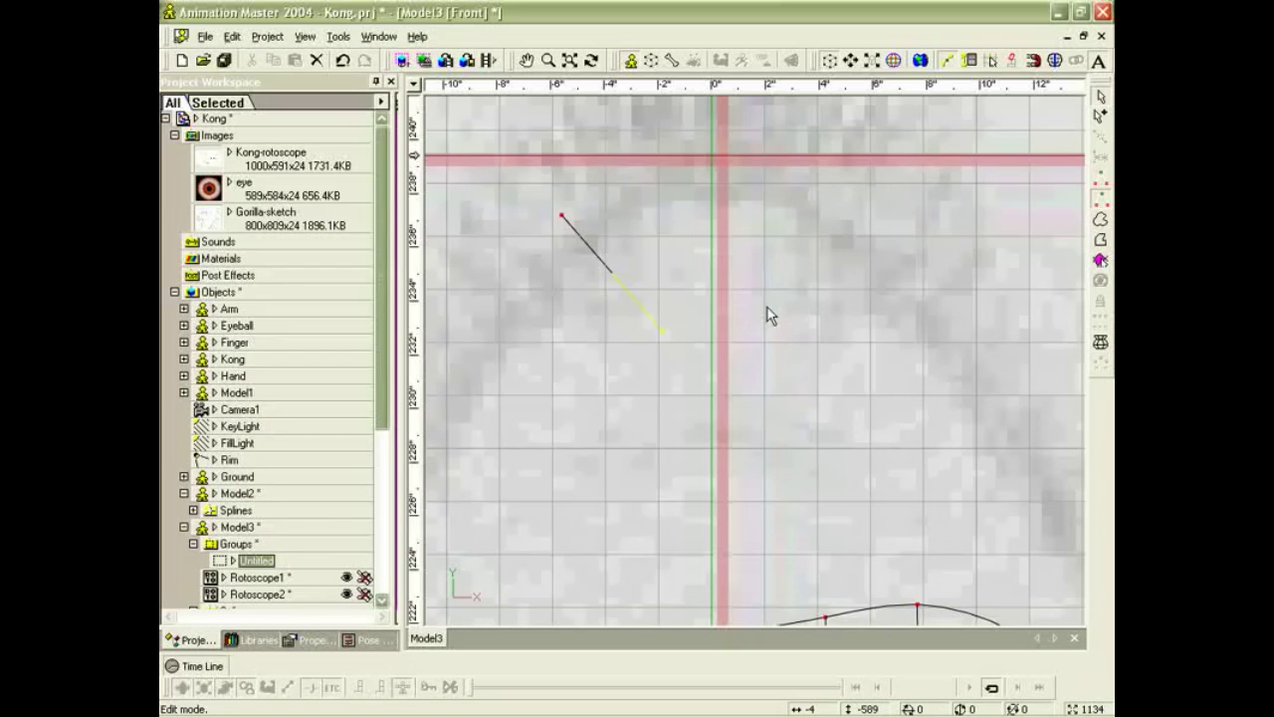
Lathe the two-point spline with 4 cross sections, and delete the smaller lower ring.
{"action": "left_click", "coordinate": [1100, 343]}
{"action": "double_click", "coordinate": [750, 333]}
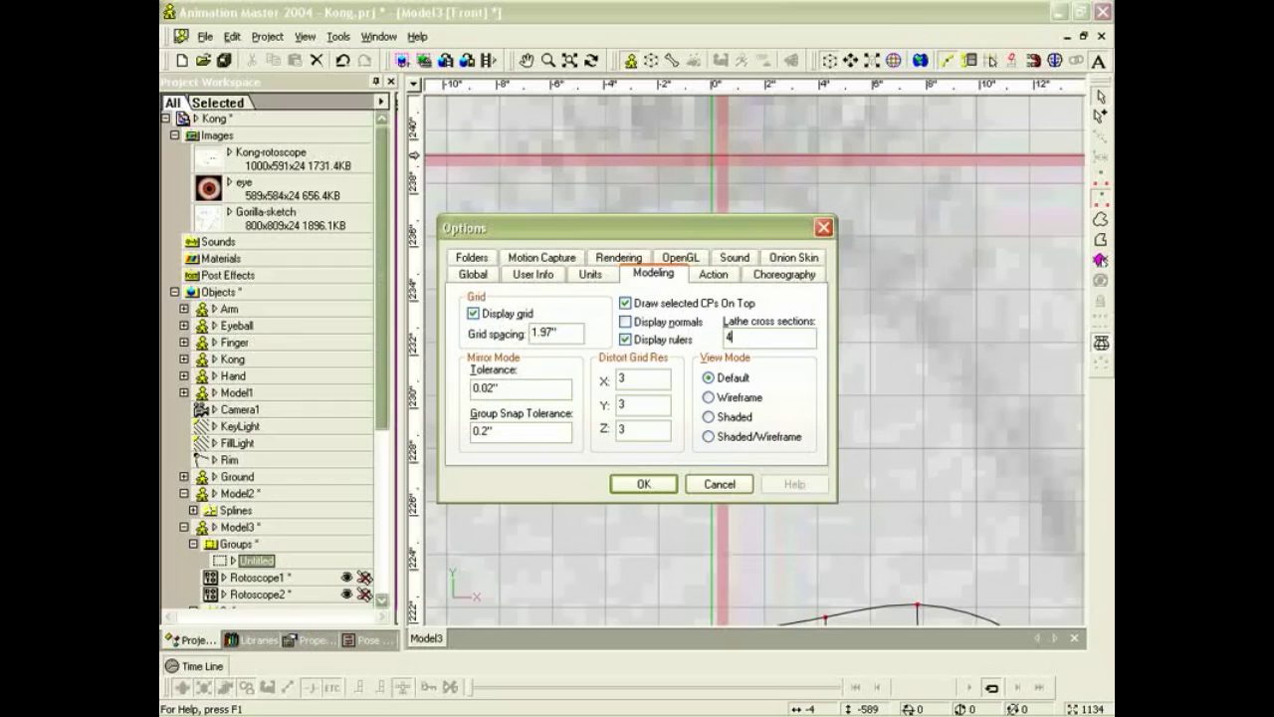
{"action": "left_click", "coordinate": [647, 484]}
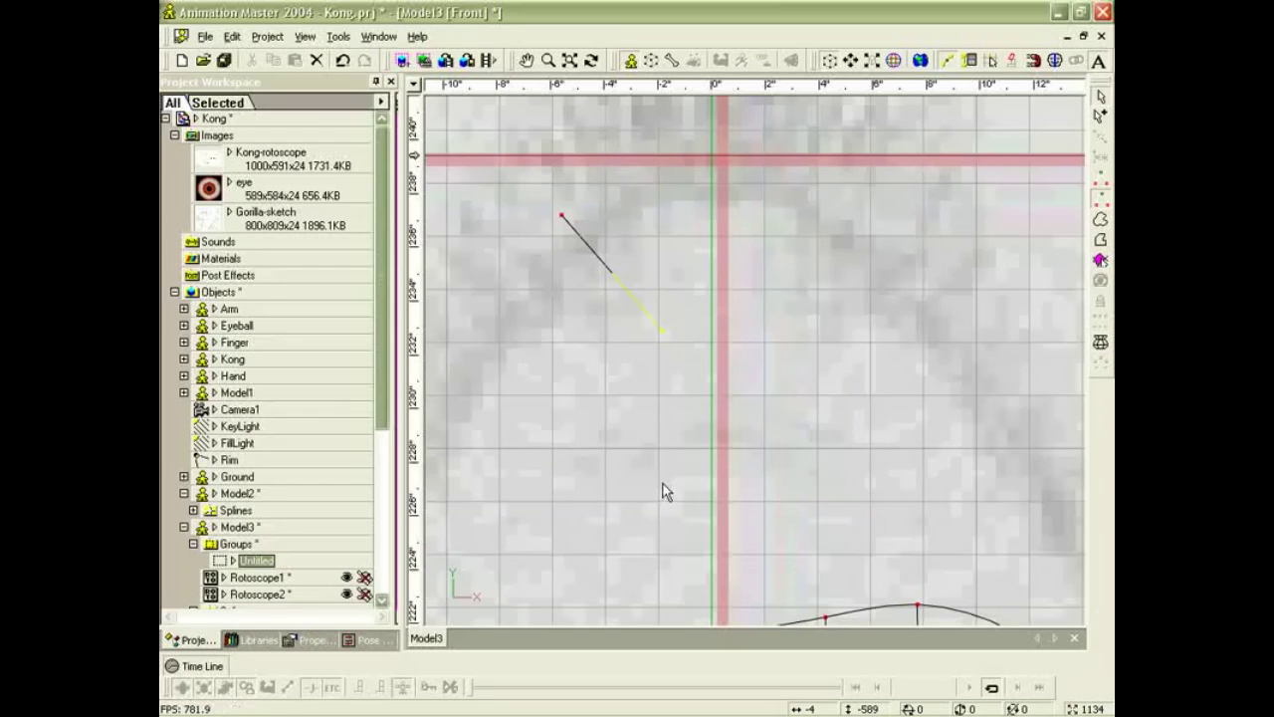
{"action": "left_click", "coordinate": [1095, 344]}
{"action": "left_click_drag", "start_coordinate": [836, 365], "coordinate": [545, 311]}
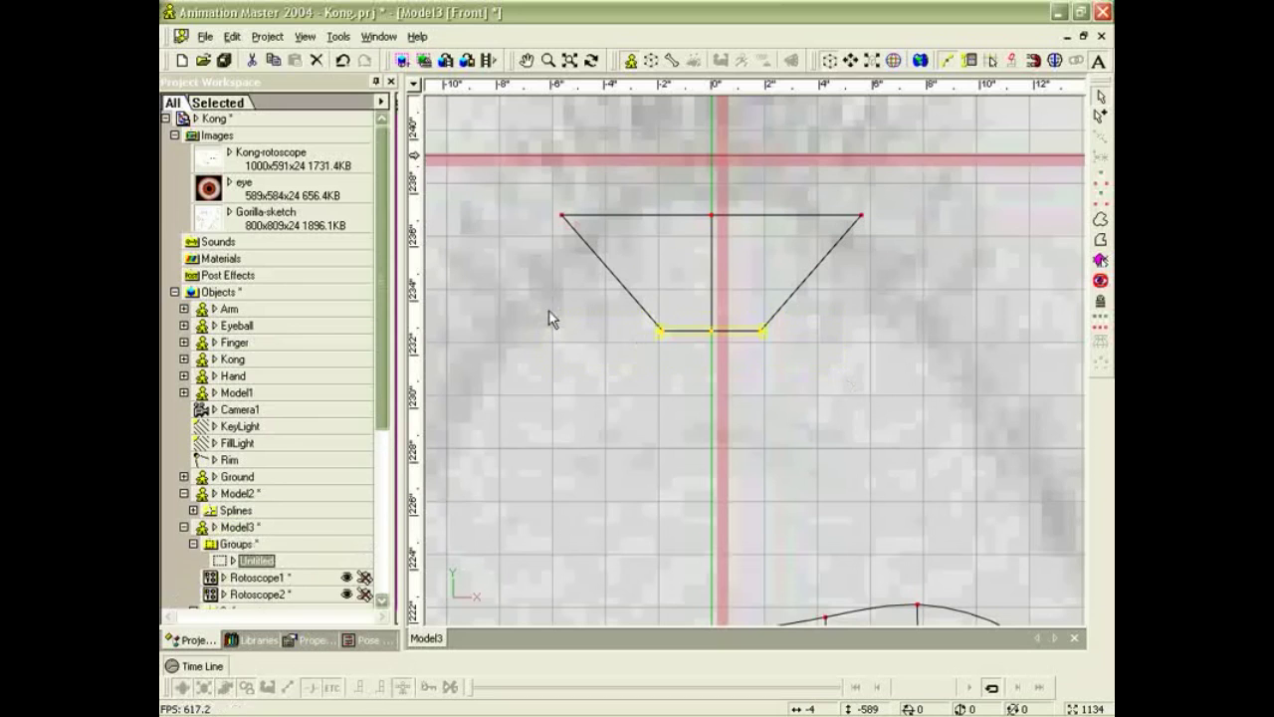
{"action": "key", "text": "Delete"}
Rotate the remaining ring about X so that it stands upright as a full circle in the front view.
{"action": "left_click_drag", "start_coordinate": [534, 151], "coordinate": [965, 319]}
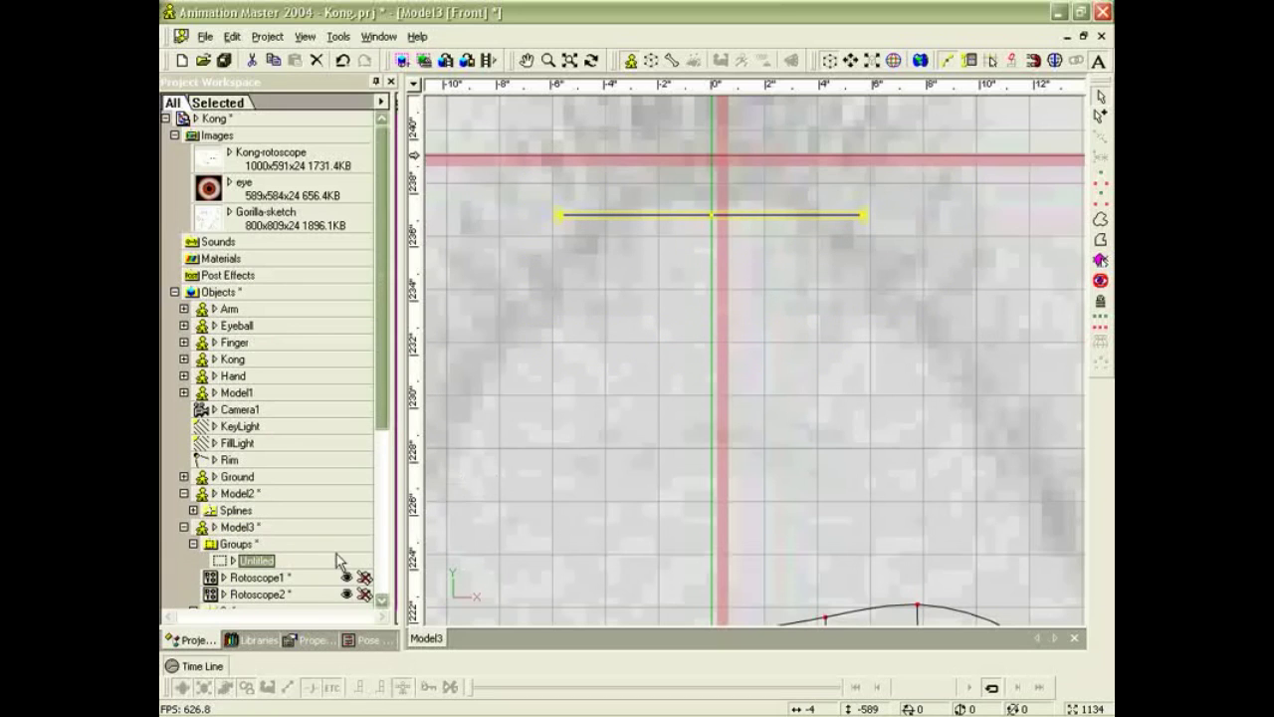
{"action": "left_click", "coordinate": [311, 639]}
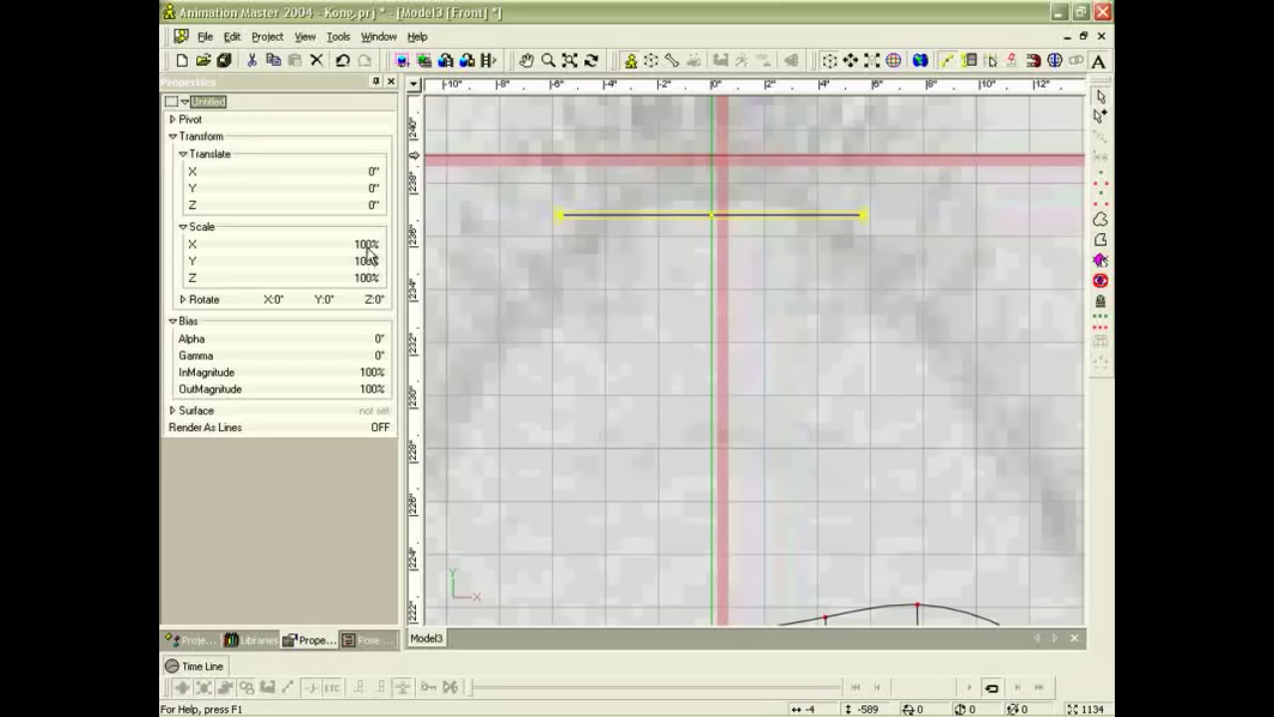
{"action": "left_click", "coordinate": [181, 300]}
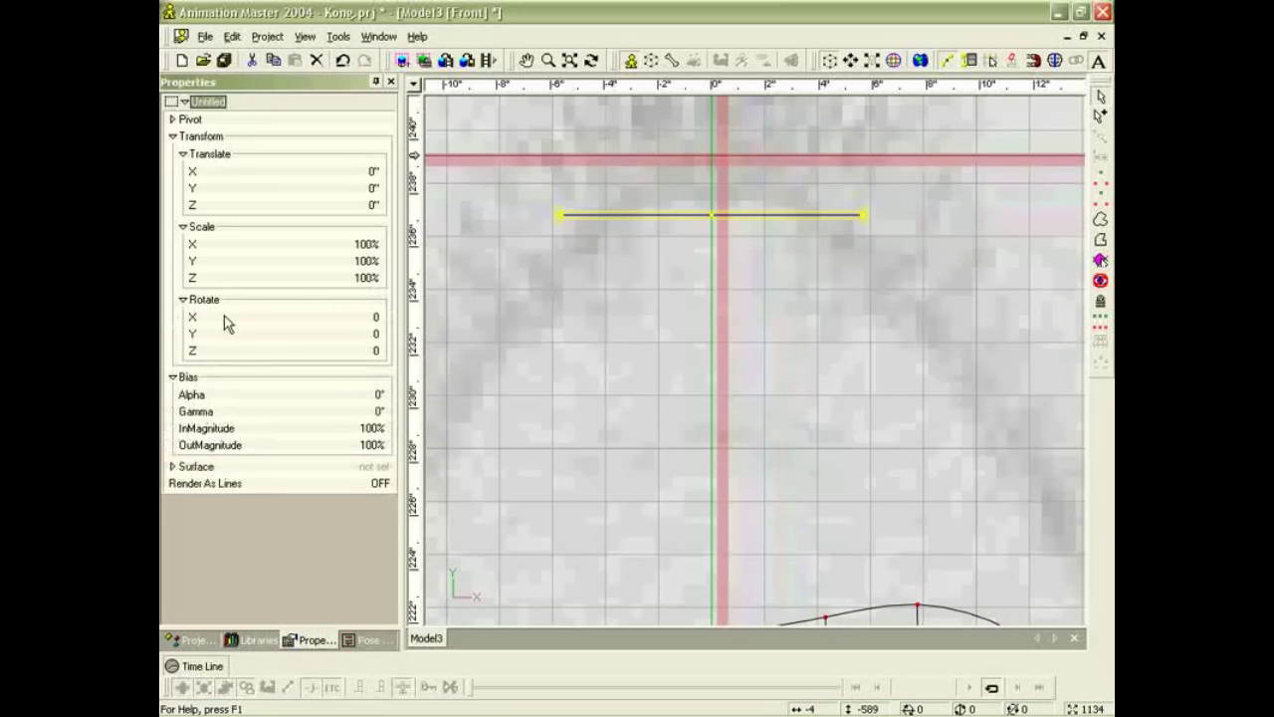
{"action": "left_click", "coordinate": [367, 317]}
{"action": "key", "text": "Return"}
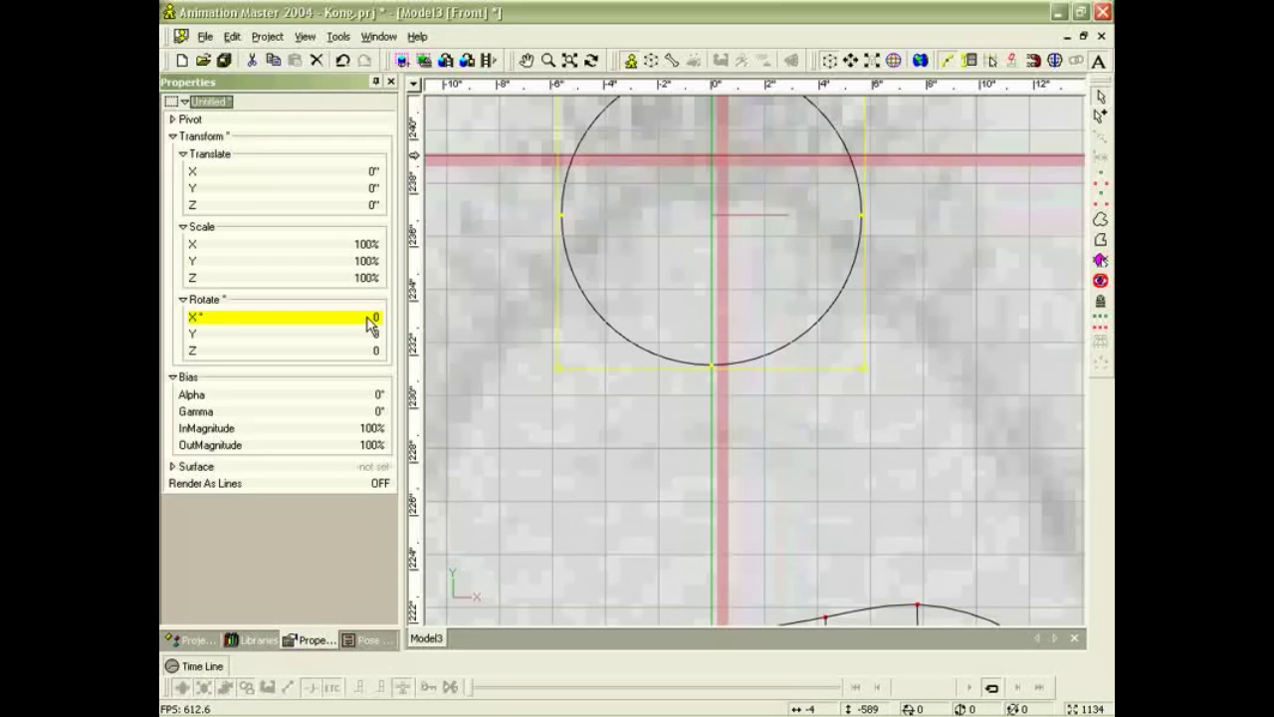
{"action": "left_click", "coordinate": [715, 426]}
Remove the circle's positive X half, leaving a half circle that ends on the centre axis.
{"action": "scroll", "coordinate": [763, 384], "scroll_direction": "down", "scroll_amount": 2}
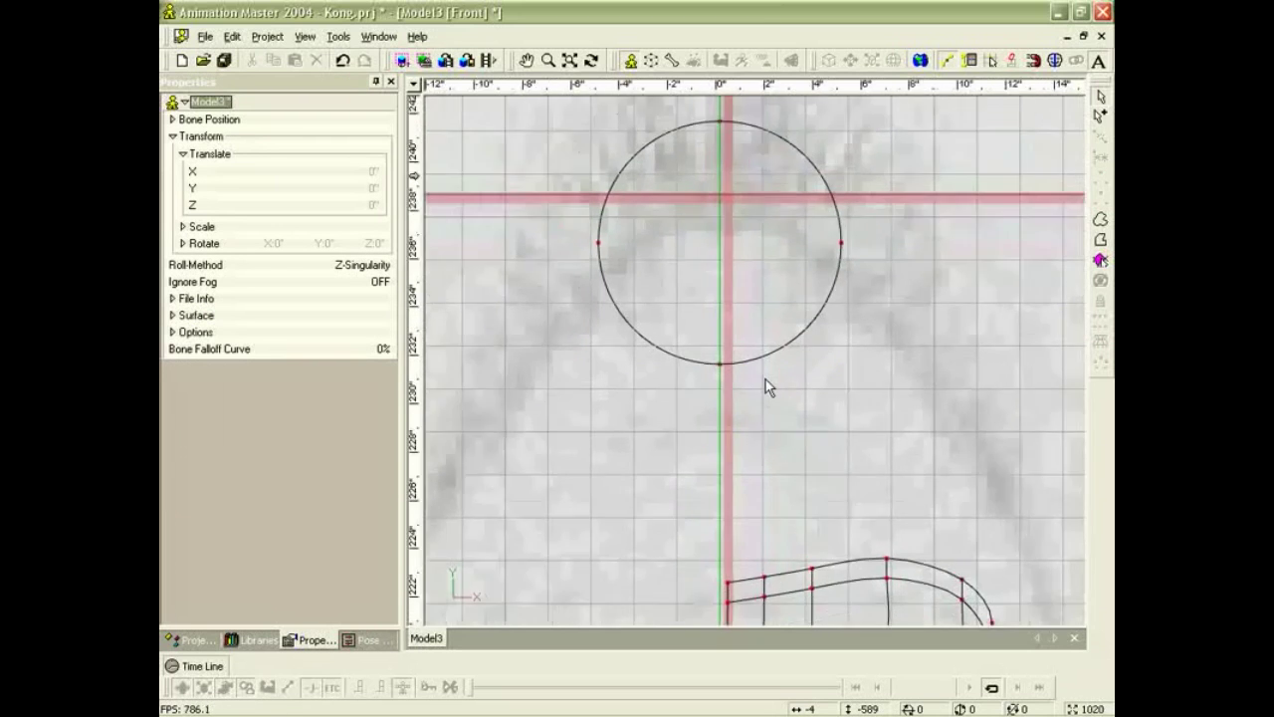
{"action": "left_click", "coordinate": [764, 156]}
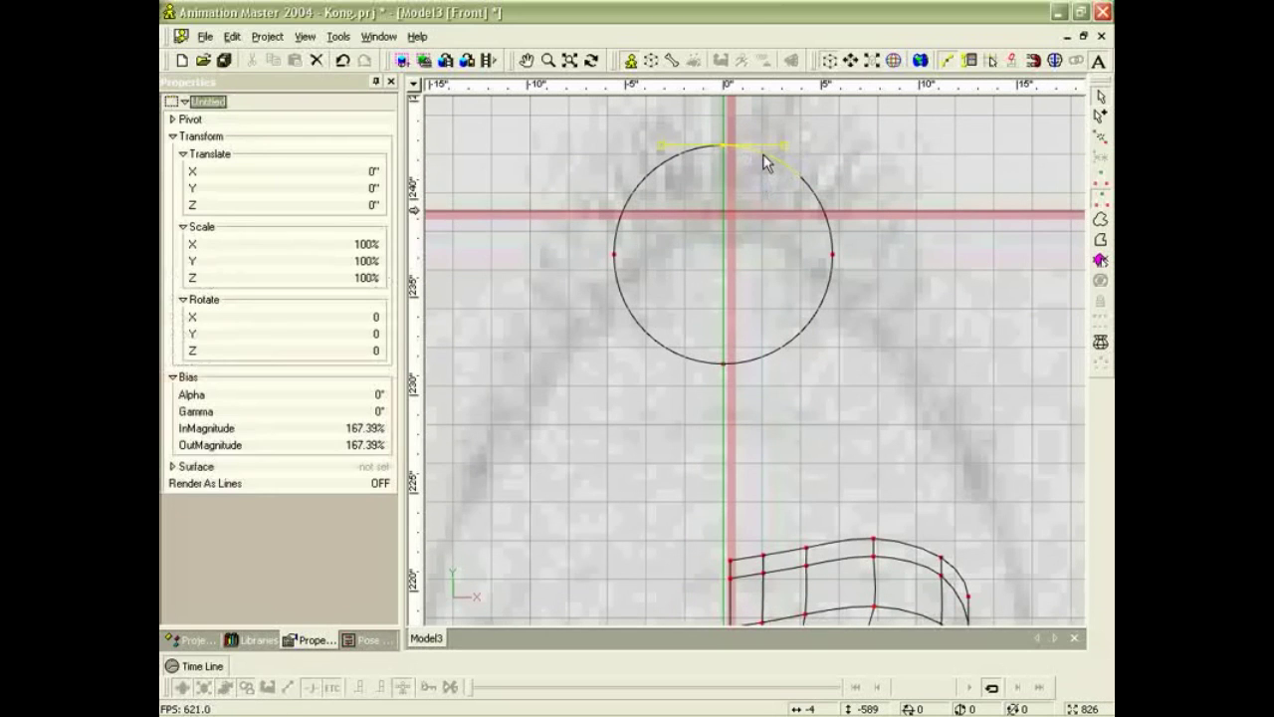
{"action": "key", "text": "Delete"}
{"action": "left_click", "coordinate": [831, 258]}
{"action": "key", "text": "Delete"}
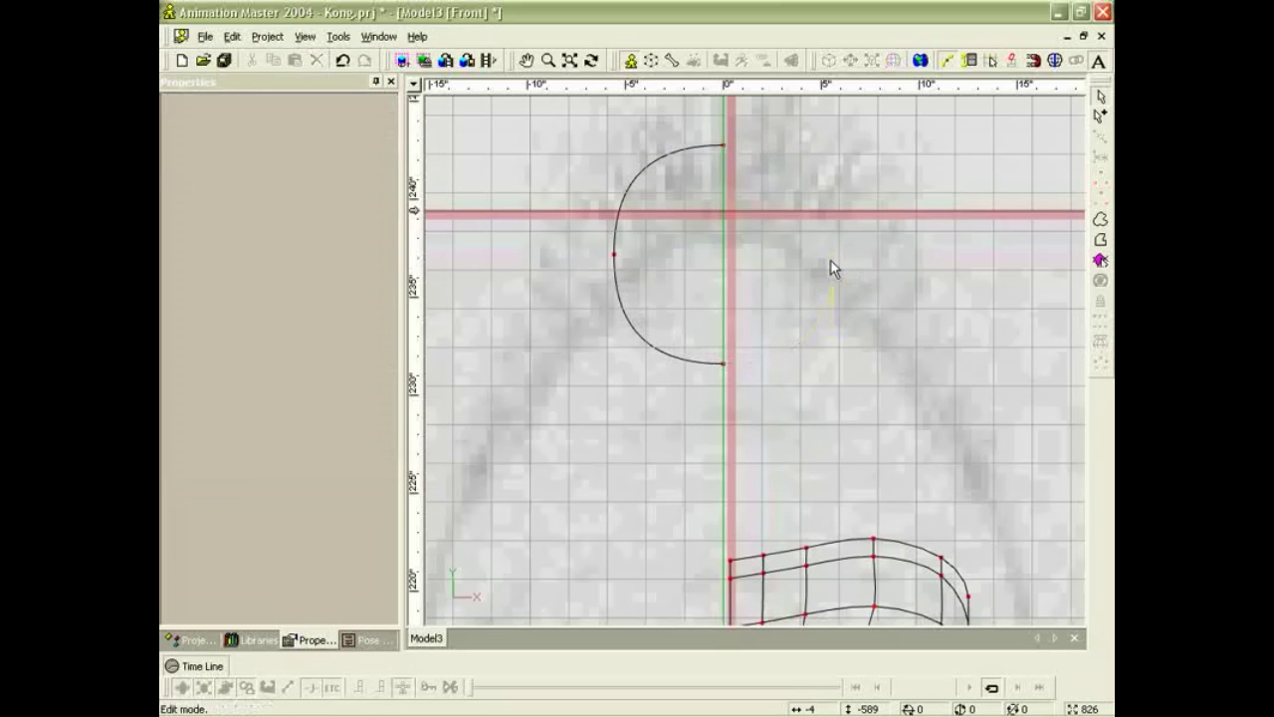
Set the magnitude of all the half circle's control points to 167.
{"action": "scroll", "coordinate": [828, 259], "scroll_direction": "up", "scroll_amount": 4}
{"action": "middle_click_drag", "start_coordinate": [692, 205], "coordinate": [707, 390]}
{"action": "scroll", "coordinate": [647, 339], "scroll_direction": "down", "scroll_amount": 2}
{"action": "scroll", "coordinate": [599, 284], "scroll_direction": "up", "scroll_amount": 1}
{"action": "left_click_drag", "start_coordinate": [532, 191], "coordinate": [817, 528]}
{"action": "left_click_drag", "start_coordinate": [488, 157], "coordinate": [777, 548]}
{"action": "key", "text": "ctrl+a"}
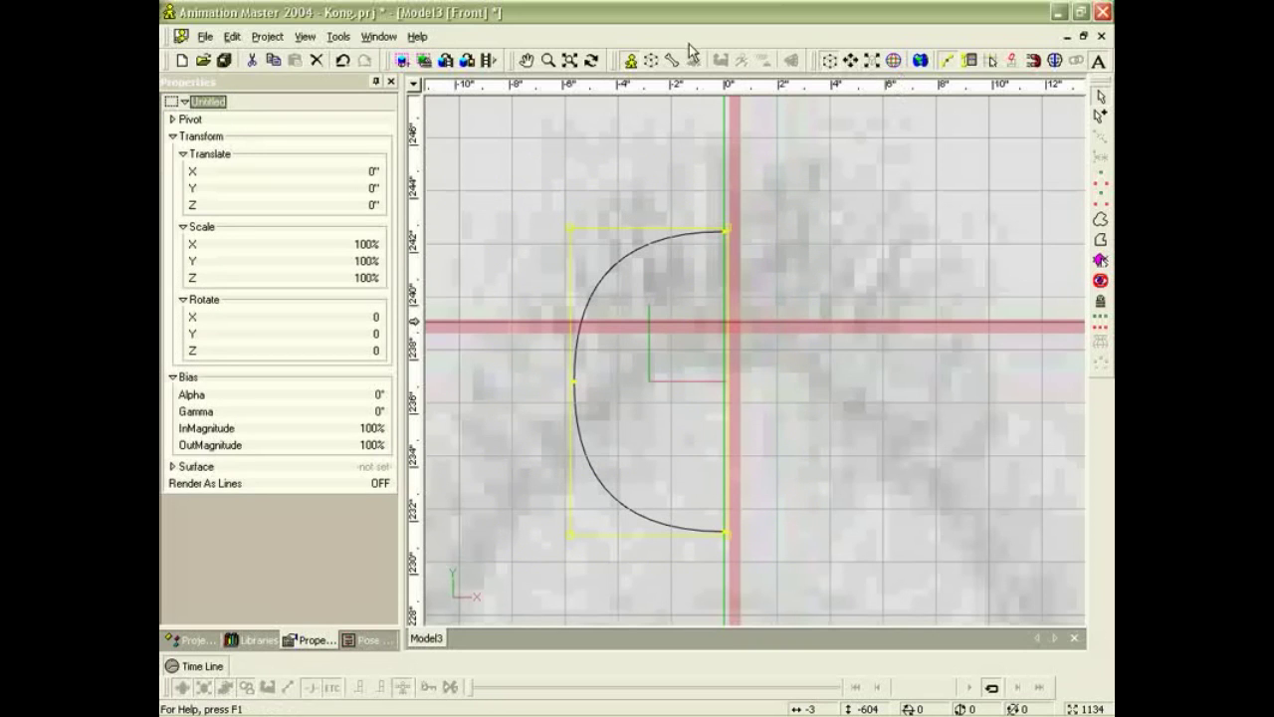
{"action": "left_click", "coordinate": [969, 60]}
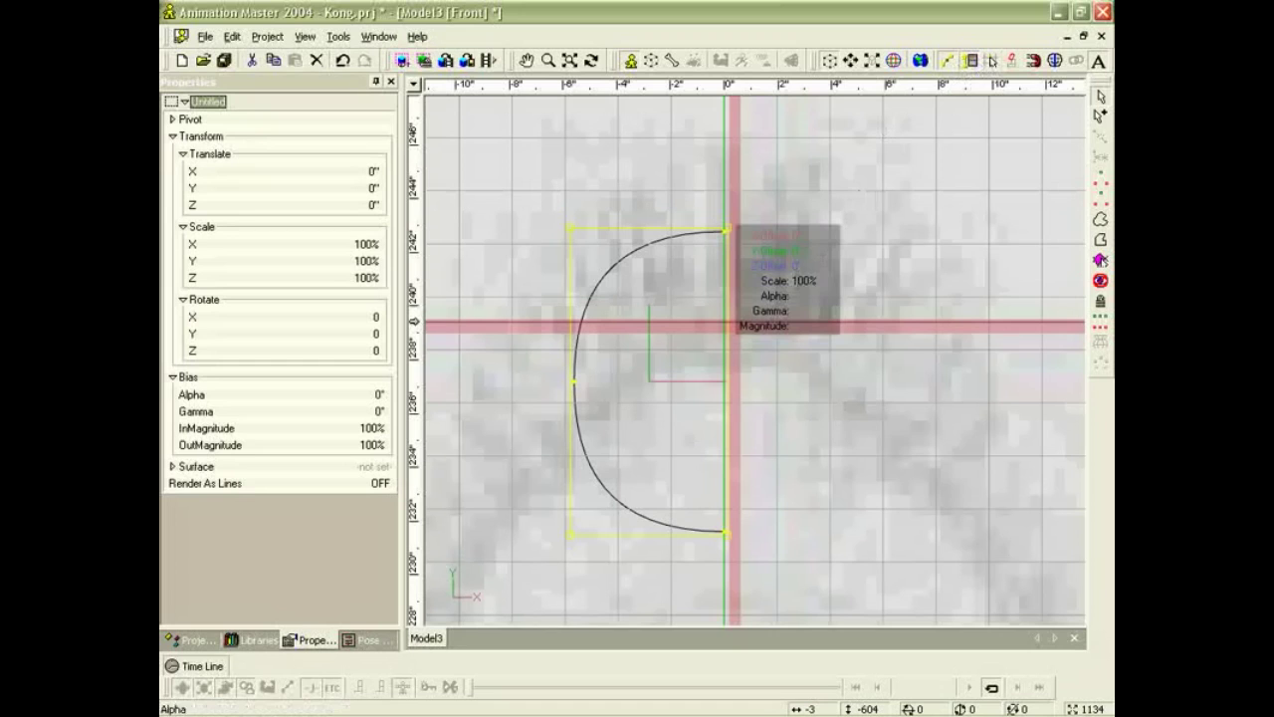
{"action": "left_click", "coordinate": [814, 324]}
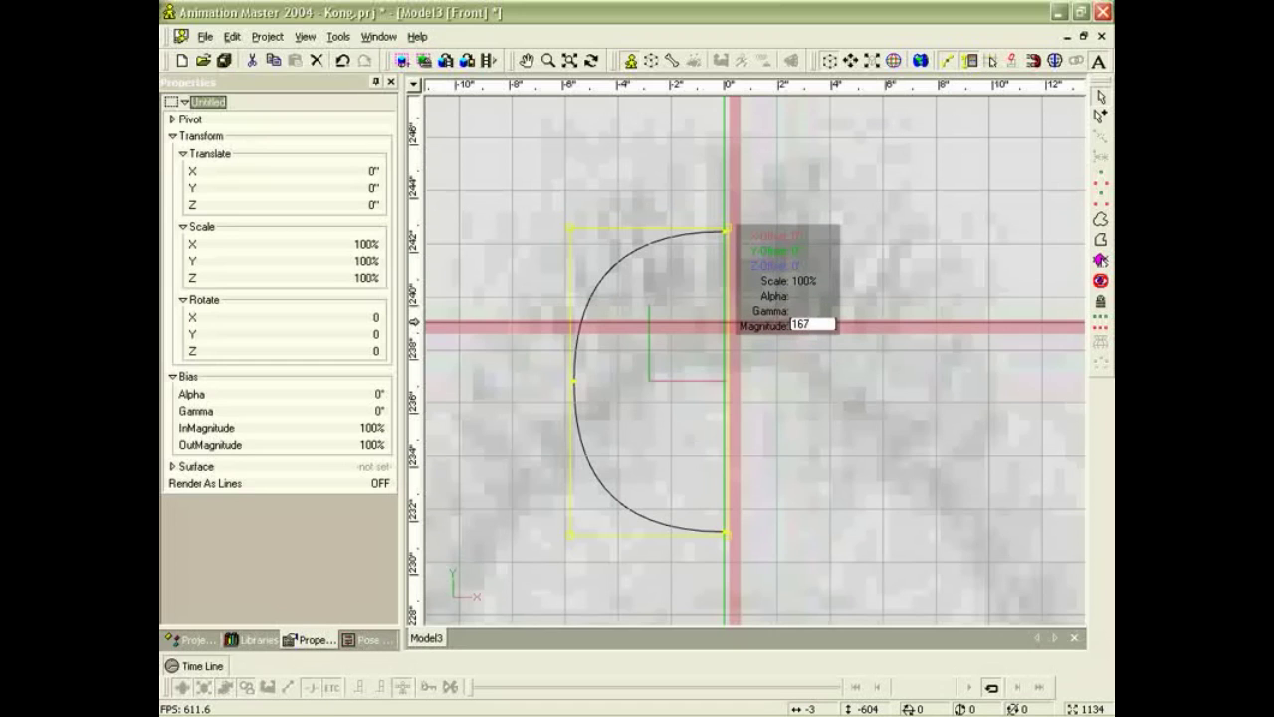
{"action": "key", "text": "Return"}
{"action": "left_click", "coordinate": [794, 281]}
{"action": "left_click", "coordinate": [783, 166]}
Attach a spline to the upper part of the half circle and draw it stepping inward to the centre axis at about Y 237.8".
{"action": "scroll", "coordinate": [630, 274], "scroll_direction": "up", "scroll_amount": 3}
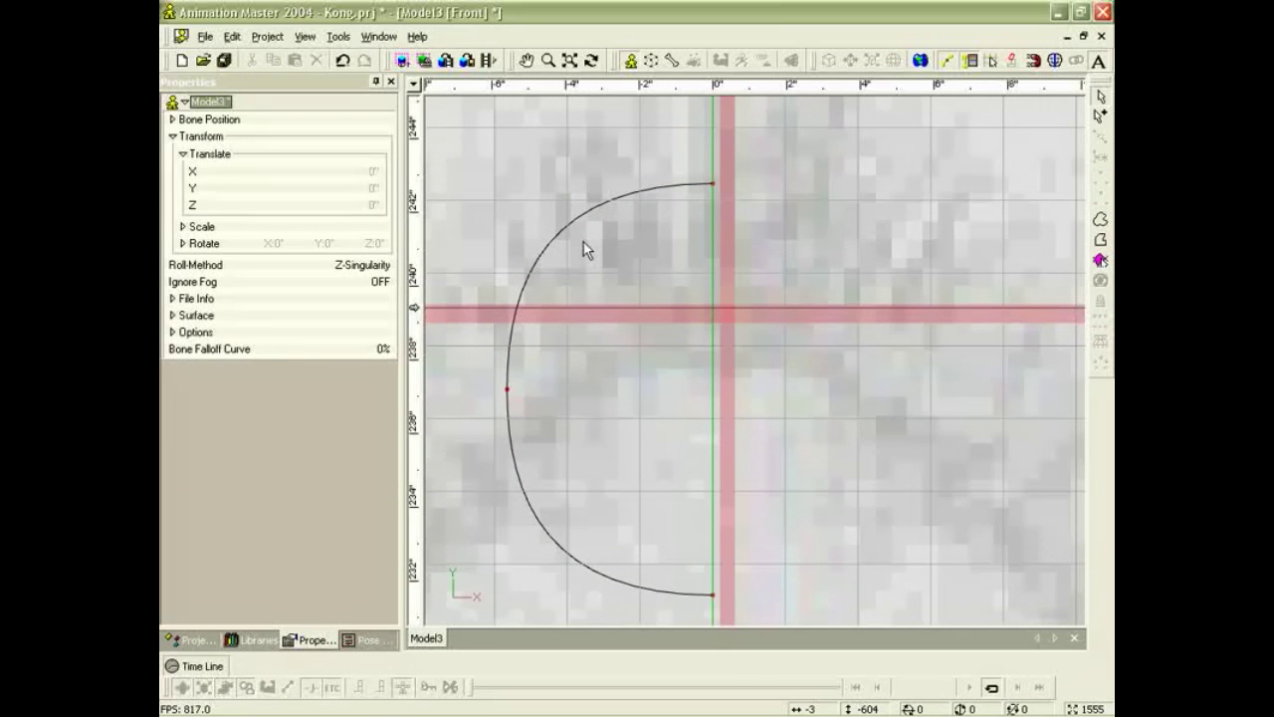
{"action": "key", "text": "a"}
{"action": "left_click_drag", "start_coordinate": [552, 241], "coordinate": [577, 272]}
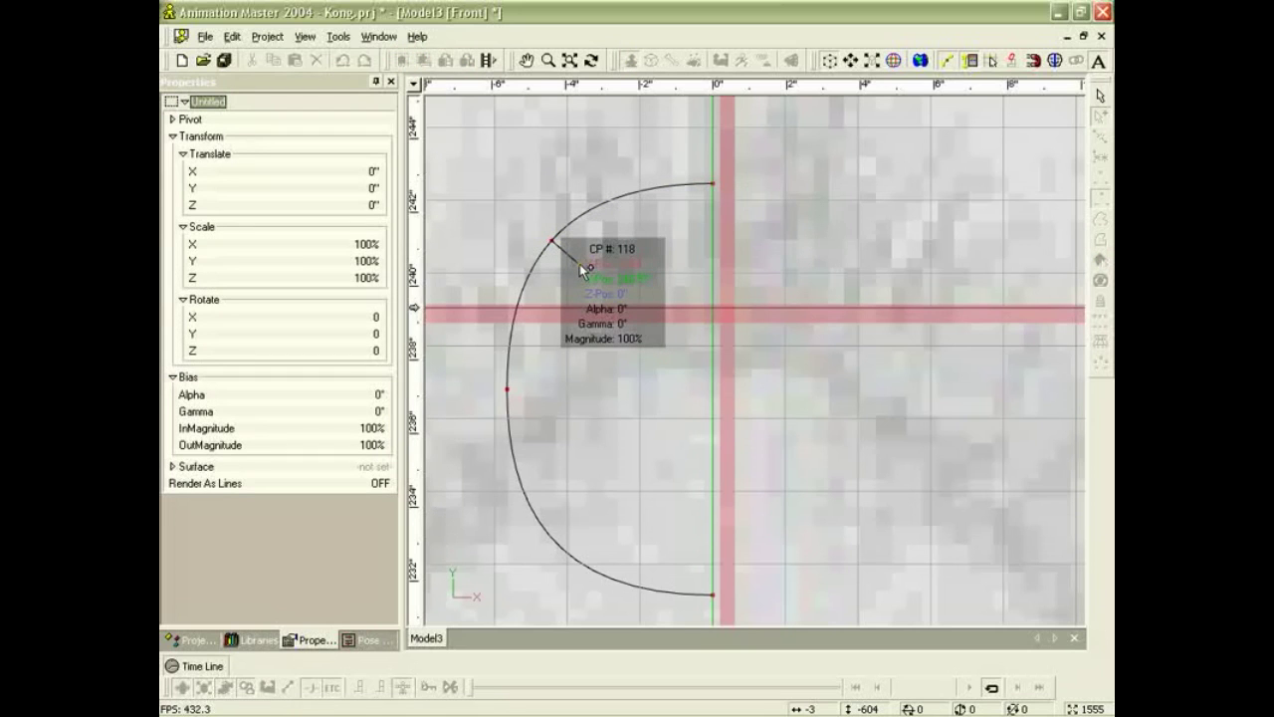
{"action": "left_click", "coordinate": [588, 267]}
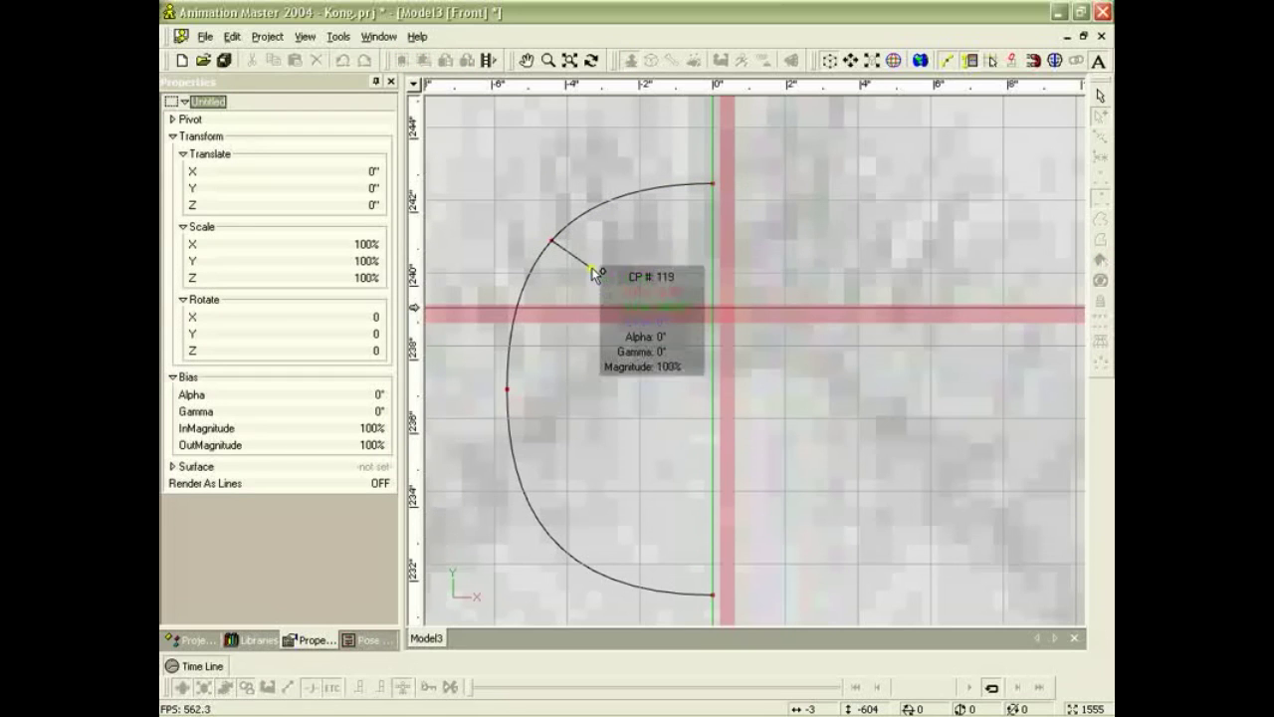
{"action": "left_click", "coordinate": [670, 282]}
{"action": "left_click", "coordinate": [673, 286]}
{"action": "left_click", "coordinate": [681, 332]}
{"action": "key", "text": "Escape"}
{"action": "scroll", "coordinate": [690, 307], "scroll_direction": "up", "scroll_amount": 6}
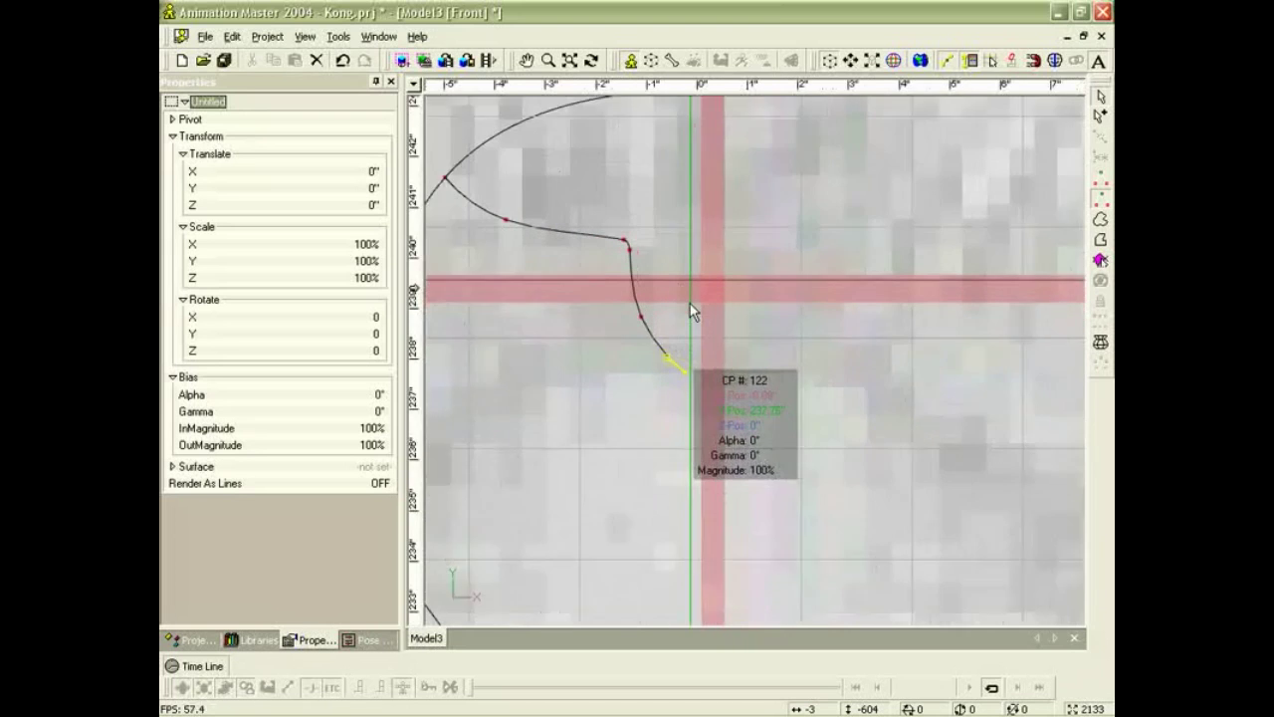
{"action": "middle_click_drag", "start_coordinate": [683, 264], "coordinate": [778, 332]}
{"action": "left_click", "coordinate": [739, 247]}
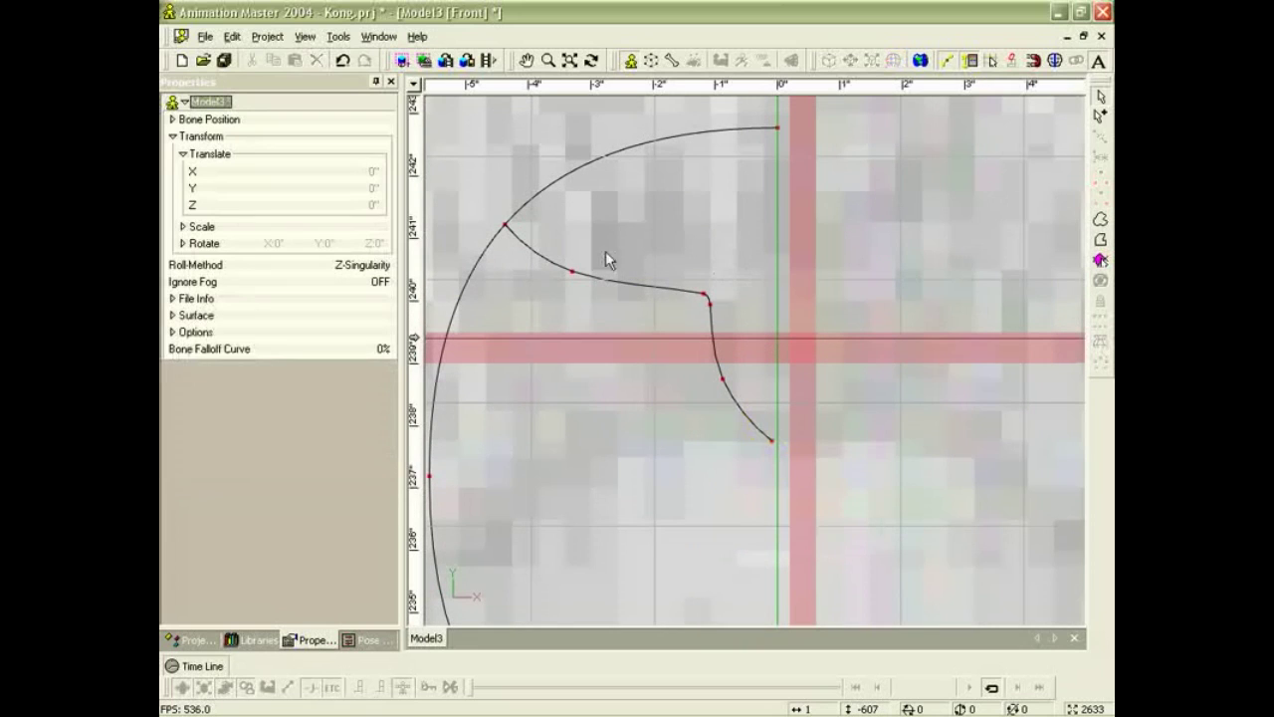
Insert a control point on the inner spline beside its attachment to the half circle, and move it level with that junction.
{"action": "key", "text": "a"}
{"action": "left_click", "coordinate": [514, 233]}
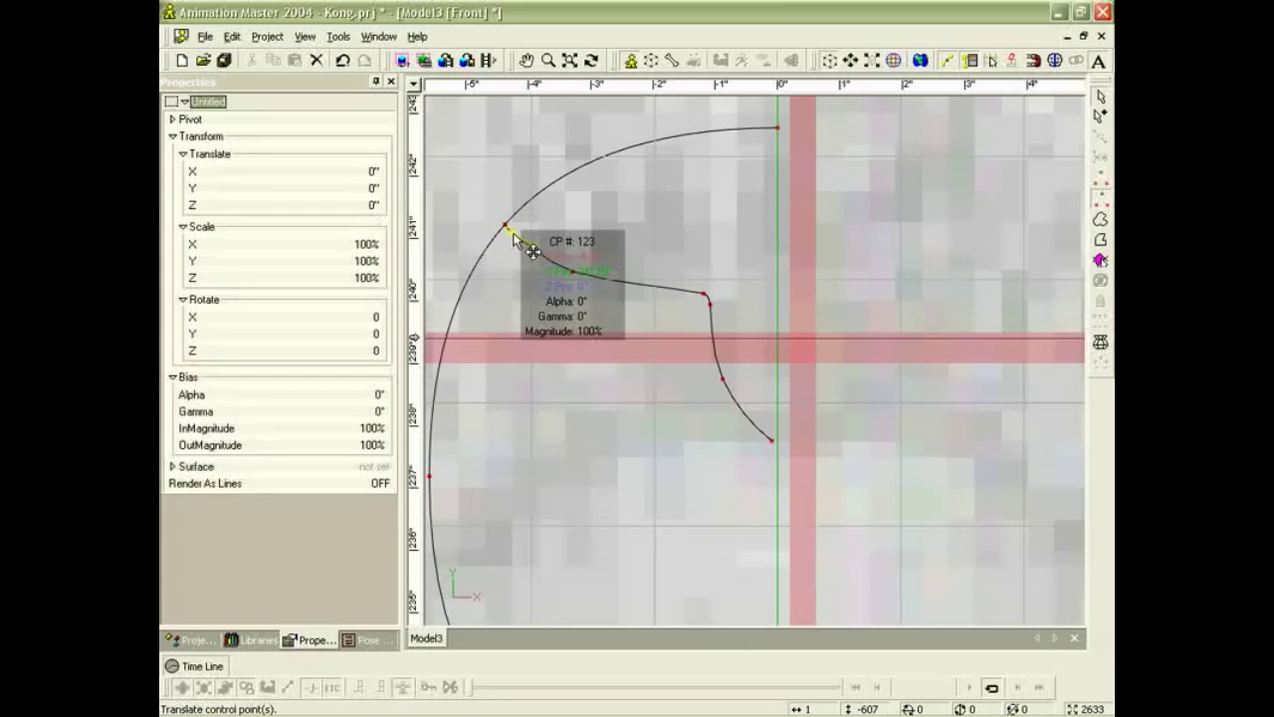
{"action": "left_click", "coordinate": [530, 219]}
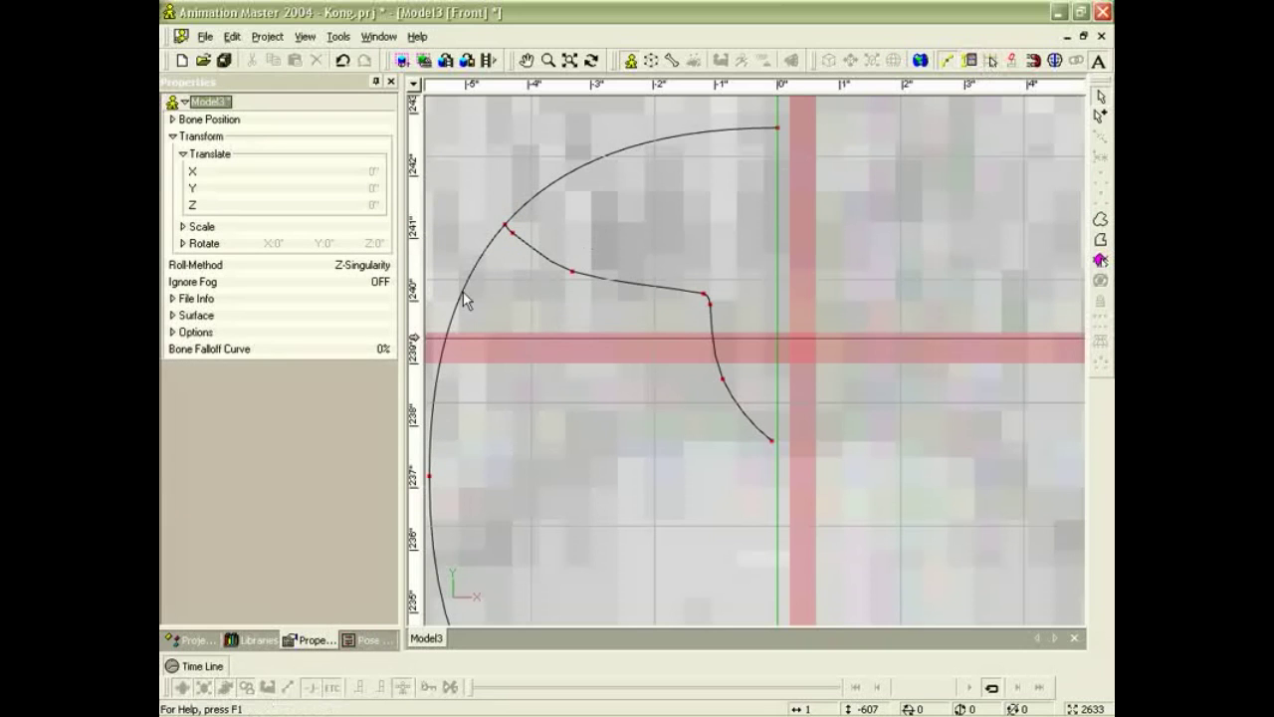
{"action": "left_click", "coordinate": [518, 223]}
{"action": "left_click_drag", "start_coordinate": [517, 221], "coordinate": [525, 226]}
{"action": "left_click", "coordinate": [595, 227]}
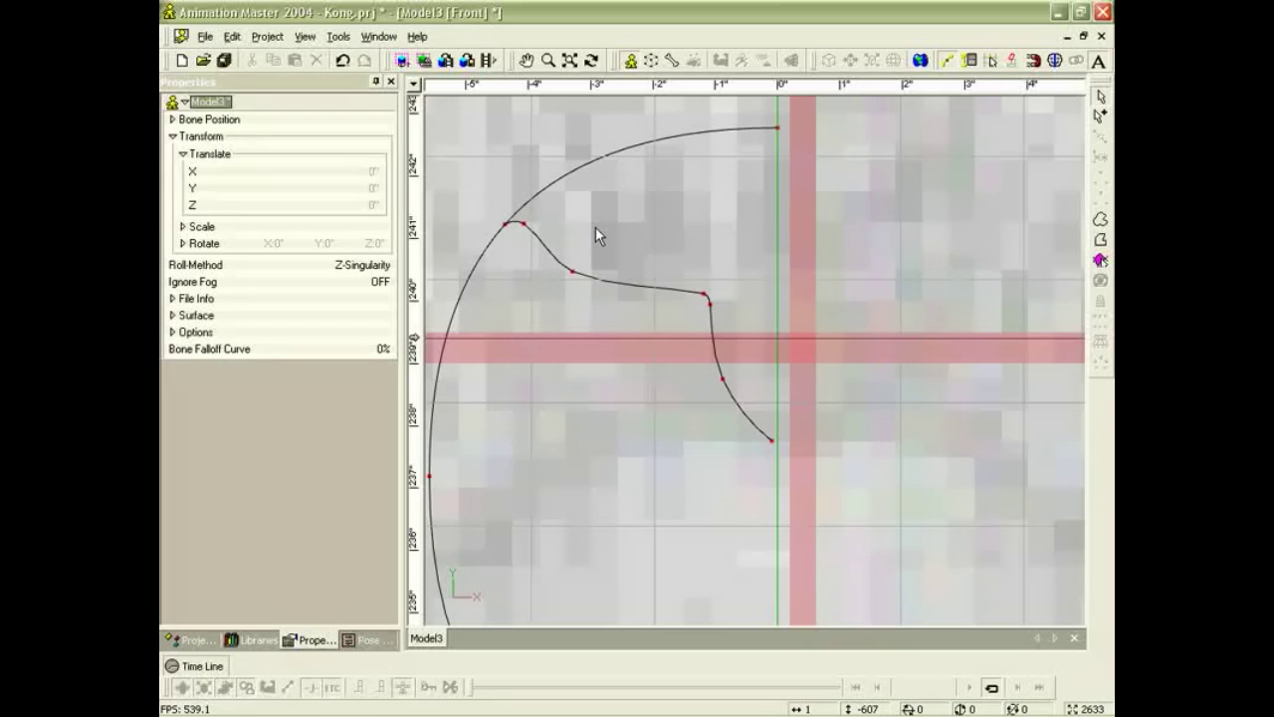
{"action": "middle_click_drag", "start_coordinate": [807, 108], "coordinate": [767, 232]}
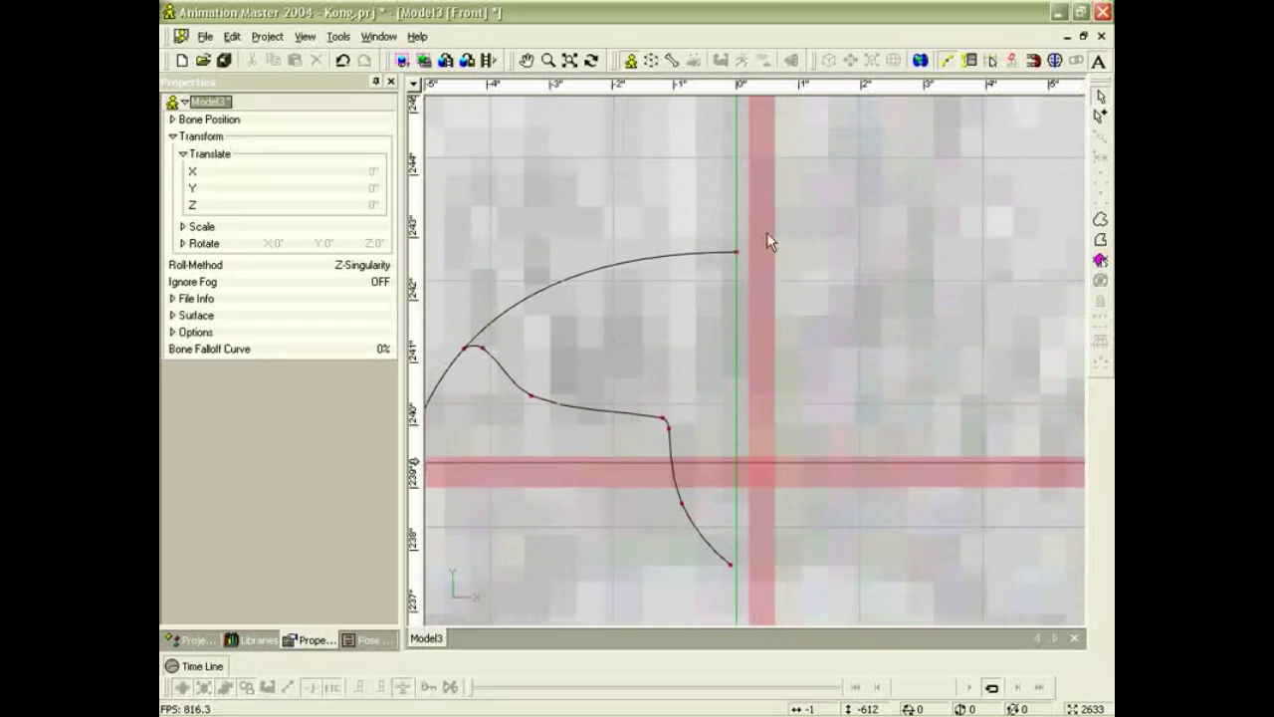
Adjust the bias of the half circle's top end control point to gamma -1.01°, in magnitude 135.58% and out magnitude 278.5%.
{"action": "left_click", "coordinate": [739, 252]}
{"action": "left_click_drag", "start_coordinate": [739, 252], "coordinate": [737, 221]}
{"action": "left_click_drag", "start_coordinate": [601, 242], "coordinate": [602, 230]}
{"action": "scroll", "coordinate": [652, 262], "scroll_direction": "down", "scroll_amount": 2}
{"action": "scroll", "coordinate": [654, 269], "scroll_direction": "down", "scroll_amount": 3}
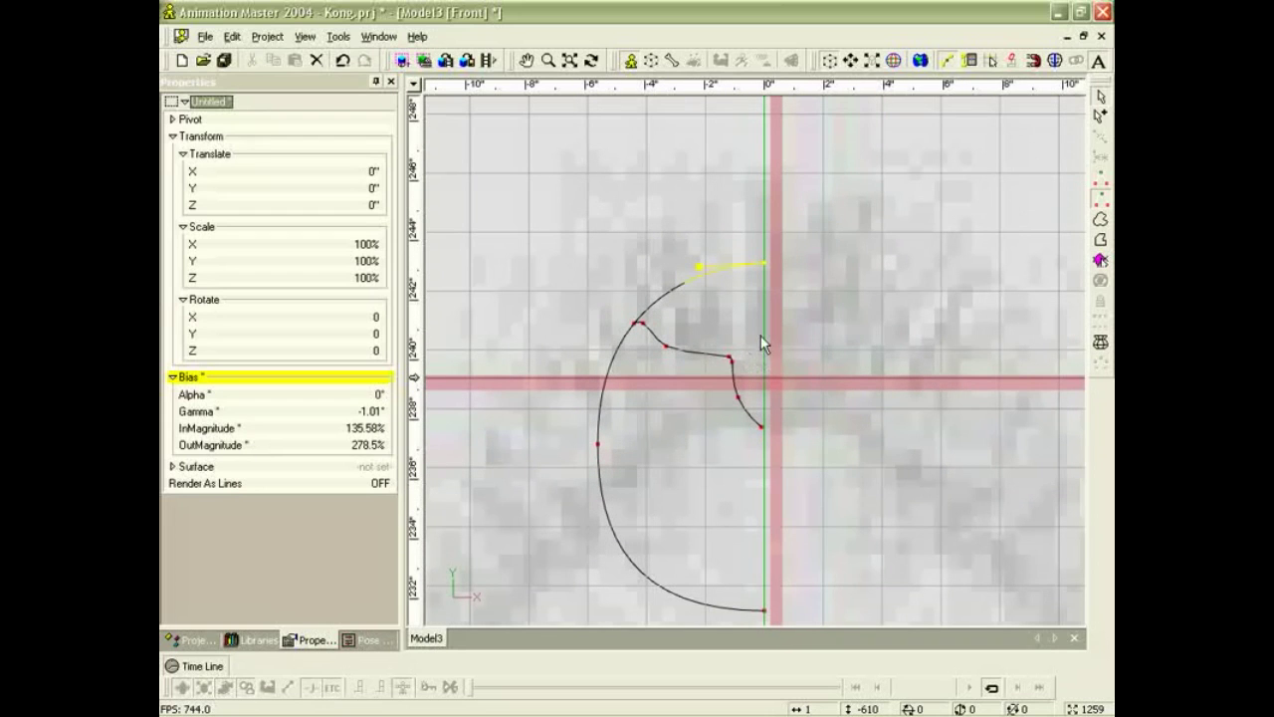
{"action": "left_click", "coordinate": [815, 320]}
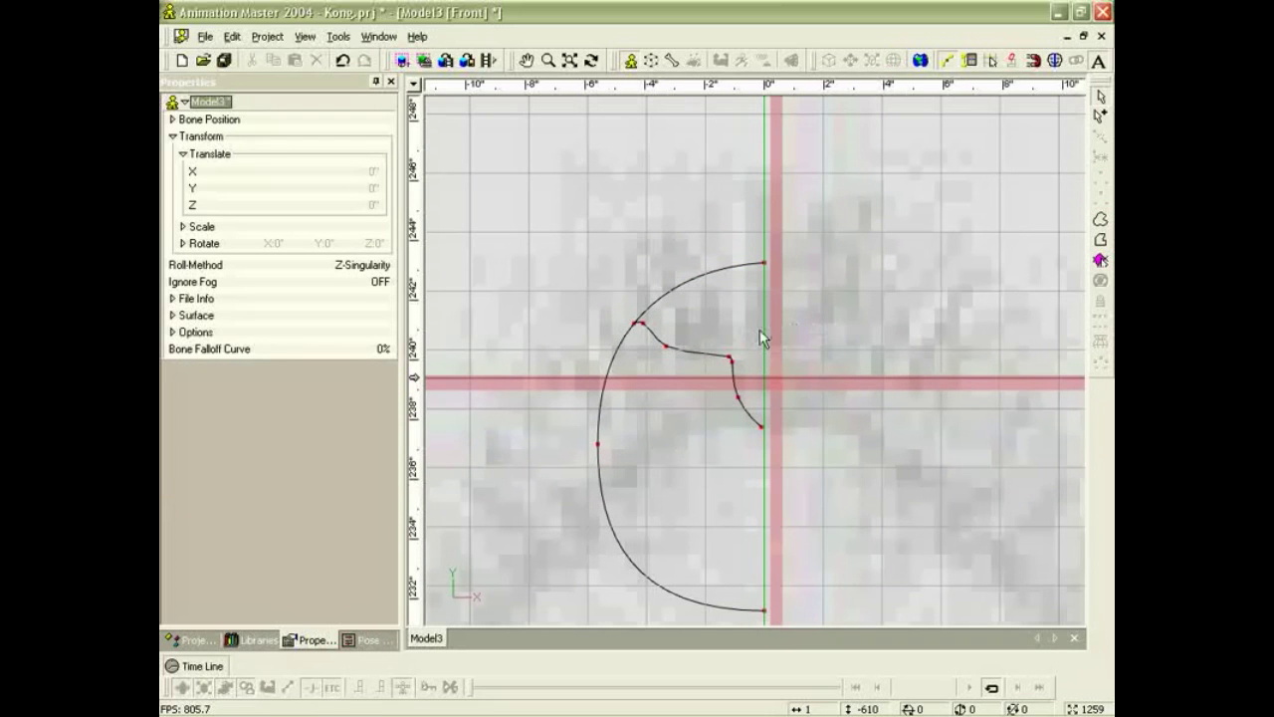
Select the whole eyeball profile and nudge it slightly toward negative X, away from the centre axis.
{"action": "left_click", "coordinate": [763, 263]}
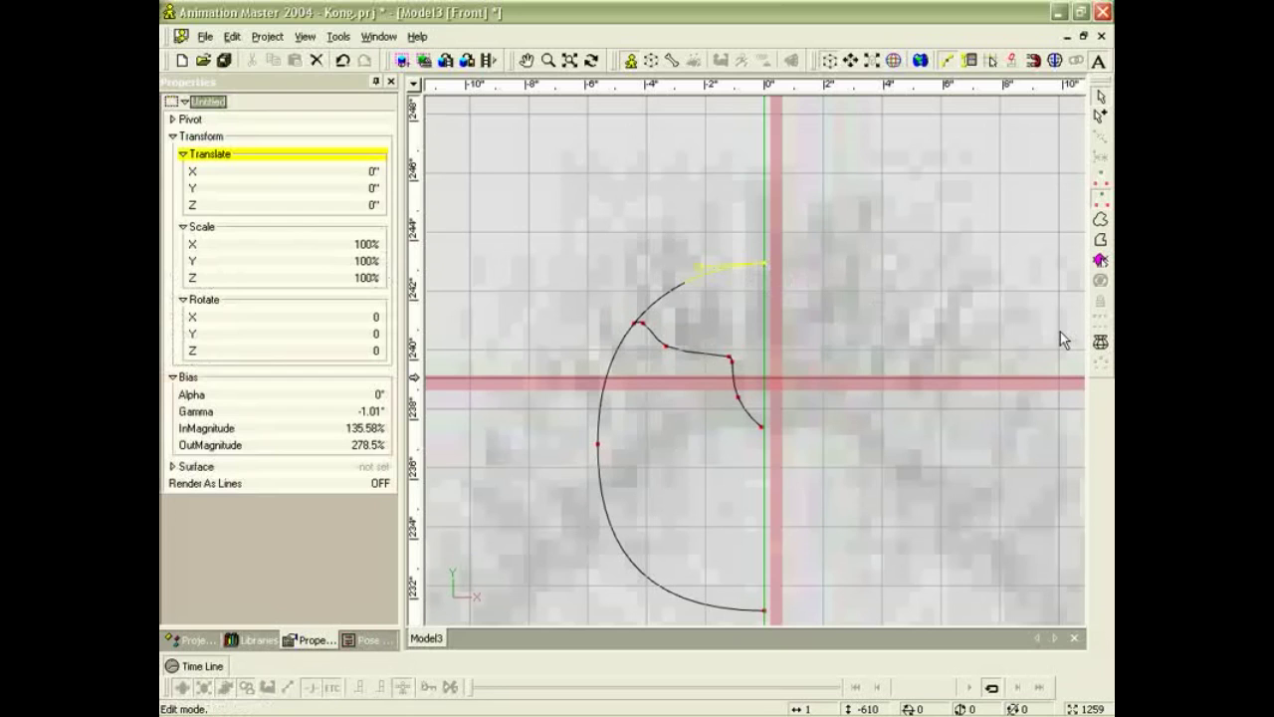
{"action": "left_click", "coordinate": [830, 484]}
{"action": "left_click_drag", "start_coordinate": [831, 483], "coordinate": [568, 248]}
{"action": "key", "text": "slash"}
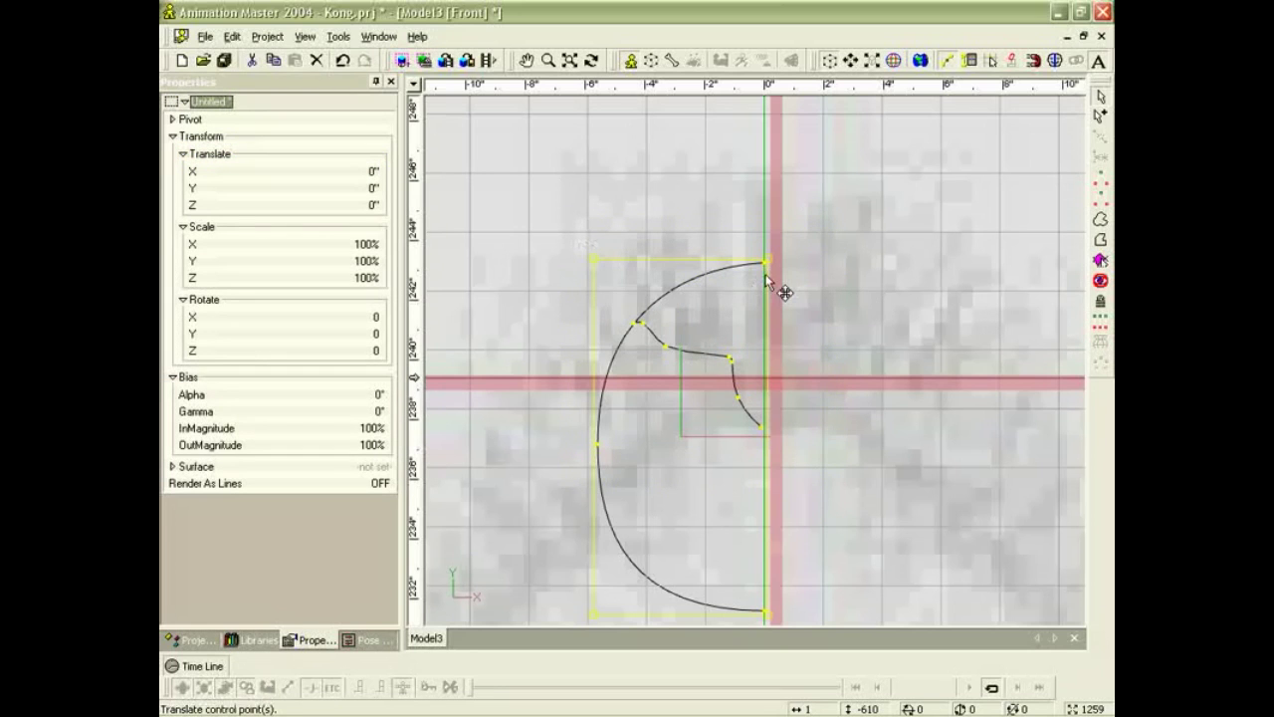
{"action": "left_click", "coordinate": [824, 279]}
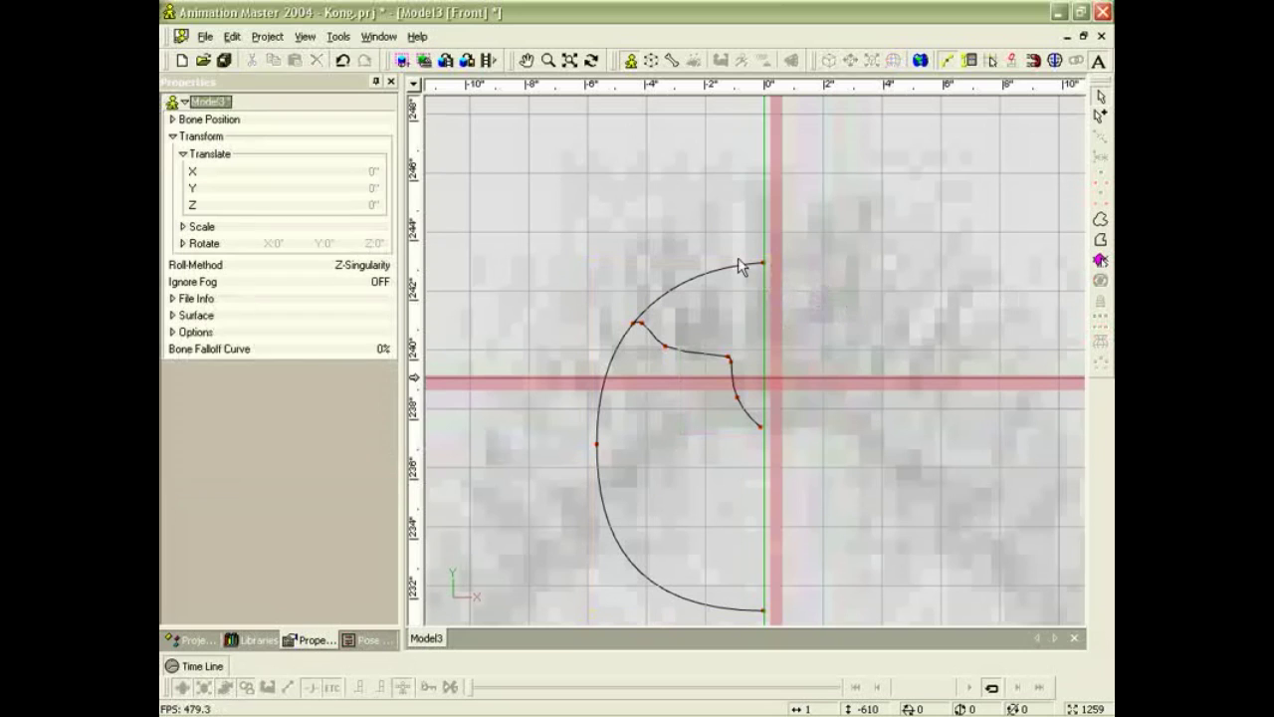
Lathe the outer half circle and the stepped inner spline around the centre axis.
{"action": "left_click", "coordinate": [762, 264]}
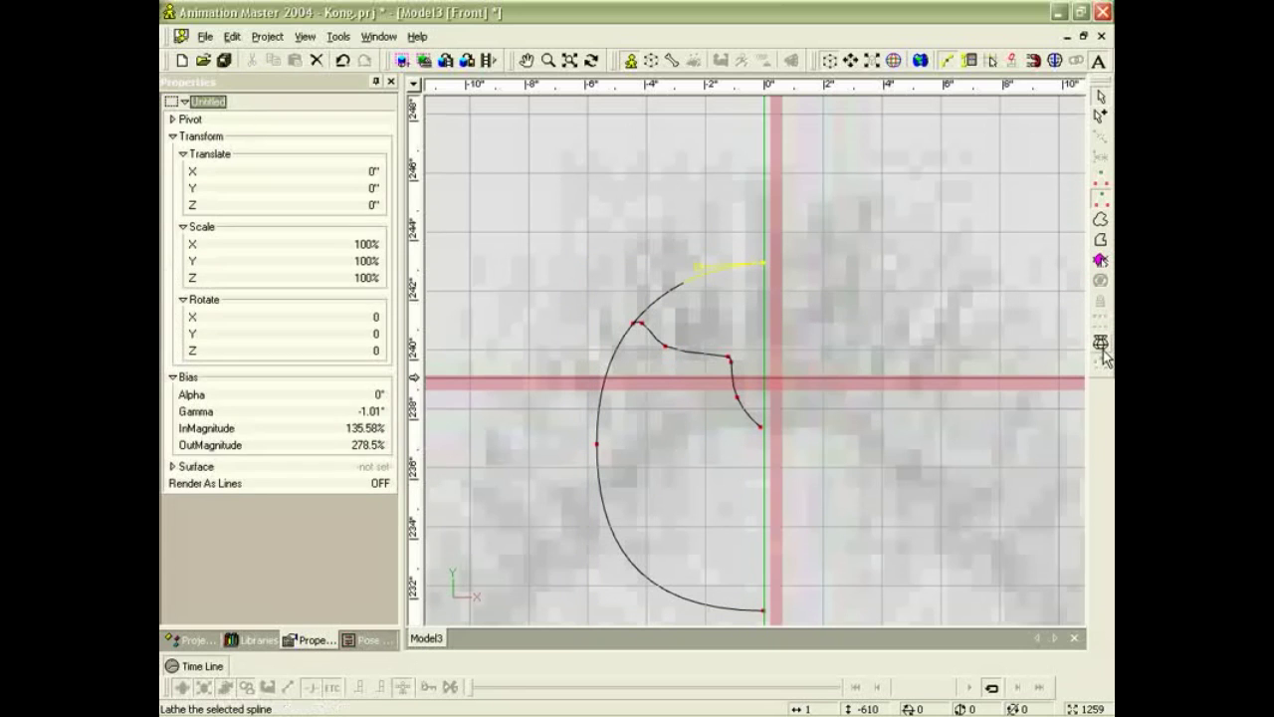
{"action": "left_click", "coordinate": [1099, 318]}
{"action": "left_click", "coordinate": [752, 416]}
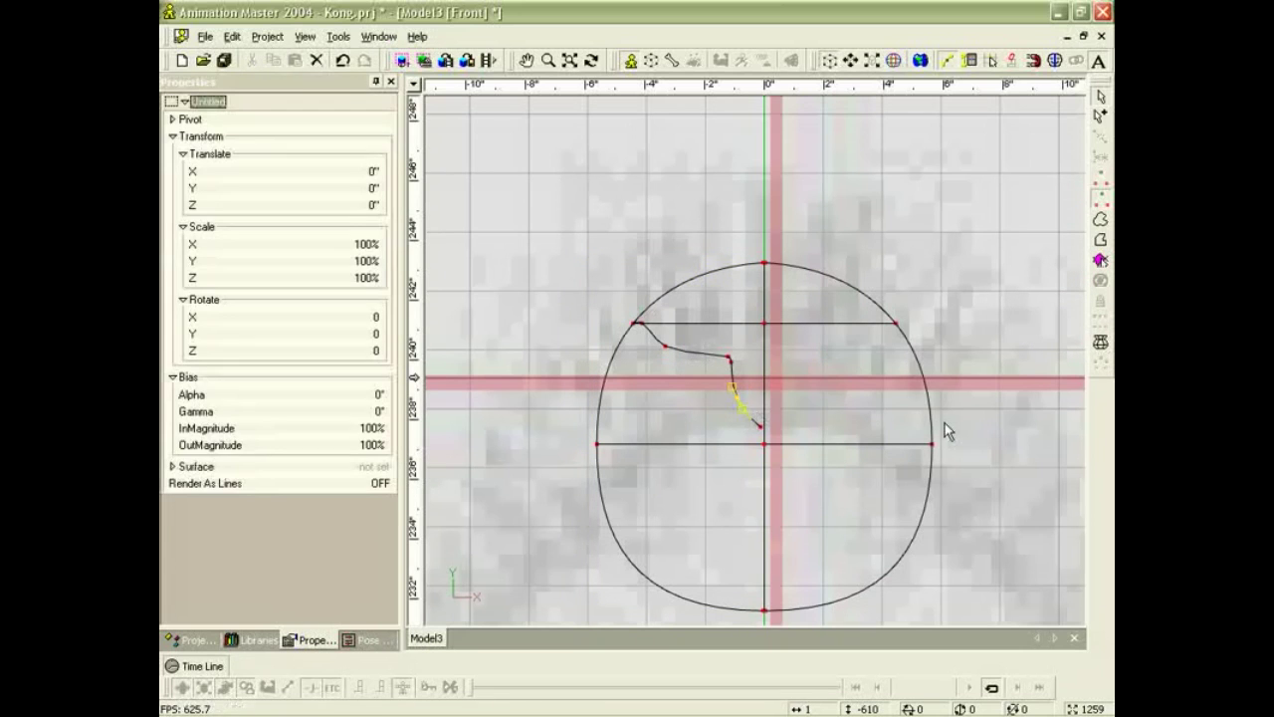
{"action": "left_click", "coordinate": [1099, 319]}
{"action": "scroll", "coordinate": [851, 338], "scroll_direction": "up", "scroll_amount": 3}
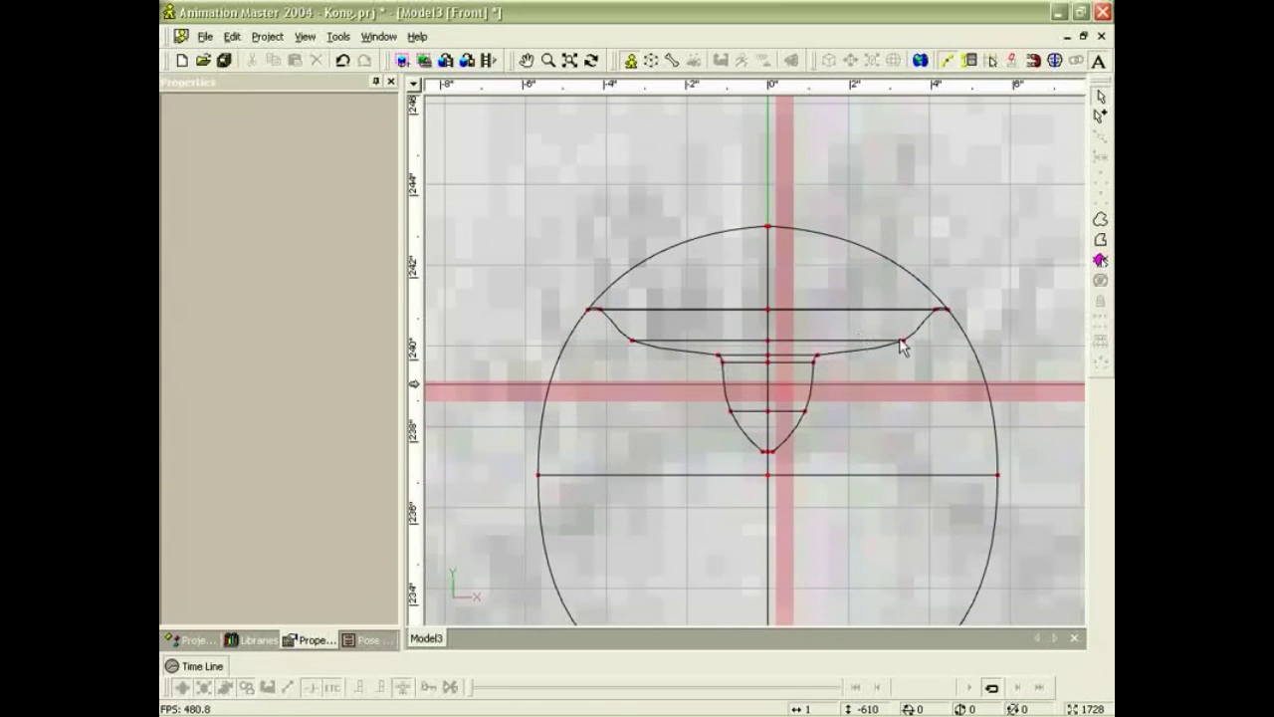
Delete the tiny ring spline around the hole at the eyeball's top pole.
{"action": "left_click", "coordinate": [773, 228]}
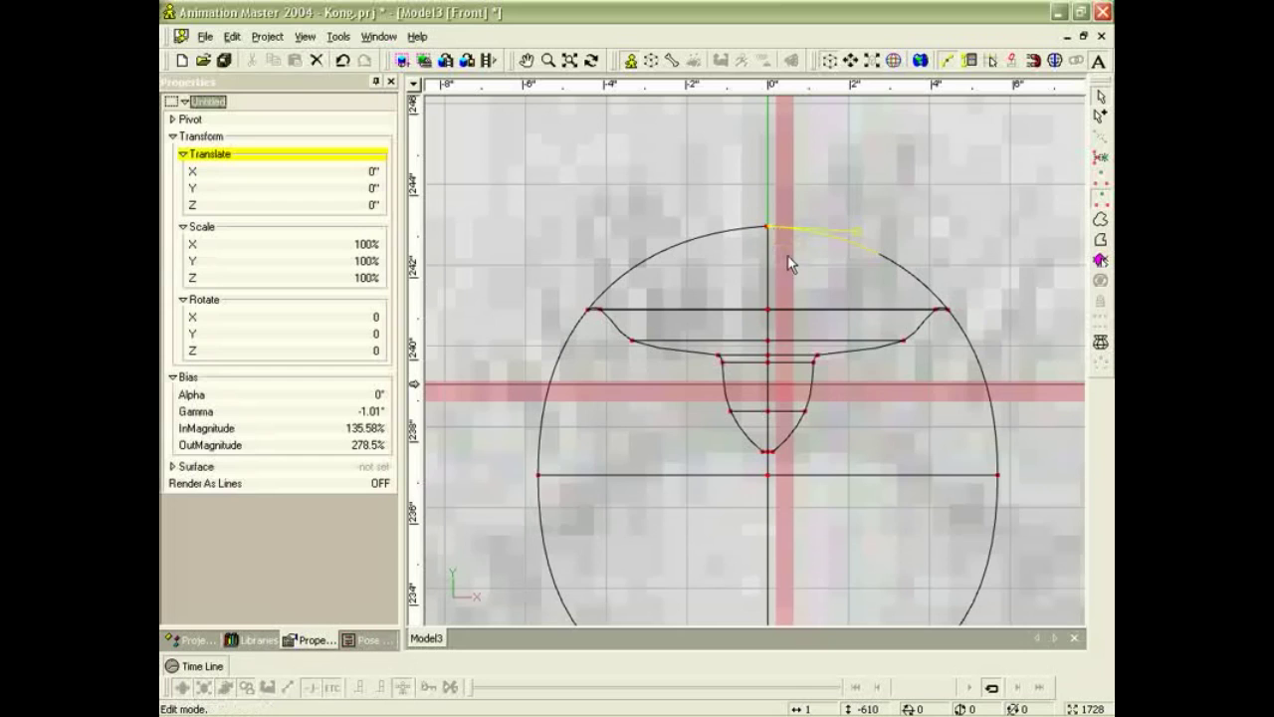
{"action": "key", "text": "t"}
{"action": "left_click_drag", "start_coordinate": [789, 259], "coordinate": [805, 301]}
{"action": "scroll", "coordinate": [785, 237], "scroll_direction": "up", "scroll_amount": 3}
{"action": "key", "text": "m"}
{"action": "left_click_drag", "start_coordinate": [785, 229], "coordinate": [793, 275]}
{"action": "scroll", "coordinate": [809, 338], "scroll_direction": "up", "scroll_amount": 5}
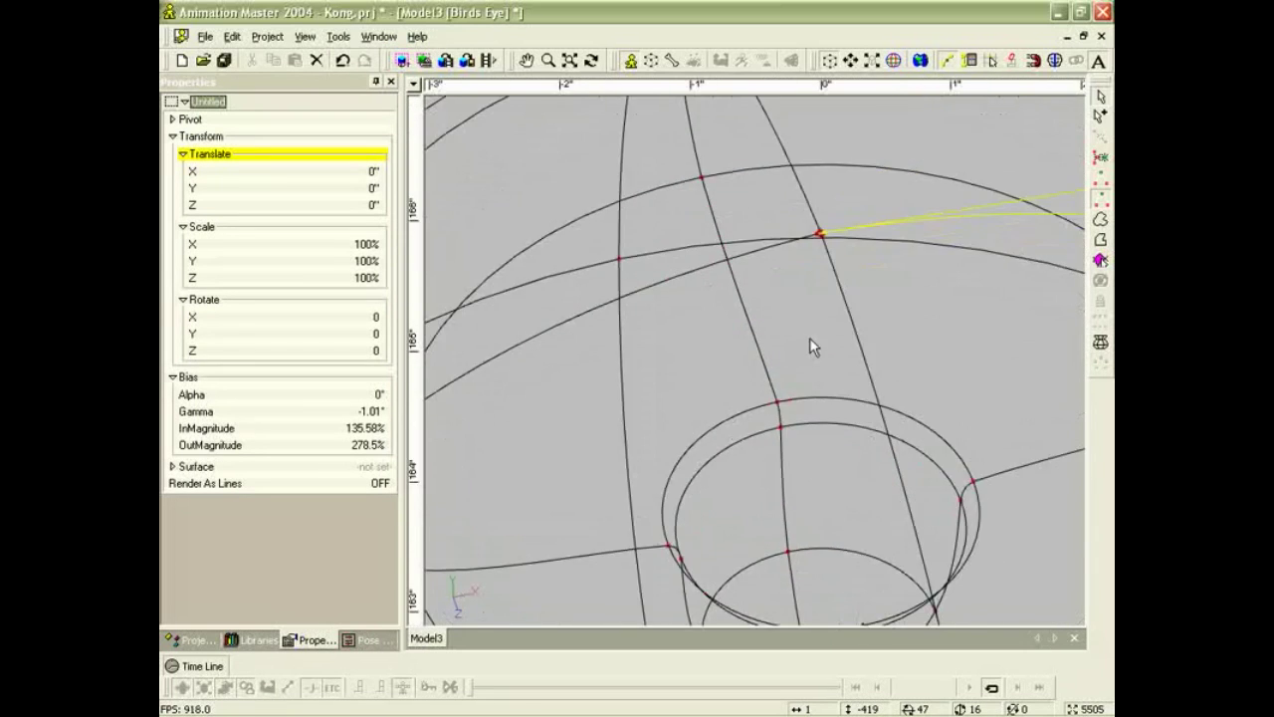
{"action": "middle_click_drag", "start_coordinate": [846, 301], "coordinate": [744, 395]}
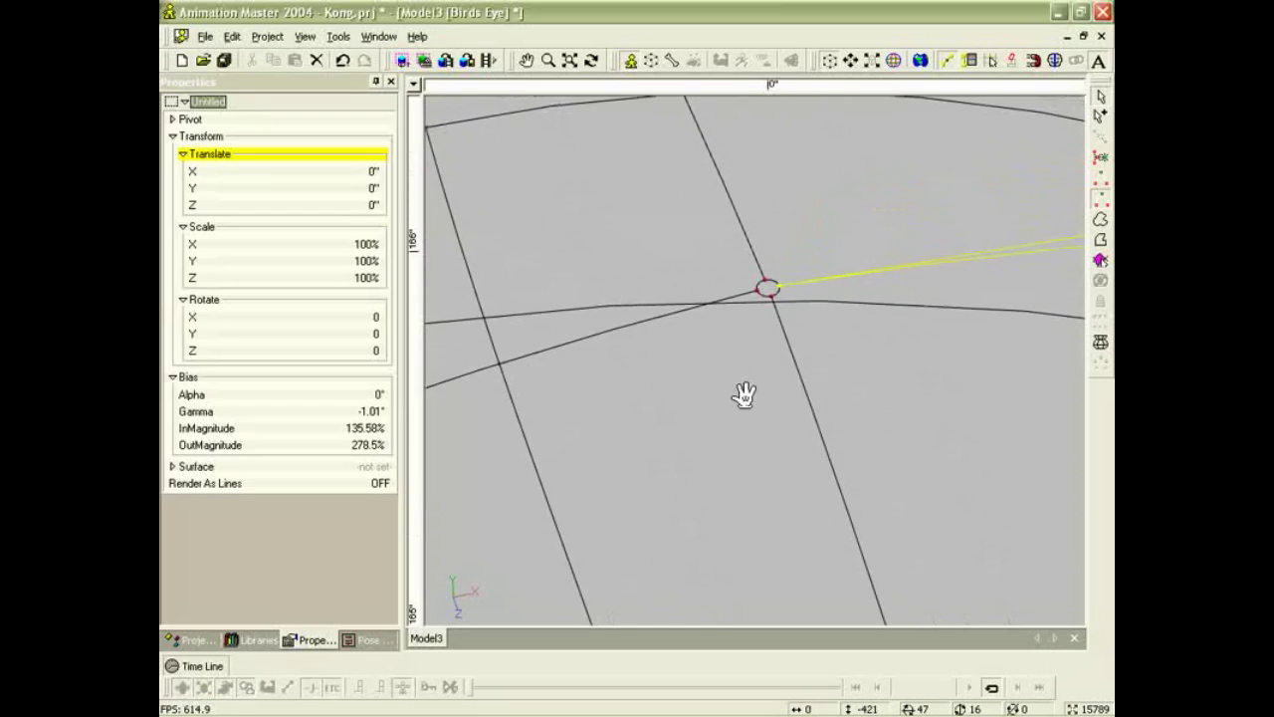
{"action": "scroll", "coordinate": [829, 309], "scroll_direction": "up", "scroll_amount": 5}
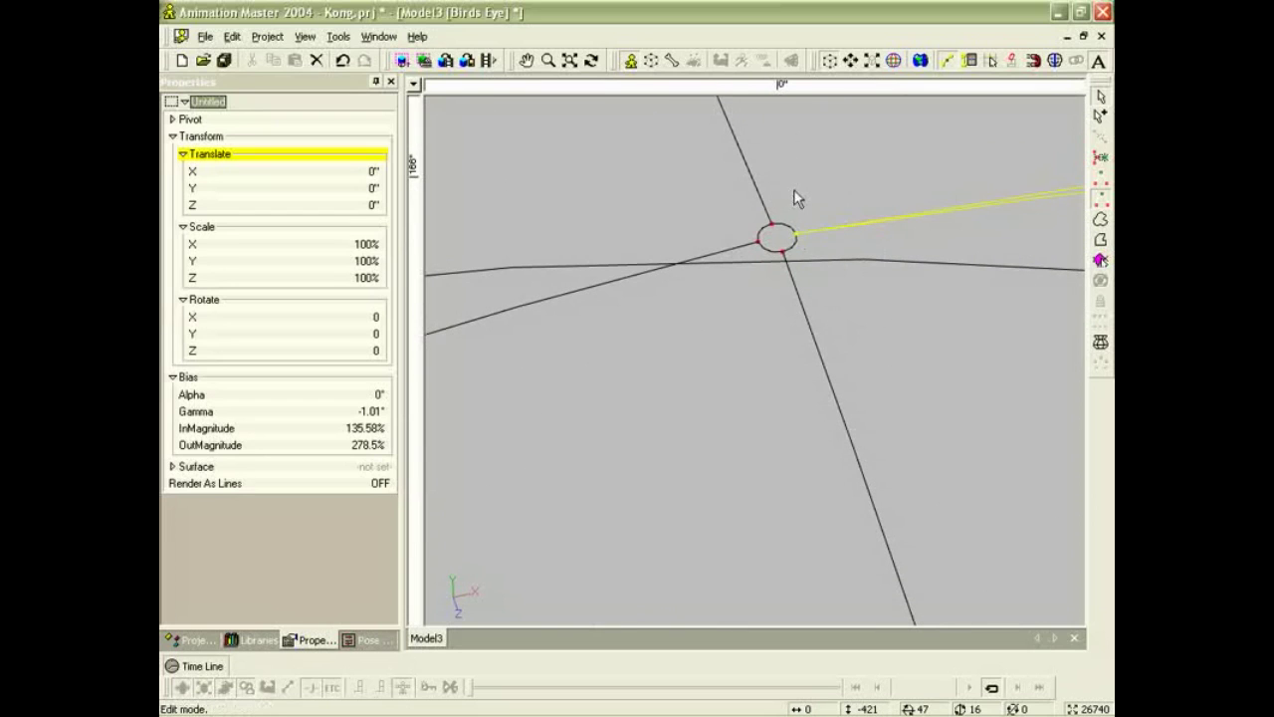
{"action": "left_click", "coordinate": [808, 235]}
{"action": "left_click", "coordinate": [797, 249]}
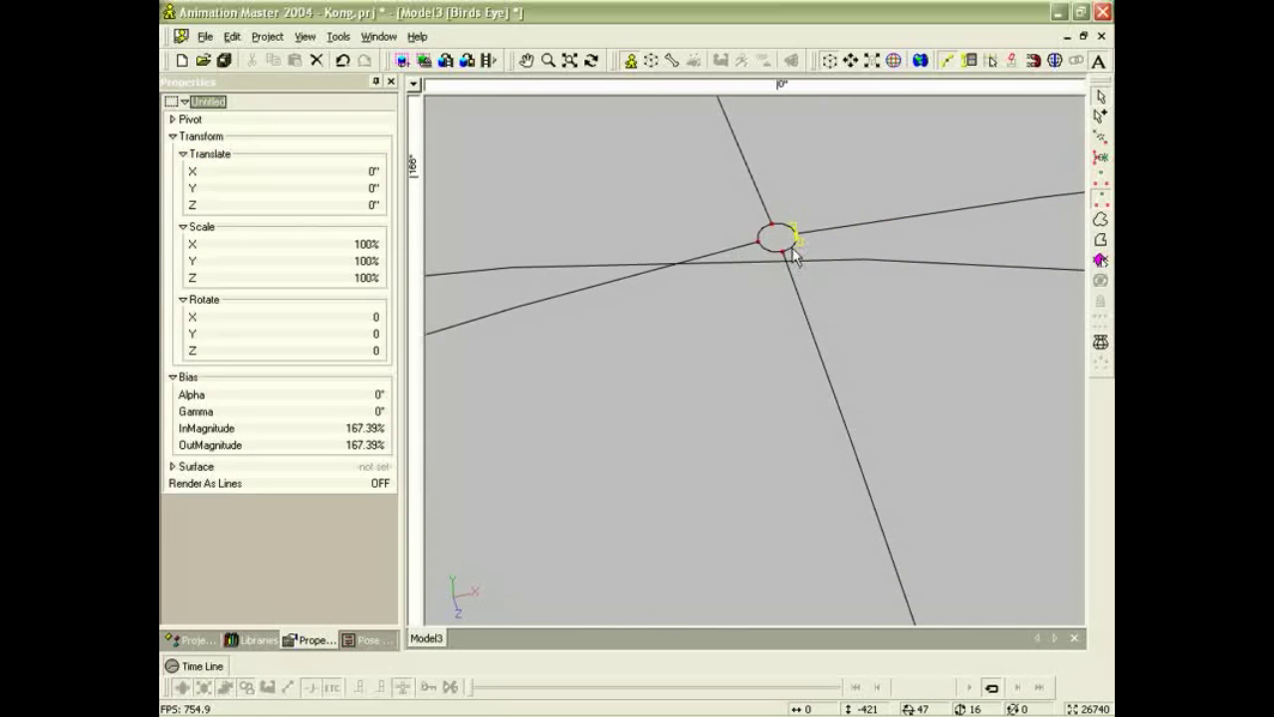
{"action": "double_click", "coordinate": [796, 254]}
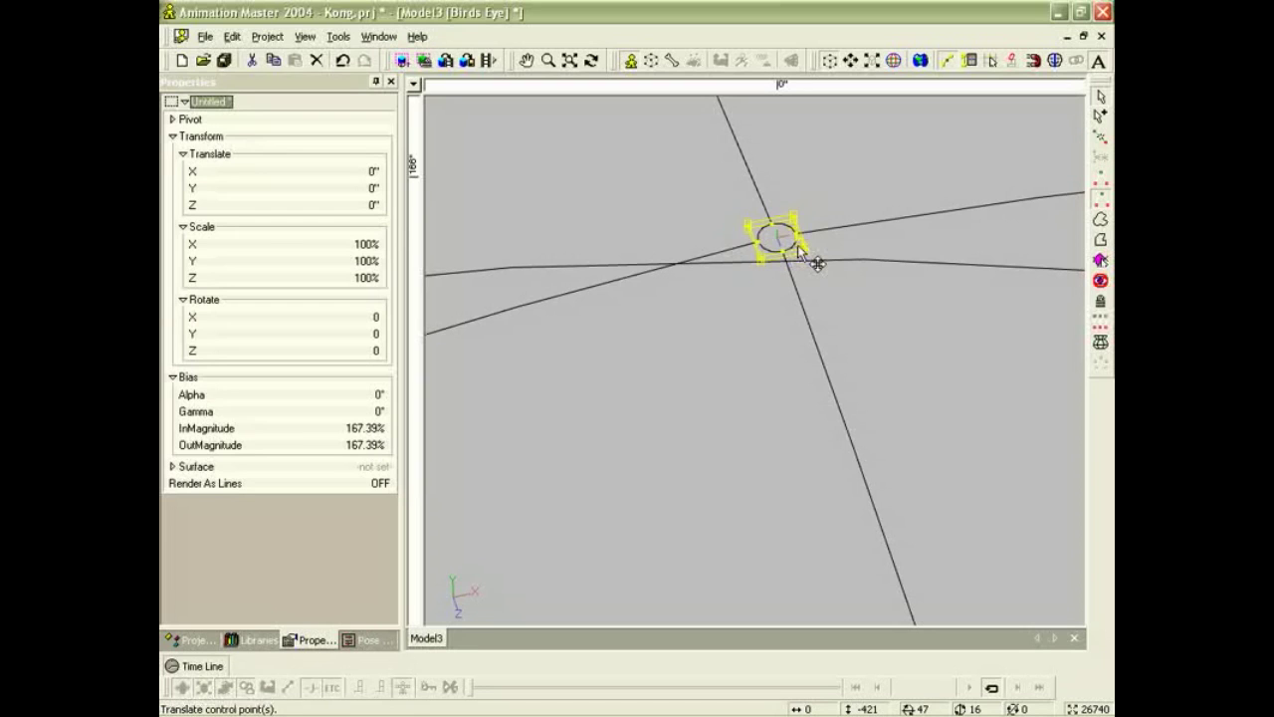
{"action": "key", "text": "Delete"}
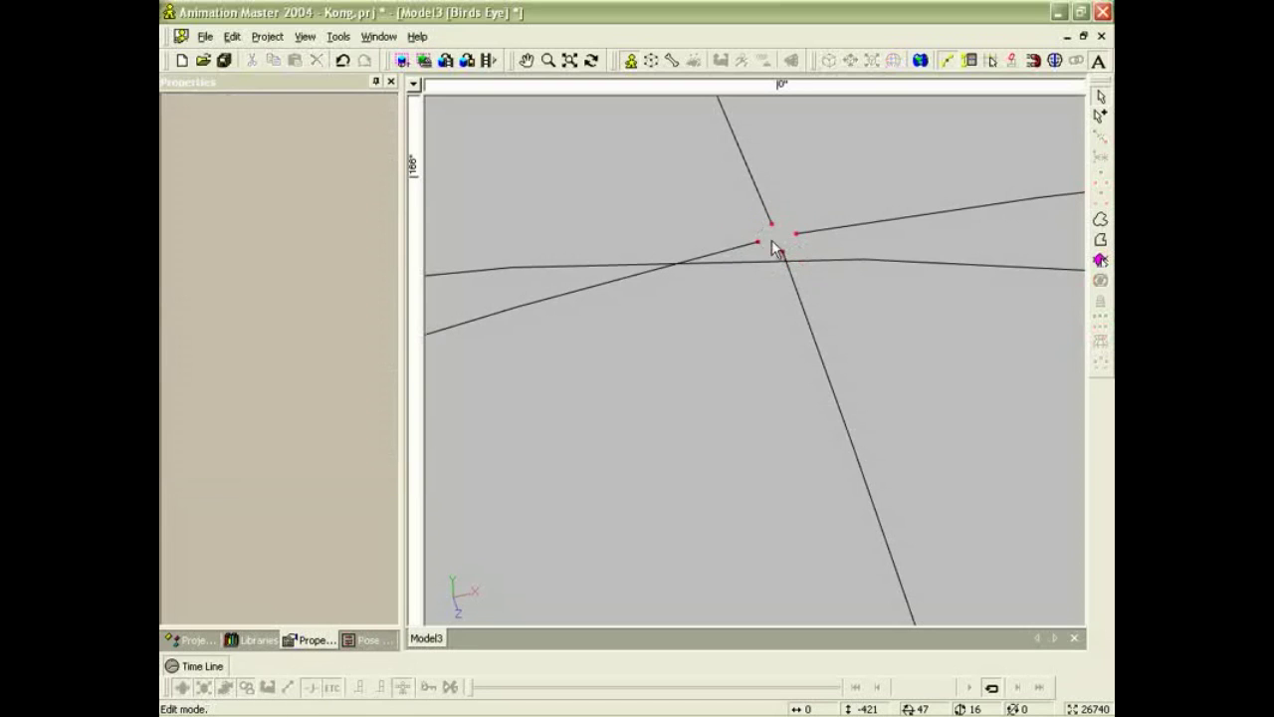
Join the four loose spline ends at the top pole into one control point centred on the former hole.
{"action": "left_click", "coordinate": [756, 245]}
{"action": "left_click_drag", "start_coordinate": [755, 245], "coordinate": [797, 233]}
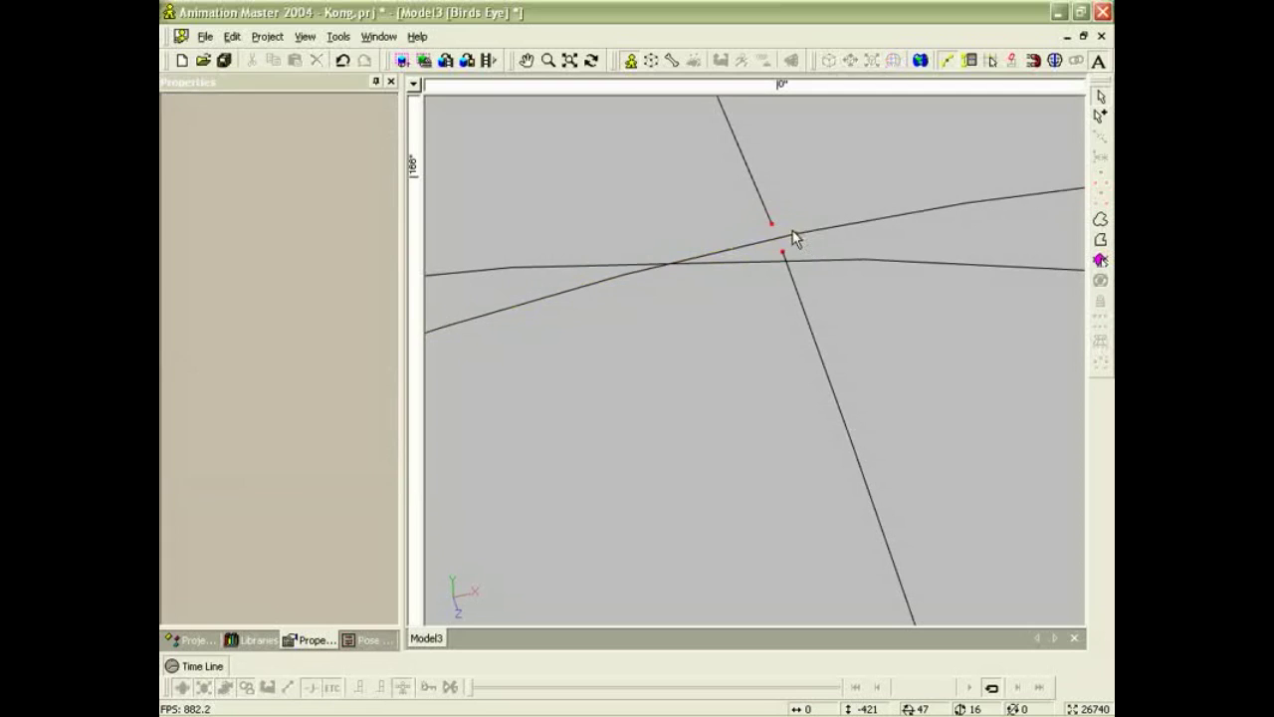
{"action": "left_click", "coordinate": [796, 237]}
{"action": "left_click", "coordinate": [781, 249]}
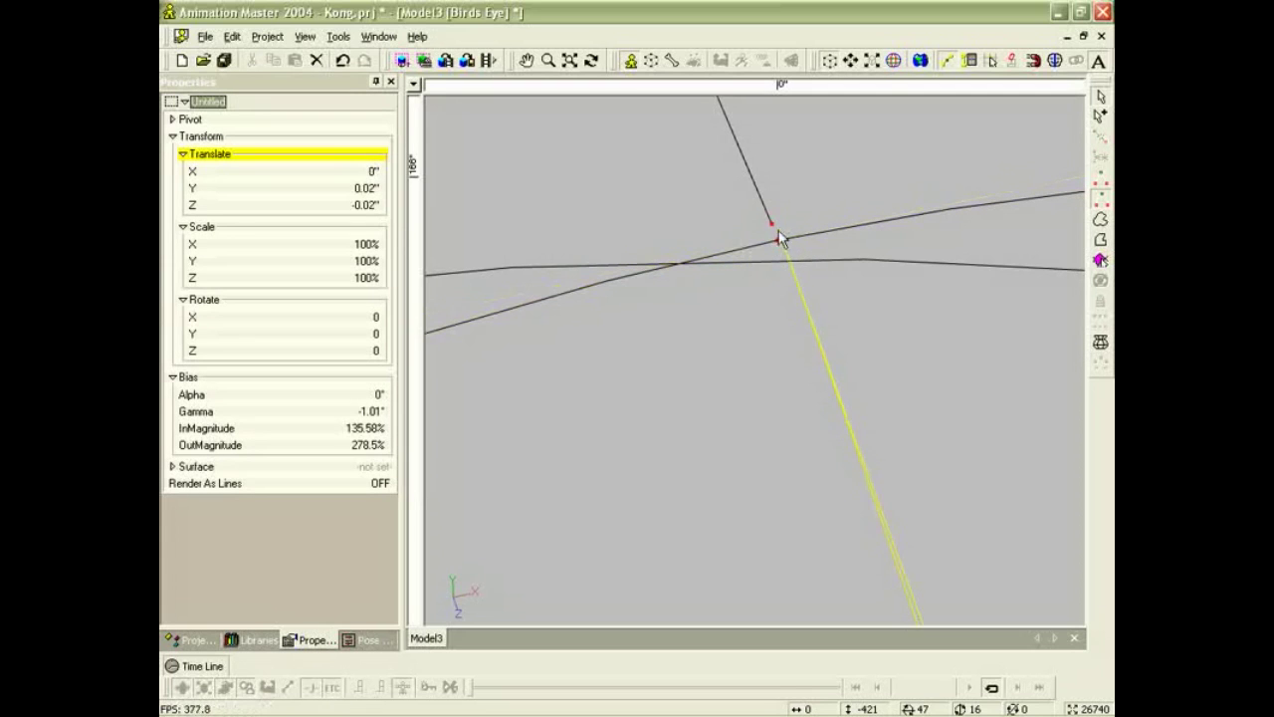
{"action": "right_click", "coordinate": [773, 226]}
{"action": "mouse_move", "coordinate": [775, 227]}
{"action": "left_mouse_down"}
{"action": "mouse_move", "coordinate": [789, 235]}
{"action": "mouse_move", "coordinate": [777, 240]}
{"action": "left_mouse_up"}
{"action": "right_click", "coordinate": [776, 240]}
Delete the small ring at the tip of the inner cavity and join its loose spline ends into one point.
{"action": "scroll", "coordinate": [772, 247], "scroll_direction": "down", "scroll_amount": 5}
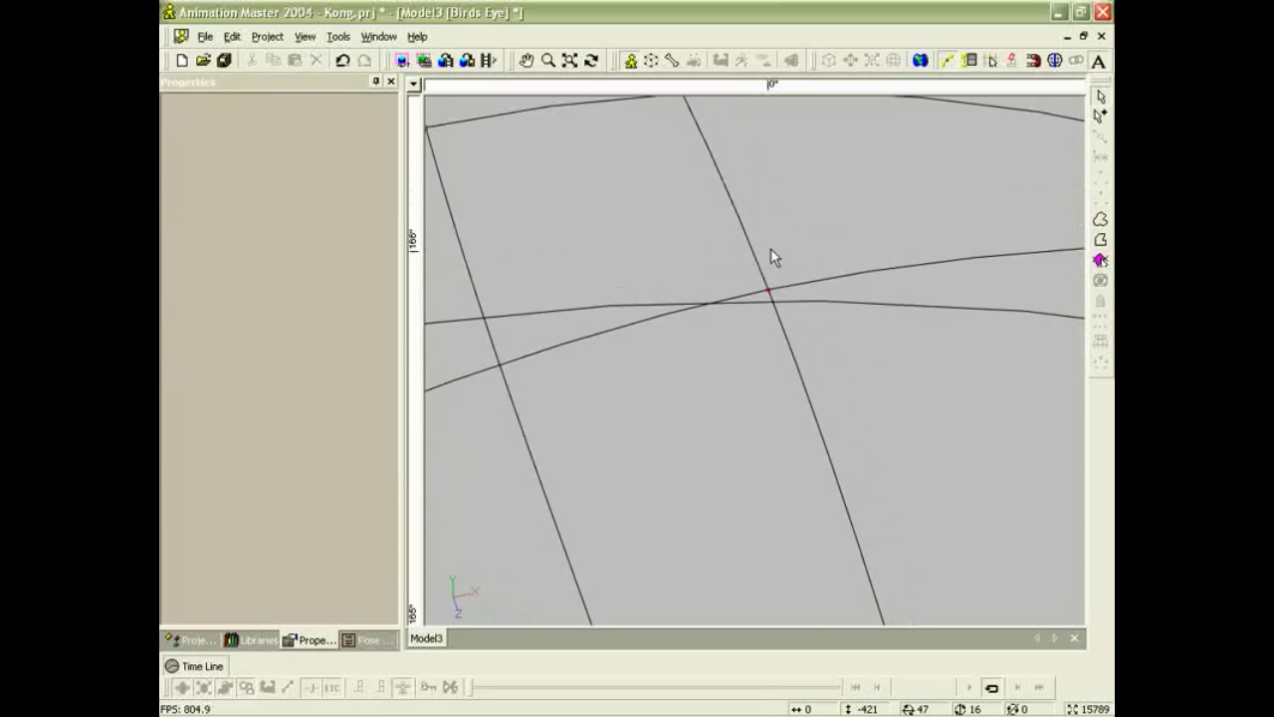
{"action": "scroll", "coordinate": [786, 289], "scroll_direction": "down", "scroll_amount": 5}
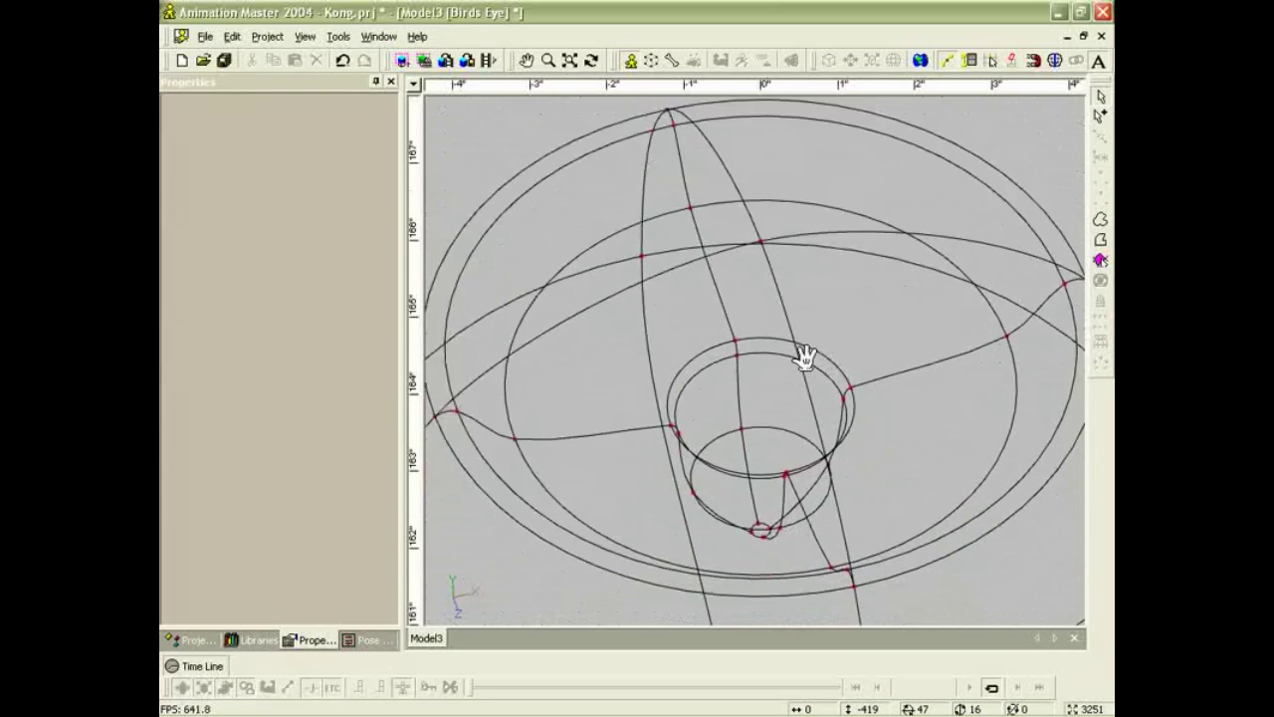
{"action": "scroll", "coordinate": [786, 359], "scroll_direction": "up", "scroll_amount": 4}
{"action": "left_click", "coordinate": [739, 528]}
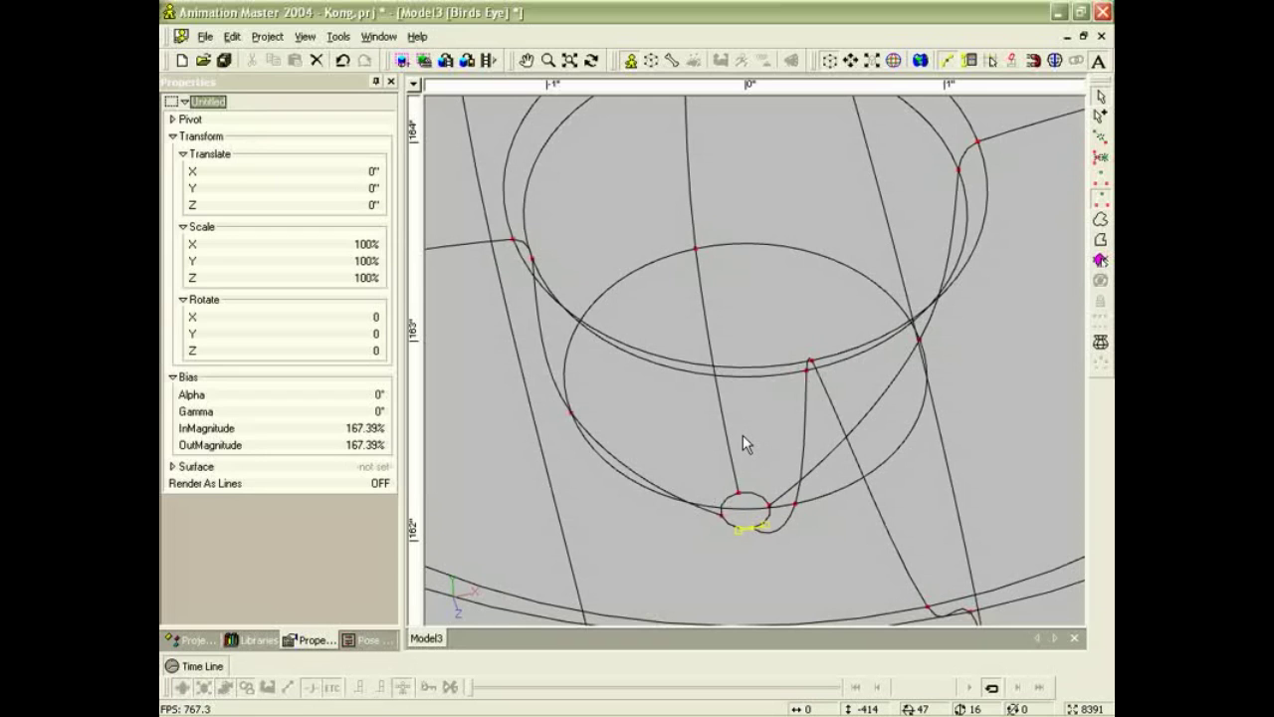
{"action": "key", "text": "comma"}
{"action": "key", "text": "Delete"}
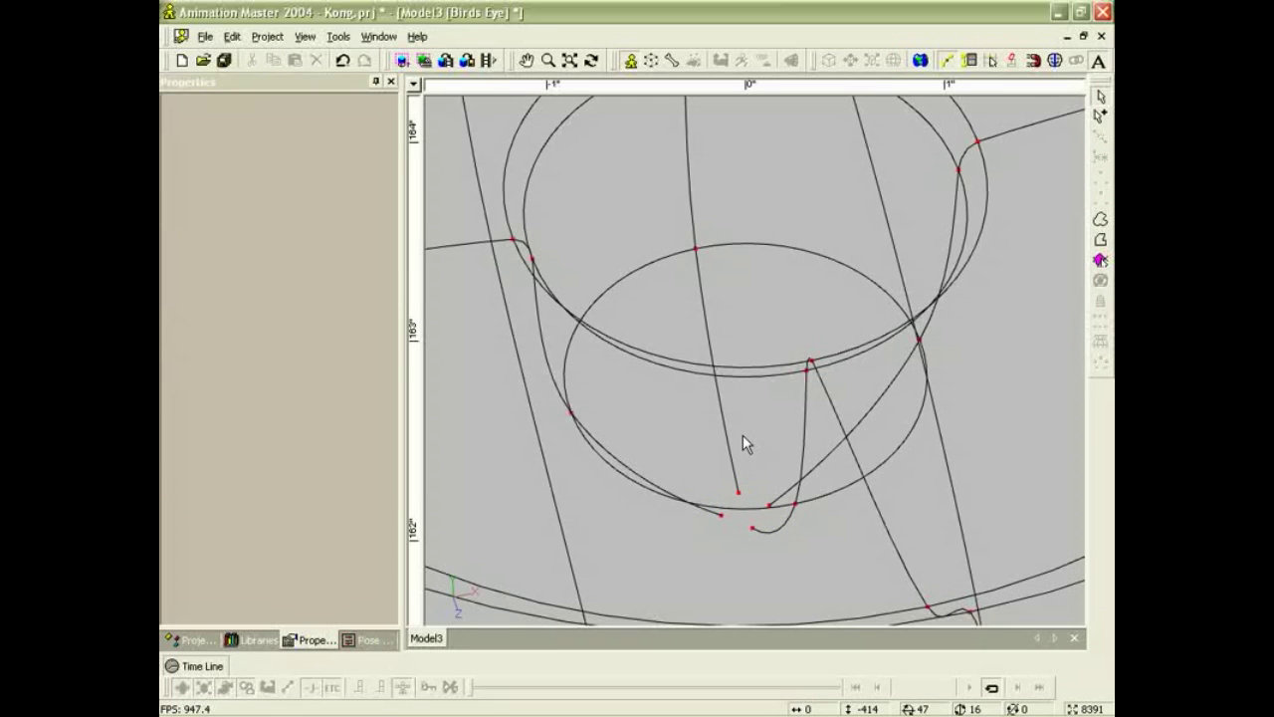
{"action": "scroll", "coordinate": [770, 486], "scroll_direction": "up", "scroll_amount": 3}
{"action": "left_click_drag", "start_coordinate": [771, 486], "coordinate": [772, 360]}
{"action": "left_click_drag", "start_coordinate": [718, 410], "coordinate": [750, 410]}
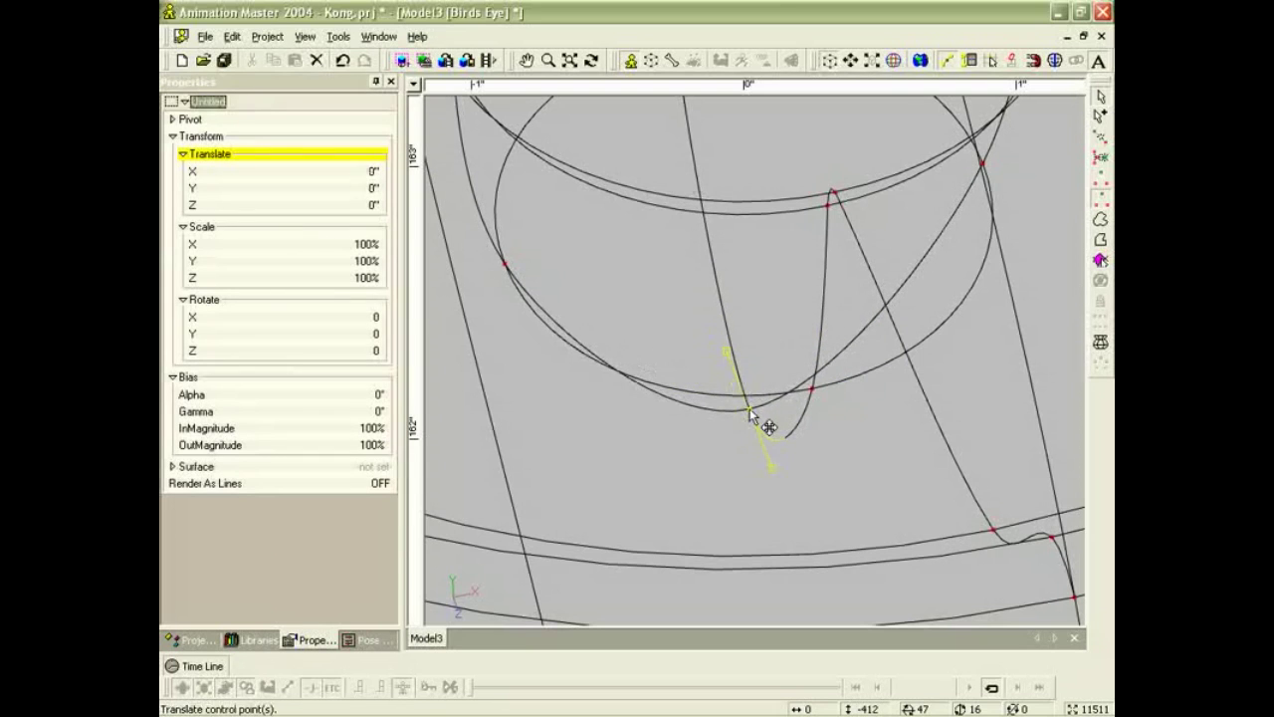
Examine the eyeball in shaded mode, including the surface around its bottom pole.
{"action": "scroll", "coordinate": [748, 410], "scroll_direction": "down", "scroll_amount": 12}
{"action": "scroll", "coordinate": [749, 419], "scroll_direction": "down", "scroll_amount": 1}
{"action": "key", "text": "9"}
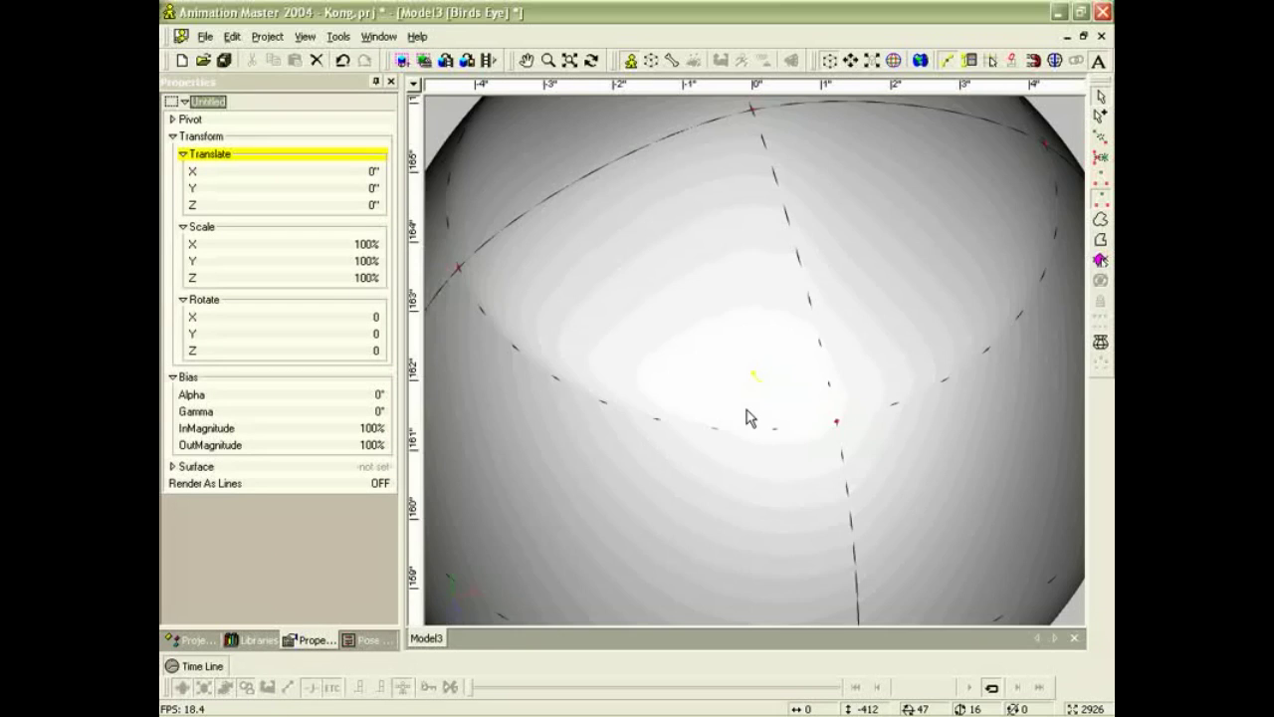
{"action": "scroll", "coordinate": [750, 418], "scroll_direction": "down", "scroll_amount": 4}
{"action": "key", "text": "t"}
{"action": "mouse_move", "coordinate": [760, 418]}
{"action": "left_mouse_down"}
{"action": "mouse_move", "coordinate": [768, 361]}
{"action": "mouse_move", "coordinate": [755, 382]}
{"action": "mouse_move", "coordinate": [746, 356]}
{"action": "mouse_move", "coordinate": [816, 347]}
{"action": "mouse_move", "coordinate": [912, 516]}
{"action": "mouse_move", "coordinate": [853, 492]}
{"action": "mouse_move", "coordinate": [853, 518]}
{"action": "left_mouse_up"}
{"action": "left_click", "coordinate": [851, 563]}
{"action": "scroll", "coordinate": [848, 563], "scroll_direction": "down", "scroll_amount": 2}
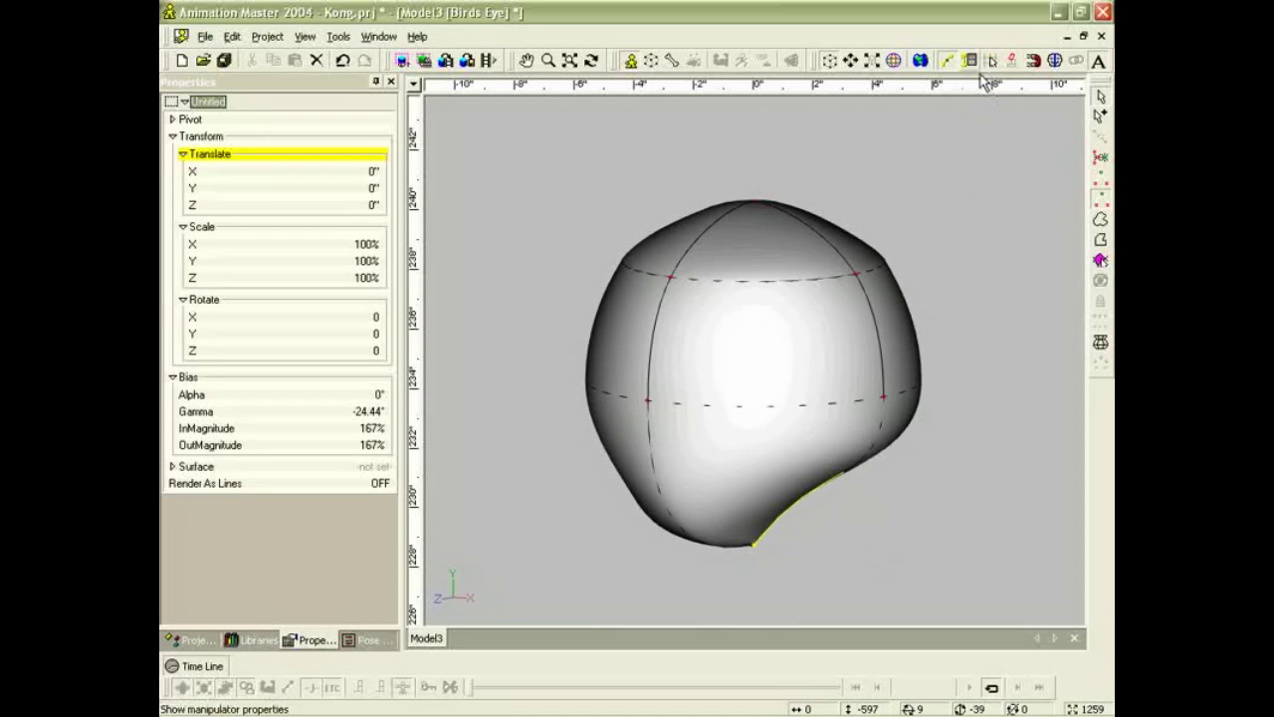
Correct the bias of the splines meeting at the bottom pole in wireframe so the eyeball's underside is evenly rounded.
{"action": "key", "text": "8"}
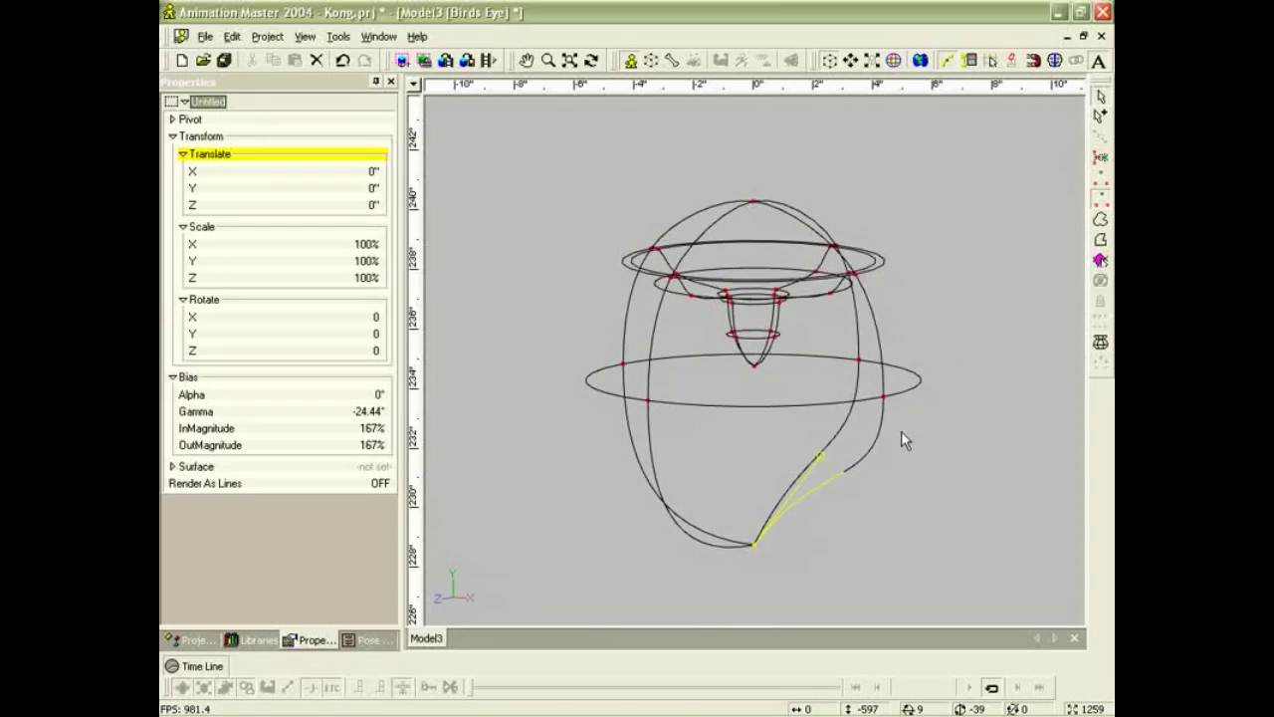
{"action": "mouse_move", "coordinate": [824, 460]}
{"action": "left_mouse_down"}
{"action": "mouse_move", "coordinate": [873, 532]}
{"action": "mouse_move", "coordinate": [787, 491]}
{"action": "mouse_move", "coordinate": [807, 447]}
{"action": "left_mouse_up"}
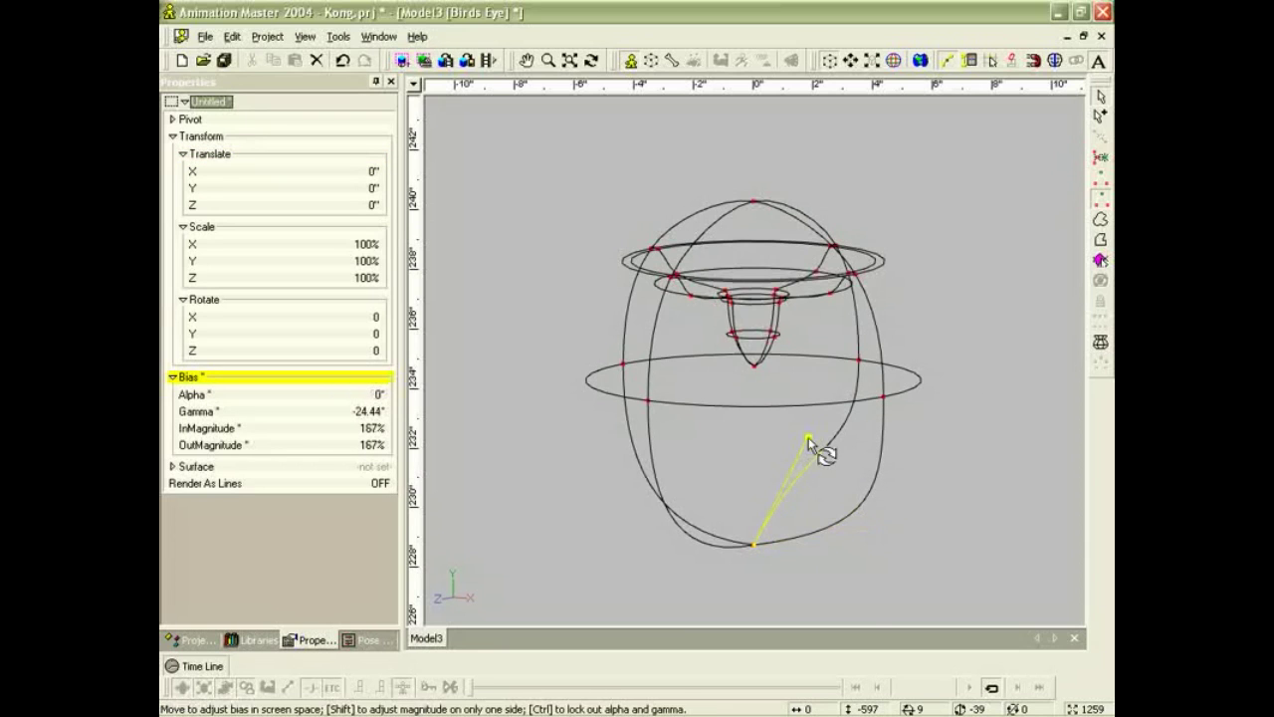
{"action": "key", "text": "4"}
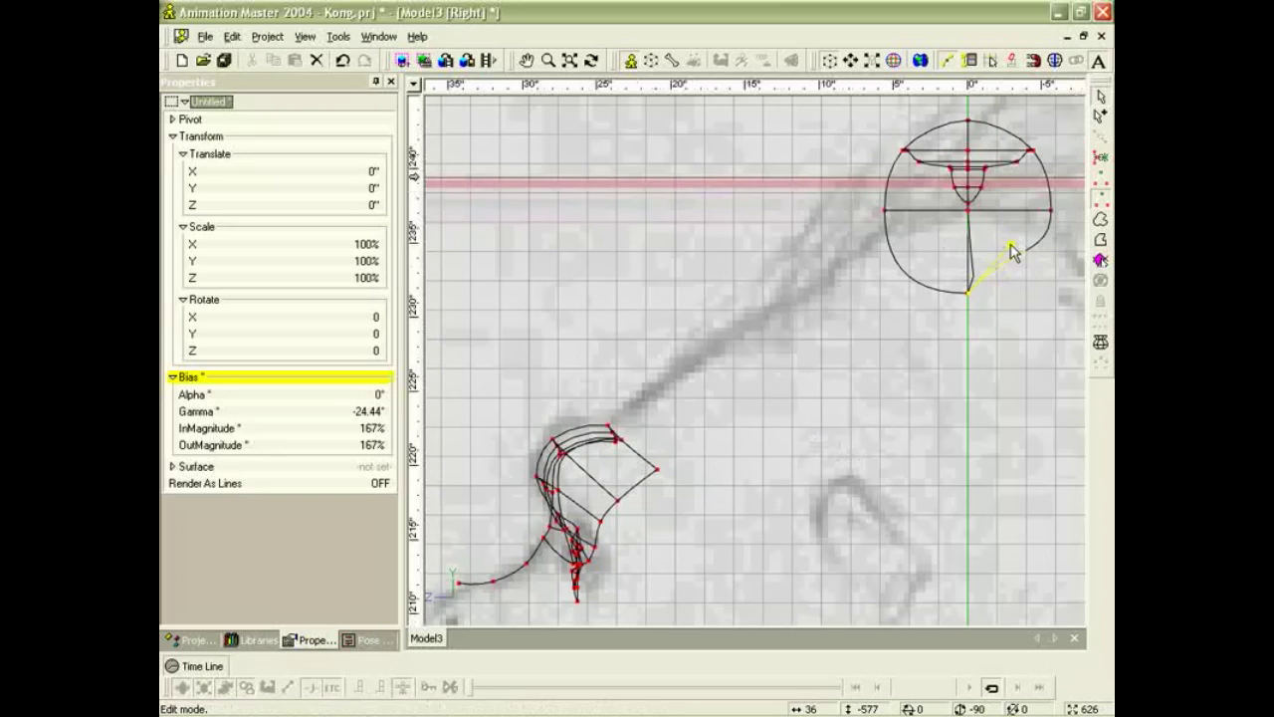
{"action": "left_click_drag", "start_coordinate": [1024, 255], "coordinate": [901, 343]}
{"action": "left_click", "coordinate": [976, 313]}
{"action": "key", "text": "z"}
{"action": "key", "text": "m"}
Select the eyeball's outer shell without the inner cavity and hide the unselected control points.
{"action": "scroll", "coordinate": [846, 199], "scroll_direction": "up", "scroll_amount": 10}
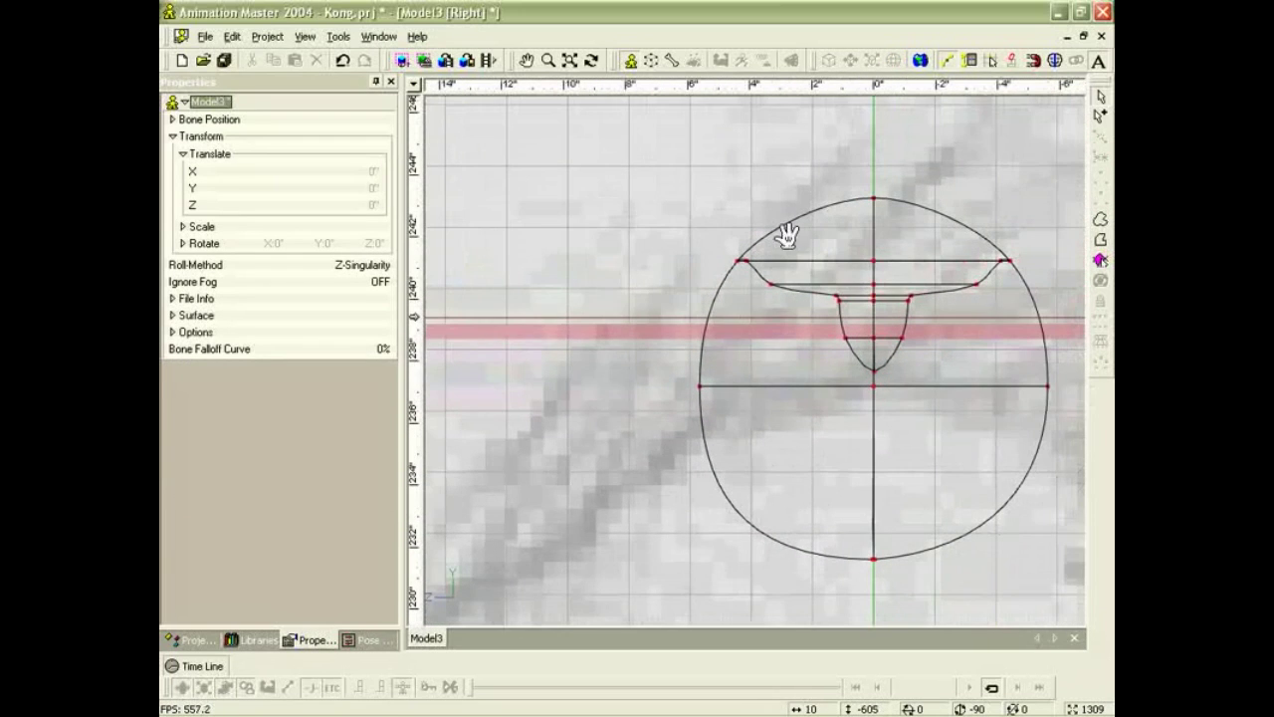
{"action": "left_click", "coordinate": [839, 297]}
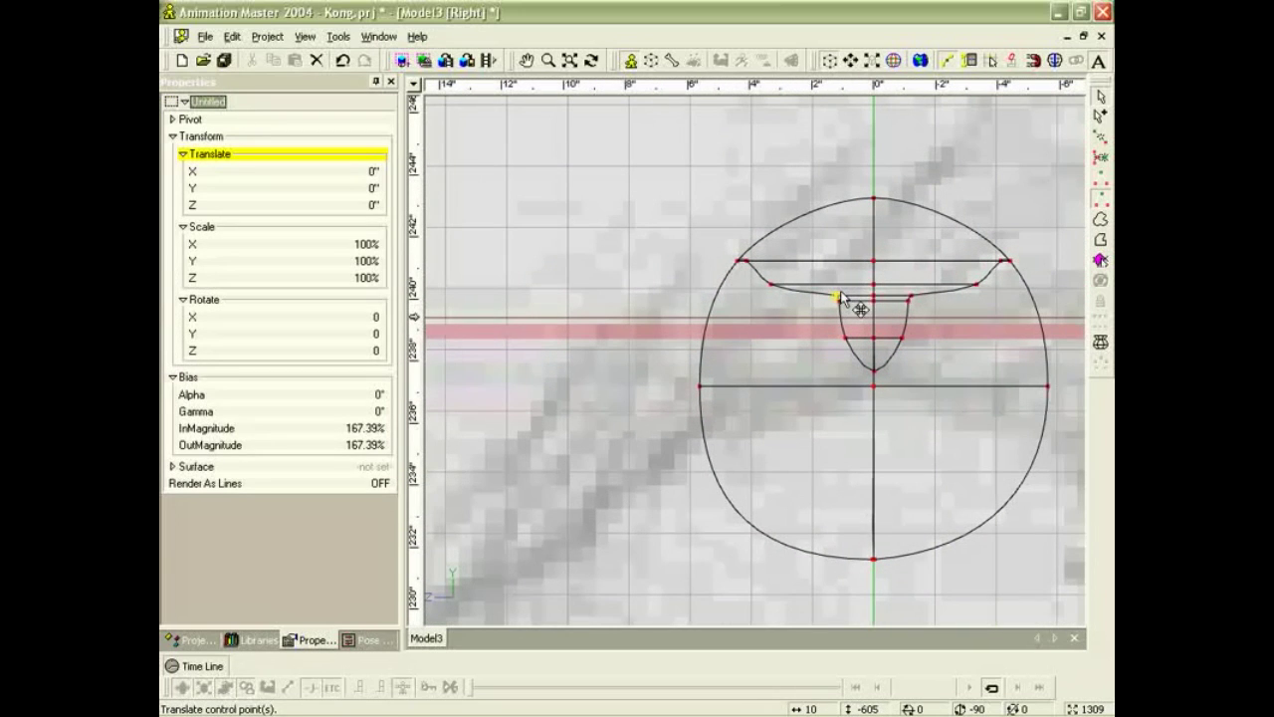
{"action": "key", "text": "slash"}
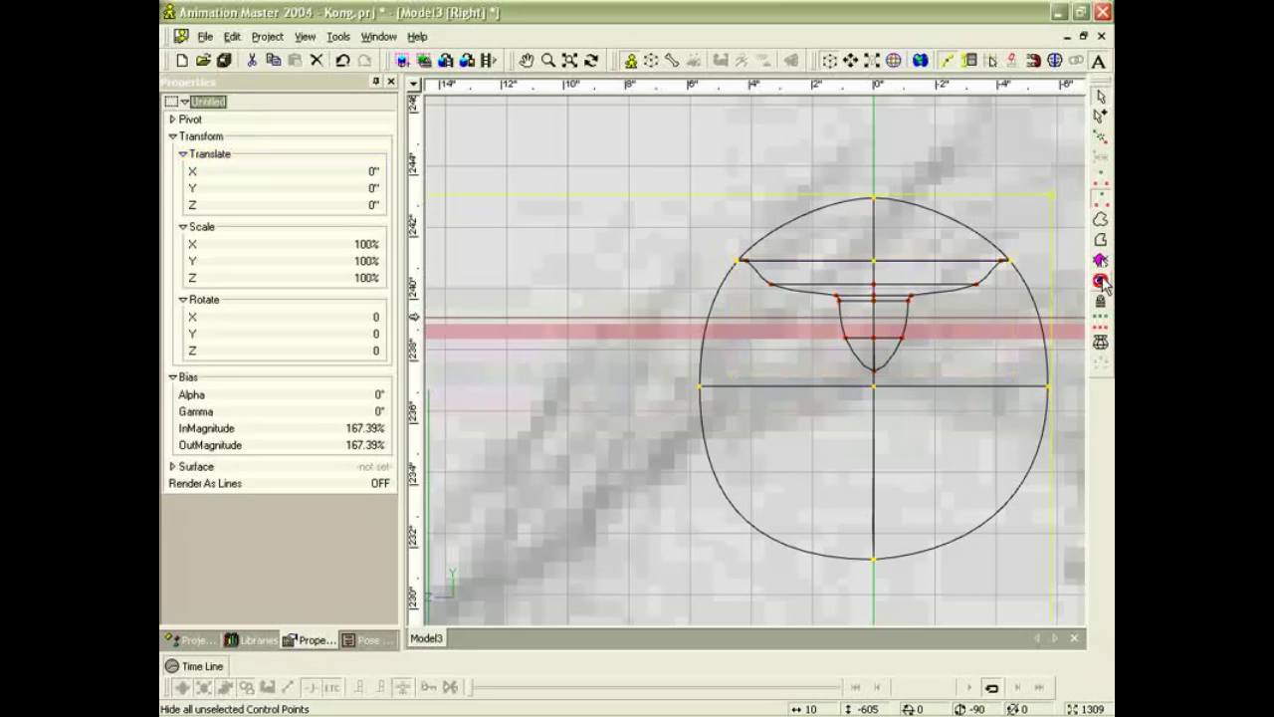
{"action": "left_click", "coordinate": [1100, 282]}
Group the top cap of the outer shell under the name cornea and expand the group's properties.
{"action": "left_click_drag", "start_coordinate": [703, 170], "coordinate": [1046, 287]}
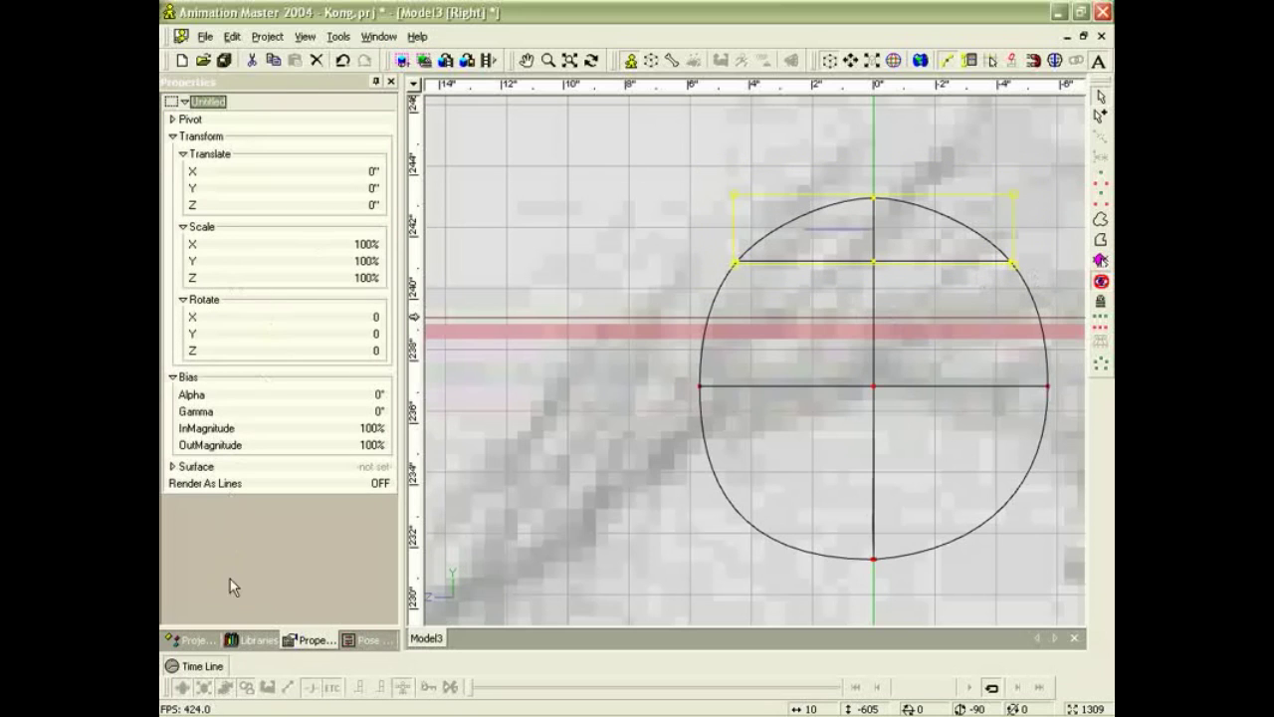
{"action": "left_click", "coordinate": [191, 639]}
{"action": "left_click", "coordinate": [255, 561]}
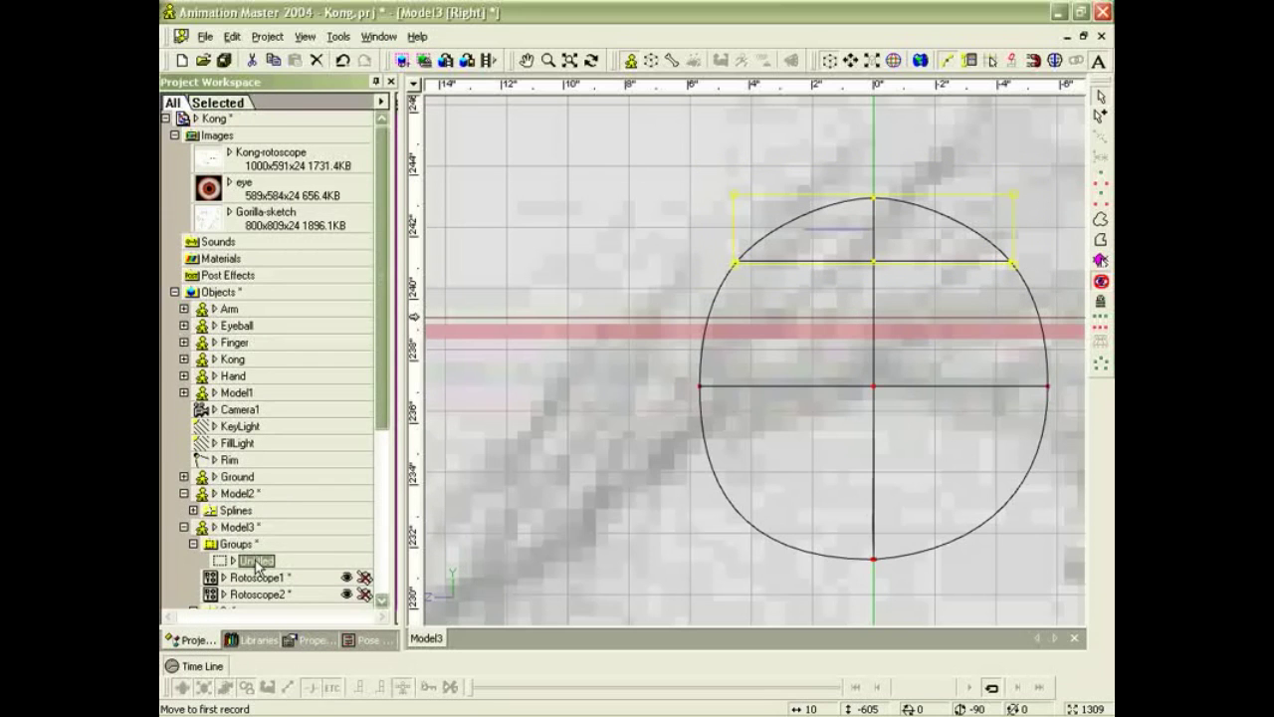
{"action": "right_click", "coordinate": [257, 574]}
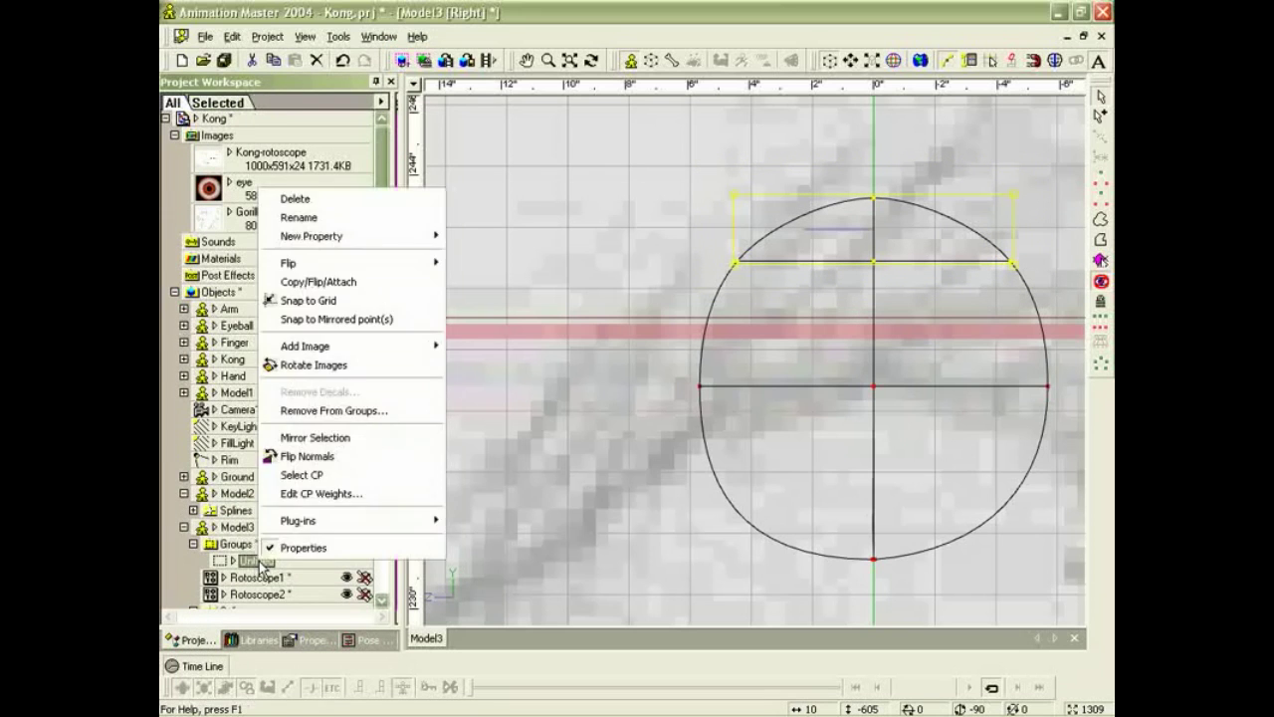
{"action": "left_click", "coordinate": [288, 217]}
{"action": "type", "text": "cornea"}
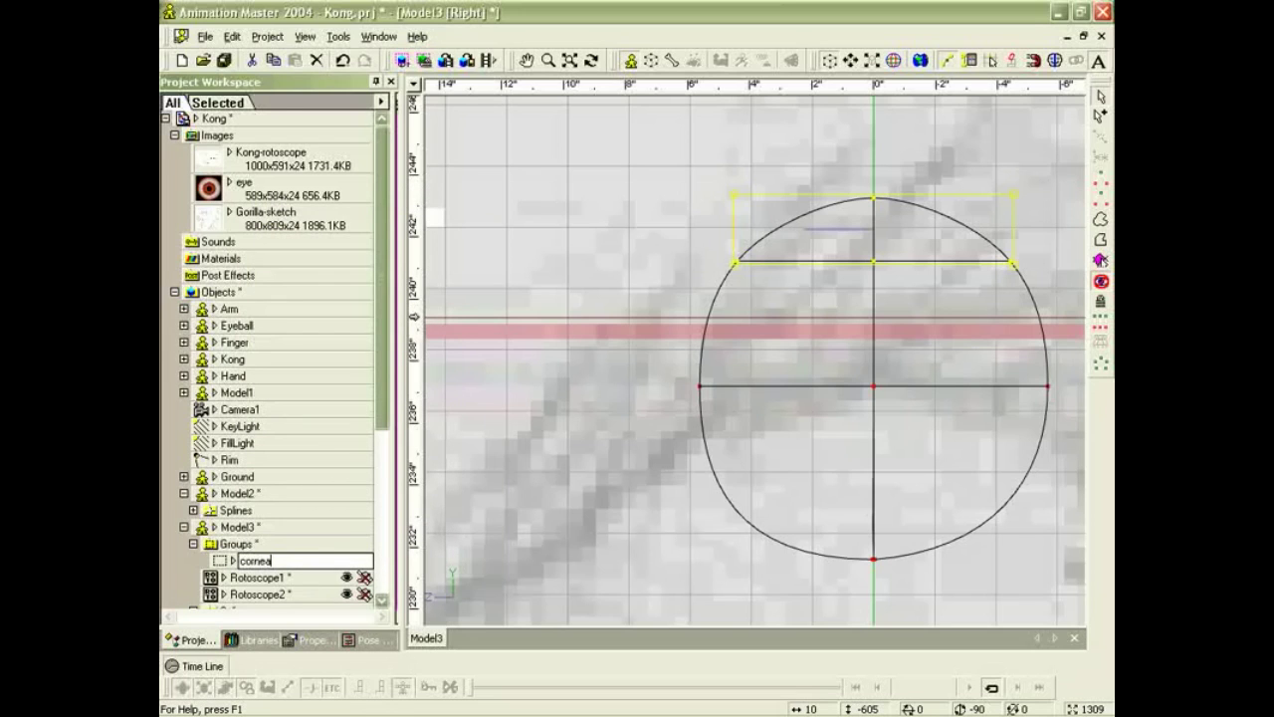
{"action": "left_click", "coordinate": [233, 561]}
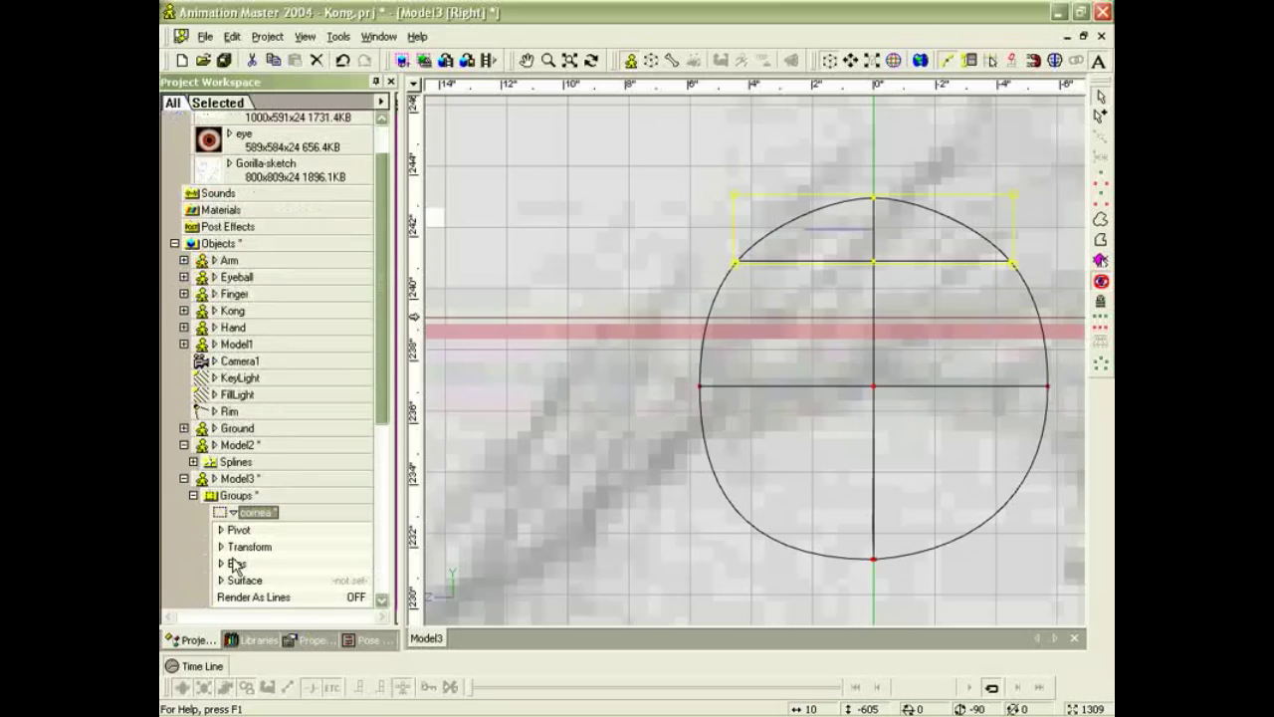
Set the cornea group's surface transparency to 90% and its index of refraction to 1.3.
{"action": "left_click", "coordinate": [221, 547]}
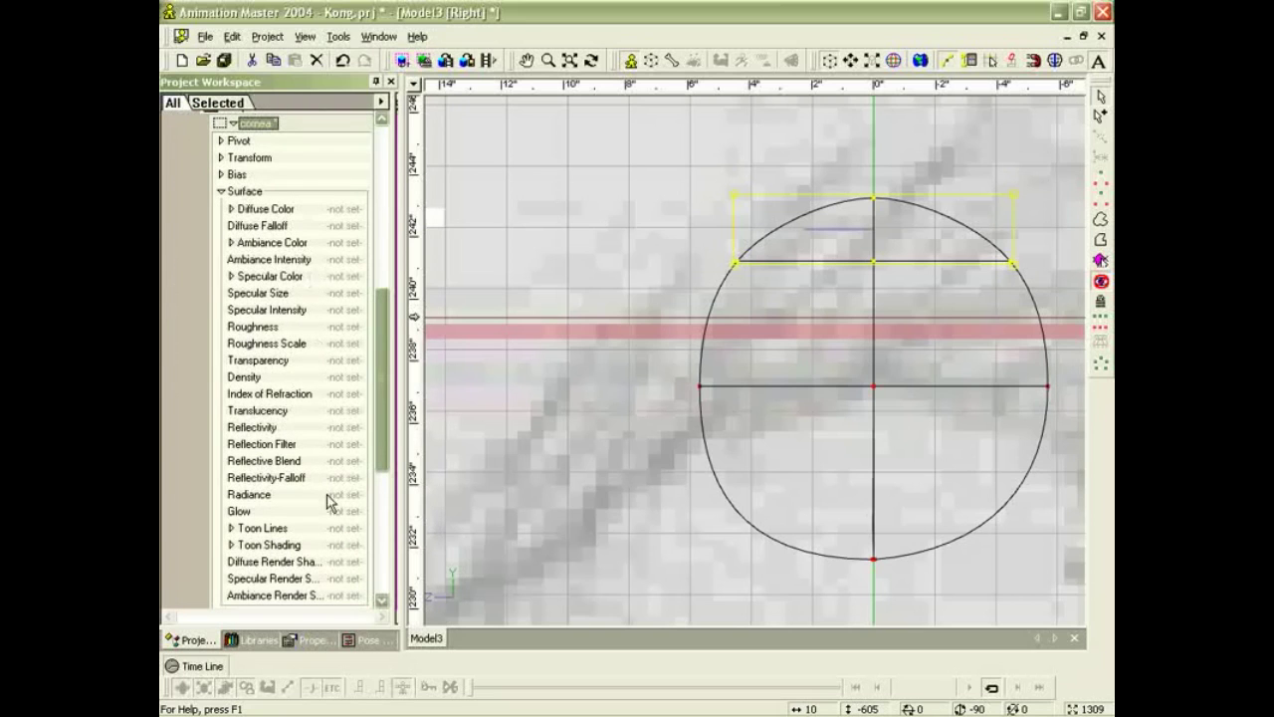
{"action": "left_click", "coordinate": [346, 360]}
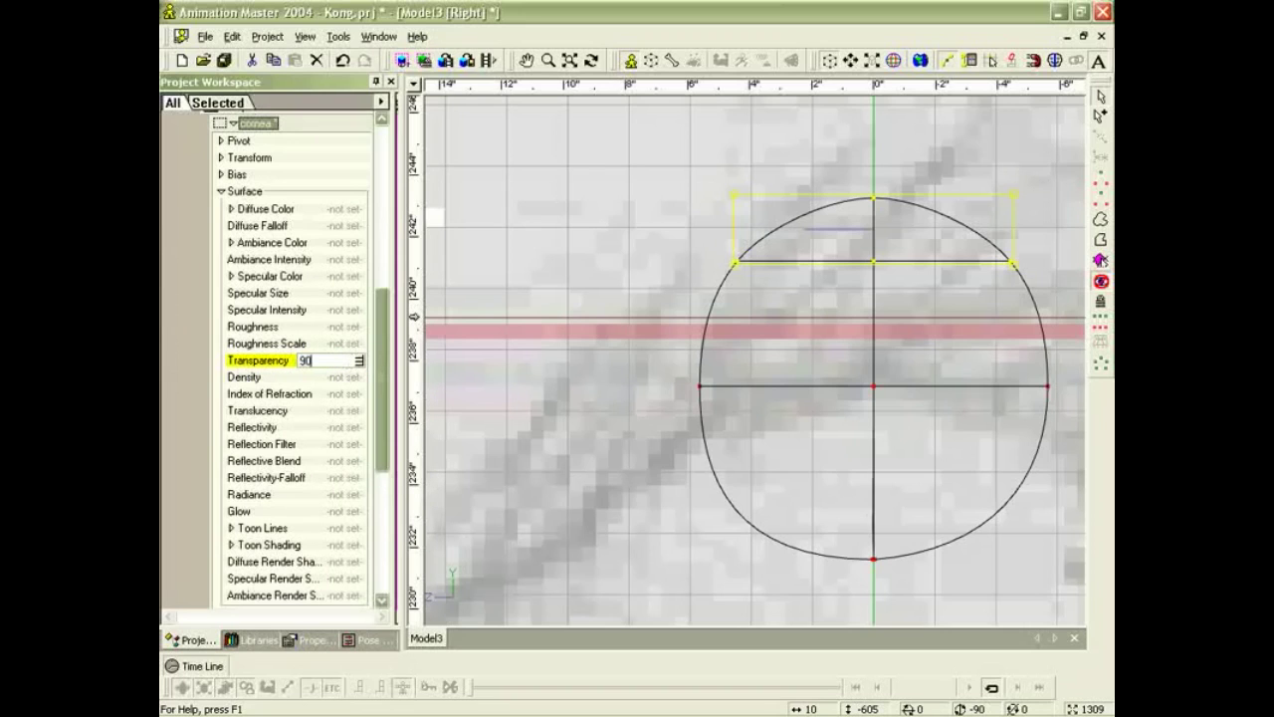
{"action": "type", "text": "90"}
{"action": "key", "text": "Return"}
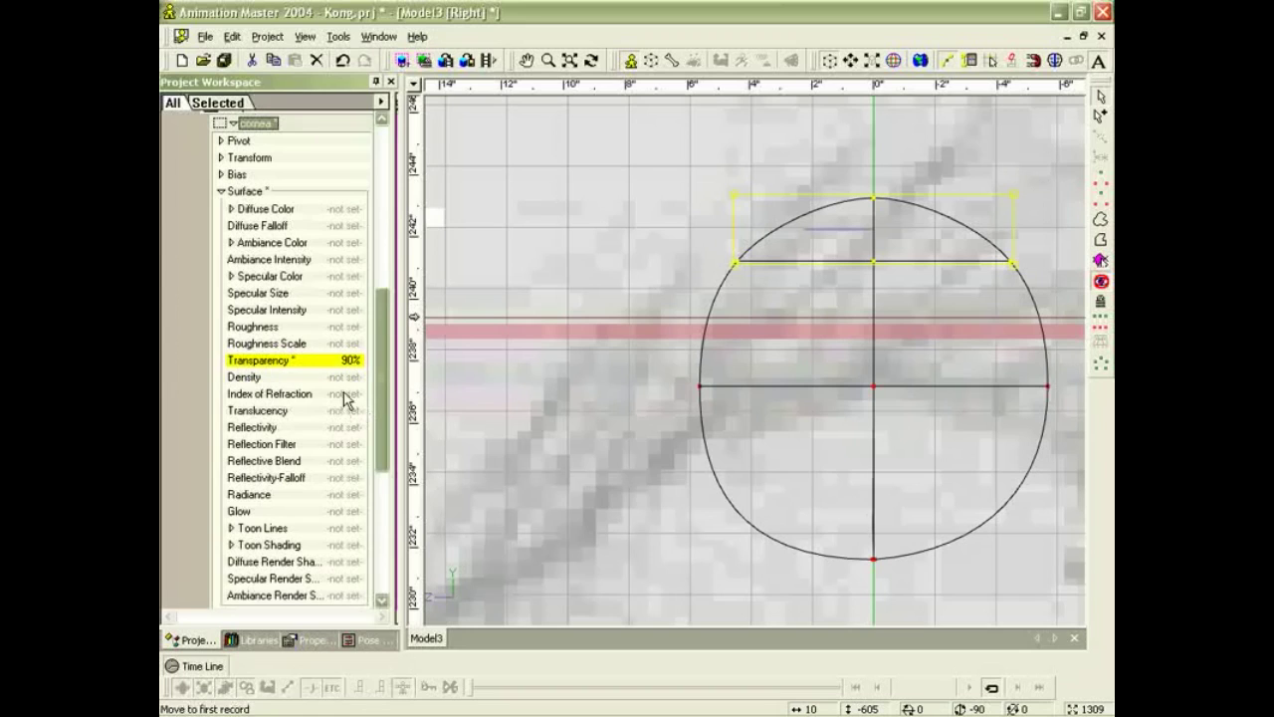
{"action": "left_click", "coordinate": [345, 393]}
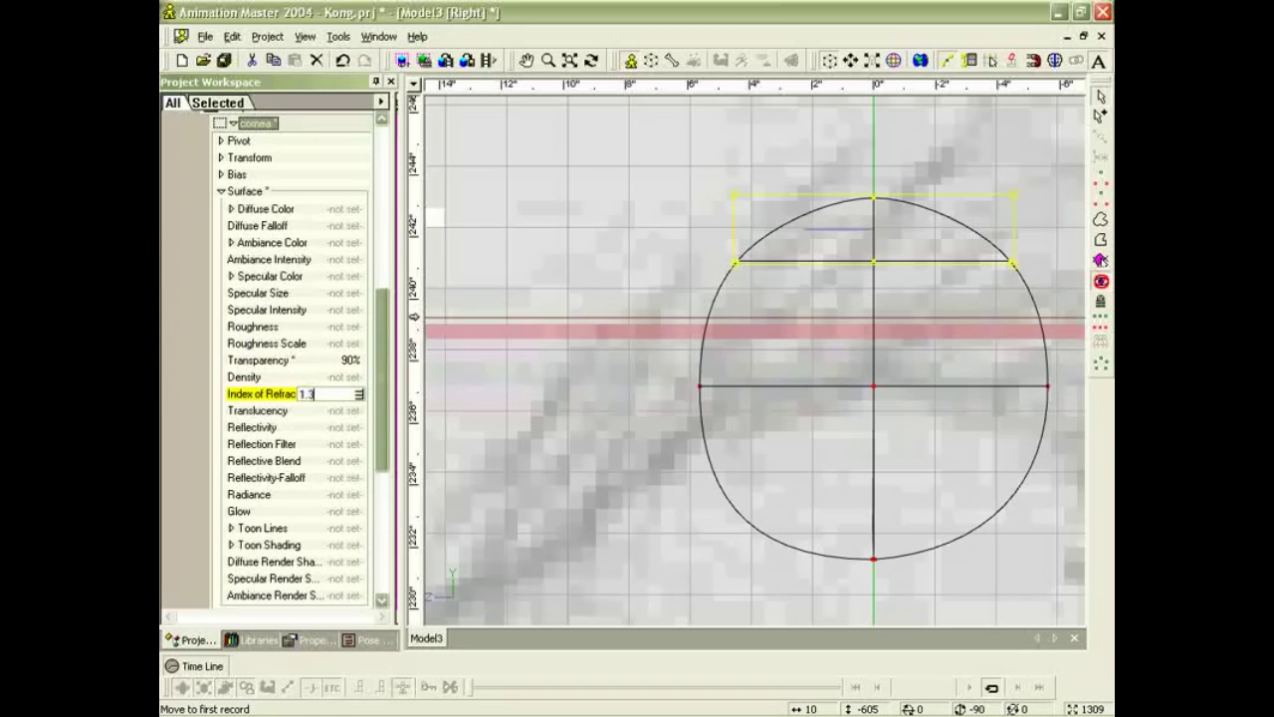
{"action": "key", "text": "Return"}
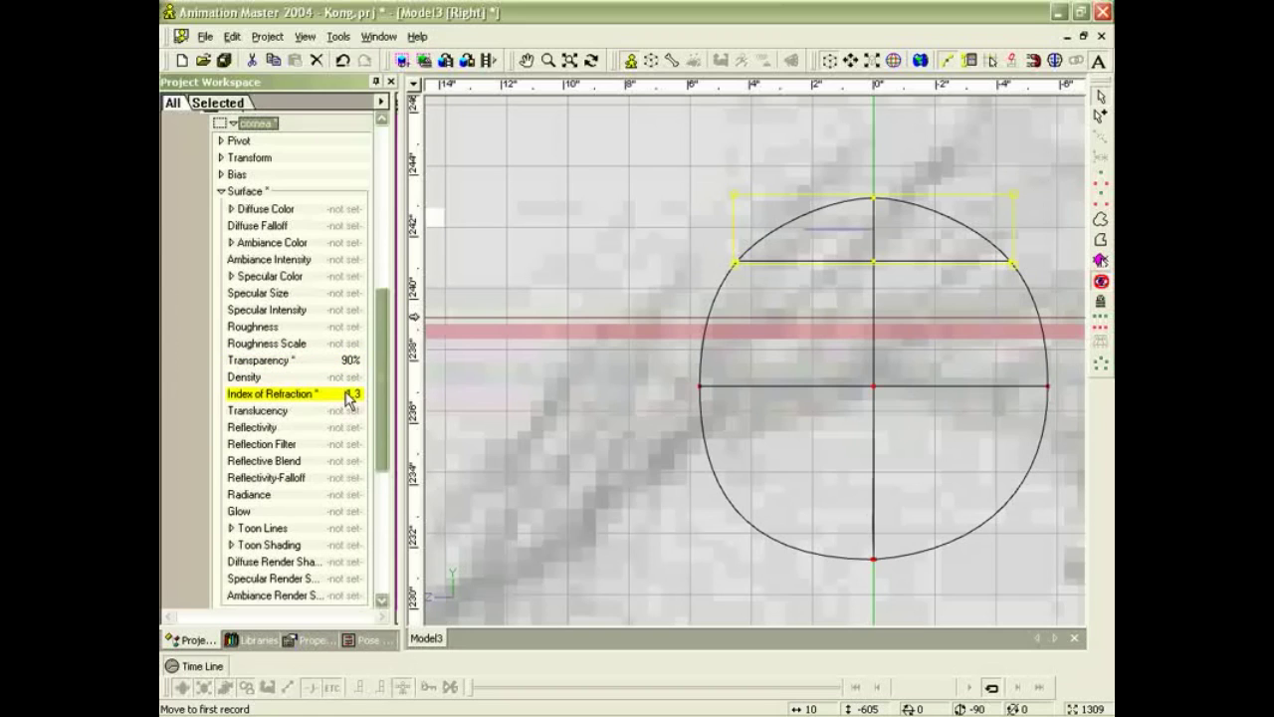
{"action": "left_click", "coordinate": [557, 408]}
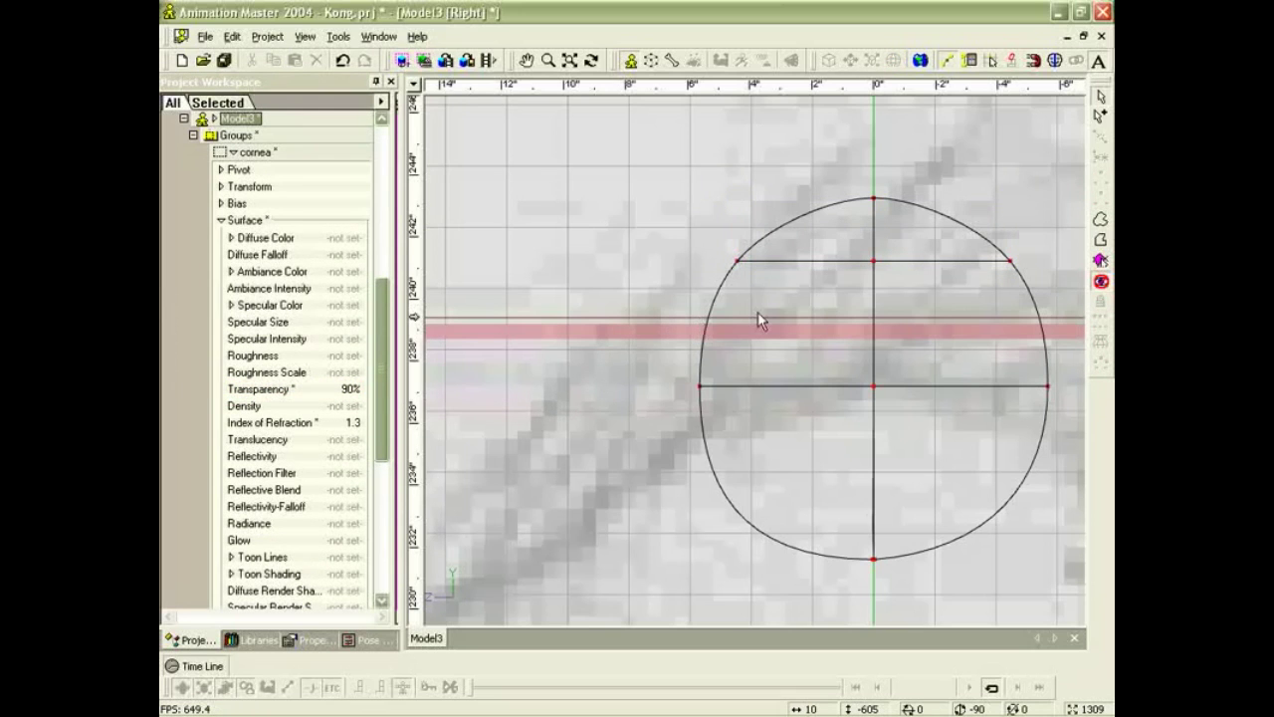
Examine the transparent cornea on the shaded eyeball from an angled view.
{"action": "key", "text": "0"}
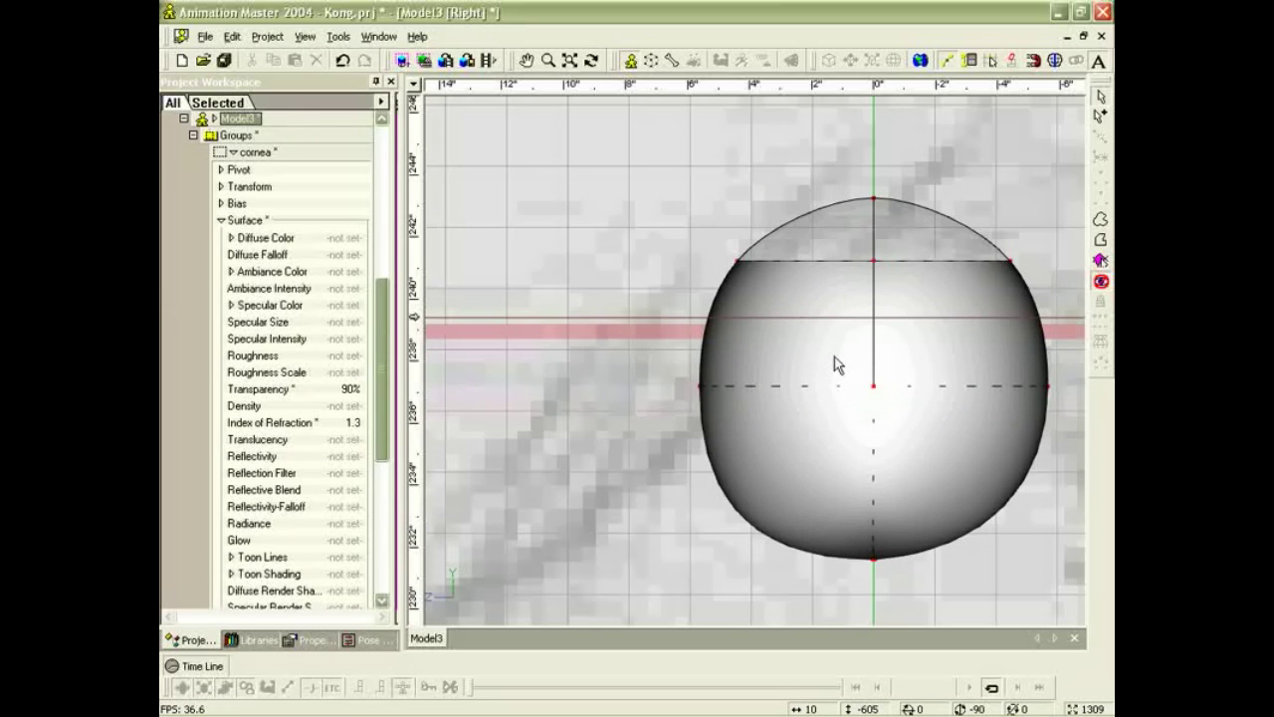
{"action": "key", "text": "t"}
{"action": "mouse_move", "coordinate": [834, 338]}
{"action": "left_mouse_down"}
{"action": "mouse_move", "coordinate": [871, 377]}
{"action": "mouse_move", "coordinate": [846, 326]}
{"action": "left_mouse_up"}
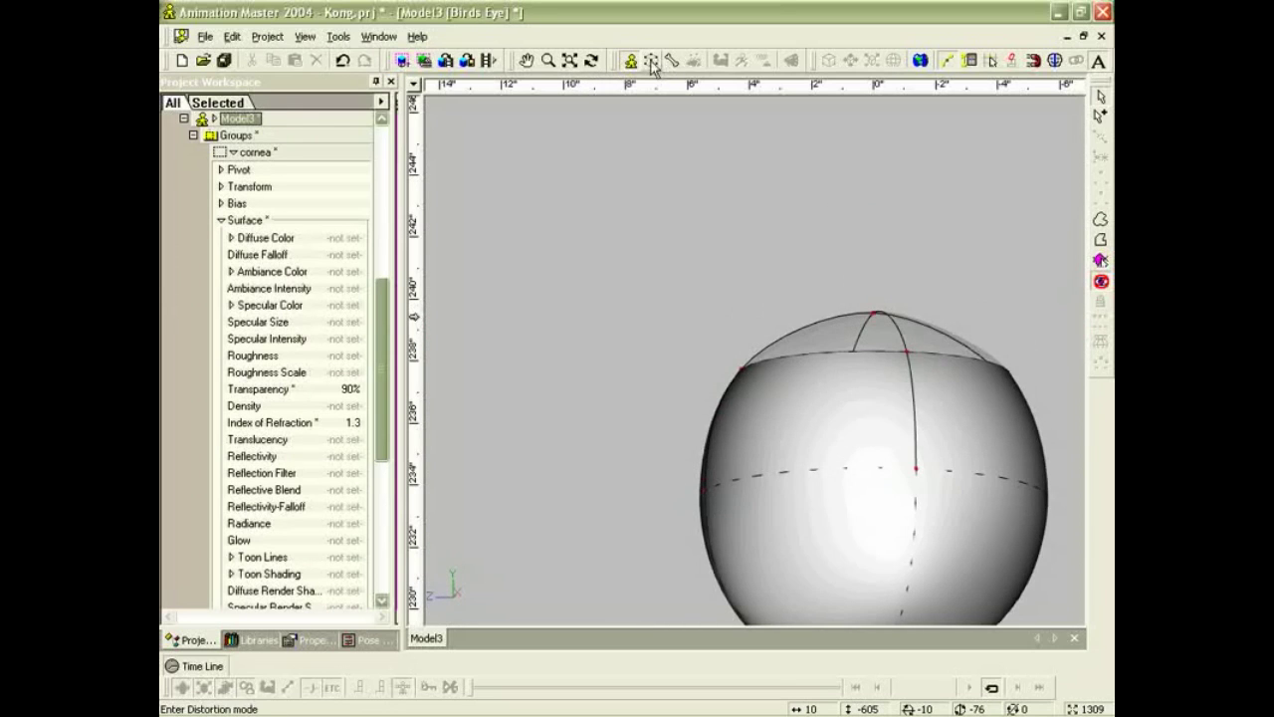
{"action": "left_click", "coordinate": [569, 60]}
{"action": "left_click", "coordinate": [990, 225]}
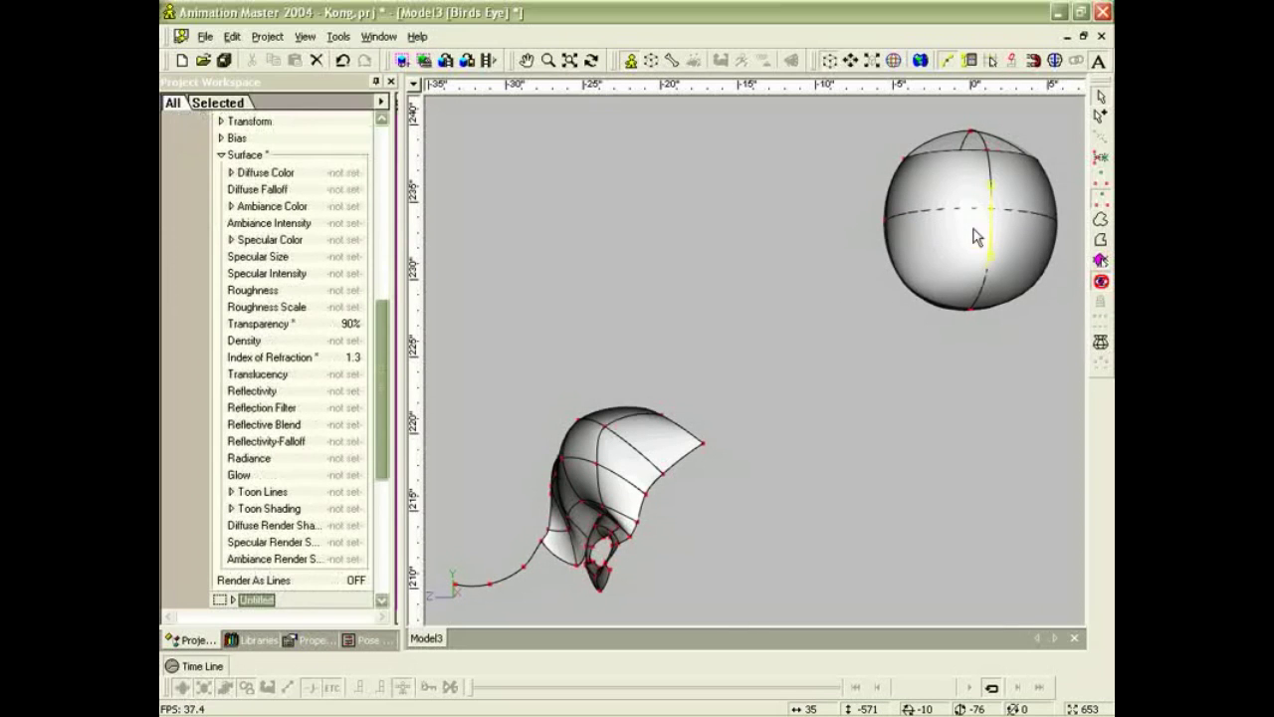
{"action": "left_click_drag", "start_coordinate": [946, 220], "coordinate": [905, 348]}
{"action": "key", "text": "m"}
{"action": "key", "text": "z"}
{"action": "left_click_drag", "start_coordinate": [905, 347], "coordinate": [909, 325]}
Unhide the eyeball's inner cavity and show the model in wireframe from the front.
{"action": "left_click", "coordinate": [1103, 283]}
{"action": "middle_click_drag", "start_coordinate": [971, 274], "coordinate": [983, 317]}
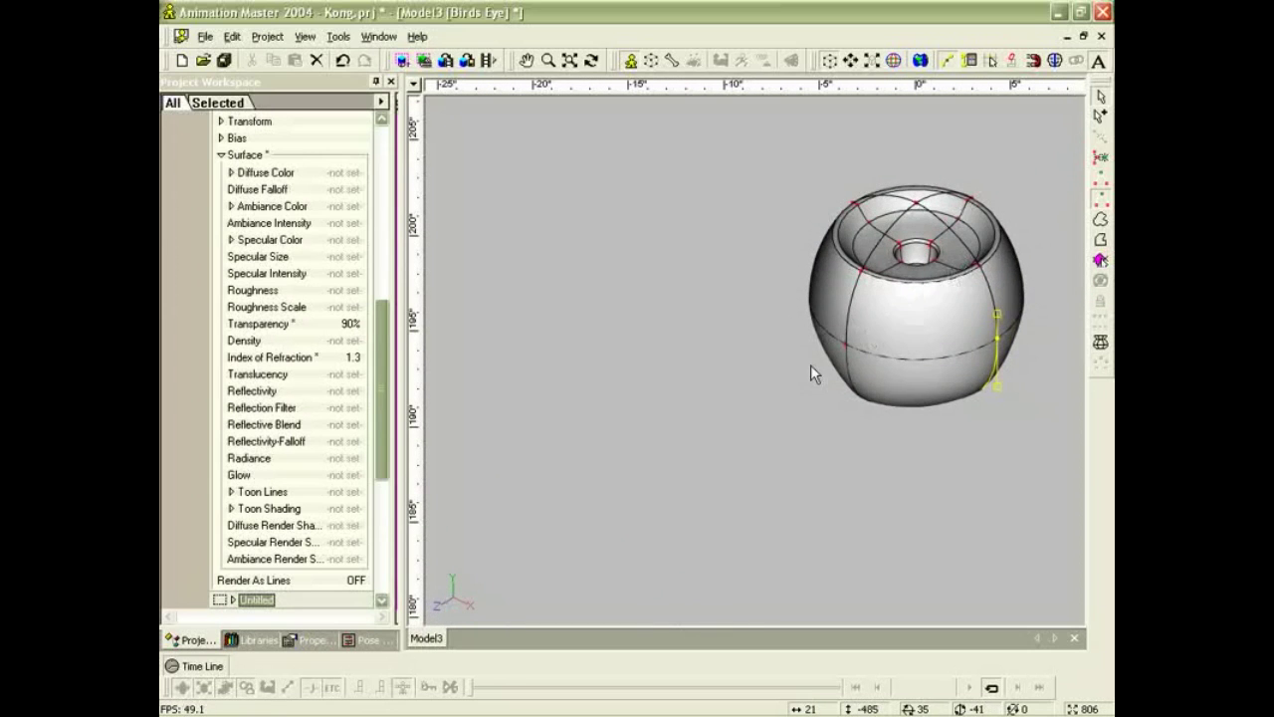
{"action": "key", "text": "8"}
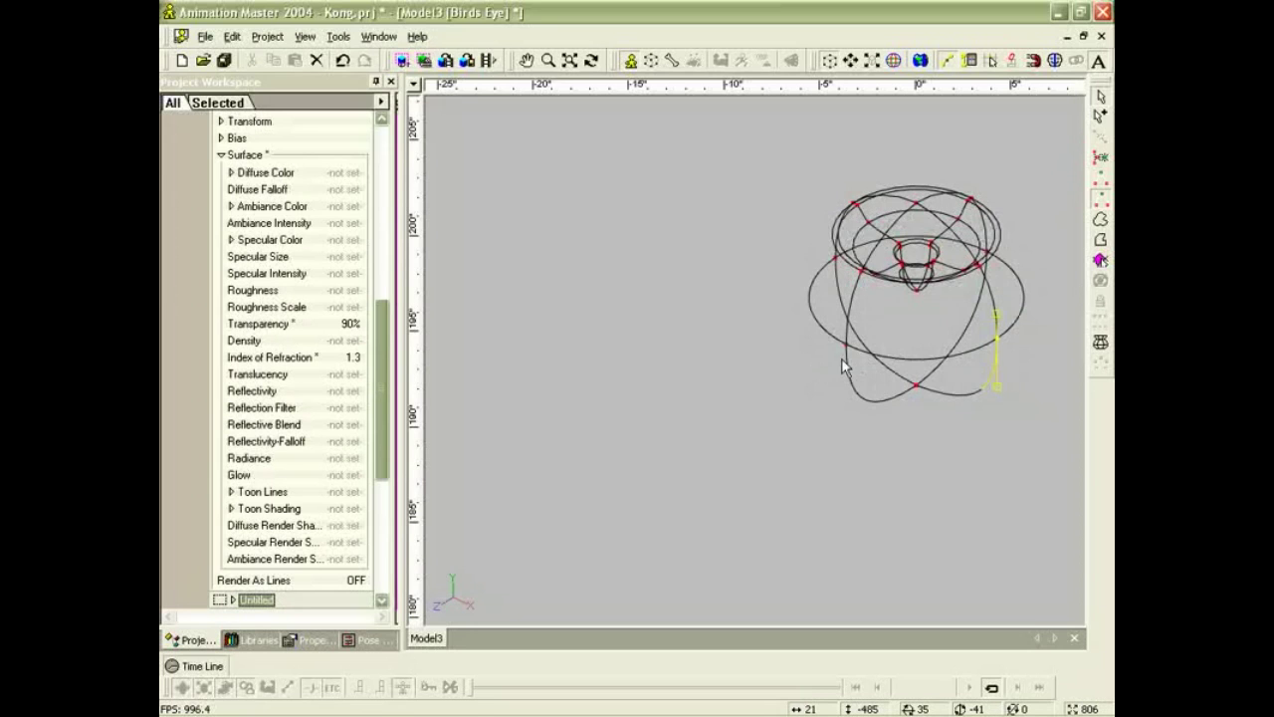
{"action": "key", "text": "1"}
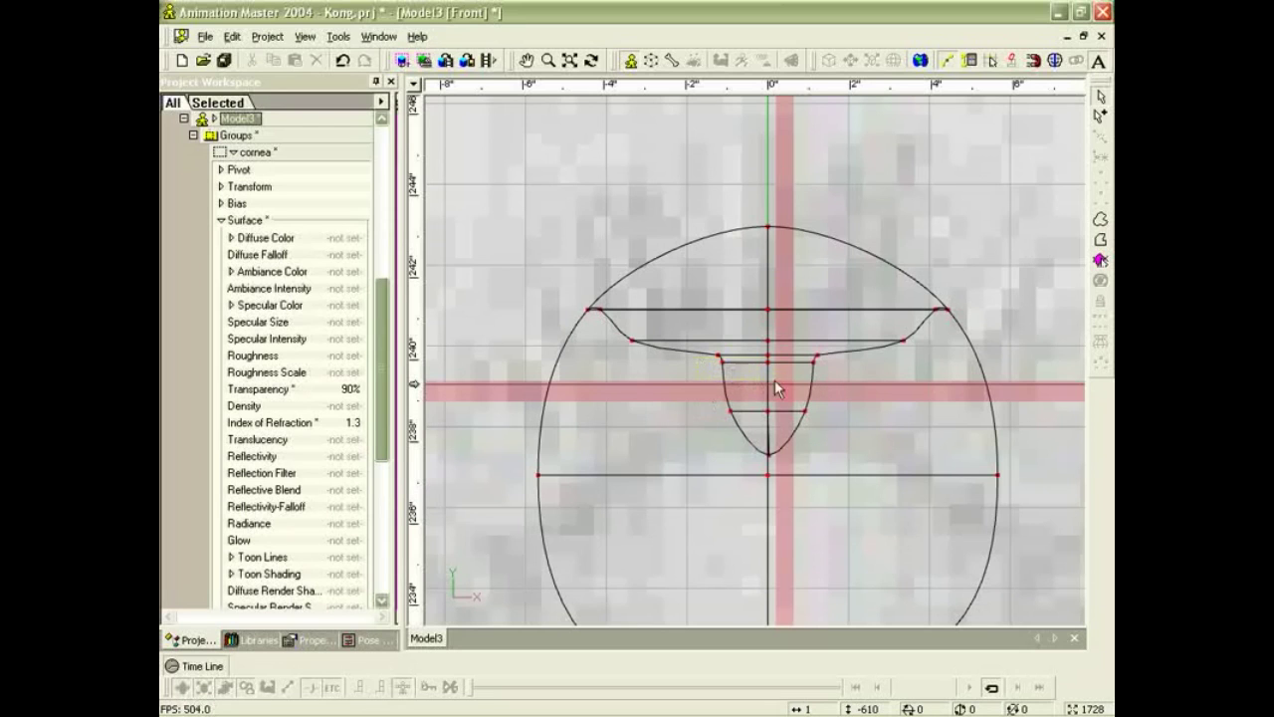
Select the control points of the narrow pit at the cavity's centre and name their group pupil.
{"action": "double_click", "coordinate": [732, 438]}
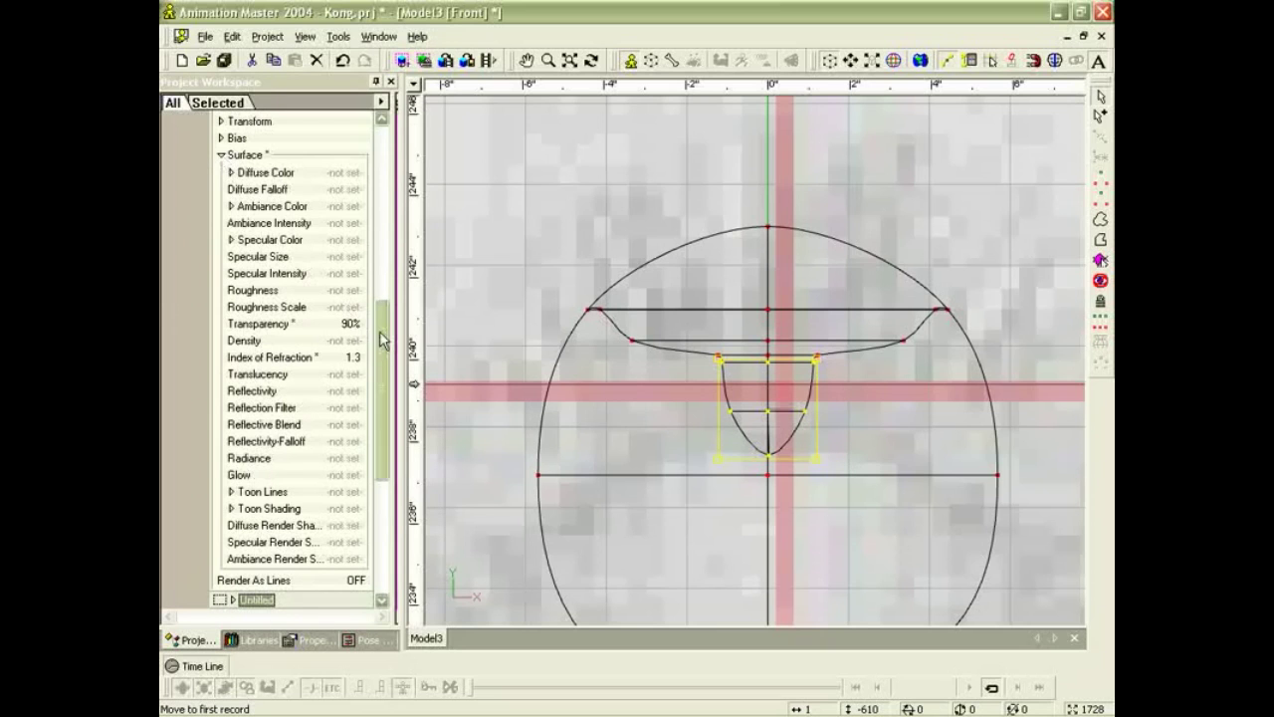
{"action": "scroll", "coordinate": [229, 163], "scroll_direction": "up", "scroll_amount": 1}
{"action": "left_click", "coordinate": [233, 150]}
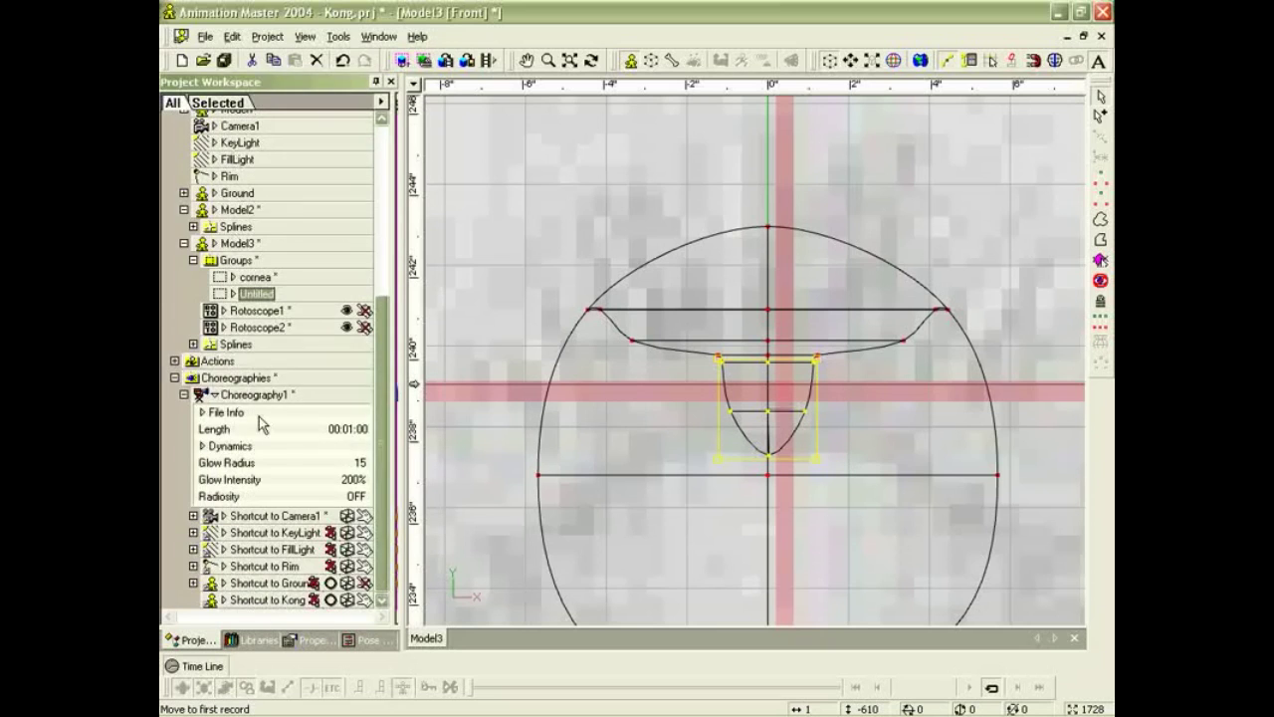
{"action": "left_click", "coordinate": [255, 296]}
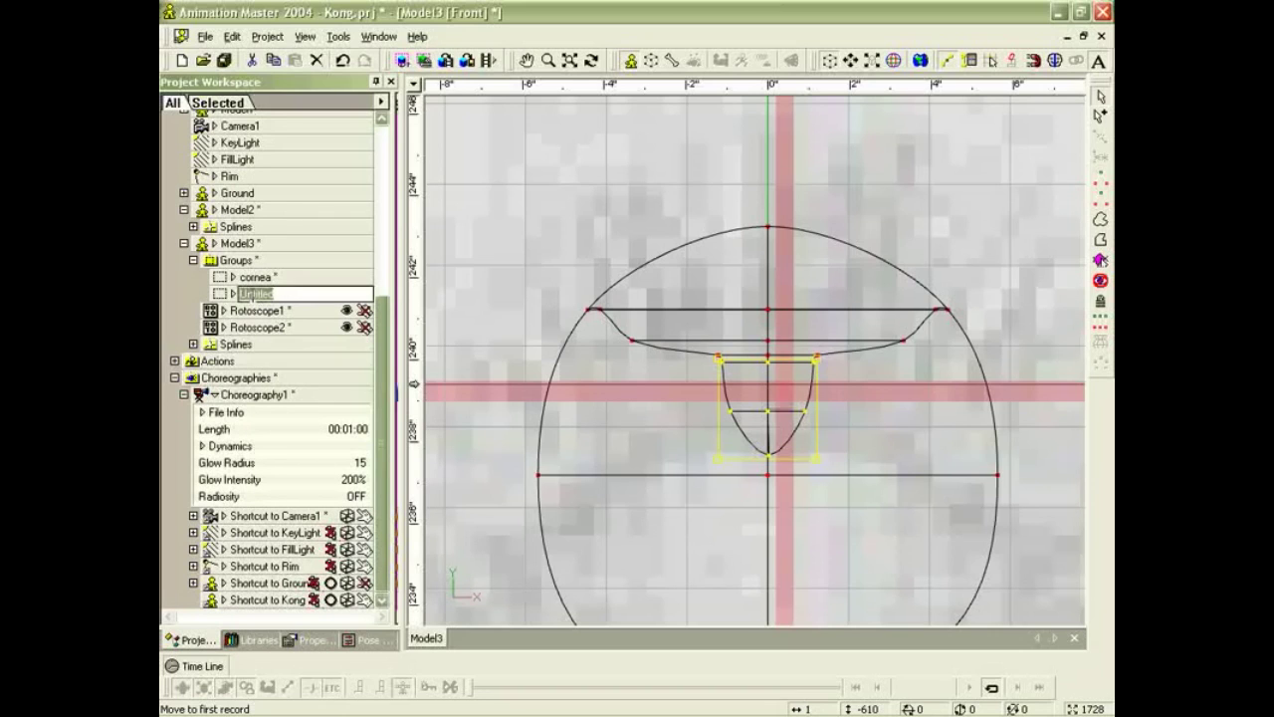
{"action": "type", "text": "pupil"}
Set the pupil group's diffuse color to black in its surface properties.
{"action": "left_click", "coordinate": [233, 294]}
{"action": "left_click", "coordinate": [222, 363]}
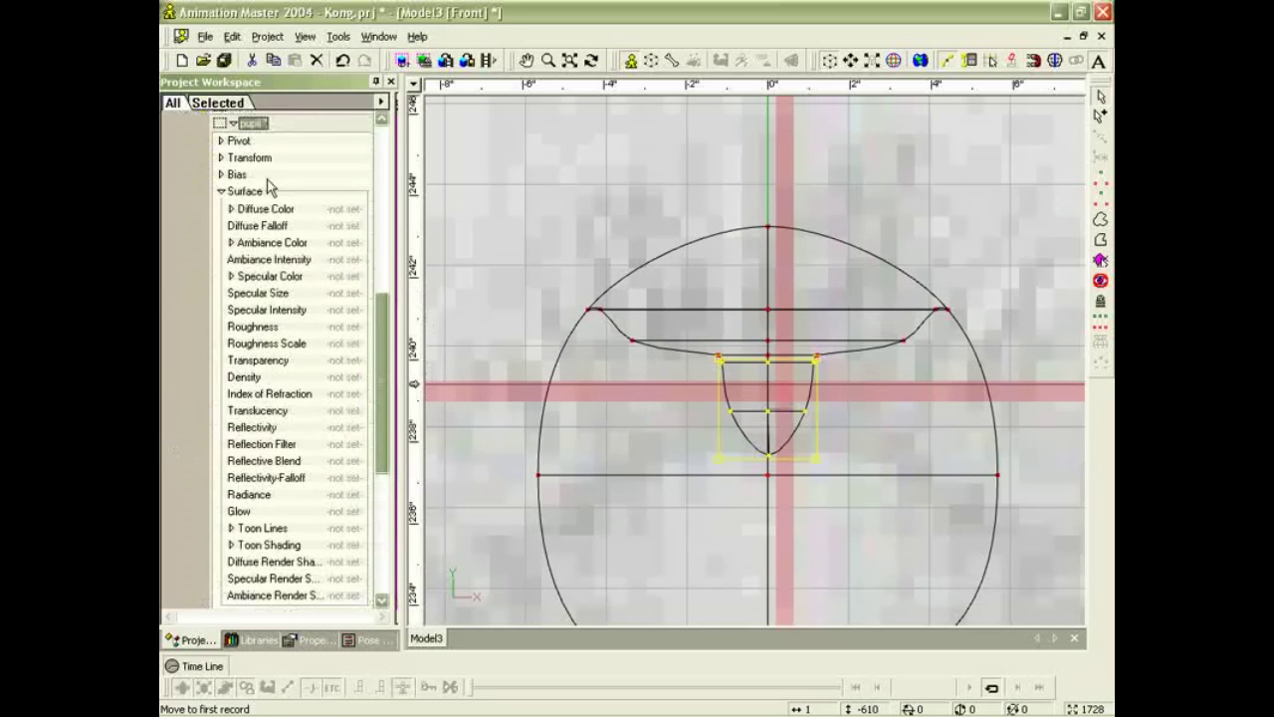
{"action": "left_click", "coordinate": [351, 210]}
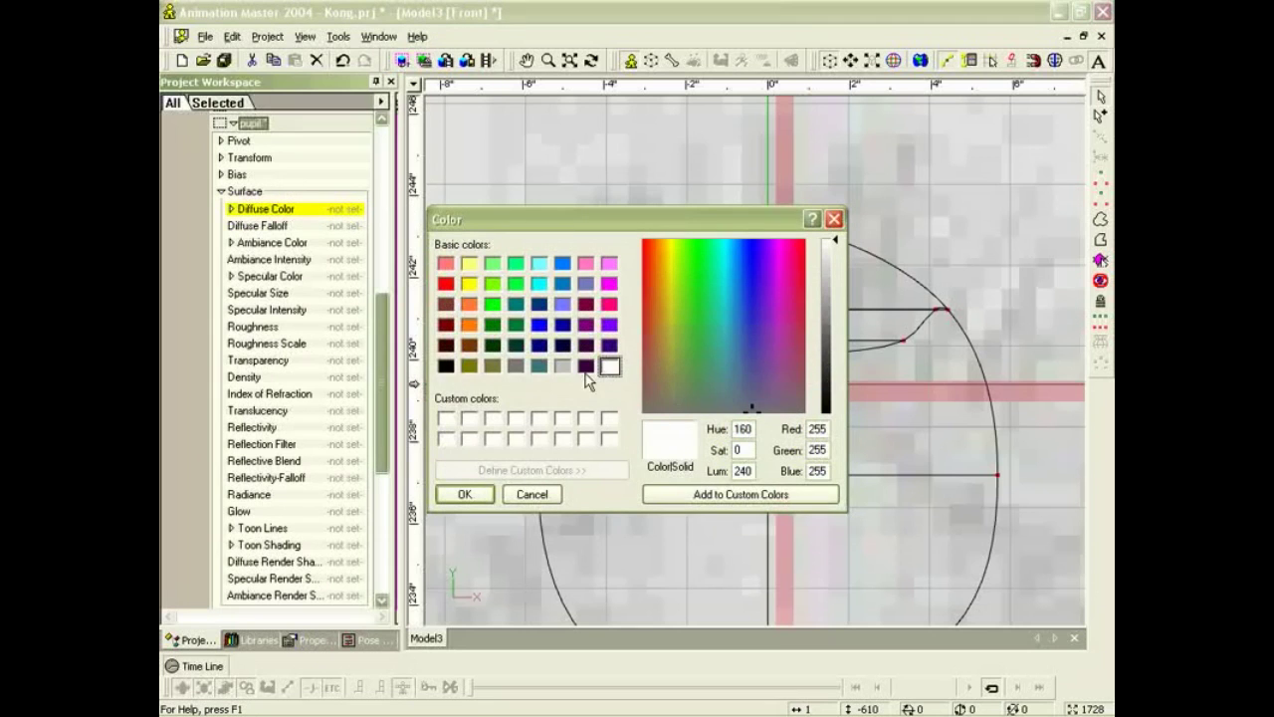
{"action": "left_click", "coordinate": [445, 365]}
{"action": "left_click", "coordinate": [464, 494]}
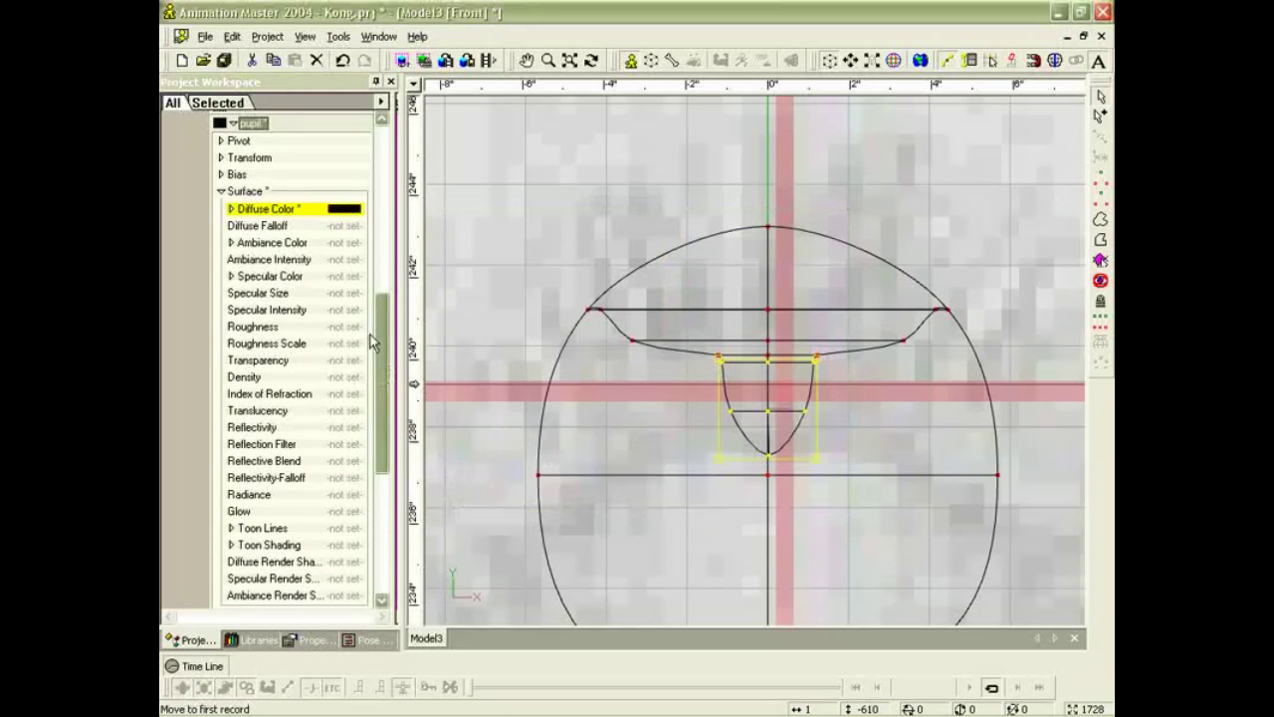
Set the pupil group's specular size and specular intensity to 0%, leaving the specular color unset.
{"action": "left_click", "coordinate": [346, 277]}
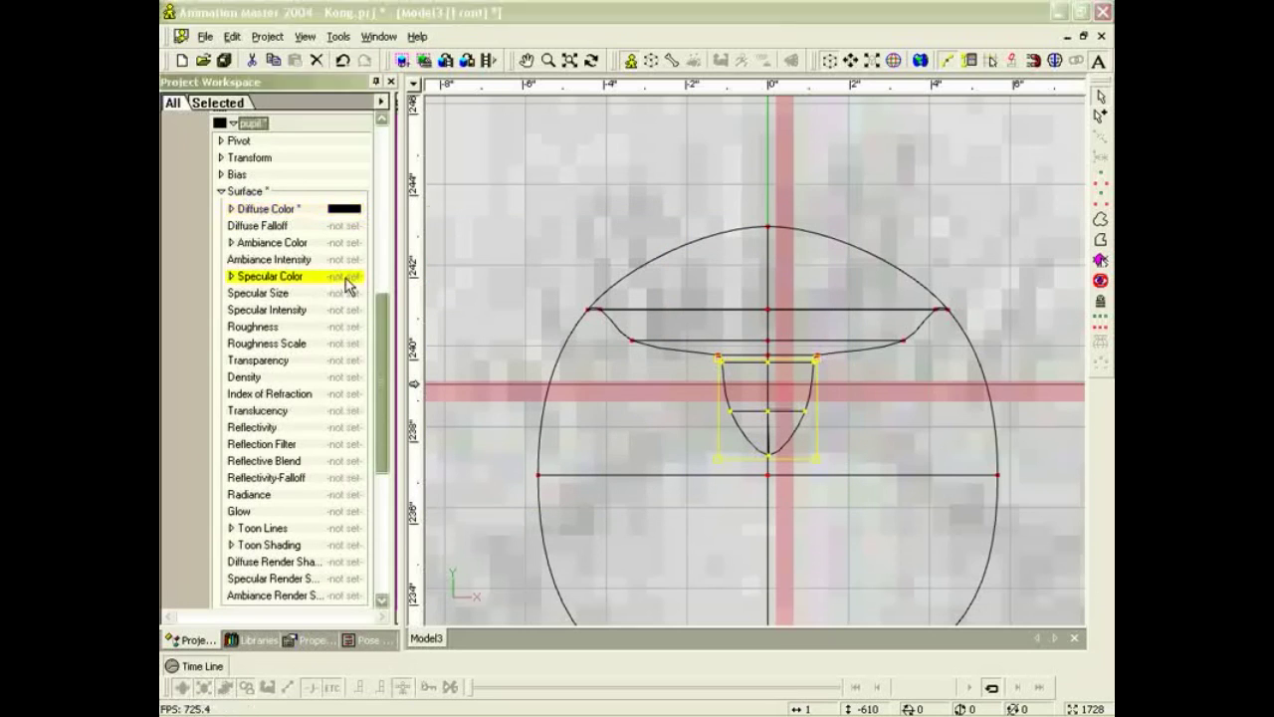
{"action": "left_click", "coordinate": [531, 494]}
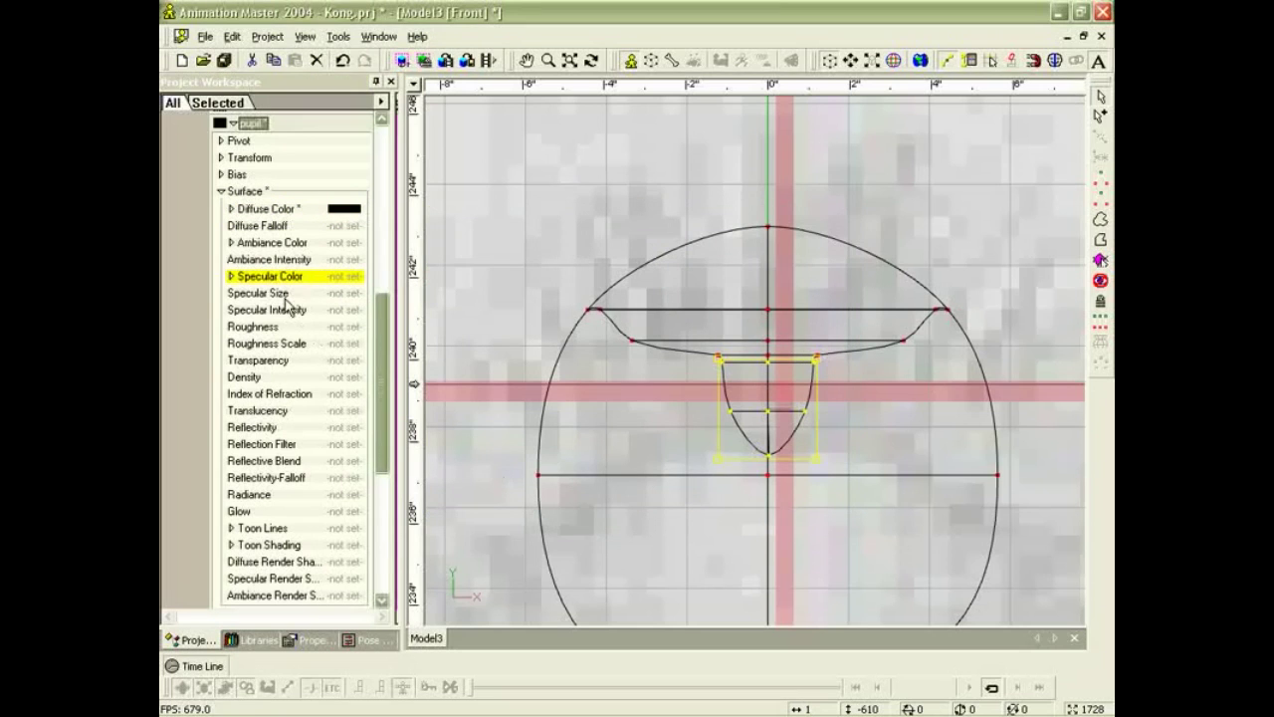
{"action": "left_click", "coordinate": [336, 300]}
{"action": "left_click", "coordinate": [334, 295]}
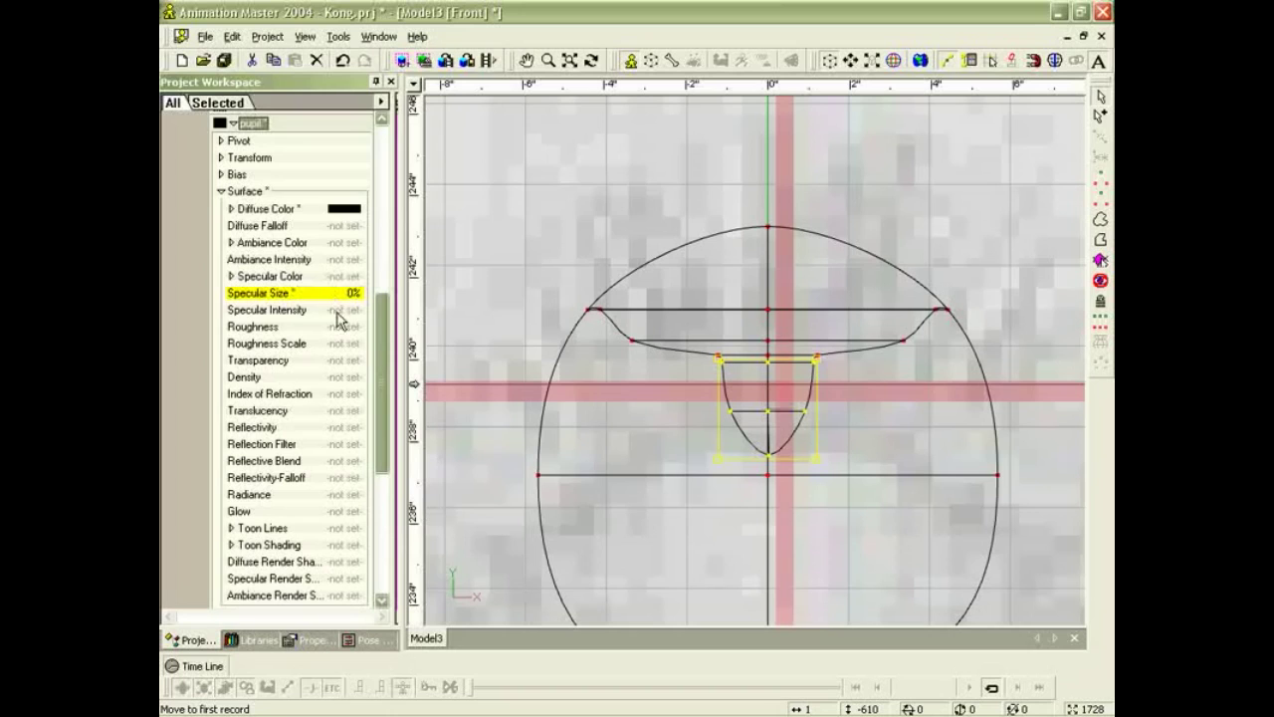
{"action": "left_click", "coordinate": [345, 313]}
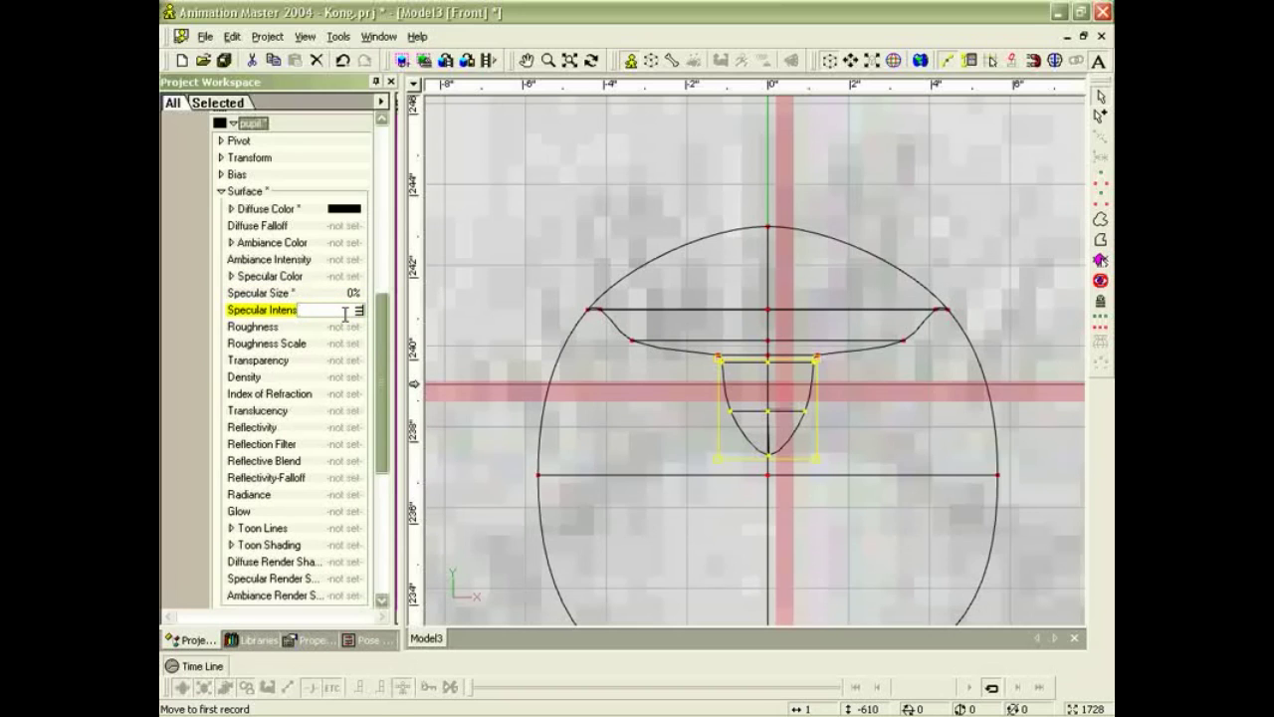
{"action": "type", "text": "0"}
{"action": "key", "text": "Return"}
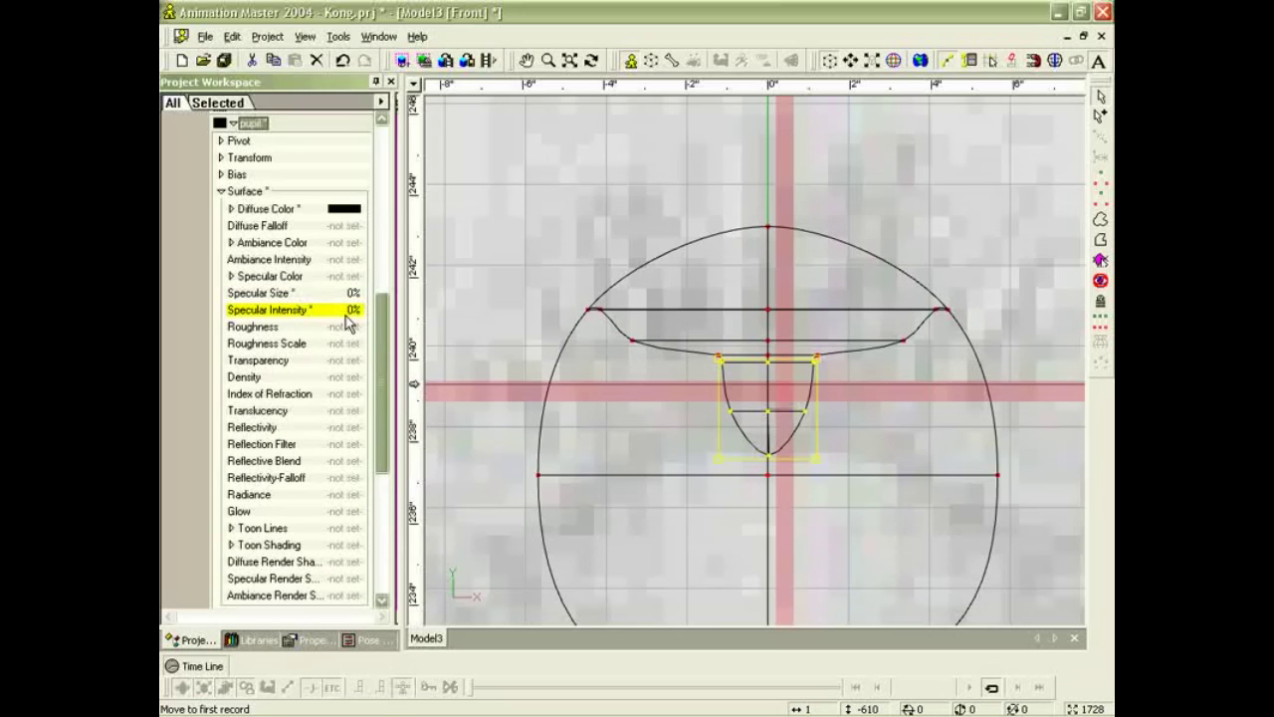
{"action": "left_click", "coordinate": [221, 191]}
{"action": "left_click", "coordinate": [592, 232]}
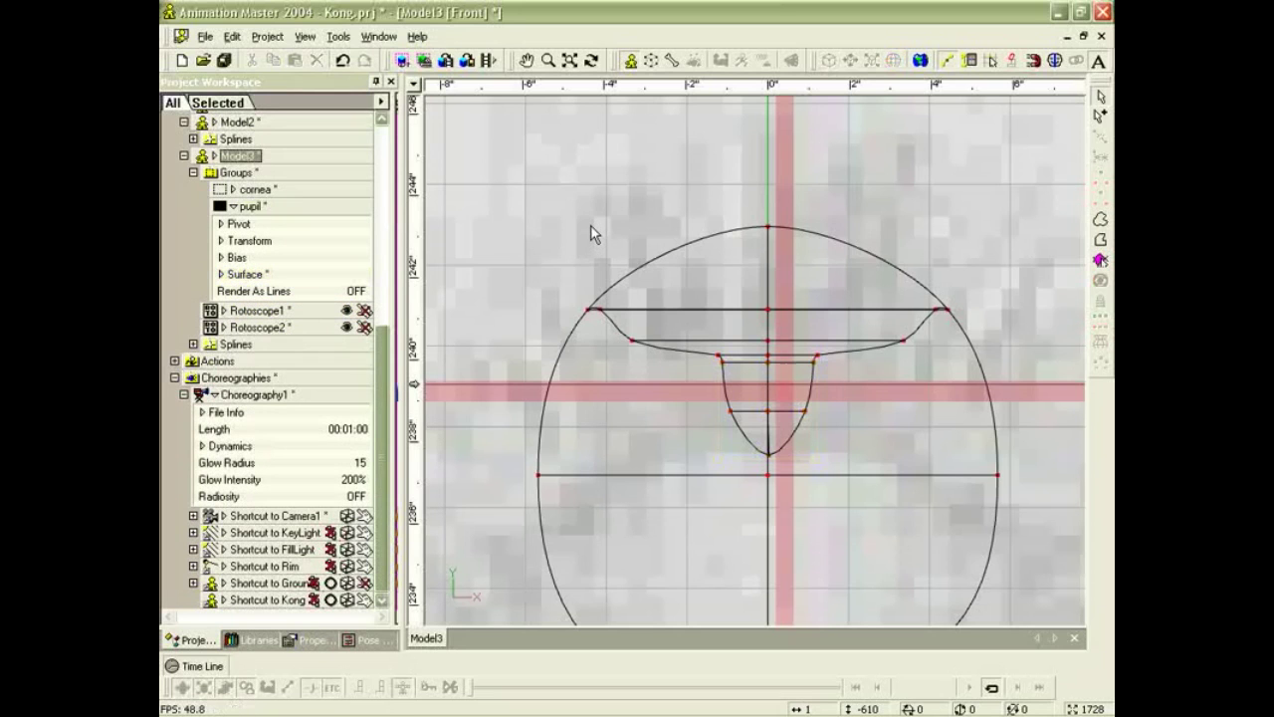
Examine the pupil and surrounding cavity in shaded mode from above, orbiting around the eyeball up close.
{"action": "key", "text": "0"}
{"action": "key", "text": "t"}
{"action": "left_click_drag", "start_coordinate": [671, 227], "coordinate": [699, 262]}
{"action": "key", "text": "m"}
{"action": "left_click_drag", "start_coordinate": [681, 324], "coordinate": [720, 428]}
{"action": "key", "text": "z"}
{"action": "key", "text": "m"}
{"action": "scroll", "coordinate": [719, 429], "scroll_direction": "down", "scroll_amount": 2}
{"action": "middle_click_drag", "start_coordinate": [735, 557], "coordinate": [722, 322]}
{"action": "left_click", "coordinate": [780, 430]}
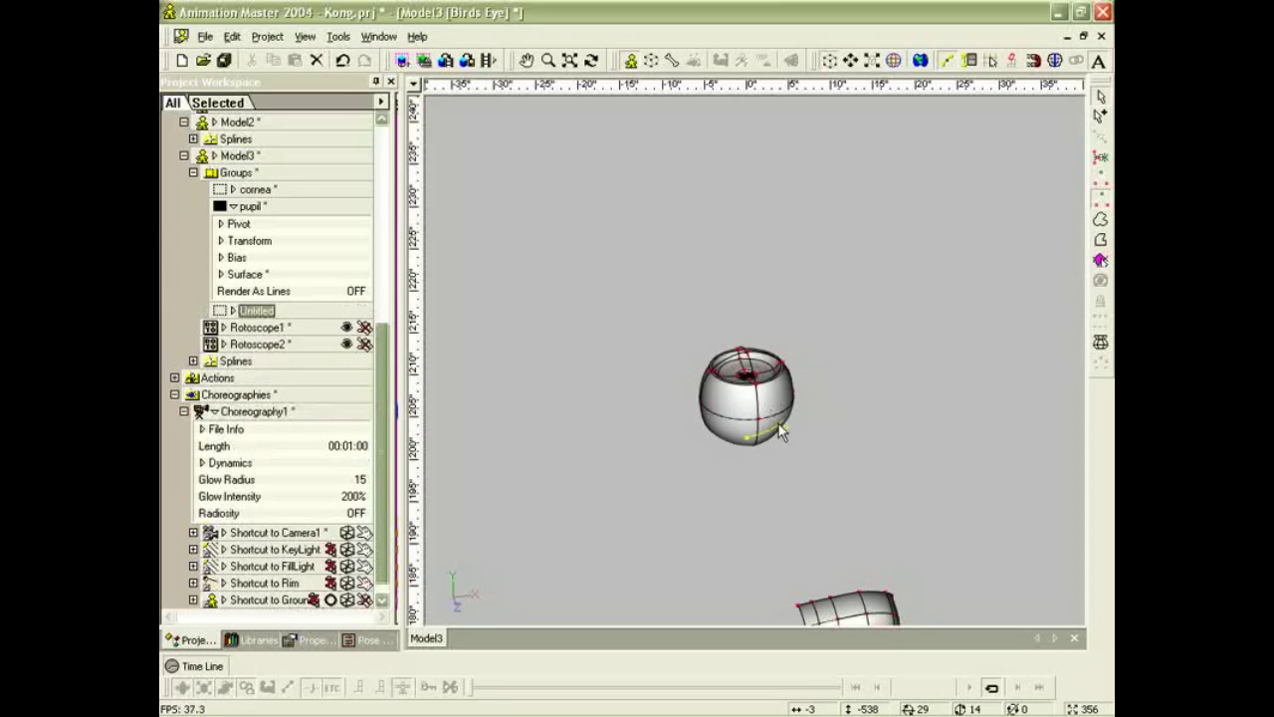
{"action": "key", "text": "t"}
{"action": "left_click_drag", "start_coordinate": [772, 413], "coordinate": [728, 426]}
{"action": "scroll", "coordinate": [729, 426], "scroll_direction": "up", "scroll_amount": 3}
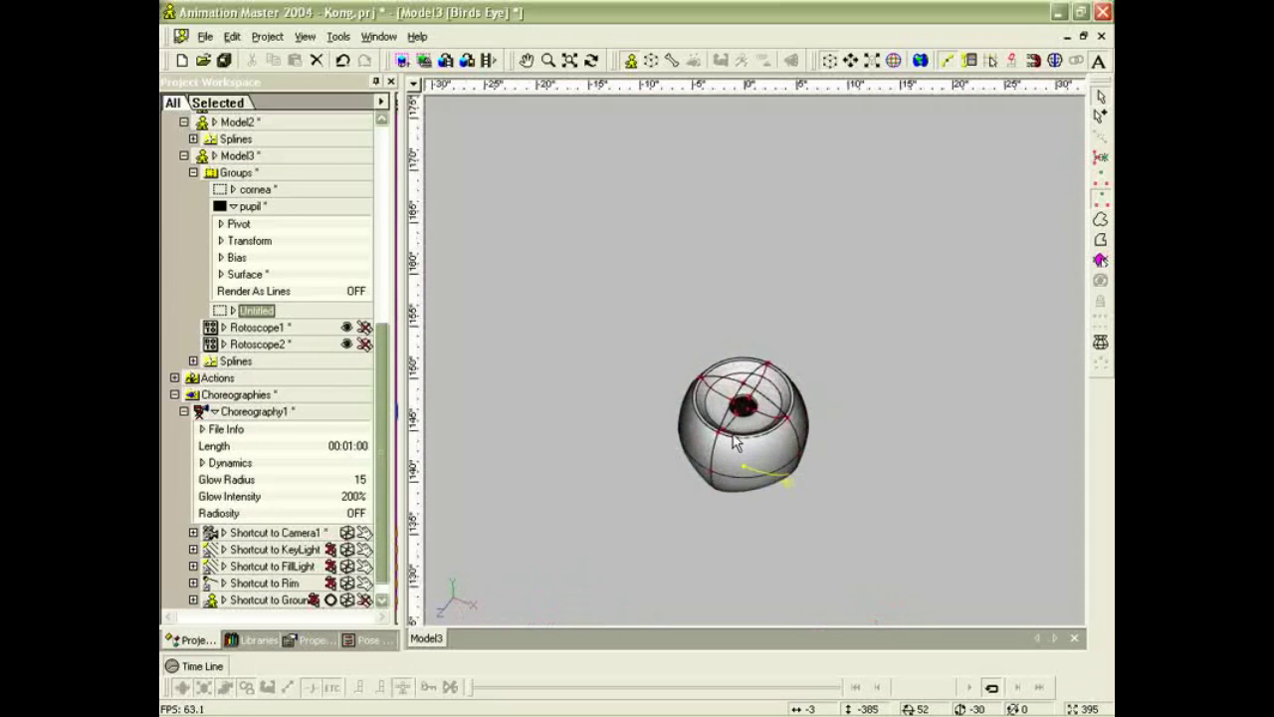
{"action": "scroll", "coordinate": [739, 426], "scroll_direction": "up", "scroll_amount": 4}
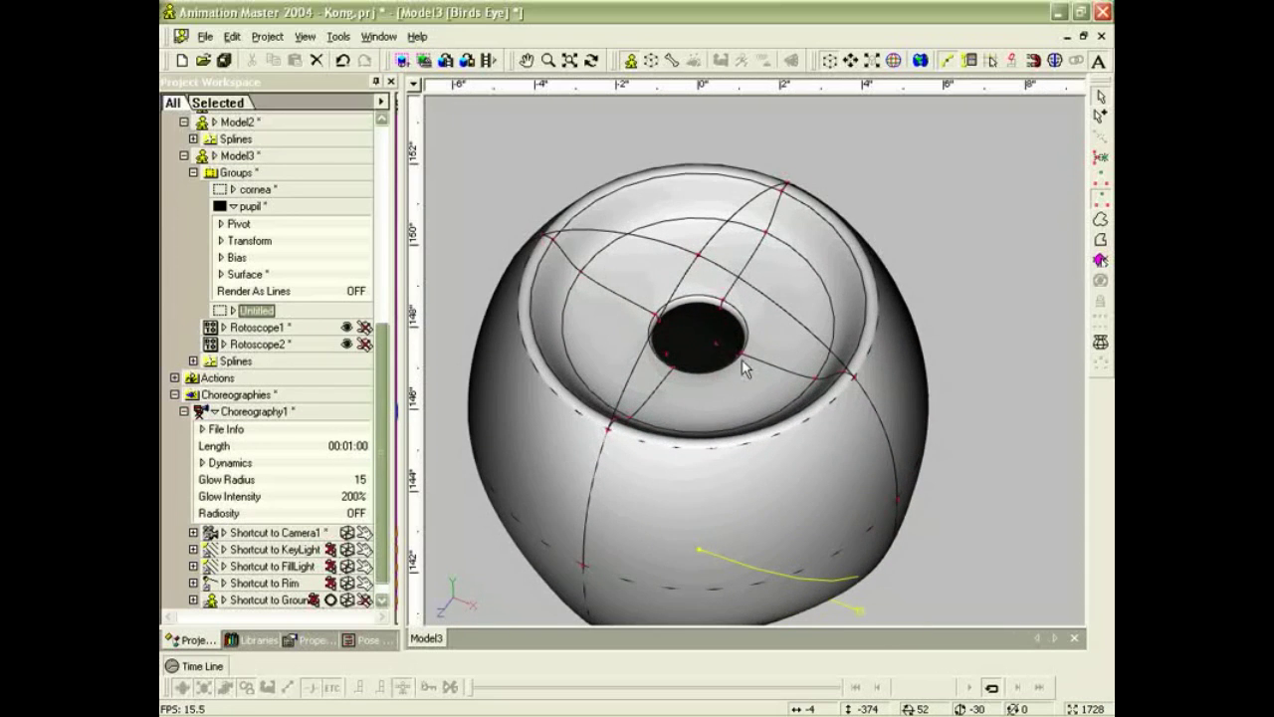
{"action": "middle_click_drag", "start_coordinate": [739, 387], "coordinate": [779, 367]}
{"action": "scroll", "coordinate": [674, 336], "scroll_direction": "down", "scroll_amount": 2}
{"action": "middle_click_drag", "start_coordinate": [671, 331], "coordinate": [746, 357]}
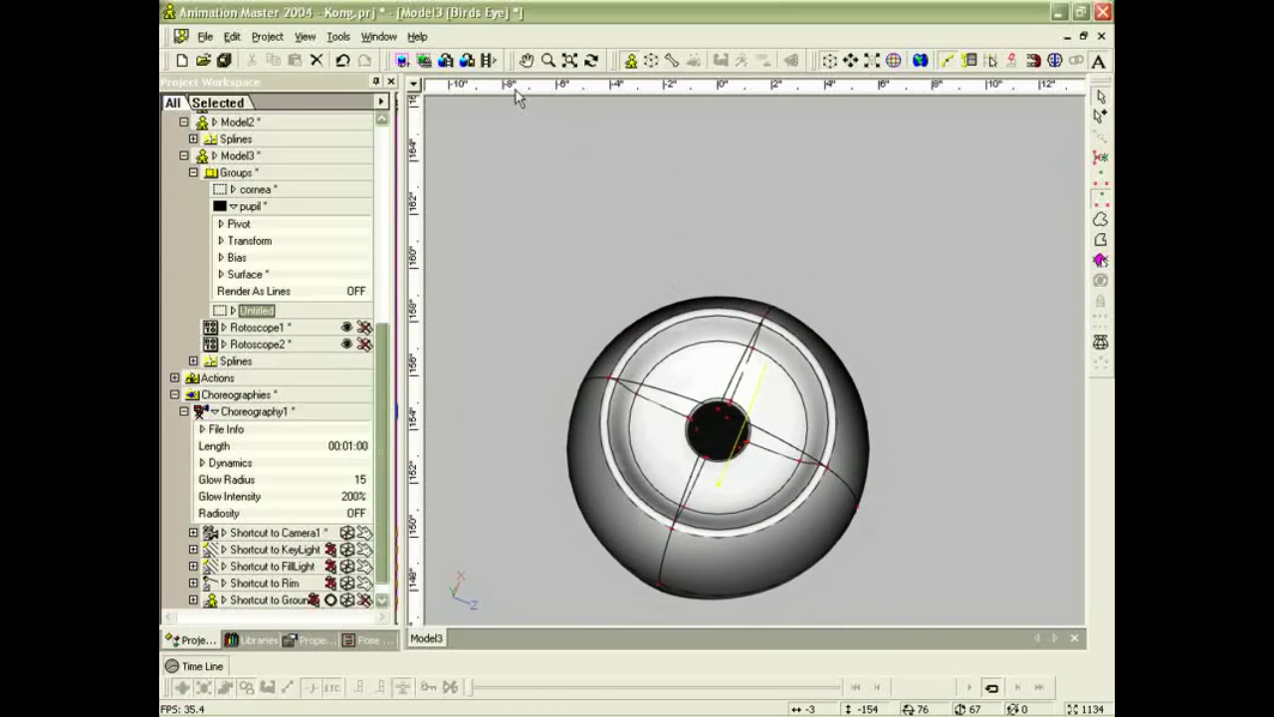
Render a preview of the eyeball looking down through the cornea and clear the selection.
{"action": "left_click", "coordinate": [427, 65]}
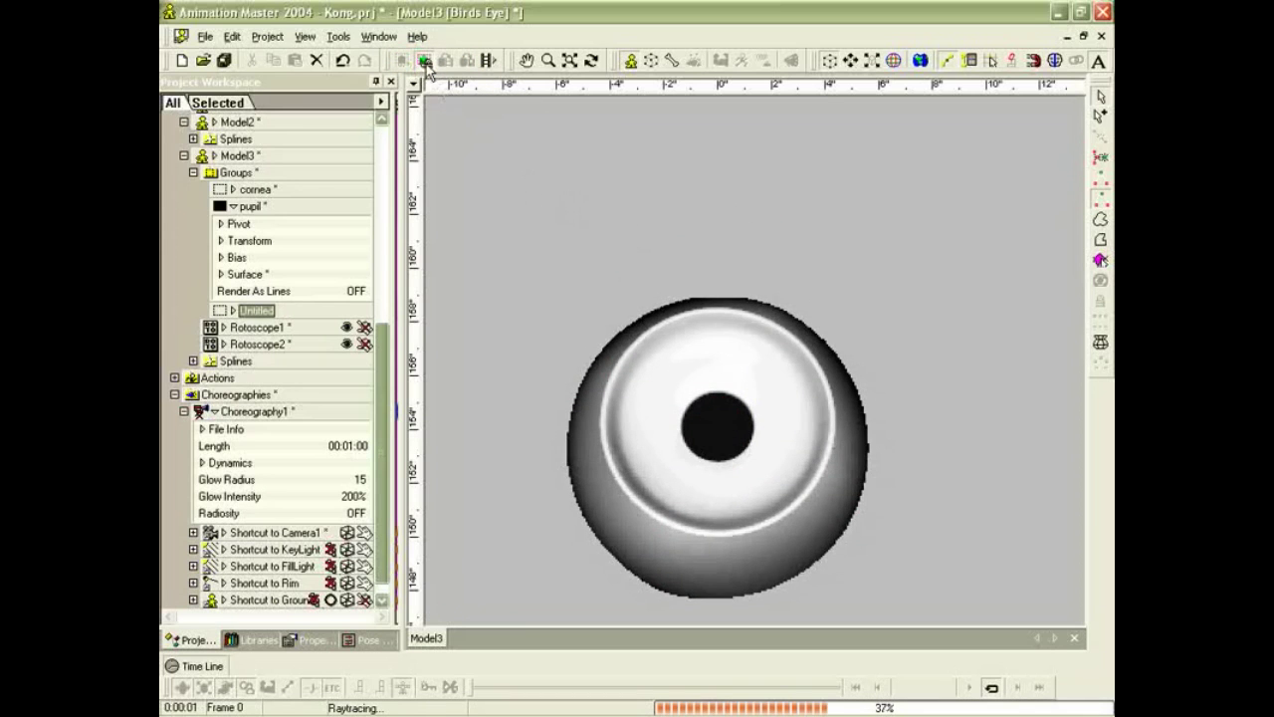
{"action": "scroll", "coordinate": [709, 318], "scroll_direction": "down", "scroll_amount": 2}
{"action": "key", "text": "Delete"}
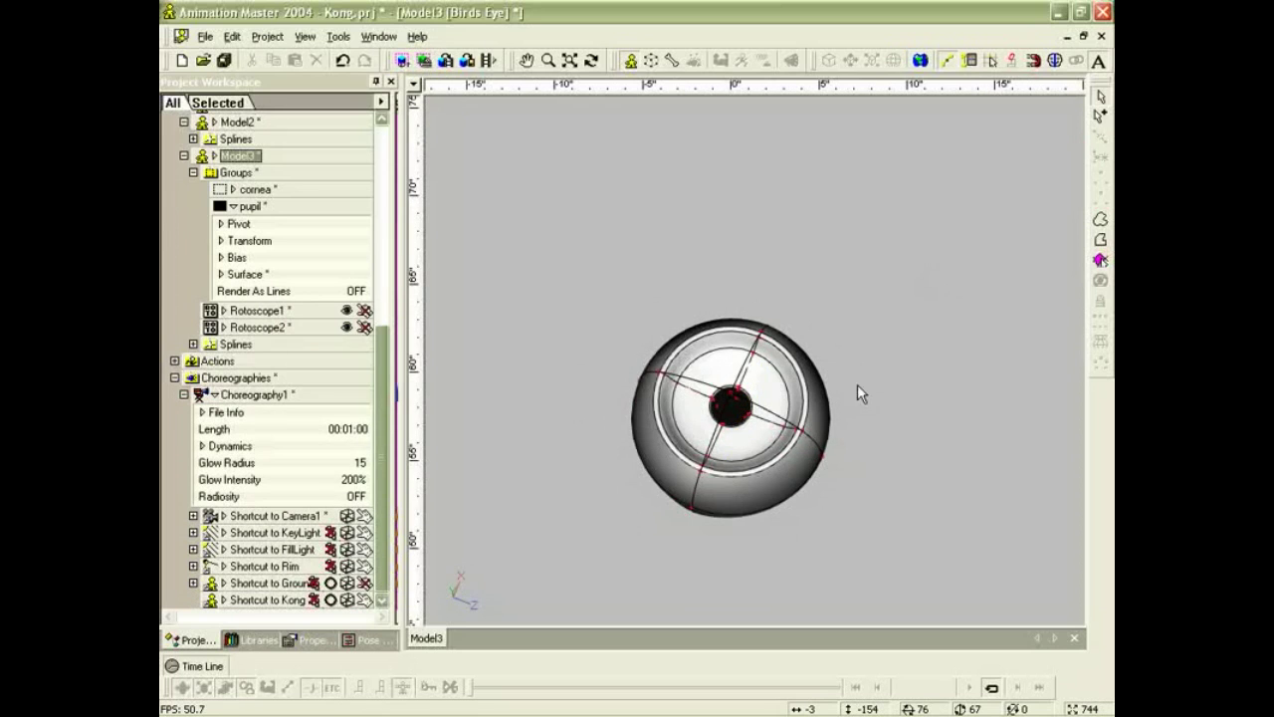
Select the whole eyeball in the front view and rotate it 90 degrees about Z.
{"action": "key", "text": "1"}
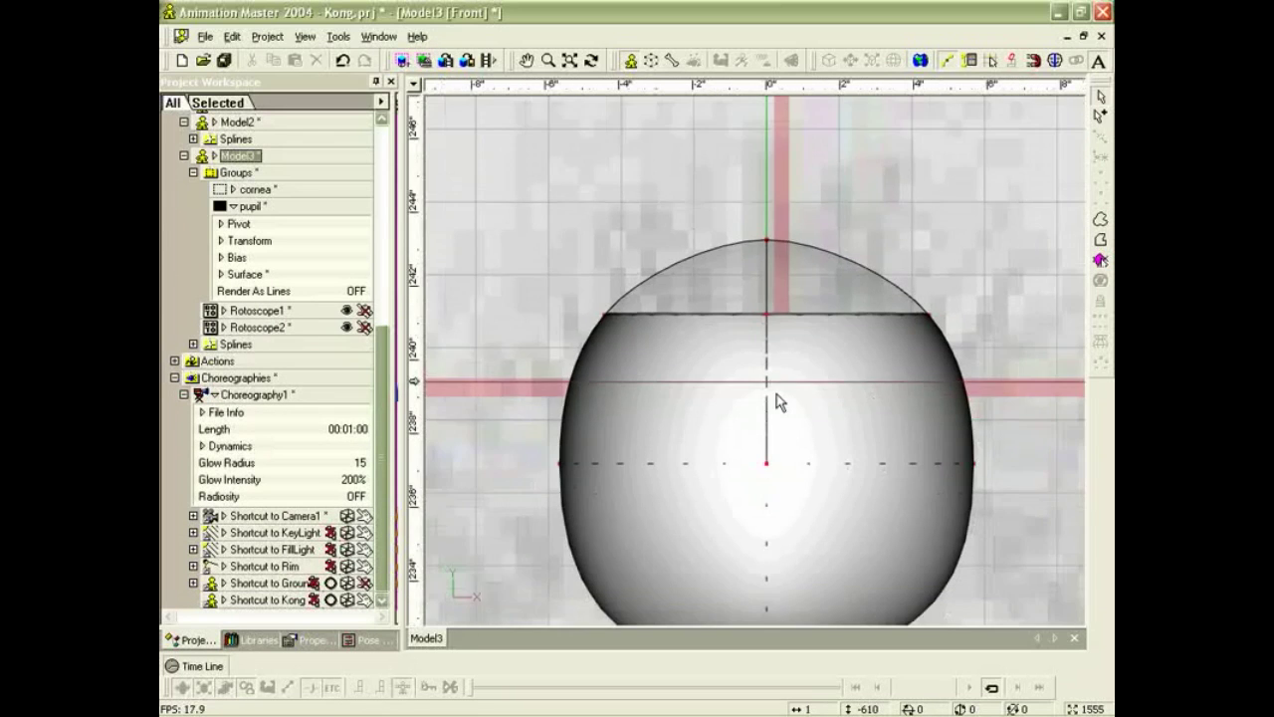
{"action": "scroll", "coordinate": [796, 420], "scroll_direction": "down", "scroll_amount": 2}
{"action": "scroll", "coordinate": [796, 420], "scroll_direction": "down", "scroll_amount": 2}
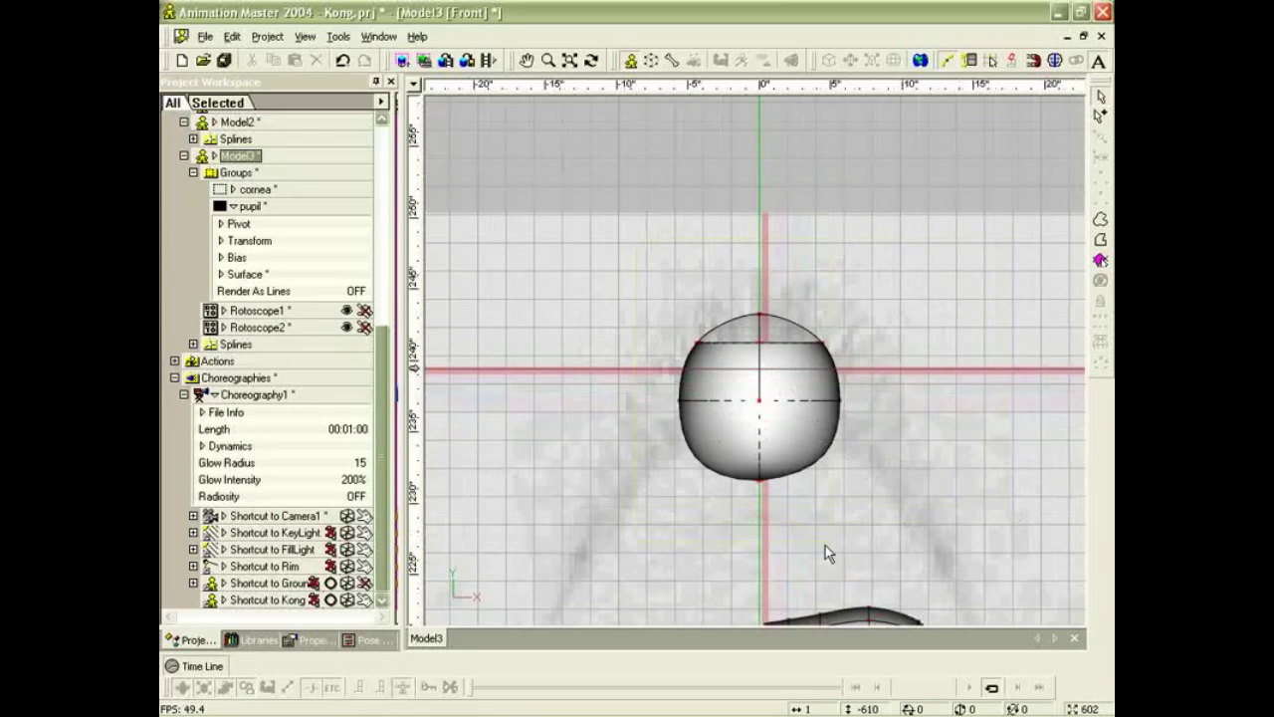
{"action": "left_click_drag", "start_coordinate": [826, 546], "coordinate": [904, 517]}
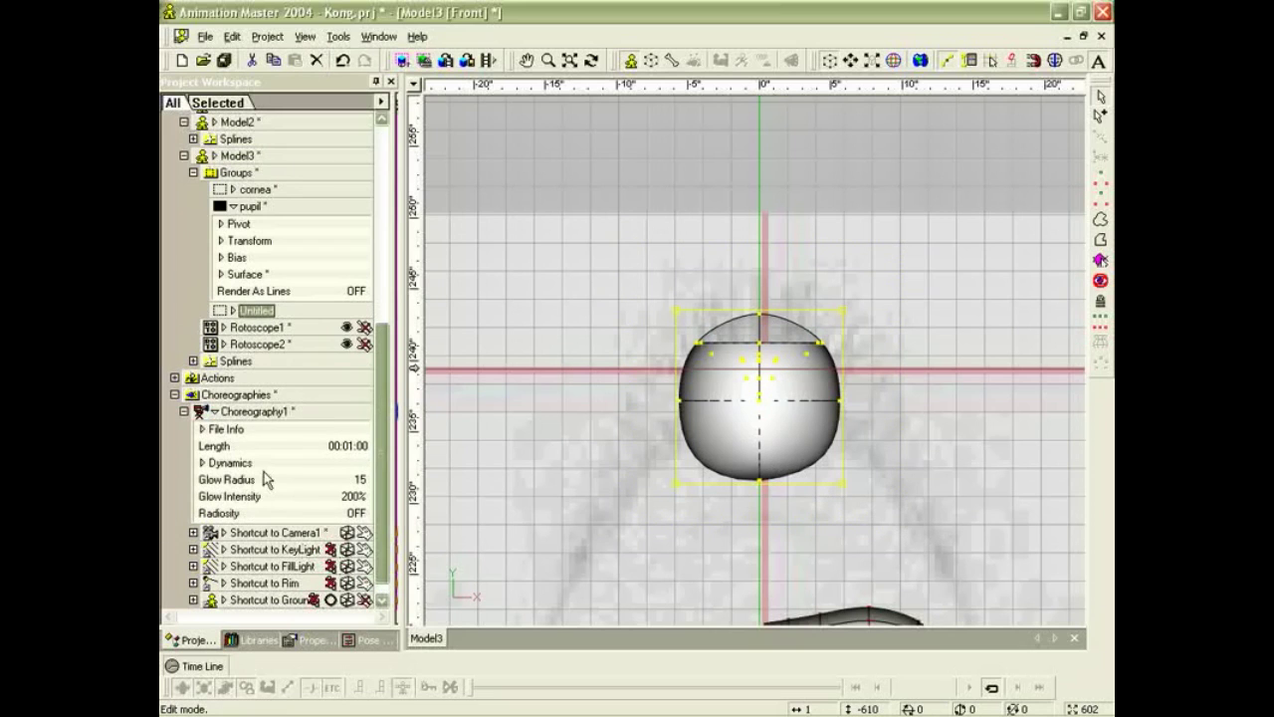
{"action": "left_click", "coordinate": [315, 640]}
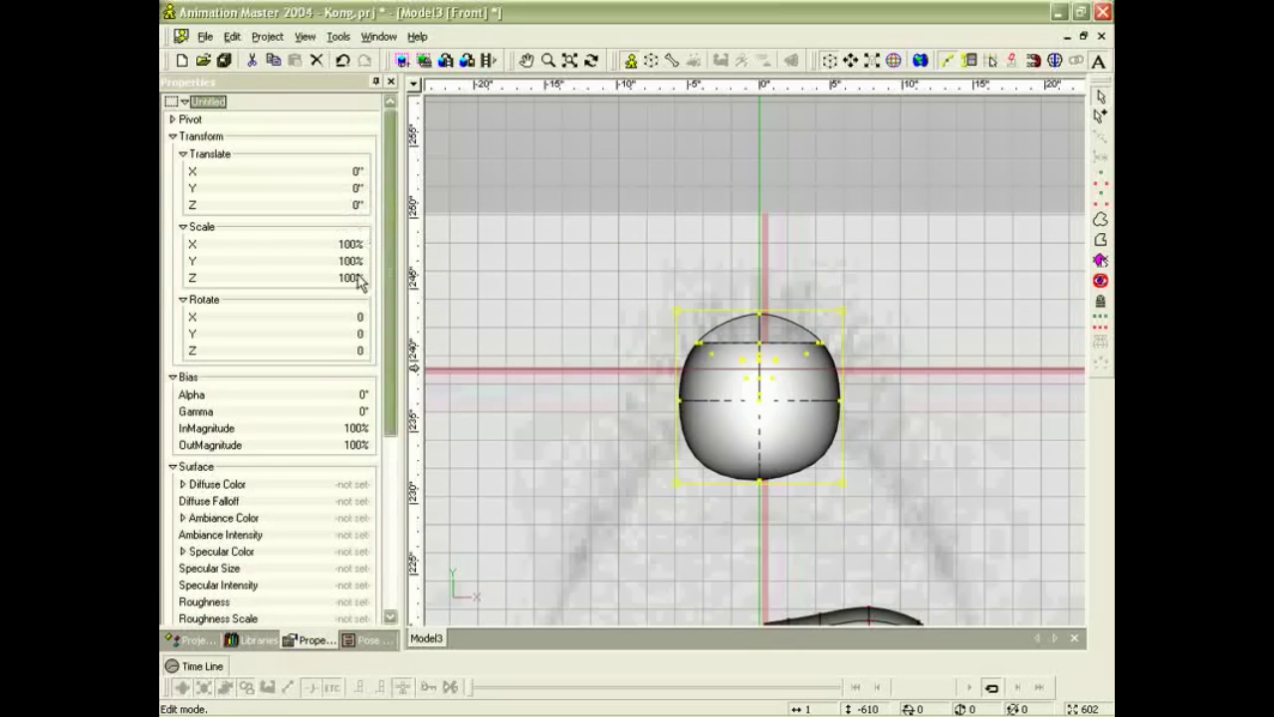
{"action": "left_click", "coordinate": [363, 354]}
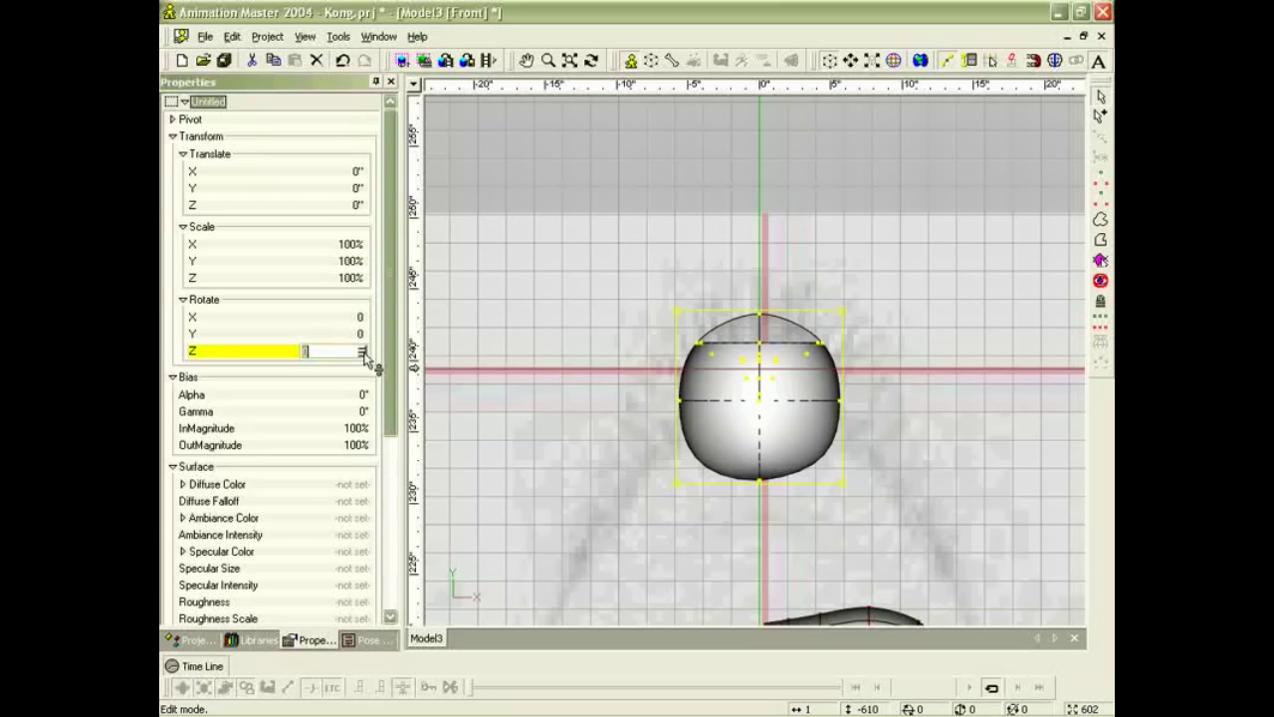
{"action": "type", "text": "90"}
{"action": "key", "text": "Return"}
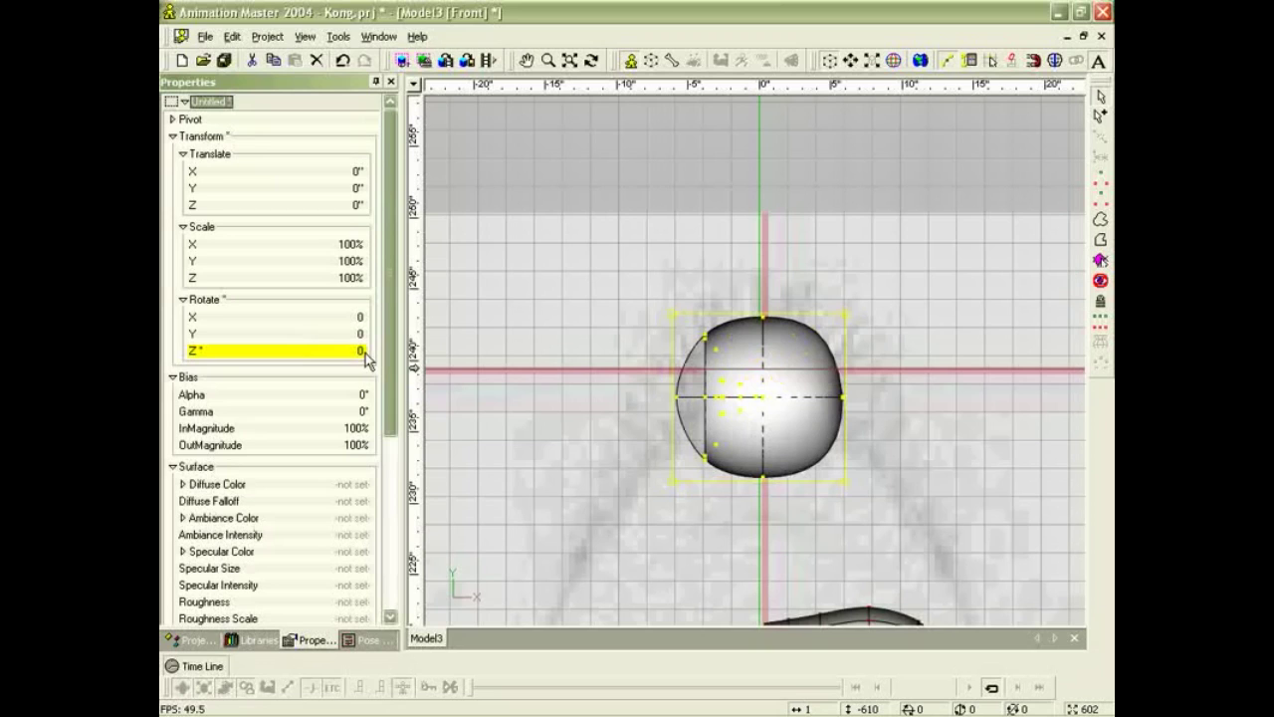
Rotate the selected eyeball 90 degrees about Y so that the pupil faces the front.
{"action": "left_click", "coordinate": [362, 334]}
{"action": "type", "text": "9"}
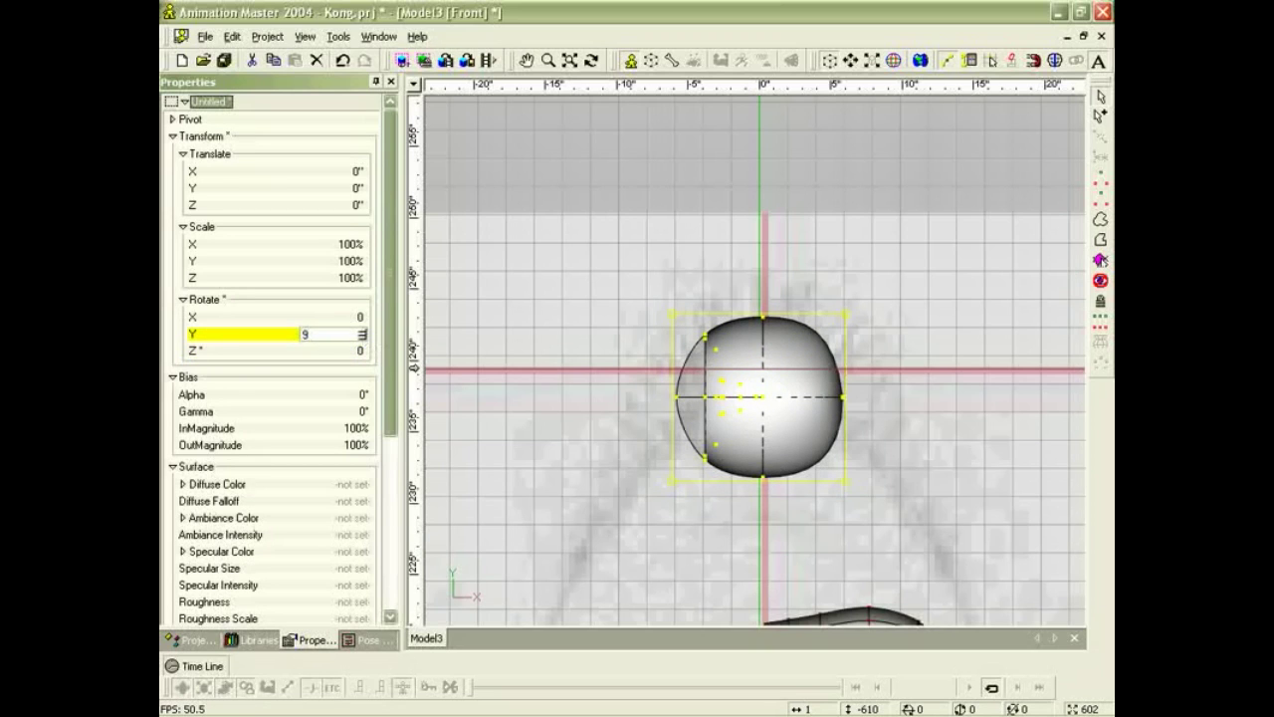
{"action": "type", "text": "0"}
{"action": "key", "text": "Return"}
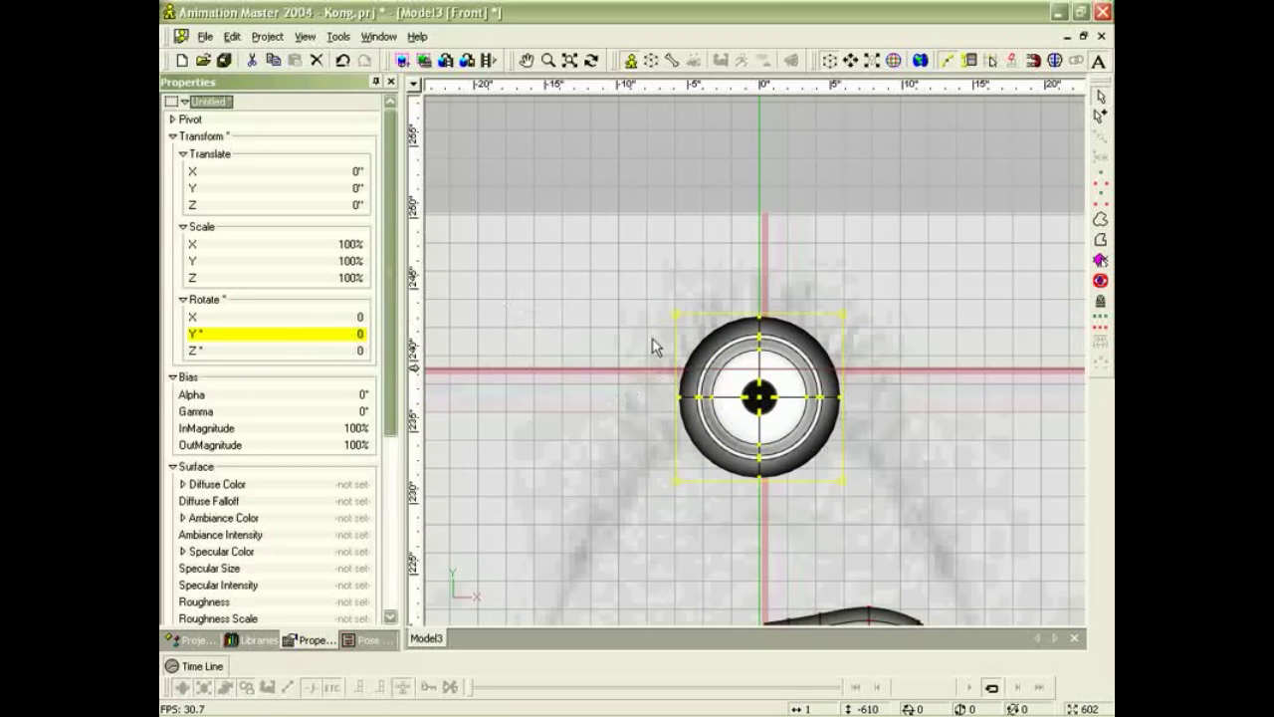
Move the eyeball down into the opening between the eyelids in the front view, centring the pupil in the eye.
{"action": "left_click_drag", "start_coordinate": [675, 319], "coordinate": [719, 372]}
{"action": "scroll", "coordinate": [822, 450], "scroll_direction": "down", "scroll_amount": 4}
{"action": "middle_click_drag", "start_coordinate": [845, 475], "coordinate": [764, 320]}
{"action": "scroll", "coordinate": [764, 321], "scroll_direction": "up", "scroll_amount": 1}
{"action": "left_click_drag", "start_coordinate": [694, 204], "coordinate": [761, 458]}
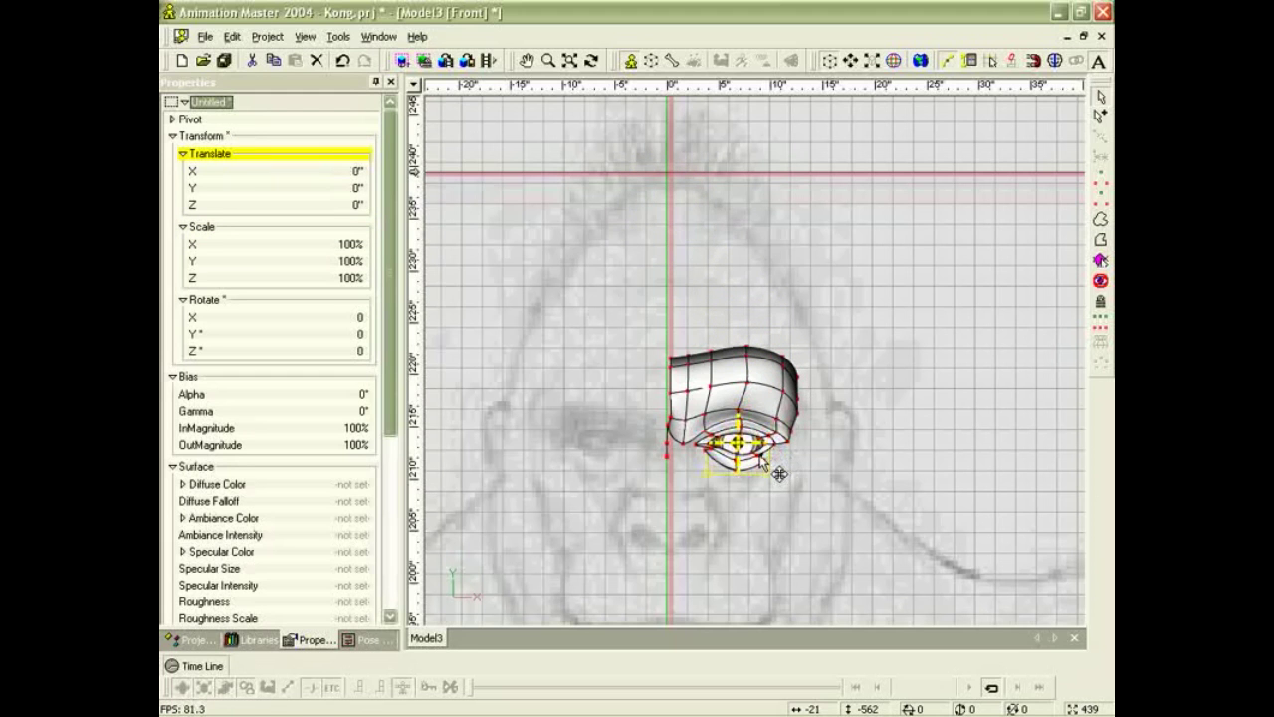
{"action": "scroll", "coordinate": [760, 457], "scroll_direction": "up", "scroll_amount": 3}
{"action": "middle_click_drag", "start_coordinate": [757, 459], "coordinate": [746, 248]}
{"action": "scroll", "coordinate": [743, 304], "scroll_direction": "up", "scroll_amount": 3}
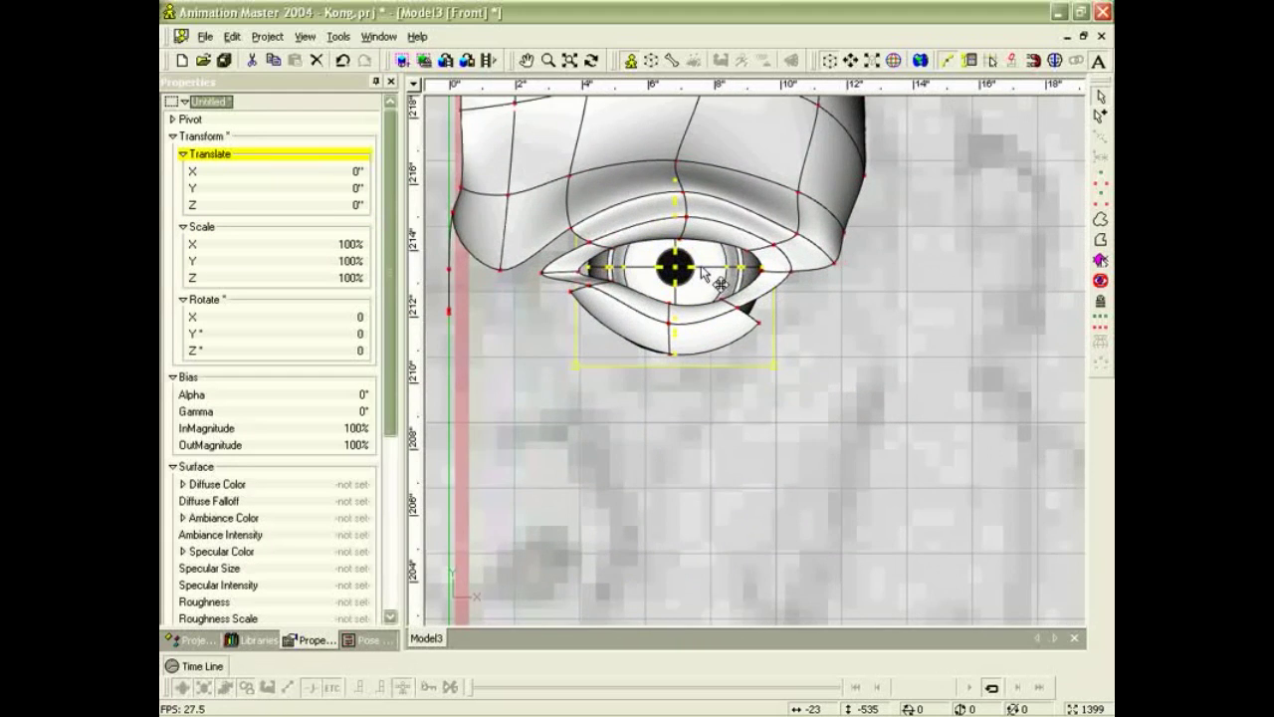
Move the eyeball forward in the right view until it sits in the socket against the back of the eyelids.
{"action": "key", "text": "4"}
{"action": "scroll", "coordinate": [701, 265], "scroll_direction": "down", "scroll_amount": 6}
{"action": "middle_click_drag", "start_coordinate": [669, 460], "coordinate": [771, 223]}
{"action": "left_click_drag", "start_coordinate": [894, 344], "coordinate": [678, 354]}
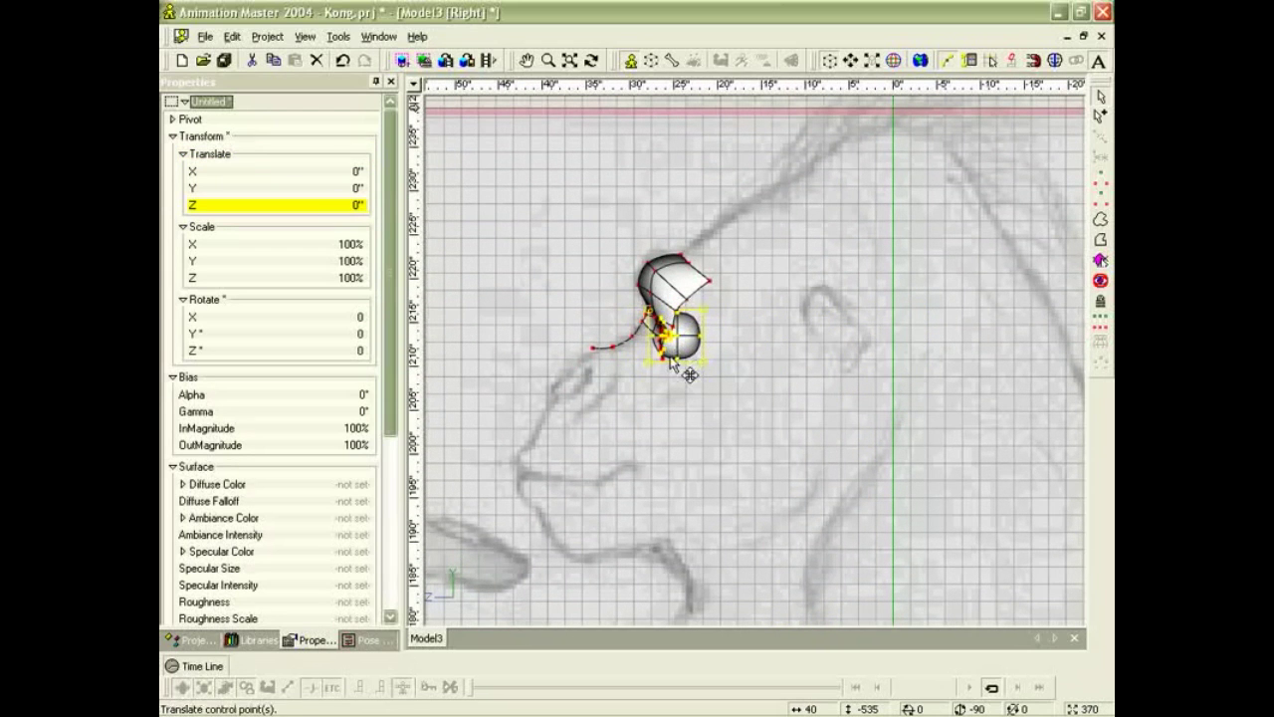
{"action": "scroll", "coordinate": [691, 369], "scroll_direction": "up", "scroll_amount": 6}
{"action": "scroll", "coordinate": [598, 378], "scroll_direction": "up", "scroll_amount": 8}
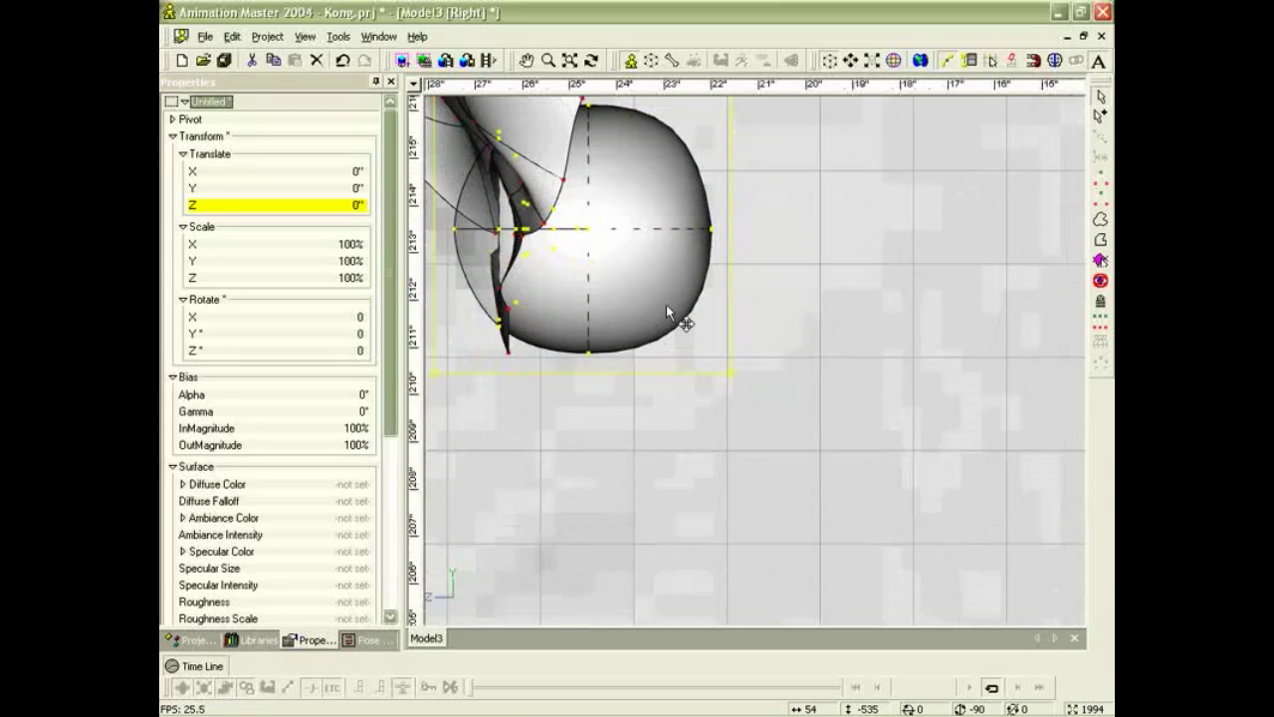
Move the eyeball back clear of the eyelids and scale down the ring at the cornea's edge in wireframe.
{"action": "left_click_drag", "start_coordinate": [614, 279], "coordinate": [780, 276]}
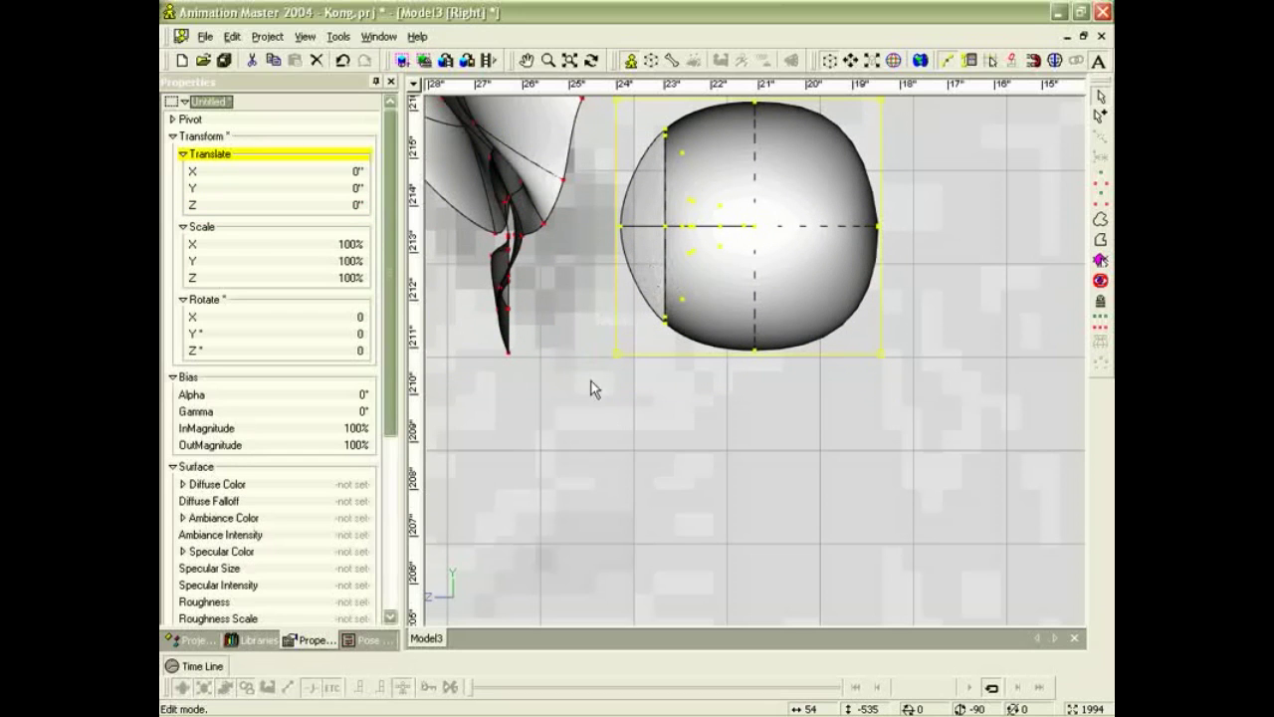
{"action": "left_click", "coordinate": [693, 403]}
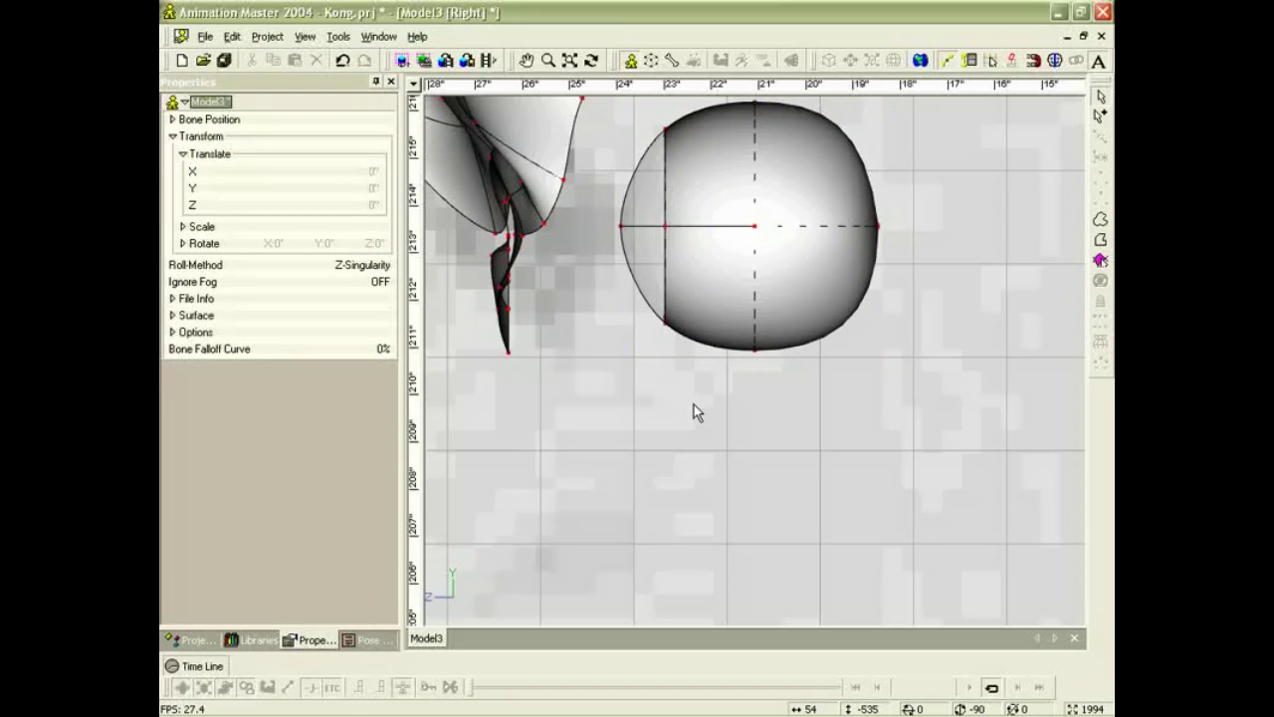
{"action": "key", "text": "4"}
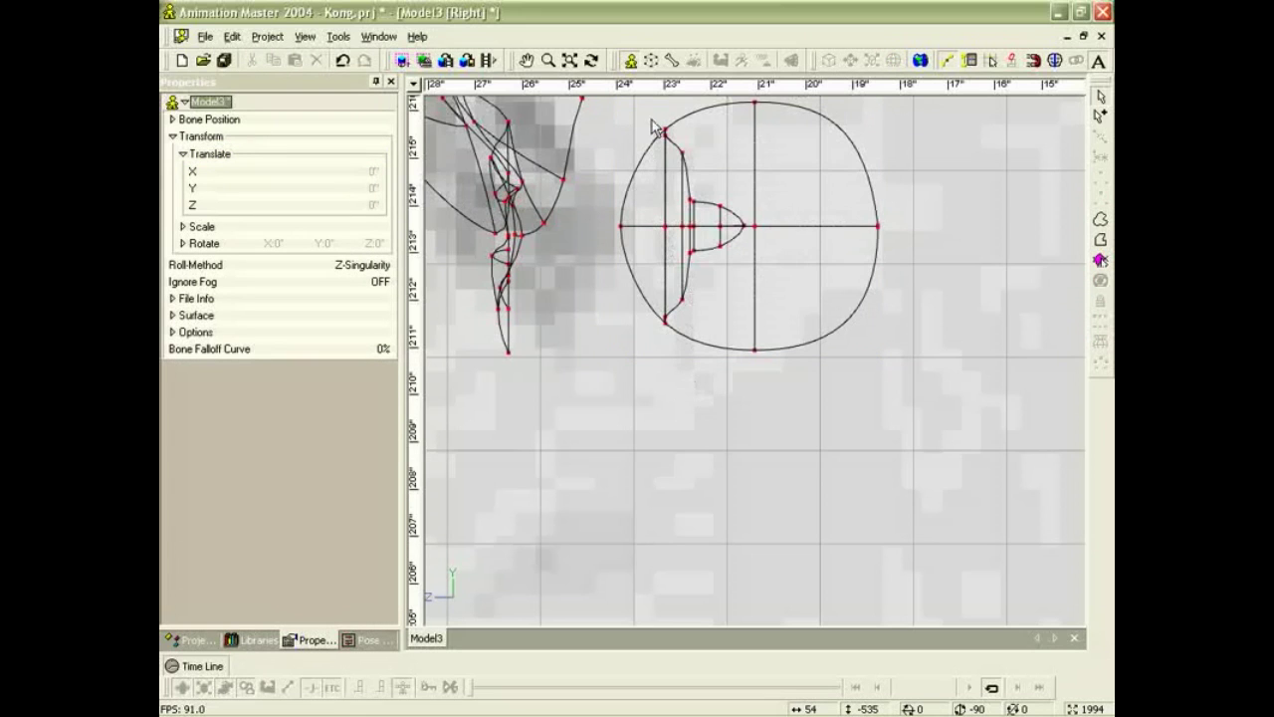
{"action": "left_click_drag", "start_coordinate": [671, 351], "coordinate": [671, 350]}
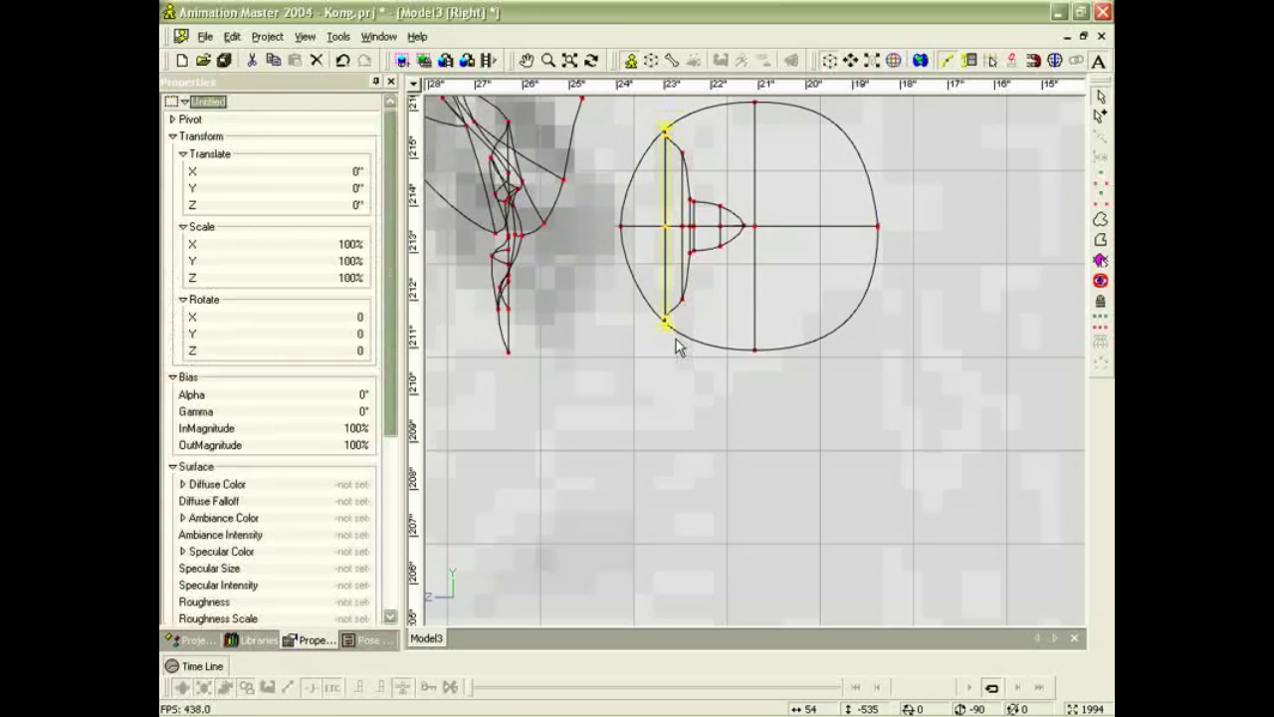
{"action": "left_click_drag", "start_coordinate": [671, 334], "coordinate": [677, 324]}
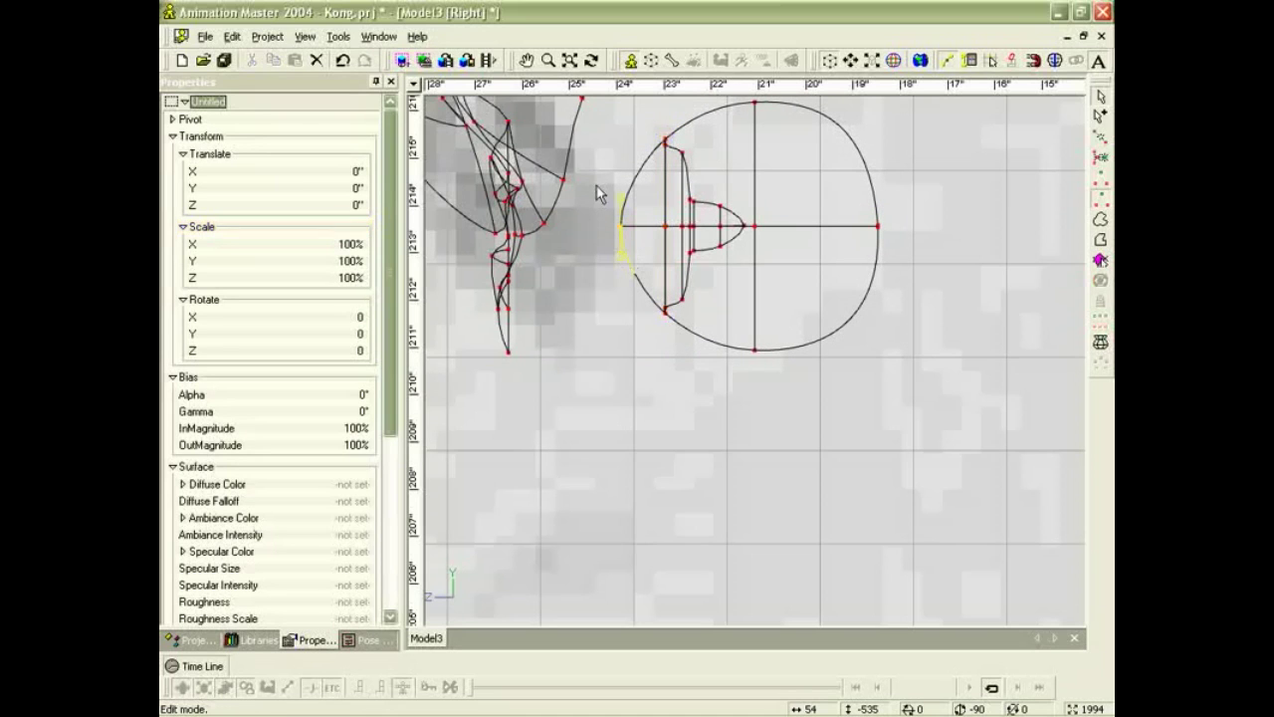
Set the magnitude of the cornea's front tip control point to 167 to round its profile, and deselect the point.
{"action": "left_click", "coordinate": [623, 255]}
{"action": "left_click", "coordinate": [619, 227]}
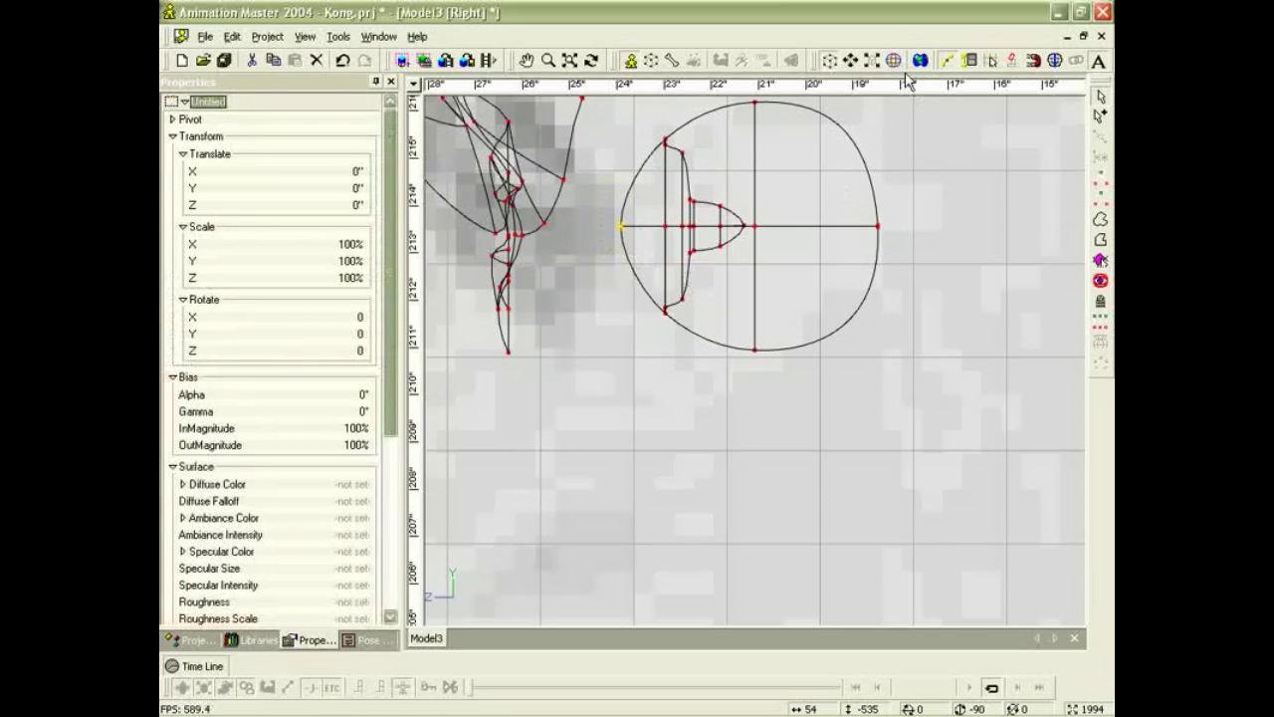
{"action": "left_click", "coordinate": [970, 61]}
{"action": "left_click", "coordinate": [709, 319]}
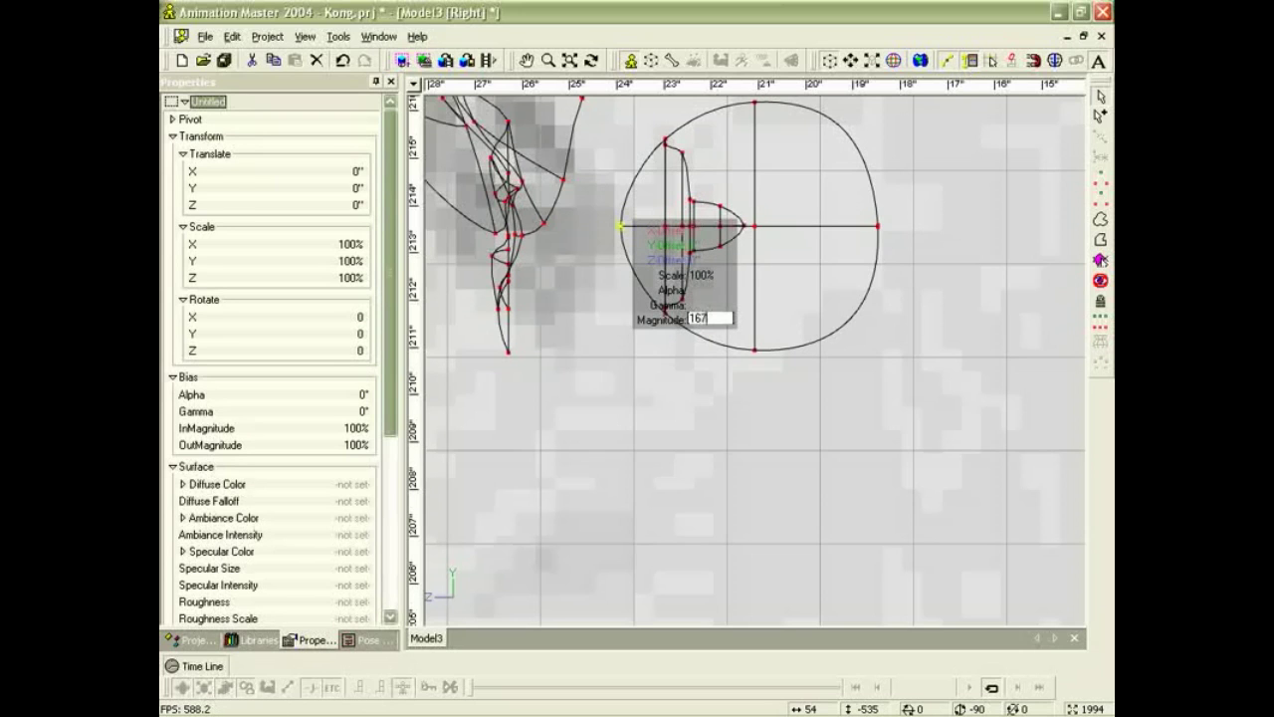
{"action": "key", "text": "Return"}
{"action": "left_click", "coordinate": [721, 391]}
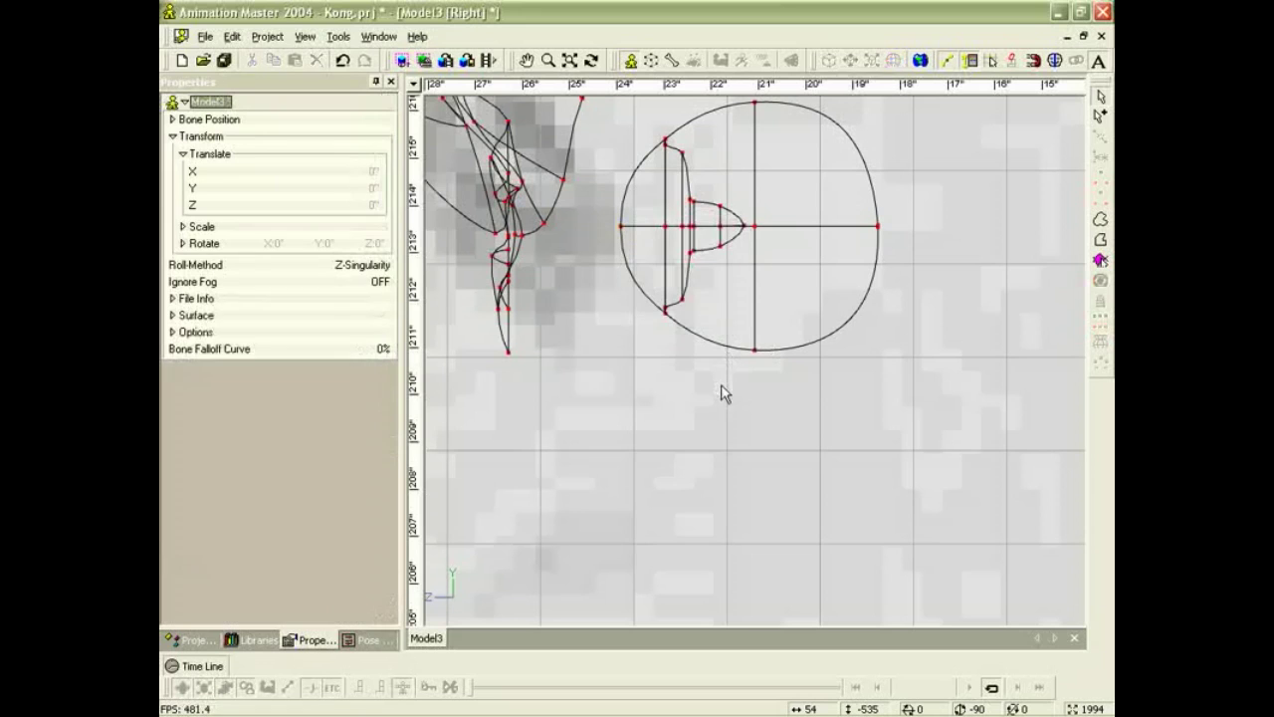
Select the entire connected eyeball mesh to reposition it.
{"action": "left_click_drag", "start_coordinate": [662, 182], "coordinate": [761, 358]}
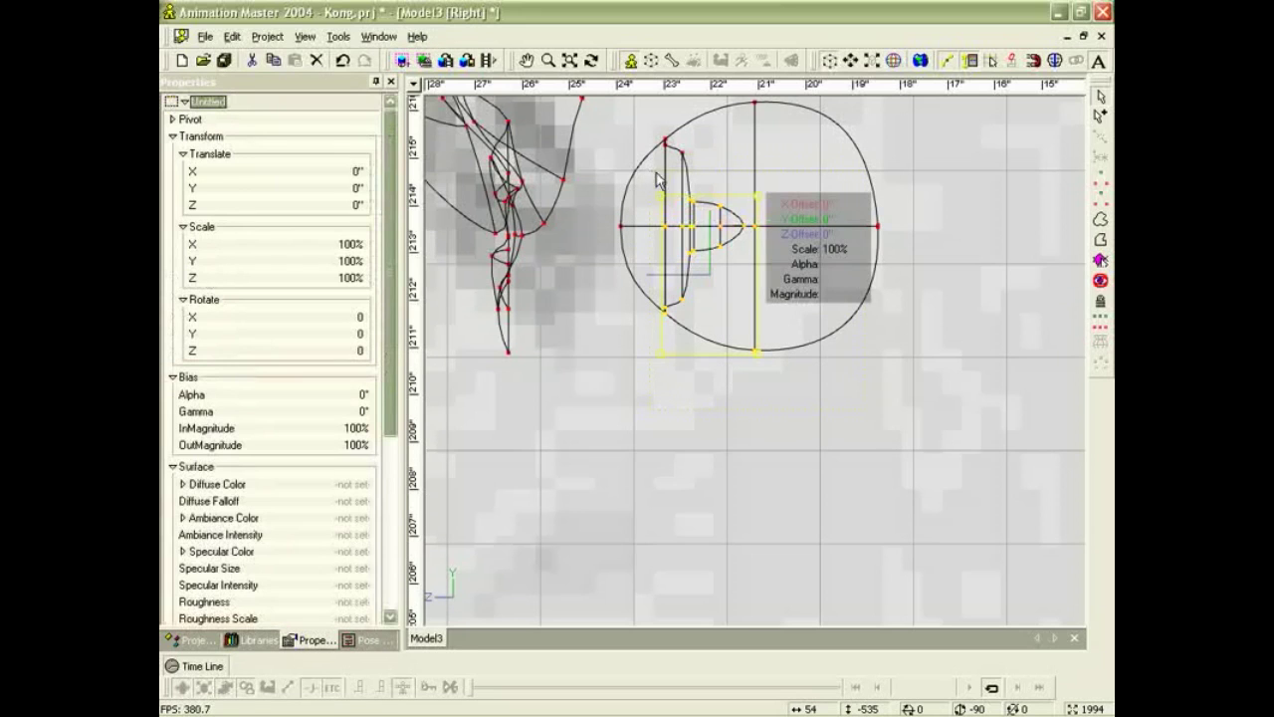
{"action": "key", "text": "slash"}
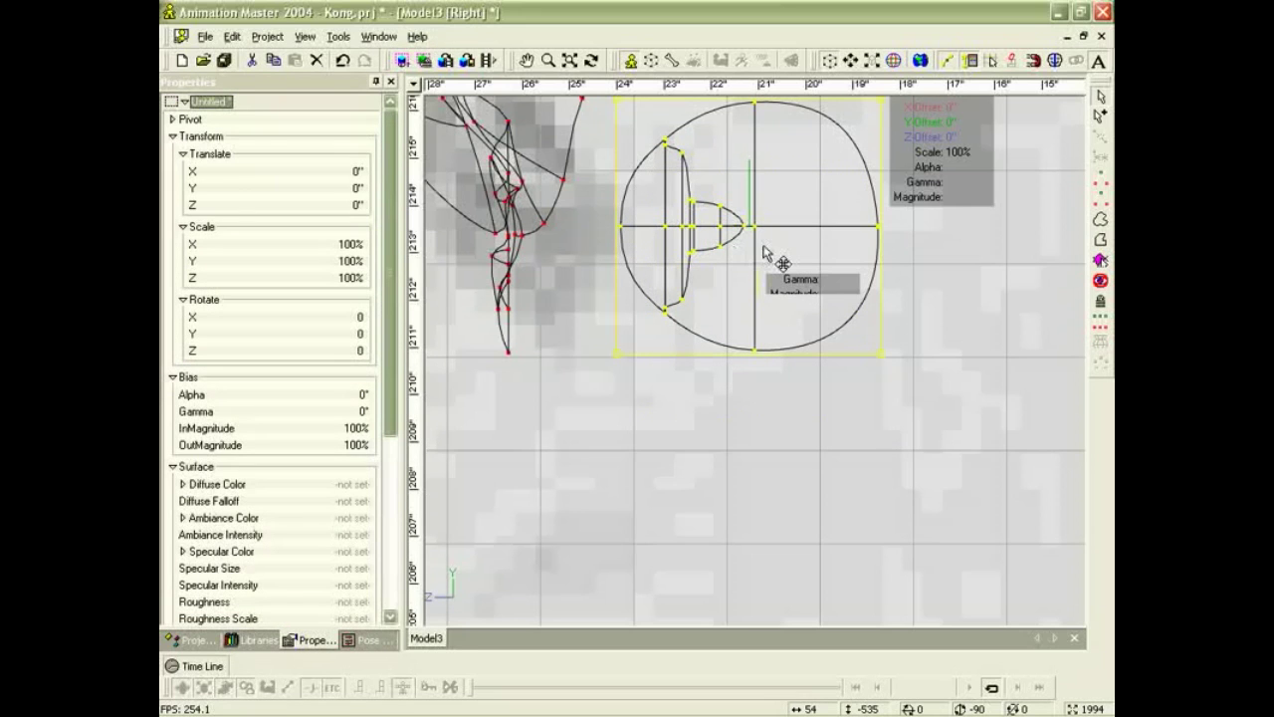
Move the eyeball toward the eyelids in the side view and scale it down.
{"action": "left_click_drag", "start_coordinate": [772, 249], "coordinate": [630, 245]}
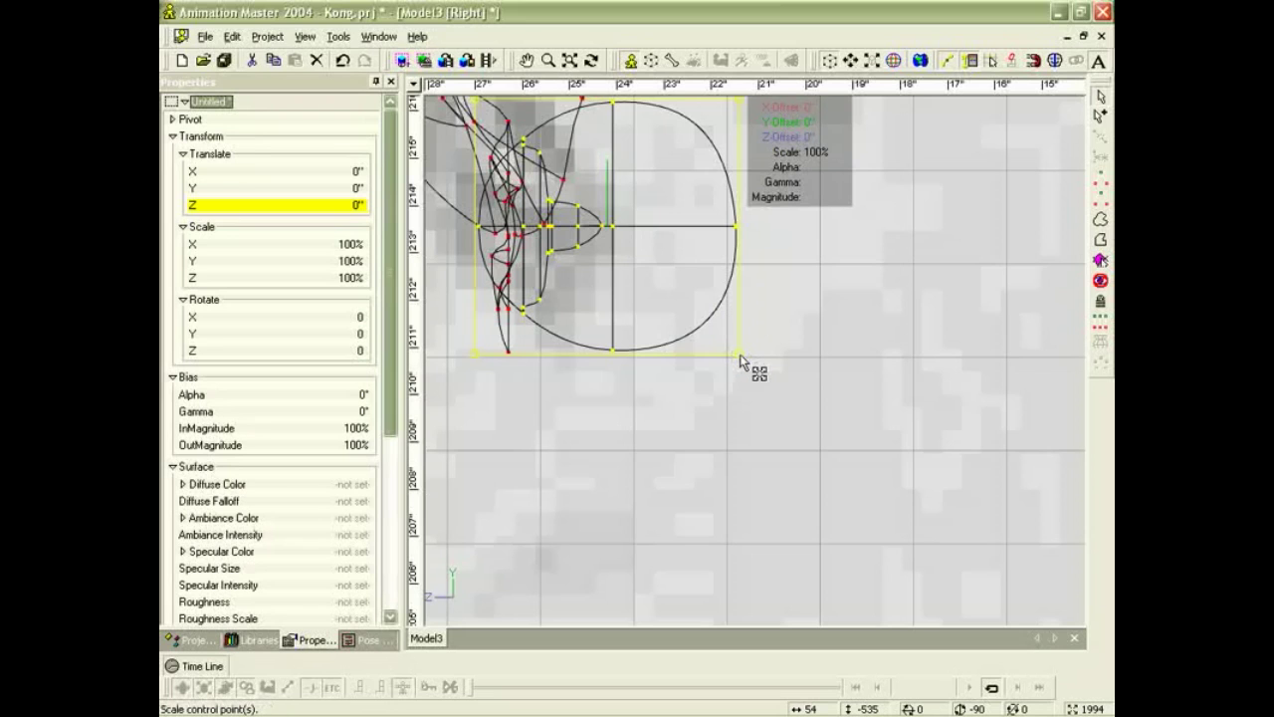
{"action": "left_click_drag", "start_coordinate": [741, 362], "coordinate": [712, 324]}
{"action": "left_click", "coordinate": [642, 343]}
Select the eyeball's middle ring and scale it up slightly.
{"action": "left_click", "coordinate": [613, 310]}
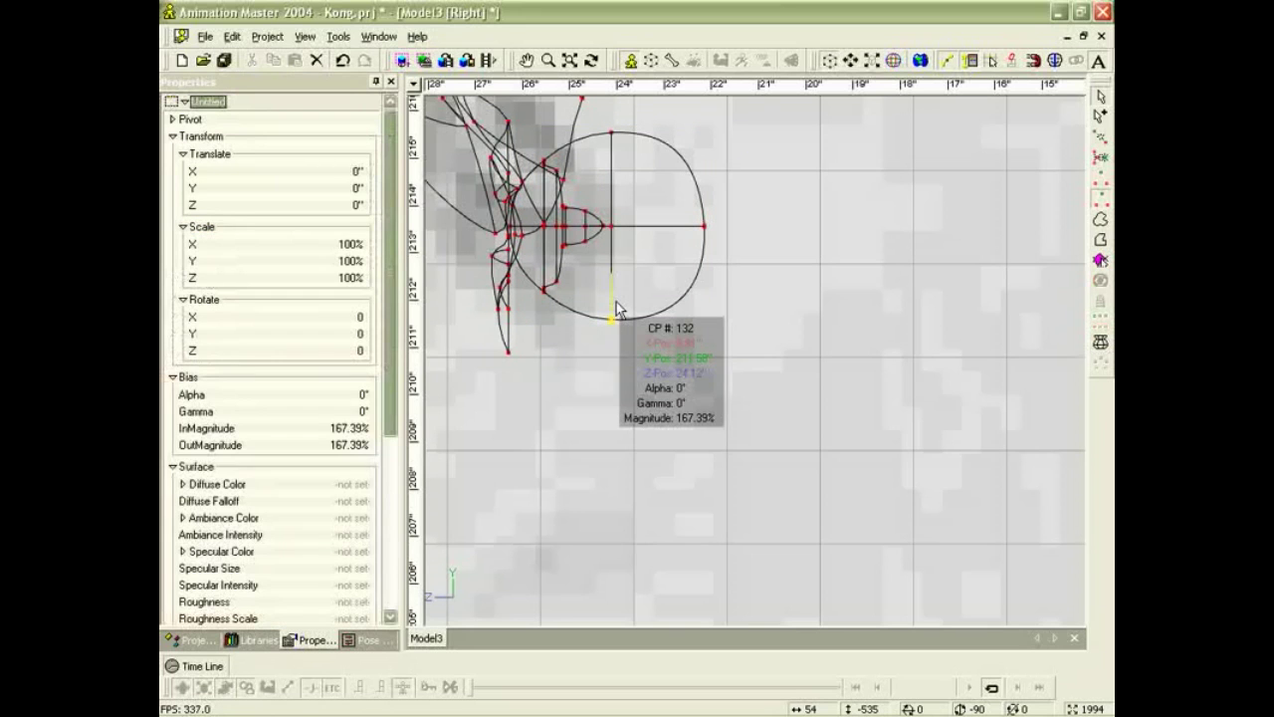
{"action": "key", "text": "comma"}
{"action": "left_click_drag", "start_coordinate": [618, 324], "coordinate": [621, 334]}
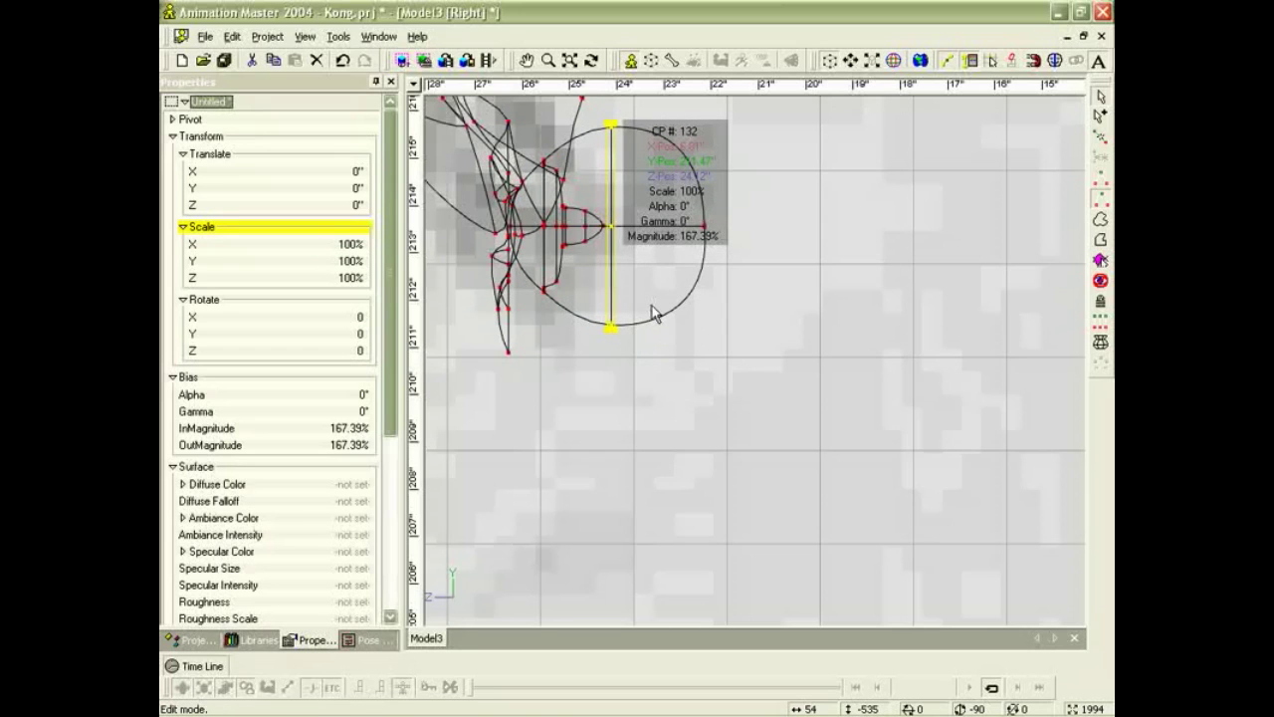
{"action": "left_click", "coordinate": [700, 355]}
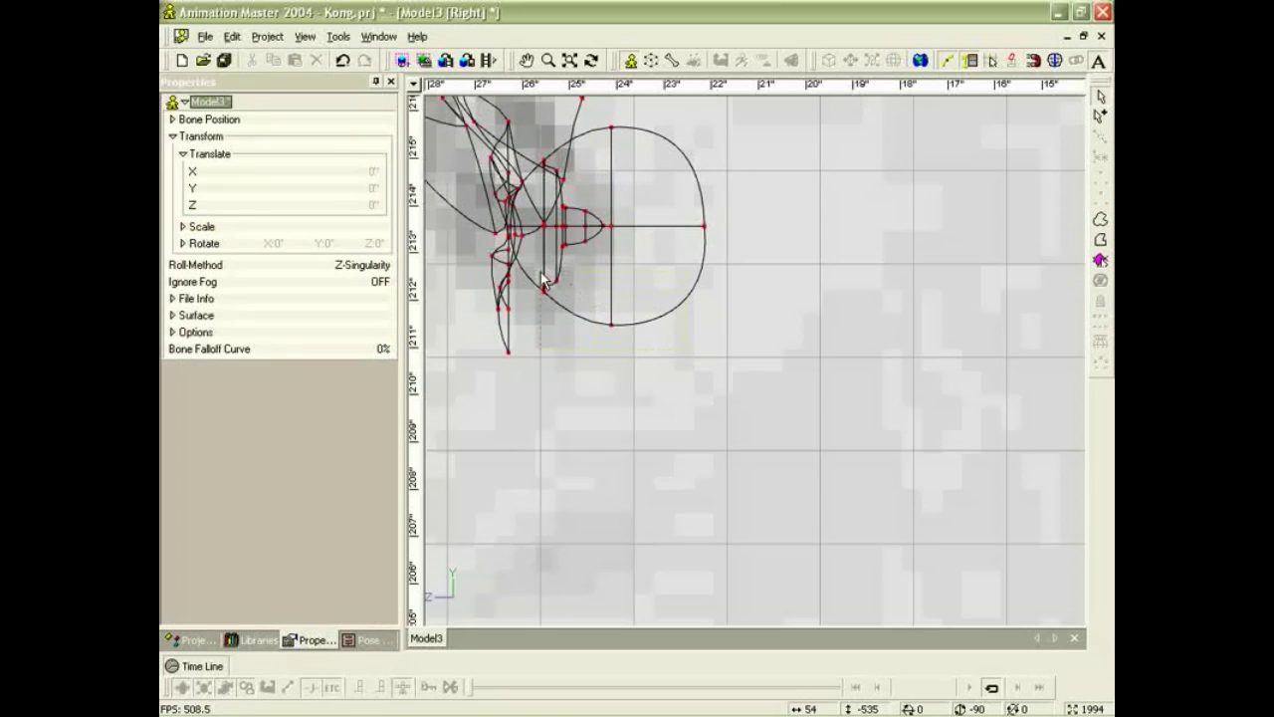
Select the whole eyeball and move it slightly forward and down in shaded mode so it sits behind the lids.
{"action": "left_click_drag", "start_coordinate": [538, 271], "coordinate": [622, 337]}
{"action": "key", "text": "slash"}
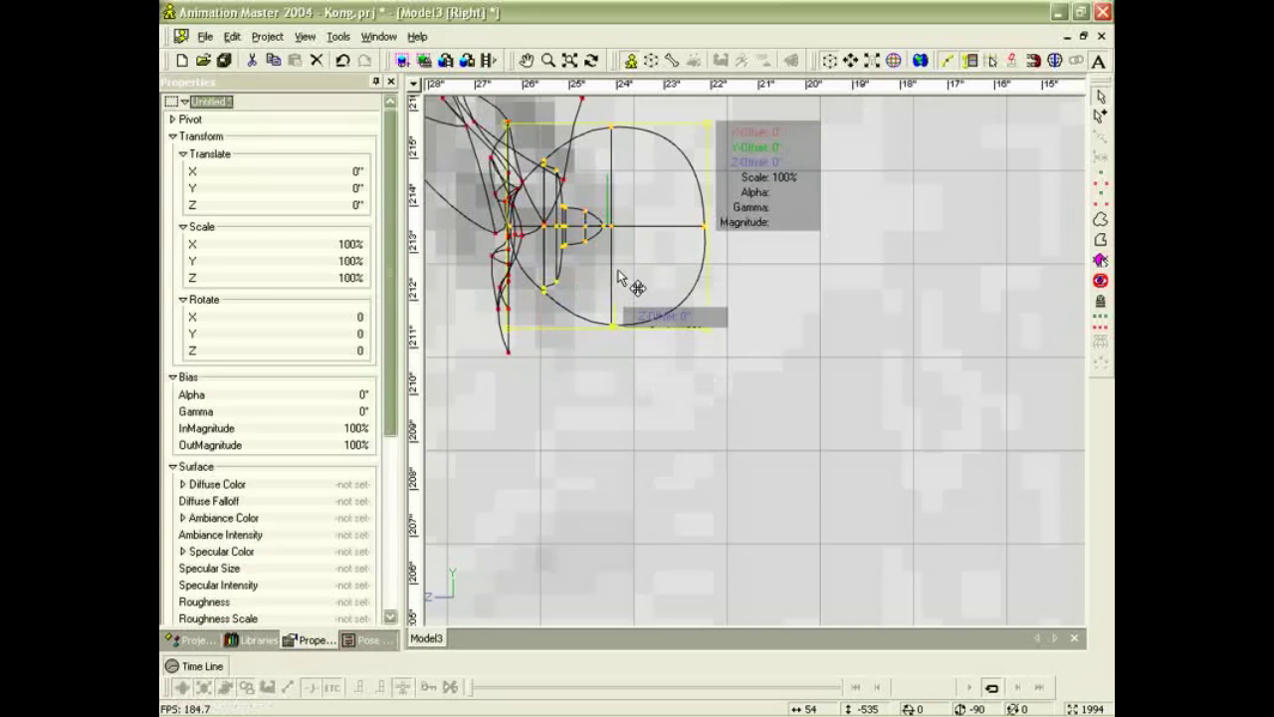
{"action": "key", "text": "4"}
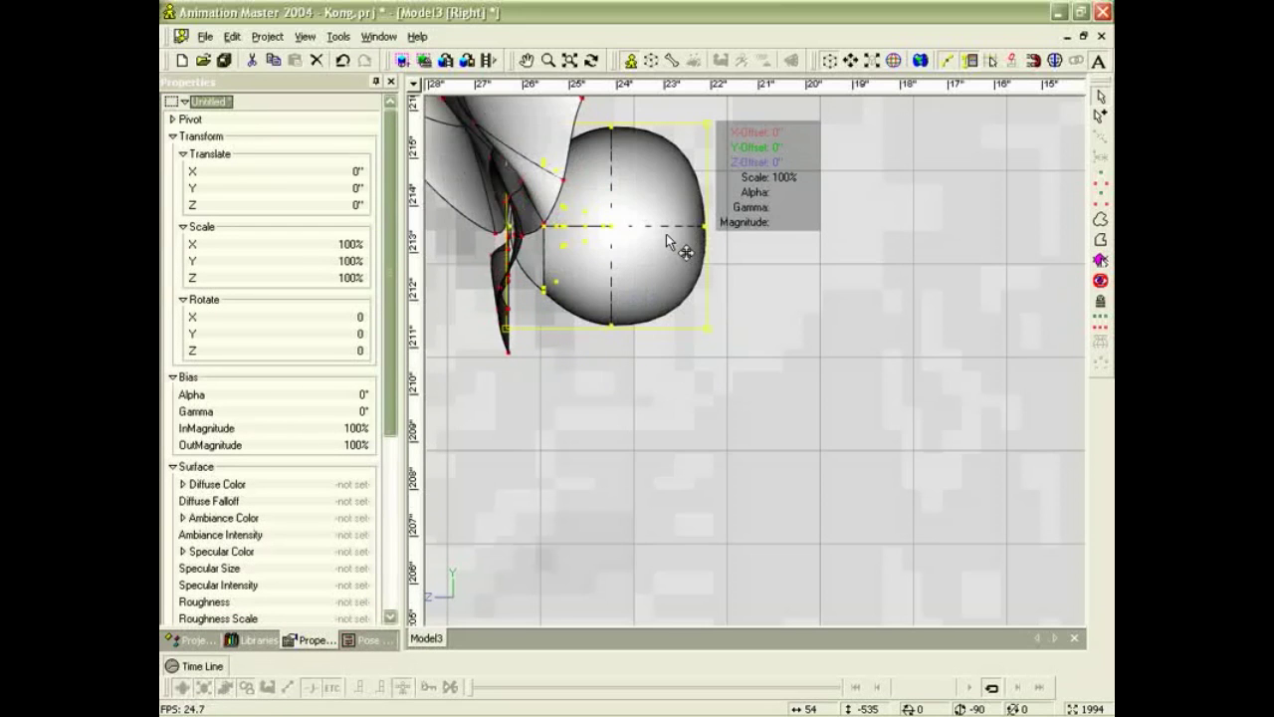
{"action": "left_click_drag", "start_coordinate": [662, 249], "coordinate": [646, 264]}
Check the eyeball's fit behind the eyelids from several angles and lock its control points.
{"action": "key", "text": "t"}
{"action": "left_click_drag", "start_coordinate": [580, 311], "coordinate": [693, 328]}
{"action": "right_click_drag", "start_coordinate": [693, 327], "coordinate": [662, 317], "text": "ctrl"}
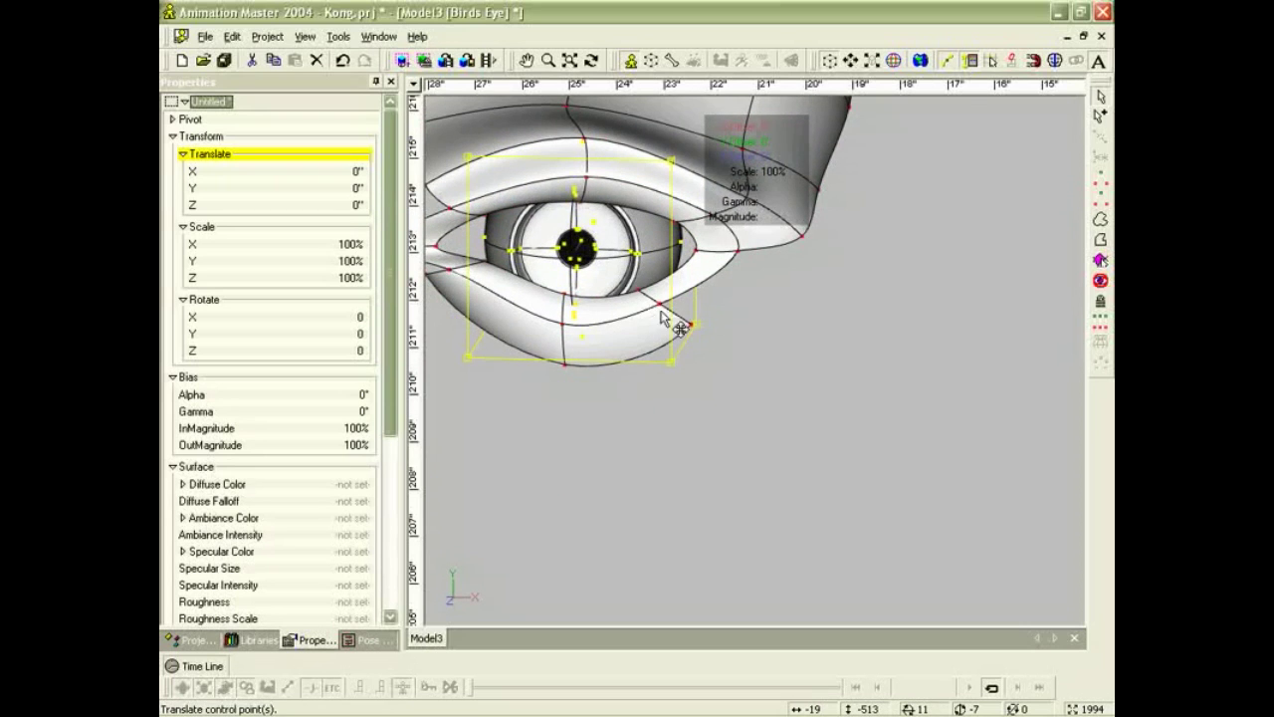
{"action": "middle_click_drag", "start_coordinate": [661, 311], "coordinate": [786, 376]}
{"action": "scroll", "coordinate": [808, 386], "scroll_direction": "up", "scroll_amount": 3}
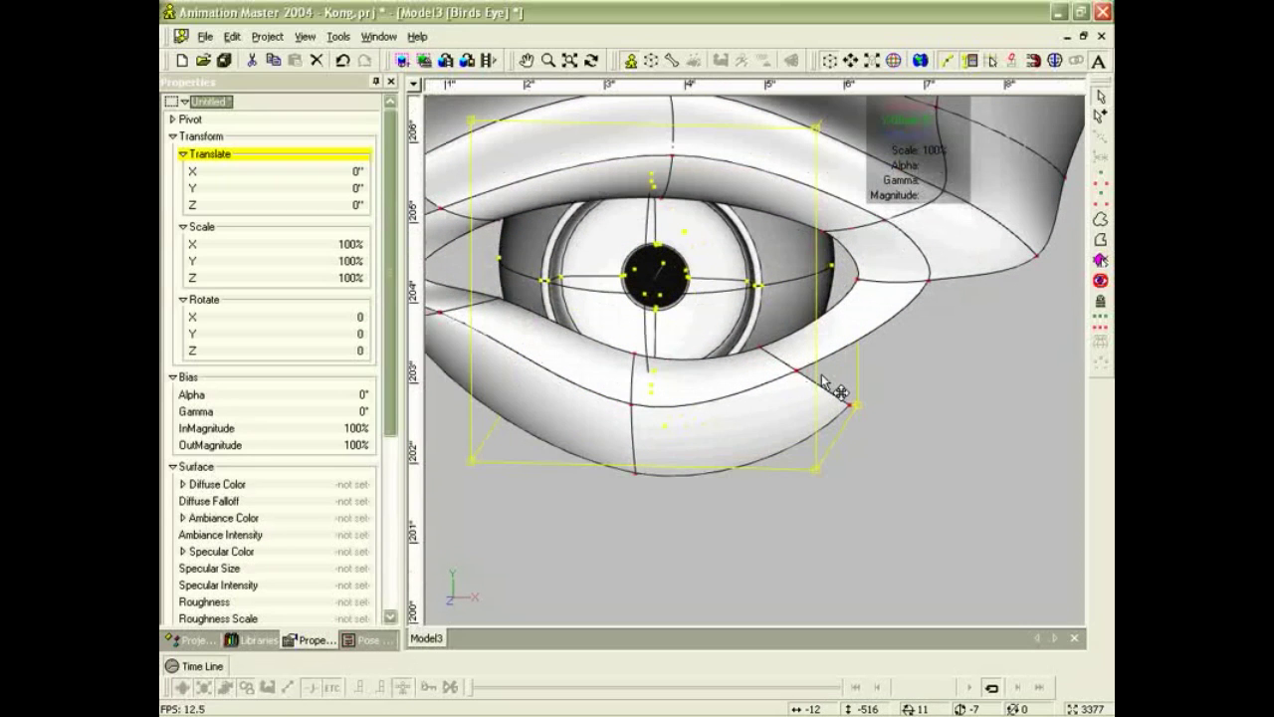
{"action": "scroll", "coordinate": [841, 390], "scroll_direction": "down", "scroll_amount": 2}
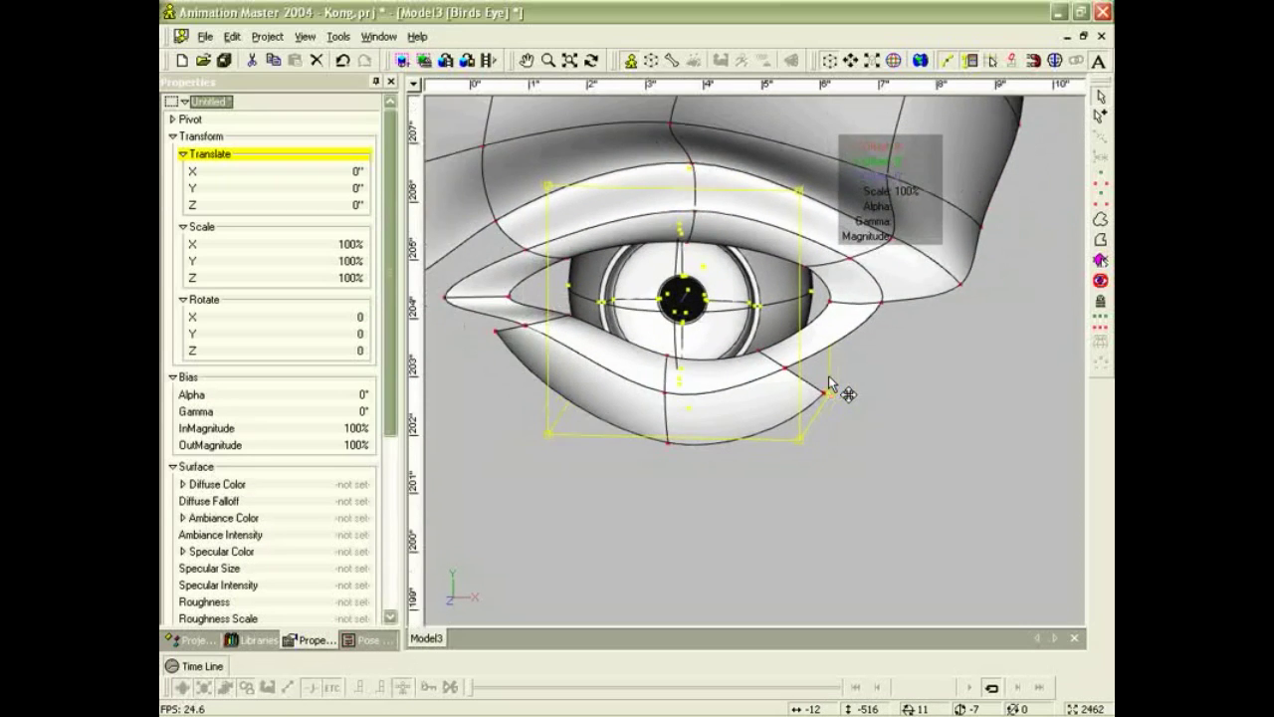
{"action": "left_click_drag", "start_coordinate": [824, 303], "coordinate": [825, 333]}
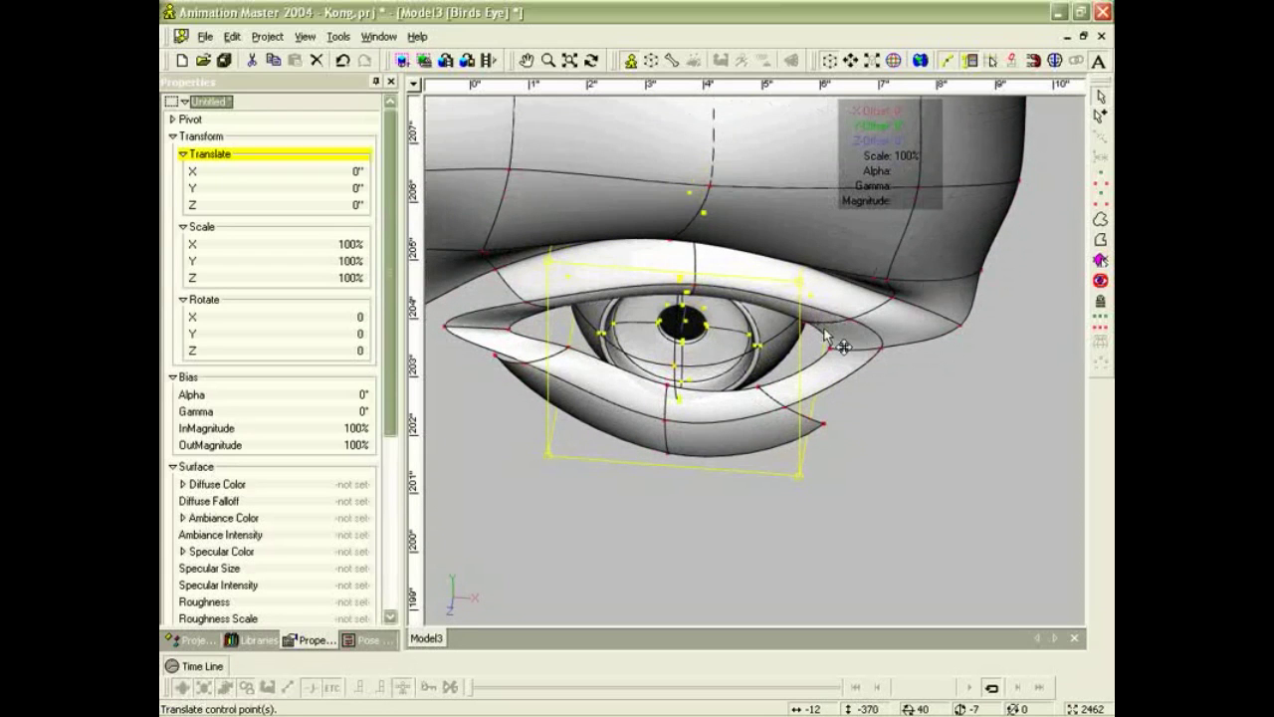
{"action": "left_click", "coordinate": [817, 426]}
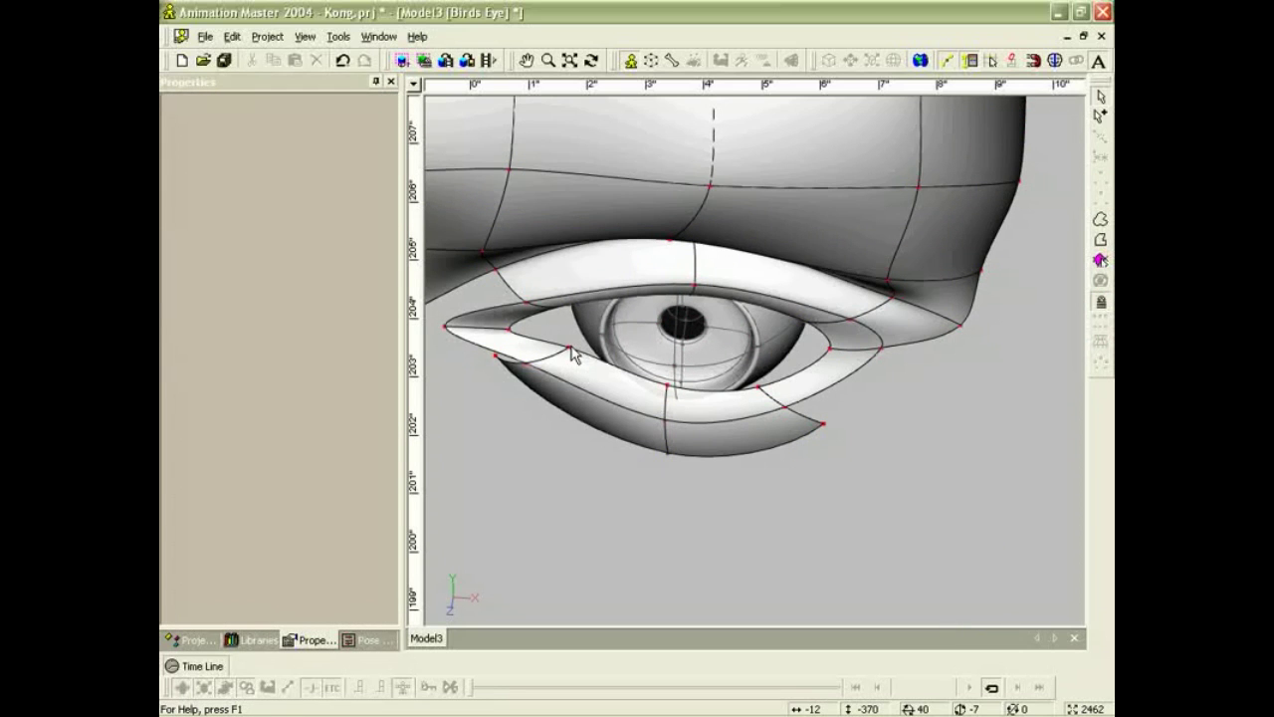
{"action": "scroll", "coordinate": [573, 352], "scroll_direction": "down", "scroll_amount": 3}
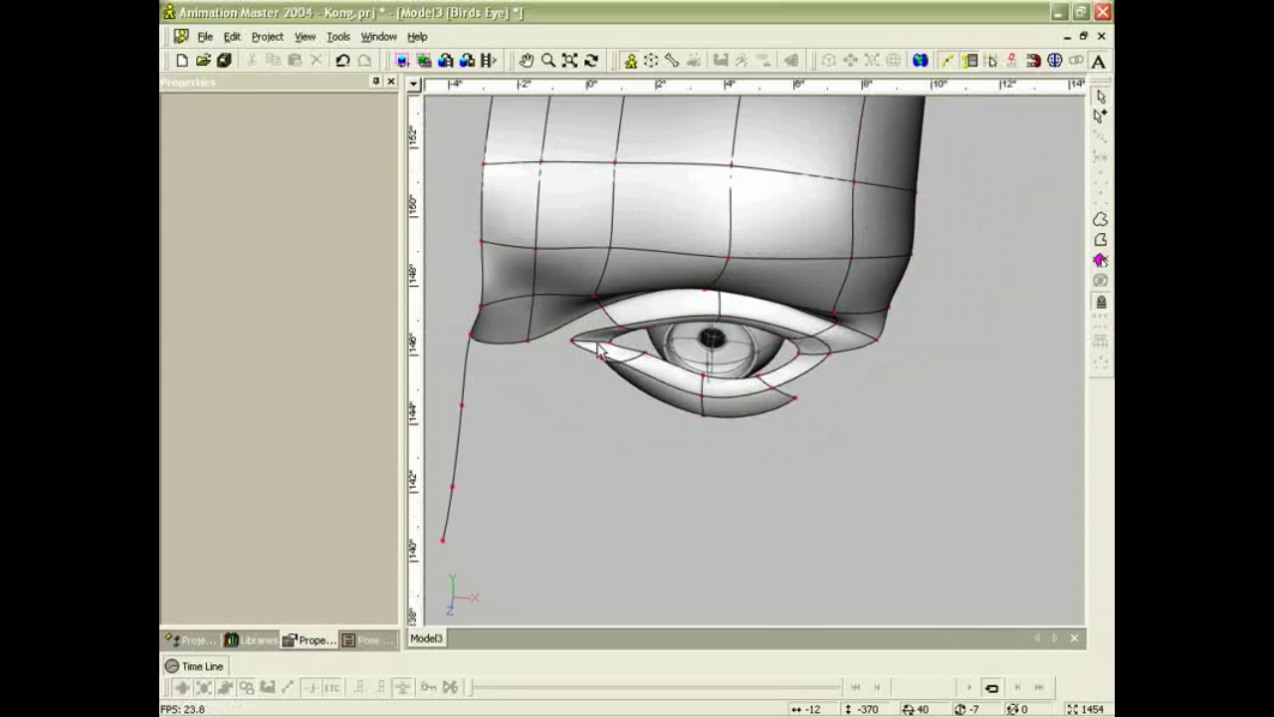
{"action": "key", "text": "1"}
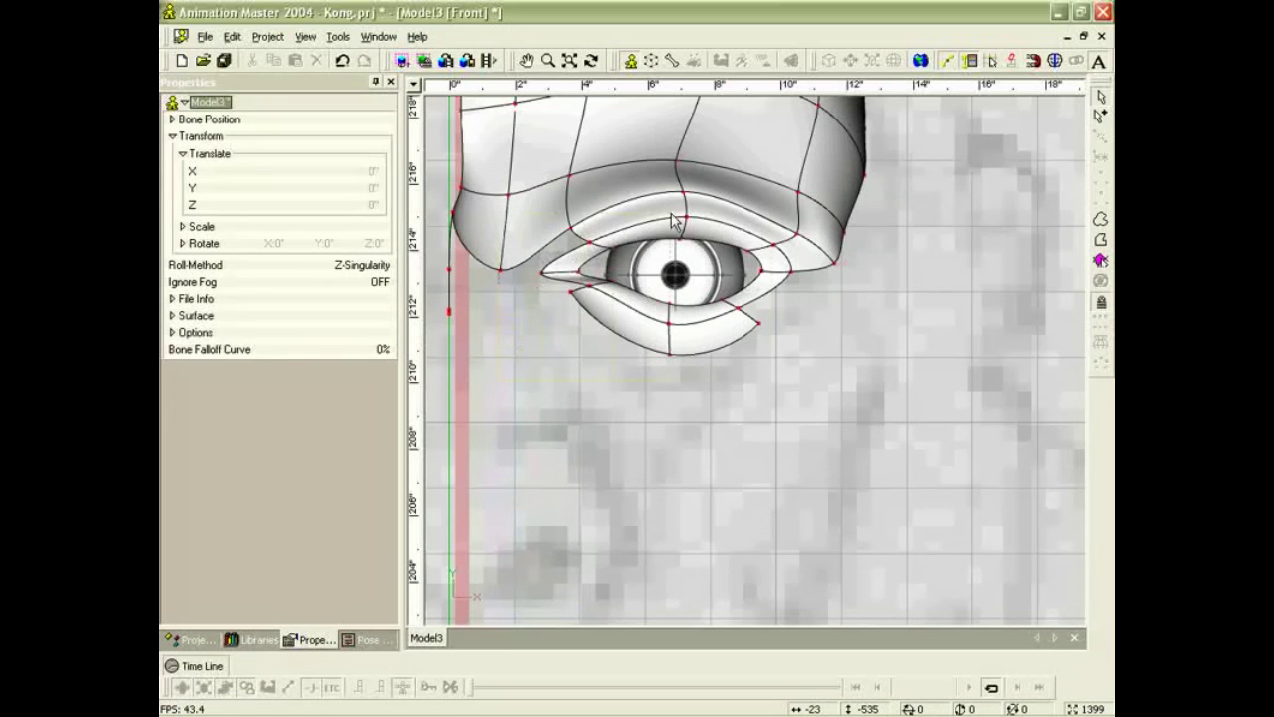
{"action": "left_click", "coordinate": [1102, 282]}
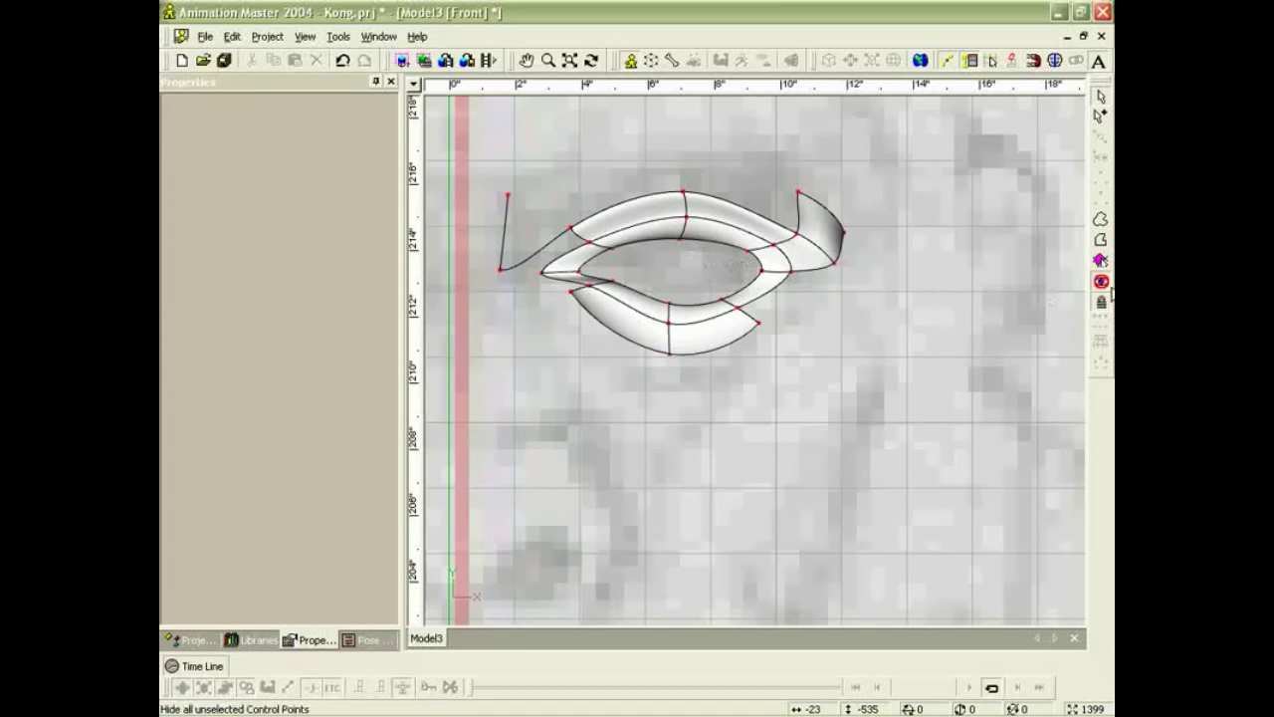
{"action": "left_click", "coordinate": [1102, 280]}
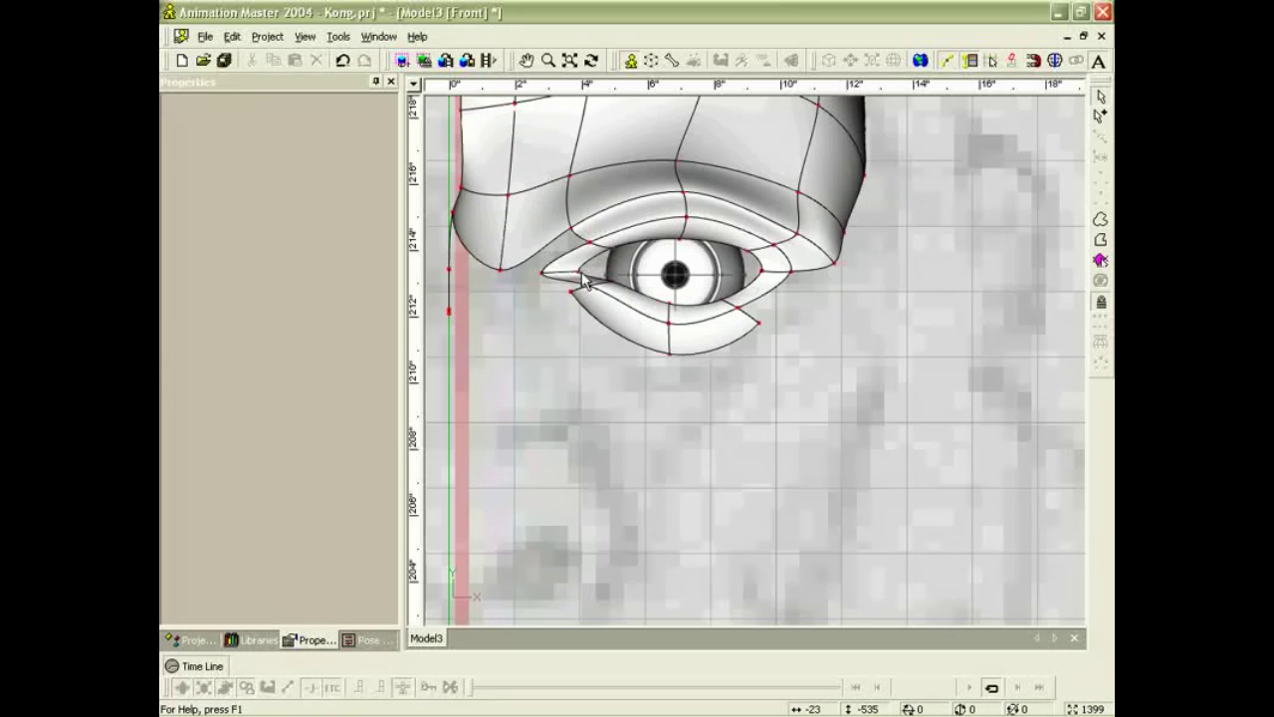
Adjust the lower eyelid's inner-edge control point near the inner eye corner.
{"action": "left_click", "coordinate": [613, 282]}
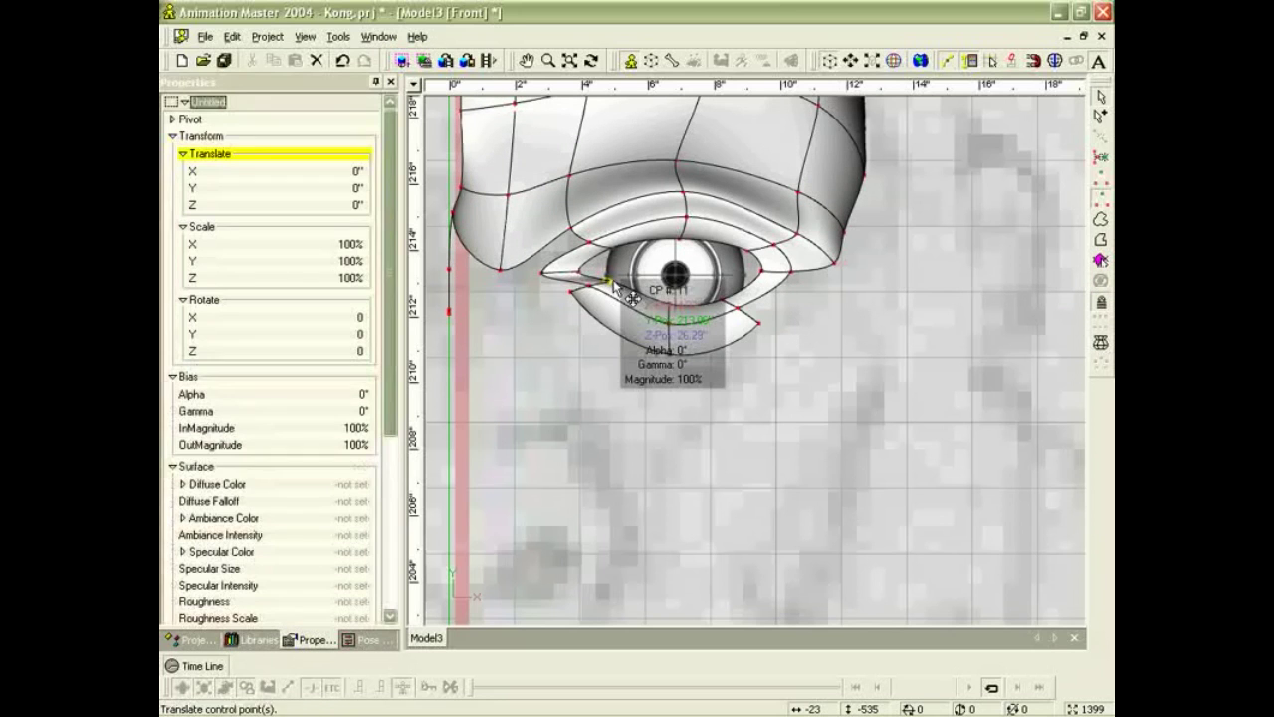
{"action": "key", "text": "t"}
{"action": "left_click_drag", "start_coordinate": [613, 283], "coordinate": [614, 258]}
{"action": "scroll", "coordinate": [642, 336], "scroll_direction": "up", "scroll_amount": 6}
{"action": "left_click", "coordinate": [966, 61]}
{"action": "scroll", "coordinate": [560, 316], "scroll_direction": "up", "scroll_amount": 2}
{"action": "left_click_drag", "start_coordinate": [521, 281], "coordinate": [634, 213]}
{"action": "left_click", "coordinate": [564, 311]}
Move the control point at the lower eyelid's outer end back toward the eyeball, working in wireframe from above.
{"action": "key", "text": "t"}
{"action": "key", "text": "m"}
{"action": "left_click_drag", "start_coordinate": [596, 284], "coordinate": [885, 247]}
{"action": "scroll", "coordinate": [702, 204], "scroll_direction": "up", "scroll_amount": 3}
{"action": "scroll", "coordinate": [702, 209], "scroll_direction": "down", "scroll_amount": 3}
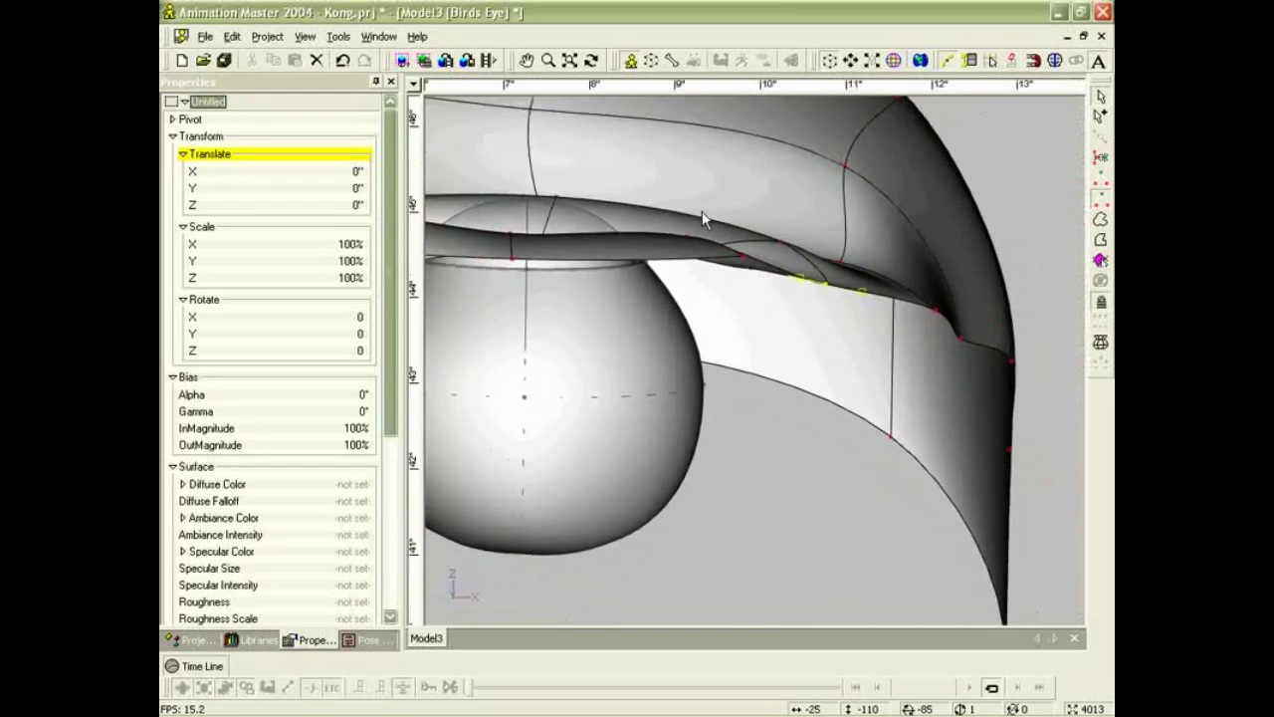
{"action": "left_click_drag", "start_coordinate": [700, 247], "coordinate": [750, 332]}
{"action": "key", "text": "t"}
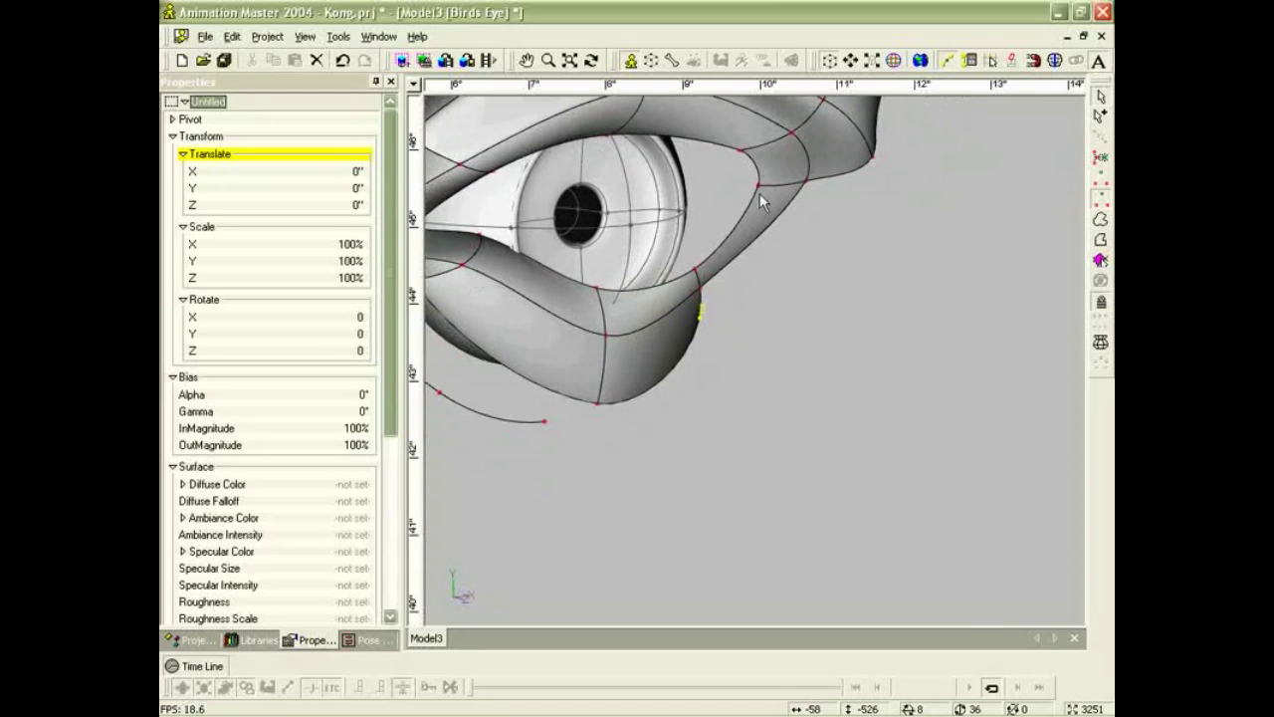
{"action": "middle_click_drag", "start_coordinate": [737, 165], "coordinate": [729, 224]}
{"action": "key", "text": "8"}
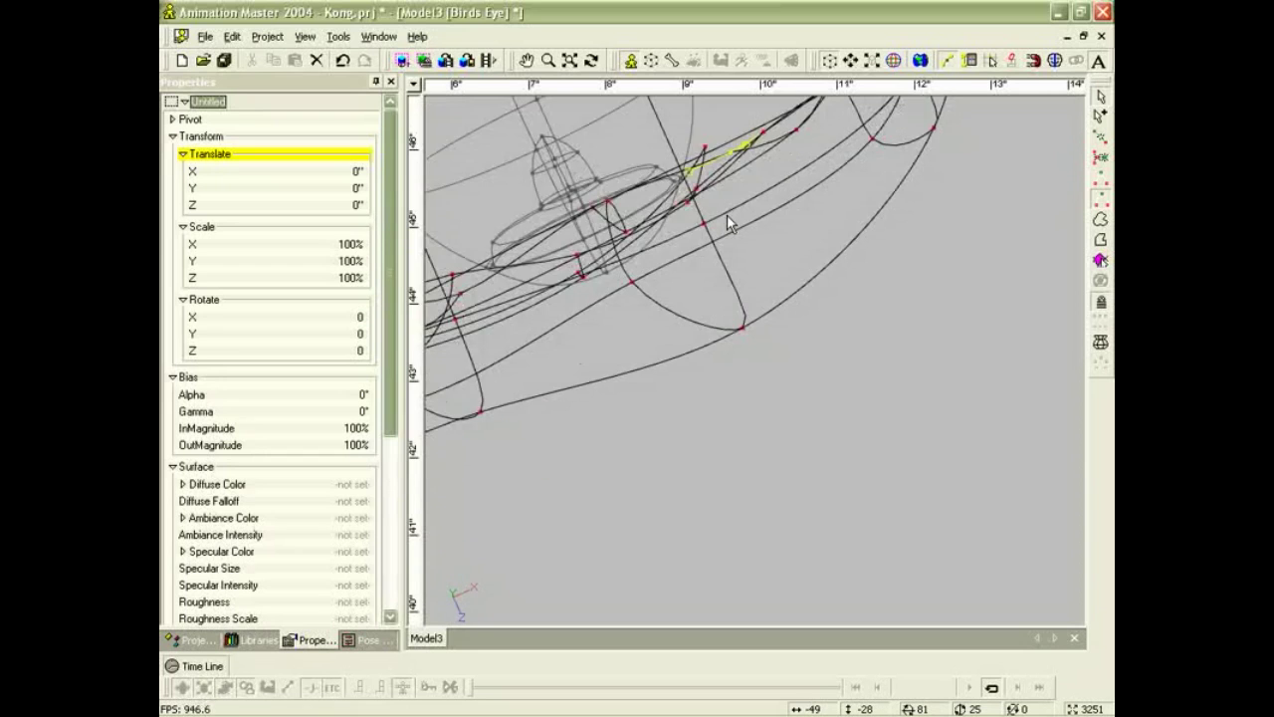
{"action": "scroll", "coordinate": [727, 214], "scroll_direction": "down", "scroll_amount": 2}
{"action": "left_click_drag", "start_coordinate": [745, 194], "coordinate": [733, 174]}
Move the eyelid control points around the inner eye corner backward and shift the mid-lid point forward.
{"action": "left_click_drag", "start_coordinate": [511, 291], "coordinate": [514, 271]}
{"action": "left_click_drag", "start_coordinate": [455, 313], "coordinate": [463, 273]}
{"action": "left_click_drag", "start_coordinate": [517, 305], "coordinate": [525, 285]}
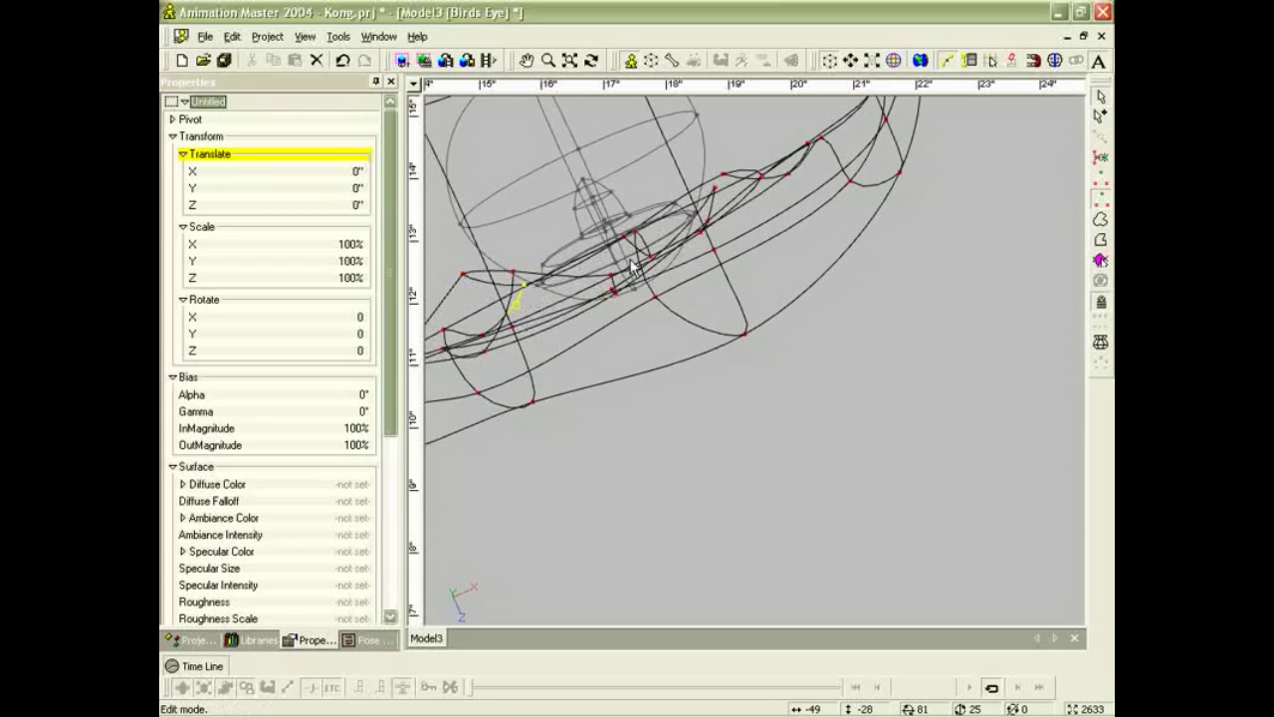
{"action": "left_click_drag", "start_coordinate": [625, 236], "coordinate": [635, 272]}
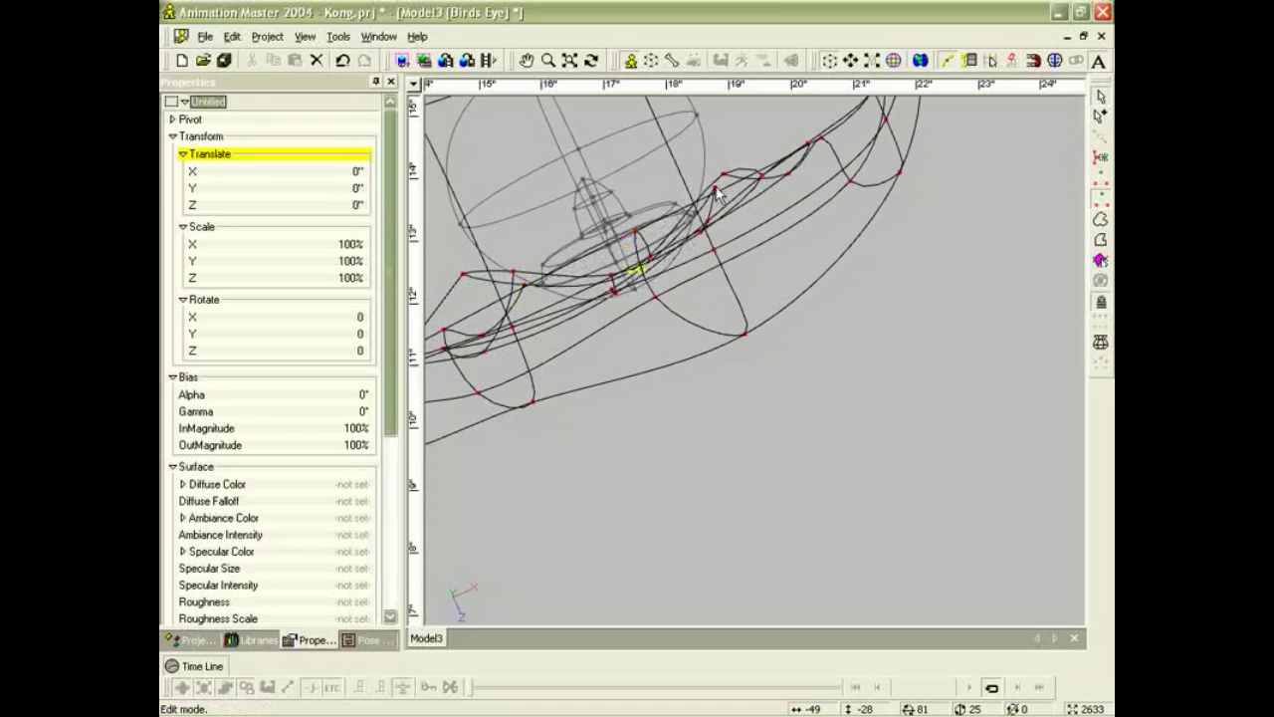
Reposition the inner-edge eyelid points beside the inner eye corner in a wireframe side angle to even out the lid curve.
{"action": "key", "text": "t"}
{"action": "left_click_drag", "start_coordinate": [743, 242], "coordinate": [670, 172]}
{"action": "right_click_drag", "start_coordinate": [670, 173], "coordinate": [663, 179], "text": "ctrl"}
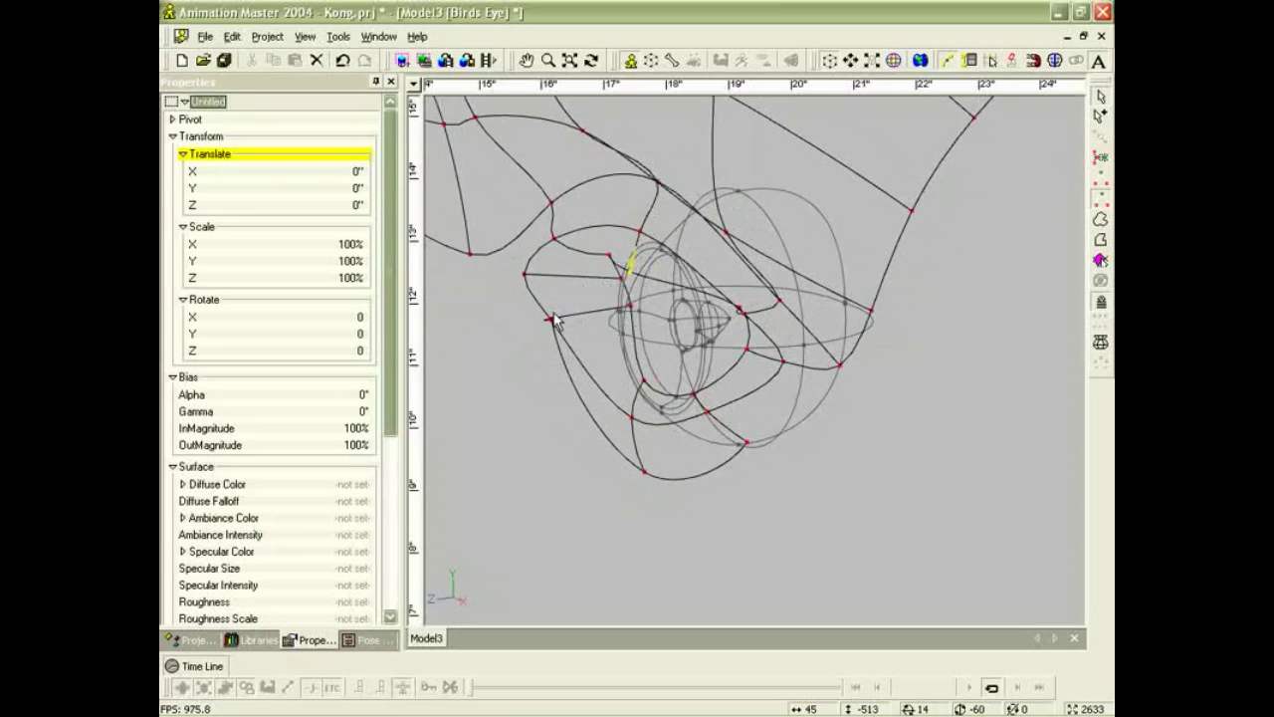
{"action": "left_click_drag", "start_coordinate": [563, 341], "coordinate": [609, 324]}
{"action": "left_click_drag", "start_coordinate": [622, 279], "coordinate": [610, 308]}
{"action": "left_click_drag", "start_coordinate": [610, 256], "coordinate": [600, 260]}
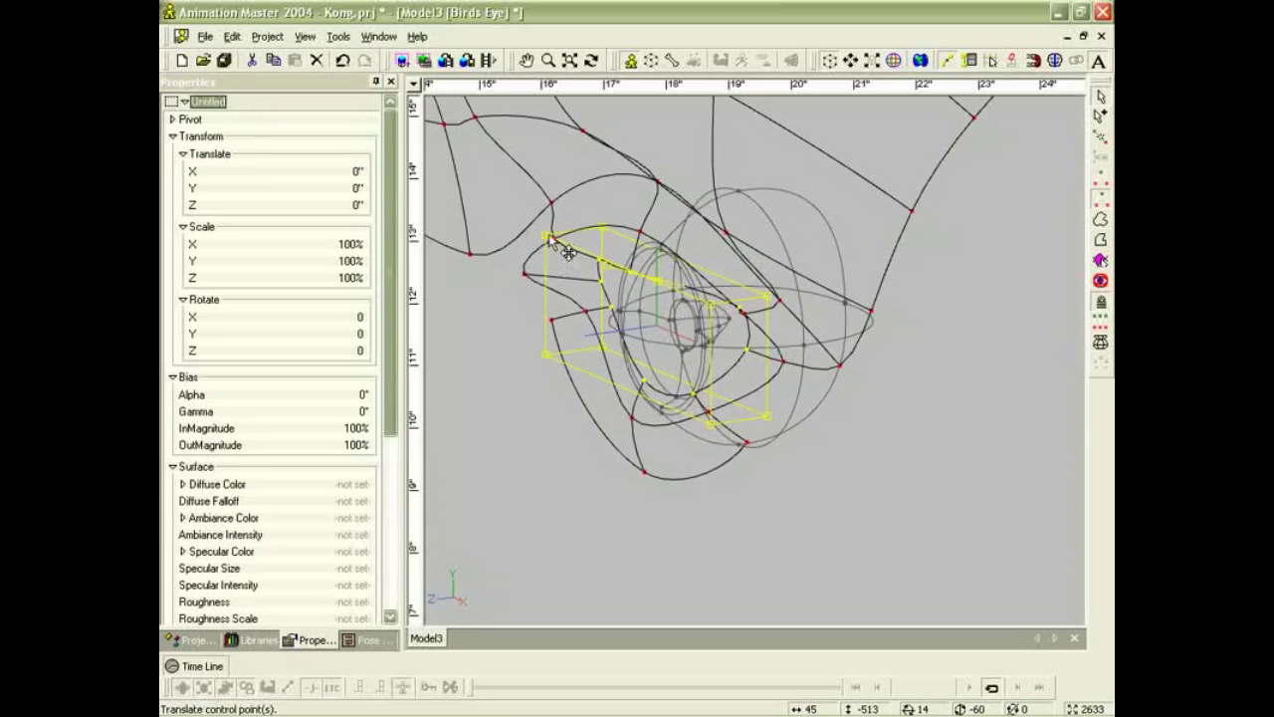
Extrude the innermost eyelid edge loop and scale the new loop slightly inward.
{"action": "left_click_drag", "start_coordinate": [549, 245], "coordinate": [566, 250]}
{"action": "key", "text": "n"}
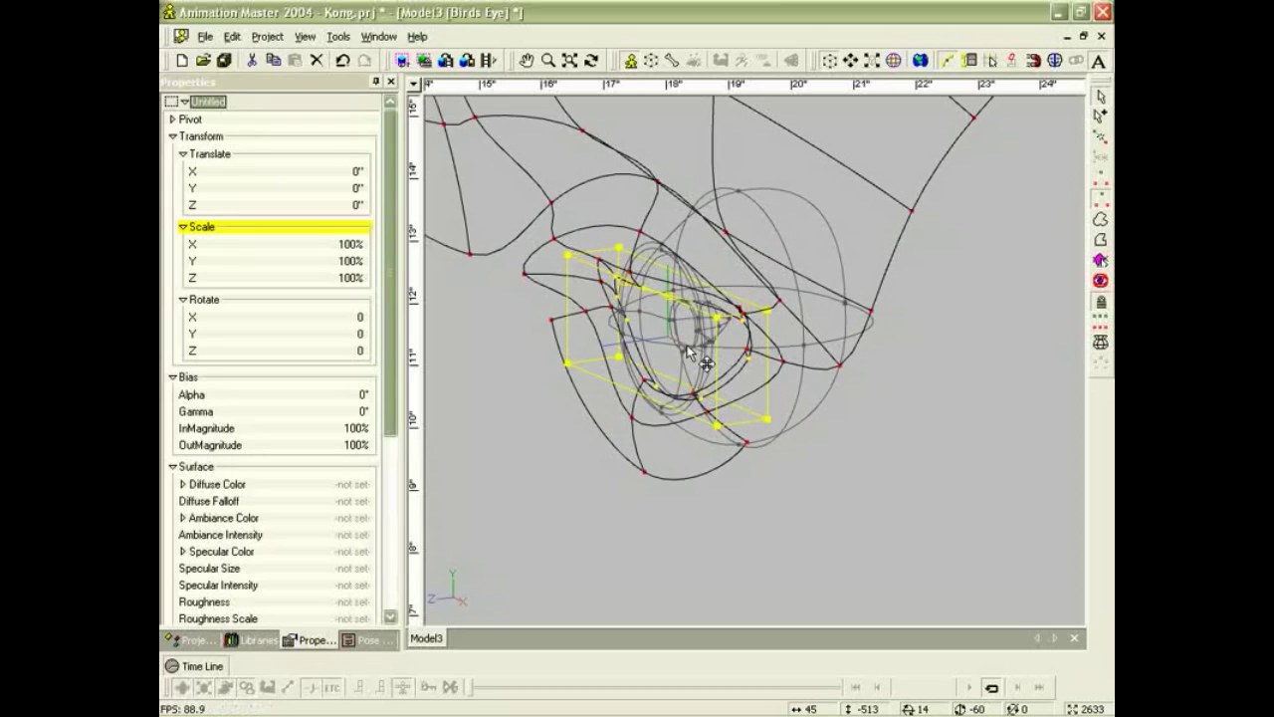
{"action": "key", "text": "0"}
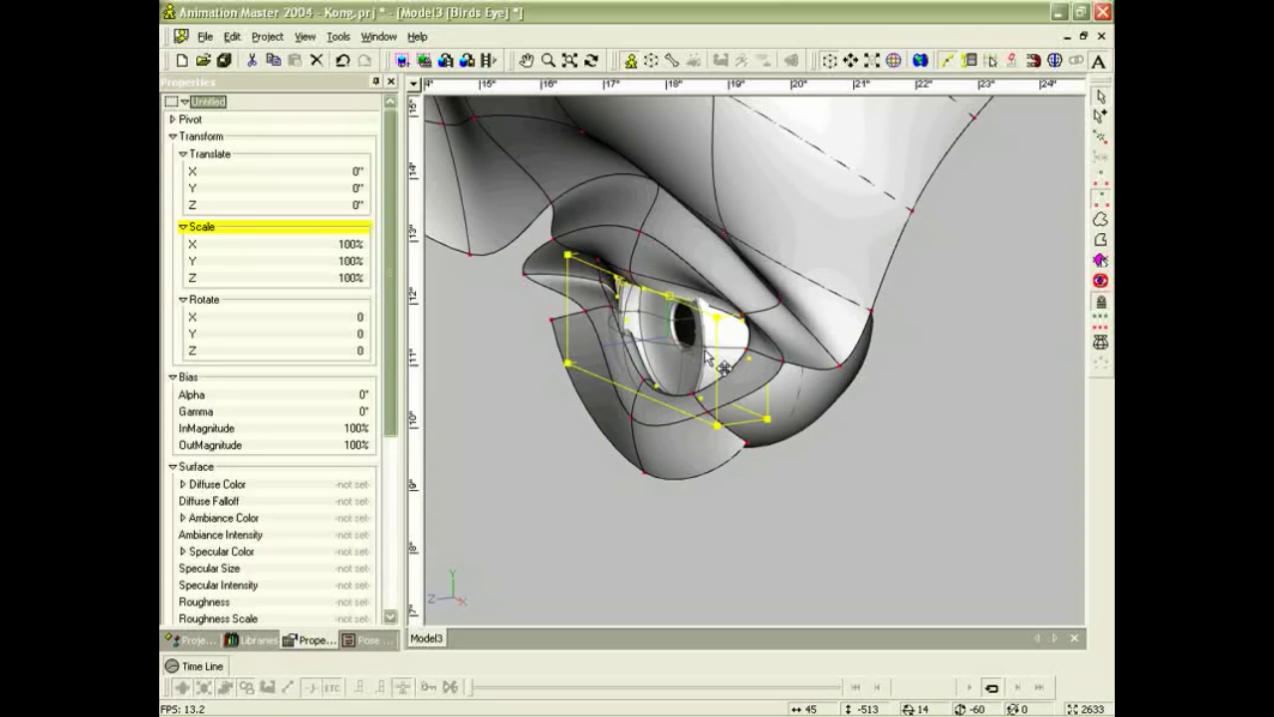
{"action": "key", "text": "t"}
{"action": "left_click_drag", "start_coordinate": [699, 350], "coordinate": [737, 307]}
{"action": "left_click", "coordinate": [914, 387]}
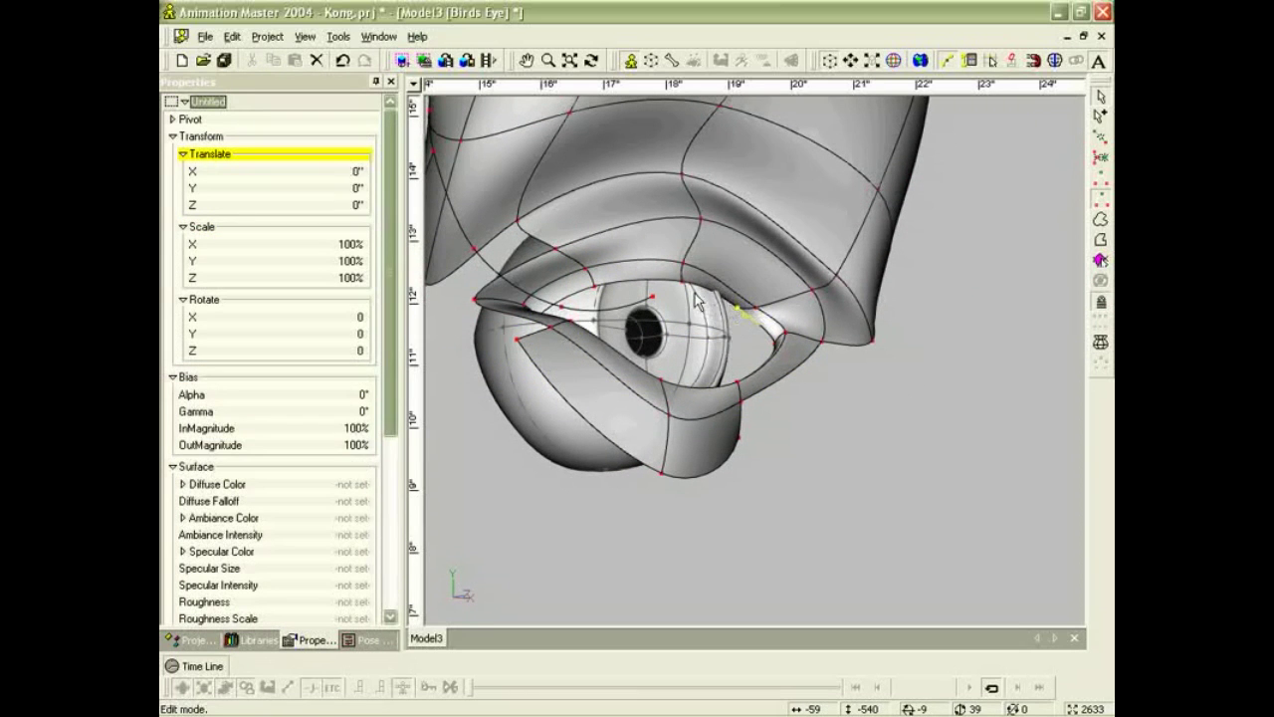
Select the extruded inner eyelid loop and adjust its placement and size against the eyeball in the side view.
{"action": "left_click", "coordinate": [698, 288]}
{"action": "key", "text": "comma"}
{"action": "key", "text": "6"}
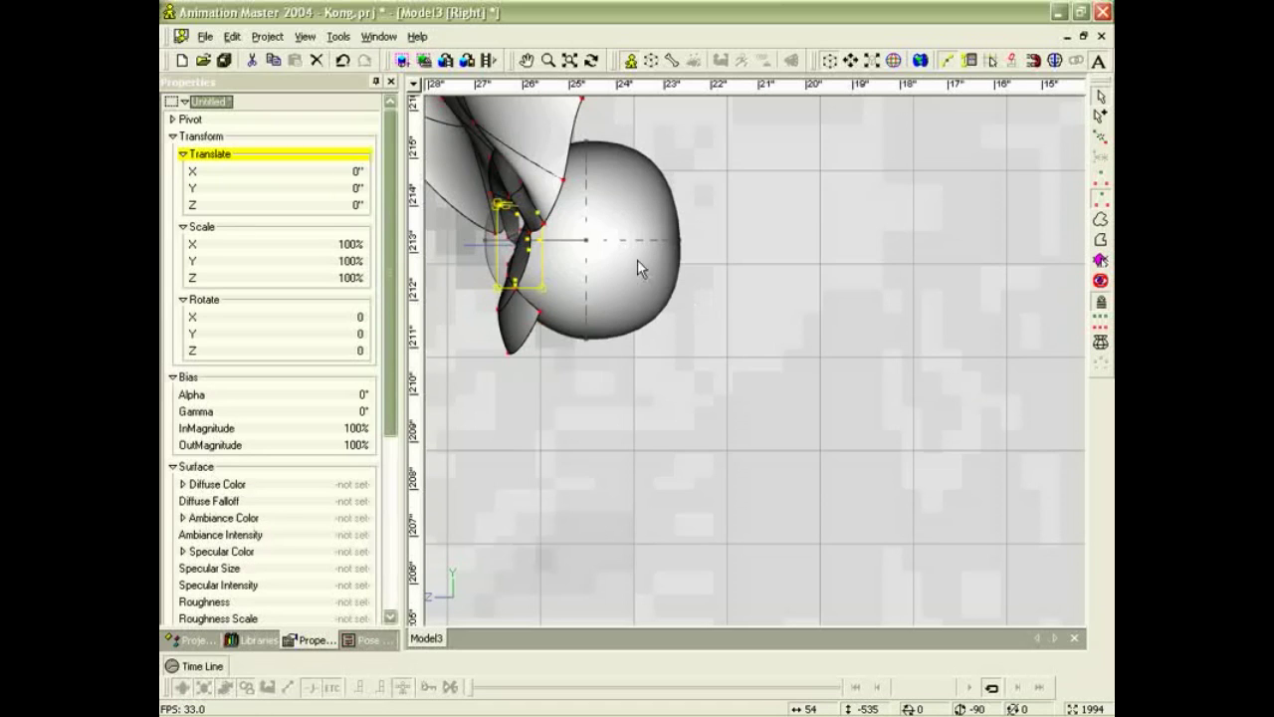
{"action": "left_click_drag", "start_coordinate": [567, 253], "coordinate": [737, 288]}
{"action": "key", "text": "s"}
{"action": "key", "text": "t"}
{"action": "scroll", "coordinate": [739, 288], "scroll_direction": "up", "scroll_amount": 2}
{"action": "left_click", "coordinate": [741, 285]}
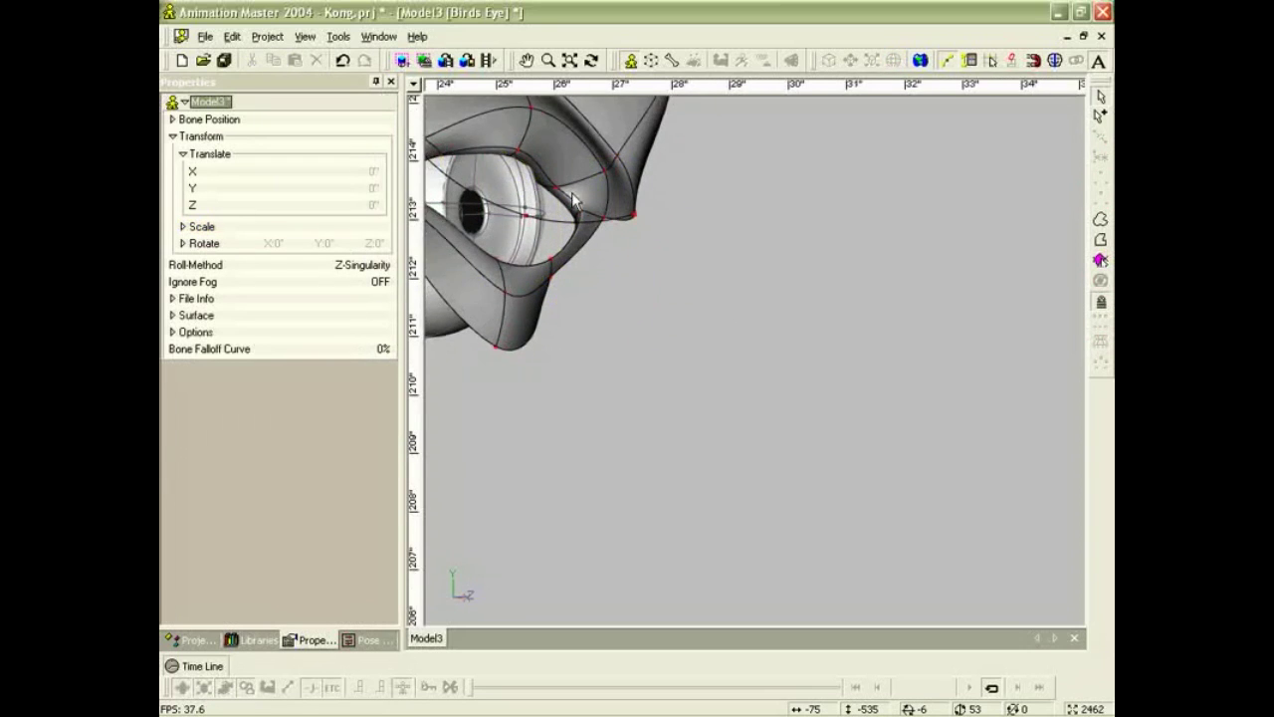
Shift the upper eyelid's inner-edge control points near the outer eye corner outward to reshape the lid rim.
{"action": "scroll", "coordinate": [602, 211], "scroll_direction": "up", "scroll_amount": 3}
{"action": "middle_click_drag", "start_coordinate": [603, 205], "coordinate": [757, 292]}
{"action": "scroll", "coordinate": [657, 227], "scroll_direction": "up", "scroll_amount": 1}
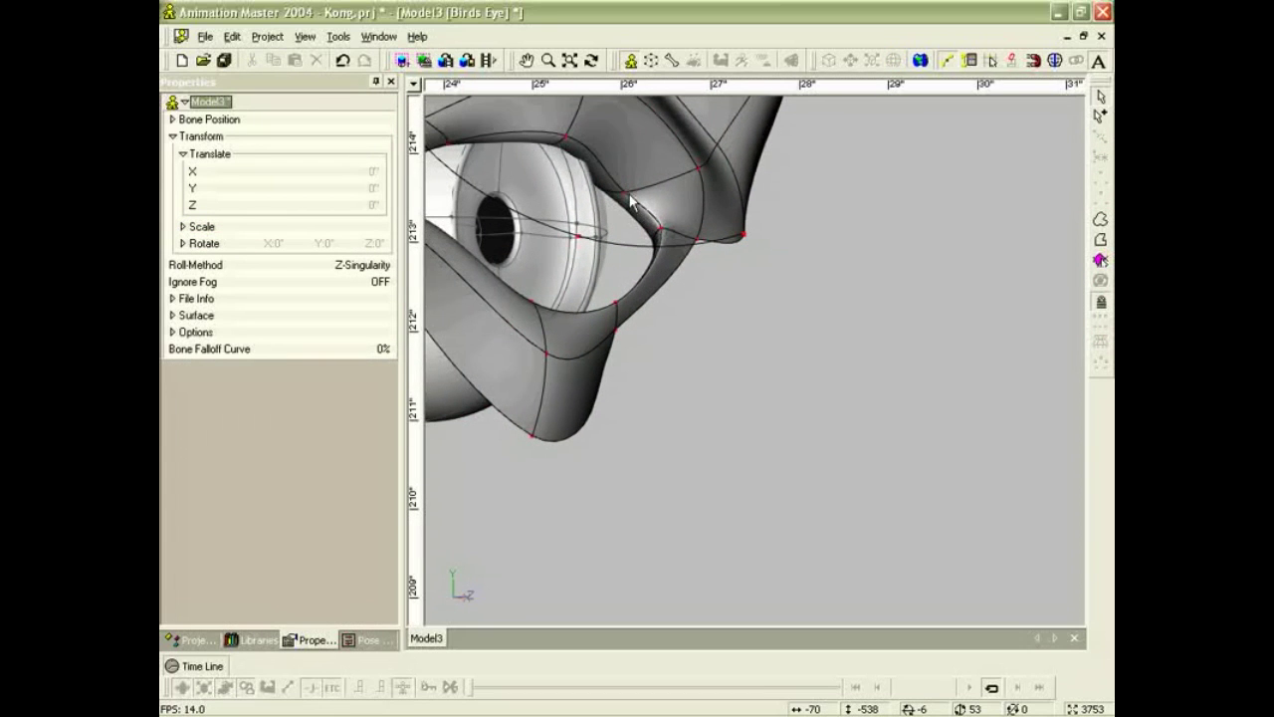
{"action": "left_click", "coordinate": [639, 195]}
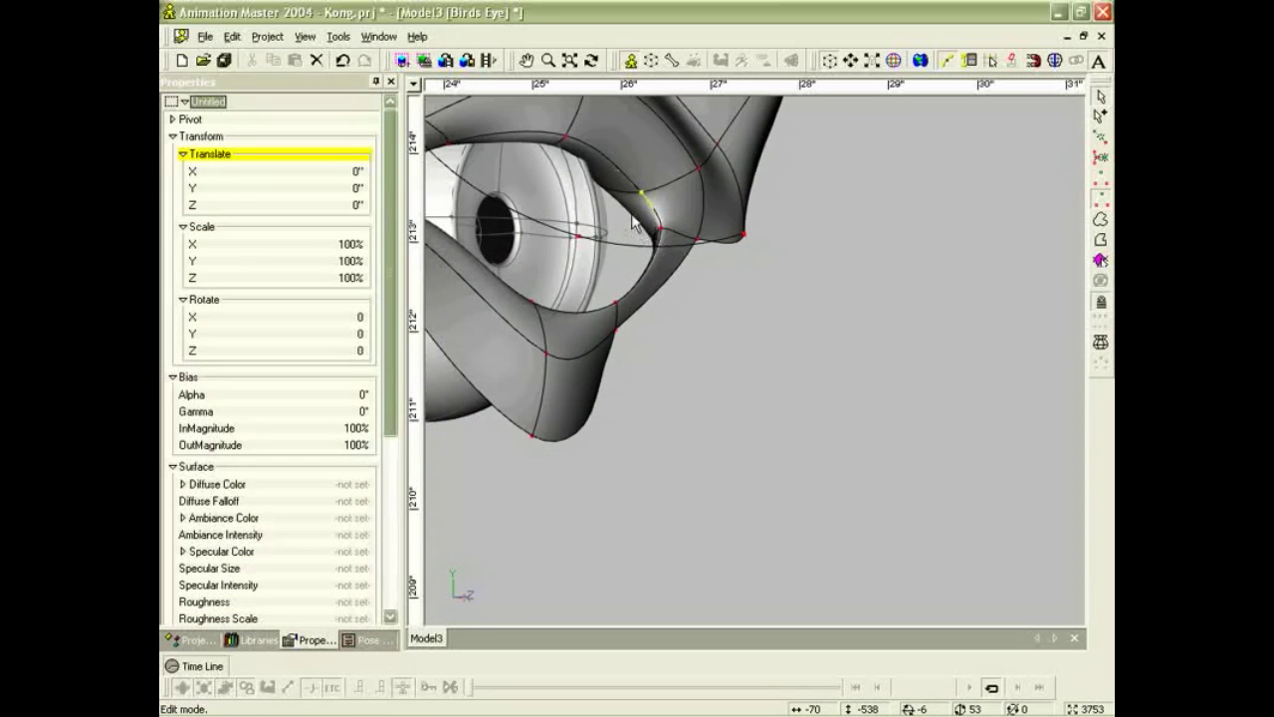
{"action": "left_click", "coordinate": [640, 240]}
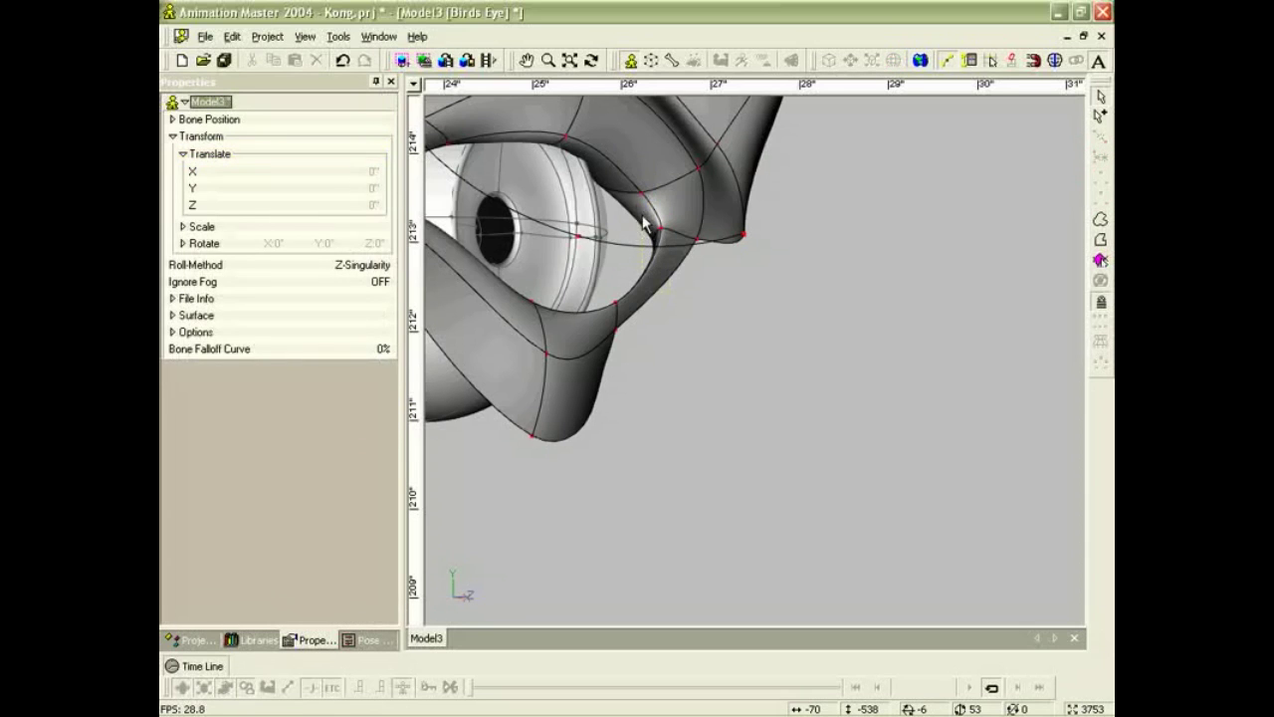
{"action": "left_click", "coordinate": [659, 230]}
{"action": "left_click_drag", "start_coordinate": [675, 235], "coordinate": [688, 284]}
Reposition the control points at the outer eye corner and along the lower lid's inner edge.
{"action": "left_click", "coordinate": [697, 240]}
{"action": "scroll", "coordinate": [688, 276], "scroll_direction": "down", "scroll_amount": 2}
{"action": "left_click", "coordinate": [751, 259]}
{"action": "left_click_drag", "start_coordinate": [753, 267], "coordinate": [697, 263]}
{"action": "left_click_drag", "start_coordinate": [583, 351], "coordinate": [626, 335]}
Pull the inner-edge points of the lower lid and outer eye corner back against the eyeball from the side.
{"action": "scroll", "coordinate": [581, 326], "scroll_direction": "down", "scroll_amount": 3}
{"action": "right_click_drag", "start_coordinate": [625, 335], "coordinate": [663, 302]}
{"action": "left_click_drag", "start_coordinate": [683, 329], "coordinate": [704, 278]}
{"action": "right_click_drag", "start_coordinate": [704, 304], "coordinate": [629, 311]}
{"action": "scroll", "coordinate": [697, 351], "scroll_direction": "up", "scroll_amount": 4}
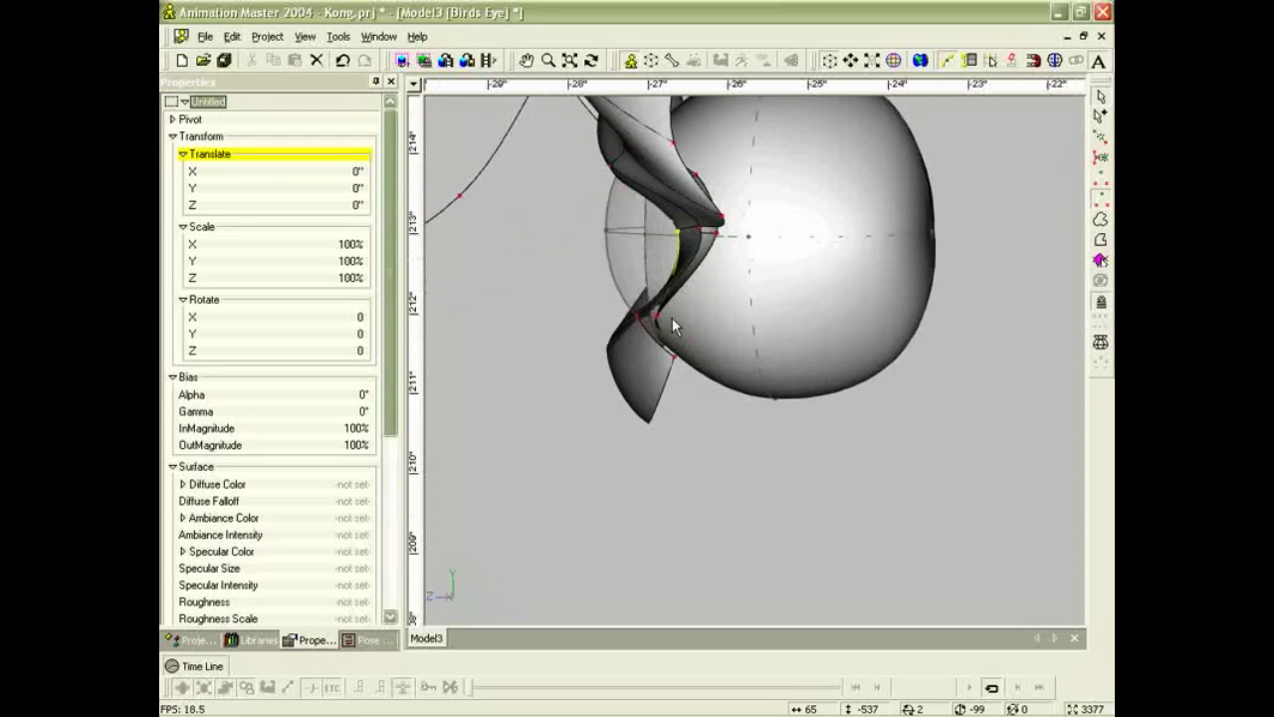
{"action": "left_click_drag", "start_coordinate": [660, 316], "coordinate": [677, 316]}
{"action": "left_click_drag", "start_coordinate": [717, 235], "coordinate": [730, 240]}
Move the outer-corner eyelid control point inward and forward in the wireframe top view.
{"action": "scroll", "coordinate": [743, 255], "scroll_direction": "down", "scroll_amount": 3}
{"action": "middle_click_drag", "start_coordinate": [713, 296], "coordinate": [728, 292]}
{"action": "right_click_drag", "start_coordinate": [728, 290], "coordinate": [848, 301]}
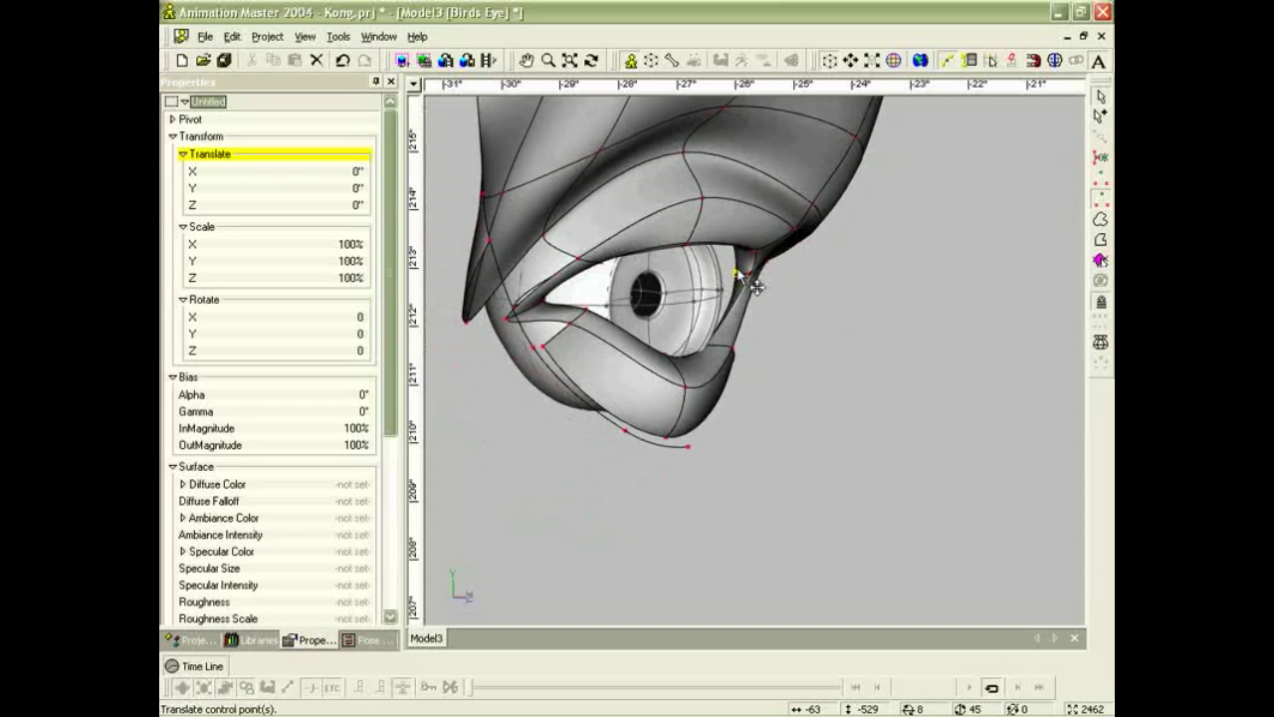
{"action": "key", "text": "5"}
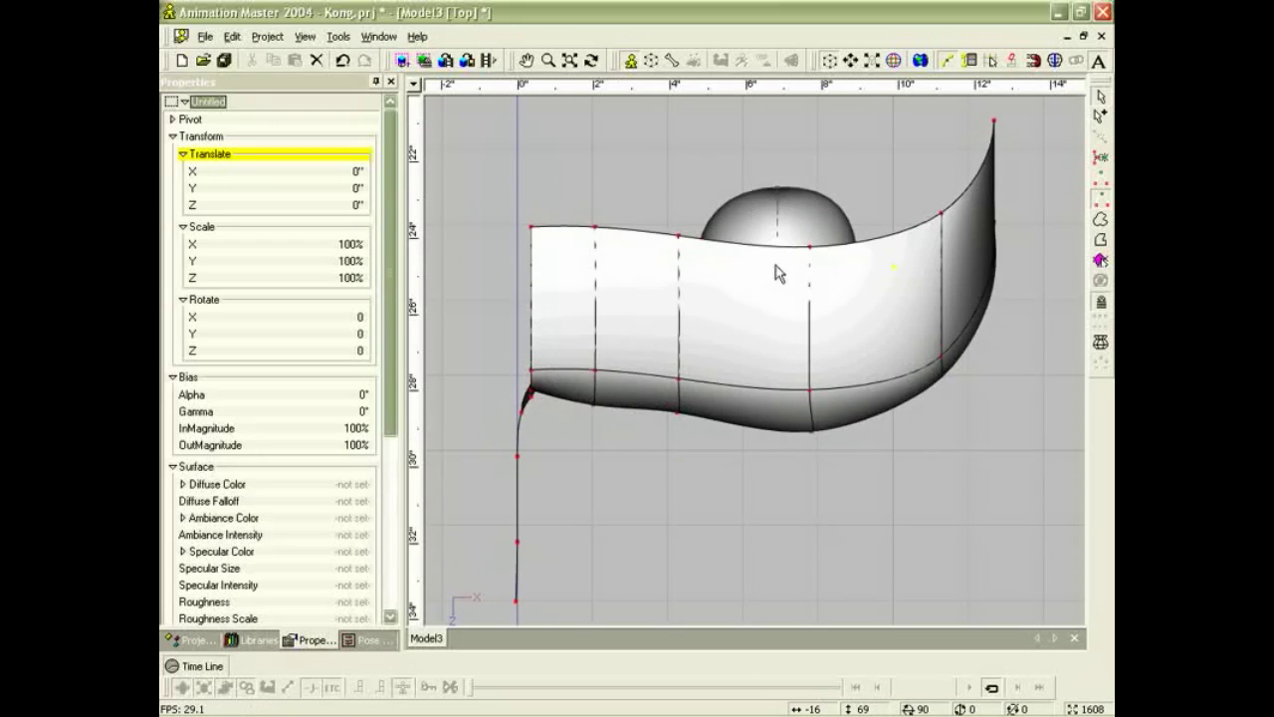
{"action": "key", "text": "8"}
{"action": "left_click", "coordinate": [895, 267]}
{"action": "left_click_drag", "start_coordinate": [894, 269], "coordinate": [864, 302]}
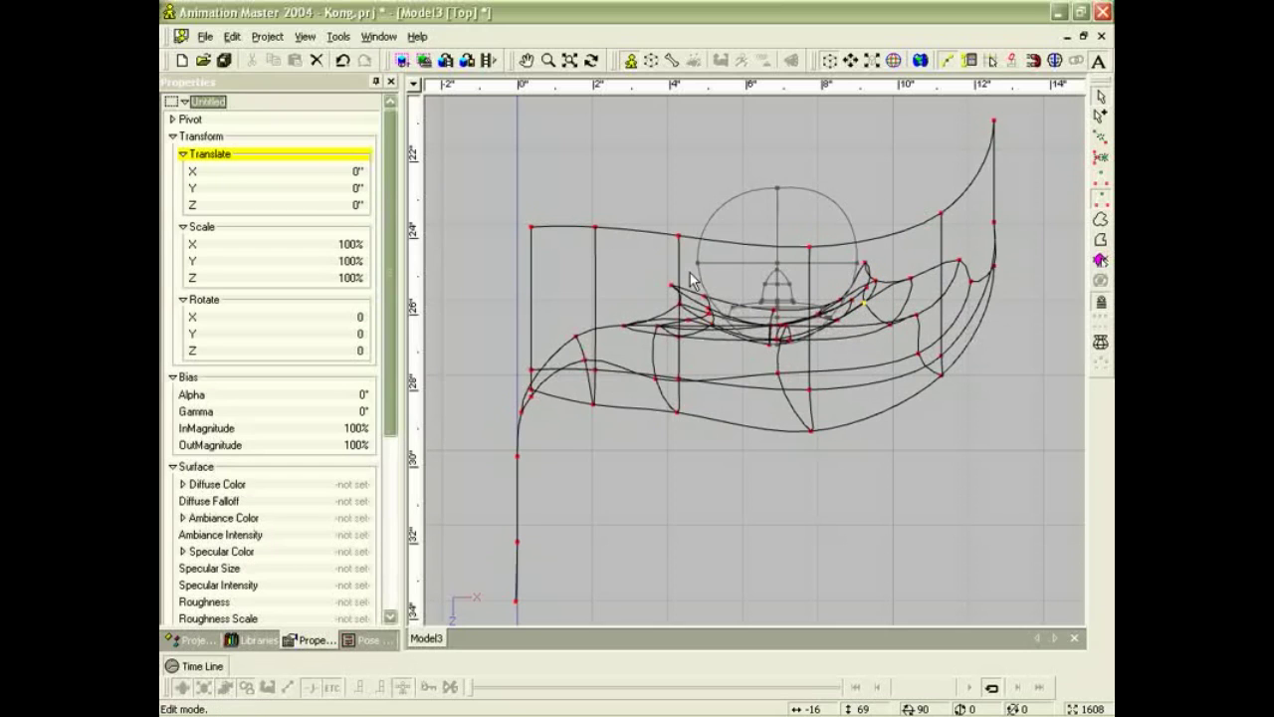
Pull the inner-corner eyelid control points back against the eyeball in the wireframe top view.
{"action": "mouse_move", "coordinate": [672, 285]}
{"action": "left_mouse_down"}
{"action": "mouse_move", "coordinate": [692, 272]}
{"action": "mouse_move", "coordinate": [686, 303]}
{"action": "left_mouse_up"}
{"action": "left_click", "coordinate": [706, 291]}
{"action": "left_click_drag", "start_coordinate": [710, 308], "coordinate": [712, 304]}
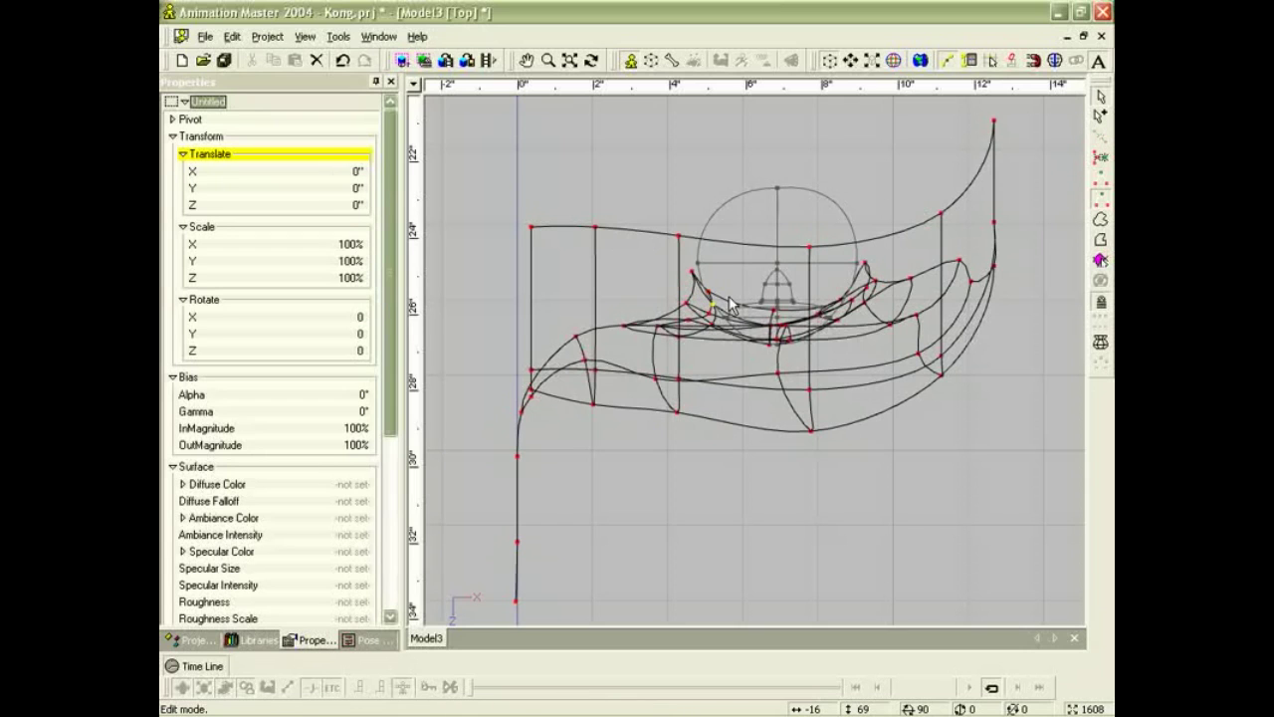
Reposition the inner-edge control points at the outer eye corner and the lower lid's outer part in the front view.
{"action": "key", "text": "1"}
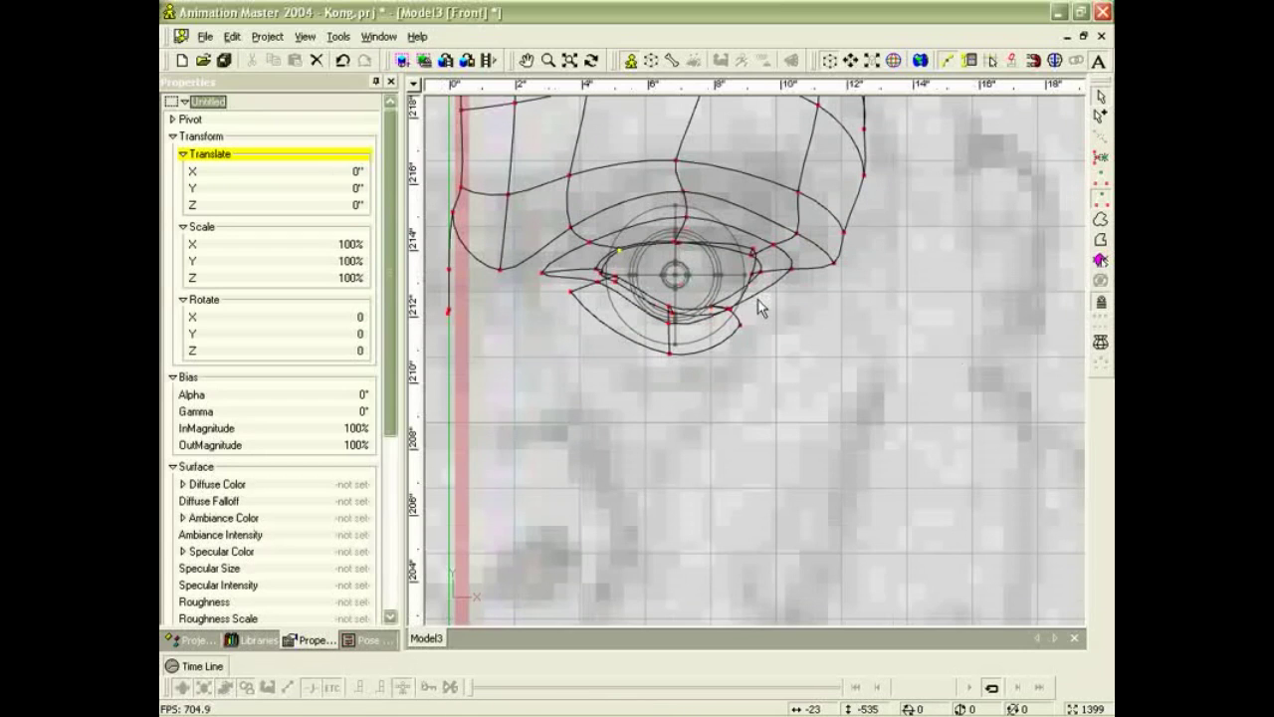
{"action": "key", "text": "0"}
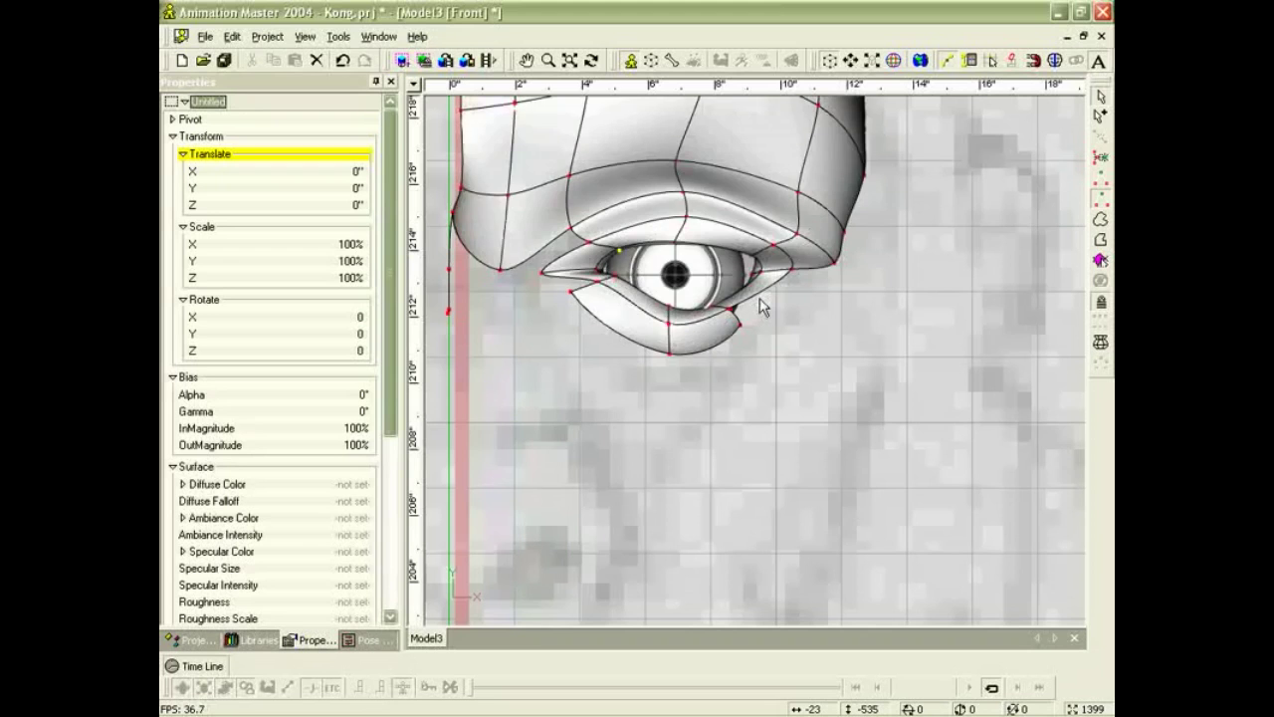
{"action": "scroll", "coordinate": [761, 306], "scroll_direction": "up", "scroll_amount": 5}
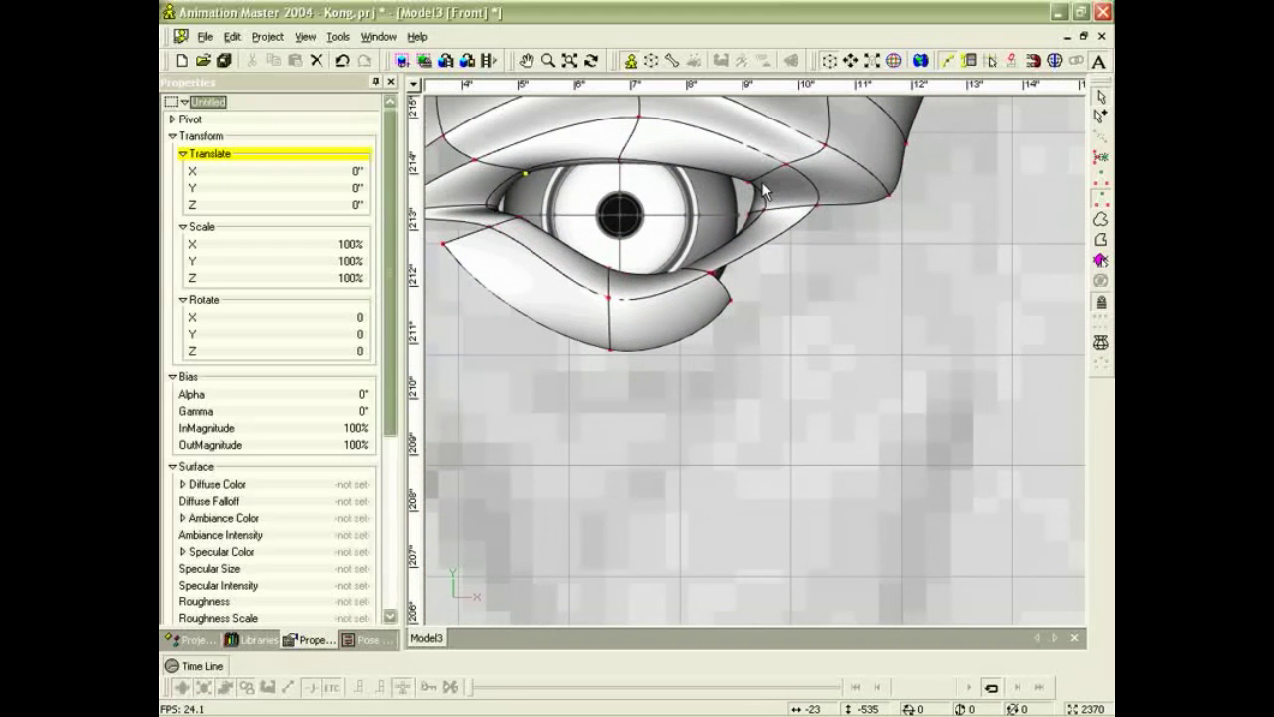
{"action": "key", "text": "0"}
{"action": "left_click_drag", "start_coordinate": [750, 172], "coordinate": [747, 215]}
{"action": "scroll", "coordinate": [719, 259], "scroll_direction": "up", "scroll_amount": 1}
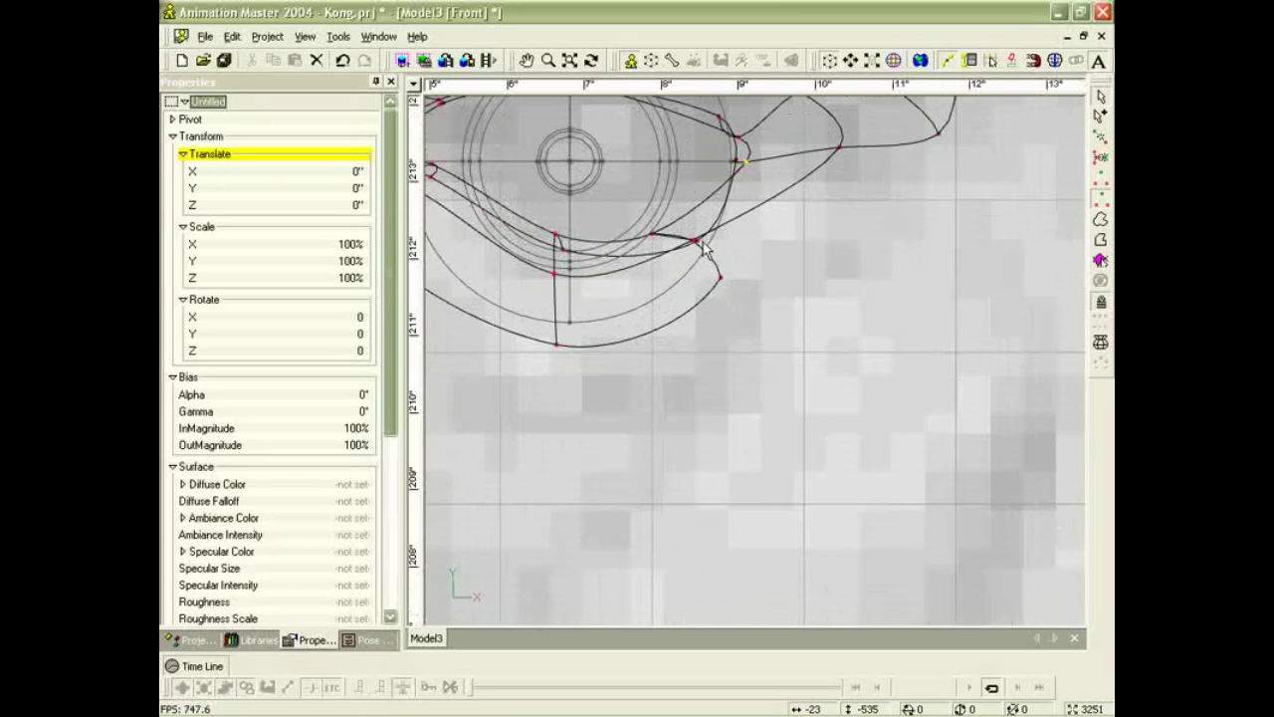
{"action": "left_click_drag", "start_coordinate": [653, 234], "coordinate": [664, 226]}
Adjust the lower lid's inner-edge control points below the pupil and near the inner eye corner.
{"action": "middle_click_drag", "start_coordinate": [633, 256], "coordinate": [752, 287]}
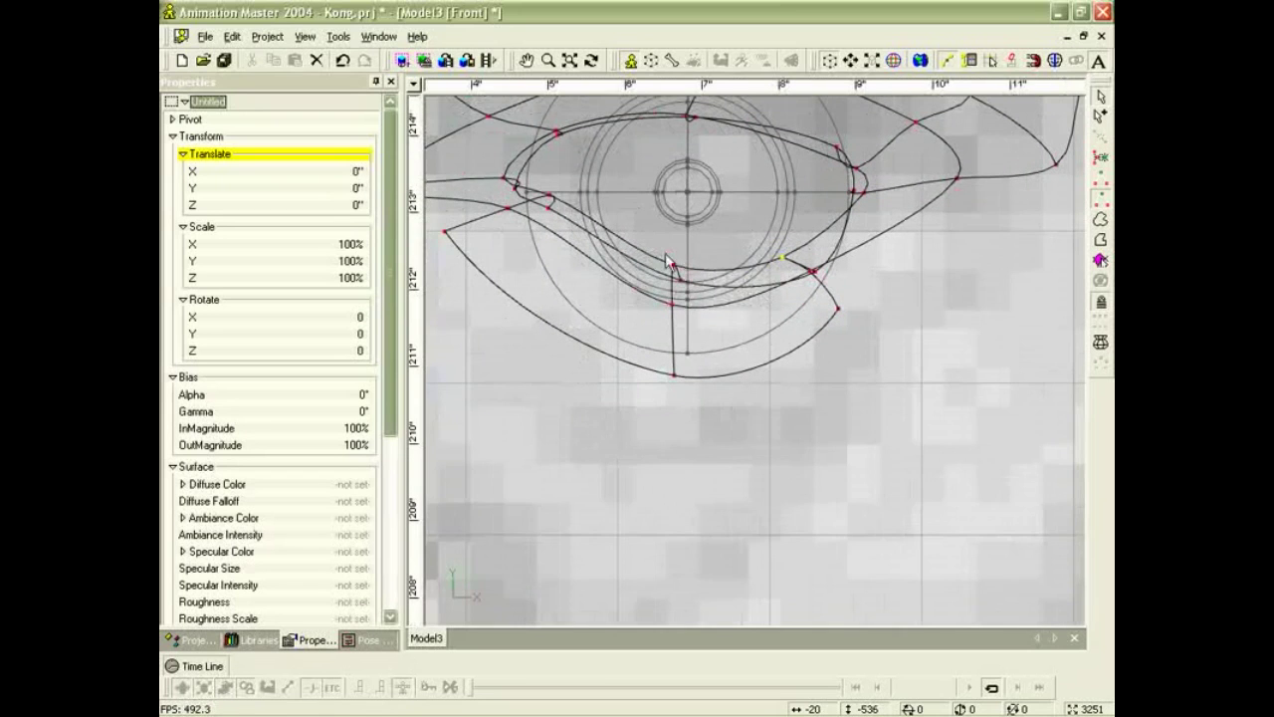
{"action": "left_click_drag", "start_coordinate": [673, 272], "coordinate": [684, 277]}
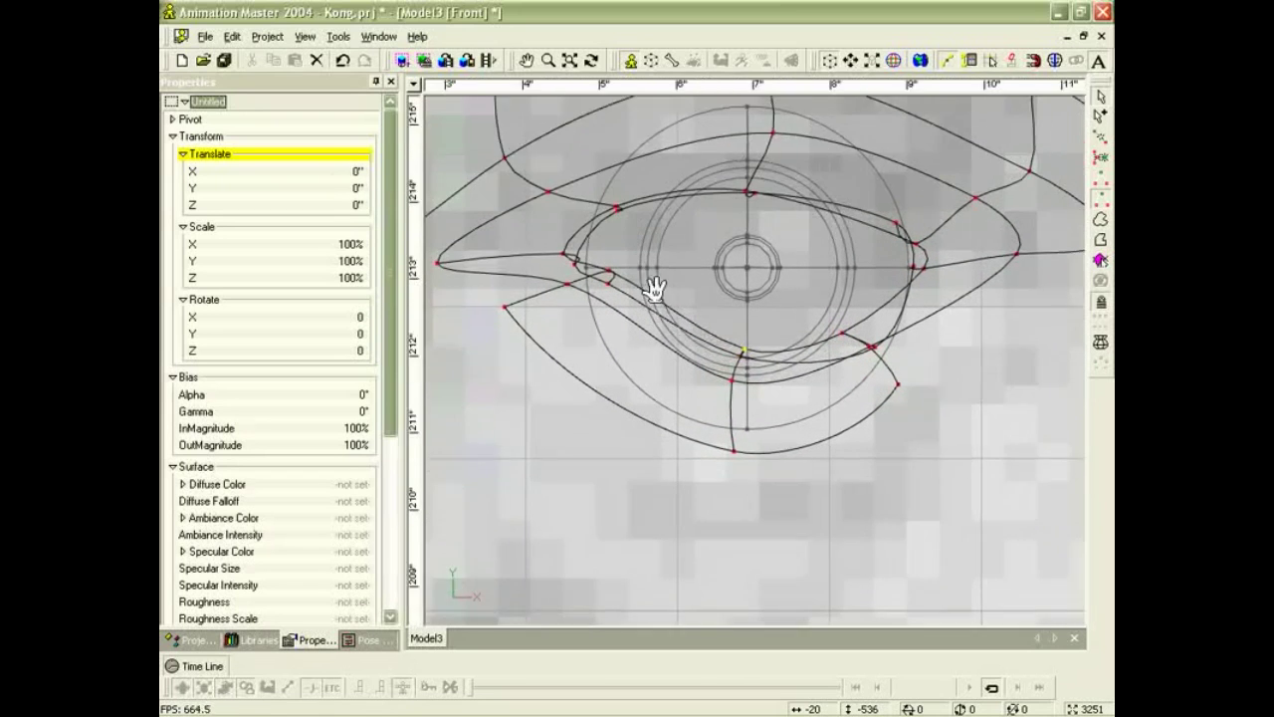
{"action": "left_click_drag", "start_coordinate": [579, 306], "coordinate": [612, 287]}
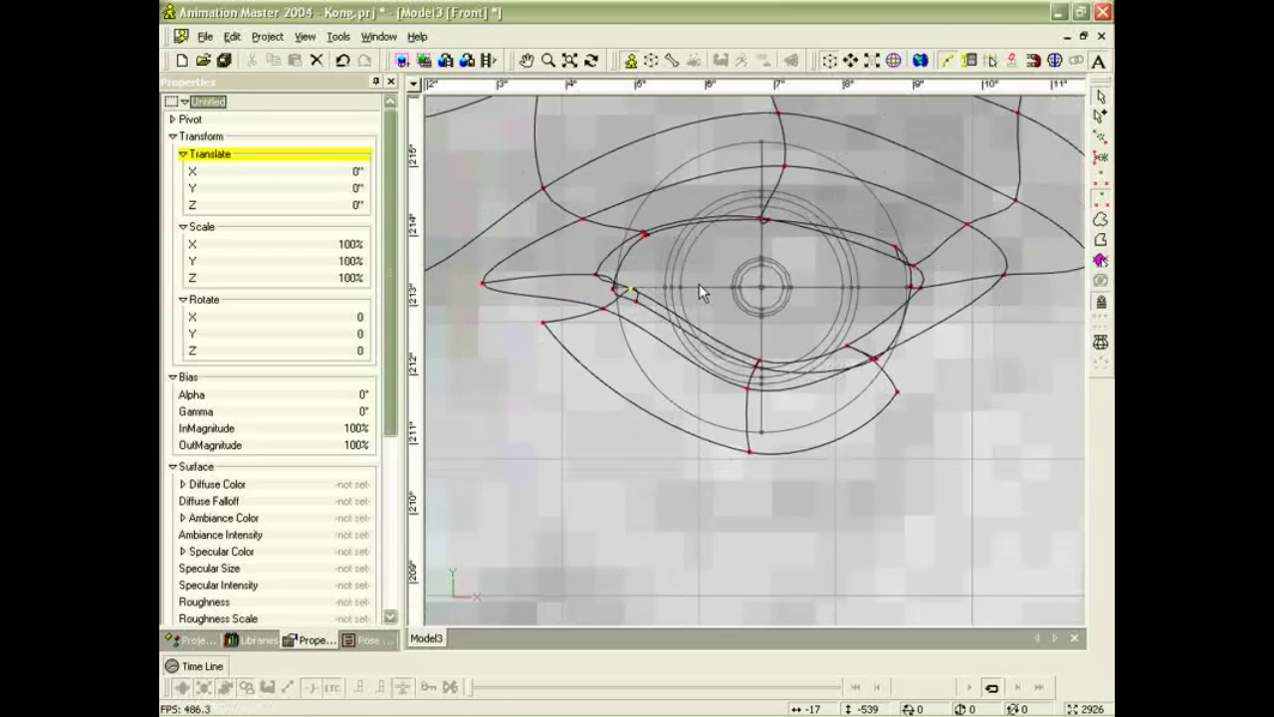
Shift the upper lid's middle rim control points up and slightly outward, and check the shaded lids.
{"action": "left_click", "coordinate": [763, 216]}
{"action": "left_click_drag", "start_coordinate": [762, 216], "coordinate": [781, 209]}
{"action": "left_click", "coordinate": [752, 241]}
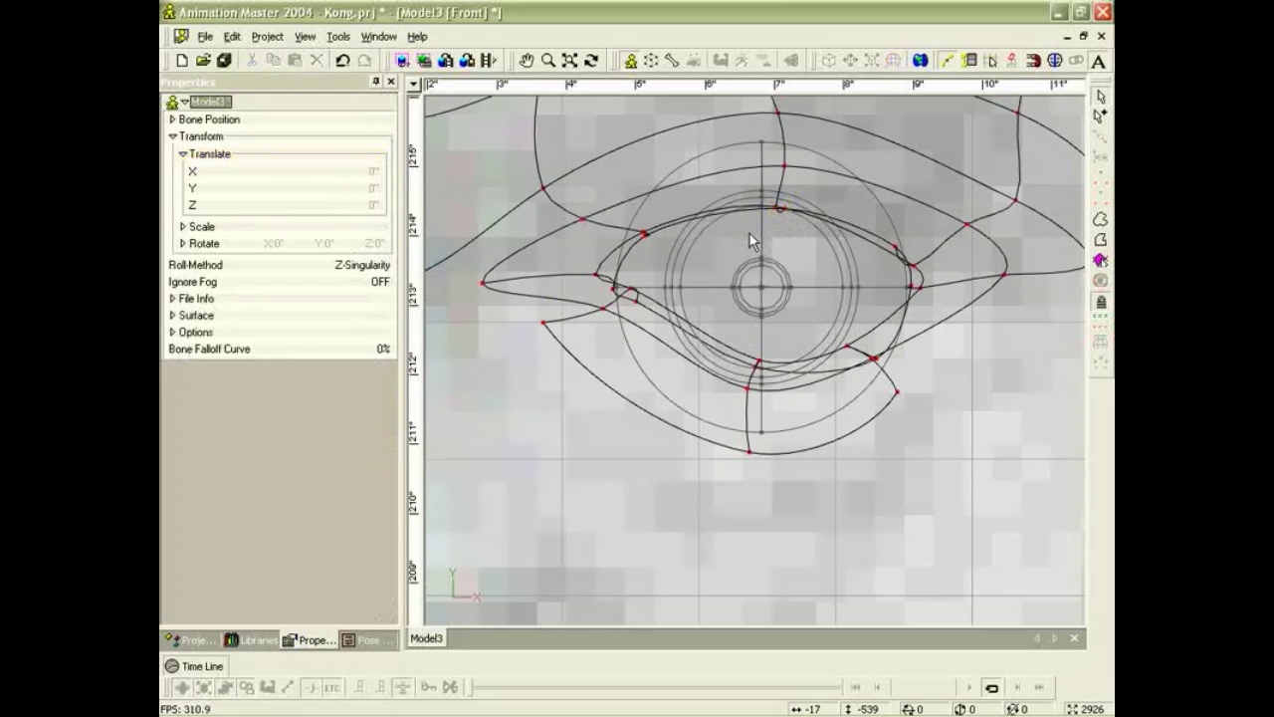
{"action": "key", "text": "0"}
{"action": "scroll", "coordinate": [750, 229], "scroll_direction": "down", "scroll_amount": 2}
{"action": "scroll", "coordinate": [754, 280], "scroll_direction": "up", "scroll_amount": 2}
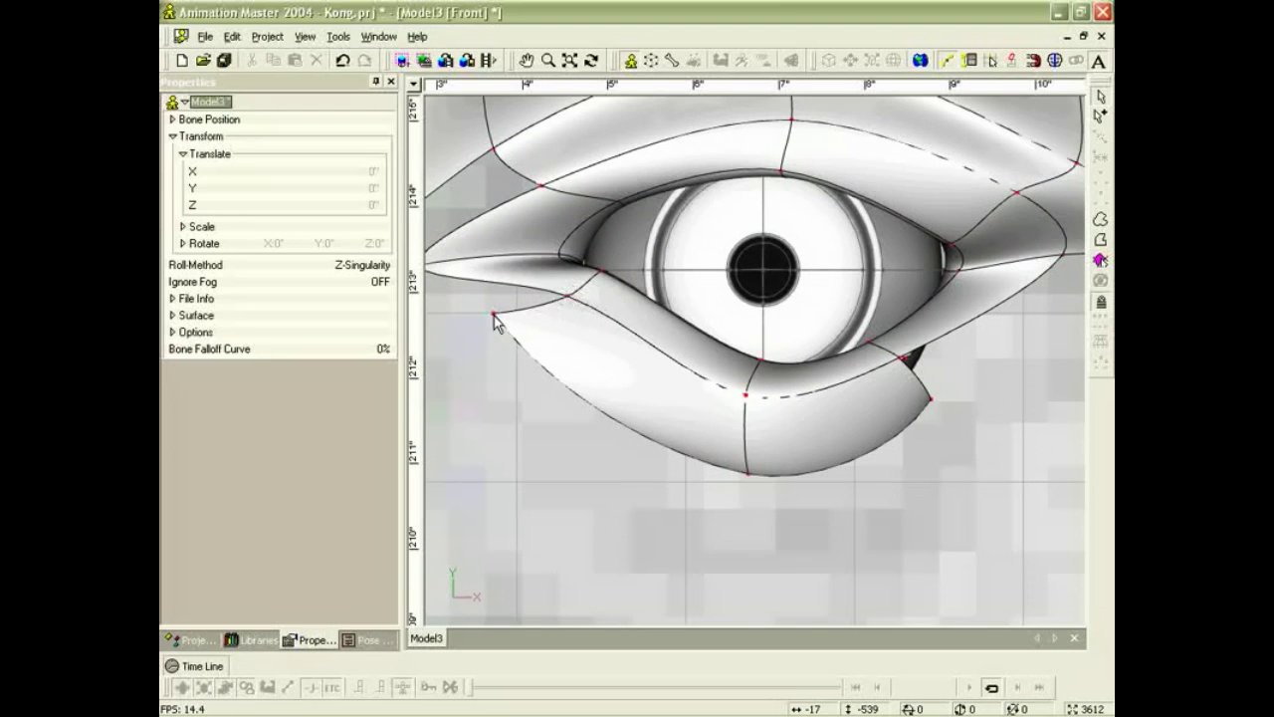
Lower the control points at the lower lid's inner end and adjust the rim beside the inner eye corner.
{"action": "left_click_drag", "start_coordinate": [493, 316], "coordinate": [506, 339]}
{"action": "left_click_drag", "start_coordinate": [566, 306], "coordinate": [567, 317]}
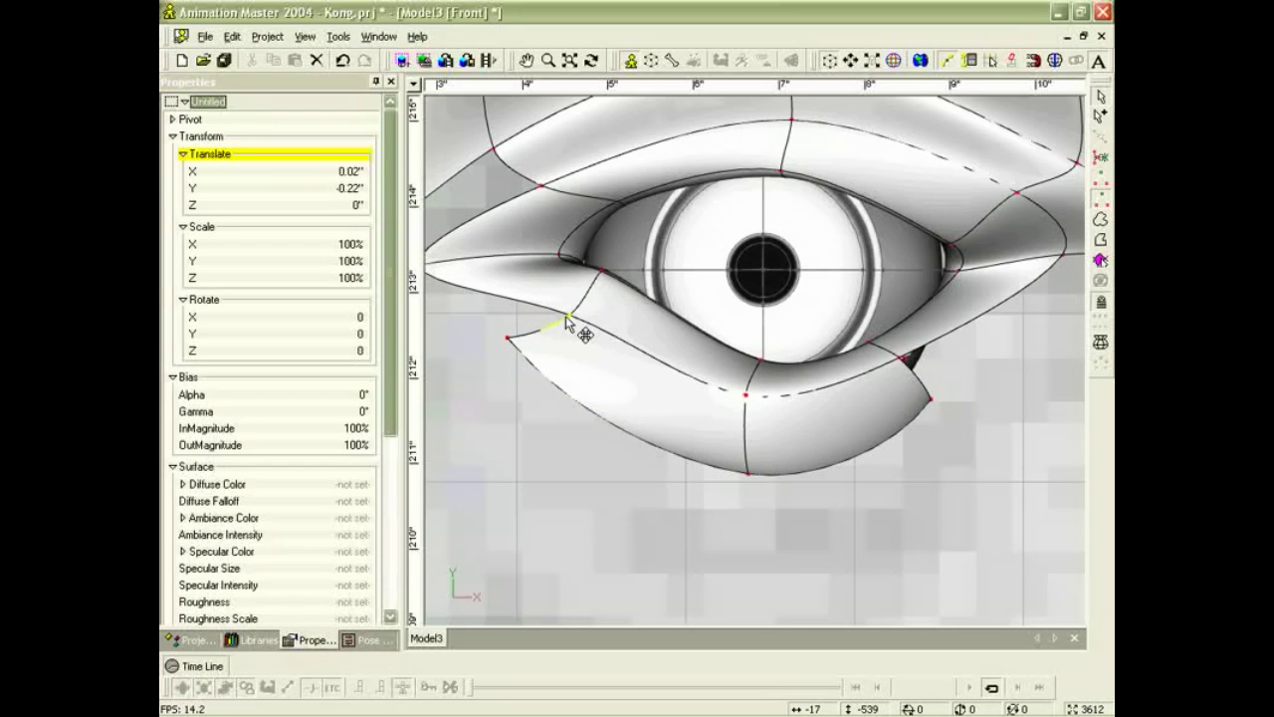
{"action": "left_click_drag", "start_coordinate": [599, 275], "coordinate": [547, 266]}
Add a short spline across the inner eye corner's lining, extending both above and below its horizontal spline.
{"action": "key", "text": "t"}
{"action": "mouse_move", "coordinate": [616, 302]}
{"action": "left_mouse_down"}
{"action": "mouse_move", "coordinate": [585, 311]}
{"action": "mouse_move", "coordinate": [601, 319]}
{"action": "mouse_move", "coordinate": [593, 305]}
{"action": "left_mouse_up"}
{"action": "scroll", "coordinate": [577, 275], "scroll_direction": "up", "scroll_amount": 5}
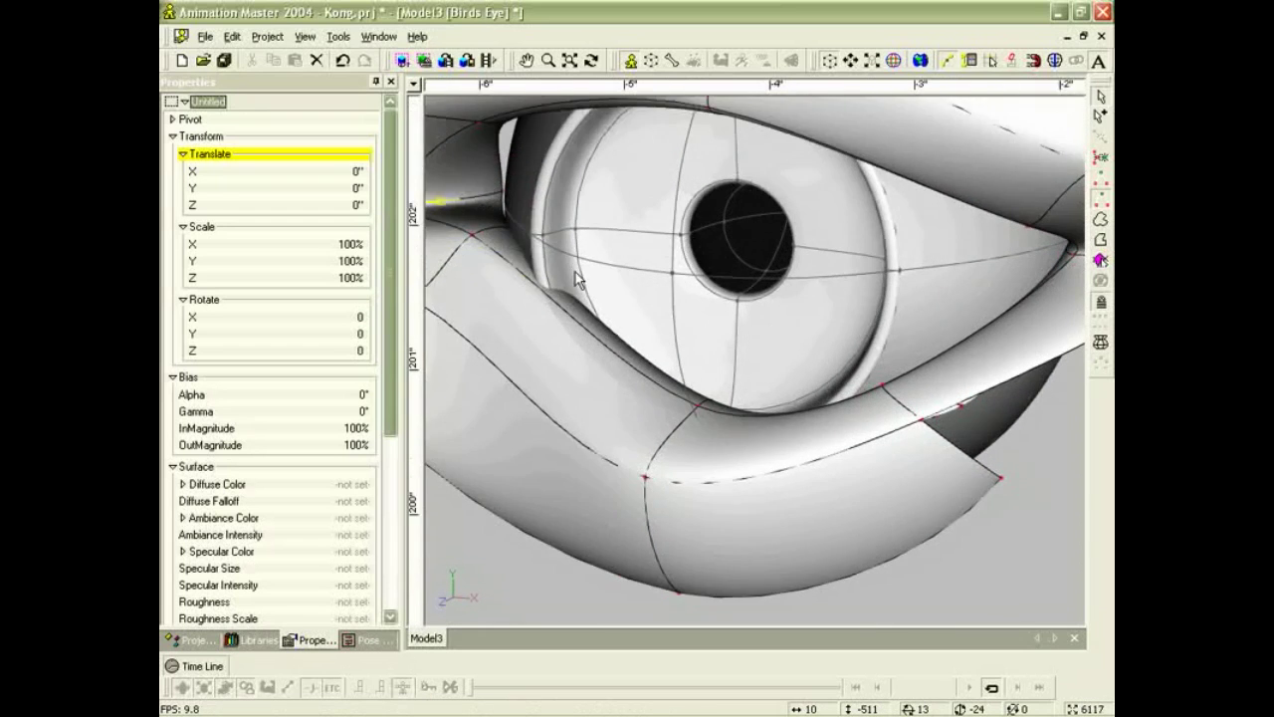
{"action": "key", "text": "m"}
{"action": "left_click_drag", "start_coordinate": [547, 251], "coordinate": [774, 378]}
{"action": "scroll", "coordinate": [777, 377], "scroll_direction": "up", "scroll_amount": 3}
{"action": "left_click", "coordinate": [668, 307]}
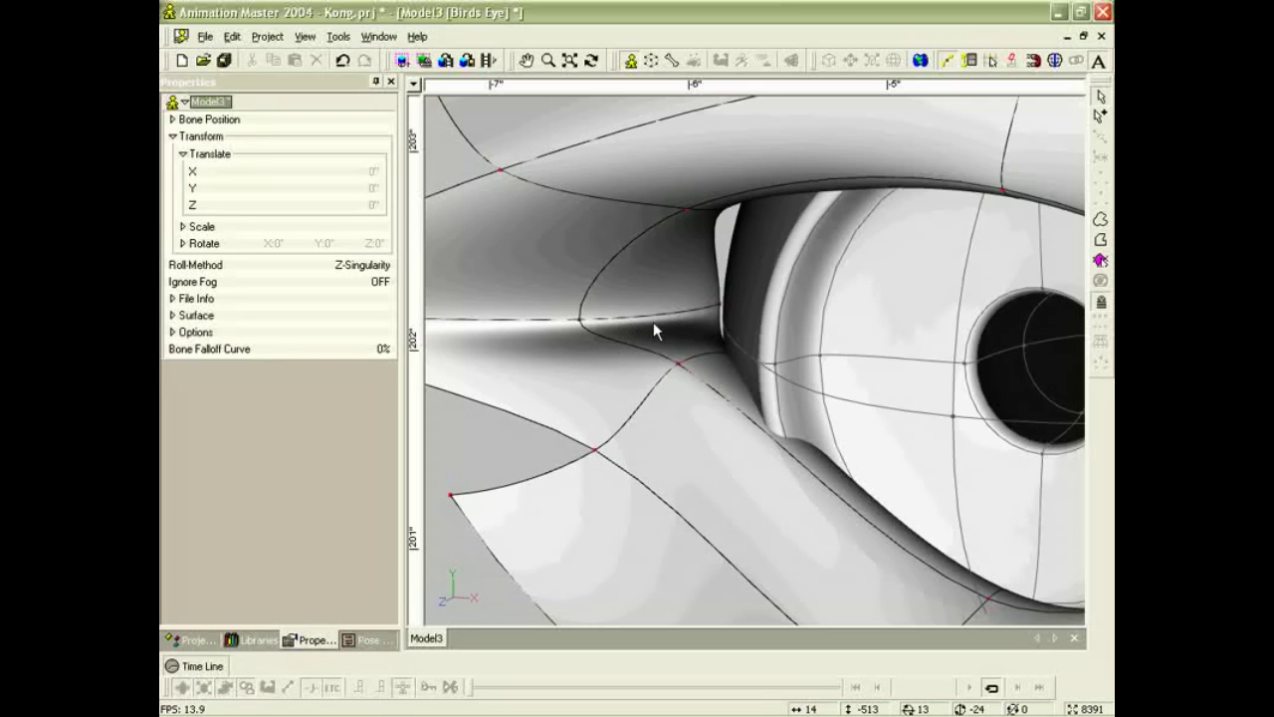
{"action": "key", "text": "a"}
{"action": "left_click_drag", "start_coordinate": [656, 315], "coordinate": [660, 270]}
{"action": "key", "text": "a"}
{"action": "left_click", "coordinate": [663, 266]}
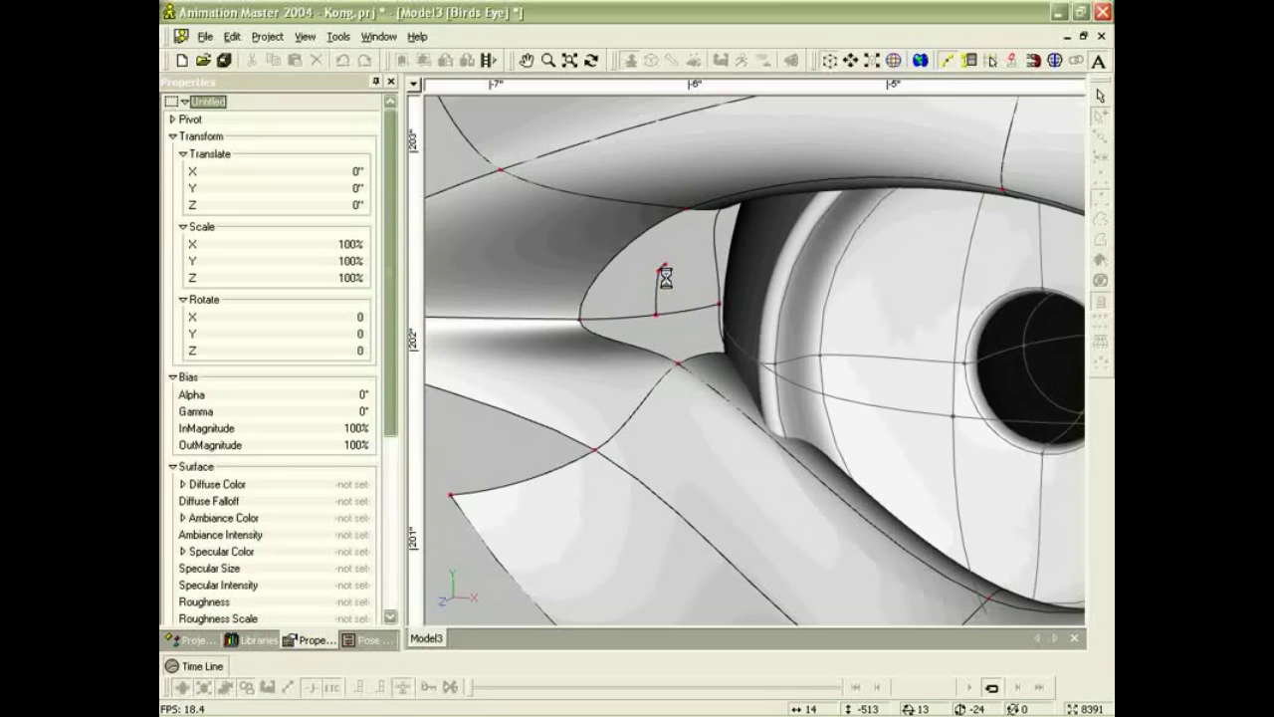
{"action": "left_click", "coordinate": [687, 340]}
{"action": "key", "text": "Escape"}
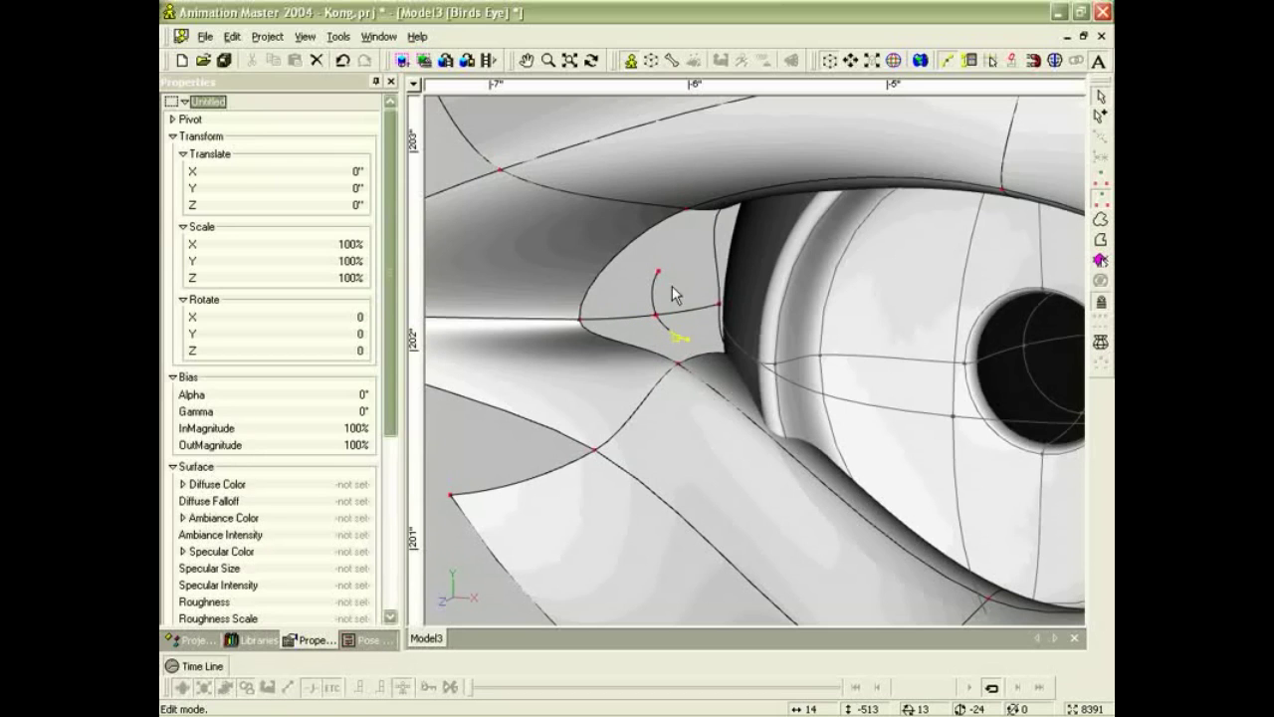
Attach the new inner-corner spline's lower end to the lower lid and its upper end to the upper lid.
{"action": "left_click_drag", "start_coordinate": [685, 340], "coordinate": [698, 352]}
{"action": "left_click", "coordinate": [677, 288]}
{"action": "left_click_drag", "start_coordinate": [665, 276], "coordinate": [704, 212]}
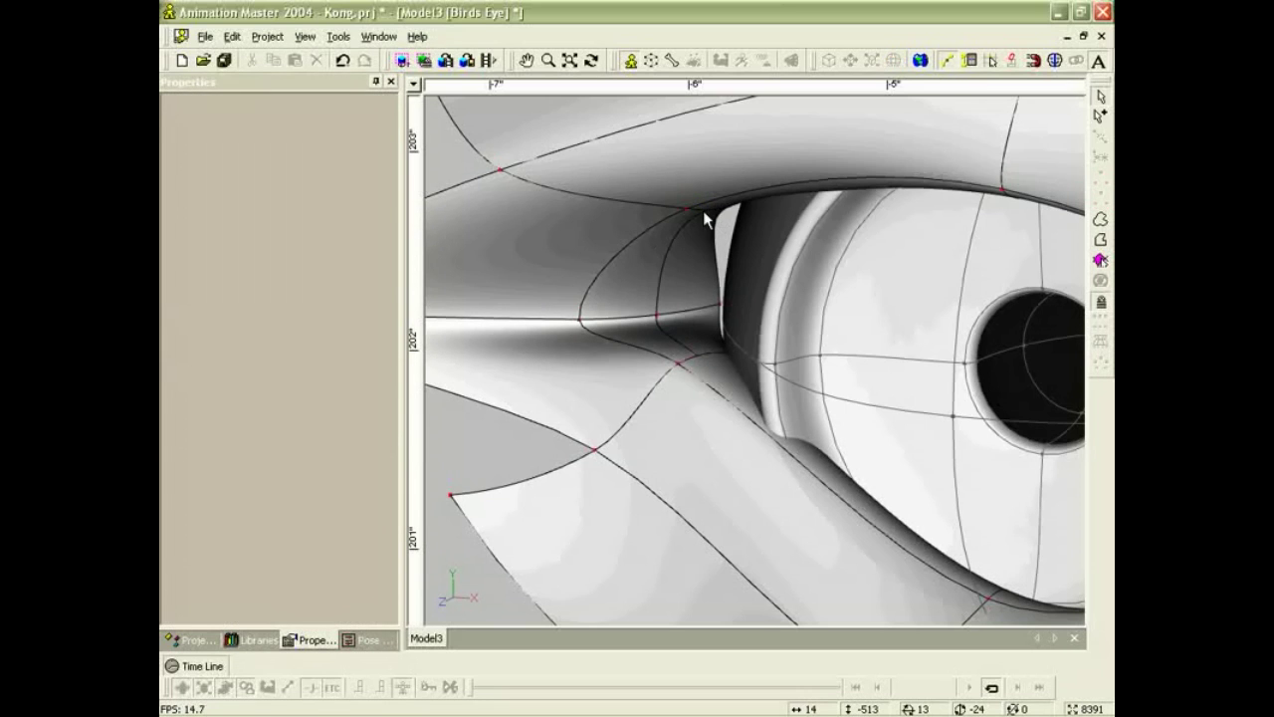
Move the new spline's middle control point toward the eyeball, starting with about 0.09 inch along X.
{"action": "left_click", "coordinate": [659, 317]}
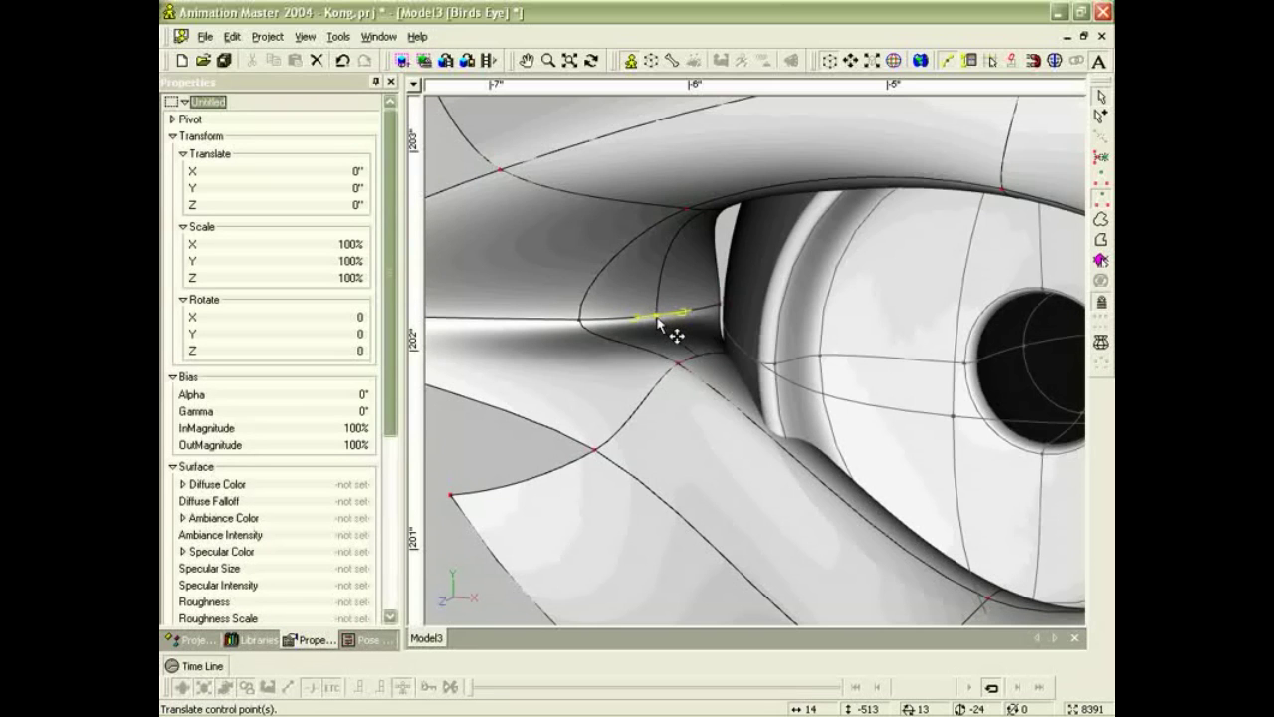
{"action": "left_click_drag", "start_coordinate": [658, 319], "coordinate": [676, 311]}
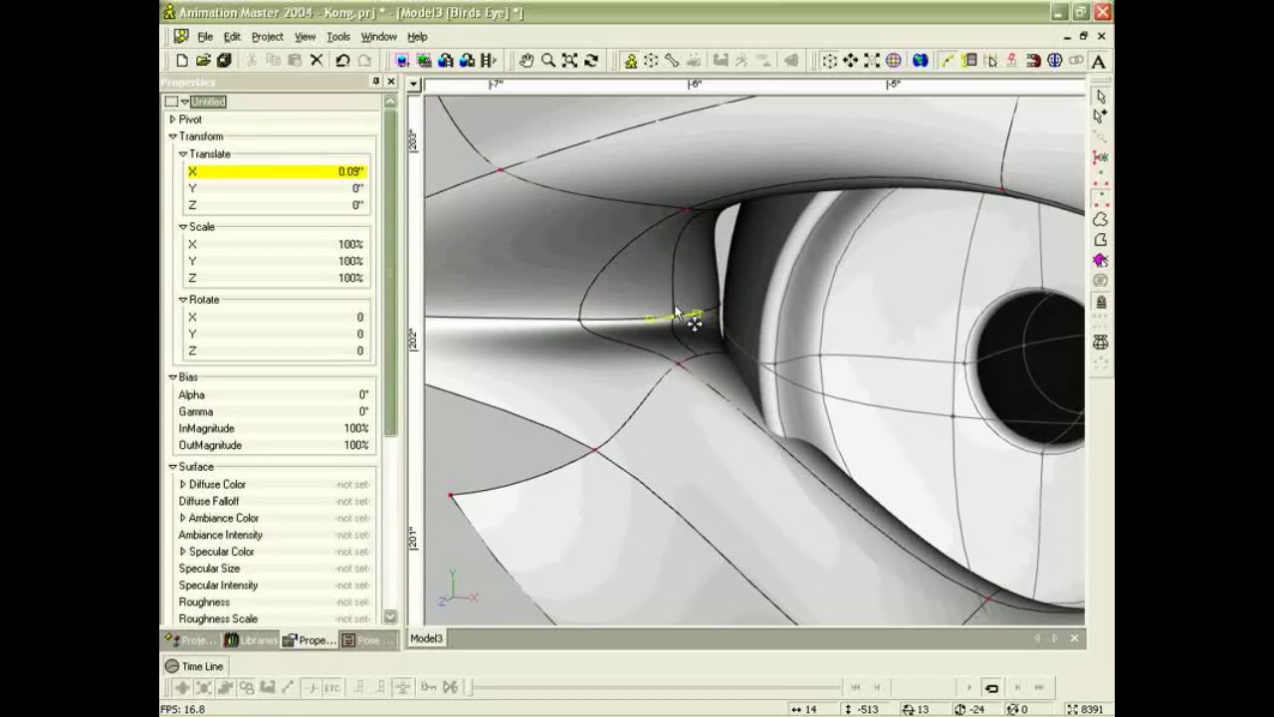
{"action": "left_click", "coordinate": [681, 299]}
{"action": "key", "text": "4"}
{"action": "left_click_drag", "start_coordinate": [676, 317], "coordinate": [687, 310]}
Adjust the bias handle of the new spline's middle control point in wireframe, shortening its magnitude to about 36%.
{"action": "key", "text": "t"}
{"action": "left_click_drag", "start_coordinate": [674, 367], "coordinate": [726, 363]}
{"action": "left_click_drag", "start_coordinate": [687, 325], "coordinate": [754, 301]}
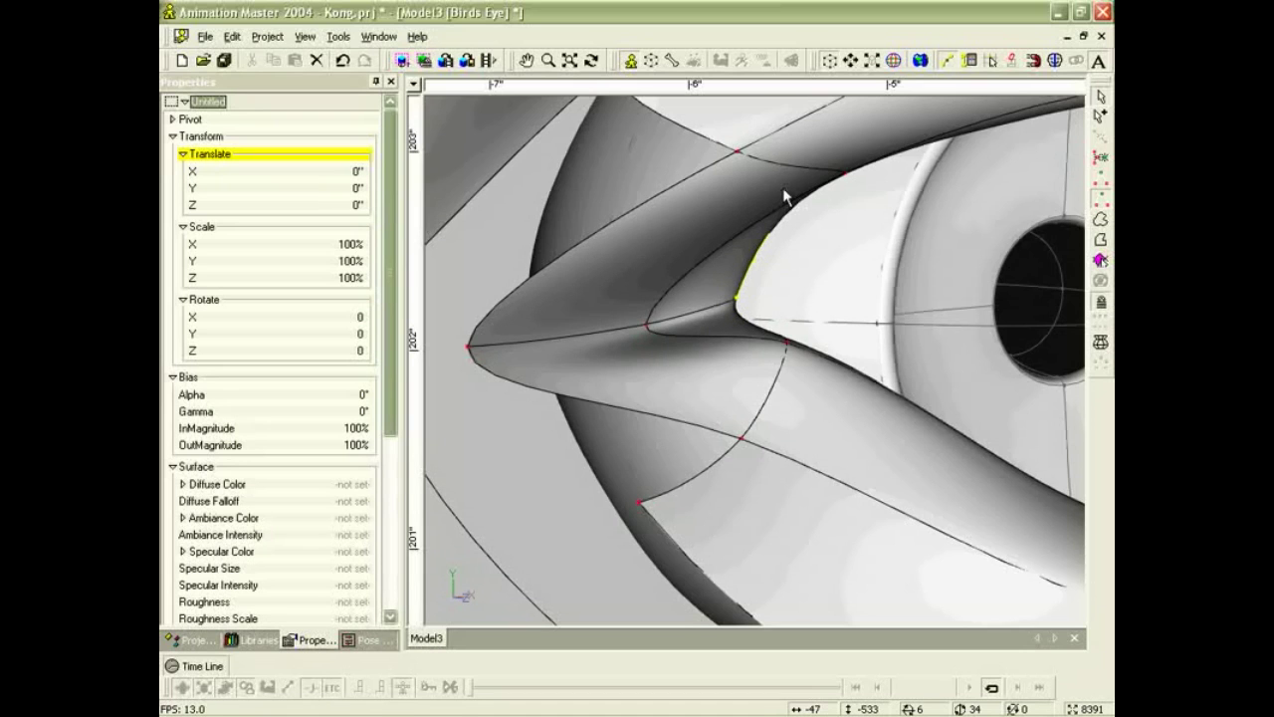
{"action": "key", "text": "4"}
{"action": "left_click_drag", "start_coordinate": [762, 264], "coordinate": [740, 286]}
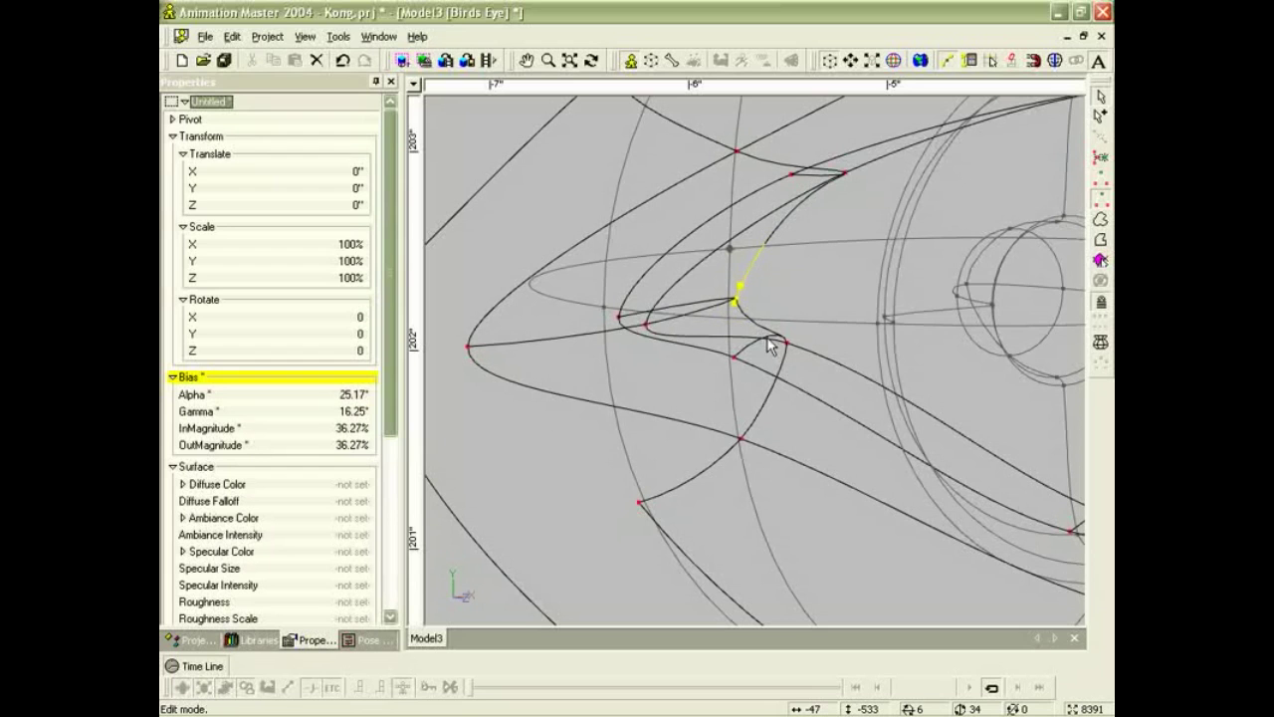
{"action": "left_click", "coordinate": [751, 321]}
Show the control point's manipulator properties and set its bias alpha and gamma to 0.
{"action": "key", "text": "t"}
{"action": "left_click_drag", "start_coordinate": [777, 308], "coordinate": [699, 326]}
{"action": "left_click_drag", "start_coordinate": [824, 283], "coordinate": [789, 293]}
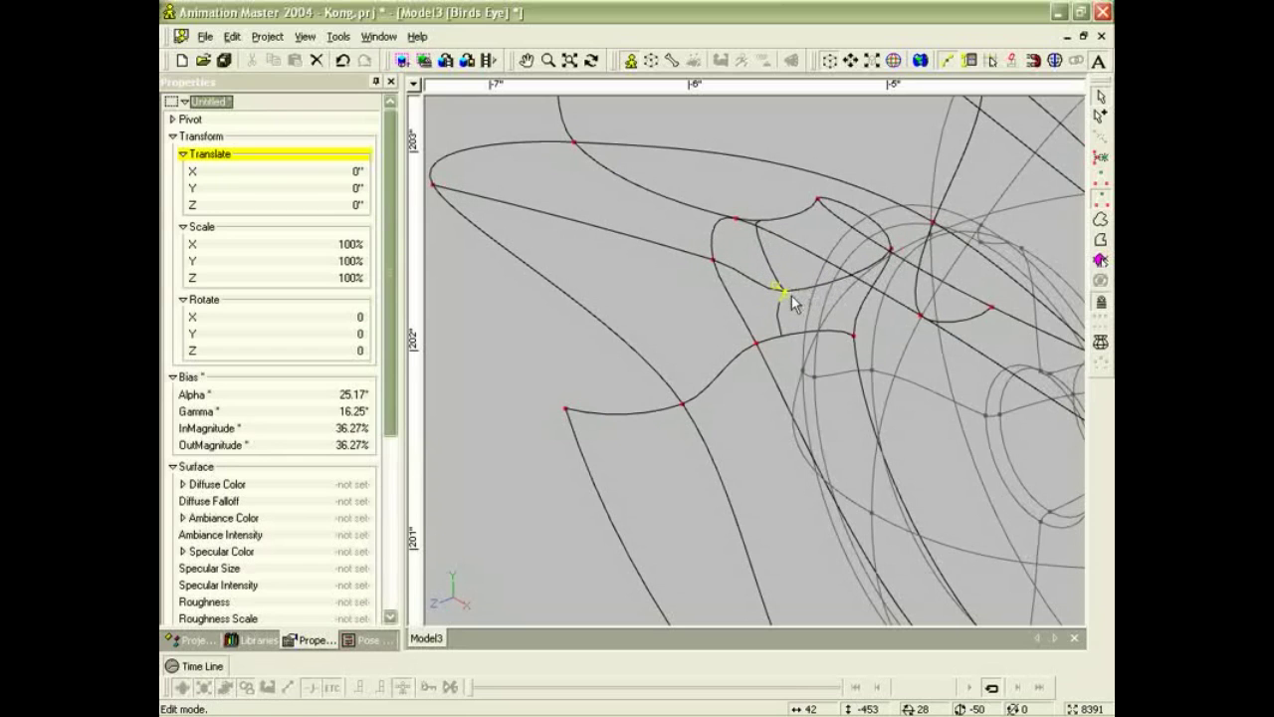
{"action": "left_click", "coordinate": [967, 60]}
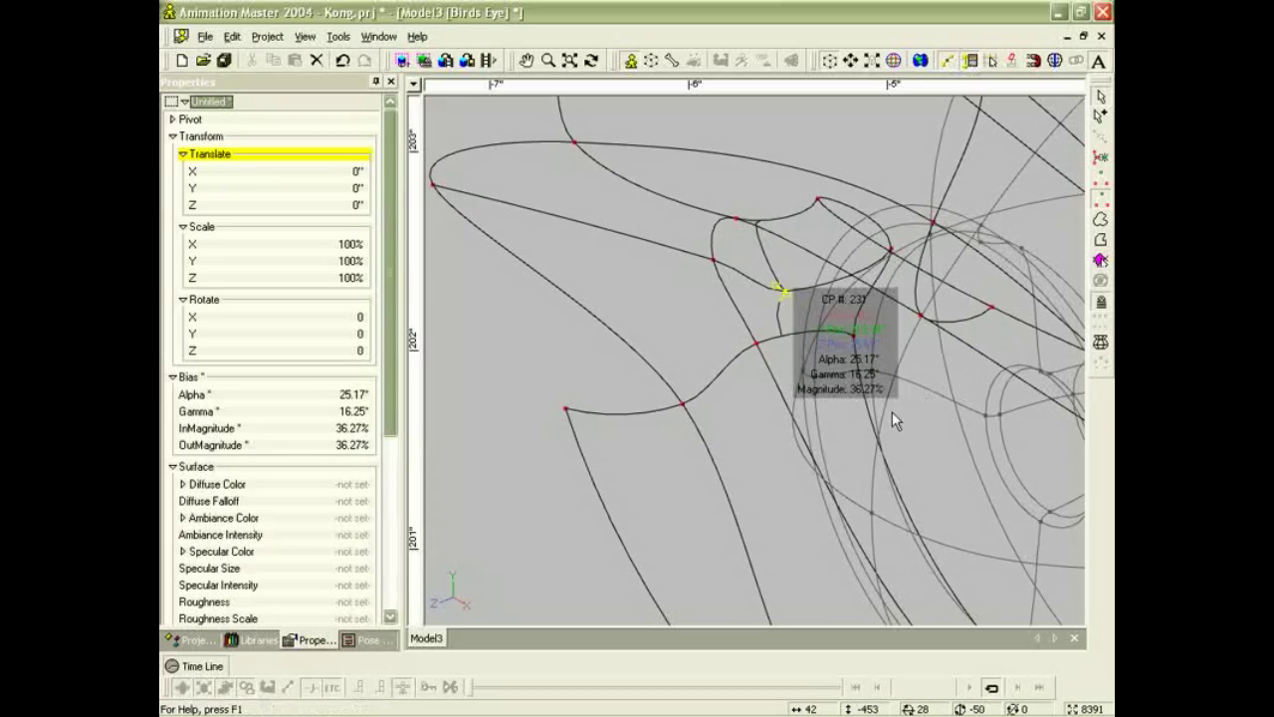
{"action": "left_click", "coordinate": [862, 357]}
{"action": "type", "text": "0"}
{"action": "key", "text": "Tab"}
{"action": "type", "text": "0"}
{"action": "key", "text": "Return"}
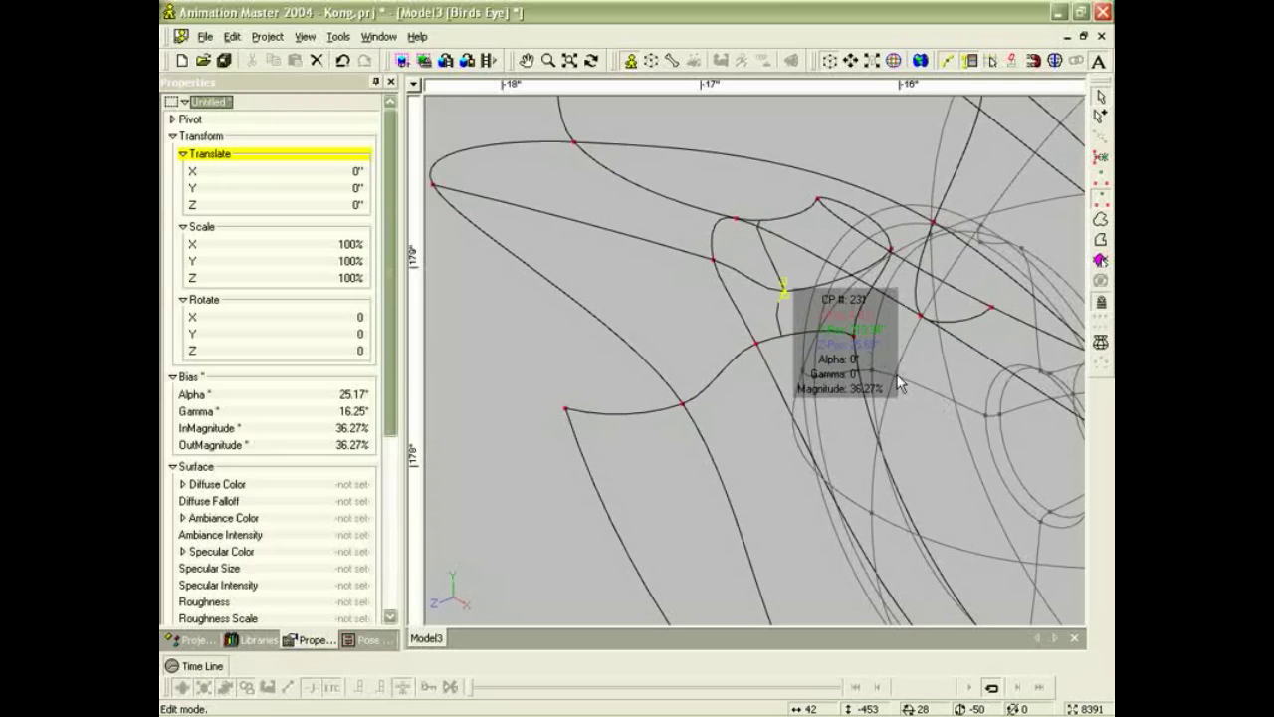
{"action": "left_click", "coordinate": [900, 404]}
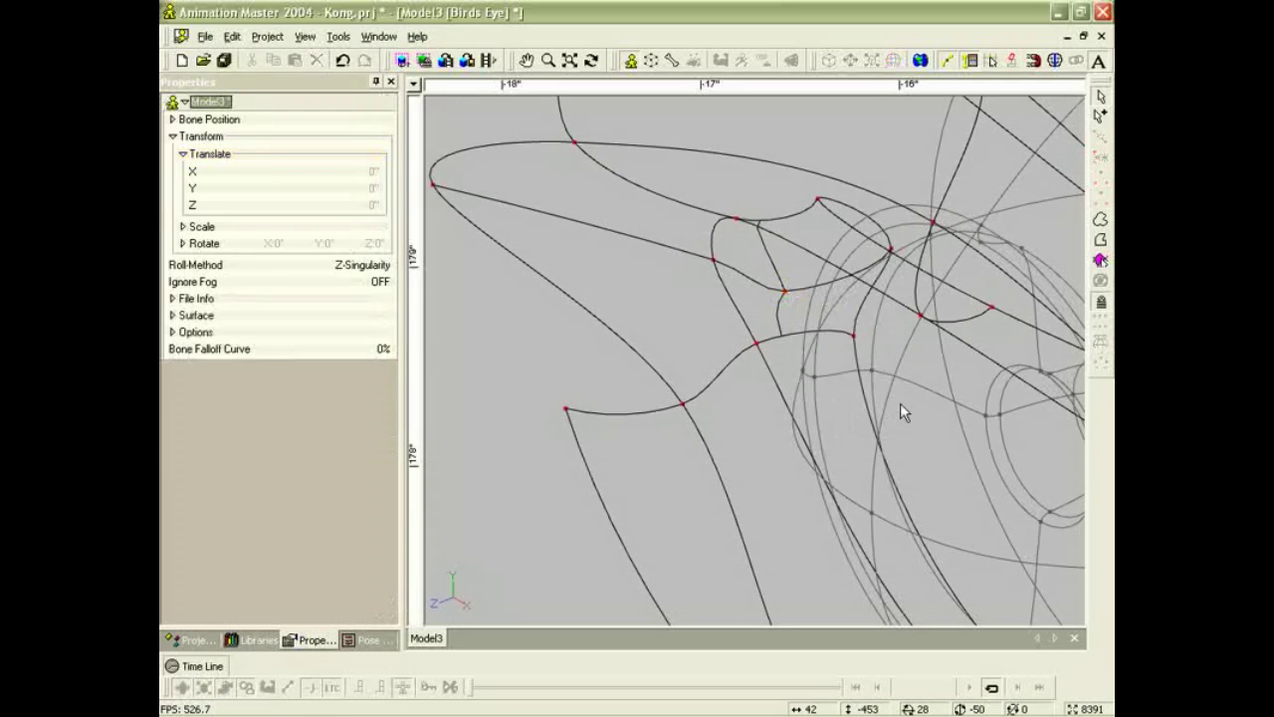
Move the inner-corner spline's middle control point back toward the corner and inspect it in shaded view.
{"action": "left_click", "coordinate": [785, 292]}
{"action": "left_click_drag", "start_coordinate": [786, 291], "coordinate": [757, 296]}
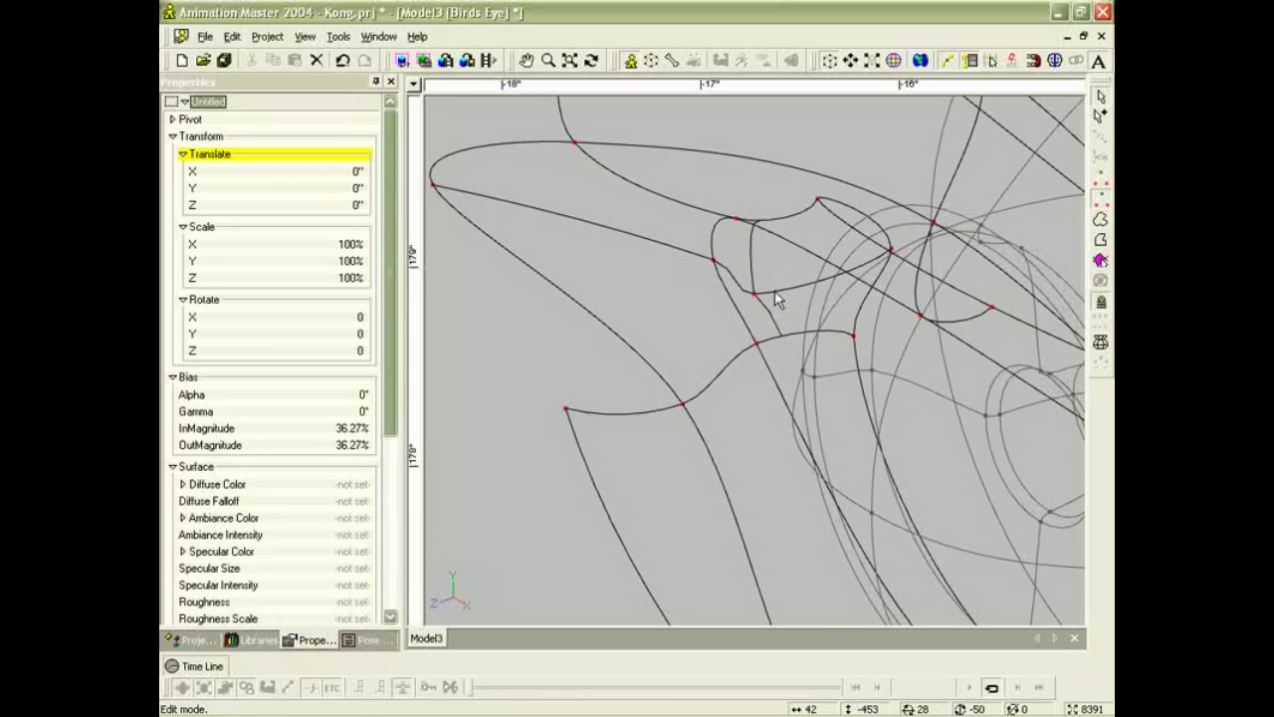
{"action": "key", "text": "9"}
{"action": "key", "text": "t"}
{"action": "mouse_move", "coordinate": [795, 322]}
{"action": "left_mouse_down"}
{"action": "mouse_move", "coordinate": [883, 323]}
{"action": "mouse_move", "coordinate": [859, 299]}
{"action": "left_mouse_up"}
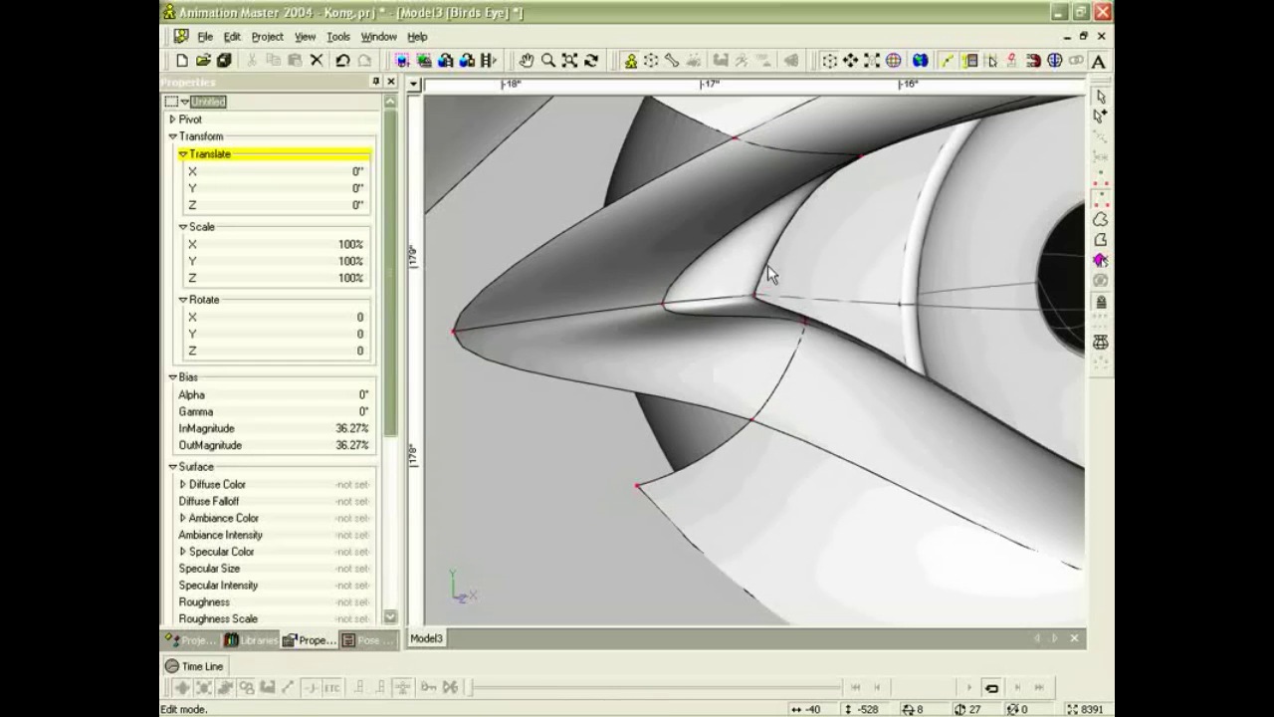
{"action": "mouse_move", "coordinate": [760, 300]}
{"action": "left_mouse_down"}
{"action": "mouse_move", "coordinate": [784, 274]}
{"action": "mouse_move", "coordinate": [697, 308]}
{"action": "mouse_move", "coordinate": [784, 283]}
{"action": "mouse_move", "coordinate": [807, 288]}
{"action": "mouse_move", "coordinate": [767, 308]}
{"action": "mouse_move", "coordinate": [825, 316]}
{"action": "left_mouse_up"}
Adjust the rim control point at the inner eye corner while viewing the lids from several angles.
{"action": "key", "text": "t"}
{"action": "left_click", "coordinate": [685, 288]}
{"action": "key", "text": "t"}
{"action": "key", "text": "t"}
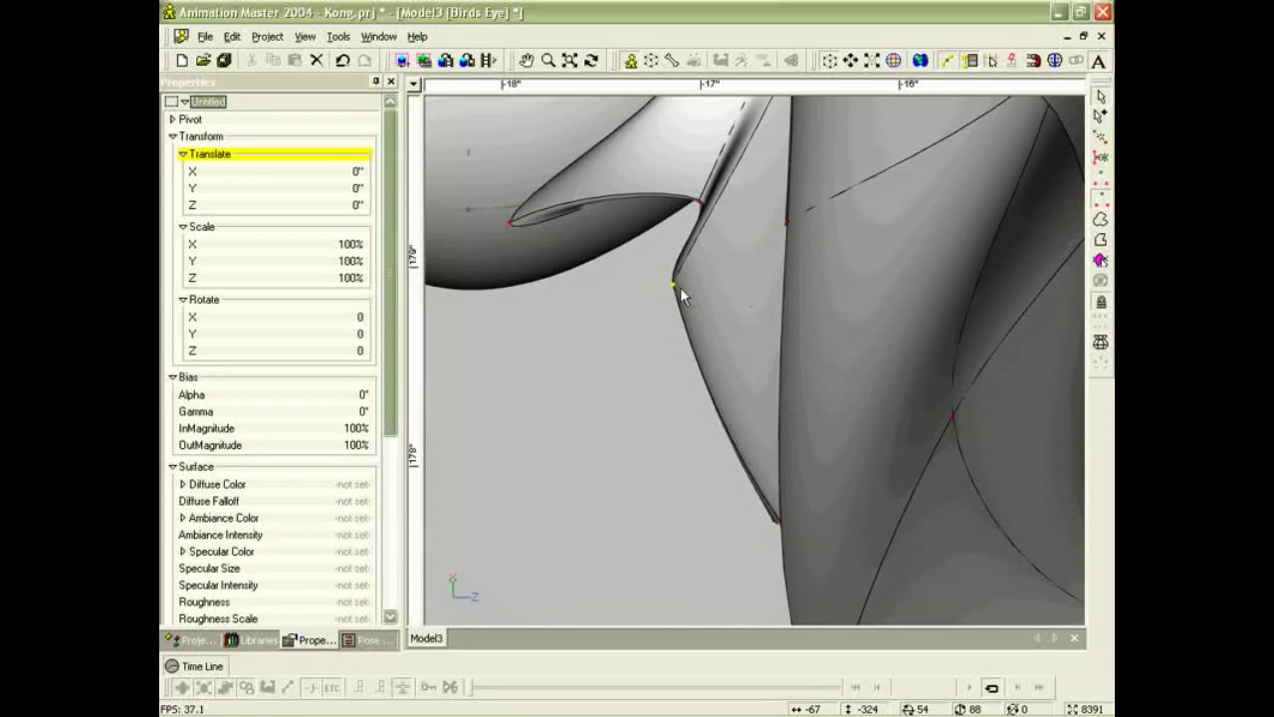
{"action": "mouse_move", "coordinate": [675, 288]}
{"action": "left_mouse_down"}
{"action": "mouse_move", "coordinate": [769, 300]}
{"action": "mouse_move", "coordinate": [726, 270]}
{"action": "mouse_move", "coordinate": [731, 248]}
{"action": "mouse_move", "coordinate": [736, 266]}
{"action": "left_mouse_up"}
{"action": "scroll", "coordinate": [739, 269], "scroll_direction": "down", "scroll_amount": 8}
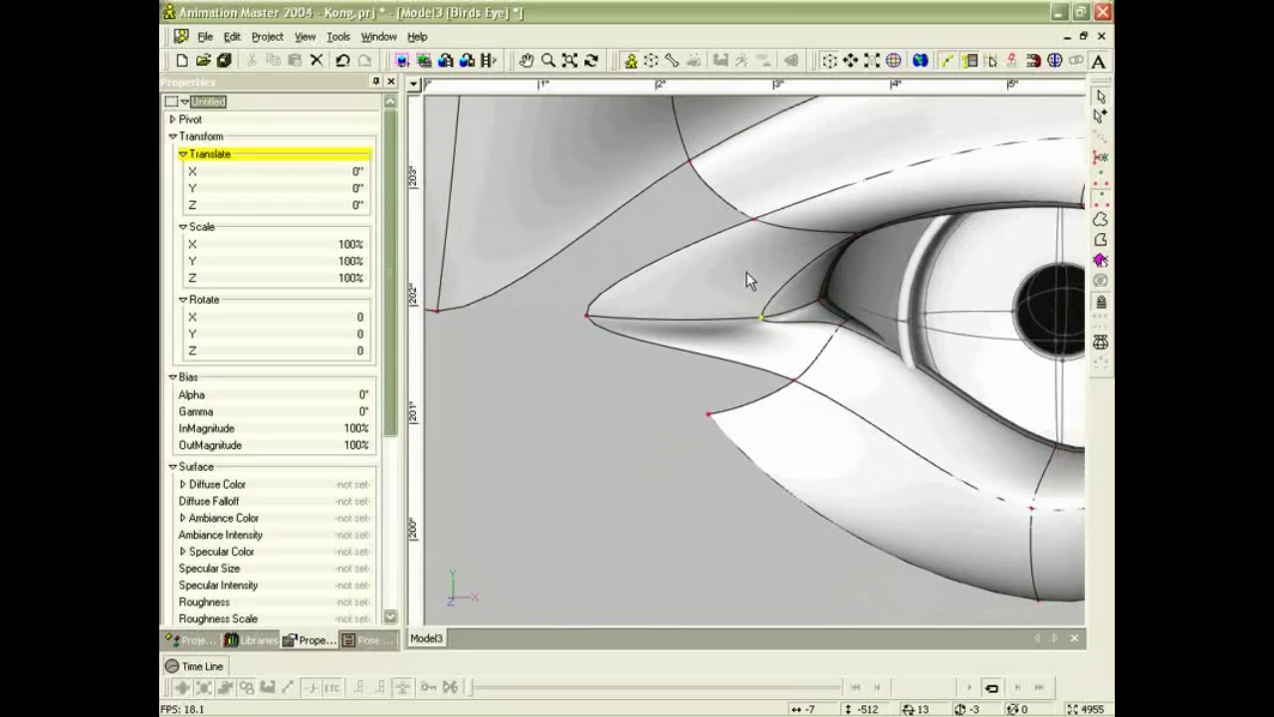
Refine the upper lid's fold and the outer eye corner by nudging their control points in perspective.
{"action": "mouse_move", "coordinate": [882, 303]}
{"action": "left_mouse_down"}
{"action": "mouse_move", "coordinate": [866, 365]}
{"action": "mouse_move", "coordinate": [832, 367]}
{"action": "mouse_move", "coordinate": [832, 356]}
{"action": "left_mouse_up"}
{"action": "left_click_drag", "start_coordinate": [795, 305], "coordinate": [787, 317]}
{"action": "left_click_drag", "start_coordinate": [857, 339], "coordinate": [856, 346]}
{"action": "left_click_drag", "start_coordinate": [788, 317], "coordinate": [792, 313]}
{"action": "left_click_drag", "start_coordinate": [899, 365], "coordinate": [891, 364]}
{"action": "scroll", "coordinate": [771, 390], "scroll_direction": "down", "scroll_amount": 1}
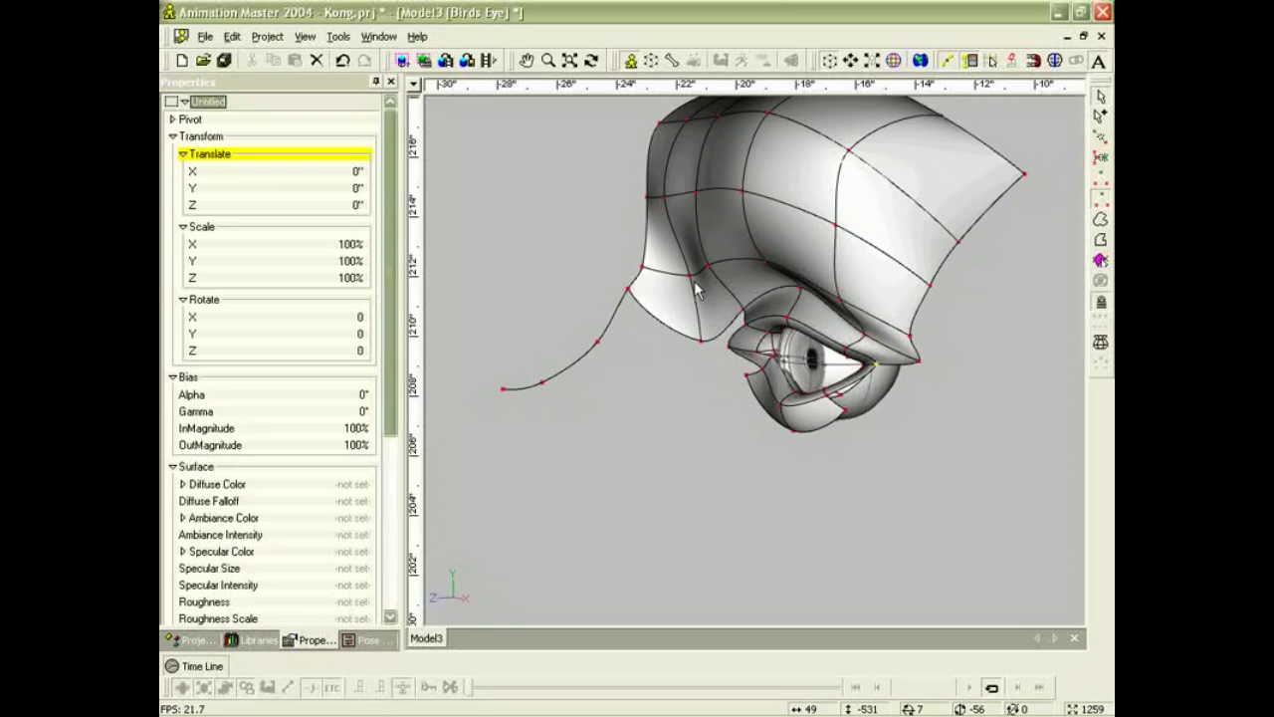
Nudge the control points on the brow's lower edge between the nose bridge and the eye.
{"action": "left_click_drag", "start_coordinate": [689, 281], "coordinate": [692, 289]}
{"action": "right_click", "coordinate": [699, 333]}
{"action": "left_click_drag", "start_coordinate": [699, 332], "coordinate": [692, 331]}
{"action": "key", "text": "t"}
{"action": "scroll", "coordinate": [694, 336], "scroll_direction": "down", "scroll_amount": 5}
{"action": "key", "text": "Escape"}
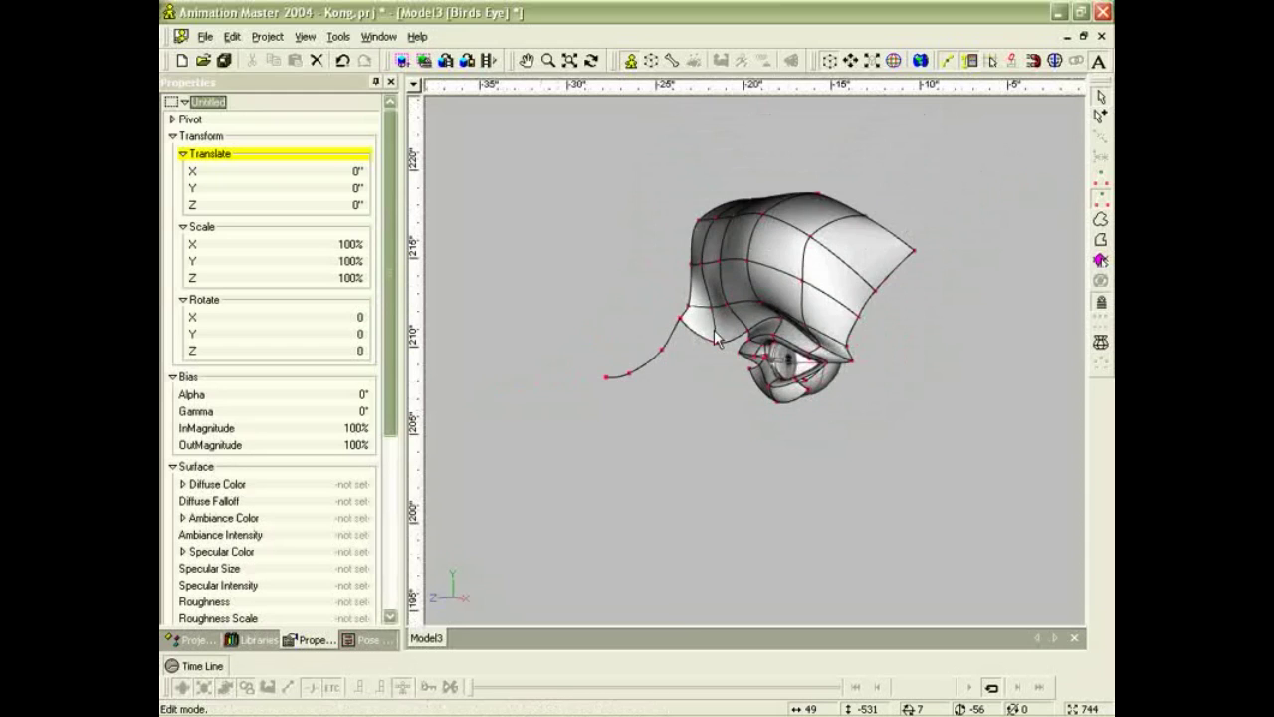
Move the control point at the lower lid's outer end forward and down along the eyeball in the right view.
{"action": "key", "text": "6"}
{"action": "middle_click_drag", "start_coordinate": [672, 333], "coordinate": [798, 360]}
{"action": "scroll", "coordinate": [771, 357], "scroll_direction": "up", "scroll_amount": 2}
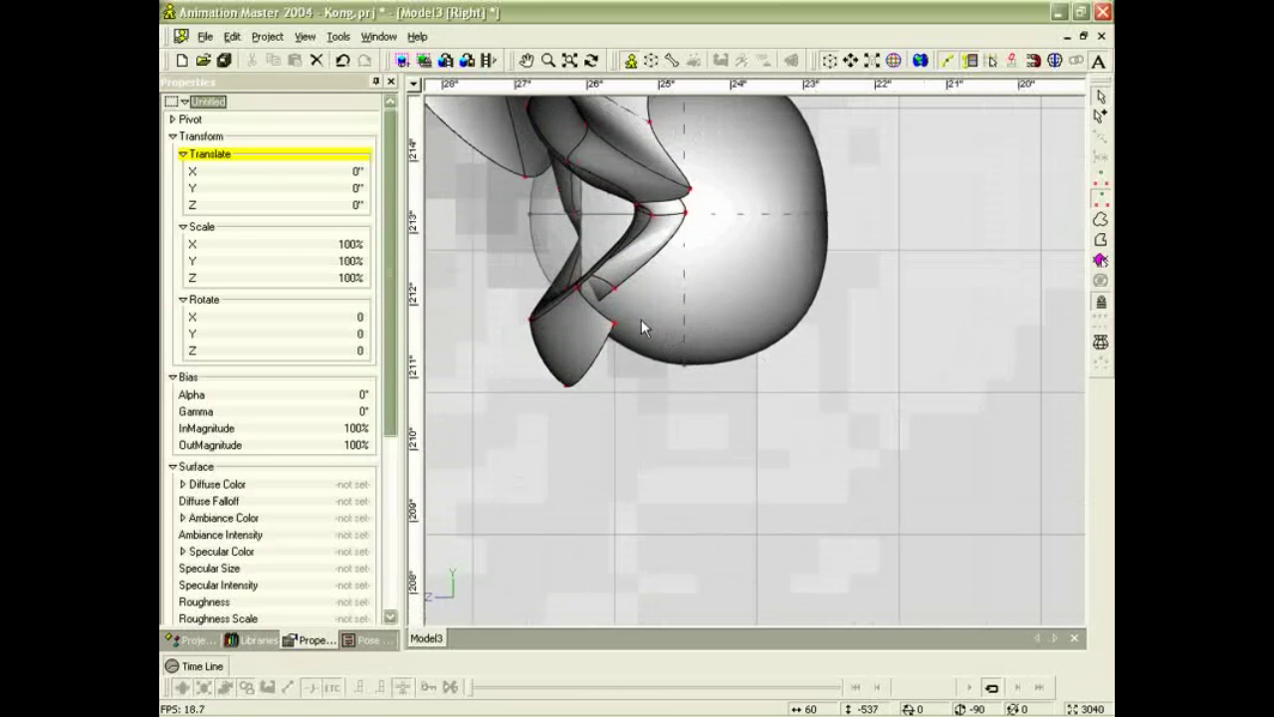
{"action": "left_click_drag", "start_coordinate": [611, 326], "coordinate": [601, 333]}
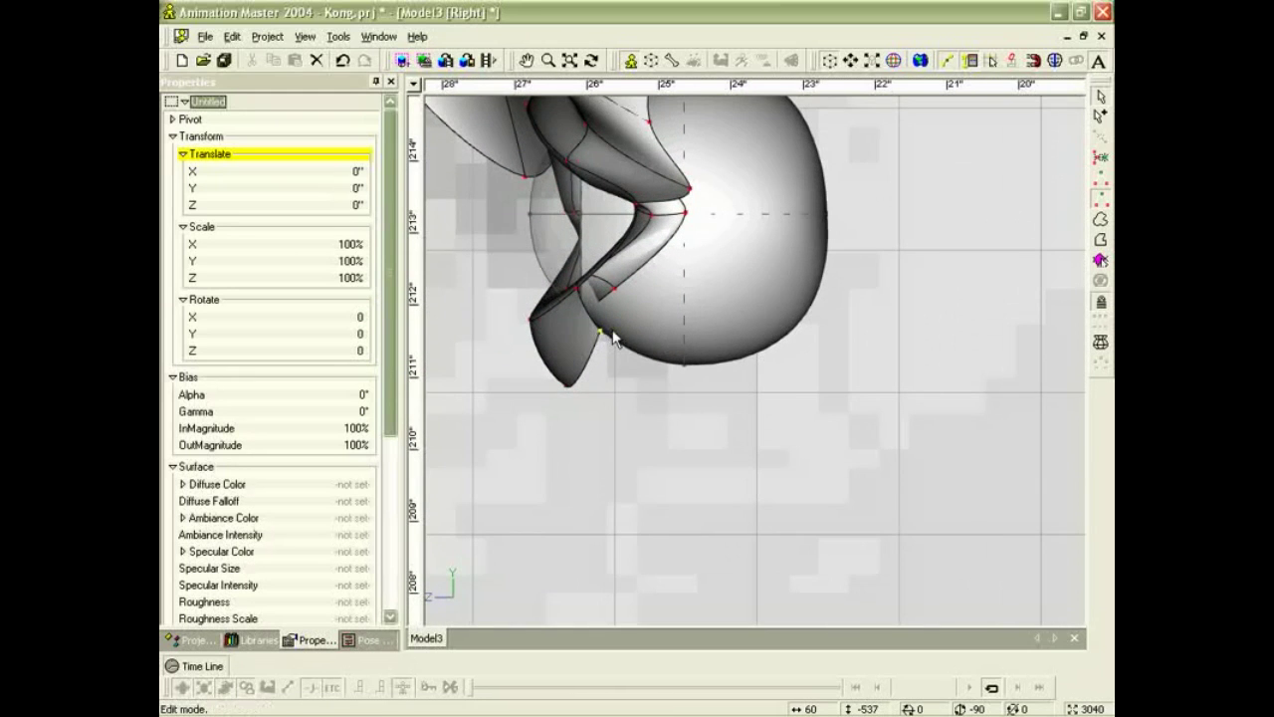
Extrude the lower lid's bottom edge spline downward and widen it to form a new row of patches under the eye.
{"action": "key", "text": "2"}
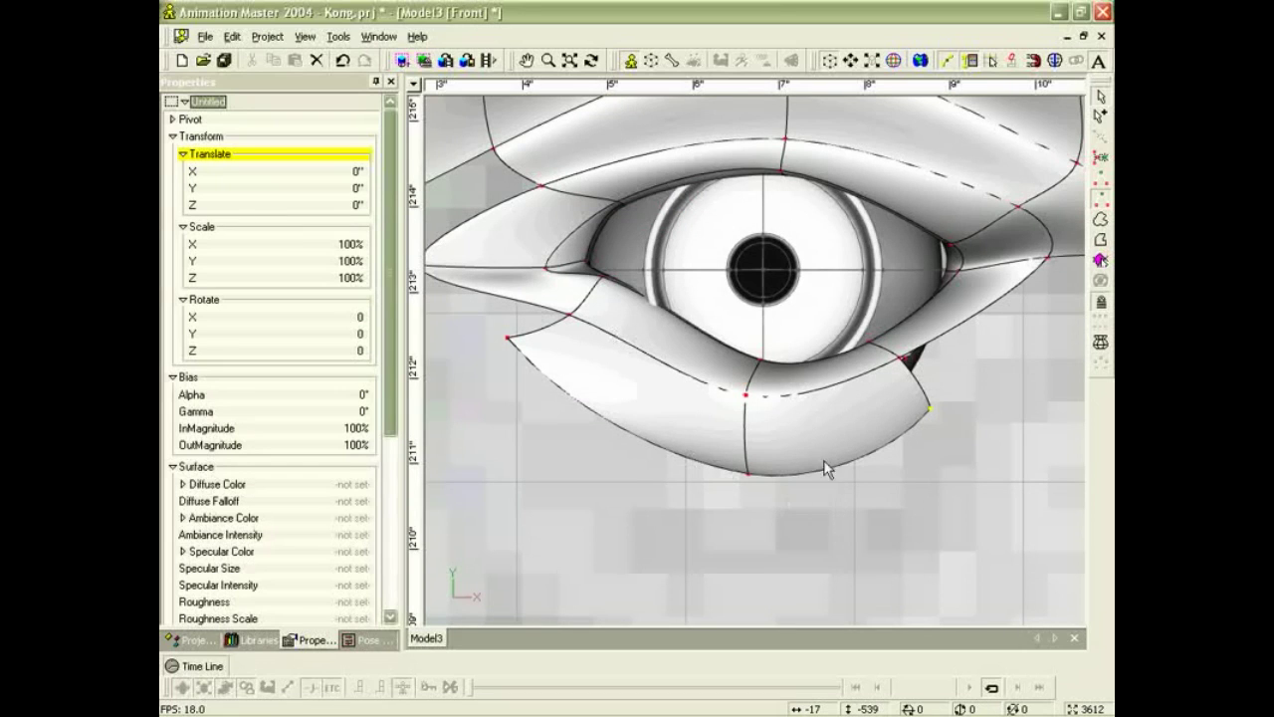
{"action": "key", "text": "comma"}
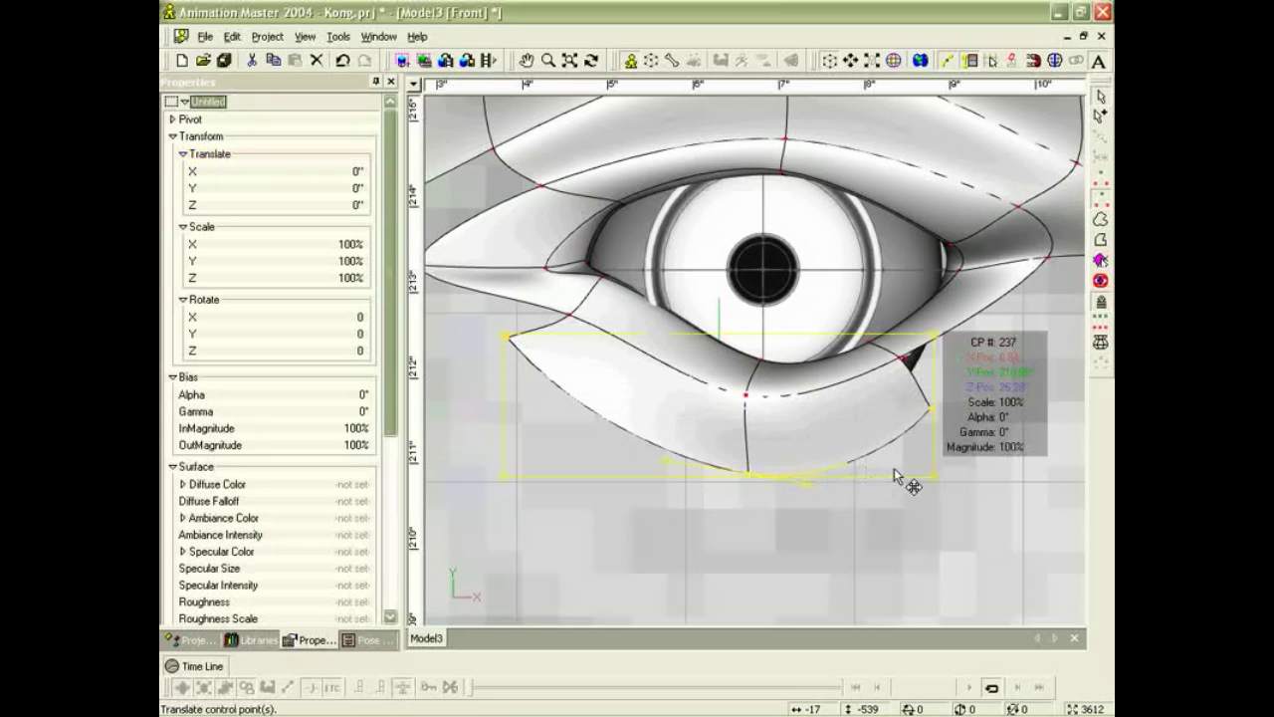
{"action": "left_click_drag", "start_coordinate": [892, 460], "coordinate": [971, 567]}
{"action": "left_click", "coordinate": [1073, 537]}
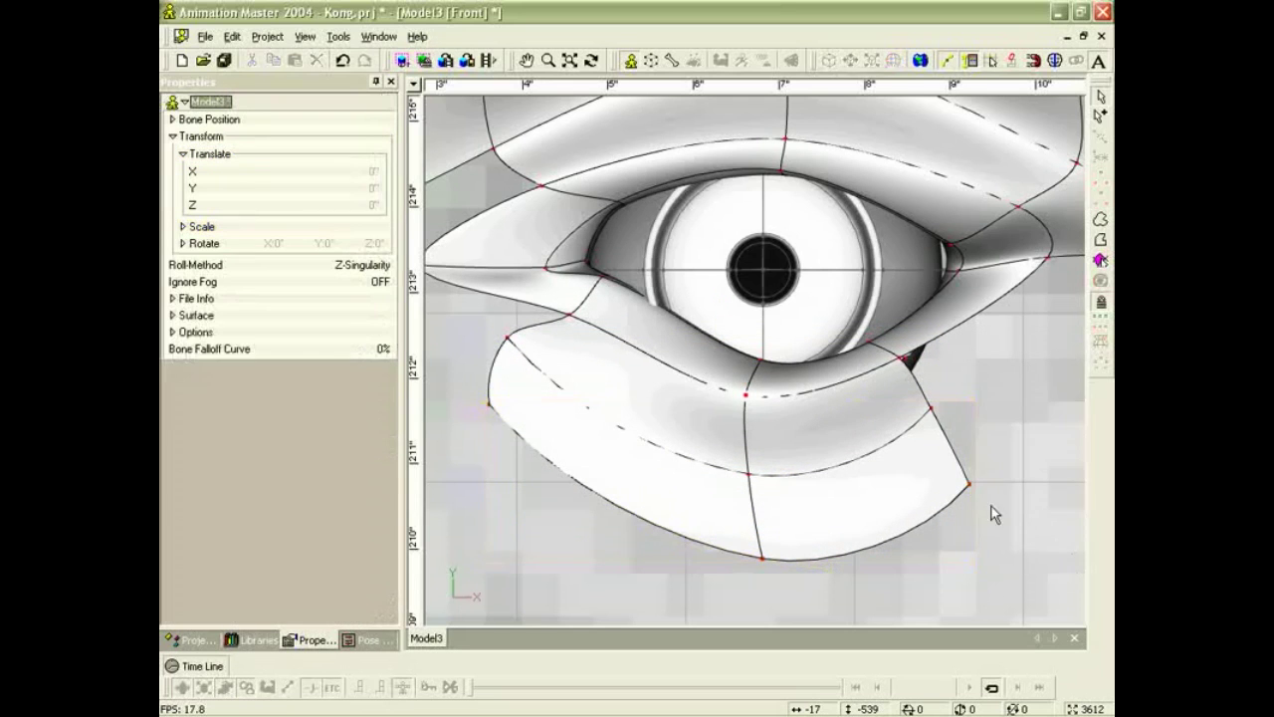
Straighten the inner edge of the patches under the eye by joining it to the cross spline from the lower lid.
{"action": "scroll", "coordinate": [877, 478], "scroll_direction": "down", "scroll_amount": 3}
{"action": "left_click", "coordinate": [574, 346]}
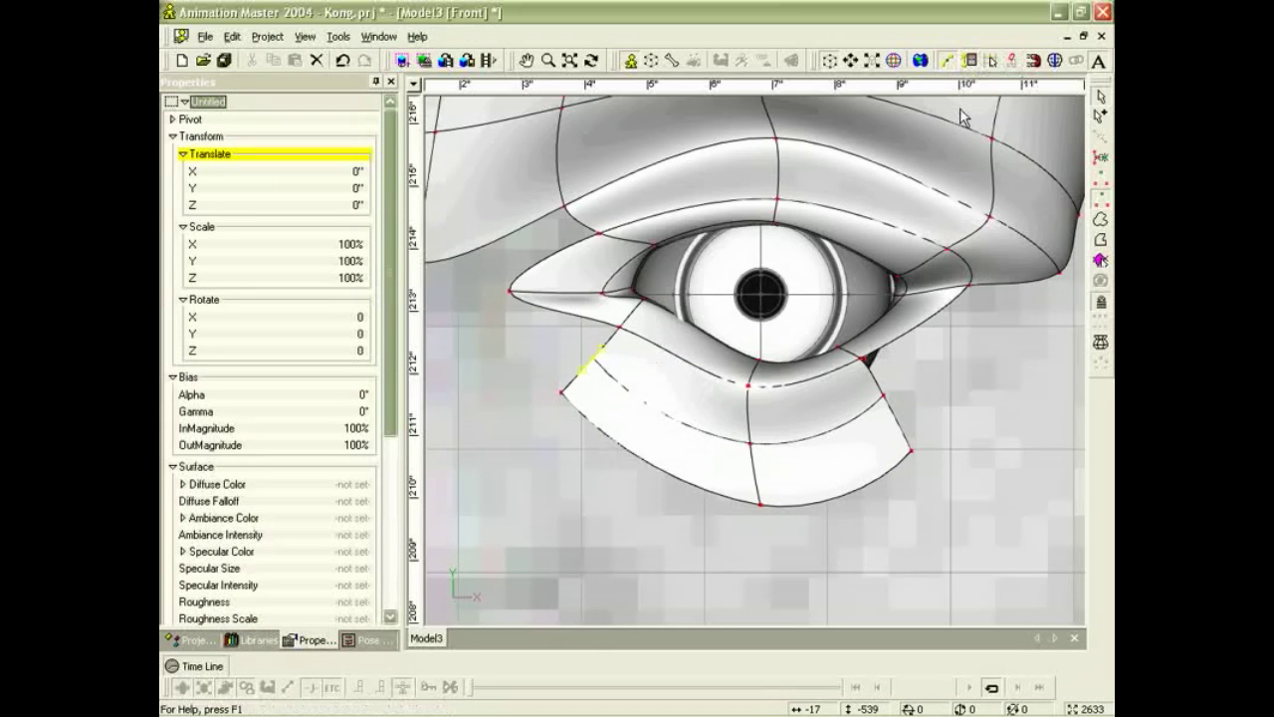
{"action": "scroll", "coordinate": [893, 383], "scroll_direction": "down", "scroll_amount": 3}
{"action": "left_click_drag", "start_coordinate": [916, 392], "coordinate": [856, 390]}
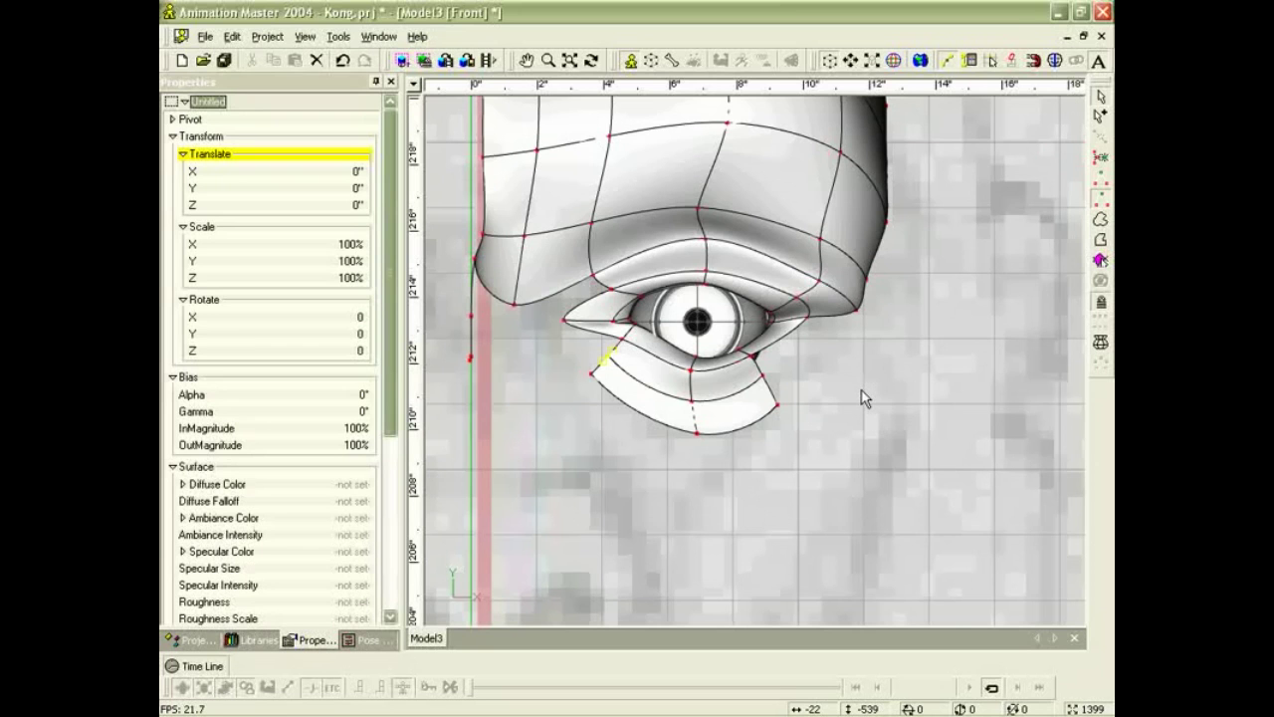
{"action": "scroll", "coordinate": [863, 394], "scroll_direction": "down", "scroll_amount": 2}
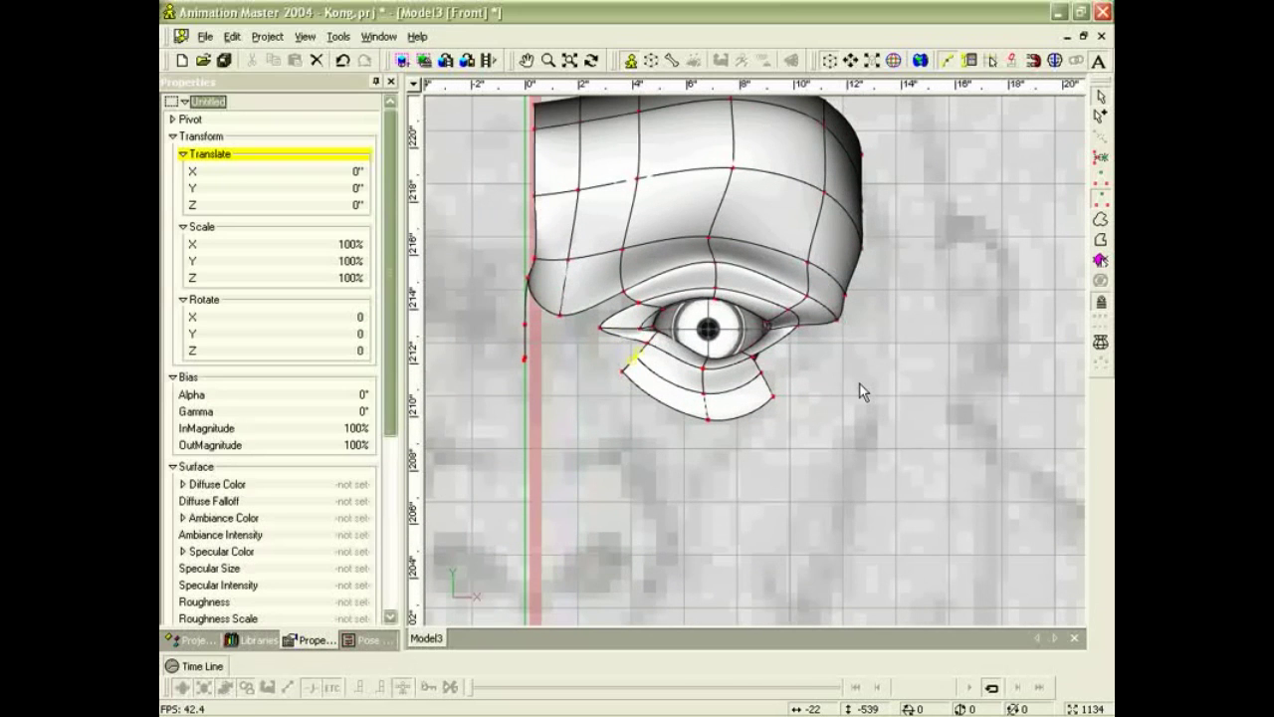
Raise the control point on the brow's lower edge beside the nose bridge in perspective.
{"action": "key", "text": "KP_6"}
{"action": "scroll", "coordinate": [686, 339], "scroll_direction": "down", "scroll_amount": 5}
{"action": "middle_click_drag", "start_coordinate": [620, 323], "coordinate": [754, 330]}
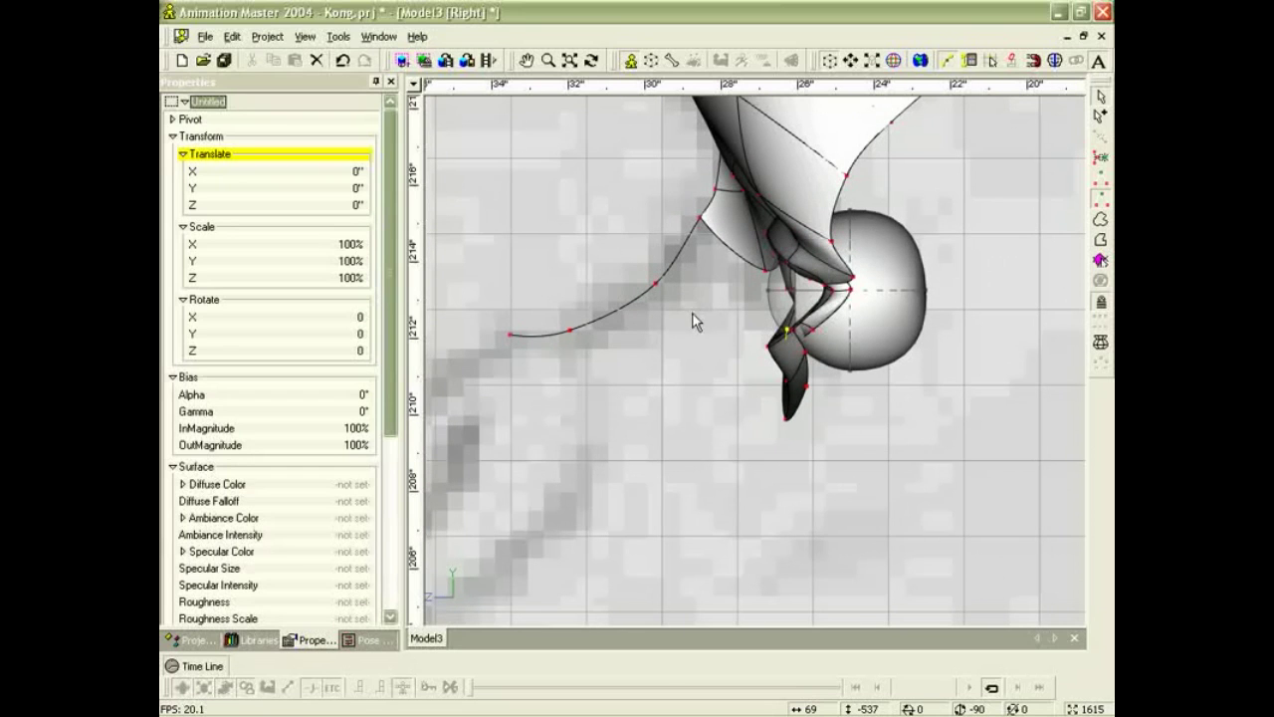
{"action": "left_click", "coordinate": [657, 282]}
{"action": "middle_click_drag", "start_coordinate": [679, 305], "coordinate": [742, 315]}
{"action": "left_click_drag", "start_coordinate": [741, 316], "coordinate": [724, 311]}
{"action": "left_click_drag", "start_coordinate": [768, 268], "coordinate": [764, 249]}
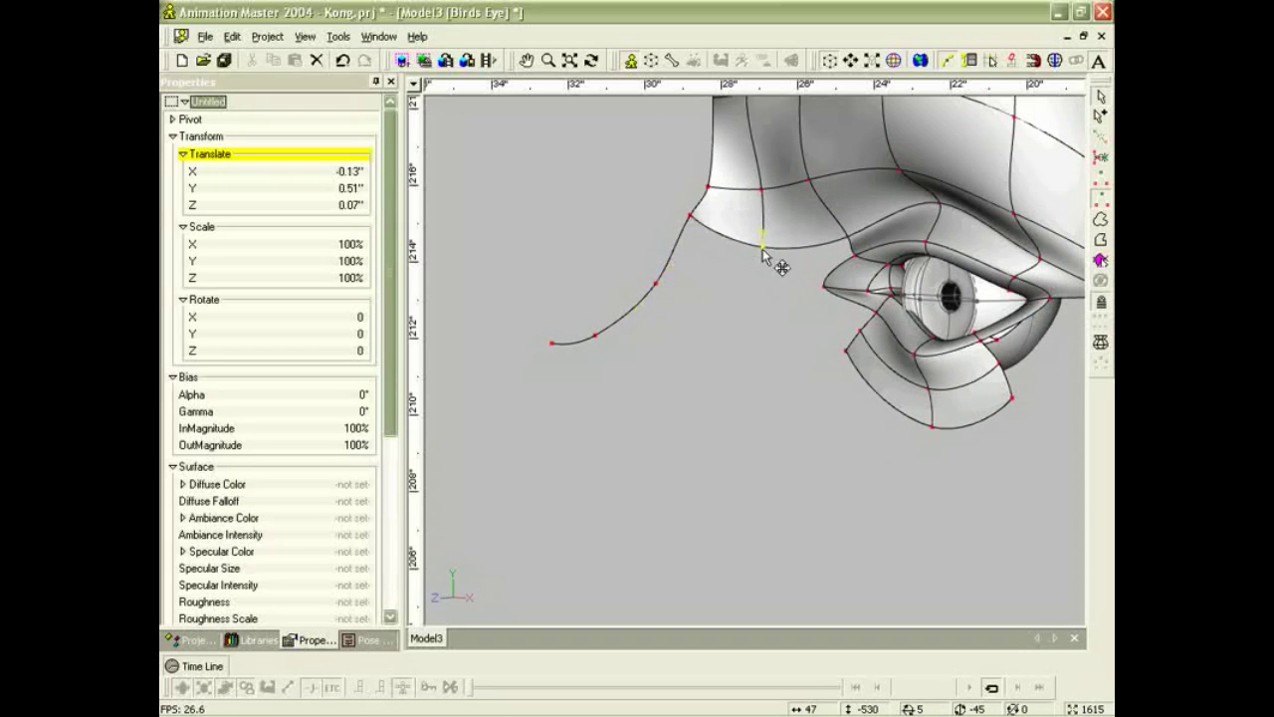
Draw a connecting spline from the inner eye corner to the control point on the nose profile below the bridge.
{"action": "scroll", "coordinate": [819, 301], "scroll_direction": "down", "scroll_amount": 2}
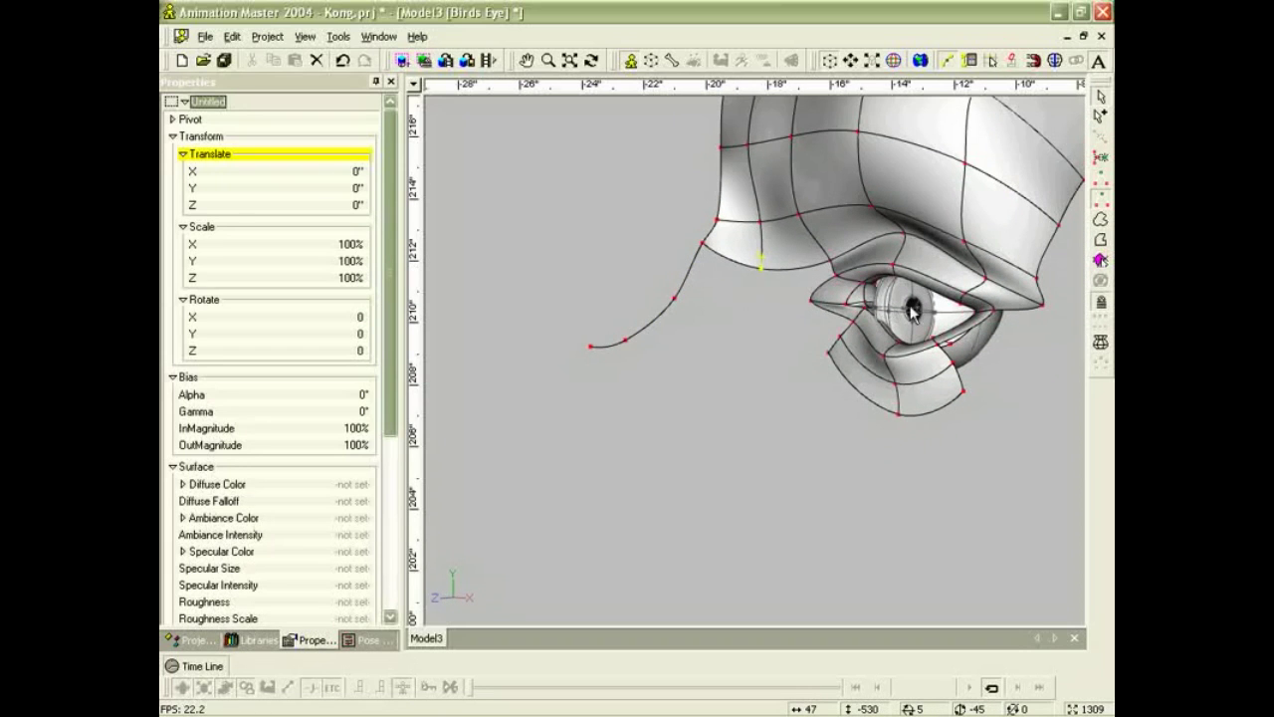
{"action": "middle_click_drag", "start_coordinate": [748, 328], "coordinate": [669, 332]}
{"action": "scroll", "coordinate": [683, 322], "scroll_direction": "up", "scroll_amount": 3}
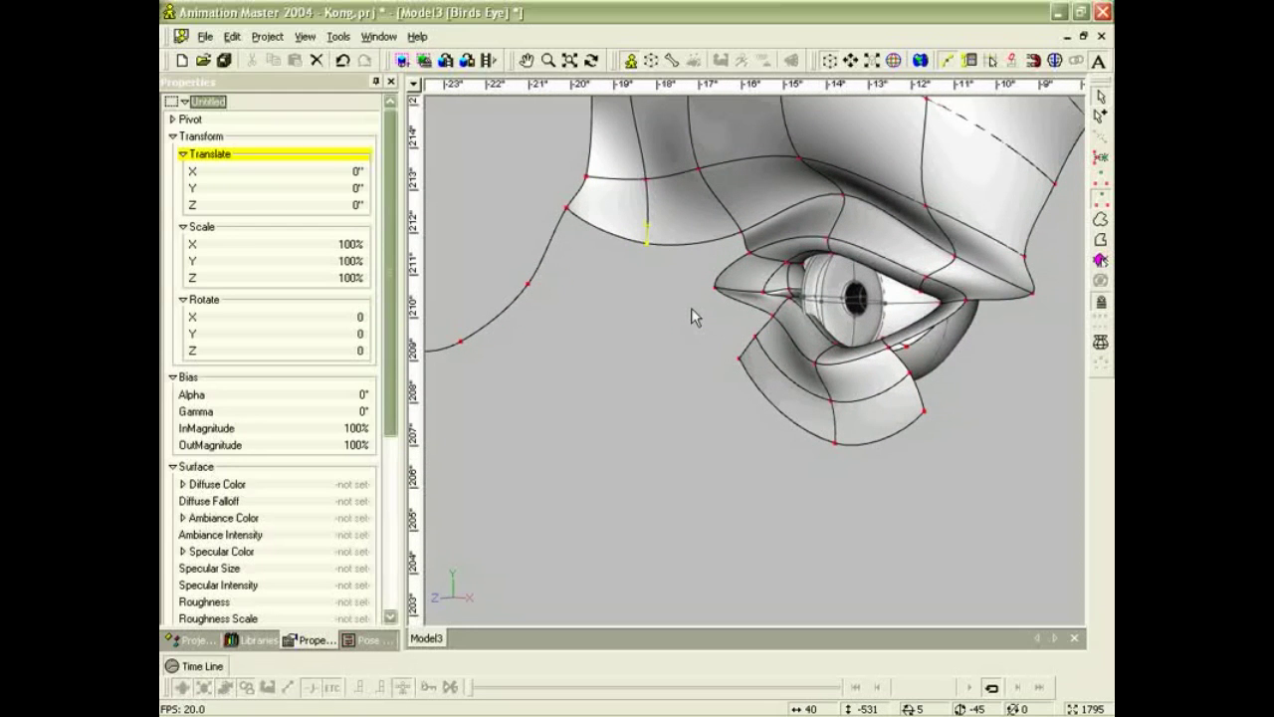
{"action": "key", "text": "shift+a"}
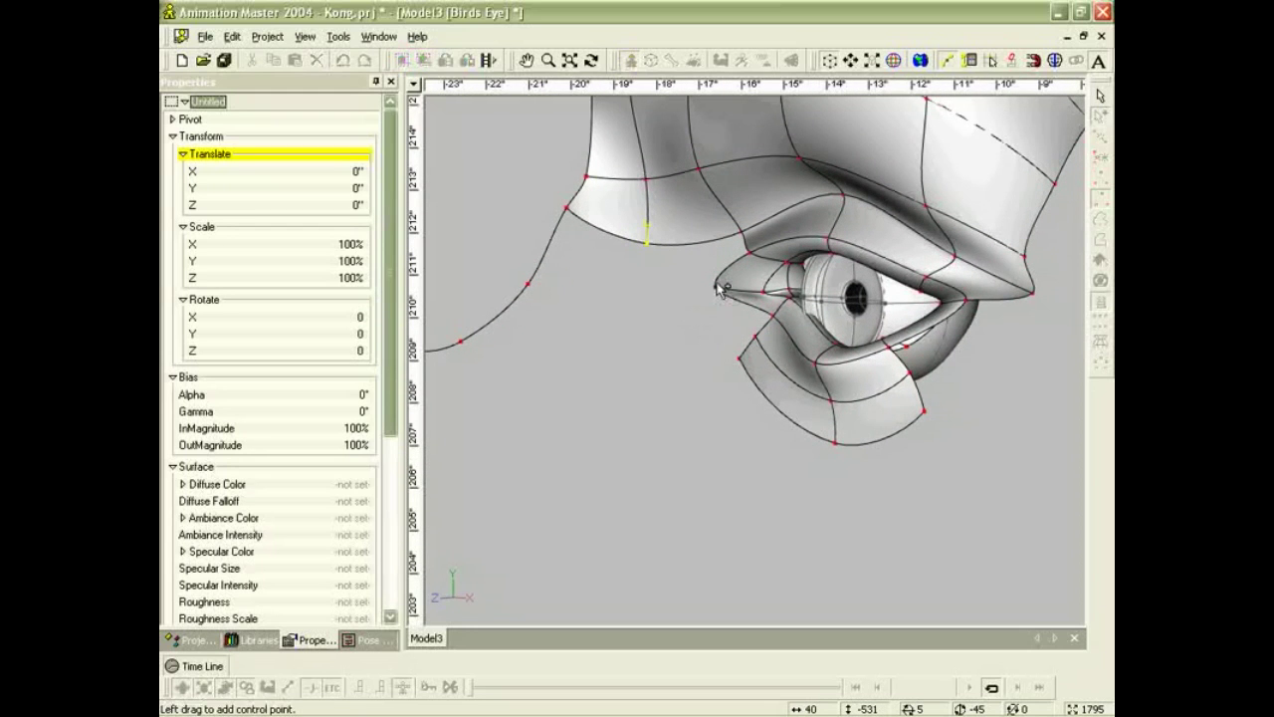
{"action": "left_click", "coordinate": [715, 288]}
{"action": "left_click", "coordinate": [529, 285]}
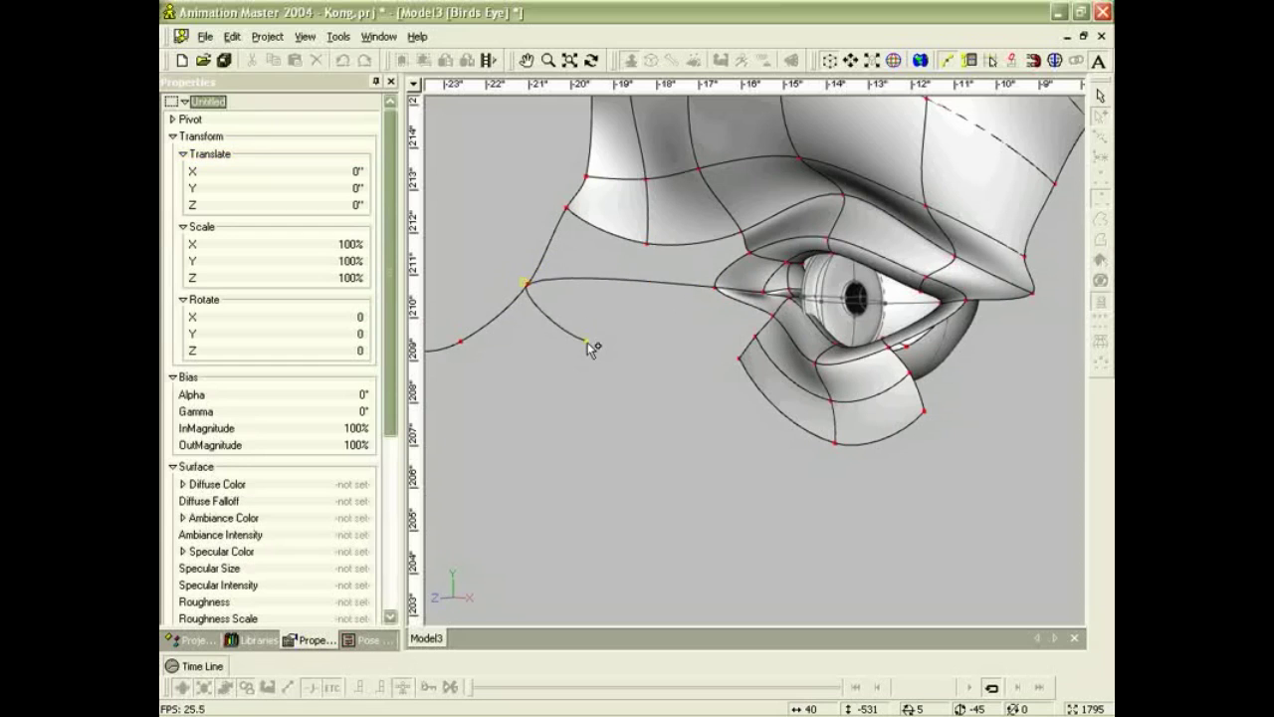
{"action": "key", "text": "Escape"}
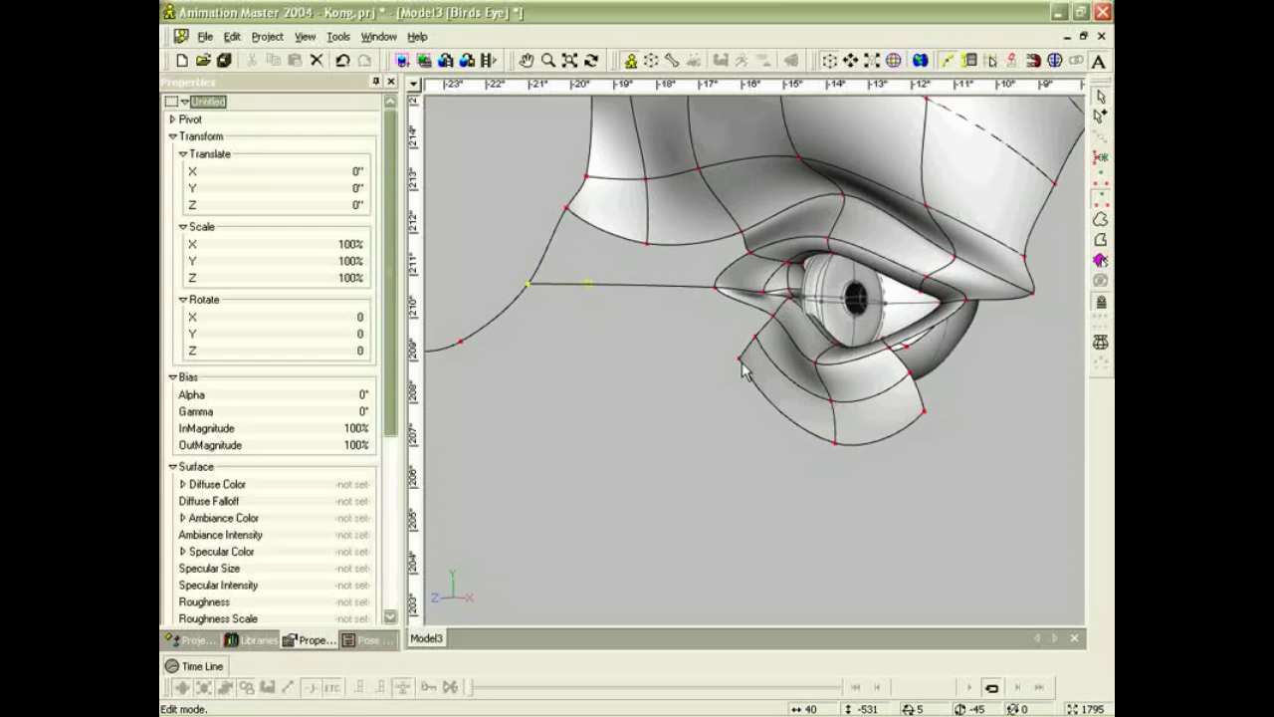
Draw a spline in the front view from the brow's lower edge across the connecting spline and down the side of the nose.
{"action": "key", "text": "1"}
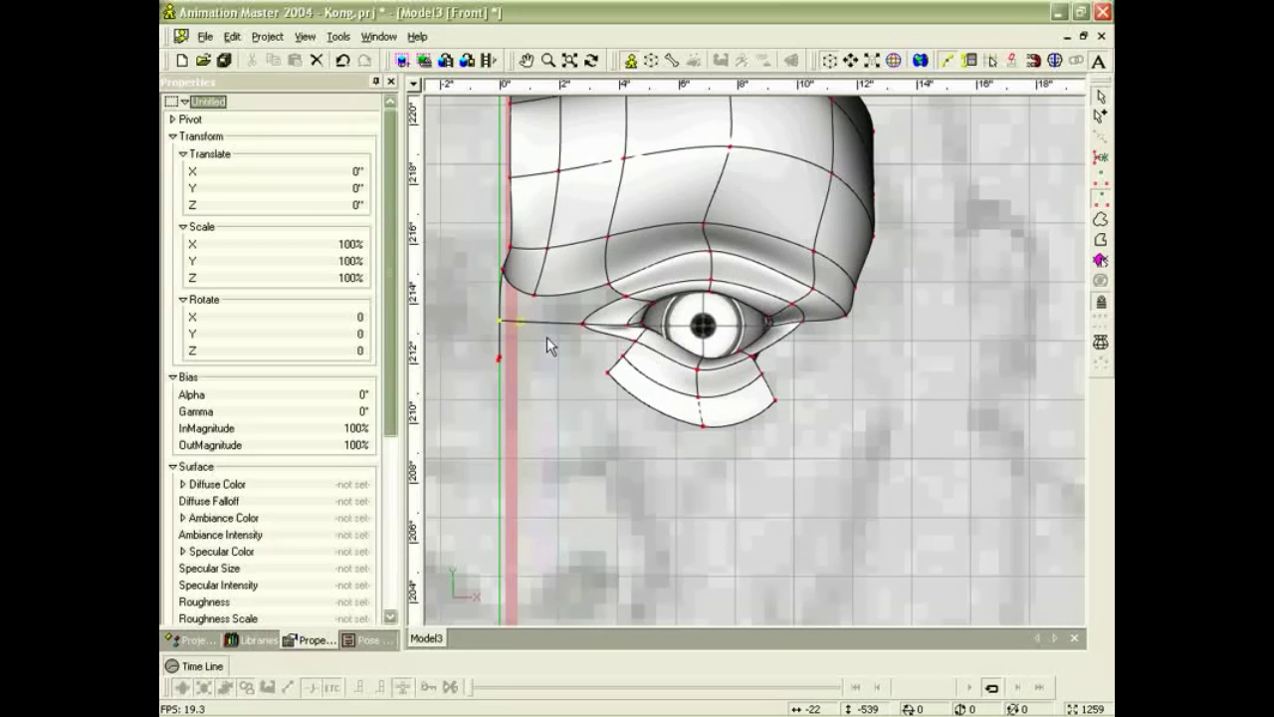
{"action": "key", "text": "a"}
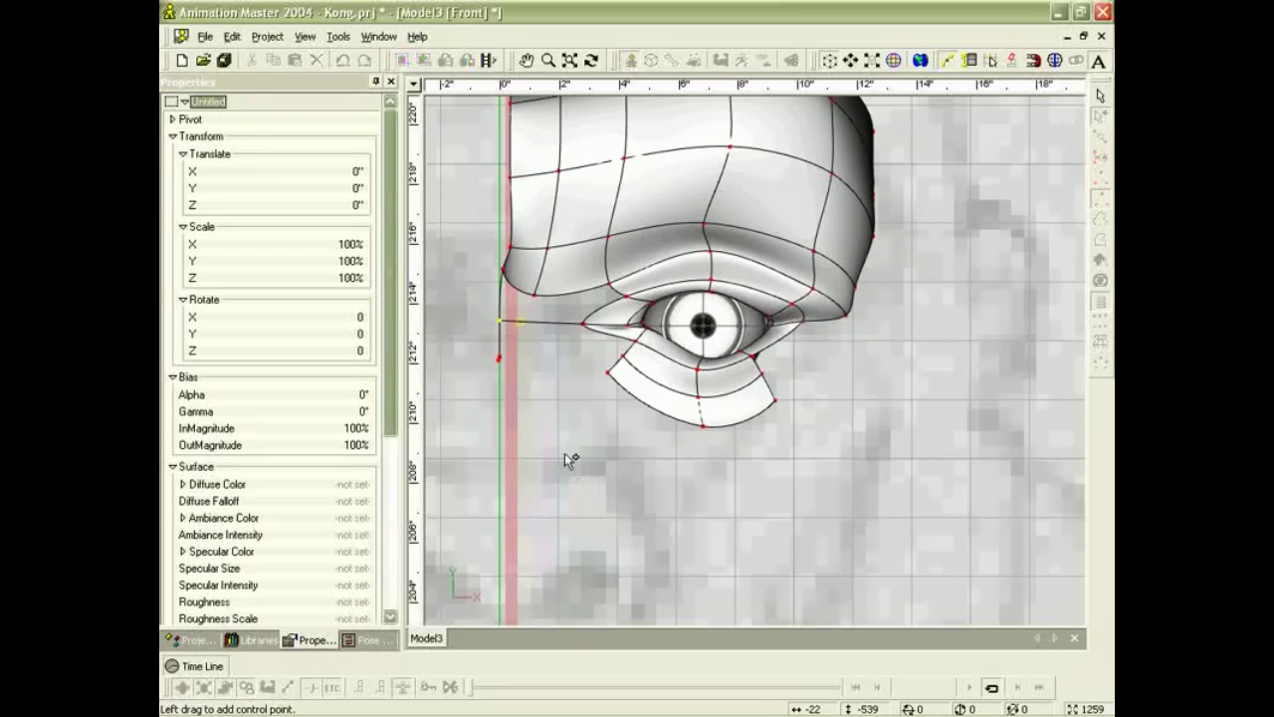
{"action": "left_click", "coordinate": [534, 296]}
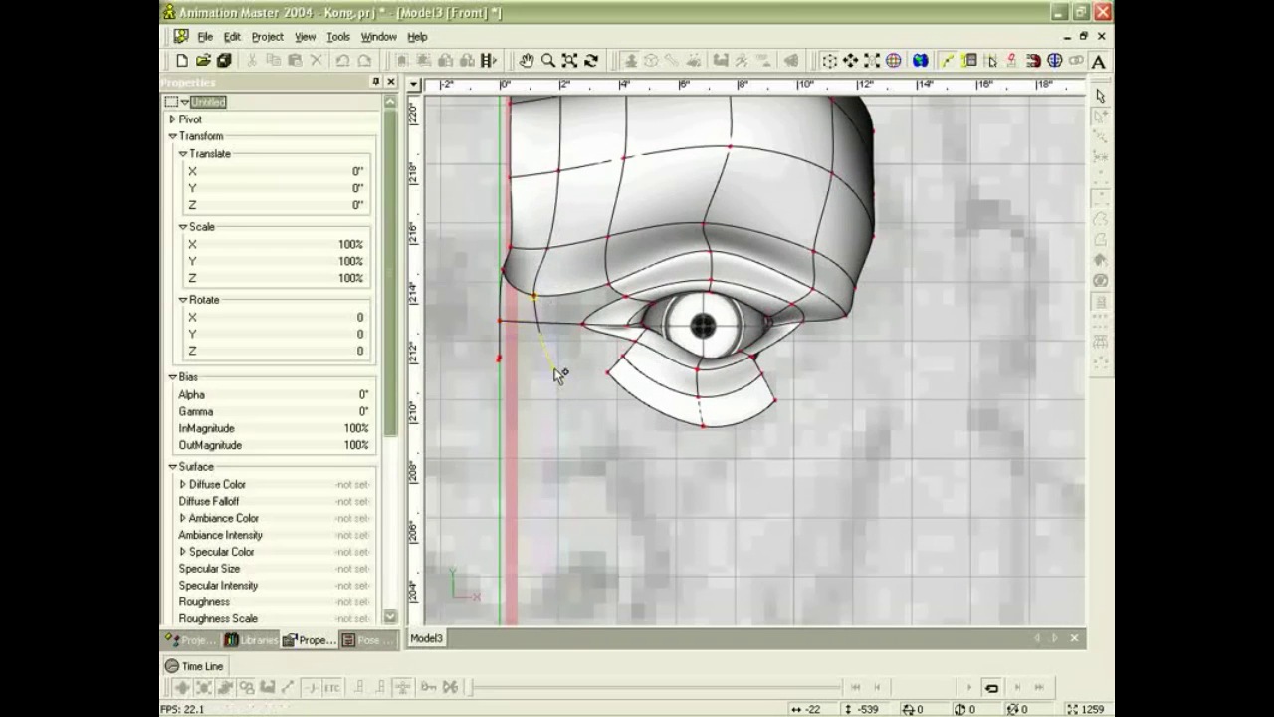
{"action": "left_click", "coordinate": [542, 324]}
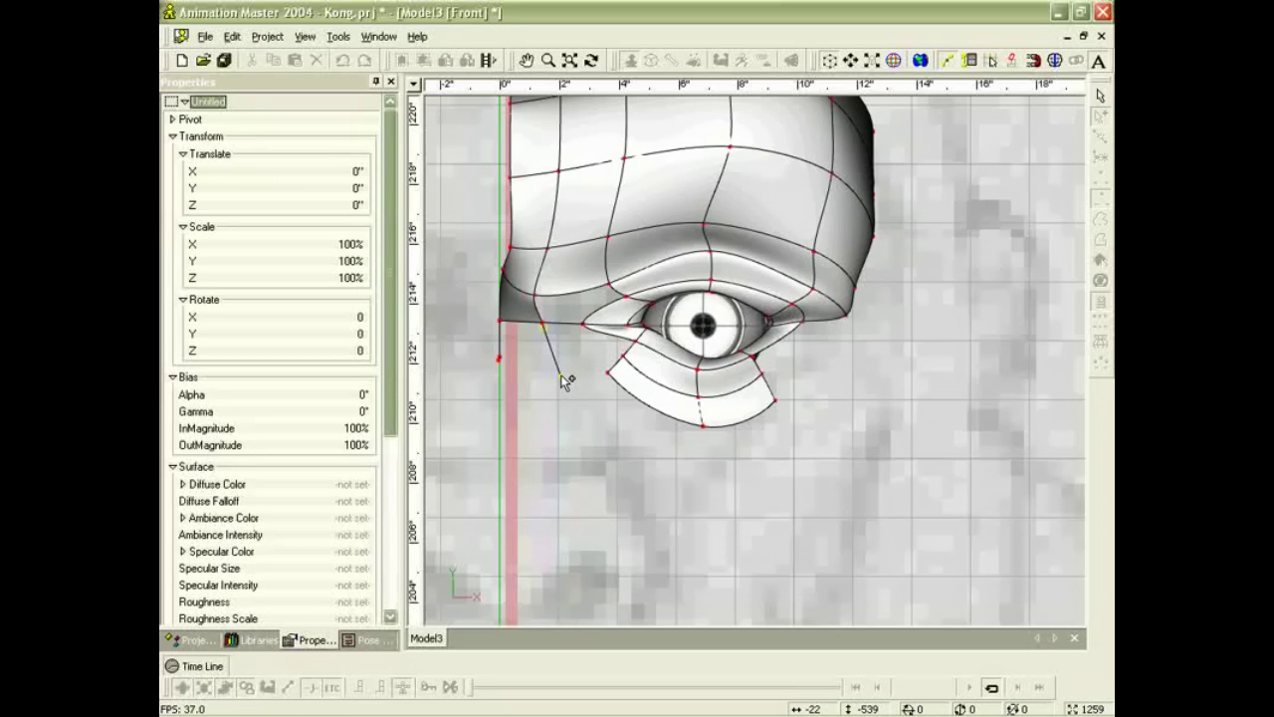
{"action": "left_click", "coordinate": [561, 374]}
{"action": "left_click", "coordinate": [608, 447]}
{"action": "key", "text": "Escape"}
{"action": "left_click", "coordinate": [610, 449]}
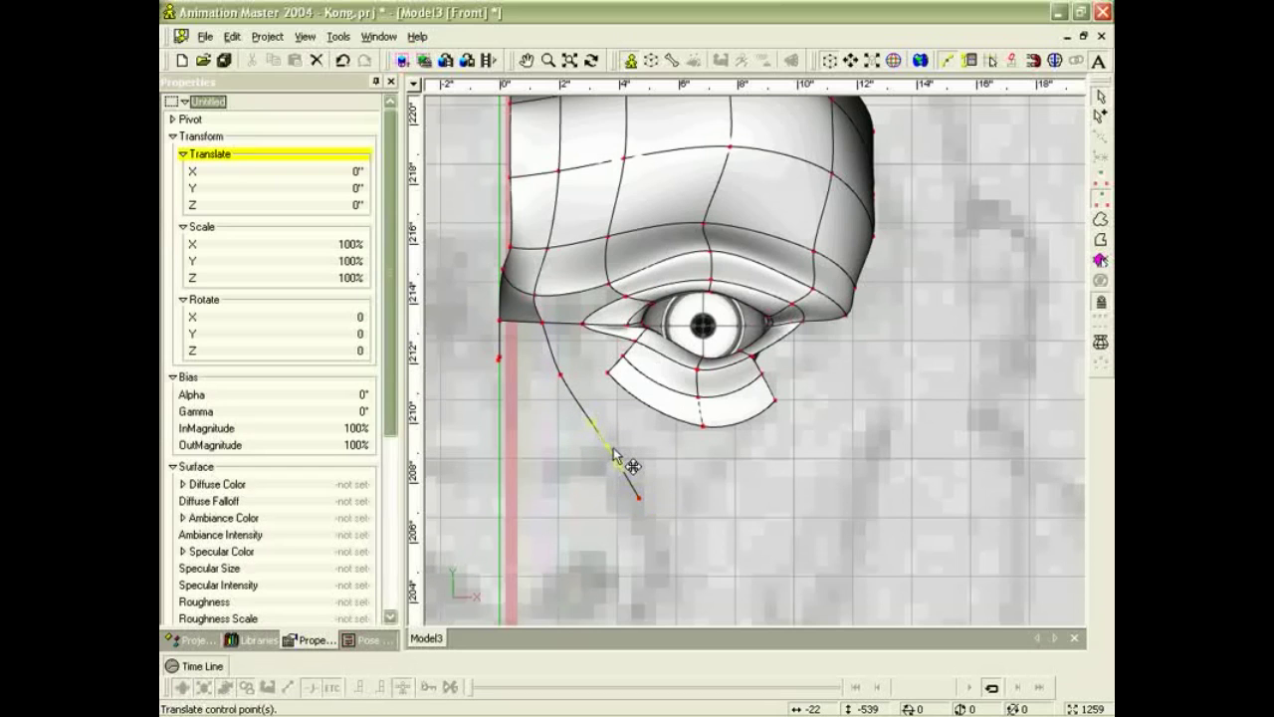
Shape the nose-side spline in the right view by moving its control points to slope down and forward along the reference.
{"action": "key", "text": "6"}
{"action": "left_click_drag", "start_coordinate": [763, 512], "coordinate": [596, 486]}
{"action": "left_click_drag", "start_coordinate": [764, 449], "coordinate": [719, 371]}
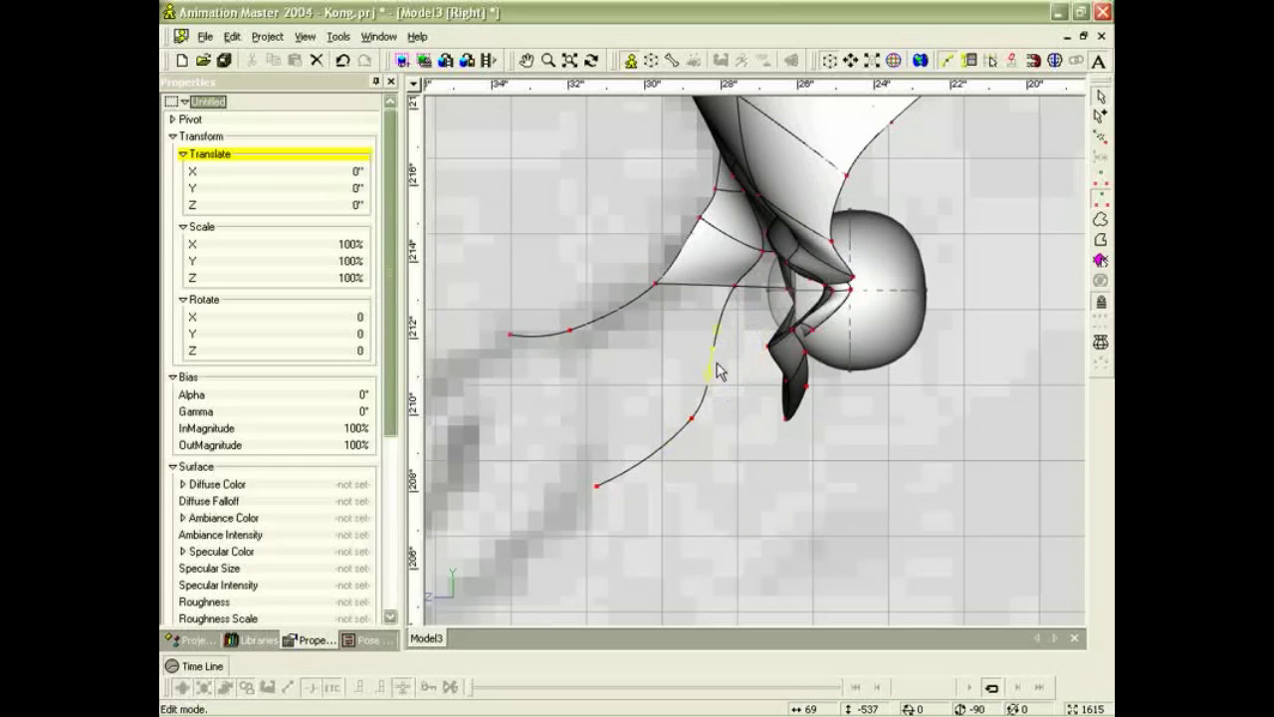
{"action": "left_click_drag", "start_coordinate": [694, 417], "coordinate": [664, 411]}
{"action": "scroll", "coordinate": [692, 374], "scroll_direction": "down", "scroll_amount": 4}
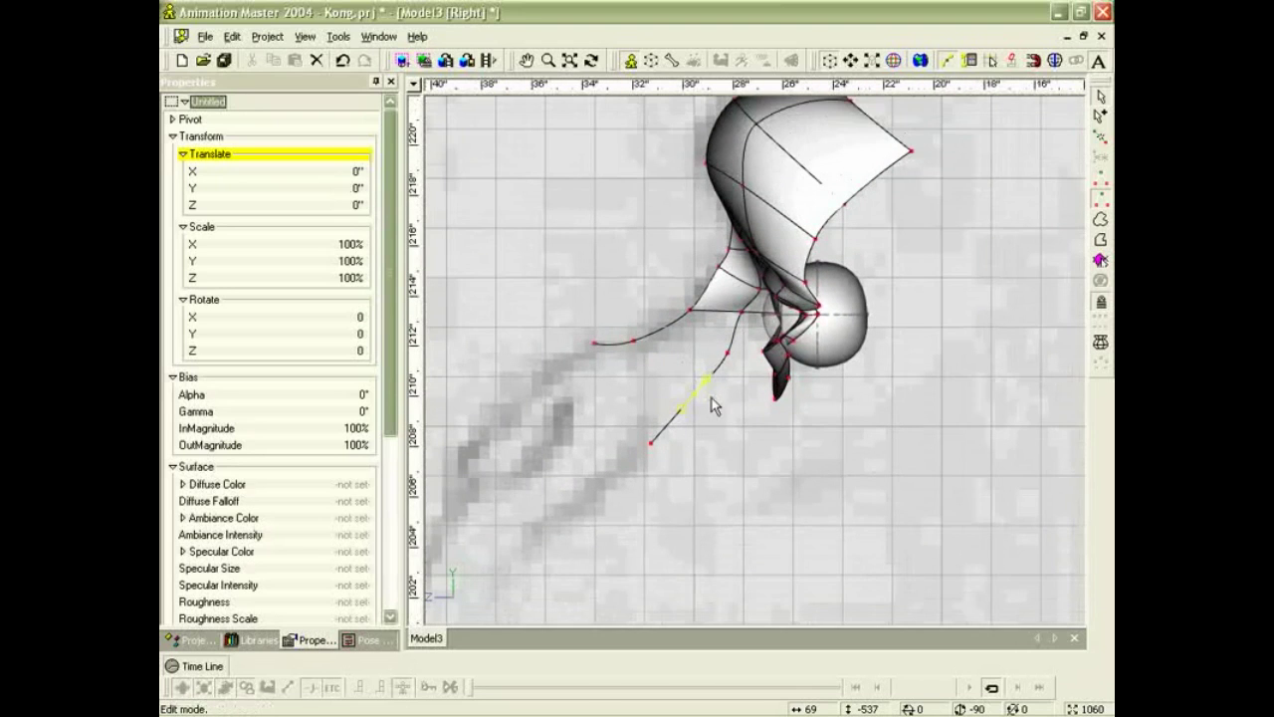
{"action": "middle_click_drag", "start_coordinate": [710, 398], "coordinate": [720, 335]}
{"action": "scroll", "coordinate": [722, 335], "scroll_direction": "down", "scroll_amount": 2}
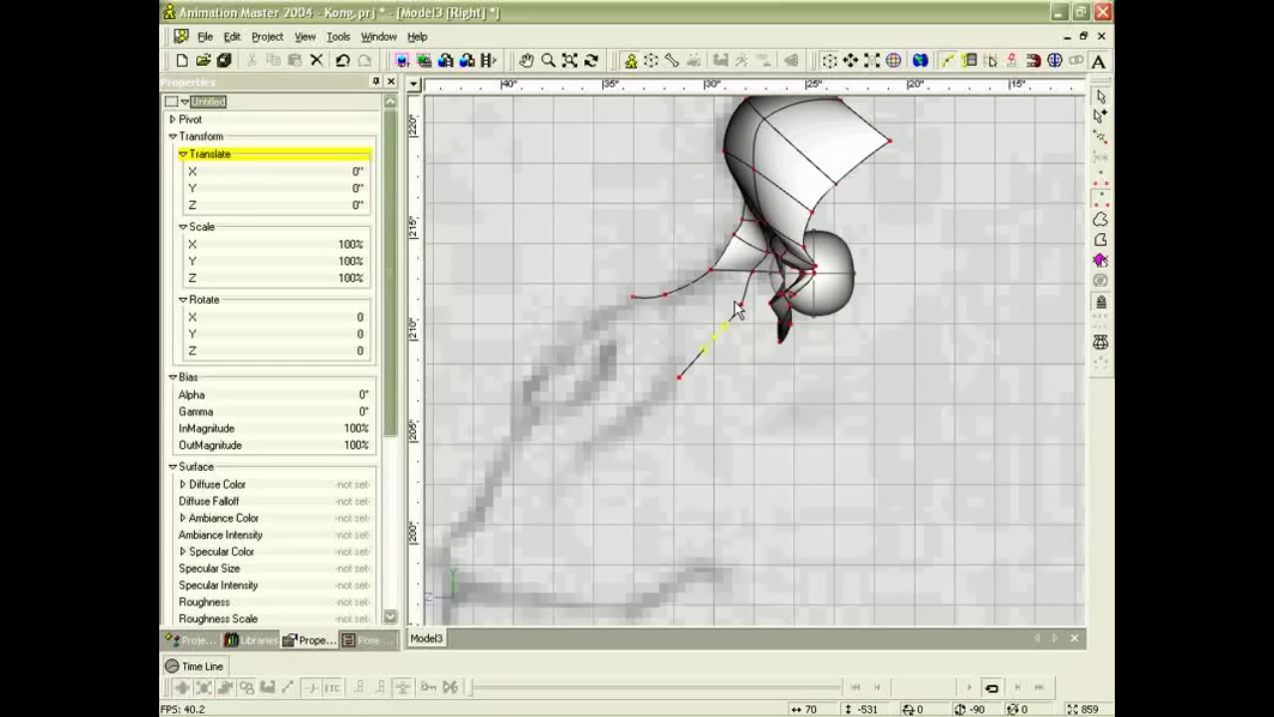
{"action": "key", "text": "t"}
{"action": "left_click_drag", "start_coordinate": [737, 306], "coordinate": [771, 317]}
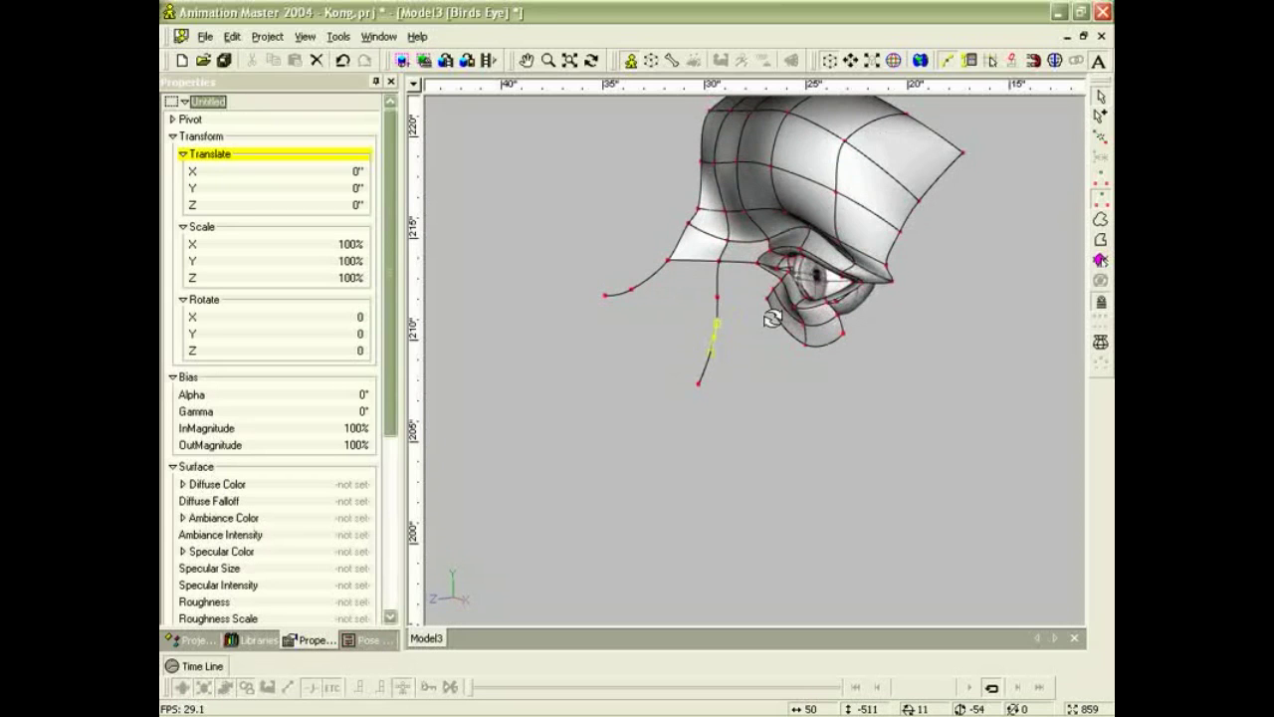
{"action": "left_click", "coordinate": [746, 331]}
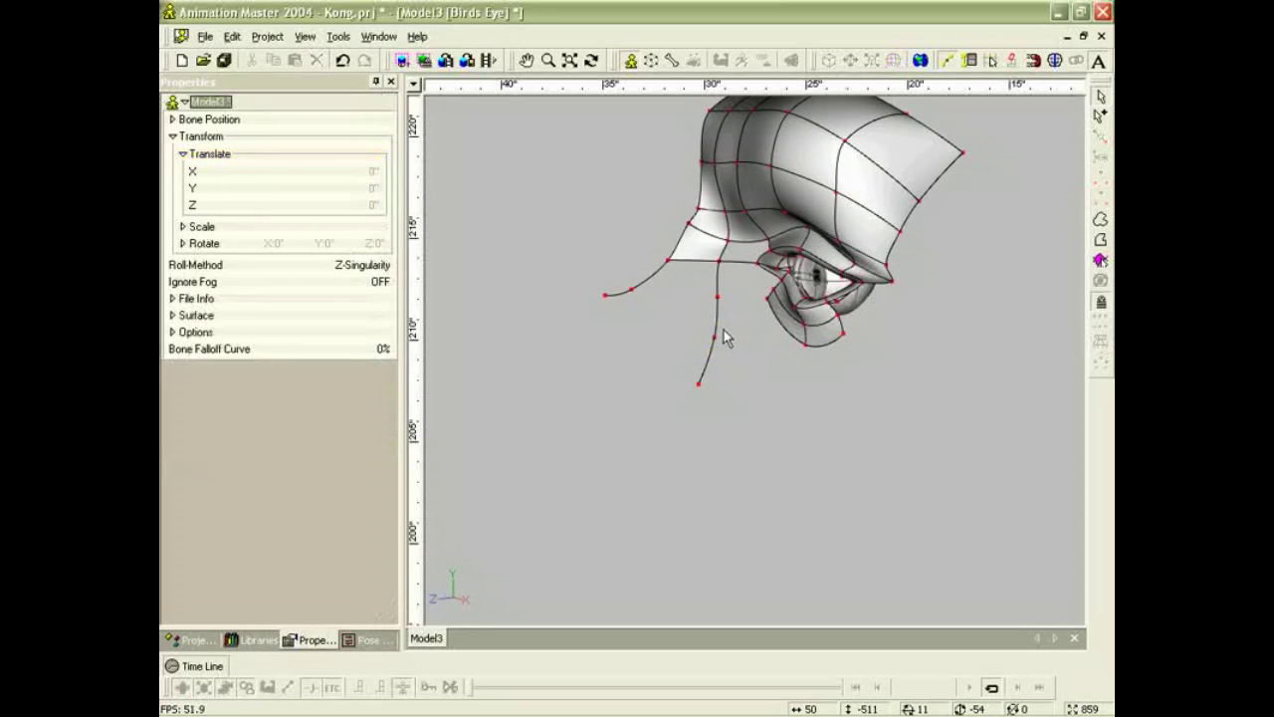
Draw a second cross spline from the nose profile through the nose-side spline toward the patches under the eye.
{"action": "left_click_drag", "start_coordinate": [636, 289], "coordinate": [731, 296]}
{"action": "left_click", "coordinate": [660, 290]}
{"action": "key", "text": "a"}
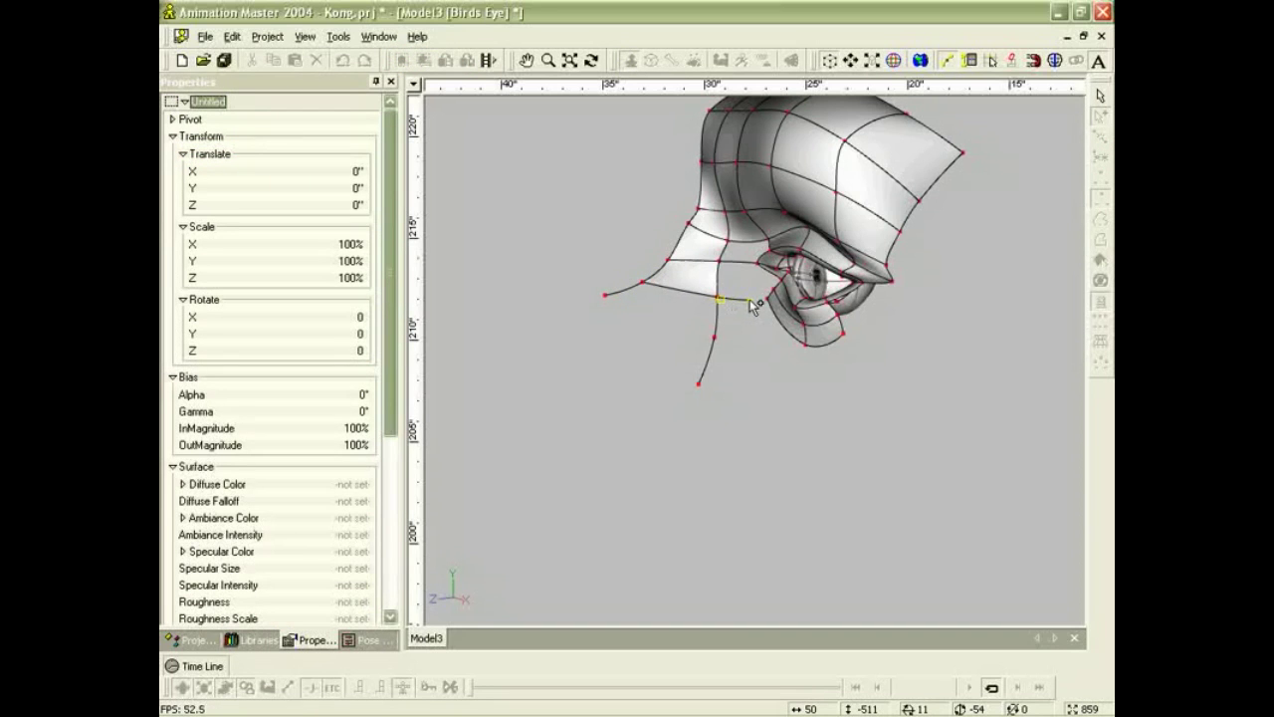
{"action": "left_click_drag", "start_coordinate": [765, 302], "coordinate": [759, 332]}
{"action": "key", "text": "KP_2"}
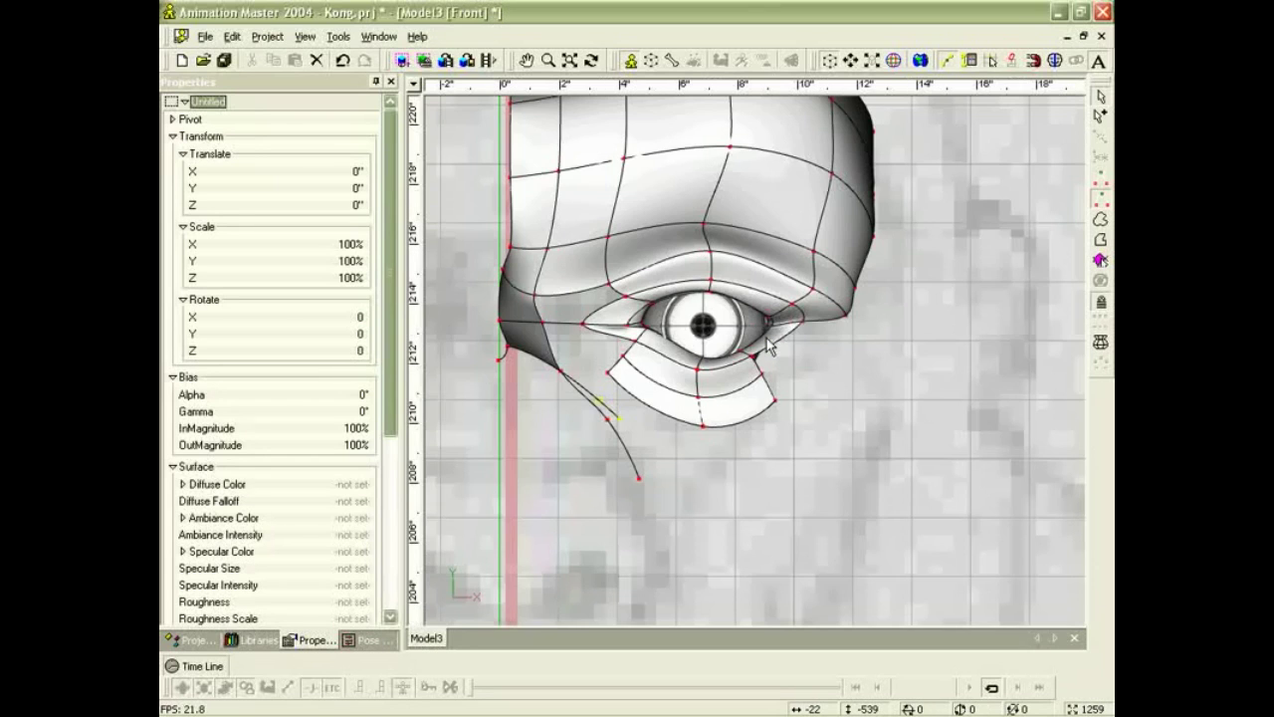
Attach the cross spline's free end to the inner corner of the under-eye patches and extend their bottom edge spline upward.
{"action": "left_click_drag", "start_coordinate": [625, 416], "coordinate": [626, 402]}
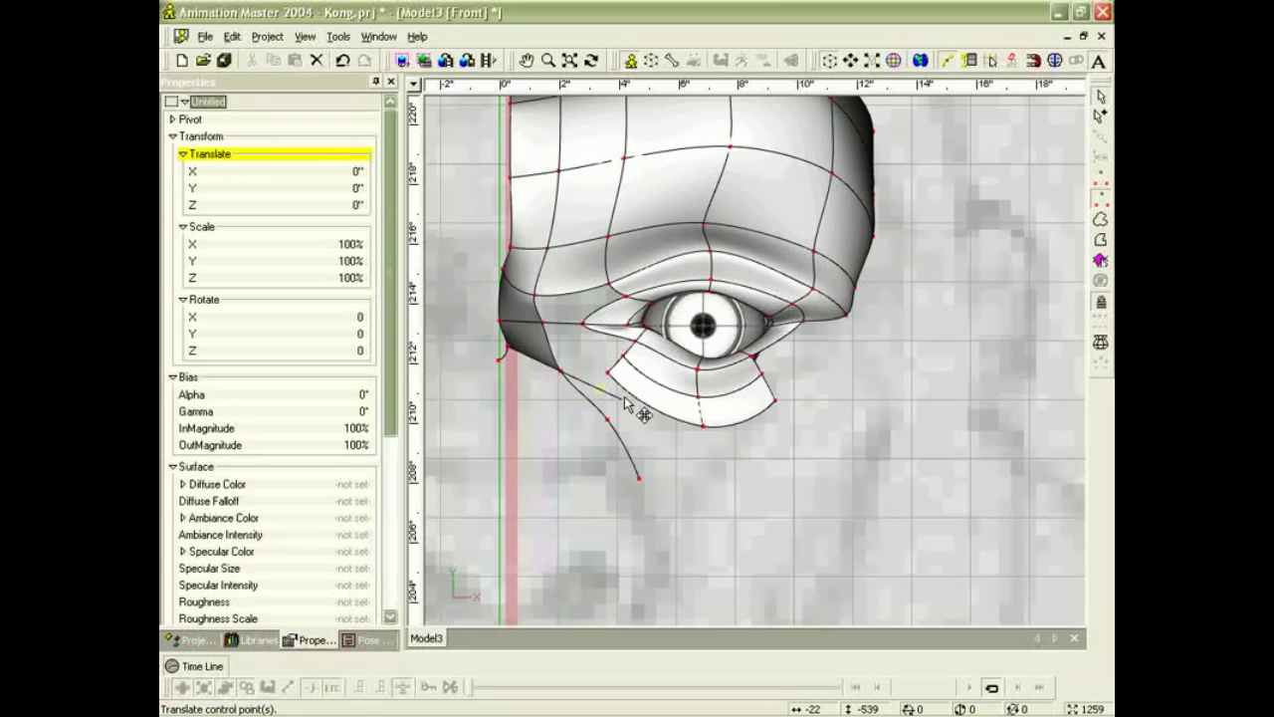
{"action": "left_click_drag", "start_coordinate": [627, 406], "coordinate": [611, 387]}
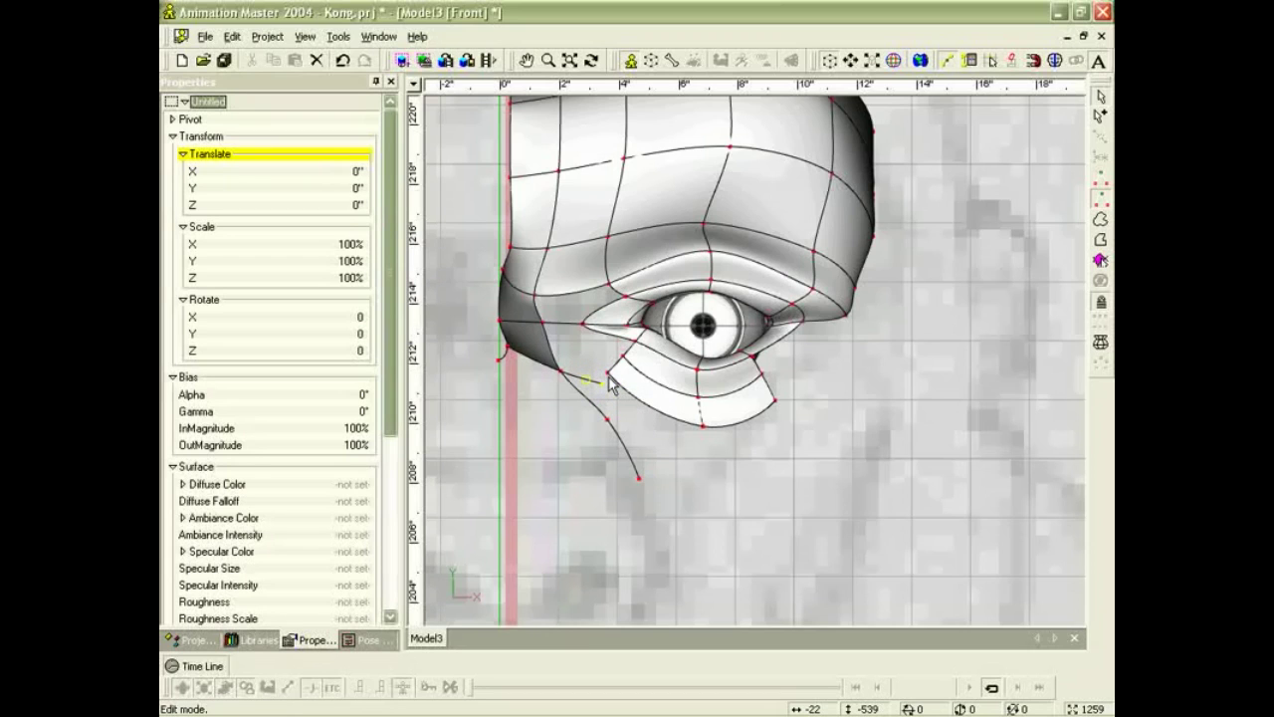
{"action": "key", "text": "a"}
{"action": "mouse_move", "coordinate": [607, 372]}
{"action": "left_mouse_down"}
{"action": "mouse_move", "coordinate": [593, 355]}
{"action": "mouse_move", "coordinate": [603, 371]}
{"action": "left_mouse_up"}
{"action": "right_click", "coordinate": [606, 372]}
{"action": "scroll", "coordinate": [595, 352], "scroll_direction": "down", "scroll_amount": 1}
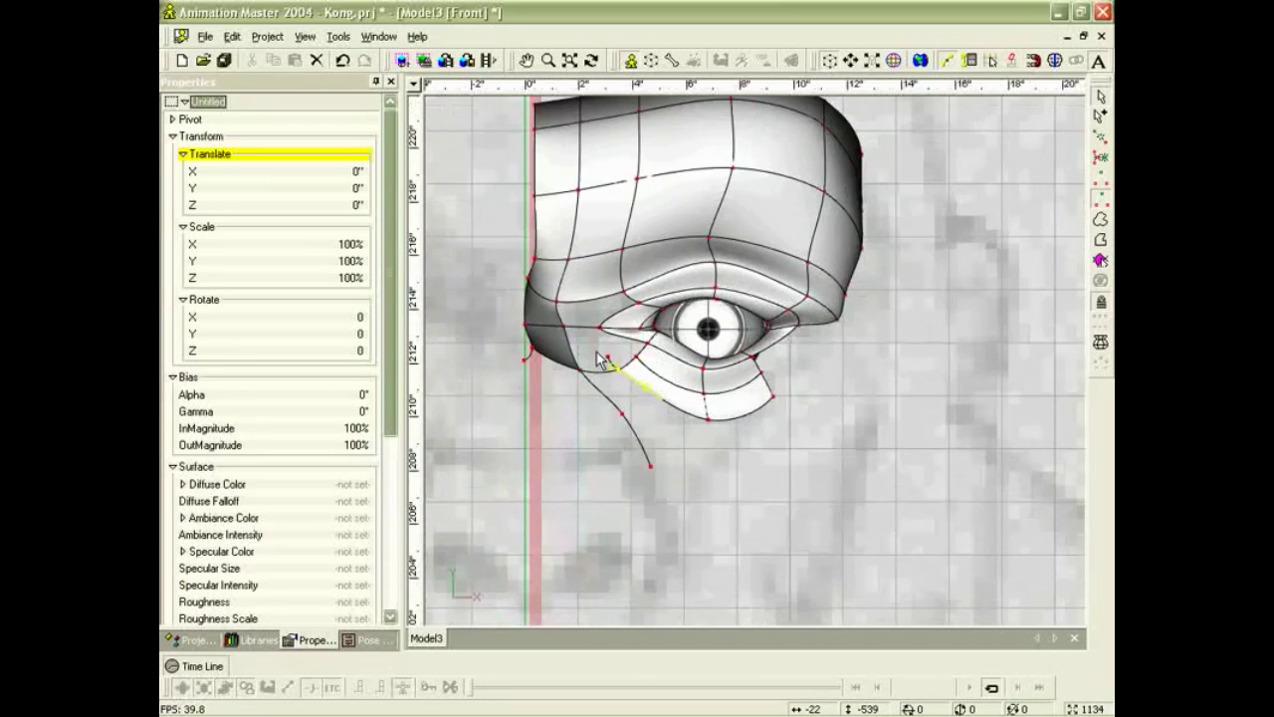
Insert a control point on the spline beside the inner eye corner and attach the extended under-eye edge spline to it.
{"action": "scroll", "coordinate": [589, 354], "scroll_direction": "up", "scroll_amount": 4}
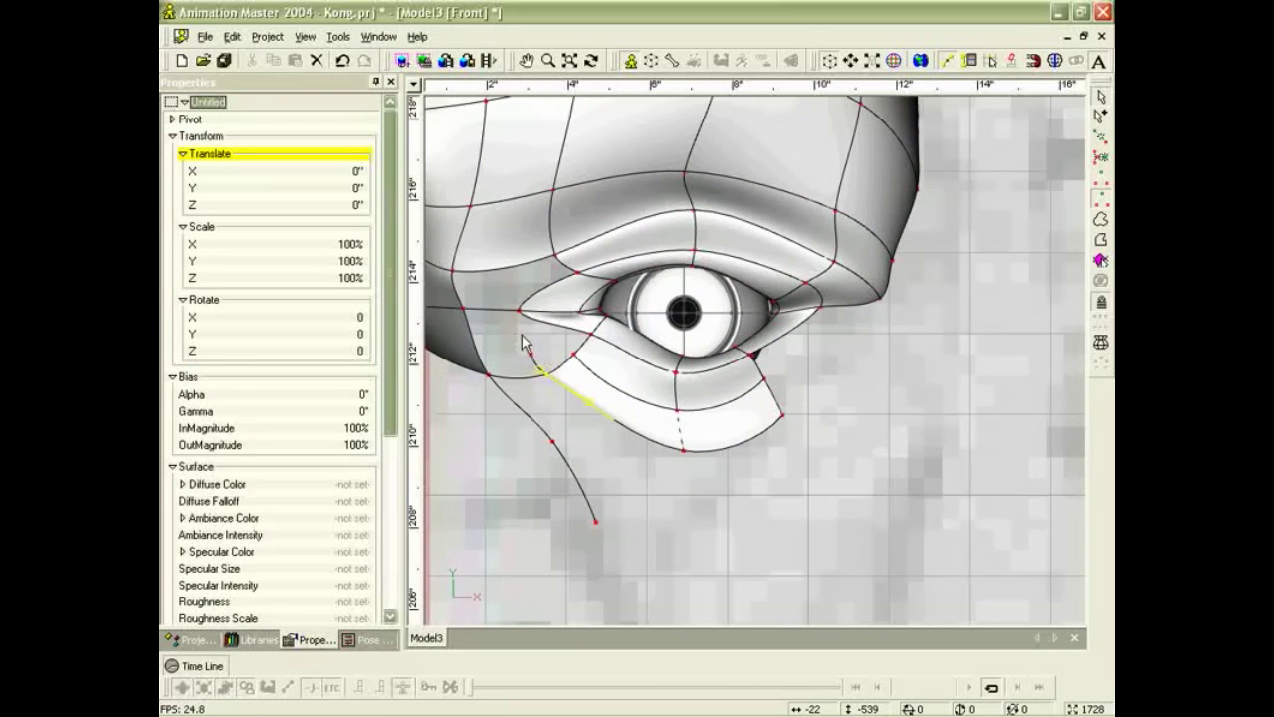
{"action": "key", "text": "a"}
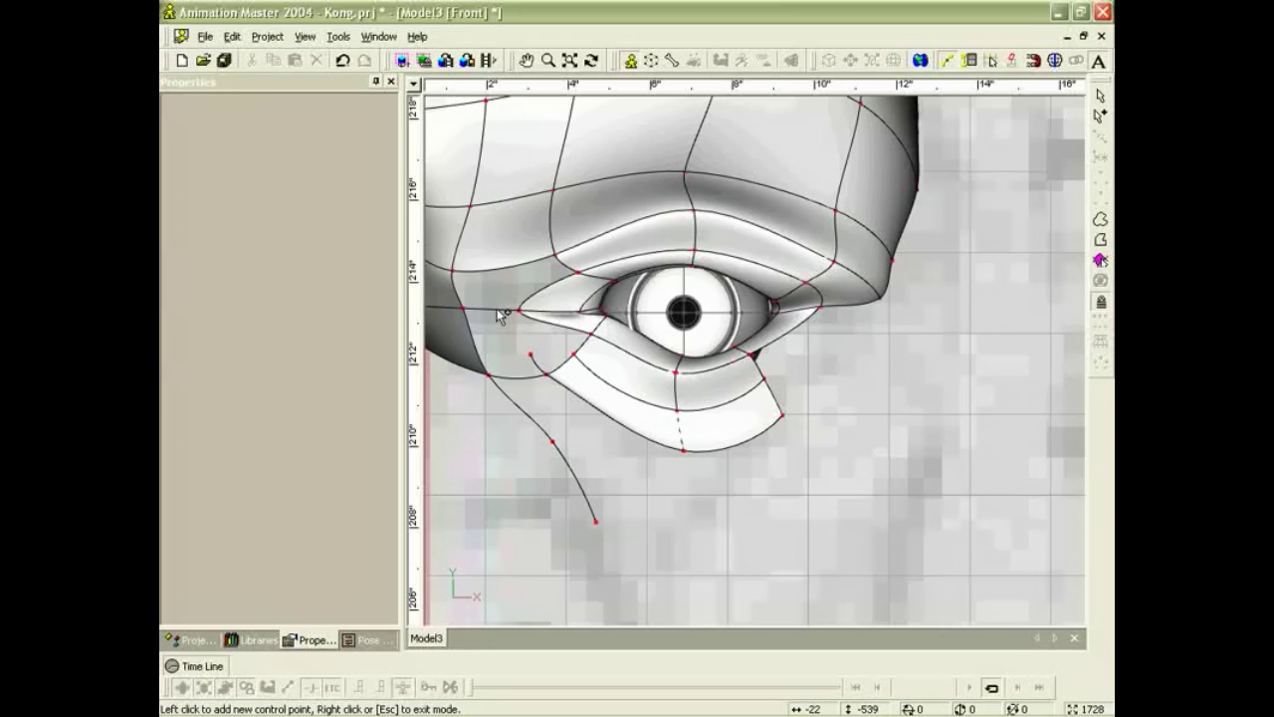
{"action": "right_click", "coordinate": [508, 337]}
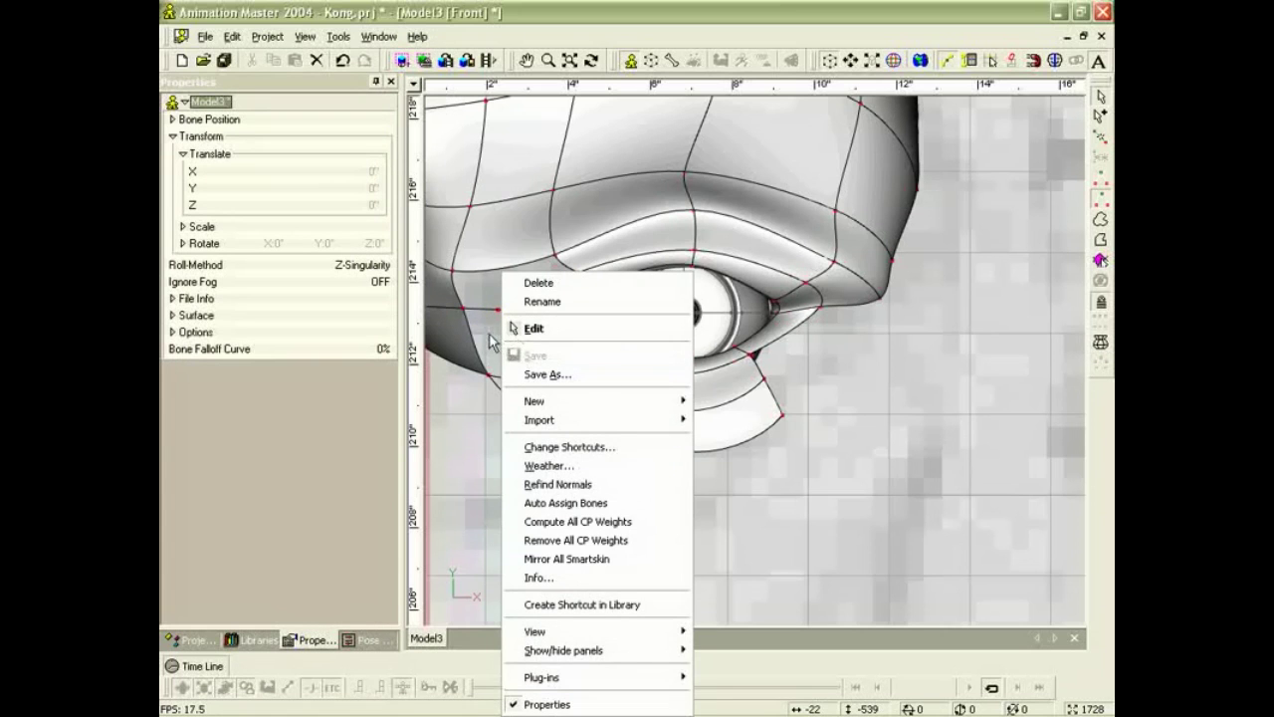
{"action": "left_click", "coordinate": [483, 339]}
{"action": "left_click_drag", "start_coordinate": [531, 353], "coordinate": [500, 312]}
{"action": "right_click", "coordinate": [501, 312]}
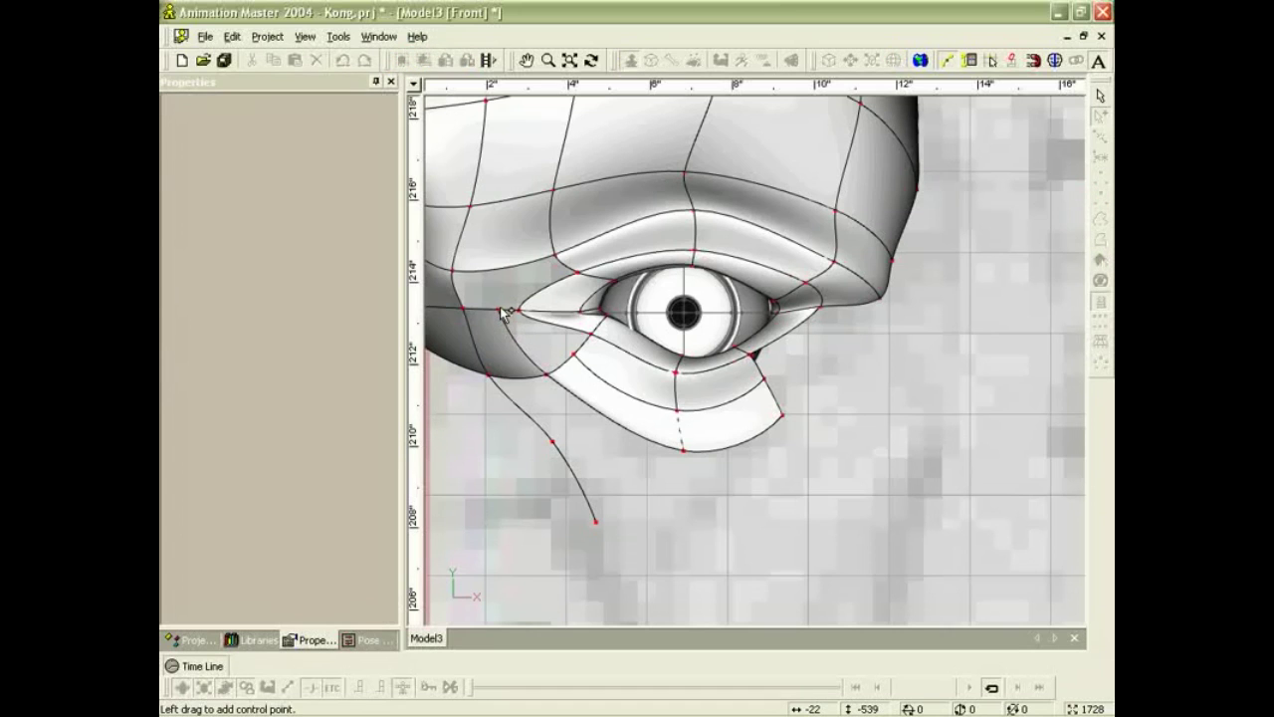
Extend that spline upward through the brow's lower edge and the crease above it to the next horizontal brow spline.
{"action": "left_click", "coordinate": [501, 314]}
{"action": "left_click", "coordinate": [495, 268]}
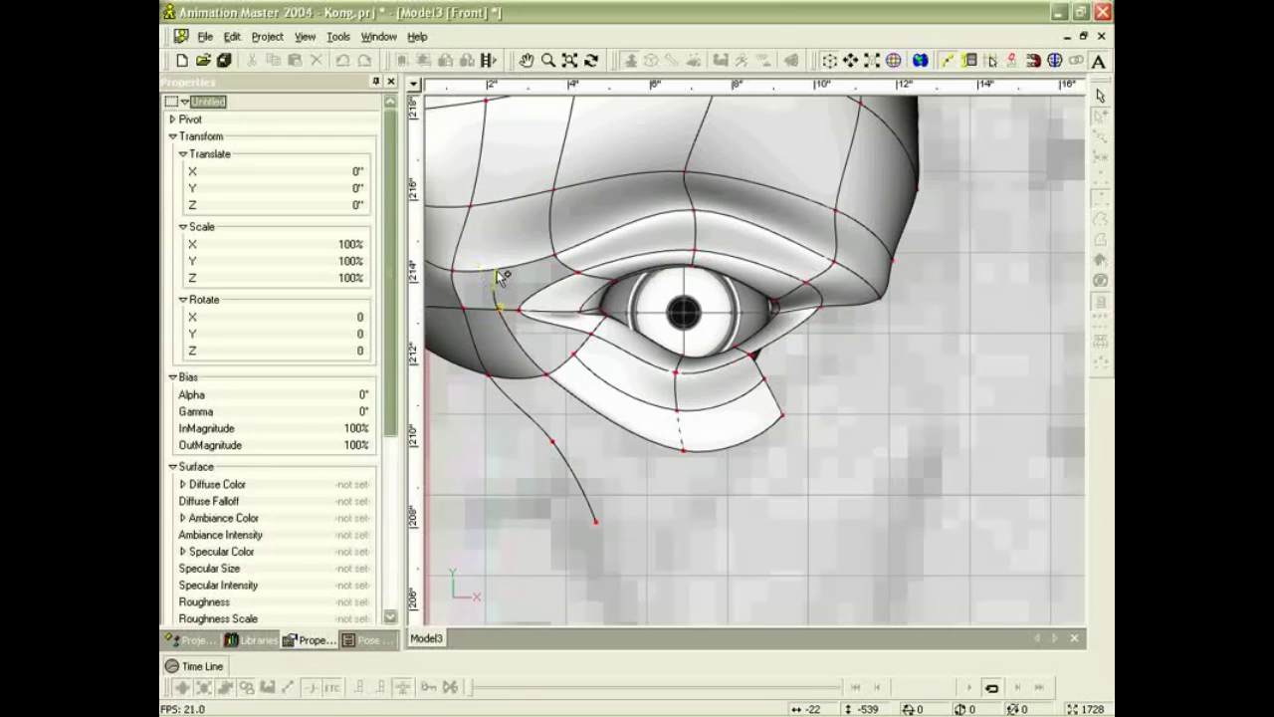
{"action": "left_click", "coordinate": [510, 199]}
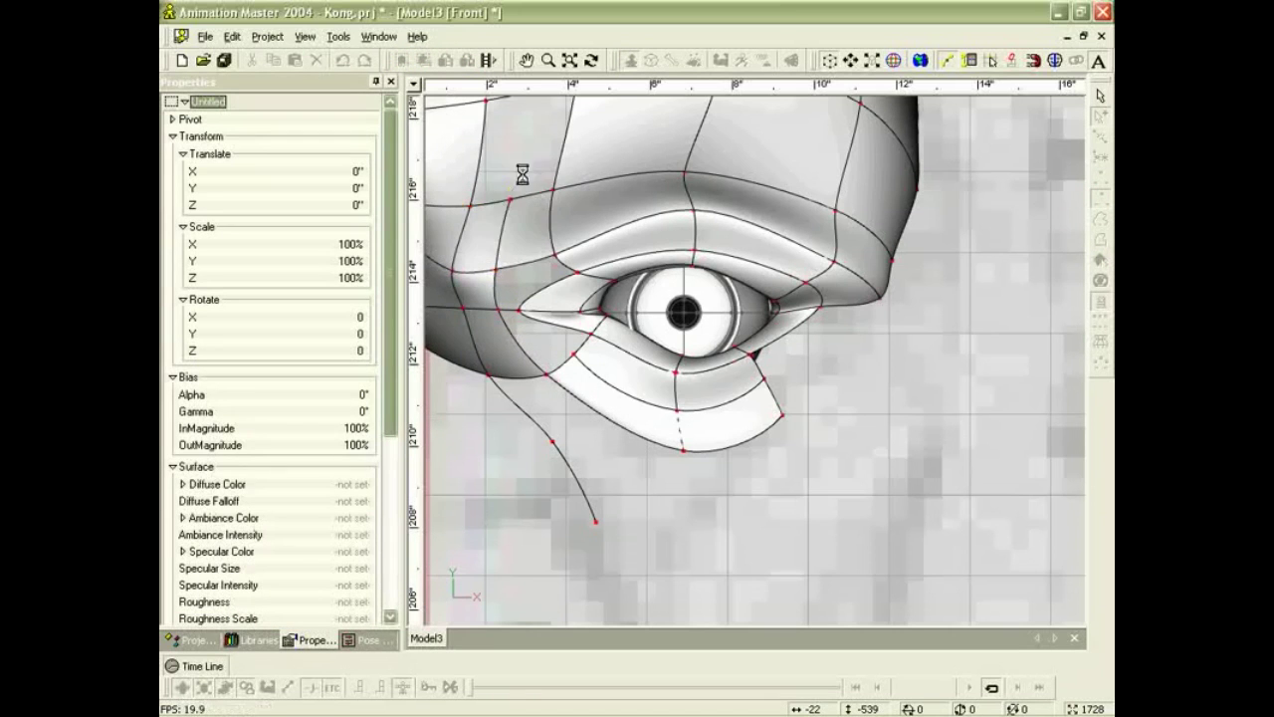
{"action": "key", "text": "Escape"}
{"action": "middle_click_drag", "start_coordinate": [523, 148], "coordinate": [593, 268]}
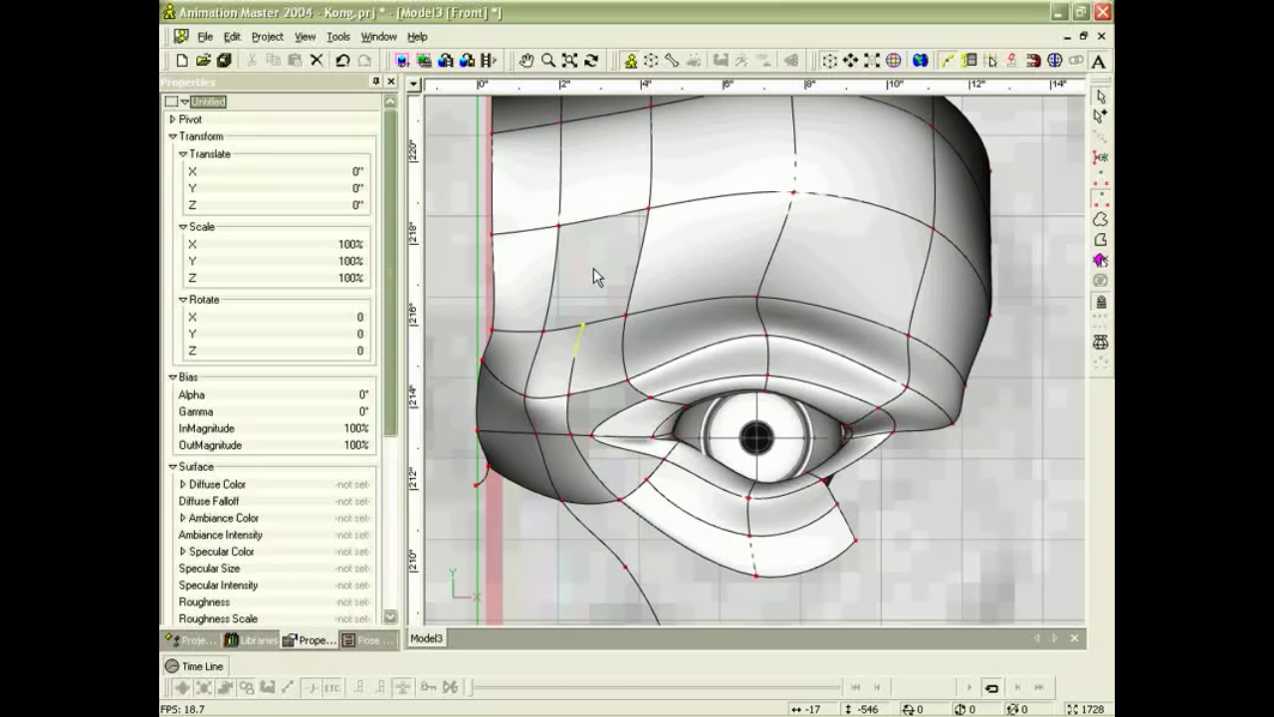
{"action": "key", "text": "a"}
{"action": "left_click_drag", "start_coordinate": [583, 328], "coordinate": [604, 218]}
{"action": "key", "text": "Escape"}
{"action": "scroll", "coordinate": [607, 385], "scroll_direction": "down", "scroll_amount": 1}
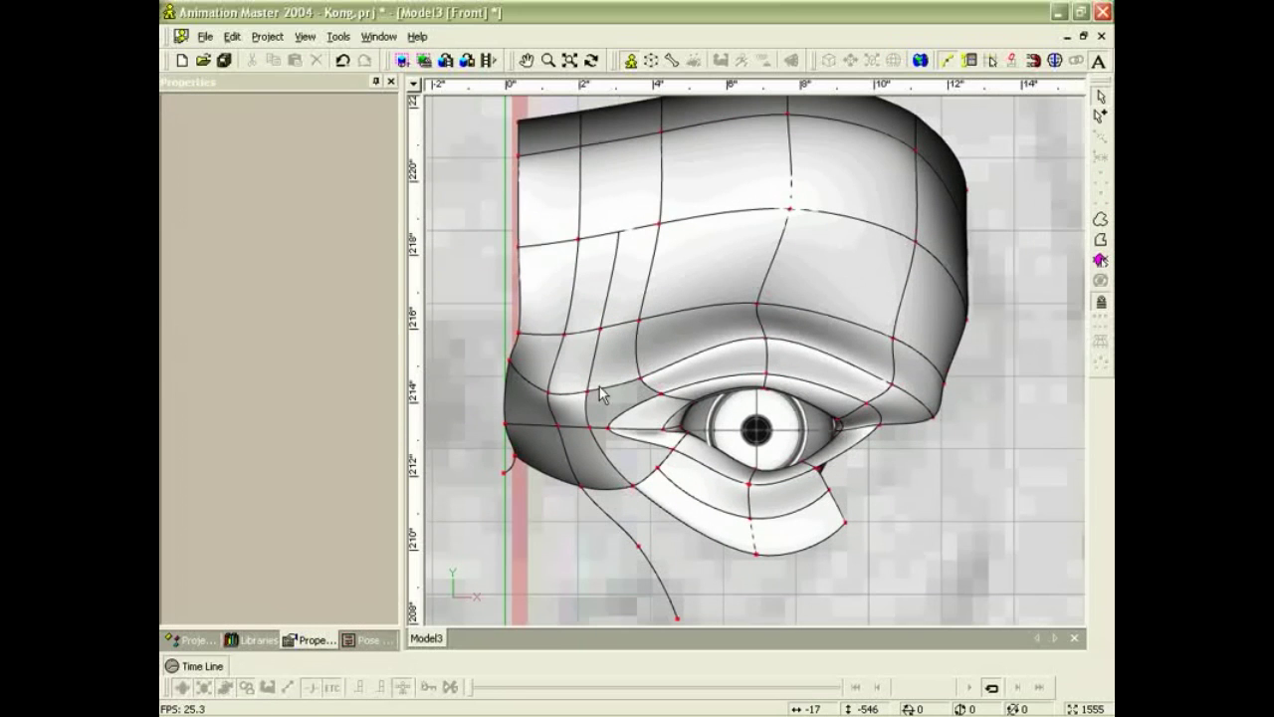
Shift the inner eye corner's control point about 0.17" toward the eyeball in the front view.
{"action": "scroll", "coordinate": [600, 408], "scroll_direction": "up", "scroll_amount": 5}
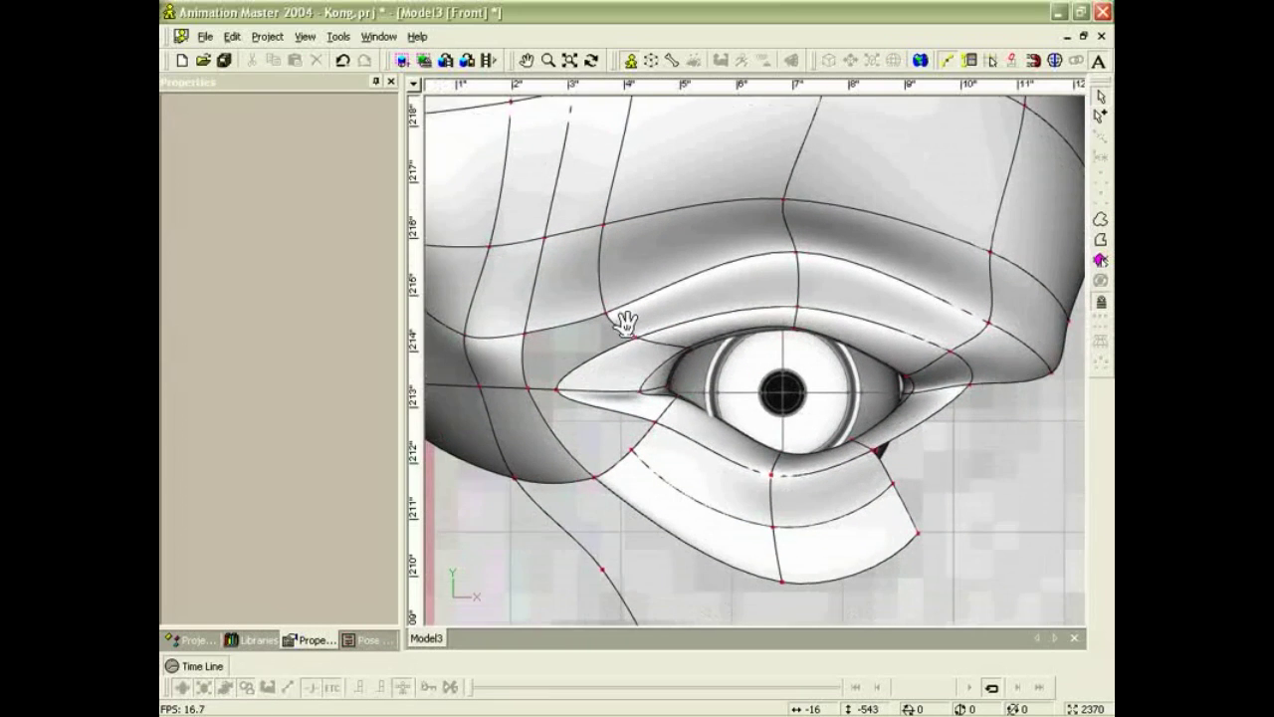
{"action": "scroll", "coordinate": [627, 438], "scroll_direction": "down", "scroll_amount": 1}
{"action": "left_click", "coordinate": [558, 389]}
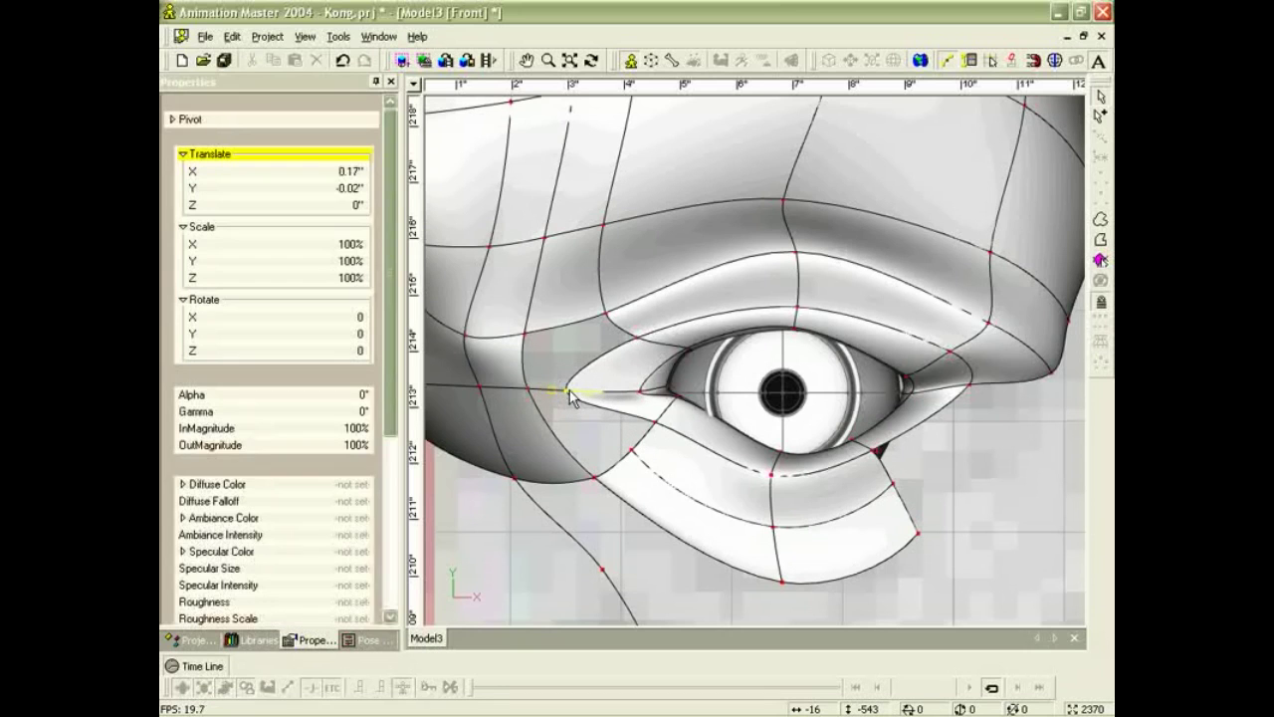
Extend the middle under-eye spline upward just beside the inner eye corner, across the crease and brow splines toward the forehead.
{"action": "left_click", "coordinate": [607, 436]}
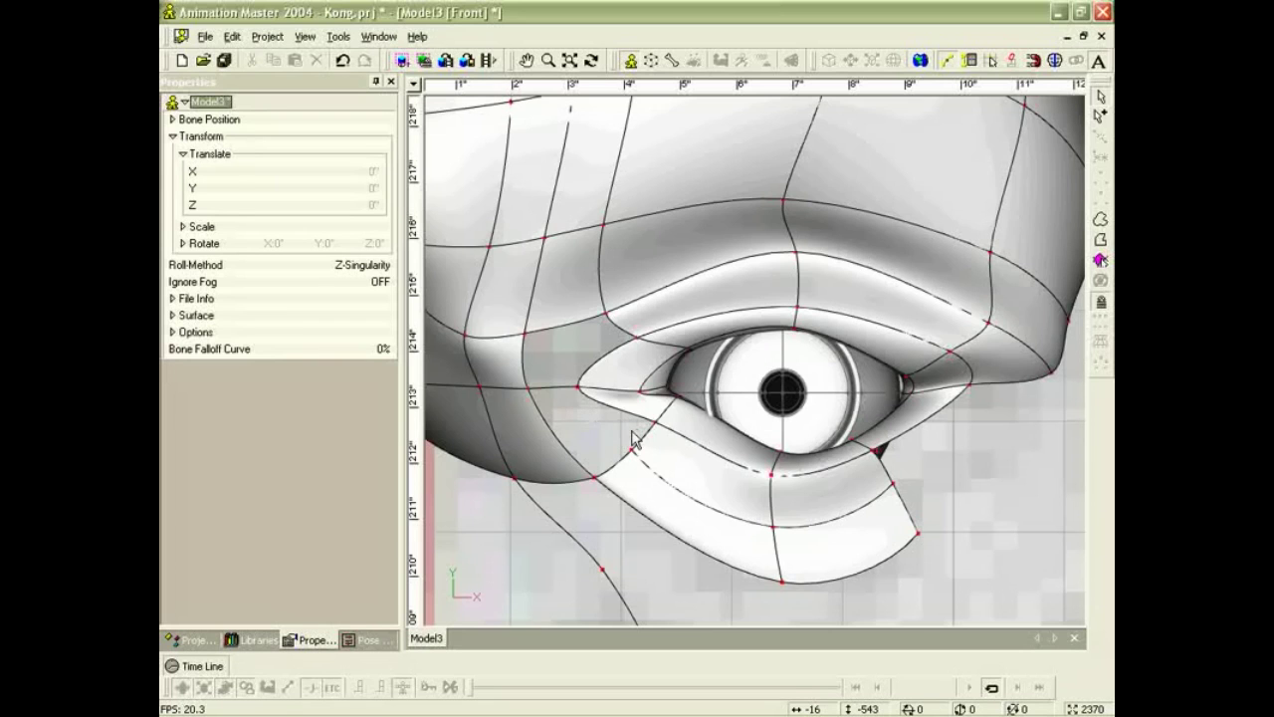
{"action": "left_click", "coordinate": [629, 449]}
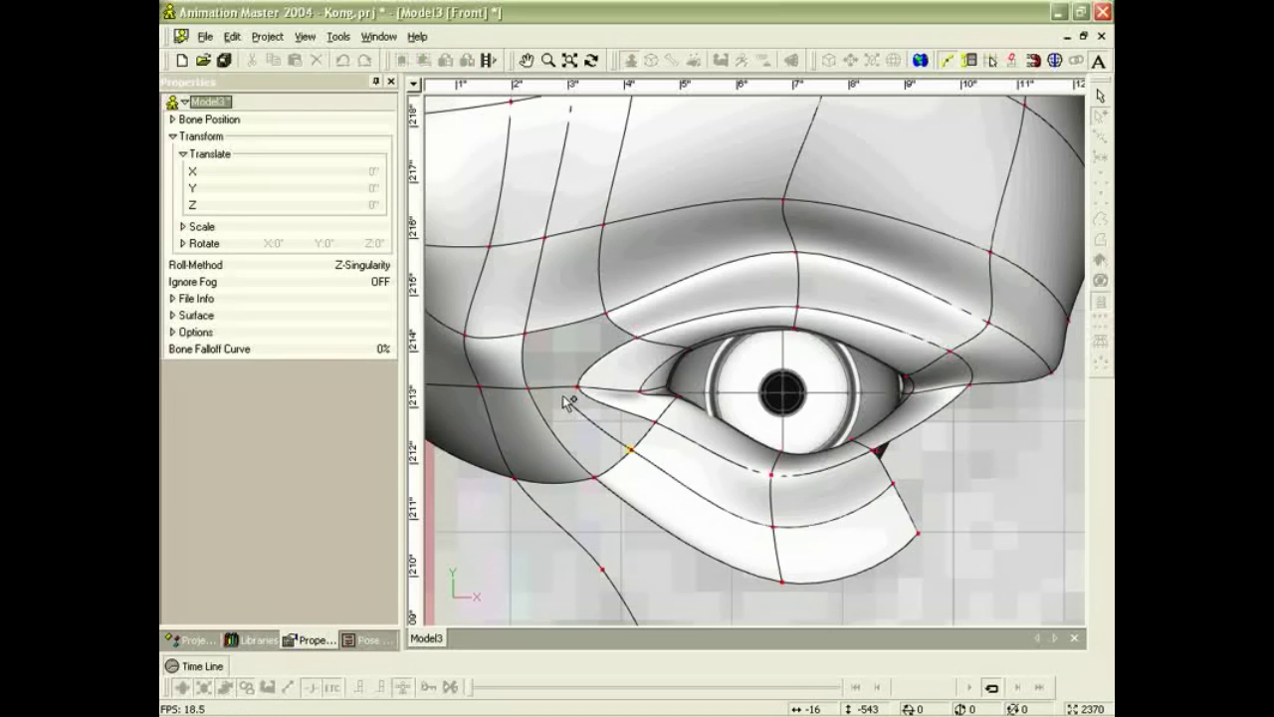
{"action": "left_click", "coordinate": [560, 388]}
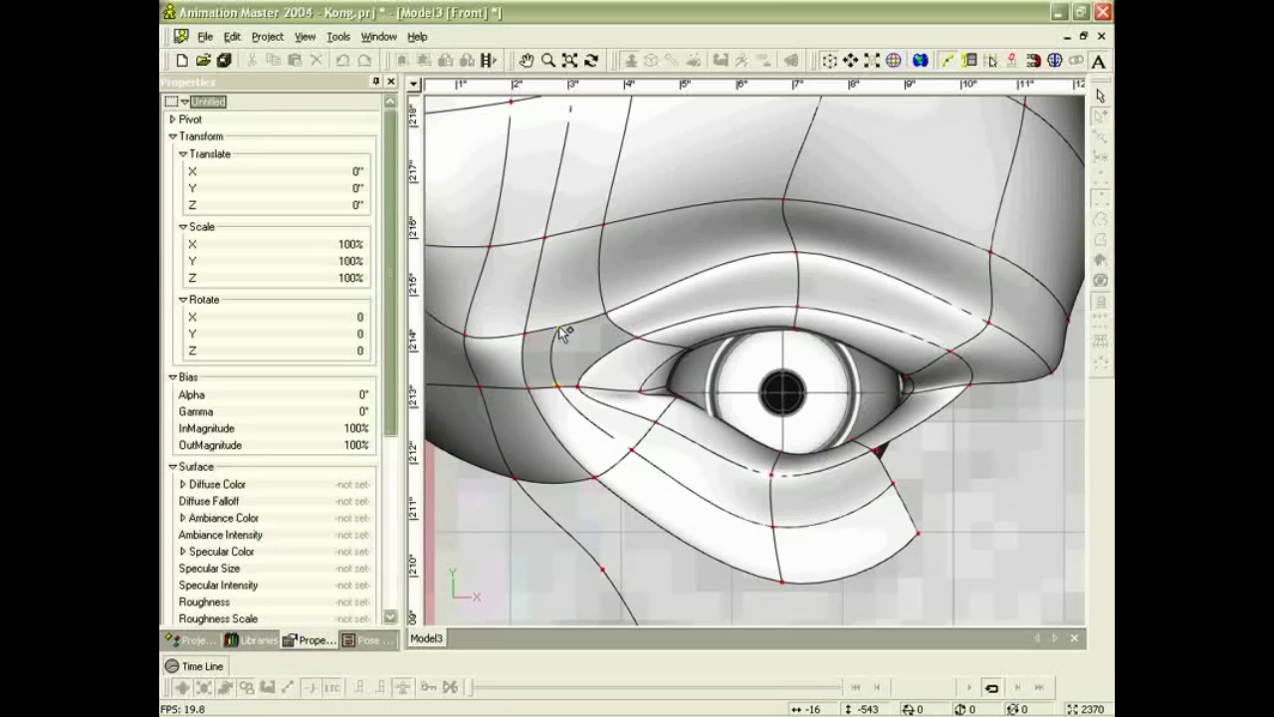
{"action": "left_click_drag", "start_coordinate": [561, 328], "coordinate": [577, 238]}
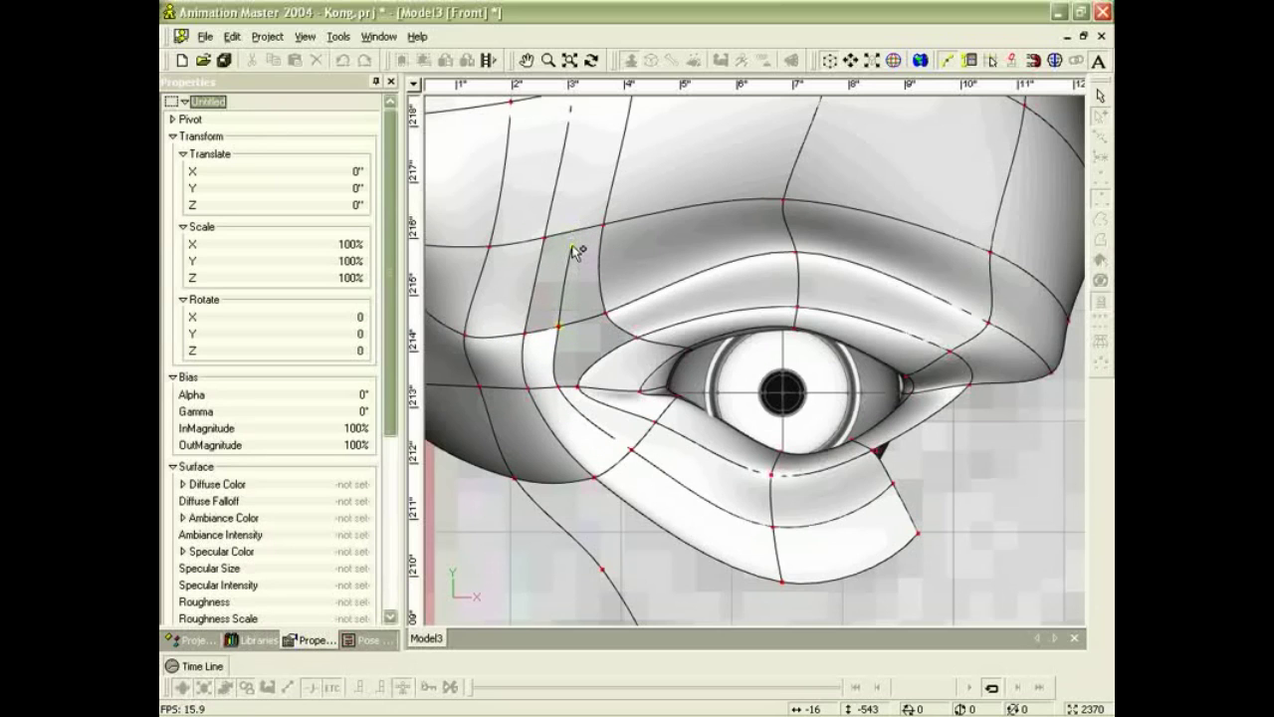
{"action": "left_click", "coordinate": [575, 231]}
{"action": "left_click", "coordinate": [582, 178]}
{"action": "key", "text": "Escape"}
Select the five control points around the gap above the inner eye corner and fill it with a five-point patch.
{"action": "right_click", "coordinate": [616, 153]}
{"action": "left_click", "coordinate": [607, 152]}
{"action": "key", "text": "m"}
{"action": "left_click_drag", "start_coordinate": [600, 145], "coordinate": [683, 249]}
{"action": "scroll", "coordinate": [683, 249], "scroll_direction": "down", "scroll_amount": 2}
{"action": "scroll", "coordinate": [691, 484], "scroll_direction": "up", "scroll_amount": 2}
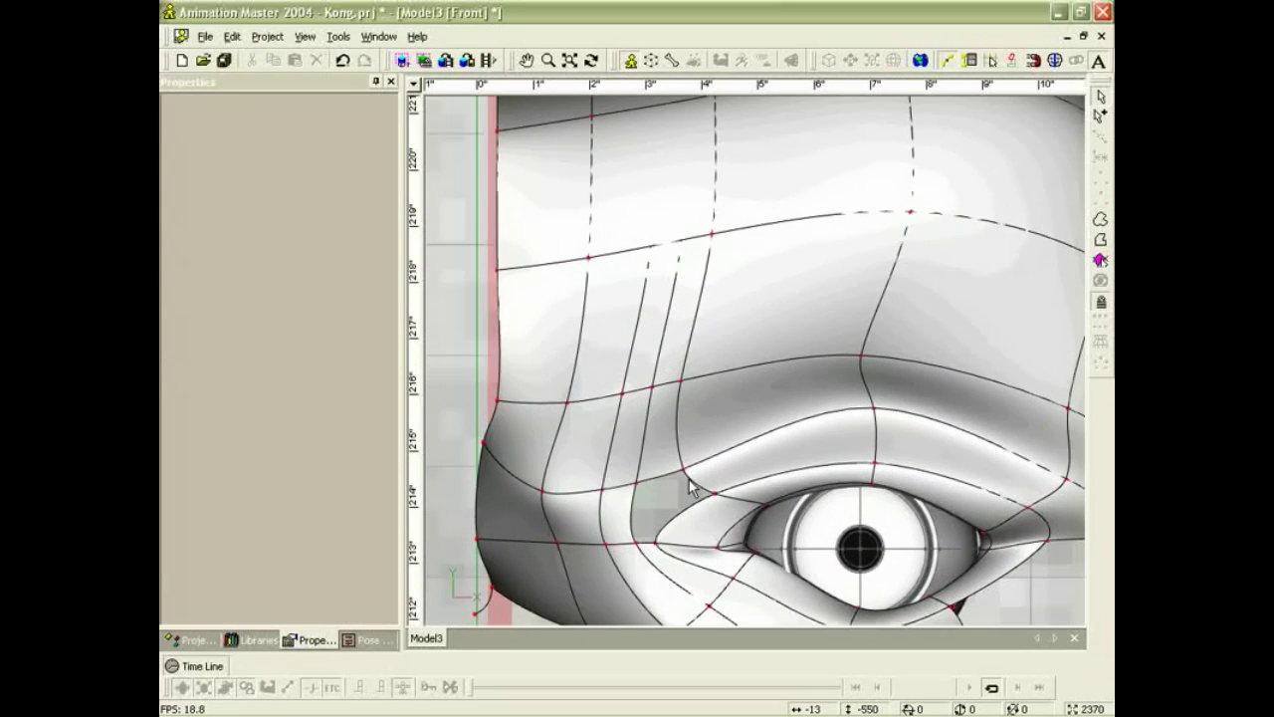
{"action": "left_click", "coordinate": [1101, 221]}
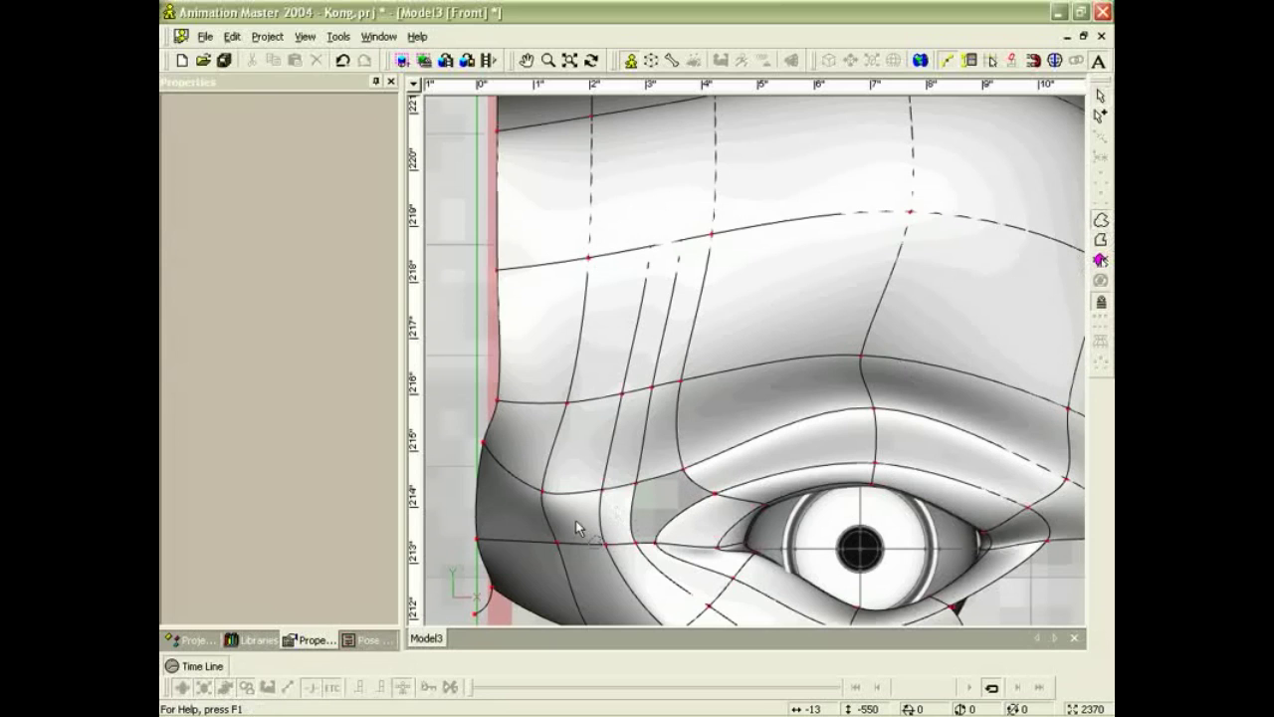
{"action": "mouse_move", "coordinate": [665, 447]}
{"action": "left_mouse_down"}
{"action": "mouse_move", "coordinate": [620, 517]}
{"action": "mouse_move", "coordinate": [649, 568]}
{"action": "mouse_move", "coordinate": [679, 537]}
{"action": "mouse_move", "coordinate": [732, 528]}
{"action": "mouse_move", "coordinate": [703, 448]}
{"action": "mouse_move", "coordinate": [687, 450]}
{"action": "left_mouse_up"}
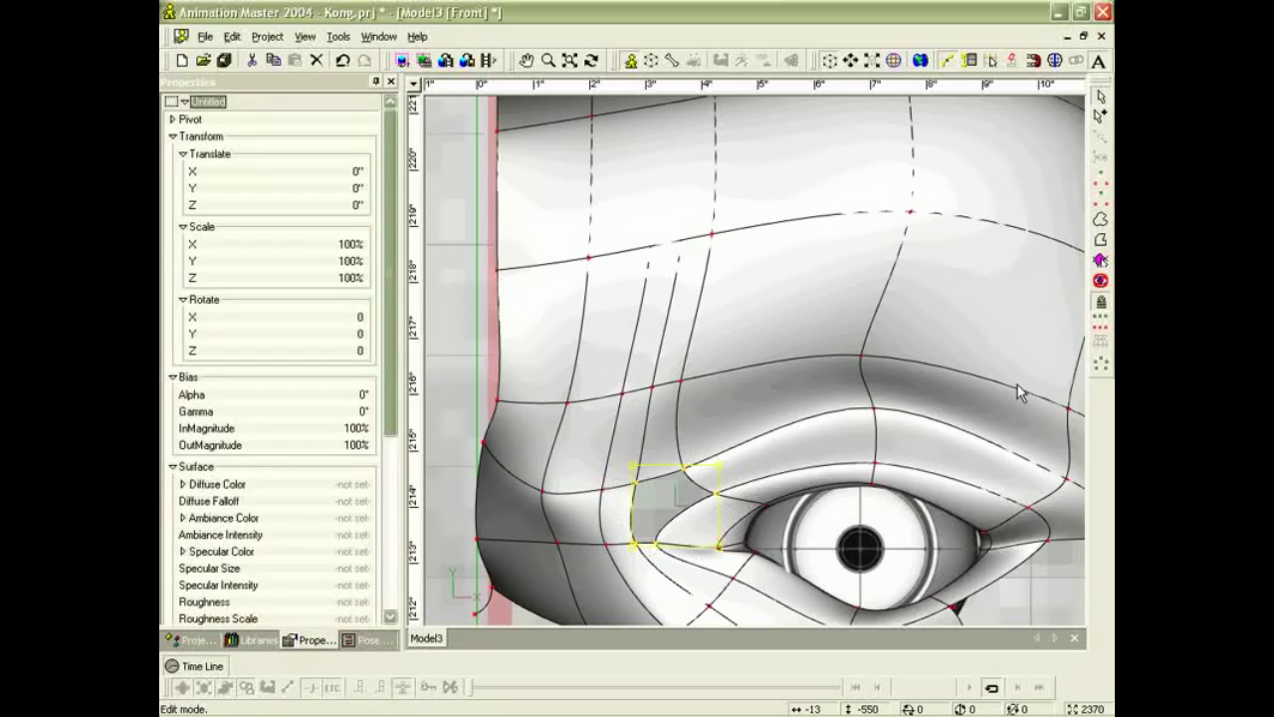
{"action": "scroll", "coordinate": [891, 450], "scroll_direction": "down", "scroll_amount": 2}
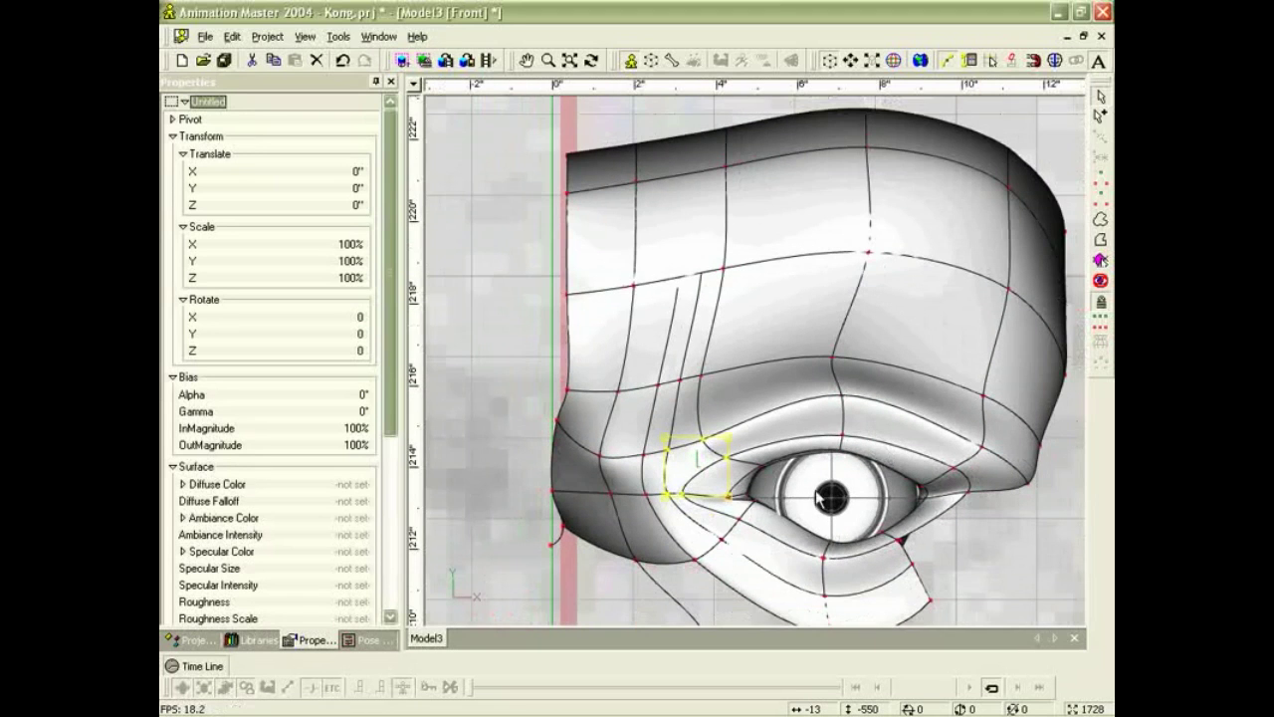
Examine the filled inner eye corner and the under-eye patches from an angled view, then return to the front view.
{"action": "key", "text": "t"}
{"action": "left_click_drag", "start_coordinate": [830, 500], "coordinate": [786, 501]}
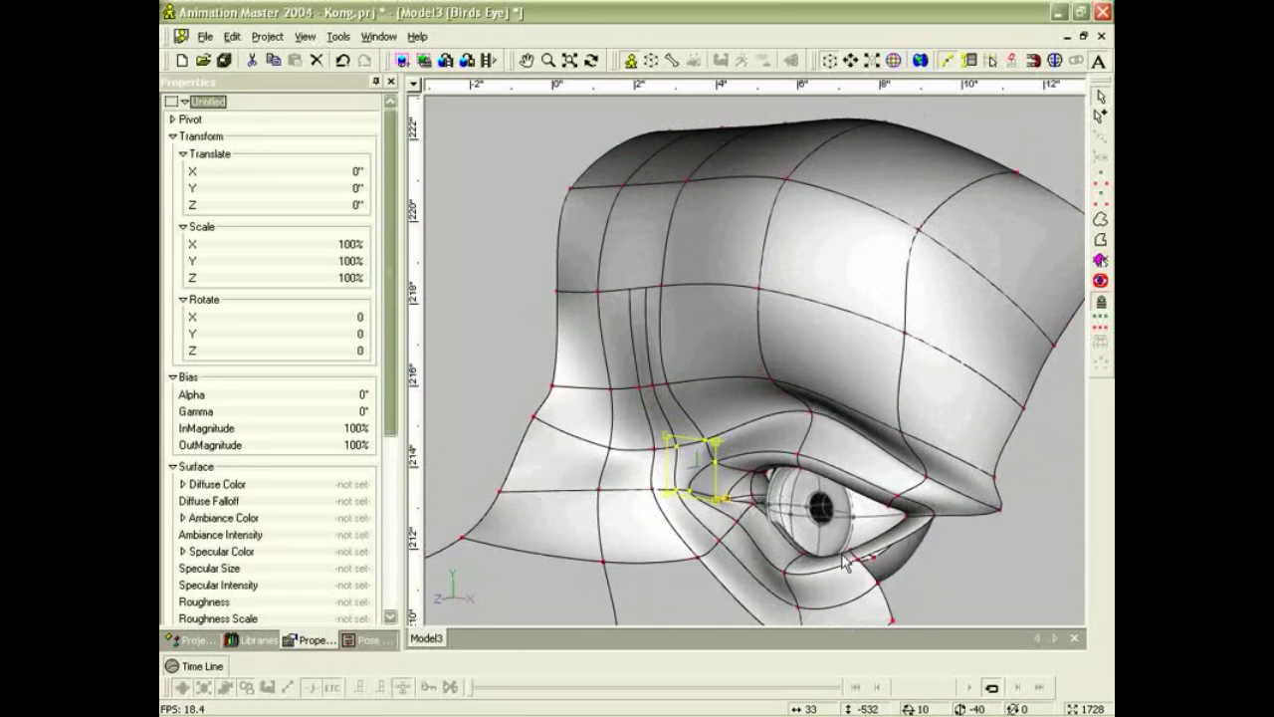
{"action": "left_click", "coordinate": [993, 541]}
{"action": "scroll", "coordinate": [992, 540], "scroll_direction": "down", "scroll_amount": 2}
{"action": "key", "text": "m"}
{"action": "left_click_drag", "start_coordinate": [932, 525], "coordinate": [939, 475]}
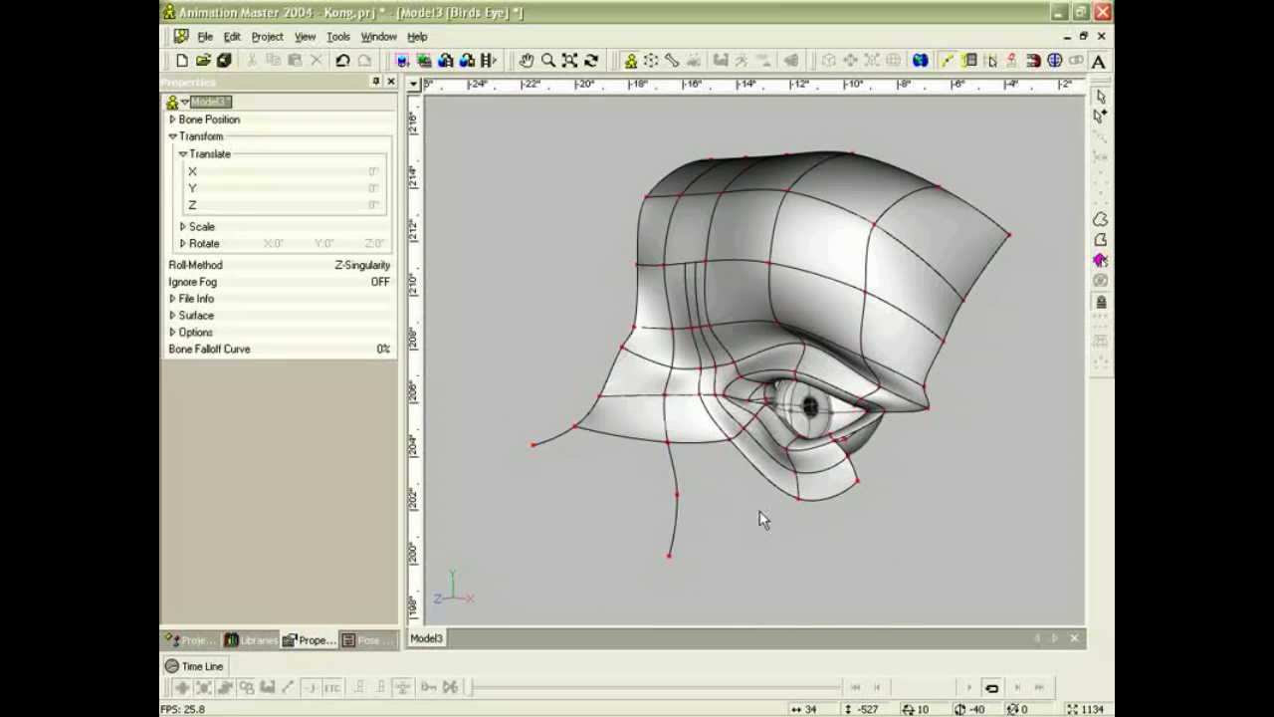
{"action": "key", "text": "m"}
{"action": "left_click_drag", "start_coordinate": [800, 494], "coordinate": [762, 449]}
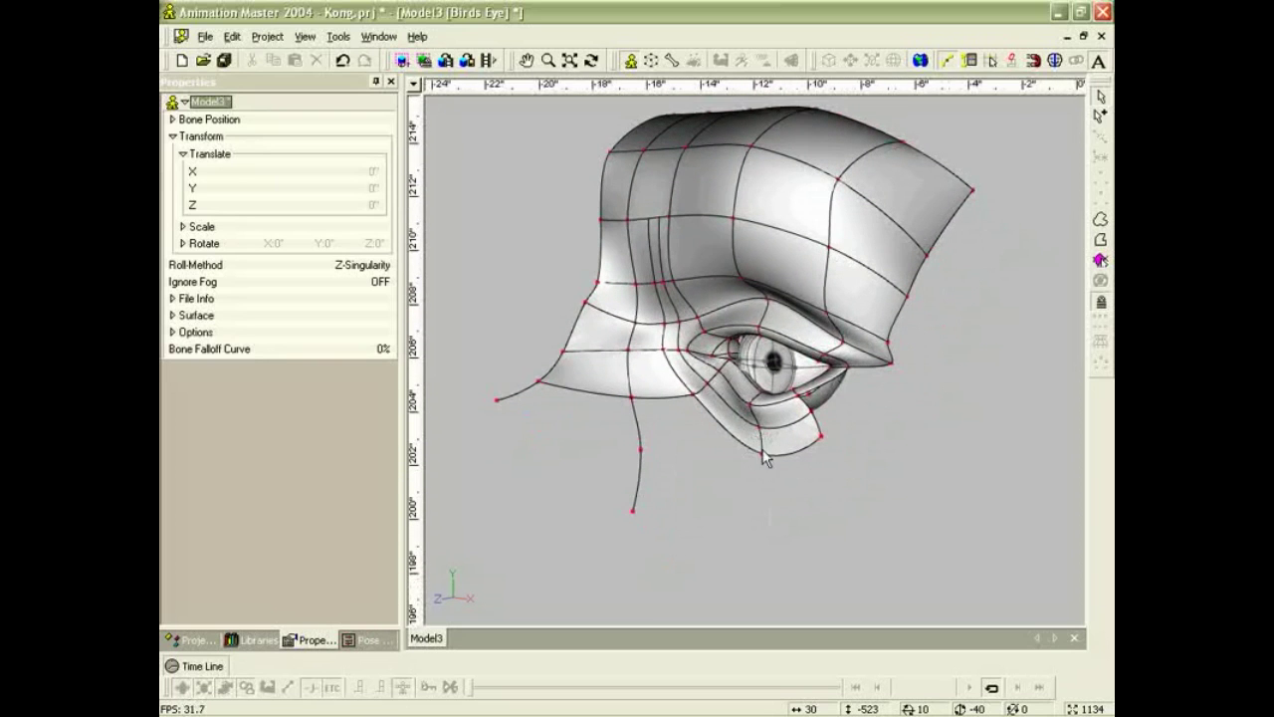
{"action": "left_click", "coordinate": [721, 384]}
{"action": "key", "text": "t"}
{"action": "left_click_drag", "start_coordinate": [808, 486], "coordinate": [838, 486]}
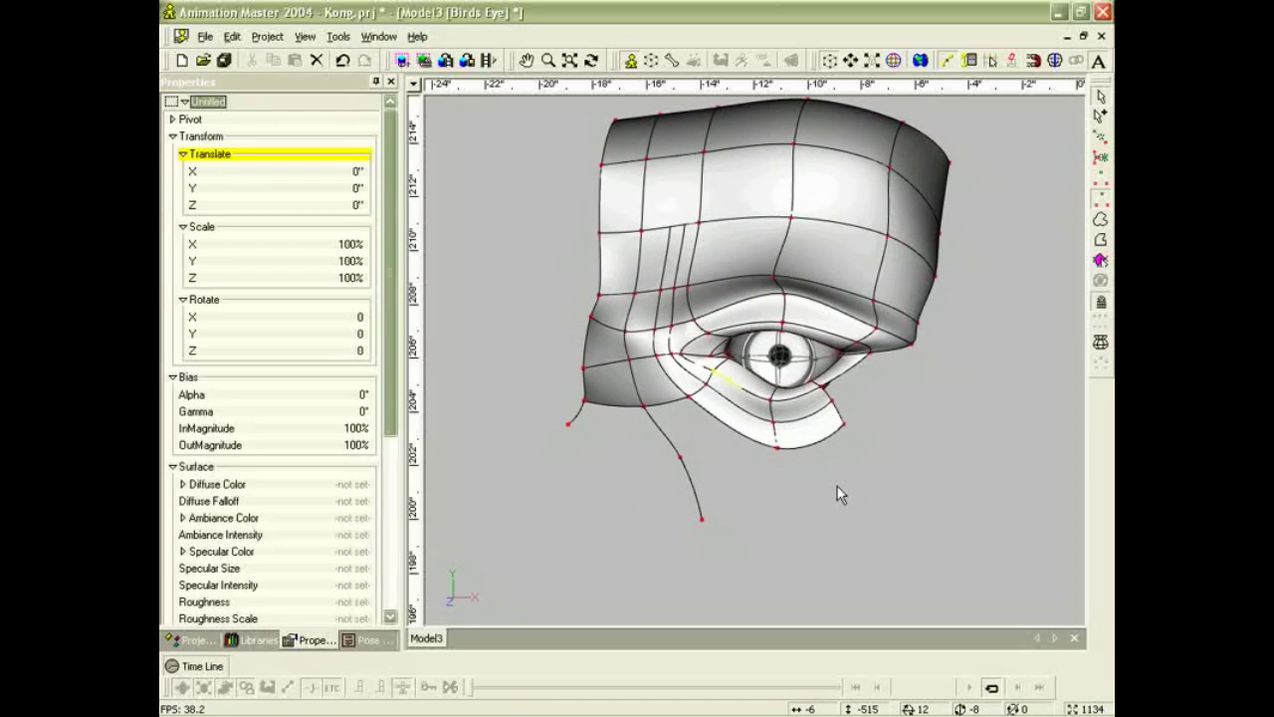
{"action": "key", "text": "1"}
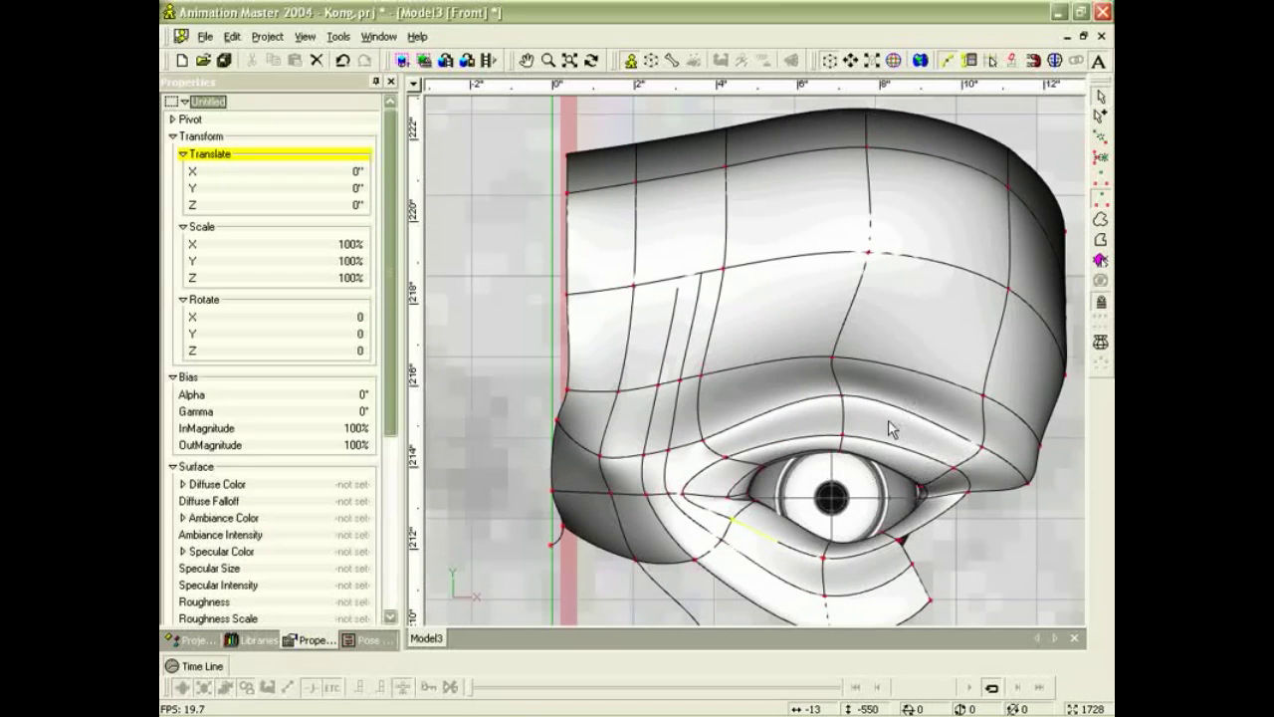
Nudge the crease's control point above the pupil slightly downward and raise the brow's control point above it outward.
{"action": "left_click_drag", "start_coordinate": [841, 398], "coordinate": [837, 403]}
{"action": "left_click_drag", "start_coordinate": [832, 357], "coordinate": [852, 345]}
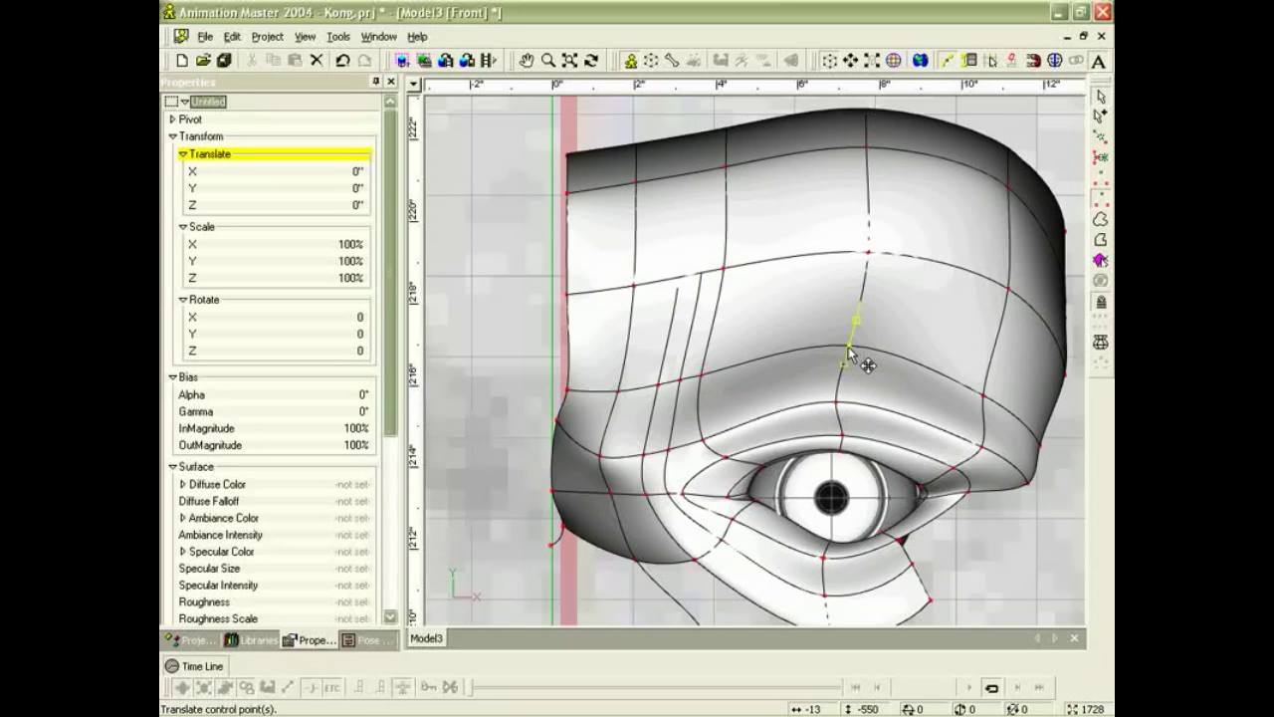
{"action": "scroll", "coordinate": [844, 354], "scroll_direction": "down", "scroll_amount": 2}
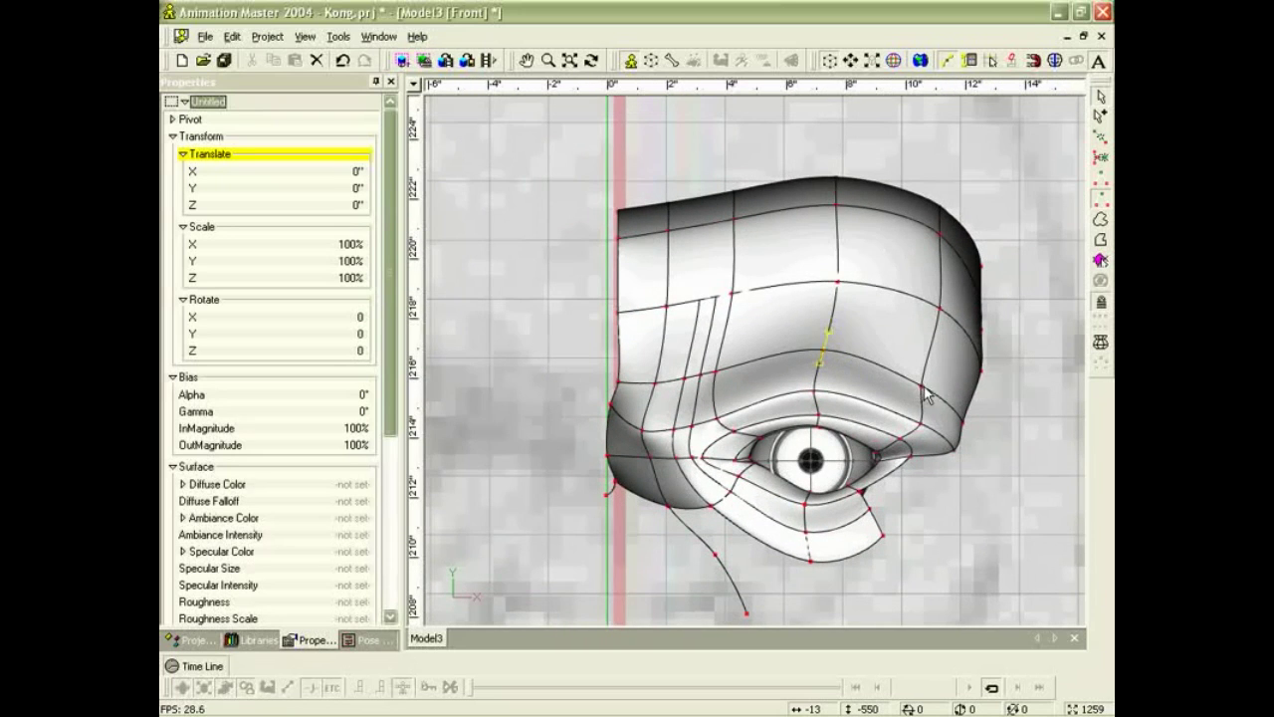
{"action": "scroll", "coordinate": [926, 482], "scroll_direction": "down", "scroll_amount": 3}
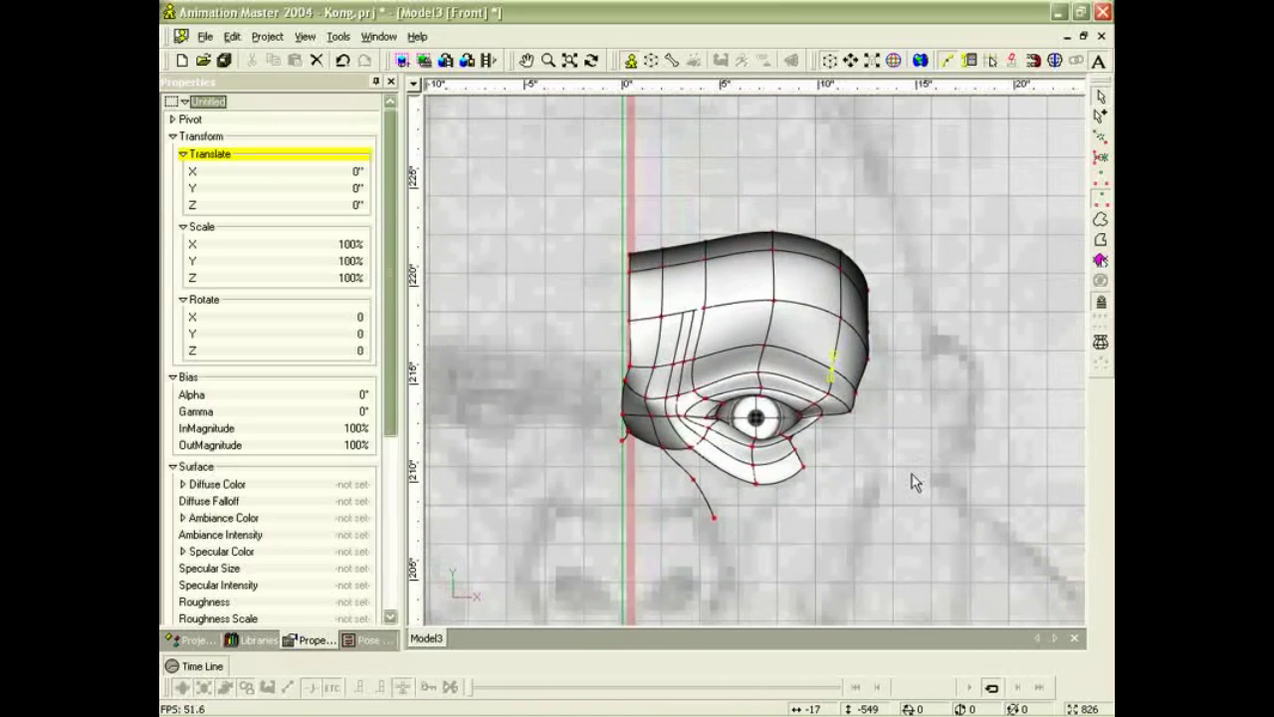
Examine the brow and eye area from angled views and compare the profile with the reference in the right view.
{"action": "key", "text": "t"}
{"action": "left_click_drag", "start_coordinate": [895, 478], "coordinate": [822, 484]}
{"action": "scroll", "coordinate": [858, 477], "scroll_direction": "down", "scroll_amount": 2}
{"action": "key", "text": "t"}
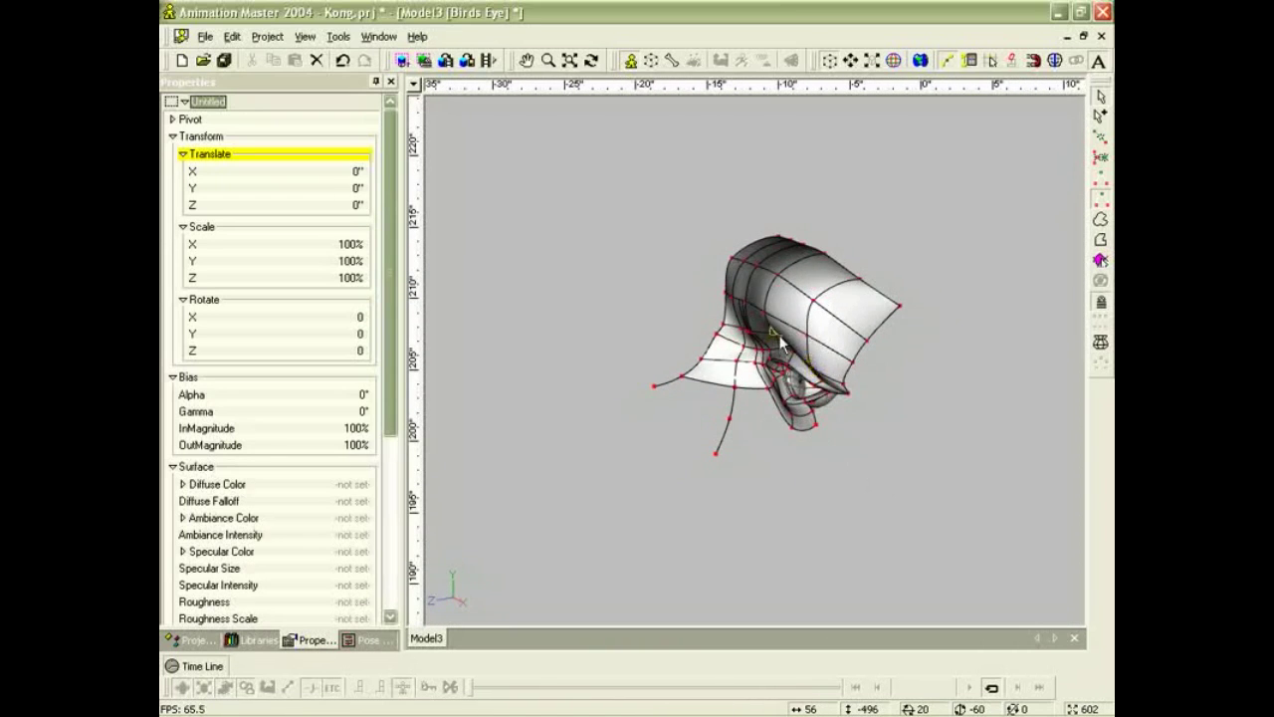
{"action": "left_click_drag", "start_coordinate": [796, 351], "coordinate": [780, 363]}
{"action": "key", "text": "t"}
{"action": "left_click_drag", "start_coordinate": [851, 483], "coordinate": [862, 458]}
{"action": "left_click", "coordinate": [846, 472]}
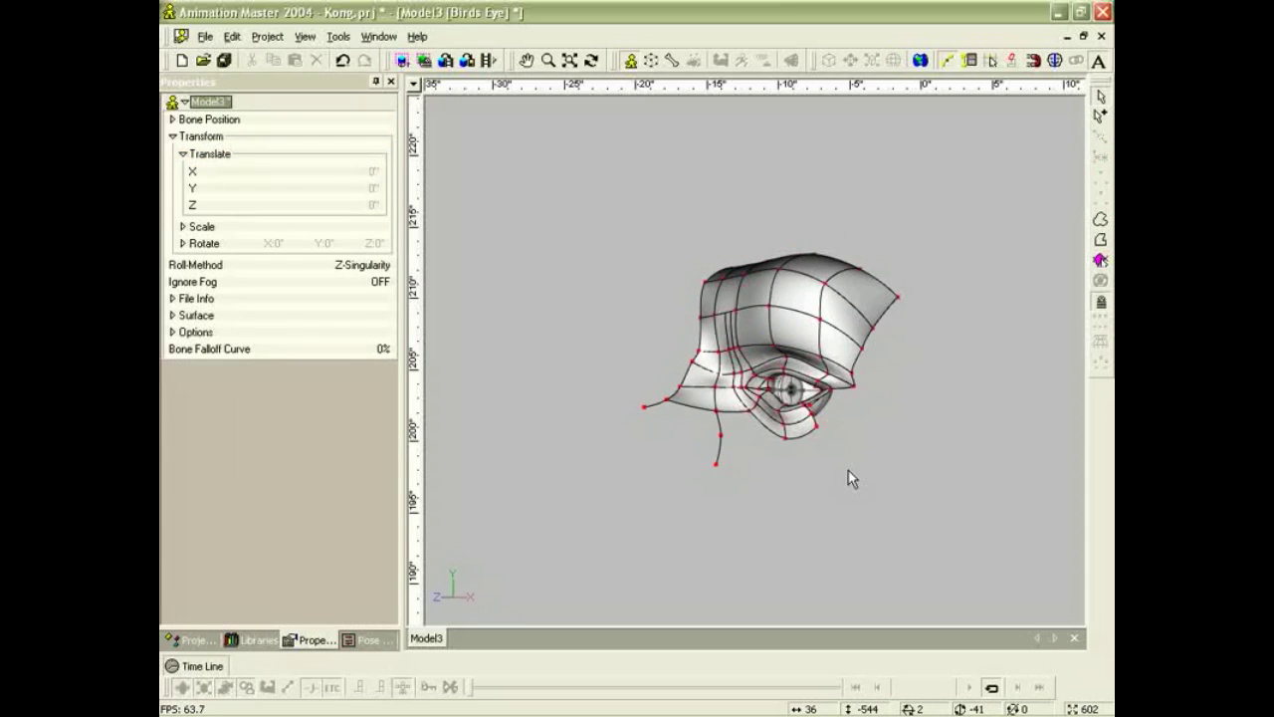
{"action": "key", "text": "6"}
{"action": "key", "text": "z"}
{"action": "left_click_drag", "start_coordinate": [848, 470], "coordinate": [816, 398]}
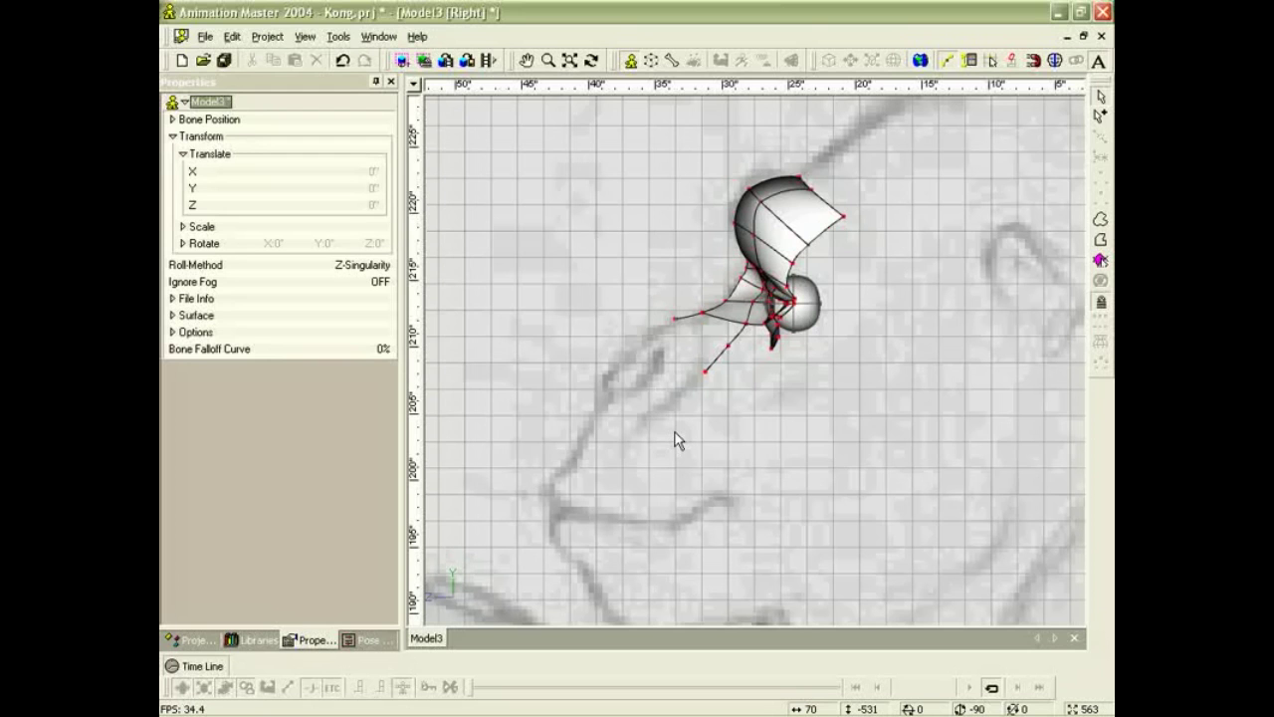
In the front view, draw a curved spline outlining the nostril, starting and ending near the nose's centre line.
{"action": "key", "text": "1"}
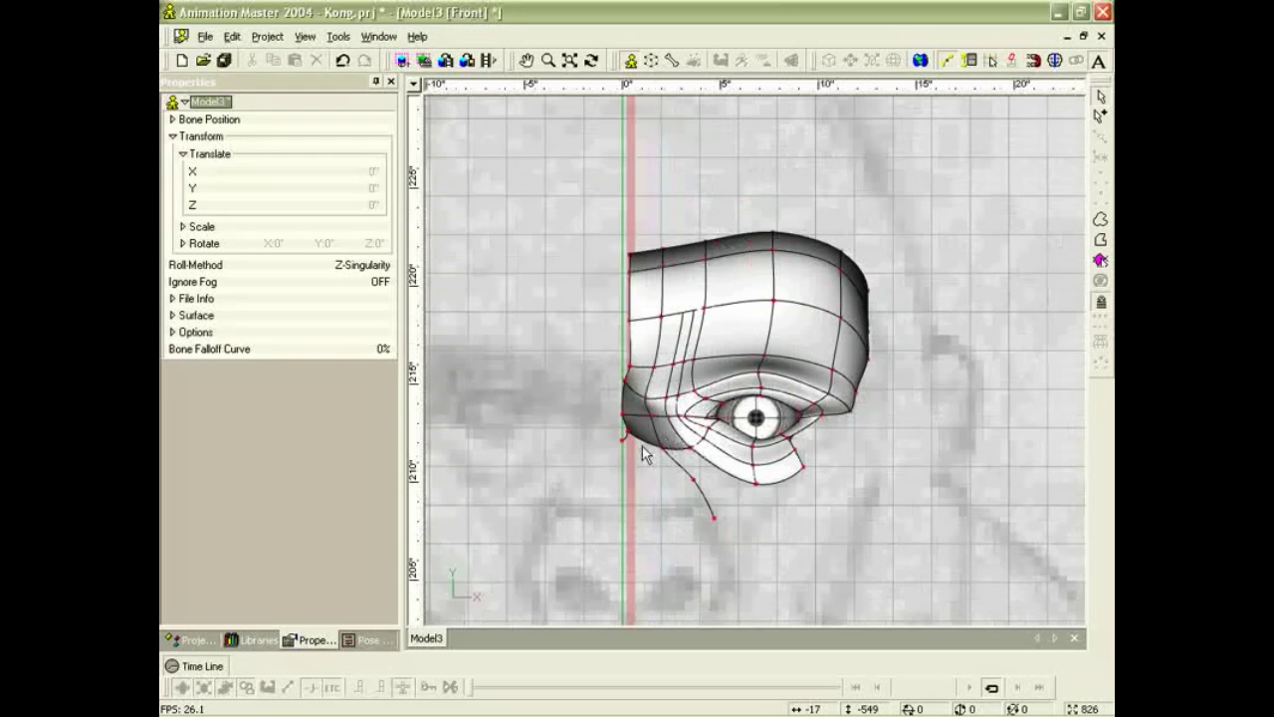
{"action": "scroll", "coordinate": [677, 469], "scroll_direction": "up", "scroll_amount": 3}
{"action": "key", "text": "a"}
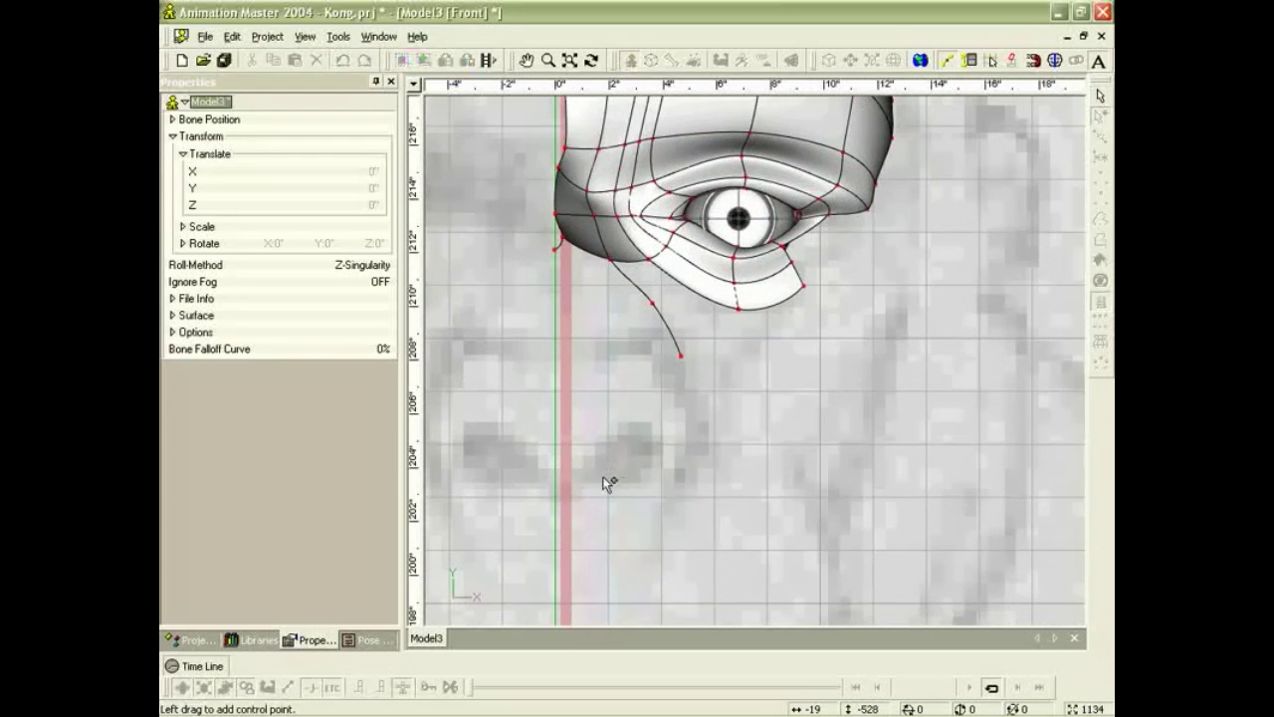
{"action": "left_click", "coordinate": [564, 484]}
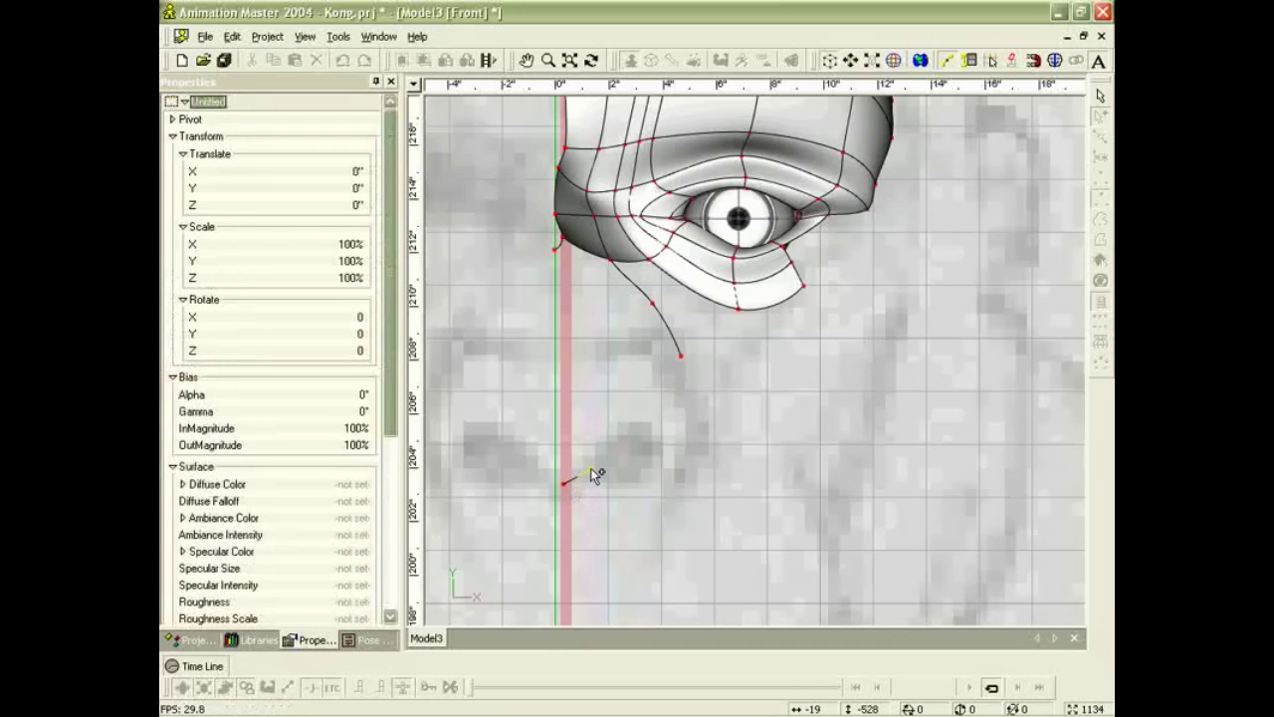
{"action": "left_click", "coordinate": [617, 446]}
{"action": "left_click", "coordinate": [635, 460]}
{"action": "left_click", "coordinate": [605, 488]}
{"action": "left_click", "coordinate": [564, 505]}
{"action": "key", "text": "Escape"}
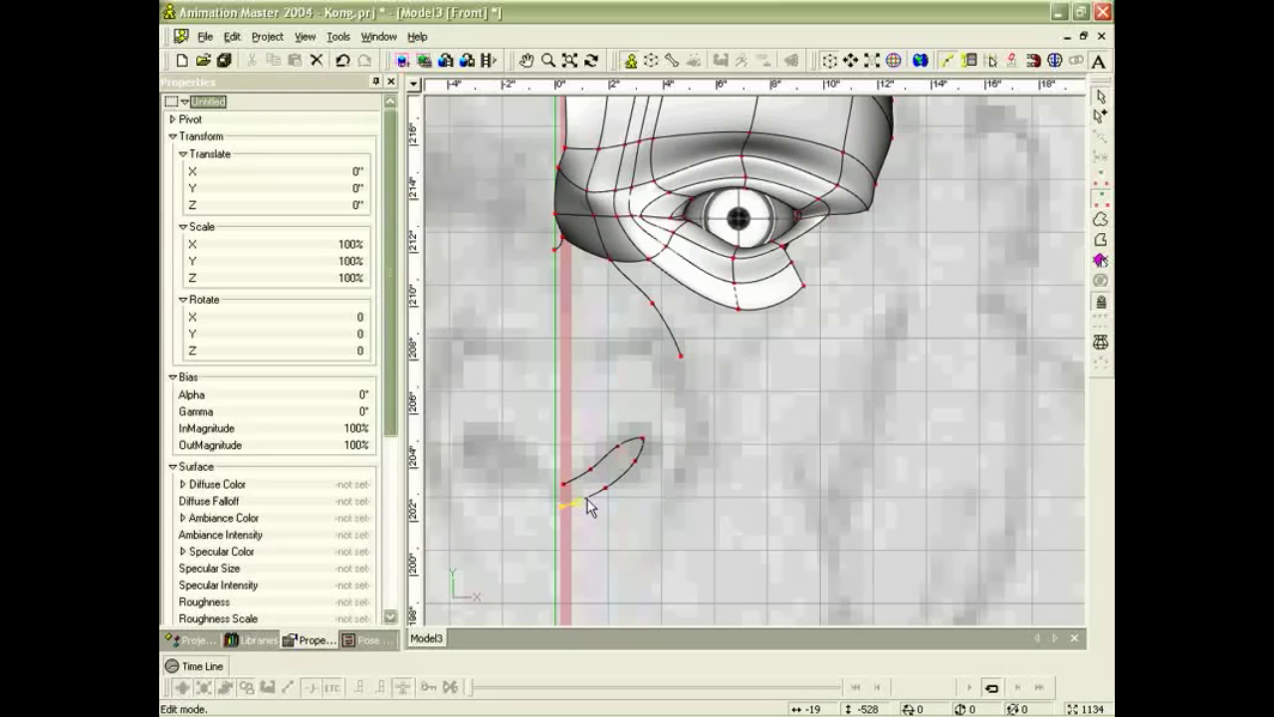
Connect the upper and lower edges of the nostril outline with two short cross splines.
{"action": "key", "text": "a"}
{"action": "left_click", "coordinate": [604, 488]}
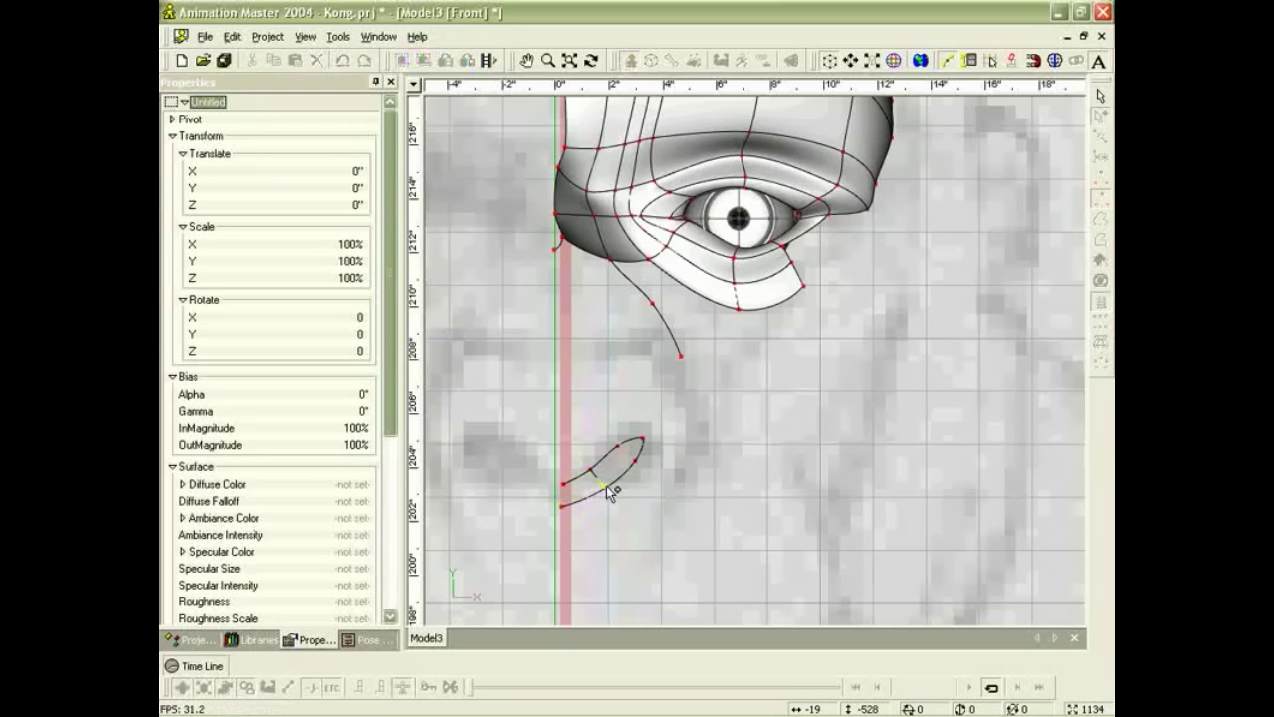
{"action": "left_click", "coordinate": [608, 488]}
{"action": "key", "text": "Escape"}
{"action": "left_click", "coordinate": [636, 512]}
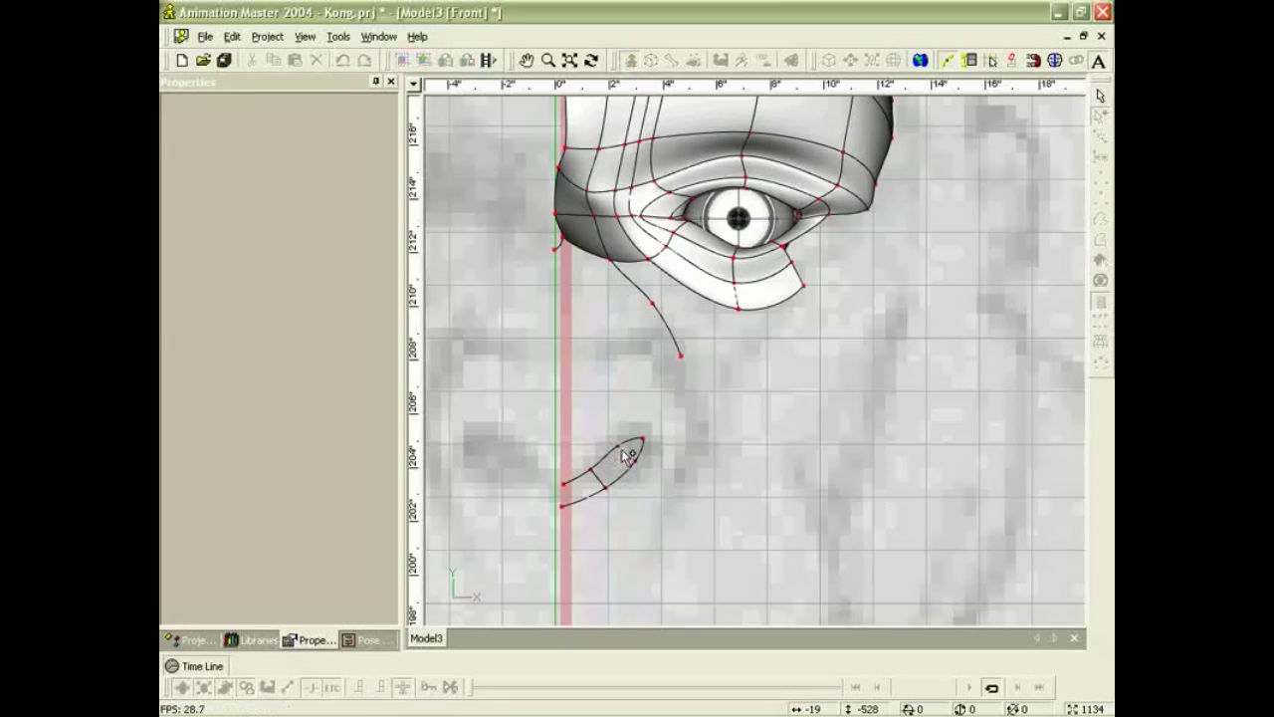
{"action": "left_click", "coordinate": [634, 461]}
{"action": "right_click", "coordinate": [636, 464]}
{"action": "key", "text": "Escape"}
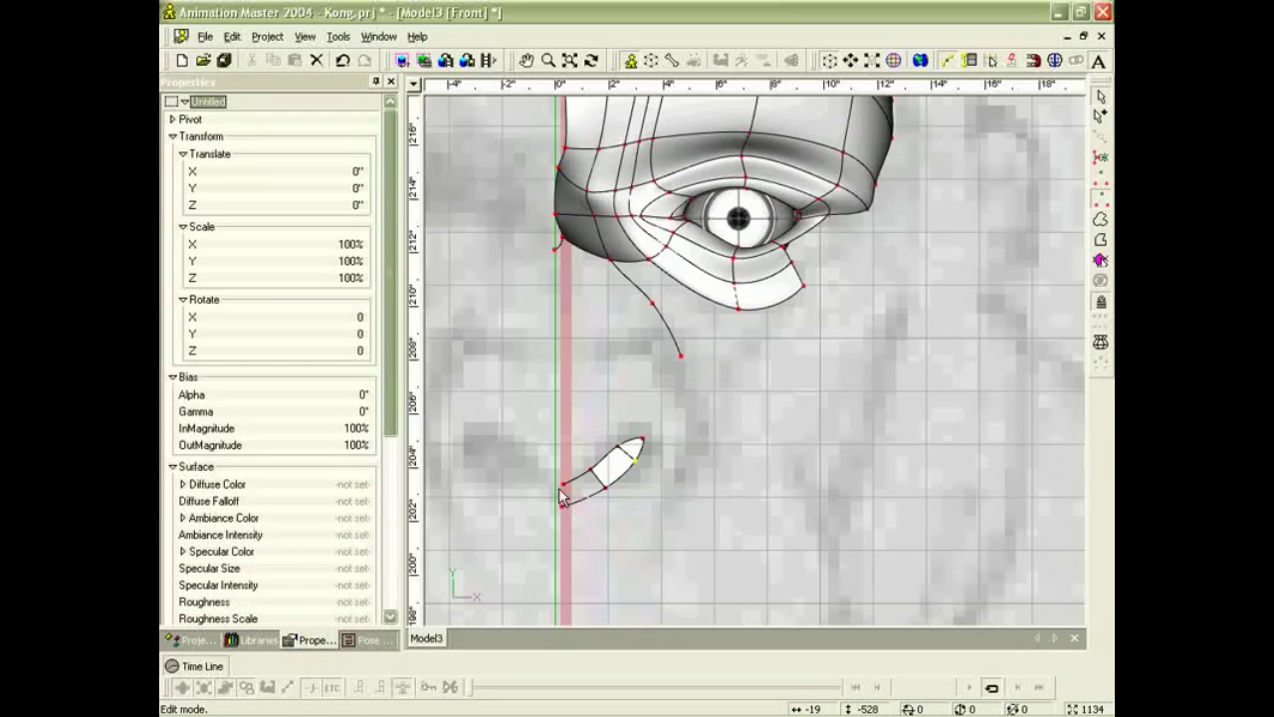
Close the nostril outline's open end with a vertical spline and delete that spline's overhanging end points.
{"action": "key", "text": "a"}
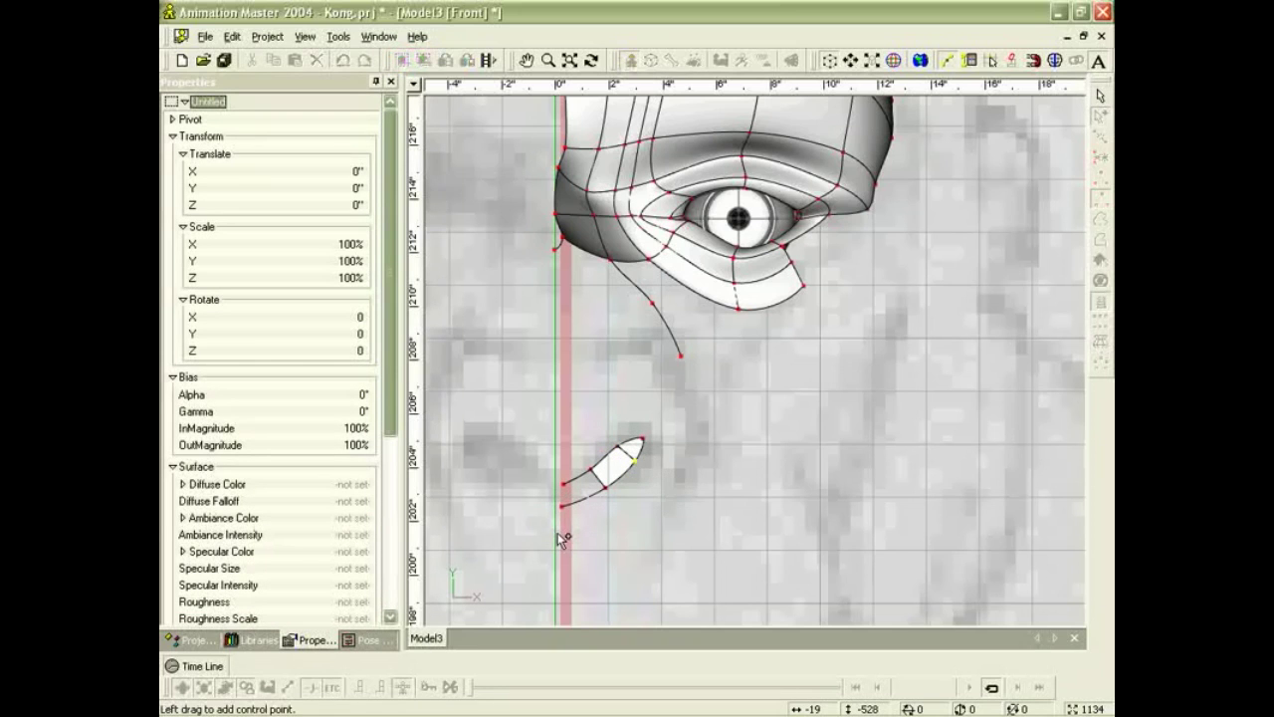
{"action": "left_click", "coordinate": [558, 531]}
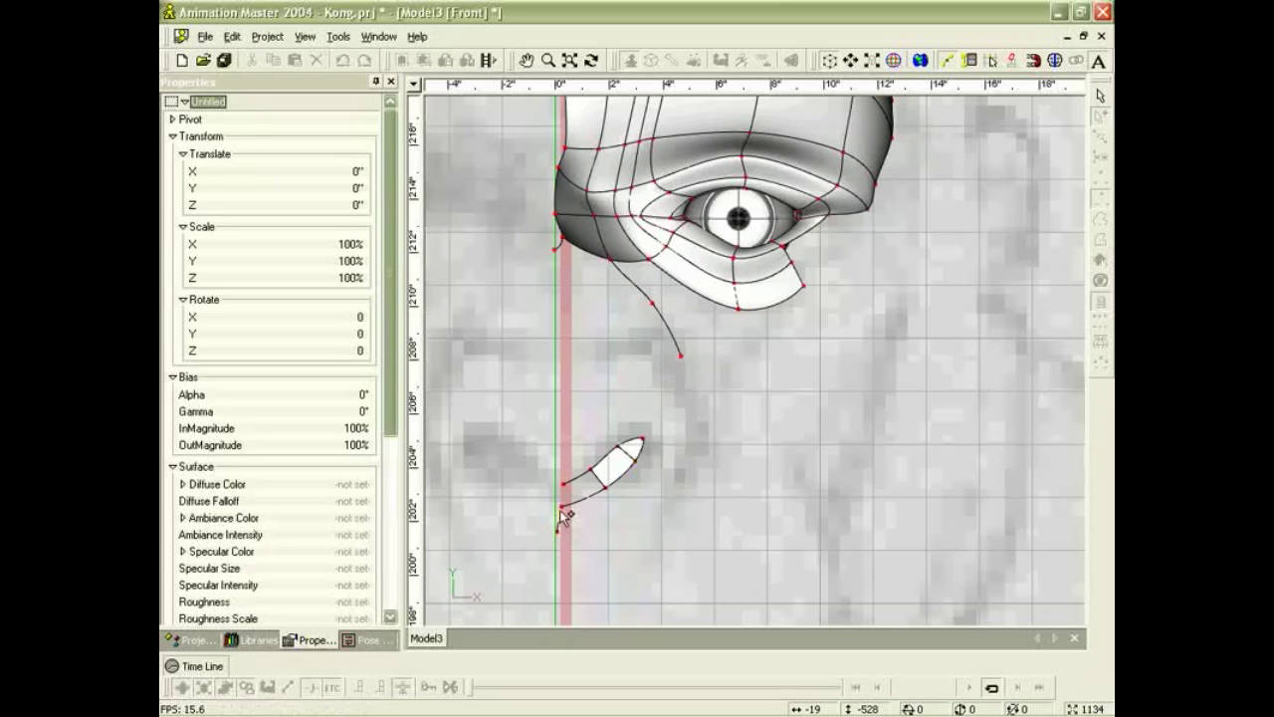
{"action": "left_click", "coordinate": [559, 504]}
{"action": "left_click", "coordinate": [564, 483]}
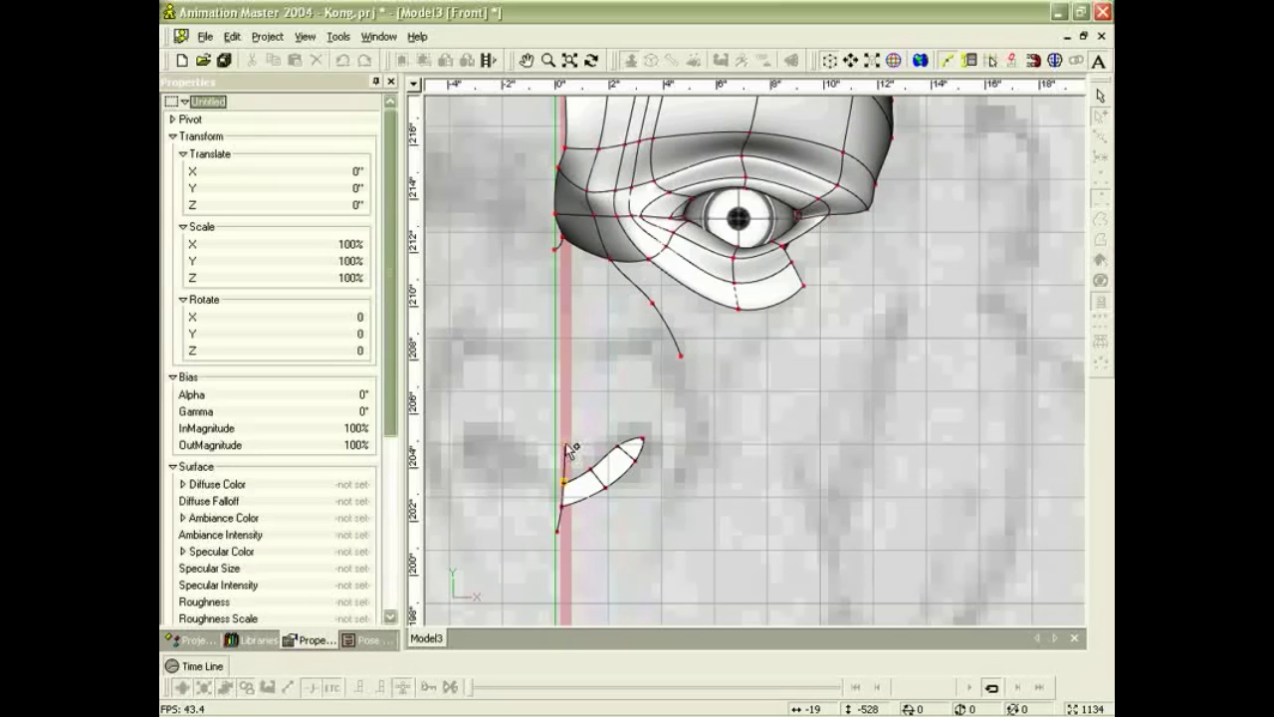
{"action": "left_click", "coordinate": [566, 444]}
{"action": "key", "text": "Escape"}
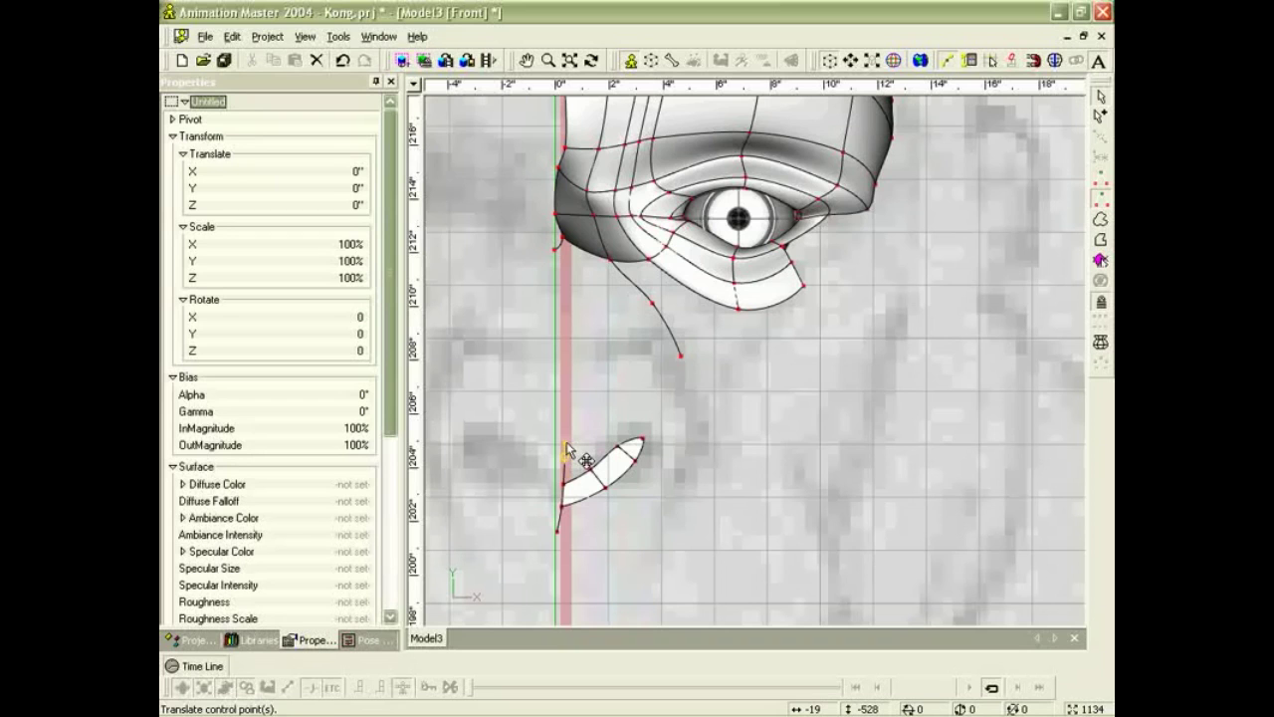
{"action": "key", "text": "Delete"}
{"action": "left_click", "coordinate": [554, 534]}
{"action": "key", "text": "Delete"}
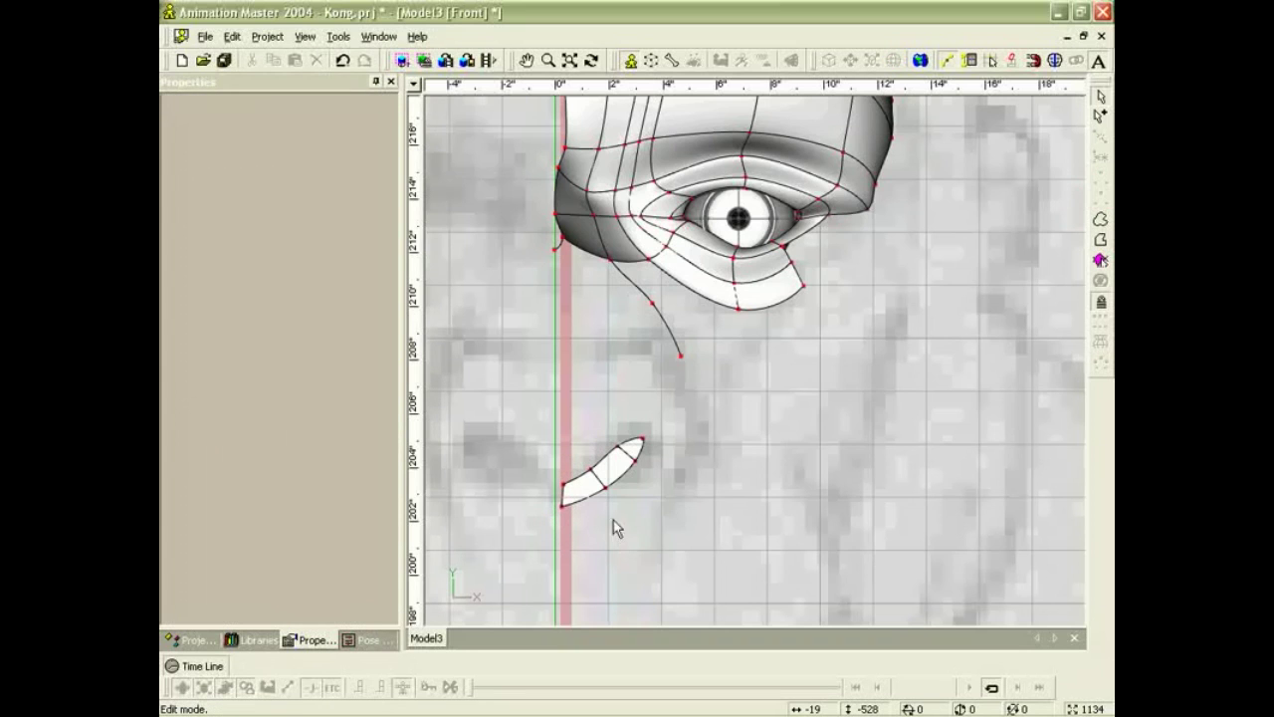
Select the whole nostril shape, extrude it, and scale the extruded copy outward to form an outer ring.
{"action": "left_click", "coordinate": [599, 462]}
{"action": "double_click", "coordinate": [601, 470]}
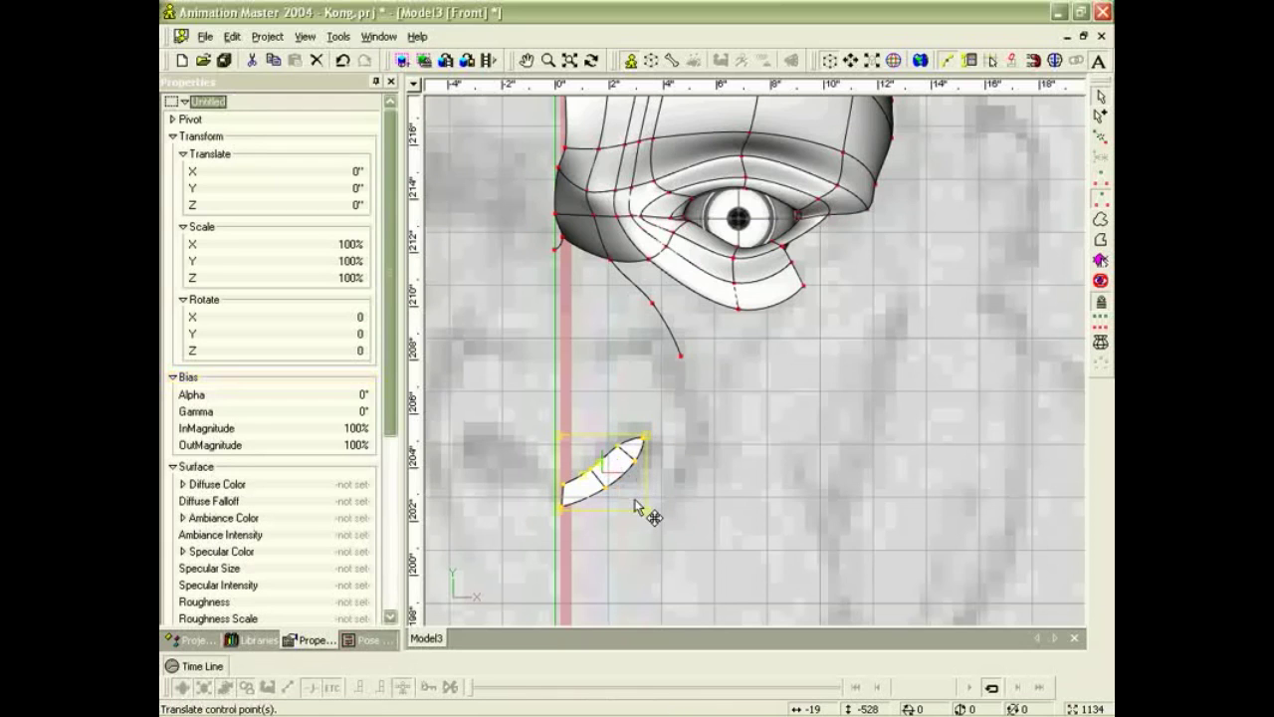
{"action": "left_click_drag", "start_coordinate": [649, 518], "coordinate": [662, 546]}
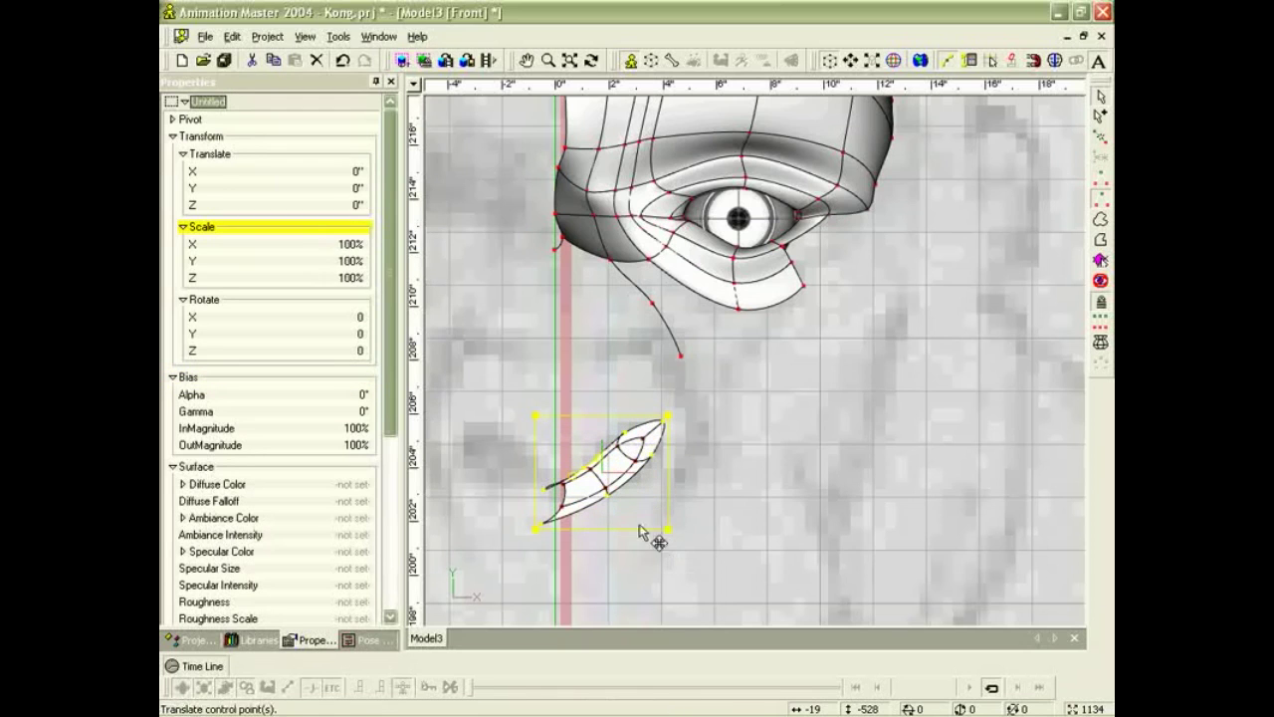
Move the outer ring's two inner end points back to the nose's centre line, shifting the lower one 0.59" in X and 0.17" in Y.
{"action": "left_click", "coordinate": [707, 458]}
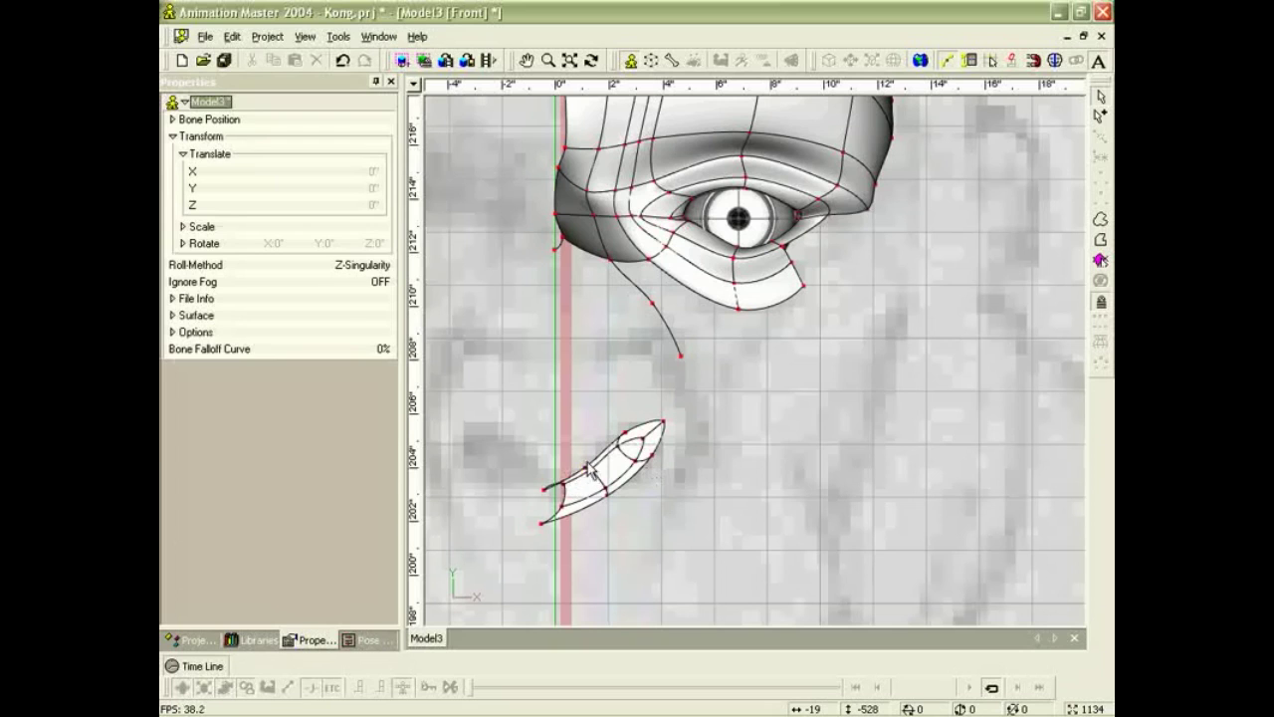
{"action": "left_click", "coordinate": [596, 475]}
{"action": "left_click_drag", "start_coordinate": [563, 481], "coordinate": [565, 526]}
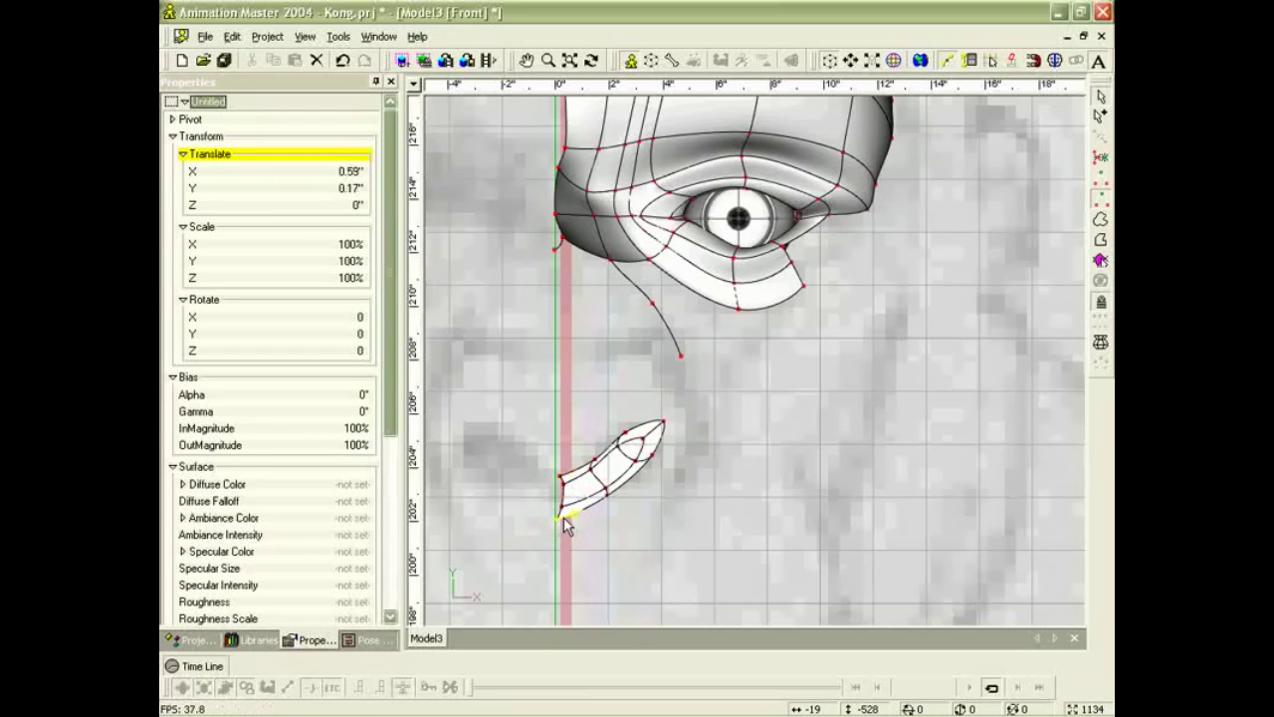
In the side view, select the whole connected nostril shape and move it forward onto the reference snout's profile.
{"action": "left_click", "coordinate": [623, 498]}
{"action": "key", "text": "6"}
{"action": "scroll", "coordinate": [808, 522], "scroll_direction": "down", "scroll_amount": 3}
{"action": "middle_click_drag", "start_coordinate": [807, 522], "coordinate": [687, 443]}
{"action": "scroll", "coordinate": [927, 411], "scroll_direction": "up", "scroll_amount": 6}
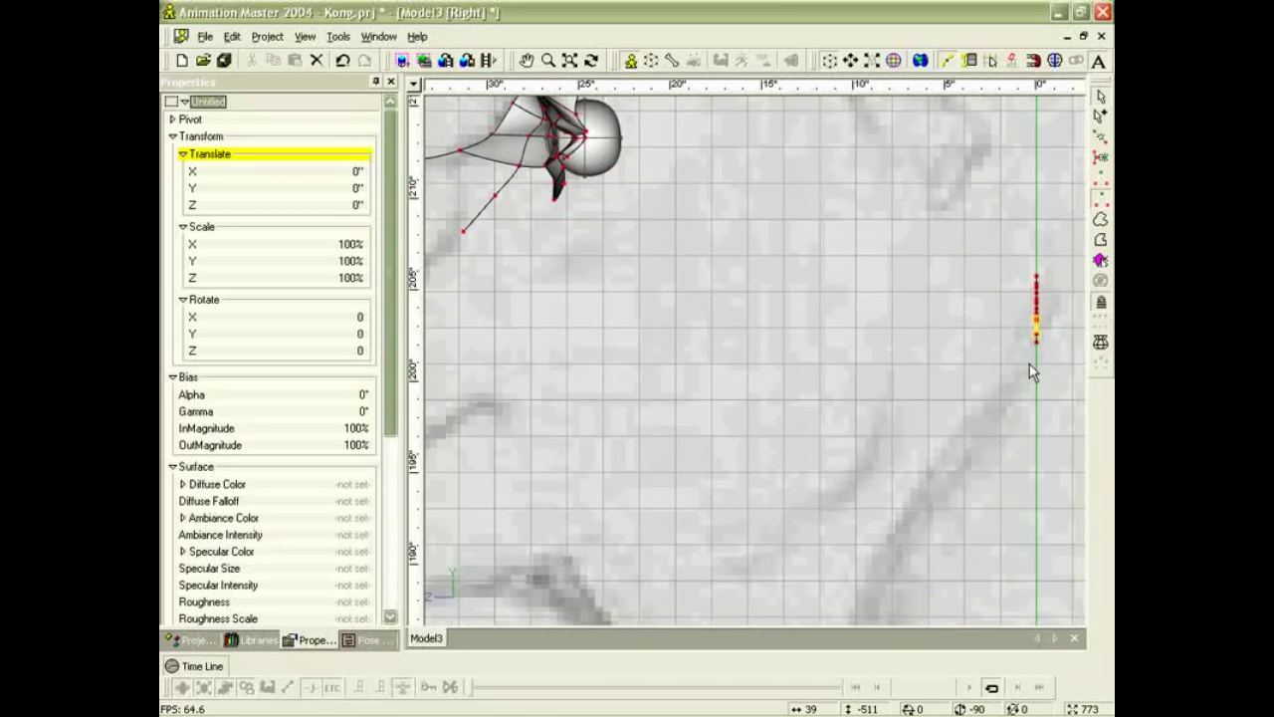
{"action": "key", "text": "slash"}
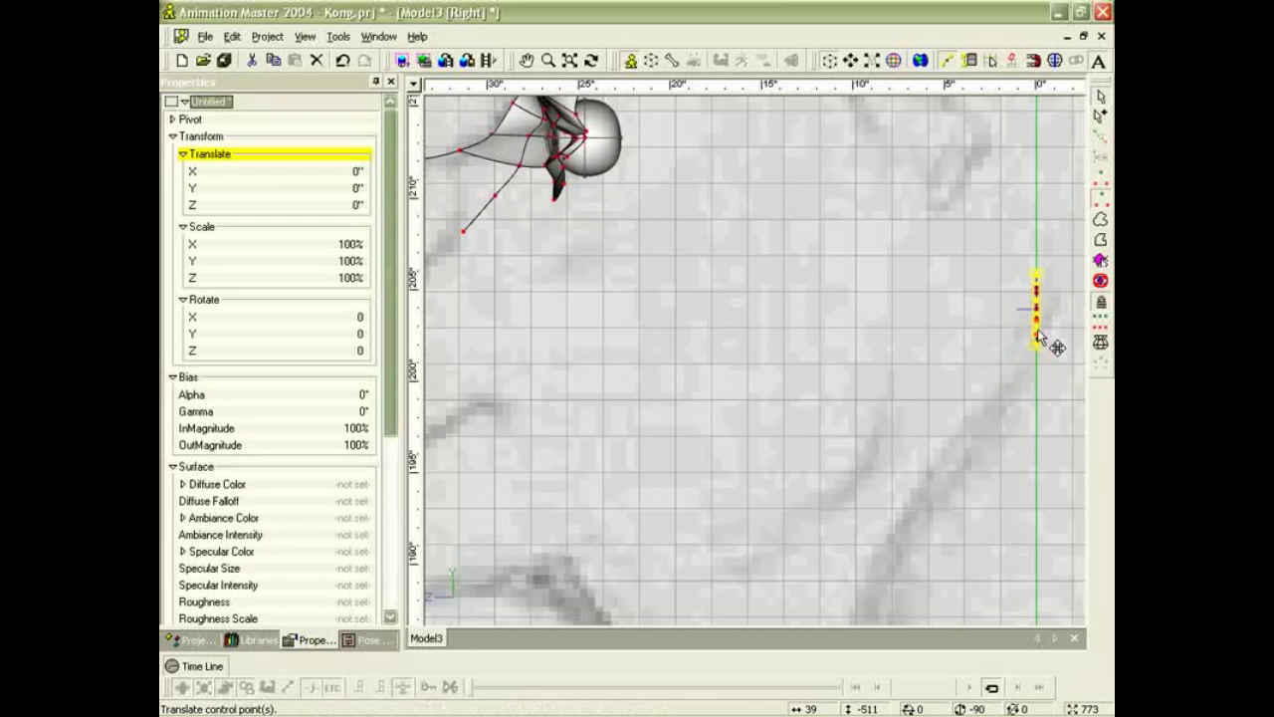
{"action": "left_click_drag", "start_coordinate": [1037, 336], "coordinate": [1030, 338]}
{"action": "left_click_drag", "start_coordinate": [975, 243], "coordinate": [1065, 351]}
{"action": "left_click_drag", "start_coordinate": [1033, 308], "coordinate": [528, 337]}
{"action": "middle_click_drag", "start_coordinate": [572, 336], "coordinate": [711, 359]}
{"action": "right_click_drag", "start_coordinate": [711, 357], "coordinate": [870, 389]}
{"action": "left_click_drag", "start_coordinate": [841, 370], "coordinate": [655, 315]}
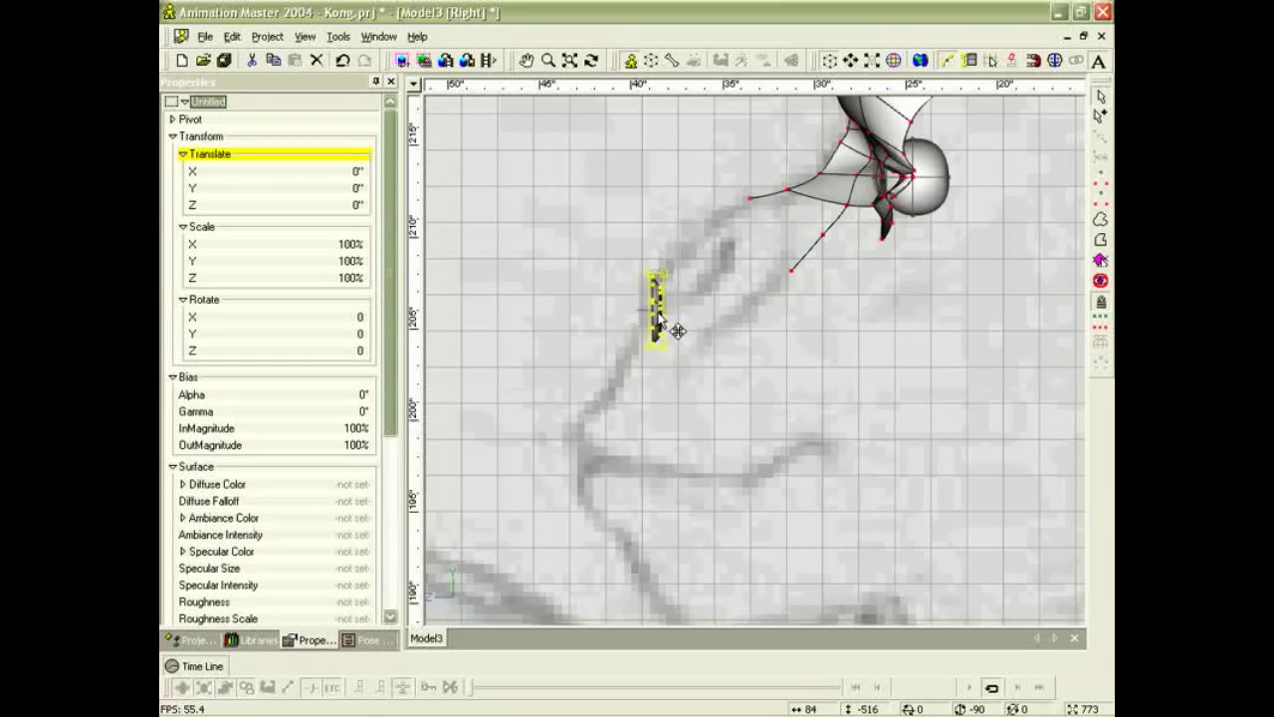
In the front view, lower the nostril shape until it lines up with the nostril in the reference image.
{"action": "key", "text": "2"}
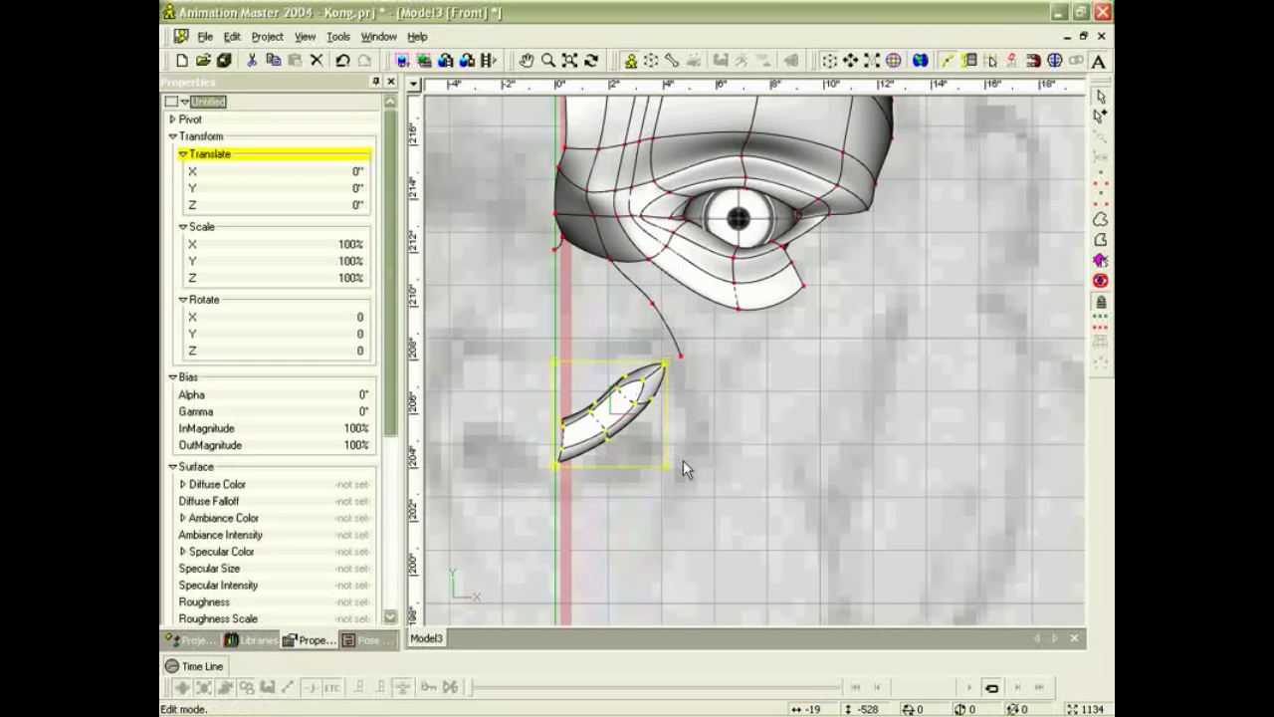
{"action": "middle_click_drag", "start_coordinate": [653, 450], "coordinate": [664, 498]}
{"action": "left_click_drag", "start_coordinate": [643, 463], "coordinate": [650, 504]}
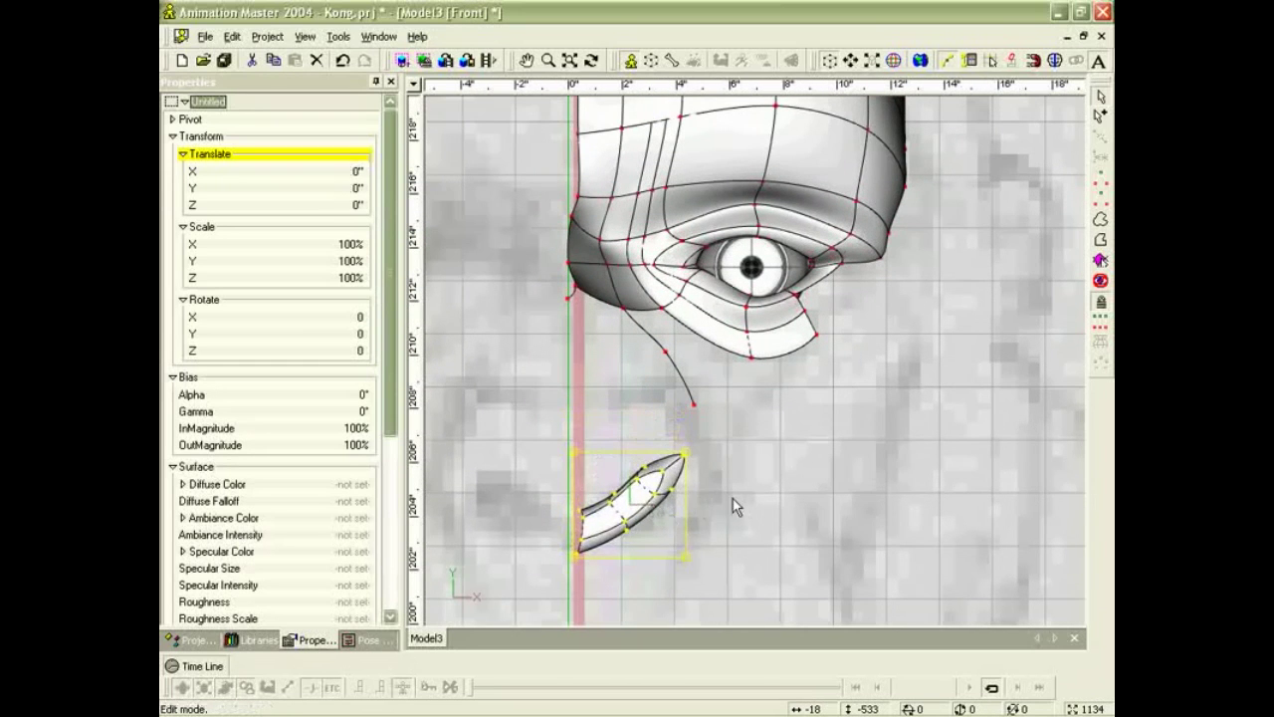
Select the nostril's outer ring spline, extrude it, and scale the copy outward to form another ring.
{"action": "left_click", "coordinate": [732, 499]}
{"action": "left_click", "coordinate": [661, 468]}
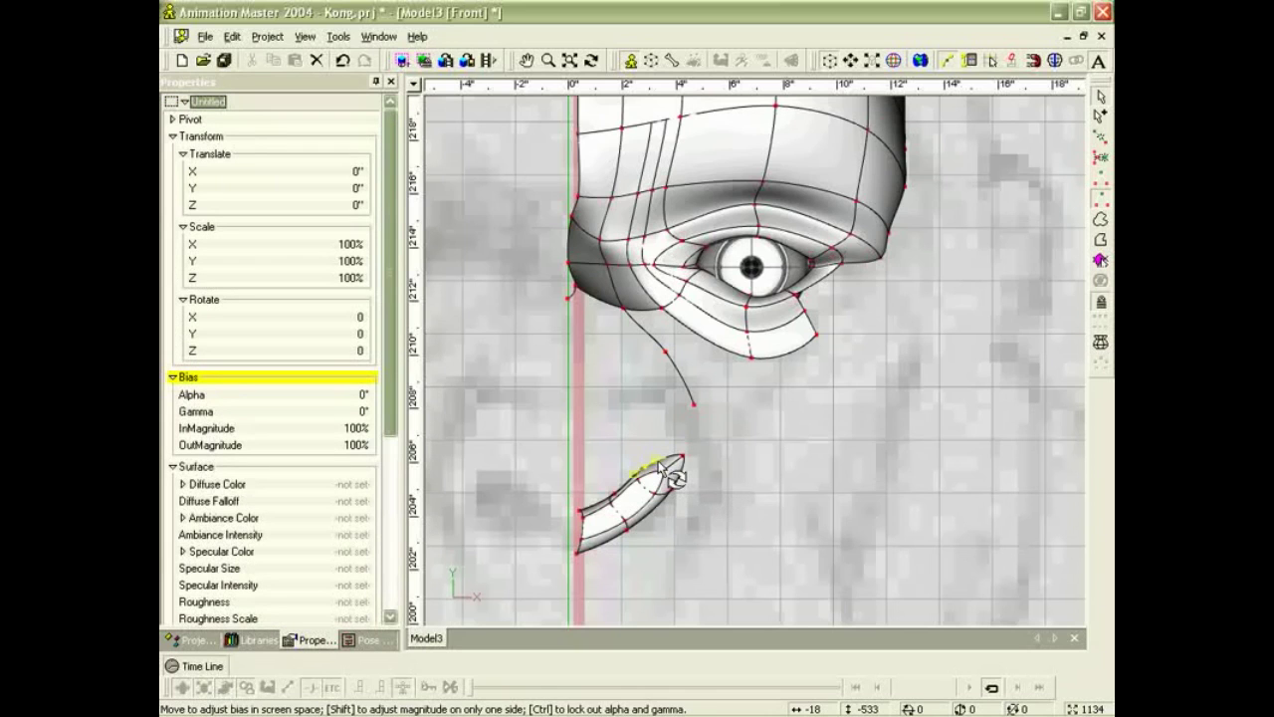
{"action": "key", "text": "comma"}
{"action": "key", "text": "p"}
{"action": "left_click_drag", "start_coordinate": [689, 562], "coordinate": [704, 590]}
{"action": "left_click", "coordinate": [761, 541]}
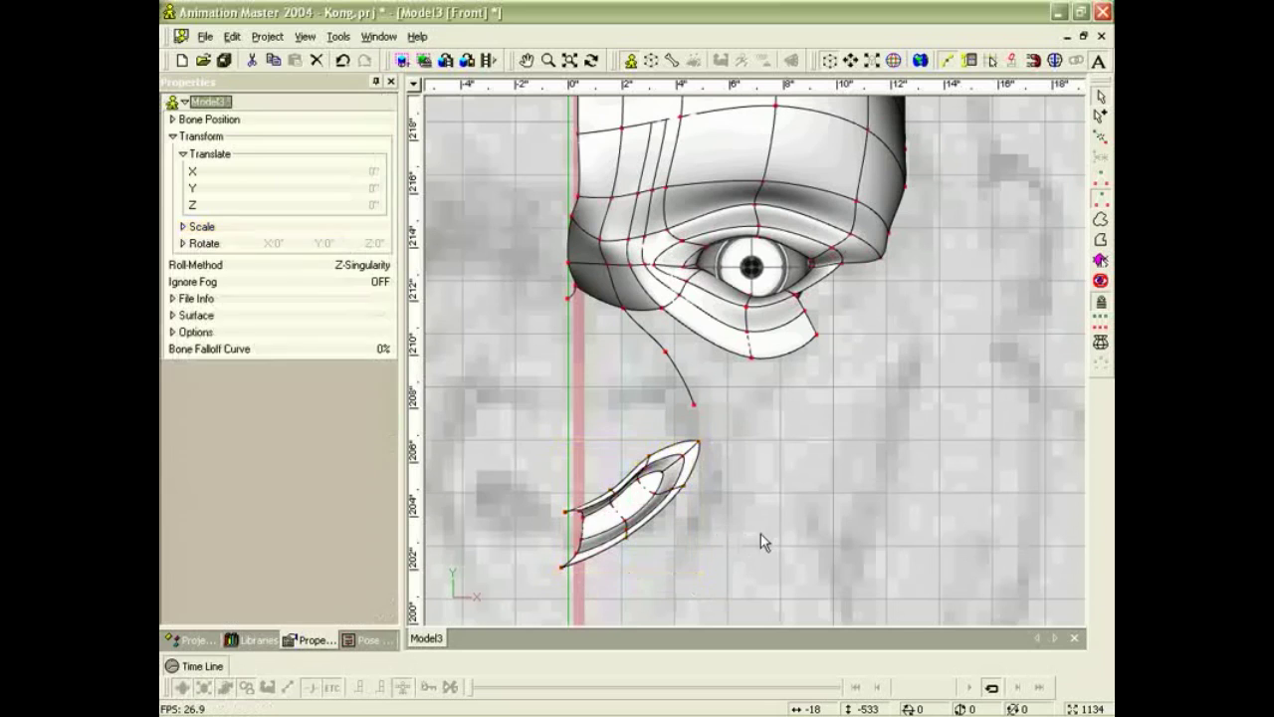
Reshape the new ring by spreading its upper and lower edge points and placing its inner end points on the centre line.
{"action": "left_click_drag", "start_coordinate": [628, 538], "coordinate": [633, 546]}
{"action": "left_click_drag", "start_coordinate": [561, 568], "coordinate": [575, 581]}
{"action": "left_click", "coordinate": [683, 500]}
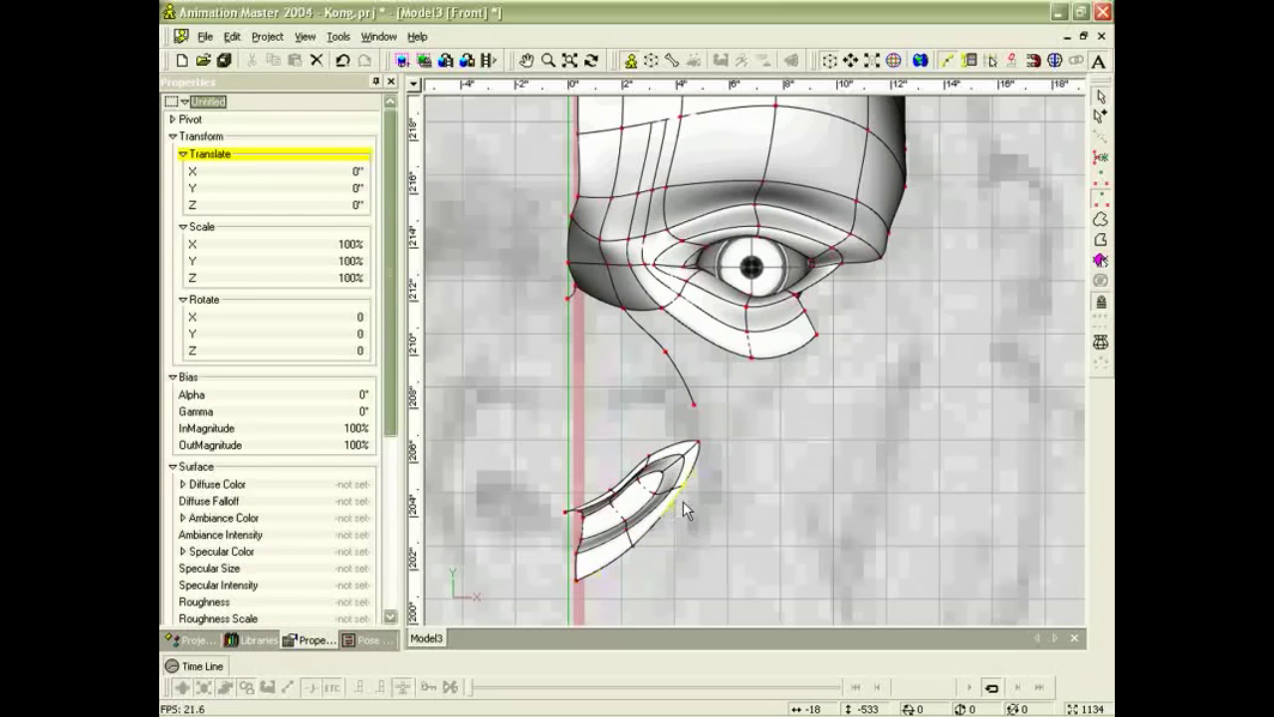
{"action": "left_click_drag", "start_coordinate": [612, 490], "coordinate": [612, 466]}
{"action": "left_click_drag", "start_coordinate": [565, 511], "coordinate": [577, 473]}
{"action": "left_click", "coordinate": [652, 453]}
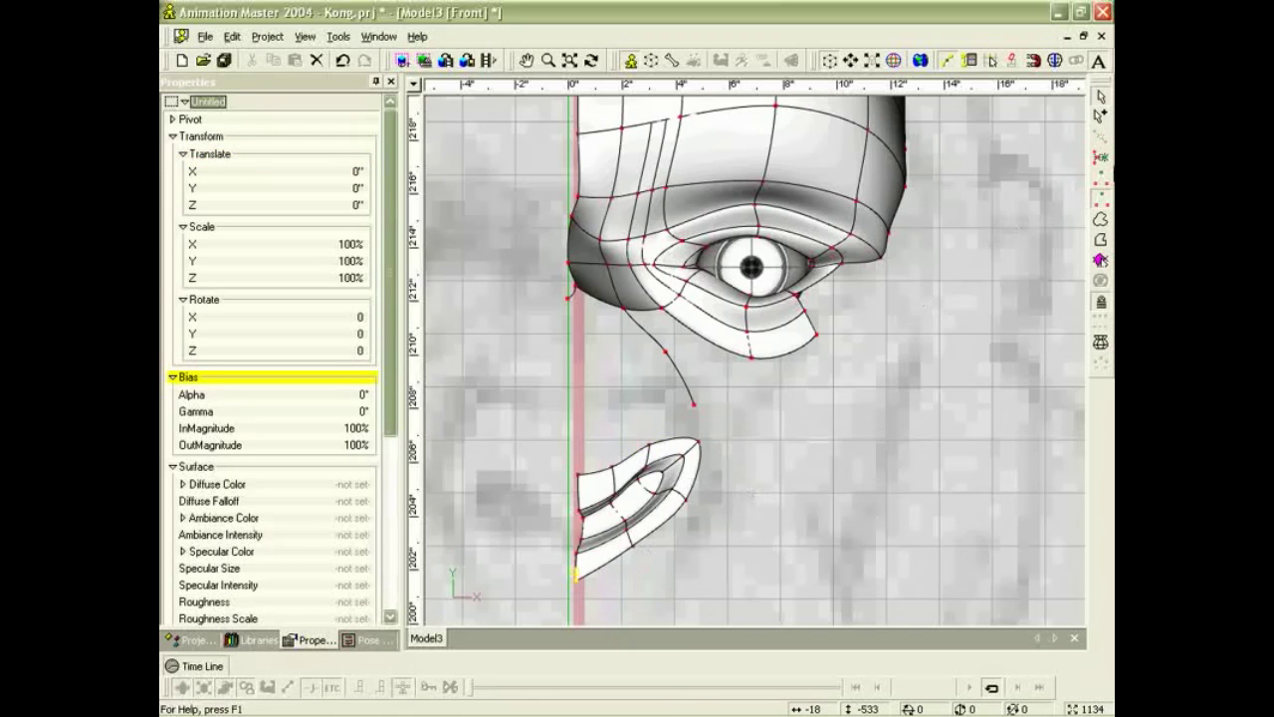
Break the ring's lower edge away from the centre line, pull its free end down and outward, and adjust neighbouring points.
{"action": "left_click", "coordinate": [1100, 183]}
{"action": "left_click", "coordinate": [704, 557]}
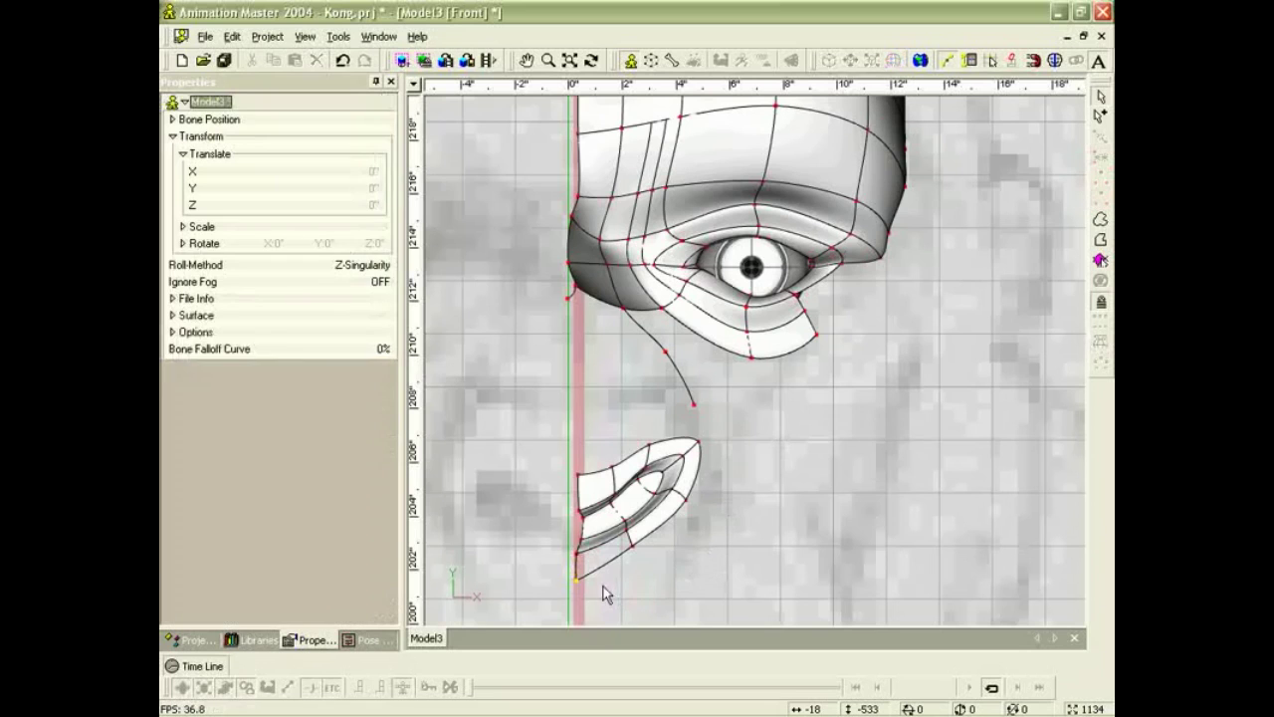
{"action": "left_click", "coordinate": [598, 565]}
{"action": "left_click_drag", "start_coordinate": [578, 581], "coordinate": [650, 603]}
{"action": "left_click_drag", "start_coordinate": [634, 560], "coordinate": [691, 506]}
{"action": "scroll", "coordinate": [686, 573], "scroll_direction": "down", "scroll_amount": 3}
{"action": "middle_click_drag", "start_coordinate": [695, 566], "coordinate": [694, 505]}
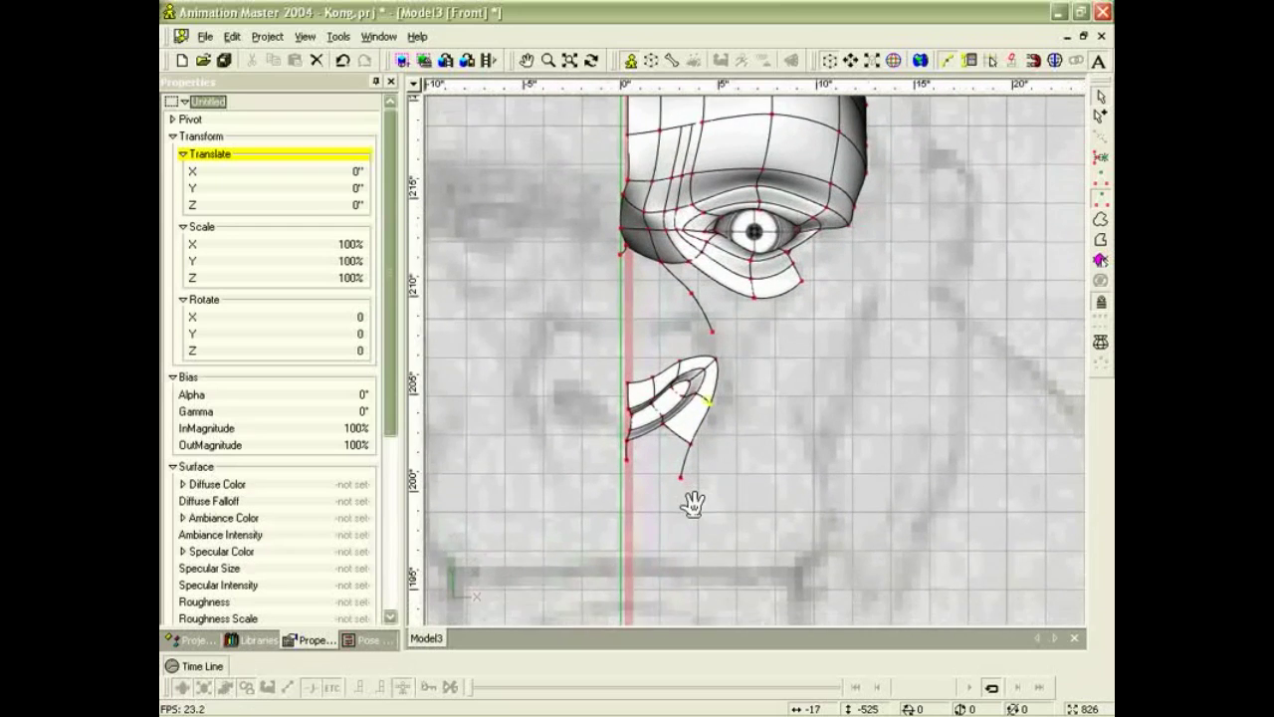
{"action": "scroll", "coordinate": [664, 482], "scroll_direction": "up", "scroll_amount": 2}
{"action": "mouse_move", "coordinate": [601, 392]}
{"action": "left_mouse_down"}
{"action": "mouse_move", "coordinate": [612, 379]}
{"action": "mouse_move", "coordinate": [596, 387]}
{"action": "left_mouse_up"}
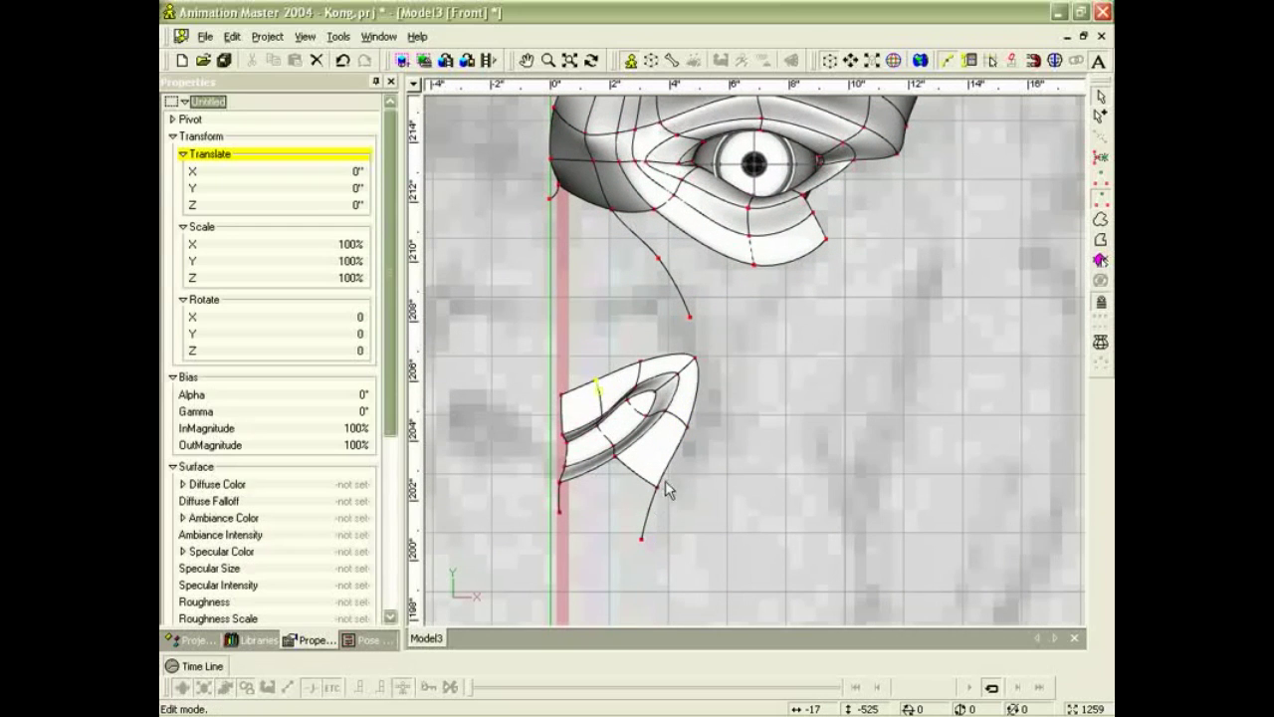
Select the open outer edge spline, extrude it, and scale it outward to add a new band around the nostril.
{"action": "left_click", "coordinate": [648, 522]}
{"action": "key", "text": "comma"}
{"action": "key", "text": "s"}
{"action": "left_click_drag", "start_coordinate": [702, 548], "coordinate": [734, 570]}
{"action": "left_click", "coordinate": [742, 558]}
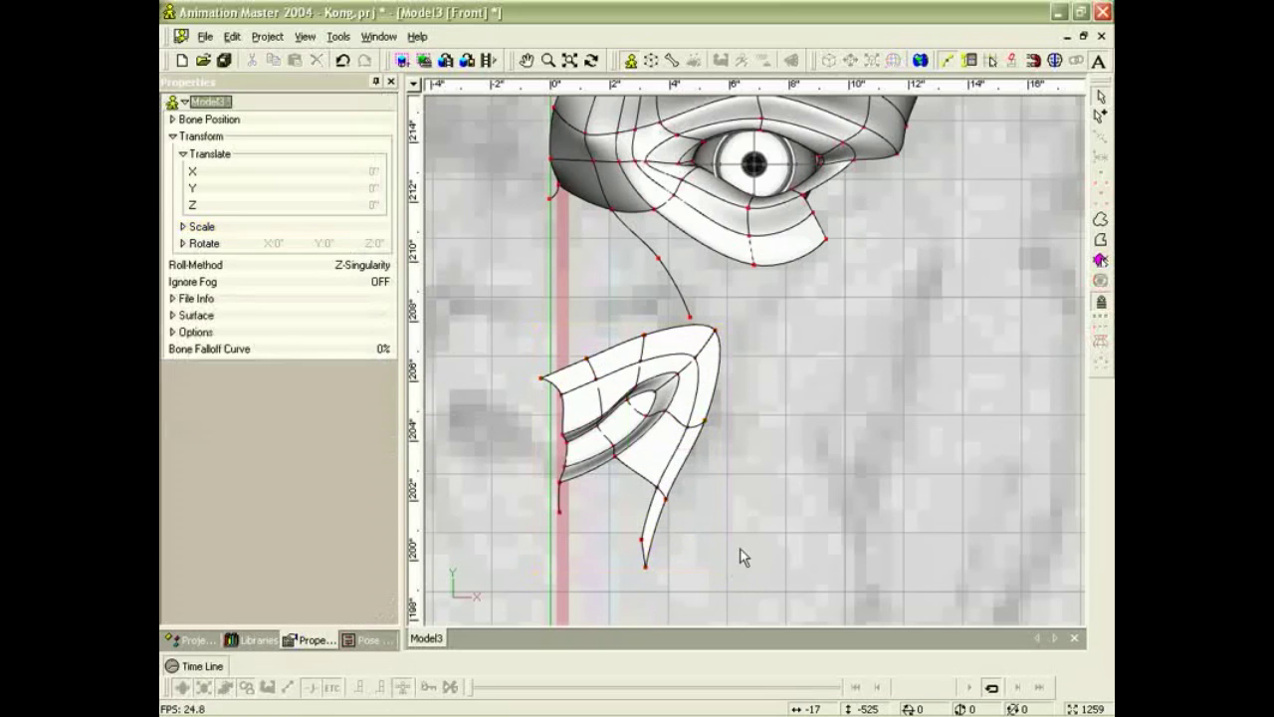
Adjust the new band's edge points to even its width, put its upper inner end on the centre line, and reposition the lower centre points.
{"action": "left_click_drag", "start_coordinate": [666, 498], "coordinate": [681, 490]}
{"action": "left_click_drag", "start_coordinate": [646, 566], "coordinate": [669, 541]}
{"action": "left_click", "coordinate": [715, 329]}
{"action": "left_click_drag", "start_coordinate": [714, 329], "coordinate": [564, 372]}
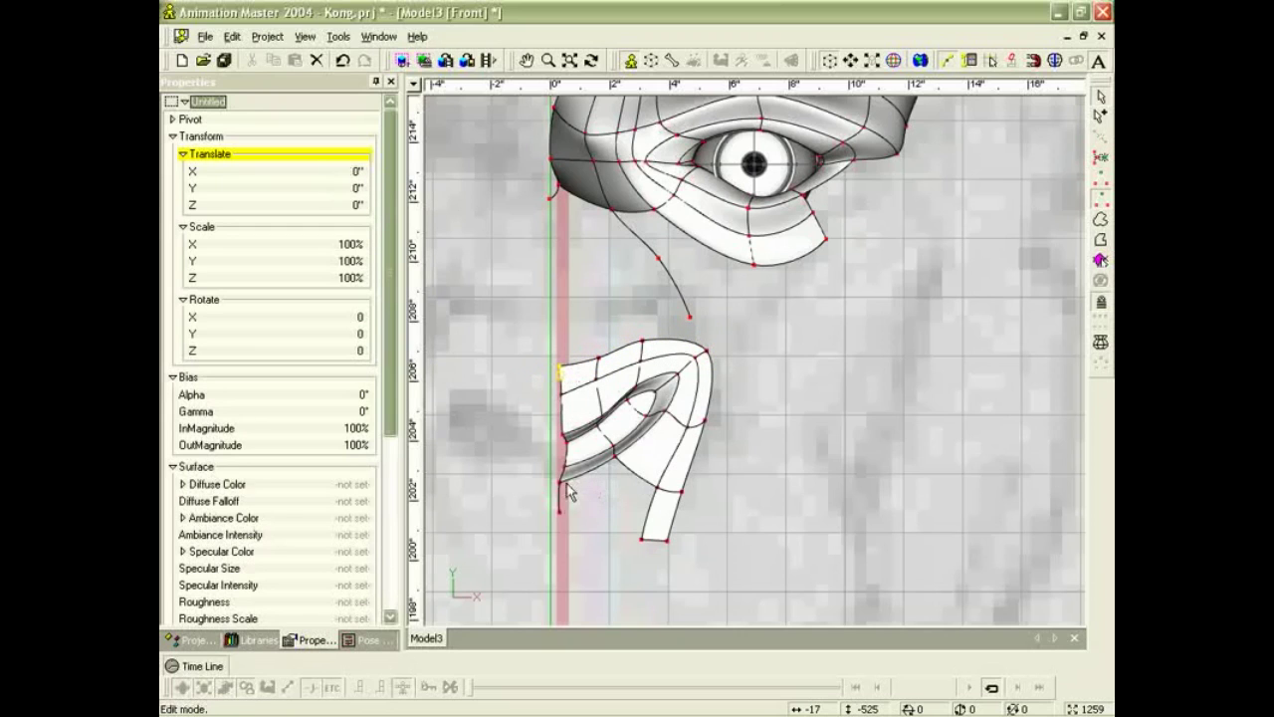
{"action": "left_click_drag", "start_coordinate": [562, 490], "coordinate": [569, 531]}
{"action": "left_click_drag", "start_coordinate": [669, 498], "coordinate": [691, 489]}
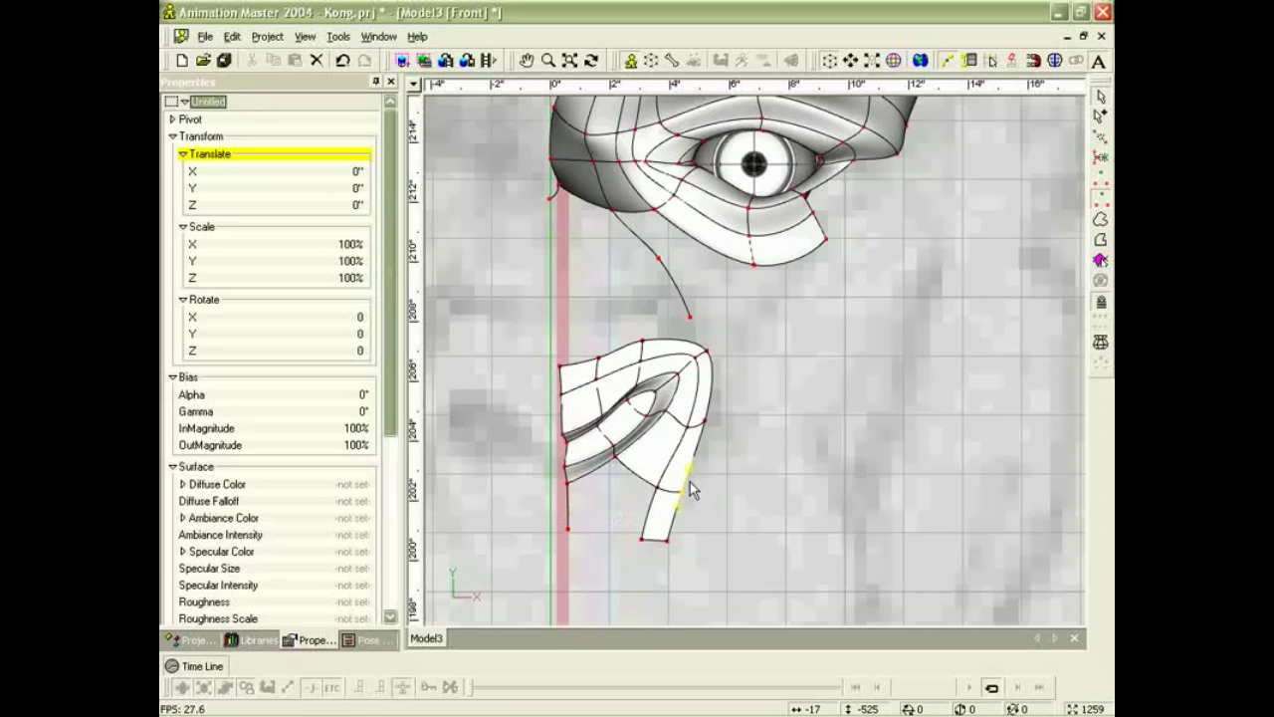
Select only the outermost nostril spline and move it slightly backward in the side view.
{"action": "key", "text": "period"}
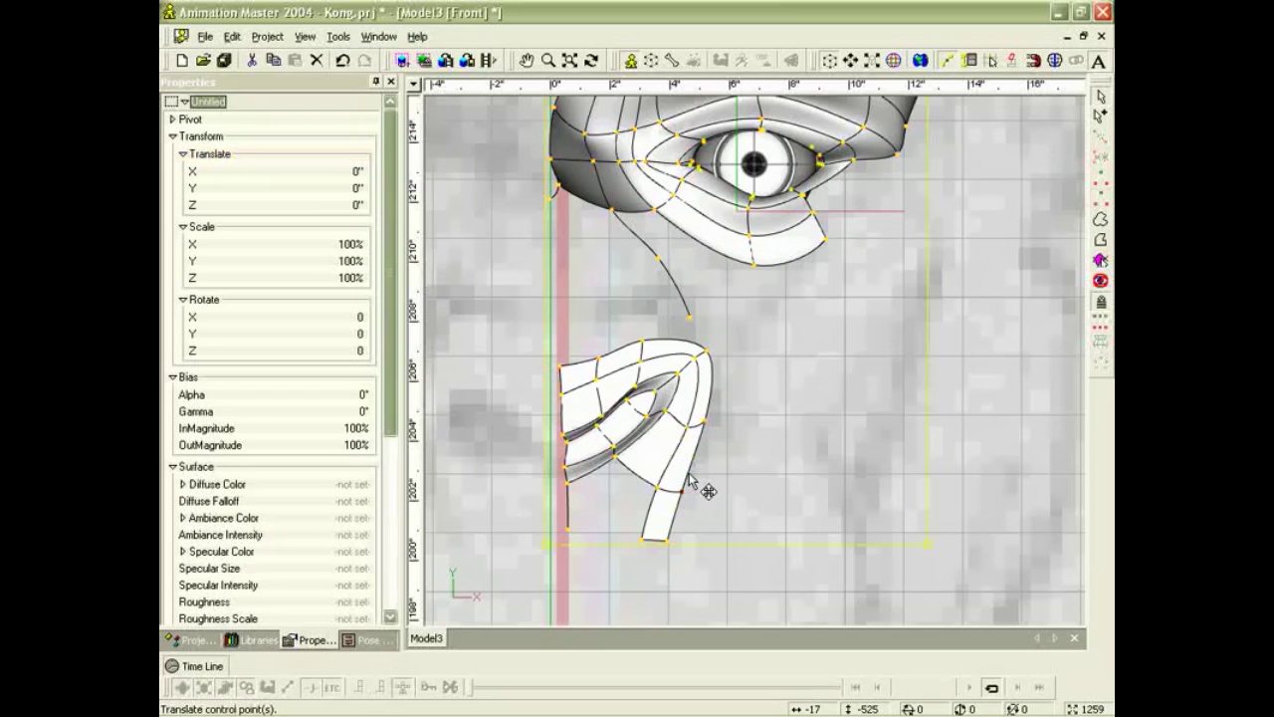
{"action": "left_click", "coordinate": [992, 513]}
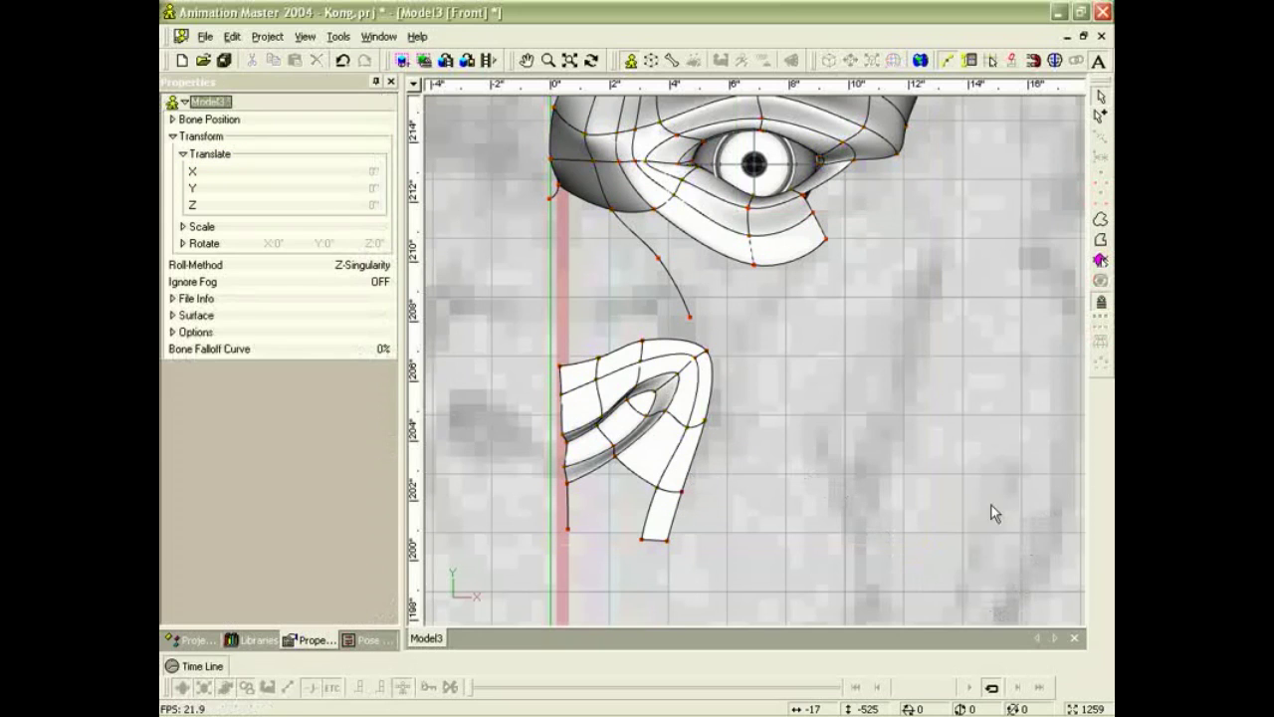
{"action": "left_click", "coordinate": [676, 512]}
{"action": "key", "text": "comma"}
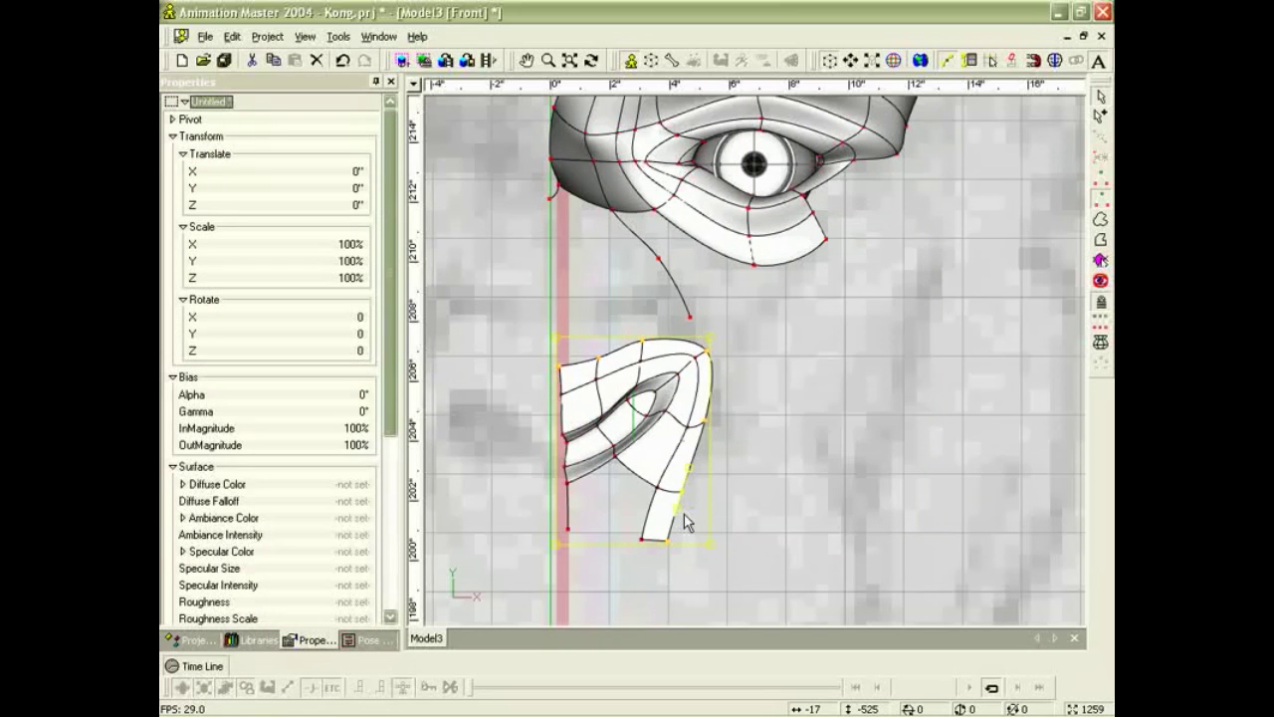
{"action": "key", "text": "4"}
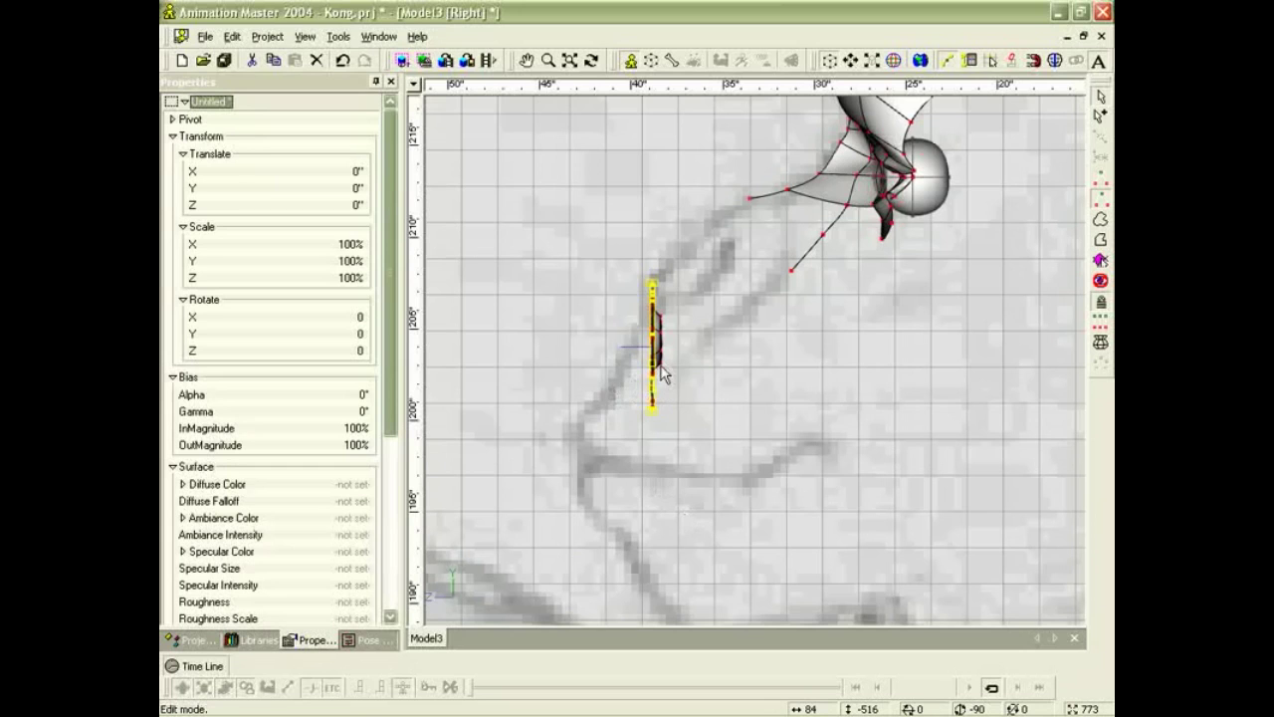
{"action": "left_click_drag", "start_coordinate": [671, 335], "coordinate": [683, 340]}
Rotate the whole nostril in the side view to match the snout's slope and move it 3.11" in Y and -1.48" in Z.
{"action": "left_click_drag", "start_coordinate": [584, 277], "coordinate": [712, 420]}
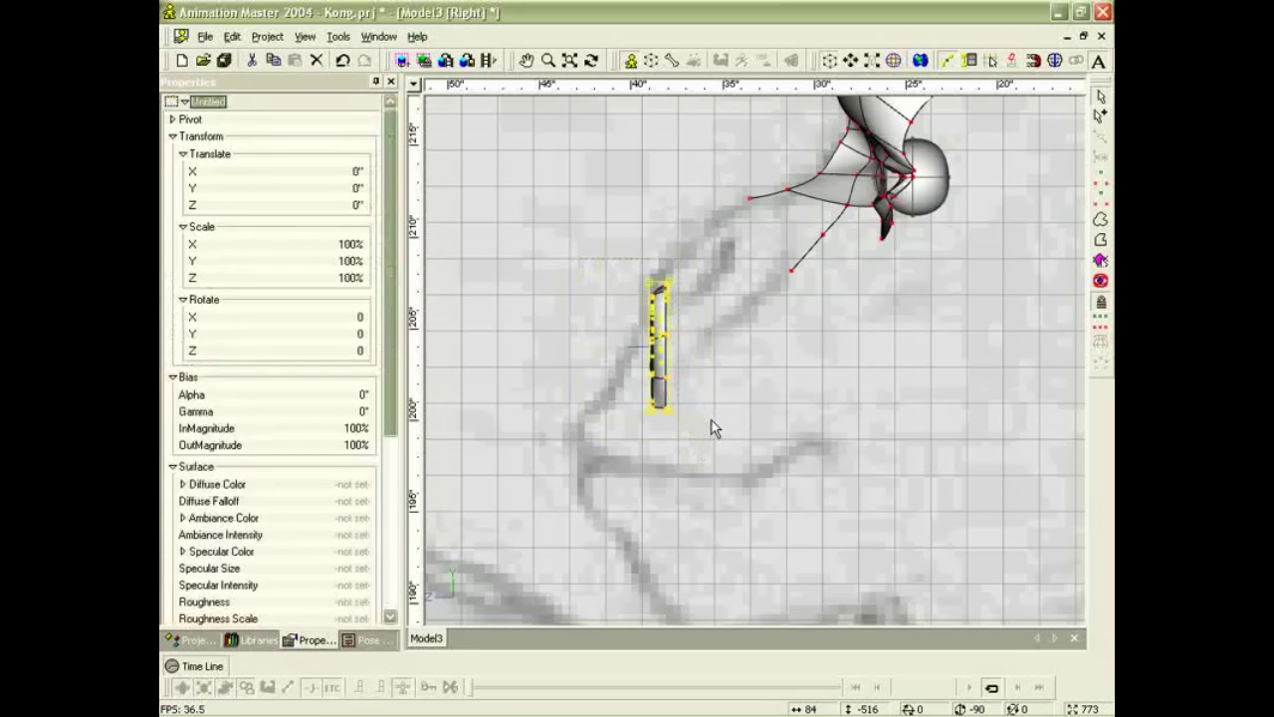
{"action": "key", "text": "r"}
{"action": "mouse_move", "coordinate": [731, 299]}
{"action": "left_mouse_down"}
{"action": "mouse_move", "coordinate": [741, 355]}
{"action": "mouse_move", "coordinate": [712, 315]}
{"action": "left_mouse_up"}
{"action": "key", "text": "n"}
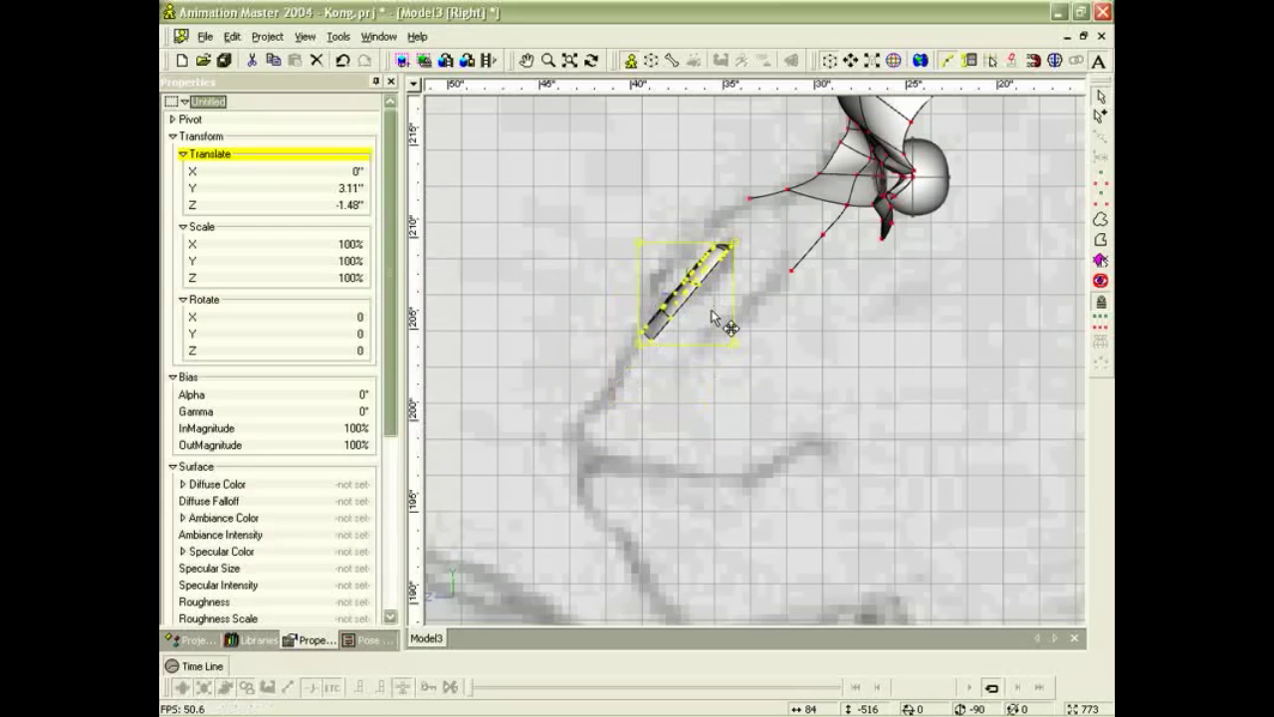
{"action": "key", "text": "t"}
{"action": "mouse_move", "coordinate": [746, 374]}
{"action": "left_mouse_down"}
{"action": "mouse_move", "coordinate": [788, 396]}
{"action": "mouse_move", "coordinate": [765, 392]}
{"action": "left_mouse_up"}
{"action": "left_click", "coordinate": [772, 376]}
In wireframe, move the nostril's lower centre-line points forward so the inner edge bulges outward.
{"action": "key", "text": "6"}
{"action": "scroll", "coordinate": [761, 356], "scroll_direction": "up", "scroll_amount": 2}
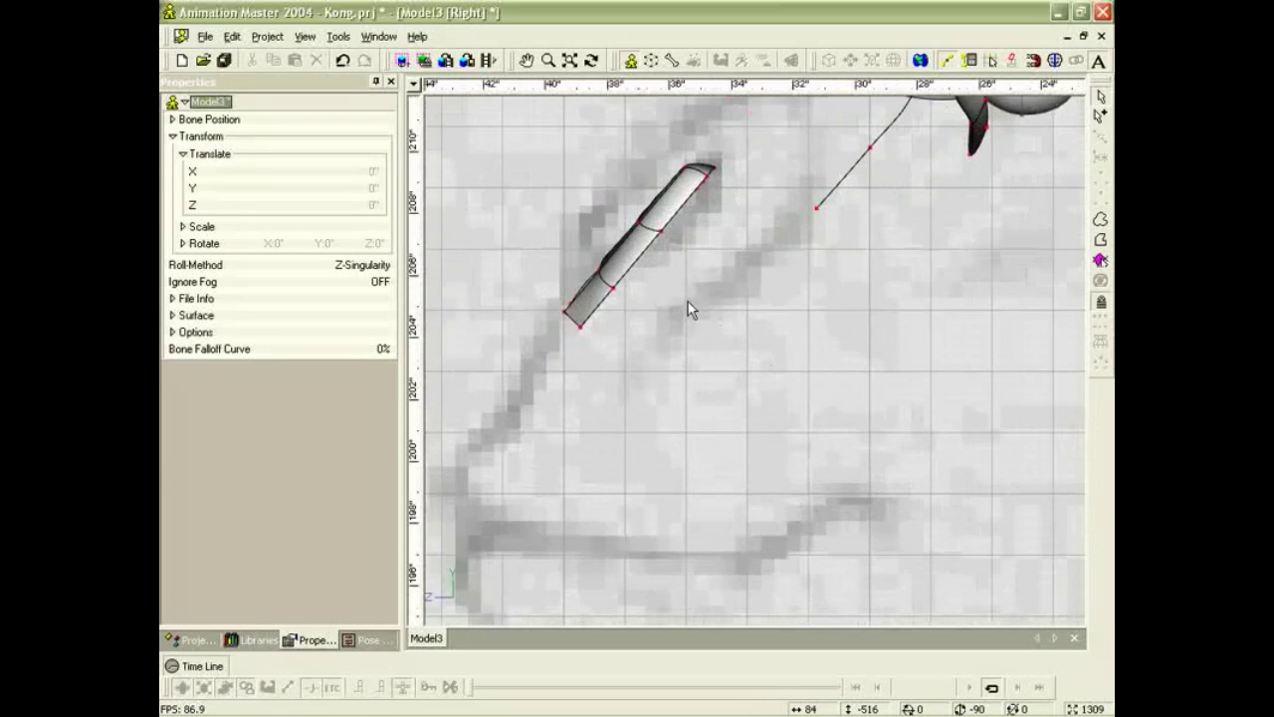
{"action": "scroll", "coordinate": [663, 293], "scroll_direction": "up", "scroll_amount": 4}
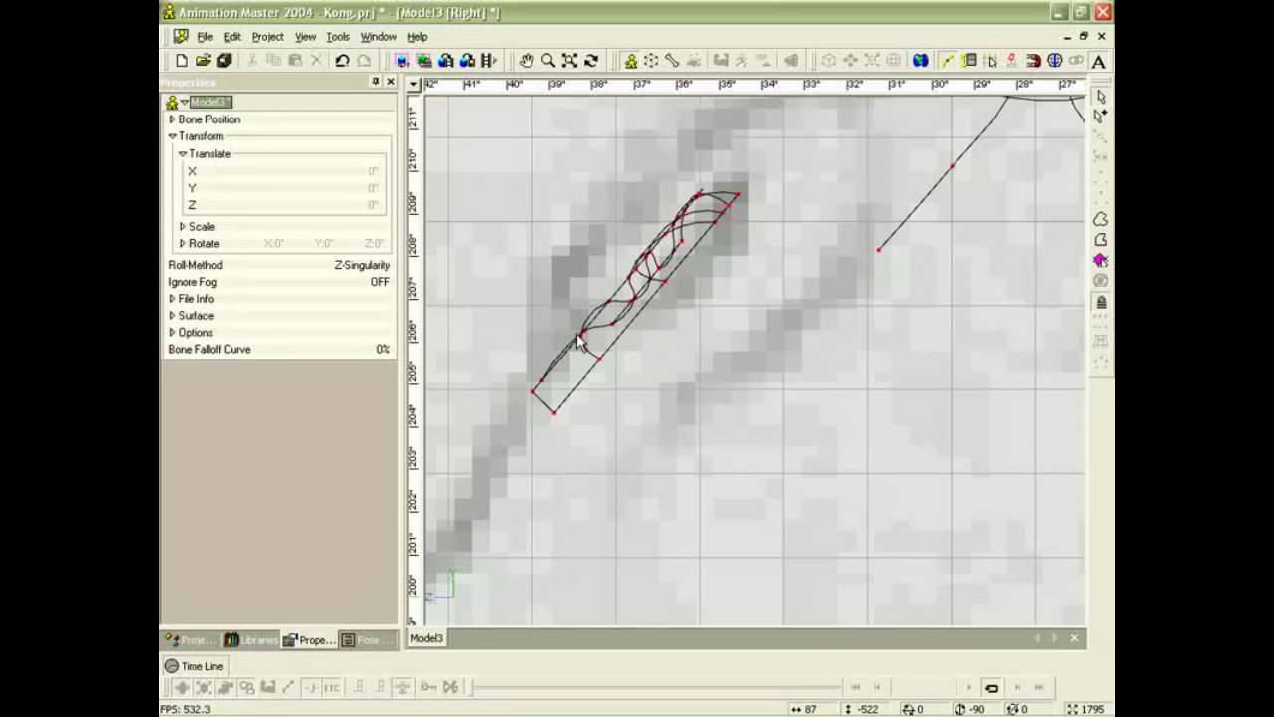
{"action": "mouse_move", "coordinate": [584, 329]}
{"action": "left_mouse_down"}
{"action": "mouse_move", "coordinate": [567, 326]}
{"action": "mouse_move", "coordinate": [584, 348]}
{"action": "left_mouse_up"}
{"action": "key", "text": "t"}
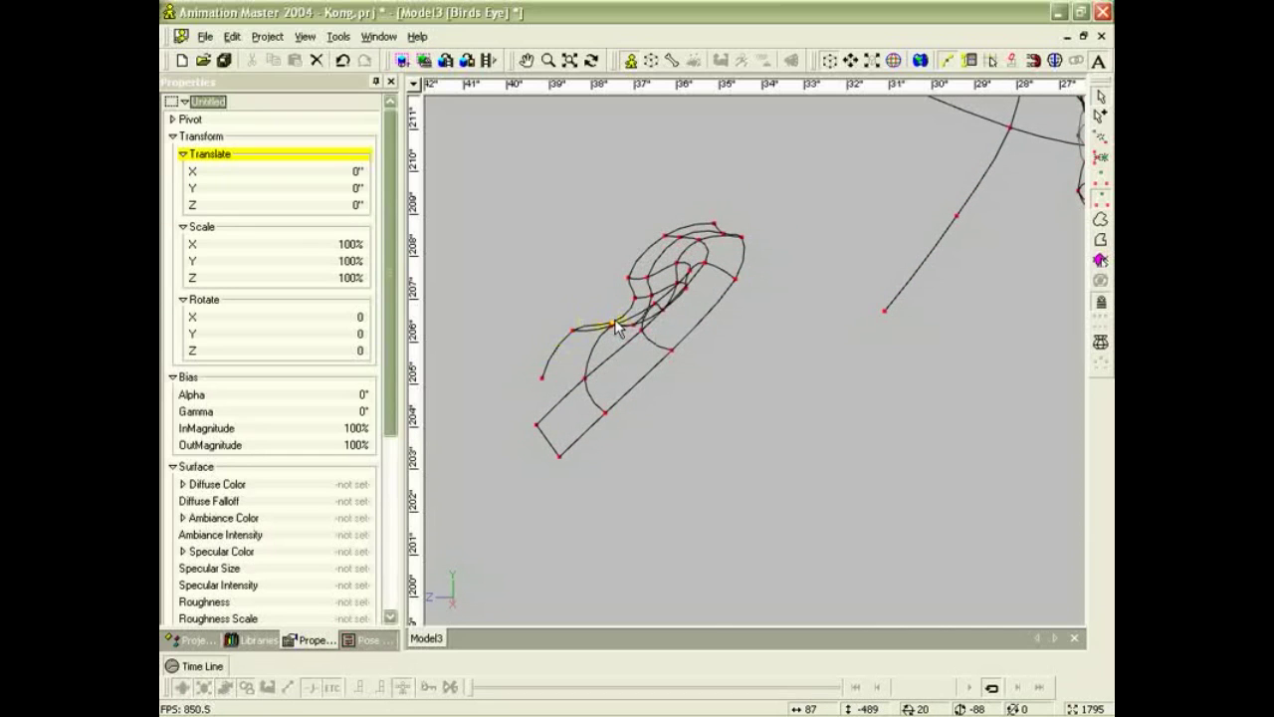
{"action": "left_click_drag", "start_coordinate": [615, 323], "coordinate": [627, 296]}
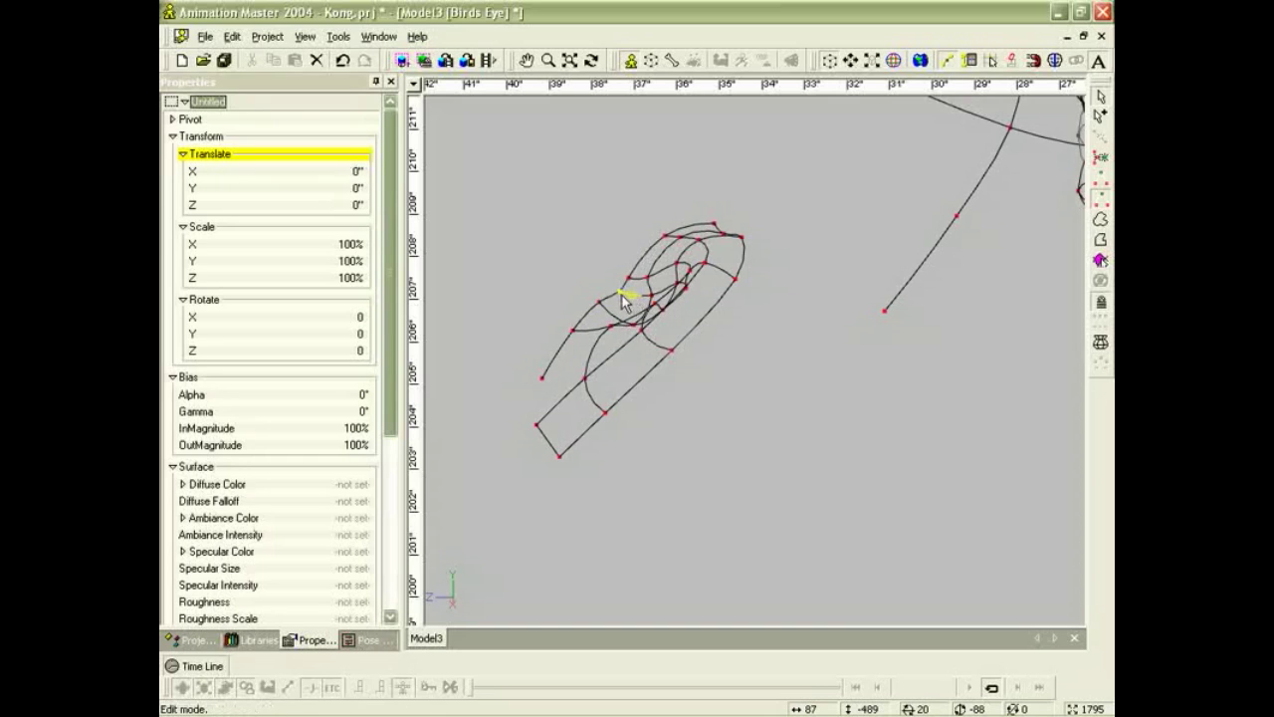
{"action": "scroll", "coordinate": [631, 289], "scroll_direction": "down", "scroll_amount": 2}
{"action": "left_click_drag", "start_coordinate": [631, 322], "coordinate": [639, 343]}
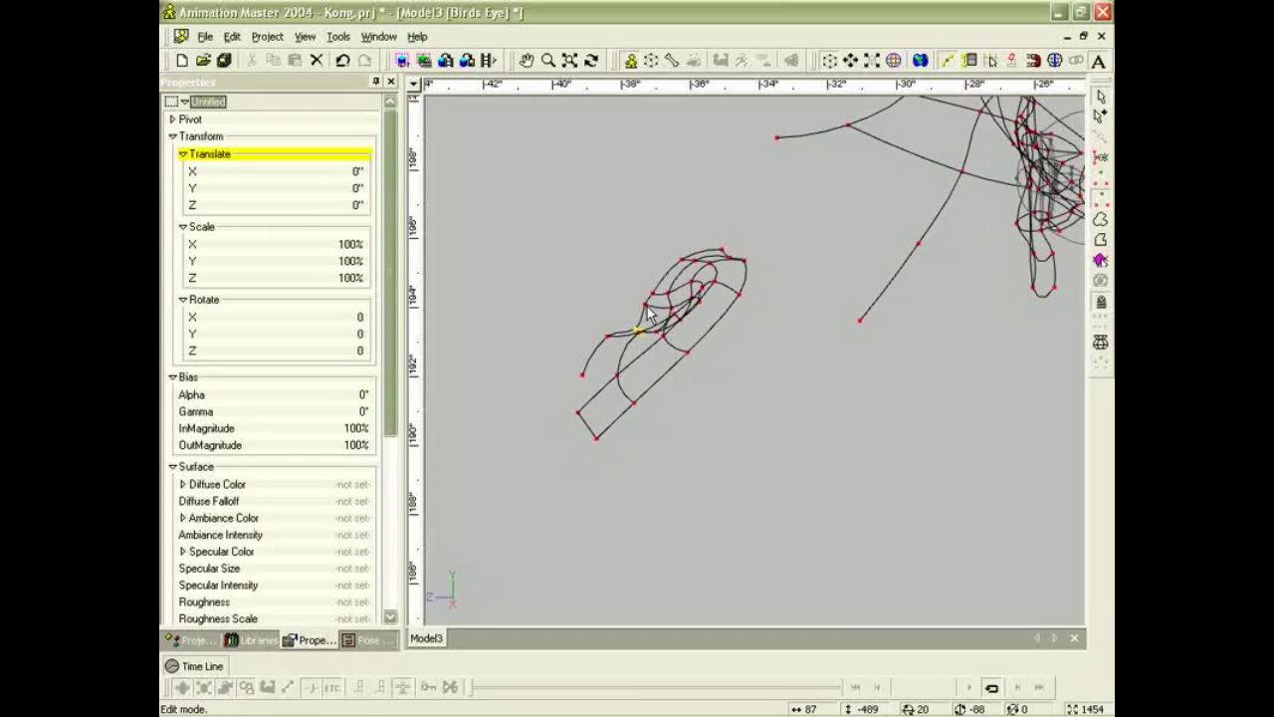
Pull the nostril's upper centre-line points forward in the side view to build out the front of the nose.
{"action": "left_click", "coordinate": [647, 305]}
{"action": "key", "text": "6"}
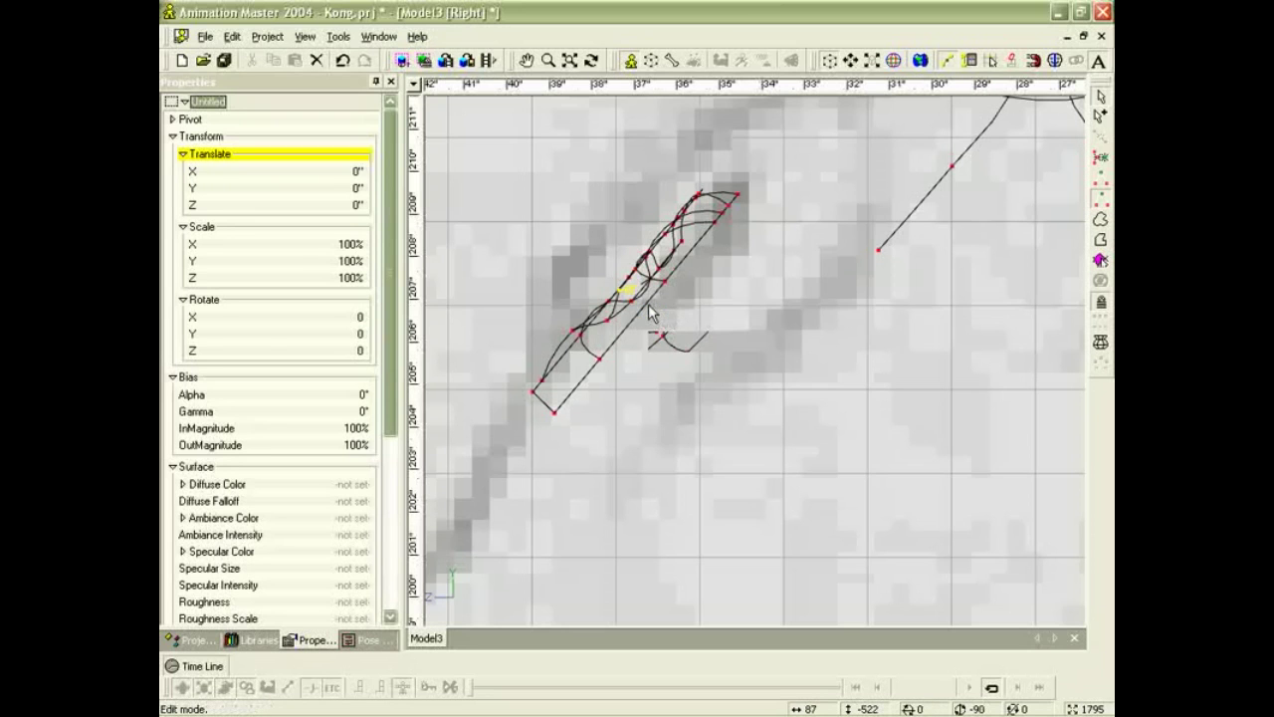
{"action": "left_click_drag", "start_coordinate": [621, 290], "coordinate": [585, 284]}
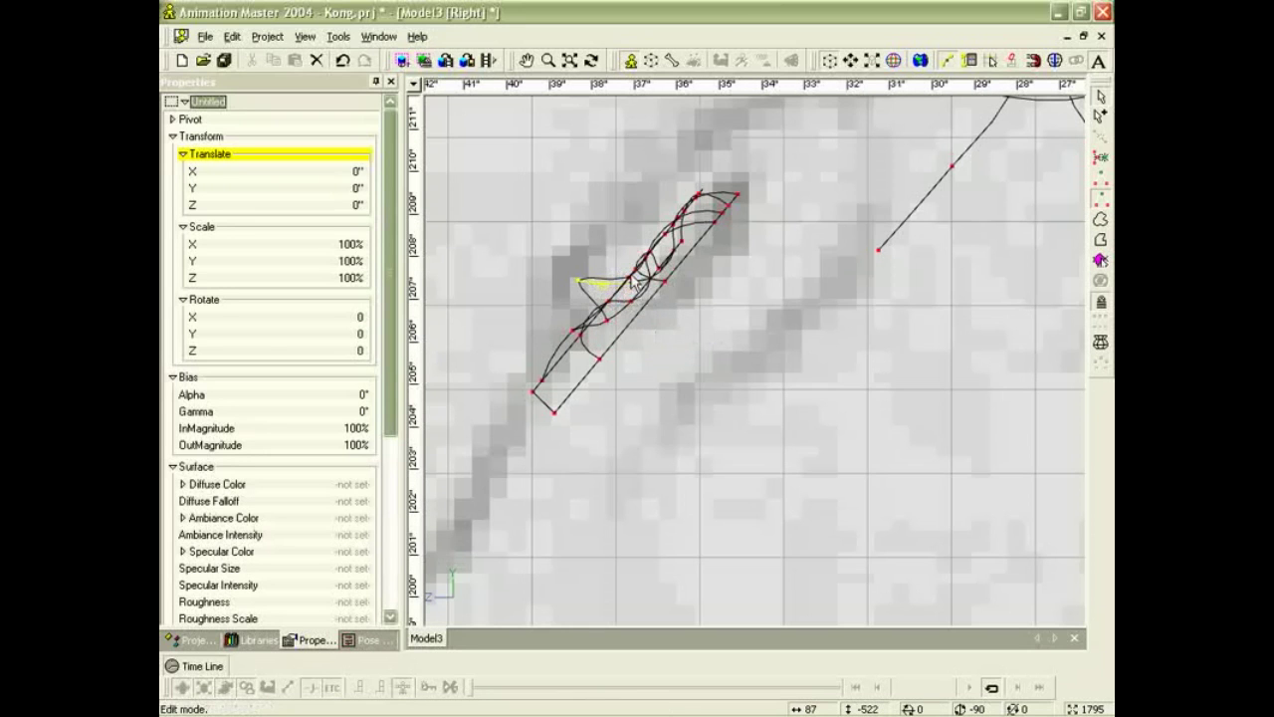
{"action": "left_click", "coordinate": [611, 281]}
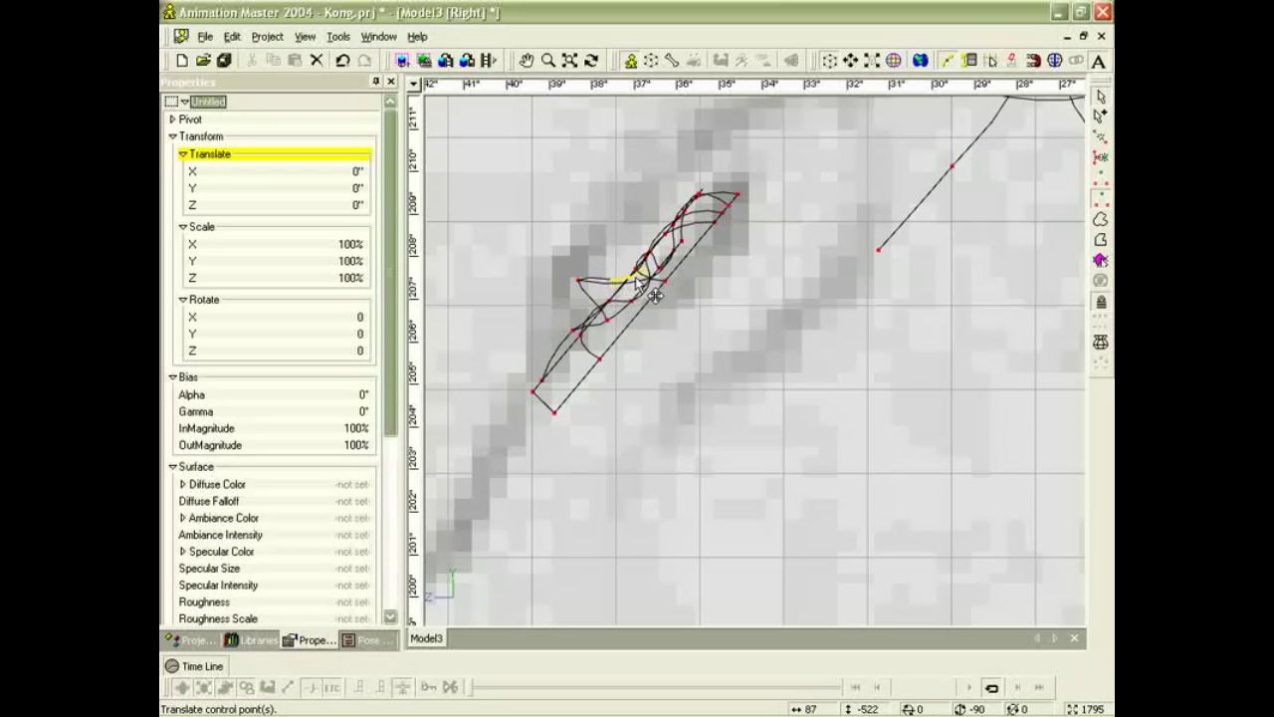
{"action": "left_click_drag", "start_coordinate": [631, 277], "coordinate": [641, 302]}
{"action": "scroll", "coordinate": [606, 260], "scroll_direction": "down", "scroll_amount": 2}
{"action": "key", "text": "t"}
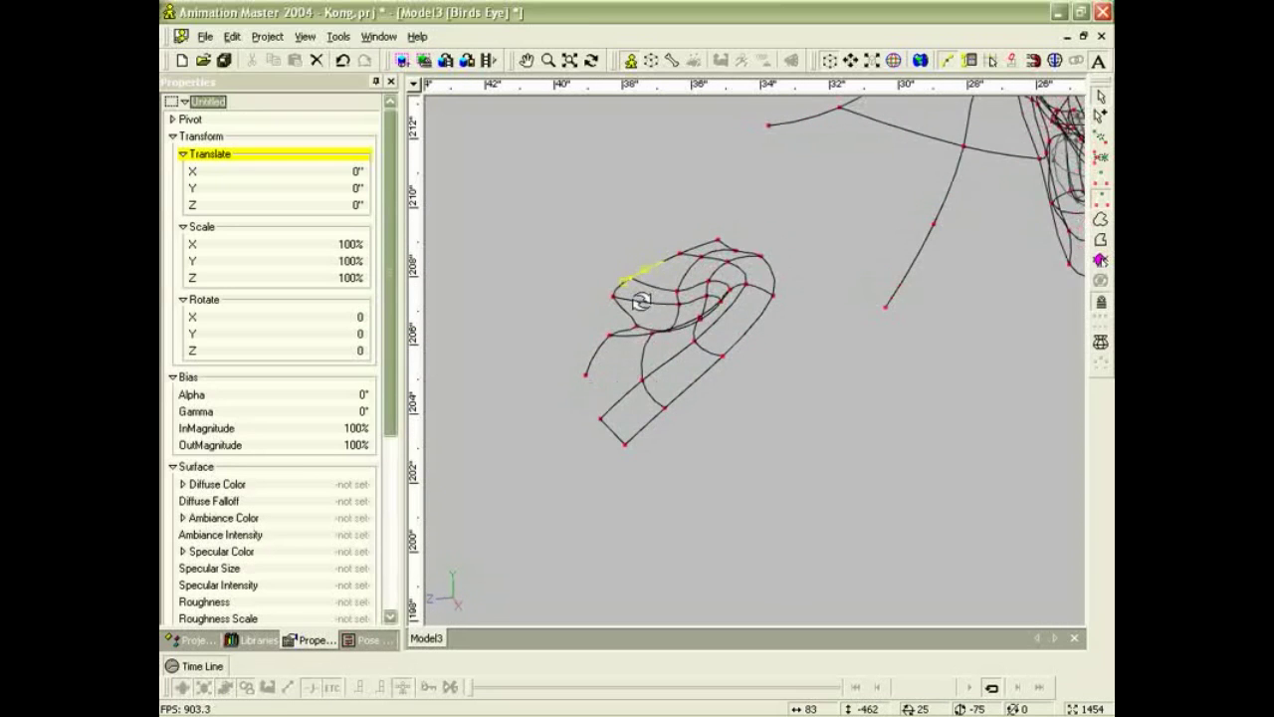
In shaded mode, reposition a point on the nostril's upper edge and one on its inner rim to smooth the surface.
{"action": "key", "text": "0"}
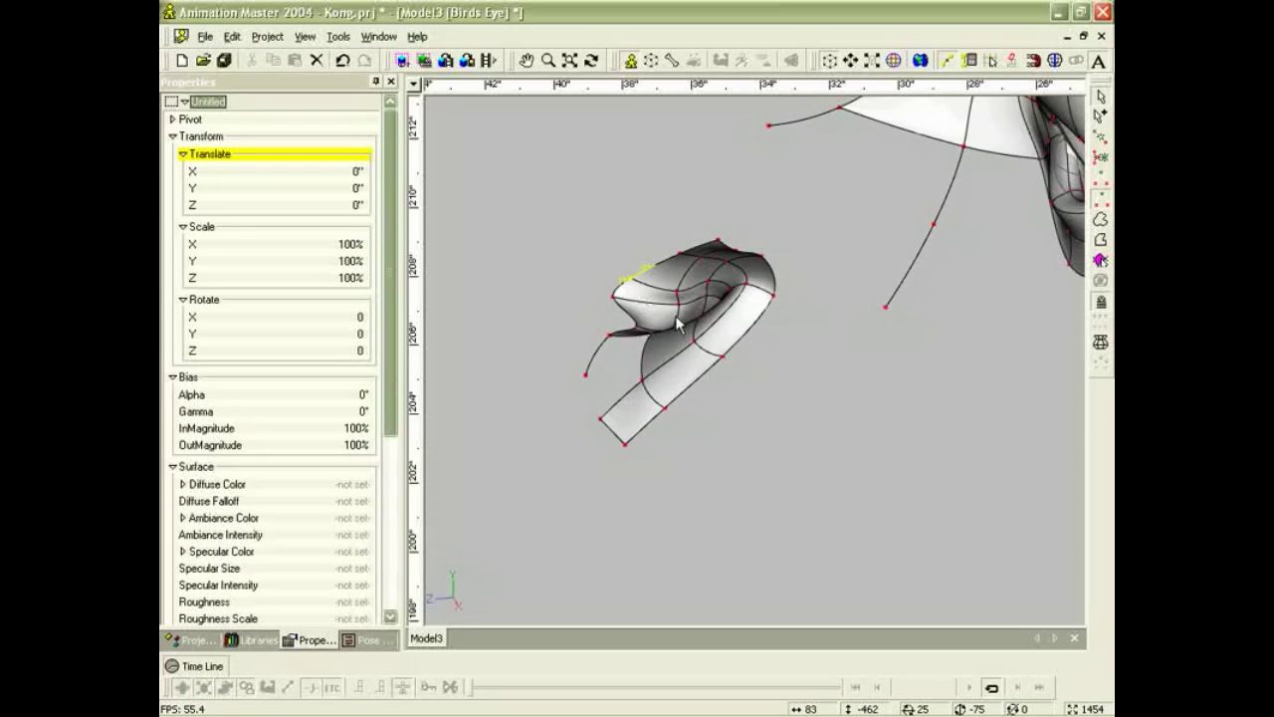
{"action": "scroll", "coordinate": [671, 307], "scroll_direction": "up", "scroll_amount": 2}
{"action": "mouse_move", "coordinate": [663, 228]}
{"action": "left_mouse_down"}
{"action": "mouse_move", "coordinate": [653, 218]}
{"action": "mouse_move", "coordinate": [687, 203]}
{"action": "mouse_move", "coordinate": [679, 221]}
{"action": "left_mouse_up"}
{"action": "mouse_move", "coordinate": [658, 274]}
{"action": "left_mouse_down"}
{"action": "mouse_move", "coordinate": [657, 263]}
{"action": "mouse_move", "coordinate": [663, 297]}
{"action": "mouse_move", "coordinate": [610, 318]}
{"action": "mouse_move", "coordinate": [670, 295]}
{"action": "left_mouse_up"}
{"action": "left_click", "coordinate": [670, 297]}
{"action": "left_click", "coordinate": [853, 234]}
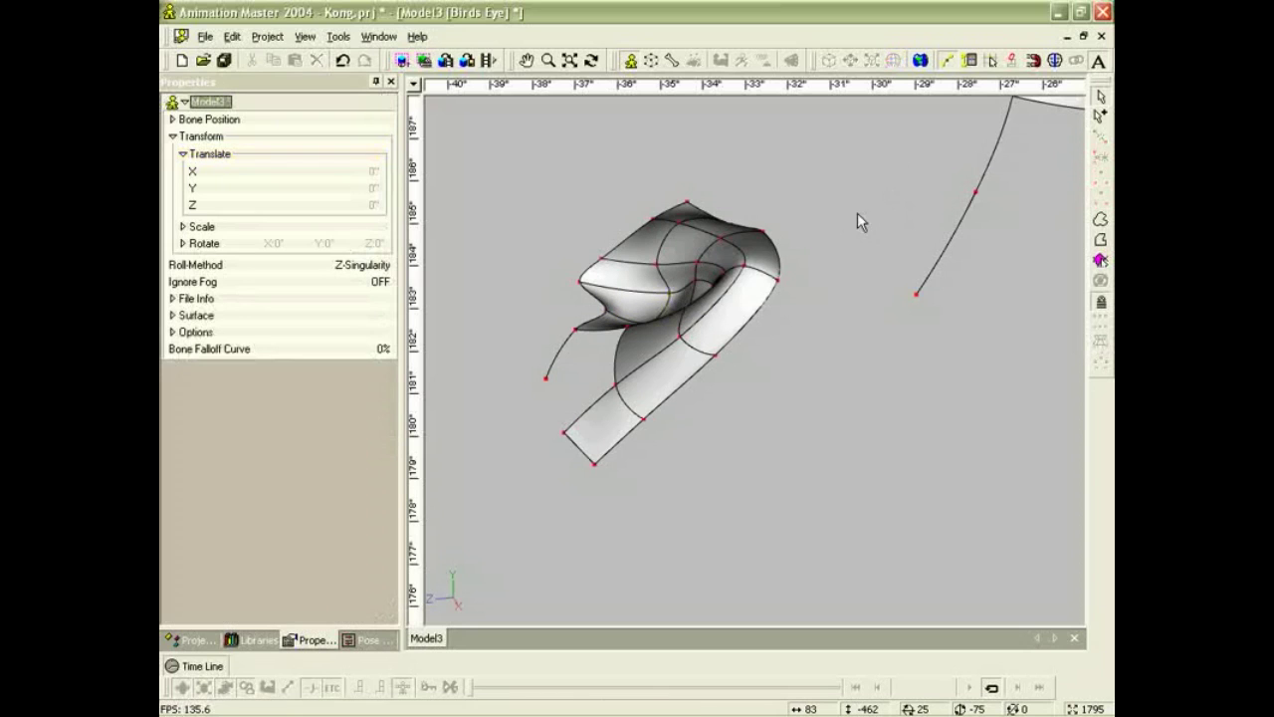
Adjust the bias handle of the nostril's inner rim point in wireframe to smooth the spline's curve.
{"action": "left_click", "coordinate": [665, 305]}
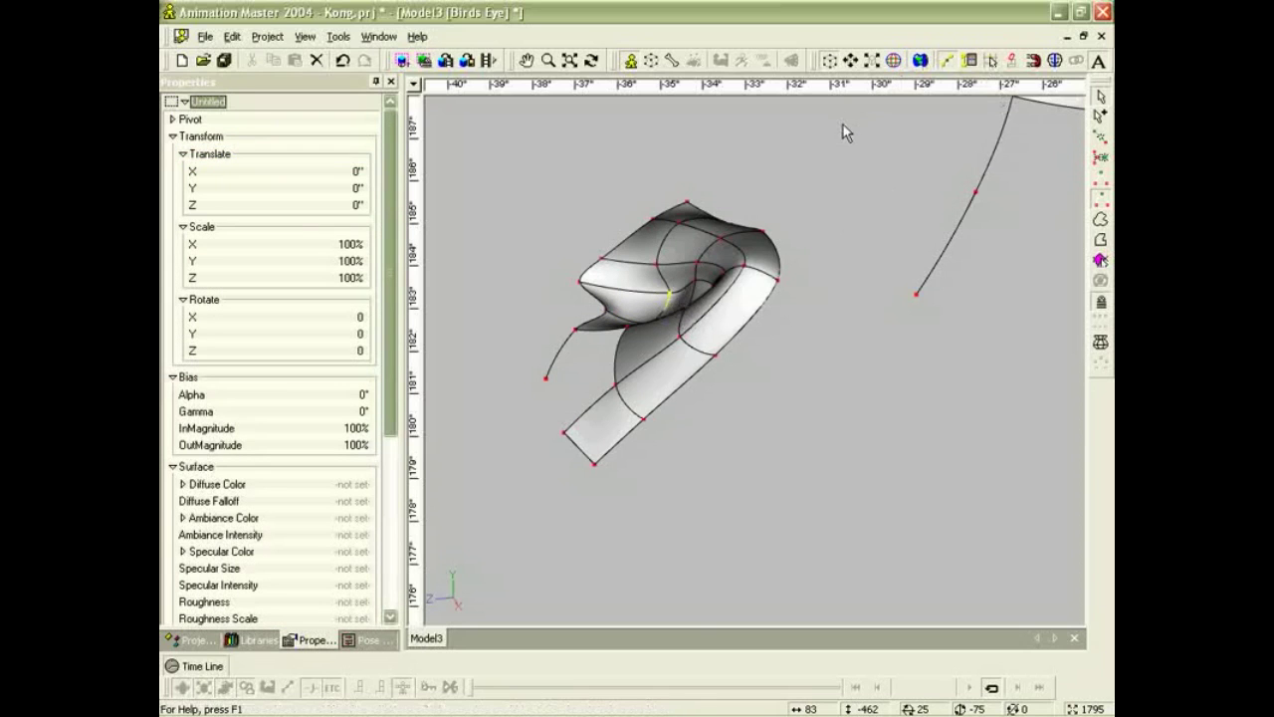
{"action": "key", "text": "8"}
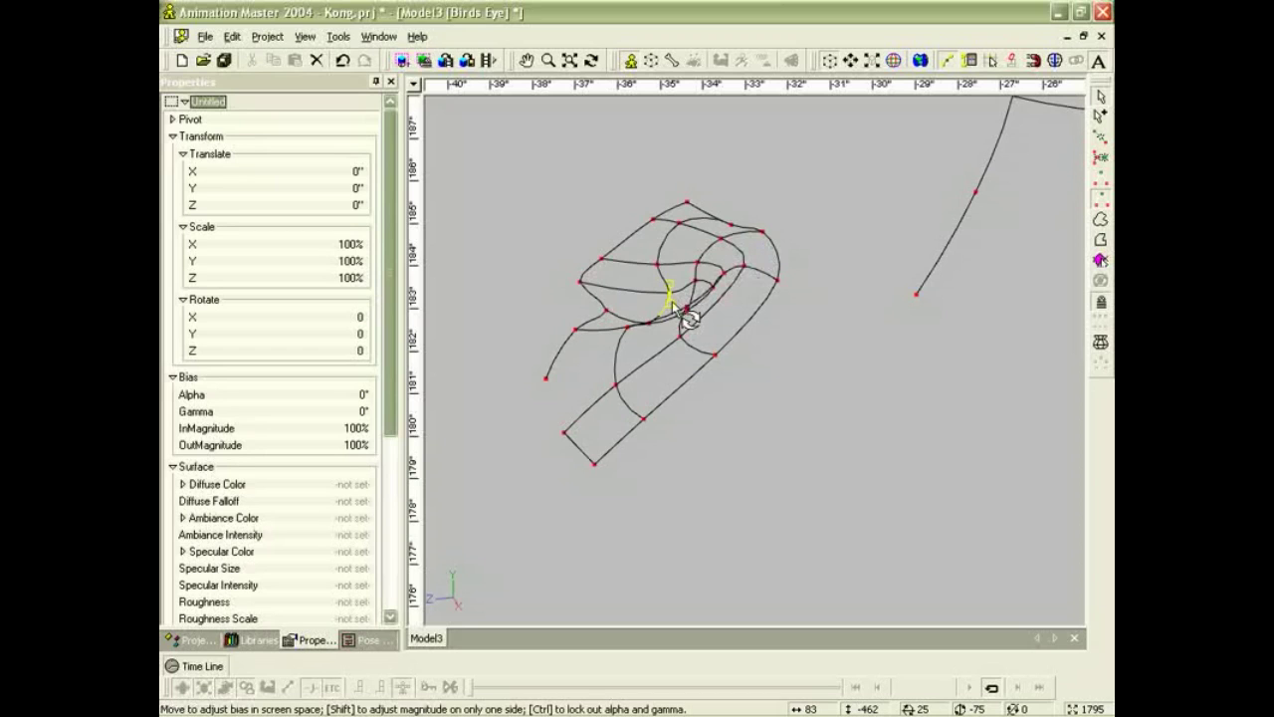
{"action": "left_click_drag", "start_coordinate": [673, 305], "coordinate": [671, 298]}
{"action": "left_click", "coordinate": [826, 263]}
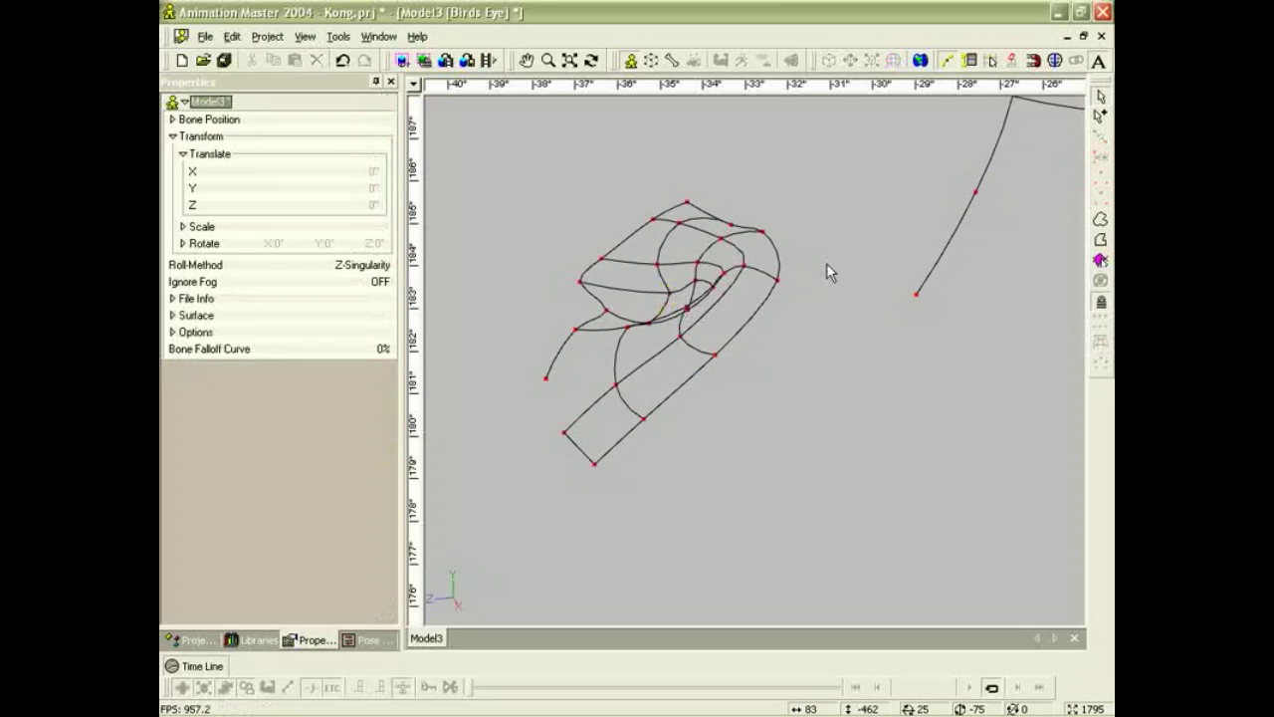
In wireframe, move the nostril's middle centre-line points upward and slightly reposition its upper inner rim point to even out the opening.
{"action": "scroll", "coordinate": [826, 263], "scroll_direction": "down", "scroll_amount": 2}
{"action": "key", "text": "1"}
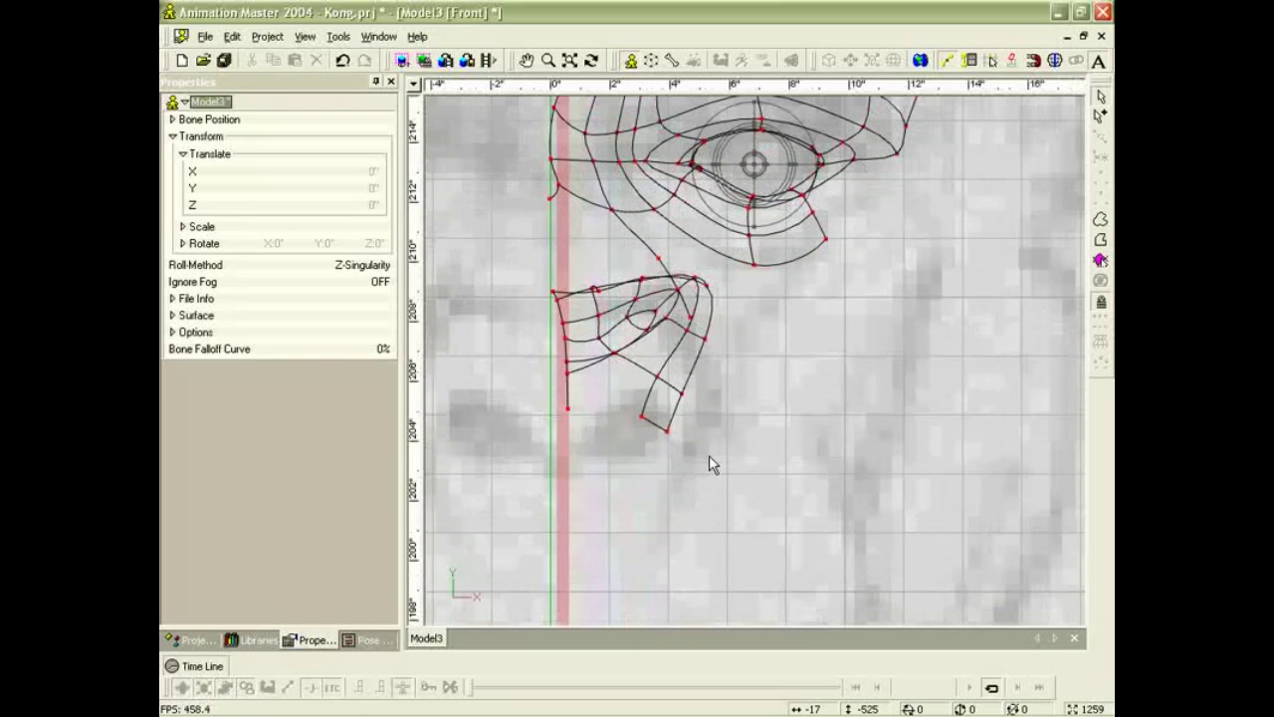
{"action": "left_click", "coordinate": [690, 387]}
{"action": "key", "text": "0"}
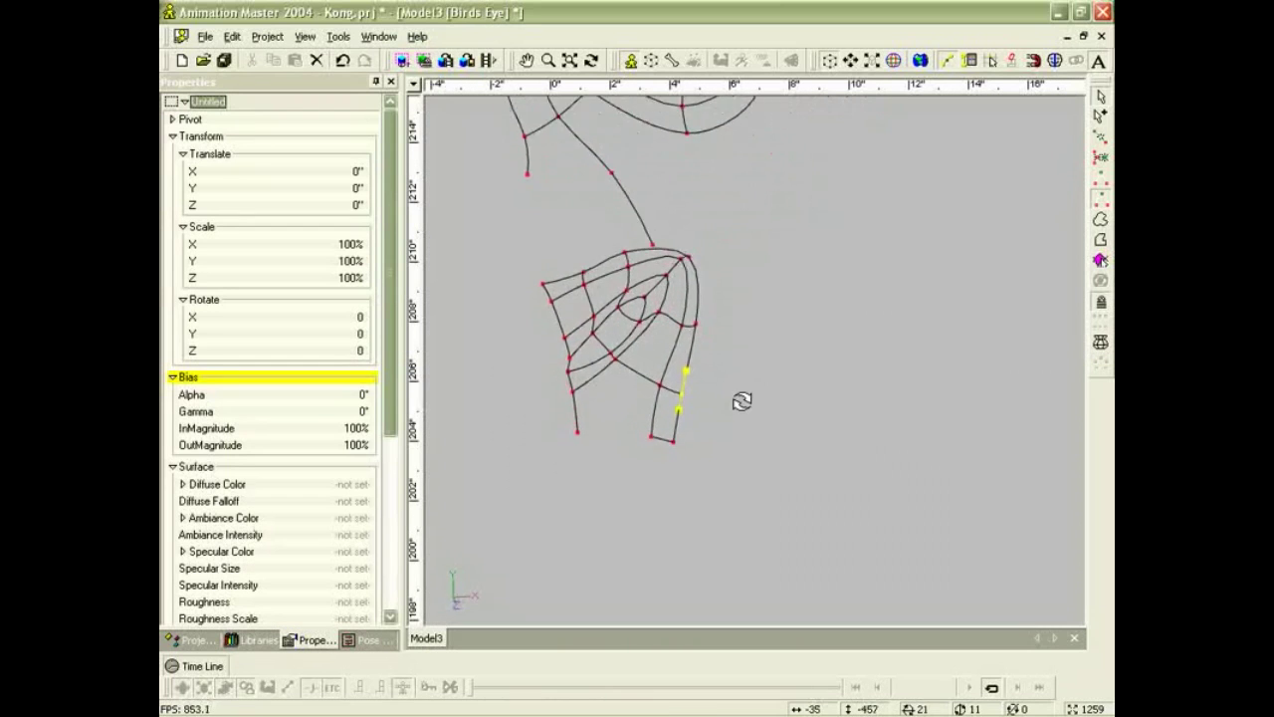
{"action": "left_click_drag", "start_coordinate": [731, 419], "coordinate": [488, 438]}
{"action": "mouse_move", "coordinate": [523, 363]}
{"action": "left_mouse_down"}
{"action": "mouse_move", "coordinate": [522, 376]}
{"action": "mouse_move", "coordinate": [523, 346]}
{"action": "left_mouse_up"}
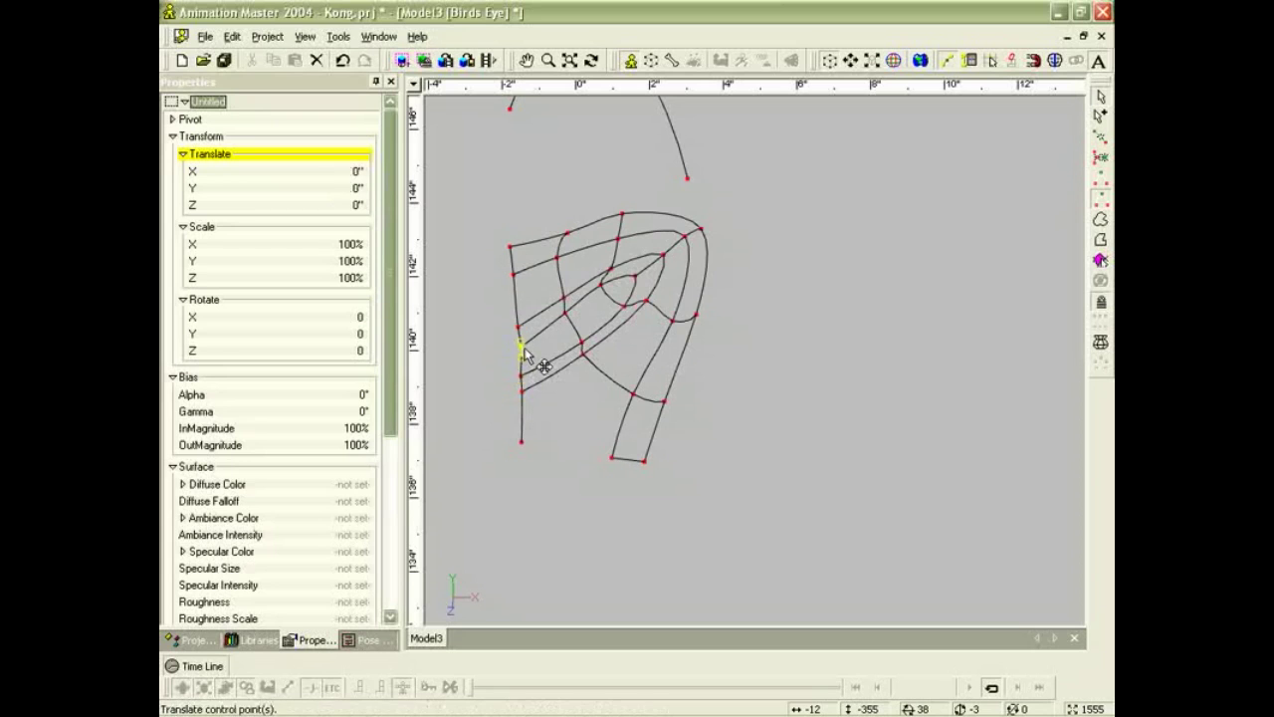
{"action": "left_click_drag", "start_coordinate": [602, 287], "coordinate": [521, 332]}
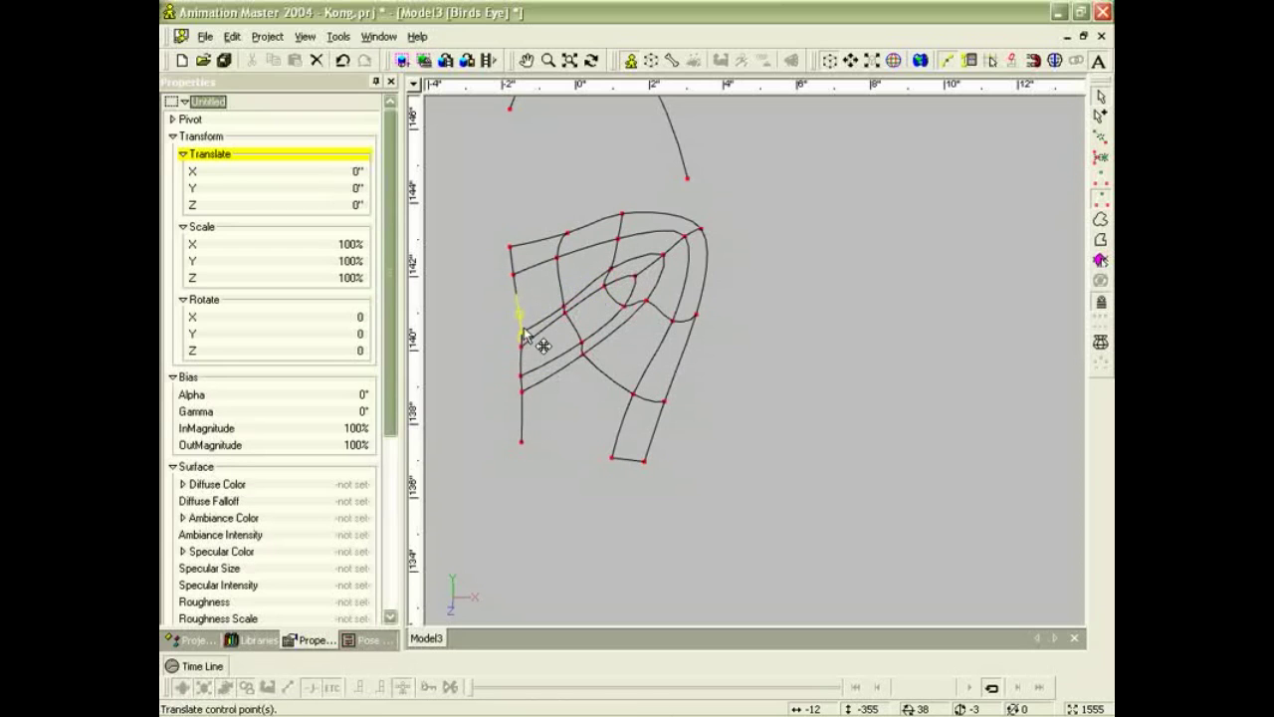
{"action": "left_click_drag", "start_coordinate": [664, 256], "coordinate": [662, 259]}
{"action": "key", "text": "0"}
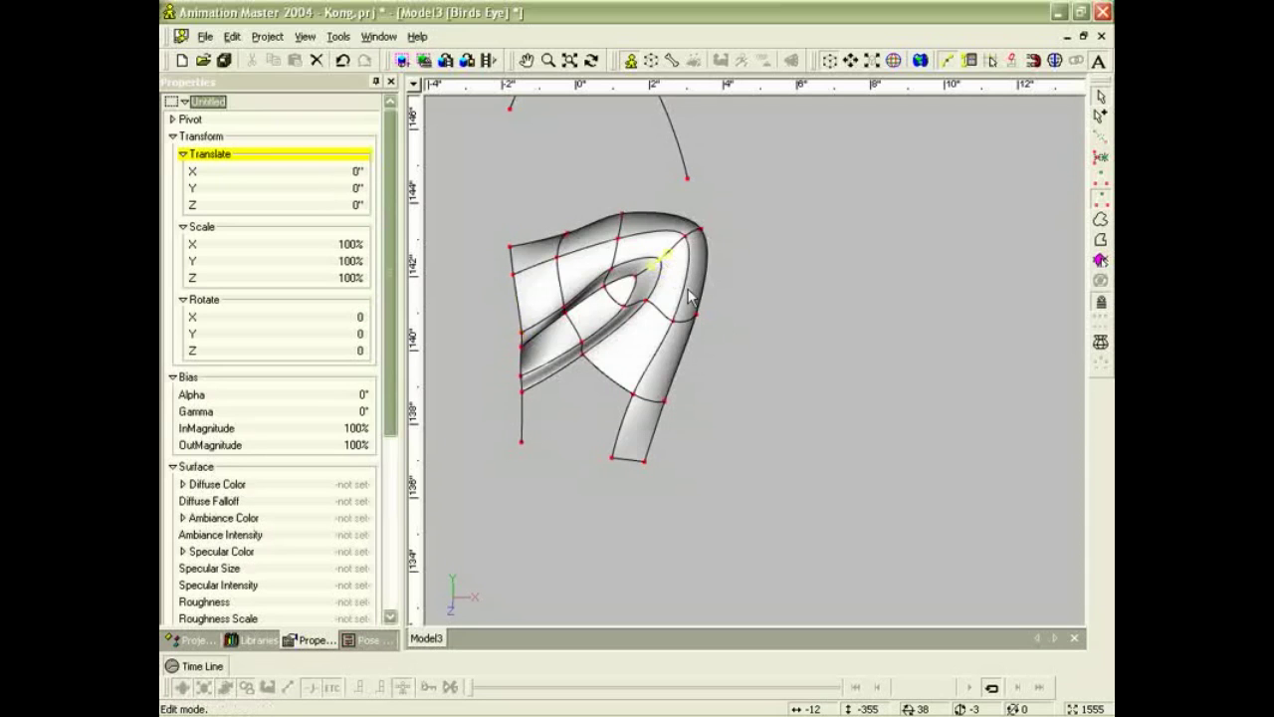
Extend a short spline stub from the nose's top centre-line point and attach the bridge spline's loose end to that point.
{"action": "scroll", "coordinate": [705, 304], "scroll_direction": "down", "scroll_amount": 2}
{"action": "middle_click_drag", "start_coordinate": [727, 380], "coordinate": [721, 445]}
{"action": "left_click_drag", "start_coordinate": [720, 445], "coordinate": [724, 478]}
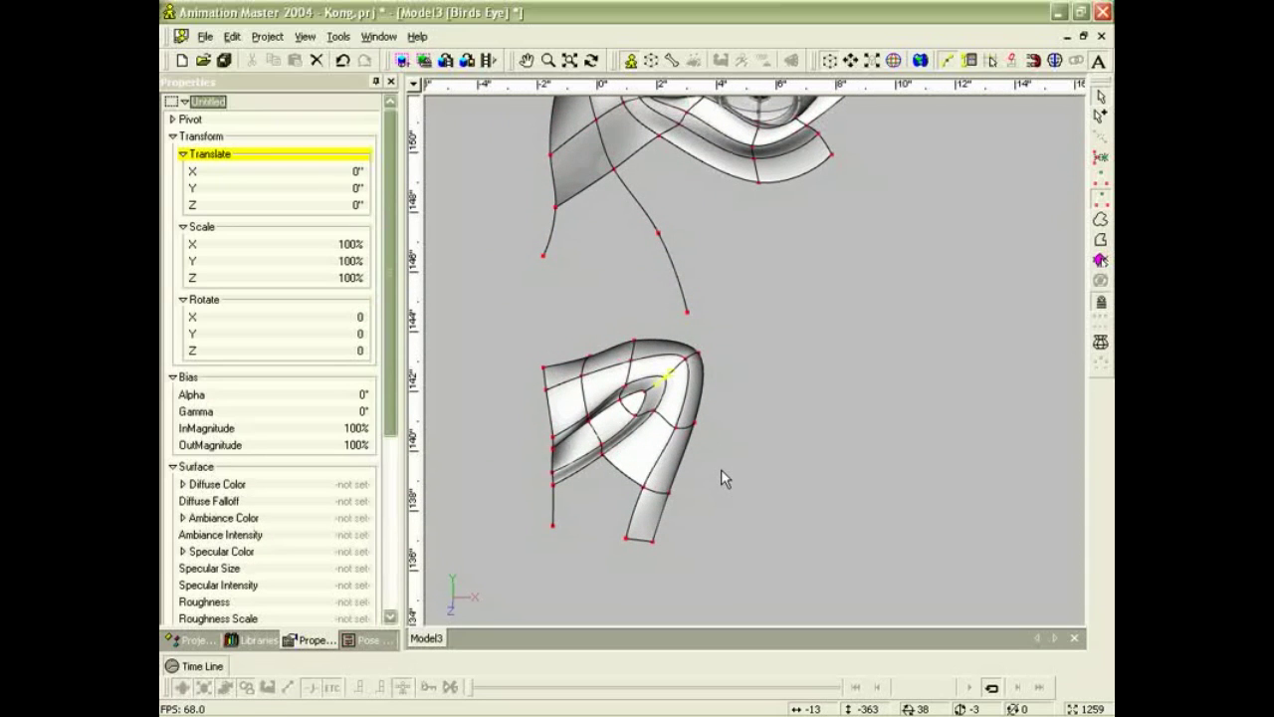
{"action": "left_click", "coordinate": [544, 371]}
{"action": "key", "text": "t"}
{"action": "left_click_drag", "start_coordinate": [655, 390], "coordinate": [591, 410]}
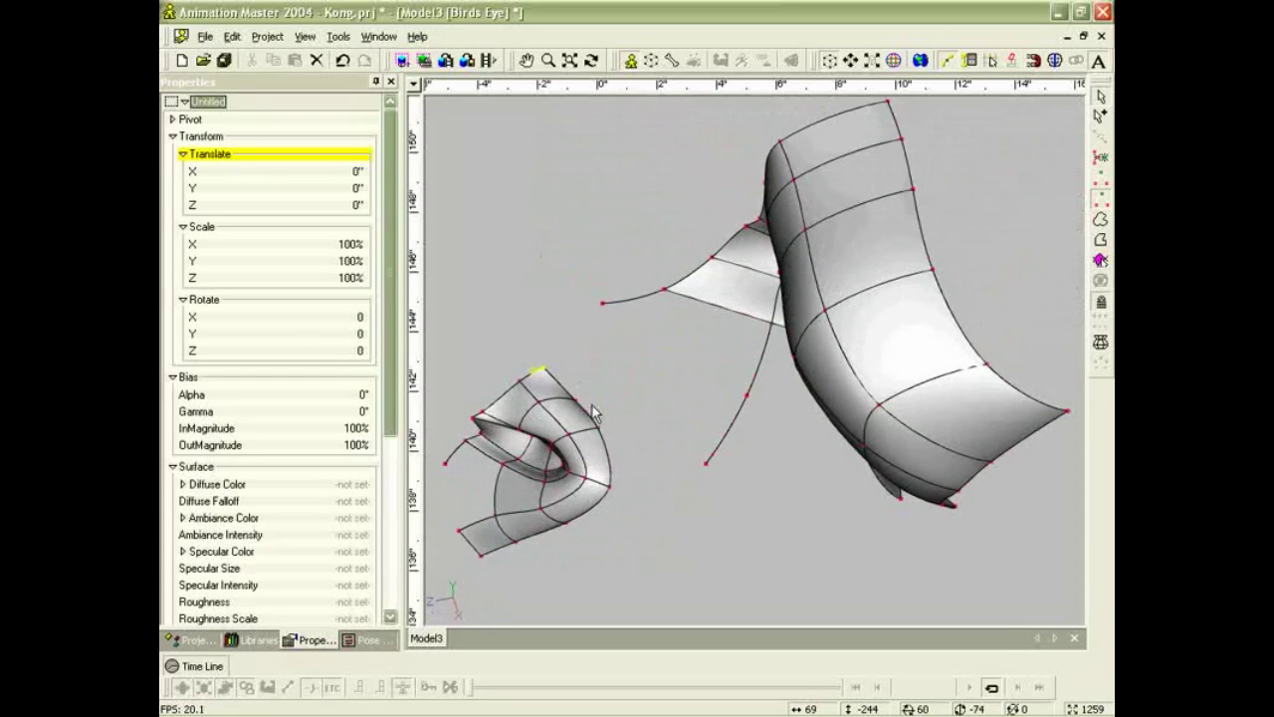
{"action": "scroll", "coordinate": [590, 403], "scroll_direction": "down", "scroll_amount": 2}
{"action": "scroll", "coordinate": [584, 370], "scroll_direction": "up", "scroll_amount": 3}
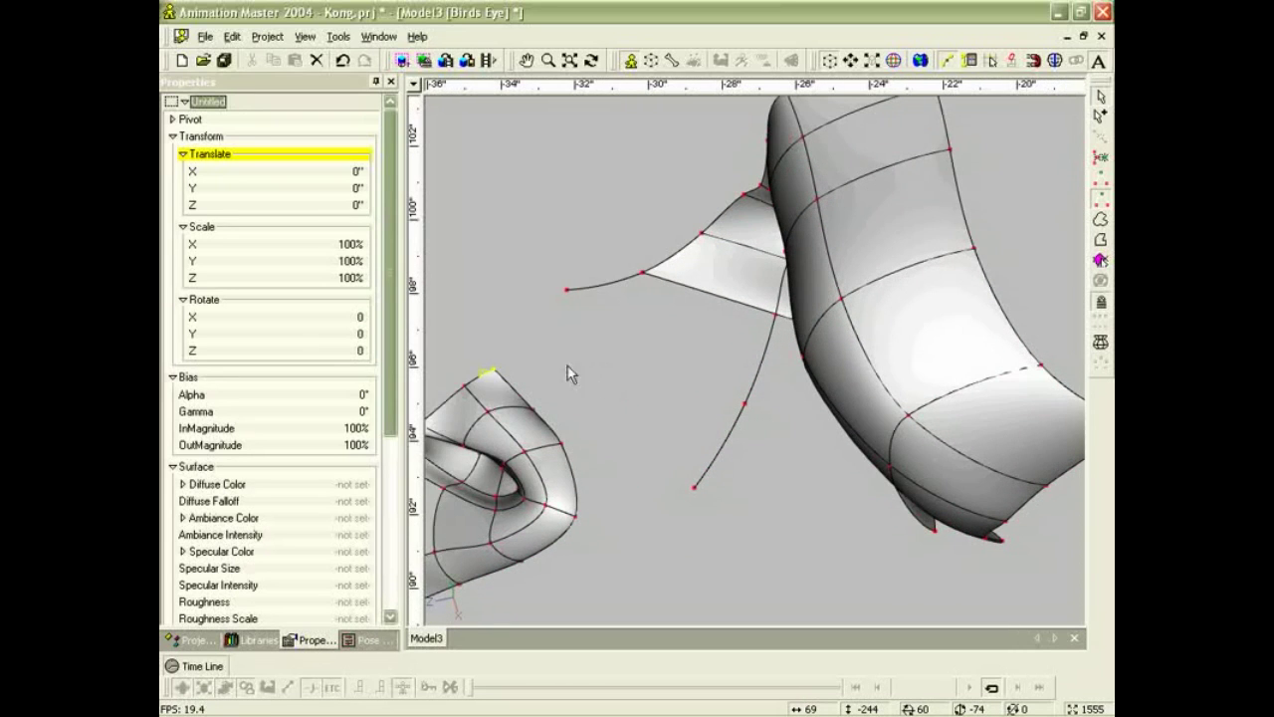
{"action": "key", "text": "shift+a"}
{"action": "left_click", "coordinate": [474, 344]}
{"action": "key", "text": "Escape"}
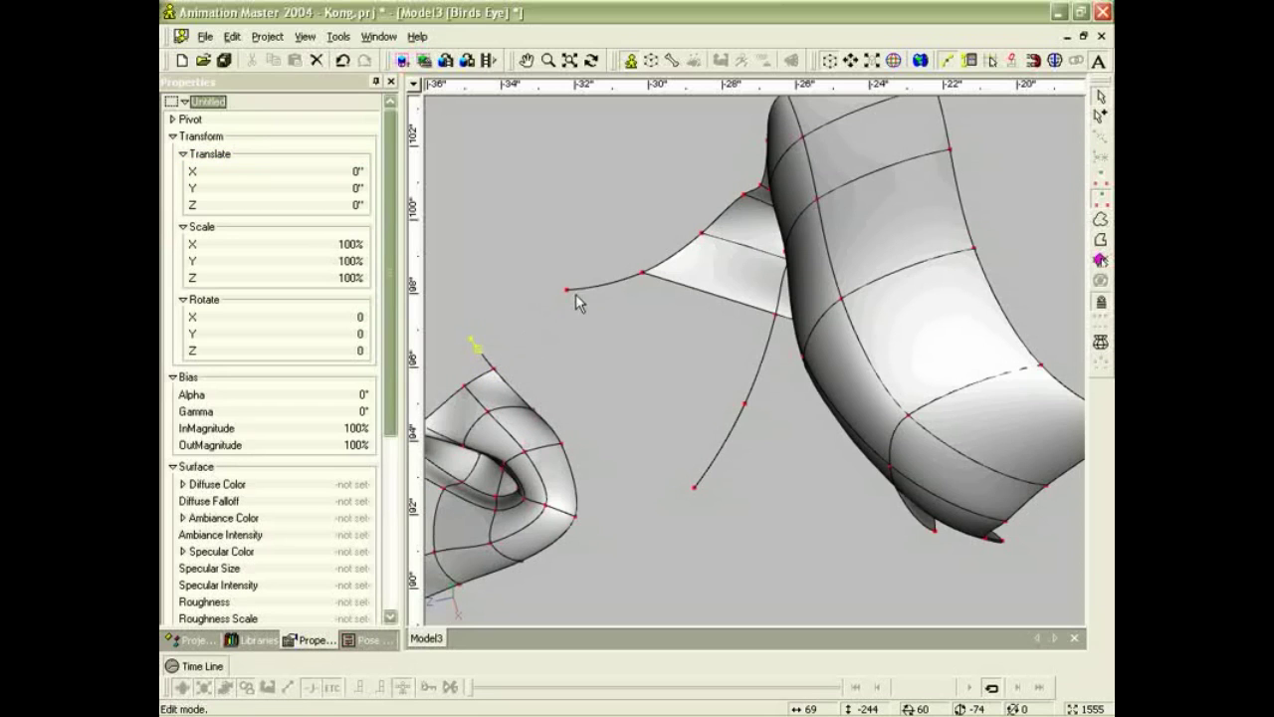
{"action": "left_click_drag", "start_coordinate": [566, 290], "coordinate": [495, 372]}
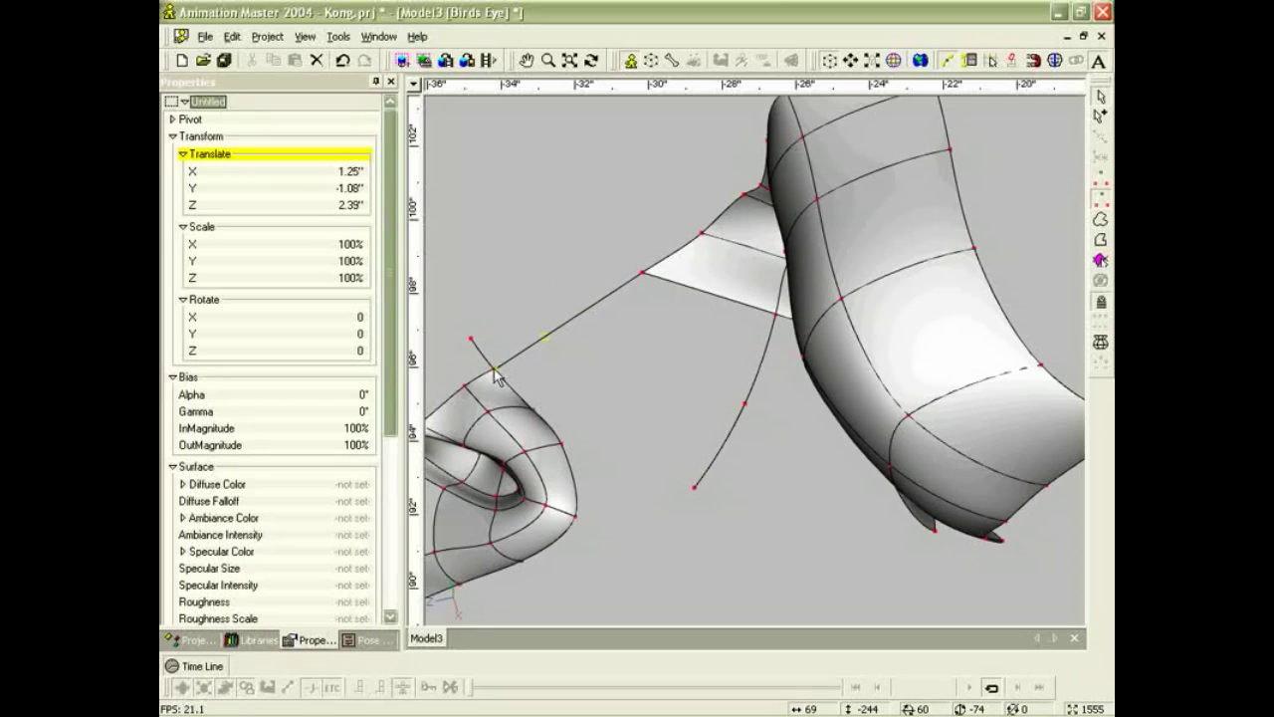
{"action": "left_click", "coordinate": [524, 366]}
In the side view, raise the points along the front of the nose to follow the reference profile.
{"action": "key", "text": "4"}
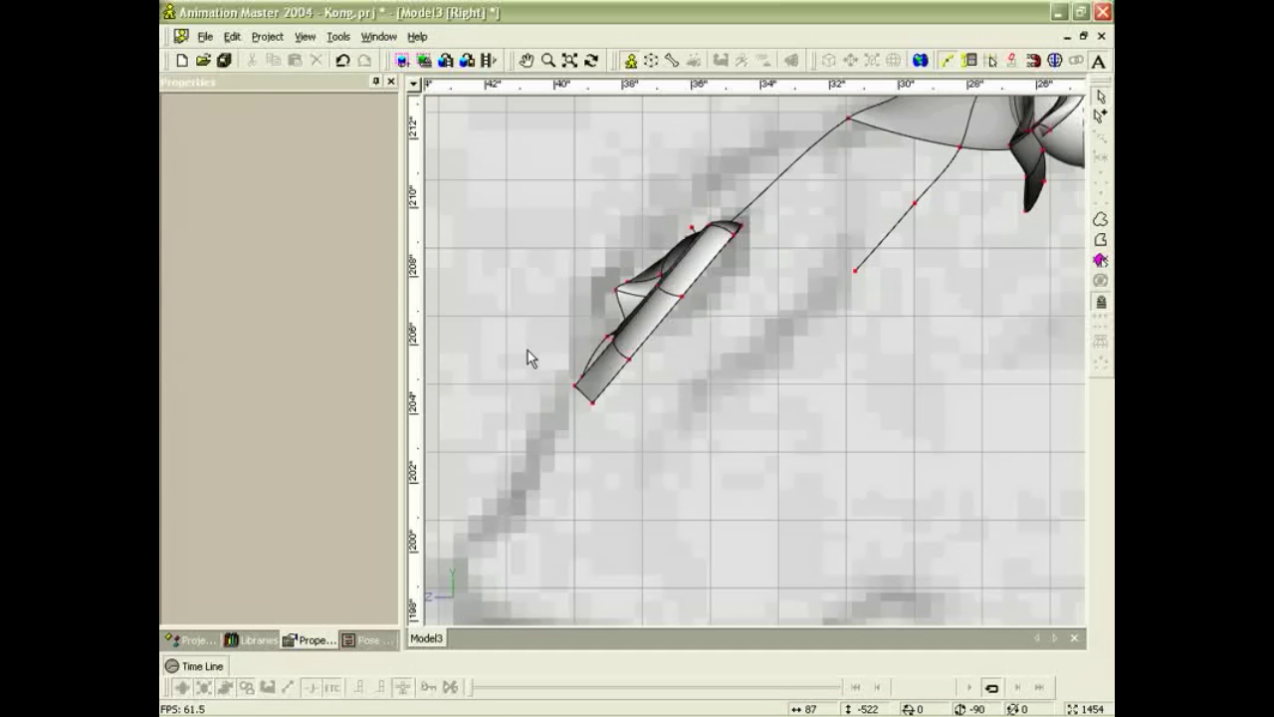
{"action": "middle_click_drag", "start_coordinate": [825, 270], "coordinate": [714, 302]}
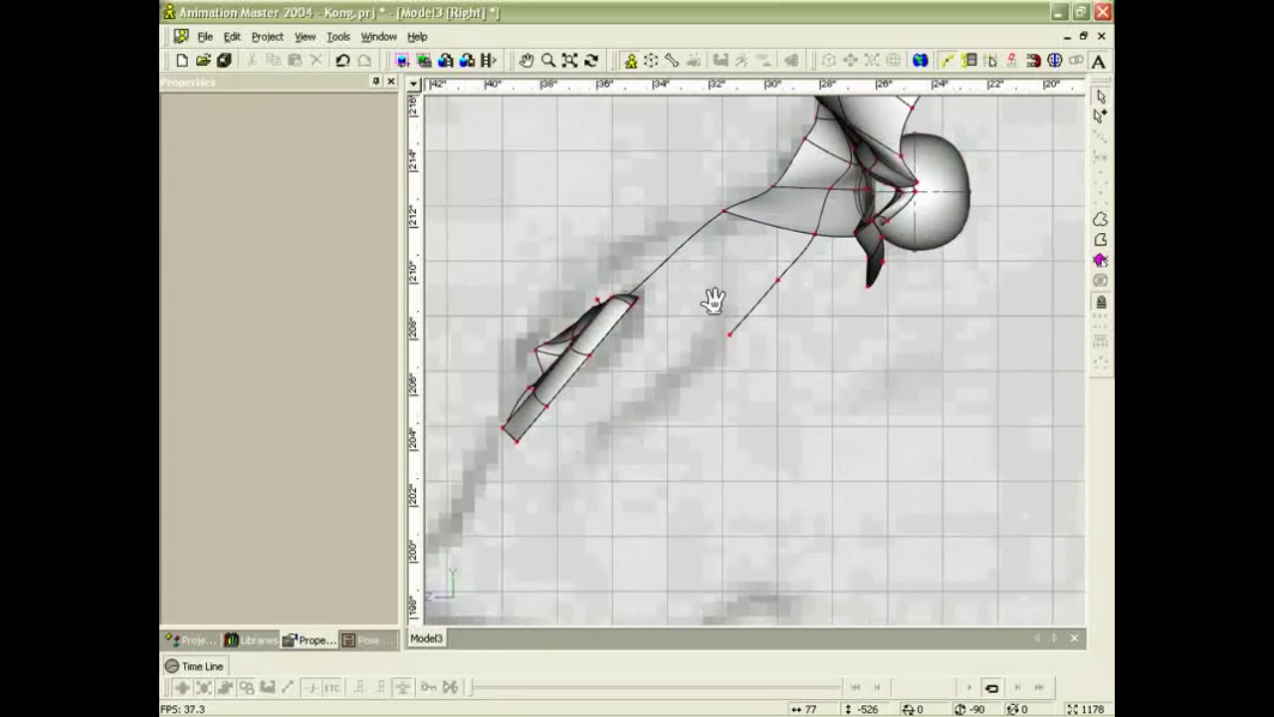
{"action": "left_click", "coordinate": [543, 346]}
{"action": "left_click_drag", "start_coordinate": [570, 341], "coordinate": [567, 337]}
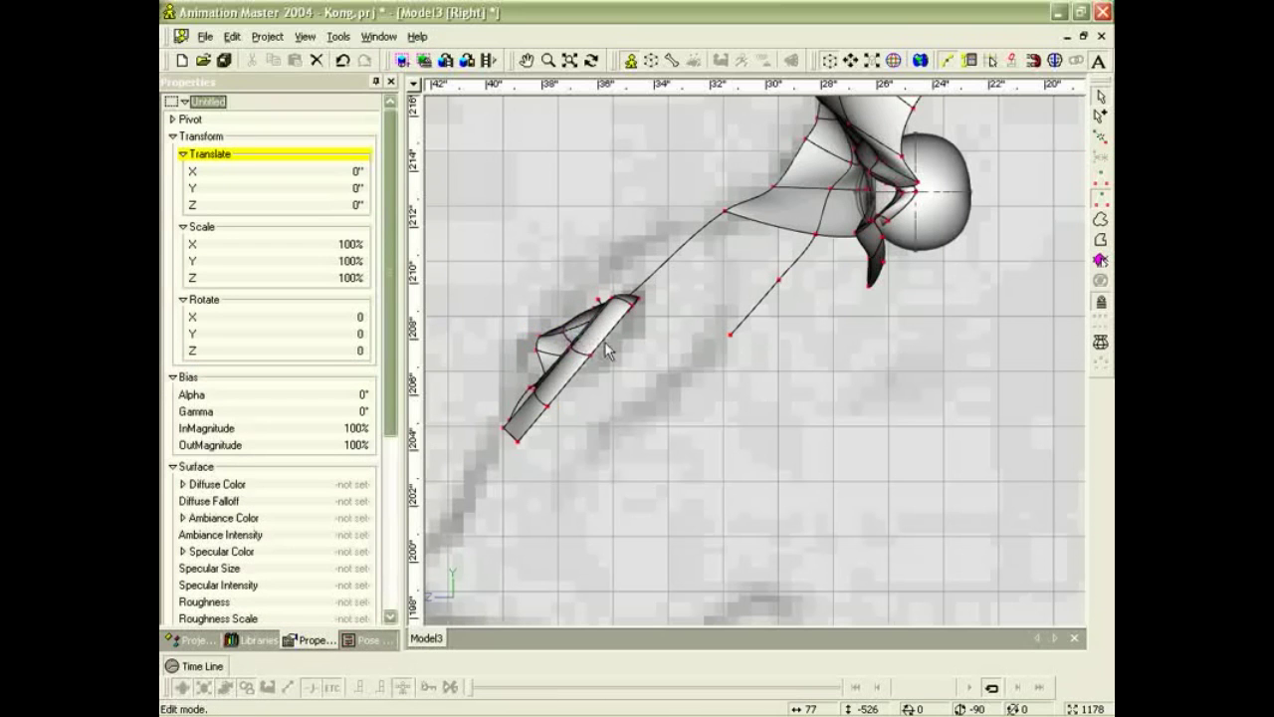
Raise the nose's top centre-line points where the bridge joins and delete the end point of the short stub.
{"action": "scroll", "coordinate": [610, 341], "scroll_direction": "up", "scroll_amount": 3}
{"action": "middle_click_drag", "start_coordinate": [599, 326], "coordinate": [605, 342], "text": "ctrl"}
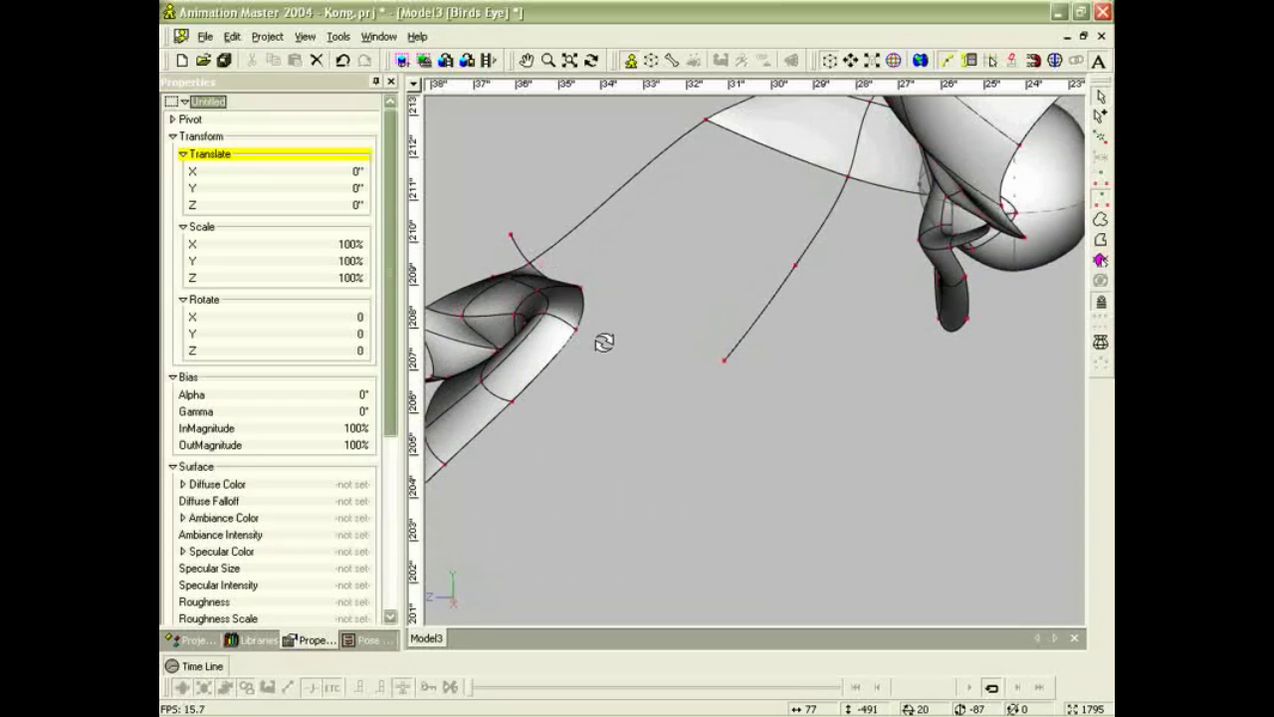
{"action": "left_click", "coordinate": [487, 263]}
{"action": "left_click_drag", "start_coordinate": [531, 260], "coordinate": [527, 257]}
{"action": "left_click", "coordinate": [511, 234]}
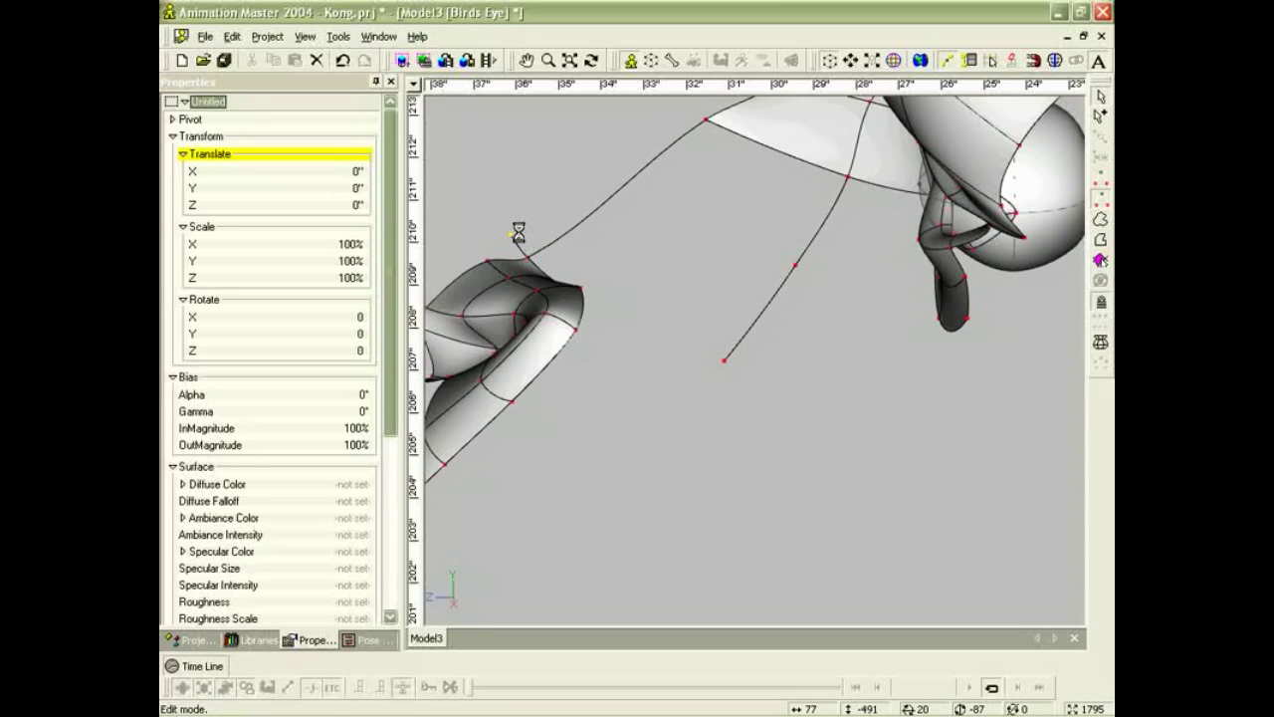
{"action": "key", "text": "Delete"}
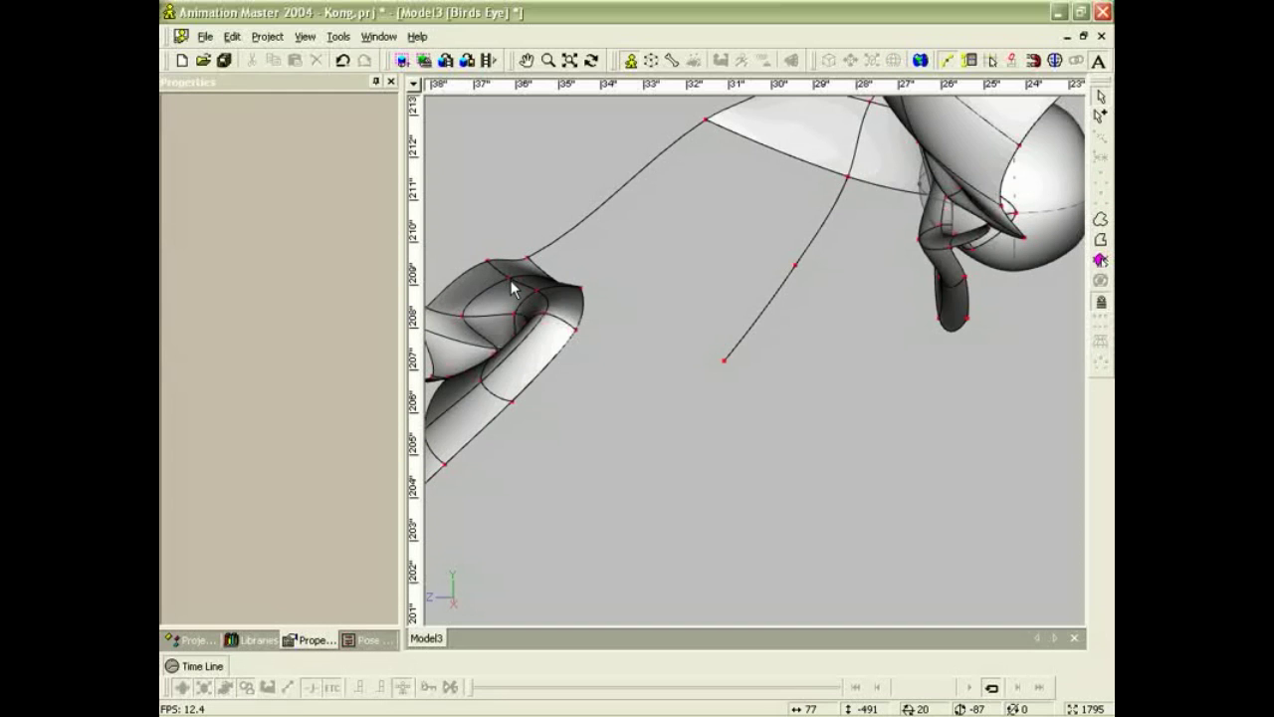
Reposition points on the nose's front surface, inner rim and lower nostril wing to round out the nostril.
{"action": "left_click_drag", "start_coordinate": [513, 288], "coordinate": [460, 310]}
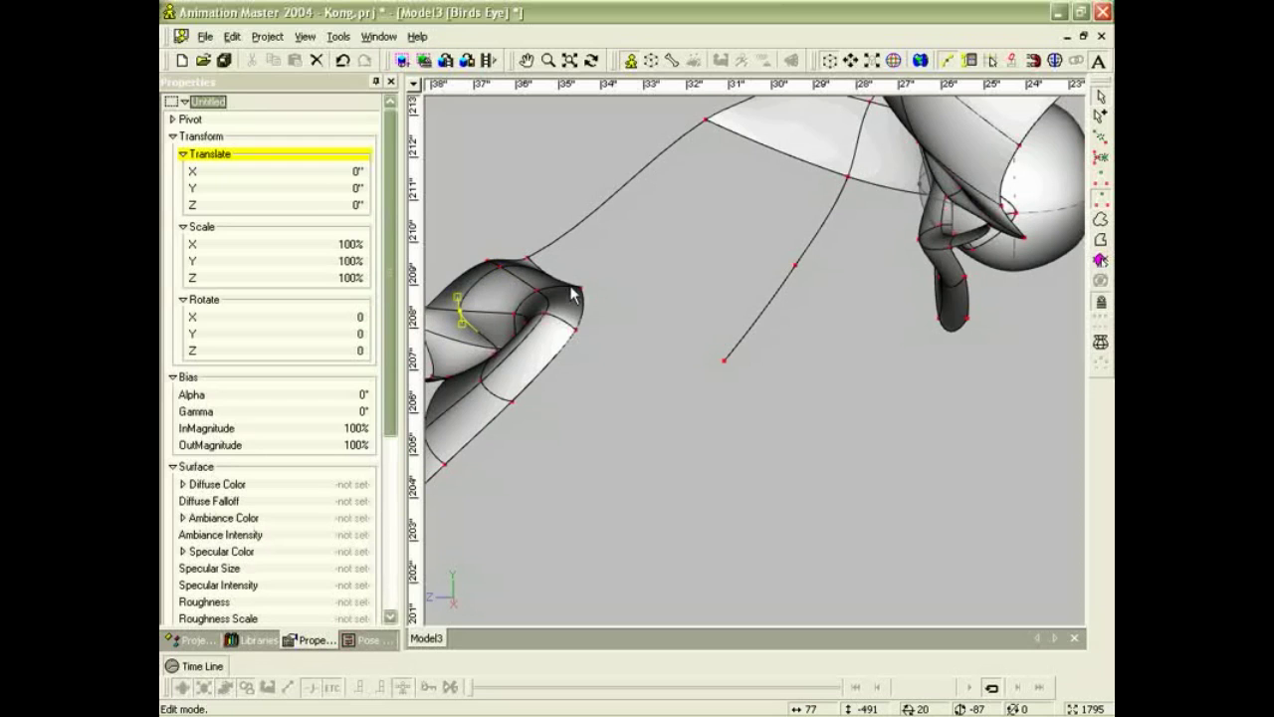
{"action": "left_click_drag", "start_coordinate": [537, 298], "coordinate": [528, 299]}
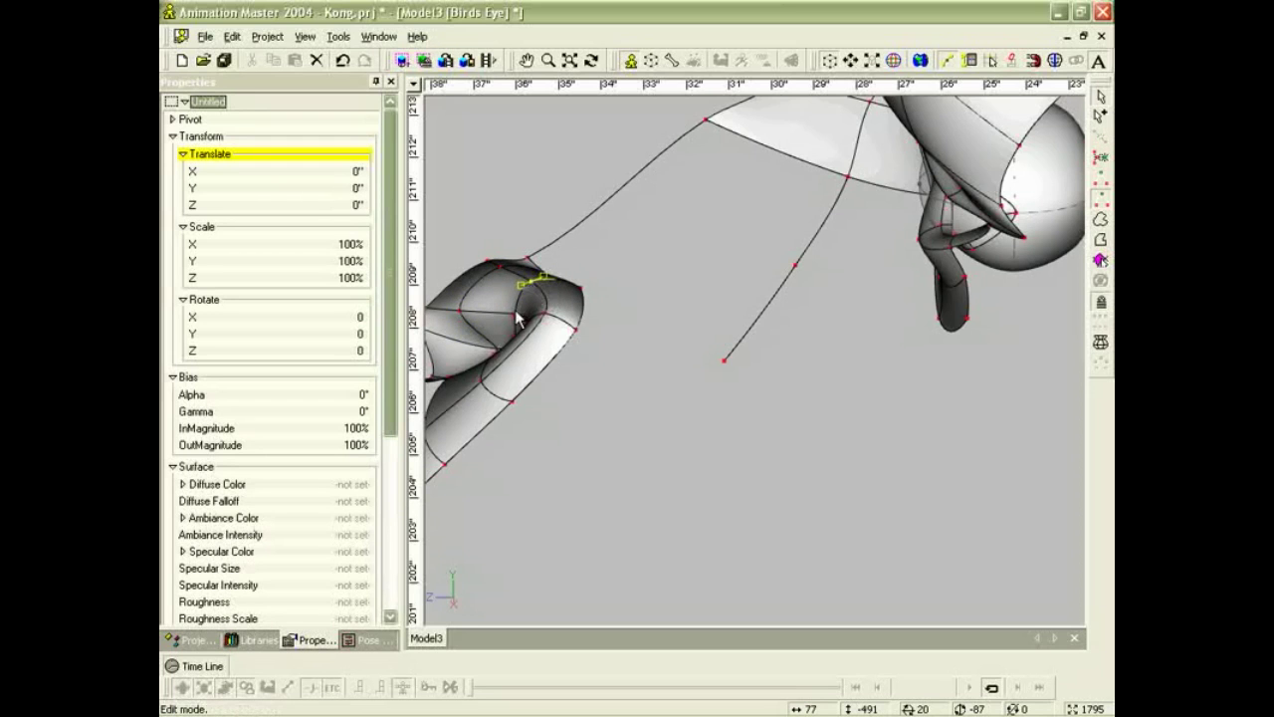
{"action": "scroll", "coordinate": [517, 317], "scroll_direction": "down", "scroll_amount": 2}
{"action": "left_click_drag", "start_coordinate": [485, 341], "coordinate": [488, 356]}
{"action": "left_click", "coordinate": [528, 375]}
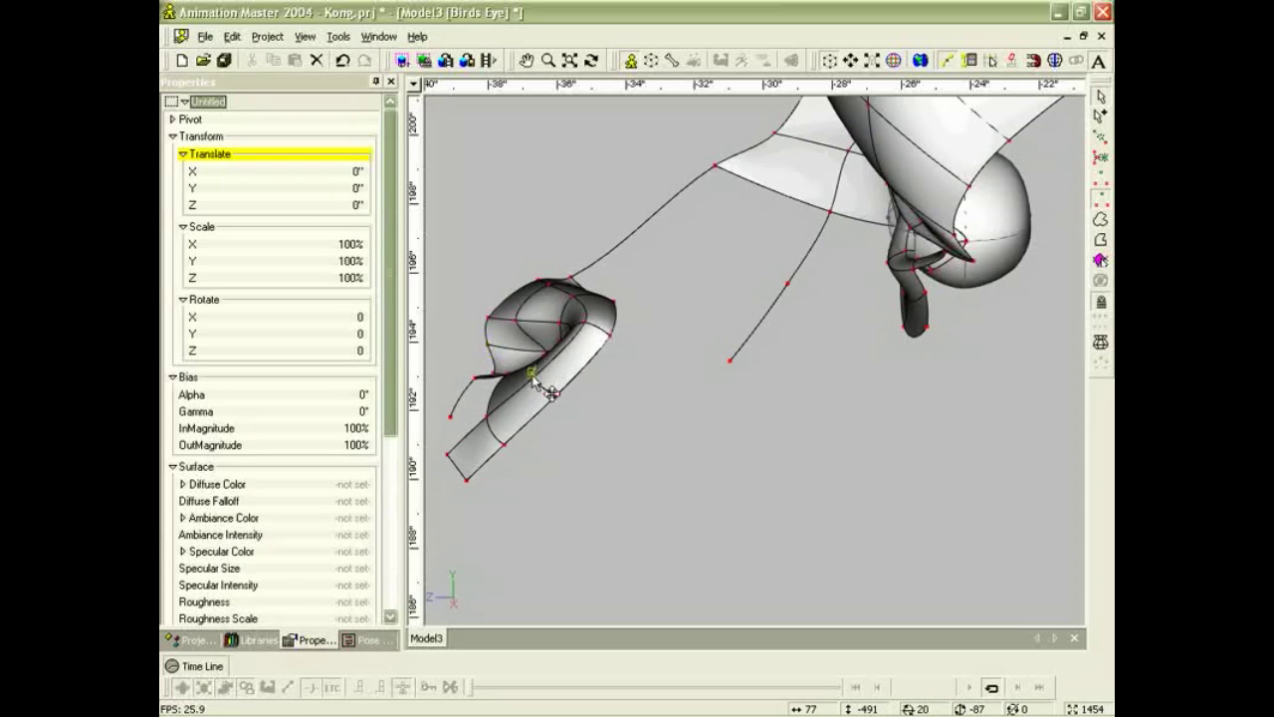
{"action": "left_click_drag", "start_coordinate": [488, 413], "coordinate": [483, 404]}
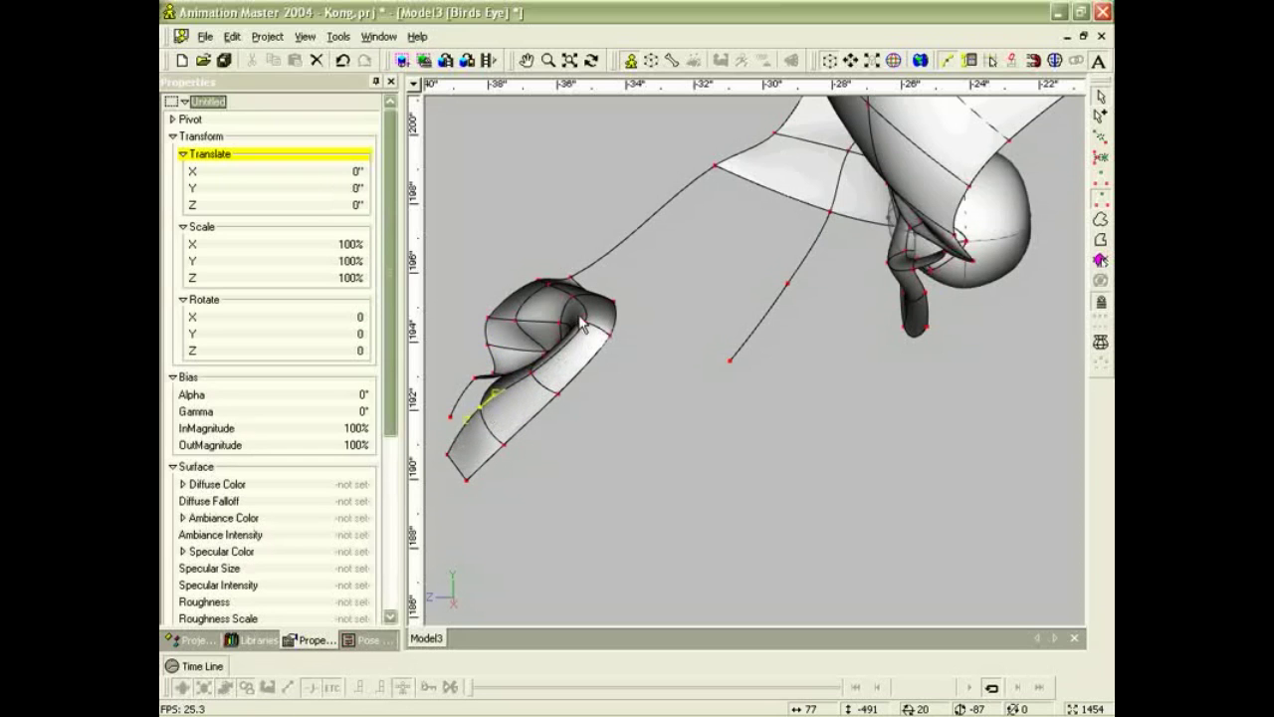
Round the nostril wing's outer edge by raising its upper points and repositioning its lower edge point in the side view.
{"action": "scroll", "coordinate": [579, 316], "scroll_direction": "down", "scroll_amount": 1}
{"action": "middle_click_drag", "start_coordinate": [652, 303], "coordinate": [681, 311]}
{"action": "right_click_drag", "start_coordinate": [681, 311], "coordinate": [612, 300], "text": "ctrl"}
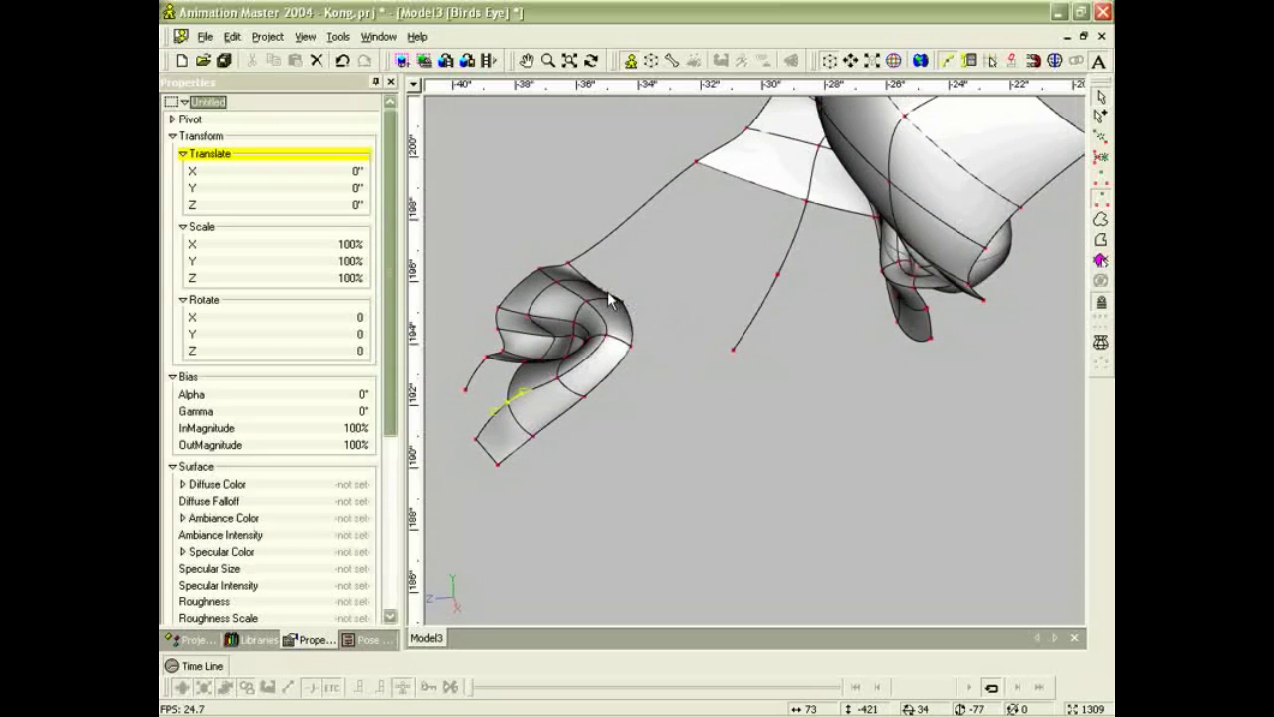
{"action": "left_click", "coordinate": [600, 284]}
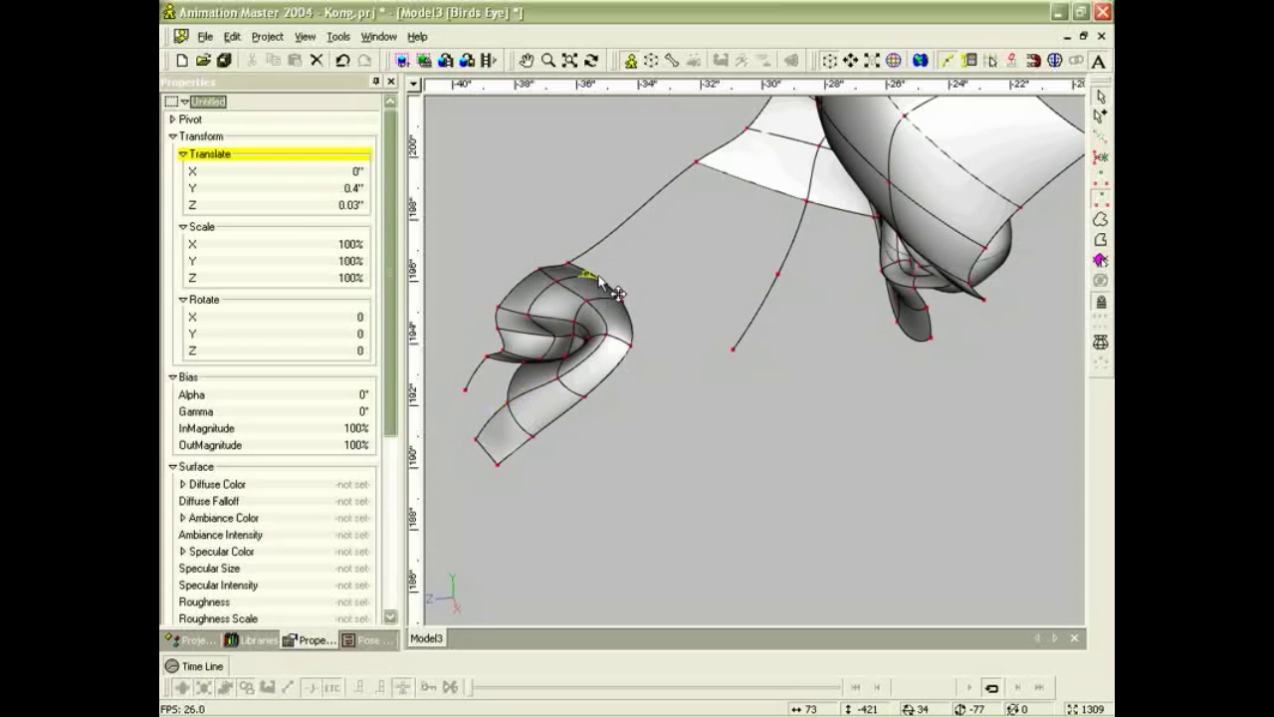
{"action": "left_click", "coordinate": [621, 298]}
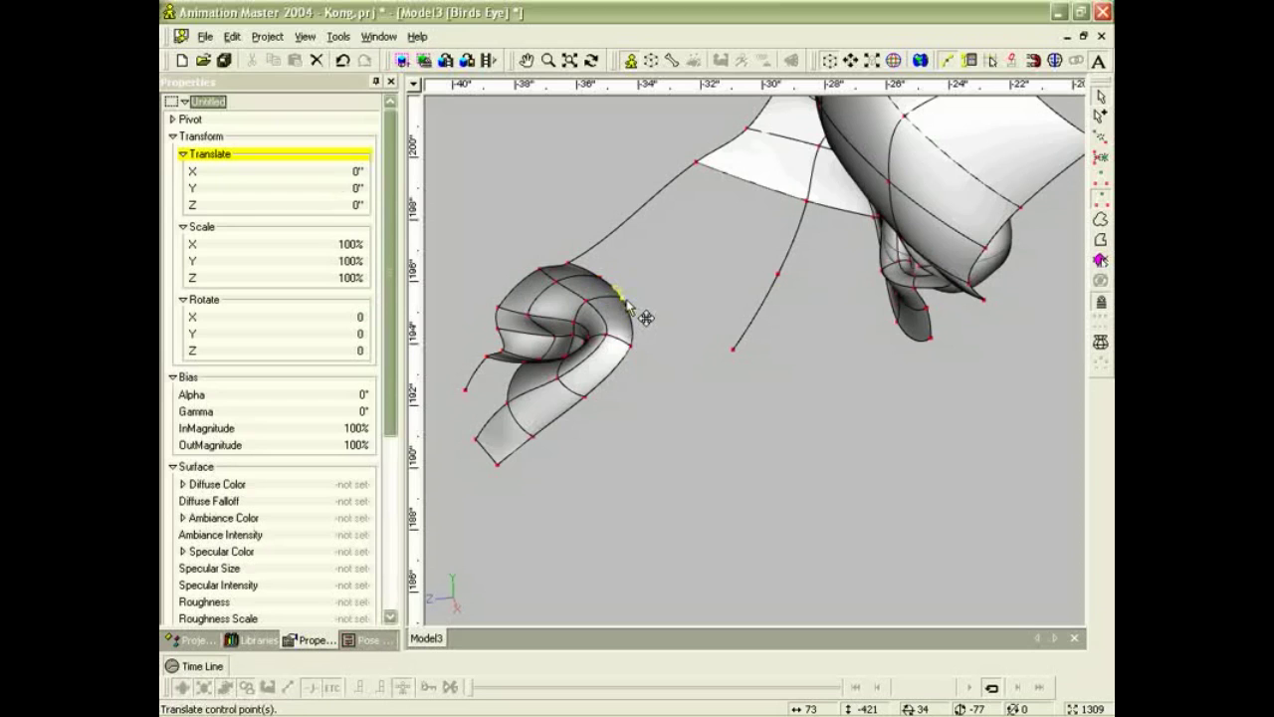
{"action": "key", "text": "4"}
{"action": "left_click_drag", "start_coordinate": [618, 309], "coordinate": [599, 355]}
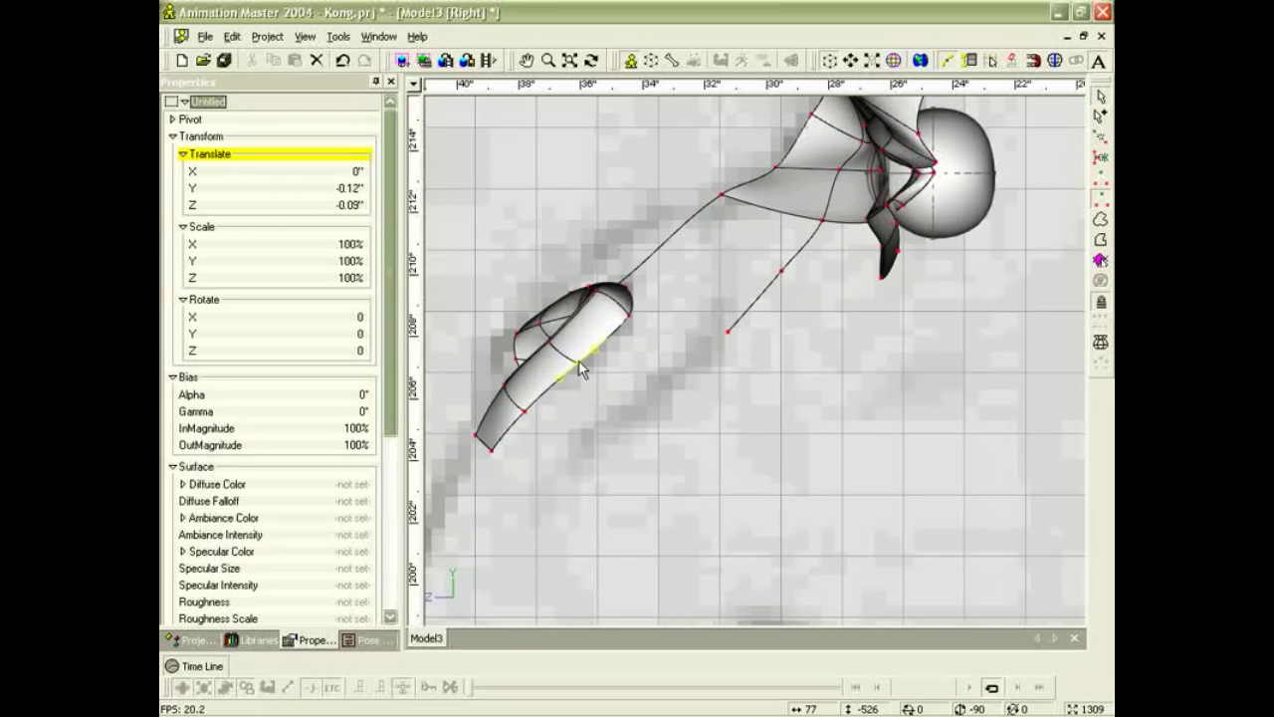
Select the whole nose piece, scale it up and move it back against the side reference.
{"action": "scroll", "coordinate": [583, 364], "scroll_direction": "down", "scroll_amount": 3}
{"action": "scroll", "coordinate": [622, 365], "scroll_direction": "up", "scroll_amount": 7}
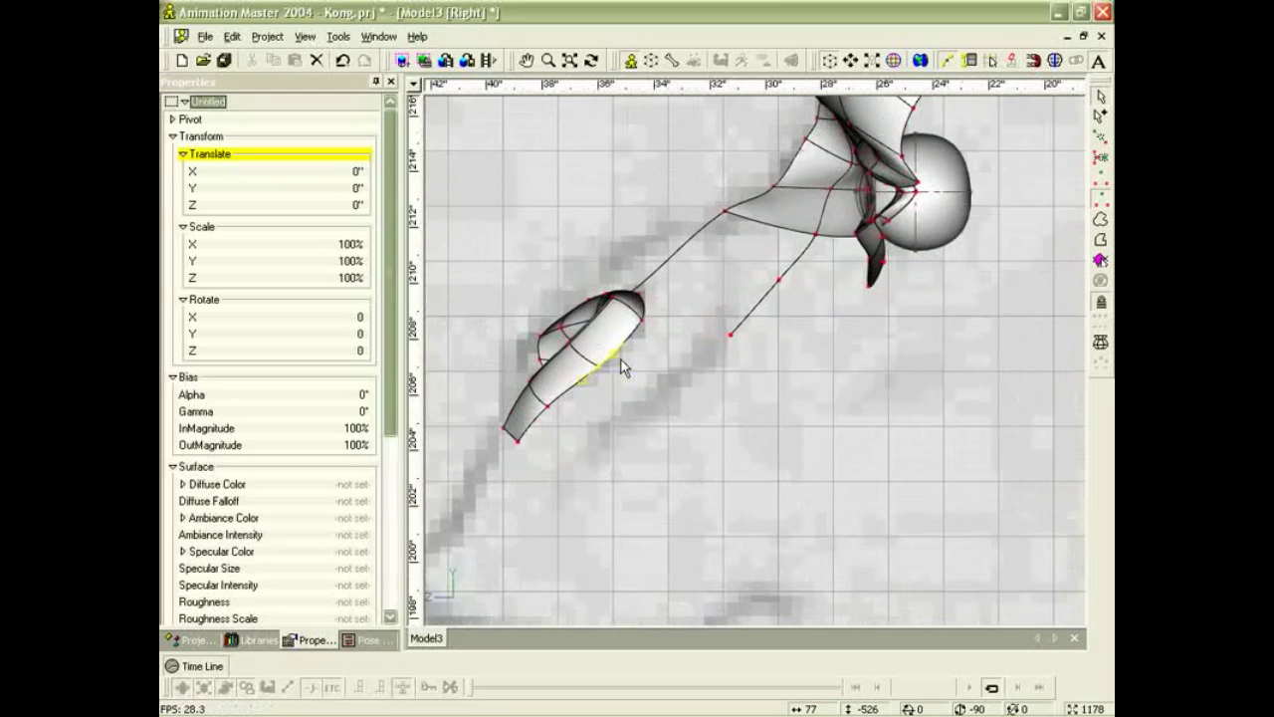
{"action": "scroll", "coordinate": [622, 366], "scroll_direction": "down", "scroll_amount": 4}
{"action": "left_click", "coordinate": [587, 418]}
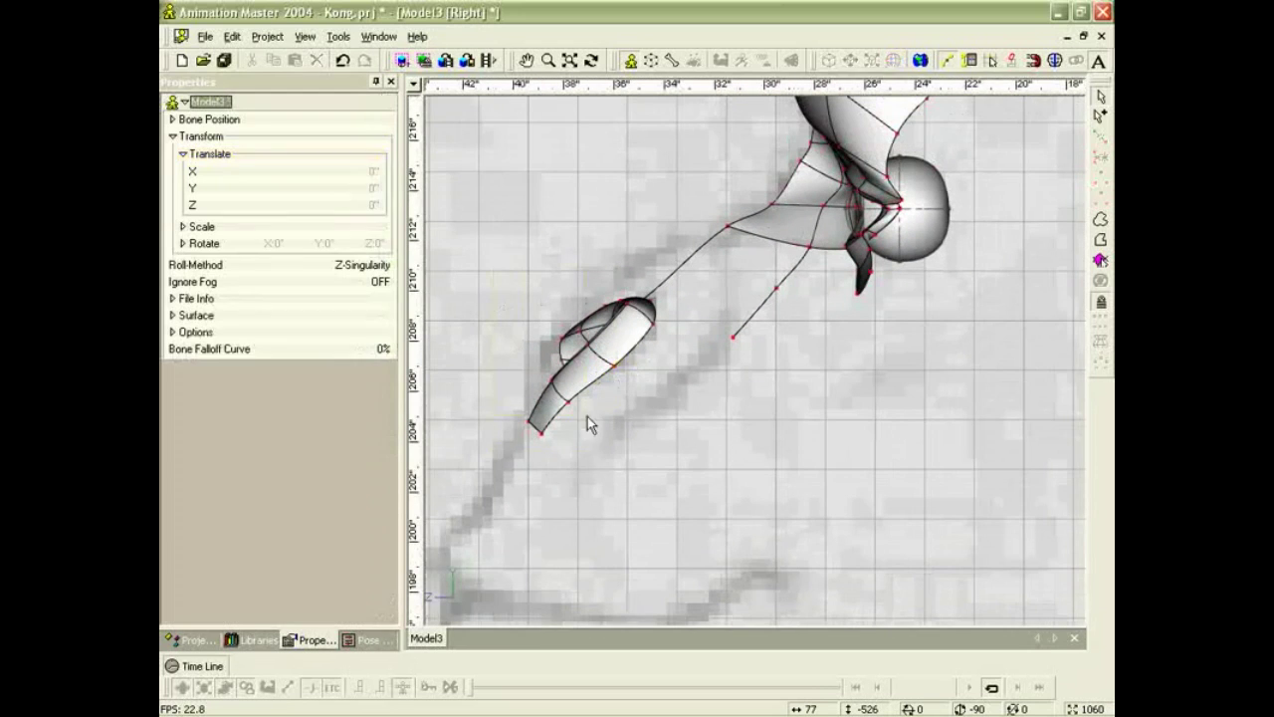
{"action": "left_click_drag", "start_coordinate": [683, 456], "coordinate": [681, 454]}
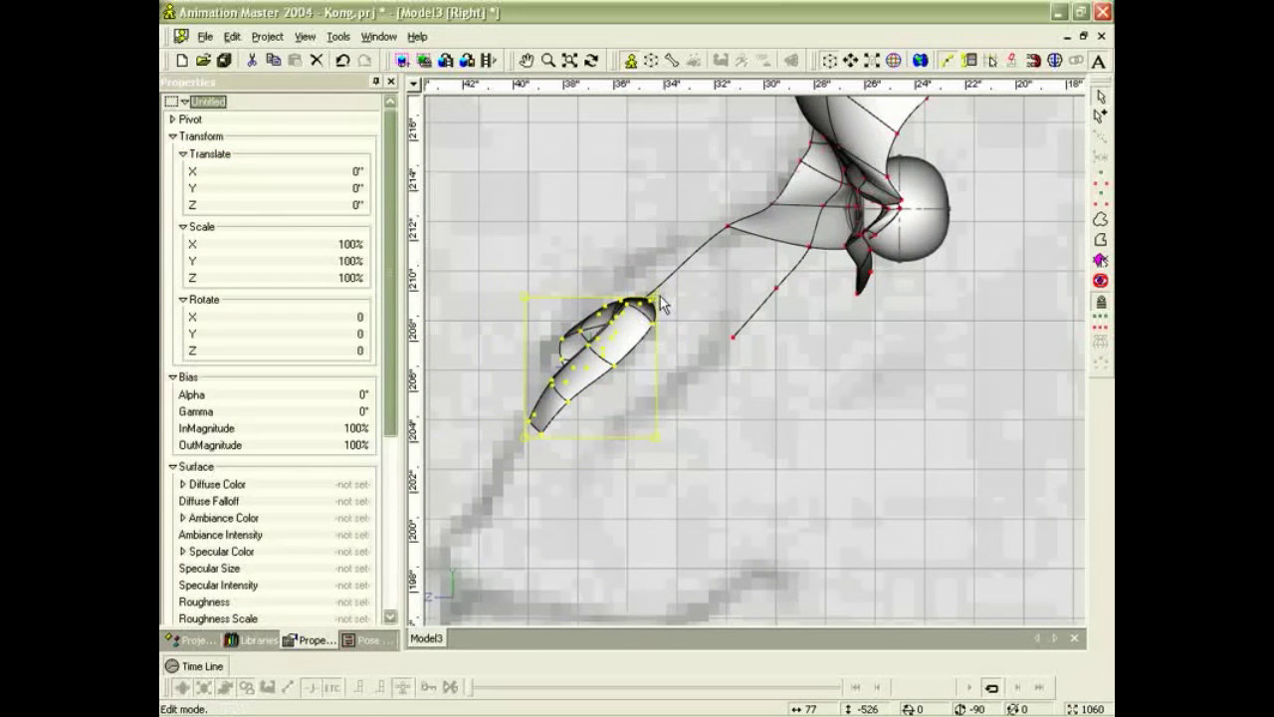
{"action": "left_click_drag", "start_coordinate": [660, 295], "coordinate": [714, 284]}
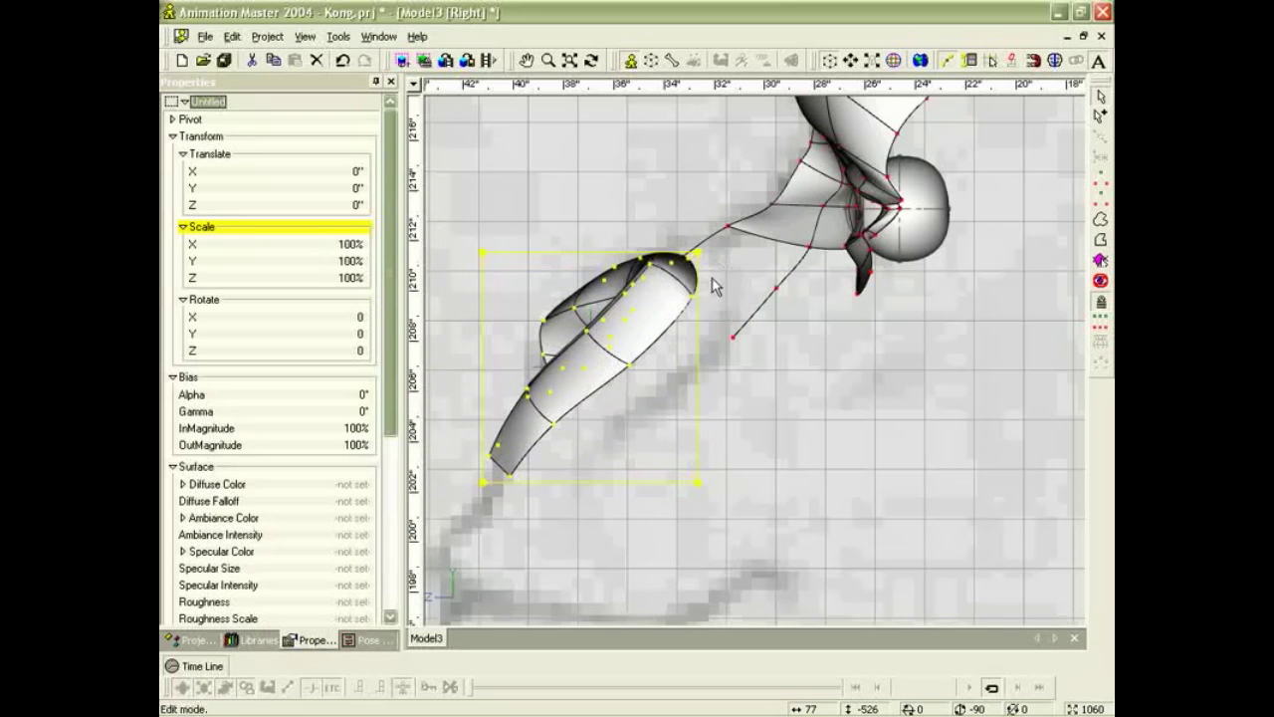
{"action": "left_click_drag", "start_coordinate": [693, 350], "coordinate": [704, 360]}
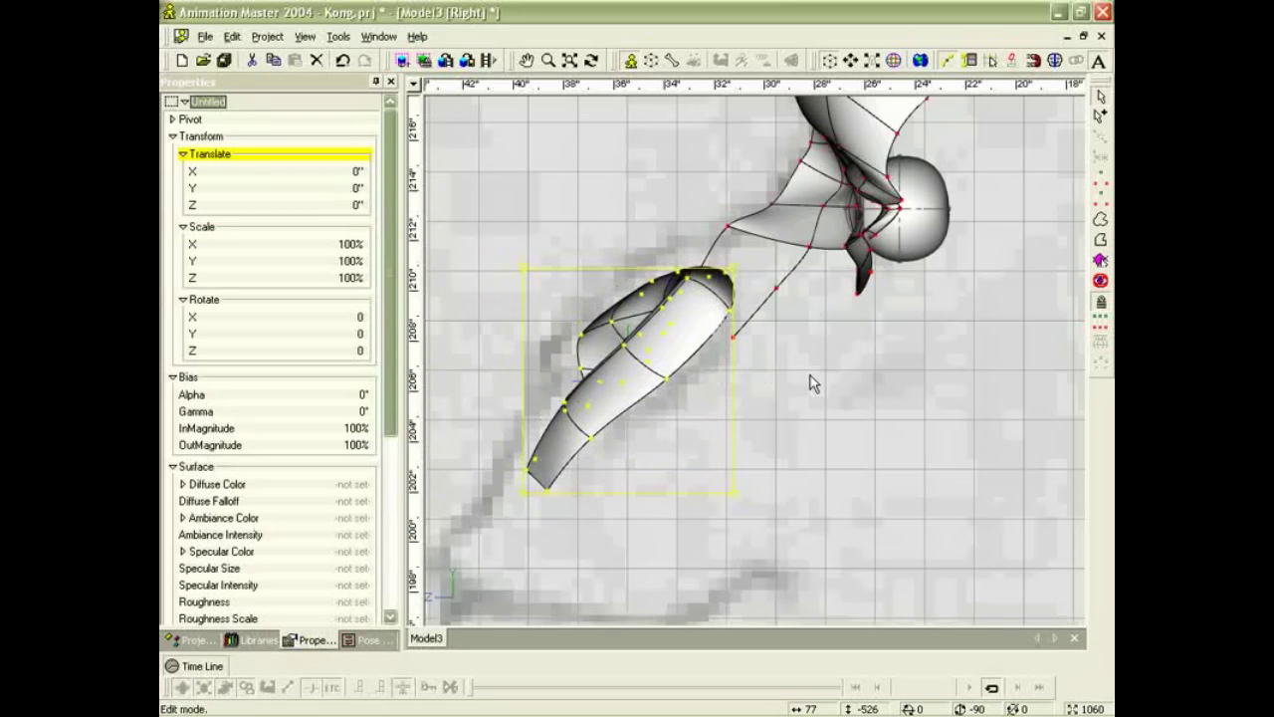
{"action": "left_click", "coordinate": [811, 376]}
Refine the enlarged nose in the side view by repositioning points on its outer edge, nostril wing and inner rim.
{"action": "left_click", "coordinate": [669, 380]}
{"action": "scroll", "coordinate": [777, 460], "scroll_direction": "down", "scroll_amount": 4}
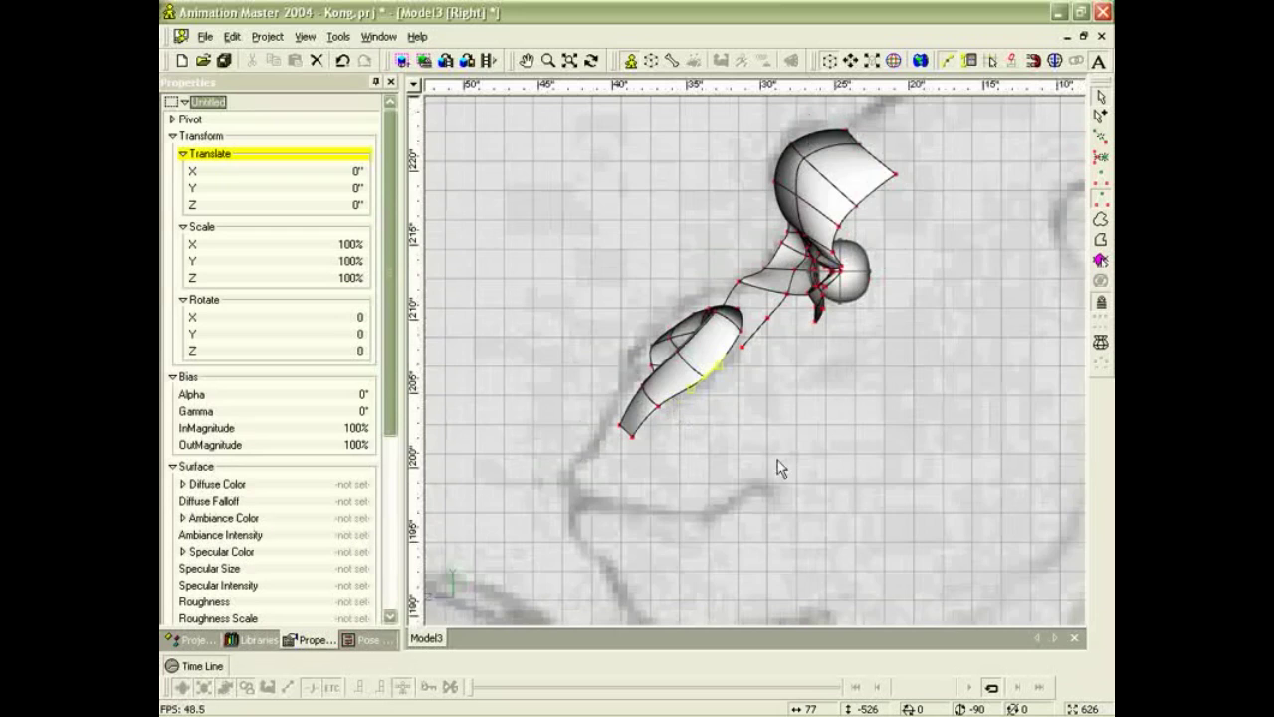
{"action": "scroll", "coordinate": [777, 460], "scroll_direction": "up", "scroll_amount": 2}
{"action": "left_click_drag", "start_coordinate": [648, 410], "coordinate": [680, 363]}
{"action": "left_click", "coordinate": [719, 306]}
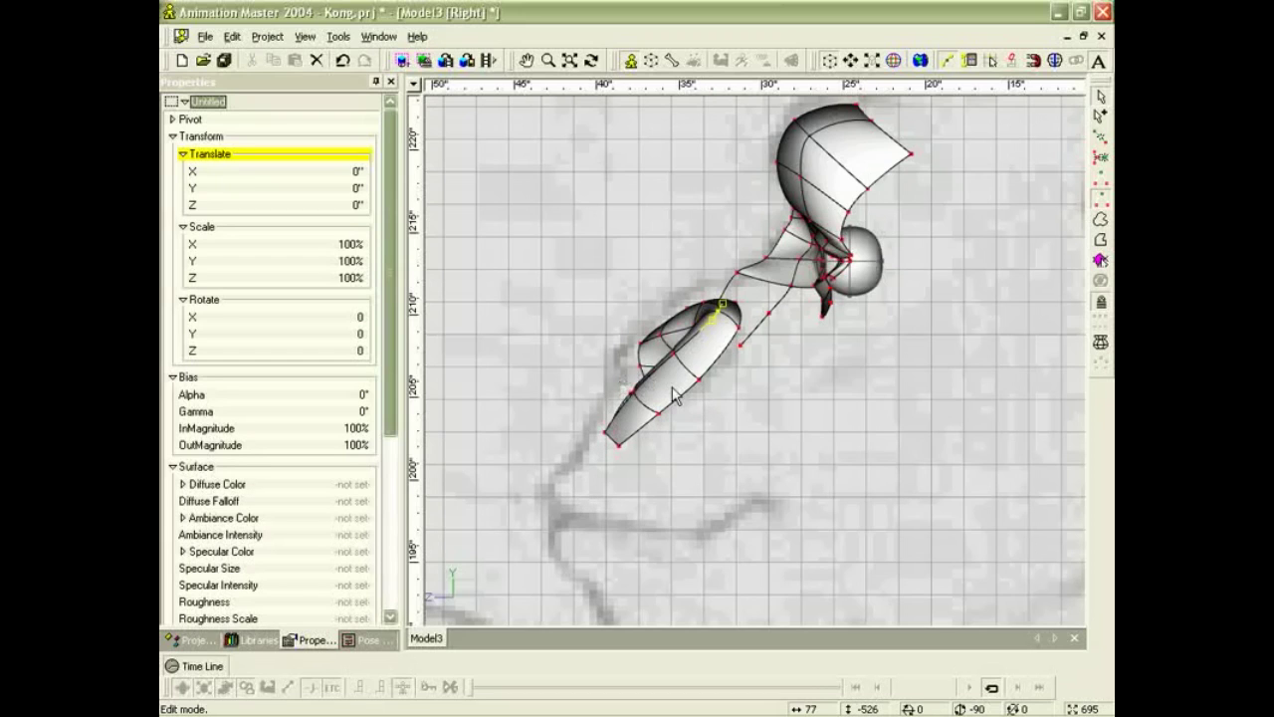
{"action": "left_click", "coordinate": [678, 354]}
{"action": "key", "text": "t"}
{"action": "left_click_drag", "start_coordinate": [657, 418], "coordinate": [663, 454]}
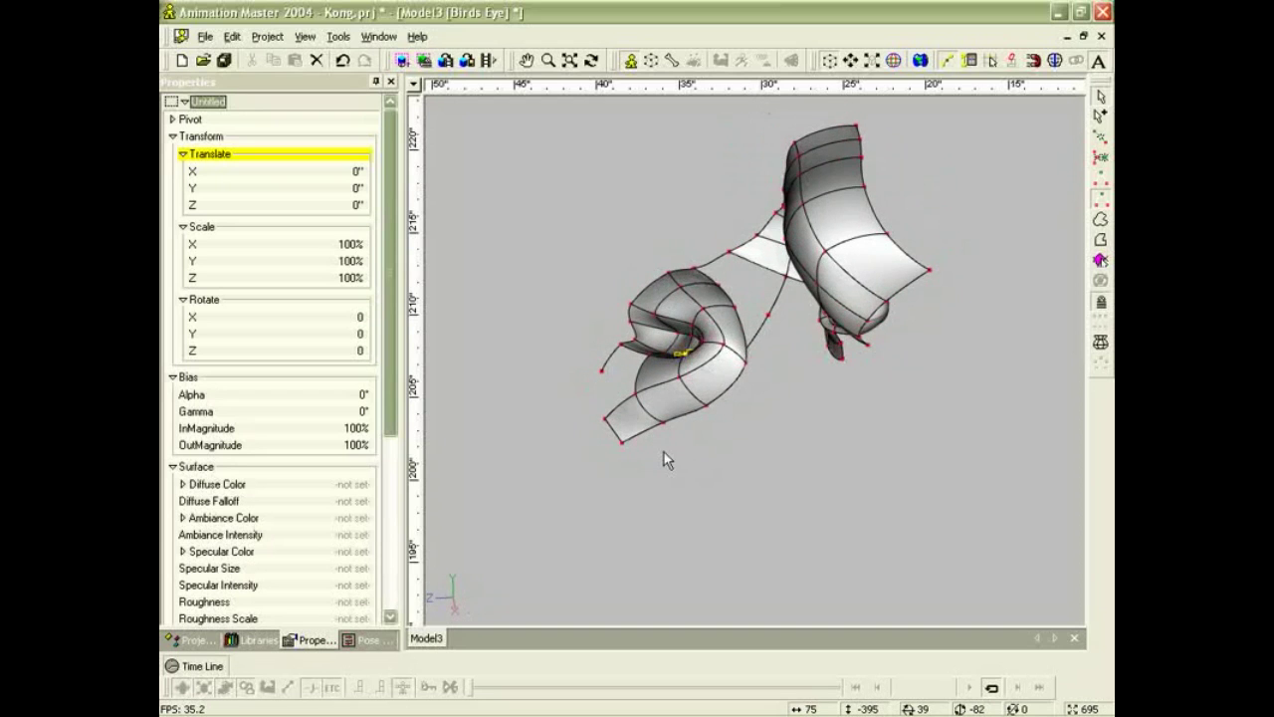
In the top view, move the end and middle points of the loose cheek spline outward around the nose's outer corner.
{"action": "key", "text": "1"}
{"action": "key", "text": "5"}
{"action": "scroll", "coordinate": [737, 442], "scroll_direction": "down", "scroll_amount": 3}
{"action": "left_click_drag", "start_coordinate": [713, 472], "coordinate": [762, 458]}
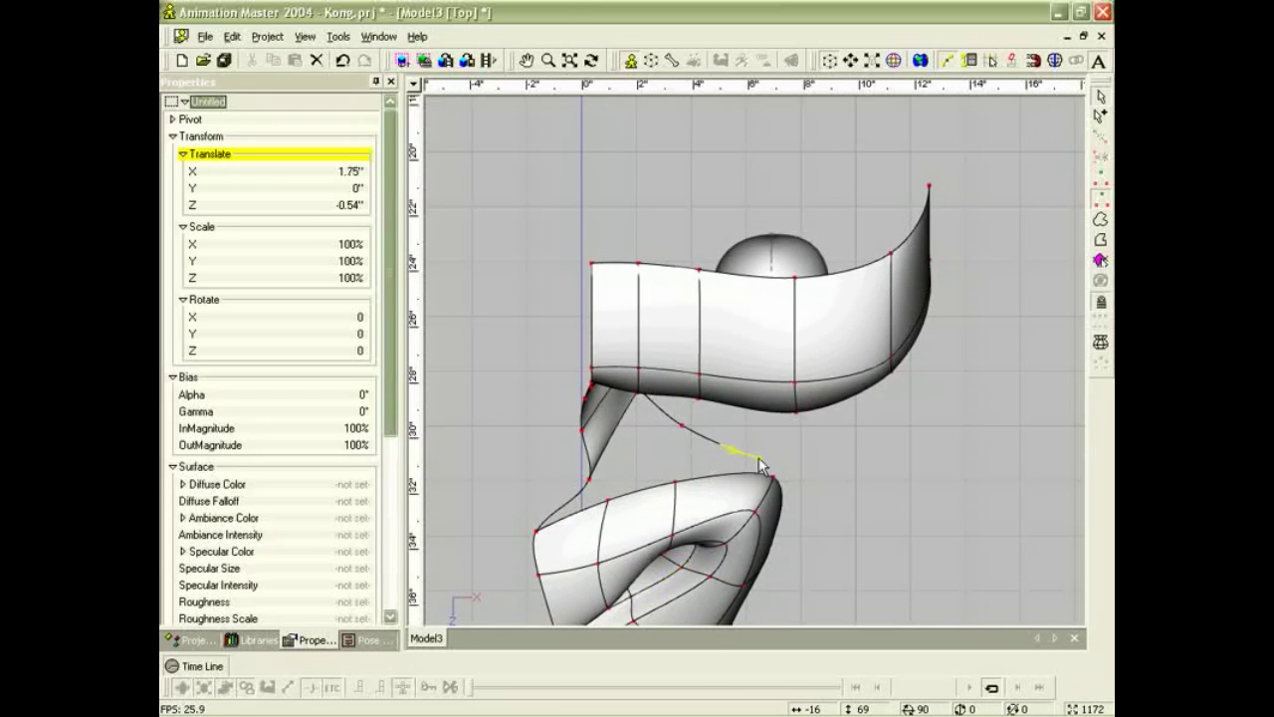
{"action": "left_click_drag", "start_coordinate": [682, 425], "coordinate": [694, 434]}
Add two splines from the nose's upper edge points across the bridge's lower edge, attaching them to the cross spline above it.
{"action": "right_click_drag", "start_coordinate": [729, 467], "coordinate": [657, 416], "text": "ctrl"}
{"action": "scroll", "coordinate": [657, 416], "scroll_direction": "up", "scroll_amount": 1}
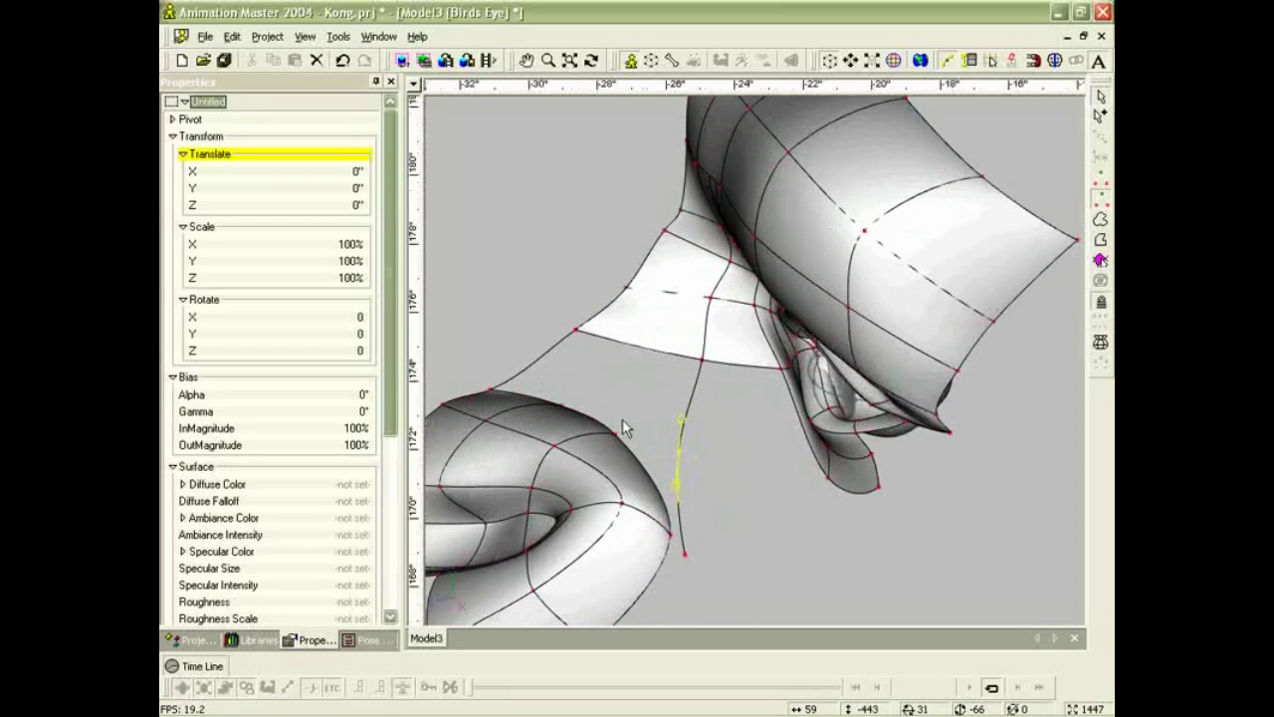
{"action": "key", "text": "a"}
{"action": "left_click_drag", "start_coordinate": [618, 434], "coordinate": [651, 350]}
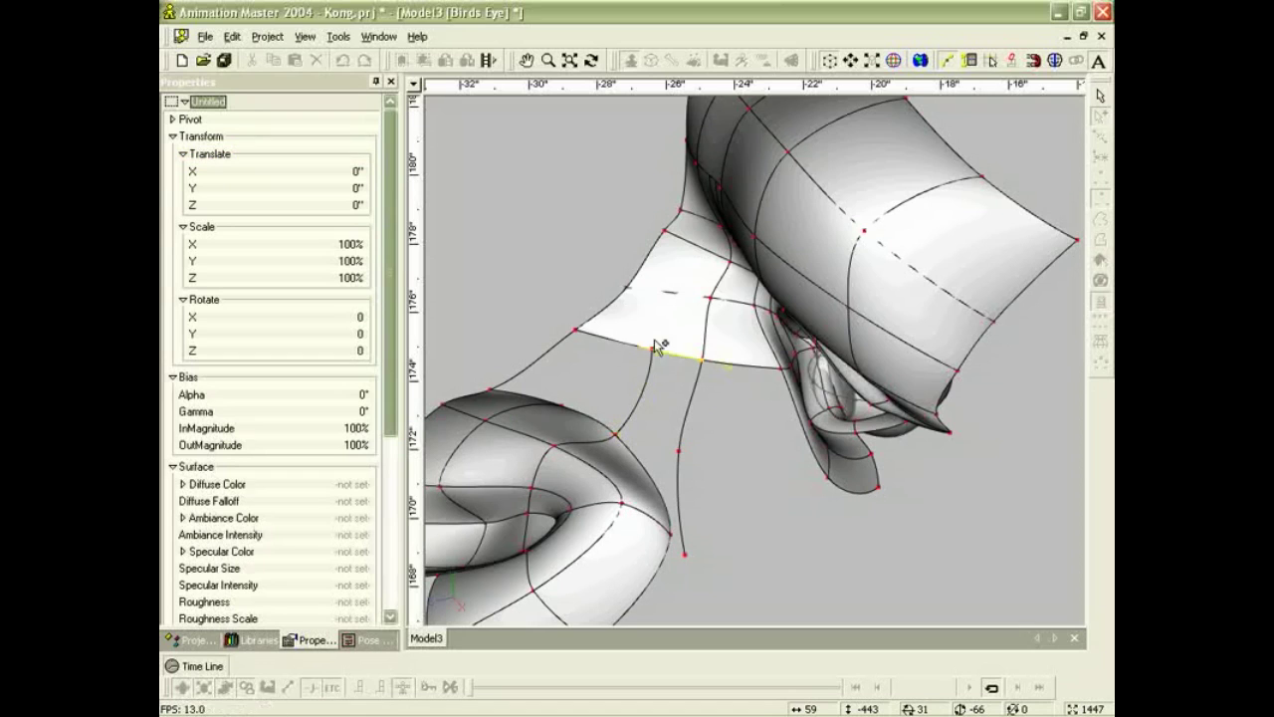
{"action": "left_click", "coordinate": [652, 348]}
{"action": "left_click_drag", "start_coordinate": [669, 316], "coordinate": [673, 295]}
{"action": "right_click", "coordinate": [673, 296]}
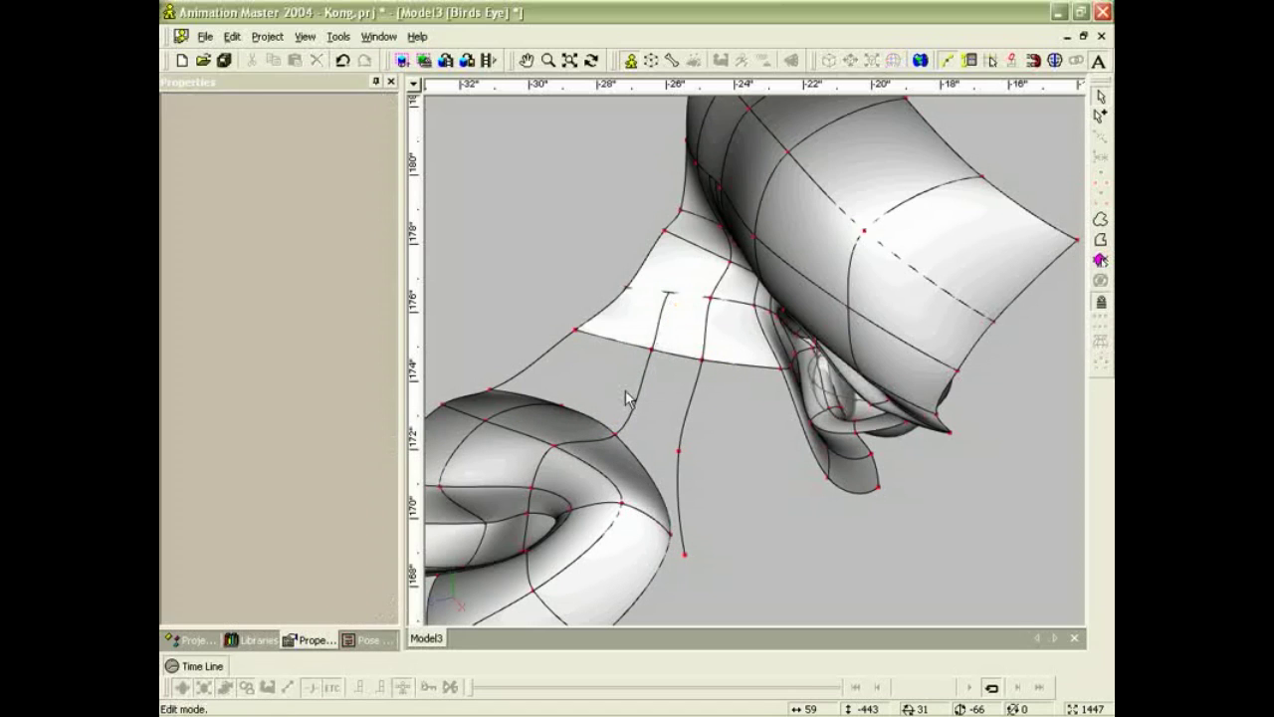
{"action": "left_click", "coordinate": [563, 404]}
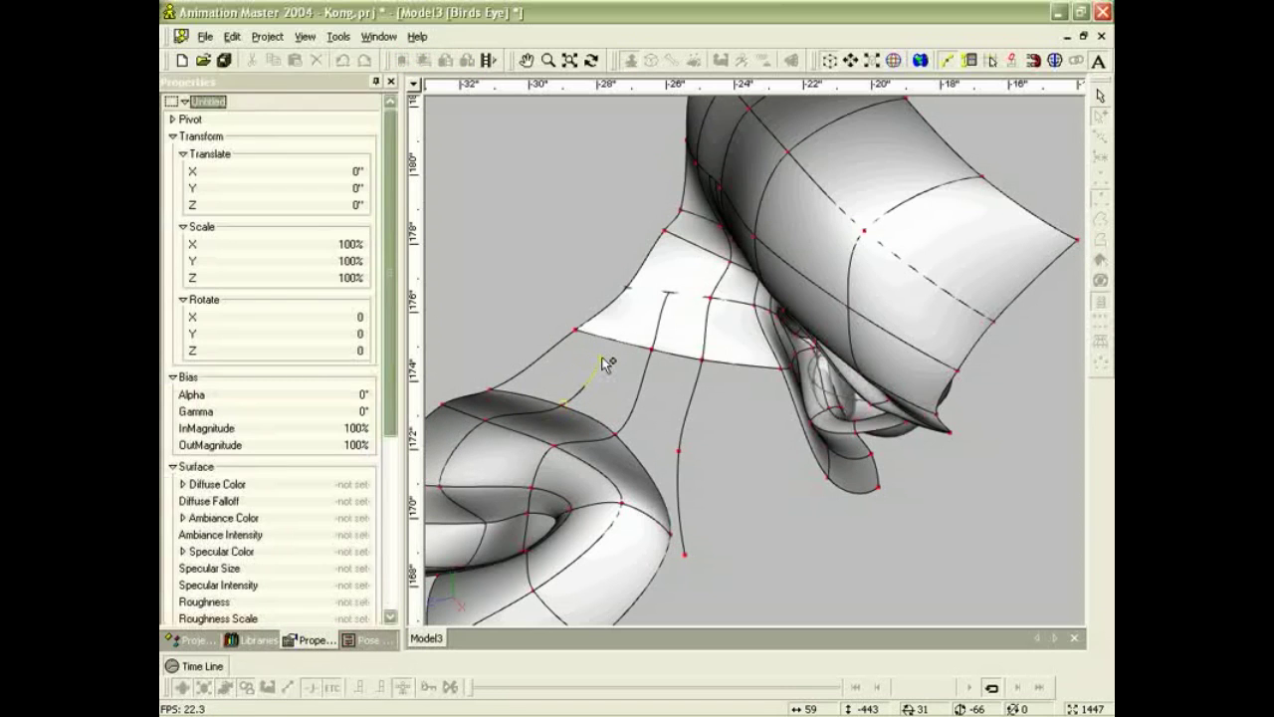
{"action": "left_click", "coordinate": [612, 341]}
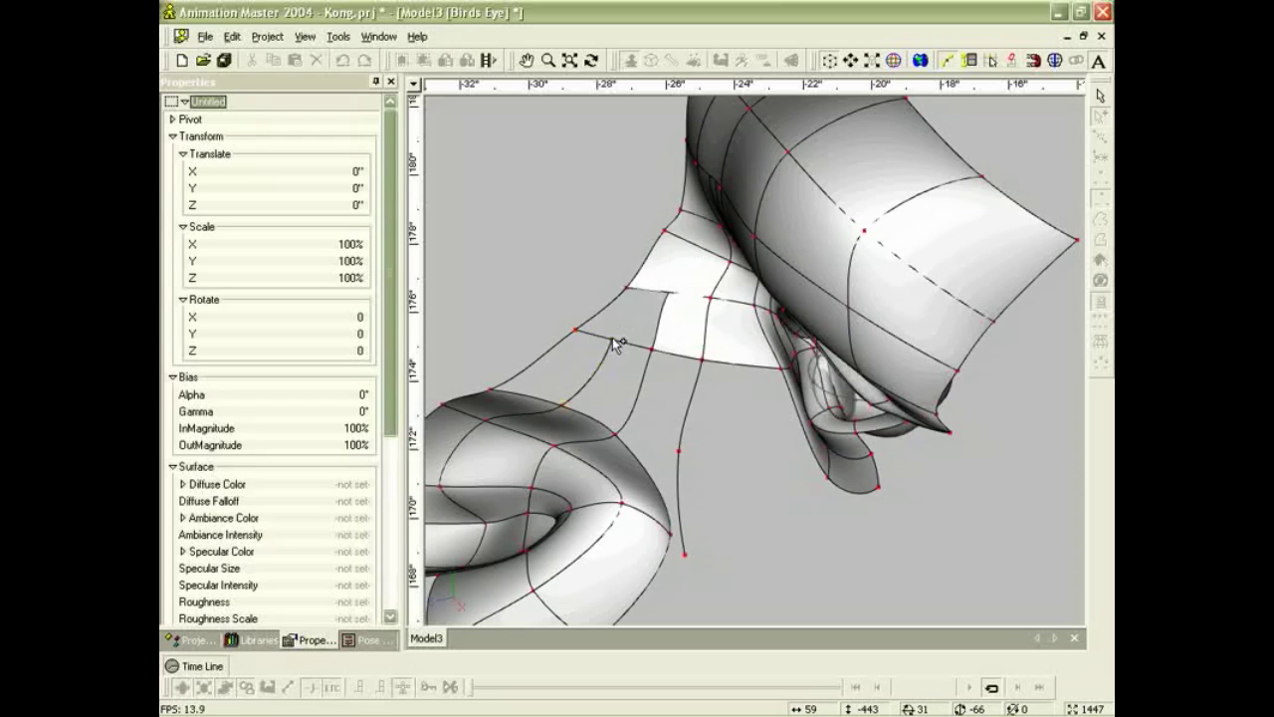
{"action": "right_click", "coordinate": [644, 296]}
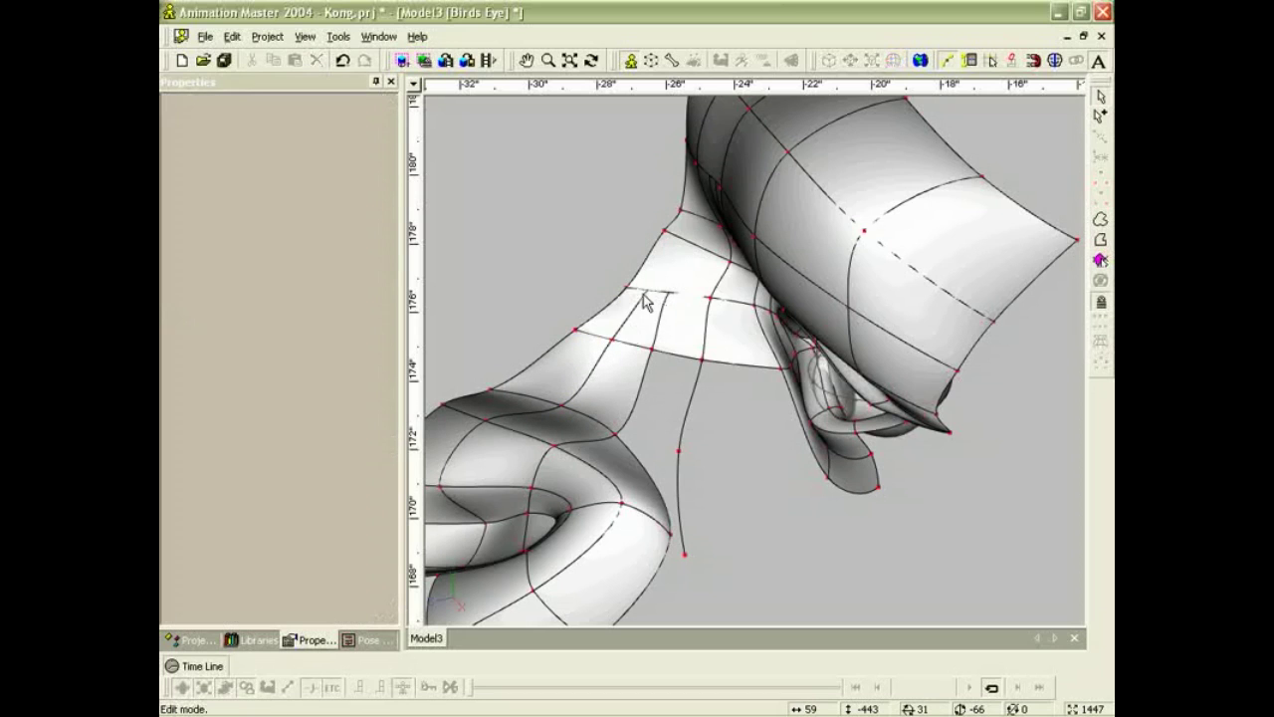
Reposition the new splines' crossing point on the lower edge of the bridge.
{"action": "left_click", "coordinate": [613, 342]}
{"action": "middle_click_drag", "start_coordinate": [639, 397], "coordinate": [657, 366]}
{"action": "left_click_drag", "start_coordinate": [613, 340], "coordinate": [655, 344]}
{"action": "middle_click_drag", "start_coordinate": [780, 381], "coordinate": [803, 425]}
In the top view, select the nose's inner edge points and move them toward the centreline.
{"action": "key", "text": "5"}
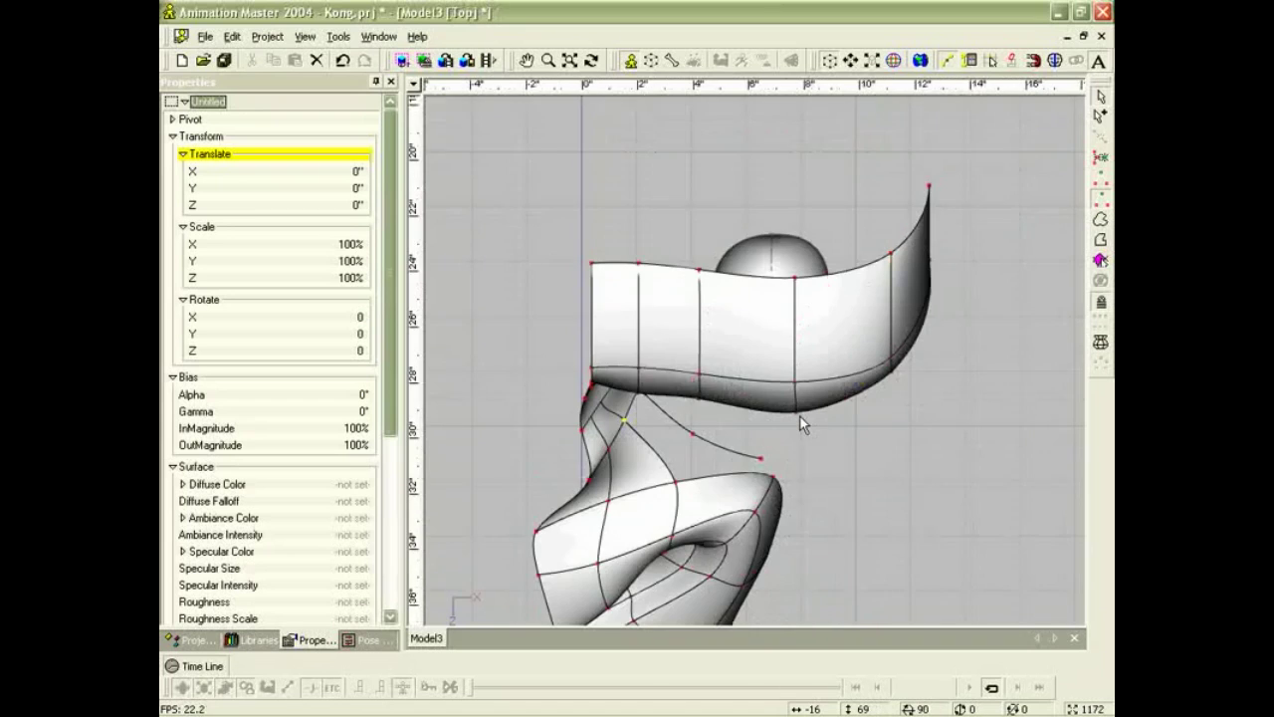
{"action": "mouse_move", "coordinate": [653, 432]}
{"action": "left_mouse_down"}
{"action": "mouse_move", "coordinate": [639, 427]}
{"action": "mouse_move", "coordinate": [666, 551]}
{"action": "left_mouse_up"}
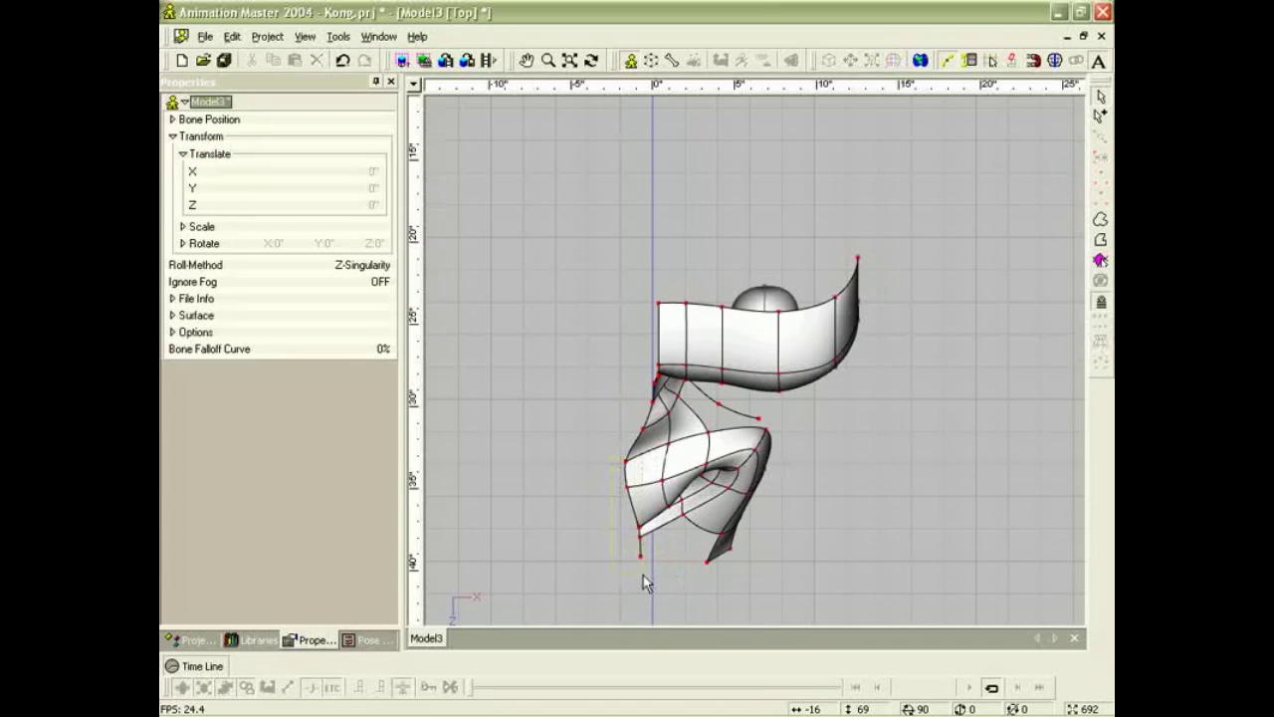
{"action": "left_click_drag", "start_coordinate": [606, 492], "coordinate": [650, 488]}
{"action": "left_click", "coordinate": [693, 554]}
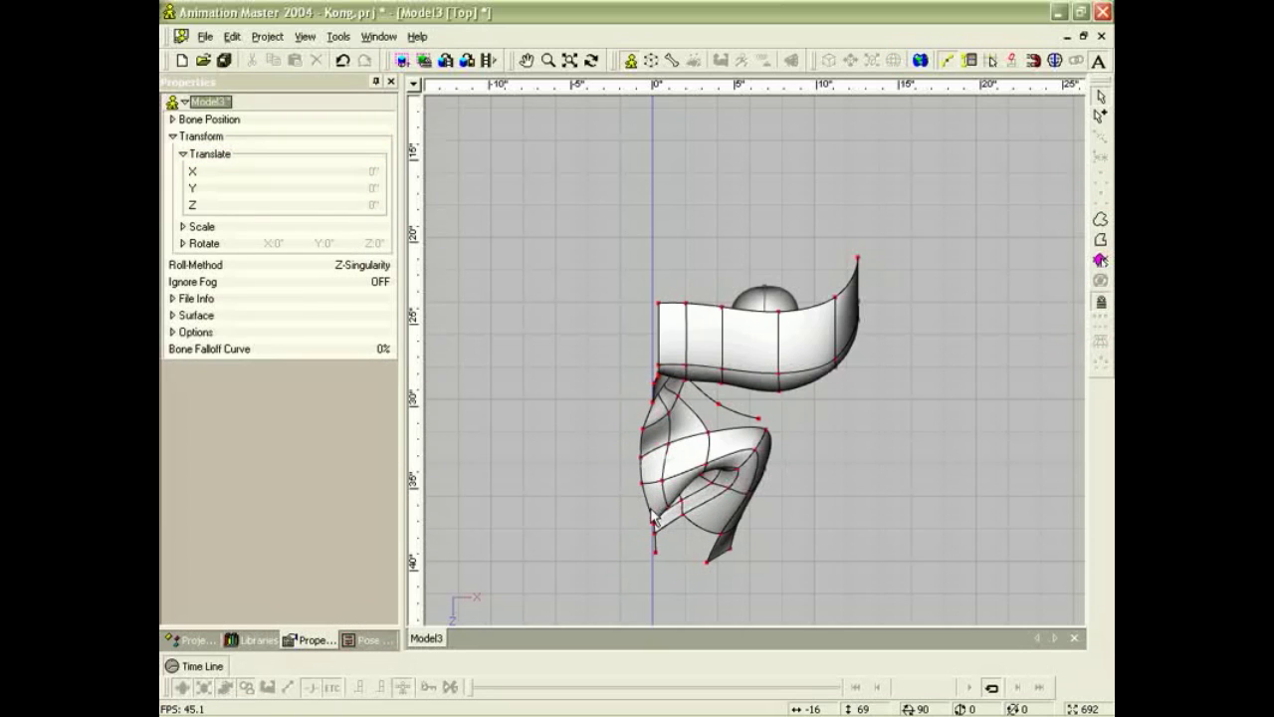
Flatten the face's whole centre spline onto the centreline by setting its pivot X to 0 and its X scale to 0%.
{"action": "left_click", "coordinate": [653, 517]}
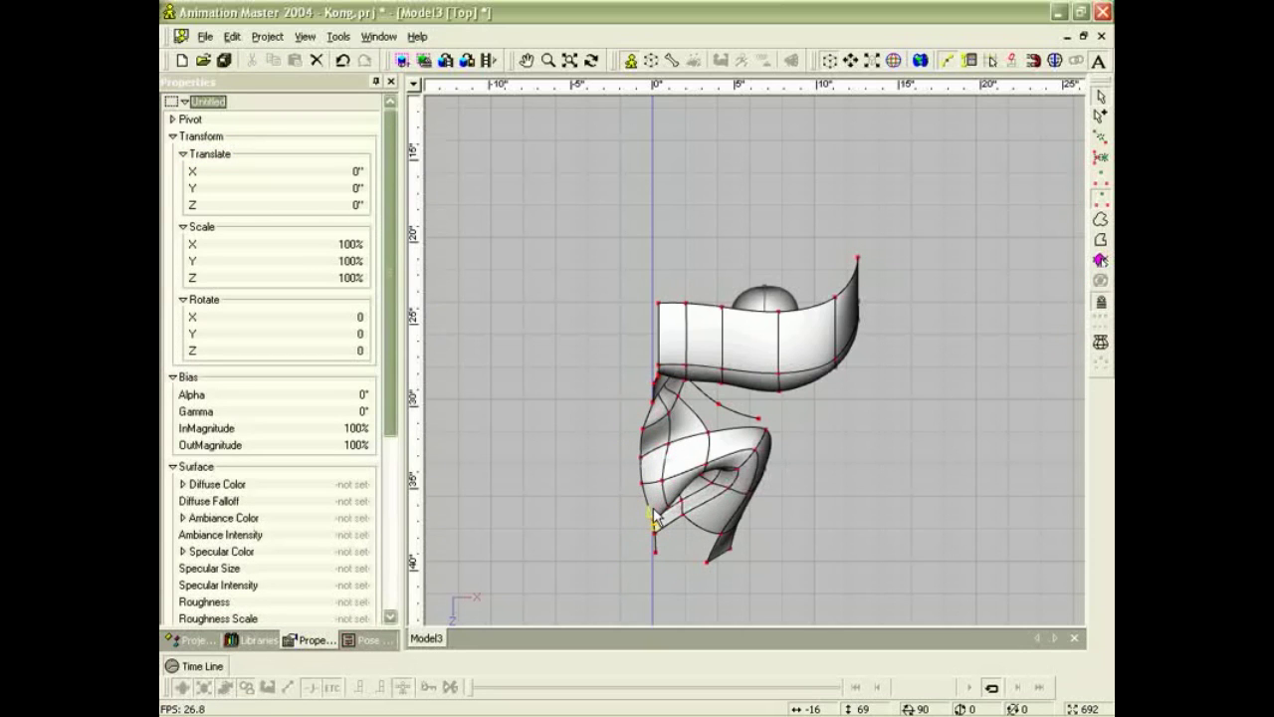
{"action": "double_click", "coordinate": [654, 519]}
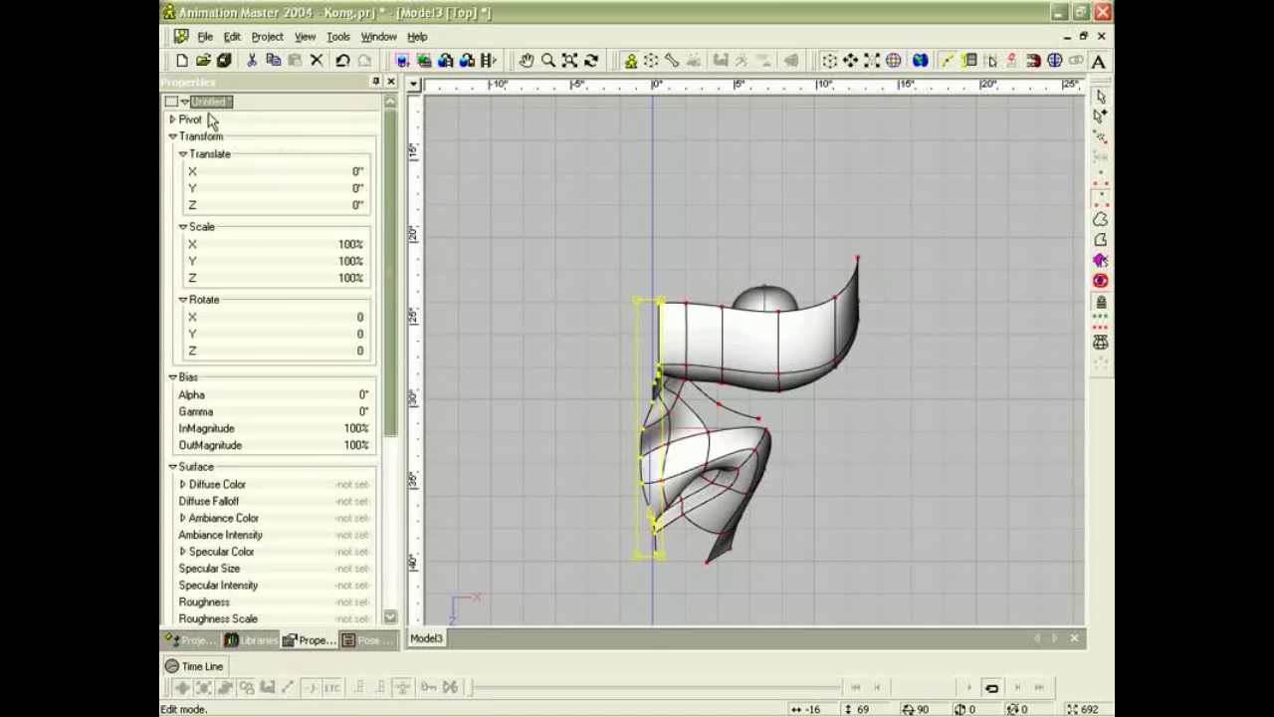
{"action": "left_click", "coordinate": [171, 121]}
{"action": "left_click", "coordinate": [344, 136]}
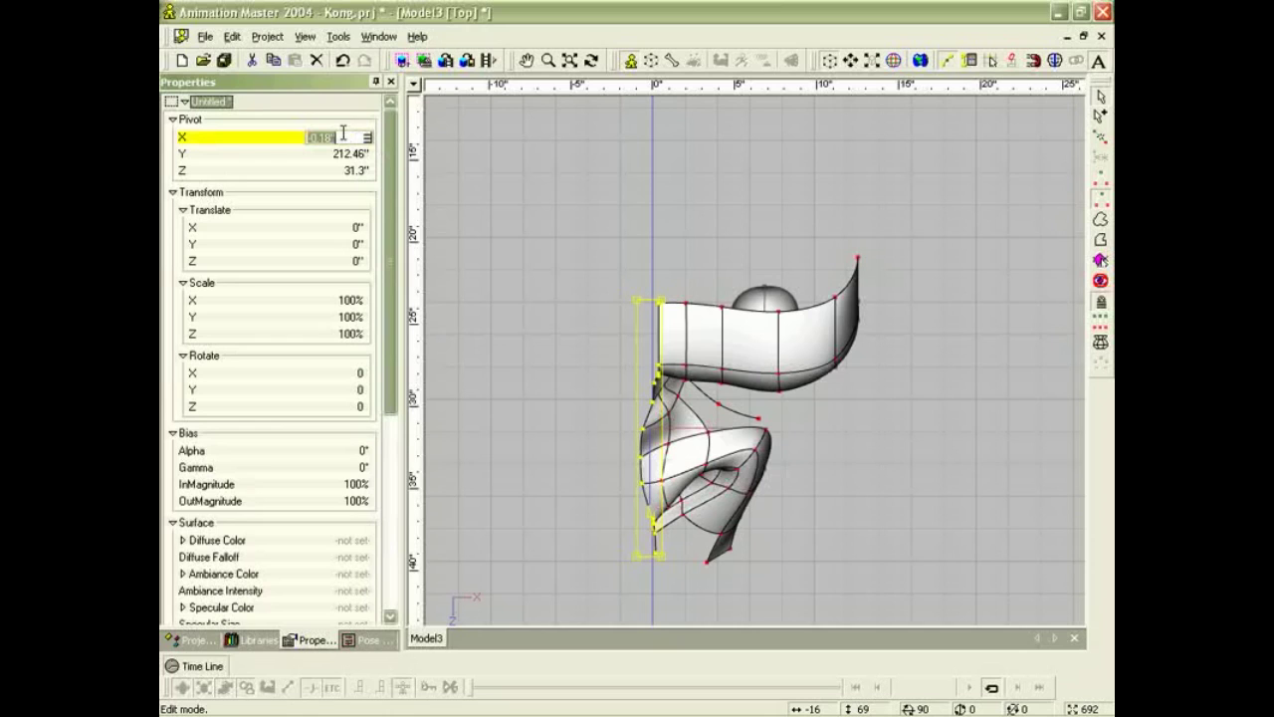
{"action": "type", "text": "0"}
{"action": "key", "text": "Return"}
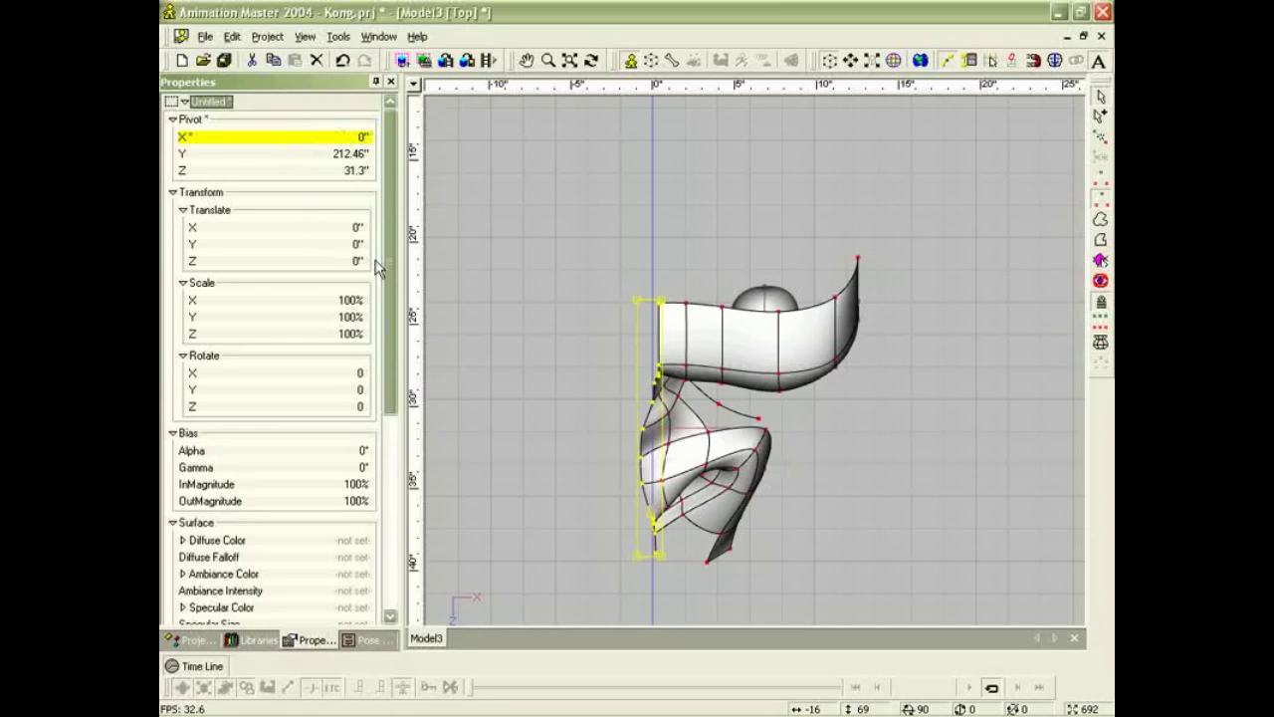
{"action": "left_click", "coordinate": [350, 300]}
{"action": "type", "text": "0"}
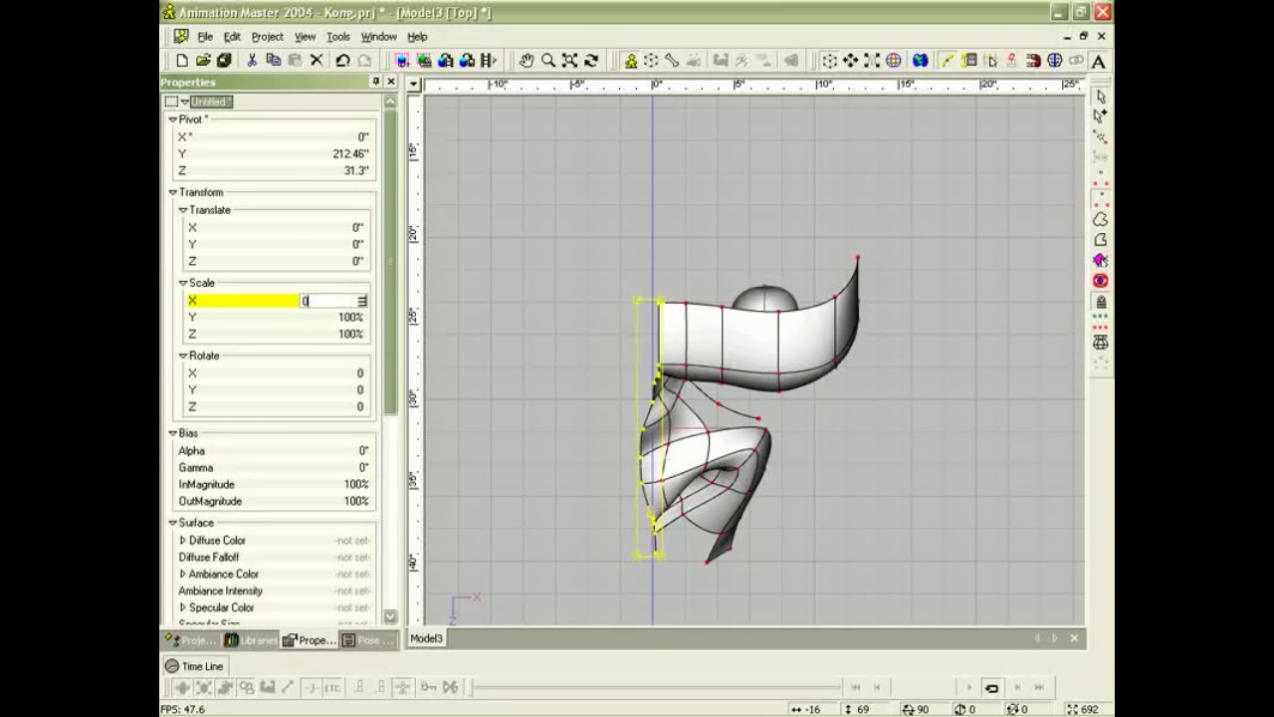
{"action": "key", "text": "Return"}
{"action": "left_click", "coordinate": [530, 488]}
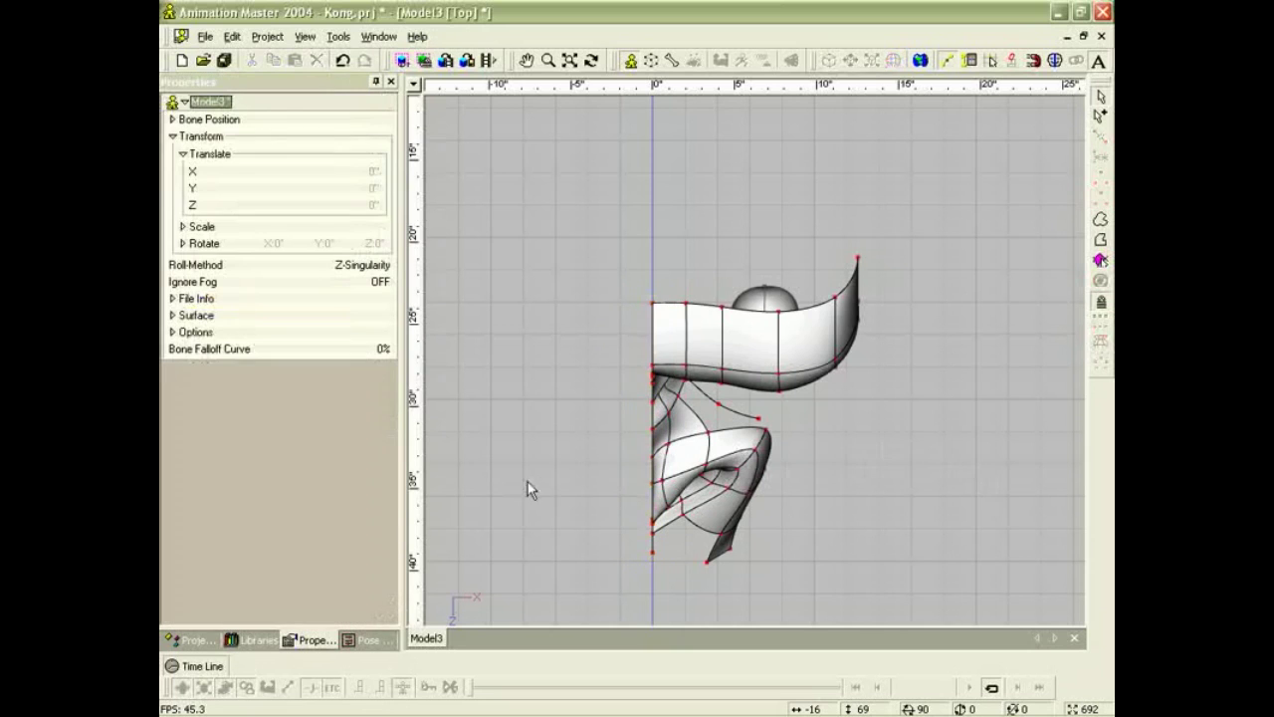
Nudge the point beside the centreline on the nose's upper edge by 0.17" in X and 0.28" in Z, and review the face.
{"action": "left_click", "coordinate": [672, 450]}
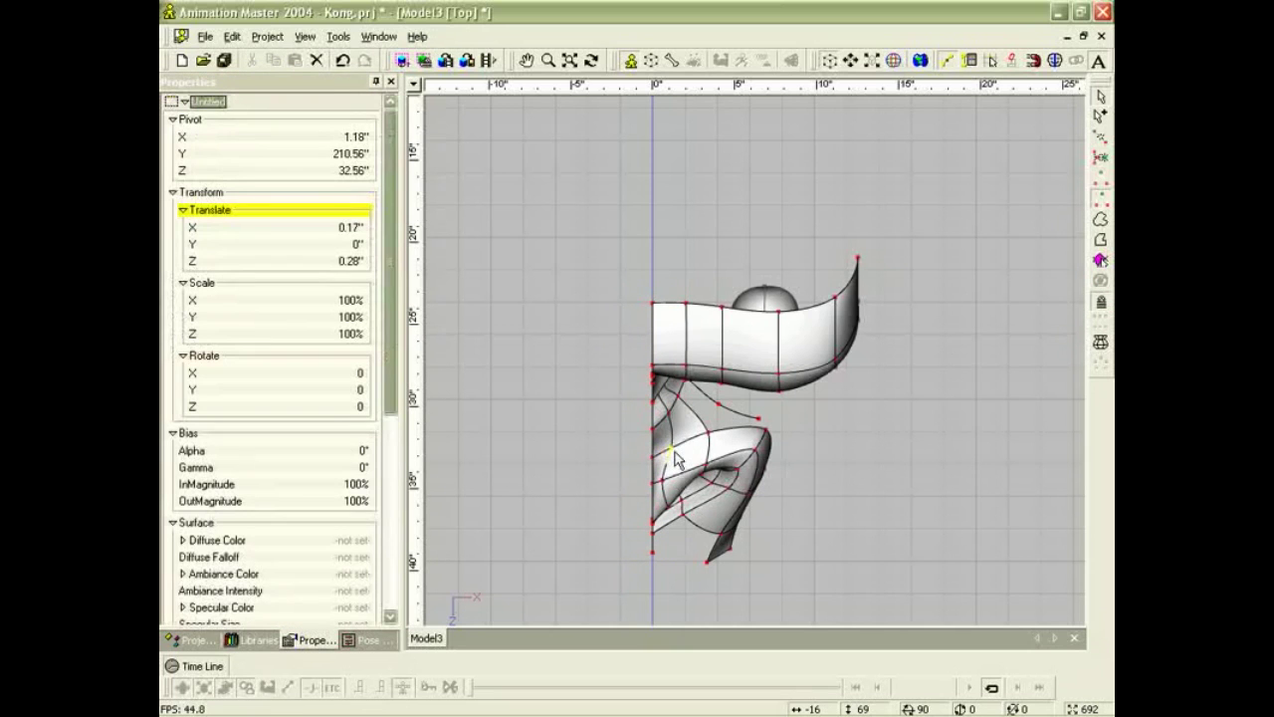
{"action": "key", "text": "KP_0"}
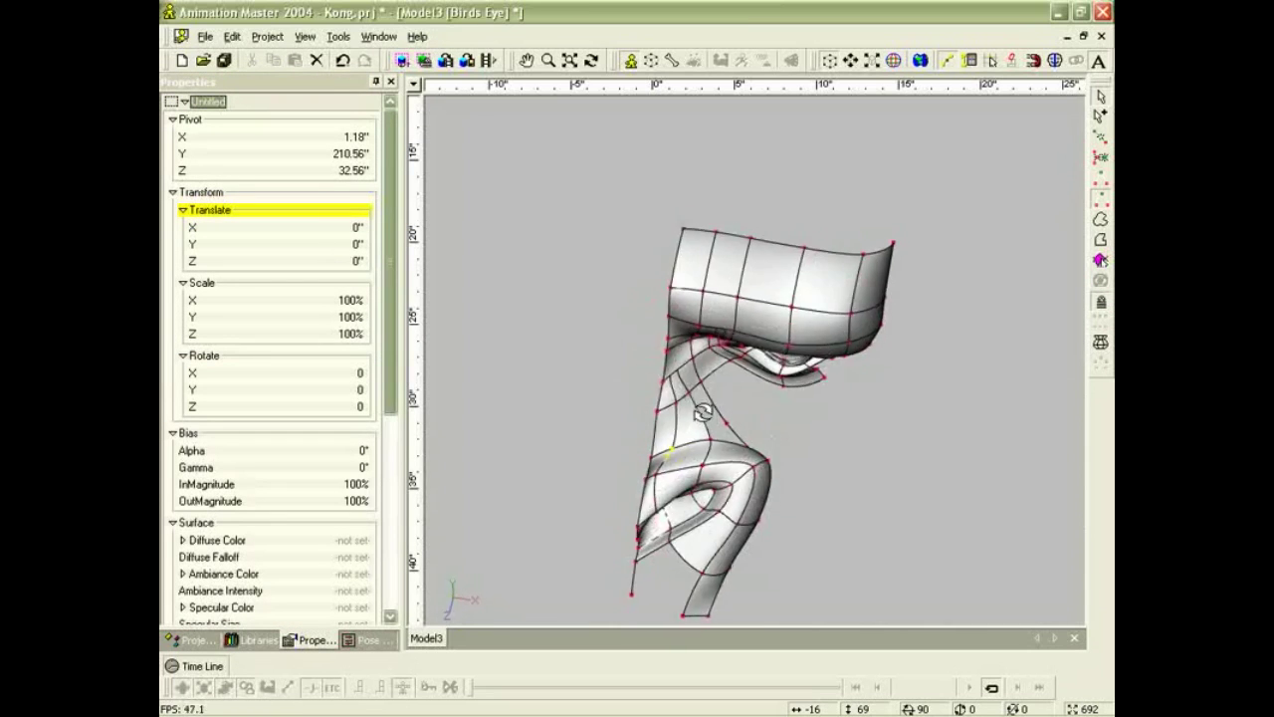
{"action": "scroll", "coordinate": [750, 431], "scroll_direction": "down", "scroll_amount": 1}
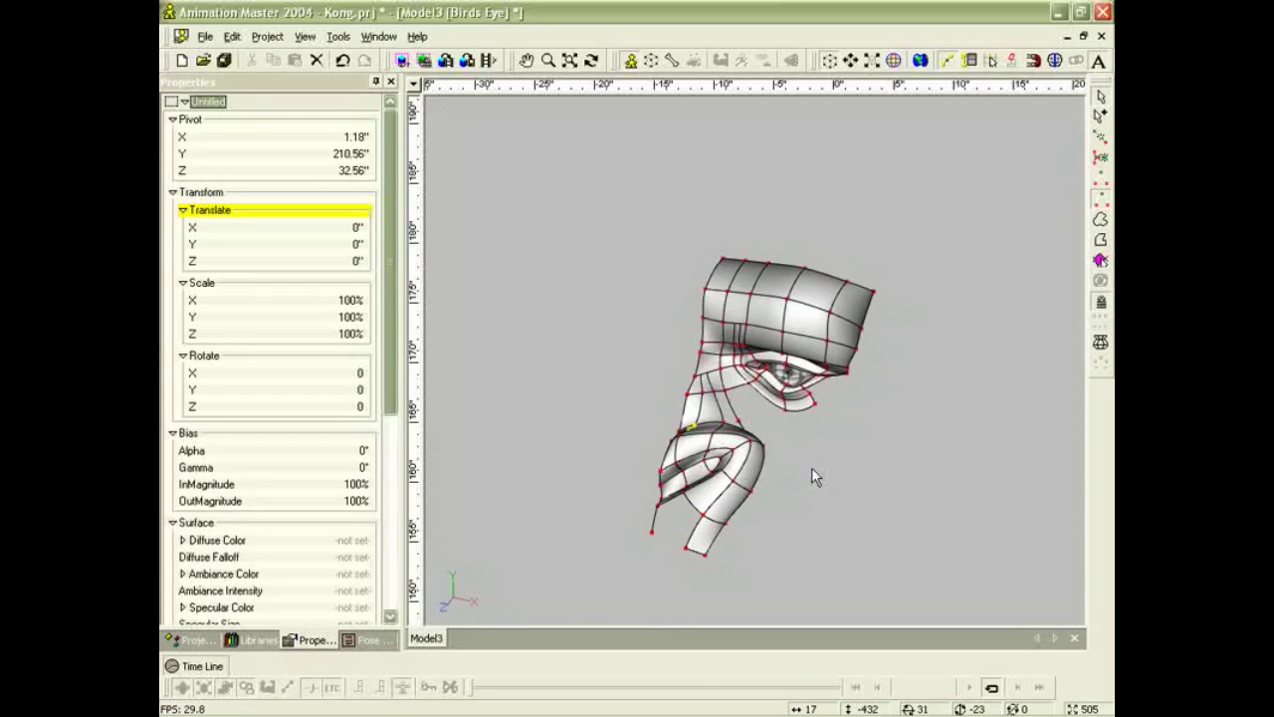
{"action": "key", "text": "t"}
{"action": "left_click_drag", "start_coordinate": [811, 468], "coordinate": [834, 482]}
{"action": "scroll", "coordinate": [704, 542], "scroll_direction": "up", "scroll_amount": 3}
{"action": "scroll", "coordinate": [707, 545], "scroll_direction": "down", "scroll_amount": 4}
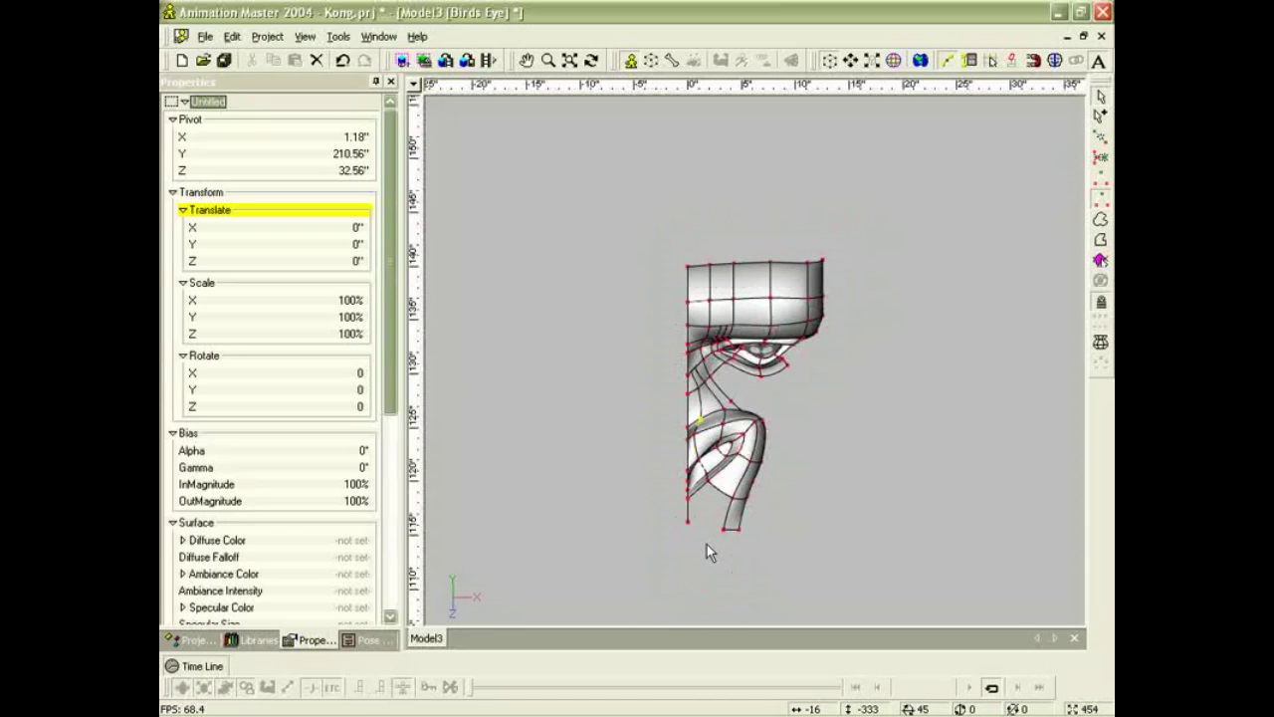
In the side view, move the loose cheek spline's middle and end points back and down.
{"action": "key", "text": "4"}
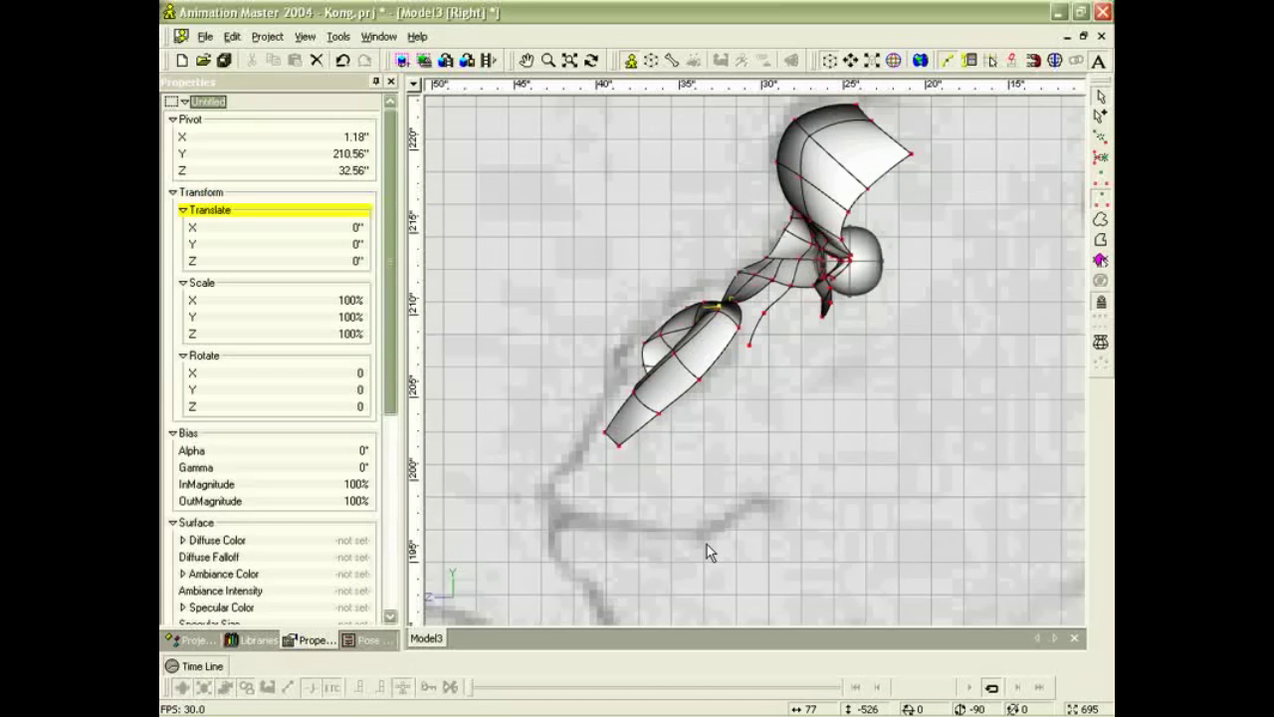
{"action": "scroll", "coordinate": [687, 469], "scroll_direction": "up", "scroll_amount": 2}
{"action": "scroll", "coordinate": [690, 469], "scroll_direction": "down", "scroll_amount": 1}
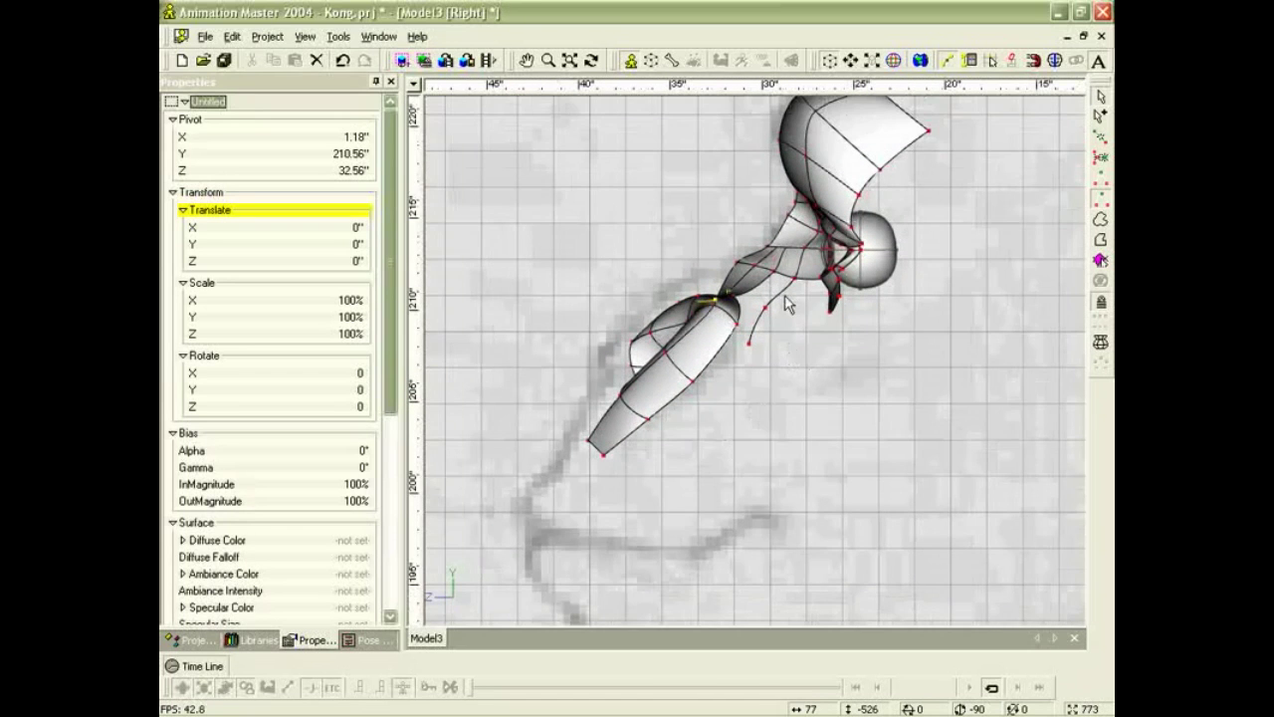
{"action": "left_click_drag", "start_coordinate": [784, 311], "coordinate": [839, 401]}
{"action": "key", "text": "t"}
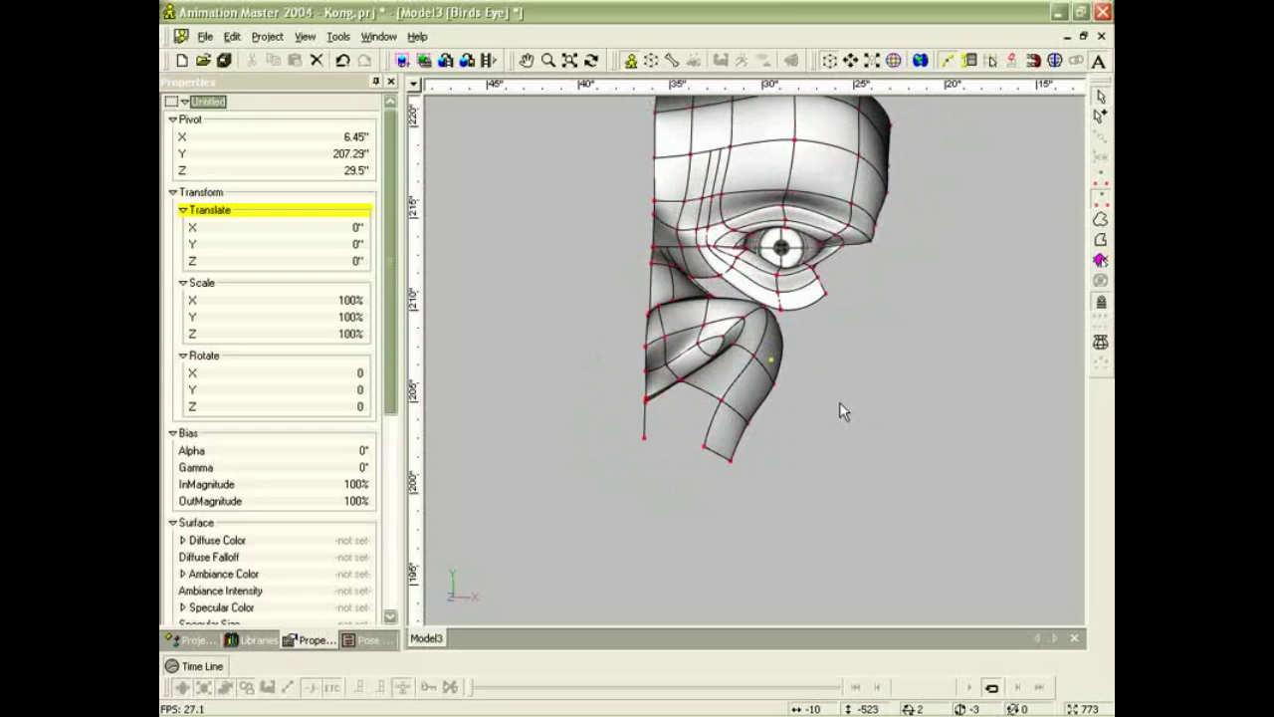
In the front view, select the brow's entire outer edge spline and move it outward and down toward the reference.
{"action": "key", "text": "1"}
{"action": "scroll", "coordinate": [839, 402], "scroll_direction": "down", "scroll_amount": 5}
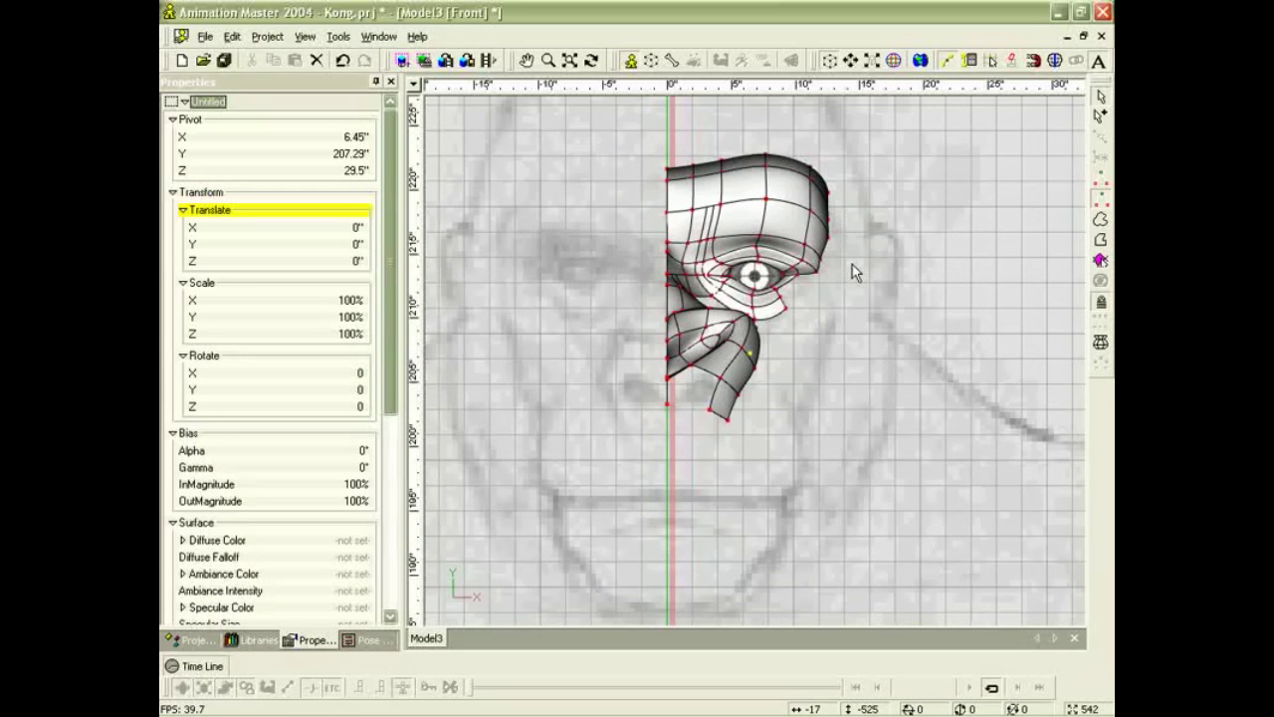
{"action": "left_click", "coordinate": [827, 242]}
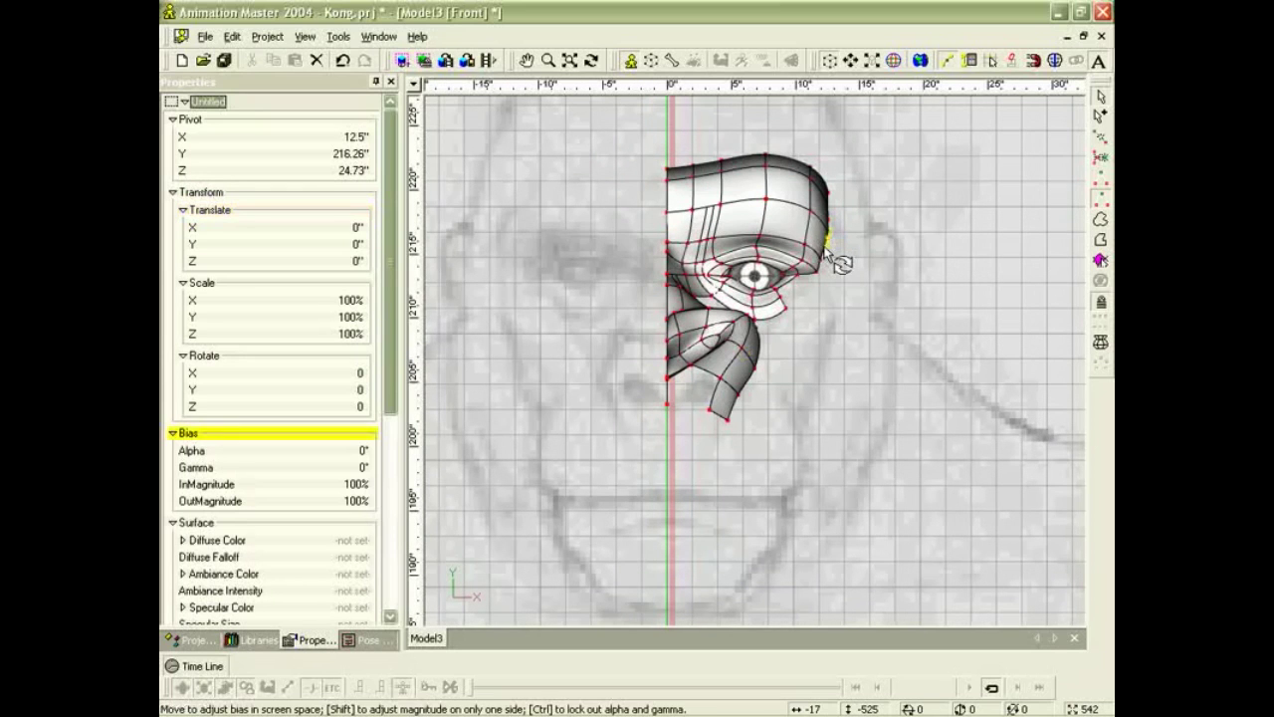
{"action": "key", "text": "comma"}
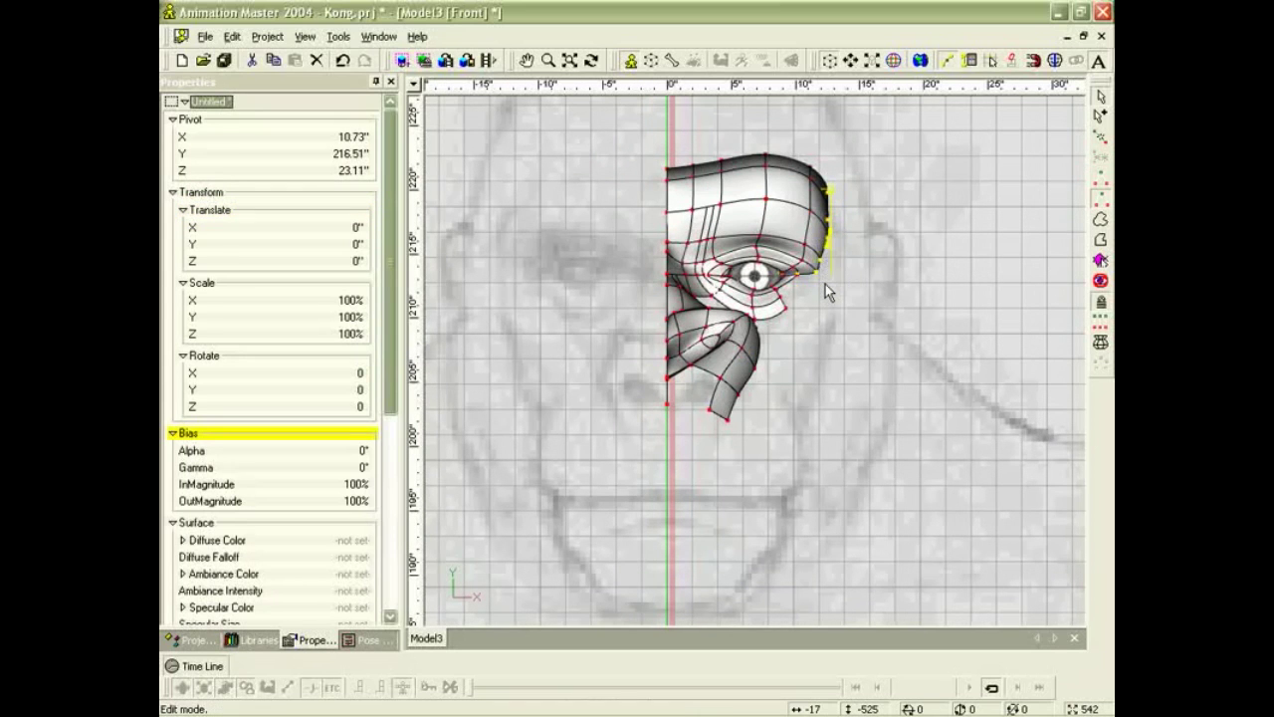
{"action": "left_click", "coordinate": [815, 272]}
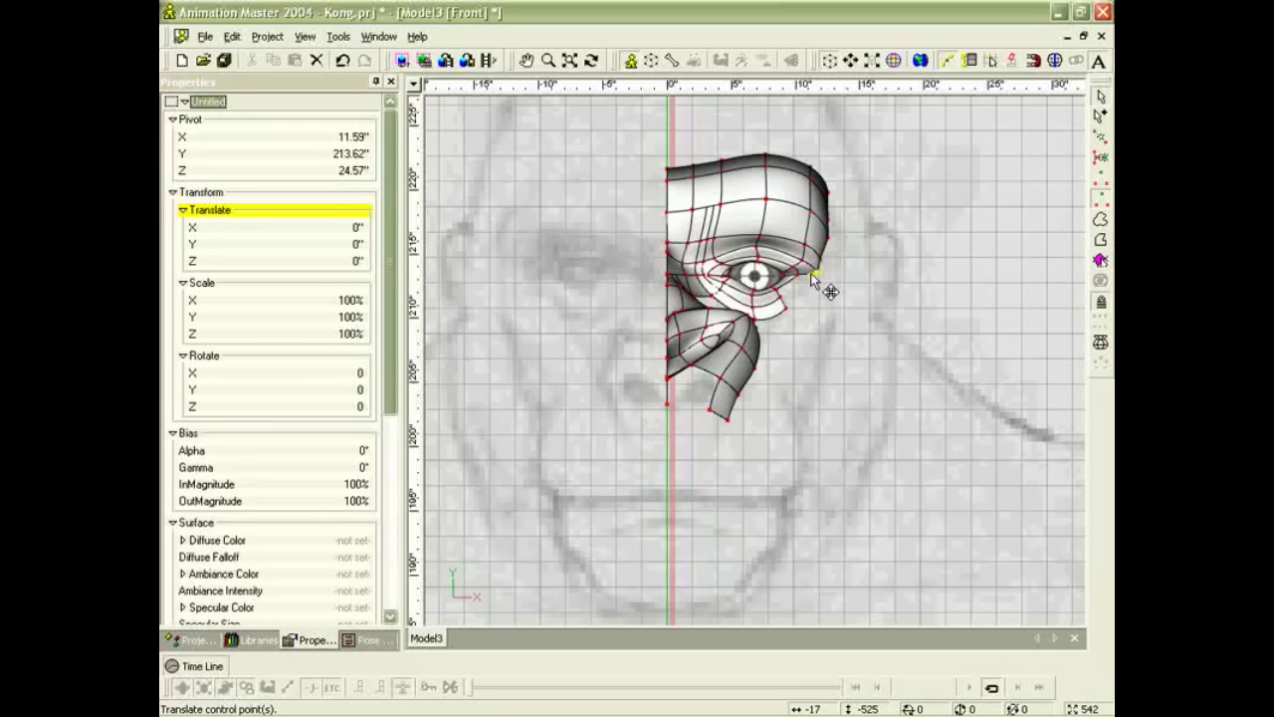
{"action": "left_click", "coordinate": [835, 271]}
{"action": "left_click", "coordinate": [820, 265]}
{"action": "left_click", "coordinate": [827, 237]}
{"action": "left_click", "coordinate": [827, 253]}
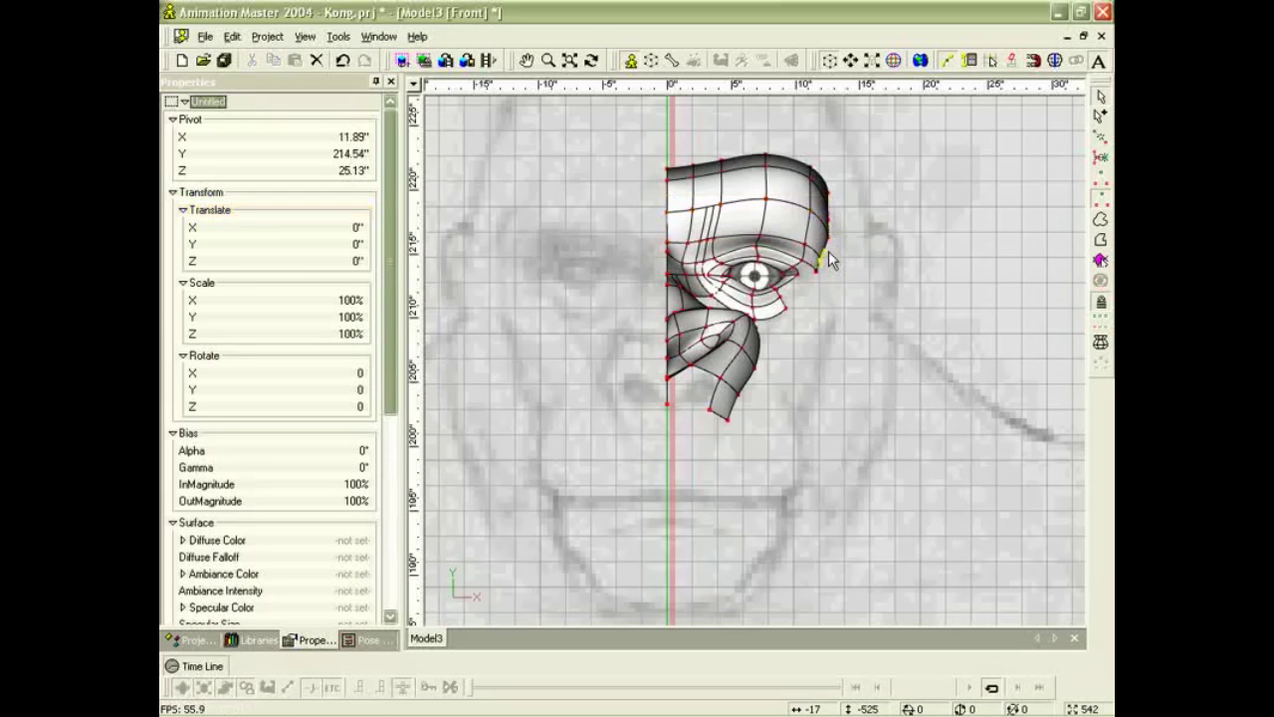
{"action": "double_click", "coordinate": [828, 253]}
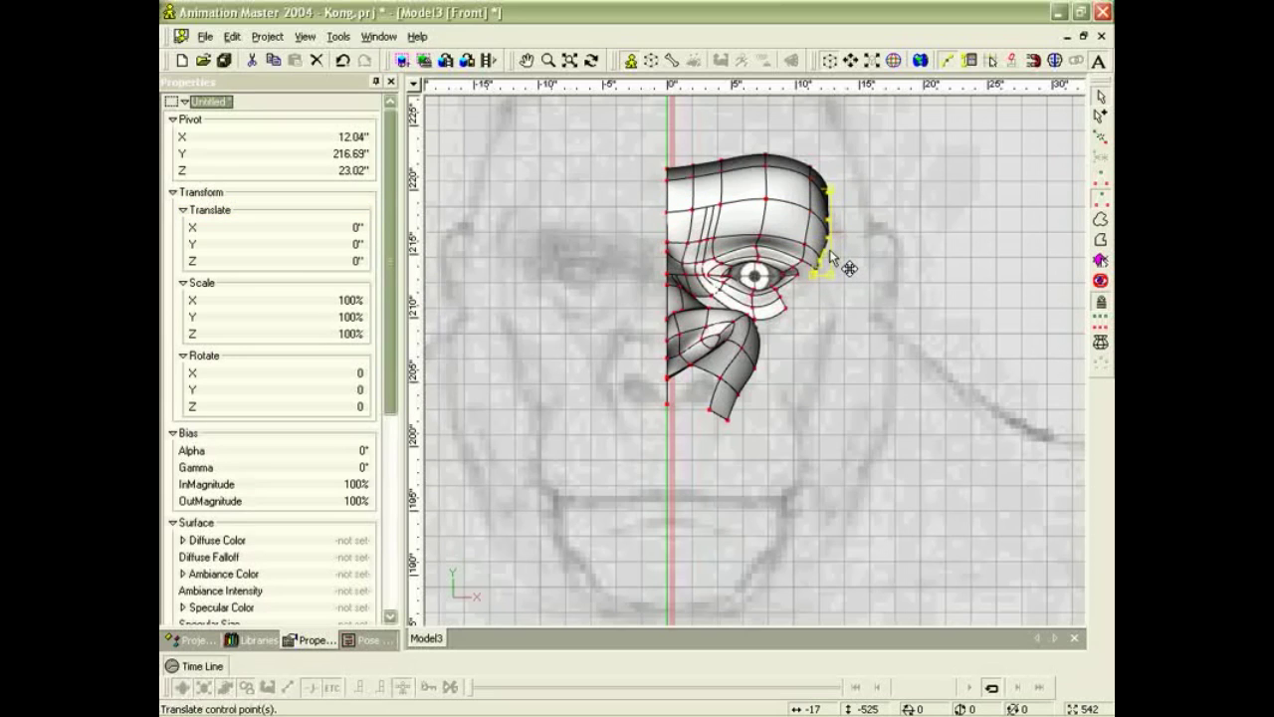
{"action": "left_click_drag", "start_coordinate": [829, 253], "coordinate": [848, 295]}
{"action": "left_click", "coordinate": [821, 307]}
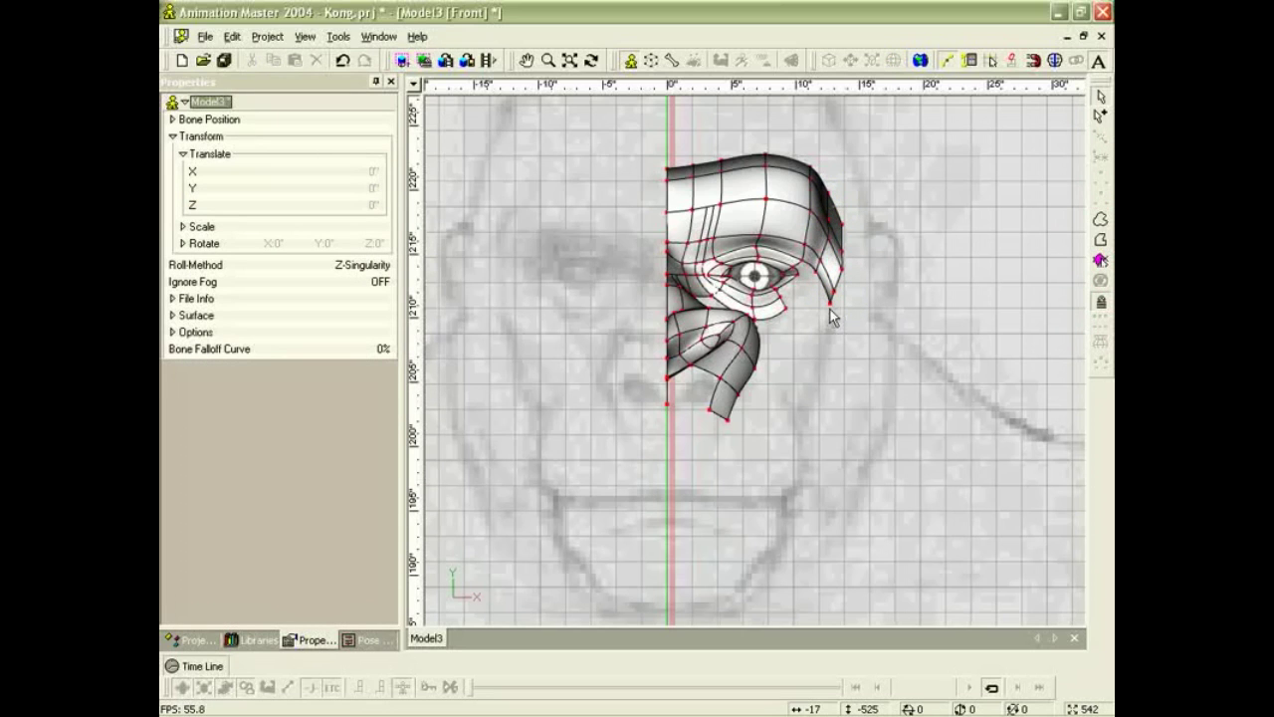
Draw a spline from the brow's lower outer corner down the cheek toward the mouth with three new points.
{"action": "key", "text": "shift+a"}
{"action": "left_click", "coordinate": [830, 305]}
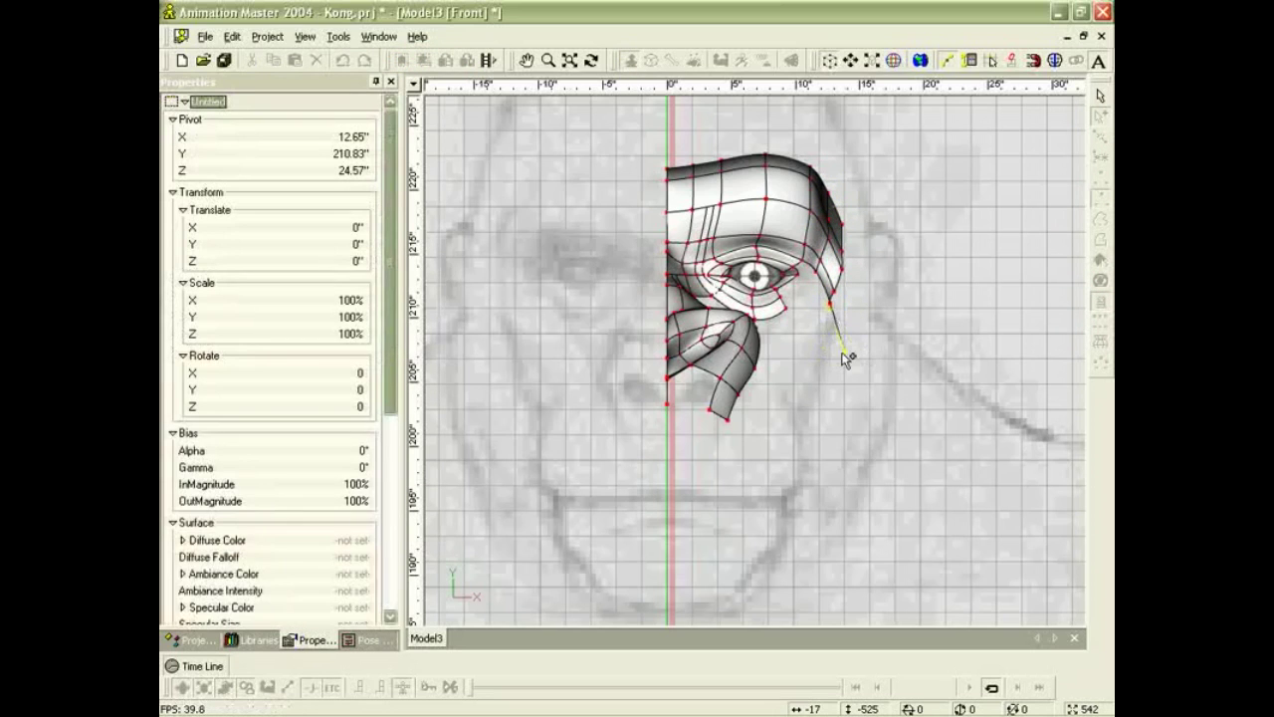
{"action": "left_click", "coordinate": [821, 350]}
{"action": "left_click", "coordinate": [786, 415]}
{"action": "key", "text": "Escape"}
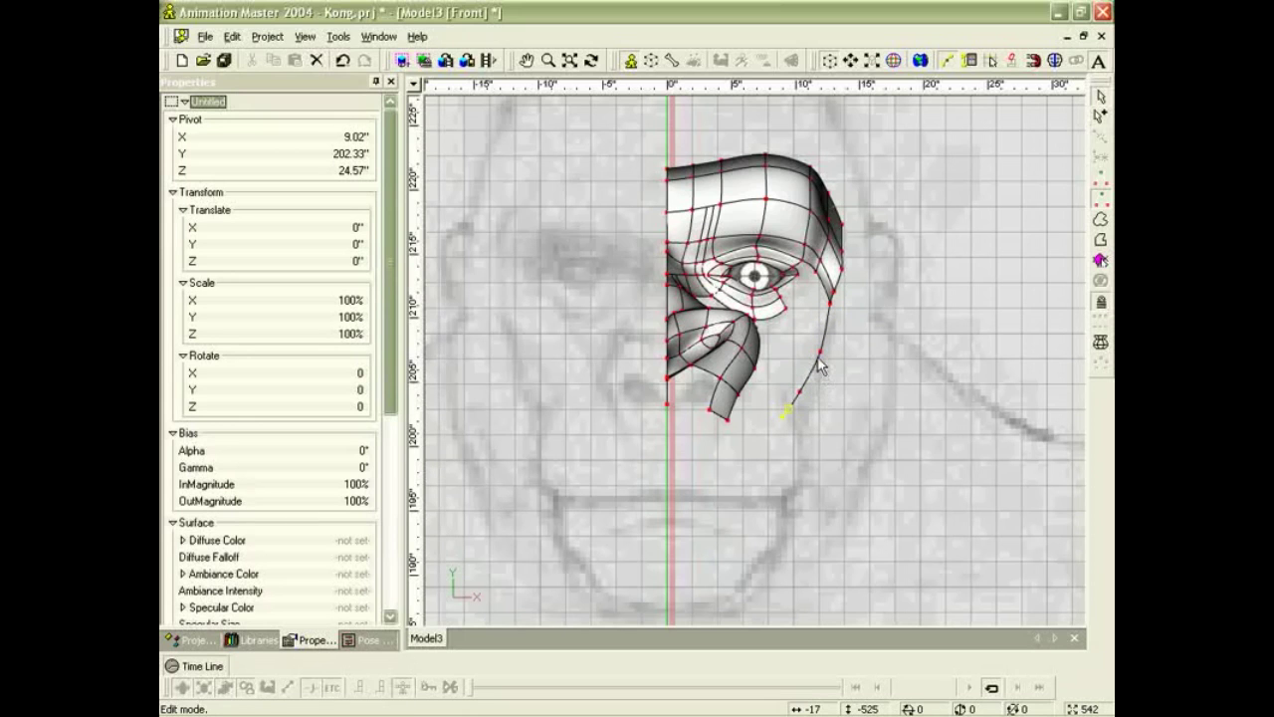
In the side view, move the new outer cheek spline's points forward into a curve sweeping down toward the muzzle.
{"action": "left_click", "coordinate": [818, 356]}
{"action": "key", "text": "4"}
{"action": "left_click_drag", "start_coordinate": [862, 448], "coordinate": [721, 459]}
{"action": "left_click_drag", "start_coordinate": [861, 423], "coordinate": [833, 362]}
{"action": "left_click", "coordinate": [842, 390]}
Move the end point of the shorter loose cheek spline slightly forward and down in the side view.
{"action": "scroll", "coordinate": [793, 373], "scroll_direction": "down", "scroll_amount": 1}
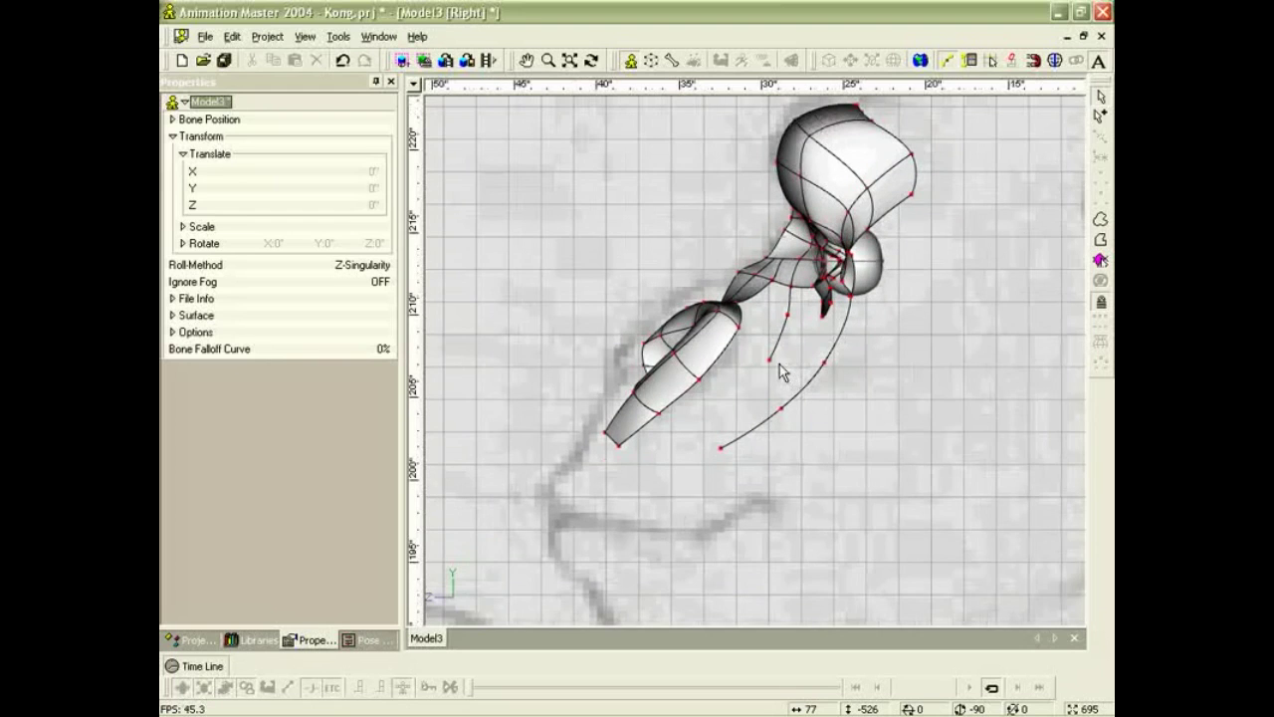
{"action": "left_click", "coordinate": [771, 363]}
{"action": "scroll", "coordinate": [824, 369], "scroll_direction": "down", "scroll_amount": 1}
{"action": "scroll", "coordinate": [786, 340], "scroll_direction": "up", "scroll_amount": 1}
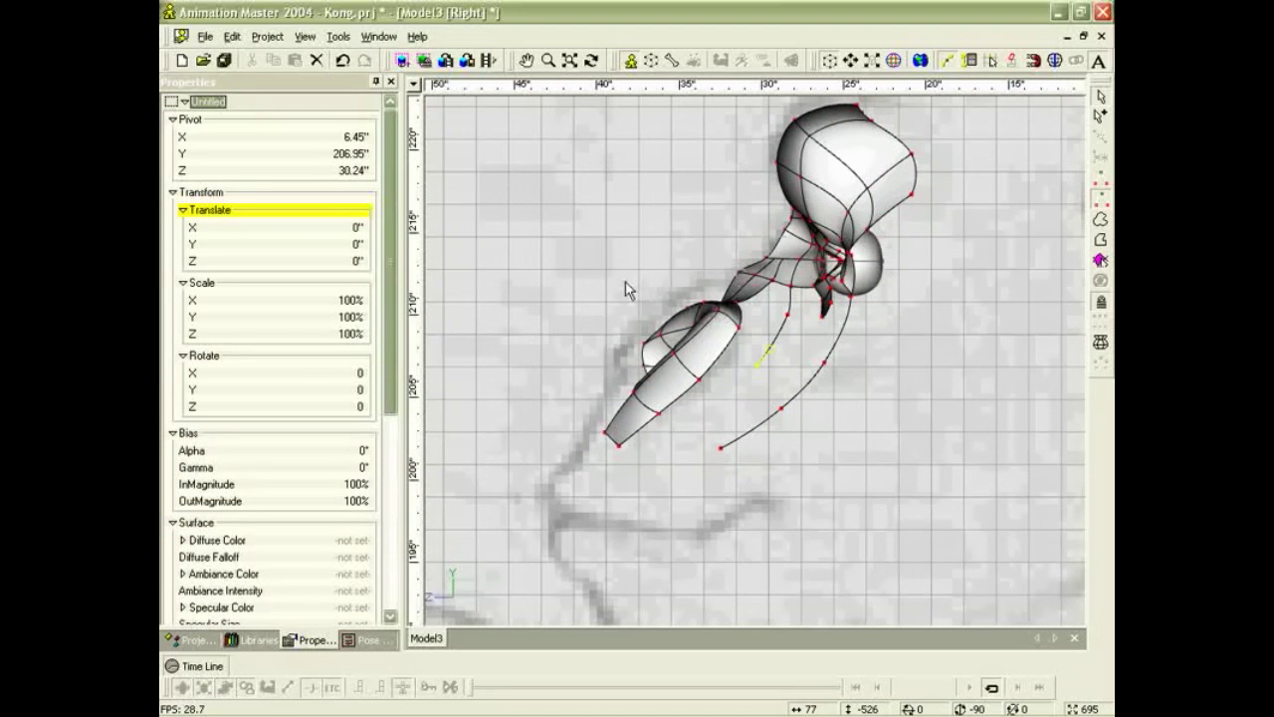
In the side view, select the whole nose and move it about 0.91" up and 0.57" forward.
{"action": "left_click_drag", "start_coordinate": [588, 272], "coordinate": [665, 470]}
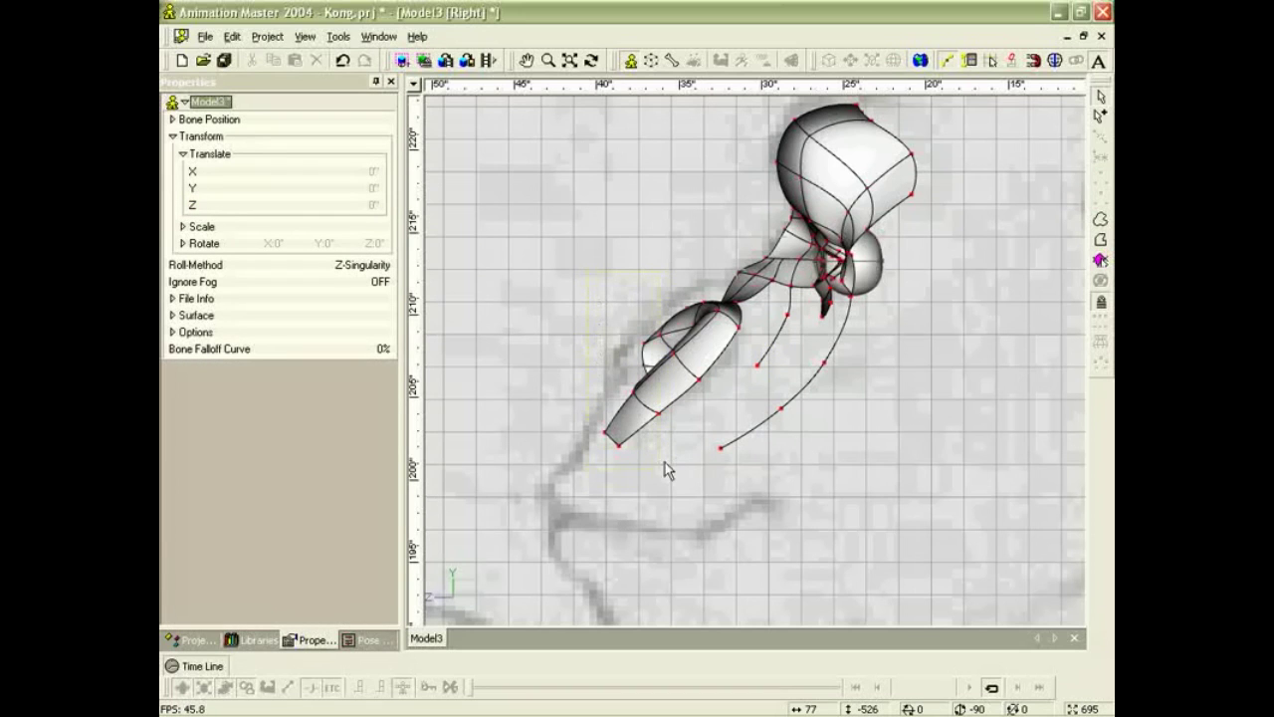
{"action": "left_click", "coordinate": [1100, 221]}
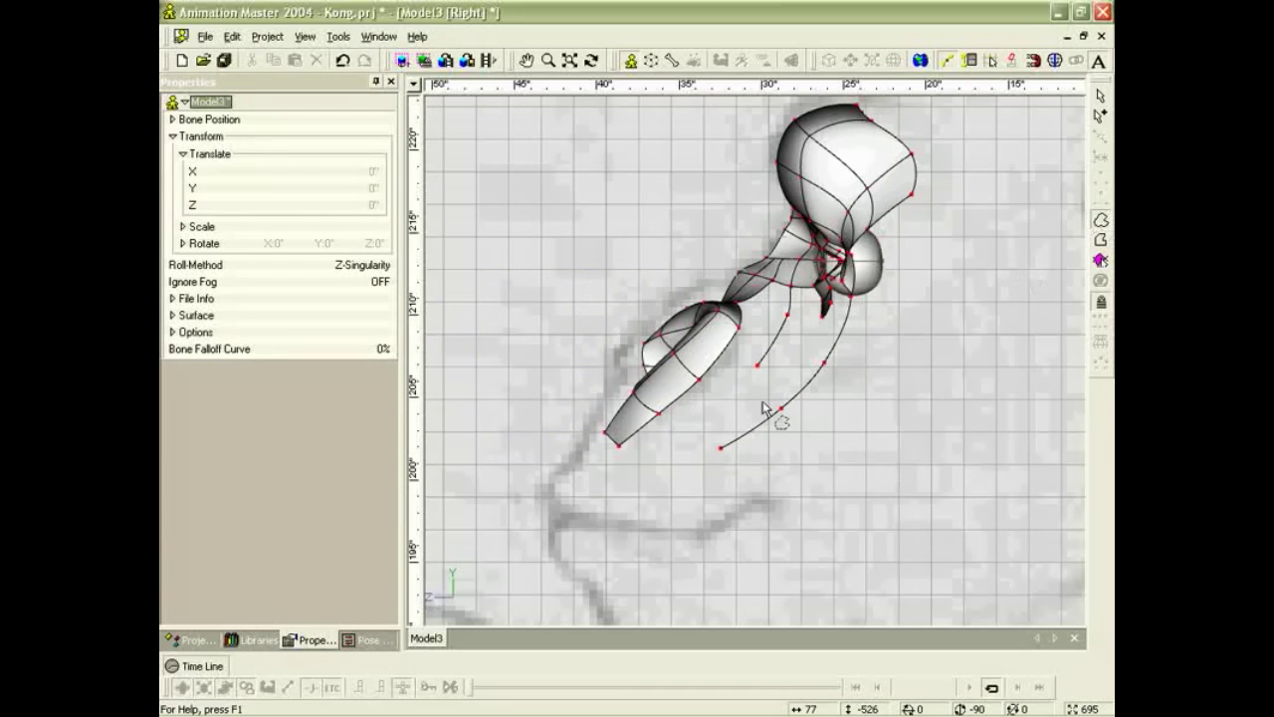
{"action": "mouse_move", "coordinate": [743, 367]}
{"action": "left_mouse_down"}
{"action": "mouse_move", "coordinate": [744, 296]}
{"action": "mouse_move", "coordinate": [620, 296]}
{"action": "left_mouse_up"}
{"action": "mouse_move", "coordinate": [585, 480]}
{"action": "left_mouse_down"}
{"action": "mouse_move", "coordinate": [703, 393]}
{"action": "mouse_move", "coordinate": [692, 346]}
{"action": "left_mouse_up"}
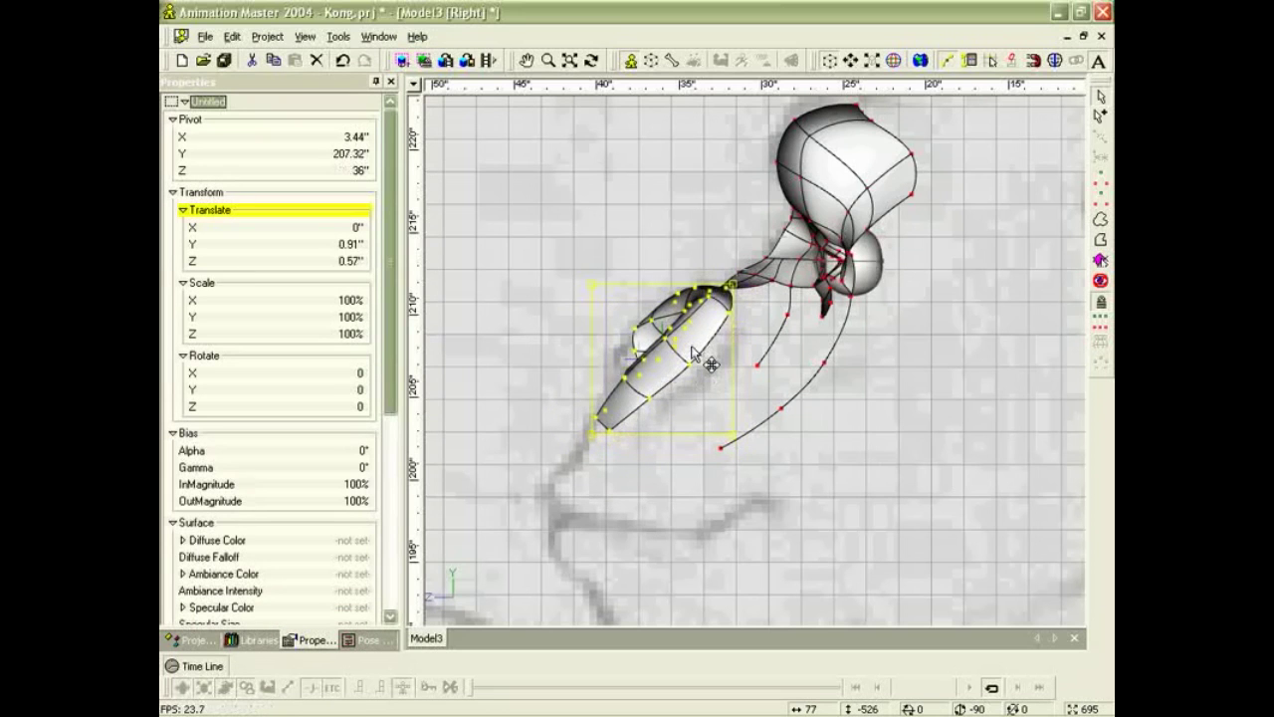
{"action": "left_click", "coordinate": [748, 386]}
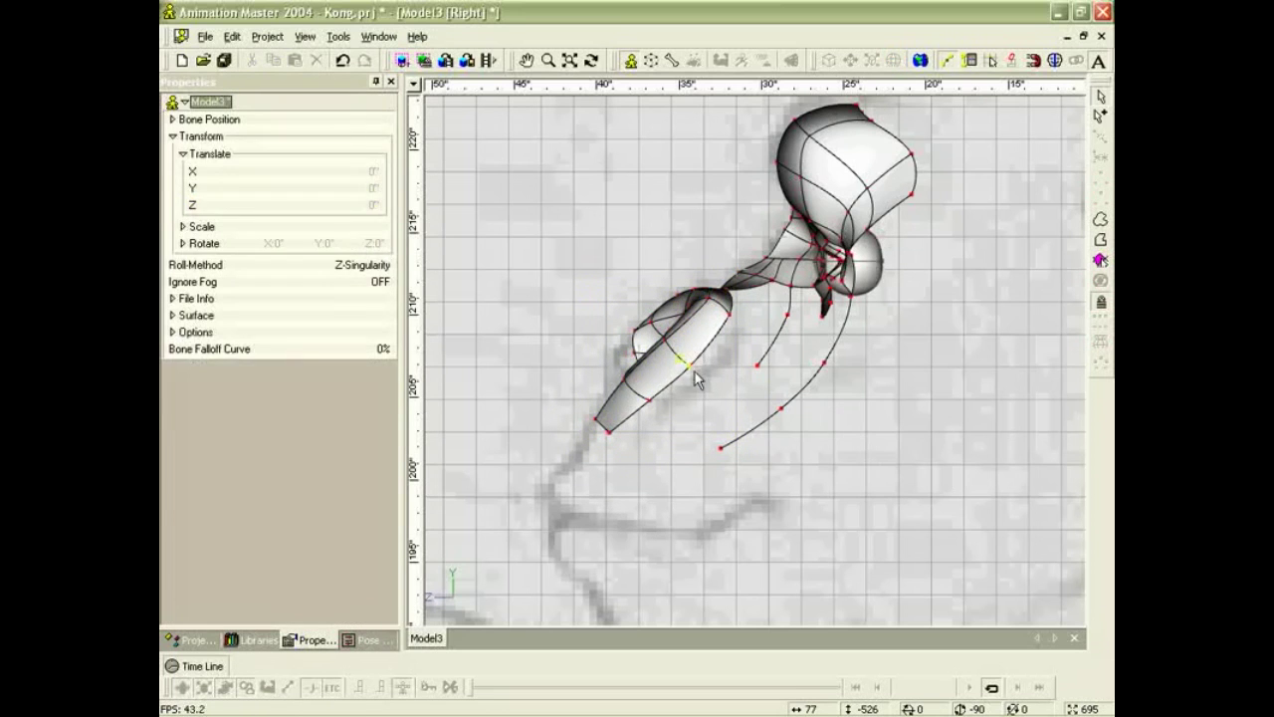
Reshape the nostril wing in the side view by moving its rear edge points back and adjusting the inner points along its side.
{"action": "left_click_drag", "start_coordinate": [693, 370], "coordinate": [699, 377]}
{"action": "left_click_drag", "start_coordinate": [731, 316], "coordinate": [738, 320]}
{"action": "left_click", "coordinate": [704, 307]}
{"action": "left_click", "coordinate": [665, 351]}
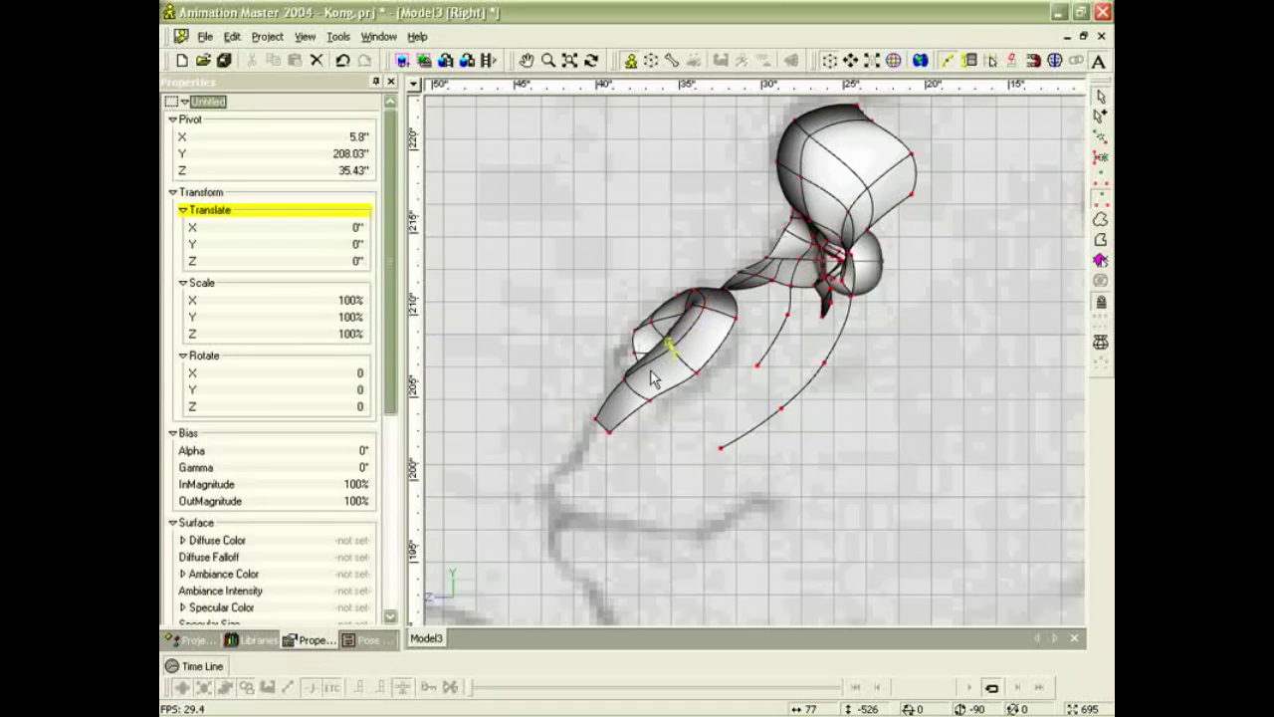
{"action": "left_click", "coordinate": [627, 379]}
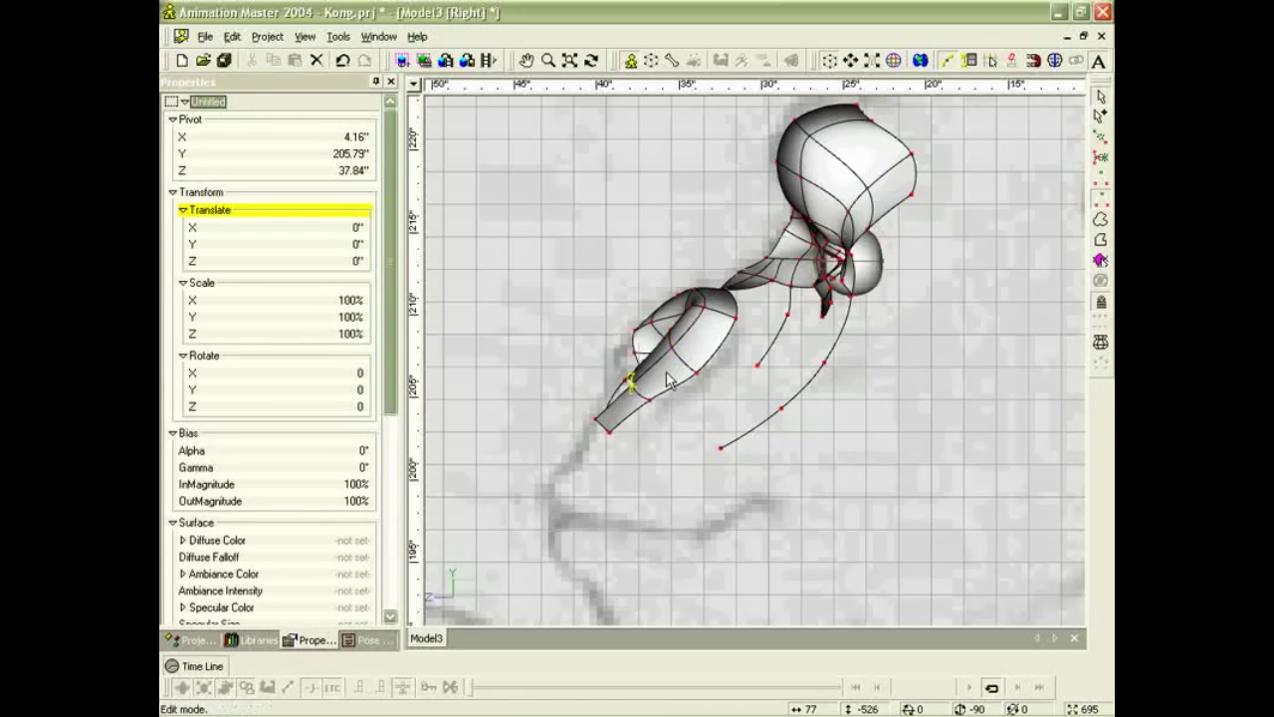
{"action": "left_click", "coordinate": [734, 380]}
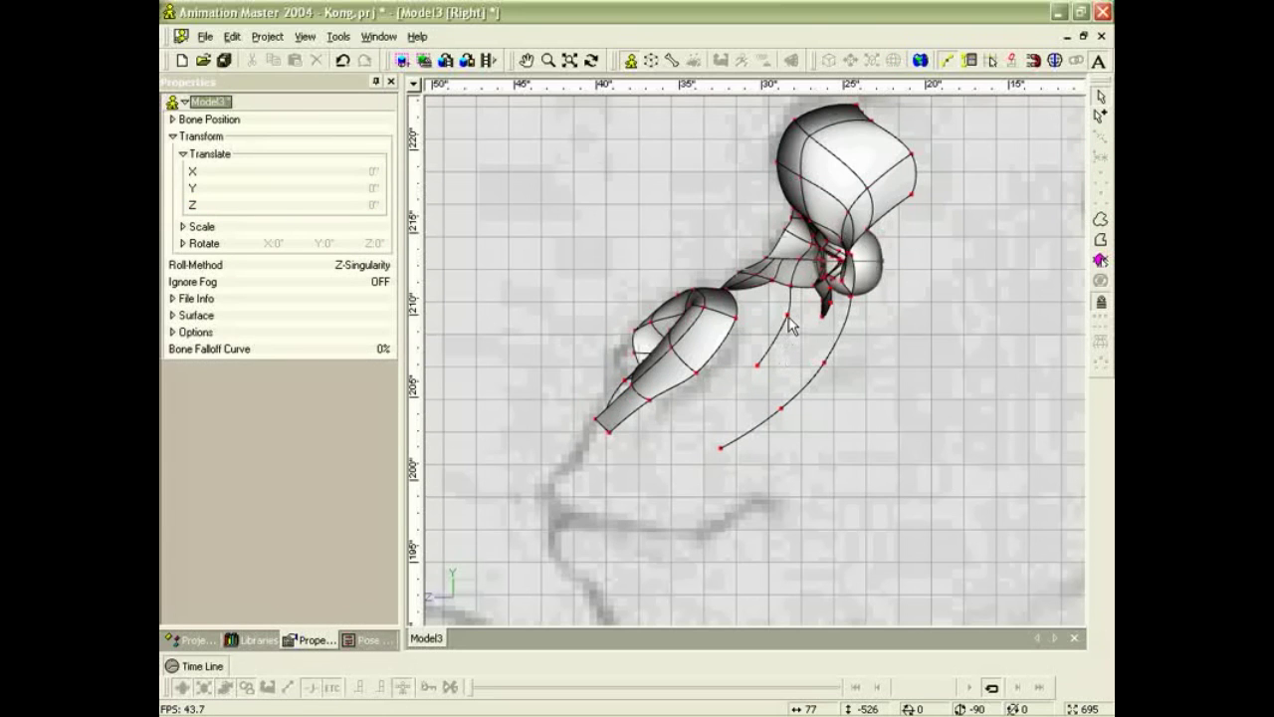
Draw a spline from the outer cheek spline through the short cheek spline's middle point and attach it to the side of the nose bridge.
{"action": "left_click", "coordinate": [788, 318]}
{"action": "key", "text": "t"}
{"action": "left_click_drag", "start_coordinate": [791, 332], "coordinate": [828, 359]}
{"action": "left_click", "coordinate": [831, 359]}
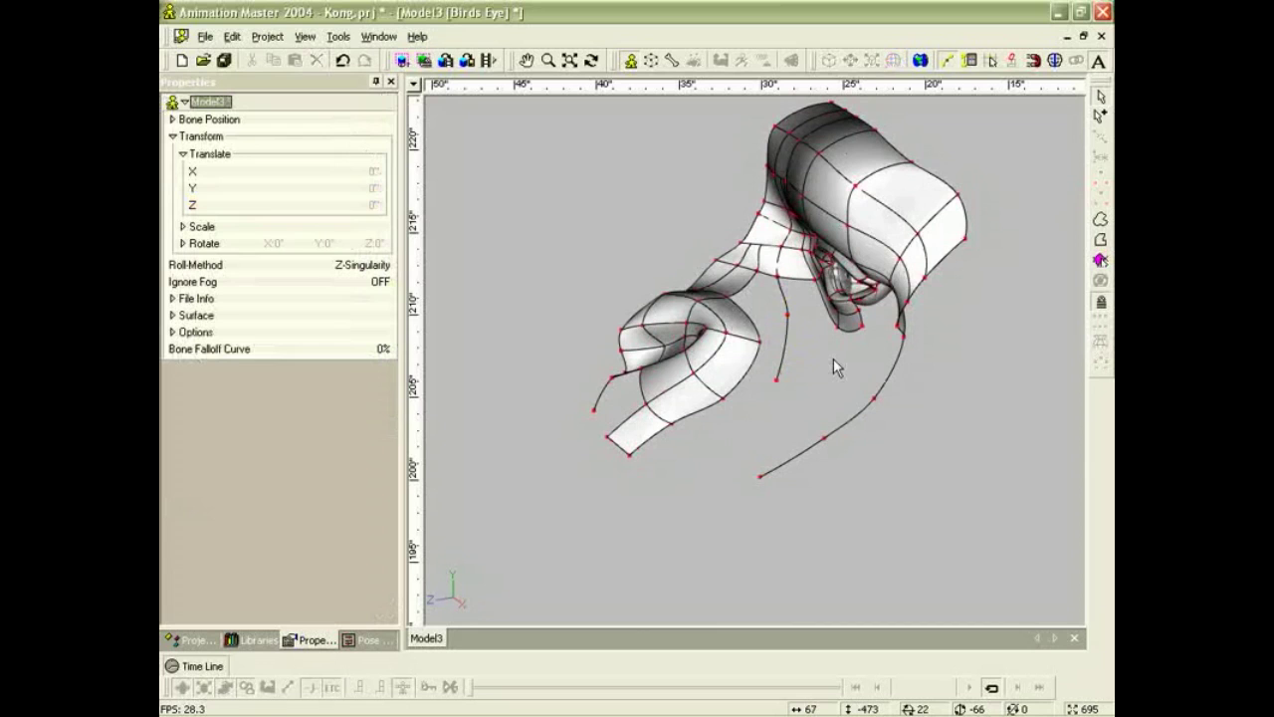
{"action": "key", "text": "a"}
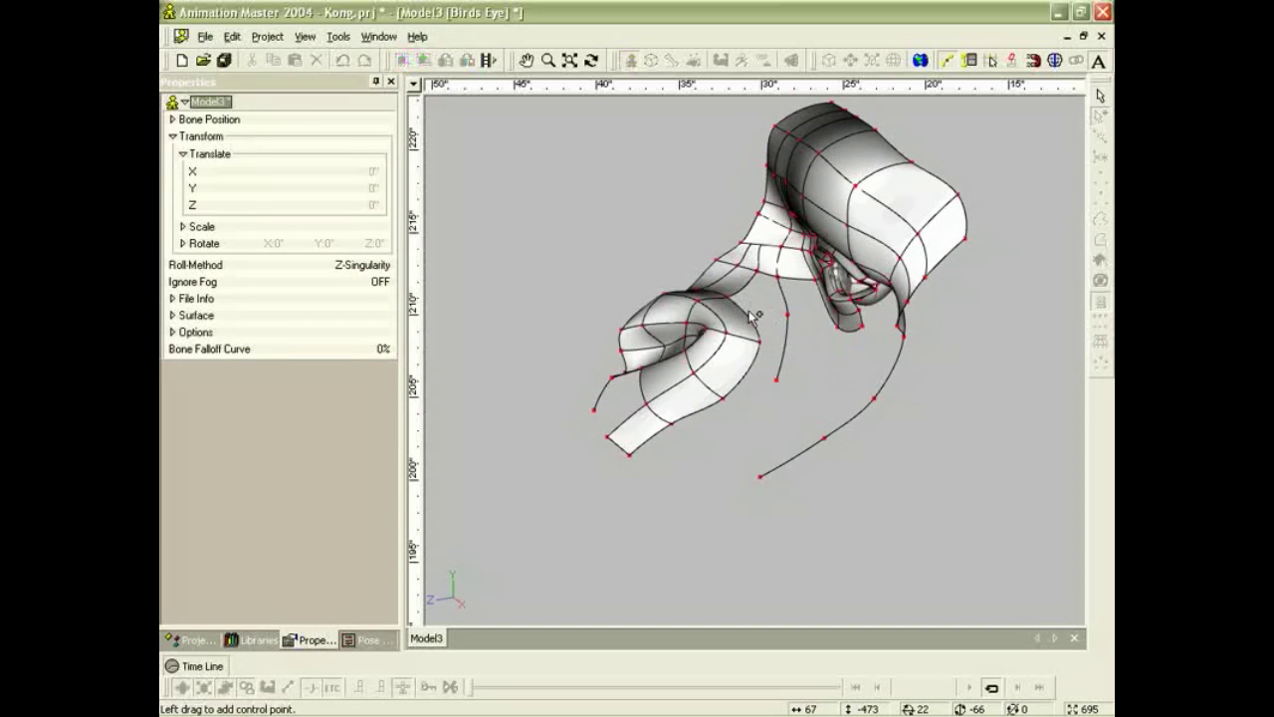
{"action": "left_click", "coordinate": [876, 403]}
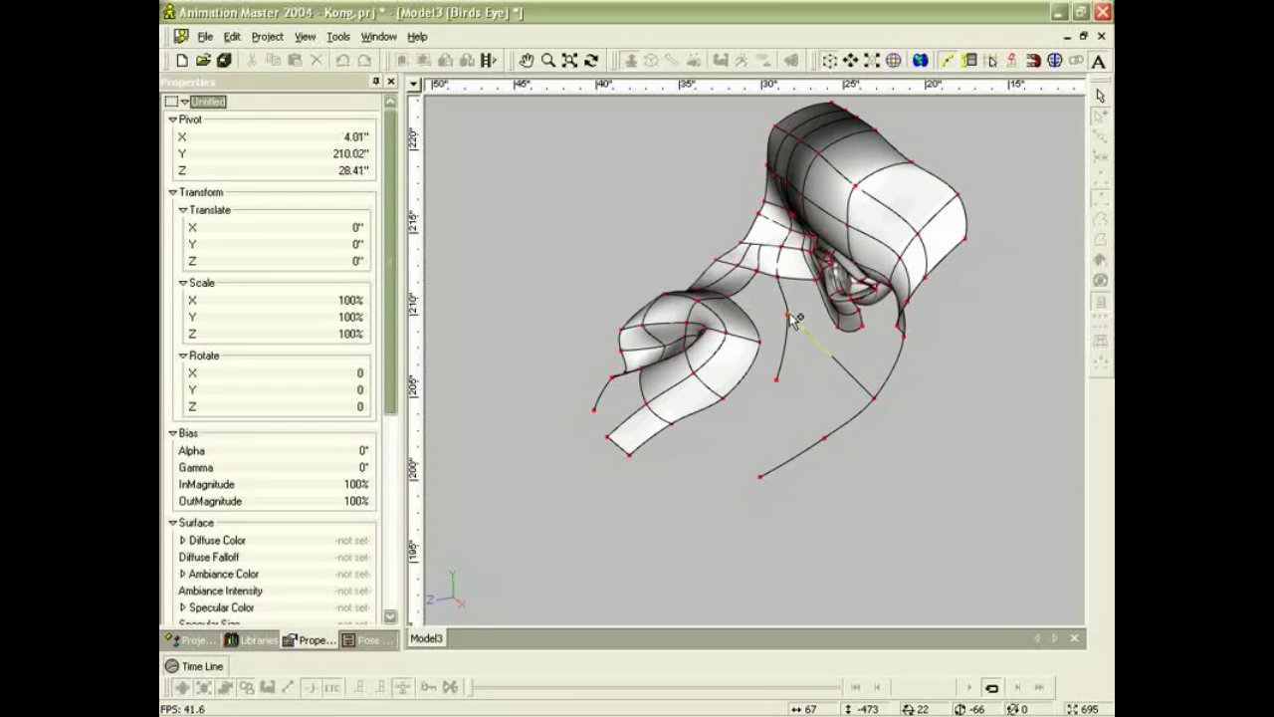
{"action": "left_click", "coordinate": [729, 284]}
{"action": "scroll", "coordinate": [759, 306], "scroll_direction": "up", "scroll_amount": 5}
{"action": "middle_click_drag", "start_coordinate": [768, 319], "coordinate": [816, 450]}
{"action": "left_click_drag", "start_coordinate": [765, 372], "coordinate": [745, 360]}
{"action": "right_click", "coordinate": [746, 362], "text": "shift"}
{"action": "scroll", "coordinate": [803, 414], "scroll_direction": "down", "scroll_amount": 2}
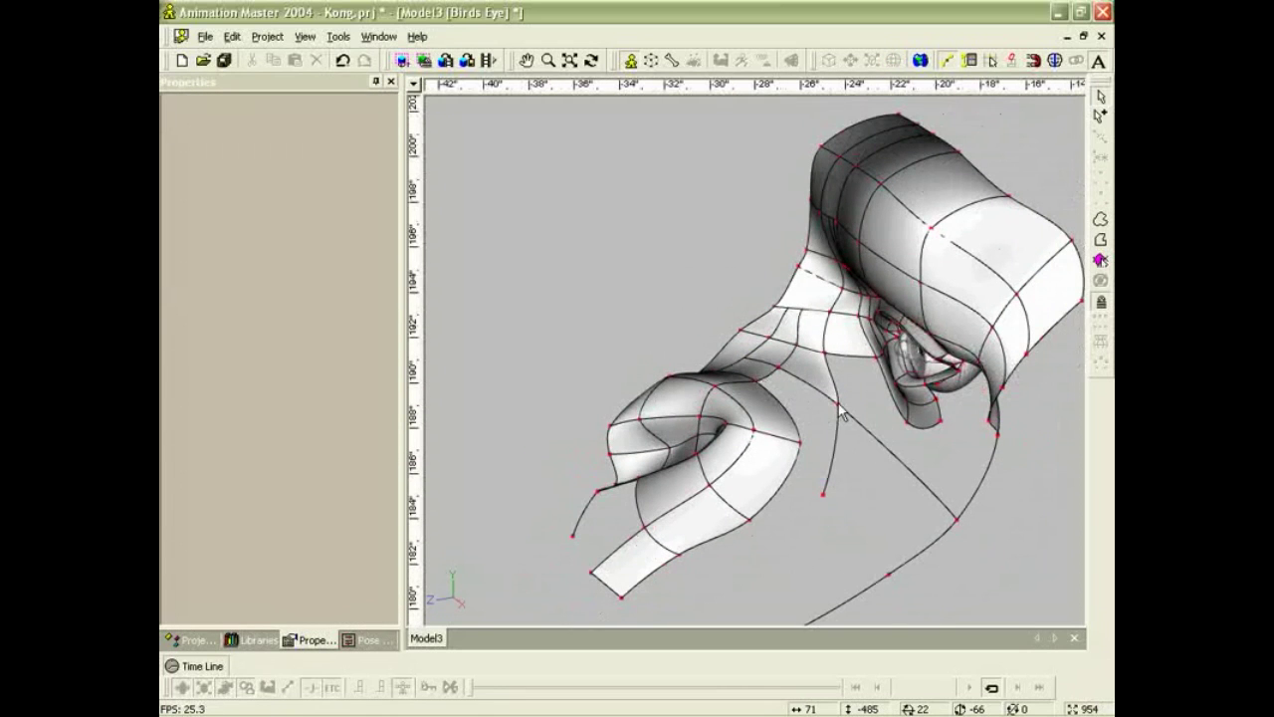
Extend a spline from the lower eye socket's edge down across the new cheek spline to a loose end on the cheek.
{"action": "left_click", "coordinate": [839, 407]}
{"action": "key", "text": "t"}
{"action": "left_click_drag", "start_coordinate": [869, 465], "coordinate": [905, 454]}
{"action": "scroll", "coordinate": [902, 448], "scroll_direction": "down", "scroll_amount": 5}
{"action": "scroll", "coordinate": [841, 420], "scroll_direction": "up", "scroll_amount": 4}
{"action": "left_click_drag", "start_coordinate": [927, 424], "coordinate": [882, 448]}
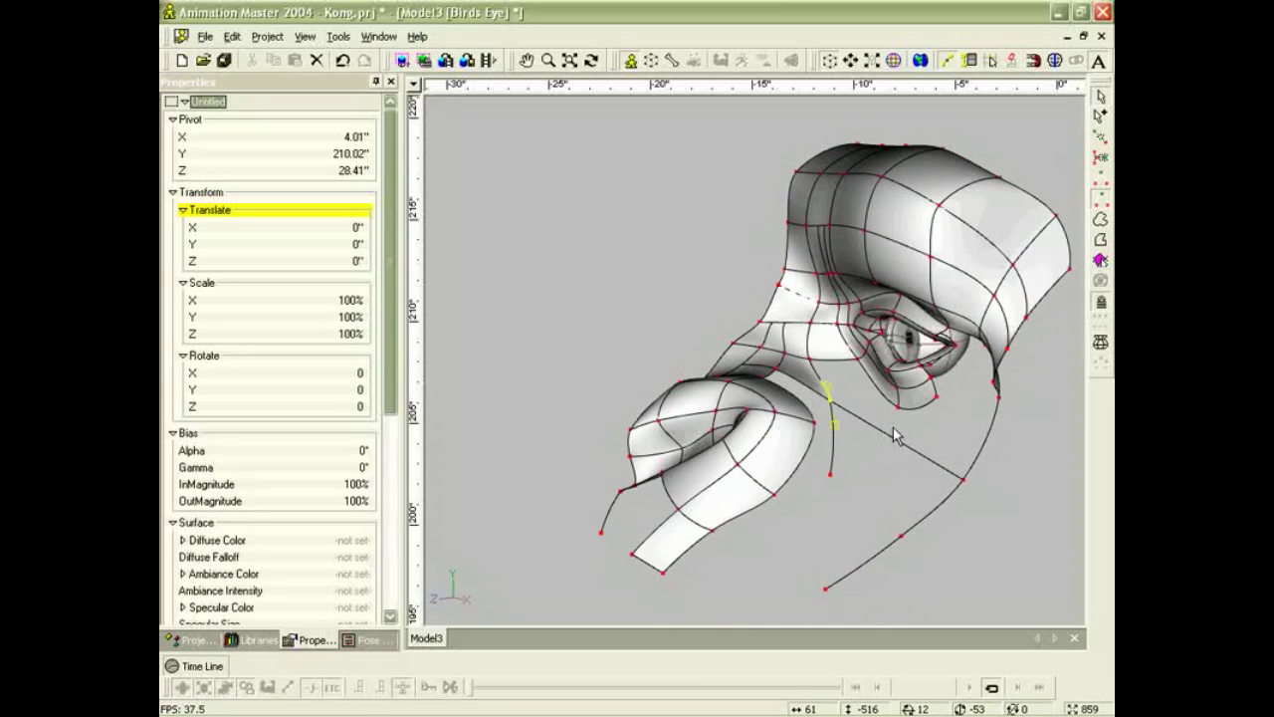
{"action": "key", "text": "a"}
{"action": "left_click_drag", "start_coordinate": [901, 413], "coordinate": [885, 448]}
{"action": "left_click", "coordinate": [888, 434]}
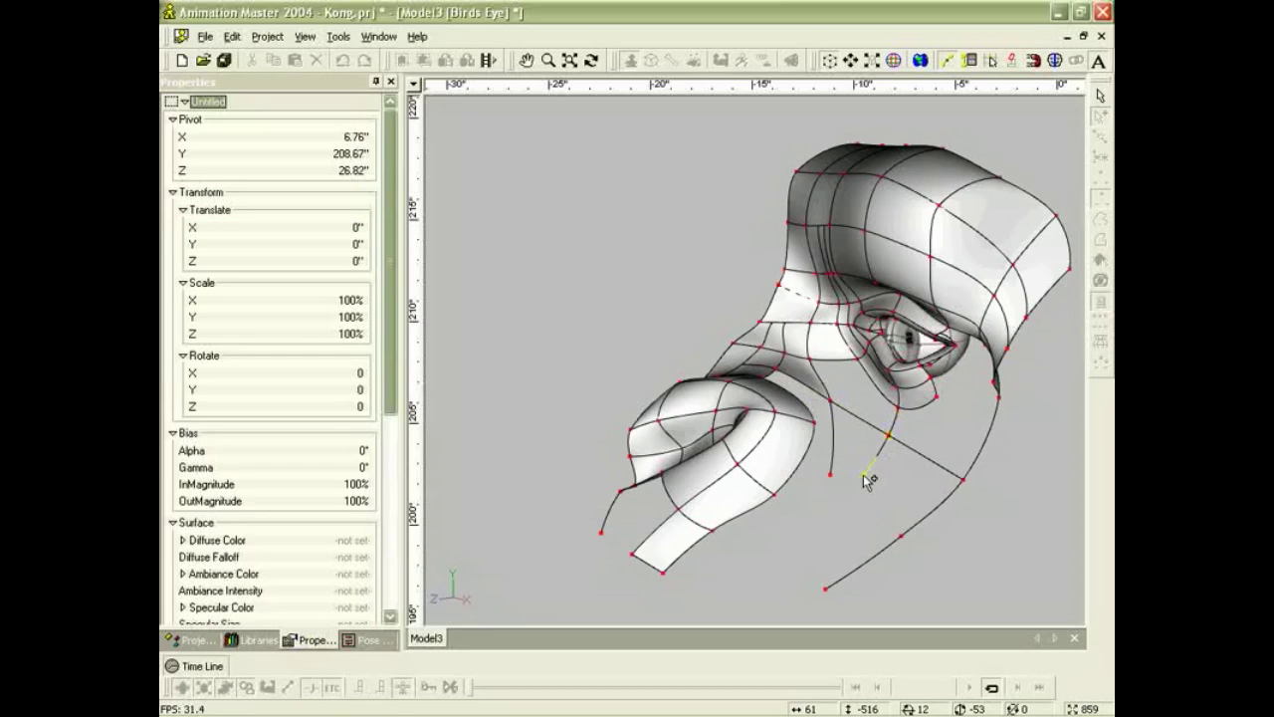
{"action": "left_click", "coordinate": [855, 487]}
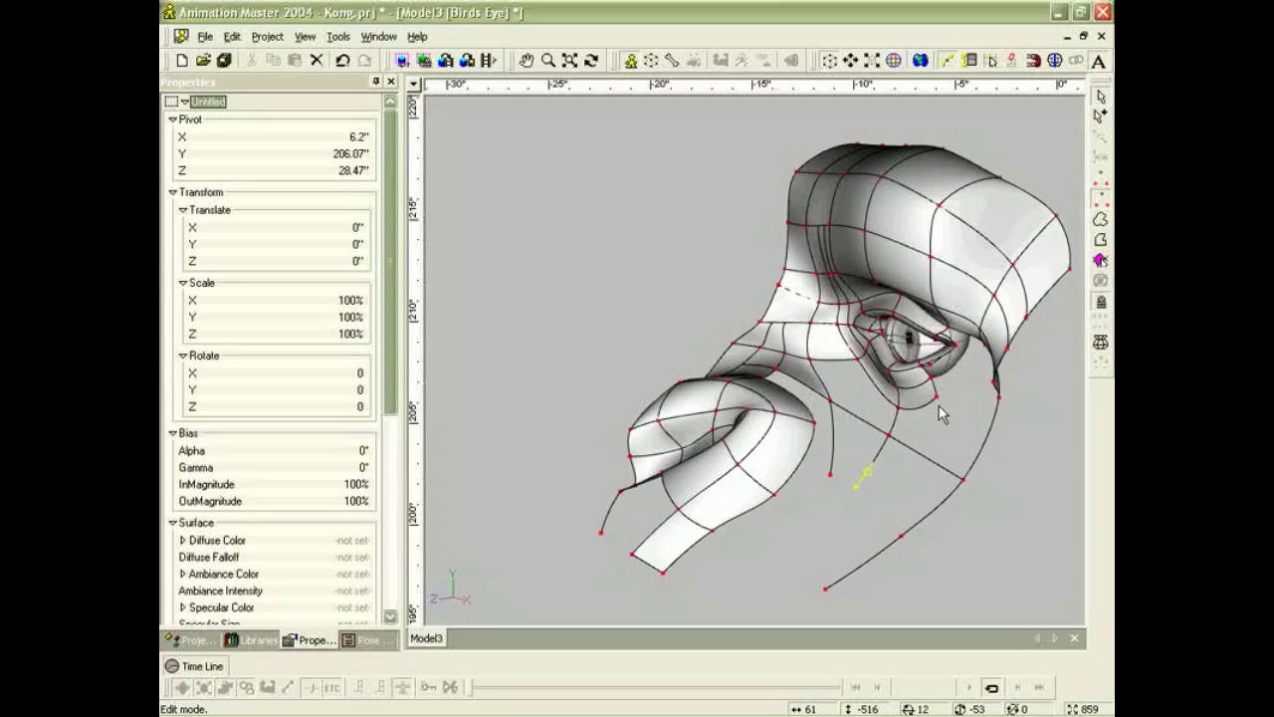
Extend a spline from the outer point below the eye and attach it to the outer cheek spline.
{"action": "key", "text": "a"}
{"action": "left_click_drag", "start_coordinate": [938, 398], "coordinate": [981, 451]}
{"action": "key", "text": "shift+a"}
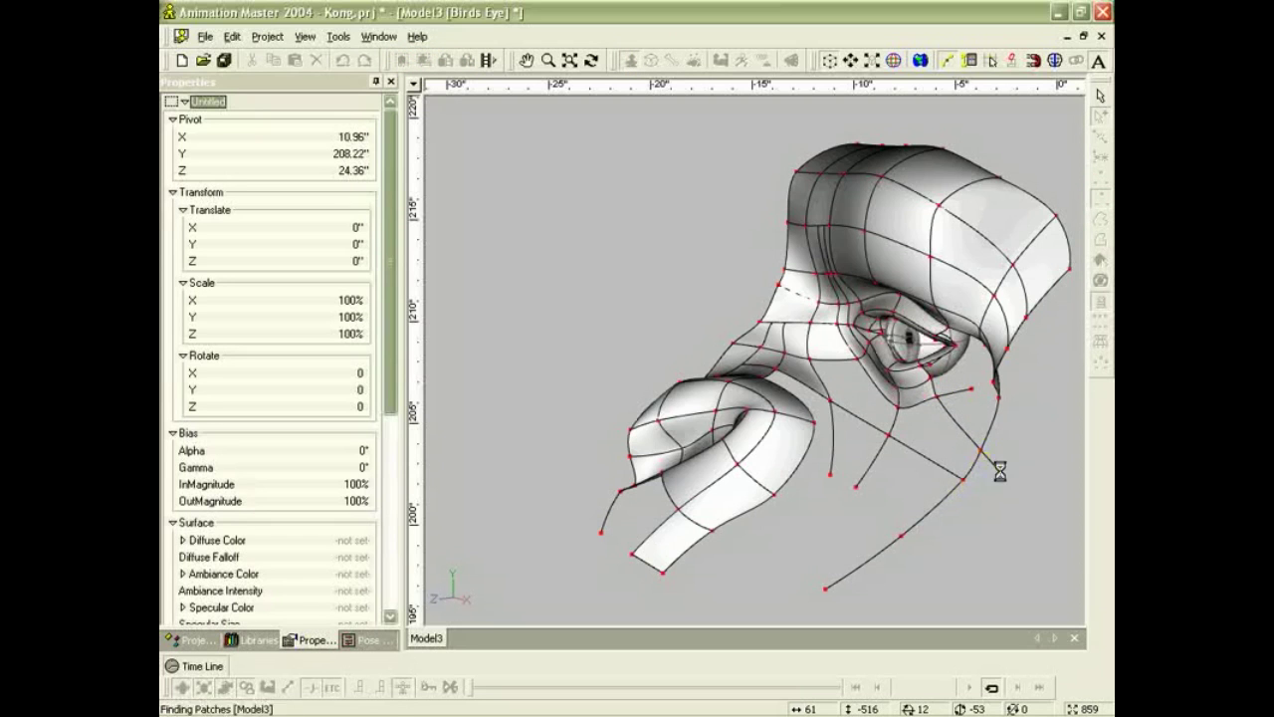
{"action": "key", "text": "Escape"}
Draw a spline from the outer cheek spline's lower point through both loose cheek ends and attach it to the nostril wing's outer point.
{"action": "mouse_move", "coordinate": [886, 472]}
{"action": "middle_mouse_down"}
{"action": "mouse_move", "coordinate": [925, 464]}
{"action": "mouse_move", "coordinate": [925, 488]}
{"action": "mouse_move", "coordinate": [916, 455]}
{"action": "mouse_move", "coordinate": [894, 485]}
{"action": "mouse_move", "coordinate": [859, 486]}
{"action": "mouse_move", "coordinate": [874, 485]}
{"action": "middle_mouse_up"}
{"action": "left_click", "coordinate": [852, 444]}
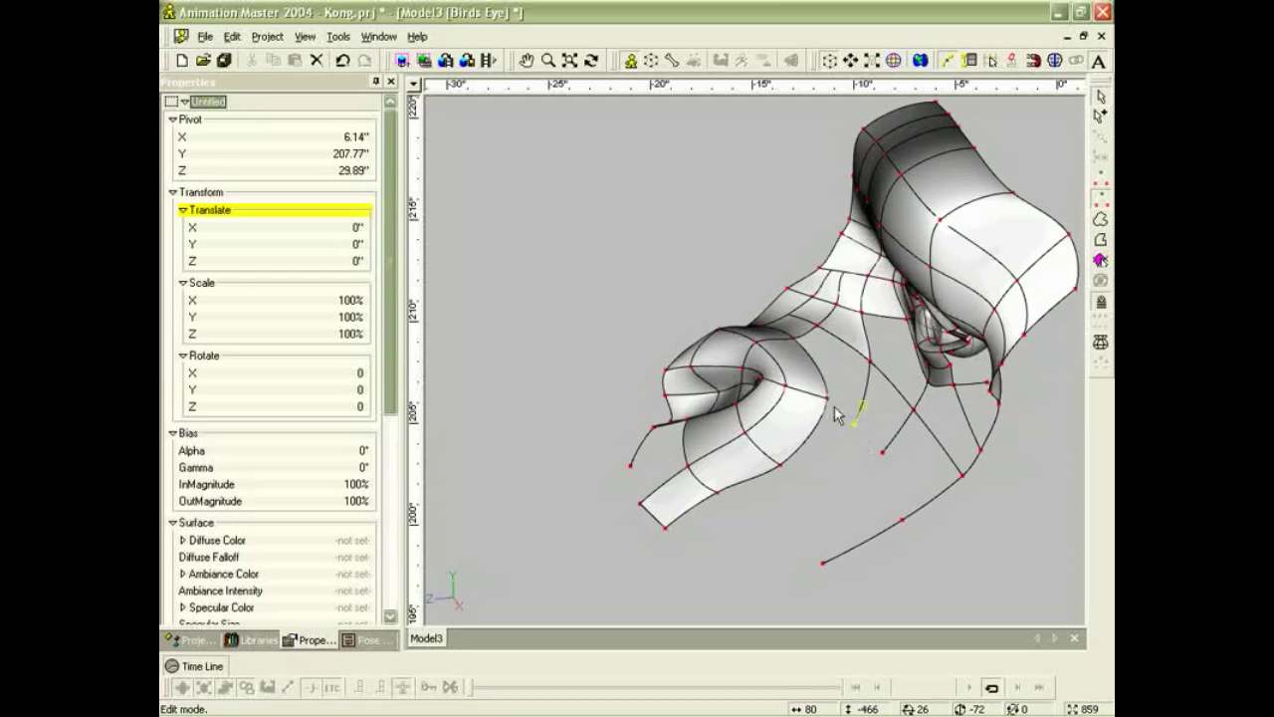
{"action": "left_click", "coordinate": [898, 478]}
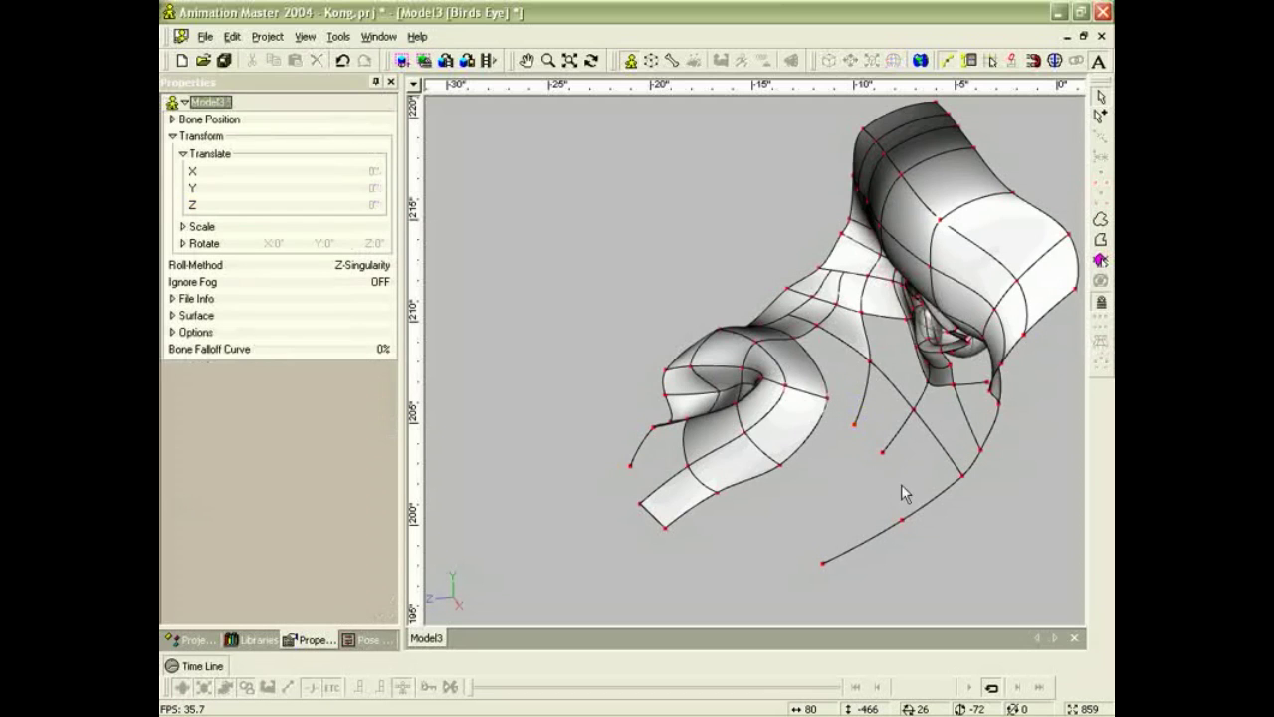
{"action": "key", "text": "a"}
{"action": "mouse_move", "coordinate": [901, 520]}
{"action": "left_mouse_down"}
{"action": "mouse_move", "coordinate": [884, 454]}
{"action": "mouse_move", "coordinate": [856, 424]}
{"action": "left_mouse_up"}
{"action": "right_click", "coordinate": [883, 453]}
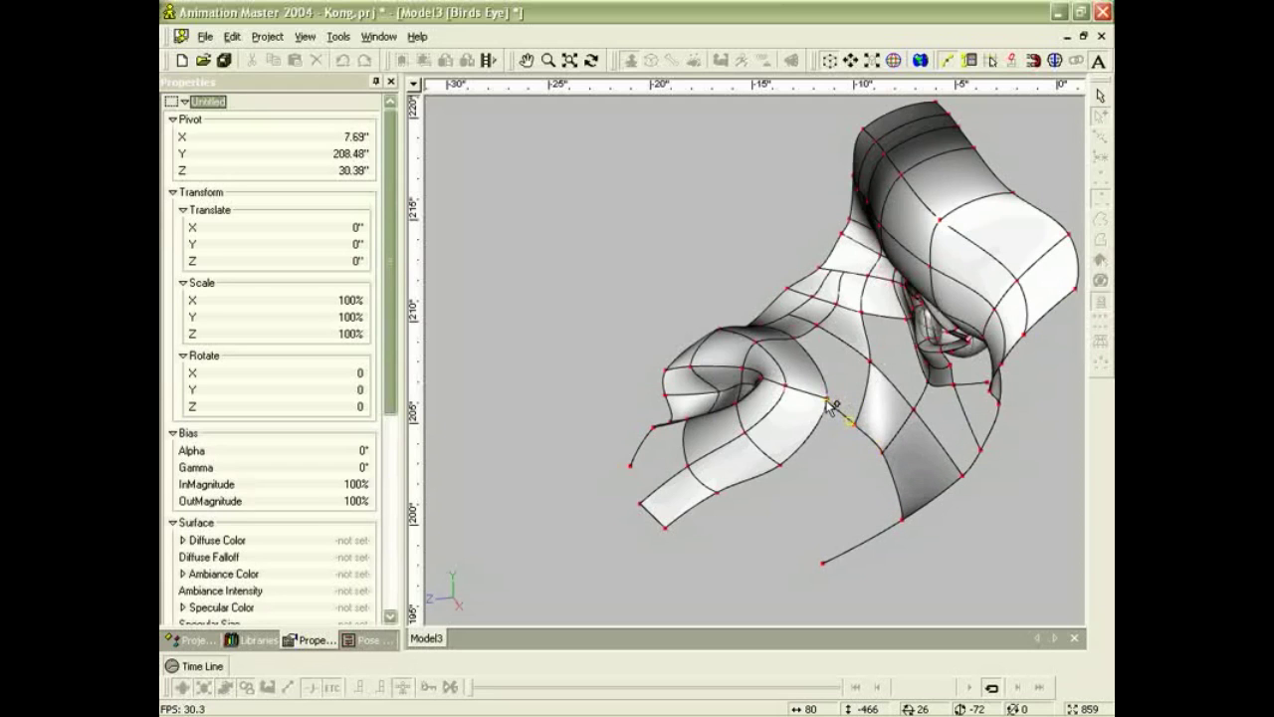
{"action": "key", "text": "Escape"}
{"action": "left_click", "coordinate": [856, 427]}
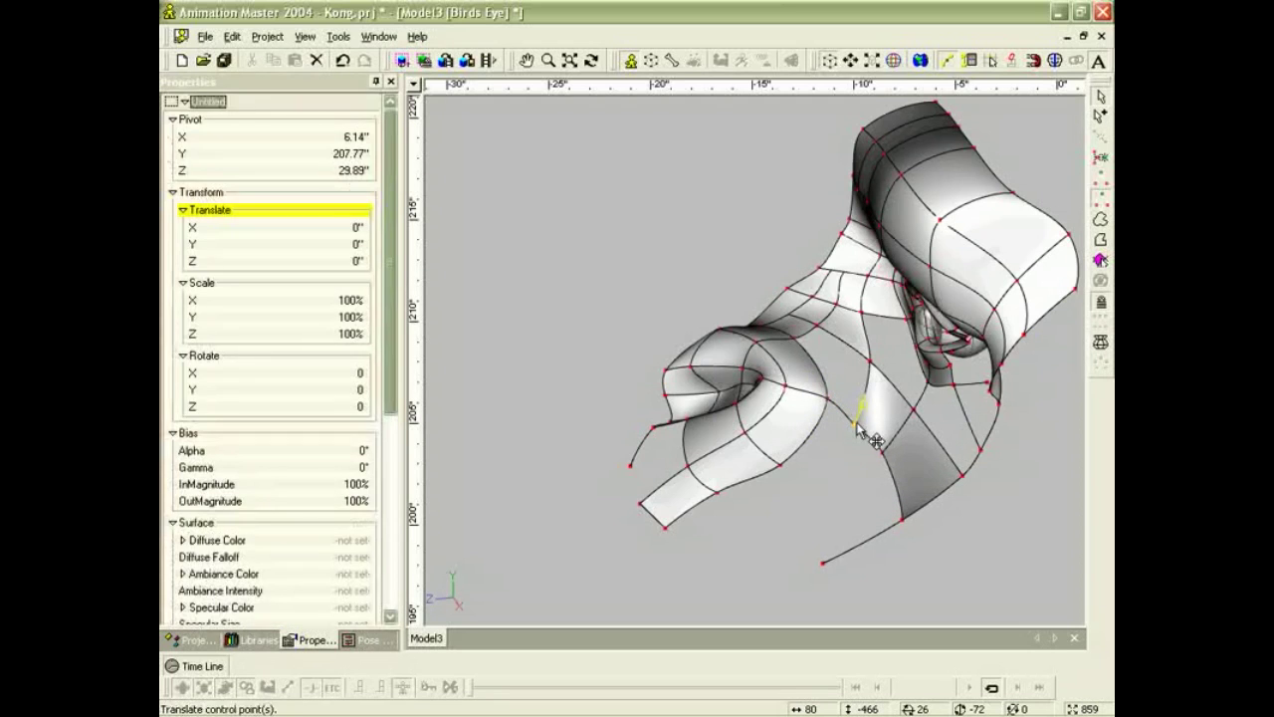
{"action": "middle_click_drag", "start_coordinate": [891, 482], "coordinate": [904, 476]}
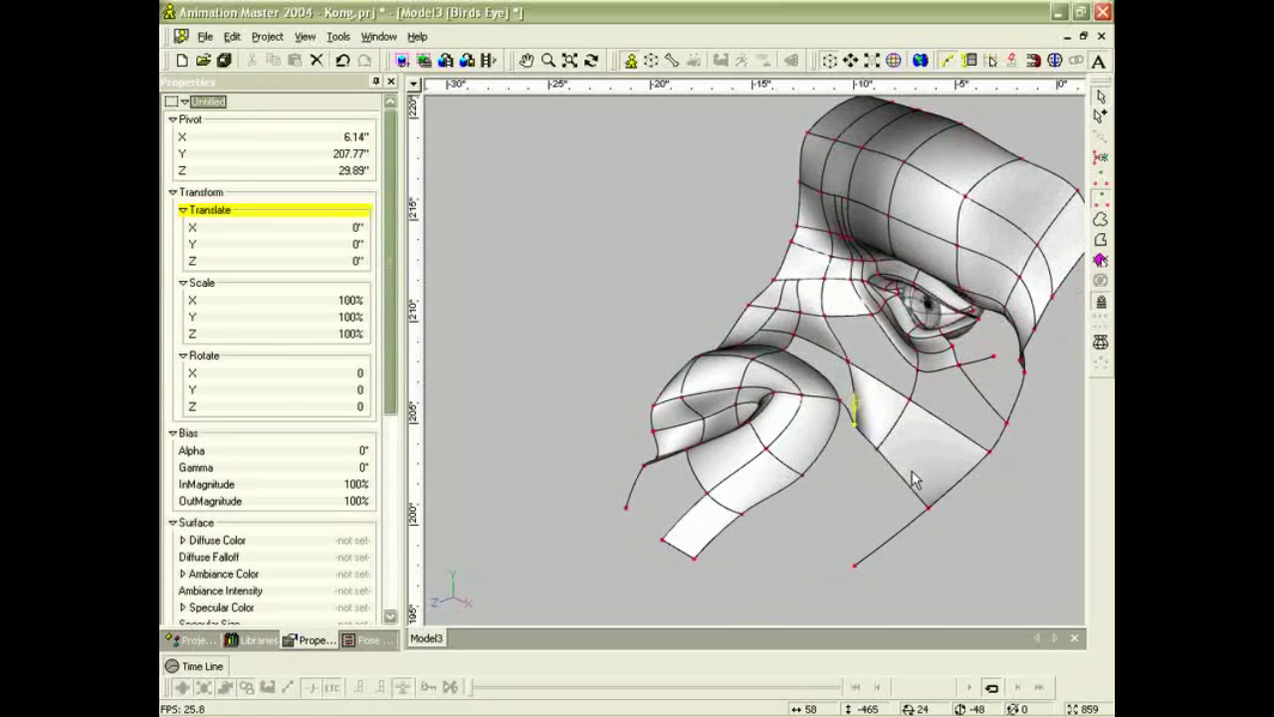
Close the five-sided gaps beneath the inner and outer parts of the eye with five-point patches.
{"action": "left_click", "coordinate": [873, 377]}
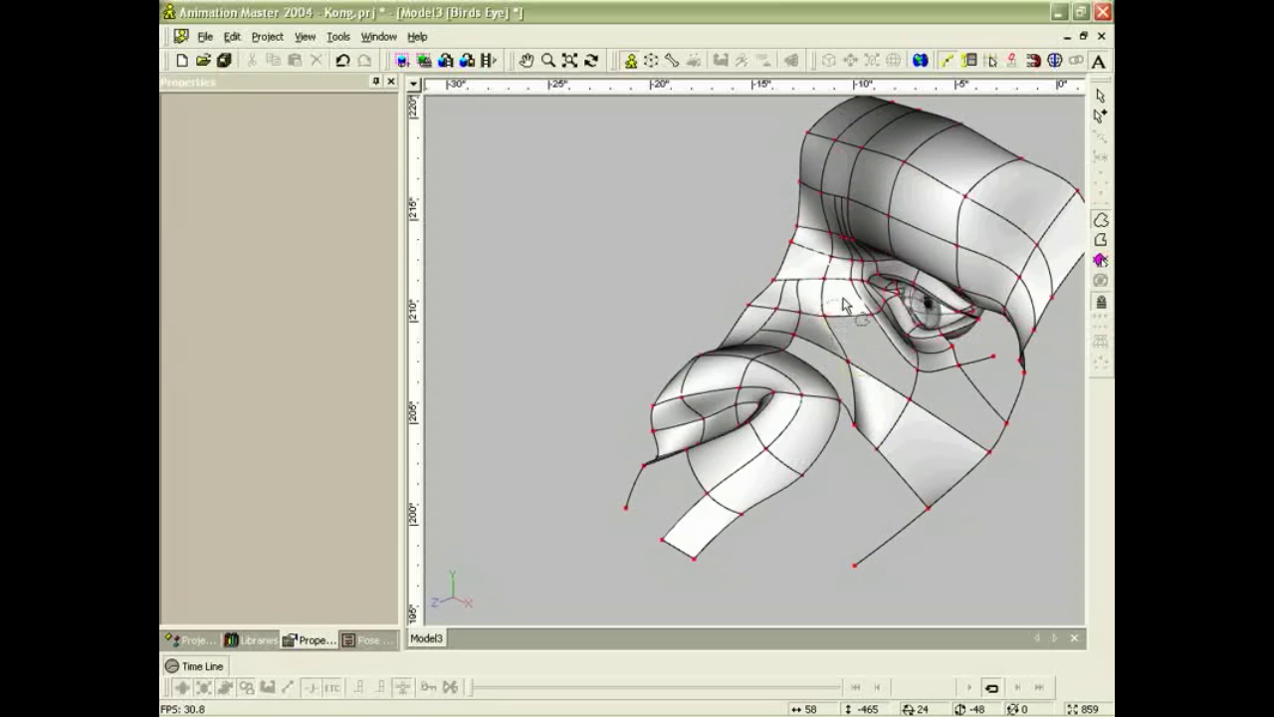
{"action": "mouse_move", "coordinate": [886, 335]}
{"action": "left_mouse_down"}
{"action": "mouse_move", "coordinate": [928, 376]}
{"action": "mouse_move", "coordinate": [914, 418]}
{"action": "mouse_move", "coordinate": [866, 379]}
{"action": "left_mouse_up"}
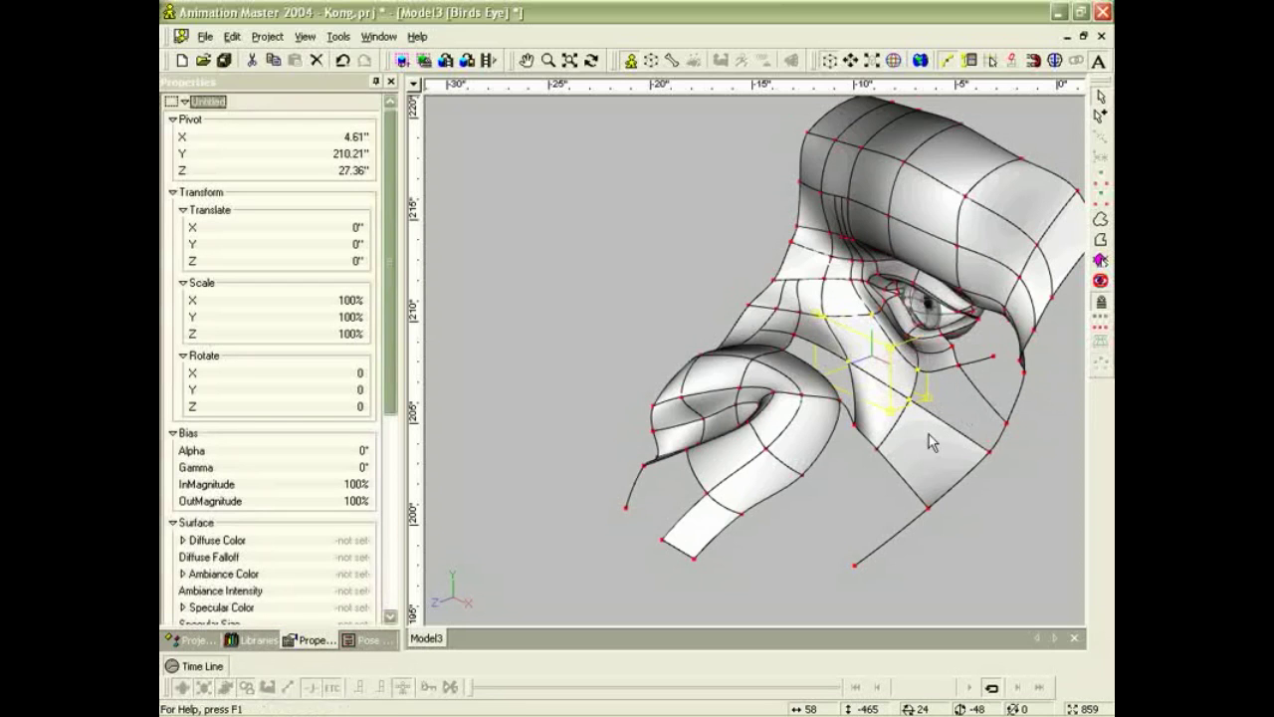
{"action": "left_click", "coordinate": [1101, 221]}
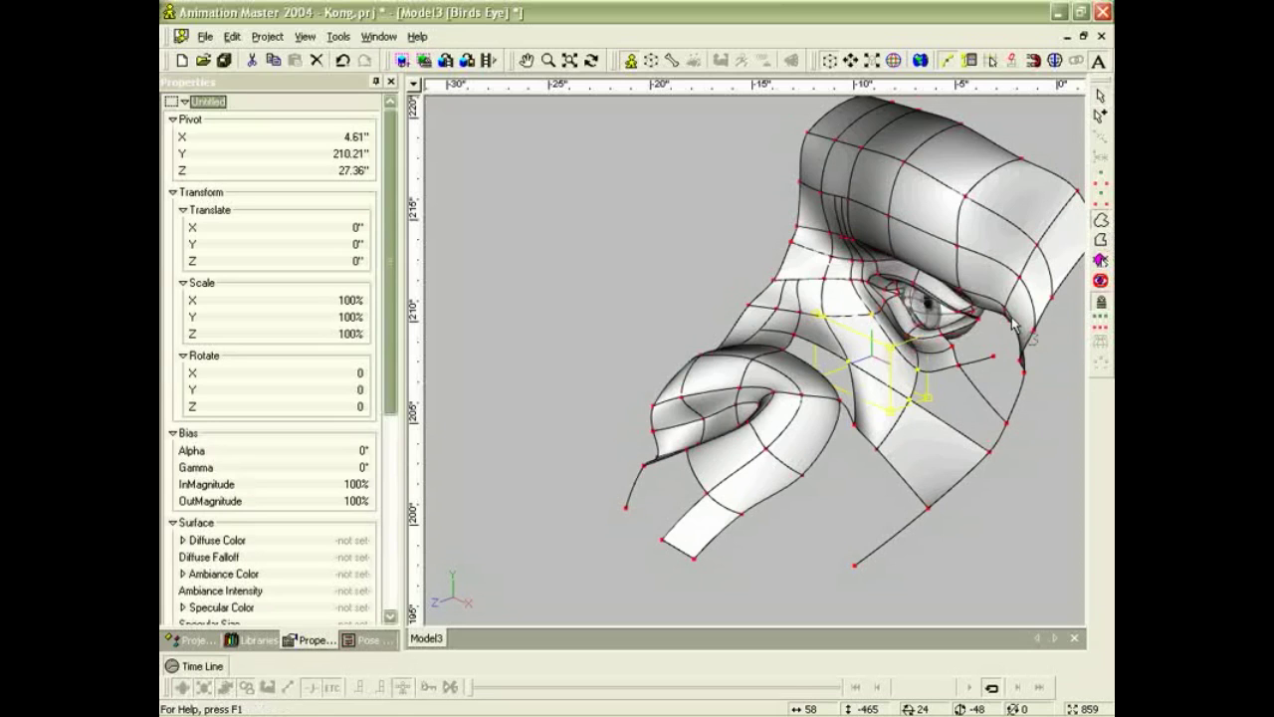
{"action": "mouse_move", "coordinate": [940, 431]}
{"action": "left_mouse_down"}
{"action": "mouse_move", "coordinate": [905, 403]}
{"action": "mouse_move", "coordinate": [910, 365]}
{"action": "mouse_move", "coordinate": [976, 375]}
{"action": "mouse_move", "coordinate": [1021, 440]}
{"action": "mouse_move", "coordinate": [945, 442]}
{"action": "mouse_move", "coordinate": [951, 418]}
{"action": "left_mouse_up"}
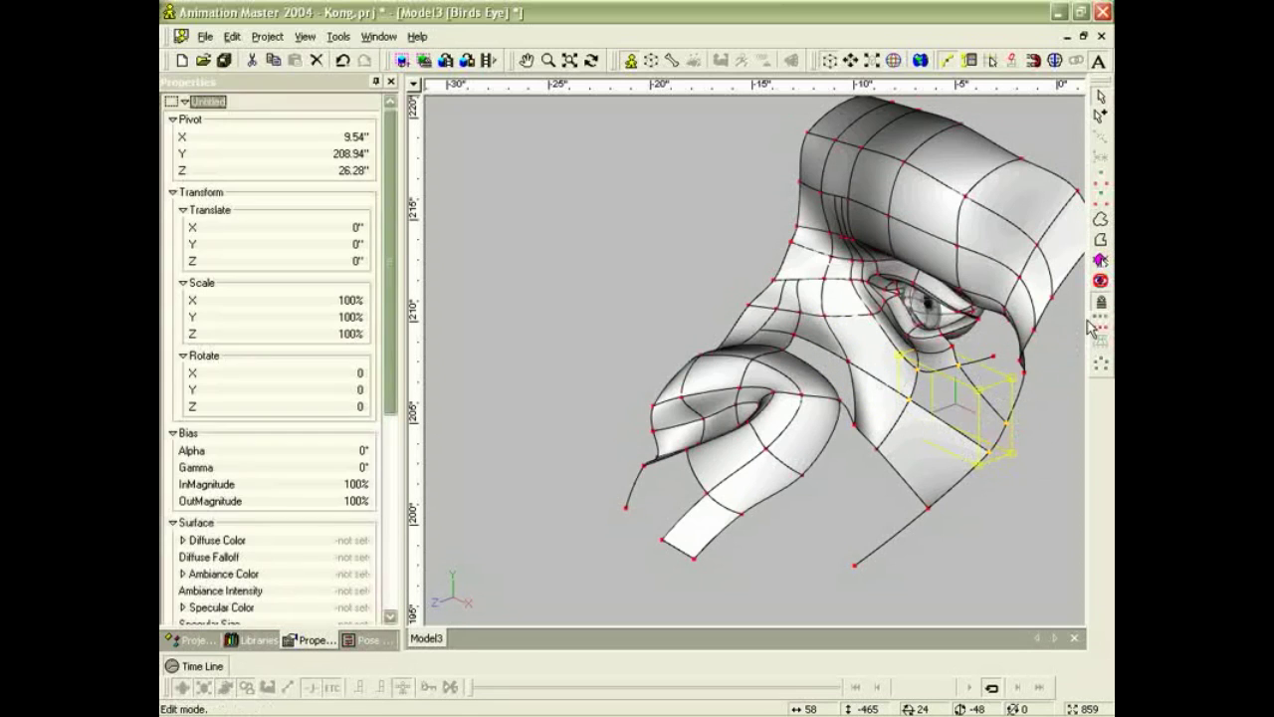
{"action": "left_click", "coordinate": [1105, 364]}
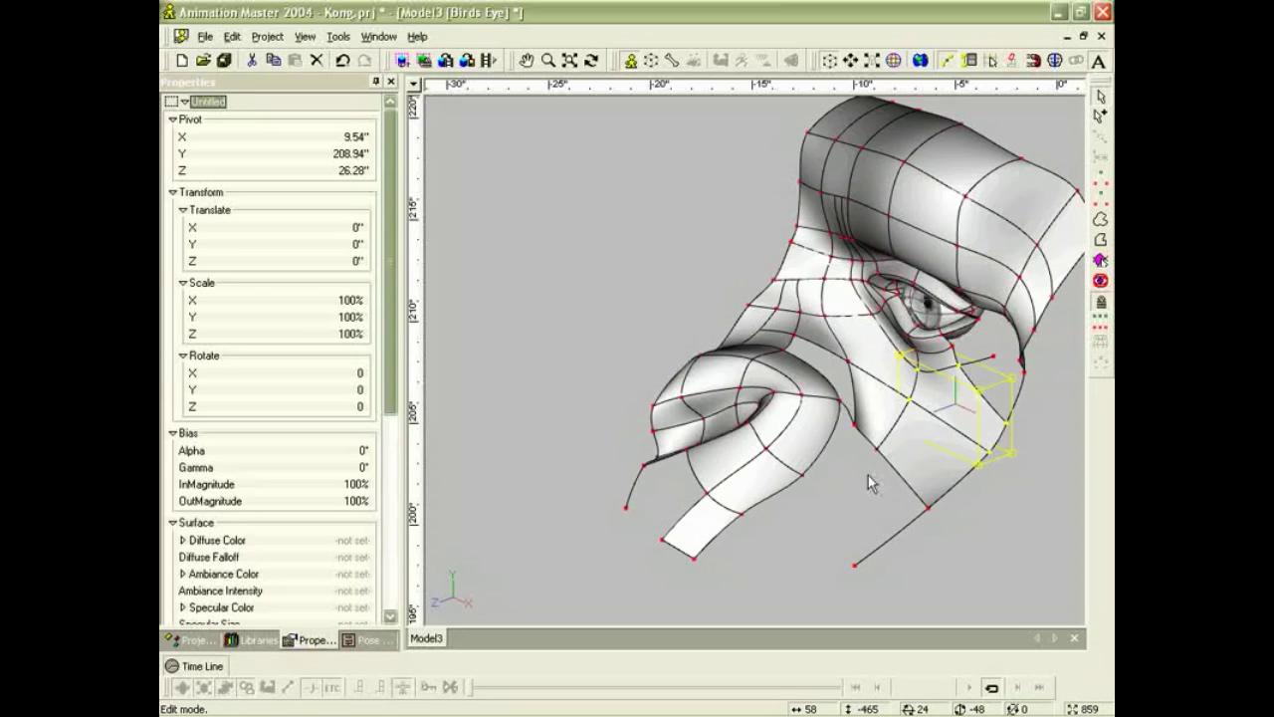
Lasso the five points around the gap between the nostril wing and the cheek and close it with a five-point patch.
{"action": "key", "text": "t"}
{"action": "left_click_drag", "start_coordinate": [875, 465], "coordinate": [873, 477]}
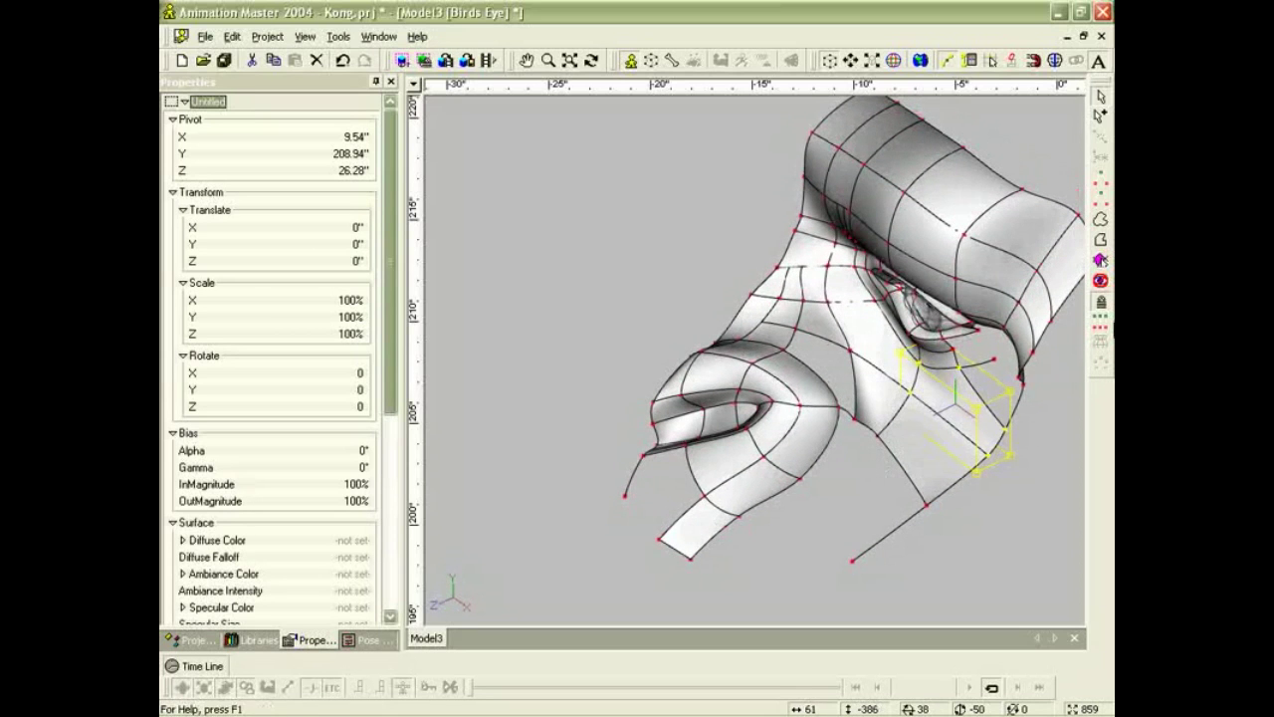
{"action": "left_click", "coordinate": [1103, 222]}
{"action": "left_click", "coordinate": [796, 370]}
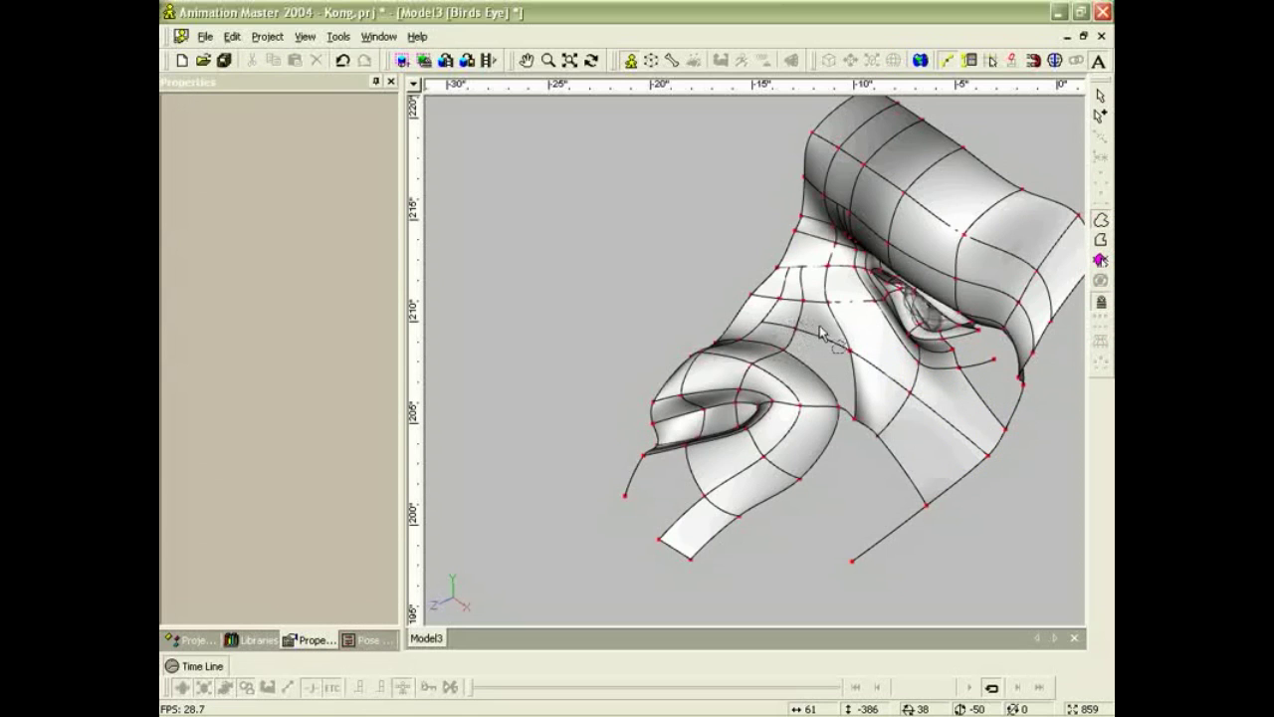
{"action": "mouse_move", "coordinate": [869, 371]}
{"action": "left_mouse_down"}
{"action": "mouse_move", "coordinate": [853, 432]}
{"action": "mouse_move", "coordinate": [801, 370]}
{"action": "left_mouse_up"}
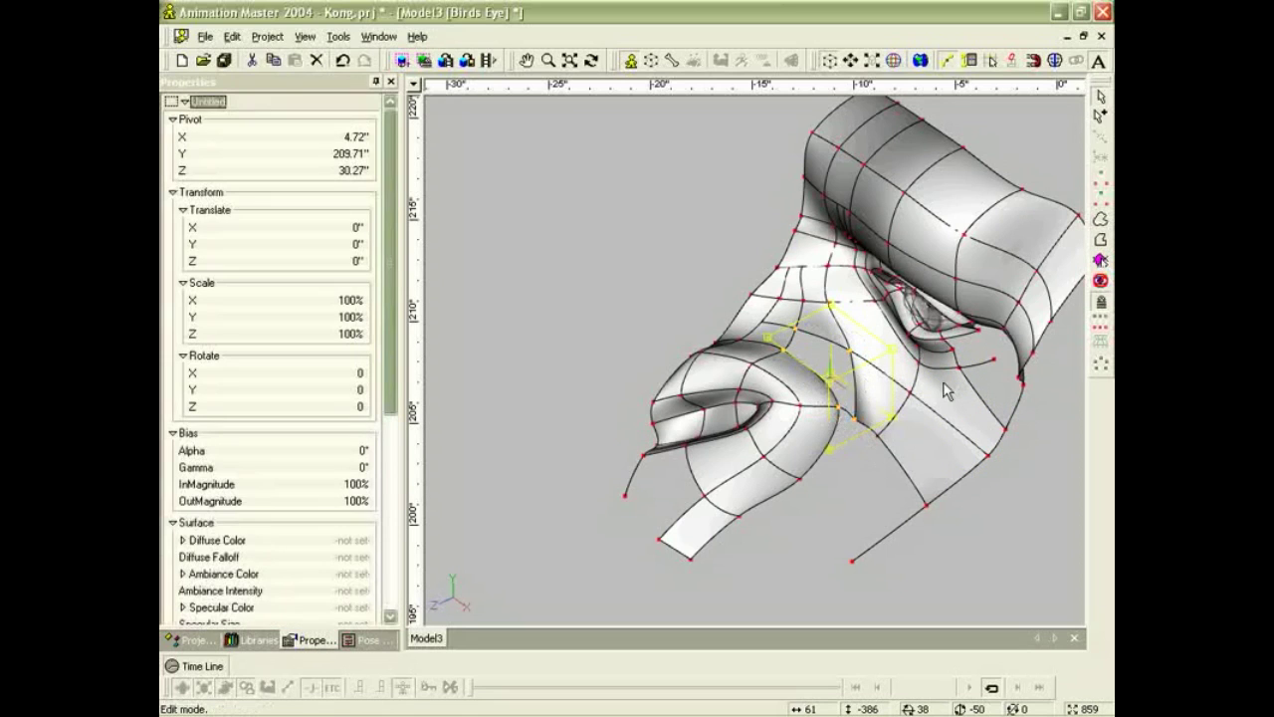
{"action": "left_click", "coordinate": [880, 482]}
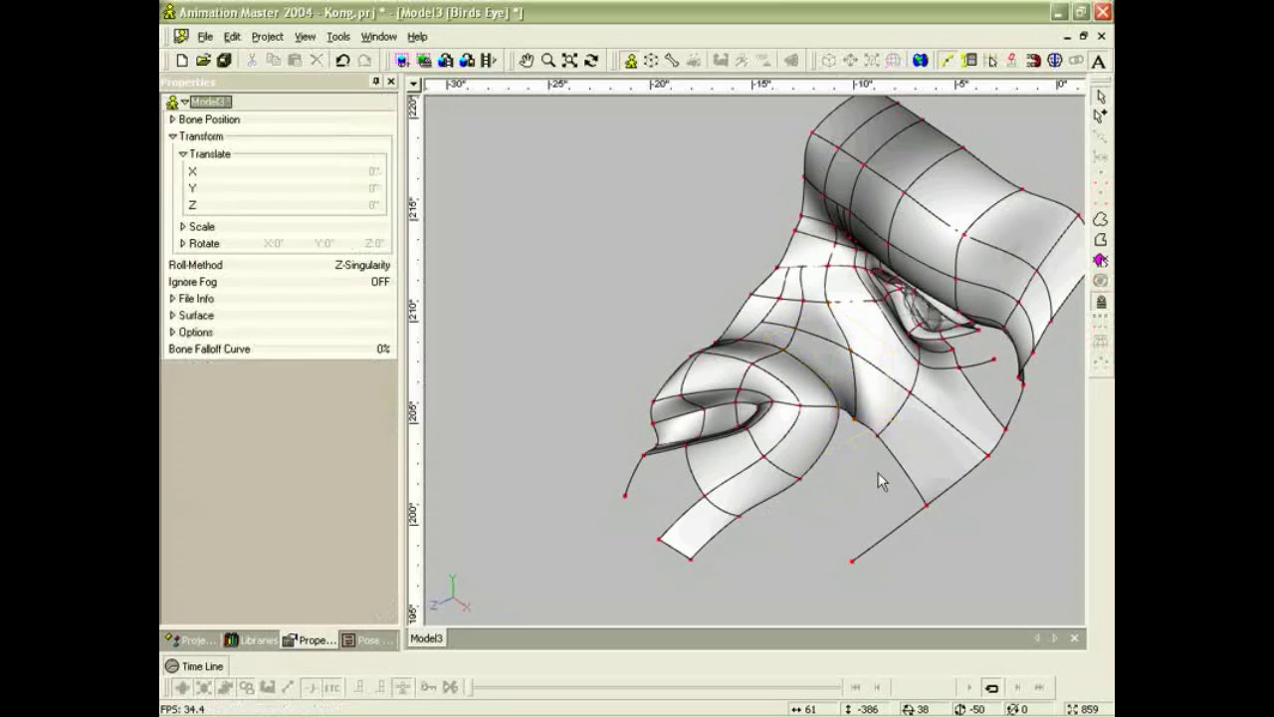
In the front view, move the loose end of the lower eye socket spline up and attach it to the spline below the outer brow.
{"action": "key", "text": "KP_2"}
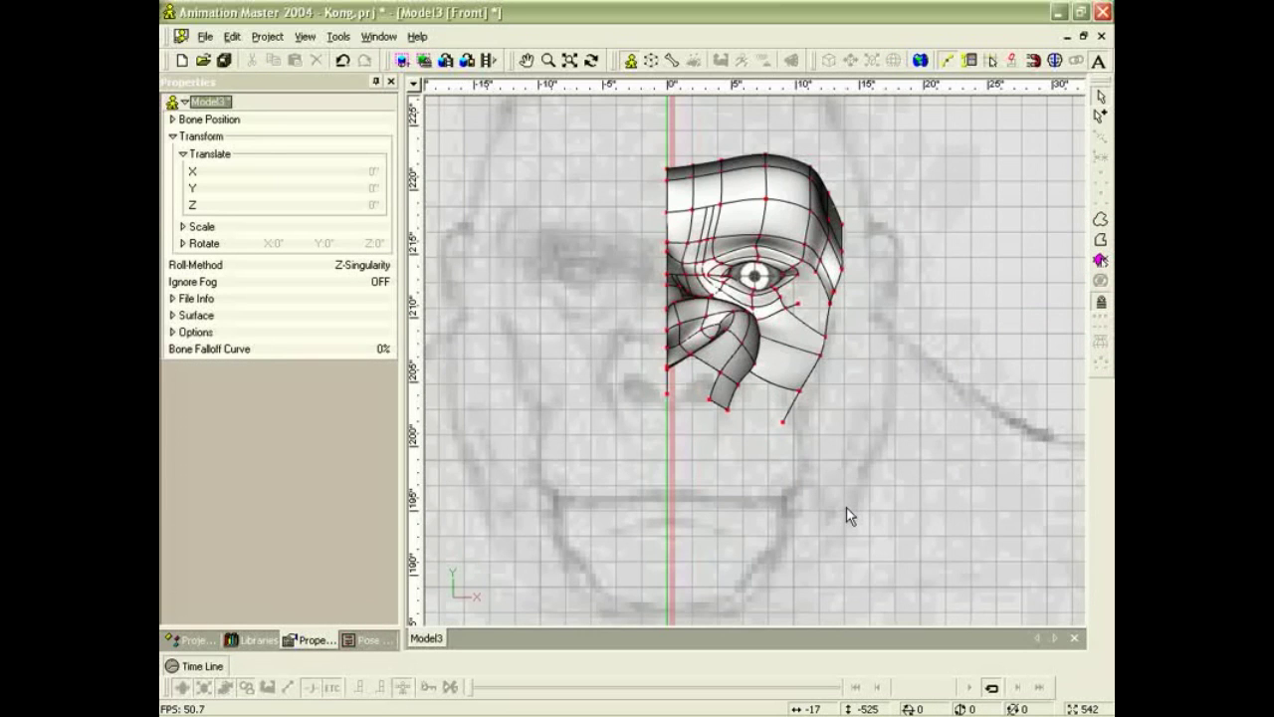
{"action": "scroll", "coordinate": [802, 359], "scroll_direction": "up", "scroll_amount": 4}
{"action": "scroll", "coordinate": [846, 328], "scroll_direction": "up", "scroll_amount": 2}
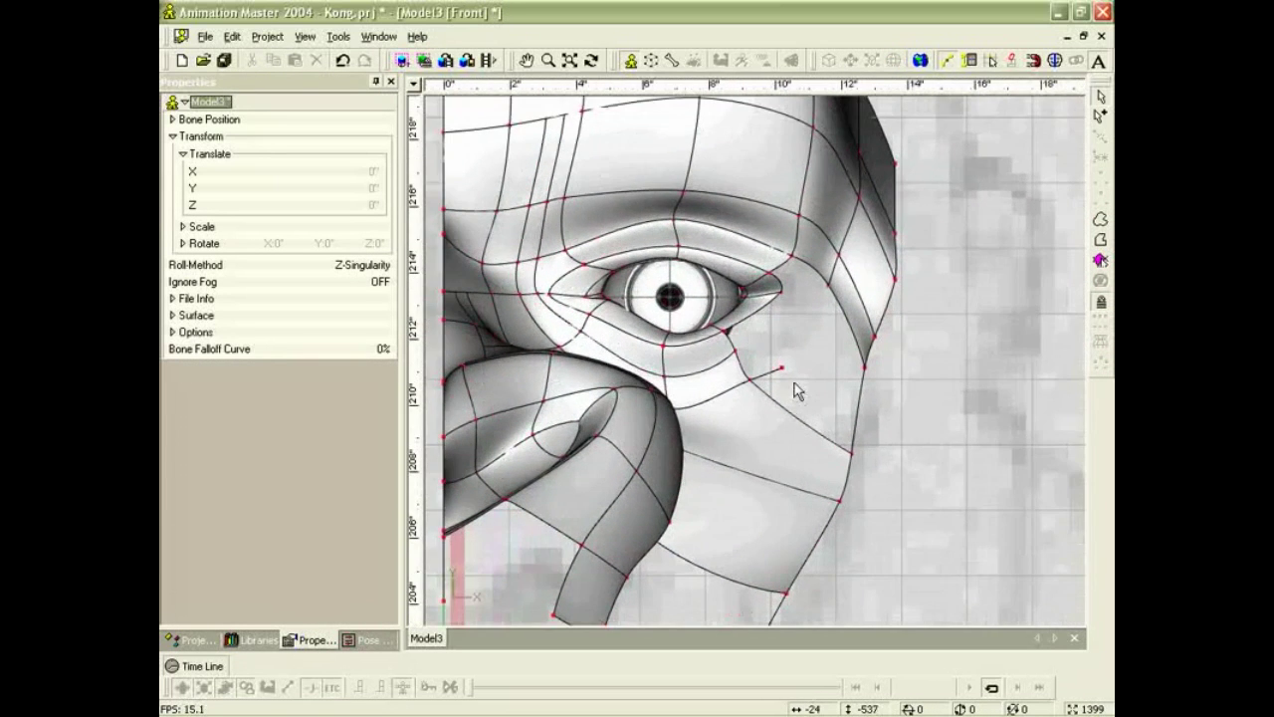
{"action": "left_click", "coordinate": [830, 304]}
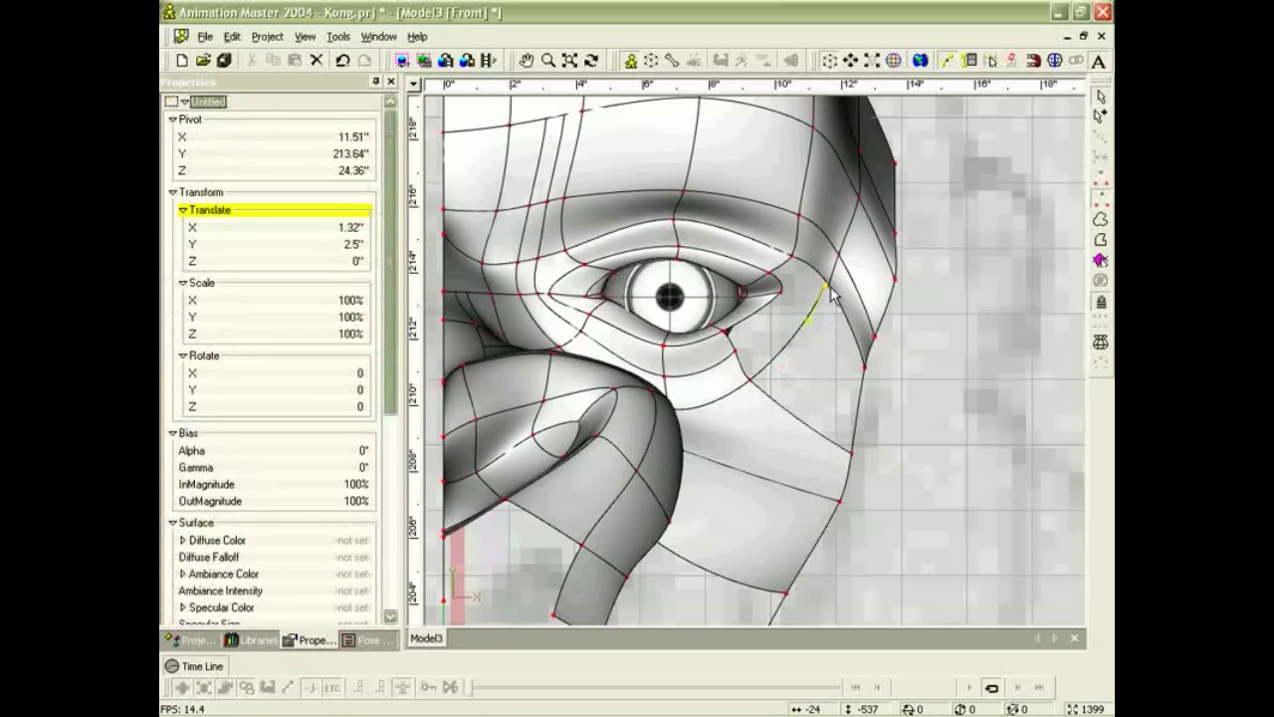
{"action": "left_click_drag", "start_coordinate": [831, 298], "coordinate": [833, 299]}
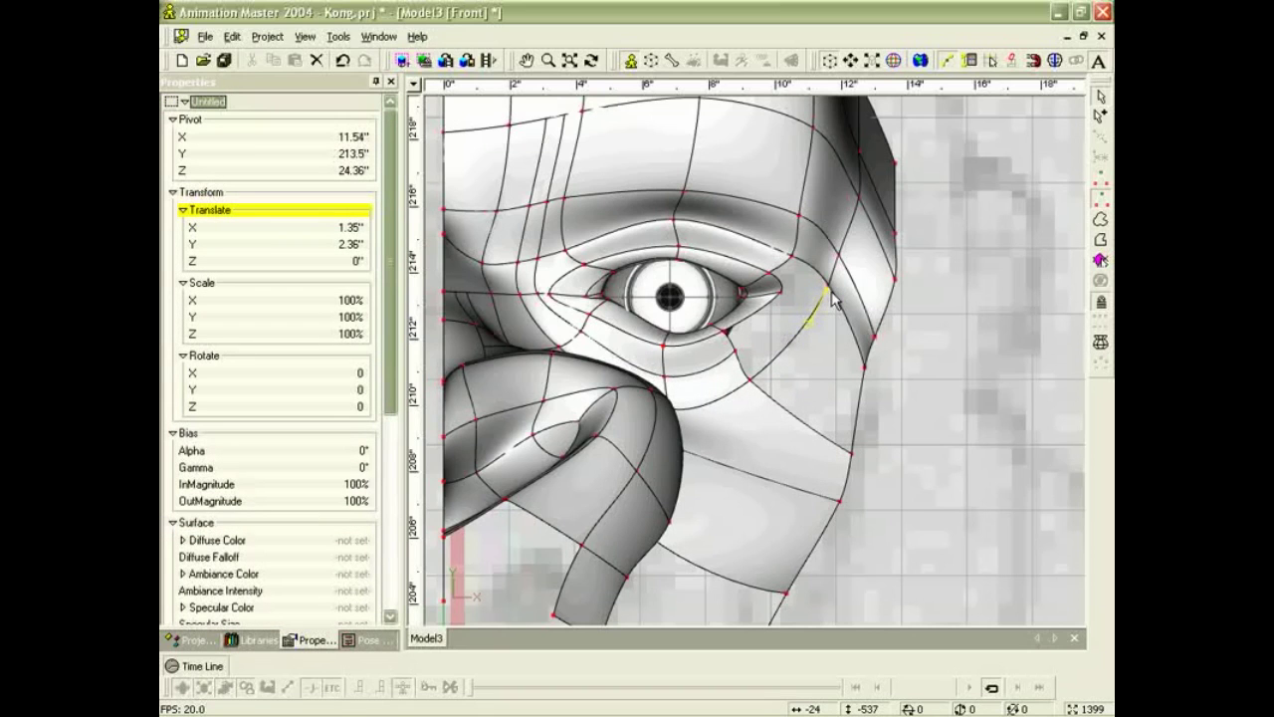
{"action": "left_click", "coordinate": [837, 316]}
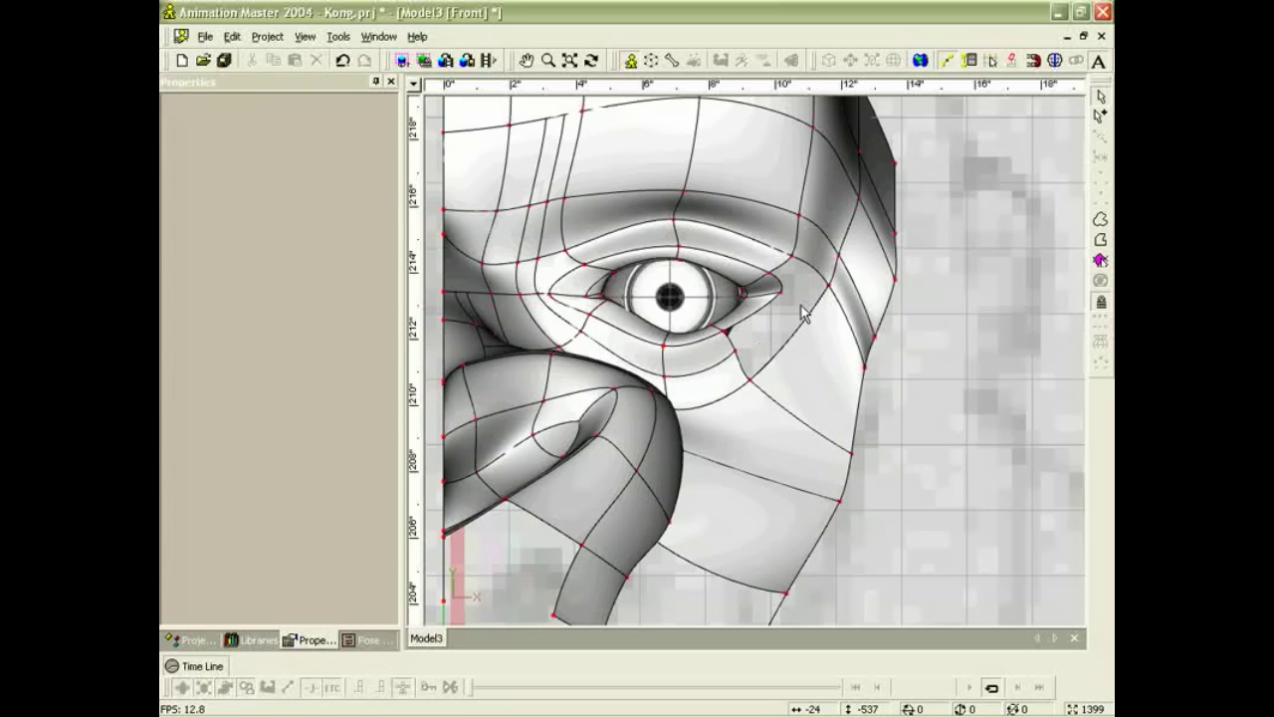
Draw a spline from the outer eye corner across the eye socket spline to the cheek's outer edge, and nudge the crossing point down and outward.
{"action": "key", "text": "shift+a"}
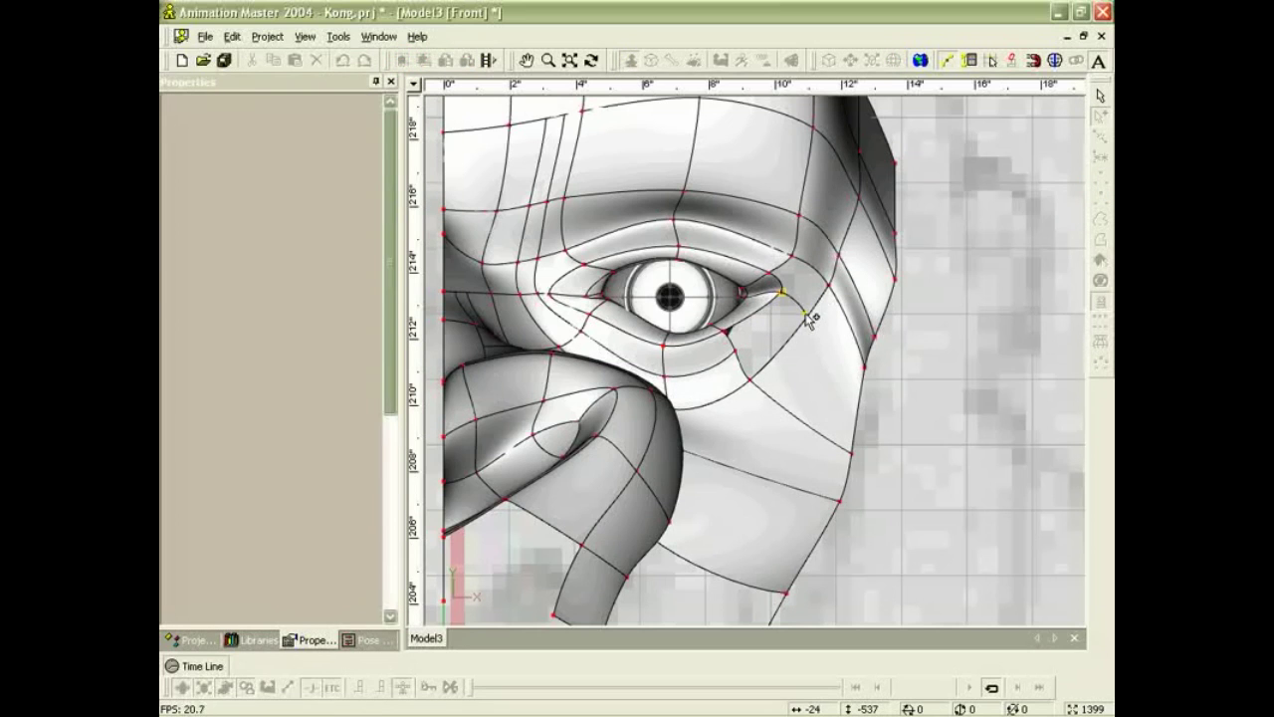
{"action": "left_click", "coordinate": [810, 316]}
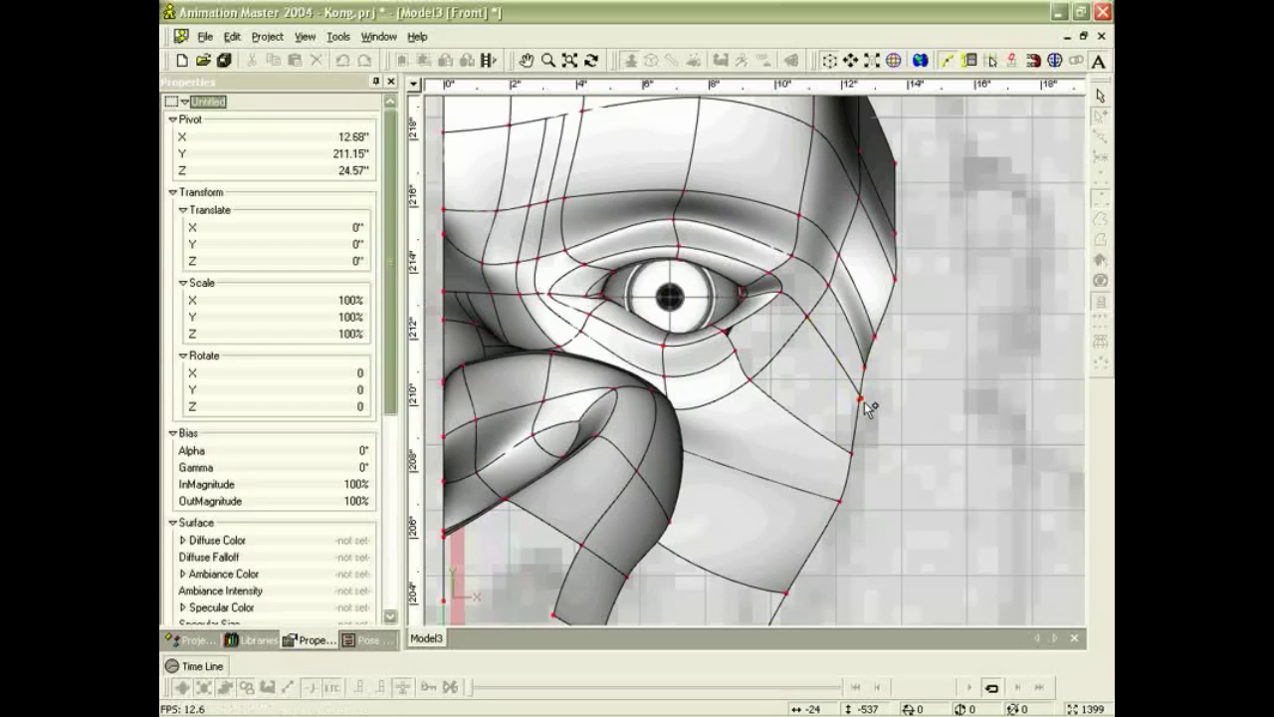
{"action": "left_click", "coordinate": [858, 398]}
{"action": "key", "text": "Escape"}
{"action": "left_click", "coordinate": [813, 328]}
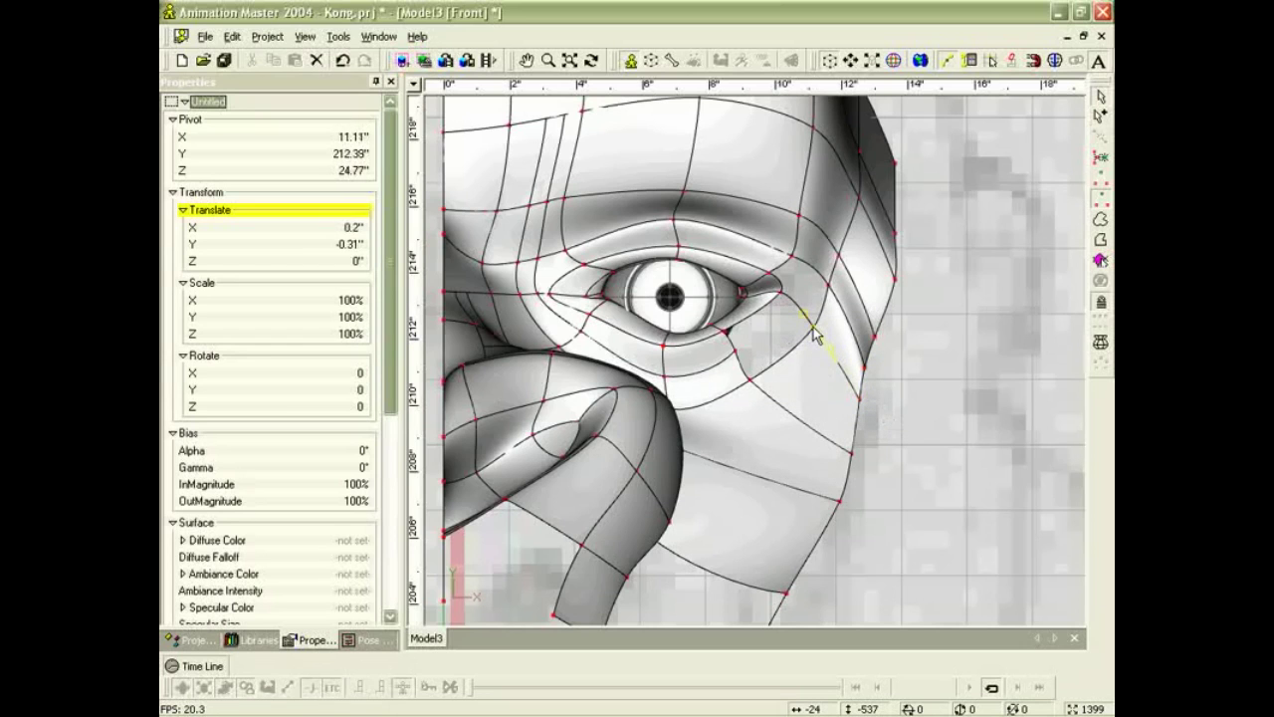
Draw a spline from the loose end under the eye to the new outer-corner spline, attach it and delete its leftover end point.
{"action": "key", "text": "a"}
{"action": "left_click_drag", "start_coordinate": [736, 350], "coordinate": [814, 276]}
{"action": "right_click", "coordinate": [801, 308]}
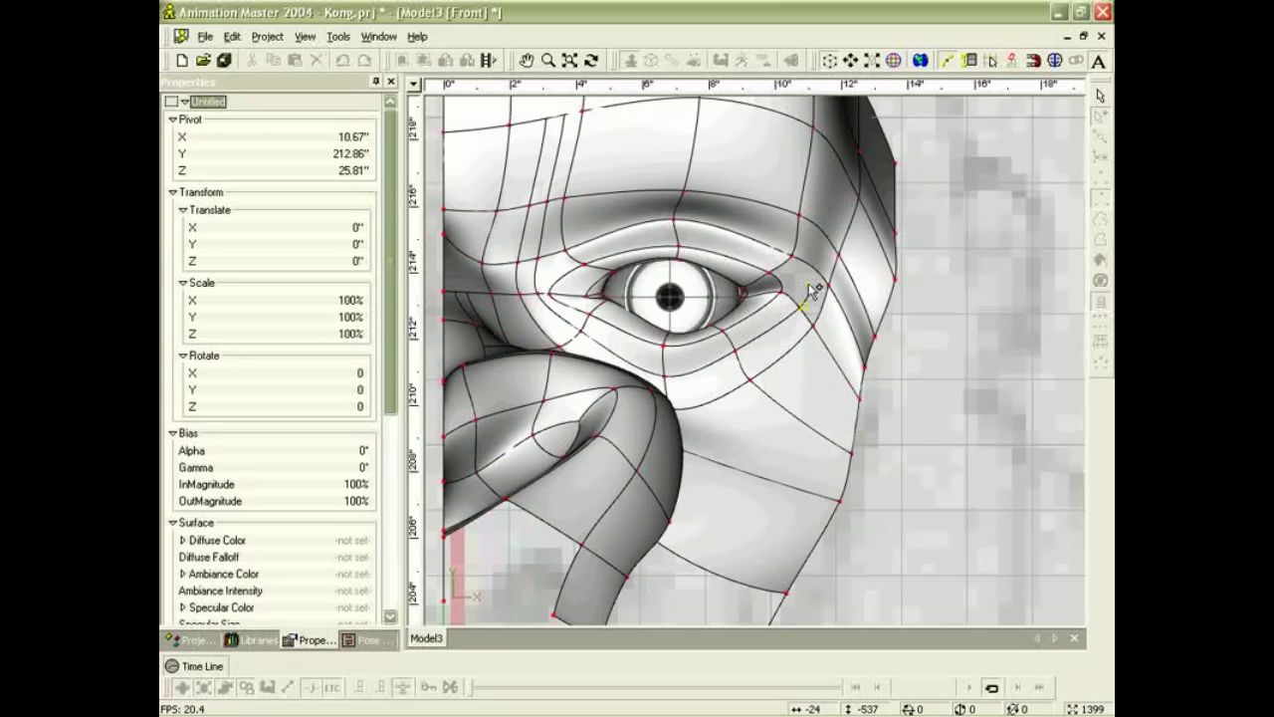
{"action": "key", "text": "t"}
{"action": "left_click_drag", "start_coordinate": [814, 295], "coordinate": [792, 290]}
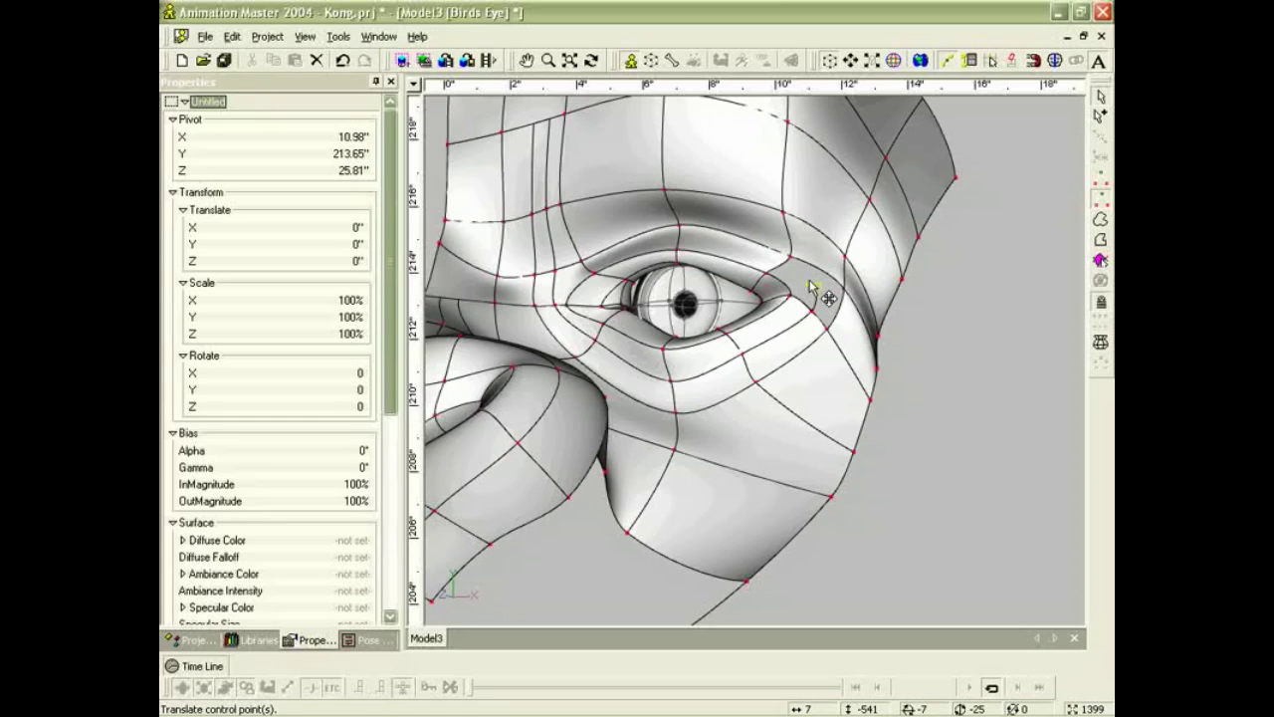
{"action": "key", "text": "Delete"}
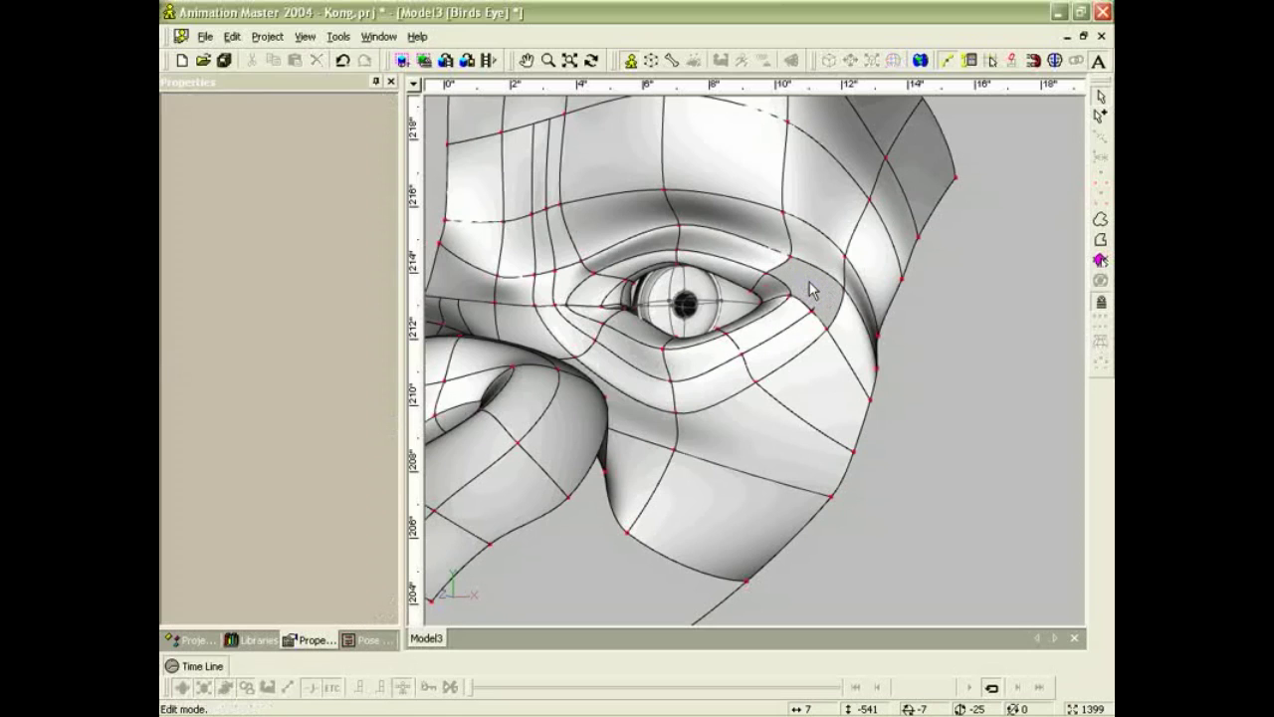
Extend the under-eye spline up past the outer eye corner and attach it to the splines crossing the outer brow.
{"action": "key", "text": "a"}
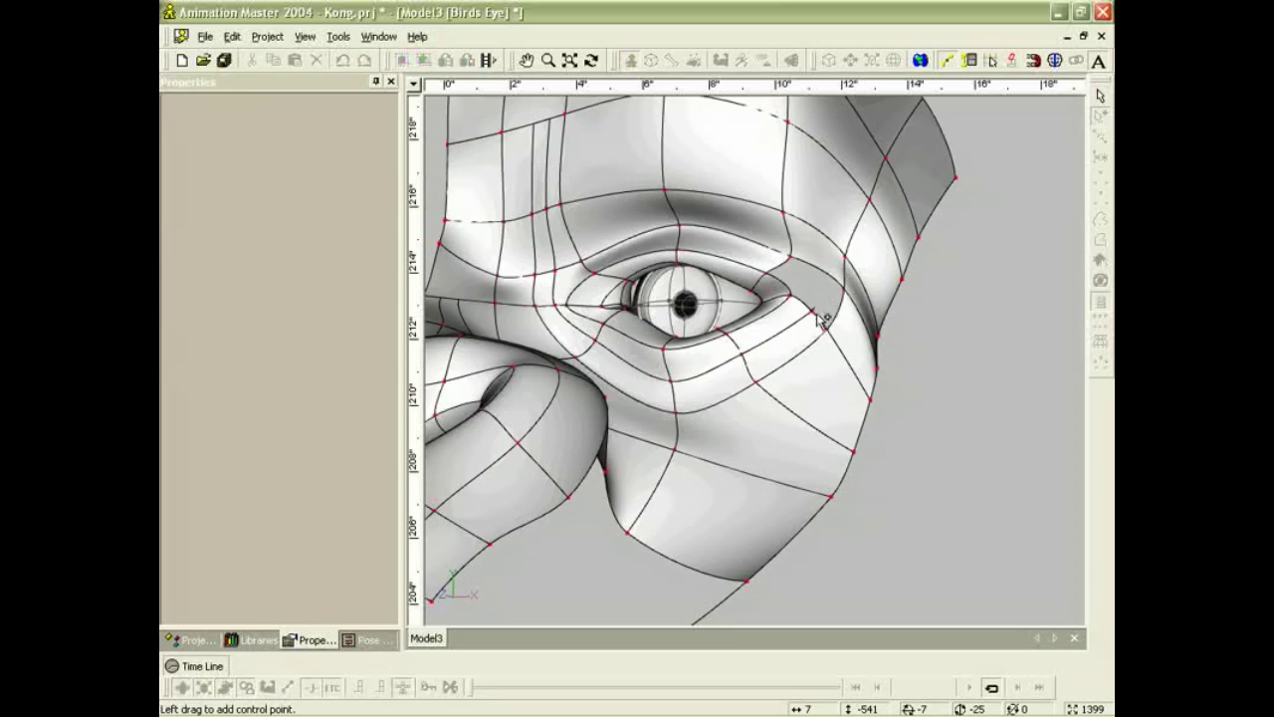
{"action": "left_click_drag", "start_coordinate": [813, 311], "coordinate": [835, 158]}
{"action": "left_click", "coordinate": [818, 237]}
{"action": "right_click", "coordinate": [821, 235]}
{"action": "left_click", "coordinate": [830, 201]}
{"action": "right_click", "coordinate": [834, 157]}
Lasso the five points around the gap at the outer eye corner and close it with a five-point patch.
{"action": "left_click", "coordinate": [1100, 219]}
{"action": "mouse_move", "coordinate": [786, 310]}
{"action": "left_mouse_down"}
{"action": "mouse_move", "coordinate": [766, 284]}
{"action": "mouse_move", "coordinate": [782, 254]}
{"action": "mouse_move", "coordinate": [823, 259]}
{"action": "mouse_move", "coordinate": [826, 311]}
{"action": "mouse_move", "coordinate": [809, 329]}
{"action": "left_mouse_up"}
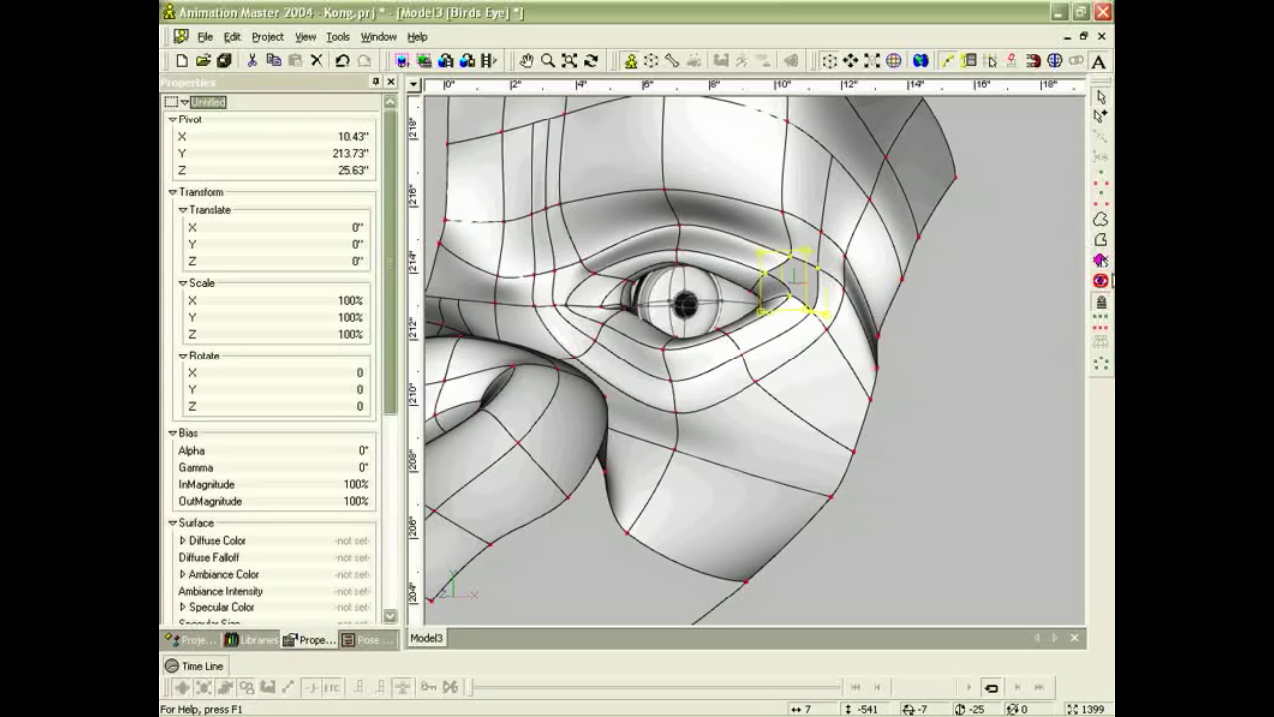
{"action": "left_click", "coordinate": [1102, 369]}
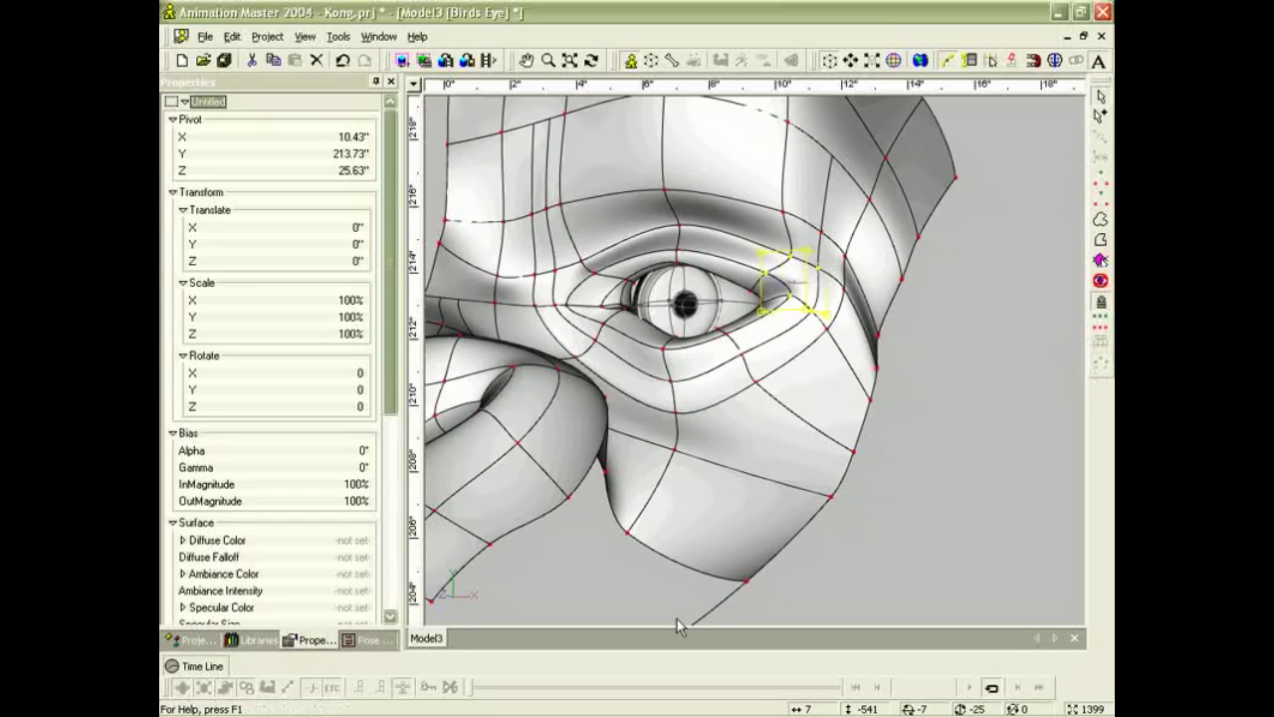
{"action": "left_click", "coordinate": [914, 446]}
Move the cheek's lower inner edge point slightly outward and check the nose and cheek surface from several angles.
{"action": "scroll", "coordinate": [845, 391], "scroll_direction": "down", "scroll_amount": 4}
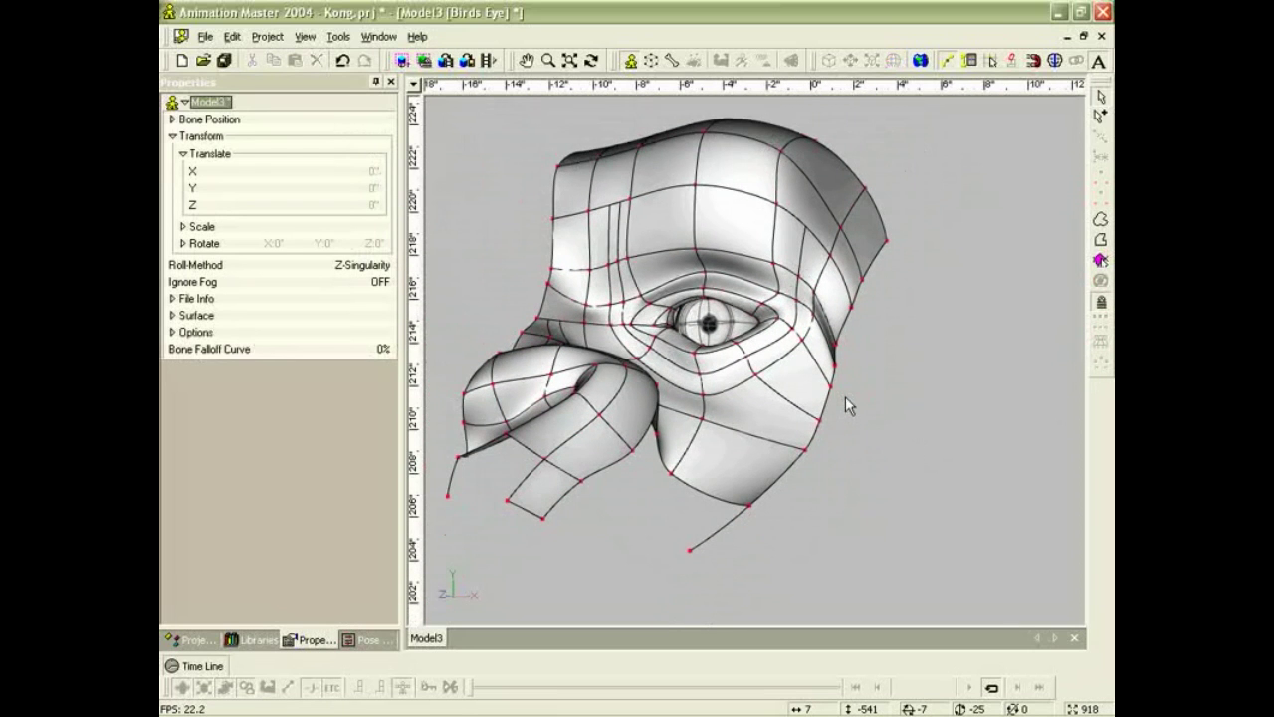
{"action": "left_click", "coordinate": [672, 475]}
{"action": "mouse_move", "coordinate": [672, 478]}
{"action": "left_mouse_down"}
{"action": "mouse_move", "coordinate": [684, 468]}
{"action": "mouse_move", "coordinate": [680, 489]}
{"action": "mouse_move", "coordinate": [694, 475]}
{"action": "left_mouse_up"}
{"action": "key", "text": "t"}
{"action": "left_click_drag", "start_coordinate": [655, 432], "coordinate": [754, 435]}
{"action": "key", "text": "t"}
{"action": "left_click_drag", "start_coordinate": [681, 406], "coordinate": [750, 375]}
{"action": "key", "text": "t"}
{"action": "scroll", "coordinate": [604, 344], "scroll_direction": "down", "scroll_amount": 2}
{"action": "key", "text": "t"}
{"action": "scroll", "coordinate": [628, 384], "scroll_direction": "up", "scroll_amount": 1}
{"action": "scroll", "coordinate": [626, 382], "scroll_direction": "up", "scroll_amount": 3}
In wireframe display, adjust the bias handles on the nostril wing's upper point and shorten those on its outer point.
{"action": "key", "text": "m"}
{"action": "left_click", "coordinate": [685, 359]}
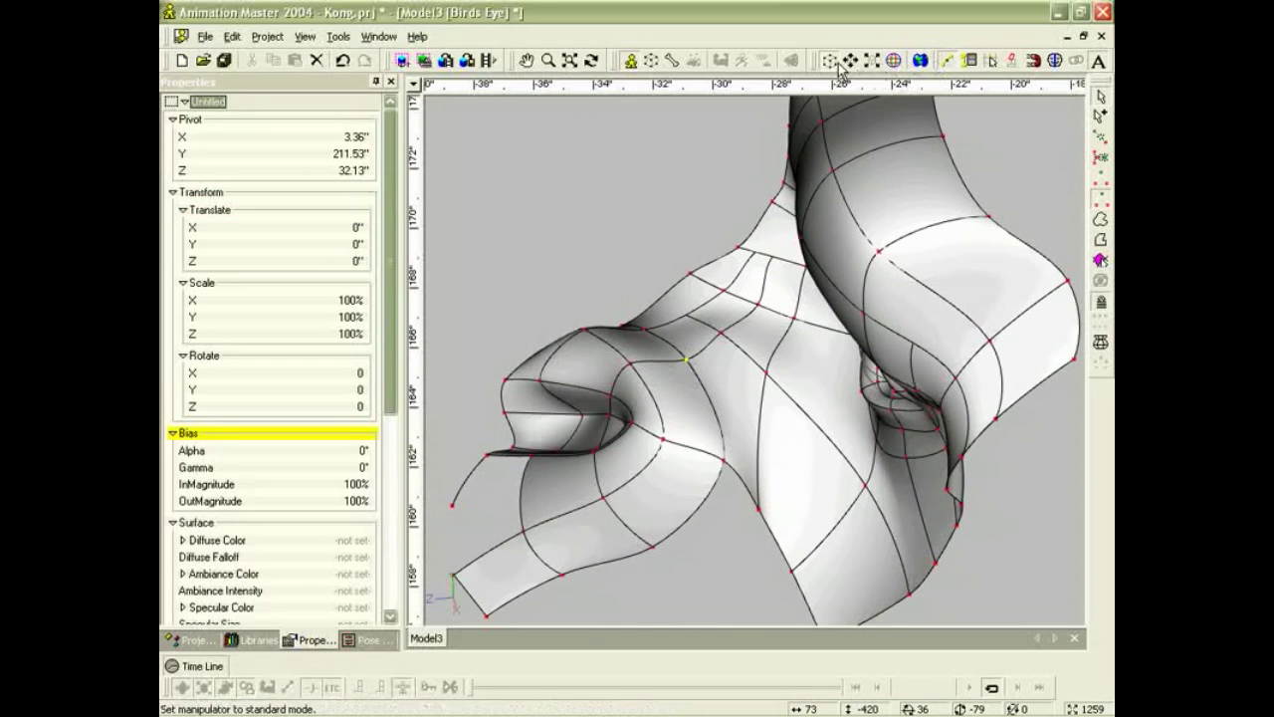
{"action": "key", "text": "8"}
{"action": "left_click", "coordinate": [655, 233]}
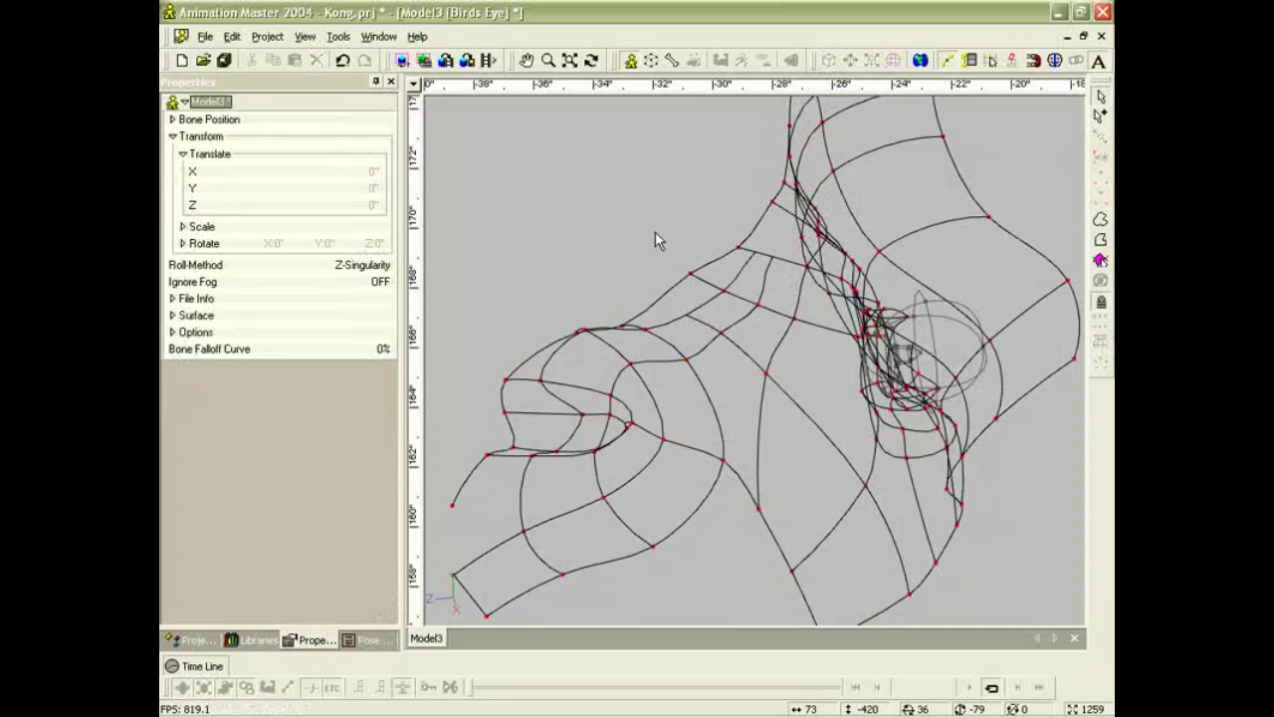
{"action": "left_click", "coordinate": [670, 369]}
{"action": "left_click_drag", "start_coordinate": [681, 374], "coordinate": [703, 369]}
{"action": "left_click", "coordinate": [710, 460]}
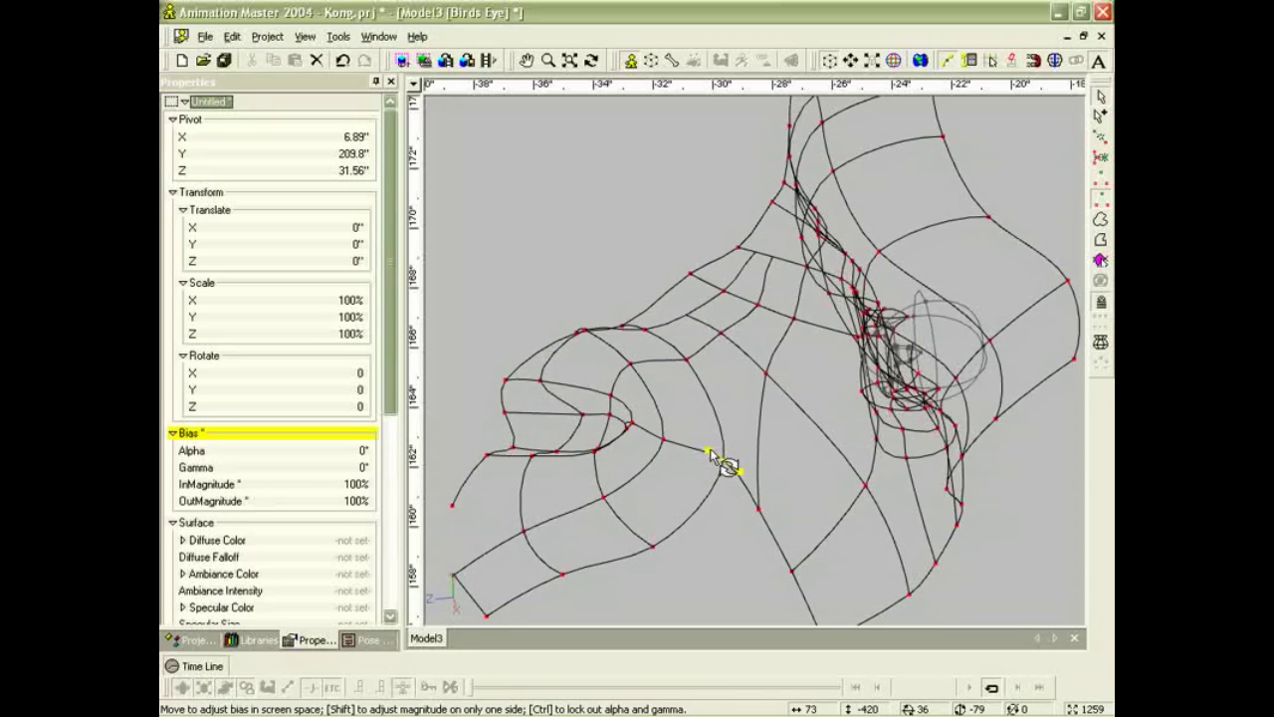
{"action": "left_click_drag", "start_coordinate": [724, 460], "coordinate": [715, 454]}
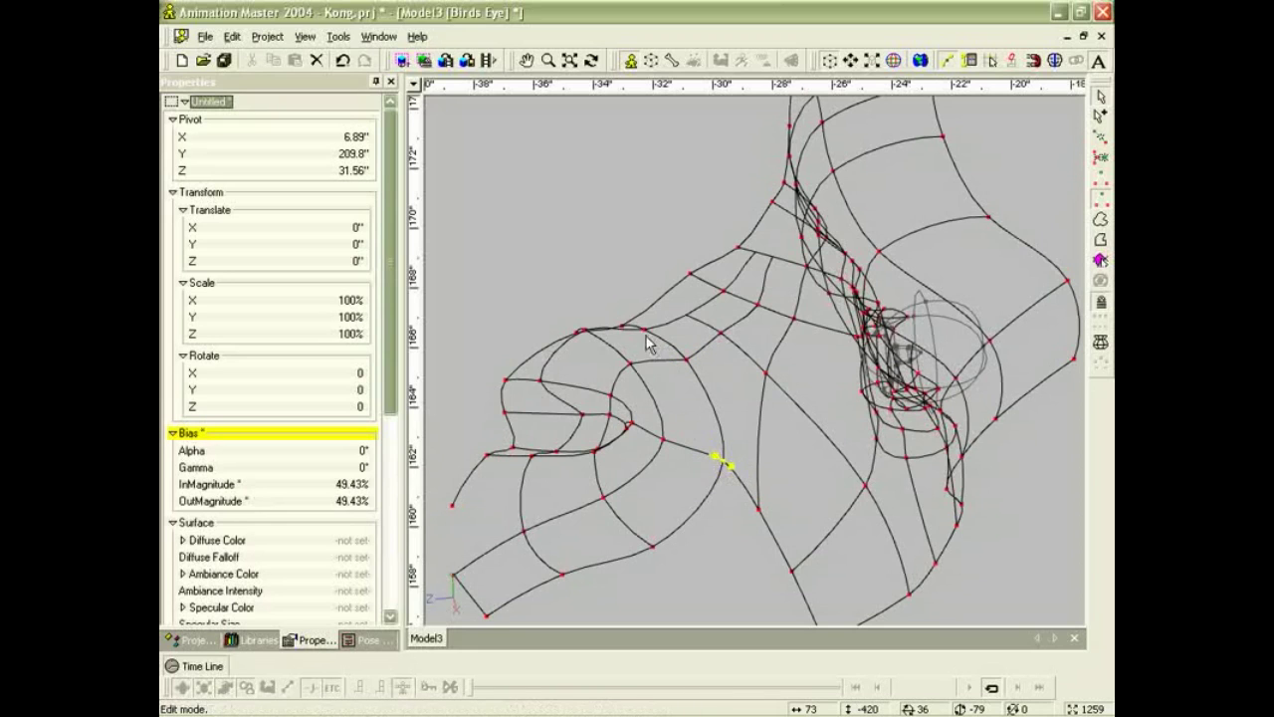
Adjust the bias handles on the points where the nose bridge meets the nostril wing, shortening those on the centreline point.
{"action": "left_click", "coordinate": [637, 332]}
{"action": "left_click_drag", "start_coordinate": [642, 346], "coordinate": [656, 364]}
{"action": "key", "text": "t"}
{"action": "left_click", "coordinate": [633, 308]}
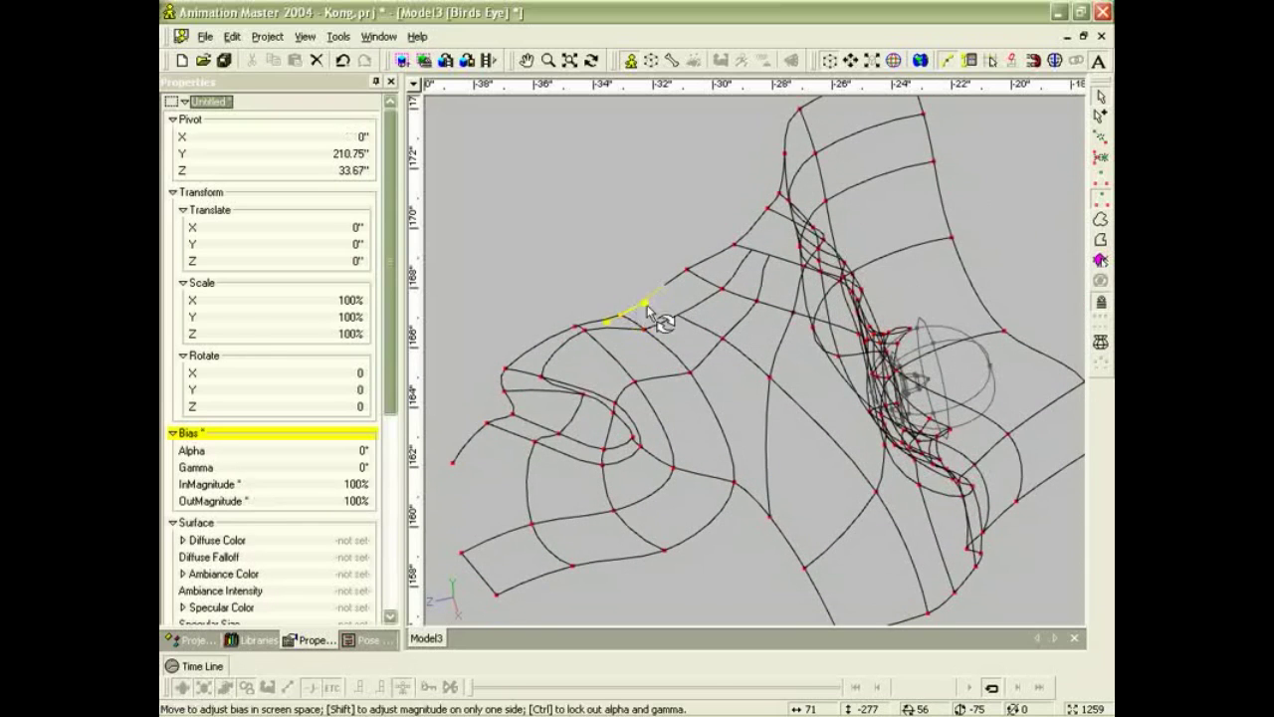
{"action": "left_click_drag", "start_coordinate": [648, 309], "coordinate": [627, 324]}
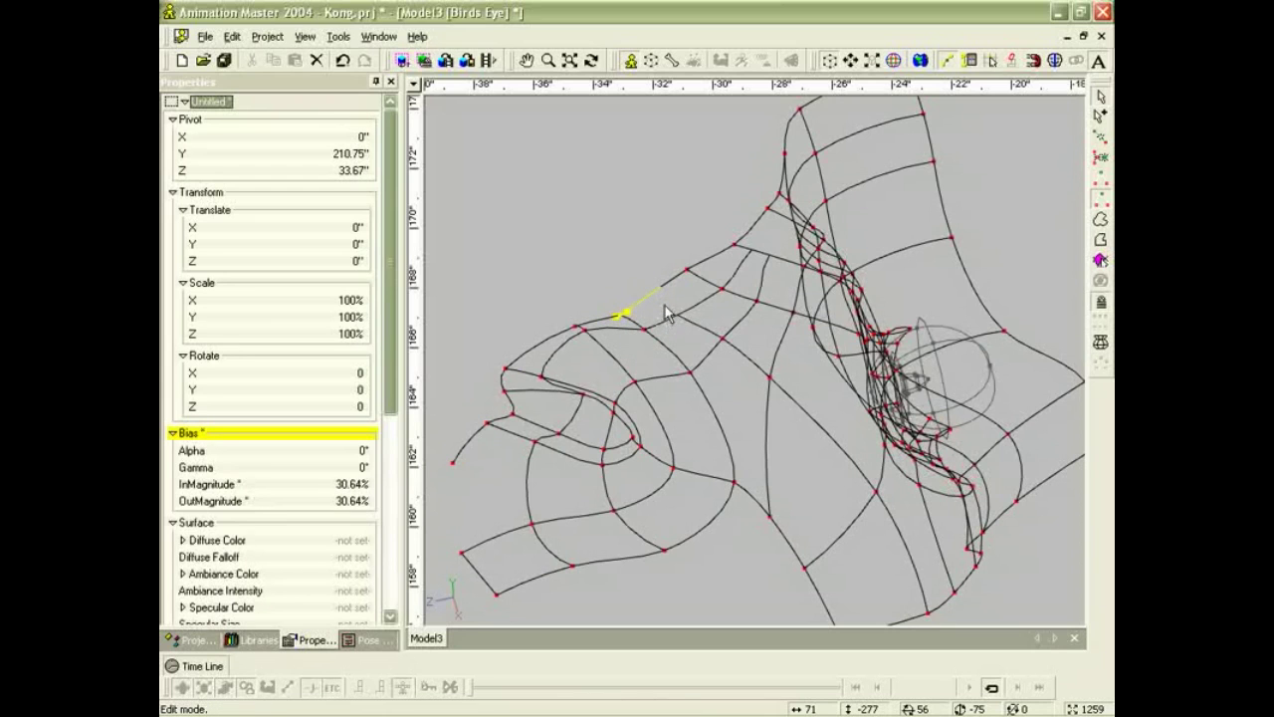
Return to shaded display and, in the side view, move the cheek points beside the nostril wing up and forward.
{"action": "key", "text": "5"}
{"action": "key", "text": "t"}
{"action": "mouse_move", "coordinate": [712, 525]}
{"action": "left_mouse_down"}
{"action": "mouse_move", "coordinate": [717, 465]}
{"action": "mouse_move", "coordinate": [710, 478]}
{"action": "mouse_move", "coordinate": [738, 476]}
{"action": "left_mouse_up"}
{"action": "right_click_drag", "start_coordinate": [738, 476], "coordinate": [804, 366], "text": "ctrl"}
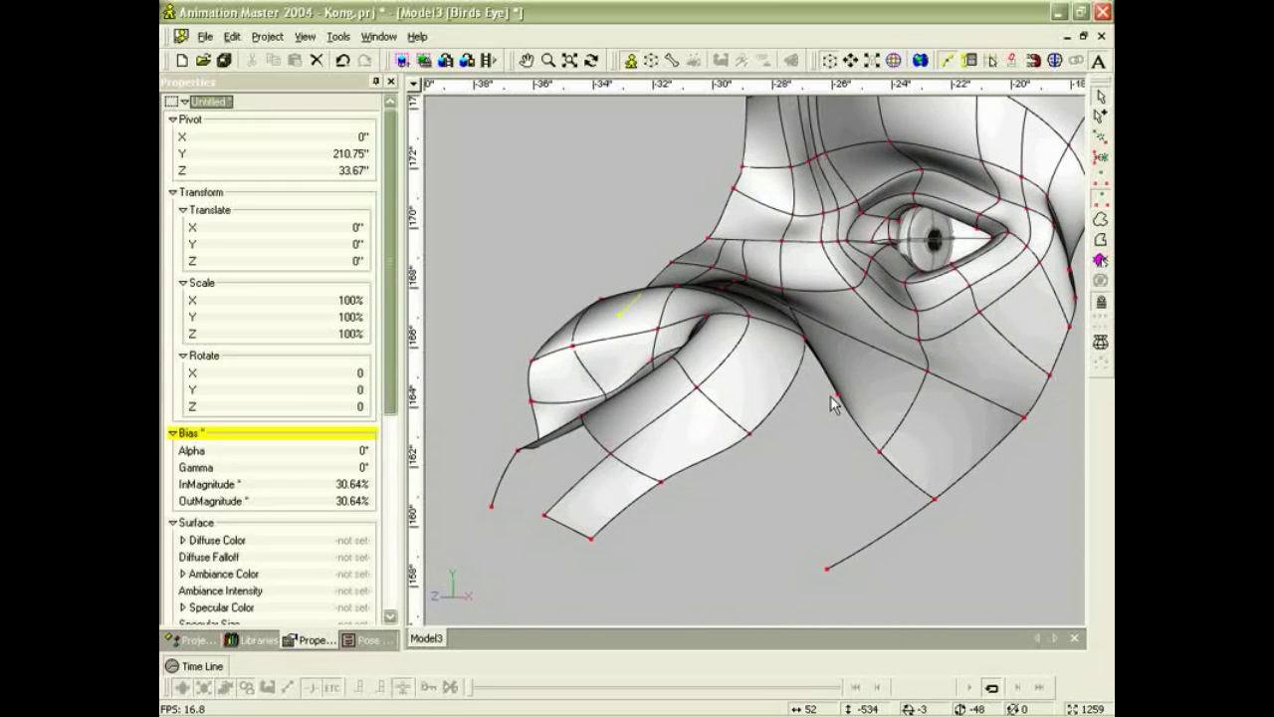
{"action": "key", "text": "6"}
{"action": "left_click", "coordinate": [754, 346]}
{"action": "left_click_drag", "start_coordinate": [754, 347], "coordinate": [749, 290]}
{"action": "left_click_drag", "start_coordinate": [811, 333], "coordinate": [800, 325]}
{"action": "left_click_drag", "start_coordinate": [769, 380], "coordinate": [751, 365]}
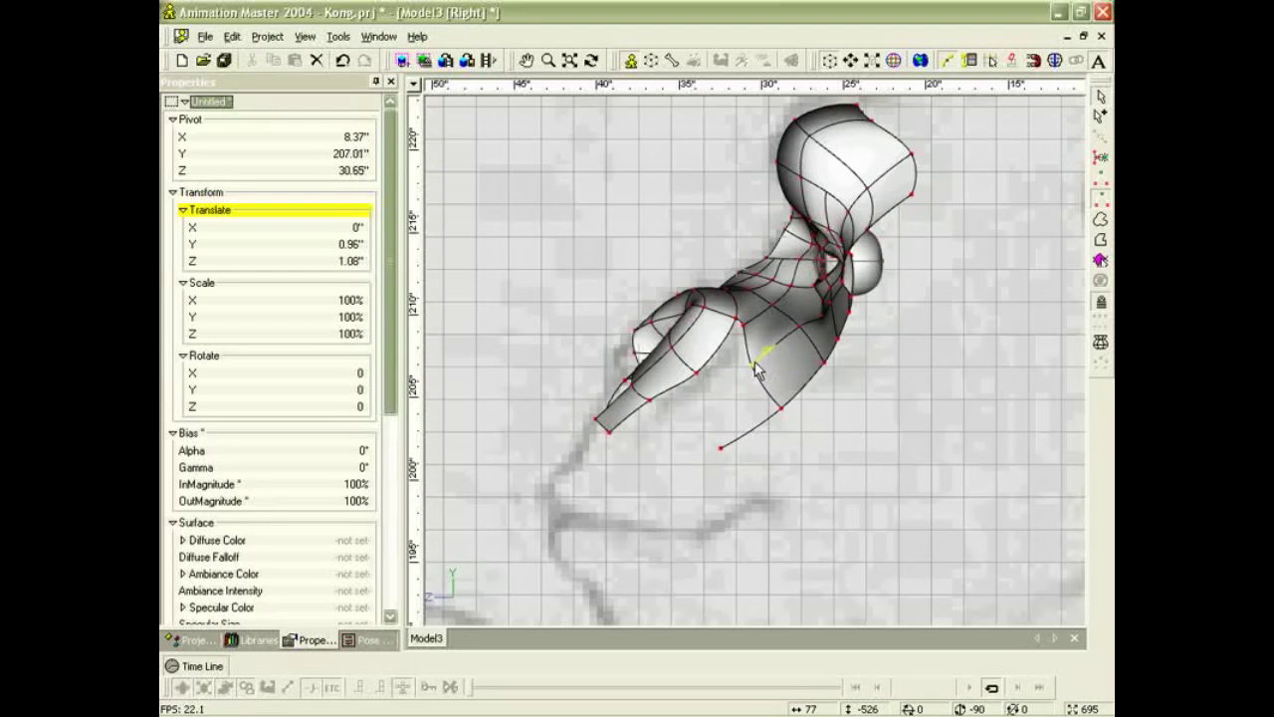
In the side view, pull the lower eye socket points forward and raise the cheek point beneath them.
{"action": "scroll", "coordinate": [847, 319], "scroll_direction": "up", "scroll_amount": 5}
{"action": "middle_click_drag", "start_coordinate": [837, 354], "coordinate": [780, 435]}
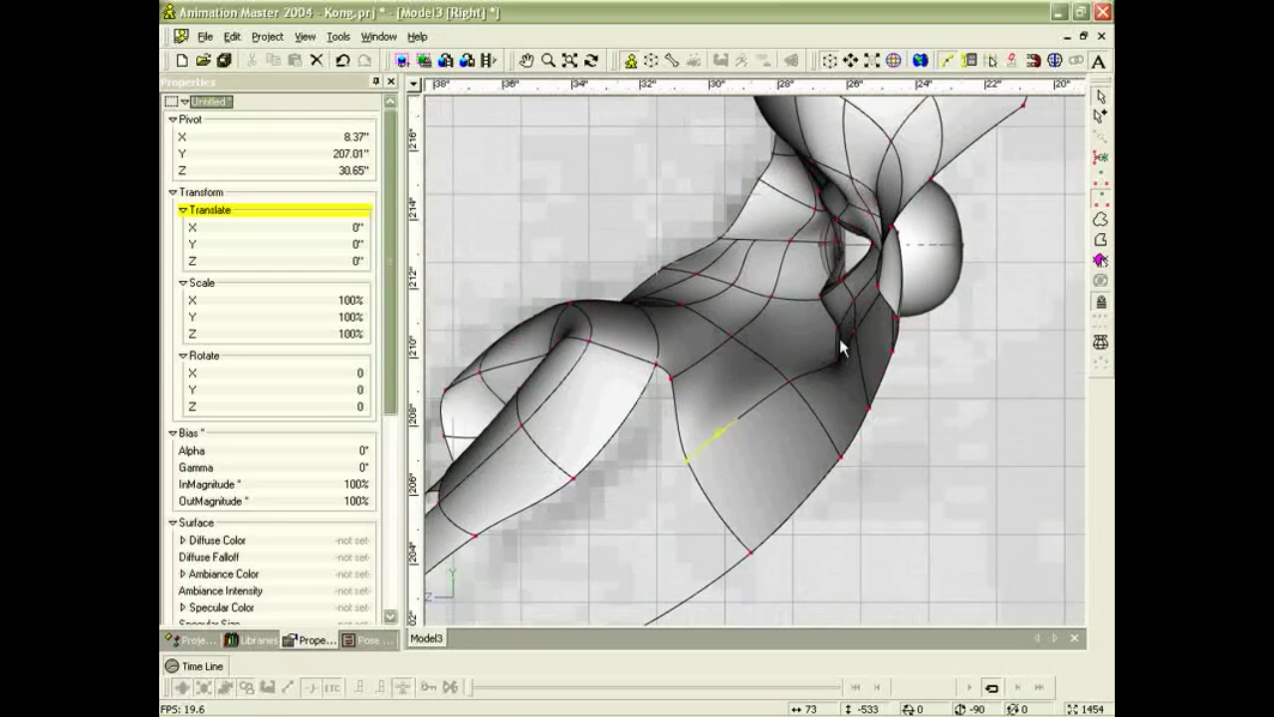
{"action": "scroll", "coordinate": [852, 325], "scroll_direction": "up", "scroll_amount": 1}
{"action": "left_click", "coordinate": [834, 308]}
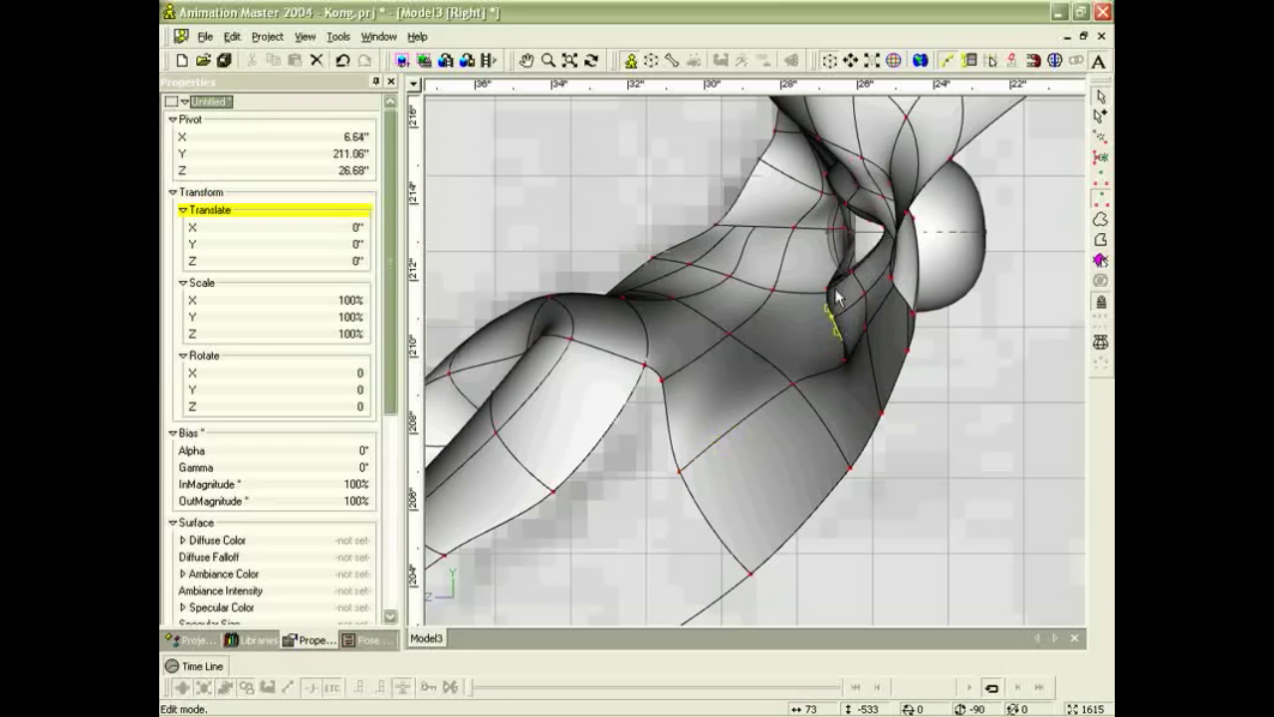
{"action": "left_click_drag", "start_coordinate": [852, 358], "coordinate": [834, 348]}
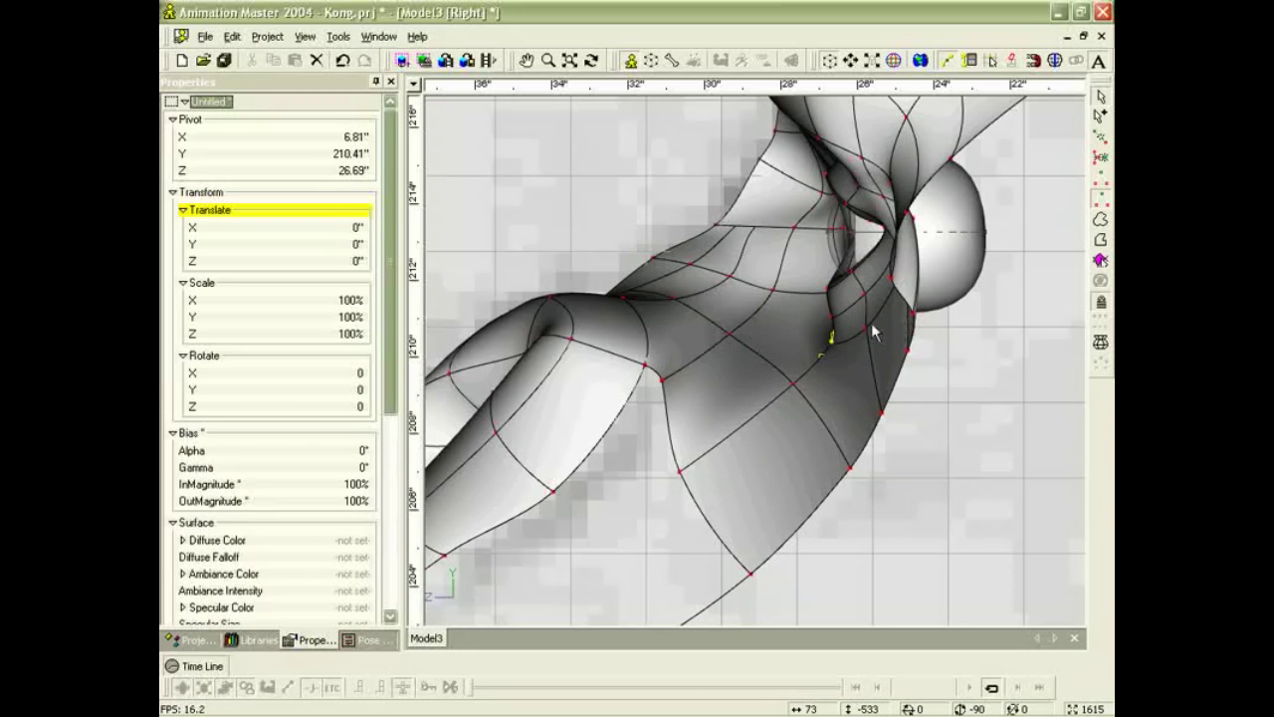
{"action": "left_click", "coordinate": [865, 324]}
{"action": "left_click", "coordinate": [793, 381]}
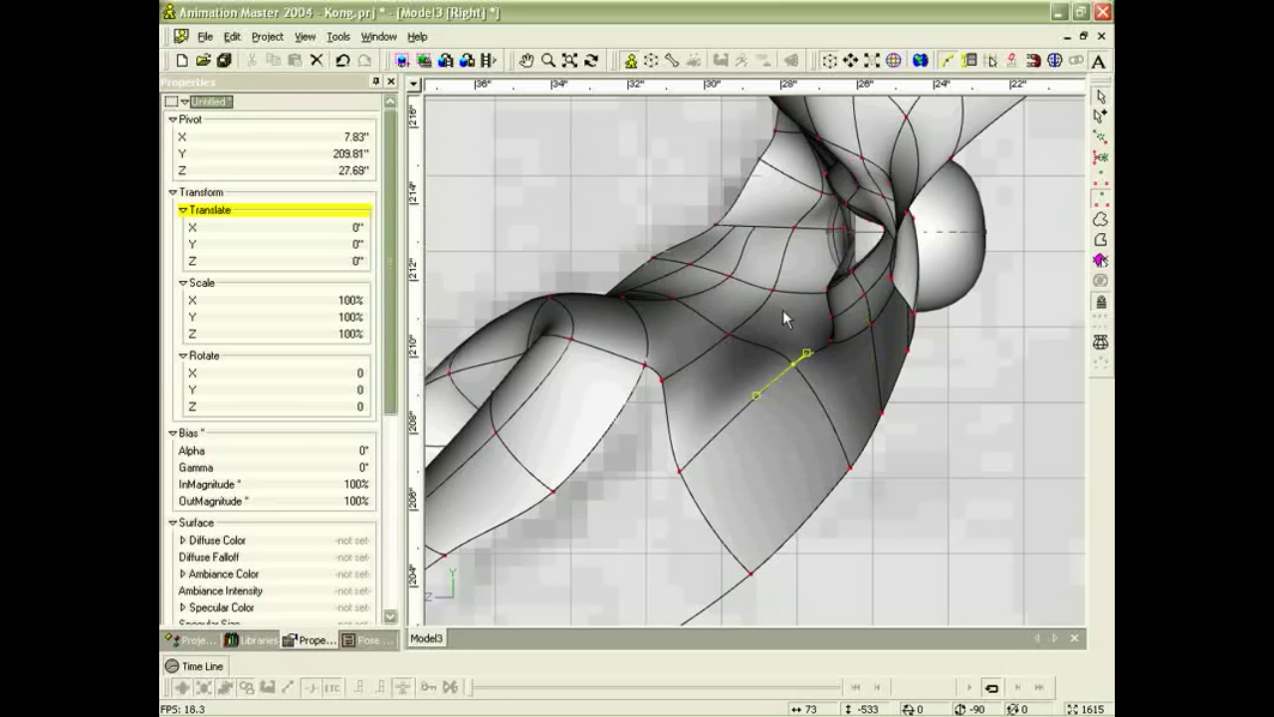
Reposition the spline points between the inner eye and the side of the nose in the side view.
{"action": "left_click", "coordinate": [770, 283]}
{"action": "left_click_drag", "start_coordinate": [769, 283], "coordinate": [710, 324]}
{"action": "left_click_drag", "start_coordinate": [729, 276], "coordinate": [657, 264]}
Move the three lower points of the cheek's outer edge up and slightly forward, and check the face from other angles.
{"action": "scroll", "coordinate": [870, 396], "scroll_direction": "down", "scroll_amount": 1}
{"action": "left_click_drag", "start_coordinate": [872, 407], "coordinate": [867, 399]}
{"action": "left_click_drag", "start_coordinate": [844, 459], "coordinate": [837, 448]}
{"action": "left_click_drag", "start_coordinate": [752, 552], "coordinate": [741, 532]}
{"action": "key", "text": "t"}
{"action": "mouse_move", "coordinate": [731, 506]}
{"action": "left_mouse_down"}
{"action": "mouse_move", "coordinate": [799, 504]}
{"action": "mouse_move", "coordinate": [749, 511]}
{"action": "left_mouse_up"}
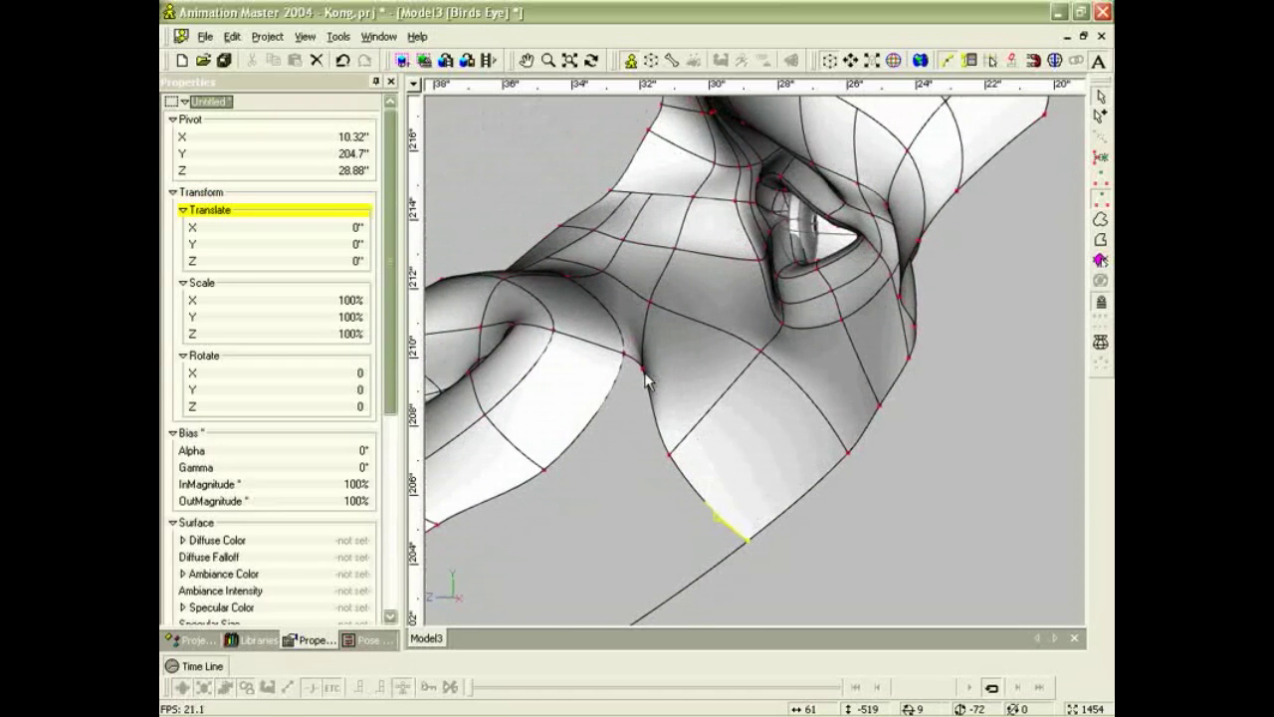
{"action": "scroll", "coordinate": [654, 394], "scroll_direction": "down", "scroll_amount": 4}
{"action": "key", "text": "t"}
{"action": "left_click_drag", "start_coordinate": [739, 420], "coordinate": [779, 430]}
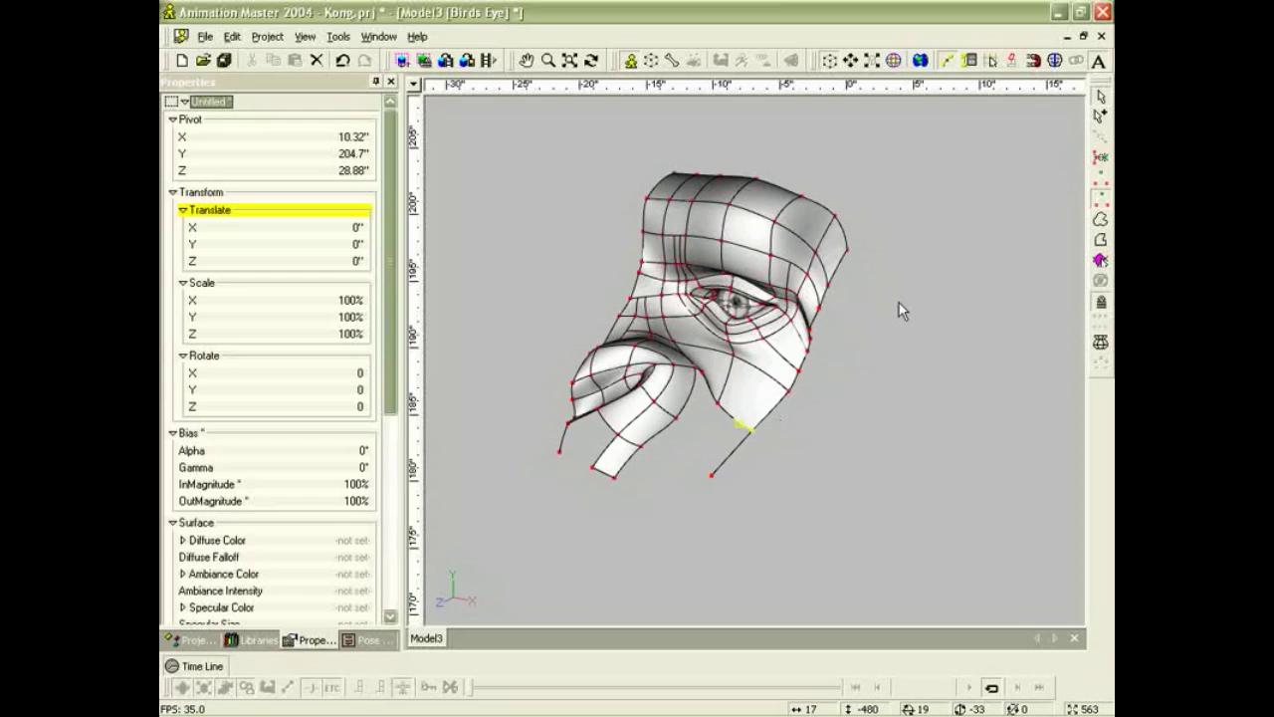
In the side view, move the outer edge point of the brow up and back toward the side of the head.
{"action": "left_click", "coordinate": [824, 288]}
{"action": "key", "text": "6"}
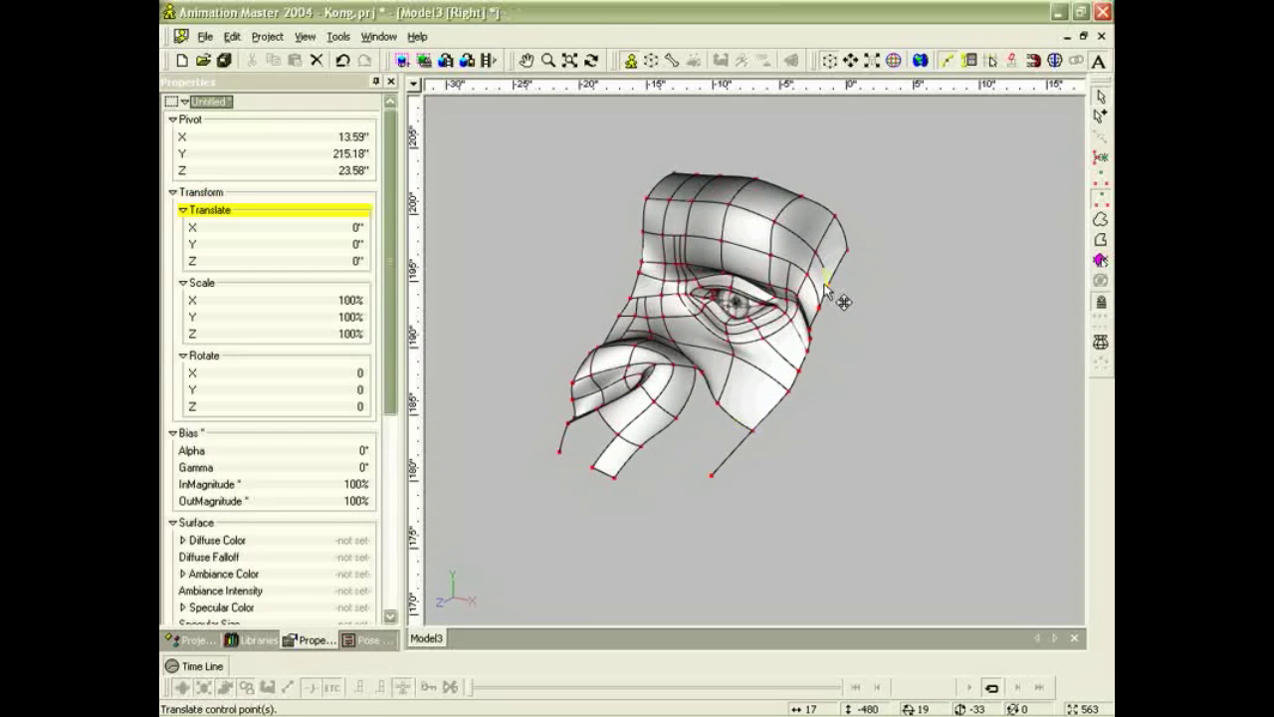
{"action": "scroll", "coordinate": [938, 375], "scroll_direction": "down", "scroll_amount": 2}
{"action": "key", "text": "m"}
{"action": "left_click_drag", "start_coordinate": [937, 374], "coordinate": [828, 424]}
{"action": "left_click_drag", "start_coordinate": [773, 278], "coordinate": [879, 187]}
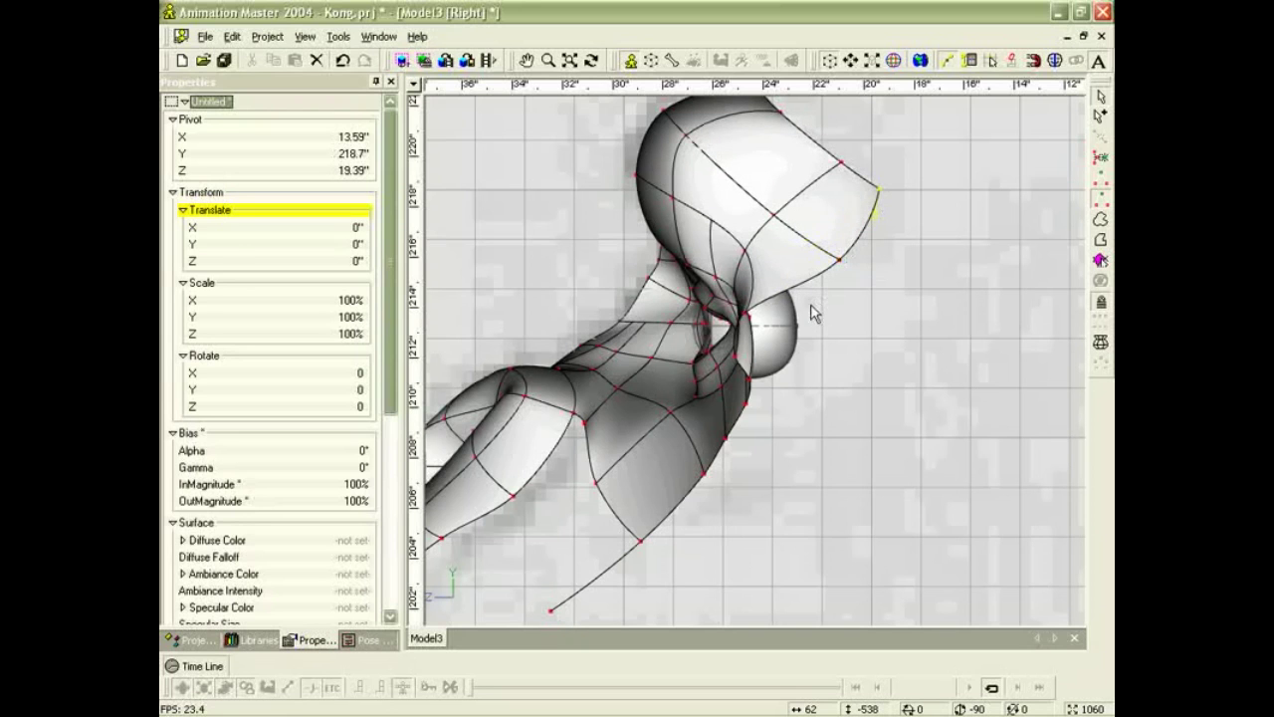
Pull the outer edge points behind the eye back so the edge runs evenly from brow to cheek.
{"action": "left_click", "coordinate": [781, 299]}
{"action": "left_click", "coordinate": [751, 309]}
{"action": "left_click_drag", "start_coordinate": [754, 313], "coordinate": [778, 402]}
{"action": "scroll", "coordinate": [811, 385], "scroll_direction": "down", "scroll_amount": 3}
{"action": "left_click", "coordinate": [791, 355]}
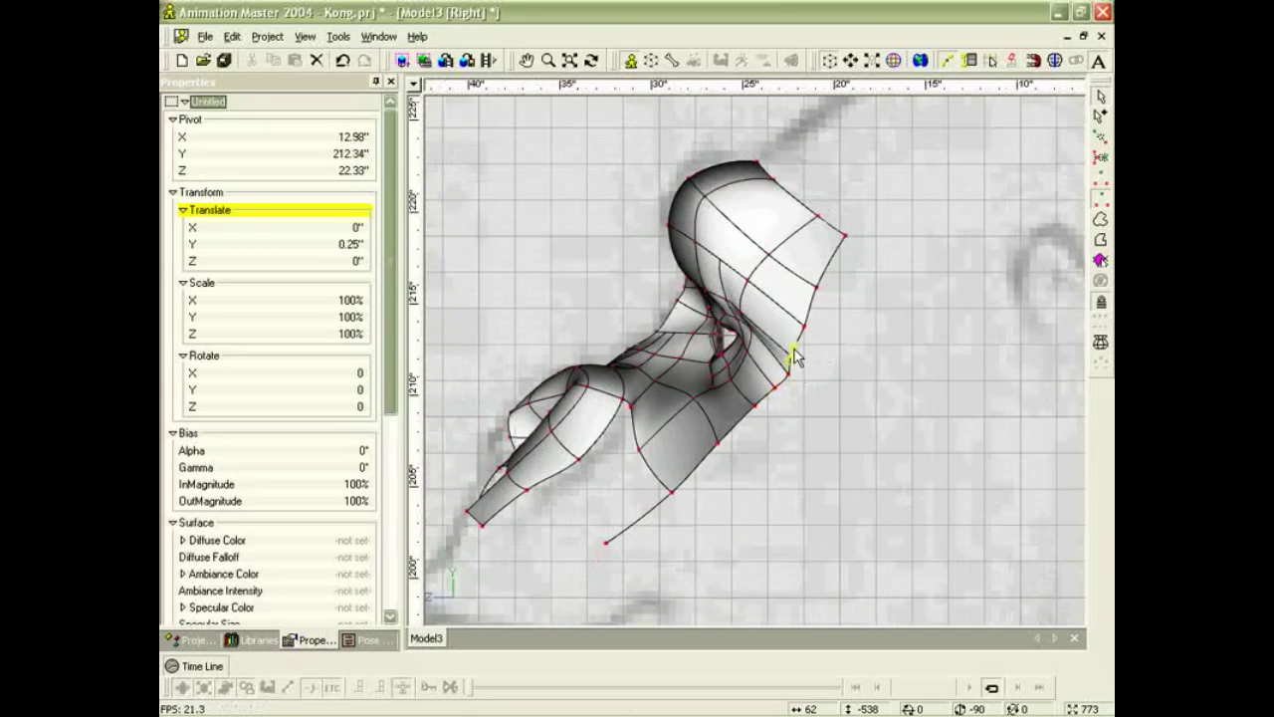
Shift the outer brow point forward and nudge the edge point behind the outer eye corner back.
{"action": "left_click_drag", "start_coordinate": [746, 314], "coordinate": [725, 304]}
{"action": "left_click", "coordinate": [728, 306]}
{"action": "scroll", "coordinate": [827, 354], "scroll_direction": "down", "scroll_amount": 1}
{"action": "left_click", "coordinate": [855, 350]}
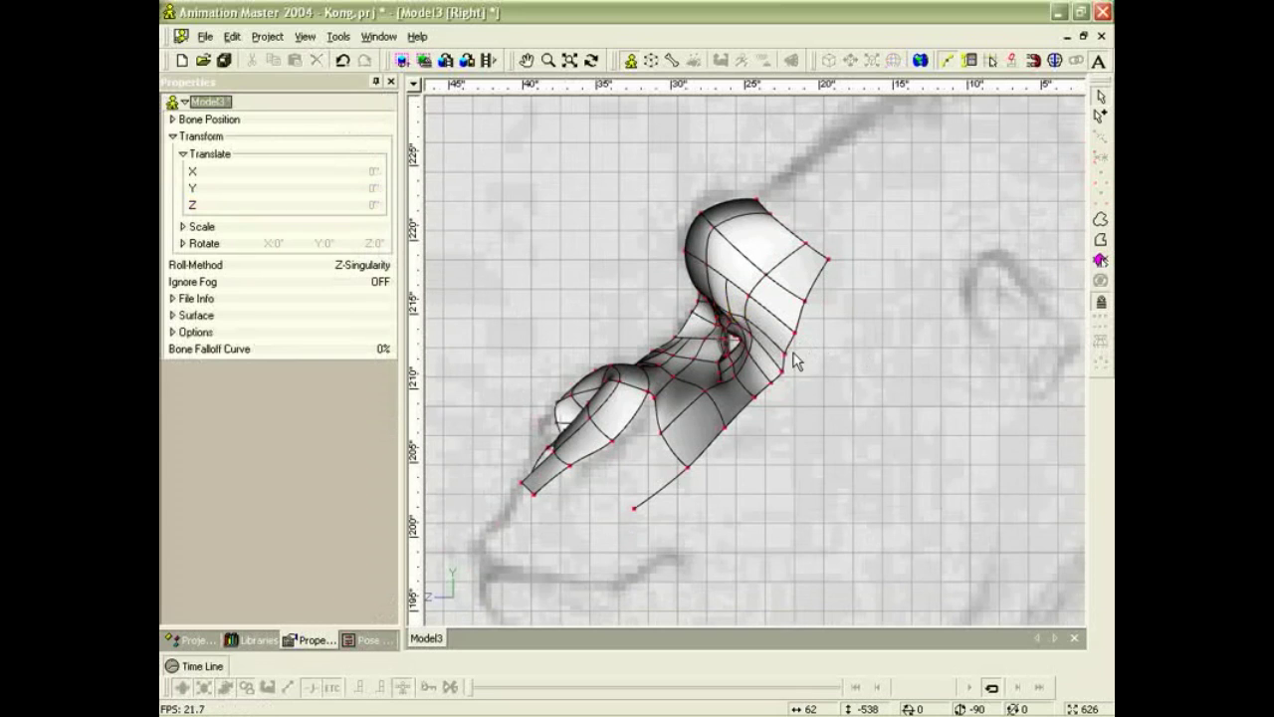
{"action": "left_click", "coordinate": [786, 360]}
{"action": "left_click", "coordinate": [808, 358]}
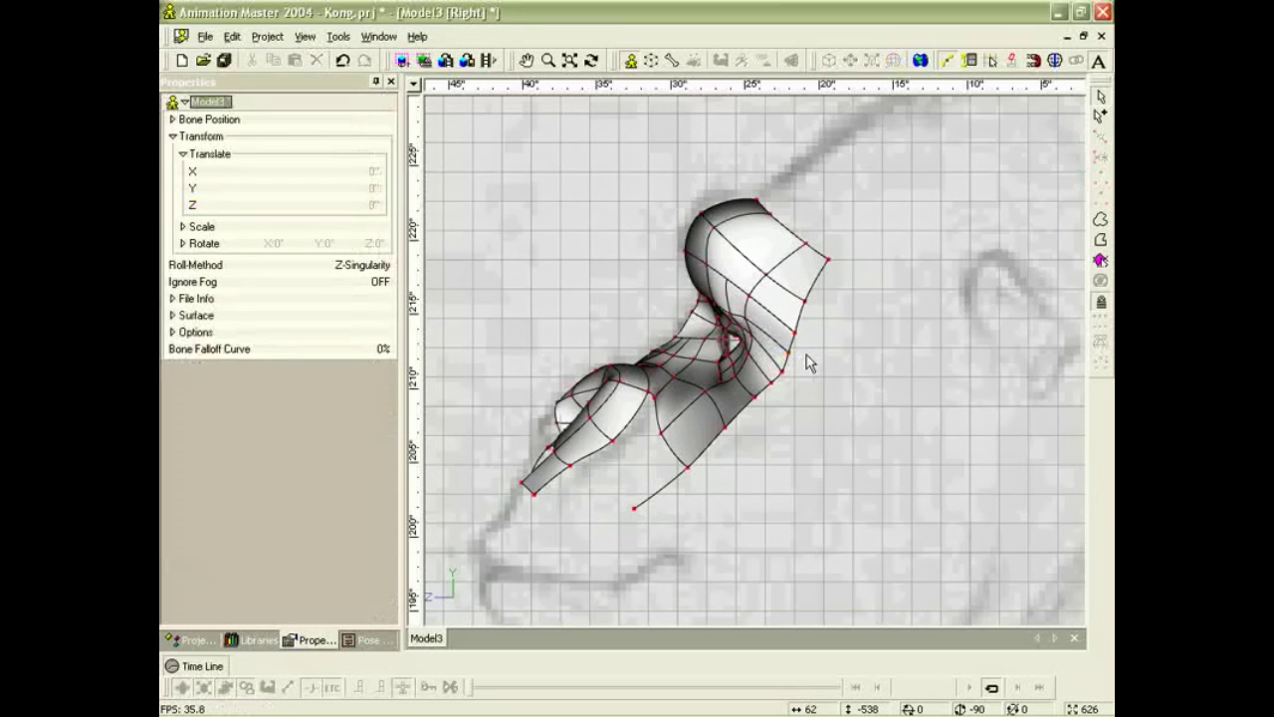
{"action": "left_click", "coordinate": [776, 285]}
{"action": "scroll", "coordinate": [780, 413], "scroll_direction": "down", "scroll_amount": 2}
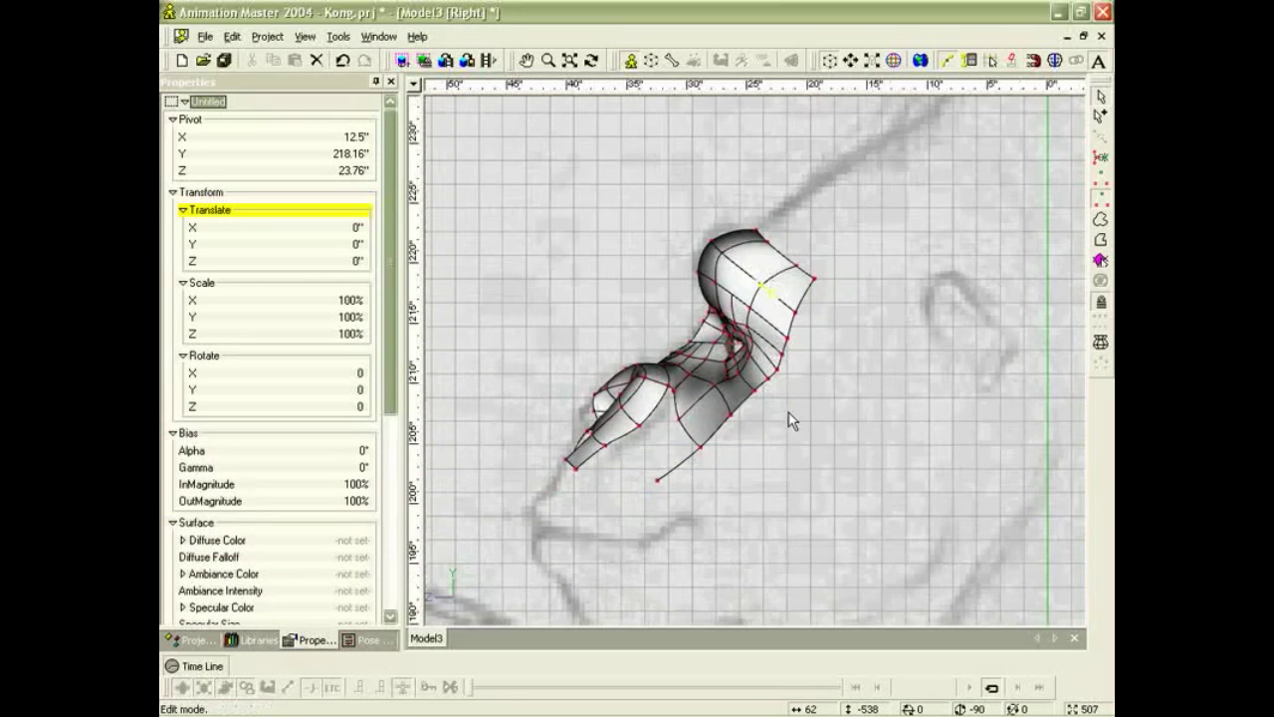
{"action": "left_click", "coordinate": [773, 480]}
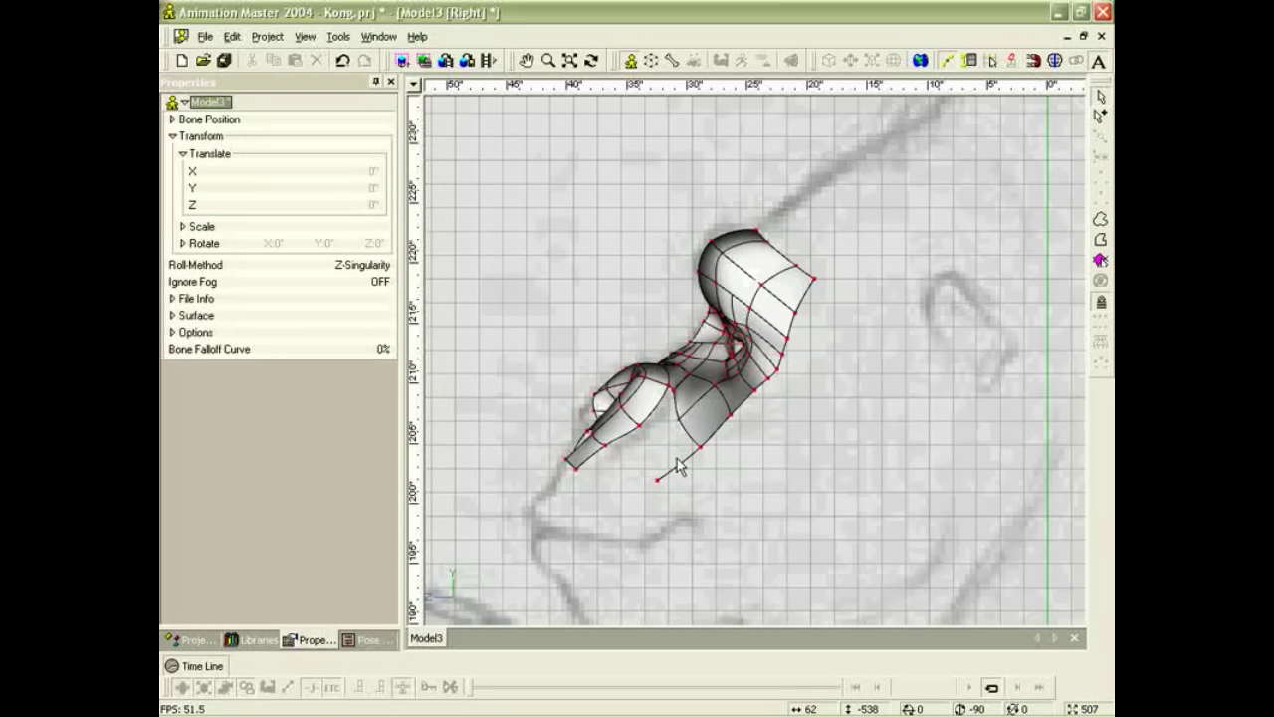
Move the inner end point of the strip below the nostril slightly back and down.
{"action": "middle_click_drag", "start_coordinate": [591, 484], "coordinate": [711, 425]}
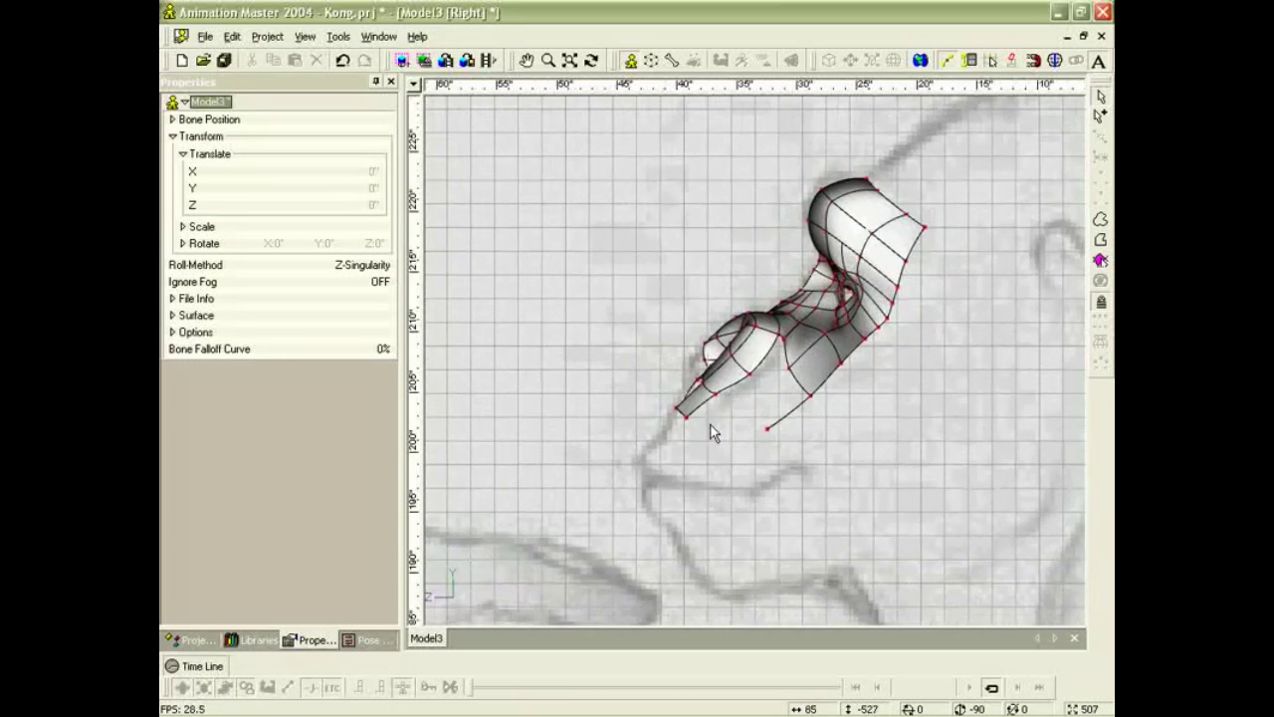
{"action": "left_click", "coordinate": [677, 416]}
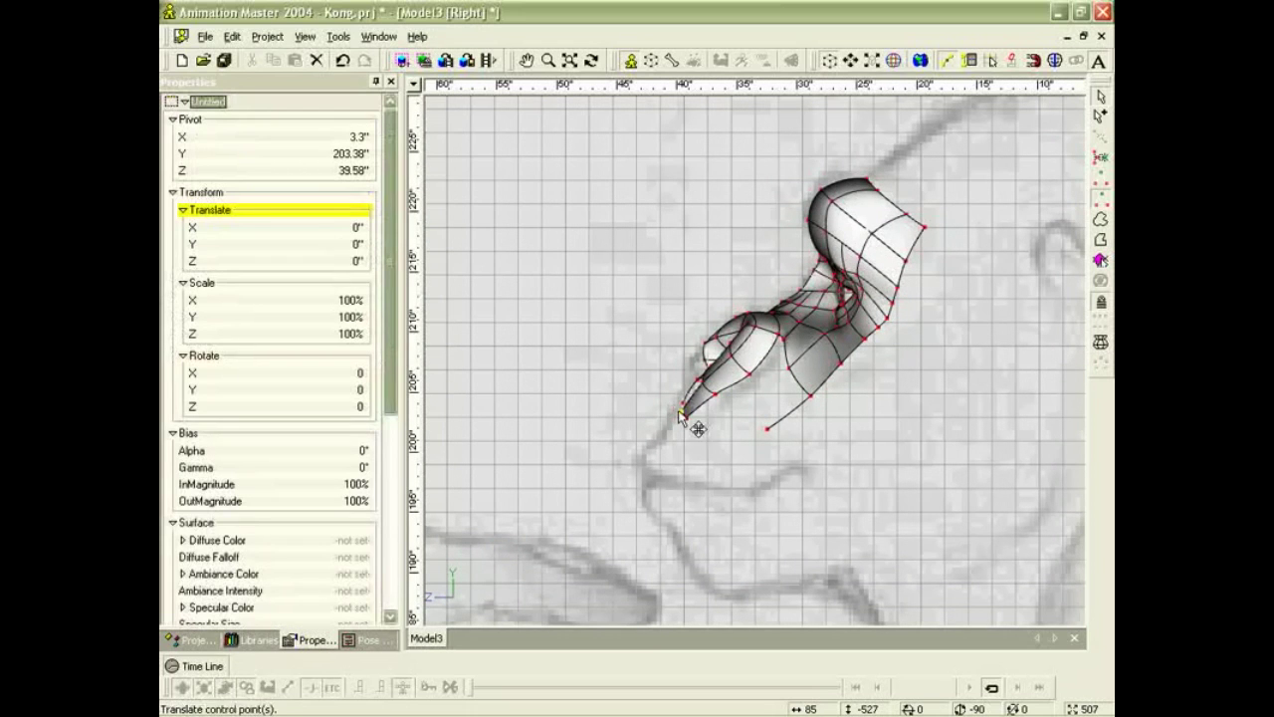
{"action": "left_click", "coordinate": [700, 443]}
In the side view, draw a spline from below the nose tip along the upper-lip profile, ending at the front of the mouth line.
{"action": "scroll", "coordinate": [701, 443], "scroll_direction": "up", "scroll_amount": 2}
{"action": "scroll", "coordinate": [702, 442], "scroll_direction": "up", "scroll_amount": 1}
{"action": "middle_click_drag", "start_coordinate": [702, 442], "coordinate": [842, 397]}
{"action": "scroll", "coordinate": [841, 397], "scroll_direction": "up", "scroll_amount": 3}
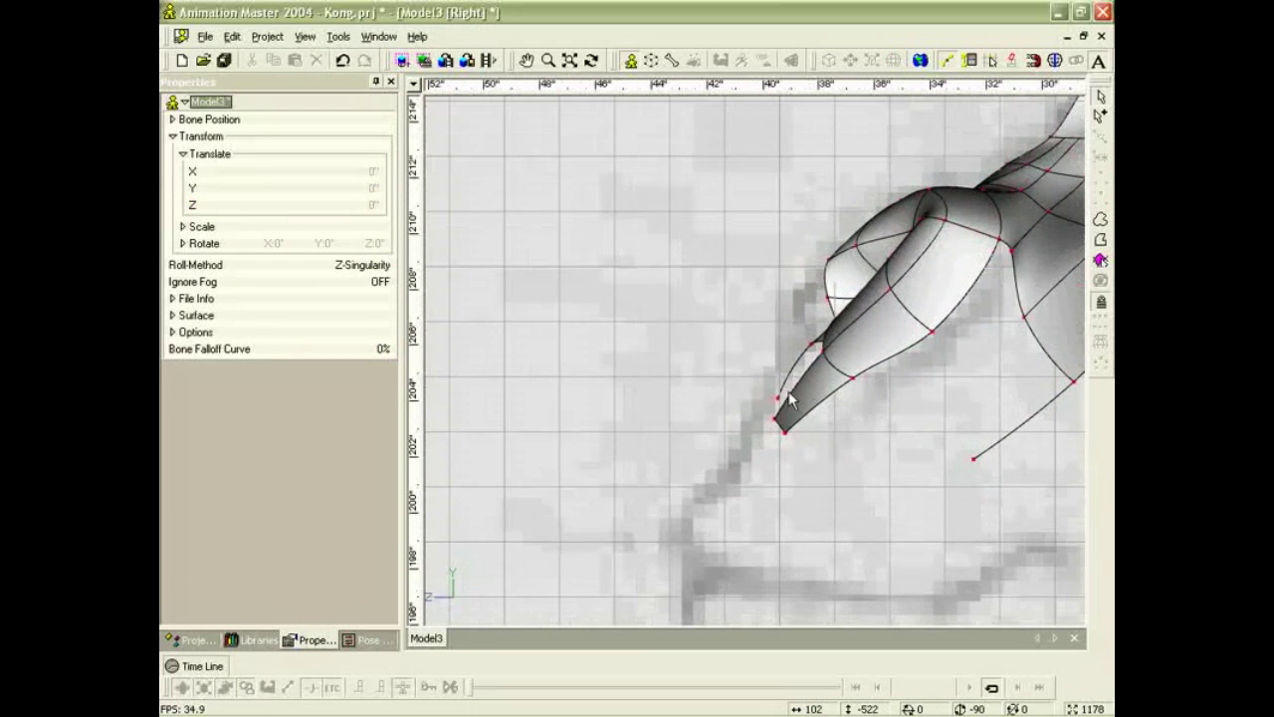
{"action": "left_click", "coordinate": [780, 399]}
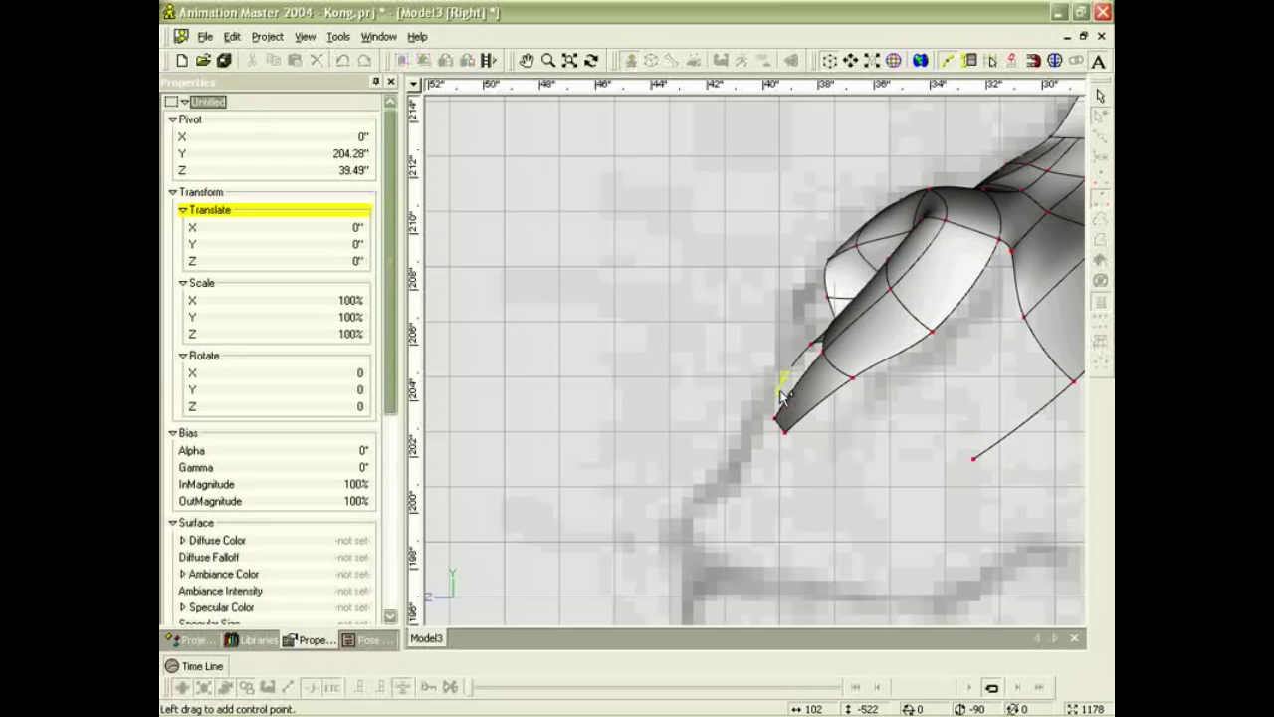
{"action": "left_click", "coordinate": [744, 458]}
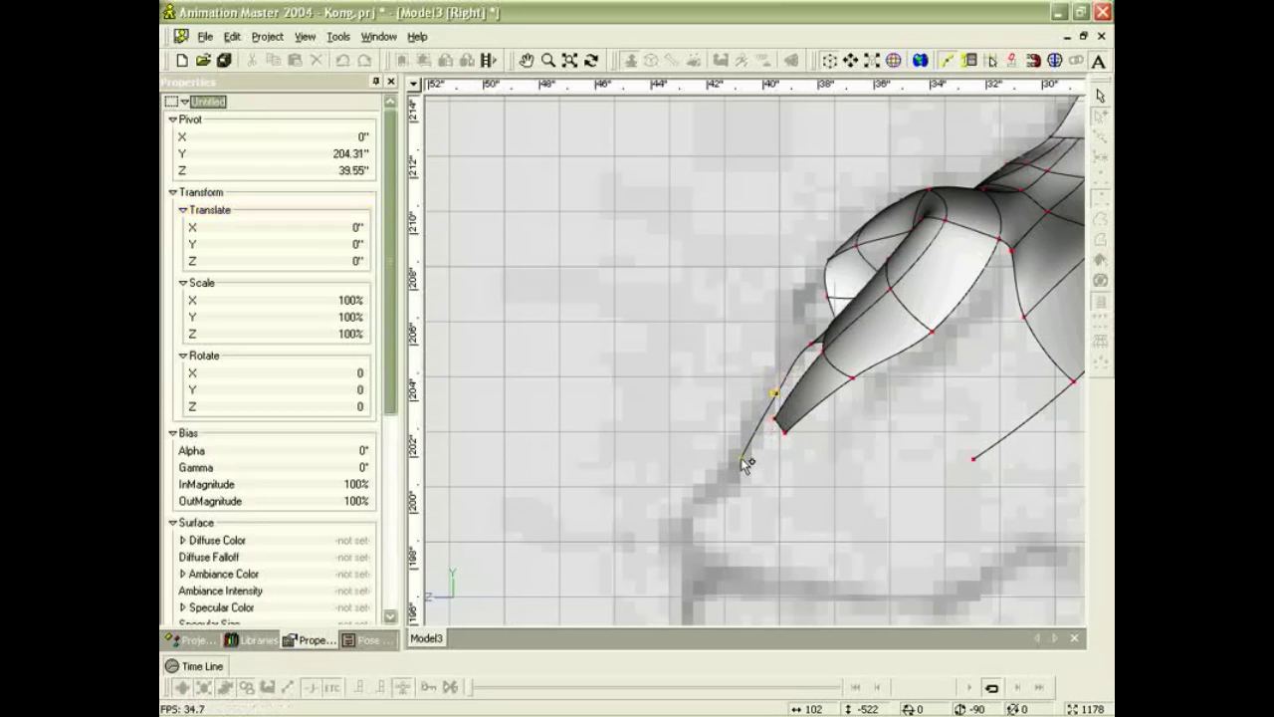
{"action": "left_click", "coordinate": [701, 489]}
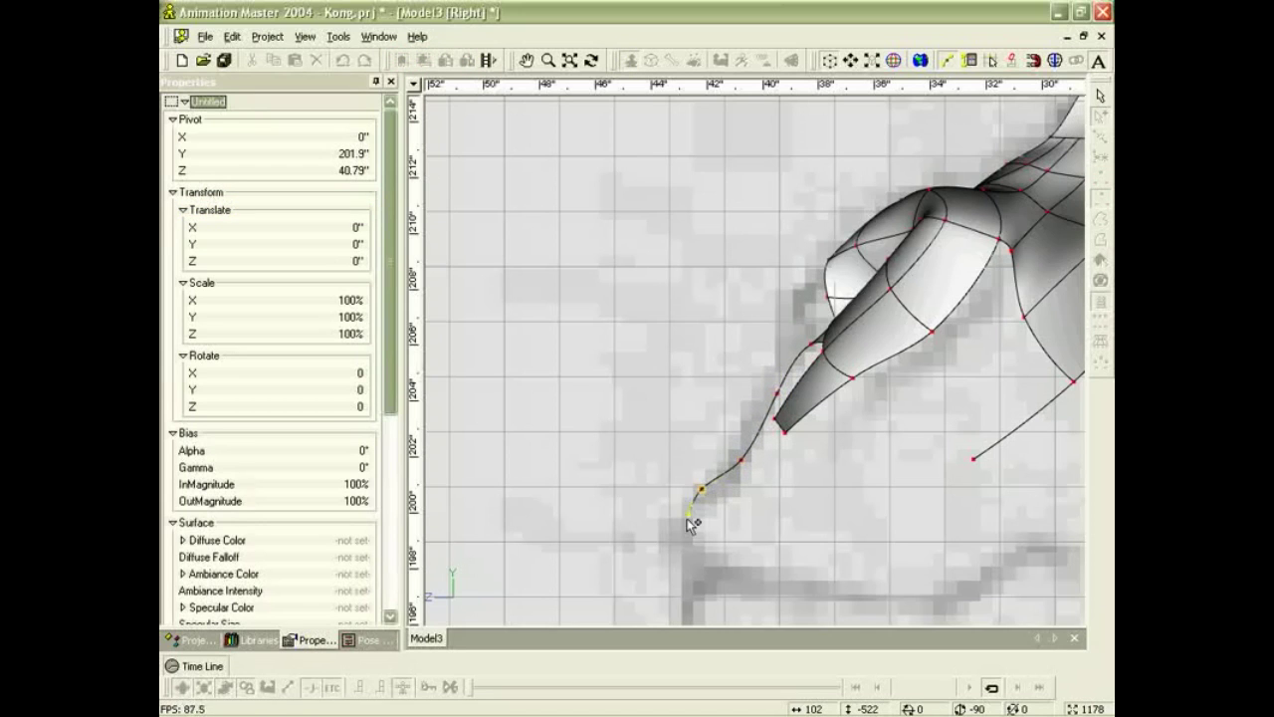
{"action": "left_click", "coordinate": [679, 539]}
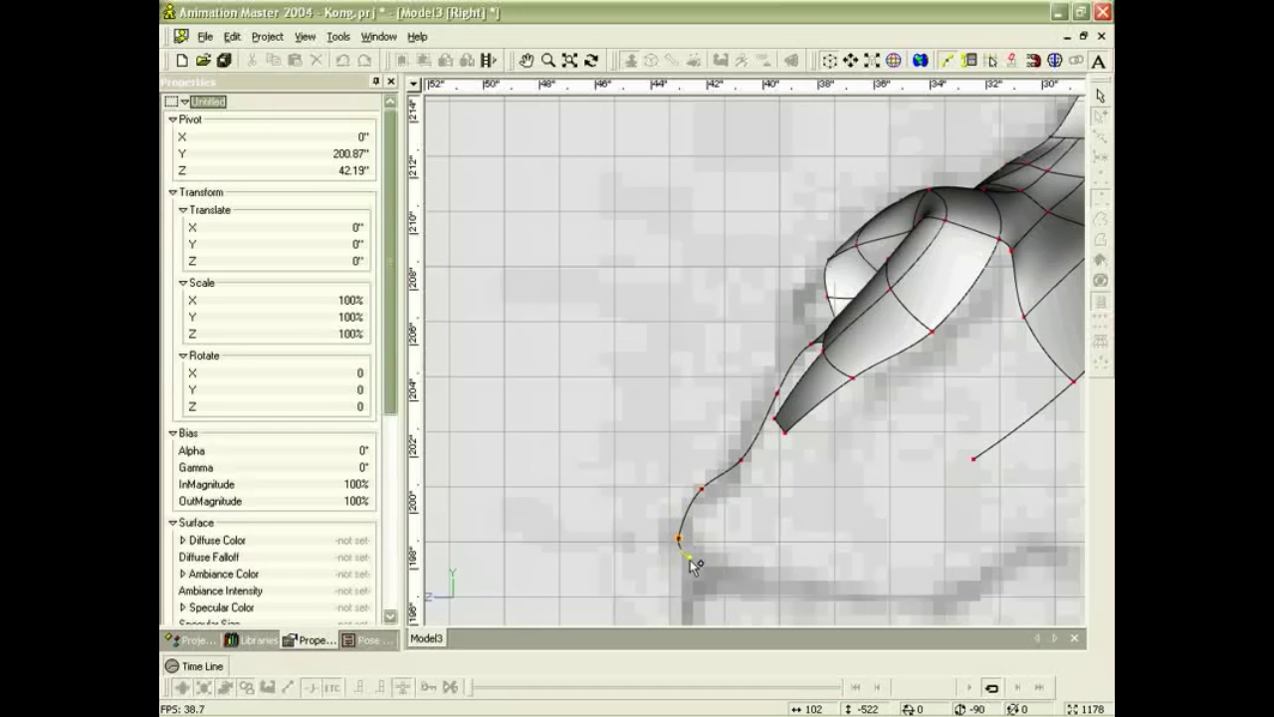
{"action": "left_click", "coordinate": [711, 569]}
{"action": "key", "text": "Escape"}
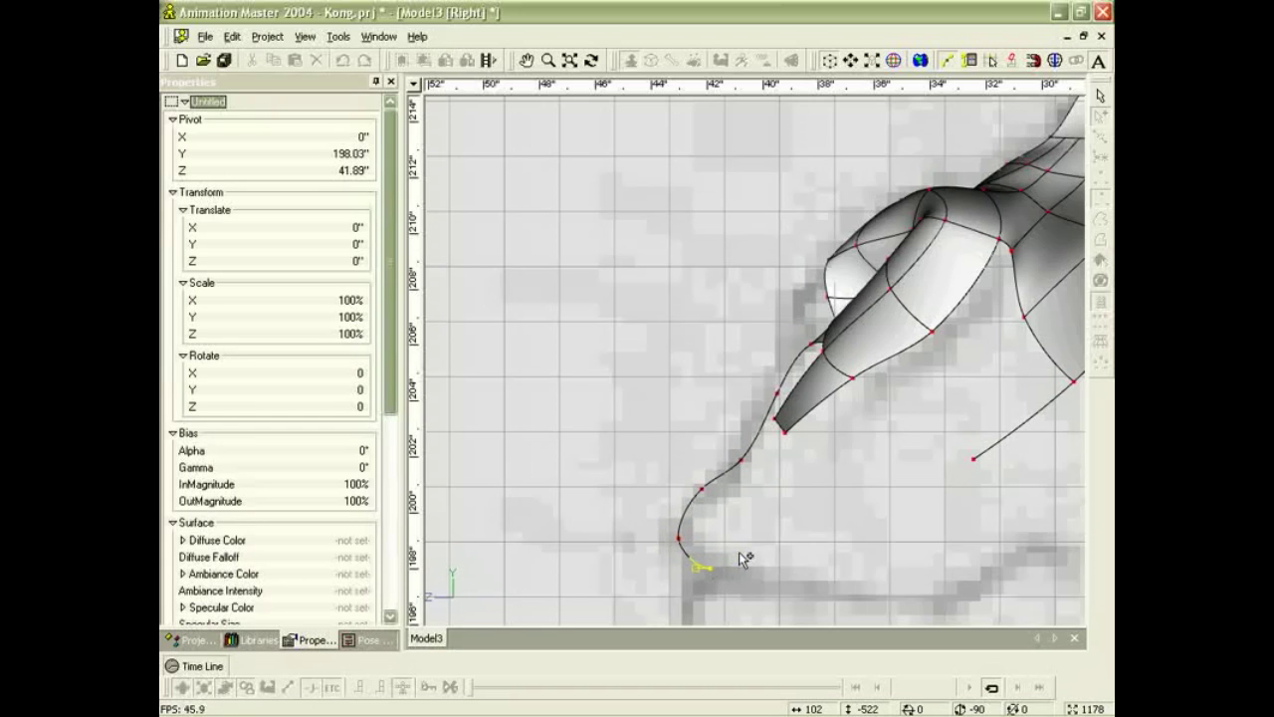
Break the spline segment between the underside of the nose and the top of the new lip profile.
{"action": "left_click", "coordinate": [800, 355]}
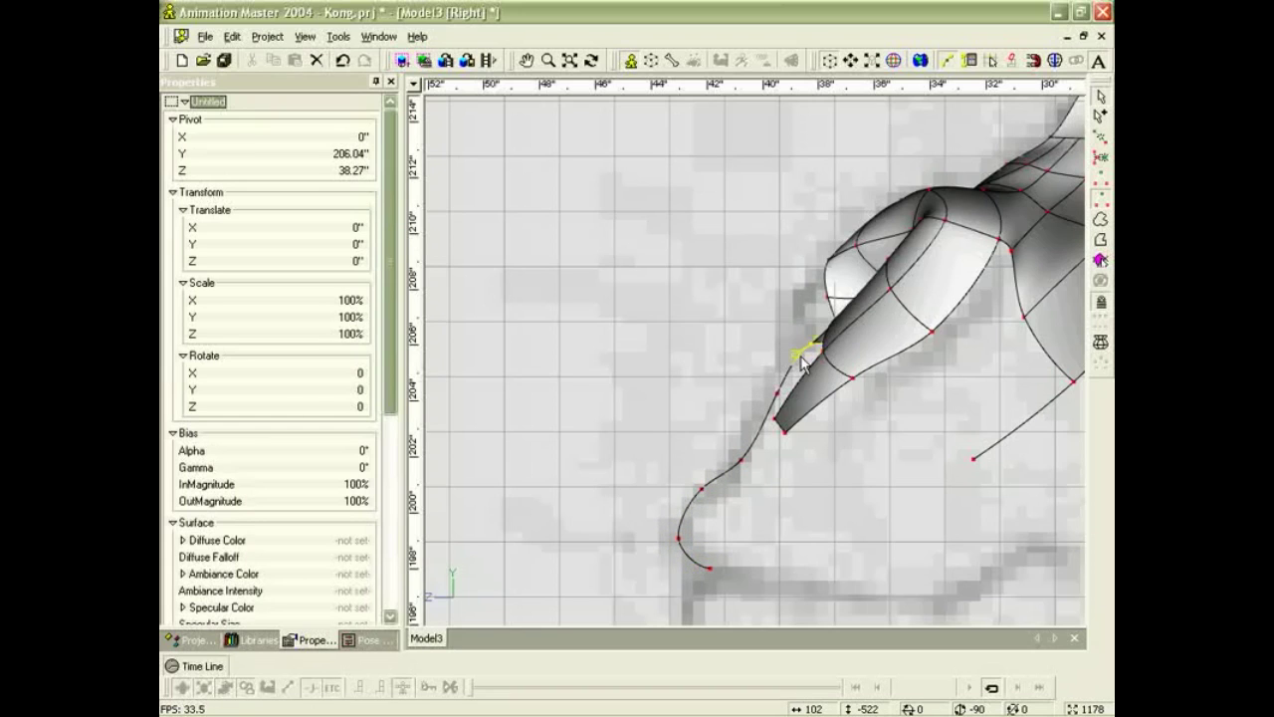
{"action": "key", "text": "k"}
{"action": "left_click", "coordinate": [789, 376]}
{"action": "left_click", "coordinate": [774, 401]}
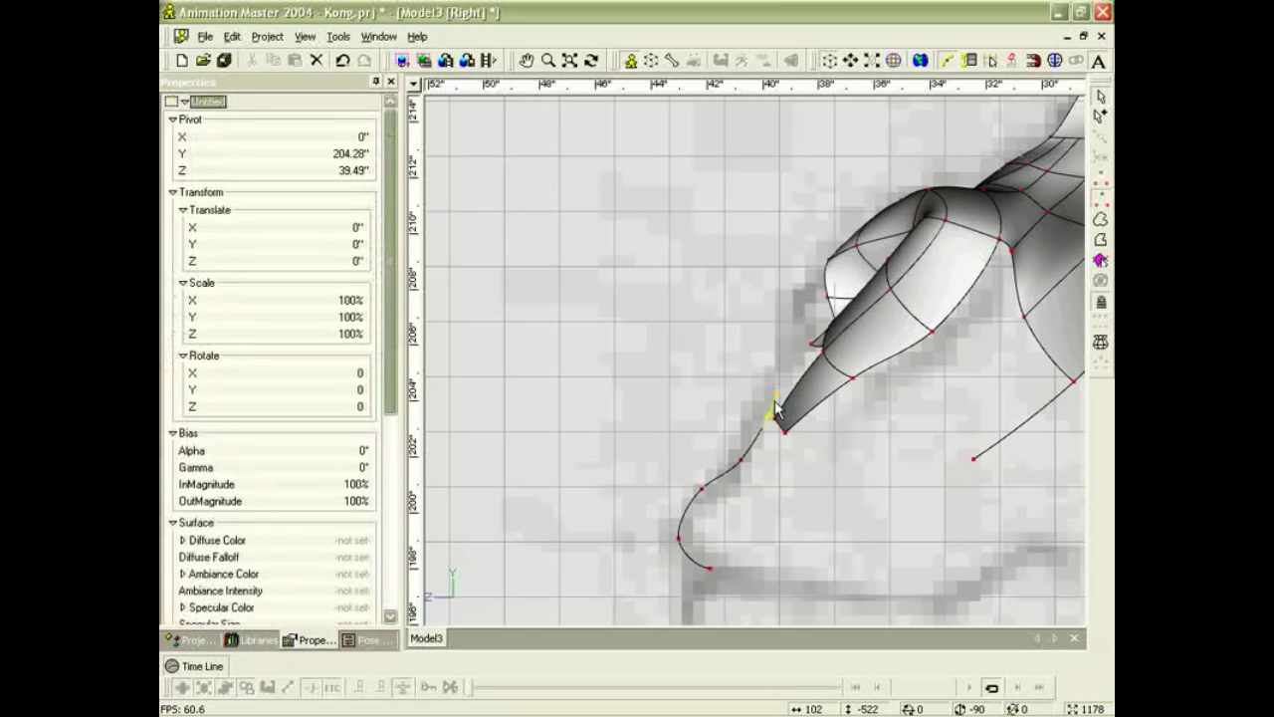
In the front view, extrude the lip profile sideways three times, placing the columns about 1.5, 4.8 and 8 inches from the centre line.
{"action": "double_click", "coordinate": [754, 456]}
{"action": "key", "text": "1"}
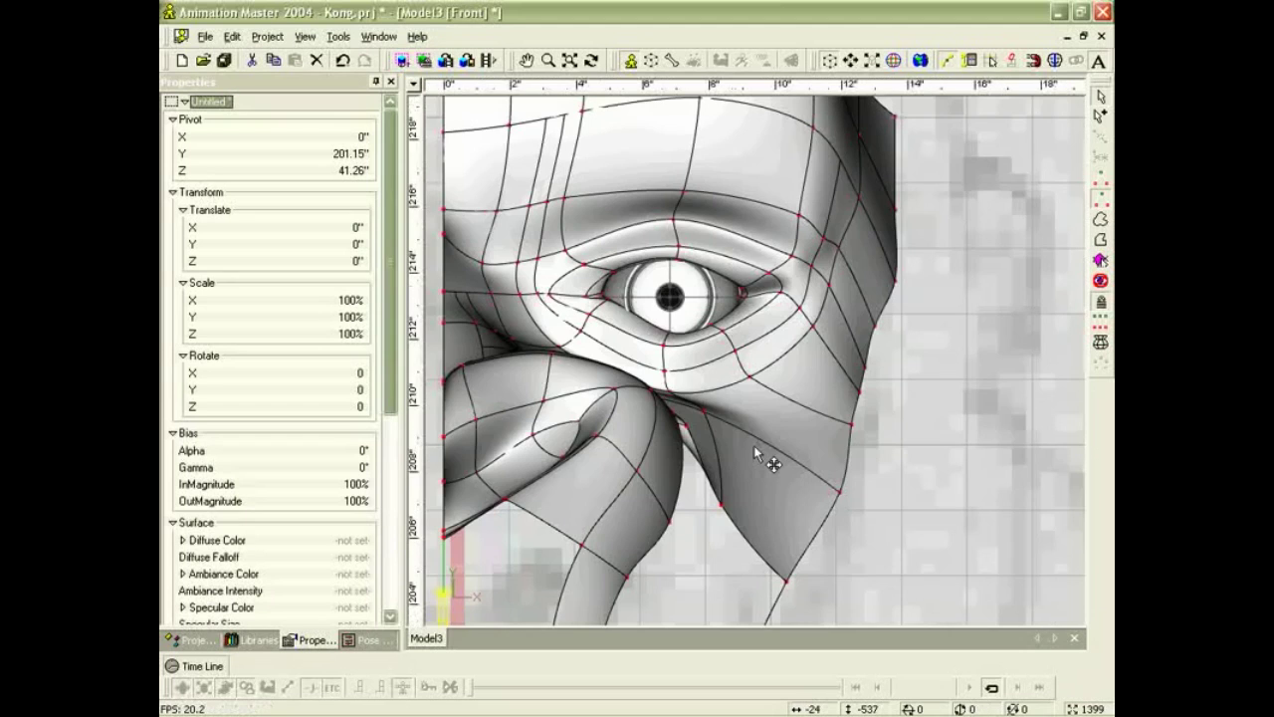
{"action": "middle_click_drag", "start_coordinate": [792, 480], "coordinate": [951, 201]}
{"action": "scroll", "coordinate": [899, 272], "scroll_direction": "down", "scroll_amount": 2}
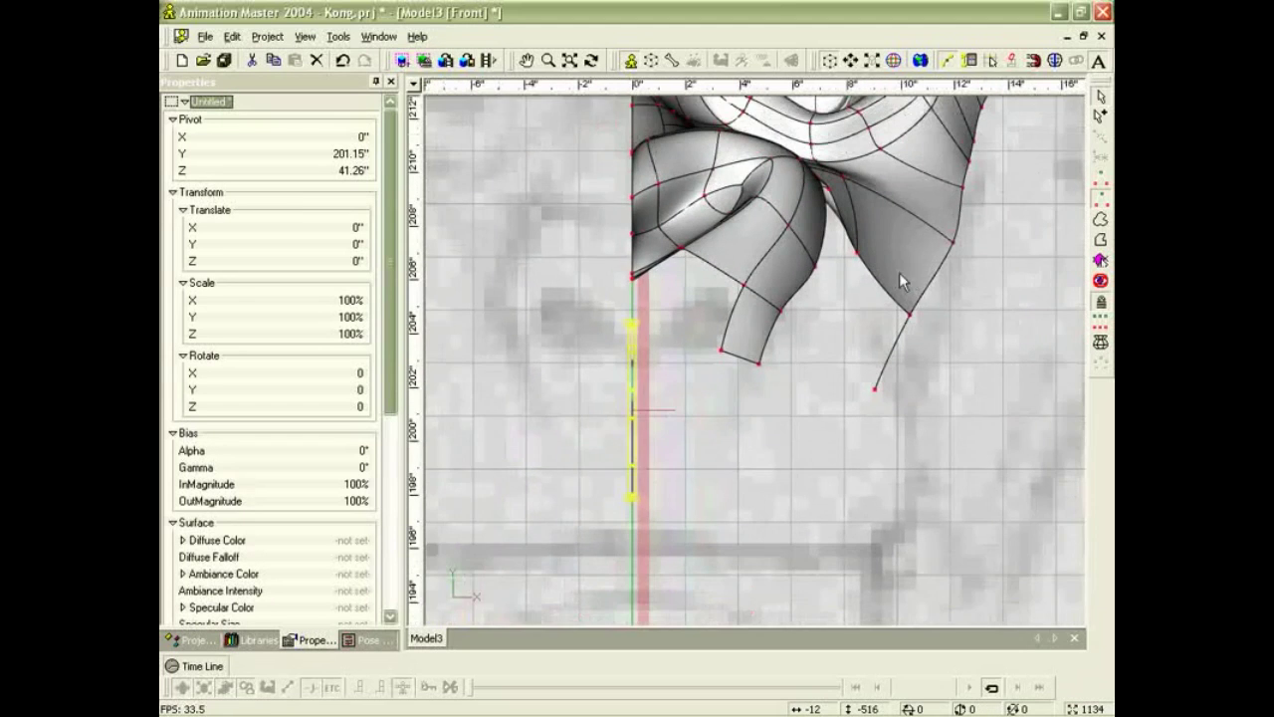
{"action": "key", "text": "e"}
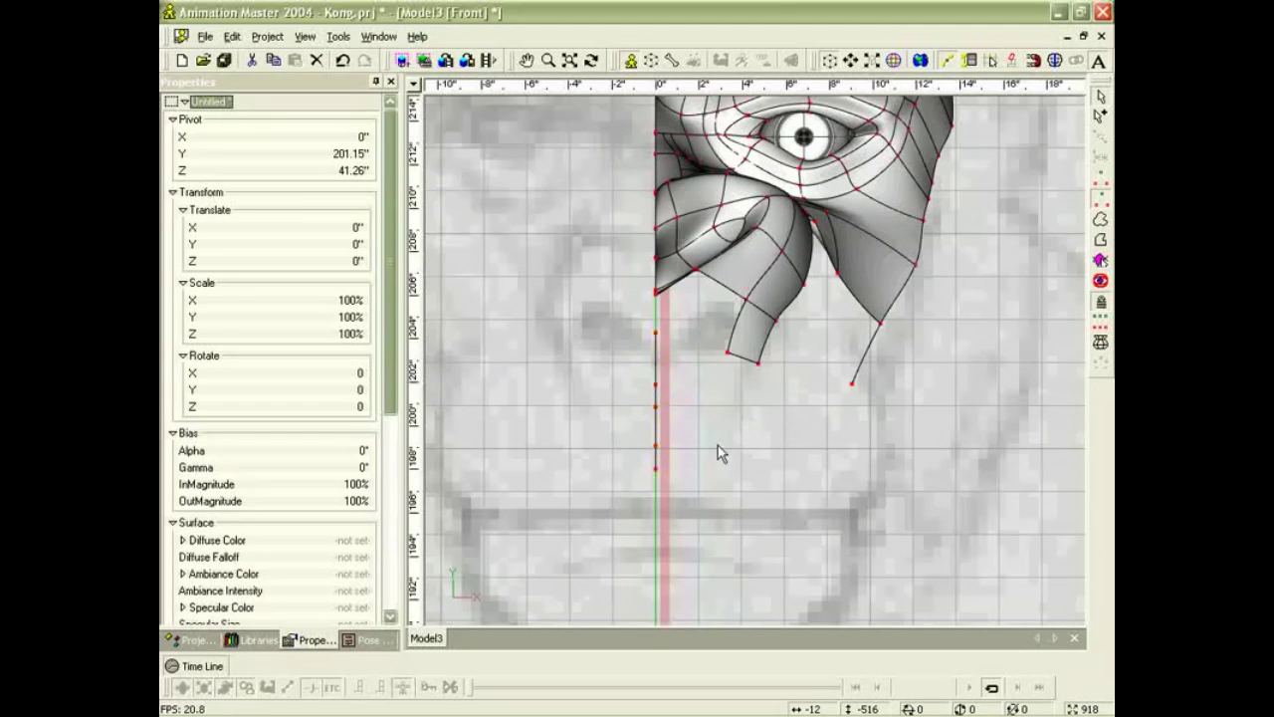
{"action": "left_click_drag", "start_coordinate": [659, 420], "coordinate": [834, 450]}
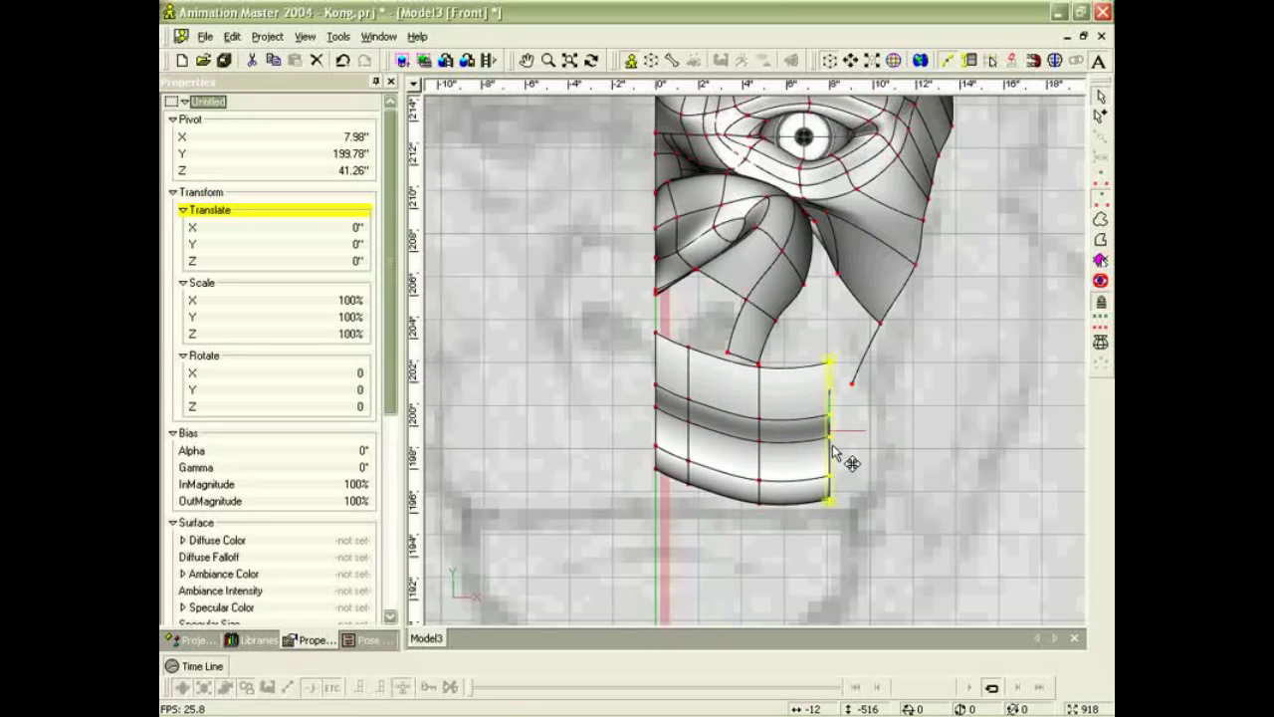
In the top view, move the lip's outer column back to about Z 38.8 inches and the column nearest the centre slightly forward.
{"action": "key", "text": "5"}
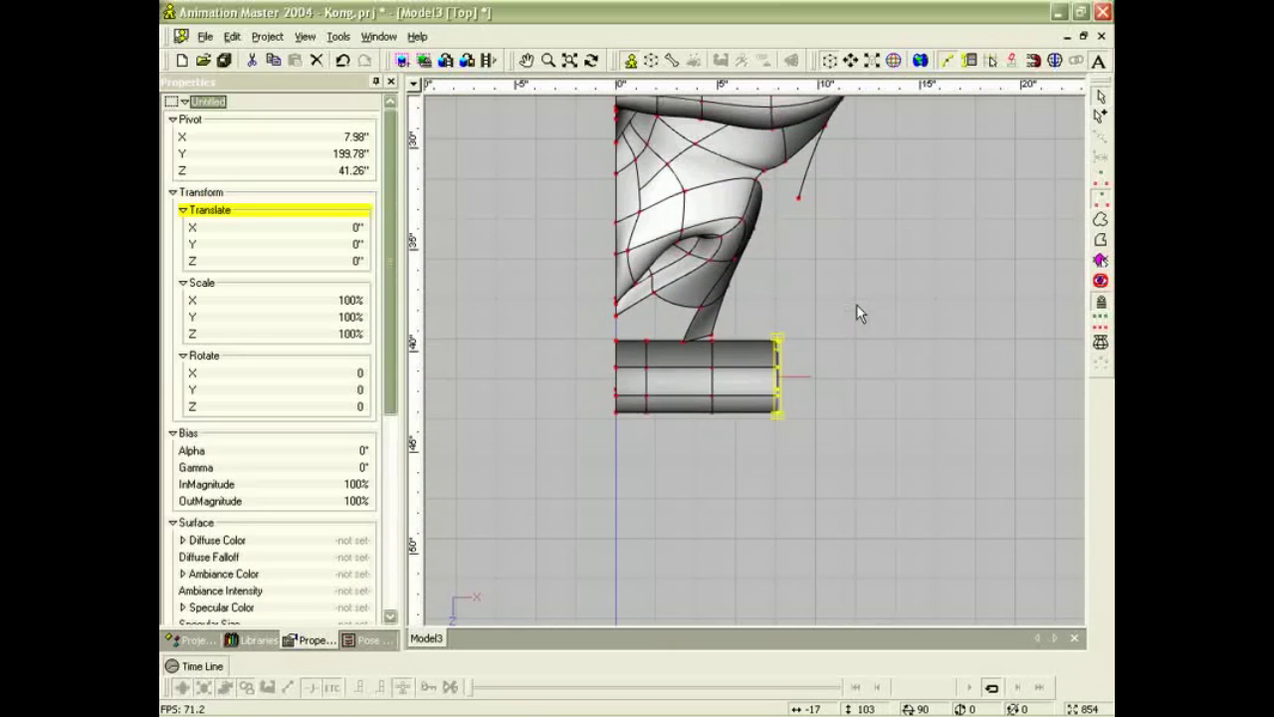
{"action": "left_click_drag", "start_coordinate": [777, 398], "coordinate": [781, 355]}
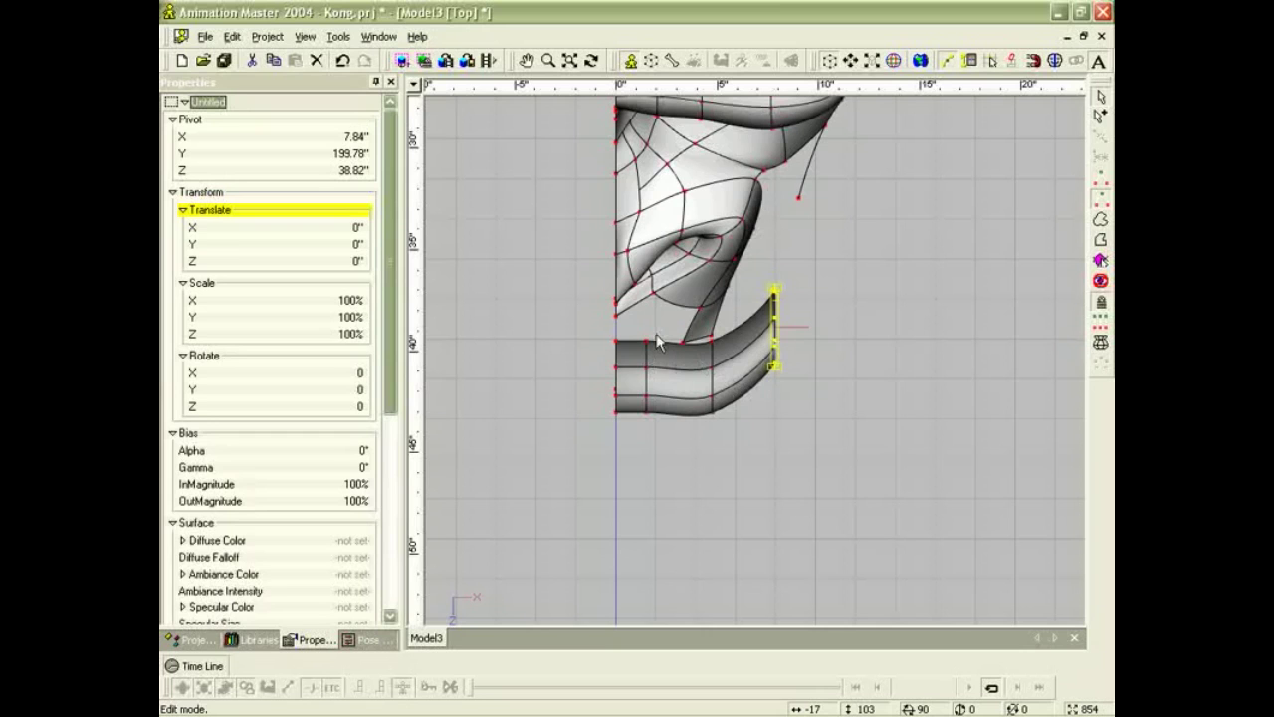
{"action": "left_click_drag", "start_coordinate": [638, 322], "coordinate": [659, 432]}
{"action": "left_click_drag", "start_coordinate": [647, 375], "coordinate": [648, 395]}
In the side view, adjust the middle points of the upper lip and raise its lower points toward the mouth line.
{"action": "key", "text": "4"}
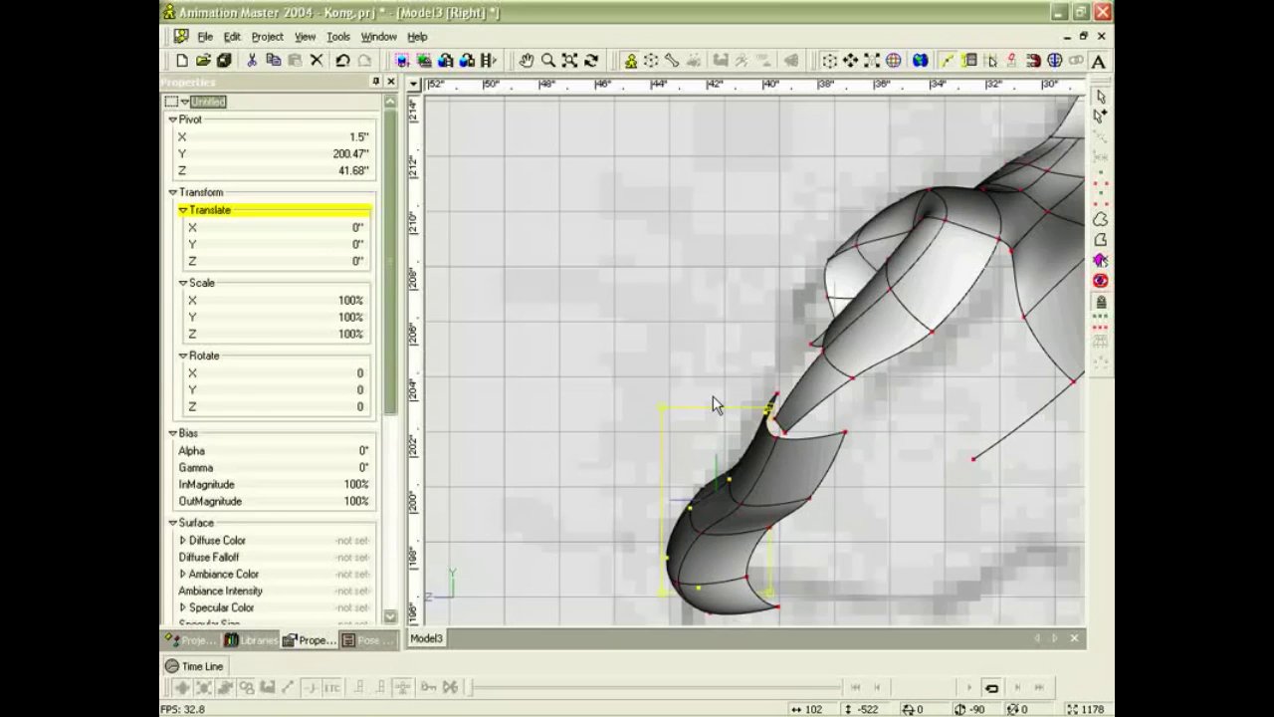
{"action": "middle_click_drag", "start_coordinate": [858, 514], "coordinate": [815, 383]}
{"action": "scroll", "coordinate": [799, 374], "scroll_direction": "up", "scroll_amount": 1}
{"action": "left_click_drag", "start_coordinate": [688, 370], "coordinate": [704, 350]}
{"action": "left_click", "coordinate": [818, 369]}
{"action": "left_click", "coordinate": [648, 399]}
{"action": "left_click_drag", "start_coordinate": [622, 464], "coordinate": [627, 439]}
{"action": "left_click_drag", "start_coordinate": [657, 494], "coordinate": [711, 448]}
Shift the outer column's mid-height point slightly back and down, and lower its top point by 0.36 inches.
{"action": "left_click", "coordinate": [727, 406]}
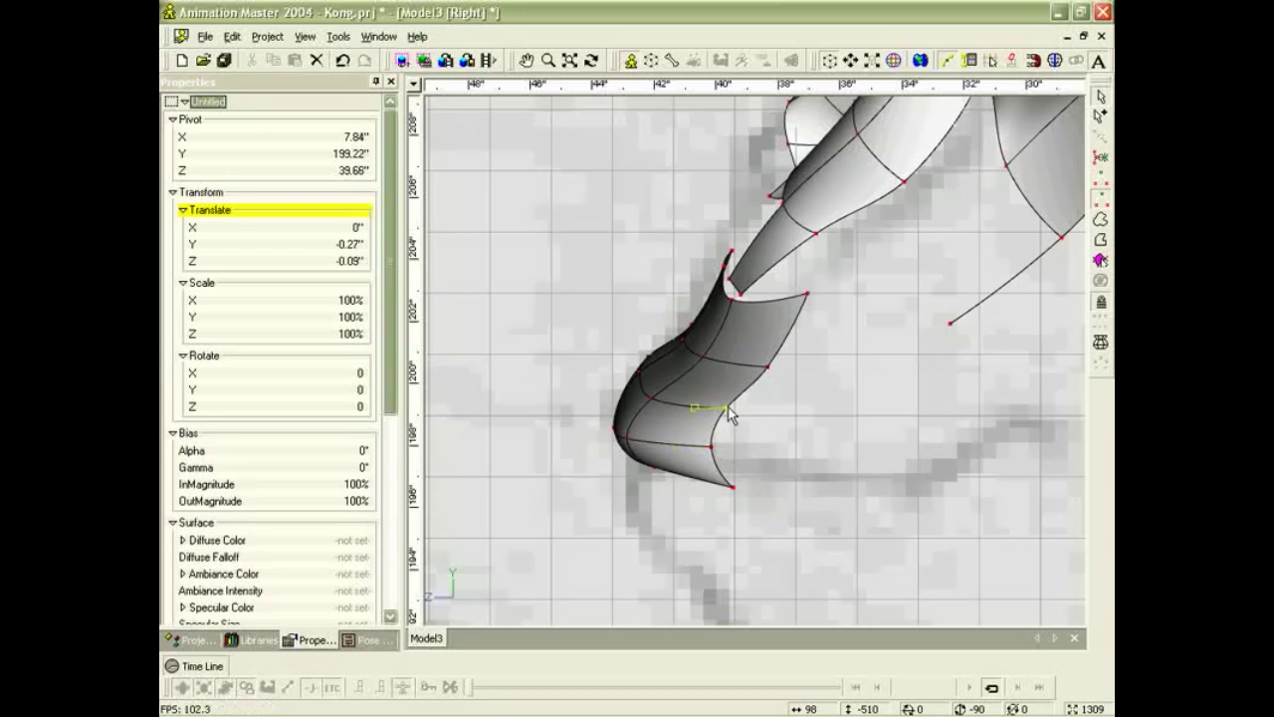
{"action": "left_click", "coordinate": [704, 349]}
{"action": "left_click_drag", "start_coordinate": [732, 299], "coordinate": [731, 301]}
{"action": "left_click_drag", "start_coordinate": [808, 296], "coordinate": [803, 311]}
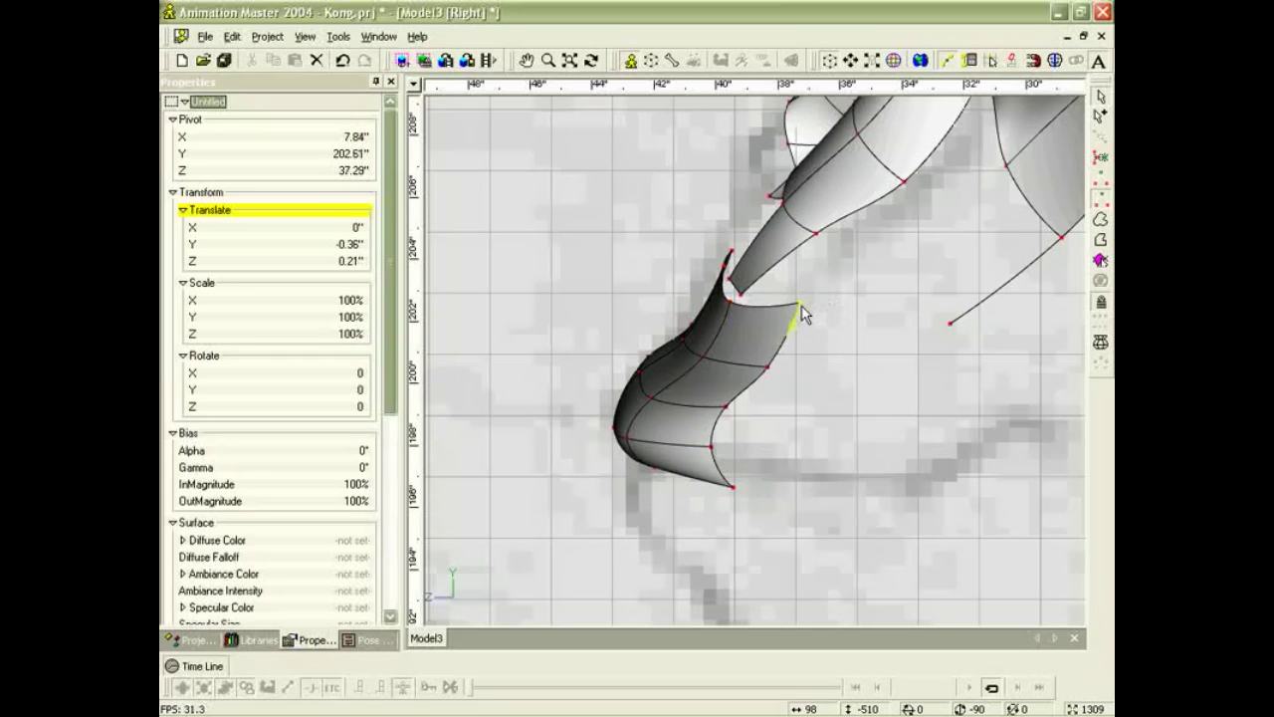
Extrude the upper lip's outer edge back toward the corner of the mouth.
{"action": "left_click", "coordinate": [757, 381]}
{"action": "left_click_drag", "start_coordinate": [768, 412], "coordinate": [928, 403]}
{"action": "left_click", "coordinate": [983, 376]}
Reposition the new rear edge's points, bringing the upper ones forward and ending the lowest near the mouth line.
{"action": "left_click_drag", "start_coordinate": [831, 437], "coordinate": [910, 437]}
{"action": "left_click_drag", "start_coordinate": [849, 476], "coordinate": [931, 473]}
{"action": "left_click_drag", "start_coordinate": [923, 400], "coordinate": [900, 369]}
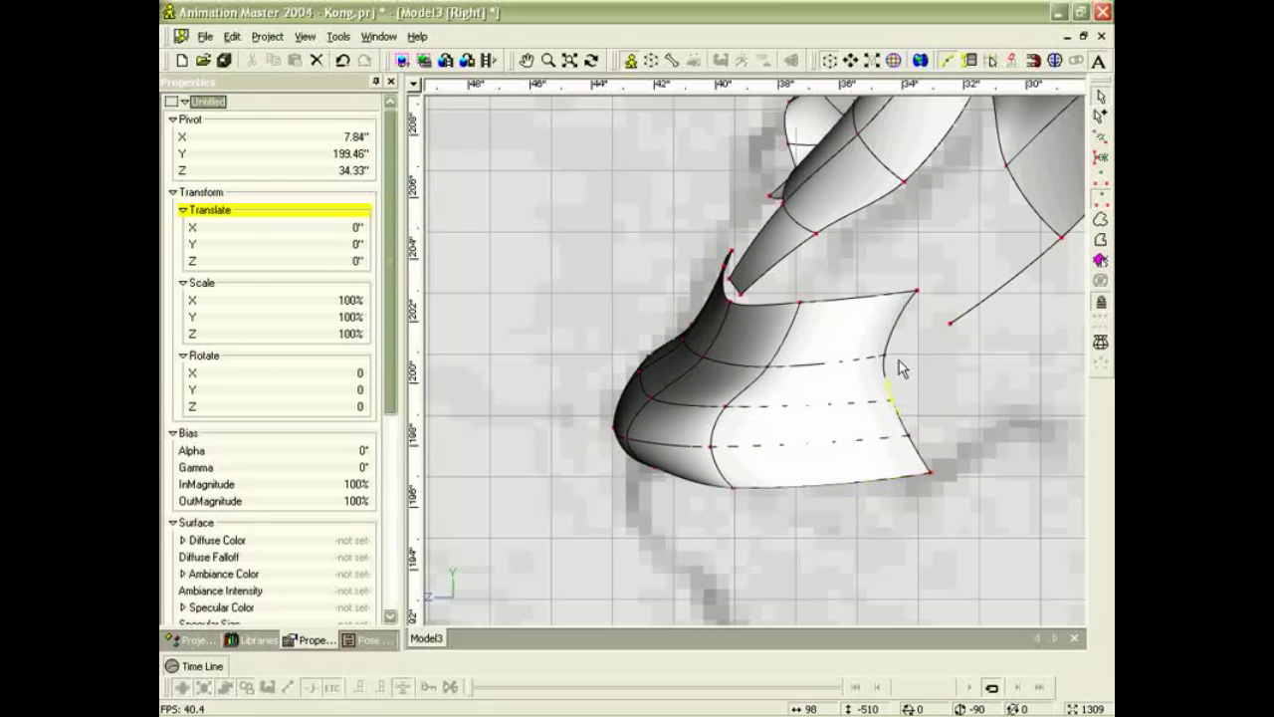
{"action": "left_click_drag", "start_coordinate": [914, 293], "coordinate": [882, 308]}
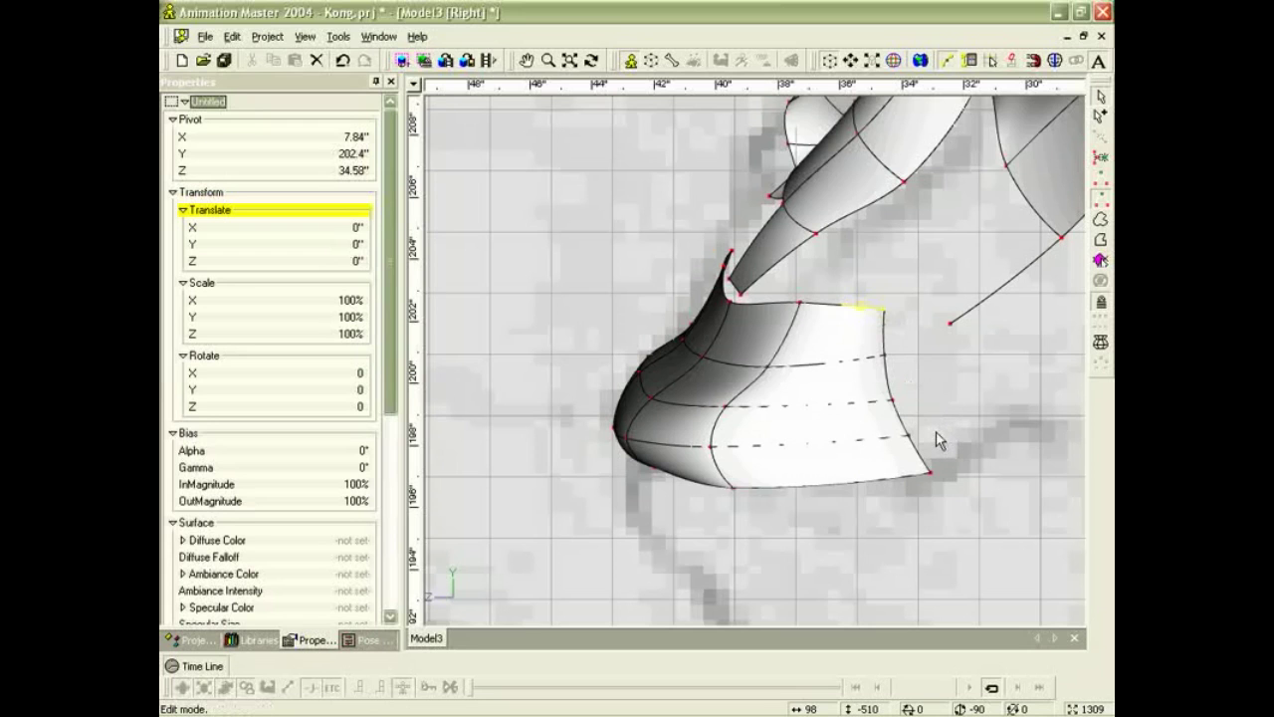
{"action": "left_click_drag", "start_coordinate": [924, 470], "coordinate": [916, 465]}
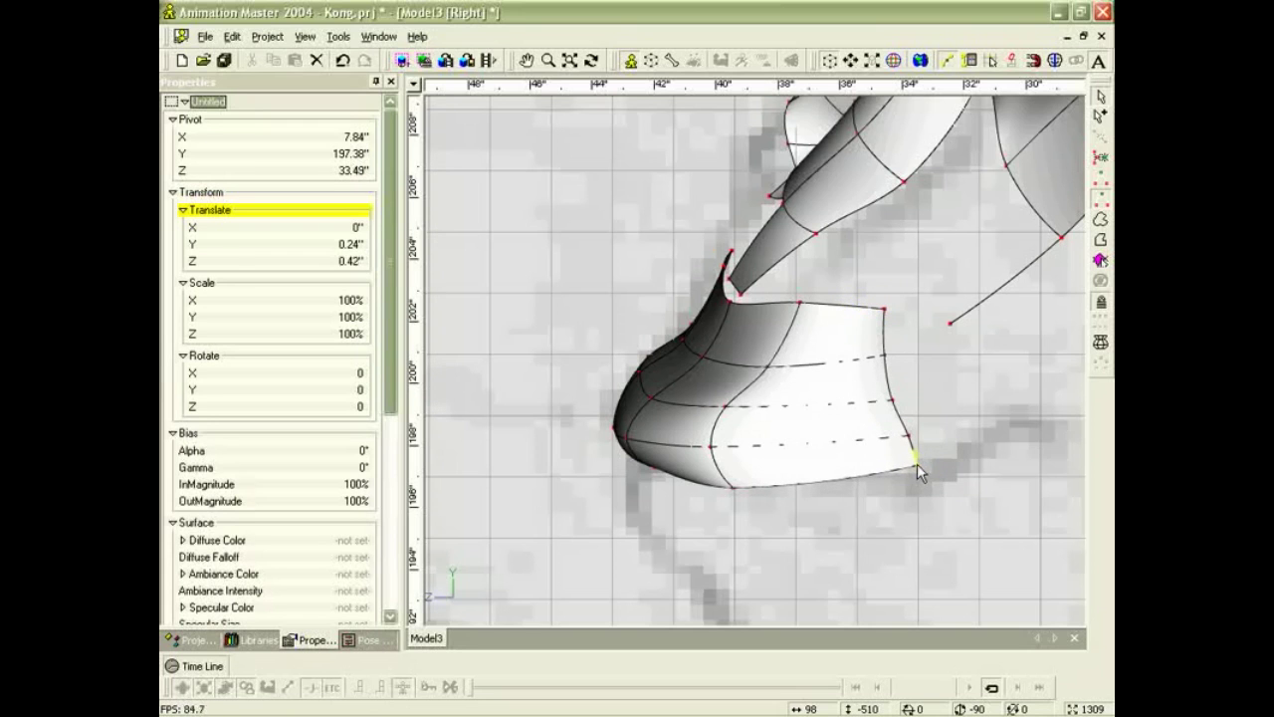
In the front view, pull the upper points of the lip's two outermost columns inward so the muzzle narrows toward the nose.
{"action": "left_click", "coordinate": [926, 435]}
{"action": "key", "text": "t"}
{"action": "mouse_move", "coordinate": [836, 419]}
{"action": "left_mouse_down"}
{"action": "mouse_move", "coordinate": [873, 435]}
{"action": "mouse_move", "coordinate": [836, 428]}
{"action": "left_mouse_up"}
{"action": "key", "text": "m"}
{"action": "left_click", "coordinate": [849, 420]}
{"action": "right_click_drag", "start_coordinate": [845, 432], "coordinate": [911, 471], "text": "ctrl"}
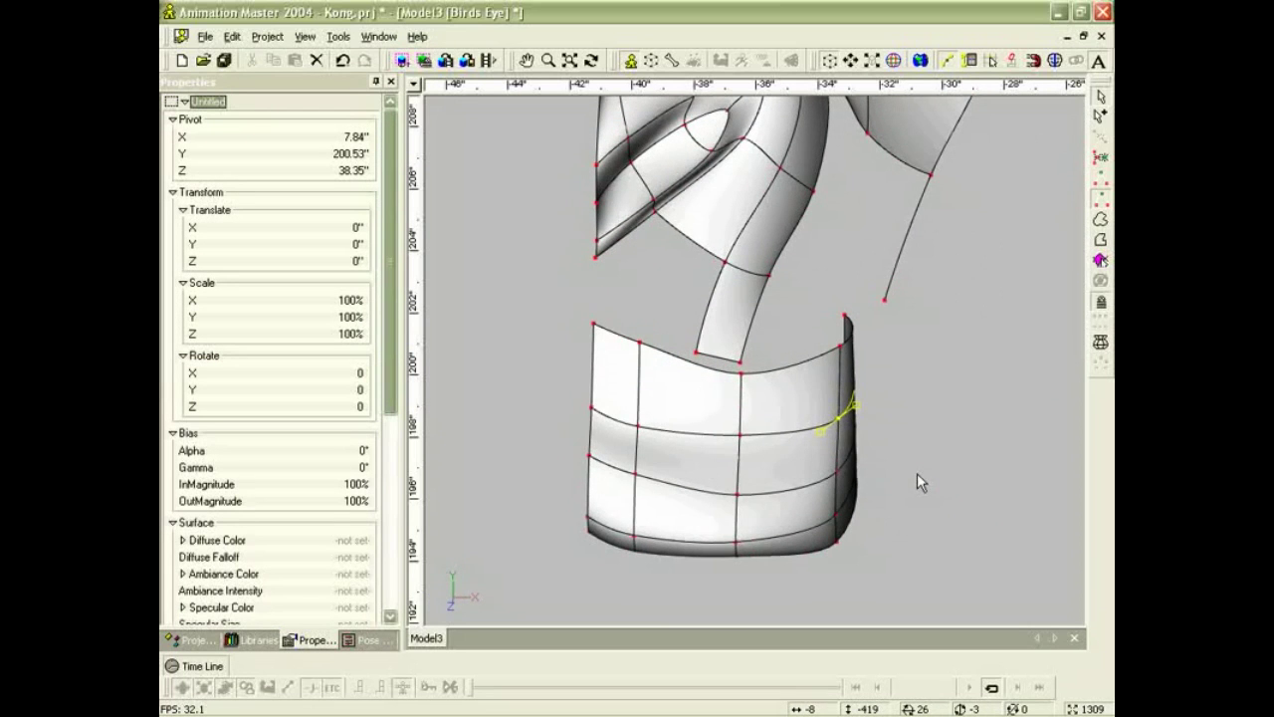
{"action": "key", "text": "1"}
{"action": "left_click", "coordinate": [884, 430]}
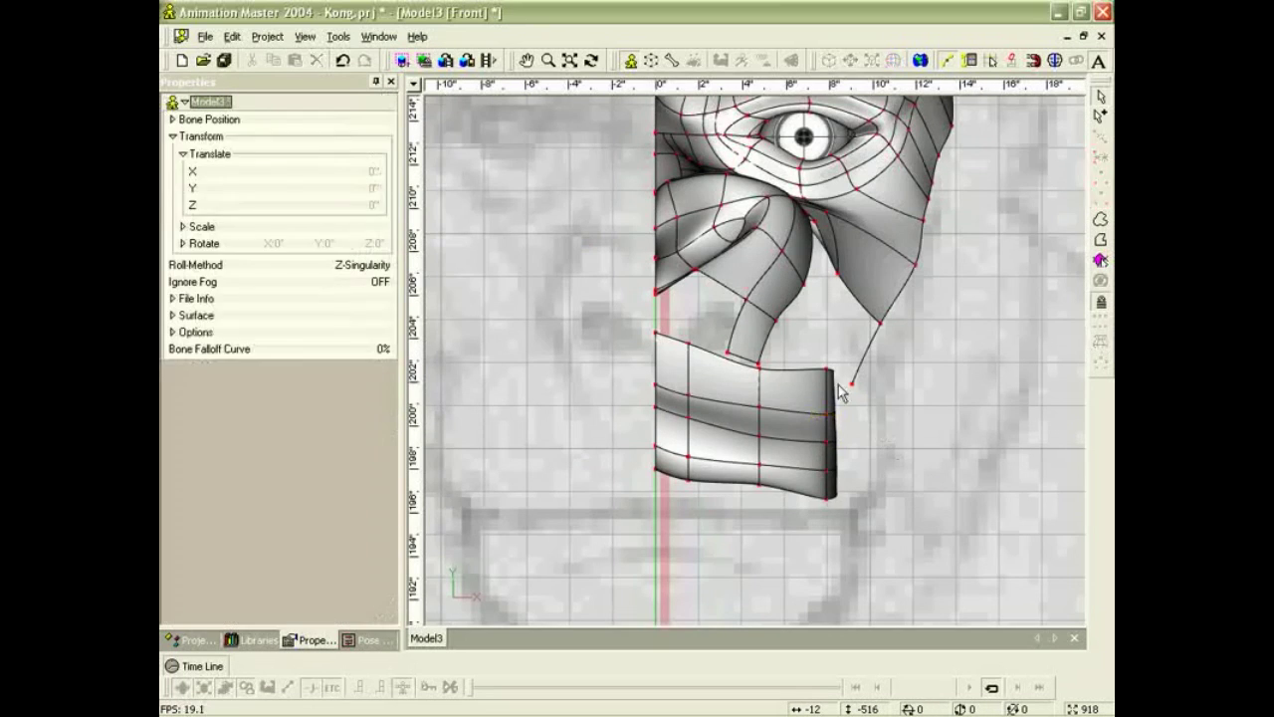
{"action": "left_click_drag", "start_coordinate": [828, 370], "coordinate": [804, 364]}
{"action": "left_click_drag", "start_coordinate": [826, 413], "coordinate": [828, 381]}
{"action": "left_click", "coordinate": [822, 442]}
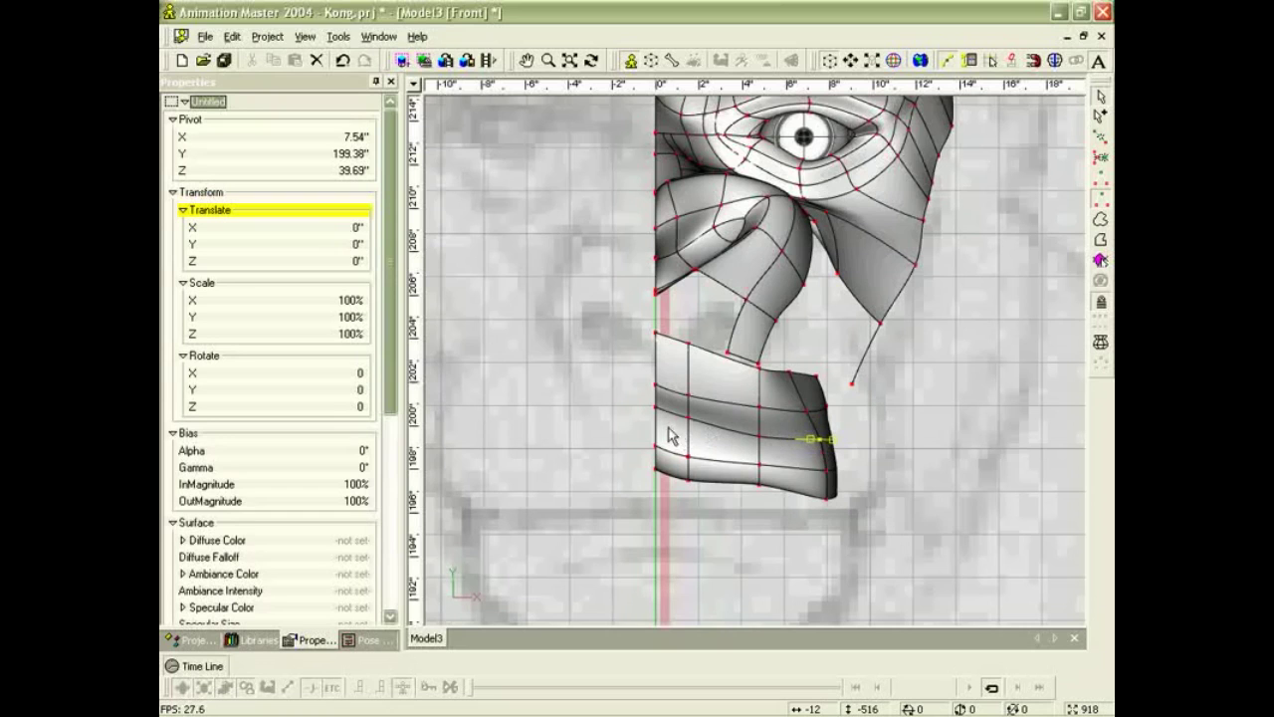
Lower the inner points of the lip's bottom two rows and raise its outer bottom point to level the lower edge.
{"action": "left_click_drag", "start_coordinate": [657, 482], "coordinate": [664, 488]}
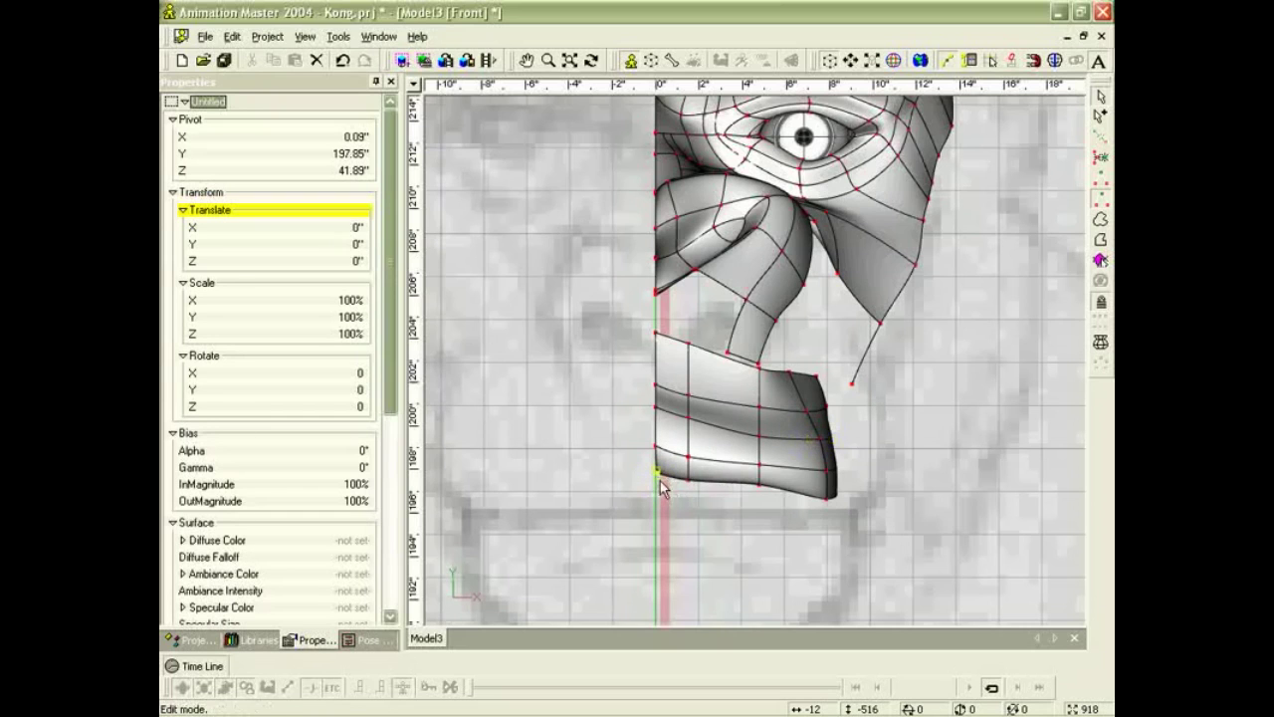
{"action": "left_click", "coordinate": [706, 500]}
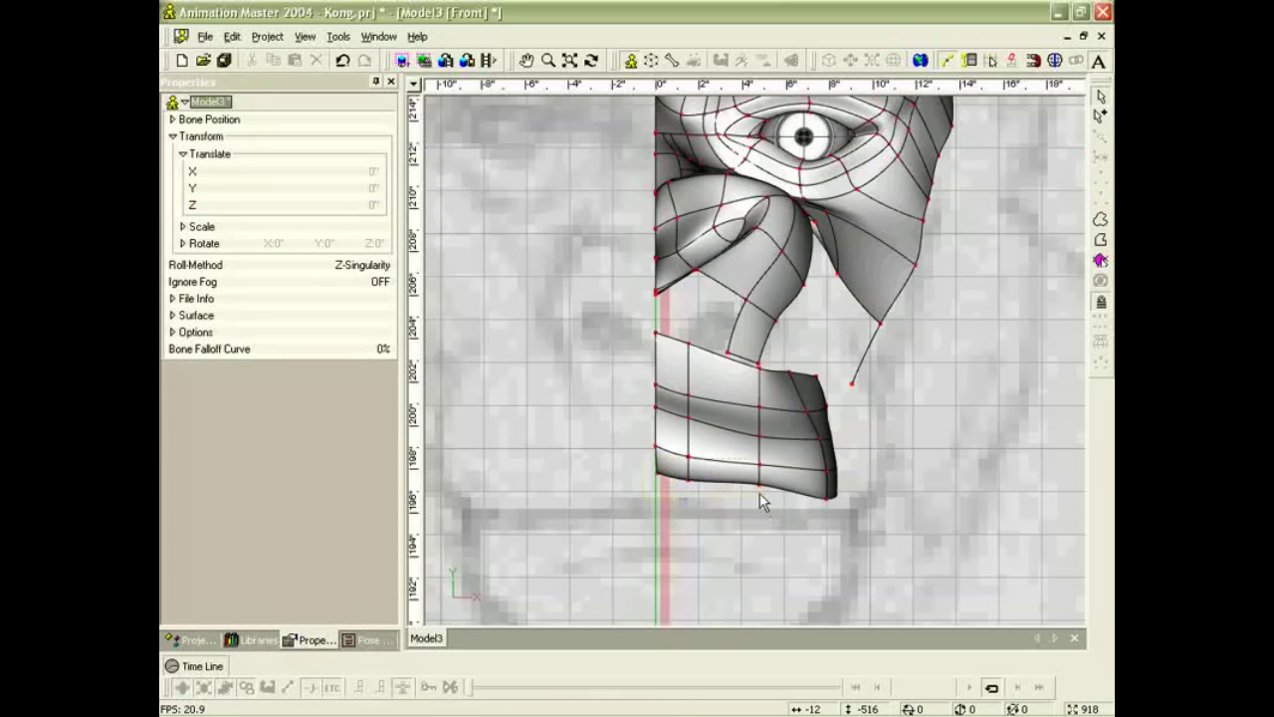
{"action": "left_click_drag", "start_coordinate": [742, 486], "coordinate": [726, 491]}
{"action": "left_click_drag", "start_coordinate": [687, 482], "coordinate": [655, 450]}
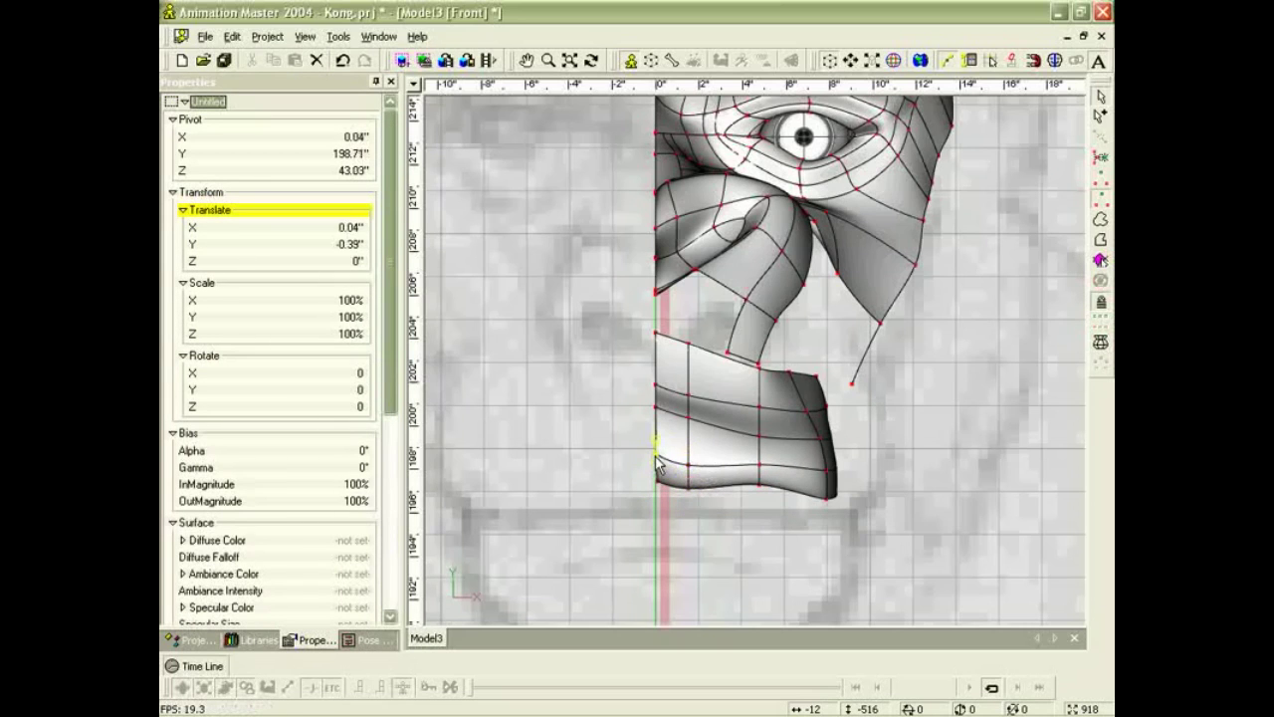
{"action": "left_click_drag", "start_coordinate": [759, 484], "coordinate": [761, 472]}
{"action": "left_click_drag", "start_coordinate": [827, 498], "coordinate": [821, 495]}
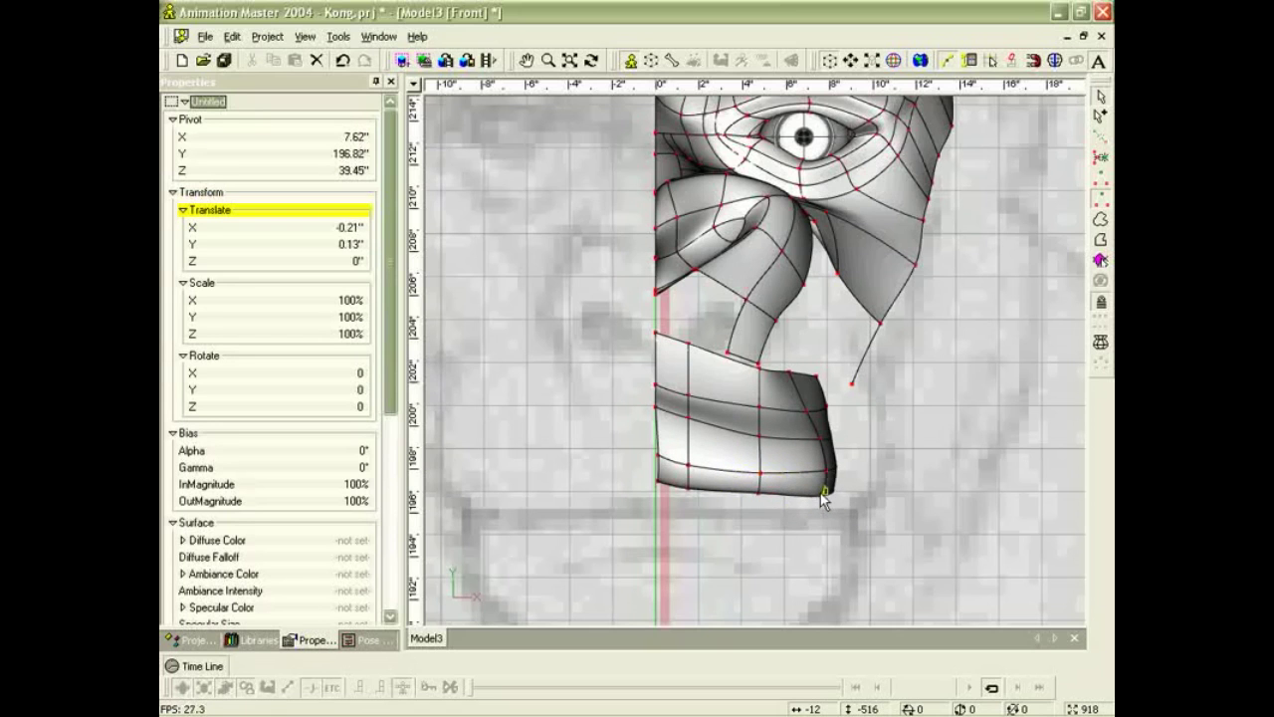
In the side view, raise the lip's bottom points and the row above them, including the front point of the middle row.
{"action": "left_click", "coordinate": [868, 473]}
{"action": "scroll", "coordinate": [869, 470], "scroll_direction": "down", "scroll_amount": 1}
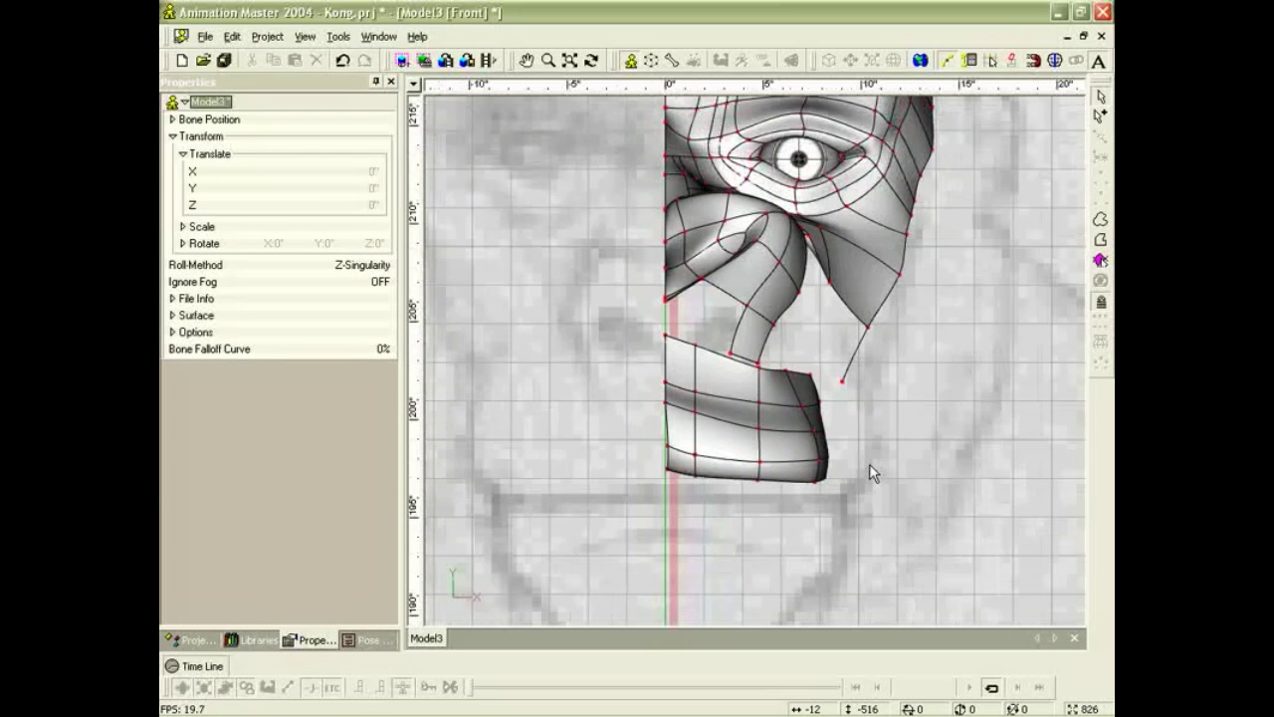
{"action": "scroll", "coordinate": [869, 474], "scroll_direction": "down", "scroll_amount": 1}
{"action": "key", "text": "t"}
{"action": "left_click_drag", "start_coordinate": [868, 433], "coordinate": [856, 436]}
{"action": "scroll", "coordinate": [793, 381], "scroll_direction": "up", "scroll_amount": 2}
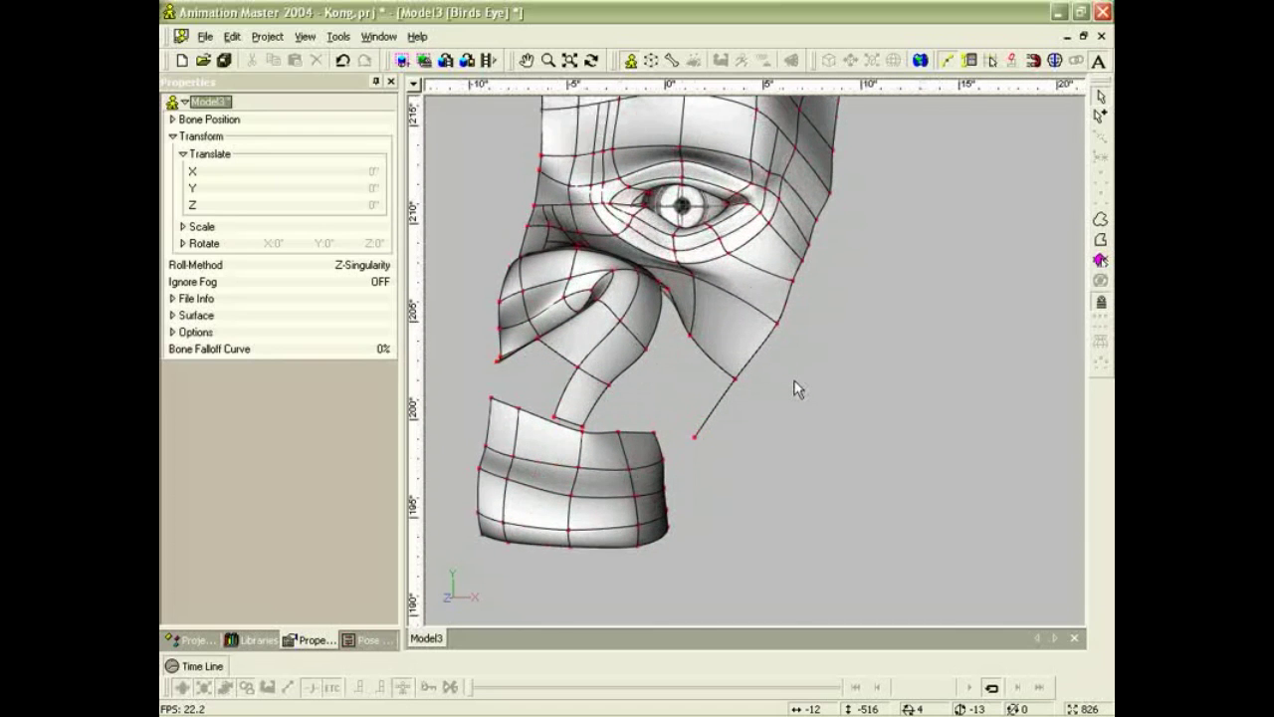
{"action": "key", "text": "4"}
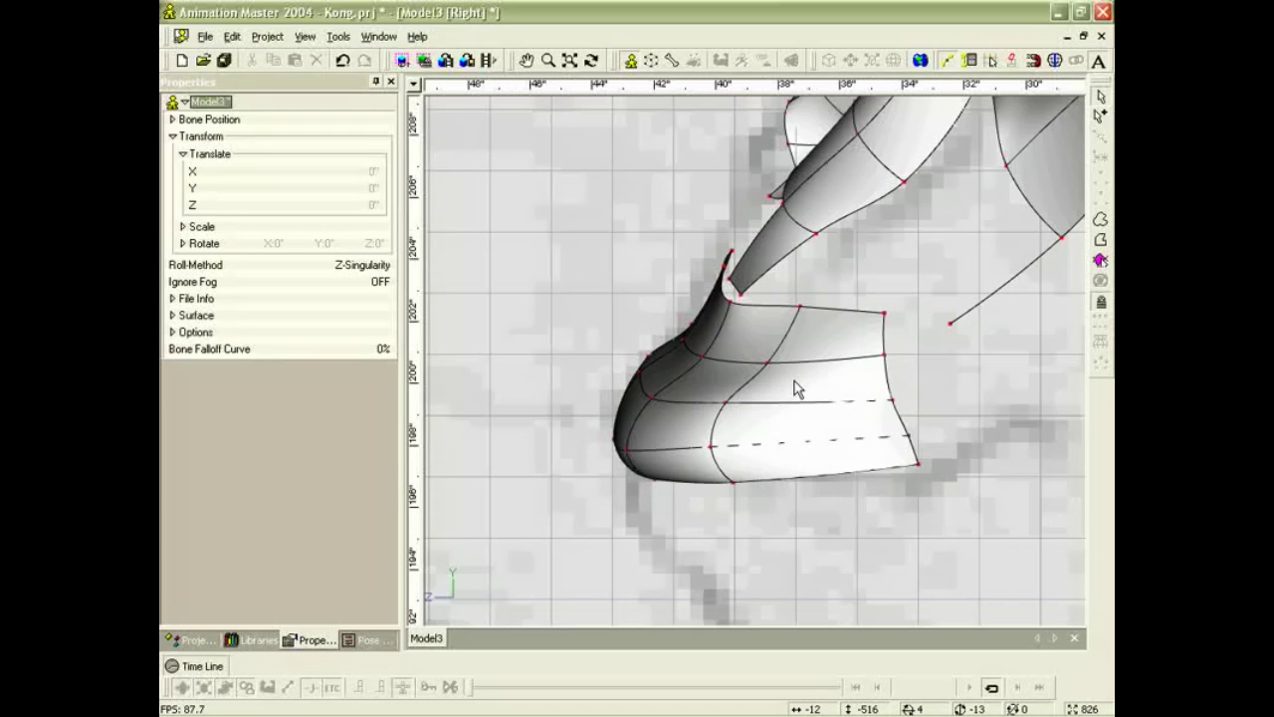
{"action": "left_click", "coordinate": [651, 480]}
{"action": "left_click_drag", "start_coordinate": [627, 450], "coordinate": [627, 442]}
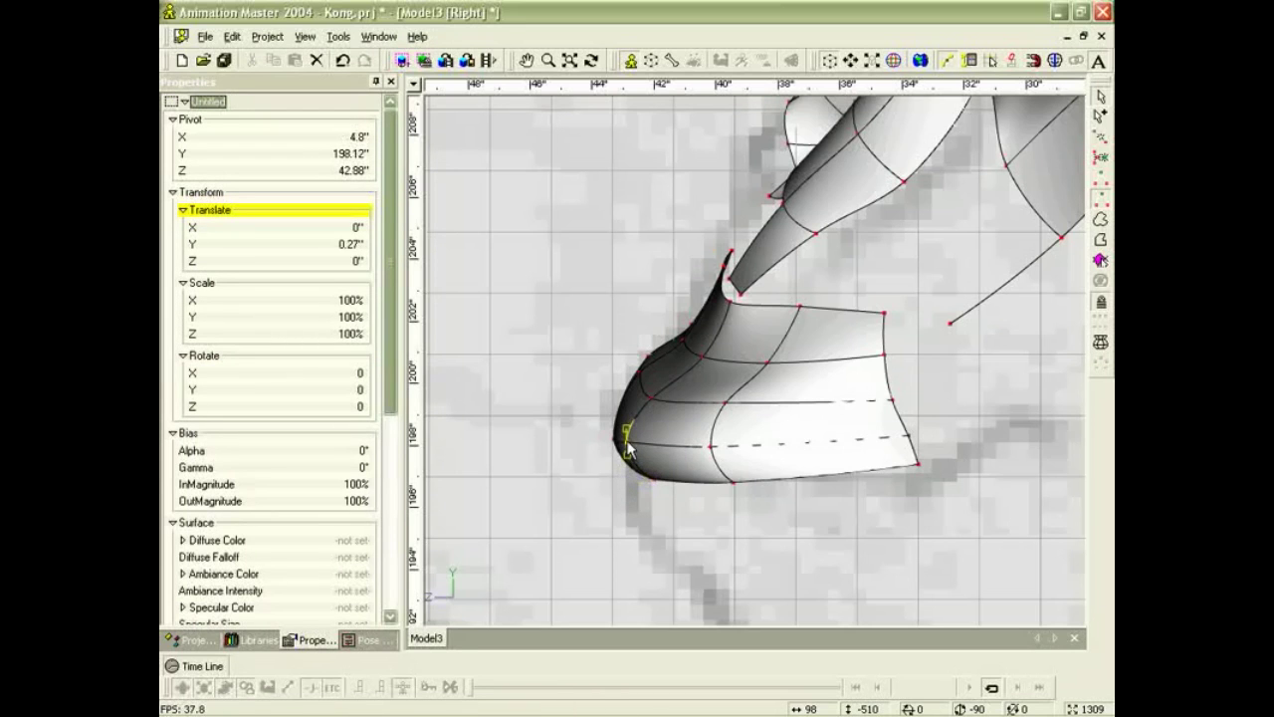
{"action": "left_click_drag", "start_coordinate": [735, 483], "coordinate": [715, 436]}
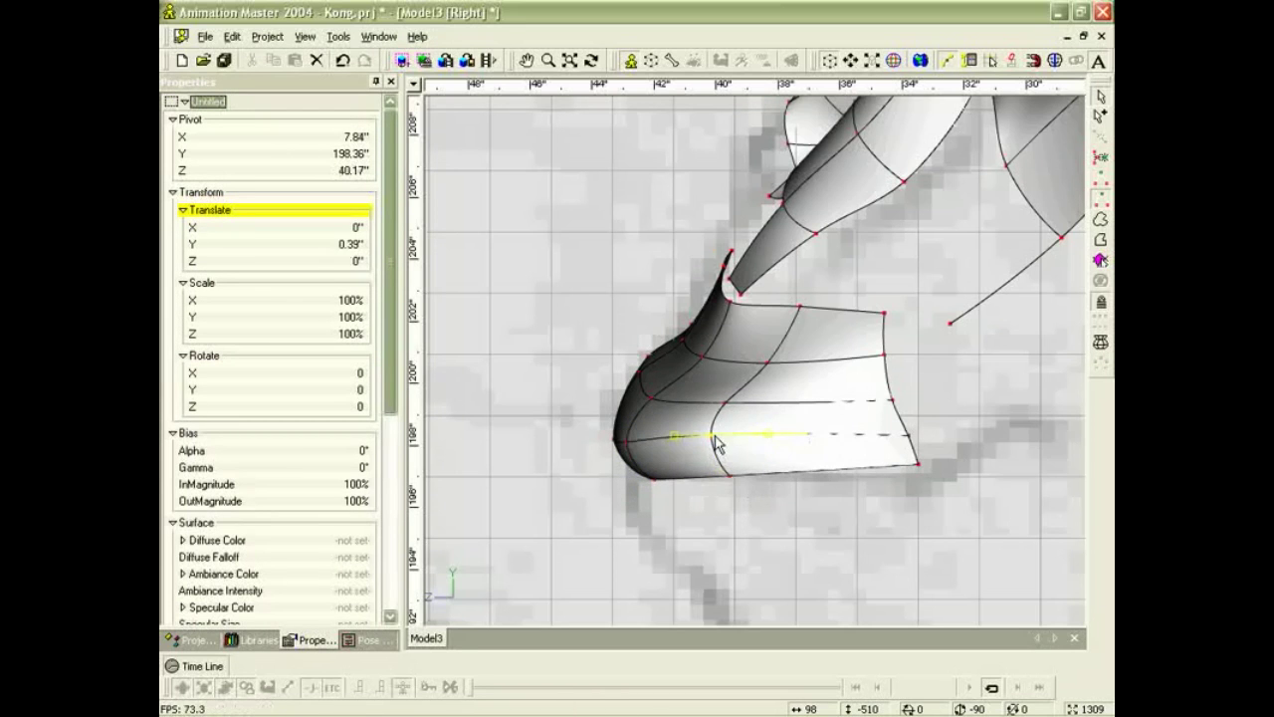
{"action": "left_click", "coordinate": [655, 394]}
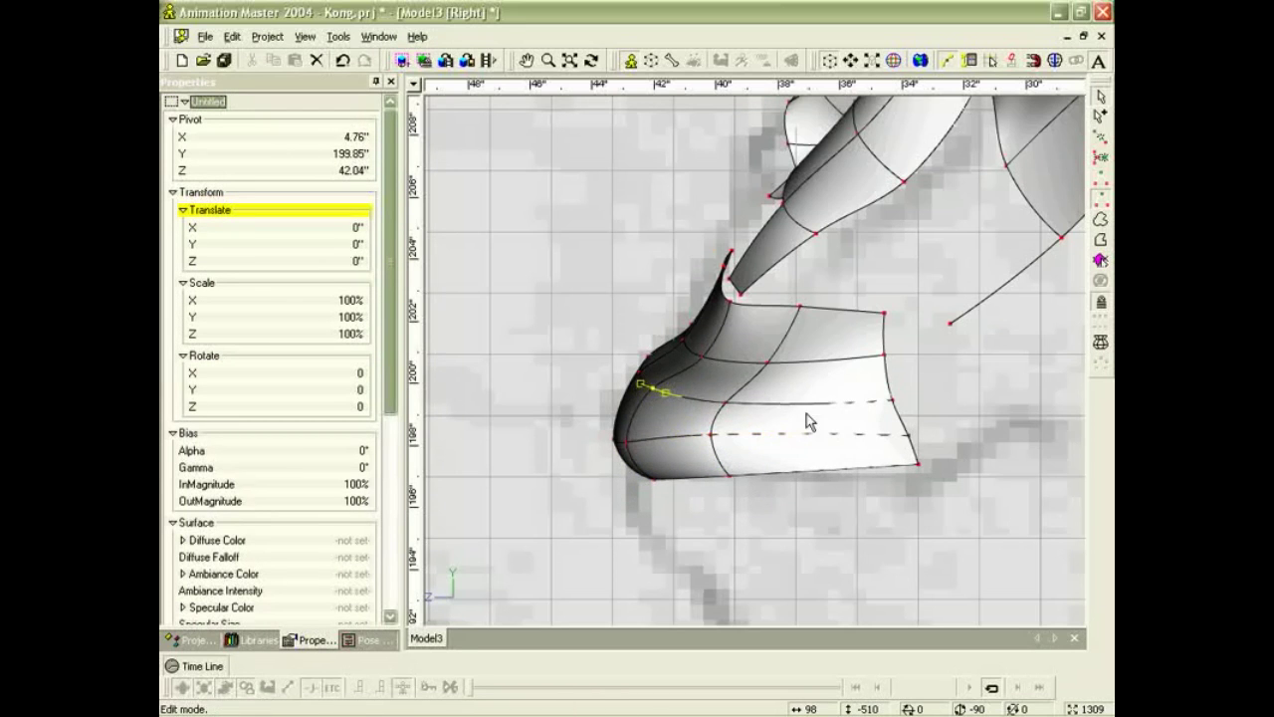
In the side view, move the two lowest points of the lip's rear edge forward to straighten the edge.
{"action": "scroll", "coordinate": [808, 420], "scroll_direction": "down", "scroll_amount": 2}
{"action": "left_click", "coordinate": [901, 456]}
{"action": "left_click", "coordinate": [891, 430]}
{"action": "scroll", "coordinate": [891, 430], "scroll_direction": "down", "scroll_amount": 4}
{"action": "left_click", "coordinate": [889, 411]}
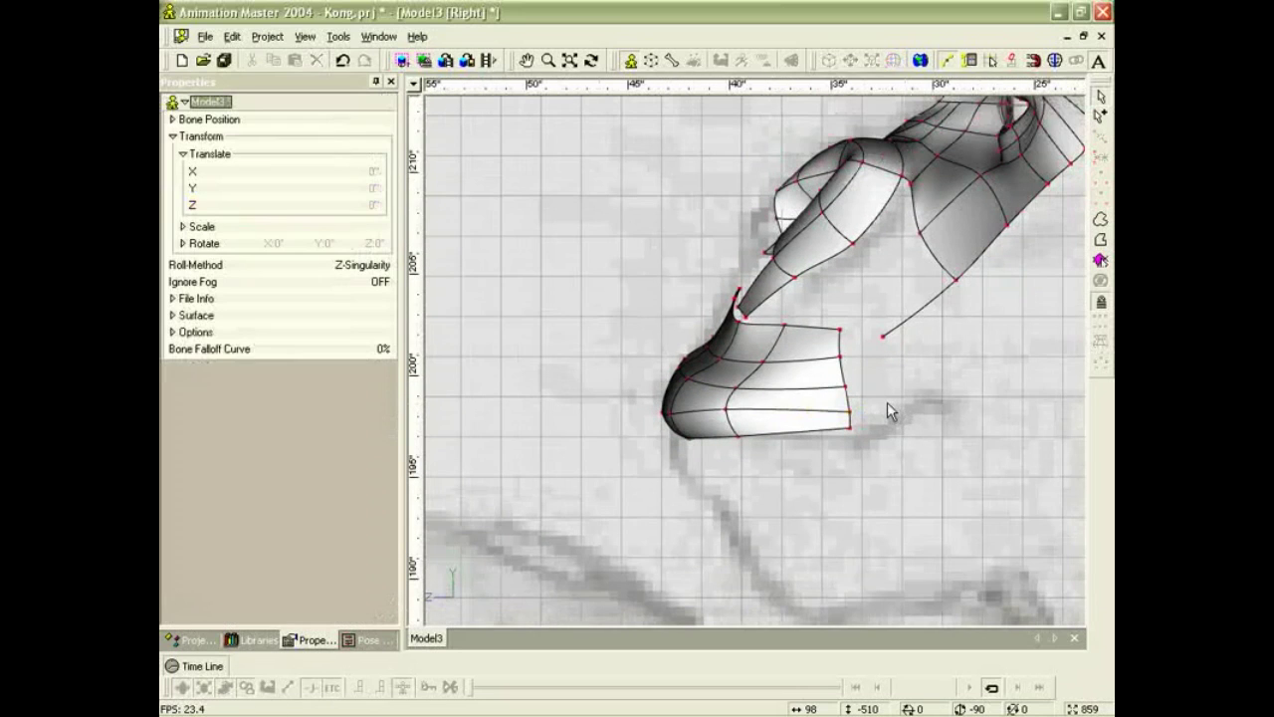
Draw a spline from the lip's lower rear corner to the mouth corner and back beneath itself, and delete the stray point below the lip corner.
{"action": "left_click", "coordinate": [846, 431]}
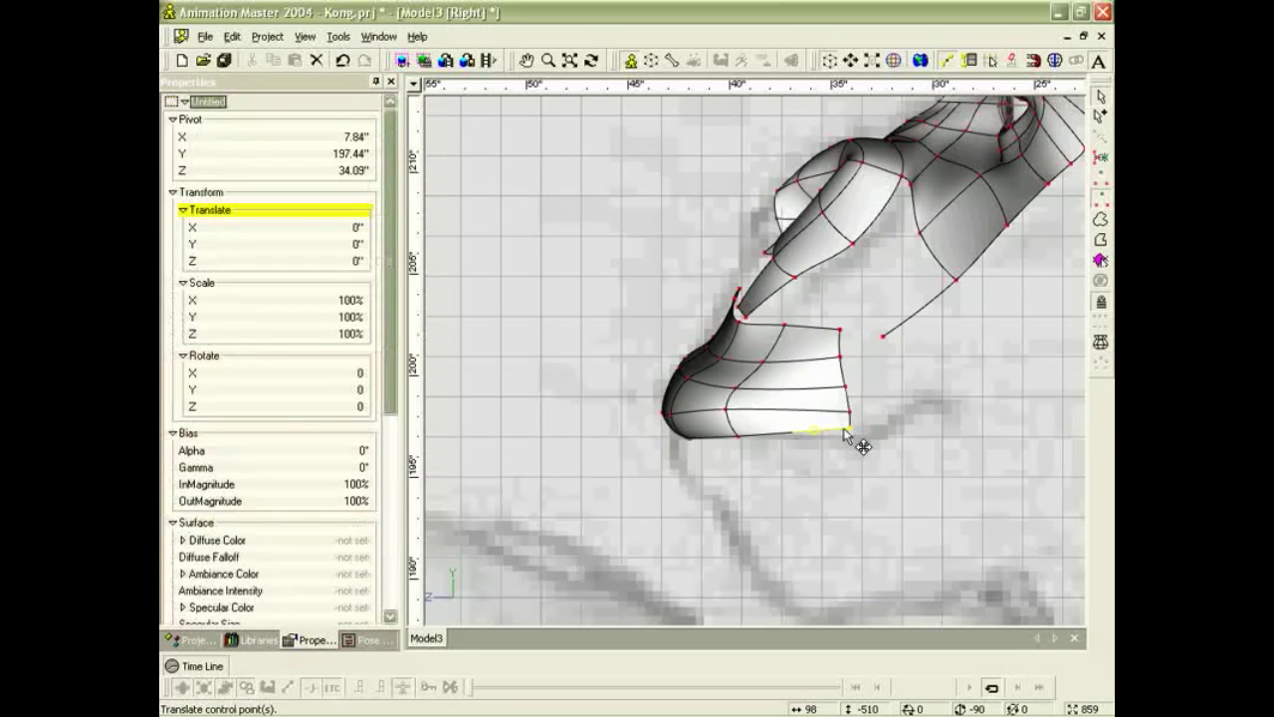
{"action": "key", "text": "a"}
{"action": "left_click", "coordinate": [850, 429]}
{"action": "left_click", "coordinate": [903, 409]}
{"action": "left_click_drag", "start_coordinate": [908, 416], "coordinate": [926, 395]}
{"action": "left_click", "coordinate": [926, 388]}
{"action": "left_click", "coordinate": [944, 394]}
{"action": "left_click", "coordinate": [924, 400]}
{"action": "left_click_drag", "start_coordinate": [909, 414], "coordinate": [831, 444]}
{"action": "left_click", "coordinate": [869, 429]}
{"action": "key", "text": "Escape"}
{"action": "left_click", "coordinate": [856, 449]}
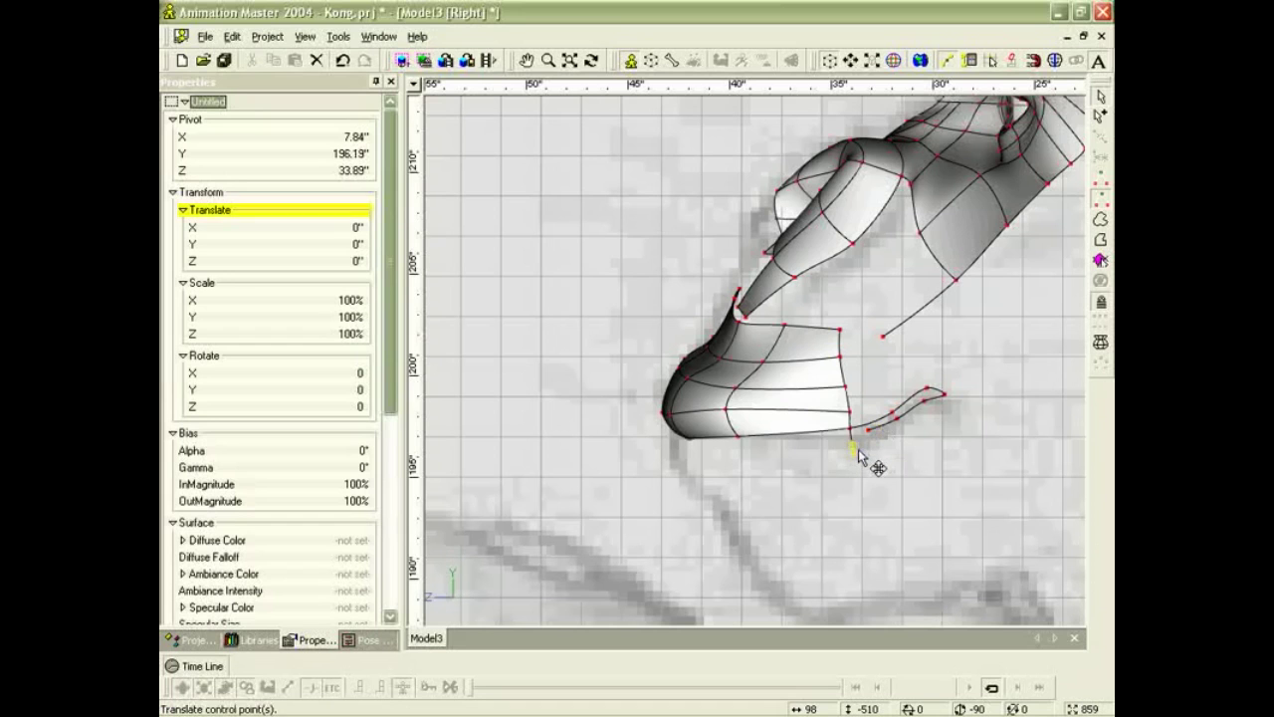
{"action": "key", "text": "Delete"}
Place the returning line's end just below the lip's rear corner and bring its other points close under the upper mouth line.
{"action": "scroll", "coordinate": [860, 455], "scroll_direction": "up", "scroll_amount": 4}
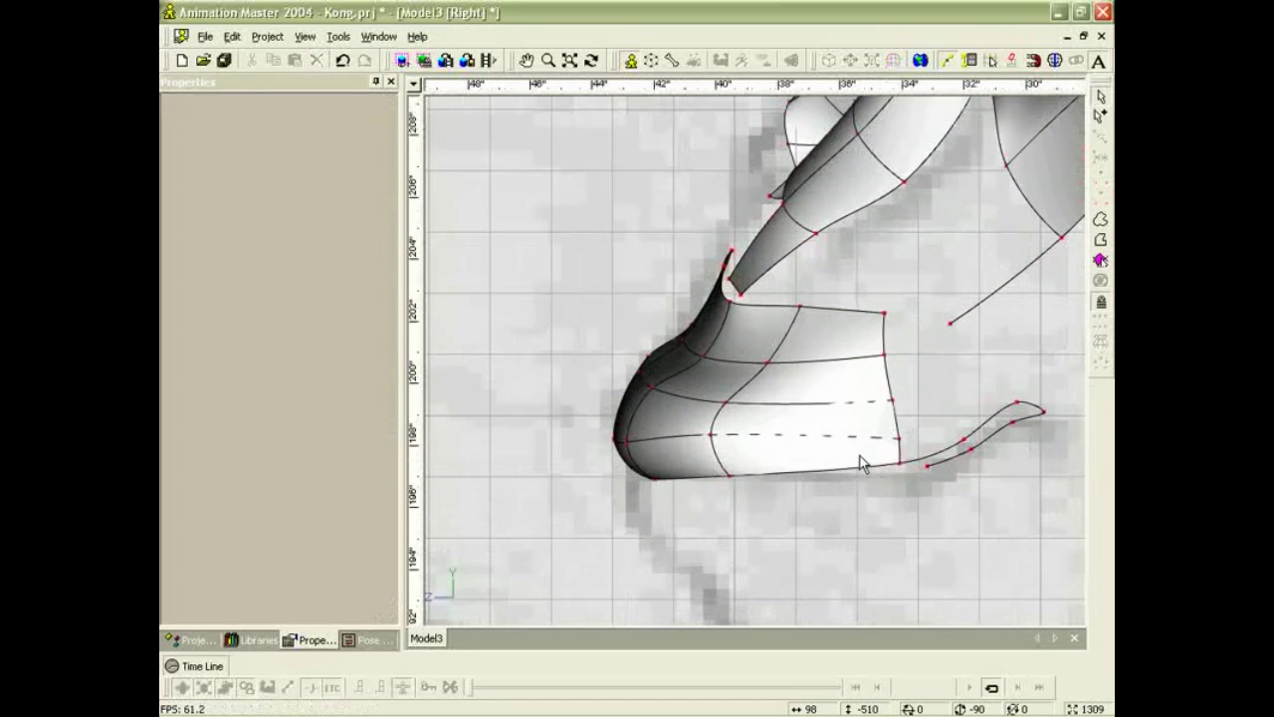
{"action": "left_click", "coordinate": [923, 465]}
{"action": "left_click", "coordinate": [969, 446]}
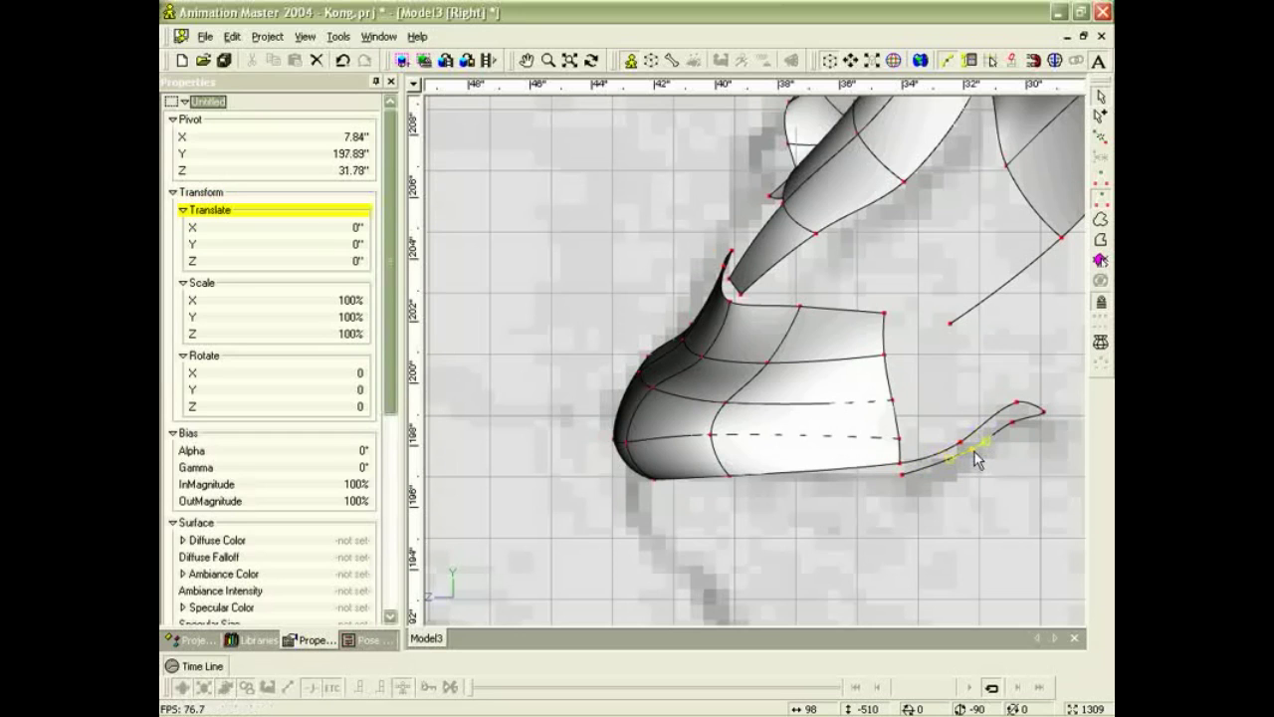
{"action": "left_click", "coordinate": [1013, 419]}
{"action": "left_click_drag", "start_coordinate": [1016, 402], "coordinate": [1018, 408]}
Raise the front points of the upper lip's bottom two rows to round the front of the muzzle.
{"action": "left_click", "coordinate": [886, 509]}
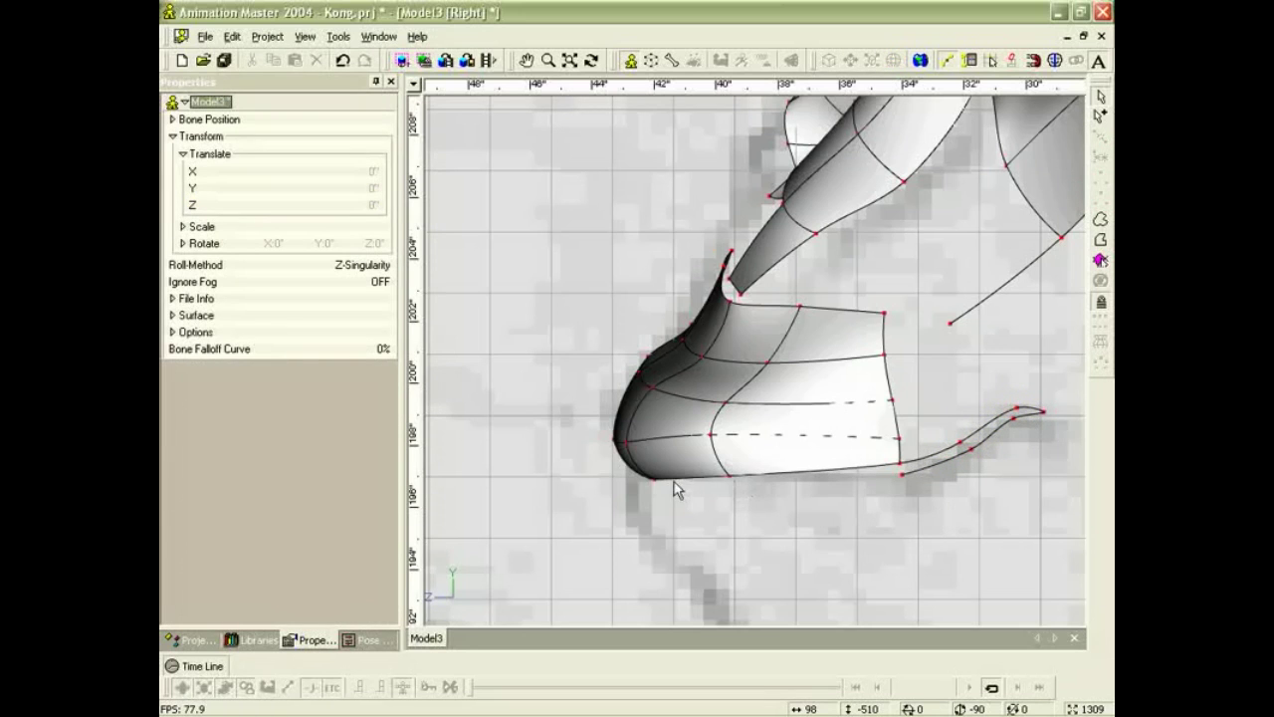
{"action": "left_click", "coordinate": [645, 476]}
{"action": "left_click_drag", "start_coordinate": [671, 489], "coordinate": [665, 479]}
{"action": "left_click_drag", "start_coordinate": [624, 440], "coordinate": [611, 419]}
{"action": "scroll", "coordinate": [736, 474], "scroll_direction": "down", "scroll_amount": 2}
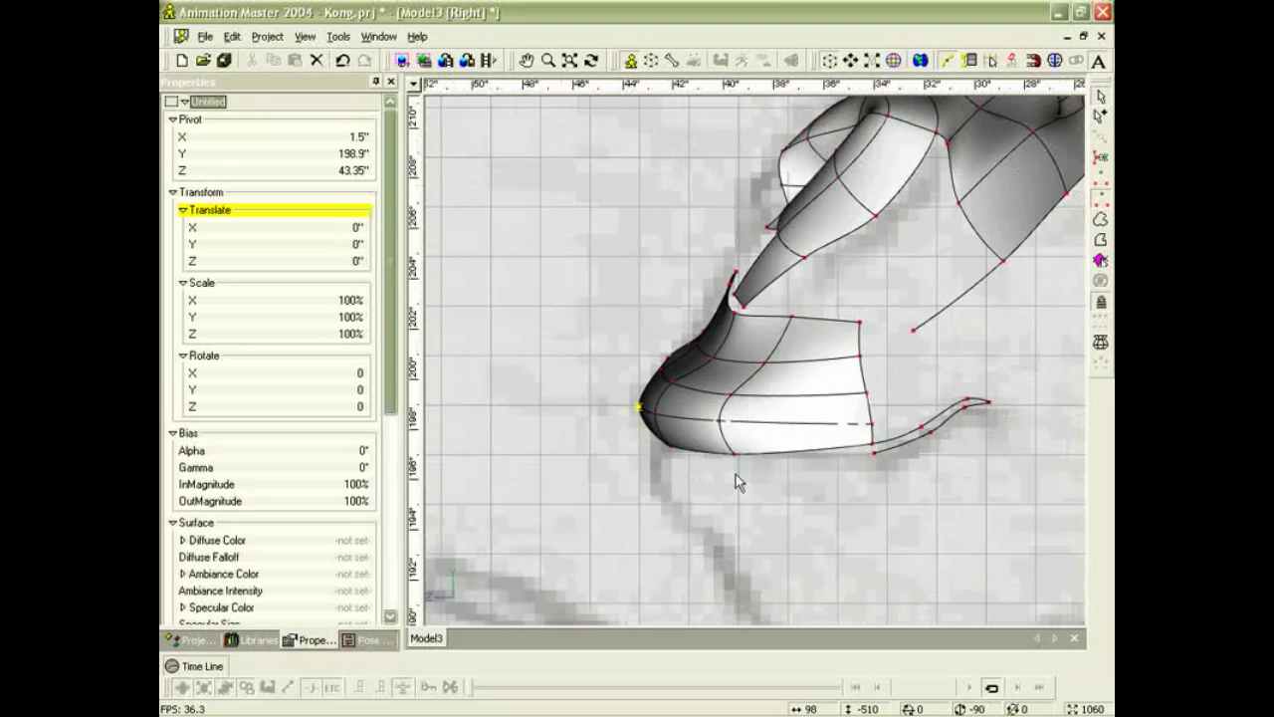
Extend the lower mouth line forward beneath the lip with two points, and adjust the new points from a turned view.
{"action": "middle_click_drag", "start_coordinate": [858, 464], "coordinate": [845, 345]}
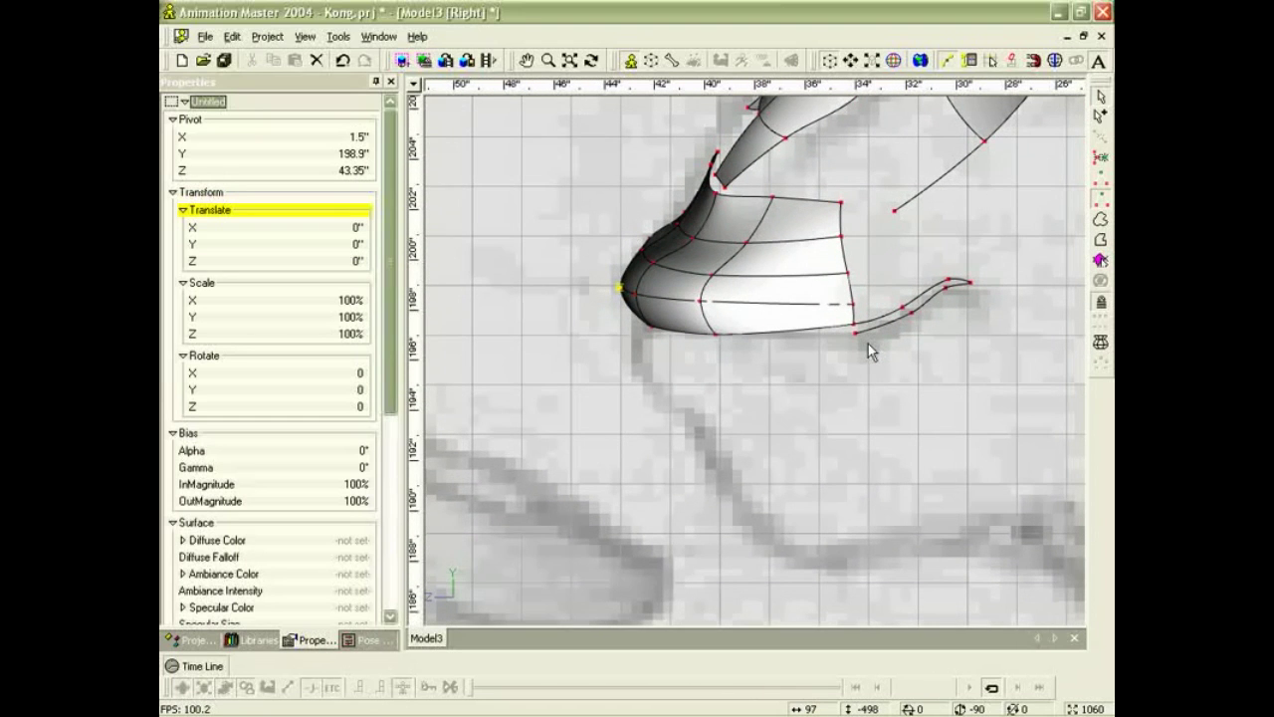
{"action": "key", "text": "a"}
{"action": "left_click_drag", "start_coordinate": [856, 334], "coordinate": [727, 341]}
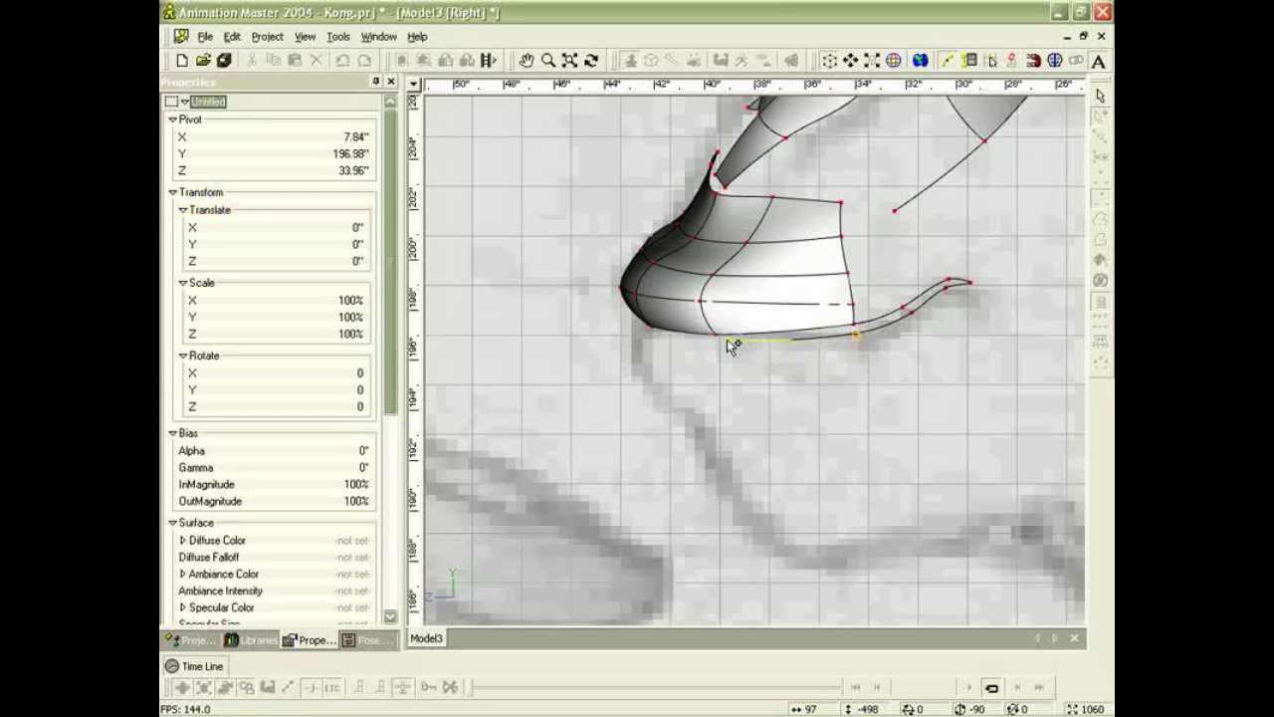
{"action": "left_click", "coordinate": [720, 344]}
{"action": "left_click", "coordinate": [651, 338]}
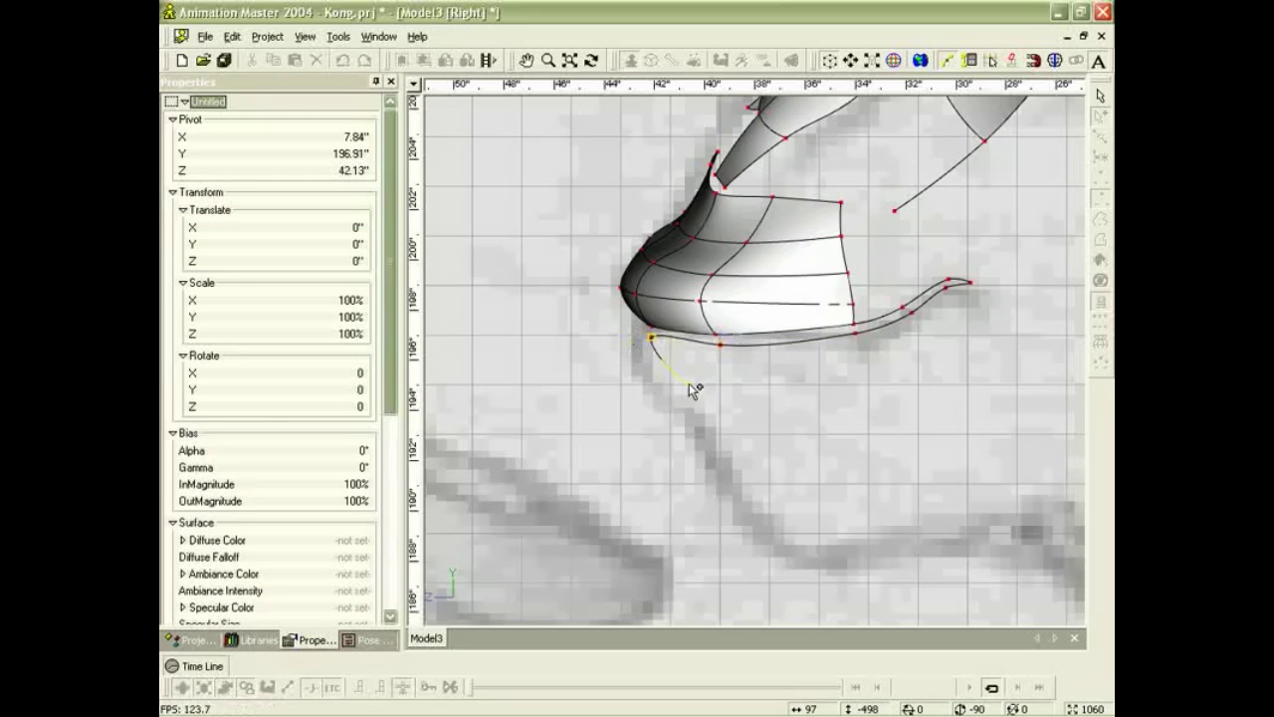
{"action": "key", "text": "Escape"}
{"action": "key", "text": "t"}
{"action": "left_click_drag", "start_coordinate": [672, 360], "coordinate": [577, 312]}
{"action": "left_click_drag", "start_coordinate": [695, 301], "coordinate": [682, 302]}
{"action": "key", "text": "t"}
{"action": "left_click_drag", "start_coordinate": [664, 355], "coordinate": [709, 334]}
In the front view, continue the lower mouth line to the face's centre line and adjust its points to follow the upper lip's bottom edge.
{"action": "key", "text": "KP_2"}
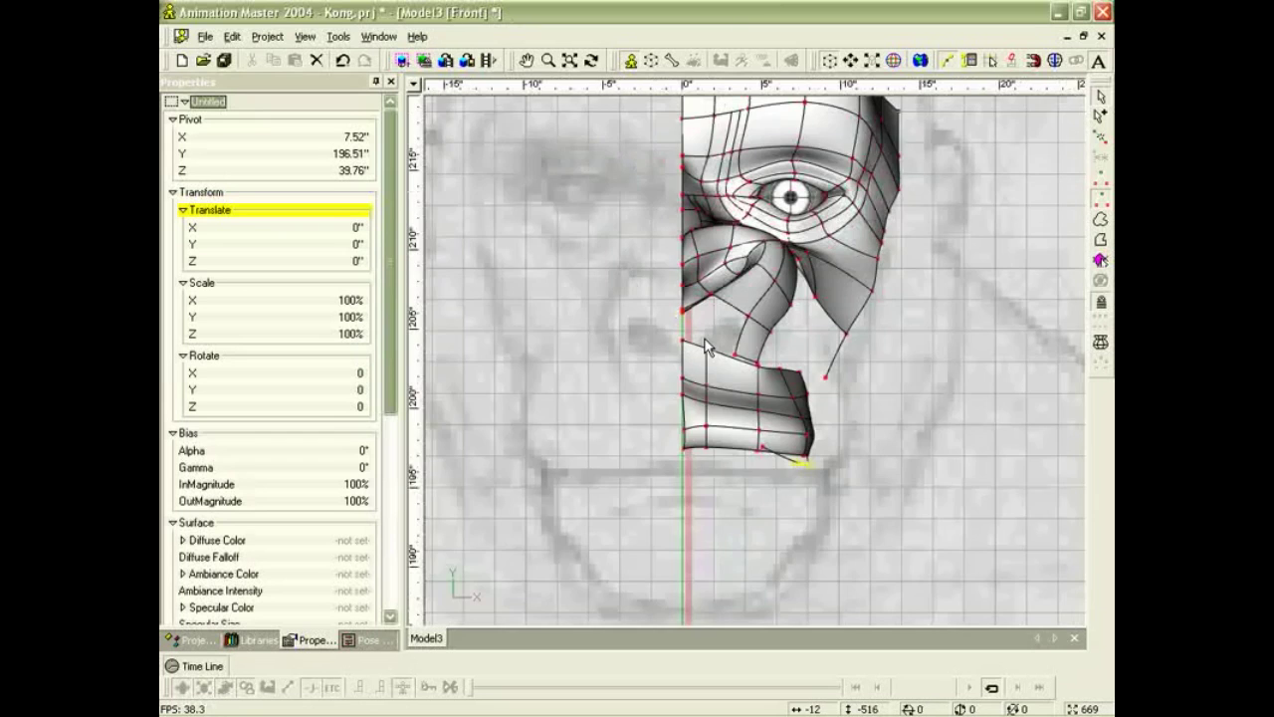
{"action": "key", "text": "z"}
{"action": "left_click_drag", "start_coordinate": [868, 380], "coordinate": [849, 518]}
{"action": "left_click_drag", "start_coordinate": [779, 536], "coordinate": [765, 541]}
{"action": "key", "text": "a"}
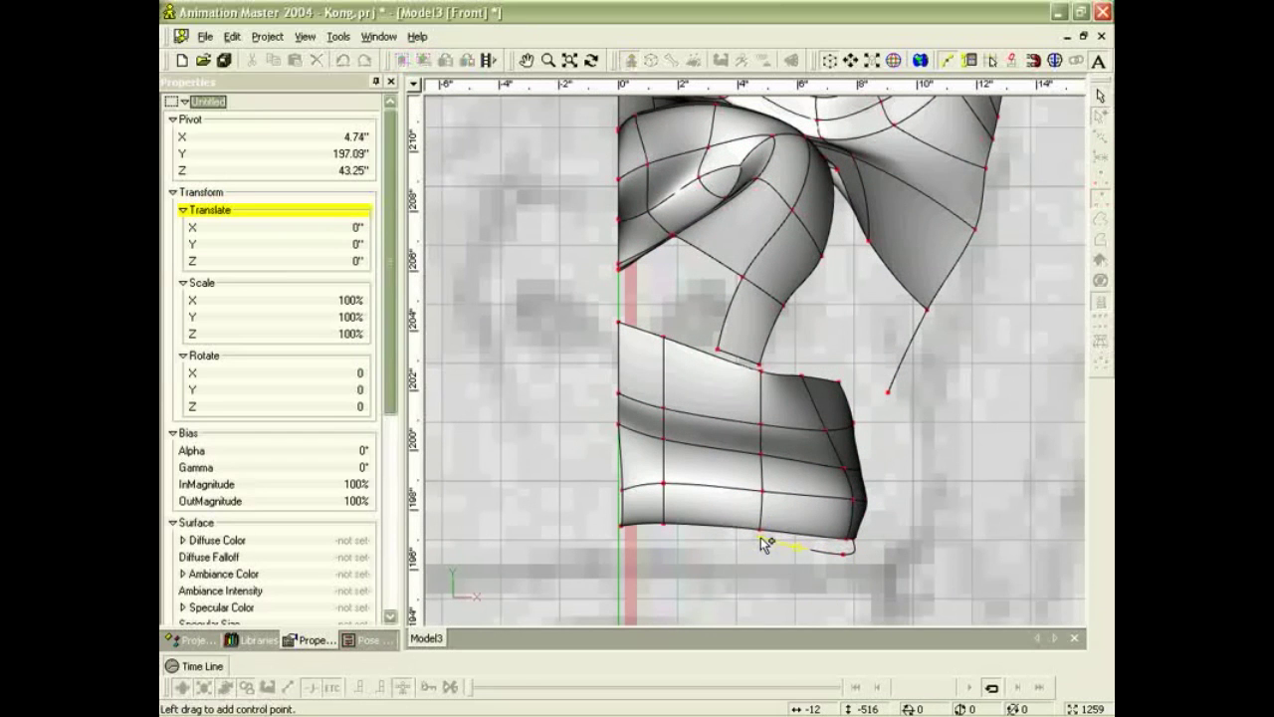
{"action": "left_click", "coordinate": [665, 537]}
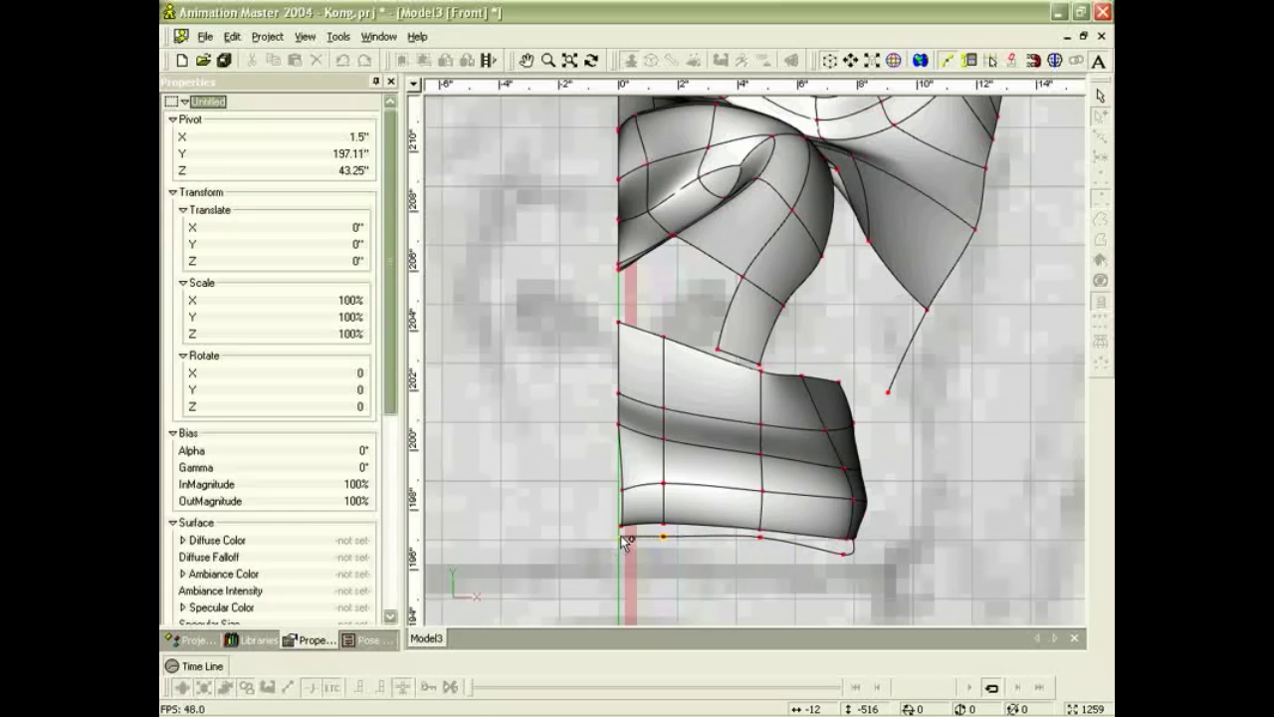
{"action": "left_click_drag", "start_coordinate": [662, 537], "coordinate": [662, 529]}
{"action": "left_click", "coordinate": [763, 538]}
{"action": "left_click", "coordinate": [844, 548]}
{"action": "left_click", "coordinate": [624, 537]}
In the side view, break the lower mouth line between its two points nearest the mouth corner.
{"action": "key", "text": "4"}
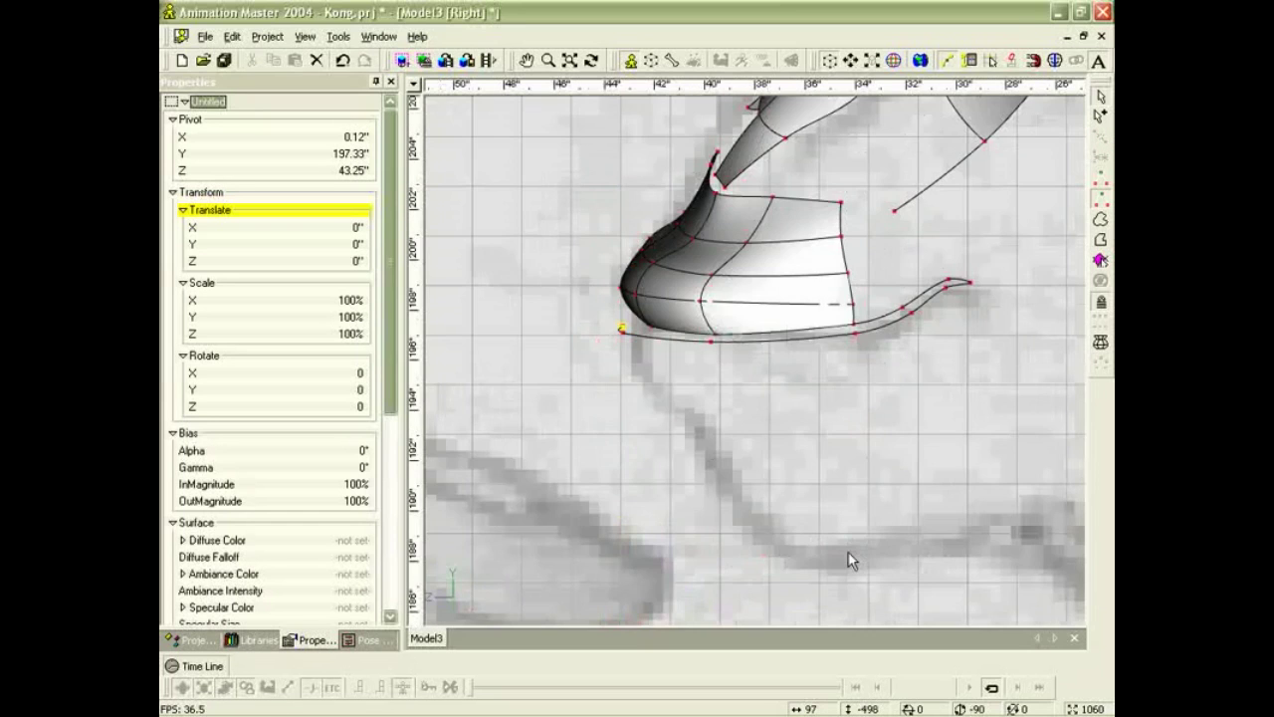
{"action": "scroll", "coordinate": [899, 389], "scroll_direction": "up", "scroll_amount": 4}
{"action": "middle_click_drag", "start_coordinate": [984, 396], "coordinate": [796, 483]}
{"action": "scroll", "coordinate": [866, 339], "scroll_direction": "up", "scroll_amount": 2}
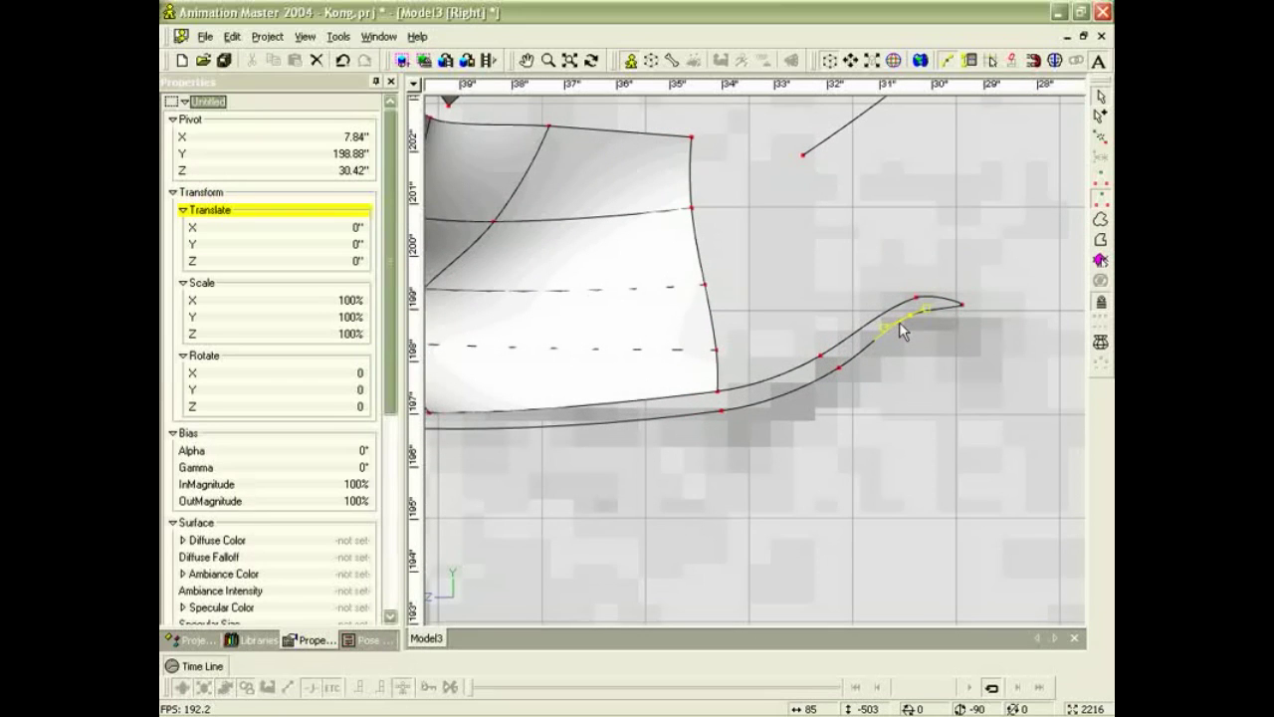
{"action": "left_click", "coordinate": [822, 381]}
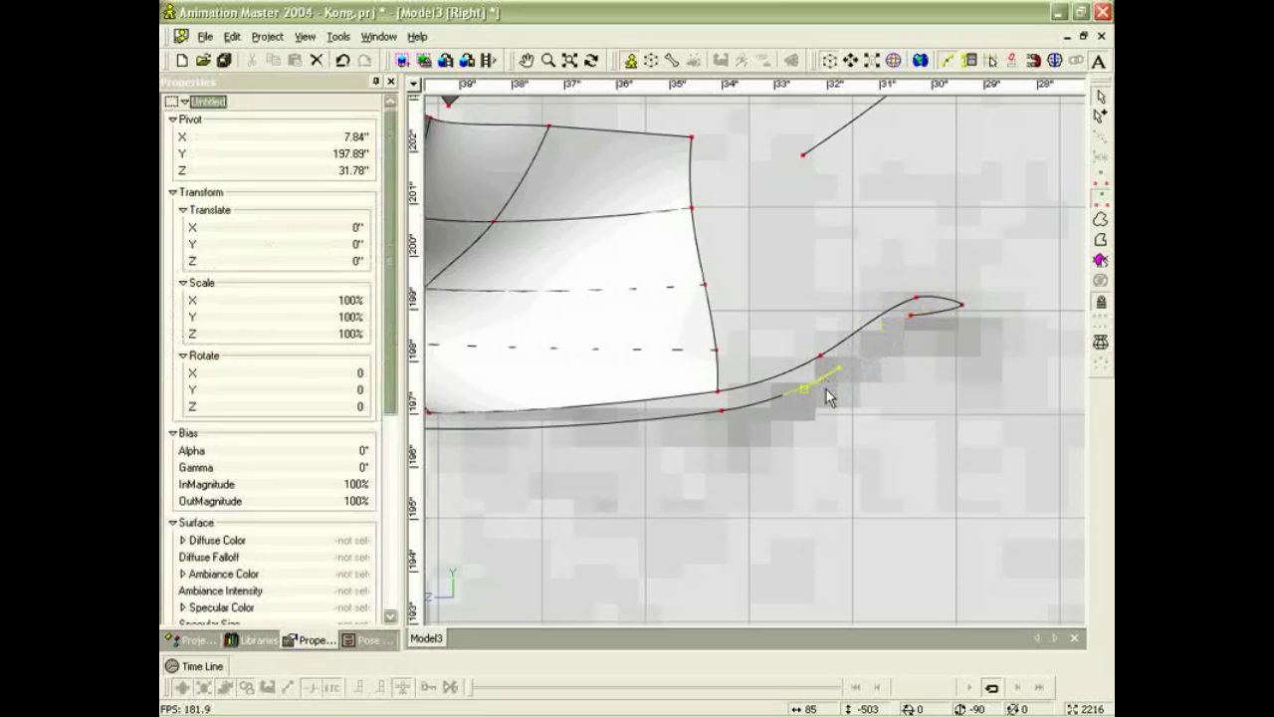
Extrude the separated lower lip spline downward in three rows following the chin reference, and move the second row's rear point forward.
{"action": "key", "text": "comma"}
{"action": "scroll", "coordinate": [826, 389], "scroll_direction": "down", "scroll_amount": 2}
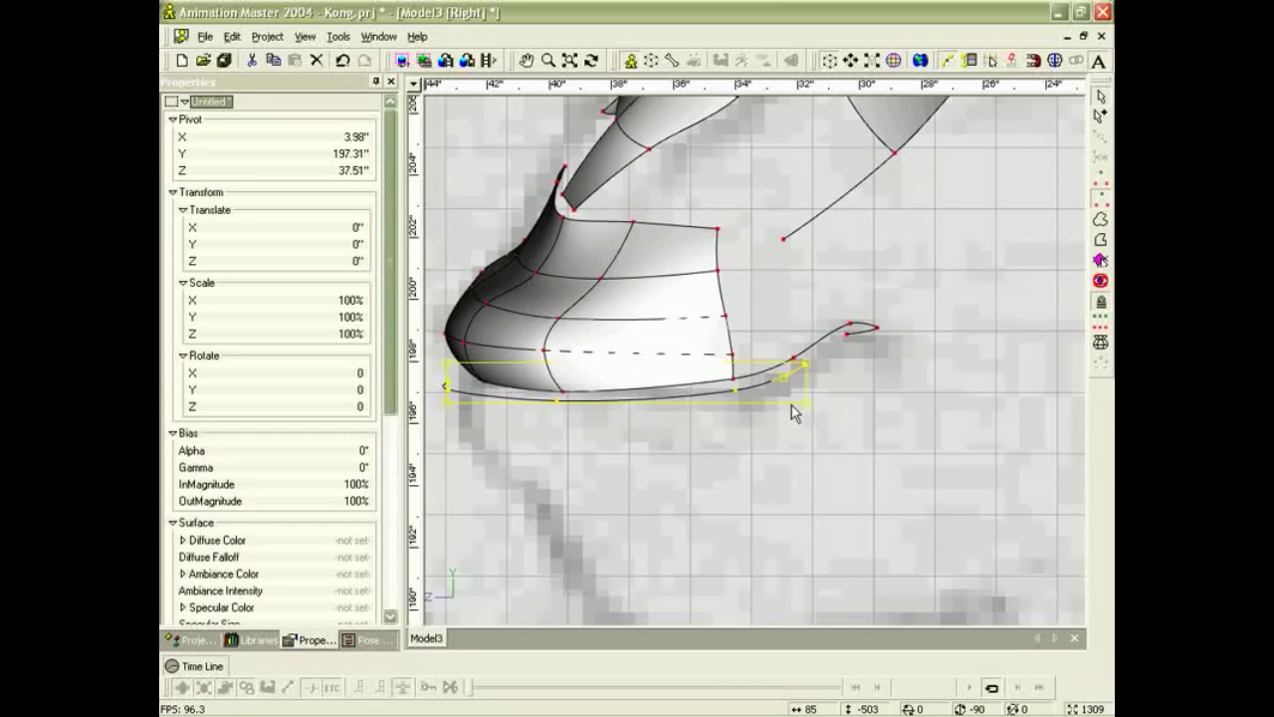
{"action": "key", "text": "x"}
{"action": "left_click_drag", "start_coordinate": [740, 399], "coordinate": [774, 465]}
{"action": "key", "text": "x"}
{"action": "left_click_drag", "start_coordinate": [683, 469], "coordinate": [697, 540]}
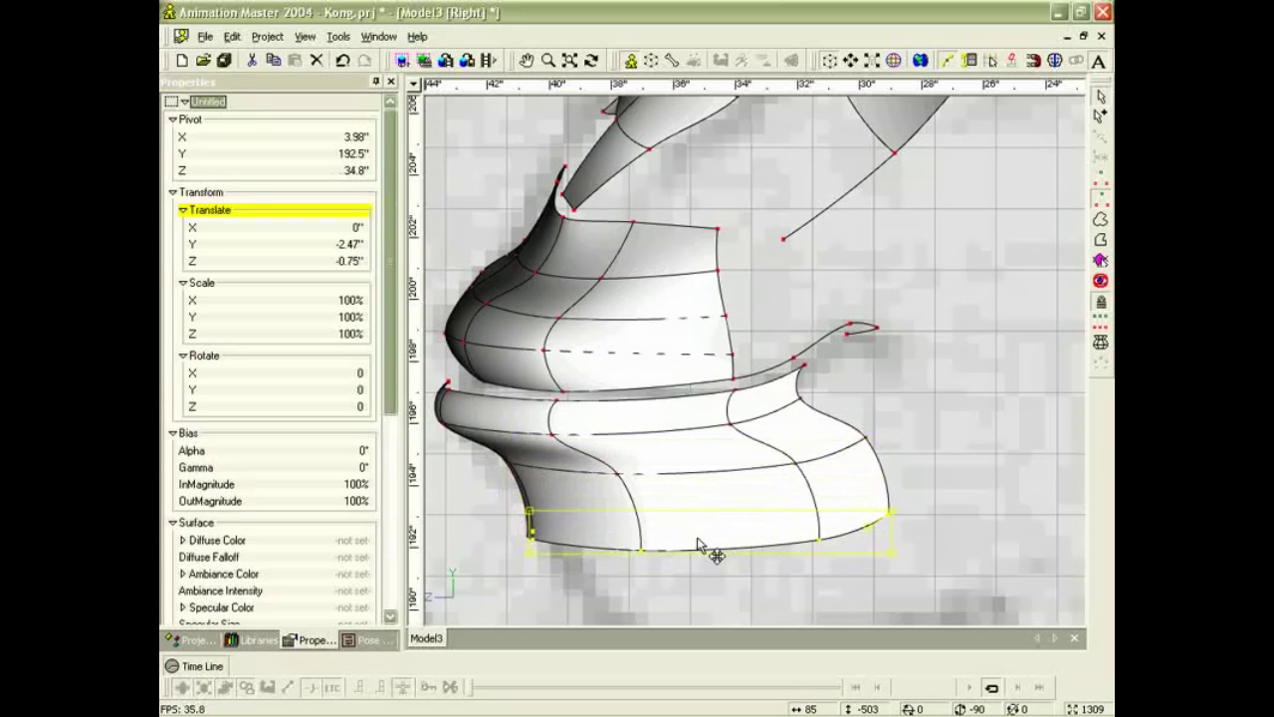
{"action": "left_click", "coordinate": [919, 432]}
{"action": "left_click_drag", "start_coordinate": [866, 438], "coordinate": [843, 449]}
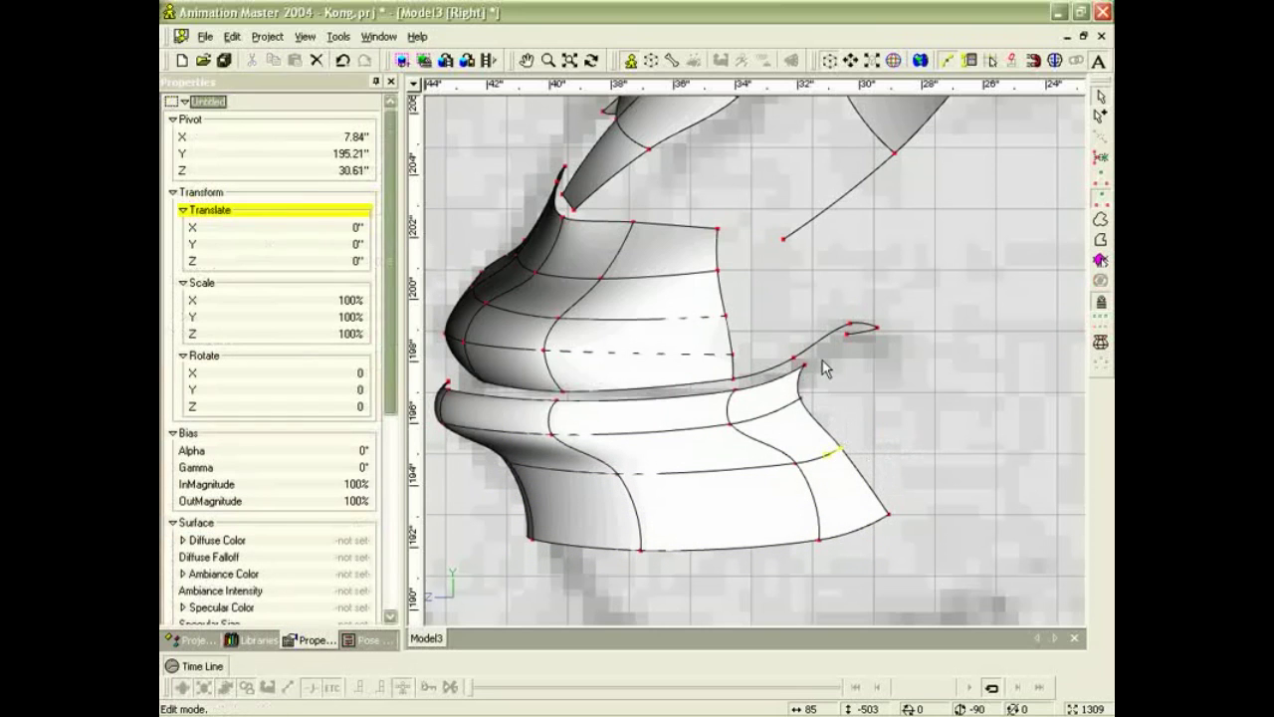
Add short stubs at the lower lip's rear corner and use them to rejoin the loose mouth-corner spline as one continuous line.
{"action": "scroll", "coordinate": [848, 343], "scroll_direction": "up", "scroll_amount": 5}
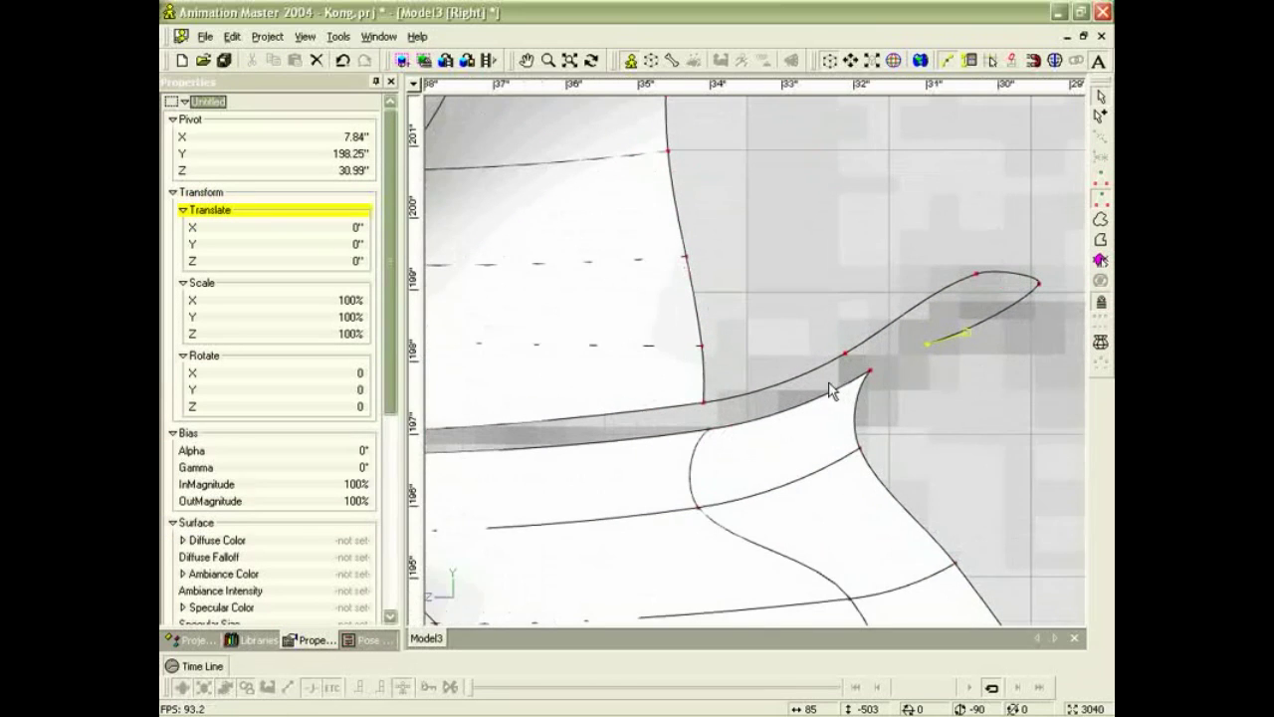
{"action": "key", "text": "a"}
{"action": "left_click", "coordinate": [869, 369]}
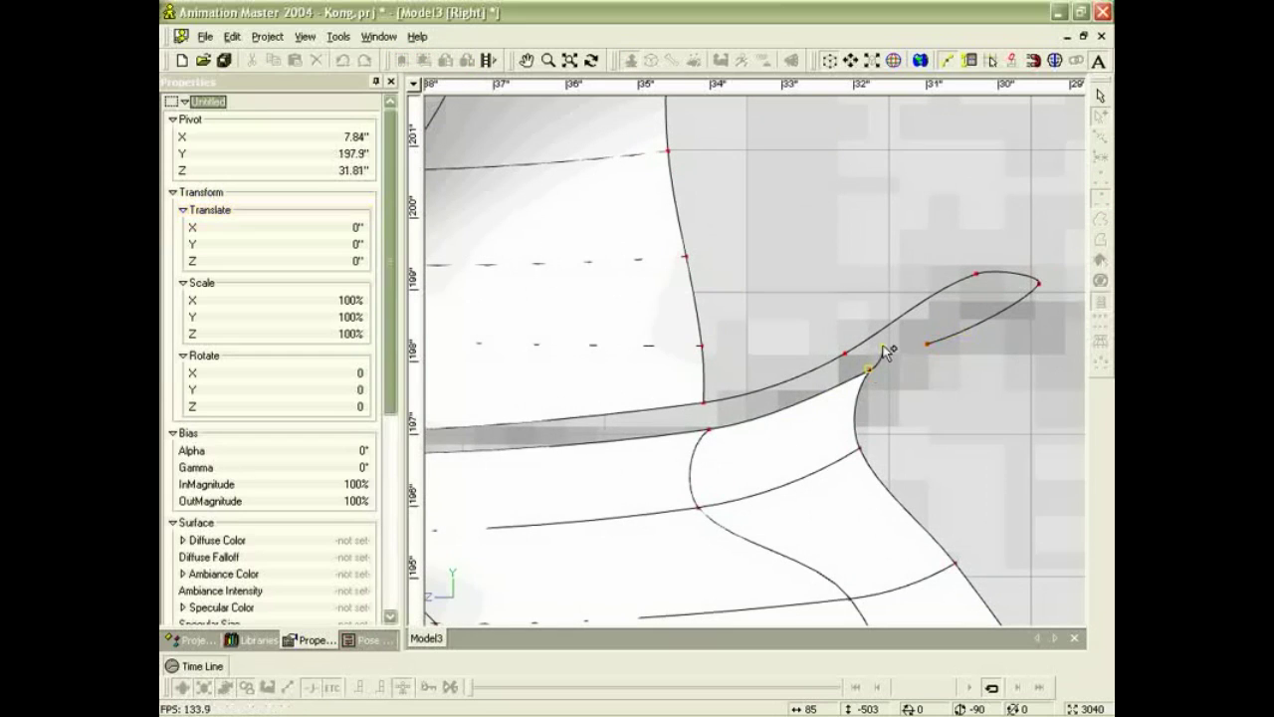
{"action": "left_click", "coordinate": [899, 374]}
{"action": "key", "text": "Escape"}
{"action": "key", "text": "a"}
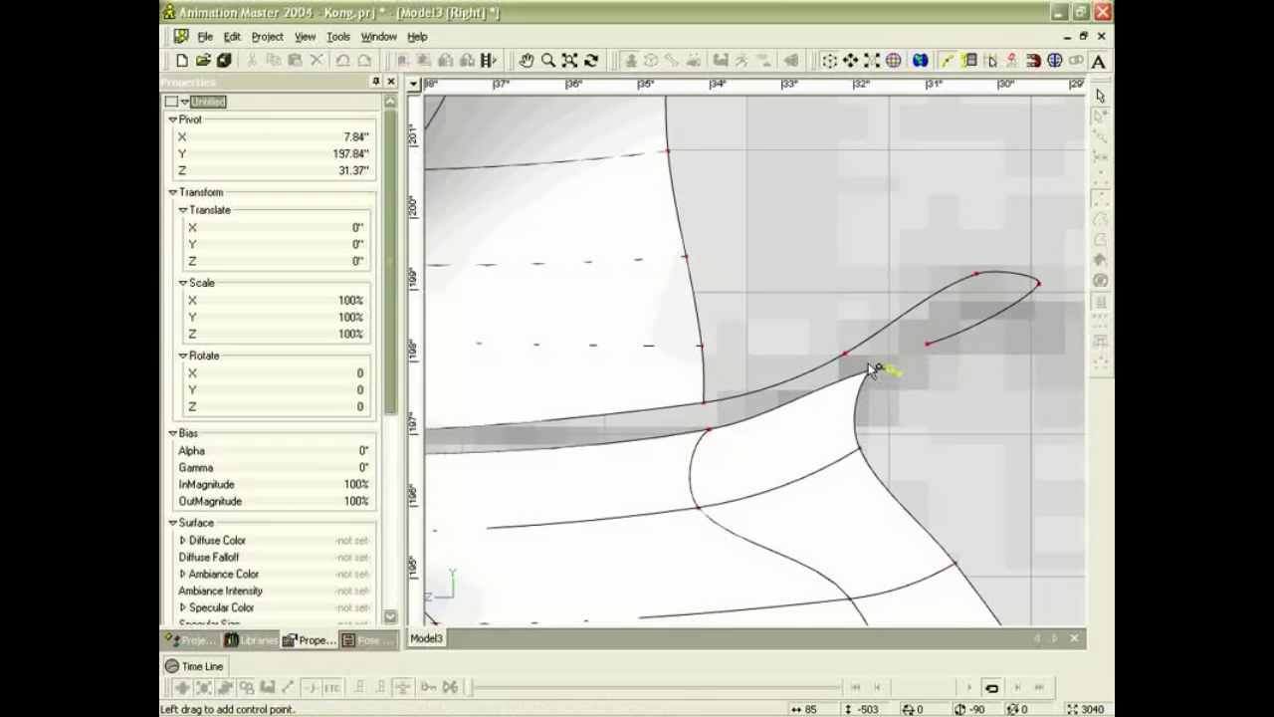
{"action": "left_click", "coordinate": [876, 356]}
{"action": "key", "text": "Escape"}
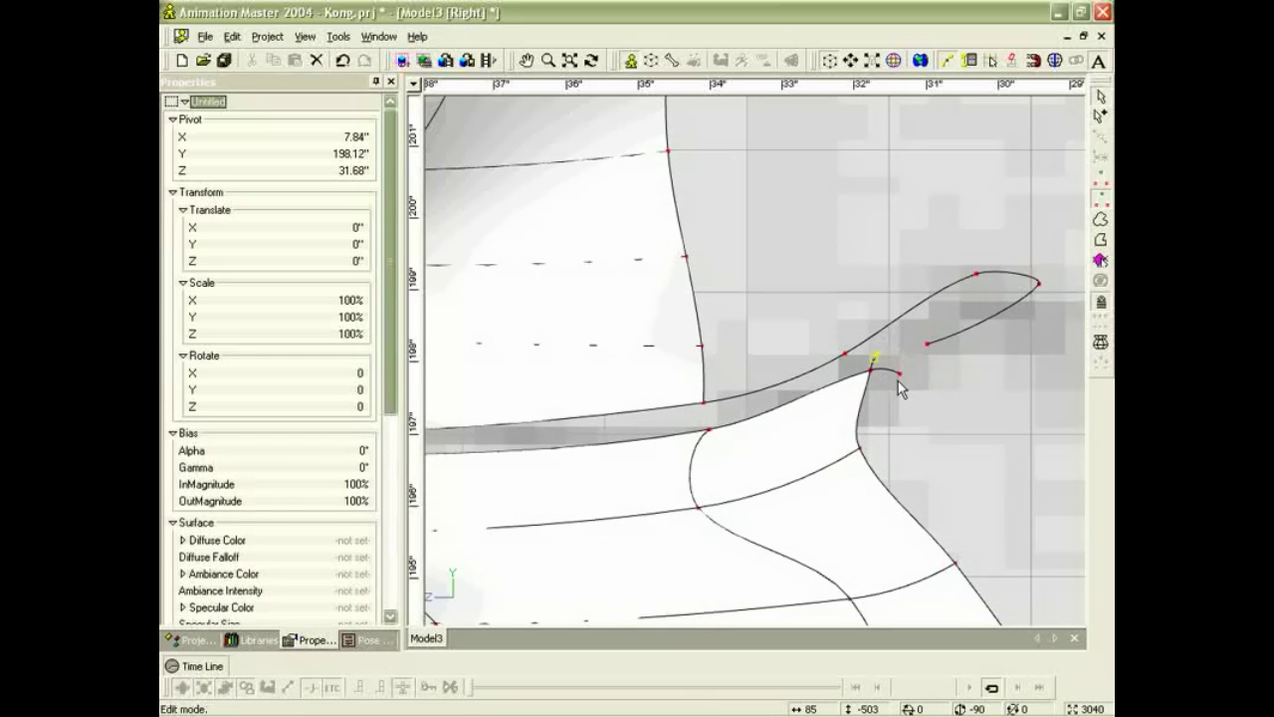
{"action": "key", "text": "Delete"}
{"action": "left_click_drag", "start_coordinate": [926, 346], "coordinate": [876, 357]}
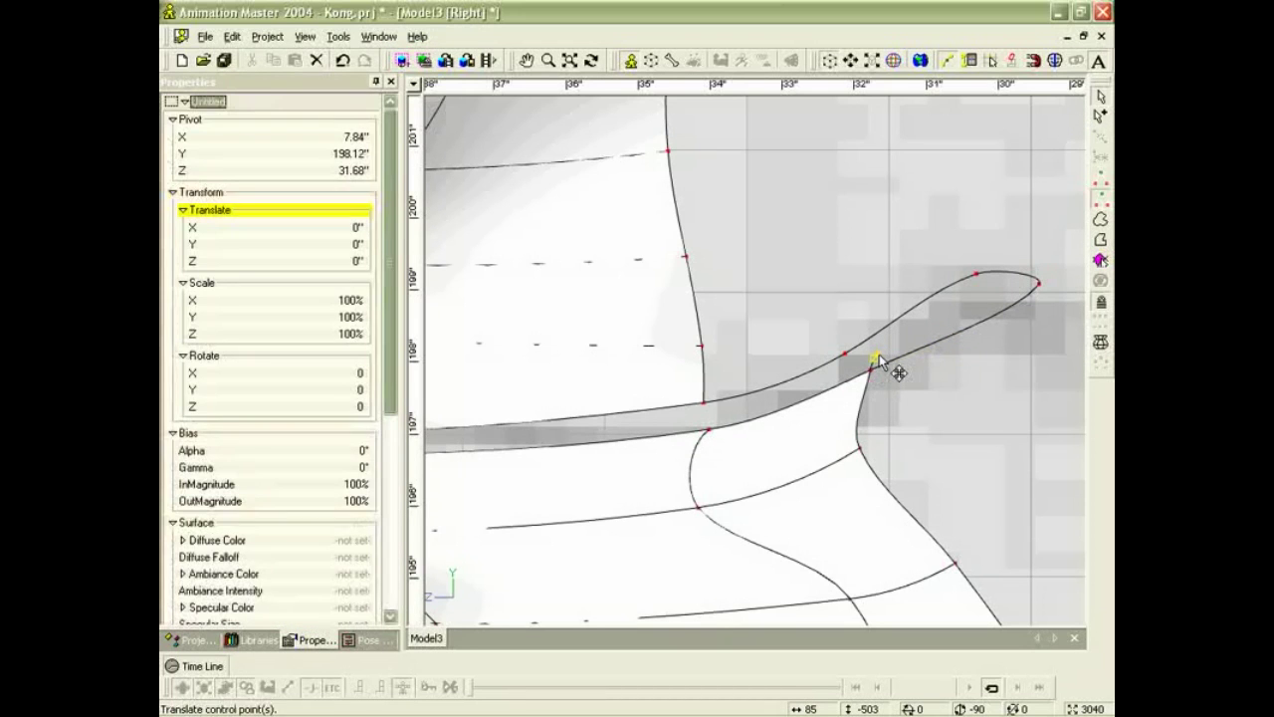
Delete the selected stray control point at the mouth corner and reposition the two lower-lip points just beneath the corner.
{"action": "key", "text": "Delete"}
{"action": "scroll", "coordinate": [879, 365], "scroll_direction": "down", "scroll_amount": 10}
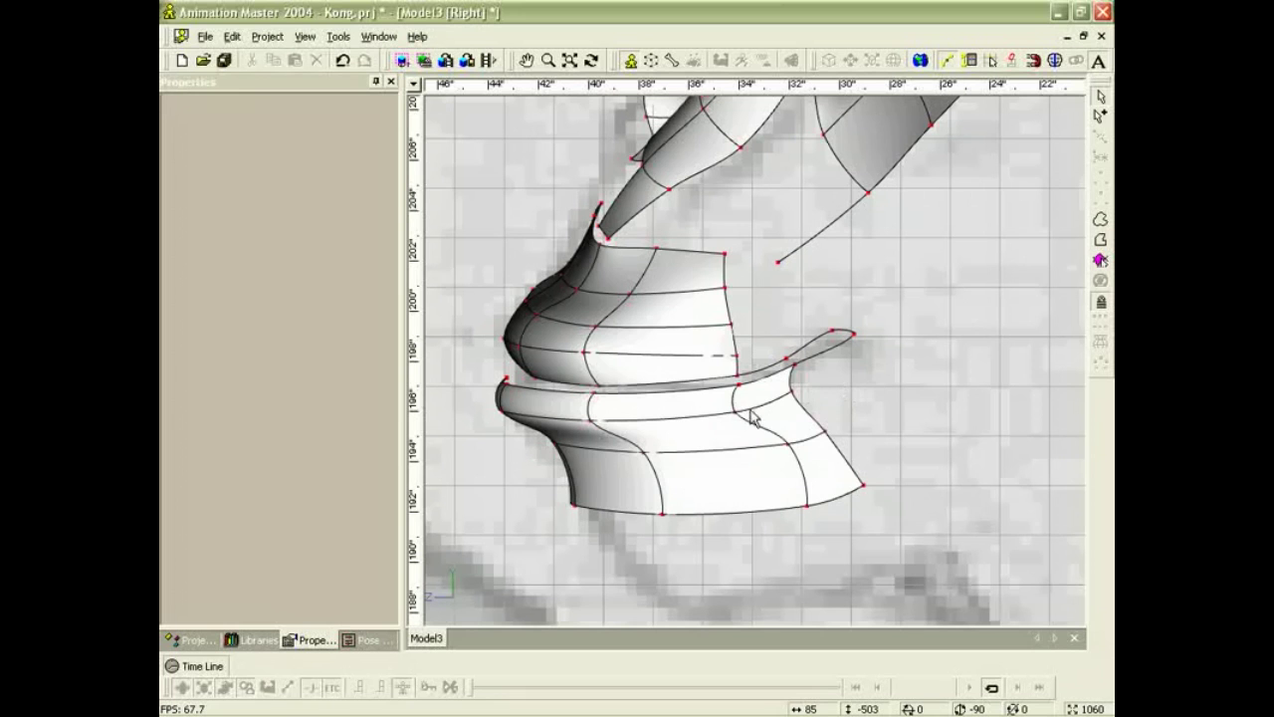
{"action": "left_click", "coordinate": [742, 419]}
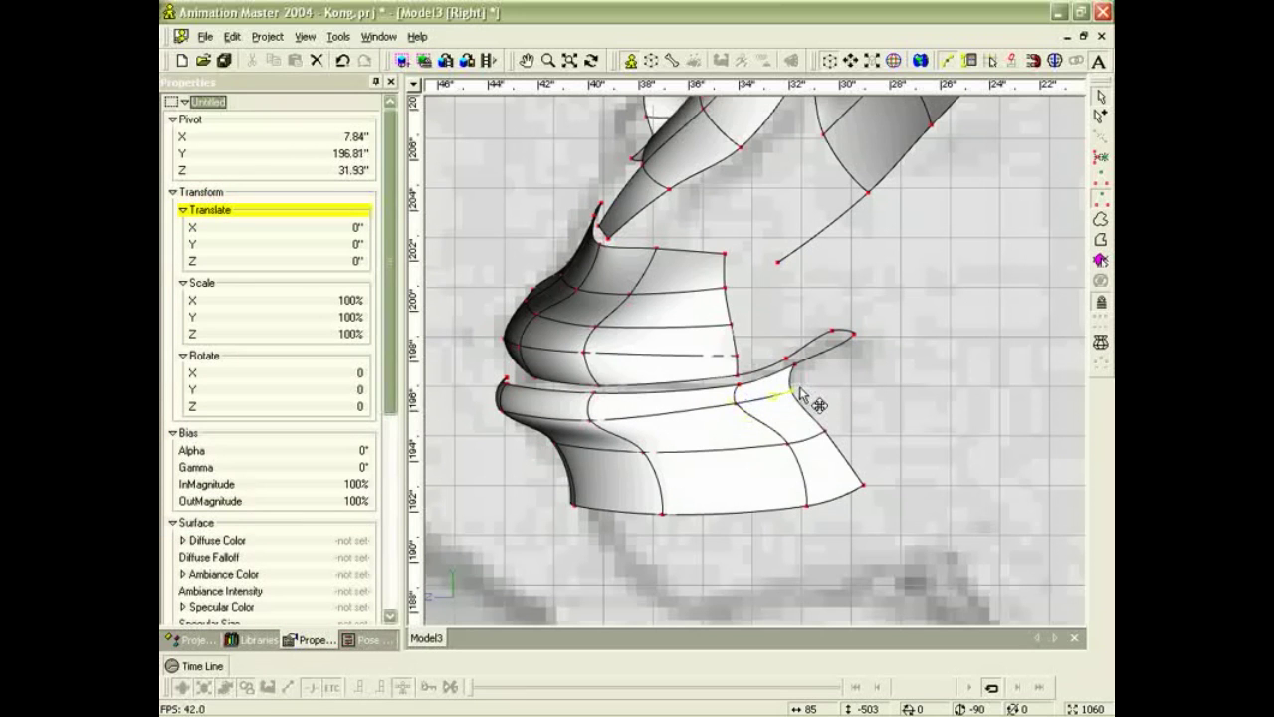
{"action": "left_click_drag", "start_coordinate": [794, 365], "coordinate": [790, 371]}
{"action": "scroll", "coordinate": [727, 399], "scroll_direction": "down", "scroll_amount": 3}
{"action": "scroll", "coordinate": [556, 396], "scroll_direction": "up", "scroll_amount": 4}
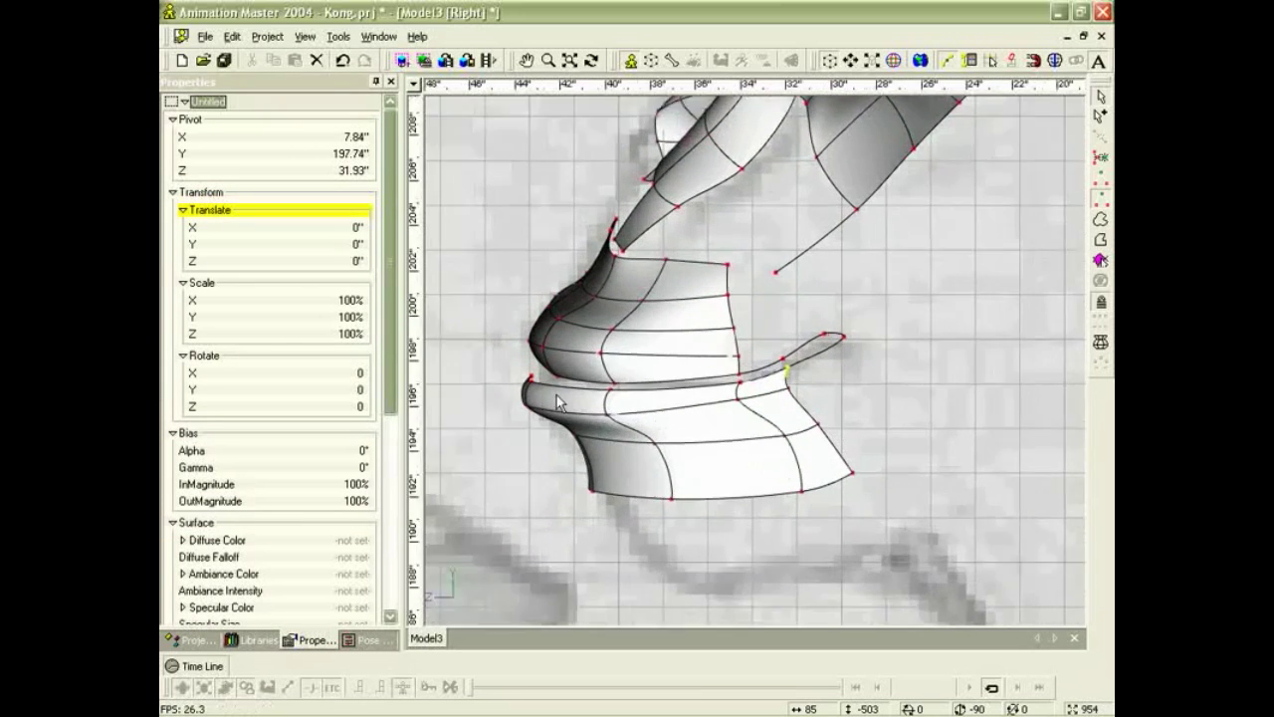
Pull the front lower-lip control points back toward the face so the lip protrudes less in profile.
{"action": "middle_click_drag", "start_coordinate": [568, 378], "coordinate": [585, 377]}
{"action": "scroll", "coordinate": [623, 401], "scroll_direction": "up", "scroll_amount": 3}
{"action": "left_click", "coordinate": [609, 391]}
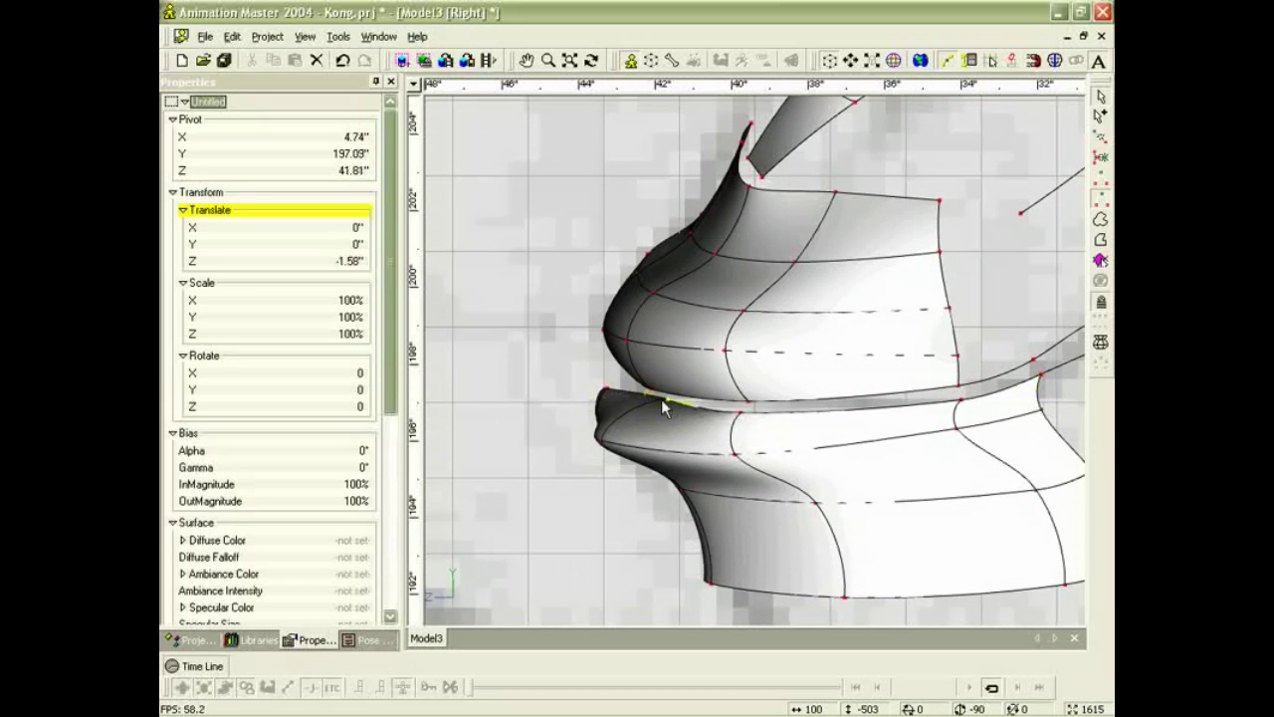
{"action": "left_click_drag", "start_coordinate": [607, 389], "coordinate": [654, 394]}
{"action": "left_click", "coordinate": [635, 380]}
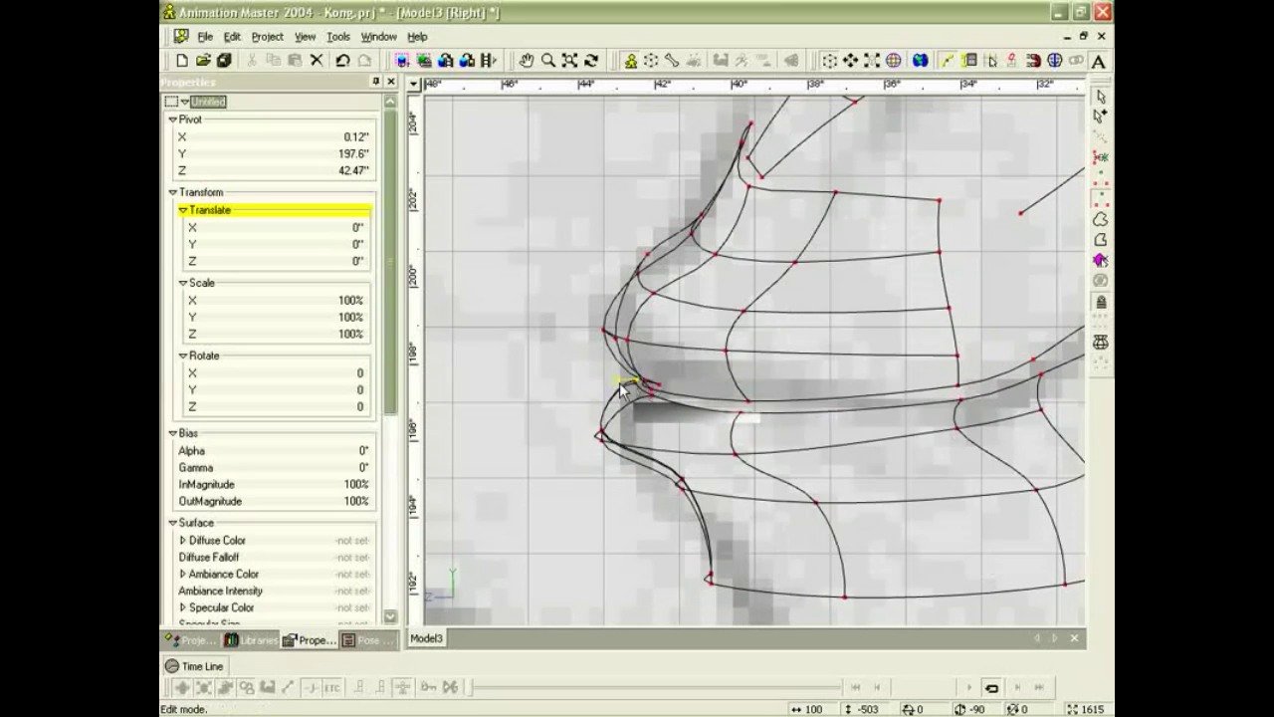
{"action": "left_click_drag", "start_coordinate": [602, 430], "coordinate": [626, 420]}
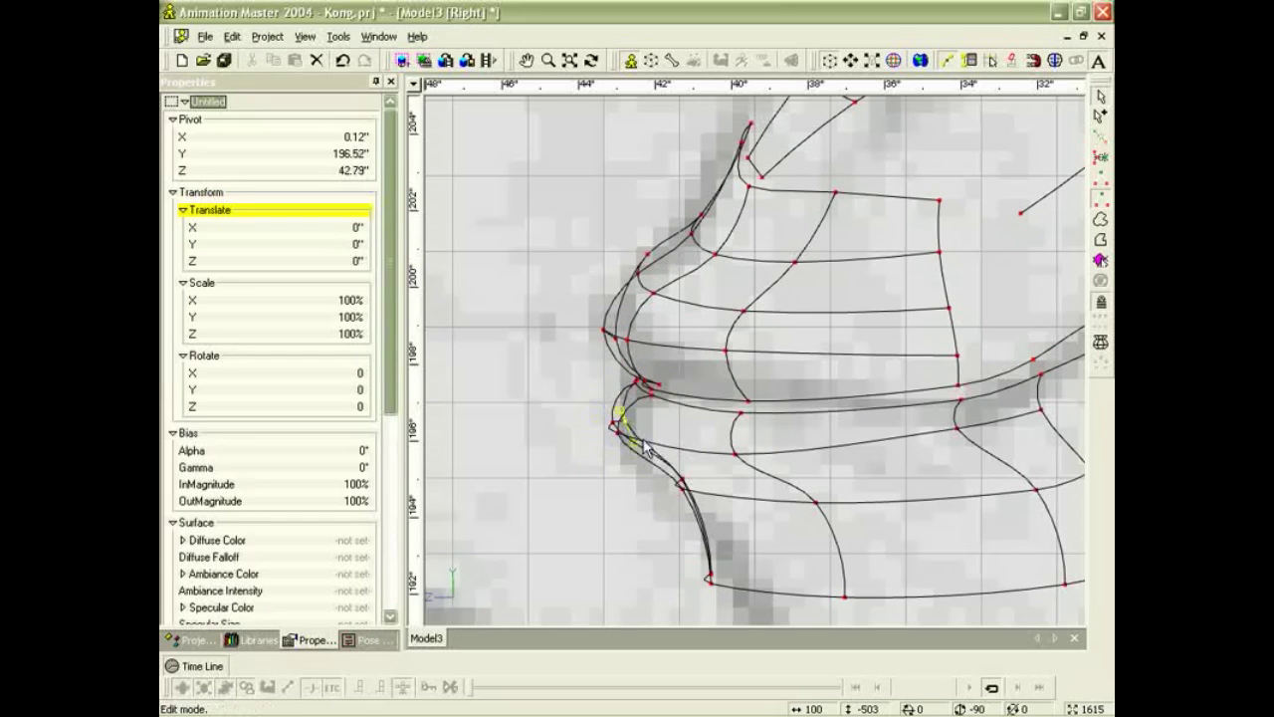
Shift the side control points of the lower lip slightly up and back along the mouth line.
{"action": "scroll", "coordinate": [703, 444], "scroll_direction": "down", "scroll_amount": 1}
{"action": "left_click_drag", "start_coordinate": [742, 408], "coordinate": [755, 401]}
{"action": "left_click_drag", "start_coordinate": [736, 444], "coordinate": [761, 440]}
{"action": "left_click_drag", "start_coordinate": [938, 398], "coordinate": [936, 392]}
{"action": "left_click_drag", "start_coordinate": [1013, 405], "coordinate": [1014, 396]}
Move the two lower control points of the second-to-last lower-jaw column forward to even out the mesh spacing.
{"action": "scroll", "coordinate": [996, 428], "scroll_direction": "down", "scroll_amount": 5}
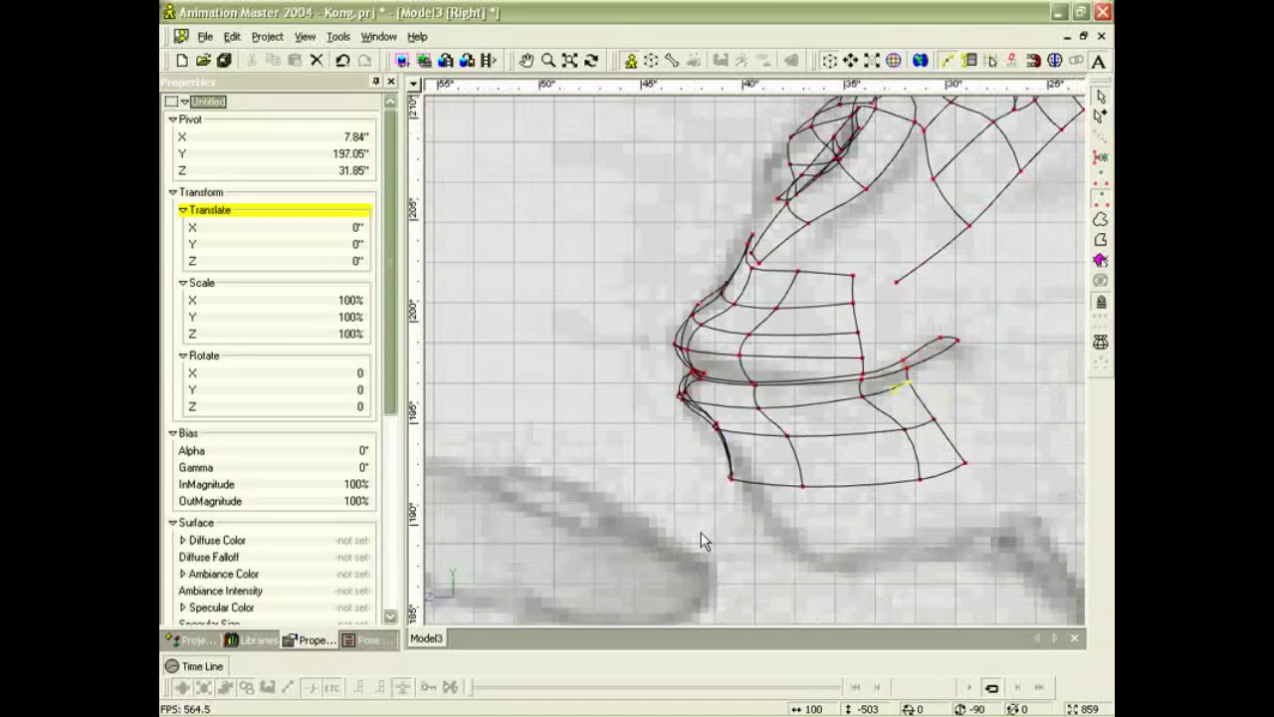
{"action": "left_click_drag", "start_coordinate": [905, 429], "coordinate": [879, 424]}
{"action": "left_click_drag", "start_coordinate": [920, 479], "coordinate": [889, 484]}
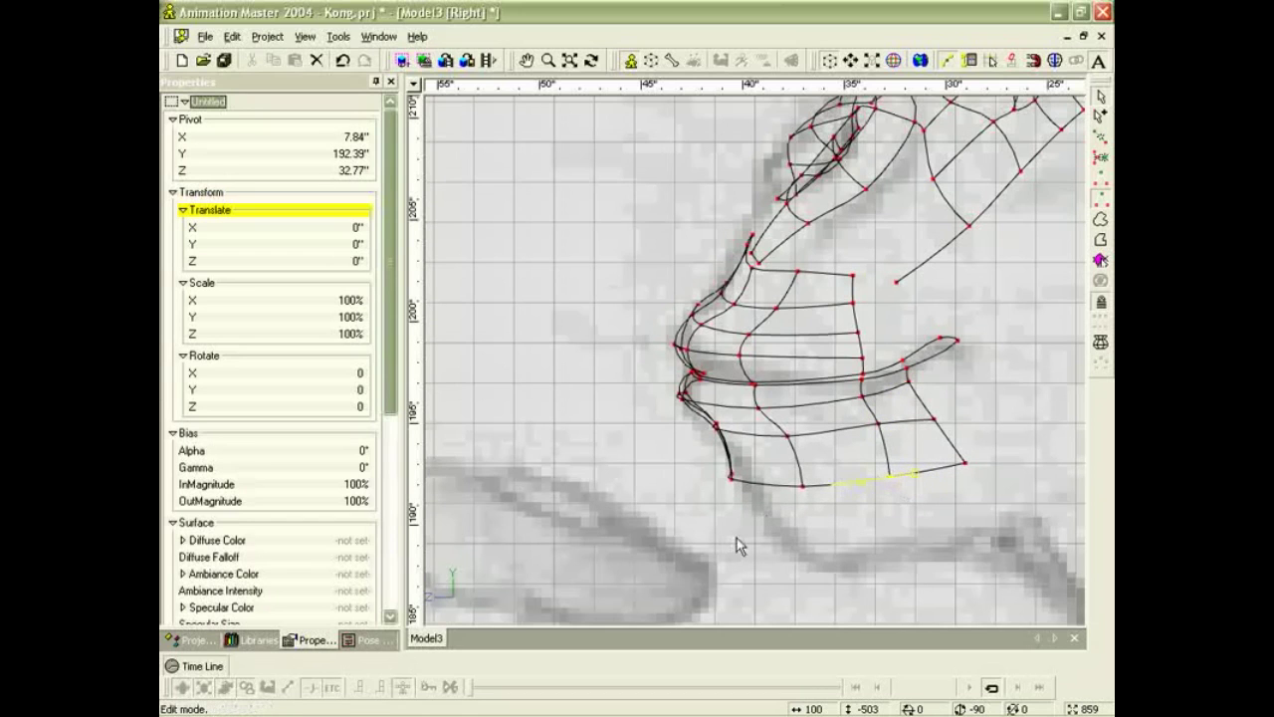
{"action": "left_click", "coordinate": [834, 515]}
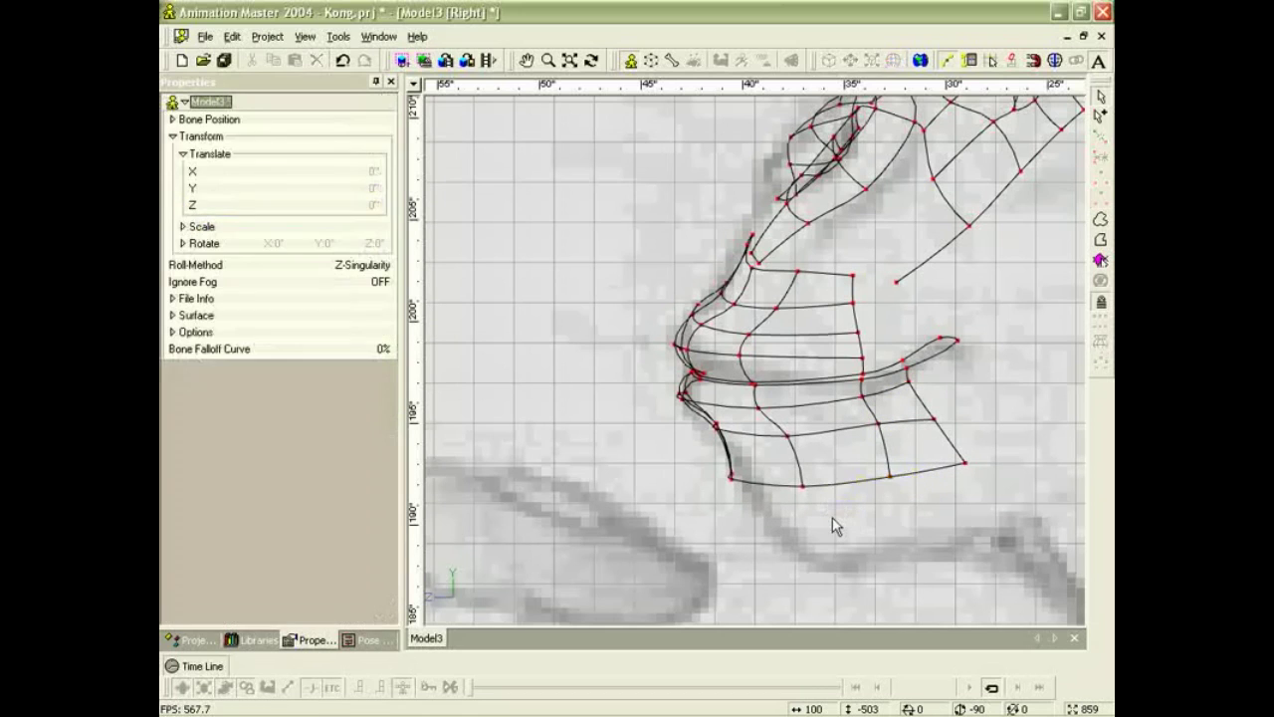
Add a short spline stub projecting forward from the bottom centre point of the lower-jaw mesh.
{"action": "left_click_drag", "start_coordinate": [834, 520], "coordinate": [685, 490]}
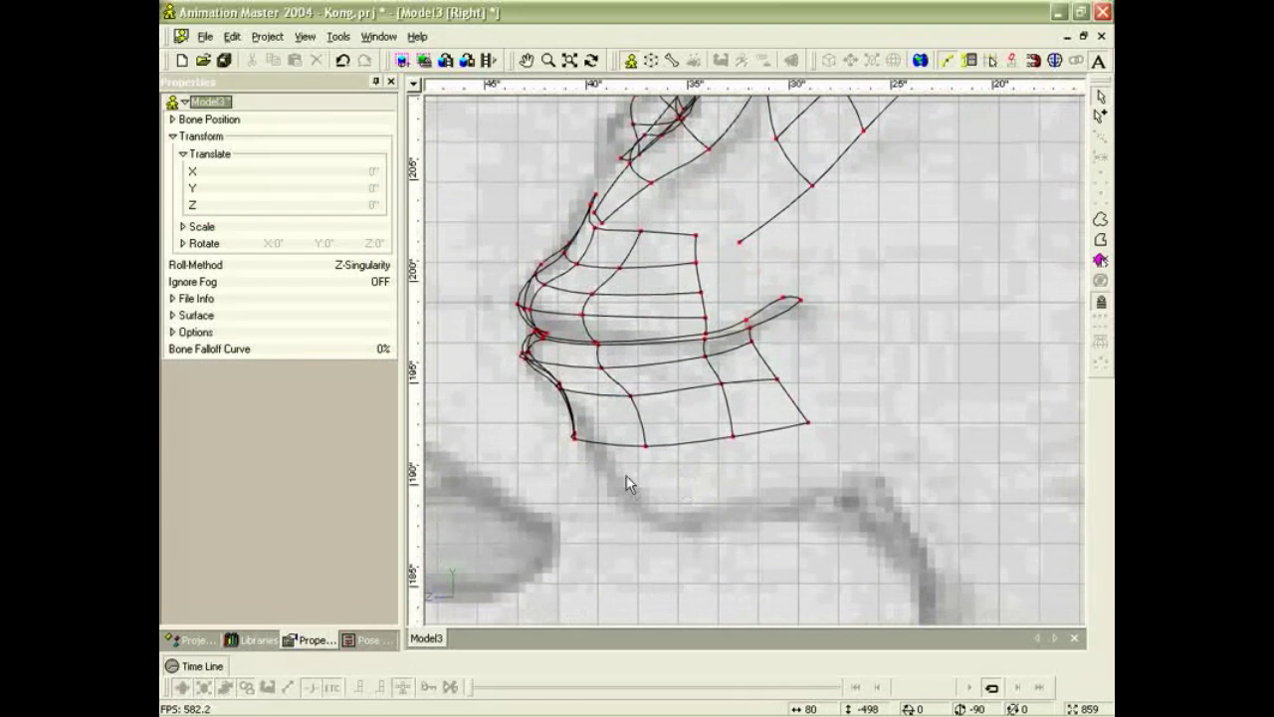
{"action": "left_click", "coordinate": [642, 446]}
{"action": "key", "text": "7"}
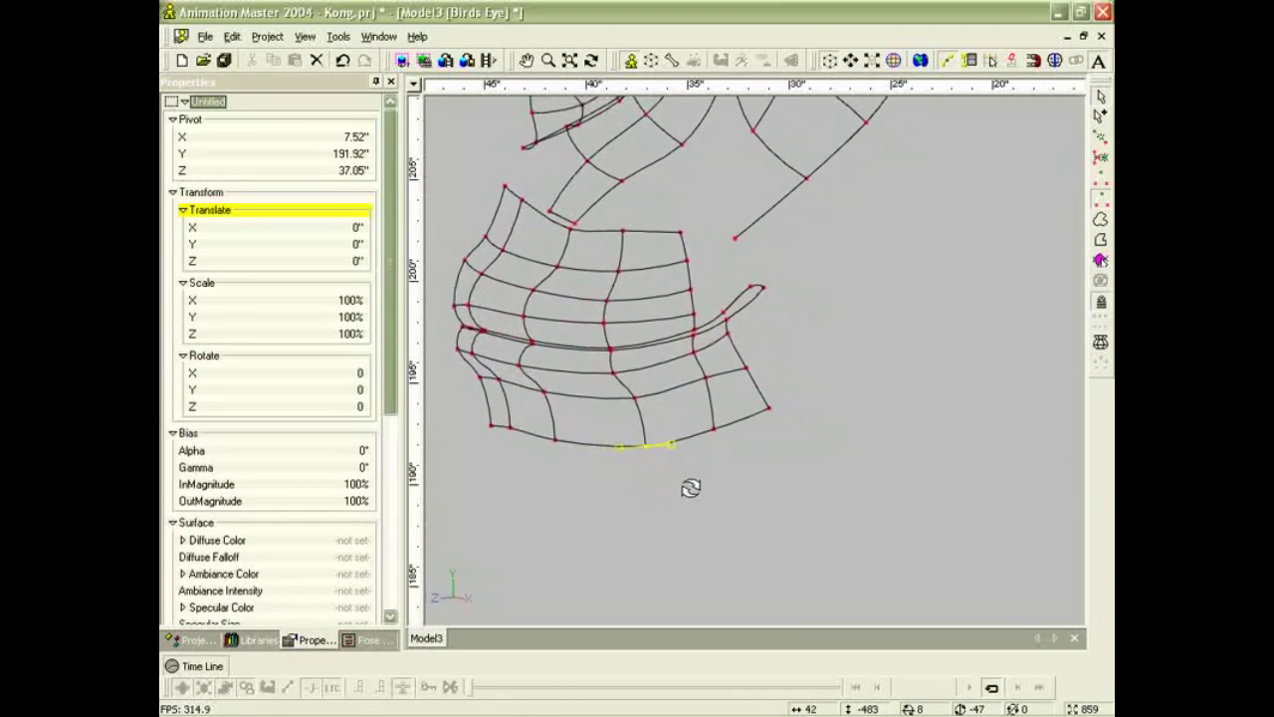
{"action": "key", "text": "shift+a"}
{"action": "left_click_drag", "start_coordinate": [499, 425], "coordinate": [455, 426]}
{"action": "key", "text": "Escape"}
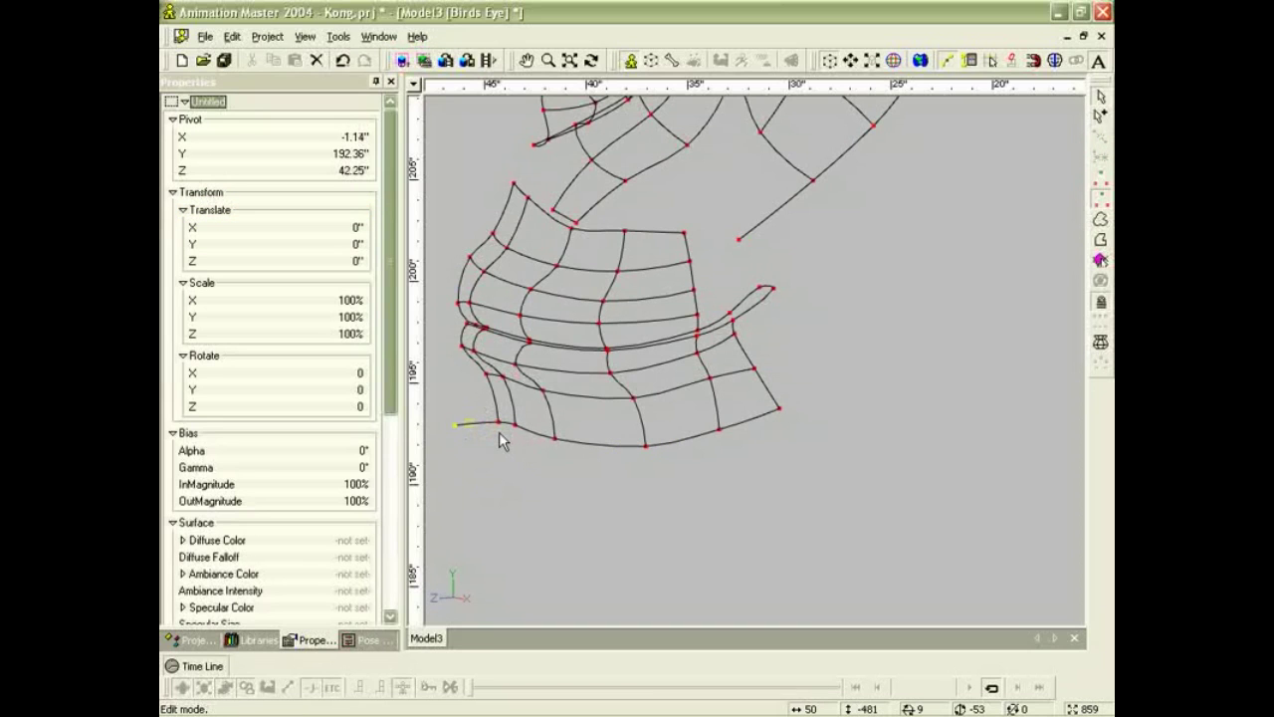
Add a short spline running down from the same bottom centre point and return to the side view.
{"action": "key", "text": "shift+a"}
{"action": "left_click", "coordinate": [498, 423]}
{"action": "left_click", "coordinate": [502, 460]}
{"action": "key", "text": "Escape"}
{"action": "key", "text": "4"}
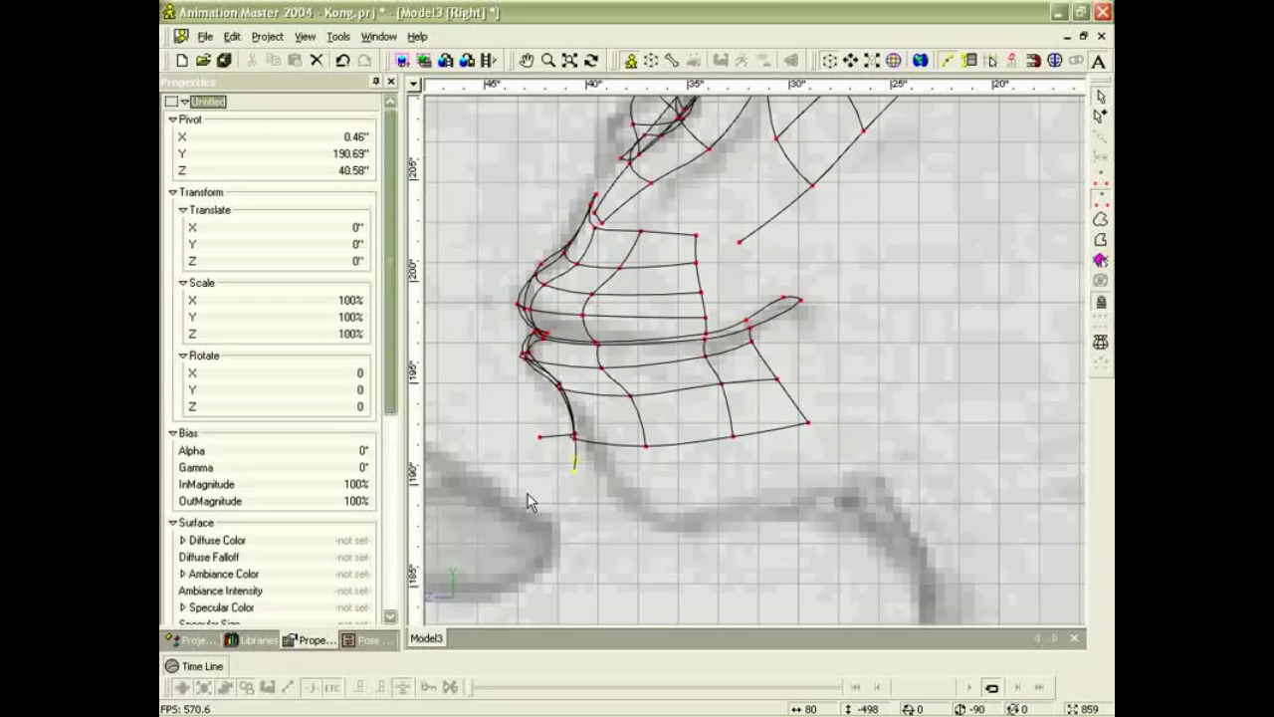
Extend the centre spline along the reference outline around the chin, under the jaw and down the throat.
{"action": "left_click_drag", "start_coordinate": [595, 474], "coordinate": [623, 507]}
{"action": "key", "text": "a"}
{"action": "left_click", "coordinate": [619, 499]}
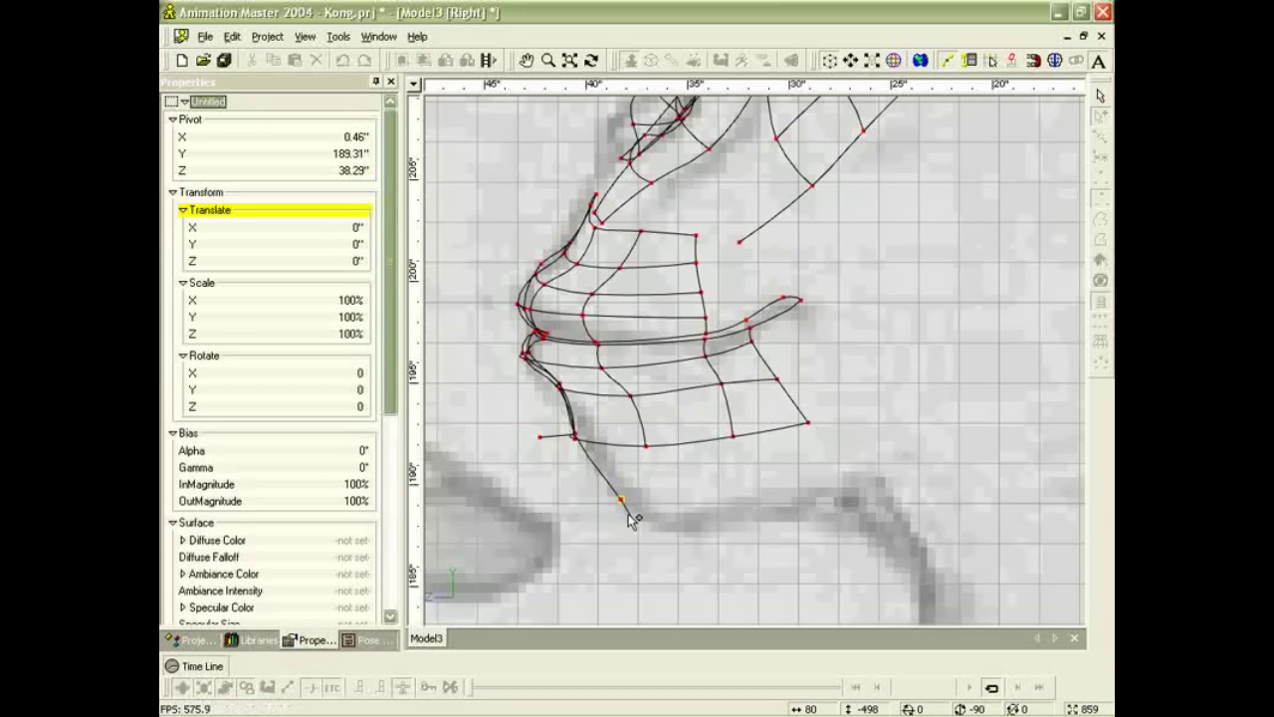
{"action": "left_click", "coordinate": [667, 522]}
{"action": "left_click", "coordinate": [814, 507]}
{"action": "left_click", "coordinate": [892, 554]}
{"action": "left_click", "coordinate": [916, 606]}
{"action": "key", "text": "Escape"}
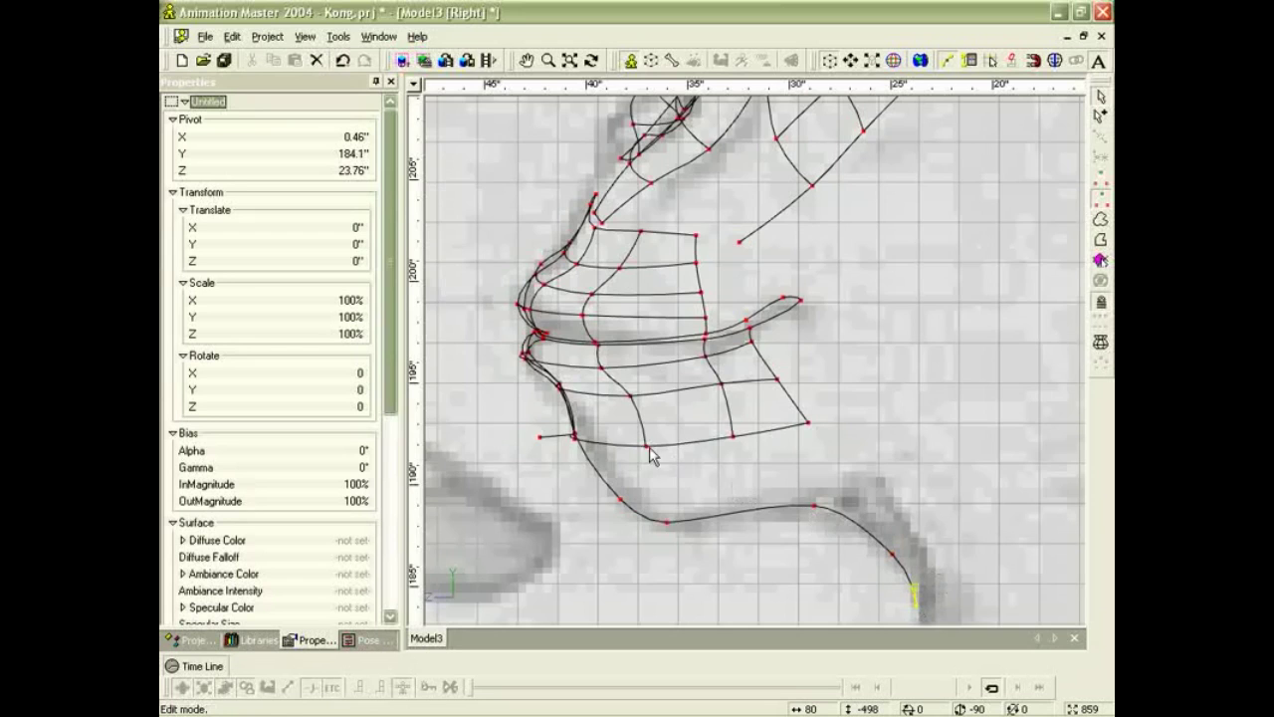
Connect the bottom of the second jaw column to the chin profile with a spline and delete the leftover end point.
{"action": "scroll", "coordinate": [707, 469], "scroll_direction": "down", "scroll_amount": 3}
{"action": "scroll", "coordinate": [707, 469], "scroll_direction": "up", "scroll_amount": 2}
{"action": "scroll", "coordinate": [707, 469], "scroll_direction": "up", "scroll_amount": 1}
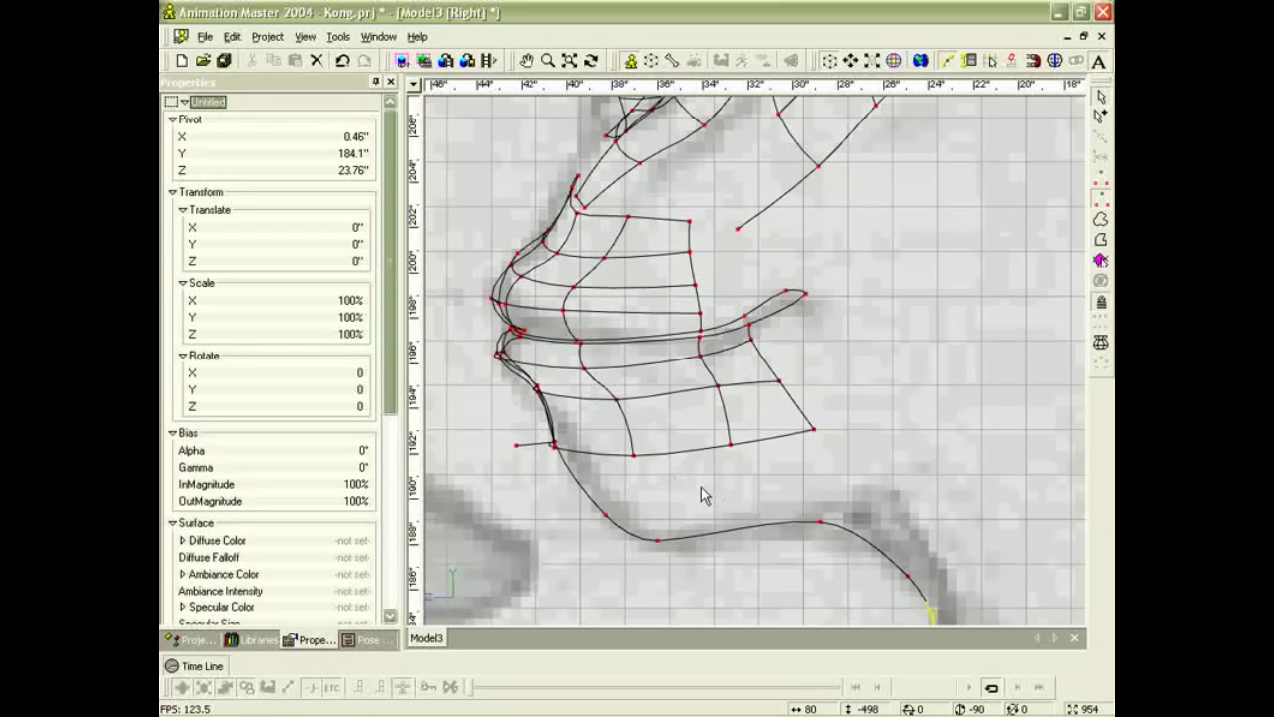
{"action": "key", "text": "a"}
{"action": "left_click", "coordinate": [634, 457]}
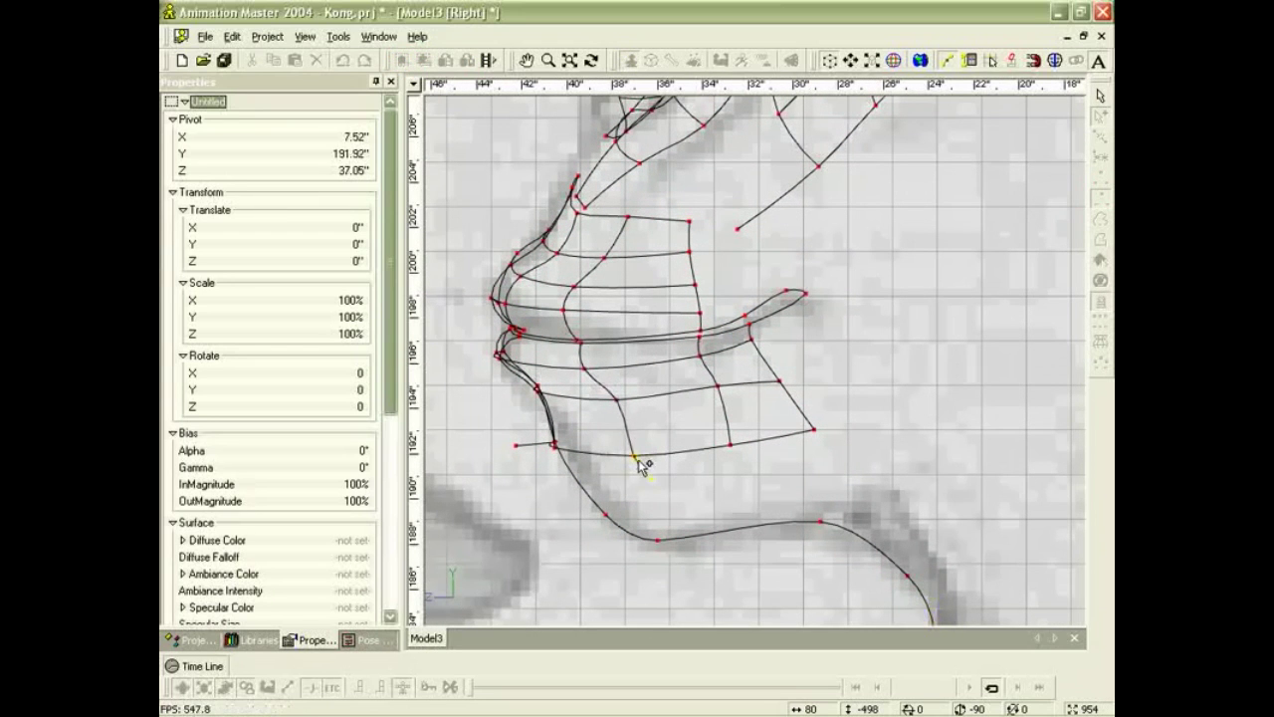
{"action": "left_click", "coordinate": [657, 539]}
{"action": "left_click", "coordinate": [640, 575]}
{"action": "key", "text": "Escape"}
{"action": "key", "text": "Delete"}
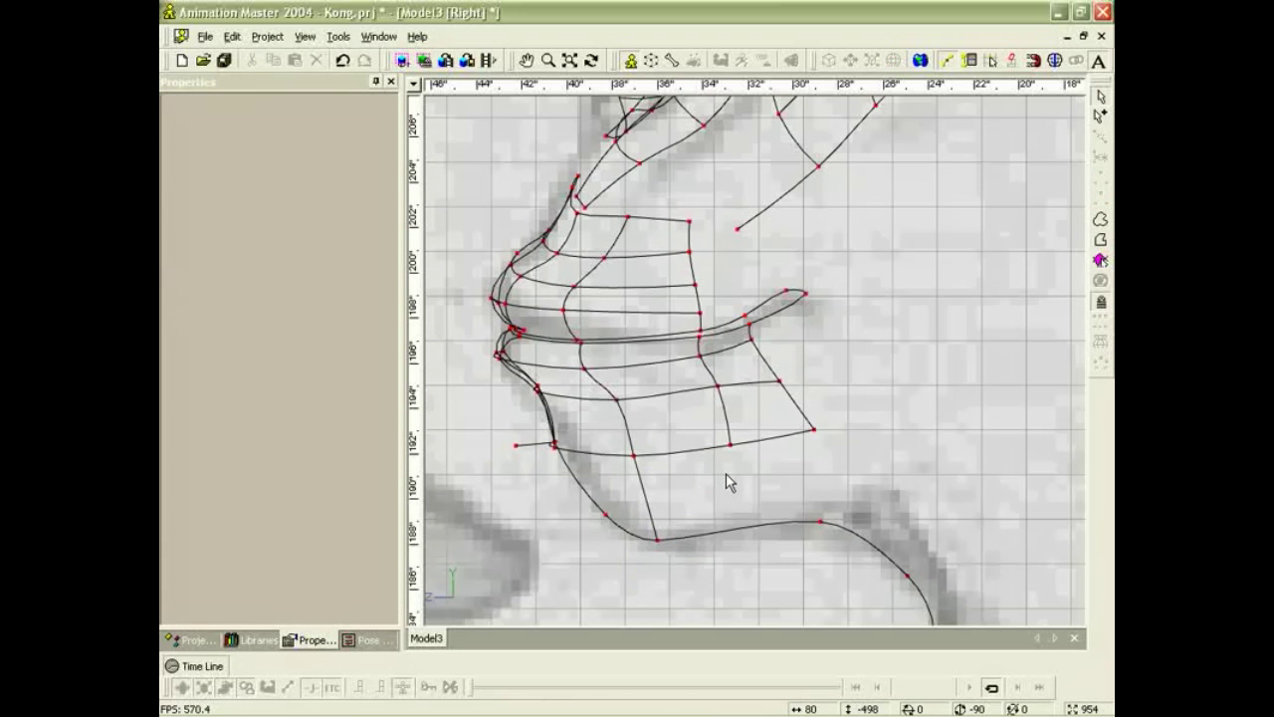
Add a spline from the bottom of the third jaw column down to the underside of the jaw profile.
{"action": "key", "text": "a"}
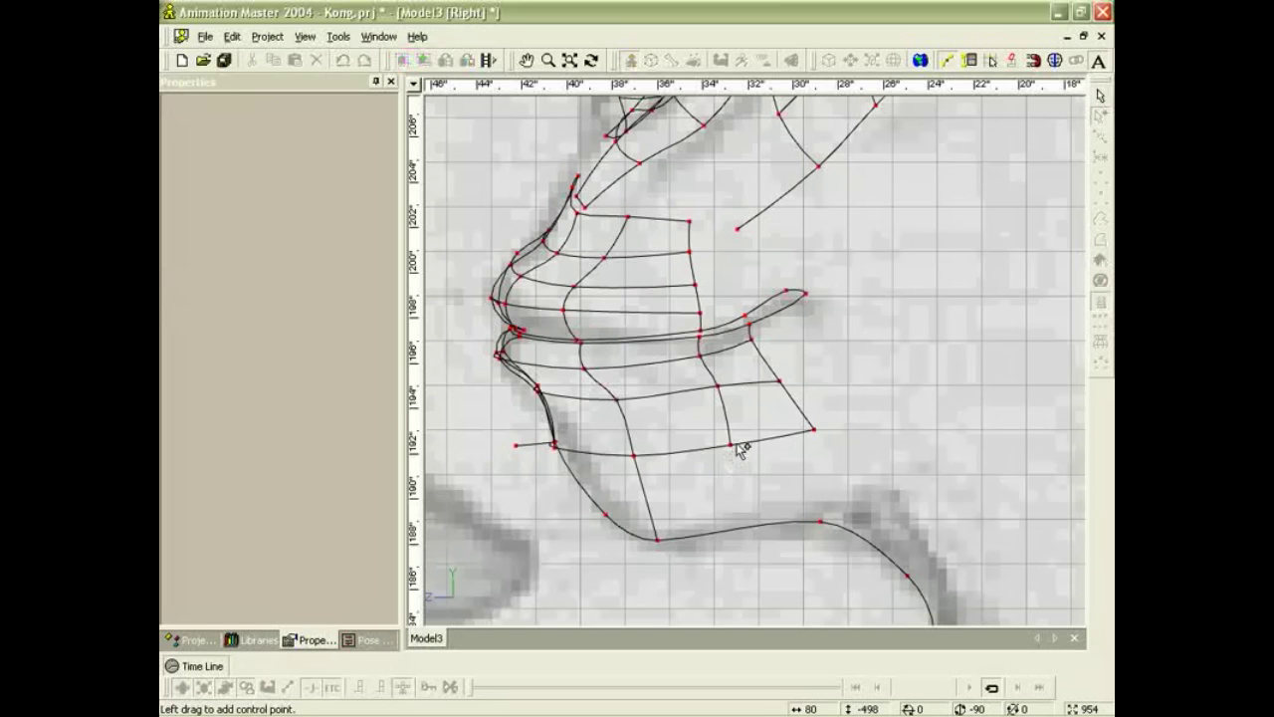
{"action": "left_click", "coordinate": [731, 446]}
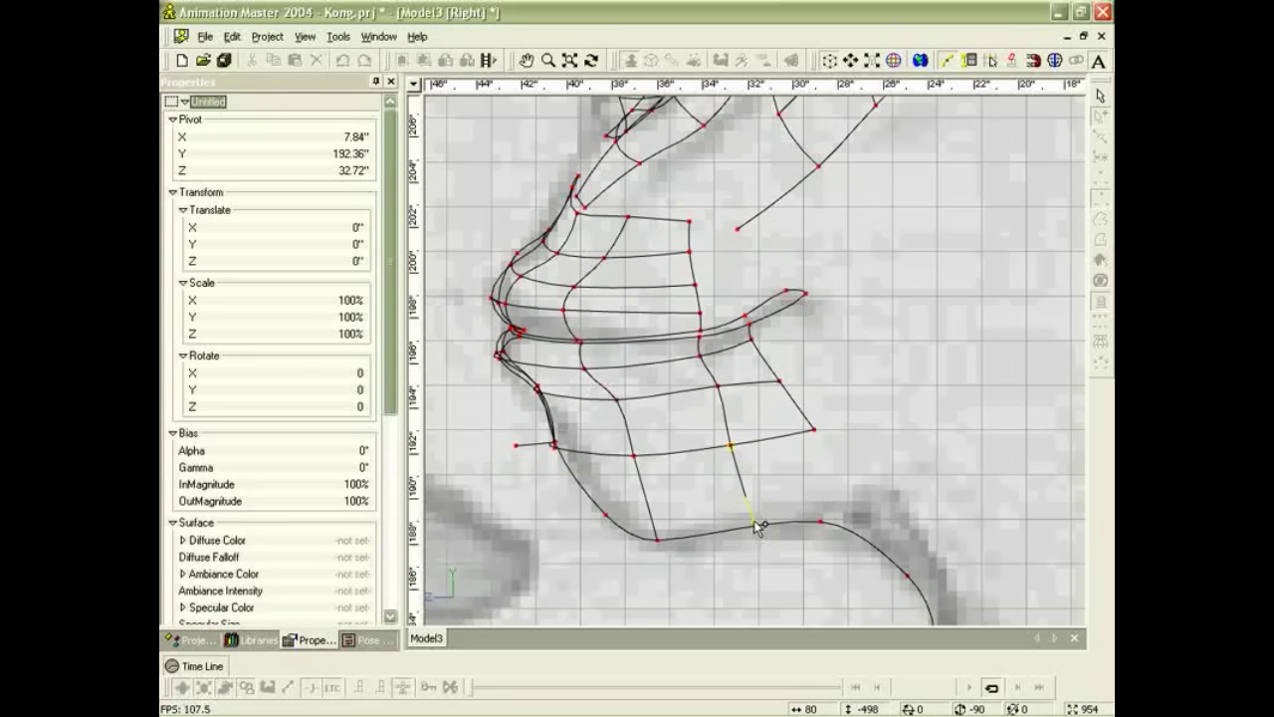
{"action": "left_click", "coordinate": [749, 518]}
{"action": "key", "text": "Escape"}
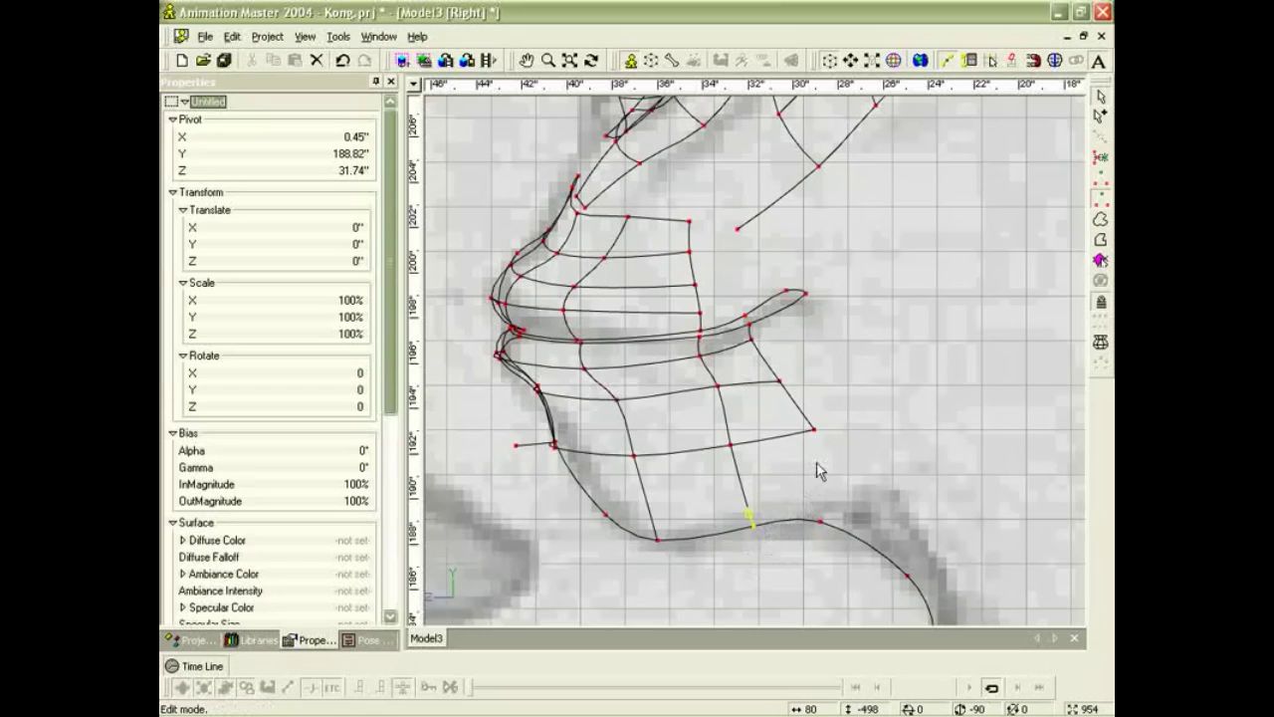
Extend the bottom jaw row backward with a short stub and connect its rear column to the underside profile point.
{"action": "key", "text": "a"}
{"action": "left_click_drag", "start_coordinate": [819, 431], "coordinate": [868, 417]}
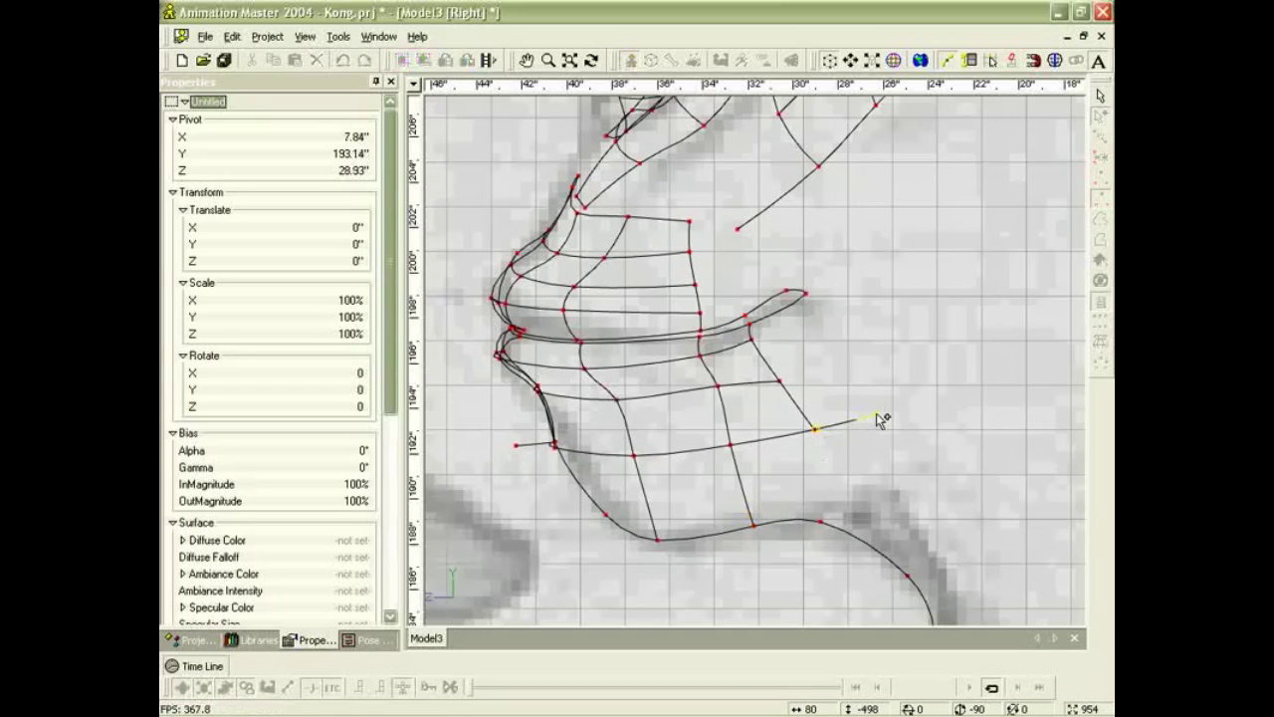
{"action": "key", "text": "Escape"}
{"action": "key", "text": "a"}
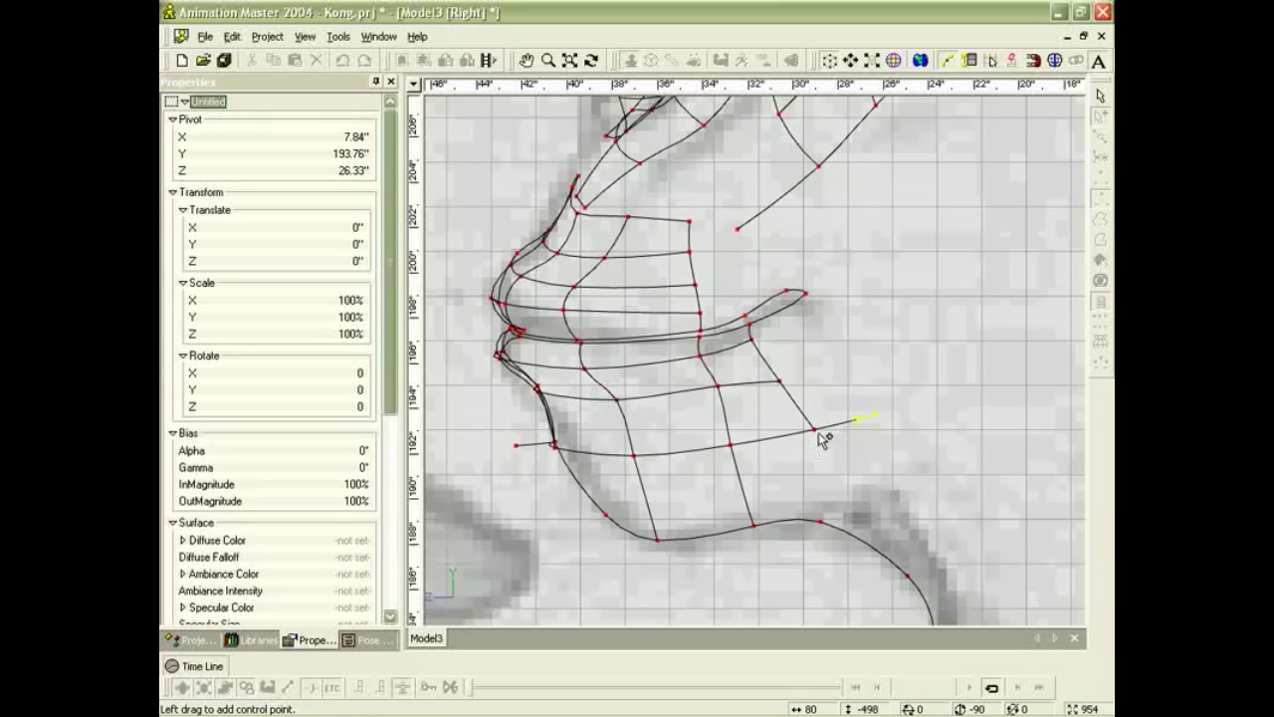
{"action": "left_click_drag", "start_coordinate": [817, 433], "coordinate": [820, 523]}
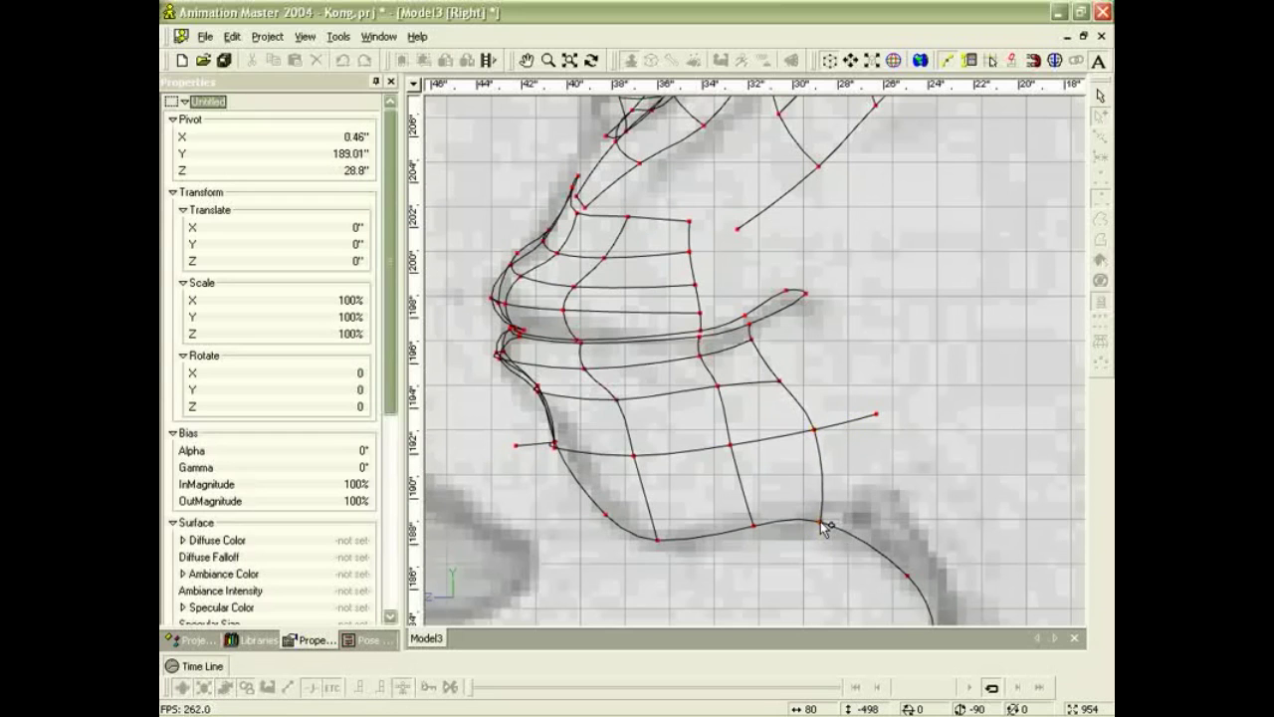
{"action": "key", "text": "Escape"}
Add a spline from the open bottom-row chin point across the three under-jaw splines, viewed from below.
{"action": "key", "text": "t"}
{"action": "left_click_drag", "start_coordinate": [691, 508], "coordinate": [745, 475]}
{"action": "right_click_drag", "start_coordinate": [743, 474], "coordinate": [735, 416], "text": "ctrl"}
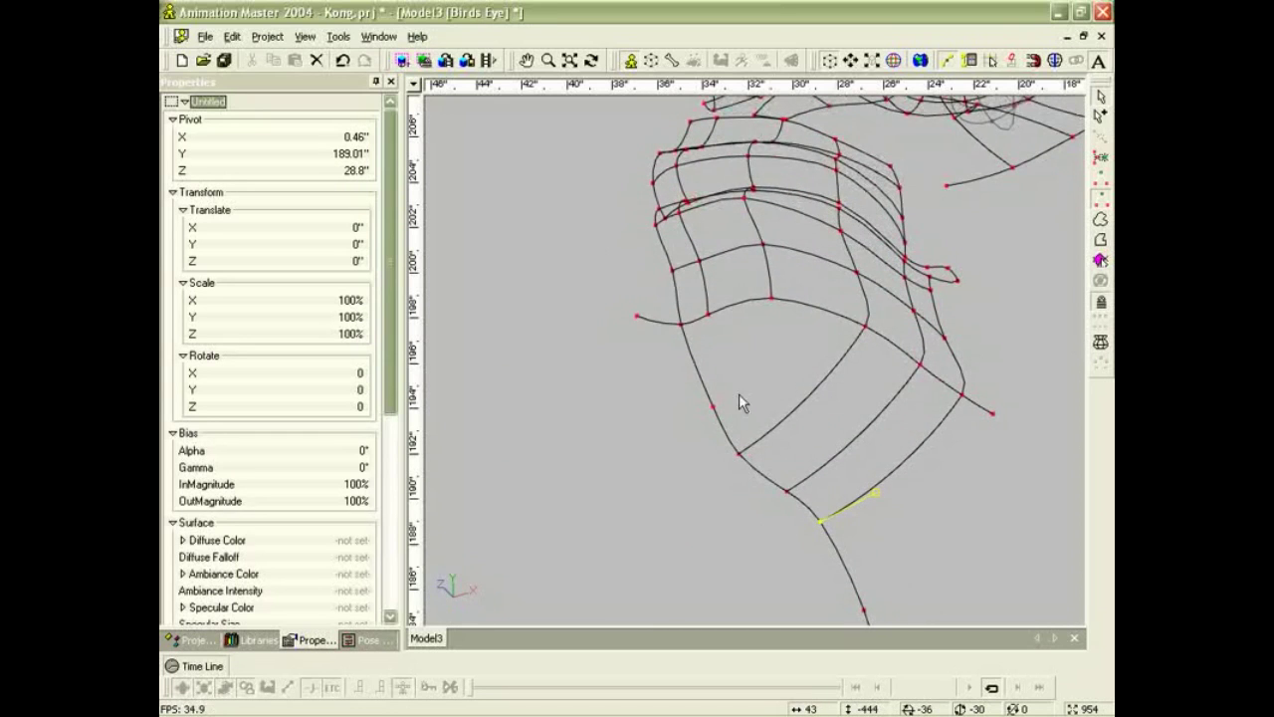
{"action": "left_click", "coordinate": [771, 299]}
{"action": "left_click", "coordinate": [818, 386]}
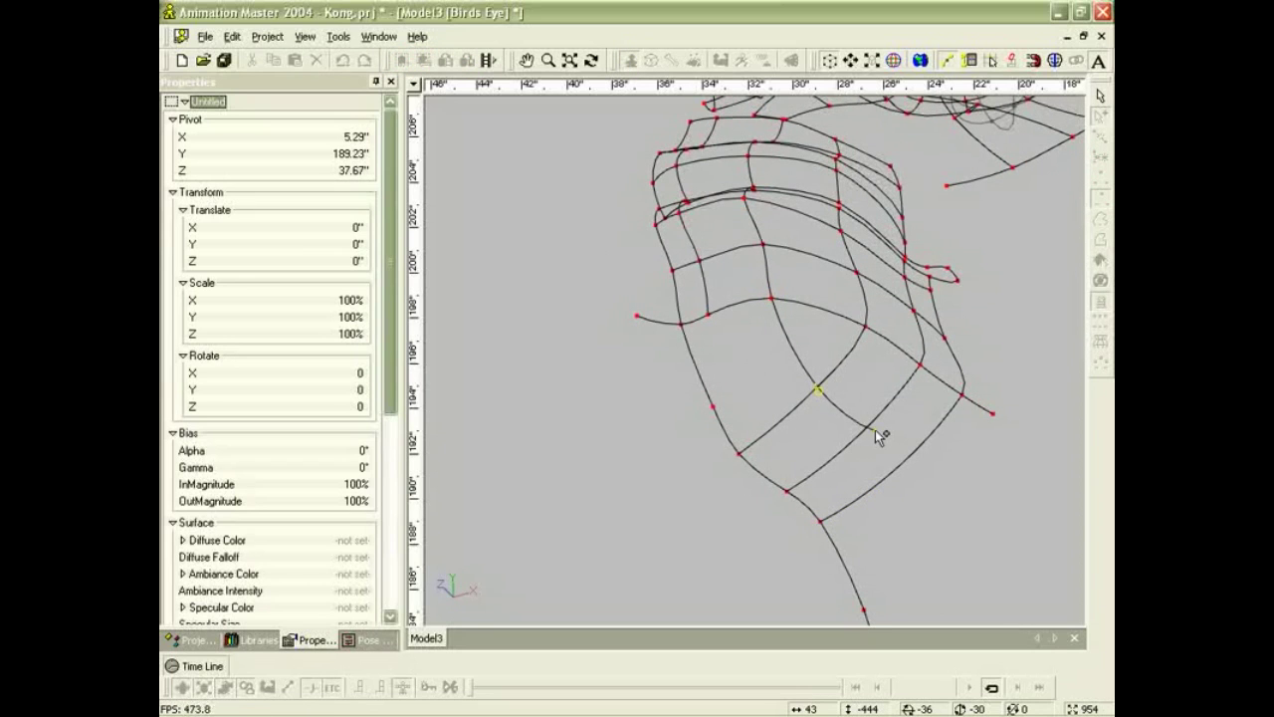
{"action": "left_click", "coordinate": [914, 454]}
{"action": "key", "text": "Escape"}
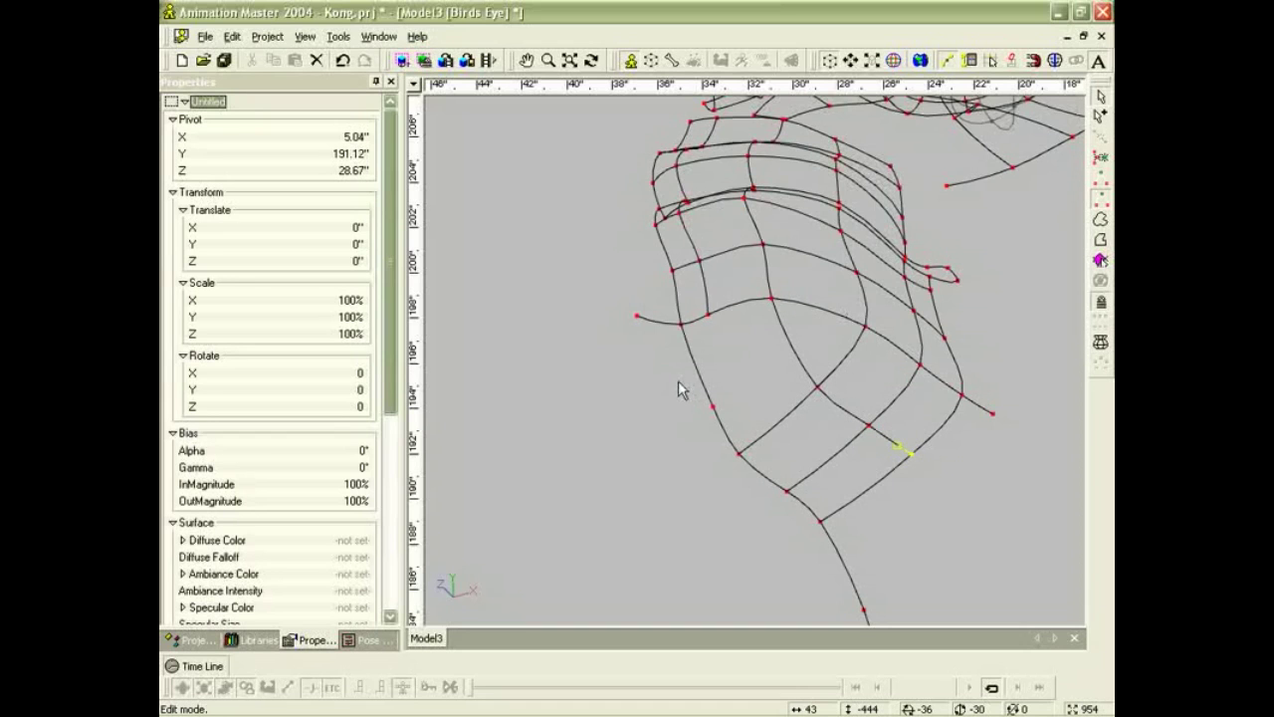
Show the mesh shaded and delete the unconnected control point on the chin's centre spline.
{"action": "key", "text": "0"}
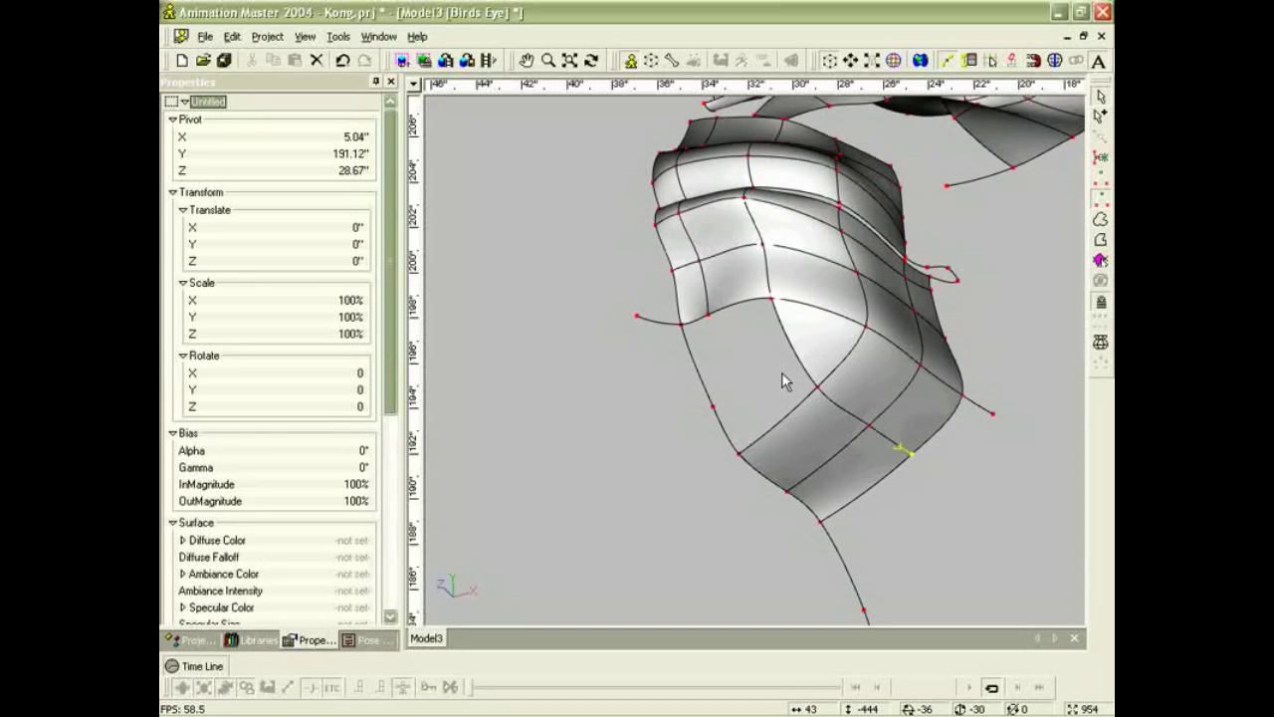
{"action": "left_click_drag", "start_coordinate": [694, 395], "coordinate": [727, 423]}
{"action": "key", "text": "Delete"}
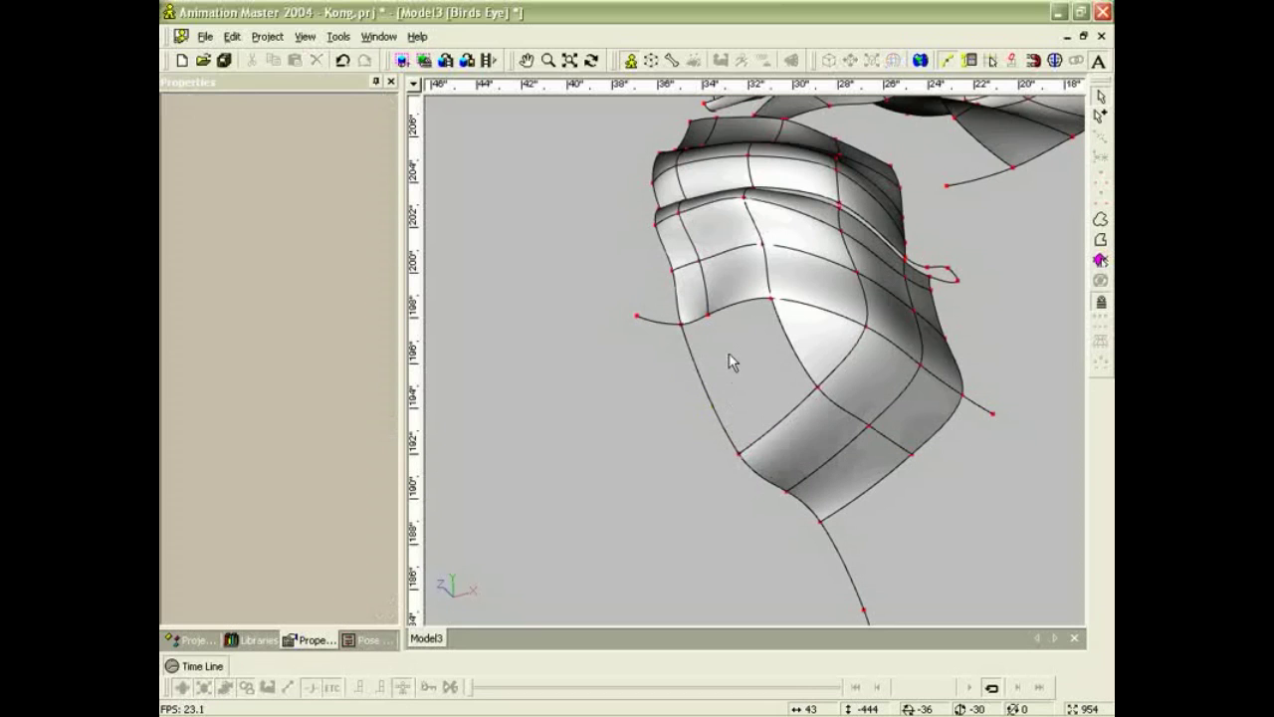
Add a spline from the bottom-row point beside the centre line through the first under-jaw spline to the second.
{"action": "key", "text": "a"}
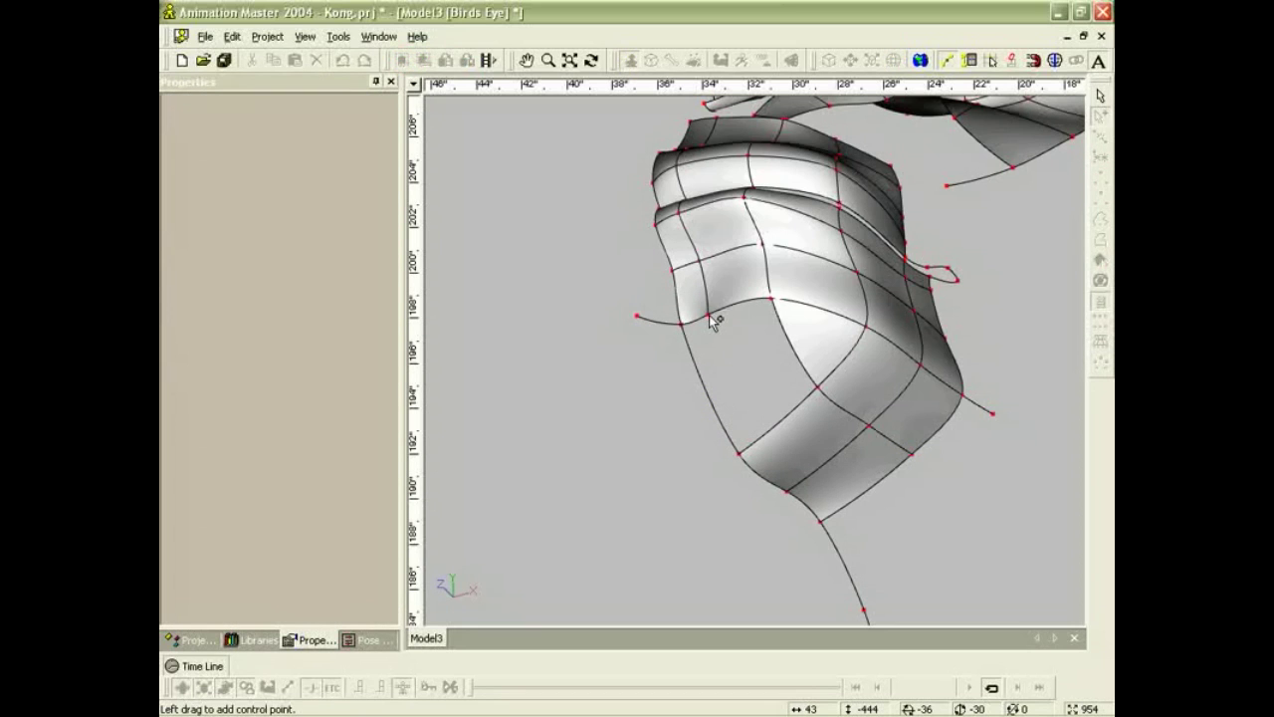
{"action": "left_click", "coordinate": [707, 316]}
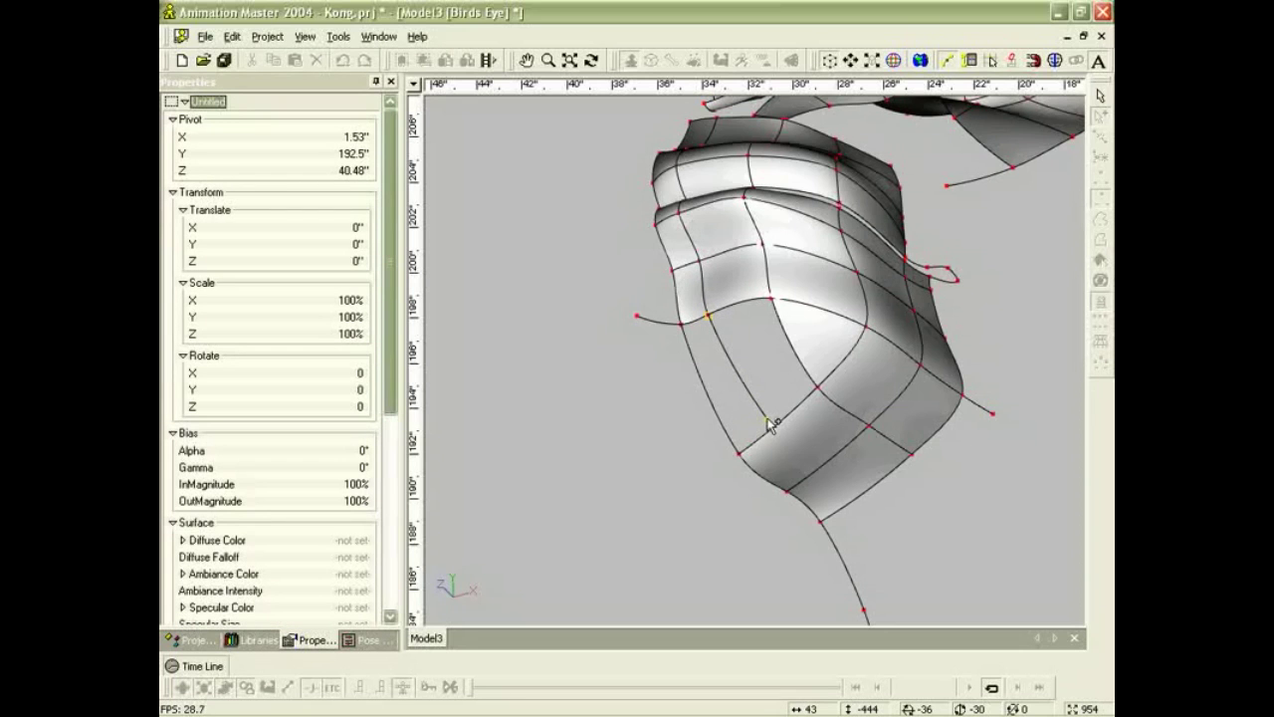
{"action": "right_click", "coordinate": [774, 428]}
{"action": "left_click", "coordinate": [793, 444]}
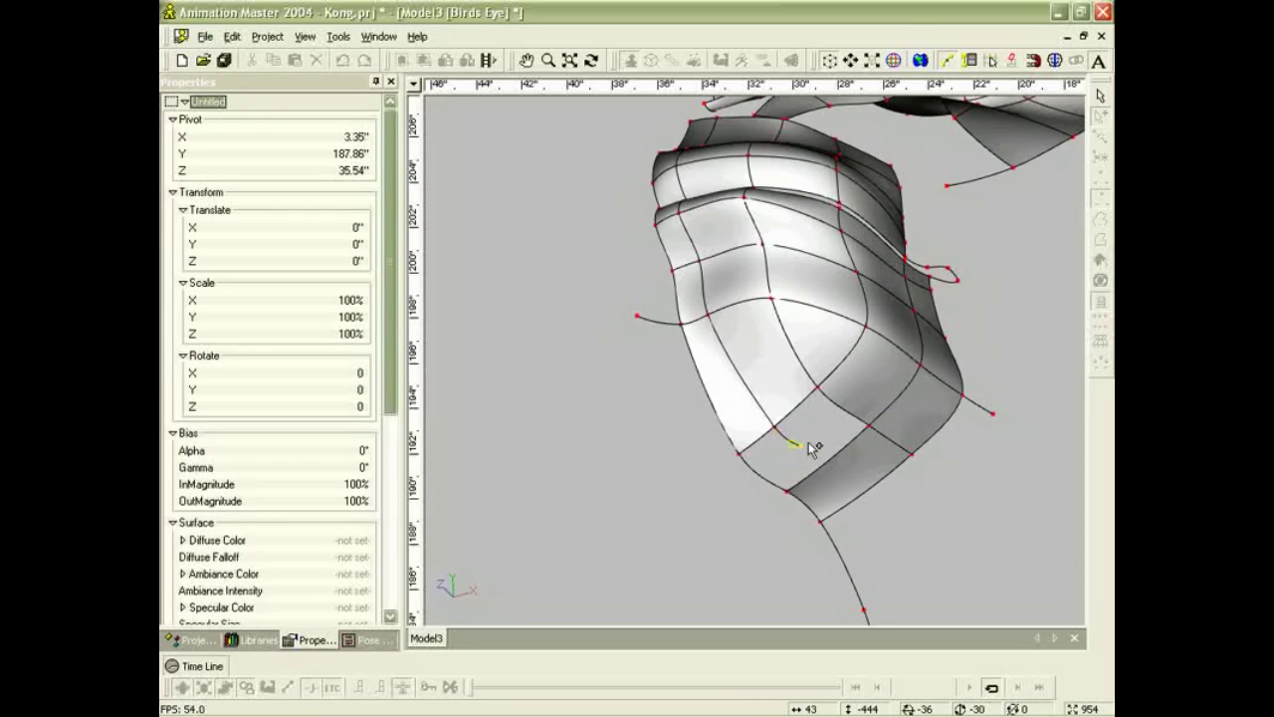
{"action": "left_click_drag", "start_coordinate": [805, 447], "coordinate": [812, 465]}
{"action": "left_click", "coordinate": [825, 475]}
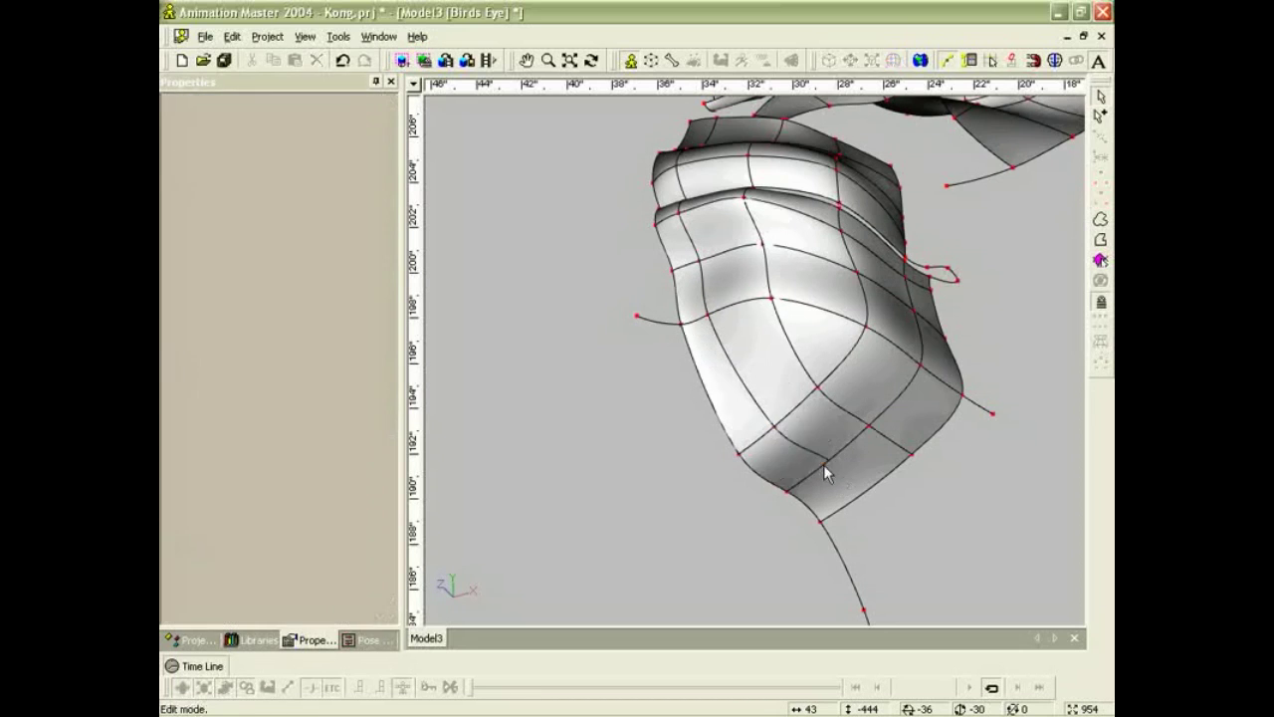
Delete the end point of the short stub projecting forward from the front of the chin.
{"action": "left_click", "coordinate": [643, 321]}
{"action": "key", "text": "Delete"}
{"action": "scroll", "coordinate": [643, 320], "scroll_direction": "down", "scroll_amount": 3}
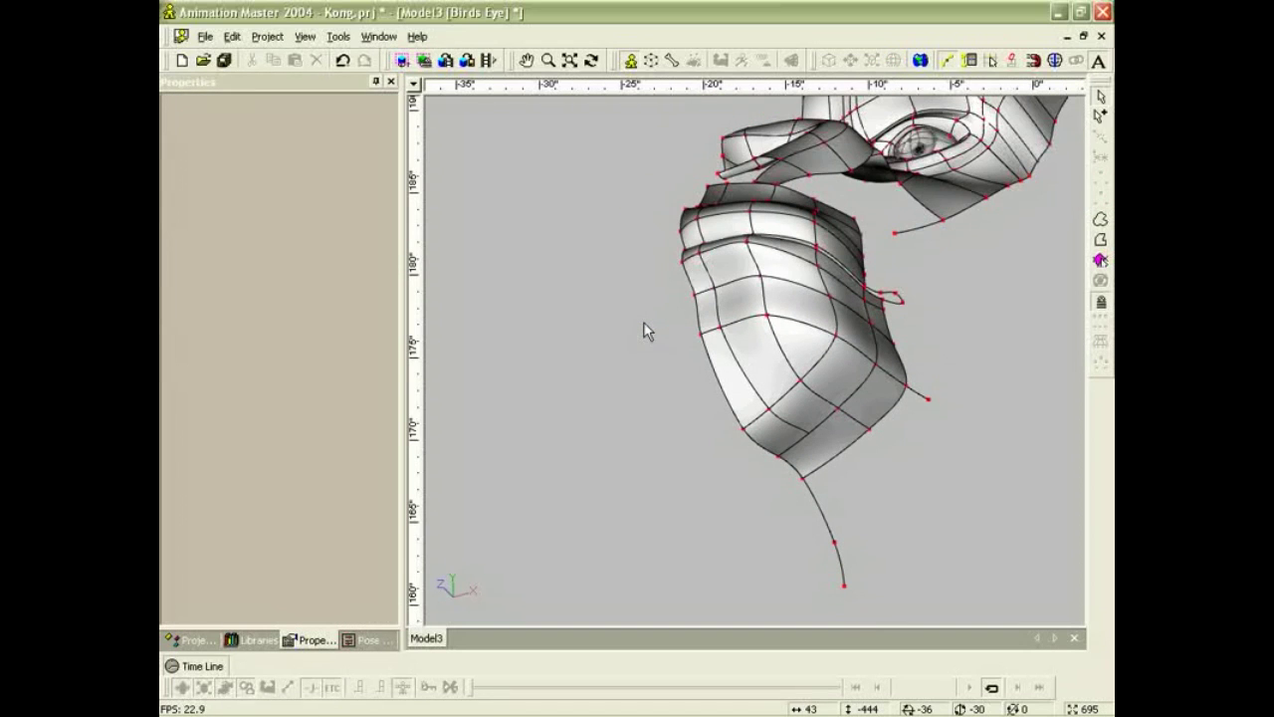
In the front view, shift the chin's bottom-edge point on the third spline from the centre slightly toward the centre line.
{"action": "left_click", "coordinate": [722, 330]}
{"action": "key", "text": "t"}
{"action": "left_click_drag", "start_coordinate": [734, 337], "coordinate": [768, 345]}
{"action": "mouse_move", "coordinate": [774, 389]}
{"action": "right_mouse_down"}
{"action": "mouse_move", "coordinate": [810, 355]}
{"action": "mouse_move", "coordinate": [860, 341]}
{"action": "mouse_move", "coordinate": [755, 392]}
{"action": "right_mouse_up"}
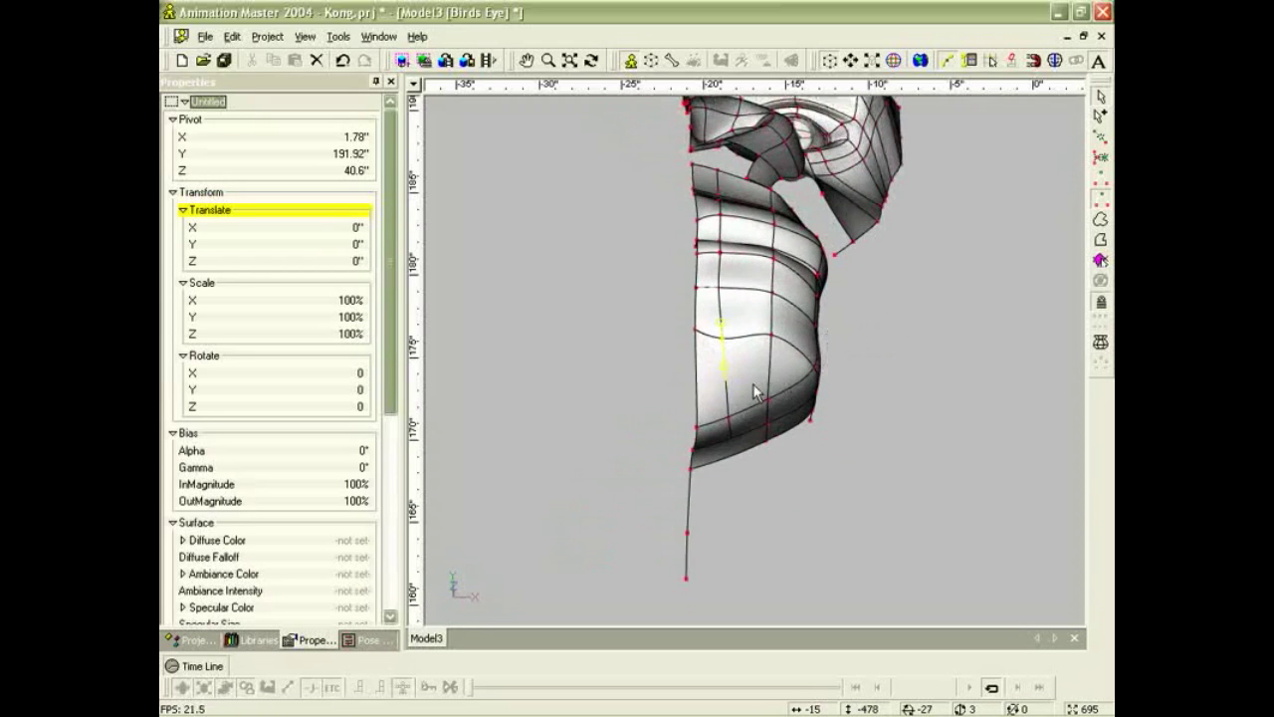
{"action": "left_click", "coordinate": [772, 419]}
{"action": "left_click", "coordinate": [729, 426]}
{"action": "right_click_drag", "start_coordinate": [733, 432], "coordinate": [785, 428]}
{"action": "left_click_drag", "start_coordinate": [805, 390], "coordinate": [816, 400]}
{"action": "key", "text": "2"}
{"action": "scroll", "coordinate": [882, 488], "scroll_direction": "down", "scroll_amount": 1}
{"action": "middle_click_drag", "start_coordinate": [878, 542], "coordinate": [839, 230]}
{"action": "left_click", "coordinate": [746, 418]}
{"action": "left_click_drag", "start_coordinate": [746, 418], "coordinate": [735, 416]}
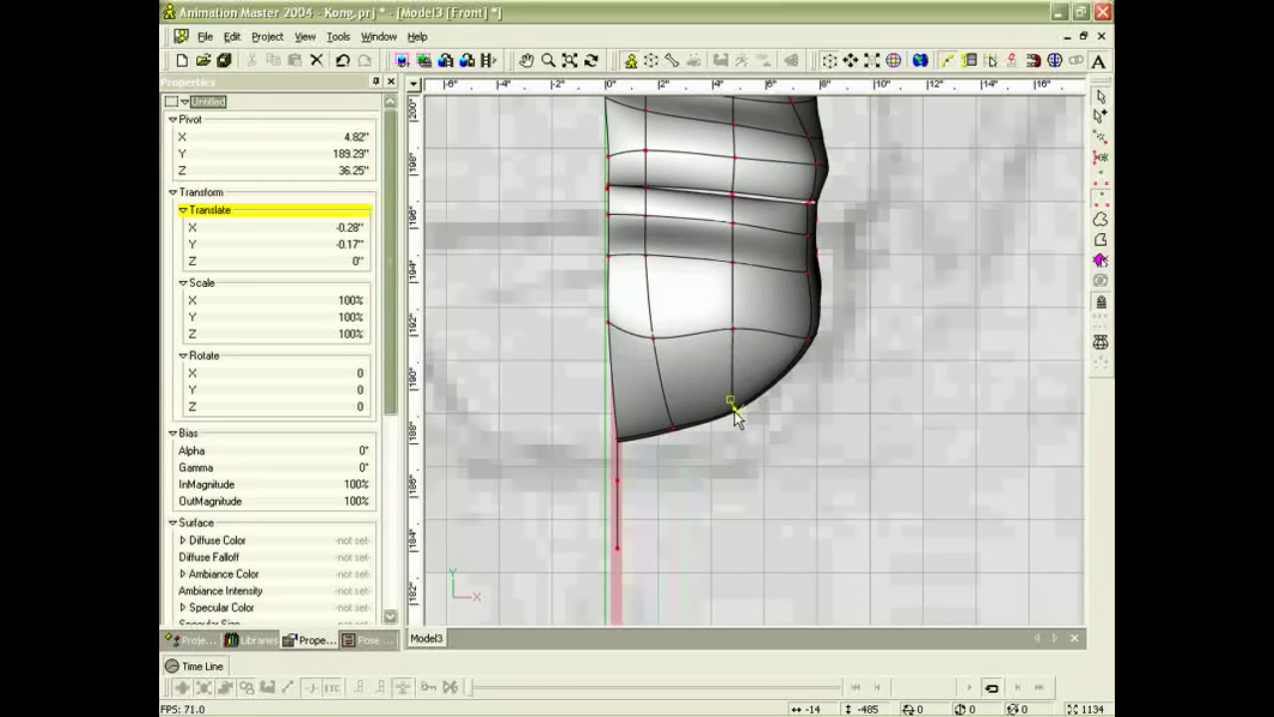
Even out the chin rows by adjusting the points near the centre, and move the bottom centre point toward the centre line.
{"action": "left_click_drag", "start_coordinate": [653, 338], "coordinate": [653, 326]}
{"action": "scroll", "coordinate": [671, 337], "scroll_direction": "down", "scroll_amount": 3}
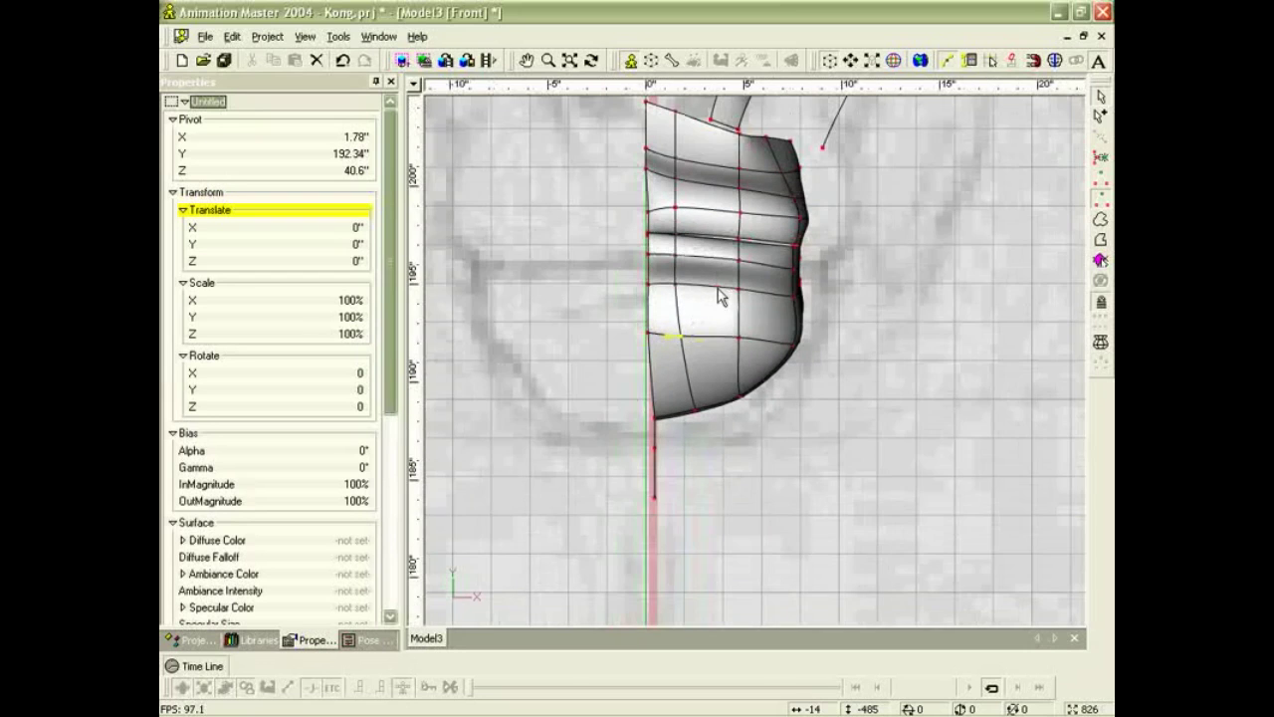
{"action": "left_click_drag", "start_coordinate": [740, 290], "coordinate": [740, 299]}
{"action": "left_click_drag", "start_coordinate": [681, 337], "coordinate": [683, 326]}
{"action": "left_click", "coordinate": [648, 335]}
{"action": "left_click", "coordinate": [654, 417]}
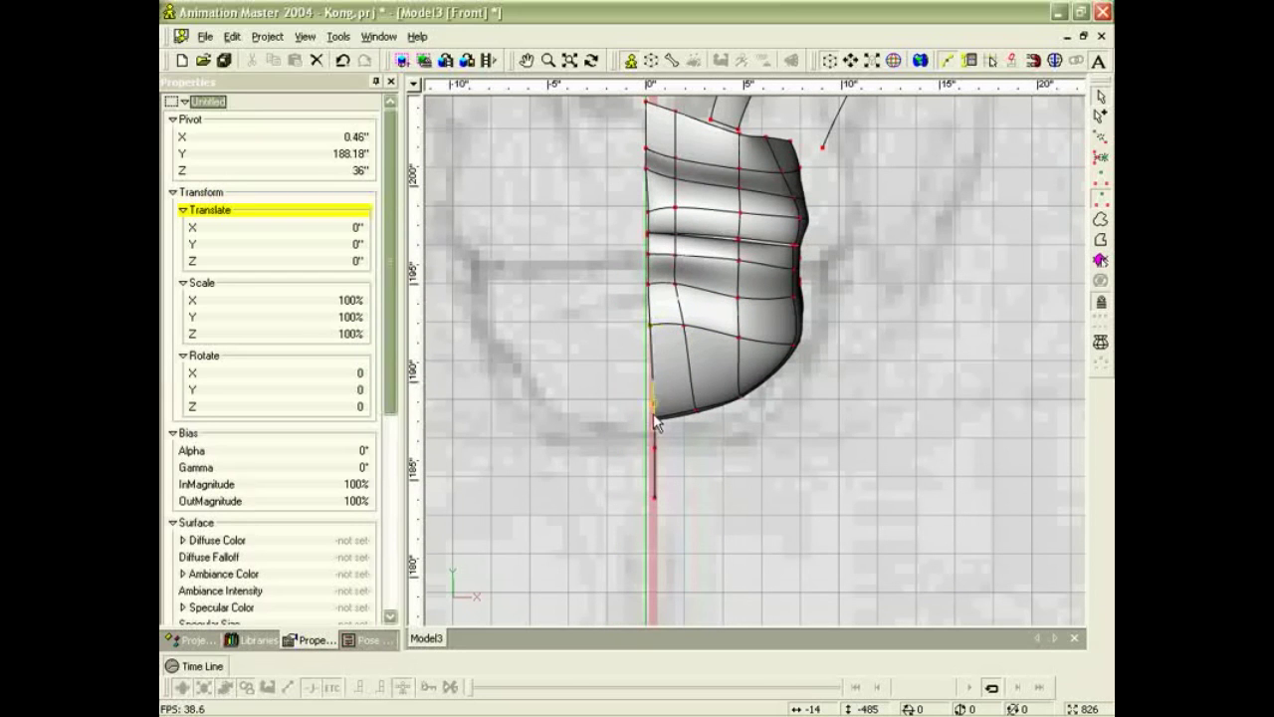
Pull the outer point of the lower chin row inward and adjust the neighbouring points along the chin's side.
{"action": "left_click", "coordinate": [796, 343]}
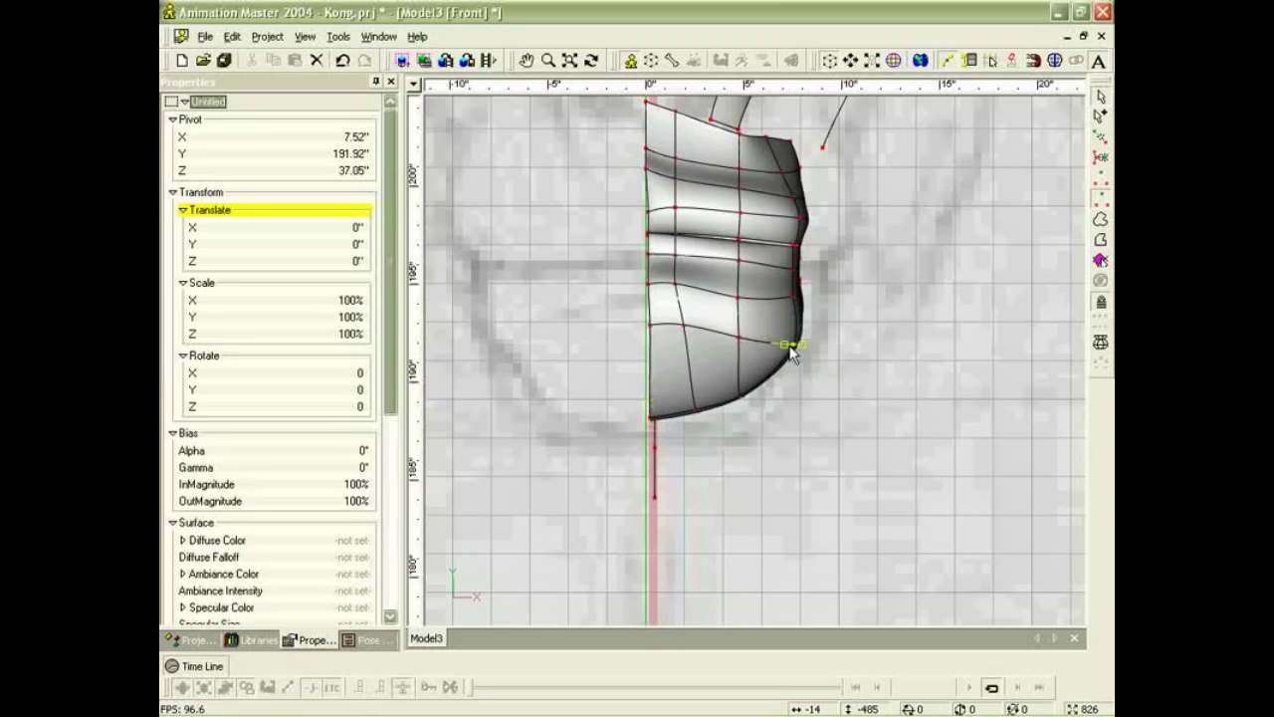
{"action": "left_click_drag", "start_coordinate": [800, 358], "coordinate": [785, 347]}
{"action": "left_click", "coordinate": [738, 296]}
{"action": "left_click", "coordinate": [798, 304]}
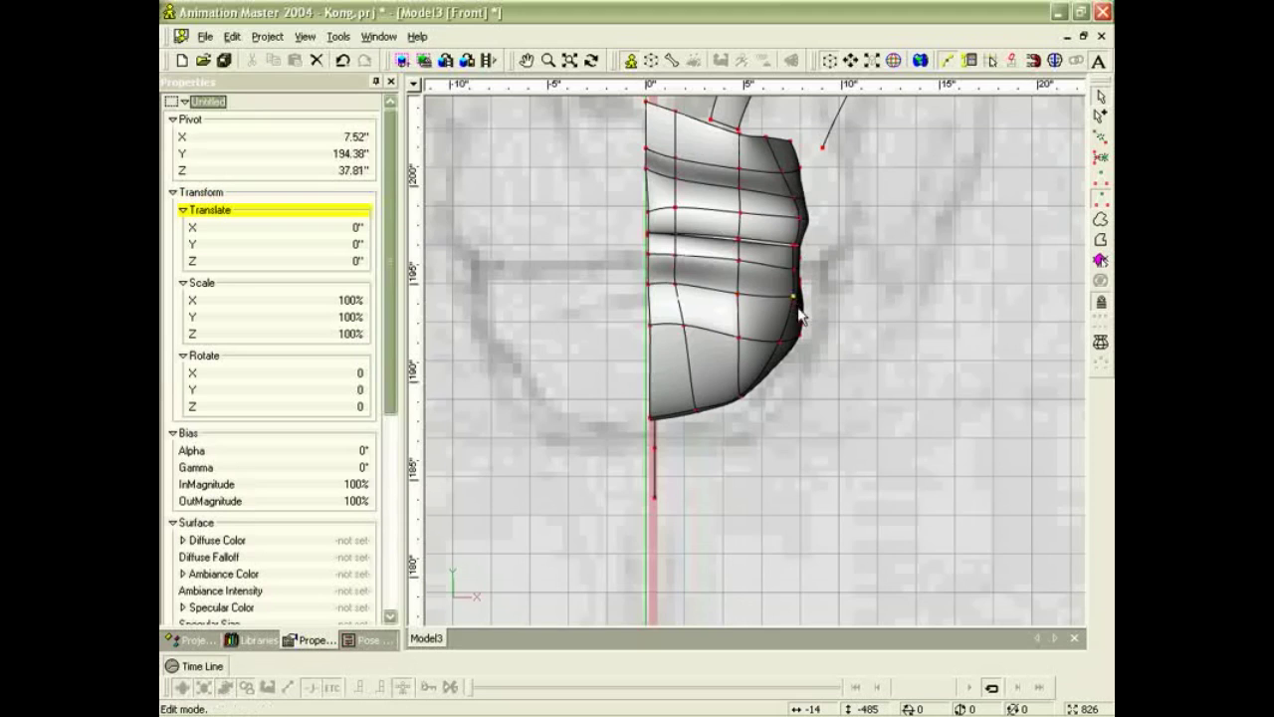
{"action": "scroll", "coordinate": [800, 325], "scroll_direction": "down", "scroll_amount": 1}
{"action": "left_click", "coordinate": [785, 346]}
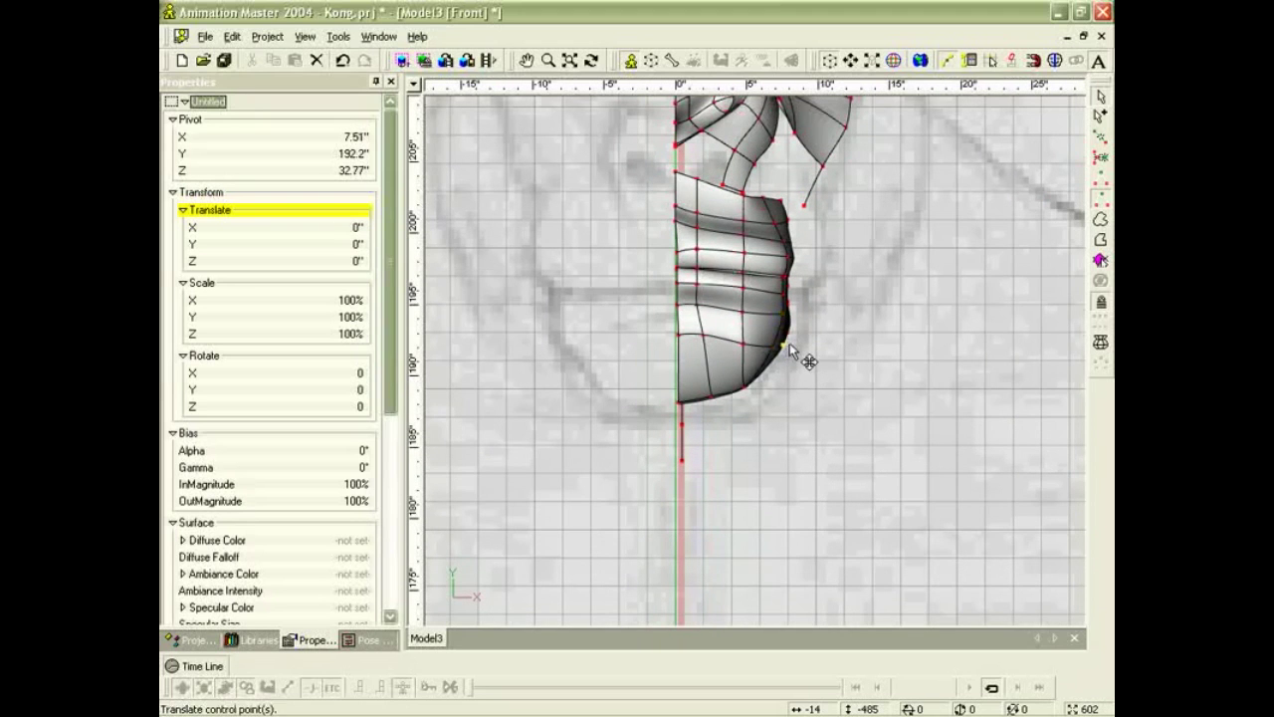
Delete the short closing edge at the lower end of the strip running down from the nostril.
{"action": "scroll", "coordinate": [791, 341], "scroll_direction": "down", "scroll_amount": 1}
{"action": "key", "text": "t"}
{"action": "mouse_move", "coordinate": [791, 336]}
{"action": "left_mouse_down"}
{"action": "mouse_move", "coordinate": [781, 343]}
{"action": "mouse_move", "coordinate": [799, 358]}
{"action": "mouse_move", "coordinate": [785, 355]}
{"action": "mouse_move", "coordinate": [790, 339]}
{"action": "left_mouse_up"}
{"action": "middle_click_drag", "start_coordinate": [790, 338], "coordinate": [765, 347]}
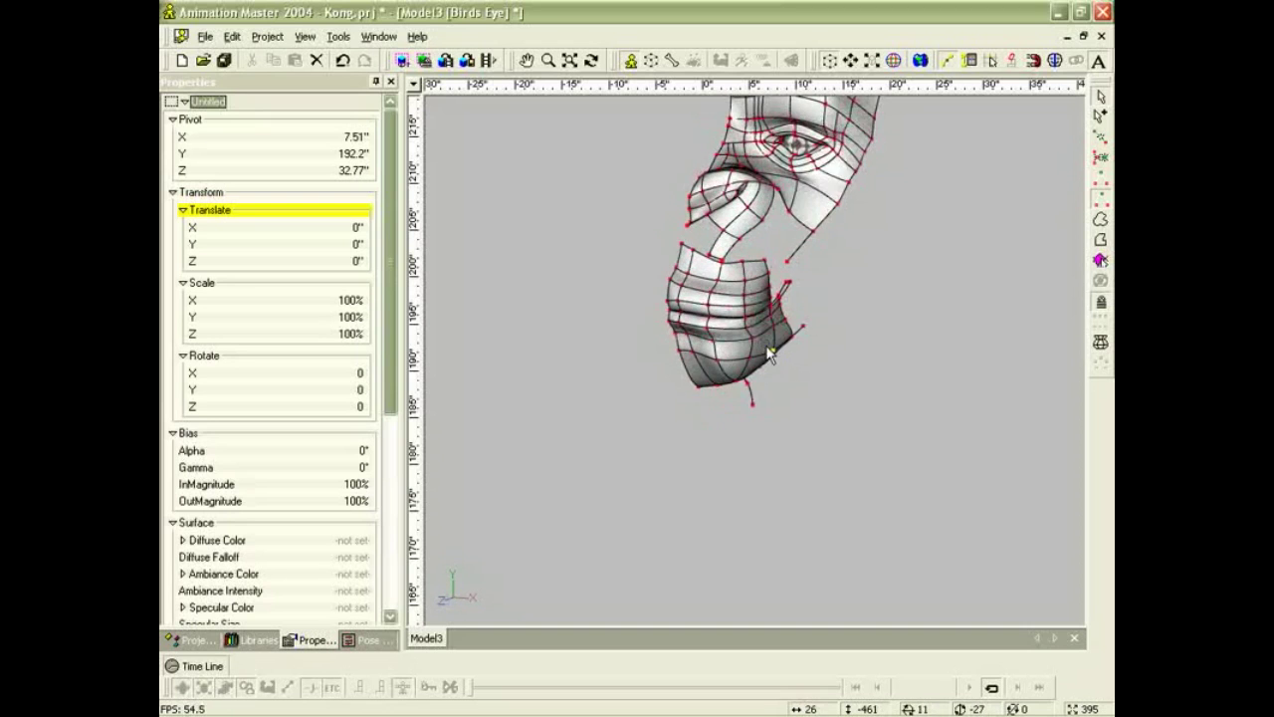
{"action": "scroll", "coordinate": [767, 348], "scroll_direction": "up", "scroll_amount": 3}
{"action": "middle_click_drag", "start_coordinate": [750, 263], "coordinate": [754, 391]}
{"action": "scroll", "coordinate": [754, 392], "scroll_direction": "up", "scroll_amount": 4}
{"action": "scroll", "coordinate": [719, 353], "scroll_direction": "up", "scroll_amount": 2}
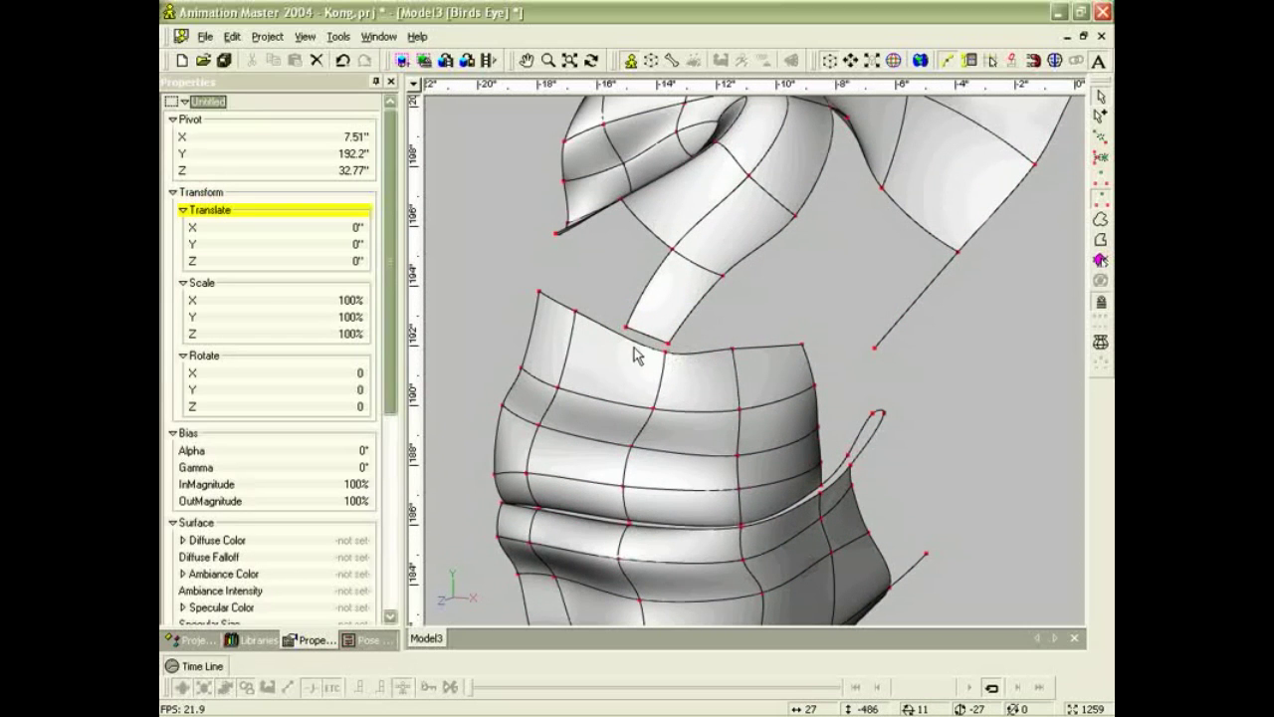
{"action": "left_click", "coordinate": [663, 344]}
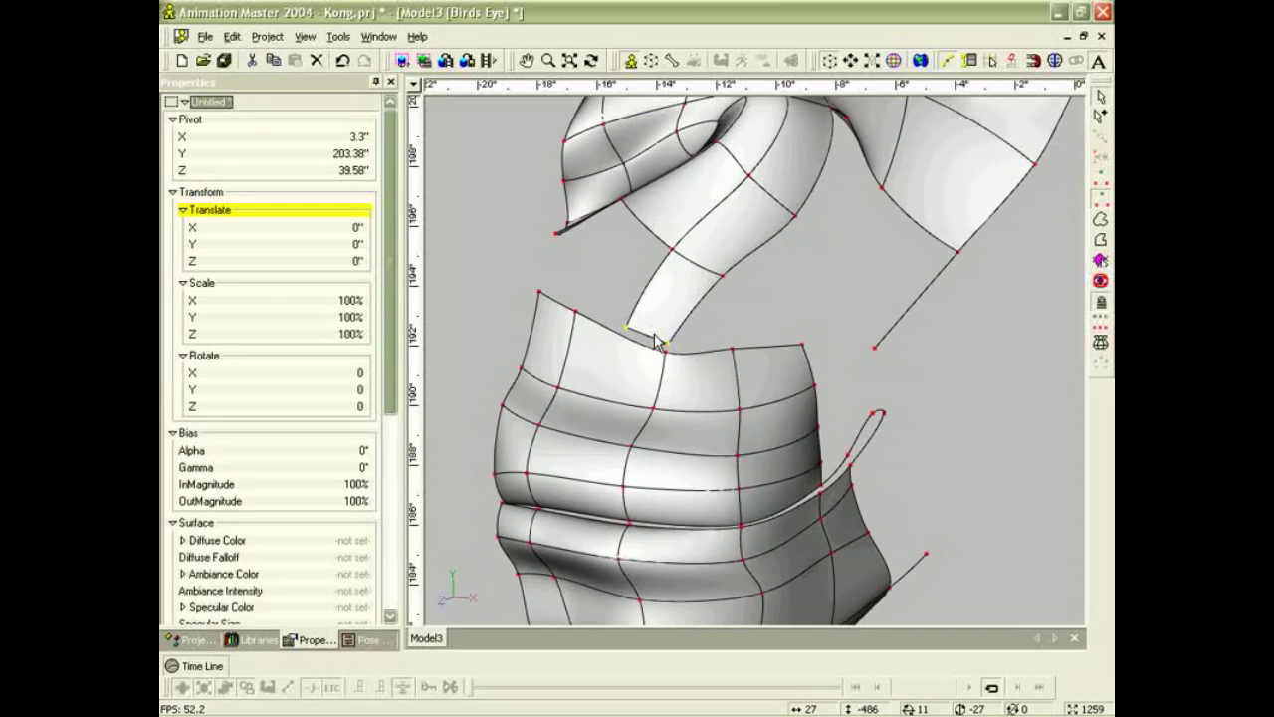
{"action": "key", "text": "Delete"}
Weld the two loose ends of the nostril strip to the matching points on the upper lip's top edge.
{"action": "left_click_drag", "start_coordinate": [669, 344], "coordinate": [665, 352]}
{"action": "right_click", "coordinate": [665, 352]}
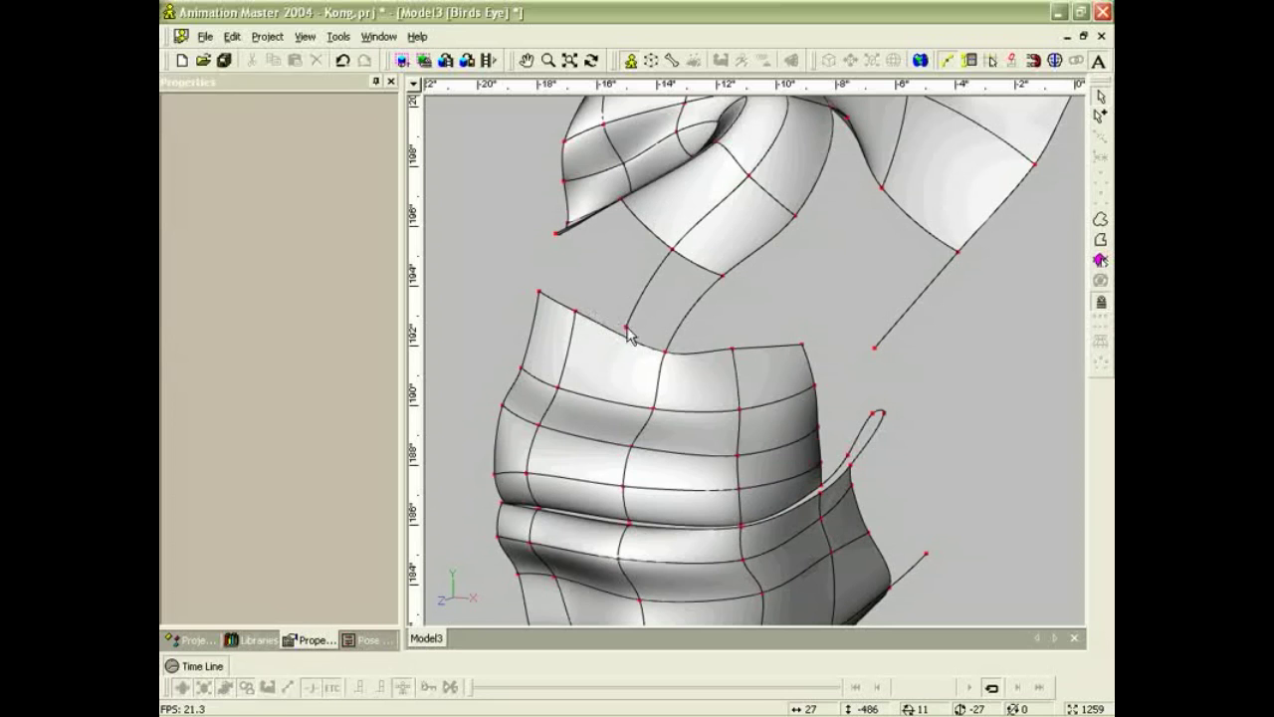
{"action": "left_click", "coordinate": [627, 333]}
{"action": "left_click_drag", "start_coordinate": [641, 347], "coordinate": [603, 322]}
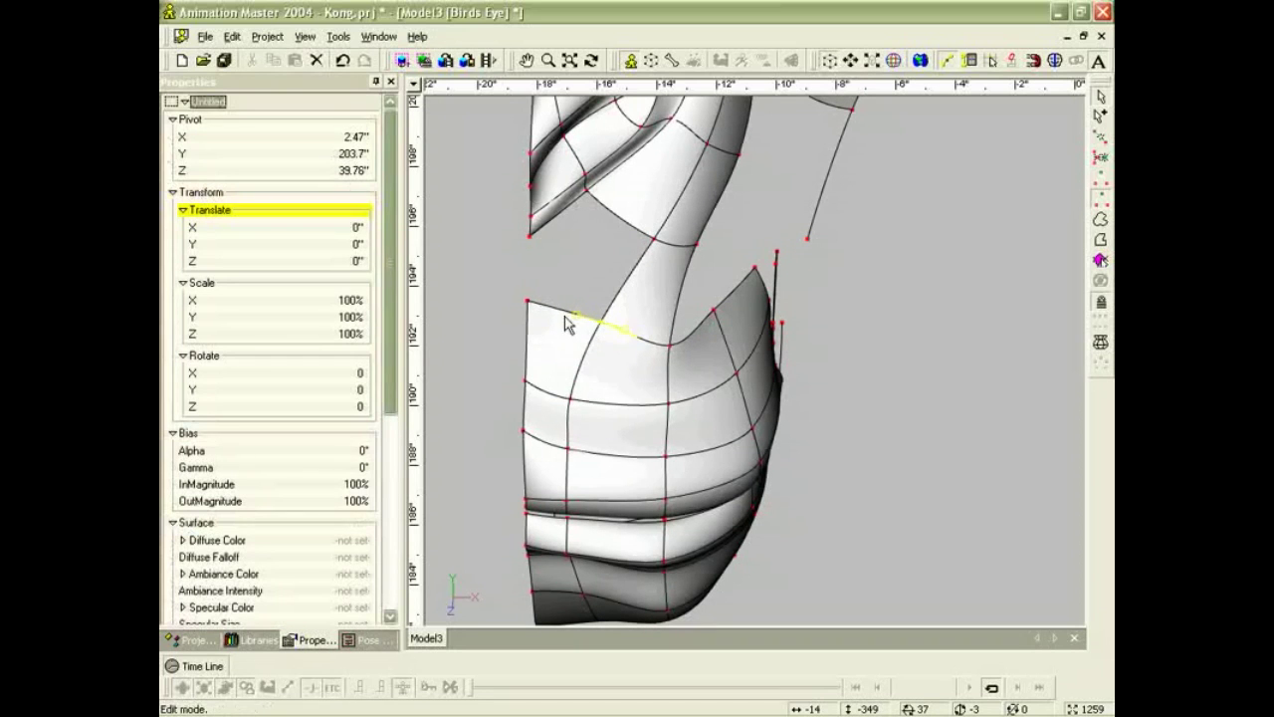
Connect the upper lip's top centre point to the centre point of the nose base, using a temporary stub that is removed again.
{"action": "left_click", "coordinate": [530, 300]}
{"action": "left_click_drag", "start_coordinate": [577, 323], "coordinate": [555, 337]}
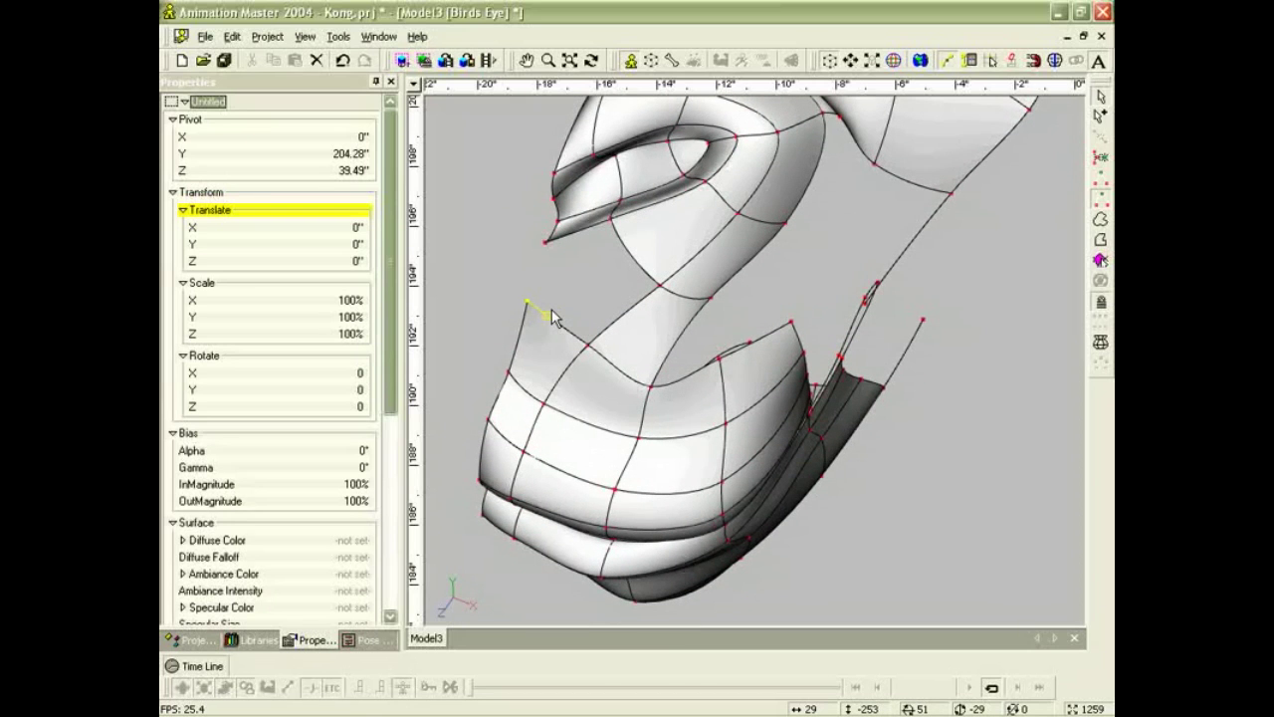
{"action": "key", "text": "a"}
{"action": "left_click_drag", "start_coordinate": [545, 242], "coordinate": [512, 245]}
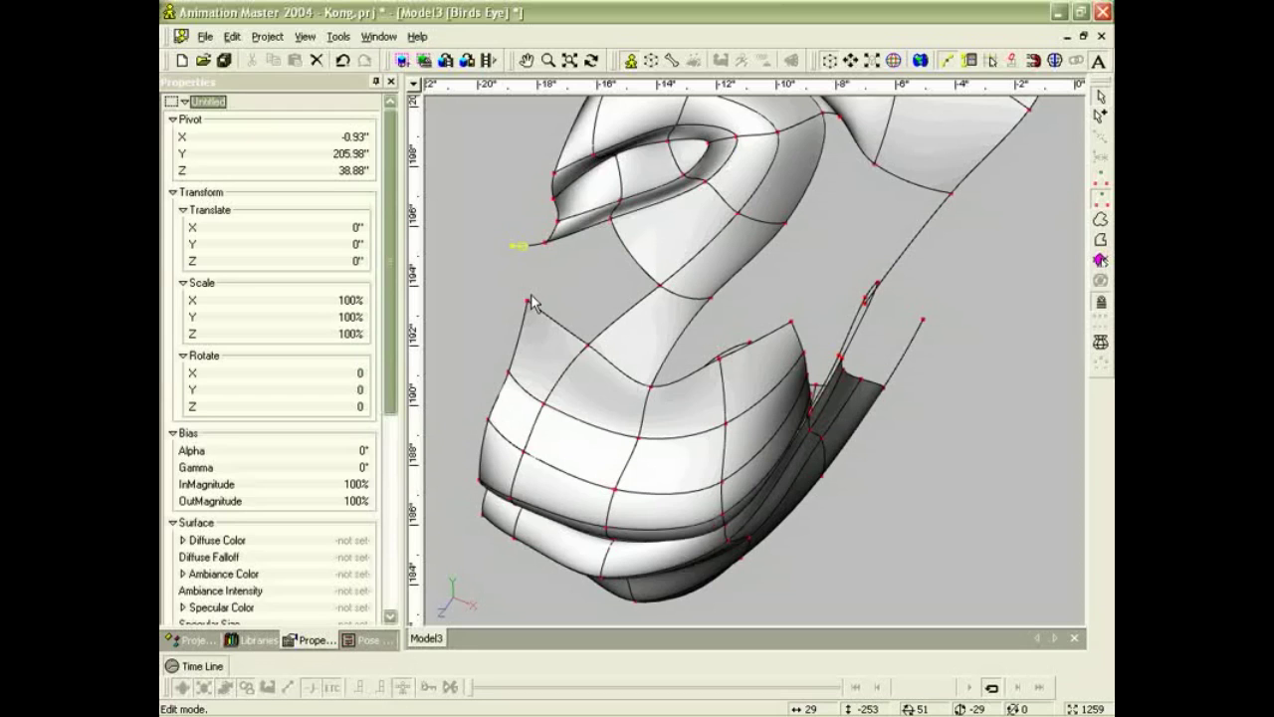
{"action": "left_click_drag", "start_coordinate": [527, 302], "coordinate": [545, 244]}
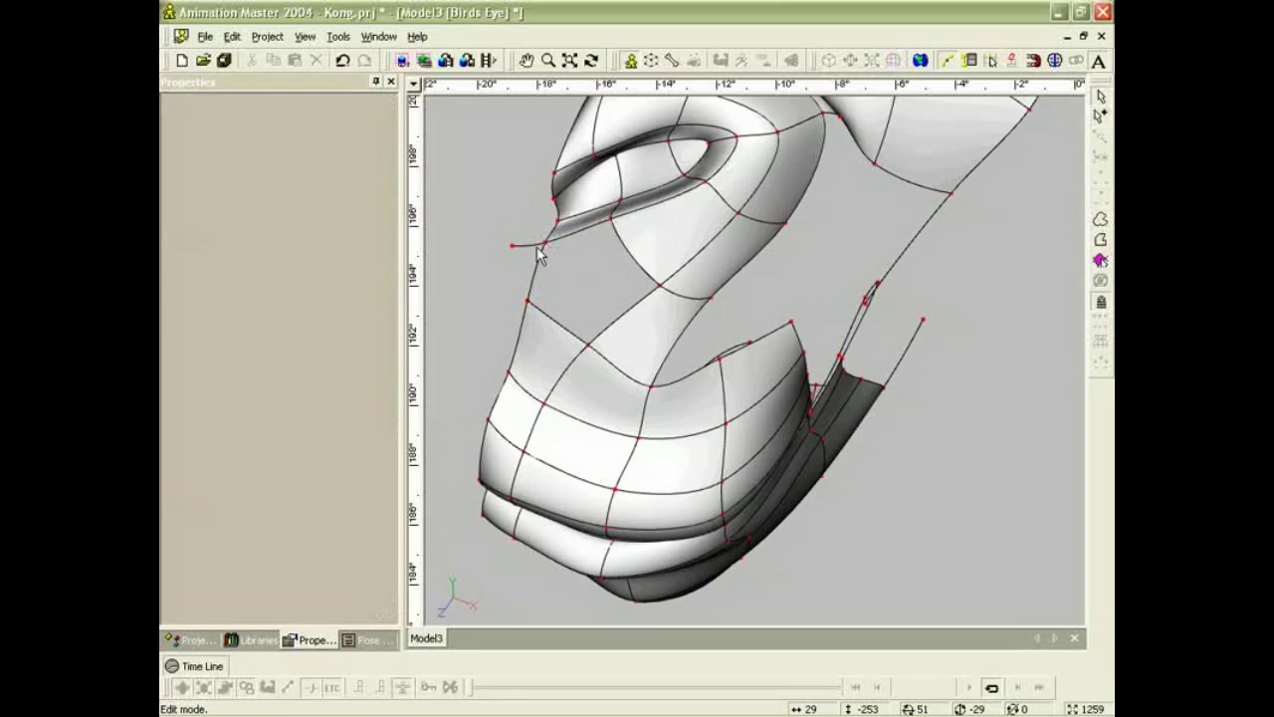
{"action": "left_click", "coordinate": [515, 247]}
{"action": "key", "text": "Delete"}
Close the five-sided hole between the nose base and the upper lip with a five-point patch.
{"action": "scroll", "coordinate": [535, 264], "scroll_direction": "down", "scroll_amount": 1}
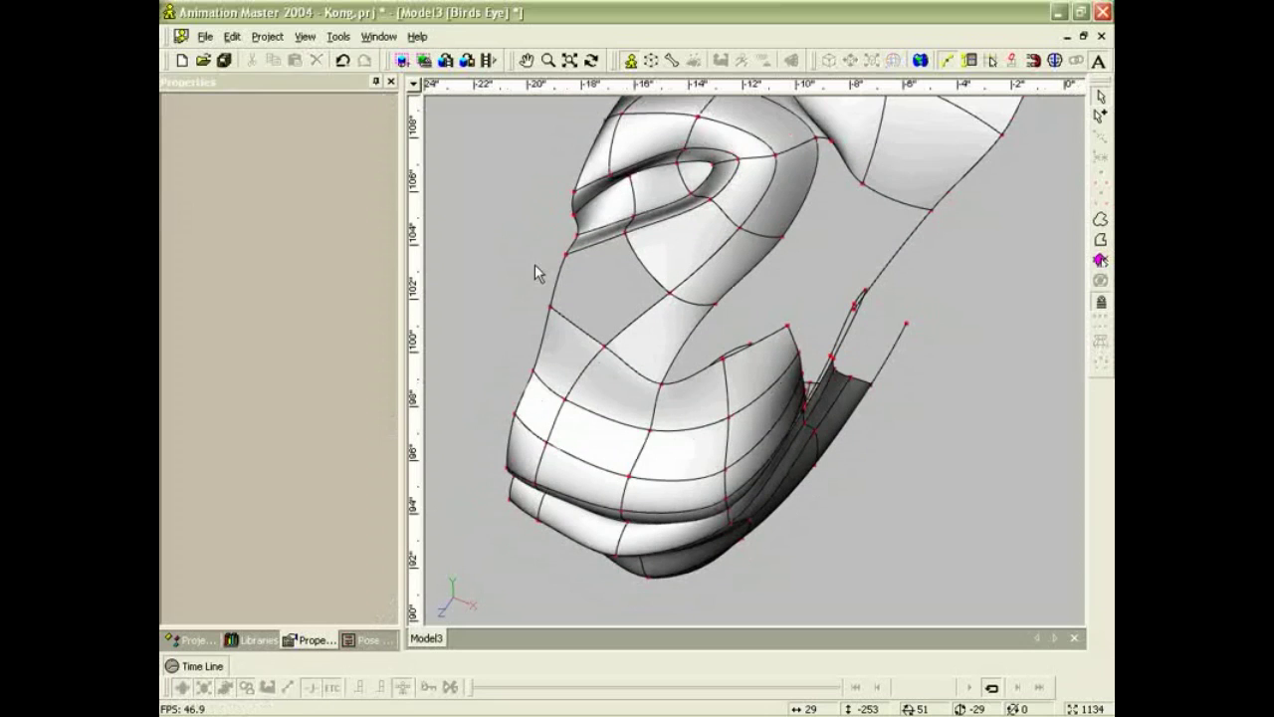
{"action": "left_click", "coordinate": [622, 240]}
{"action": "mouse_move", "coordinate": [641, 306]}
{"action": "right_mouse_down", "text": "ctrl"}
{"action": "mouse_move", "coordinate": [657, 293]}
{"action": "mouse_move", "coordinate": [649, 308]}
{"action": "right_mouse_up", "text": "ctrl"}
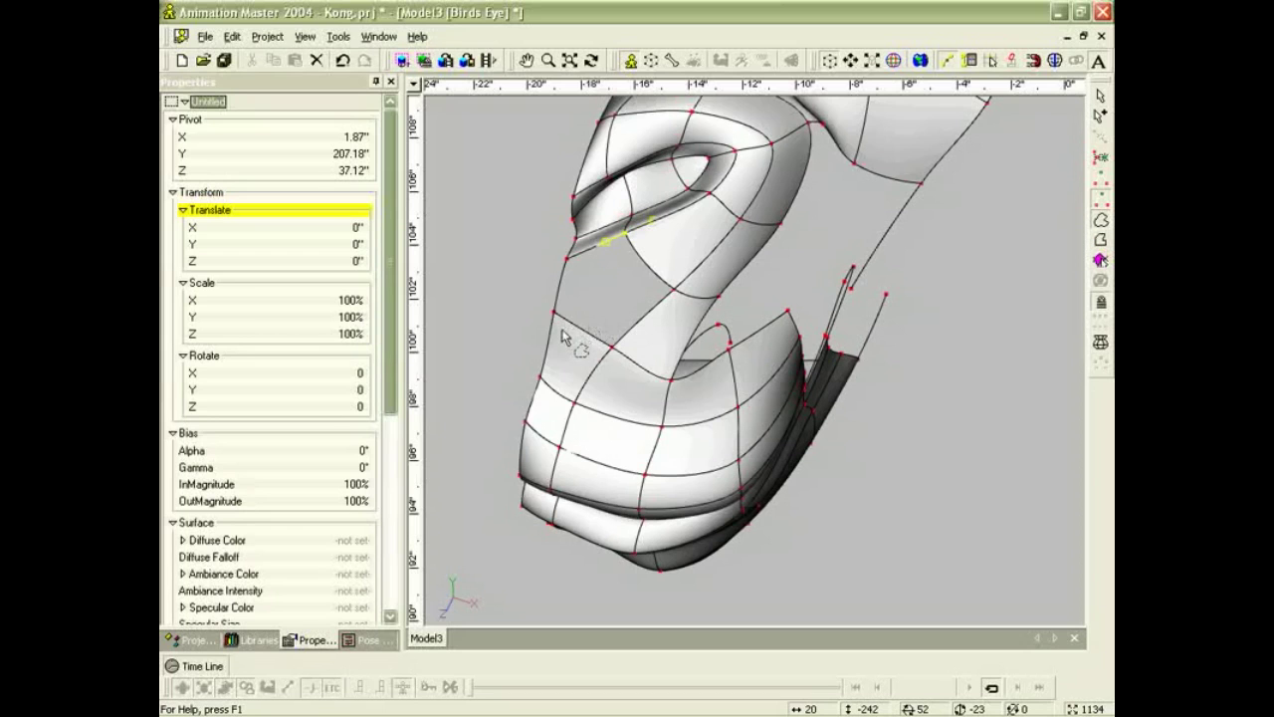
{"action": "left_click", "coordinate": [545, 289]}
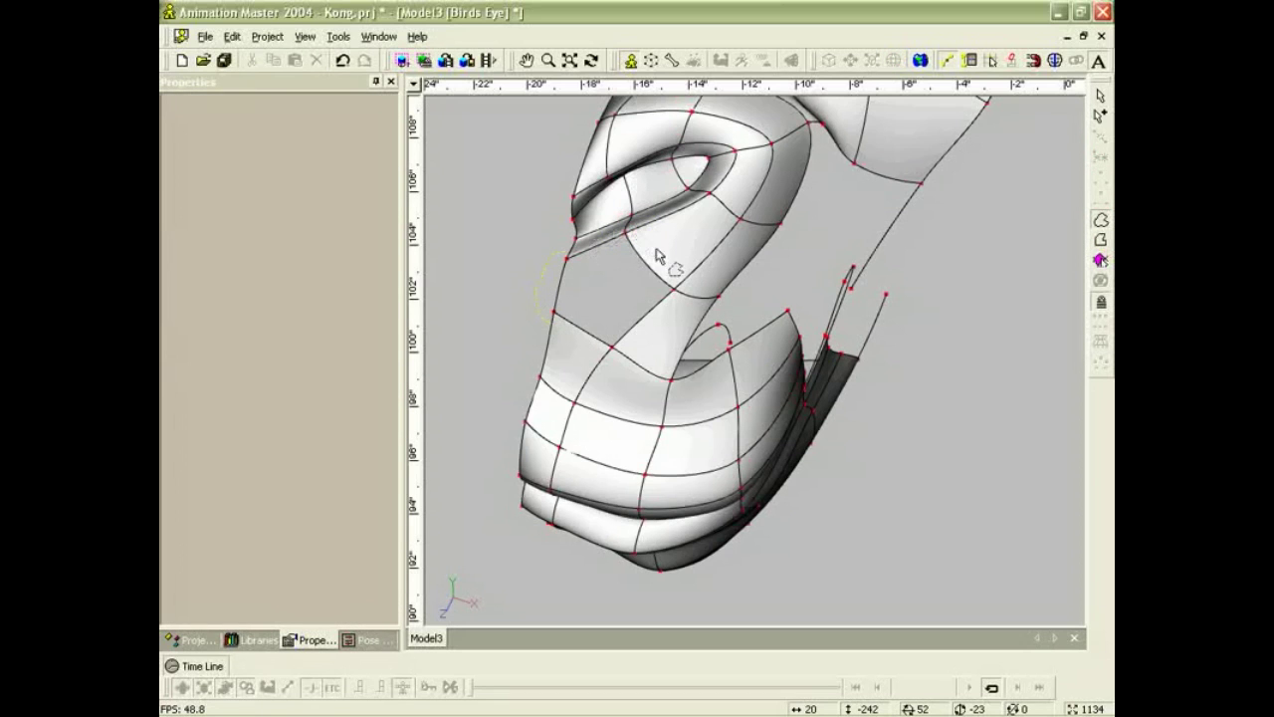
{"action": "left_click", "coordinate": [590, 349]}
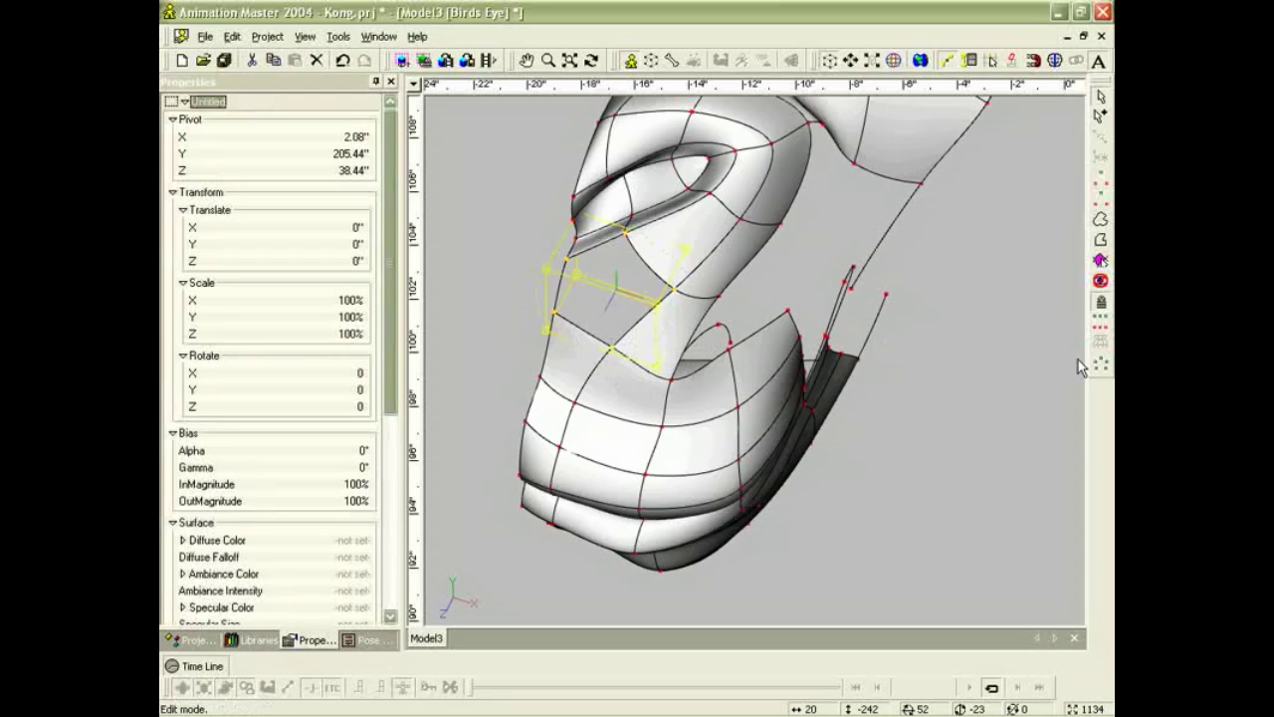
{"action": "left_click", "coordinate": [763, 291]}
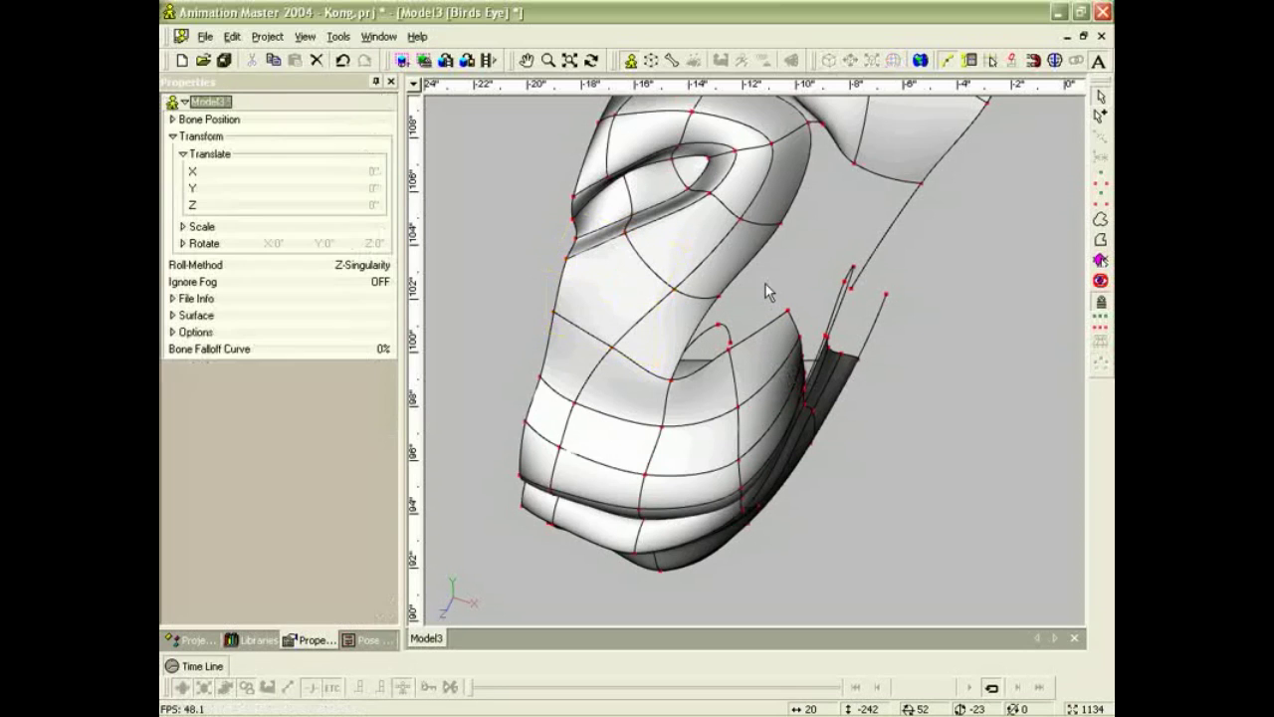
Select the whole centre-line spline, set its pivot X to 0, and flatten it along X by scaling.
{"action": "left_click", "coordinate": [676, 298]}
{"action": "middle_click_drag", "start_coordinate": [728, 369], "coordinate": [557, 365]}
{"action": "left_click", "coordinate": [545, 362]}
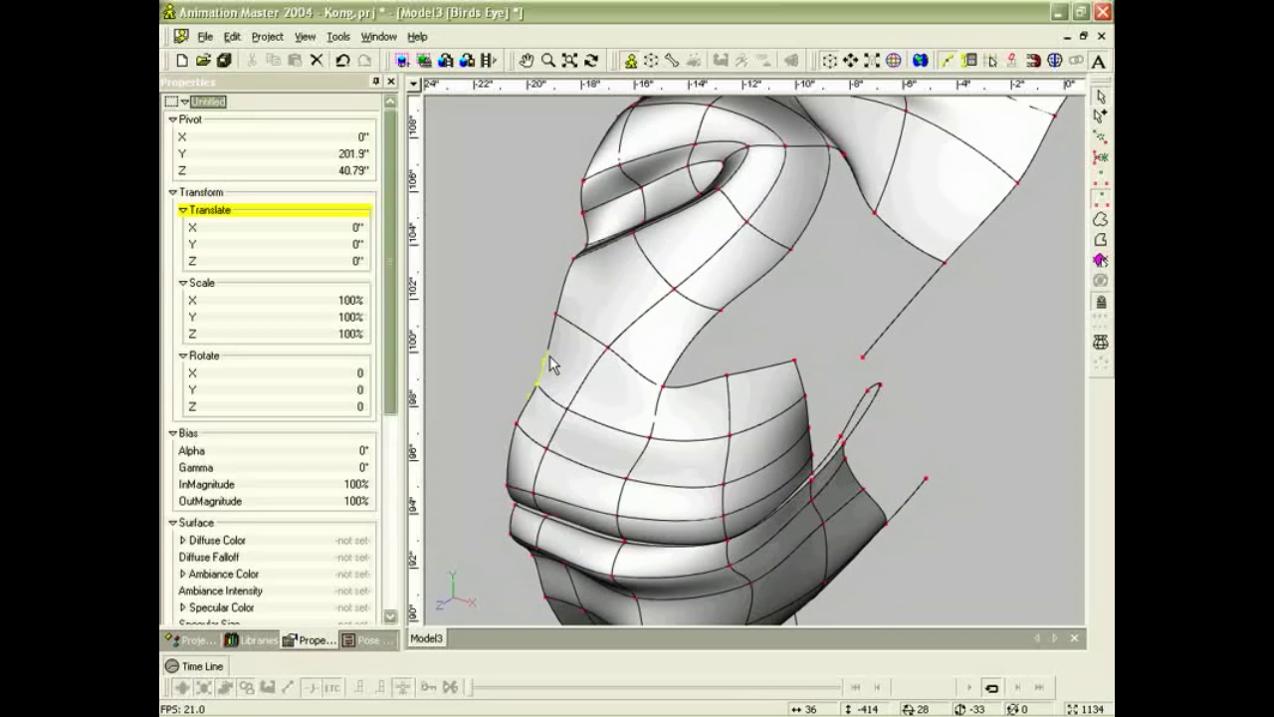
{"action": "double_click", "coordinate": [549, 358]}
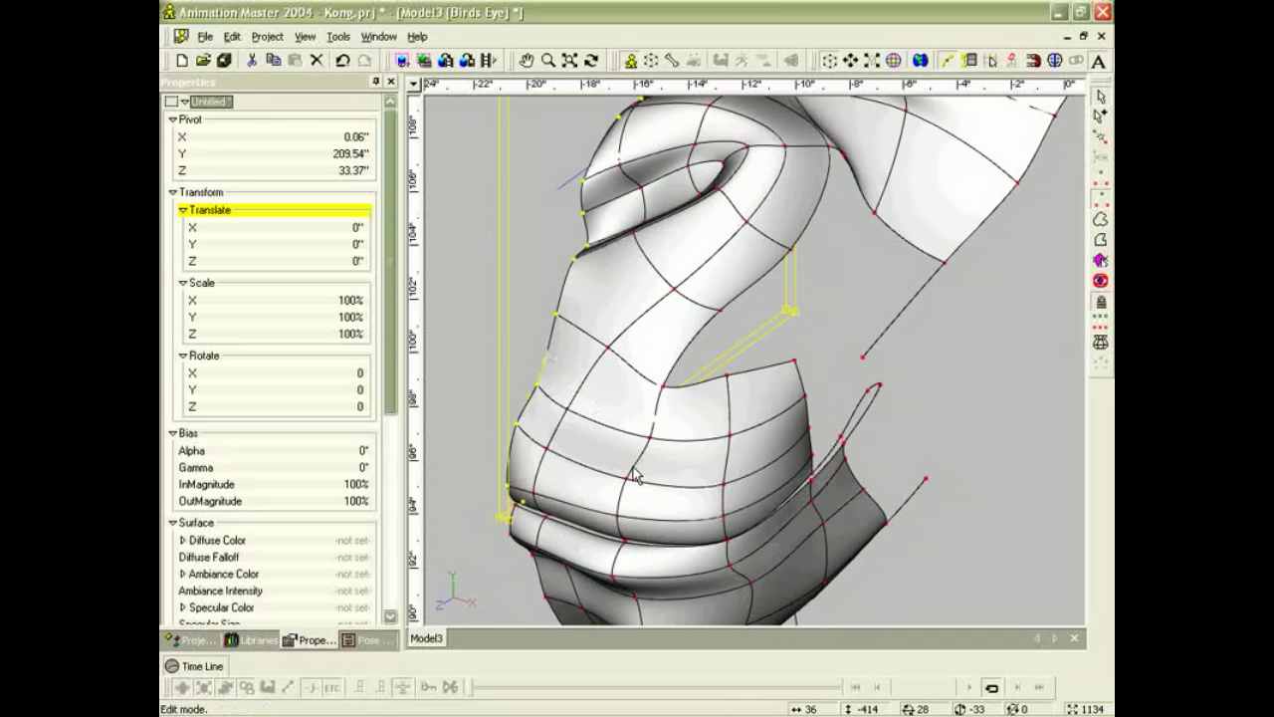
{"action": "left_click", "coordinate": [350, 137]}
{"action": "type", "text": "0"}
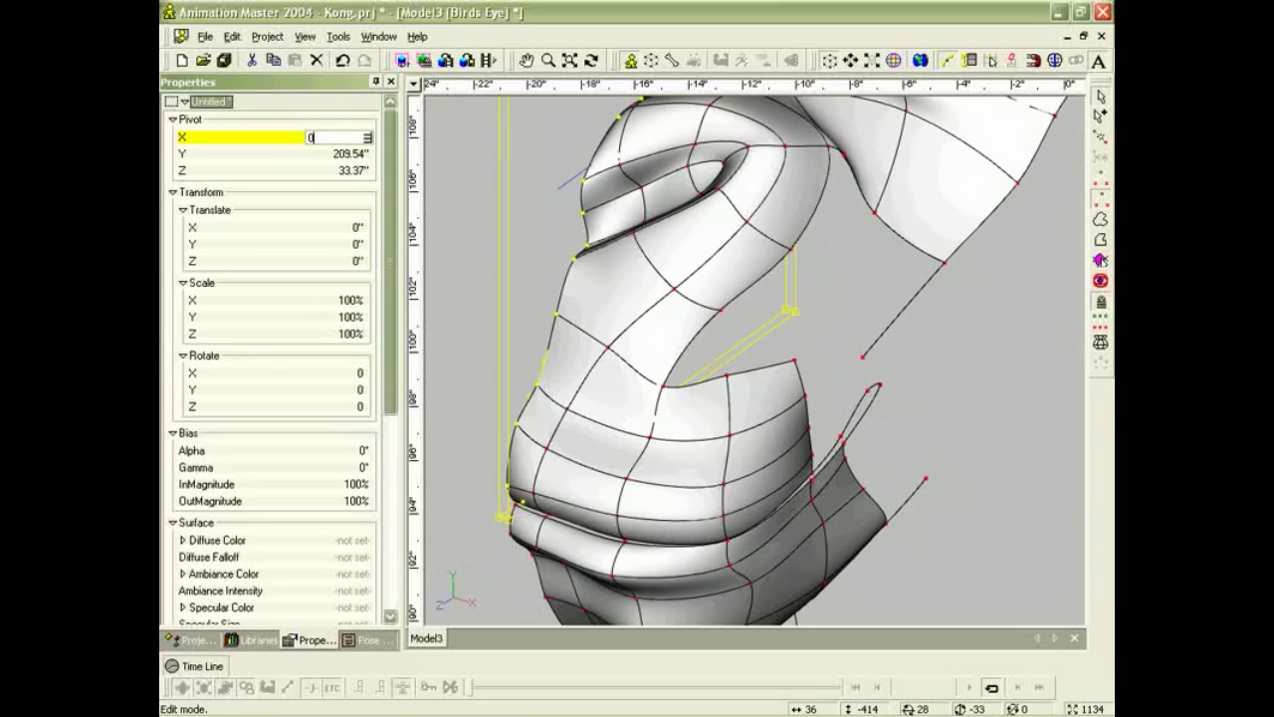
{"action": "key", "text": "Return"}
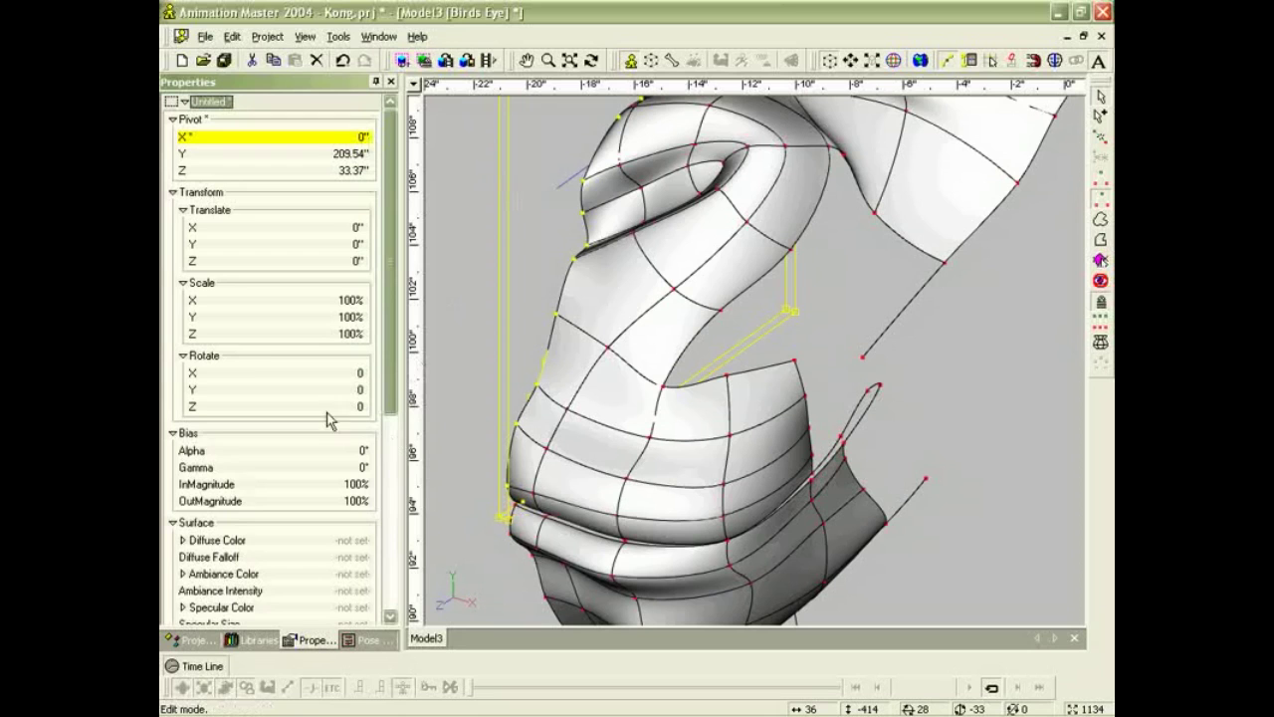
{"action": "left_click", "coordinate": [359, 306]}
{"action": "key", "text": "Return"}
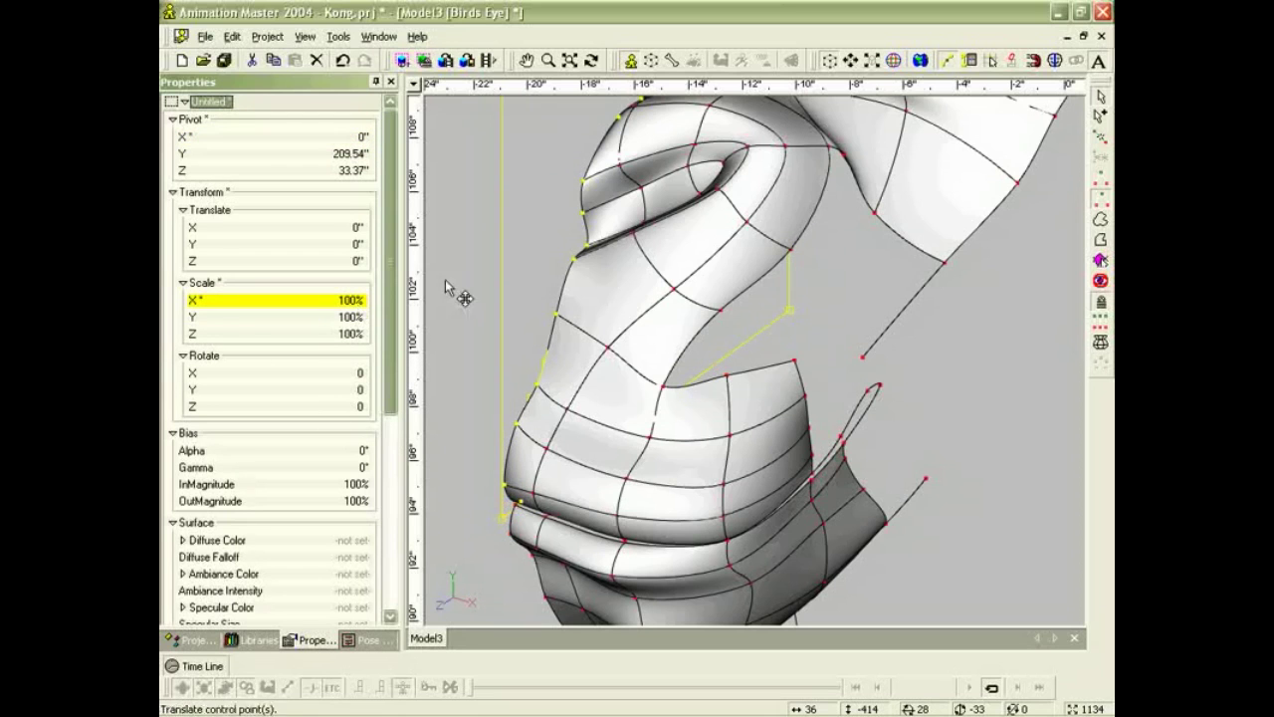
{"action": "left_click", "coordinate": [869, 280]}
Examine the open gap between the cheek, mouth corner and chin from several angles.
{"action": "scroll", "coordinate": [869, 282], "scroll_direction": "down", "scroll_amount": 2}
{"action": "scroll", "coordinate": [784, 344], "scroll_direction": "down", "scroll_amount": 2}
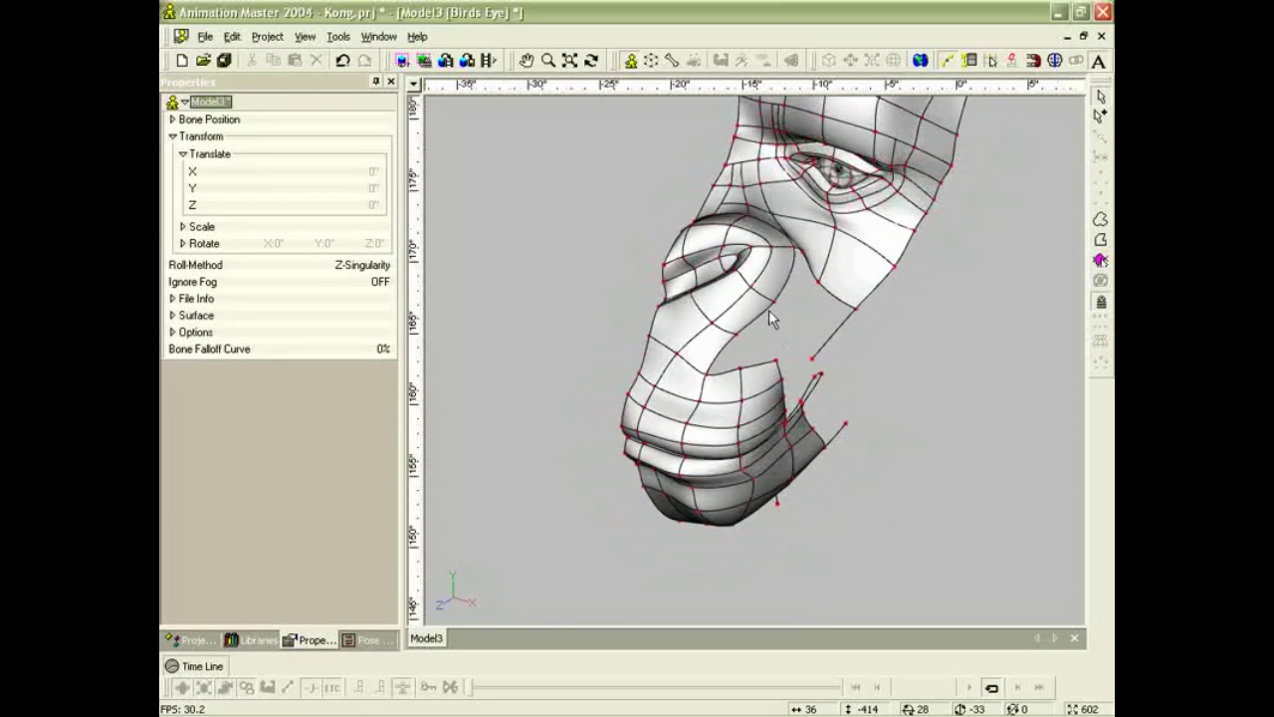
{"action": "left_click", "coordinate": [773, 306]}
{"action": "key", "text": "t"}
{"action": "left_click_drag", "start_coordinate": [792, 327], "coordinate": [778, 299]}
{"action": "left_click", "coordinate": [812, 368]}
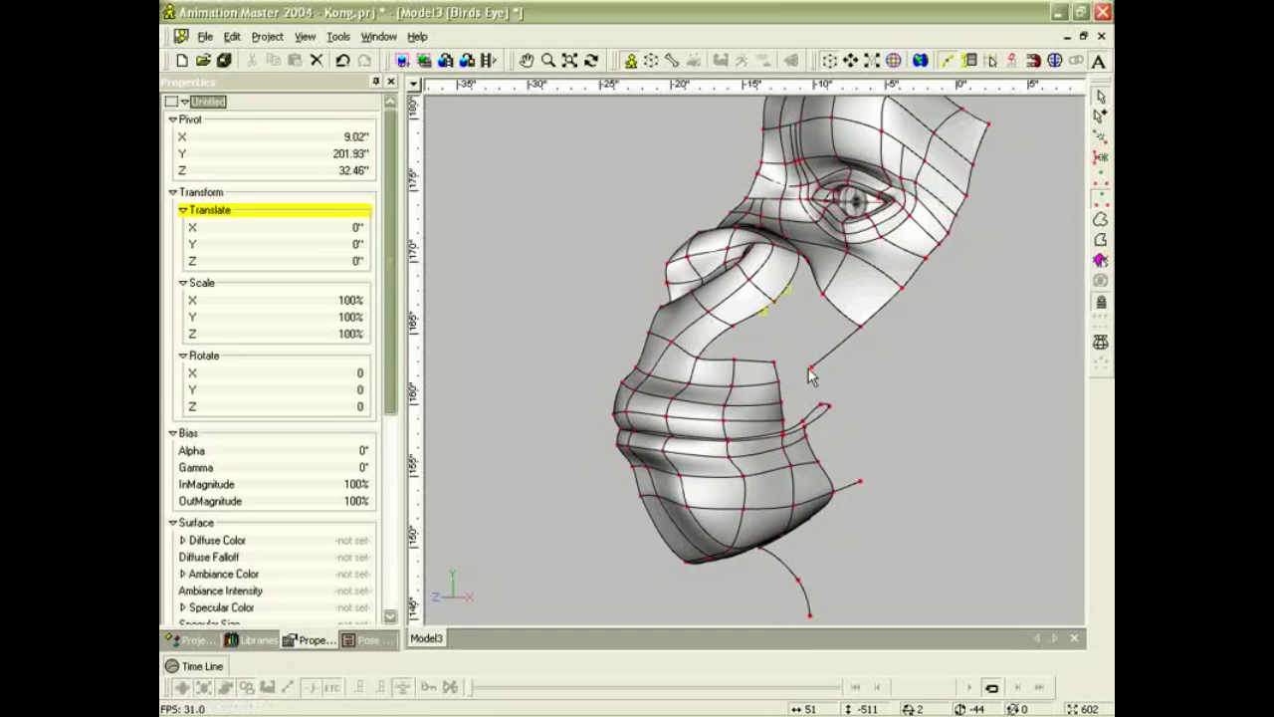
{"action": "key", "text": "m"}
{"action": "left_click_drag", "start_coordinate": [741, 392], "coordinate": [724, 374]}
{"action": "key", "text": "t"}
In the right side view, extend the chin's rear spline along the reference jawline with three points up toward the ear.
{"action": "key", "text": "KP_6"}
{"action": "key", "text": "z"}
{"action": "left_click_drag", "start_coordinate": [806, 363], "coordinate": [678, 401]}
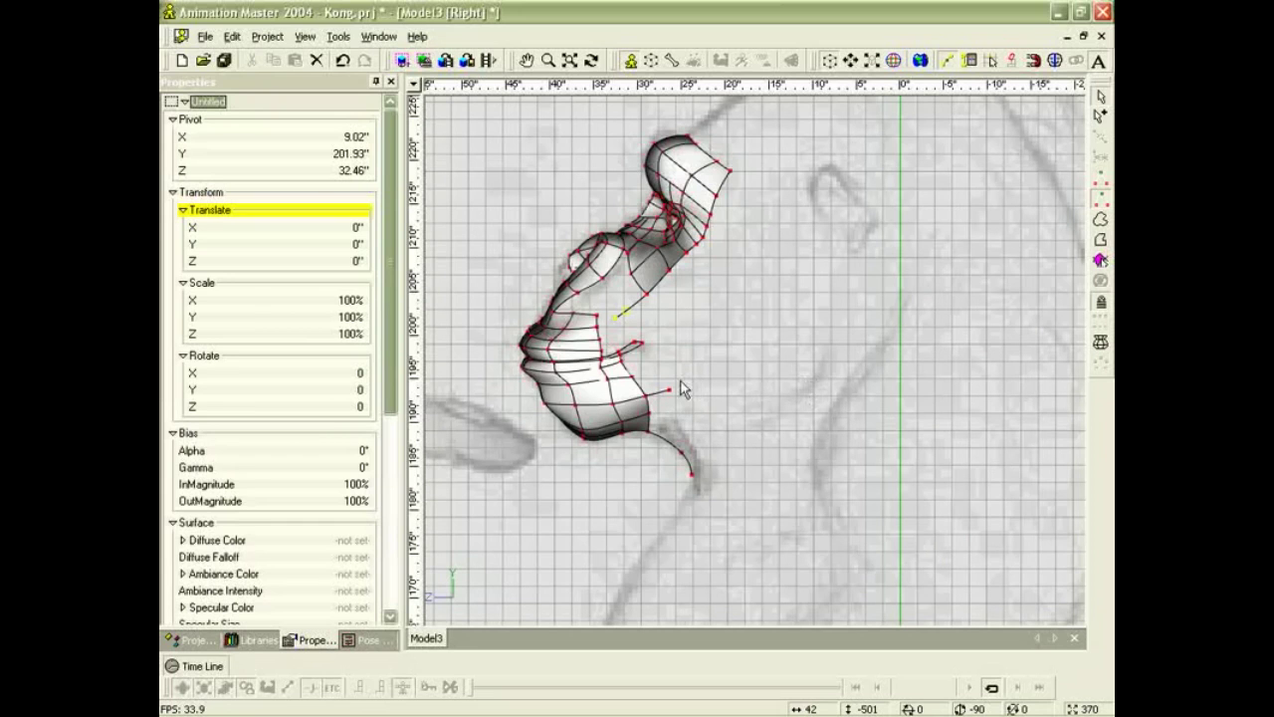
{"action": "left_click_drag", "start_coordinate": [673, 389], "coordinate": [737, 410]}
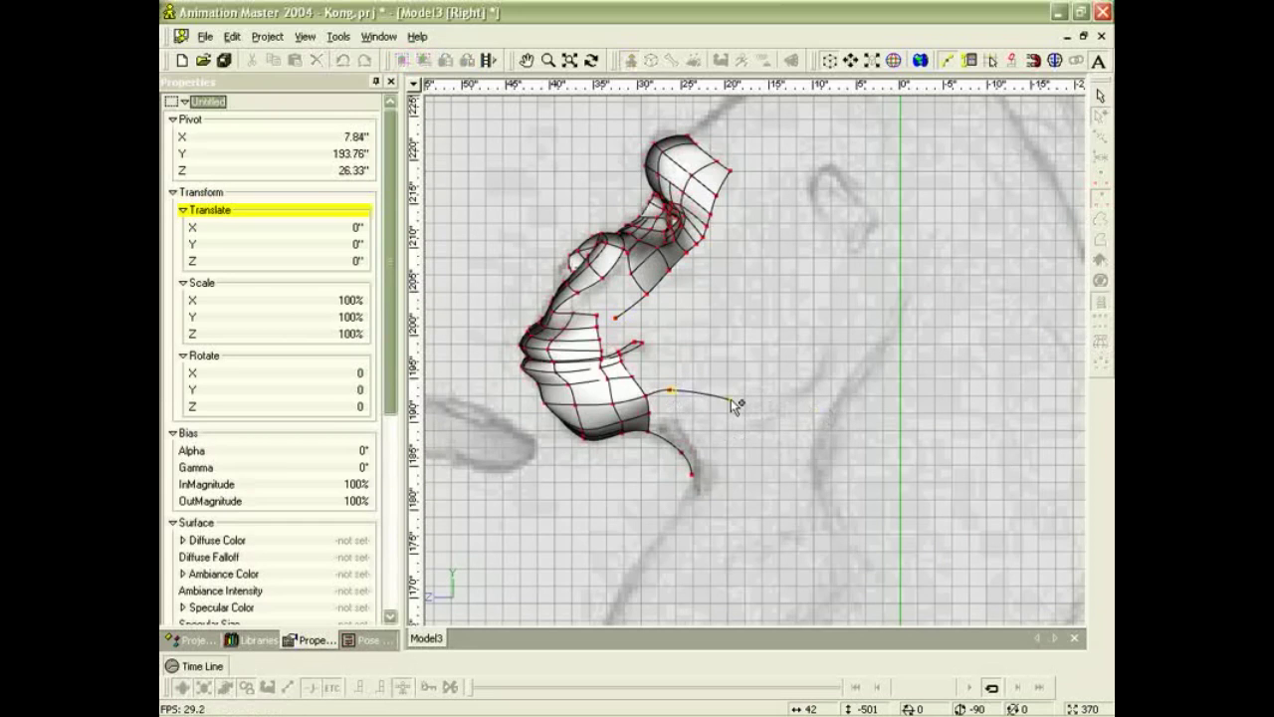
{"action": "left_click", "coordinate": [809, 385]}
{"action": "left_click", "coordinate": [840, 301]}
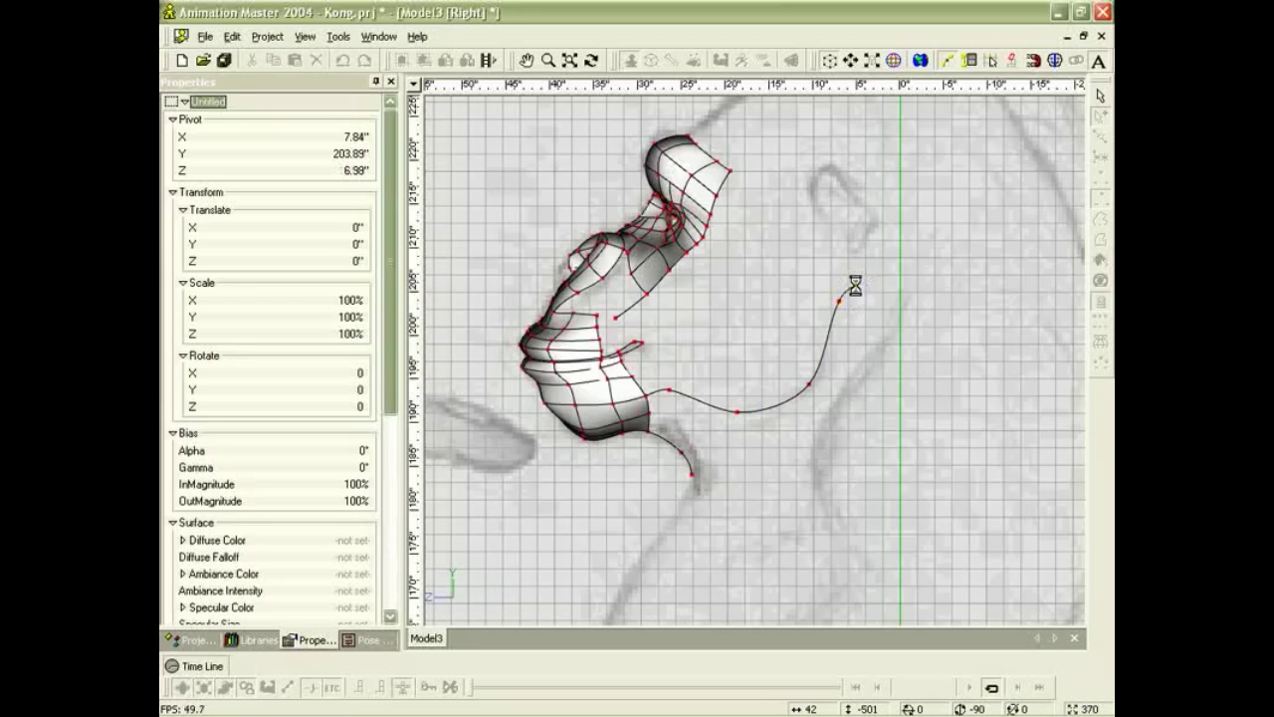
{"action": "key", "text": "Escape"}
{"action": "left_click", "coordinate": [807, 386]}
Add a spline from the cheek's rear lower-edge point down to the jawline spline's point at the jaw angle.
{"action": "scroll", "coordinate": [689, 357], "scroll_direction": "up", "scroll_amount": 3}
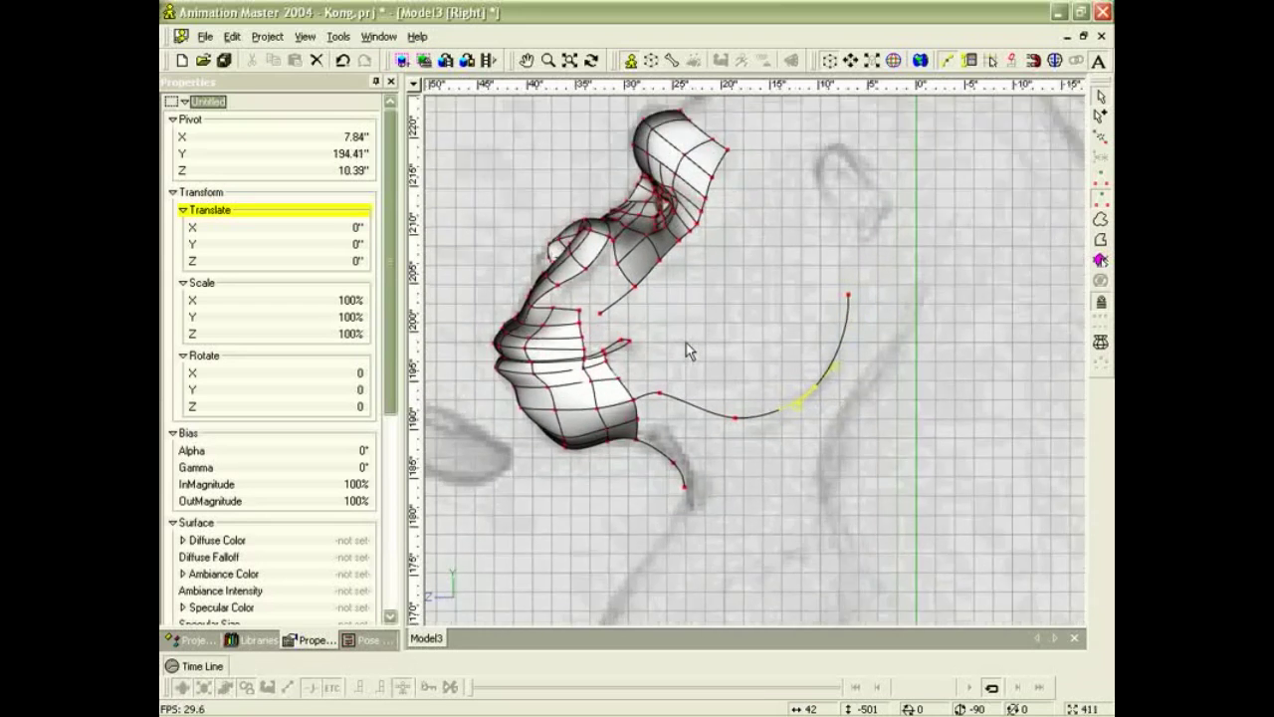
{"action": "left_click", "coordinate": [696, 287]}
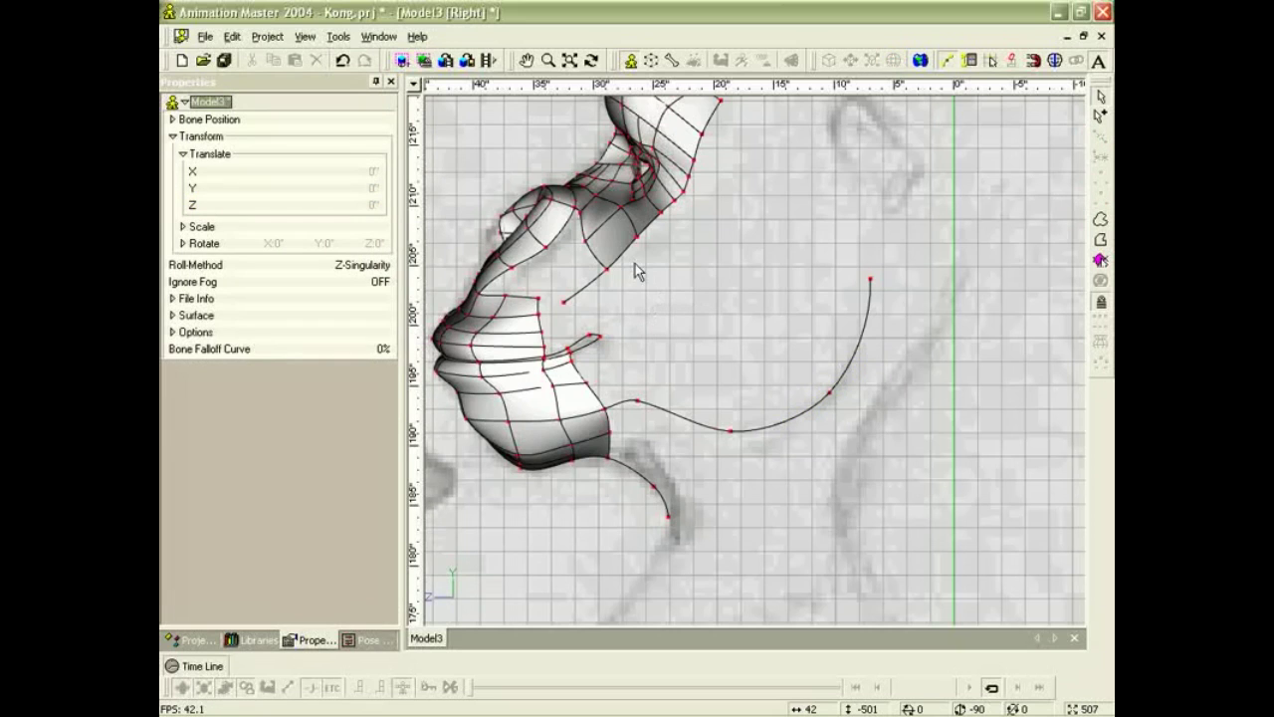
{"action": "key", "text": "a"}
{"action": "left_click_drag", "start_coordinate": [638, 239], "coordinate": [829, 392]}
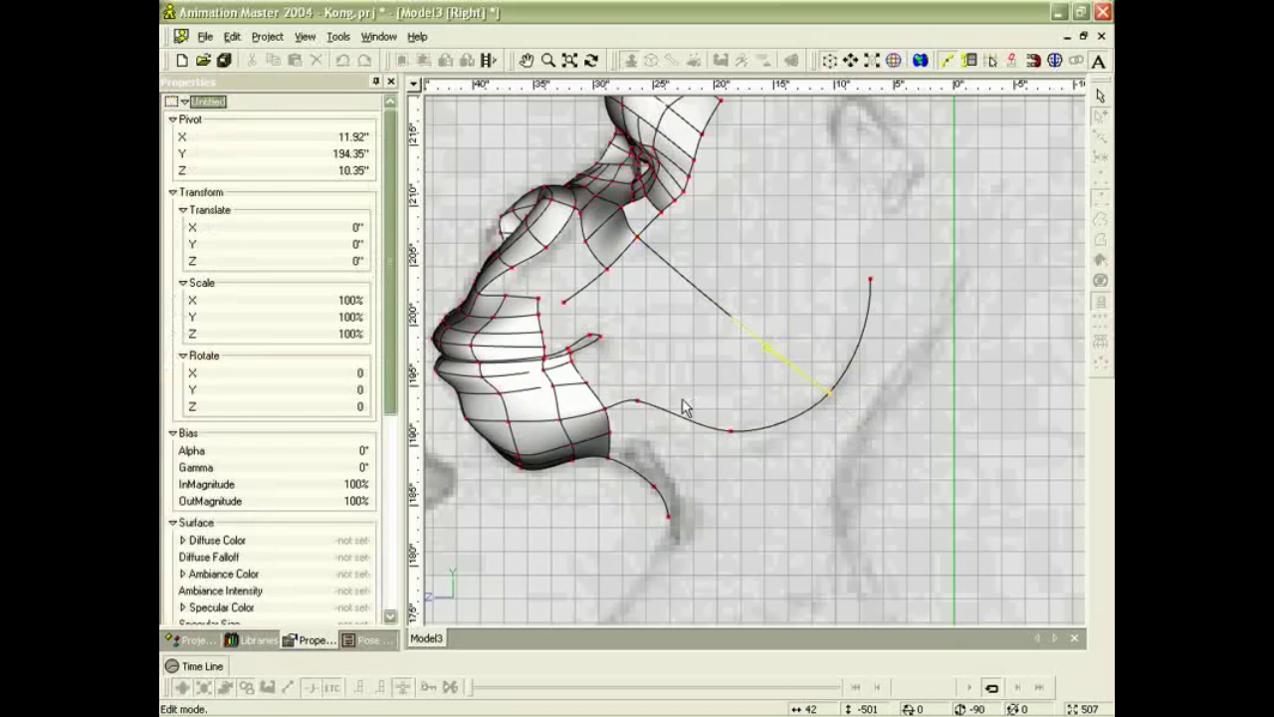
{"action": "key", "text": "Escape"}
Extend the mouth-corner spline backward across the long cheek spline and up toward the ear.
{"action": "key", "text": "a"}
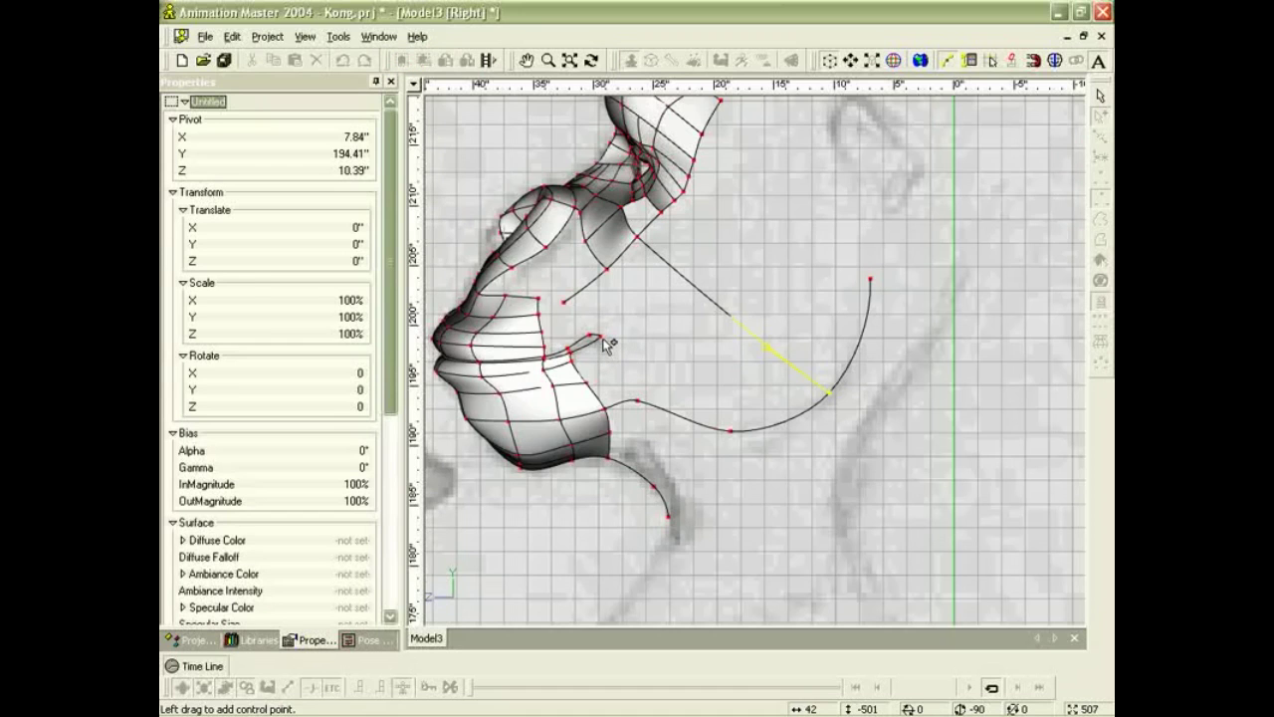
{"action": "left_click_drag", "start_coordinate": [604, 337], "coordinate": [737, 320]}
{"action": "left_click", "coordinate": [806, 210]}
{"action": "key", "text": "Escape"}
Add a spline from the cheek's front lower-edge point across the mouth-corner spline down to the jawline spline's middle point.
{"action": "key", "text": "a"}
{"action": "left_click_drag", "start_coordinate": [606, 268], "coordinate": [671, 339]}
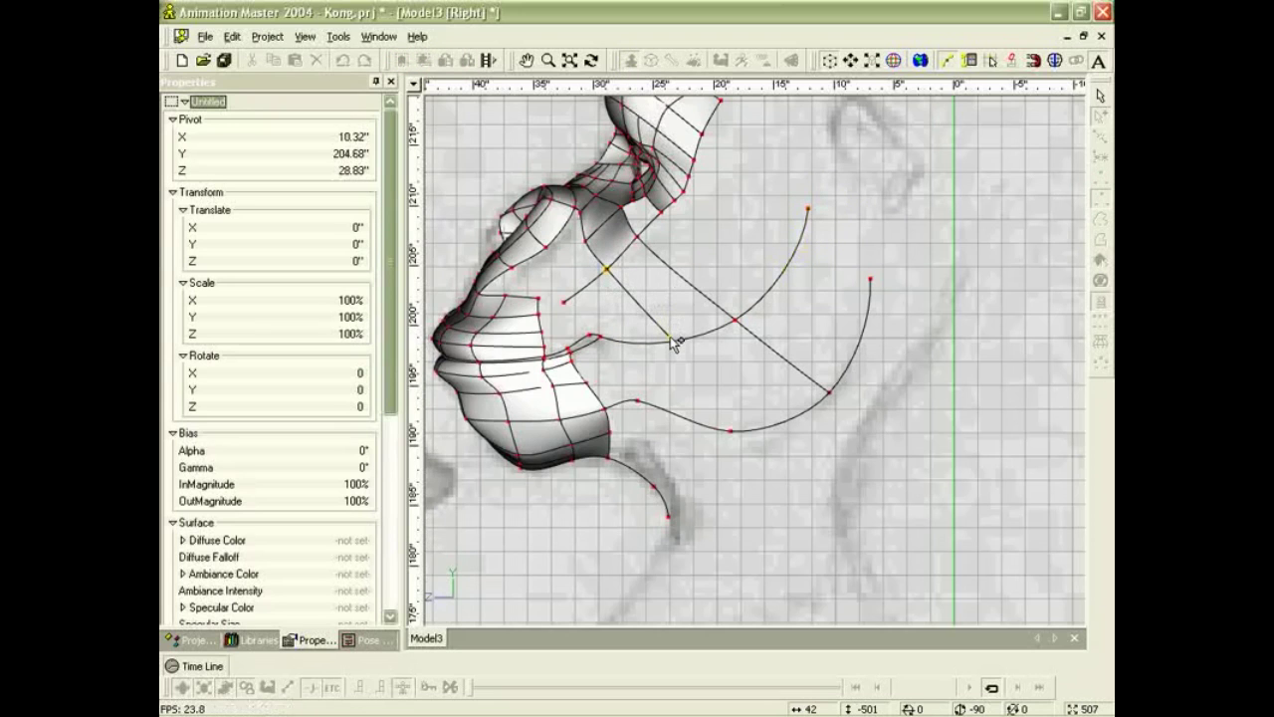
{"action": "left_click", "coordinate": [733, 434]}
{"action": "key", "text": "Escape"}
Adjust the points where the two cheek splines cross the mouth-corner spline to round out the cheek, the front one at about X 13.7".
{"action": "left_click", "coordinate": [735, 321]}
{"action": "left_click_drag", "start_coordinate": [741, 358], "coordinate": [769, 346]}
{"action": "mouse_move", "coordinate": [723, 377]}
{"action": "right_mouse_down", "text": "ctrl"}
{"action": "mouse_move", "coordinate": [703, 362]}
{"action": "mouse_move", "coordinate": [733, 359]}
{"action": "right_mouse_up", "text": "ctrl"}
{"action": "left_click_drag", "start_coordinate": [706, 336], "coordinate": [686, 349]}
{"action": "scroll", "coordinate": [691, 343], "scroll_direction": "down", "scroll_amount": 3}
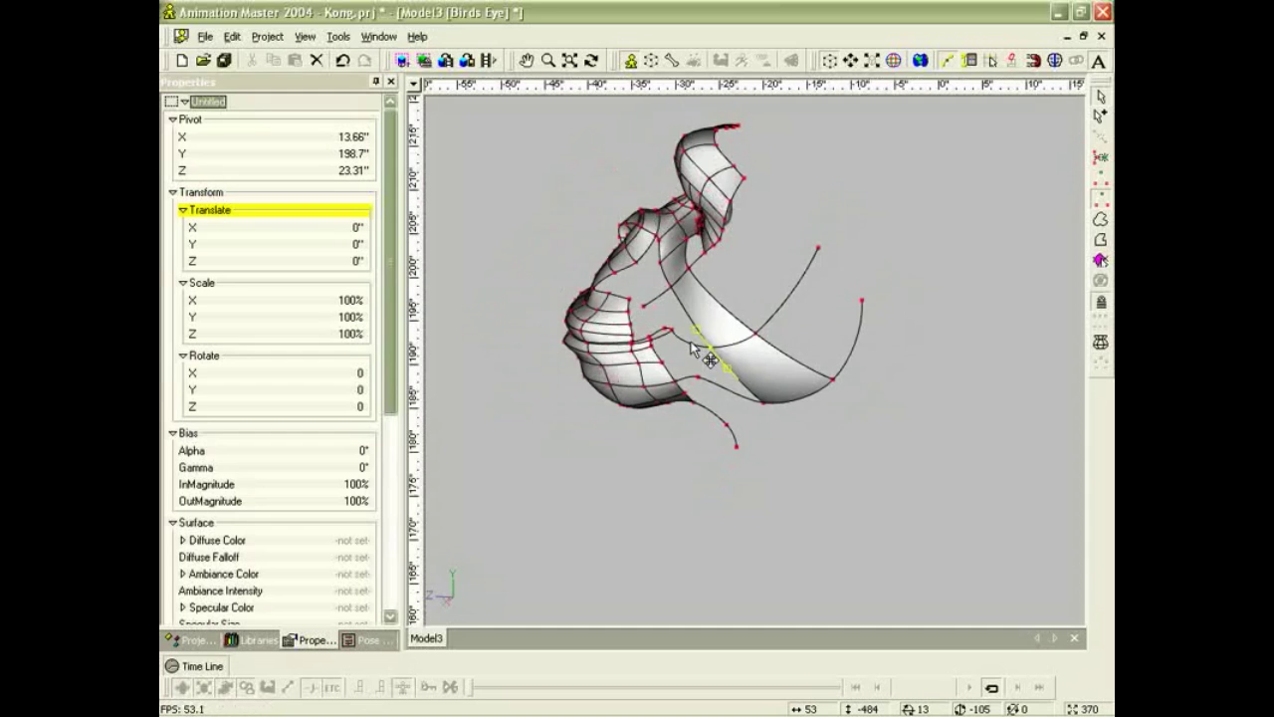
{"action": "right_click_drag", "start_coordinate": [694, 348], "coordinate": [730, 370], "text": "ctrl"}
In the right side view, shift the mouth-corner spline's upper end slightly forward and run a spline from the brow's outer corner through it to the jawline's upper end.
{"action": "key", "text": "4"}
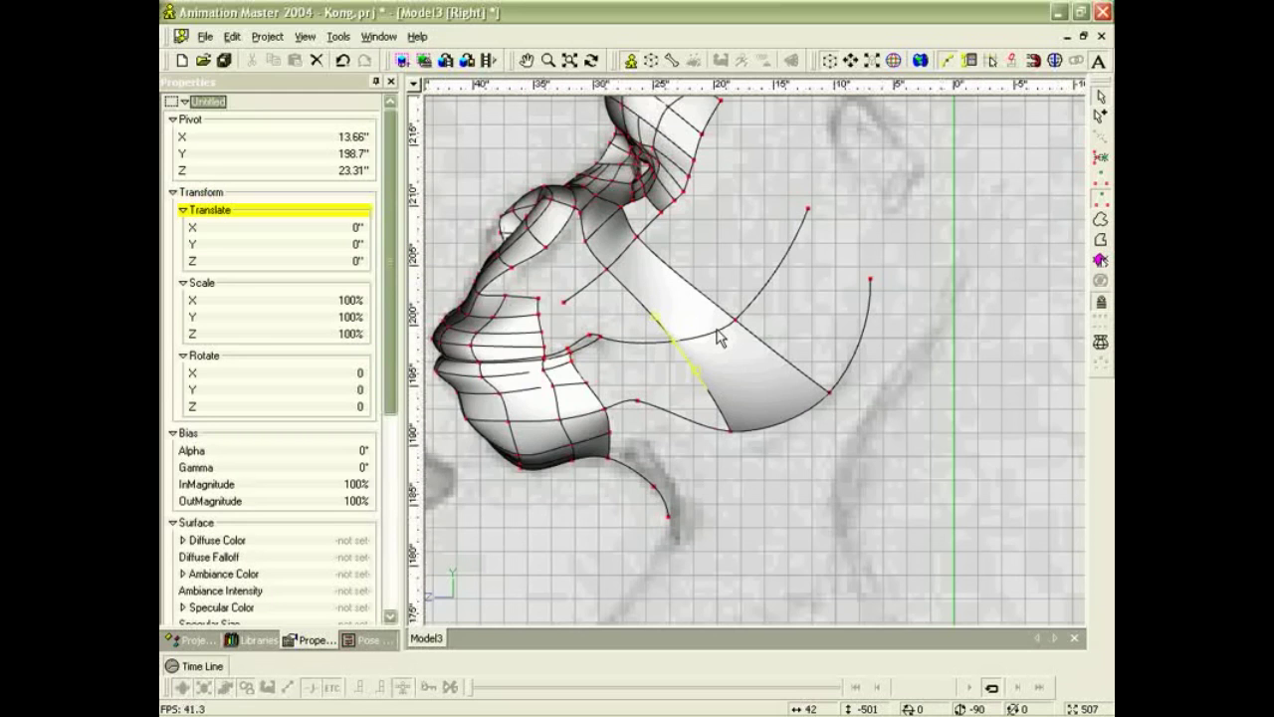
{"action": "right_click_drag", "start_coordinate": [804, 249], "coordinate": [793, 375]}
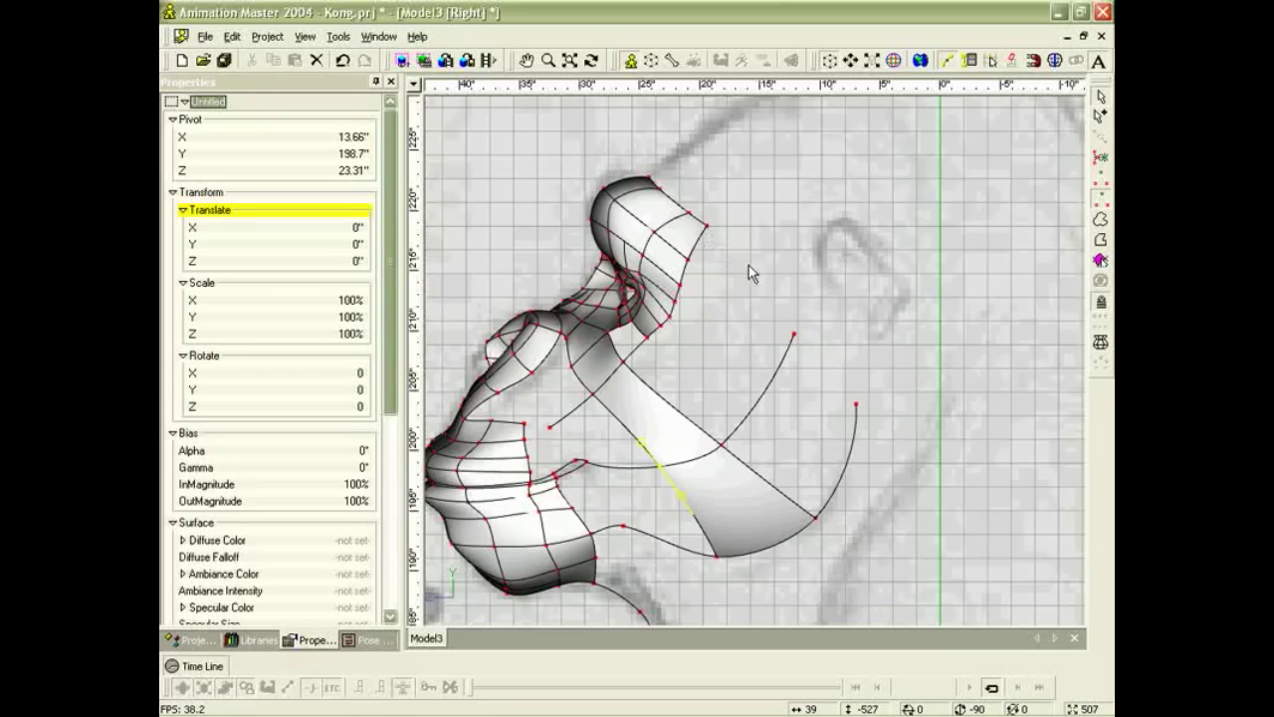
{"action": "left_click_drag", "start_coordinate": [795, 339], "coordinate": [781, 342]}
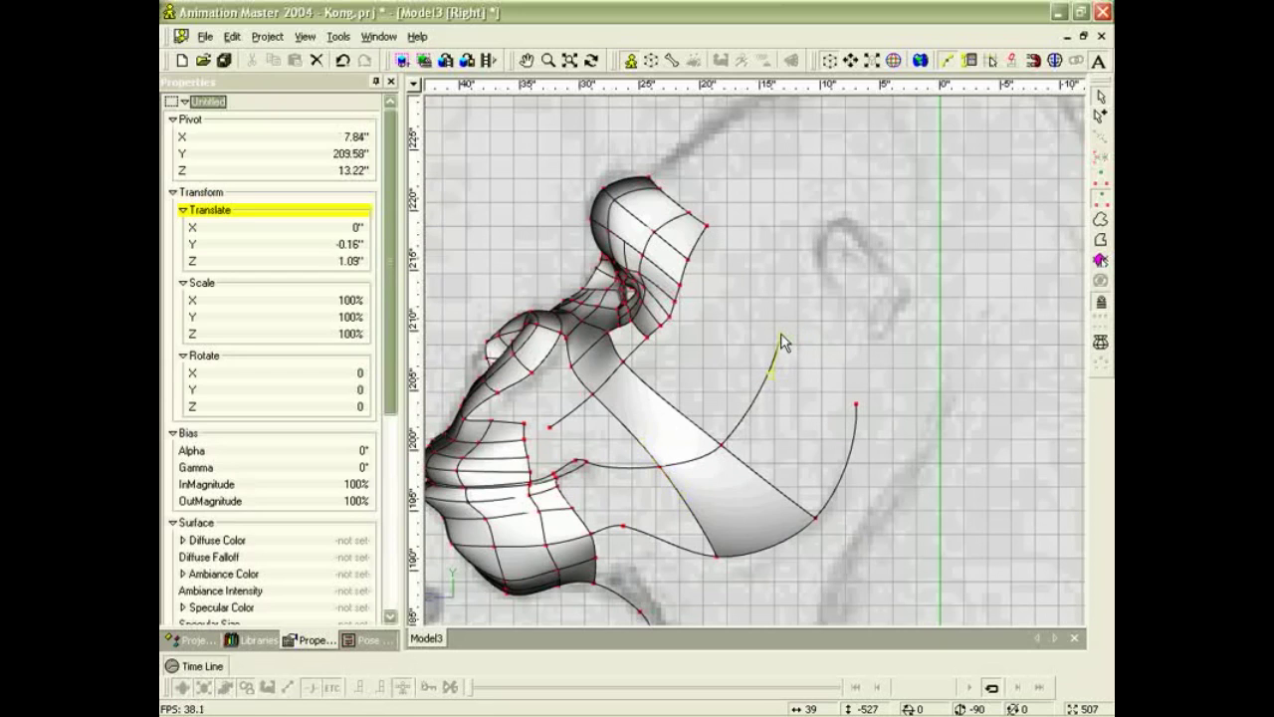
{"action": "key", "text": "a"}
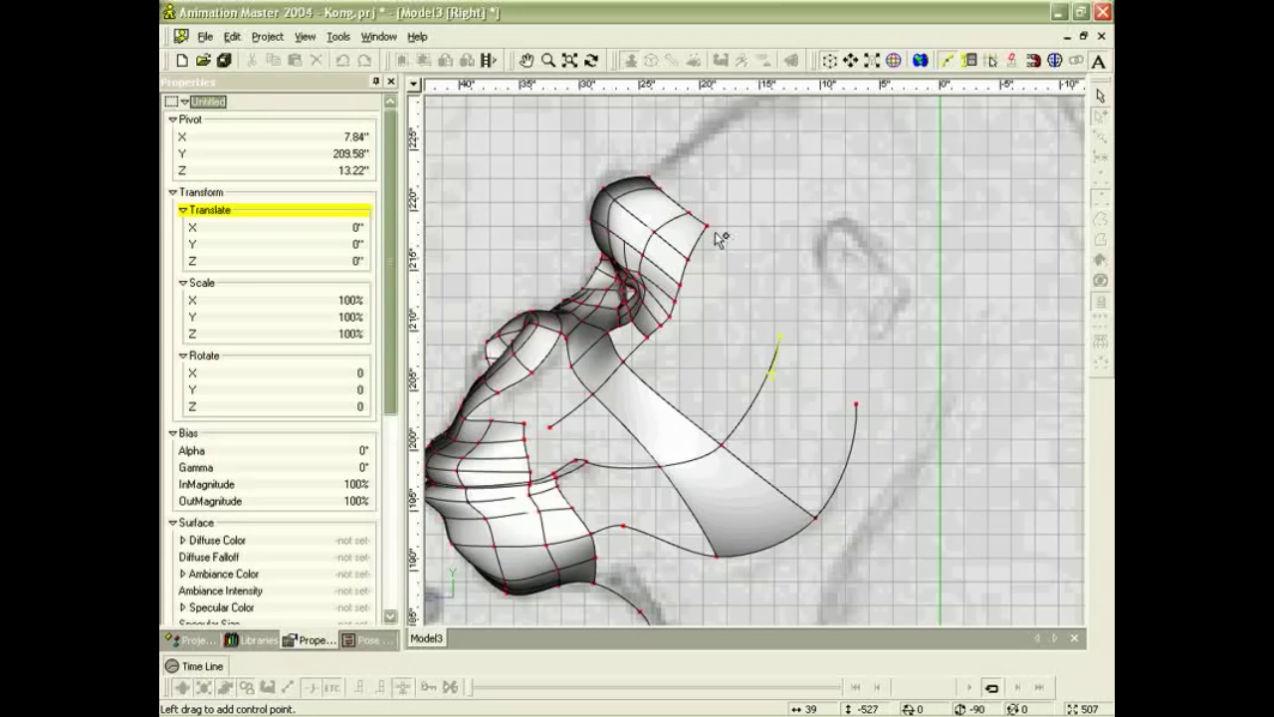
{"action": "left_click_drag", "start_coordinate": [712, 229], "coordinate": [779, 337]}
{"action": "key", "text": "a"}
{"action": "left_click", "coordinate": [782, 339]}
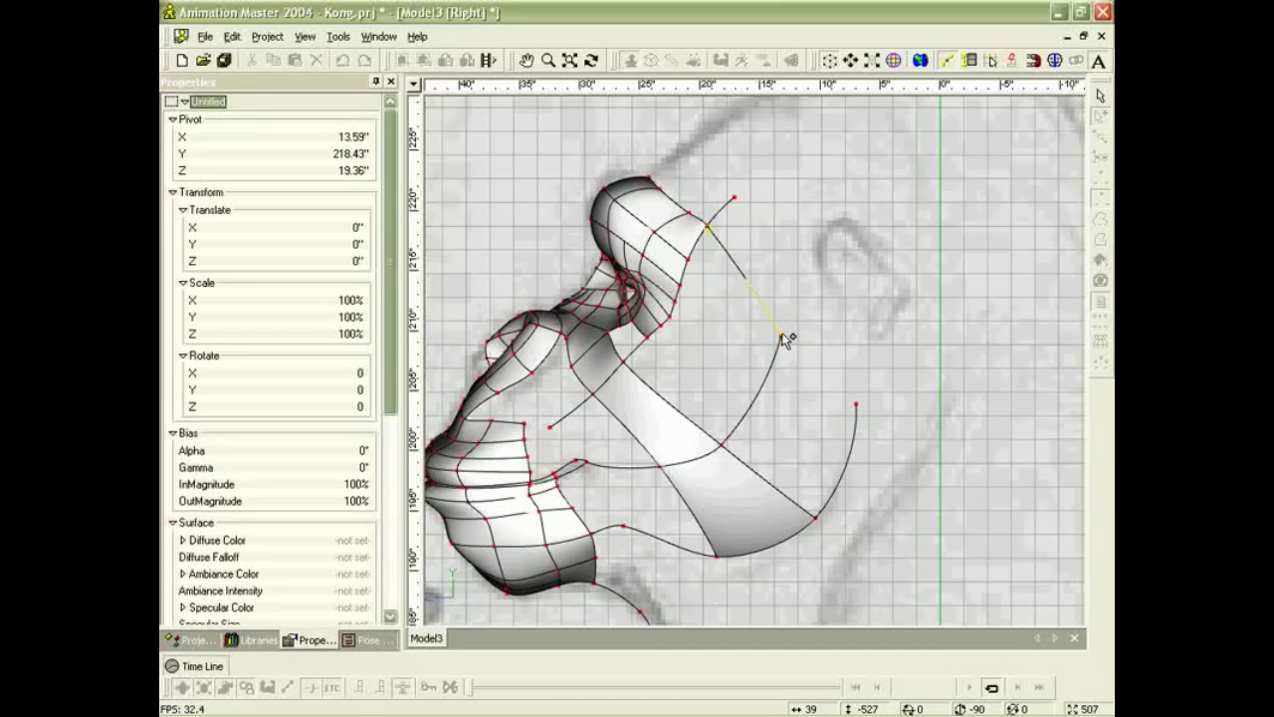
{"action": "left_click", "coordinate": [856, 404]}
{"action": "key", "text": "Escape"}
Add a spline from the face's rear edge below the eye corner across the mouth-corner spline to the jawline spline.
{"action": "scroll", "coordinate": [692, 300], "scroll_direction": "down", "scroll_amount": 2}
{"action": "scroll", "coordinate": [693, 298], "scroll_direction": "up", "scroll_amount": 6}
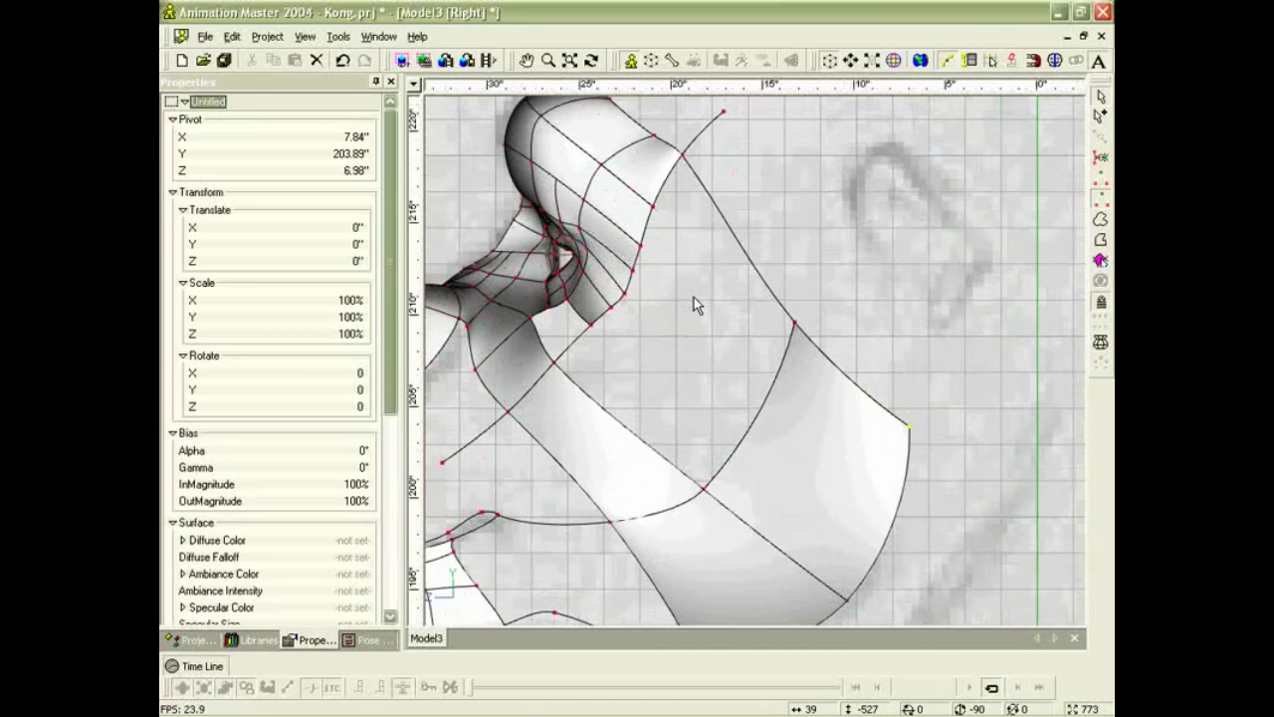
{"action": "left_click", "coordinate": [623, 296]}
{"action": "key", "text": "t"}
{"action": "left_click_drag", "start_coordinate": [670, 337], "coordinate": [693, 335]}
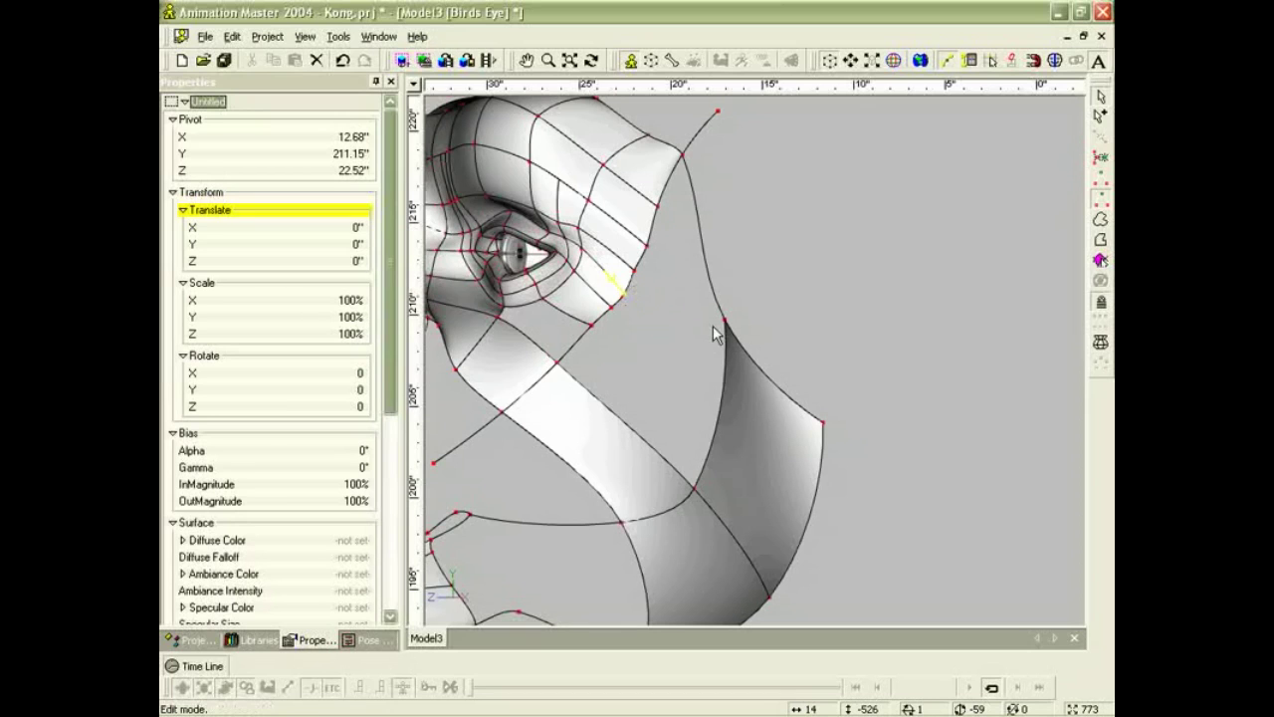
{"action": "key", "text": "a"}
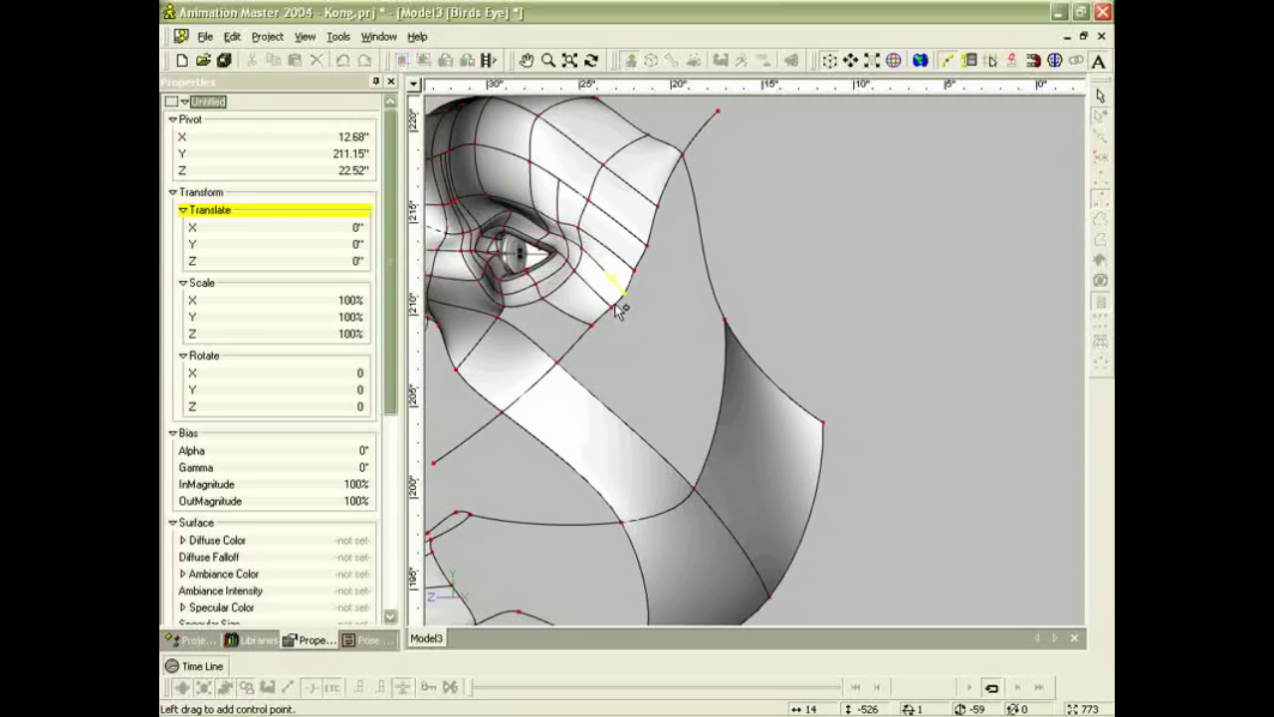
{"action": "left_click", "coordinate": [624, 297]}
{"action": "left_click", "coordinate": [722, 403]}
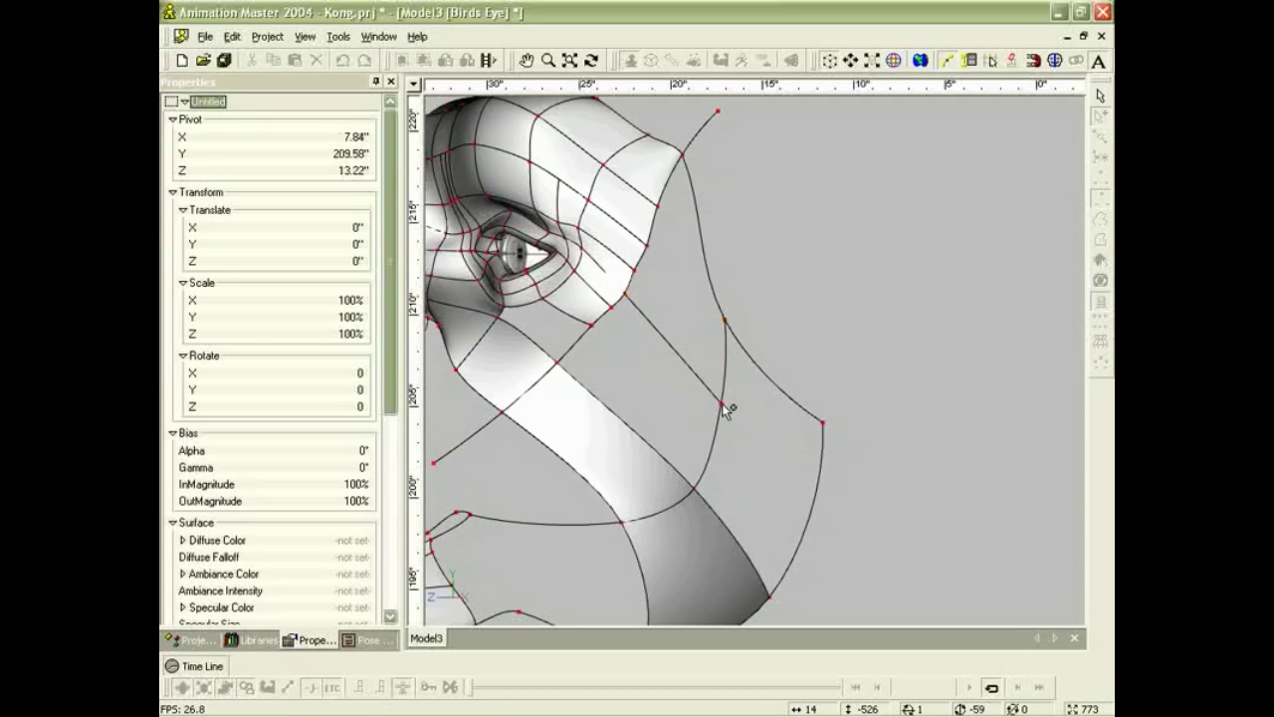
{"action": "left_click", "coordinate": [812, 503]}
{"action": "key", "text": "Escape"}
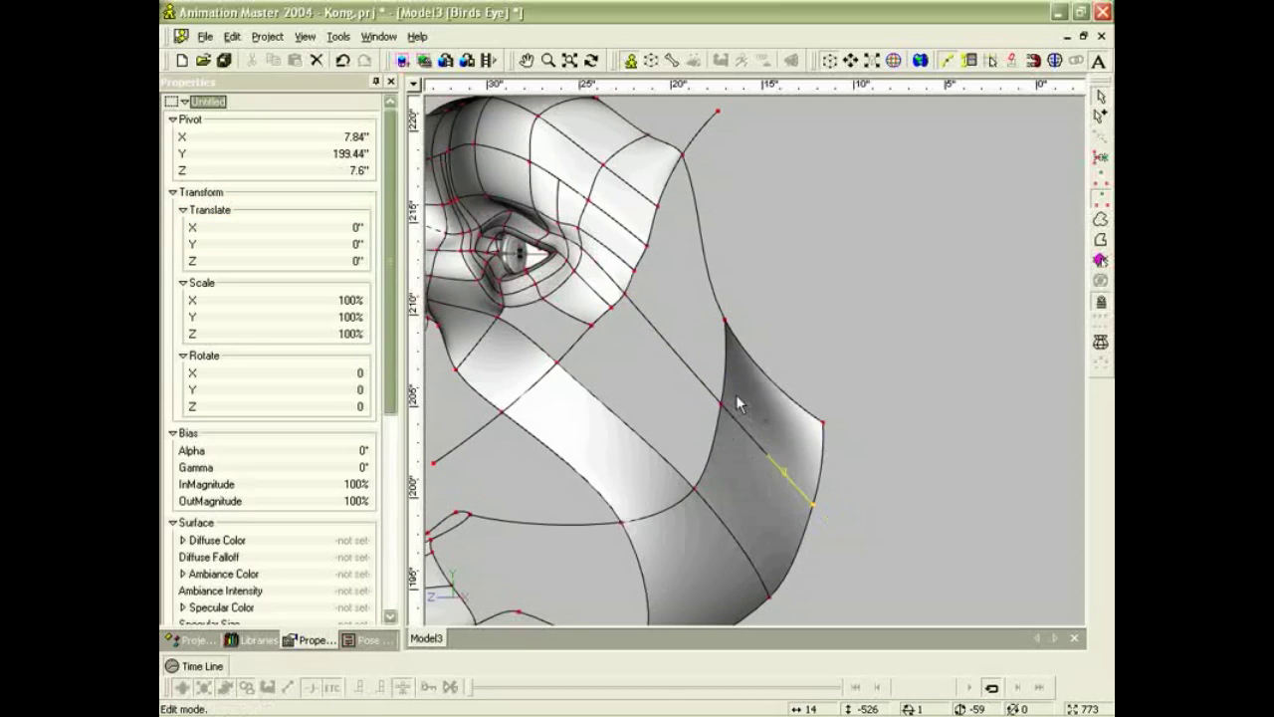
Extend the three rear-edge splines beside the eye and brow backward and attach their ends to the upper mouth-corner spline.
{"action": "key", "text": "a"}
{"action": "left_click_drag", "start_coordinate": [635, 271], "coordinate": [662, 309]}
{"action": "left_click_drag", "start_coordinate": [649, 245], "coordinate": [668, 276]}
{"action": "left_click_drag", "start_coordinate": [658, 206], "coordinate": [685, 249]}
{"action": "key", "text": "Escape"}
{"action": "left_click", "coordinate": [667, 274]}
{"action": "key", "text": "t"}
{"action": "left_click_drag", "start_coordinate": [702, 311], "coordinate": [777, 350]}
{"action": "left_click", "coordinate": [749, 302]}
{"action": "left_click_drag", "start_coordinate": [690, 255], "coordinate": [777, 324]}
{"action": "right_click", "coordinate": [777, 324]}
{"action": "left_click_drag", "start_coordinate": [669, 317], "coordinate": [765, 372]}
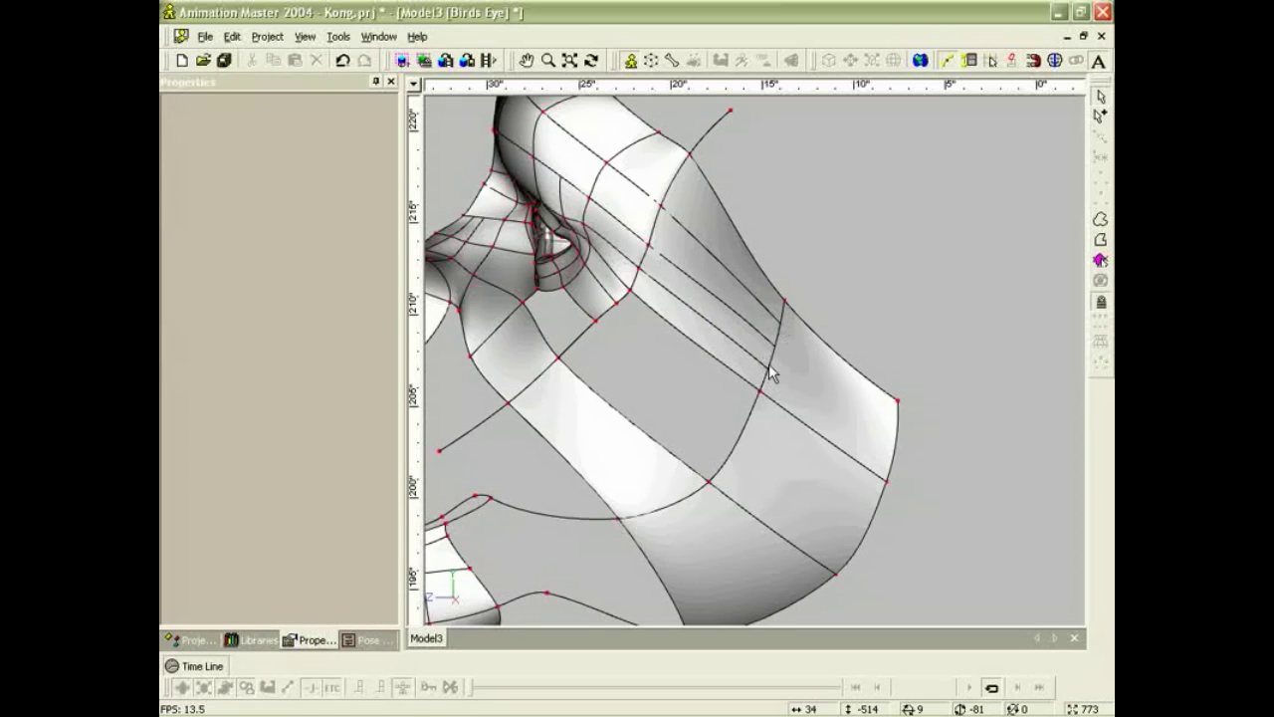
Pull the mouth-corner spline's two upper points outward to about 12.6" and 12.8" on X to widen the side of the head.
{"action": "scroll", "coordinate": [762, 299], "scroll_direction": "down", "scroll_amount": 3}
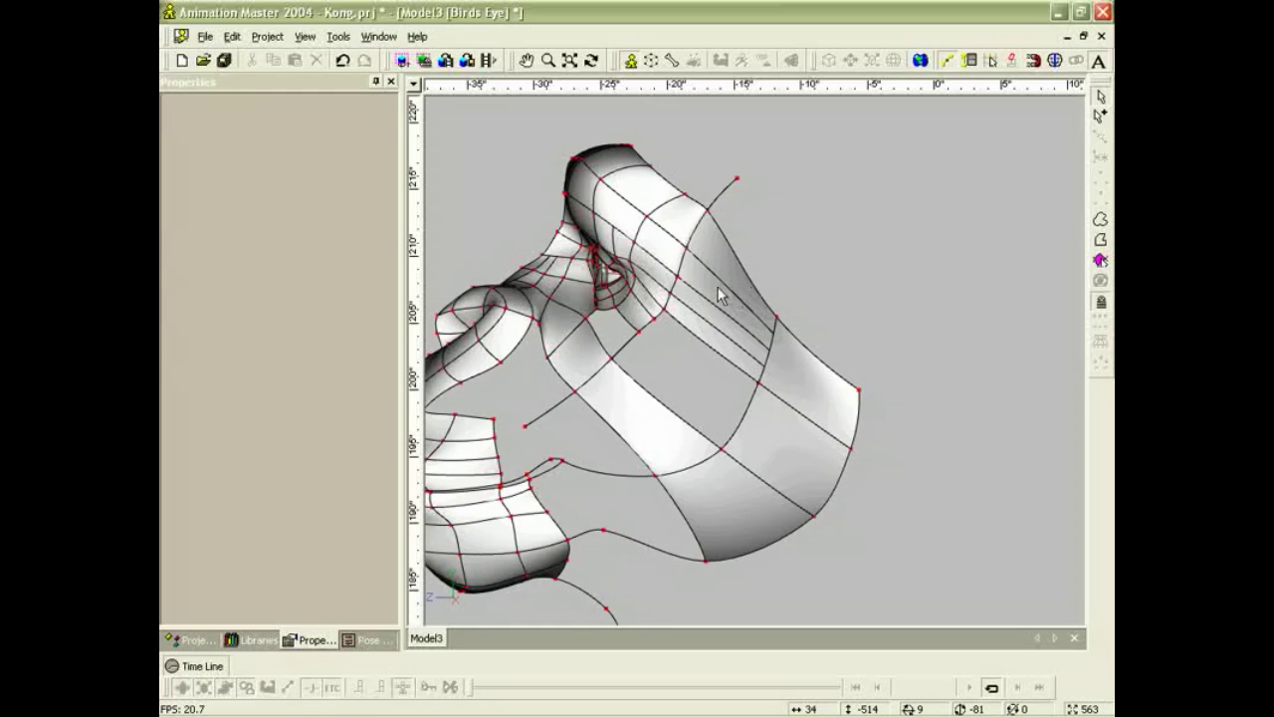
{"action": "left_click", "coordinate": [681, 288]}
{"action": "mouse_move", "coordinate": [696, 345]}
{"action": "middle_mouse_down"}
{"action": "mouse_move", "coordinate": [717, 352]}
{"action": "mouse_move", "coordinate": [731, 338]}
{"action": "mouse_move", "coordinate": [713, 347]}
{"action": "middle_mouse_up"}
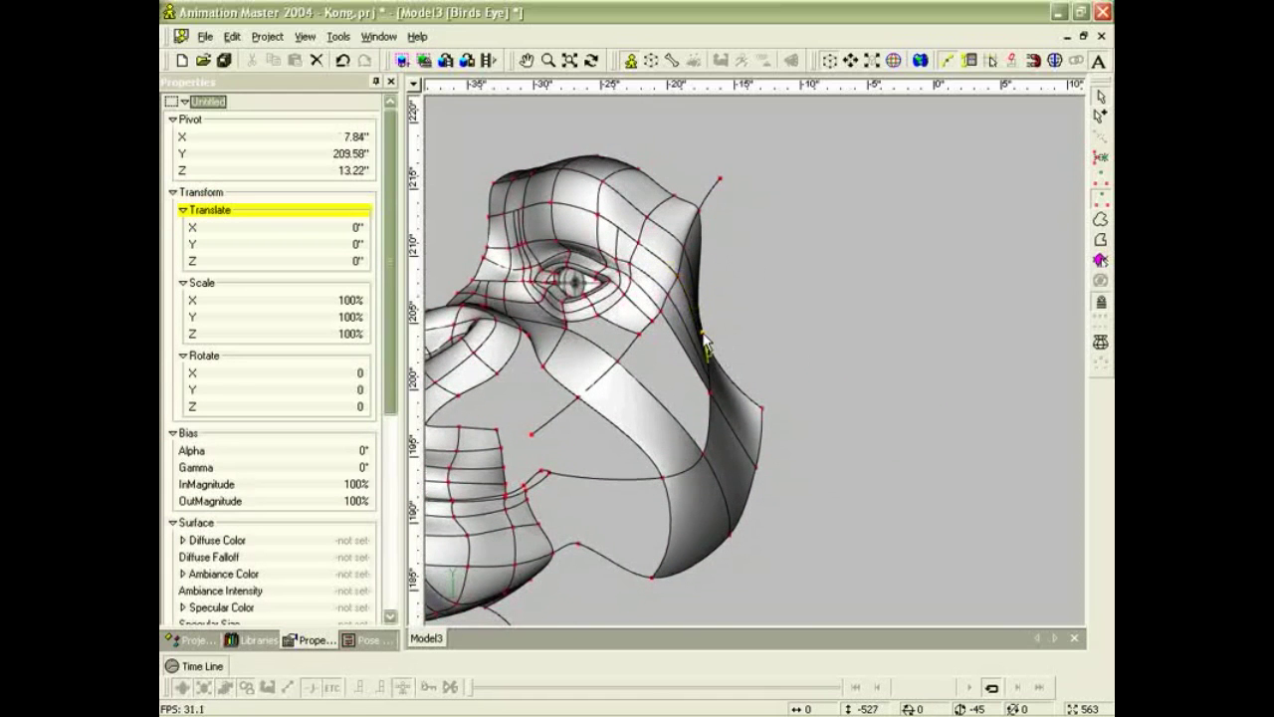
{"action": "left_click_drag", "start_coordinate": [705, 344], "coordinate": [748, 339]}
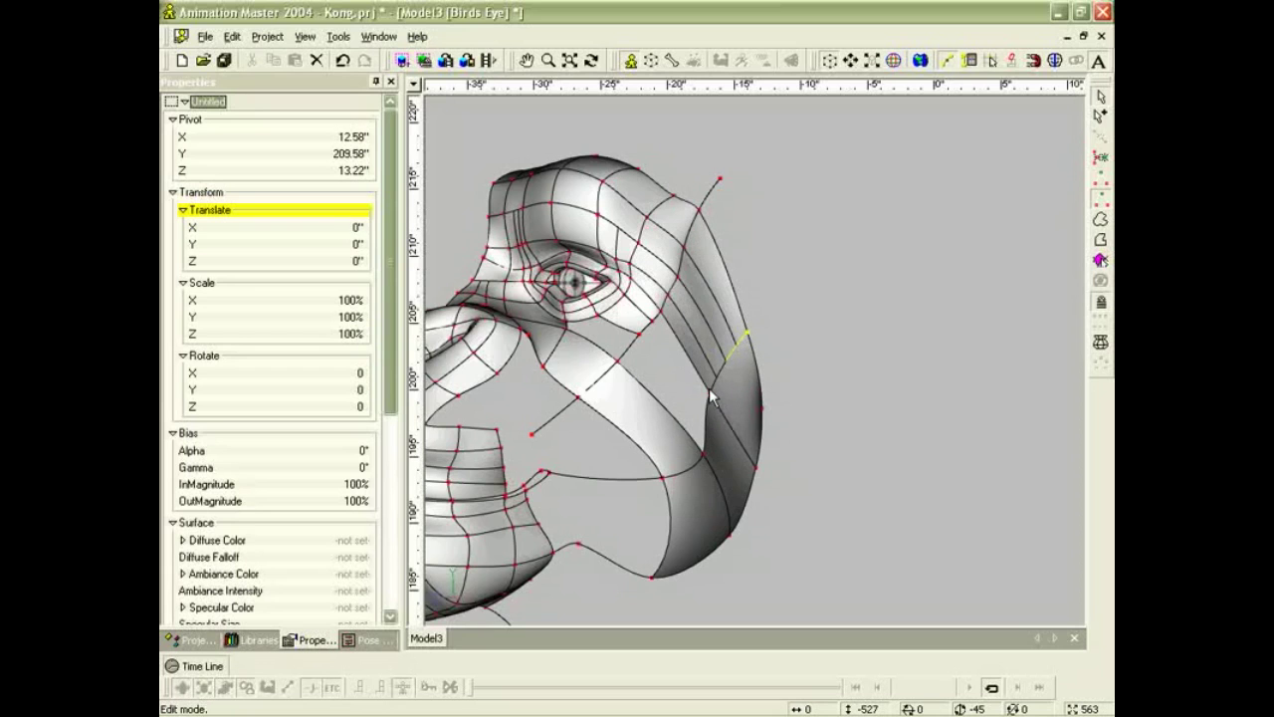
{"action": "left_click_drag", "start_coordinate": [712, 395], "coordinate": [737, 398]}
{"action": "scroll", "coordinate": [736, 399], "scroll_direction": "down", "scroll_amount": 2}
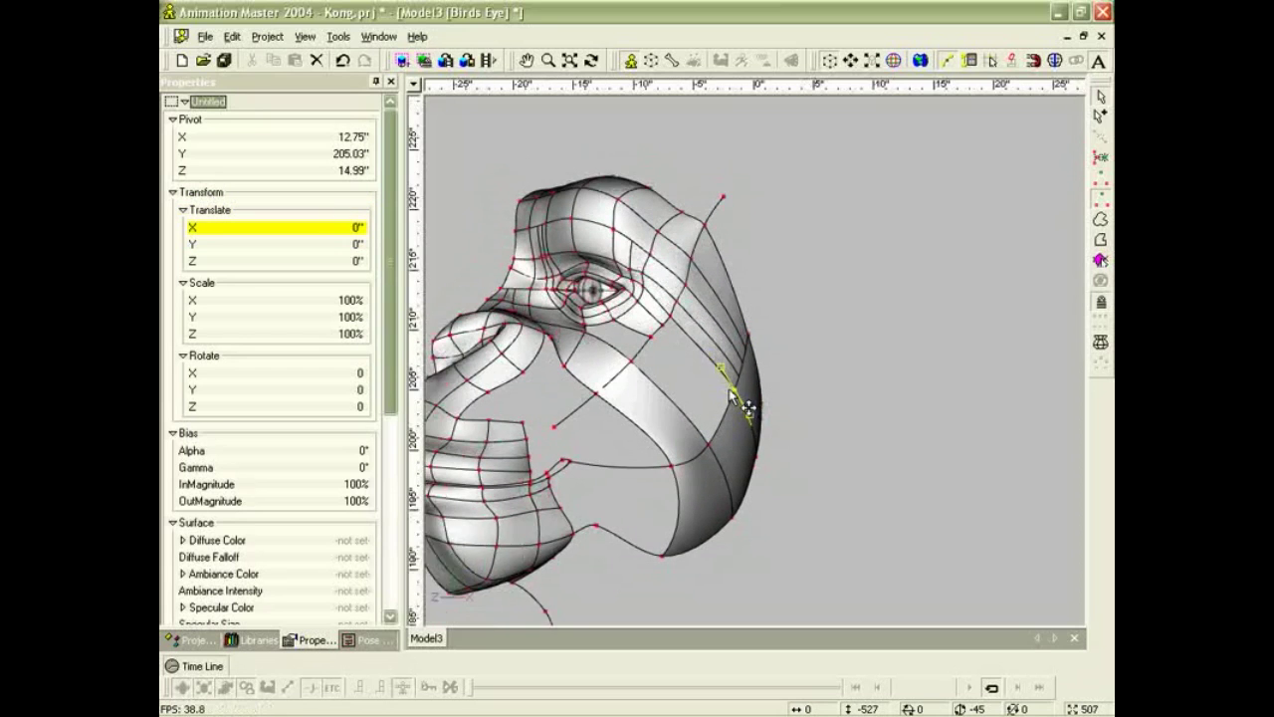
{"action": "scroll", "coordinate": [678, 334], "scroll_direction": "up", "scroll_amount": 3}
{"action": "left_click", "coordinate": [667, 223]}
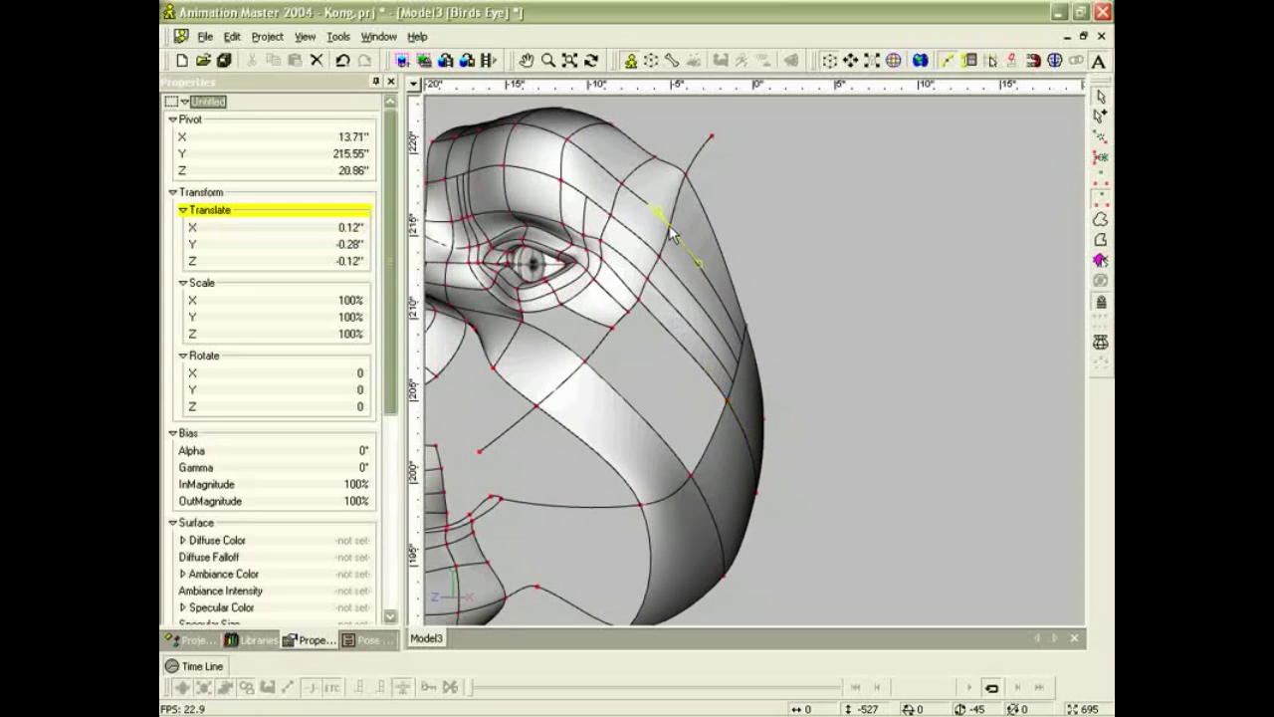
{"action": "scroll", "coordinate": [676, 298], "scroll_direction": "down", "scroll_amount": 3}
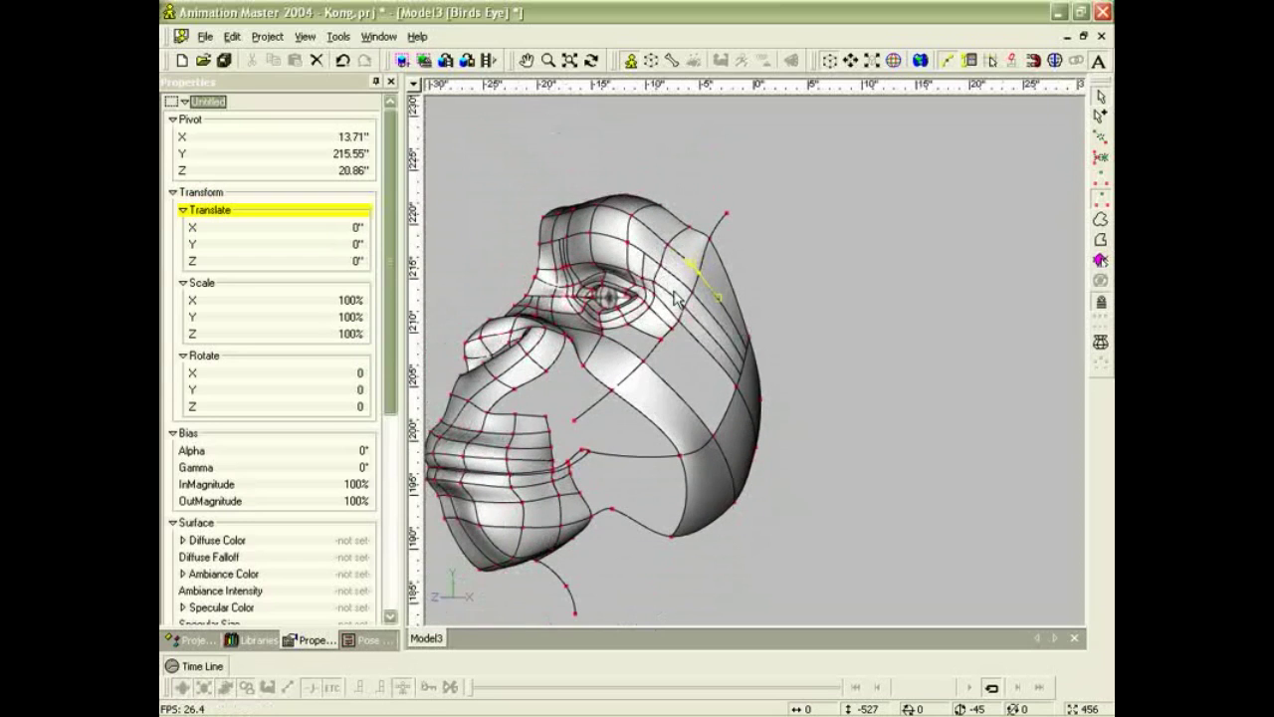
Extend the two lowest rear-edge splines under the eye across the open cheek gap and attach them to the mouth-corner spline.
{"action": "left_click", "coordinate": [721, 436]}
{"action": "middle_click_drag", "start_coordinate": [721, 436], "coordinate": [676, 398]}
{"action": "scroll", "coordinate": [679, 399], "scroll_direction": "up", "scroll_amount": 3}
{"action": "left_click", "coordinate": [676, 378]}
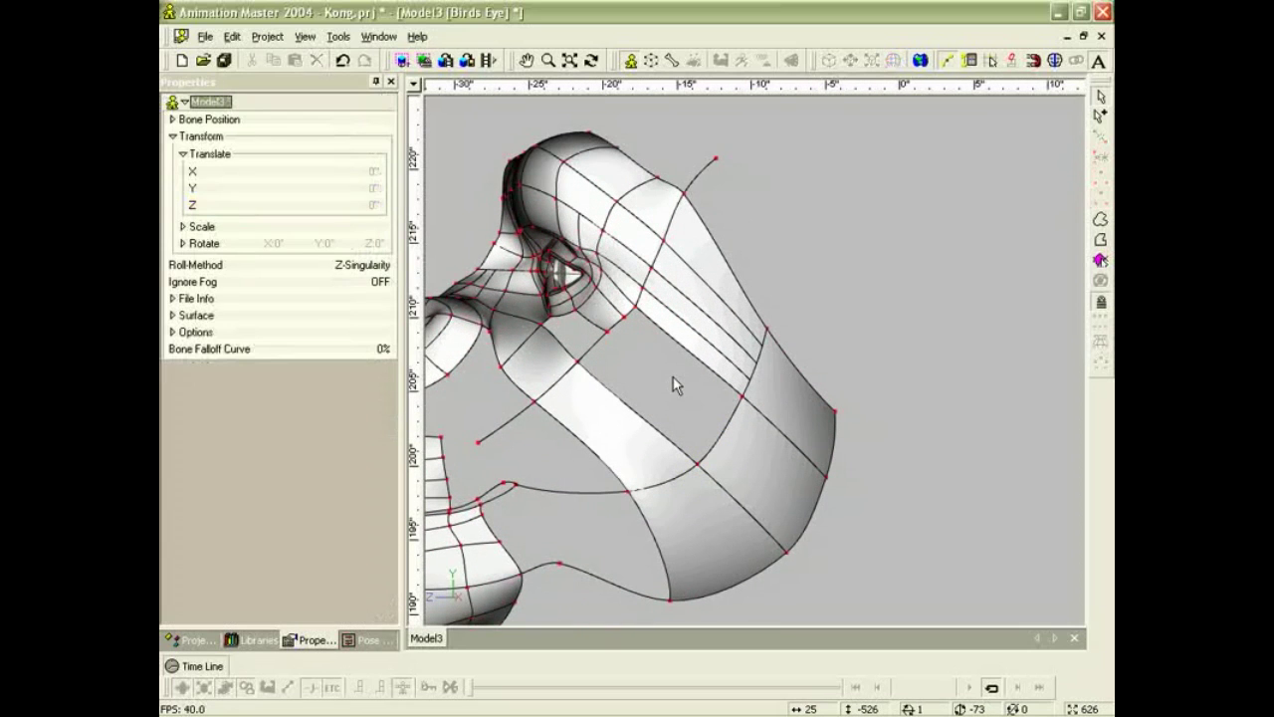
{"action": "key", "text": "a"}
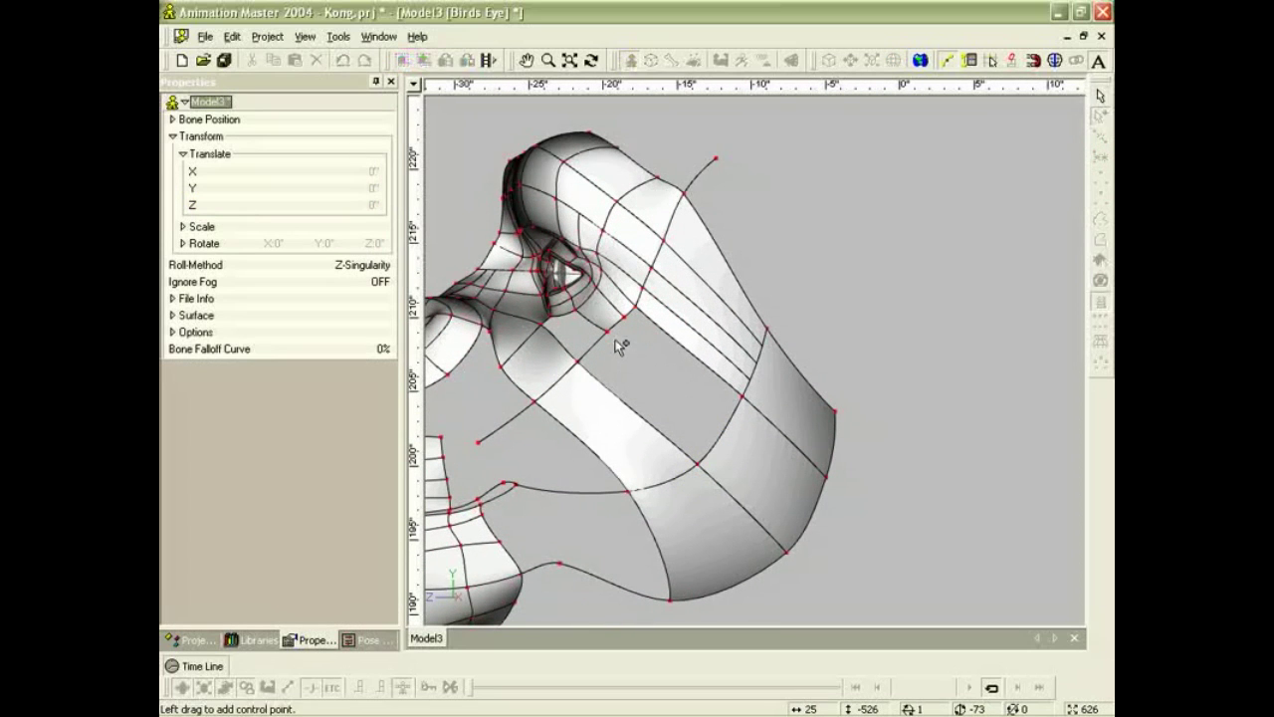
{"action": "left_click", "coordinate": [608, 332]}
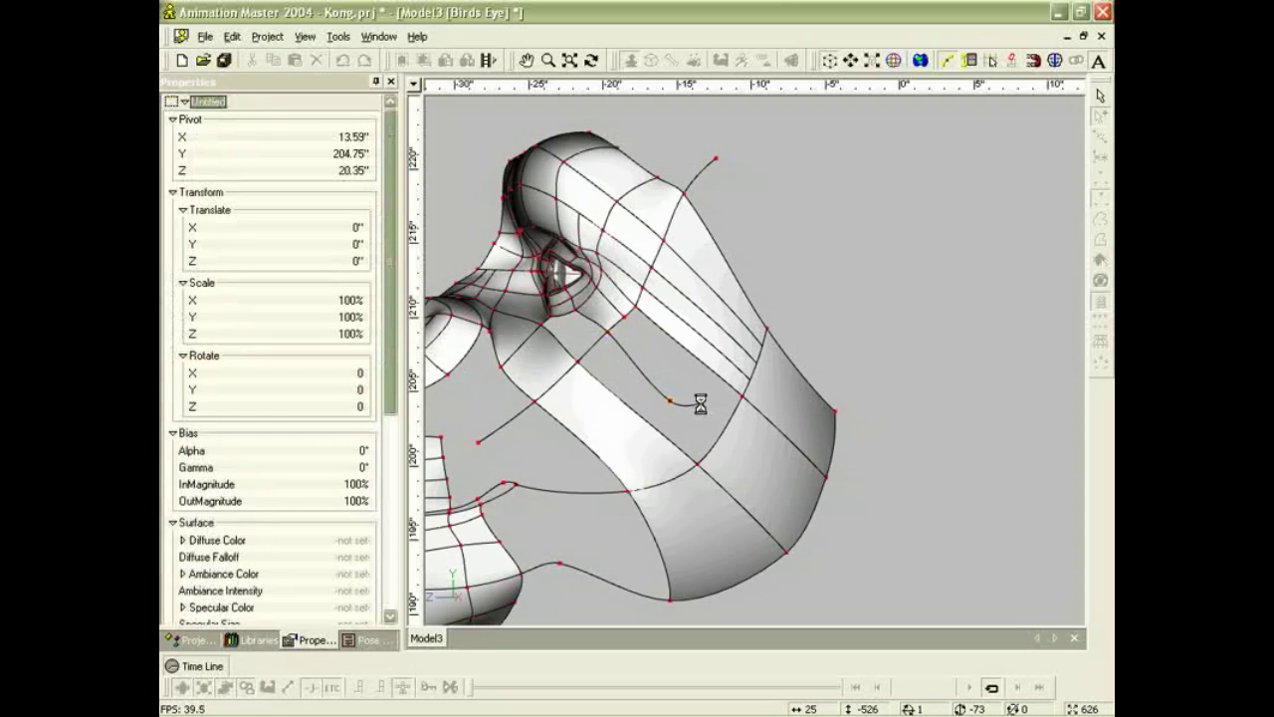
{"action": "left_click", "coordinate": [670, 399]}
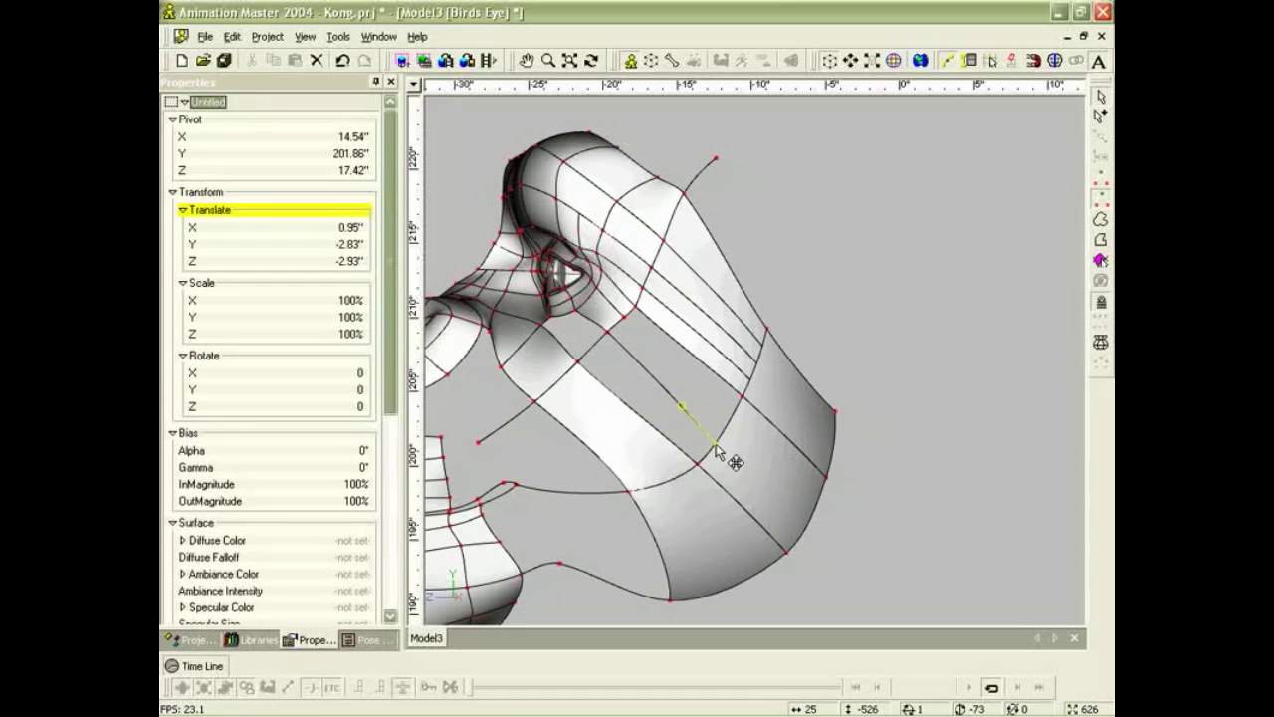
{"action": "left_click", "coordinate": [669, 368]}
{"action": "key", "text": "a"}
{"action": "left_click_drag", "start_coordinate": [624, 316], "coordinate": [730, 421]}
{"action": "right_click", "coordinate": [730, 421]}
Move the crossing of the long cheek spline and the mouth-corner spline slightly backward and upward.
{"action": "left_click", "coordinate": [698, 464]}
{"action": "key", "text": "t"}
{"action": "mouse_move", "coordinate": [701, 464]}
{"action": "left_mouse_down"}
{"action": "mouse_move", "coordinate": [713, 456]}
{"action": "mouse_move", "coordinate": [738, 475]}
{"action": "mouse_move", "coordinate": [699, 463]}
{"action": "mouse_move", "coordinate": [709, 456]}
{"action": "left_mouse_up"}
{"action": "key", "text": "Escape"}
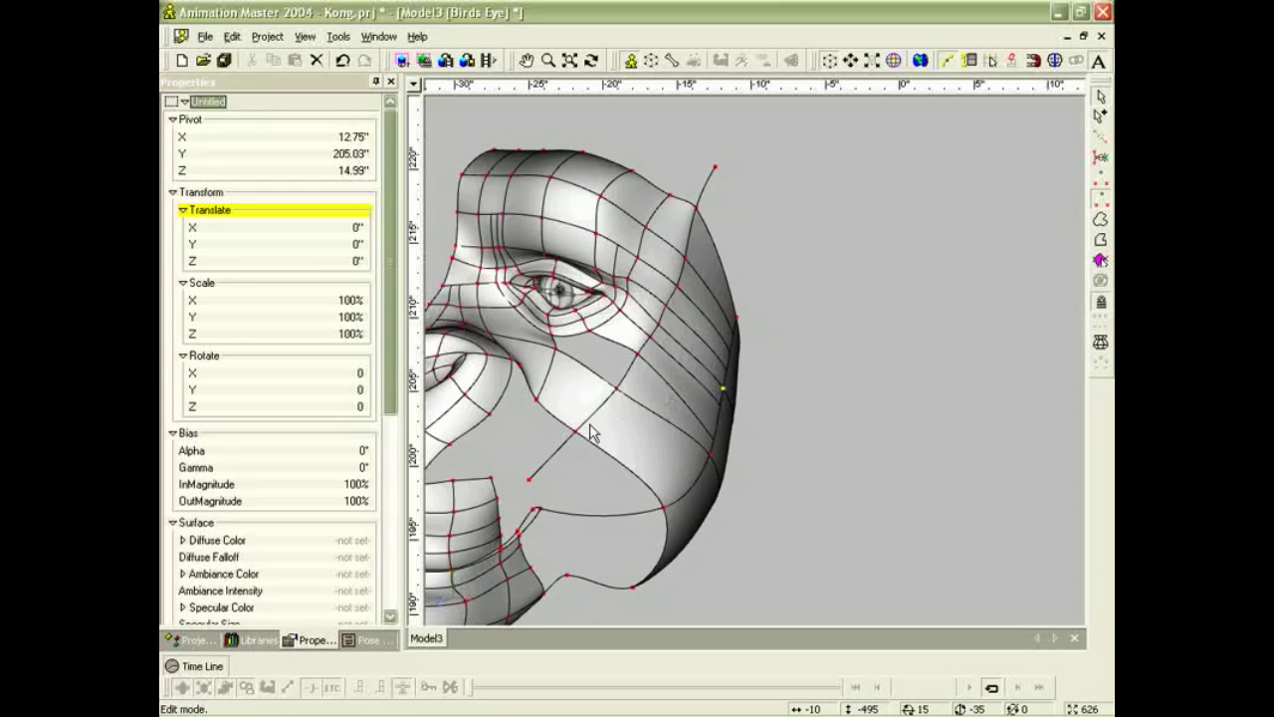
Group the points around the opening below the eye and apply a five-point patch to it.
{"action": "left_click", "coordinate": [946, 343]}
{"action": "left_click", "coordinate": [1100, 219]}
{"action": "mouse_move", "coordinate": [632, 396]}
{"action": "left_mouse_down"}
{"action": "mouse_move", "coordinate": [556, 374]}
{"action": "mouse_move", "coordinate": [548, 338]}
{"action": "mouse_move", "coordinate": [592, 332]}
{"action": "mouse_move", "coordinate": [635, 350]}
{"action": "mouse_move", "coordinate": [633, 400]}
{"action": "left_mouse_up"}
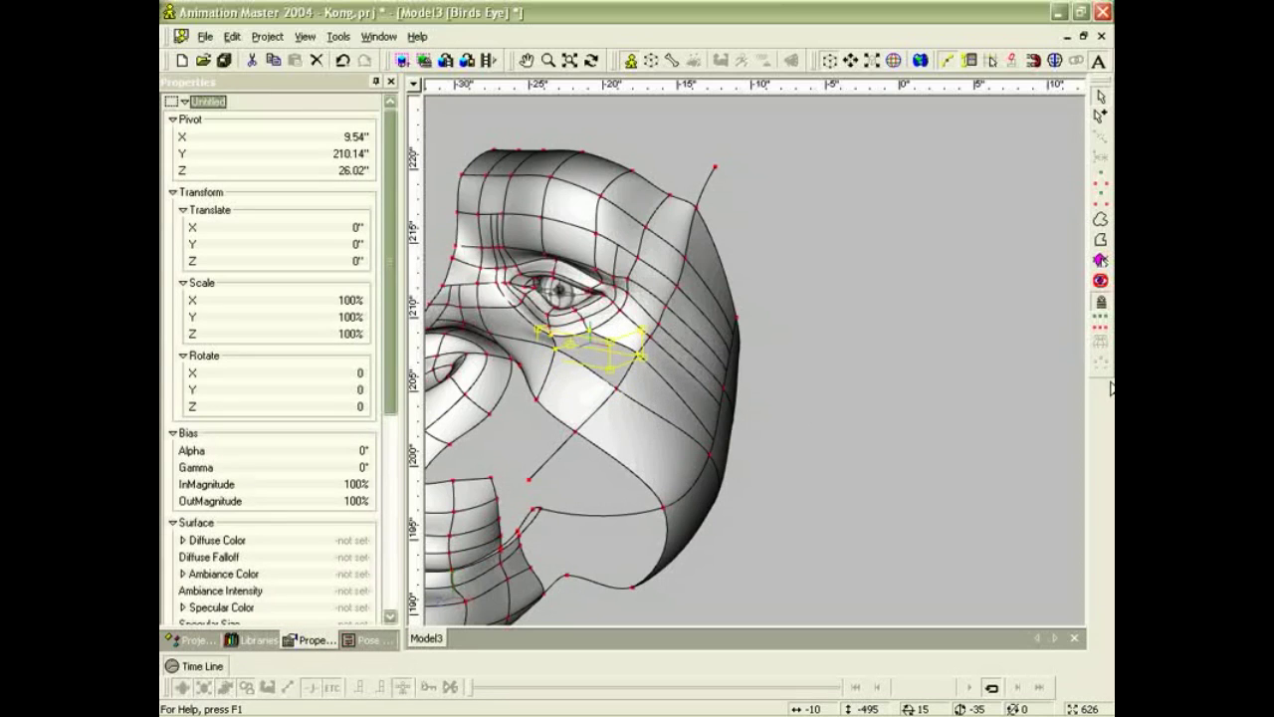
{"action": "left_click", "coordinate": [616, 389], "text": "shift"}
{"action": "left_click", "coordinate": [1103, 366]}
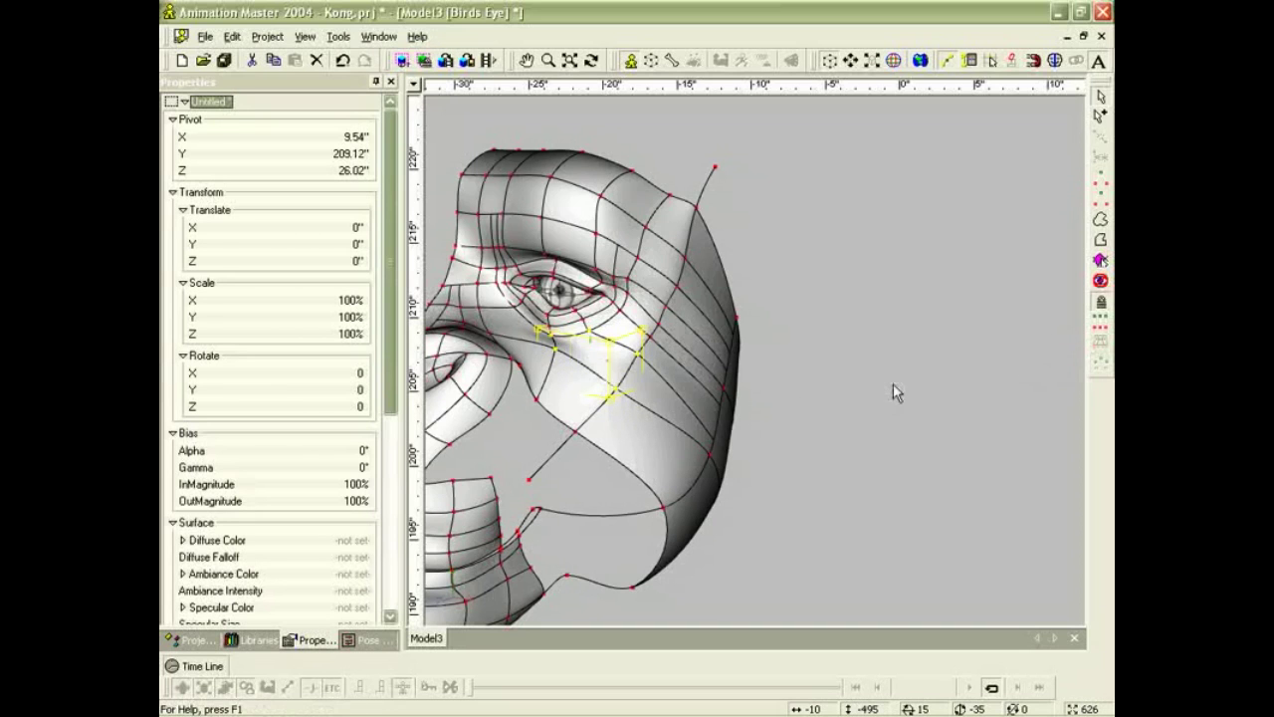
{"action": "left_click", "coordinate": [893, 384]}
In the right side view, extend the upper lip's rear edge upward by one point and attach the cheek spline's loose end to that edge.
{"action": "scroll", "coordinate": [796, 387], "scroll_direction": "down", "scroll_amount": 4}
{"action": "key", "text": "t"}
{"action": "left_click_drag", "start_coordinate": [784, 398], "coordinate": [682, 399]}
{"action": "right_click_drag", "start_coordinate": [682, 400], "coordinate": [854, 475], "text": "ctrl"}
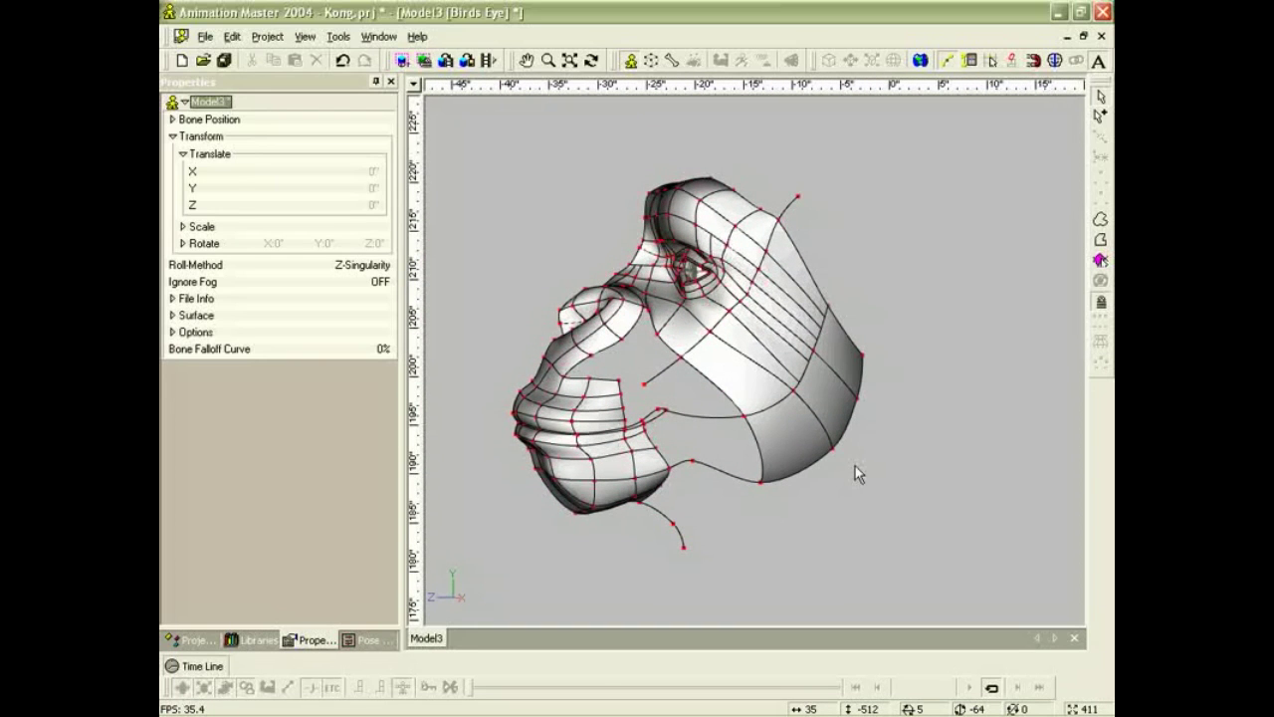
{"action": "key", "text": "6"}
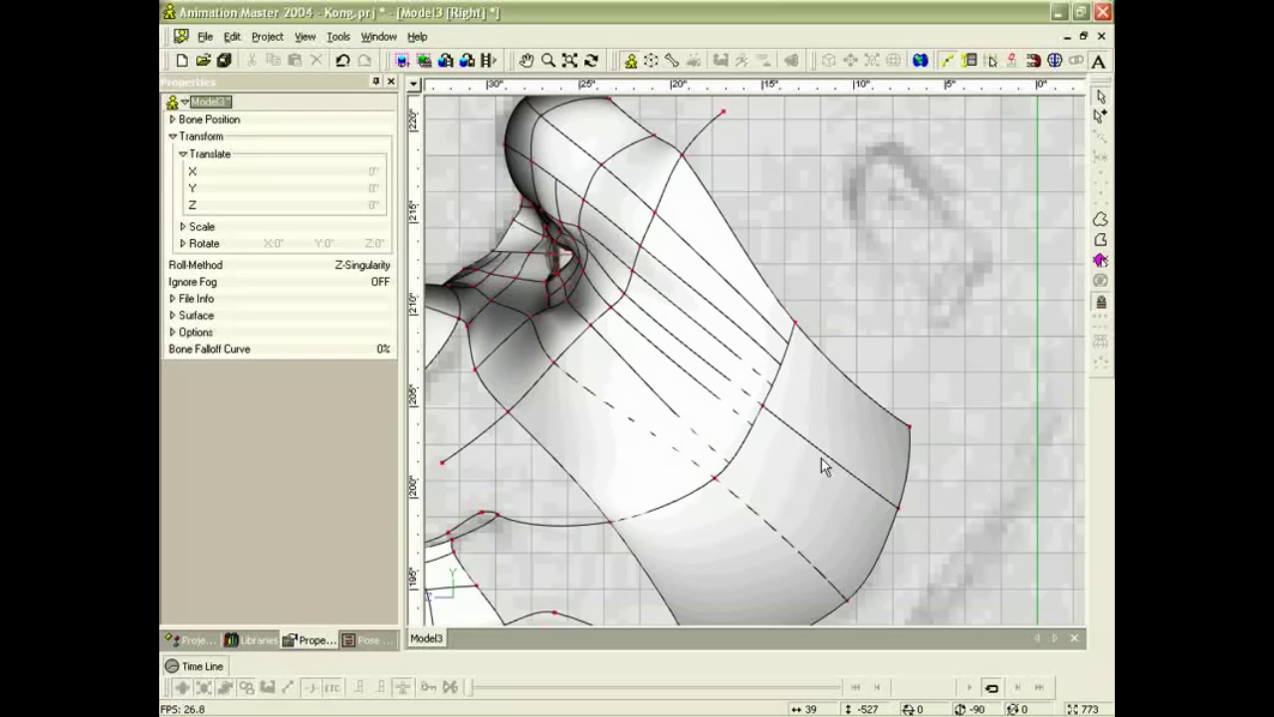
{"action": "middle_click_drag", "start_coordinate": [688, 409], "coordinate": [950, 278]}
{"action": "scroll", "coordinate": [804, 341], "scroll_direction": "up", "scroll_amount": 3}
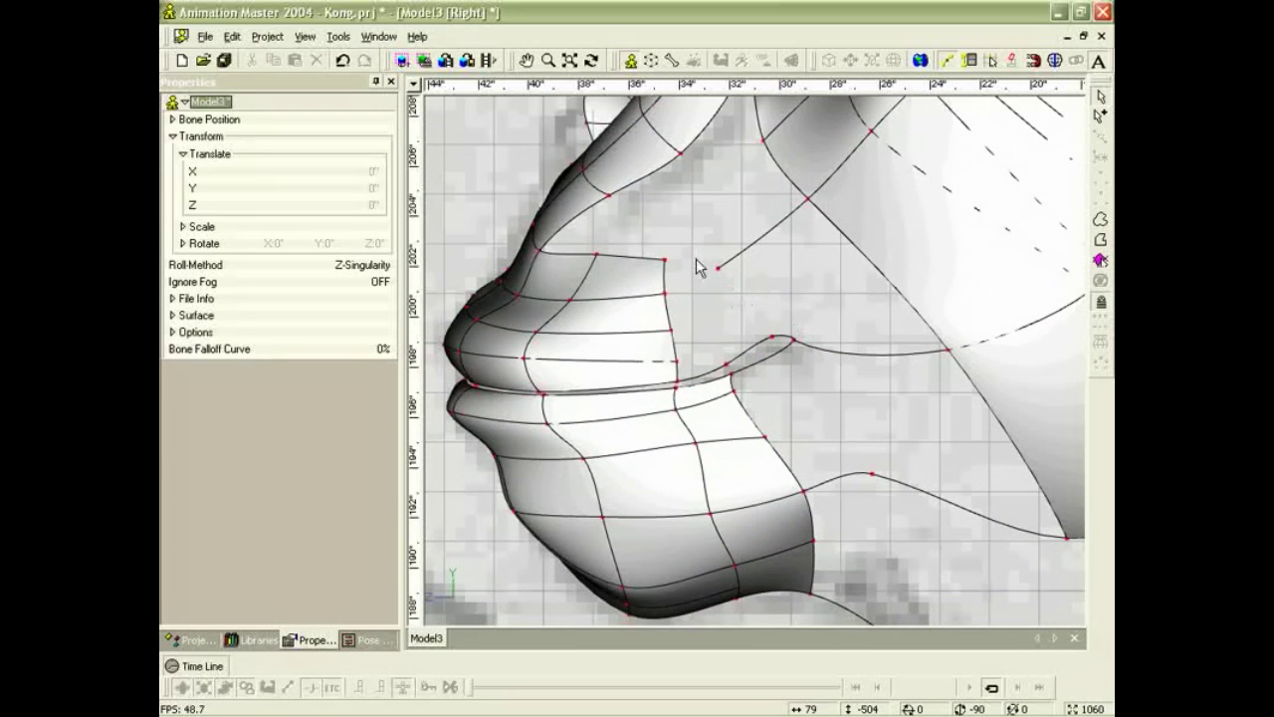
{"action": "key", "text": "a"}
{"action": "left_click_drag", "start_coordinate": [665, 261], "coordinate": [674, 220]}
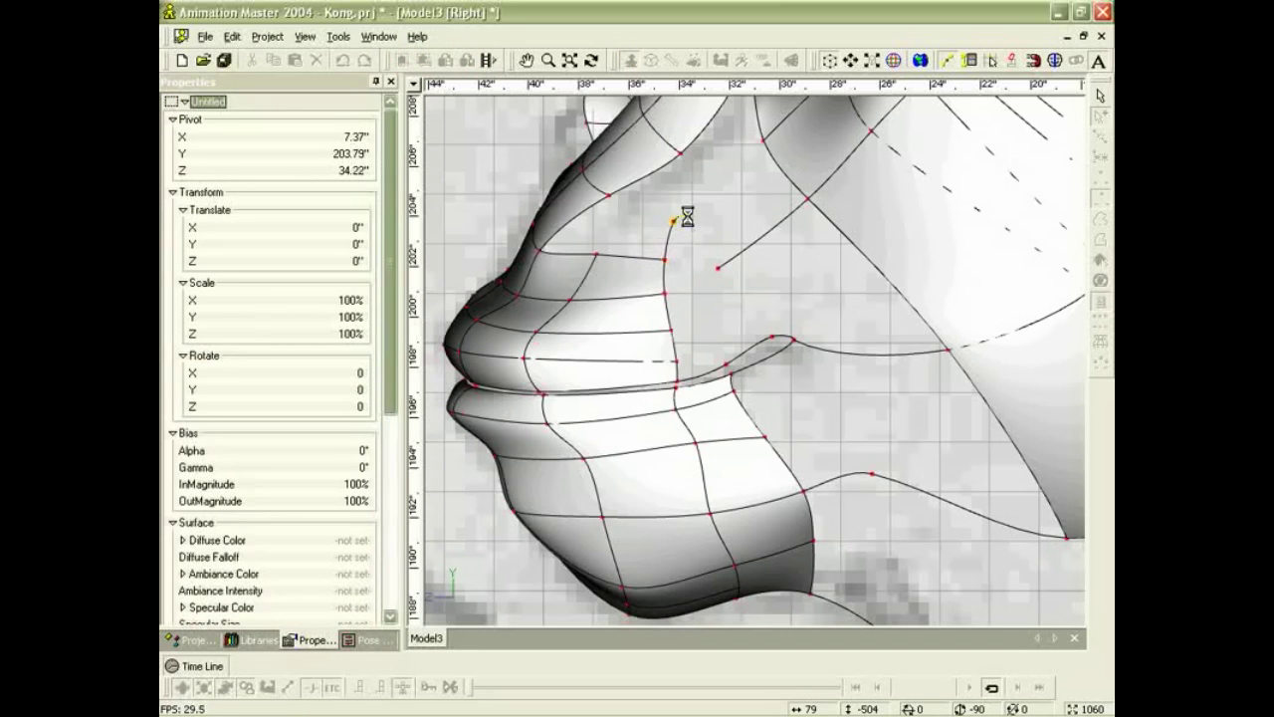
{"action": "key", "text": "Escape"}
{"action": "left_click_drag", "start_coordinate": [718, 268], "coordinate": [666, 262]}
{"action": "right_click", "coordinate": [666, 262]}
Add a spline from the nose wing's rear point down across the cheek, mouth-corner and jawline splines to the throat spline.
{"action": "scroll", "coordinate": [688, 270], "scroll_direction": "down", "scroll_amount": 2}
{"action": "scroll", "coordinate": [688, 270], "scroll_direction": "down", "scroll_amount": 1}
{"action": "middle_click_drag", "start_coordinate": [734, 319], "coordinate": [700, 344]}
{"action": "scroll", "coordinate": [748, 375], "scroll_direction": "down", "scroll_amount": 2}
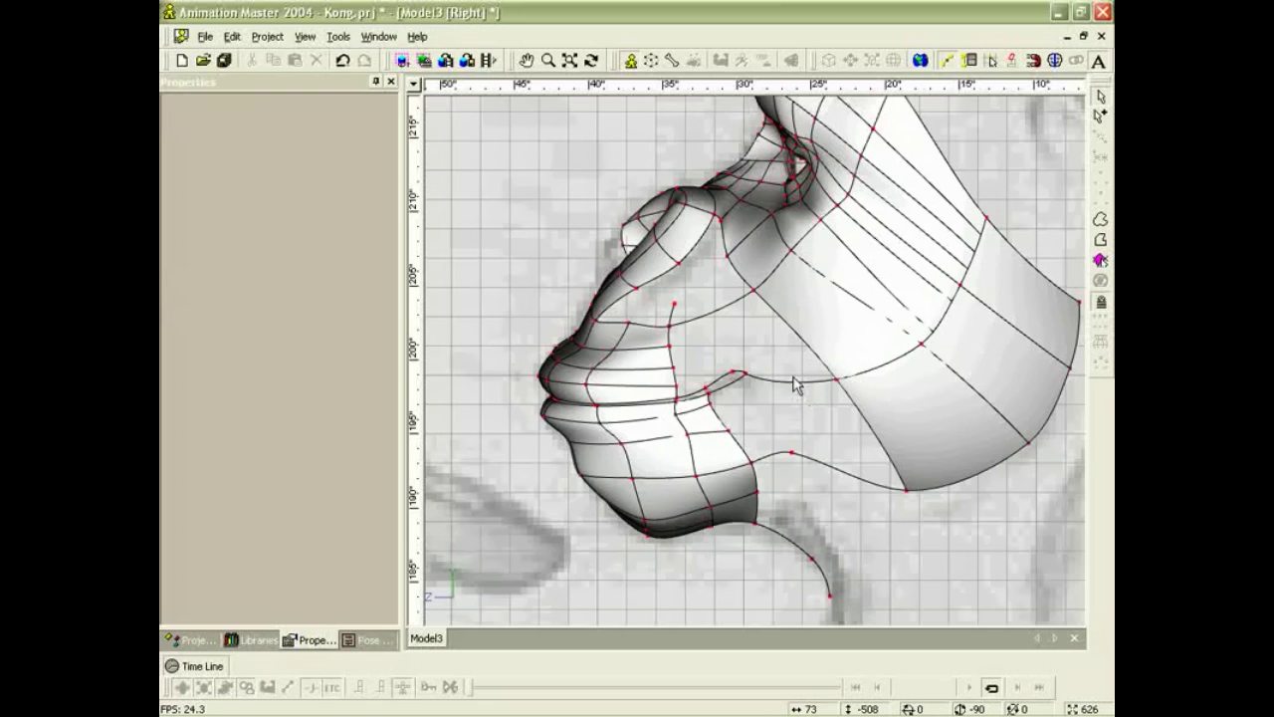
{"action": "middle_click_drag", "start_coordinate": [708, 292], "coordinate": [709, 287]}
{"action": "key", "text": "a"}
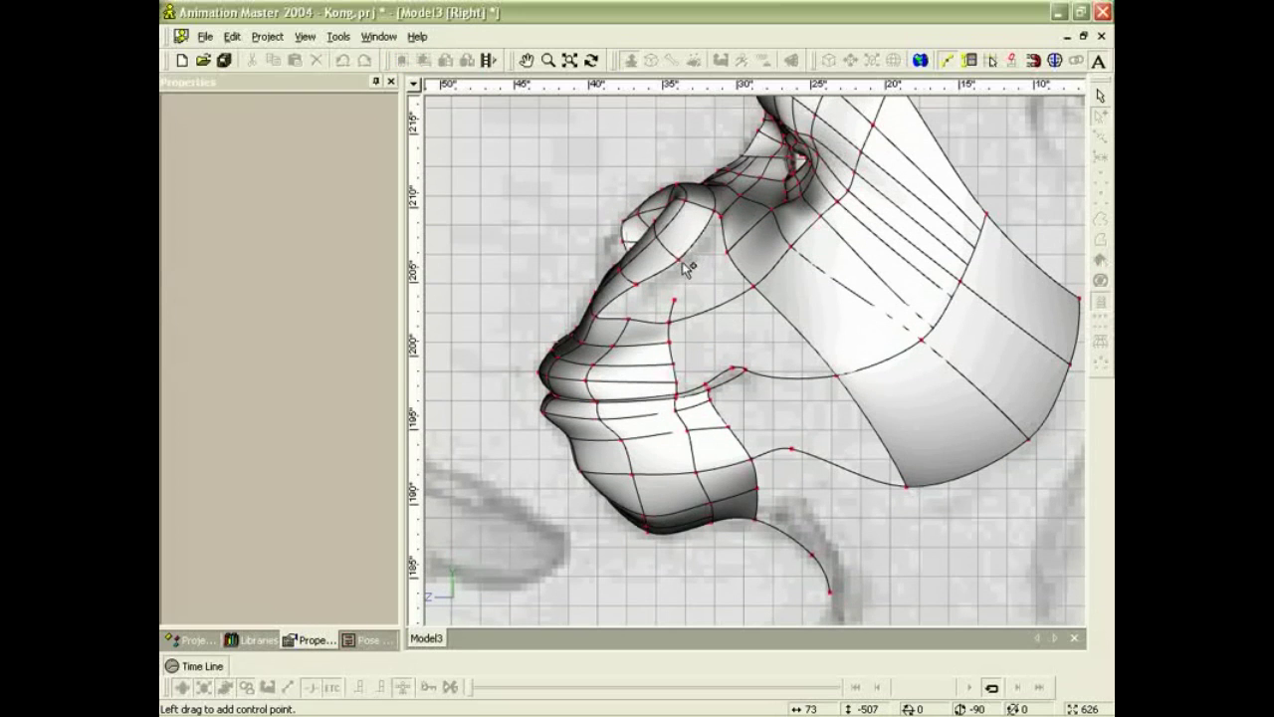
{"action": "left_click_drag", "start_coordinate": [728, 299], "coordinate": [781, 383]}
{"action": "right_click", "coordinate": [781, 379]}
{"action": "left_click_drag", "start_coordinate": [796, 466], "coordinate": [813, 555]}
{"action": "right_click", "coordinate": [794, 451]}
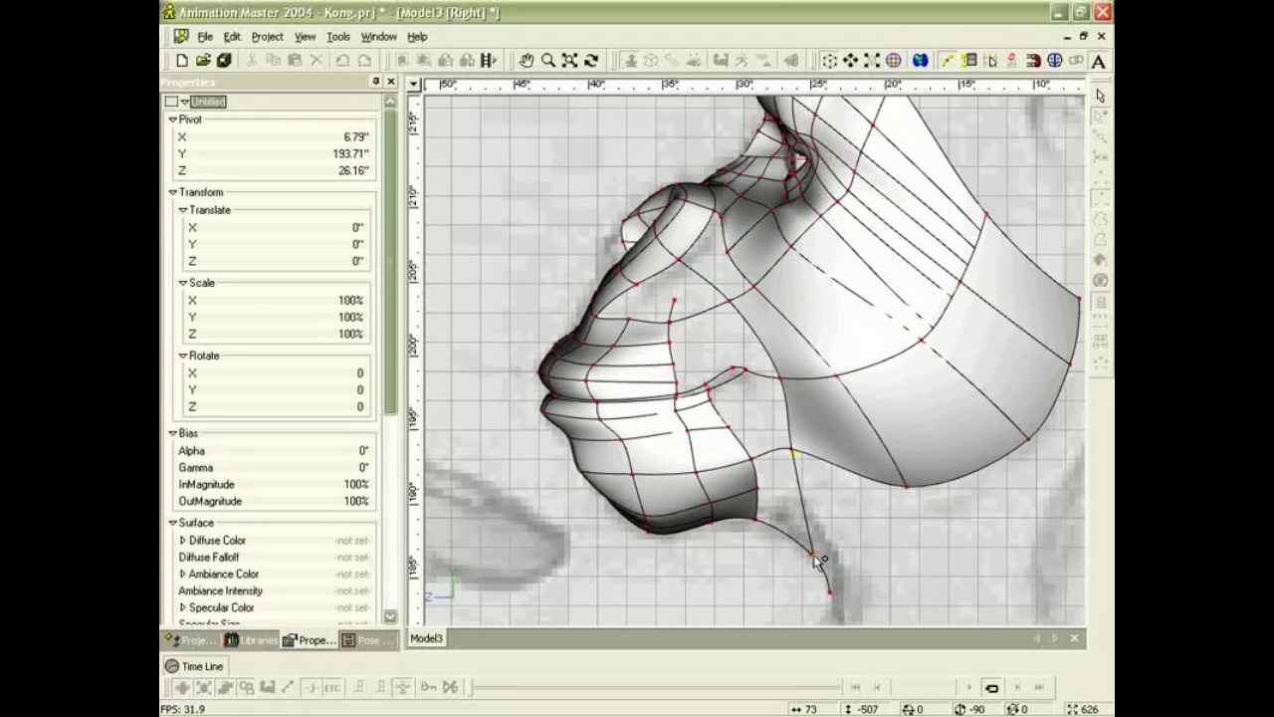
{"action": "right_click", "coordinate": [812, 554]}
{"action": "left_click", "coordinate": [778, 556]}
{"action": "key", "text": "Escape"}
Move the new vertical spline's crossing point on the jawline spline outward and down to about X 8.2", Y 191.9".
{"action": "left_click", "coordinate": [795, 464]}
{"action": "key", "text": "t"}
{"action": "left_click_drag", "start_coordinate": [790, 464], "coordinate": [826, 458]}
Add a spline from the chin's lower rear-edge point back to the new vertical spline between the jawline and throat splines.
{"action": "right_click_drag", "start_coordinate": [810, 468], "coordinate": [748, 509], "text": "shift"}
{"action": "key", "text": "a"}
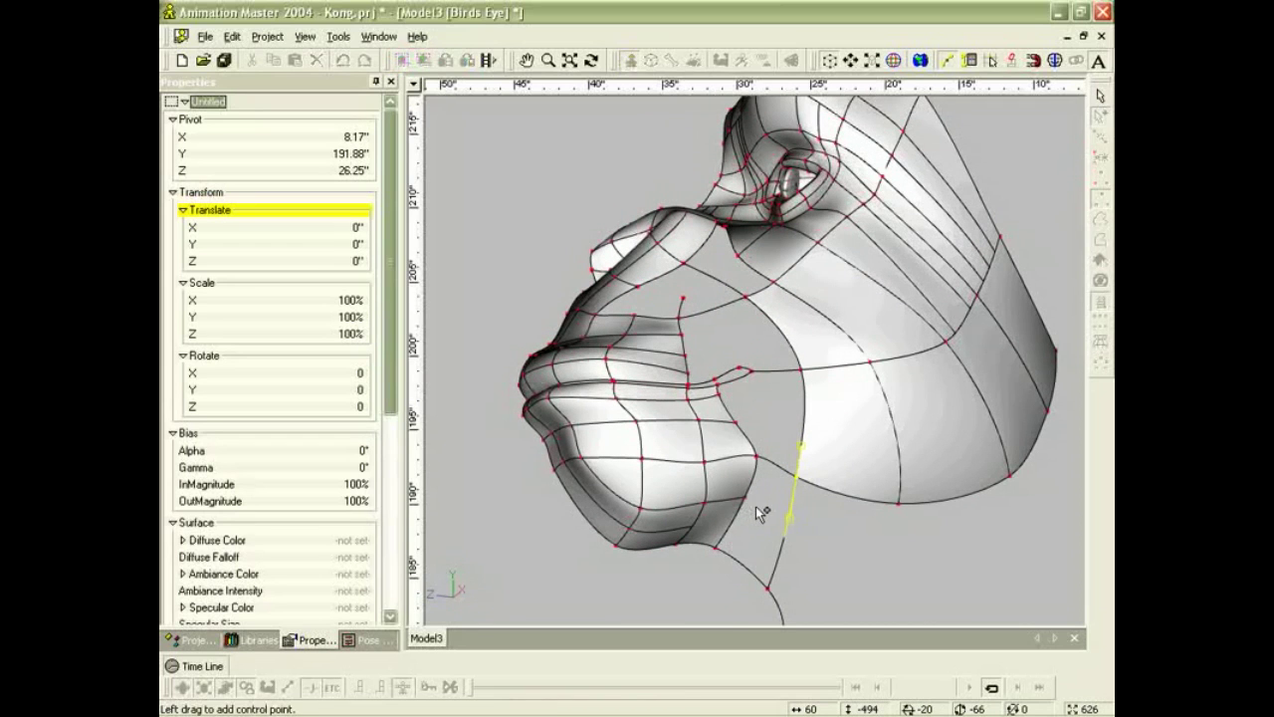
{"action": "left_click", "coordinate": [786, 539]}
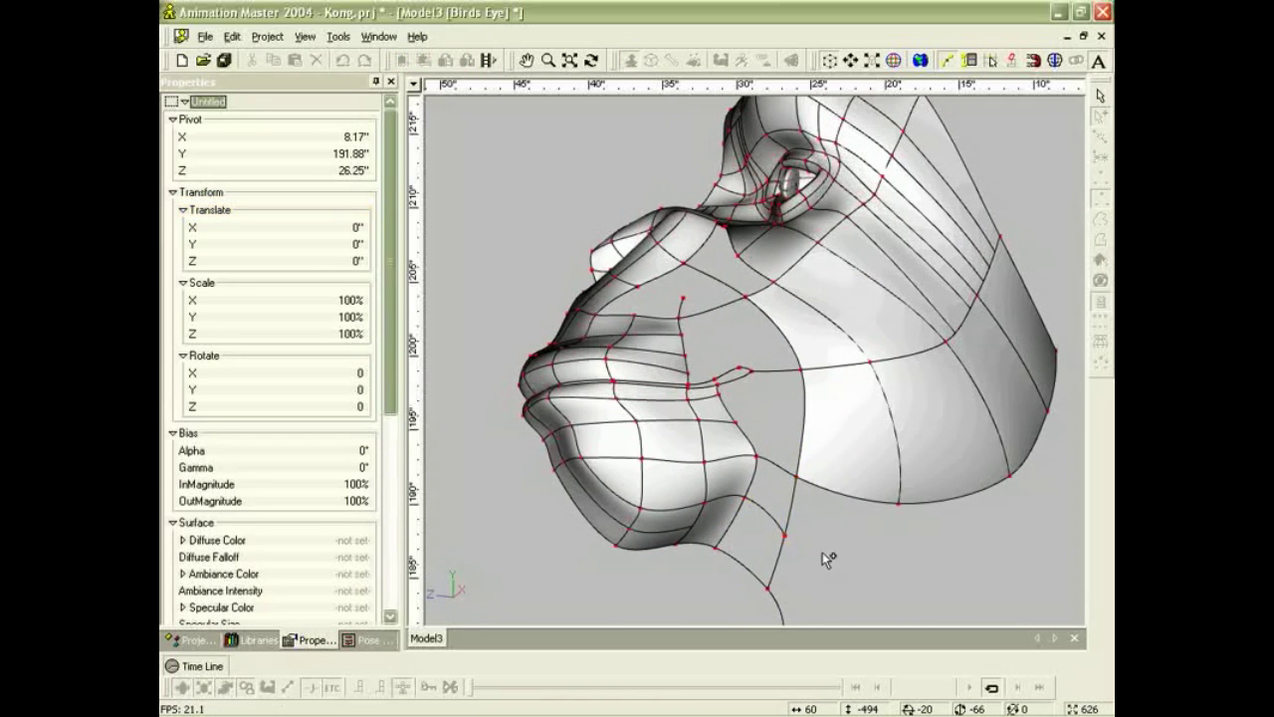
In the right side view, reposition the middle and rear points of the new spline between the jawline and throat splines.
{"action": "key", "text": "Escape"}
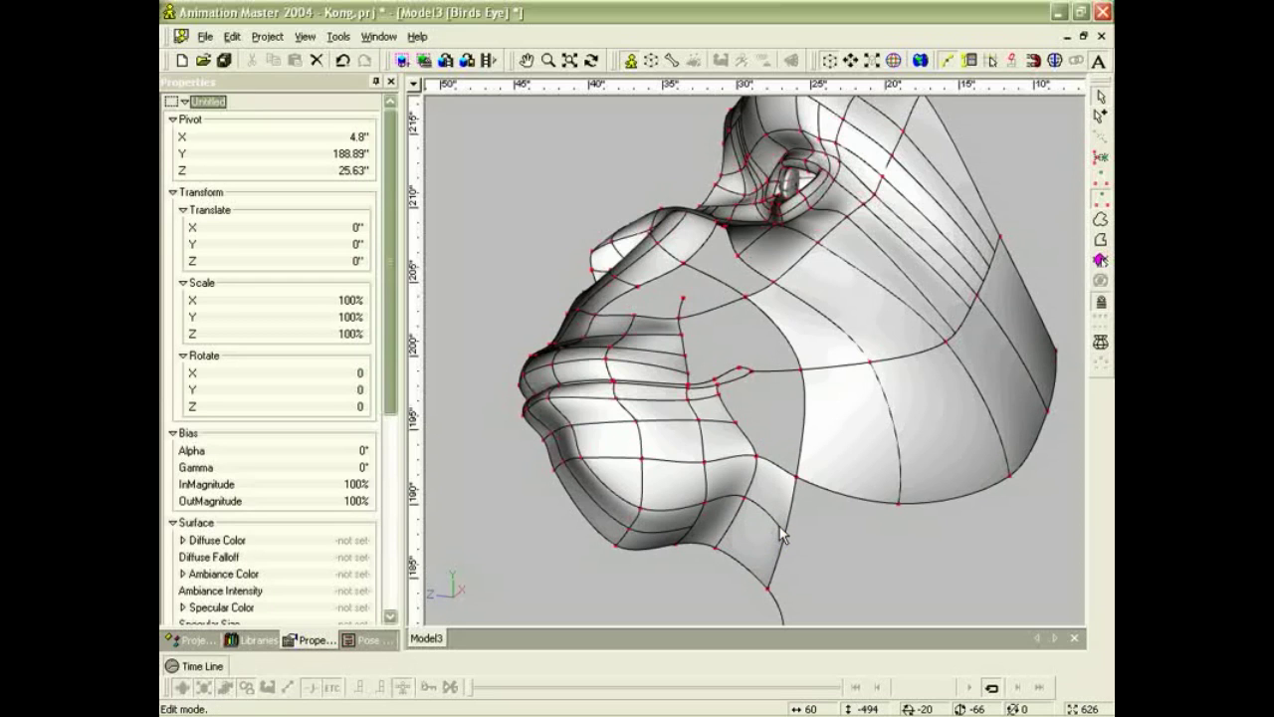
{"action": "key", "text": "4"}
{"action": "left_click", "coordinate": [769, 497]}
{"action": "left_click", "coordinate": [802, 525]}
{"action": "left_click", "coordinate": [832, 511]}
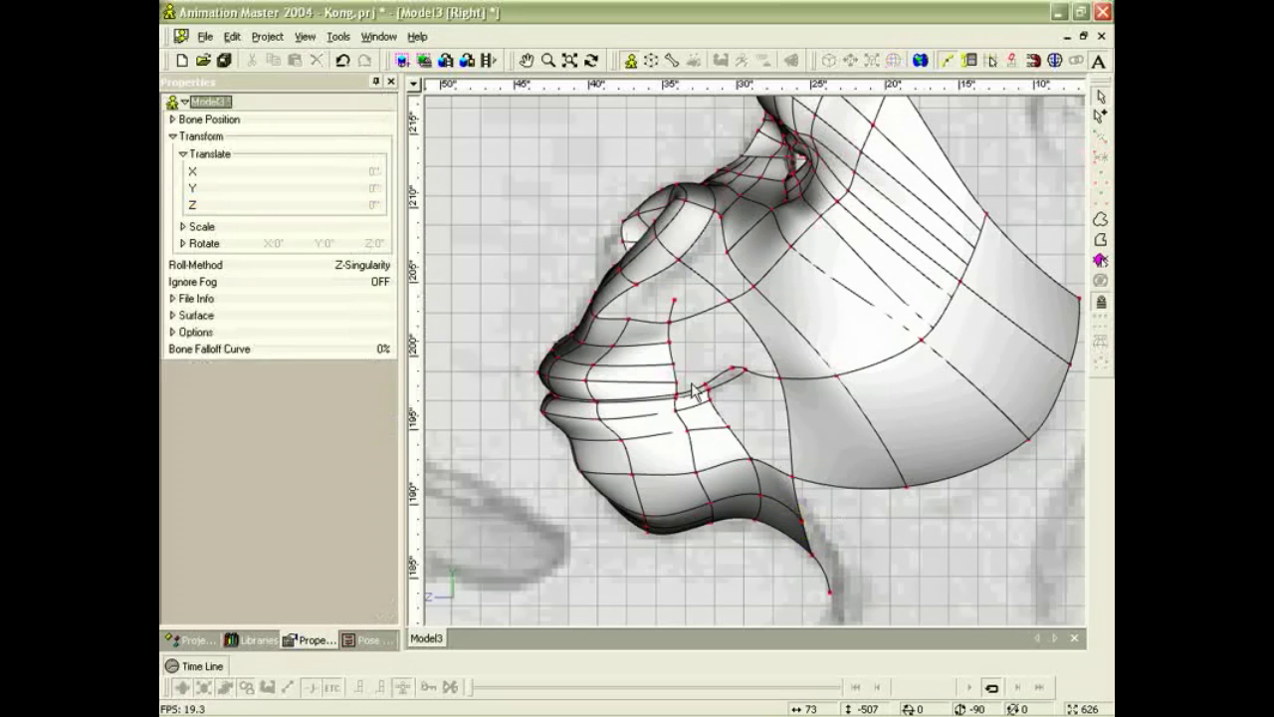
Attach the loose upper end of the upper lip's rear edge spline to the muzzle spline point below the nose wing.
{"action": "scroll", "coordinate": [690, 328], "scroll_direction": "up", "scroll_amount": 4}
{"action": "scroll", "coordinate": [658, 277], "scroll_direction": "down", "scroll_amount": 1}
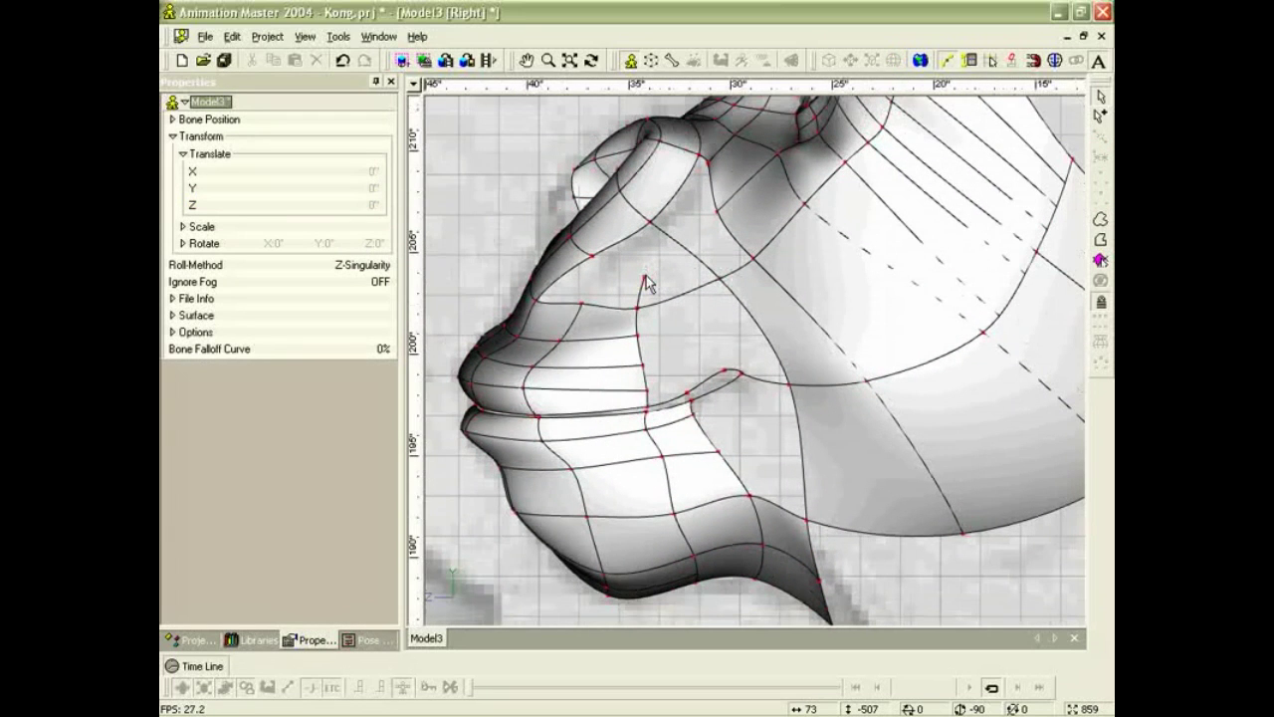
{"action": "left_click", "coordinate": [638, 276]}
{"action": "left_click_drag", "start_coordinate": [637, 267], "coordinate": [635, 268]}
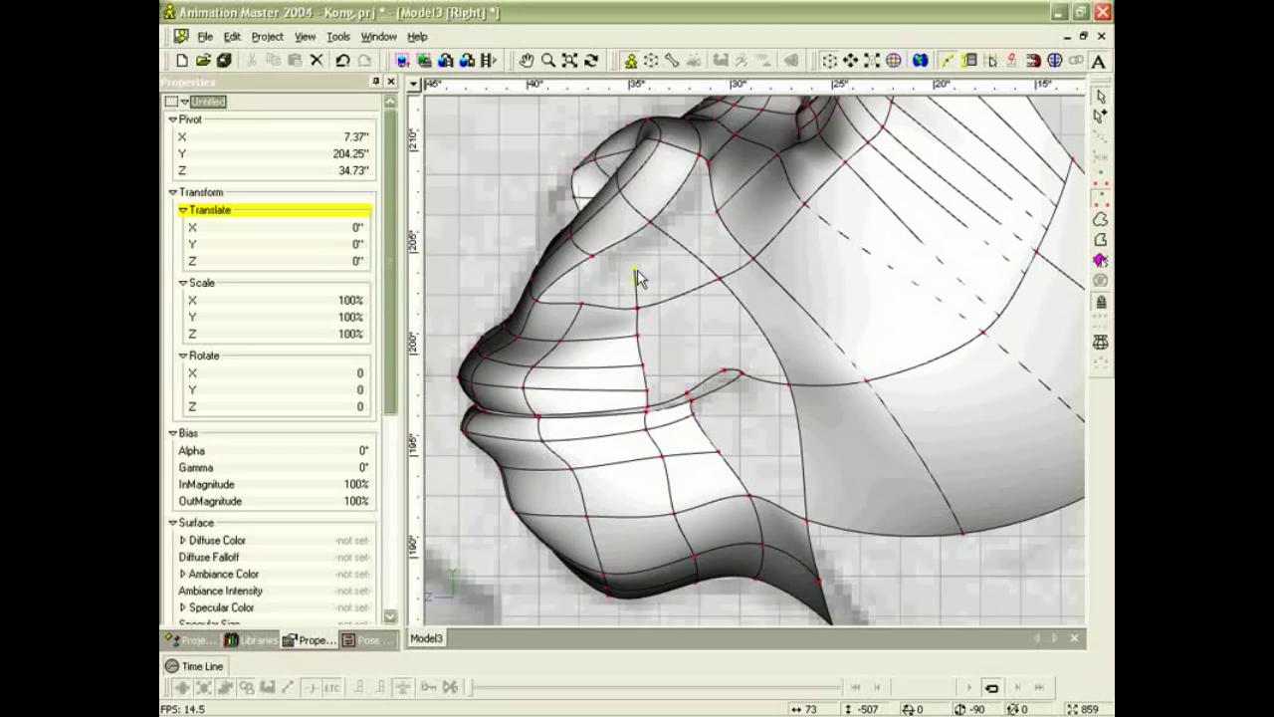
{"action": "left_click_drag", "start_coordinate": [640, 276], "coordinate": [593, 261]}
{"action": "left_click", "coordinate": [675, 254]}
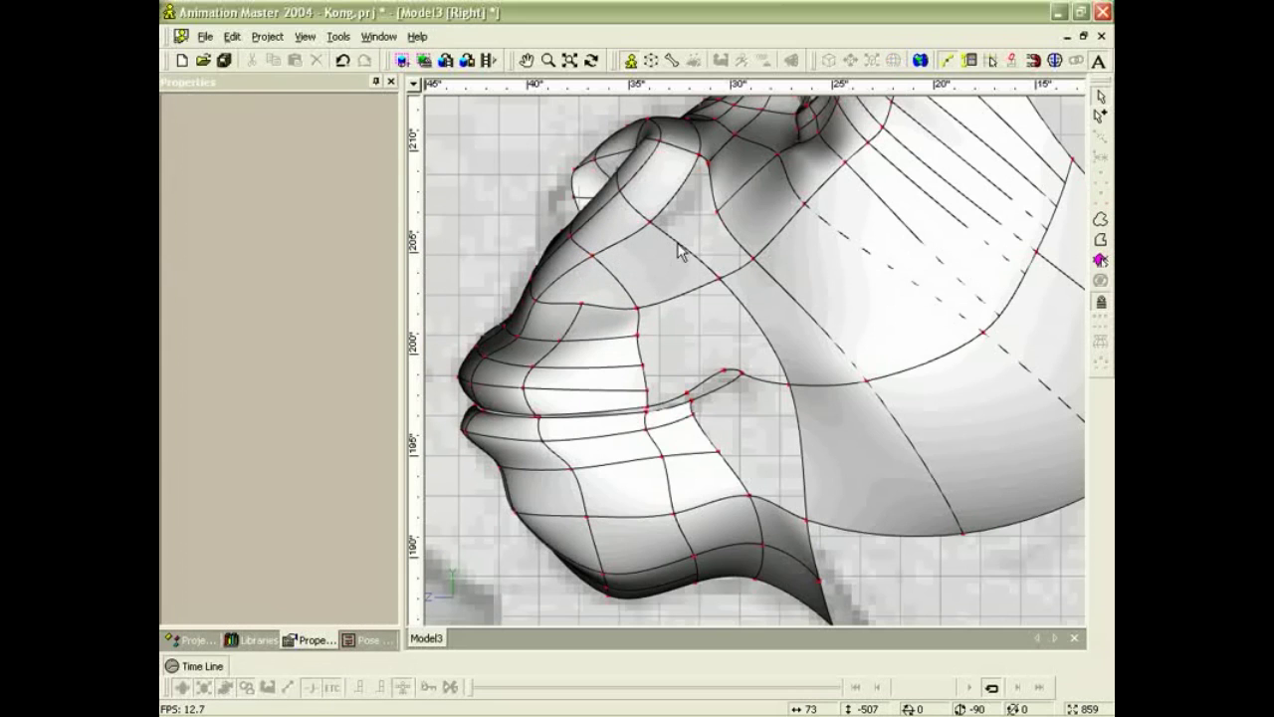
Add a spline from the middle of the cheek segment below the nose wing forward across the extended lip edge to the next muzzle point.
{"action": "key", "text": "a"}
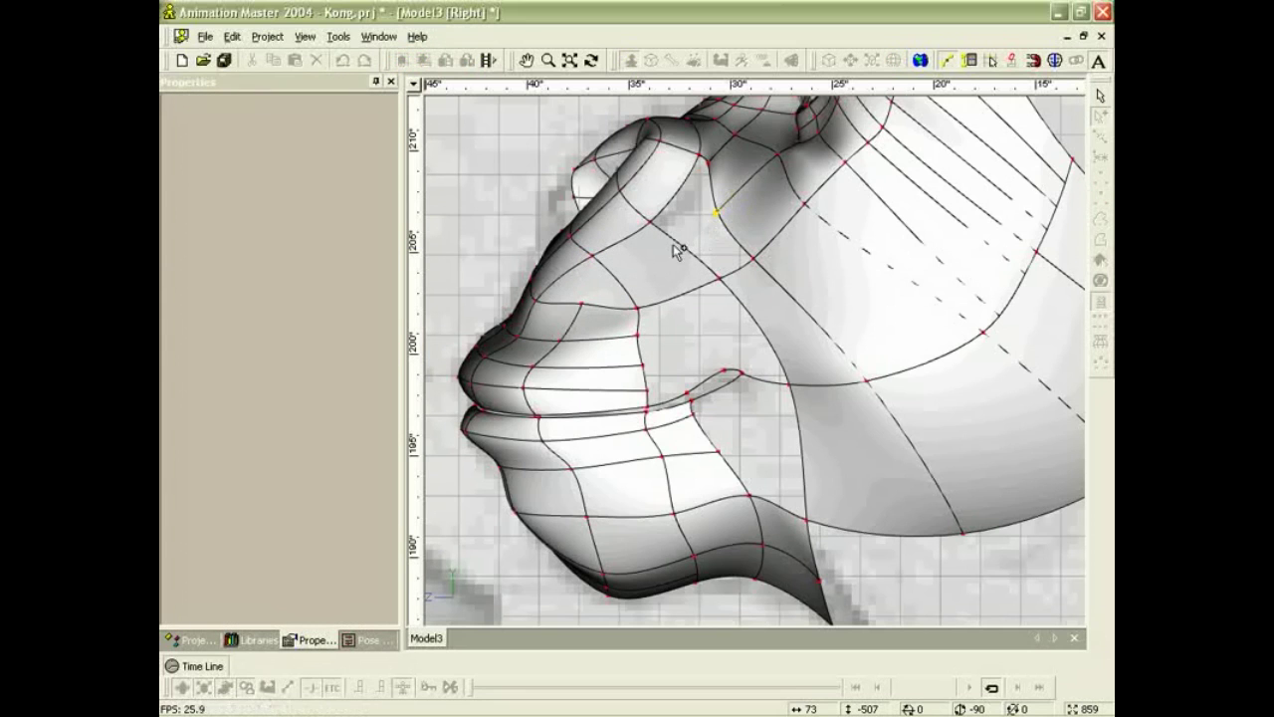
{"action": "left_click", "coordinate": [678, 244]}
{"action": "right_click", "coordinate": [616, 276]}
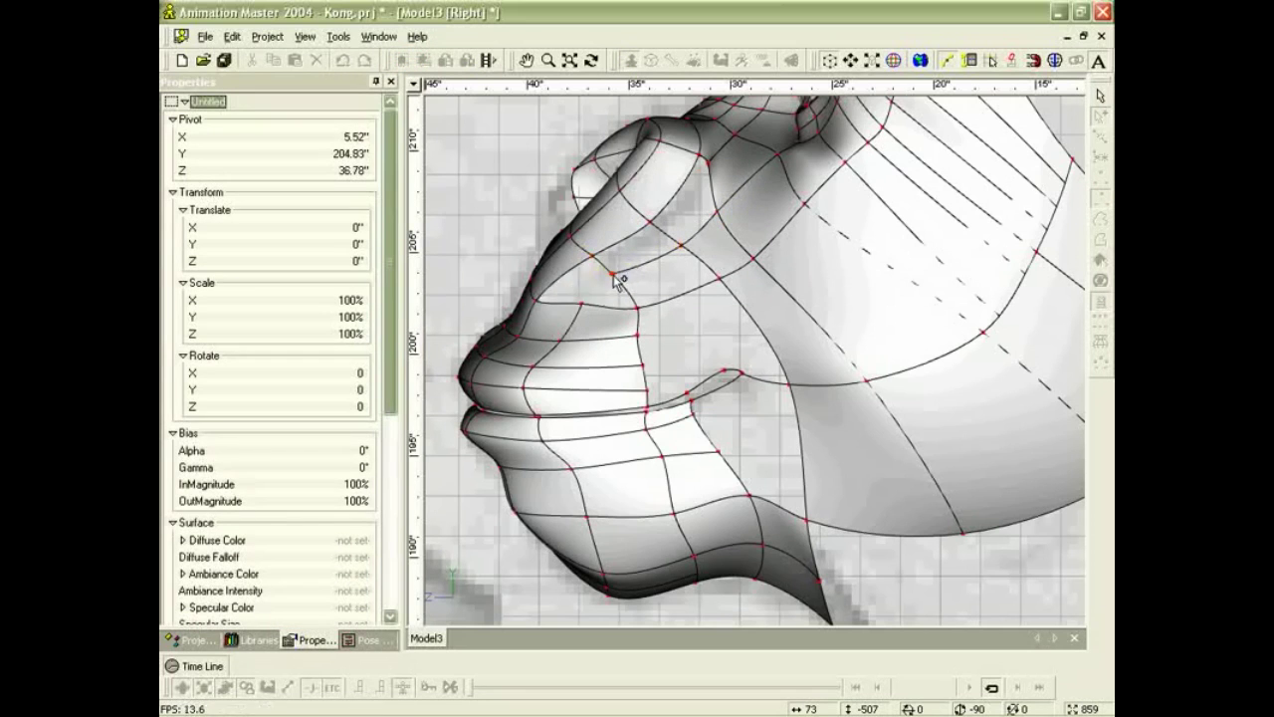
{"action": "right_click", "coordinate": [583, 305]}
Select the five control points around the hole behind the nose wing and close it with a five-point patch.
{"action": "scroll", "coordinate": [603, 307], "scroll_direction": "down", "scroll_amount": 2}
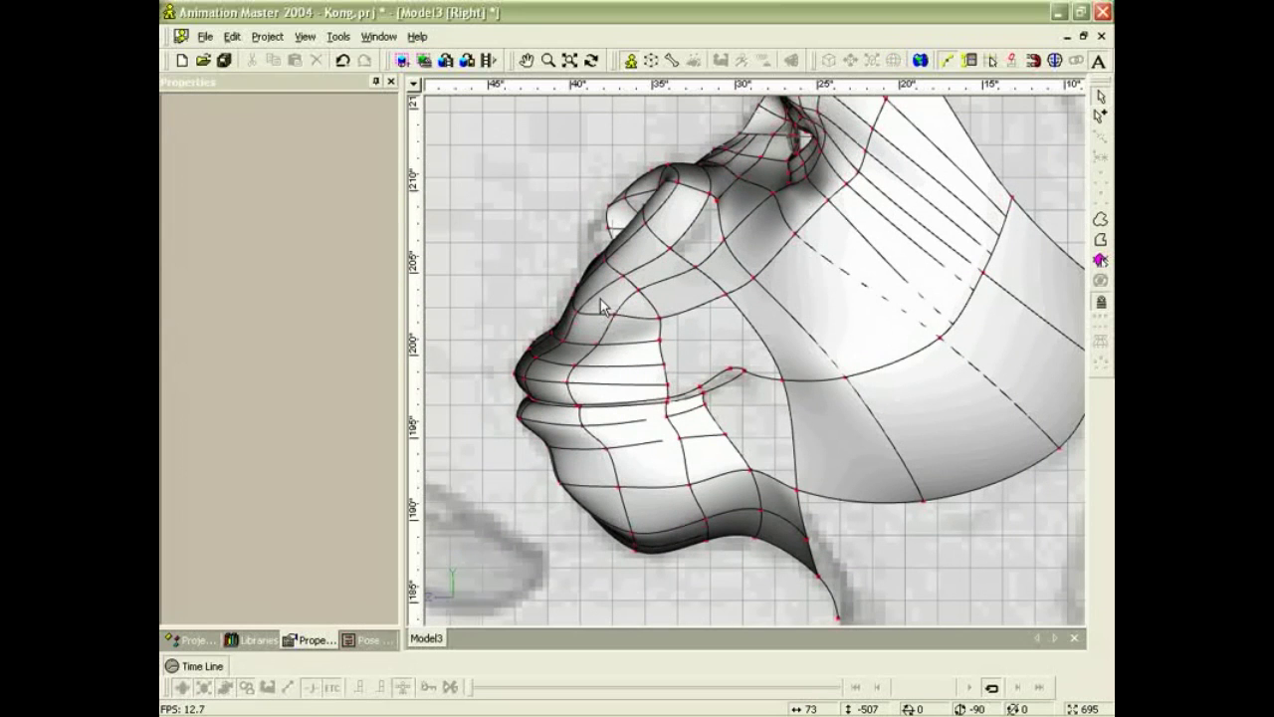
{"action": "left_click", "coordinate": [695, 266]}
{"action": "key", "text": "t"}
{"action": "left_click_drag", "start_coordinate": [683, 341], "coordinate": [744, 347]}
{"action": "key", "text": "z"}
{"action": "left_click_drag", "start_coordinate": [719, 299], "coordinate": [782, 345]}
{"action": "key", "text": "m"}
{"action": "left_click_drag", "start_coordinate": [724, 269], "coordinate": [732, 319]}
{"action": "key", "text": "t"}
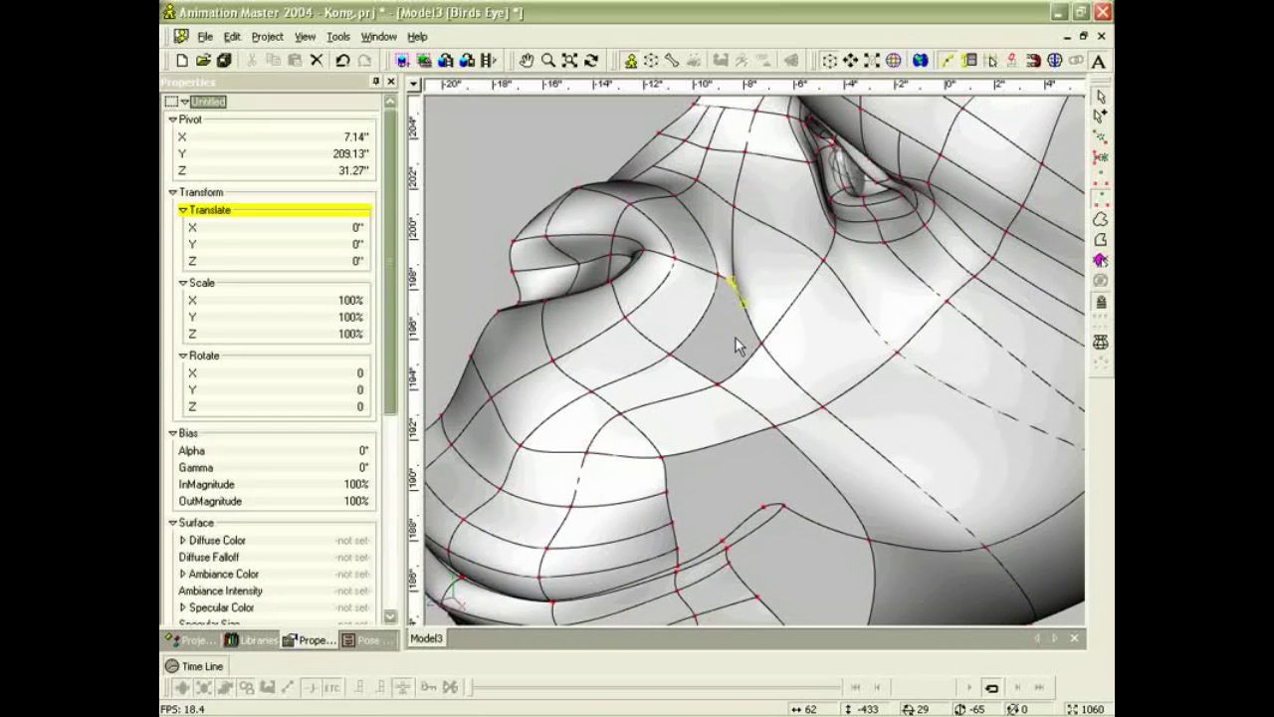
{"action": "left_click", "coordinate": [737, 345]}
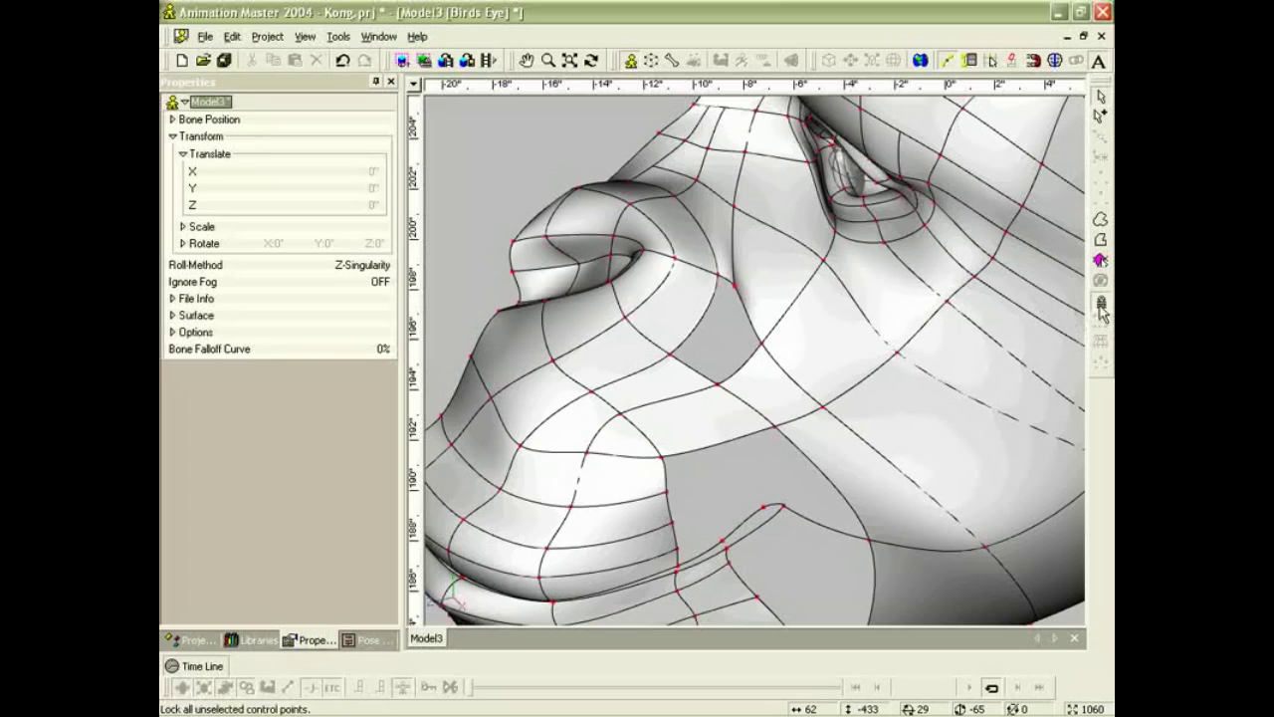
{"action": "left_click", "coordinate": [1100, 219]}
{"action": "mouse_move", "coordinate": [758, 284]}
{"action": "left_mouse_down"}
{"action": "mouse_move", "coordinate": [700, 299]}
{"action": "mouse_move", "coordinate": [674, 372]}
{"action": "mouse_move", "coordinate": [780, 389]}
{"action": "mouse_move", "coordinate": [755, 290]}
{"action": "left_mouse_up"}
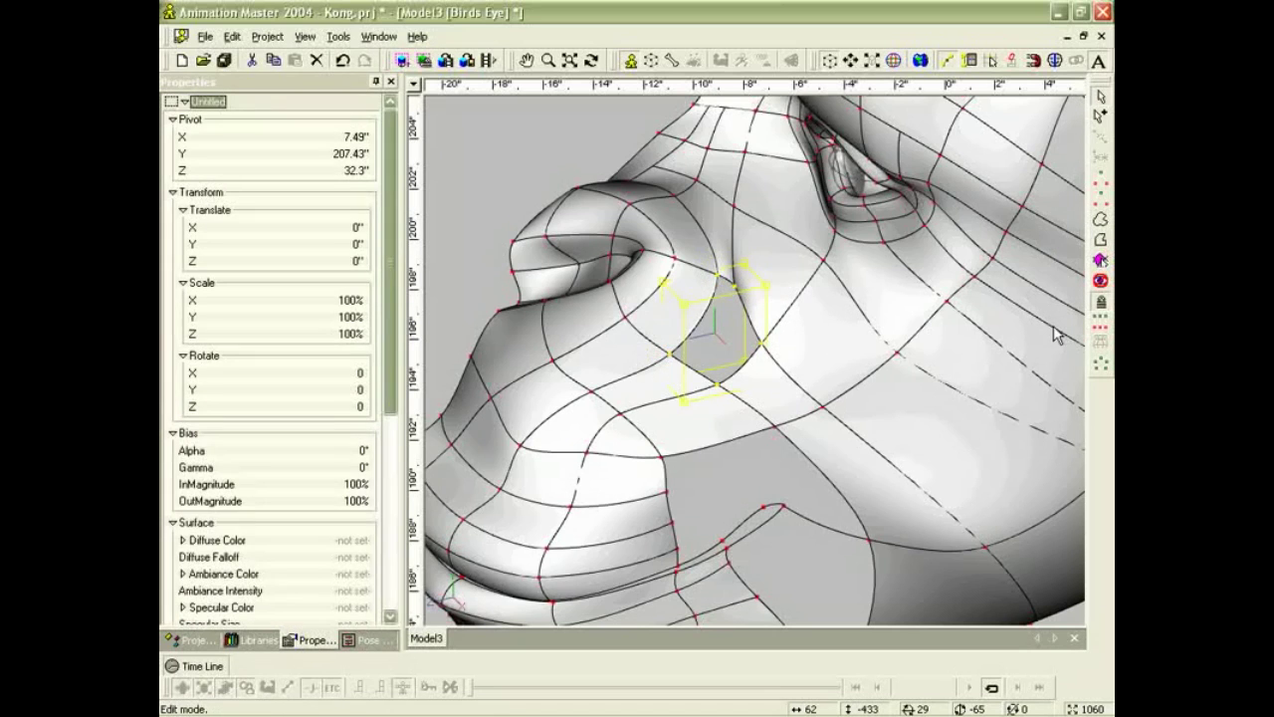
{"action": "left_click", "coordinate": [1099, 362]}
Move the point where the cheek crease meets the nose wing's rear to about X 6.6", Y 209.15", Z 31.67".
{"action": "scroll", "coordinate": [775, 416], "scroll_direction": "down", "scroll_amount": 3}
{"action": "left_click", "coordinate": [778, 465]}
{"action": "scroll", "coordinate": [780, 430], "scroll_direction": "down", "scroll_amount": 2}
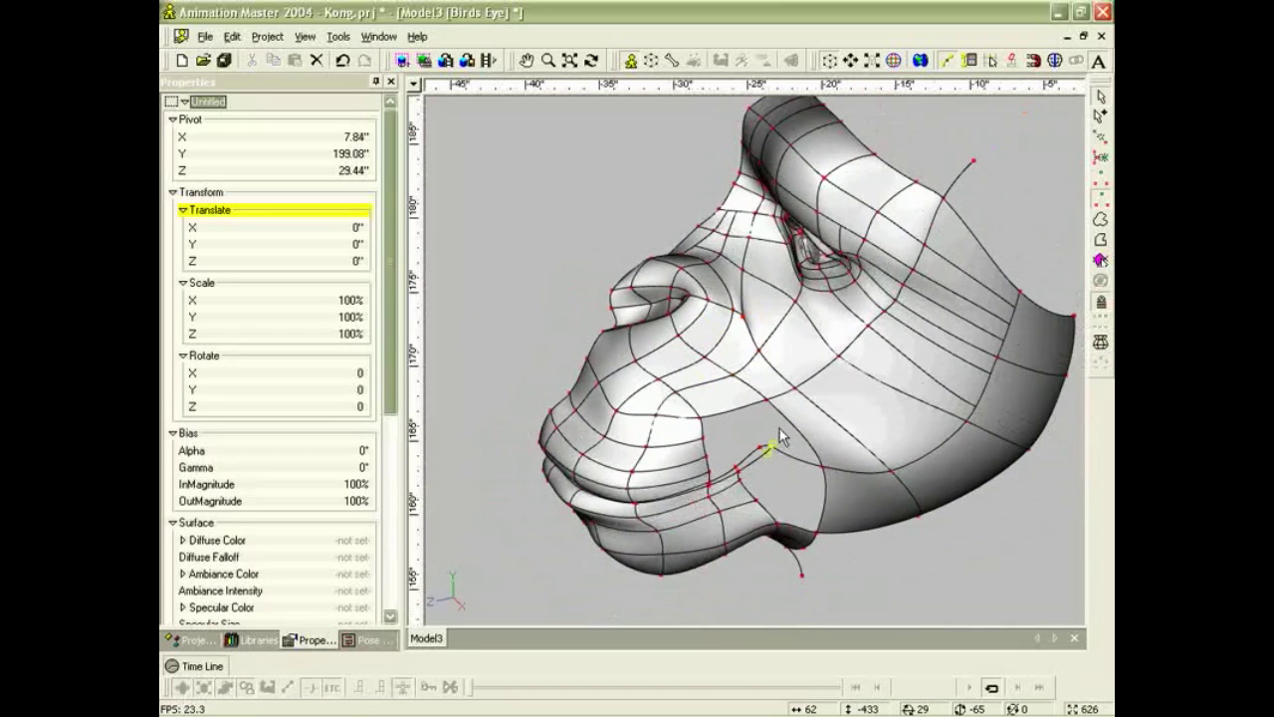
{"action": "mouse_move", "coordinate": [792, 422]}
{"action": "middle_mouse_down"}
{"action": "mouse_move", "coordinate": [794, 381]}
{"action": "mouse_move", "coordinate": [833, 398]}
{"action": "mouse_move", "coordinate": [830, 416]}
{"action": "mouse_move", "coordinate": [784, 413]}
{"action": "middle_mouse_up"}
{"action": "scroll", "coordinate": [734, 335], "scroll_direction": "up", "scroll_amount": 6}
{"action": "left_click", "coordinate": [730, 266]}
{"action": "left_click_drag", "start_coordinate": [729, 266], "coordinate": [722, 256]}
{"action": "left_click", "coordinate": [715, 252]}
{"action": "middle_click_drag", "start_coordinate": [716, 254], "coordinate": [748, 247]}
{"action": "left_click_drag", "start_coordinate": [728, 254], "coordinate": [744, 340]}
{"action": "key", "text": "t"}
{"action": "key", "text": "z"}
{"action": "left_click_drag", "start_coordinate": [751, 234], "coordinate": [807, 397]}
{"action": "key", "text": "t"}
{"action": "scroll", "coordinate": [898, 368], "scroll_direction": "down", "scroll_amount": 2}
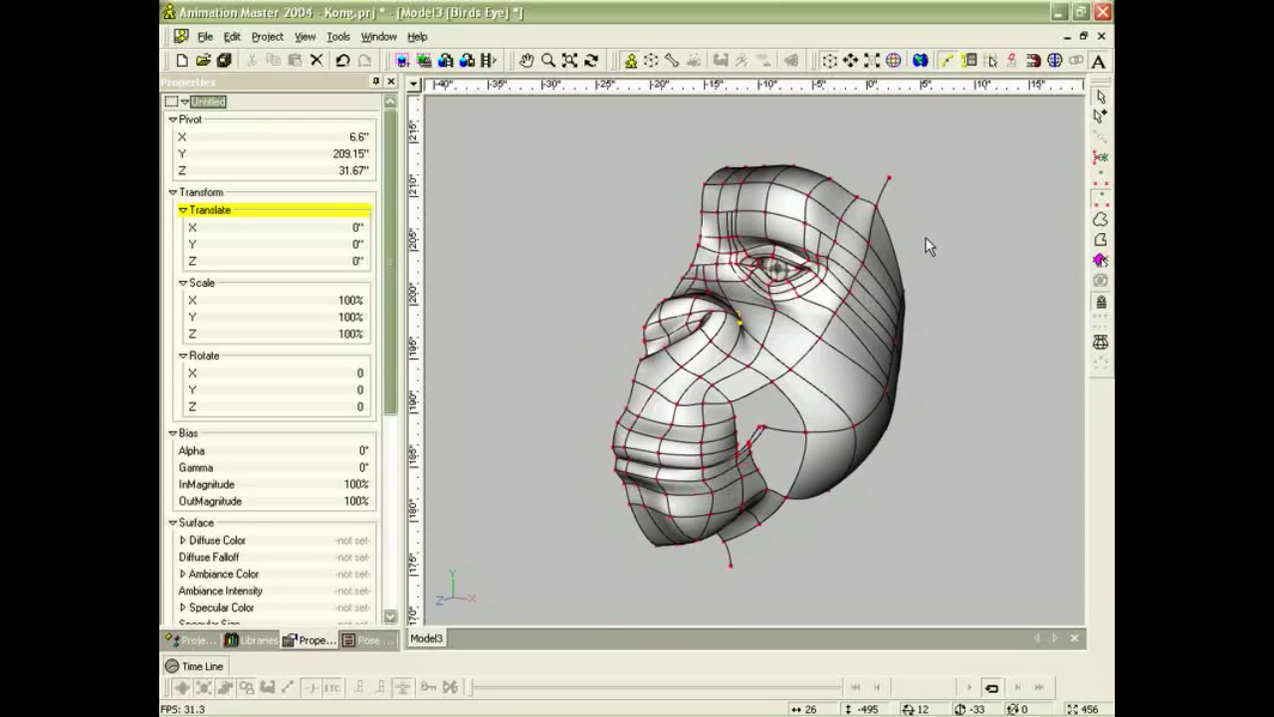
{"action": "left_click", "coordinate": [890, 177]}
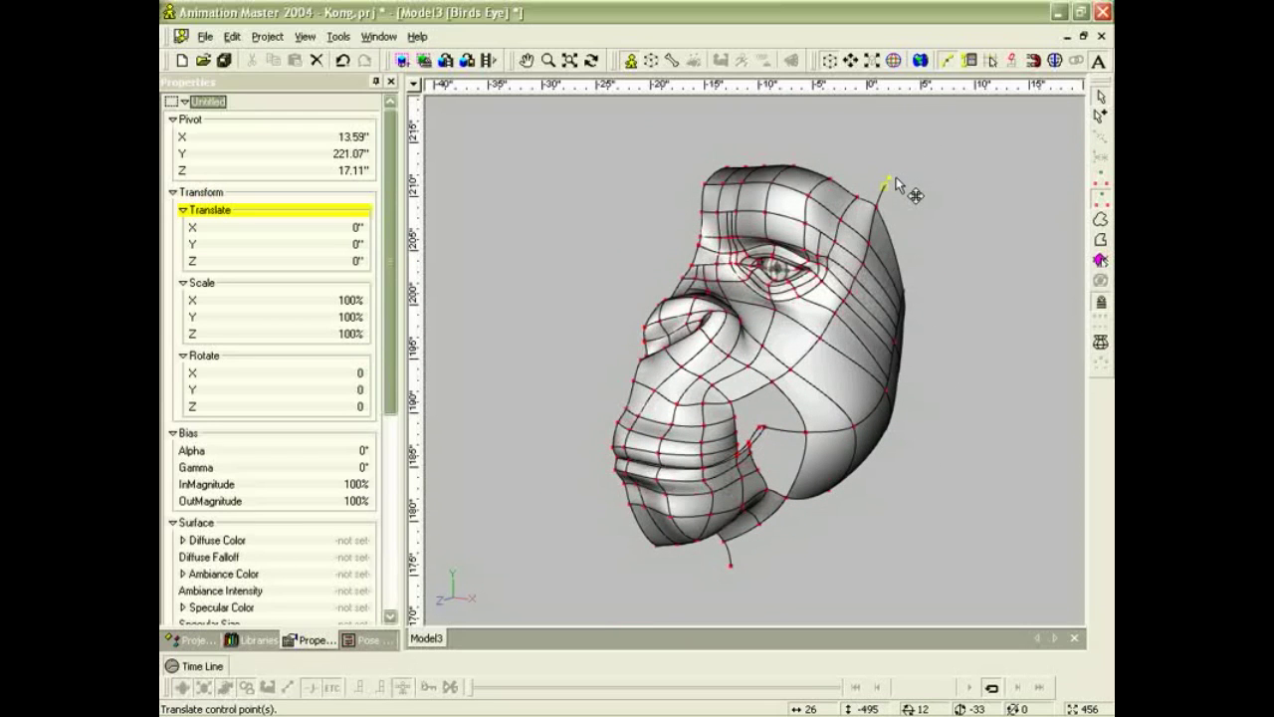
{"action": "left_click", "coordinate": [897, 179]}
In the right side view, add an inner loop spline from the lower lip's rear edge around the mouth corner to the upper lip's rear edge.
{"action": "key", "text": "KP_6"}
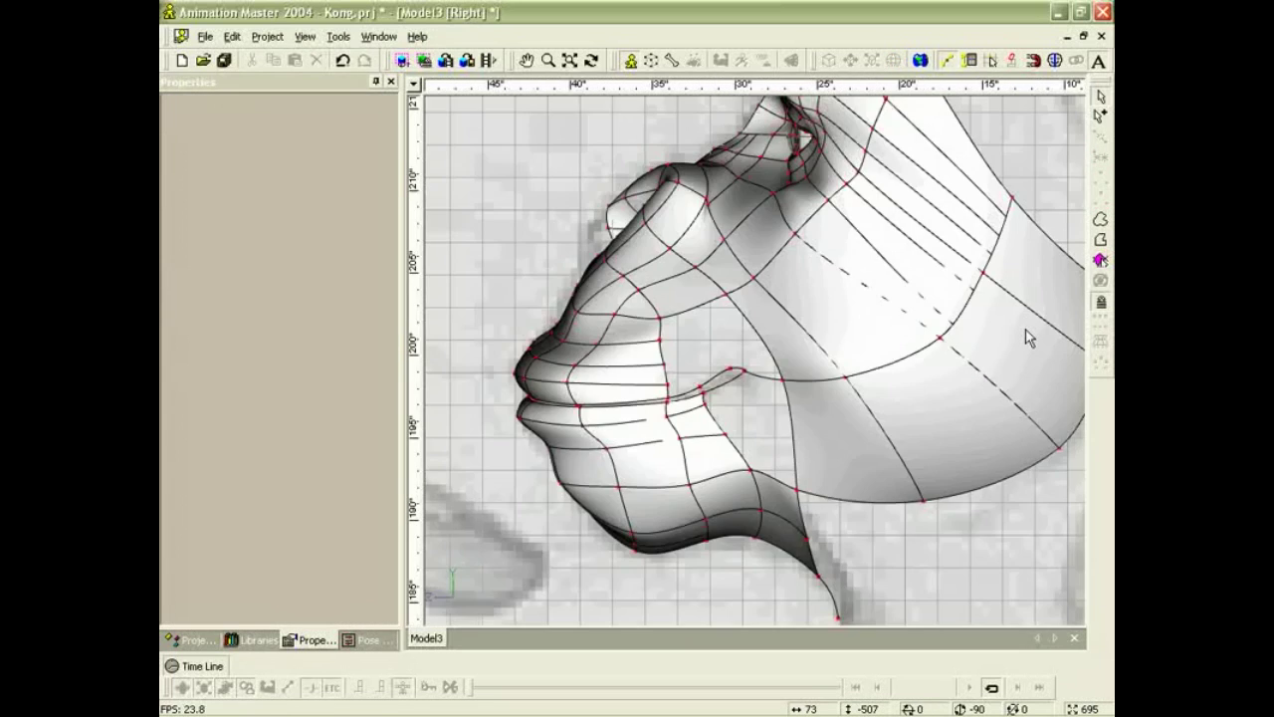
{"action": "scroll", "coordinate": [760, 356], "scroll_direction": "up", "scroll_amount": 2}
{"action": "scroll", "coordinate": [762, 363], "scroll_direction": "up", "scroll_amount": 1}
{"action": "middle_click_drag", "start_coordinate": [726, 385], "coordinate": [686, 289]}
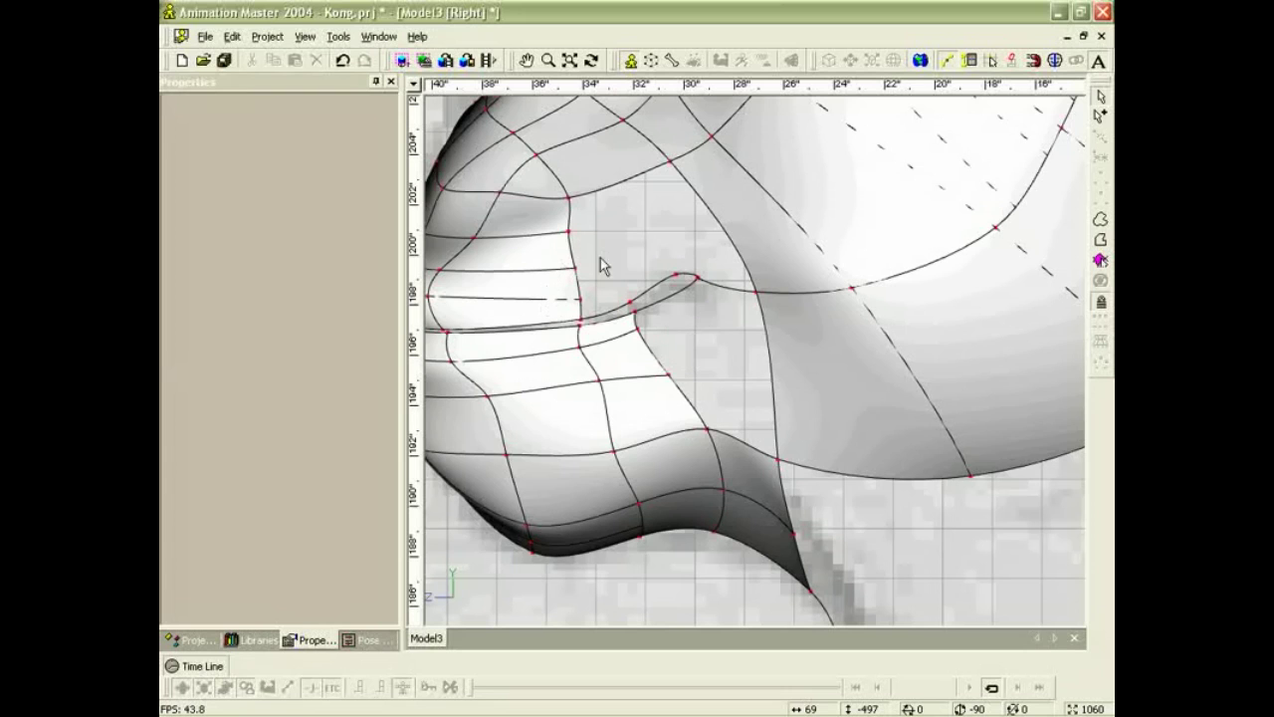
{"action": "key", "text": "a"}
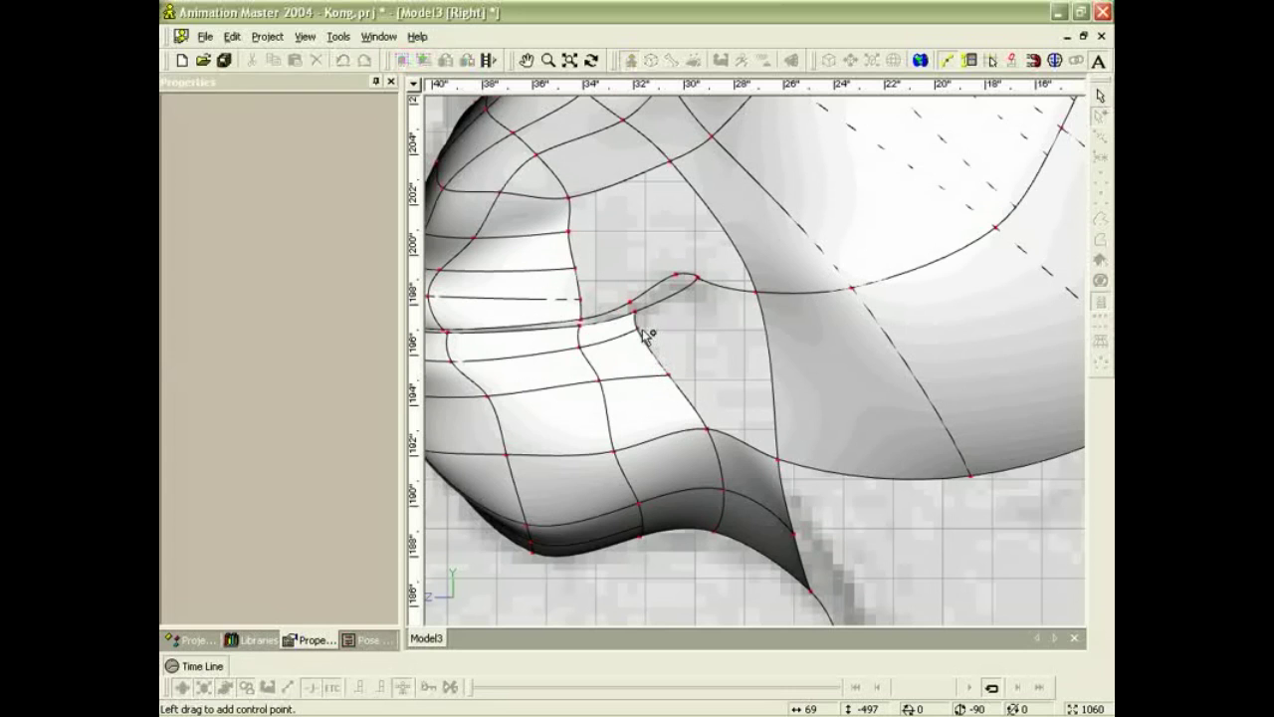
{"action": "mouse_move", "coordinate": [639, 329]}
{"action": "left_mouse_down"}
{"action": "mouse_move", "coordinate": [733, 294]}
{"action": "mouse_move", "coordinate": [688, 251]}
{"action": "left_mouse_up"}
{"action": "right_click", "coordinate": [724, 285]}
{"action": "left_click", "coordinate": [670, 250]}
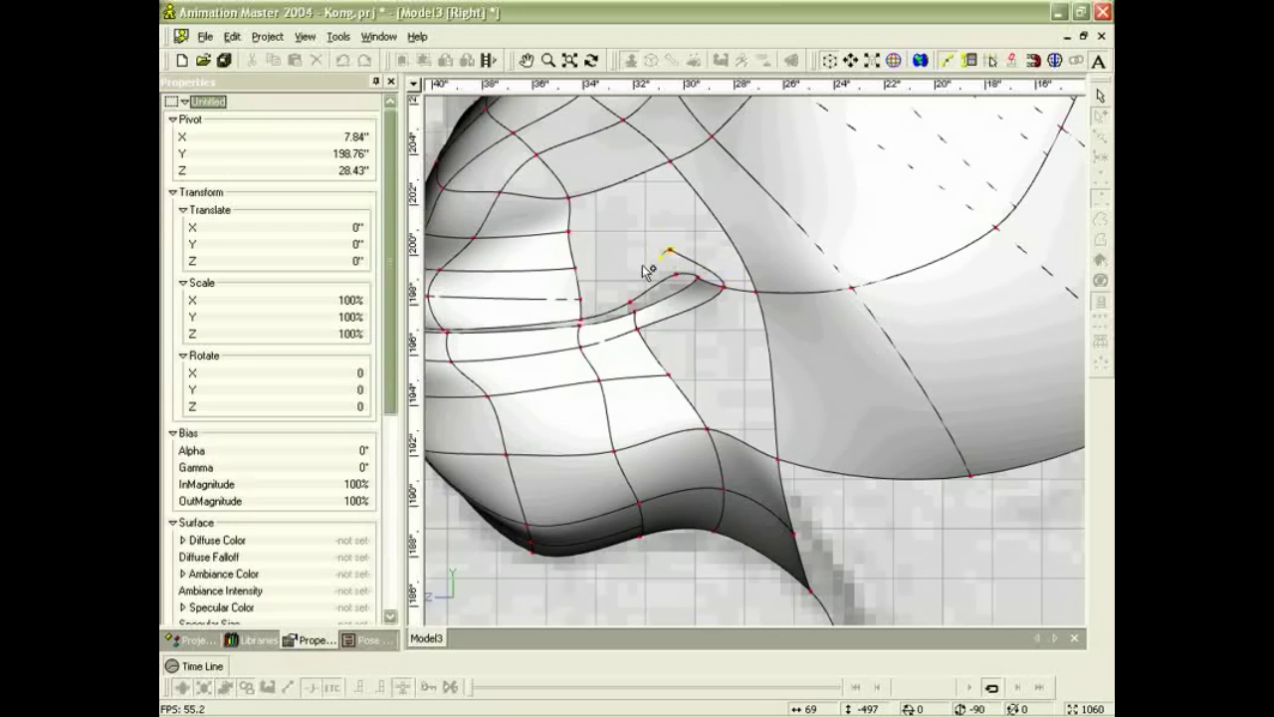
{"action": "left_click", "coordinate": [583, 301]}
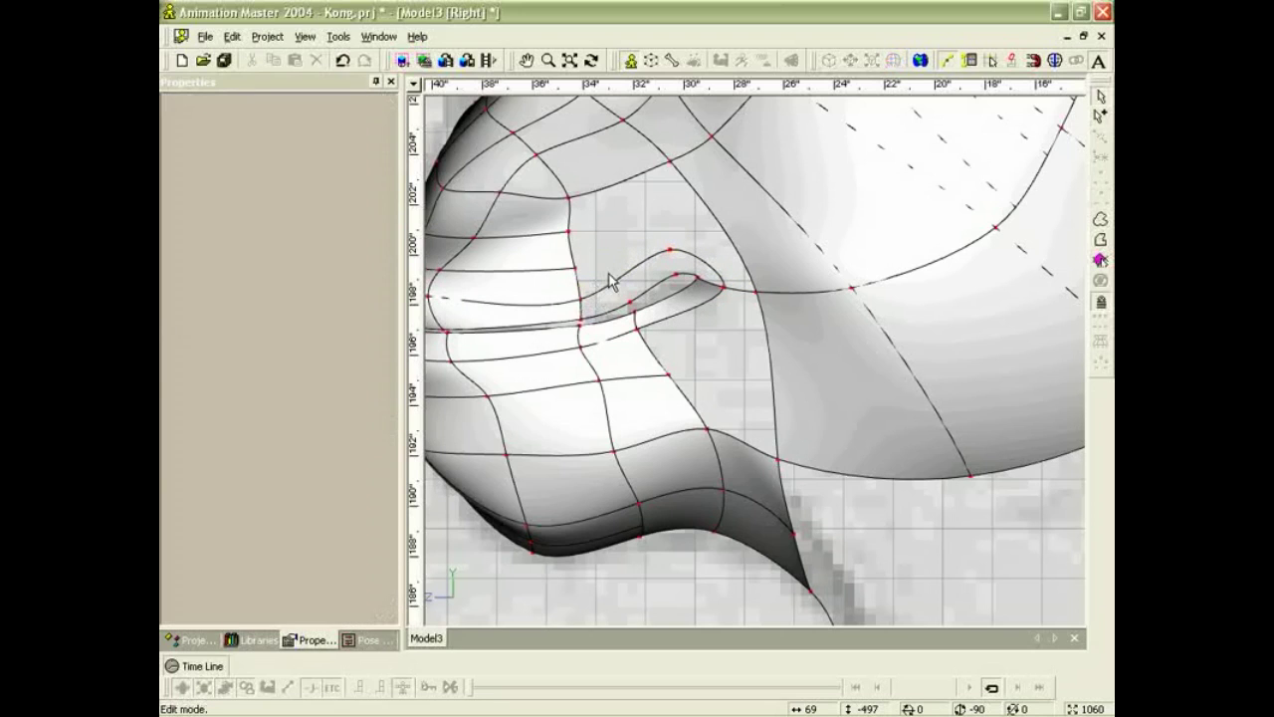
Add an outer loop spline from the chin's rear edge through the mouth-corner spline and over the inner loop to the upper lip's rear edge.
{"action": "key", "text": "shift+a"}
{"action": "left_click", "coordinate": [670, 376]}
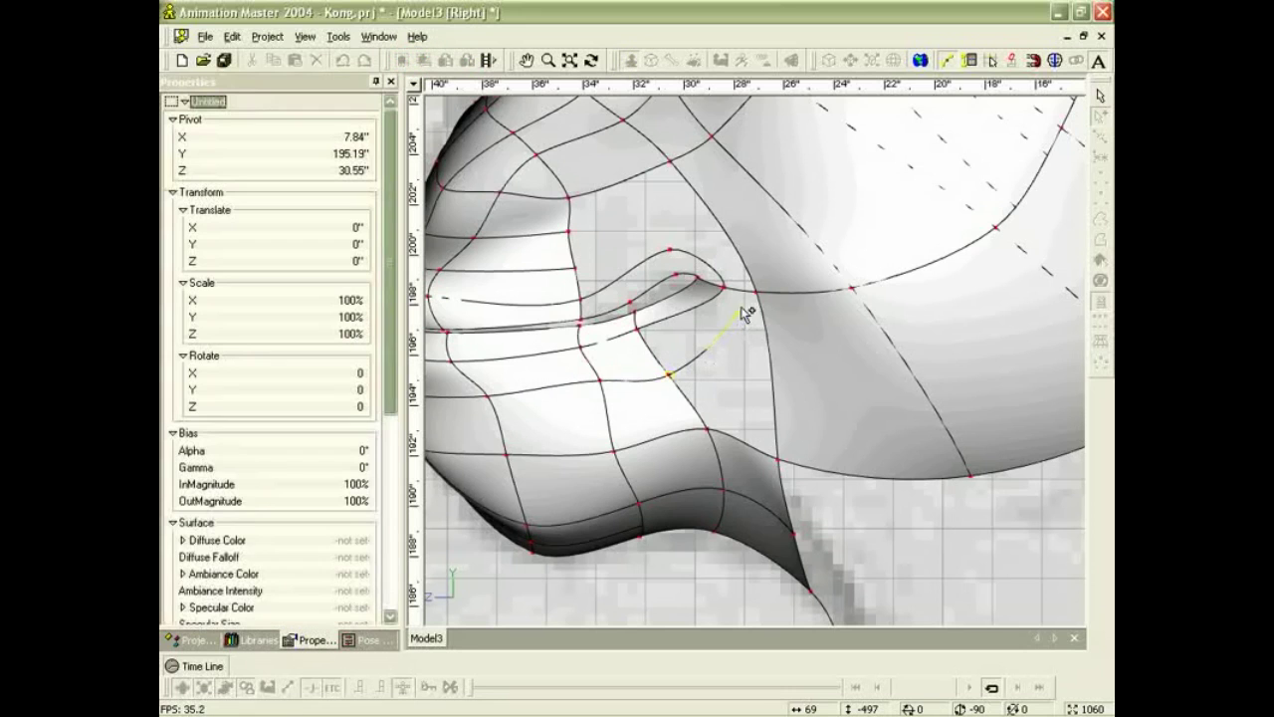
{"action": "left_click", "coordinate": [738, 289]}
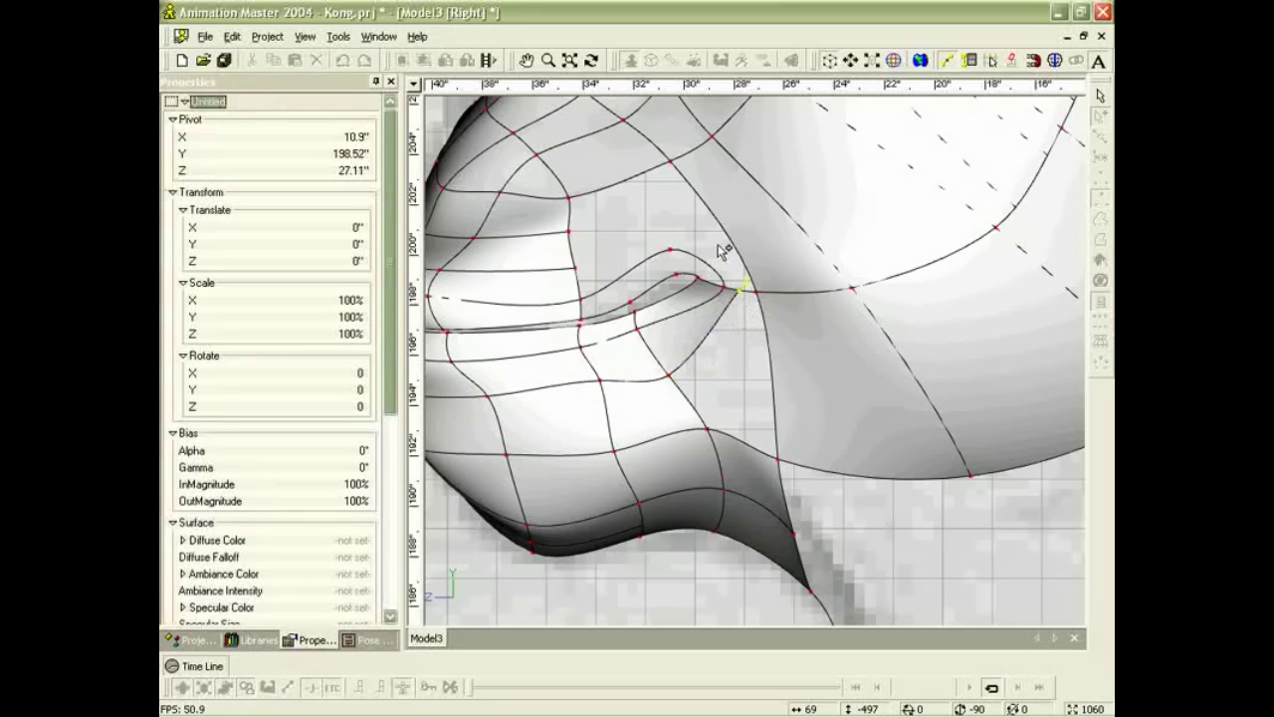
{"action": "left_click", "coordinate": [658, 223]}
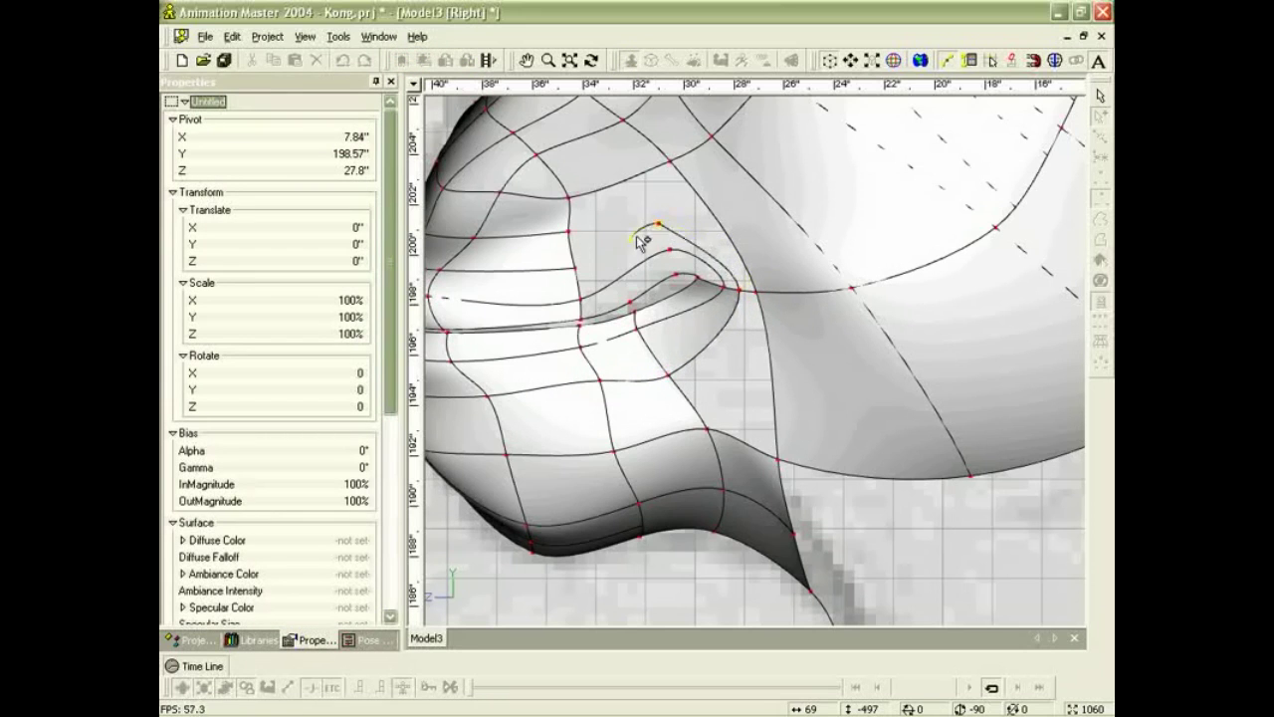
{"action": "left_click", "coordinate": [569, 232]}
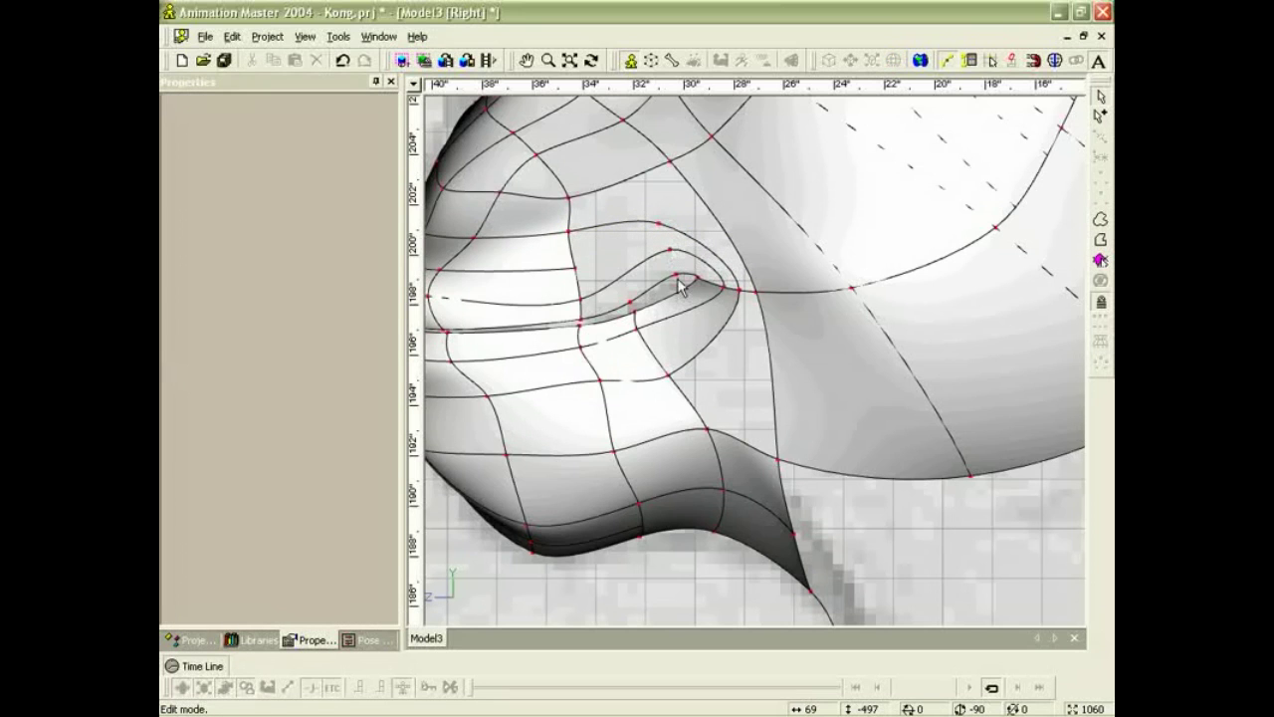
Add a spline from the upper mouth-corner point across both loops and past the cheek spline, moving its outer-loop crossing to about Y 201.25", Z 30.56".
{"action": "scroll", "coordinate": [682, 285], "scroll_direction": "up", "scroll_amount": 1}
{"action": "scroll", "coordinate": [683, 266], "scroll_direction": "up", "scroll_amount": 1}
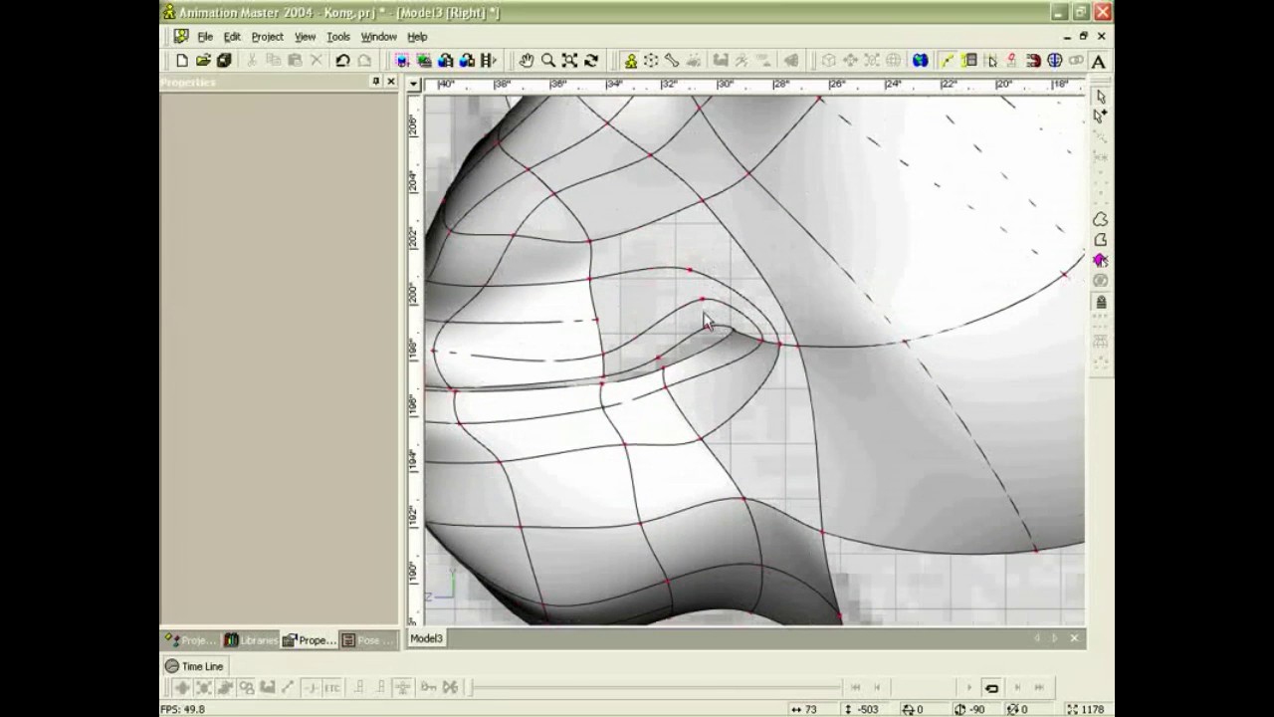
{"action": "left_click", "coordinate": [702, 299]}
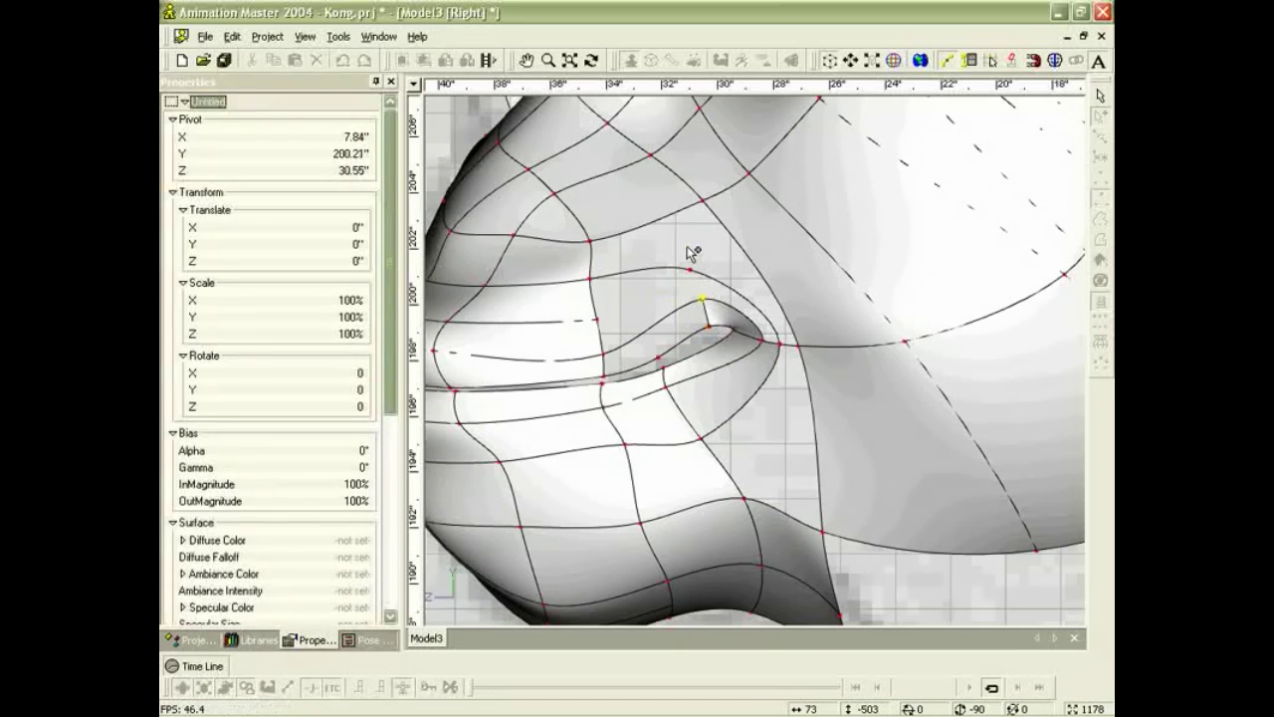
{"action": "left_click", "coordinate": [659, 220]}
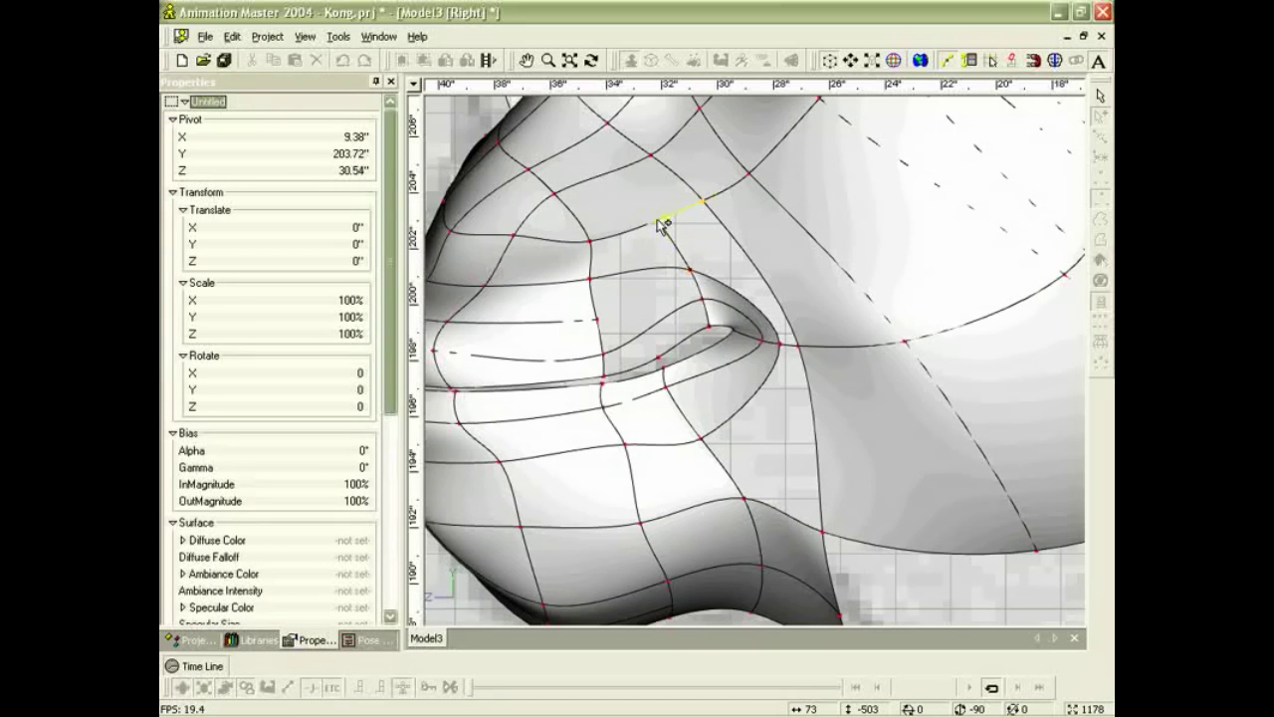
{"action": "left_click", "coordinate": [642, 199]}
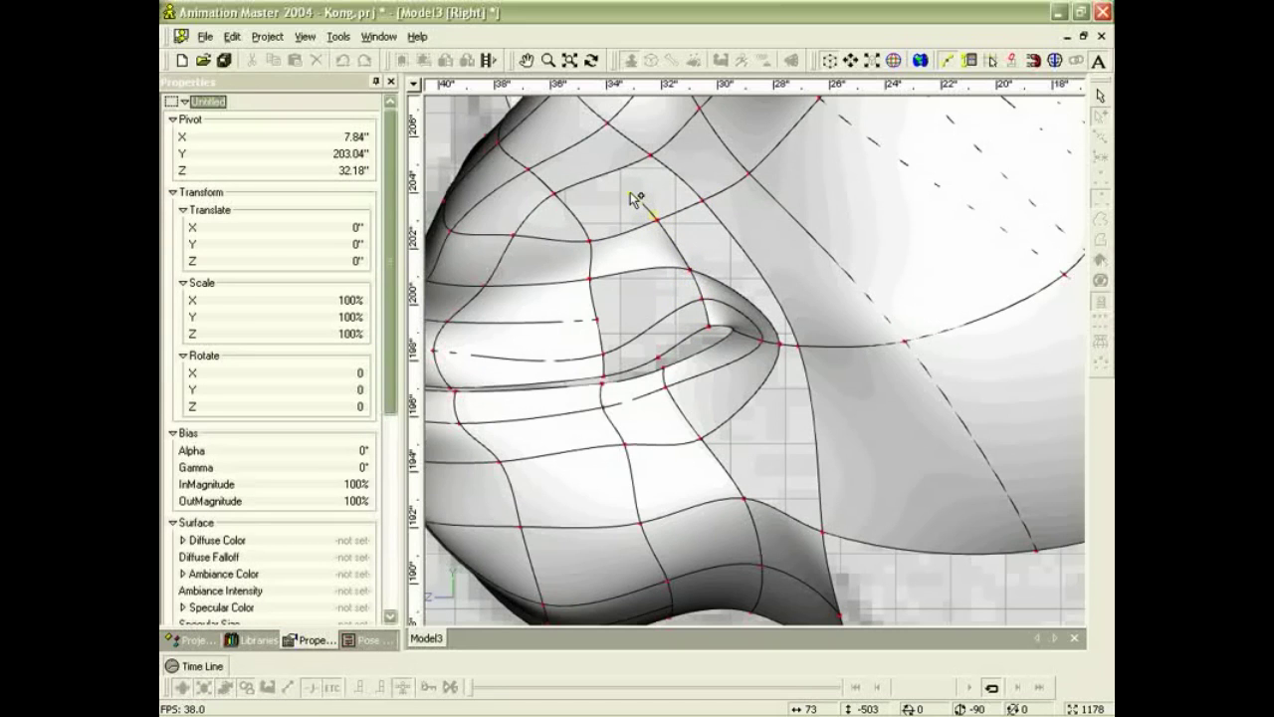
{"action": "left_click", "coordinate": [638, 192]}
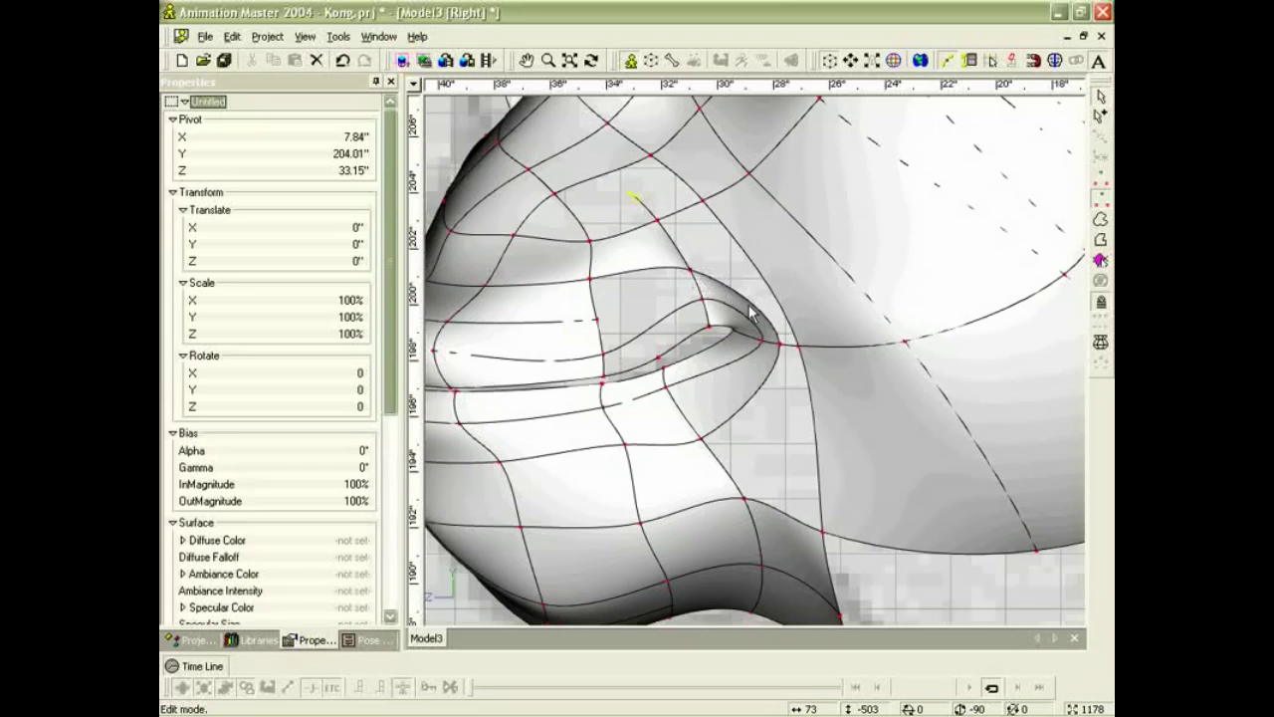
{"action": "left_click_drag", "start_coordinate": [694, 271], "coordinate": [706, 271]}
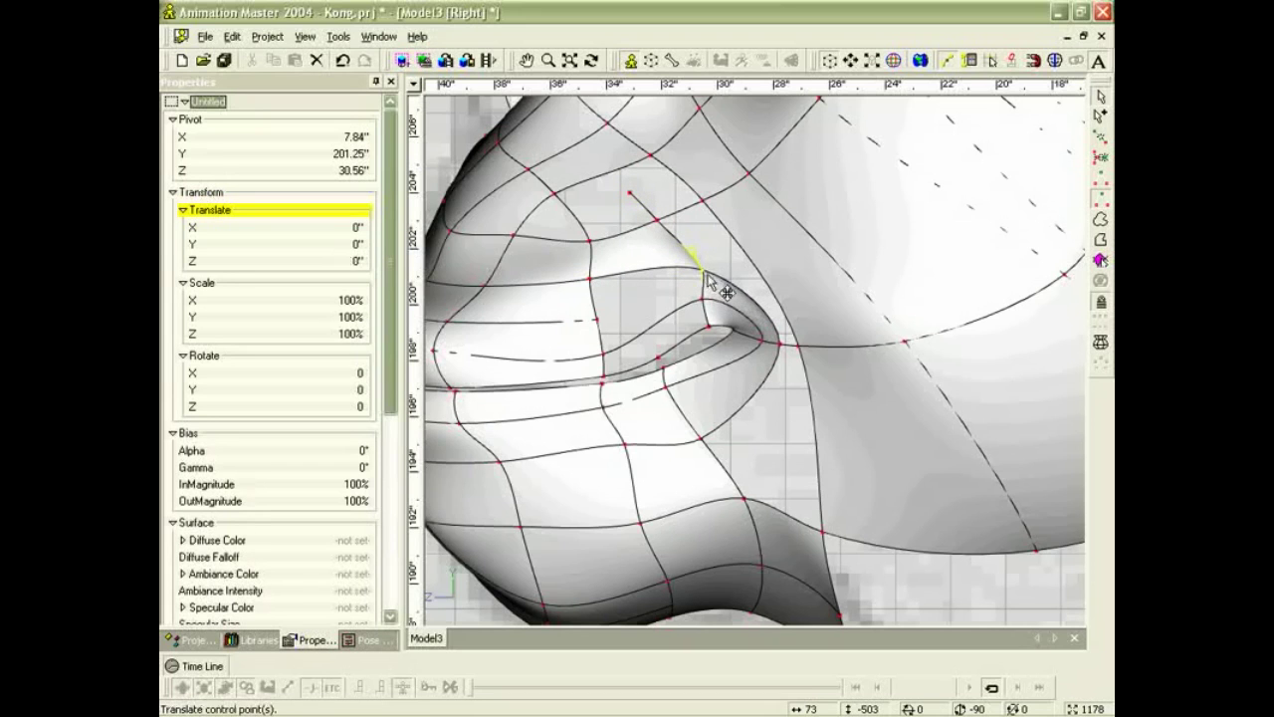
Add a second spline from the upper lip point in front of the mouth corner up through both loops to the cheek spline.
{"action": "middle_click_drag", "start_coordinate": [710, 276], "coordinate": [739, 282]}
{"action": "mouse_move", "coordinate": [734, 342]}
{"action": "middle_mouse_down"}
{"action": "mouse_move", "coordinate": [760, 338]}
{"action": "mouse_move", "coordinate": [722, 356]}
{"action": "mouse_move", "coordinate": [736, 350]}
{"action": "middle_mouse_up"}
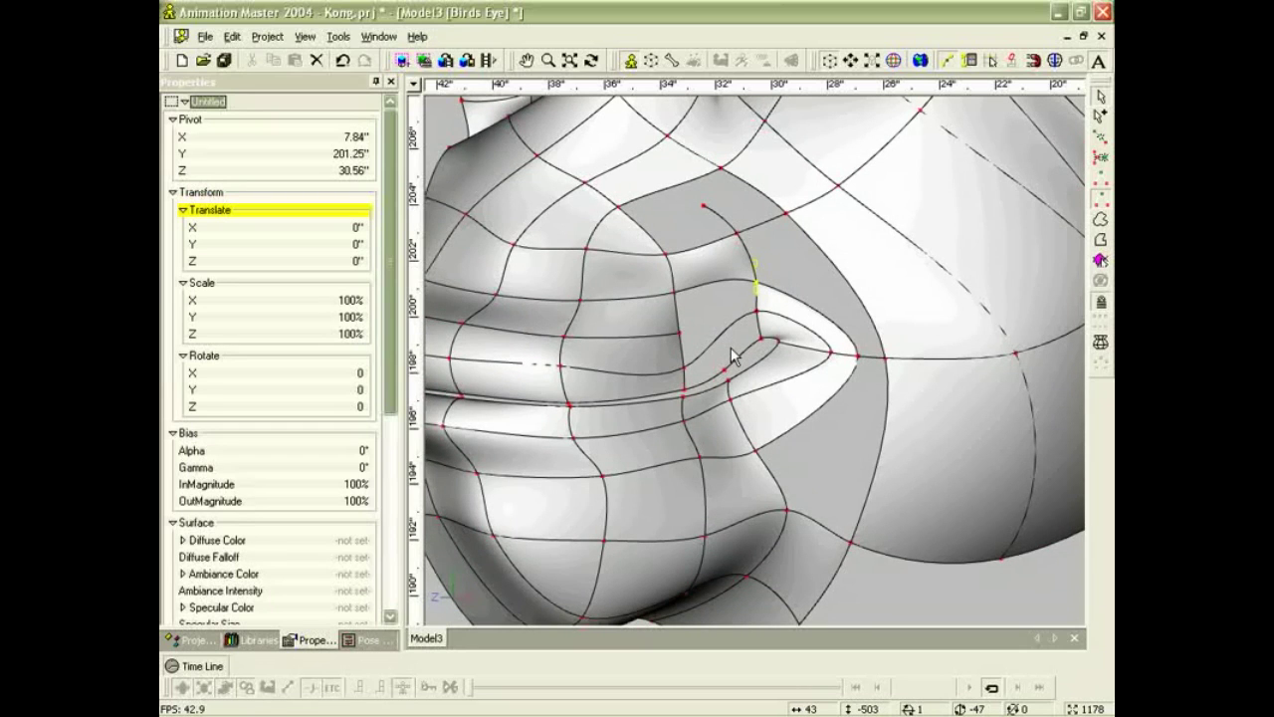
{"action": "key", "text": "a"}
{"action": "left_click_drag", "start_coordinate": [724, 370], "coordinate": [721, 335]}
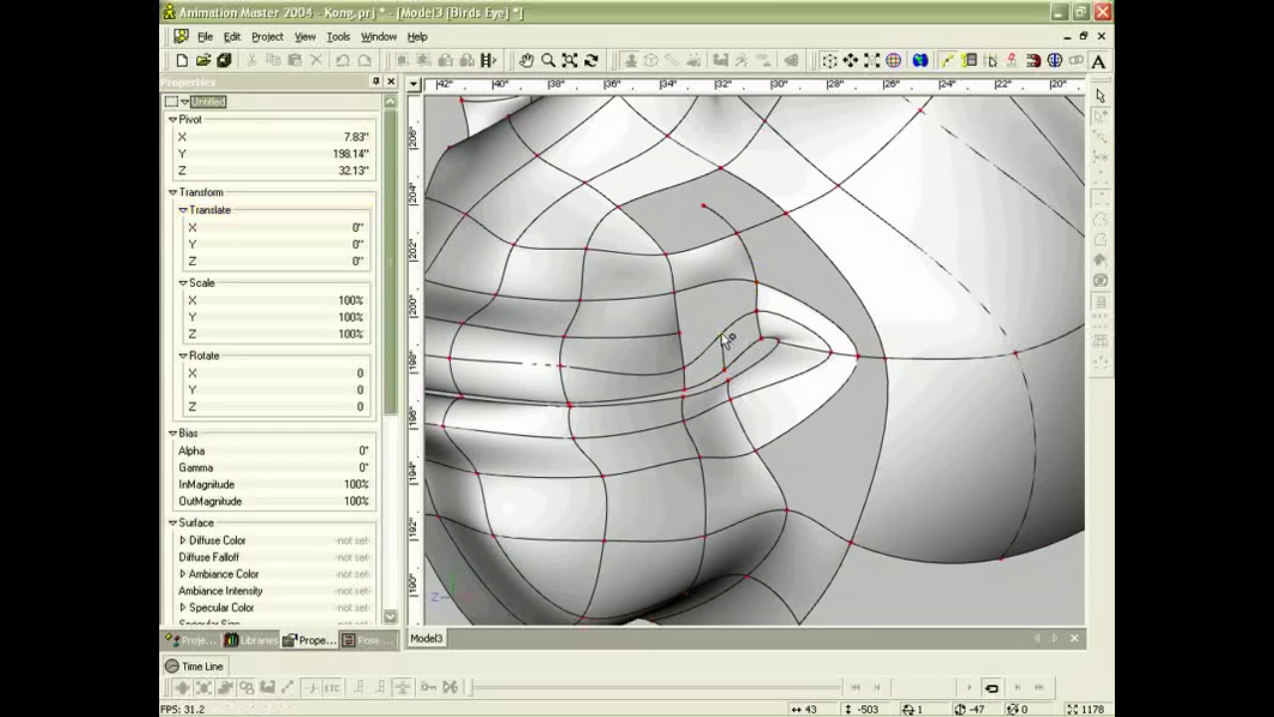
{"action": "left_click", "coordinate": [720, 333]}
{"action": "left_click", "coordinate": [716, 280]}
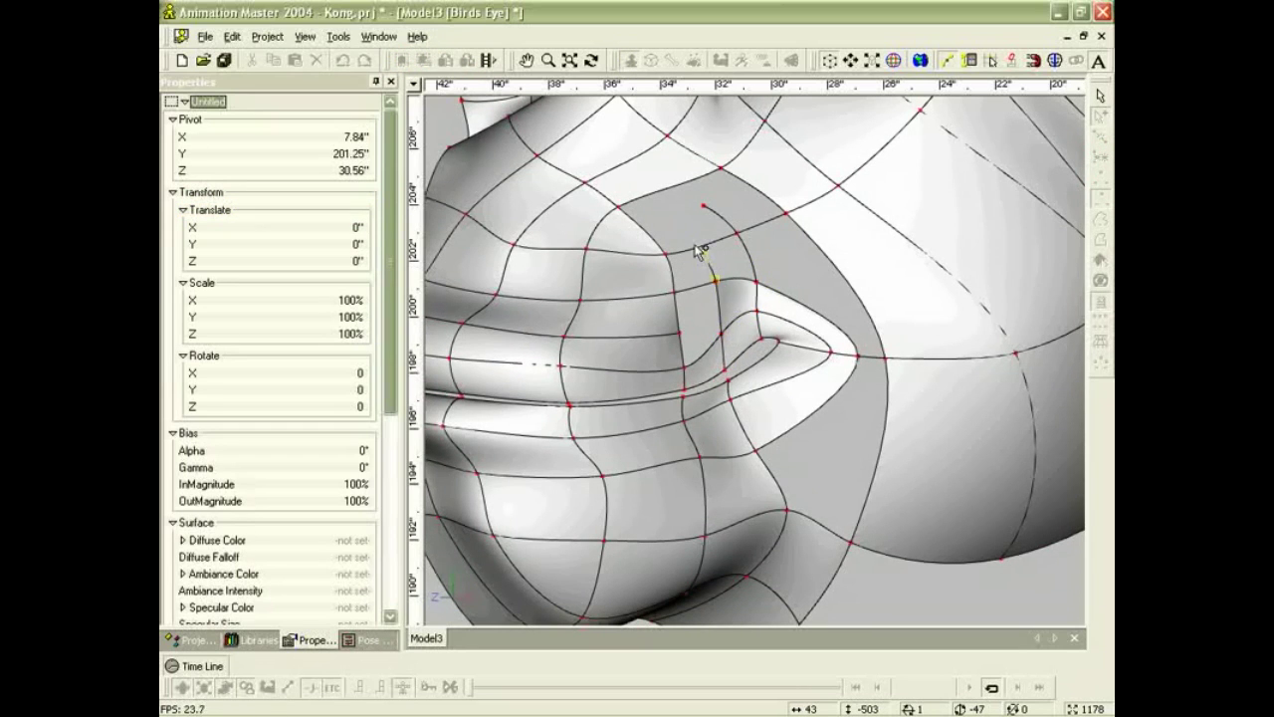
{"action": "left_click", "coordinate": [696, 247]}
Reposition the inner mouth loop's two upper crossing points, placing the rear one at about X 8.27", Y 199.85", Z 30.46".
{"action": "left_click", "coordinate": [722, 332]}
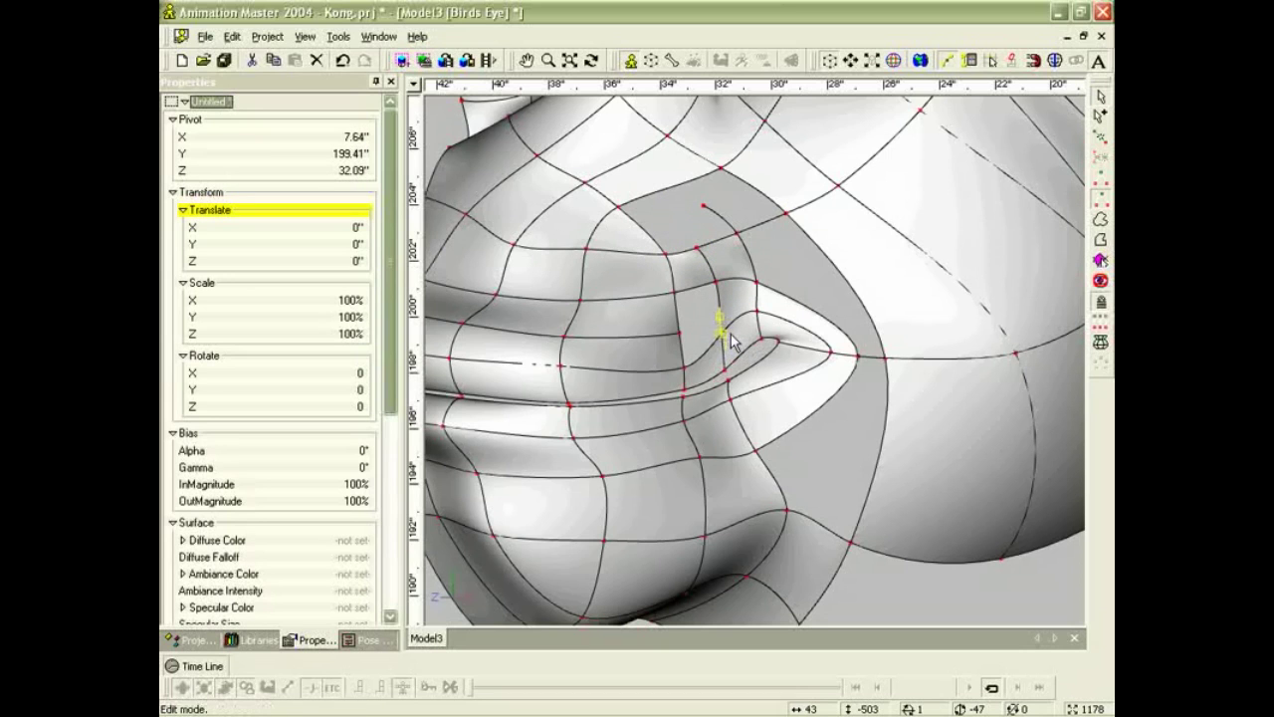
{"action": "middle_click_drag", "start_coordinate": [731, 334], "coordinate": [744, 335]}
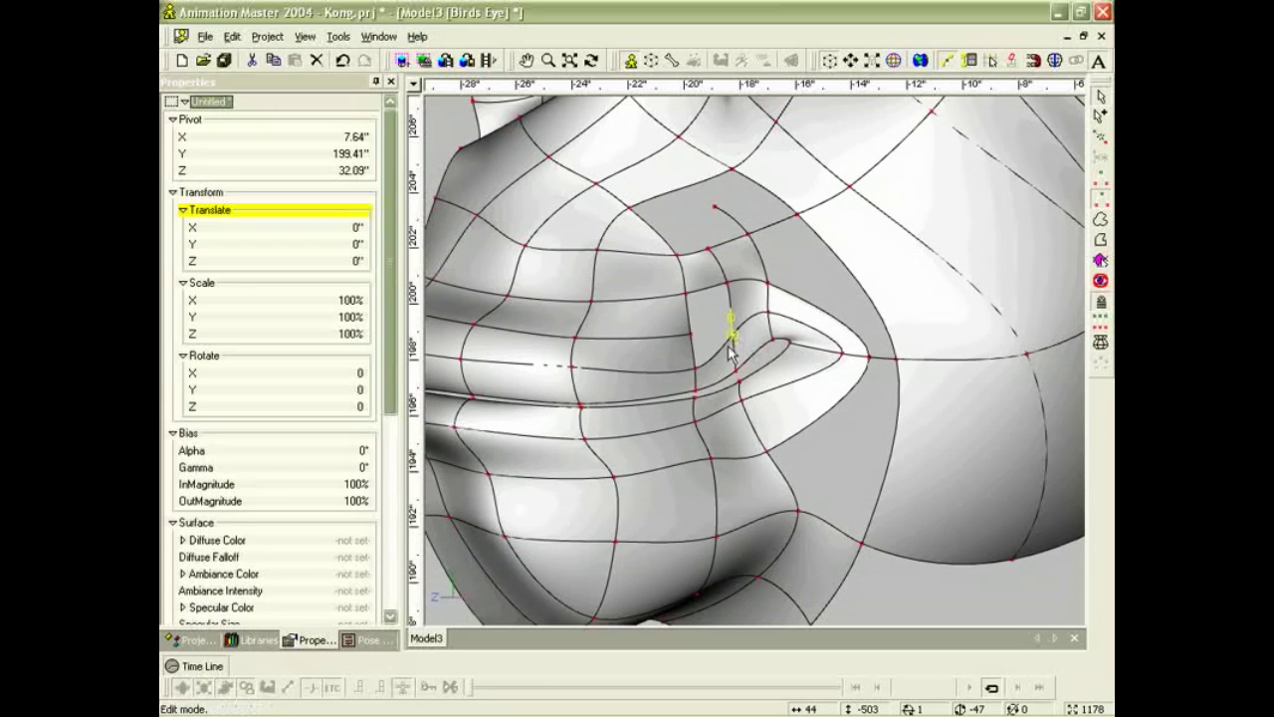
{"action": "middle_click_drag", "start_coordinate": [732, 337], "coordinate": [758, 342]}
{"action": "left_click_drag", "start_coordinate": [734, 336], "coordinate": [746, 338]}
{"action": "left_click", "coordinate": [761, 317]}
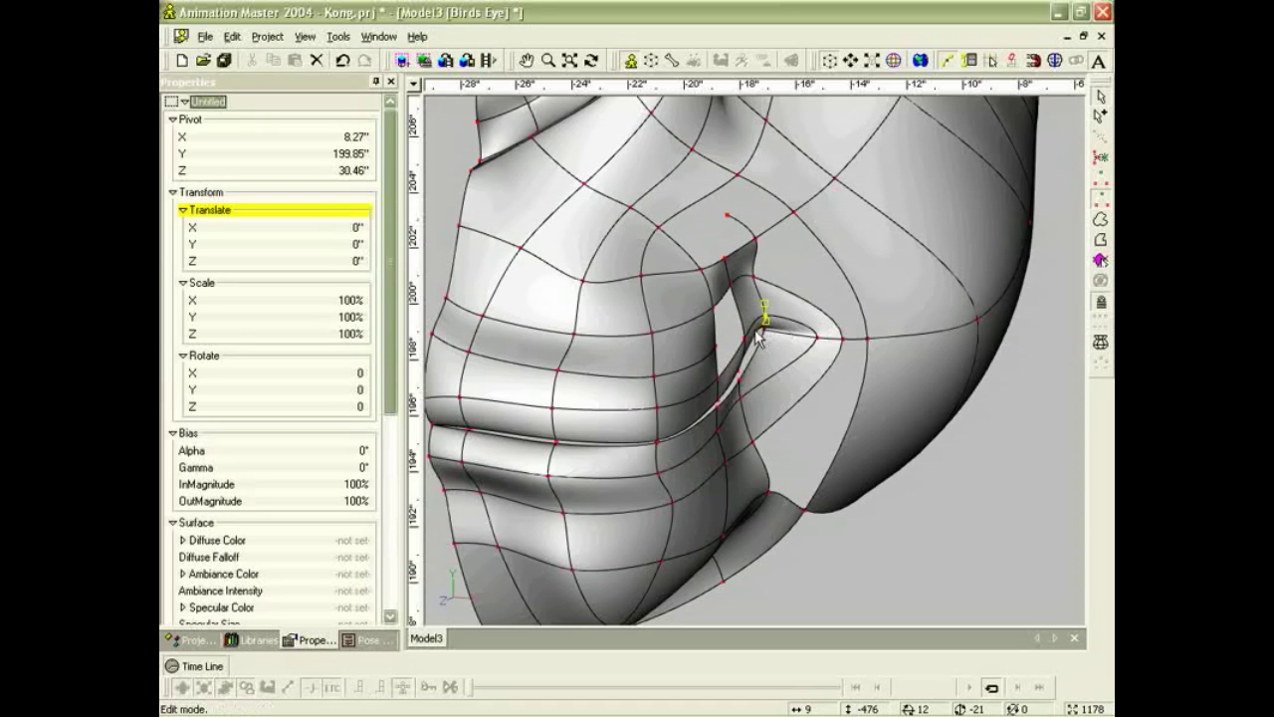
Pull the rear point of the inner mouth loop forward and inward to about X 9.06", Y 198.64", Z 28.81".
{"action": "middle_click_drag", "start_coordinate": [774, 351], "coordinate": [792, 363]}
{"action": "left_click_drag", "start_coordinate": [826, 348], "coordinate": [812, 351]}
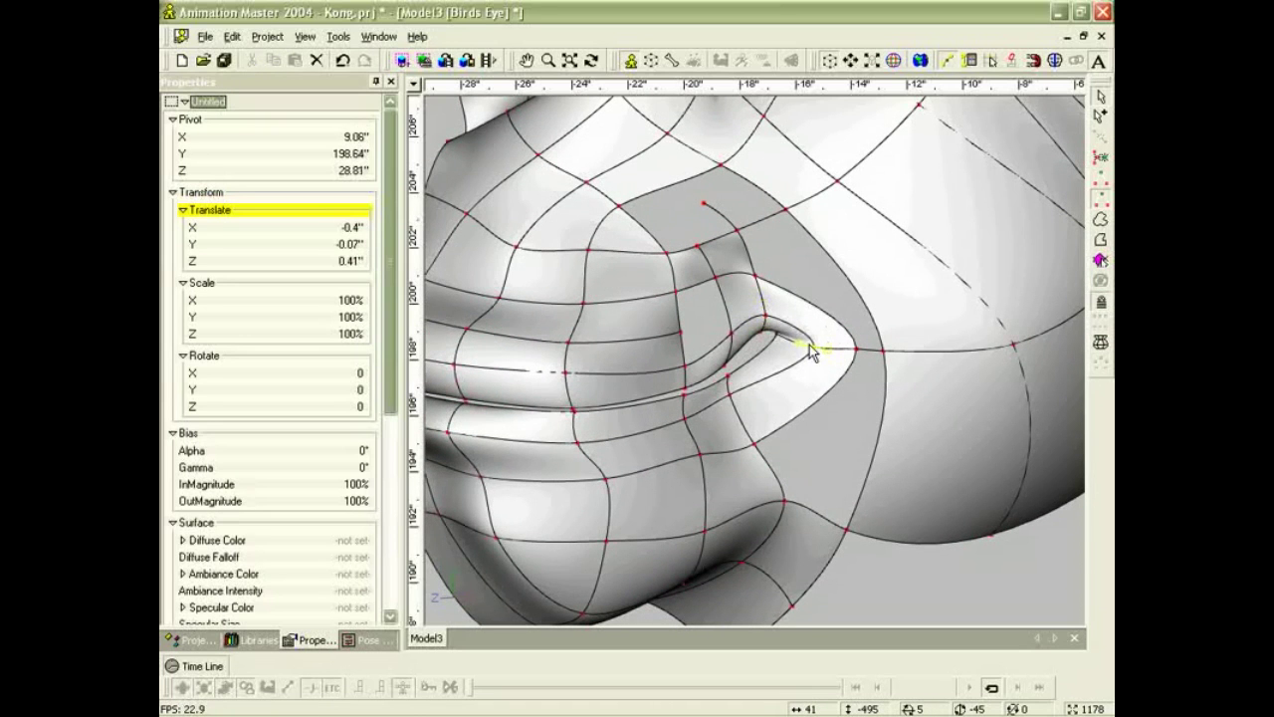
{"action": "middle_click_drag", "start_coordinate": [772, 333], "coordinate": [745, 331]}
{"action": "left_click_drag", "start_coordinate": [737, 340], "coordinate": [811, 342]}
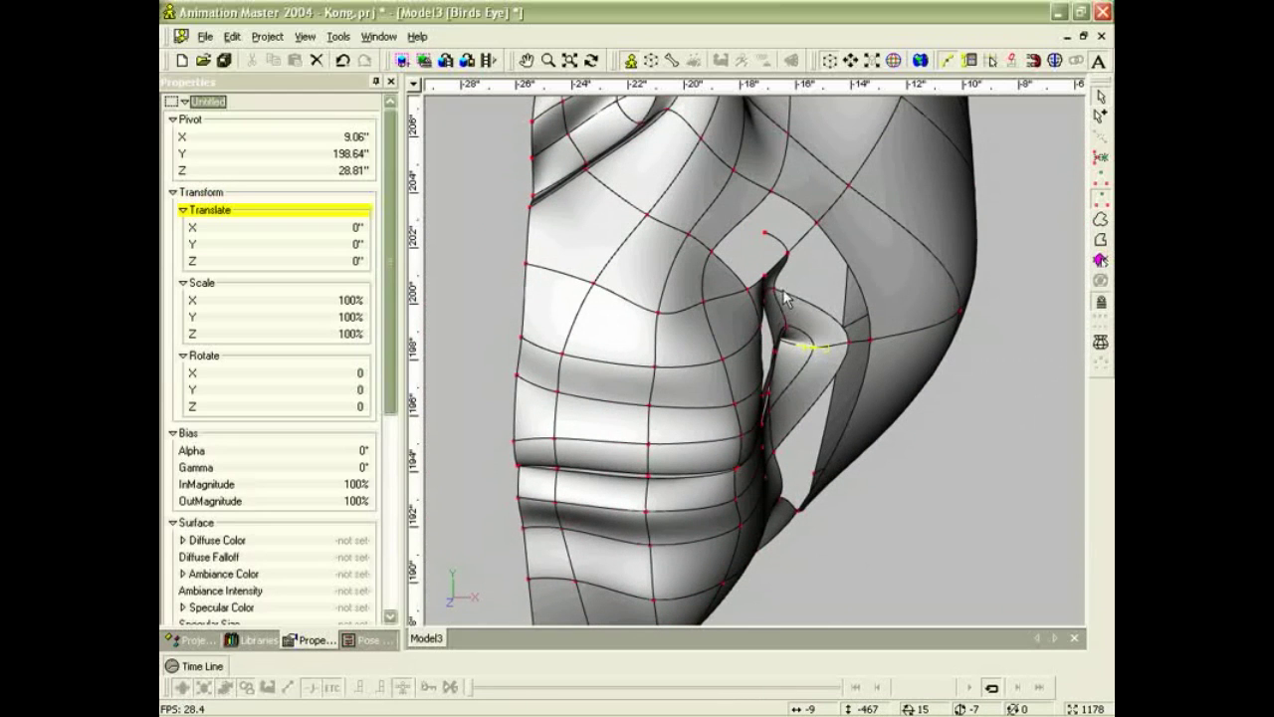
Move the outer loop's upper crossing to about X 8.45", Y 201.19", Z 32.34" and an upper-lip point to about X 8.36", Y 198.36", Z 40.17".
{"action": "mouse_move", "coordinate": [777, 298]}
{"action": "left_mouse_down"}
{"action": "mouse_move", "coordinate": [785, 284]}
{"action": "mouse_move", "coordinate": [796, 293]}
{"action": "mouse_move", "coordinate": [754, 311]}
{"action": "mouse_move", "coordinate": [784, 305]}
{"action": "left_mouse_up"}
{"action": "scroll", "coordinate": [768, 301], "scroll_direction": "down", "scroll_amount": 3}
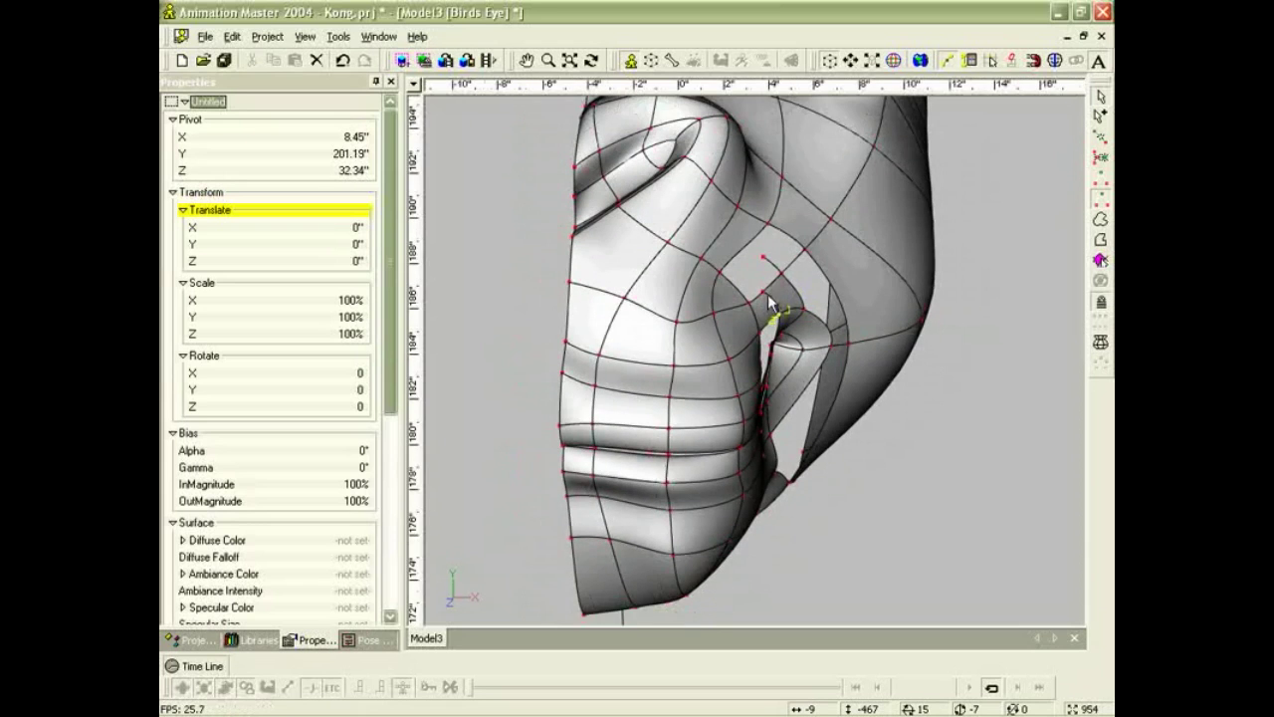
{"action": "middle_click_drag", "start_coordinate": [814, 352], "coordinate": [788, 407]}
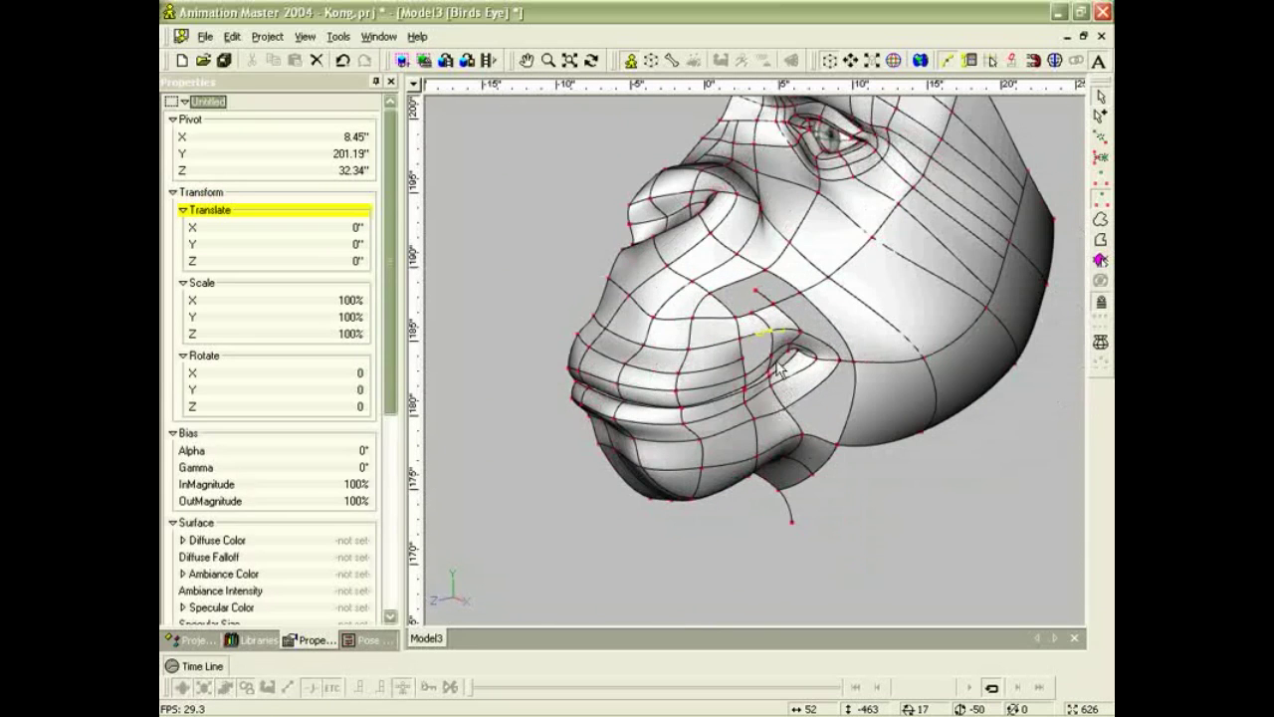
{"action": "left_click_drag", "start_coordinate": [776, 366], "coordinate": [683, 393]}
{"action": "scroll", "coordinate": [752, 373], "scroll_direction": "down", "scroll_amount": 1}
{"action": "scroll", "coordinate": [755, 373], "scroll_direction": "up", "scroll_amount": 2}
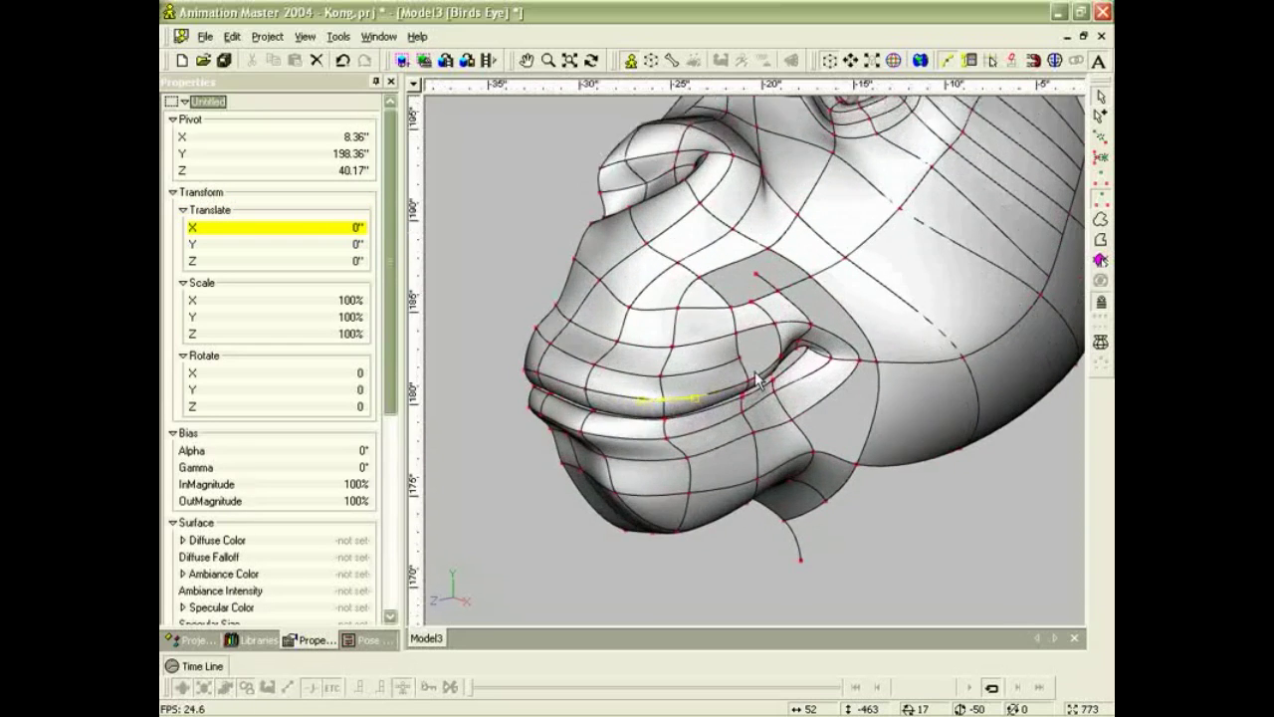
{"action": "left_click_drag", "start_coordinate": [806, 387], "coordinate": [785, 372]}
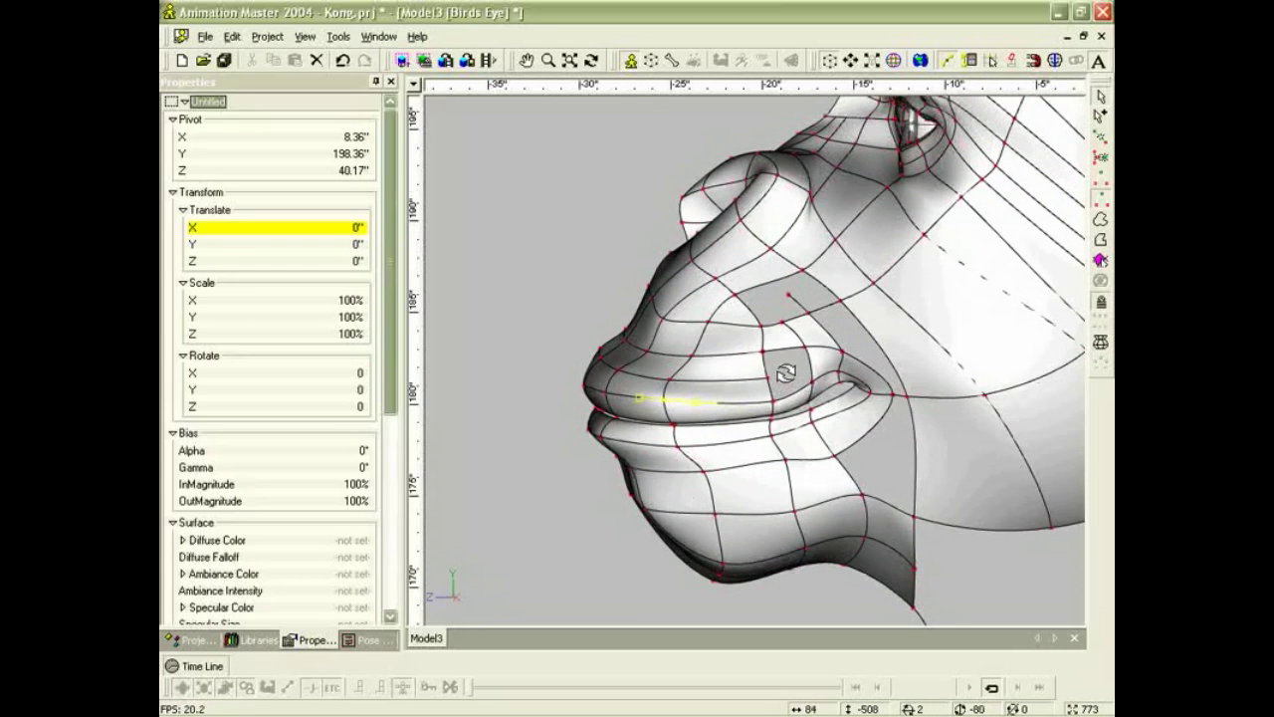
Extend the two loose splines above the mouth corner and hook them onto the muzzle spline that runs up to the cheek.
{"action": "left_click", "coordinate": [887, 398]}
{"action": "scroll", "coordinate": [808, 341], "scroll_direction": "up", "scroll_amount": 2}
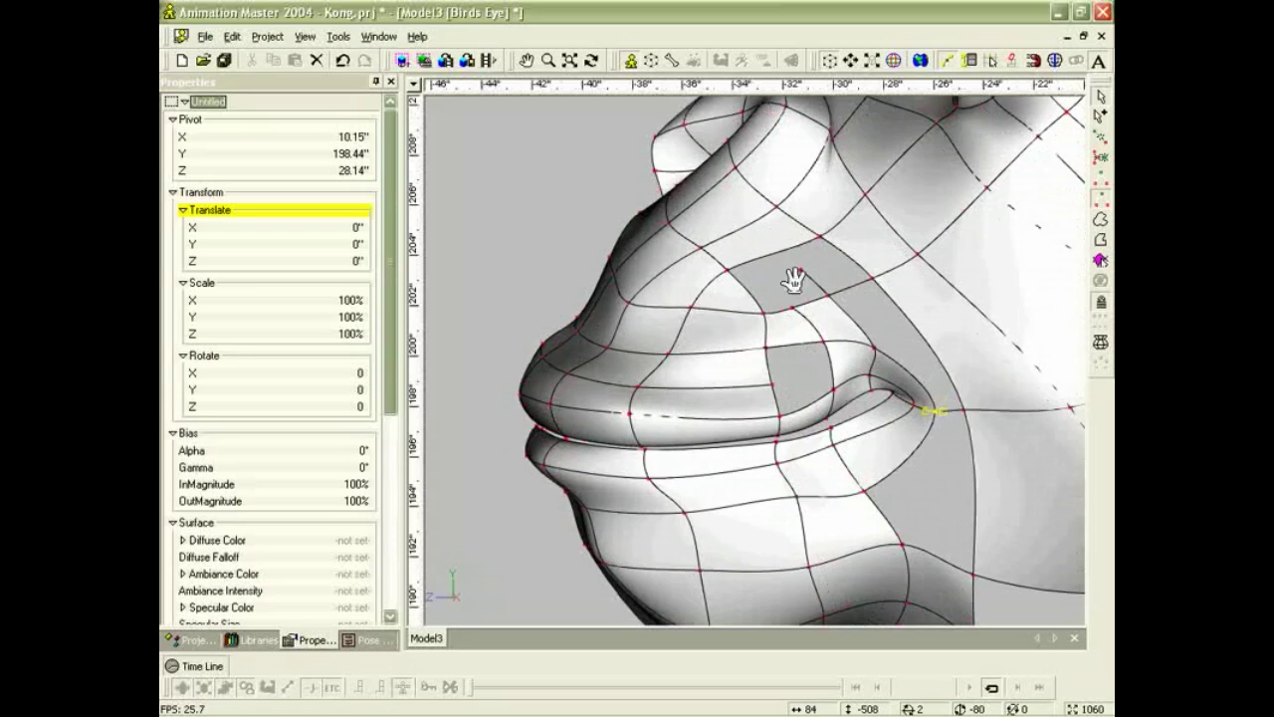
{"action": "scroll", "coordinate": [799, 290], "scroll_direction": "up", "scroll_amount": 2}
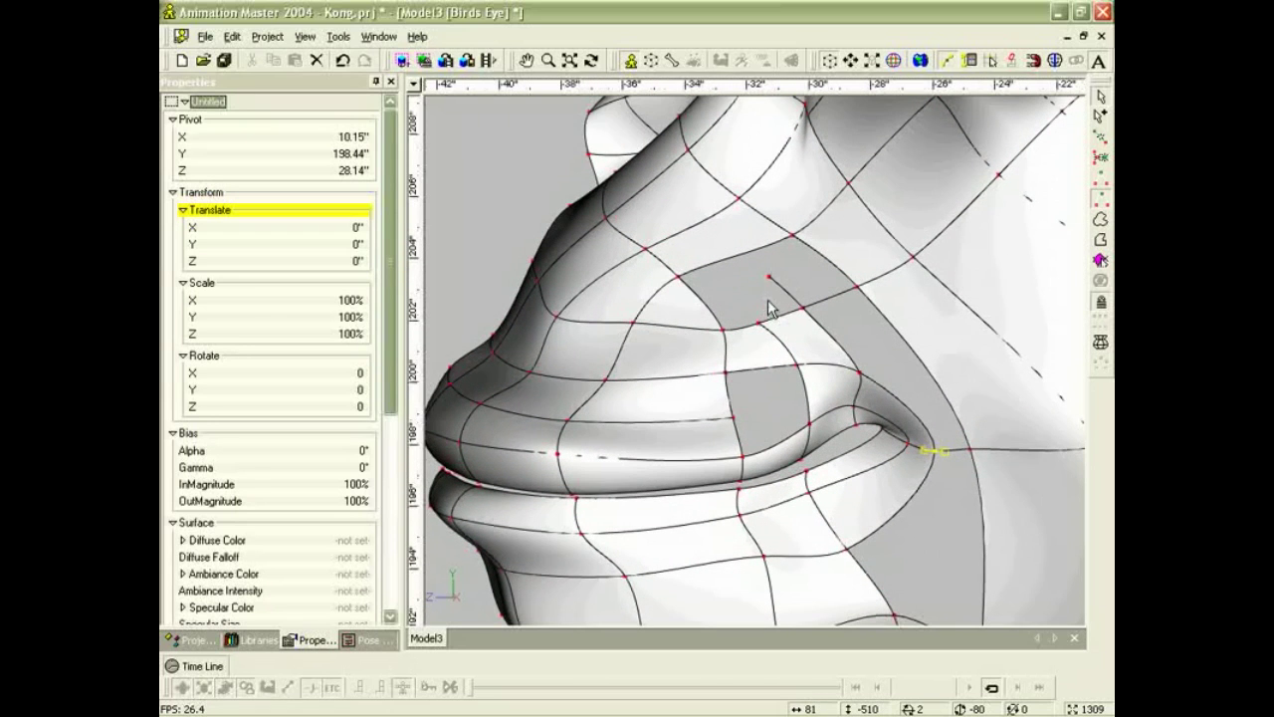
{"action": "key", "text": "shift+a"}
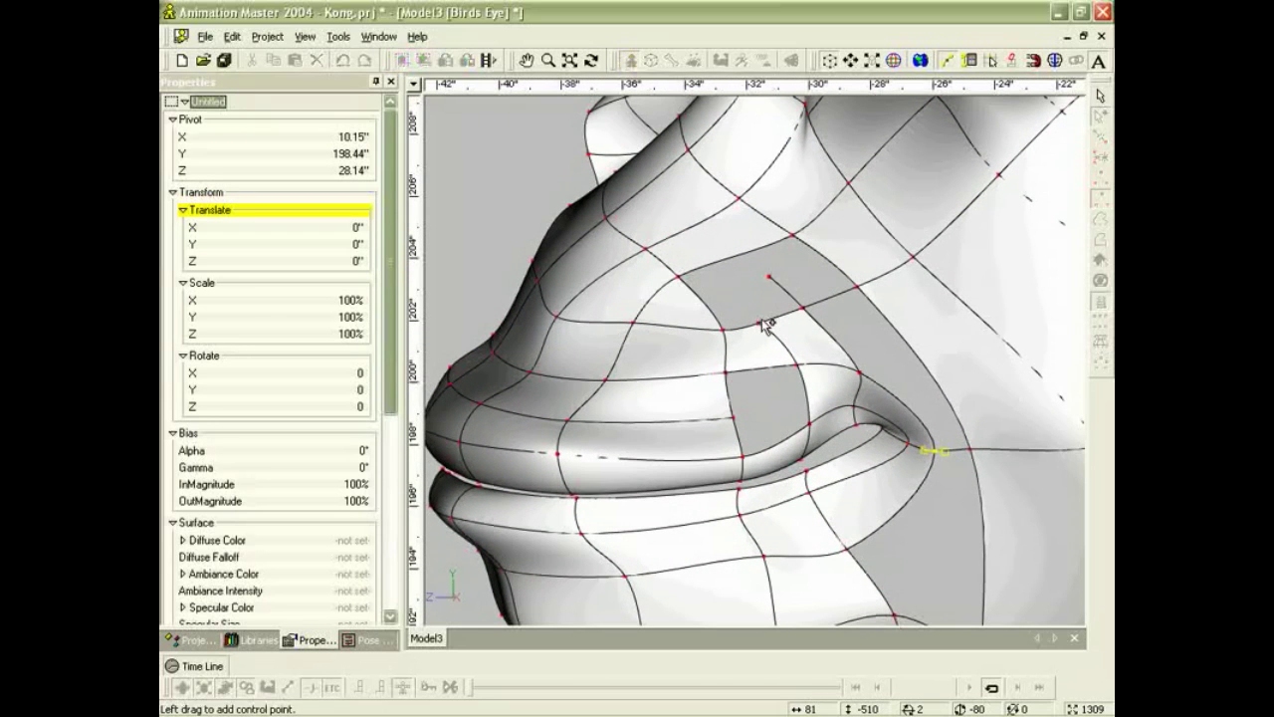
{"action": "mouse_move", "coordinate": [761, 328]}
{"action": "left_mouse_down"}
{"action": "mouse_move", "coordinate": [715, 263]}
{"action": "mouse_move", "coordinate": [759, 263]}
{"action": "mouse_move", "coordinate": [751, 252]}
{"action": "mouse_move", "coordinate": [775, 335]}
{"action": "left_mouse_up"}
{"action": "right_click", "coordinate": [715, 264]}
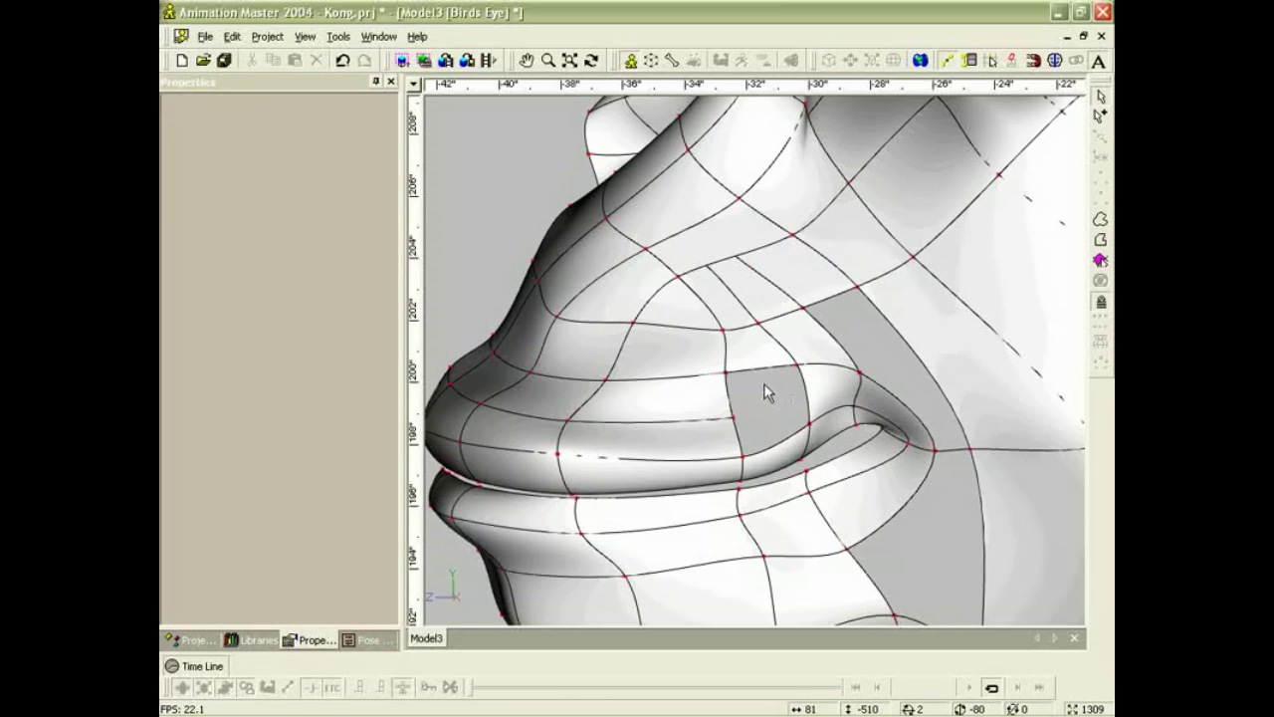
Extend the loose upper-lip spline across the gap and hook it onto the vertical spline in front of the mouth corner.
{"action": "scroll", "coordinate": [764, 394], "scroll_direction": "down", "scroll_amount": 1}
{"action": "key", "text": "a"}
{"action": "left_click_drag", "start_coordinate": [734, 412], "coordinate": [804, 399]}
{"action": "right_click", "coordinate": [803, 399], "text": "shift"}
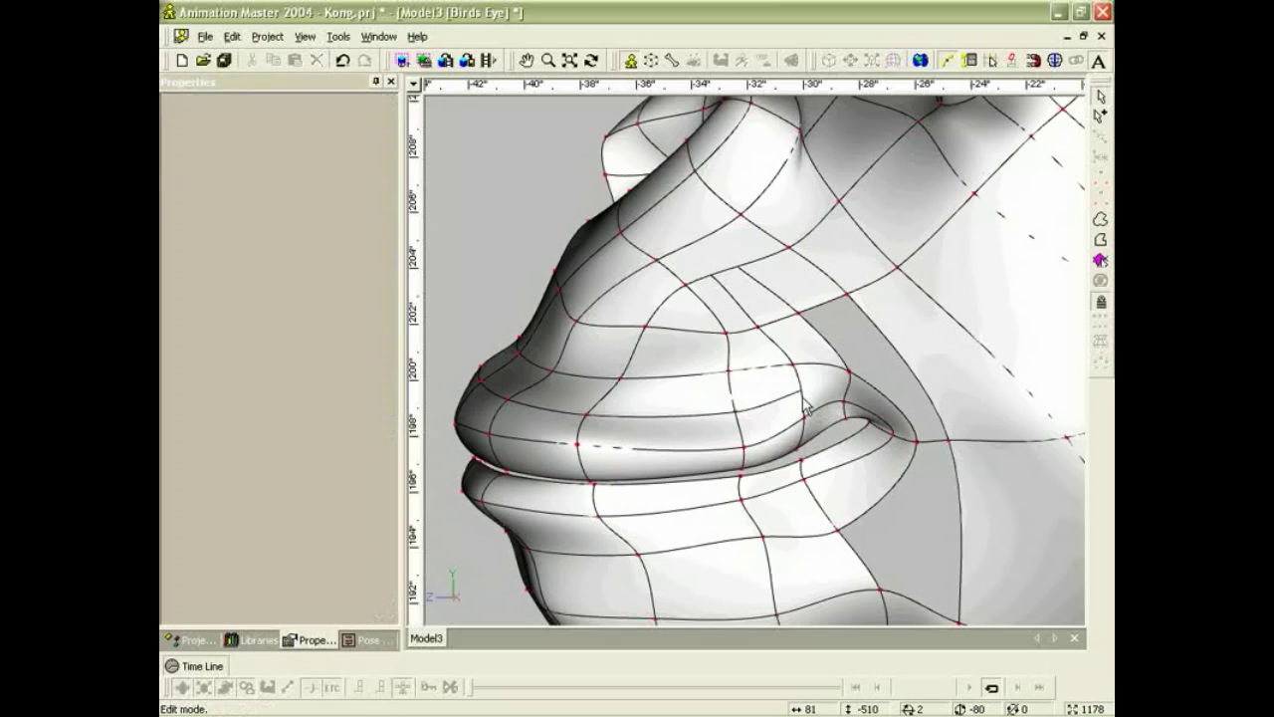
Place the inner loop's front crossing at about X 8.55", Y 199.28", Z 31.96" and the adjacent upper-lip point at about X 7.75", Y 199.35", Z 39.62".
{"action": "scroll", "coordinate": [821, 420], "scroll_direction": "down", "scroll_amount": 1}
{"action": "left_click", "coordinate": [805, 422]}
{"action": "mouse_move", "coordinate": [814, 426]}
{"action": "middle_mouse_down"}
{"action": "mouse_move", "coordinate": [870, 428]}
{"action": "mouse_move", "coordinate": [865, 439]}
{"action": "middle_mouse_up"}
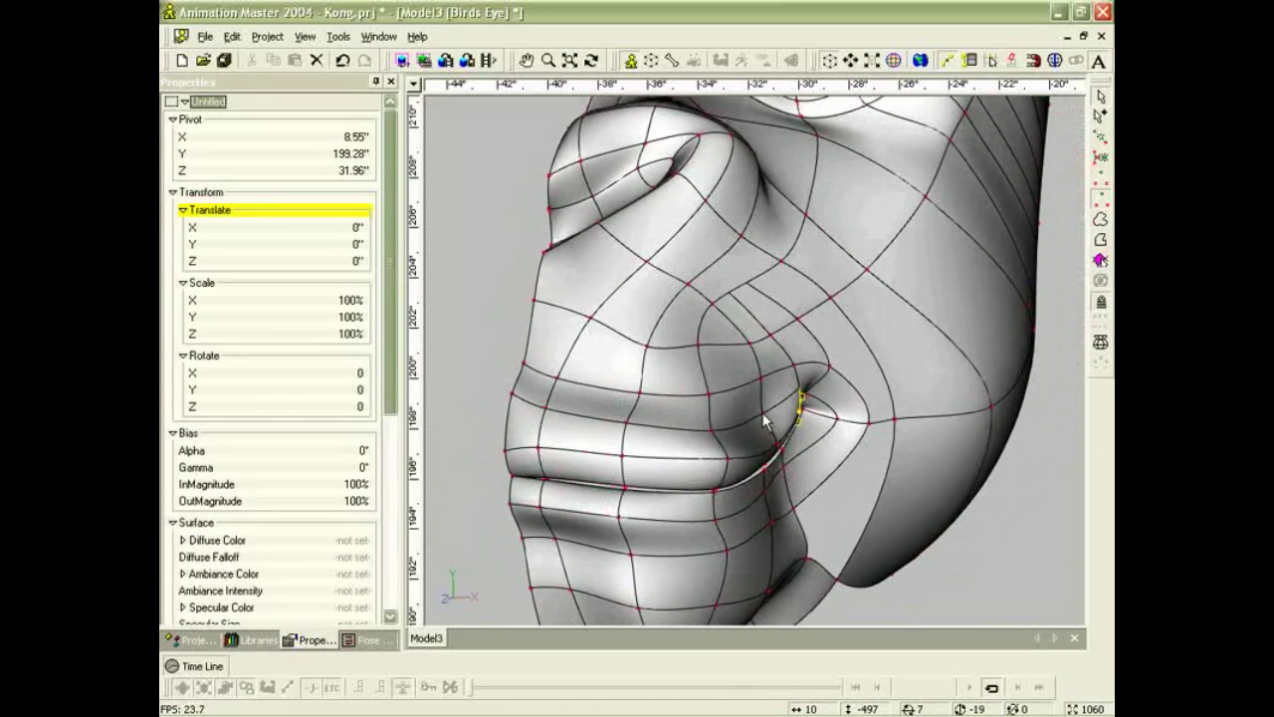
{"action": "left_click_drag", "start_coordinate": [763, 417], "coordinate": [718, 432]}
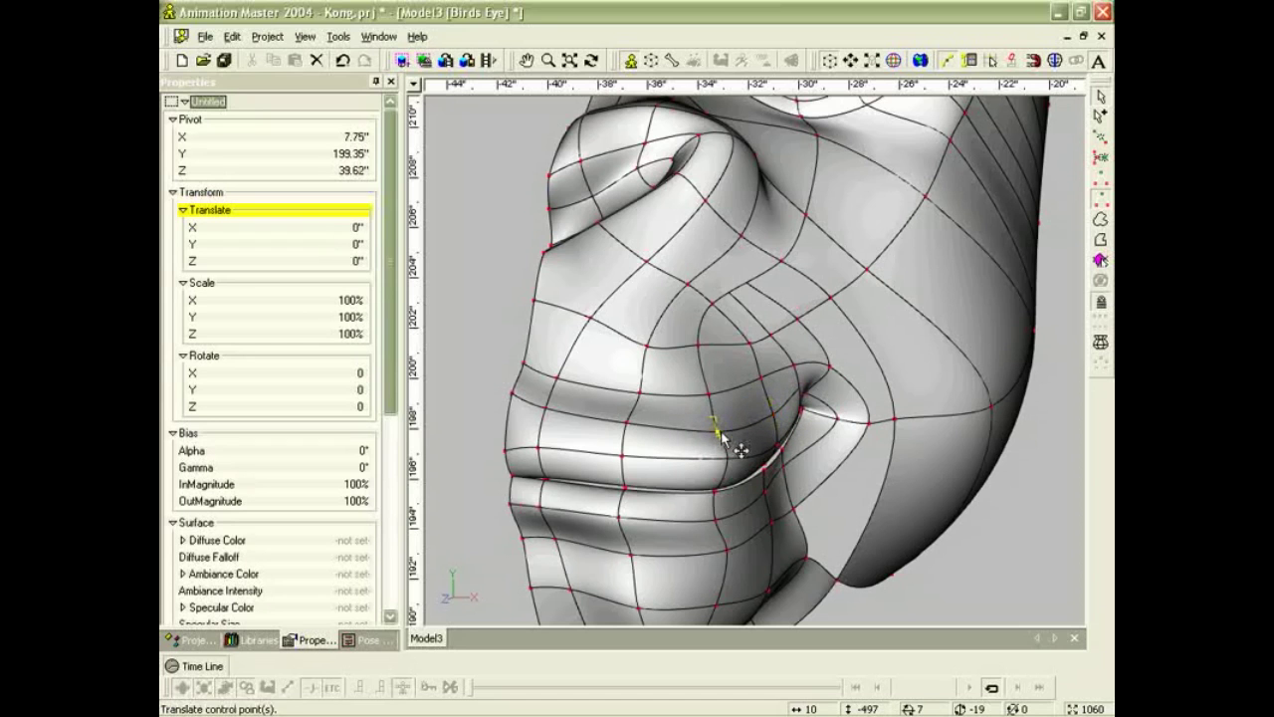
In the front view, shift the side upper-lip point to about X 8.12" and place the lip-edge point below it at about X 7.31", Y 197.11".
{"action": "key", "text": "2"}
{"action": "scroll", "coordinate": [893, 357], "scroll_direction": "up", "scroll_amount": 6}
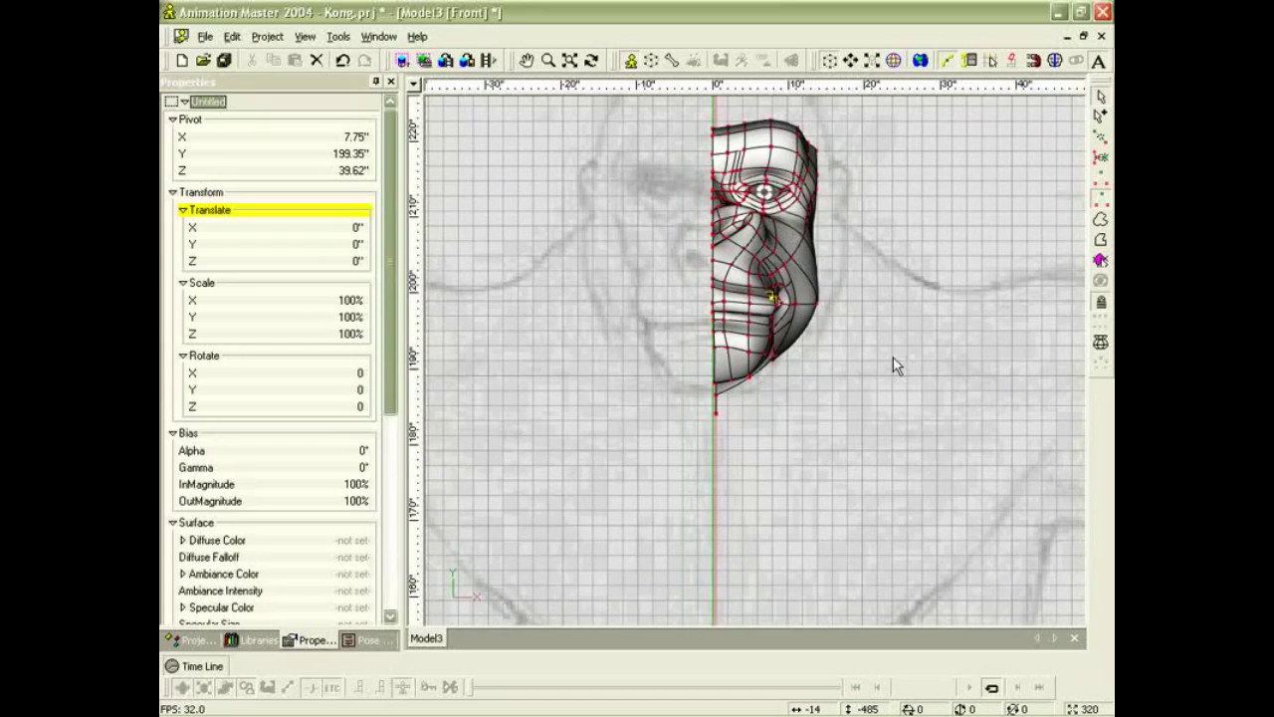
{"action": "left_click_drag", "start_coordinate": [745, 396], "coordinate": [737, 397]}
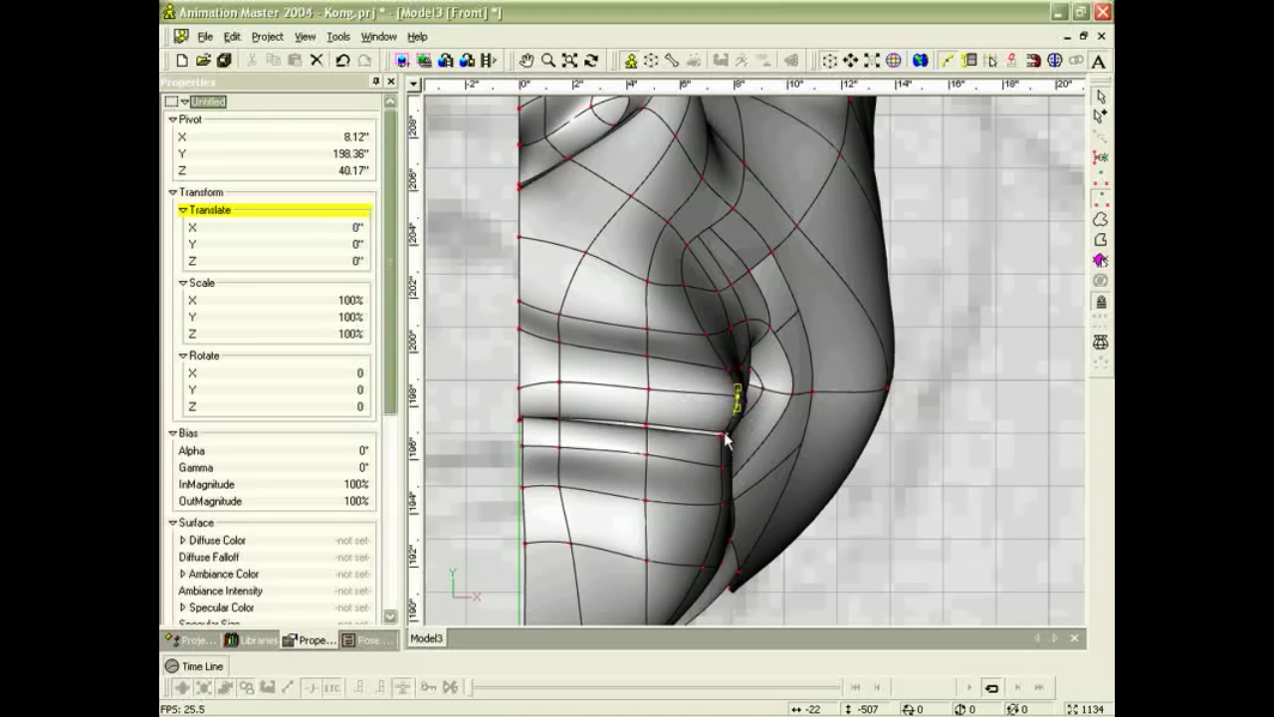
{"action": "left_click", "coordinate": [723, 436]}
Examine the half-head's overall shape against the front reference and in a perspective view.
{"action": "scroll", "coordinate": [737, 413], "scroll_direction": "down", "scroll_amount": 2}
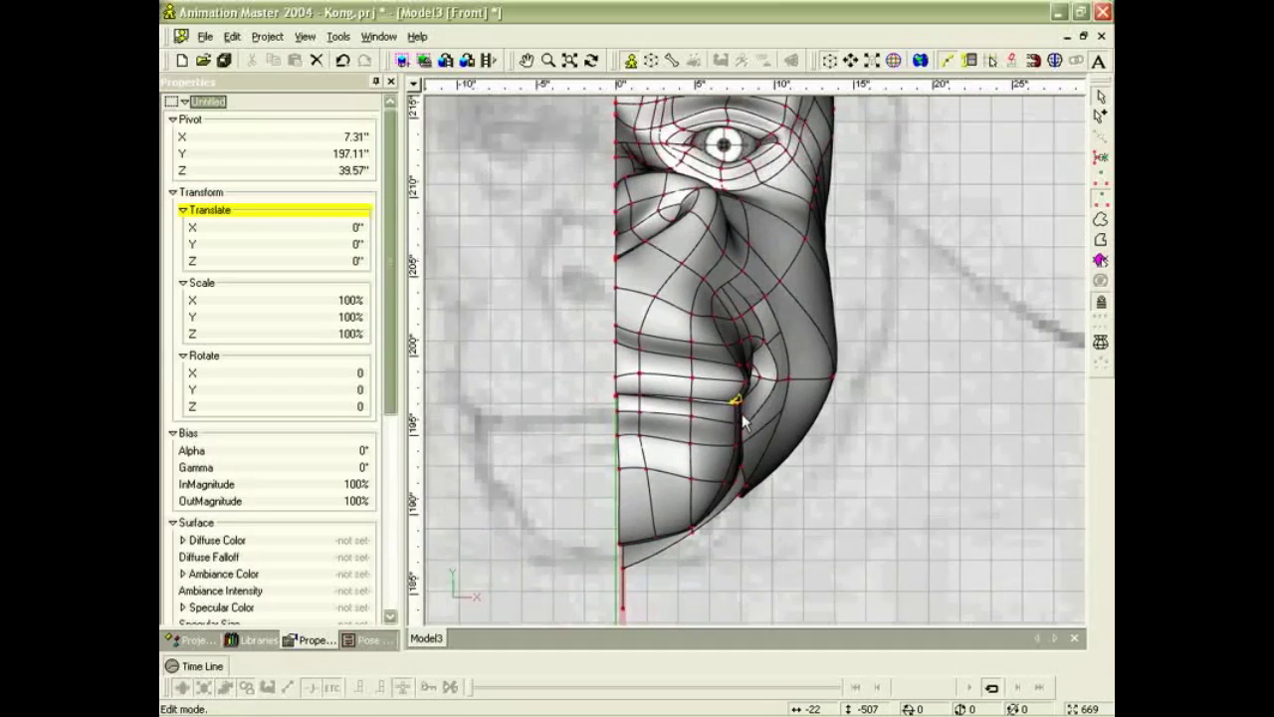
{"action": "scroll", "coordinate": [744, 423], "scroll_direction": "down", "scroll_amount": 2}
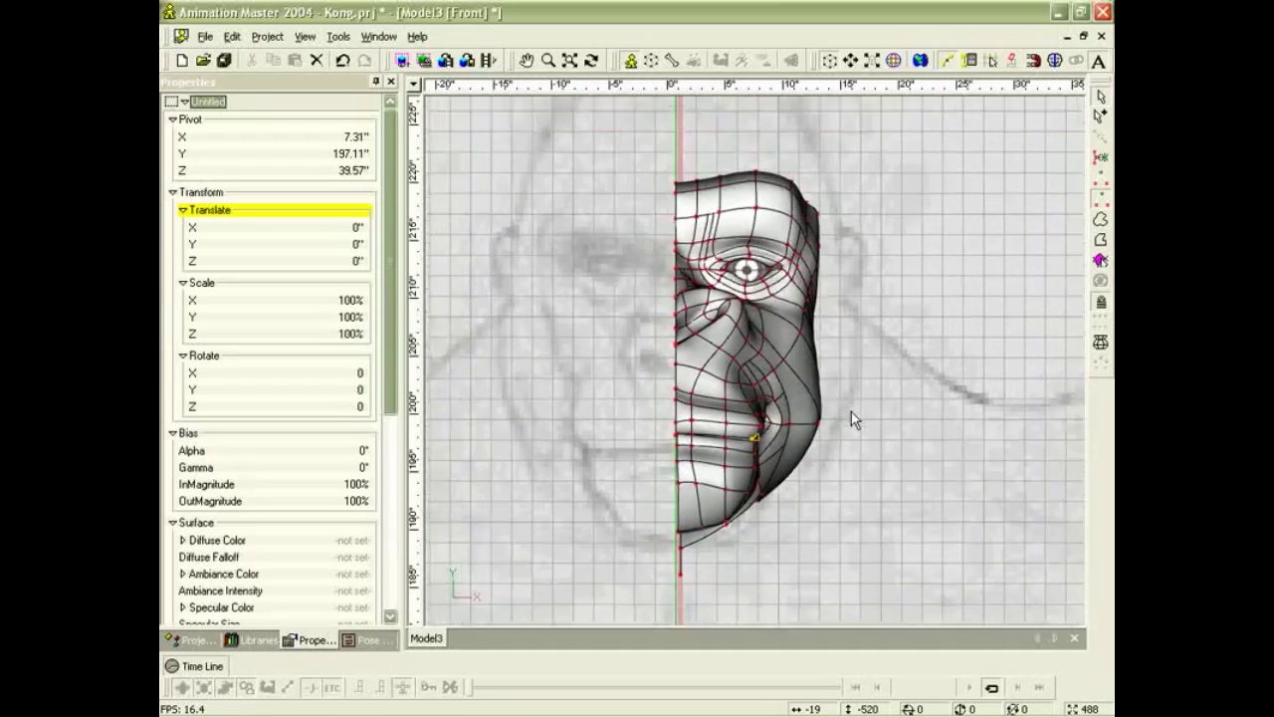
{"action": "scroll", "coordinate": [851, 413], "scroll_direction": "down", "scroll_amount": 4}
{"action": "middle_click_drag", "start_coordinate": [858, 432], "coordinate": [736, 274]}
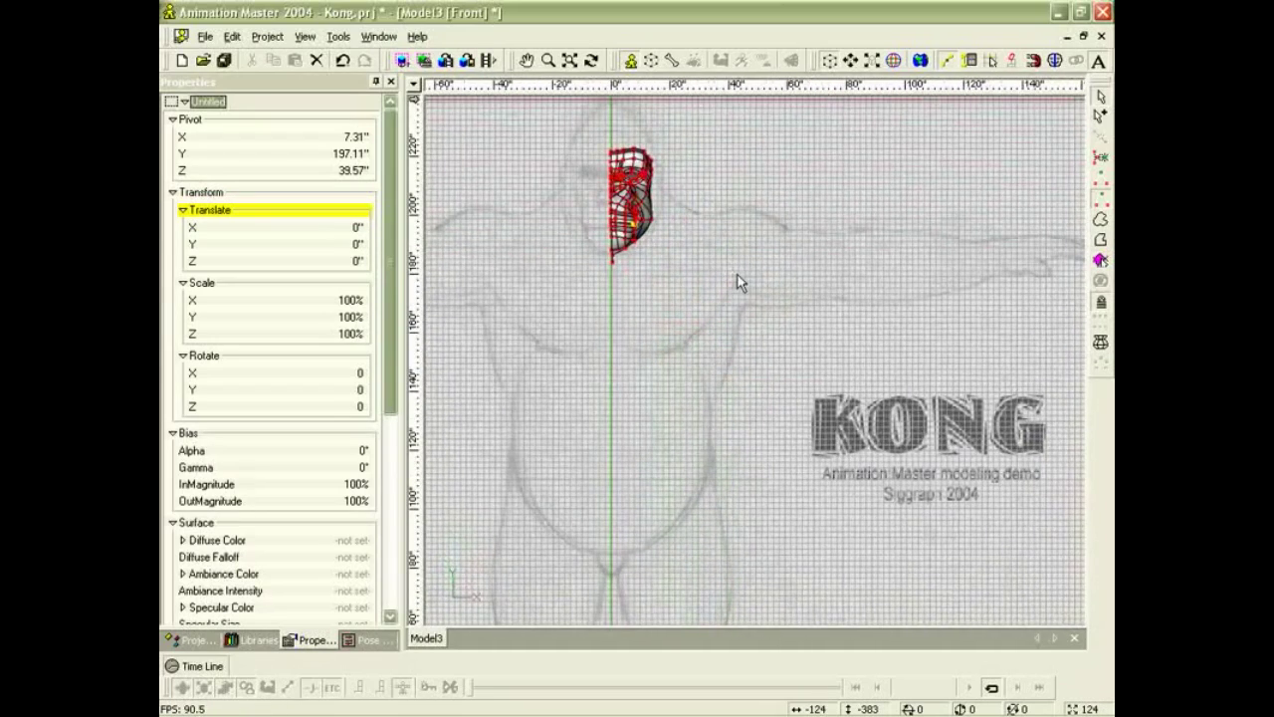
{"action": "key", "text": "t"}
{"action": "left_click_drag", "start_coordinate": [754, 270], "coordinate": [711, 275]}
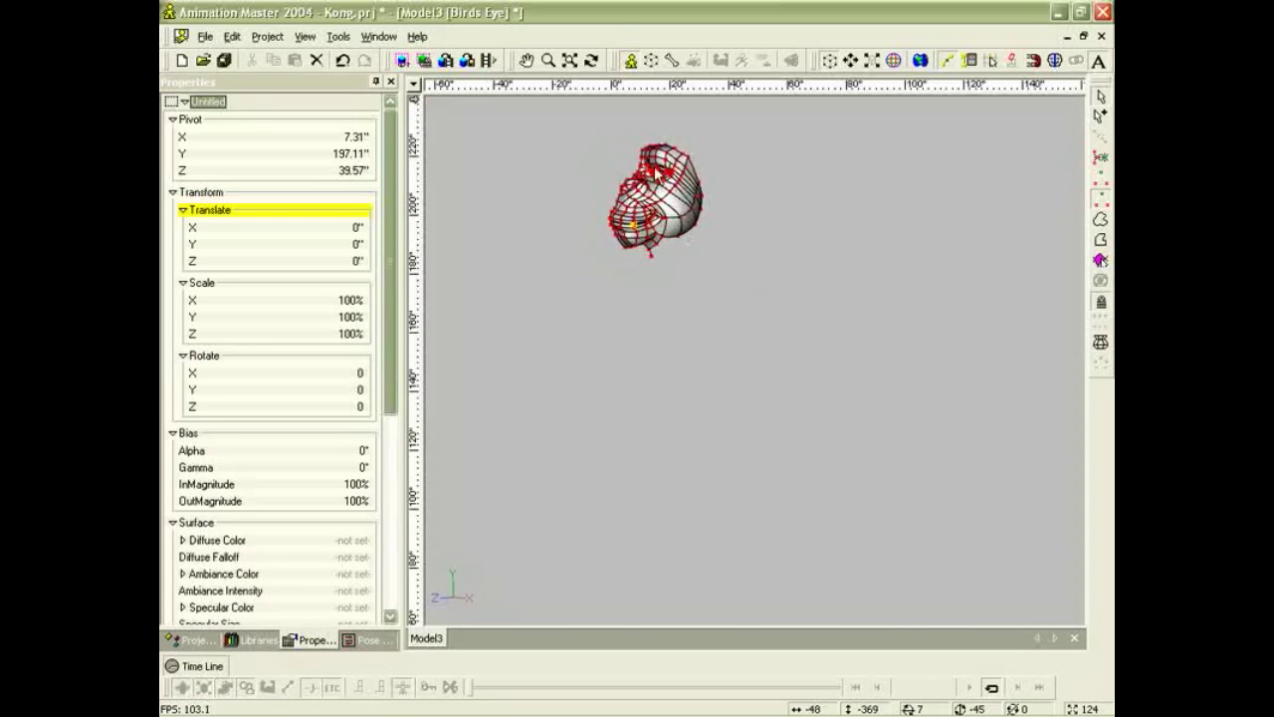
{"action": "left_click", "coordinate": [570, 61]}
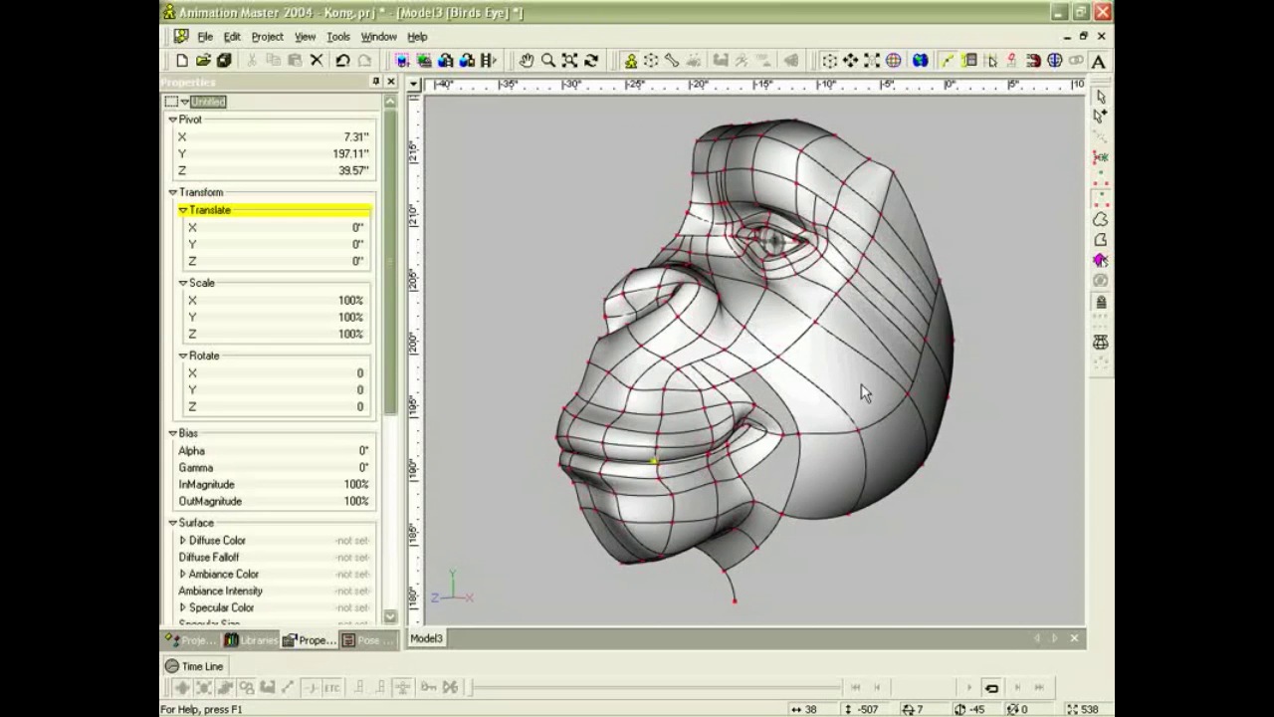
{"action": "scroll", "coordinate": [741, 440], "scroll_direction": "up", "scroll_amount": 2}
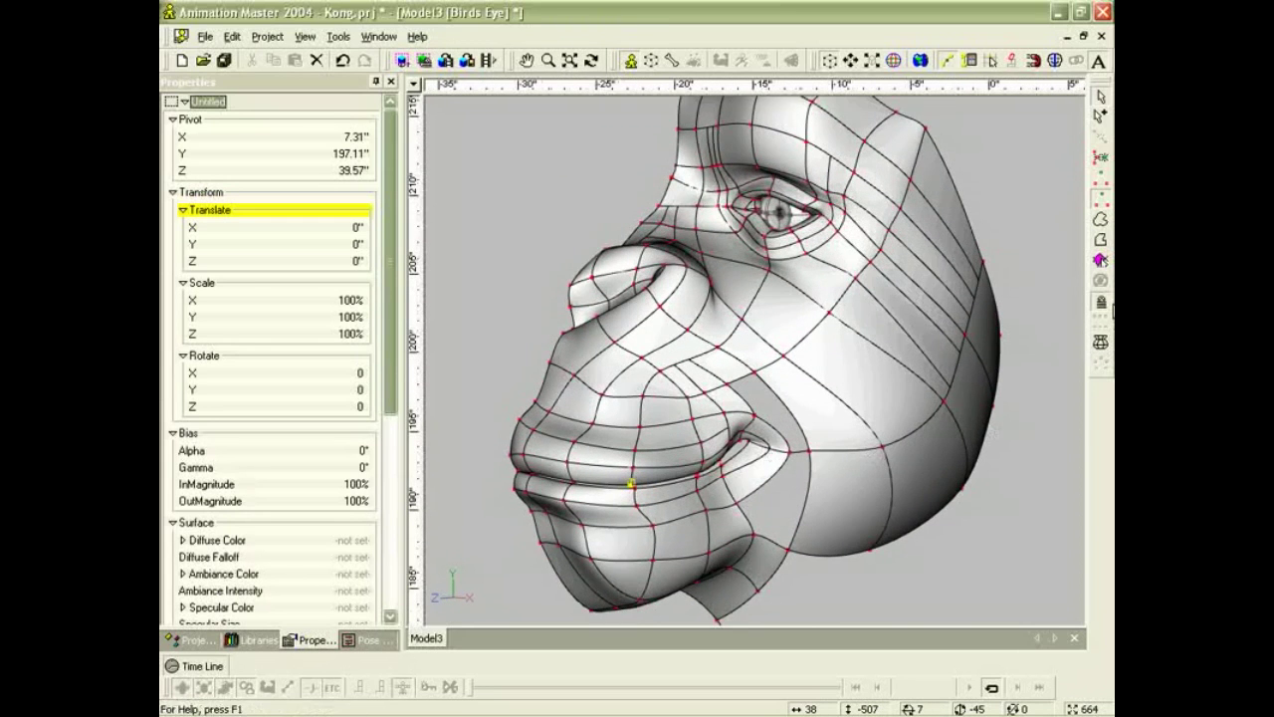
Lasso the five points around the gap above the mouth corner and close it with a five-point patch.
{"action": "left_click", "coordinate": [1102, 221]}
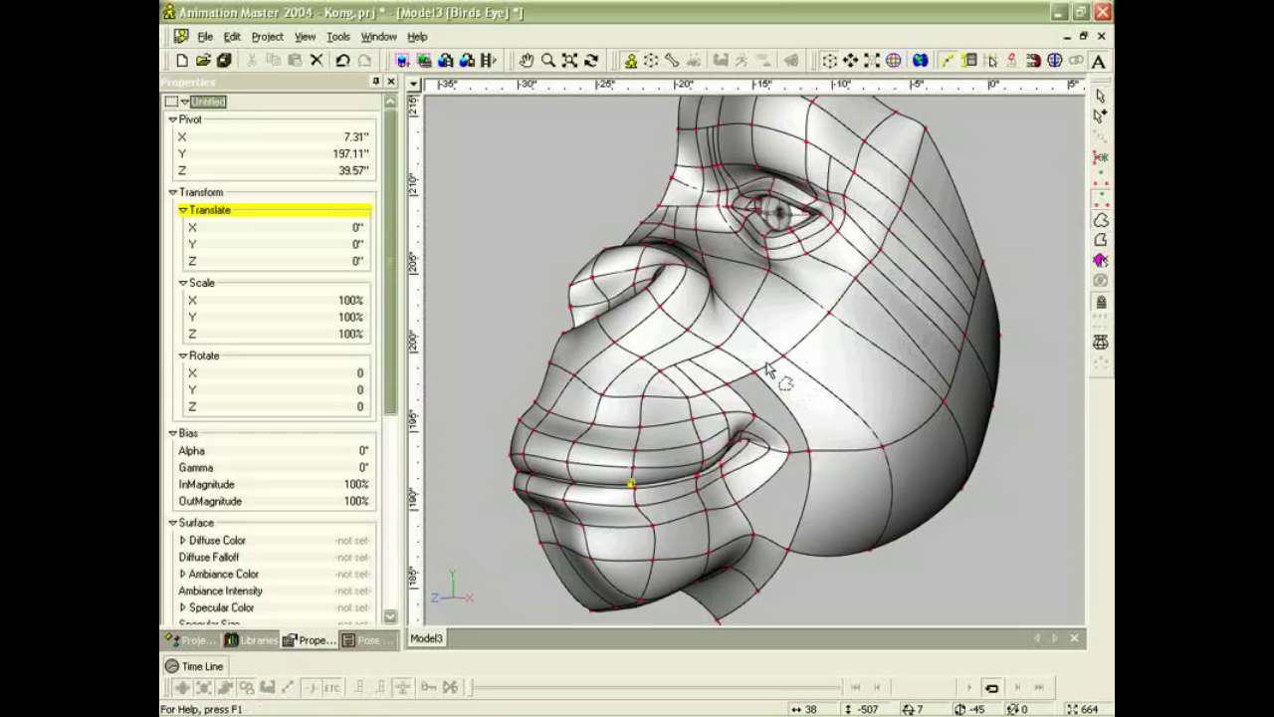
{"action": "left_click_drag", "start_coordinate": [764, 364], "coordinate": [749, 354]}
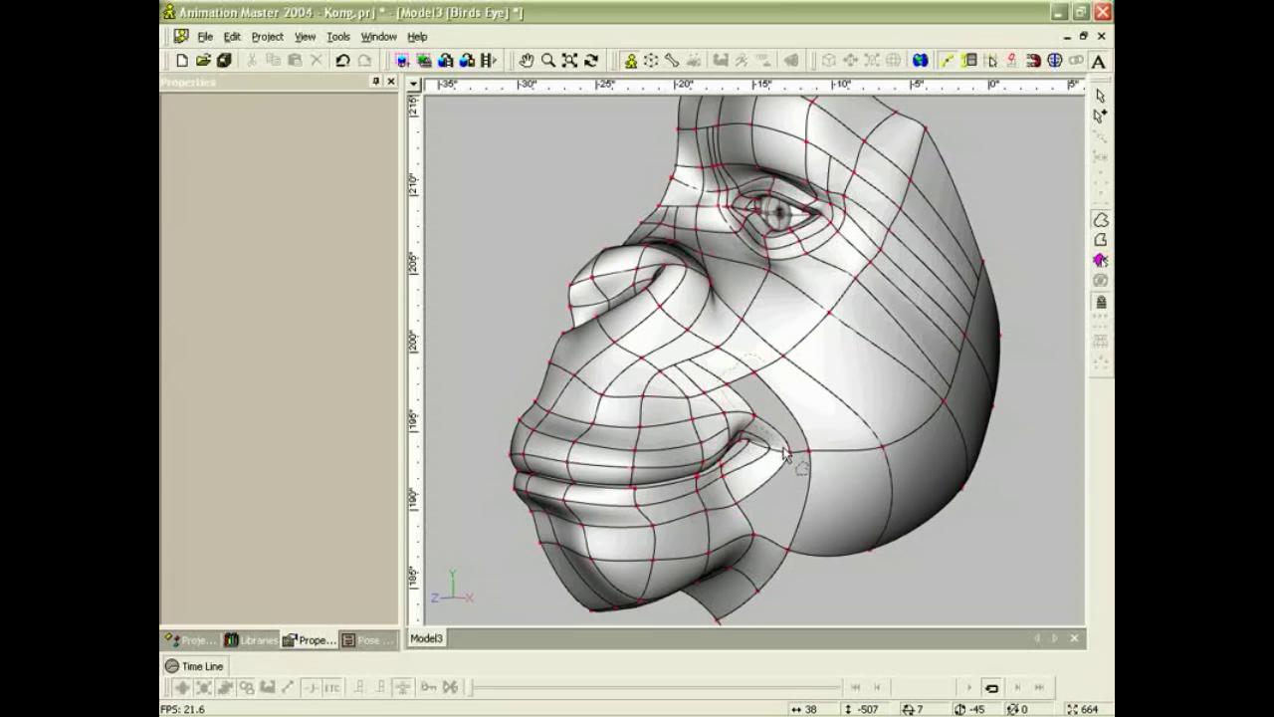
{"action": "mouse_move", "coordinate": [794, 475]}
{"action": "left_mouse_down"}
{"action": "mouse_move", "coordinate": [808, 399]}
{"action": "mouse_move", "coordinate": [717, 463]}
{"action": "left_mouse_up"}
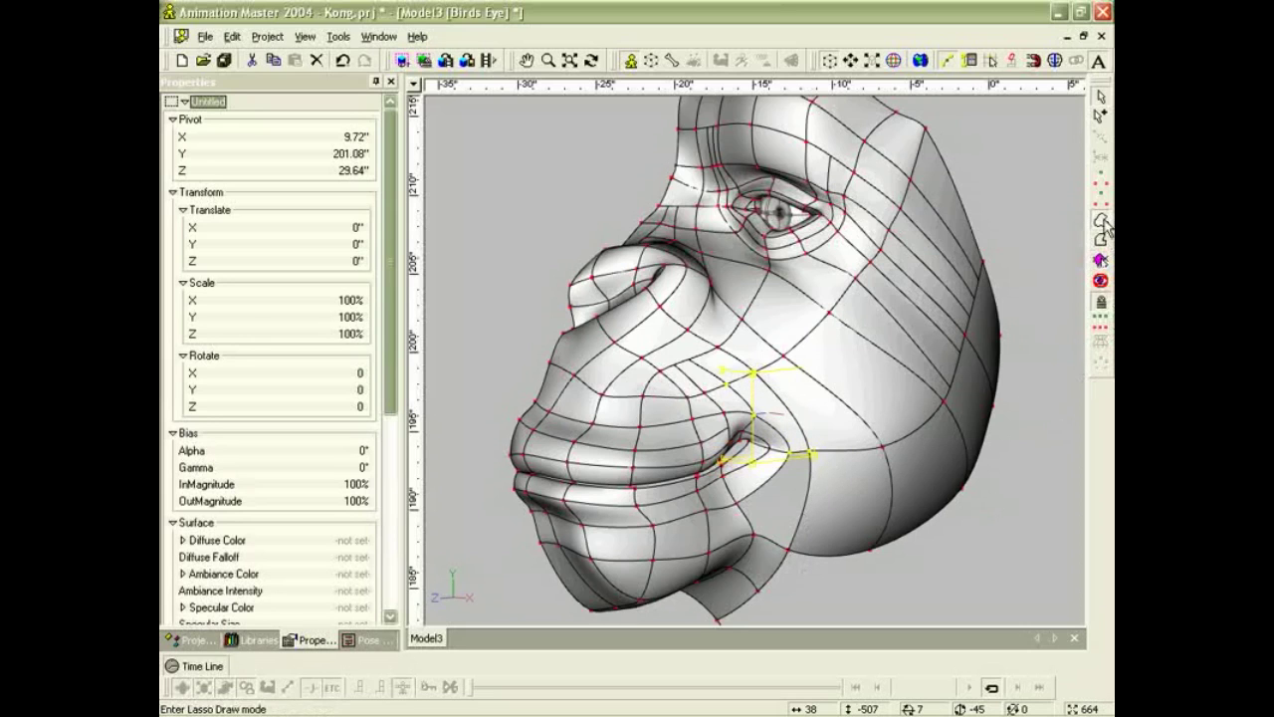
Lasso the five points around the gap below the mouth corner and close it with a five-point patch.
{"action": "left_click", "coordinate": [794, 559]}
{"action": "left_click_drag", "start_coordinate": [793, 559], "coordinate": [735, 545]}
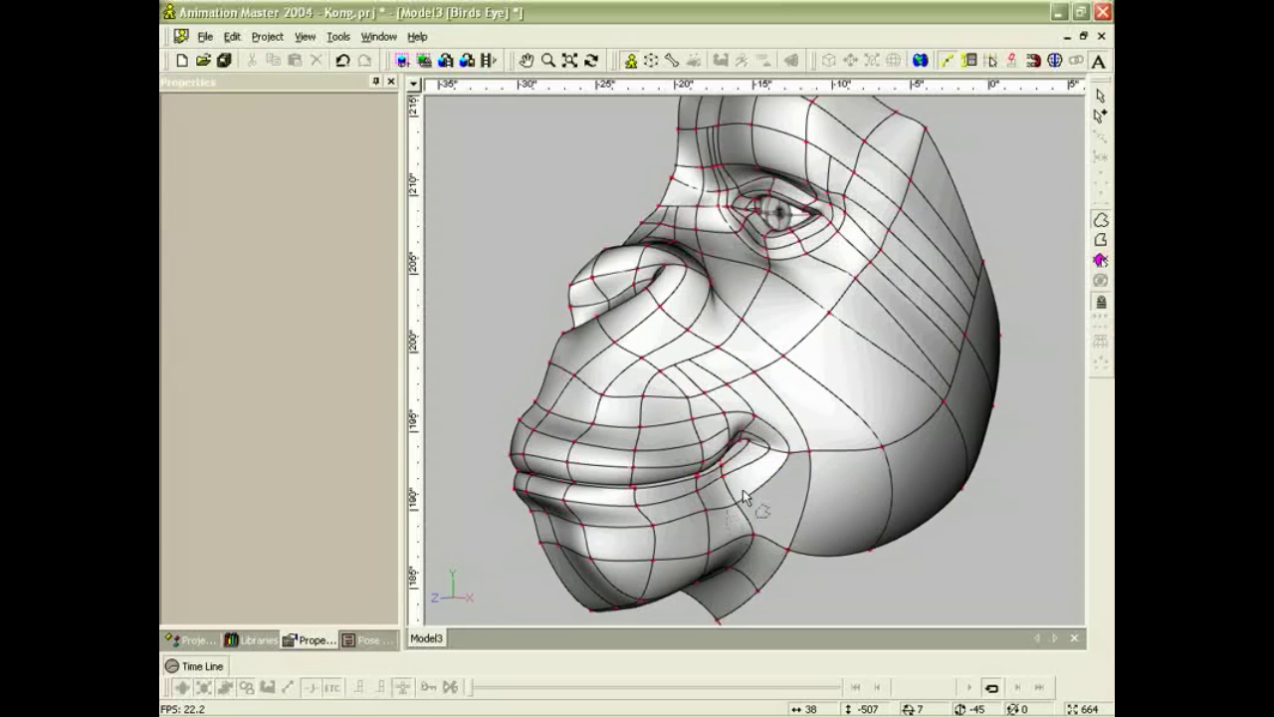
{"action": "left_click_drag", "start_coordinate": [815, 563], "coordinate": [794, 569]}
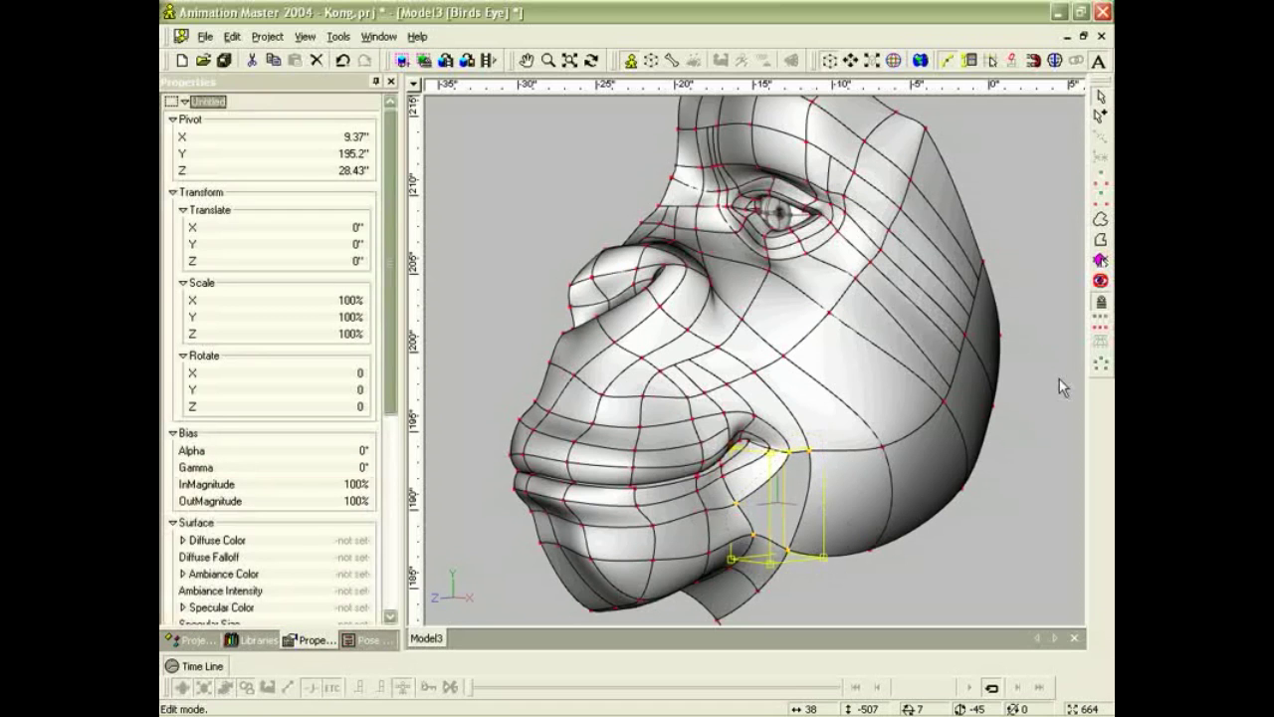
{"action": "left_click", "coordinate": [1102, 364]}
{"action": "scroll", "coordinate": [1001, 468], "scroll_direction": "down", "scroll_amount": 2}
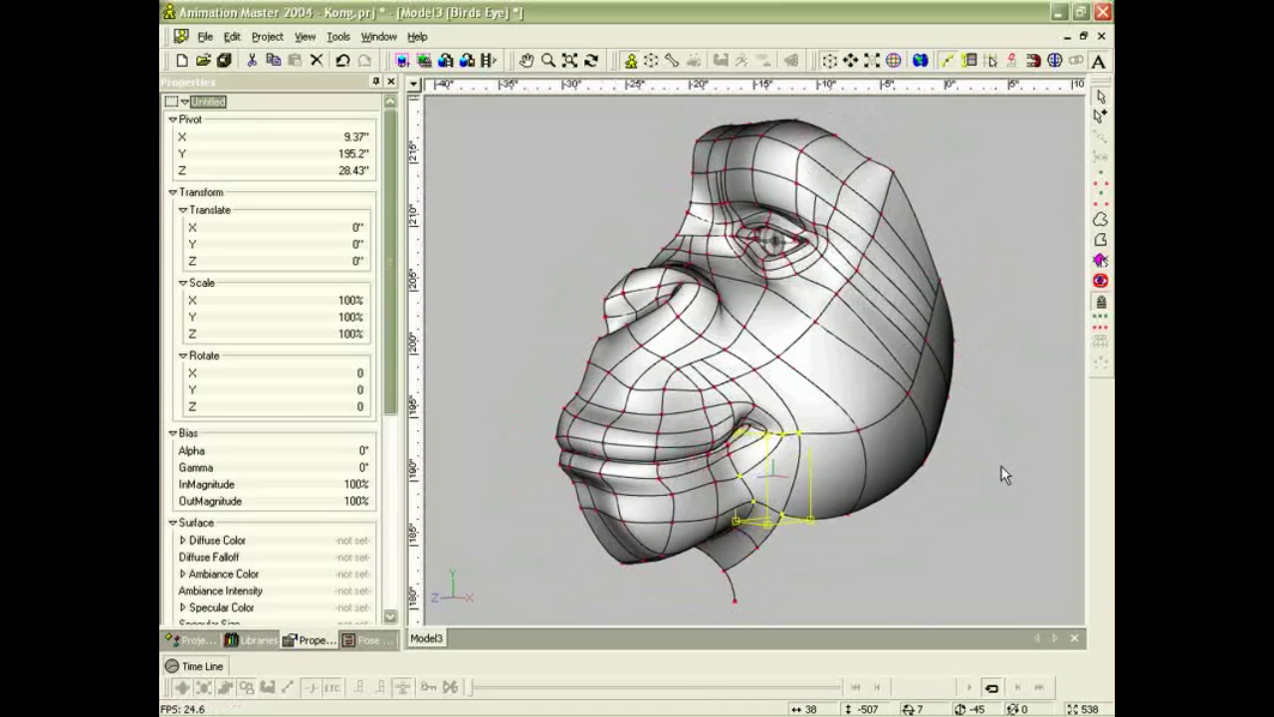
In the right side view, raise the inner loop's upper crossing and move the outer mouth-corner point to about Y 198.28", Z 28.3".
{"action": "key", "text": "KP_6"}
{"action": "scroll", "coordinate": [1005, 466], "scroll_direction": "down", "scroll_amount": 3}
{"action": "scroll", "coordinate": [794, 345], "scroll_direction": "up", "scroll_amount": 8}
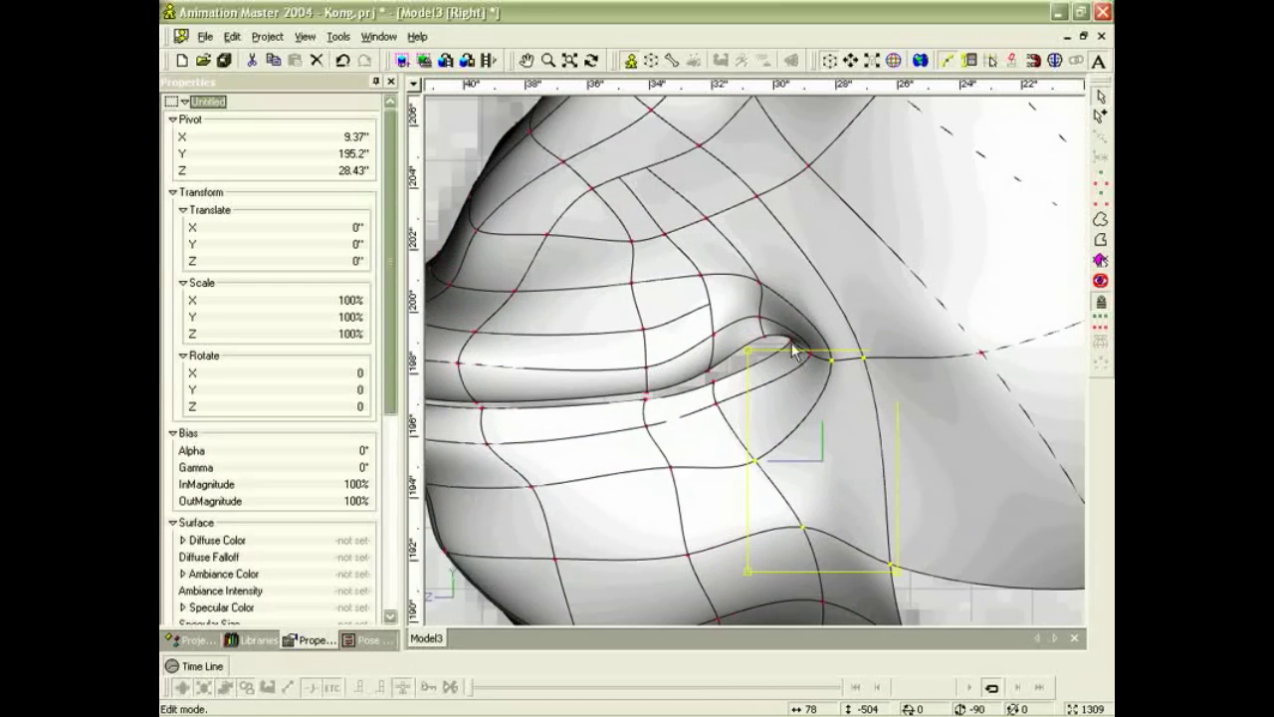
{"action": "left_click", "coordinate": [717, 374]}
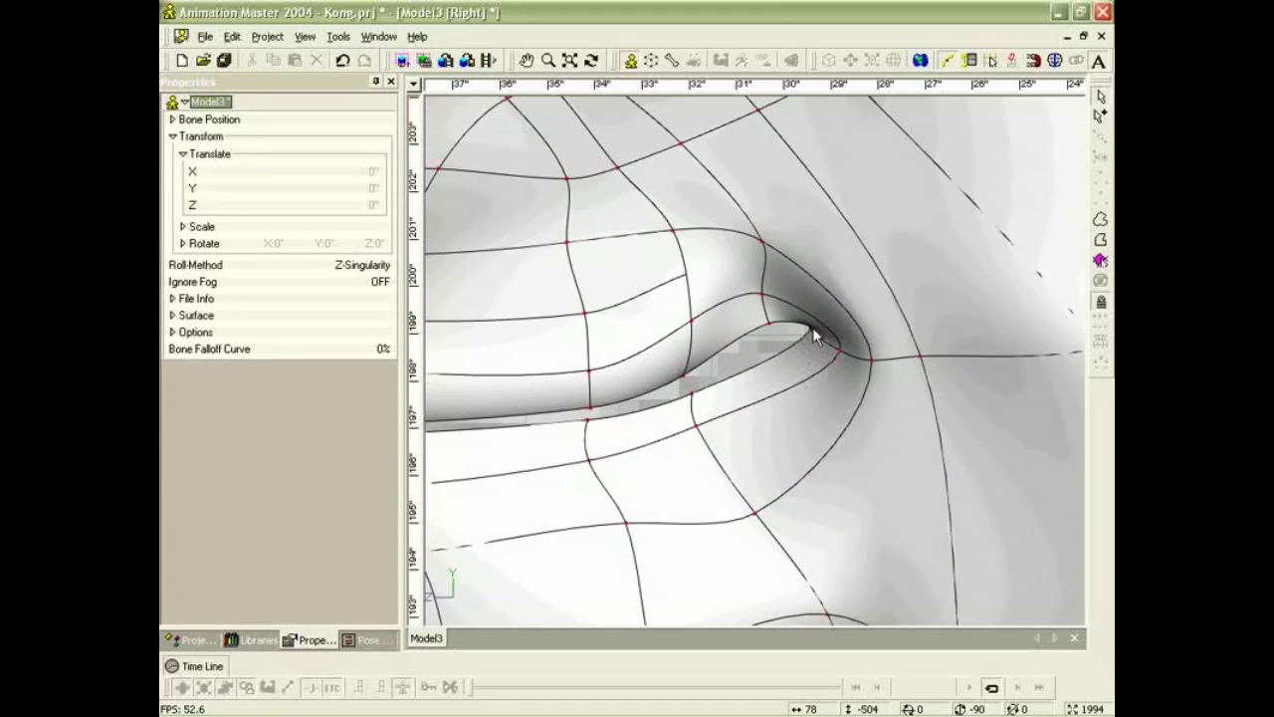
{"action": "left_click_drag", "start_coordinate": [770, 324], "coordinate": [770, 309]}
{"action": "left_click", "coordinate": [820, 349]}
{"action": "left_click", "coordinate": [866, 360]}
{"action": "left_click_drag", "start_coordinate": [866, 368], "coordinate": [870, 376]}
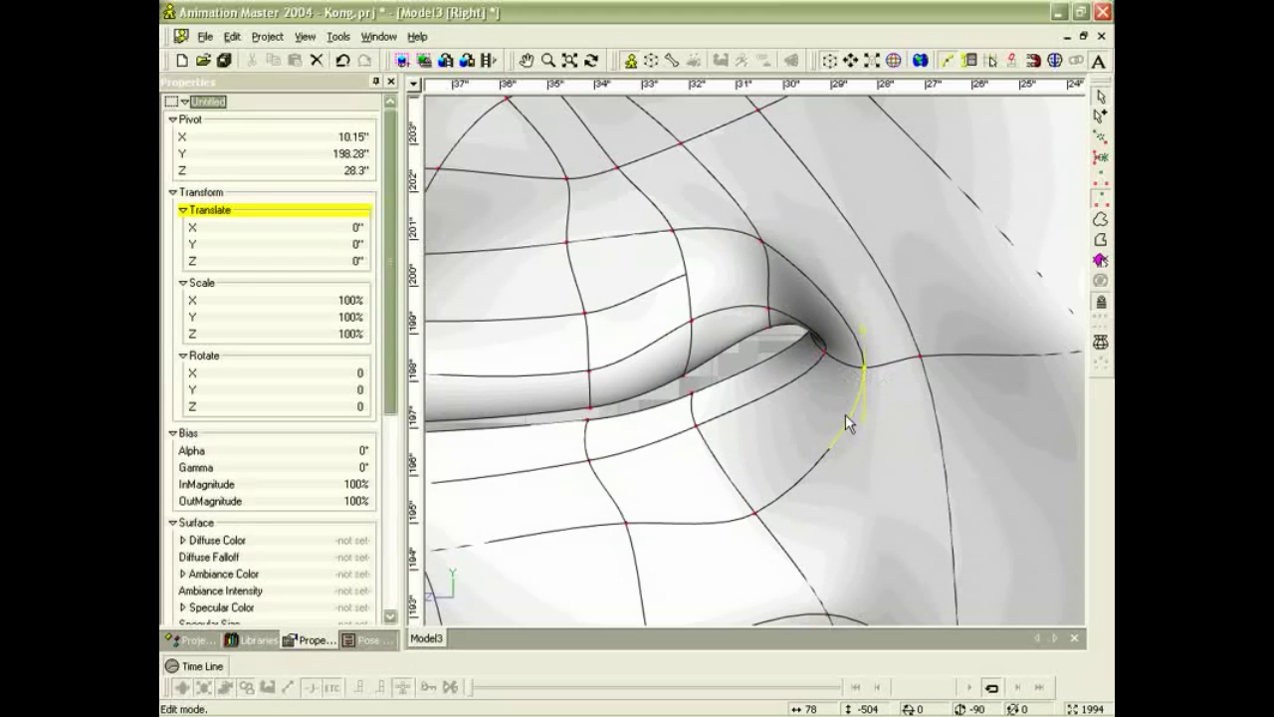
Adjust the lower-lip points from the mouth corner to the front, placing the second-column point just below the lip edge at about Y 196.01", Z 39.29".
{"action": "scroll", "coordinate": [802, 426], "scroll_direction": "down", "scroll_amount": 2}
{"action": "left_click", "coordinate": [766, 464]}
{"action": "left_click_drag", "start_coordinate": [757, 463], "coordinate": [756, 440]}
{"action": "scroll", "coordinate": [713, 458], "scroll_direction": "down", "scroll_amount": 2}
{"action": "left_click", "coordinate": [680, 455]}
{"action": "left_click", "coordinate": [557, 454]}
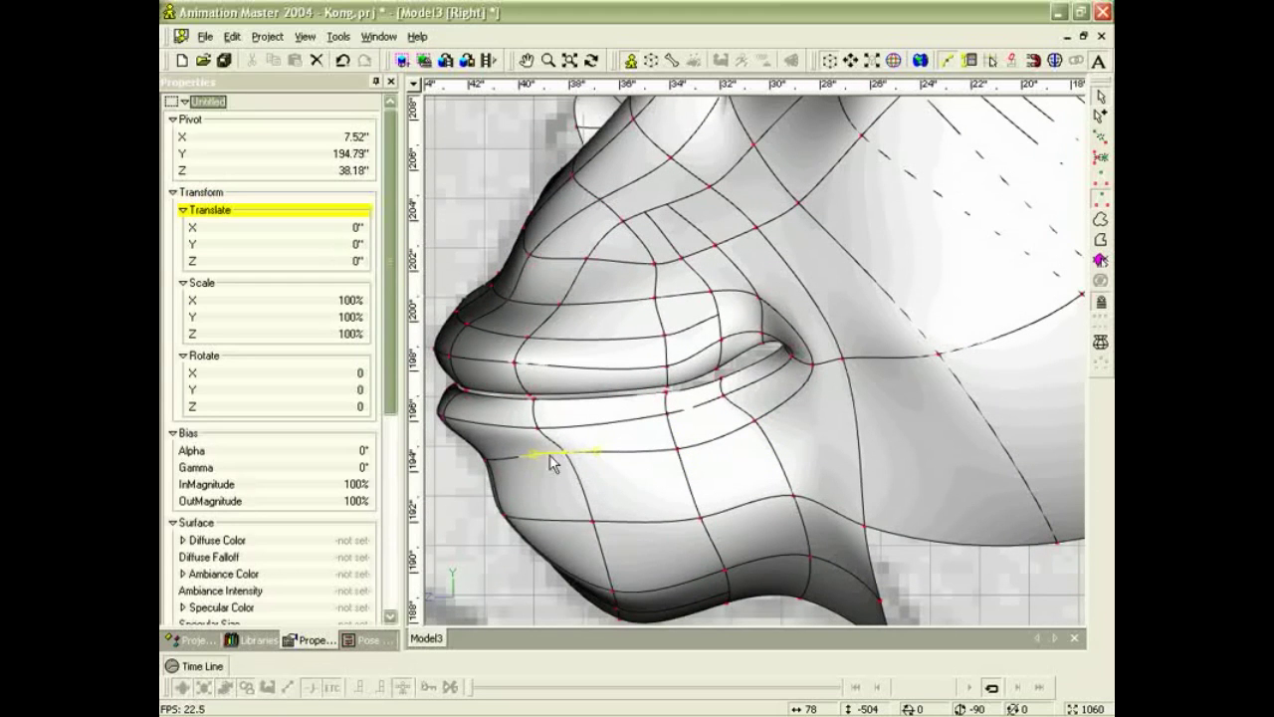
{"action": "left_click", "coordinate": [448, 410]}
{"action": "scroll", "coordinate": [600, 430], "scroll_direction": "down", "scroll_amount": 1}
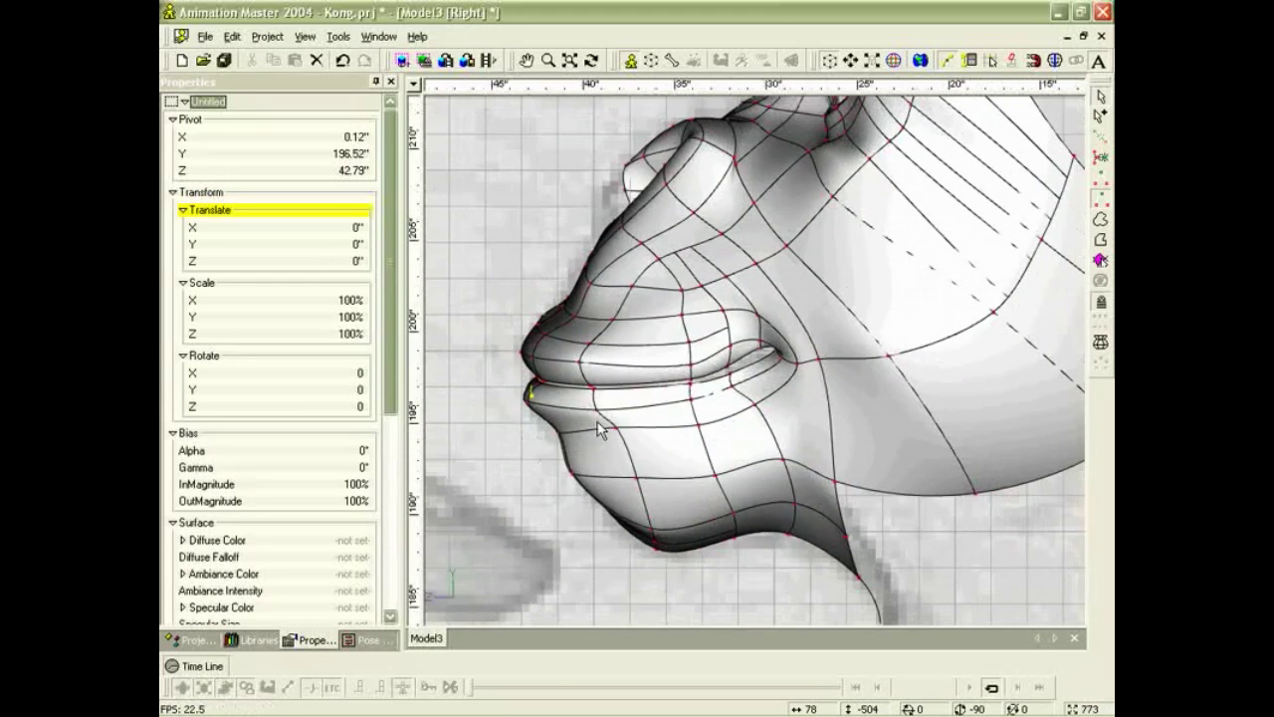
{"action": "left_click_drag", "start_coordinate": [600, 400], "coordinate": [597, 406]}
Move the inner loop's upper crossing to about Y 199.43", Z 30.32" and its rear corner point to about X 8.49", Y 198.69", Z 29.4".
{"action": "scroll", "coordinate": [634, 424], "scroll_direction": "down", "scroll_amount": 3}
{"action": "scroll", "coordinate": [707, 426], "scroll_direction": "down", "scroll_amount": 1}
{"action": "middle_click_drag", "start_coordinate": [698, 428], "coordinate": [656, 425]}
{"action": "scroll", "coordinate": [710, 367], "scroll_direction": "up", "scroll_amount": 2}
{"action": "scroll", "coordinate": [713, 367], "scroll_direction": "up", "scroll_amount": 3}
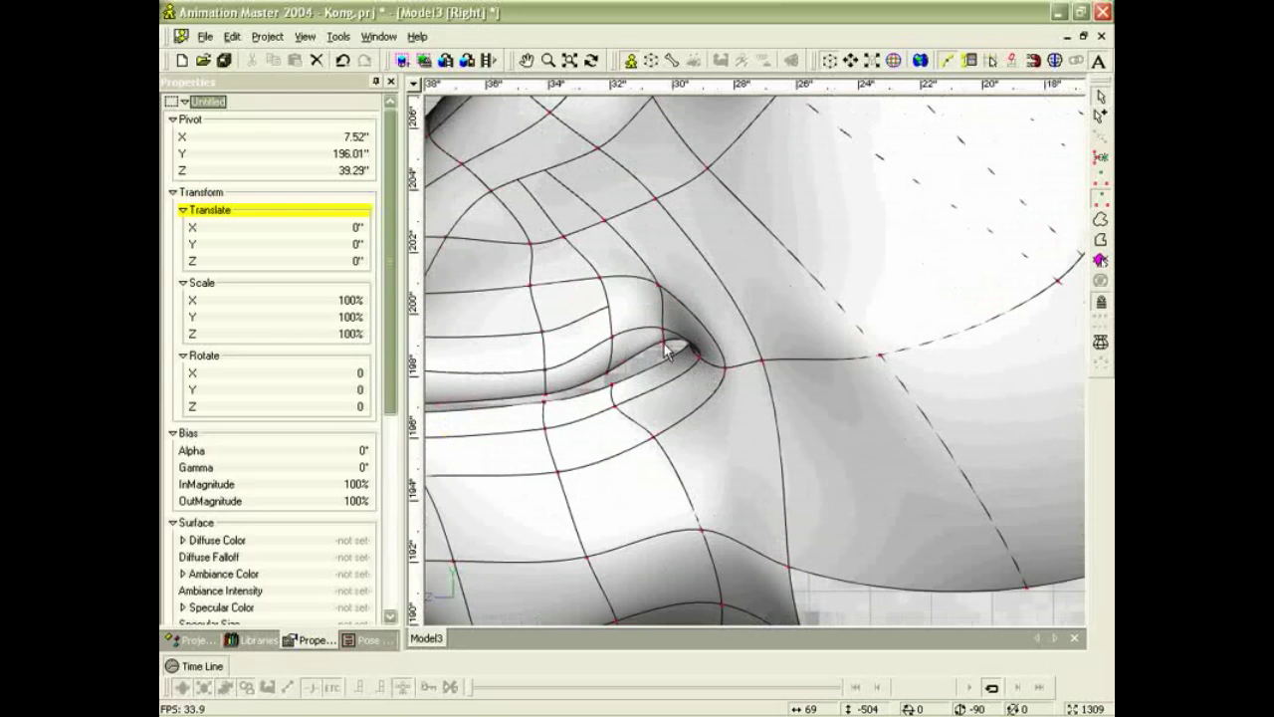
{"action": "mouse_move", "coordinate": [665, 348]}
{"action": "left_mouse_down"}
{"action": "mouse_move", "coordinate": [677, 358]}
{"action": "mouse_move", "coordinate": [669, 340]}
{"action": "left_mouse_up"}
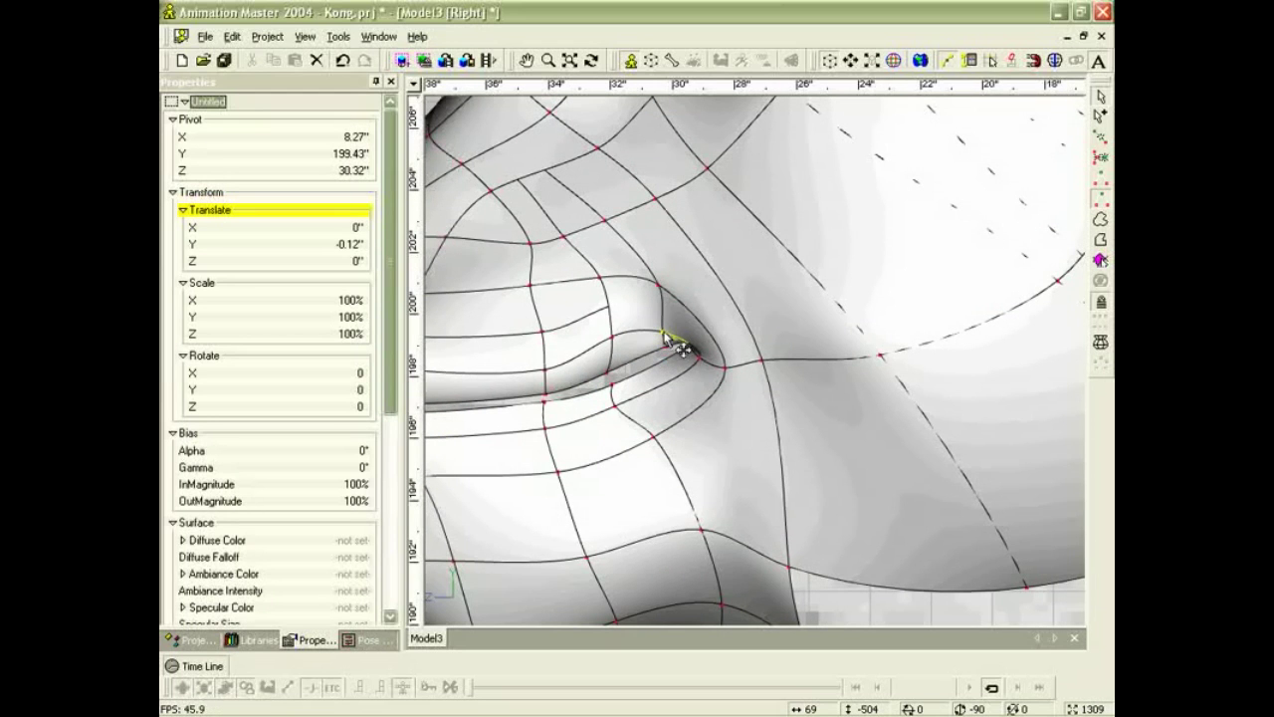
{"action": "middle_click_drag", "start_coordinate": [696, 345], "coordinate": [746, 350]}
{"action": "left_click_drag", "start_coordinate": [747, 348], "coordinate": [676, 350]}
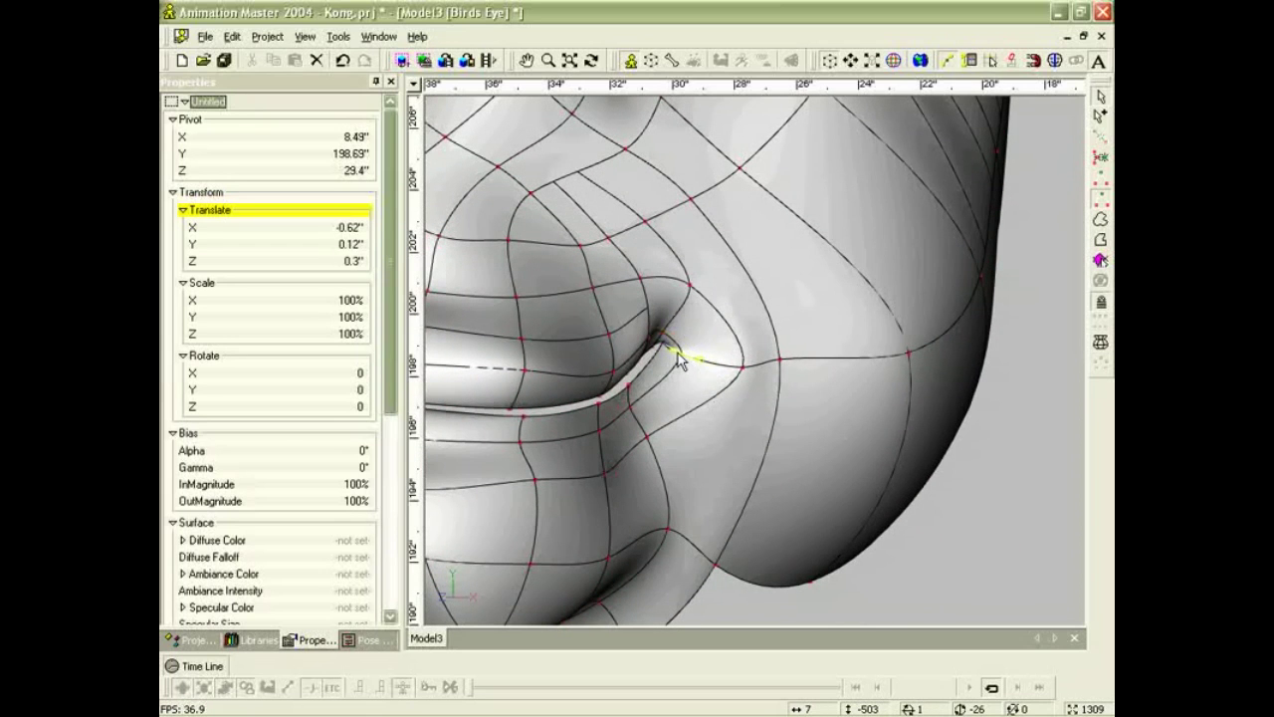
Inspect the mouth corner and the surrounding cheek and lip surfaces close up from several angles.
{"action": "left_click", "coordinate": [692, 292]}
{"action": "left_click_drag", "start_coordinate": [739, 367], "coordinate": [721, 386]}
{"action": "key", "text": "t"}
{"action": "left_click", "coordinate": [683, 447]}
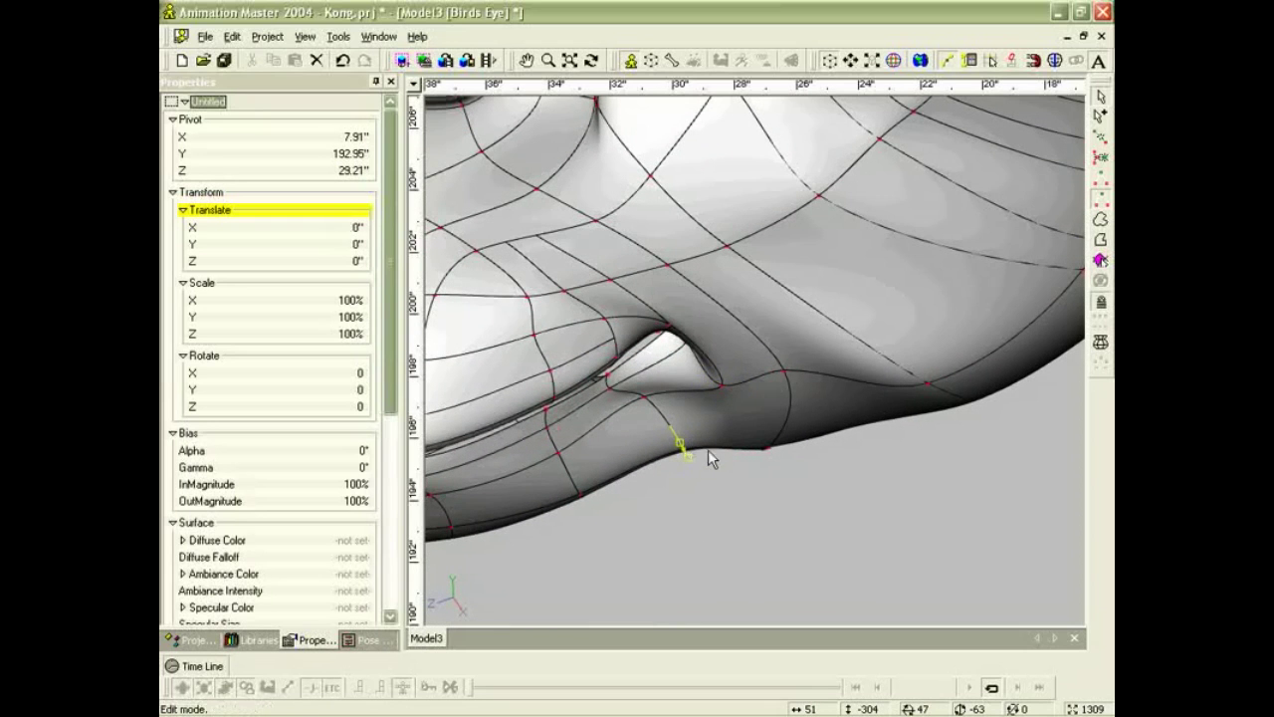
{"action": "left_click_drag", "start_coordinate": [784, 372], "coordinate": [752, 356]}
{"action": "scroll", "coordinate": [794, 388], "scroll_direction": "down", "scroll_amount": 2}
{"action": "key", "text": "t"}
{"action": "scroll", "coordinate": [779, 356], "scroll_direction": "down", "scroll_amount": 3}
{"action": "key", "text": "m"}
Examine the whole face mesh from several angles, including its fit against the skull outline in the right side view.
{"action": "left_click", "coordinate": [981, 368]}
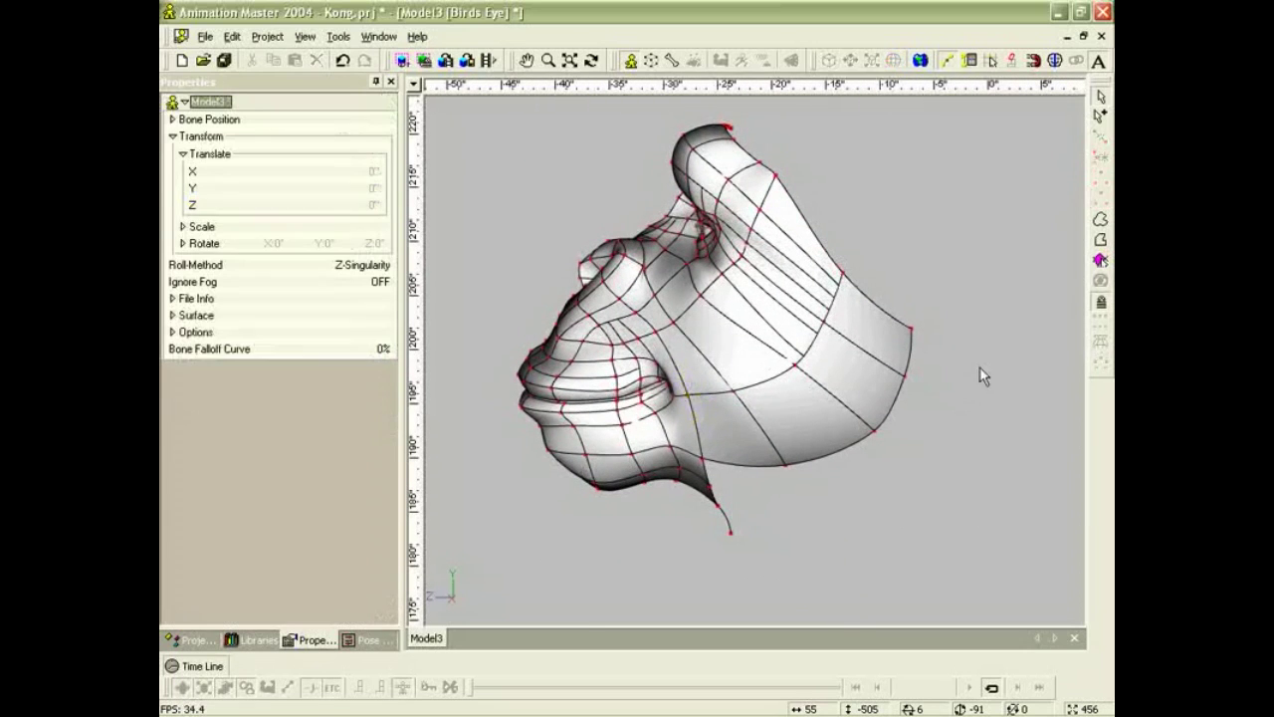
{"action": "key", "text": "t"}
{"action": "left_click_drag", "start_coordinate": [847, 412], "coordinate": [892, 420]}
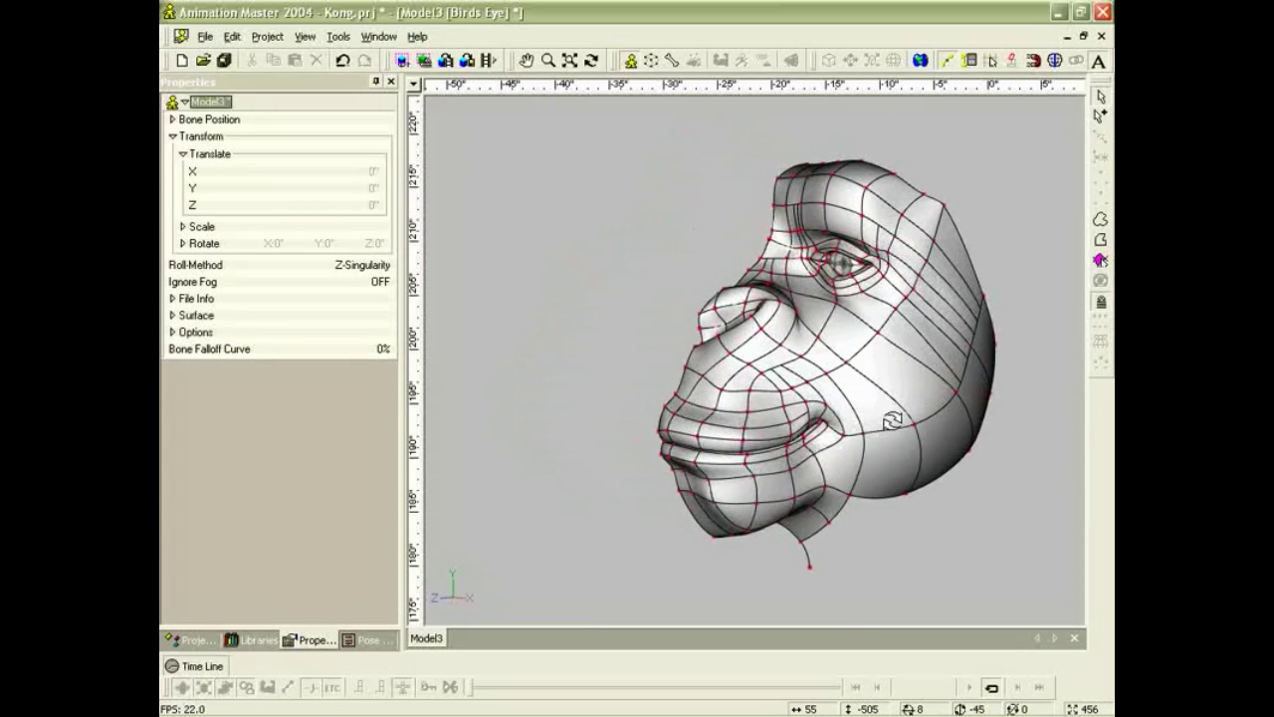
{"action": "scroll", "coordinate": [890, 421], "scroll_direction": "down", "scroll_amount": 3}
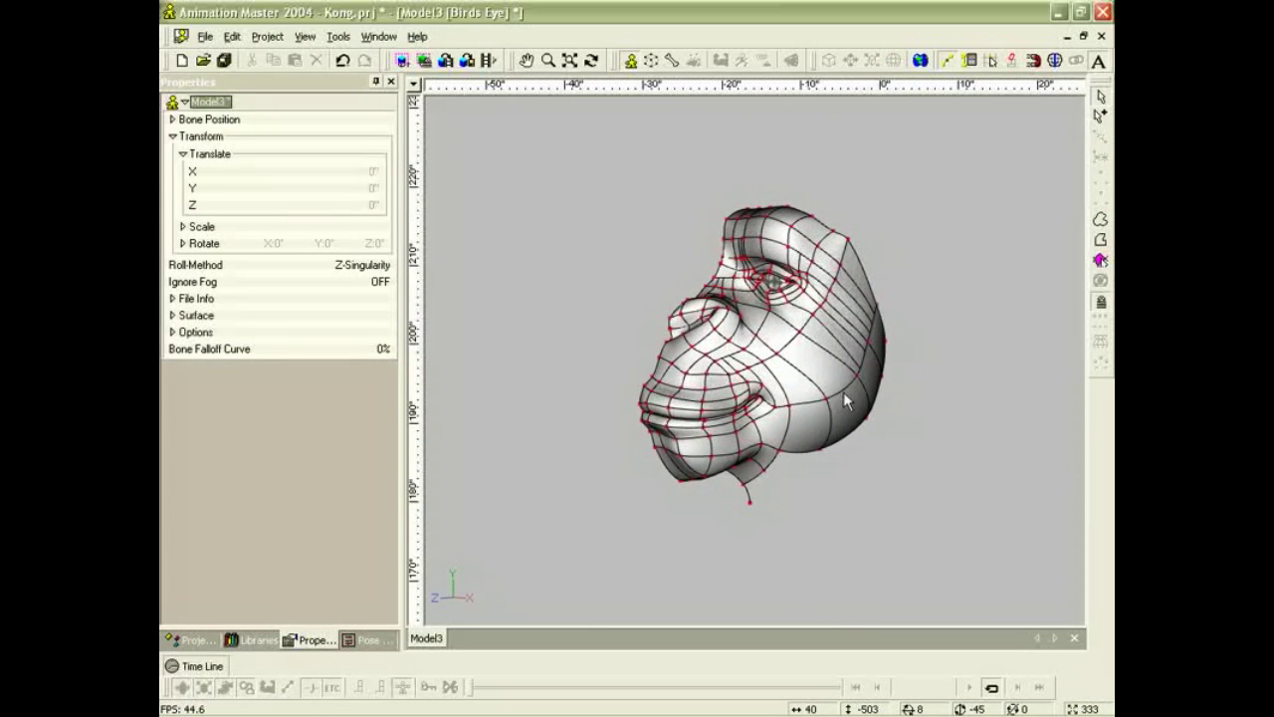
{"action": "scroll", "coordinate": [843, 390], "scroll_direction": "down", "scroll_amount": 2}
{"action": "scroll", "coordinate": [844, 382], "scroll_direction": "up", "scroll_amount": 4}
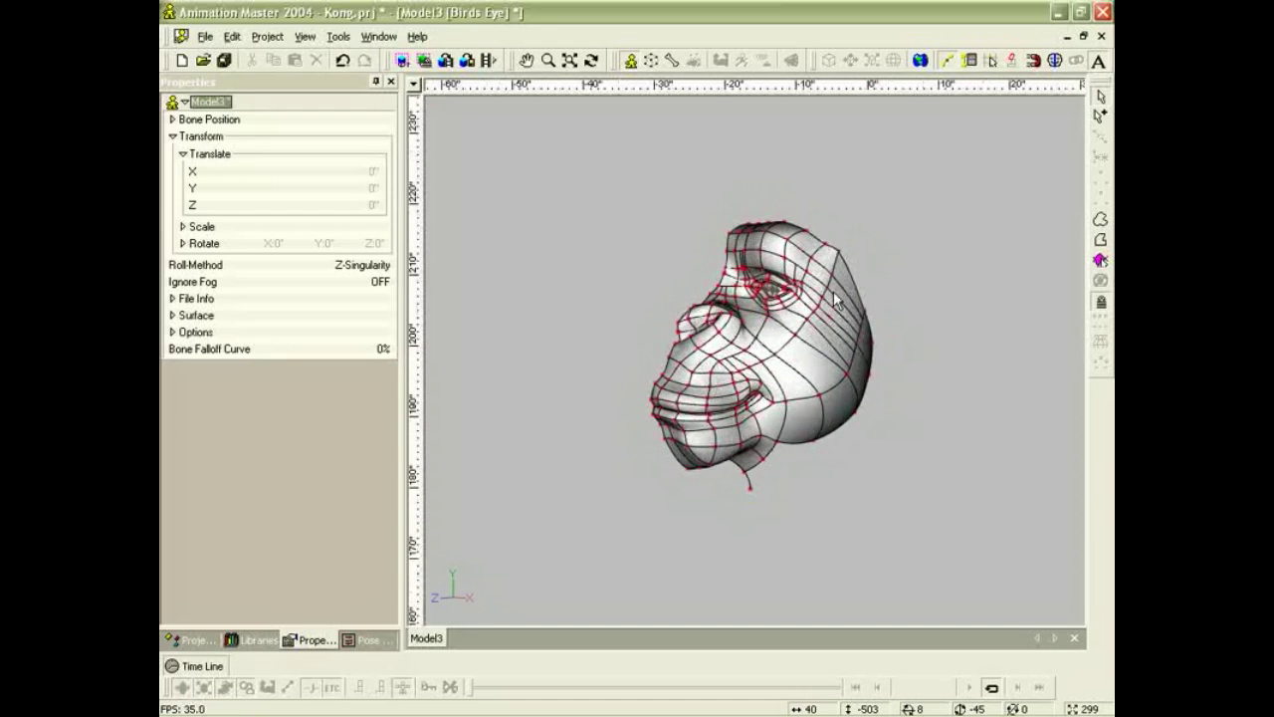
{"action": "left_click_drag", "start_coordinate": [851, 199], "coordinate": [847, 193]}
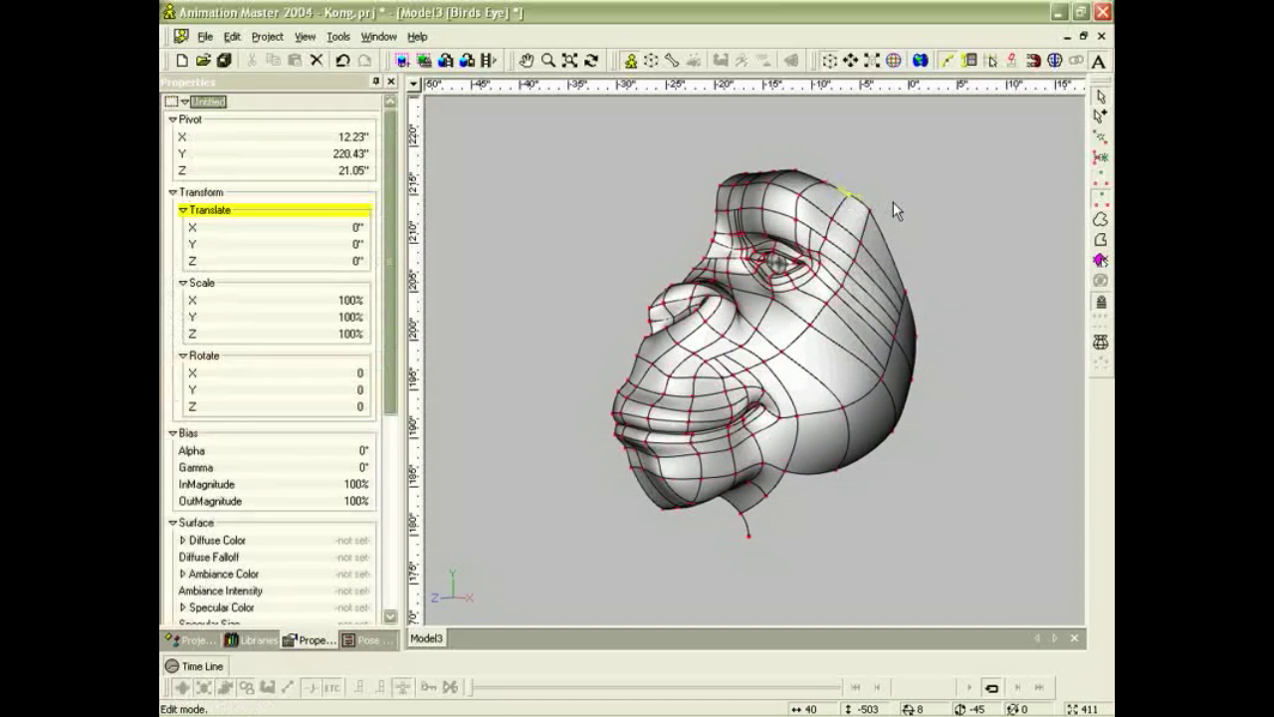
{"action": "left_click", "coordinate": [893, 201]}
{"action": "key", "text": "KP_6"}
{"action": "scroll", "coordinate": [879, 259], "scroll_direction": "down", "scroll_amount": 6}
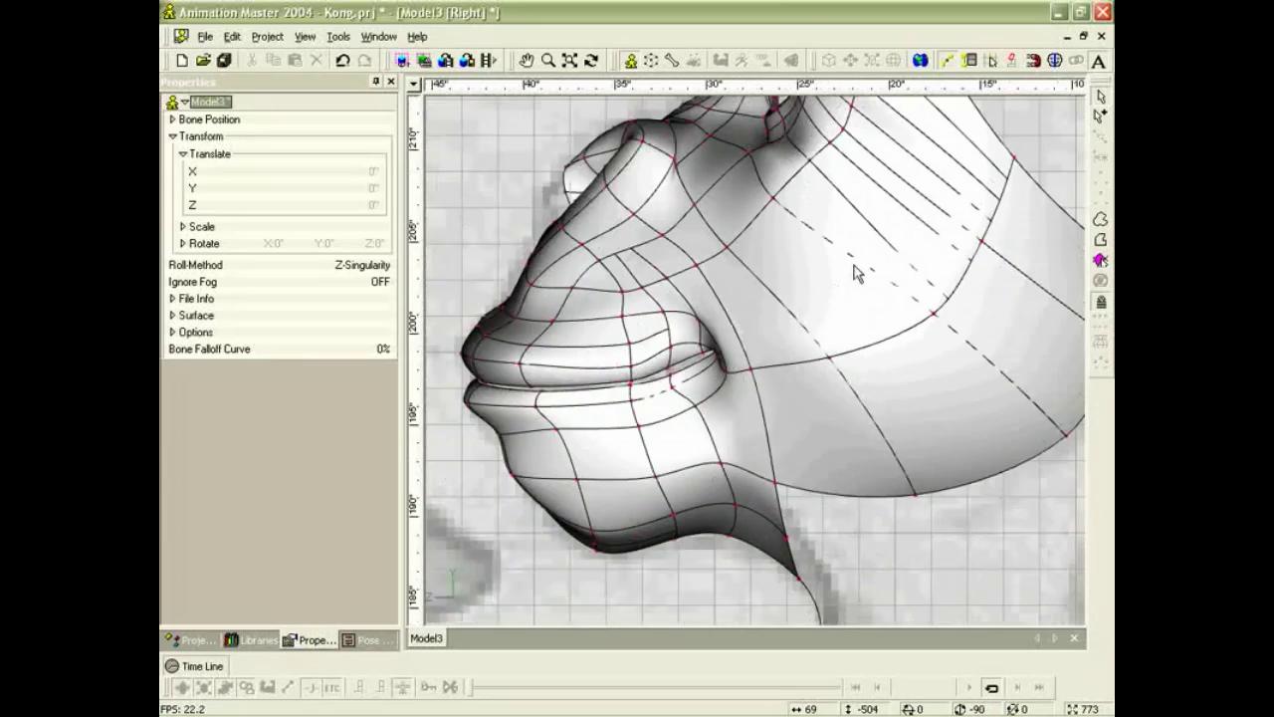
{"action": "middle_click_drag", "start_coordinate": [887, 261], "coordinate": [764, 386]}
{"action": "scroll", "coordinate": [794, 311], "scroll_direction": "up", "scroll_amount": 3}
{"action": "scroll", "coordinate": [794, 310], "scroll_direction": "down", "scroll_amount": 1}
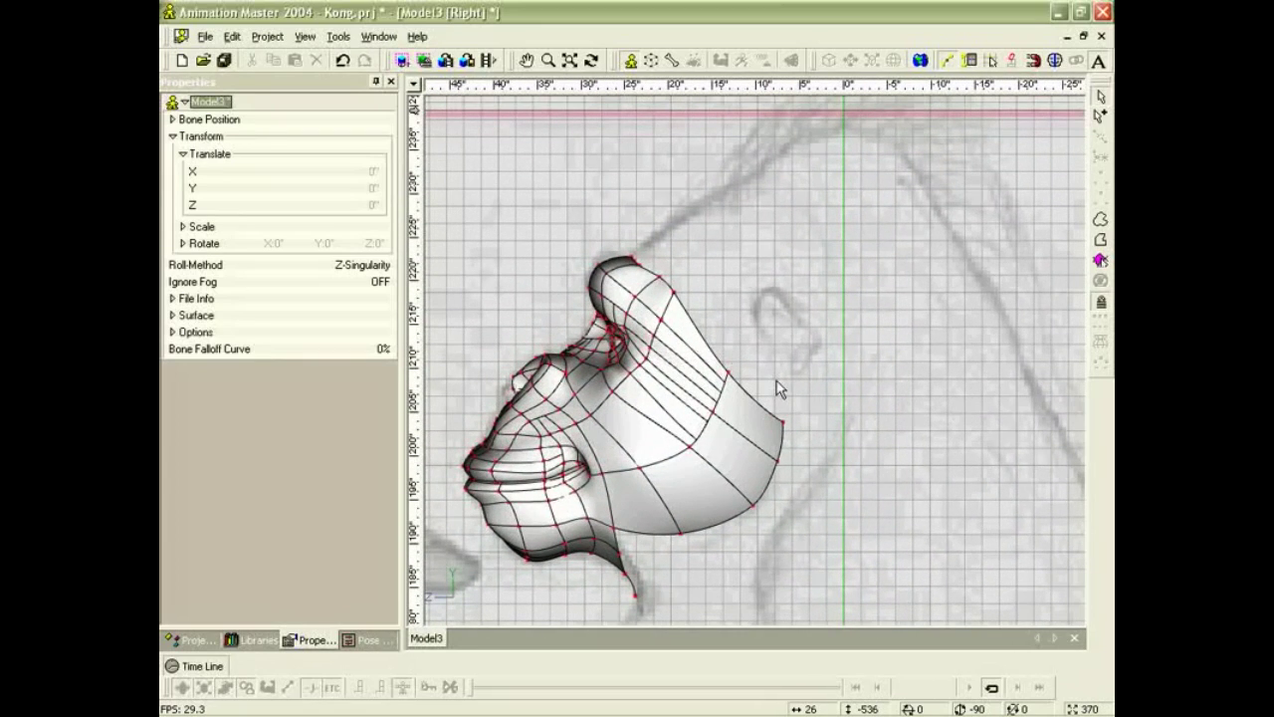
{"action": "left_click_drag", "start_coordinate": [841, 236], "coordinate": [747, 278]}
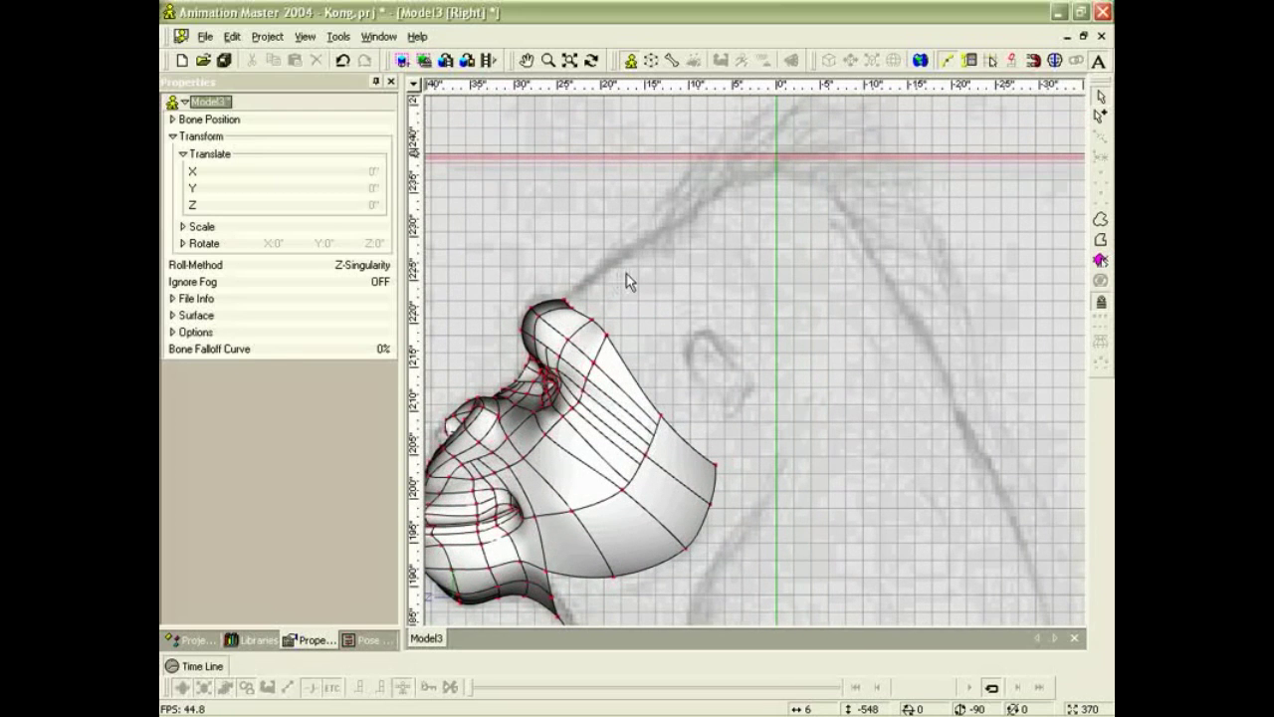
Start a spline upward from the brow's top centre point and delete the stray second branch beside it.
{"action": "left_click", "coordinate": [571, 310]}
{"action": "middle_click_drag", "start_coordinate": [619, 302], "coordinate": [640, 326], "text": "ctrl"}
{"action": "scroll", "coordinate": [583, 273], "scroll_direction": "up", "scroll_amount": 3}
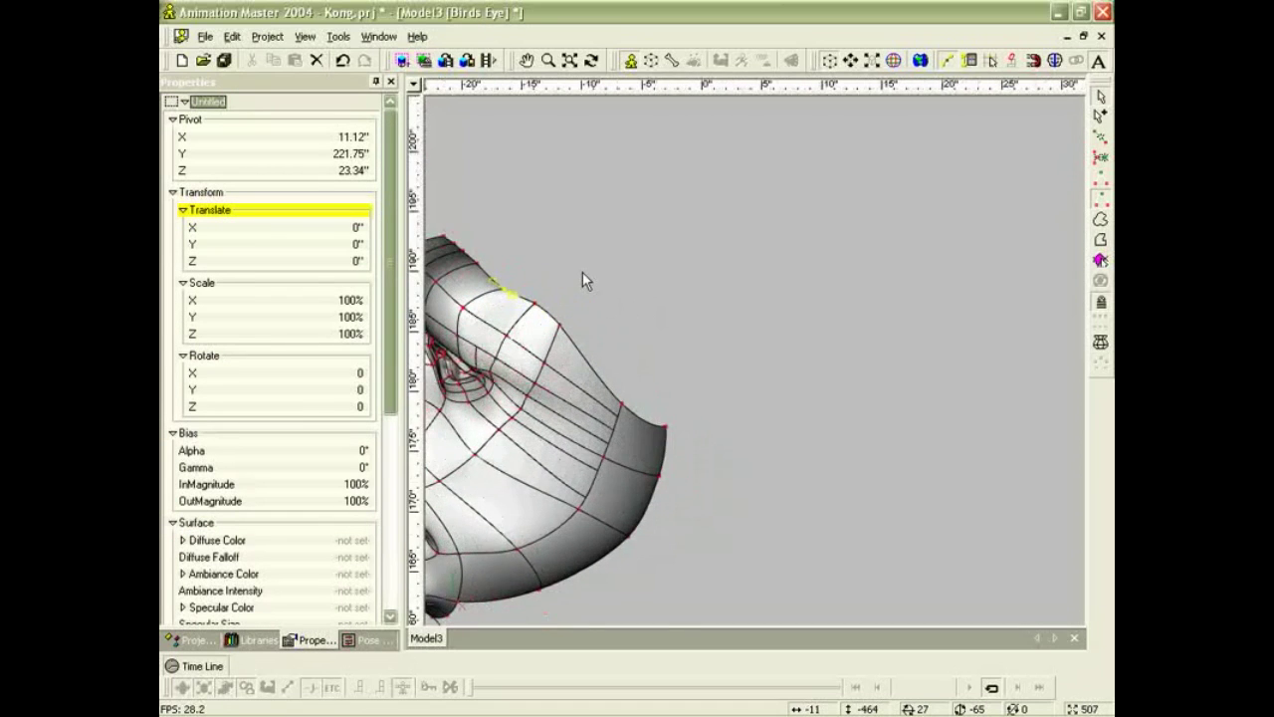
{"action": "middle_click_drag", "start_coordinate": [582, 271], "coordinate": [755, 330]}
{"action": "scroll", "coordinate": [637, 276], "scroll_direction": "up", "scroll_amount": 3}
{"action": "left_click", "coordinate": [573, 270]}
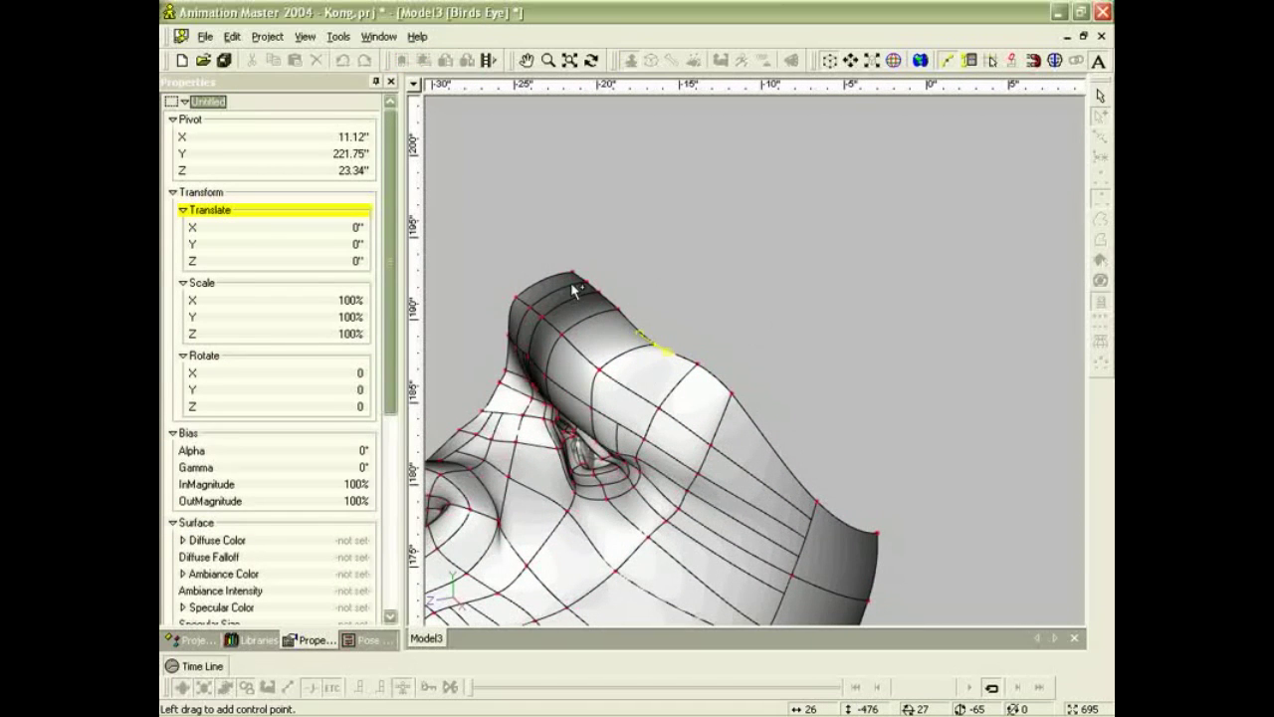
{"action": "left_click", "coordinate": [572, 234]}
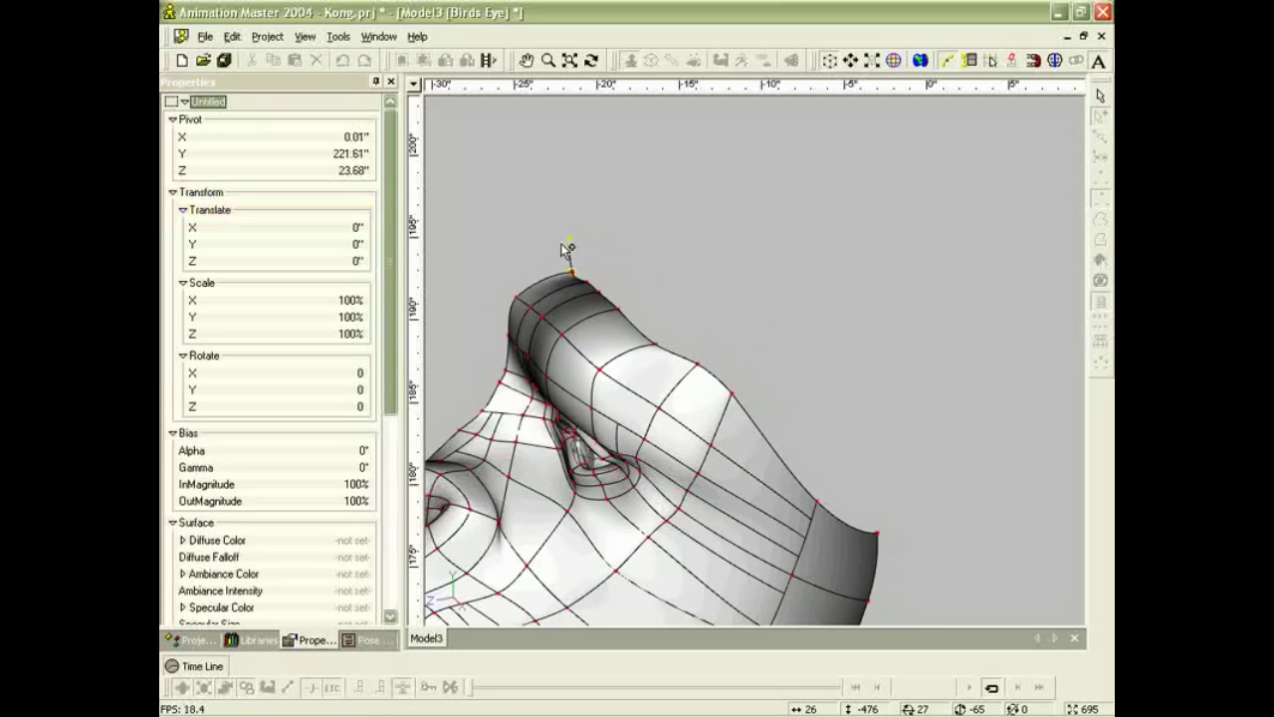
{"action": "left_click_drag", "start_coordinate": [565, 239], "coordinate": [671, 222]}
{"action": "key", "text": "a"}
{"action": "left_click", "coordinate": [561, 248]}
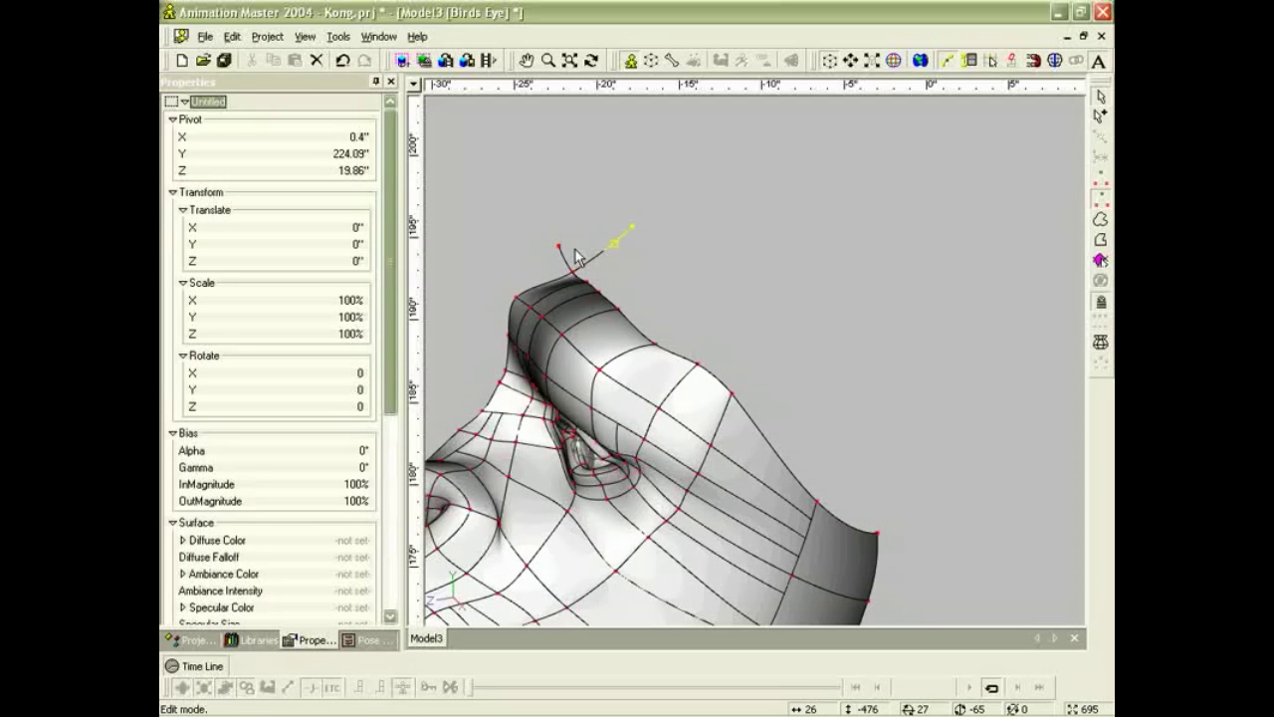
{"action": "key", "text": "Delete"}
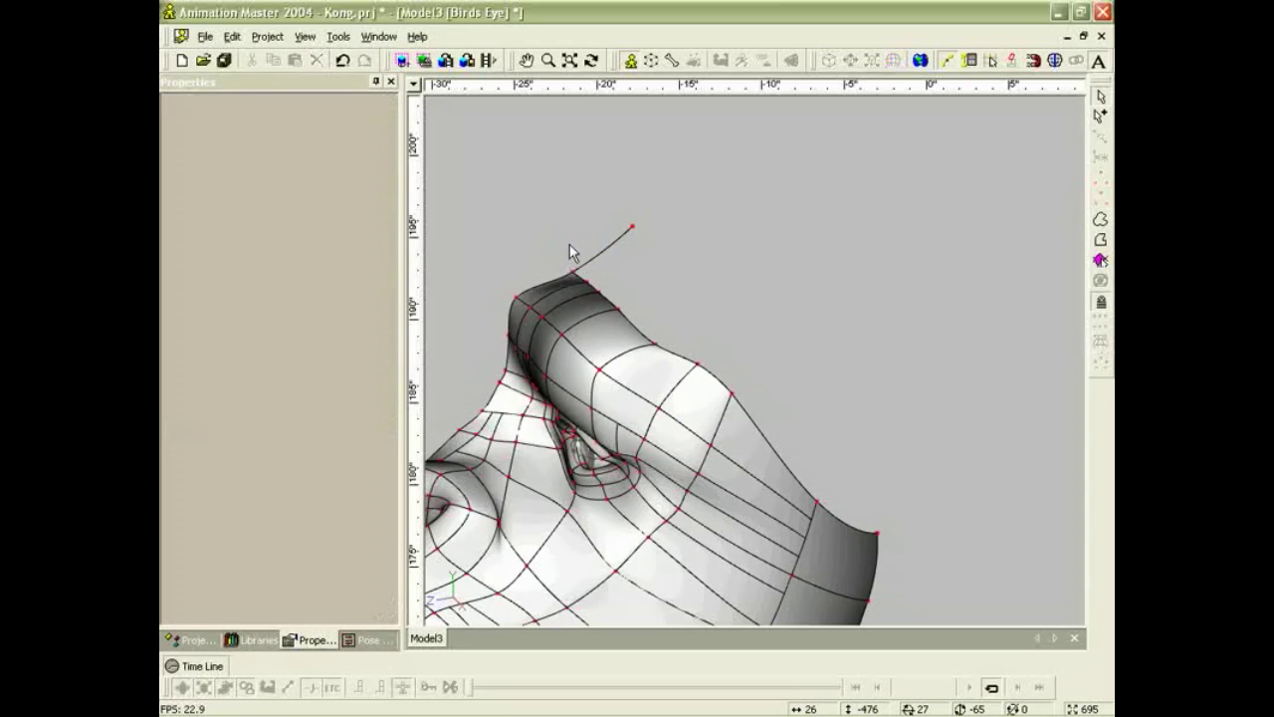
In the right side view, extend the brow spline up the forehead outline, ending at about Y 231.37", Z 11.9".
{"action": "key", "text": "6"}
{"action": "scroll", "coordinate": [604, 266], "scroll_direction": "up", "scroll_amount": 3}
{"action": "left_click_drag", "start_coordinate": [523, 250], "coordinate": [510, 231]}
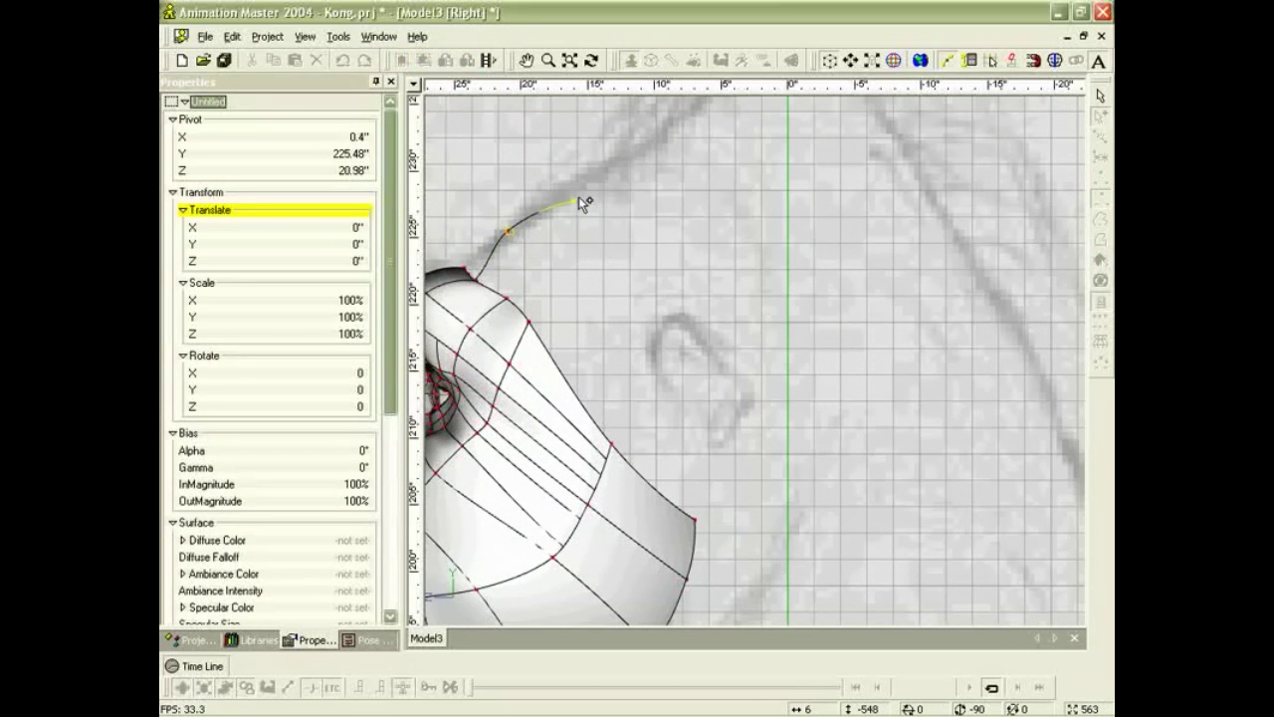
{"action": "left_click", "coordinate": [603, 167]}
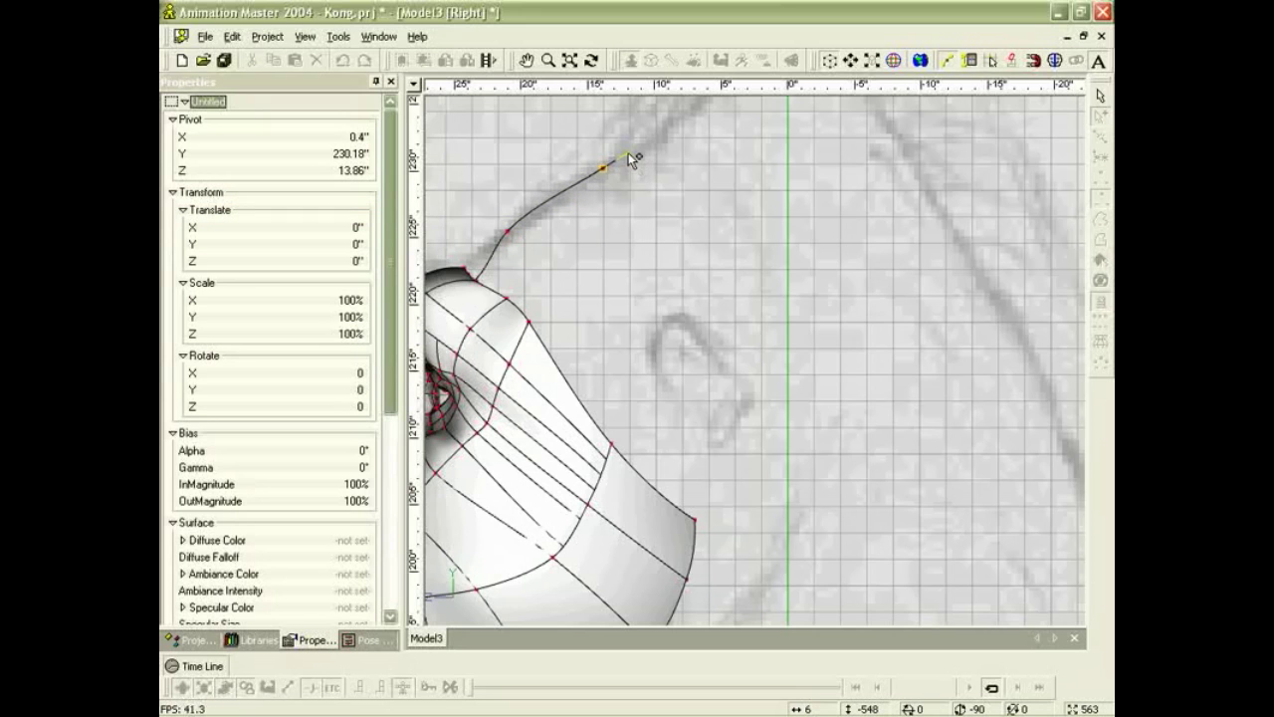
{"action": "left_click", "coordinate": [629, 153]}
{"action": "key", "text": "Escape"}
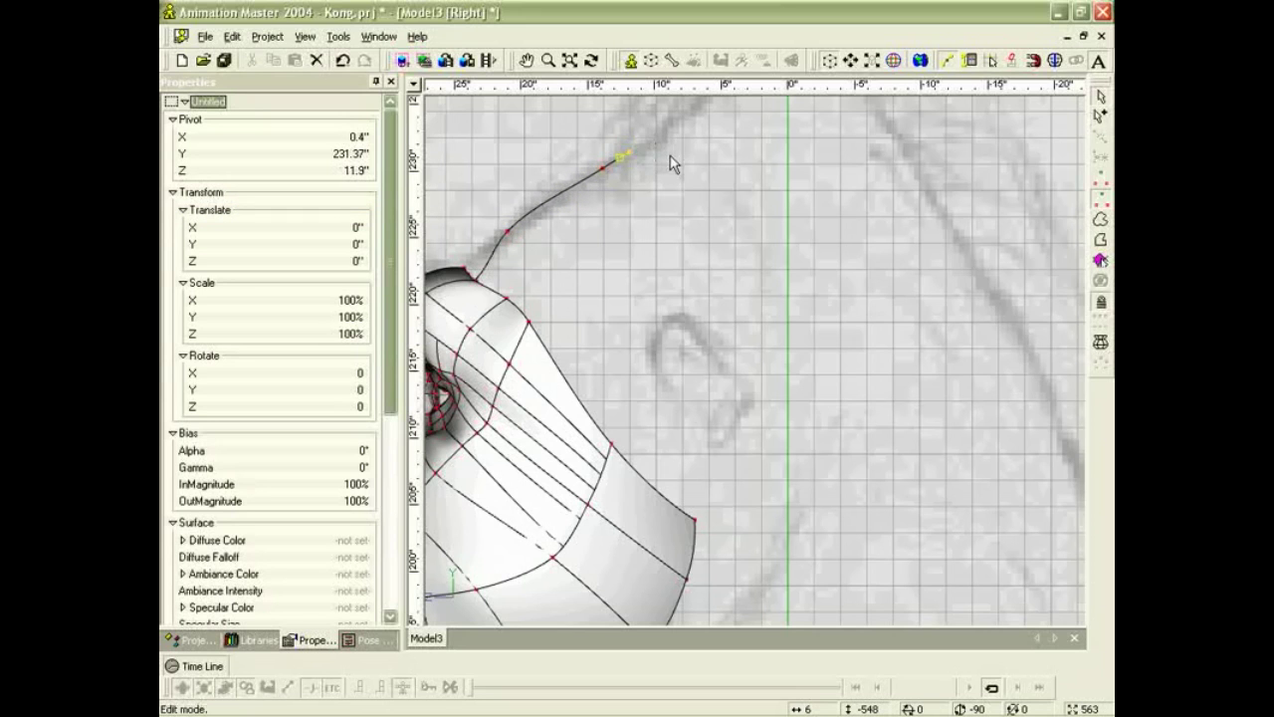
Space the forehead points farther along the reference outline, moving the middle point to about Y 230.95", Z 13.23".
{"action": "middle_click_drag", "start_coordinate": [638, 126], "coordinate": [672, 327]}
{"action": "left_click_drag", "start_coordinate": [664, 354], "coordinate": [715, 304]}
{"action": "left_click_drag", "start_coordinate": [508, 483], "coordinate": [549, 421]}
{"action": "left_click_drag", "start_coordinate": [636, 370], "coordinate": [645, 359]}
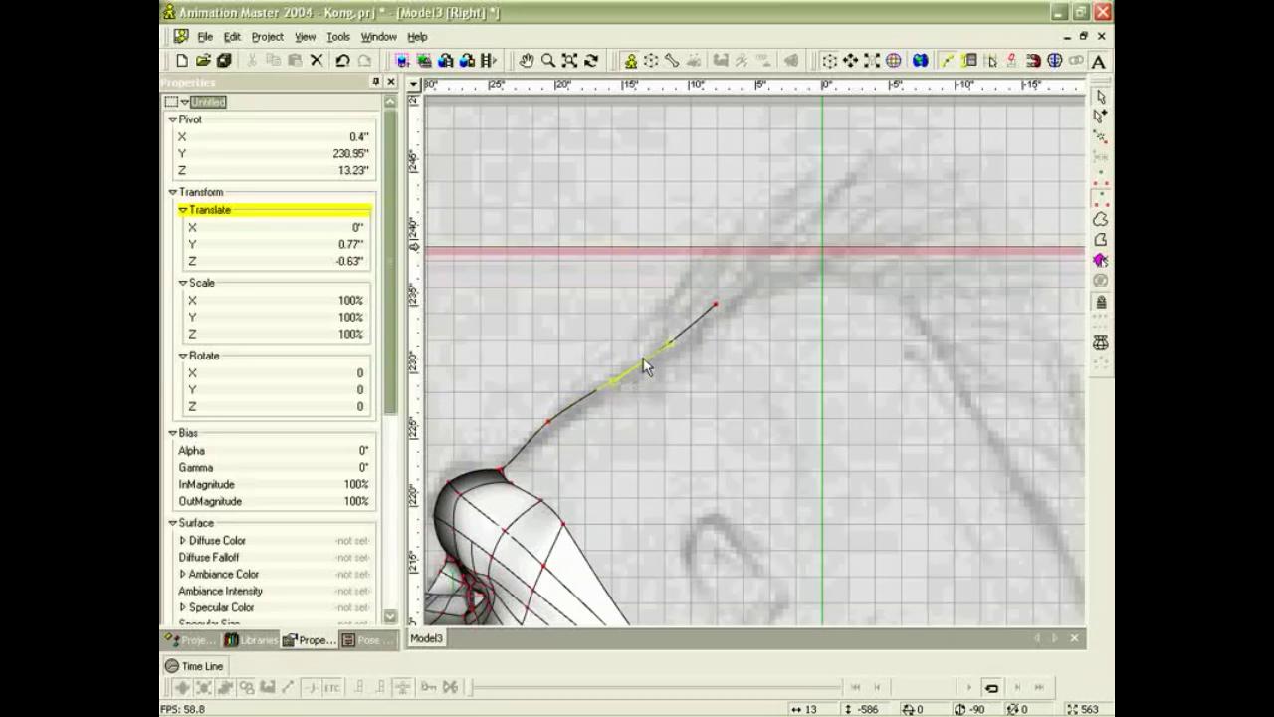
Extend the forehead spline over the crown and down the back of the skull, ending at about Y 231.02", Z -10.05".
{"action": "key", "text": "a"}
{"action": "left_click", "coordinate": [719, 305]}
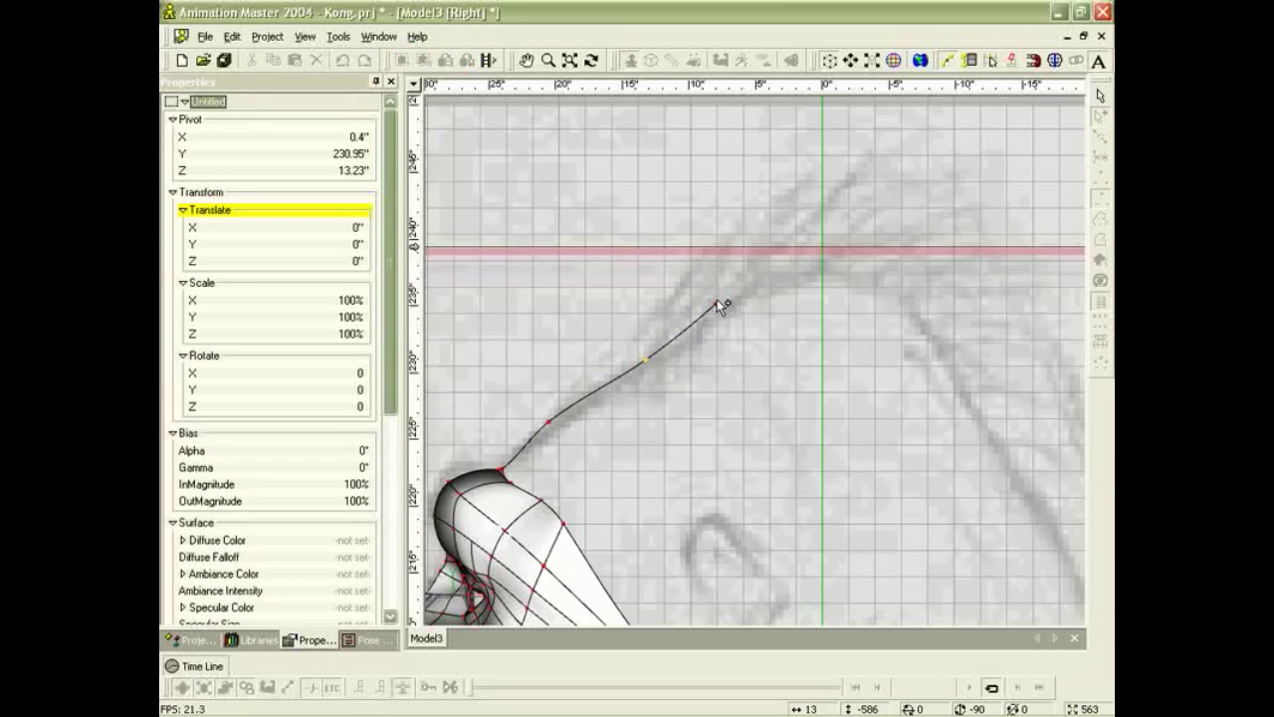
{"action": "left_click", "coordinate": [843, 271]}
{"action": "left_click", "coordinate": [957, 360]}
{"action": "key", "text": "Escape"}
{"action": "scroll", "coordinate": [914, 415], "scroll_direction": "down", "scroll_amount": 3}
{"action": "scroll", "coordinate": [833, 261], "scroll_direction": "up", "scroll_amount": 3}
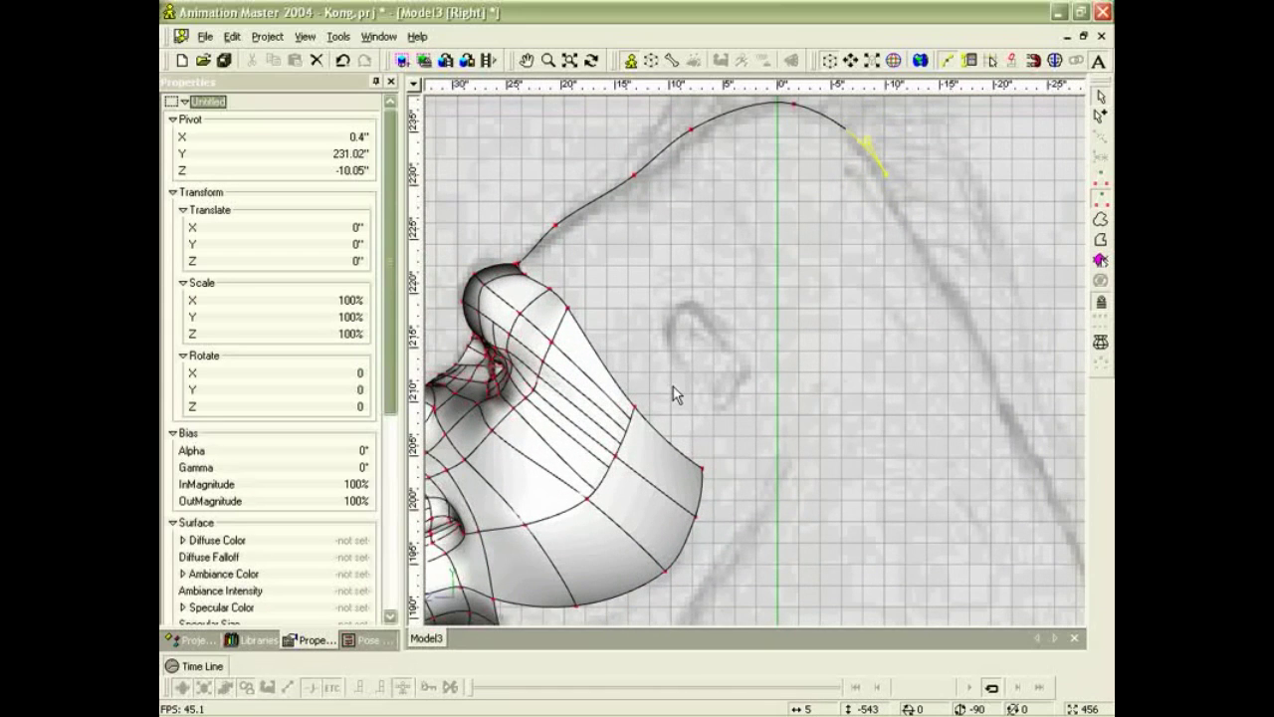
Draw a two-segment spline from the upper rear cheek point past the ear, ending at about Y 223.05", Z -2.41".
{"action": "key", "text": "shift+a"}
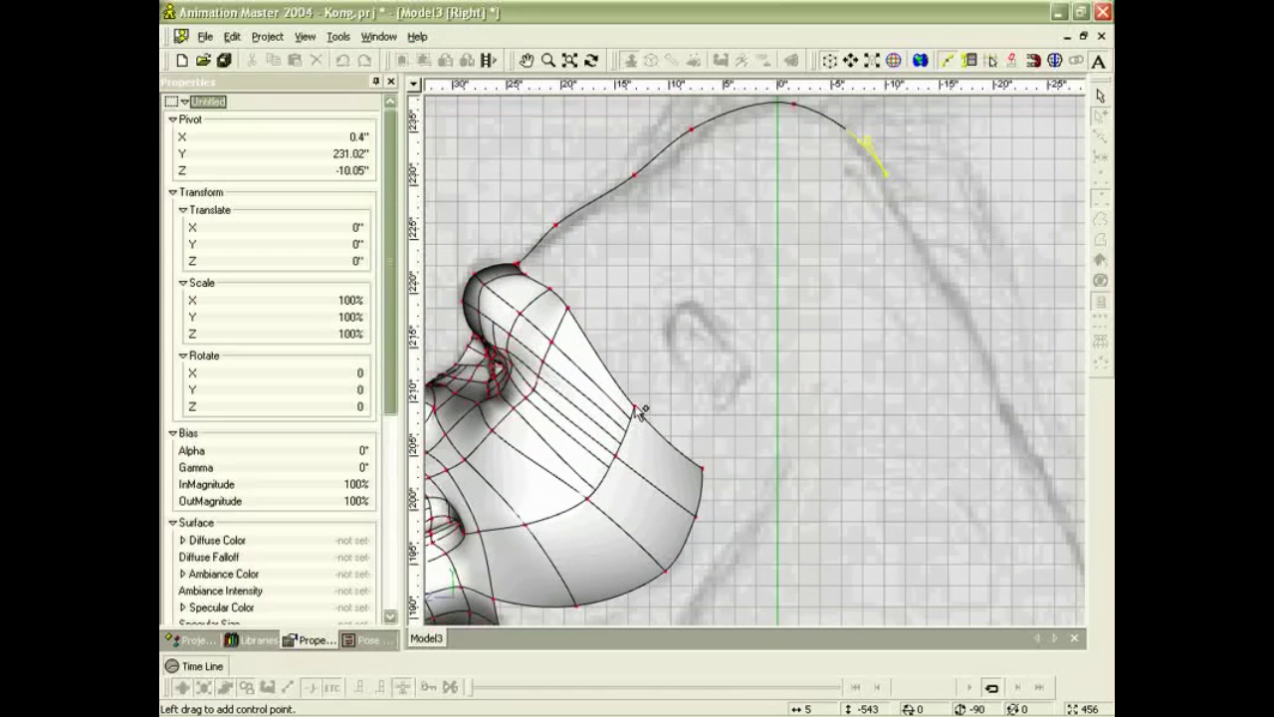
{"action": "left_click", "coordinate": [637, 408]}
{"action": "left_click", "coordinate": [720, 318]}
{"action": "left_click", "coordinate": [806, 263]}
{"action": "key", "text": "Escape"}
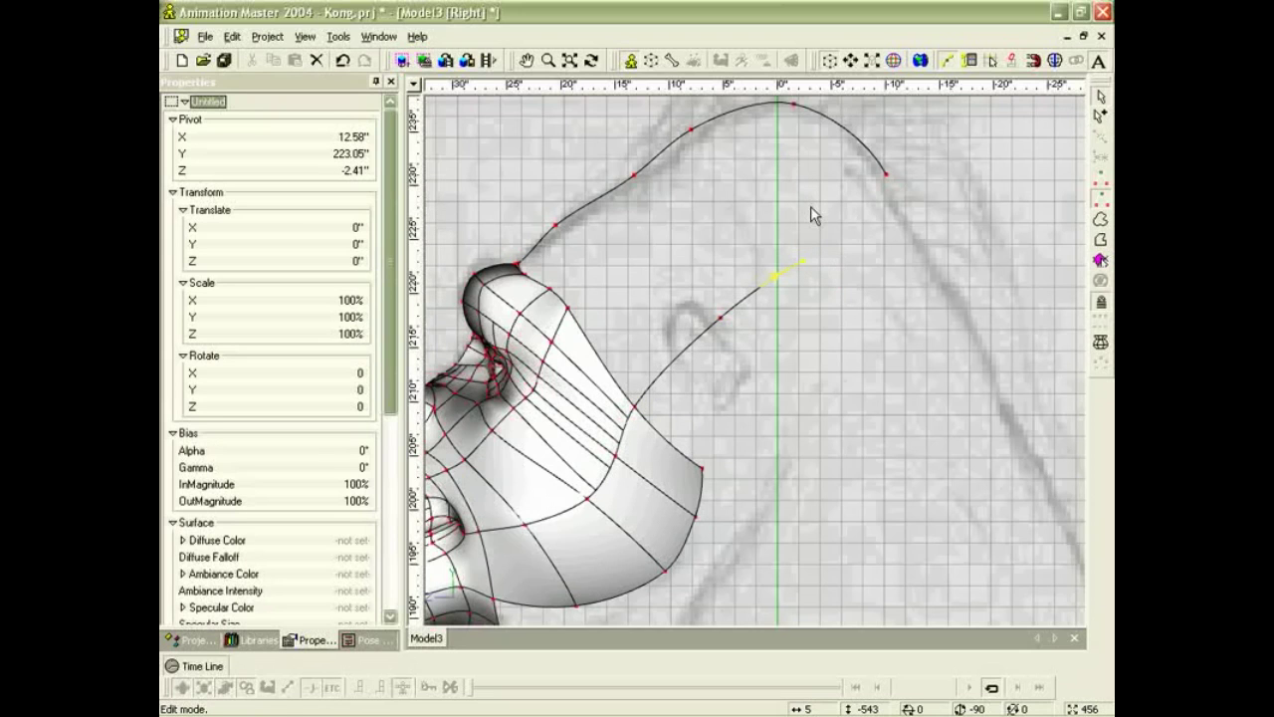
Draw a spline from the crown through the ear spline's end and down behind the ear to about Y 202.77", Z 0.35".
{"action": "key", "text": "shift+a"}
{"action": "left_click", "coordinate": [795, 104]}
{"action": "left_click", "coordinate": [804, 261]}
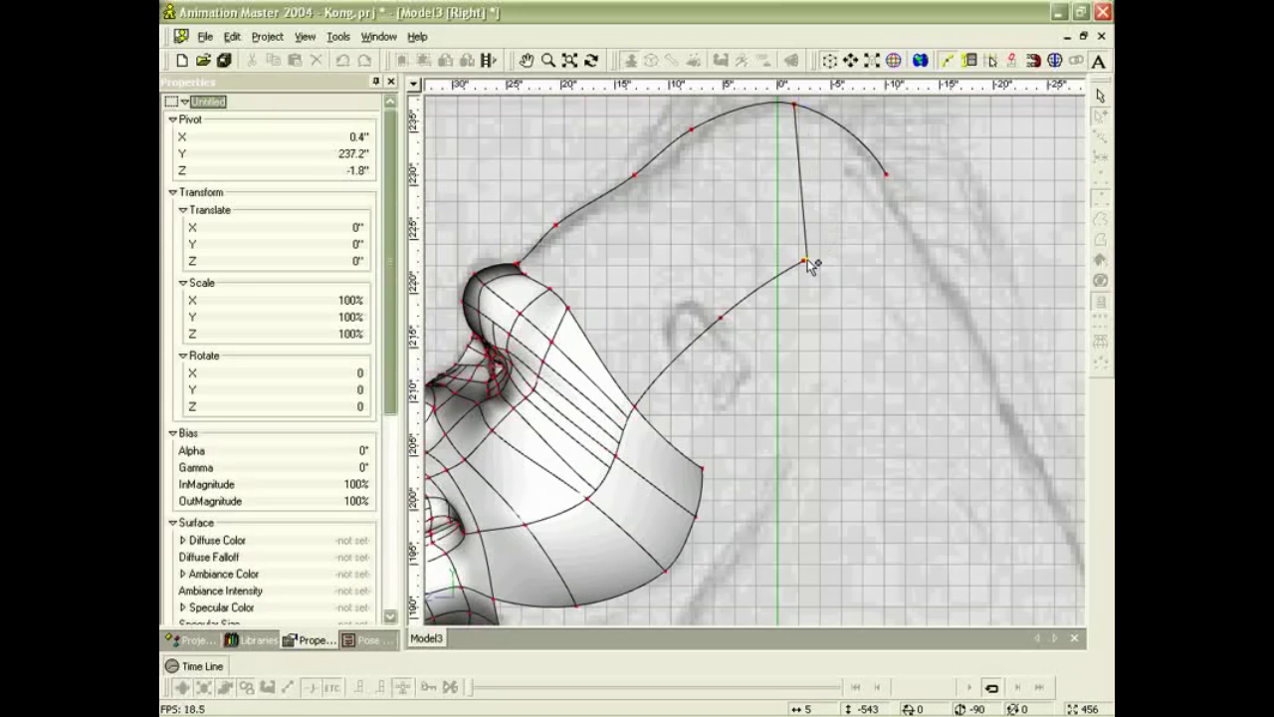
{"action": "left_click", "coordinate": [819, 365]}
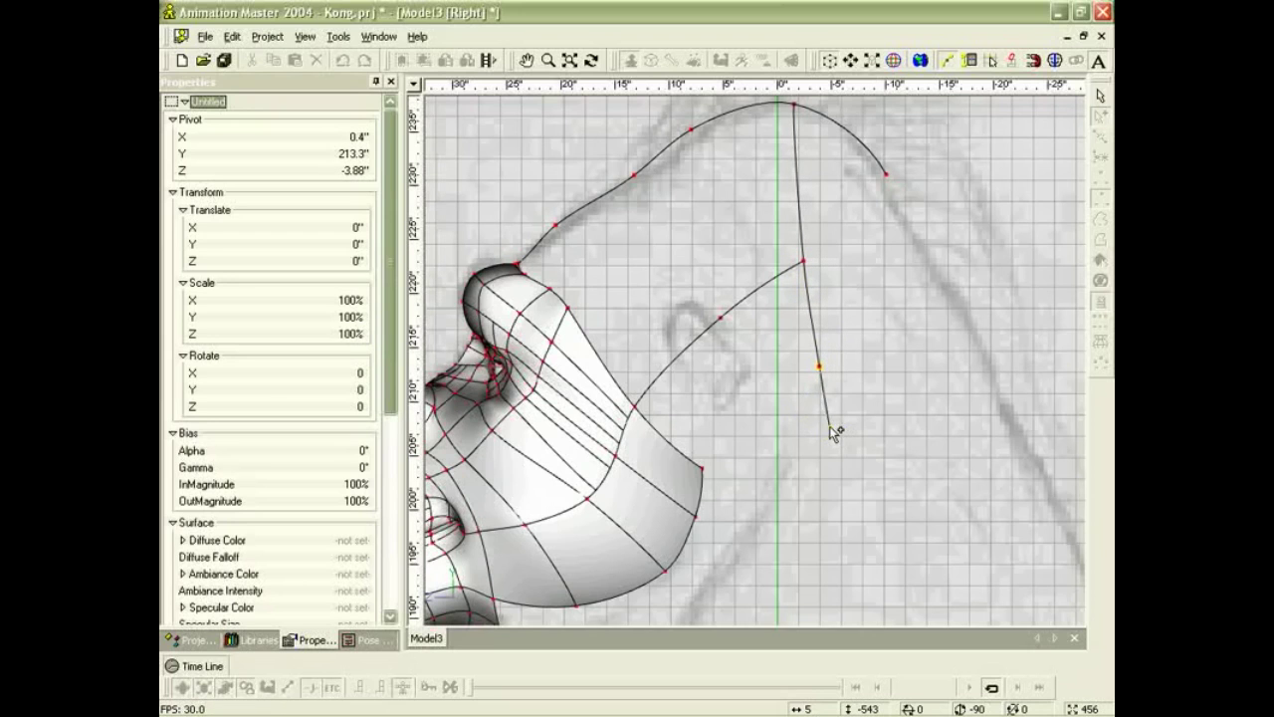
{"action": "left_click", "coordinate": [807, 435]}
{"action": "left_click", "coordinate": [775, 480]}
{"action": "key", "text": "Escape"}
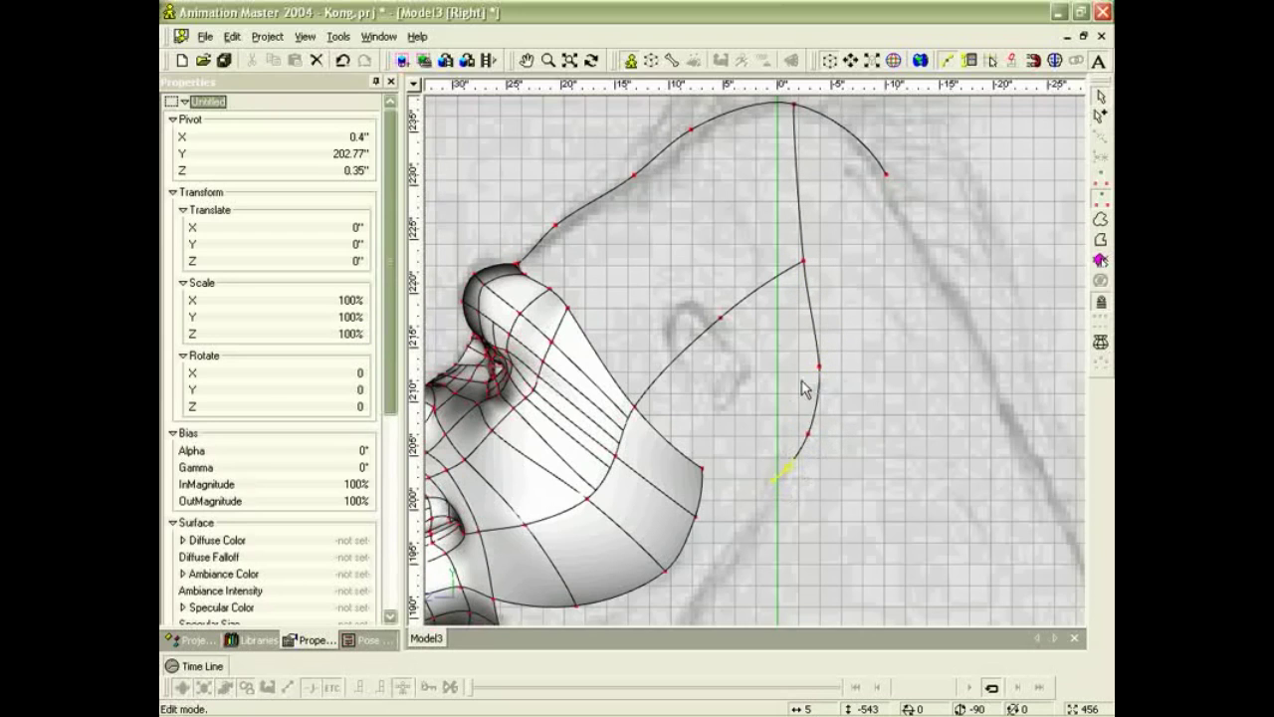
In an angled view, move the lower points of the spline behind the ear outward along X, the end point to about X 23.43".
{"action": "left_click", "coordinate": [820, 367]}
{"action": "key", "text": "t"}
{"action": "left_click_drag", "start_coordinate": [817, 396], "coordinate": [898, 395]}
{"action": "key", "text": "1"}
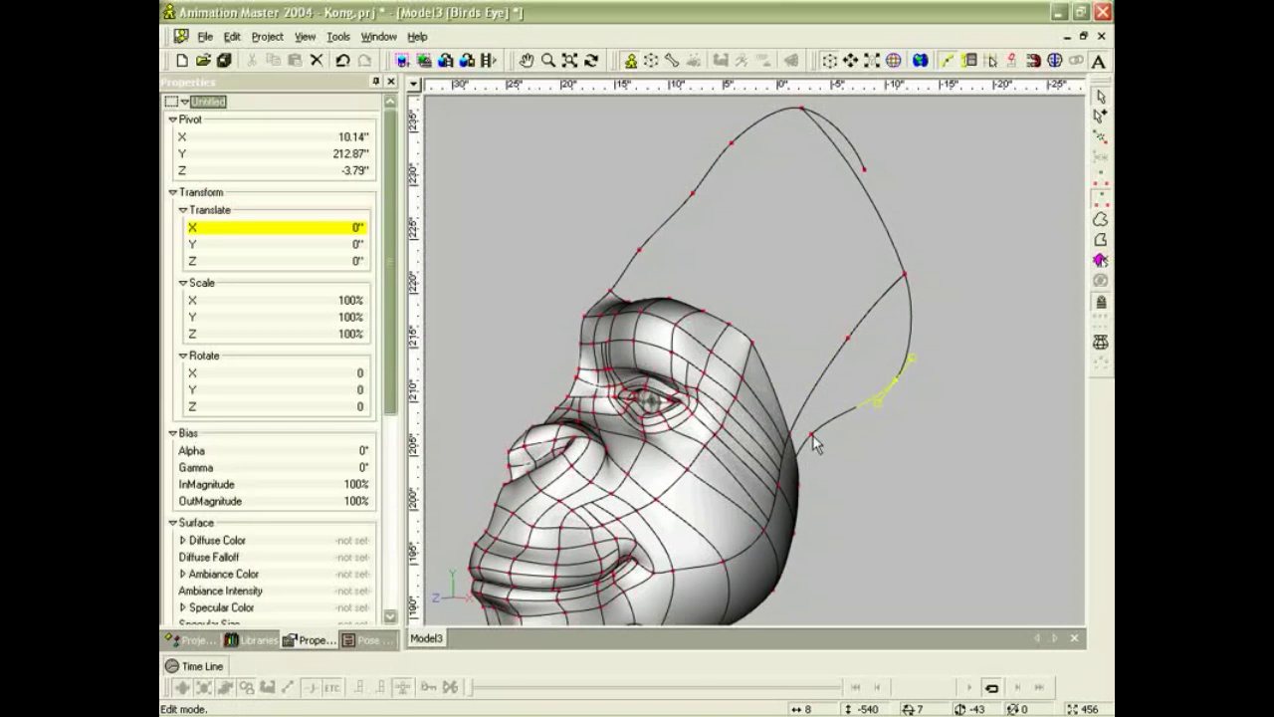
{"action": "left_click_drag", "start_coordinate": [813, 435], "coordinate": [936, 522]}
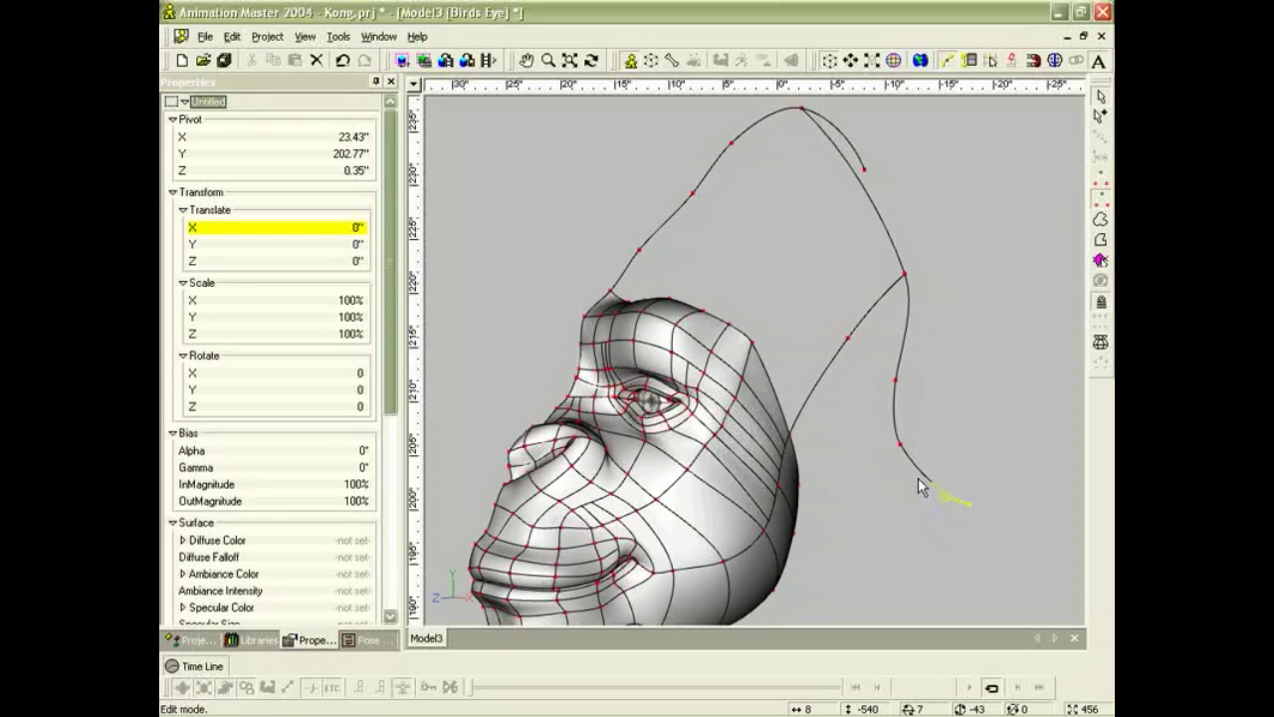
In the front wireframe view, align the side-of-head spline's lower points with the ear and the neck-to-shoulder outline.
{"action": "key", "text": "2"}
{"action": "scroll", "coordinate": [572, 174], "scroll_direction": "up", "scroll_amount": 1}
{"action": "scroll", "coordinate": [671, 315], "scroll_direction": "up", "scroll_amount": 4}
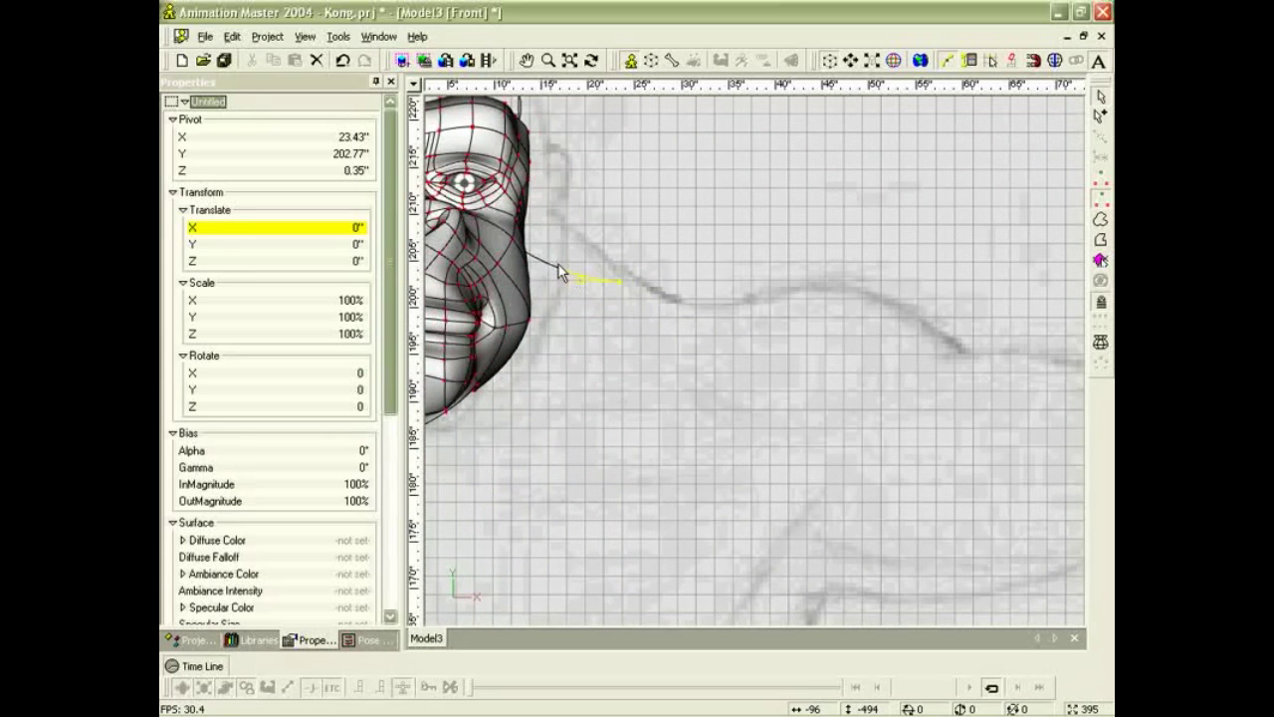
{"action": "key", "text": "8"}
{"action": "middle_click_drag", "start_coordinate": [566, 235], "coordinate": [603, 278]}
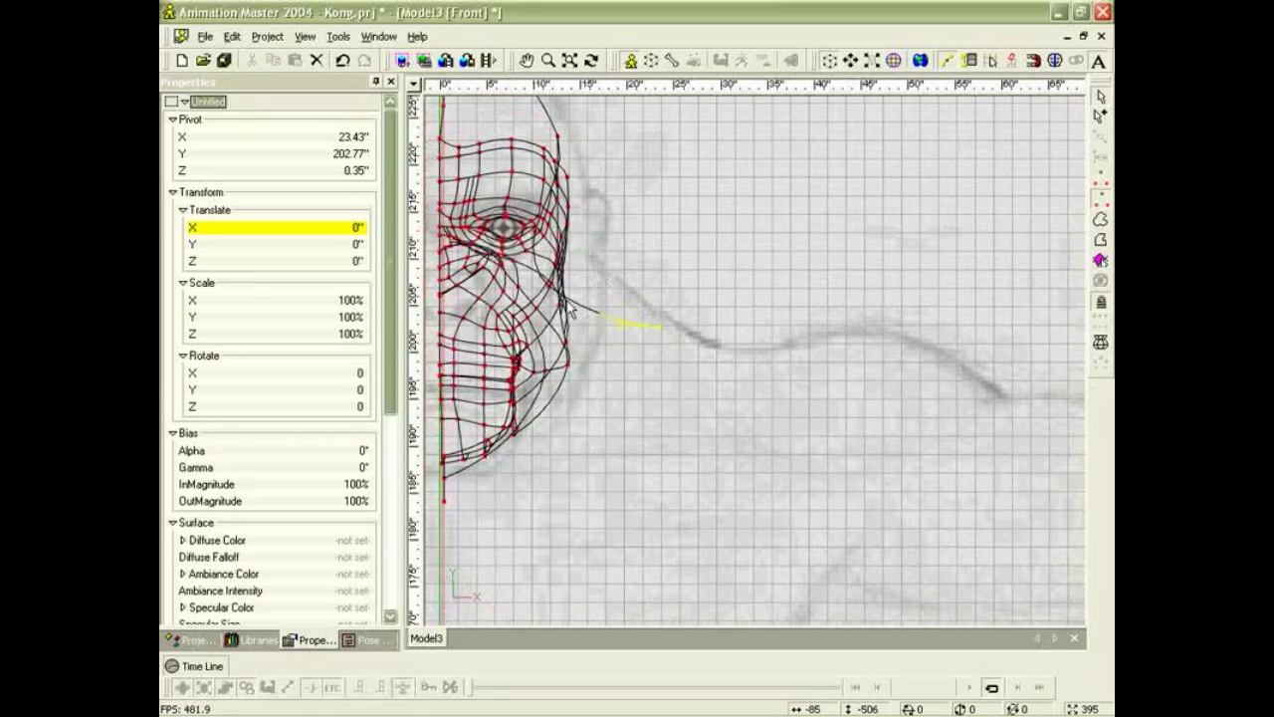
{"action": "left_click", "coordinate": [607, 291]}
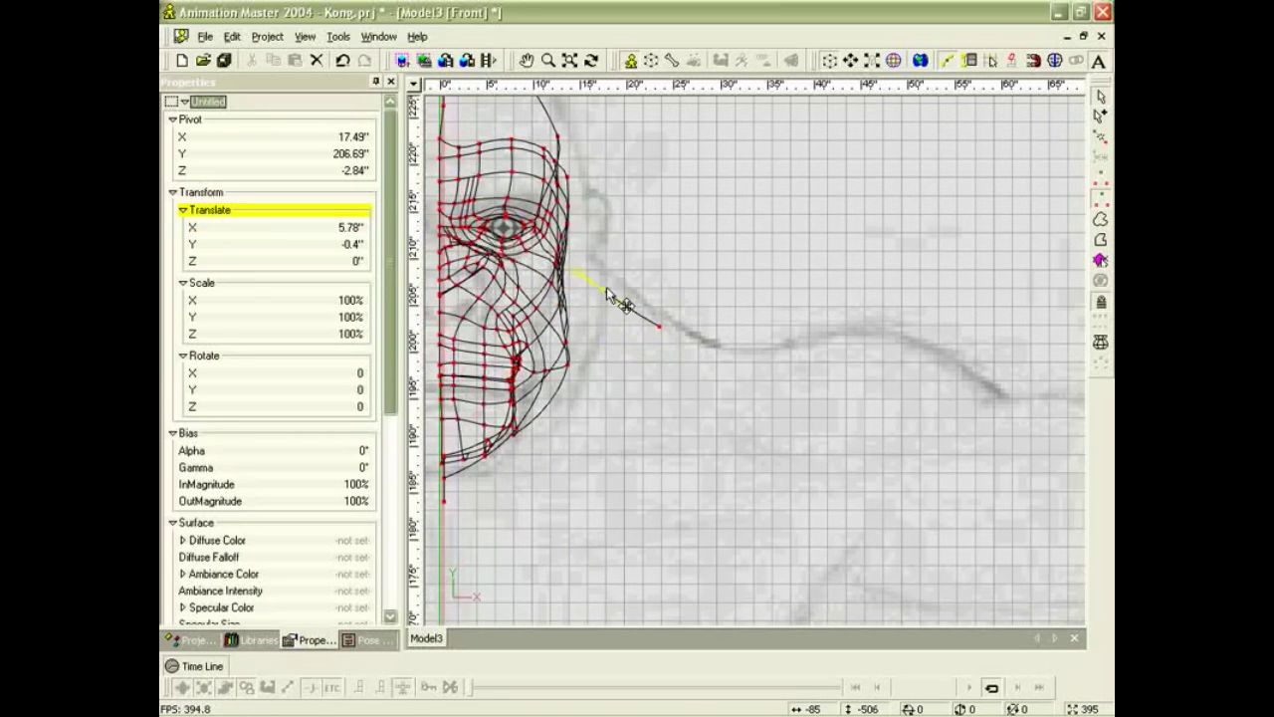
{"action": "left_click_drag", "start_coordinate": [539, 233], "coordinate": [597, 230]}
{"action": "left_click_drag", "start_coordinate": [606, 289], "coordinate": [621, 279]}
{"action": "left_click_drag", "start_coordinate": [658, 322], "coordinate": [687, 336]}
Move the ear-level points outward in the front view, placing the ear spline's middle point at about X 15", Y 217.52".
{"action": "scroll", "coordinate": [666, 236], "scroll_direction": "up", "scroll_amount": 5}
{"action": "left_click_drag", "start_coordinate": [633, 254], "coordinate": [657, 265]}
{"action": "left_click", "coordinate": [629, 317]}
{"action": "left_click_drag", "start_coordinate": [652, 336], "coordinate": [677, 332]}
{"action": "scroll", "coordinate": [677, 338], "scroll_direction": "down", "scroll_amount": 1}
{"action": "middle_click_drag", "start_coordinate": [675, 342], "coordinate": [604, 355]}
In the right side view, draw a spline from the middle forehead point through the ear spline's middle point toward the neck.
{"action": "key", "text": "4"}
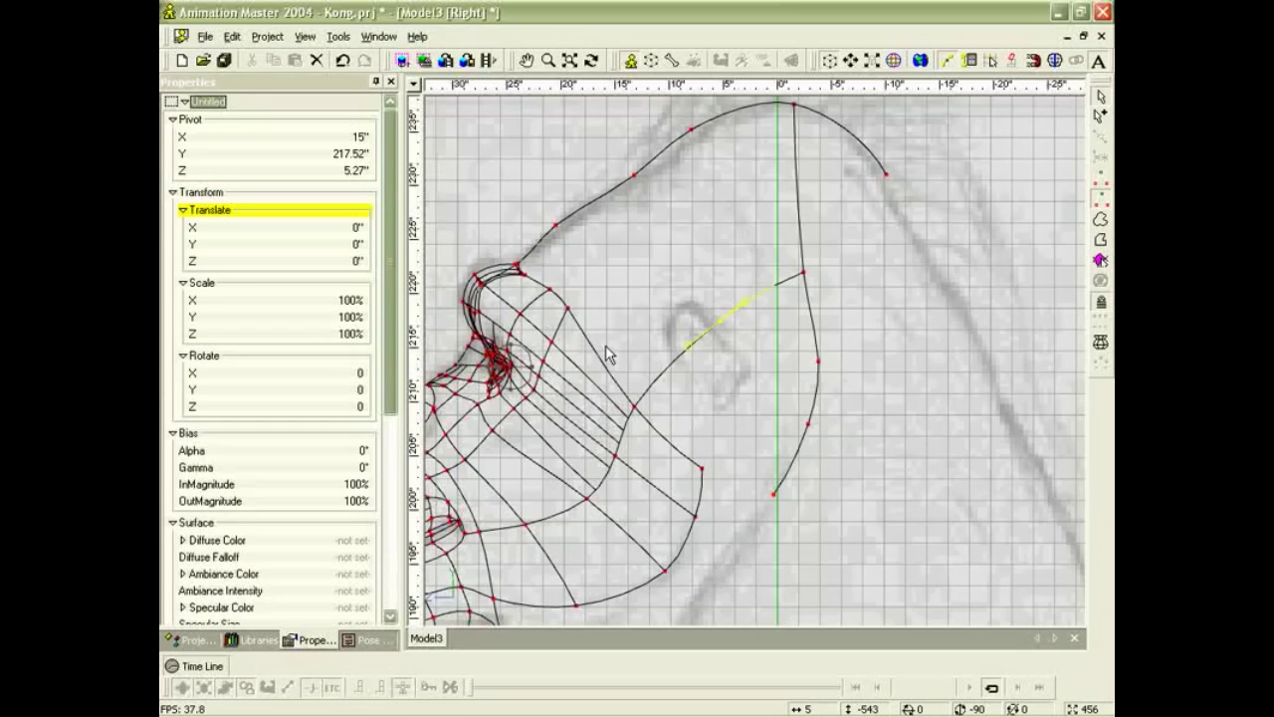
{"action": "left_click", "coordinate": [669, 248]}
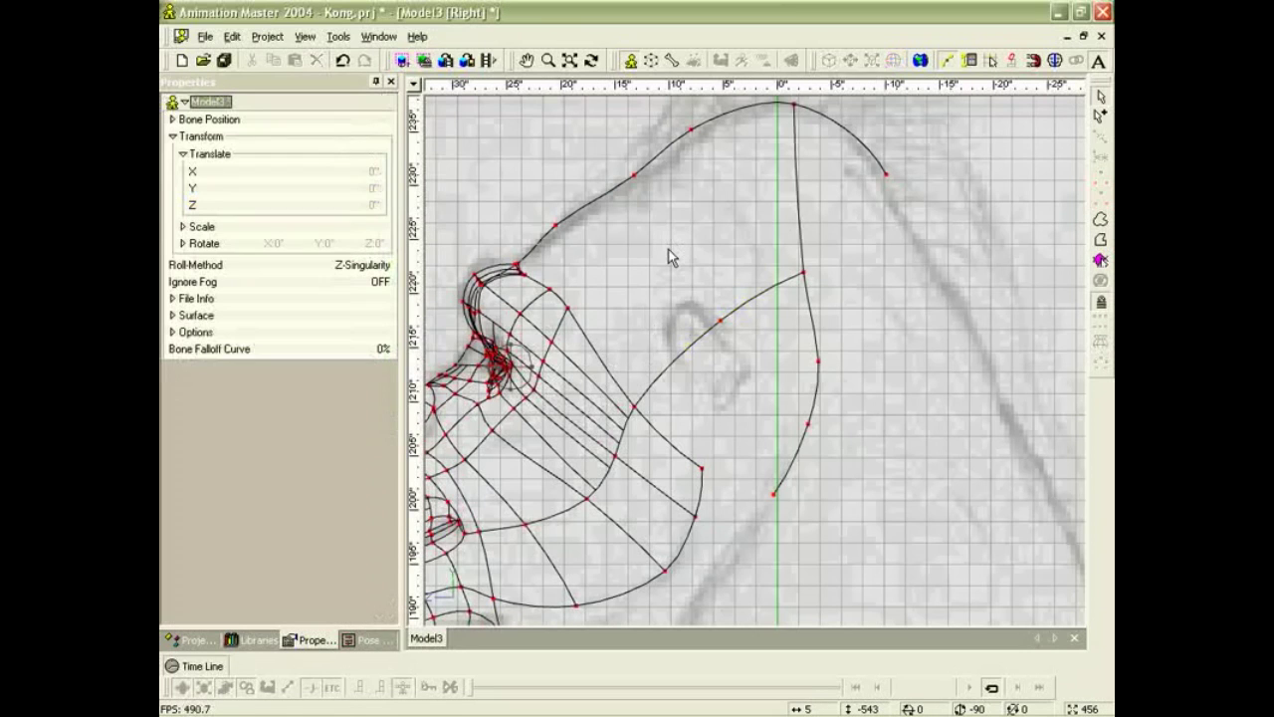
{"action": "left_click_drag", "start_coordinate": [635, 175], "coordinate": [785, 399]}
{"action": "left_click", "coordinate": [640, 206]}
{"action": "key", "text": "a"}
{"action": "right_click", "coordinate": [721, 320]}
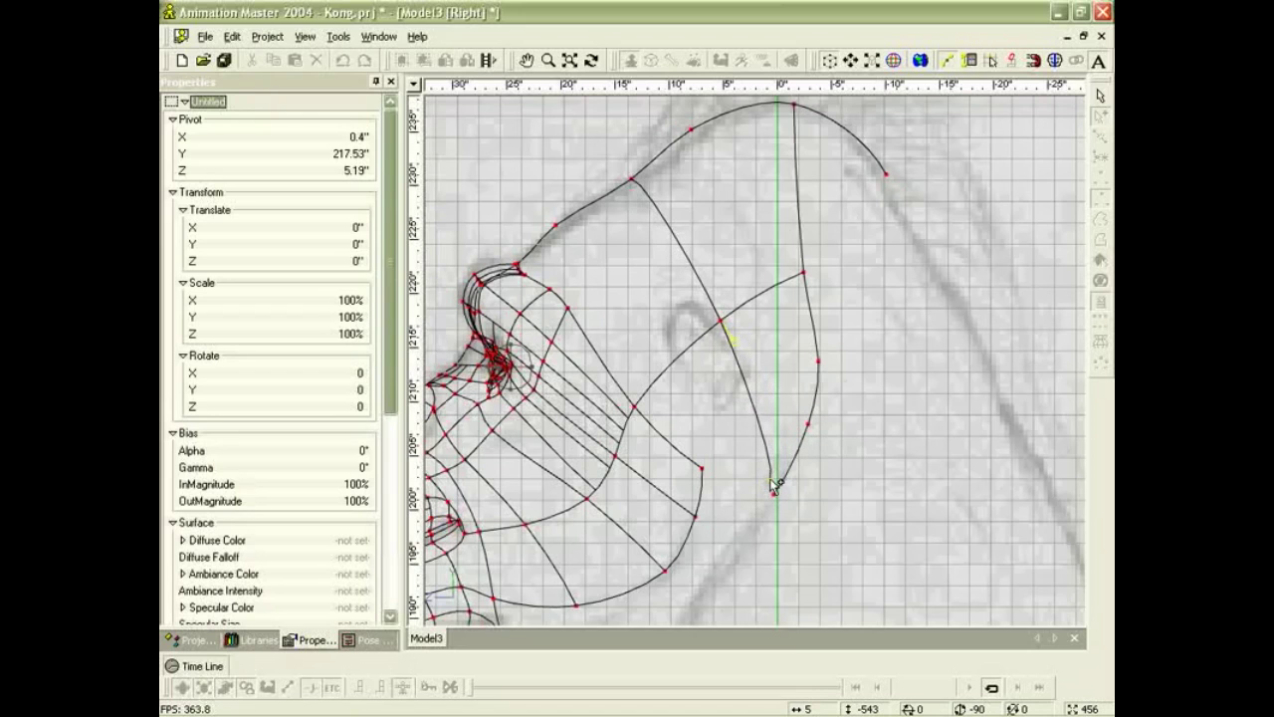
Join the cross spline to the rear spline at about Y 209.02", Z -5.26", reshape the neighbouring rear points, and save the project.
{"action": "left_click", "coordinate": [809, 424]}
{"action": "left_click_drag", "start_coordinate": [818, 360], "coordinate": [829, 350]}
{"action": "left_click_drag", "start_coordinate": [774, 494], "coordinate": [829, 341]}
{"action": "left_click", "coordinate": [814, 403]}
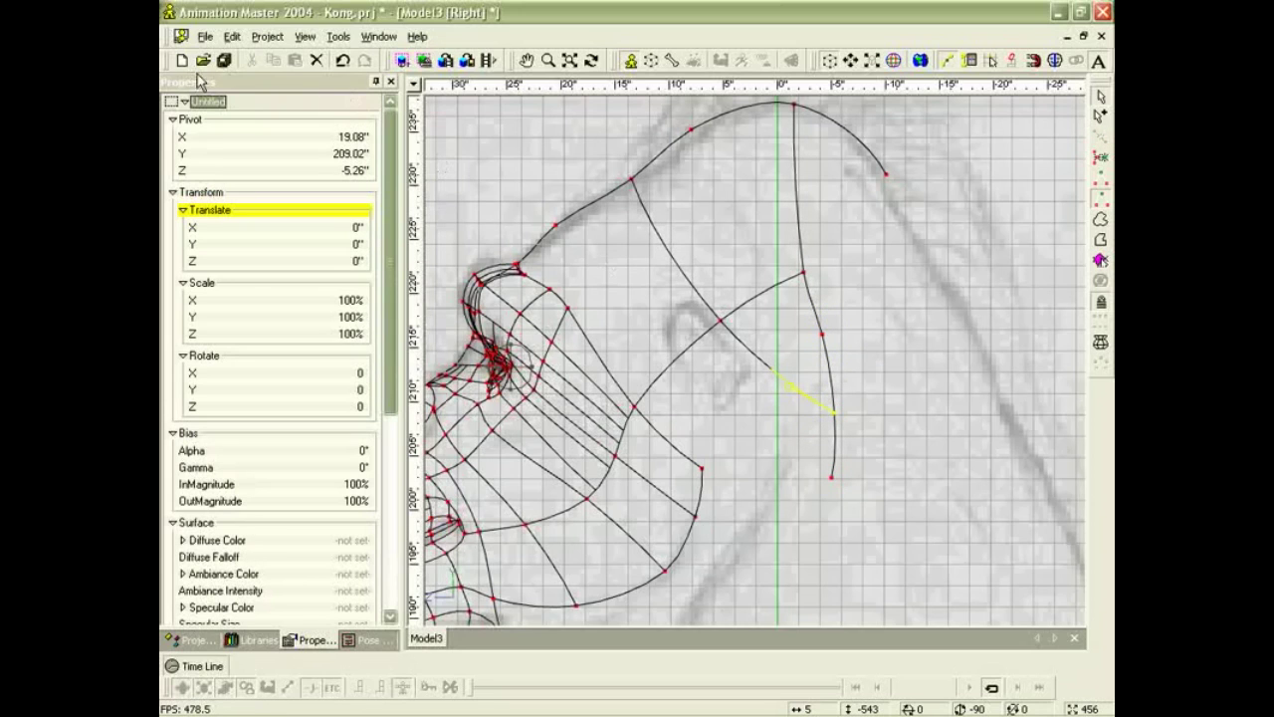
{"action": "left_click", "coordinate": [225, 62]}
{"action": "left_click", "coordinate": [614, 303]}
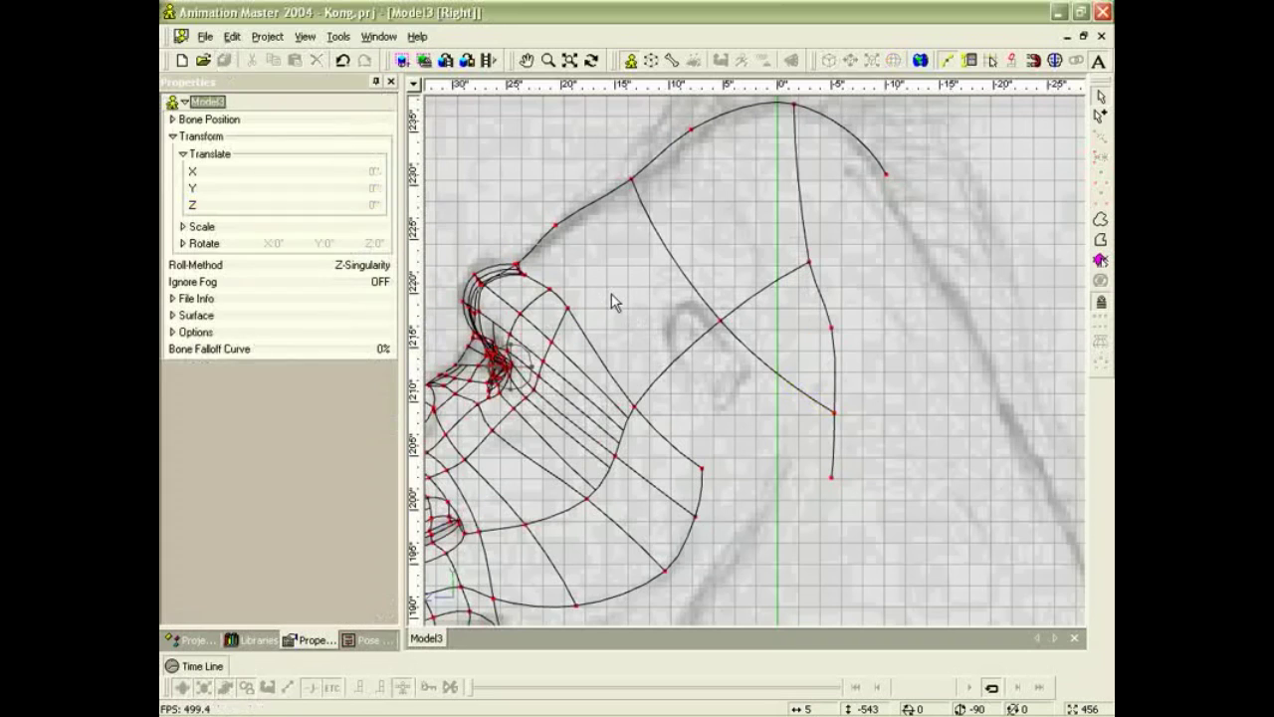
Draw a spline from the lowest forehead profile point across the ear spline, ending at about Y 205.96", Z 3.2".
{"action": "key", "text": "a"}
{"action": "left_click", "coordinate": [556, 227]}
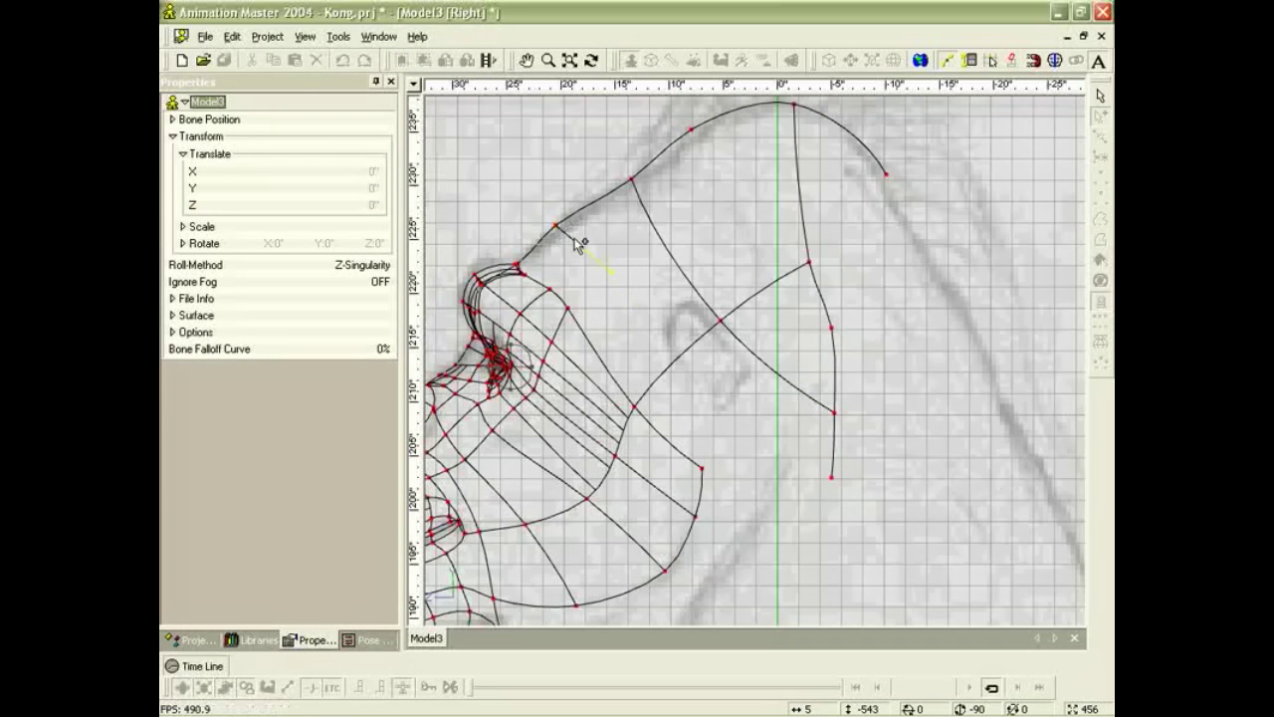
{"action": "left_click", "coordinate": [609, 291]}
{"action": "left_click", "coordinate": [672, 366]}
{"action": "left_click", "coordinate": [735, 439]}
{"action": "key", "text": "Escape"}
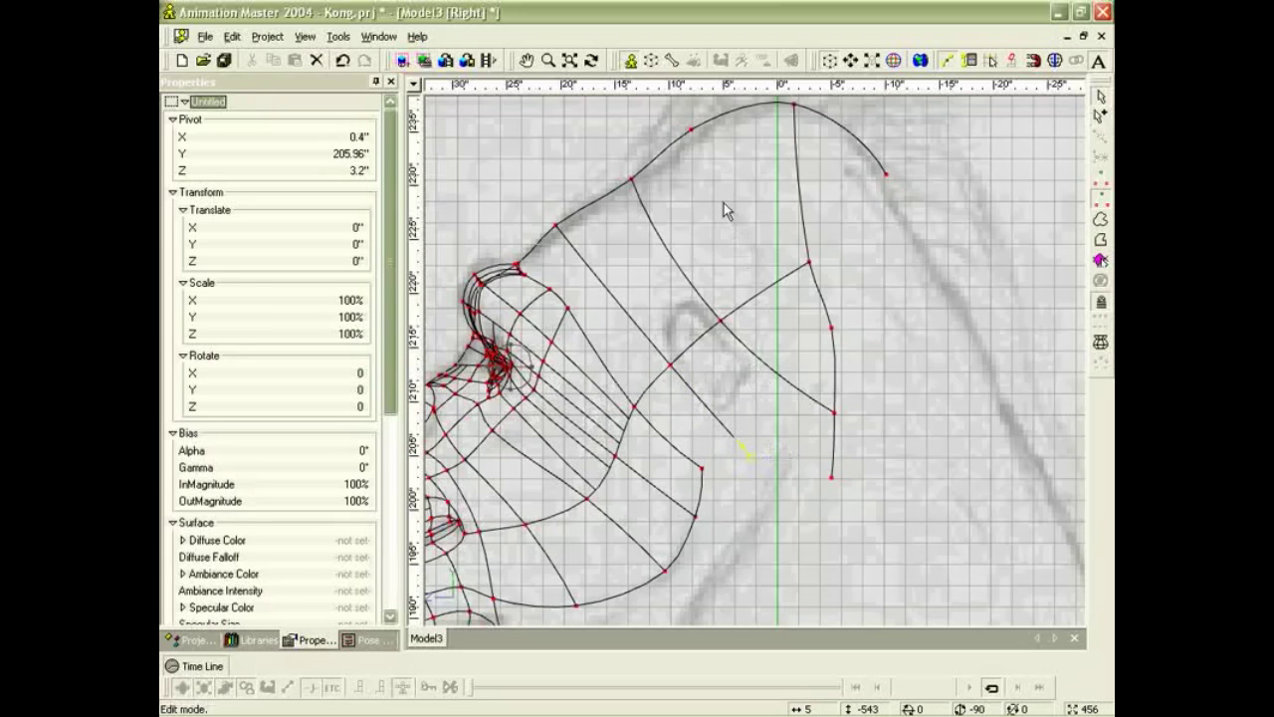
Draw a spline from the upper forehead point across the ear spline and join it to the rear spline at about Y 216.87", Z -5".
{"action": "key", "text": "a"}
{"action": "left_click", "coordinate": [691, 132]}
{"action": "left_click", "coordinate": [773, 285]}
{"action": "left_click", "coordinate": [831, 328]}
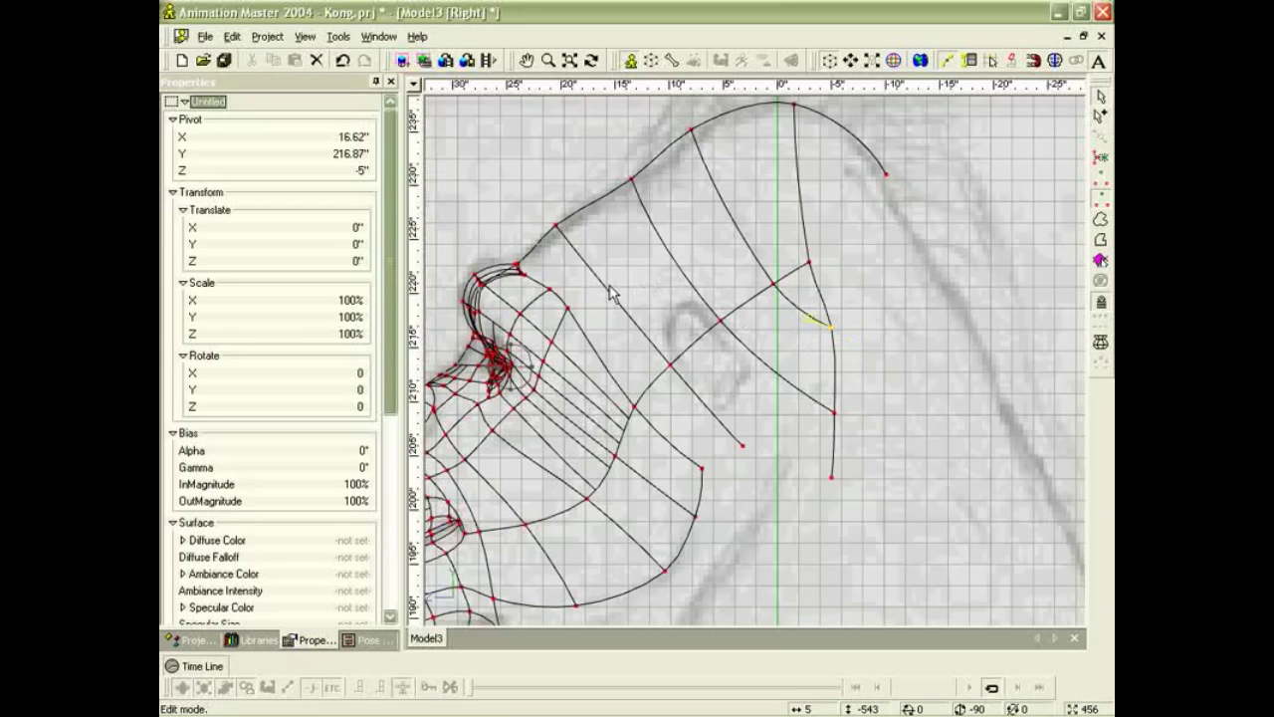
In the top view, shift the ear spline's crossing points to an even side curve, placing the upper one at about X 15.4", Z 0.2".
{"action": "left_click", "coordinate": [673, 366]}
{"action": "key", "text": "t"}
{"action": "left_click_drag", "start_coordinate": [680, 367], "coordinate": [738, 388]}
{"action": "key", "text": "5"}
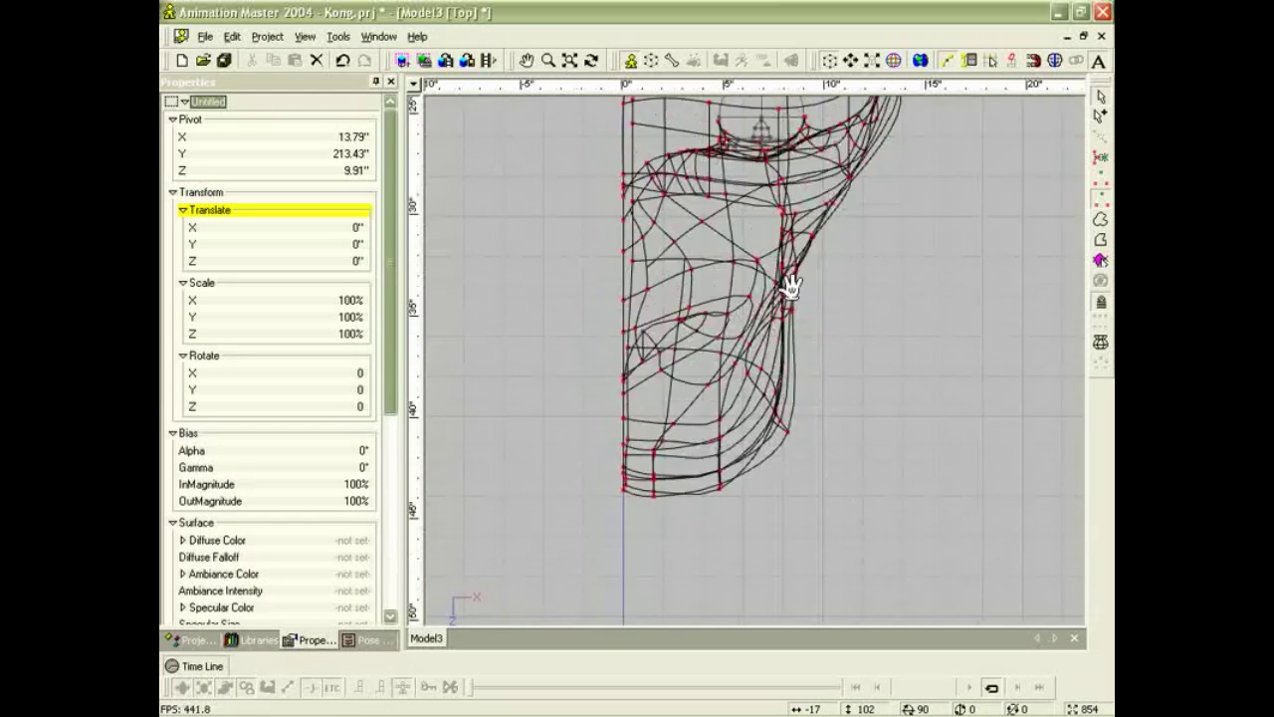
{"action": "scroll", "coordinate": [814, 399], "scroll_direction": "down", "scroll_amount": 2}
{"action": "middle_click_drag", "start_coordinate": [867, 282], "coordinate": [800, 519]}
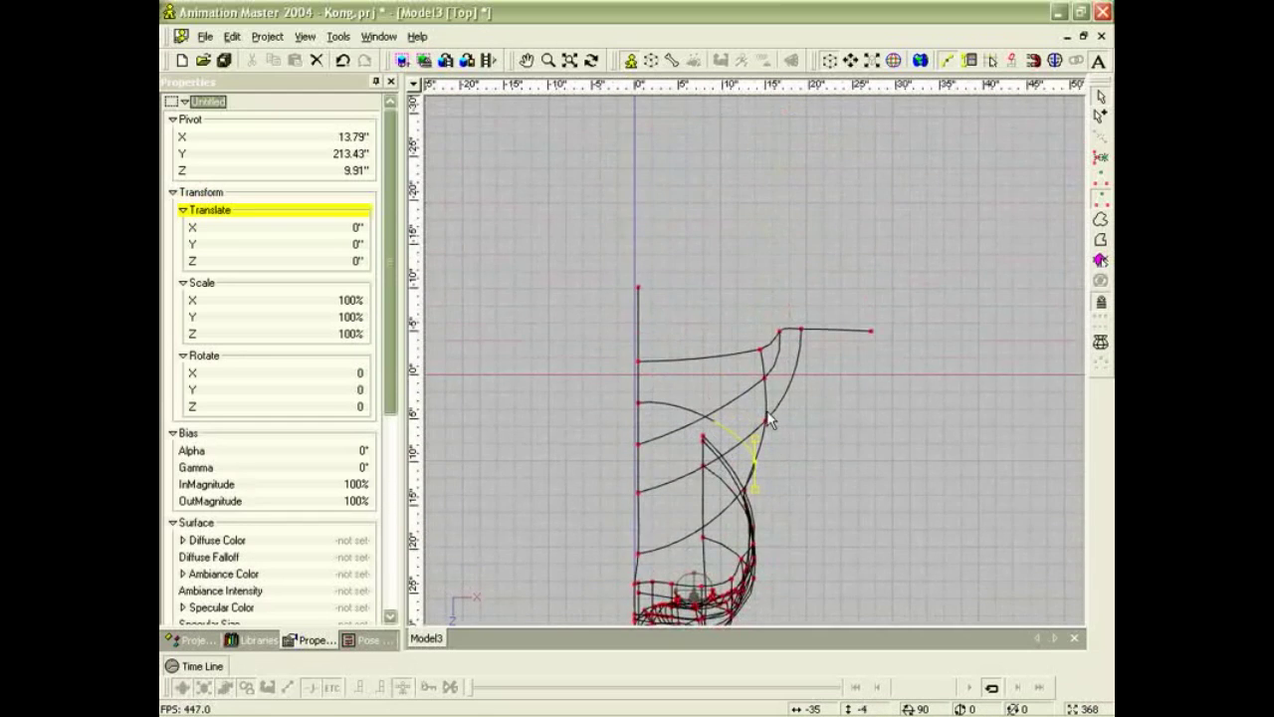
{"action": "scroll", "coordinate": [768, 413], "scroll_direction": "up", "scroll_amount": 1}
{"action": "left_click", "coordinate": [768, 437]}
{"action": "left_click_drag", "start_coordinate": [767, 438], "coordinate": [761, 440]}
{"action": "left_click_drag", "start_coordinate": [767, 382], "coordinate": [772, 382]}
{"action": "scroll", "coordinate": [778, 427], "scroll_direction": "down", "scroll_amount": 2}
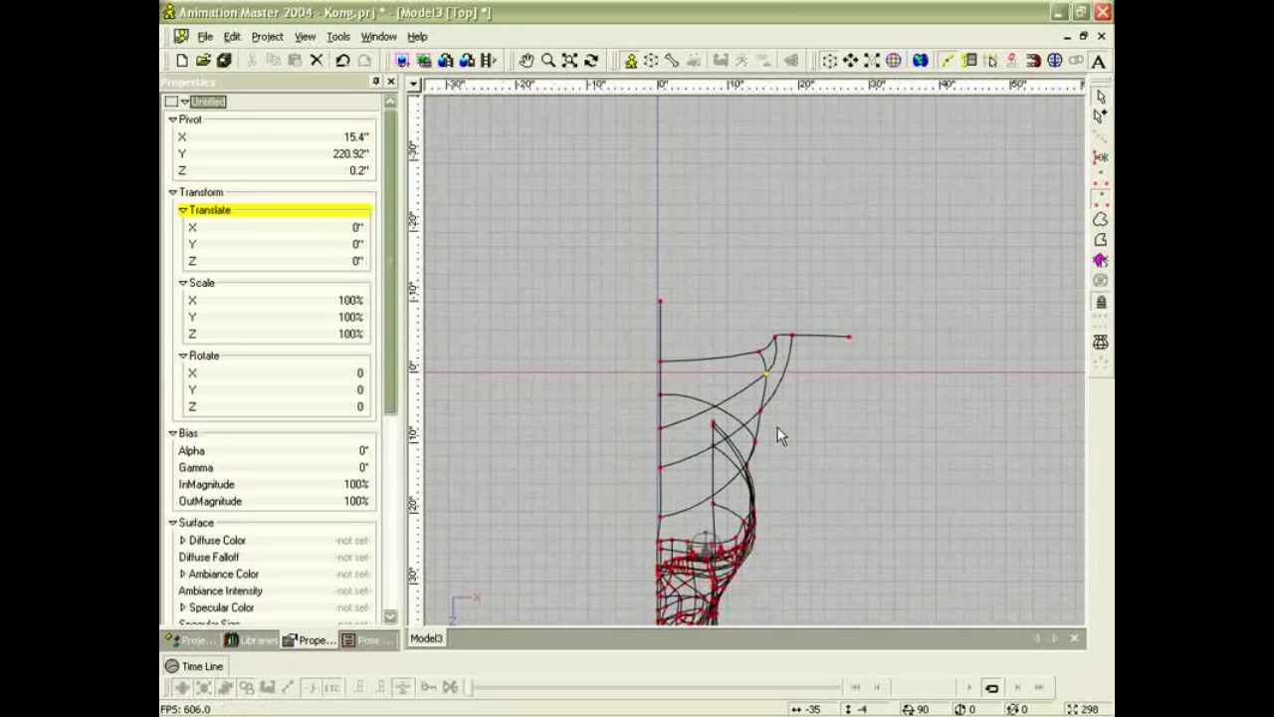
Draw a spline from the outer brow point up across the three lower forehead cross splines, and delete its misplaced upper end.
{"action": "middle_click_drag", "start_coordinate": [767, 431], "coordinate": [709, 366]}
{"action": "scroll", "coordinate": [702, 375], "scroll_direction": "up", "scroll_amount": 5}
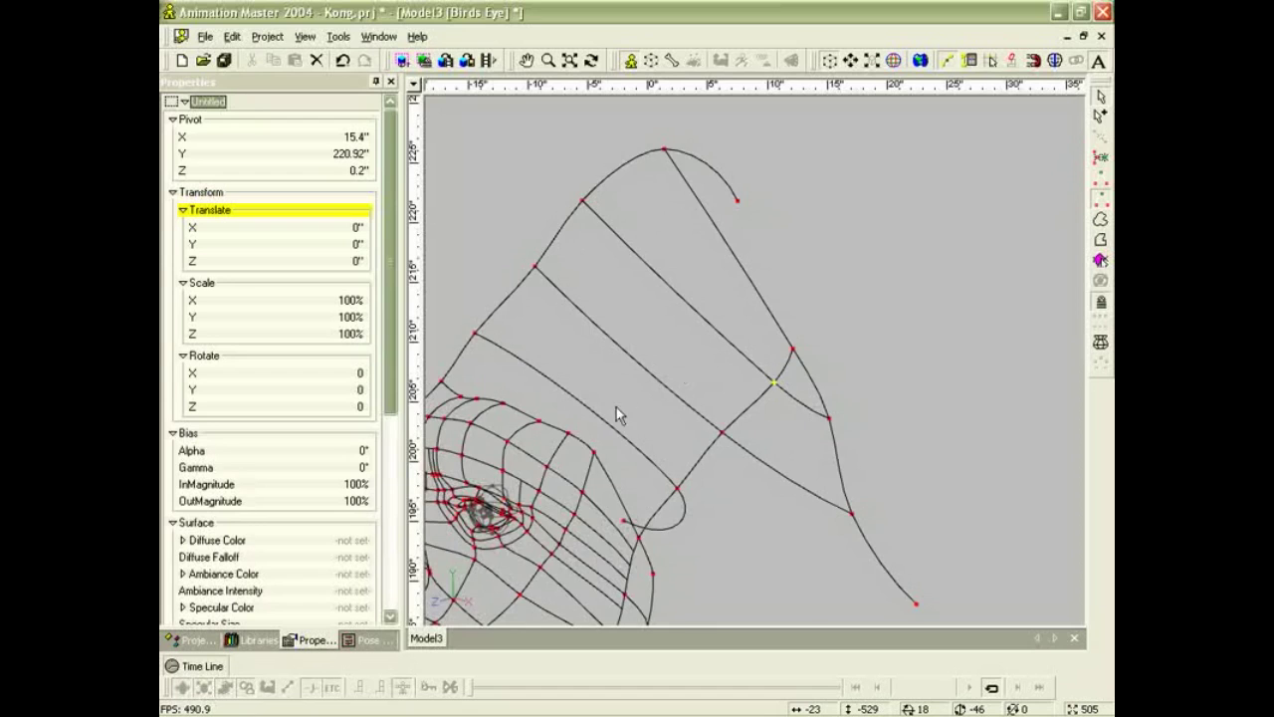
{"action": "middle_click_drag", "start_coordinate": [611, 393], "coordinate": [720, 299]}
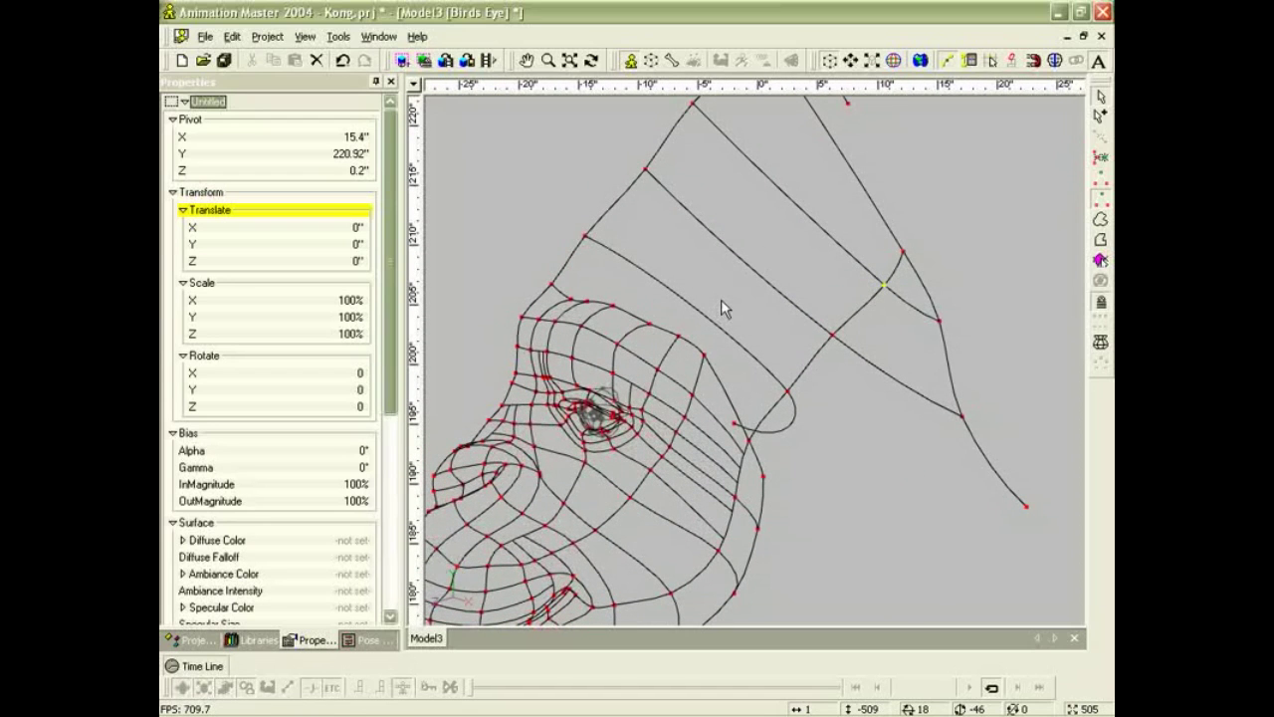
{"action": "left_click_drag", "start_coordinate": [726, 322], "coordinate": [743, 339]}
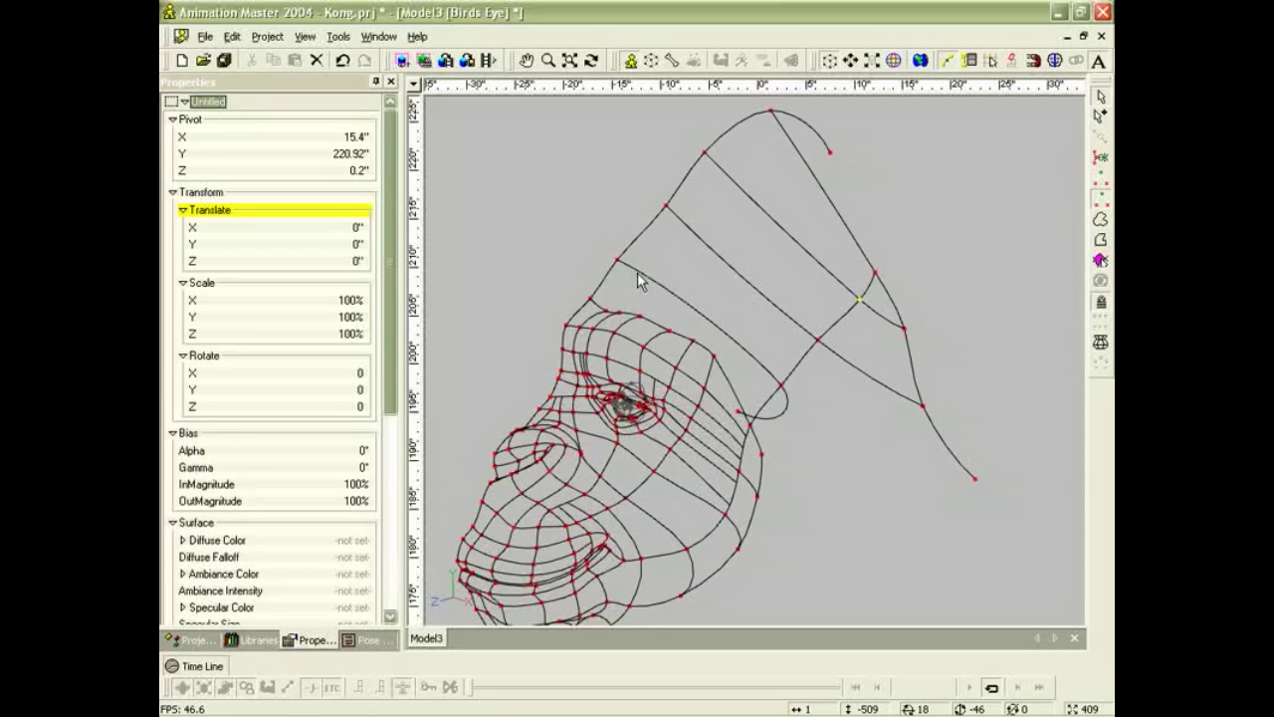
{"action": "key", "text": "a"}
{"action": "left_click_drag", "start_coordinate": [676, 338], "coordinate": [908, 171]}
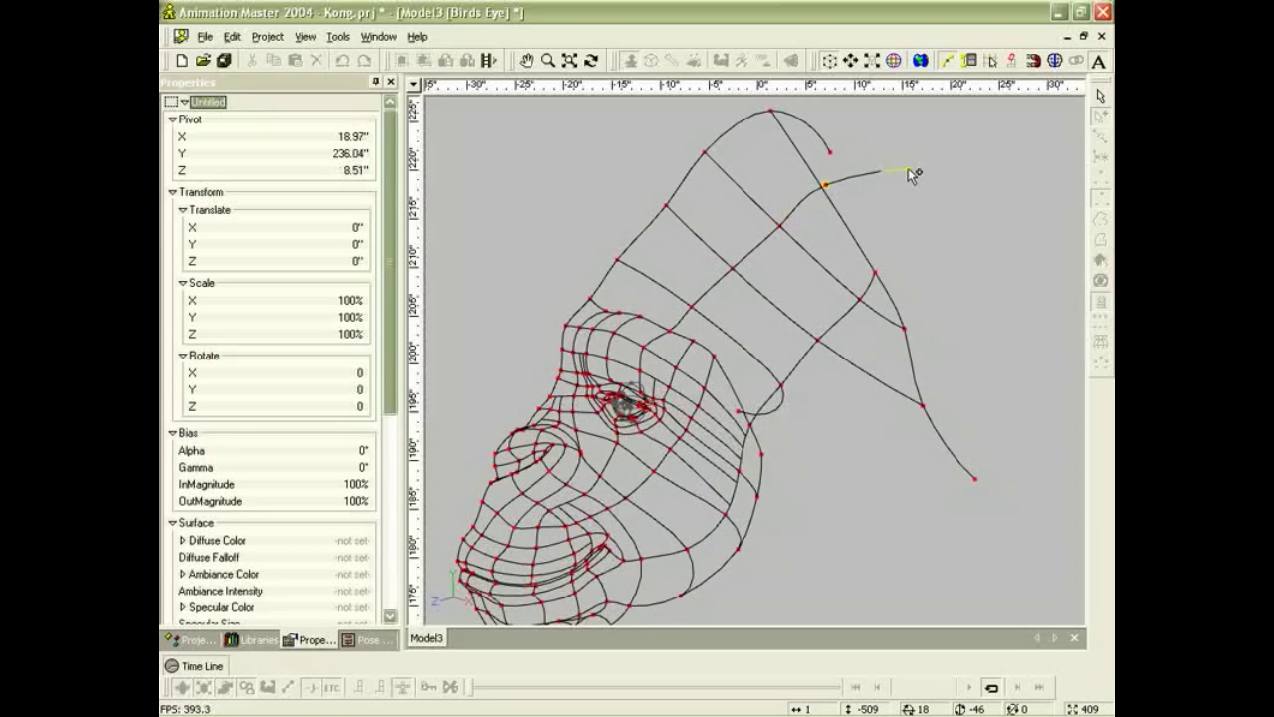
{"action": "key", "text": "Escape"}
{"action": "mouse_move", "coordinate": [825, 186]}
{"action": "left_mouse_down"}
{"action": "mouse_move", "coordinate": [865, 205]}
{"action": "mouse_move", "coordinate": [847, 199]}
{"action": "left_mouse_up"}
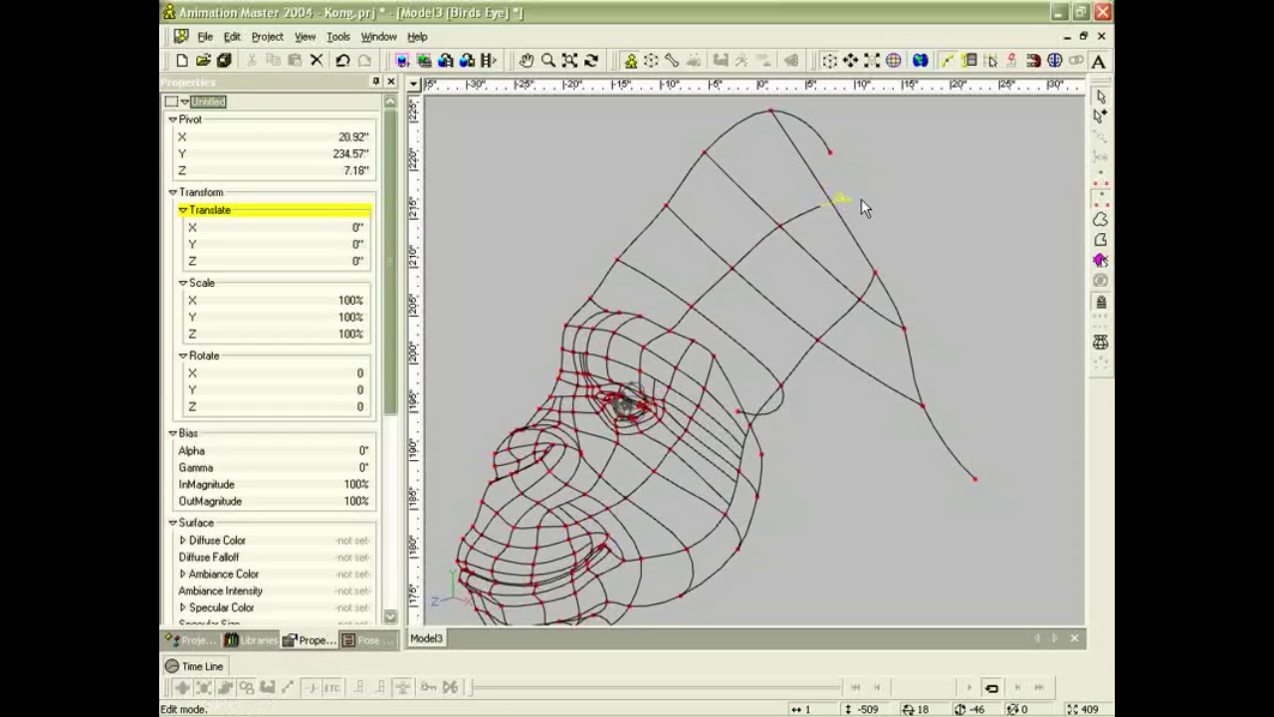
{"action": "key", "text": "Delete"}
Extend the brow-to-skull spline onto the crown's cross spline, ending it just beyond at about X 14.29", Y 232.09".
{"action": "key", "text": "a"}
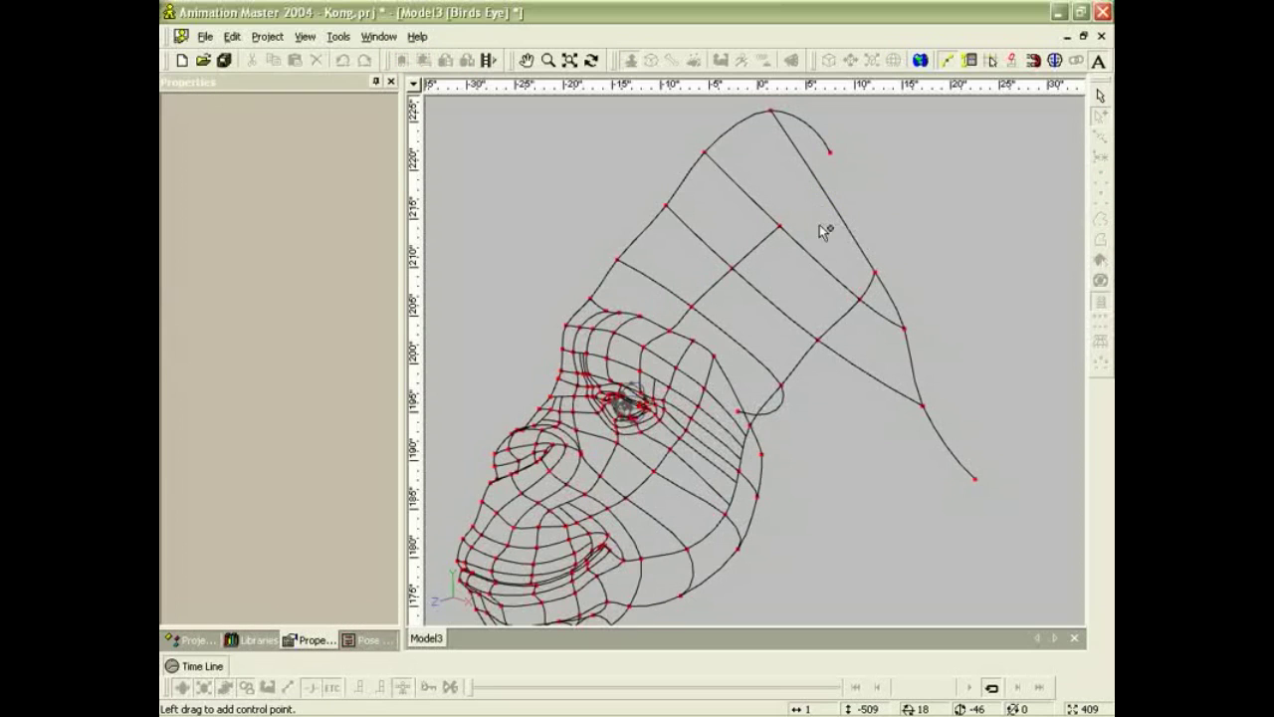
{"action": "left_click_drag", "start_coordinate": [777, 230], "coordinate": [832, 194]}
{"action": "left_click", "coordinate": [872, 188]}
{"action": "key", "text": "Escape"}
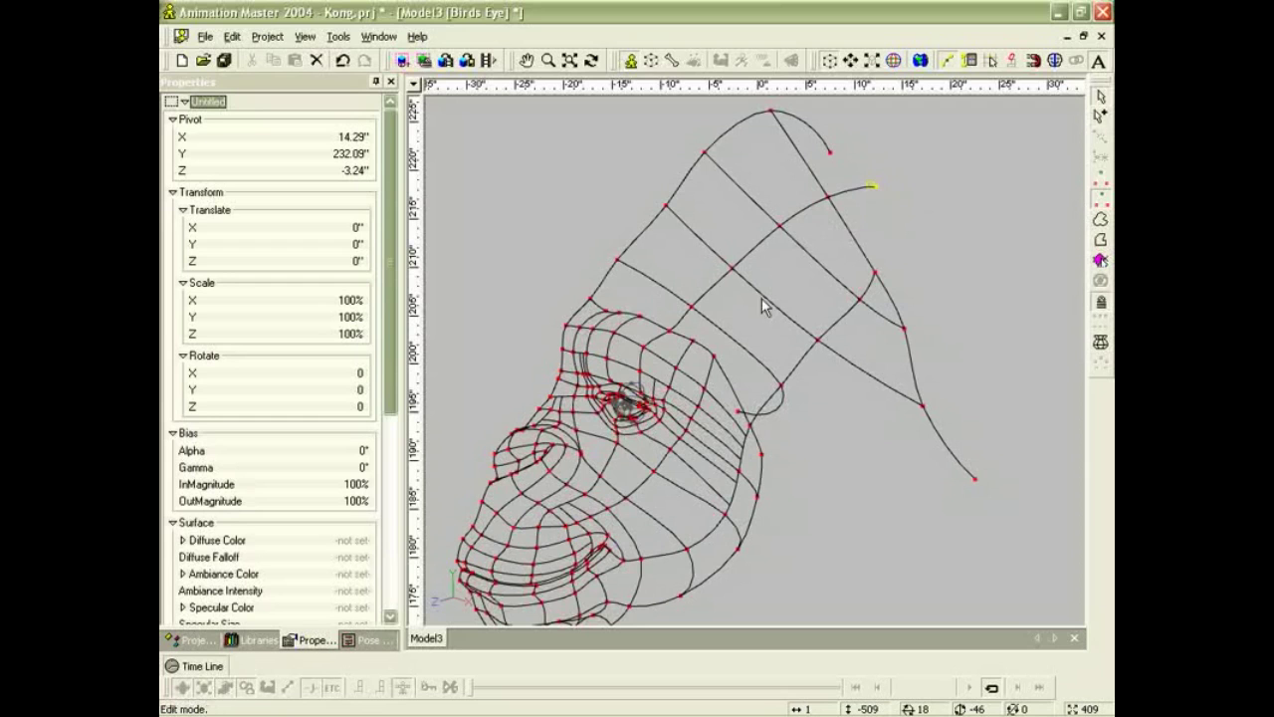
Reshape the new spline's crossing points, placing the upper one at about X 6.99", Y 228.93", Z 5.15", and delete its loose end point.
{"action": "left_click", "coordinate": [729, 270]}
{"action": "key", "text": "t"}
{"action": "left_click_drag", "start_coordinate": [734, 279], "coordinate": [753, 276]}
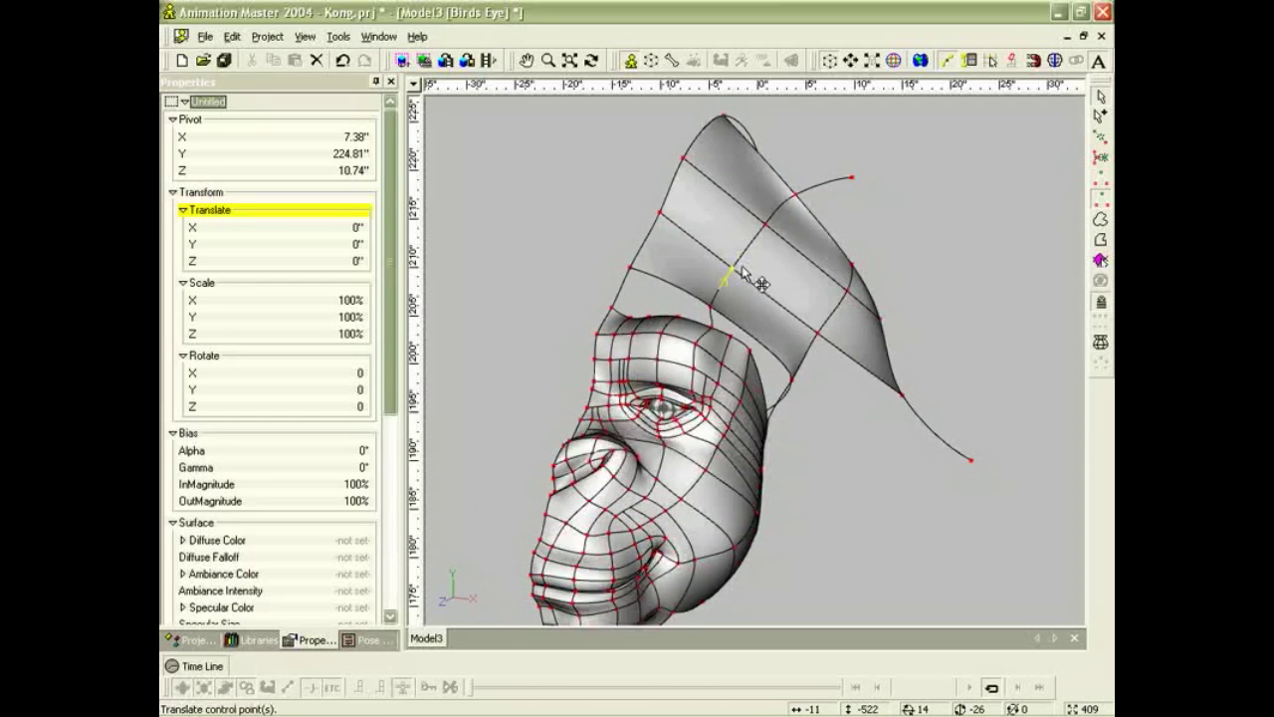
{"action": "left_click_drag", "start_coordinate": [735, 270], "coordinate": [759, 258]}
{"action": "left_click_drag", "start_coordinate": [712, 306], "coordinate": [763, 197]}
{"action": "key", "text": "t"}
{"action": "left_click", "coordinate": [767, 194]}
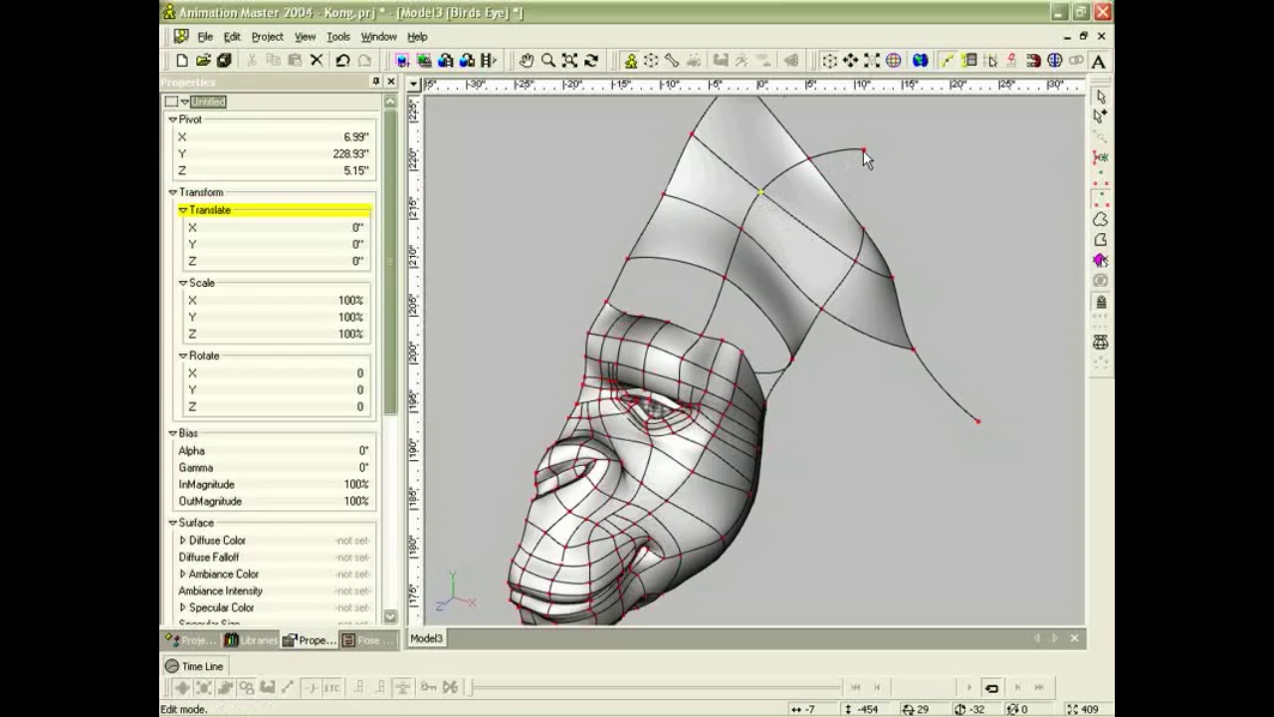
{"action": "left_click", "coordinate": [863, 149]}
{"action": "key", "text": "Delete"}
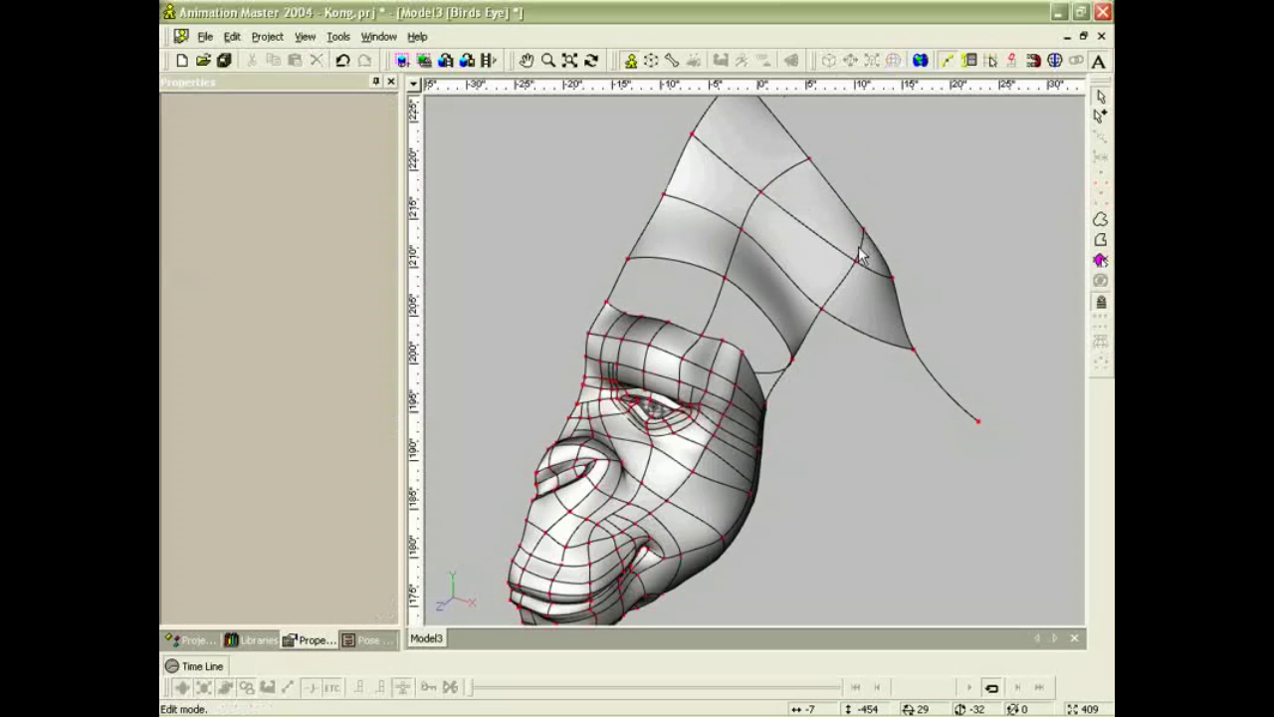
Draw splines from the three inner brow points up toward the lowest forehead cross spline.
{"action": "key", "text": "t"}
{"action": "mouse_move", "coordinate": [862, 249]}
{"action": "left_mouse_down"}
{"action": "mouse_move", "coordinate": [822, 255]}
{"action": "mouse_move", "coordinate": [857, 256]}
{"action": "left_mouse_up"}
{"action": "scroll", "coordinate": [620, 292], "scroll_direction": "up", "scroll_amount": 2}
{"action": "key", "text": "m"}
{"action": "left_click_drag", "start_coordinate": [620, 290], "coordinate": [687, 251]}
{"action": "key", "text": "a"}
{"action": "left_click_drag", "start_coordinate": [694, 297], "coordinate": [716, 263]}
{"action": "key", "text": "Escape"}
{"action": "key", "text": "a"}
{"action": "left_click_drag", "start_coordinate": [643, 285], "coordinate": [743, 235]}
{"action": "key", "text": "Escape"}
Attach the three brow splines to the lowest forehead cross spline, extending the innermost one to reach it.
{"action": "right_click", "coordinate": [710, 225], "text": "shift"}
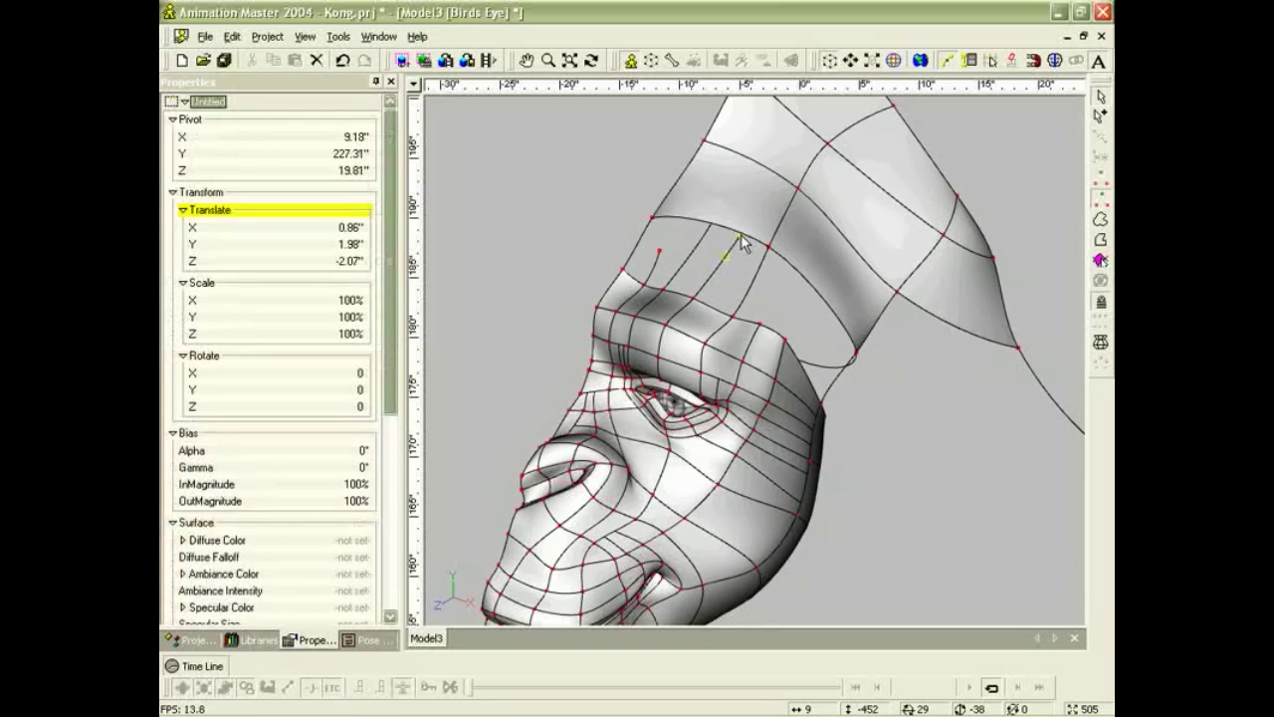
{"action": "right_click", "coordinate": [742, 235], "text": "shift"}
{"action": "key", "text": "a"}
{"action": "left_click_drag", "start_coordinate": [662, 248], "coordinate": [681, 215]}
{"action": "right_click", "coordinate": [681, 215], "text": "shift"}
{"action": "scroll", "coordinate": [642, 288], "scroll_direction": "up", "scroll_amount": 3}
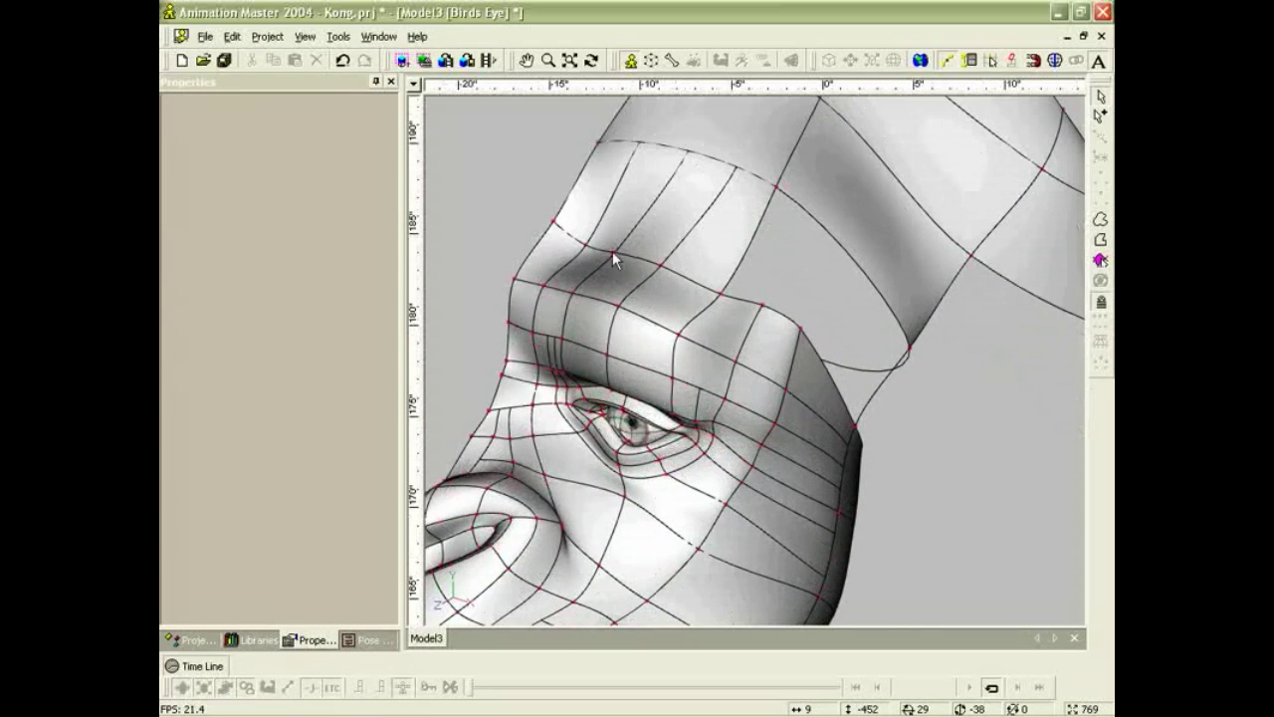
In wireframe, shorten the bias handles of the inner brow points, setting the innermost one's in and out magnitudes to about 19.87%.
{"action": "scroll", "coordinate": [612, 261], "scroll_direction": "up", "scroll_amount": 3}
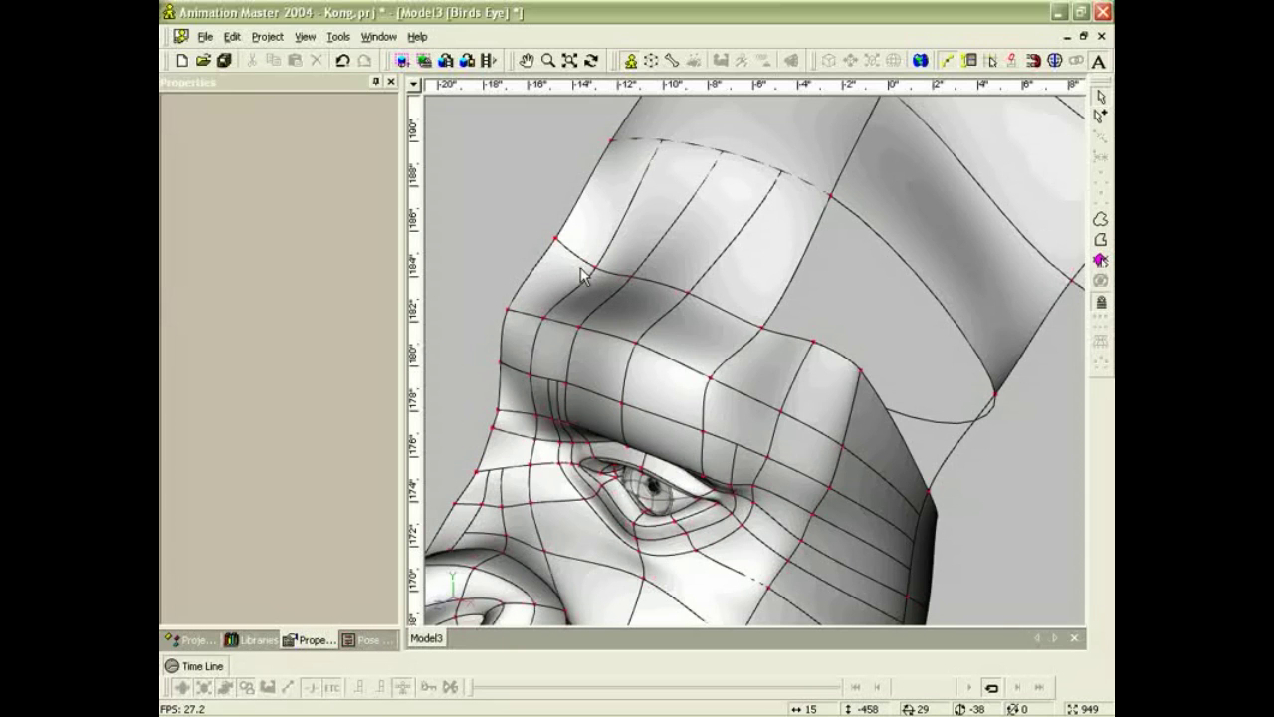
{"action": "key", "text": "4"}
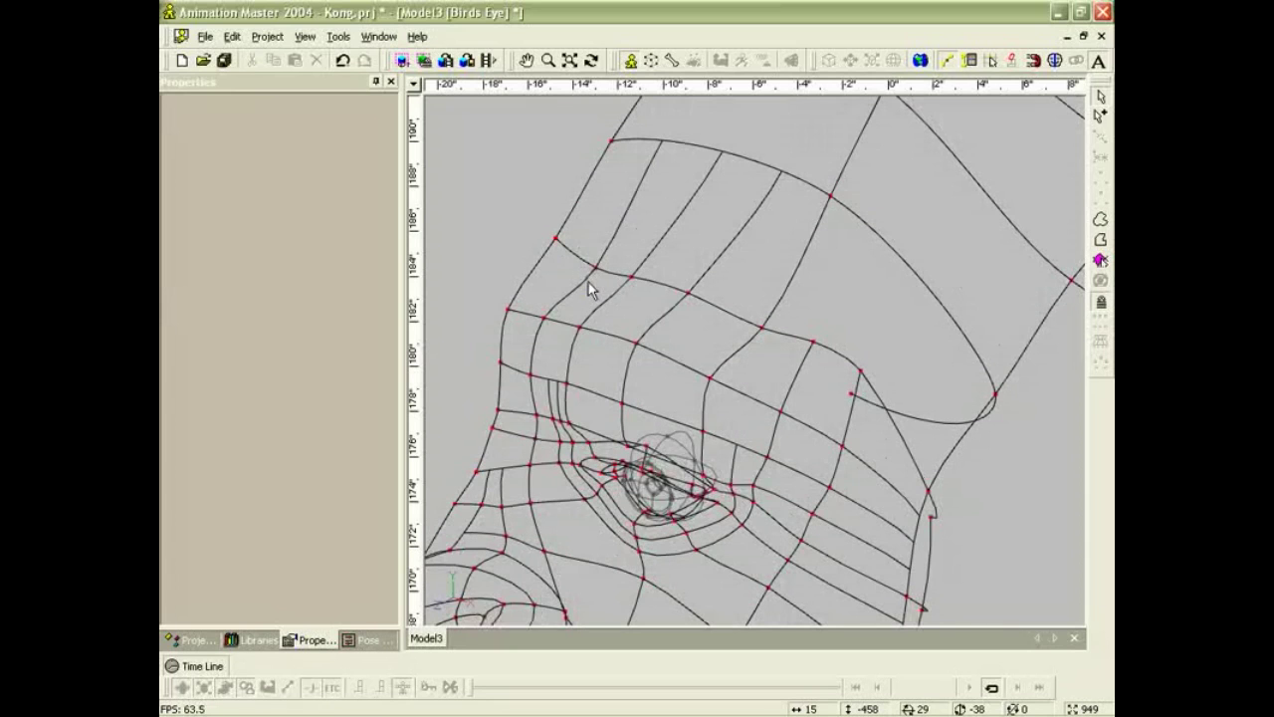
{"action": "left_click", "coordinate": [588, 281]}
{"action": "left_click_drag", "start_coordinate": [583, 293], "coordinate": [592, 268]}
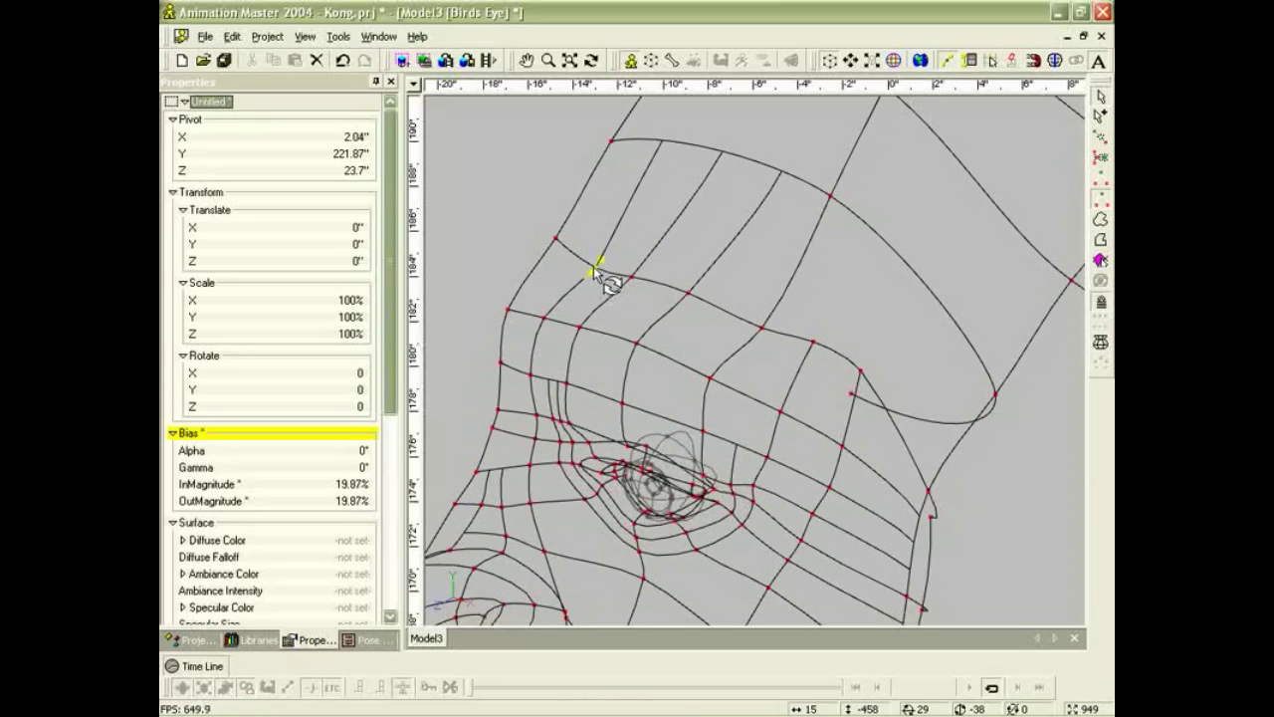
{"action": "left_click", "coordinate": [629, 280]}
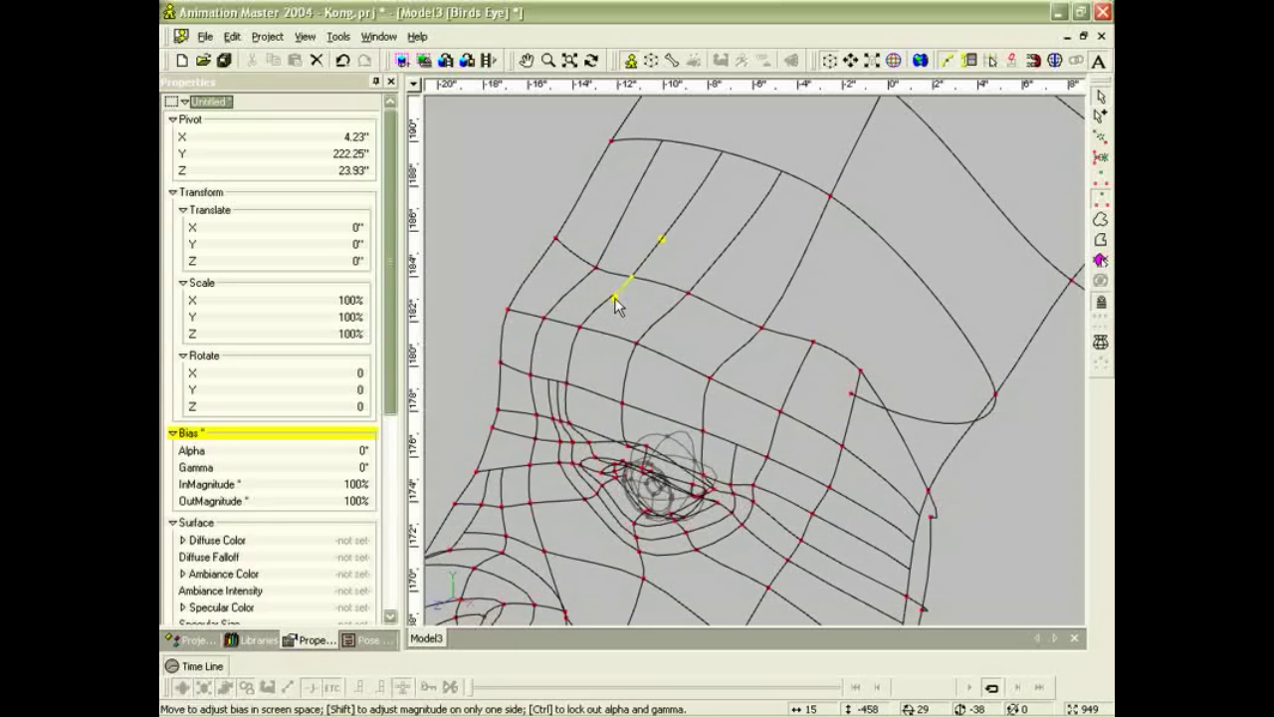
{"action": "left_click_drag", "start_coordinate": [617, 301], "coordinate": [694, 305]}
{"action": "left_click", "coordinate": [687, 294]}
Reduce the bias magnitudes to about 25.13% at the centreline brow point and about 30.75% at the outer brow point.
{"action": "left_click", "coordinate": [538, 258]}
{"action": "left_click_drag", "start_coordinate": [536, 267], "coordinate": [559, 236]}
{"action": "left_click", "coordinate": [755, 333]}
{"action": "left_click_drag", "start_coordinate": [749, 353], "coordinate": [768, 334]}
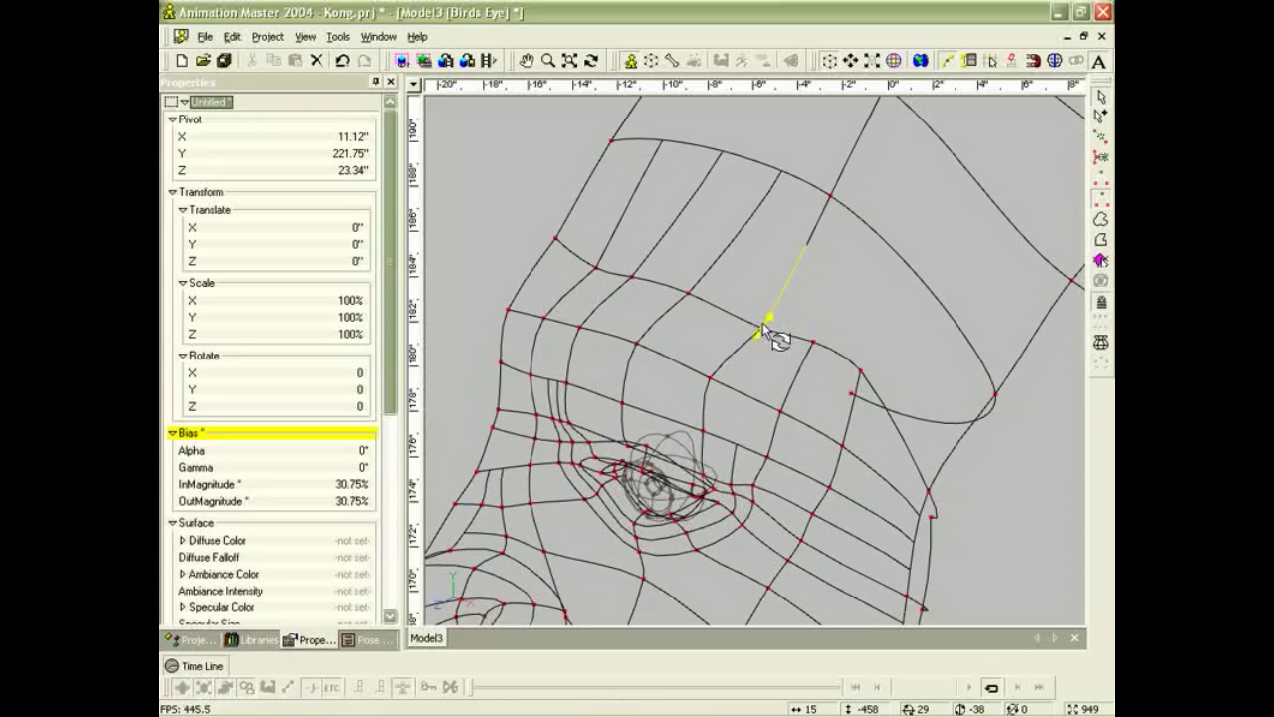
{"action": "left_click", "coordinate": [799, 304]}
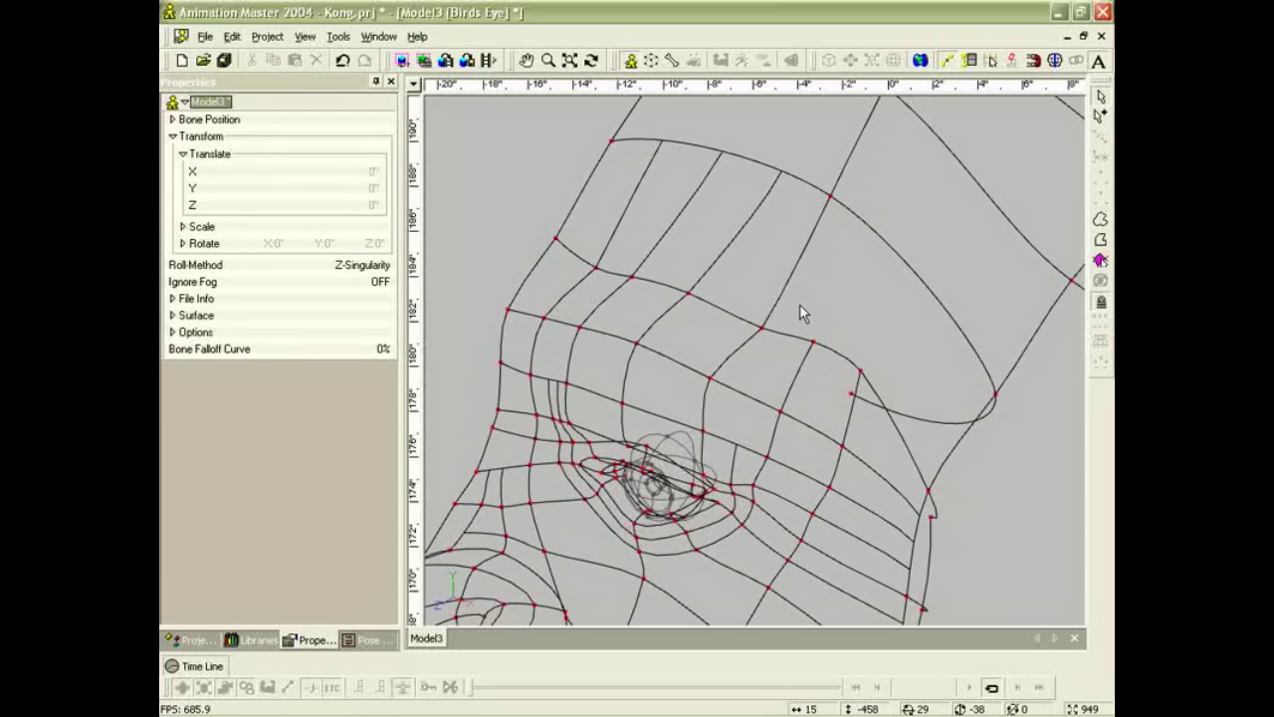
Lower the centreline brow point to about Y 222.13", Z 23.87" in the shaded model.
{"action": "key", "text": "0"}
{"action": "scroll", "coordinate": [800, 303], "scroll_direction": "down", "scroll_amount": 2}
{"action": "left_click", "coordinate": [593, 263]}
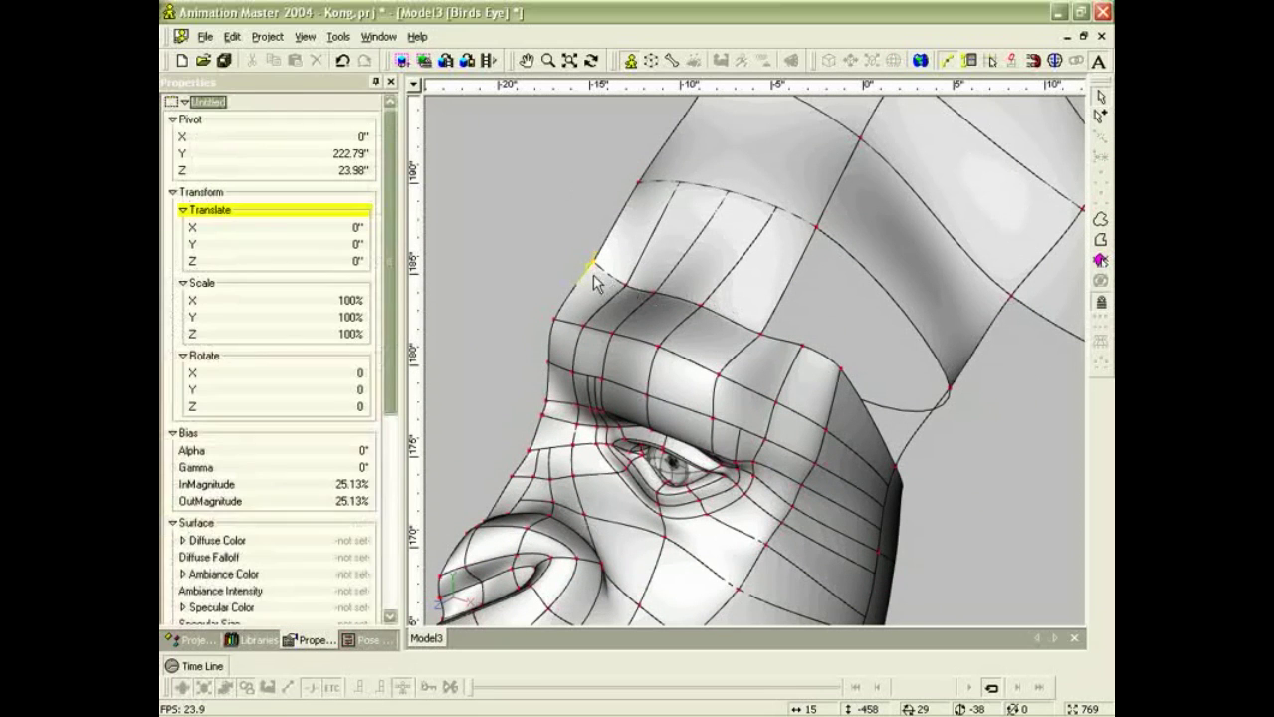
{"action": "key", "text": "3"}
{"action": "scroll", "coordinate": [868, 194], "scroll_direction": "up", "scroll_amount": 6}
{"action": "middle_click_drag", "start_coordinate": [869, 194], "coordinate": [811, 272]}
{"action": "left_click_drag", "start_coordinate": [823, 246], "coordinate": [823, 256]}
{"action": "key", "text": "4"}
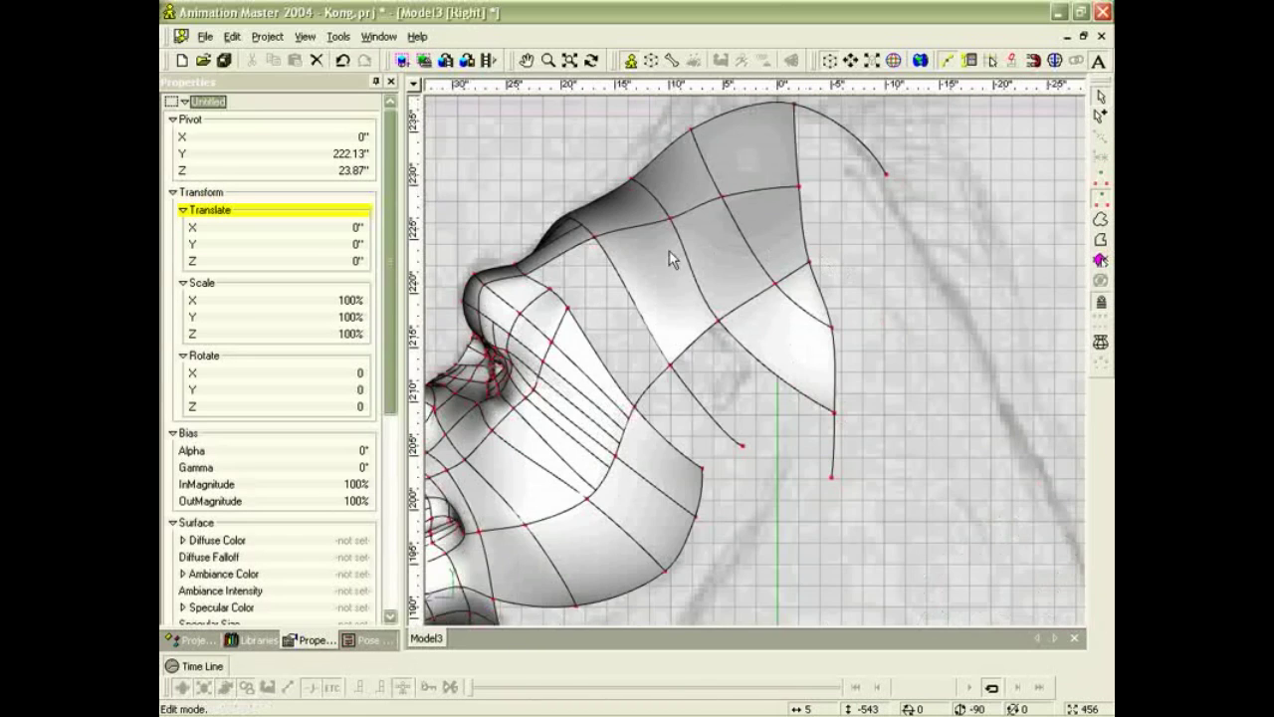
In the front view, adjust the side forehead points to about X 8.57", Y 225.67" and X 7.93", Y 227.3".
{"action": "scroll", "coordinate": [638, 274], "scroll_direction": "down", "scroll_amount": 1}
{"action": "scroll", "coordinate": [611, 293], "scroll_direction": "down", "scroll_amount": 1}
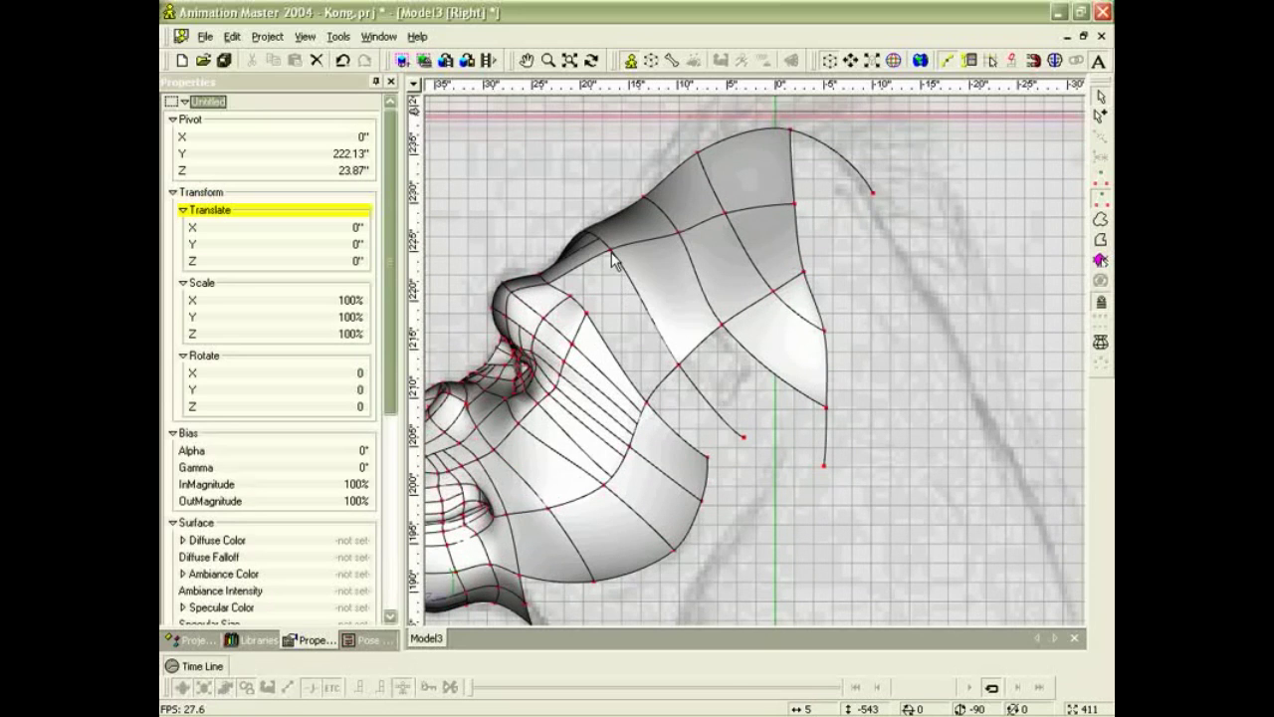
{"action": "middle_click_drag", "start_coordinate": [631, 313], "coordinate": [708, 305]}
{"action": "key", "text": "1"}
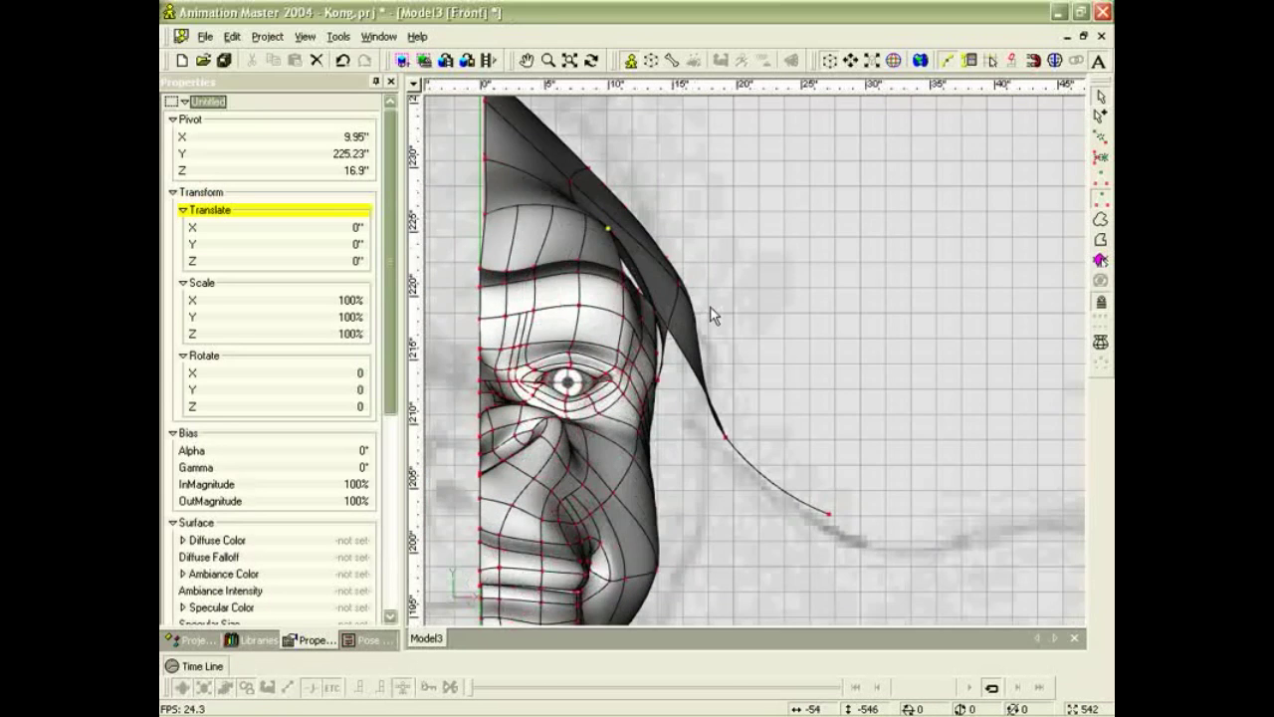
{"action": "left_click_drag", "start_coordinate": [607, 227], "coordinate": [589, 228]}
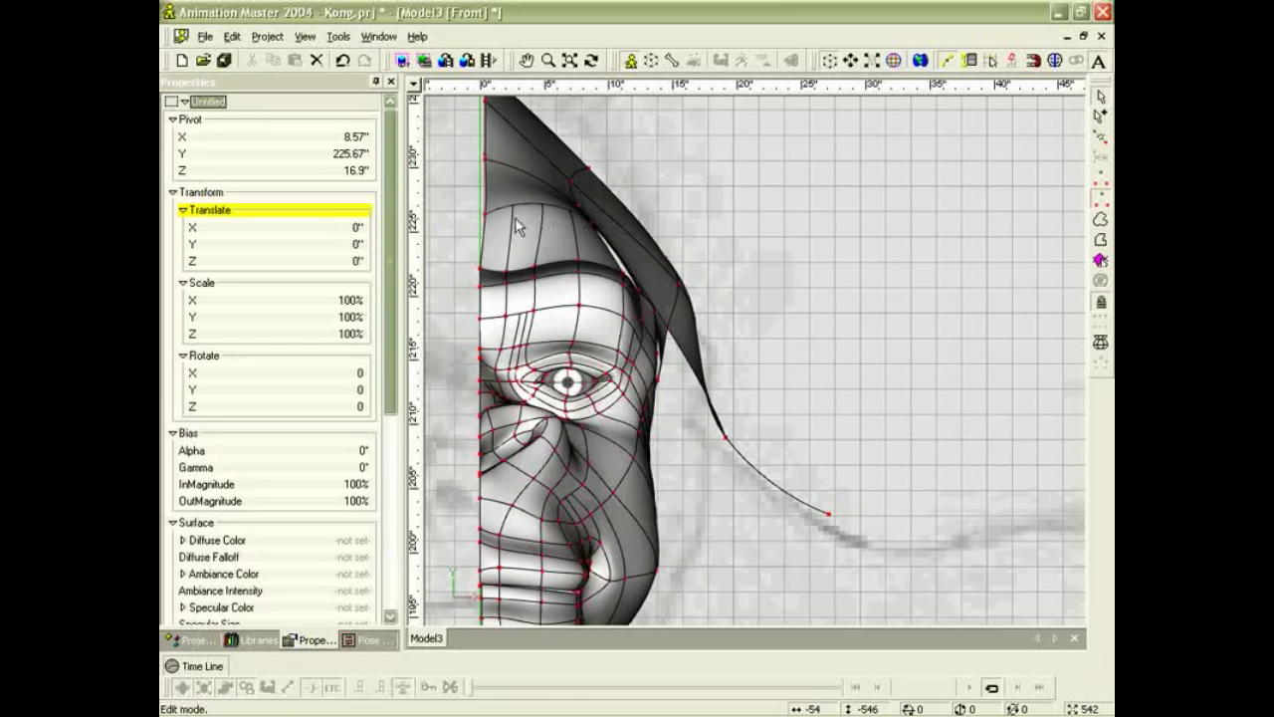
{"action": "scroll", "coordinate": [539, 227], "scroll_direction": "down", "scroll_amount": 2}
{"action": "left_click_drag", "start_coordinate": [610, 235], "coordinate": [614, 231]}
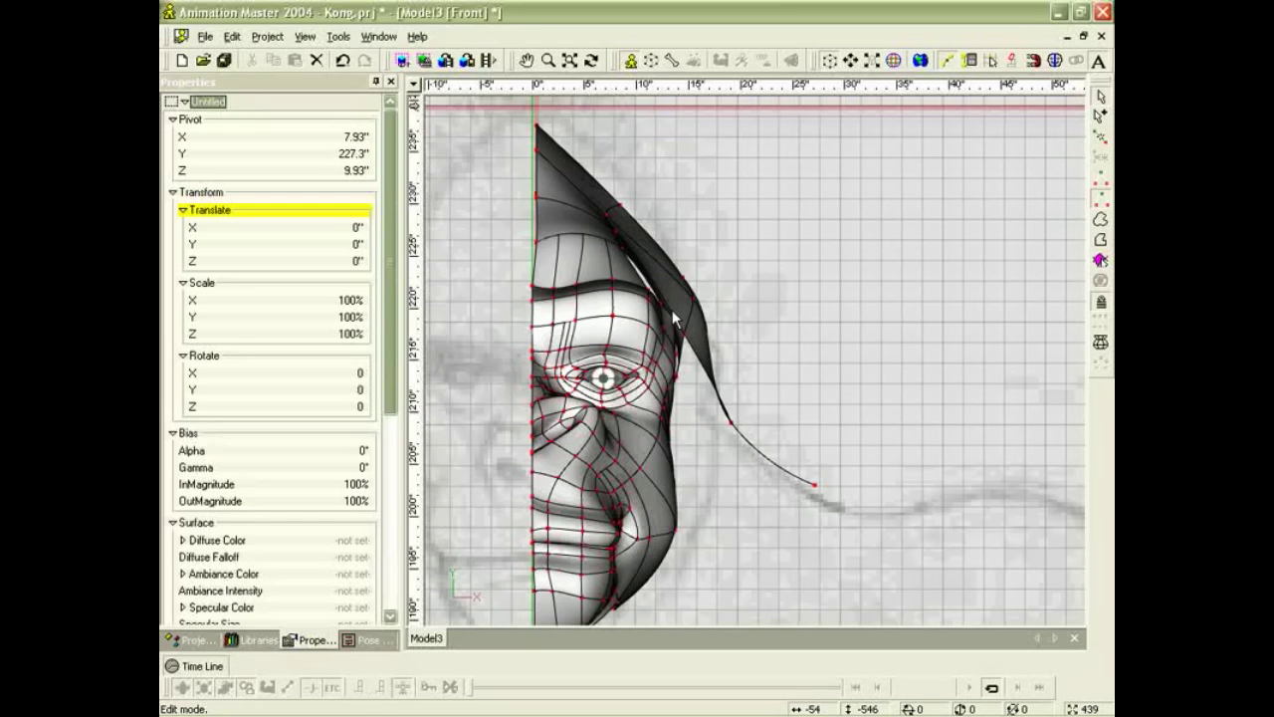
In the right side view, move the brow's outer corner point slightly down and back.
{"action": "key", "text": "t"}
{"action": "left_click_drag", "start_coordinate": [672, 310], "coordinate": [598, 323]}
{"action": "scroll", "coordinate": [528, 332], "scroll_direction": "up", "scroll_amount": 1}
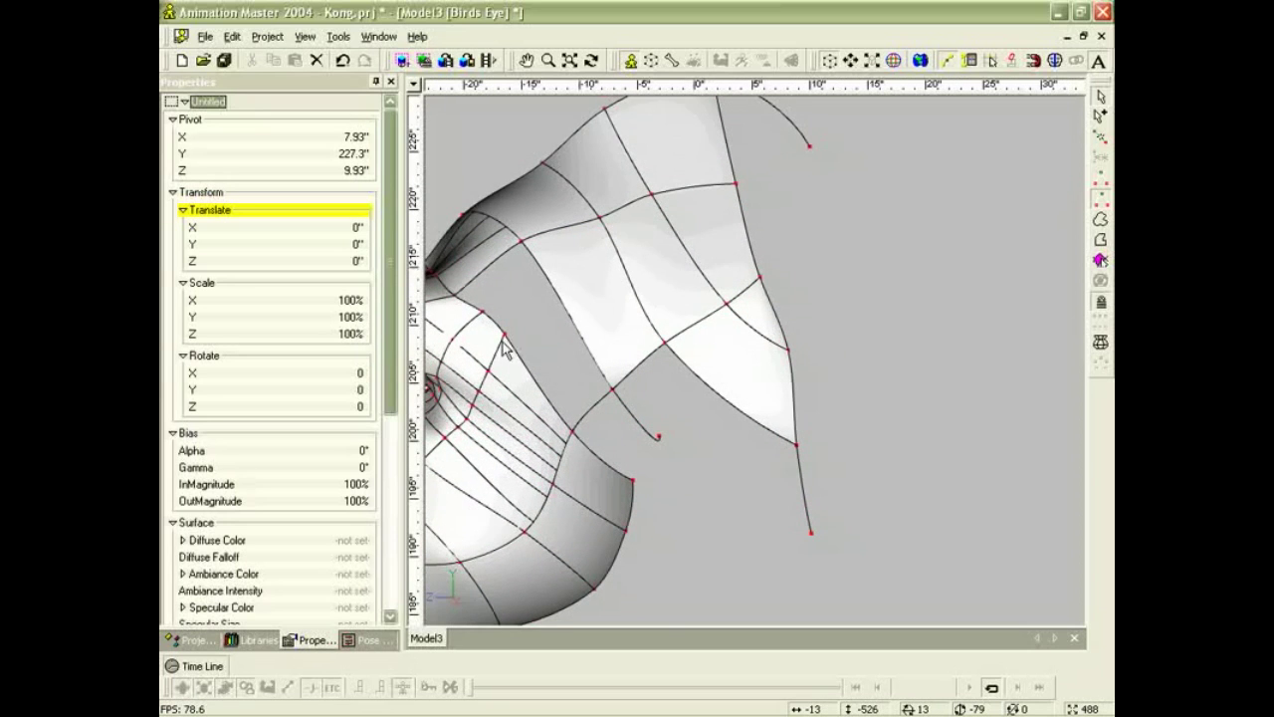
{"action": "key", "text": "4"}
{"action": "left_click_drag", "start_coordinate": [587, 313], "coordinate": [595, 327]}
{"action": "left_click", "coordinate": [609, 319]}
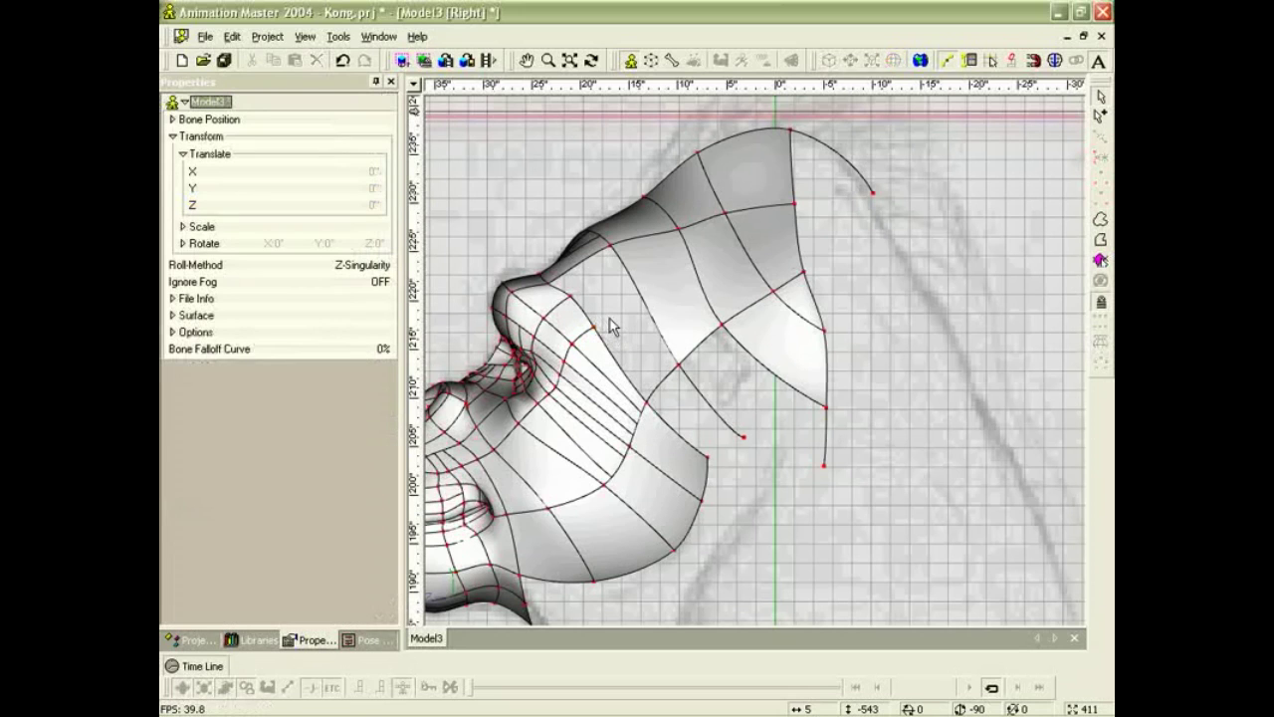
Draw a spline from the outer temple point across the side of the head and attach its end to the rear spline.
{"action": "key", "text": "shift+a"}
{"action": "left_click", "coordinate": [646, 300]}
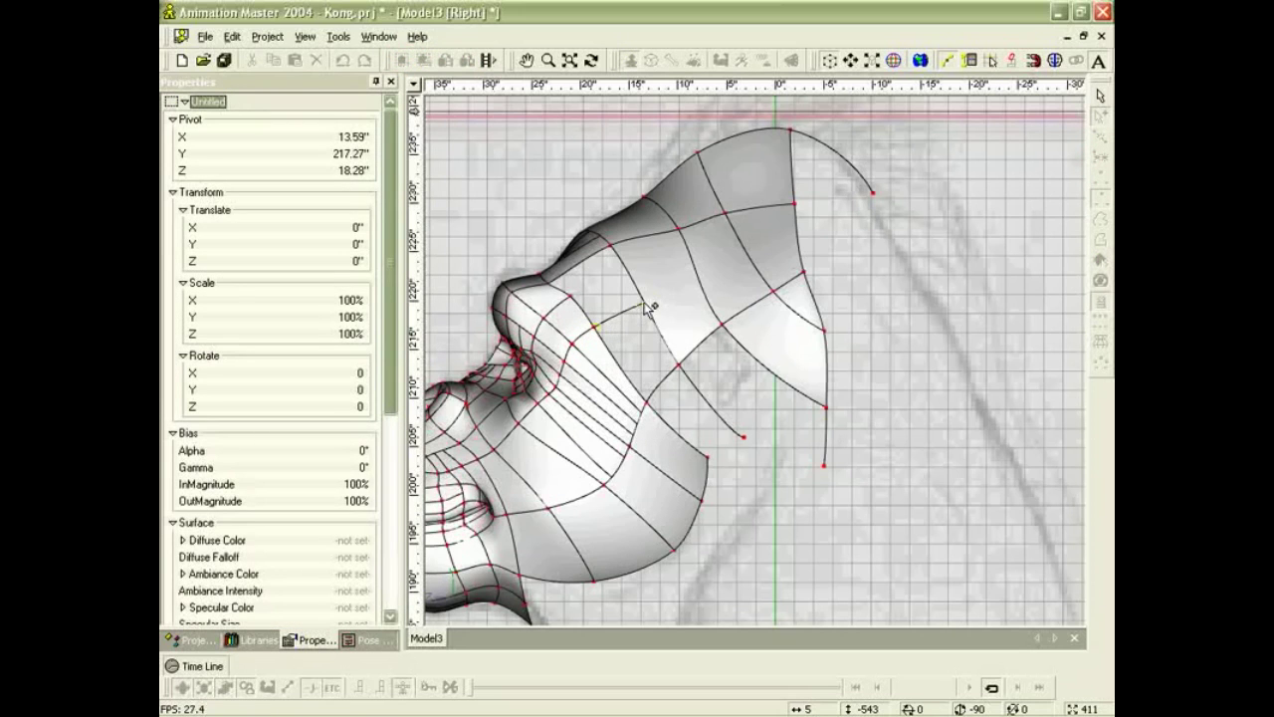
{"action": "left_click", "coordinate": [701, 275]}
{"action": "left_click", "coordinate": [755, 262]}
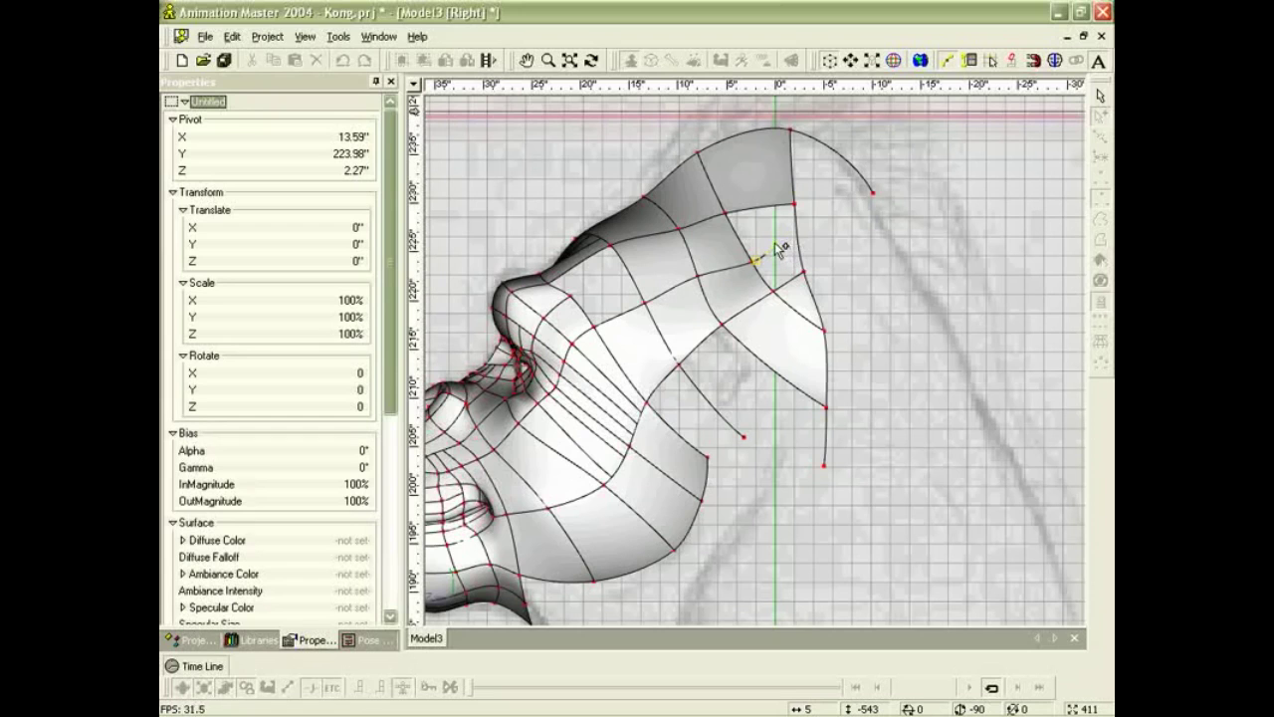
{"action": "left_click", "coordinate": [776, 243]}
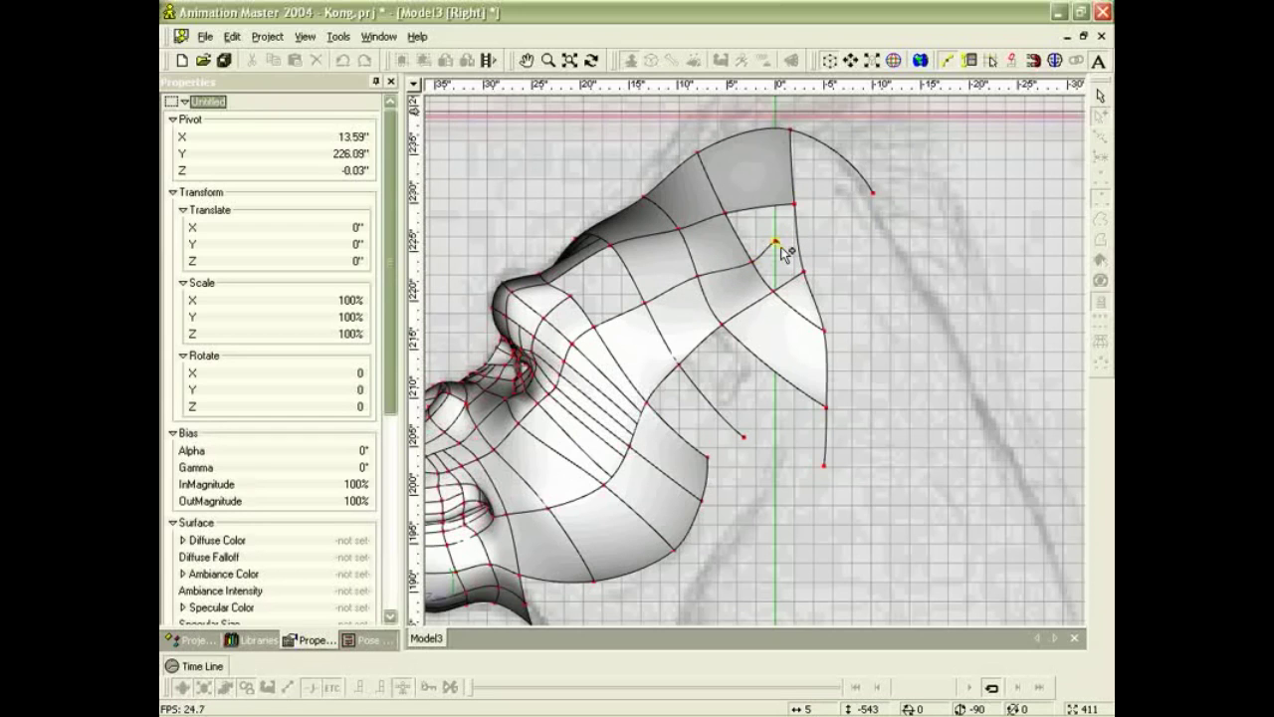
{"action": "key", "text": "Escape"}
{"action": "mouse_move", "coordinate": [773, 243]}
{"action": "left_mouse_down"}
{"action": "mouse_move", "coordinate": [810, 250]}
{"action": "mouse_move", "coordinate": [796, 235]}
{"action": "left_mouse_up"}
{"action": "right_click", "coordinate": [797, 241]}
{"action": "left_click", "coordinate": [785, 229]}
{"action": "right_click", "coordinate": [797, 235]}
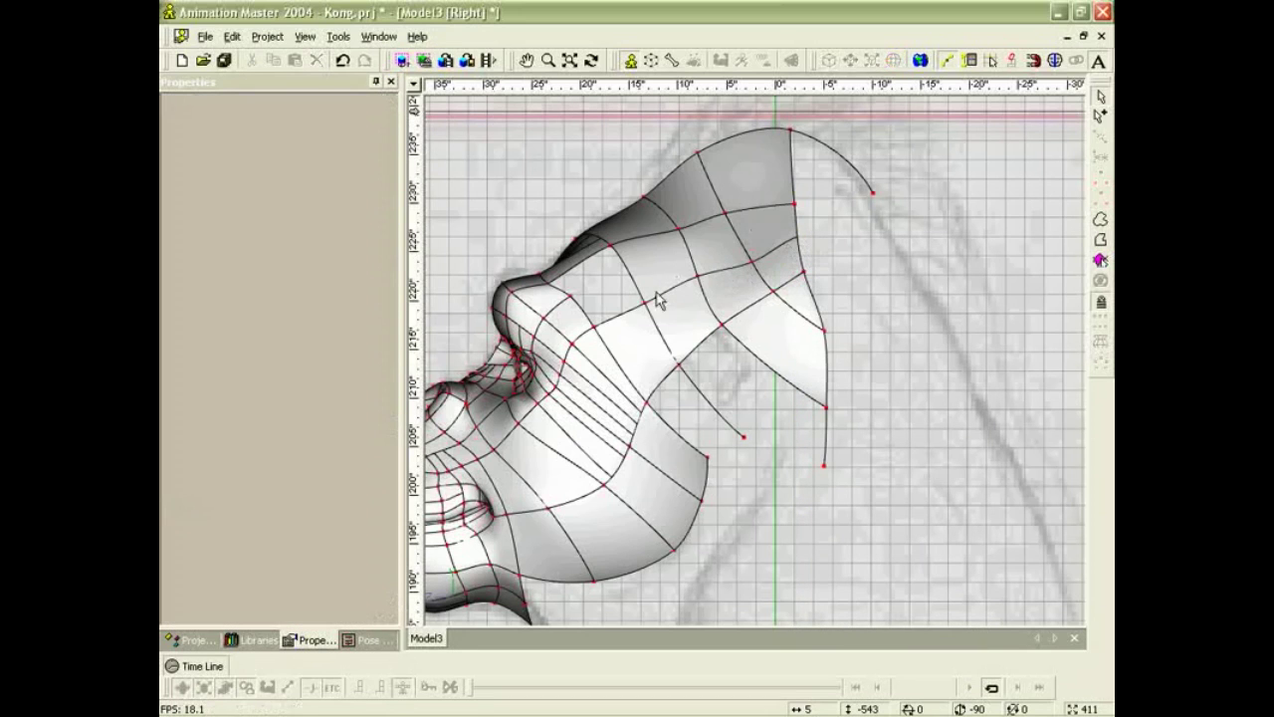
Add a short spline from the brow's outer point to the adjacent vertical spline on the side of the forehead.
{"action": "key", "text": "a"}
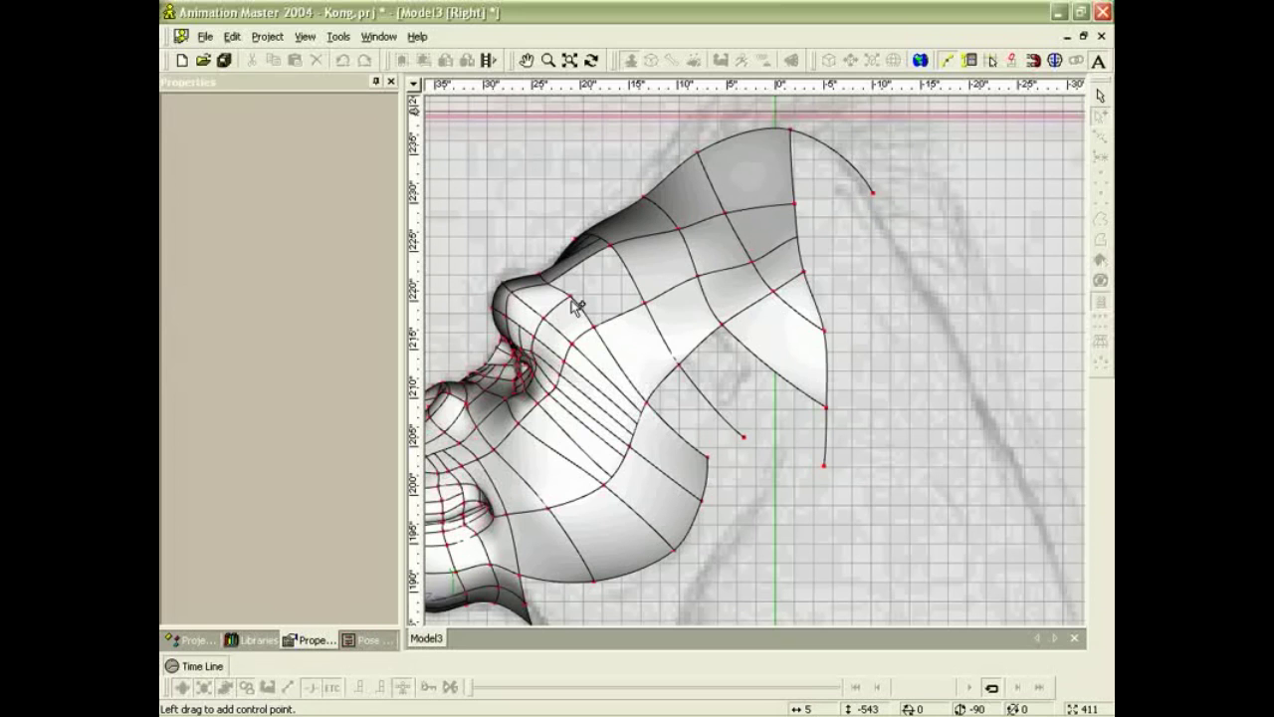
{"action": "left_click_drag", "start_coordinate": [594, 285], "coordinate": [631, 277]}
{"action": "right_click", "coordinate": [629, 276]}
{"action": "scroll", "coordinate": [625, 293], "scroll_direction": "down", "scroll_amount": 2}
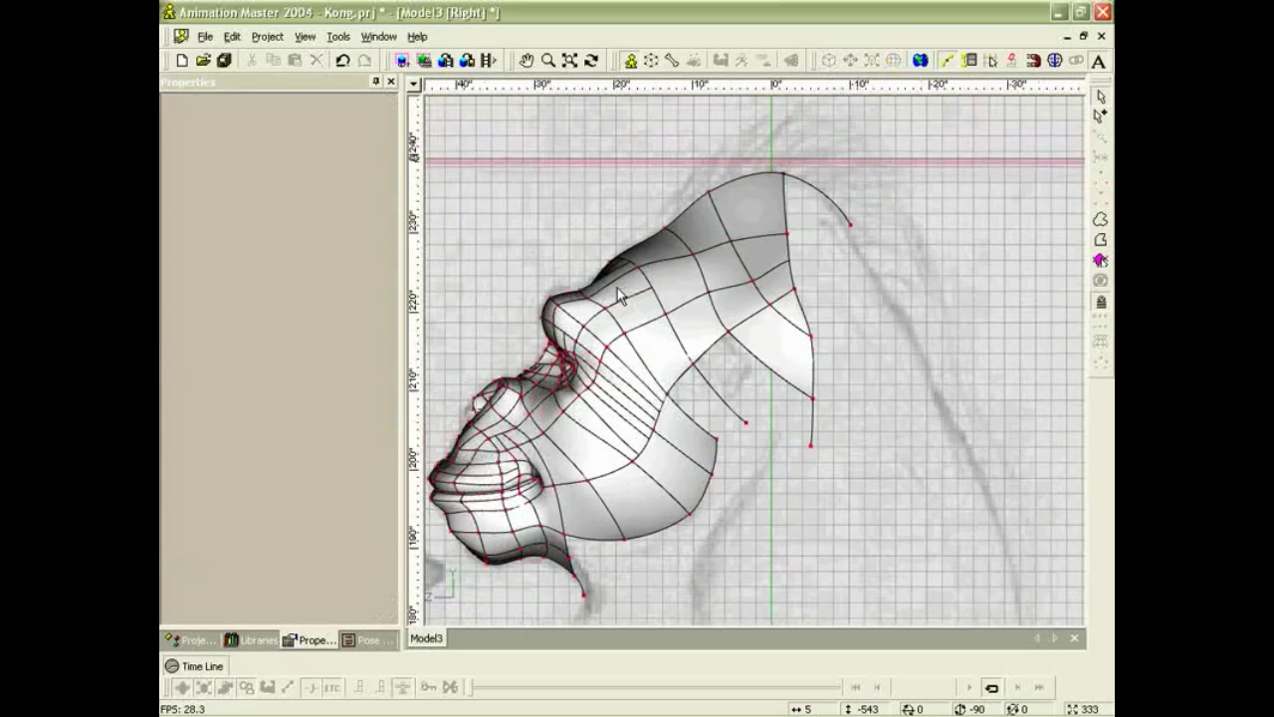
{"action": "left_click", "coordinate": [619, 317]}
{"action": "mouse_move", "coordinate": [618, 316]}
{"action": "left_mouse_down"}
{"action": "mouse_move", "coordinate": [667, 323]}
{"action": "mouse_move", "coordinate": [622, 316]}
{"action": "left_mouse_up"}
Pull the loose end of the spline below the temple outward to about X 16.56", Y 206.9", finishing in the front view.
{"action": "key", "text": "t"}
{"action": "scroll", "coordinate": [627, 320], "scroll_direction": "down", "scroll_amount": 2}
{"action": "middle_click_drag", "start_coordinate": [633, 365], "coordinate": [681, 313]}
{"action": "scroll", "coordinate": [681, 314], "scroll_direction": "up", "scroll_amount": 3}
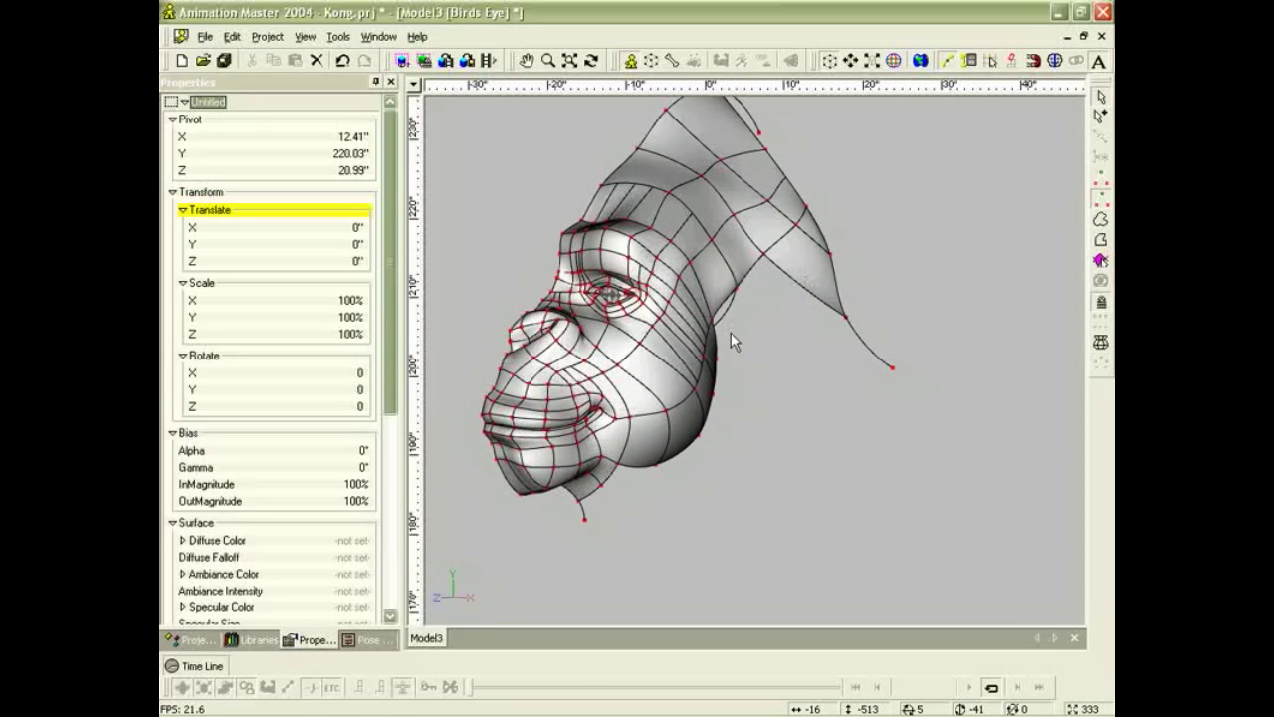
{"action": "left_click", "coordinate": [715, 322]}
{"action": "middle_click_drag", "start_coordinate": [728, 328], "coordinate": [713, 333]}
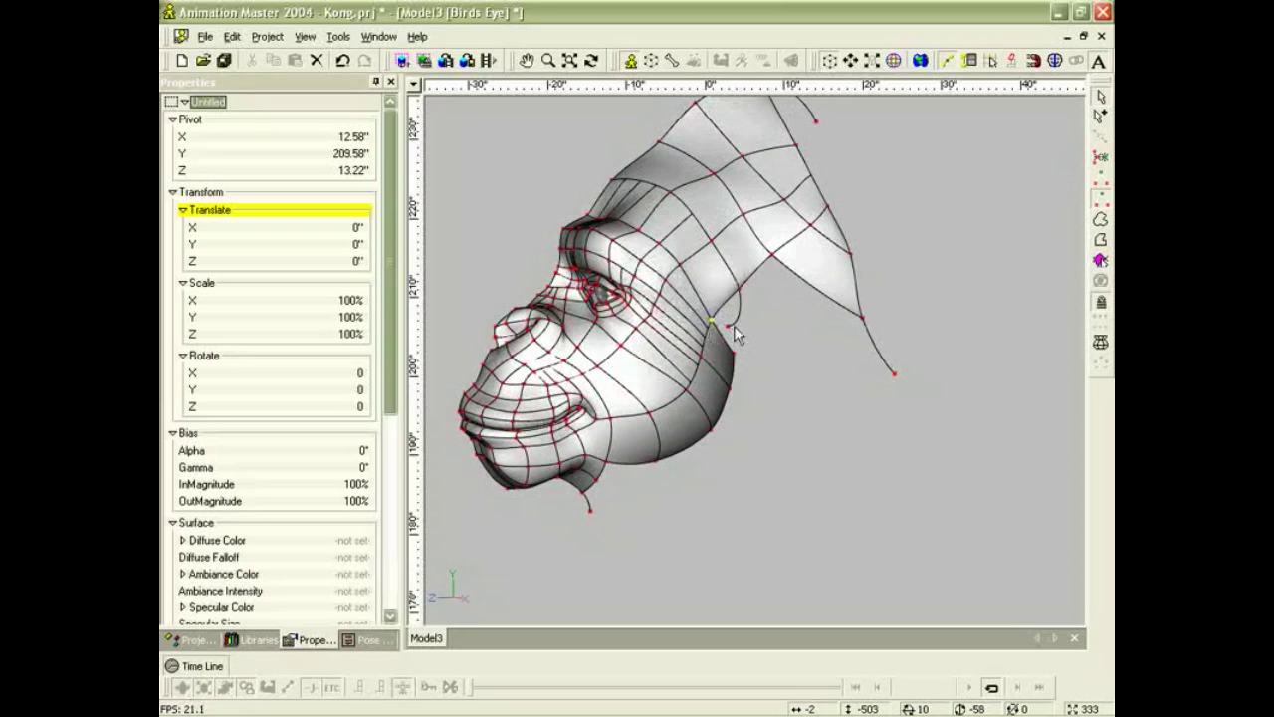
{"action": "left_click_drag", "start_coordinate": [727, 334], "coordinate": [772, 332]}
{"action": "key", "text": "KP_2"}
{"action": "left_click_drag", "start_coordinate": [566, 457], "coordinate": [704, 445]}
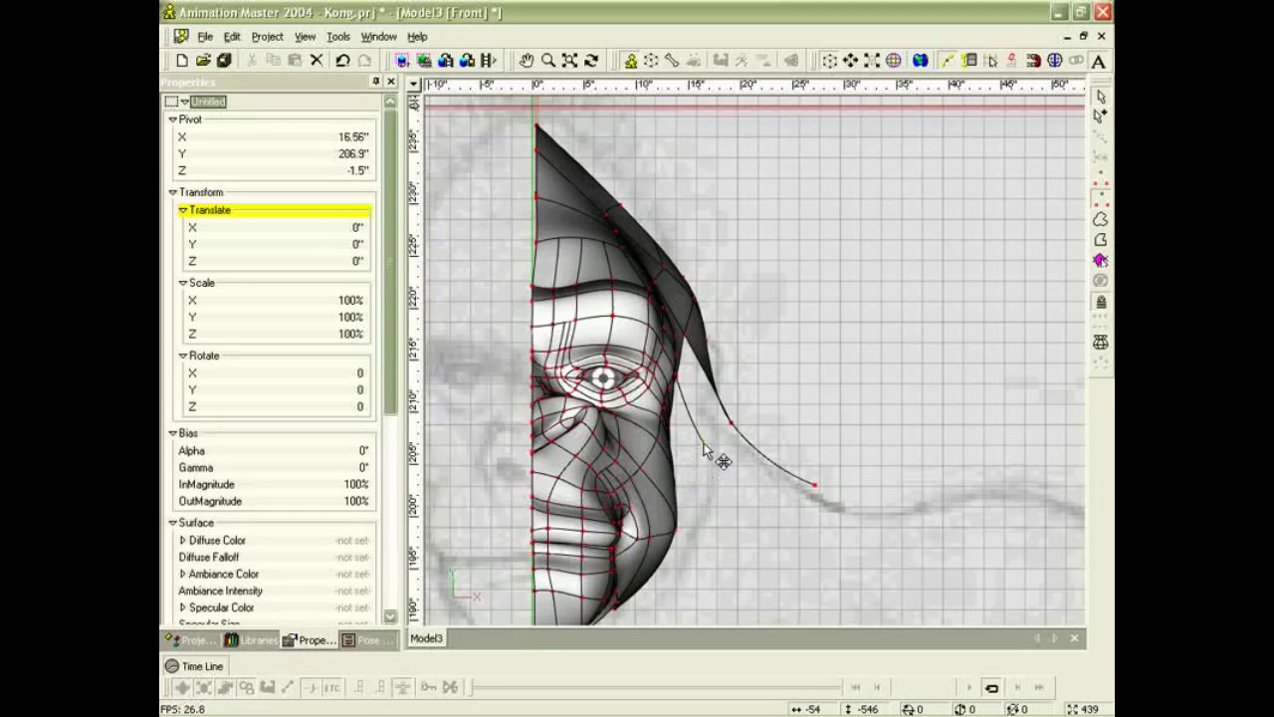
In the right side view, move that loose spline end forward and slightly up to about Y 207.69", Z 3.77".
{"action": "scroll", "coordinate": [704, 445], "scroll_direction": "down", "scroll_amount": 4}
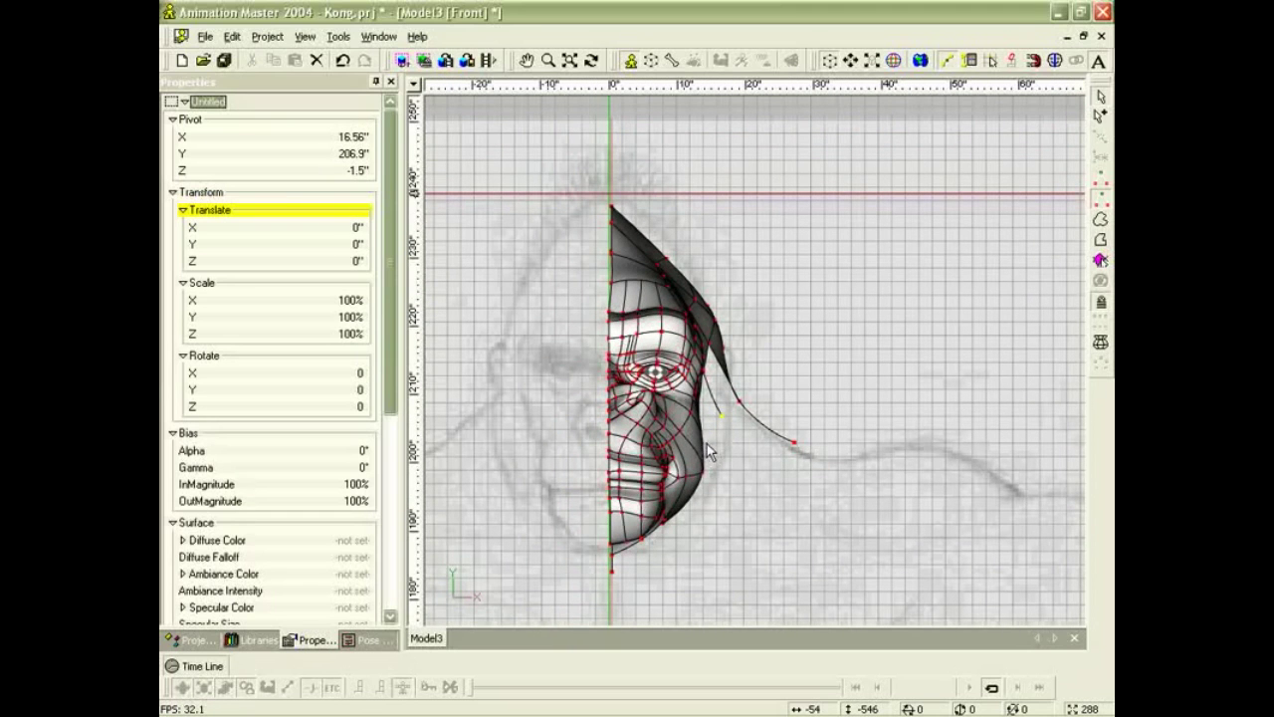
{"action": "middle_click_drag", "start_coordinate": [706, 443], "coordinate": [662, 450]}
{"action": "key", "text": "4"}
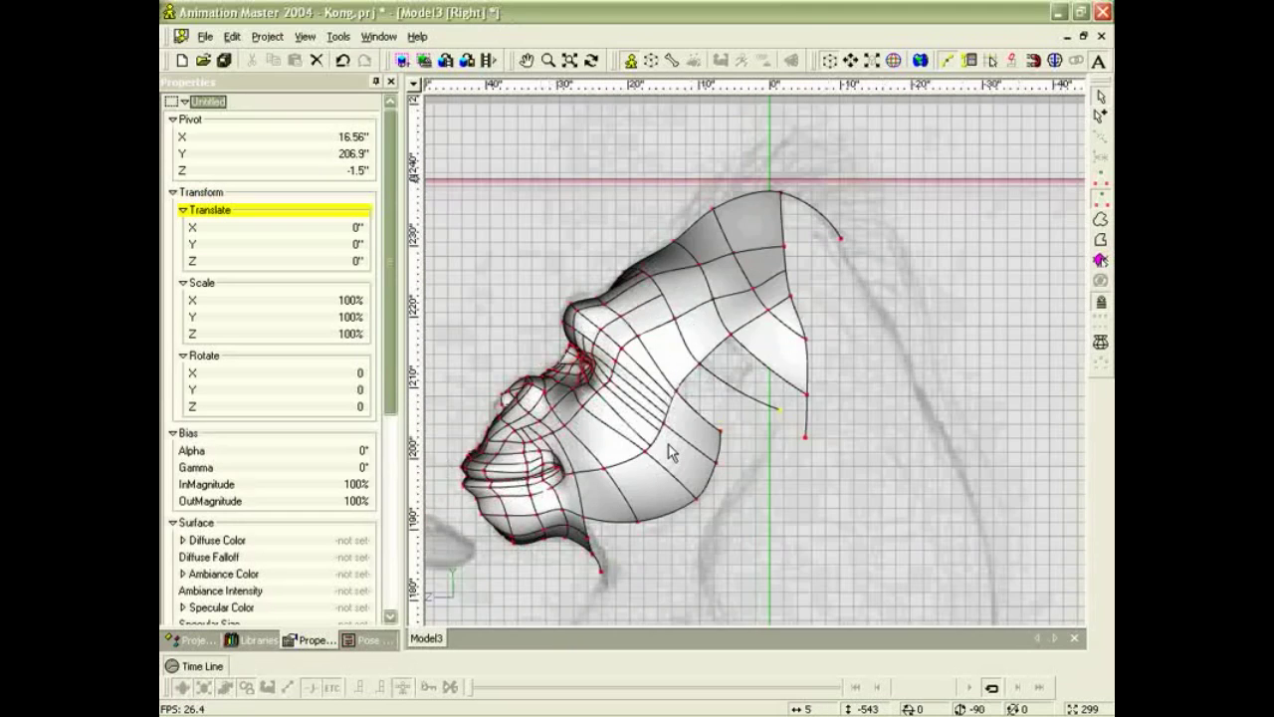
{"action": "left_click_drag", "start_coordinate": [778, 409], "coordinate": [744, 405]}
{"action": "scroll", "coordinate": [727, 423], "scroll_direction": "up", "scroll_amount": 6}
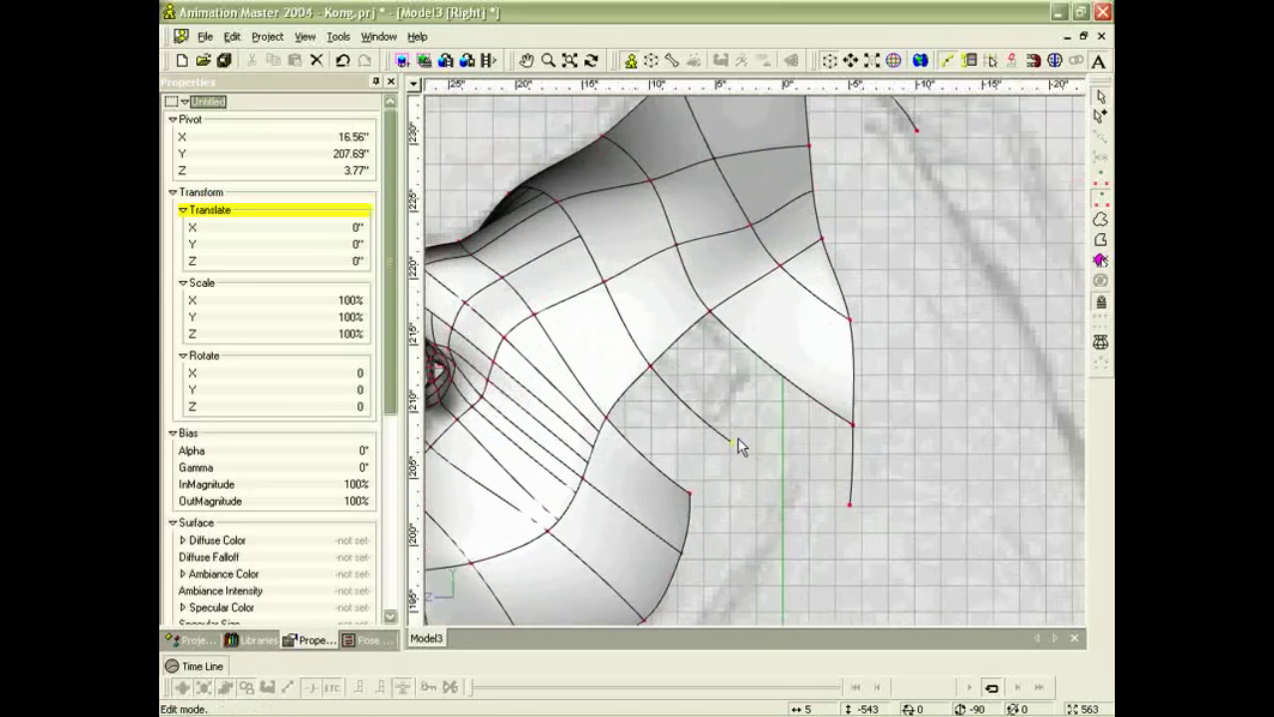
{"action": "scroll", "coordinate": [738, 437], "scroll_direction": "down", "scroll_amount": 4}
{"action": "scroll", "coordinate": [739, 435], "scroll_direction": "down", "scroll_amount": 3}
{"action": "middle_click_drag", "start_coordinate": [744, 453], "coordinate": [773, 368]}
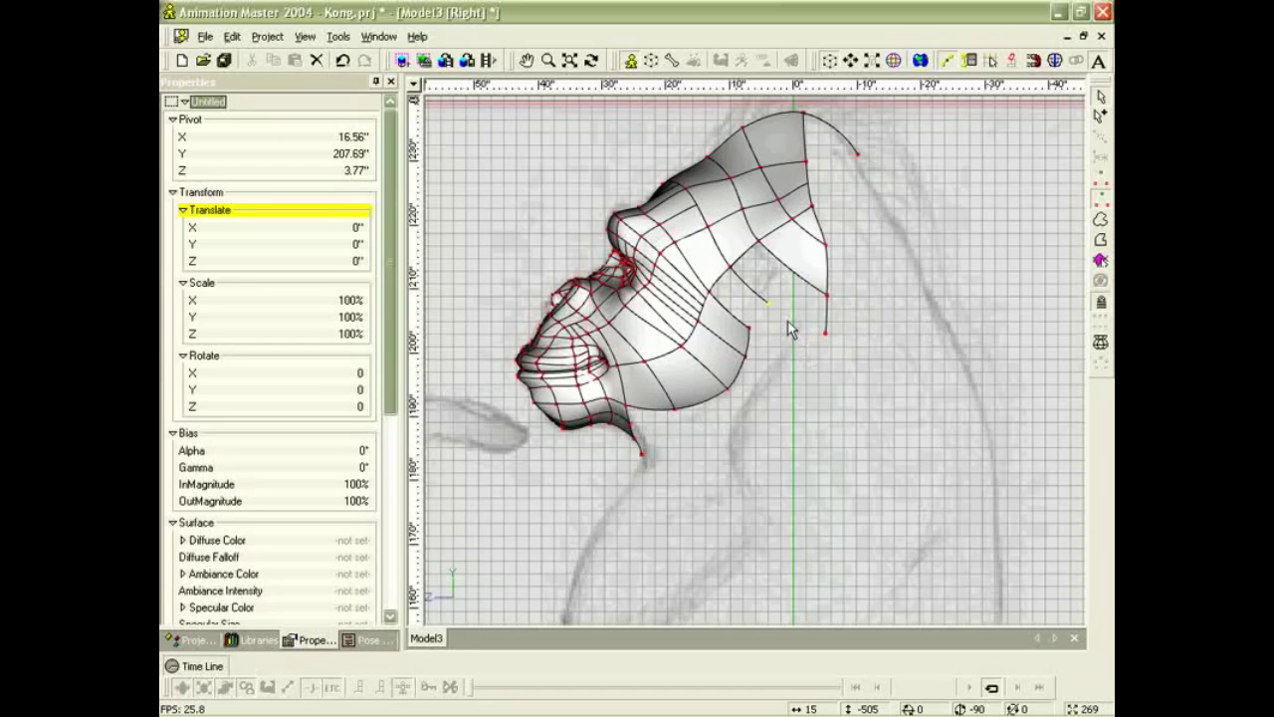
{"action": "left_click", "coordinate": [758, 171]}
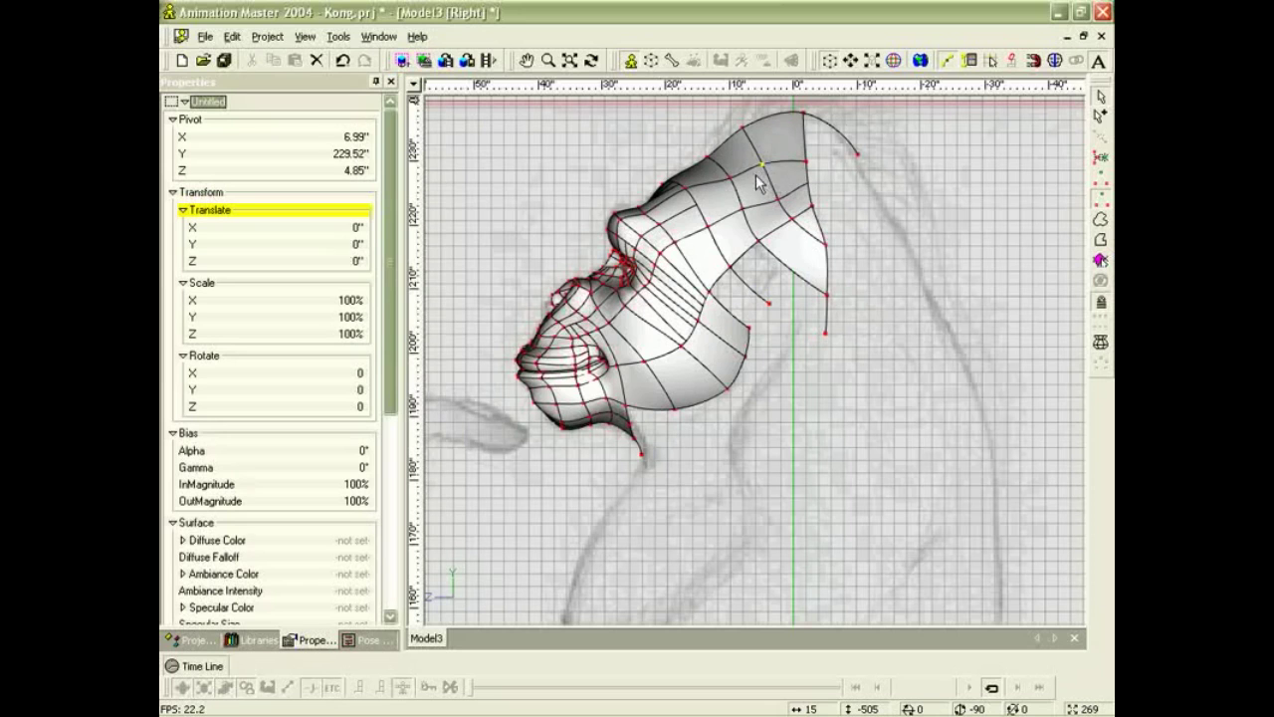
{"action": "left_click", "coordinate": [724, 174]}
{"action": "left_click", "coordinate": [743, 210]}
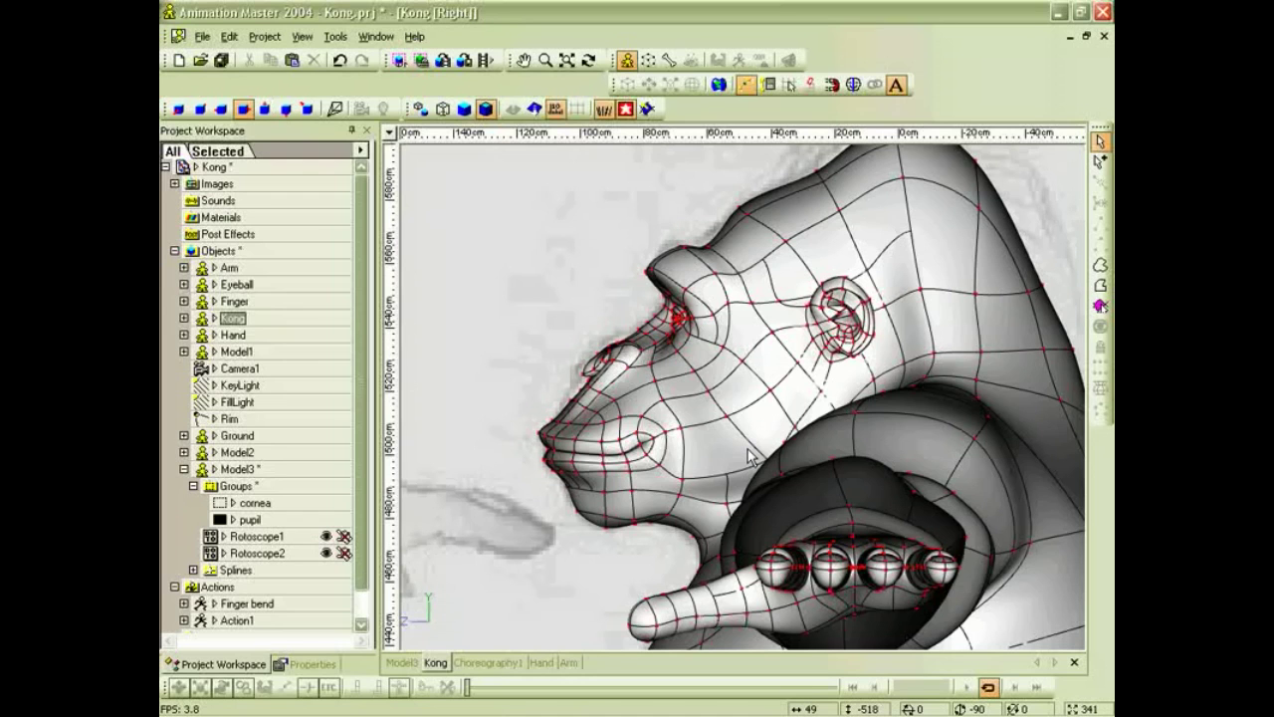
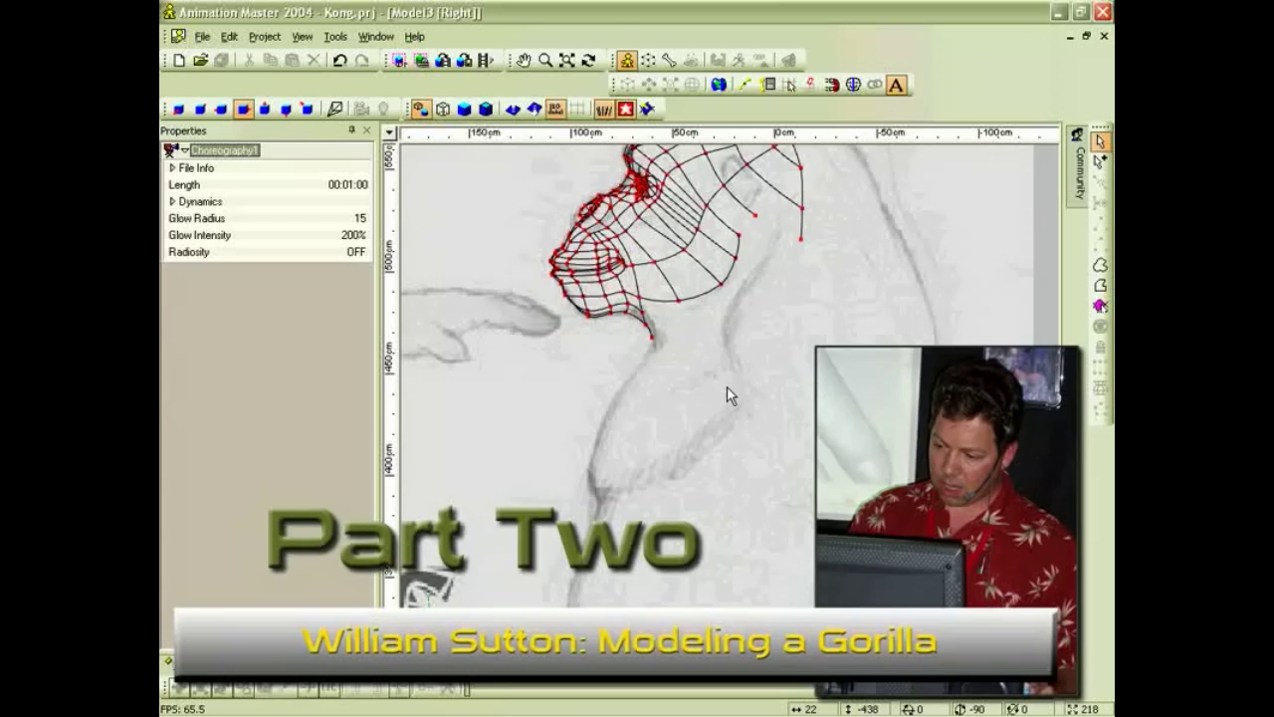
In the right side view, extend the chin spline down the reference chest outline with four points, ending at the crease under the chest.
{"action": "mouse_move", "coordinate": [689, 375]}
{"action": "middle_mouse_down"}
{"action": "mouse_move", "coordinate": [705, 328]}
{"action": "mouse_move", "coordinate": [705, 389]}
{"action": "middle_mouse_up"}
{"action": "left_click_drag", "start_coordinate": [704, 389], "coordinate": [673, 434]}
{"action": "middle_click_drag", "start_coordinate": [673, 428], "coordinate": [730, 376]}
{"action": "scroll", "coordinate": [735, 456], "scroll_direction": "down", "scroll_amount": 1}
{"action": "left_click_drag", "start_coordinate": [729, 375], "coordinate": [720, 408]}
{"action": "scroll", "coordinate": [657, 376], "scroll_direction": "up", "scroll_amount": 3}
{"action": "scroll", "coordinate": [657, 378], "scroll_direction": "down", "scroll_amount": 1}
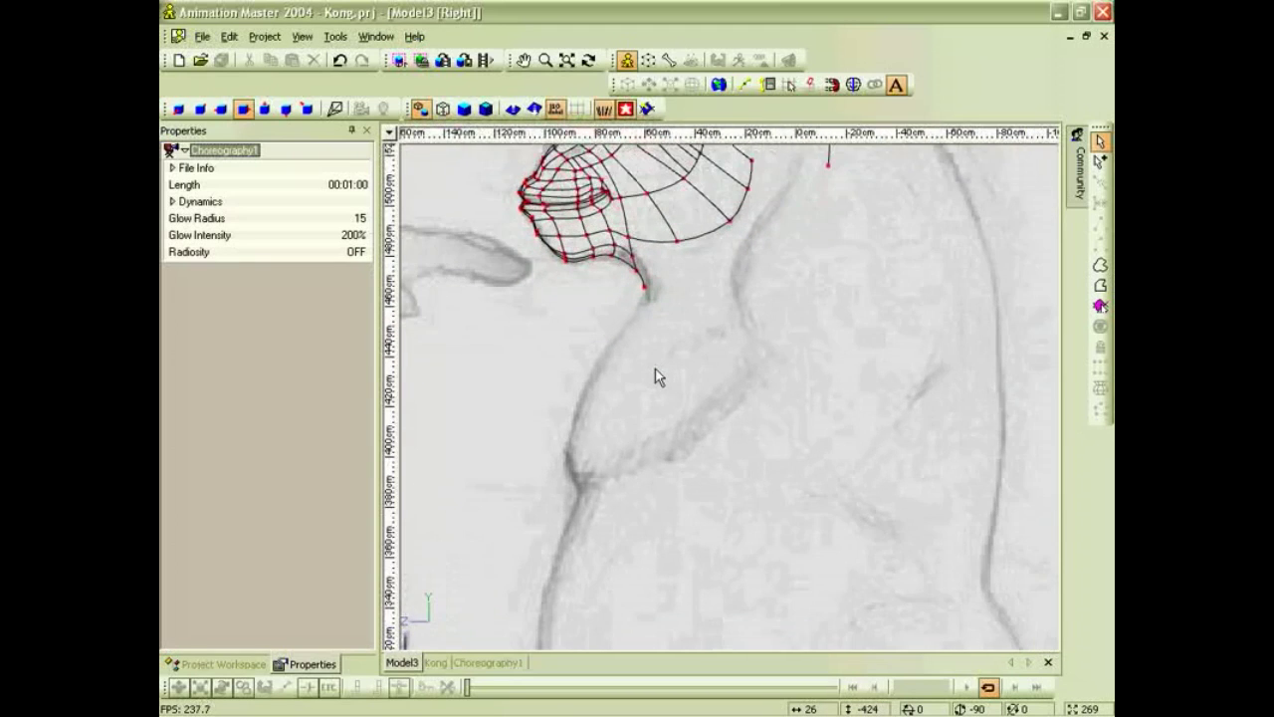
{"action": "key", "text": "a"}
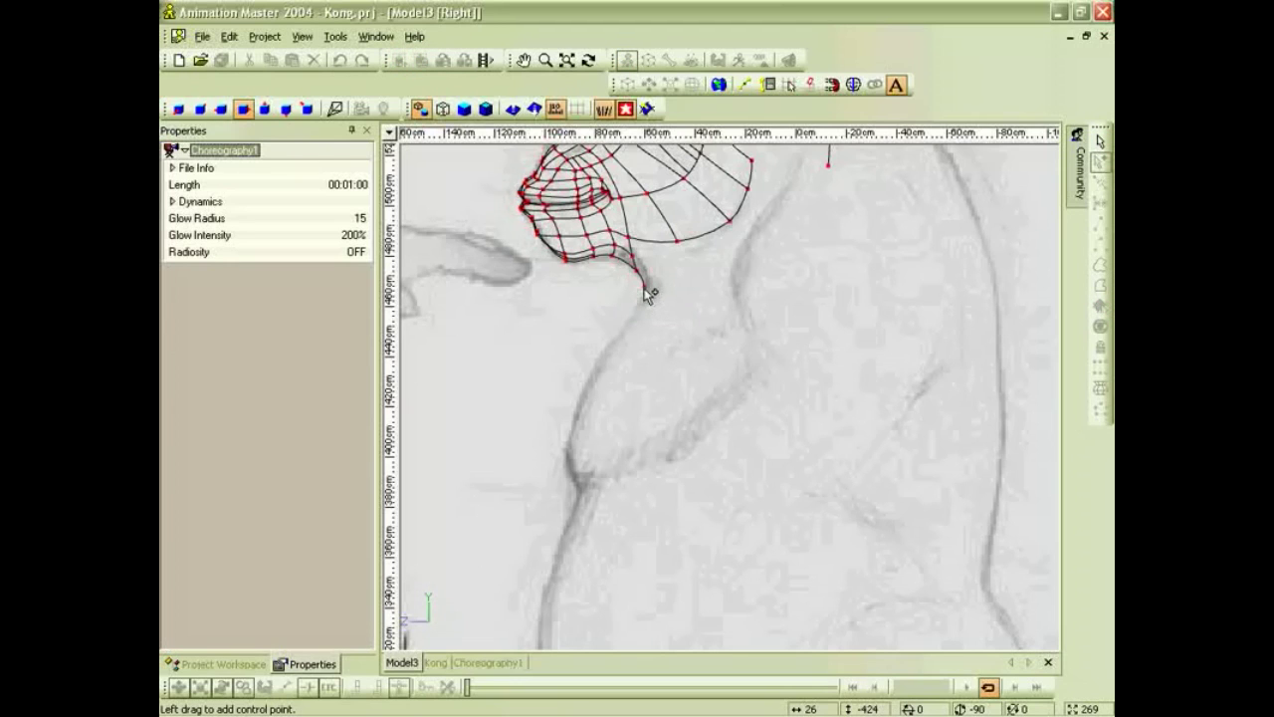
{"action": "left_click_drag", "start_coordinate": [644, 288], "coordinate": [611, 339]}
{"action": "left_click", "coordinate": [611, 338]}
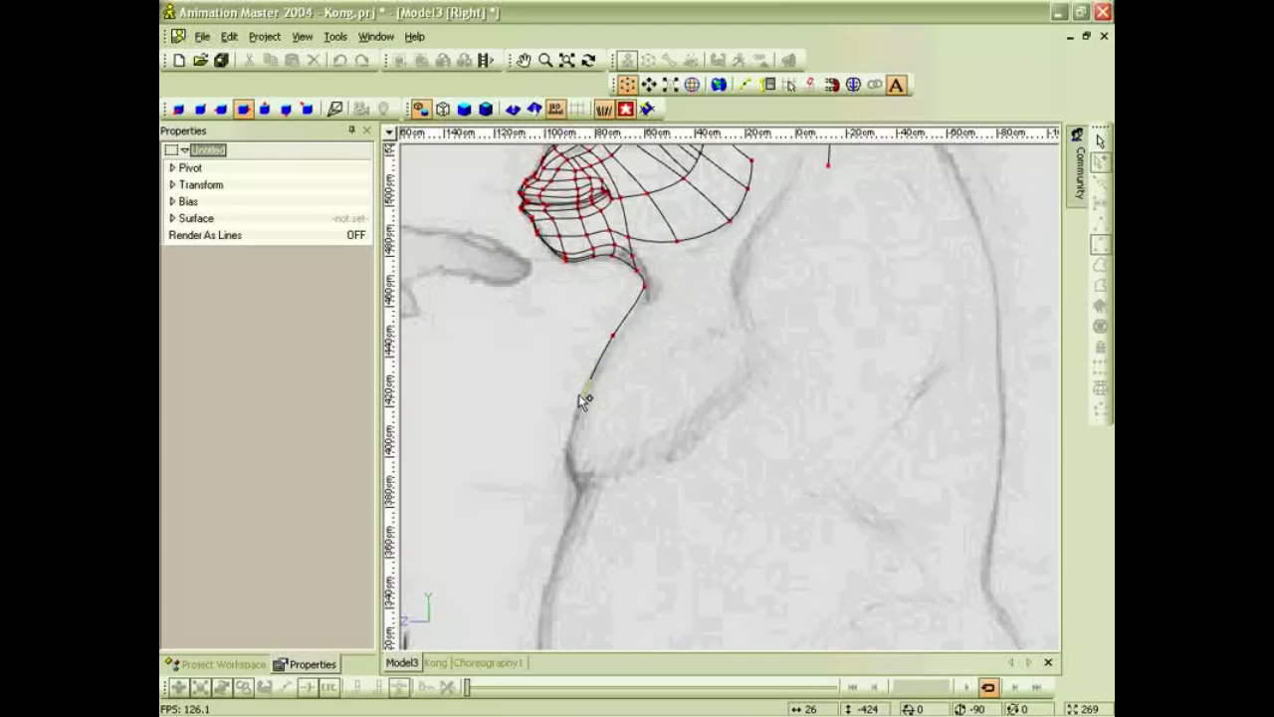
{"action": "left_click", "coordinate": [566, 460]}
{"action": "left_click", "coordinate": [582, 485]}
{"action": "key", "text": "Escape"}
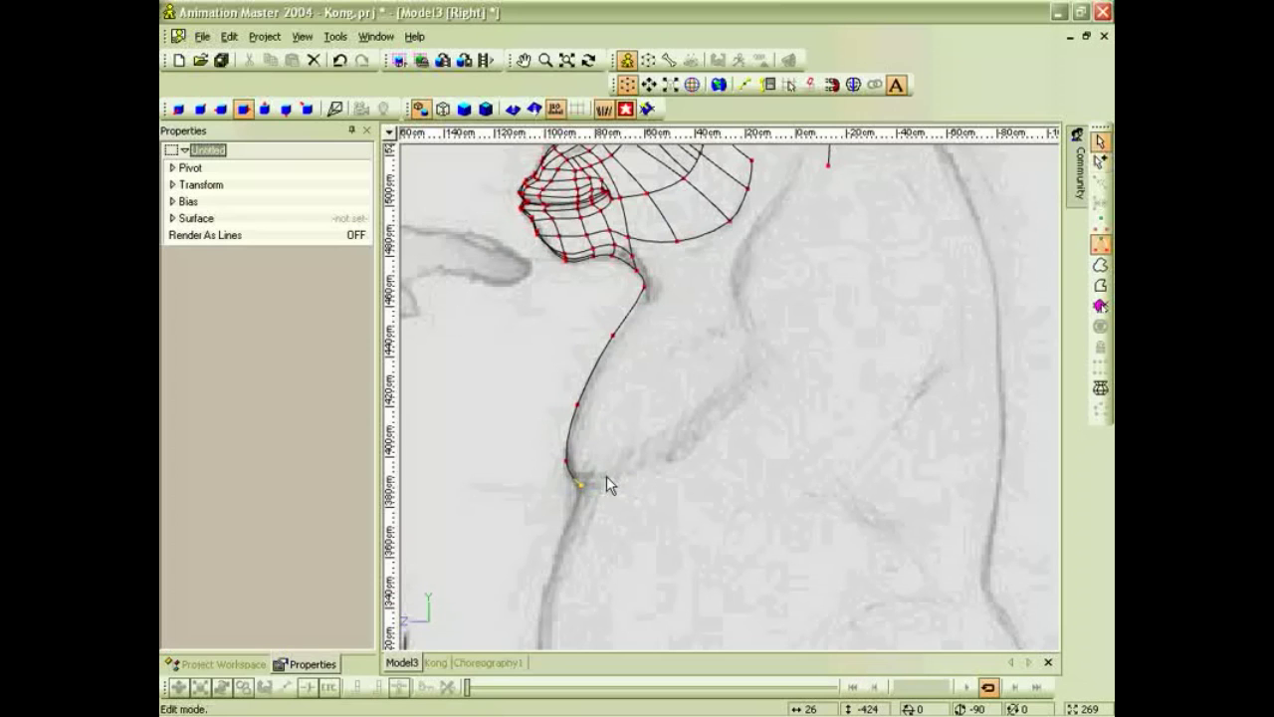
Examine the chest spline against the full-body reference drawings in the side and front views.
{"action": "key", "text": "t"}
{"action": "left_click_drag", "start_coordinate": [607, 475], "coordinate": [616, 470]}
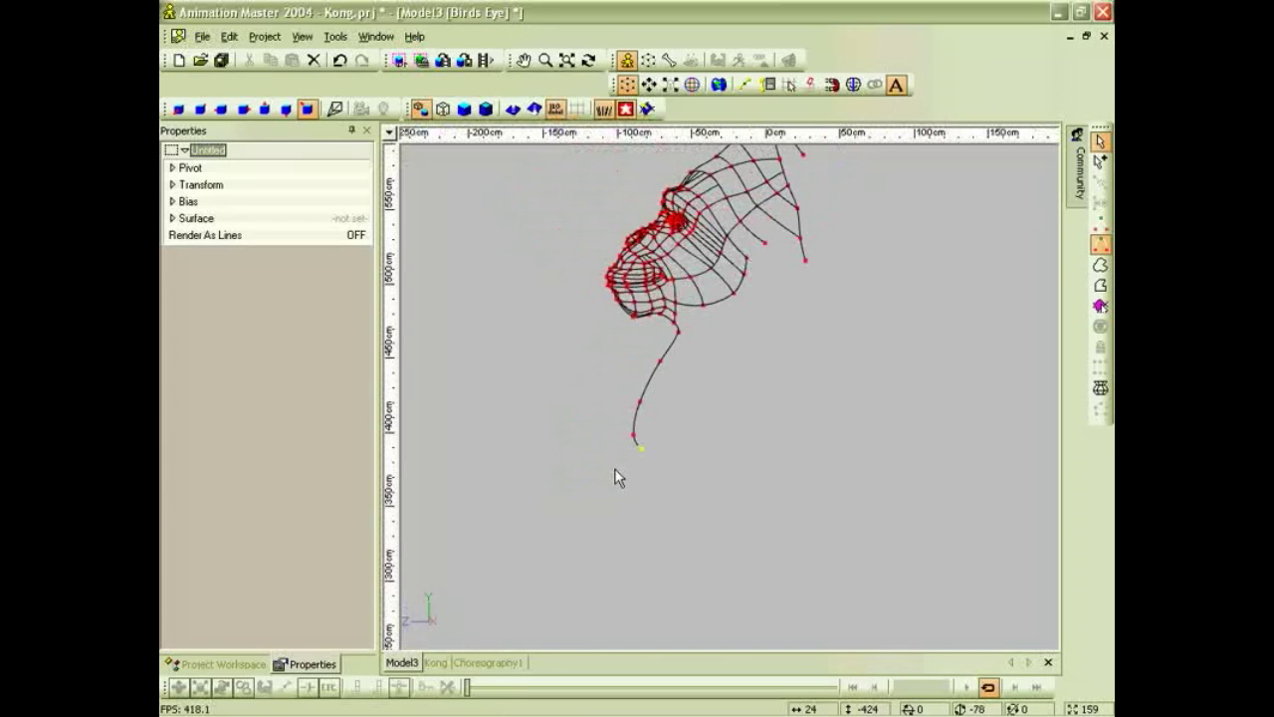
{"action": "key", "text": "4"}
{"action": "scroll", "coordinate": [634, 437], "scroll_direction": "down", "scroll_amount": 6}
{"action": "mouse_move", "coordinate": [623, 472]}
{"action": "middle_mouse_down"}
{"action": "mouse_move", "coordinate": [769, 366]}
{"action": "mouse_move", "coordinate": [741, 421]}
{"action": "middle_mouse_up"}
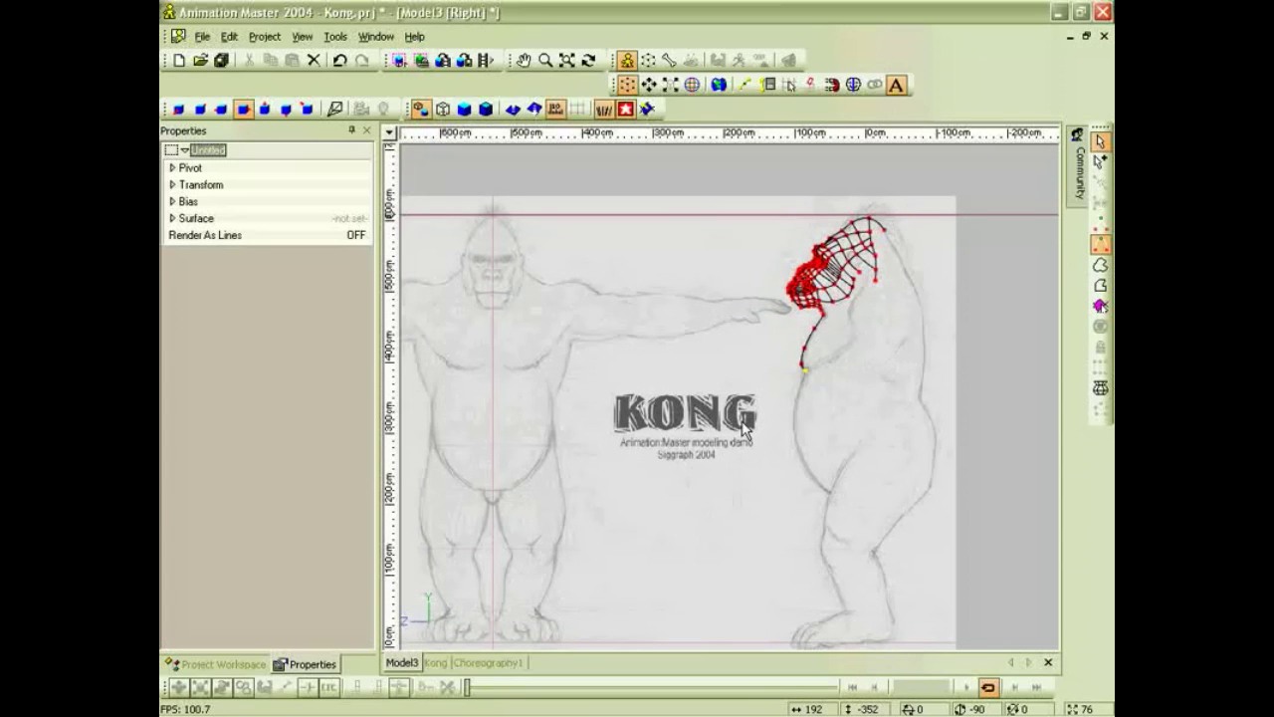
{"action": "key", "text": "1"}
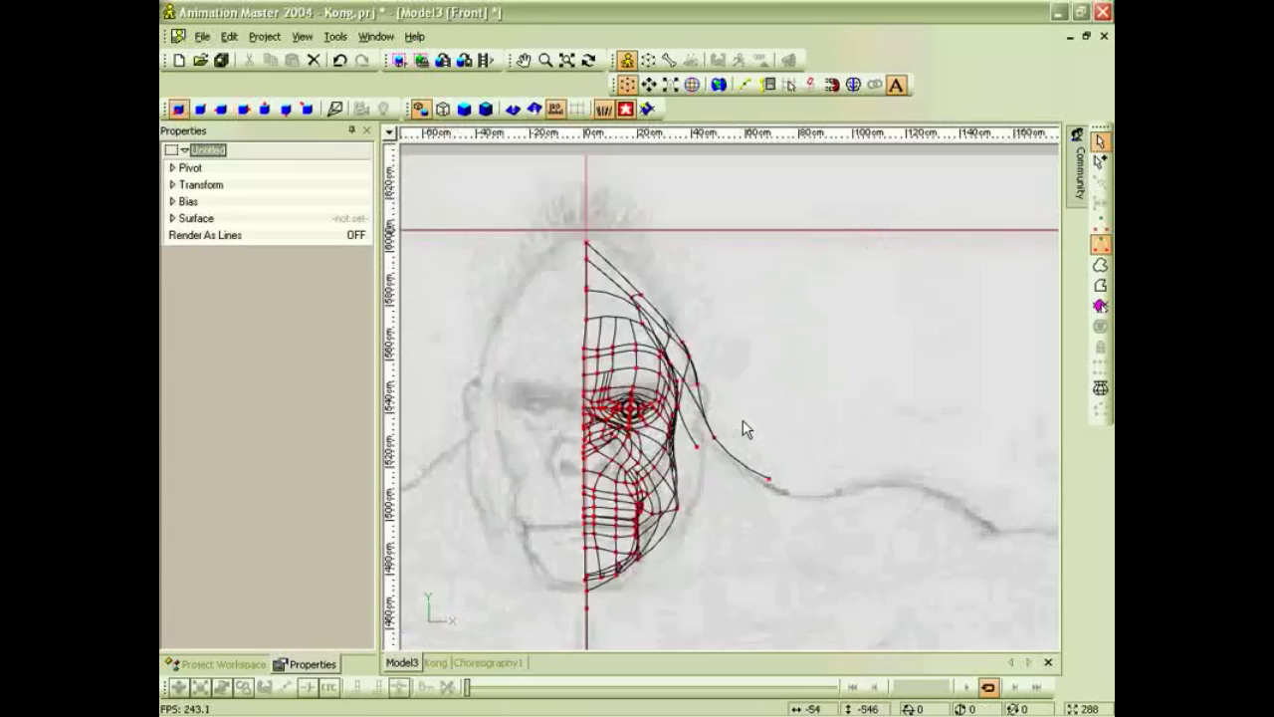
{"action": "scroll", "coordinate": [743, 423], "scroll_direction": "down", "scroll_amount": 8}
{"action": "middle_click_drag", "start_coordinate": [725, 503], "coordinate": [701, 344]}
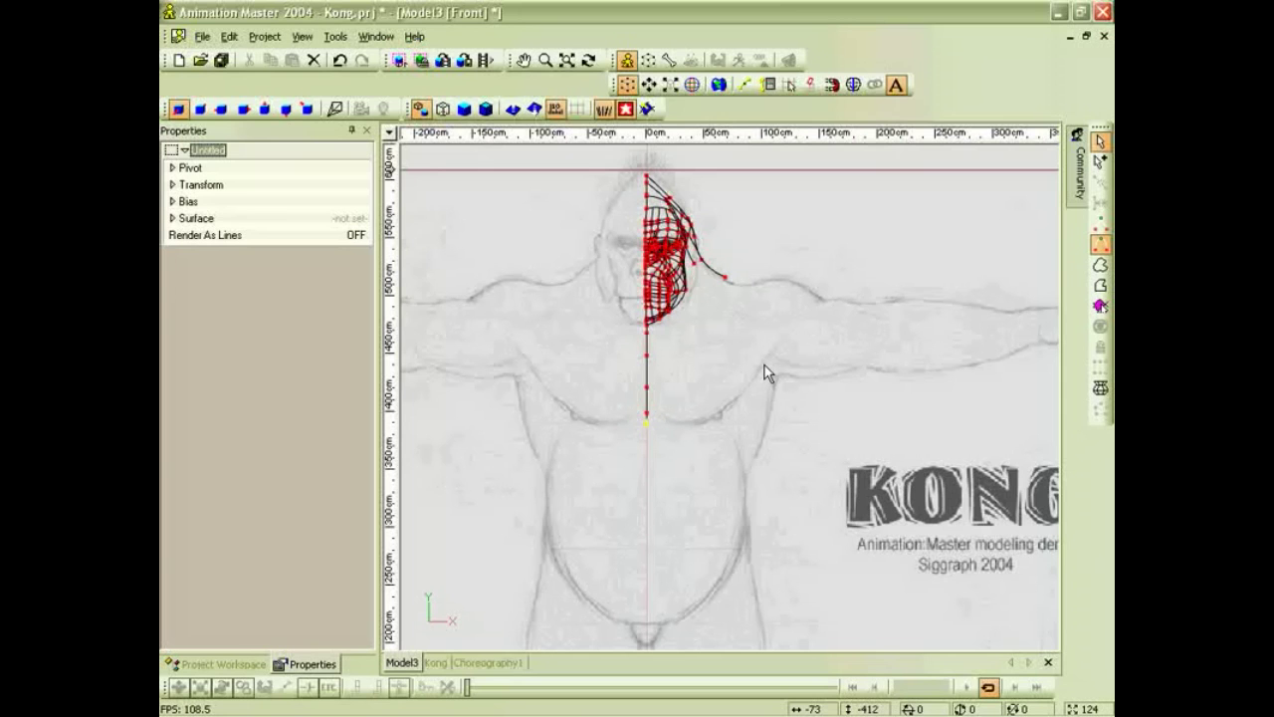
{"action": "key", "text": "4"}
{"action": "scroll", "coordinate": [824, 369], "scroll_direction": "up", "scroll_amount": 6}
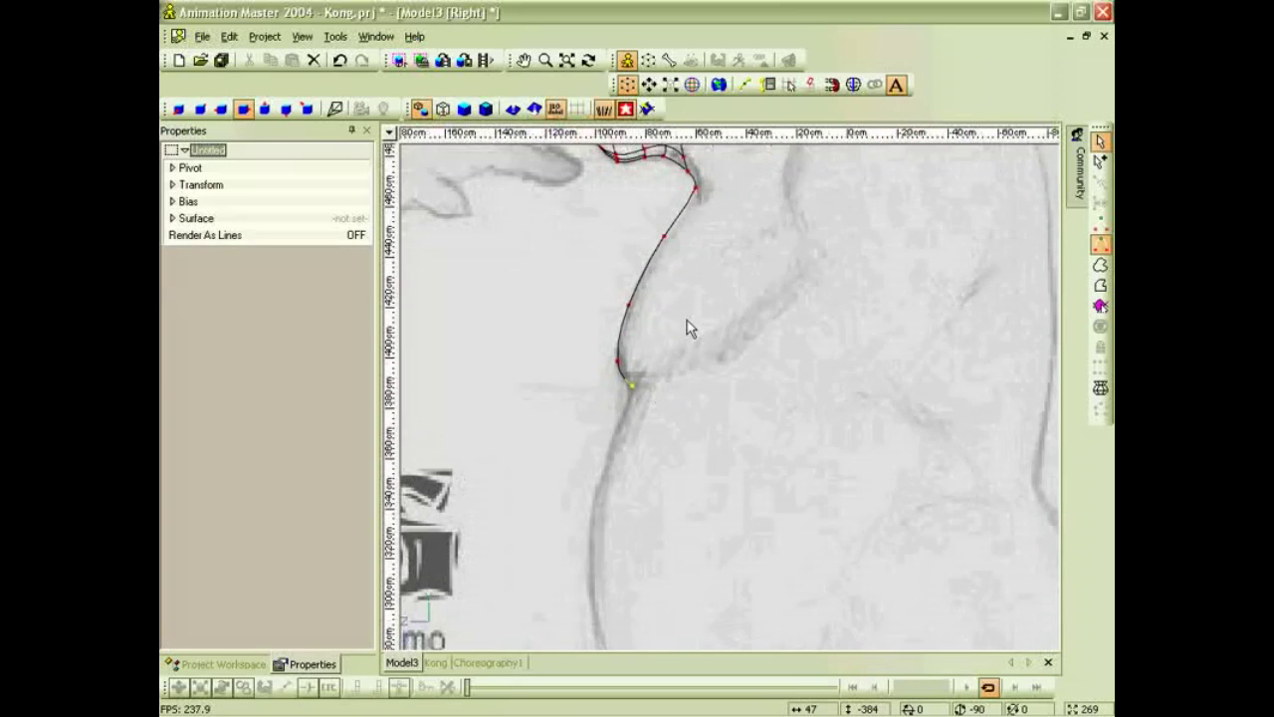
Select the five control points of the centreline chest spline and extrude them sideways about 18 cm in the front view.
{"action": "key", "text": "slash"}
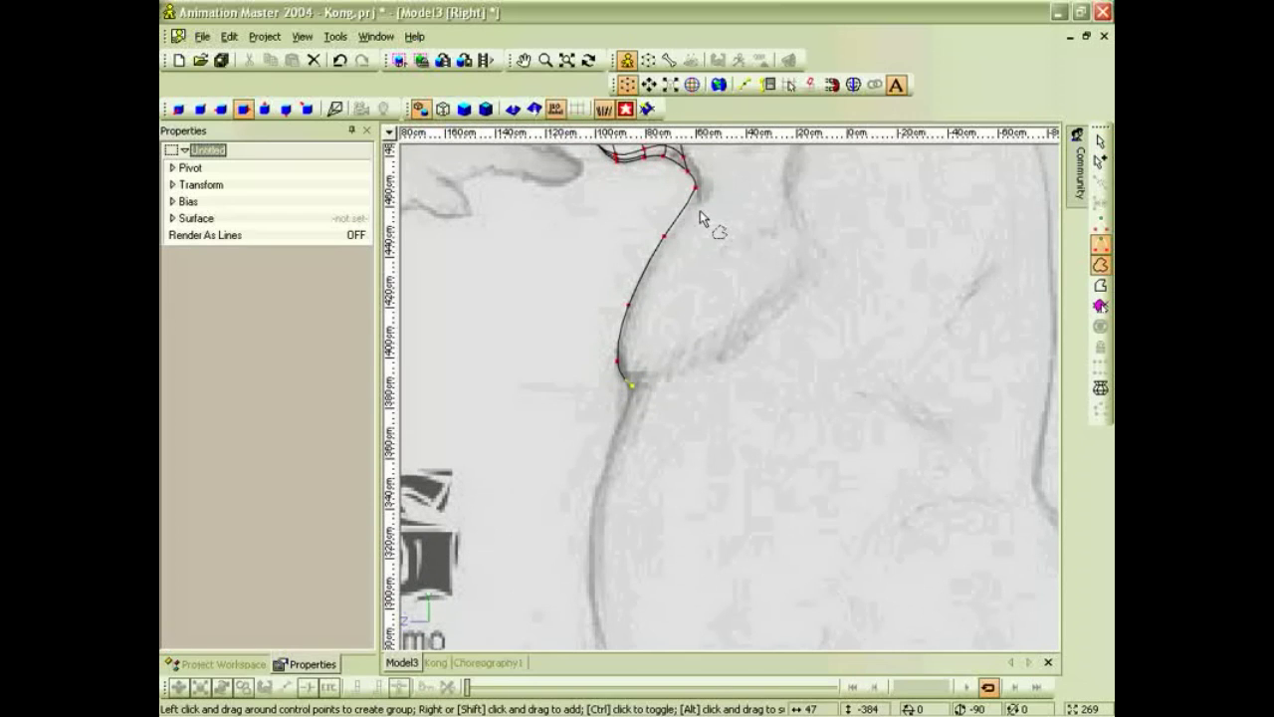
{"action": "left_click_drag", "start_coordinate": [708, 185], "coordinate": [703, 182]}
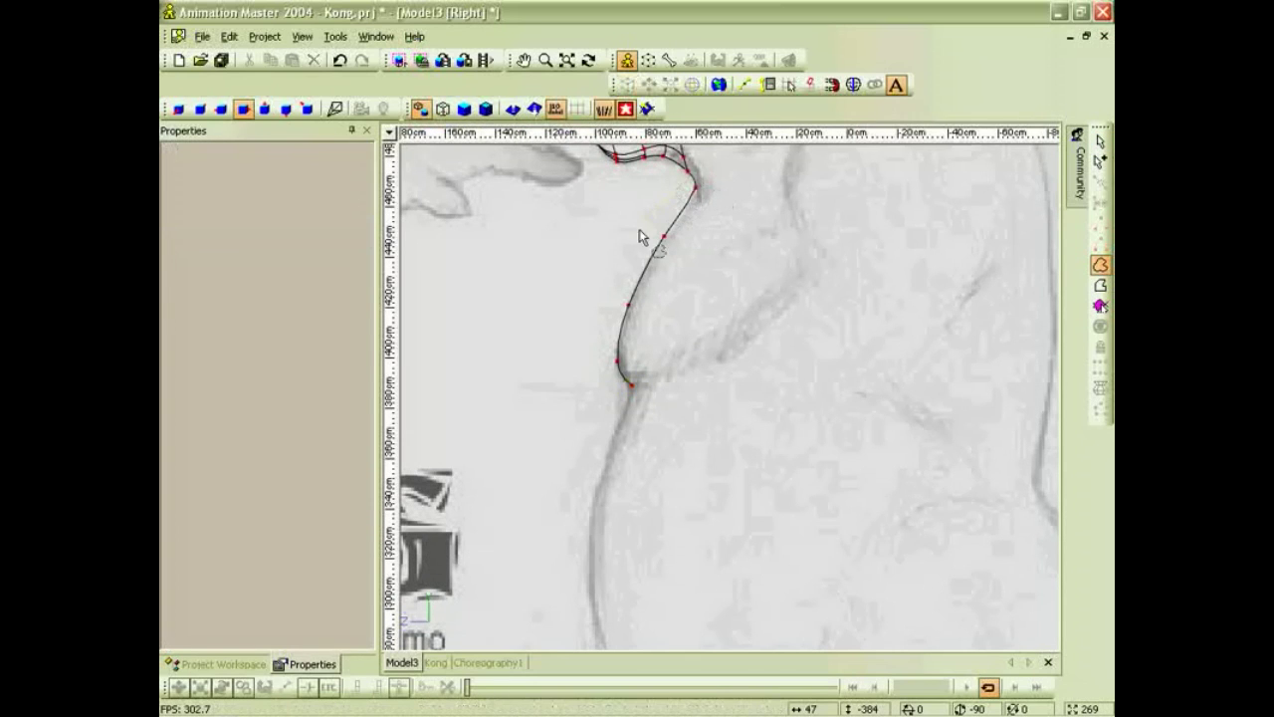
{"action": "mouse_move", "coordinate": [634, 416]}
{"action": "left_mouse_down"}
{"action": "mouse_move", "coordinate": [744, 213]}
{"action": "mouse_move", "coordinate": [703, 245]}
{"action": "left_mouse_up"}
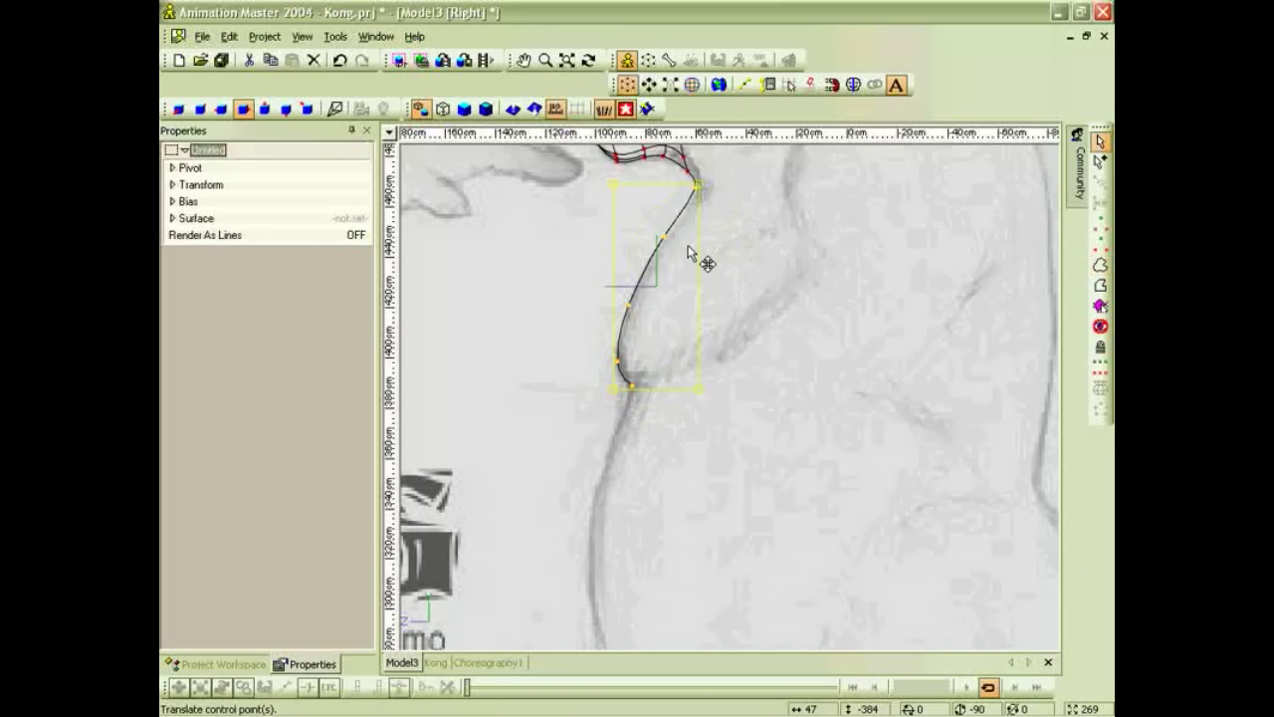
{"action": "key", "text": "1"}
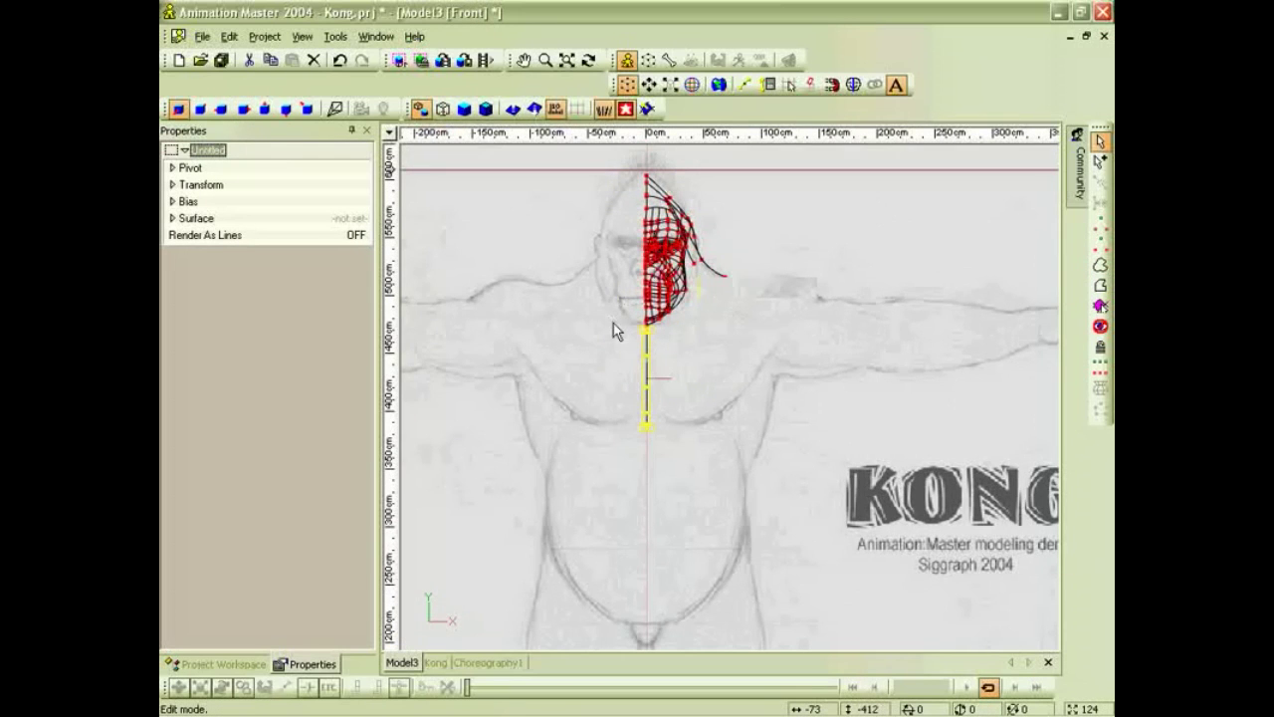
{"action": "left_click_drag", "start_coordinate": [648, 388], "coordinate": [669, 372]}
{"action": "scroll", "coordinate": [672, 369], "scroll_direction": "up", "scroll_amount": 3}
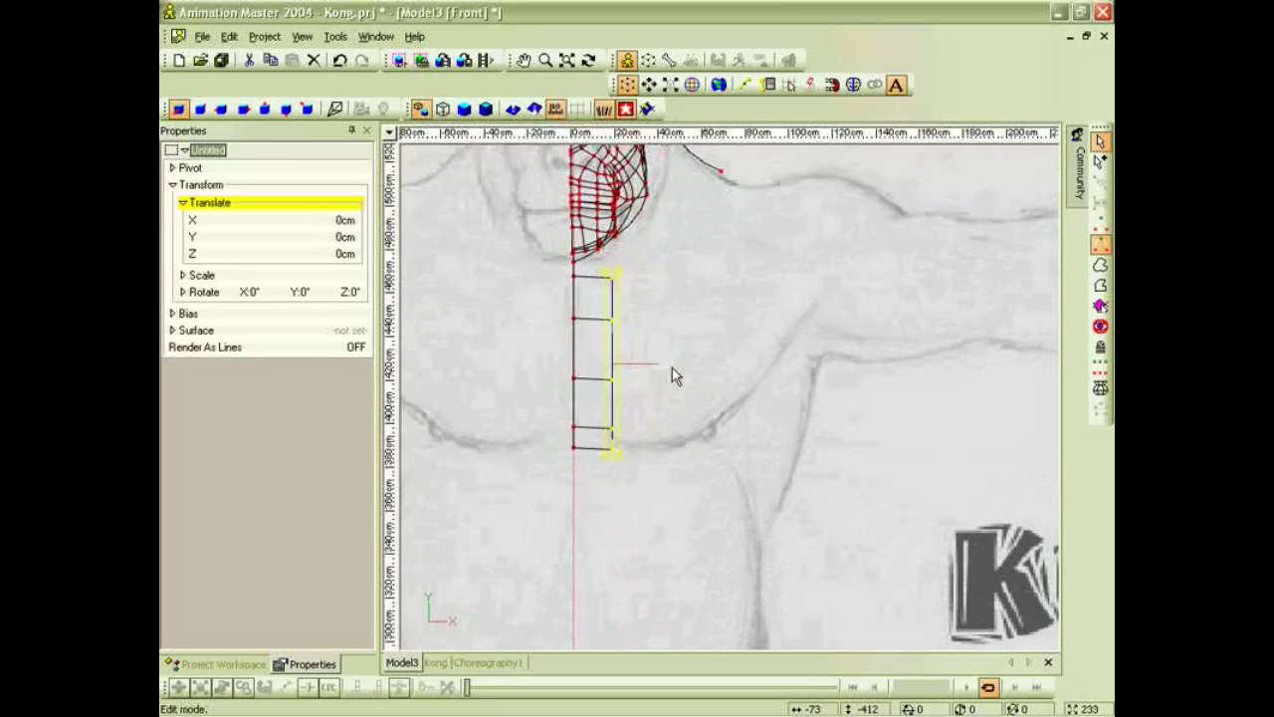
{"action": "scroll", "coordinate": [672, 368], "scroll_direction": "up", "scroll_amount": 2}
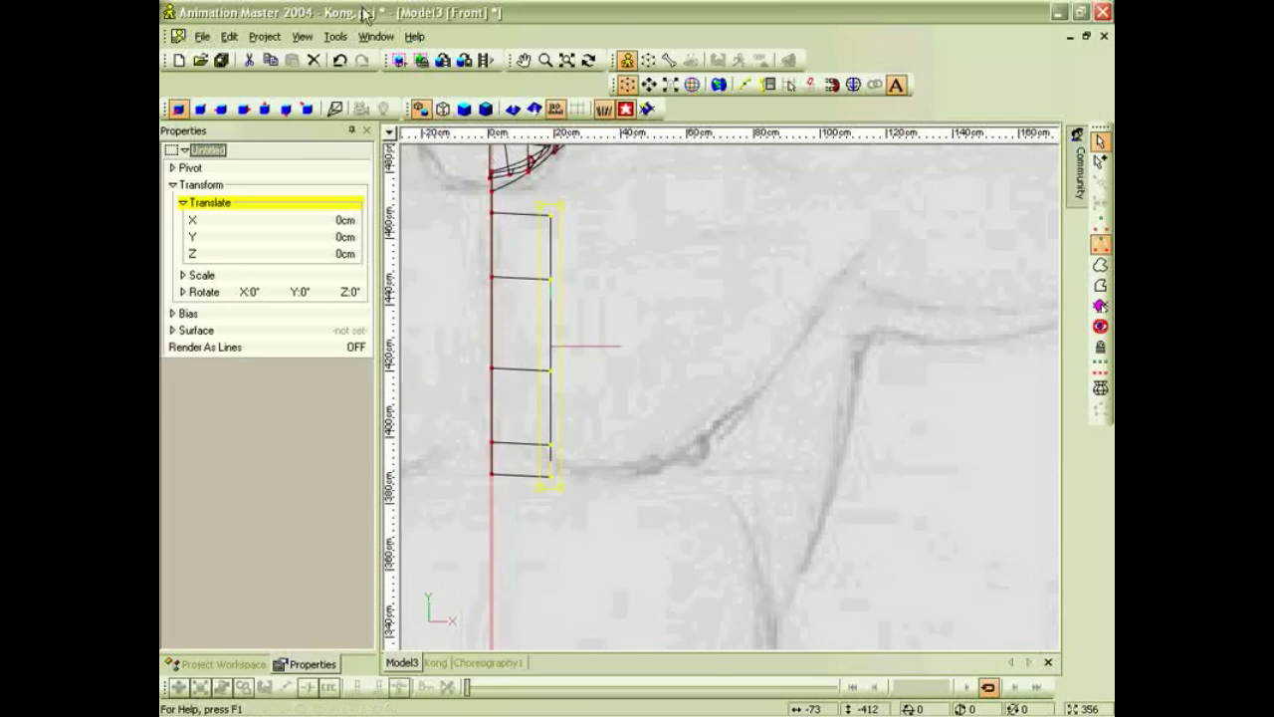
Disable the use of CP spacing and direction for extrude in the program's unit options.
{"action": "left_click", "coordinate": [335, 36]}
{"action": "left_click", "coordinate": [373, 57]}
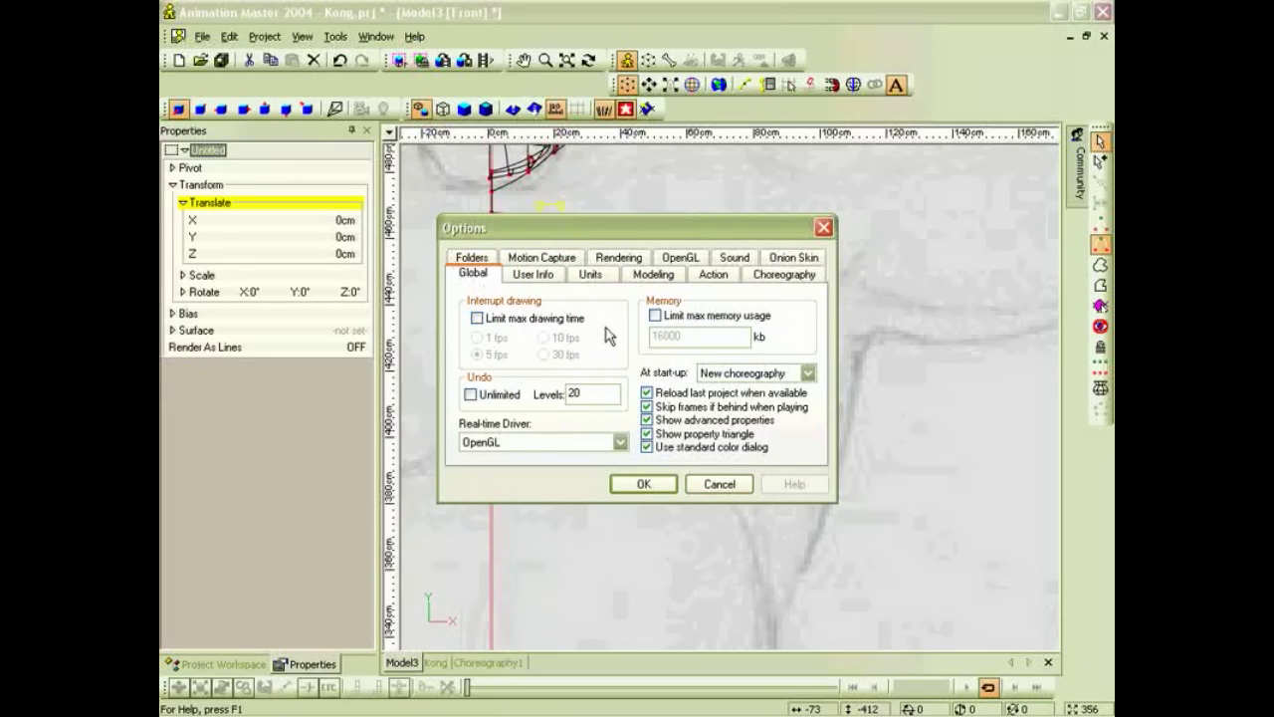
{"action": "left_click", "coordinate": [588, 279]}
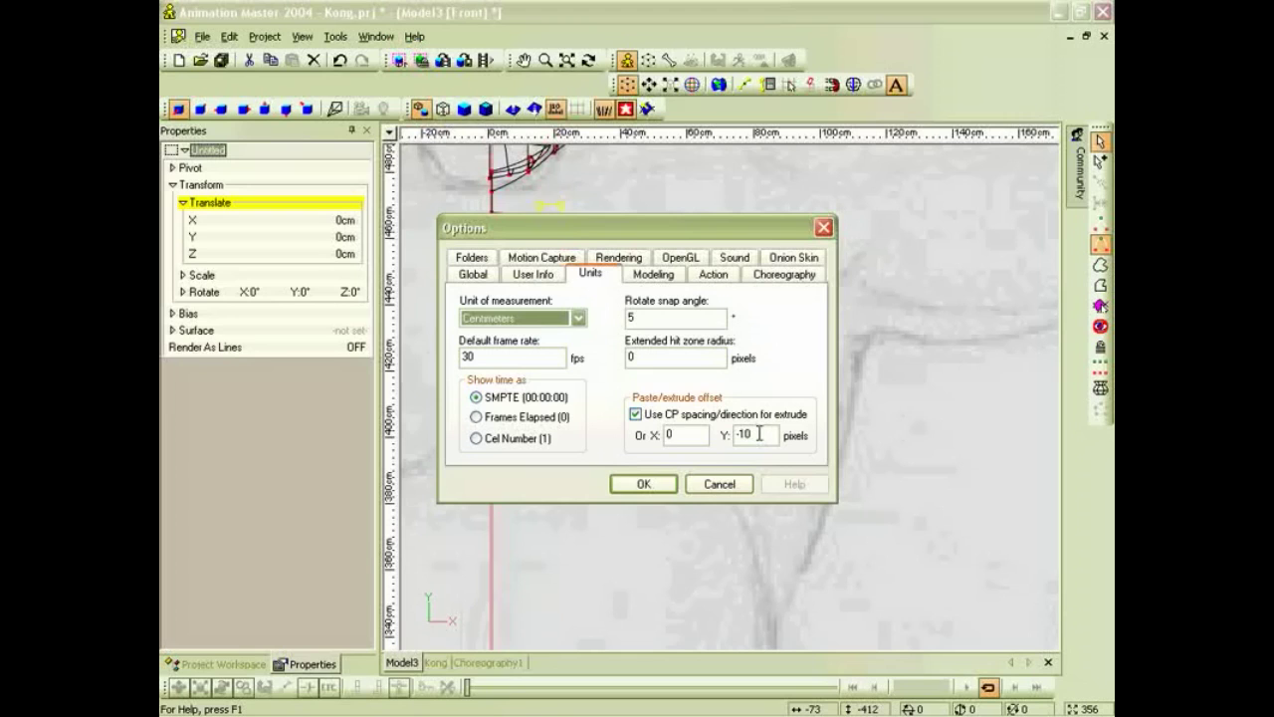
{"action": "left_click", "coordinate": [635, 415]}
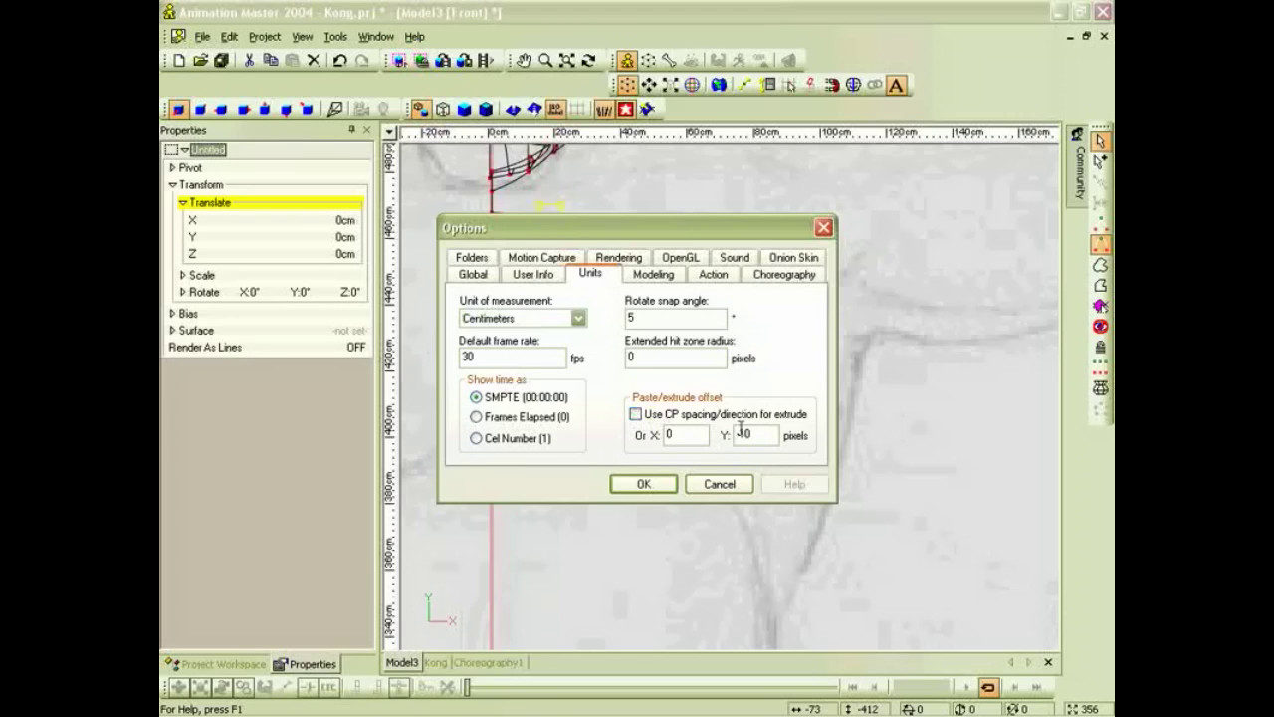
{"action": "left_click", "coordinate": [644, 484]}
{"action": "scroll", "coordinate": [614, 314], "scroll_direction": "up", "scroll_amount": 1}
{"action": "middle_click_drag", "start_coordinate": [596, 318], "coordinate": [679, 365]}
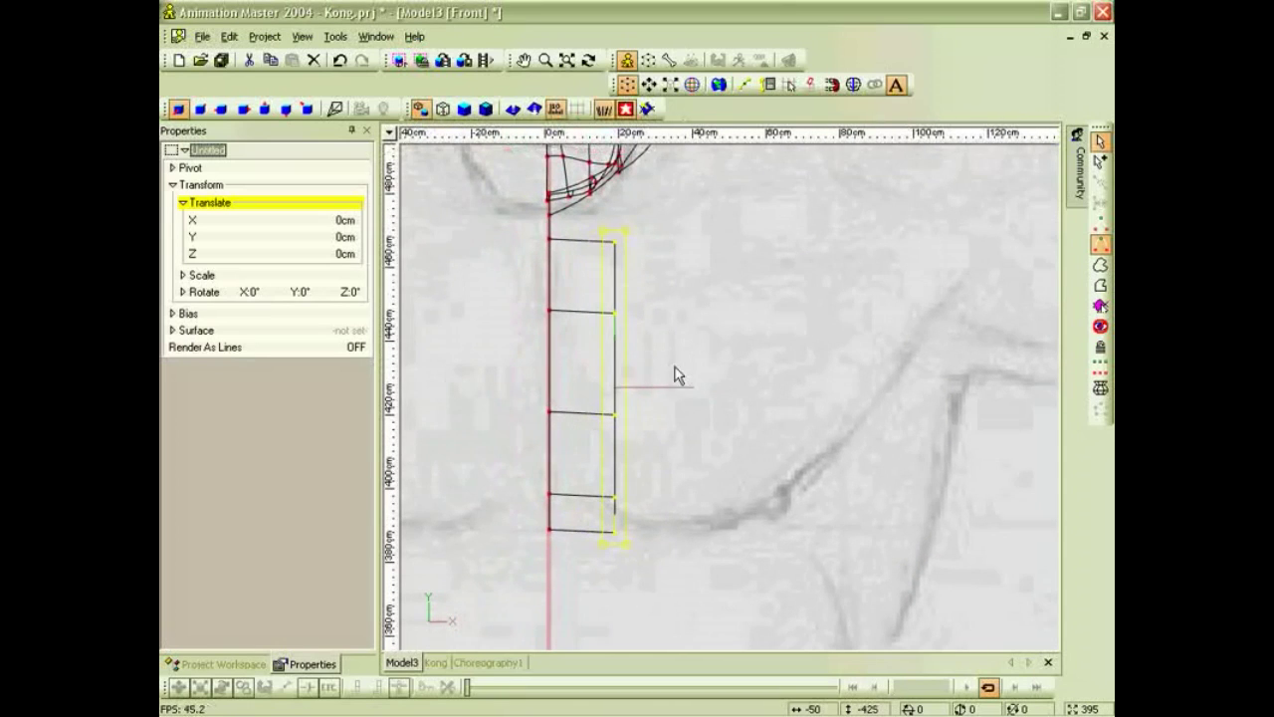
Move the extruded chest column inward to about 14 cm from the centreline and rotate it so its lower end slants outward.
{"action": "left_click_drag", "start_coordinate": [615, 371], "coordinate": [601, 369]}
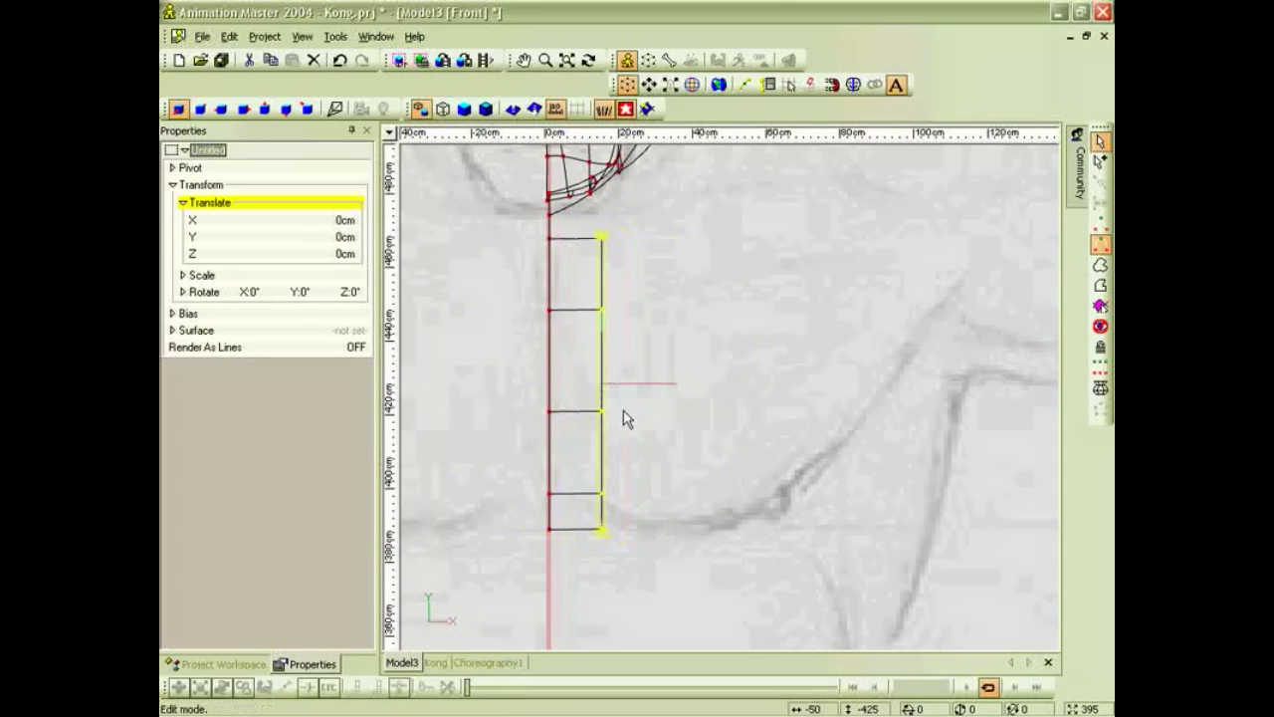
{"action": "key", "text": "r"}
{"action": "left_click_drag", "start_coordinate": [717, 496], "coordinate": [725, 492]}
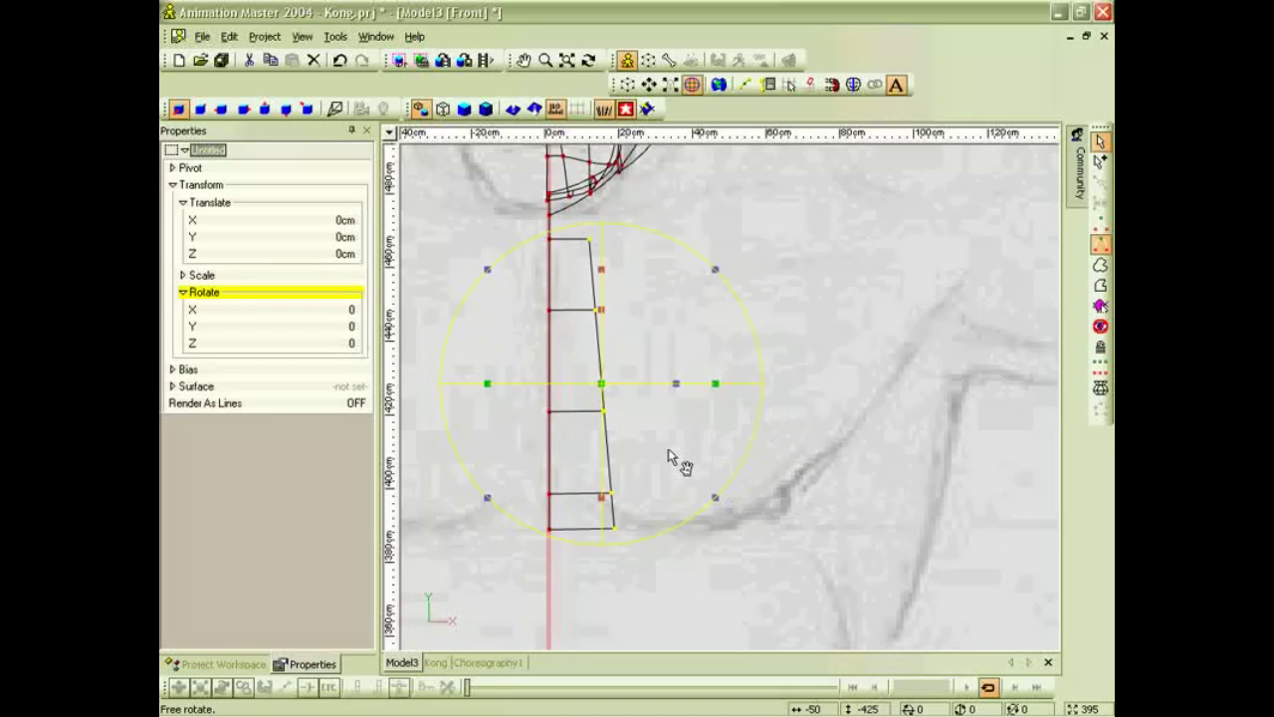
{"action": "key", "text": "Escape"}
Extrude a second column about 32 cm farther outward and pull its upper points inward to curve its edge.
{"action": "left_click_drag", "start_coordinate": [615, 447], "coordinate": [731, 432]}
{"action": "left_click", "coordinate": [778, 284]}
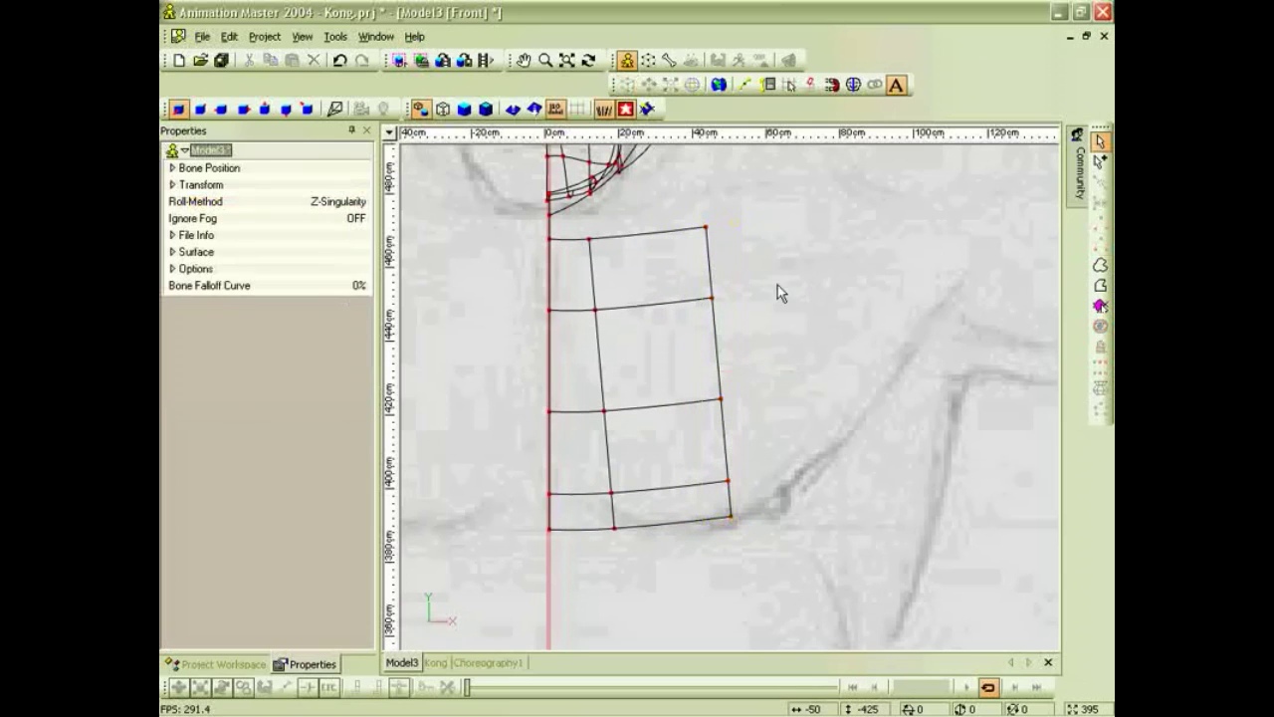
{"action": "left_click_drag", "start_coordinate": [705, 233], "coordinate": [673, 241]}
{"action": "left_click_drag", "start_coordinate": [589, 243], "coordinate": [588, 232]}
{"action": "left_click_drag", "start_coordinate": [706, 296], "coordinate": [696, 299]}
{"action": "left_click_drag", "start_coordinate": [720, 401], "coordinate": [711, 403]}
Select the whole second column and extrude a third column about 47 cm outward and 24 cm upward.
{"action": "double_click", "coordinate": [717, 448]}
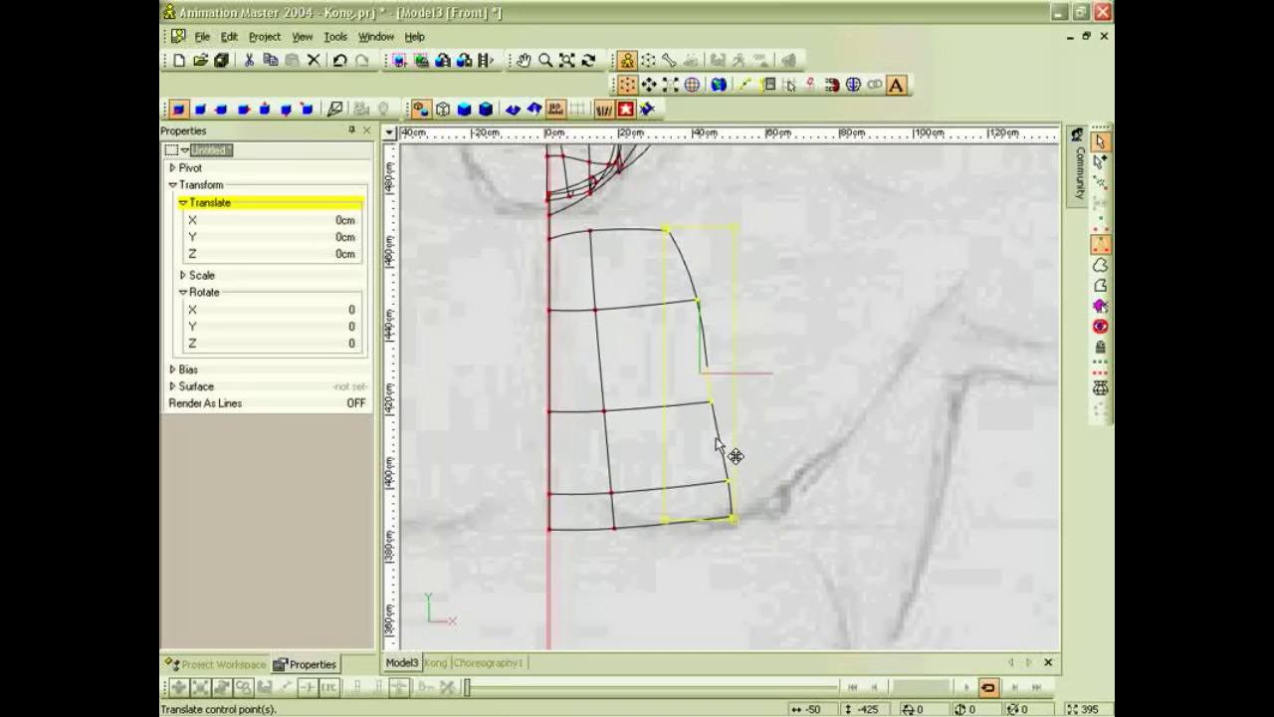
{"action": "left_click_drag", "start_coordinate": [718, 448], "coordinate": [891, 360]}
{"action": "middle_click_drag", "start_coordinate": [826, 244], "coordinate": [817, 358]}
{"action": "left_click", "coordinate": [927, 258]}
Reposition the third column's control points in the front view to shape the outer side of the chest.
{"action": "left_click_drag", "start_coordinate": [808, 256], "coordinate": [762, 291]}
{"action": "left_click_drag", "start_coordinate": [833, 333], "coordinate": [820, 354]}
{"action": "left_click_drag", "start_coordinate": [851, 430], "coordinate": [836, 436]}
{"action": "left_click_drag", "start_coordinate": [868, 505], "coordinate": [865, 484]}
{"action": "left_click_drag", "start_coordinate": [870, 541], "coordinate": [870, 522]}
{"action": "left_click_drag", "start_coordinate": [818, 347], "coordinate": [806, 360]}
{"action": "scroll", "coordinate": [780, 328], "scroll_direction": "down", "scroll_amount": 2}
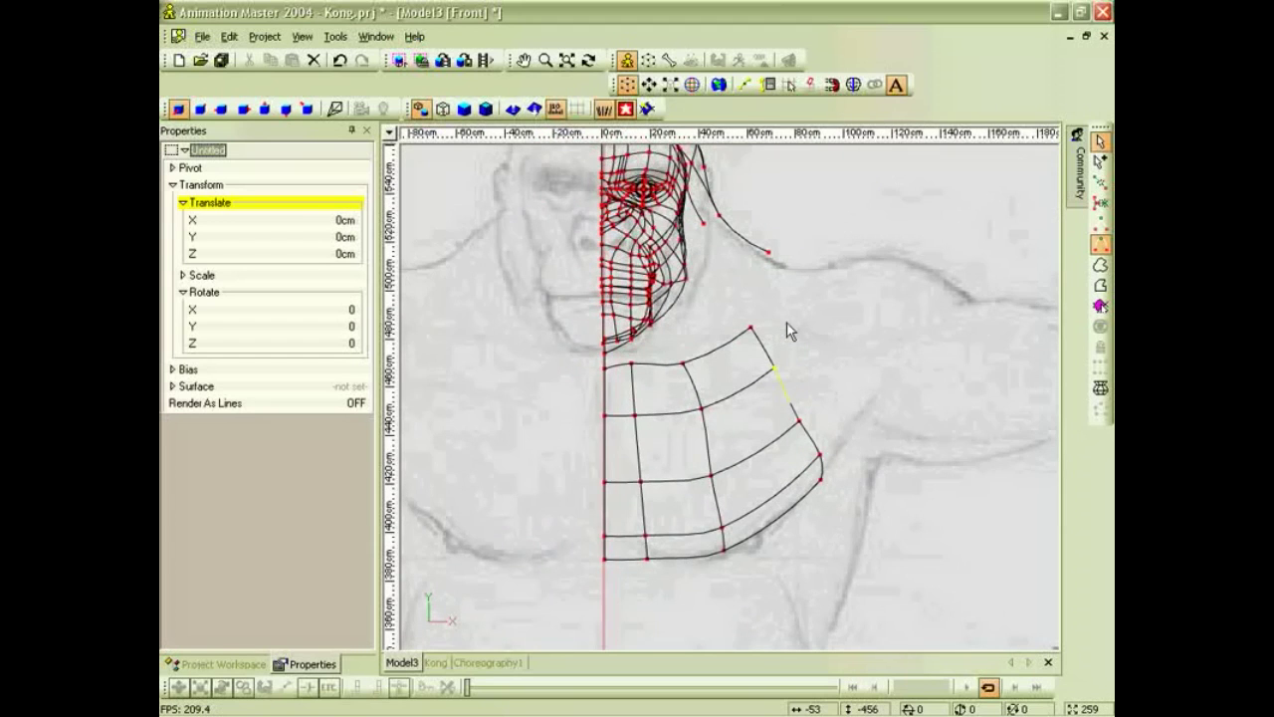
In the right side view, move the outer column's five control points back to the side of the torso, spacing them from neck to ribs.
{"action": "key", "text": "4"}
{"action": "middle_click_drag", "start_coordinate": [786, 296], "coordinate": [771, 494]}
{"action": "left_click_drag", "start_coordinate": [675, 288], "coordinate": [778, 324]}
{"action": "left_click_drag", "start_coordinate": [635, 339], "coordinate": [775, 364]}
{"action": "left_click_drag", "start_coordinate": [591, 406], "coordinate": [781, 415]}
{"action": "left_click_drag", "start_coordinate": [578, 449], "coordinate": [780, 442]}
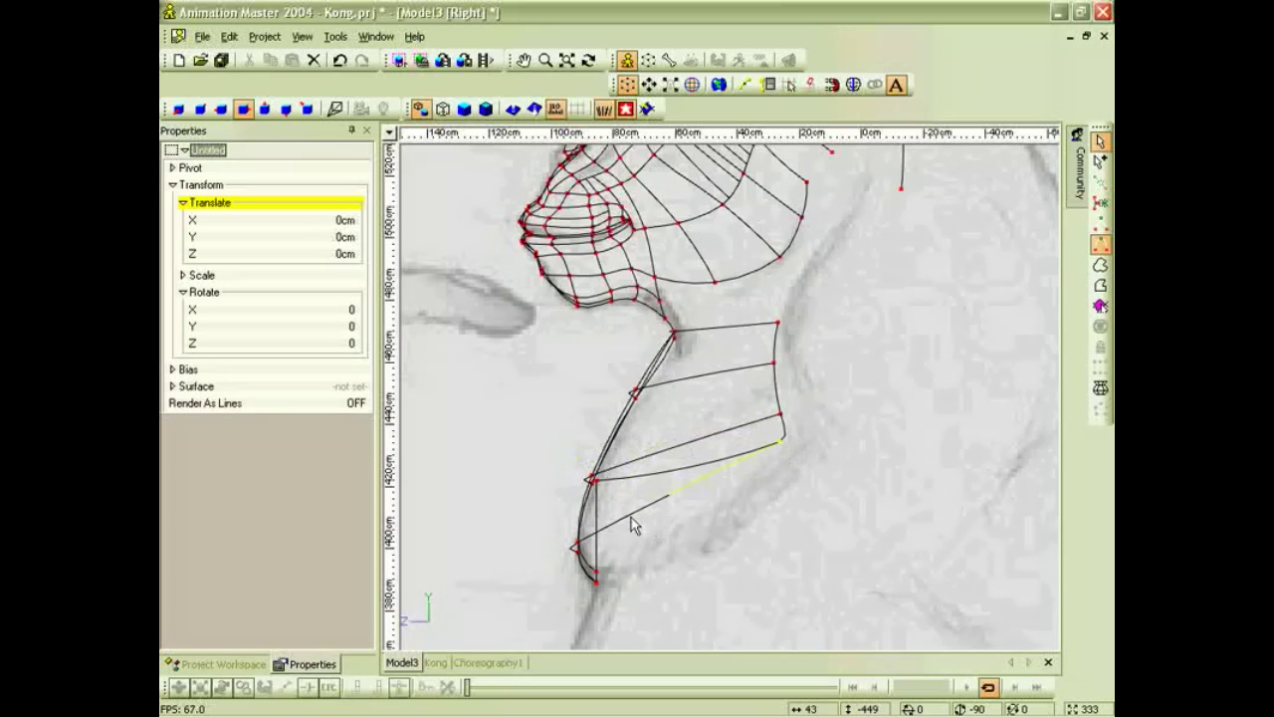
{"action": "key", "text": "t"}
{"action": "left_click_drag", "start_coordinate": [634, 492], "coordinate": [655, 489]}
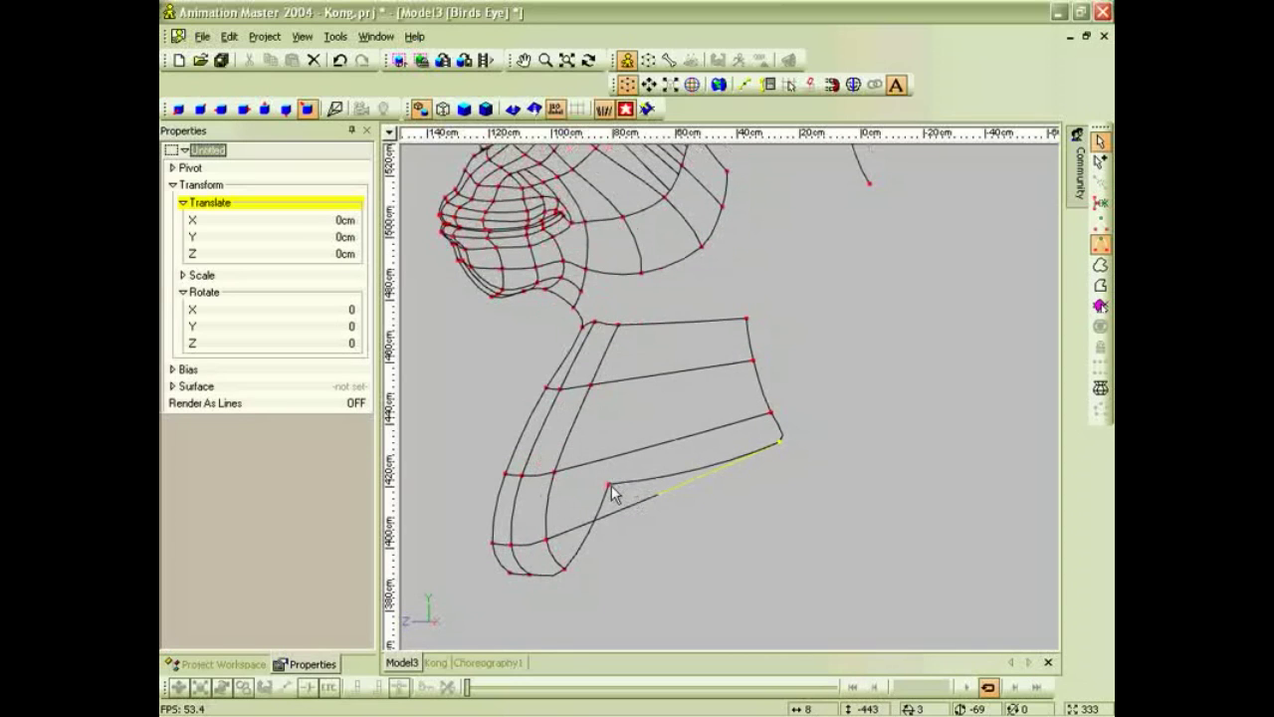
{"action": "key", "text": "4"}
{"action": "left_click_drag", "start_coordinate": [593, 484], "coordinate": [795, 479]}
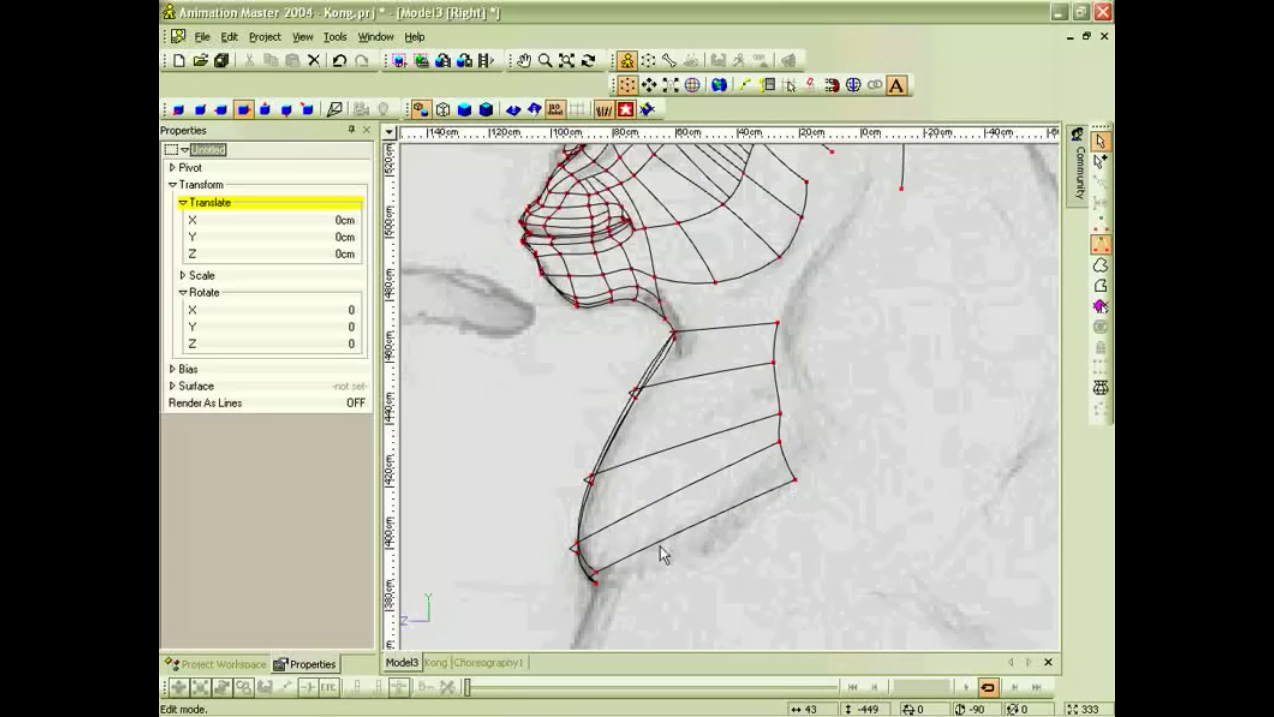
From an angled view, pull the second extruded column's control points back and outward to even out the patches between its neighbours.
{"action": "key", "text": "7"}
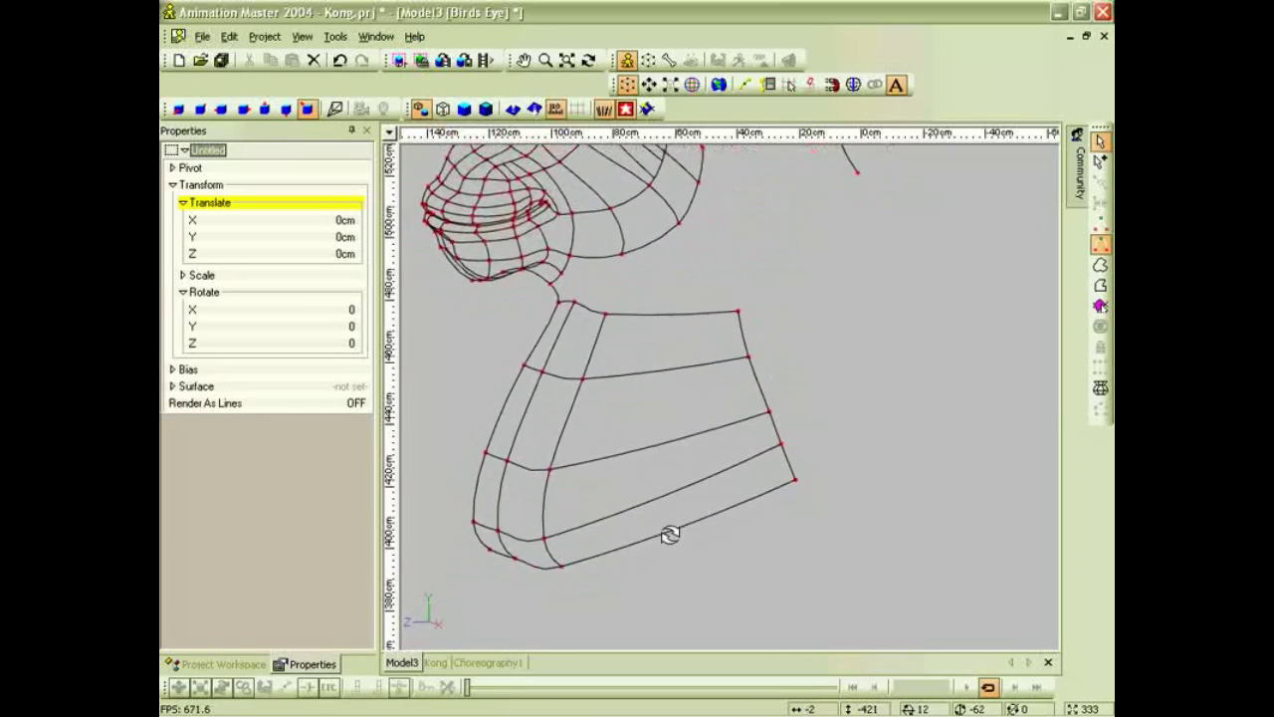
{"action": "left_click", "coordinate": [619, 306]}
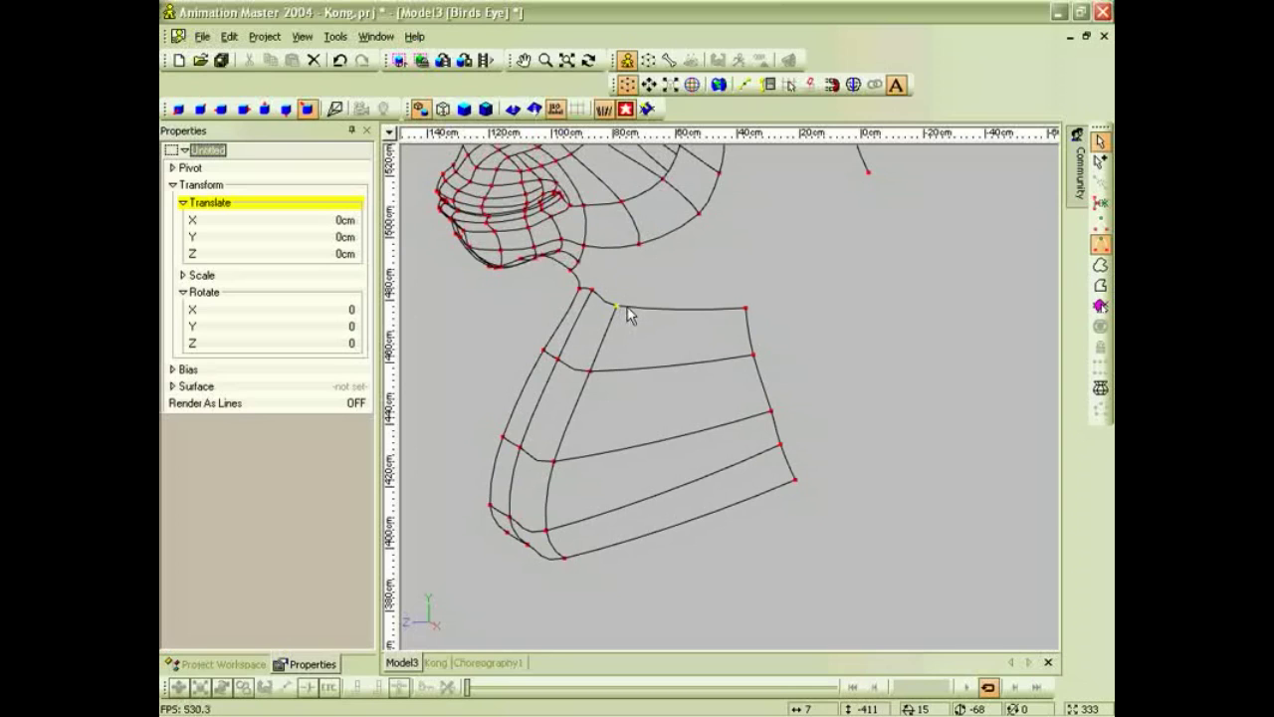
{"action": "left_click_drag", "start_coordinate": [627, 316], "coordinate": [685, 327]}
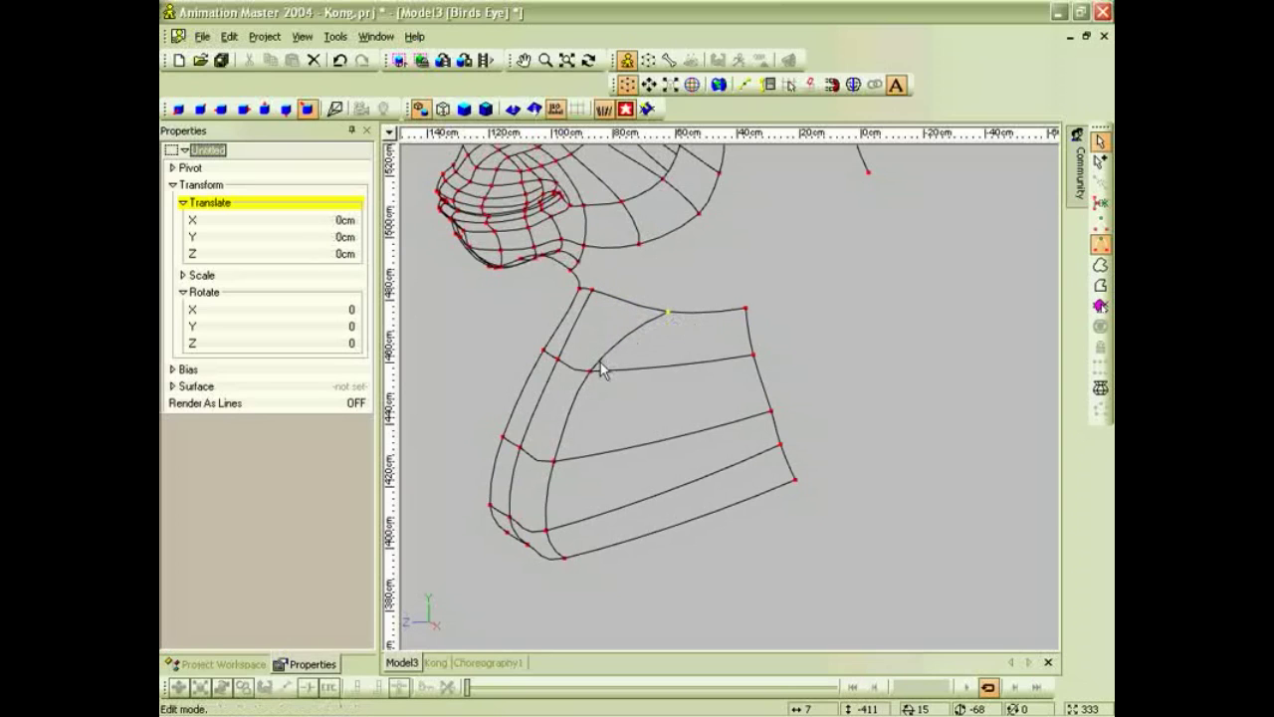
{"action": "left_click_drag", "start_coordinate": [604, 380], "coordinate": [643, 454]}
{"action": "left_click", "coordinate": [546, 531]}
{"action": "left_click_drag", "start_coordinate": [547, 535], "coordinate": [646, 511]}
{"action": "mouse_move", "coordinate": [572, 556]}
{"action": "left_mouse_down"}
{"action": "mouse_move", "coordinate": [731, 517]}
{"action": "mouse_move", "coordinate": [707, 447]}
{"action": "left_mouse_up"}
Show the model shaded and refine the top control point of the second extruded column from another angle.
{"action": "key", "text": "0"}
{"action": "key", "text": "t"}
{"action": "left_click_drag", "start_coordinate": [651, 378], "coordinate": [617, 370]}
{"action": "left_click_drag", "start_coordinate": [624, 312], "coordinate": [597, 310]}
In the front view, adjust the lower and outer control points so the chest rounds along the reference pectoral outline.
{"action": "key", "text": "2"}
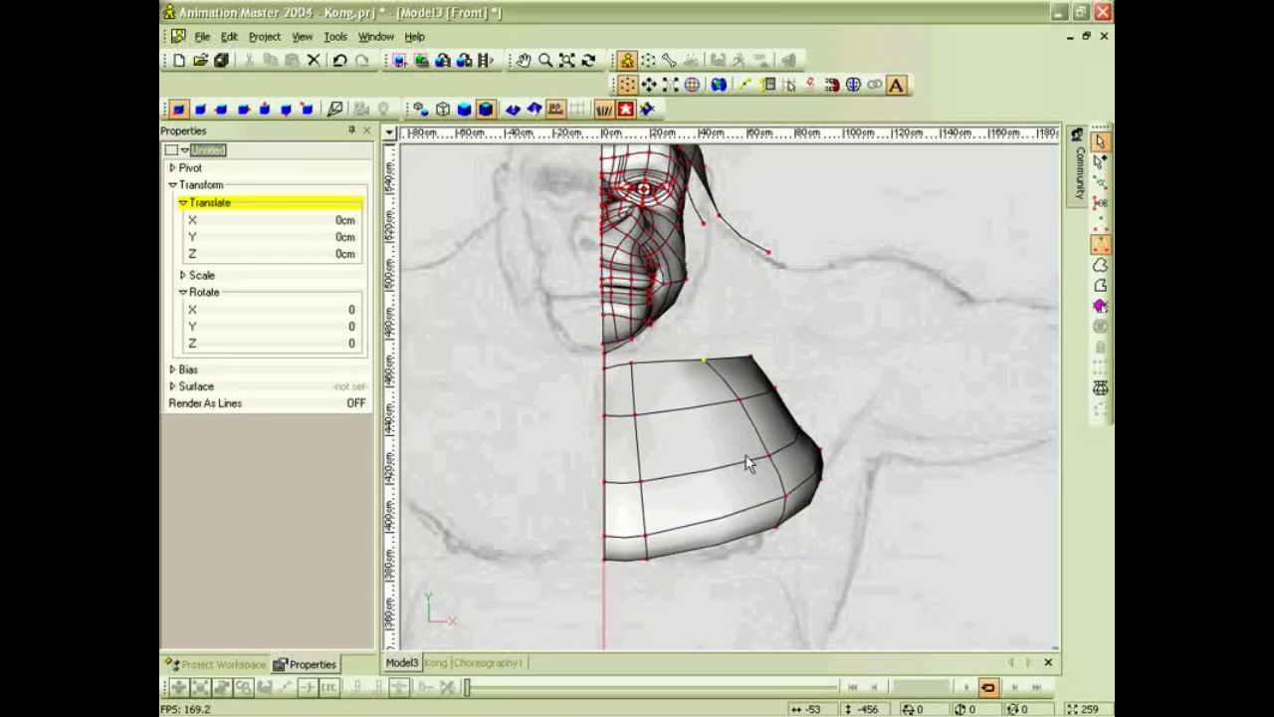
{"action": "left_click_drag", "start_coordinate": [773, 527], "coordinate": [748, 558]}
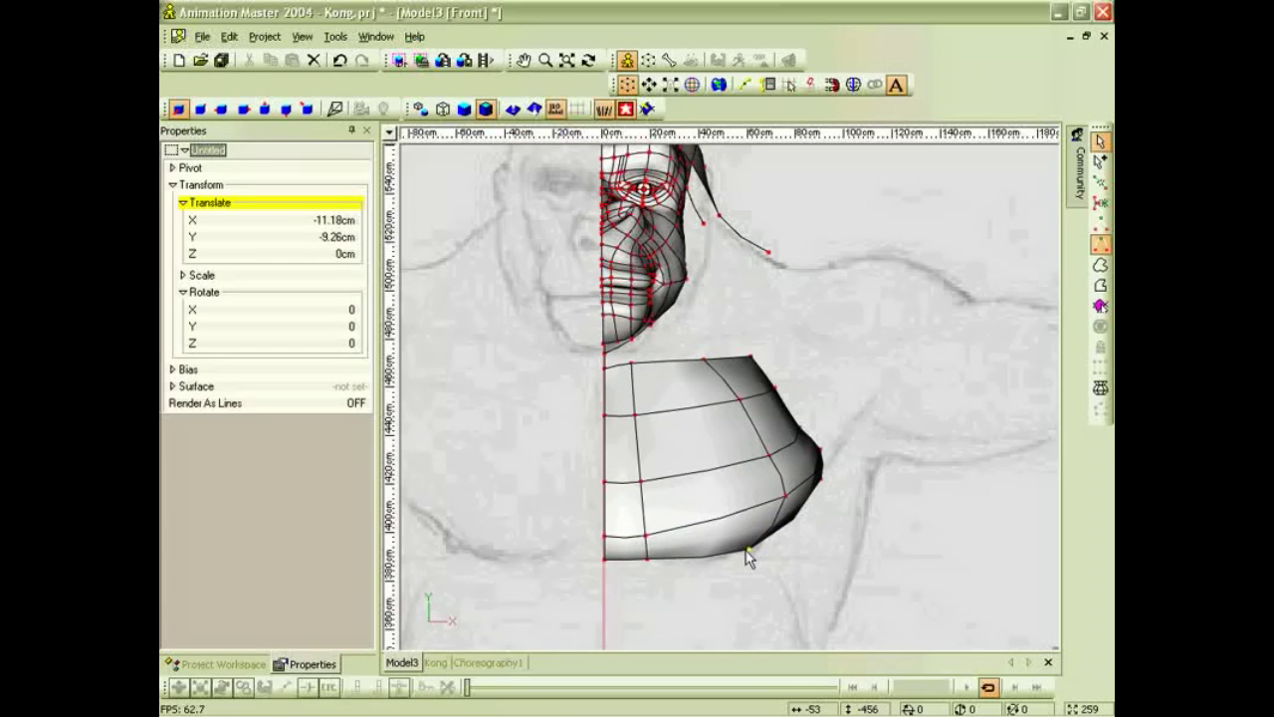
{"action": "left_click_drag", "start_coordinate": [786, 496], "coordinate": [780, 384]}
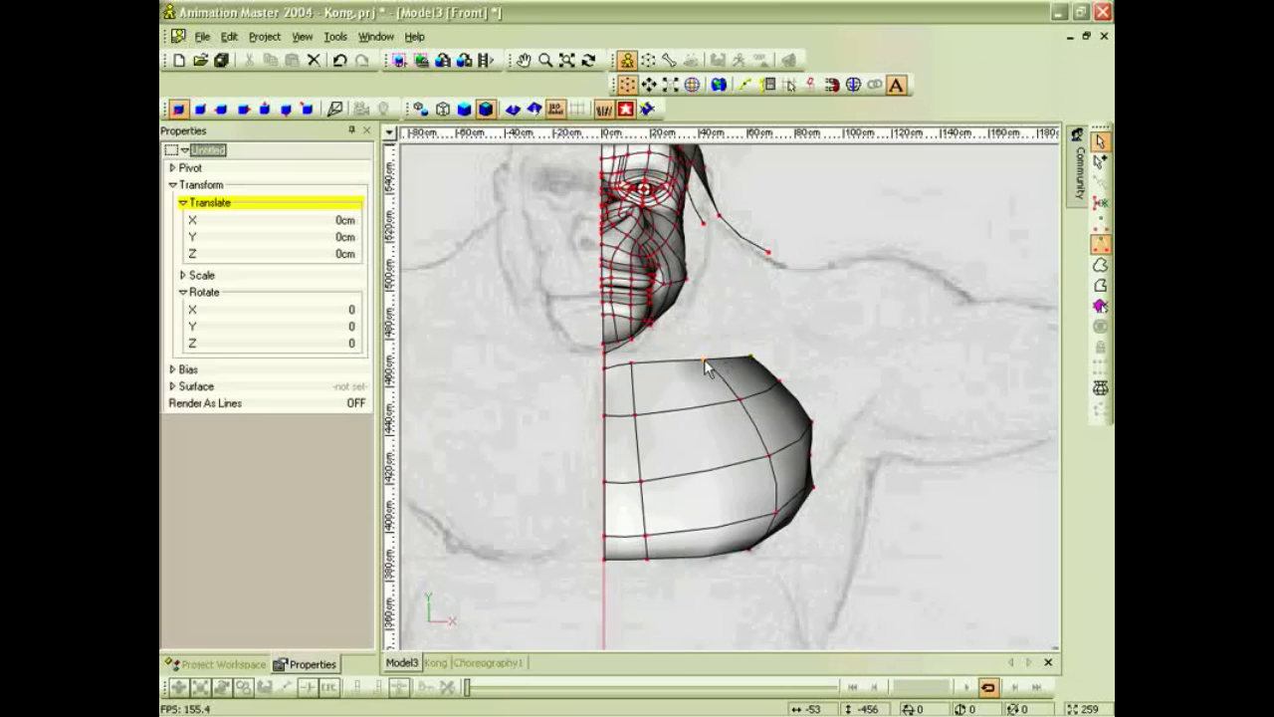
{"action": "scroll", "coordinate": [705, 368], "scroll_direction": "down", "scroll_amount": 1}
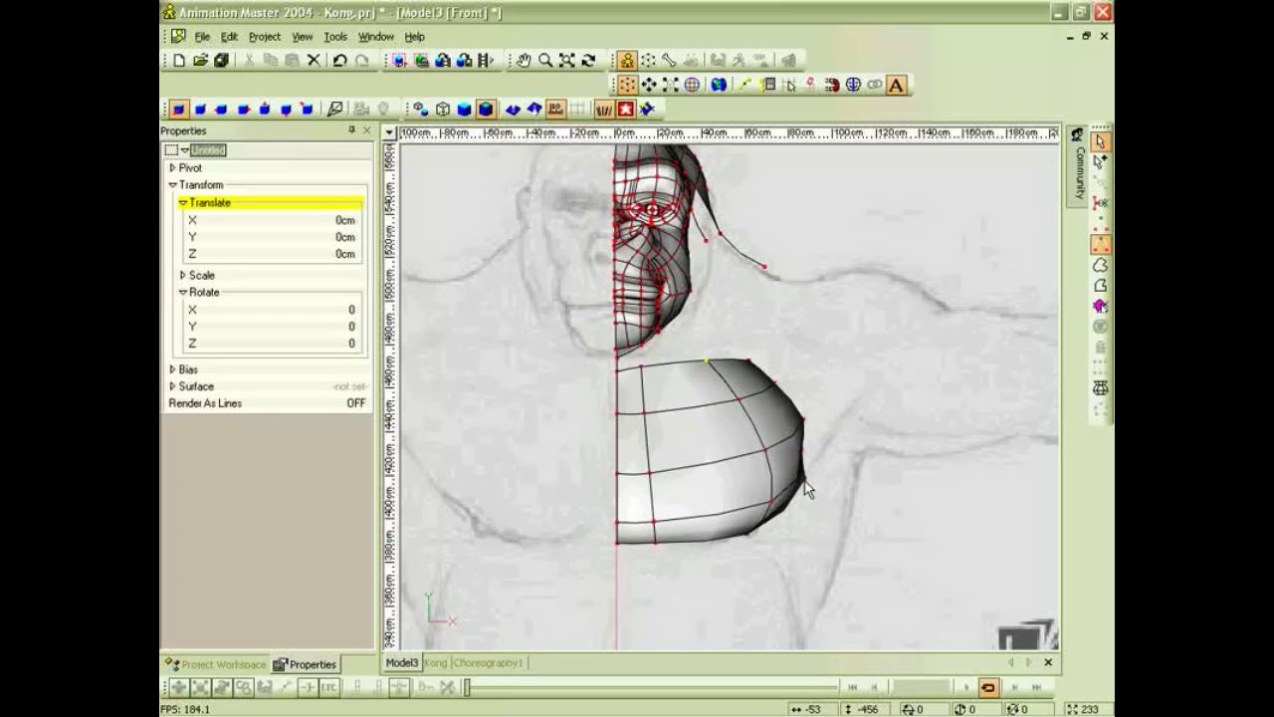
Examine the shaded chest shape from angled views and against the reference drawing in the right side view.
{"action": "key", "text": "t"}
{"action": "mouse_move", "coordinate": [822, 486]}
{"action": "left_mouse_down"}
{"action": "mouse_move", "coordinate": [776, 512]}
{"action": "mouse_move", "coordinate": [798, 491]}
{"action": "left_mouse_up"}
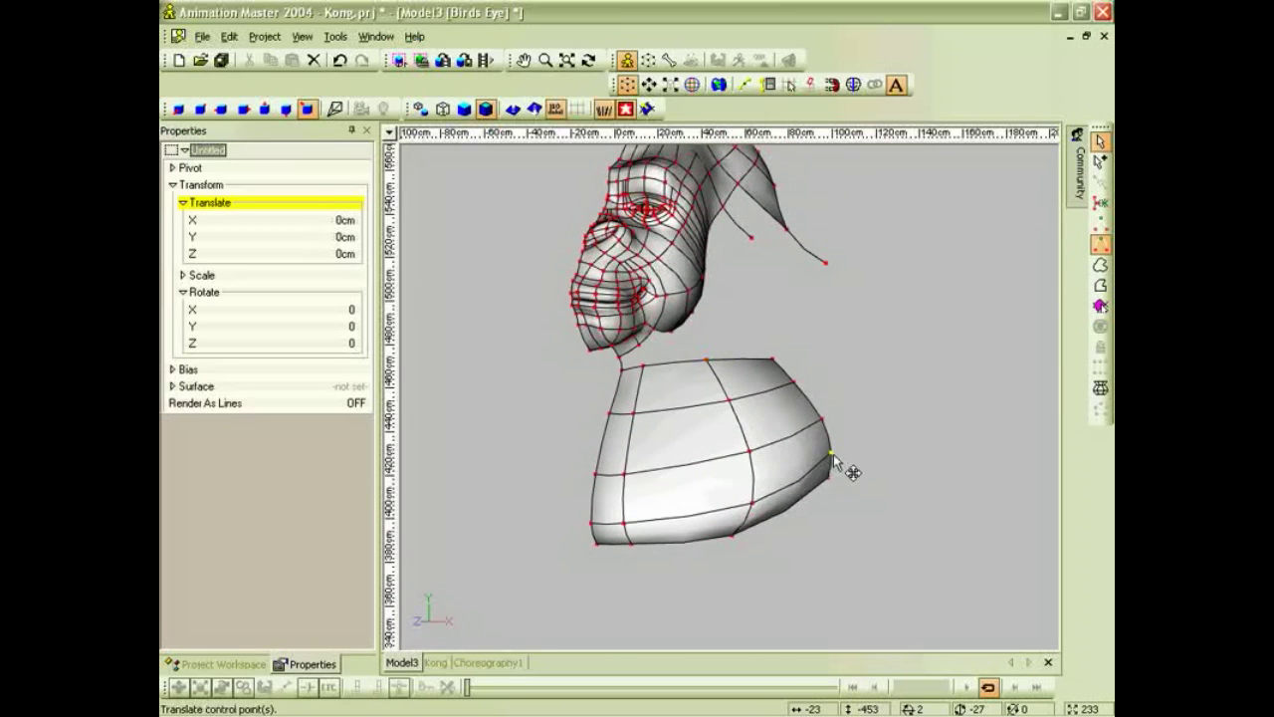
{"action": "right_click_drag", "start_coordinate": [846, 489], "coordinate": [808, 503], "text": "ctrl"}
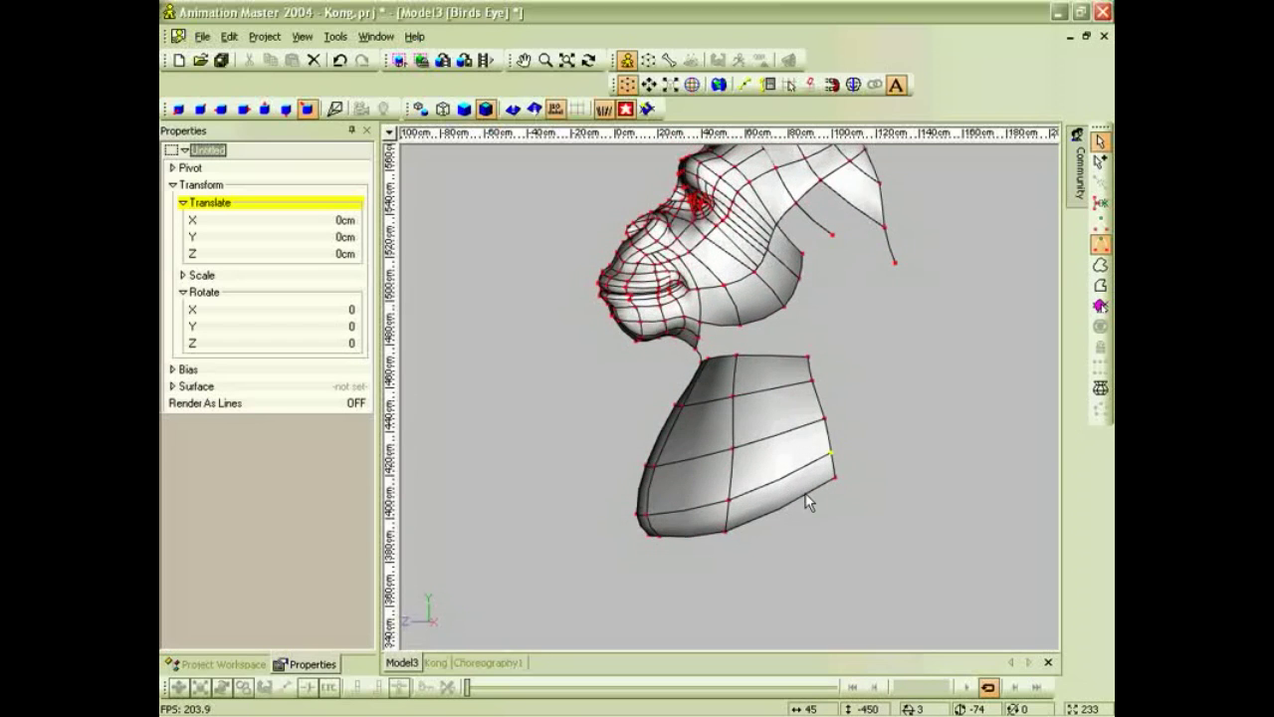
{"action": "key", "text": "4"}
{"action": "scroll", "coordinate": [887, 514], "scroll_direction": "down", "scroll_amount": 2}
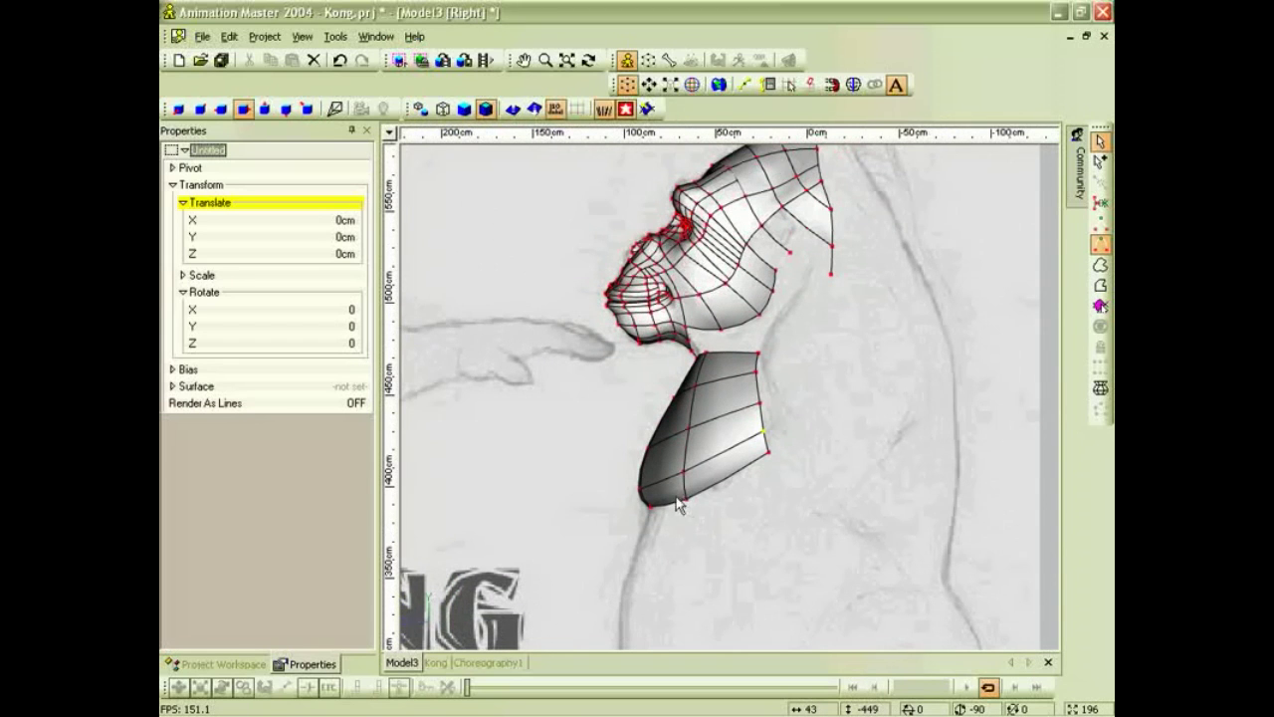
{"action": "middle_click_drag", "start_coordinate": [754, 521], "coordinate": [786, 524]}
Add a spline from the chest's bottom centreline point and extend it down the upper belly outline in the right side view.
{"action": "scroll", "coordinate": [562, 510], "scroll_direction": "up", "scroll_amount": 3}
{"action": "middle_click_drag", "start_coordinate": [562, 510], "coordinate": [791, 368]}
{"action": "scroll", "coordinate": [708, 438], "scroll_direction": "up", "scroll_amount": 2}
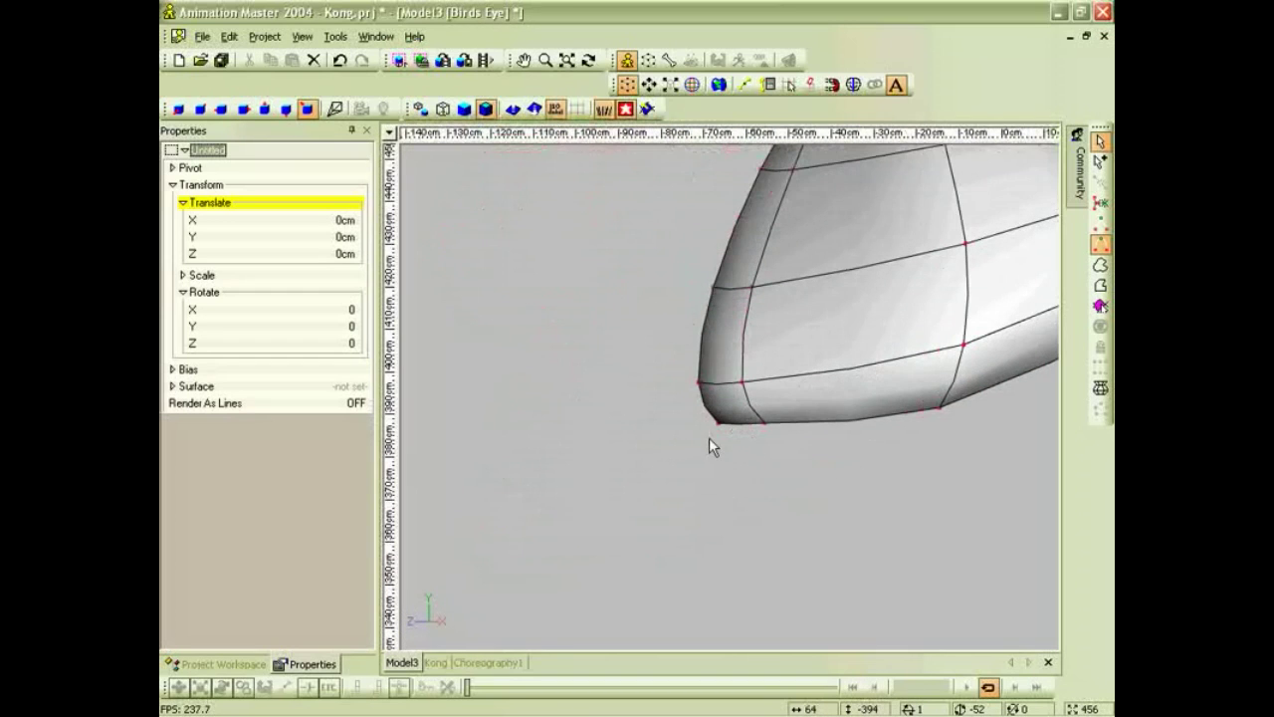
{"action": "key", "text": "shift+a"}
{"action": "left_click", "coordinate": [718, 424]}
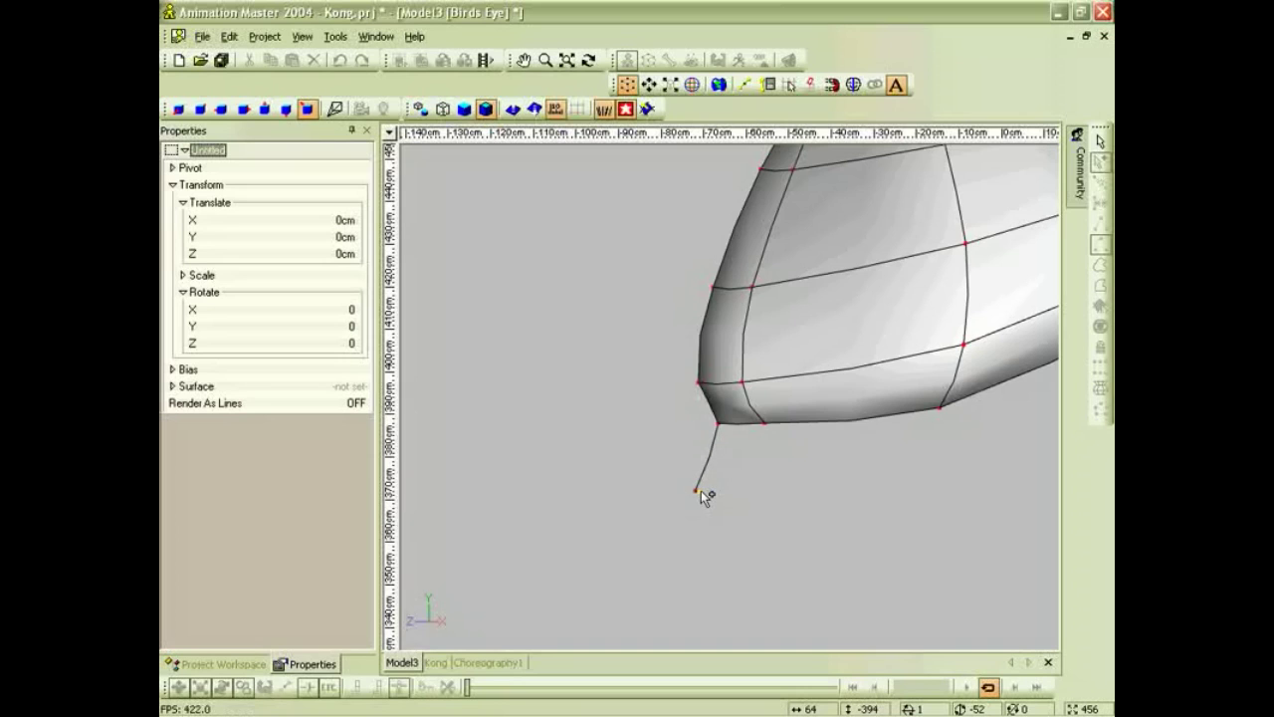
{"action": "key", "text": "4"}
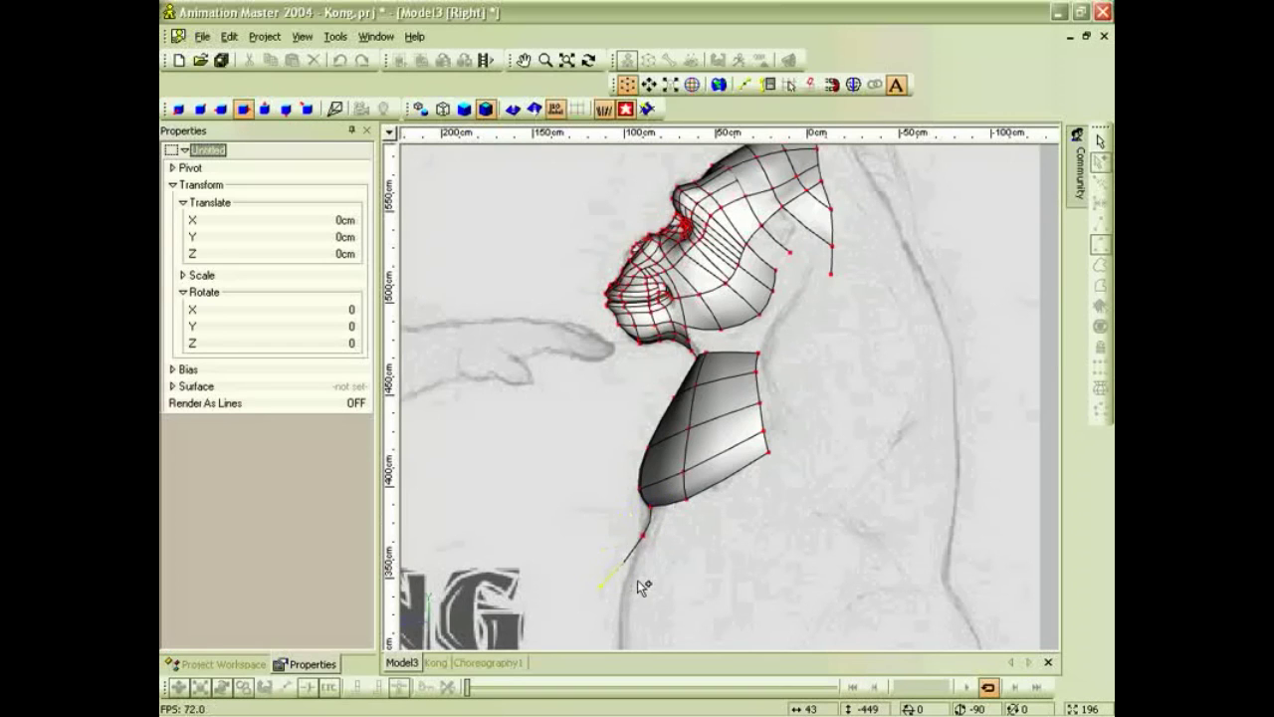
{"action": "left_click", "coordinate": [623, 584]}
{"action": "key", "text": "Escape"}
Space the belly spline's lower points along the reference outline and extend the spline down to the crease at the thigh.
{"action": "middle_click_drag", "start_coordinate": [655, 620], "coordinate": [646, 325]}
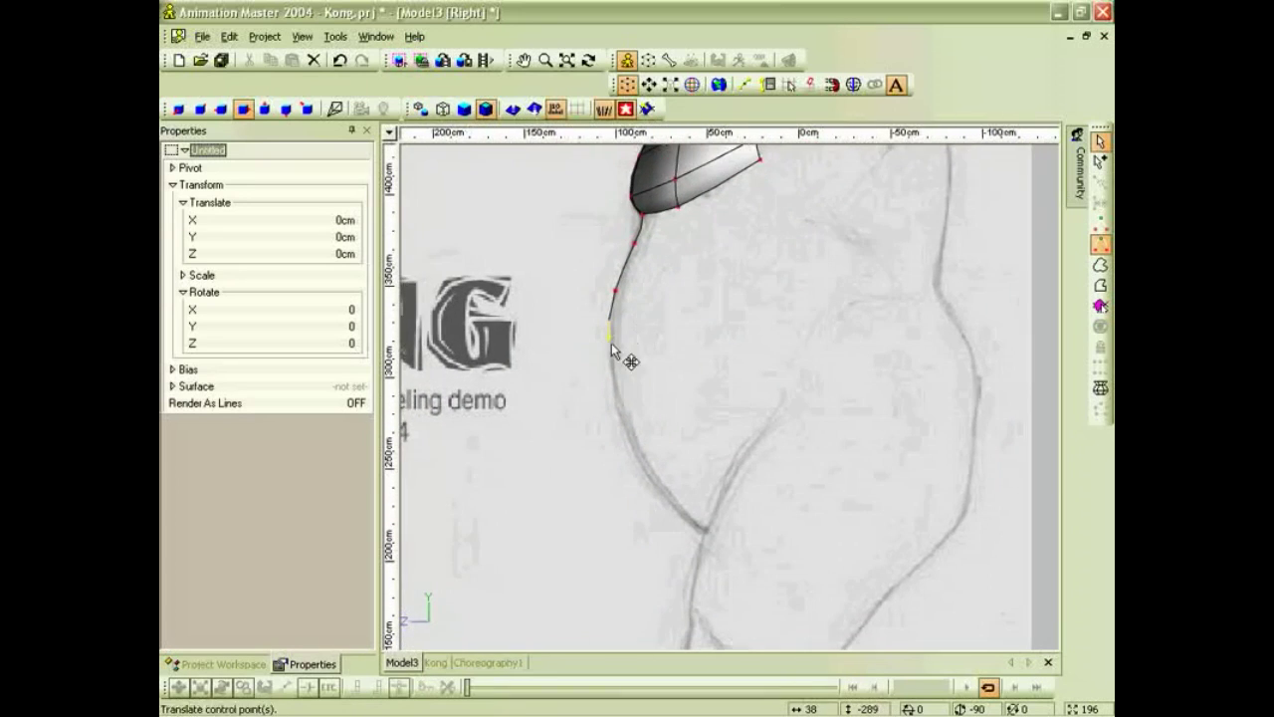
{"action": "left_click_drag", "start_coordinate": [610, 338], "coordinate": [630, 453]}
{"action": "left_click_drag", "start_coordinate": [617, 294], "coordinate": [607, 351]}
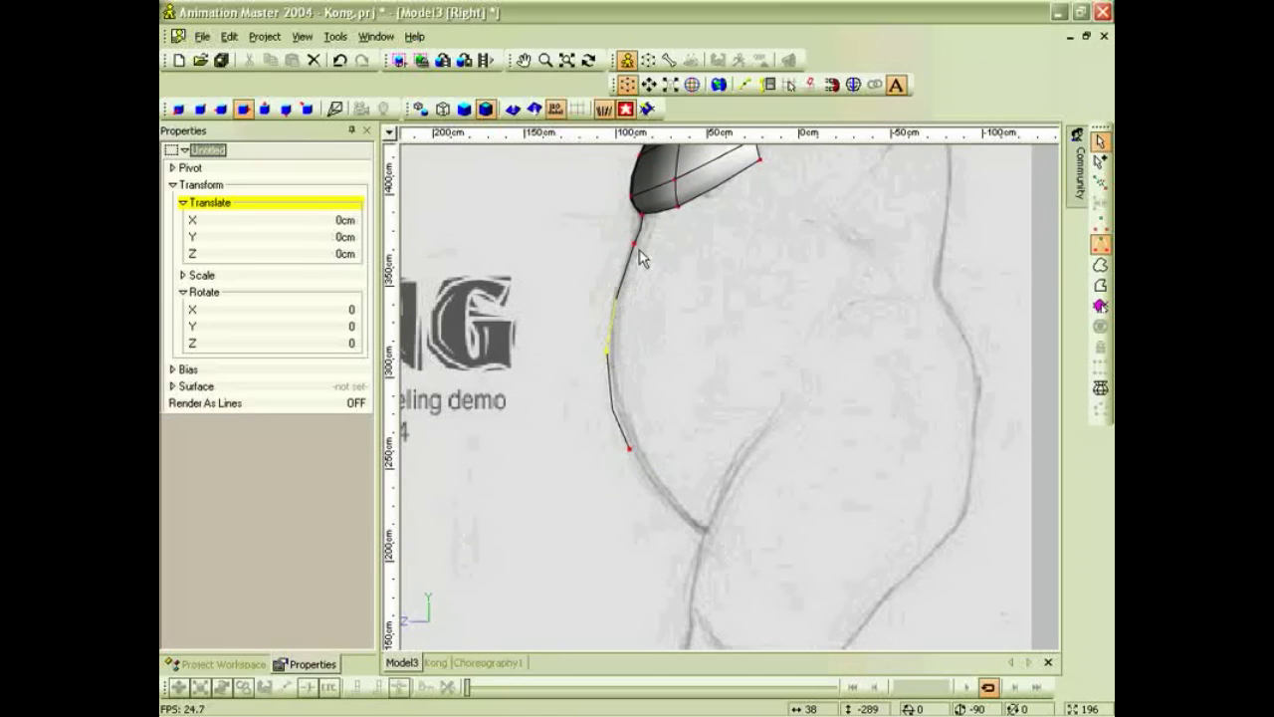
{"action": "key", "text": "a"}
{"action": "left_click", "coordinate": [636, 448]}
{"action": "left_click", "coordinate": [694, 525]}
{"action": "key", "text": "Escape"}
{"action": "scroll", "coordinate": [678, 288], "scroll_direction": "up", "scroll_amount": 2}
{"action": "middle_click_drag", "start_coordinate": [678, 287], "coordinate": [703, 394]}
{"action": "scroll", "coordinate": [702, 372], "scroll_direction": "down", "scroll_amount": 3}
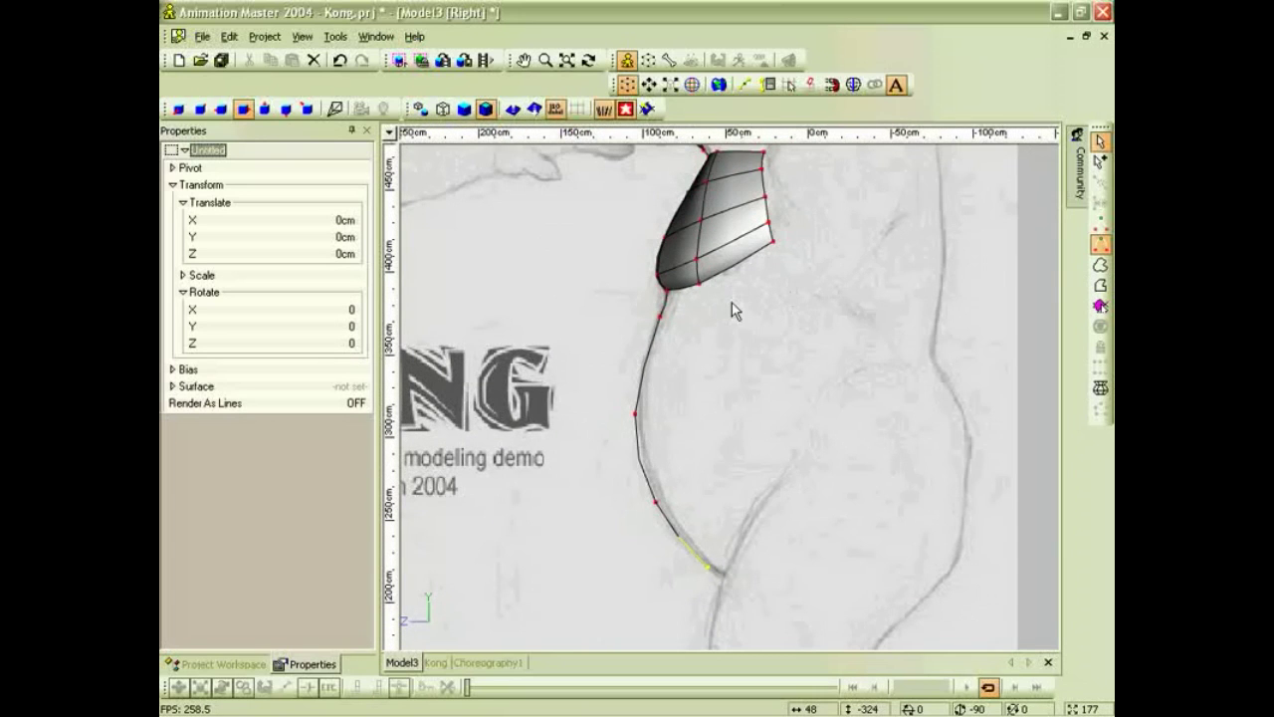
In the front view, drag the stray lower points of the belly spline back near the centreline.
{"action": "key", "text": "1"}
{"action": "scroll", "coordinate": [785, 488], "scroll_direction": "down", "scroll_amount": 1}
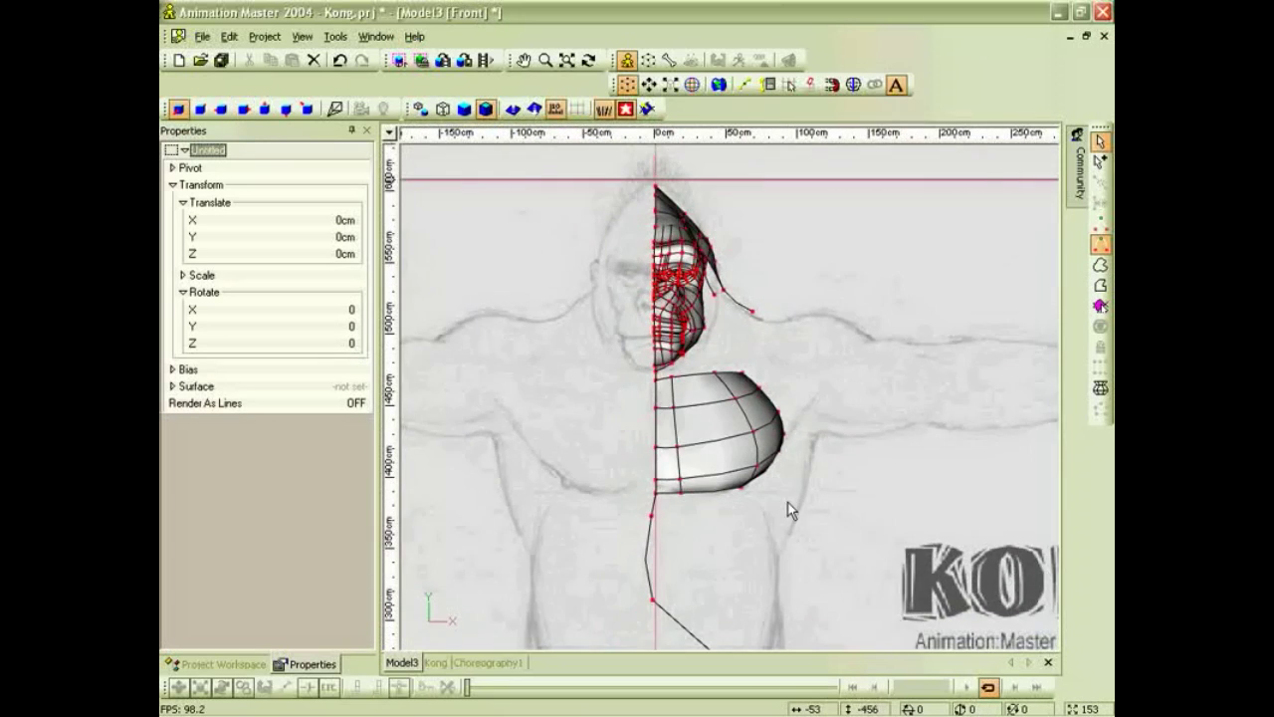
{"action": "left_click_drag", "start_coordinate": [787, 510], "coordinate": [774, 285]}
{"action": "left_click_drag", "start_coordinate": [729, 482], "coordinate": [637, 489]}
{"action": "left_click_drag", "start_coordinate": [728, 535], "coordinate": [636, 544]}
{"action": "left_click", "coordinate": [635, 486]}
Select the four belly spline points, set their pivot X to 0 cm and scale X to 0% to flatten them onto the centreline.
{"action": "left_click_drag", "start_coordinate": [579, 287], "coordinate": [601, 375]}
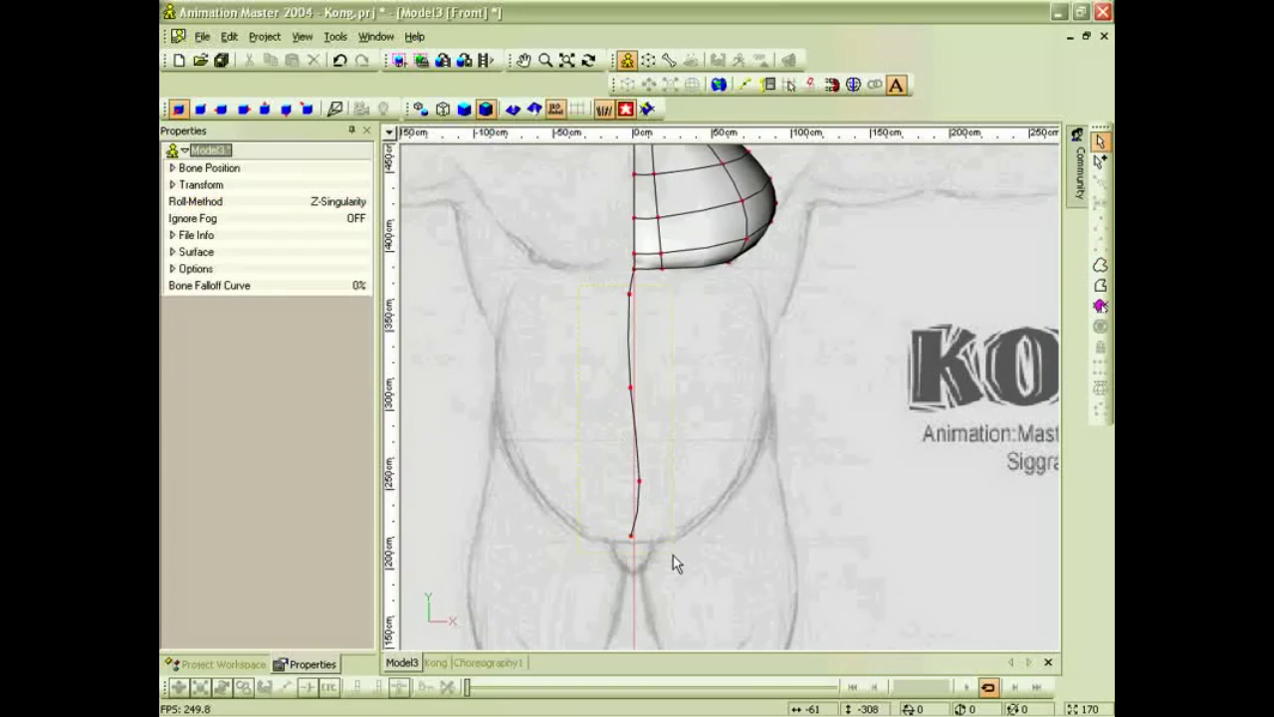
{"action": "left_click_drag", "start_coordinate": [674, 568], "coordinate": [667, 550]}
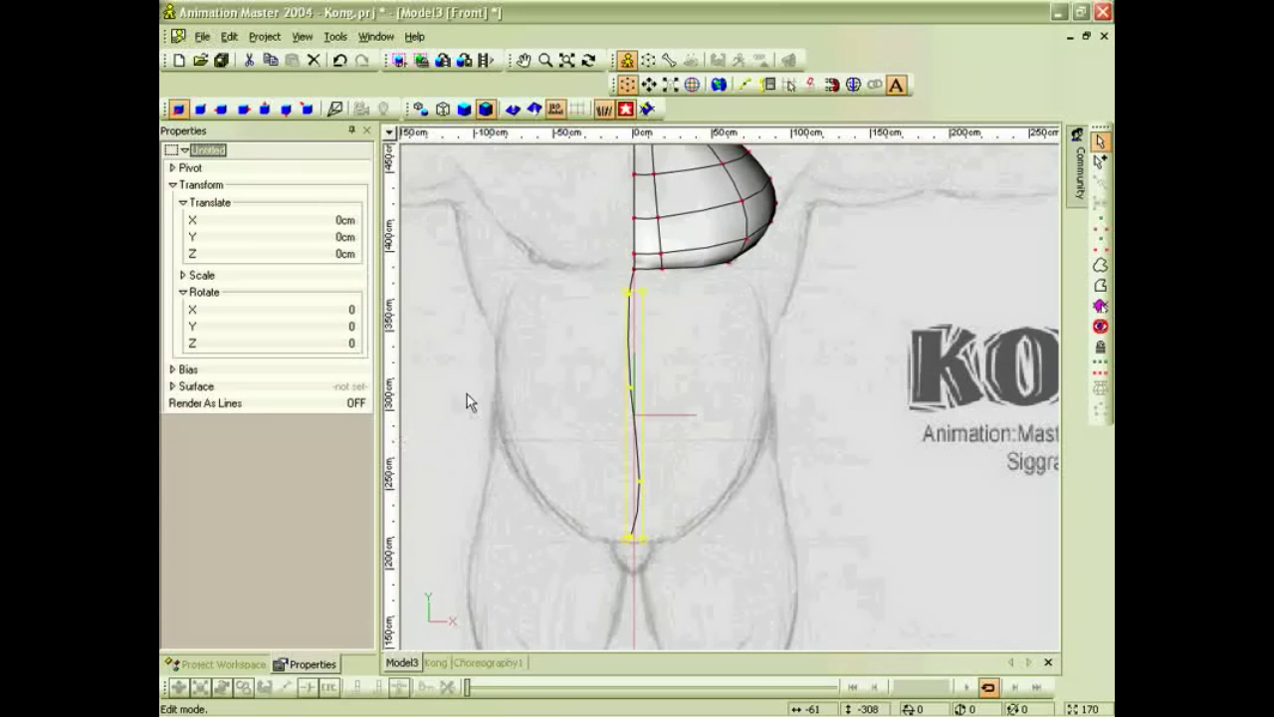
{"action": "left_click", "coordinate": [192, 171]}
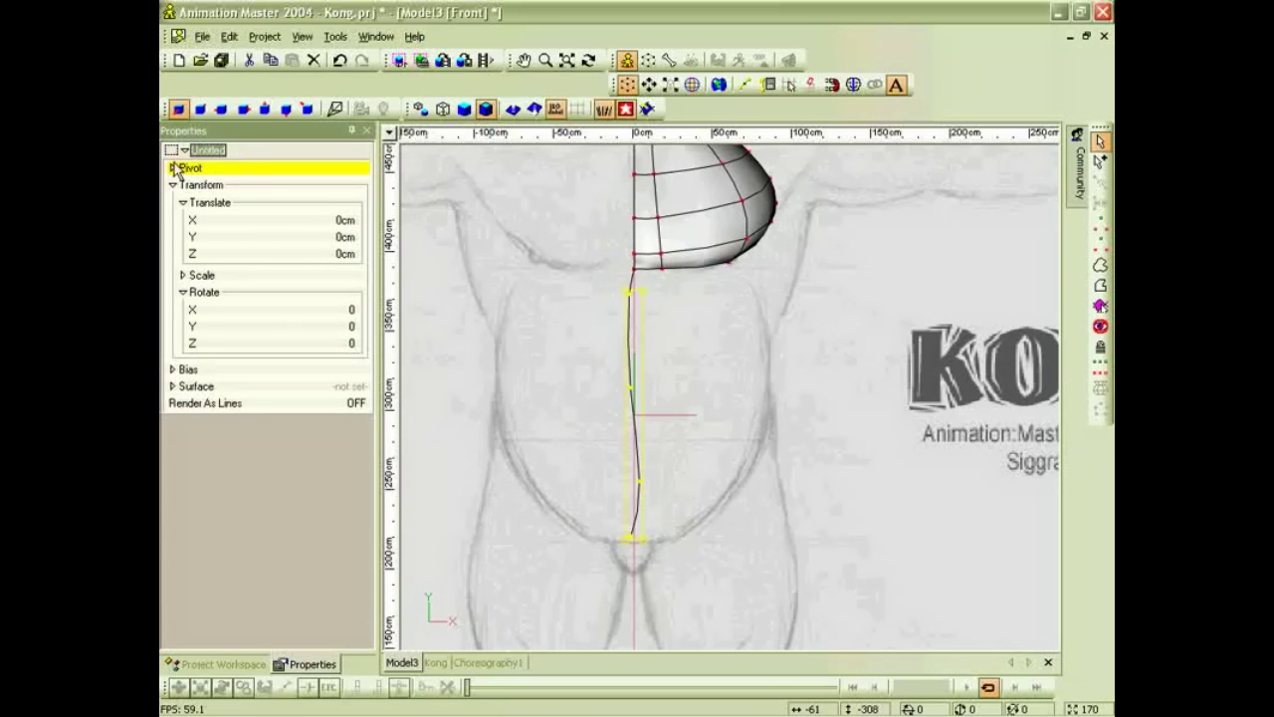
{"action": "left_click", "coordinate": [173, 168]}
{"action": "left_click", "coordinate": [342, 185]}
{"action": "type", "text": "0"}
{"action": "key", "text": "Return"}
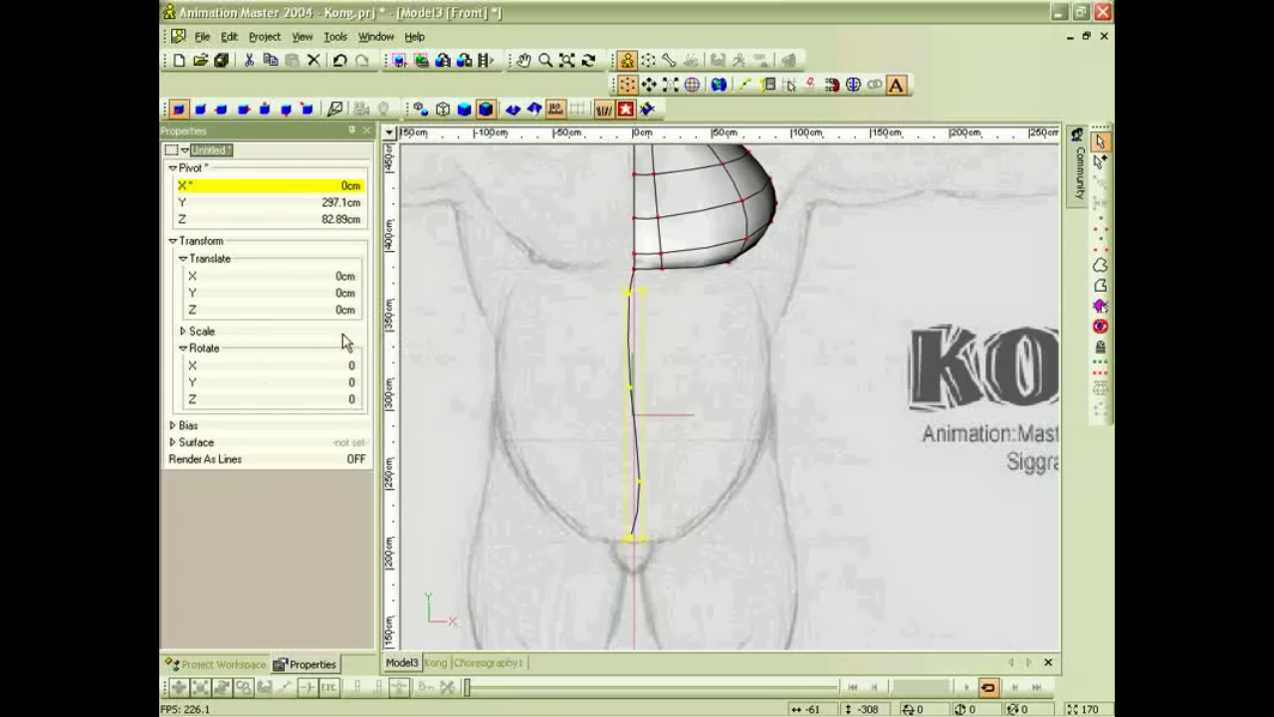
{"action": "left_click", "coordinate": [183, 331]}
{"action": "left_click", "coordinate": [340, 350]}
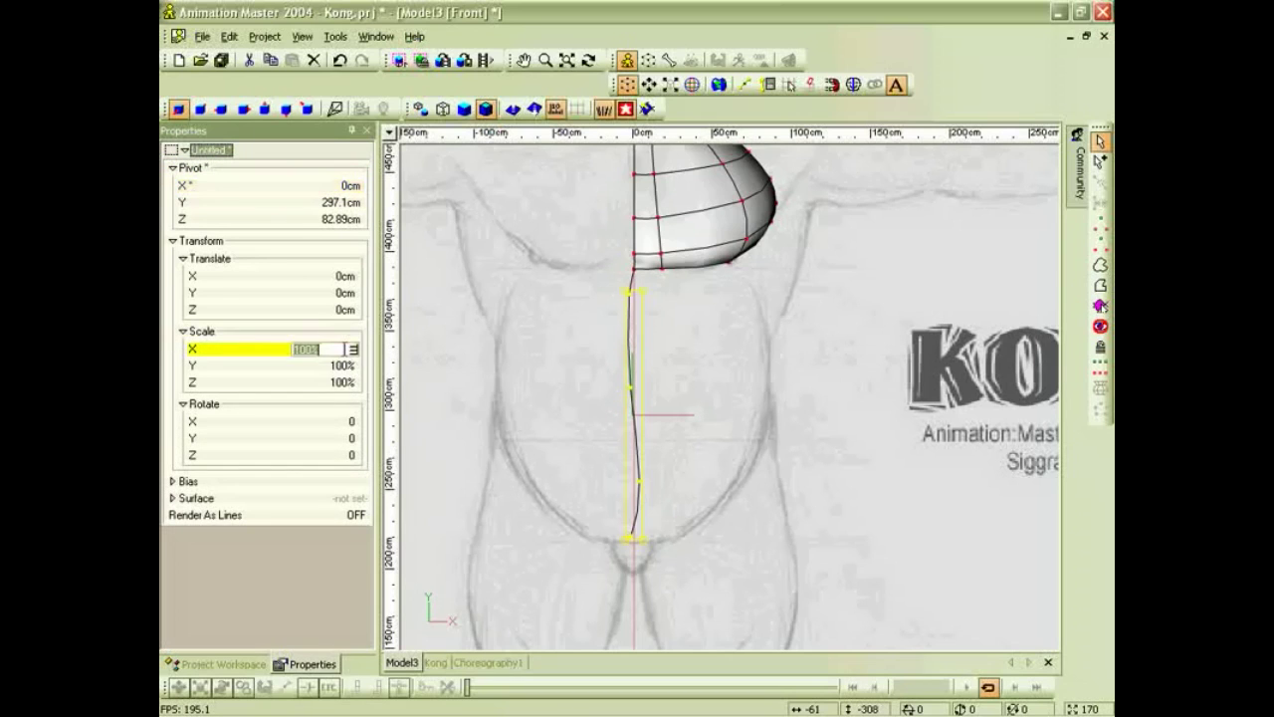
{"action": "type", "text": "0"}
{"action": "key", "text": "Return"}
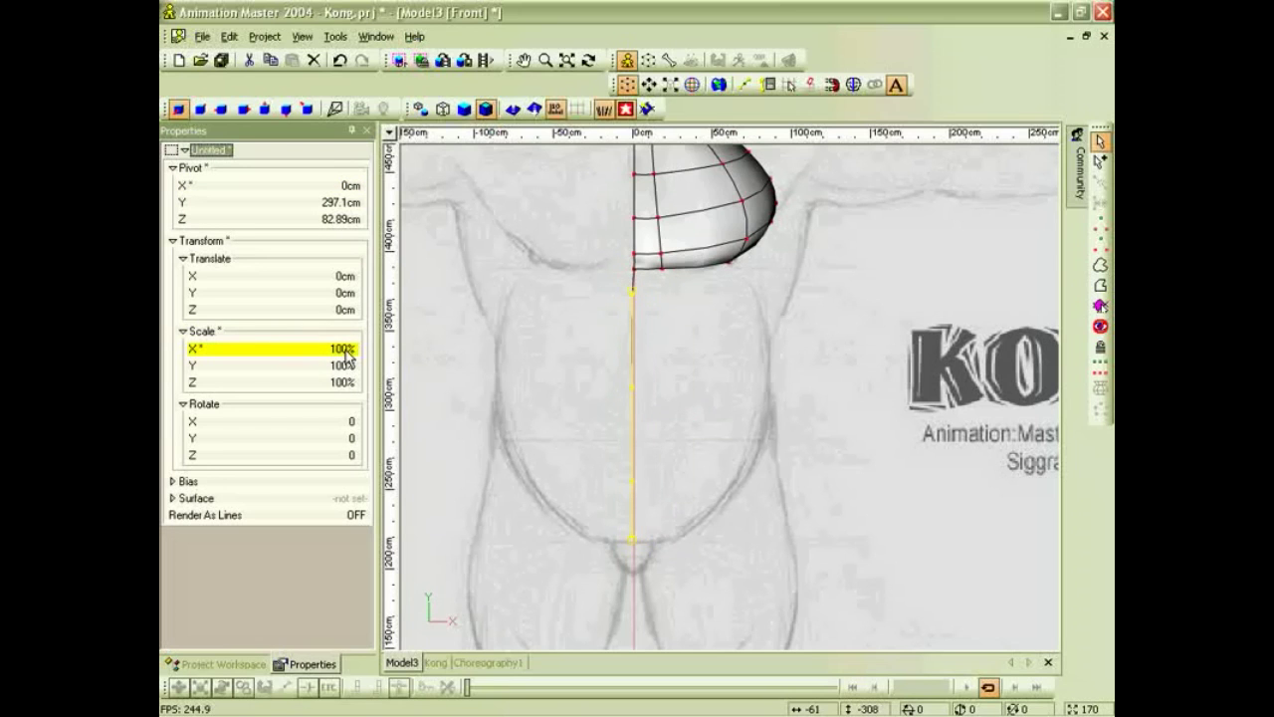
Extrude the belly centreline spline sideways twice in the front view, placing the new columns at about X 32 cm and X 76 cm.
{"action": "middle_click_drag", "start_coordinate": [705, 370], "coordinate": [685, 509]}
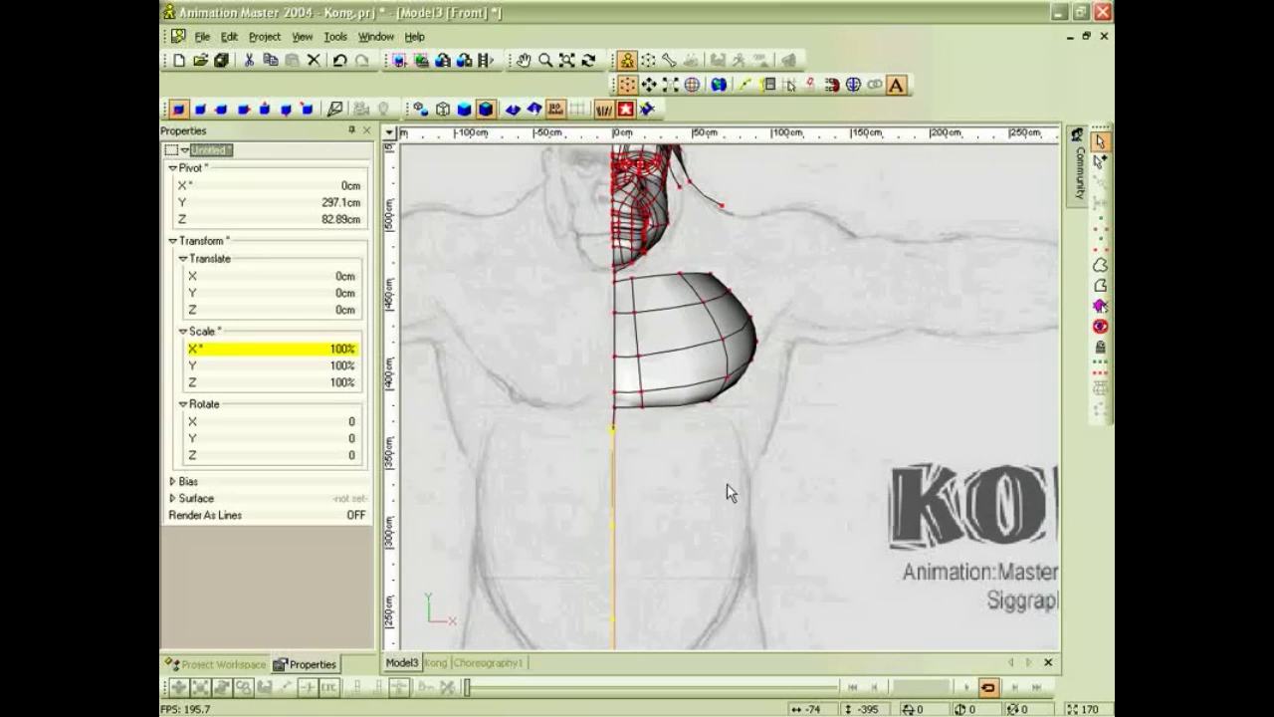
{"action": "mouse_move", "coordinate": [760, 506]}
{"action": "middle_mouse_down"}
{"action": "mouse_move", "coordinate": [706, 432]}
{"action": "mouse_move", "coordinate": [715, 451]}
{"action": "middle_mouse_up"}
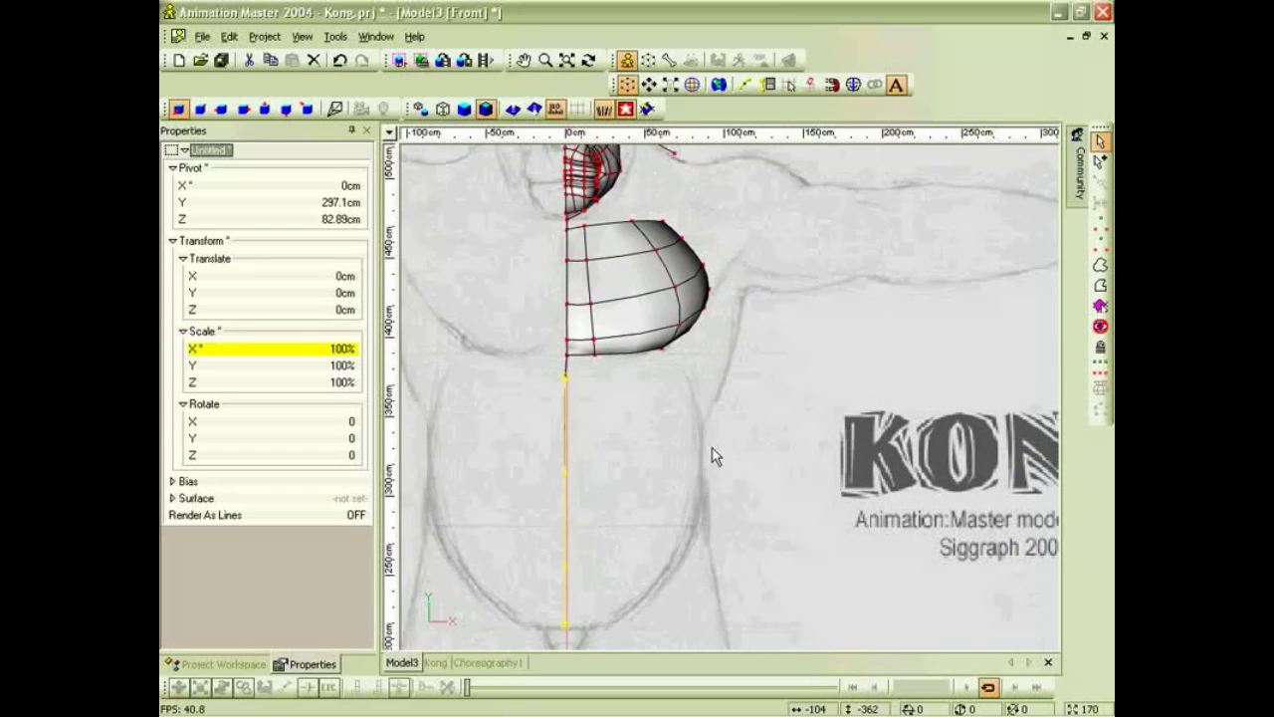
{"action": "middle_click_drag", "start_coordinate": [713, 448], "coordinate": [703, 362]}
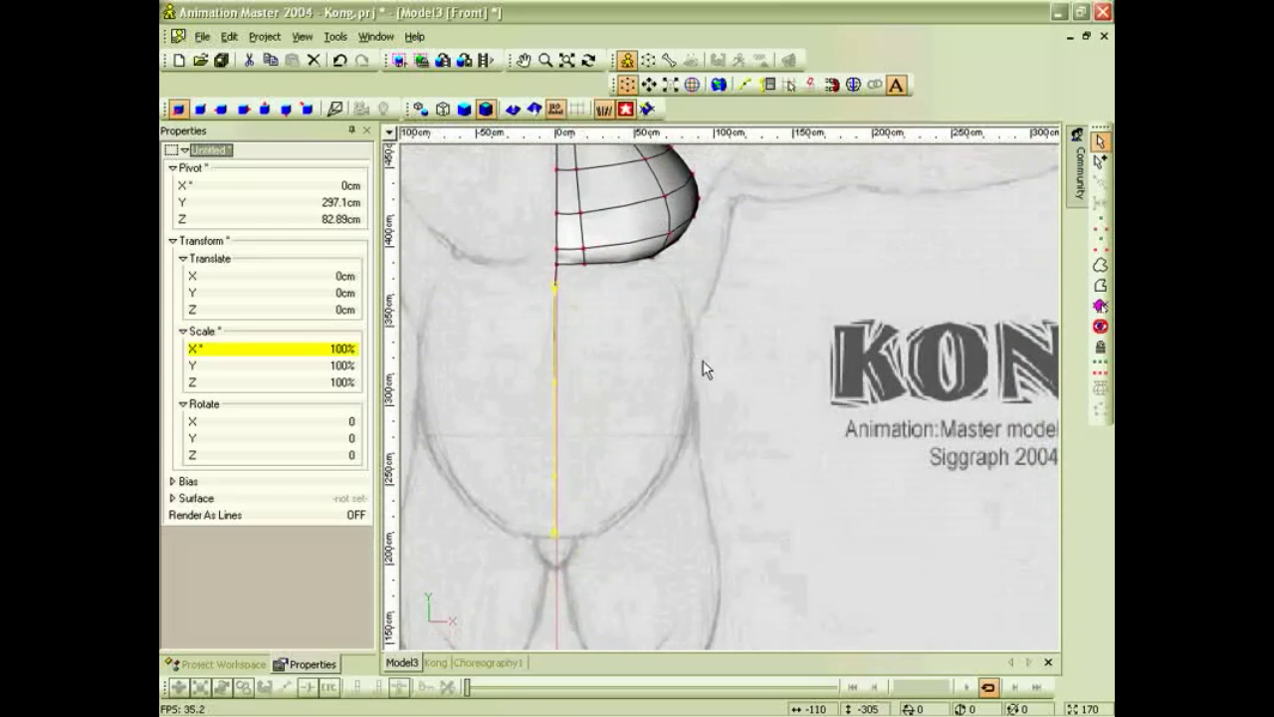
{"action": "left_click", "coordinate": [642, 391]}
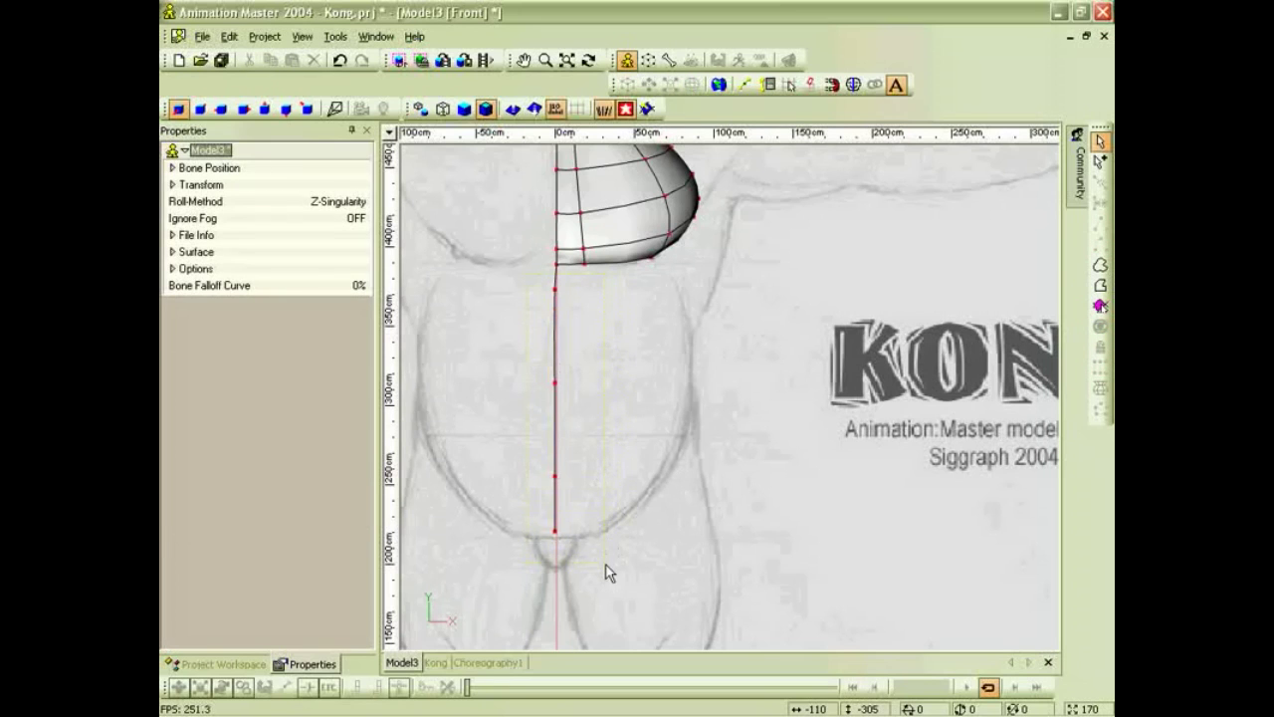
{"action": "left_click_drag", "start_coordinate": [605, 564], "coordinate": [606, 565]}
{"action": "key", "text": "e"}
{"action": "left_click_drag", "start_coordinate": [554, 447], "coordinate": [612, 451]}
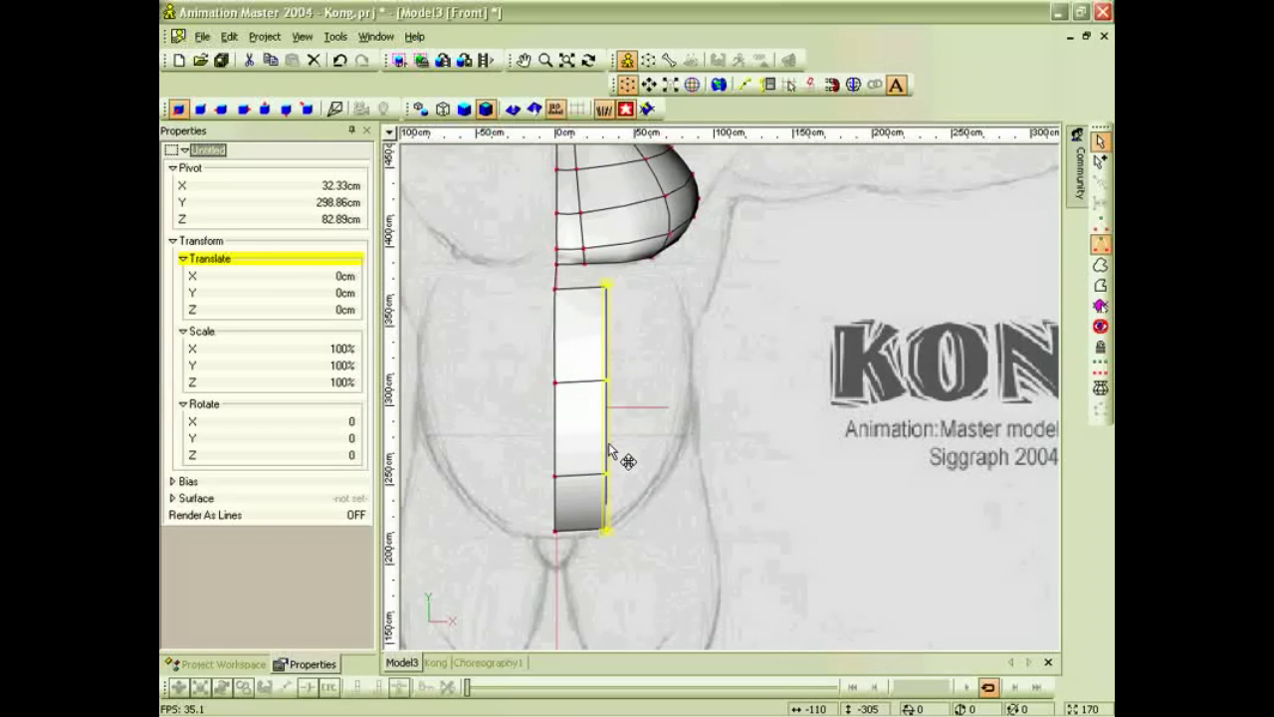
{"action": "left_click_drag", "start_coordinate": [610, 450], "coordinate": [680, 424]}
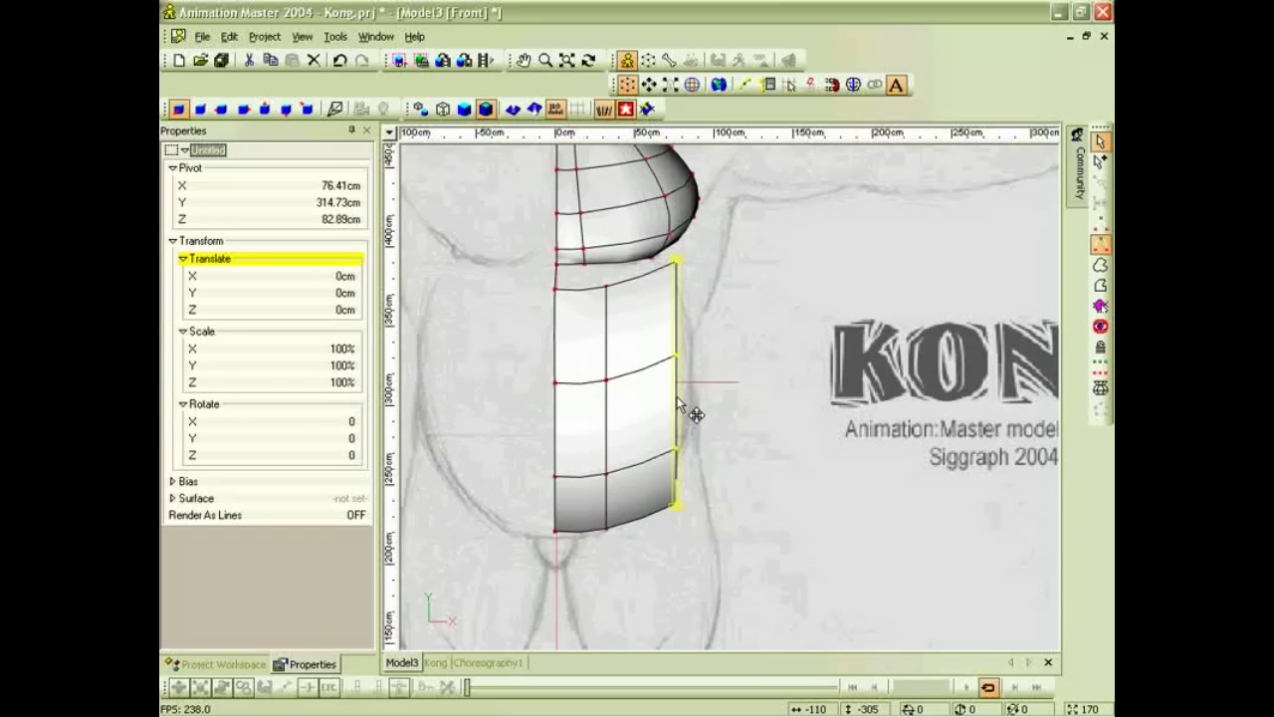
In the right side view, move the outer belly column back around the flank and extrude another column behind it, centred at about Z 6.5 cm.
{"action": "key", "text": "8"}
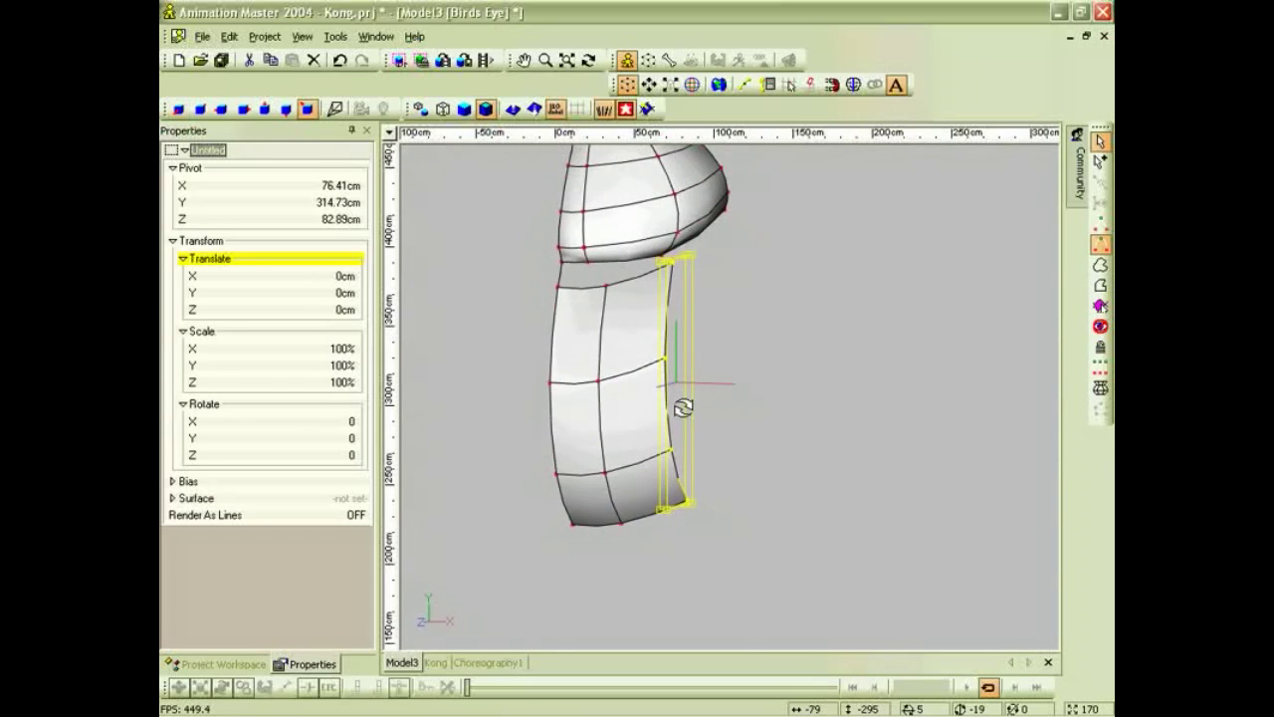
{"action": "key", "text": "4"}
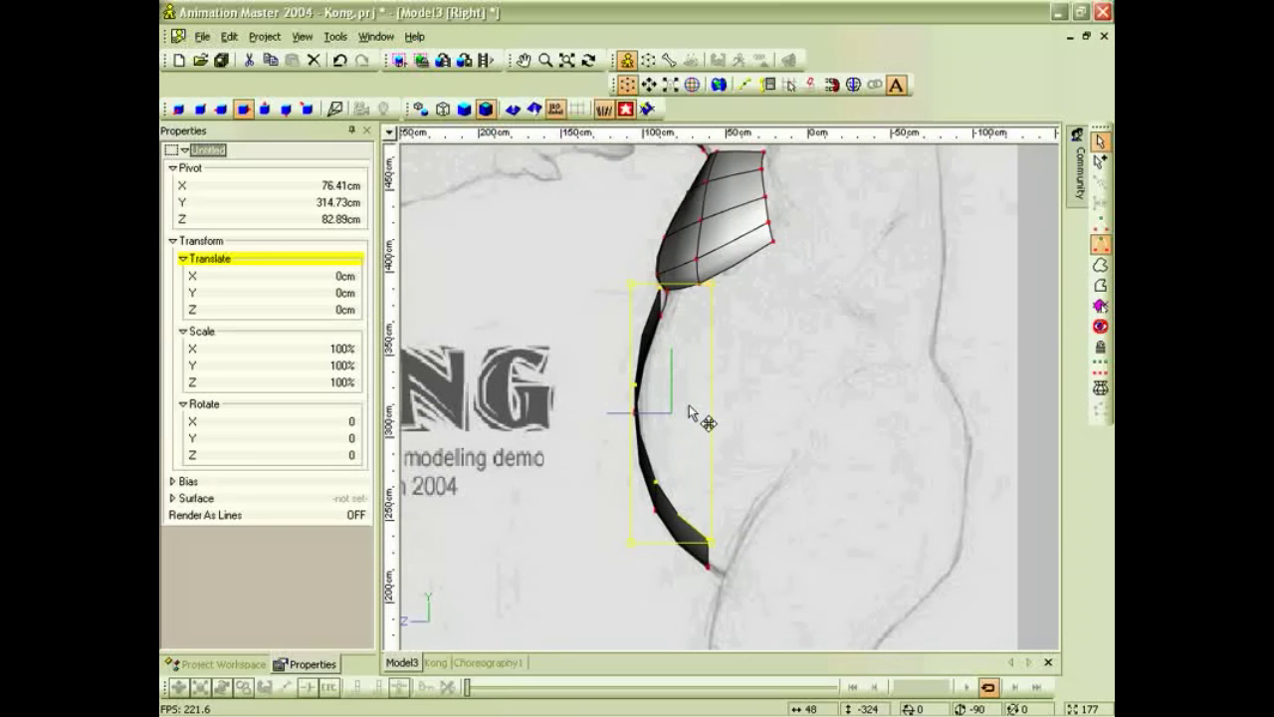
{"action": "left_click_drag", "start_coordinate": [689, 404], "coordinate": [782, 394]}
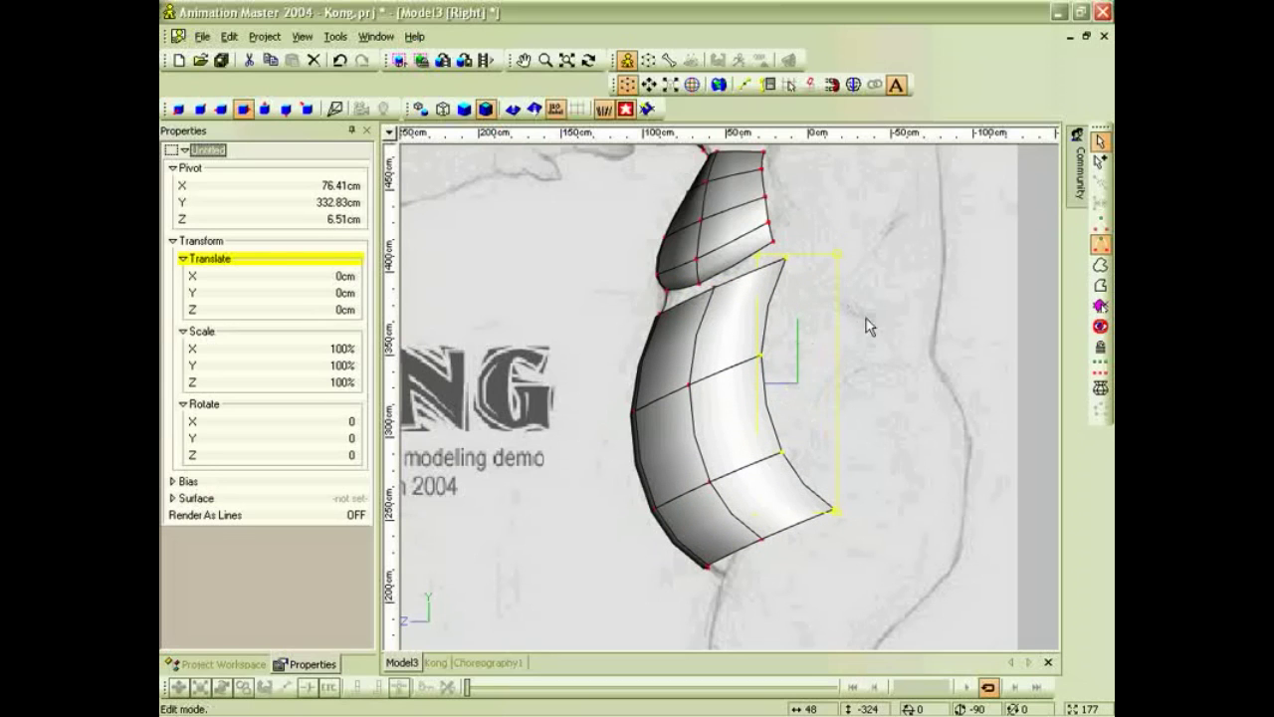
Reshape the belly's rear column point by point, straightening its upper part and raising its two lower points along the flank.
{"action": "key", "text": "Return"}
{"action": "left_click_drag", "start_coordinate": [833, 509], "coordinate": [790, 409]}
{"action": "left_click_drag", "start_coordinate": [762, 352], "coordinate": [766, 333]}
{"action": "left_click_drag", "start_coordinate": [786, 258], "coordinate": [770, 264]}
{"action": "left_click_drag", "start_coordinate": [767, 339], "coordinate": [772, 326]}
{"action": "left_click", "coordinate": [791, 414]}
{"action": "left_click_drag", "start_coordinate": [791, 413], "coordinate": [788, 386]}
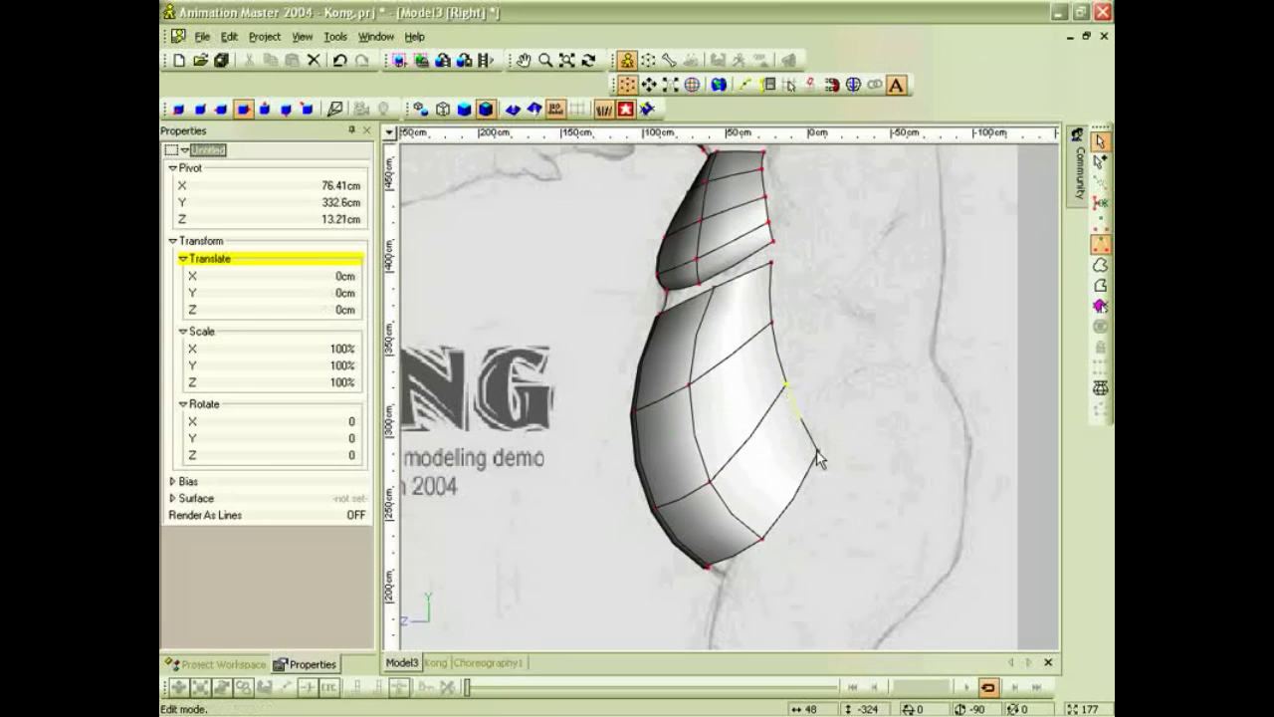
{"action": "left_click_drag", "start_coordinate": [818, 459], "coordinate": [820, 421]}
Raise the middle and lower points of the side column in front of the rear edge, aligning the bottom point with the thigh crease.
{"action": "left_click", "coordinate": [702, 469]}
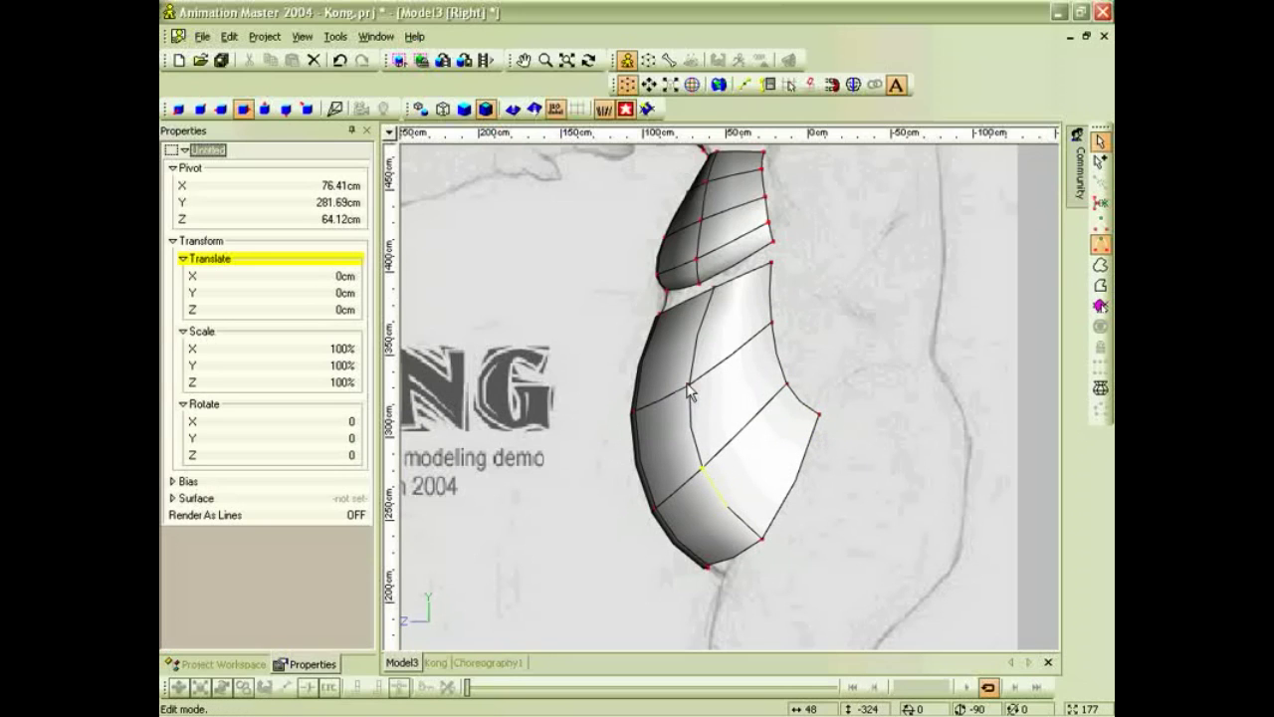
{"action": "left_click_drag", "start_coordinate": [761, 540], "coordinate": [749, 526]}
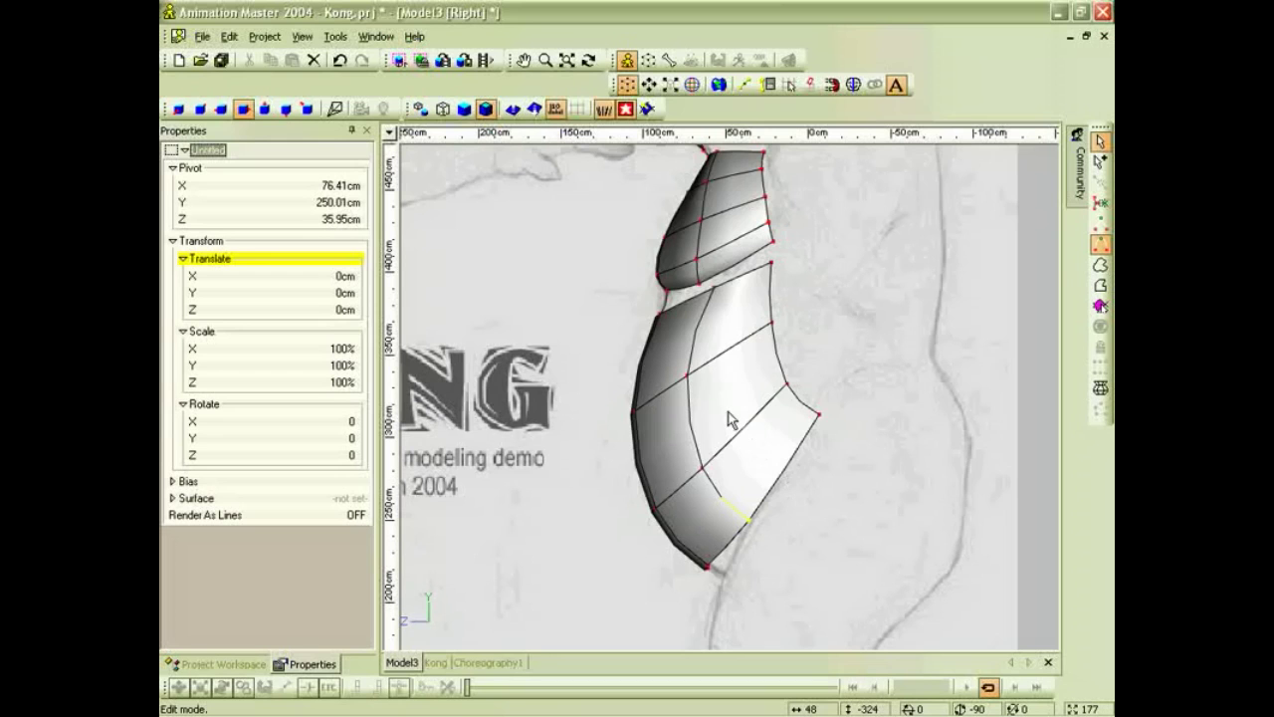
{"action": "key", "text": "t"}
{"action": "left_click_drag", "start_coordinate": [716, 414], "coordinate": [754, 389]}
{"action": "scroll", "coordinate": [754, 383], "scroll_direction": "up", "scroll_amount": 3}
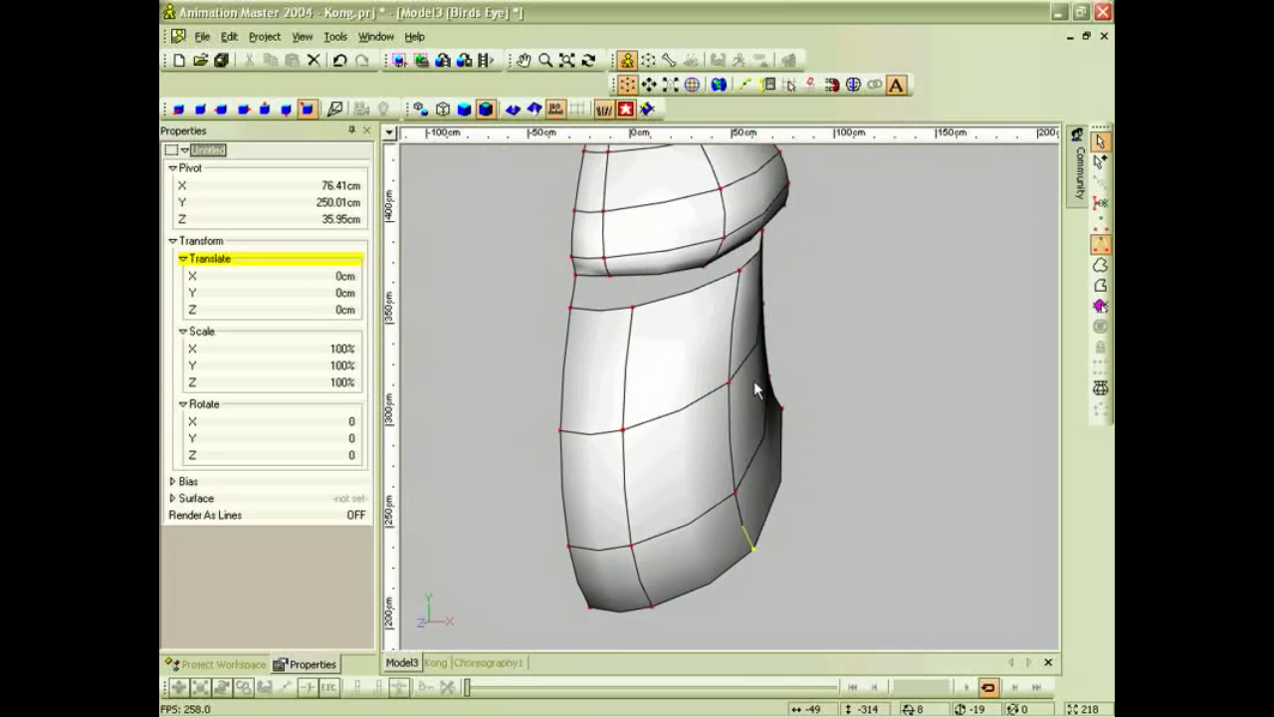
In the front view, bring the belly's top points inward under the chest and join them by splines to the chest's lower edge points.
{"action": "key", "text": "1"}
{"action": "left_click_drag", "start_coordinate": [679, 262], "coordinate": [584, 264]}
{"action": "key", "text": "a"}
{"action": "right_click", "coordinate": [585, 264]}
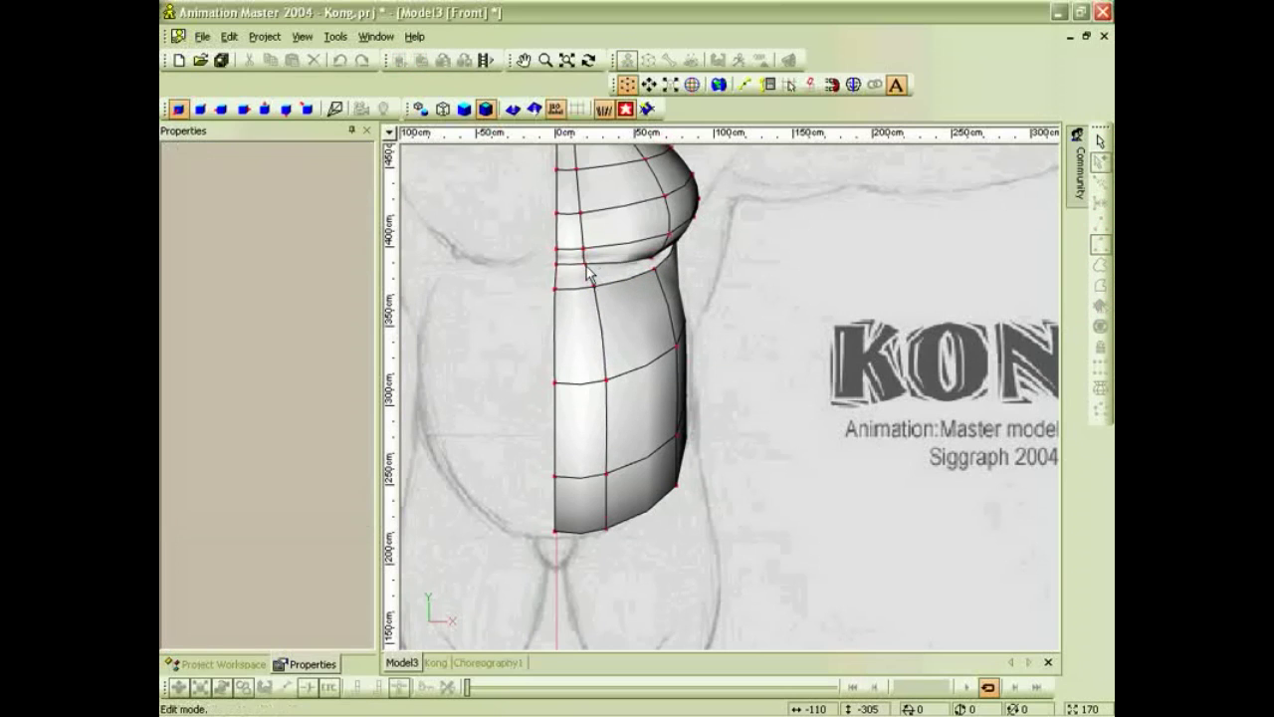
{"action": "key", "text": "a"}
{"action": "left_click", "coordinate": [654, 268]}
{"action": "right_click", "coordinate": [653, 259]}
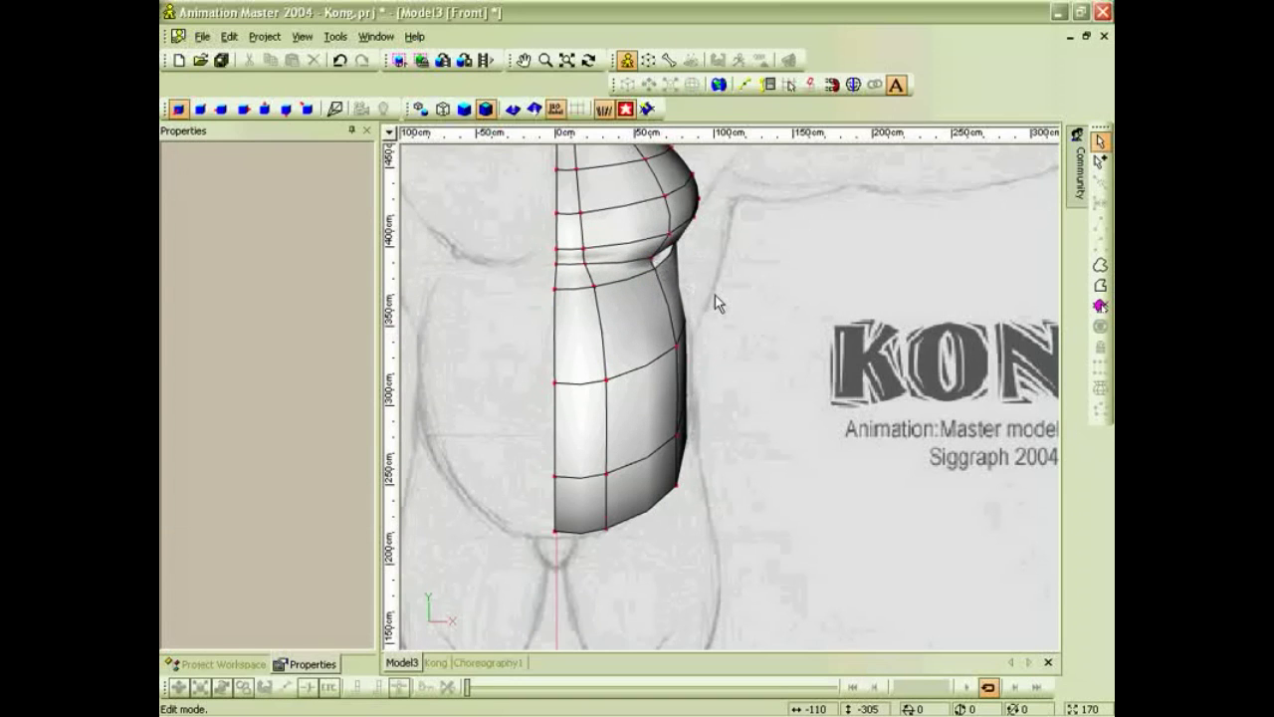
From an angled side view, extend a short spline downward from the chest's lower rear corner into the gap above the belly.
{"action": "key", "text": "t"}
{"action": "left_click_drag", "start_coordinate": [715, 296], "coordinate": [659, 305]}
{"action": "scroll", "coordinate": [661, 303], "scroll_direction": "down", "scroll_amount": 2}
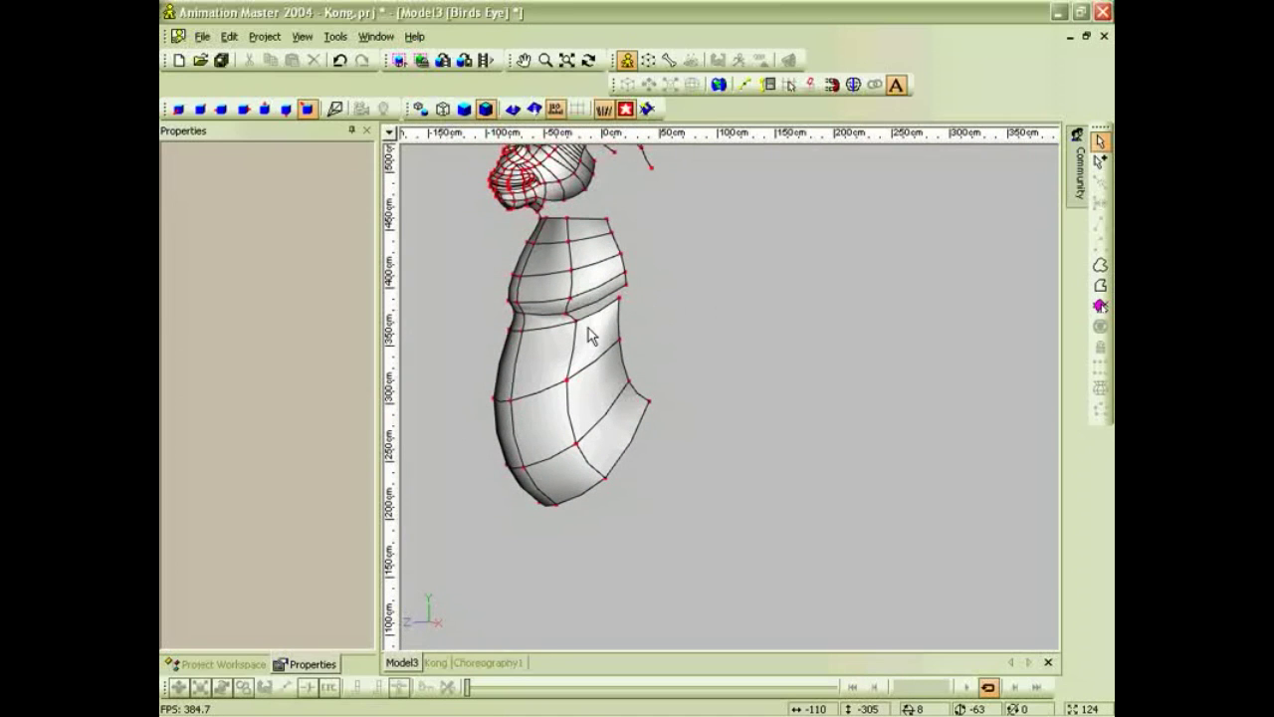
{"action": "left_click_drag", "start_coordinate": [576, 322], "coordinate": [574, 321]}
{"action": "scroll", "coordinate": [573, 323], "scroll_direction": "up", "scroll_amount": 3}
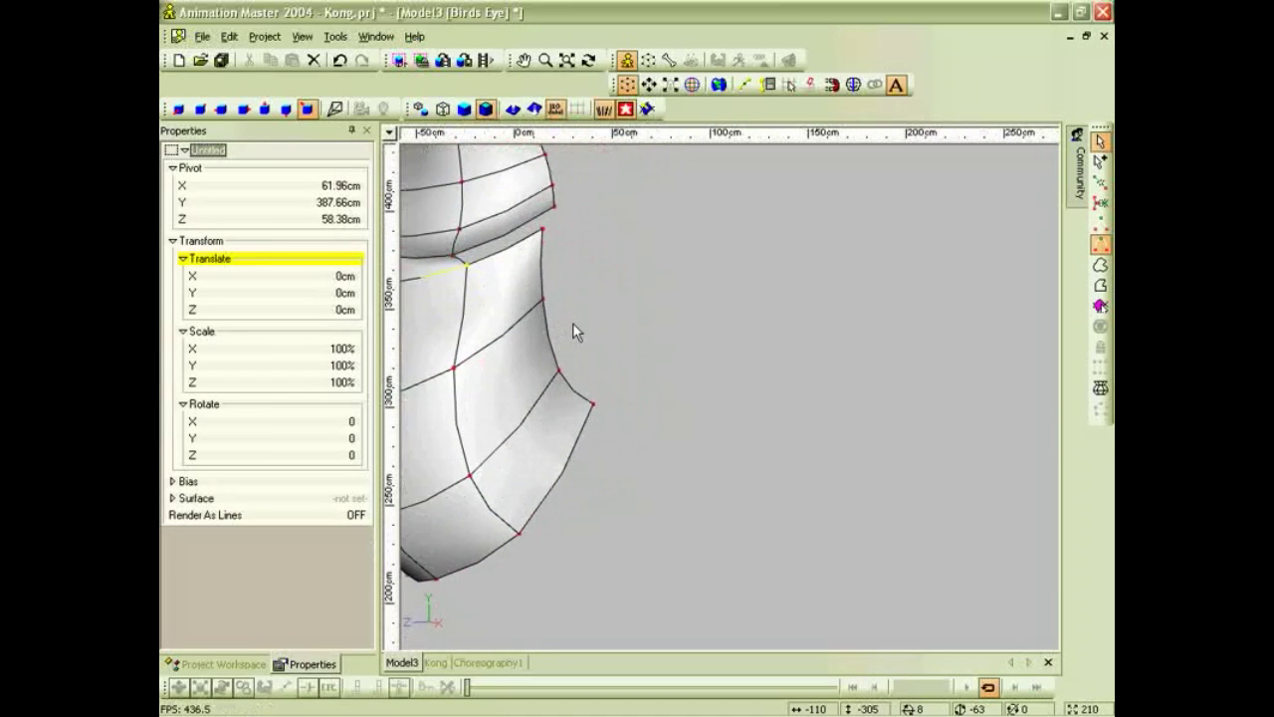
{"action": "middle_click_drag", "start_coordinate": [571, 321], "coordinate": [799, 335]}
{"action": "scroll", "coordinate": [604, 287], "scroll_direction": "up", "scroll_amount": 3}
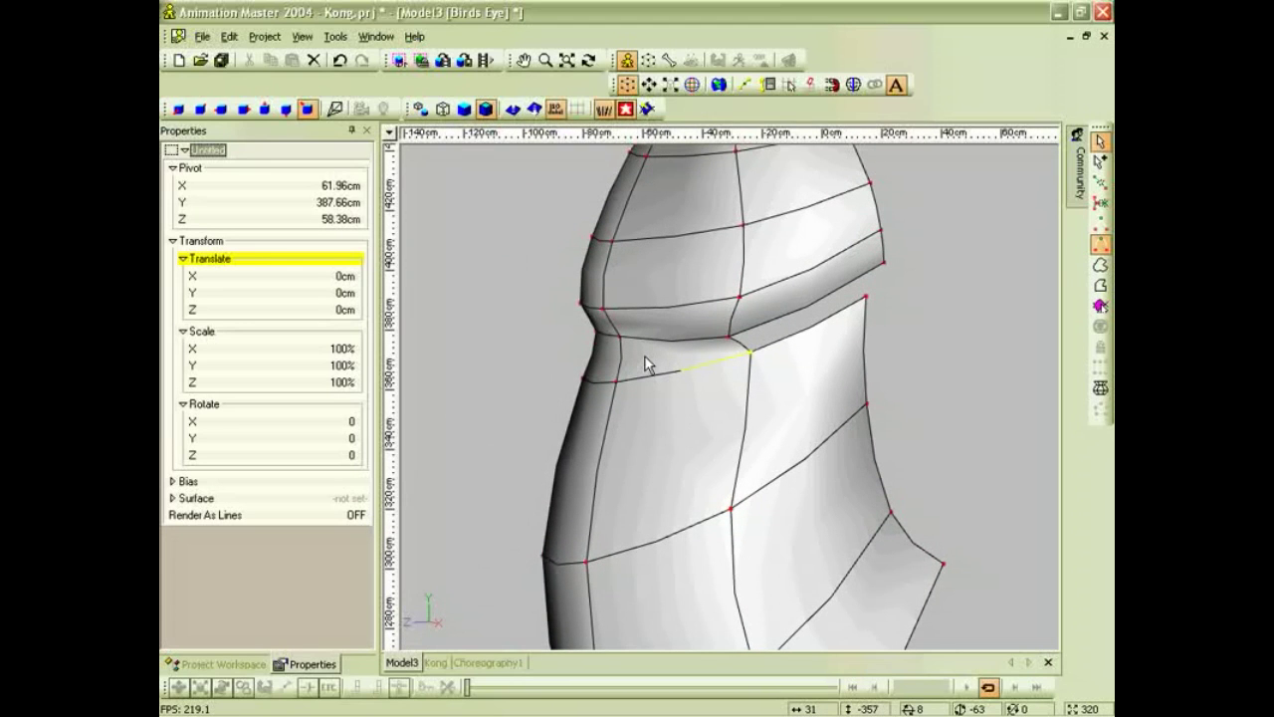
{"action": "scroll", "coordinate": [645, 356], "scroll_direction": "up", "scroll_amount": 2}
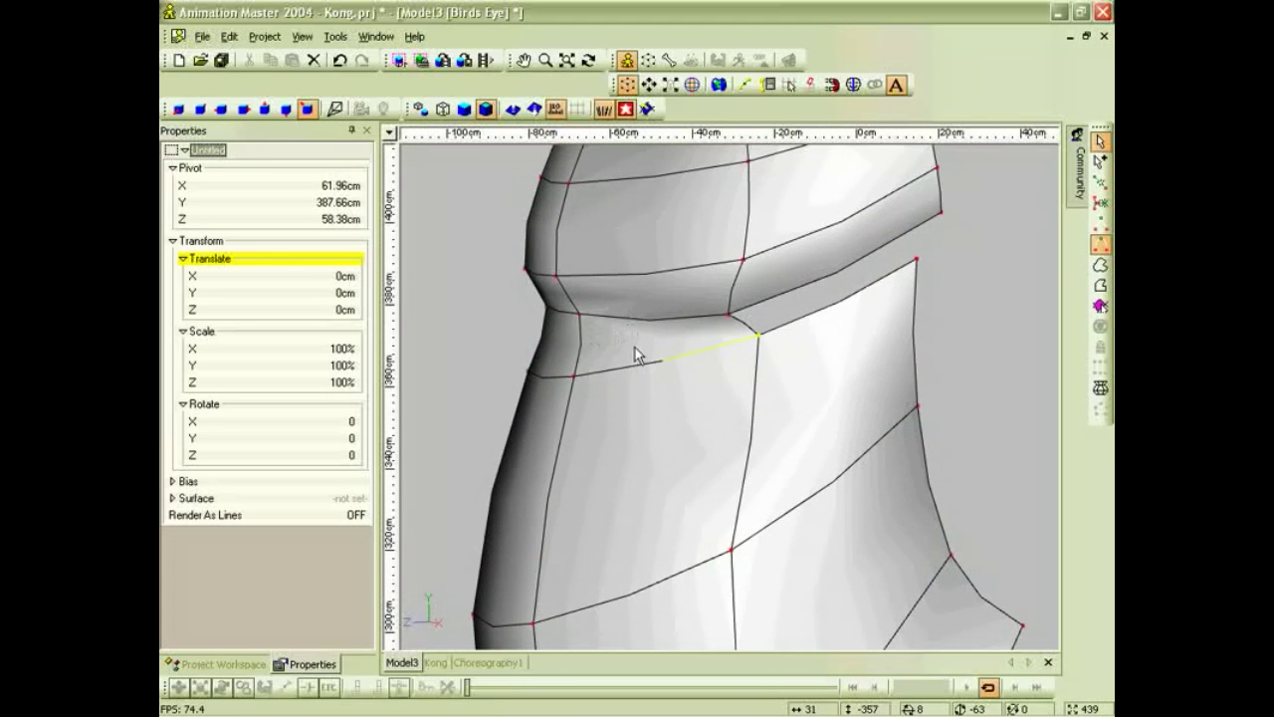
{"action": "middle_click_drag", "start_coordinate": [934, 295], "coordinate": [758, 402]}
{"action": "key", "text": "a"}
{"action": "left_click", "coordinate": [766, 319]}
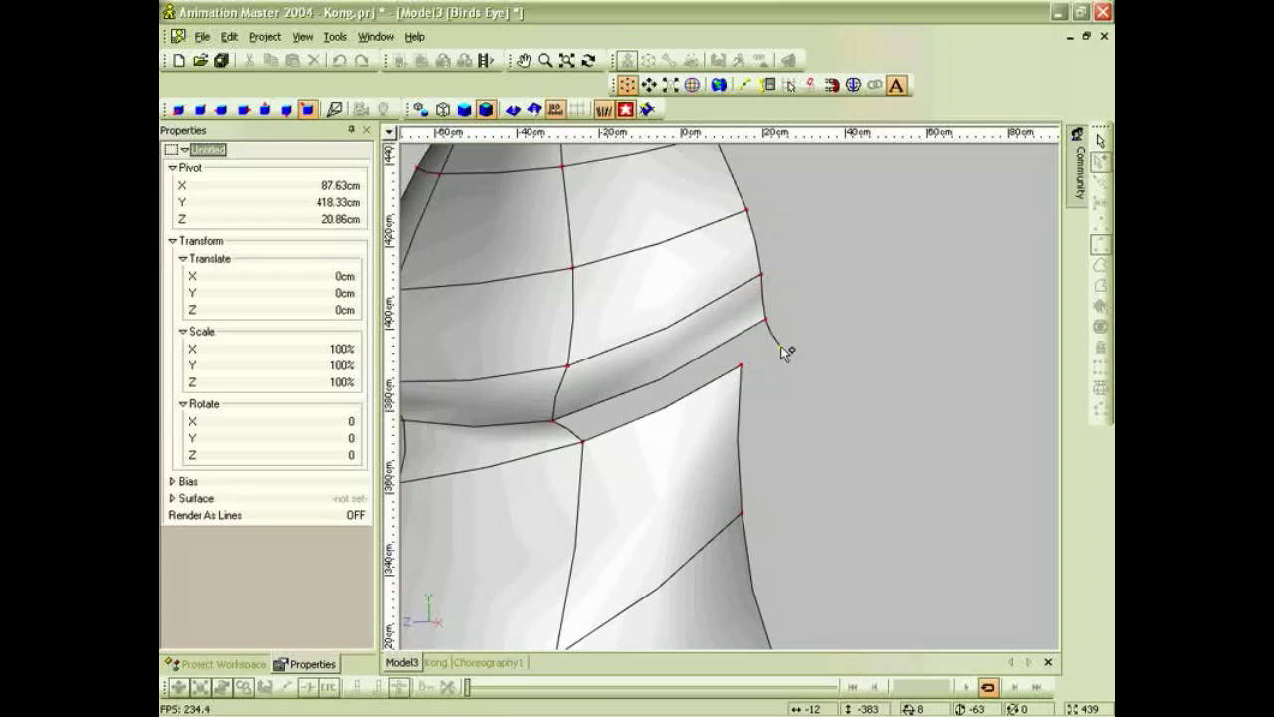
{"action": "left_click", "coordinate": [765, 344]}
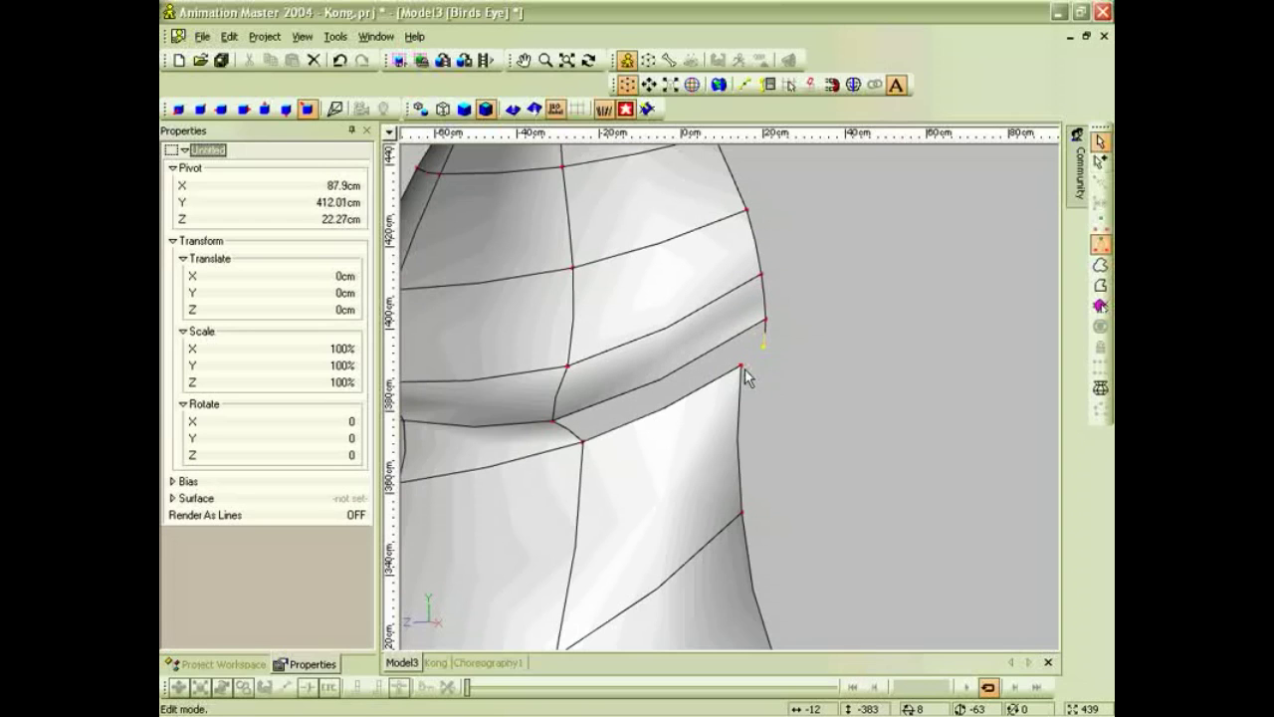
Add a vertical and a horizontal stub spline at the belly's upper rear corner, and delete the vertical stub.
{"action": "mouse_move", "coordinate": [744, 366]}
{"action": "left_mouse_down"}
{"action": "mouse_move", "coordinate": [789, 365]}
{"action": "mouse_move", "coordinate": [743, 354]}
{"action": "left_mouse_up"}
{"action": "left_click", "coordinate": [743, 354]}
{"action": "key", "text": "Escape"}
{"action": "key", "text": "a"}
{"action": "left_click", "coordinate": [744, 365]}
{"action": "left_click", "coordinate": [781, 366]}
{"action": "key", "text": "Escape"}
{"action": "left_click", "coordinate": [743, 354]}
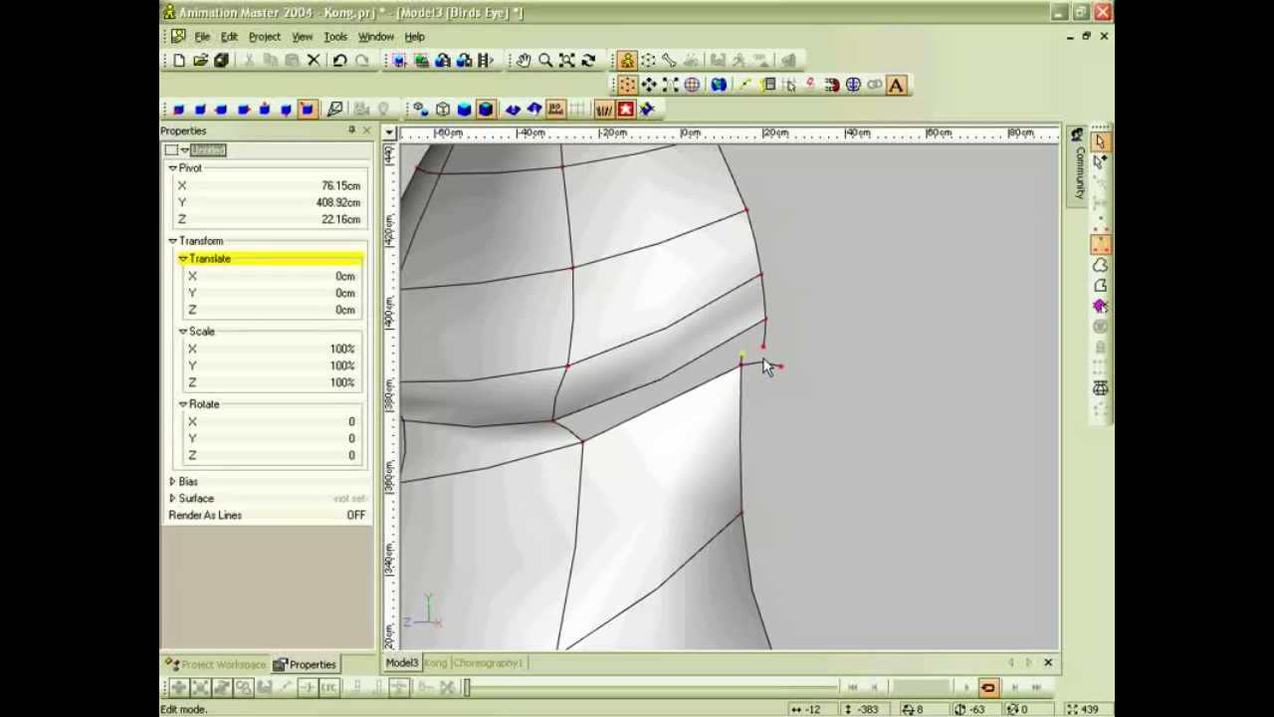
{"action": "key", "text": "Delete"}
Attach the loose end of the chest's rear spline to the belly's upper rear corner and delete the horizontal stub.
{"action": "left_click_drag", "start_coordinate": [766, 355], "coordinate": [741, 368]}
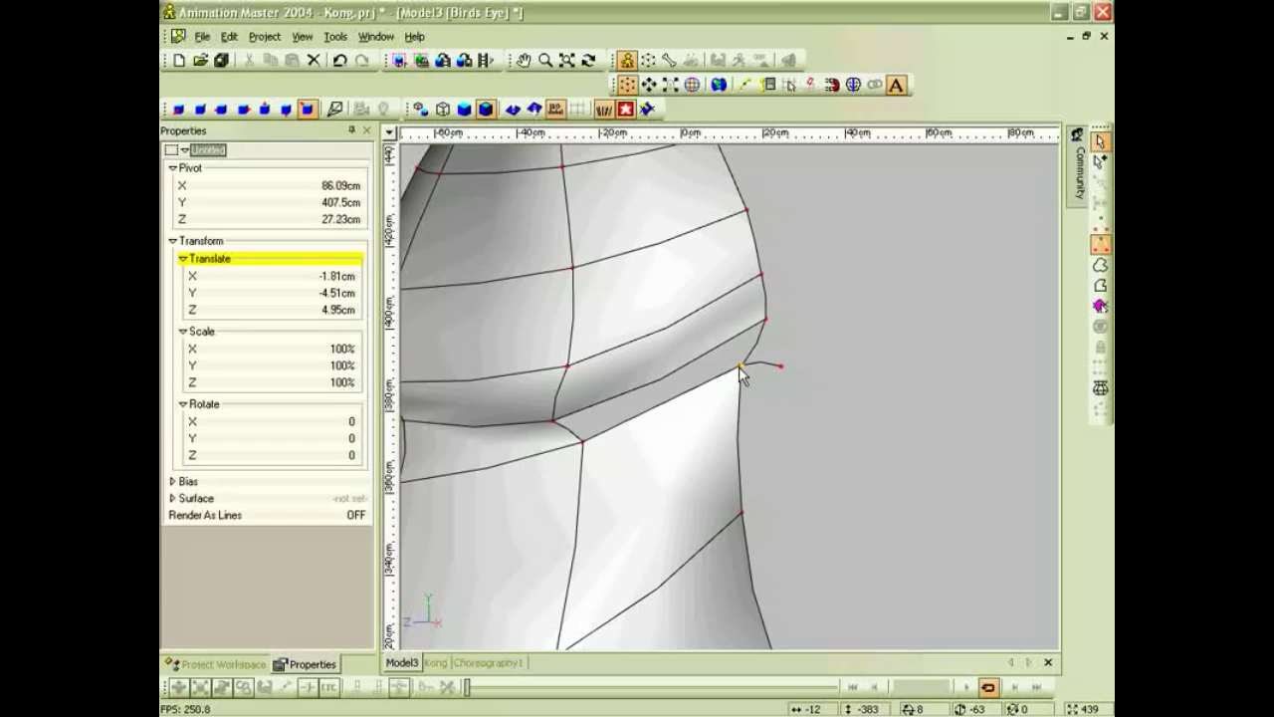
{"action": "key", "text": "Escape"}
{"action": "left_click", "coordinate": [772, 364]}
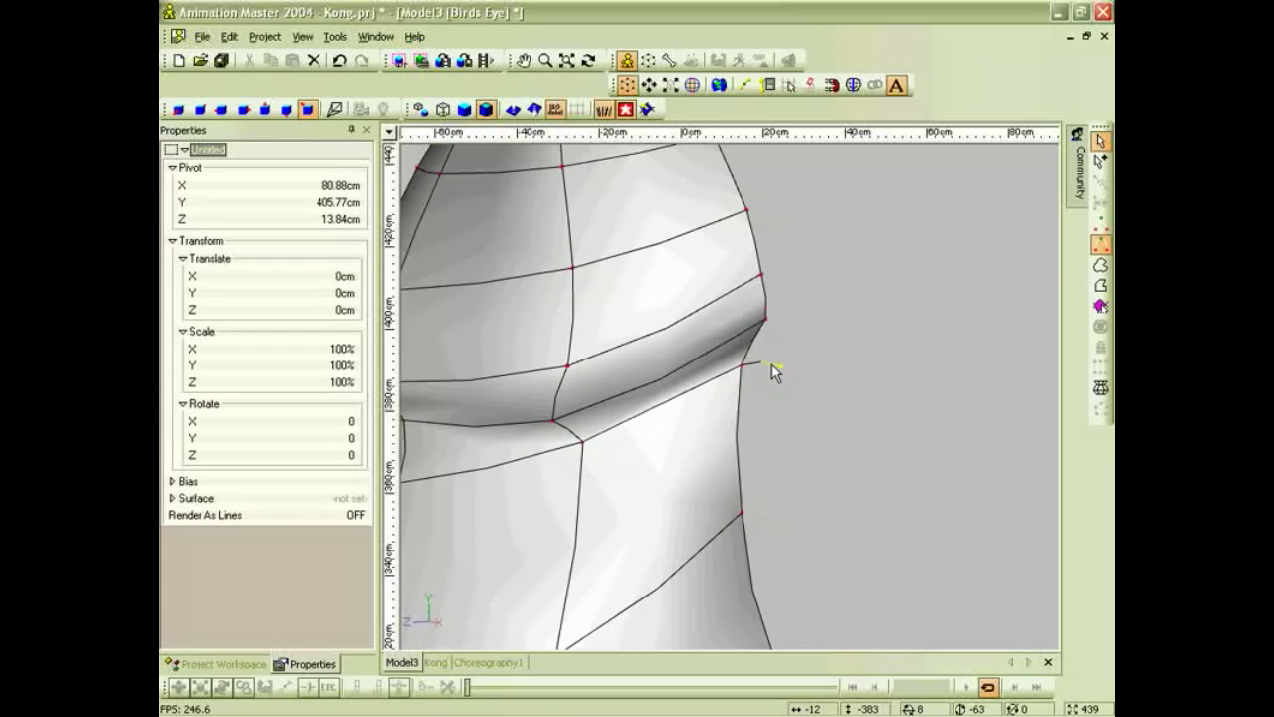
{"action": "key", "text": "Escape"}
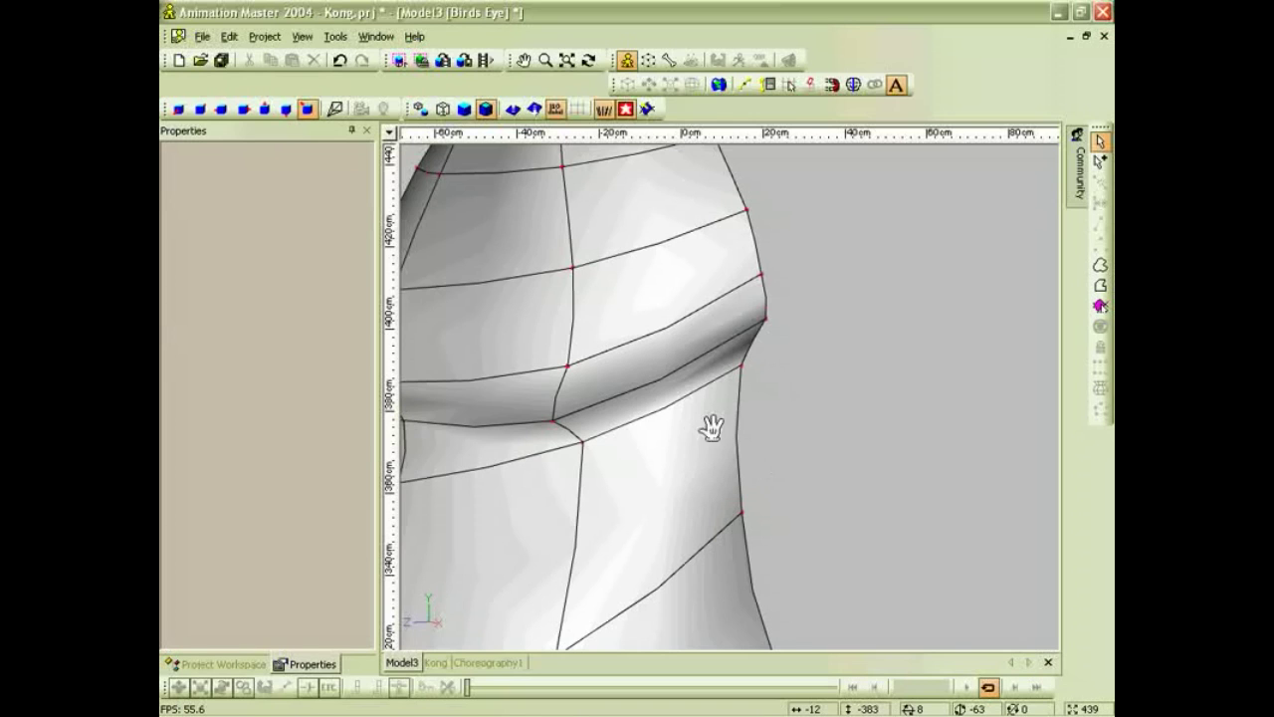
Show bias handles and manipulator properties in wireframe, and set the bias magnitude of the crease point beside the centreline to 50%.
{"action": "middle_click_drag", "start_coordinate": [711, 427], "coordinate": [874, 398]}
{"action": "scroll", "coordinate": [806, 397], "scroll_direction": "down", "scroll_amount": 2}
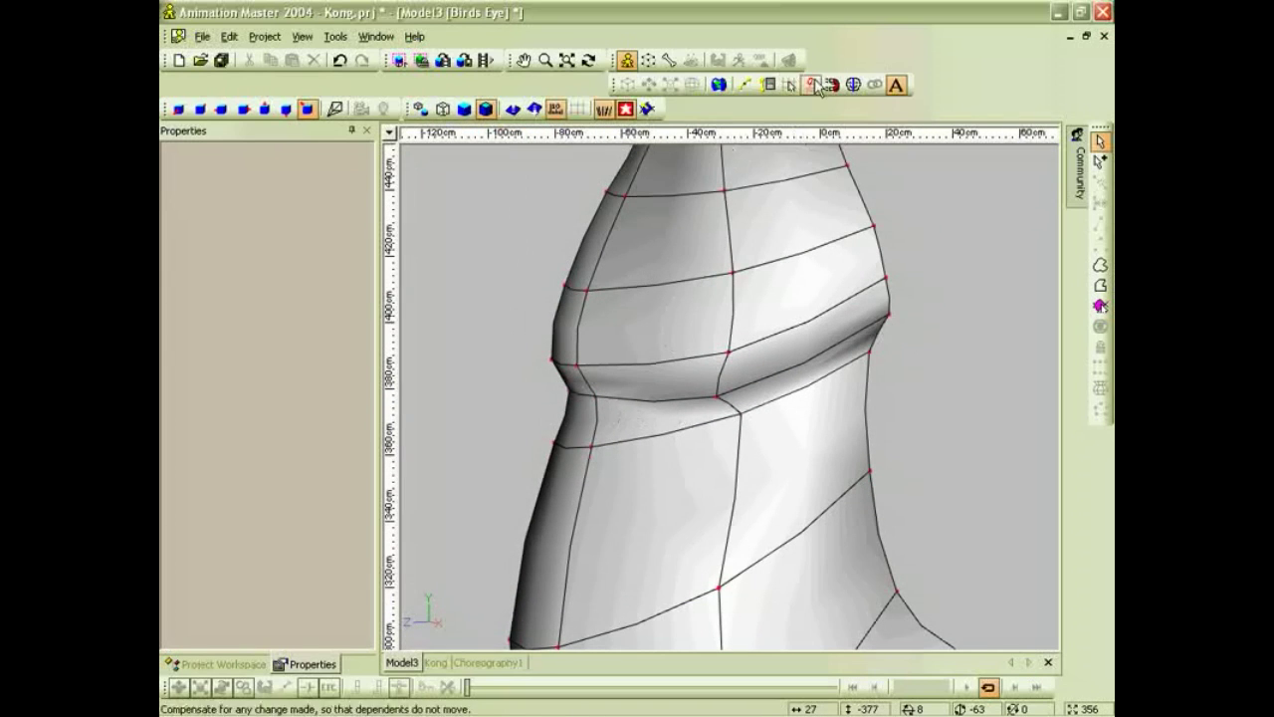
{"action": "left_click", "coordinate": [768, 84]}
{"action": "left_click", "coordinate": [746, 84]}
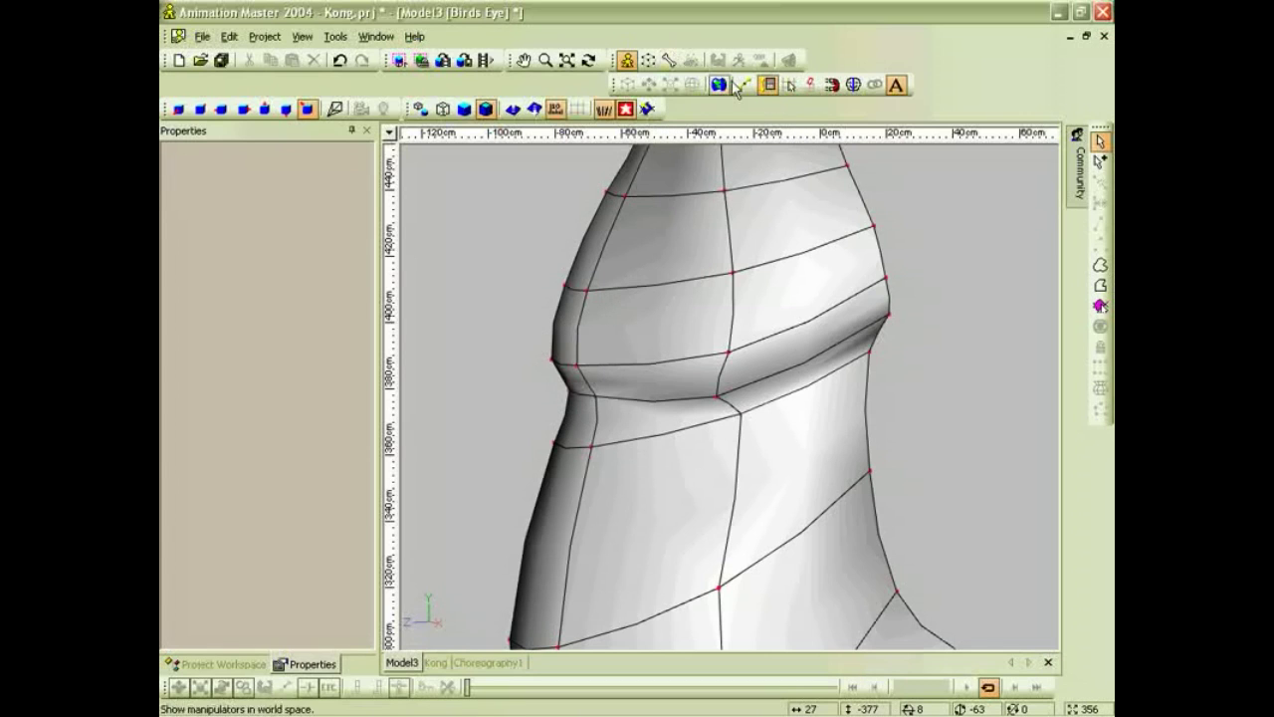
{"action": "left_click", "coordinate": [593, 410]}
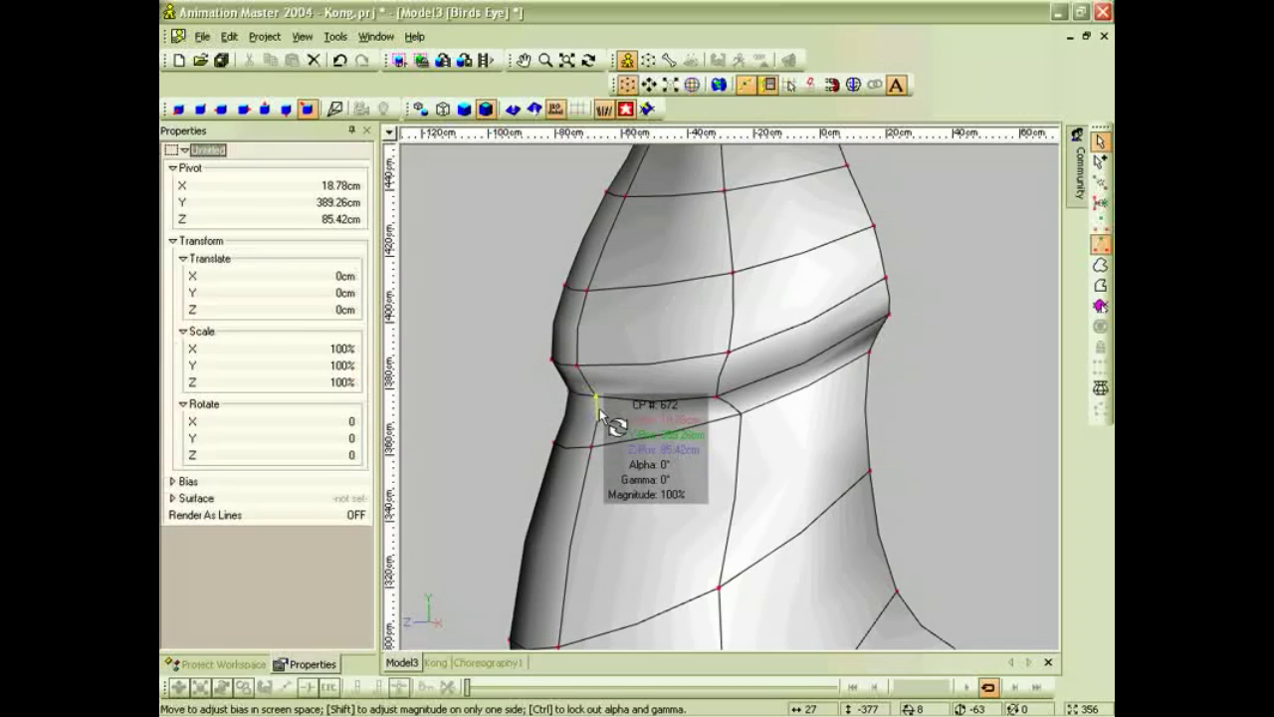
{"action": "key", "text": "7"}
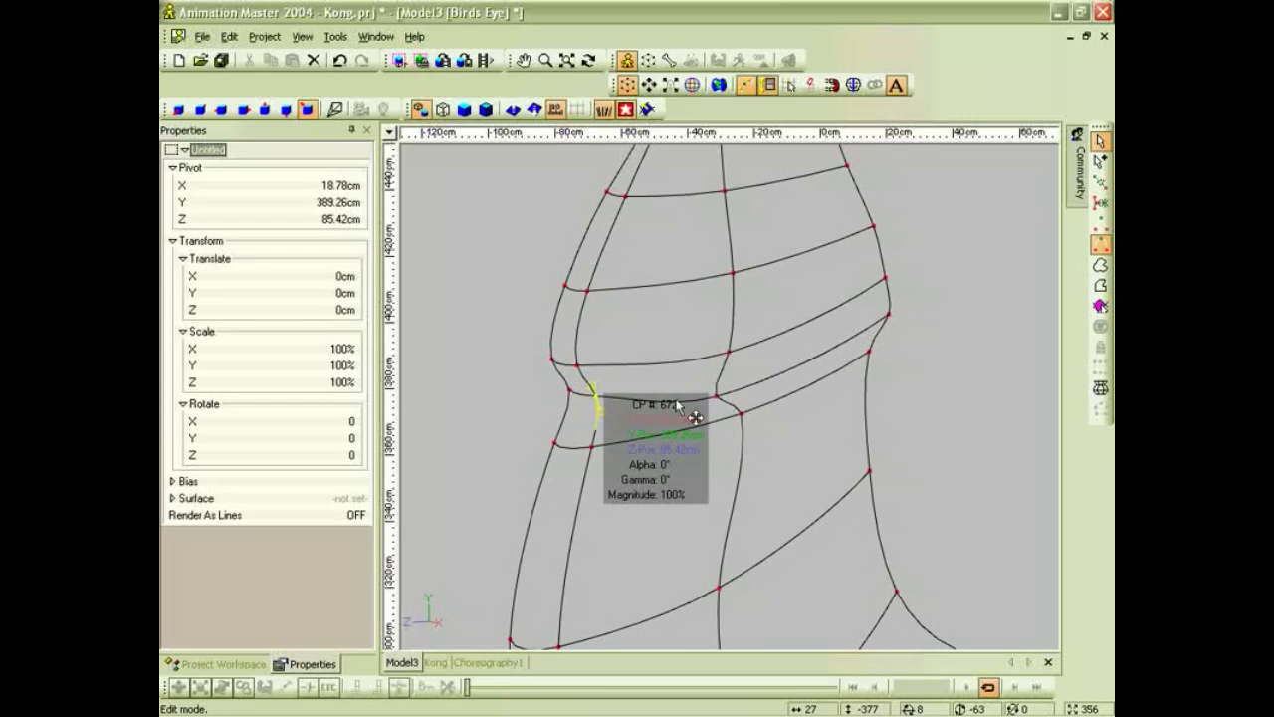
{"action": "scroll", "coordinate": [700, 406], "scroll_direction": "up", "scroll_amount": 2}
{"action": "left_click", "coordinate": [615, 492]}
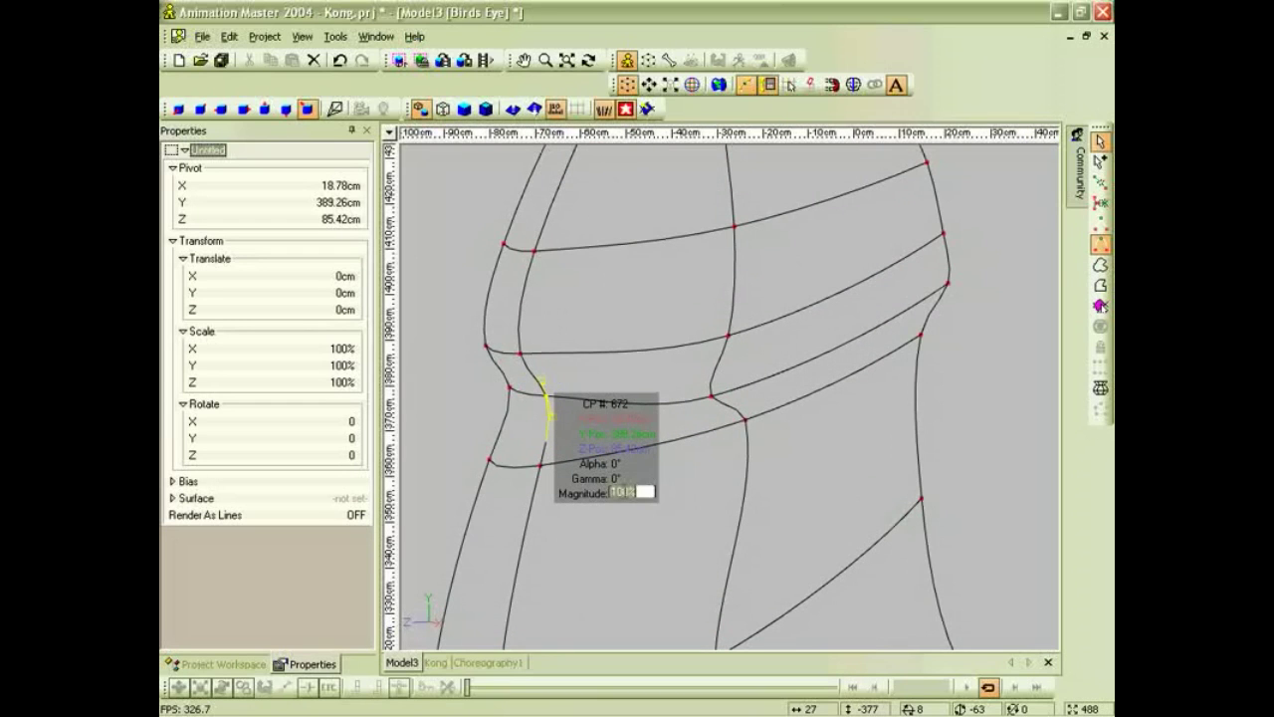
{"action": "type", "text": "50"}
{"action": "key", "text": "Return"}
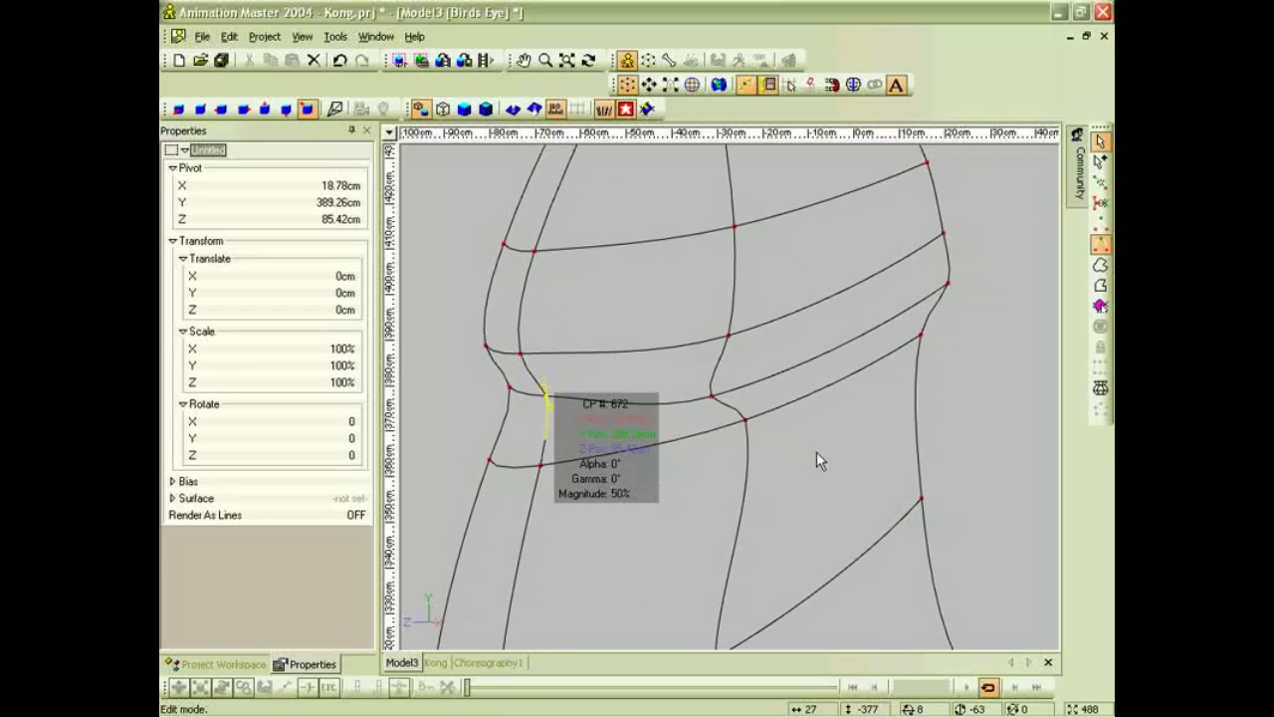
Set the bias magnitude of the side crease point and the chest's lower rear corner point to 50%.
{"action": "left_click", "coordinate": [713, 401]}
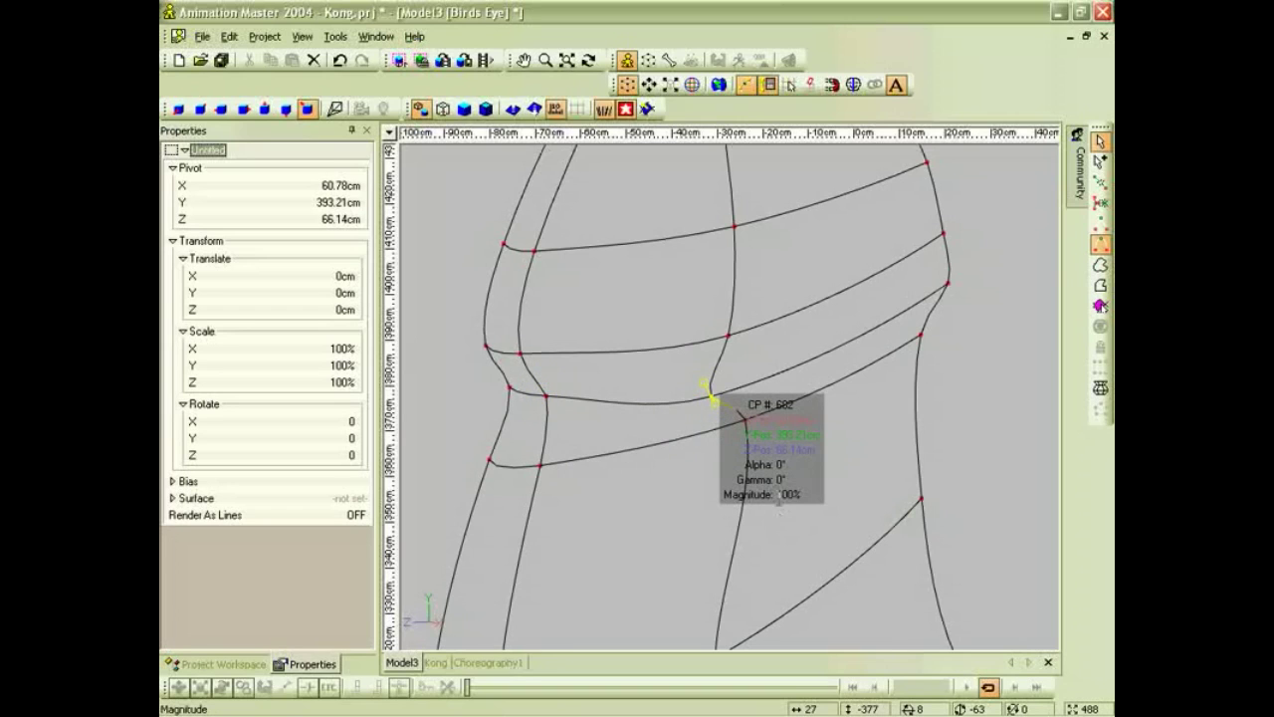
{"action": "left_click", "coordinate": [786, 494]}
{"action": "type", "text": "50"}
{"action": "key", "text": "Return"}
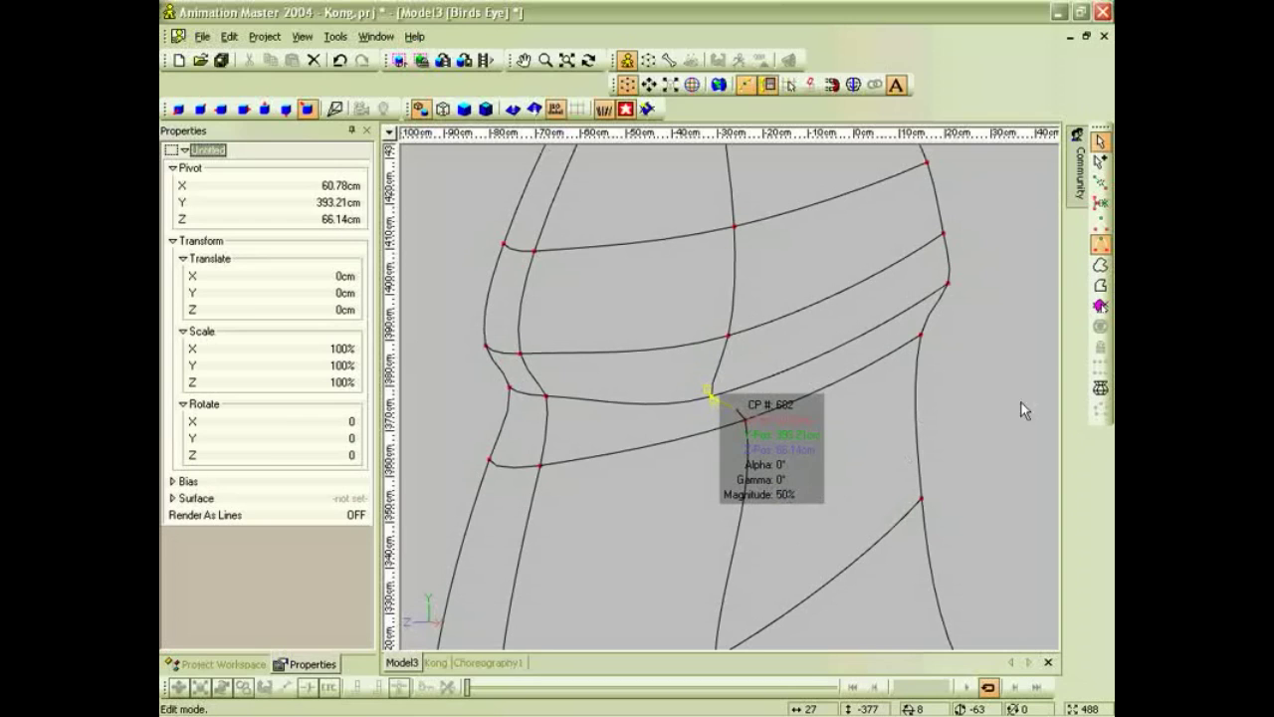
{"action": "left_click", "coordinate": [938, 304]}
{"action": "left_click", "coordinate": [1035, 379]}
{"action": "key", "text": "Return"}
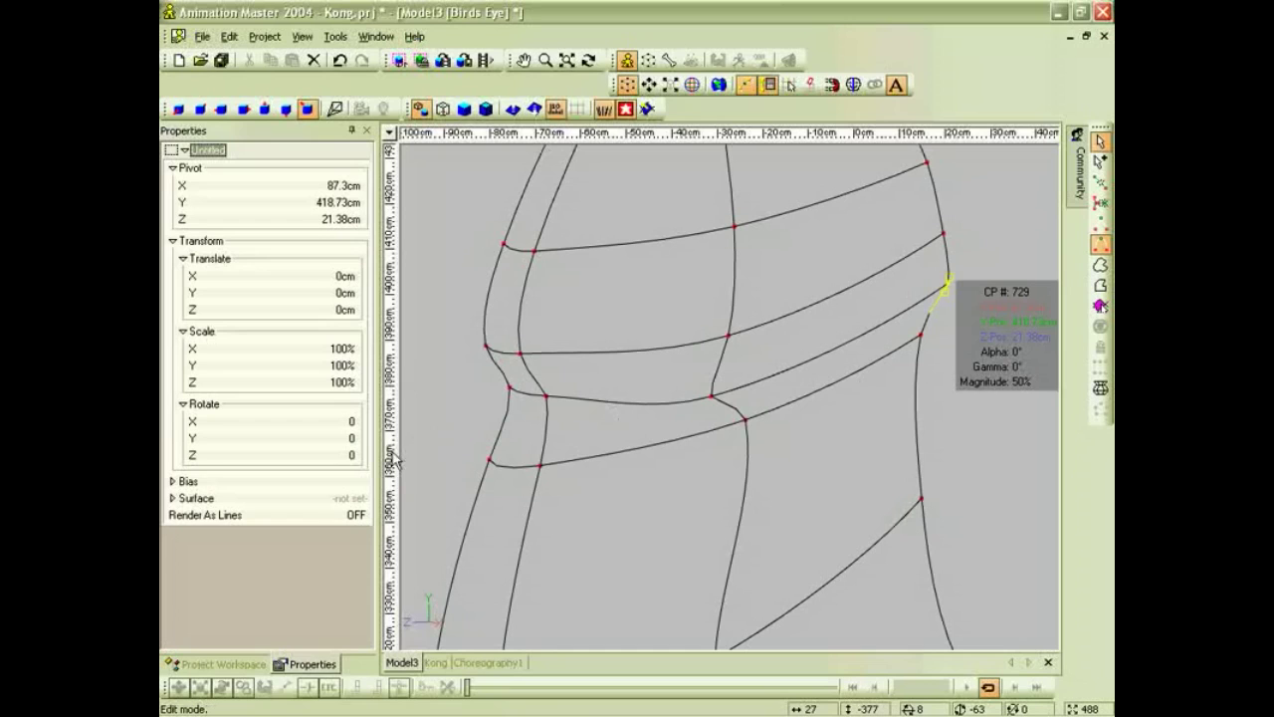
Set the bias magnitude of the crease point on the centreline to 25%.
{"action": "left_click", "coordinate": [509, 390]}
{"action": "left_click", "coordinate": [587, 484]}
{"action": "type", "text": "25"}
{"action": "key", "text": "Return"}
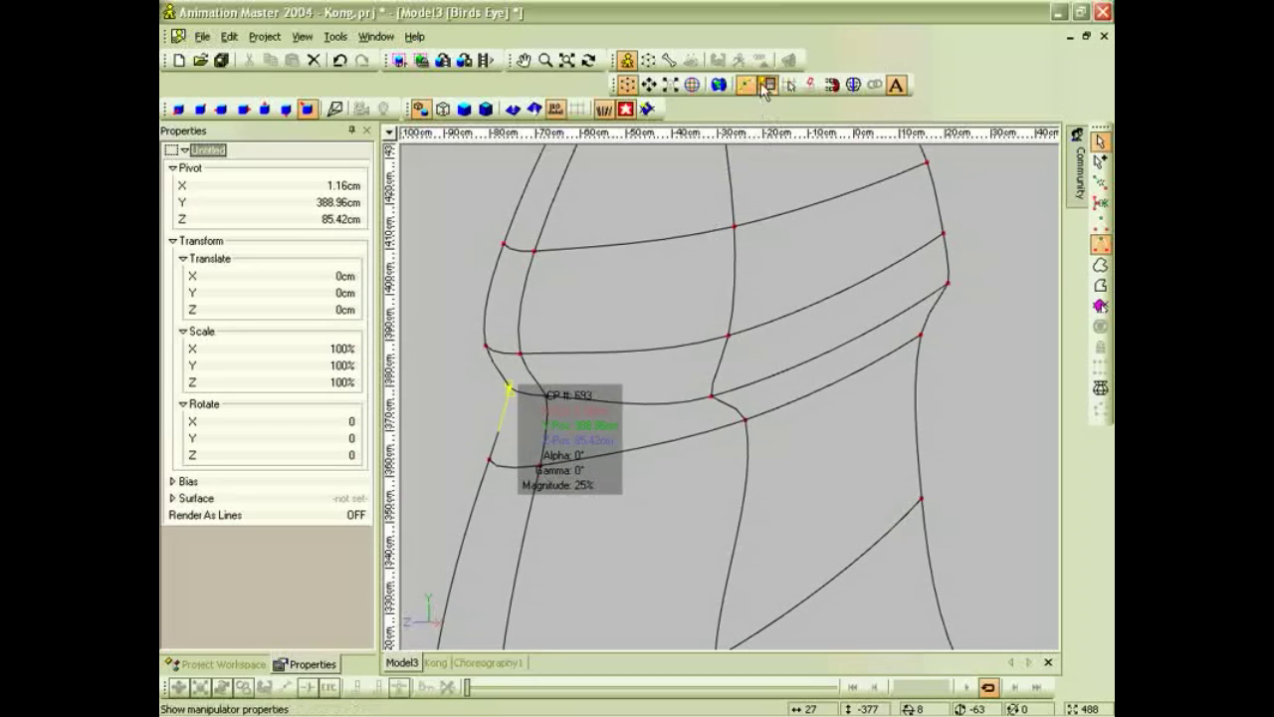
Examine the crease between chest and belly in shaded view from several angles.
{"action": "left_click", "coordinate": [652, 461]}
{"action": "scroll", "coordinate": [652, 465], "scroll_direction": "down", "scroll_amount": 2}
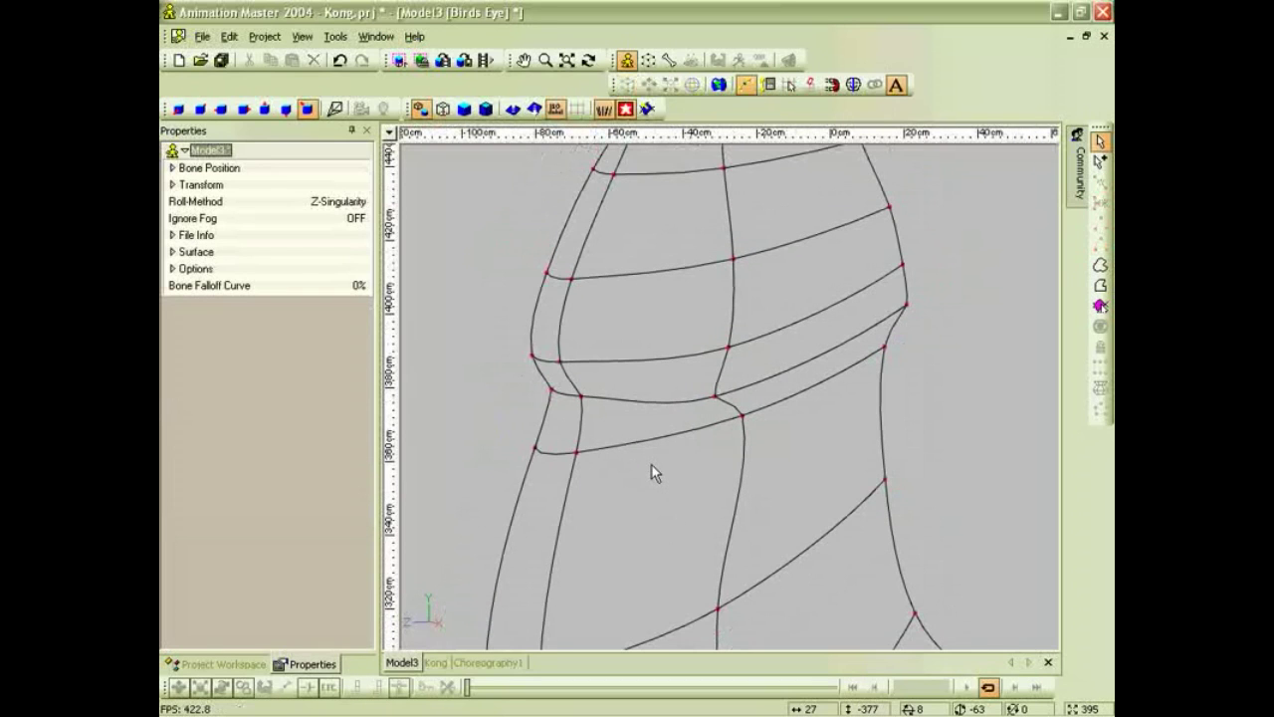
{"action": "key", "text": "0"}
{"action": "mouse_move", "coordinate": [660, 445]}
{"action": "middle_mouse_down"}
{"action": "mouse_move", "coordinate": [611, 441]}
{"action": "mouse_move", "coordinate": [683, 437]}
{"action": "mouse_move", "coordinate": [638, 441]}
{"action": "mouse_move", "coordinate": [642, 427]}
{"action": "mouse_move", "coordinate": [645, 438]}
{"action": "mouse_move", "coordinate": [740, 435]}
{"action": "mouse_move", "coordinate": [600, 389]}
{"action": "mouse_move", "coordinate": [718, 390]}
{"action": "middle_mouse_up"}
{"action": "scroll", "coordinate": [756, 314], "scroll_direction": "up", "scroll_amount": 1}
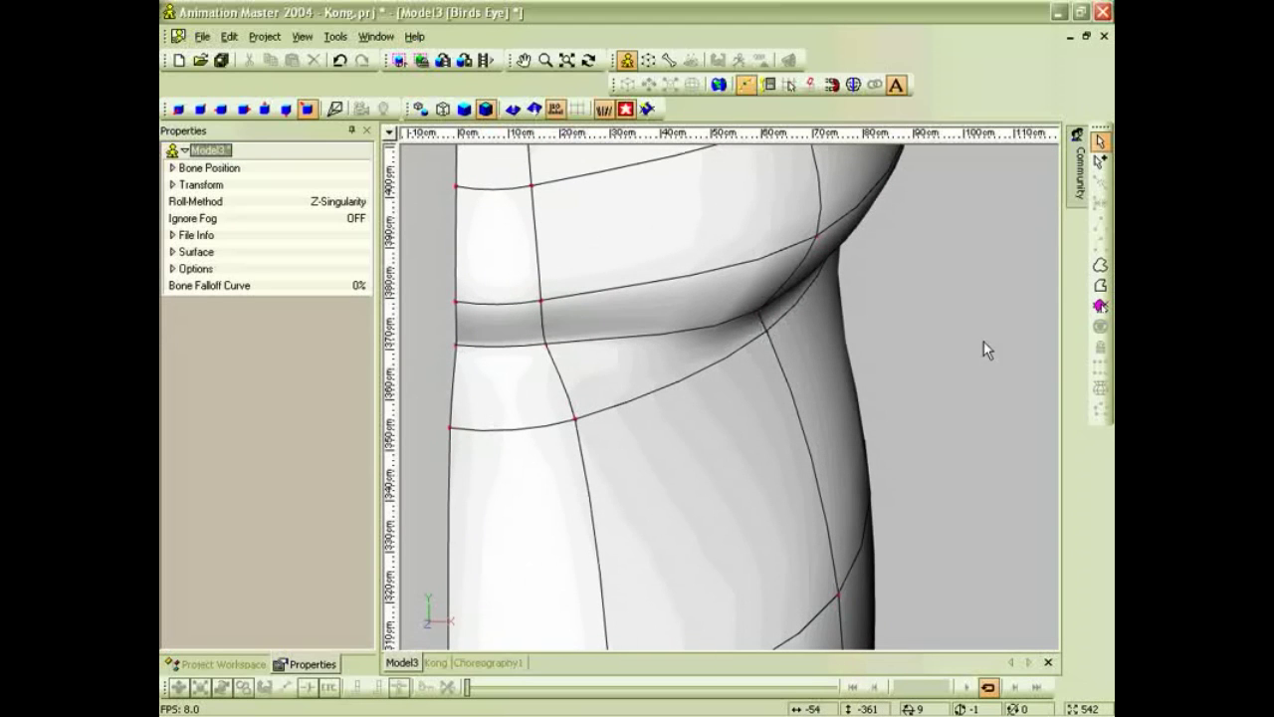
{"action": "middle_click_drag", "start_coordinate": [803, 398], "coordinate": [717, 426]}
{"action": "scroll", "coordinate": [632, 430], "scroll_direction": "down", "scroll_amount": 7}
{"action": "middle_click_drag", "start_coordinate": [611, 446], "coordinate": [696, 468]}
{"action": "left_click", "coordinate": [664, 454]}
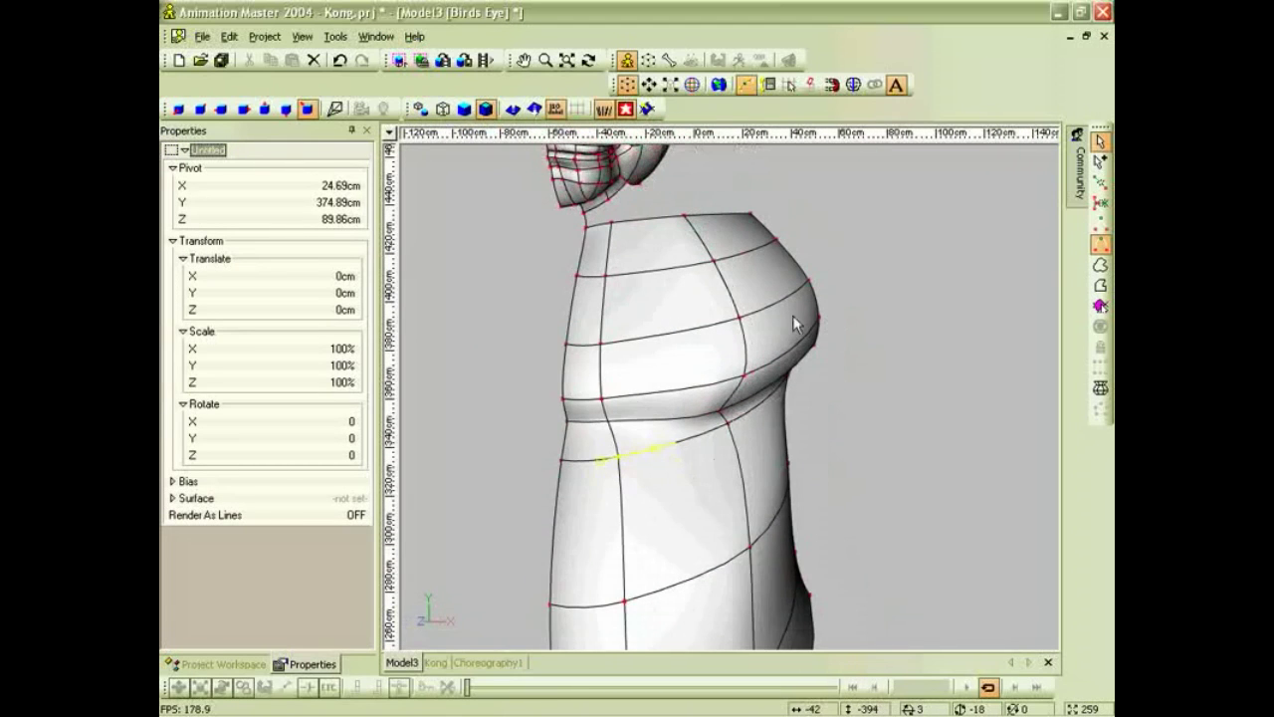
{"action": "left_click", "coordinate": [741, 379]}
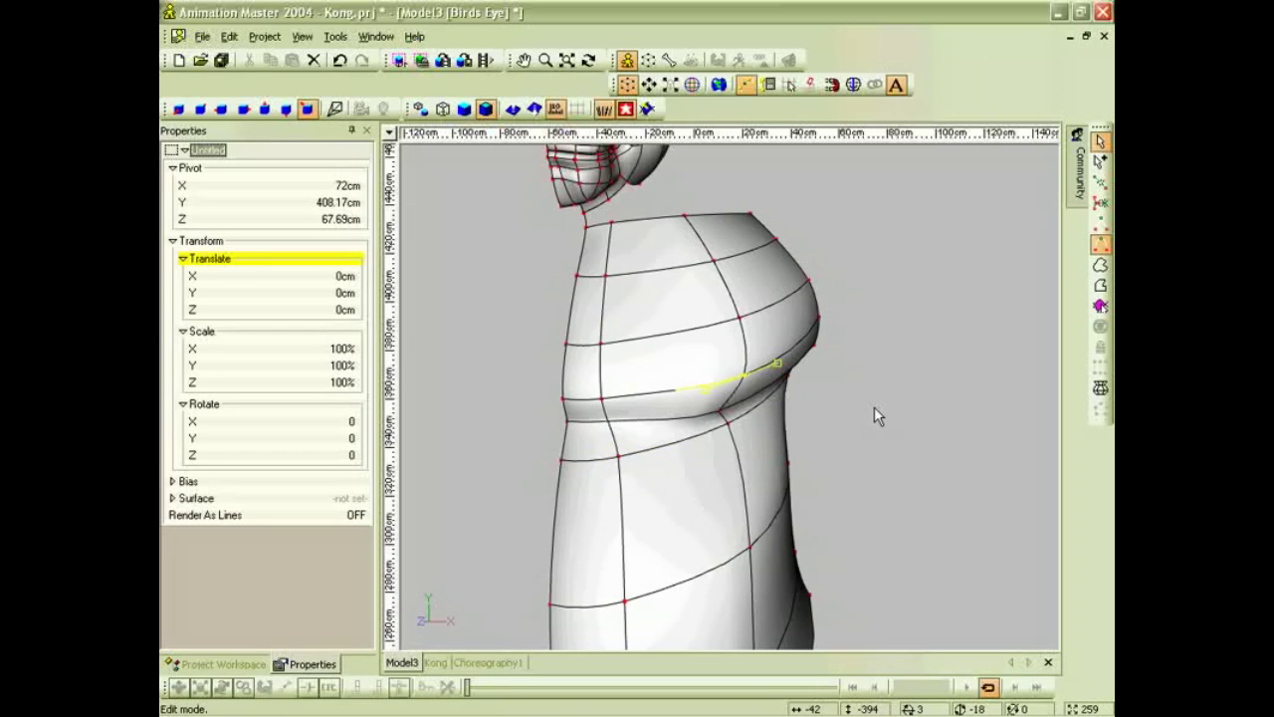
In the front view, move the belly's two lower edge points inward to follow the reference curve, placing the side corner at X about 53 cm.
{"action": "scroll", "coordinate": [874, 406], "scroll_direction": "down", "scroll_amount": 2}
{"action": "key", "text": "1"}
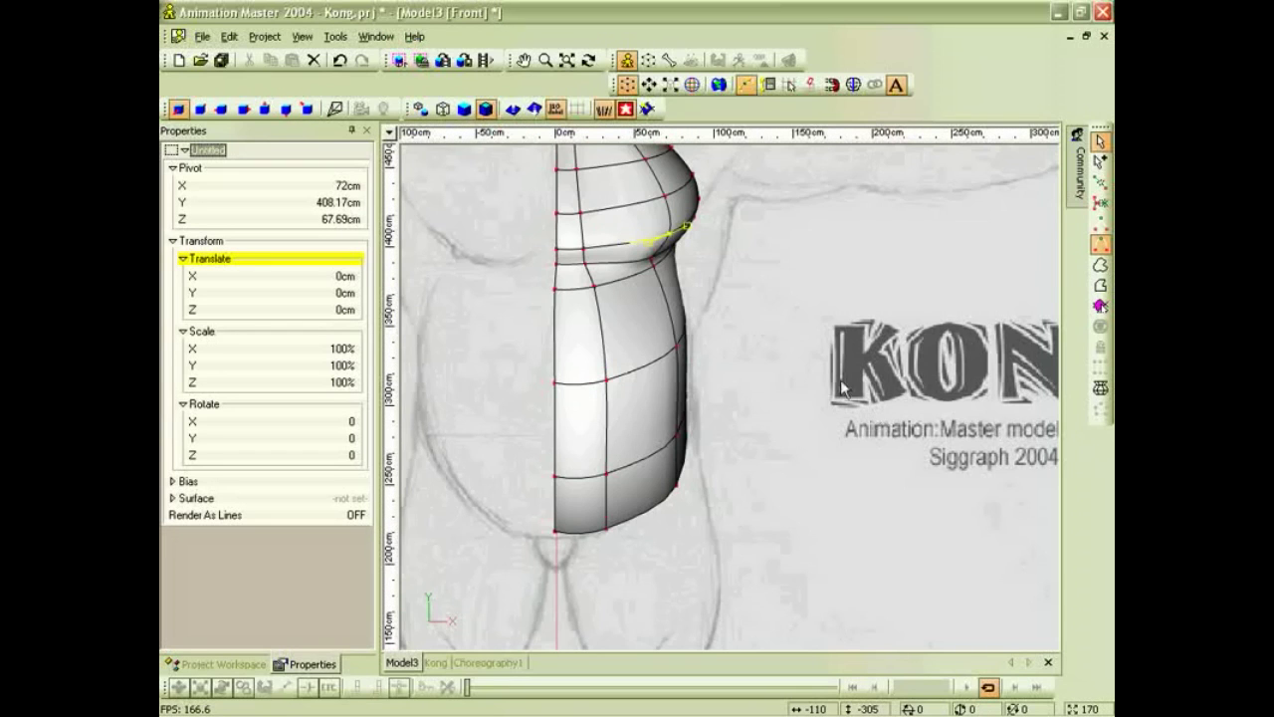
{"action": "left_click", "coordinate": [680, 486]}
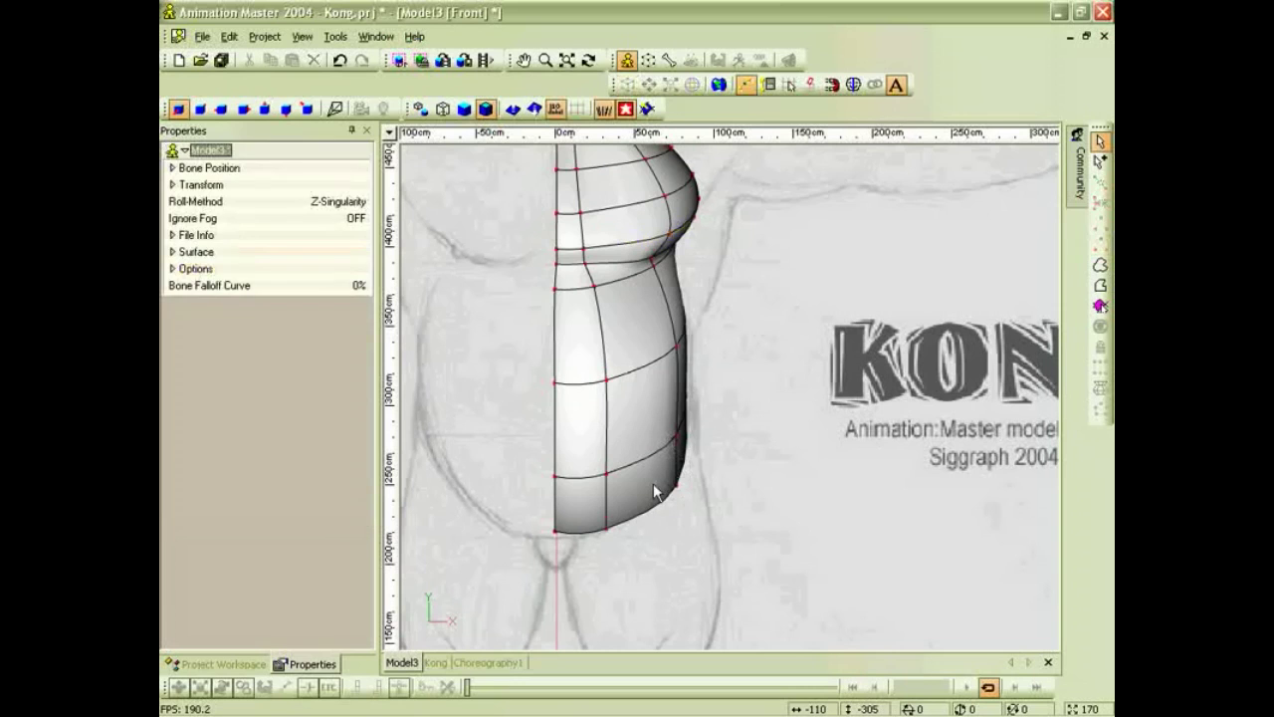
{"action": "left_click", "coordinate": [676, 486]}
{"action": "left_click_drag", "start_coordinate": [603, 529], "coordinate": [584, 525]}
{"action": "left_click_drag", "start_coordinate": [649, 488], "coordinate": [638, 494]}
{"action": "scroll", "coordinate": [731, 389], "scroll_direction": "down", "scroll_amount": 1}
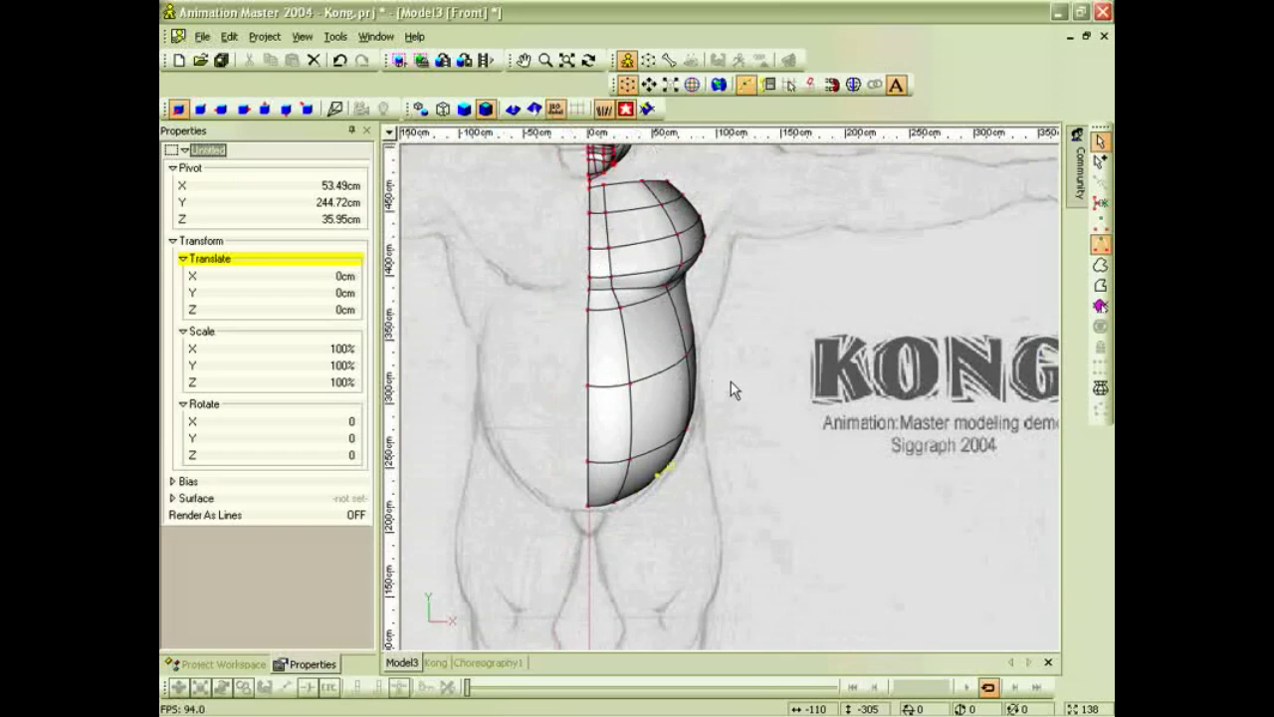
Pull the points on the belly's rear side edge outward to widen the flank, placing the upper one at X about 85 cm.
{"action": "key", "text": "t"}
{"action": "left_click_drag", "start_coordinate": [724, 386], "coordinate": [702, 373]}
{"action": "left_click", "coordinate": [707, 382]}
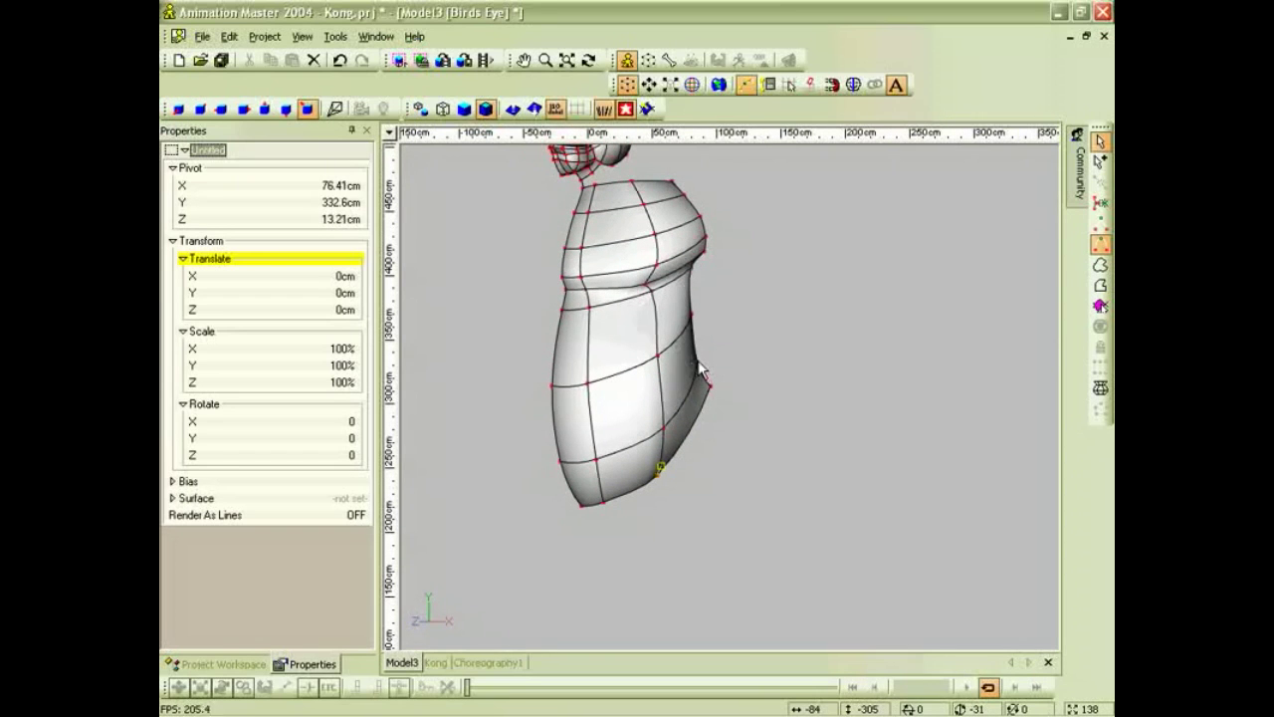
{"action": "left_click_drag", "start_coordinate": [694, 316], "coordinate": [703, 313]}
{"action": "key", "text": "t"}
{"action": "left_click_drag", "start_coordinate": [756, 367], "coordinate": [690, 393]}
In the right view, select the four points of the belly's rear edge and extrude them up and toward the back.
{"action": "key", "text": "4"}
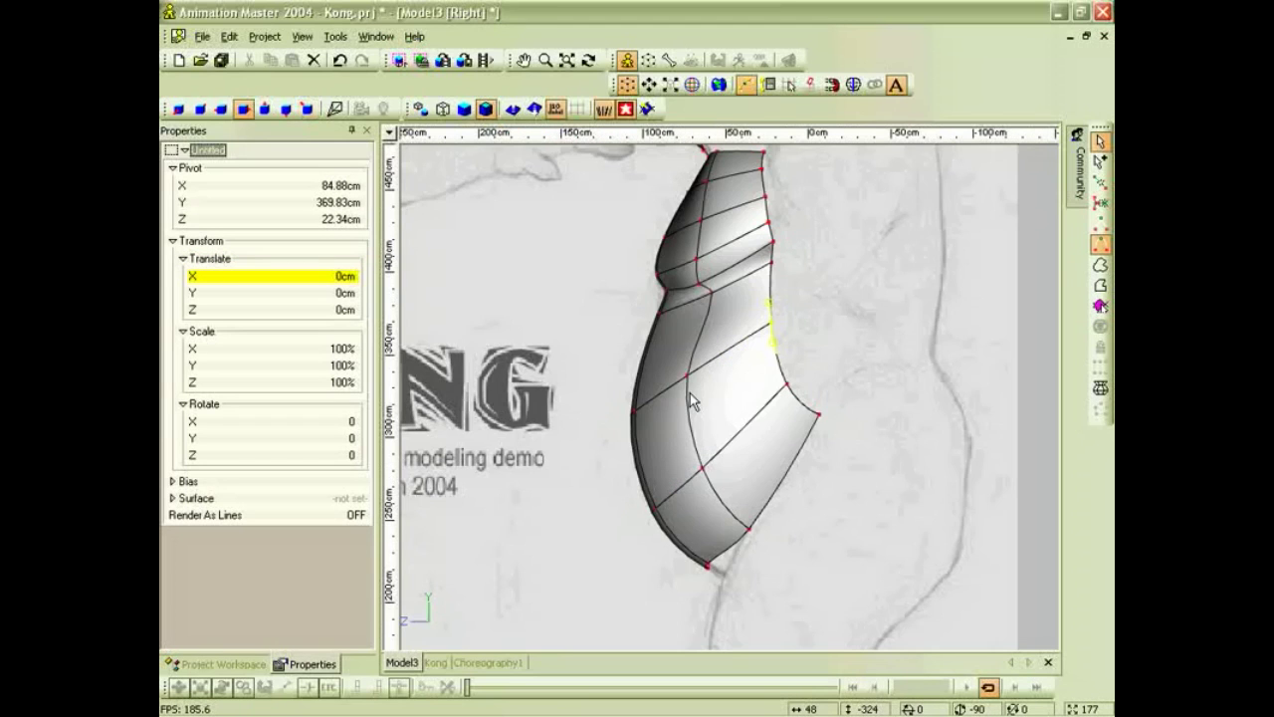
{"action": "middle_click_drag", "start_coordinate": [830, 392], "coordinate": [687, 512]}
{"action": "scroll", "coordinate": [637, 442], "scroll_direction": "up", "scroll_amount": 1}
{"action": "right_click_drag", "start_coordinate": [670, 420], "coordinate": [718, 402]}
{"action": "left_click", "coordinate": [756, 403]}
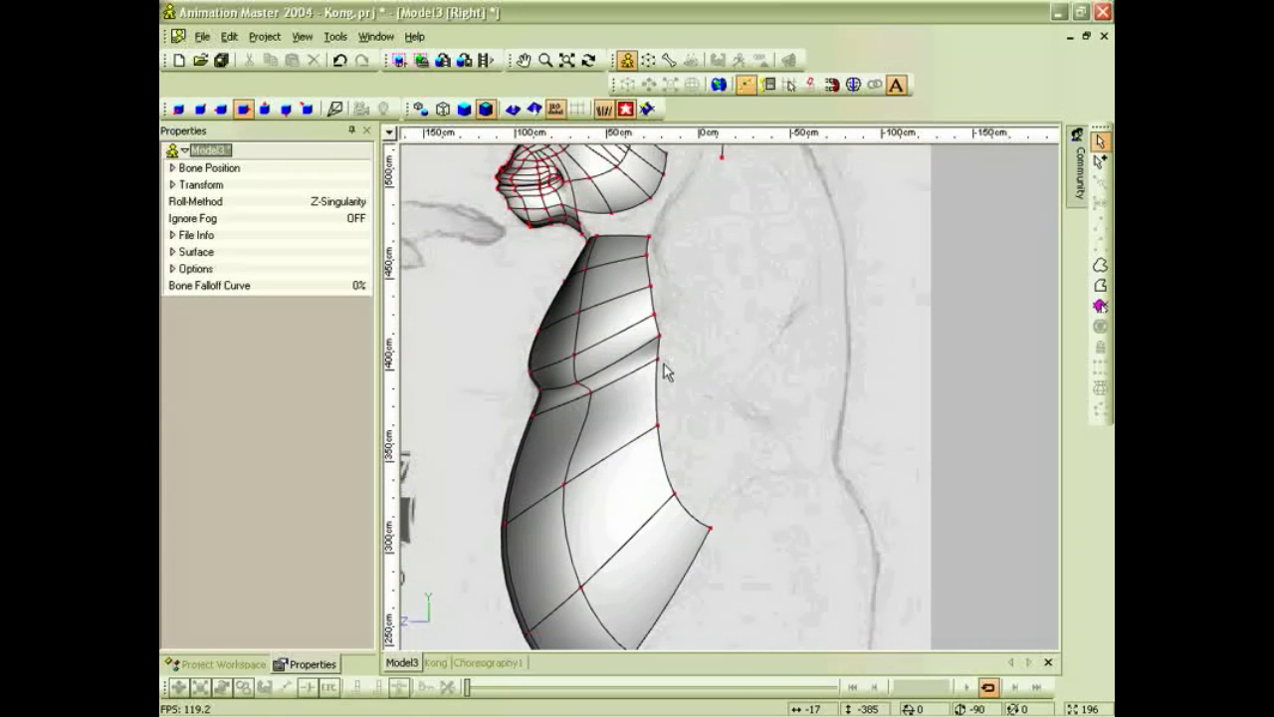
{"action": "scroll", "coordinate": [705, 441], "scroll_direction": "down", "scroll_amount": 1}
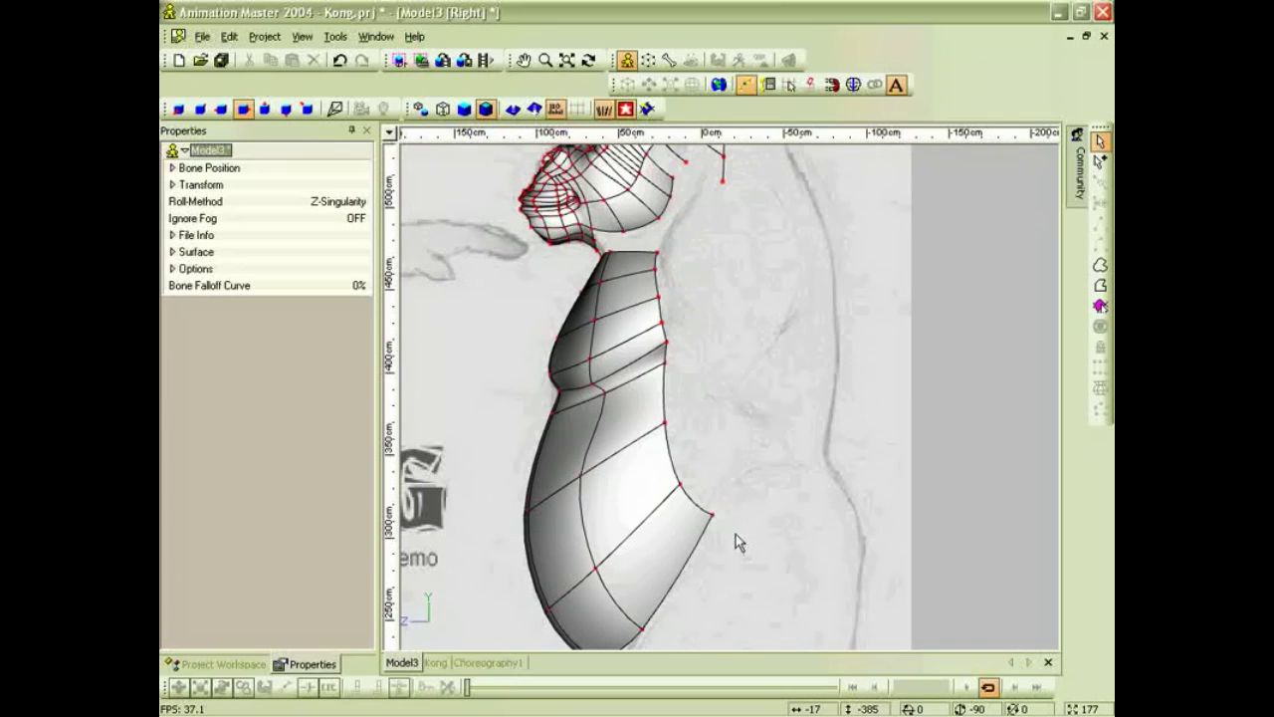
{"action": "key", "text": "l"}
{"action": "mouse_move", "coordinate": [717, 515]}
{"action": "left_mouse_down"}
{"action": "mouse_move", "coordinate": [674, 520]}
{"action": "mouse_move", "coordinate": [644, 432]}
{"action": "mouse_move", "coordinate": [649, 391]}
{"action": "mouse_move", "coordinate": [687, 353]}
{"action": "left_mouse_up"}
{"action": "left_click_drag", "start_coordinate": [753, 519], "coordinate": [725, 519]}
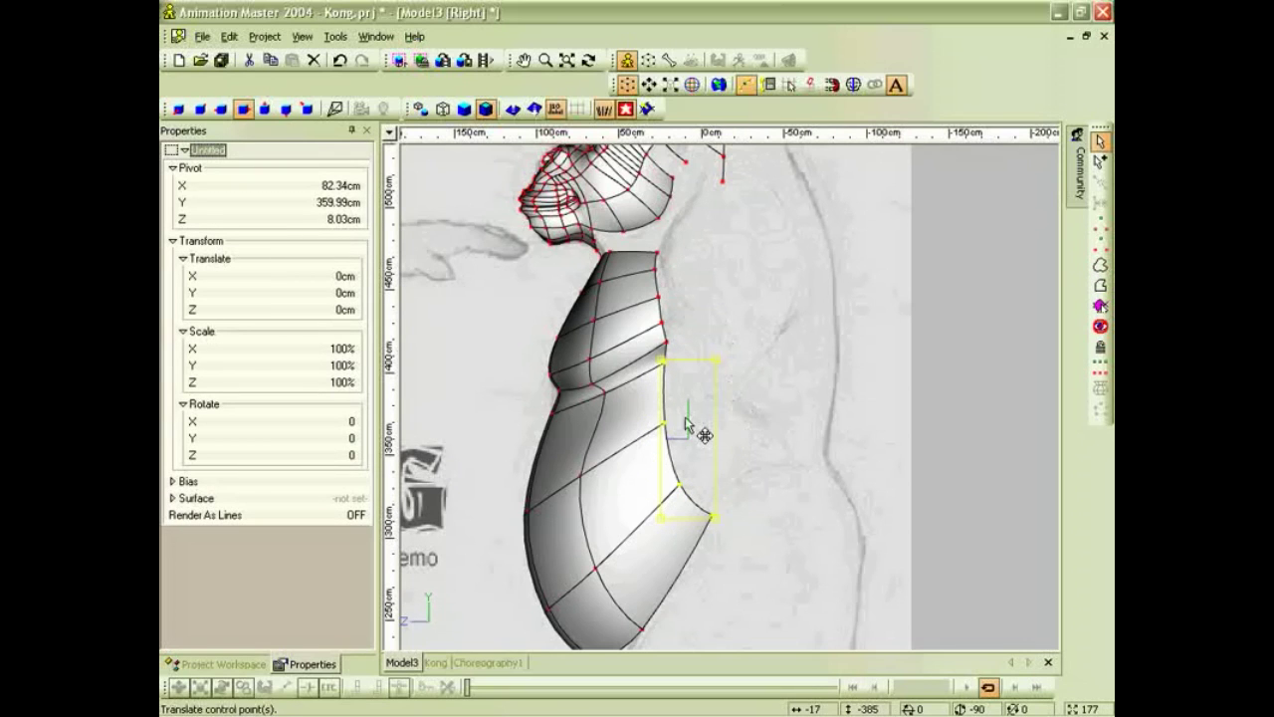
{"action": "left_click_drag", "start_coordinate": [685, 418], "coordinate": [764, 383]}
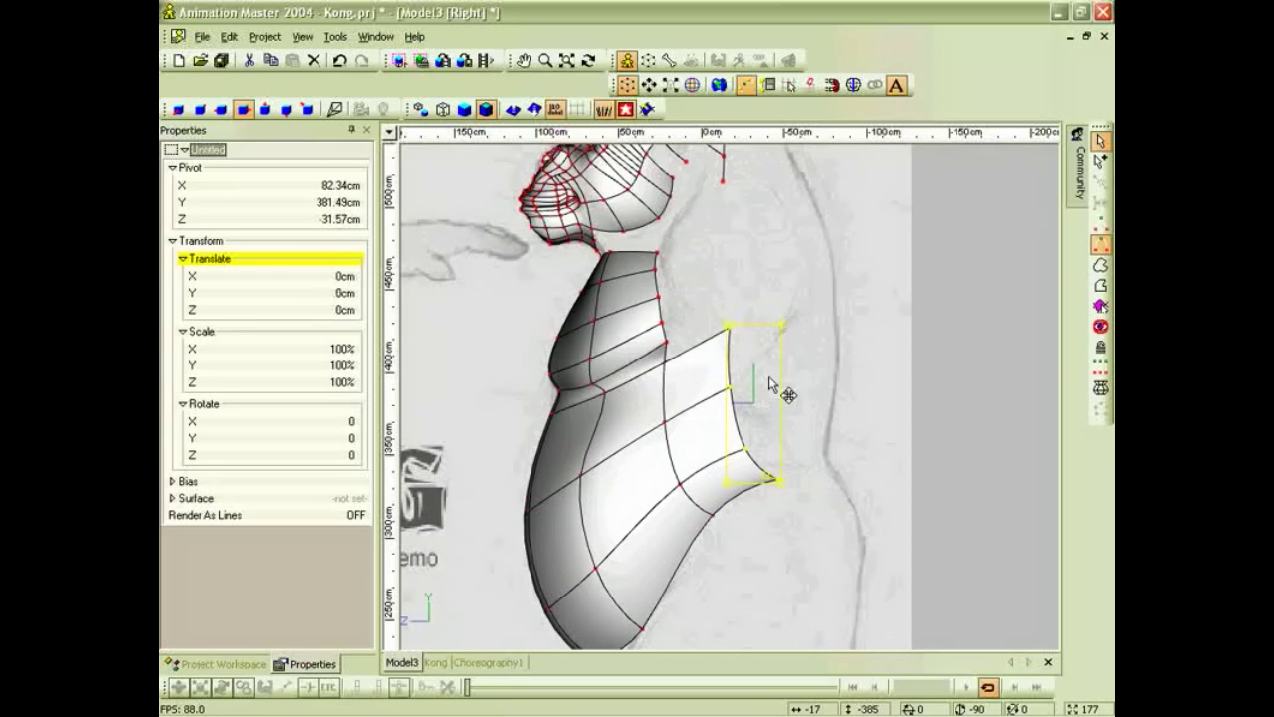
Reposition the four extruded points one by one into a slanted edge running from beneath the armpit down toward the lower back.
{"action": "left_click", "coordinate": [793, 338]}
{"action": "left_click_drag", "start_coordinate": [730, 328], "coordinate": [695, 350]}
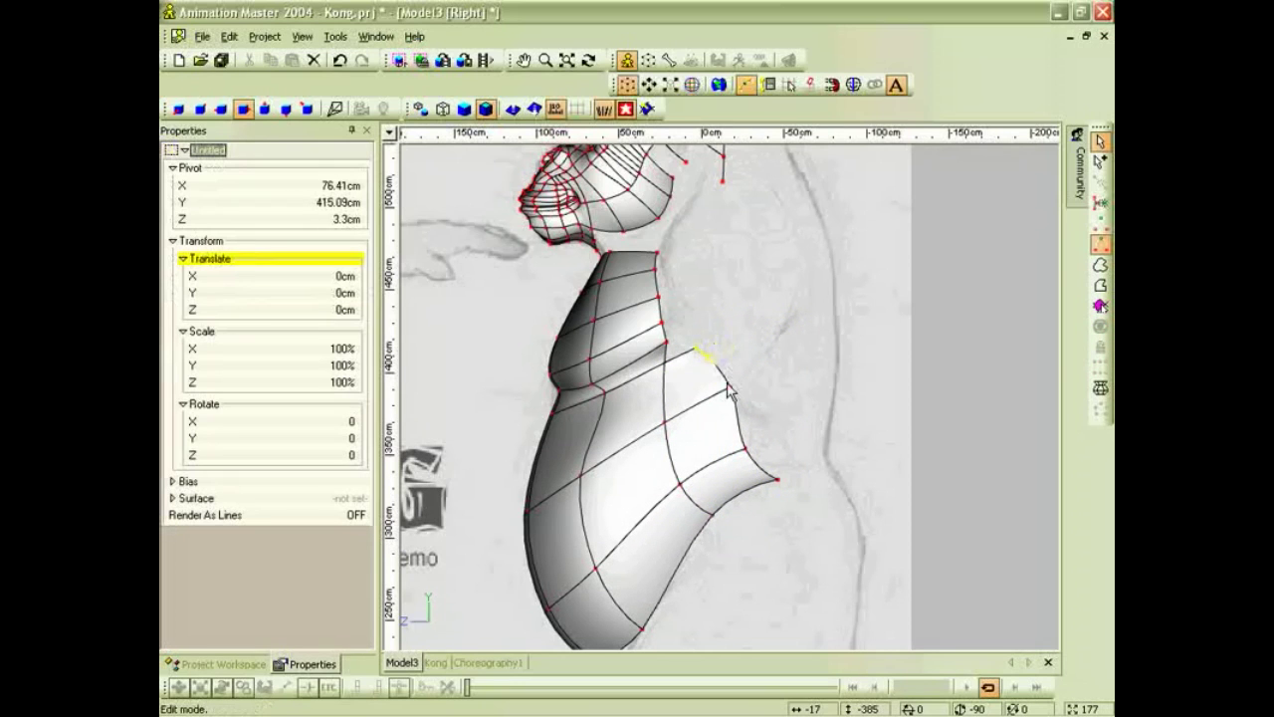
{"action": "left_click_drag", "start_coordinate": [729, 388], "coordinate": [715, 394]}
{"action": "left_click_drag", "start_coordinate": [745, 448], "coordinate": [745, 440]}
{"action": "left_click_drag", "start_coordinate": [772, 481], "coordinate": [767, 464]}
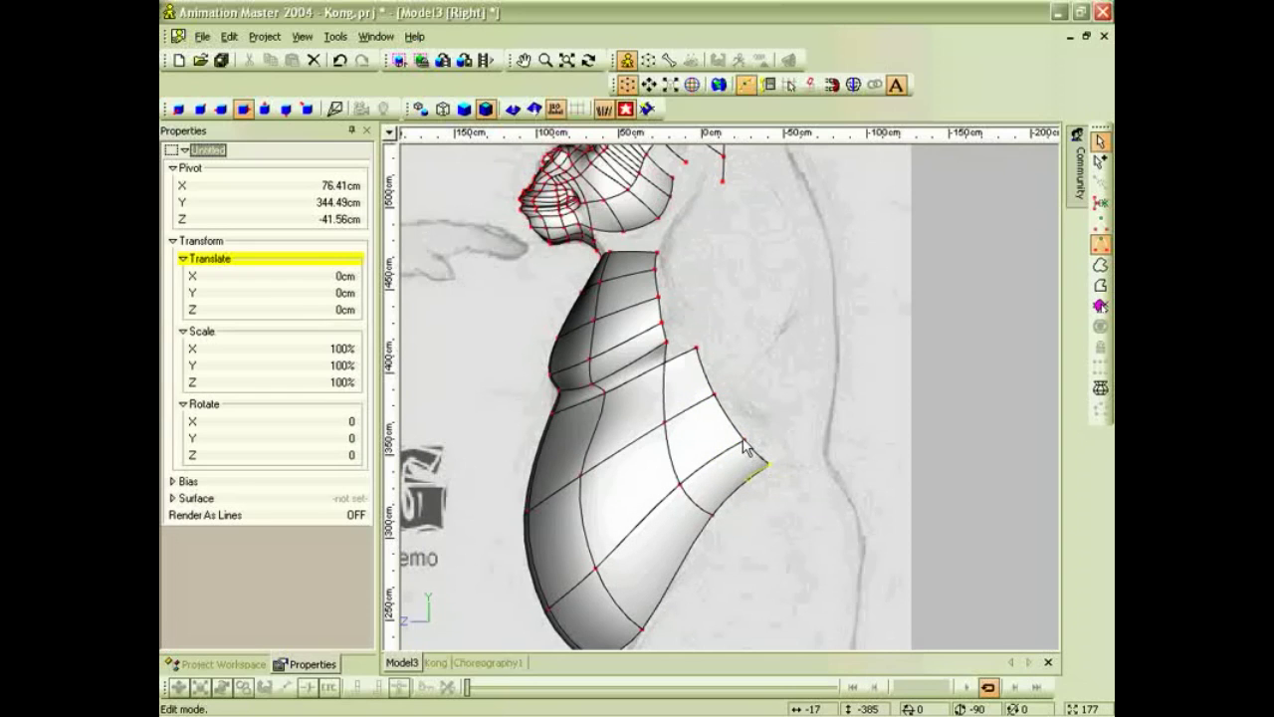
{"action": "left_click", "coordinate": [725, 411]}
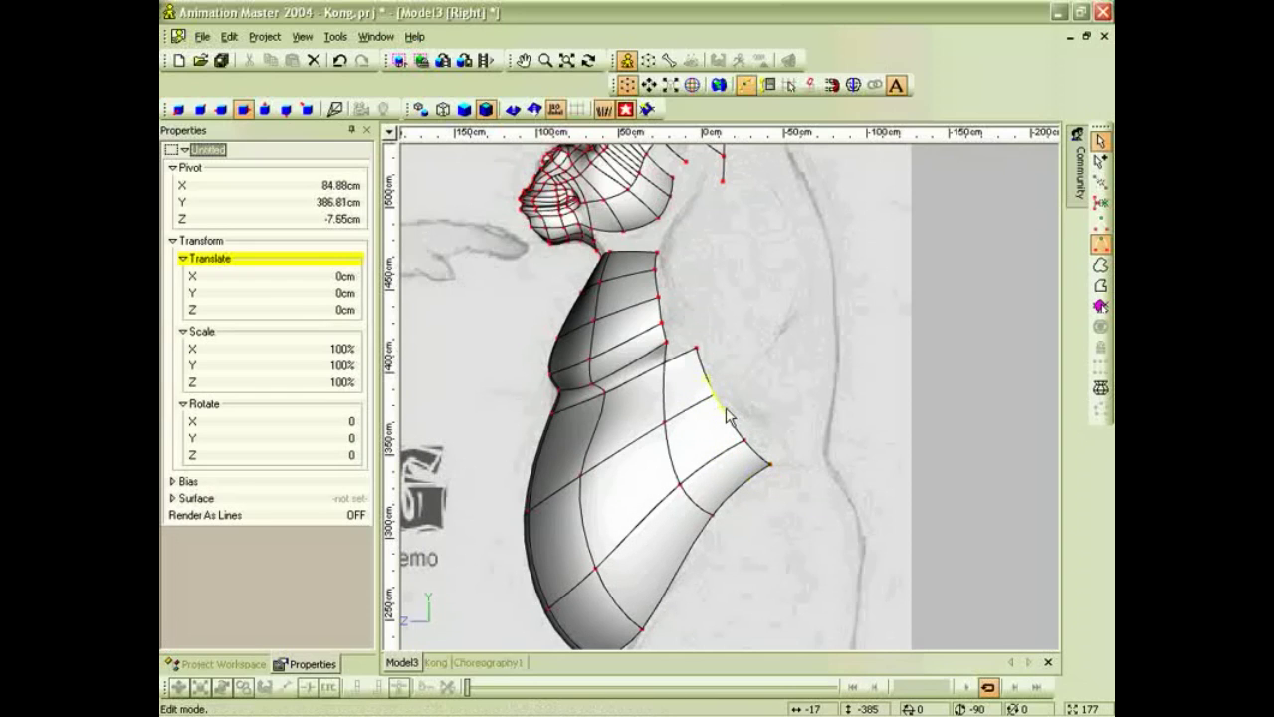
Select the control points of the new side strip and hide the rest of the model.
{"action": "key", "text": "1"}
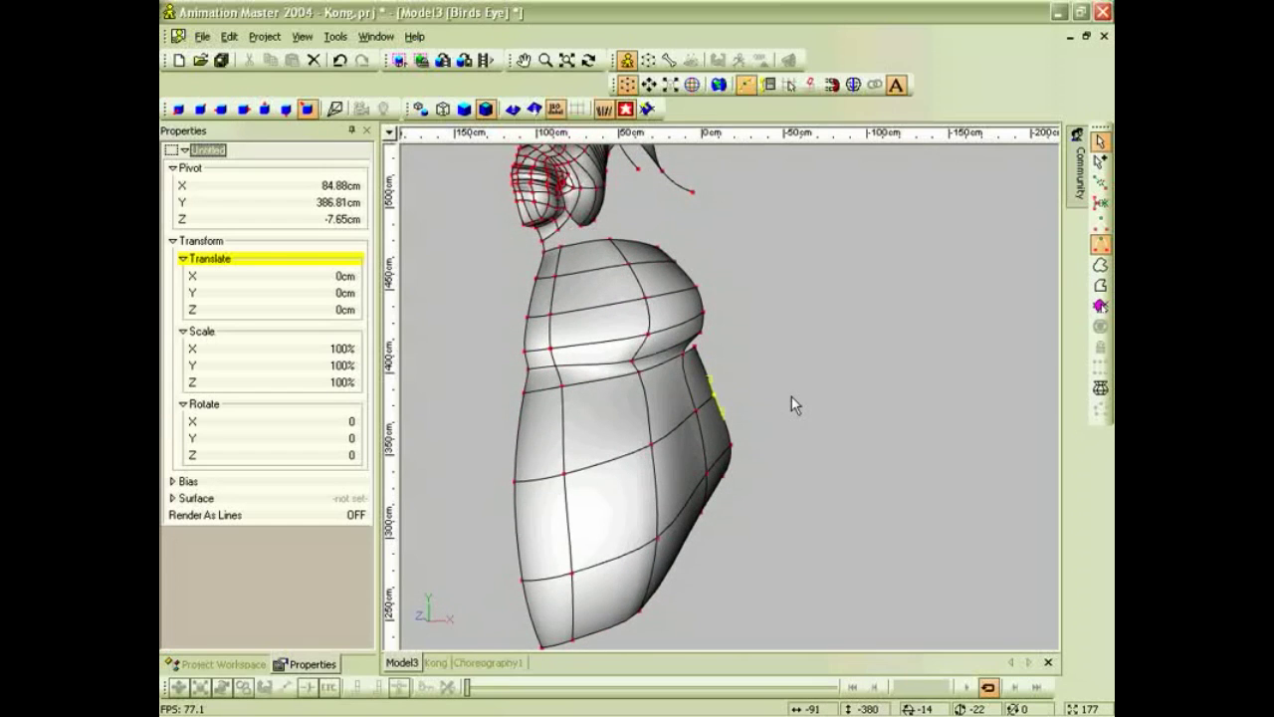
{"action": "key", "text": "1"}
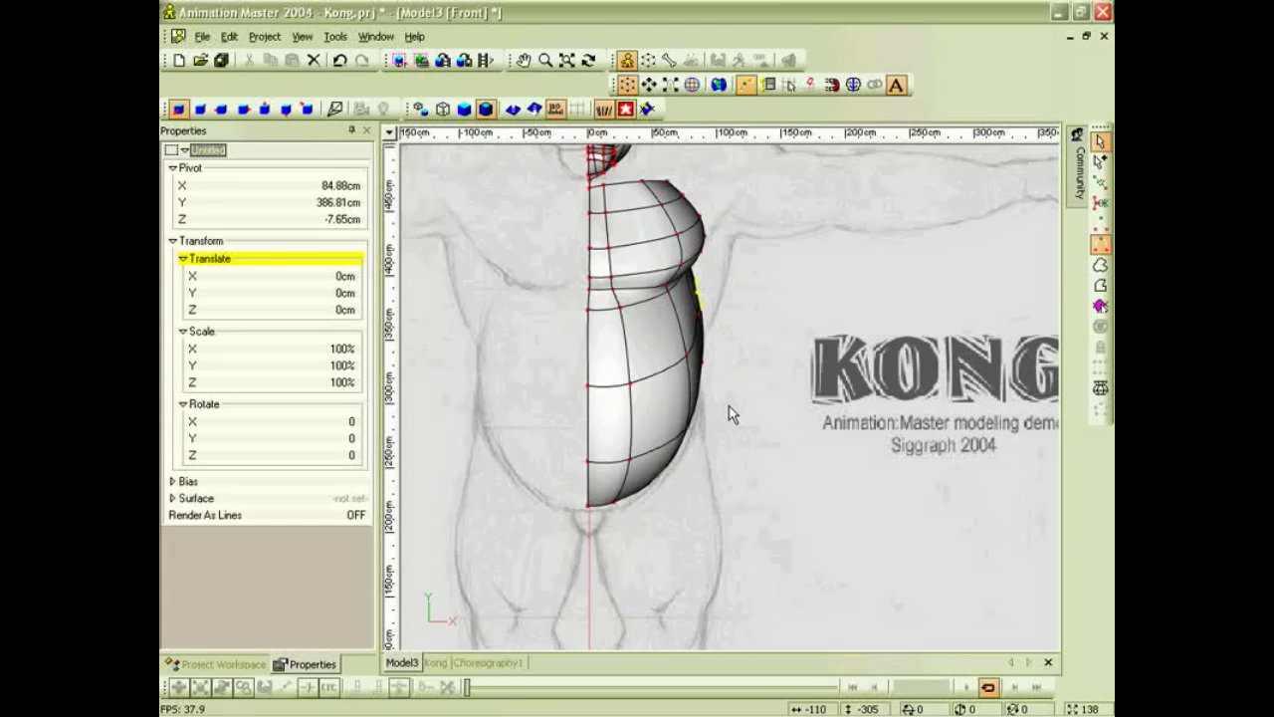
{"action": "key", "text": "4"}
{"action": "left_click_drag", "start_coordinate": [836, 588], "coordinate": [630, 316]}
{"action": "key", "text": "2"}
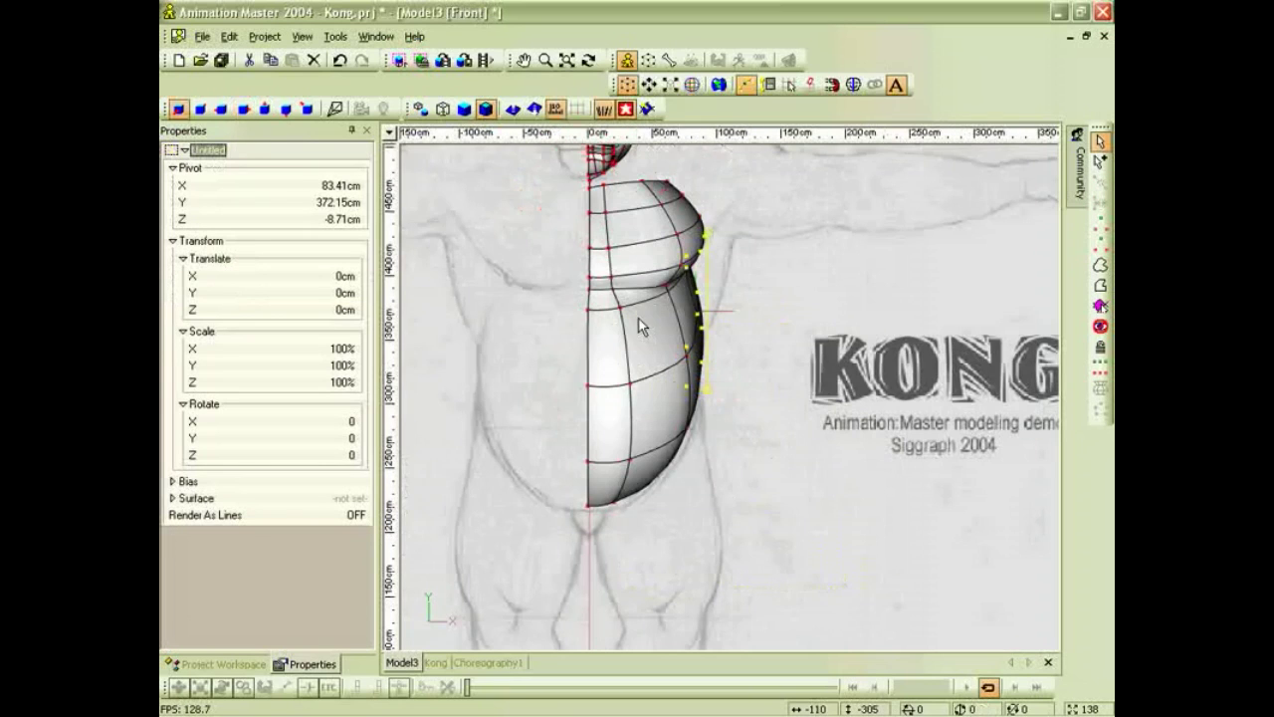
{"action": "left_click", "coordinate": [1100, 329]}
{"action": "scroll", "coordinate": [765, 318], "scroll_direction": "up", "scroll_amount": 2}
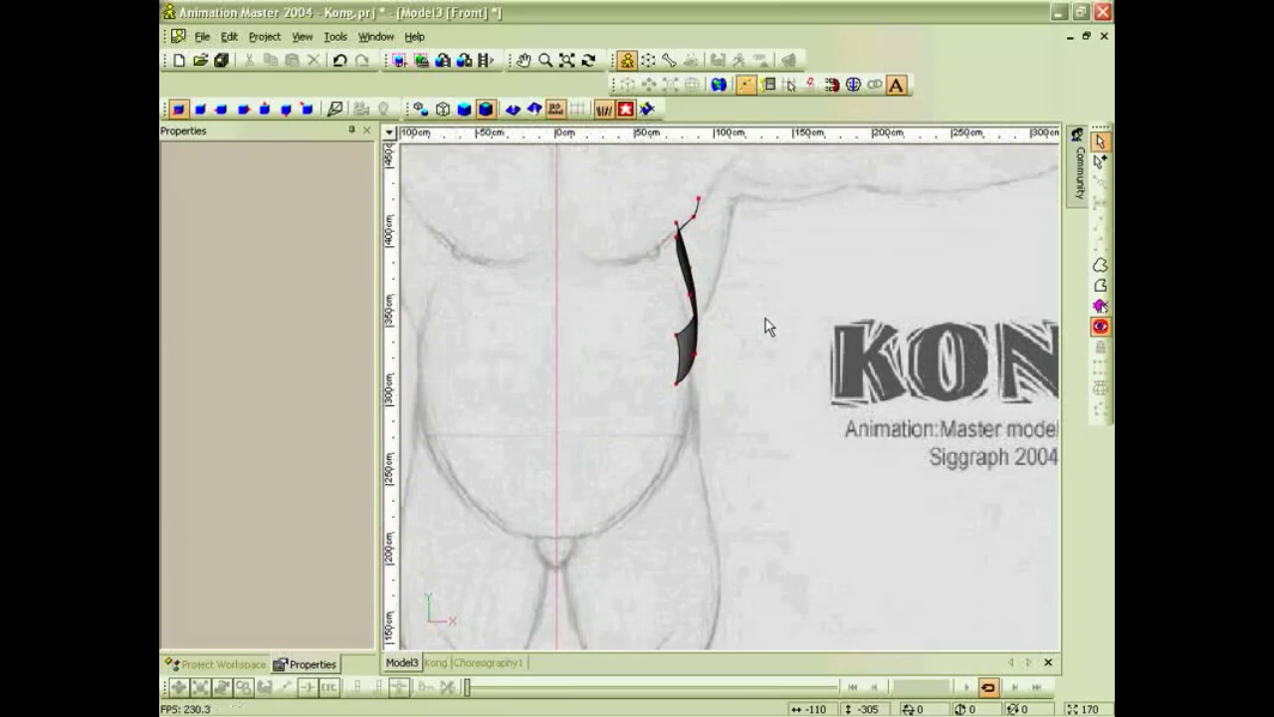
In the front view, move the second point from the top of the strip's rear edge inward to X about 81 cm.
{"action": "key", "text": "t"}
{"action": "left_click_drag", "start_coordinate": [709, 284], "coordinate": [686, 269]}
{"action": "right_click_drag", "start_coordinate": [686, 270], "coordinate": [688, 270], "text": "ctrl"}
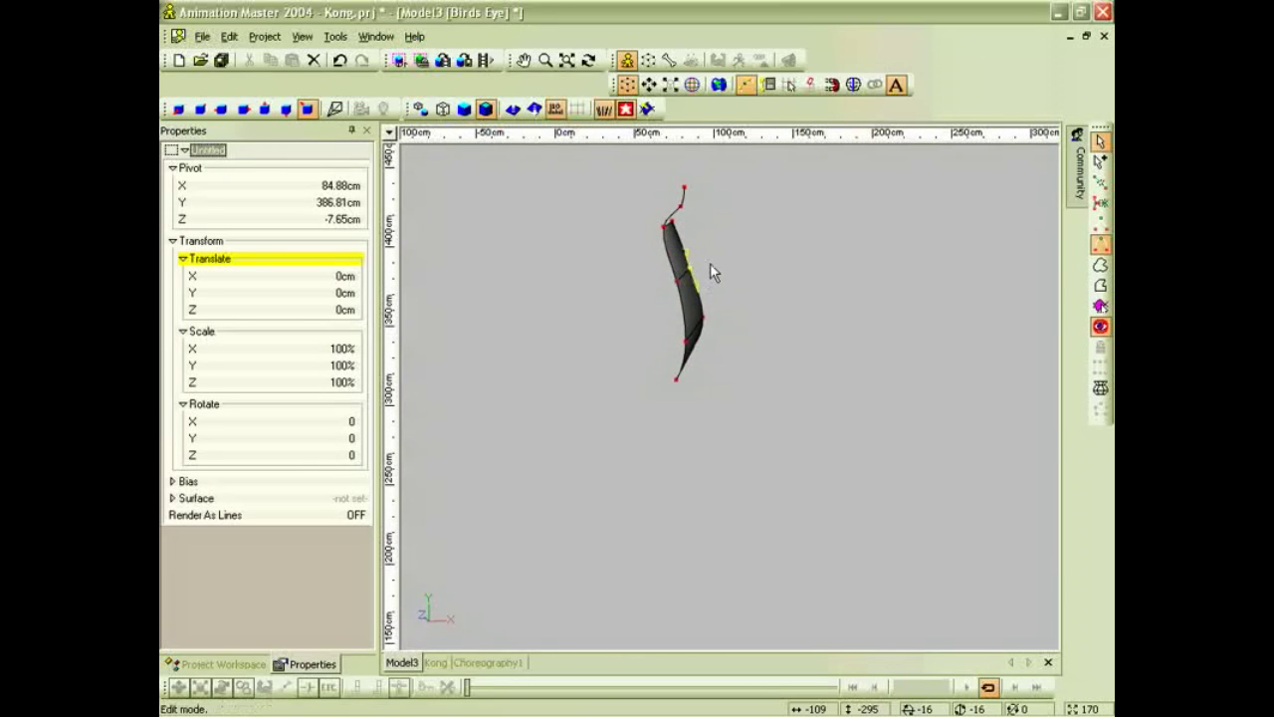
{"action": "key", "text": "1"}
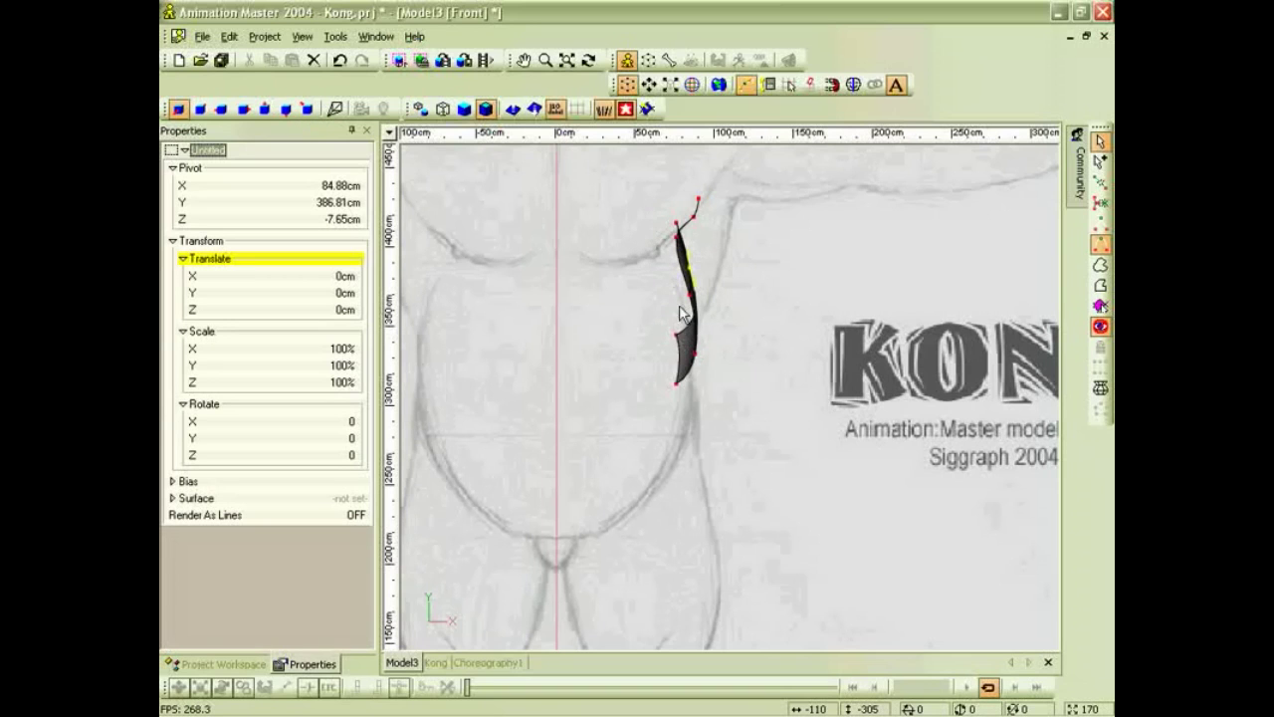
{"action": "left_click_drag", "start_coordinate": [711, 287], "coordinate": [706, 290]}
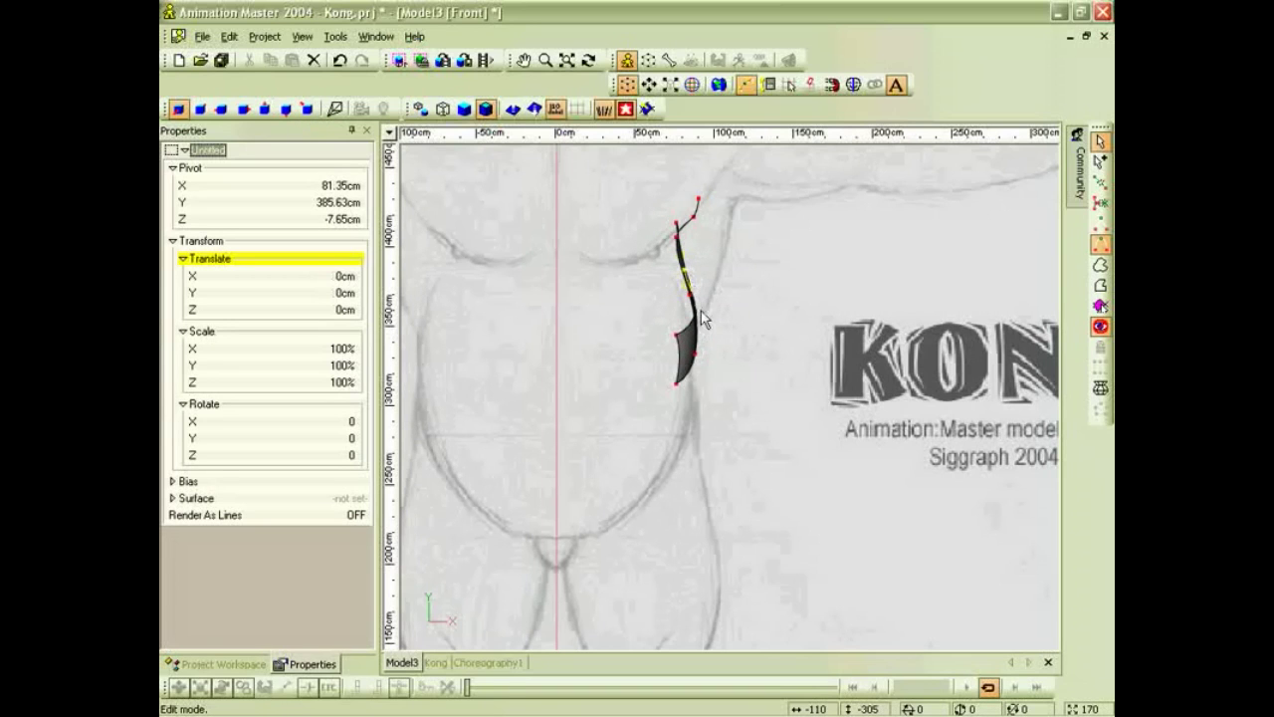
In the right view, select the four points along the side strip's rear edge.
{"action": "key", "text": "4"}
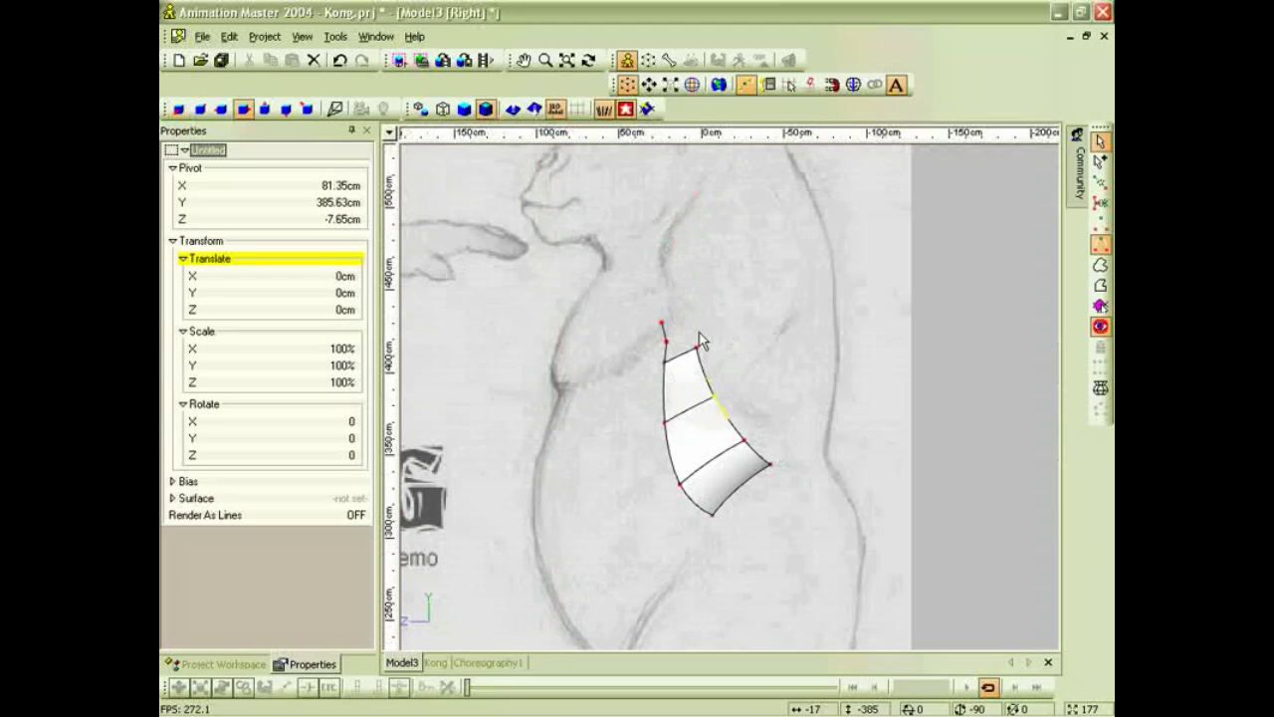
{"action": "left_click_drag", "start_coordinate": [700, 340], "coordinate": [725, 386]}
{"action": "left_click_drag", "start_coordinate": [797, 482], "coordinate": [803, 488]}
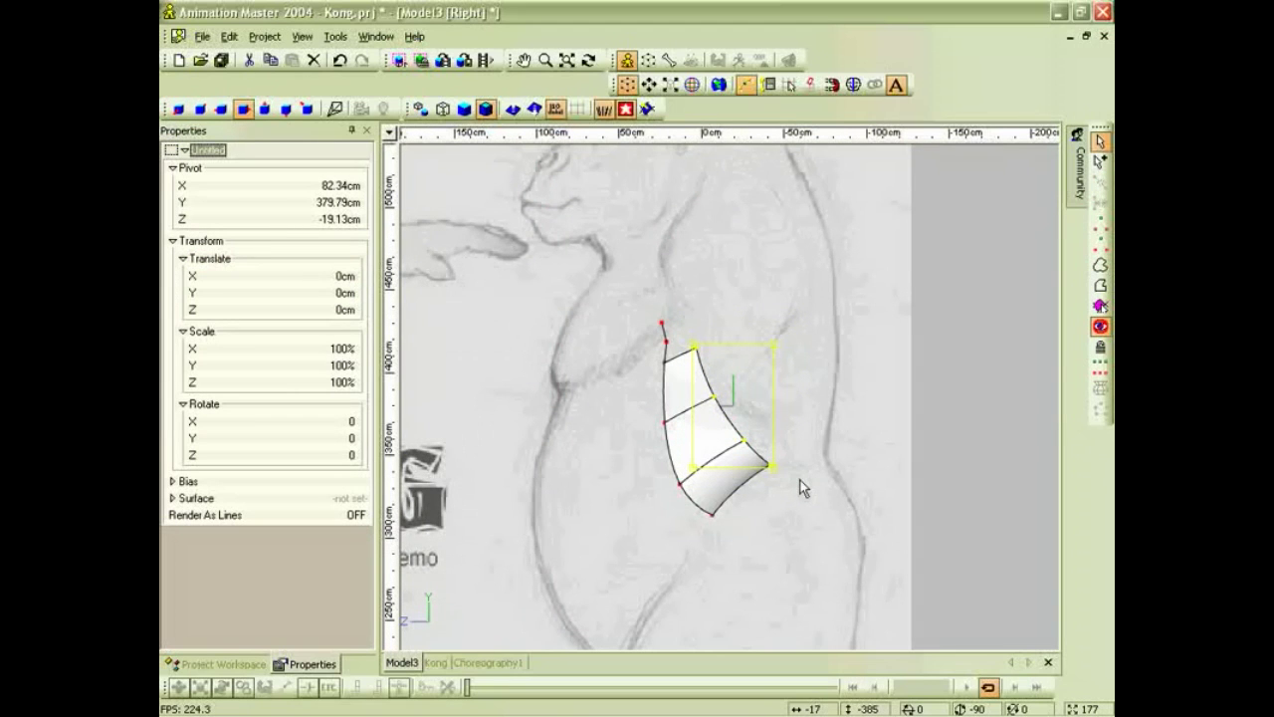
Pull the extruded rear edge of the side strip further toward the back and adjust its lower control points.
{"action": "left_click_drag", "start_coordinate": [757, 409], "coordinate": [803, 402]}
{"action": "key", "text": "KP_2"}
{"action": "left_click_drag", "start_coordinate": [687, 253], "coordinate": [727, 215]}
{"action": "left_click", "coordinate": [777, 259]}
{"action": "left_click_drag", "start_coordinate": [740, 299], "coordinate": [674, 314]}
{"action": "key", "text": "t"}
{"action": "key", "text": "KP_6"}
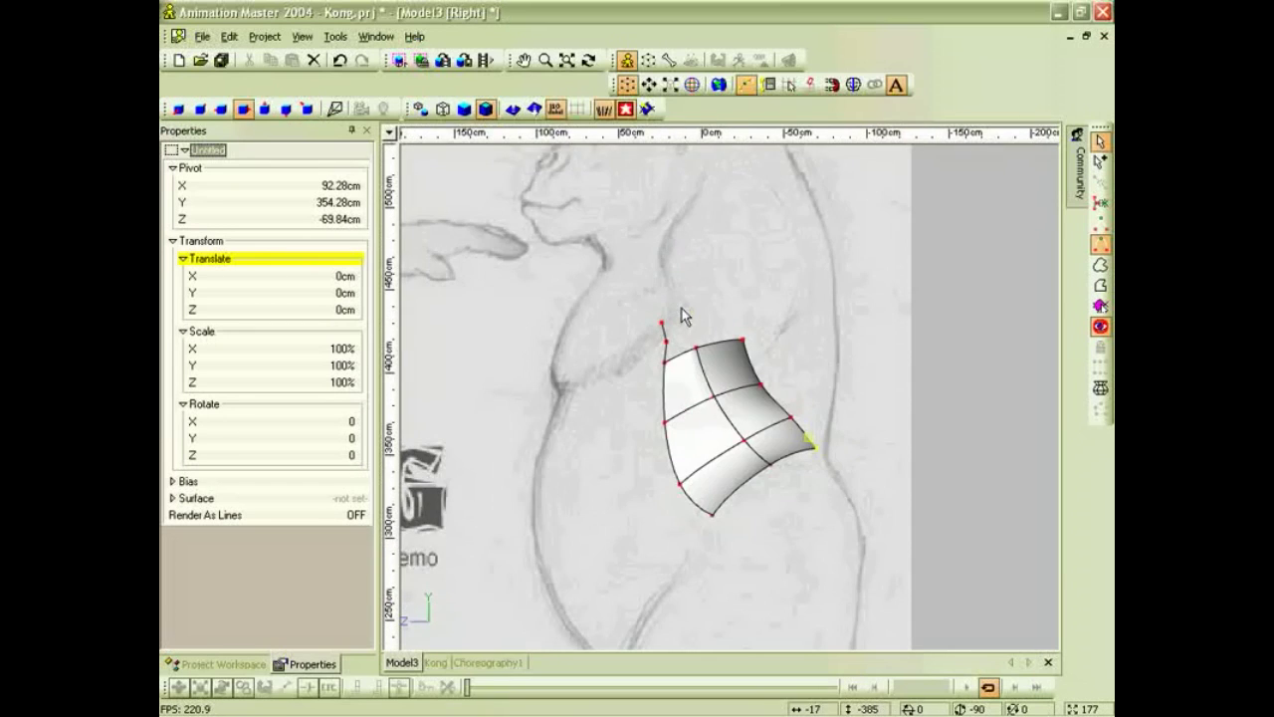
Extrude the side strip's rear edge out to the sketched back outline and adjust the new control points individually.
{"action": "left_click", "coordinate": [781, 406]}
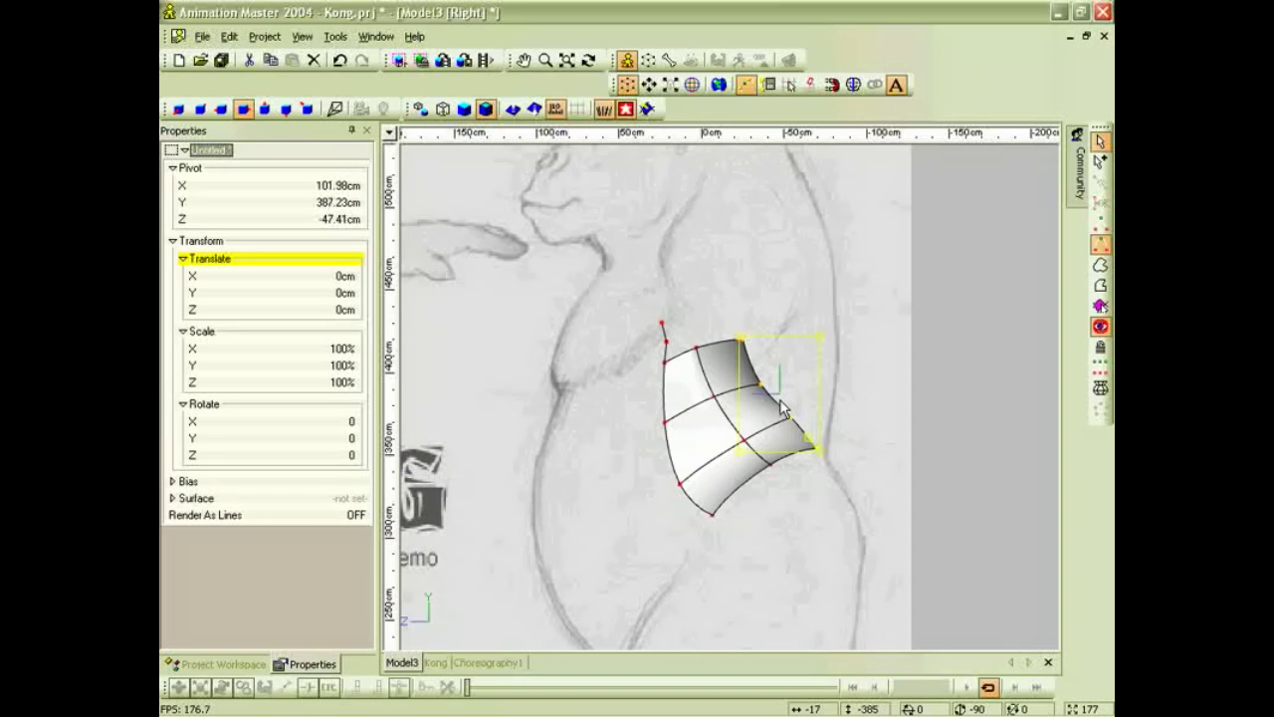
{"action": "left_click_drag", "start_coordinate": [800, 416], "coordinate": [825, 451]}
{"action": "left_click", "coordinate": [889, 439]}
{"action": "left_click_drag", "start_coordinate": [864, 392], "coordinate": [826, 401]}
{"action": "left_click", "coordinate": [832, 362]}
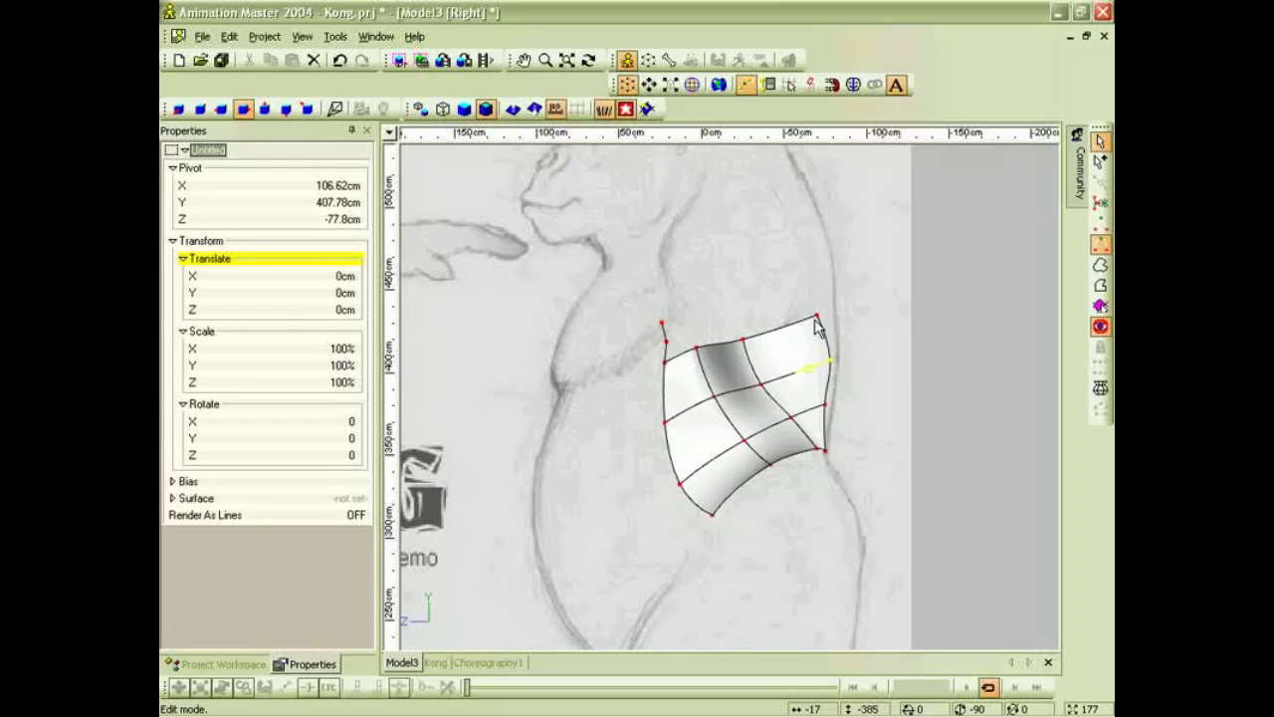
{"action": "left_click_drag", "start_coordinate": [818, 316], "coordinate": [811, 368]}
{"action": "left_click", "coordinate": [828, 362]}
Unhide the rest of the body mesh and display it in the front view.
{"action": "key", "text": "t"}
{"action": "left_click_drag", "start_coordinate": [881, 411], "coordinate": [843, 441]}
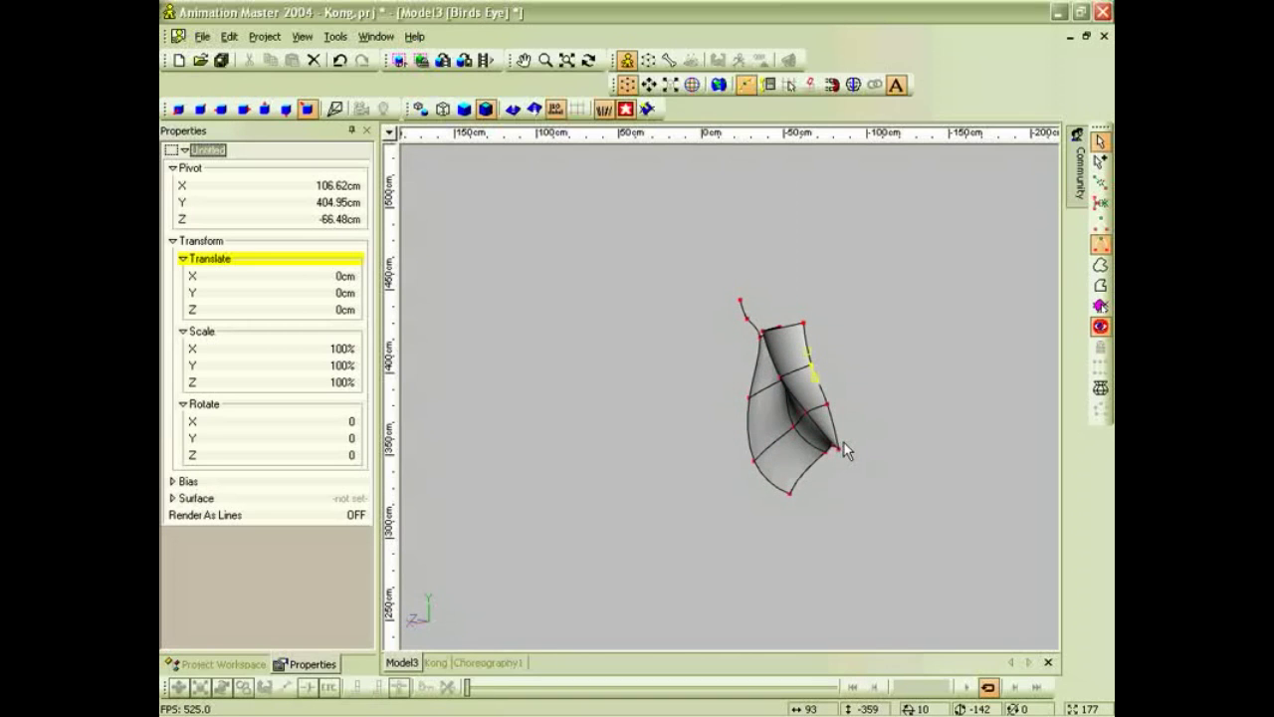
{"action": "key", "text": "2"}
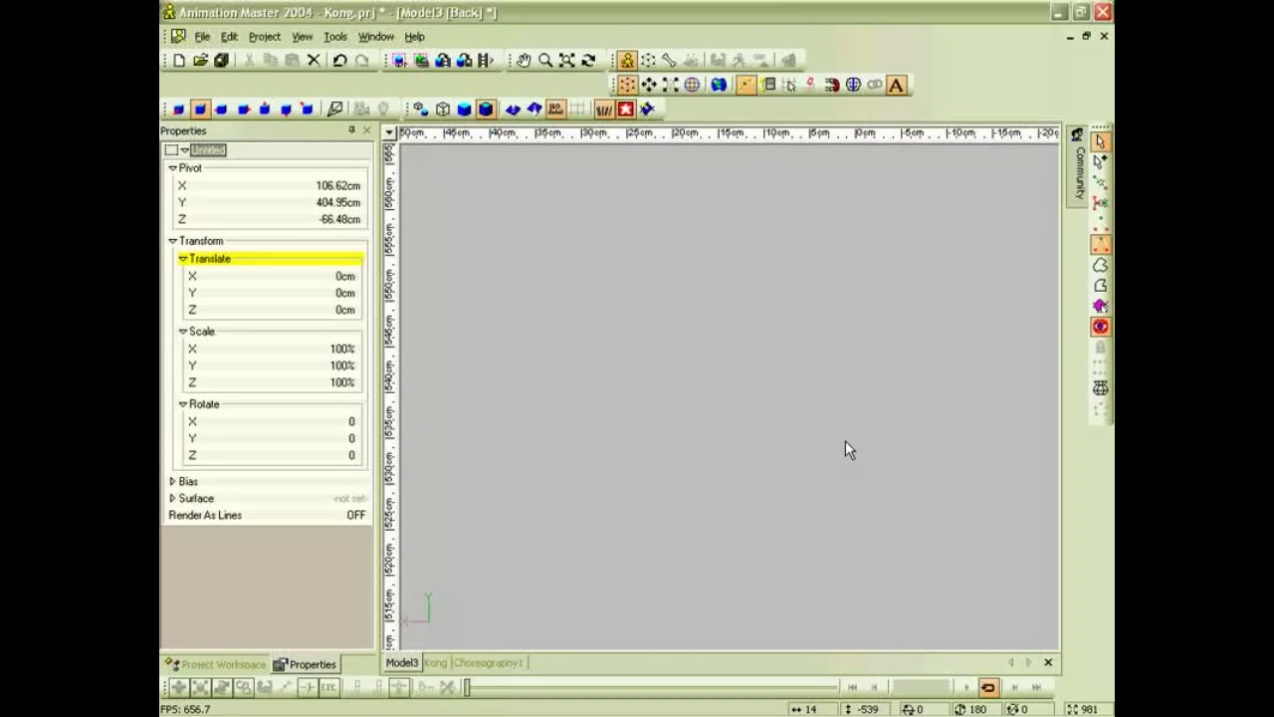
{"action": "key", "text": "1"}
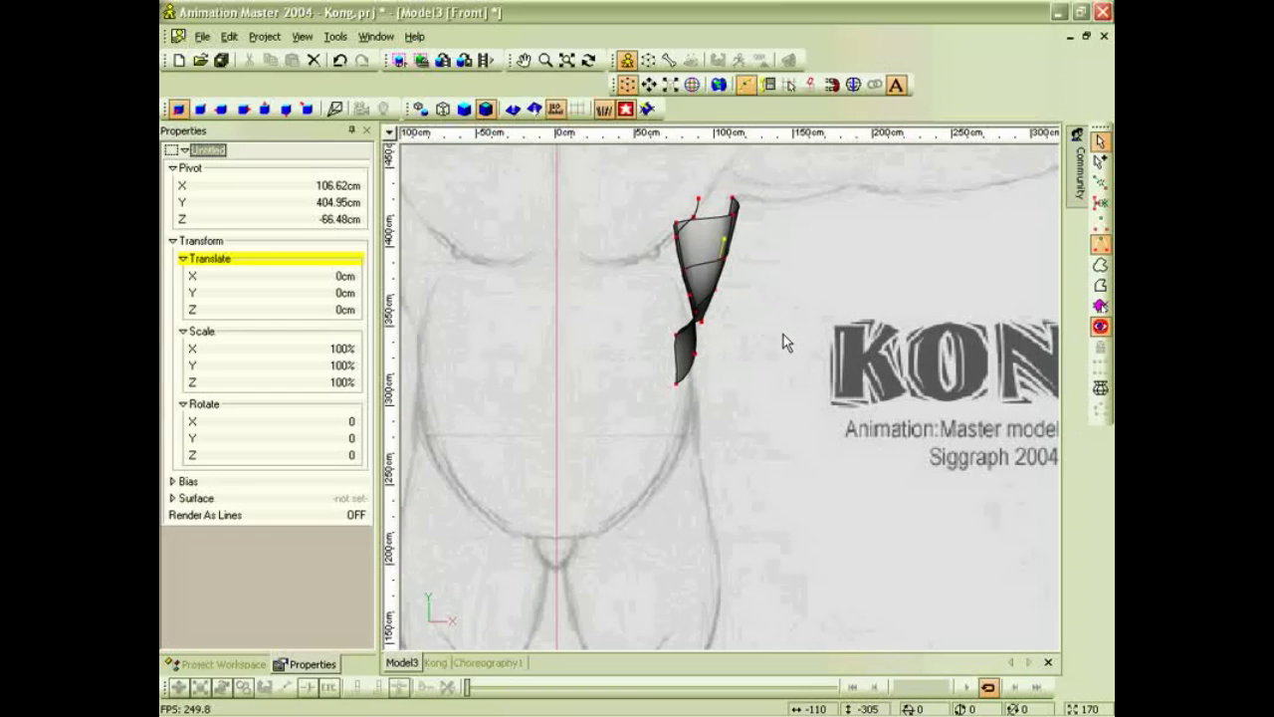
{"action": "left_click", "coordinate": [1100, 325]}
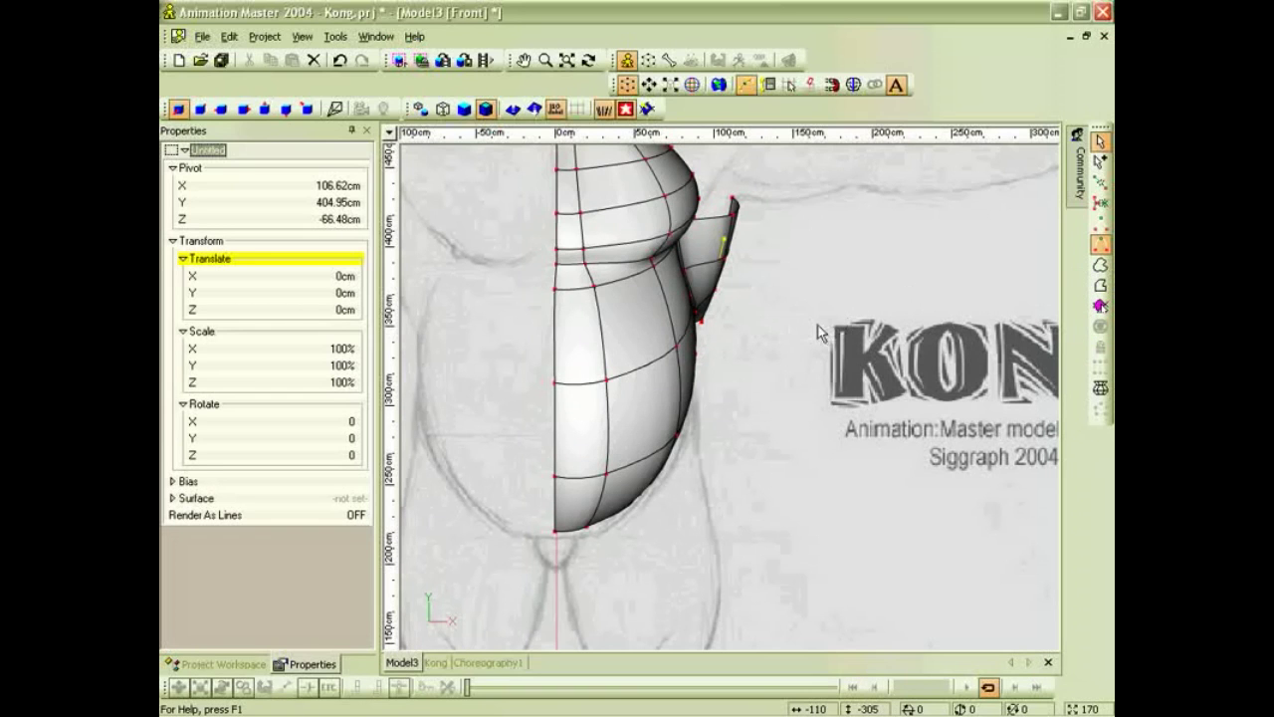
Select the side strip's entire rear edge and extrude it around the back toward the body's centre.
{"action": "key", "text": "t"}
{"action": "left_click_drag", "start_coordinate": [760, 331], "coordinate": [747, 277]}
{"action": "left_click", "coordinate": [752, 291]}
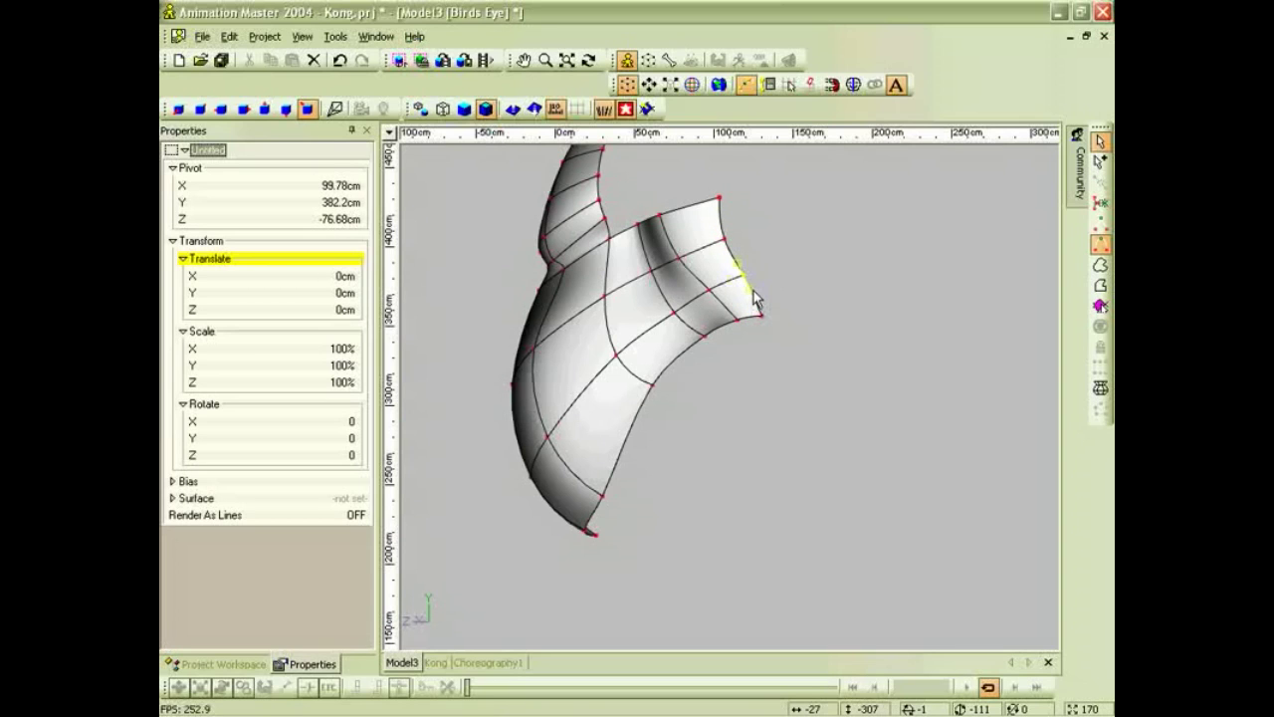
{"action": "key", "text": "comma"}
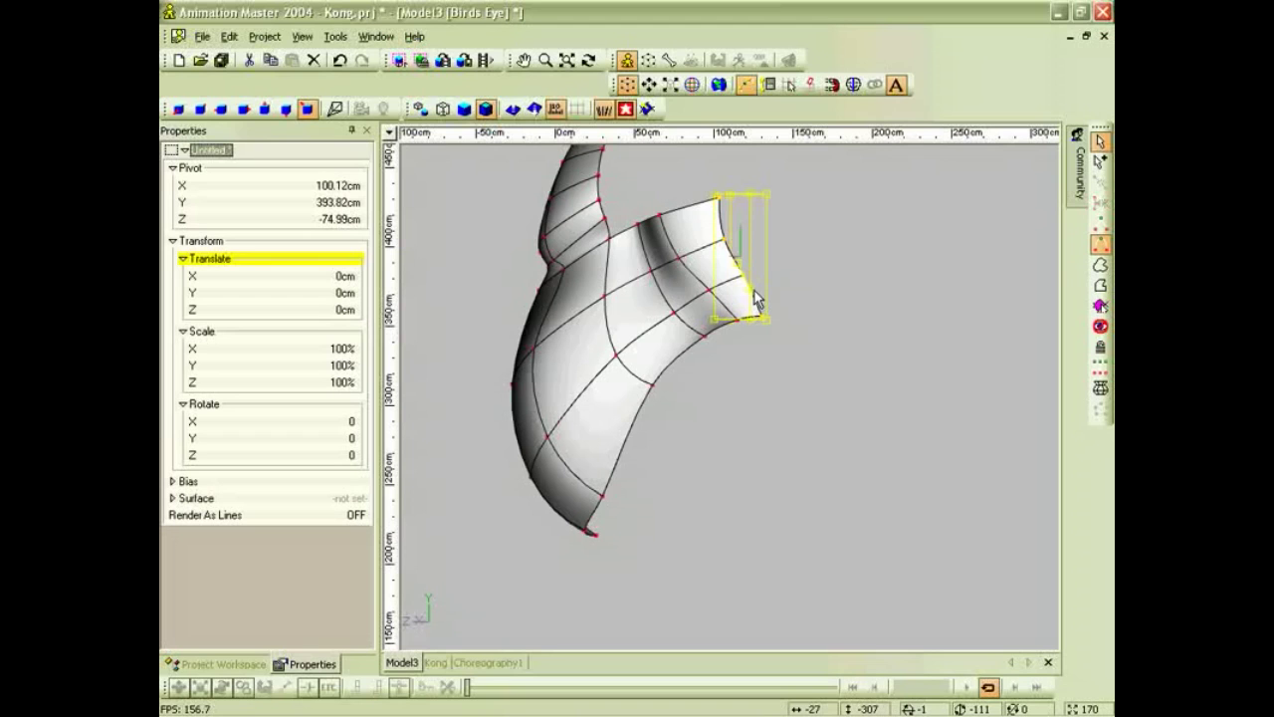
{"action": "left_click_drag", "start_coordinate": [767, 295], "coordinate": [825, 229]}
{"action": "key", "text": "8"}
{"action": "key", "text": "z"}
{"action": "key", "text": "z"}
{"action": "key", "text": "m"}
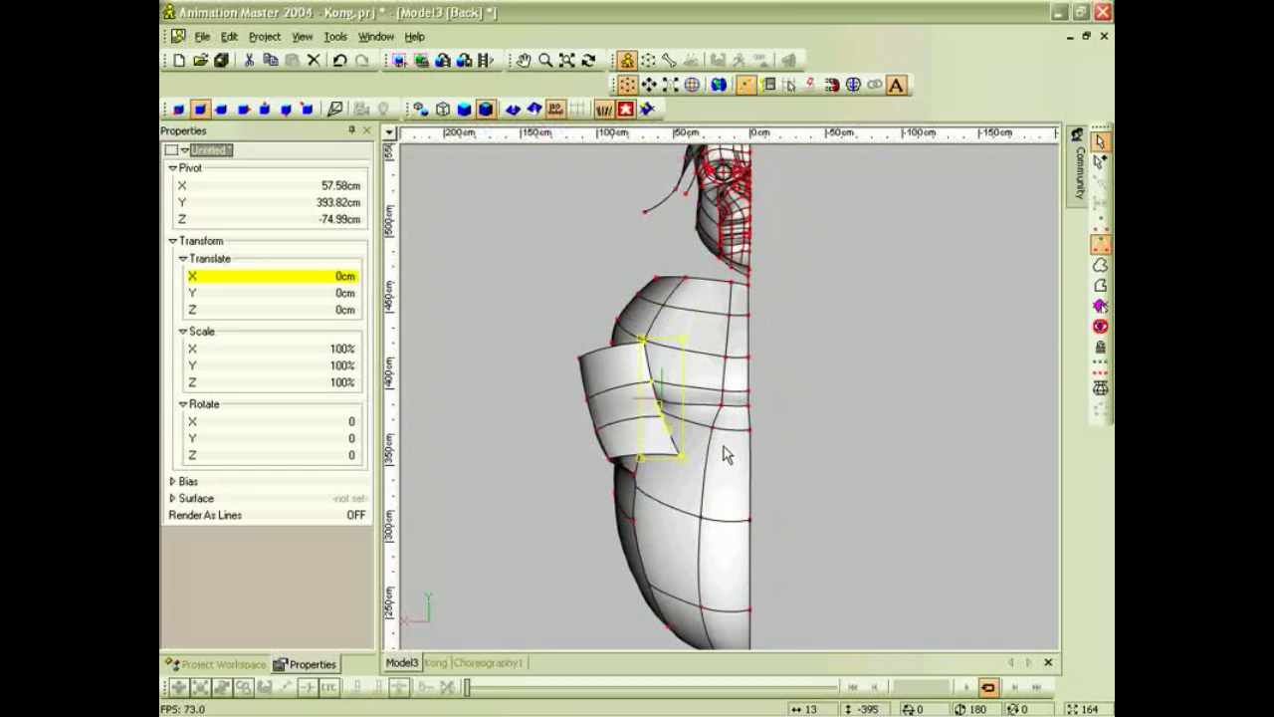
Adjust the lower control points of the newly extruded edge in the back view.
{"action": "scroll", "coordinate": [724, 453], "scroll_direction": "up", "scroll_amount": 2}
{"action": "left_click", "coordinate": [667, 473]}
{"action": "left_click", "coordinate": [667, 467]}
{"action": "left_click", "coordinate": [648, 422]}
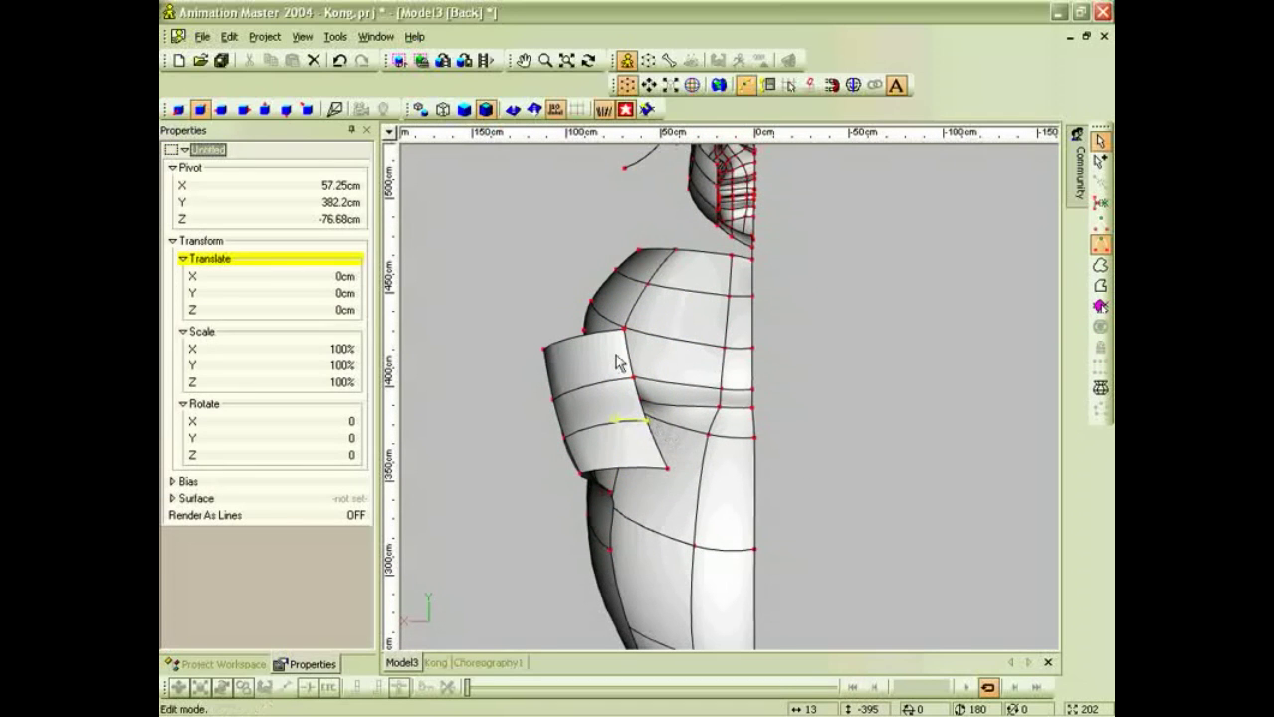
{"action": "left_click", "coordinate": [663, 465]}
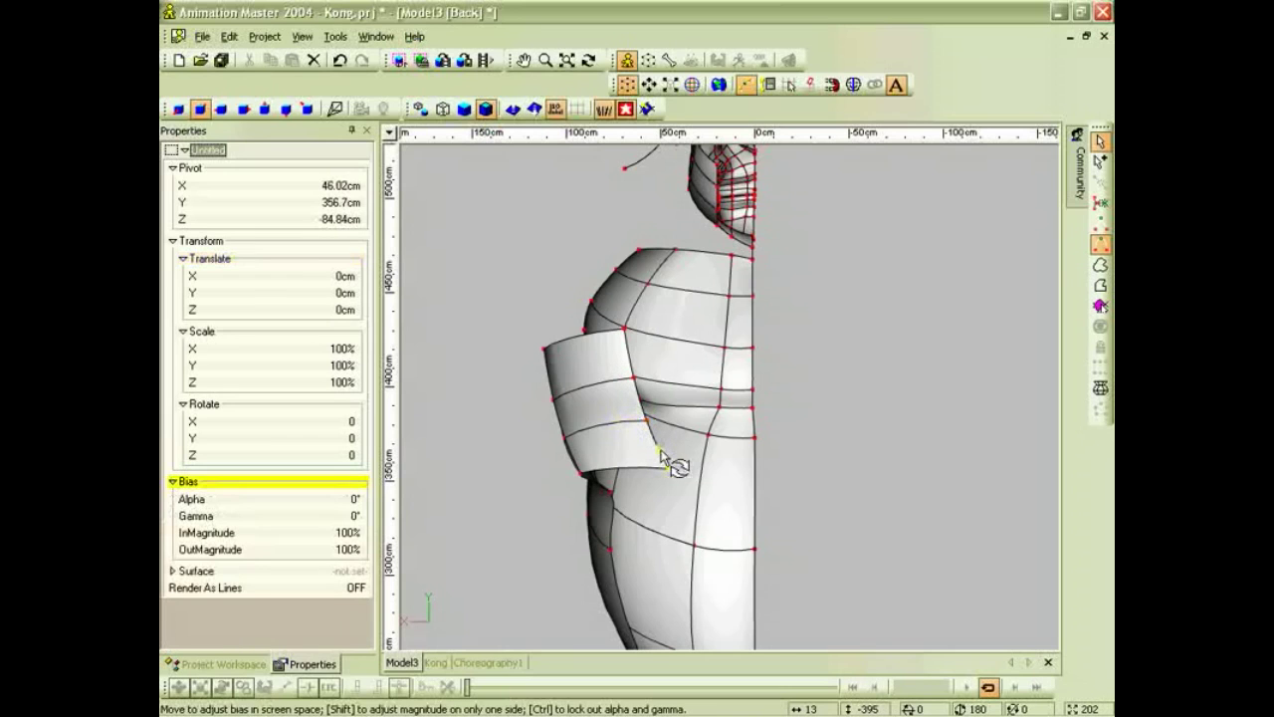
Extrude the whole inner edge of the back strip across to the body's centre line.
{"action": "key", "text": "comma"}
{"action": "key", "text": "p"}
{"action": "left_click_drag", "start_coordinate": [653, 400], "coordinate": [759, 399]}
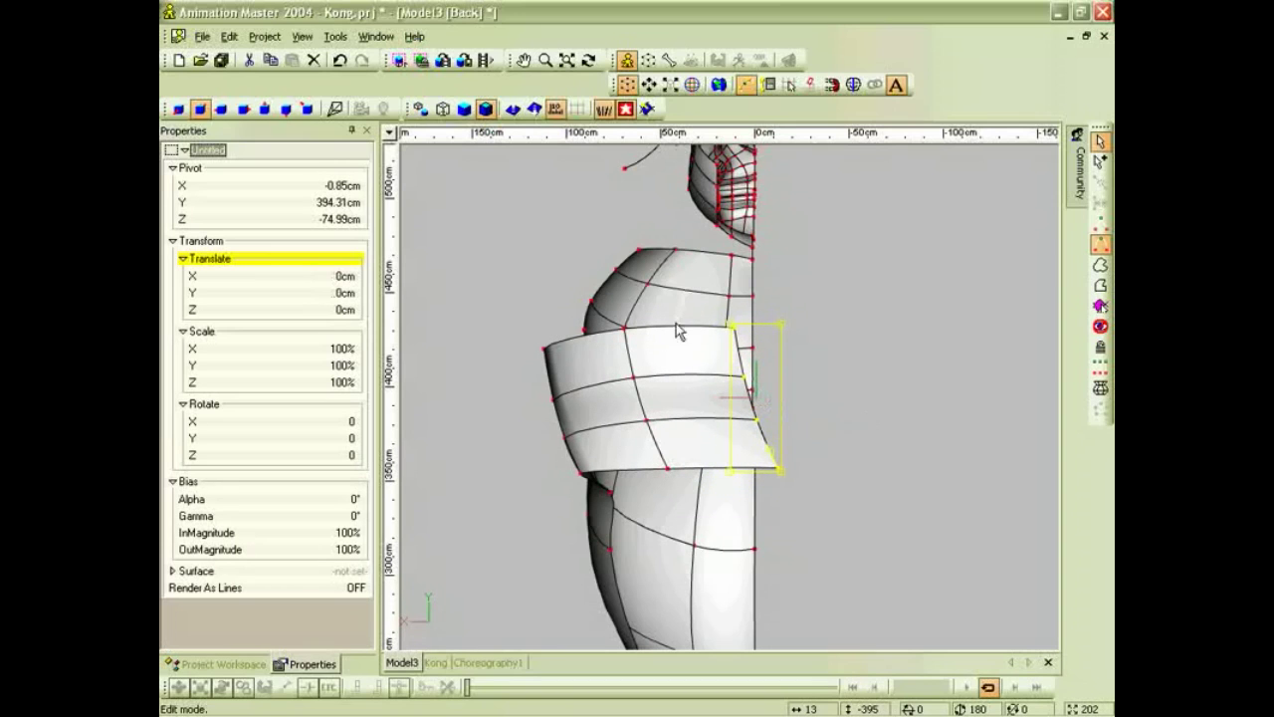
Flatten the selected edge onto the centre line by setting its pivot X to 0 and its X scale to 0%.
{"action": "left_click", "coordinate": [344, 186]}
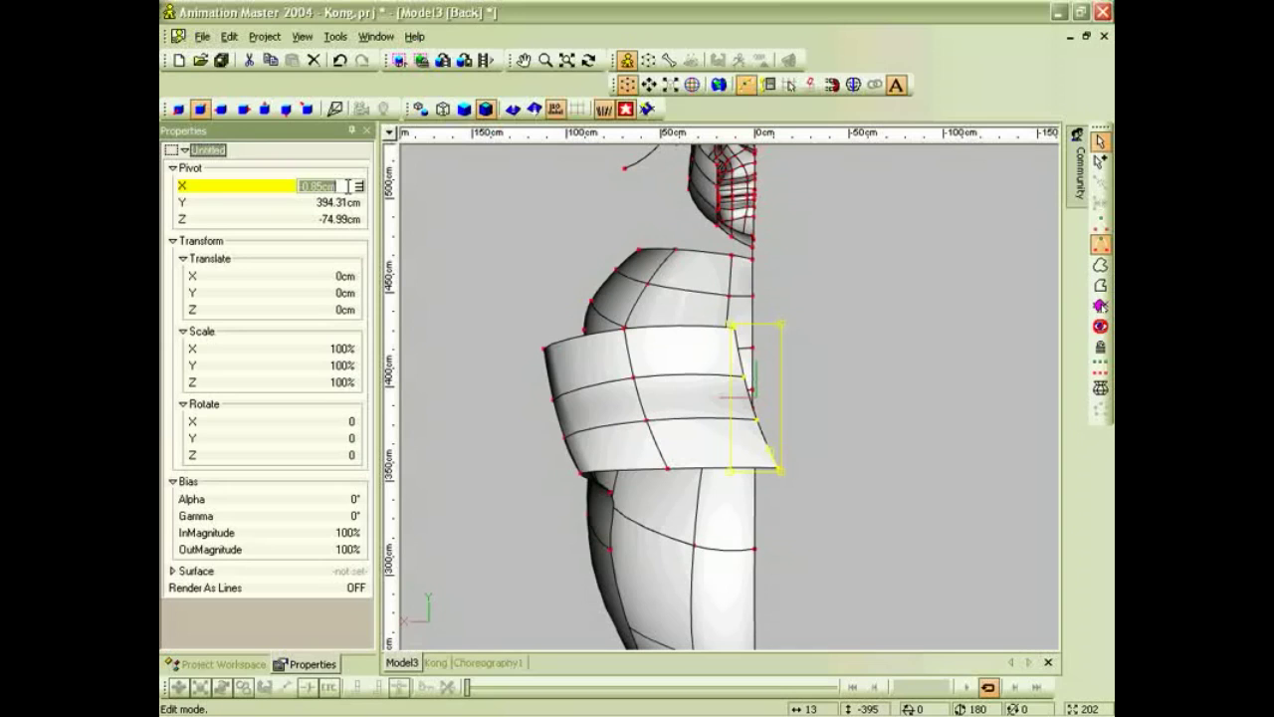
{"action": "type", "text": "0"}
{"action": "left_click", "coordinate": [339, 350]}
{"action": "type", "text": "0"}
{"action": "key", "text": "Return"}
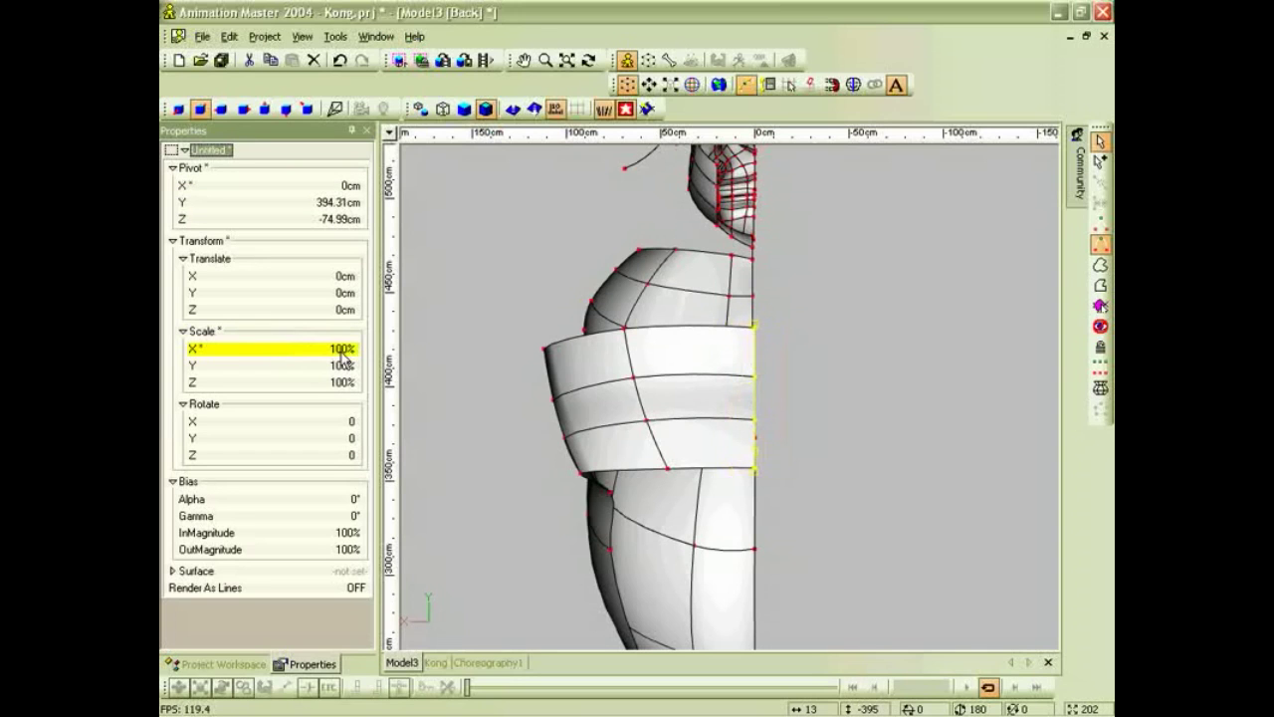
Select the back strip's centre-line edge in wireframe display and move it further backward in the right view.
{"action": "key", "text": "t"}
{"action": "left_click_drag", "start_coordinate": [661, 388], "coordinate": [754, 406]}
{"action": "key", "text": "4"}
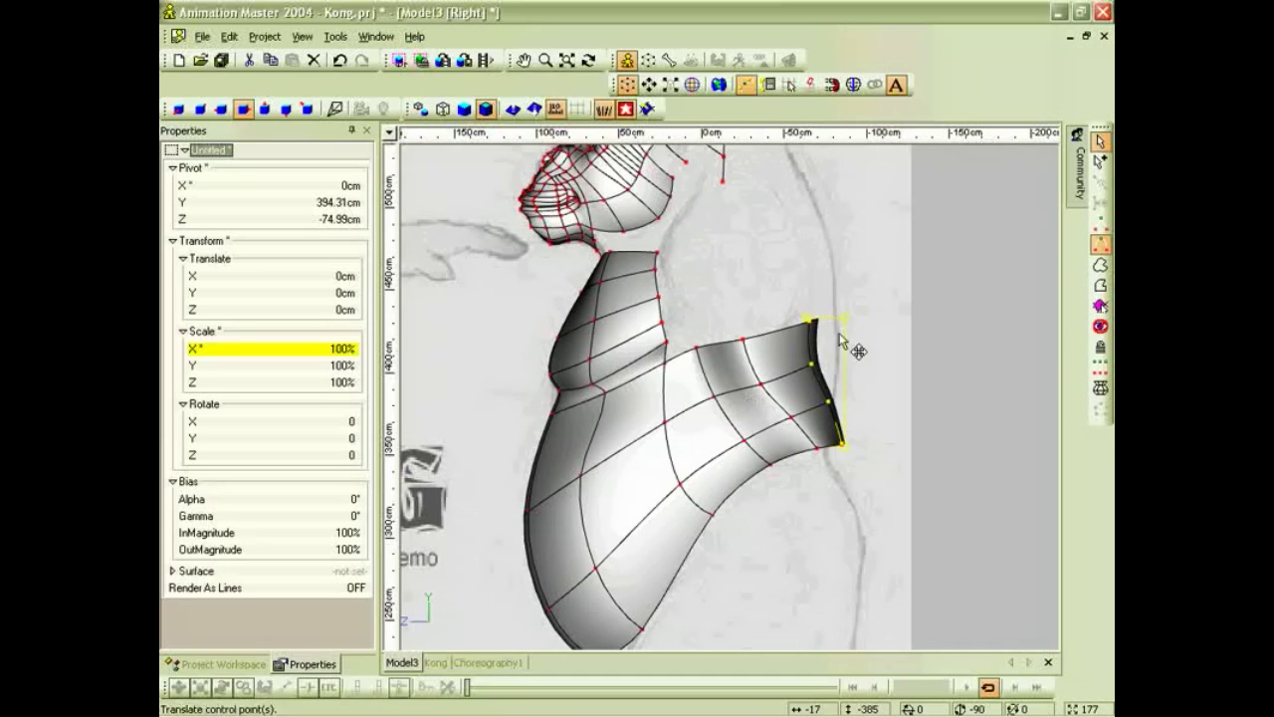
{"action": "left_click", "coordinate": [868, 323]}
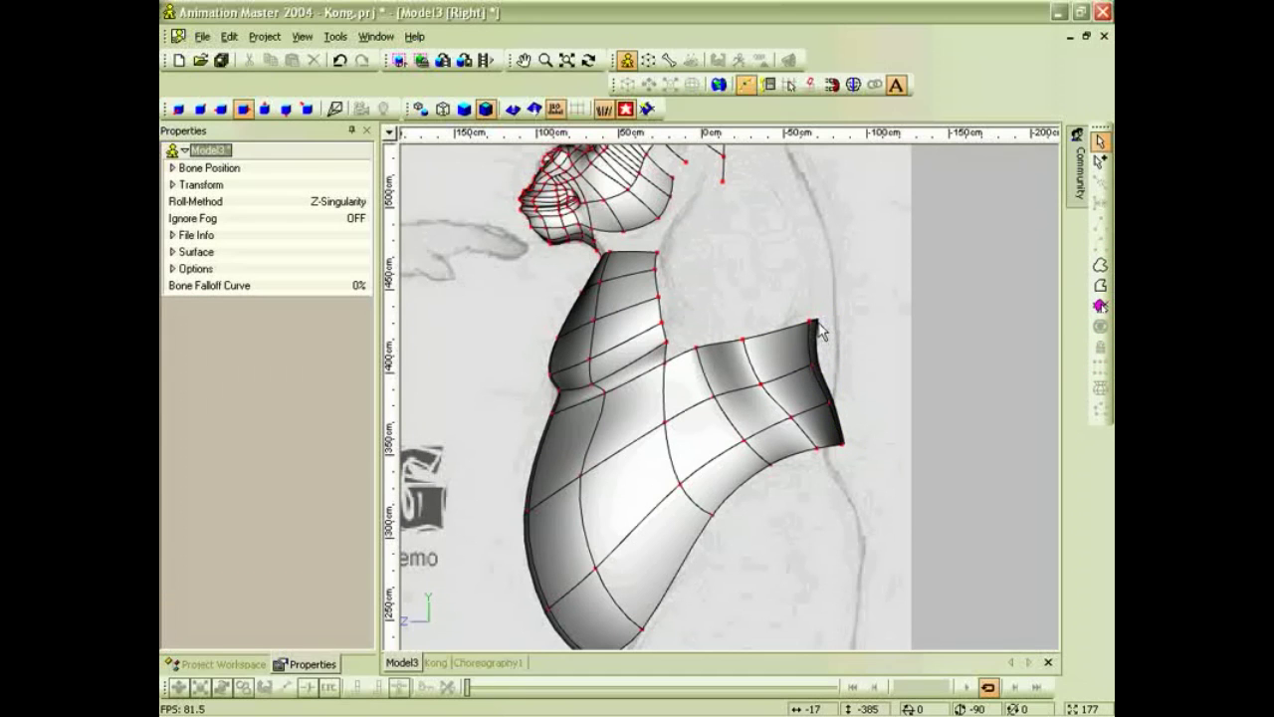
{"action": "key", "text": "7"}
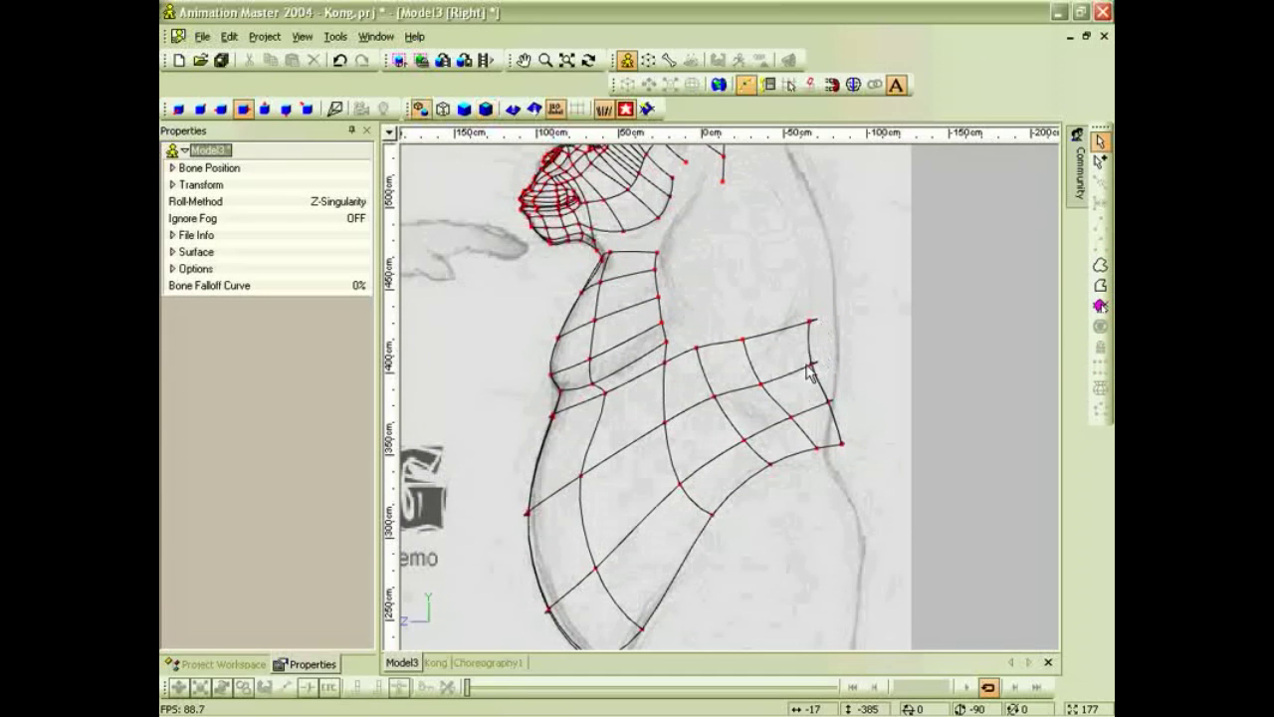
{"action": "left_click", "coordinate": [829, 399]}
{"action": "key", "text": "7"}
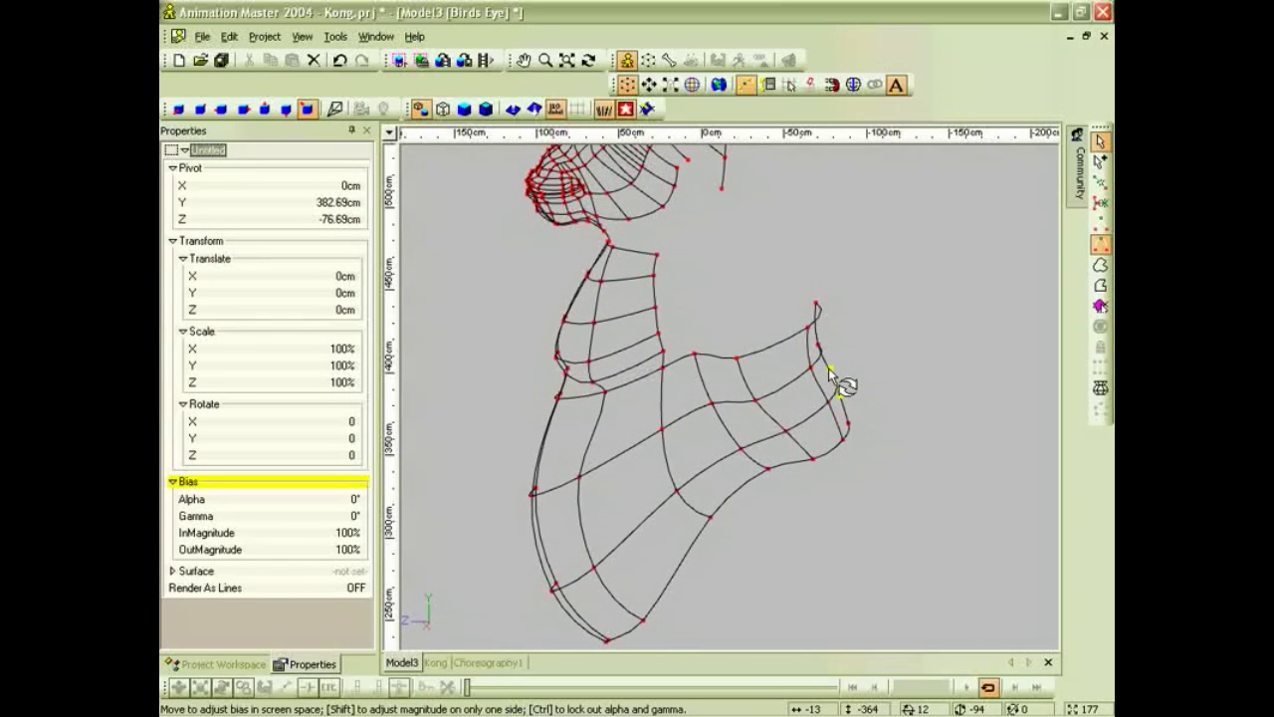
{"action": "key", "text": "comma"}
{"action": "key", "text": "4"}
{"action": "left_click_drag", "start_coordinate": [833, 359], "coordinate": [867, 370]}
{"action": "left_click", "coordinate": [886, 428]}
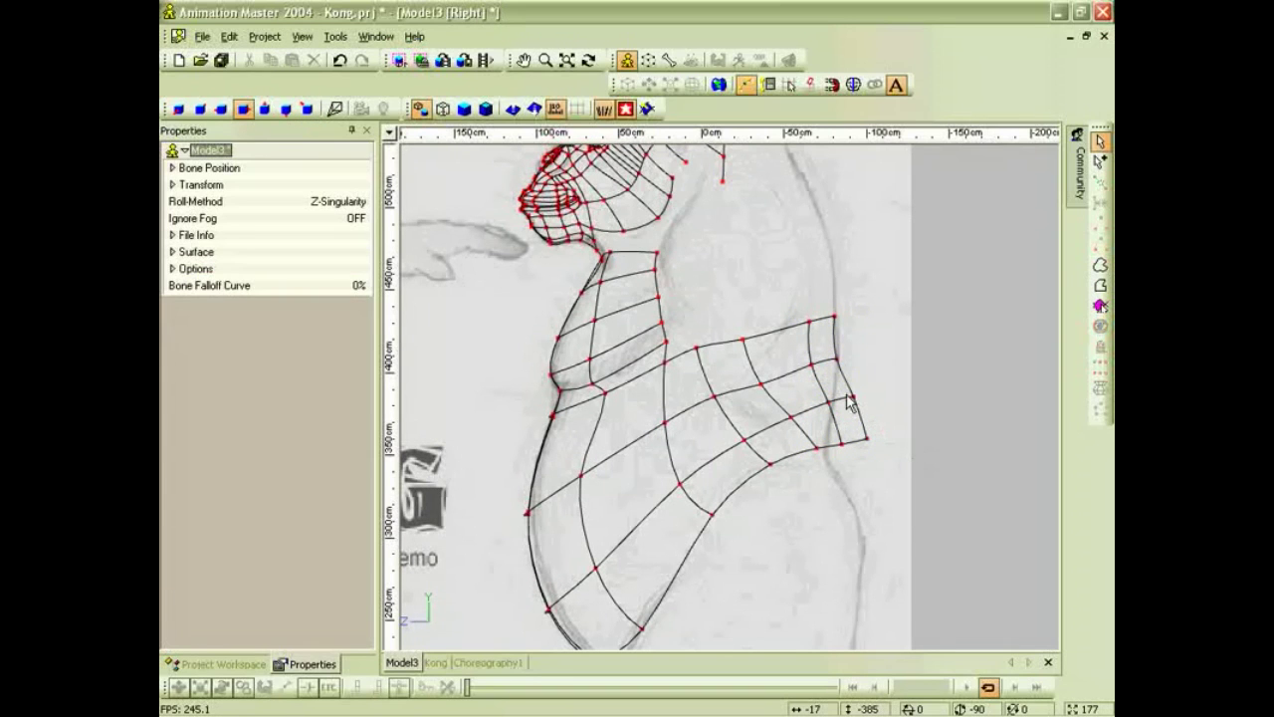
Fit the control points of the back strip's rear columns to the sketched back outline and restore the shaded display.
{"action": "left_click", "coordinate": [845, 400]}
{"action": "left_click_drag", "start_coordinate": [865, 439], "coordinate": [825, 442]}
{"action": "left_click", "coordinate": [833, 320]}
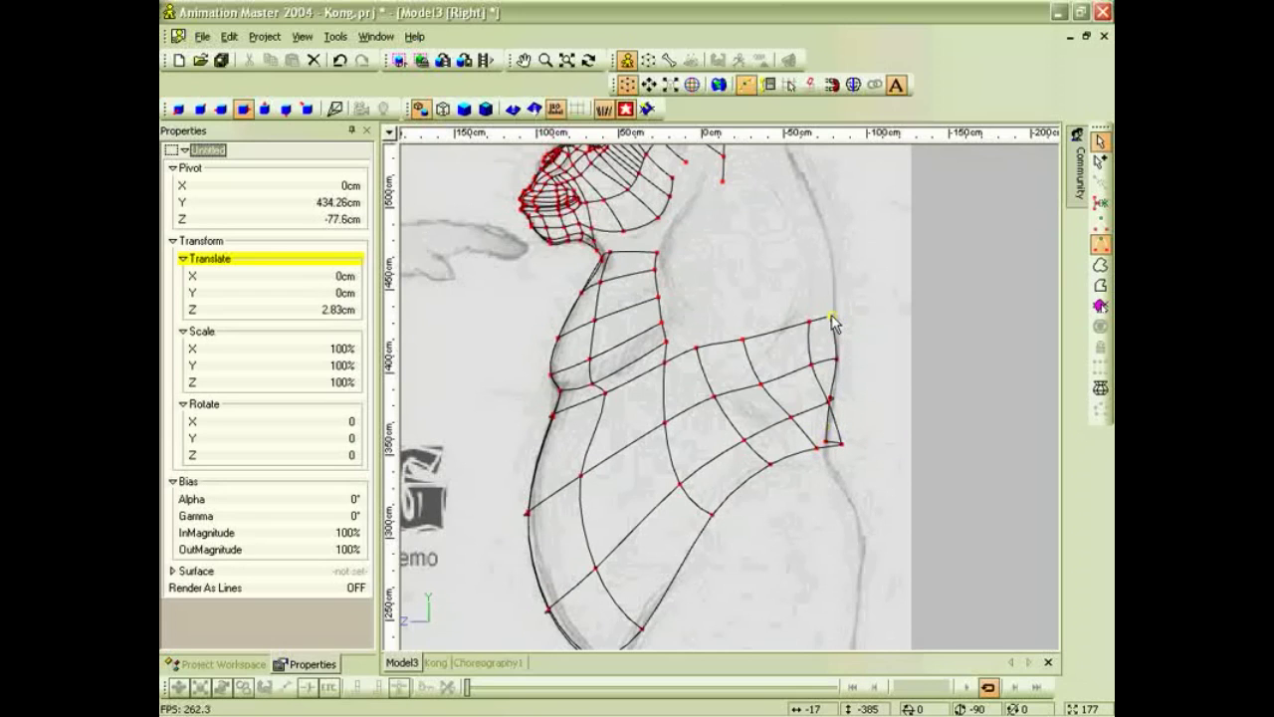
{"action": "mouse_move", "coordinate": [813, 363]}
{"action": "left_mouse_down"}
{"action": "mouse_move", "coordinate": [827, 450]}
{"action": "mouse_move", "coordinate": [796, 452]}
{"action": "mouse_move", "coordinate": [785, 419]}
{"action": "mouse_move", "coordinate": [826, 450]}
{"action": "mouse_move", "coordinate": [814, 447]}
{"action": "left_mouse_up"}
{"action": "left_click", "coordinate": [814, 450]}
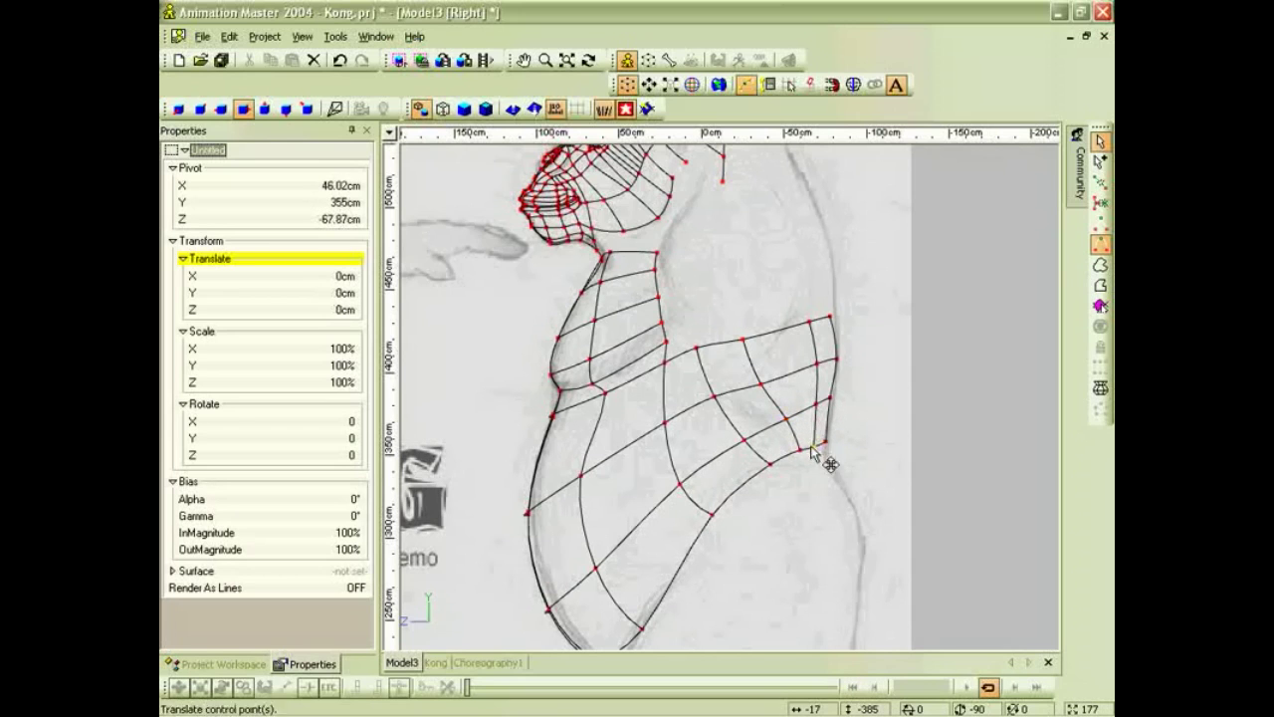
{"action": "key", "text": "0"}
{"action": "scroll", "coordinate": [816, 418], "scroll_direction": "down", "scroll_amount": 2}
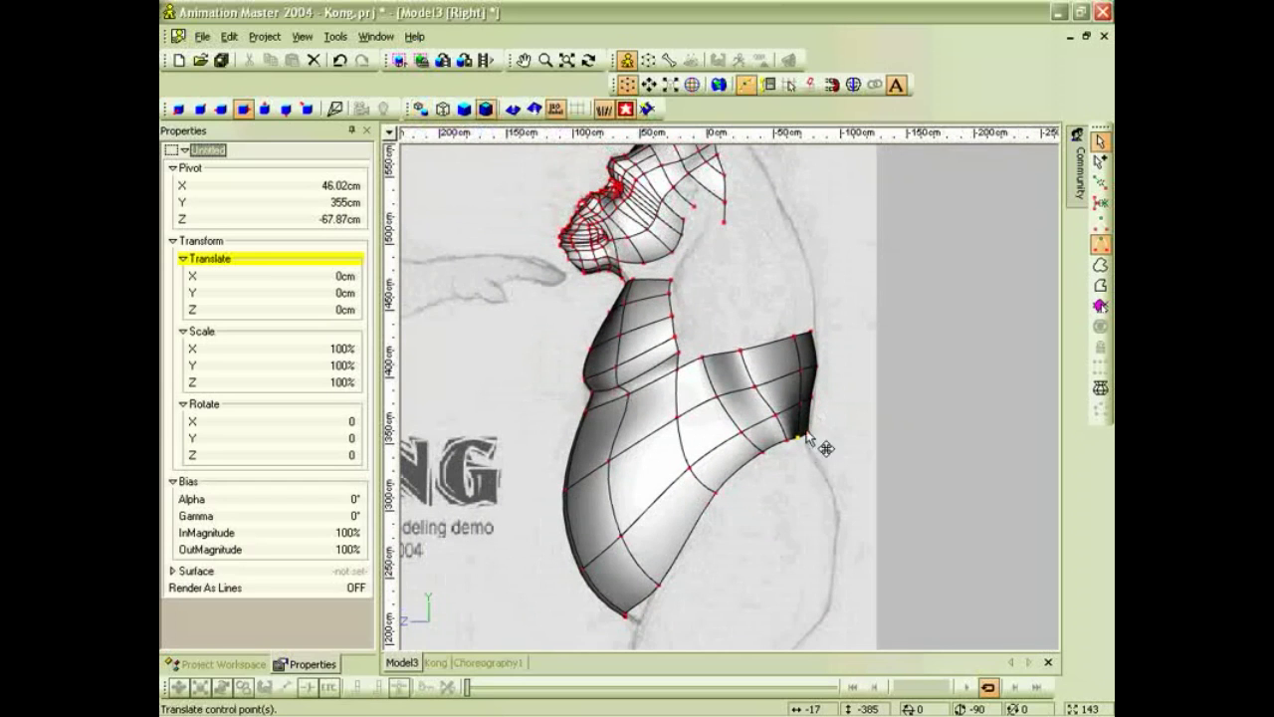
{"action": "key", "text": "t"}
{"action": "left_click_drag", "start_coordinate": [792, 479], "coordinate": [842, 467]}
Adjust the side strip's outer control points beneath the arm opening in the front view.
{"action": "key", "text": "1"}
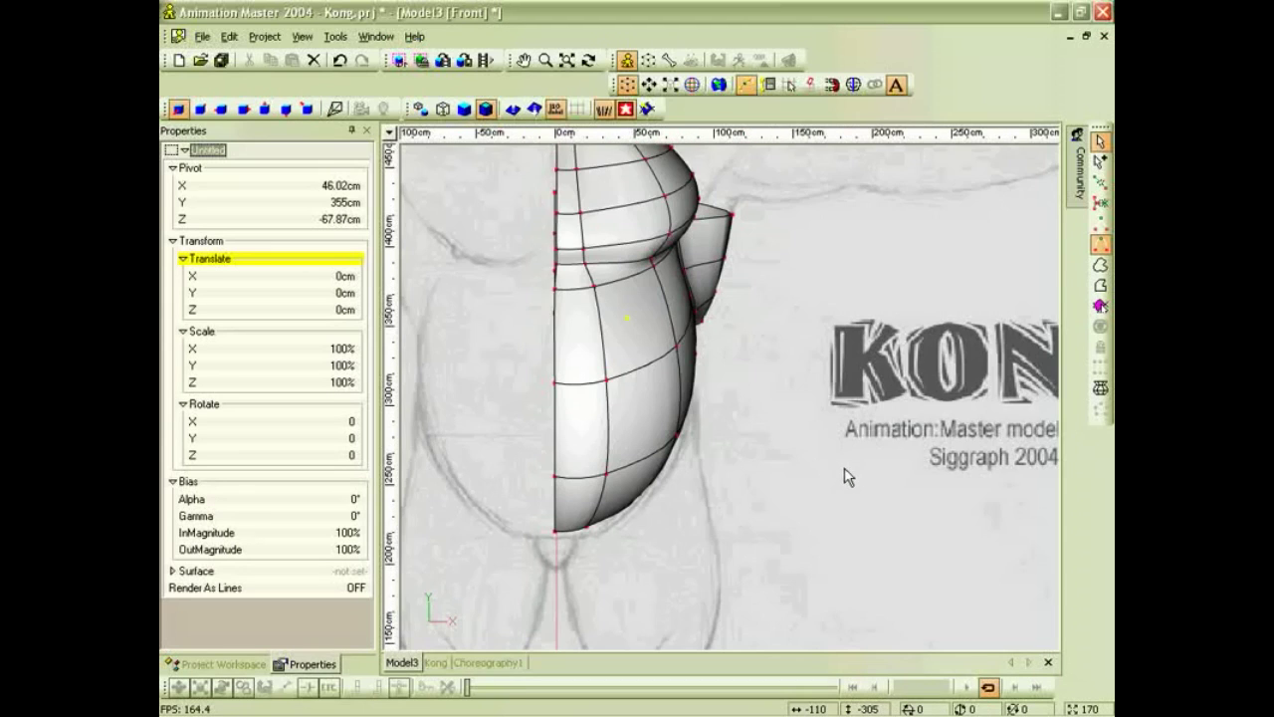
{"action": "left_click_drag", "start_coordinate": [693, 294], "coordinate": [674, 294]}
{"action": "left_click_drag", "start_coordinate": [713, 252], "coordinate": [713, 353]}
{"action": "key", "text": "m"}
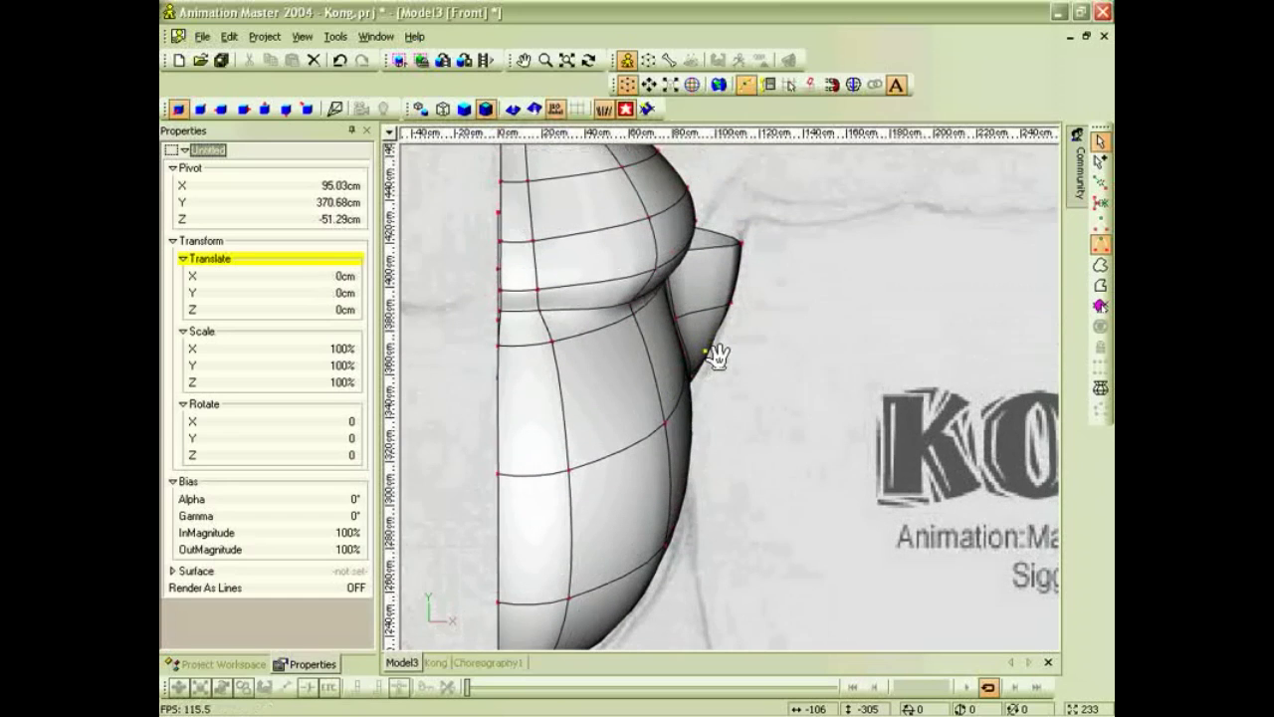
{"action": "left_click_drag", "start_coordinate": [733, 302], "coordinate": [754, 262]}
{"action": "scroll", "coordinate": [767, 289], "scroll_direction": "down", "scroll_amount": 2}
{"action": "key", "text": "t"}
{"action": "left_click_drag", "start_coordinate": [793, 326], "coordinate": [746, 342]}
{"action": "scroll", "coordinate": [665, 241], "scroll_direction": "up", "scroll_amount": 3}
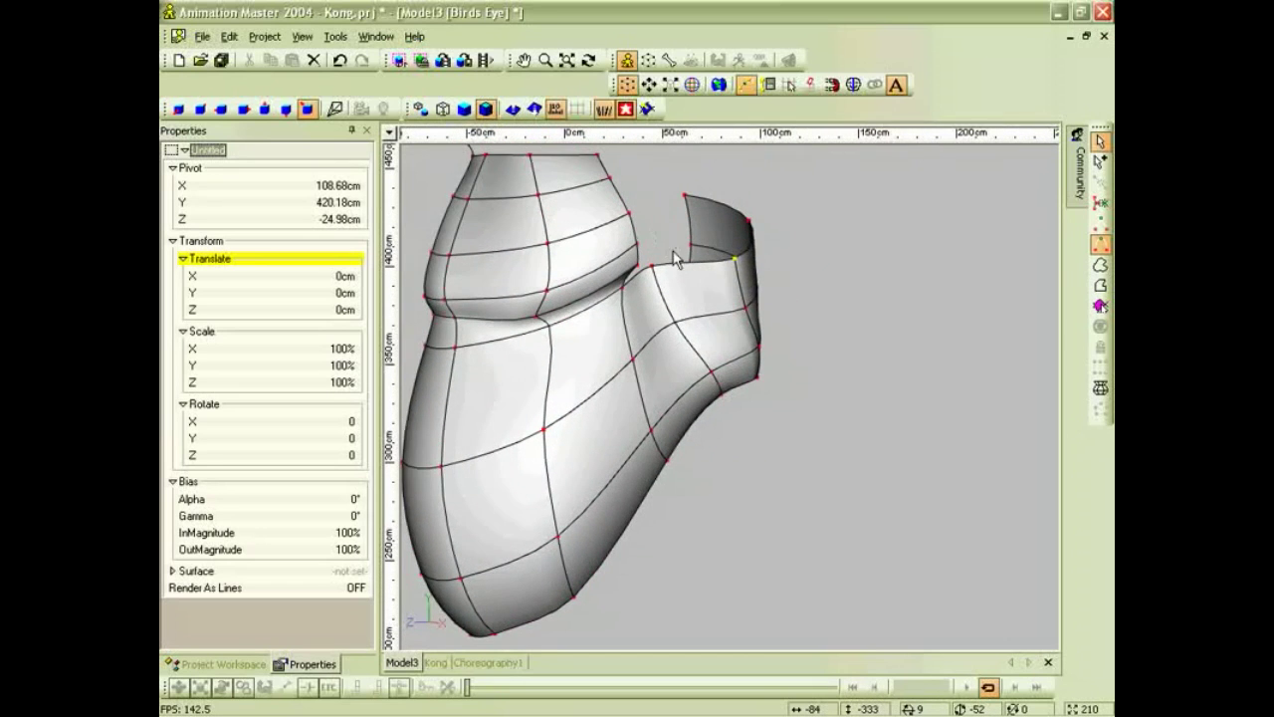
Add a spline connecting the middle control point of the torso's neck edge to the underside of the jaw.
{"action": "middle_click_drag", "start_coordinate": [669, 246], "coordinate": [812, 455]}
{"action": "scroll", "coordinate": [697, 374], "scroll_direction": "up", "scroll_amount": 5}
{"action": "scroll", "coordinate": [655, 305], "scroll_direction": "up", "scroll_amount": 2}
{"action": "middle_click_drag", "start_coordinate": [655, 304], "coordinate": [747, 377]}
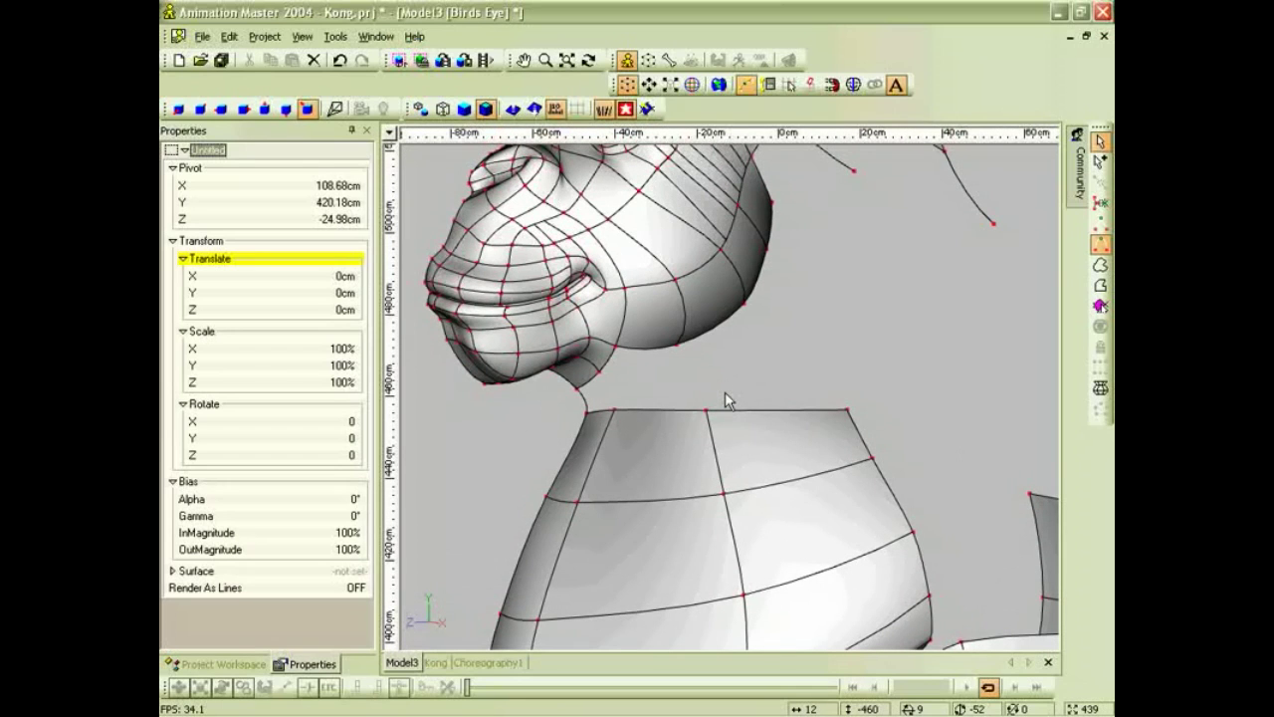
{"action": "key", "text": "a"}
{"action": "left_click", "coordinate": [705, 409]}
{"action": "left_click", "coordinate": [680, 346]}
{"action": "key", "text": "e"}
{"action": "key", "text": "a"}
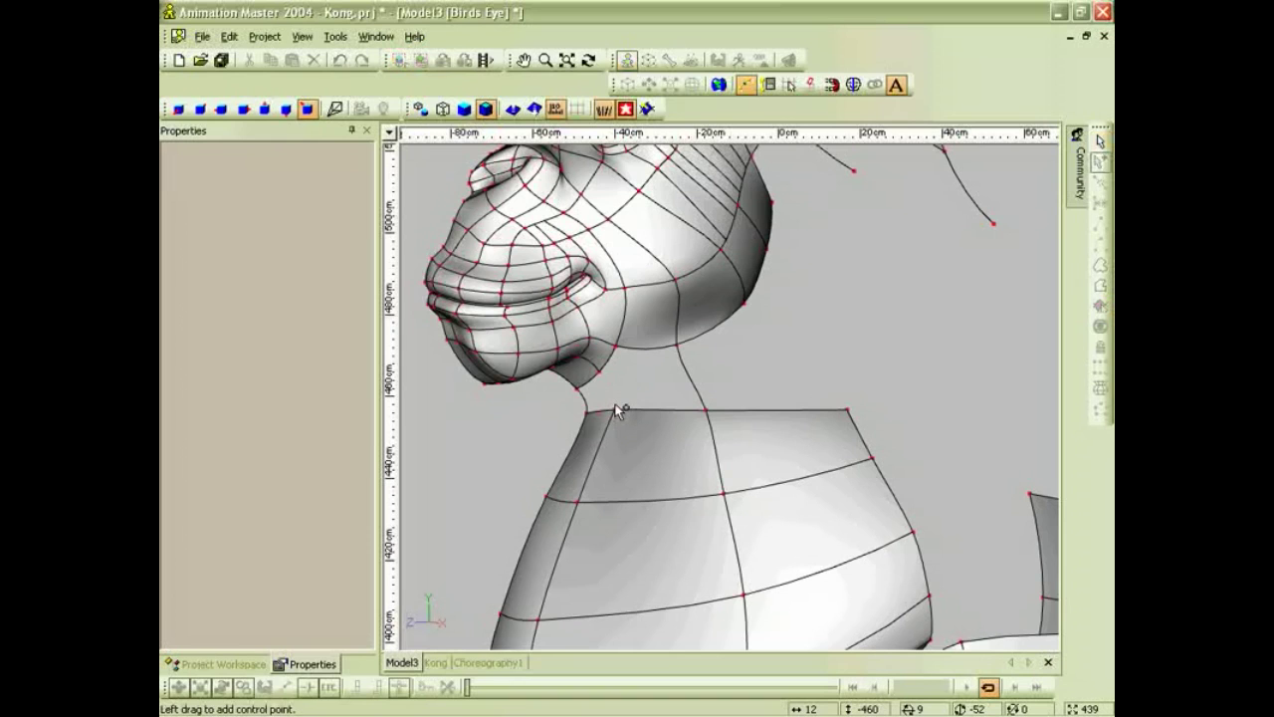
Add a spline connecting the neck edge's point nearest the throat to the throat spline under the chin.
{"action": "left_click_drag", "start_coordinate": [617, 410], "coordinate": [608, 378]}
{"action": "right_click", "coordinate": [606, 376]}
{"action": "scroll", "coordinate": [670, 382], "scroll_direction": "down", "scroll_amount": 1}
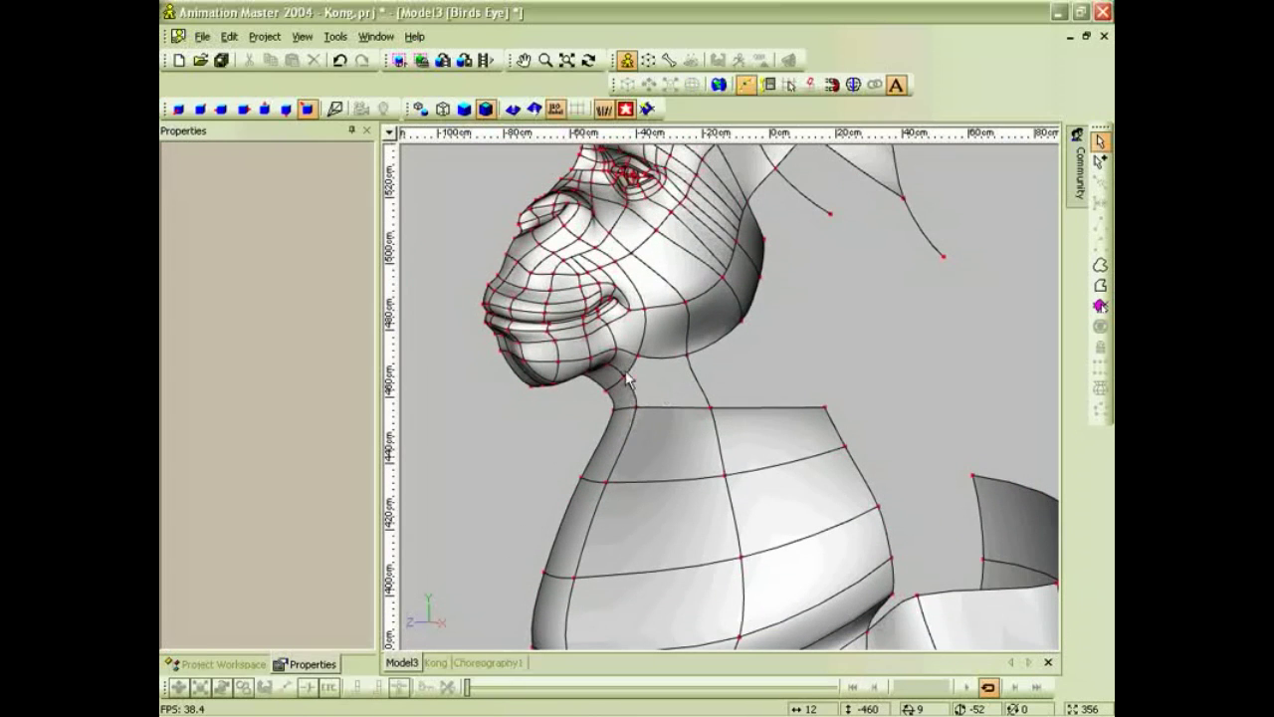
{"action": "scroll", "coordinate": [755, 396], "scroll_direction": "down", "scroll_amount": 1}
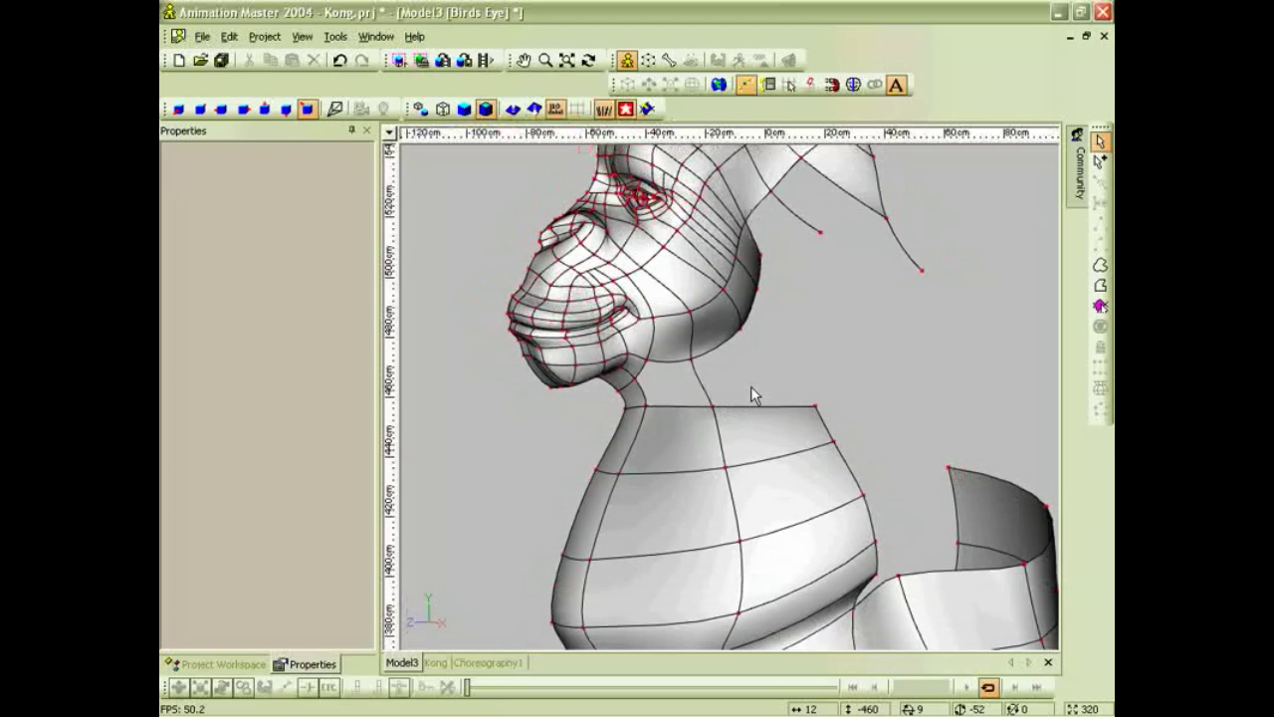
Add a spline joining the rear corner of the torso's neck edge to the rear lower corner of the jaw.
{"action": "key", "text": "4"}
{"action": "scroll", "coordinate": [675, 283], "scroll_direction": "up", "scroll_amount": 6}
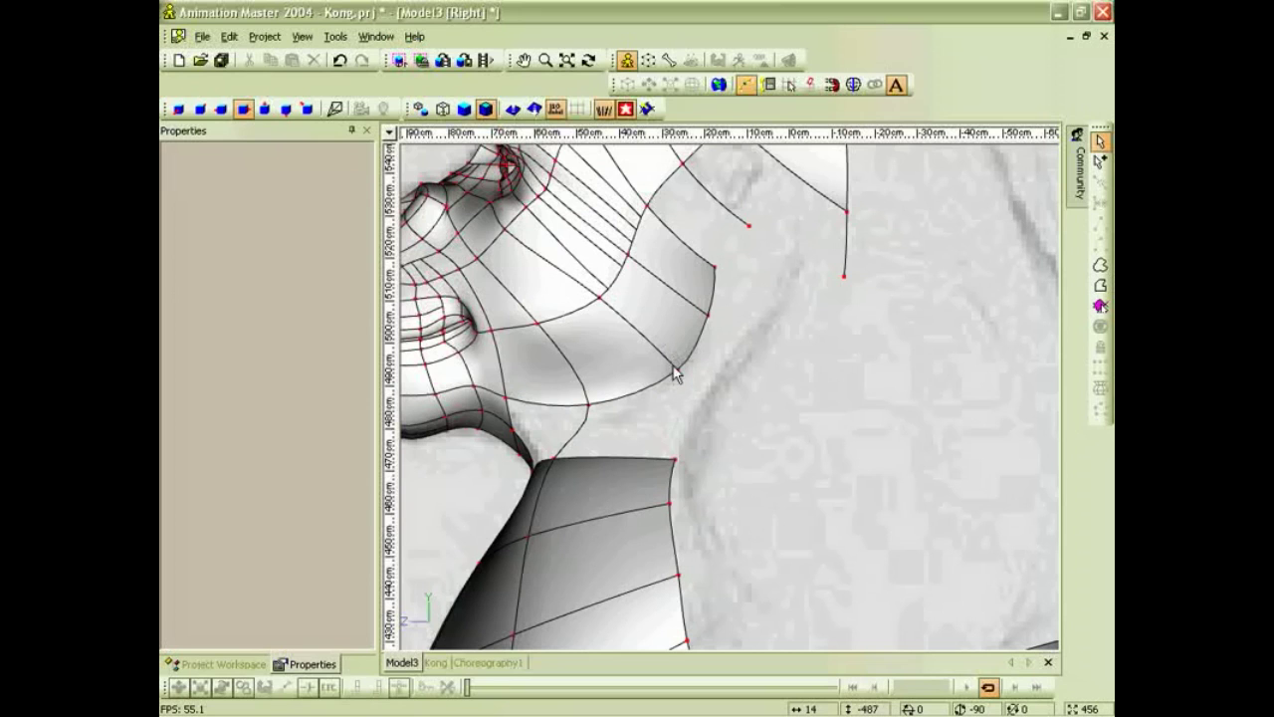
{"action": "key", "text": "shift+a"}
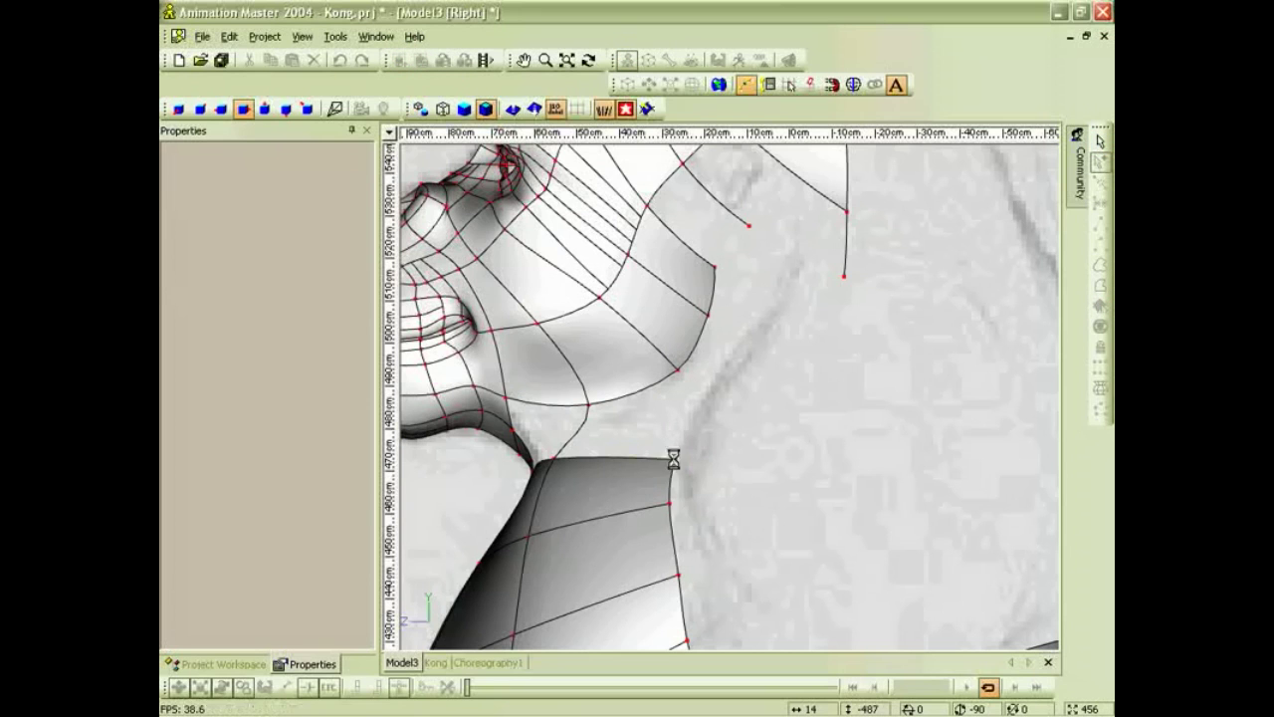
{"action": "left_click", "coordinate": [675, 458]}
{"action": "left_click", "coordinate": [678, 370]}
{"action": "key", "text": "Escape"}
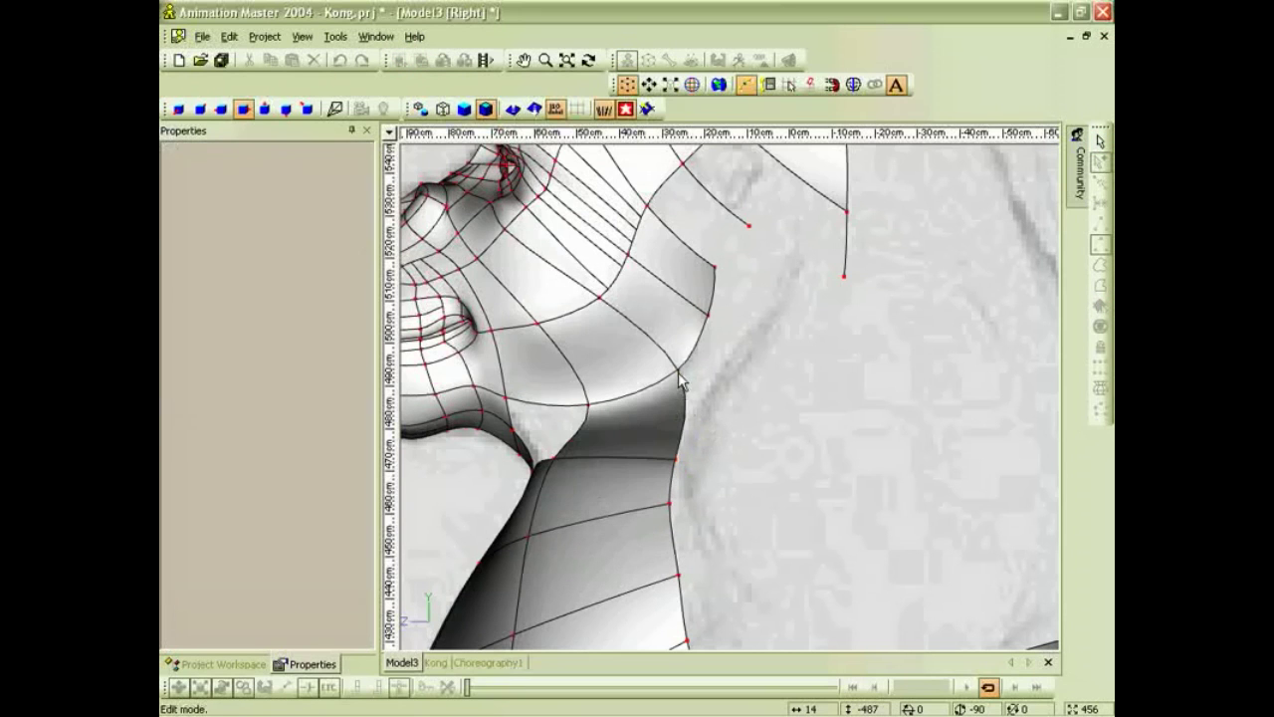
Set the bias magnitude to 50% at the control point where the neck spline meets the jaw's rear lower corner.
{"action": "scroll", "coordinate": [687, 403], "scroll_direction": "down", "scroll_amount": 3}
{"action": "scroll", "coordinate": [720, 435], "scroll_direction": "up", "scroll_amount": 4}
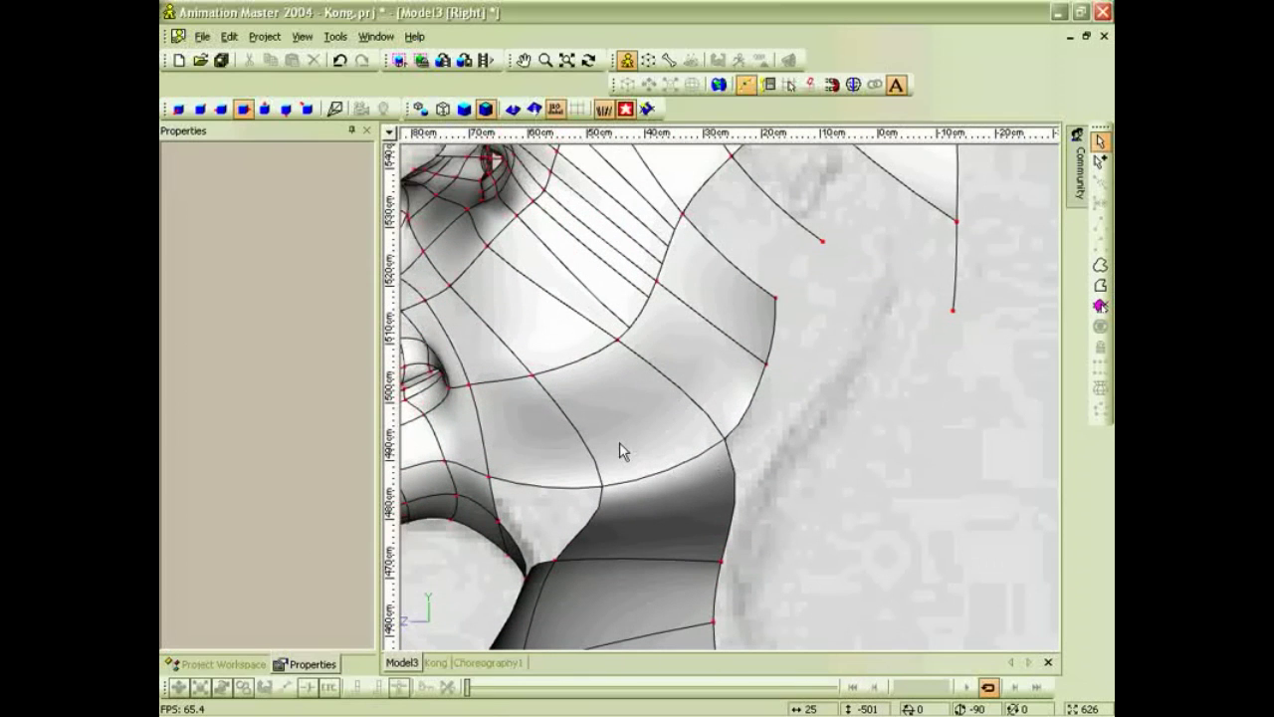
{"action": "key", "text": "shift+a"}
{"action": "left_click", "coordinate": [726, 453]}
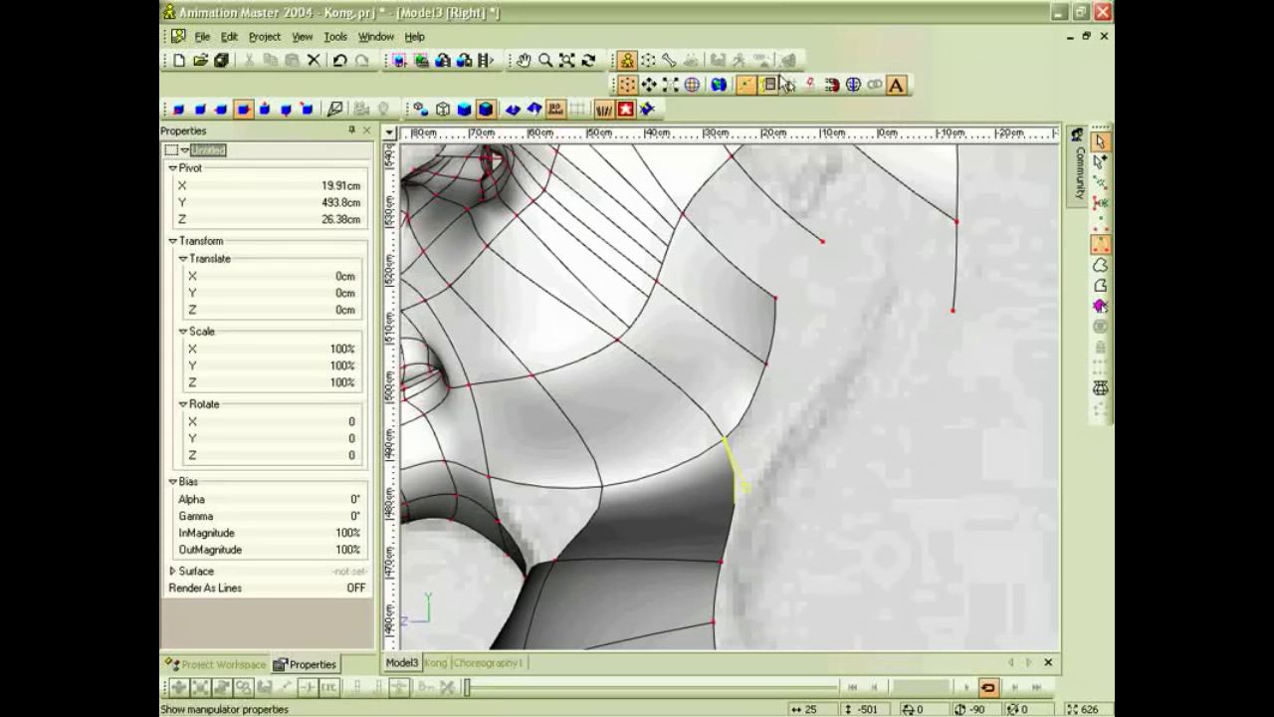
{"action": "left_click", "coordinate": [783, 82]}
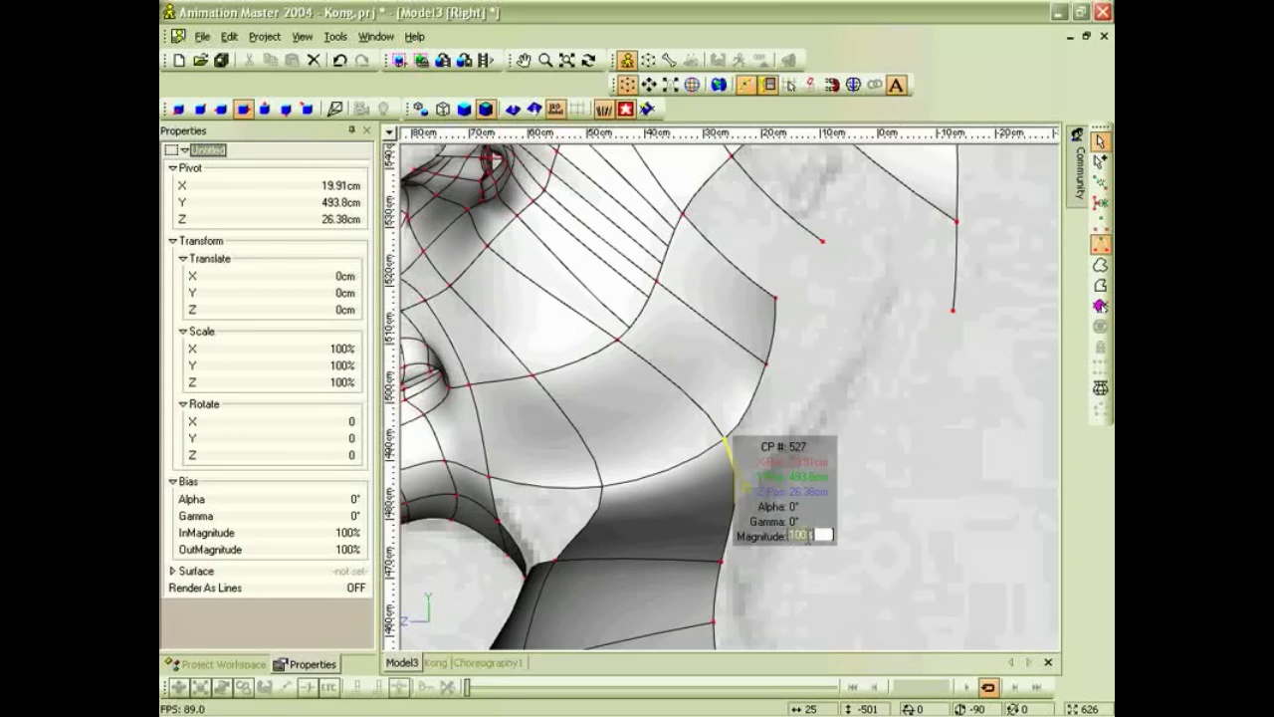
{"action": "type", "text": "50"}
{"action": "key", "text": "Return"}
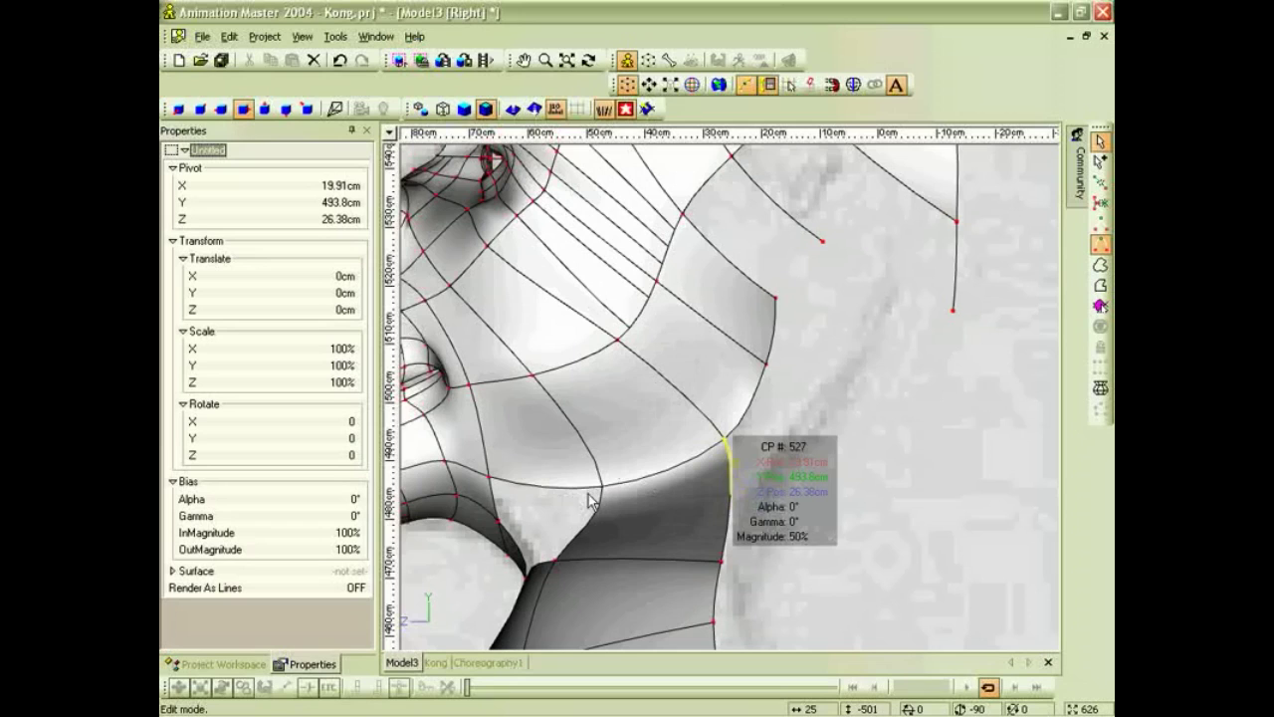
Set the bias magnitude to 50% where the middle neck spline meets the underside of the jaw.
{"action": "left_click", "coordinate": [601, 488]}
{"action": "left_click", "coordinate": [685, 583]}
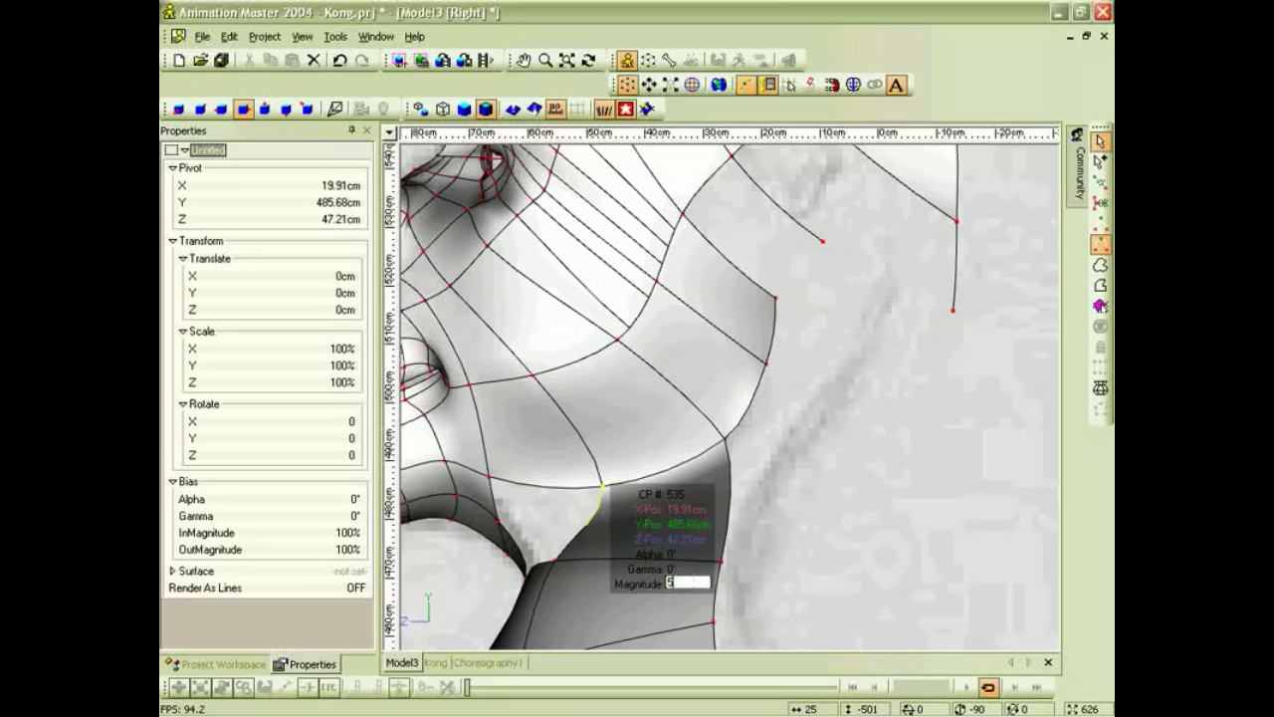
{"action": "type", "text": "50"}
{"action": "key", "text": "Return"}
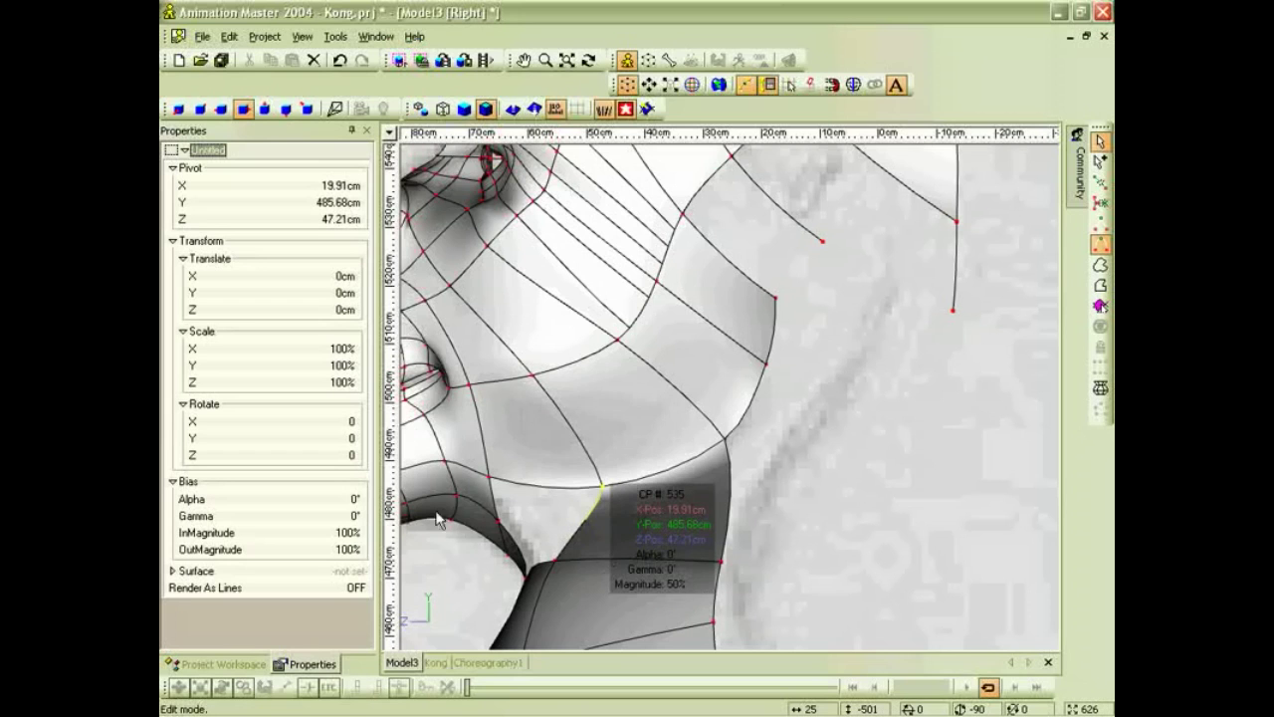
Close the five-sided gap between jaw, throat and neck edge with a five-point patch.
{"action": "mouse_move", "coordinate": [531, 534]}
{"action": "left_mouse_down"}
{"action": "mouse_move", "coordinate": [597, 521]}
{"action": "mouse_move", "coordinate": [552, 535]}
{"action": "left_mouse_up"}
{"action": "left_click_drag", "start_coordinate": [499, 591], "coordinate": [642, 492]}
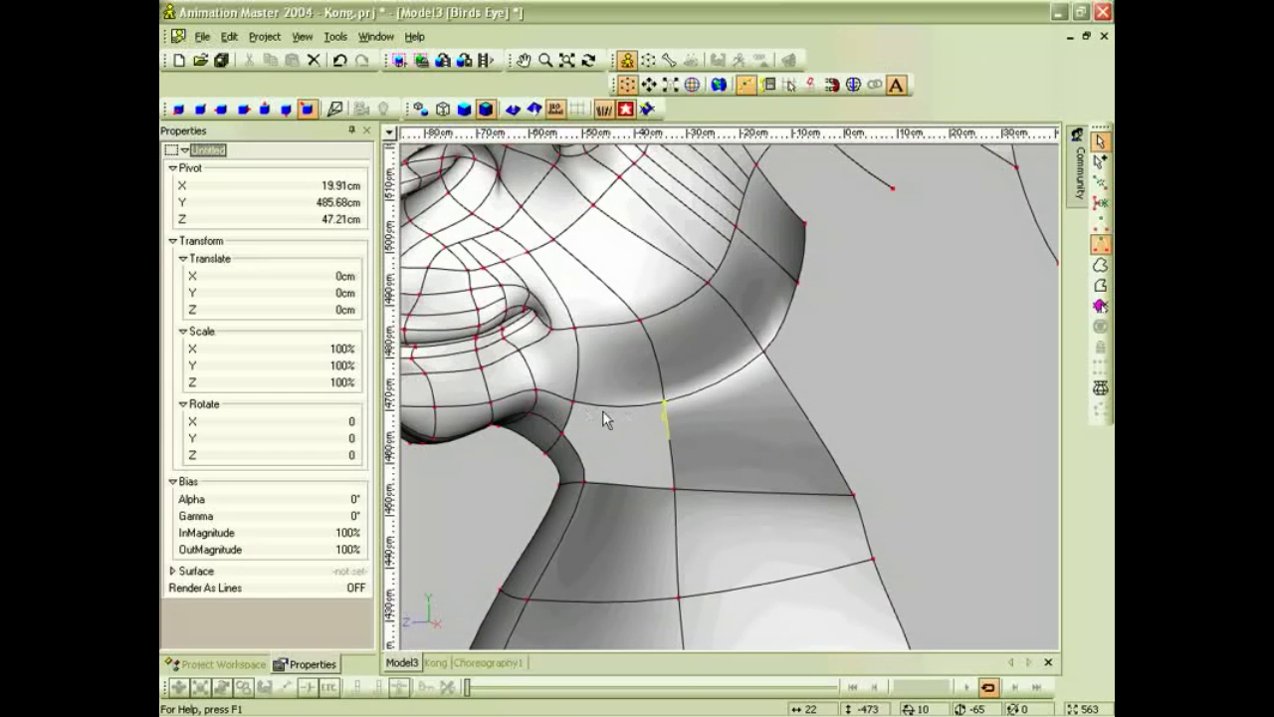
{"action": "left_click", "coordinate": [1100, 266]}
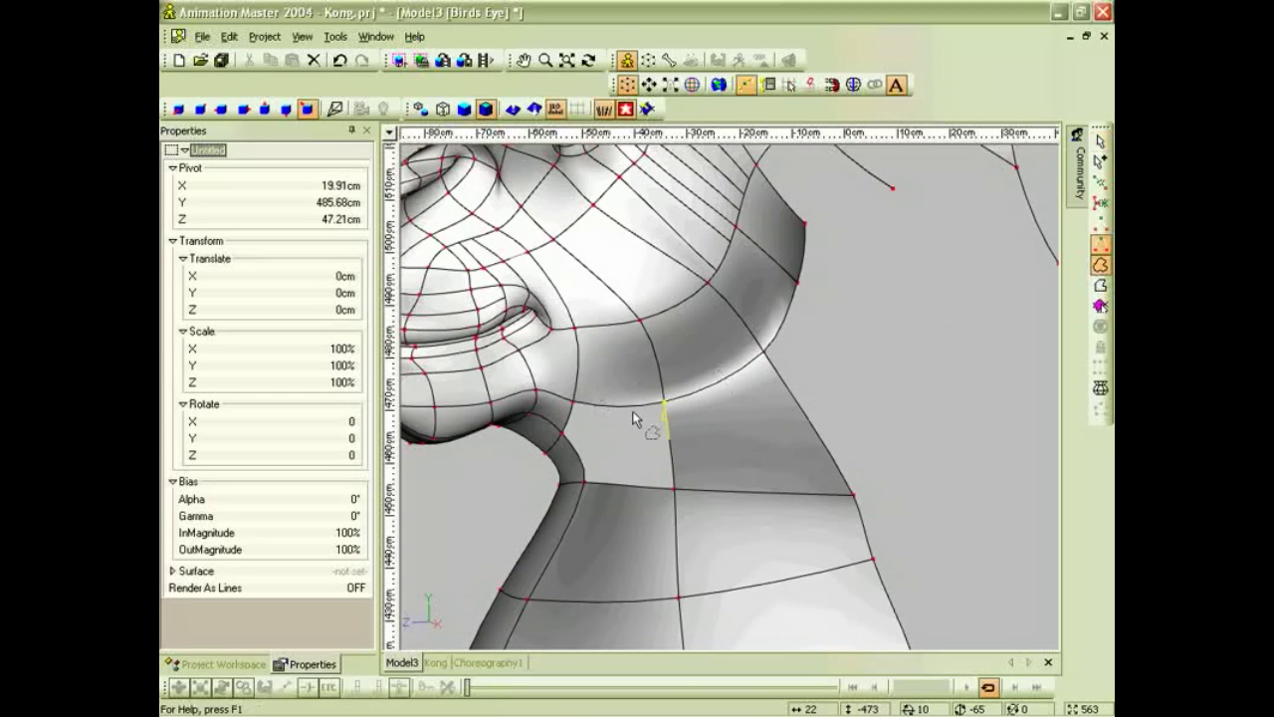
{"action": "left_click", "coordinate": [679, 389]}
{"action": "mouse_move", "coordinate": [625, 523]}
{"action": "left_mouse_down"}
{"action": "mouse_move", "coordinate": [694, 403]}
{"action": "mouse_move", "coordinate": [545, 458]}
{"action": "left_mouse_up"}
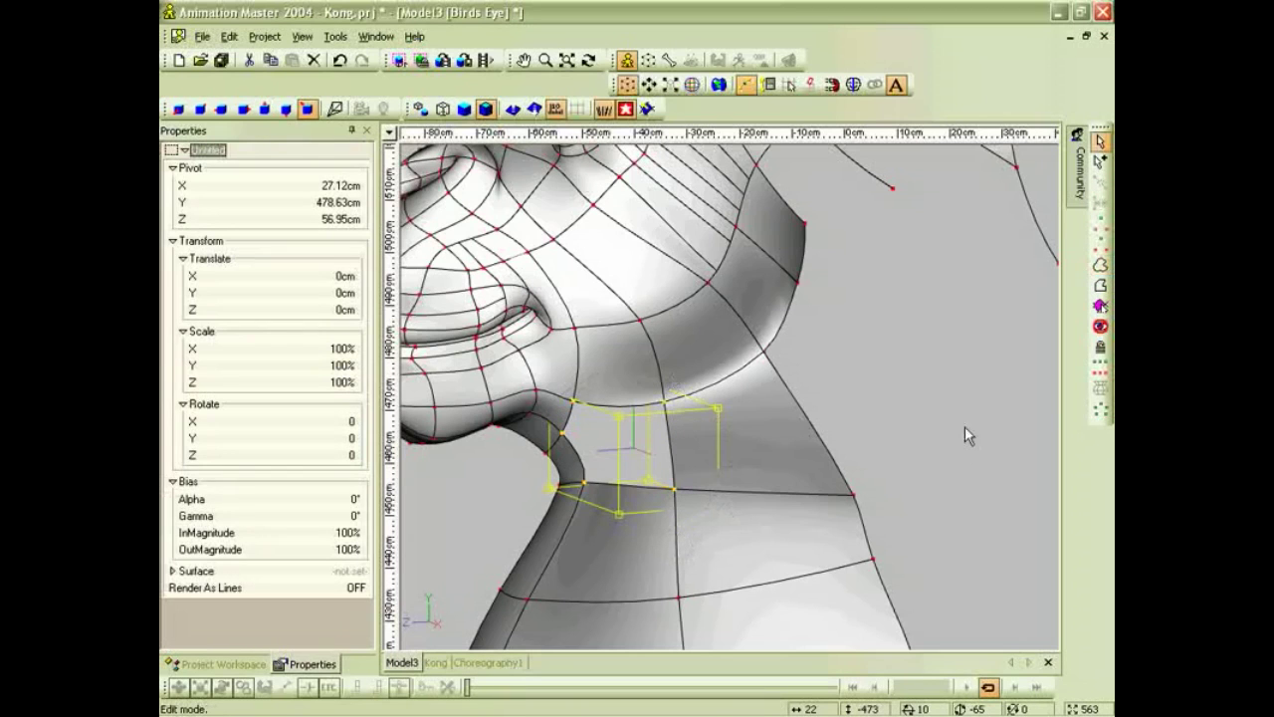
{"action": "left_click", "coordinate": [1103, 414]}
{"action": "scroll", "coordinate": [812, 450], "scroll_direction": "down", "scroll_amount": 2}
{"action": "middle_click_drag", "start_coordinate": [782, 459], "coordinate": [835, 414]}
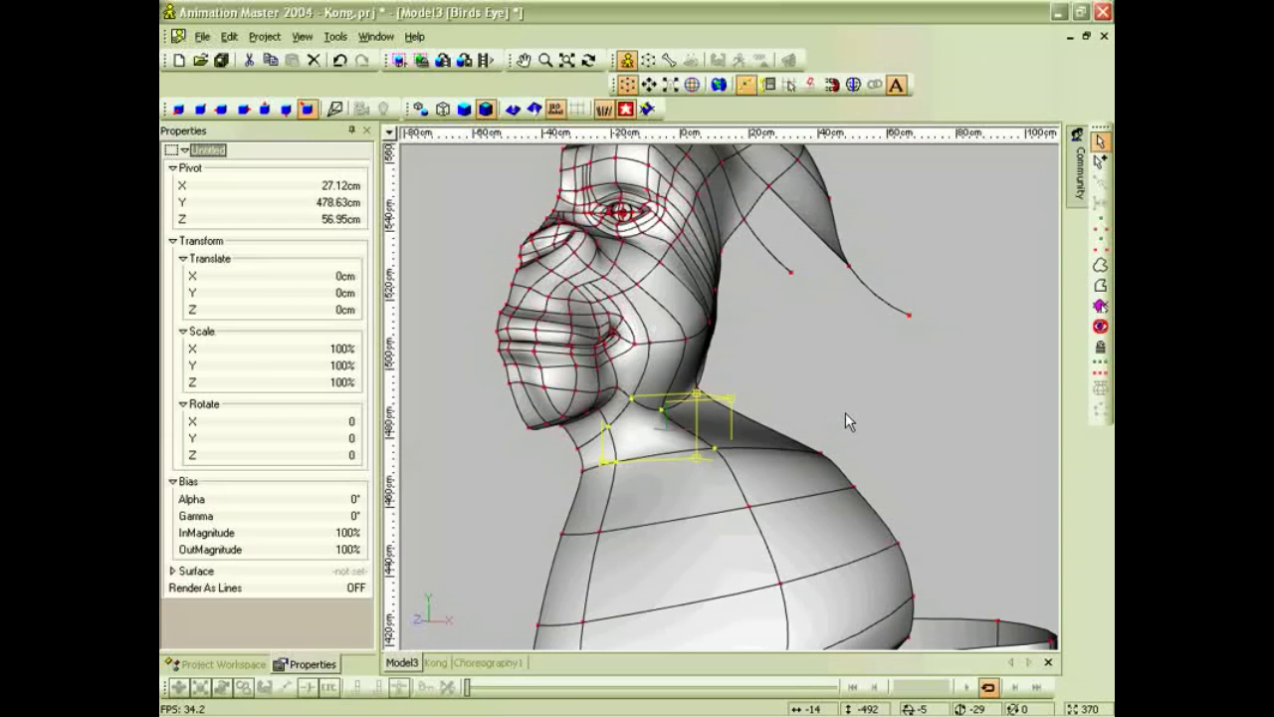
{"action": "left_click", "coordinate": [839, 353]}
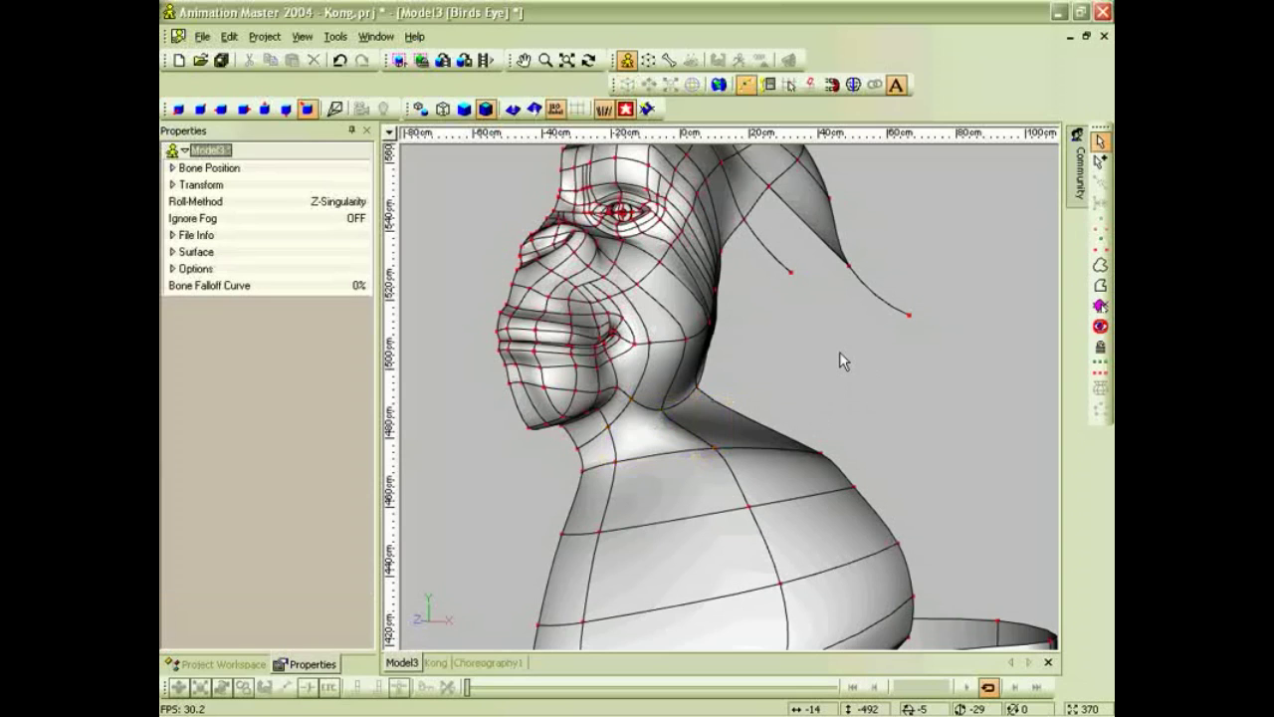
Pull the control points along the neck edge, rear jaw corner and cheek outward to widen the neck and jaw.
{"action": "left_click", "coordinate": [710, 453]}
{"action": "left_click_drag", "start_coordinate": [707, 449], "coordinate": [703, 450]}
{"action": "scroll", "coordinate": [718, 448], "scroll_direction": "down", "scroll_amount": 3}
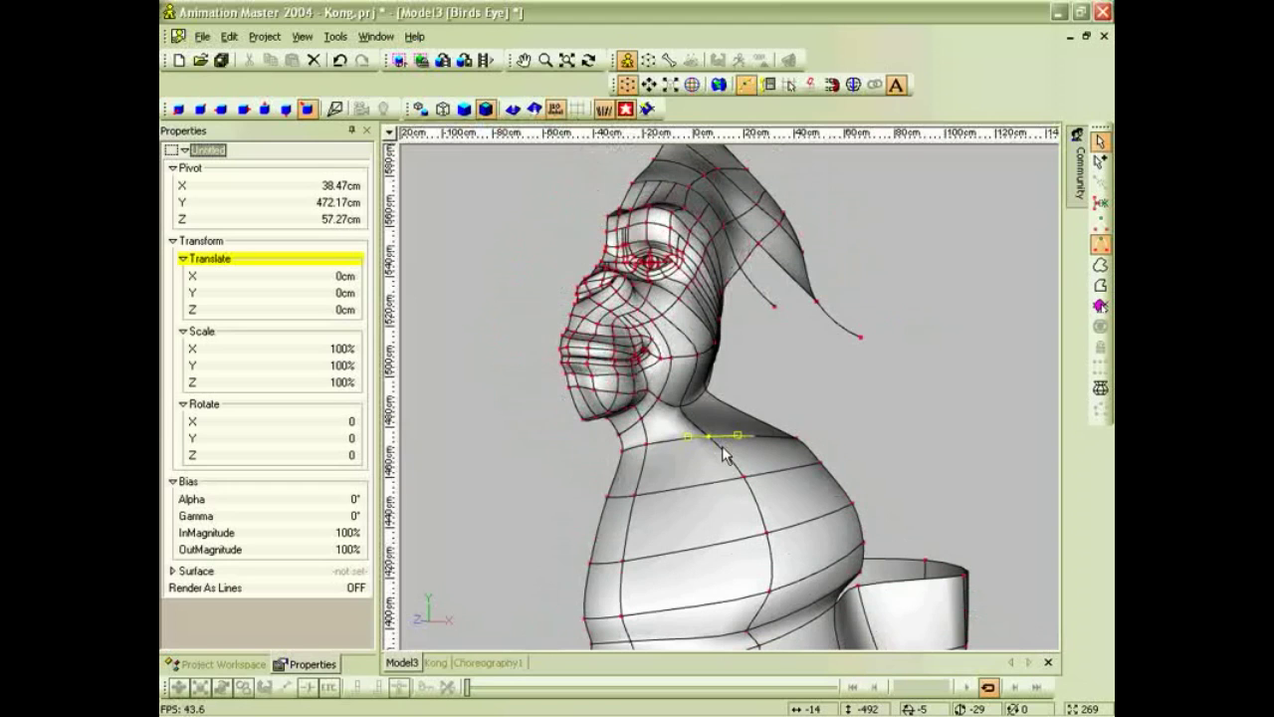
{"action": "left_click_drag", "start_coordinate": [707, 388], "coordinate": [710, 388]}
{"action": "key", "text": "t"}
{"action": "middle_click_drag", "start_coordinate": [760, 387], "coordinate": [790, 370]}
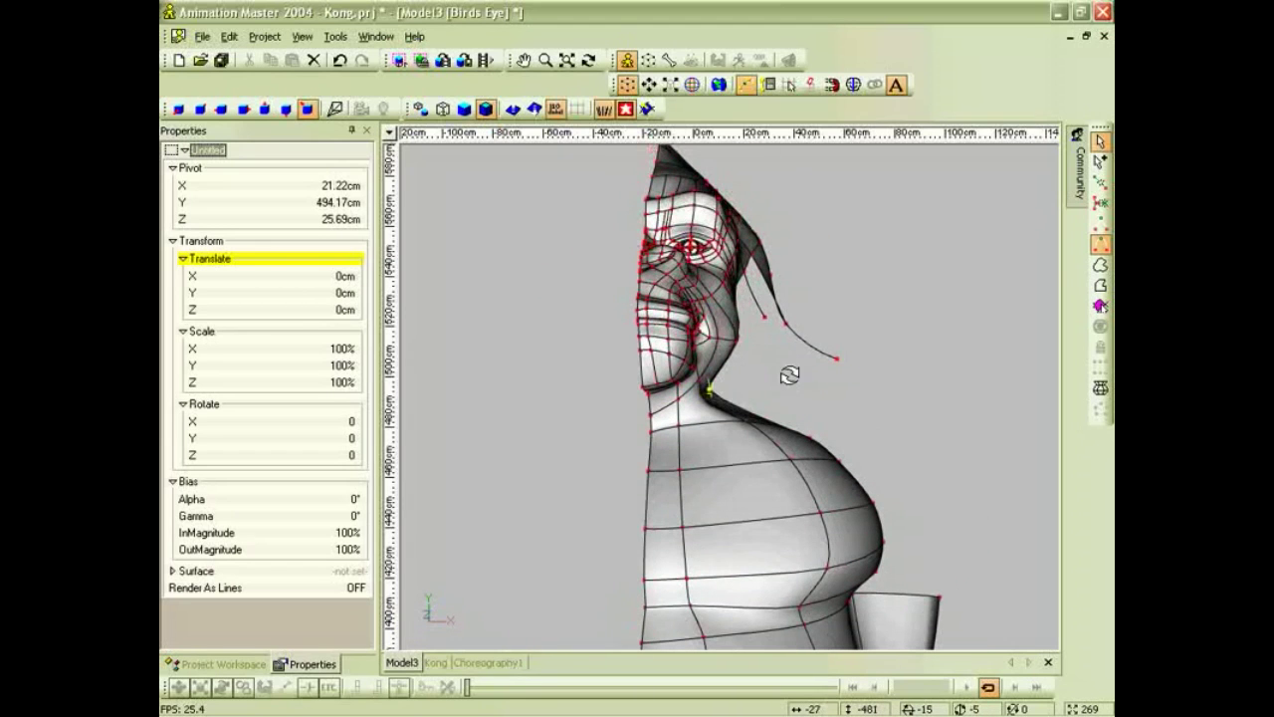
{"action": "left_click_drag", "start_coordinate": [706, 388], "coordinate": [757, 319]}
{"action": "left_click", "coordinate": [702, 397]}
{"action": "key", "text": "z"}
{"action": "left_click", "coordinate": [745, 321]}
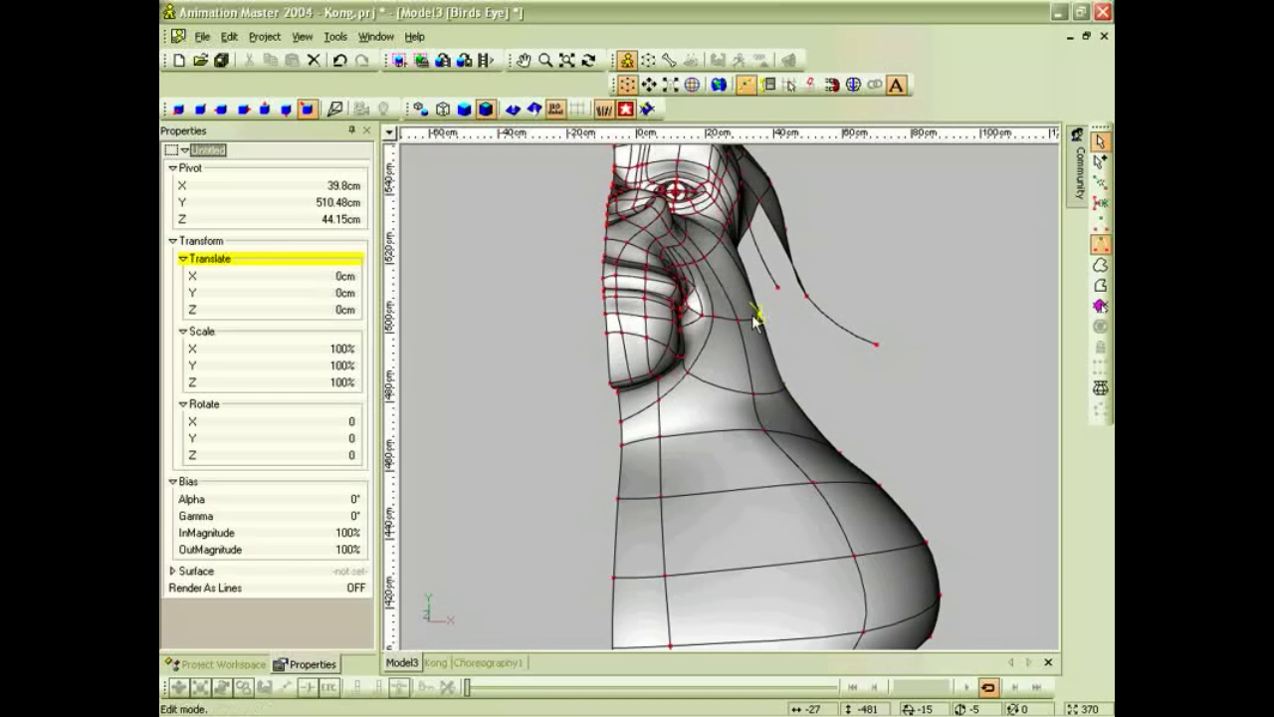
Smooth the side of the head by moving the control point behind the eye outward along X.
{"action": "key", "text": "t"}
{"action": "left_click_drag", "start_coordinate": [808, 384], "coordinate": [777, 409]}
{"action": "middle_click_drag", "start_coordinate": [778, 407], "coordinate": [799, 381]}
{"action": "left_click_drag", "start_coordinate": [802, 367], "coordinate": [825, 321]}
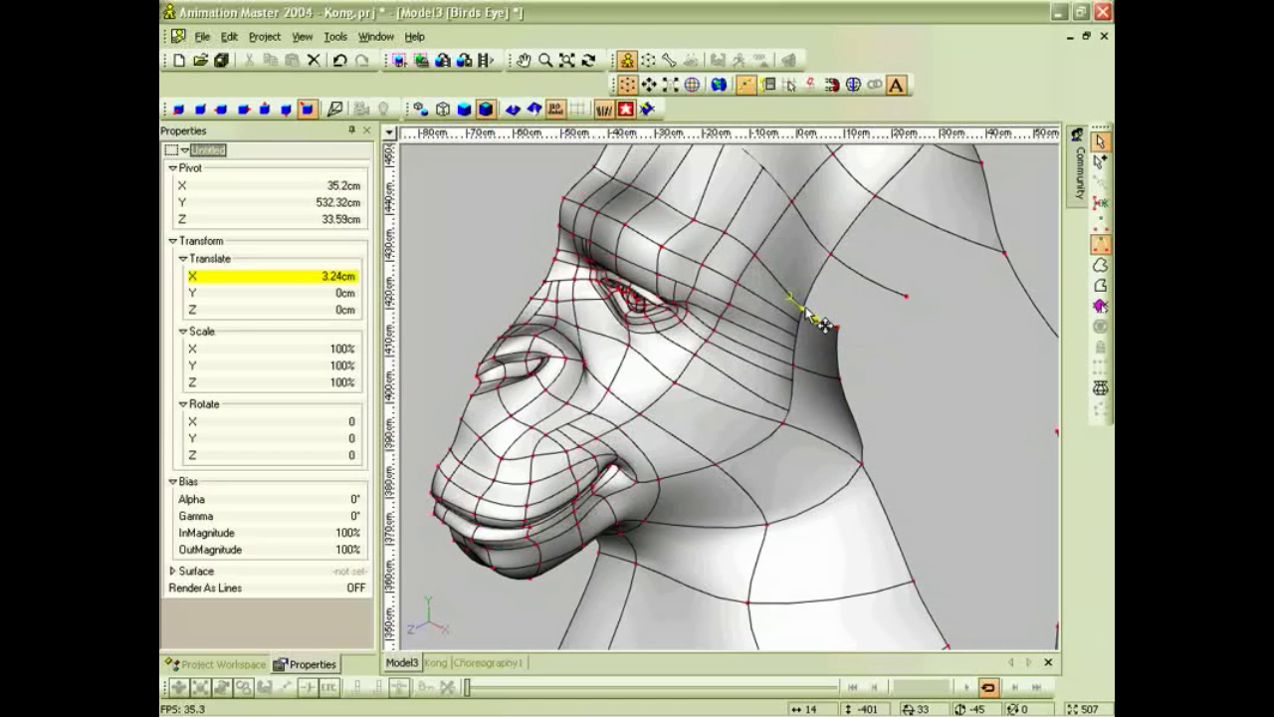
{"action": "scroll", "coordinate": [814, 394], "scroll_direction": "down", "scroll_amount": 5}
{"action": "middle_click_drag", "start_coordinate": [838, 435], "coordinate": [804, 396]}
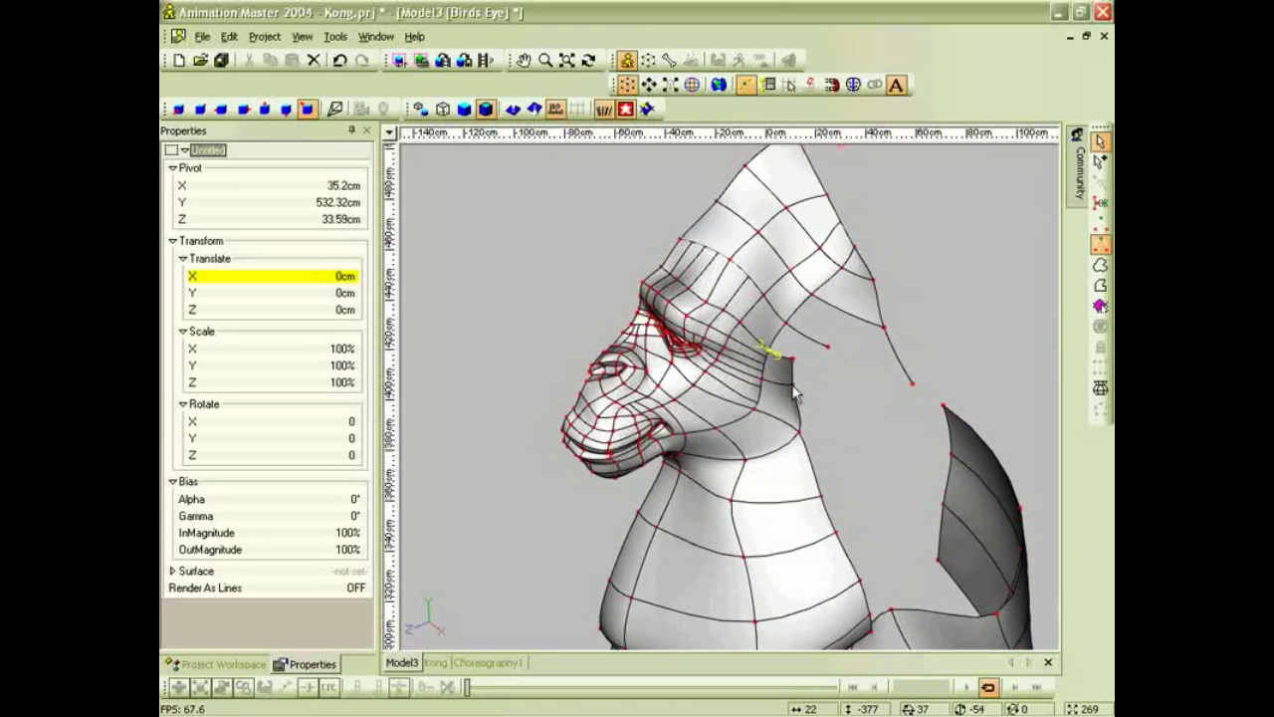
Adjust the control point on the open rear edge of the cheek to about X 37.95, Y 507.97, Z 22.69 cm.
{"action": "mouse_move", "coordinate": [794, 393]}
{"action": "left_mouse_down"}
{"action": "mouse_move", "coordinate": [822, 406]}
{"action": "mouse_move", "coordinate": [808, 411]}
{"action": "left_mouse_up"}
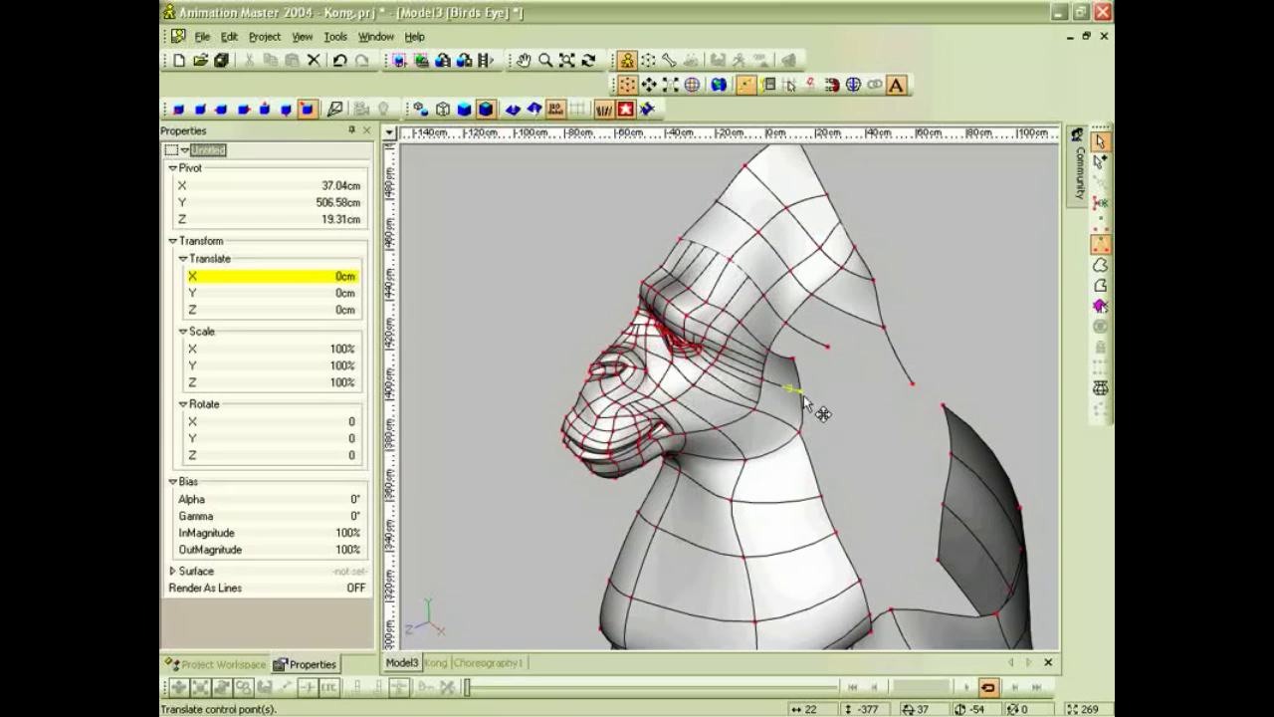
{"action": "mouse_move", "coordinate": [802, 390]}
{"action": "left_mouse_down"}
{"action": "mouse_move", "coordinate": [789, 381]}
{"action": "mouse_move", "coordinate": [802, 397]}
{"action": "left_mouse_up"}
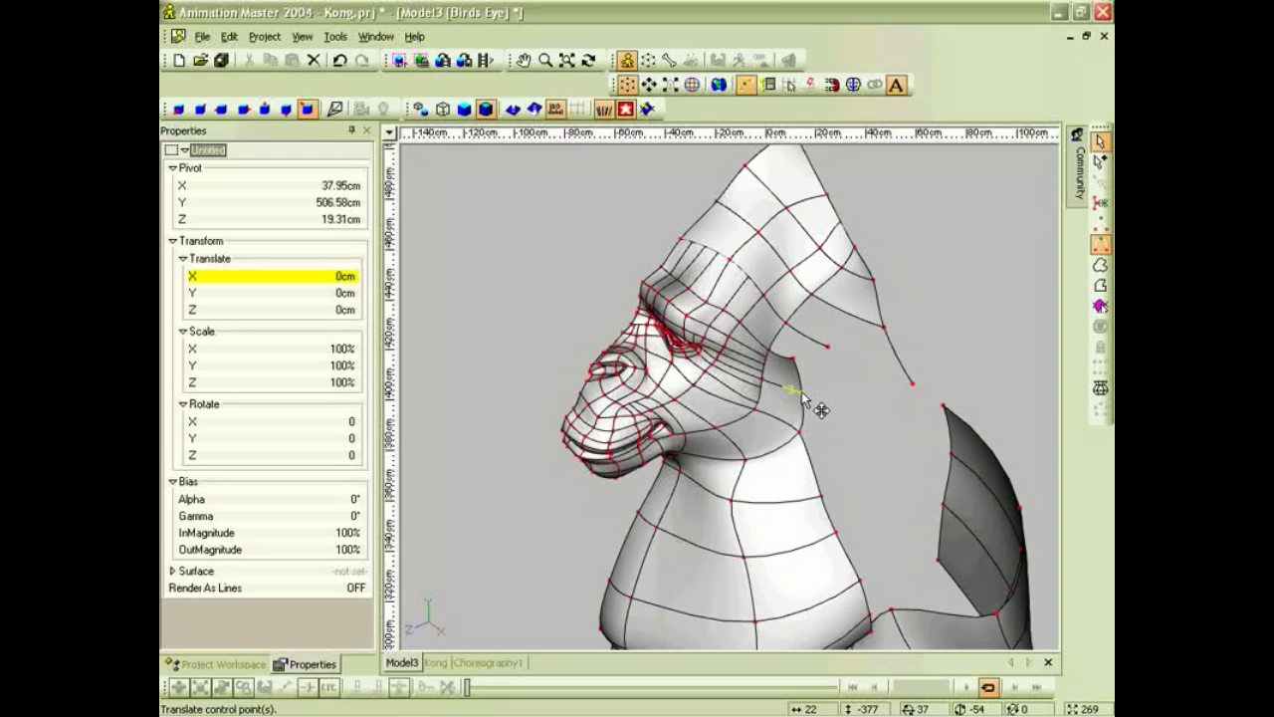
{"action": "left_click_drag", "start_coordinate": [802, 395], "coordinate": [801, 394]}
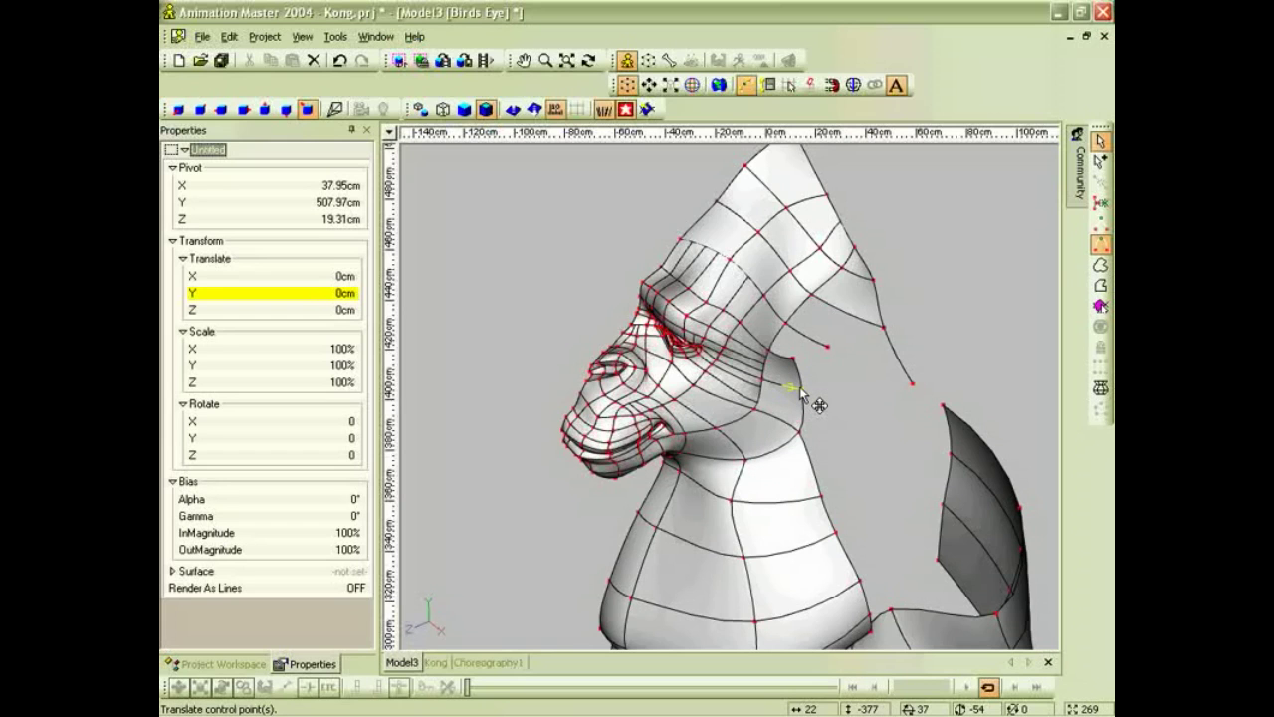
{"action": "left_click_drag", "start_coordinate": [803, 396], "coordinate": [914, 381]}
{"action": "key", "text": "t"}
{"action": "mouse_move", "coordinate": [811, 412]}
{"action": "left_mouse_down"}
{"action": "mouse_move", "coordinate": [793, 401]}
{"action": "mouse_move", "coordinate": [812, 394]}
{"action": "left_mouse_up"}
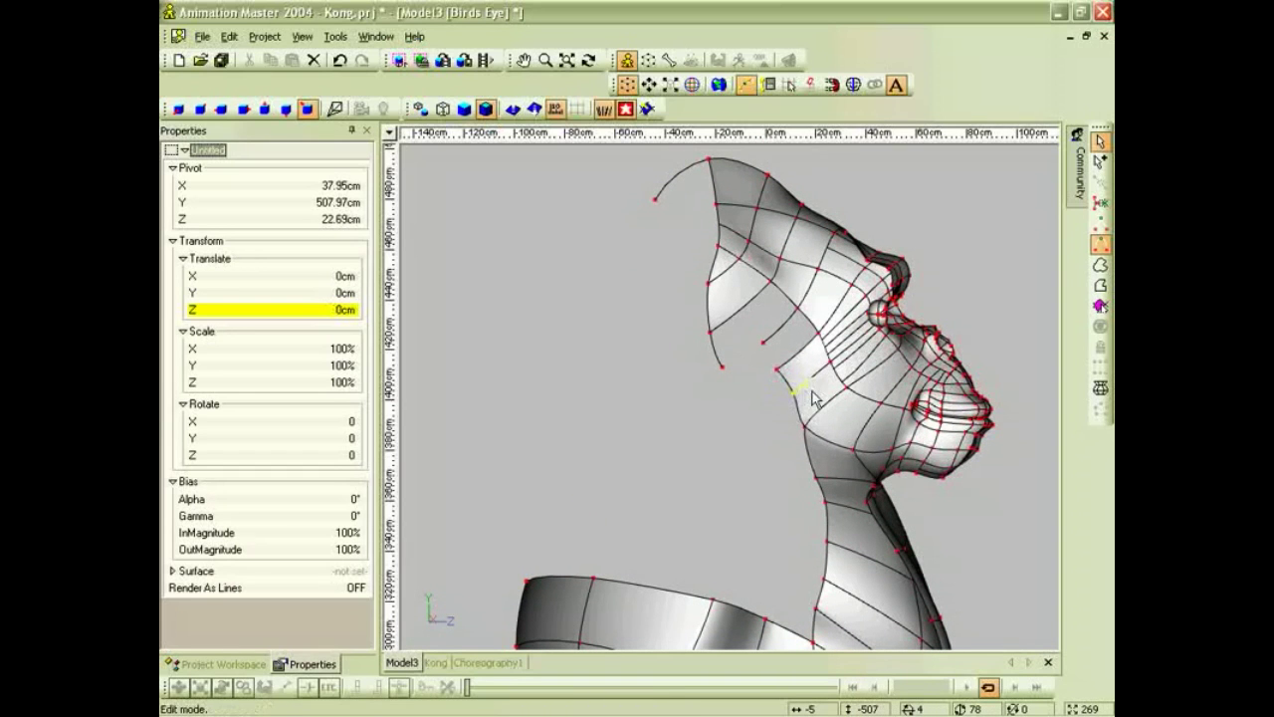
{"action": "middle_click_drag", "start_coordinate": [812, 392], "coordinate": [747, 410]}
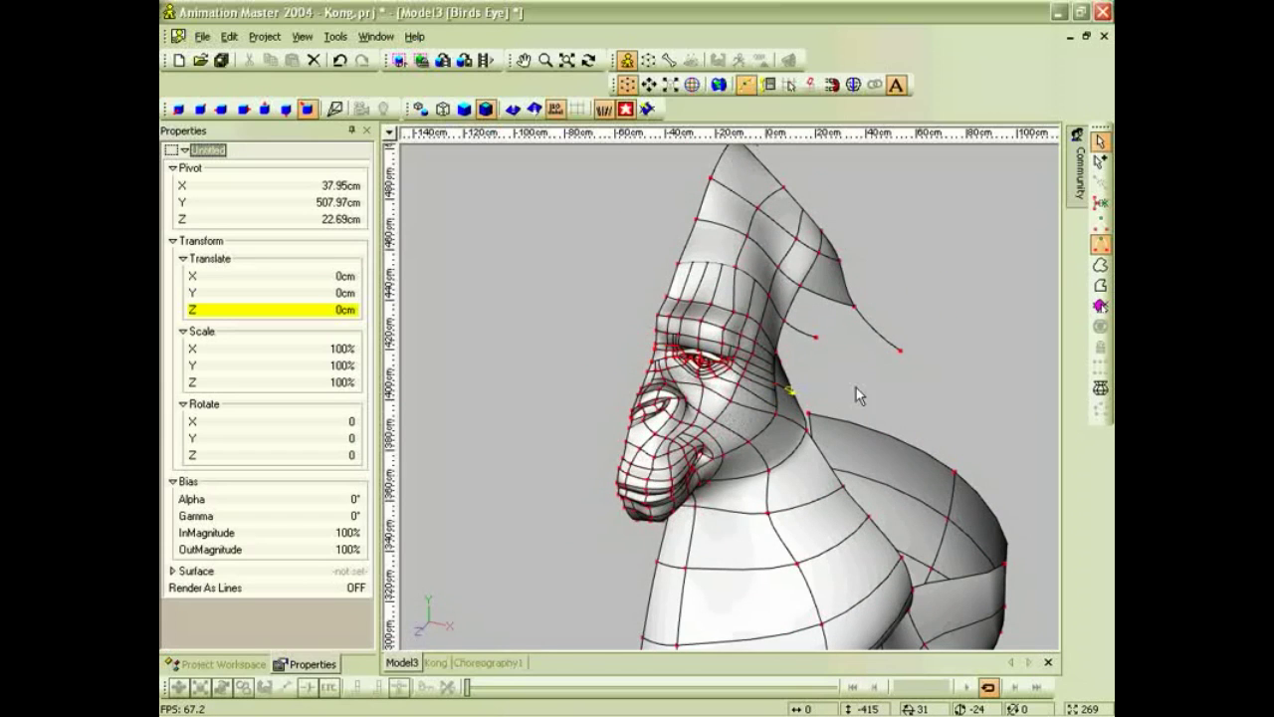
{"action": "scroll", "coordinate": [794, 365], "scroll_direction": "down", "scroll_amount": 1}
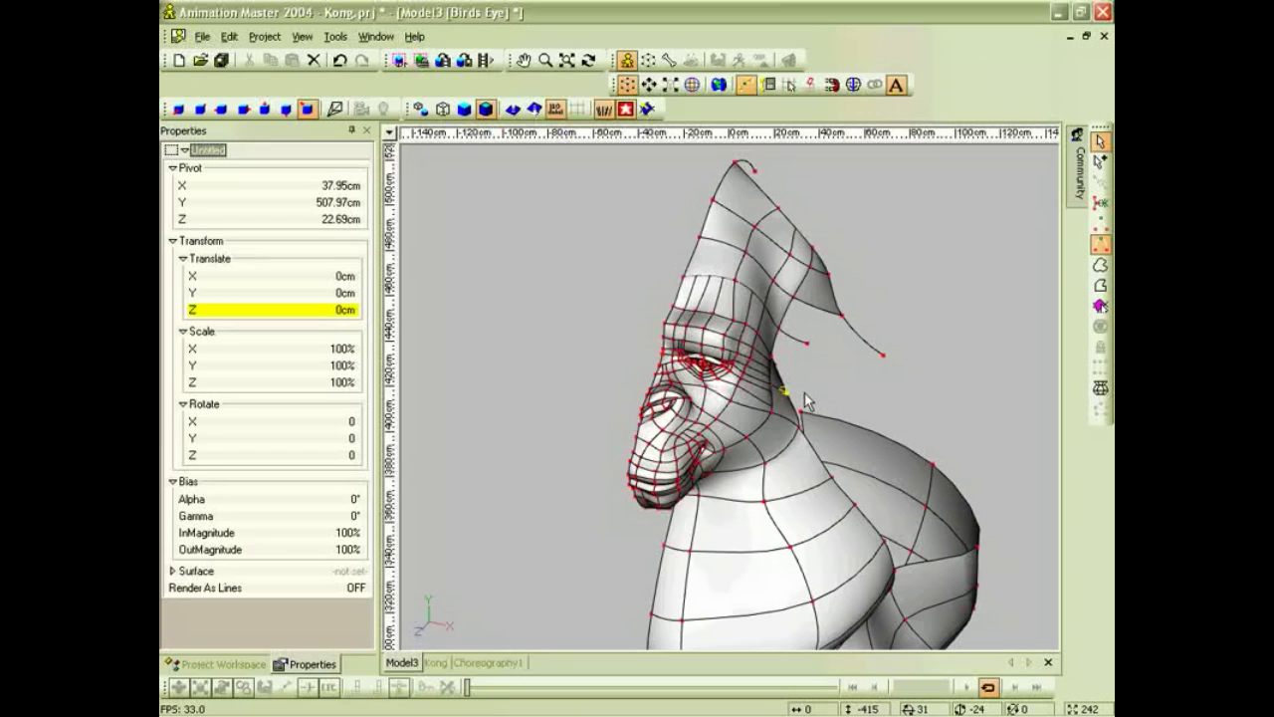
{"action": "middle_click_drag", "start_coordinate": [815, 388], "coordinate": [760, 309]}
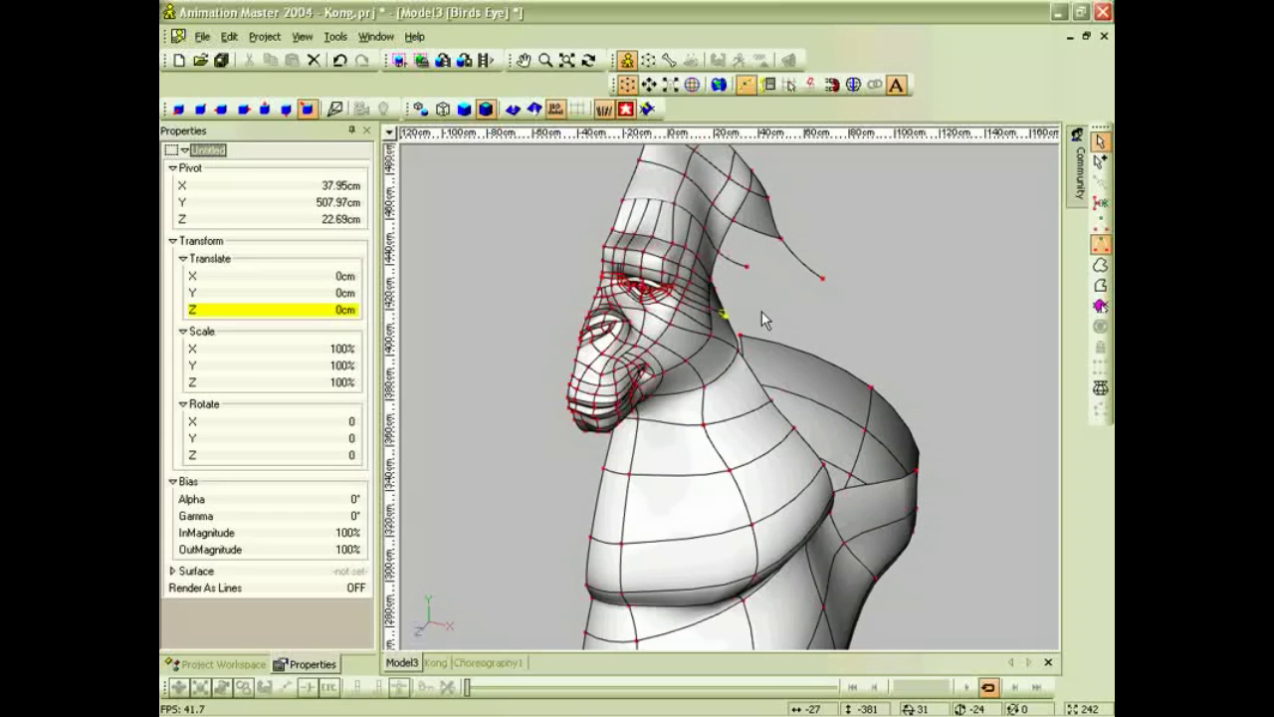
Reposition the control points under the jaw and along the side of the neck in the front view.
{"action": "key", "text": "KP_2"}
{"action": "scroll", "coordinate": [762, 310], "scroll_direction": "up", "scroll_amount": 3}
{"action": "middle_click_drag", "start_coordinate": [762, 304], "coordinate": [841, 498]}
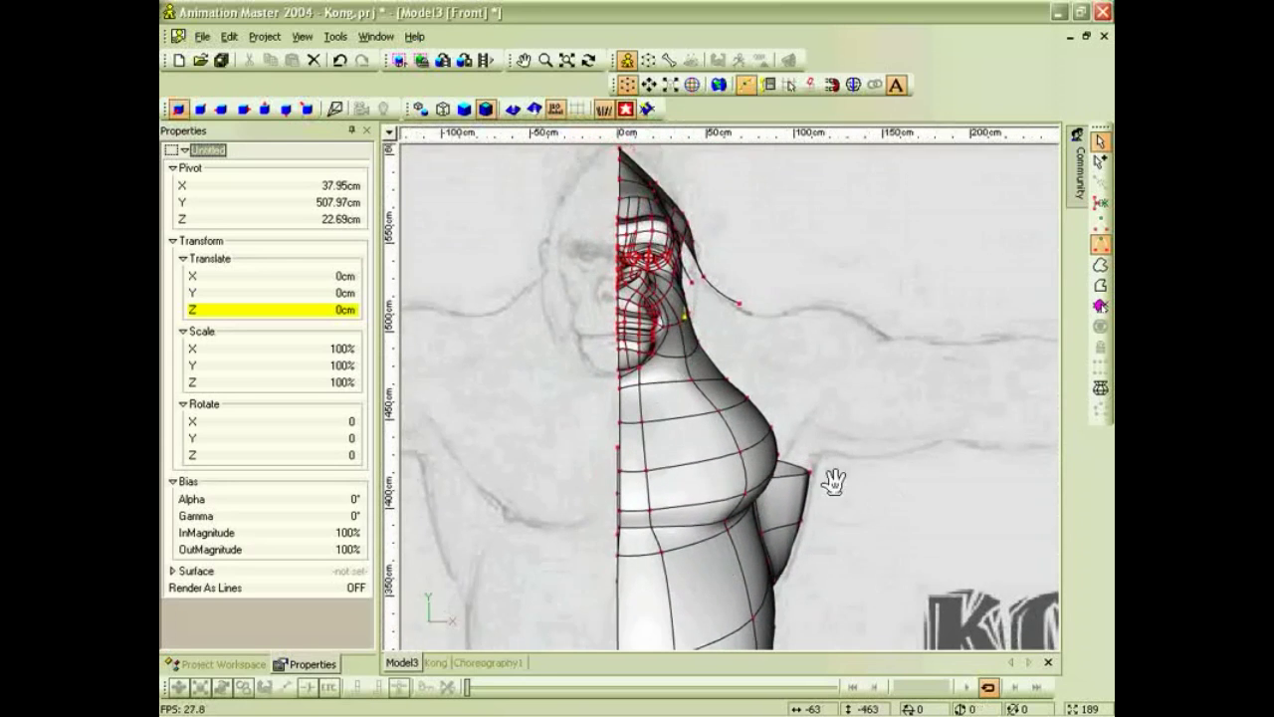
{"action": "scroll", "coordinate": [844, 495], "scroll_direction": "up", "scroll_amount": 1}
{"action": "left_click", "coordinate": [649, 313]}
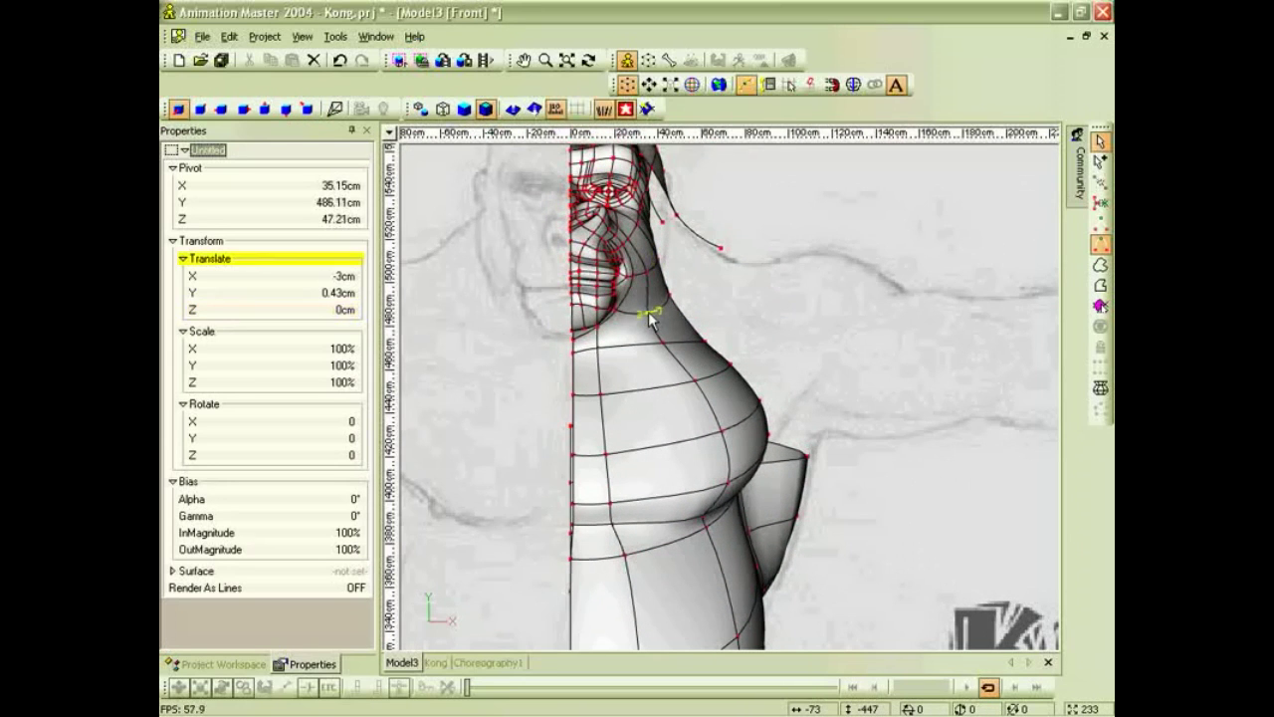
{"action": "left_click_drag", "start_coordinate": [673, 302], "coordinate": [709, 345]}
{"action": "left_click", "coordinate": [732, 367]}
Draw a seven-point spline along the leg's inner contour from crotch to ankle, following the front reference sketch.
{"action": "scroll", "coordinate": [800, 426], "scroll_direction": "down", "scroll_amount": 2}
{"action": "middle_click_drag", "start_coordinate": [786, 468], "coordinate": [760, 276]}
{"action": "mouse_move", "coordinate": [776, 404]}
{"action": "middle_mouse_down"}
{"action": "mouse_move", "coordinate": [796, 273]}
{"action": "mouse_move", "coordinate": [787, 387]}
{"action": "middle_mouse_up"}
{"action": "scroll", "coordinate": [792, 388], "scroll_direction": "down", "scroll_amount": 1}
{"action": "key", "text": "a"}
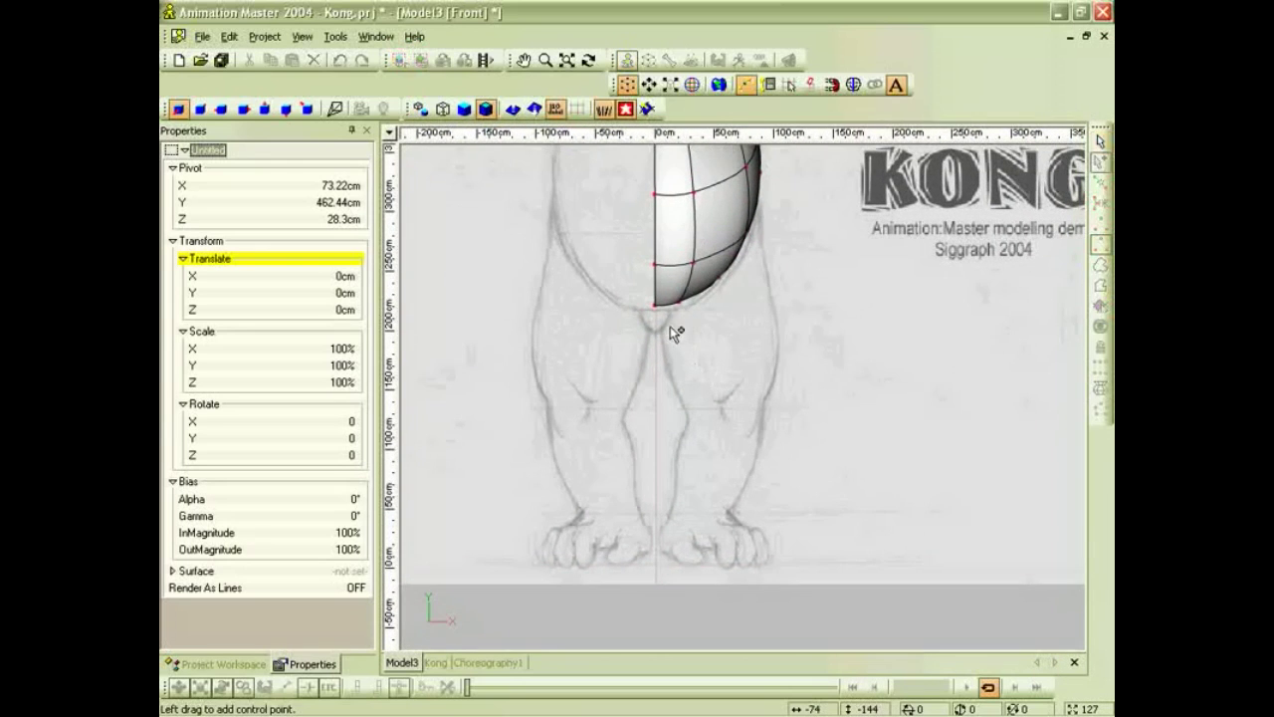
{"action": "left_click", "coordinate": [664, 319]}
{"action": "left_click", "coordinate": [665, 355]}
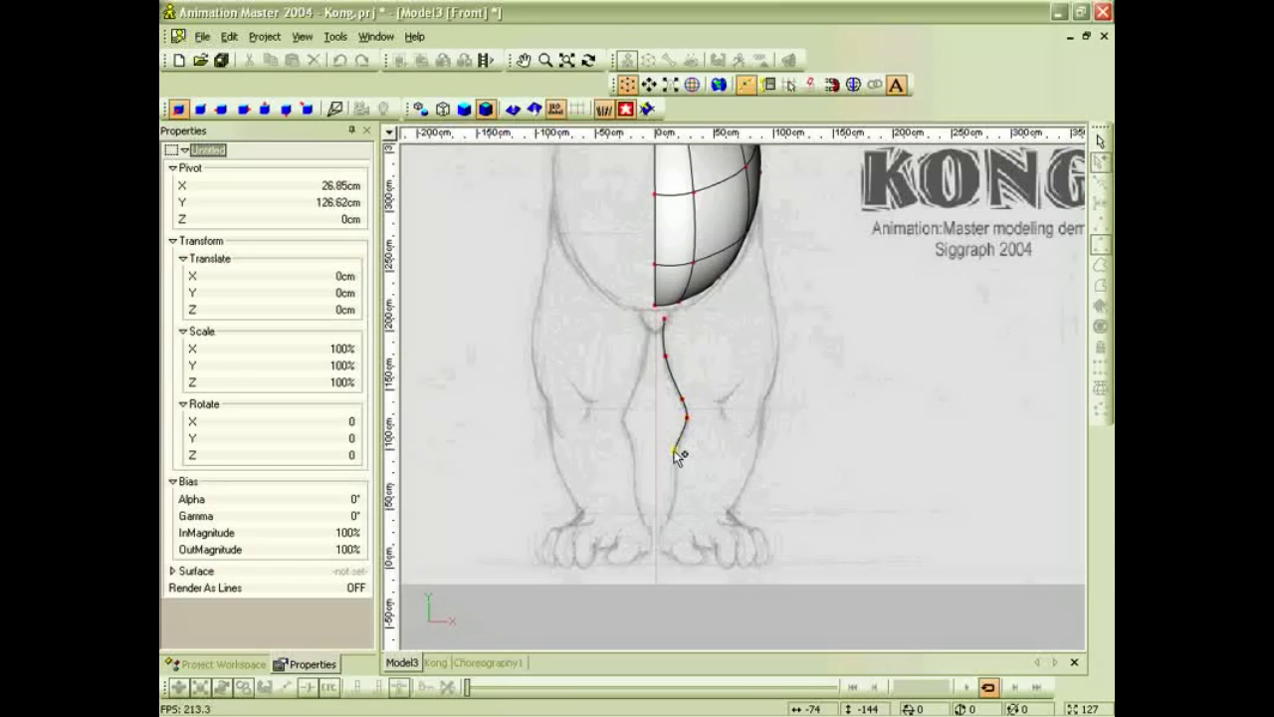
{"action": "left_click", "coordinate": [677, 486]}
{"action": "left_click", "coordinate": [670, 514]}
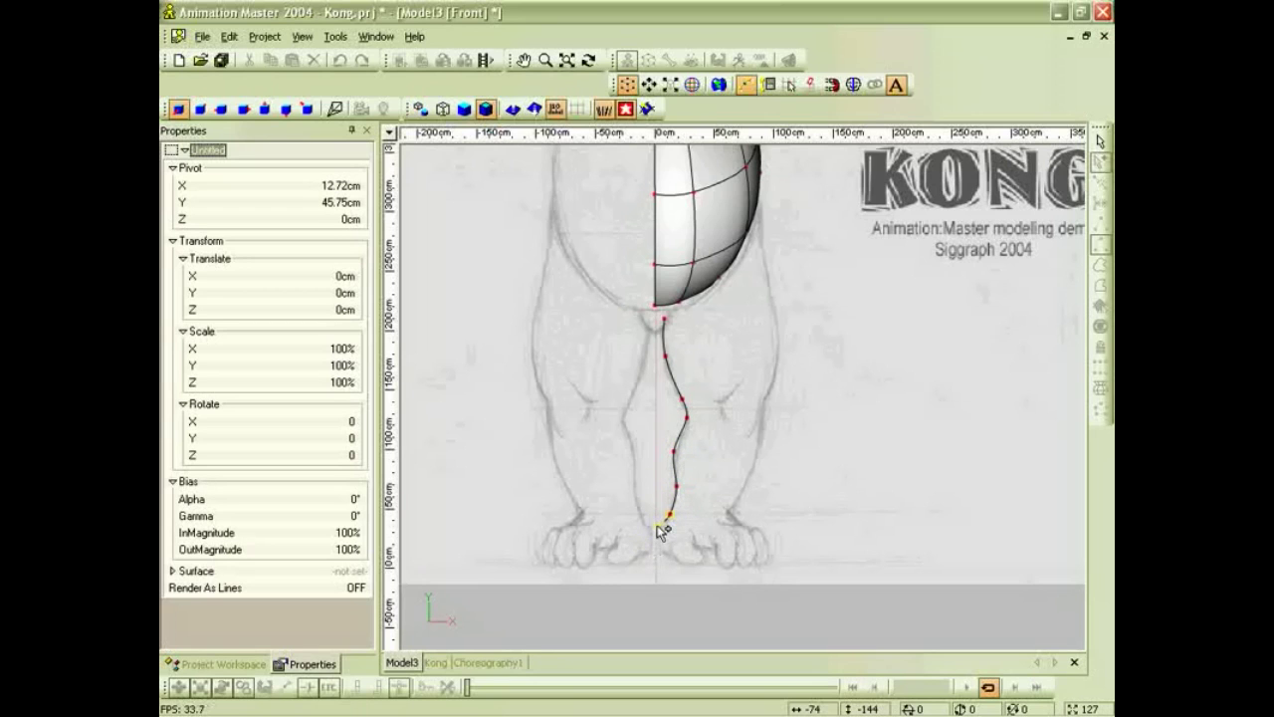
{"action": "key", "text": "Escape"}
Draw a matching seven-point spline down the outer side of the same leg from hip to ankle.
{"action": "scroll", "coordinate": [707, 428], "scroll_direction": "up", "scroll_amount": 5}
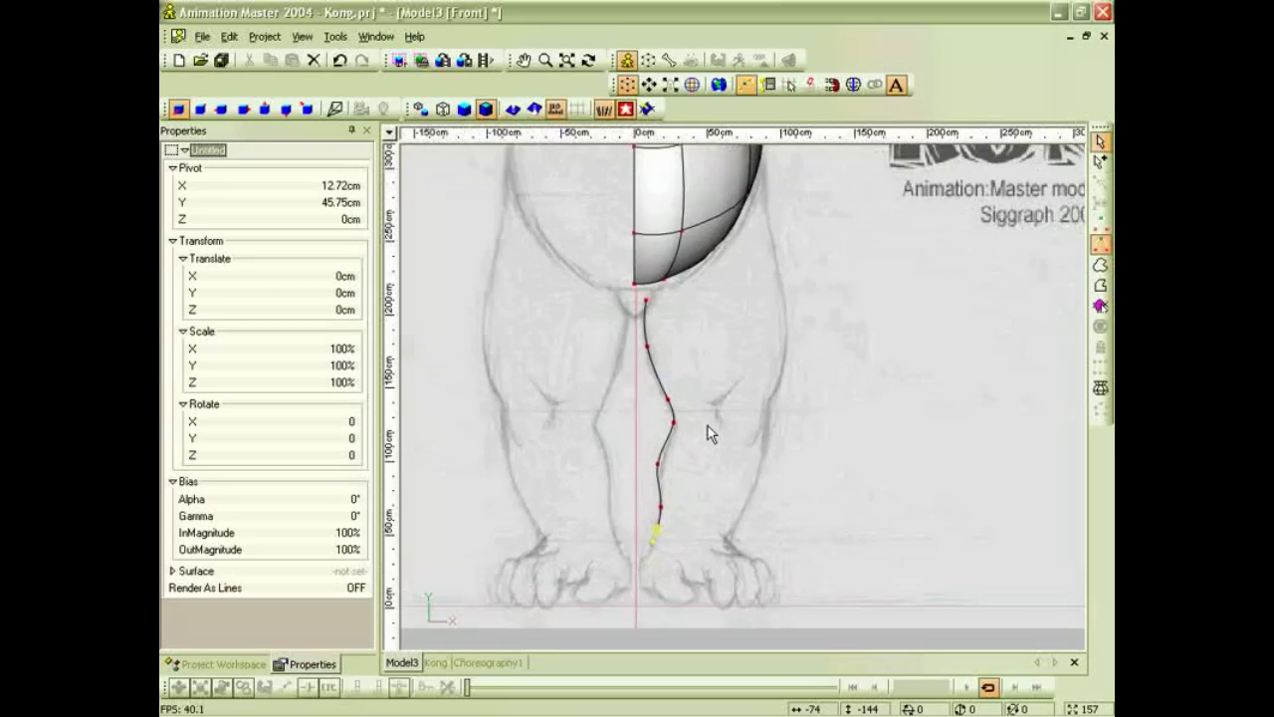
{"action": "scroll", "coordinate": [724, 419], "scroll_direction": "down", "scroll_amount": 3}
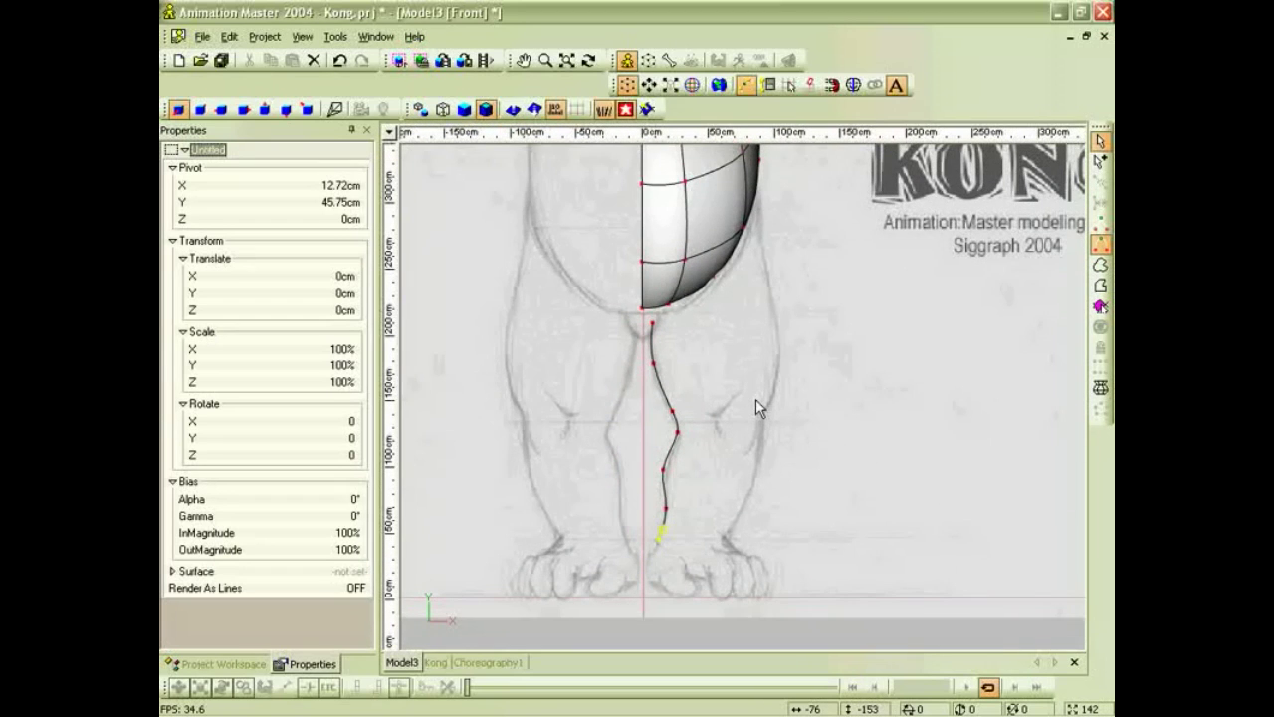
{"action": "key", "text": "a"}
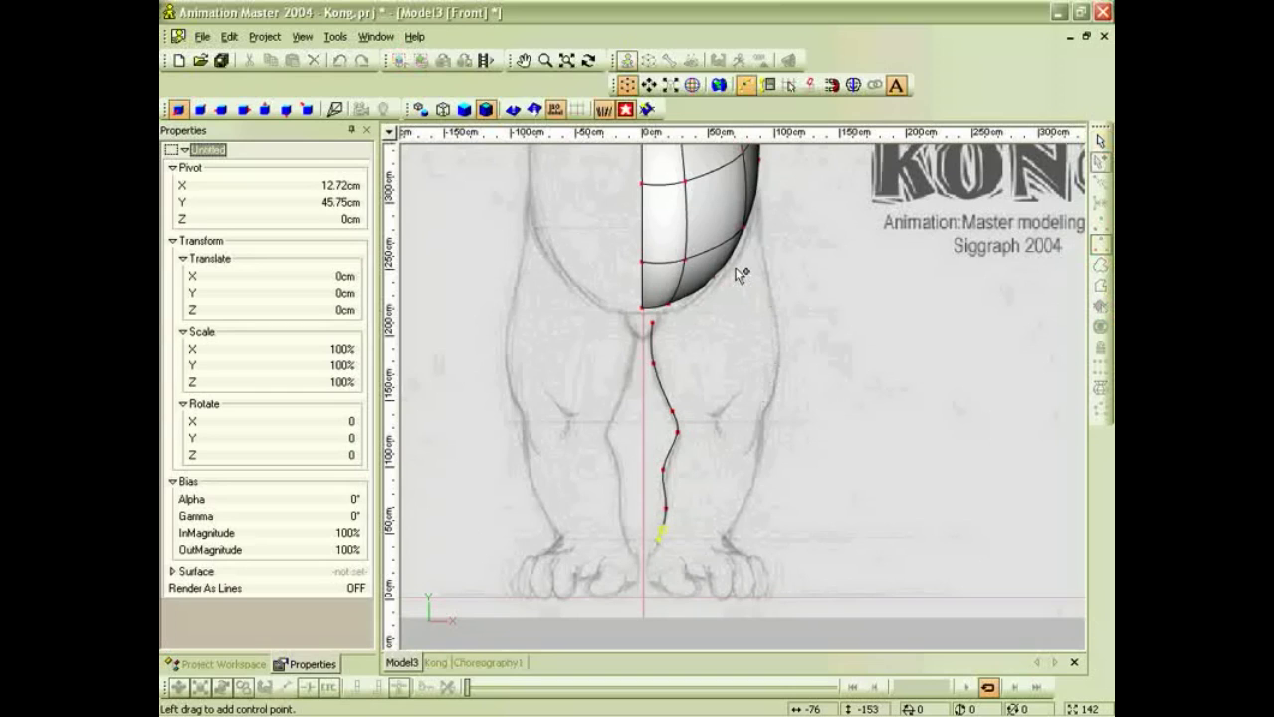
{"action": "left_click_drag", "start_coordinate": [737, 268], "coordinate": [743, 303]}
{"action": "left_click", "coordinate": [744, 315]}
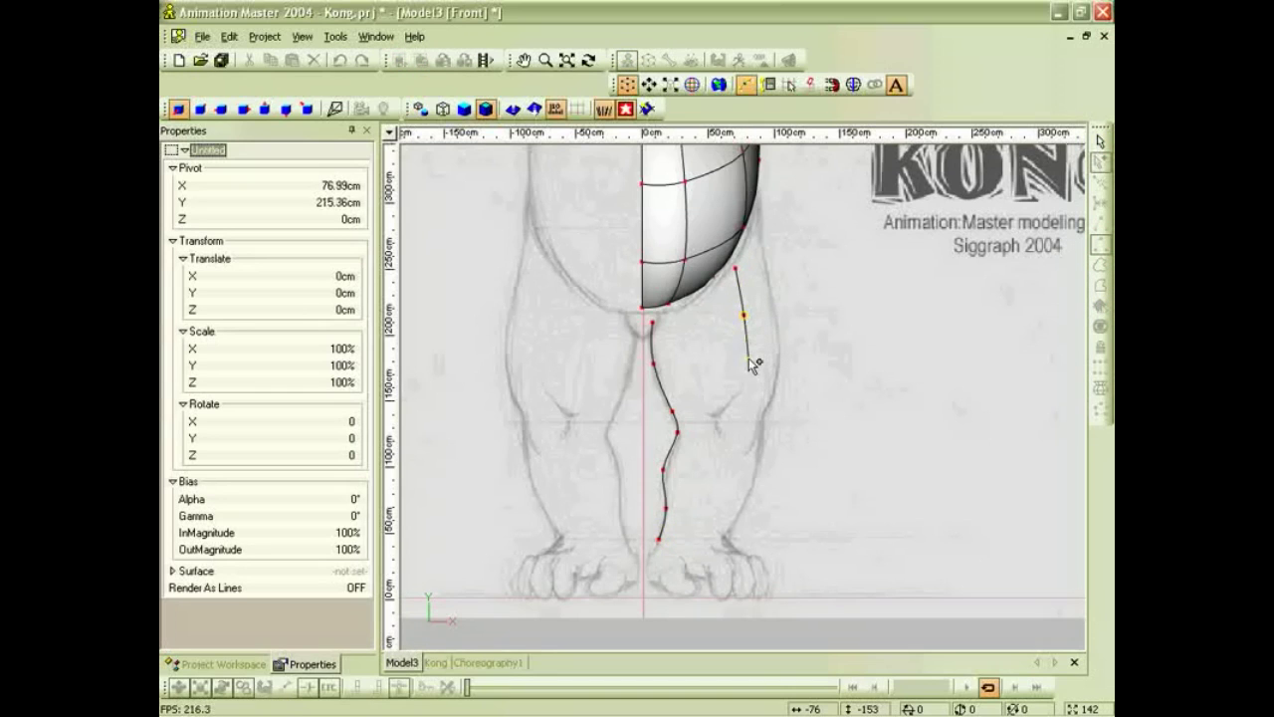
{"action": "left_click", "coordinate": [753, 379]}
{"action": "left_click", "coordinate": [749, 430]}
{"action": "left_click", "coordinate": [735, 471]}
{"action": "left_click", "coordinate": [718, 509]}
{"action": "left_click", "coordinate": [704, 545]}
{"action": "key", "text": "Escape"}
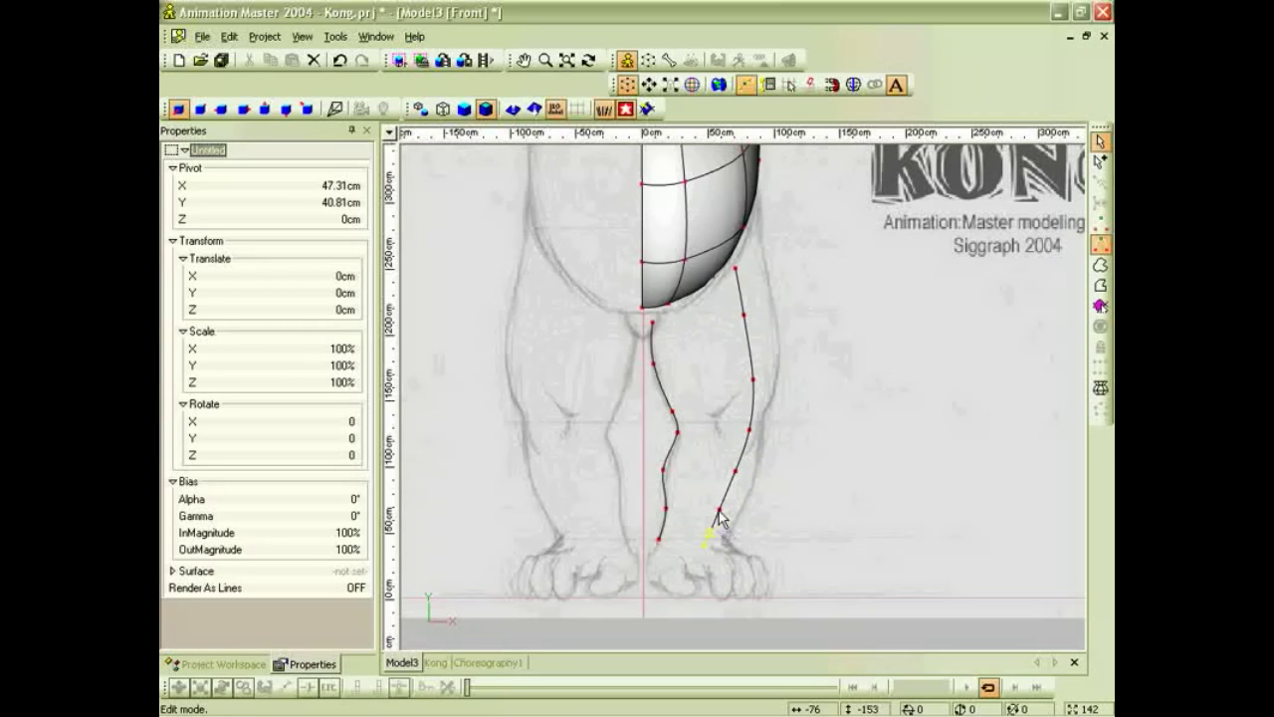
Move the whole outer leg spline forward in the side view and fit its lowest points to the front of the ankle.
{"action": "left_click", "coordinate": [735, 474]}
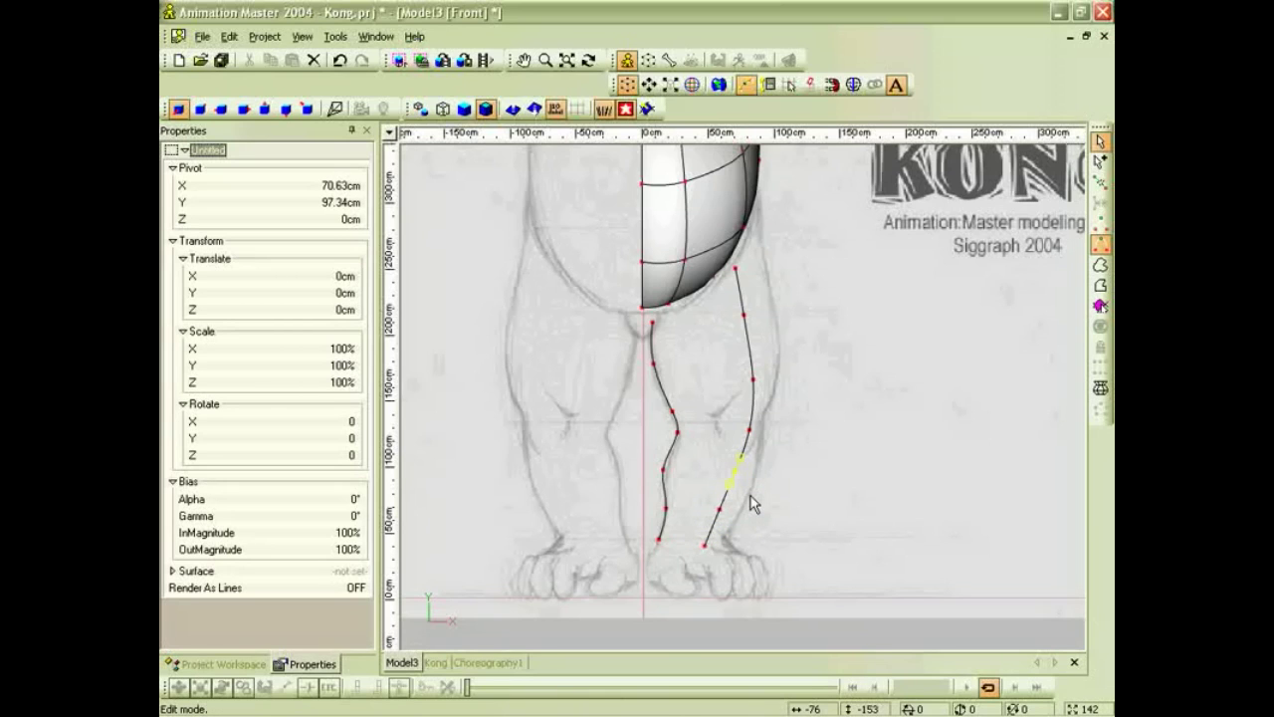
{"action": "key", "text": "comma"}
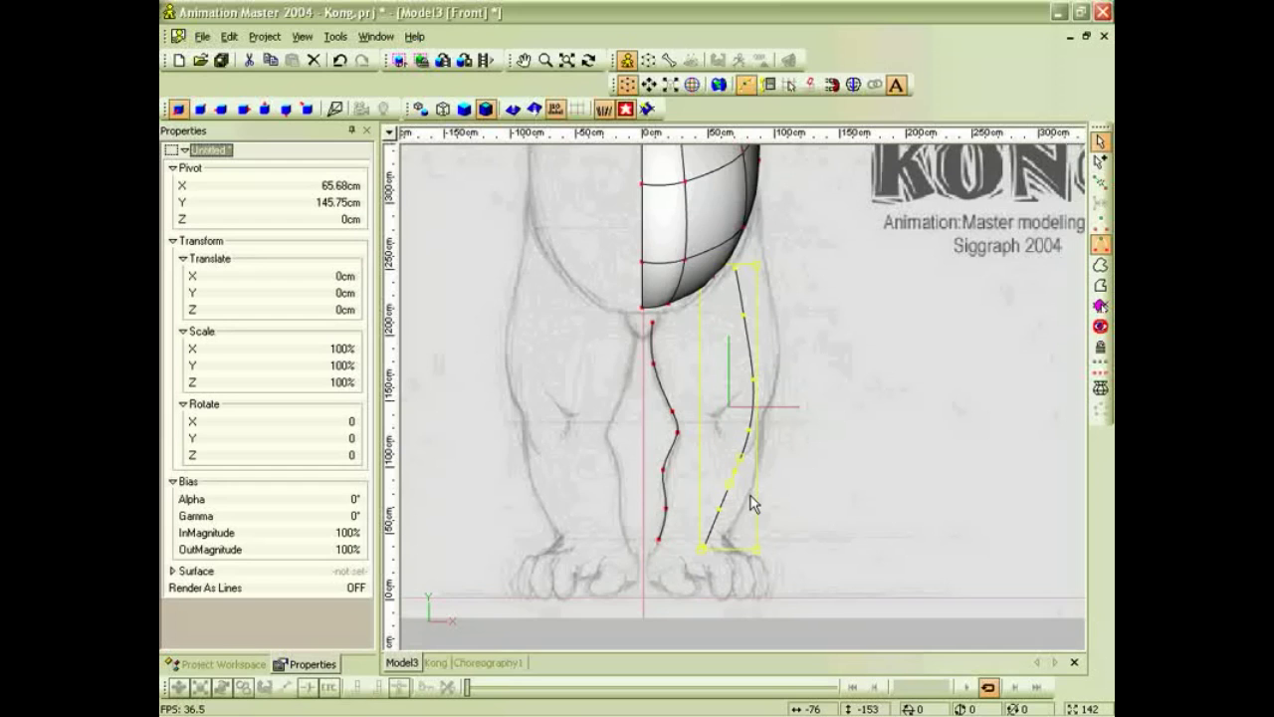
{"action": "key", "text": "4"}
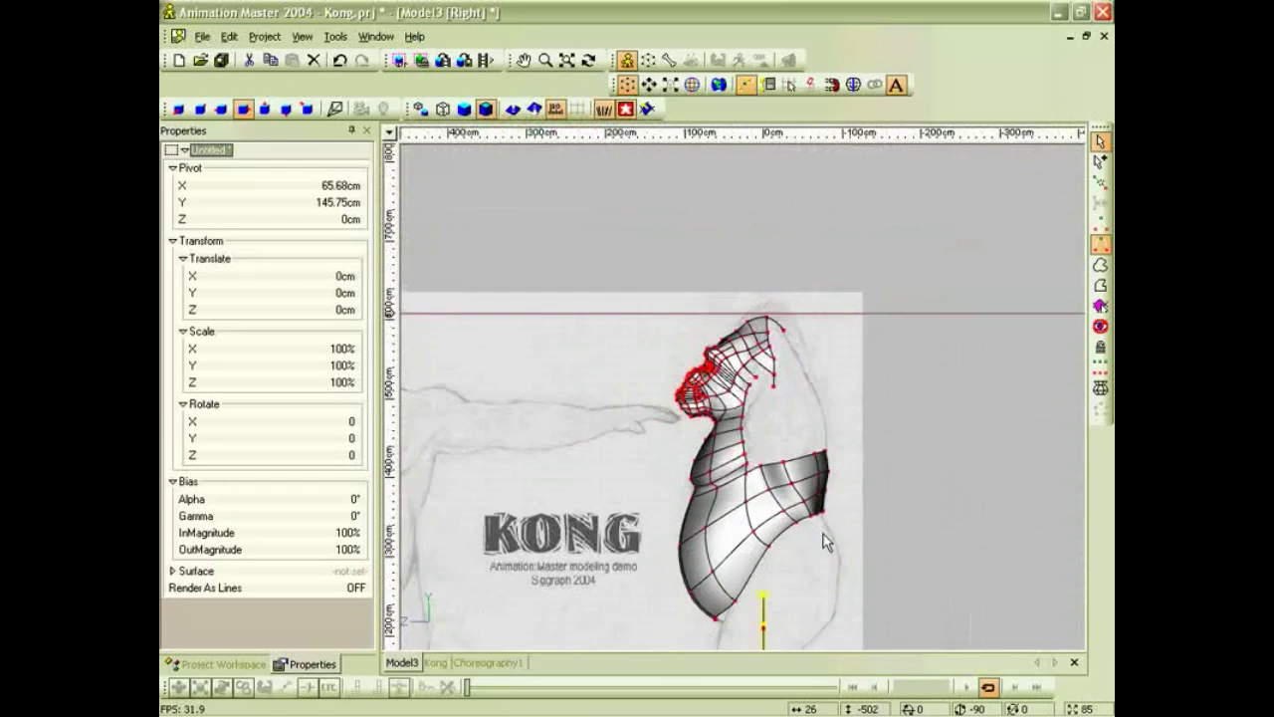
{"action": "middle_click_drag", "start_coordinate": [822, 527], "coordinate": [783, 286]}
{"action": "scroll", "coordinate": [752, 409], "scroll_direction": "up", "scroll_amount": 6}
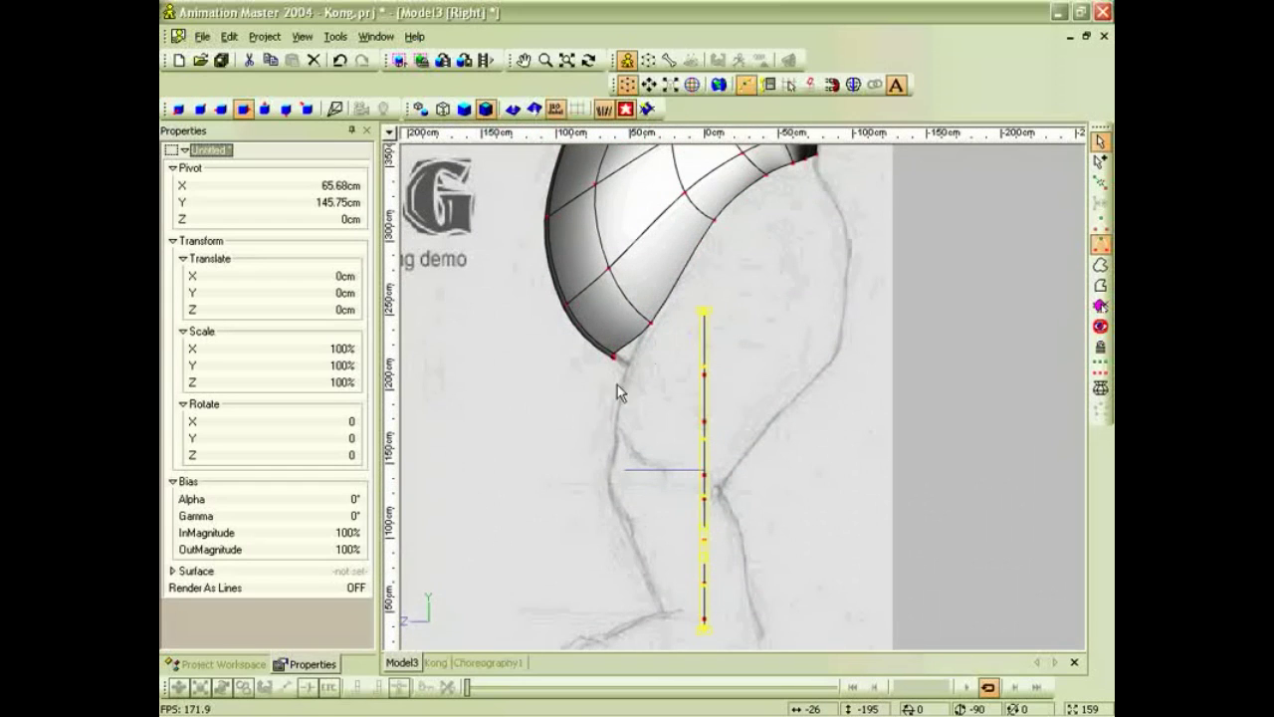
{"action": "left_click_drag", "start_coordinate": [706, 552], "coordinate": [645, 582]}
{"action": "left_click", "coordinate": [670, 589]}
{"action": "left_click_drag", "start_coordinate": [657, 625], "coordinate": [666, 616]}
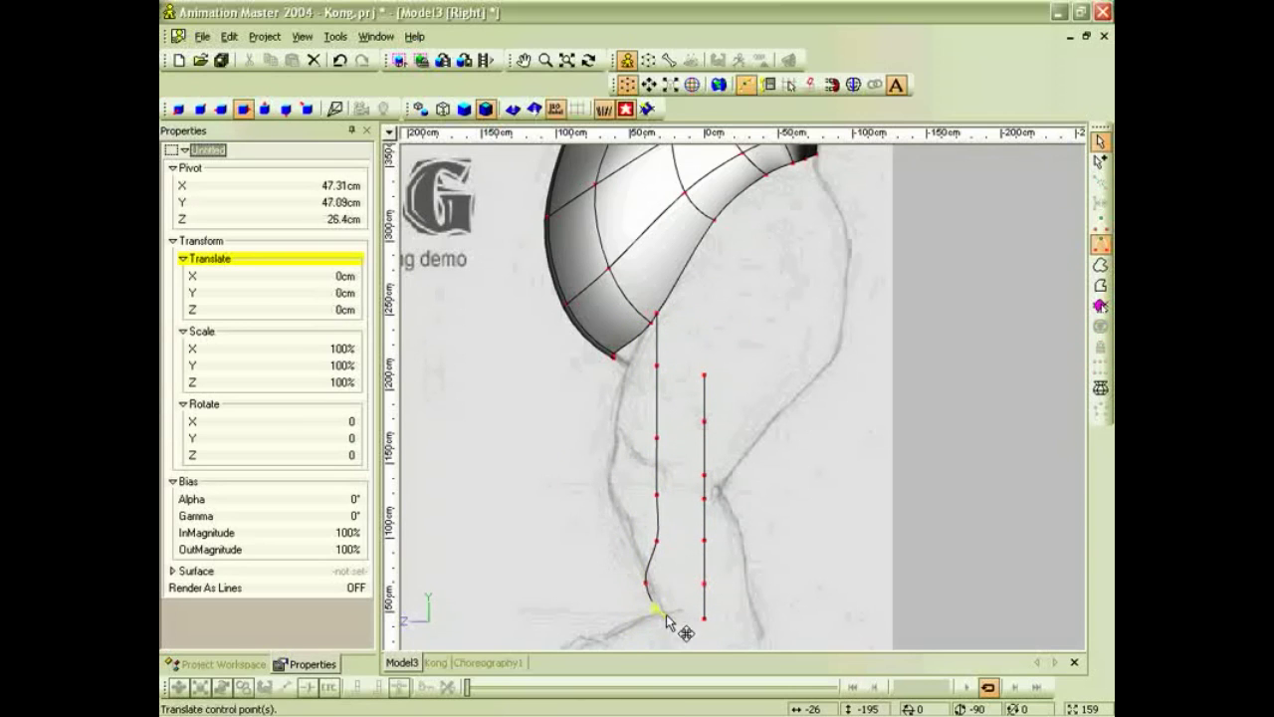
Fit the shin, knee and thigh points of the outer spline to the sketched front contour of the leg in the side view.
{"action": "left_click_drag", "start_coordinate": [658, 542], "coordinate": [636, 532]}
{"action": "left_click_drag", "start_coordinate": [657, 496], "coordinate": [613, 492]}
{"action": "left_click_drag", "start_coordinate": [657, 438], "coordinate": [619, 441]}
{"action": "left_click_drag", "start_coordinate": [657, 367], "coordinate": [624, 368]}
{"action": "left_click", "coordinate": [618, 441]}
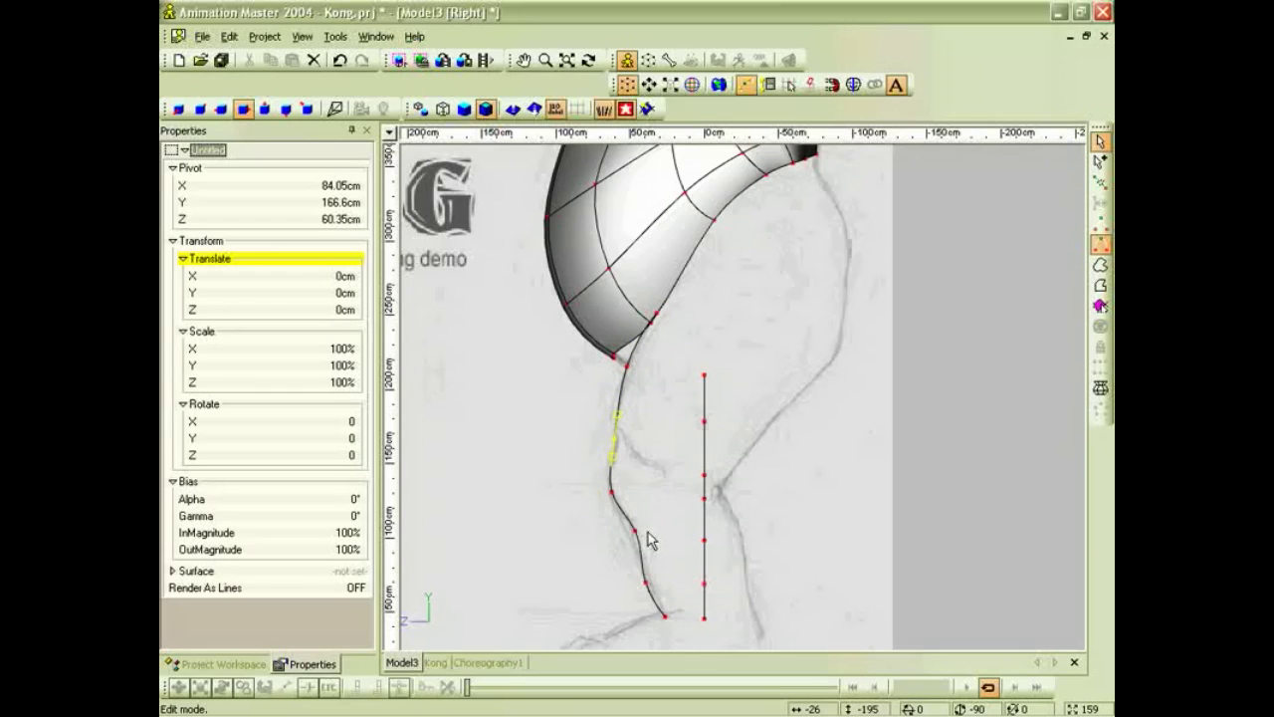
Reshape the inner leg spline in the side view so it bends through the middle of the leg, parallel to the front contour.
{"action": "left_click_drag", "start_coordinate": [706, 501], "coordinate": [679, 543]}
{"action": "left_click_drag", "start_coordinate": [706, 586], "coordinate": [688, 586]}
{"action": "left_click_drag", "start_coordinate": [705, 478], "coordinate": [723, 339]}
{"action": "left_click_drag", "start_coordinate": [683, 410], "coordinate": [689, 396]}
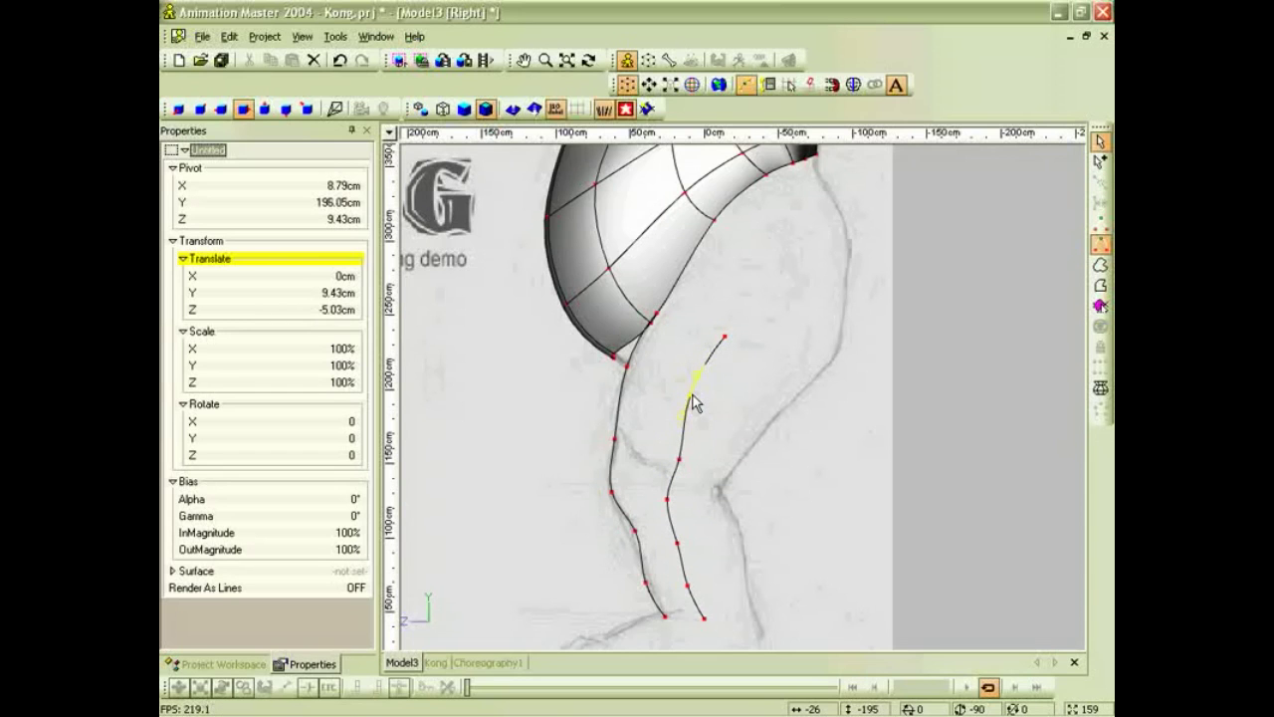
{"action": "scroll", "coordinate": [703, 464], "scroll_direction": "down", "scroll_amount": 2}
{"action": "left_click_drag", "start_coordinate": [692, 448], "coordinate": [738, 474]}
{"action": "key", "text": "t"}
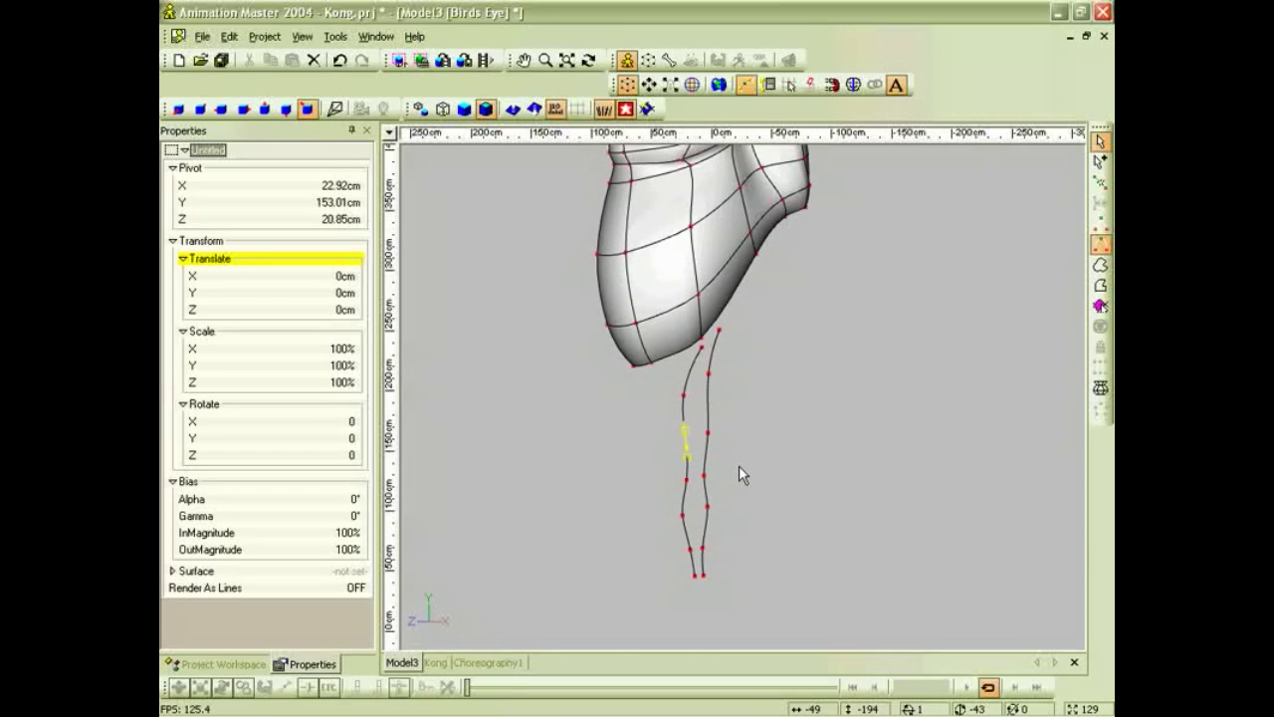
{"action": "key", "text": "4"}
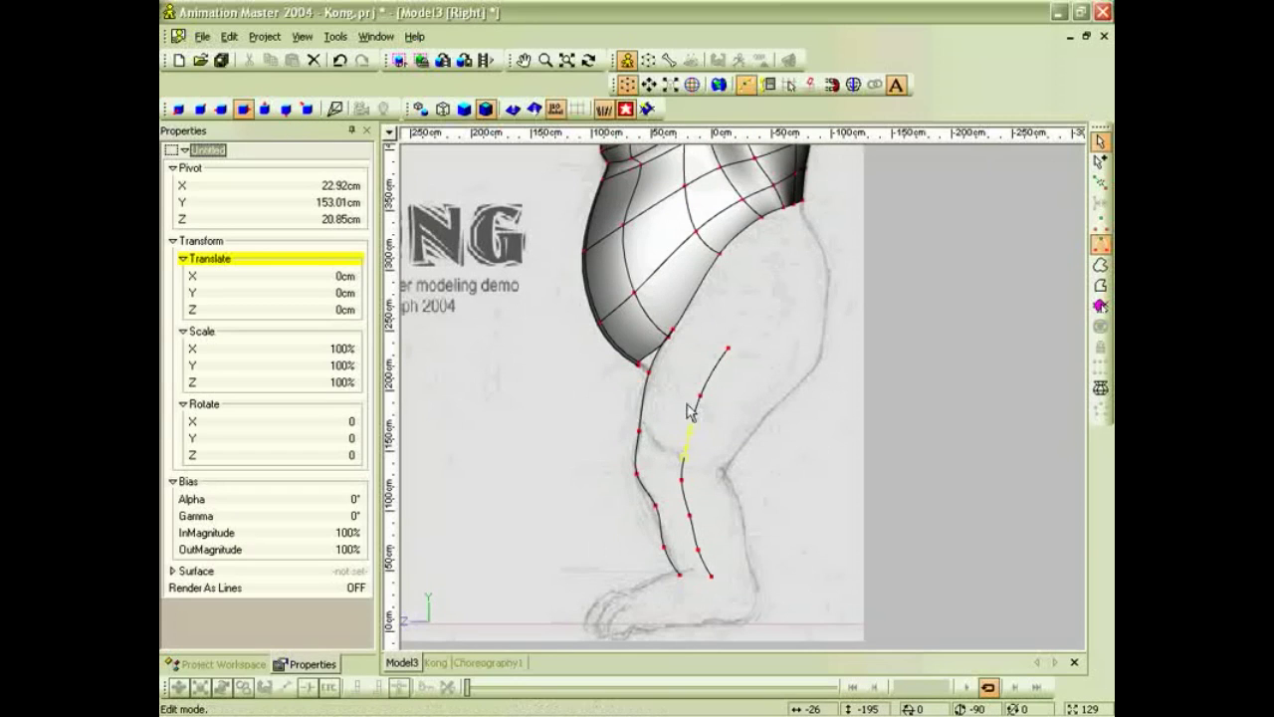
Extrude the leg's front contour spline twice toward the back of the leg in the side view.
{"action": "left_click", "coordinate": [646, 398]}
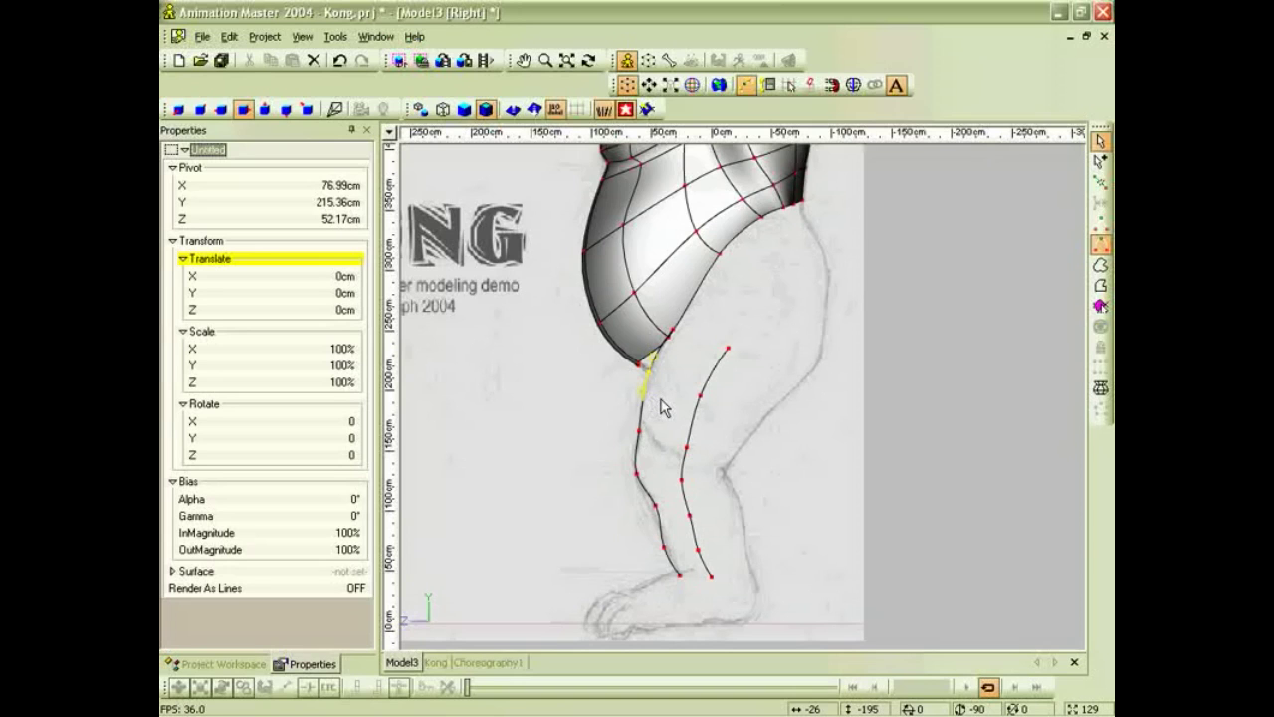
{"action": "key", "text": "="}
{"action": "left_click_drag", "start_coordinate": [664, 408], "coordinate": [768, 394]}
{"action": "key", "text": "="}
Fit the points of the rear extruded spline to the sketched back contour from ankle to upper thigh, working in wireframe.
{"action": "key", "text": "5"}
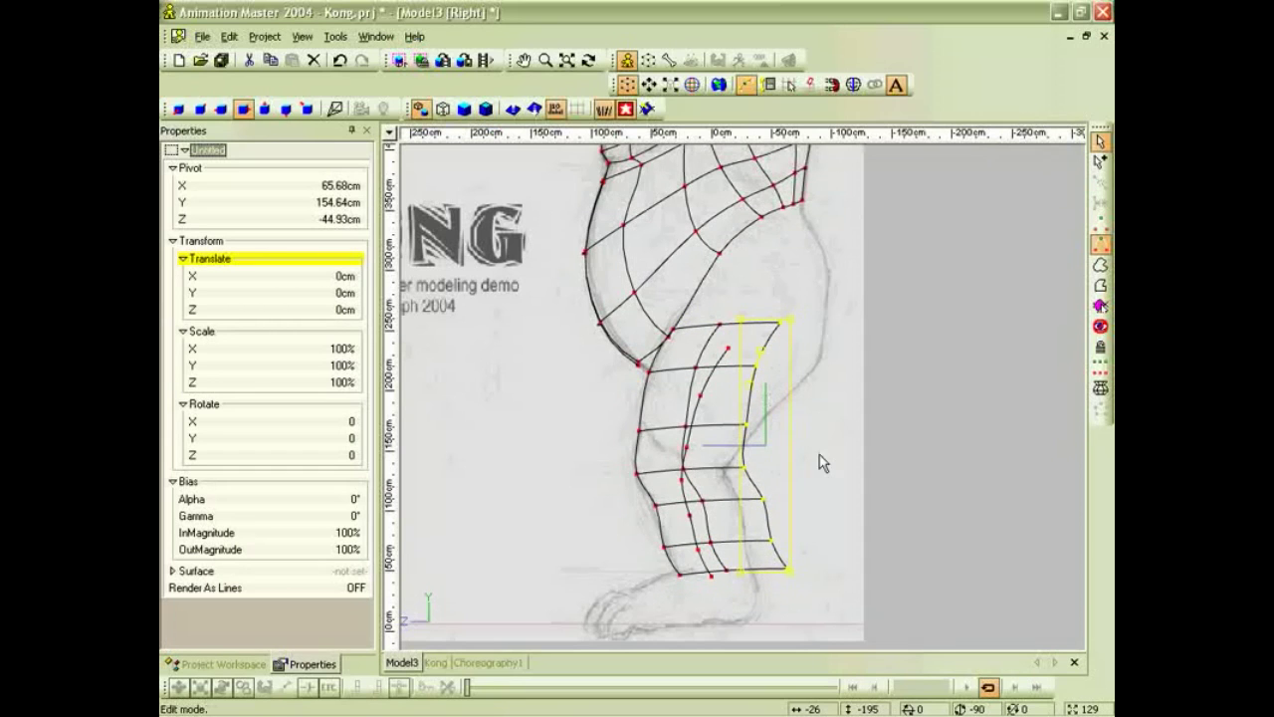
{"action": "left_click", "coordinate": [796, 485]}
{"action": "left_click_drag", "start_coordinate": [743, 467], "coordinate": [740, 533]}
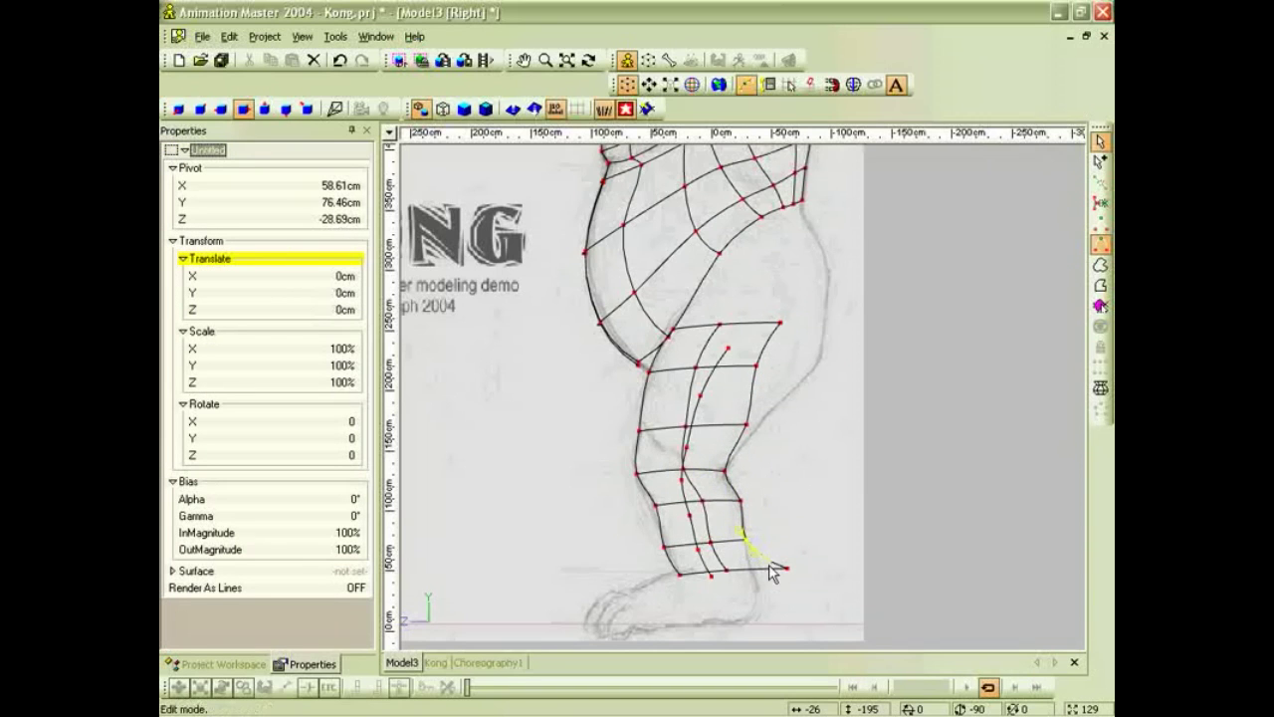
{"action": "left_click_drag", "start_coordinate": [783, 574], "coordinate": [749, 569]}
{"action": "left_click_drag", "start_coordinate": [742, 436], "coordinate": [746, 438]}
{"action": "left_click_drag", "start_coordinate": [757, 365], "coordinate": [780, 388]}
{"action": "left_click_drag", "start_coordinate": [781, 324], "coordinate": [817, 345]}
{"action": "left_click_drag", "start_coordinate": [786, 392], "coordinate": [802, 386]}
Shift the two upper thigh points of the middle leg spline backward, and restore the shaded display.
{"action": "left_click_drag", "start_coordinate": [697, 369], "coordinate": [708, 369]}
{"action": "left_click_drag", "start_coordinate": [722, 325], "coordinate": [739, 328]}
{"action": "key", "text": "0"}
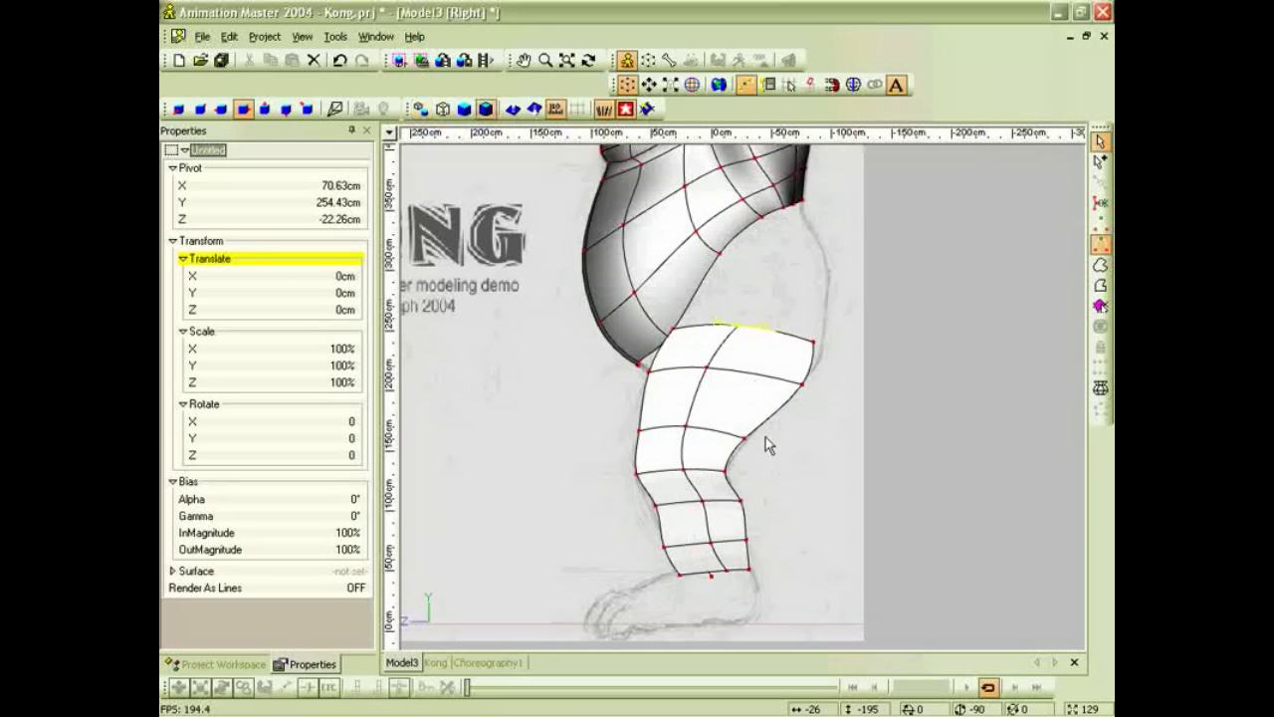
Move the entire middle leg spline outward in the front view to a pivot of about X 86.88, Y 156.23 cm.
{"action": "left_click", "coordinate": [715, 353]}
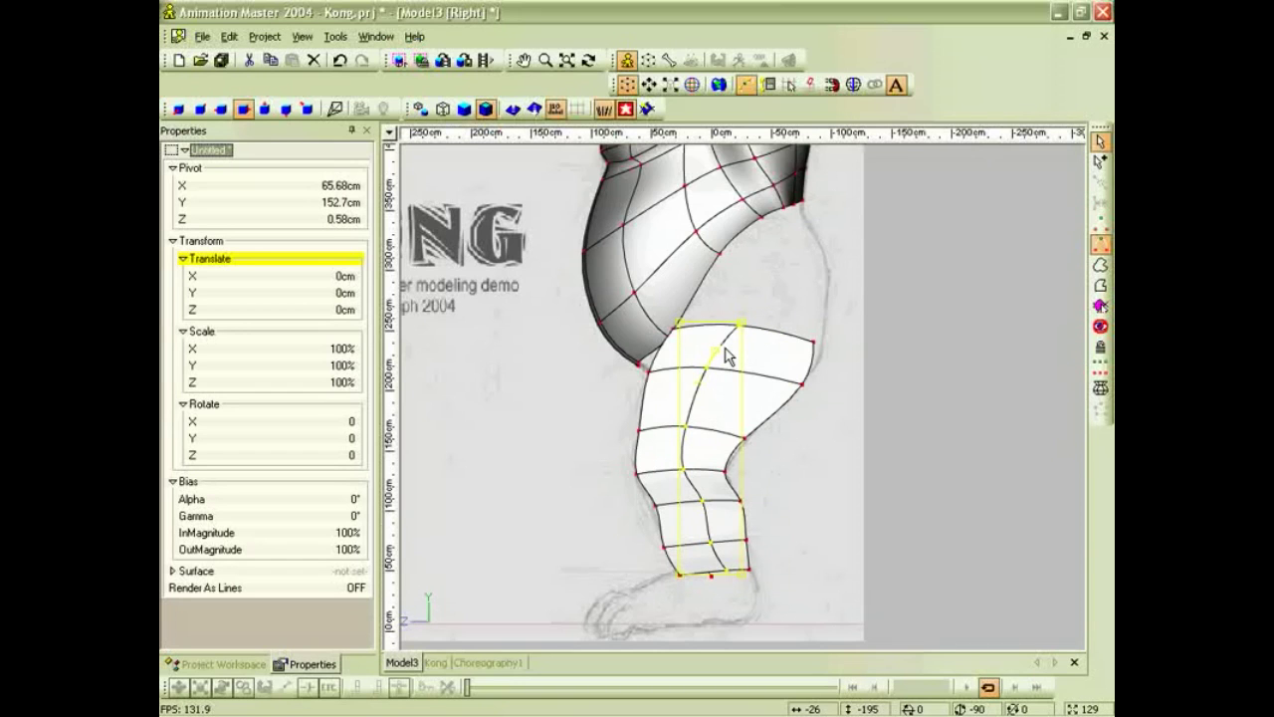
{"action": "key", "text": "2"}
{"action": "left_click_drag", "start_coordinate": [739, 401], "coordinate": [786, 417]}
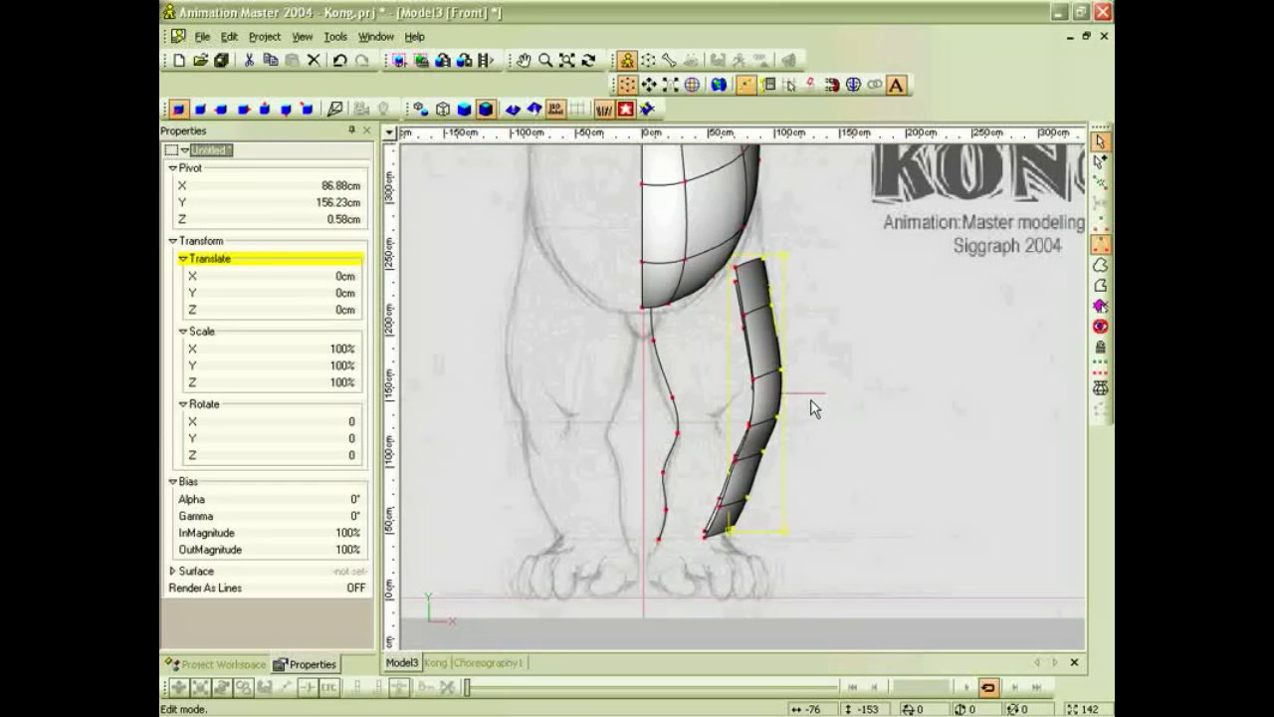
{"action": "left_click", "coordinate": [813, 408]}
Adjust the ankle, knee and hip points of the middle spline to the leg's outer contour in the front view.
{"action": "left_click", "coordinate": [733, 535]}
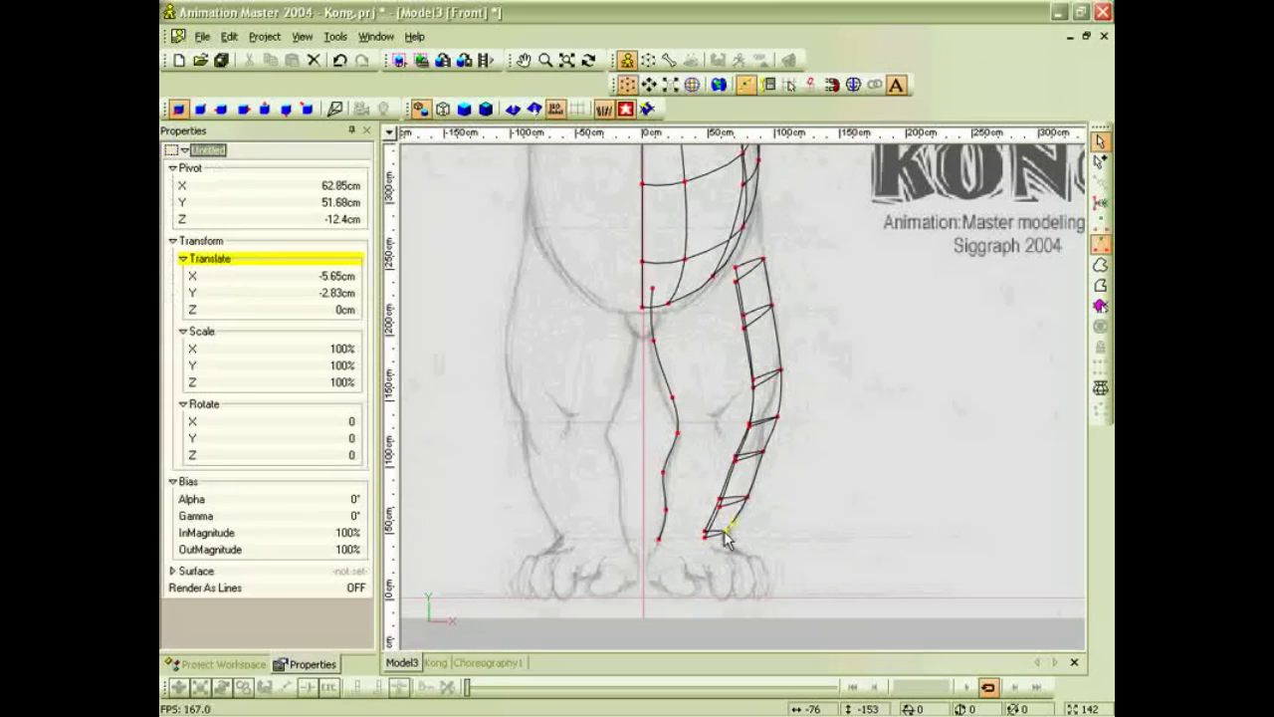
{"action": "left_click_drag", "start_coordinate": [764, 452], "coordinate": [766, 421]}
{"action": "left_click_drag", "start_coordinate": [762, 261], "coordinate": [765, 257]}
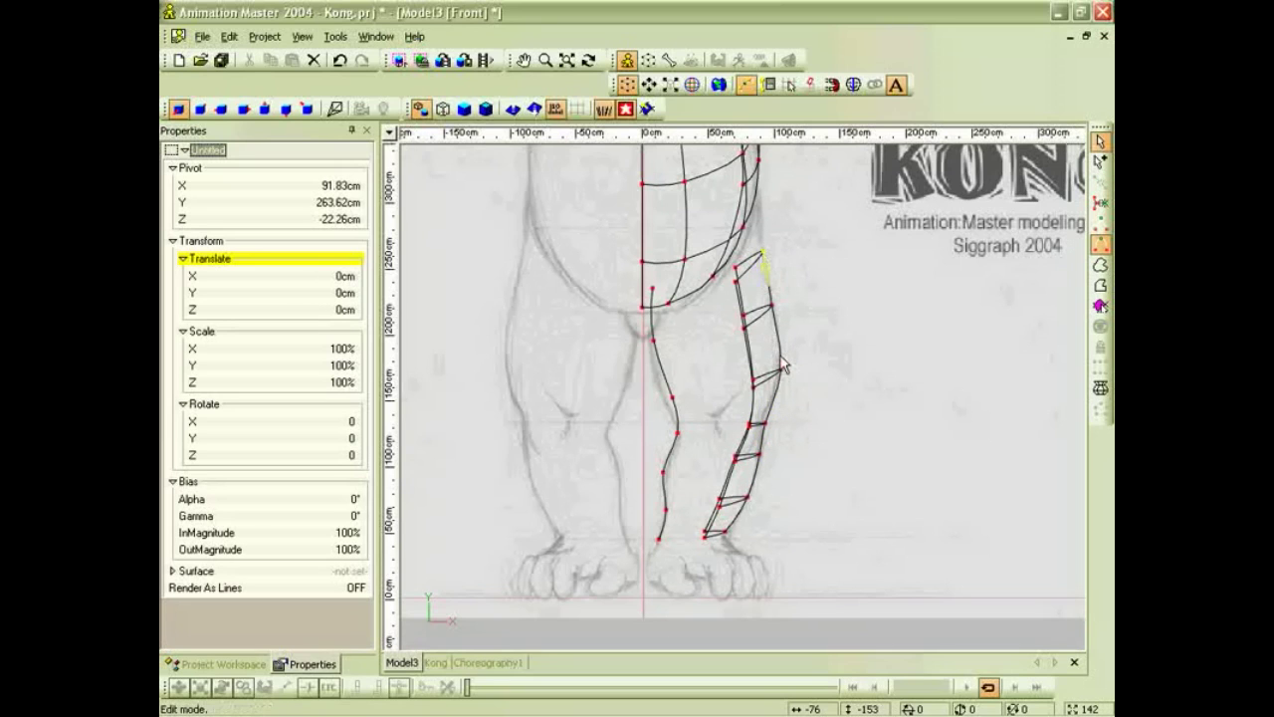
{"action": "key", "text": "5"}
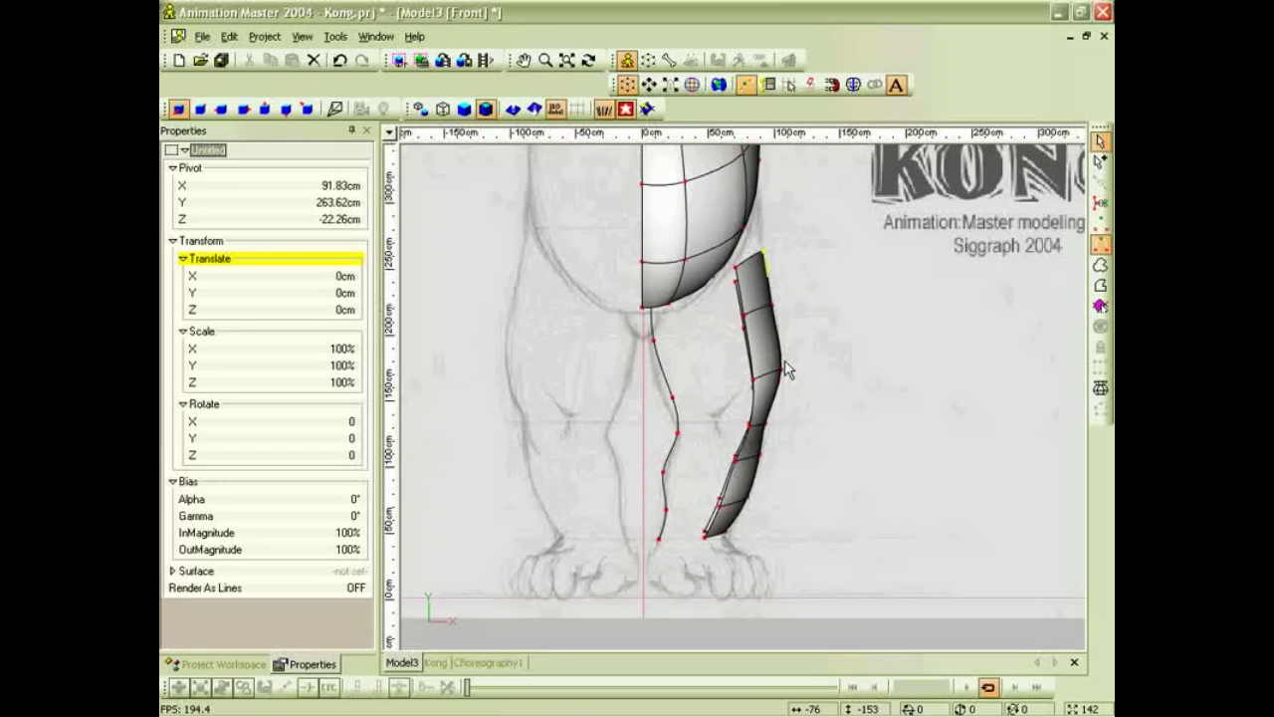
Isolate the leg shell and the inner leg spline by hiding the rest of the body.
{"action": "key", "text": "t"}
{"action": "left_click_drag", "start_coordinate": [749, 352], "coordinate": [719, 390]}
{"action": "left_click_drag", "start_coordinate": [823, 543], "coordinate": [635, 417]}
{"action": "key", "text": "slash"}
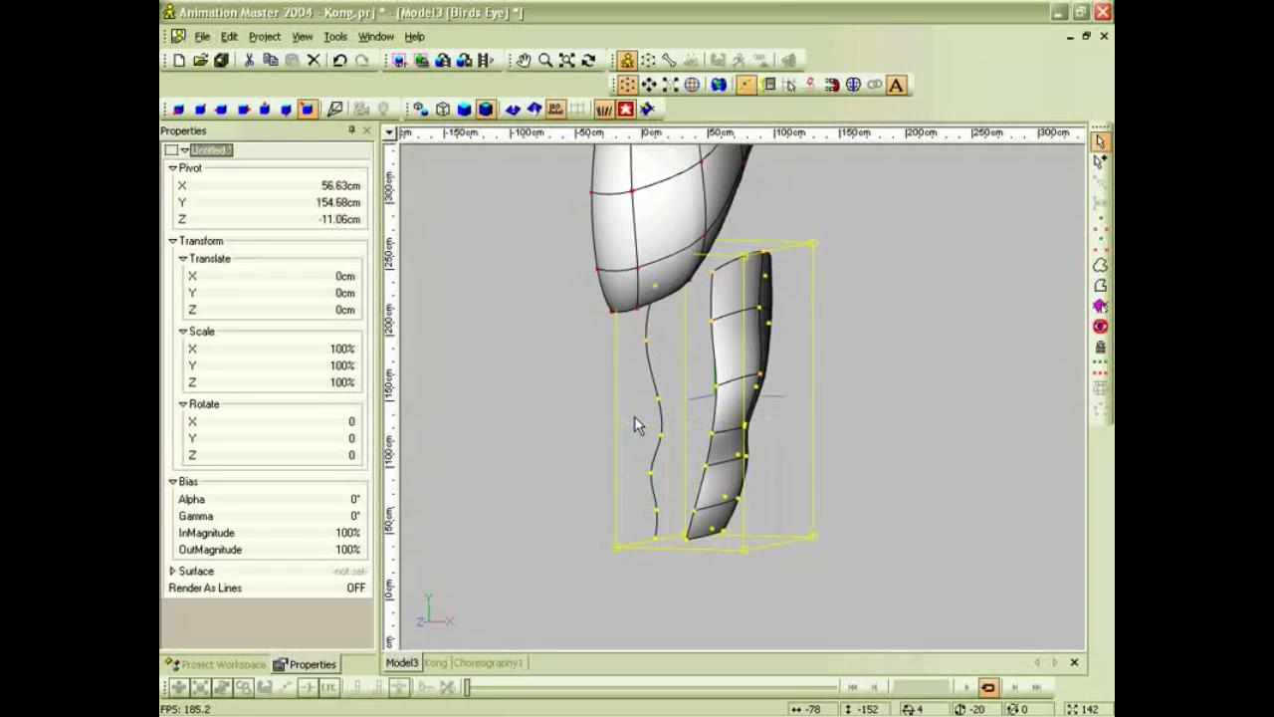
{"action": "left_click", "coordinate": [1101, 326]}
Add a short spline stub extending downward from each of the two open ankle corners of the leg shell.
{"action": "left_click", "coordinate": [724, 283]}
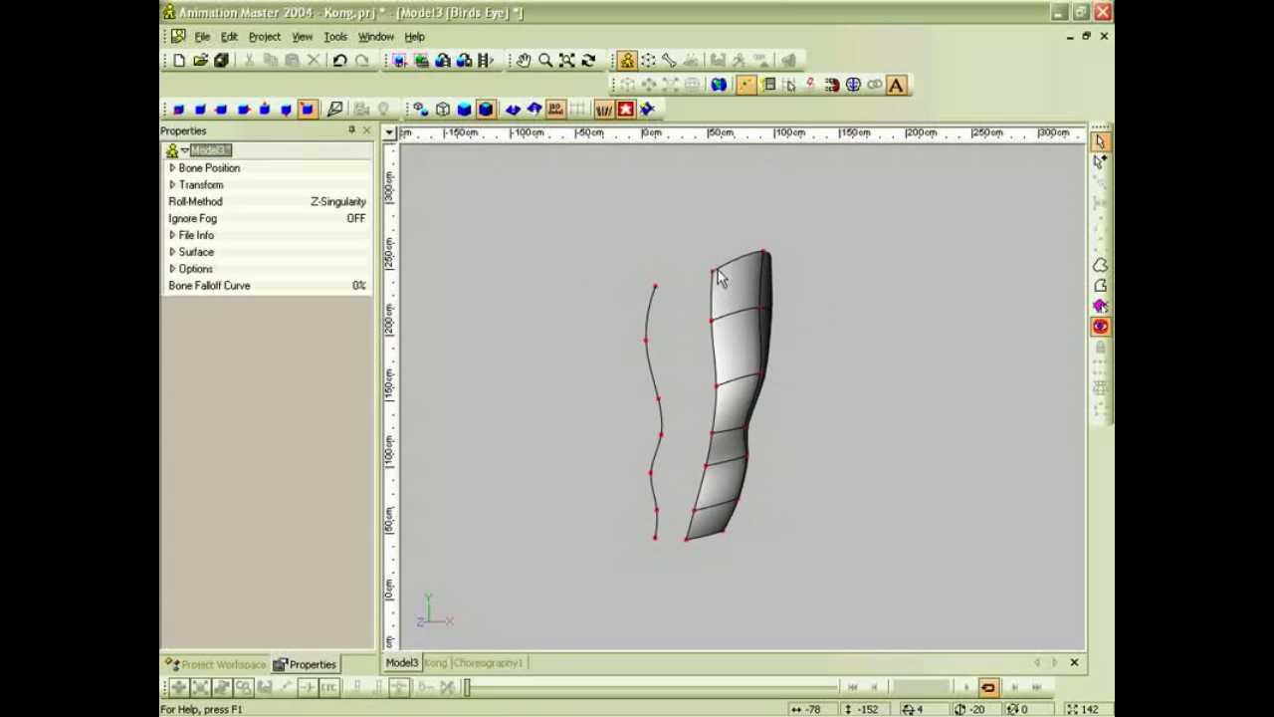
{"action": "left_click", "coordinate": [715, 272]}
{"action": "key", "text": "t"}
{"action": "left_click_drag", "start_coordinate": [703, 298], "coordinate": [737, 318]}
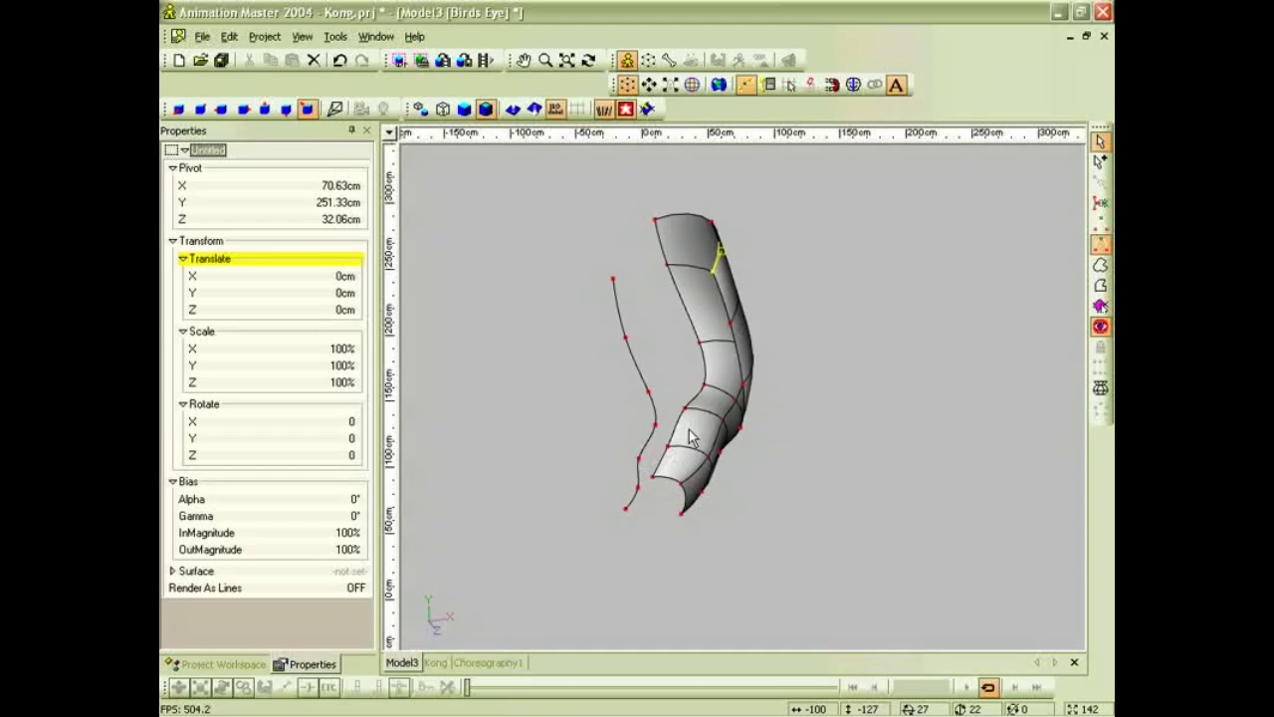
{"action": "scroll", "coordinate": [692, 438], "scroll_direction": "up", "scroll_amount": 5}
{"action": "middle_click_drag", "start_coordinate": [587, 582], "coordinate": [685, 514]}
{"action": "key", "text": "a"}
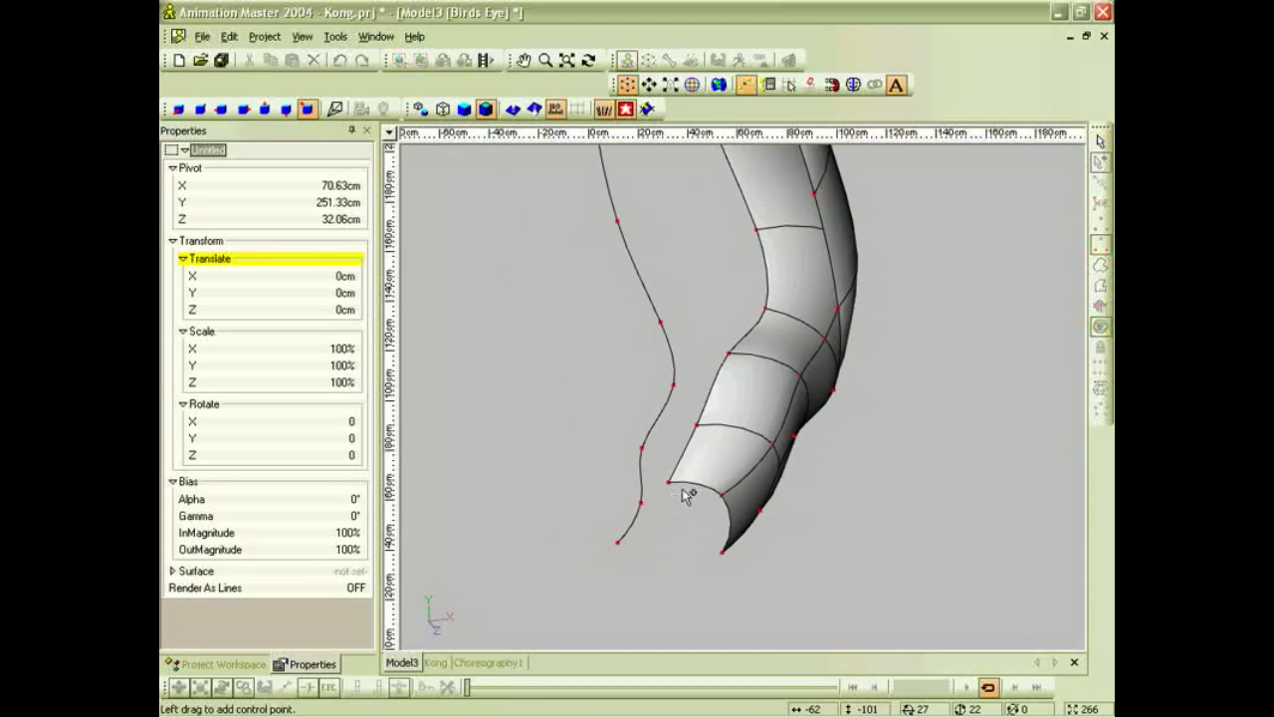
{"action": "left_click_drag", "start_coordinate": [669, 484], "coordinate": [644, 498]}
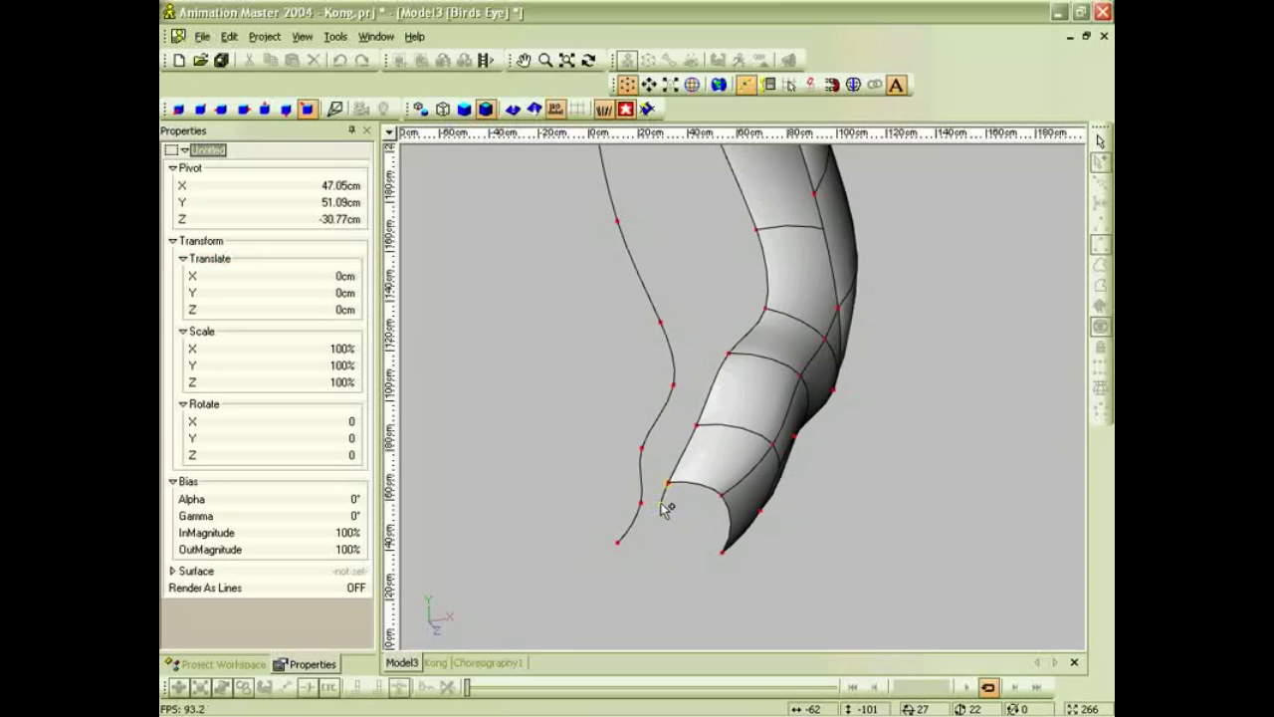
{"action": "key", "text": "Escape"}
{"action": "key", "text": "shift+a"}
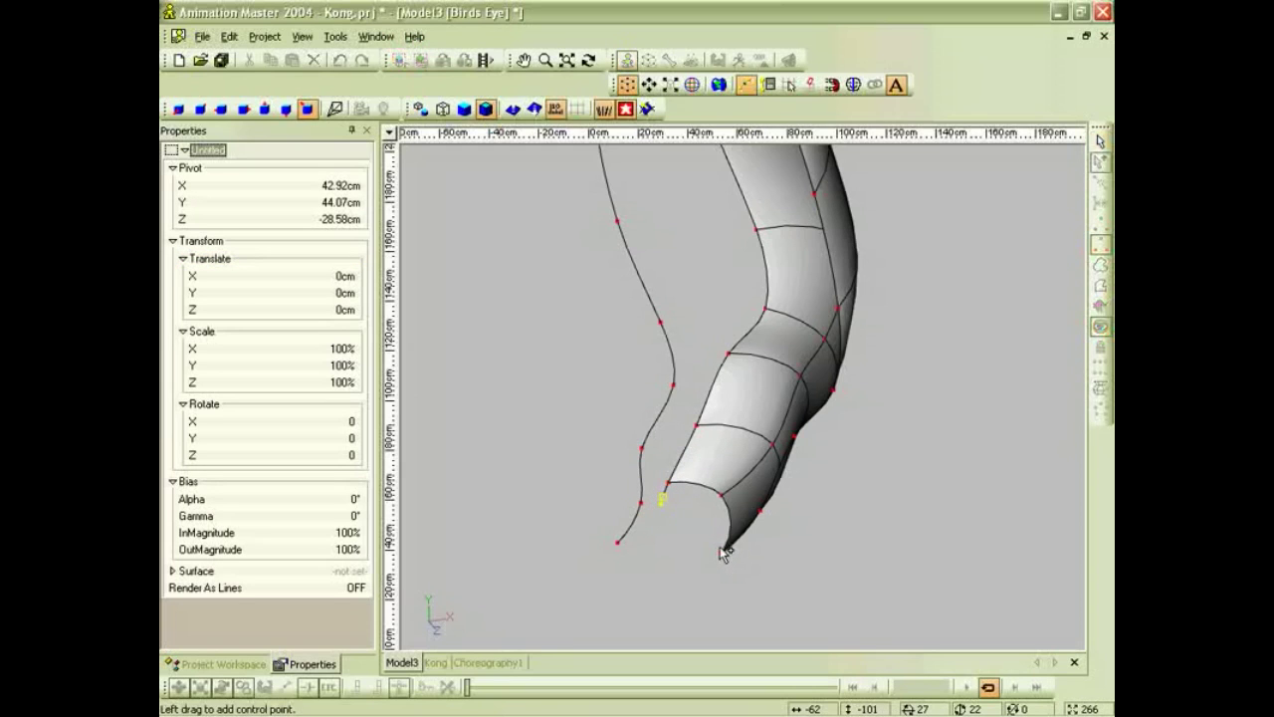
{"action": "left_click", "coordinate": [722, 554]}
{"action": "left_click", "coordinate": [701, 572]}
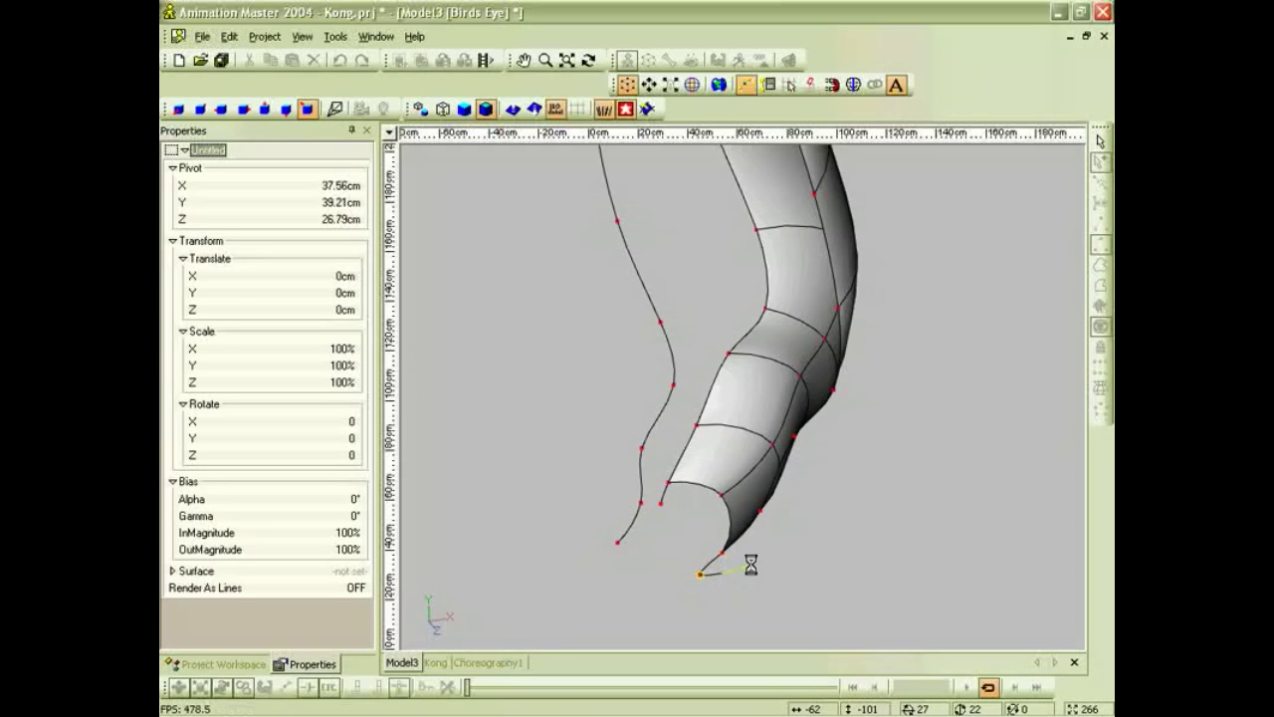
{"action": "key", "text": "Escape"}
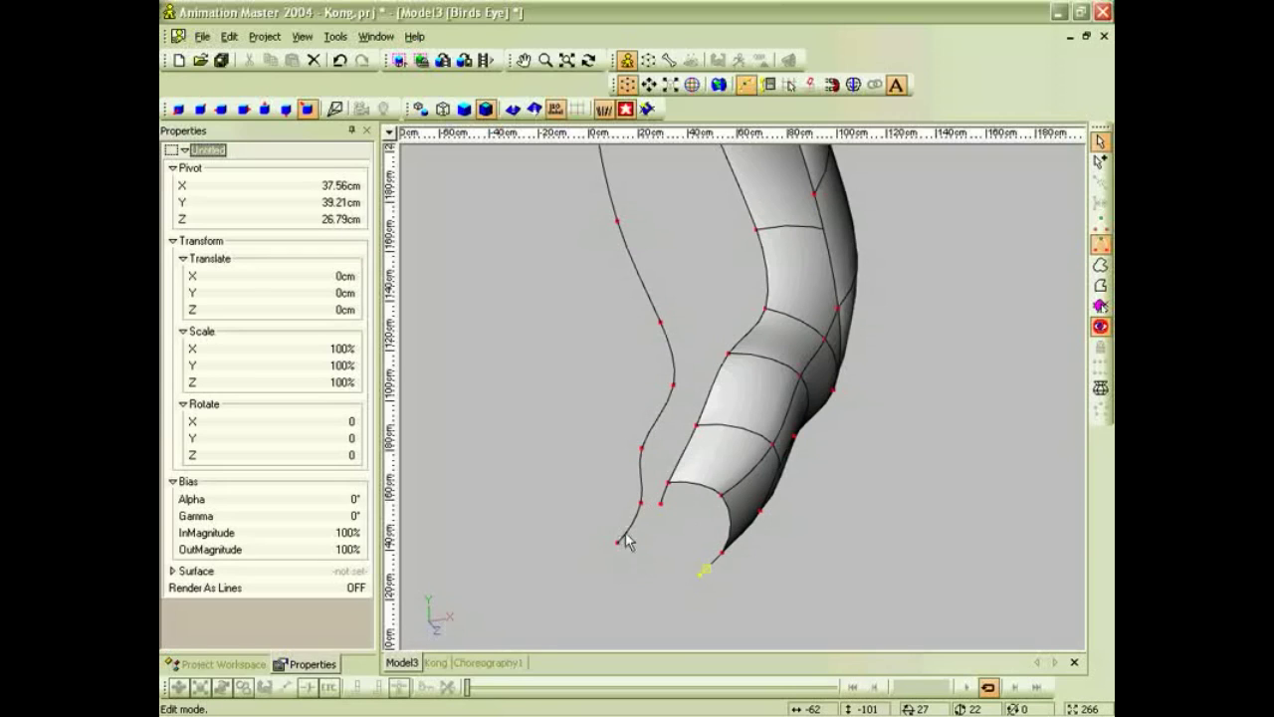
Close the ankle ring with a spline from the shell's front corner through the inner spline's end to the rear corner.
{"action": "key", "text": "shift+a"}
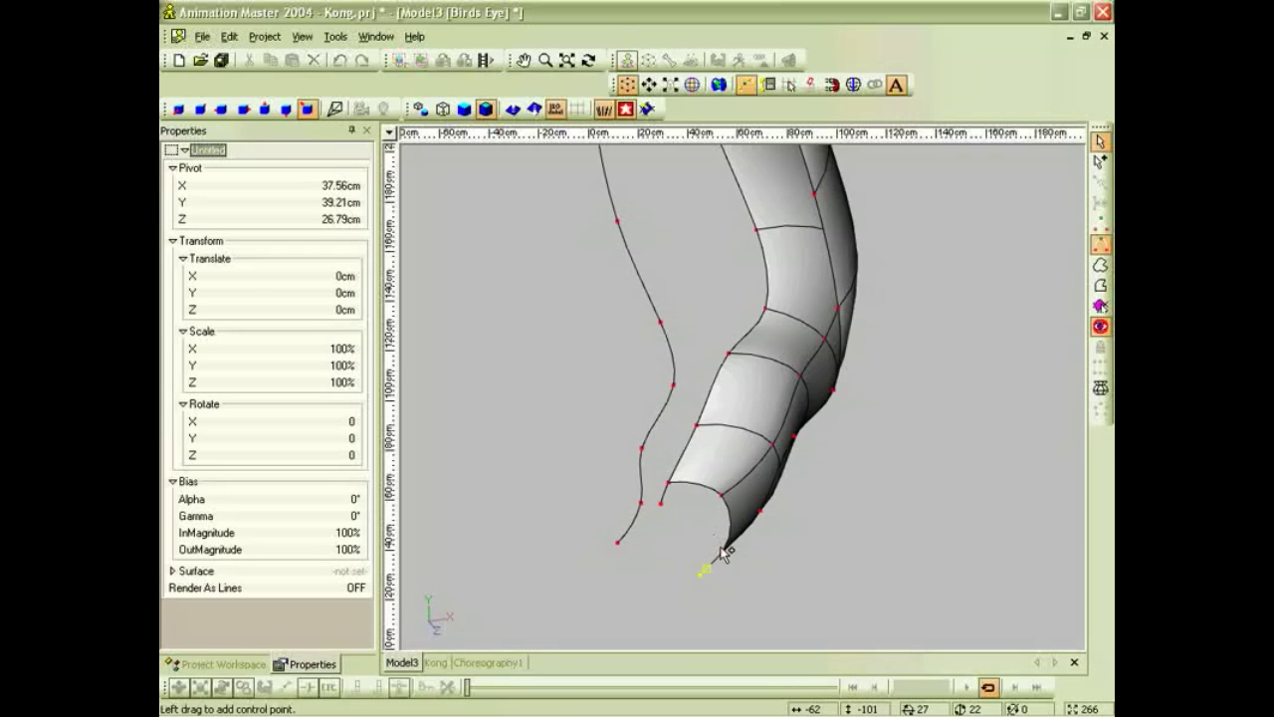
{"action": "left_click", "coordinate": [723, 555]}
{"action": "left_click", "coordinate": [618, 545]}
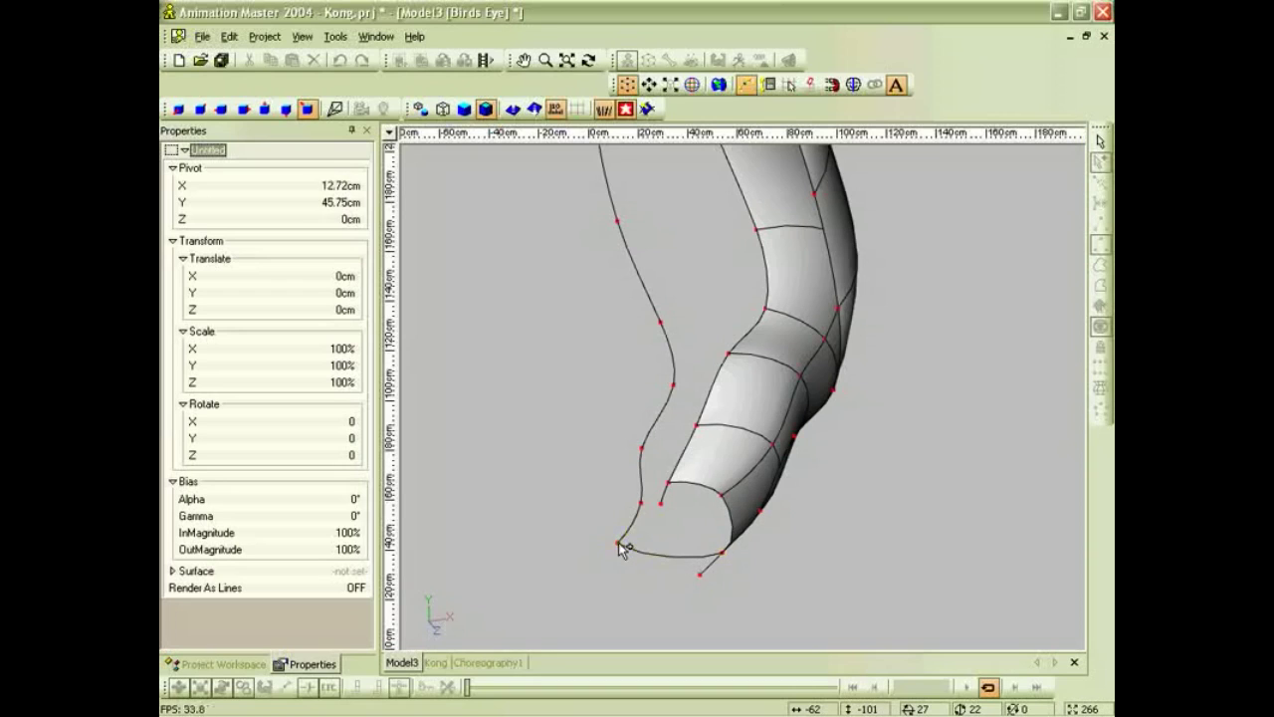
{"action": "left_click", "coordinate": [672, 486]}
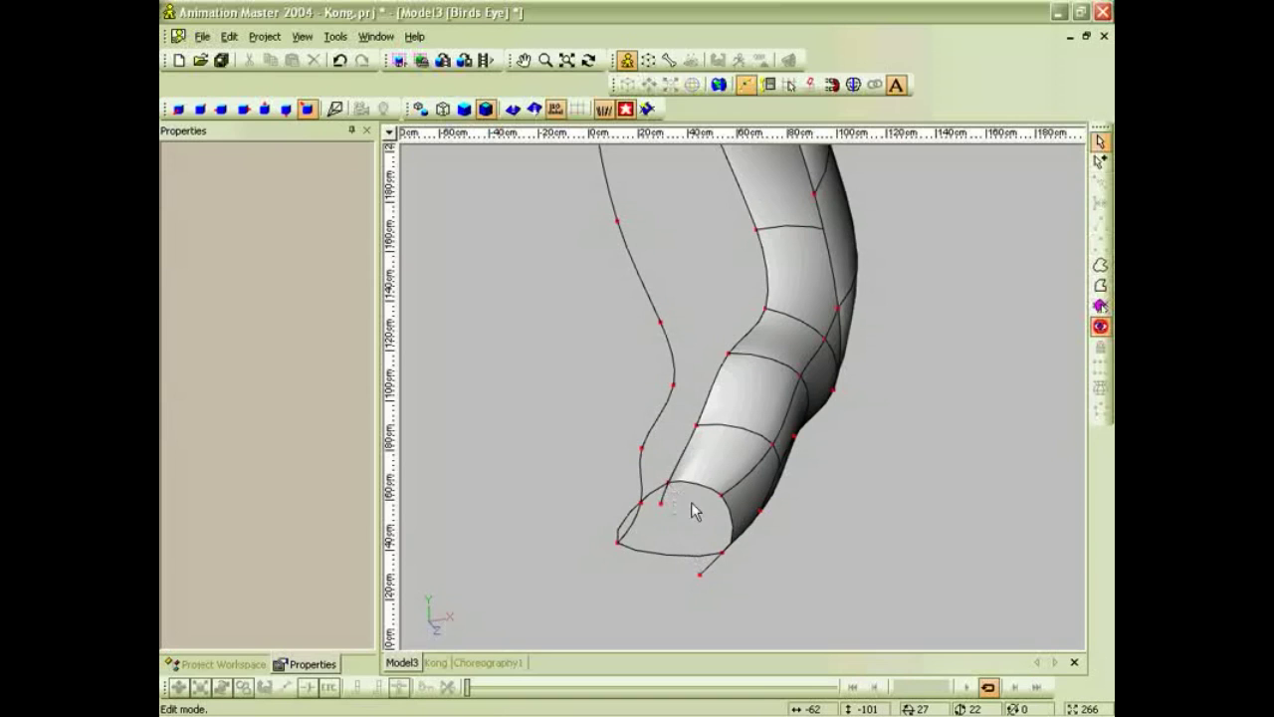
Close the ring above the ankle by connecting the shell's front edge through the inner spline to its rear edge.
{"action": "left_click", "coordinate": [764, 510]}
{"action": "key", "text": "t"}
{"action": "mouse_move", "coordinate": [772, 529]}
{"action": "left_mouse_down"}
{"action": "mouse_move", "coordinate": [764, 510]}
{"action": "mouse_move", "coordinate": [775, 522]}
{"action": "left_mouse_up"}
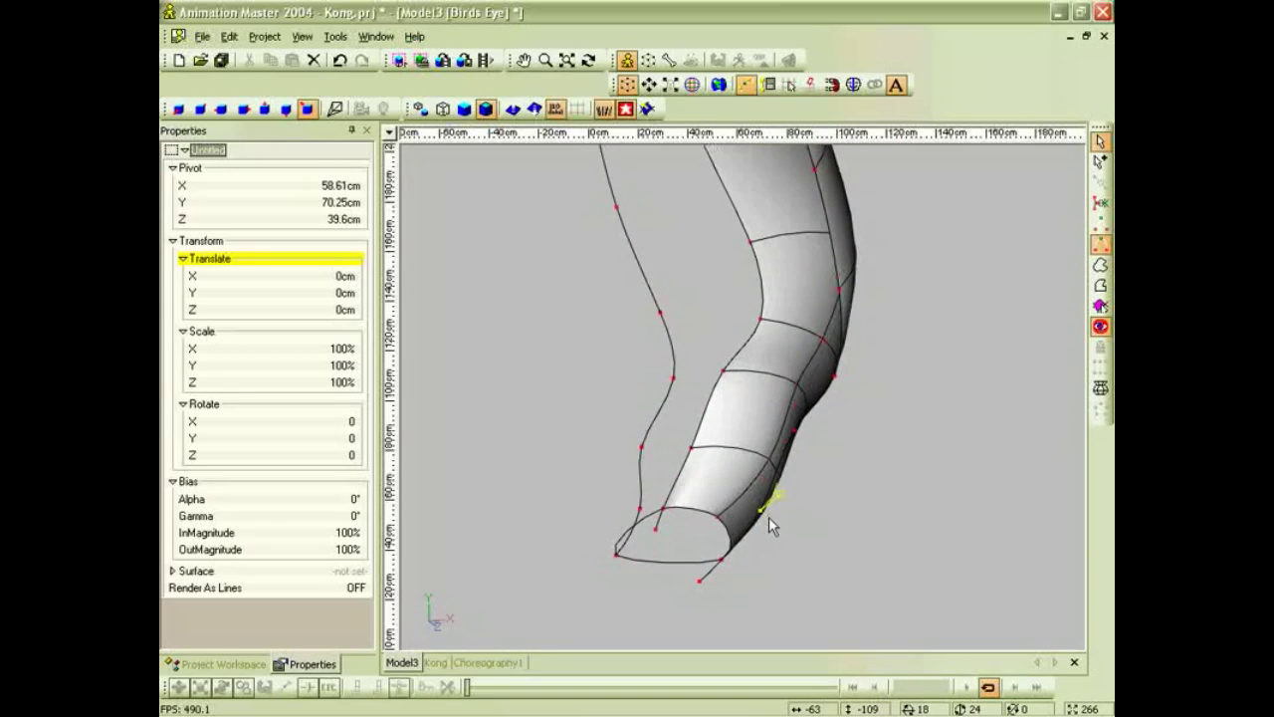
{"action": "key", "text": "a"}
{"action": "left_click", "coordinate": [762, 511]}
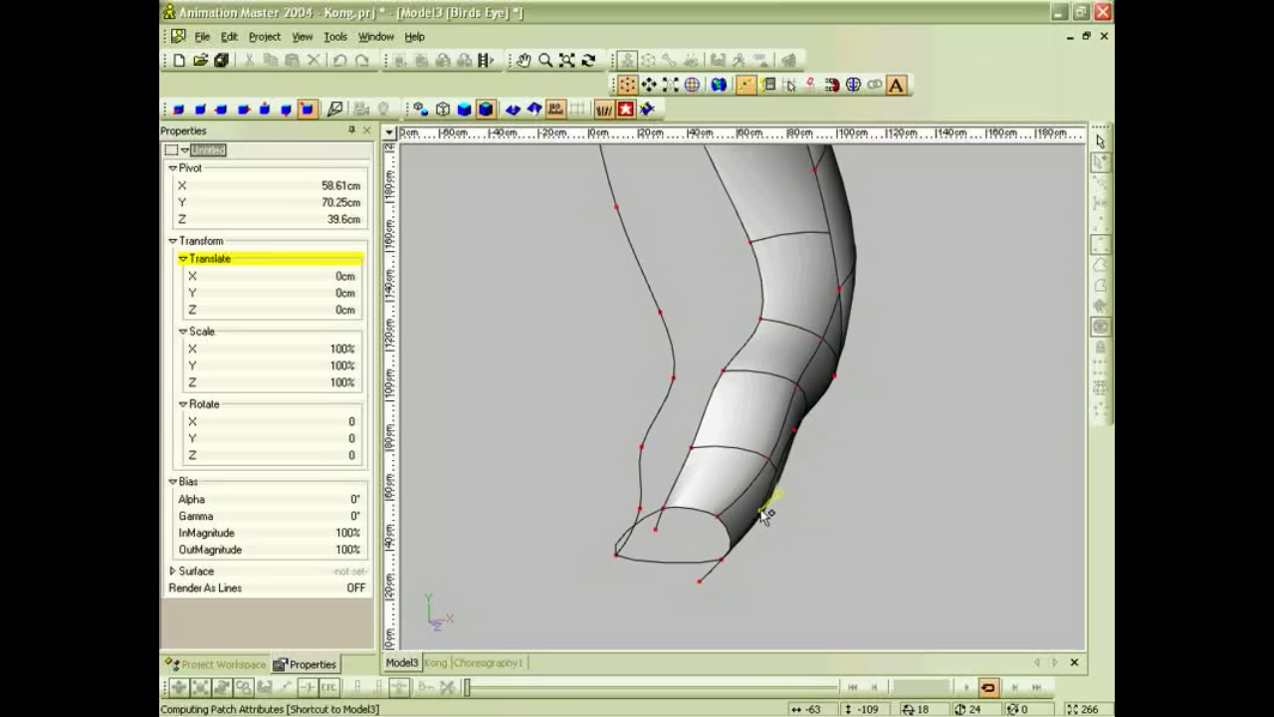
{"action": "left_click", "coordinate": [634, 508]}
{"action": "left_click", "coordinate": [691, 450]}
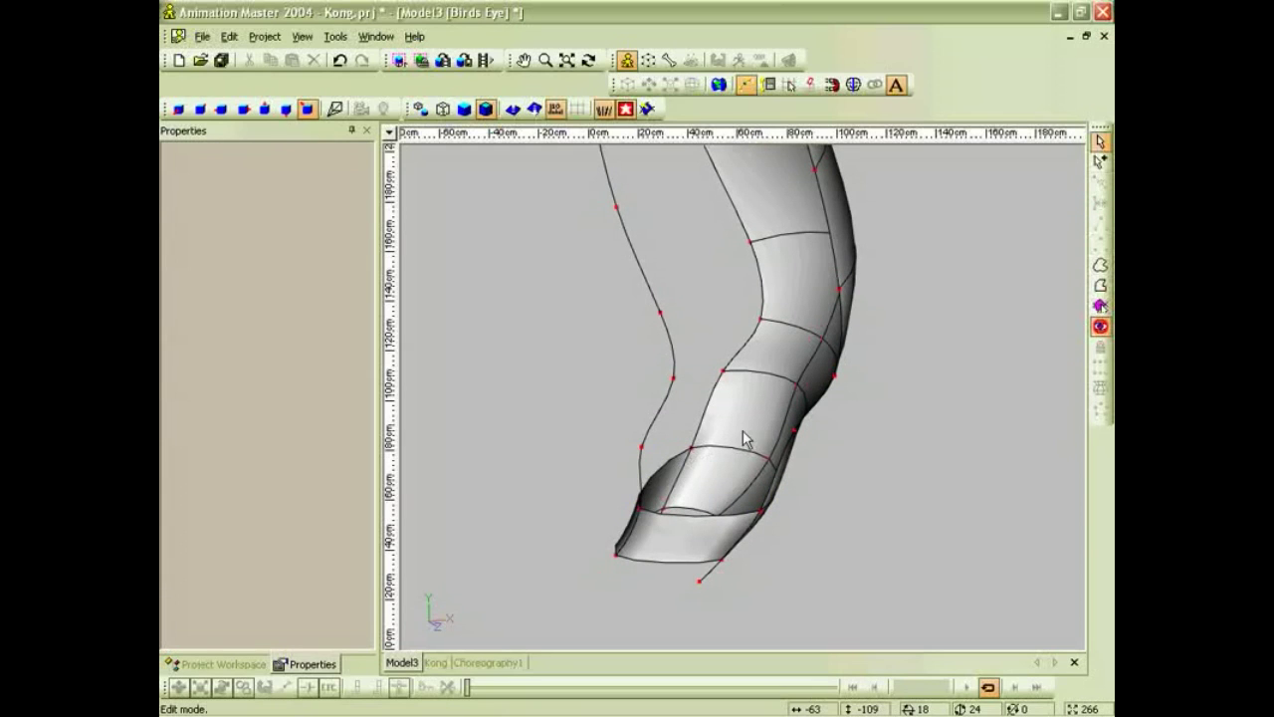
Close the third ring up from the ankle, joining the shell's front edge to its rear edge through the inner spline.
{"action": "key", "text": "shift+a"}
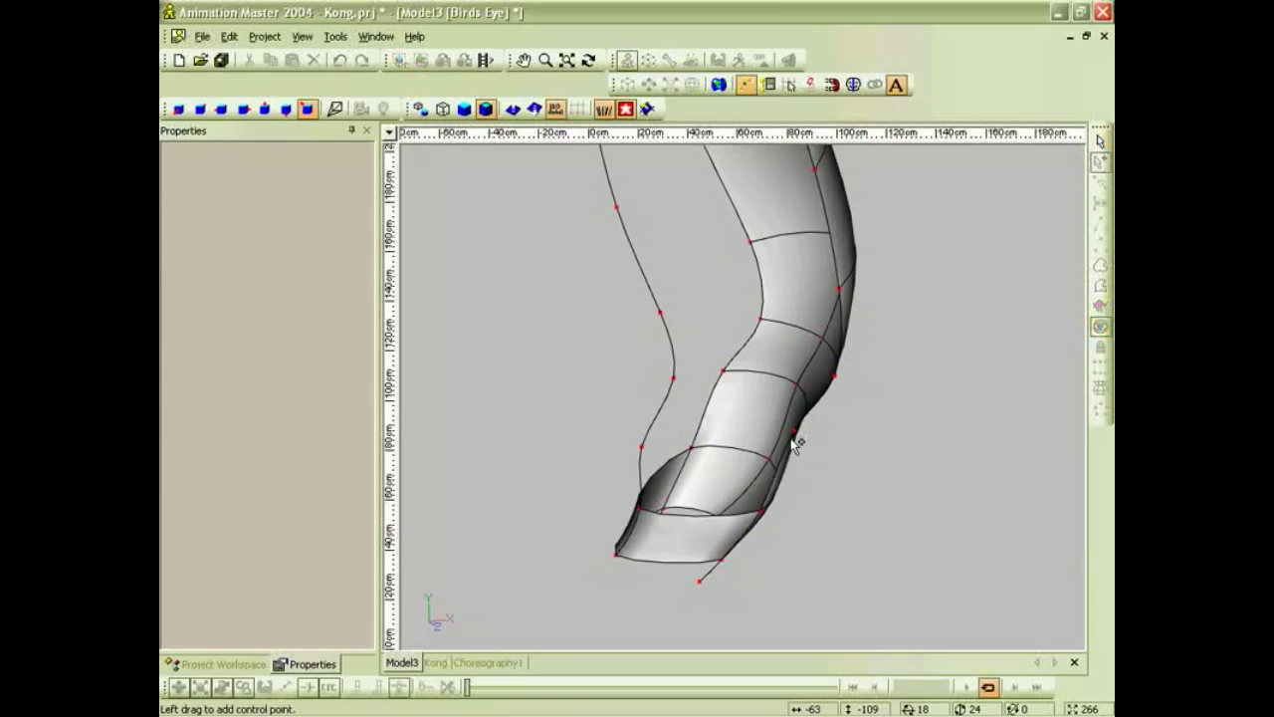
{"action": "left_click", "coordinate": [794, 430]}
{"action": "right_click", "coordinate": [640, 449]}
{"action": "left_click", "coordinate": [641, 448]}
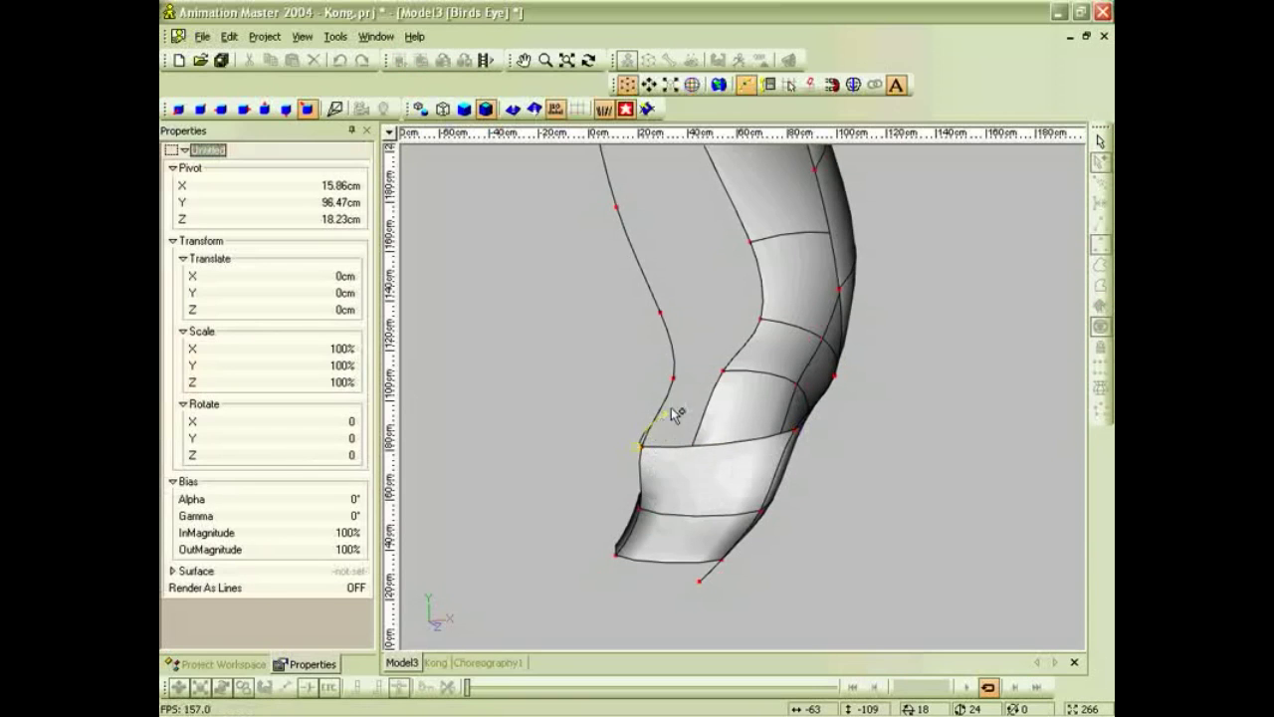
{"action": "left_click", "coordinate": [718, 377]}
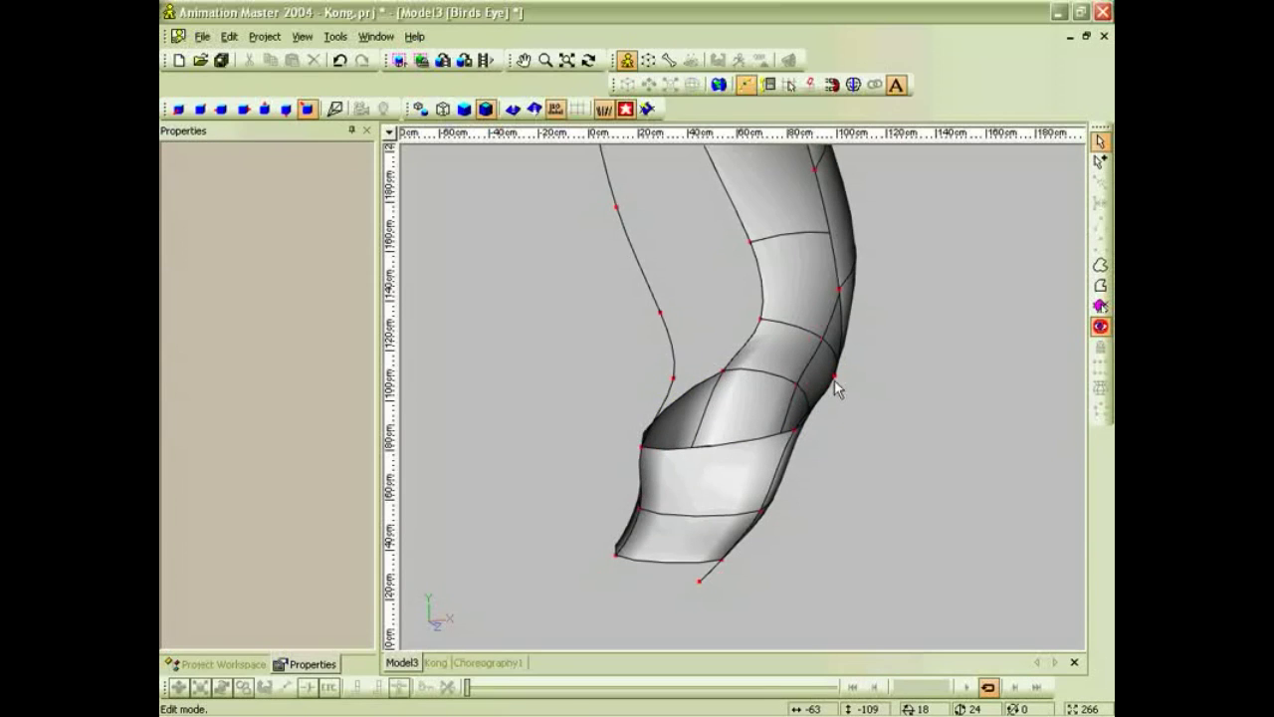
Close the fourth ring up from the ankle with a spline from the shell's front edge through the inner spline to its rear edge.
{"action": "key", "text": "shift+a"}
{"action": "left_click", "coordinate": [834, 377]}
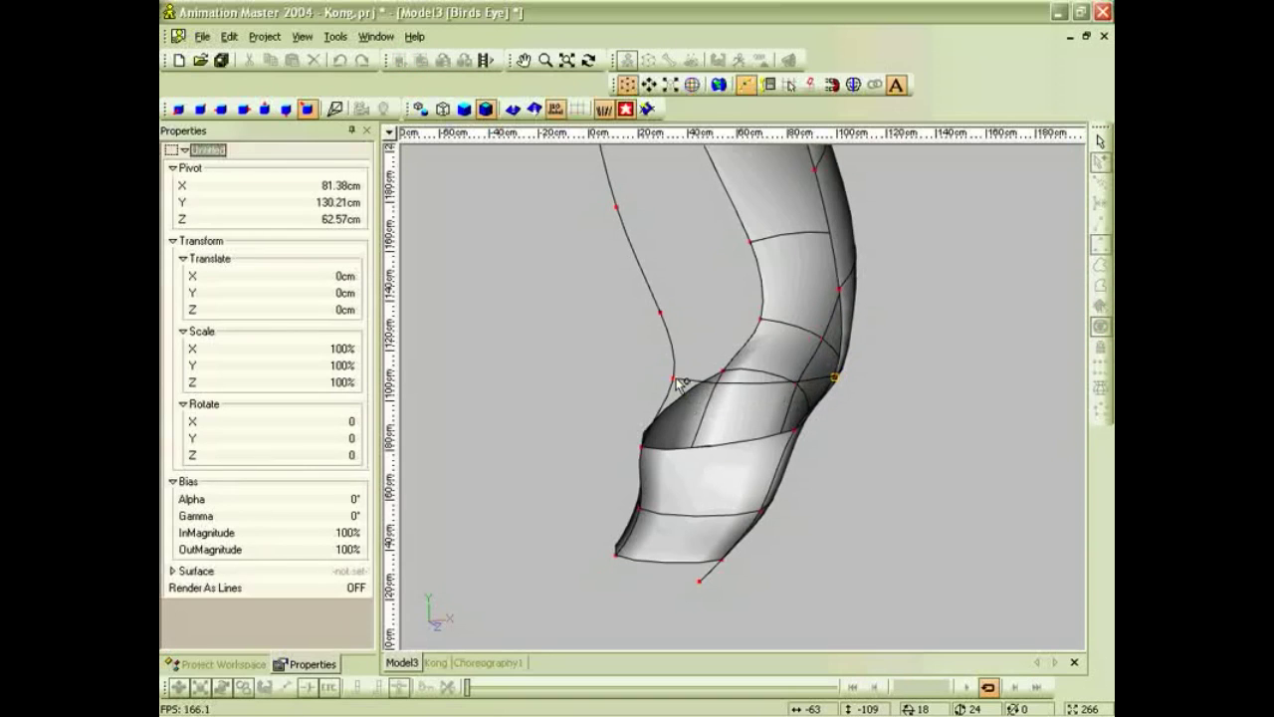
{"action": "left_click", "coordinate": [672, 377]}
{"action": "left_click", "coordinate": [761, 321]}
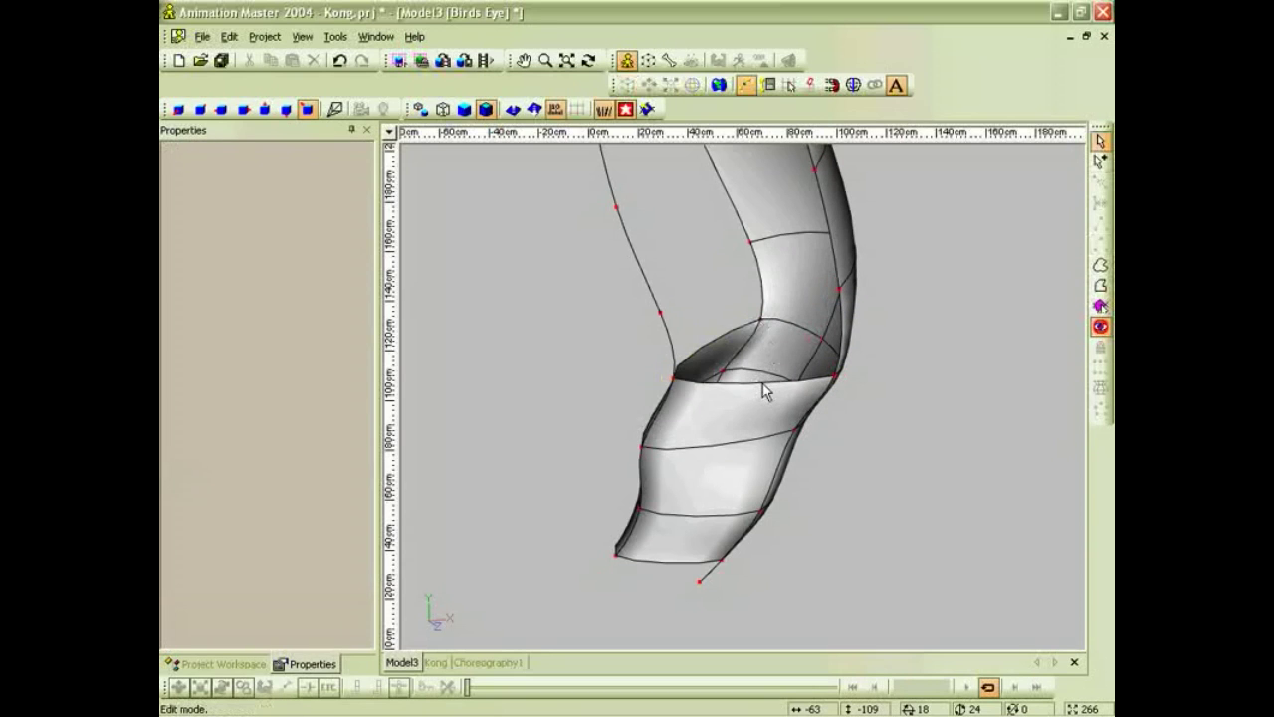
Lower the inner spline's top point in the front view, and close the fifth ring up from the ankle through that spline.
{"action": "key", "text": "1"}
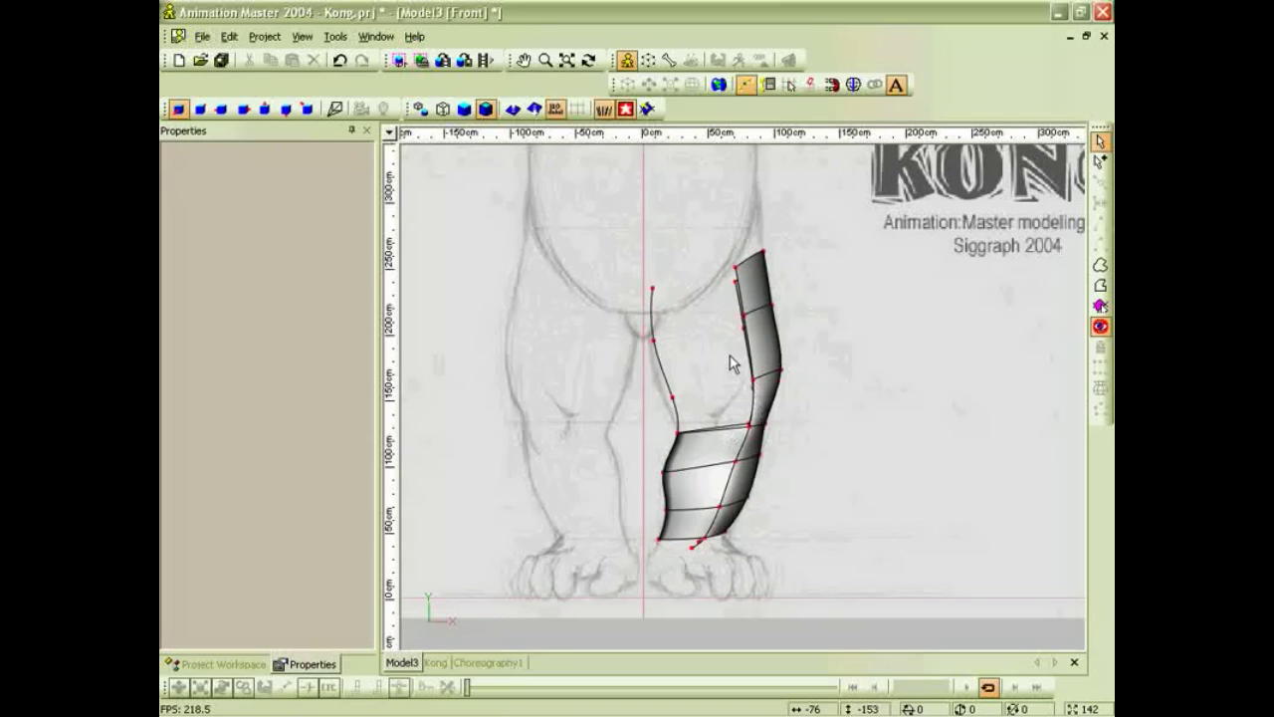
{"action": "left_click", "coordinate": [652, 290]}
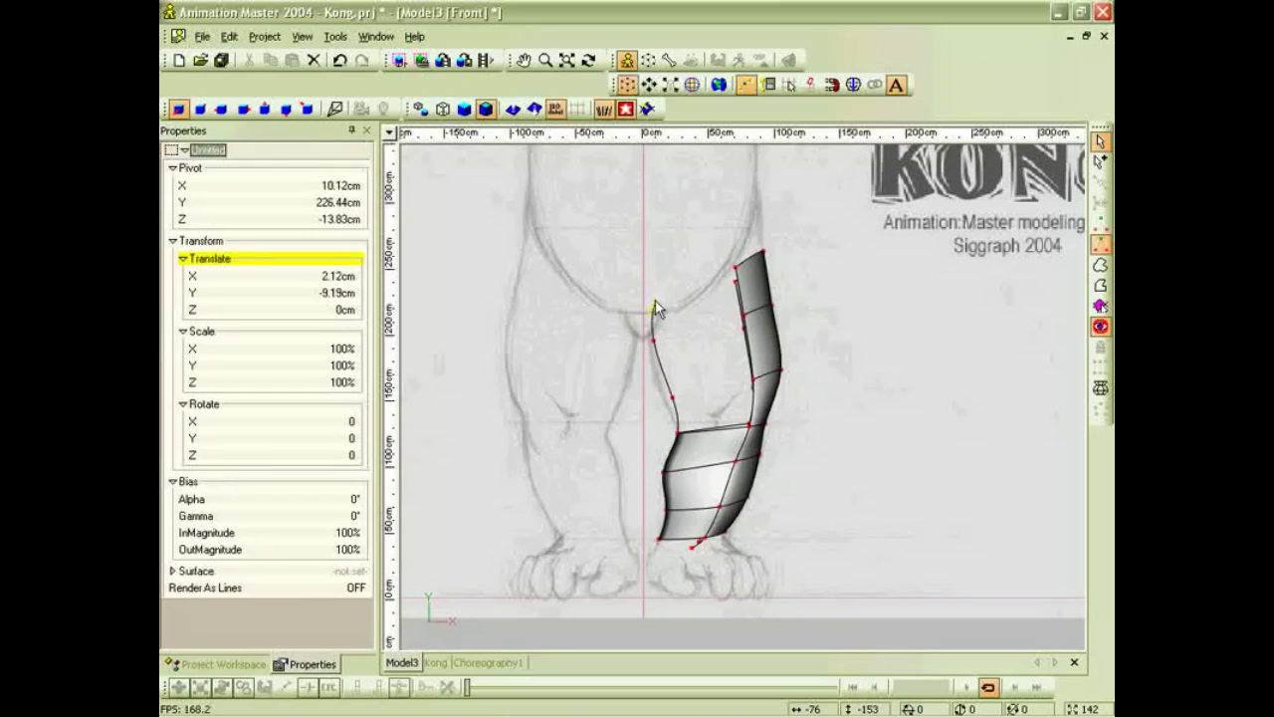
{"action": "key", "text": "t"}
{"action": "left_click_drag", "start_coordinate": [707, 377], "coordinate": [657, 409]}
{"action": "key", "text": "z"}
{"action": "key", "text": "a"}
{"action": "right_click", "coordinate": [657, 409]}
{"action": "left_click", "coordinate": [730, 346]}
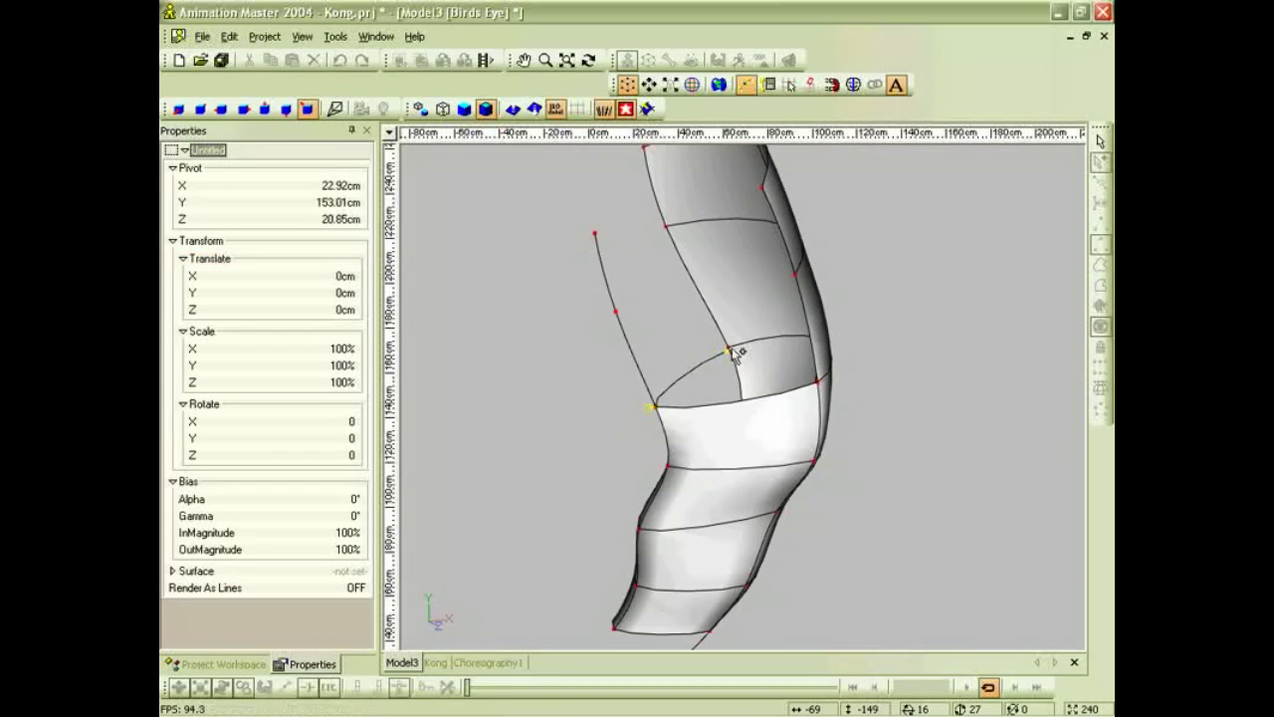
{"action": "right_click", "coordinate": [728, 349]}
{"action": "key", "text": "Escape"}
Close the sixth ring up from the ankle, joining the shell's front edge to its rear edge through the inner spline.
{"action": "key", "text": "a"}
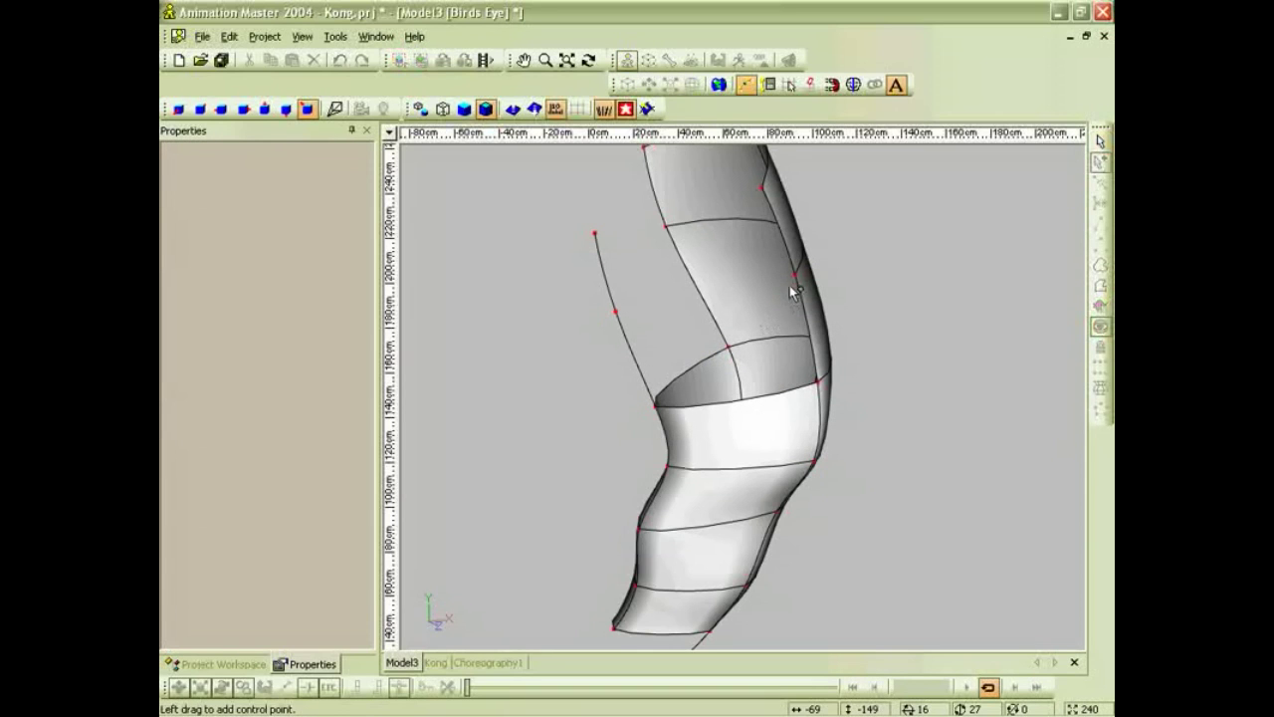
{"action": "left_click_drag", "start_coordinate": [793, 272], "coordinate": [618, 313]}
{"action": "right_click", "coordinate": [617, 313]}
{"action": "left_click", "coordinate": [674, 233]}
{"action": "right_click", "coordinate": [668, 225]}
{"action": "key", "text": "Escape"}
Add a short spline stub extending upward from each of the two open top corners of the leg shell.
{"action": "middle_click_drag", "start_coordinate": [753, 273], "coordinate": [754, 394]}
{"action": "scroll", "coordinate": [755, 392], "scroll_direction": "up", "scroll_amount": 1}
{"action": "scroll", "coordinate": [755, 392], "scroll_direction": "up", "scroll_amount": 1}
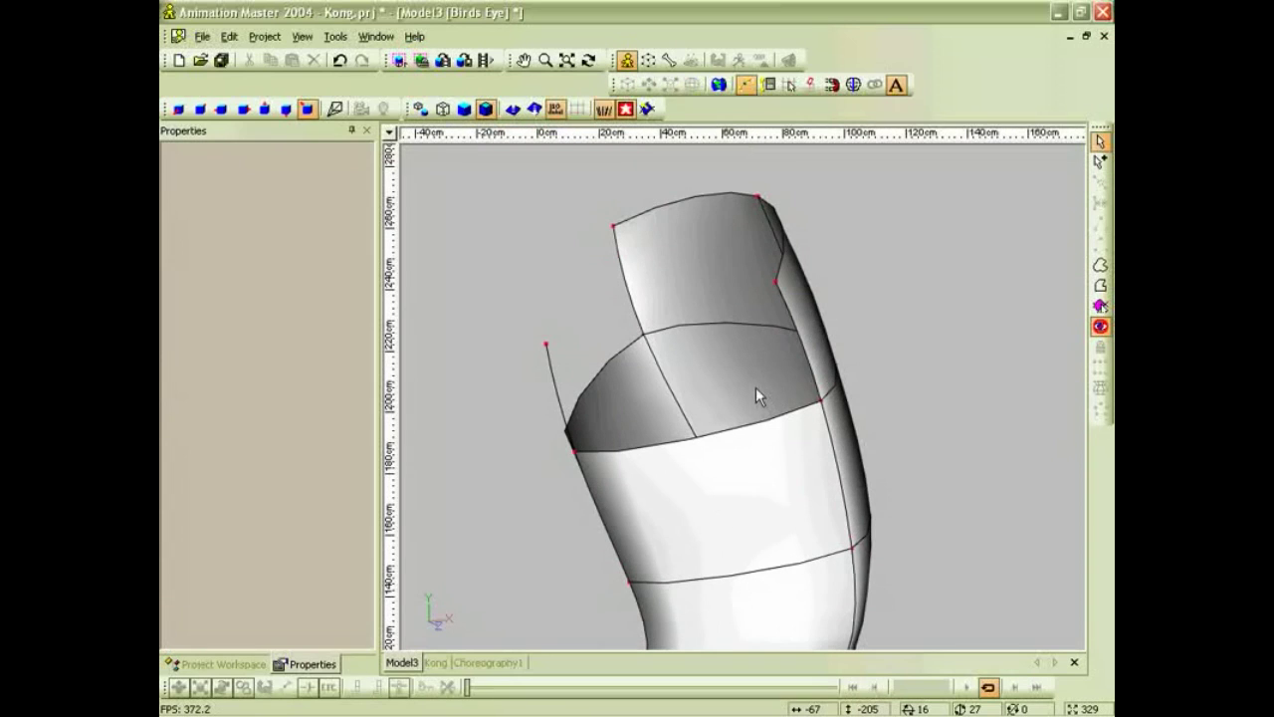
{"action": "key", "text": "a"}
{"action": "left_click_drag", "start_coordinate": [613, 225], "coordinate": [601, 201]}
{"action": "key", "text": "Escape"}
{"action": "key", "text": "a"}
{"action": "left_click", "coordinate": [775, 281]}
{"action": "left_click", "coordinate": [754, 255]}
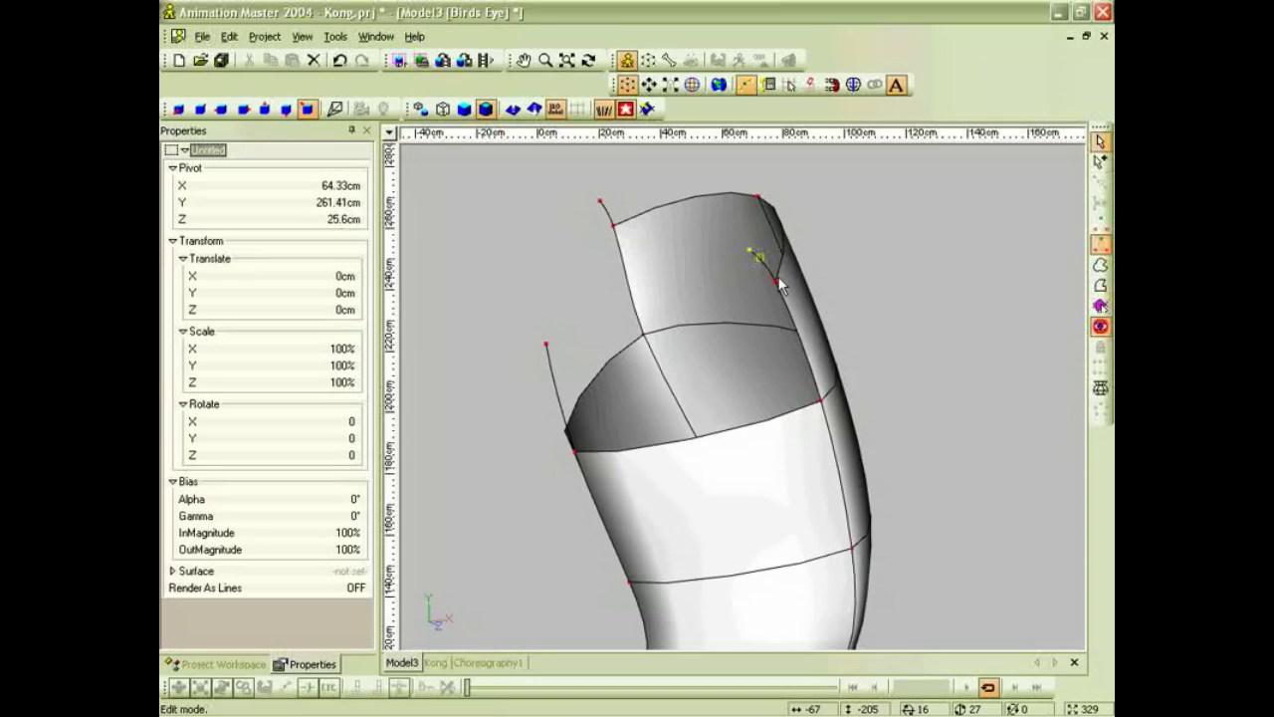
Close the leg's top ring with a spline from the front corner through the inner spline's end to the rear corner.
{"action": "left_click_drag", "start_coordinate": [778, 286], "coordinate": [612, 228]}
{"action": "right_click", "coordinate": [547, 345]}
{"action": "right_click", "coordinate": [612, 228]}
{"action": "scroll", "coordinate": [703, 266], "scroll_direction": "down", "scroll_amount": 1}
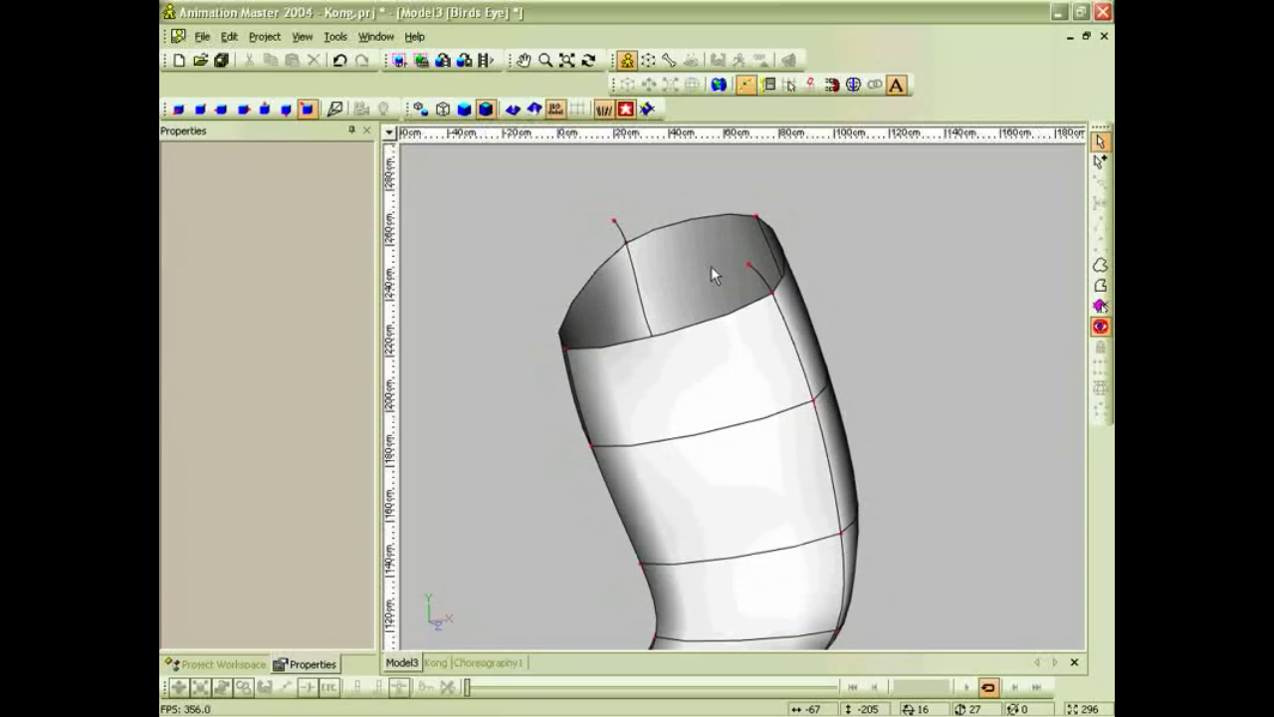
Remove the two spline stubs sticking out of the leg's top ring.
{"action": "left_click", "coordinate": [749, 266]}
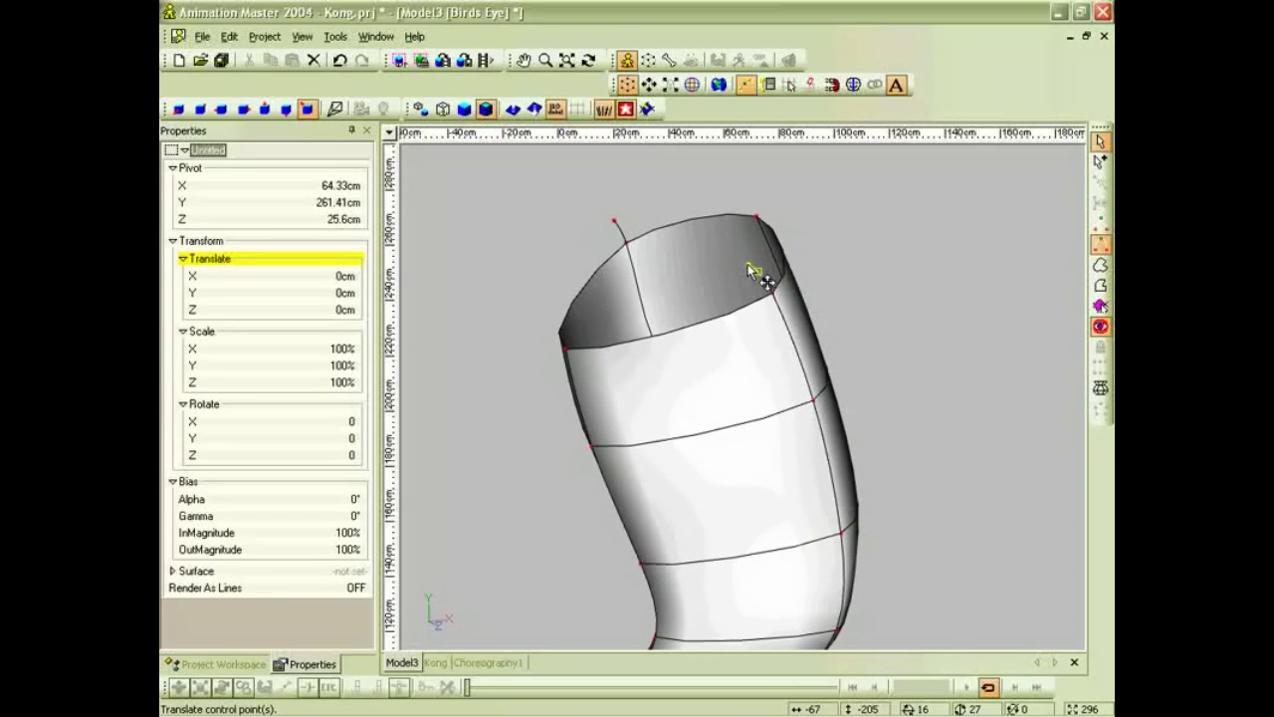
{"action": "left_click", "coordinate": [554, 245]}
{"action": "scroll", "coordinate": [614, 229], "scroll_direction": "down", "scroll_amount": 5}
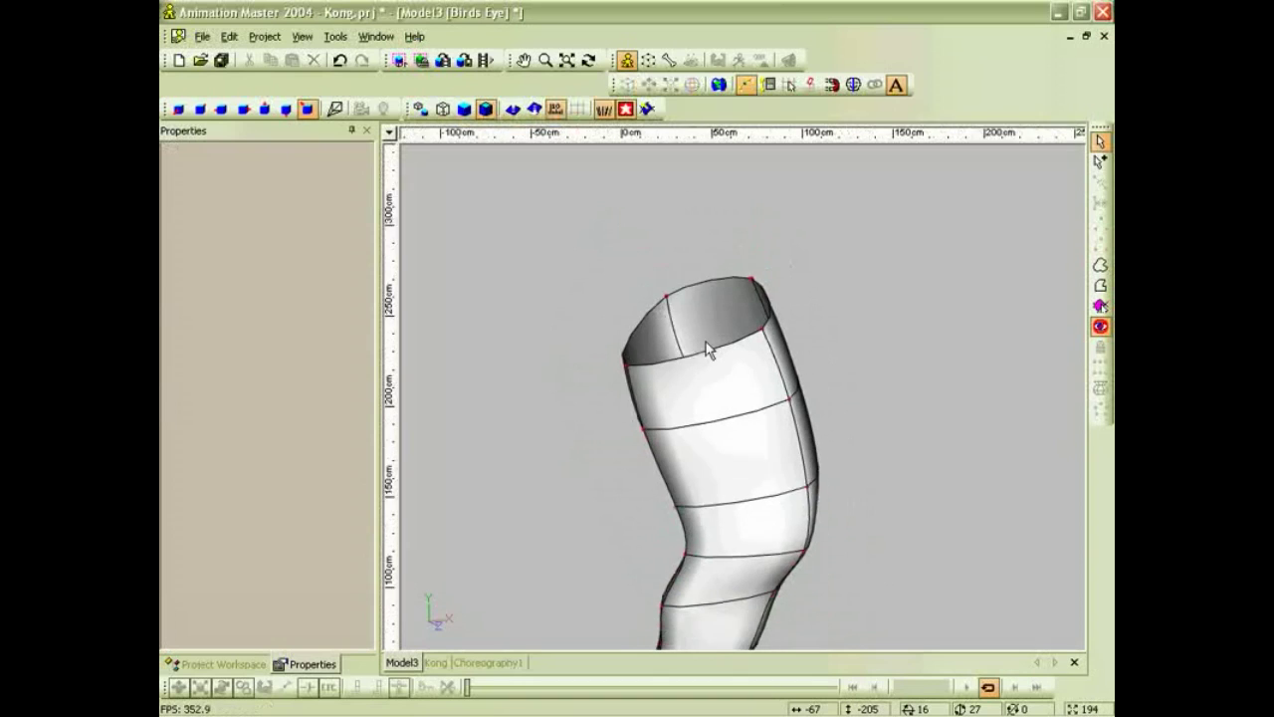
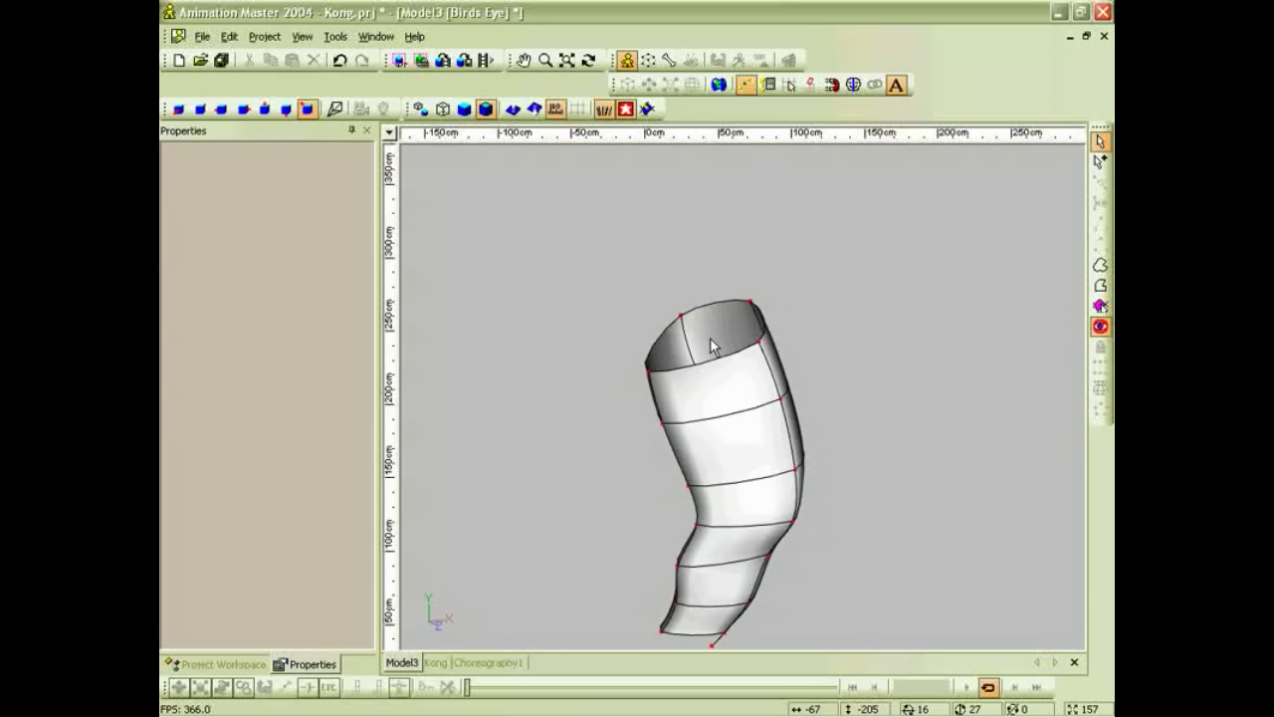
Add a lengthwise spline midway between the leg's inner and front splines, stitched through every ring from the top down to the ankle.
{"action": "key", "text": "1"}
{"action": "scroll", "coordinate": [713, 345], "scroll_direction": "up", "scroll_amount": 2}
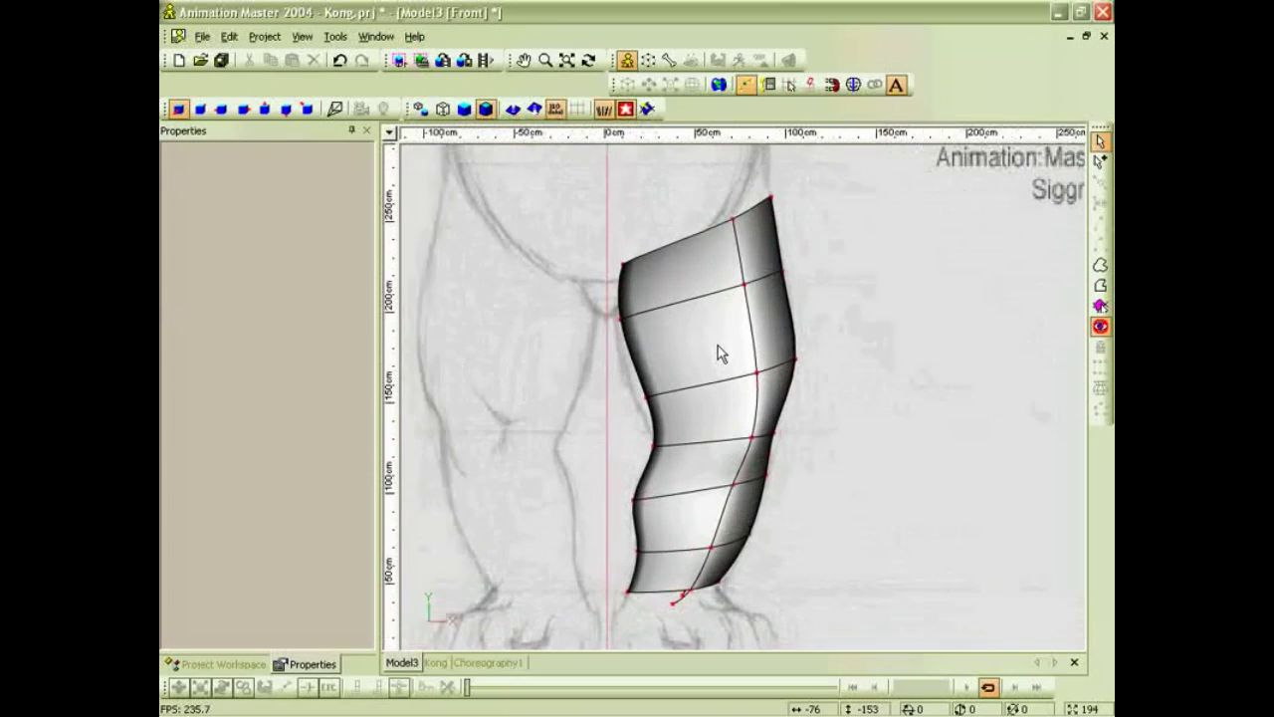
{"action": "middle_click_drag", "start_coordinate": [745, 429], "coordinate": [793, 419]}
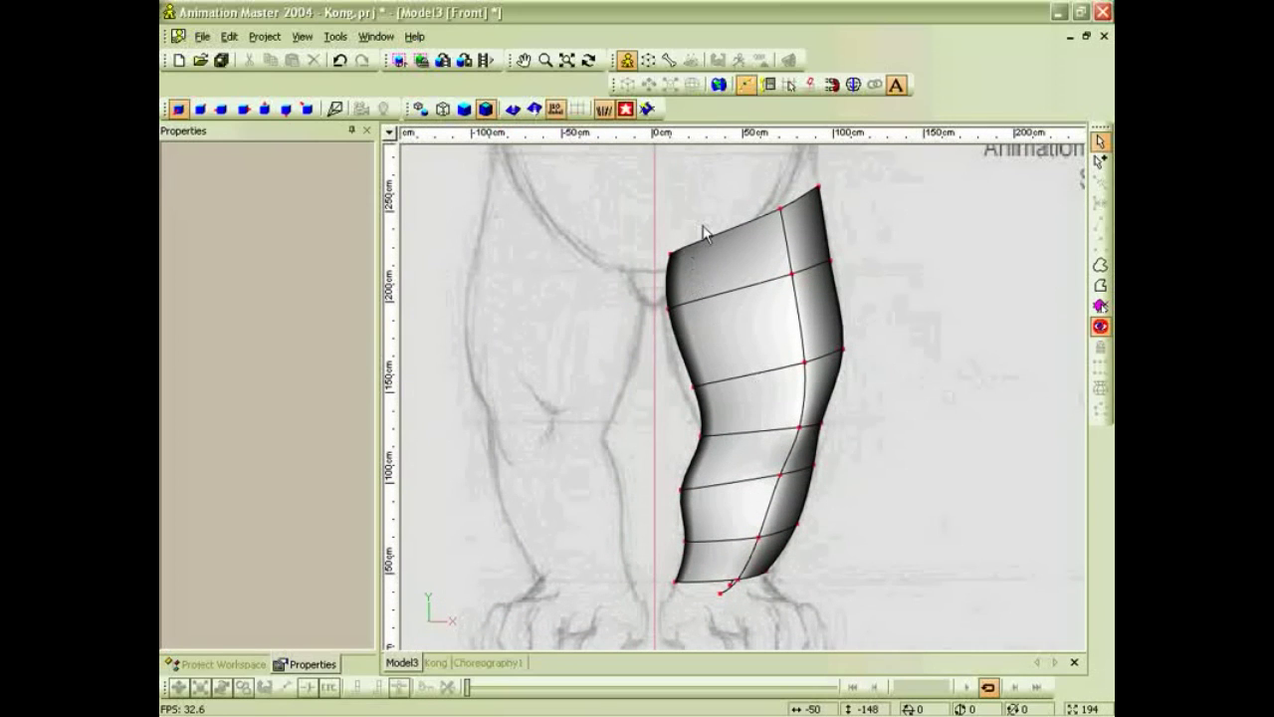
{"action": "left_click", "coordinate": [790, 275]}
{"action": "key", "text": "t"}
{"action": "left_click_drag", "start_coordinate": [742, 318], "coordinate": [760, 325]}
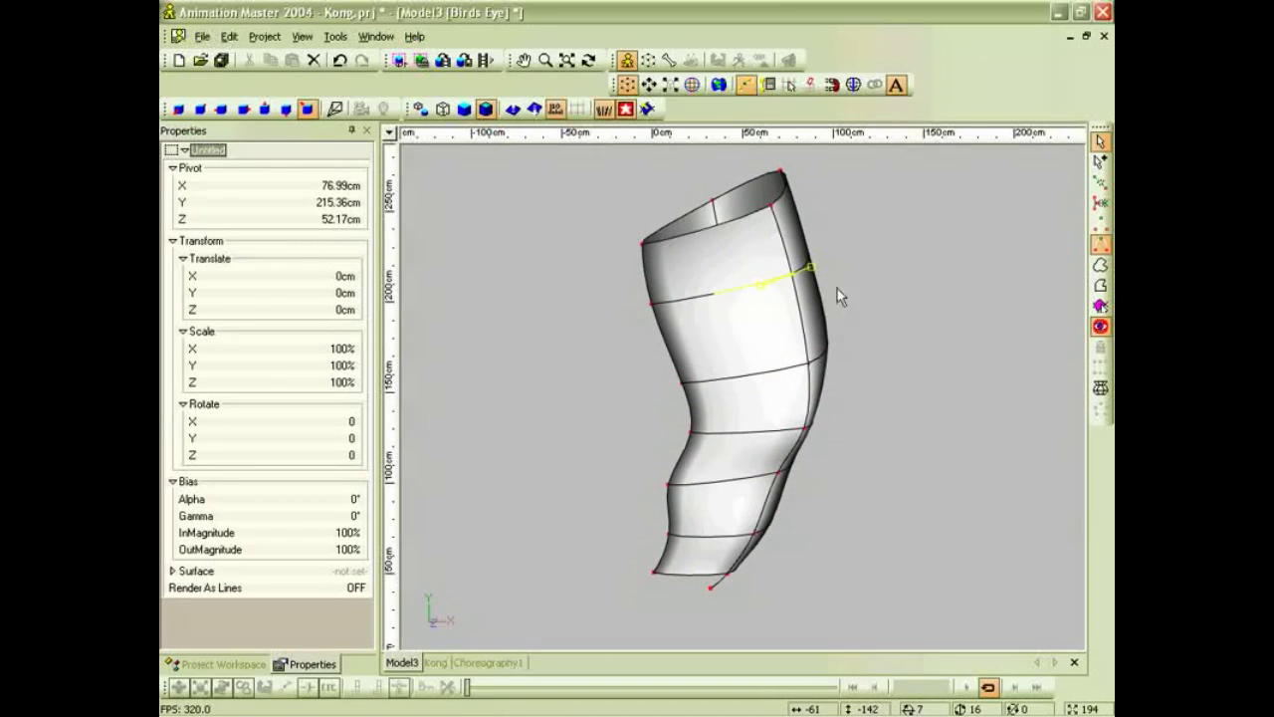
{"action": "left_click", "coordinate": [837, 289]}
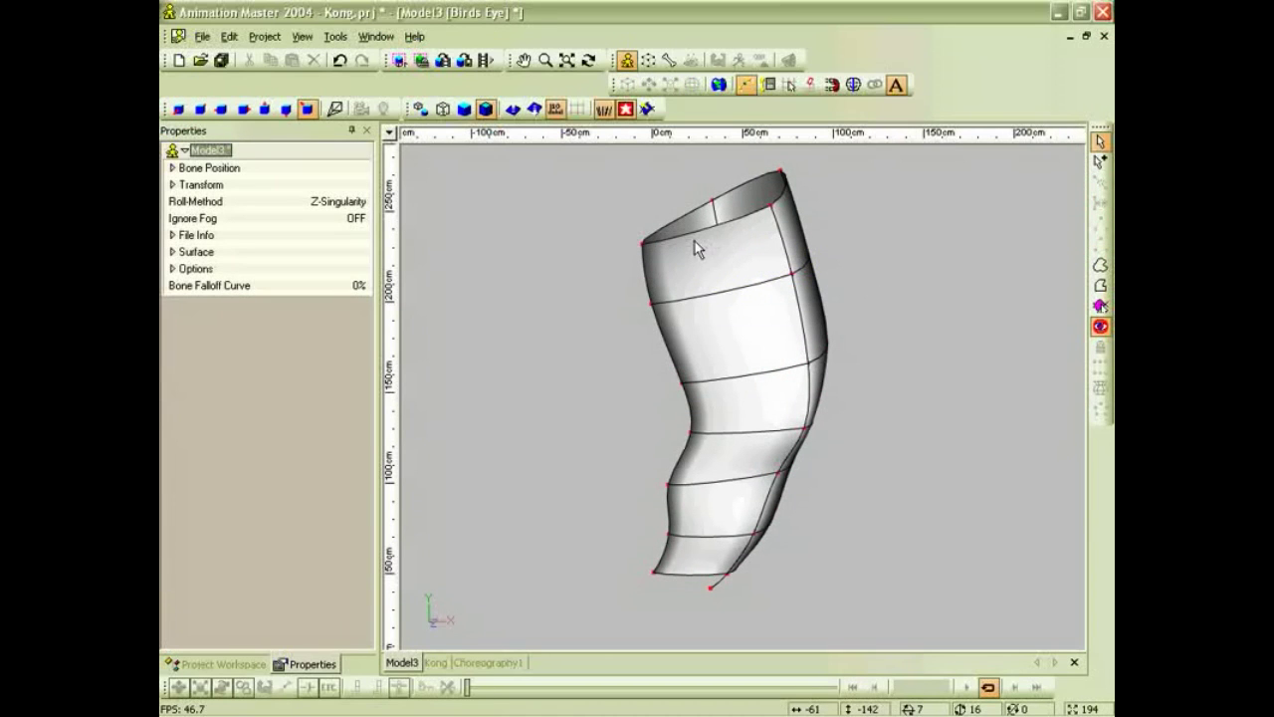
{"action": "key", "text": "a"}
{"action": "mouse_move", "coordinate": [706, 229]}
{"action": "left_mouse_down"}
{"action": "mouse_move", "coordinate": [763, 406]}
{"action": "mouse_move", "coordinate": [746, 432]}
{"action": "left_mouse_up"}
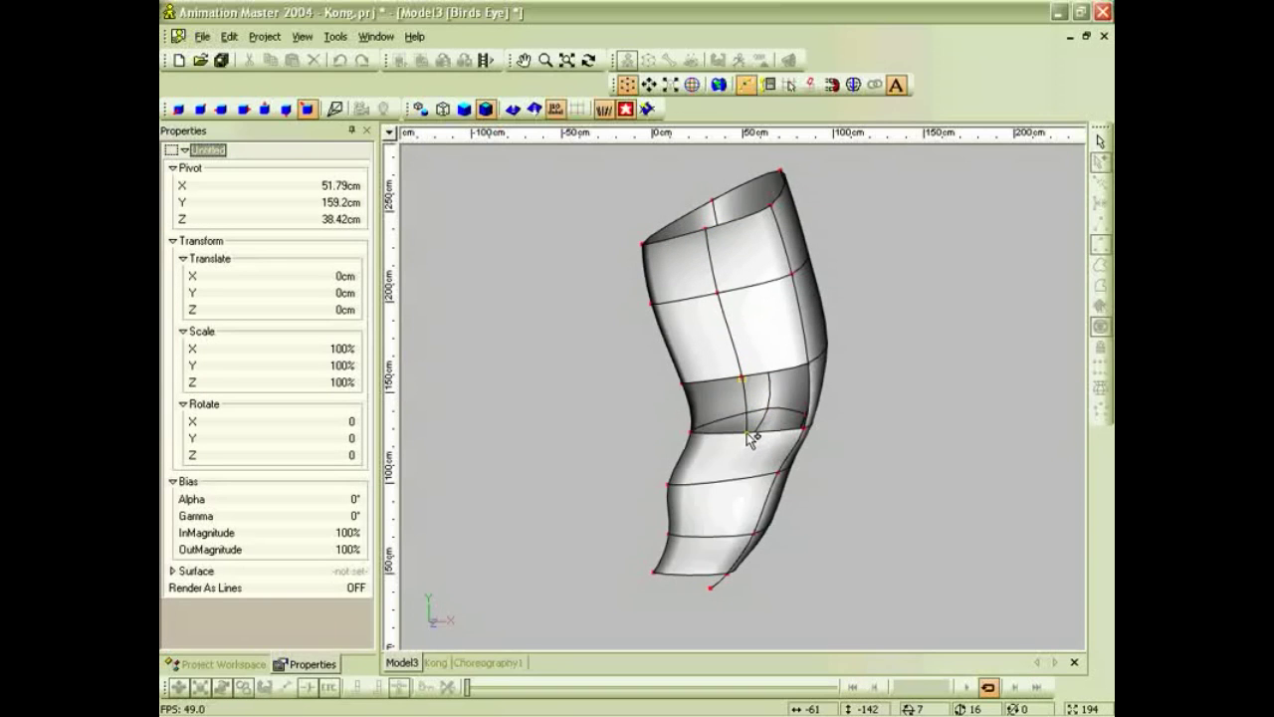
{"action": "left_click", "coordinate": [747, 433]}
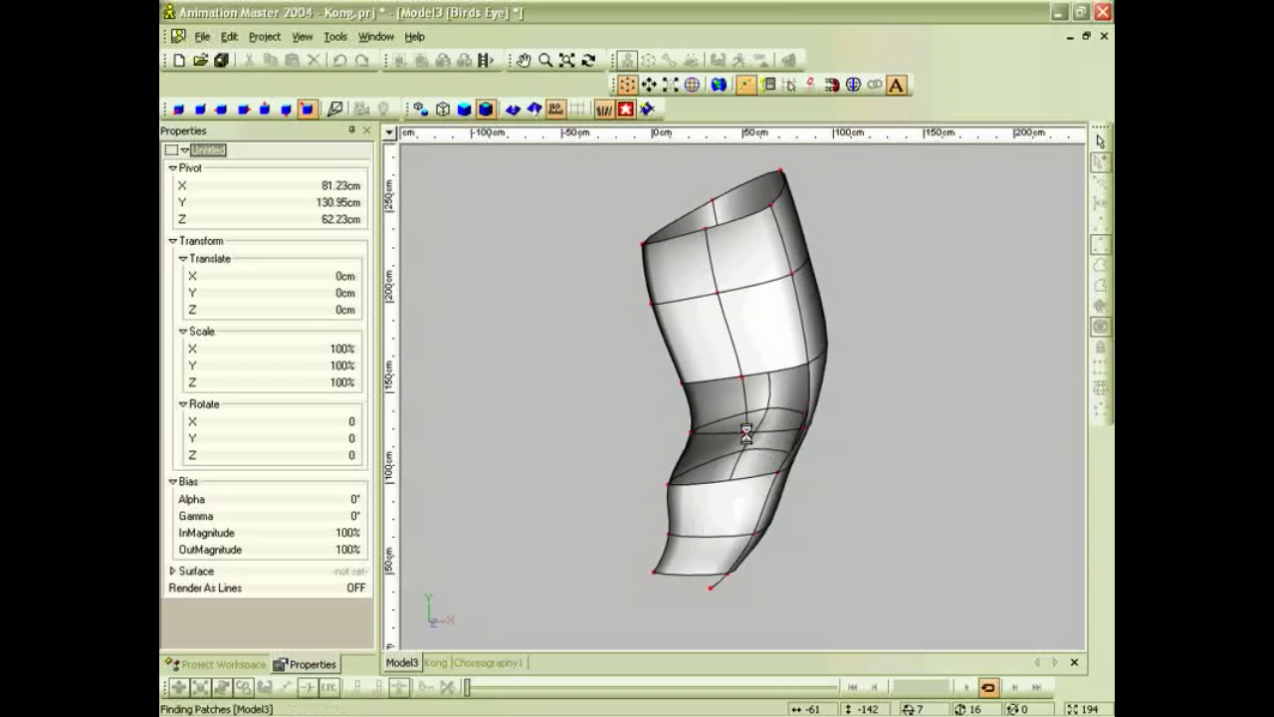
{"action": "left_click", "coordinate": [738, 482]}
{"action": "left_click", "coordinate": [713, 543]}
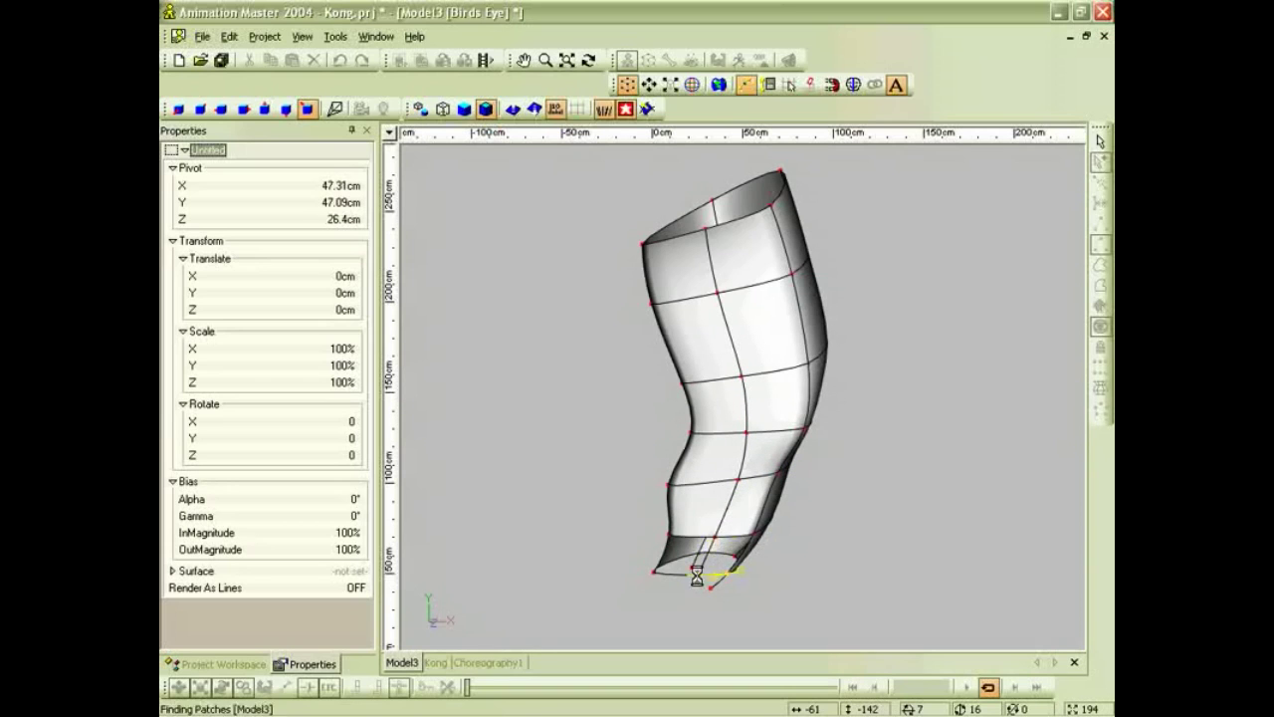
{"action": "left_click", "coordinate": [698, 576]}
{"action": "key", "text": "Escape"}
Examine the leg's shape against the side sketch and from several angles around the knee.
{"action": "left_click", "coordinate": [746, 435]}
{"action": "key", "text": "t"}
{"action": "mouse_move", "coordinate": [812, 448]}
{"action": "left_mouse_down"}
{"action": "mouse_move", "coordinate": [766, 465]}
{"action": "mouse_move", "coordinate": [787, 450]}
{"action": "left_mouse_up"}
{"action": "key", "text": "4"}
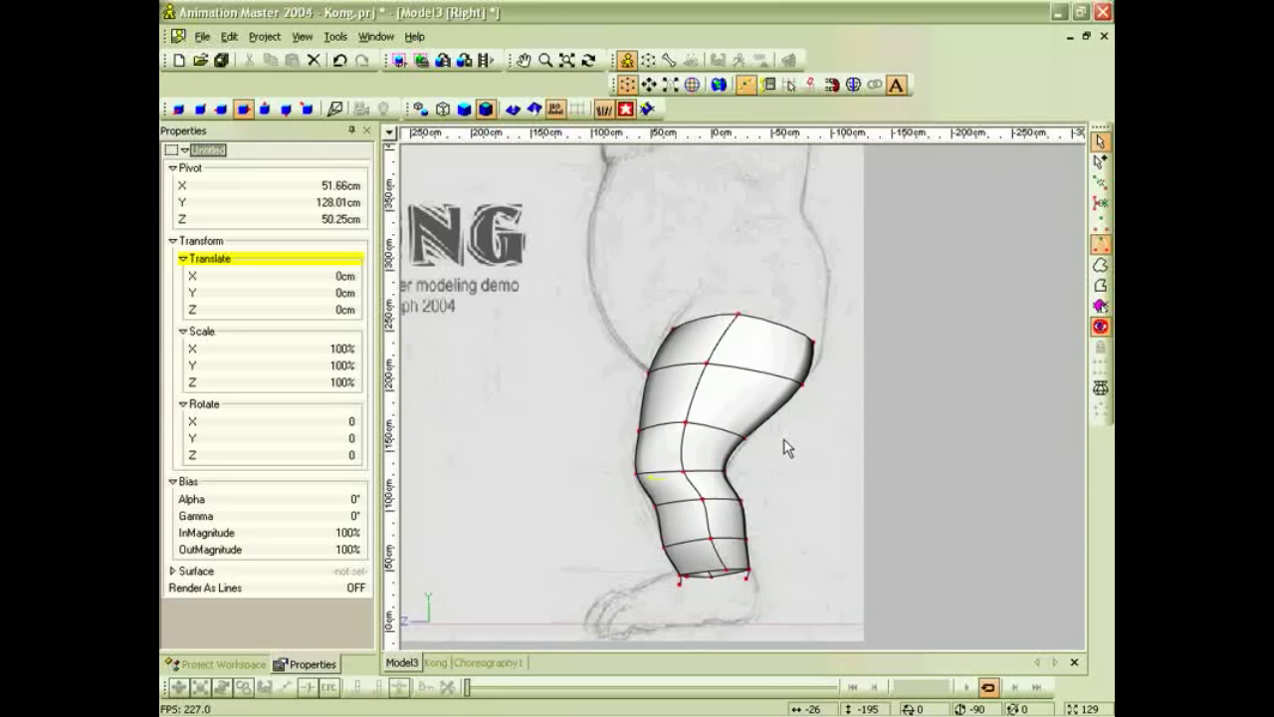
{"action": "key", "text": "7"}
{"action": "left_click_drag", "start_coordinate": [757, 435], "coordinate": [817, 442]}
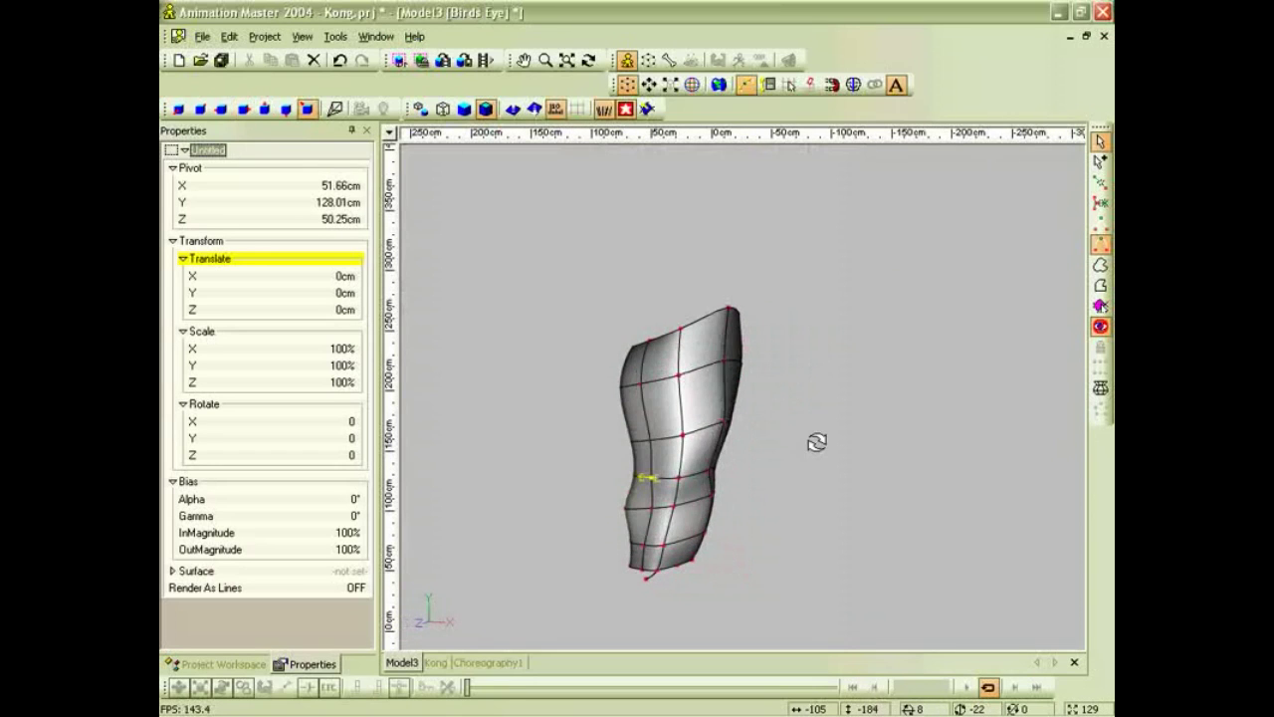
{"action": "scroll", "coordinate": [657, 423], "scroll_direction": "up", "scroll_amount": 3}
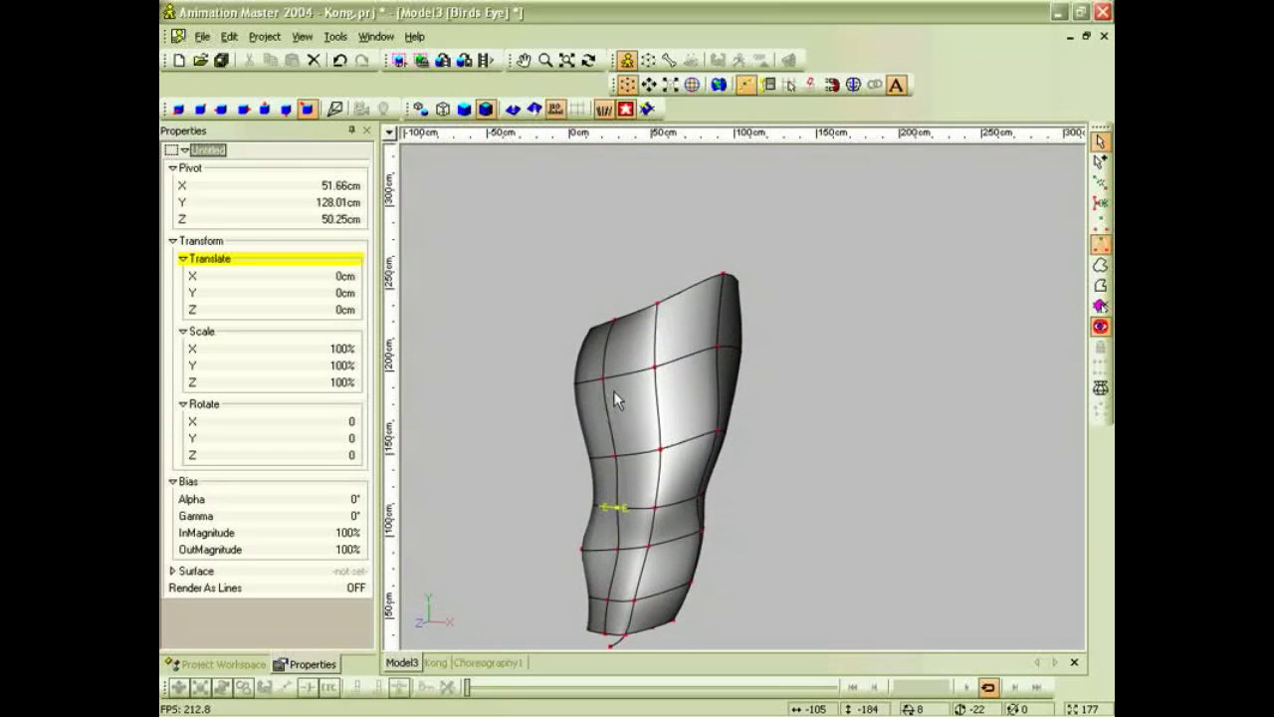
{"action": "middle_click_drag", "start_coordinate": [679, 498], "coordinate": [728, 483]}
{"action": "scroll", "coordinate": [720, 475], "scroll_direction": "up", "scroll_amount": 3}
{"action": "left_click_drag", "start_coordinate": [683, 495], "coordinate": [708, 468]}
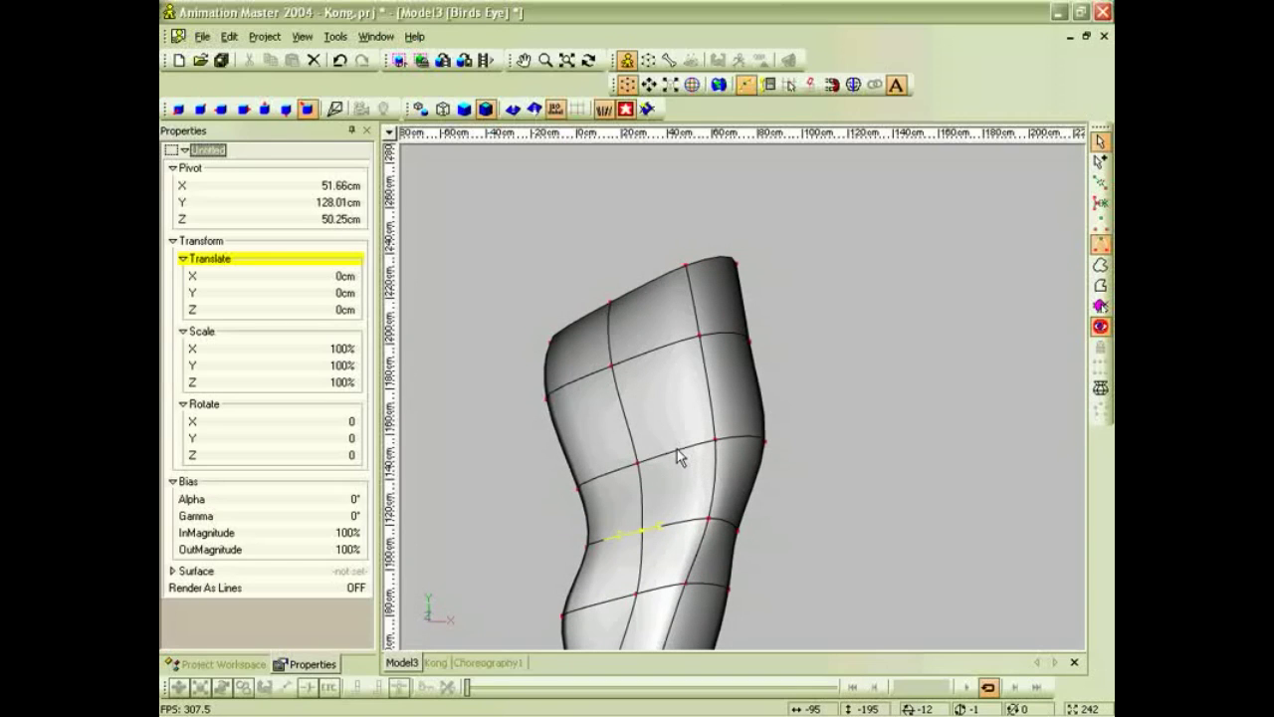
Draw a short spline from the third ring up to the second ring, between the new middle spline and the front spline, and attach it there.
{"action": "left_click_drag", "start_coordinate": [680, 456], "coordinate": [659, 346]}
{"action": "key", "text": "t"}
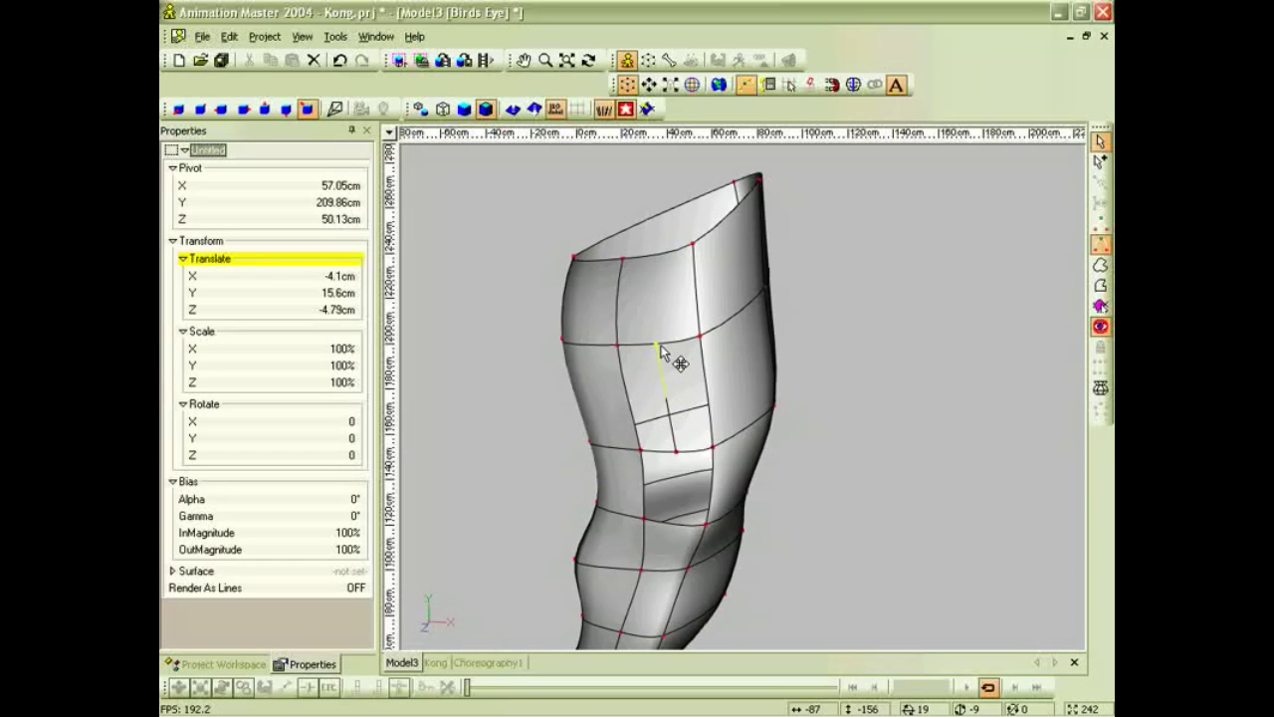
{"action": "right_click", "coordinate": [660, 346]}
{"action": "mouse_move", "coordinate": [693, 453]}
{"action": "right_mouse_down", "text": "ctrl"}
{"action": "mouse_move", "coordinate": [717, 404]}
{"action": "mouse_move", "coordinate": [695, 423]}
{"action": "mouse_move", "coordinate": [711, 412]}
{"action": "mouse_move", "coordinate": [706, 422]}
{"action": "mouse_move", "coordinate": [697, 347]}
{"action": "mouse_move", "coordinate": [685, 448]}
{"action": "right_mouse_up", "text": "ctrl"}
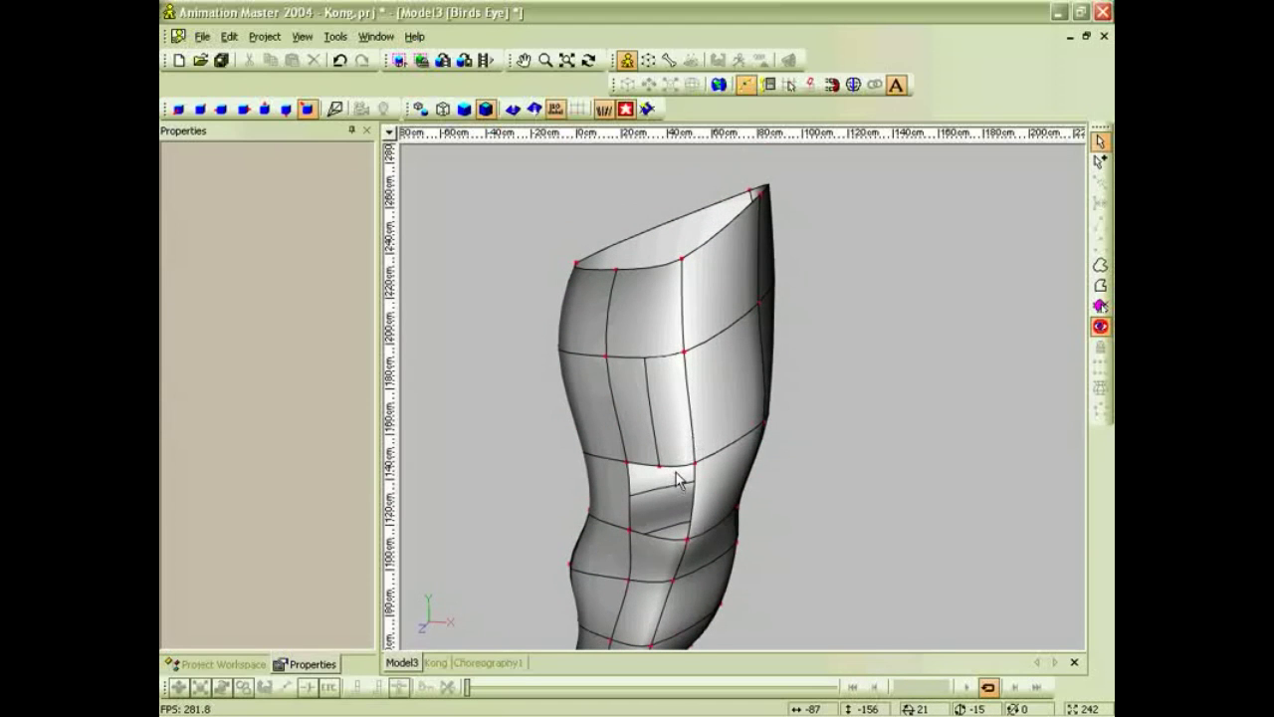
Extend the short spline down through the fourth ring and attach its end to the fifth ring below the knee.
{"action": "key", "text": "a"}
{"action": "left_click", "coordinate": [659, 465]}
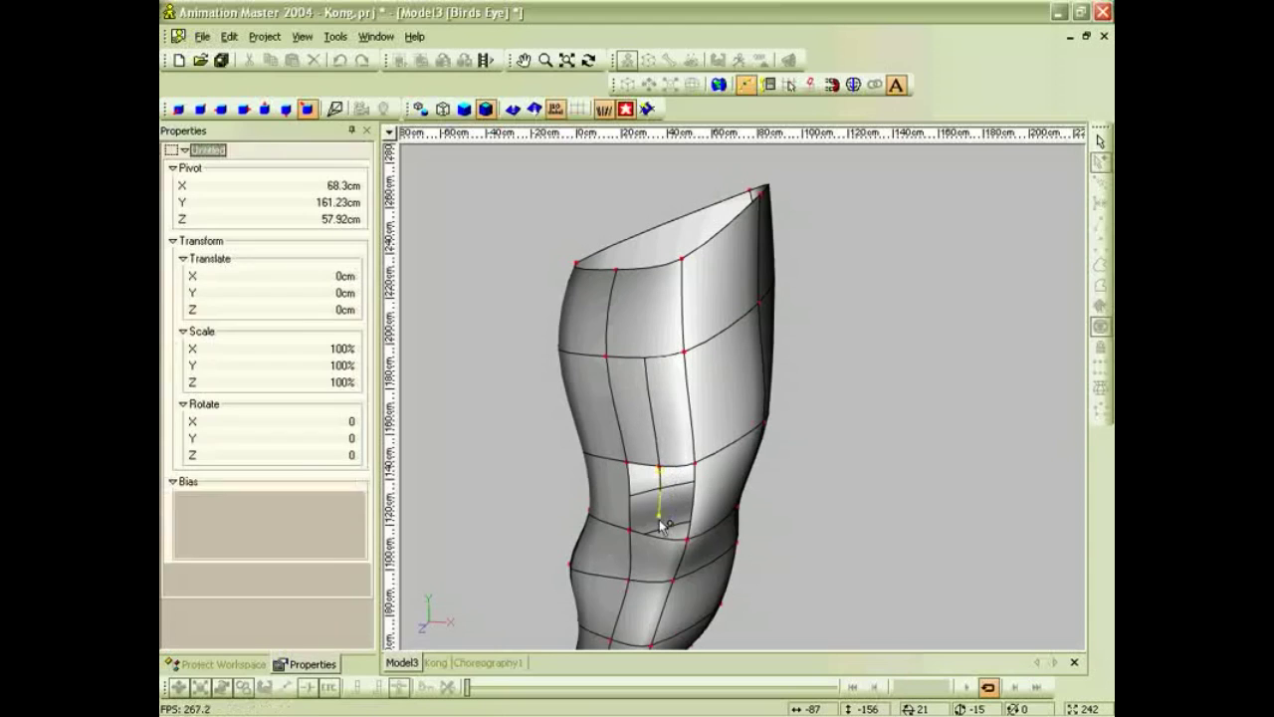
{"action": "left_click", "coordinate": [658, 542]}
{"action": "left_click", "coordinate": [655, 568]}
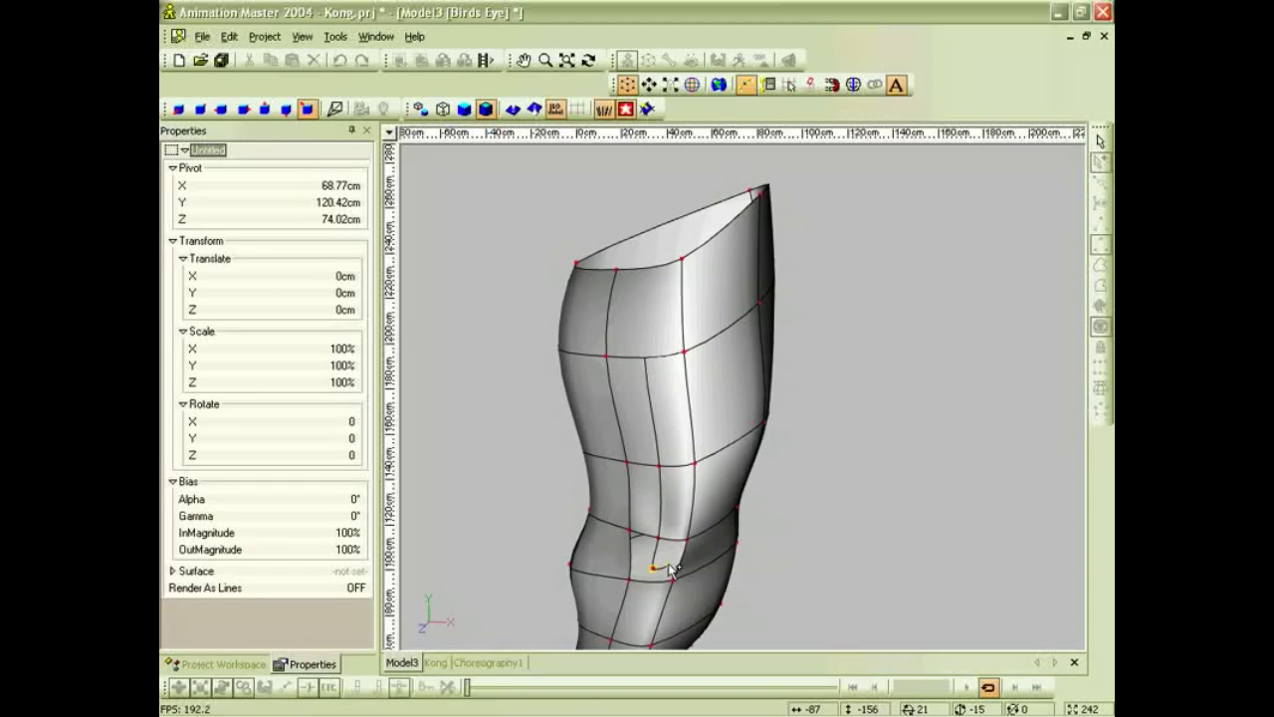
{"action": "key", "text": "Escape"}
{"action": "middle_click_drag", "start_coordinate": [680, 569], "coordinate": [737, 424]}
{"action": "left_click_drag", "start_coordinate": [713, 428], "coordinate": [709, 439]}
{"action": "right_click", "coordinate": [709, 439], "text": "shift"}
Pull the short spline's control point on the third ring forward to about X 62.9, Y 163.2, Z 67 cm.
{"action": "left_click", "coordinate": [716, 327]}
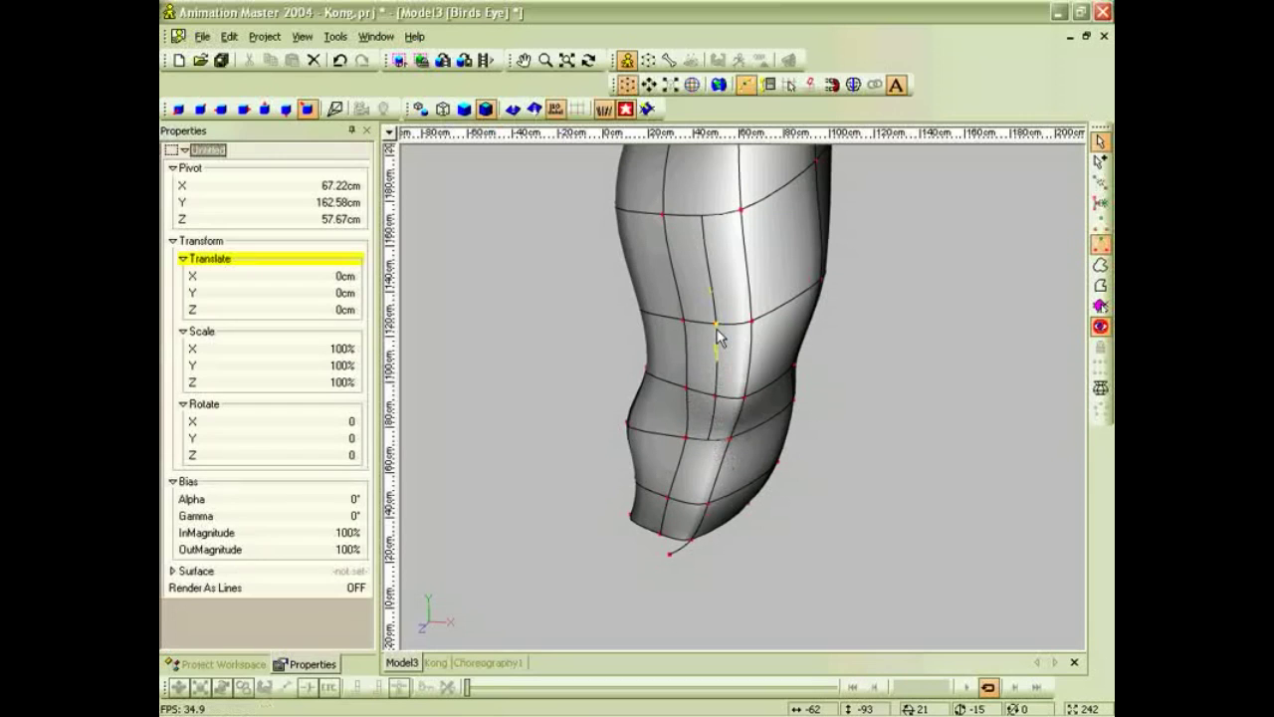
{"action": "middle_click_drag", "start_coordinate": [736, 337], "coordinate": [722, 328]}
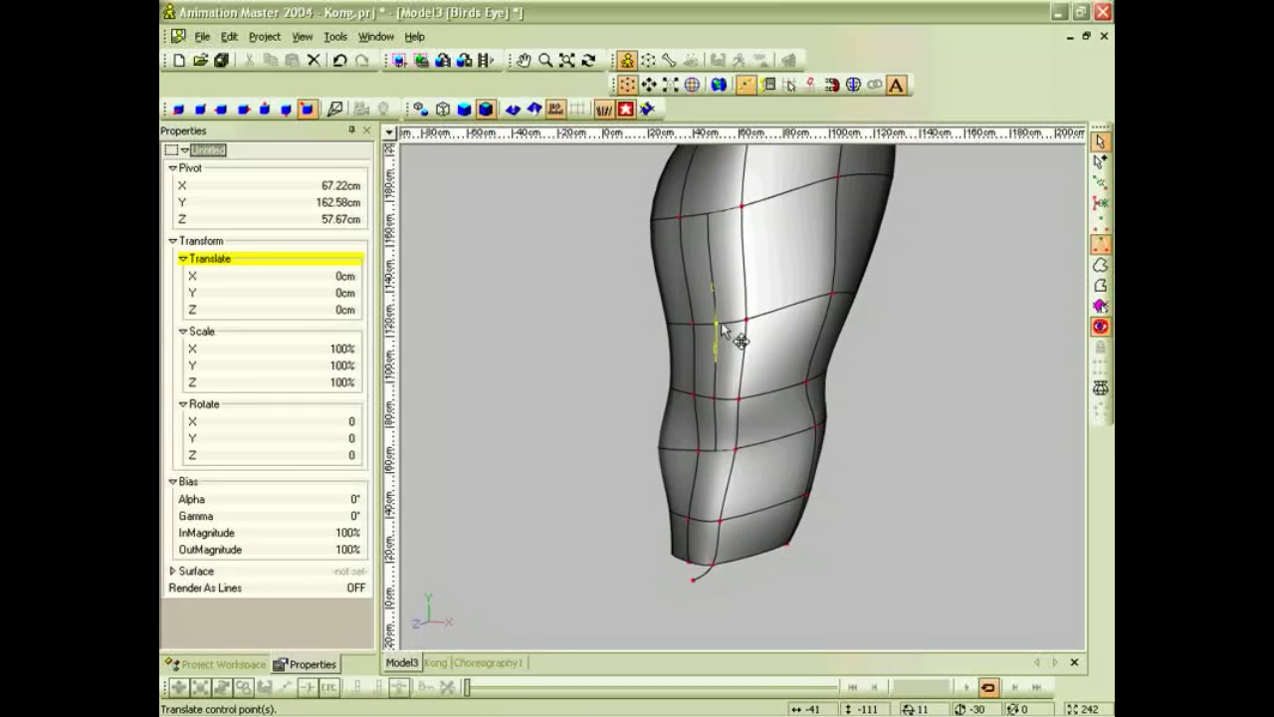
{"action": "left_click_drag", "start_coordinate": [717, 327], "coordinate": [694, 338]}
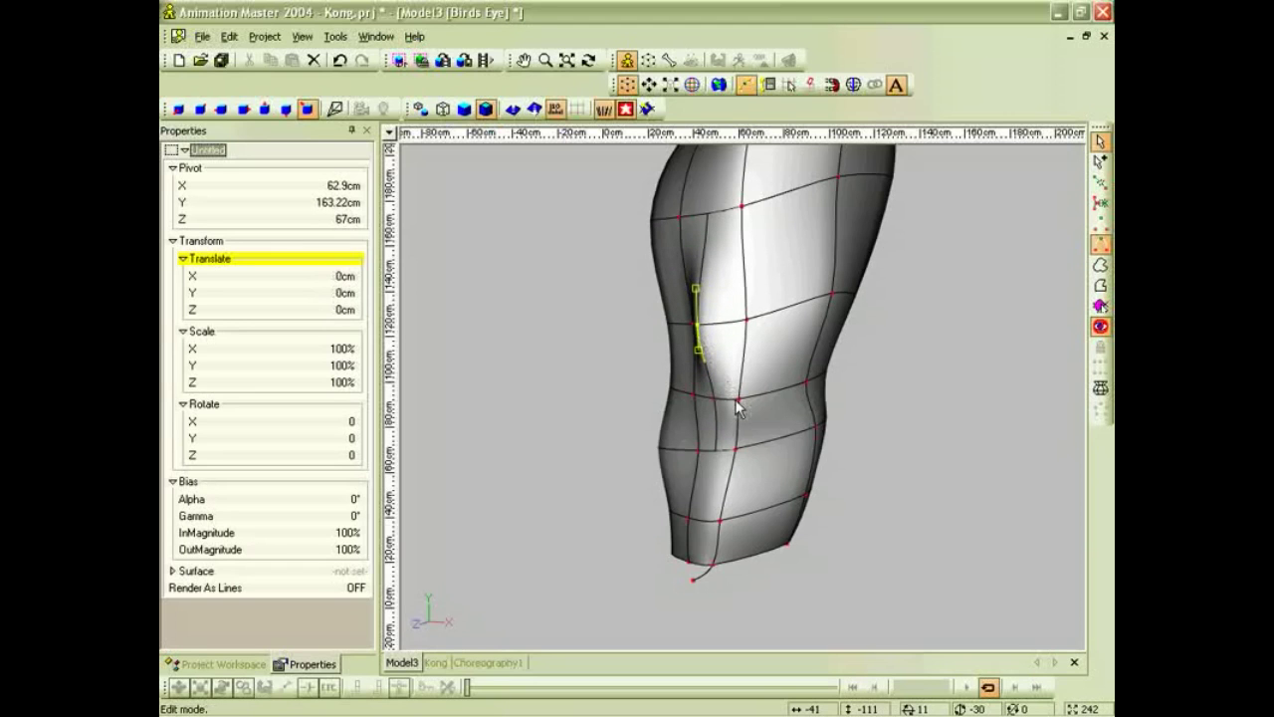
Add a cross spline over the knee between the third and fourth rings, running from the middle spline through the short spline to the front spline.
{"action": "middle_click_drag", "start_coordinate": [722, 417], "coordinate": [756, 409]}
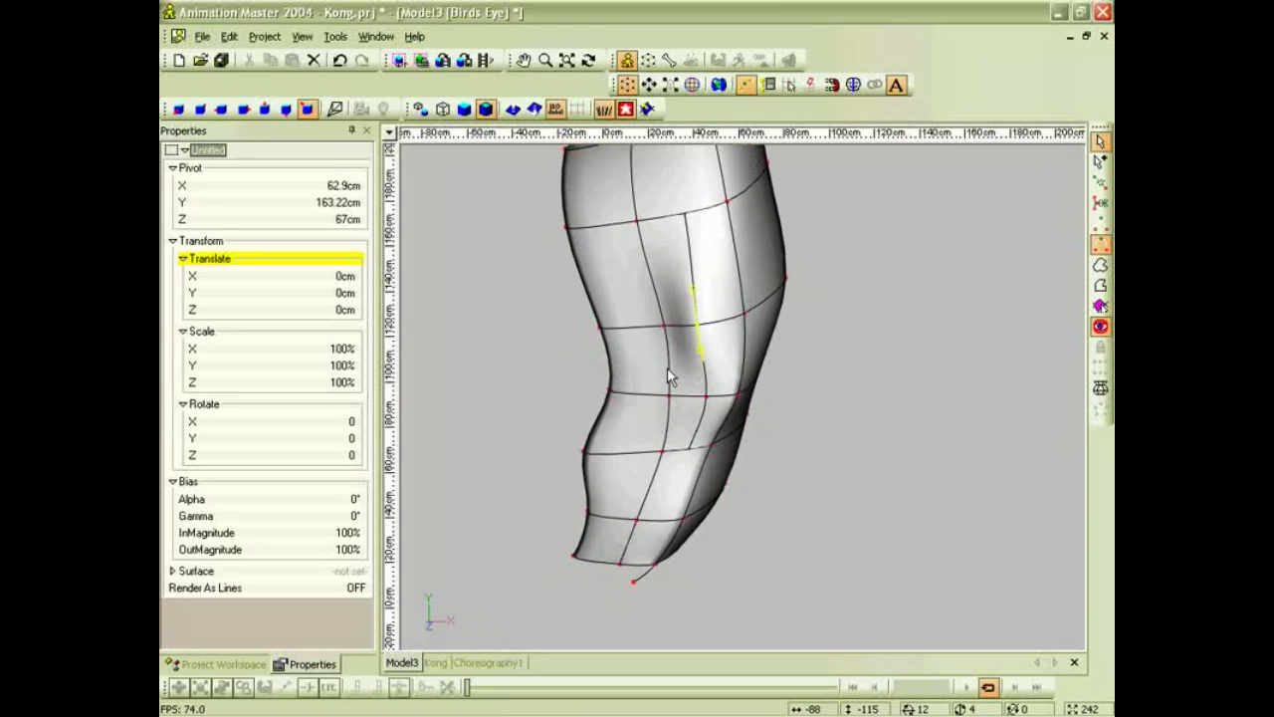
{"action": "key", "text": "a"}
{"action": "left_click", "coordinate": [670, 367]}
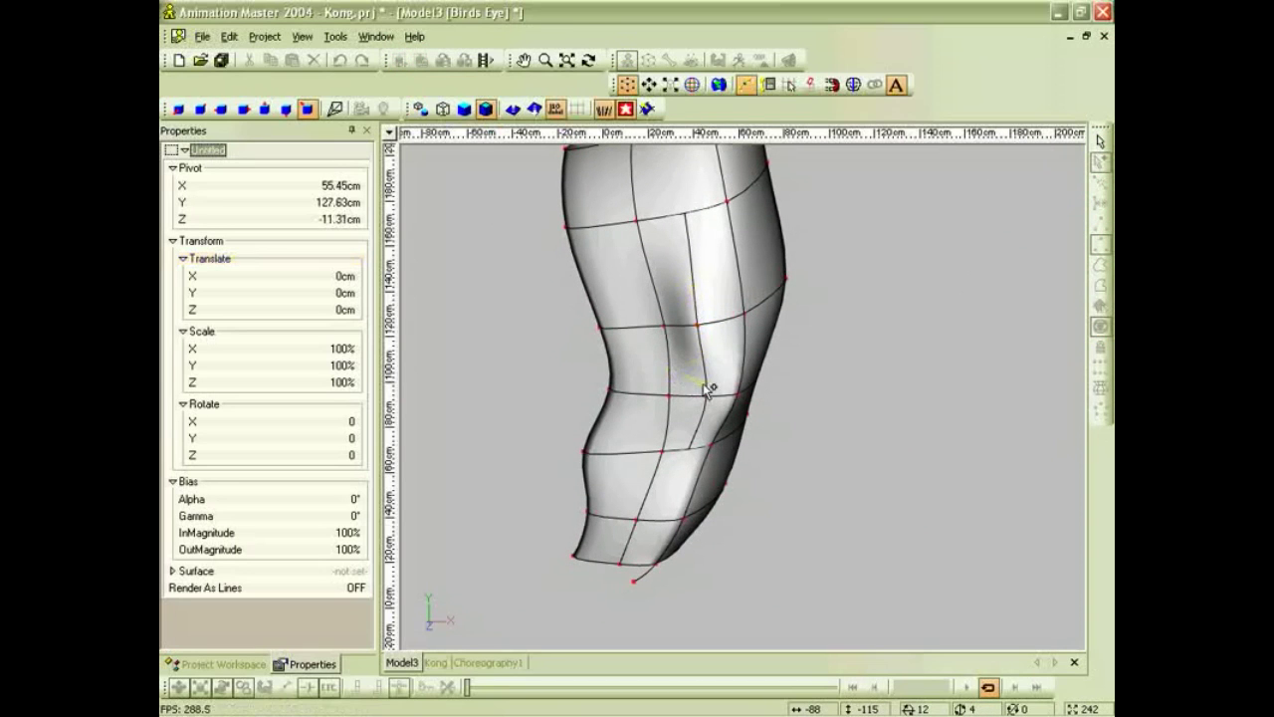
{"action": "left_click", "coordinate": [705, 372]}
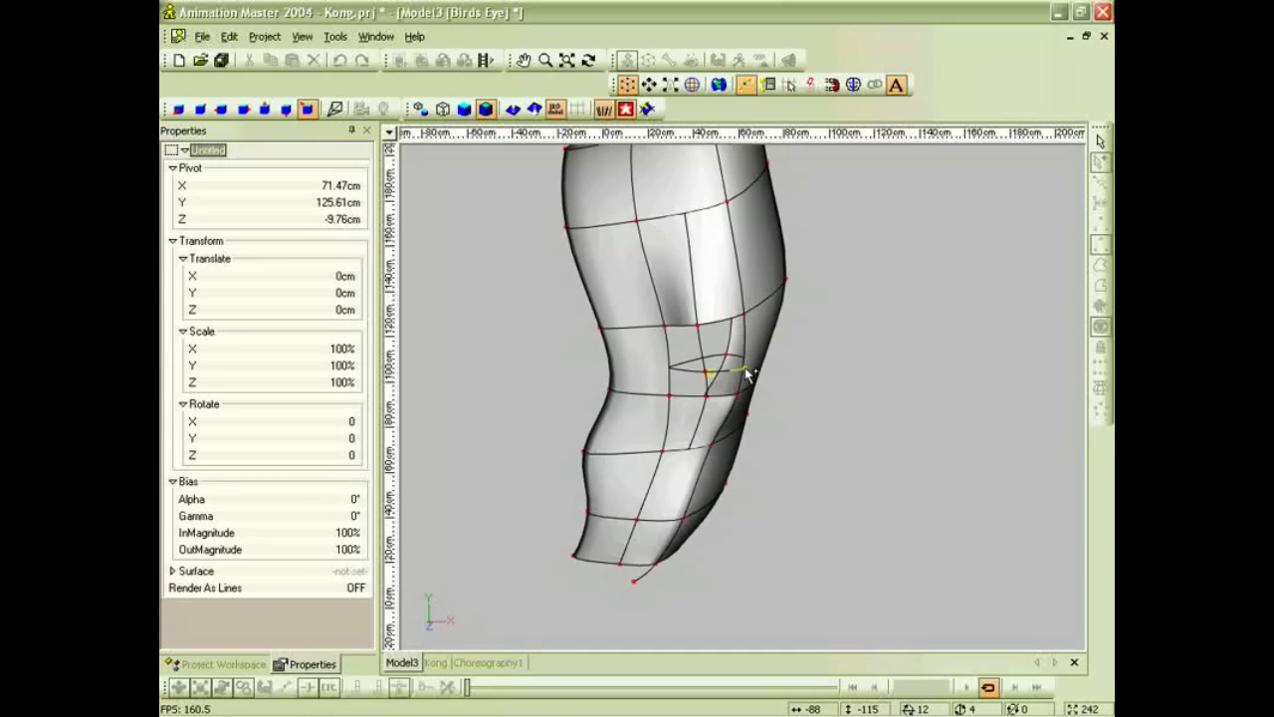
{"action": "left_click", "coordinate": [746, 372]}
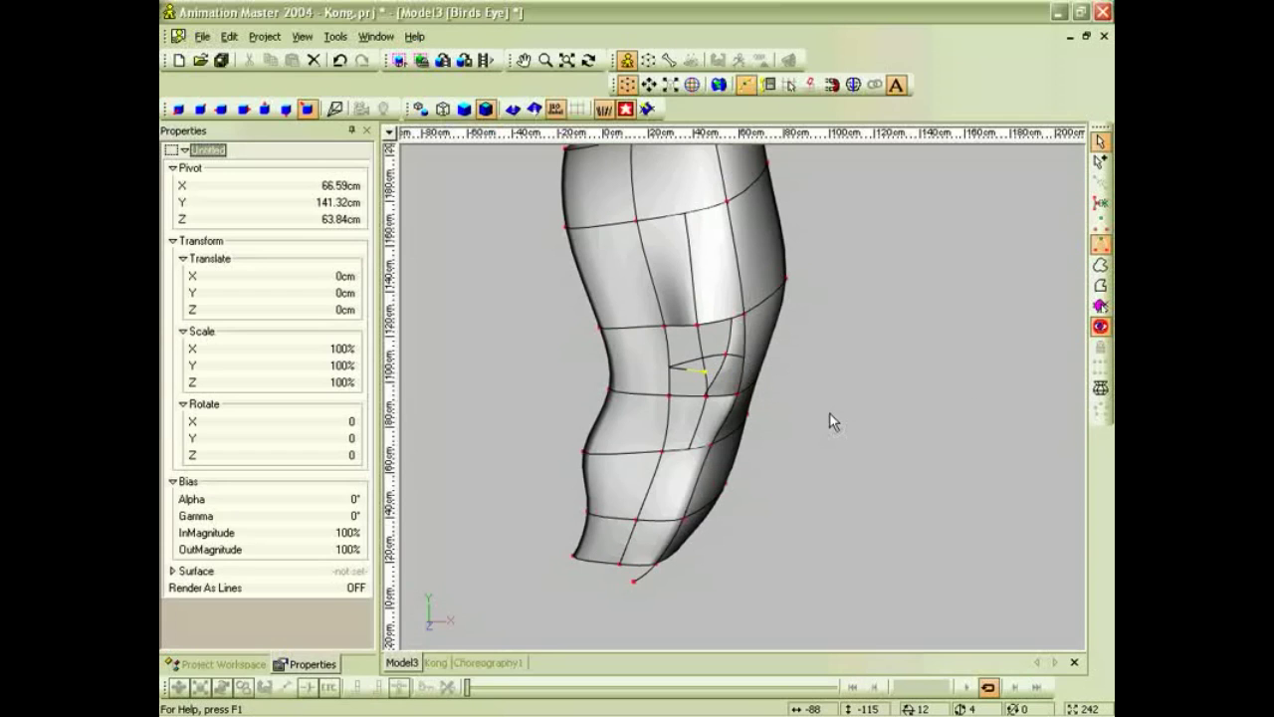
Switch to wireframe display and remove the cross spline over the knee, keeping its control point on the short spline.
{"action": "key", "text": "7"}
{"action": "left_click", "coordinate": [672, 368]}
{"action": "key", "text": "t"}
{"action": "mouse_move", "coordinate": [703, 390]}
{"action": "left_mouse_down"}
{"action": "mouse_move", "coordinate": [711, 425]}
{"action": "mouse_move", "coordinate": [699, 424]}
{"action": "mouse_move", "coordinate": [718, 404]}
{"action": "left_mouse_up"}
{"action": "left_click", "coordinate": [721, 411]}
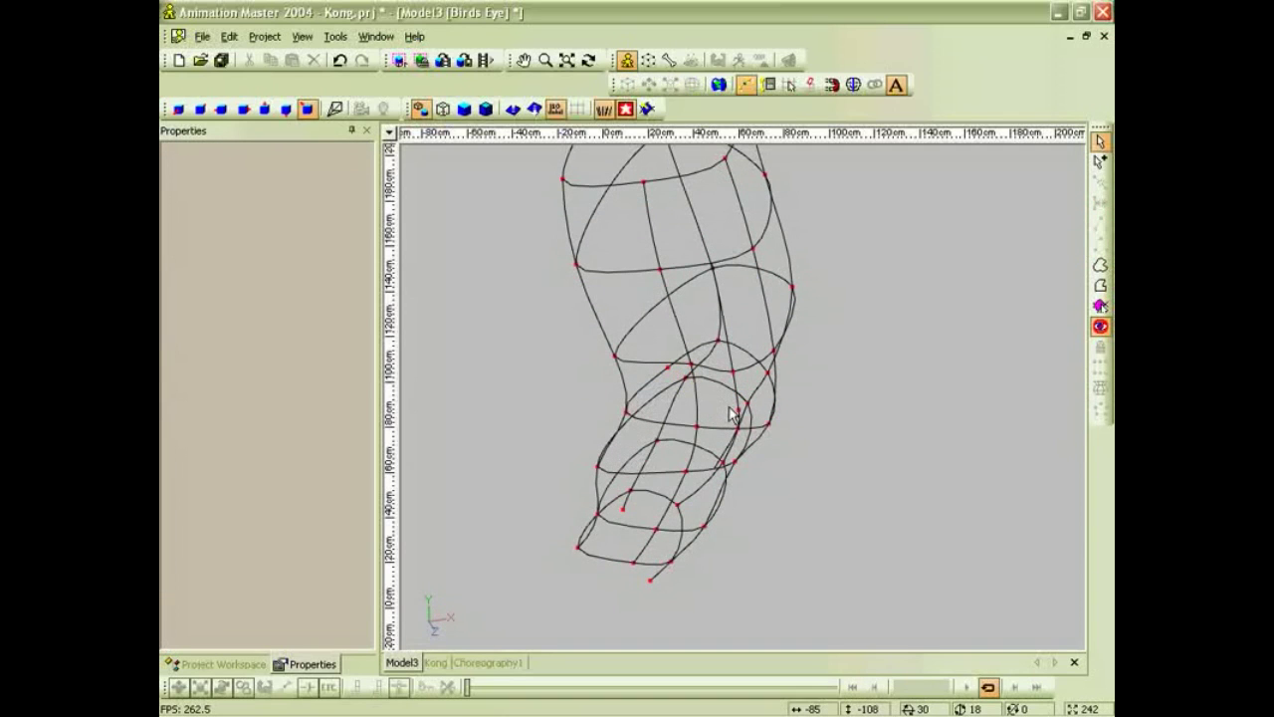
{"action": "key", "text": "6"}
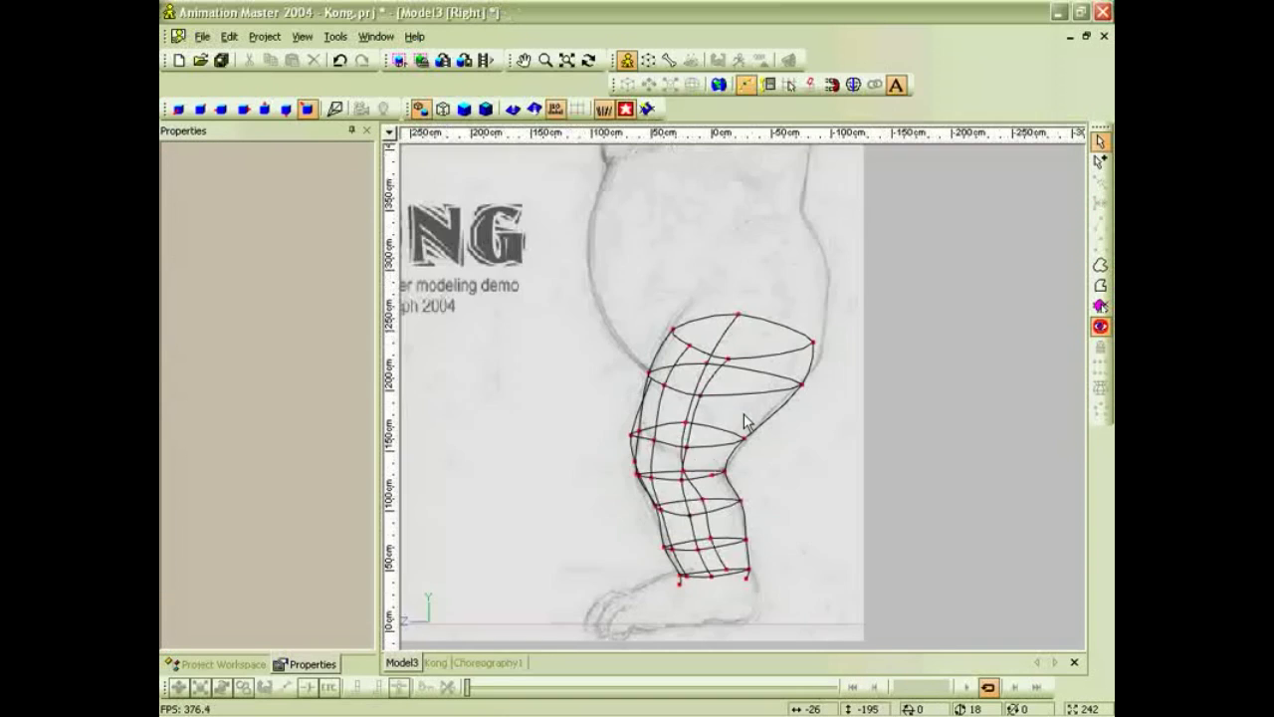
Select the front half of the leg from the side and hide the rest of the model.
{"action": "scroll", "coordinate": [825, 416], "scroll_direction": "down", "scroll_amount": 3}
{"action": "key", "text": "m"}
{"action": "left_click_drag", "start_coordinate": [839, 451], "coordinate": [869, 341]}
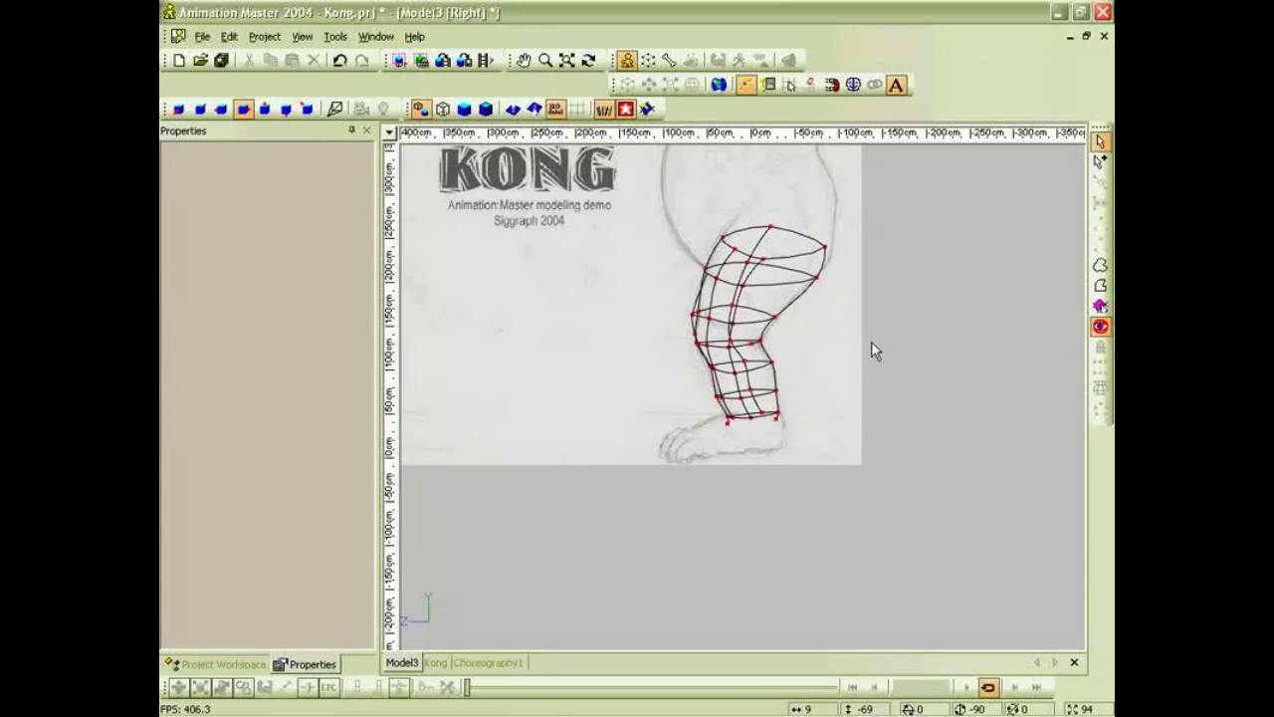
{"action": "key", "text": "g"}
{"action": "mouse_move", "coordinate": [706, 203]}
{"action": "left_mouse_down"}
{"action": "mouse_move", "coordinate": [769, 207]}
{"action": "mouse_move", "coordinate": [774, 273]}
{"action": "mouse_move", "coordinate": [744, 330]}
{"action": "mouse_move", "coordinate": [786, 430]}
{"action": "mouse_move", "coordinate": [667, 349]}
{"action": "mouse_move", "coordinate": [748, 225]}
{"action": "left_mouse_up"}
{"action": "left_click", "coordinate": [1100, 328]}
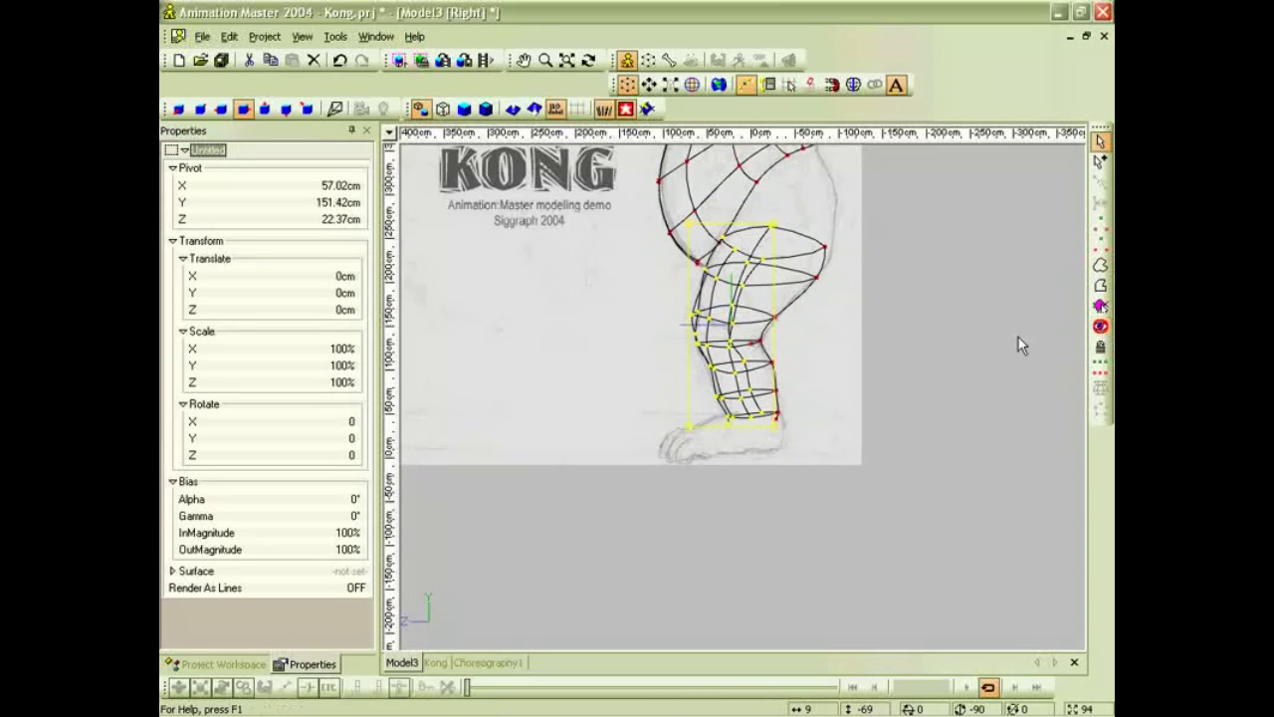
{"action": "left_click", "coordinate": [797, 336]}
{"action": "key", "text": "KP_2"}
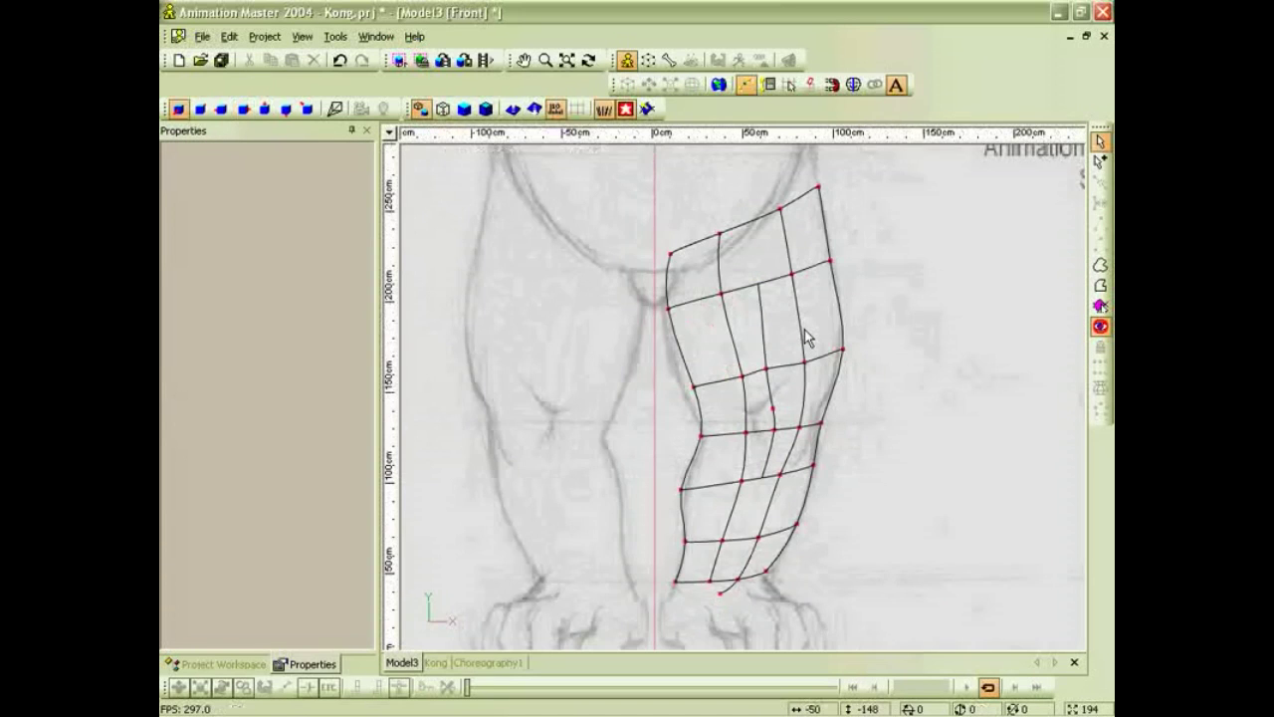
Add a cross spline between the third and fourth rings from the middle spline through the short and front splines to the leg's outer edge.
{"action": "scroll", "coordinate": [762, 486], "scroll_direction": "up", "scroll_amount": 3}
{"action": "middle_click_drag", "start_coordinate": [772, 441], "coordinate": [776, 414]}
{"action": "scroll", "coordinate": [772, 400], "scroll_direction": "up", "scroll_amount": 2}
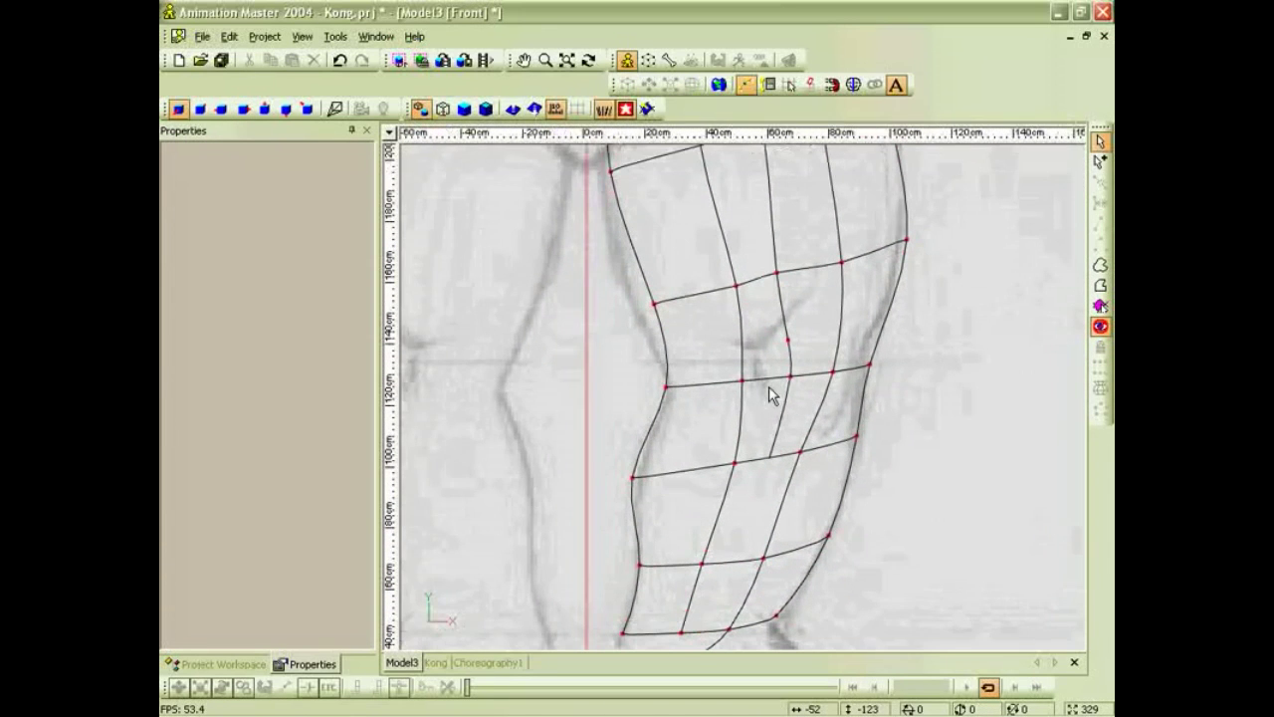
{"action": "key", "text": "a"}
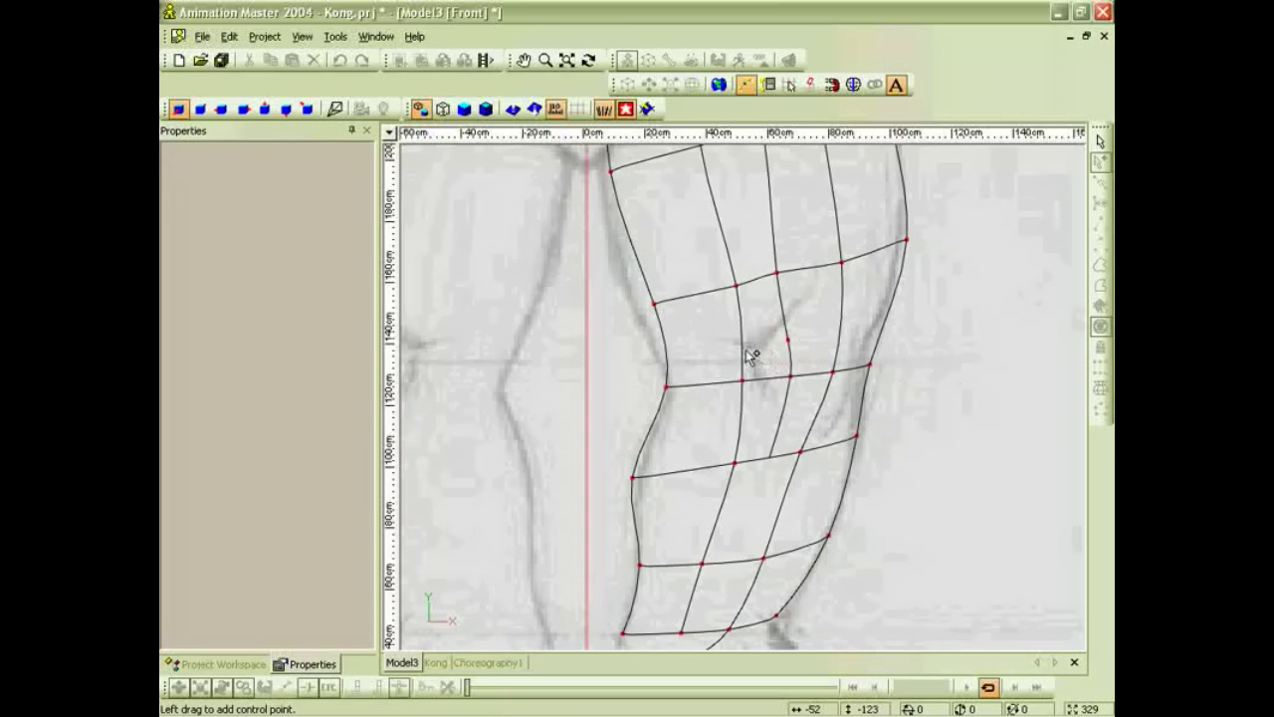
{"action": "left_click", "coordinate": [741, 348]}
{"action": "left_click", "coordinate": [742, 348]}
{"action": "left_click", "coordinate": [788, 340]}
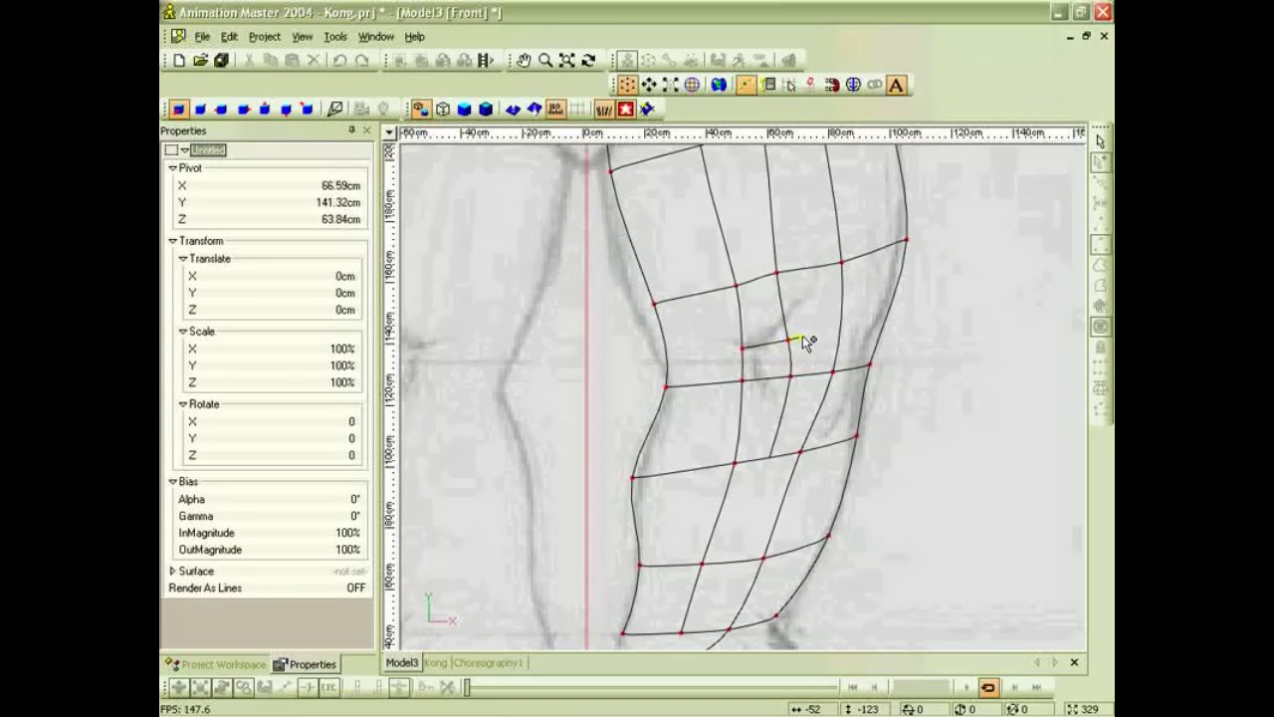
{"action": "left_click", "coordinate": [842, 323]}
{"action": "left_click", "coordinate": [889, 315]}
{"action": "key", "text": "Escape"}
Raise the cross spline's point on the front spline to about X 82.7, Y 158.8 cm and extend the cross spline to the leg's inner edge.
{"action": "left_click_drag", "start_coordinate": [790, 338], "coordinate": [834, 293]}
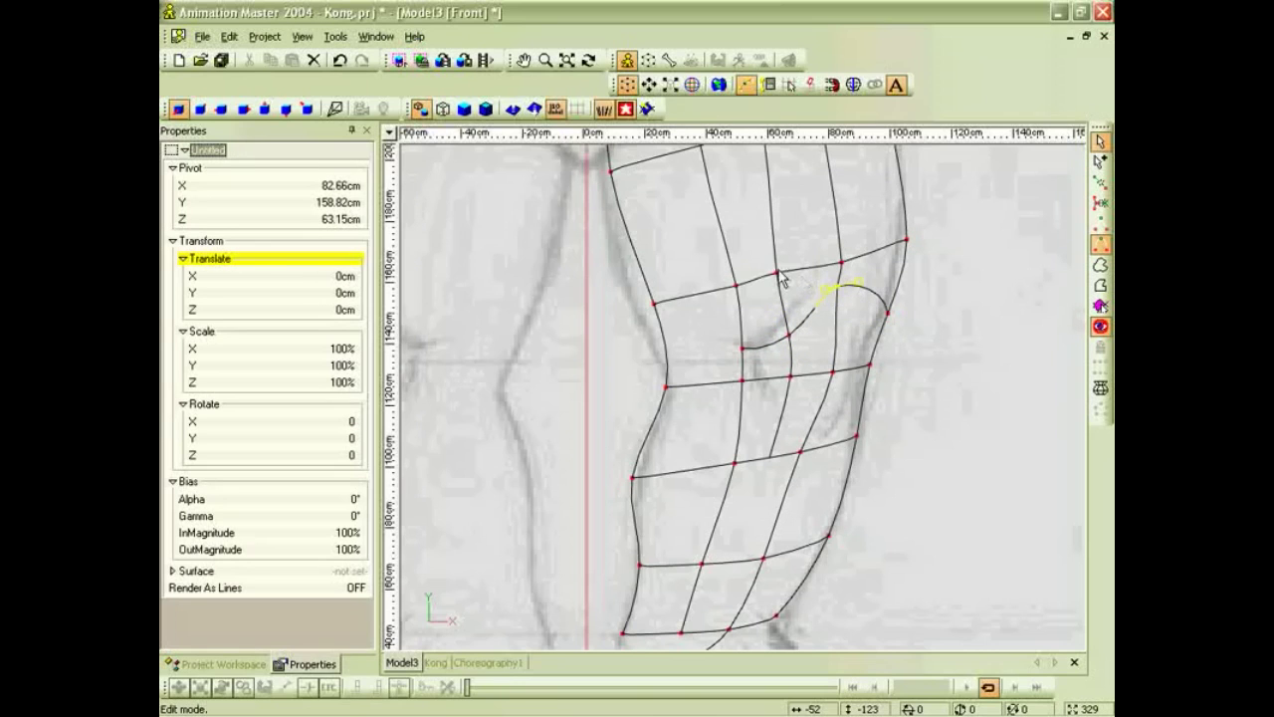
{"action": "left_click", "coordinate": [743, 352]}
{"action": "left_click_drag", "start_coordinate": [743, 351], "coordinate": [667, 352]}
{"action": "right_click", "coordinate": [667, 352]}
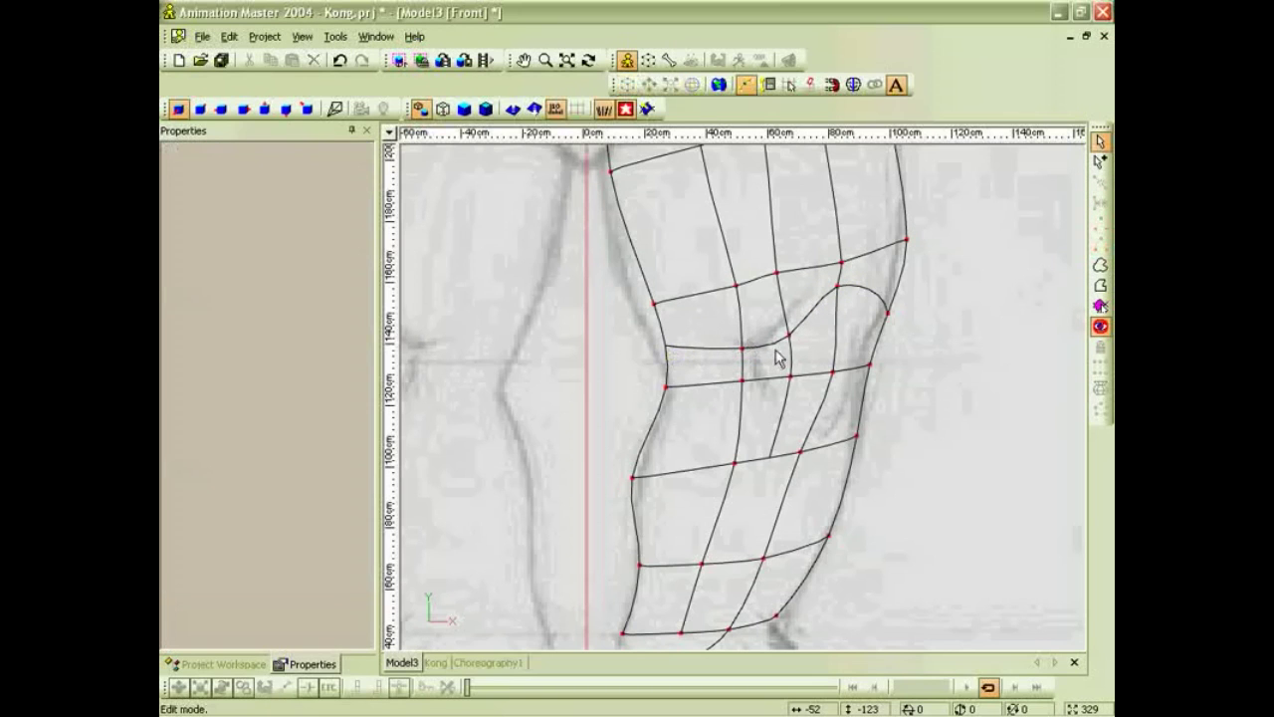
Draw a second short spline from the third ring up to the second ring, between the front spline and the outer edge, and attach it.
{"action": "key", "text": "t"}
{"action": "left_click_drag", "start_coordinate": [804, 359], "coordinate": [799, 415]}
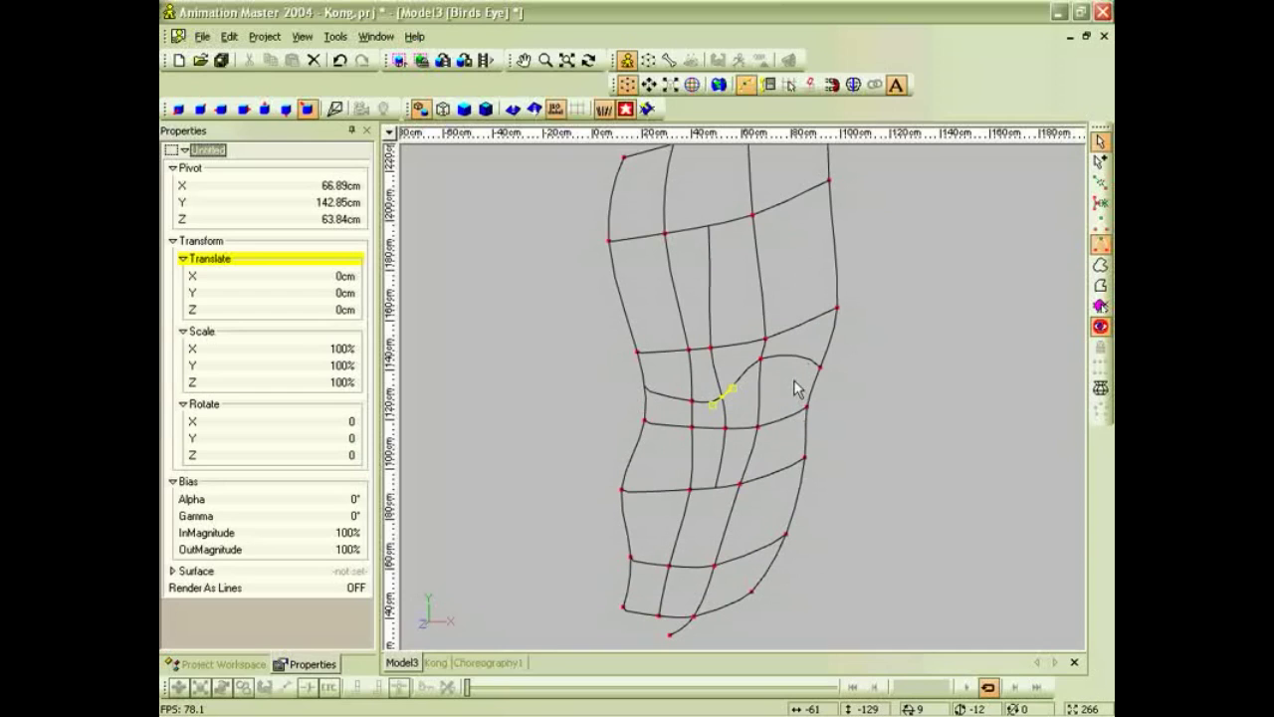
{"action": "key", "text": "a"}
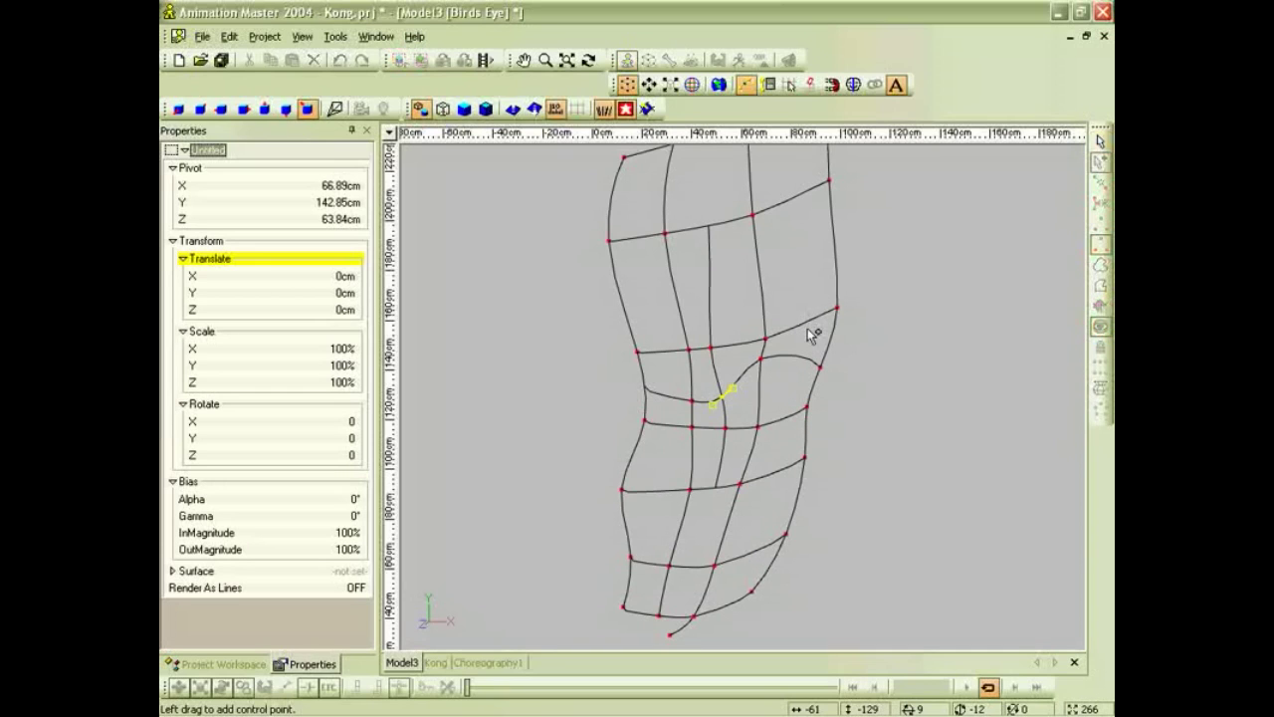
{"action": "left_click_drag", "start_coordinate": [812, 328], "coordinate": [795, 198]}
{"action": "right_click", "coordinate": [797, 198]}
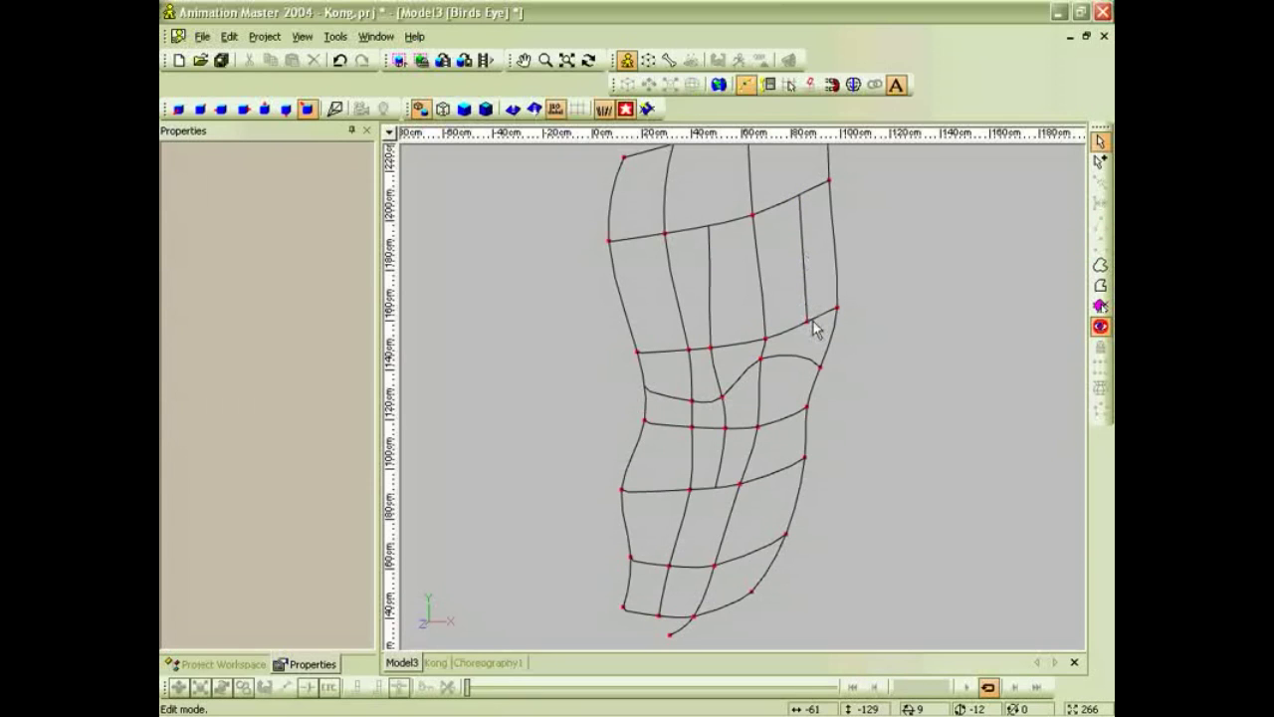
Extend the second short spline down through the cross spline and fourth ring and attach its end to the fifth ring.
{"action": "key", "text": "a"}
{"action": "left_click_drag", "start_coordinate": [814, 331], "coordinate": [786, 420]}
{"action": "left_click", "coordinate": [784, 418]}
{"action": "left_click", "coordinate": [784, 457]}
{"action": "key", "text": "Escape"}
{"action": "left_click_drag", "start_coordinate": [785, 458], "coordinate": [777, 476]}
{"action": "right_click", "coordinate": [778, 476]}
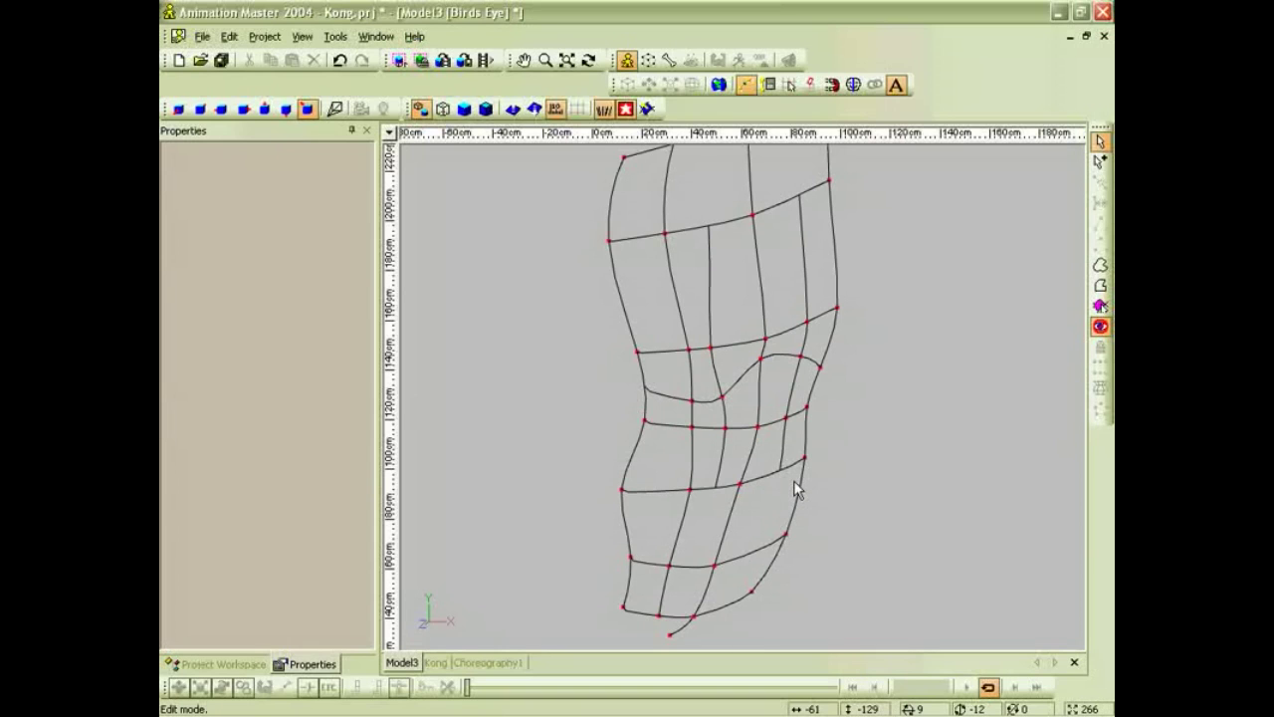
Move the second short spline's point on the third ring outward to about X 100.5, Y 169, Z 44.9 cm in shaded display.
{"action": "left_click", "coordinate": [801, 357]}
{"action": "left_click", "coordinate": [811, 324]}
{"action": "left_click_drag", "start_coordinate": [814, 331], "coordinate": [823, 336]}
{"action": "key", "text": "3"}
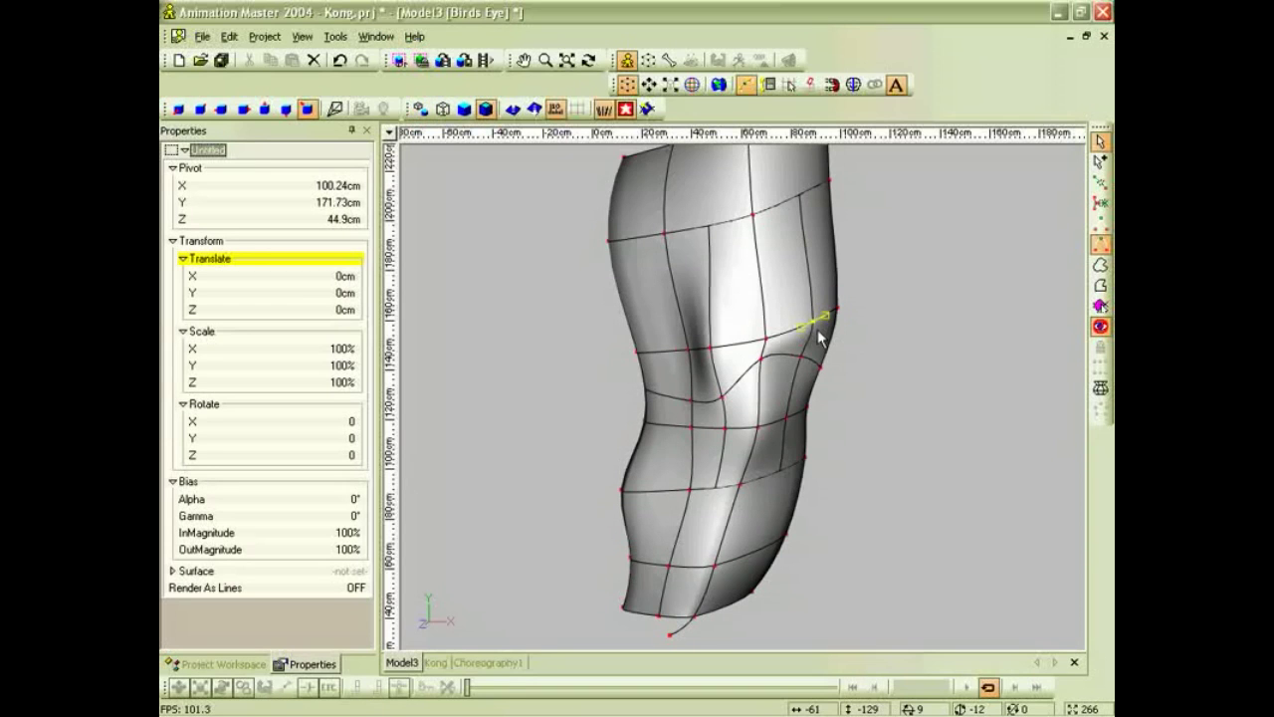
{"action": "key", "text": "1"}
{"action": "left_click_drag", "start_coordinate": [857, 312], "coordinate": [861, 354]}
{"action": "left_click_drag", "start_coordinate": [878, 260], "coordinate": [880, 270]}
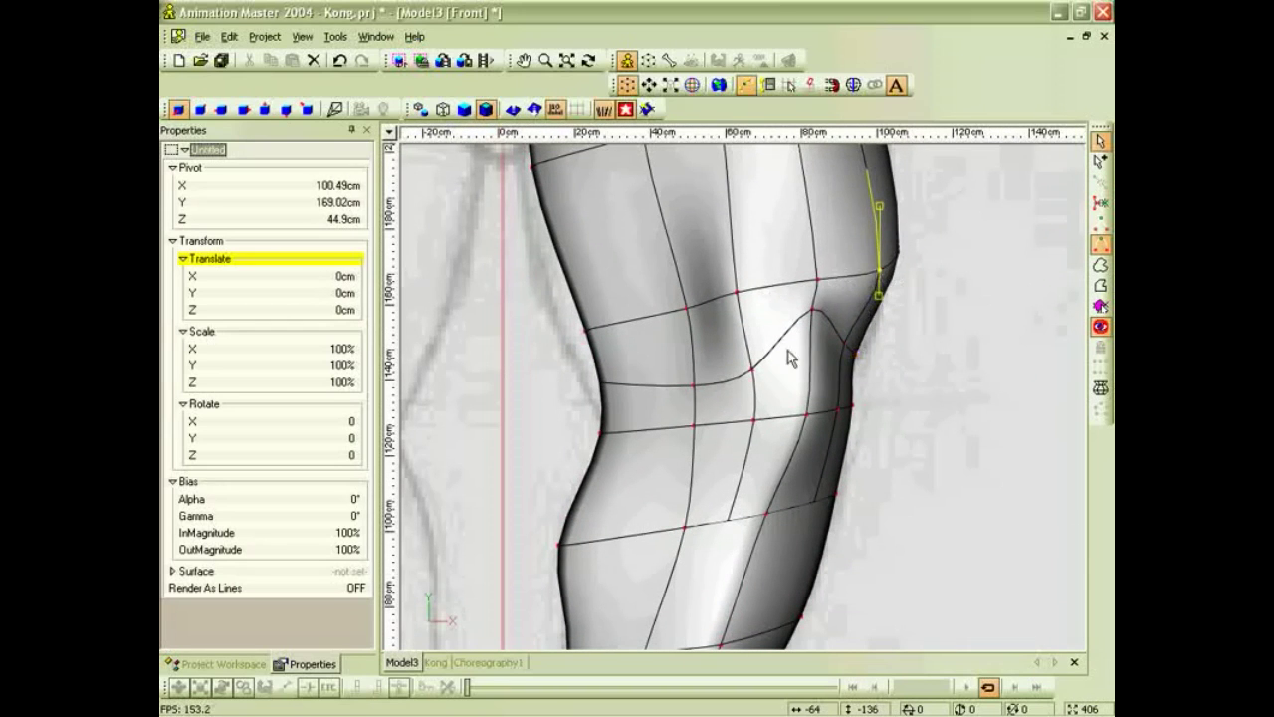
Shift the first short spline's point on the third ring slightly inward and down above the knee.
{"action": "scroll", "coordinate": [787, 360], "scroll_direction": "down", "scroll_amount": 3}
{"action": "middle_click_drag", "start_coordinate": [707, 333], "coordinate": [715, 379]}
{"action": "left_click", "coordinate": [681, 261]}
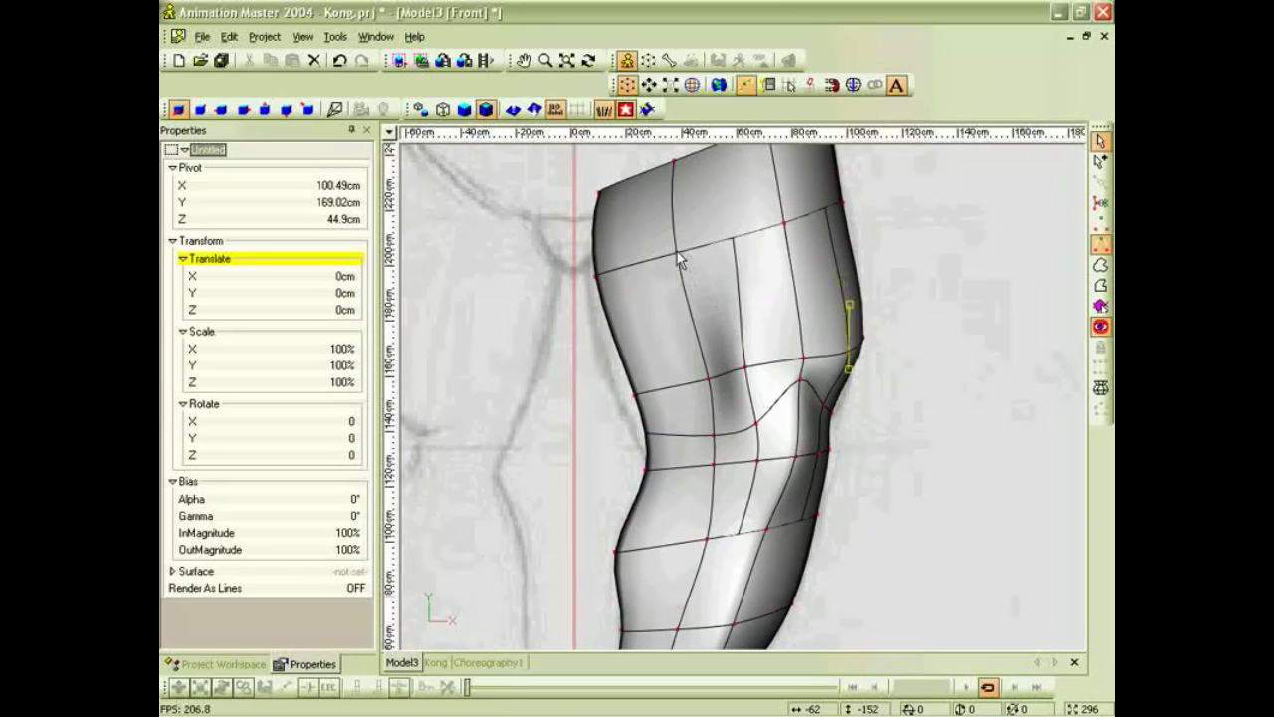
{"action": "left_click_drag", "start_coordinate": [745, 370], "coordinate": [738, 382]}
{"action": "left_click", "coordinate": [763, 426]}
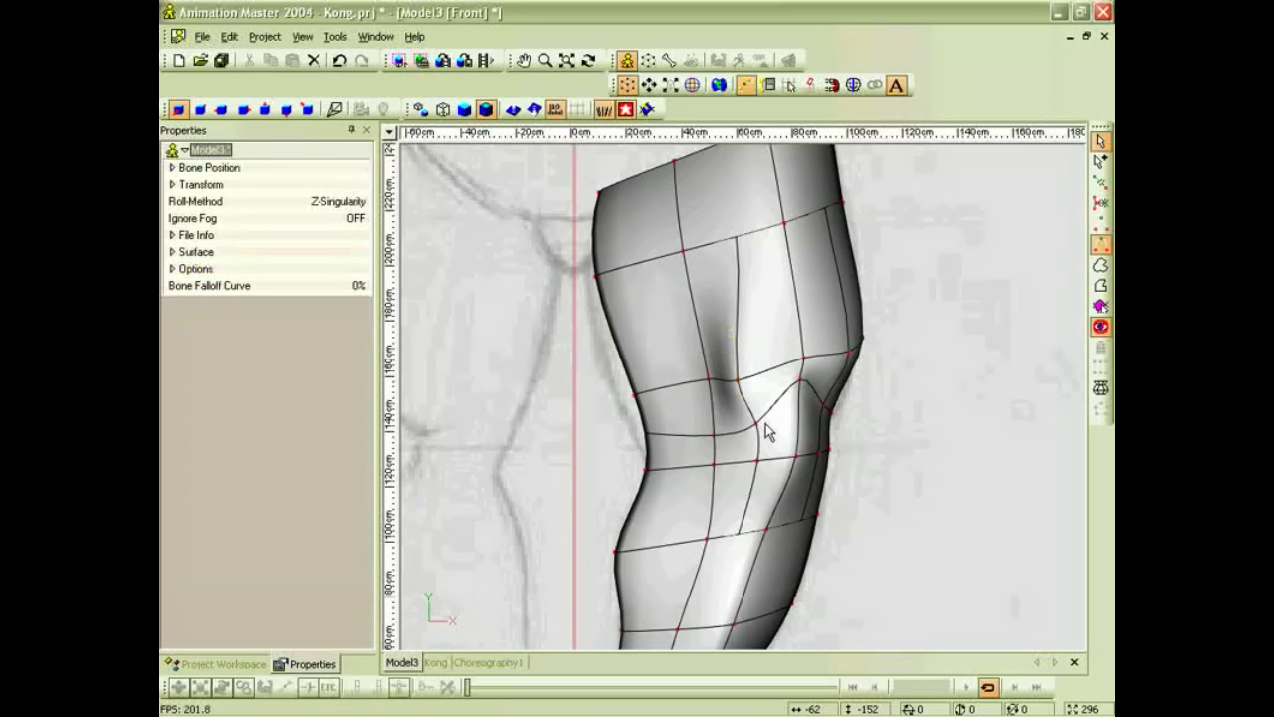
Reposition the cross spline's point on the middle spline to about X 52.9, Y 142.8, Z 51.5 cm.
{"action": "key", "text": "t"}
{"action": "left_click_drag", "start_coordinate": [754, 448], "coordinate": [878, 453]}
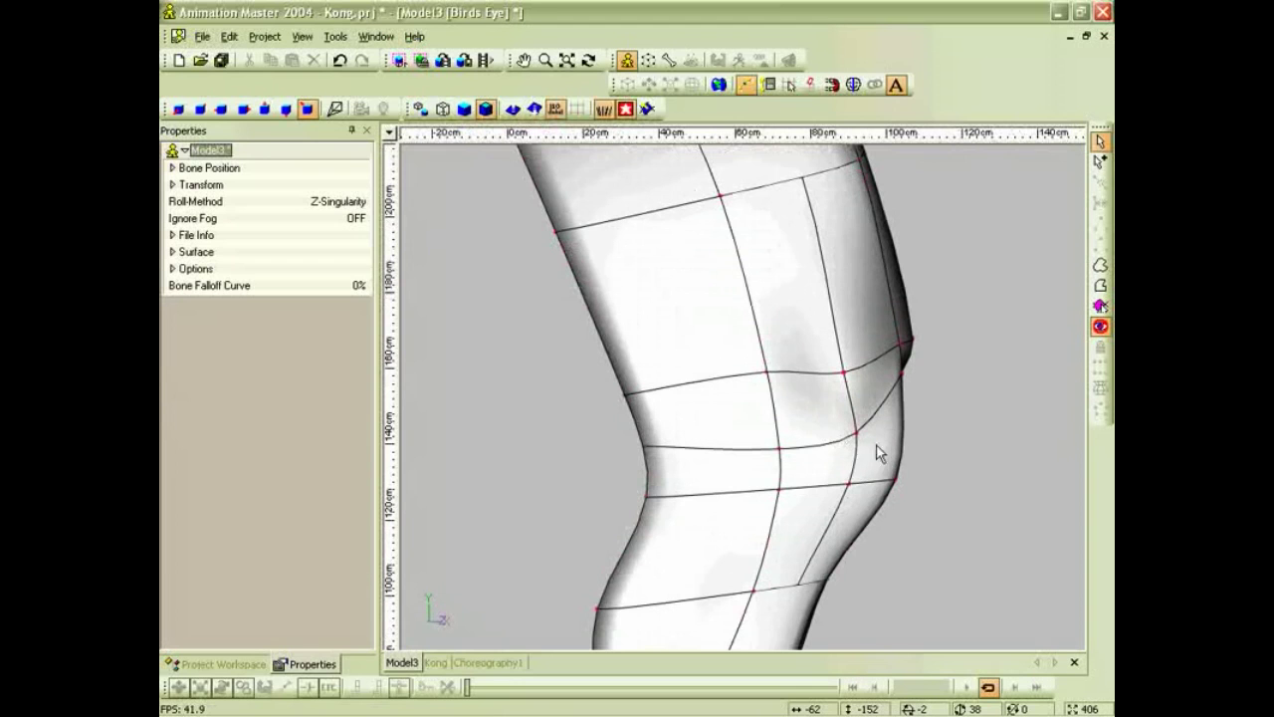
{"action": "left_click", "coordinate": [784, 453]}
{"action": "key", "text": "t"}
{"action": "left_click_drag", "start_coordinate": [802, 449], "coordinate": [805, 483]}
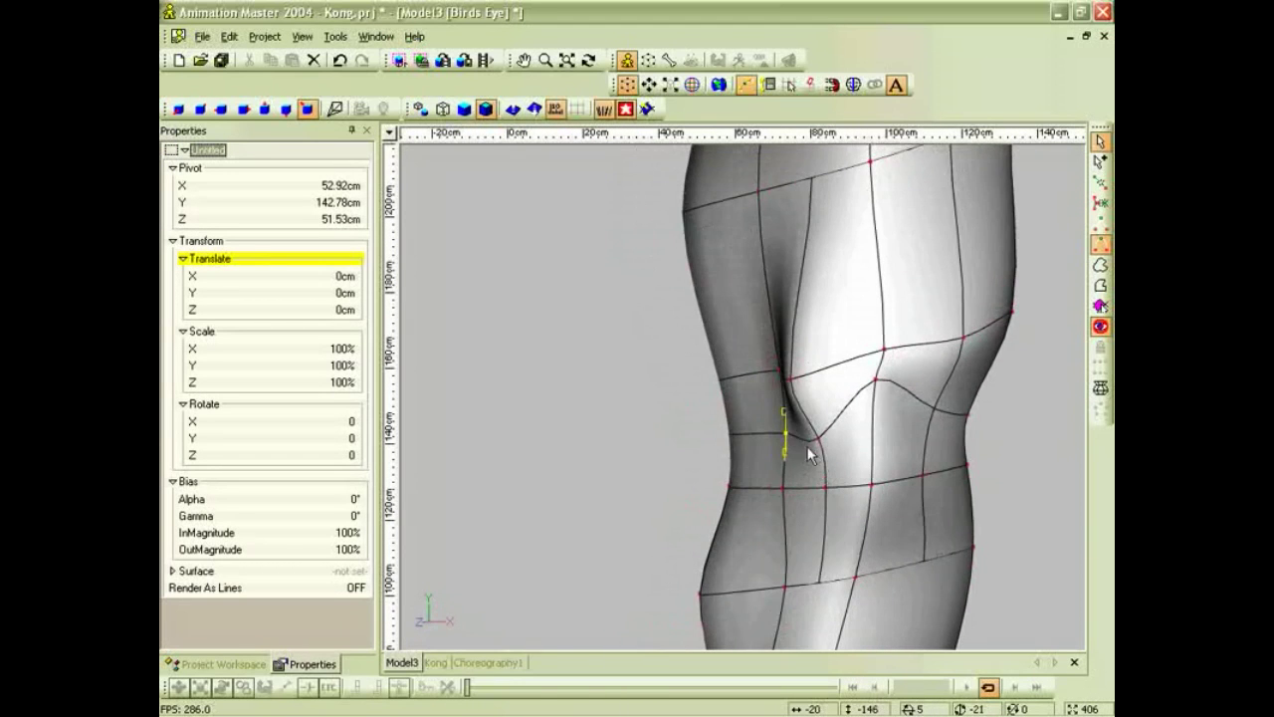
Turn on the manipulator property display and set the first short spline's magnitude to 25% at the cross spline point.
{"action": "scroll", "coordinate": [842, 460], "scroll_direction": "up", "scroll_amount": 2}
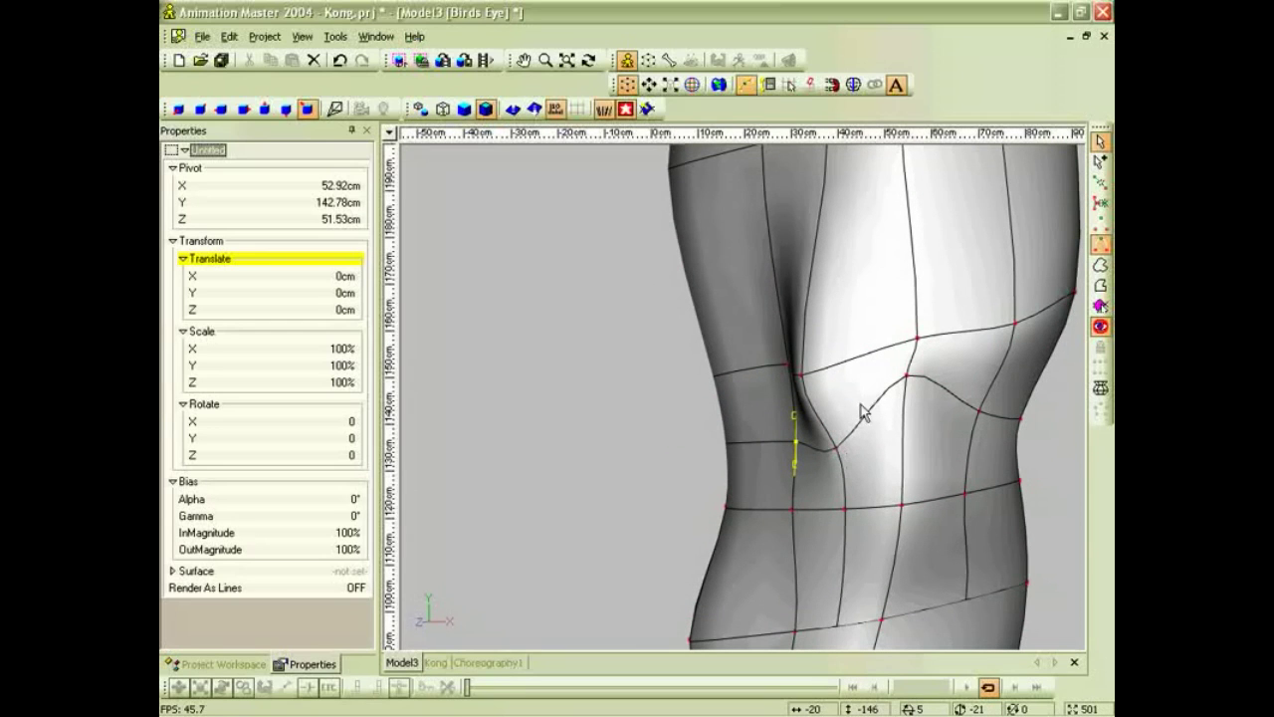
{"action": "left_click", "coordinate": [769, 84]}
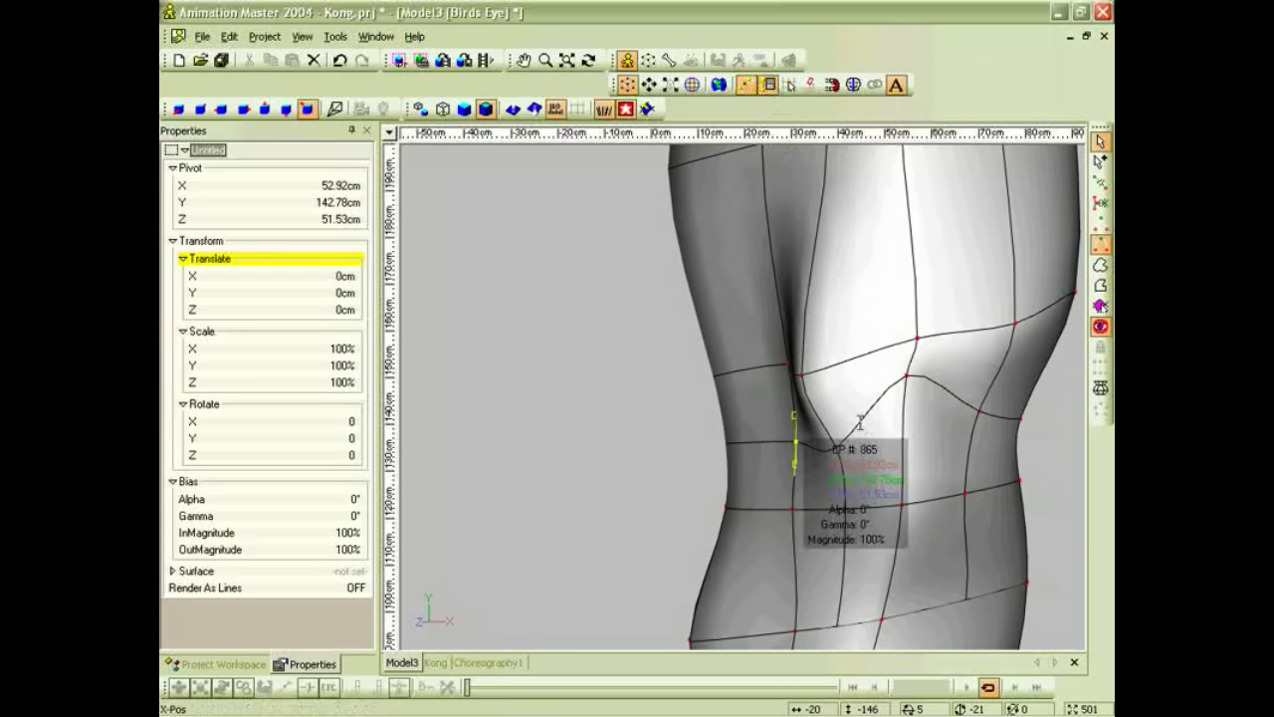
{"action": "left_click", "coordinate": [751, 478]}
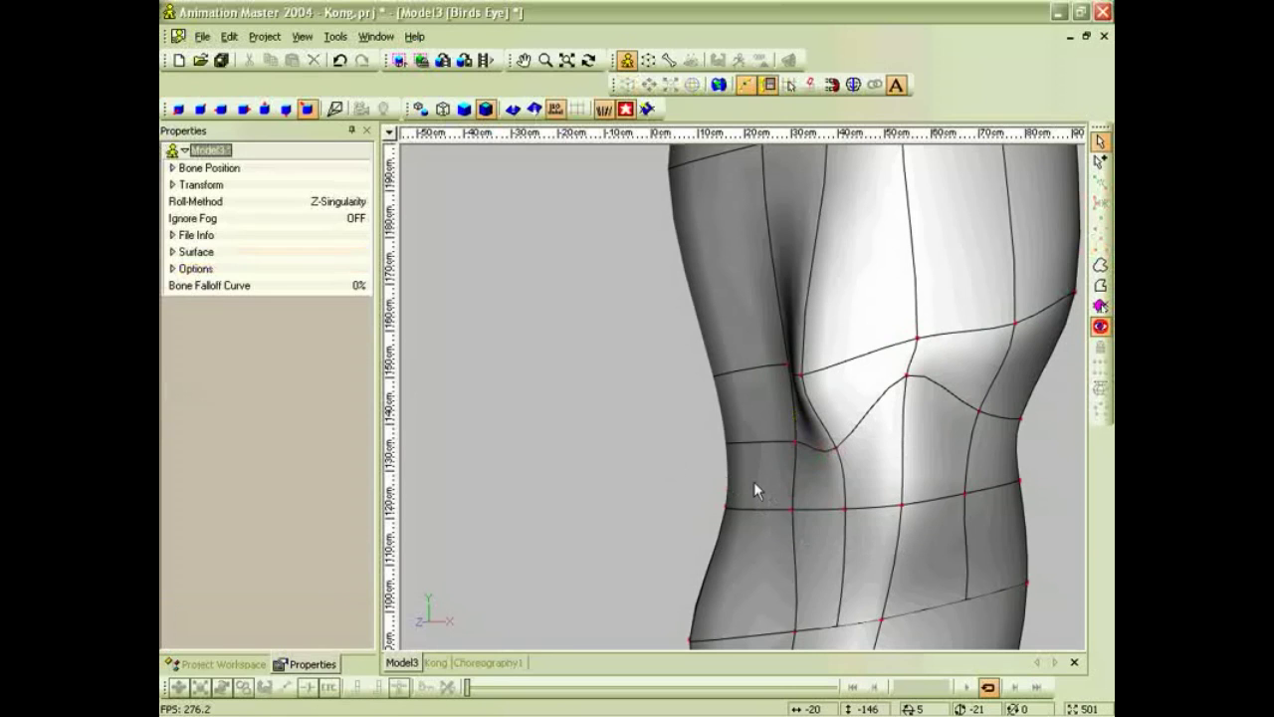
{"action": "left_click", "coordinate": [836, 449]}
{"action": "left_click", "coordinate": [923, 545]}
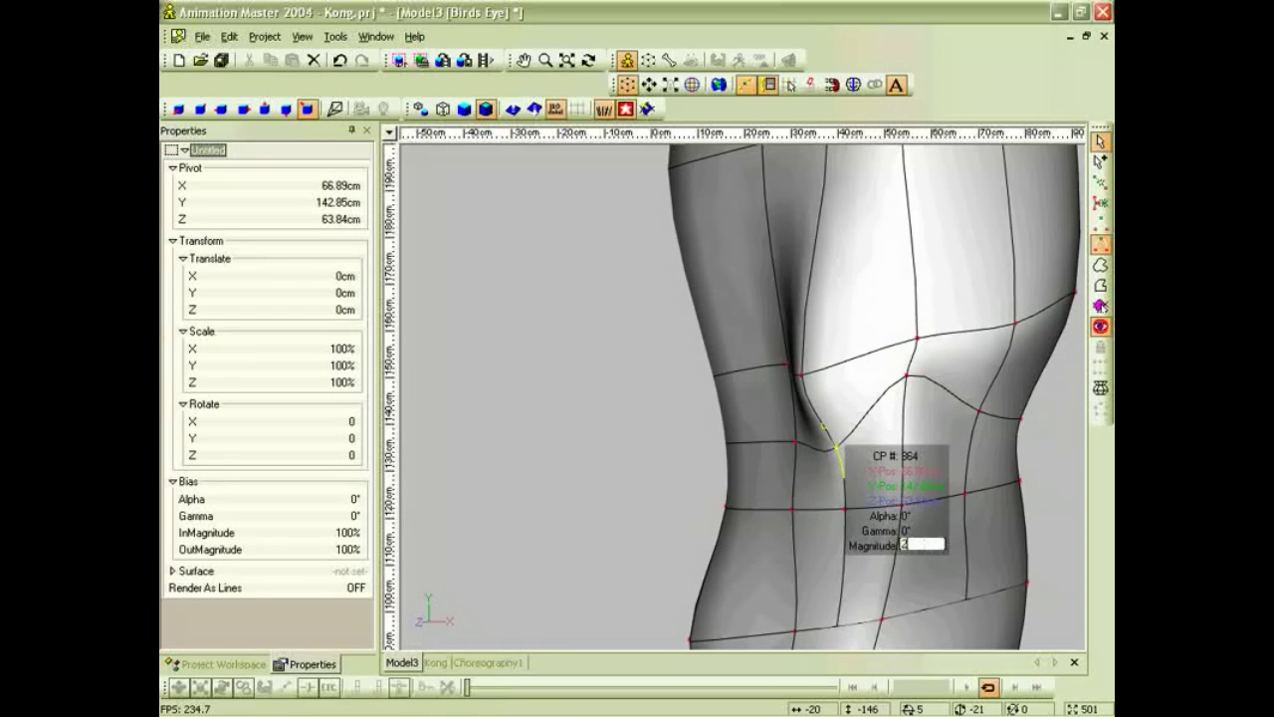
{"action": "key", "text": "Return"}
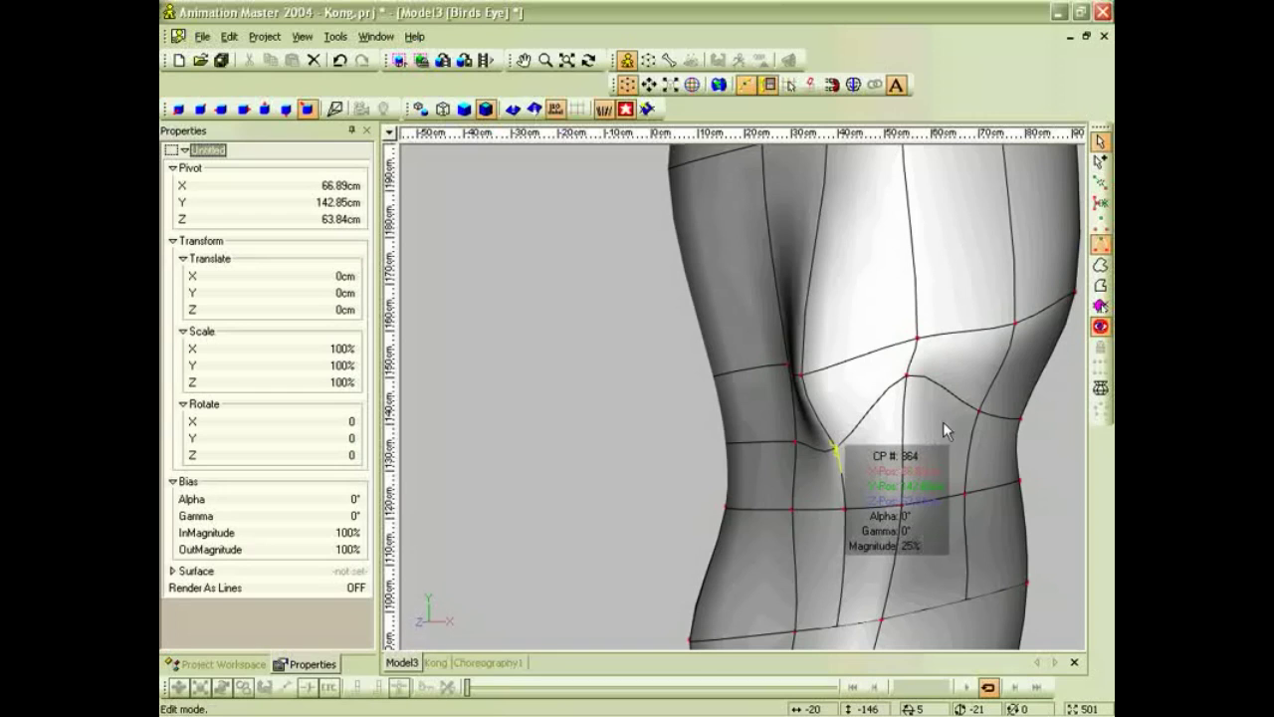
Set the magnitude to 25% where the cross spline meets the second short spline and the front spline.
{"action": "left_click", "coordinate": [979, 411]}
{"action": "left_click", "coordinate": [1058, 507]}
{"action": "type", "text": "25"}
{"action": "key", "text": "Return"}
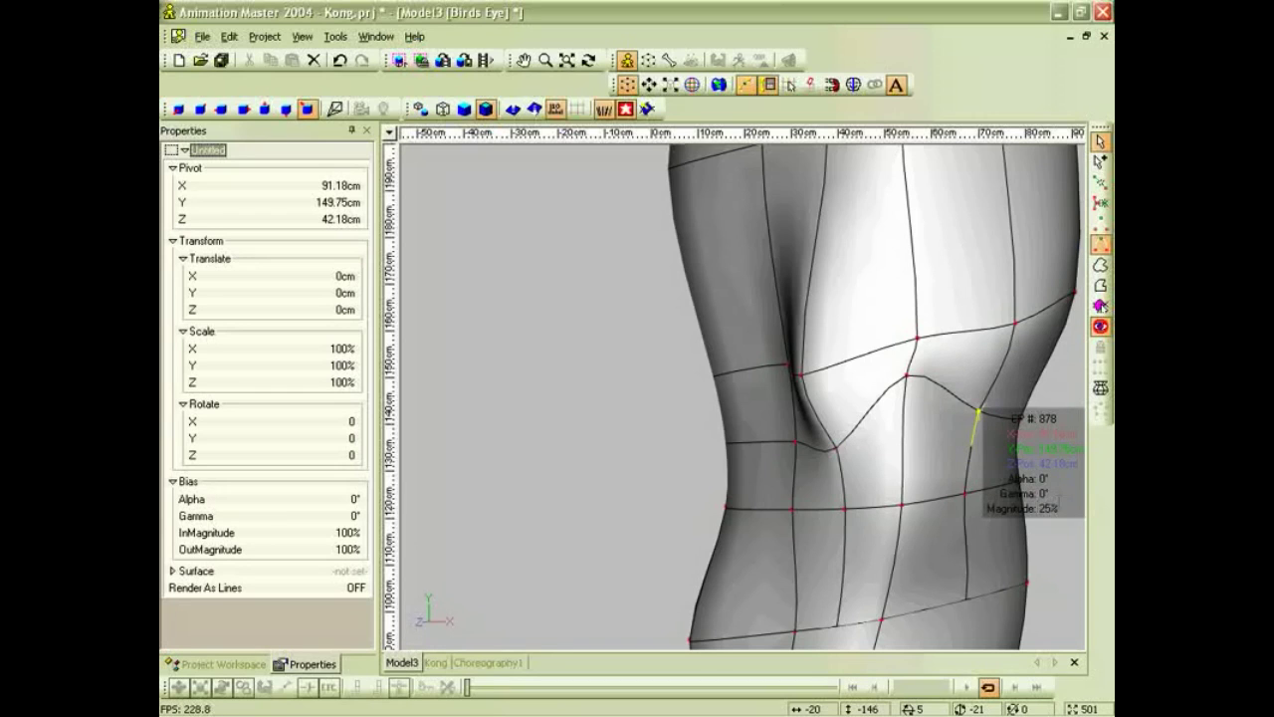
{"action": "left_click", "coordinate": [907, 375]}
{"action": "left_click", "coordinate": [993, 470]}
{"action": "type", "text": "25"}
{"action": "key", "text": "Return"}
Nudge the front spline's point on the third ring to about X 84.7, Y 165.8, Z 60.8 cm.
{"action": "middle_click_drag", "start_coordinate": [757, 475], "coordinate": [802, 477]}
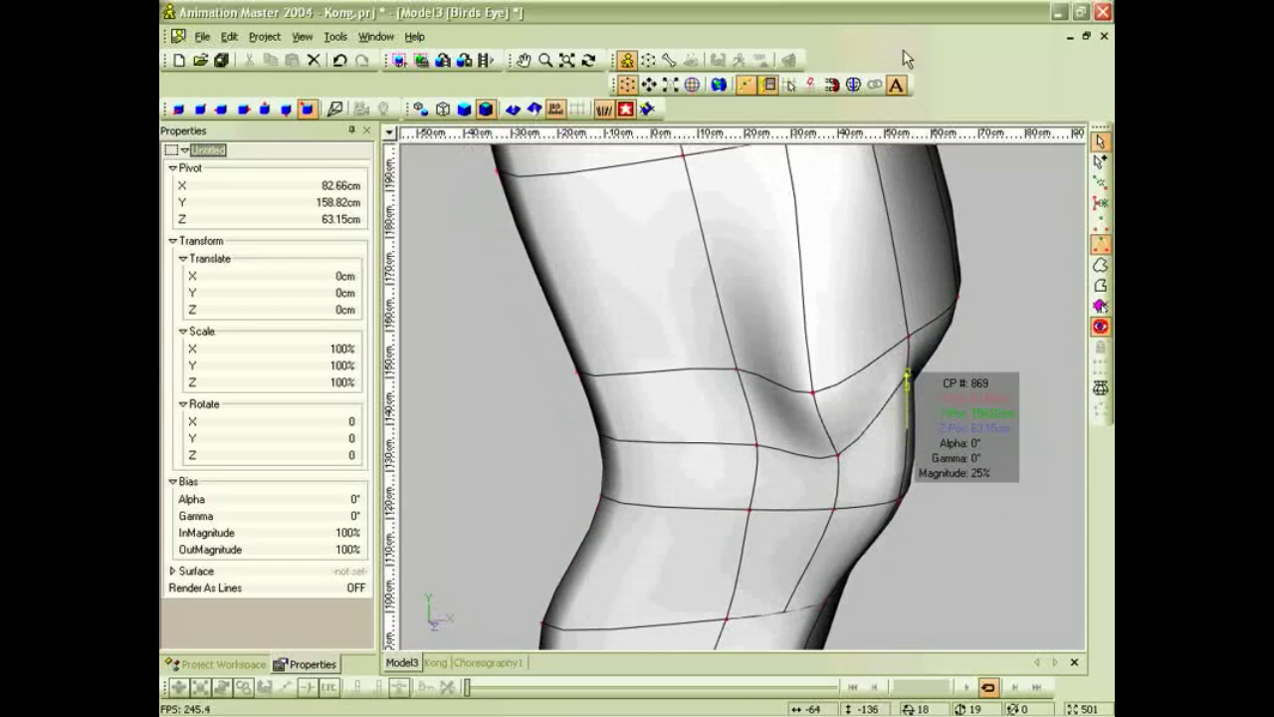
{"action": "left_click_drag", "start_coordinate": [906, 336], "coordinate": [910, 339]}
{"action": "middle_click_drag", "start_coordinate": [816, 430], "coordinate": [864, 473]}
{"action": "scroll", "coordinate": [864, 473], "scroll_direction": "down", "scroll_amount": 1}
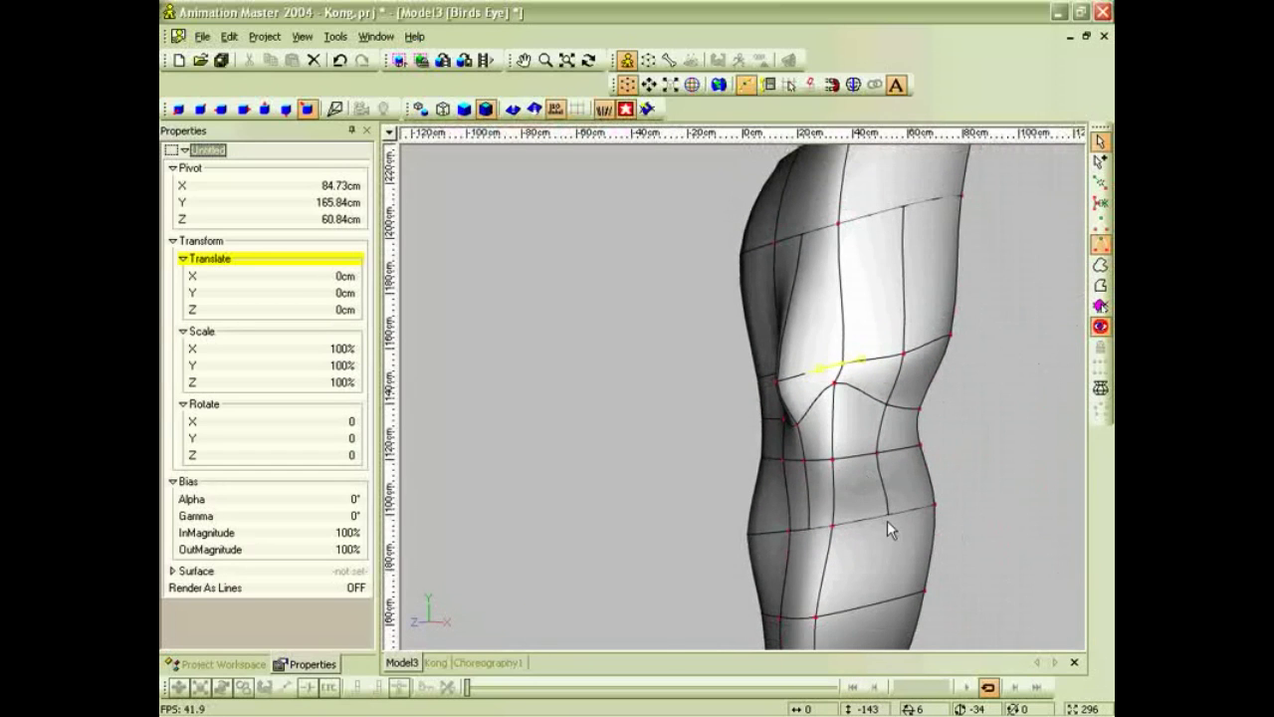
{"action": "scroll", "coordinate": [896, 471], "scroll_direction": "down", "scroll_amount": 1}
{"action": "key", "text": "KP_2"}
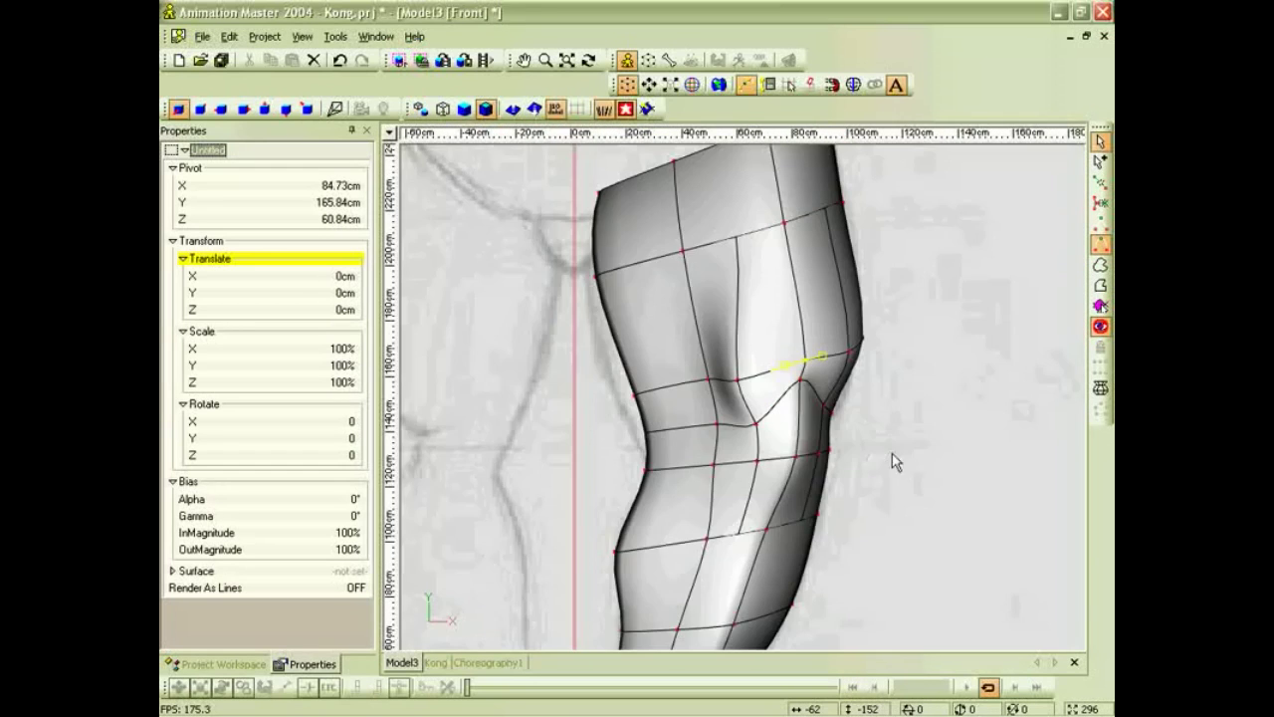
Lengthen the bias handles of the fourth ring's point on the front spline to a magnitude of about 167%.
{"action": "scroll", "coordinate": [767, 453], "scroll_direction": "down", "scroll_amount": 2}
{"action": "left_click", "coordinate": [778, 438]}
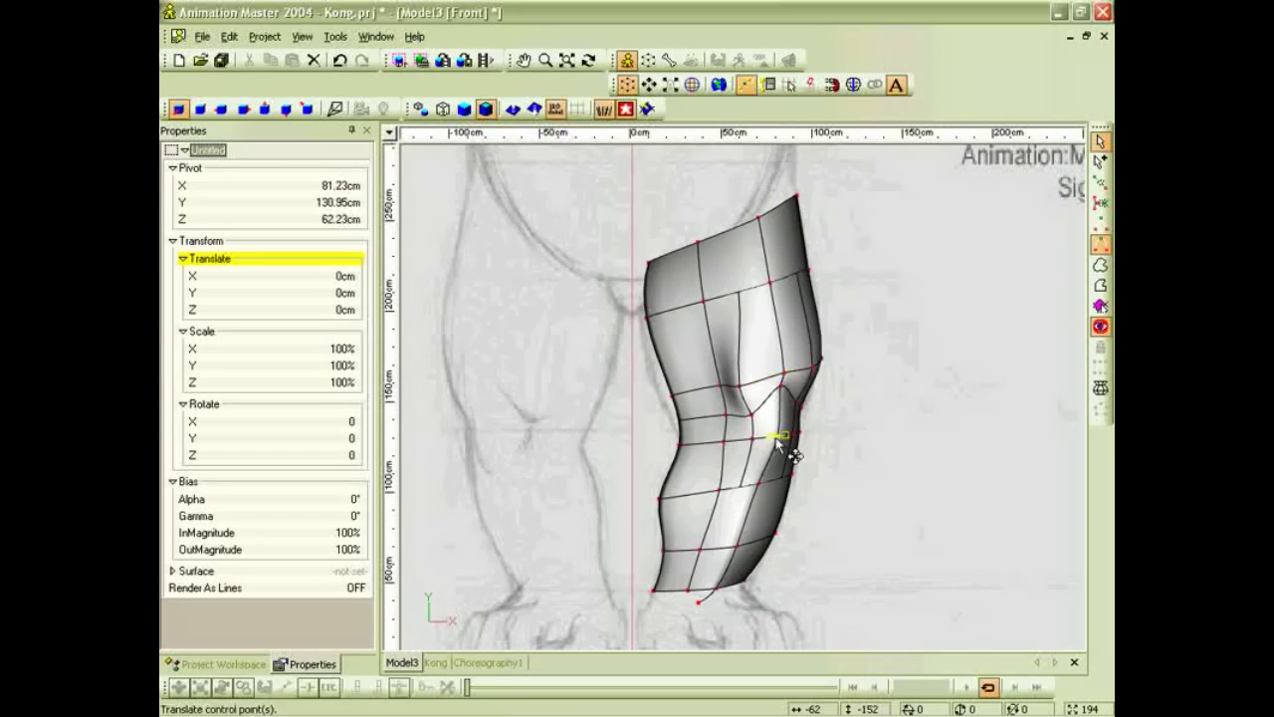
{"action": "left_click_drag", "start_coordinate": [753, 440], "coordinate": [789, 478]}
{"action": "key", "text": "t"}
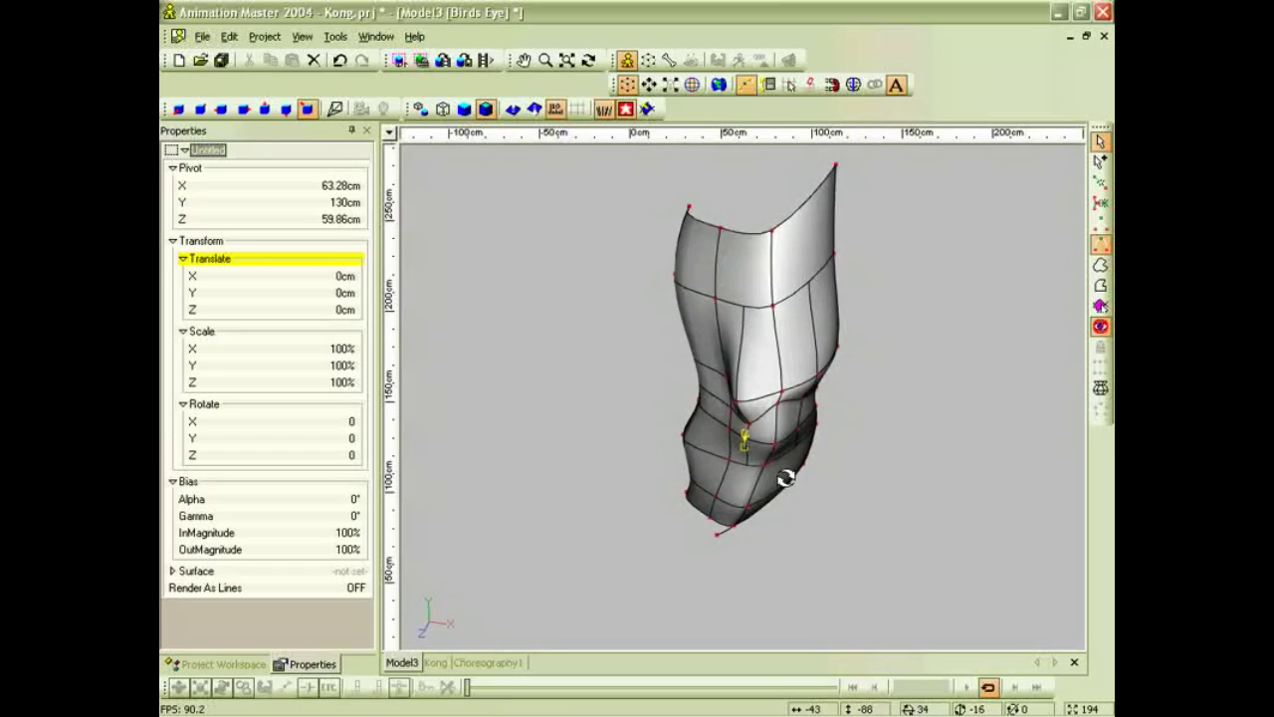
{"action": "scroll", "coordinate": [787, 439], "scroll_direction": "up", "scroll_amount": 3}
{"action": "left_click", "coordinate": [803, 476]}
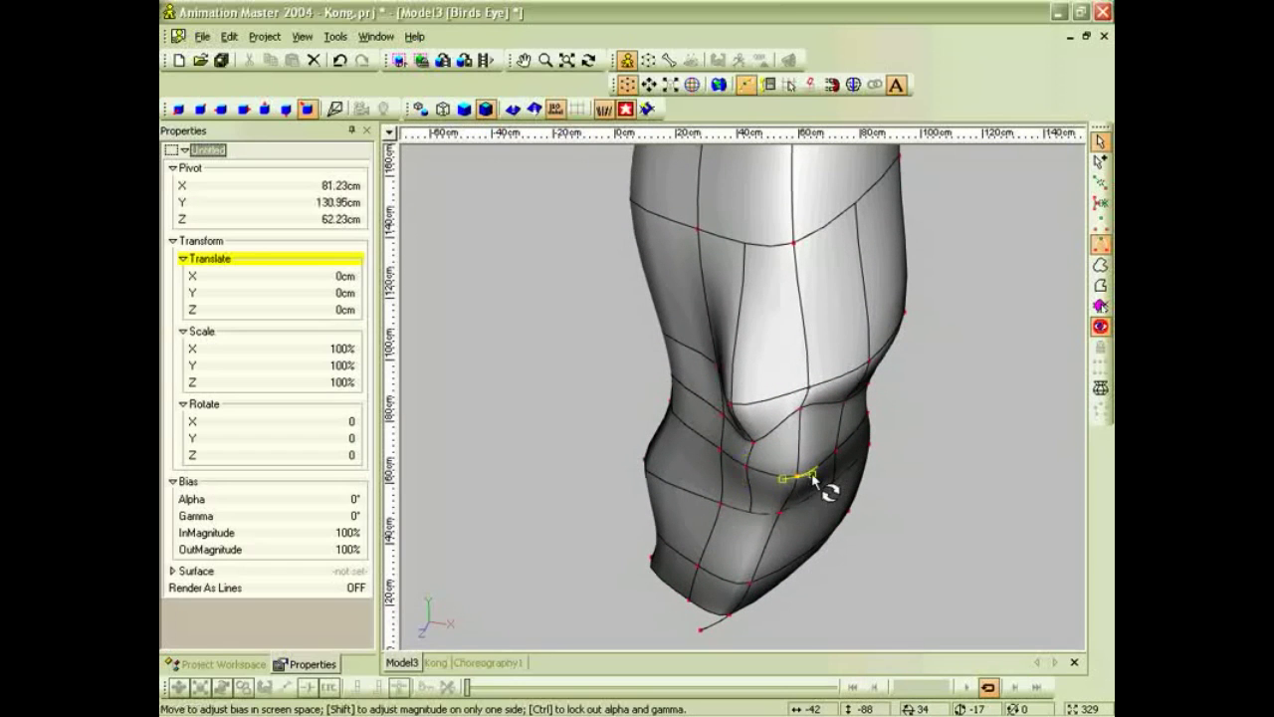
{"action": "left_click_drag", "start_coordinate": [813, 479], "coordinate": [822, 476]}
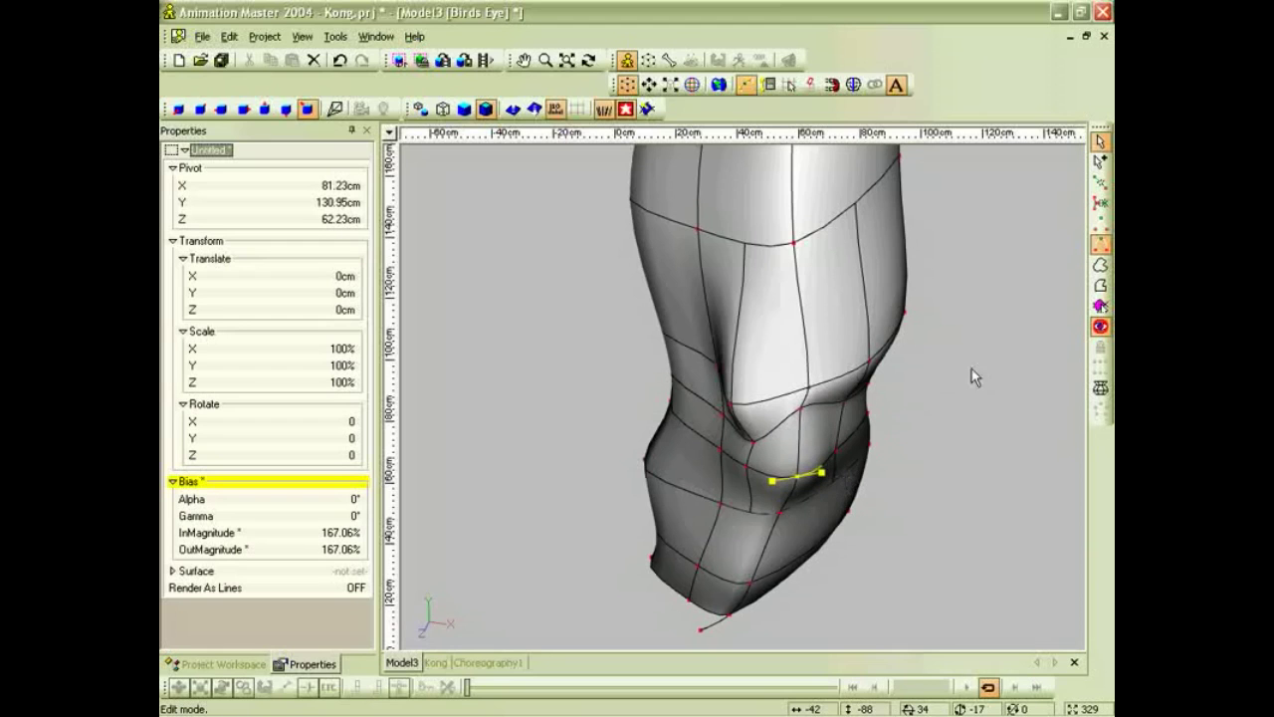
Unhide the rest of the model and examine the back and outer side of the knee.
{"action": "left_click", "coordinate": [1104, 330]}
{"action": "scroll", "coordinate": [946, 457], "scroll_direction": "down", "scroll_amount": 2}
{"action": "middle_click_drag", "start_coordinate": [879, 497], "coordinate": [759, 486]}
{"action": "left_click", "coordinate": [899, 473]}
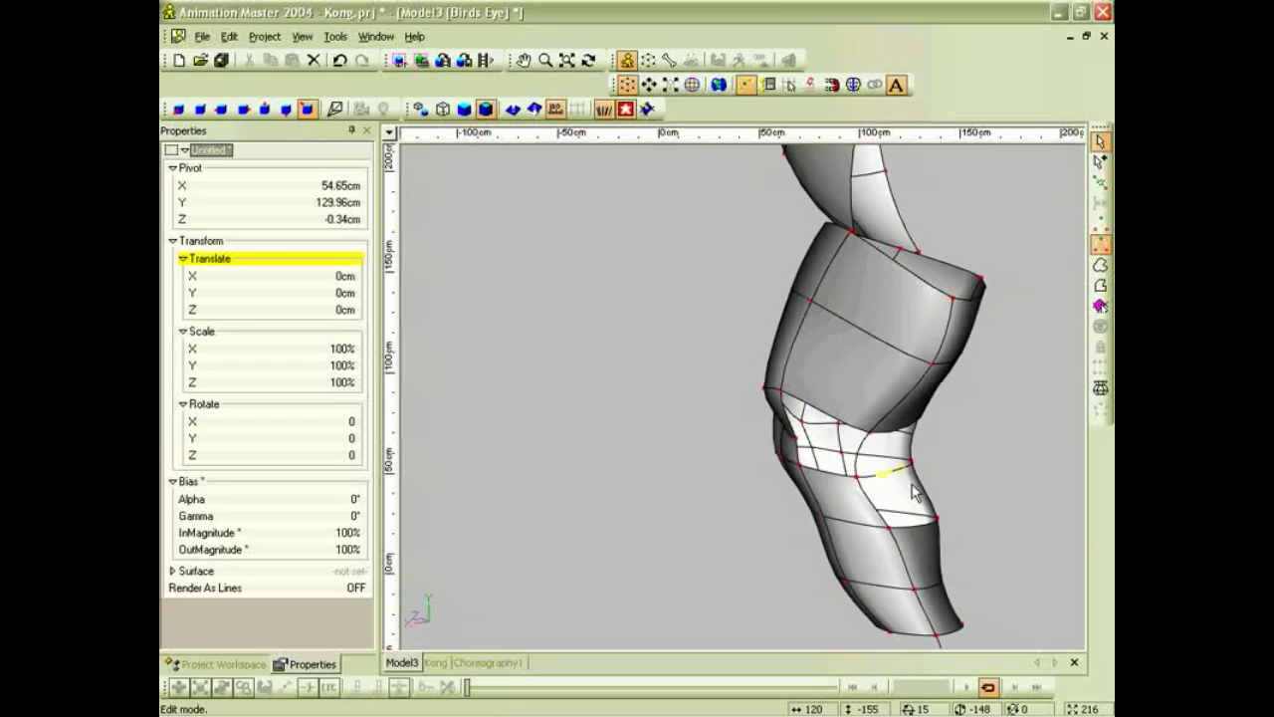
{"action": "left_click", "coordinate": [917, 492]}
{"action": "middle_click_drag", "start_coordinate": [848, 473], "coordinate": [897, 461]}
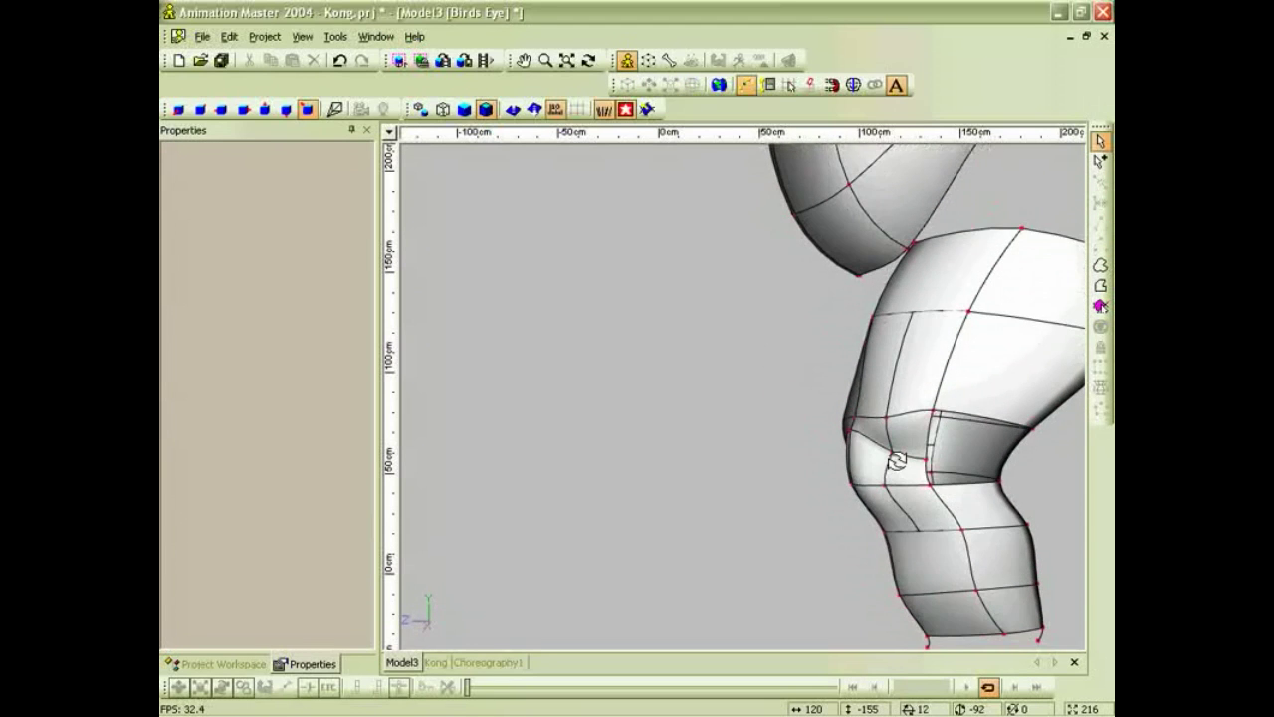
Extend the knee's cross spline from its outer end around the back of the knee and attach it on the inner side.
{"action": "key", "text": "a"}
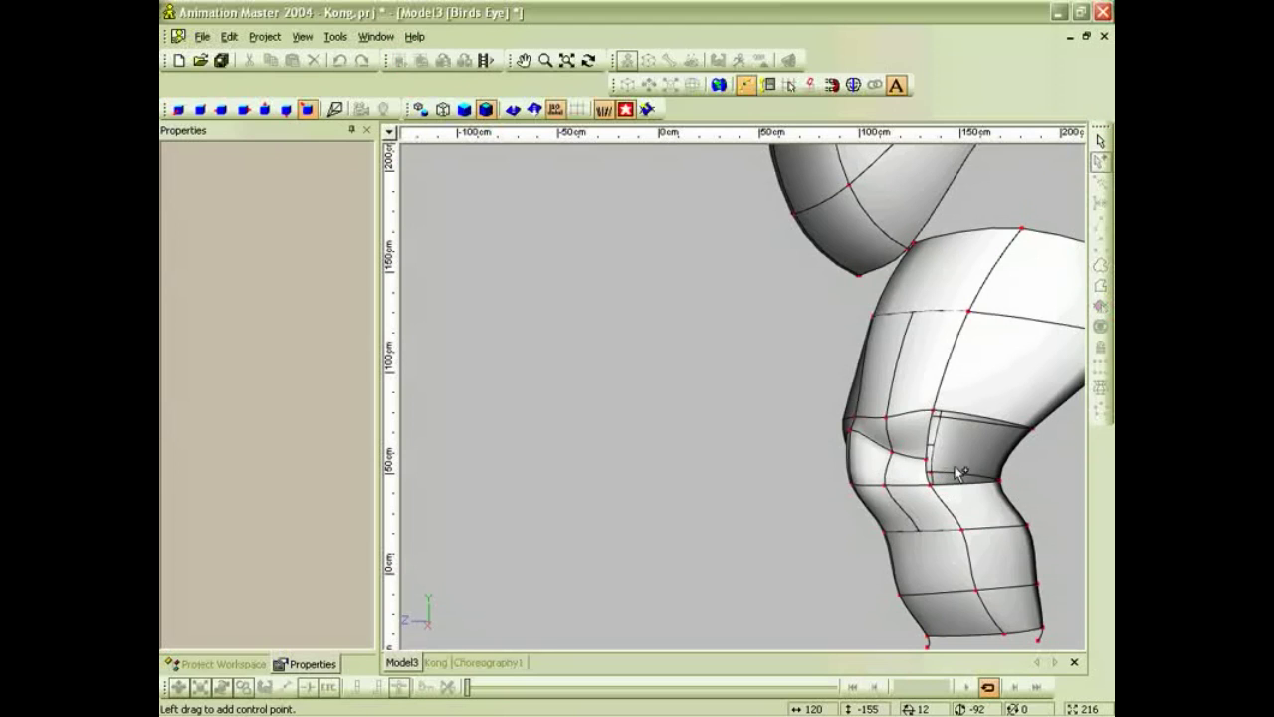
{"action": "left_click_drag", "start_coordinate": [928, 461], "coordinate": [851, 448]}
{"action": "key", "text": "t"}
{"action": "key", "text": "t"}
{"action": "key", "text": "m"}
{"action": "key", "text": "z"}
{"action": "left_click_drag", "start_coordinate": [846, 446], "coordinate": [873, 435]}
{"action": "key", "text": "Left"}
{"action": "key", "text": "Left"}
{"action": "key", "text": "Left"}
{"action": "key", "text": "Left"}
{"action": "right_click", "coordinate": [873, 435]}
{"action": "scroll", "coordinate": [841, 433], "scroll_direction": "down", "scroll_amount": 6}
{"action": "scroll", "coordinate": [839, 431], "scroll_direction": "down", "scroll_amount": 2}
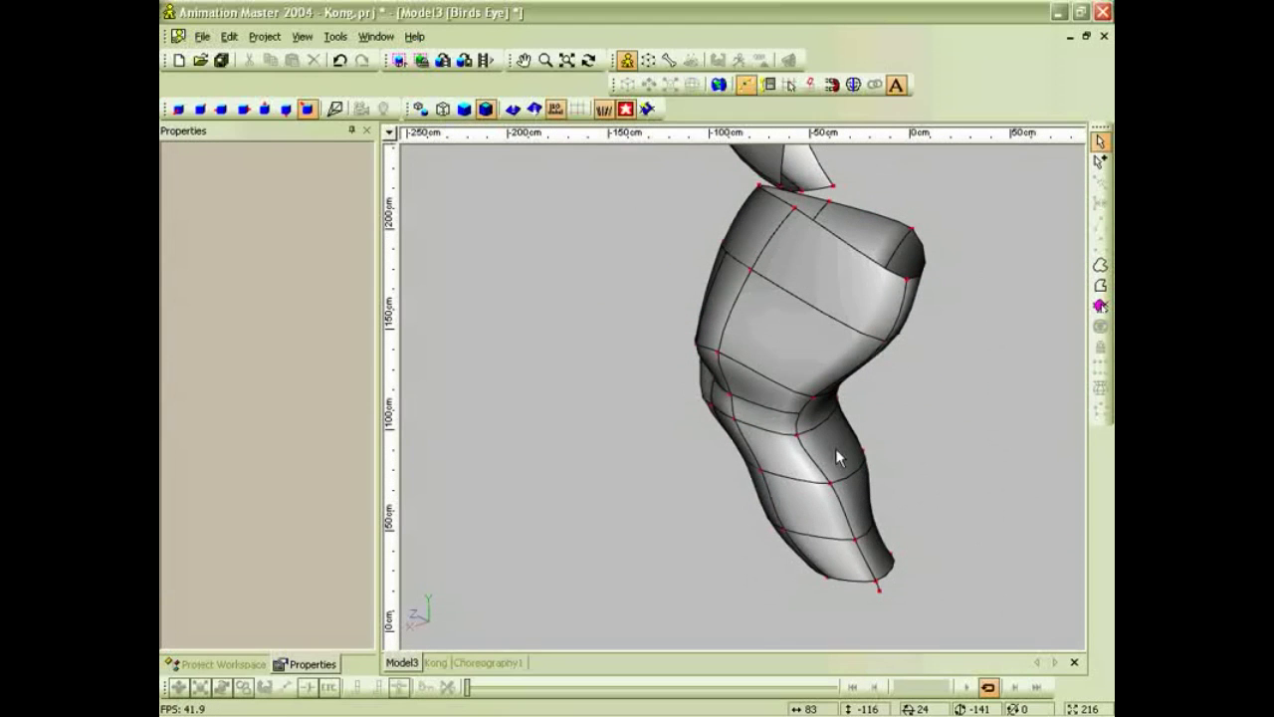
Adjust the outer knee points in side view, placing the front spline's cross-spline point at about X 82.7, Y 157.9, Z 59 cm.
{"action": "key", "text": "4"}
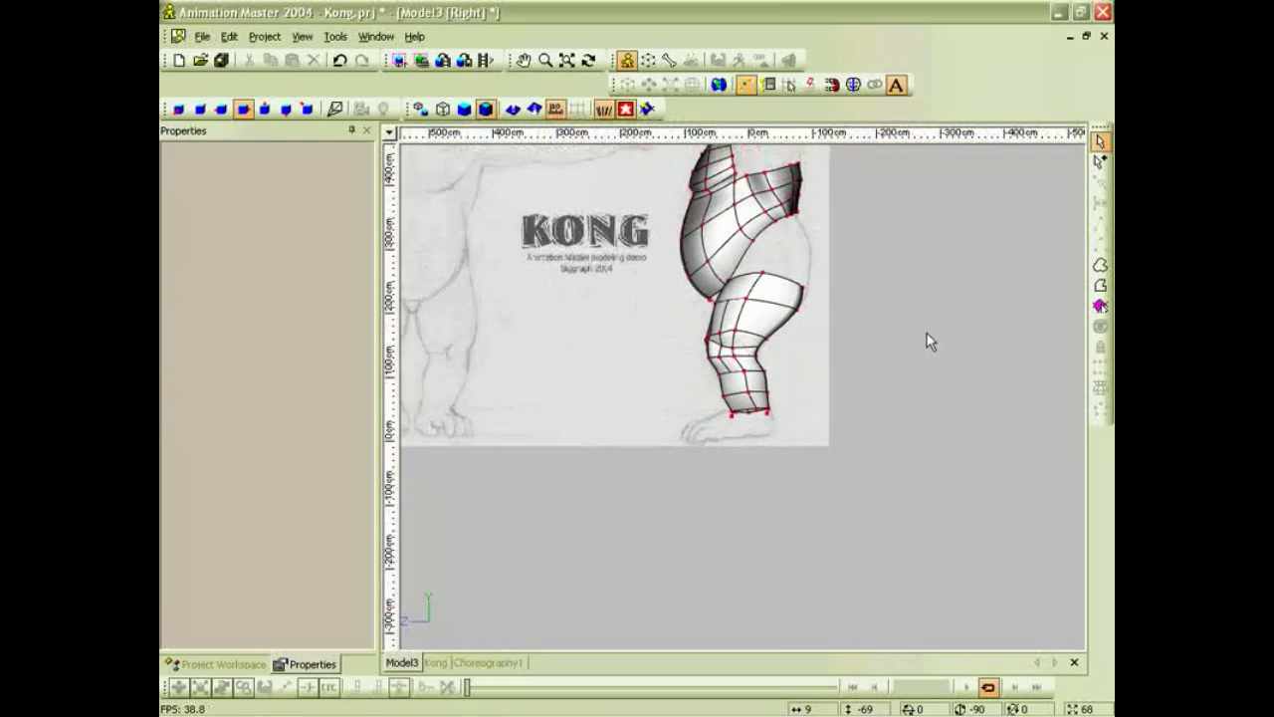
{"action": "scroll", "coordinate": [901, 398], "scroll_direction": "up", "scroll_amount": 1}
{"action": "middle_click_drag", "start_coordinate": [876, 469], "coordinate": [779, 361]}
{"action": "scroll", "coordinate": [741, 342], "scroll_direction": "up", "scroll_amount": 4}
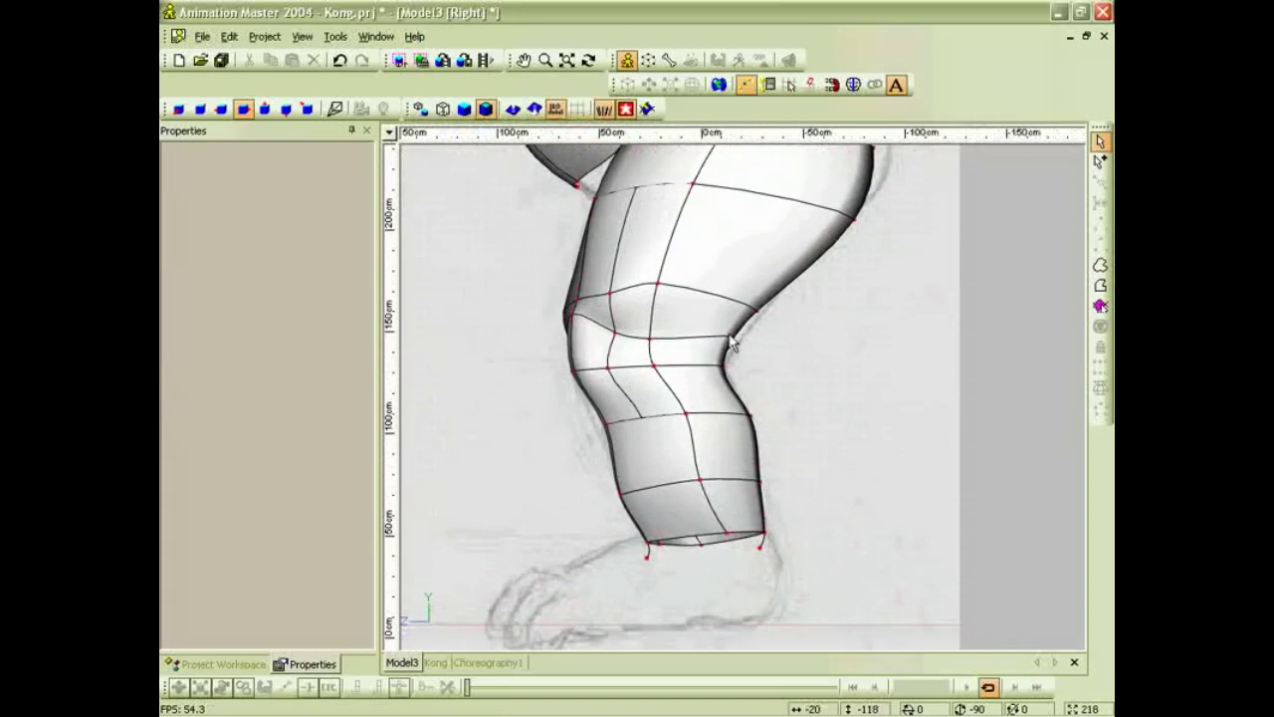
{"action": "left_click_drag", "start_coordinate": [608, 298], "coordinate": [586, 327]}
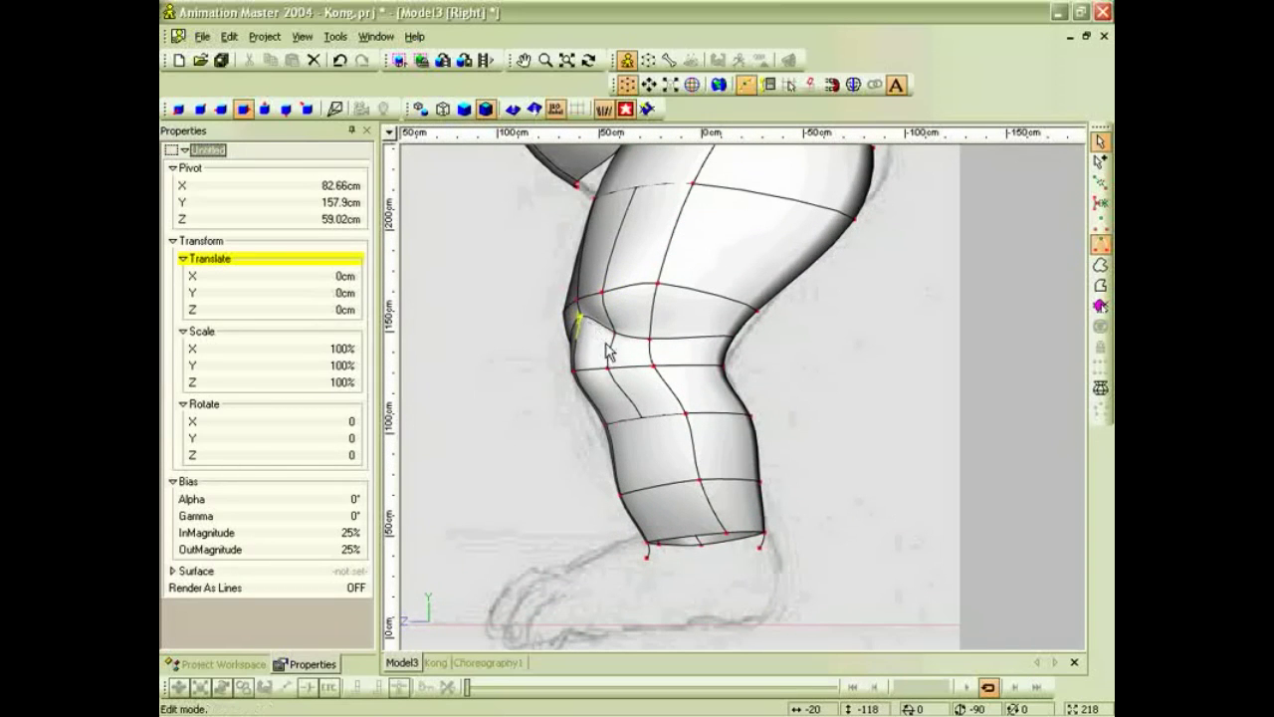
{"action": "scroll", "coordinate": [615, 368], "scroll_direction": "down", "scroll_amount": 1}
{"action": "left_click_drag", "start_coordinate": [615, 343], "coordinate": [689, 335]}
{"action": "key", "text": "KP_6"}
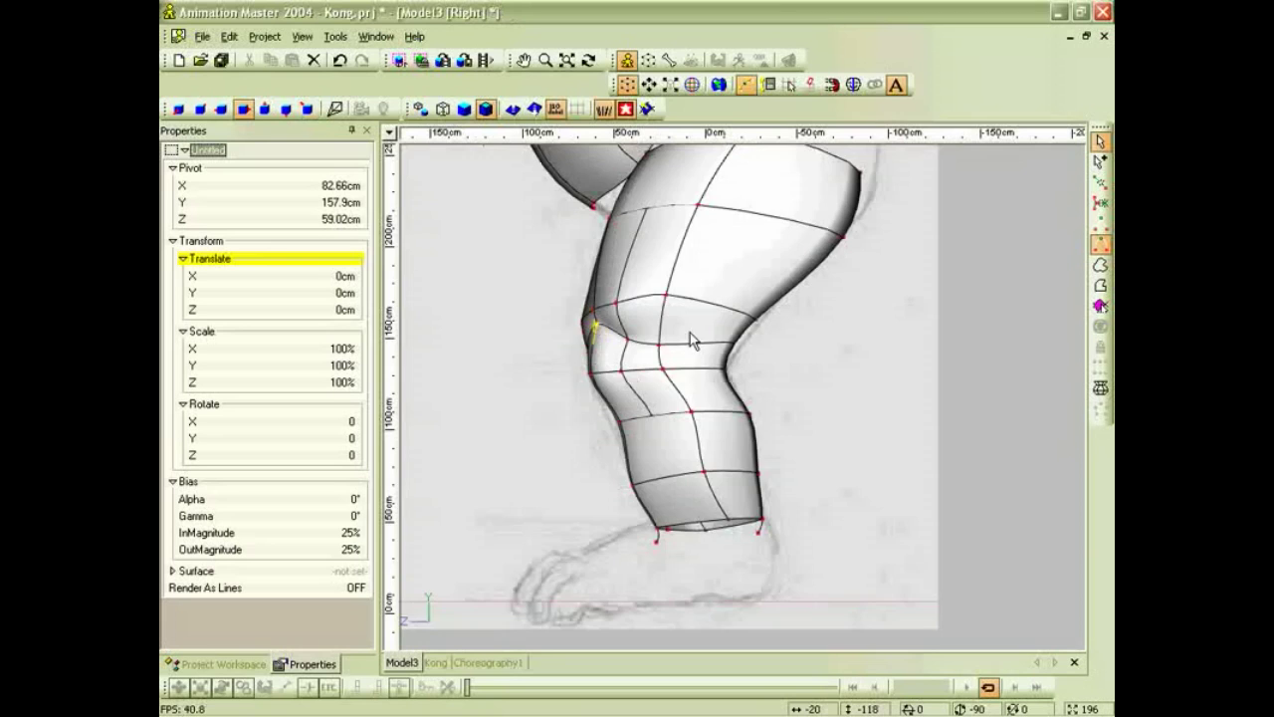
Move the rear point of the thigh's top ring outward to the sketched buttock outline in side view.
{"action": "scroll", "coordinate": [739, 347], "scroll_direction": "down", "scroll_amount": 3}
{"action": "middle_click_drag", "start_coordinate": [765, 297], "coordinate": [750, 433]}
{"action": "scroll", "coordinate": [774, 357], "scroll_direction": "up", "scroll_amount": 6}
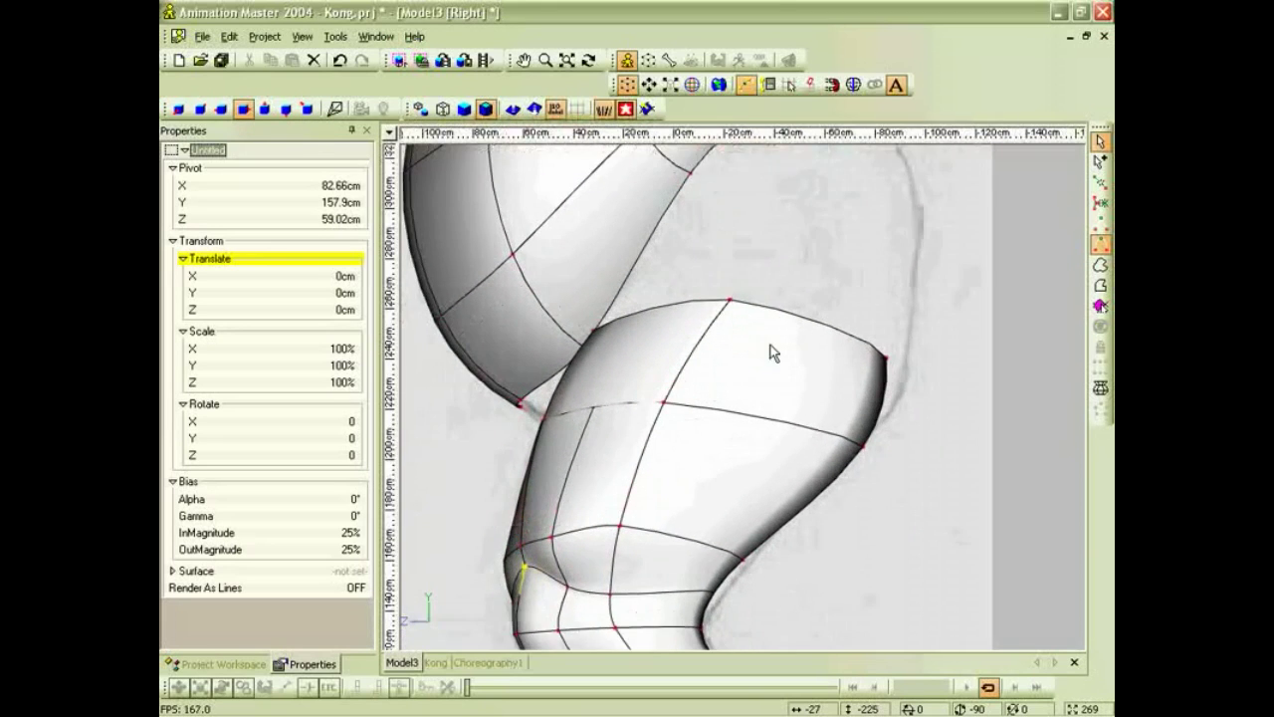
{"action": "scroll", "coordinate": [773, 357], "scroll_direction": "down", "scroll_amount": 3}
{"action": "scroll", "coordinate": [836, 279], "scroll_direction": "down", "scroll_amount": 1}
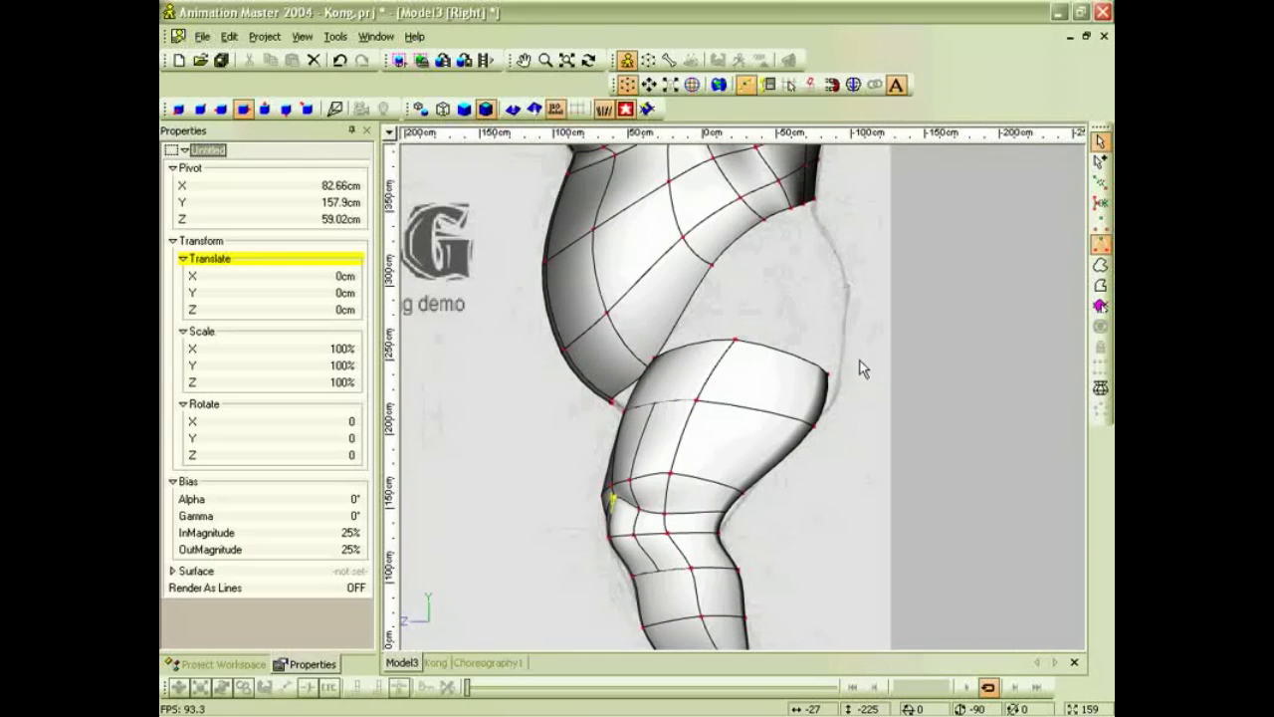
{"action": "left_click", "coordinate": [827, 376]}
{"action": "left_click_drag", "start_coordinate": [827, 375], "coordinate": [838, 367]}
Lower the inner points of the thigh's top ring in front view.
{"action": "left_click", "coordinate": [669, 362]}
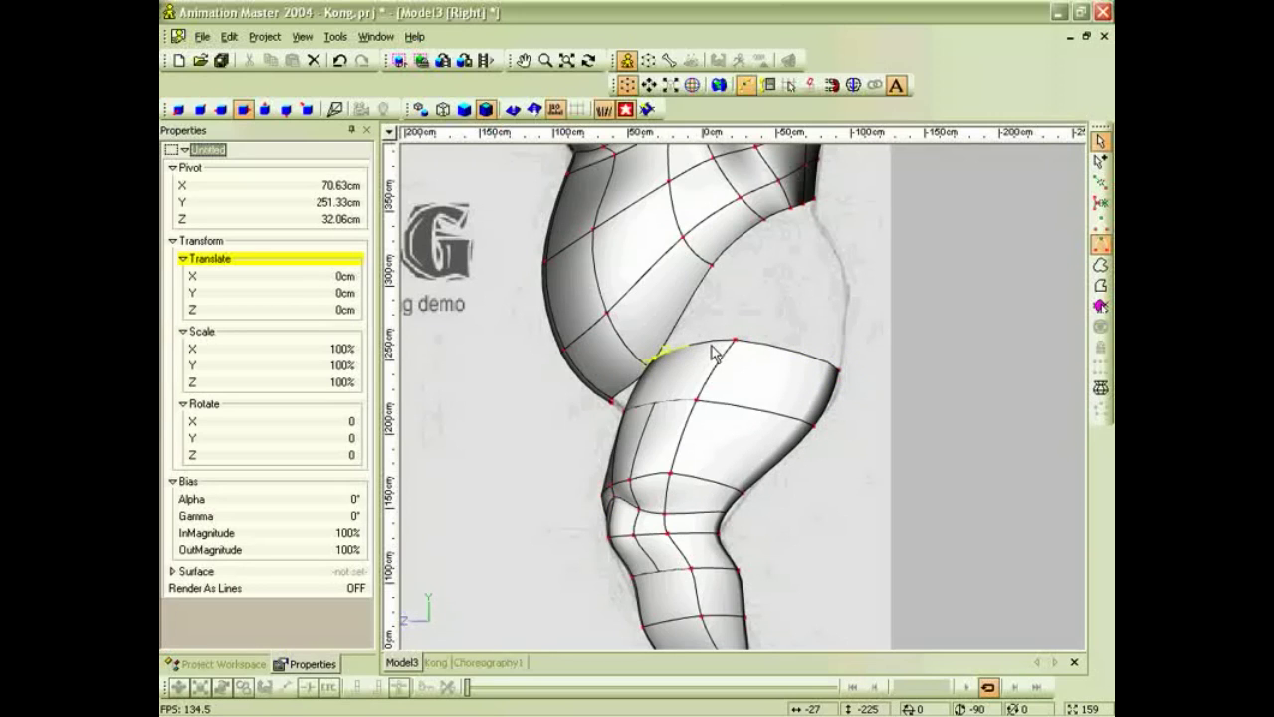
{"action": "key", "text": "1"}
{"action": "middle_click_drag", "start_coordinate": [752, 303], "coordinate": [727, 387]}
{"action": "scroll", "coordinate": [706, 360], "scroll_direction": "up", "scroll_amount": 1}
{"action": "key", "text": "7"}
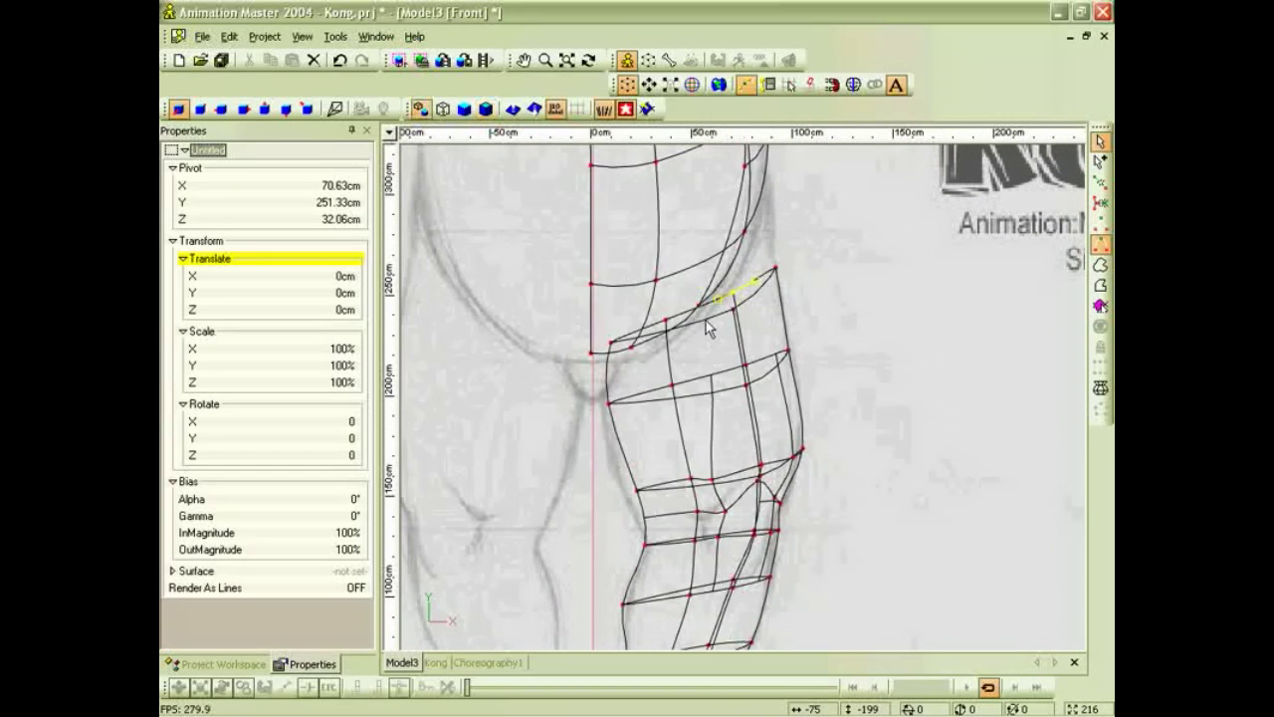
{"action": "left_click_drag", "start_coordinate": [666, 319], "coordinate": [613, 378]}
{"action": "left_click", "coordinate": [734, 293]}
Select all splines connected to the torso and hide the leg, showing the torso in side view.
{"action": "key", "text": "t"}
{"action": "mouse_move", "coordinate": [773, 319]}
{"action": "left_mouse_down"}
{"action": "mouse_move", "coordinate": [724, 327]}
{"action": "mouse_move", "coordinate": [753, 326]}
{"action": "left_mouse_up"}
{"action": "mouse_move", "coordinate": [752, 325]}
{"action": "middle_mouse_down"}
{"action": "mouse_move", "coordinate": [799, 293]}
{"action": "mouse_move", "coordinate": [793, 327]}
{"action": "mouse_move", "coordinate": [734, 315]}
{"action": "mouse_move", "coordinate": [684, 326]}
{"action": "mouse_move", "coordinate": [694, 309]}
{"action": "mouse_move", "coordinate": [686, 323]}
{"action": "mouse_move", "coordinate": [757, 318]}
{"action": "middle_mouse_up"}
{"action": "scroll", "coordinate": [752, 312], "scroll_direction": "down", "scroll_amount": 5}
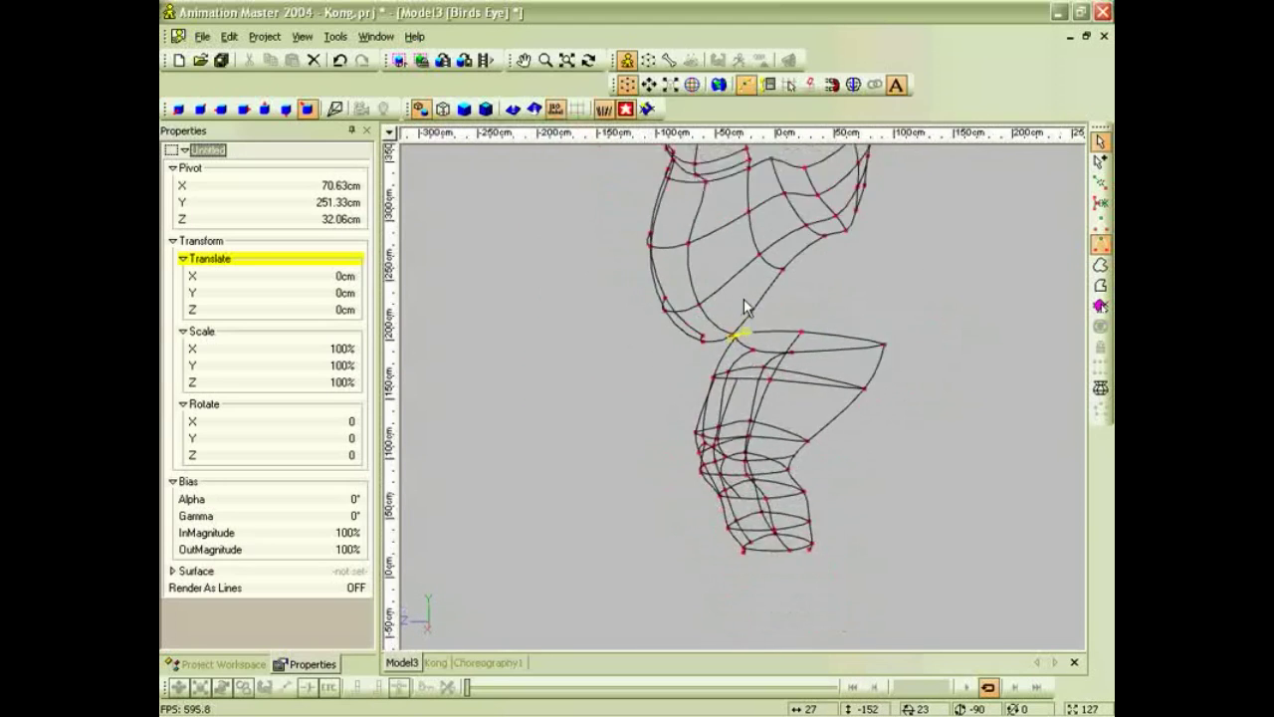
{"action": "scroll", "coordinate": [745, 307], "scroll_direction": "down", "scroll_amount": 1}
{"action": "middle_click_drag", "start_coordinate": [694, 343], "coordinate": [635, 361]}
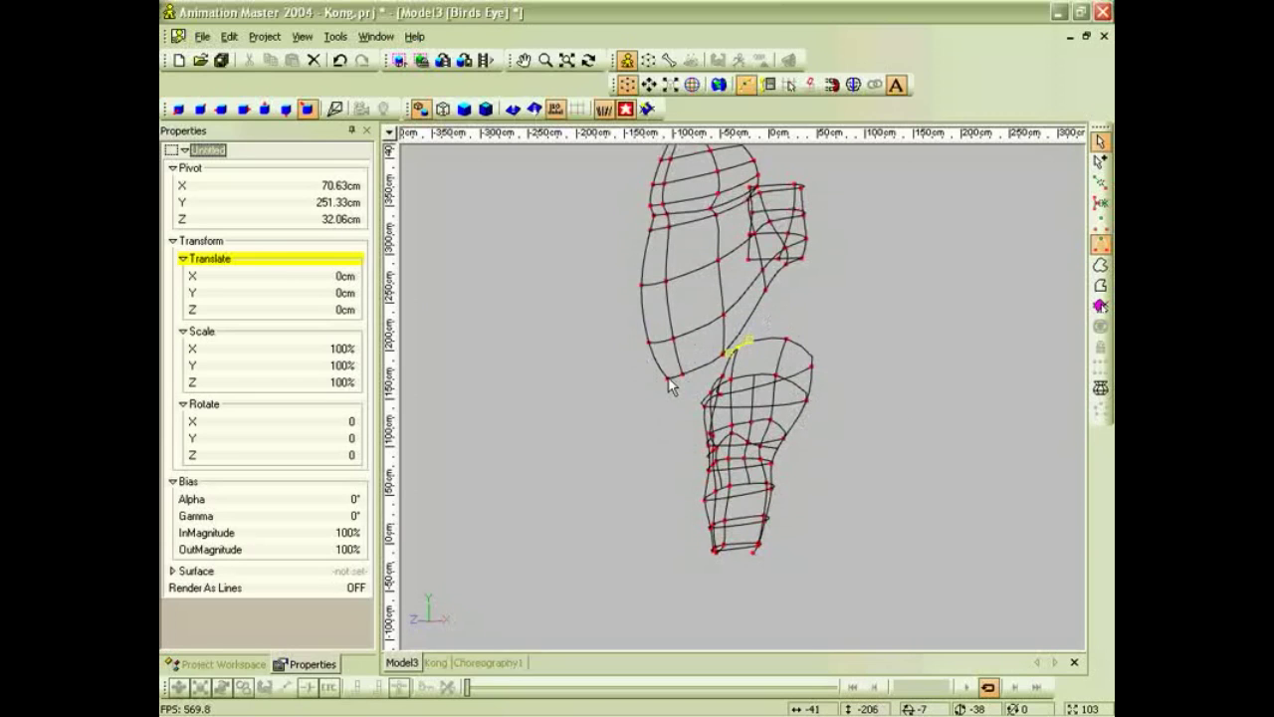
{"action": "left_click", "coordinate": [768, 292]}
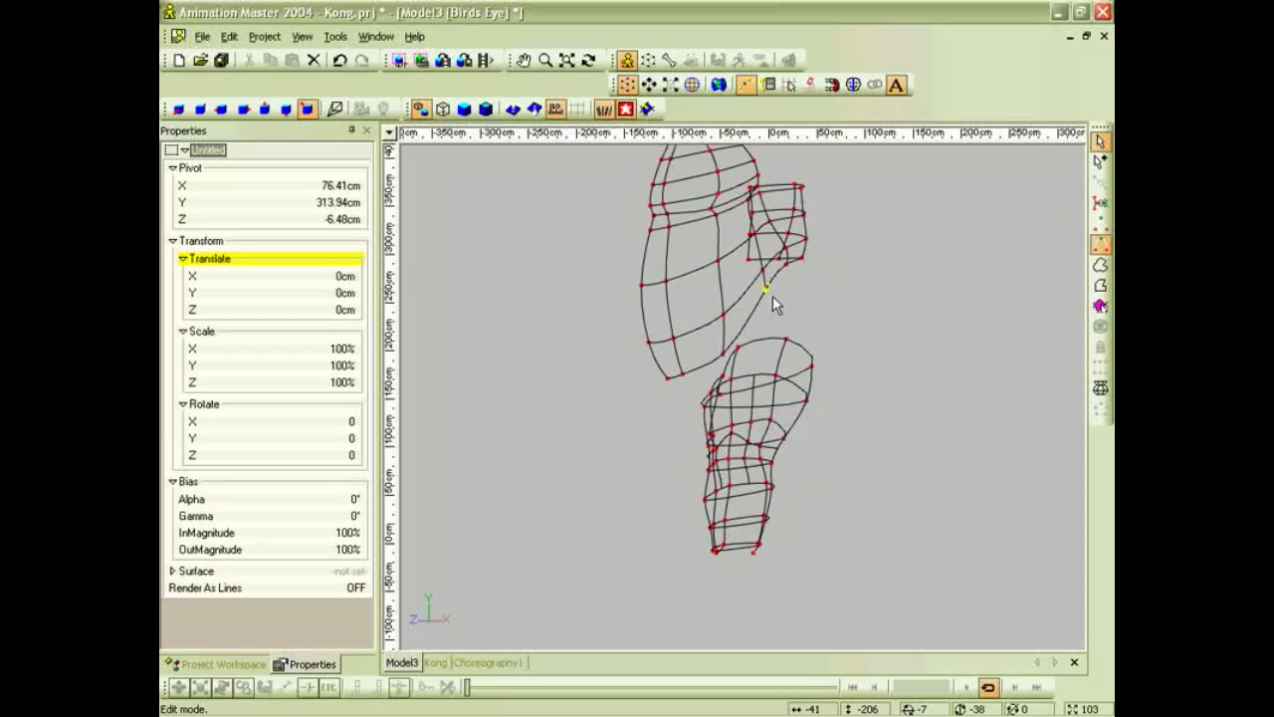
{"action": "key", "text": "slash"}
{"action": "key", "text": "4"}
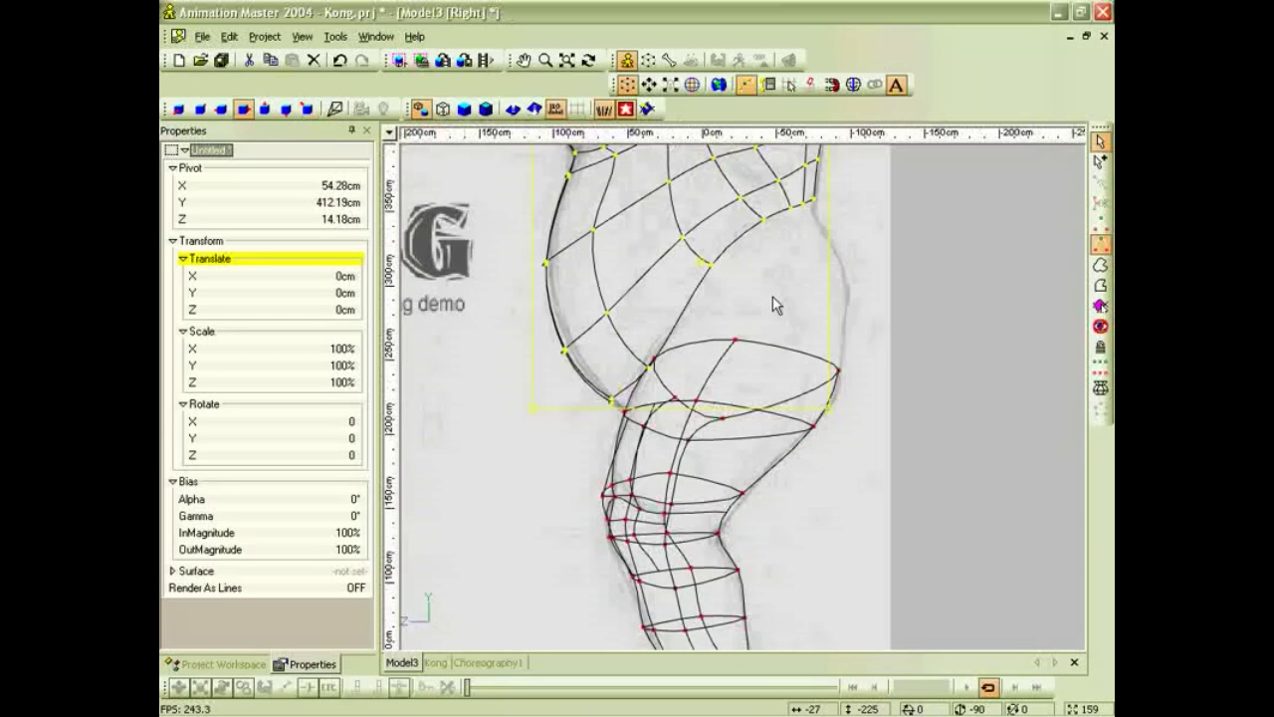
{"action": "left_click", "coordinate": [1102, 329]}
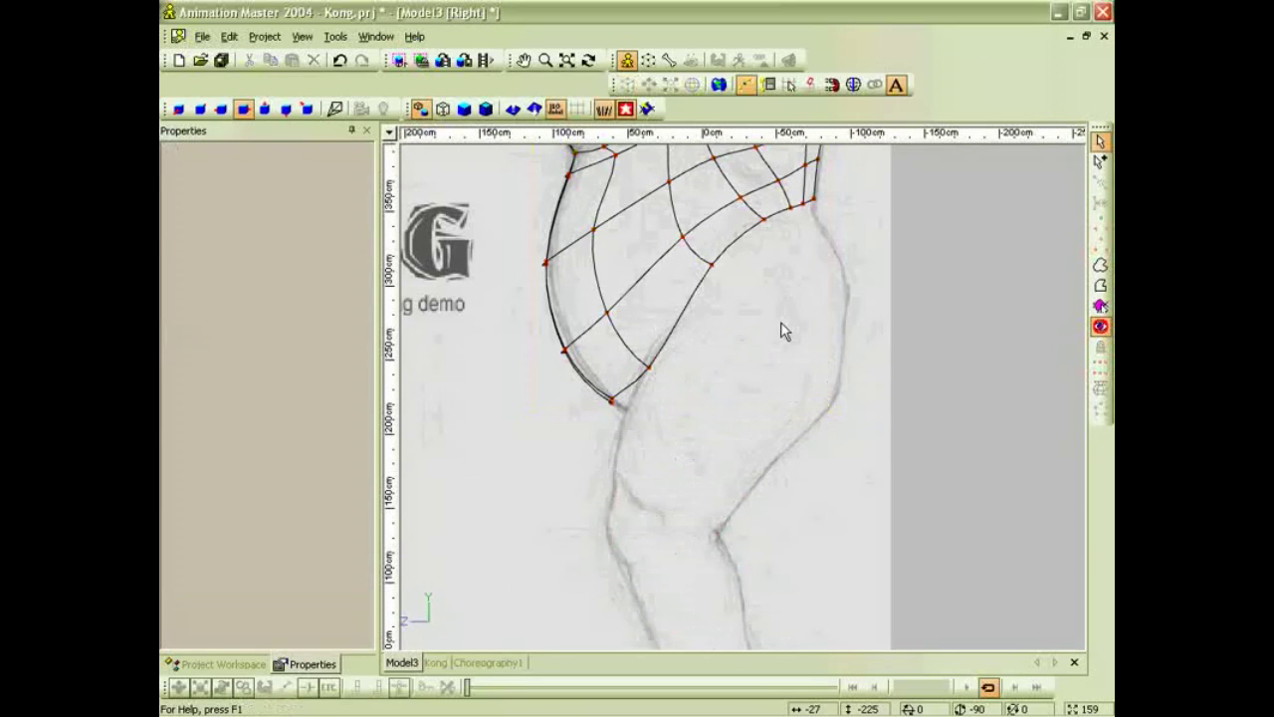
Draw a centre-line spline from the belly's lowest centre point under the crotch toward the buttocks.
{"action": "scroll", "coordinate": [625, 423], "scroll_direction": "up", "scroll_amount": 5}
{"action": "middle_click_drag", "start_coordinate": [543, 443], "coordinate": [688, 381]}
{"action": "scroll", "coordinate": [687, 382], "scroll_direction": "up", "scroll_amount": 1}
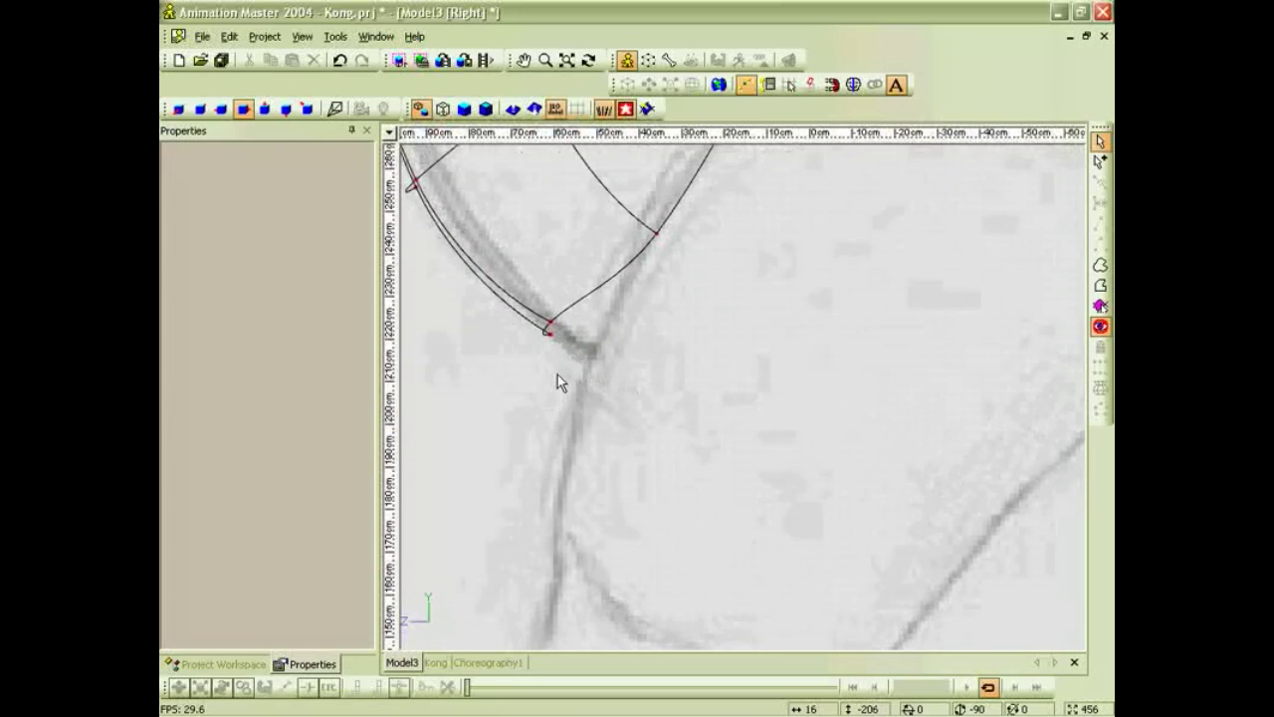
{"action": "key", "text": "a"}
{"action": "left_click", "coordinate": [548, 328]}
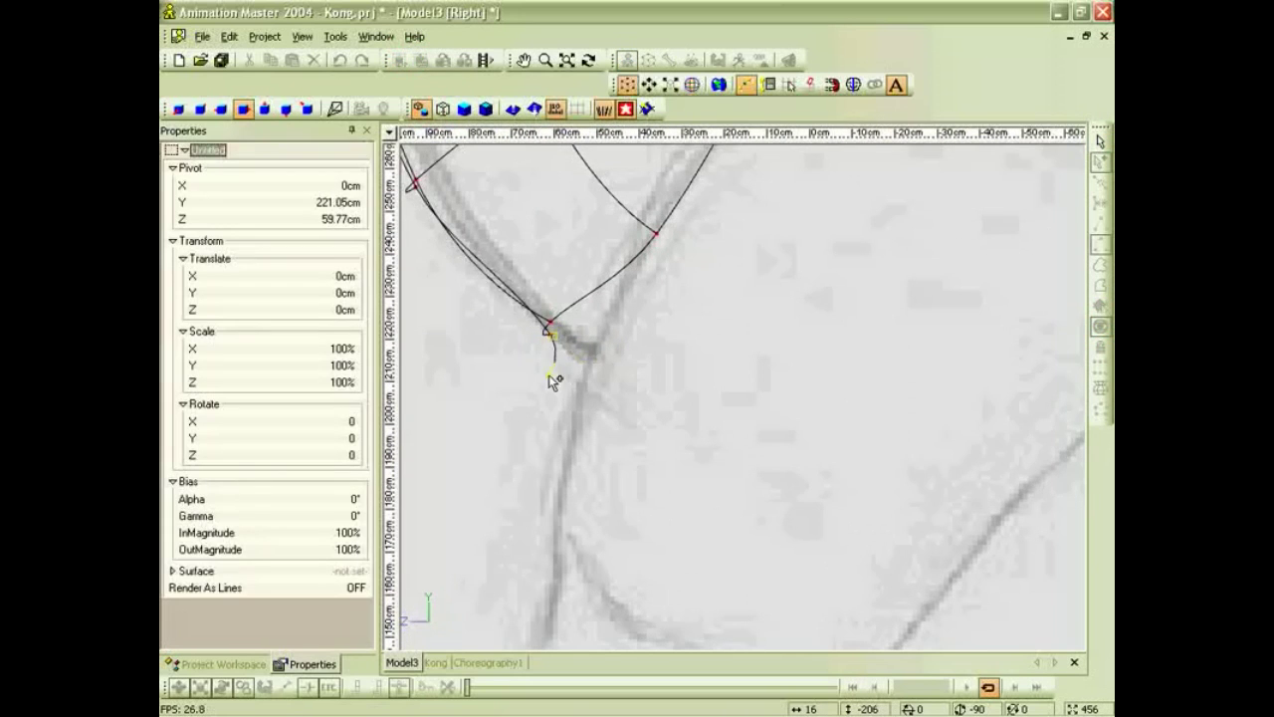
{"action": "scroll", "coordinate": [637, 384], "scroll_direction": "down", "scroll_amount": 2}
{"action": "left_click", "coordinate": [686, 379]}
{"action": "left_click", "coordinate": [825, 376]}
{"action": "left_click", "coordinate": [958, 287]}
{"action": "left_click", "coordinate": [962, 211]}
{"action": "key", "text": "Escape"}
{"action": "left_click", "coordinate": [842, 289]}
Extend the centre-line spline up the back to just below the torso's rear edge, ending at about Y 351.1, Z -76 cm.
{"action": "middle_click_drag", "start_coordinate": [844, 279], "coordinate": [761, 474]}
{"action": "left_click_drag", "start_coordinate": [876, 413], "coordinate": [898, 234]}
{"action": "key", "text": "a"}
{"action": "left_click_drag", "start_coordinate": [887, 286], "coordinate": [884, 297]}
{"action": "right_click", "coordinate": [884, 297]}
{"action": "left_click", "coordinate": [891, 237]}
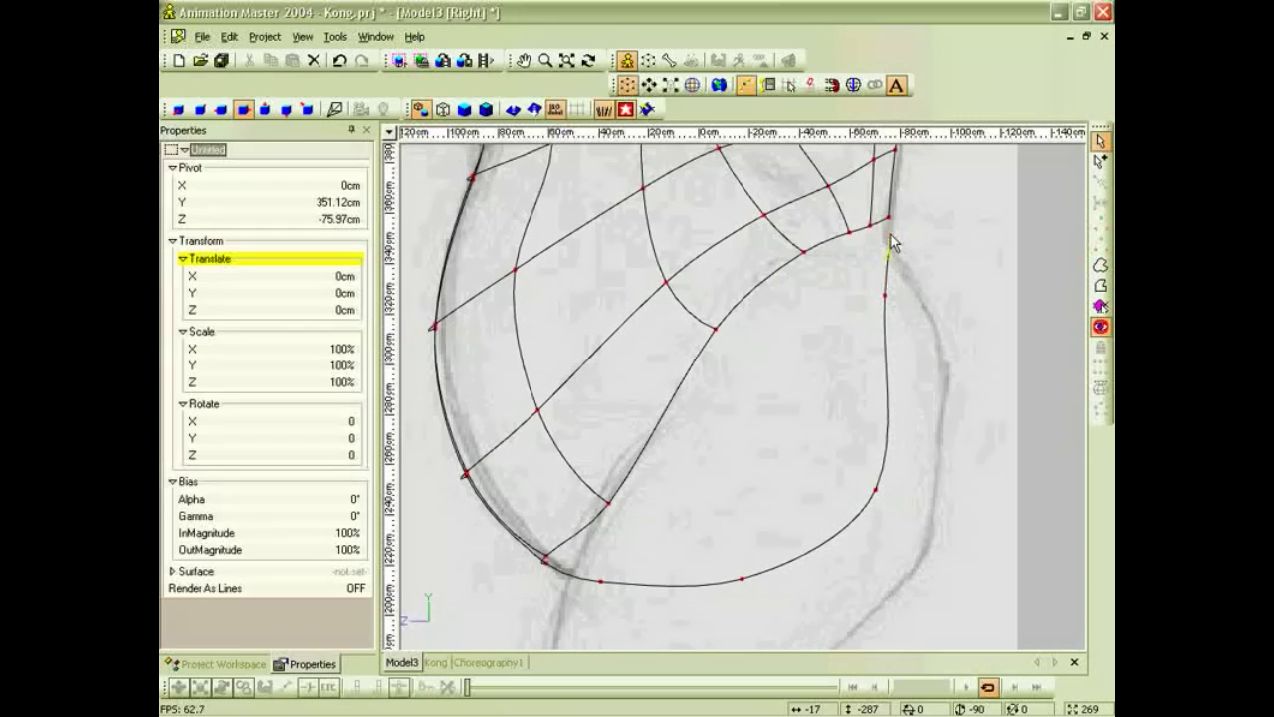
Extend the lowest back cross spline past the centre line with one point at about X -6.8, Y 361.1, Z -83 cm, deleting the misdirected extra point.
{"action": "key", "text": "t"}
{"action": "left_click_drag", "start_coordinate": [903, 256], "coordinate": [873, 268]}
{"action": "middle_click_drag", "start_coordinate": [874, 268], "coordinate": [798, 407], "text": "ctrl"}
{"action": "scroll", "coordinate": [885, 248], "scroll_direction": "up", "scroll_amount": 4}
{"action": "scroll", "coordinate": [842, 351], "scroll_direction": "up", "scroll_amount": 3}
{"action": "left_click", "coordinate": [935, 203]}
{"action": "key", "text": "a"}
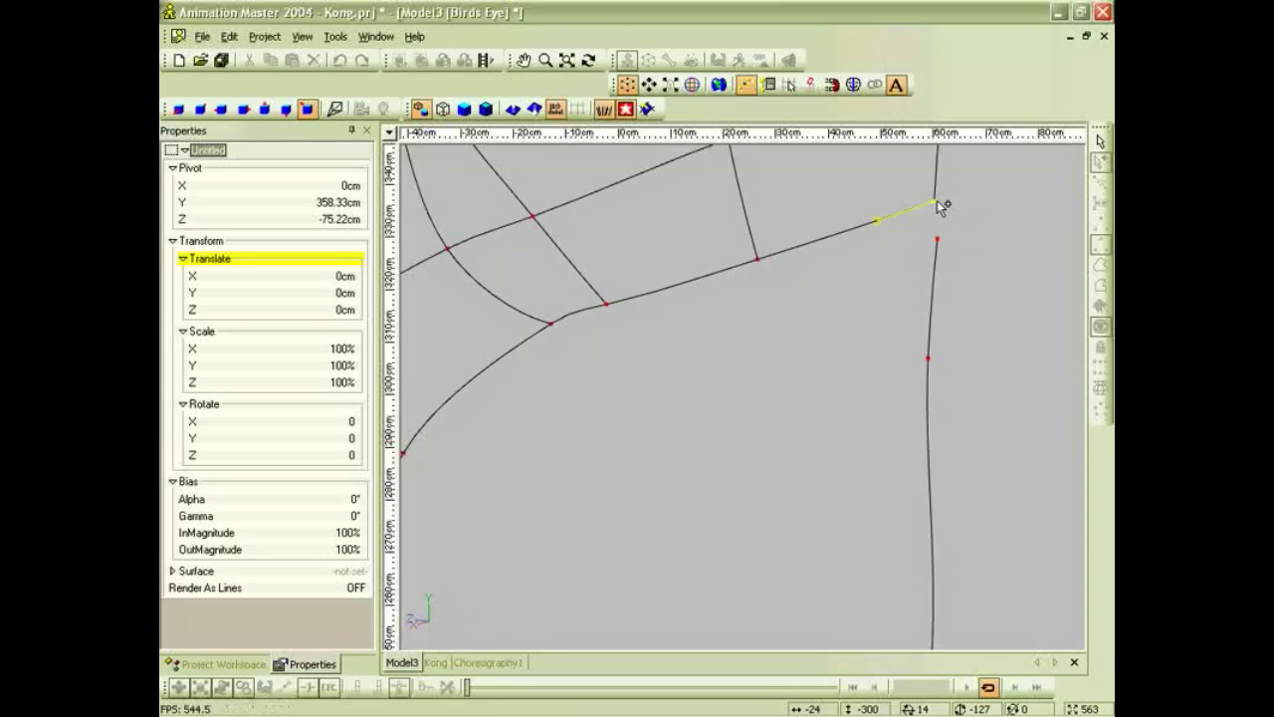
{"action": "left_click", "coordinate": [935, 203]}
{"action": "left_click", "coordinate": [978, 212]}
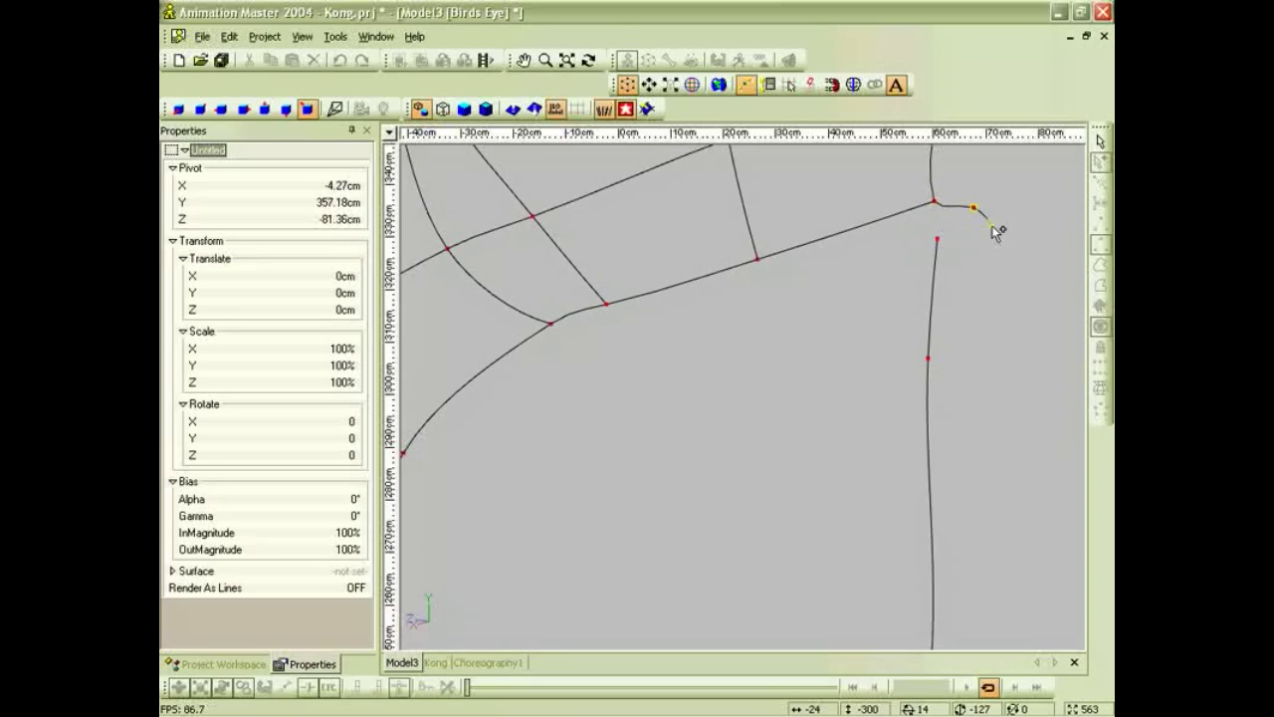
{"action": "key", "text": "Escape"}
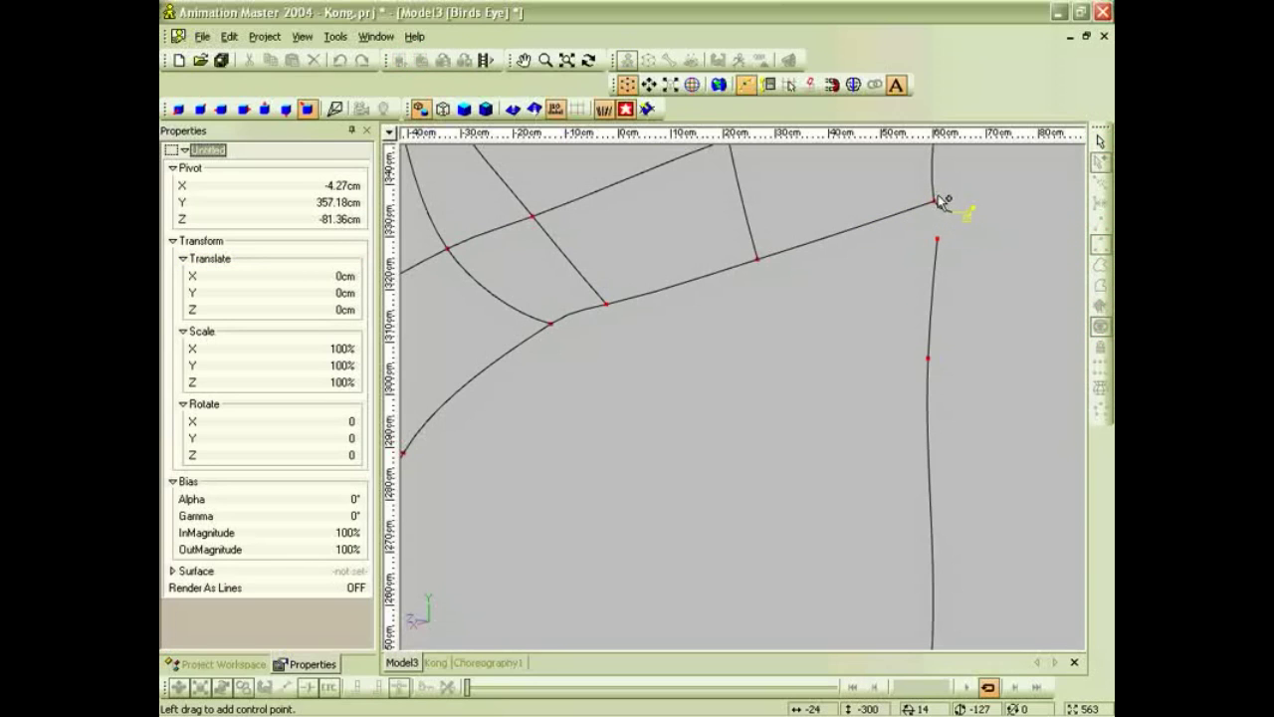
{"action": "left_click", "coordinate": [936, 203]}
{"action": "left_click", "coordinate": [988, 186]}
{"action": "key", "text": "Escape"}
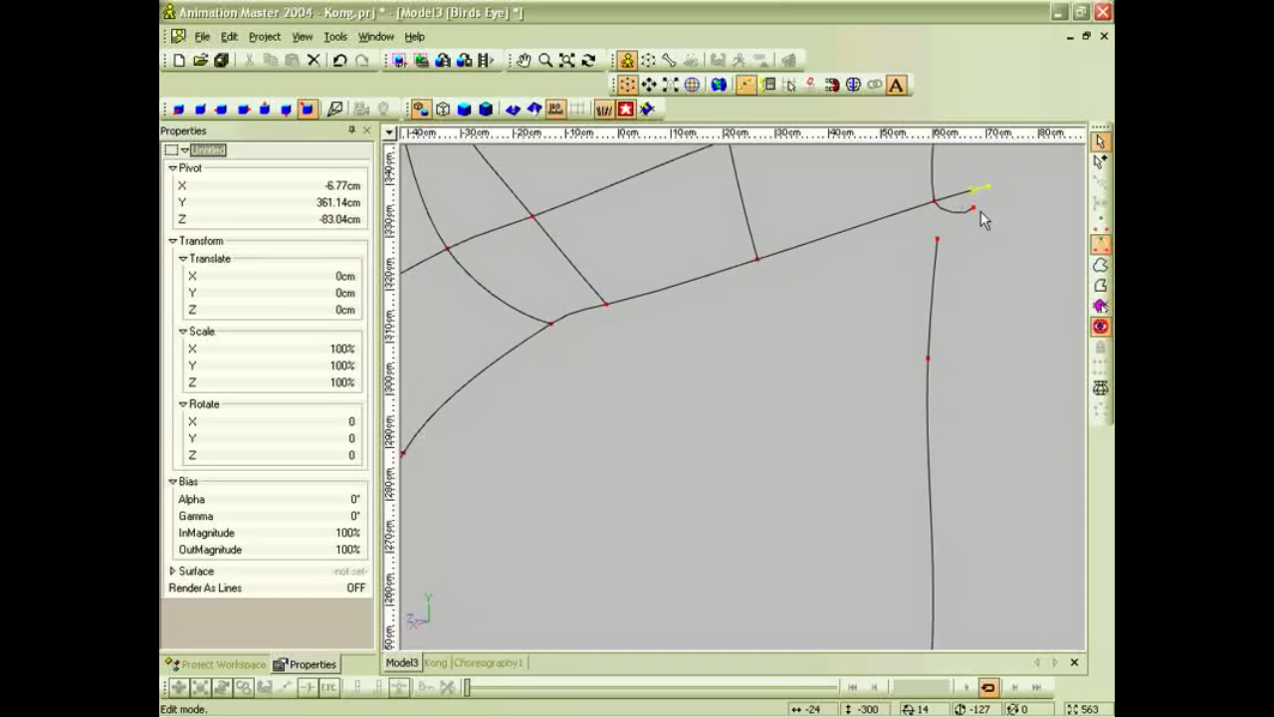
{"action": "left_click", "coordinate": [974, 208]}
{"action": "key", "text": "Delete"}
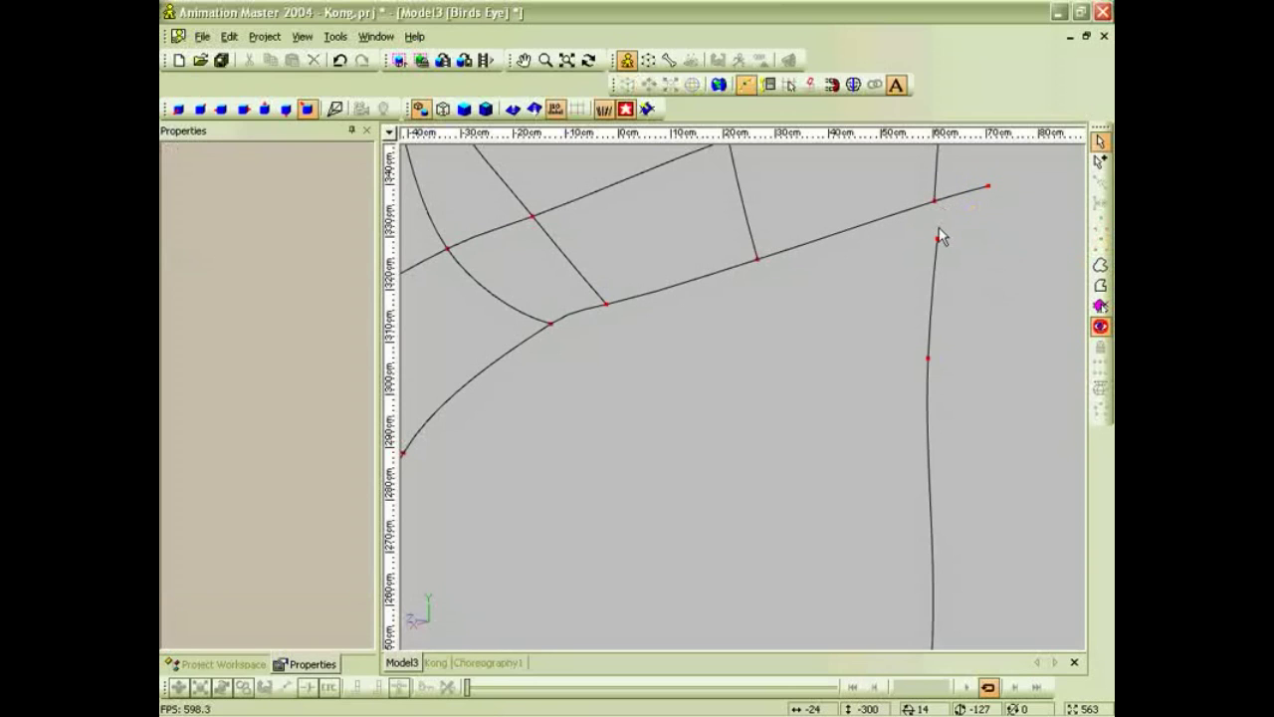
Attach the centre-line spline's upper end to the torso's lowest rear centre point and delete the cross spline's extra end point.
{"action": "left_click_drag", "start_coordinate": [934, 239], "coordinate": [934, 205]}
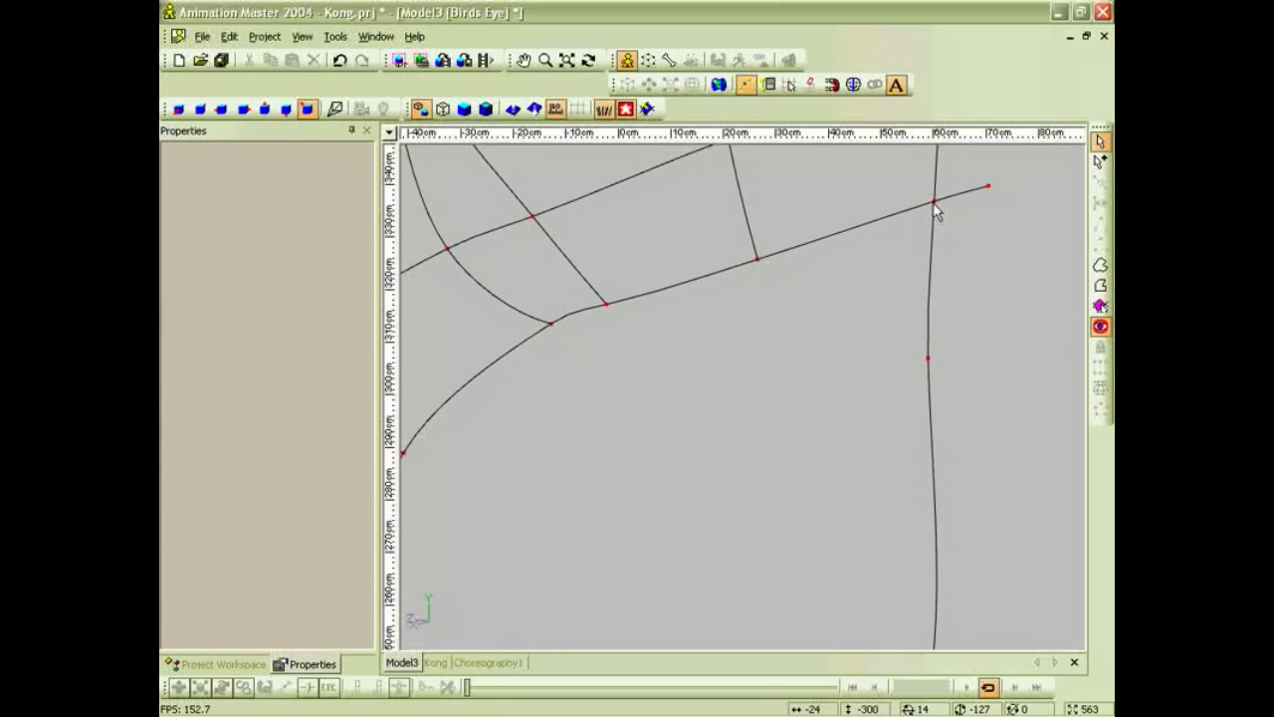
{"action": "scroll", "coordinate": [934, 206], "scroll_direction": "down", "scroll_amount": 1}
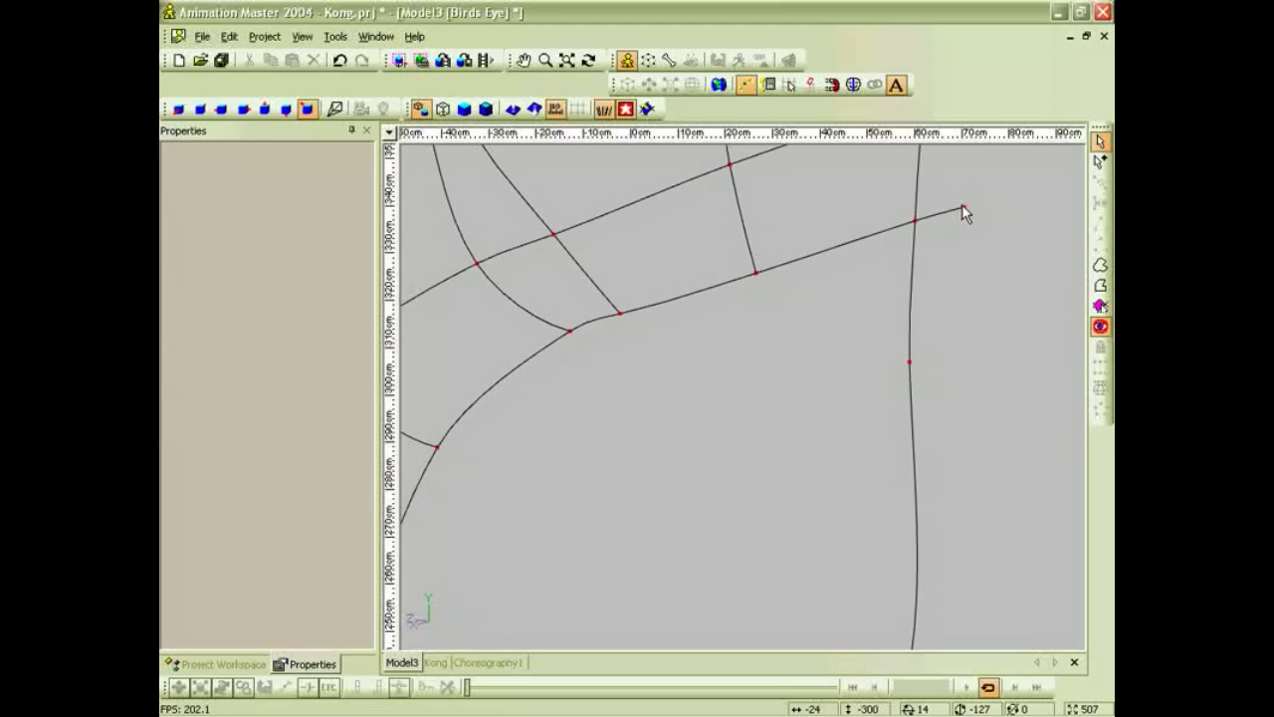
{"action": "left_click", "coordinate": [961, 208]}
{"action": "key", "text": "Delete"}
{"action": "scroll", "coordinate": [924, 300], "scroll_direction": "down", "scroll_amount": 4}
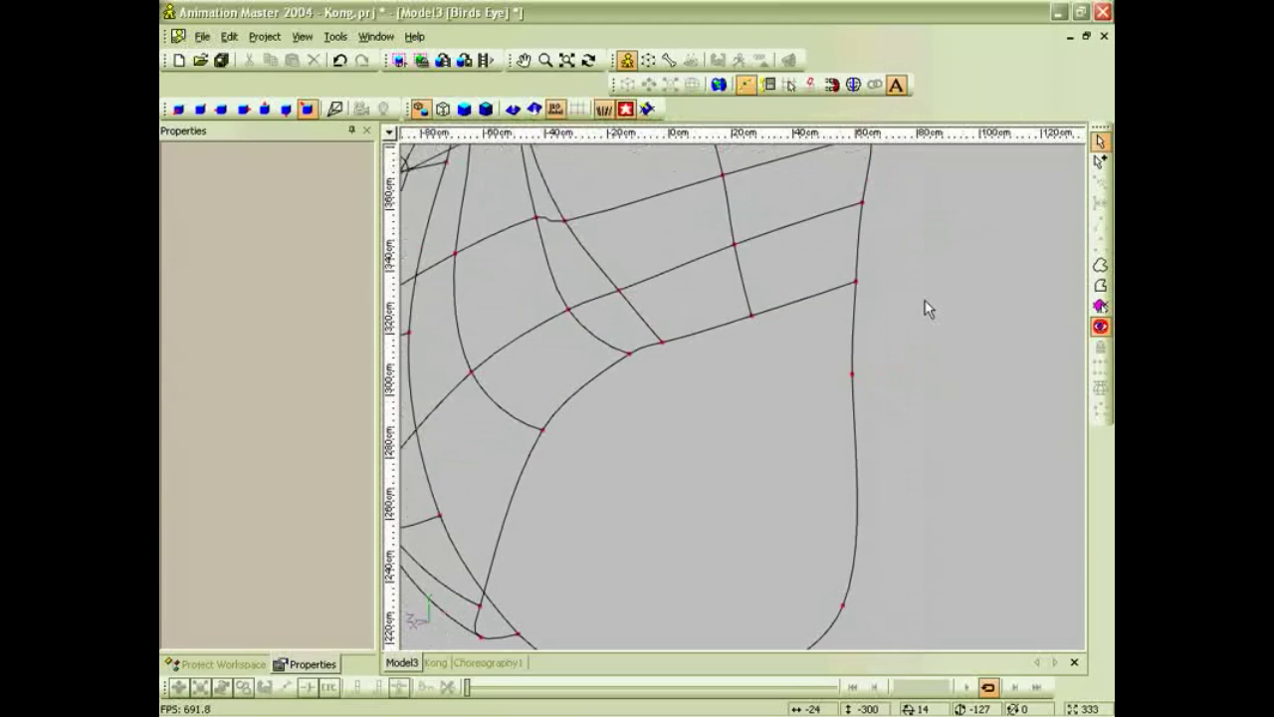
Examine how the belly, hips and legs join on the finished Kong in Choreography1.
{"action": "key", "text": "KP_6"}
{"action": "scroll", "coordinate": [927, 299], "scroll_direction": "down", "scroll_amount": 4}
{"action": "mouse_move", "coordinate": [915, 389]}
{"action": "middle_mouse_down"}
{"action": "mouse_move", "coordinate": [923, 373]}
{"action": "mouse_move", "coordinate": [880, 318]}
{"action": "middle_mouse_up"}
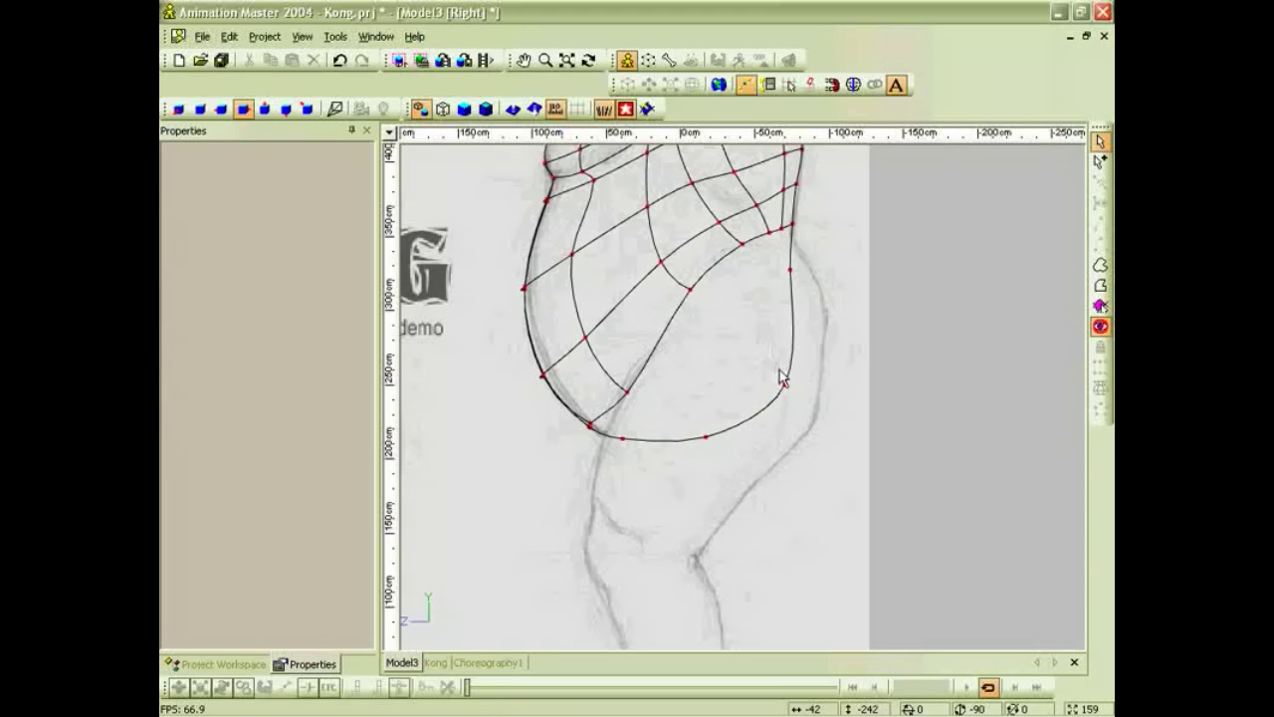
{"action": "scroll", "coordinate": [782, 376], "scroll_direction": "down", "scroll_amount": 2}
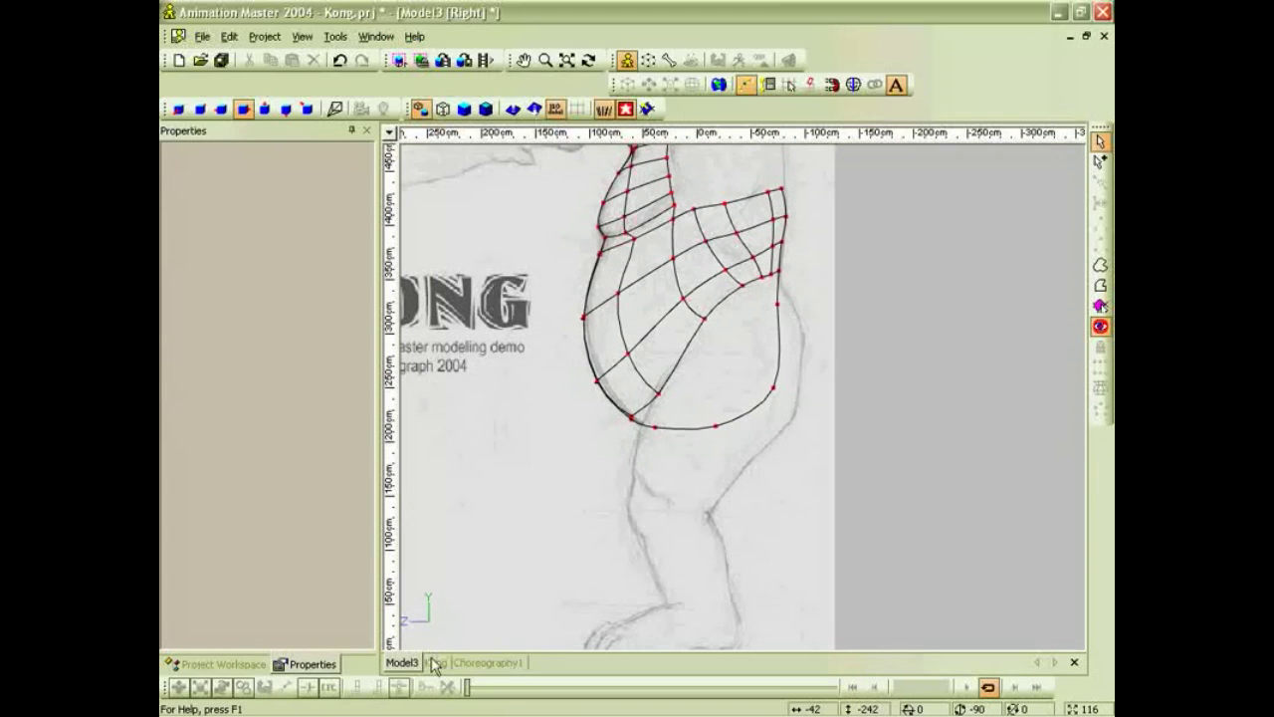
{"action": "left_click", "coordinate": [478, 664]}
{"action": "scroll", "coordinate": [796, 408], "scroll_direction": "up", "scroll_amount": 3}
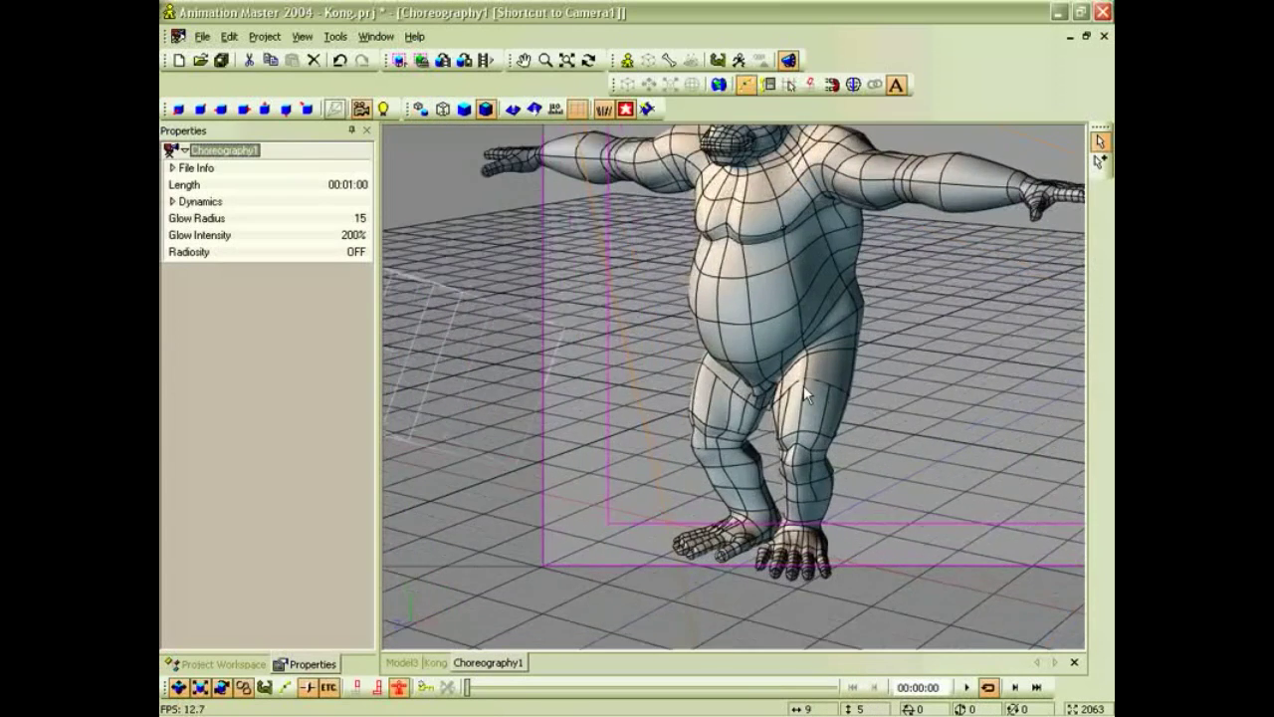
{"action": "scroll", "coordinate": [804, 397], "scroll_direction": "up", "scroll_amount": 2}
{"action": "middle_click_drag", "start_coordinate": [804, 403], "coordinate": [745, 509]}
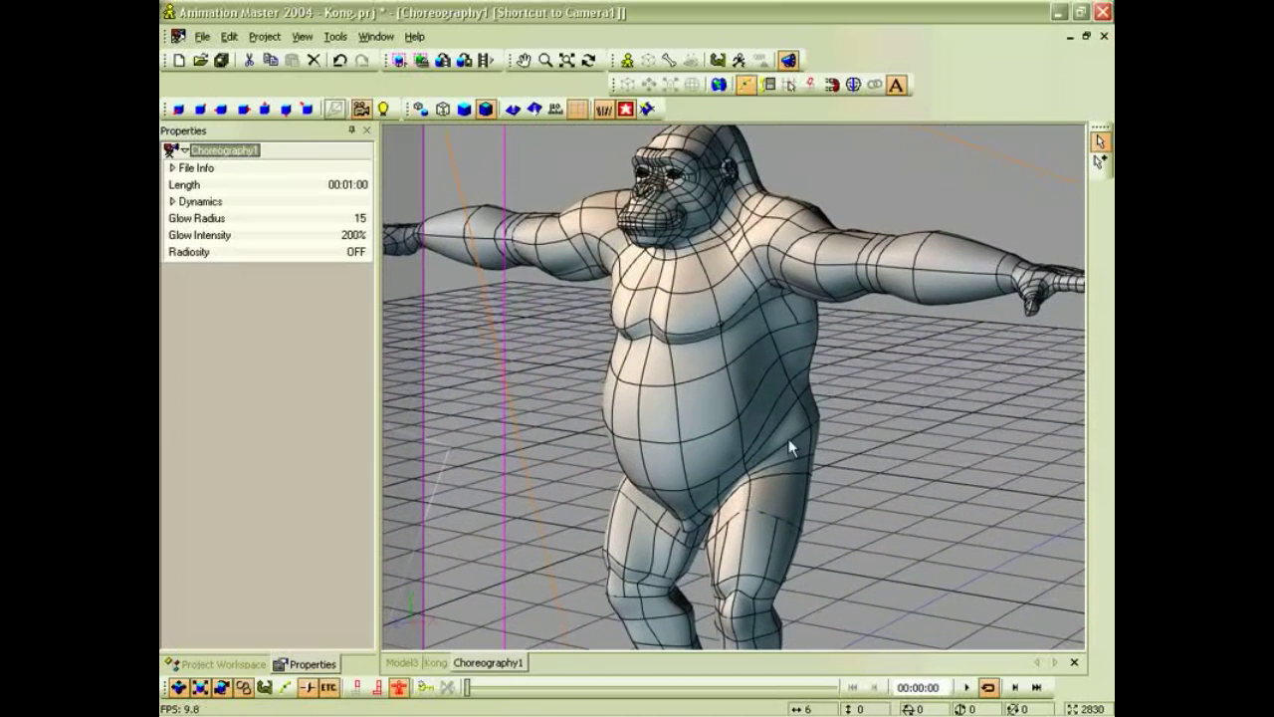
{"action": "scroll", "coordinate": [836, 432], "scroll_direction": "down", "scroll_amount": 3}
{"action": "right_click_drag", "start_coordinate": [853, 428], "coordinate": [818, 378]}
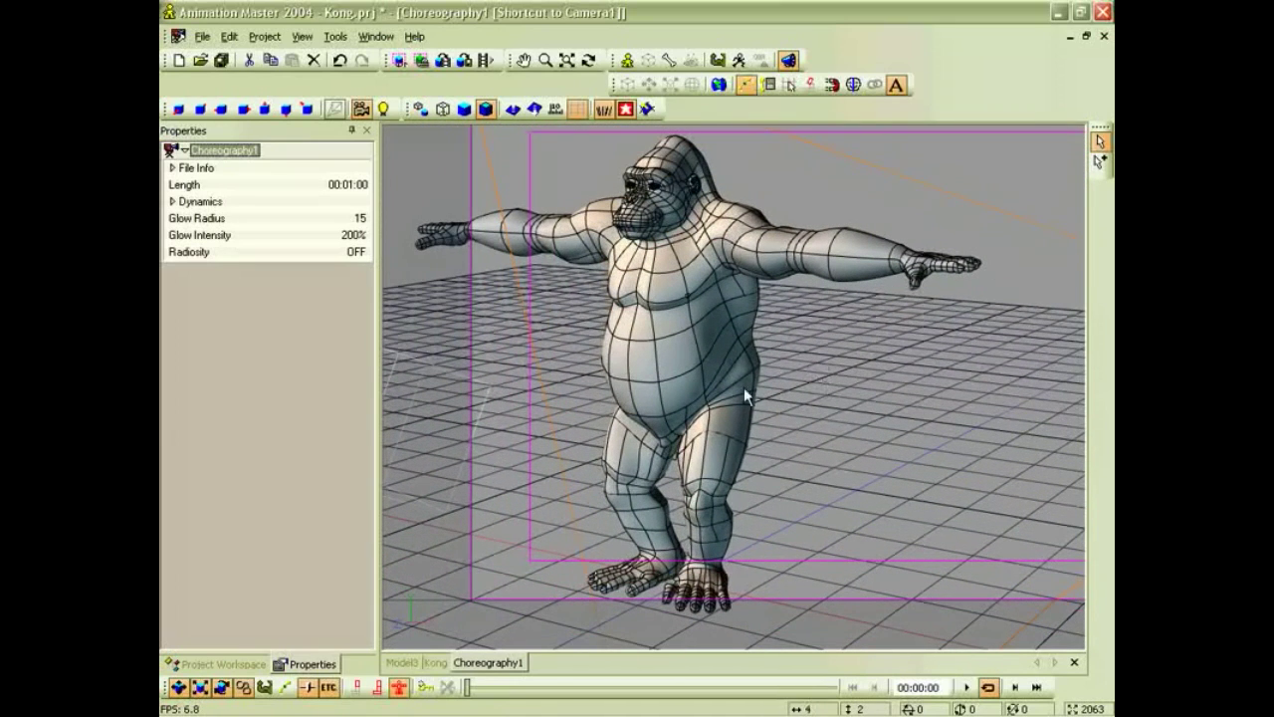
Return to Model3 and save the project.
{"action": "left_click", "coordinate": [401, 666]}
{"action": "middle_click_drag", "start_coordinate": [806, 471], "coordinate": [860, 513]}
{"action": "left_click", "coordinate": [221, 61]}
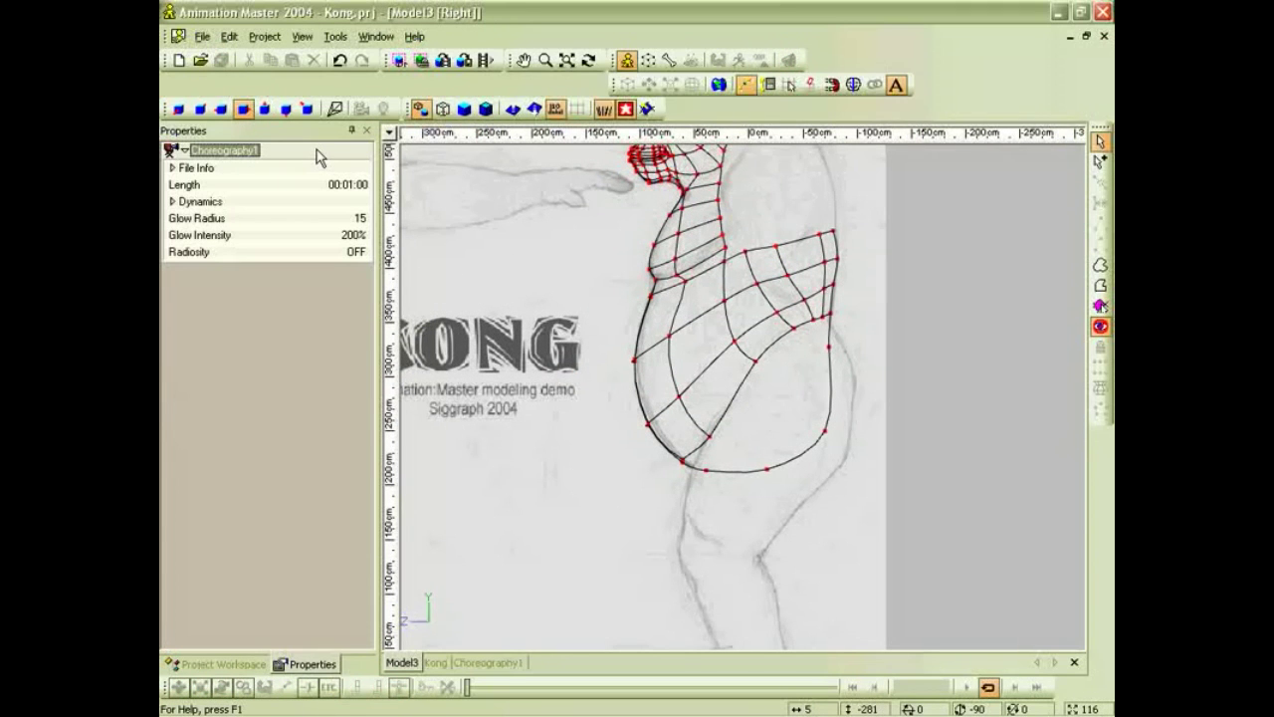
Show the hidden leg splines below the torso again.
{"action": "middle_click_drag", "start_coordinate": [800, 417], "coordinate": [750, 338]}
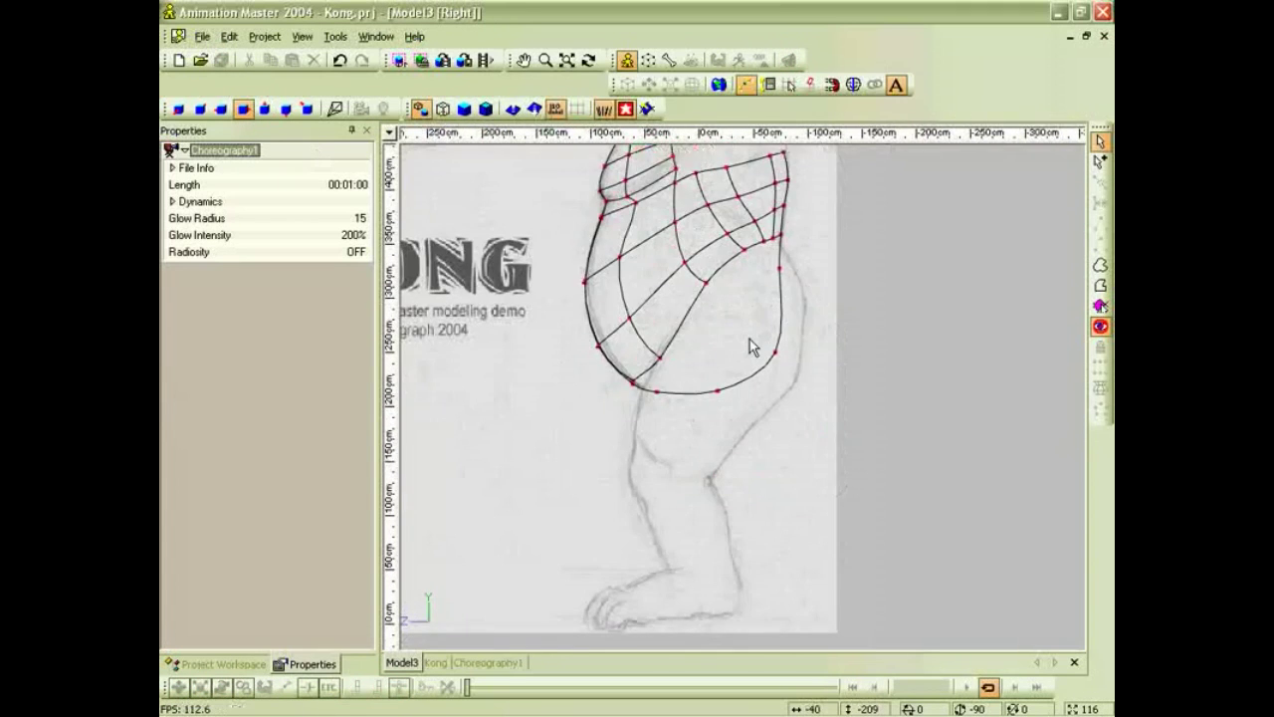
{"action": "left_click", "coordinate": [1098, 329]}
{"action": "middle_click_drag", "start_coordinate": [808, 371], "coordinate": [836, 379]}
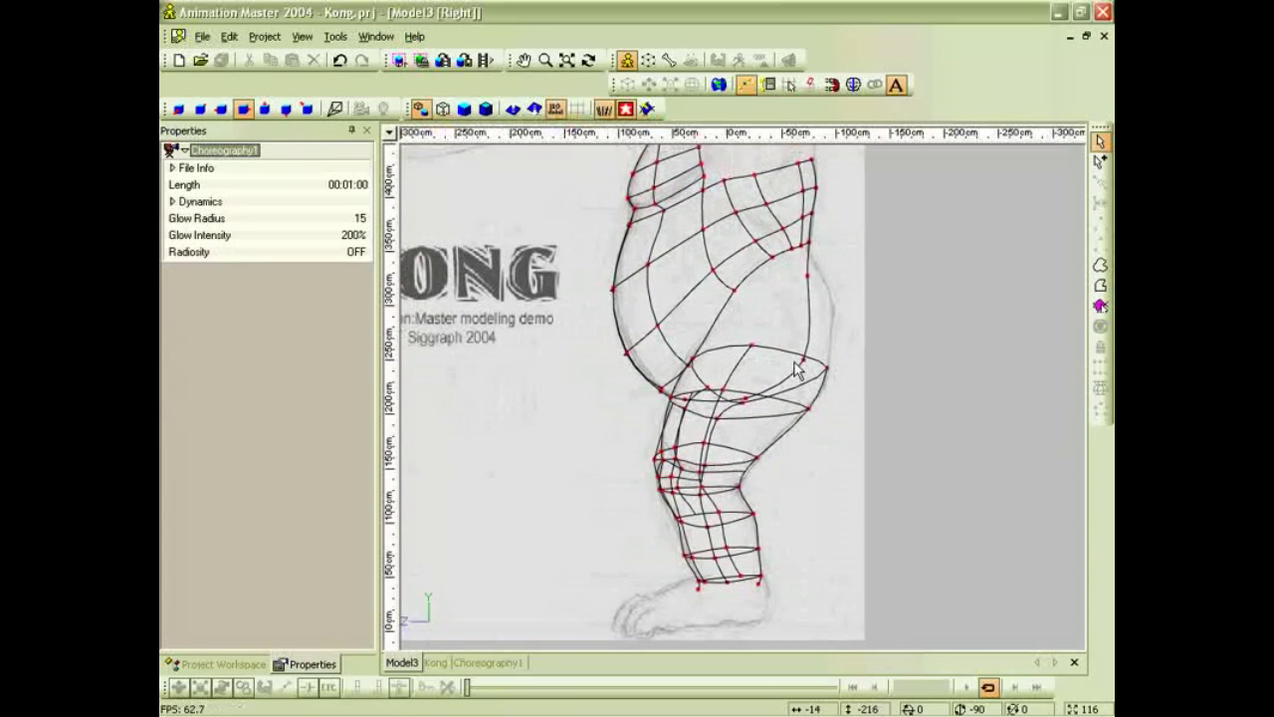
Extend the outer thigh spline from the top thigh ring up to the torso's lowest side point, attaching it there.
{"action": "left_click", "coordinate": [753, 345]}
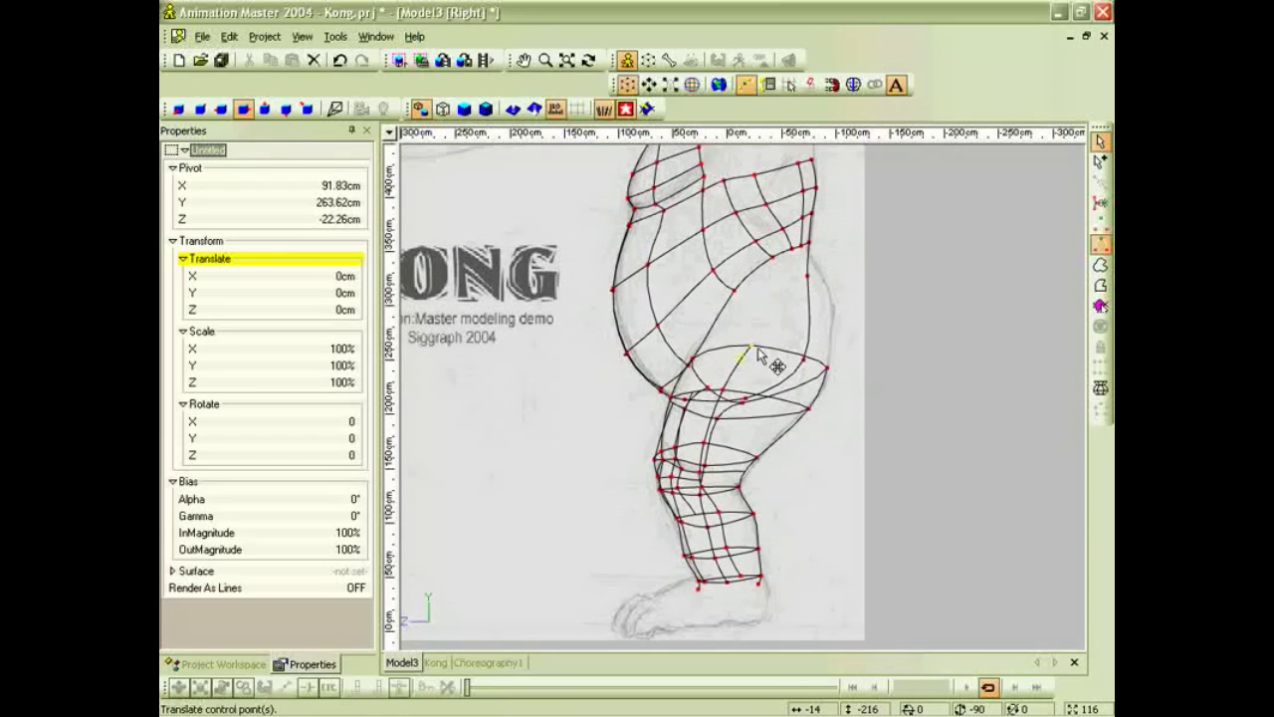
{"action": "middle_click_drag", "start_coordinate": [783, 359], "coordinate": [834, 362]}
{"action": "right_click_drag", "start_coordinate": [833, 361], "coordinate": [787, 348], "text": "ctrl"}
{"action": "scroll", "coordinate": [785, 347], "scroll_direction": "up", "scroll_amount": 4}
{"action": "middle_click_drag", "start_coordinate": [792, 327], "coordinate": [826, 399]}
{"action": "scroll", "coordinate": [816, 387], "scroll_direction": "up", "scroll_amount": 3}
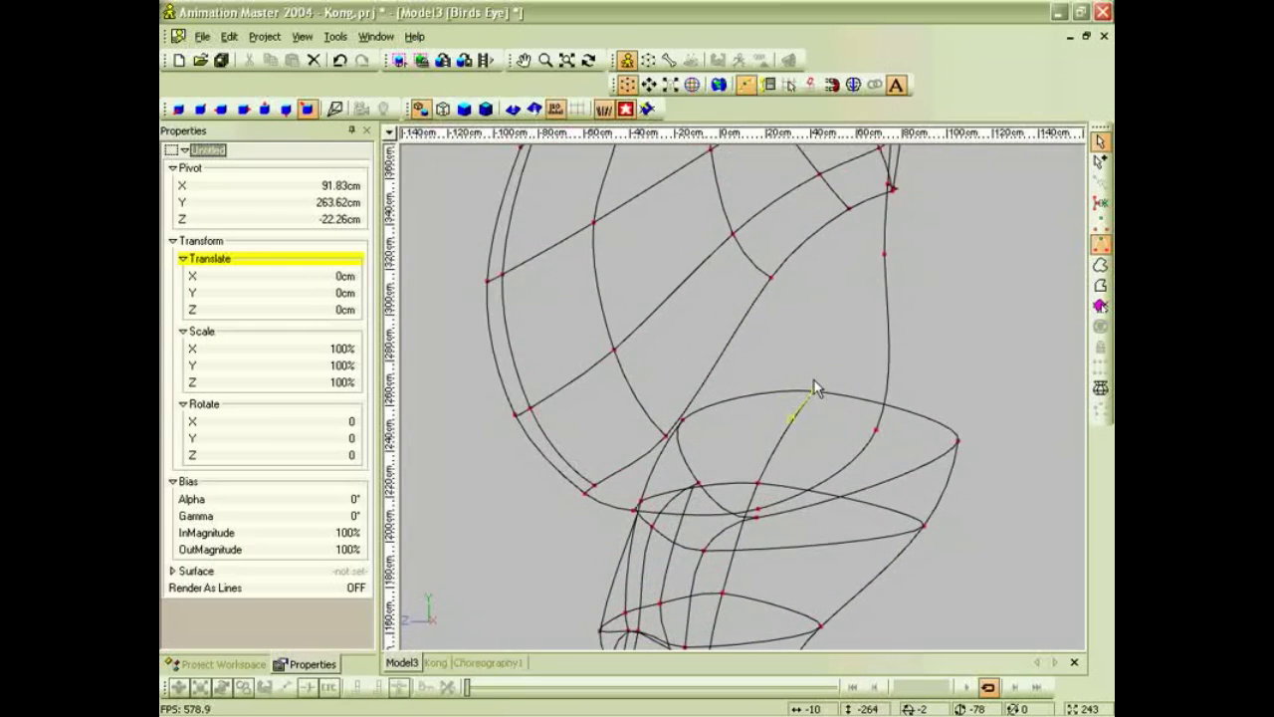
{"action": "left_click", "coordinate": [815, 386]}
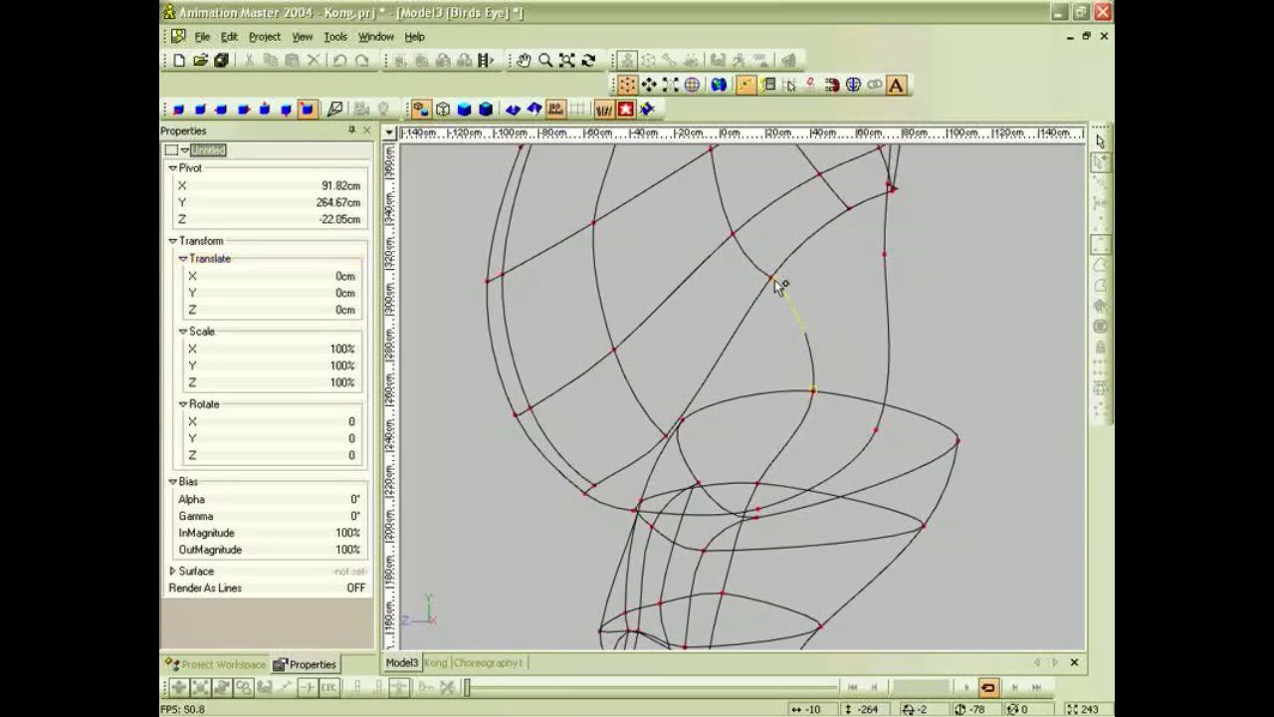
{"action": "left_click", "coordinate": [774, 280]}
Connect the belly's lowest outer corner point to the front point of the top thigh ring with a short spline, and switch to shaded display.
{"action": "left_click", "coordinate": [691, 420]}
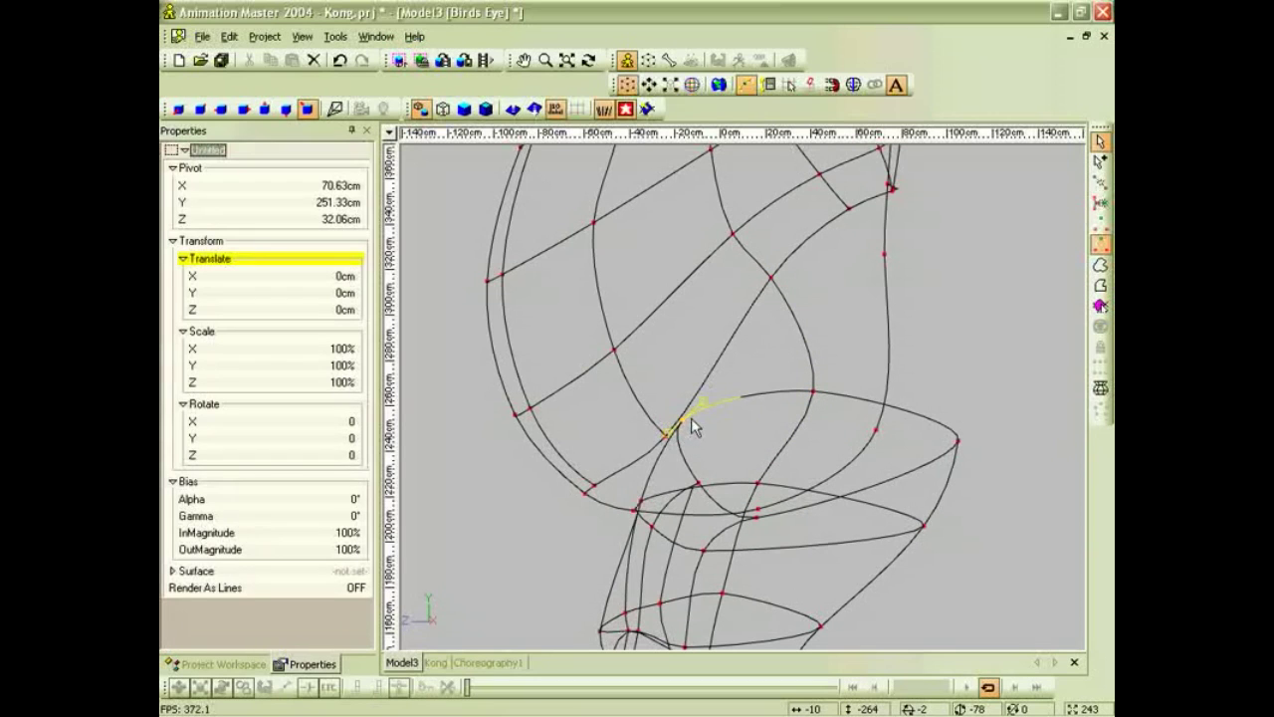
{"action": "middle_click_drag", "start_coordinate": [695, 426], "coordinate": [729, 446]}
{"action": "left_click_drag", "start_coordinate": [648, 423], "coordinate": [653, 413]}
{"action": "key", "text": "a"}
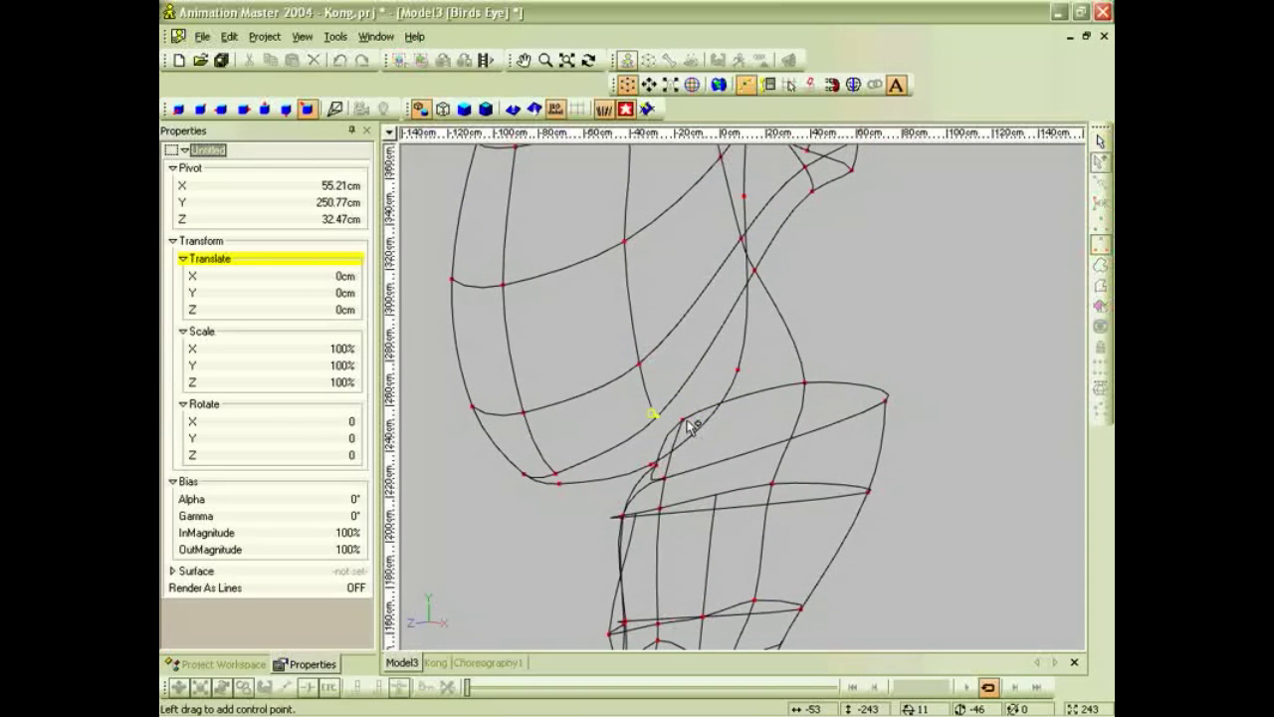
{"action": "mouse_move", "coordinate": [681, 421]}
{"action": "left_mouse_down"}
{"action": "mouse_move", "coordinate": [658, 415]}
{"action": "mouse_move", "coordinate": [675, 427]}
{"action": "left_mouse_up"}
{"action": "right_click", "coordinate": [658, 415]}
{"action": "left_click", "coordinate": [680, 422]}
{"action": "key", "text": "t"}
{"action": "left_click_drag", "start_coordinate": [781, 408], "coordinate": [740, 420]}
{"action": "middle_click_drag", "start_coordinate": [739, 419], "coordinate": [806, 391]}
{"action": "left_click_drag", "start_coordinate": [805, 391], "coordinate": [840, 392]}
{"action": "key", "text": "0"}
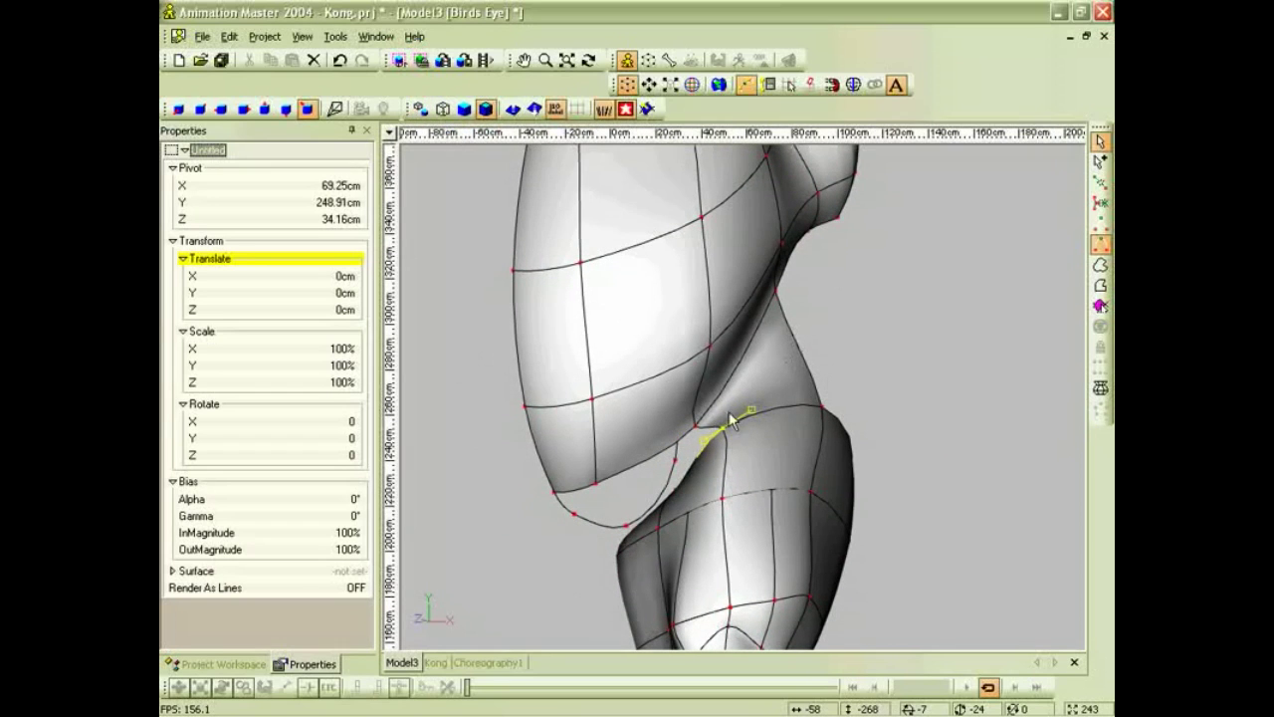
Connect the inner rear point of the top thigh ring to the crotch centre line at X 0, Y 214.9, Z -16.95 cm.
{"action": "scroll", "coordinate": [792, 369], "scroll_direction": "down", "scroll_amount": 3}
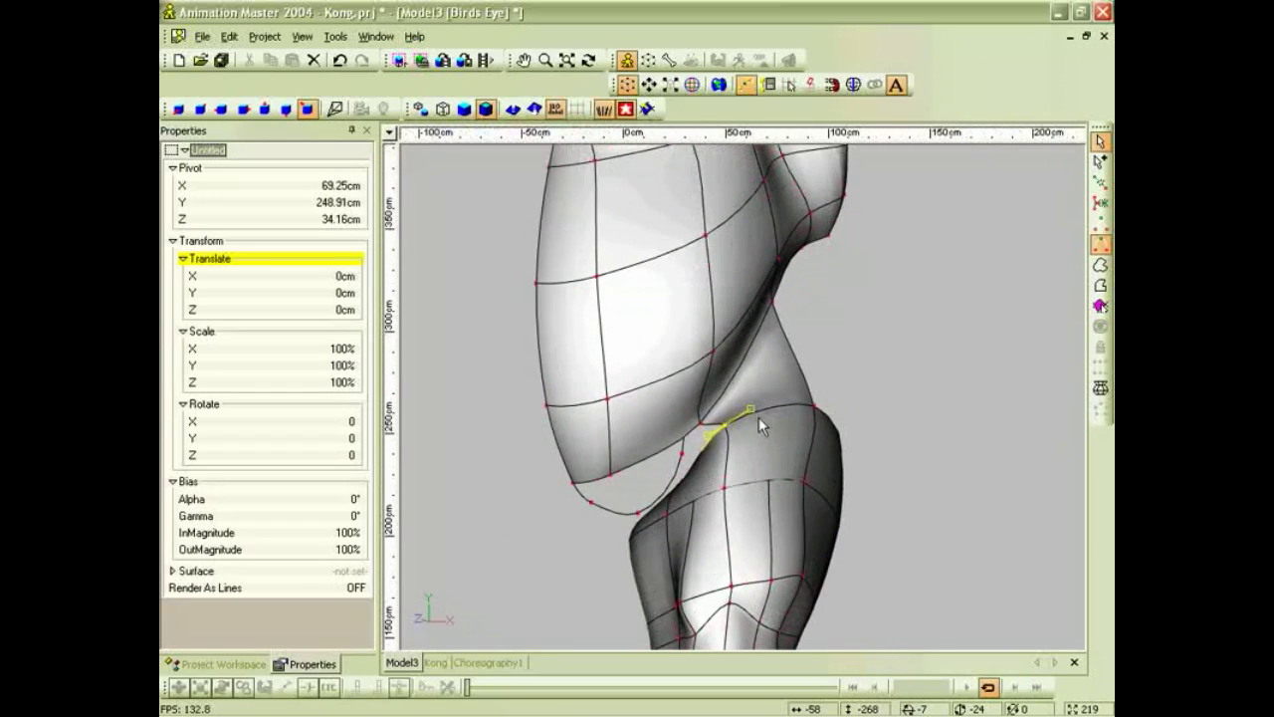
{"action": "middle_click_drag", "start_coordinate": [704, 474], "coordinate": [761, 444]}
{"action": "scroll", "coordinate": [604, 490], "scroll_direction": "up", "scroll_amount": 1}
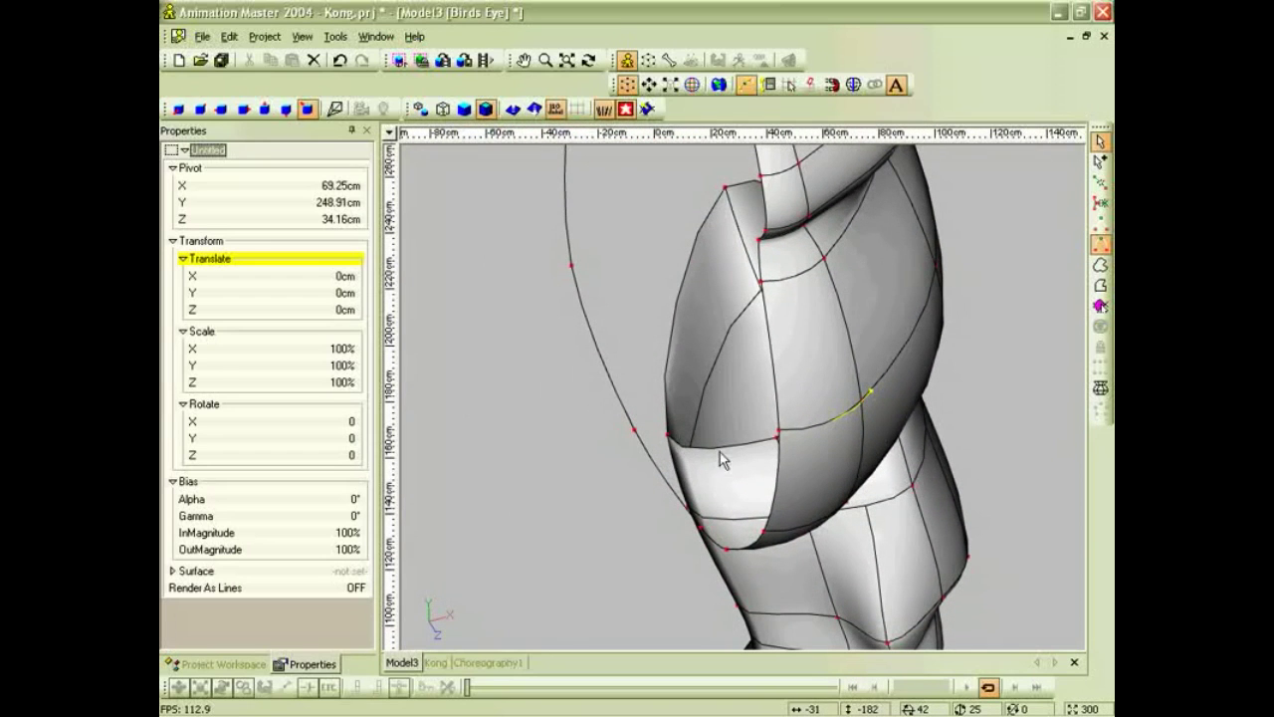
{"action": "key", "text": "a"}
{"action": "left_click", "coordinate": [666, 439]}
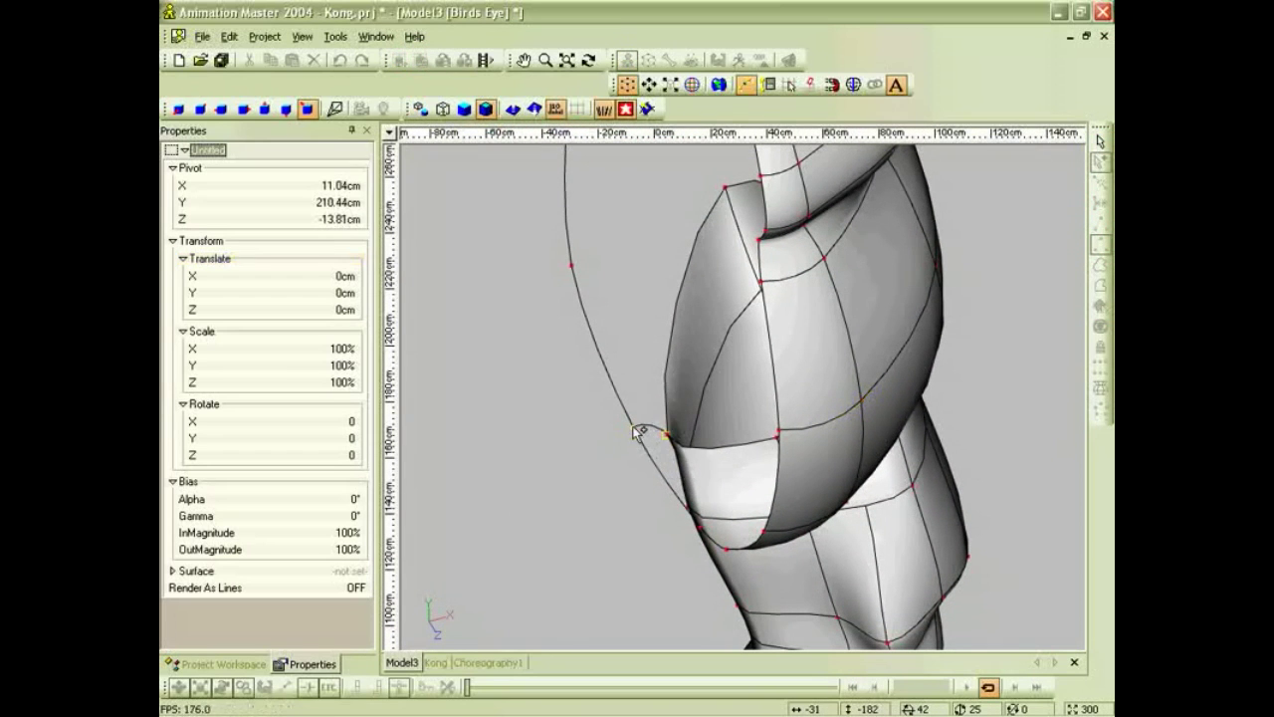
{"action": "right_click", "coordinate": [636, 432]}
{"action": "key", "text": "Escape"}
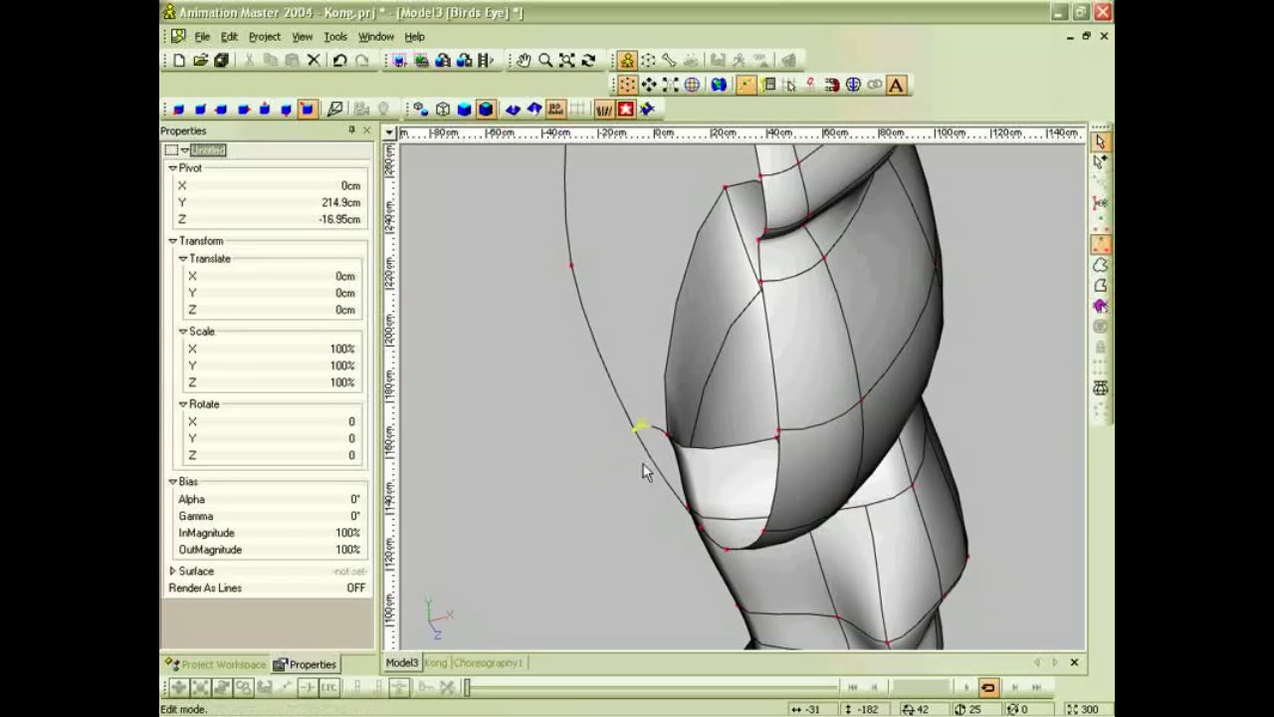
Connect the thigh's inner front point to the front of the crotch centre line at X 0, Y 213.78, Z 39.1 cm.
{"action": "scroll", "coordinate": [665, 440], "scroll_direction": "down", "scroll_amount": 3}
{"action": "middle_click_drag", "start_coordinate": [756, 501], "coordinate": [761, 399]}
{"action": "key", "text": "a"}
{"action": "left_click_drag", "start_coordinate": [751, 375], "coordinate": [674, 378]}
{"action": "right_click", "coordinate": [674, 376]}
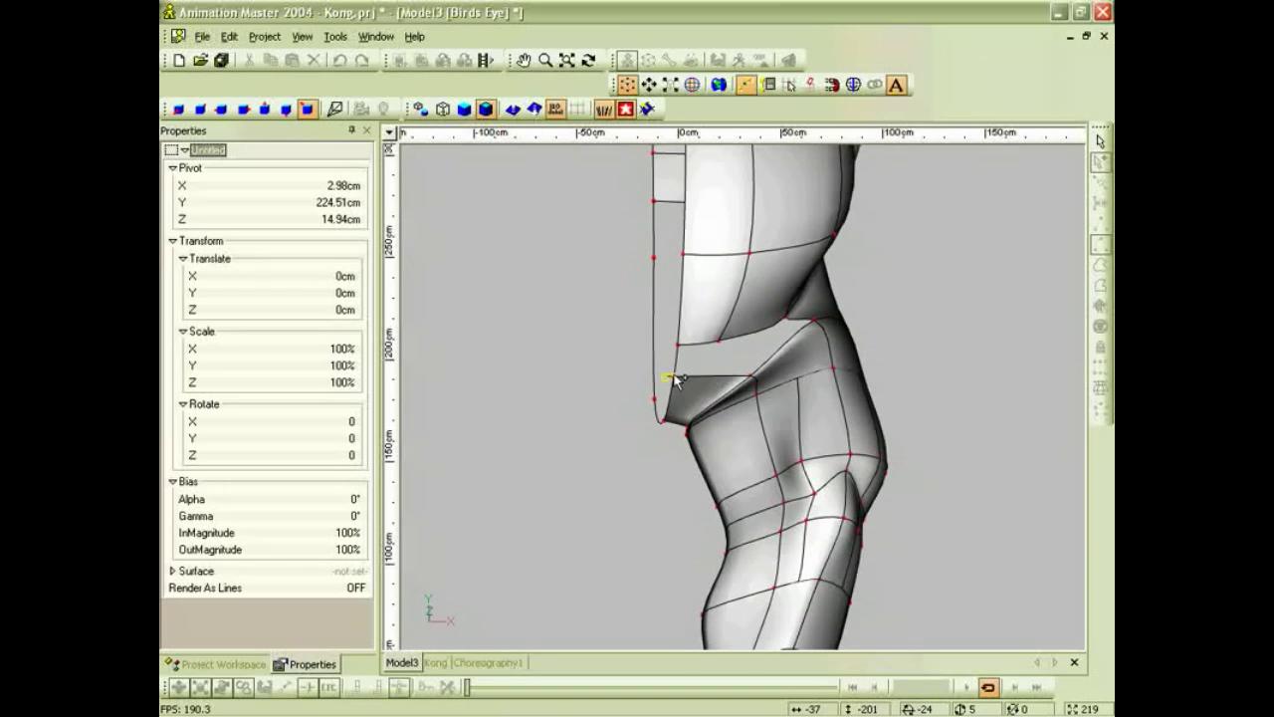
{"action": "key", "text": "Escape"}
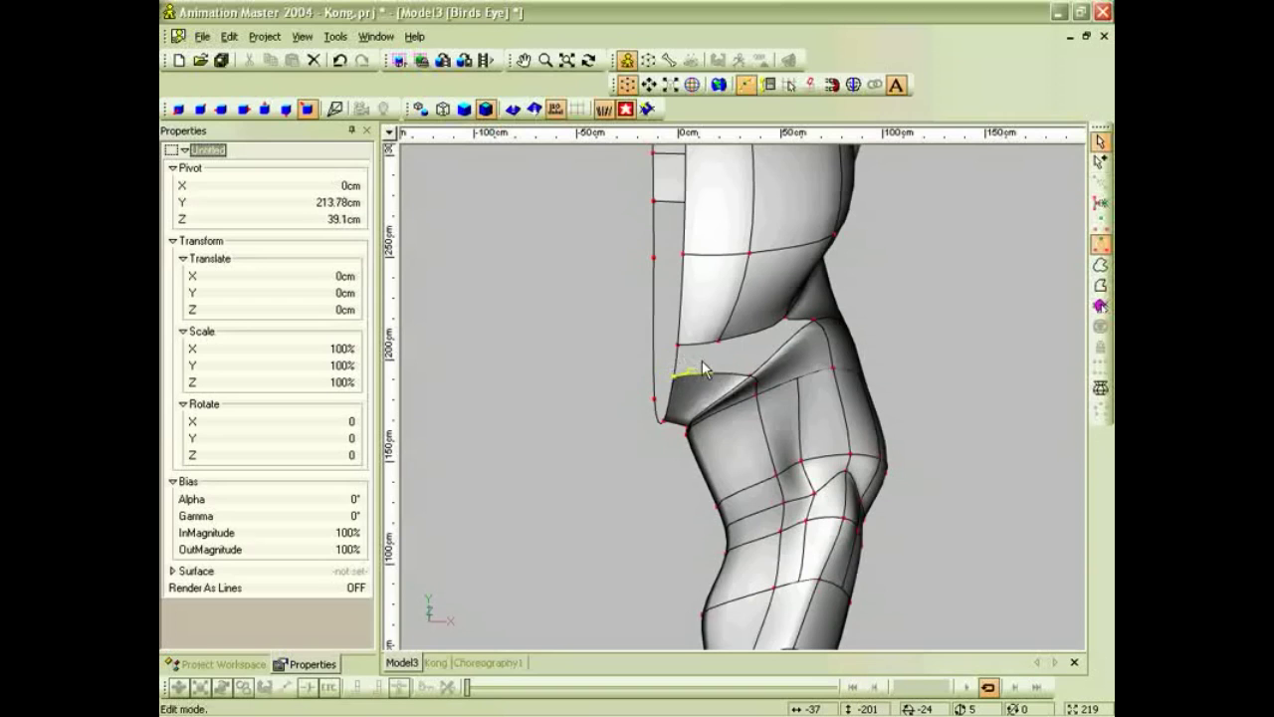
Examine the open gap between the lower belly and the inner front of the thigh from several angles.
{"action": "scroll", "coordinate": [743, 382], "scroll_direction": "down", "scroll_amount": 3}
{"action": "scroll", "coordinate": [739, 385], "scroll_direction": "up", "scroll_amount": 4}
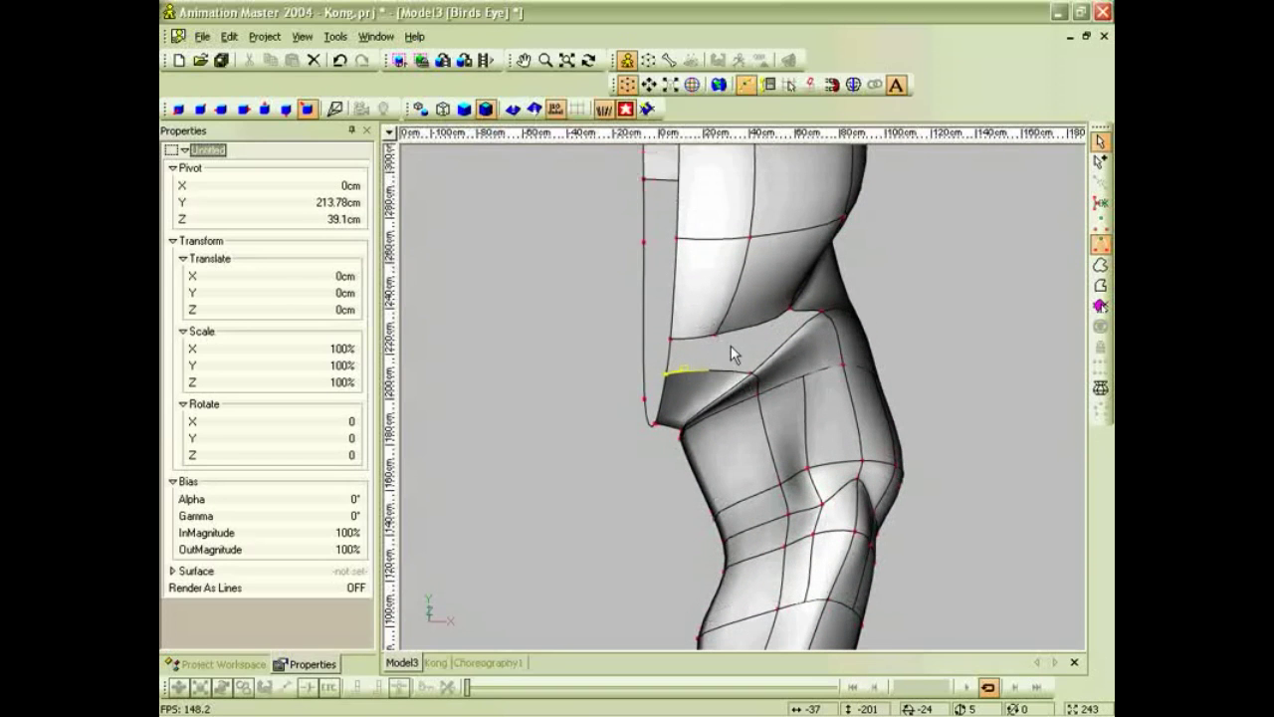
{"action": "scroll", "coordinate": [733, 368], "scroll_direction": "up", "scroll_amount": 2}
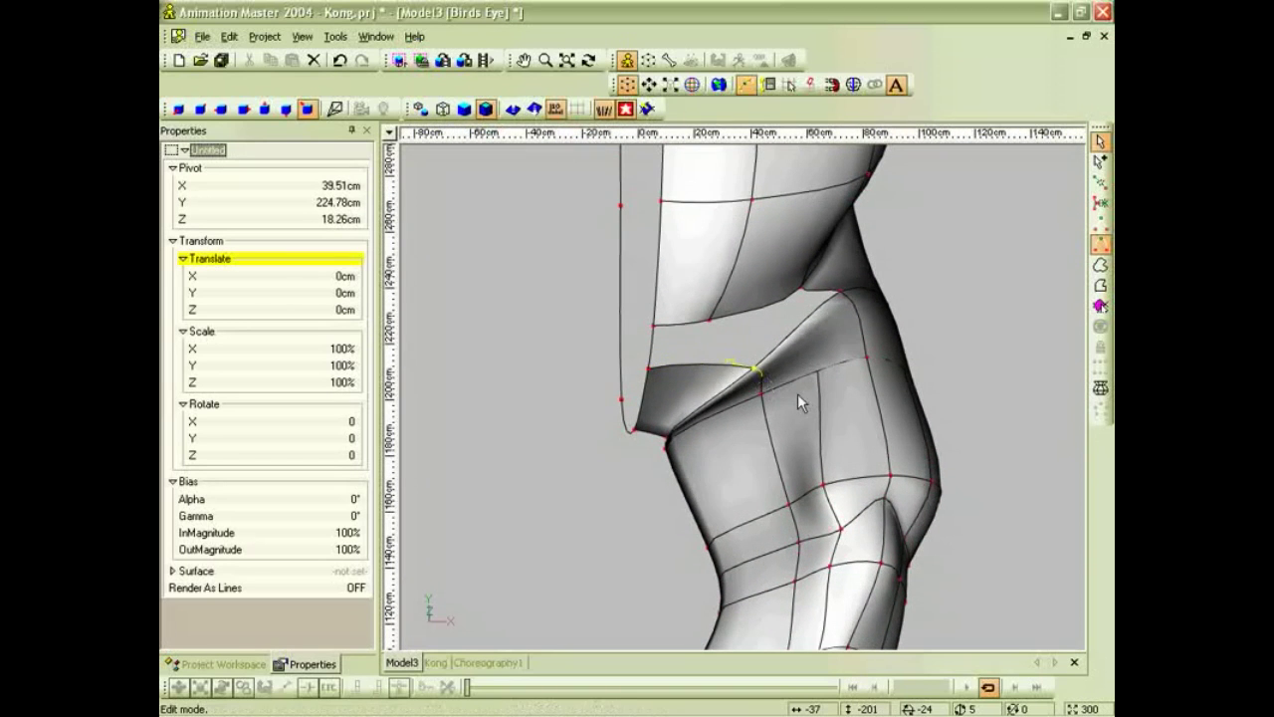
{"action": "middle_click_drag", "start_coordinate": [801, 394], "coordinate": [732, 330]}
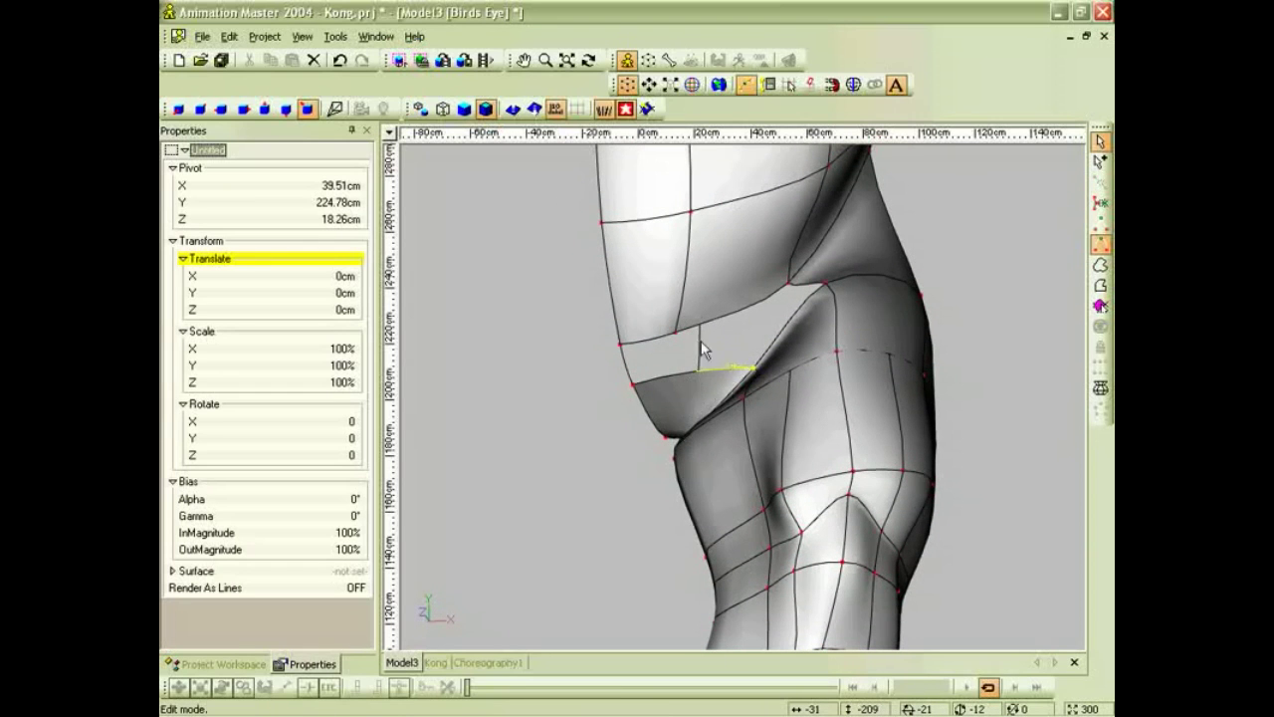
{"action": "scroll", "coordinate": [732, 375], "scroll_direction": "down", "scroll_amount": 2}
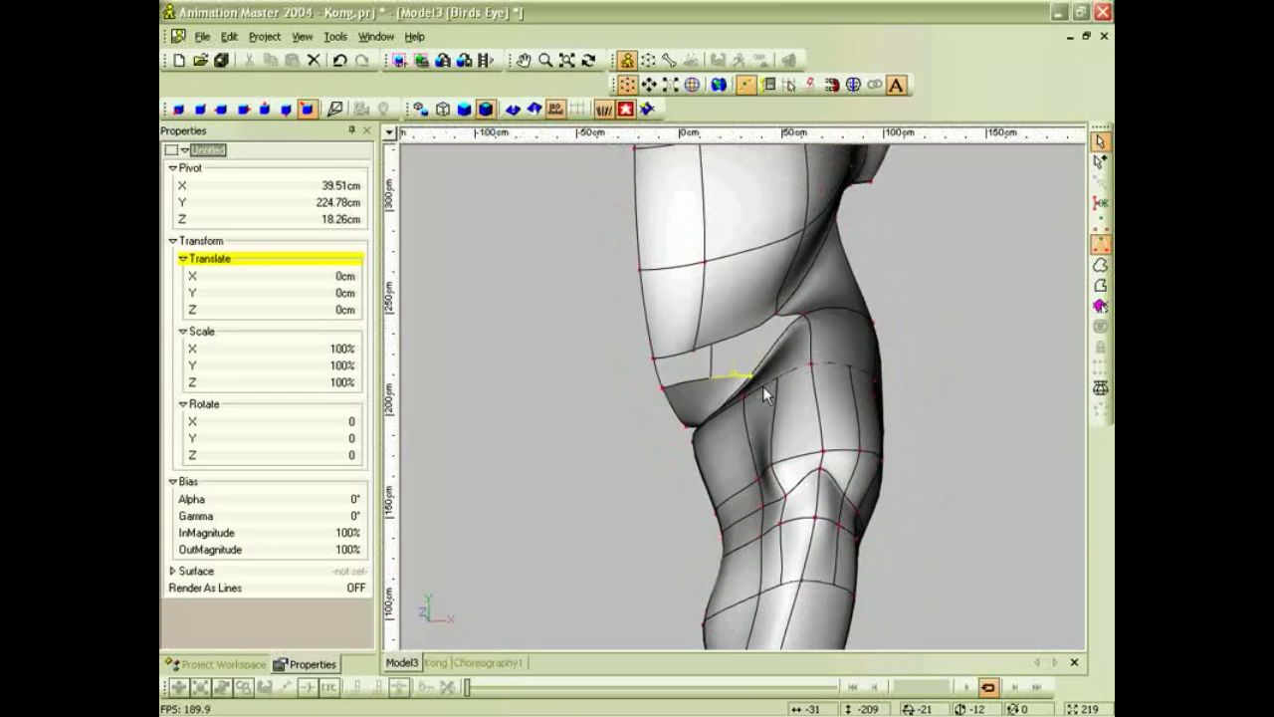
{"action": "left_click", "coordinate": [733, 371]}
{"action": "scroll", "coordinate": [736, 418], "scroll_direction": "up", "scroll_amount": 3}
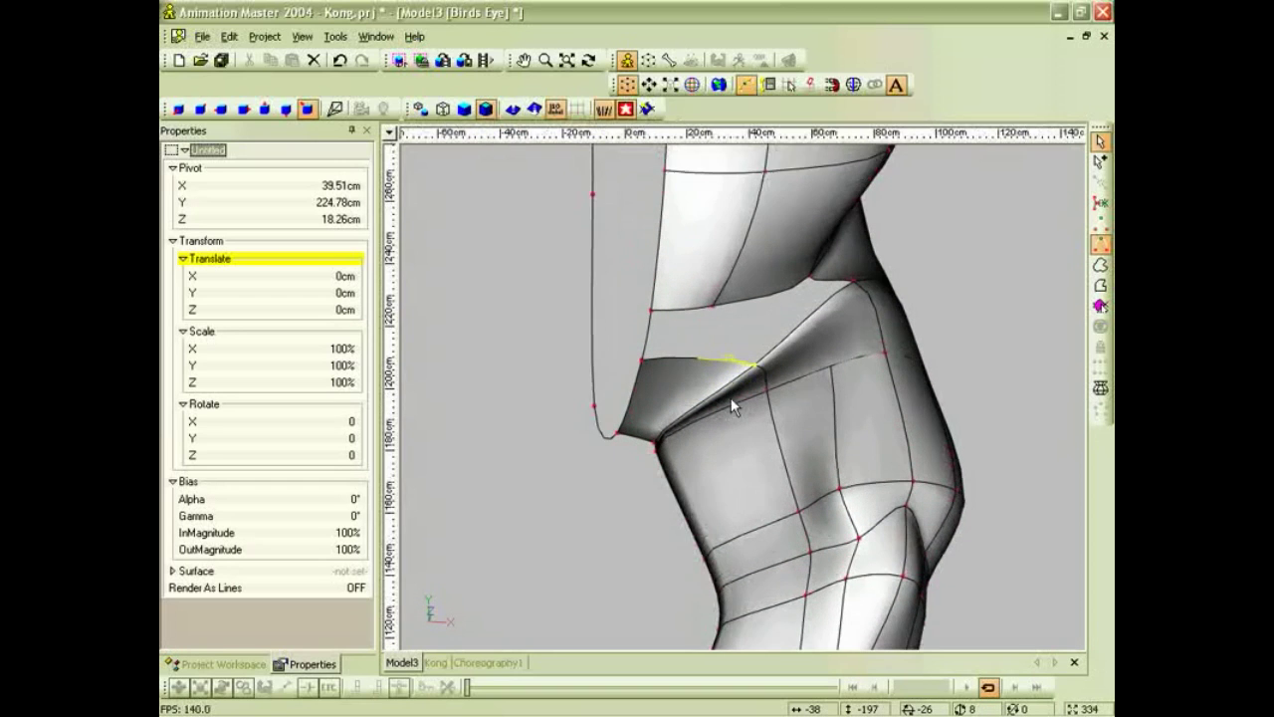
Extend the belly's inner vertical spline down across the front crotch spline to the rear crotch spline at X 7.25, Y 213.58, Z -17.03 cm.
{"action": "scroll", "coordinate": [732, 402], "scroll_direction": "up", "scroll_amount": 1}
{"action": "key", "text": "a"}
{"action": "left_click_drag", "start_coordinate": [710, 295], "coordinate": [692, 359]}
{"action": "left_click", "coordinate": [694, 355]}
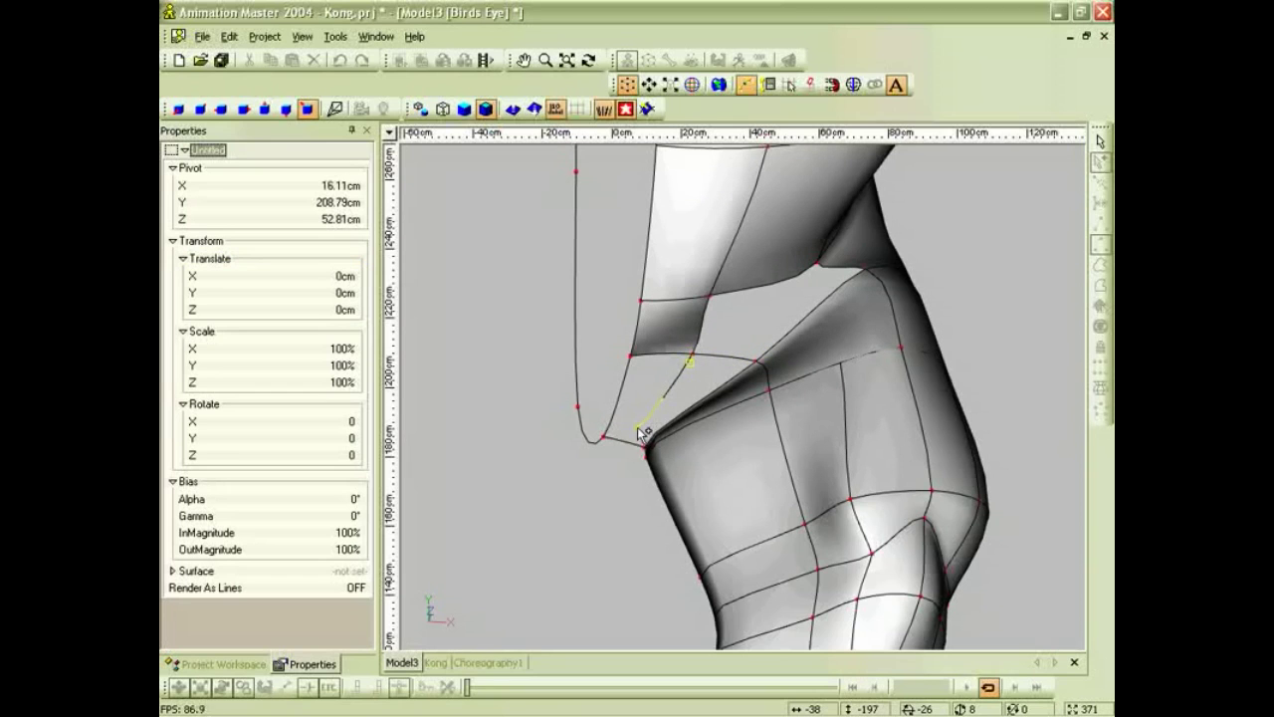
{"action": "left_click", "coordinate": [647, 449]}
{"action": "key", "text": "Escape"}
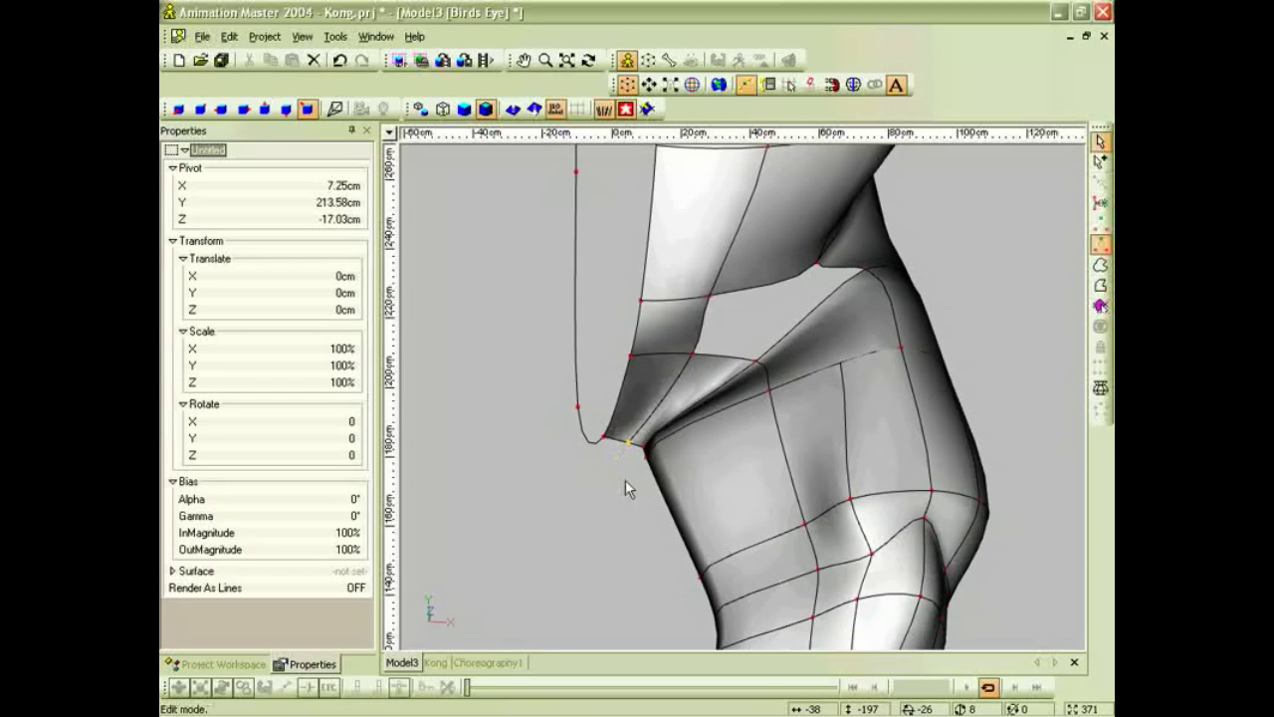
Shift the two uppermost points of the thigh's inner front spline slightly inward and down in the front view.
{"action": "scroll", "coordinate": [714, 344], "scroll_direction": "up", "scroll_amount": 1}
{"action": "scroll", "coordinate": [784, 328], "scroll_direction": "down", "scroll_amount": 2}
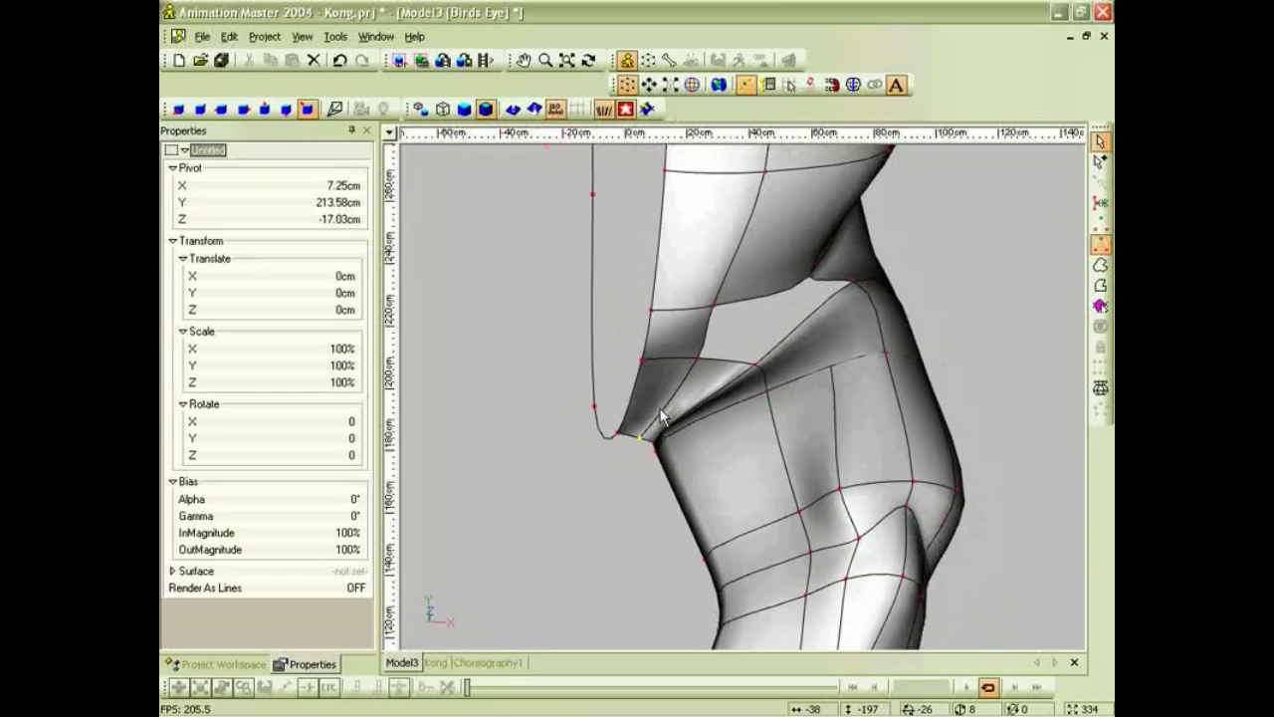
{"action": "key", "text": "1"}
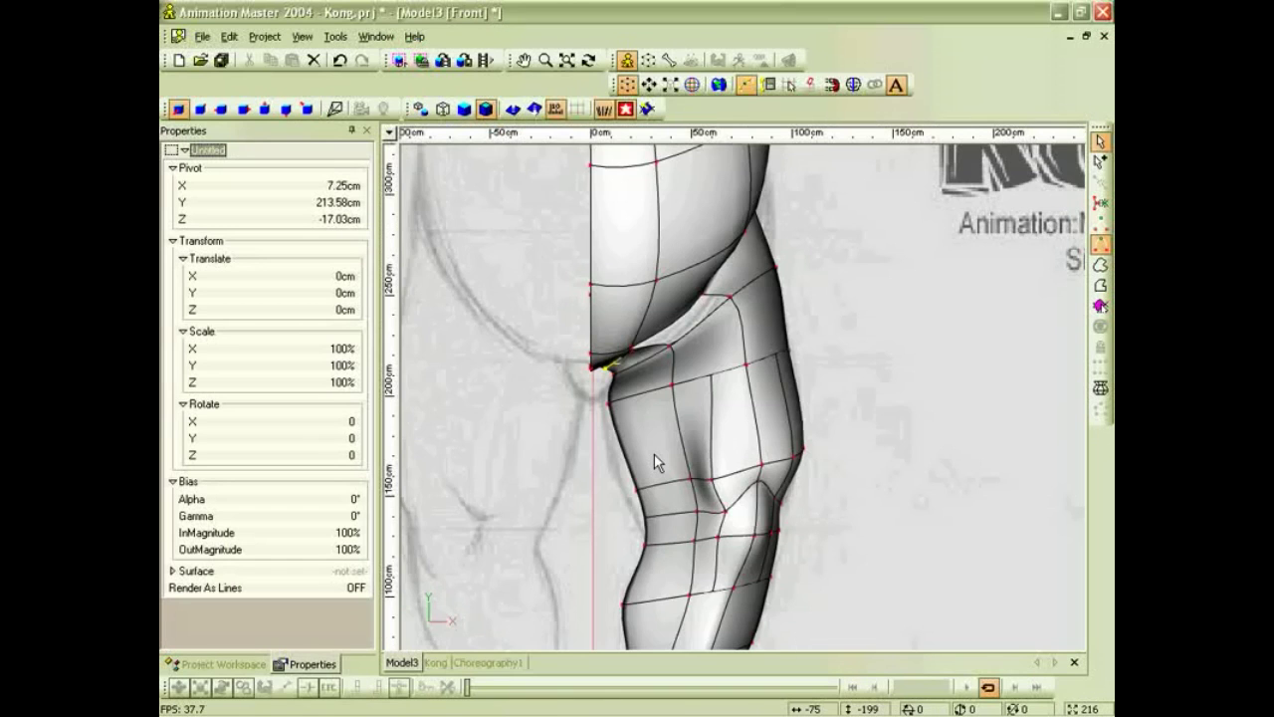
{"action": "scroll", "coordinate": [677, 398], "scroll_direction": "up", "scroll_amount": 2}
{"action": "scroll", "coordinate": [704, 378], "scroll_direction": "up", "scroll_amount": 1}
{"action": "left_click_drag", "start_coordinate": [689, 332], "coordinate": [664, 344]}
{"action": "left_click_drag", "start_coordinate": [690, 411], "coordinate": [685, 422]}
Move the front point of the top thigh ring to about X 62.8, Y 241.1 cm.
{"action": "scroll", "coordinate": [710, 344], "scroll_direction": "down", "scroll_amount": 4}
{"action": "left_click", "coordinate": [781, 288]}
{"action": "mouse_move", "coordinate": [791, 290]}
{"action": "left_mouse_down"}
{"action": "mouse_move", "coordinate": [773, 299]}
{"action": "mouse_move", "coordinate": [799, 283]}
{"action": "left_mouse_up"}
{"action": "scroll", "coordinate": [787, 301], "scroll_direction": "down", "scroll_amount": 2}
{"action": "key", "text": "t"}
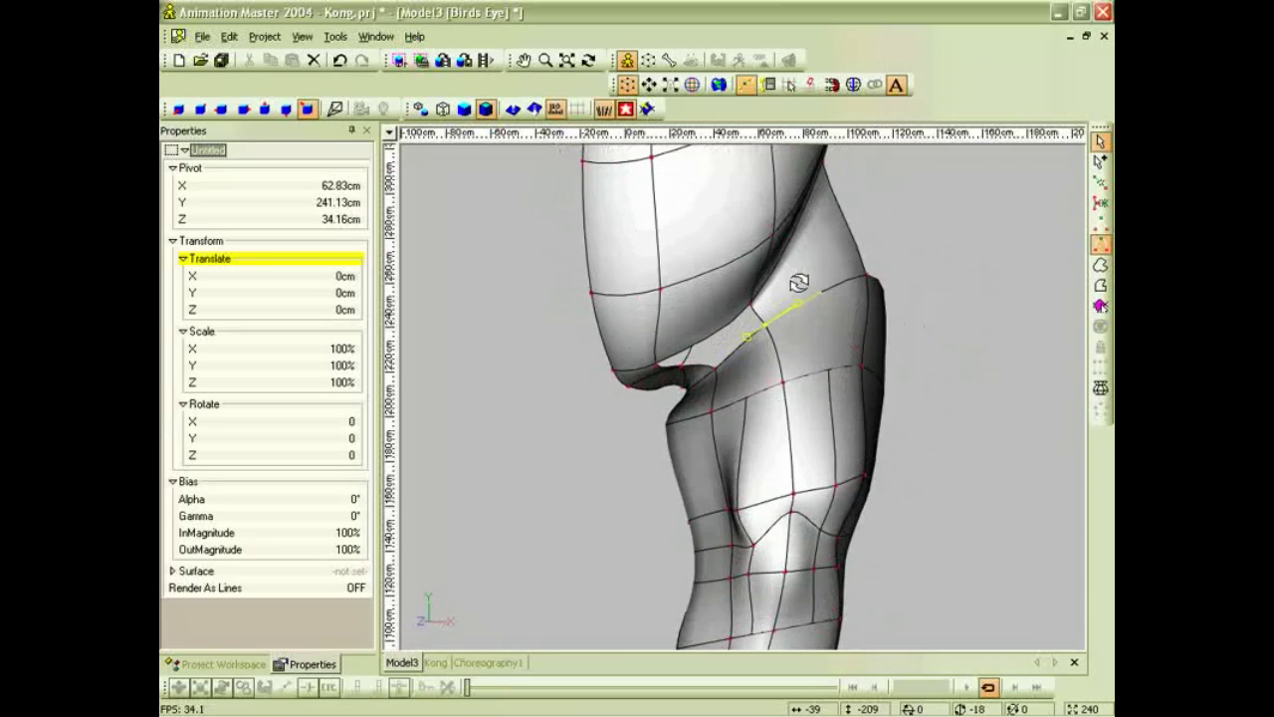
Draw a spline from the hip's outer spline across the short belly-to-thigh spline to the front crotch spline at about X 27.5, Y 223.3, Z 20.1 cm.
{"action": "left_click", "coordinate": [868, 221]}
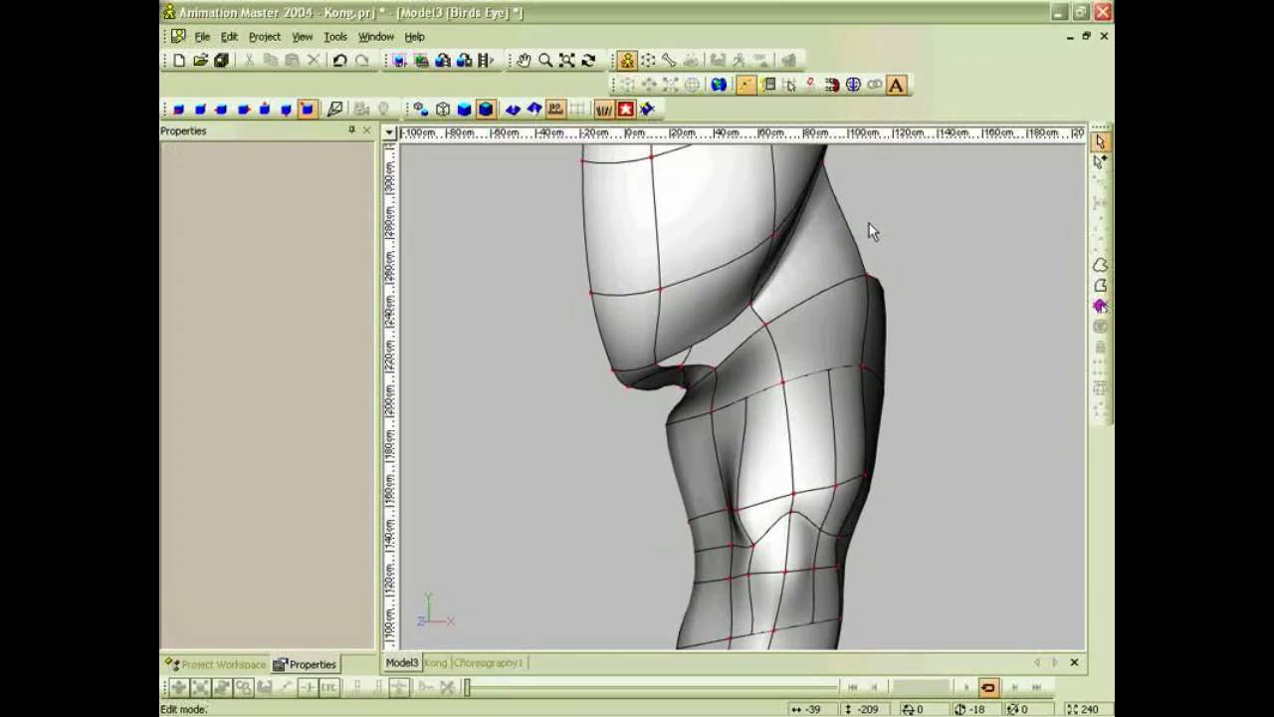
{"action": "key", "text": "shift+a"}
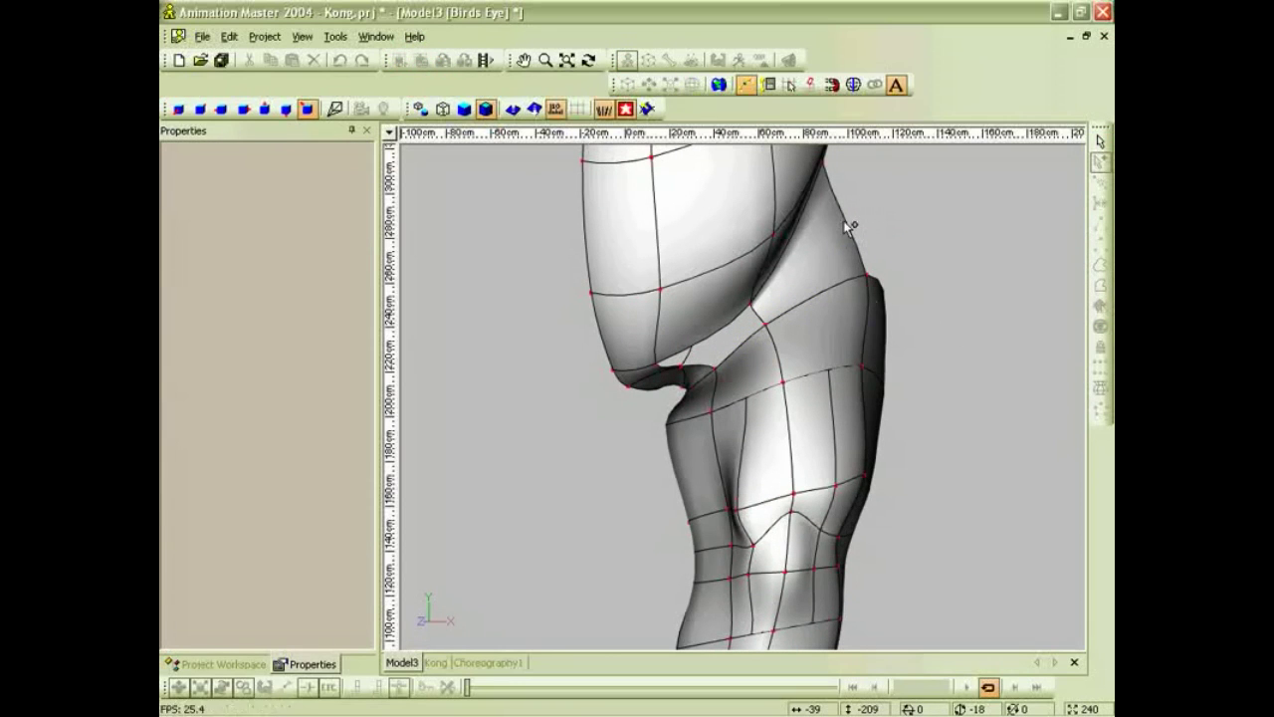
{"action": "left_click", "coordinate": [847, 222]}
{"action": "left_click", "coordinate": [757, 315]}
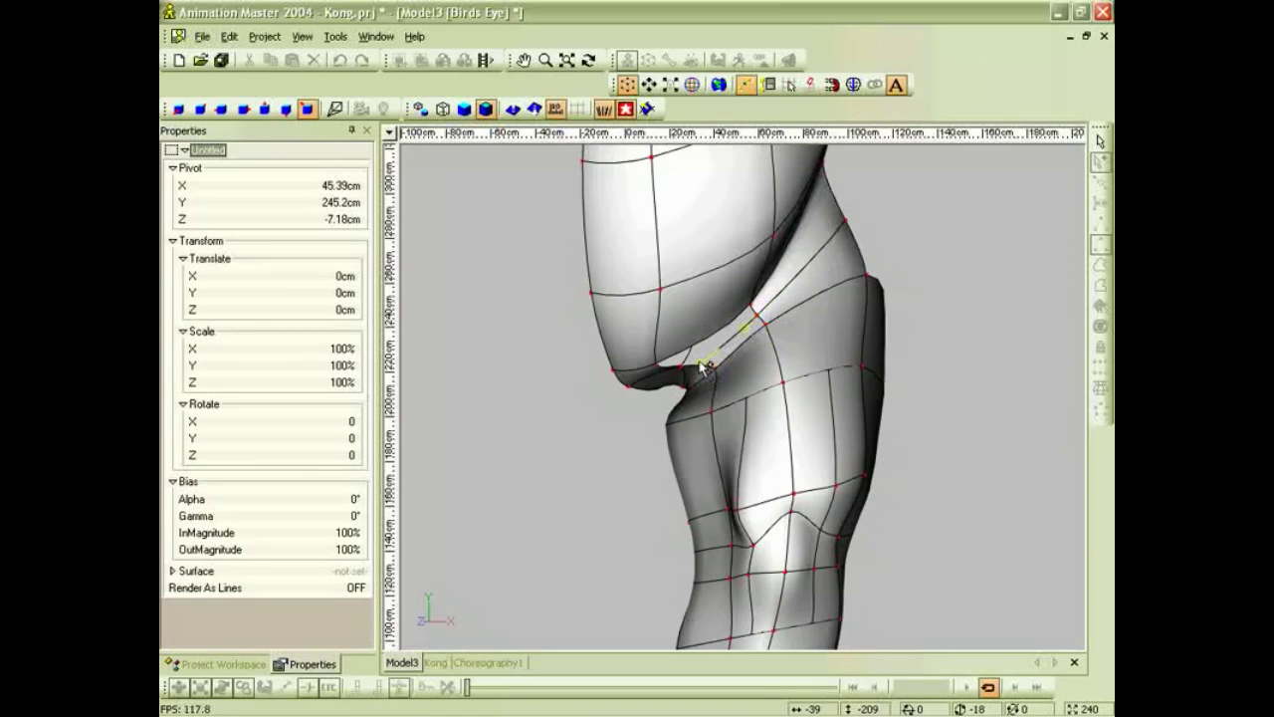
{"action": "left_click", "coordinate": [683, 369]}
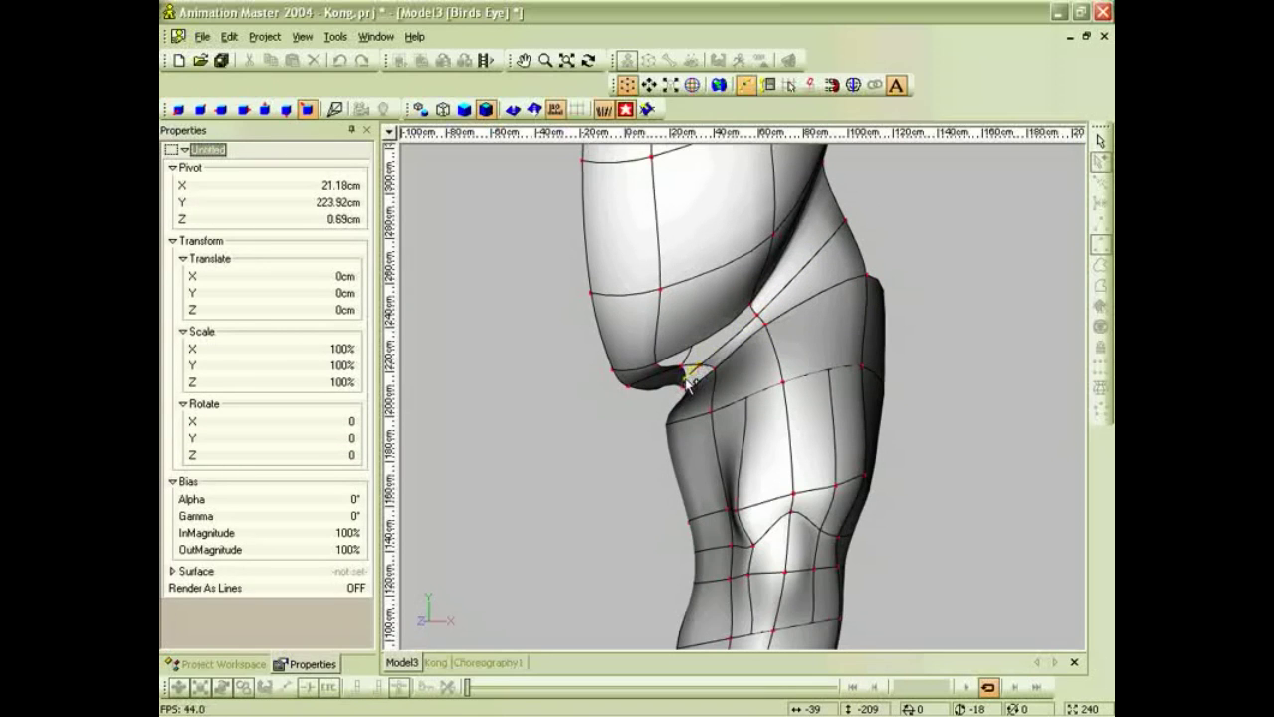
{"action": "key", "text": "Escape"}
{"action": "left_click_drag", "start_coordinate": [700, 382], "coordinate": [720, 362]}
{"action": "scroll", "coordinate": [695, 383], "scroll_direction": "up", "scroll_amount": 6}
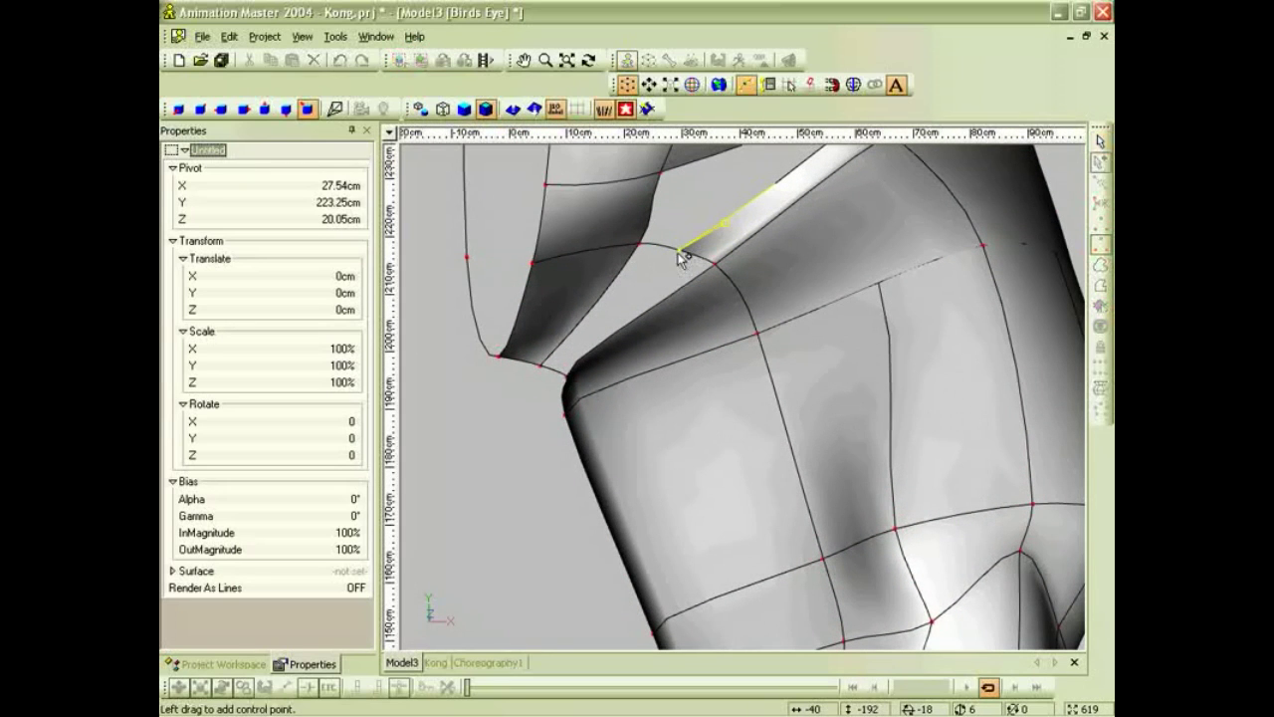
Continue the new hip spline through the crotch and attach its end to the short rear crotch spline.
{"action": "left_click_drag", "start_coordinate": [680, 257], "coordinate": [596, 327]}
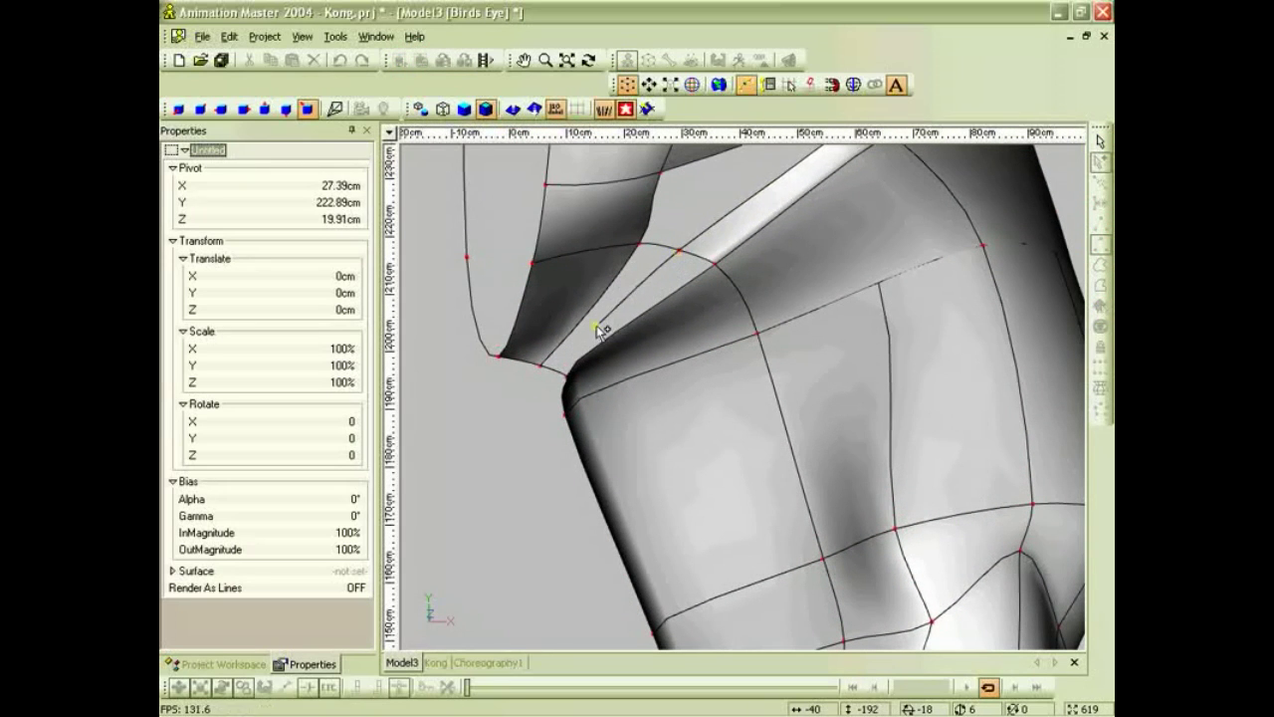
{"action": "key", "text": "Escape"}
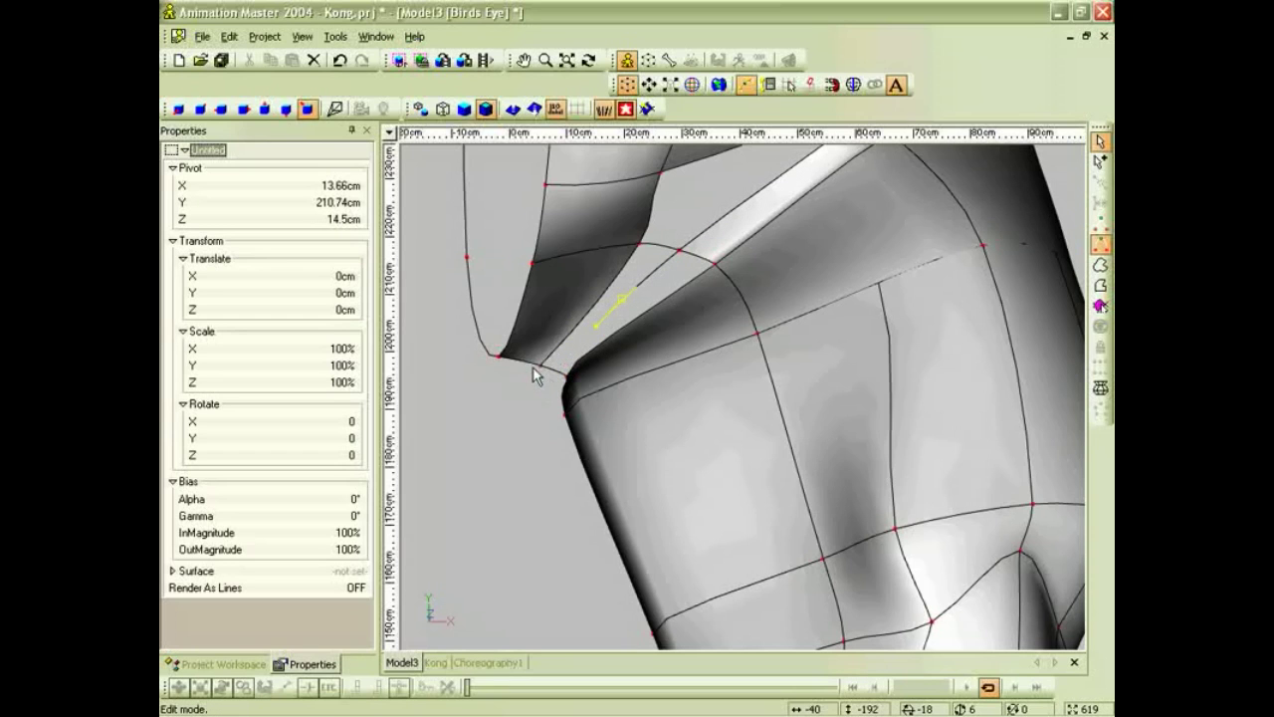
{"action": "left_click_drag", "start_coordinate": [614, 345], "coordinate": [558, 377]}
{"action": "scroll", "coordinate": [557, 377], "scroll_direction": "down", "scroll_amount": 2}
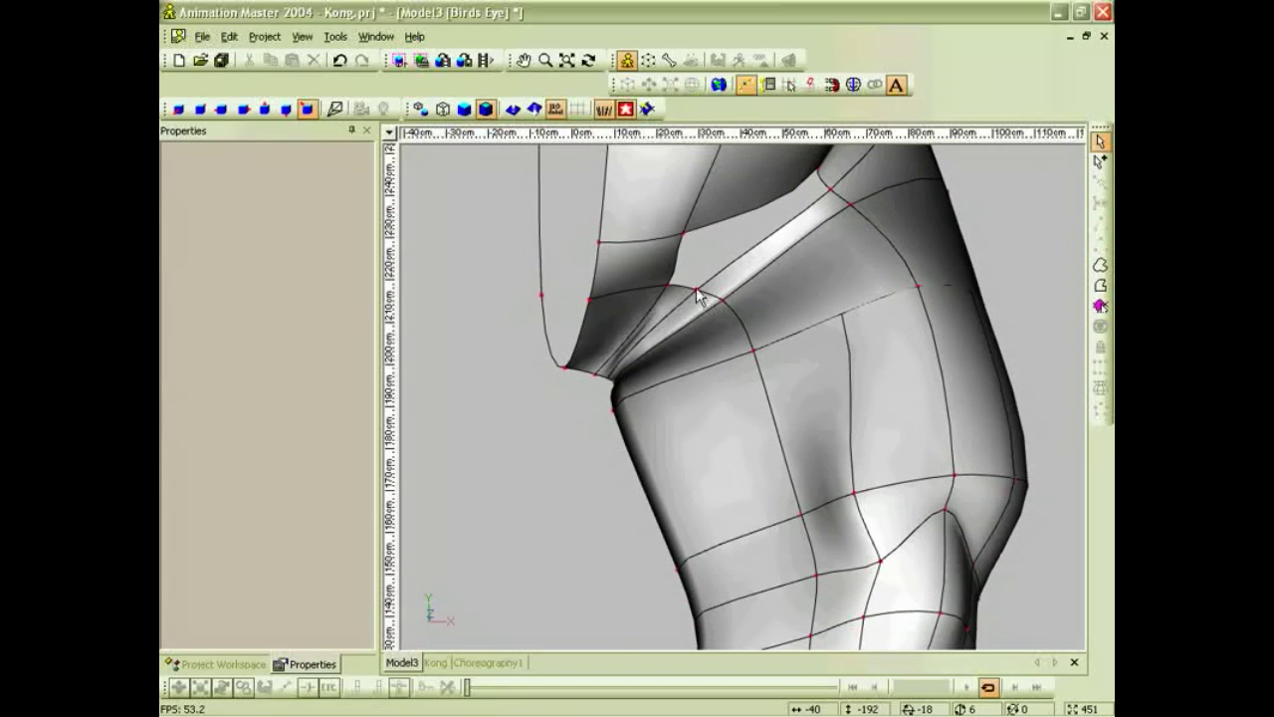
Close the gap between the lower belly and the thigh with a five-point patch through the surrounding hip and crotch points.
{"action": "left_click", "coordinate": [698, 292]}
{"action": "mouse_move", "coordinate": [748, 296]}
{"action": "left_mouse_down"}
{"action": "mouse_move", "coordinate": [723, 293]}
{"action": "mouse_move", "coordinate": [745, 298]}
{"action": "left_mouse_up"}
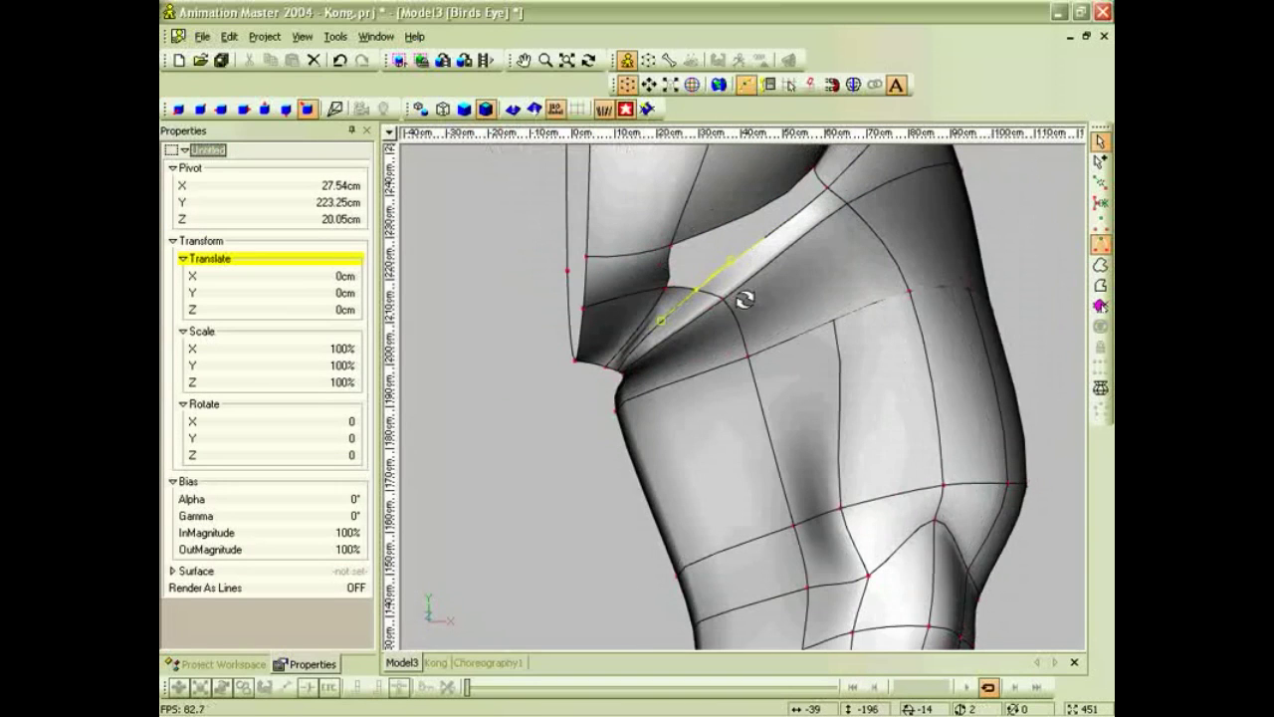
{"action": "left_click", "coordinate": [1100, 267]}
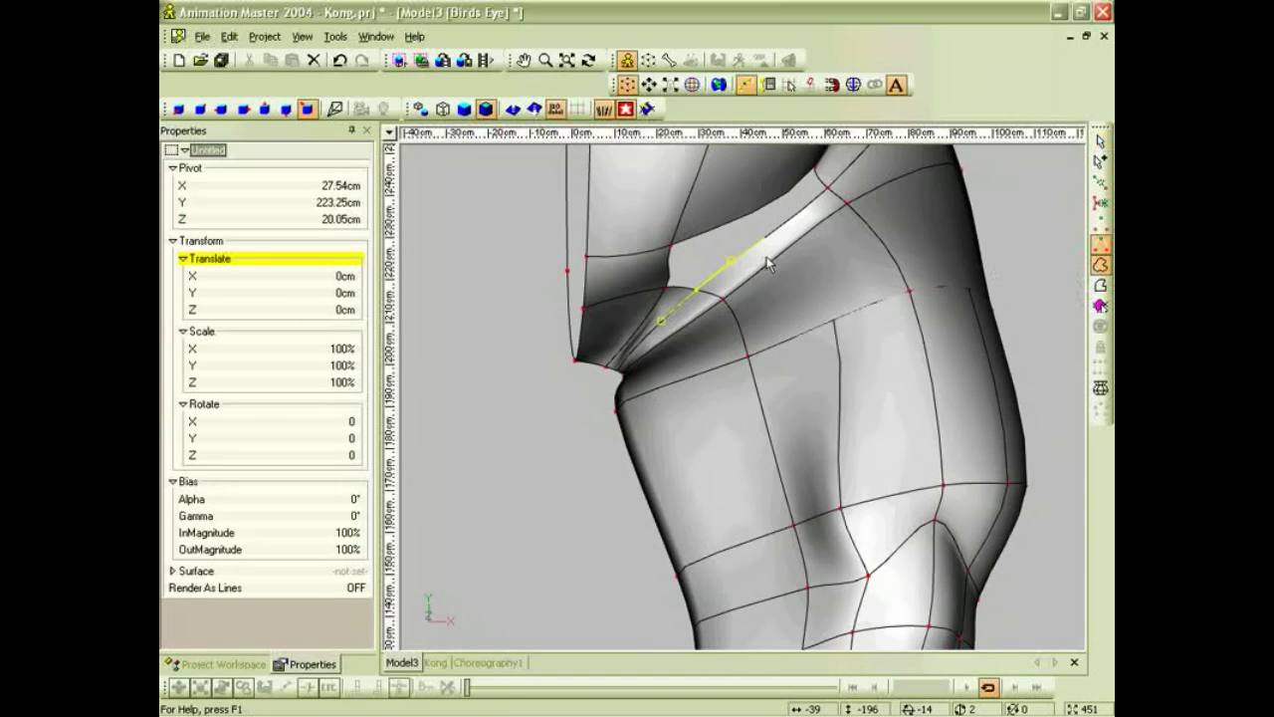
{"action": "left_click", "coordinate": [707, 297]}
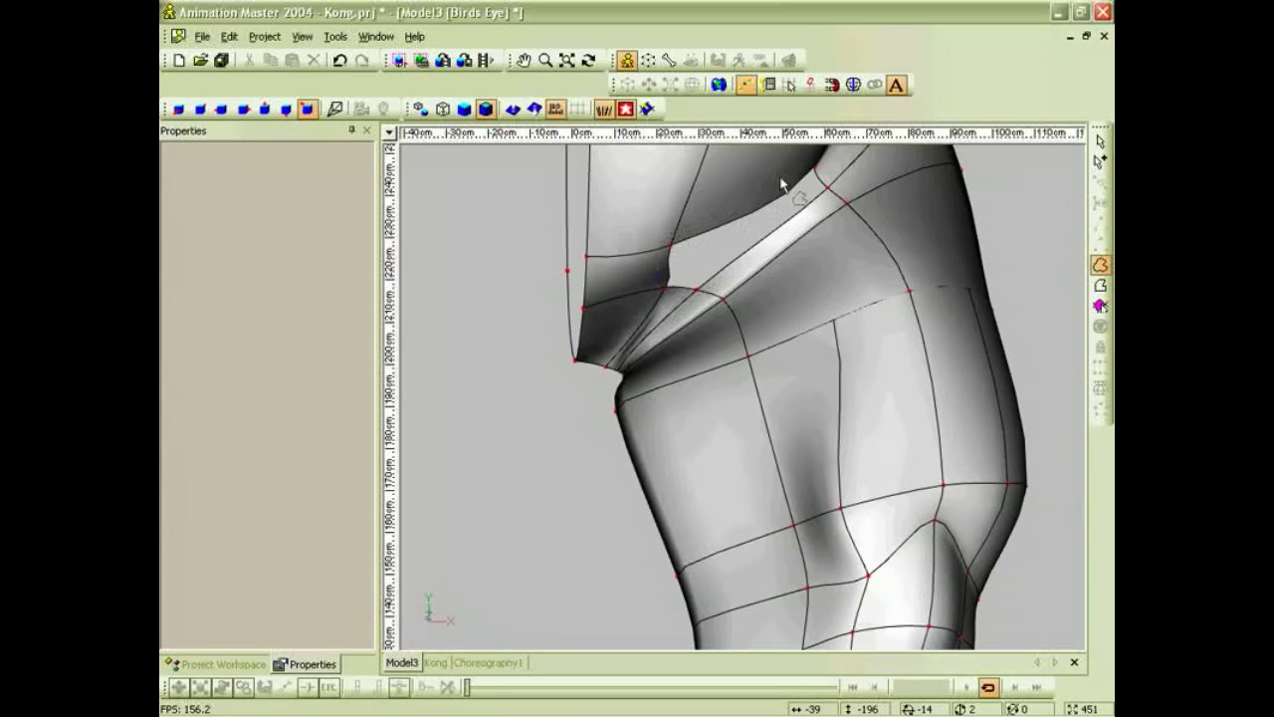
{"action": "left_click_drag", "start_coordinate": [745, 272], "coordinate": [687, 301]}
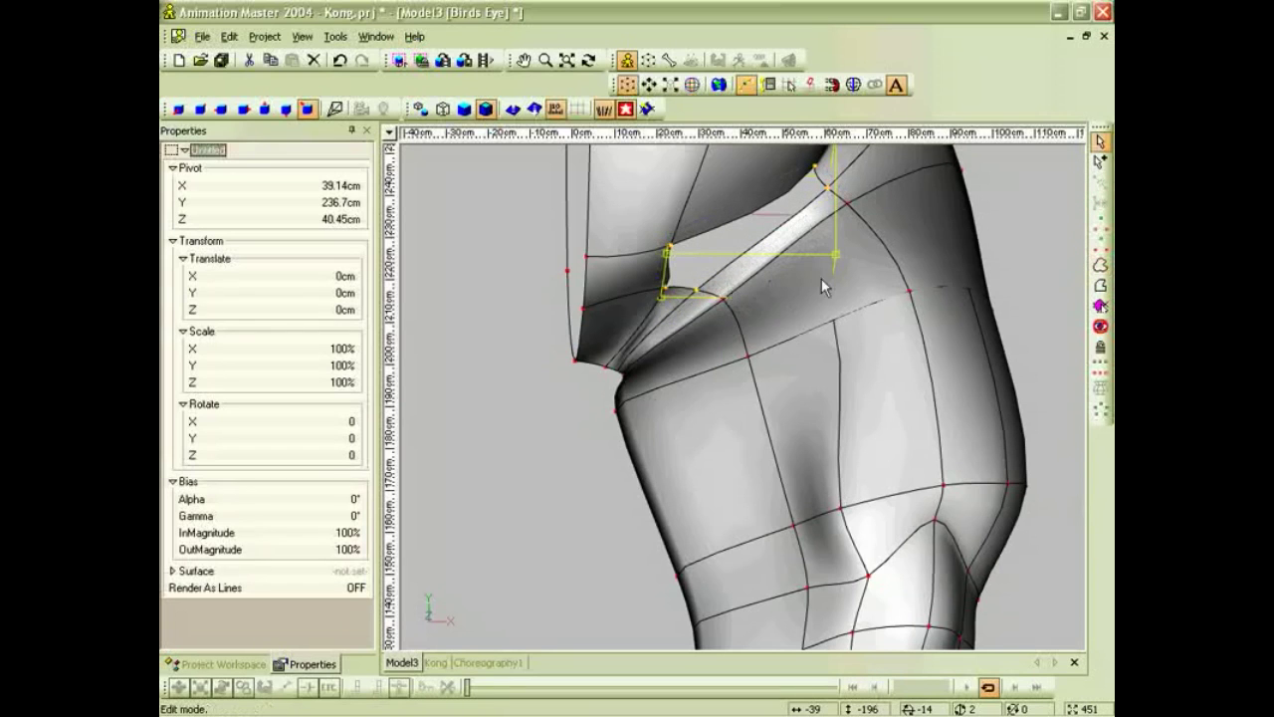
{"action": "left_click", "coordinate": [1100, 409]}
{"action": "scroll", "coordinate": [936, 339], "scroll_direction": "down", "scroll_amount": 2}
{"action": "scroll", "coordinate": [934, 331], "scroll_direction": "down", "scroll_amount": 1}
{"action": "middle_click_drag", "start_coordinate": [929, 319], "coordinate": [869, 332]}
{"action": "left_click", "coordinate": [667, 379]}
Move the crotch's inner point to about X 6.5, Y 207.3, Z -11.0 cm and its neighbour to X 4.7, Y 210.7, Z -16.5 cm.
{"action": "scroll", "coordinate": [667, 379], "scroll_direction": "up", "scroll_amount": 1}
{"action": "mouse_move", "coordinate": [686, 378]}
{"action": "middle_mouse_down"}
{"action": "mouse_move", "coordinate": [723, 382]}
{"action": "mouse_move", "coordinate": [706, 379]}
{"action": "middle_mouse_up"}
{"action": "scroll", "coordinate": [721, 369], "scroll_direction": "up", "scroll_amount": 5}
{"action": "middle_click_drag", "start_coordinate": [750, 335], "coordinate": [631, 395]}
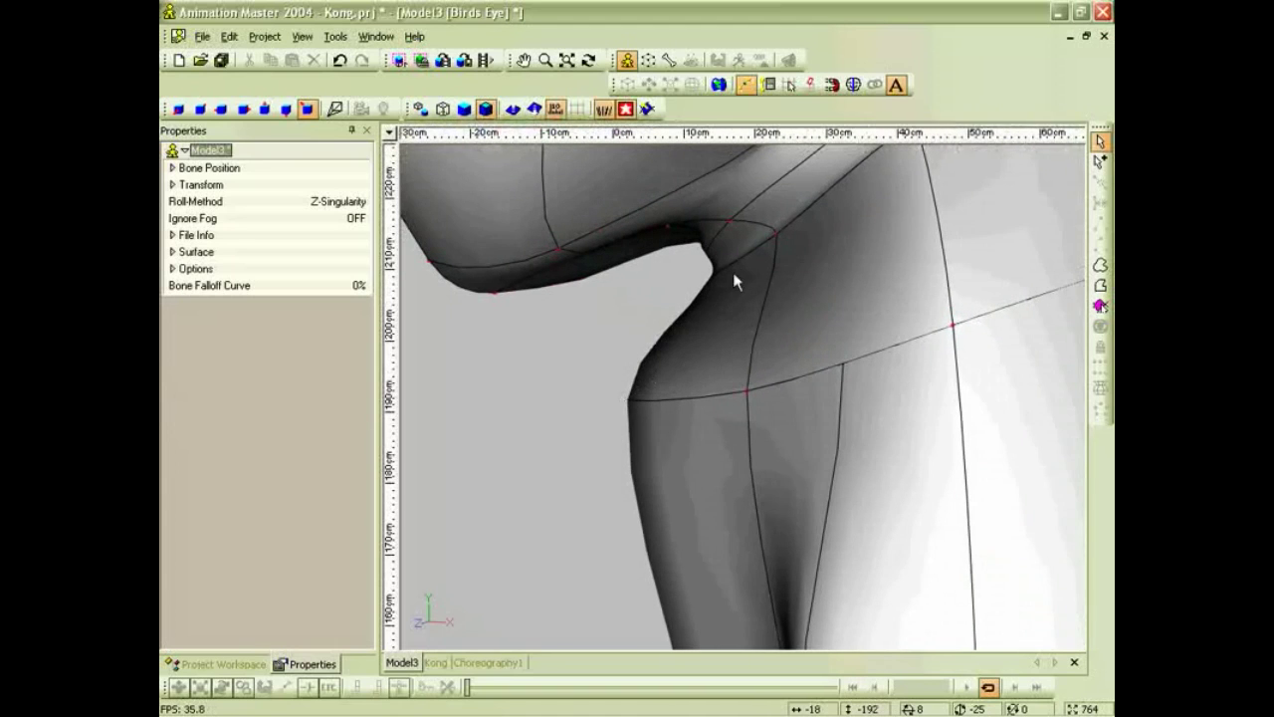
{"action": "left_click", "coordinate": [705, 284]}
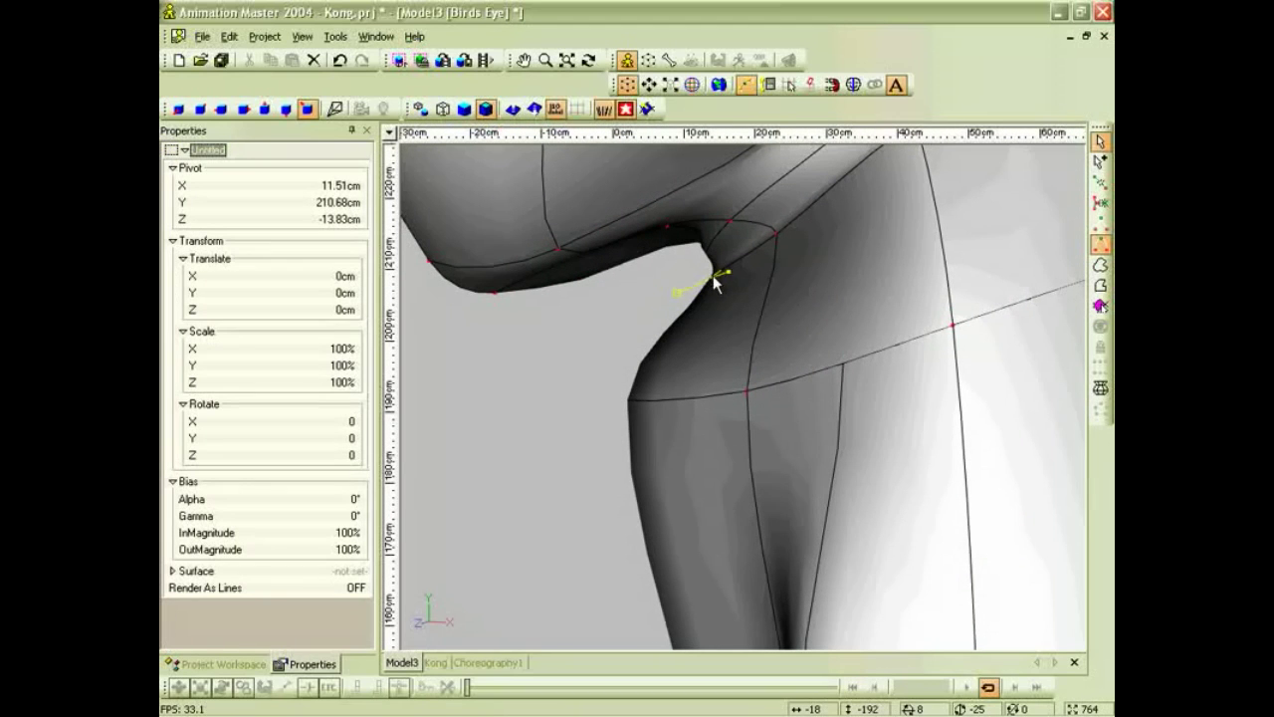
{"action": "left_click_drag", "start_coordinate": [734, 285], "coordinate": [693, 295]}
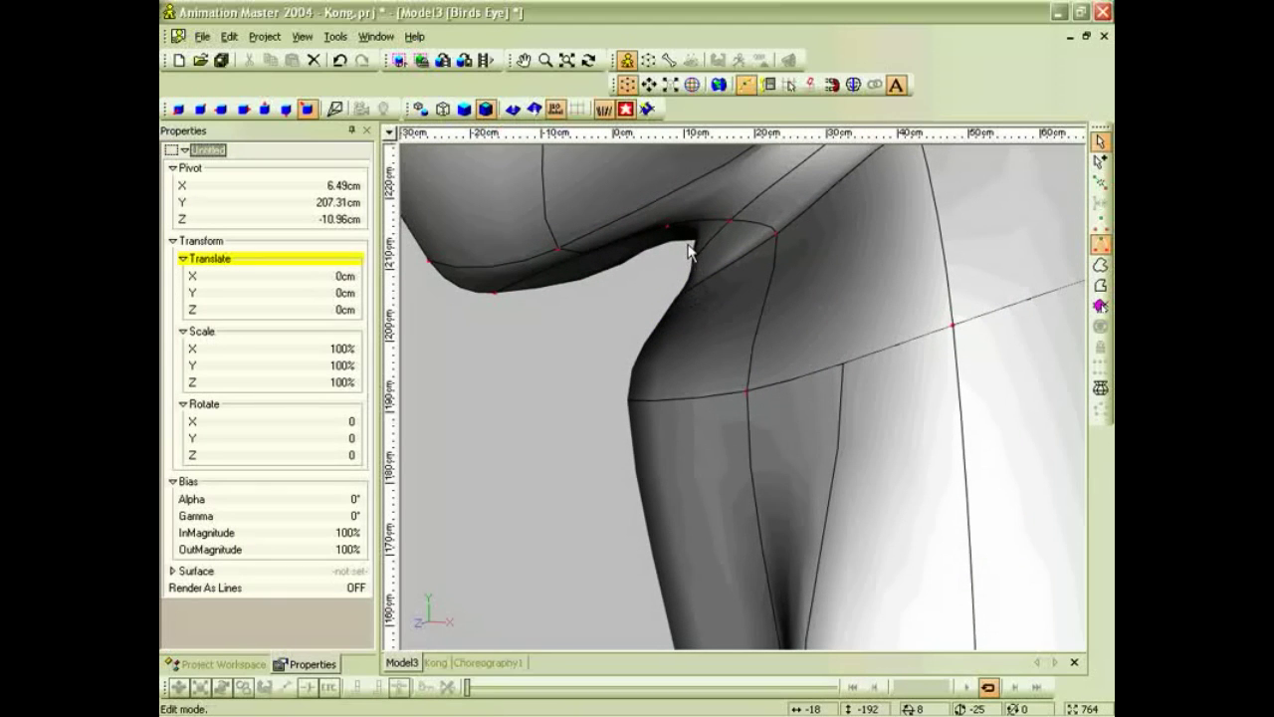
{"action": "middle_click_drag", "start_coordinate": [689, 244], "coordinate": [707, 240]}
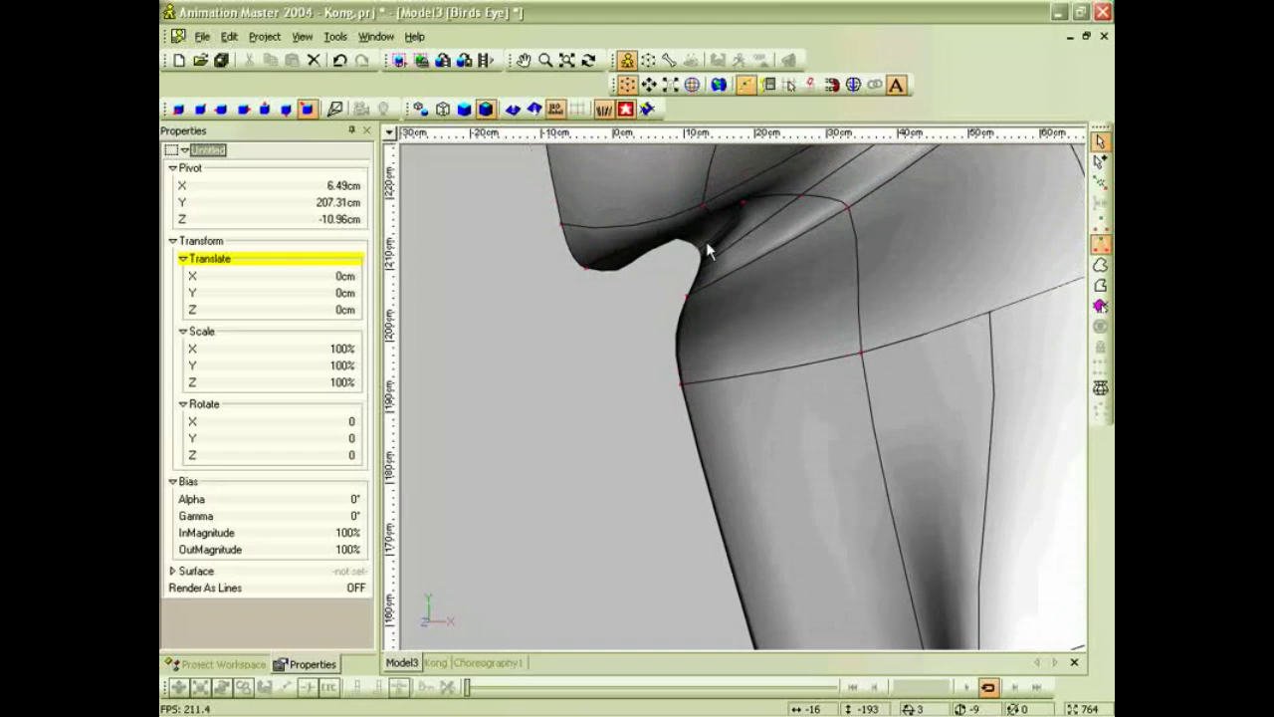
{"action": "left_click_drag", "start_coordinate": [703, 257], "coordinate": [690, 282]}
{"action": "middle_click_drag", "start_coordinate": [698, 280], "coordinate": [694, 287]}
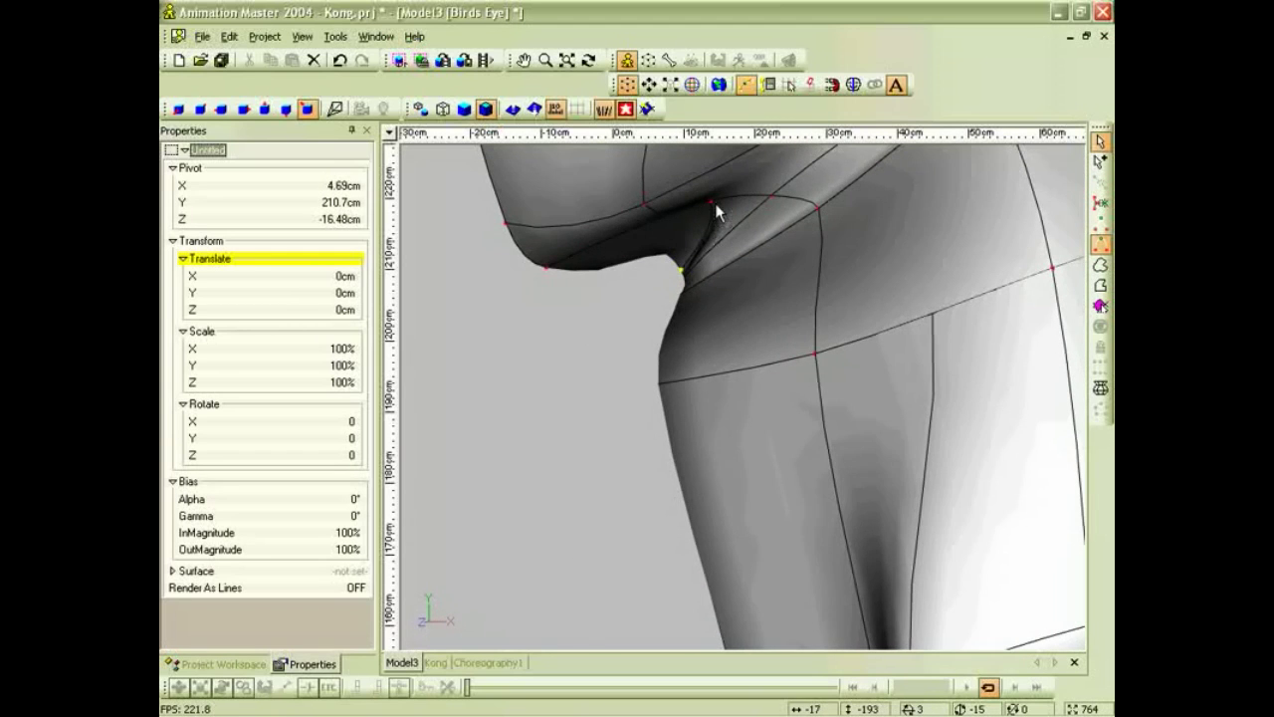
Shift three front crotch spline points inward and down, placing the thigh-side point at about X 29.1, Y 218.1, Z 19.8 cm.
{"action": "left_click_drag", "start_coordinate": [711, 201], "coordinate": [687, 235]}
{"action": "left_click_drag", "start_coordinate": [771, 196], "coordinate": [744, 220]}
{"action": "left_click_drag", "start_coordinate": [820, 210], "coordinate": [783, 235]}
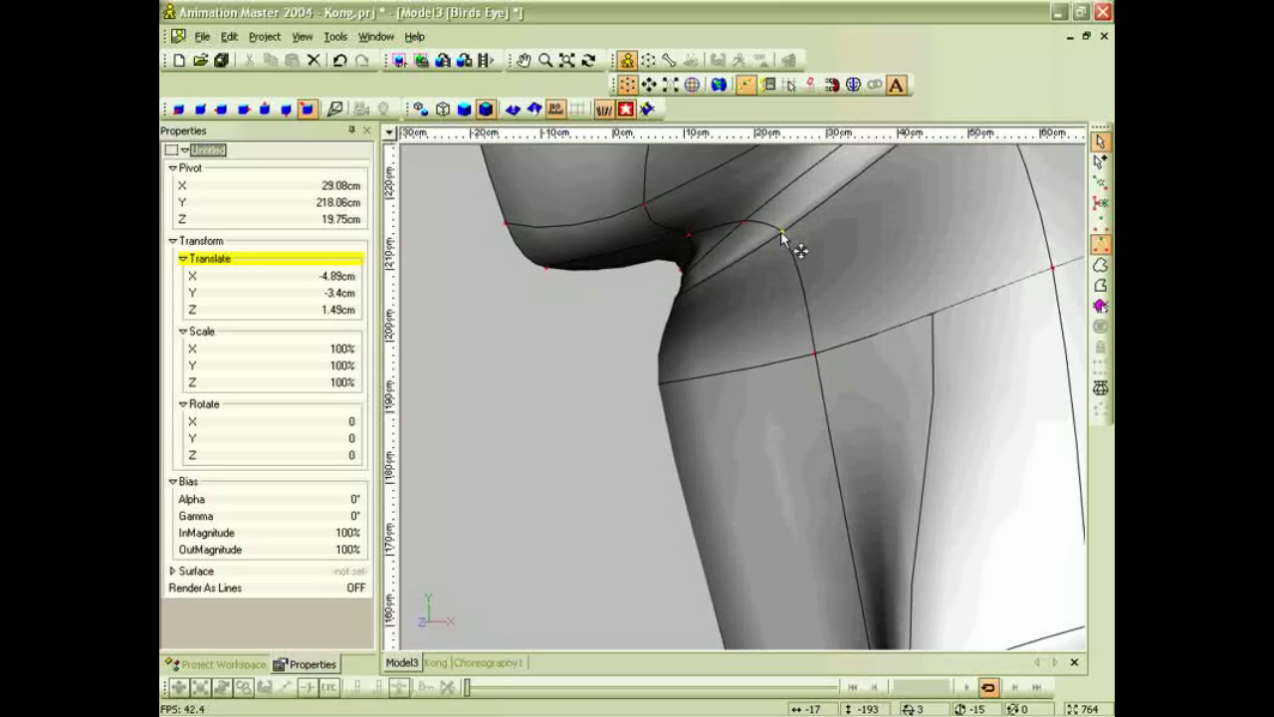
Move the belly-side point of the front crotch spline to about X 17.4, Y 217.2, Z 26.9 cm.
{"action": "scroll", "coordinate": [780, 238], "scroll_direction": "down", "scroll_amount": 3}
{"action": "middle_click_drag", "start_coordinate": [779, 238], "coordinate": [901, 221]}
{"action": "scroll", "coordinate": [782, 277], "scroll_direction": "up", "scroll_amount": 5}
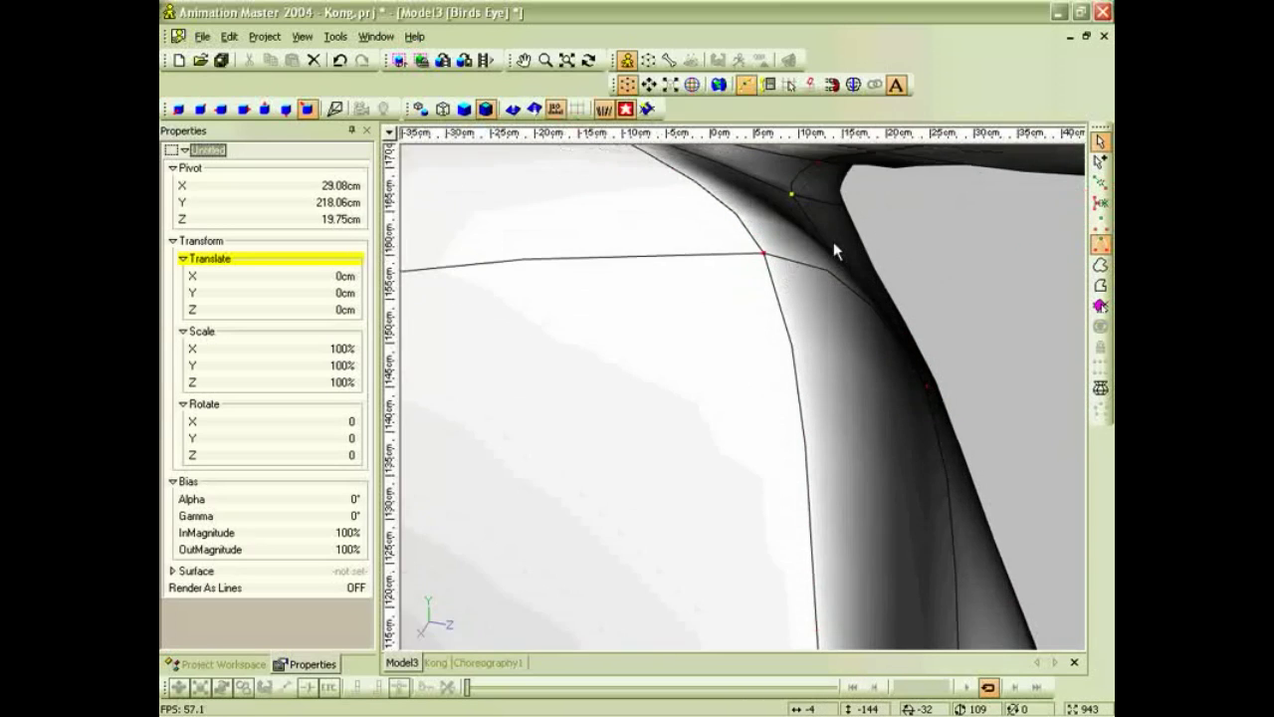
{"action": "middle_click_drag", "start_coordinate": [821, 251], "coordinate": [774, 327]}
{"action": "scroll", "coordinate": [748, 279], "scroll_direction": "up", "scroll_amount": 1}
{"action": "left_click_drag", "start_coordinate": [754, 265], "coordinate": [850, 217]}
{"action": "scroll", "coordinate": [899, 277], "scroll_direction": "down", "scroll_amount": 8}
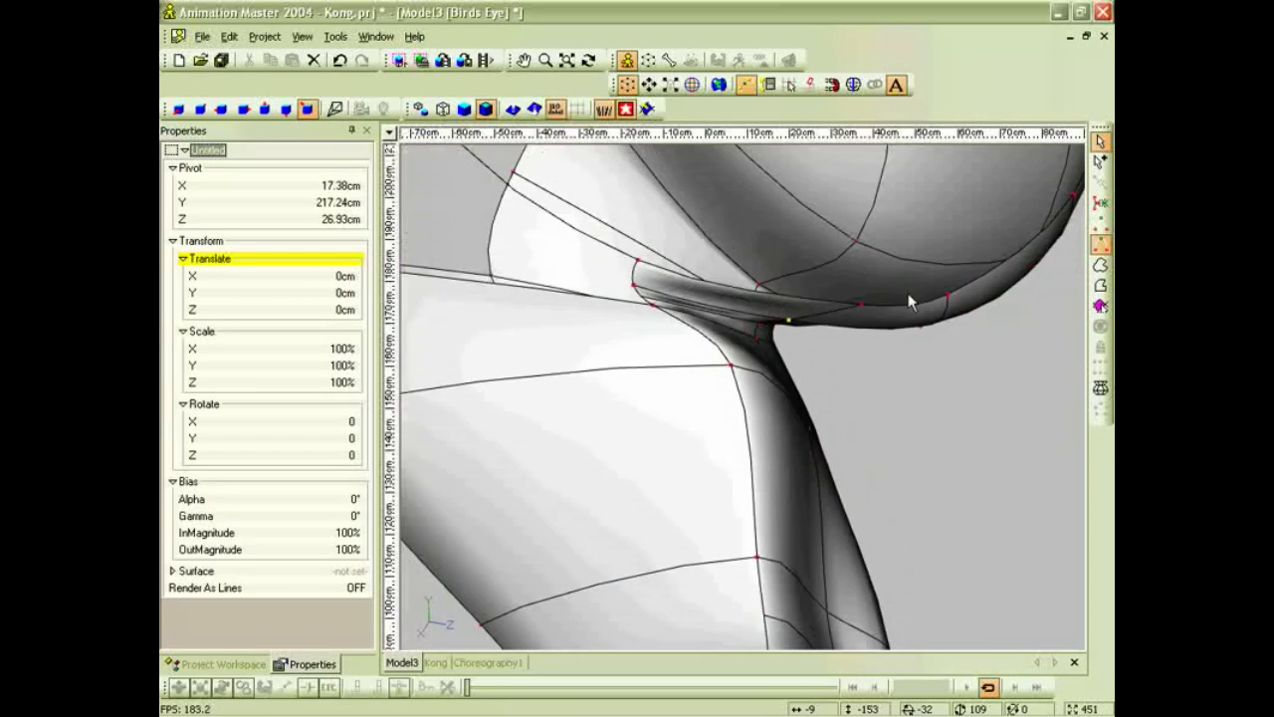
Move the outer hip point of the top thigh ring to about X 90.6, Y 276.3, Z -18.8 cm.
{"action": "scroll", "coordinate": [918, 330], "scroll_direction": "down", "scroll_amount": 5}
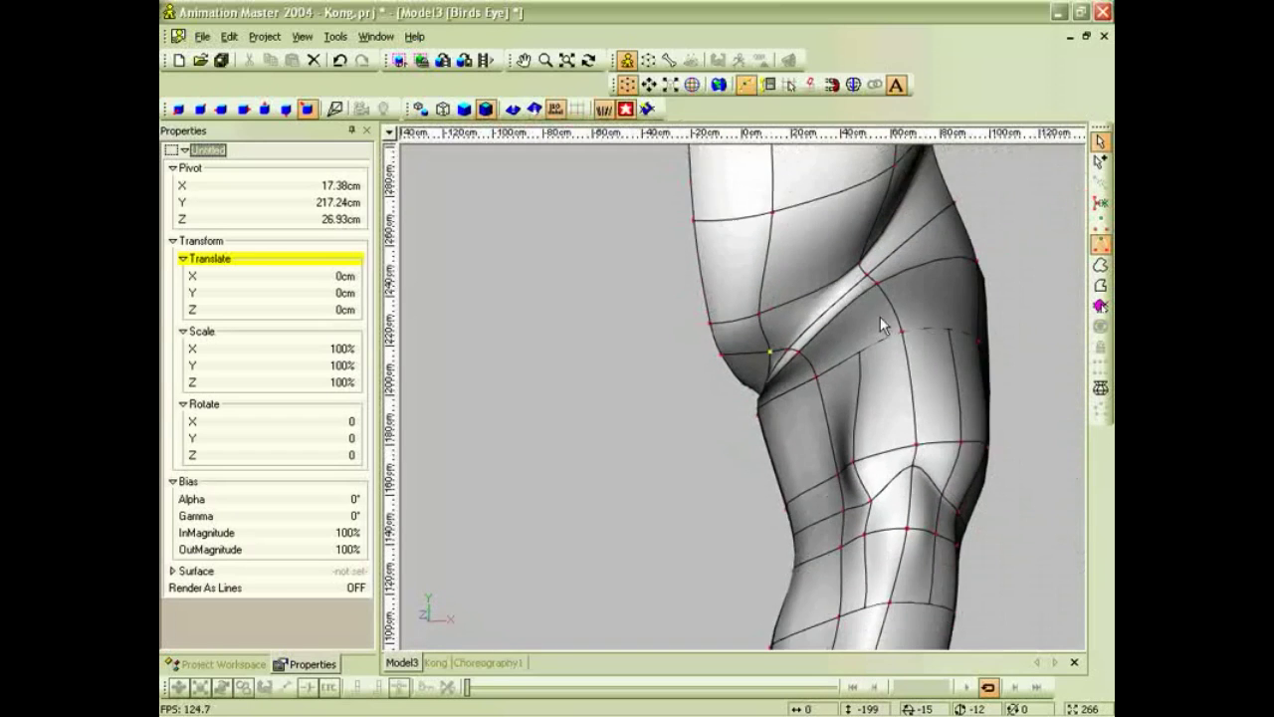
{"action": "middle_click_drag", "start_coordinate": [887, 302], "coordinate": [834, 336]}
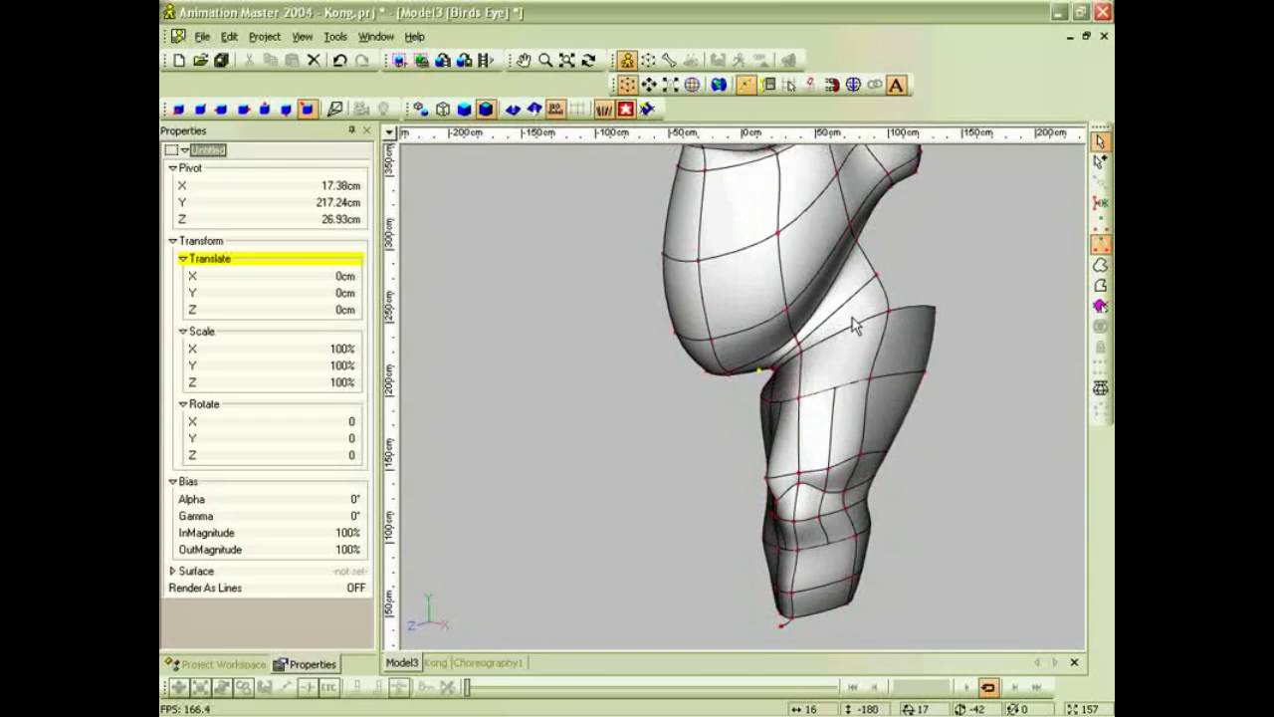
{"action": "scroll", "coordinate": [854, 324], "scroll_direction": "down", "scroll_amount": 3}
{"action": "scroll", "coordinate": [854, 329], "scroll_direction": "up", "scroll_amount": 6}
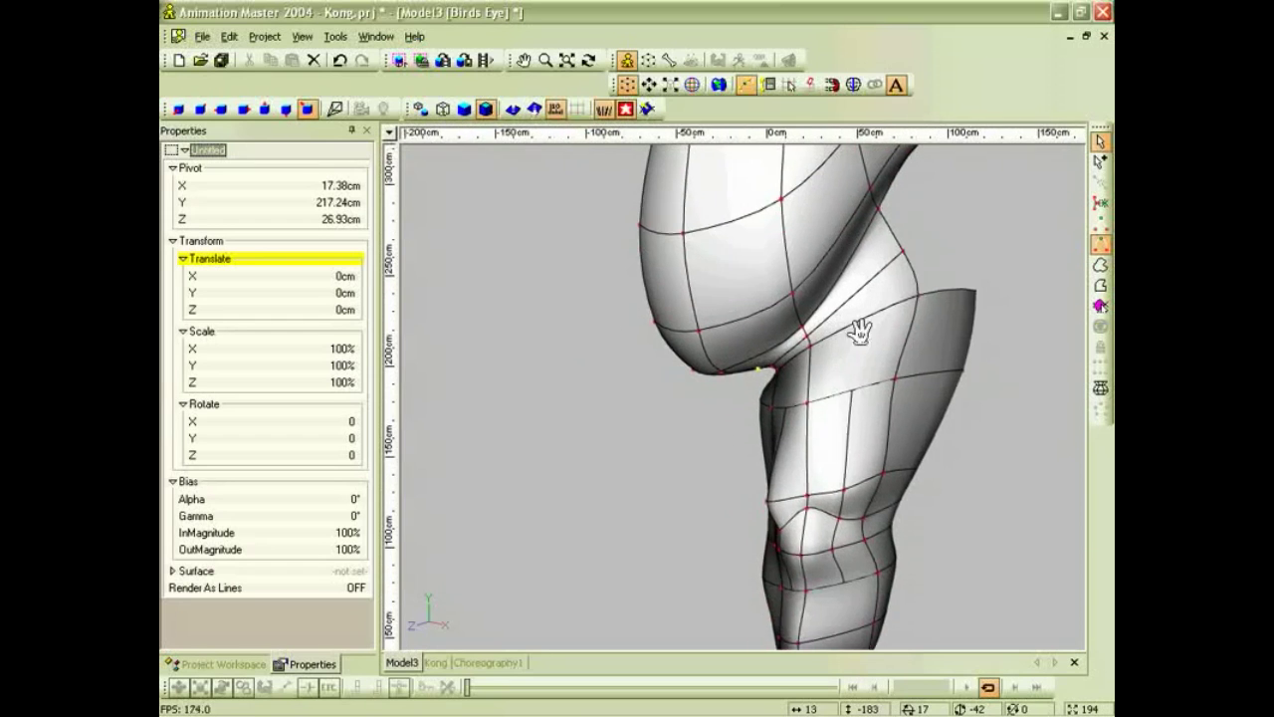
{"action": "scroll", "coordinate": [805, 413], "scroll_direction": "down", "scroll_amount": 4}
{"action": "middle_click_drag", "start_coordinate": [835, 406], "coordinate": [790, 394]}
{"action": "left_click_drag", "start_coordinate": [767, 340], "coordinate": [783, 361]}
{"action": "scroll", "coordinate": [791, 358], "scroll_direction": "down", "scroll_amount": 3}
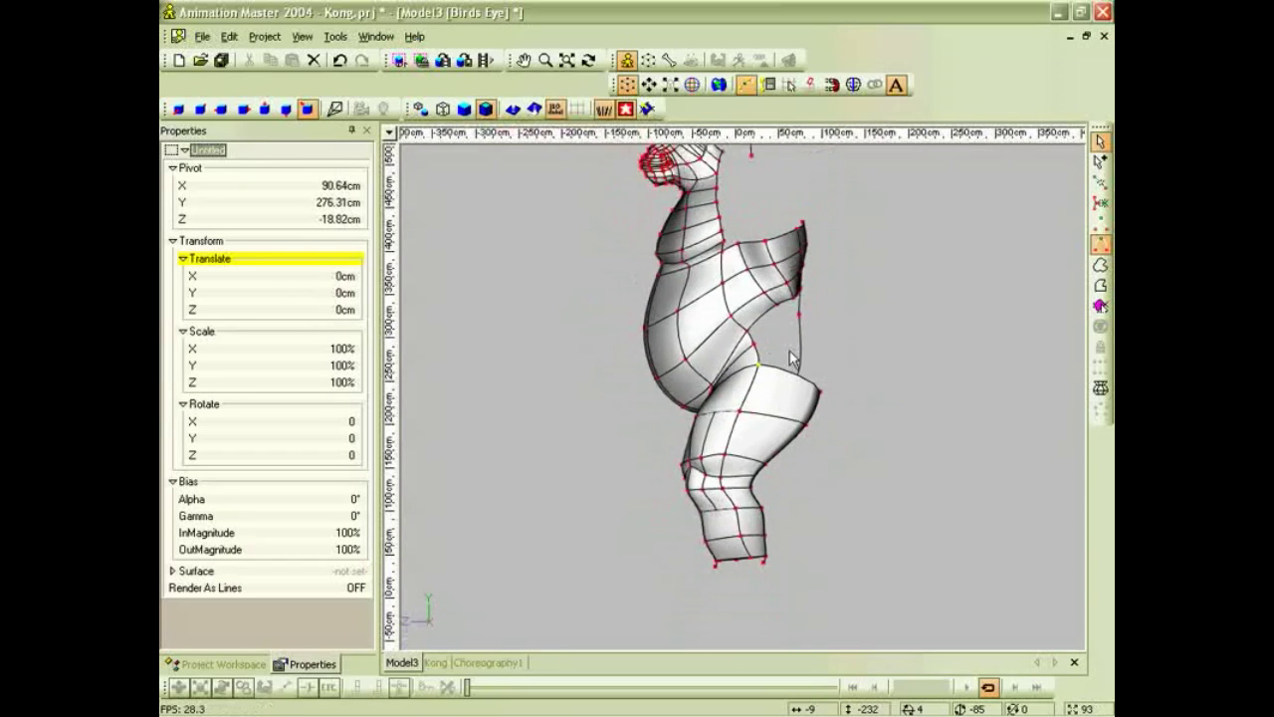
{"action": "key", "text": "4"}
{"action": "scroll", "coordinate": [791, 359], "scroll_direction": "up", "scroll_amount": 3}
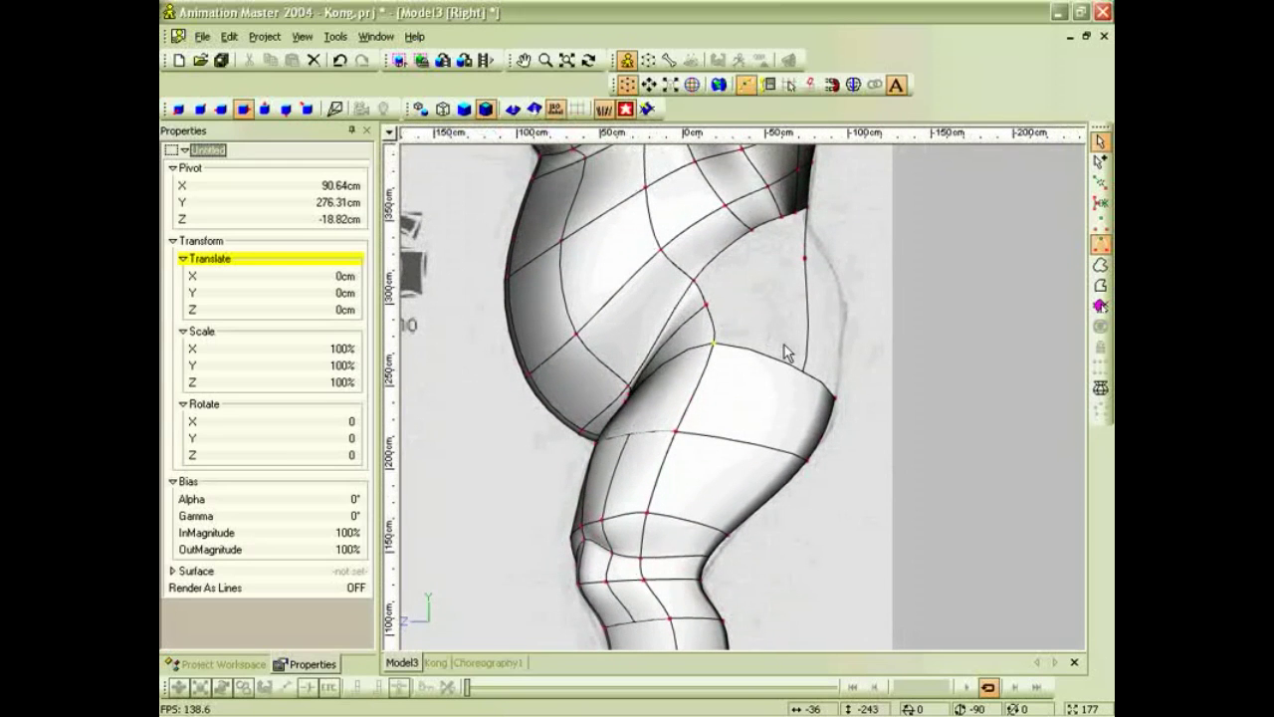
In the back view, shift the two uppermost rear leg spline points inward, placing the top one at about X 61.3, Y 239.9 cm.
{"action": "key", "text": "8"}
{"action": "scroll", "coordinate": [794, 368], "scroll_direction": "down", "scroll_amount": 4}
{"action": "middle_click_drag", "start_coordinate": [820, 466], "coordinate": [810, 222]}
{"action": "scroll", "coordinate": [814, 311], "scroll_direction": "up", "scroll_amount": 3}
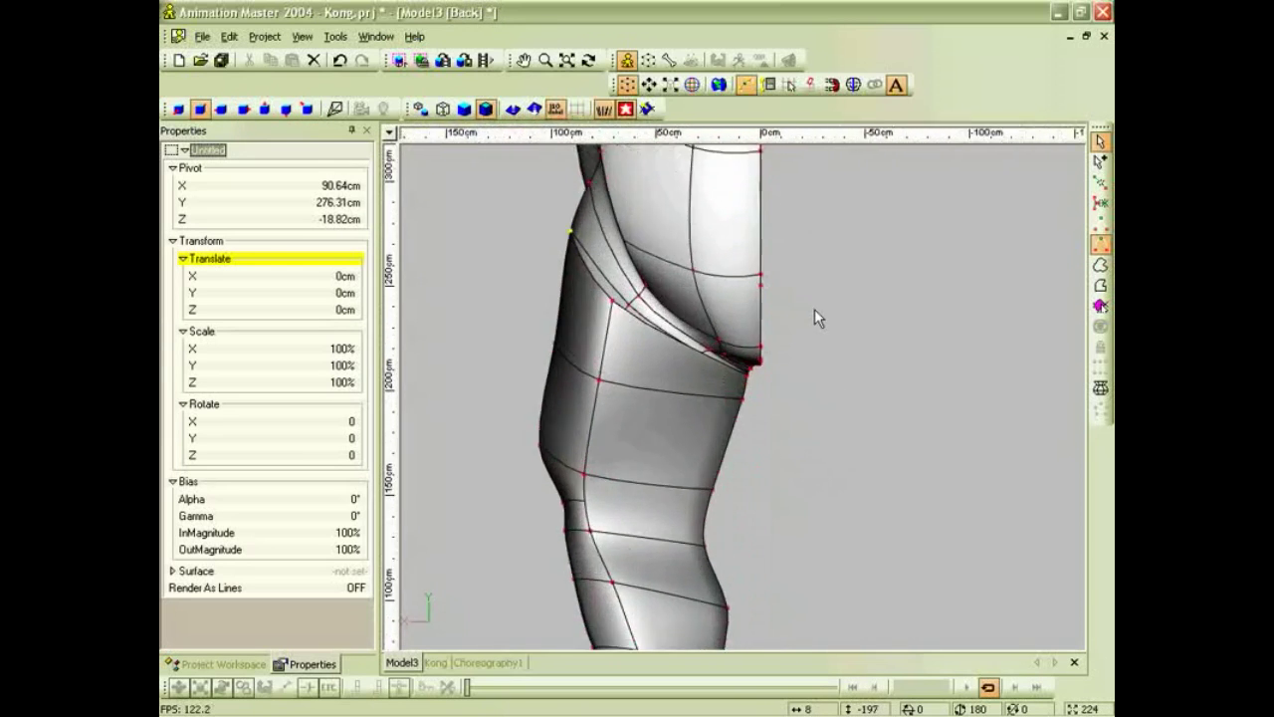
{"action": "left_click", "coordinate": [630, 307]}
{"action": "right_click_drag", "start_coordinate": [617, 385], "coordinate": [648, 325]}
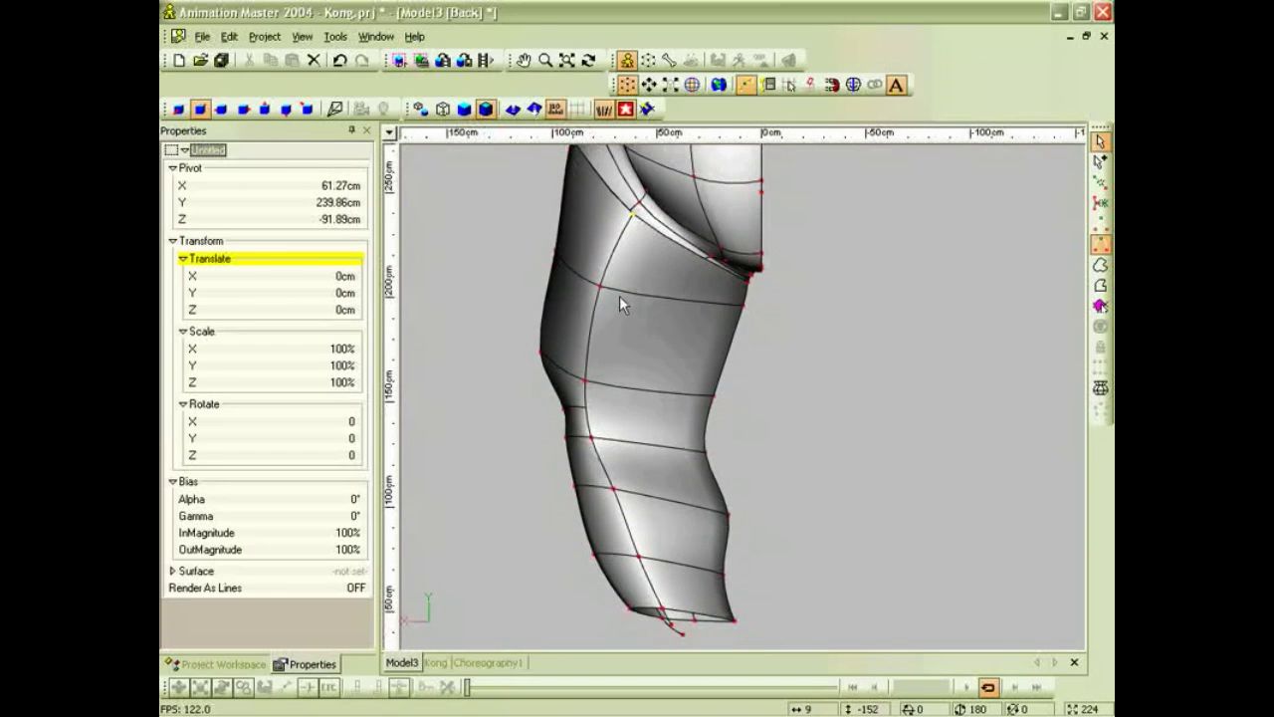
{"action": "left_click_drag", "start_coordinate": [602, 286], "coordinate": [648, 297]}
{"action": "left_click_drag", "start_coordinate": [598, 376], "coordinate": [642, 370]}
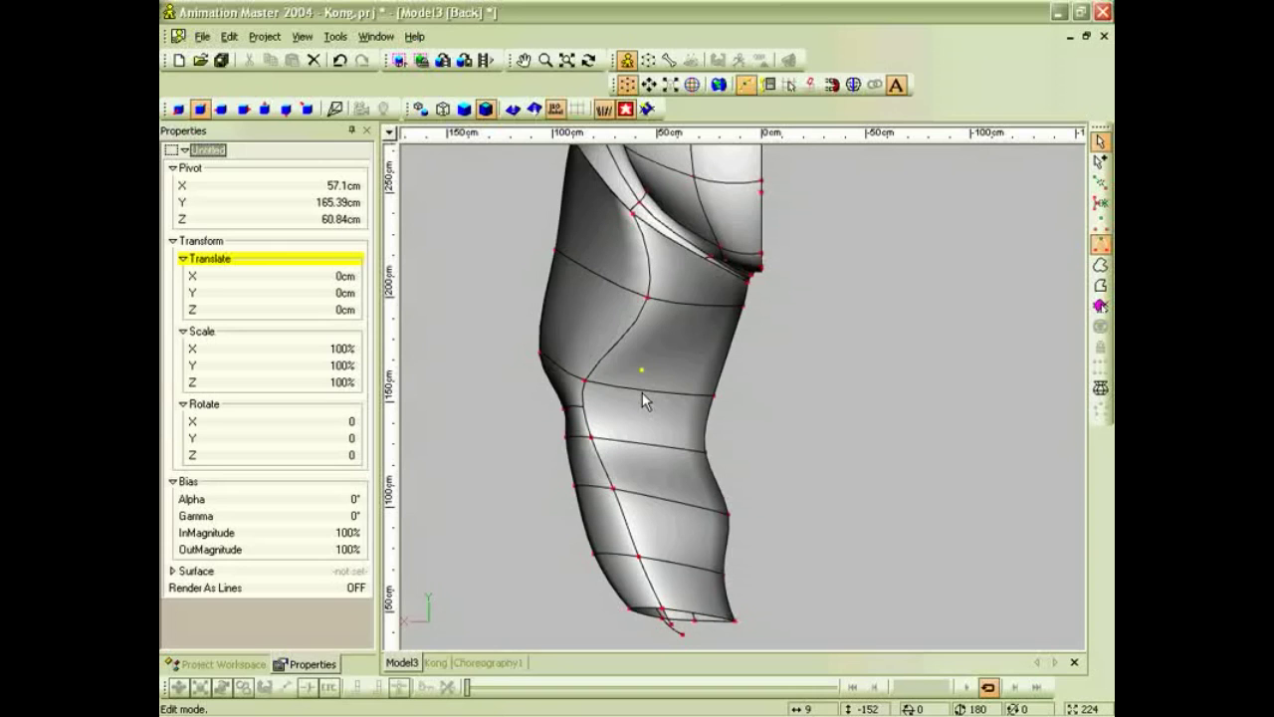
{"action": "key", "text": "ctrl+z"}
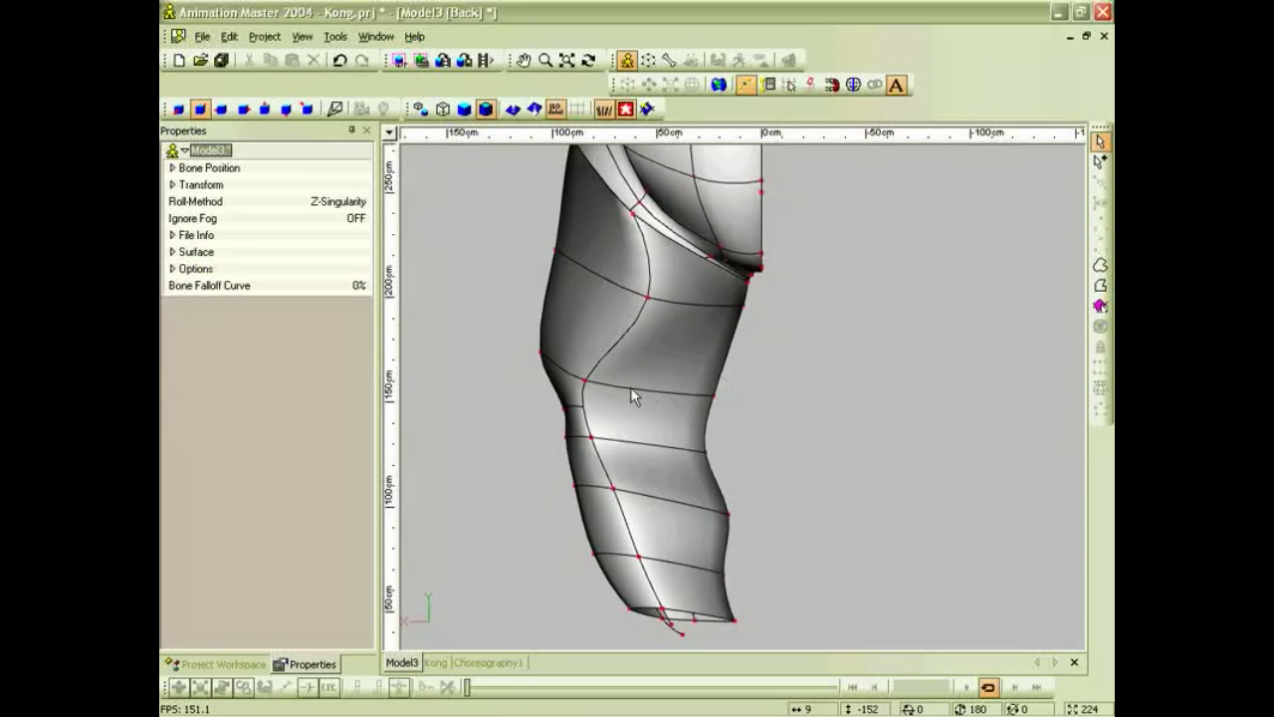
Shift the remaining rear leg spline points from the knee down to the ankle toward the inside of the leg.
{"action": "left_click_drag", "start_coordinate": [586, 380], "coordinate": [644, 386]}
{"action": "left_click_drag", "start_coordinate": [595, 439], "coordinate": [655, 444]}
{"action": "left_click_drag", "start_coordinate": [616, 492], "coordinate": [675, 498]}
{"action": "left_click_drag", "start_coordinate": [638, 559], "coordinate": [678, 560]}
{"action": "left_click_drag", "start_coordinate": [664, 608], "coordinate": [698, 630]}
{"action": "left_click", "coordinate": [698, 630]}
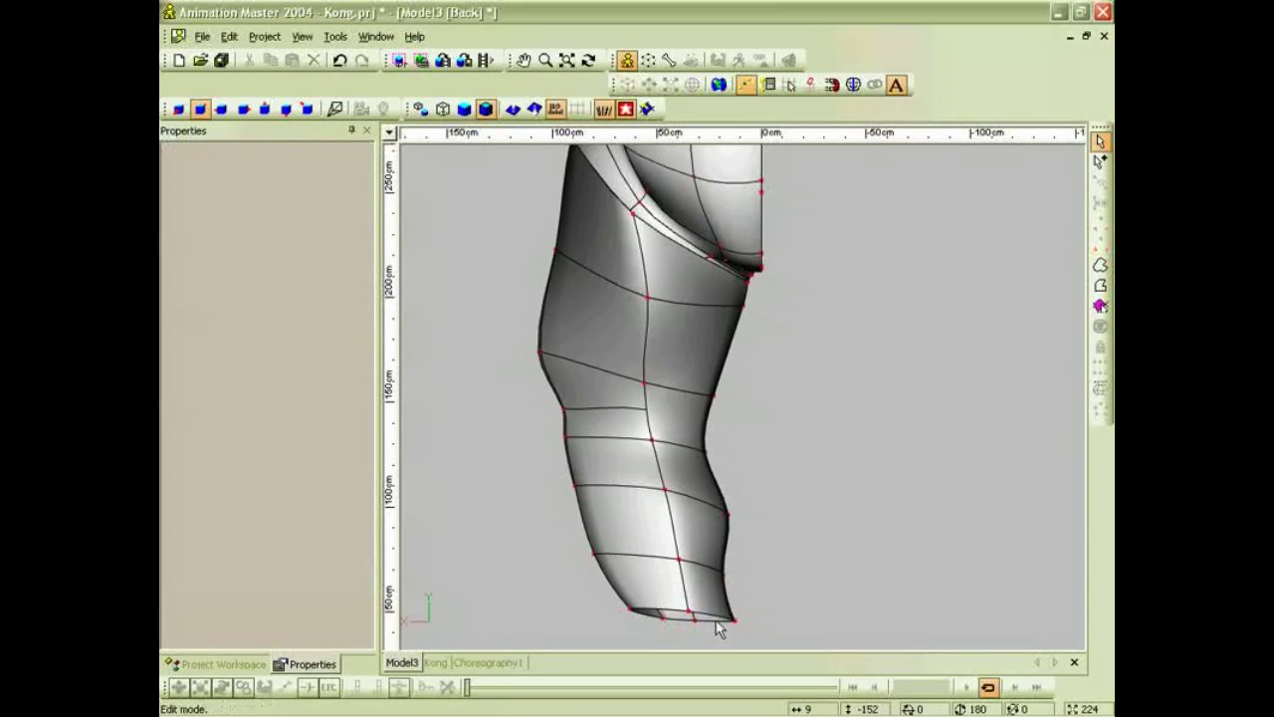
Move the top rear thigh point to about X 45.3, Y 226.1 cm and the outer lower-thigh point to about X 100.3, Y 172.9 cm.
{"action": "scroll", "coordinate": [715, 616], "scroll_direction": "down", "scroll_amount": 1}
{"action": "left_click_drag", "start_coordinate": [658, 250], "coordinate": [675, 284]}
{"action": "left_click_drag", "start_coordinate": [577, 363], "coordinate": [588, 365]}
{"action": "key", "text": "t"}
{"action": "left_click_drag", "start_coordinate": [633, 403], "coordinate": [752, 398]}
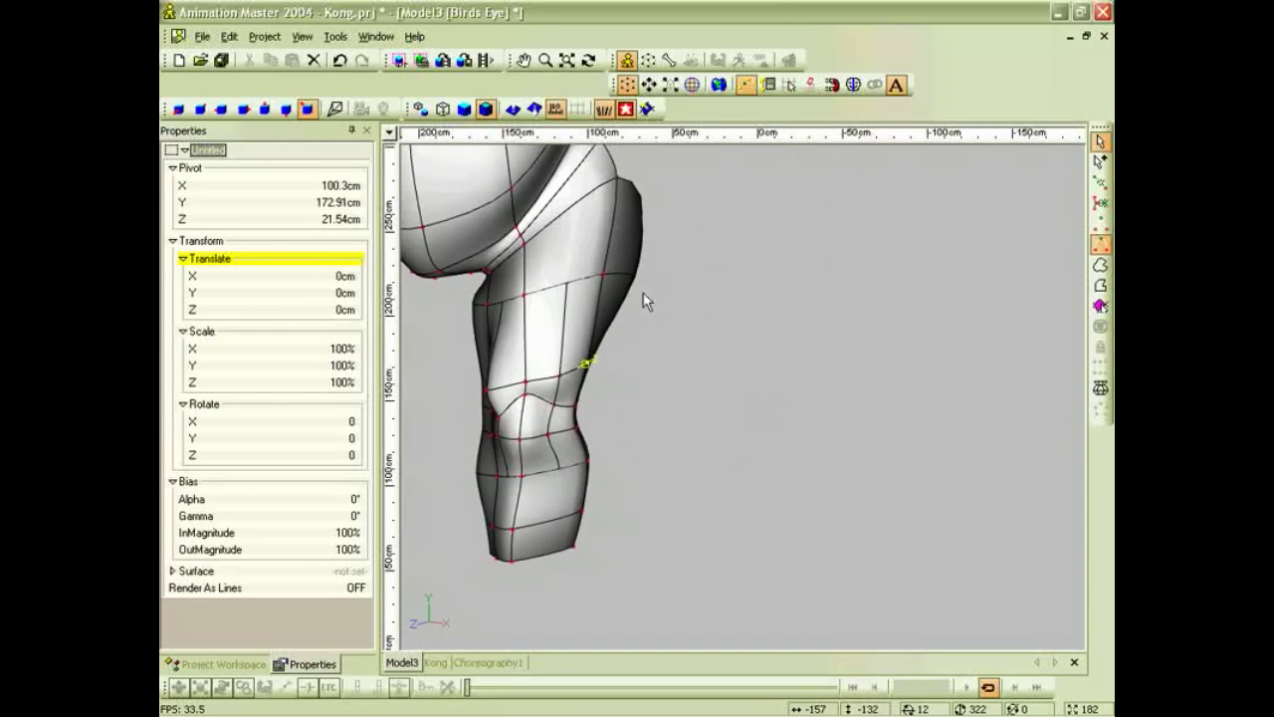
Lengthen the bias handles at the back of the thigh, knee and calf rings, using about 169% magnitude at the knee and 163% at the calf.
{"action": "left_click", "coordinate": [602, 274]}
{"action": "left_click_drag", "start_coordinate": [606, 276], "coordinate": [549, 314]}
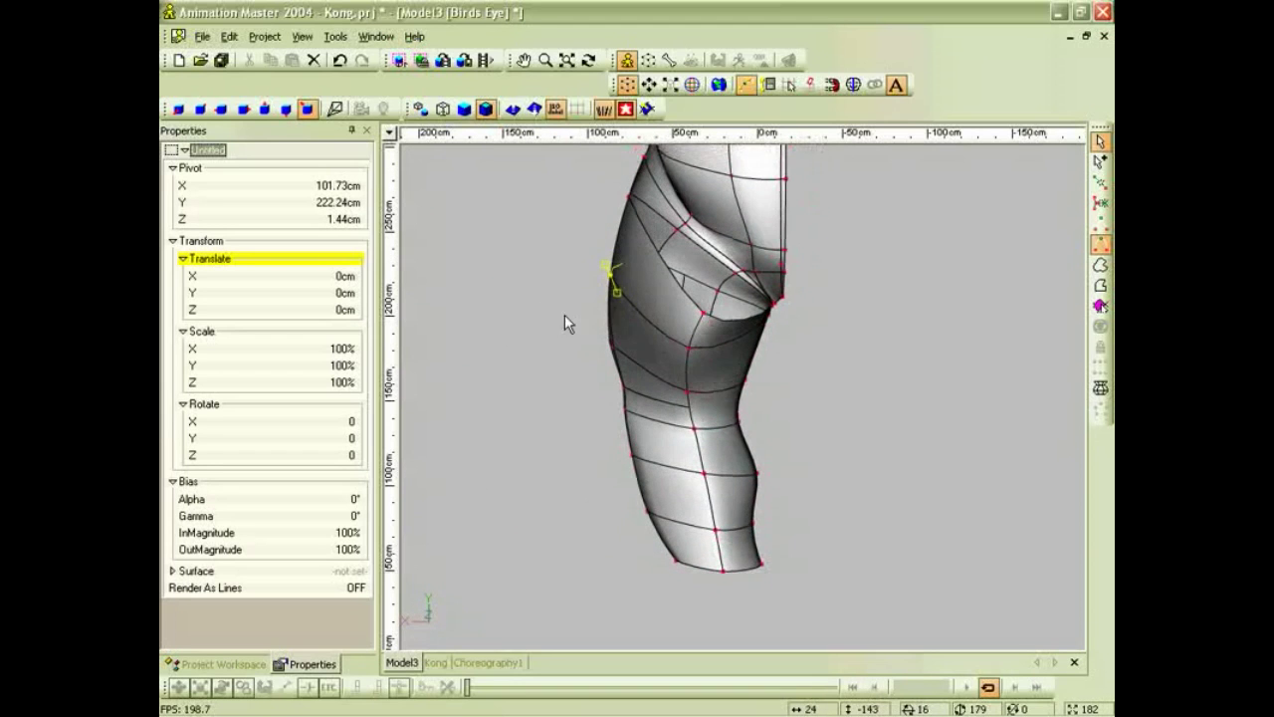
{"action": "left_click", "coordinate": [670, 335]}
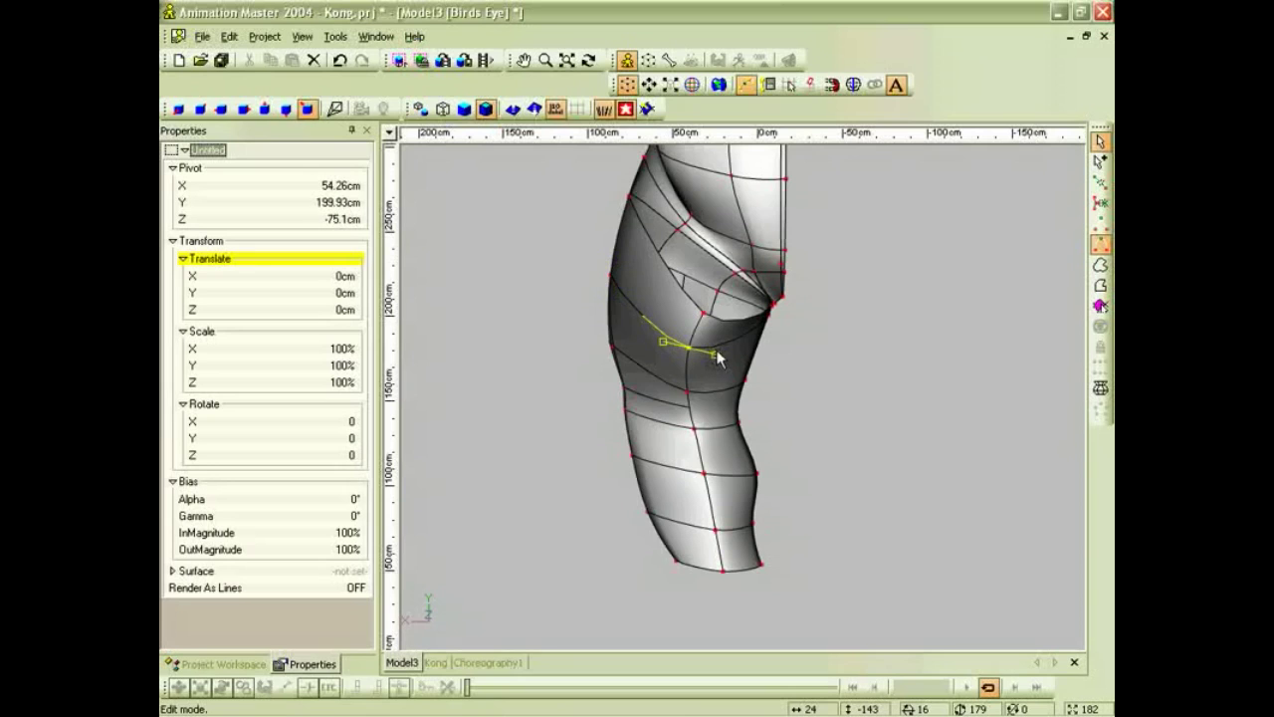
{"action": "left_click_drag", "start_coordinate": [715, 355], "coordinate": [731, 368]}
{"action": "left_click", "coordinate": [707, 397]}
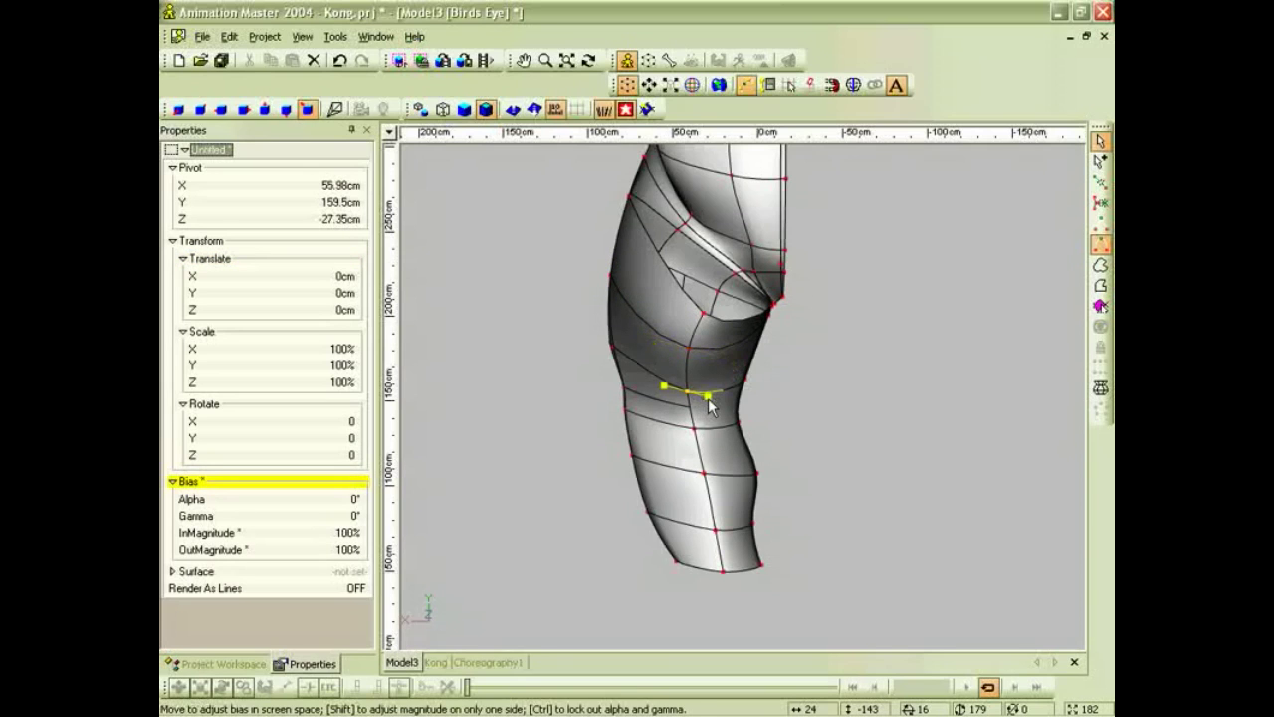
{"action": "left_click_drag", "start_coordinate": [707, 396], "coordinate": [723, 401]}
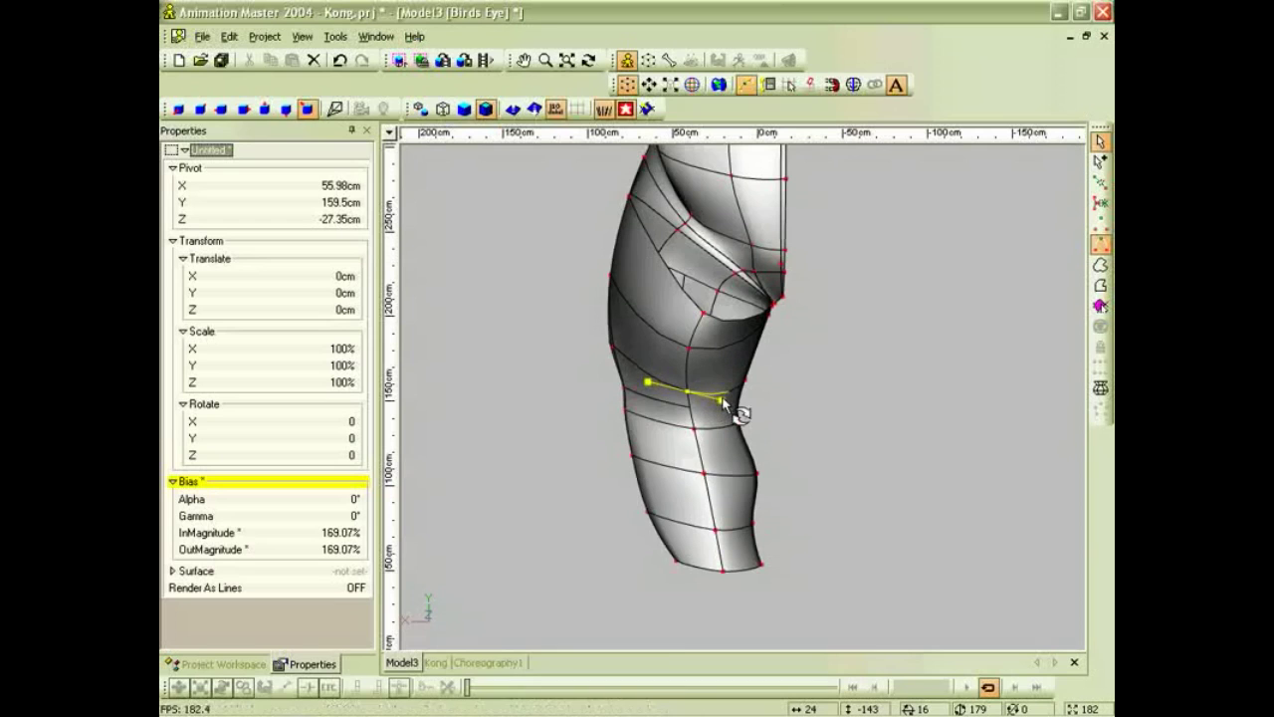
{"action": "left_click", "coordinate": [705, 474]}
{"action": "left_click_drag", "start_coordinate": [727, 476], "coordinate": [738, 479]}
Draw a spline from the outer hip point to the back's centre spline at about Y 327.4, Z -73.7 cm.
{"action": "middle_click_drag", "start_coordinate": [730, 501], "coordinate": [772, 456]}
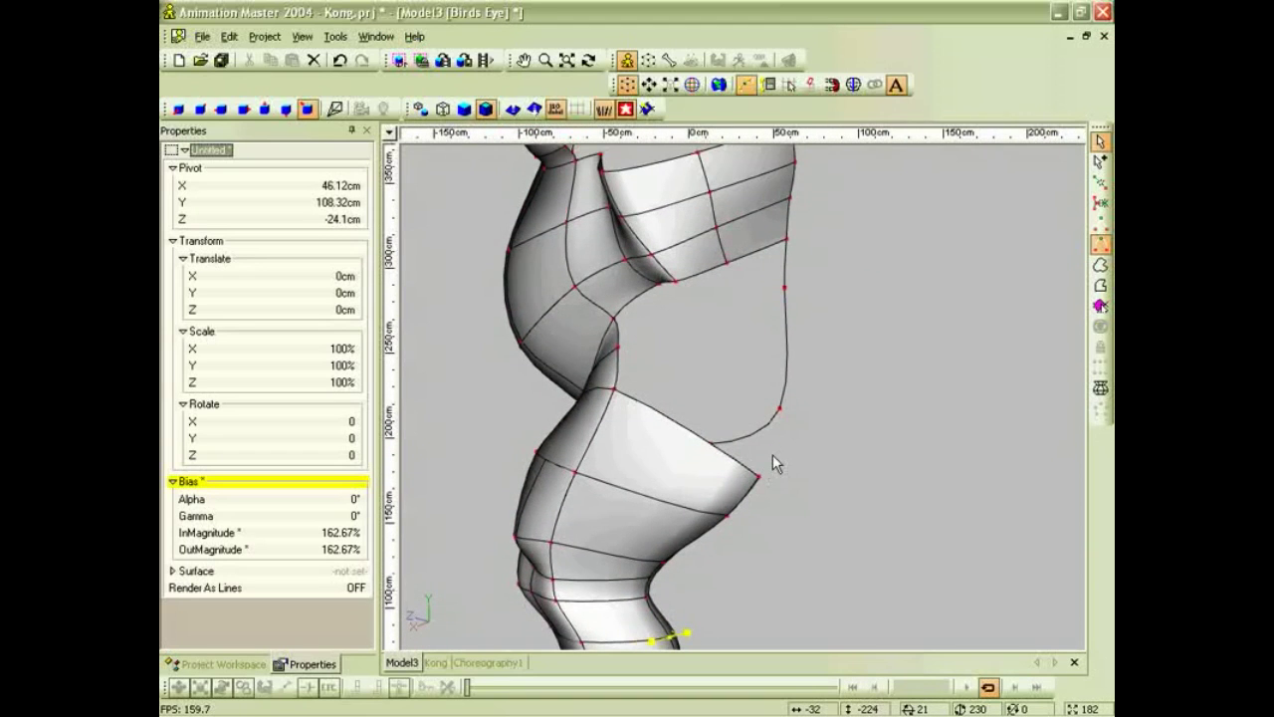
{"action": "key", "text": "2"}
{"action": "middle_click_drag", "start_coordinate": [791, 398], "coordinate": [859, 418]}
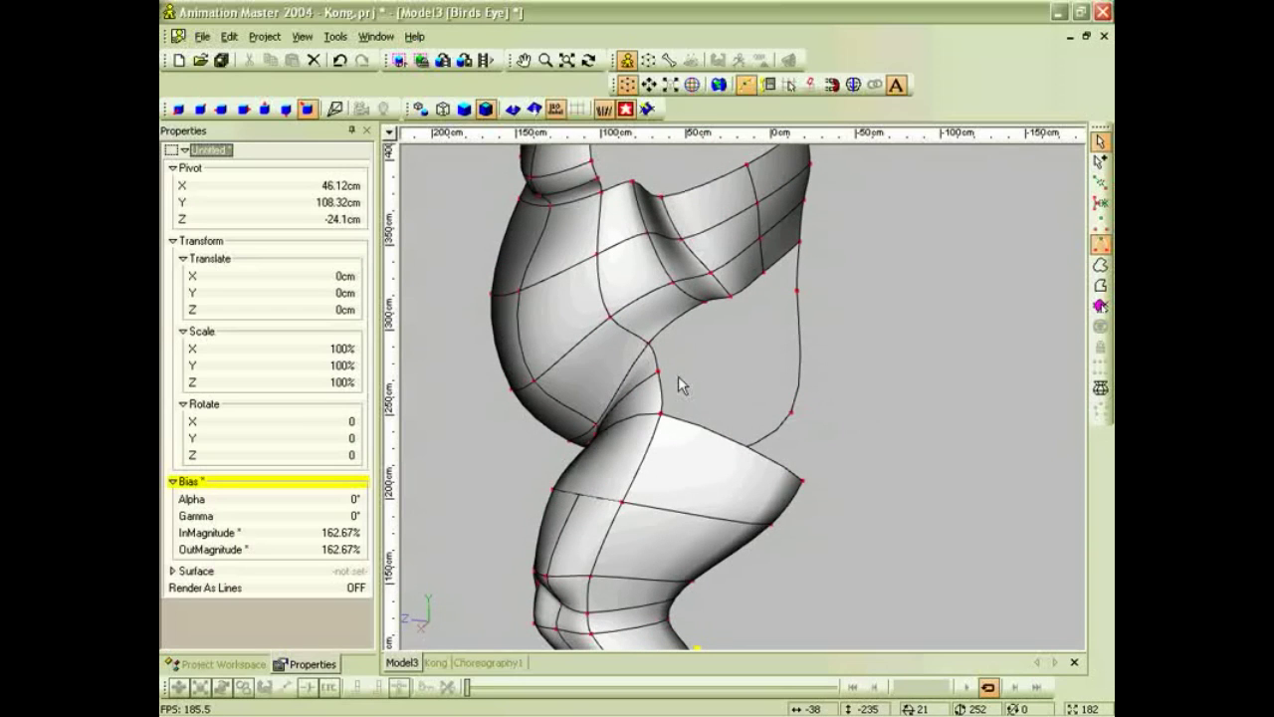
{"action": "key", "text": "shift+a"}
{"action": "left_click_drag", "start_coordinate": [660, 372], "coordinate": [814, 291]}
{"action": "key", "text": "Escape"}
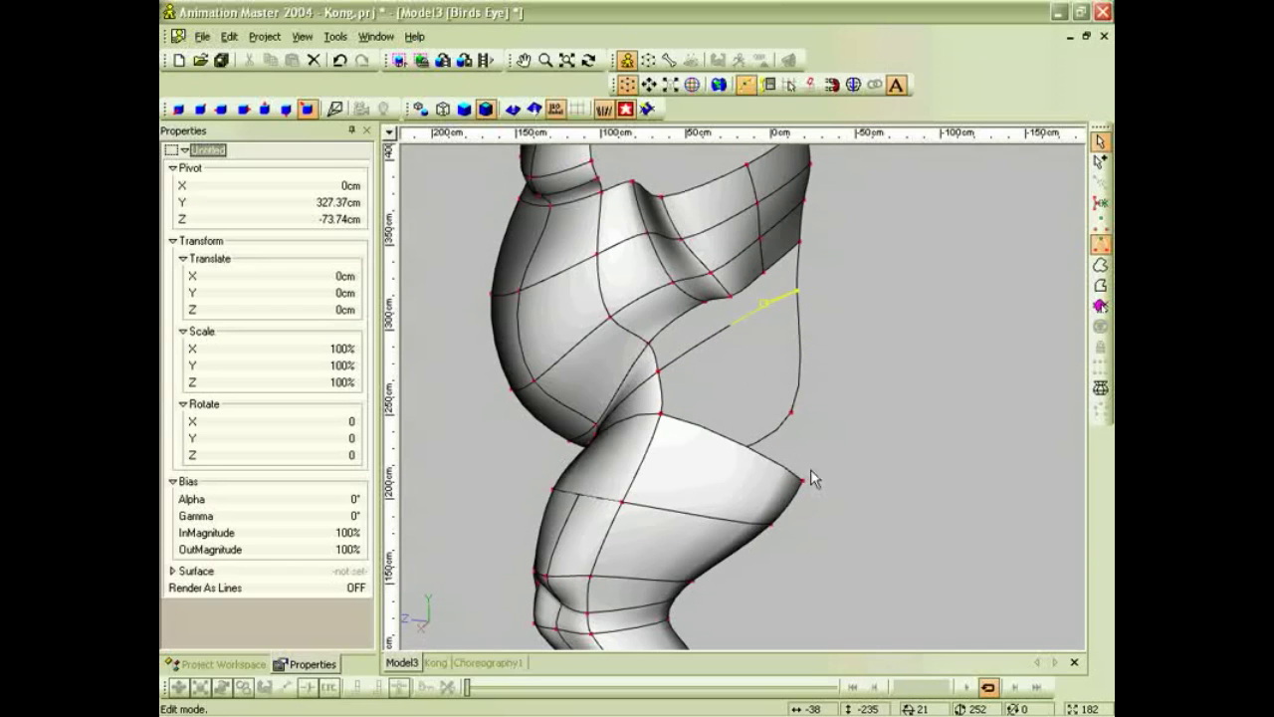
Extend the torso's back spline down across the new hip spline at about X 39.8, Y 322.1, Z -64.1 cm to the top rear thigh point.
{"action": "middle_click_drag", "start_coordinate": [826, 488], "coordinate": [765, 460]}
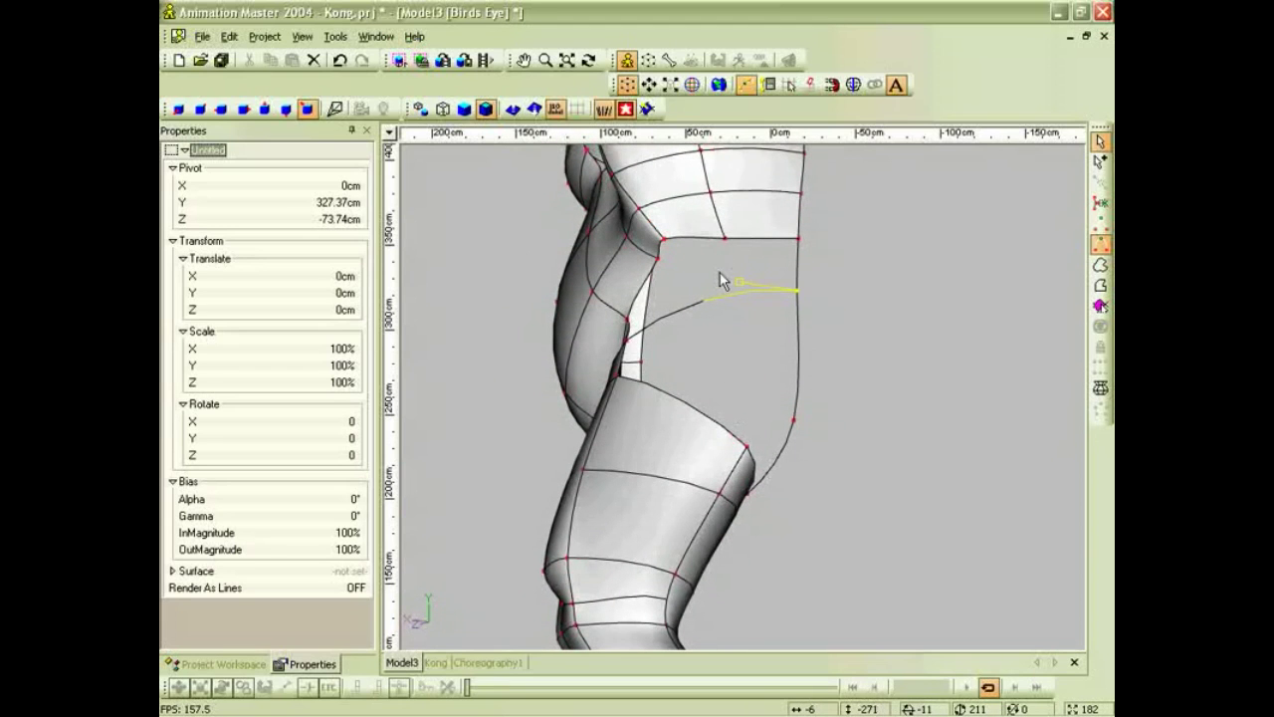
{"action": "left_click", "coordinate": [726, 239]}
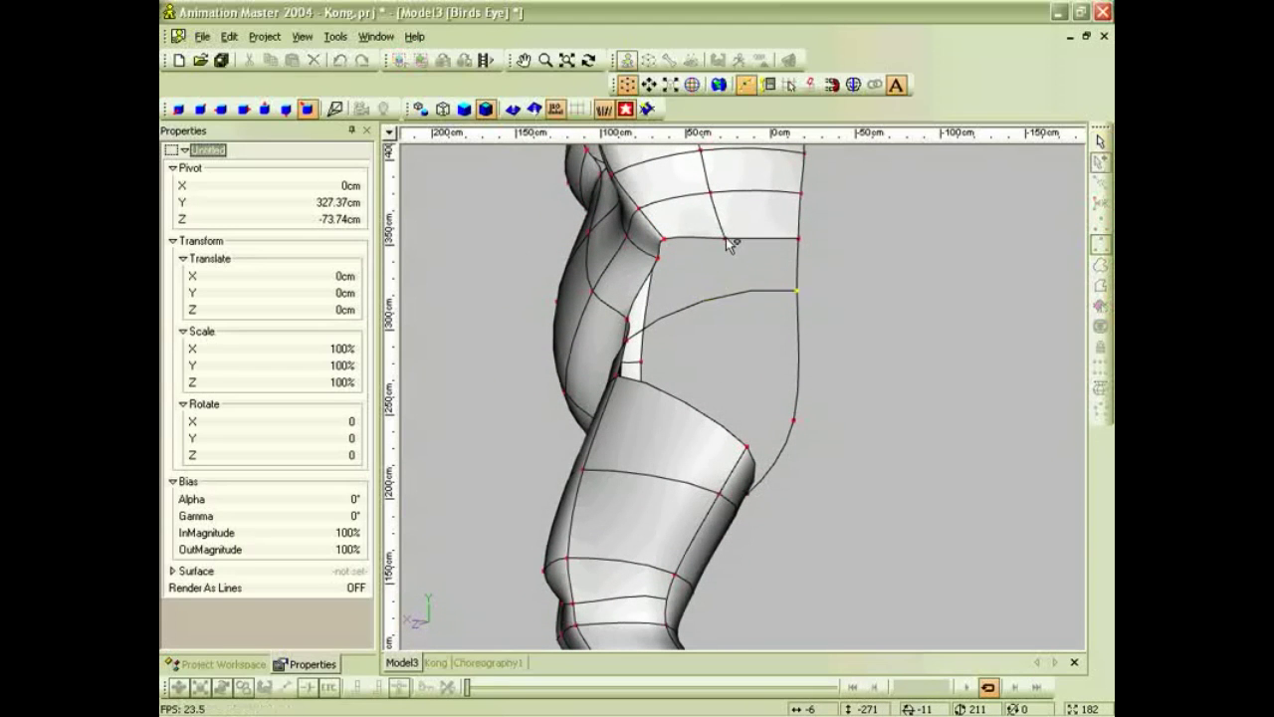
{"action": "left_click", "coordinate": [733, 295]}
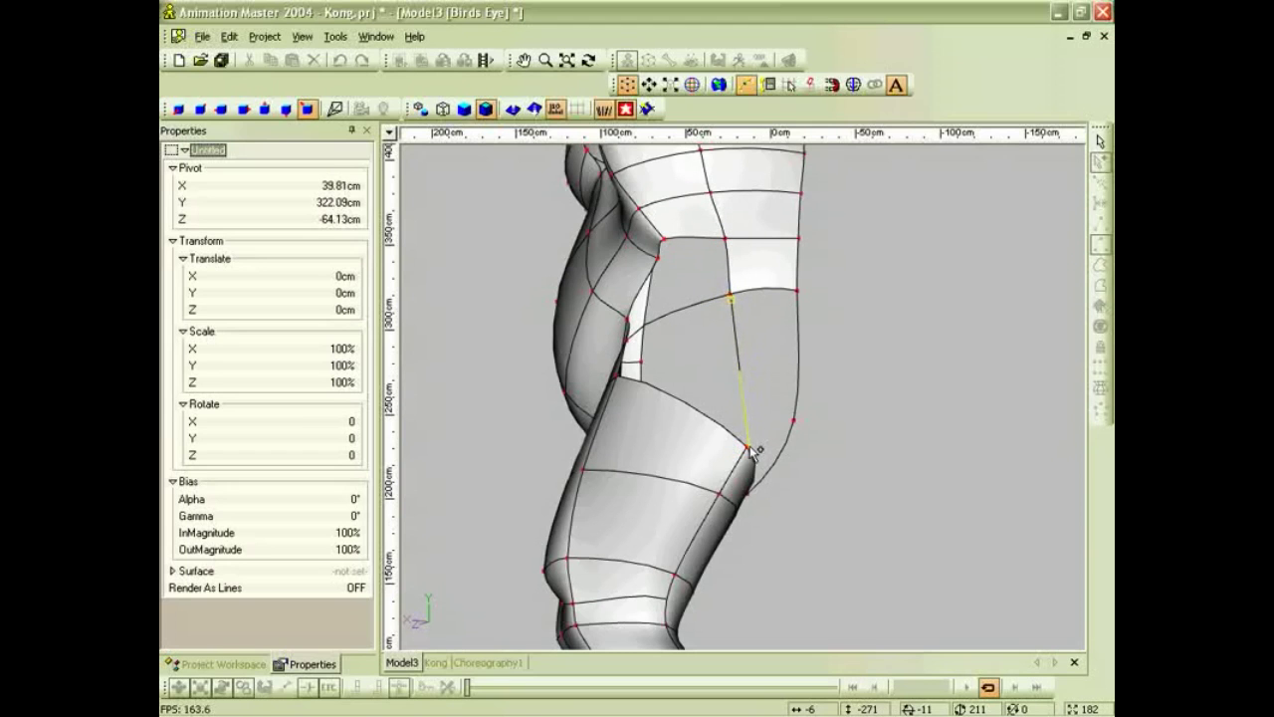
{"action": "left_click", "coordinate": [748, 446]}
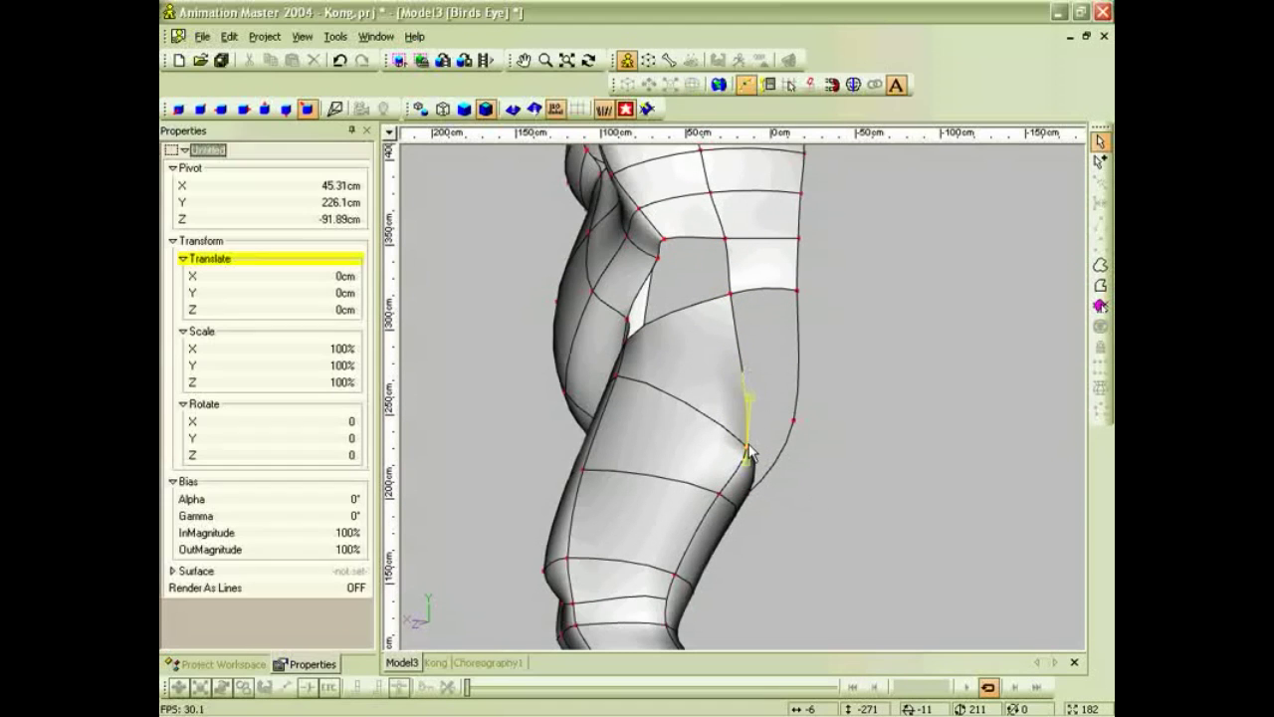
{"action": "key", "text": "t"}
{"action": "left_click_drag", "start_coordinate": [768, 423], "coordinate": [773, 448]}
{"action": "middle_click_drag", "start_coordinate": [772, 448], "coordinate": [781, 421]}
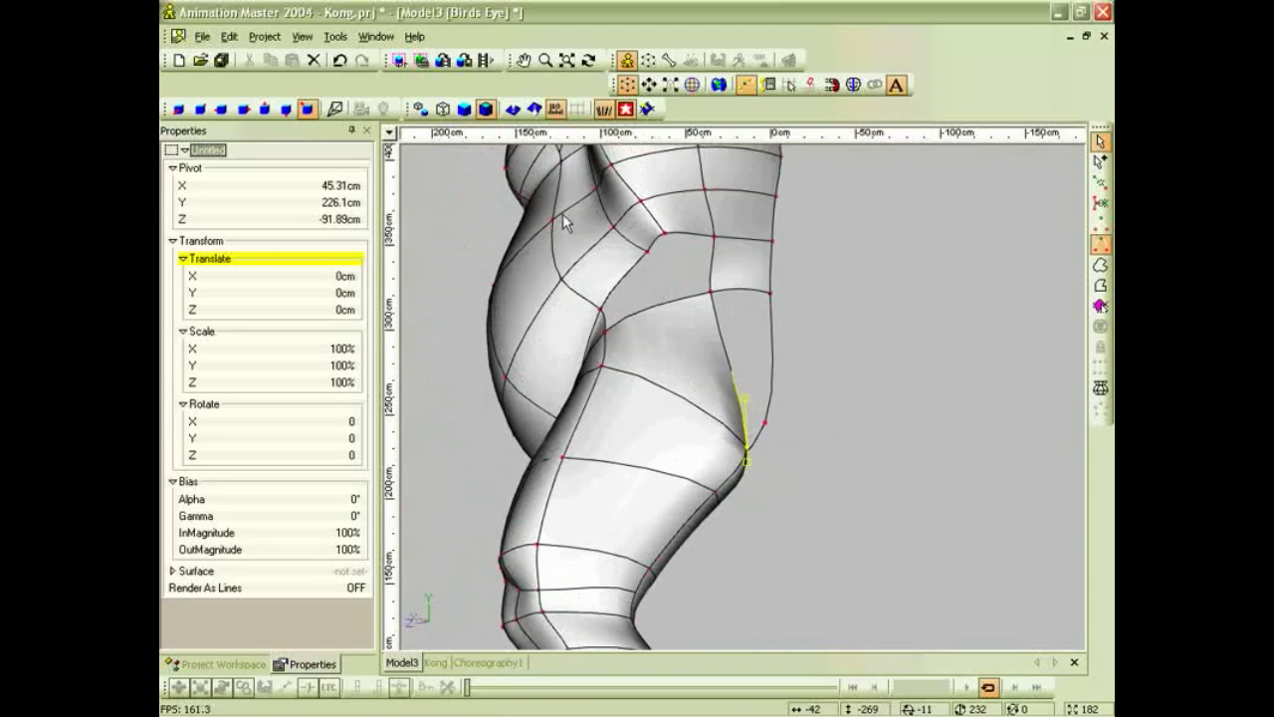
Draw a spline from the corner point at the torso's side across the hip spline to the upper thigh ring at about X 78.5, Y 262.1 cm.
{"action": "middle_click_drag", "start_coordinate": [676, 307], "coordinate": [731, 370]}
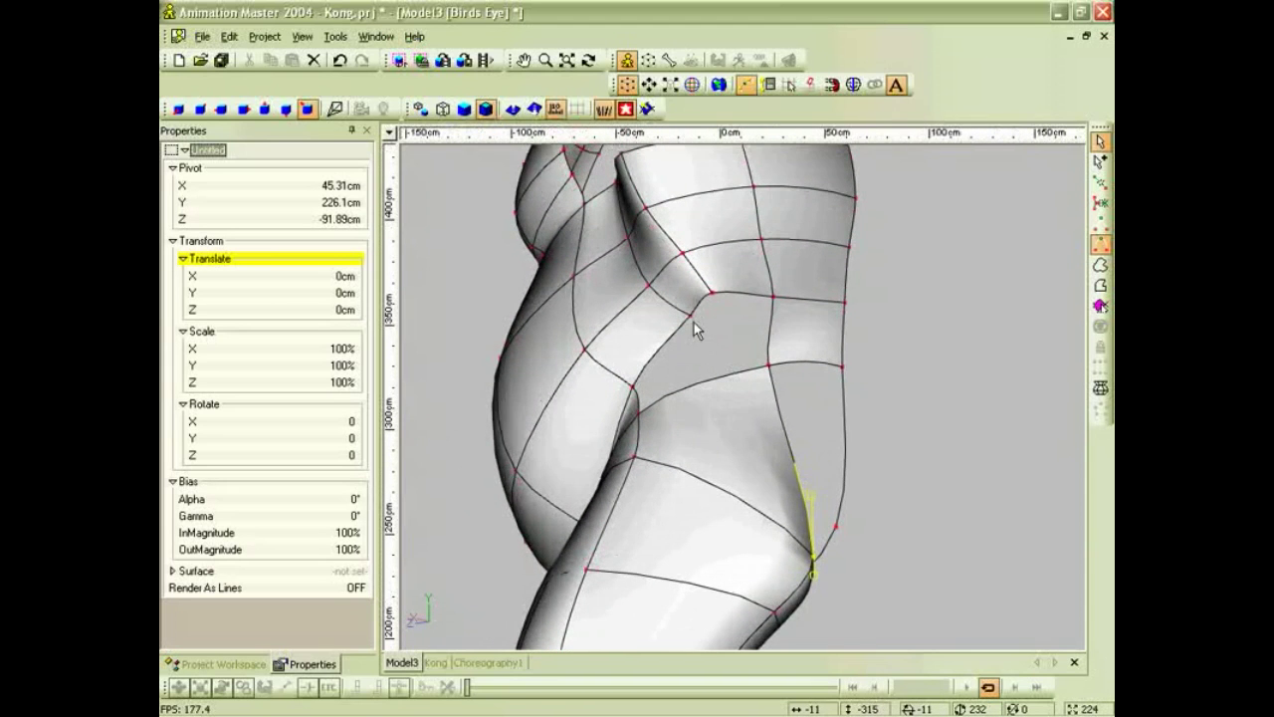
{"action": "scroll", "coordinate": [693, 322], "scroll_direction": "down", "scroll_amount": 3}
{"action": "key", "text": "a"}
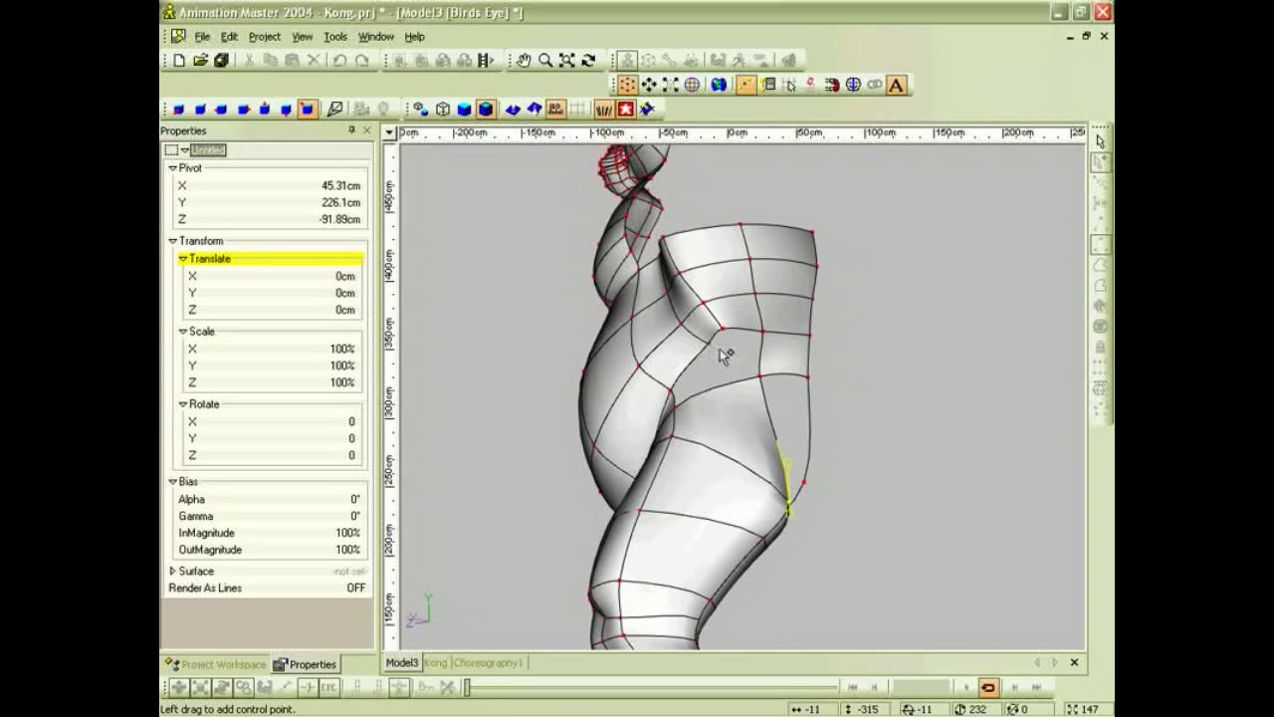
{"action": "left_click", "coordinate": [724, 330]}
{"action": "left_click", "coordinate": [730, 389]}
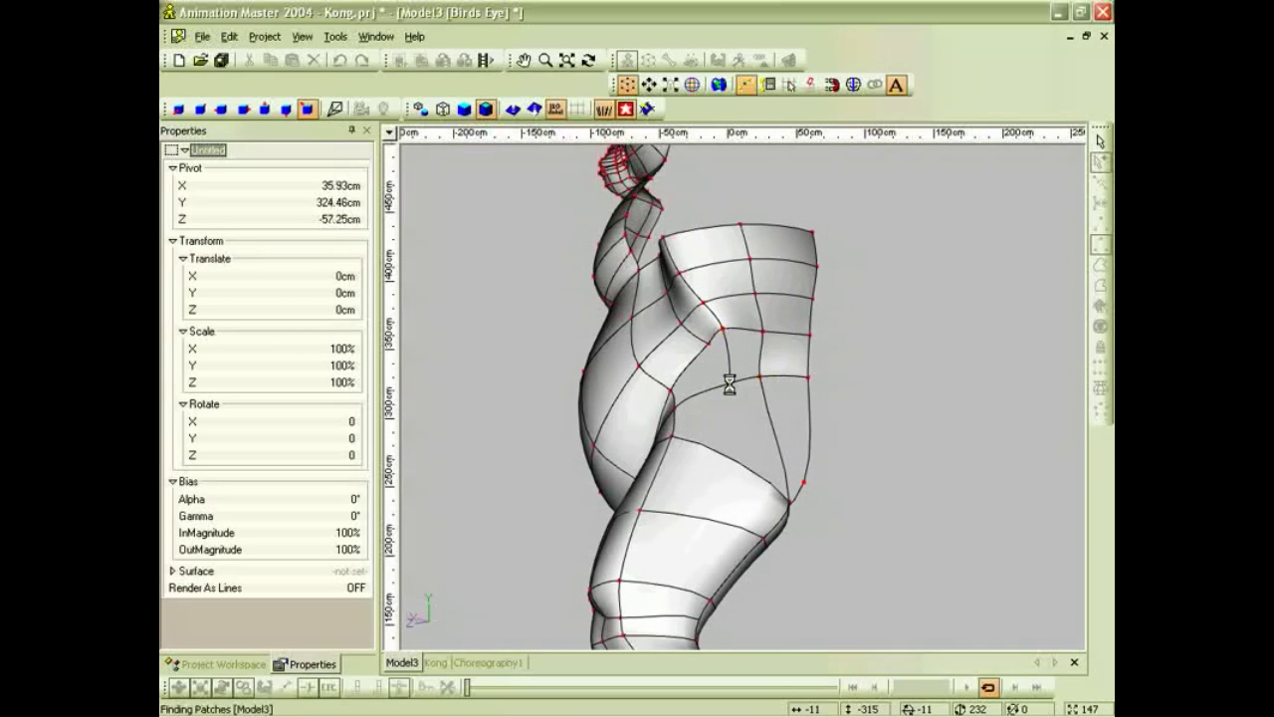
{"action": "left_click", "coordinate": [719, 457]}
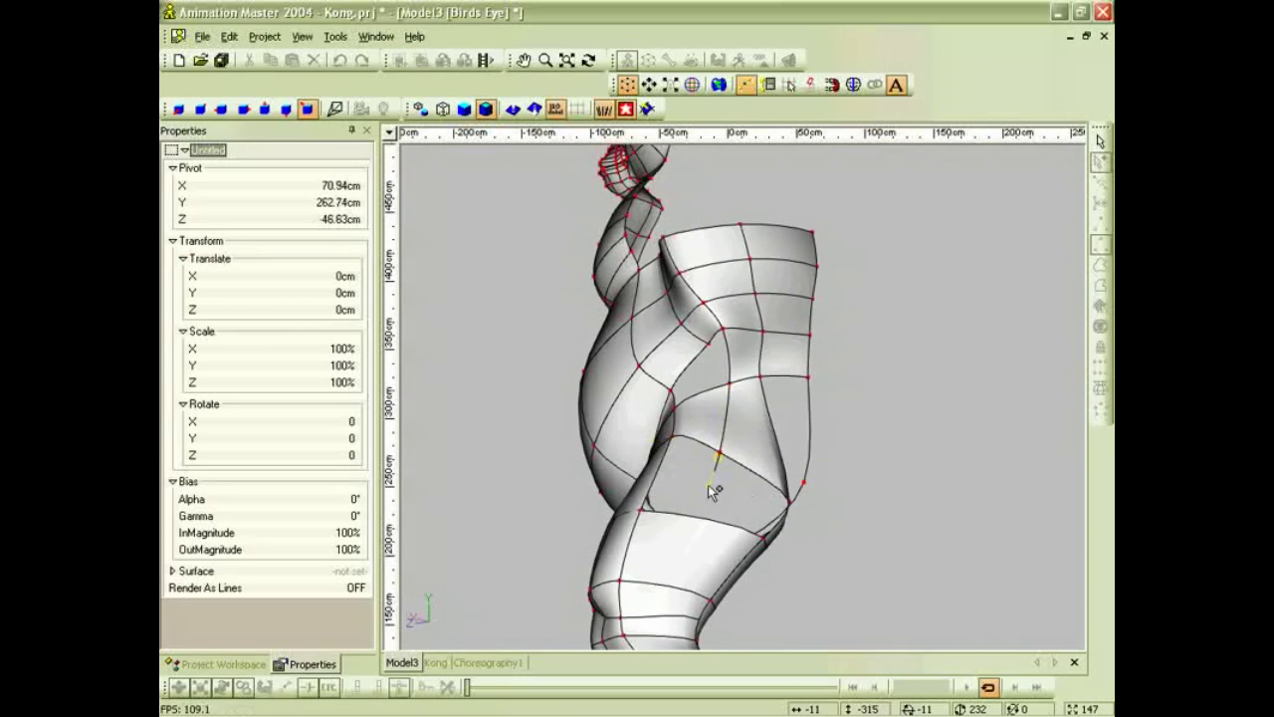
{"action": "key", "text": "Escape"}
Extend the new outer hip spline down the side of the thigh and attach its end to the next thigh ring.
{"action": "key", "text": "a"}
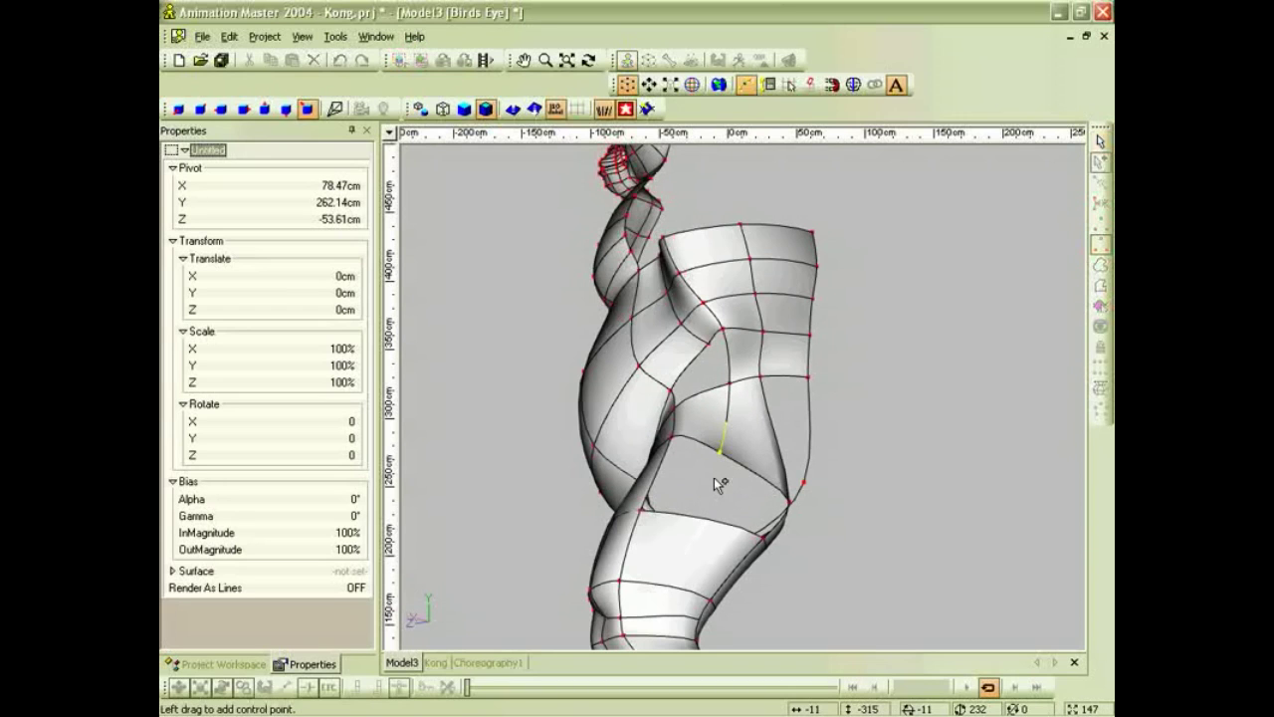
{"action": "left_click", "coordinate": [718, 455]}
{"action": "left_click", "coordinate": [708, 498]}
{"action": "key", "text": "Escape"}
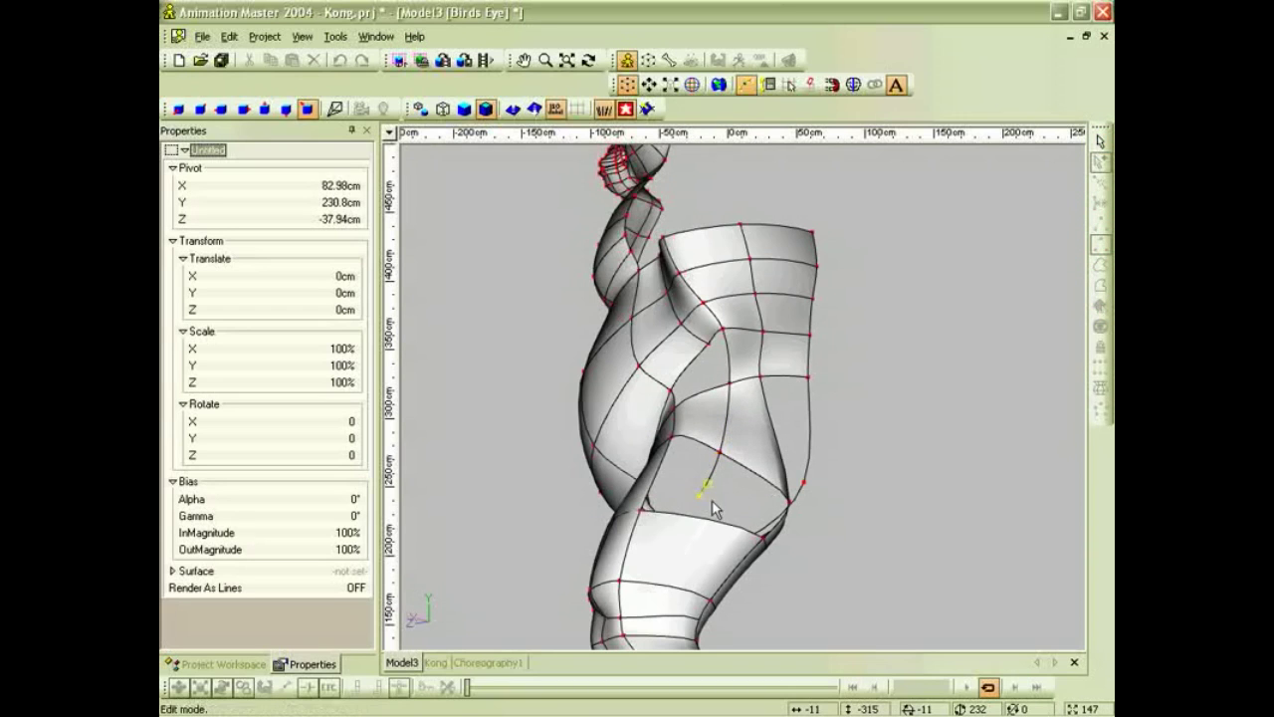
{"action": "left_click_drag", "start_coordinate": [705, 493], "coordinate": [698, 518]}
{"action": "right_click", "coordinate": [698, 518]}
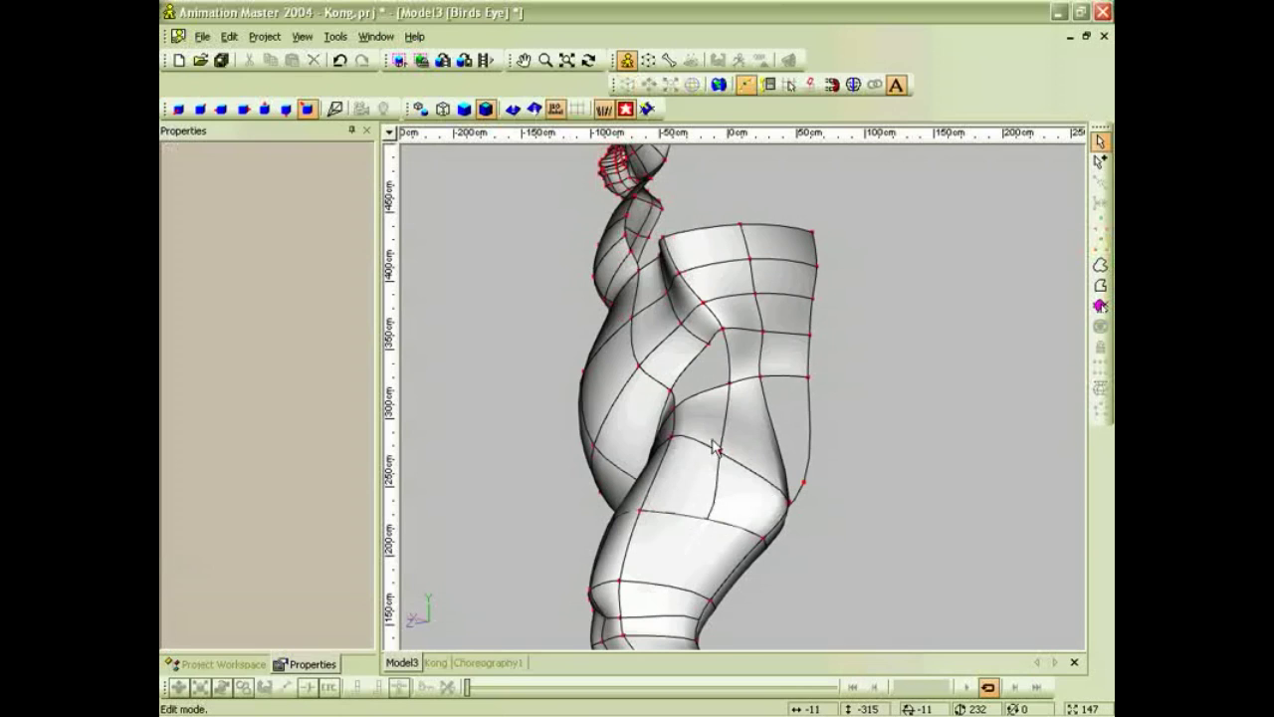
Draw a short spline from the open spline end at the torso's side down to the hip spline, closing the gap there.
{"action": "key", "text": "a"}
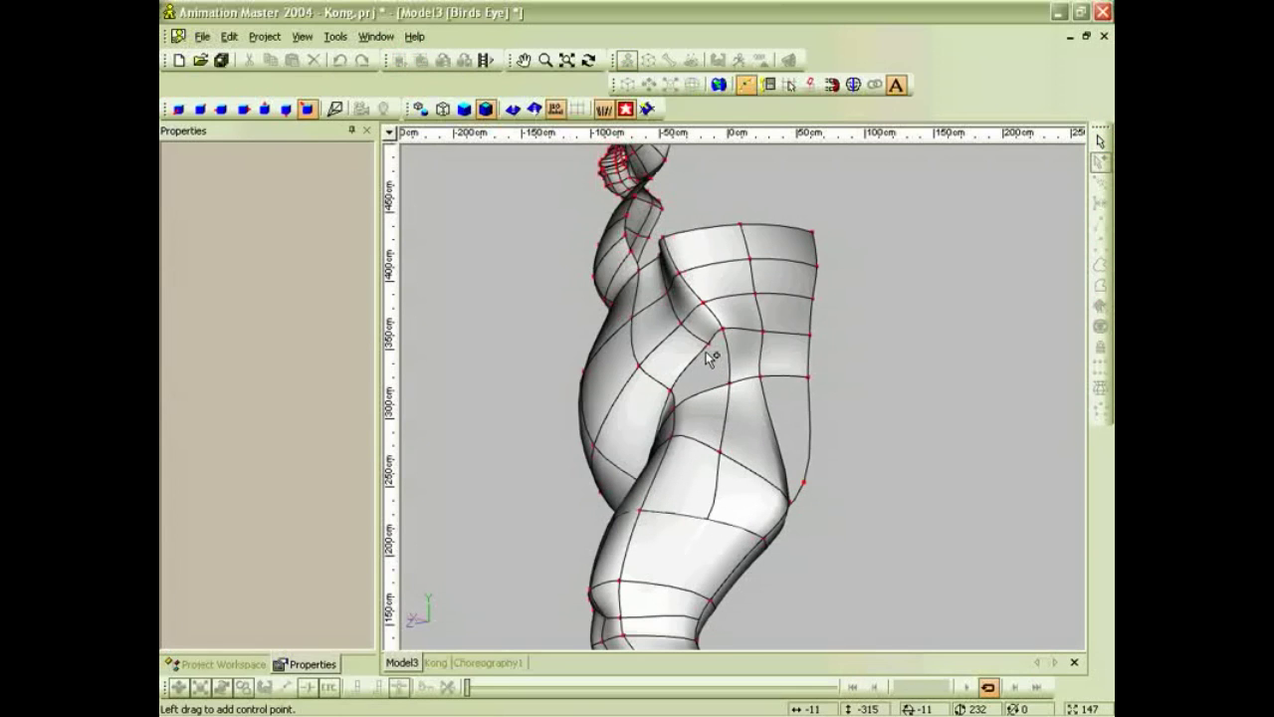
{"action": "left_click_drag", "start_coordinate": [712, 344], "coordinate": [705, 396]}
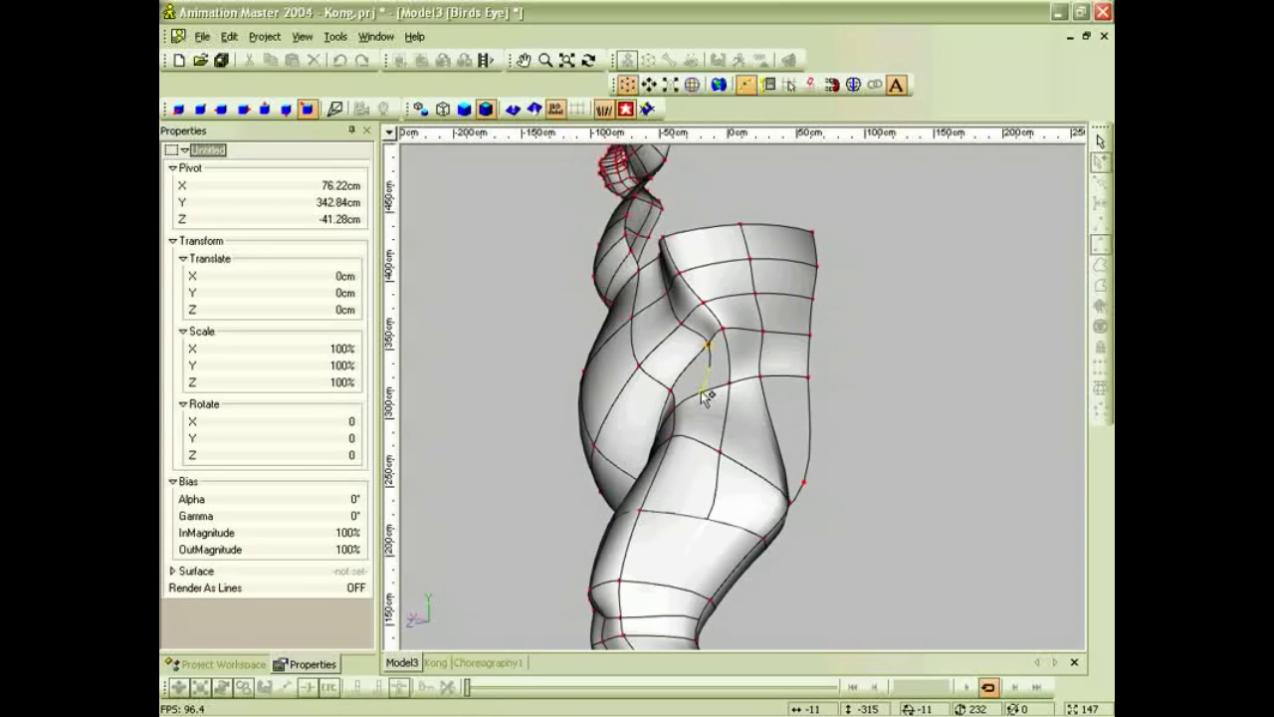
{"action": "left_click_drag", "start_coordinate": [715, 370], "coordinate": [699, 388]}
{"action": "right_click", "coordinate": [699, 388]}
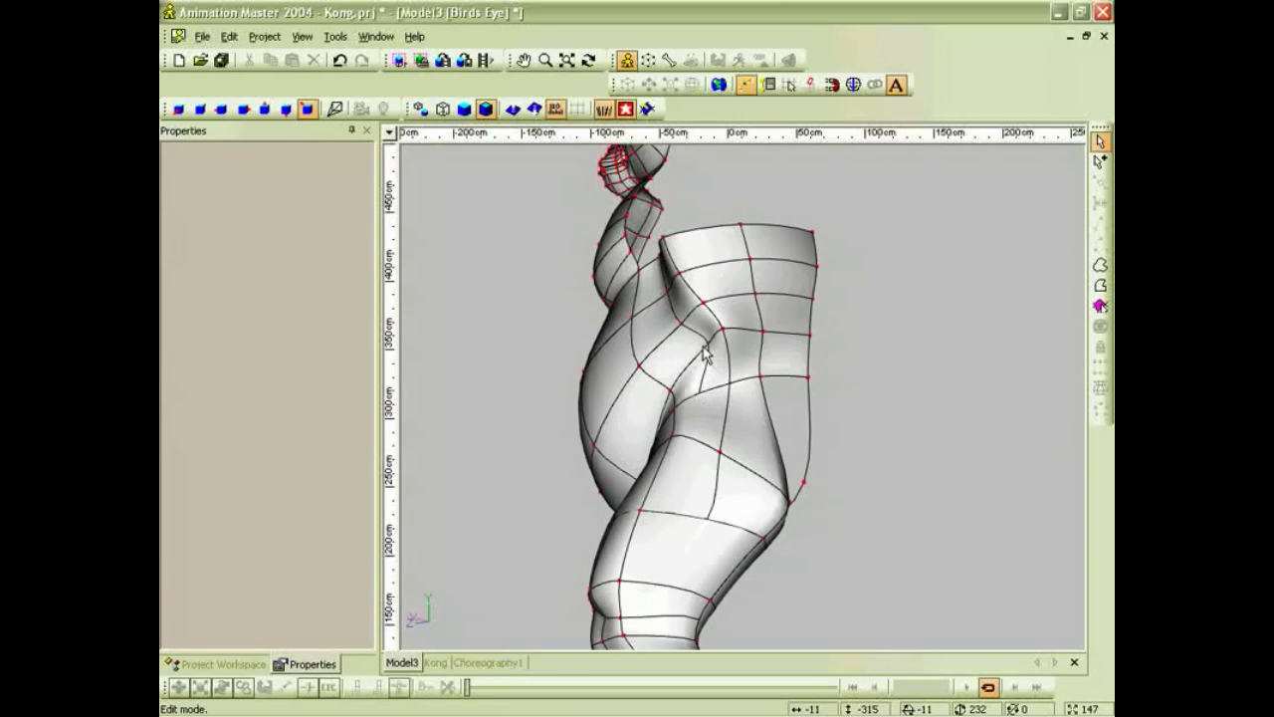
Move the point where the new side spline crosses the hip spline to about X 55.8, Y 307.6, Z -64.2 cm.
{"action": "left_click", "coordinate": [703, 351]}
{"action": "scroll", "coordinate": [746, 385], "scroll_direction": "down", "scroll_amount": 2}
{"action": "left_click", "coordinate": [756, 386]}
{"action": "middle_click_drag", "start_coordinate": [661, 438], "coordinate": [707, 445]}
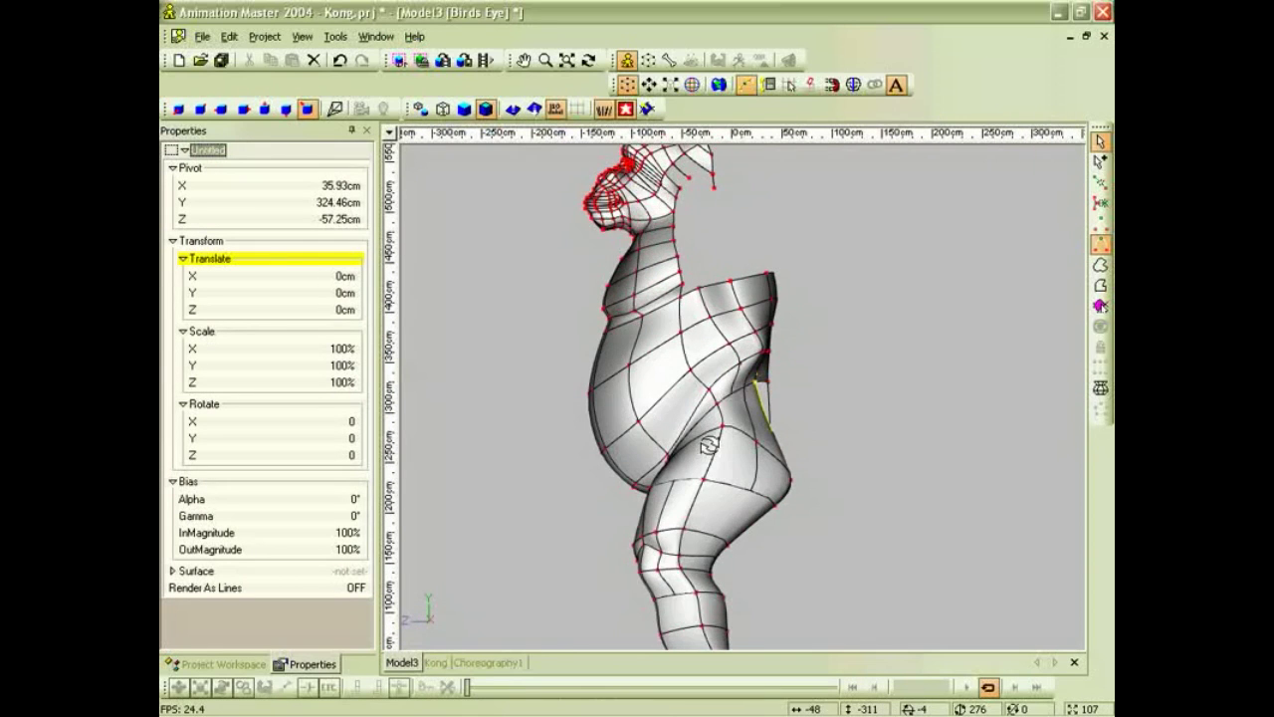
{"action": "scroll", "coordinate": [737, 402], "scroll_direction": "up", "scroll_amount": 2}
{"action": "left_click_drag", "start_coordinate": [763, 382], "coordinate": [747, 408]}
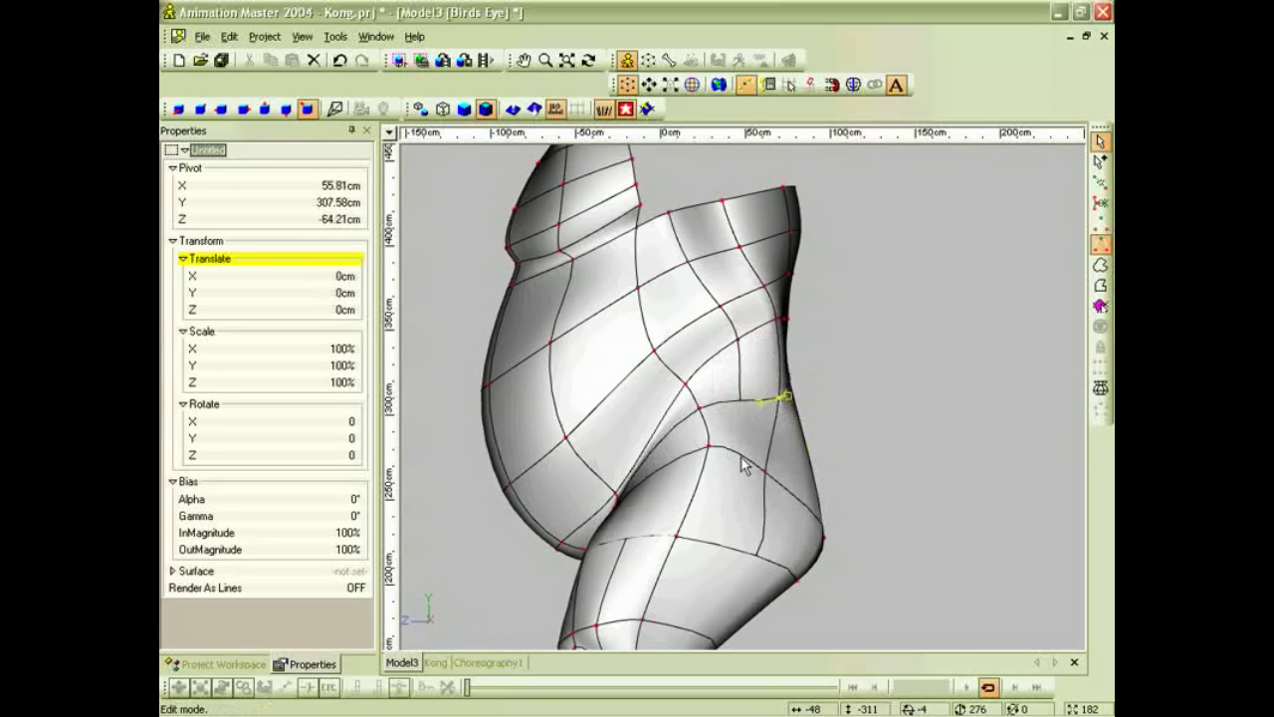
Position the outer hip point at about X 78.0, Y 313.9, Z -7.0 cm and the rear hip point at about X 63.1, Y 308.7, Z -66.7 cm.
{"action": "left_click", "coordinate": [766, 485]}
{"action": "middle_click_drag", "start_coordinate": [816, 421], "coordinate": [777, 430]}
{"action": "left_click", "coordinate": [833, 369]}
{"action": "mouse_move", "coordinate": [842, 369]}
{"action": "middle_mouse_down"}
{"action": "mouse_move", "coordinate": [794, 435]}
{"action": "mouse_move", "coordinate": [771, 435]}
{"action": "mouse_move", "coordinate": [829, 385]}
{"action": "middle_mouse_up"}
{"action": "left_click_drag", "start_coordinate": [829, 384], "coordinate": [809, 390]}
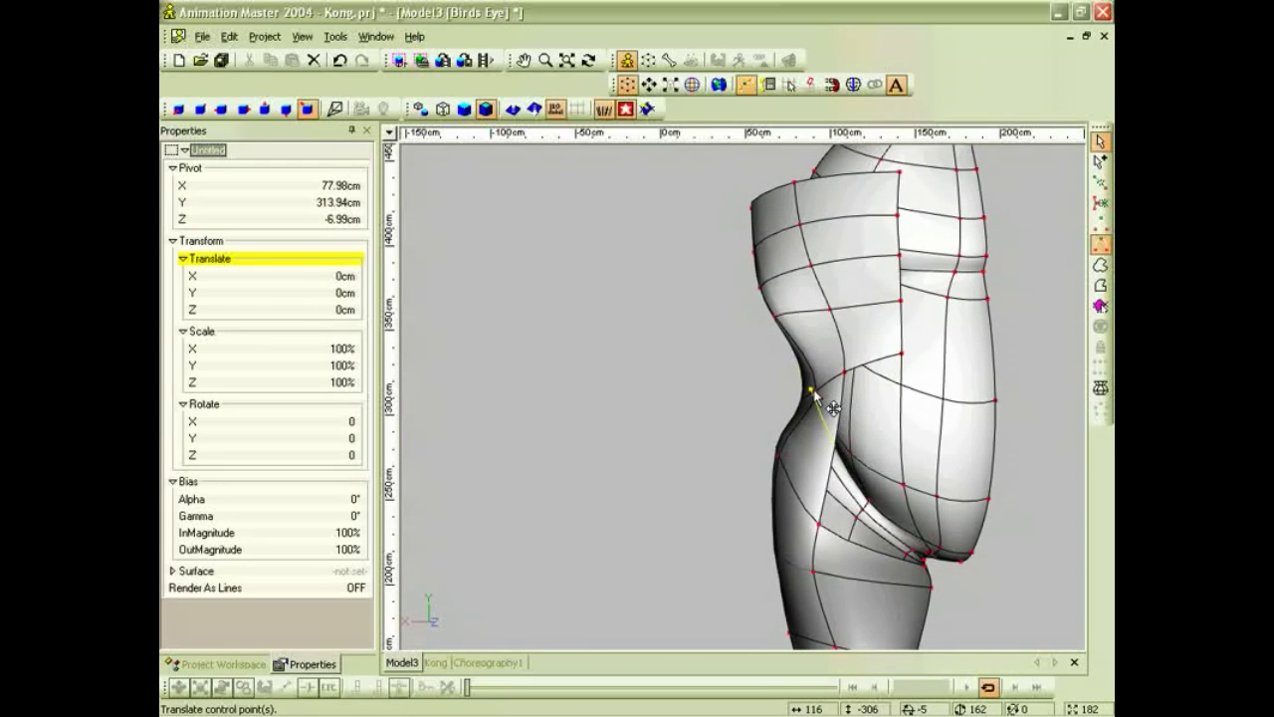
{"action": "left_click", "coordinate": [782, 406]}
{"action": "left_click", "coordinate": [812, 391]}
{"action": "left_click", "coordinate": [819, 388]}
{"action": "left_click_drag", "start_coordinate": [816, 390], "coordinate": [802, 388]}
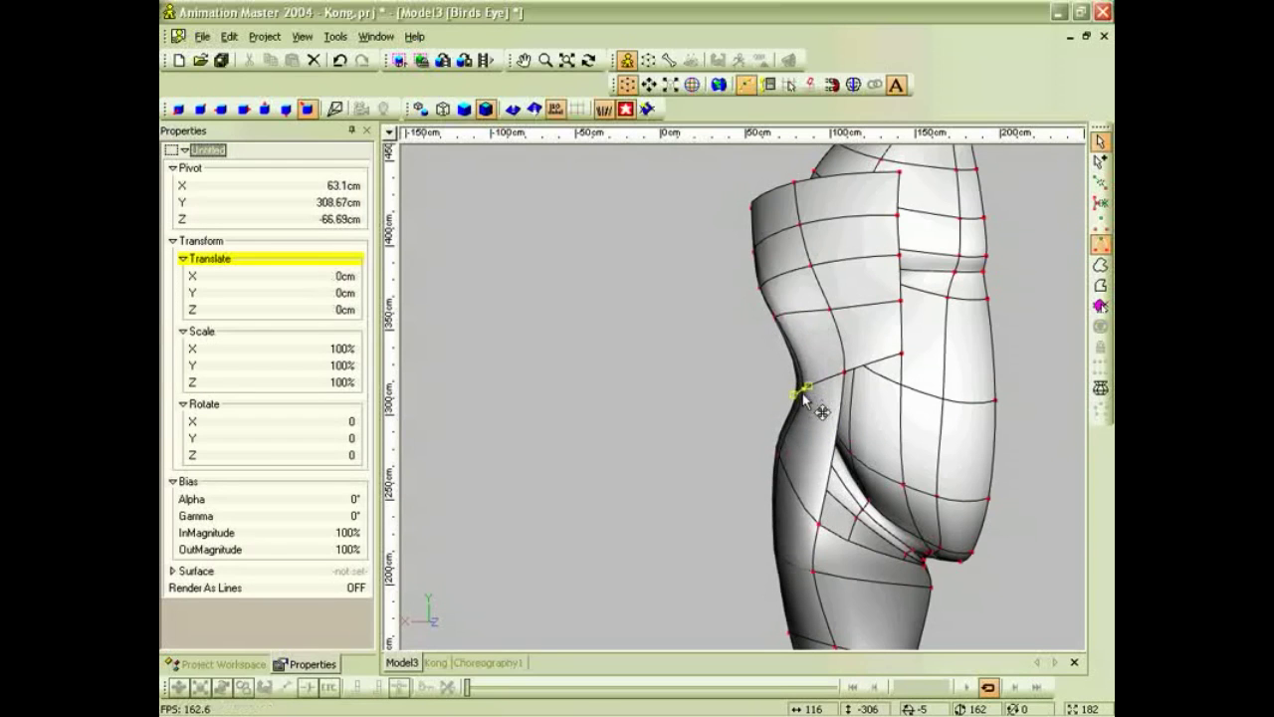
Adjust the rear thigh point to about X 45.5, Y 199.9, Z -72.3 cm and compare the body with the side reference drawing.
{"action": "scroll", "coordinate": [804, 473], "scroll_direction": "down", "scroll_amount": 4}
{"action": "left_click_drag", "start_coordinate": [792, 482], "coordinate": [801, 512]}
{"action": "scroll", "coordinate": [792, 478], "scroll_direction": "down", "scroll_amount": 2}
{"action": "scroll", "coordinate": [789, 481], "scroll_direction": "down", "scroll_amount": 1}
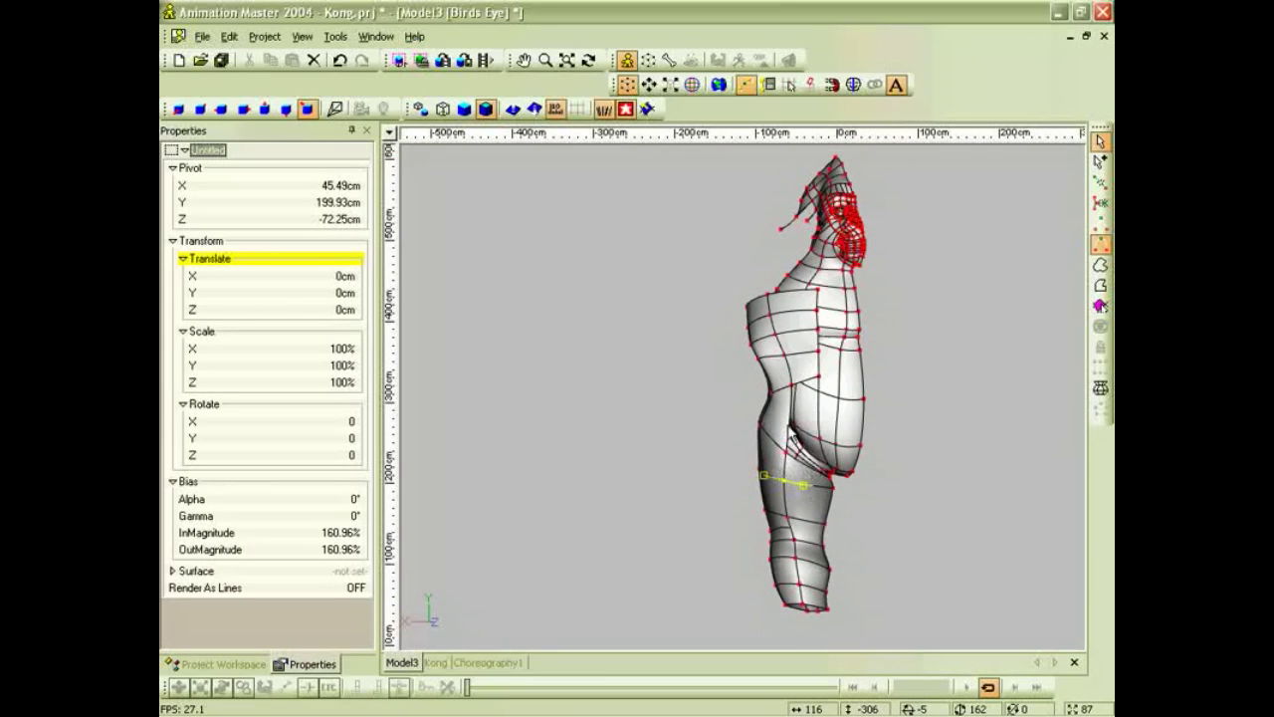
{"action": "middle_click_drag", "start_coordinate": [798, 435], "coordinate": [823, 417]}
{"action": "right_click_drag", "start_coordinate": [823, 416], "coordinate": [832, 445]}
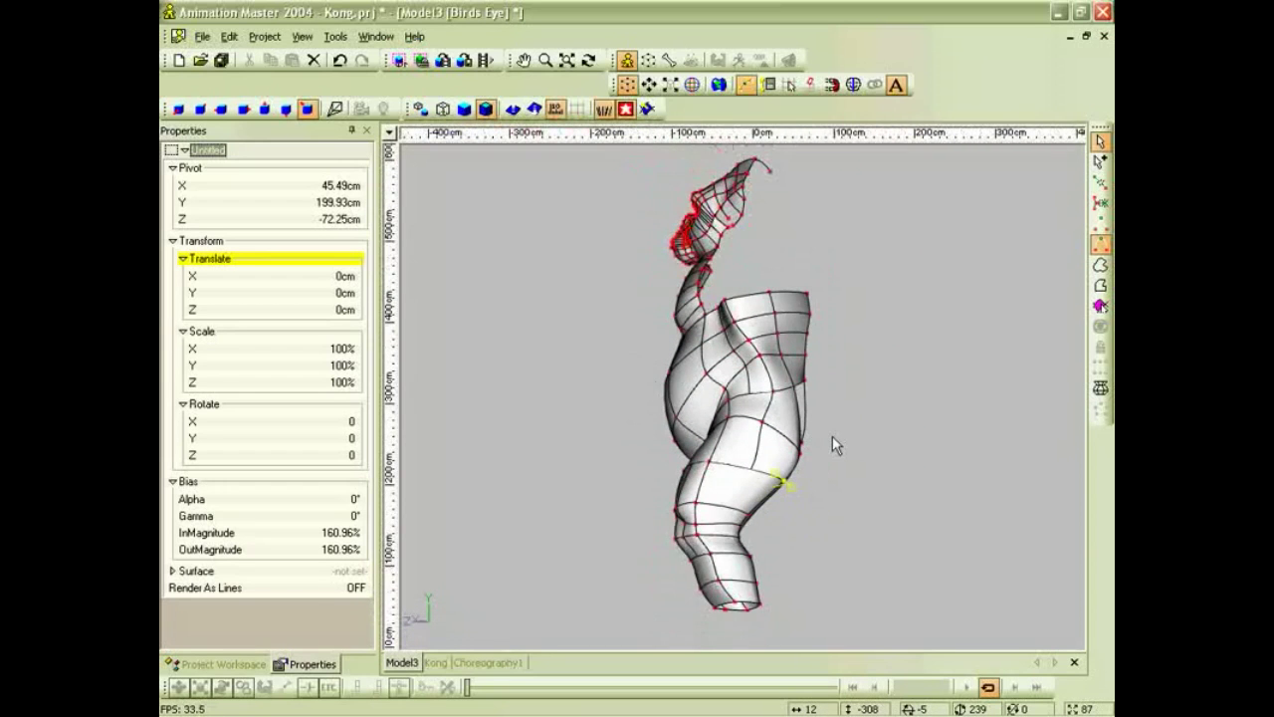
{"action": "key", "text": "4"}
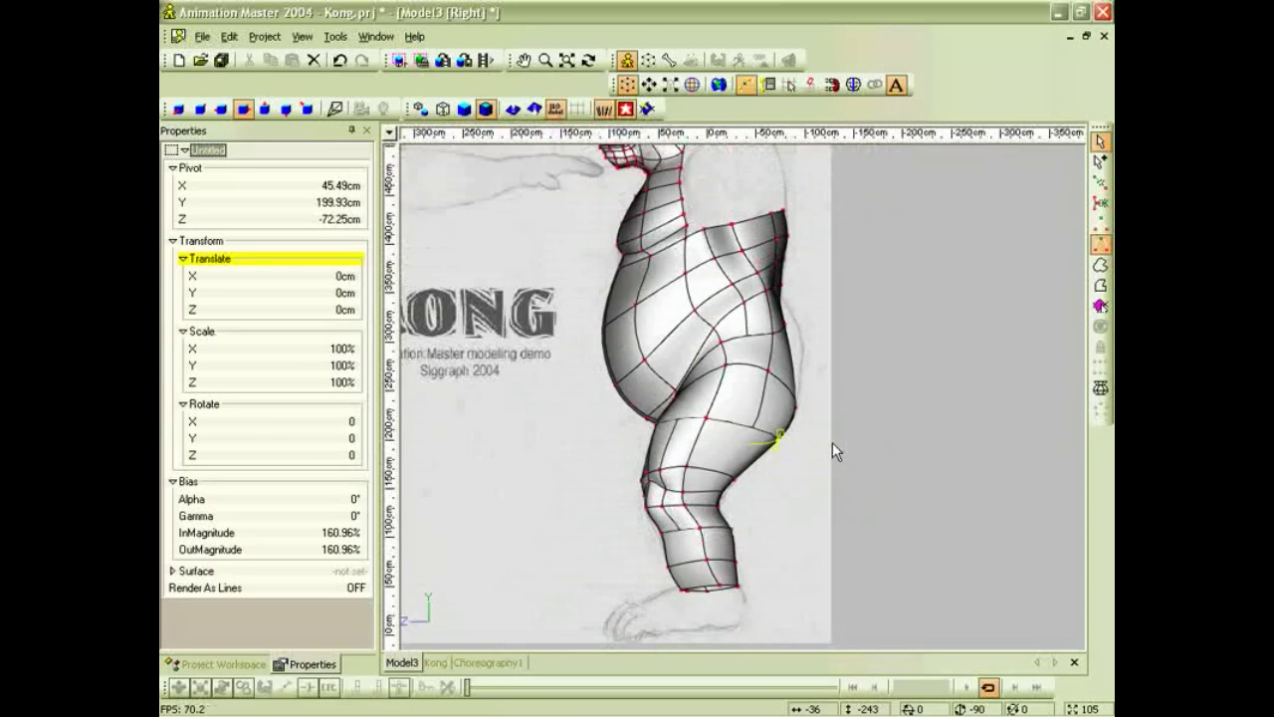
{"action": "left_click", "coordinate": [948, 413]}
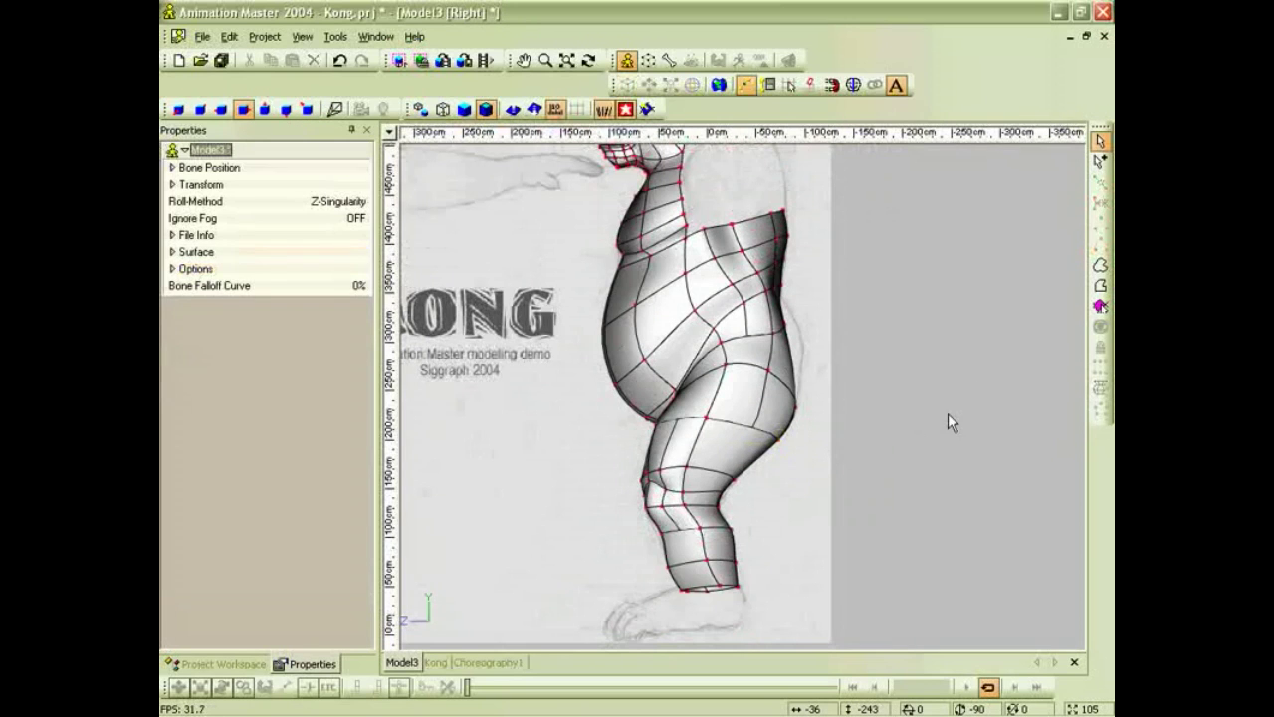
Lasso-select the control points around the hip and buttock and hide the rest of the model.
{"action": "left_click", "coordinate": [1101, 266]}
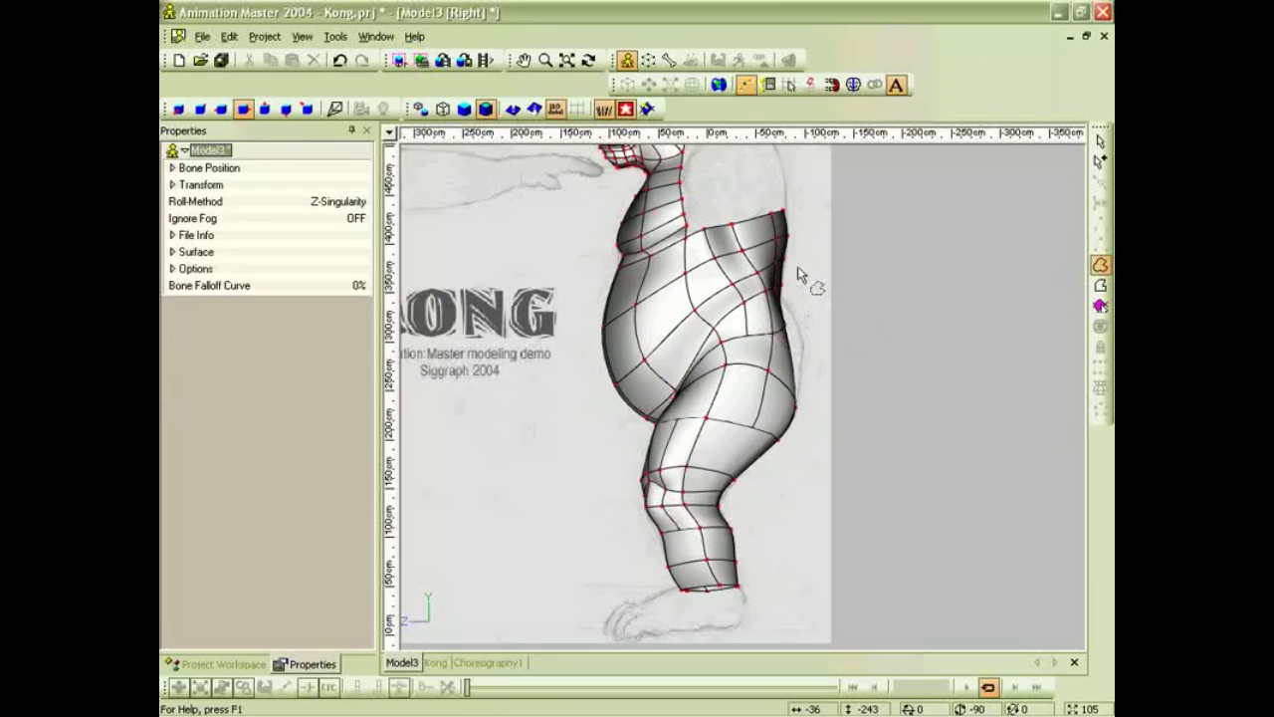
{"action": "left_click_drag", "start_coordinate": [798, 268], "coordinate": [782, 271]}
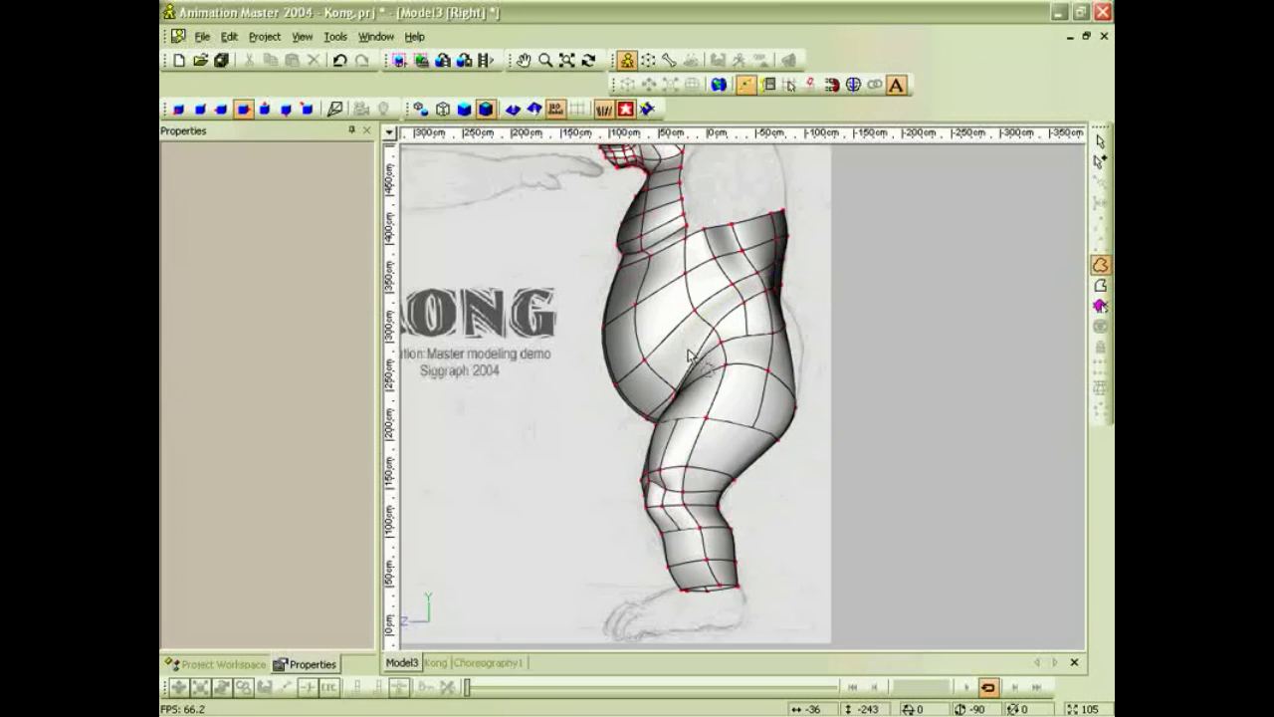
{"action": "left_click_drag", "start_coordinate": [840, 421], "coordinate": [819, 270]}
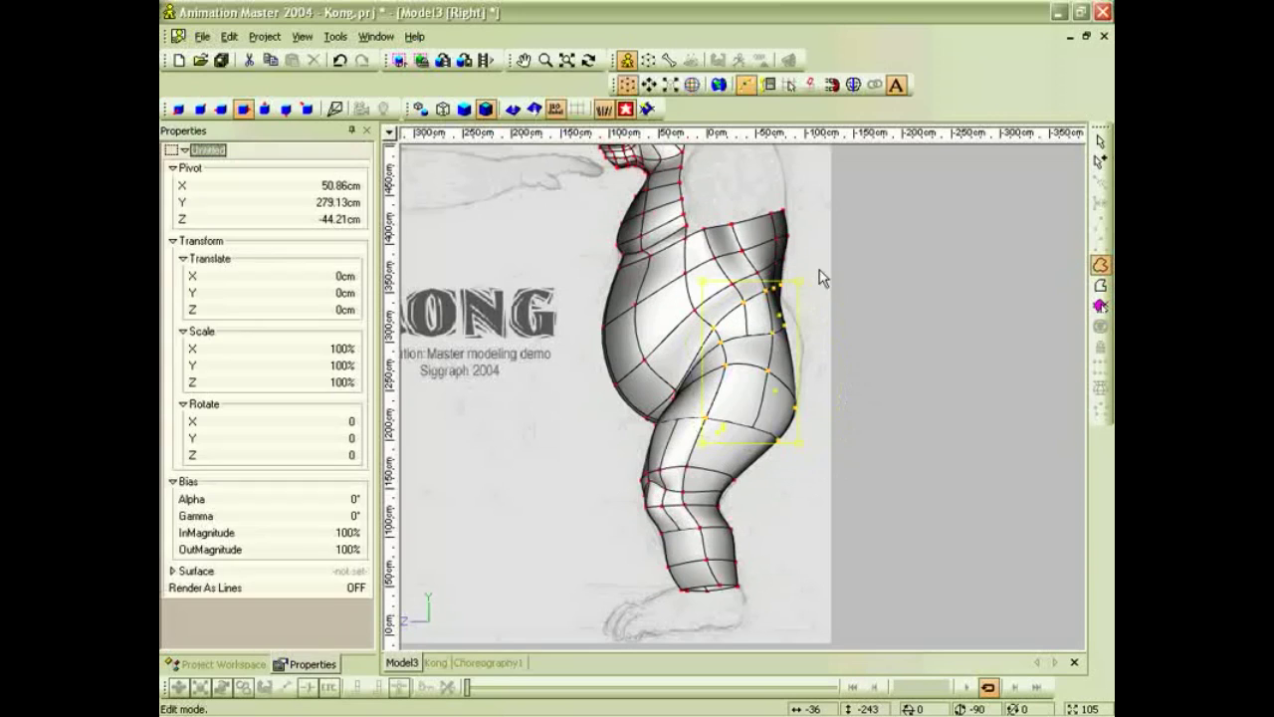
{"action": "left_click", "coordinate": [1100, 325]}
{"action": "scroll", "coordinate": [904, 367], "scroll_direction": "down", "scroll_amount": 2}
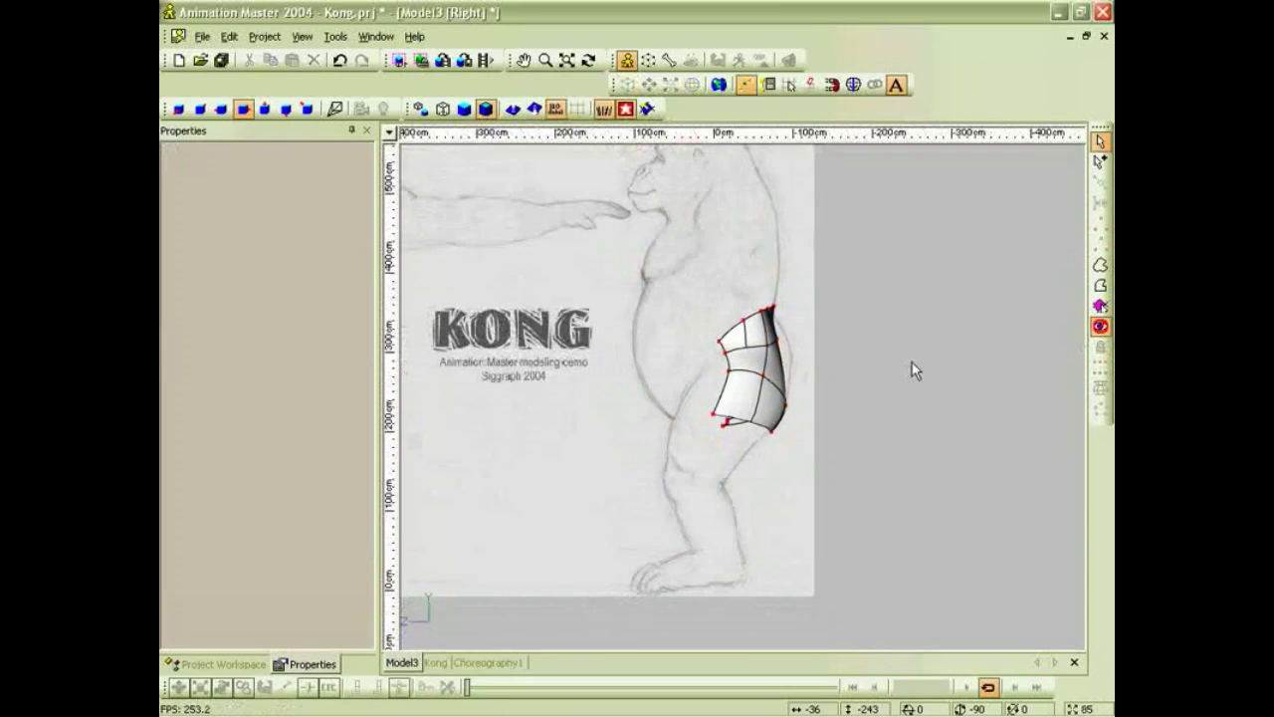
Draw a spline from the back's centre line at about Y 278 cm across the buttock to the outer hip at X 87.4, Y 285.9, Z -18.6 cm.
{"action": "key", "text": "8"}
{"action": "middle_click_drag", "start_coordinate": [882, 398], "coordinate": [856, 350]}
{"action": "scroll", "coordinate": [859, 352], "scroll_direction": "up", "scroll_amount": 2}
{"action": "scroll", "coordinate": [858, 352], "scroll_direction": "down", "scroll_amount": 2}
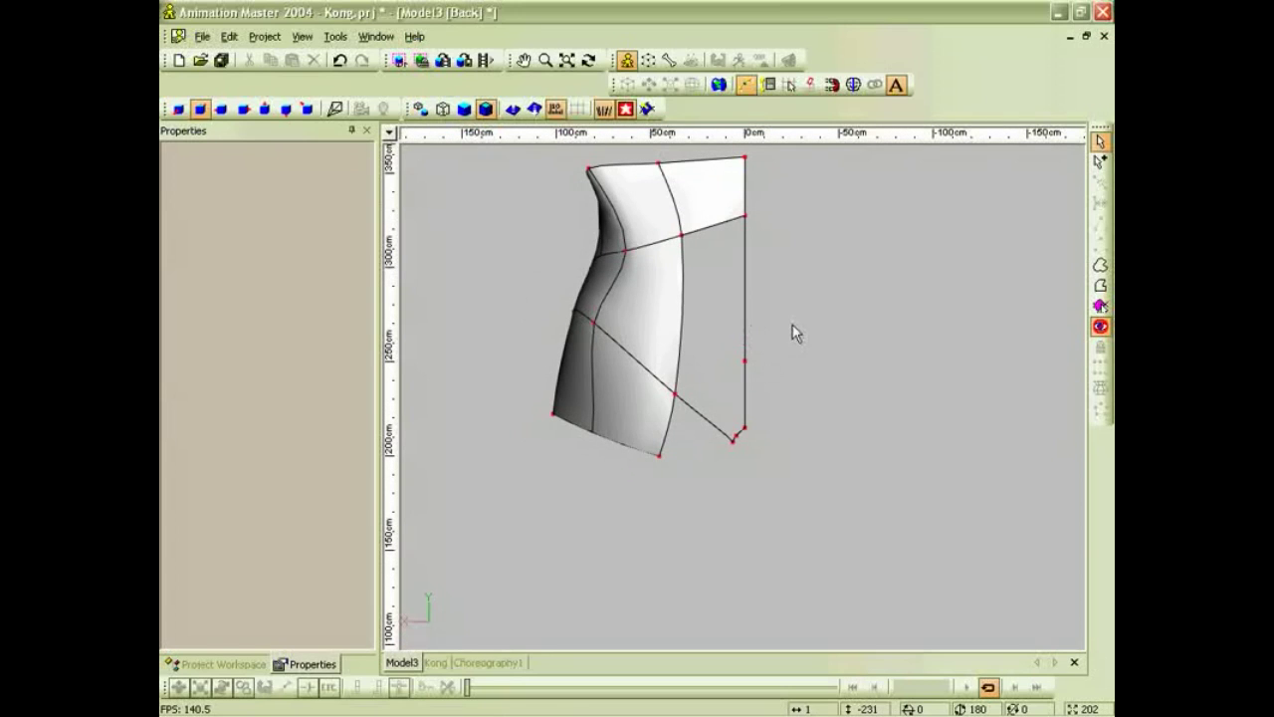
{"action": "key", "text": "a"}
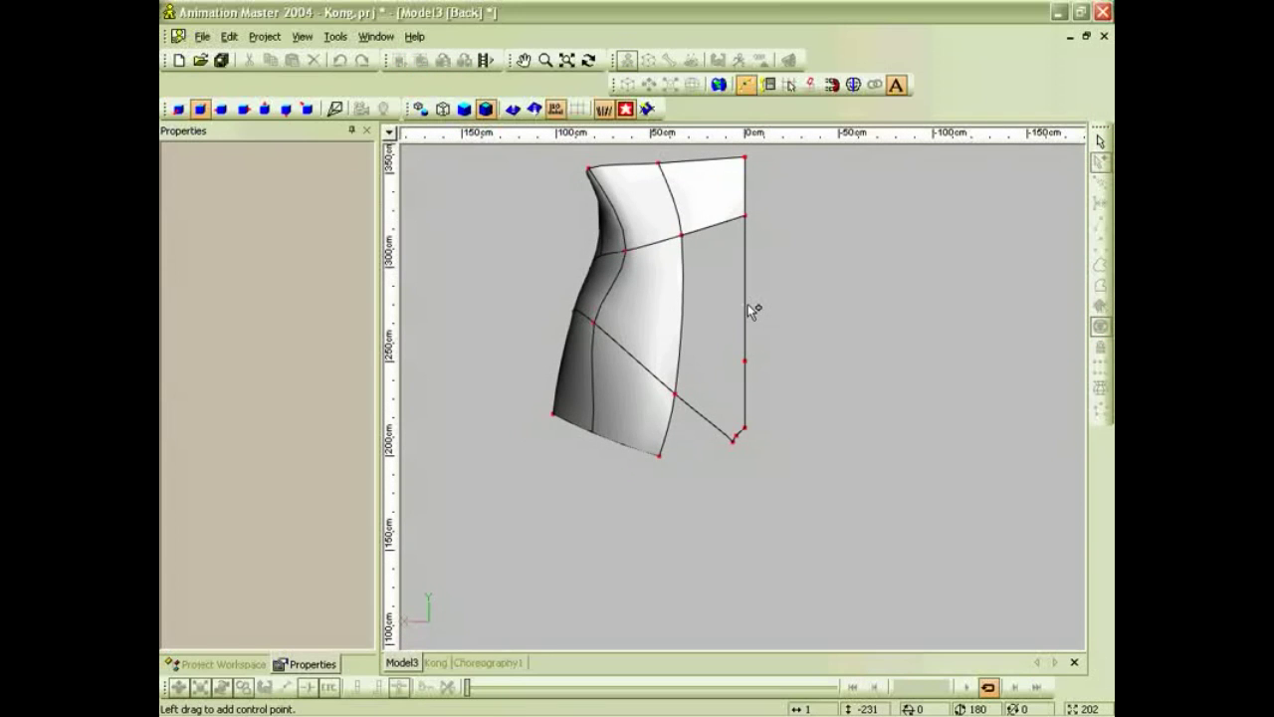
{"action": "left_click", "coordinate": [745, 309]}
{"action": "left_click", "coordinate": [682, 310]}
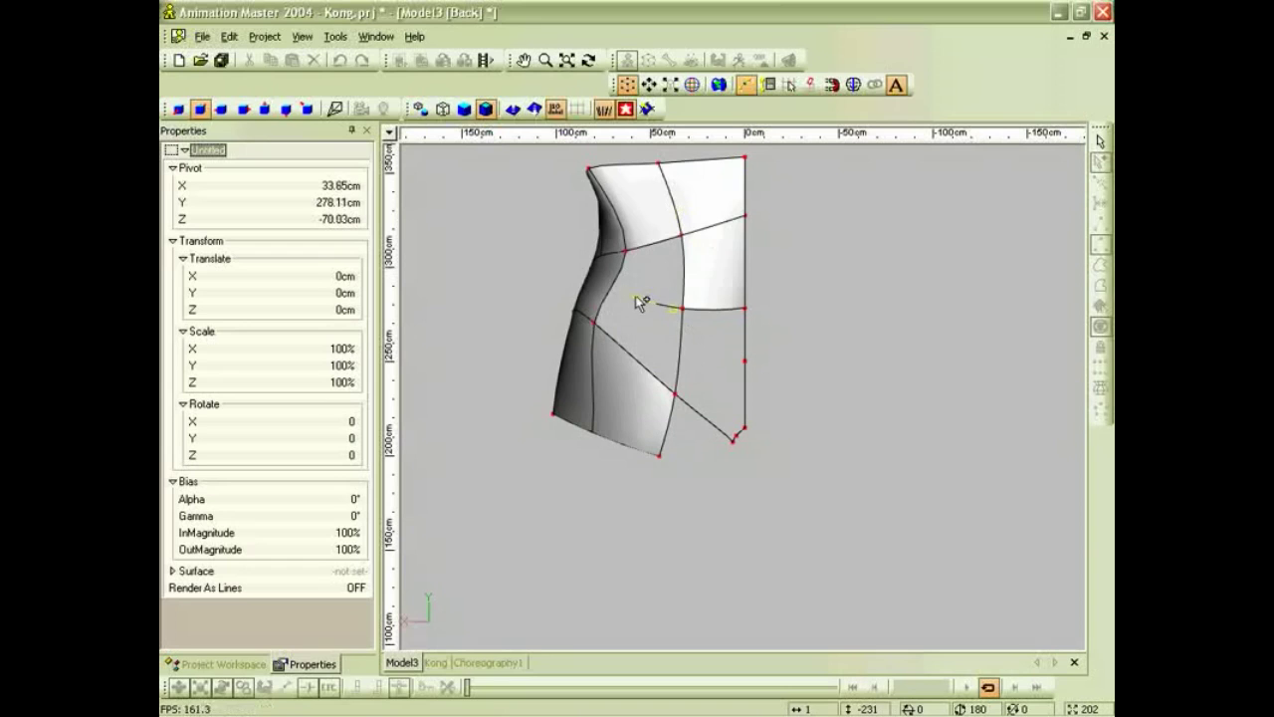
{"action": "left_click", "coordinate": [606, 293]}
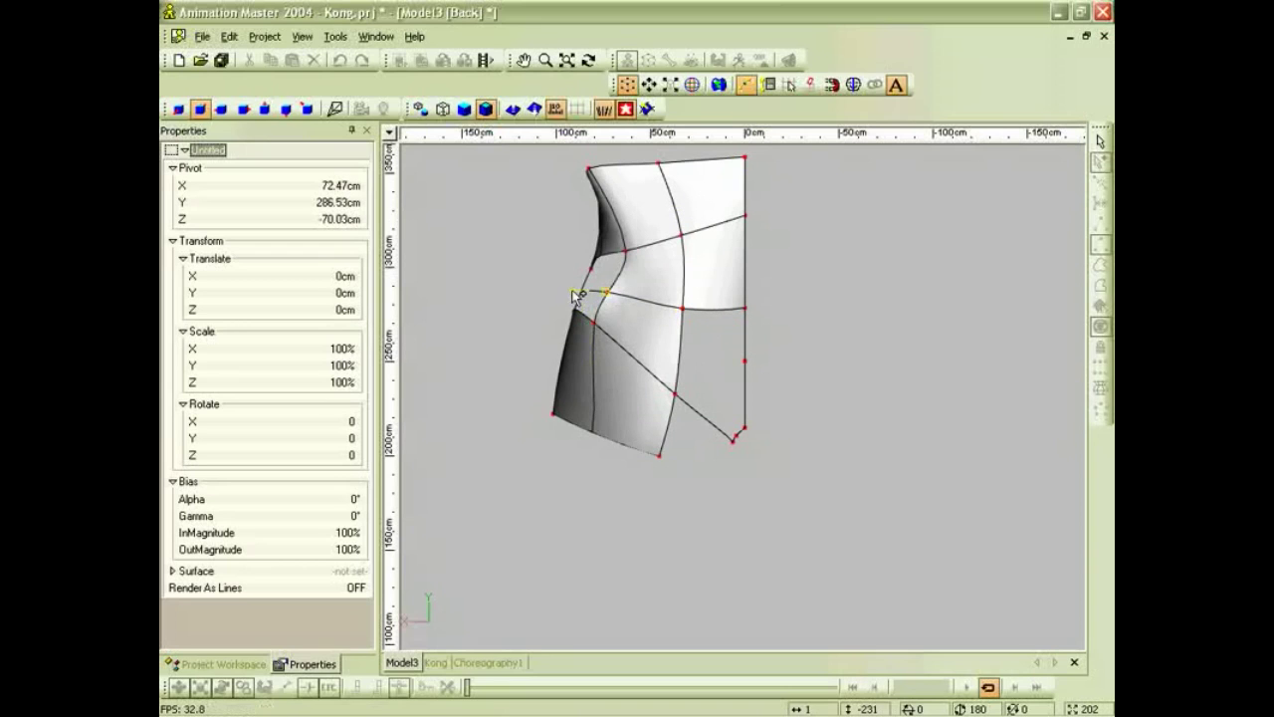
{"action": "left_click", "coordinate": [581, 295]}
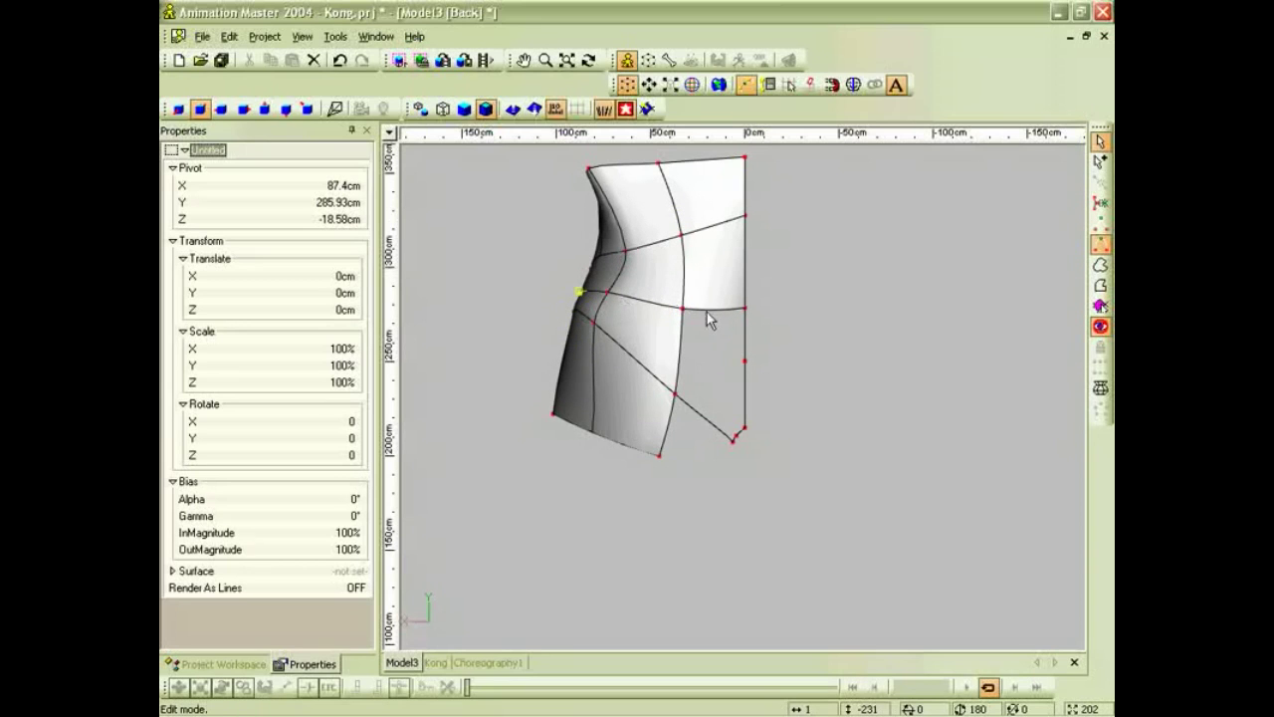
Draw a spline from the centre-line point at Y 250.2 cm across the upper thigh ring to a free end at about X 18.7, Y 195.5, Z -70.9 cm.
{"action": "left_click", "coordinate": [744, 362]}
{"action": "key", "text": "t"}
{"action": "mouse_move", "coordinate": [778, 385]}
{"action": "left_mouse_down"}
{"action": "mouse_move", "coordinate": [784, 414]}
{"action": "mouse_move", "coordinate": [770, 394]}
{"action": "left_mouse_up"}
{"action": "mouse_move", "coordinate": [770, 394]}
{"action": "middle_mouse_down"}
{"action": "mouse_move", "coordinate": [785, 365]}
{"action": "mouse_move", "coordinate": [760, 379]}
{"action": "mouse_move", "coordinate": [785, 389]}
{"action": "mouse_move", "coordinate": [792, 370]}
{"action": "mouse_move", "coordinate": [776, 376]}
{"action": "middle_mouse_up"}
{"action": "key", "text": "a"}
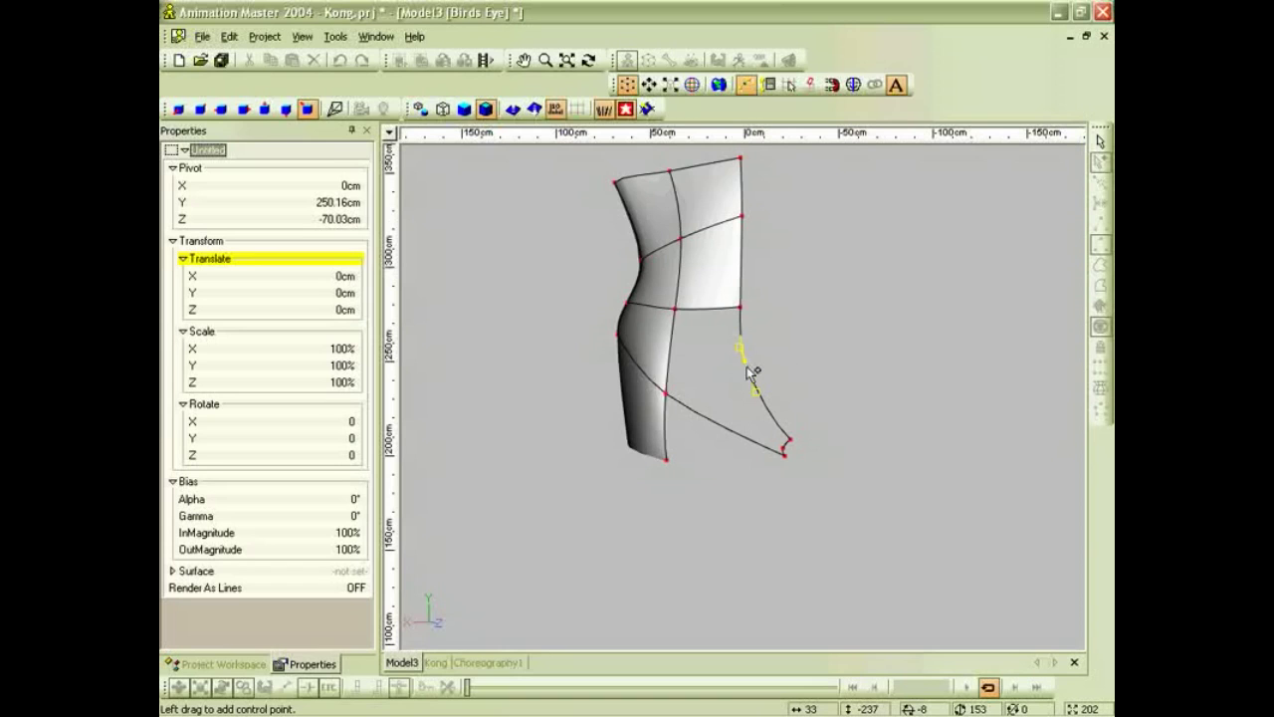
{"action": "left_click", "coordinate": [747, 362]}
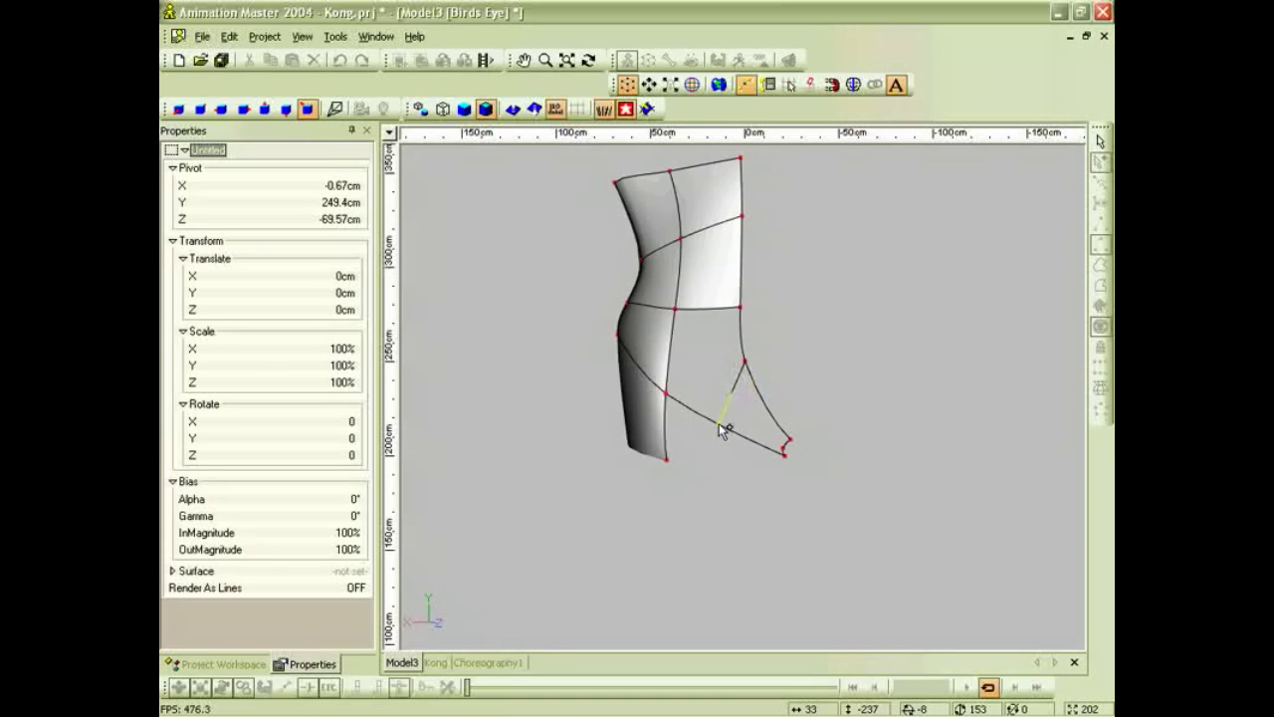
{"action": "left_click", "coordinate": [718, 426]}
{"action": "key", "text": "Escape"}
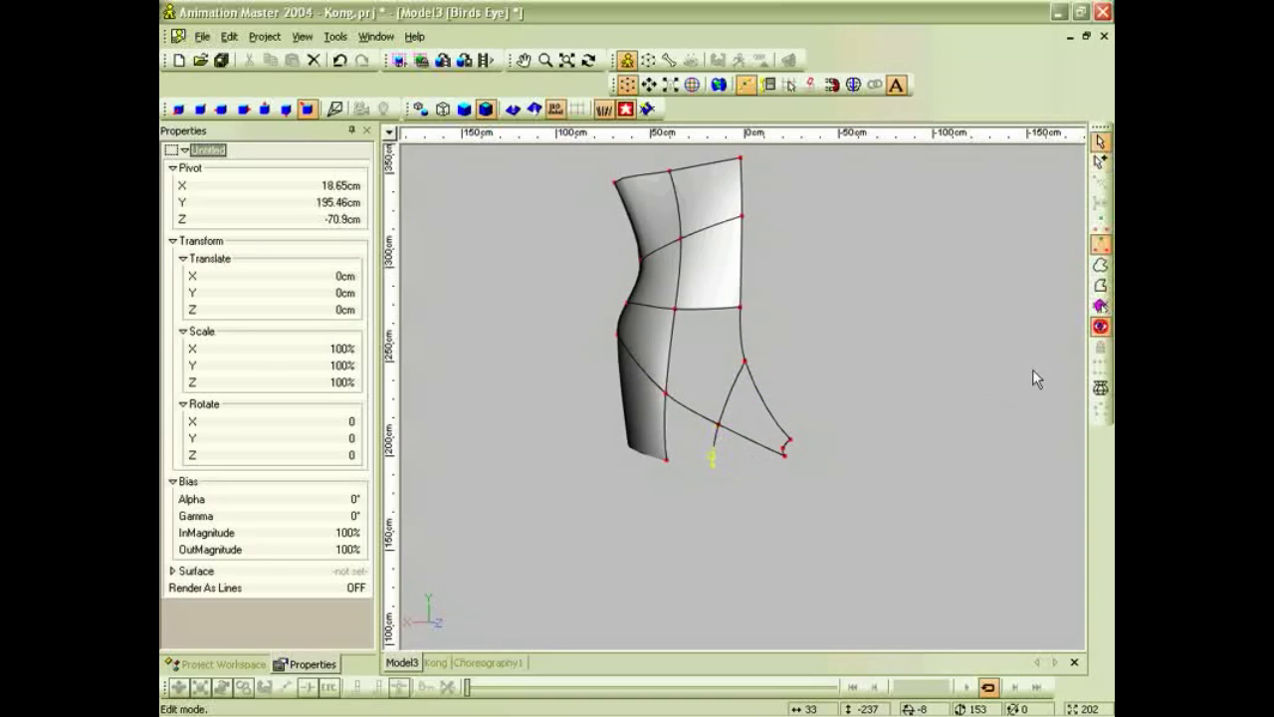
Show the whole model again and attach the inner buttock spline's free end to the thigh ring below.
{"action": "left_click", "coordinate": [1101, 331]}
{"action": "scroll", "coordinate": [932, 380], "scroll_direction": "down", "scroll_amount": 3}
{"action": "mouse_move", "coordinate": [738, 464]}
{"action": "middle_mouse_down"}
{"action": "mouse_move", "coordinate": [742, 487]}
{"action": "mouse_move", "coordinate": [722, 445]}
{"action": "middle_mouse_up"}
{"action": "mouse_move", "coordinate": [724, 456]}
{"action": "left_mouse_down"}
{"action": "mouse_move", "coordinate": [754, 464]}
{"action": "mouse_move", "coordinate": [746, 455]}
{"action": "left_mouse_up"}
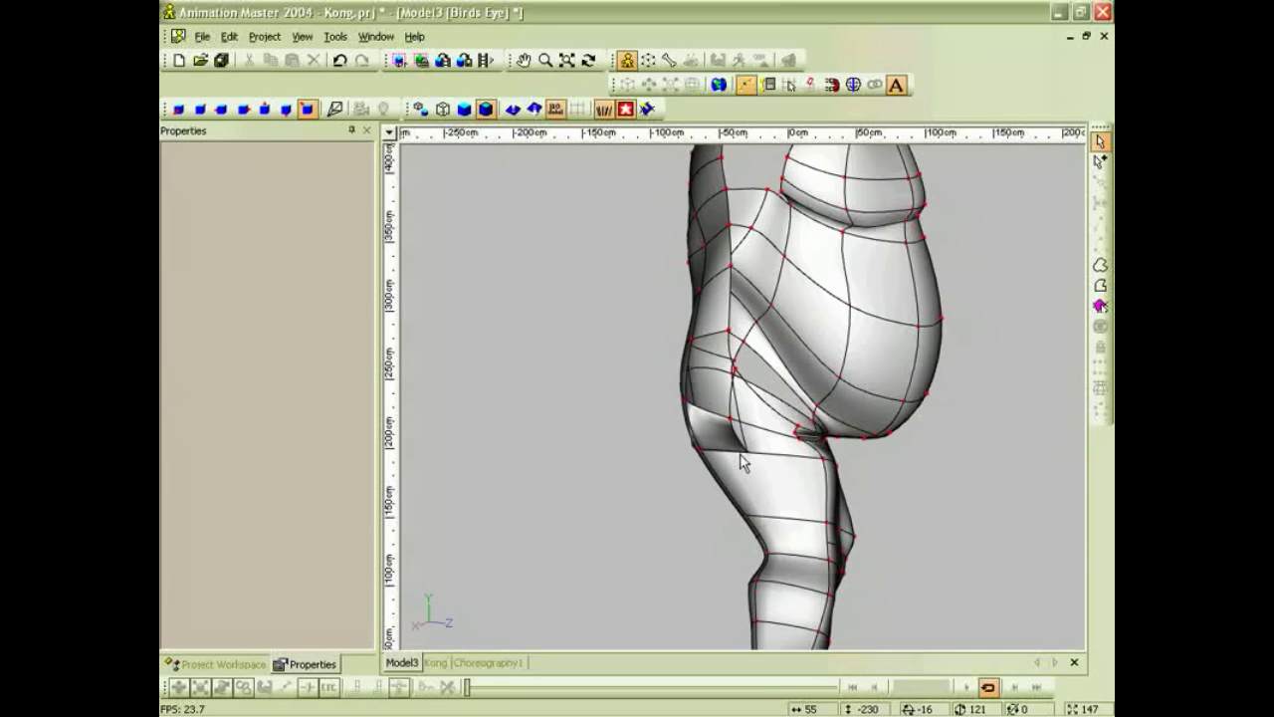
Detach the spline end at the outer thigh point around X 101.7, Y 222.2, Z 1.4 cm and carry it to the back of the thigh.
{"action": "left_click", "coordinate": [757, 463]}
{"action": "middle_click_drag", "start_coordinate": [767, 468], "coordinate": [827, 487]}
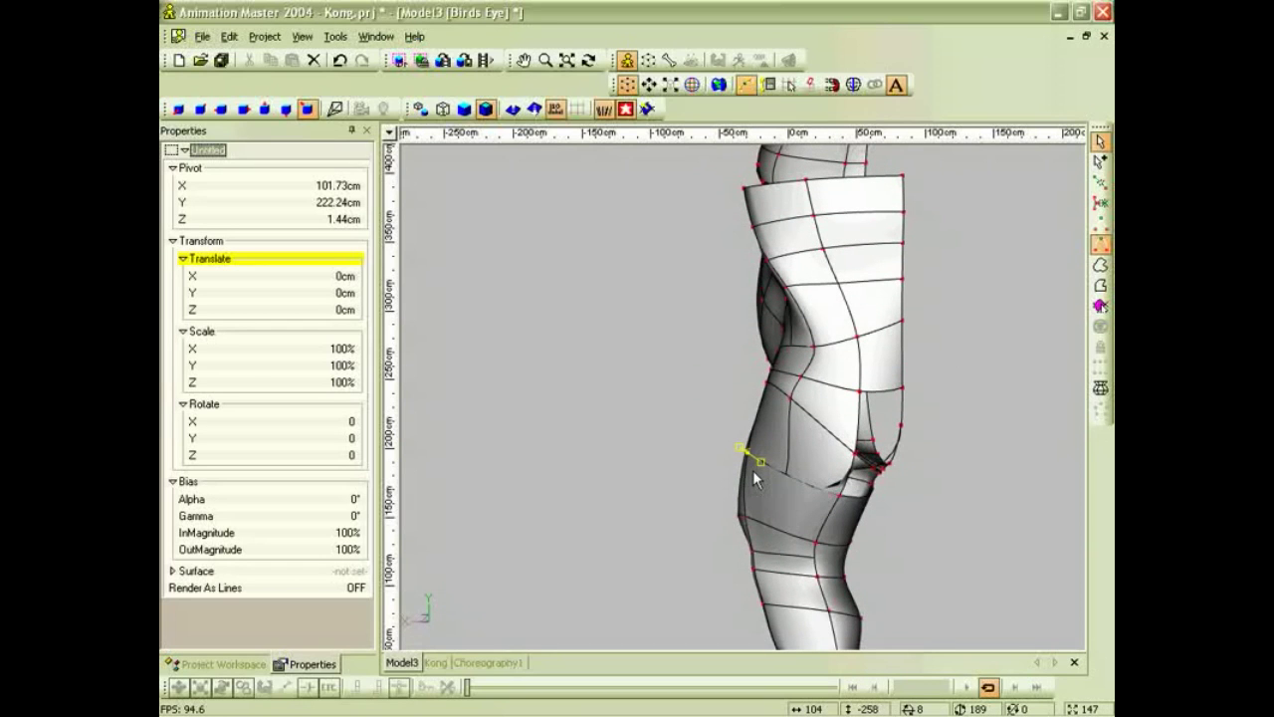
{"action": "key", "text": "7"}
{"action": "middle_click_drag", "start_coordinate": [793, 464], "coordinate": [654, 213]}
{"action": "scroll", "coordinate": [777, 476], "scroll_direction": "up", "scroll_amount": 6}
{"action": "scroll", "coordinate": [674, 270], "scroll_direction": "up", "scroll_amount": 5}
{"action": "middle_click_drag", "start_coordinate": [705, 293], "coordinate": [759, 398]}
{"action": "left_click_drag", "start_coordinate": [758, 398], "coordinate": [780, 435]}
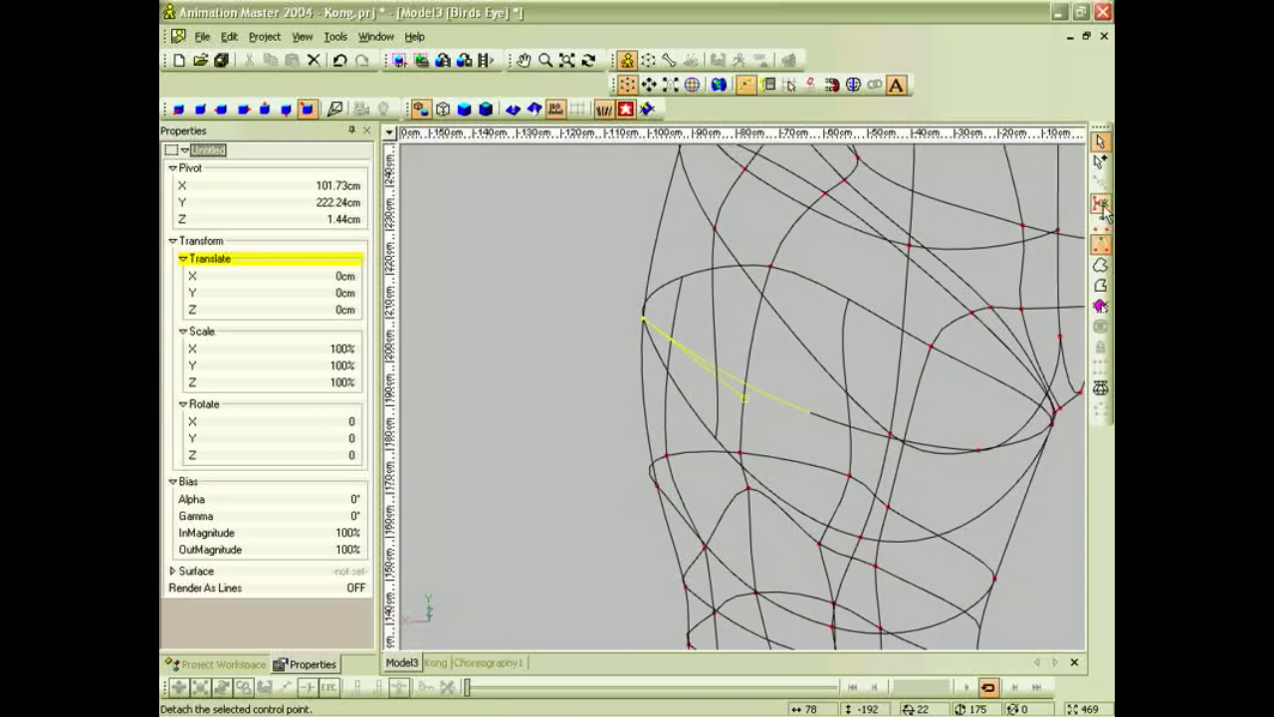
{"action": "left_click_drag", "start_coordinate": [655, 329], "coordinate": [963, 523]}
{"action": "right_click", "coordinate": [964, 523]}
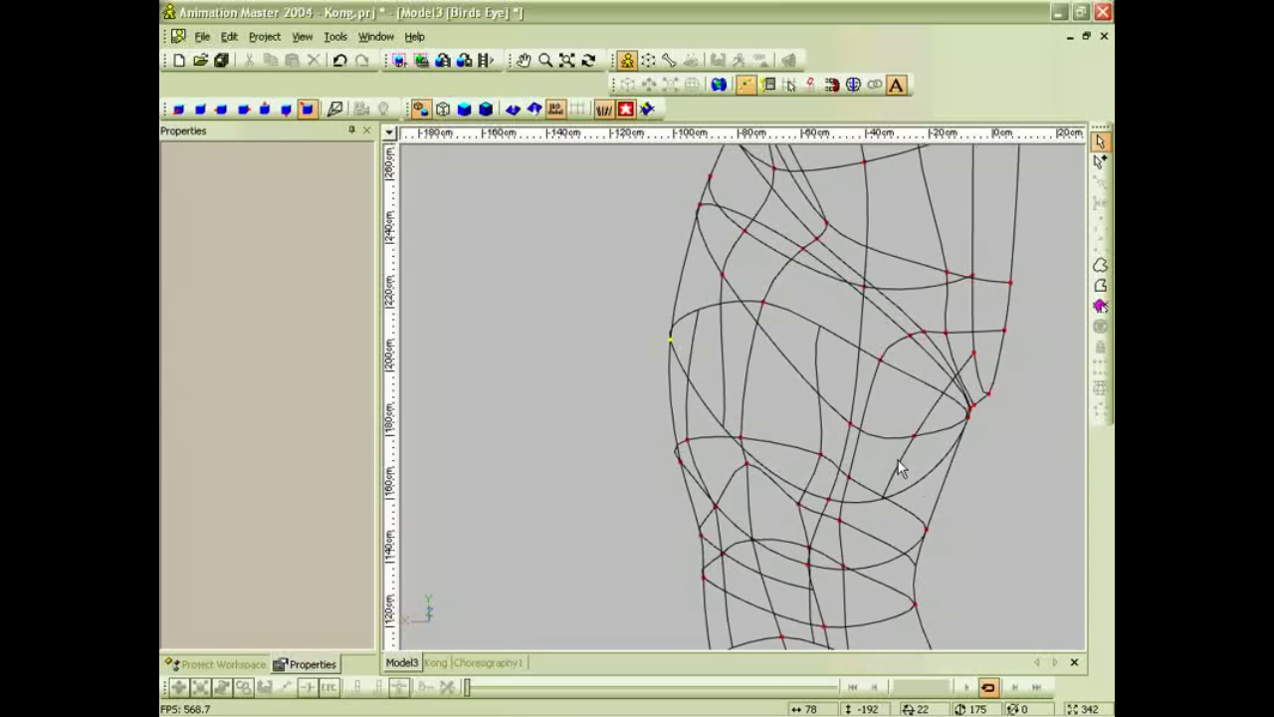
Adjust the point where the inner buttock spline crosses the upper thigh ring to about X 10.1, Y 211.5, Z -67.3 cm.
{"action": "key", "text": "0"}
{"action": "scroll", "coordinate": [899, 462], "scroll_direction": "down", "scroll_amount": 2}
{"action": "mouse_move", "coordinate": [899, 462]}
{"action": "middle_mouse_down"}
{"action": "mouse_move", "coordinate": [880, 417]}
{"action": "mouse_move", "coordinate": [882, 431]}
{"action": "middle_mouse_up"}
{"action": "left_click", "coordinate": [868, 400]}
{"action": "mouse_move", "coordinate": [882, 430]}
{"action": "left_mouse_down"}
{"action": "mouse_move", "coordinate": [876, 413]}
{"action": "mouse_move", "coordinate": [899, 408]}
{"action": "mouse_move", "coordinate": [927, 432]}
{"action": "mouse_move", "coordinate": [890, 415]}
{"action": "left_mouse_up"}
{"action": "middle_click_drag", "start_coordinate": [912, 421], "coordinate": [832, 393]}
{"action": "left_click_drag", "start_coordinate": [832, 392], "coordinate": [924, 273]}
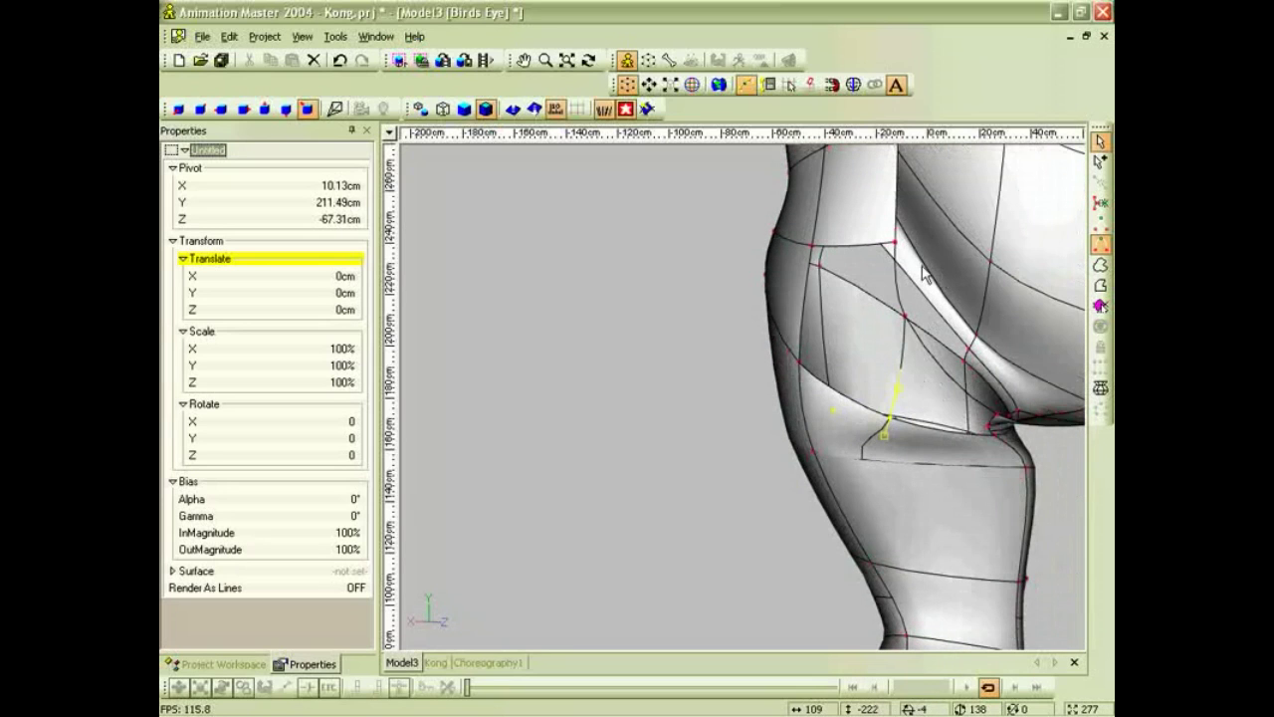
Group the five control points around the opening at the inner buttock, starting at the centre line, and close it with a five-point patch.
{"action": "left_click", "coordinate": [1100, 265]}
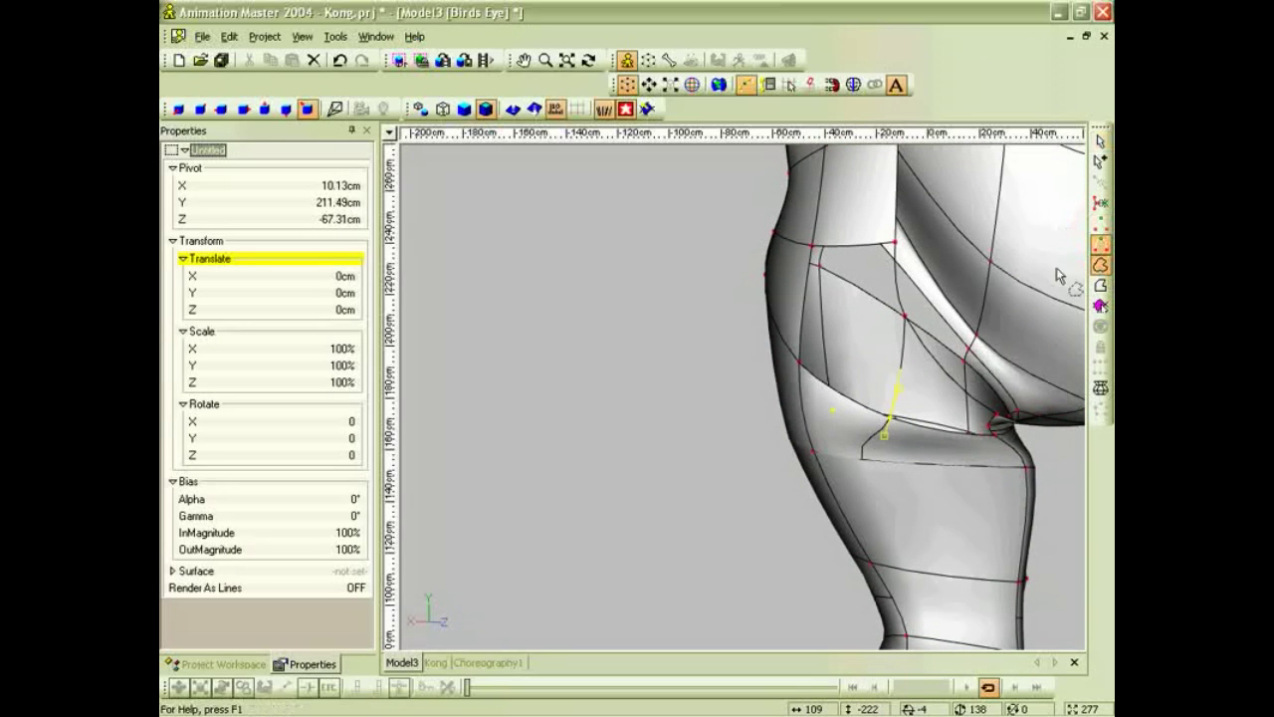
{"action": "left_click", "coordinate": [898, 242]}
{"action": "left_click_drag", "start_coordinate": [899, 251], "coordinate": [839, 256]}
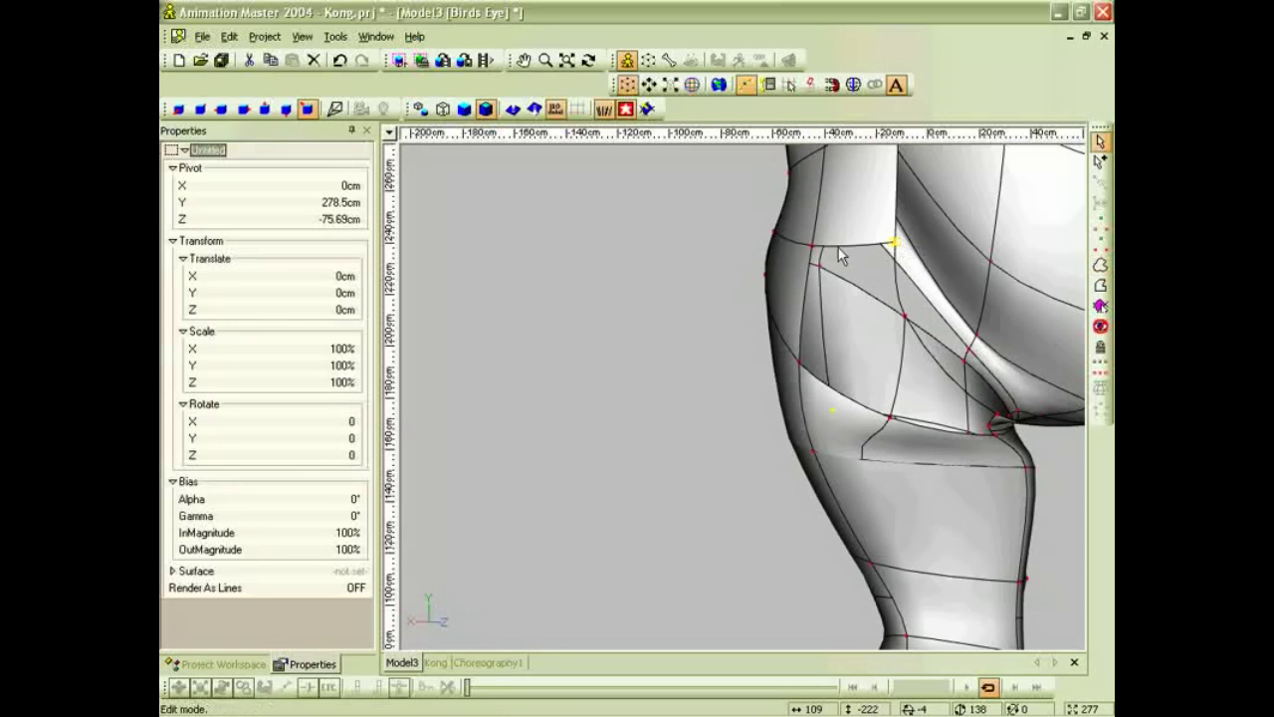
{"action": "left_click", "coordinate": [1101, 265]}
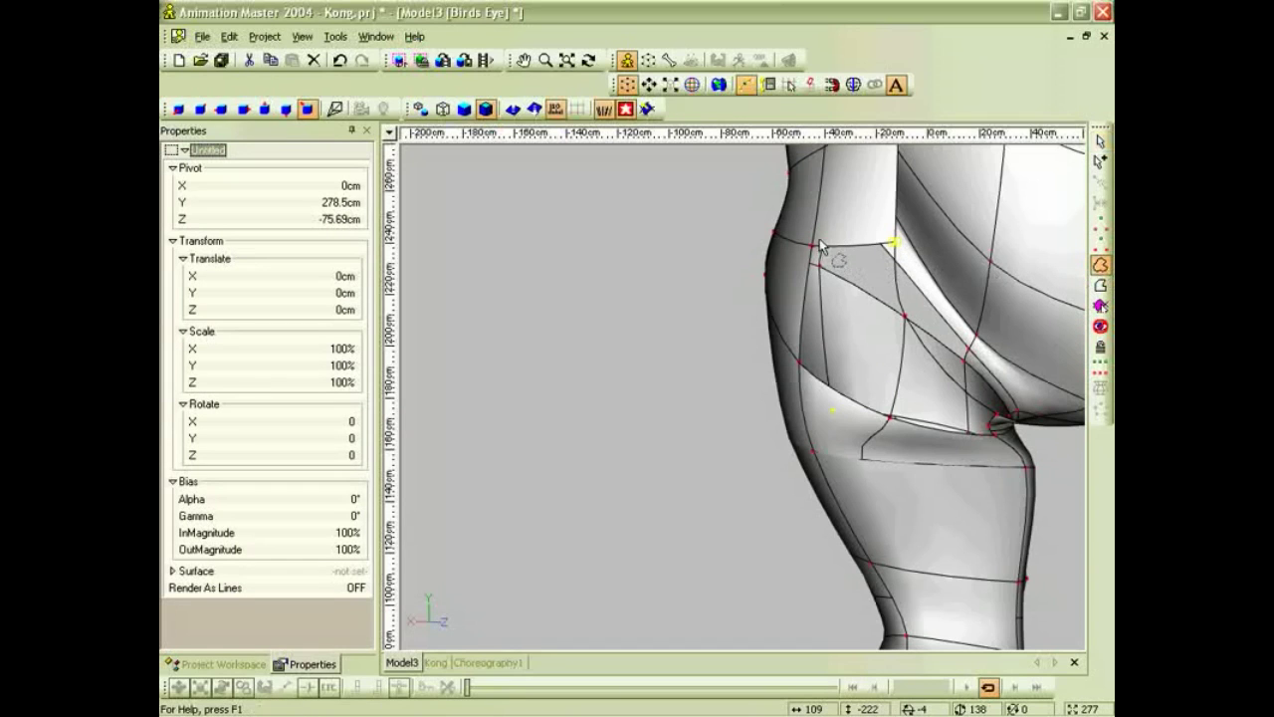
{"action": "left_click_drag", "start_coordinate": [805, 254], "coordinate": [823, 260], "text": "shift"}
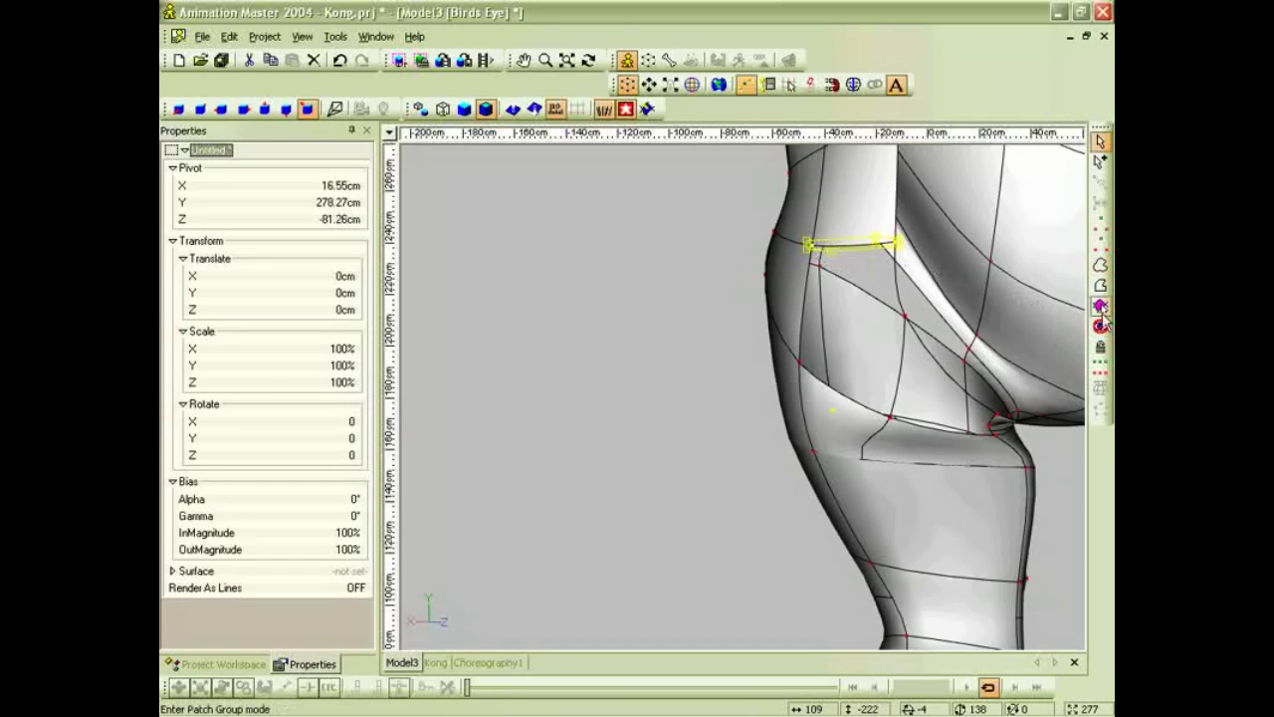
{"action": "left_click", "coordinate": [1100, 266]}
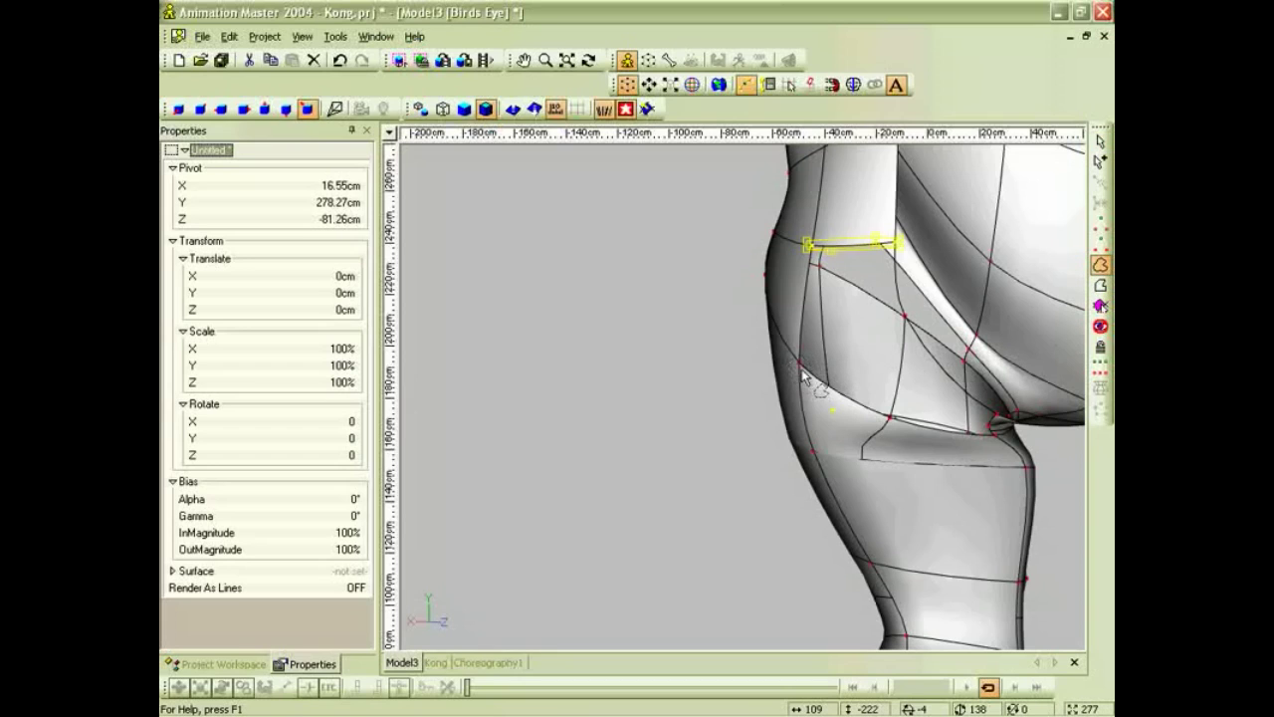
{"action": "left_click_drag", "start_coordinate": [805, 377], "coordinate": [819, 384], "text": "shift"}
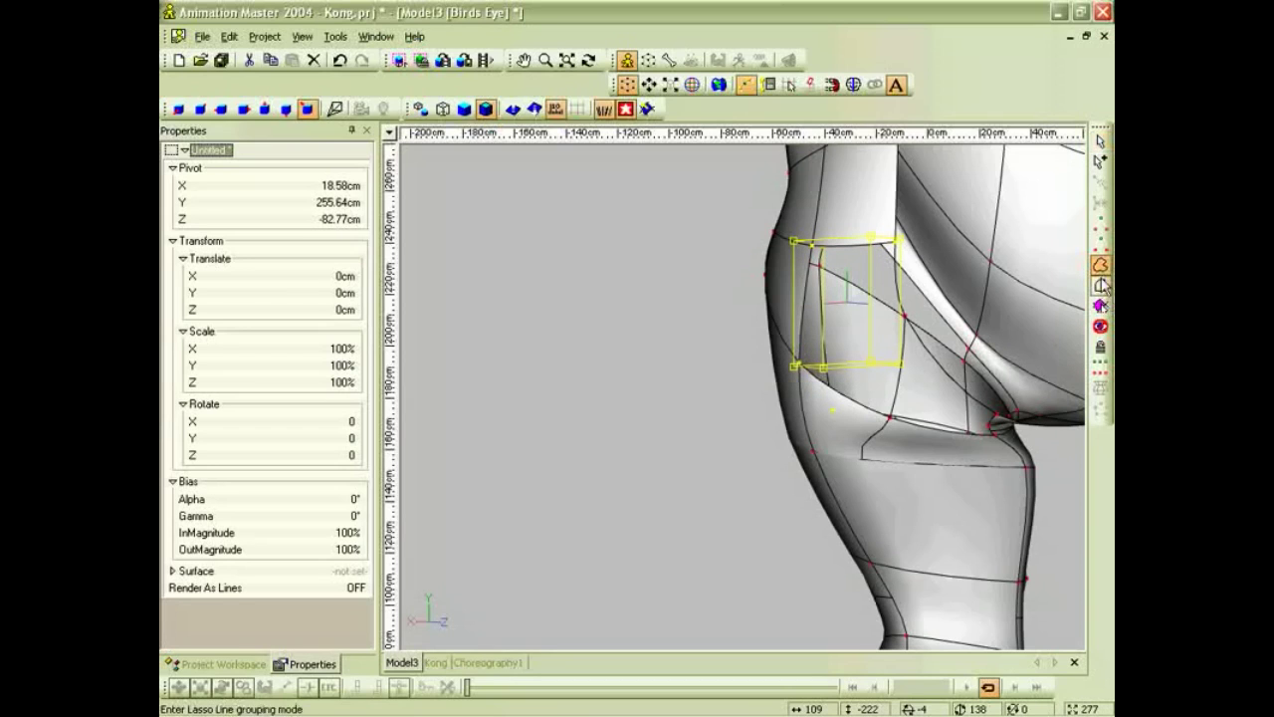
{"action": "mouse_move", "coordinate": [905, 309]}
{"action": "left_mouse_down", "text": "shift"}
{"action": "mouse_move", "coordinate": [915, 318]}
{"action": "mouse_move", "coordinate": [905, 309]}
{"action": "left_mouse_up", "text": "shift"}
{"action": "middle_click_drag", "start_coordinate": [905, 381], "coordinate": [911, 375]}
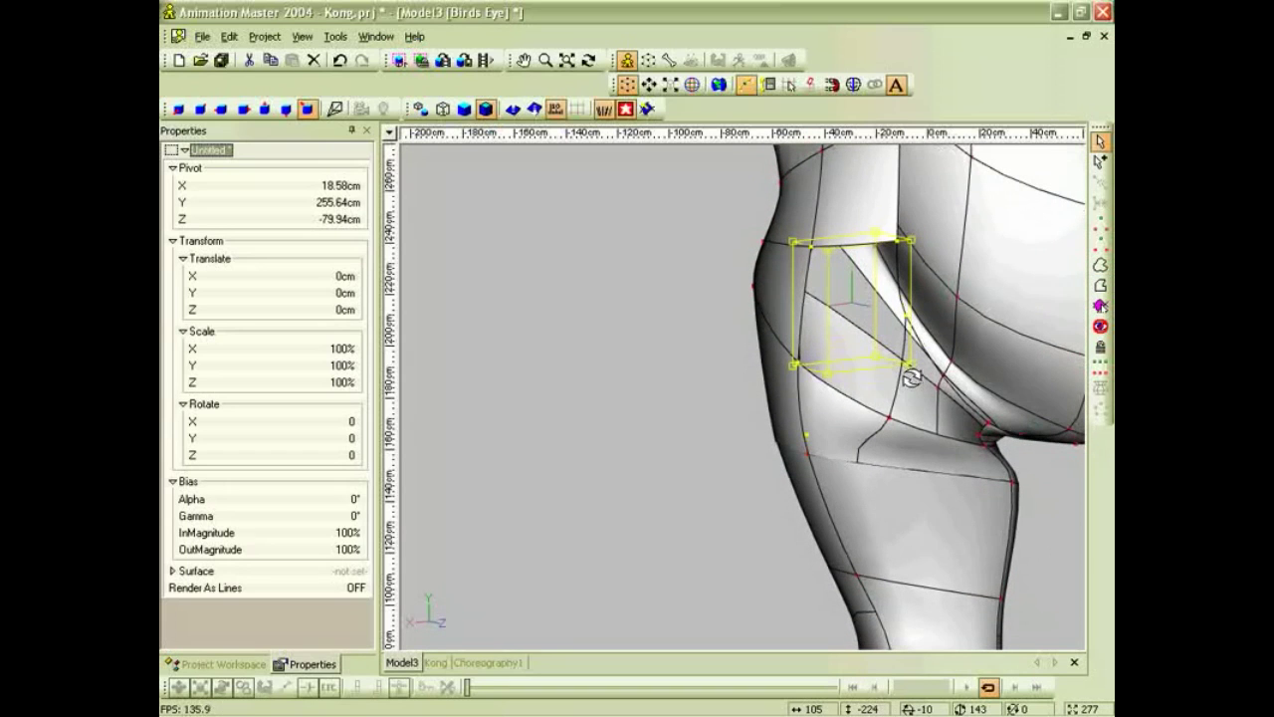
{"action": "left_click", "coordinate": [1100, 266]}
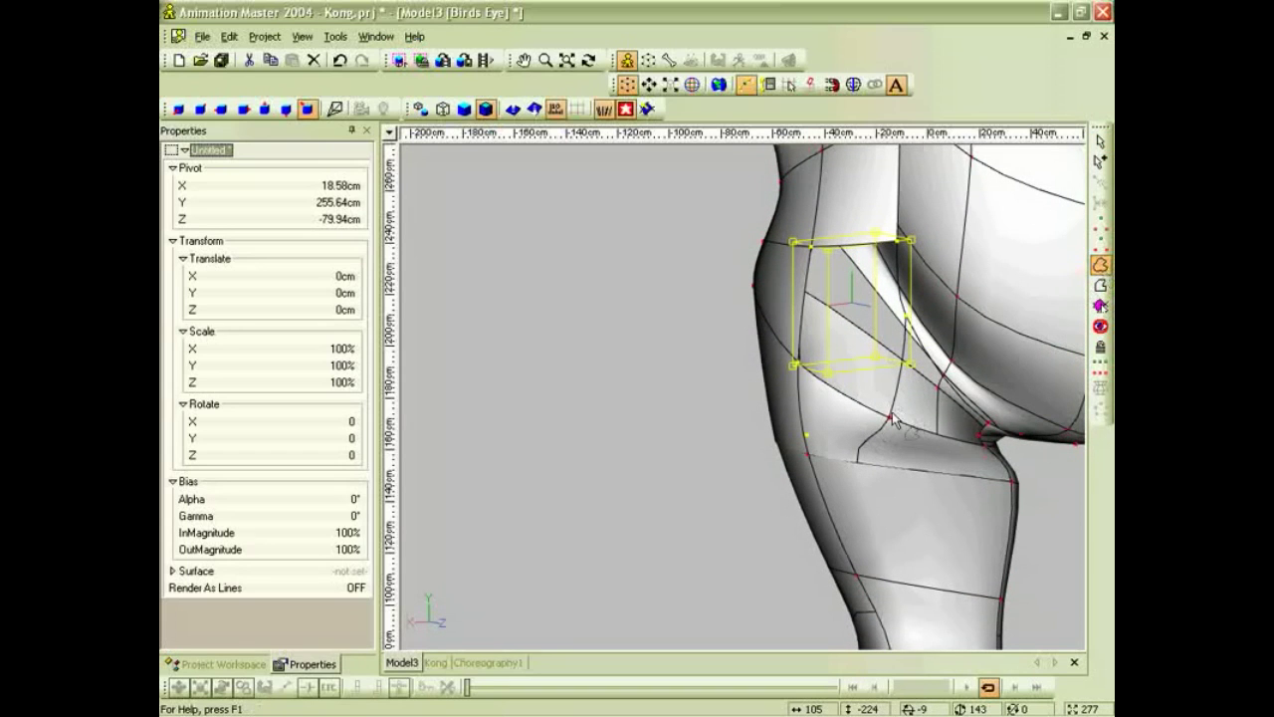
{"action": "left_click_drag", "start_coordinate": [895, 420], "coordinate": [890, 415], "text": "shift"}
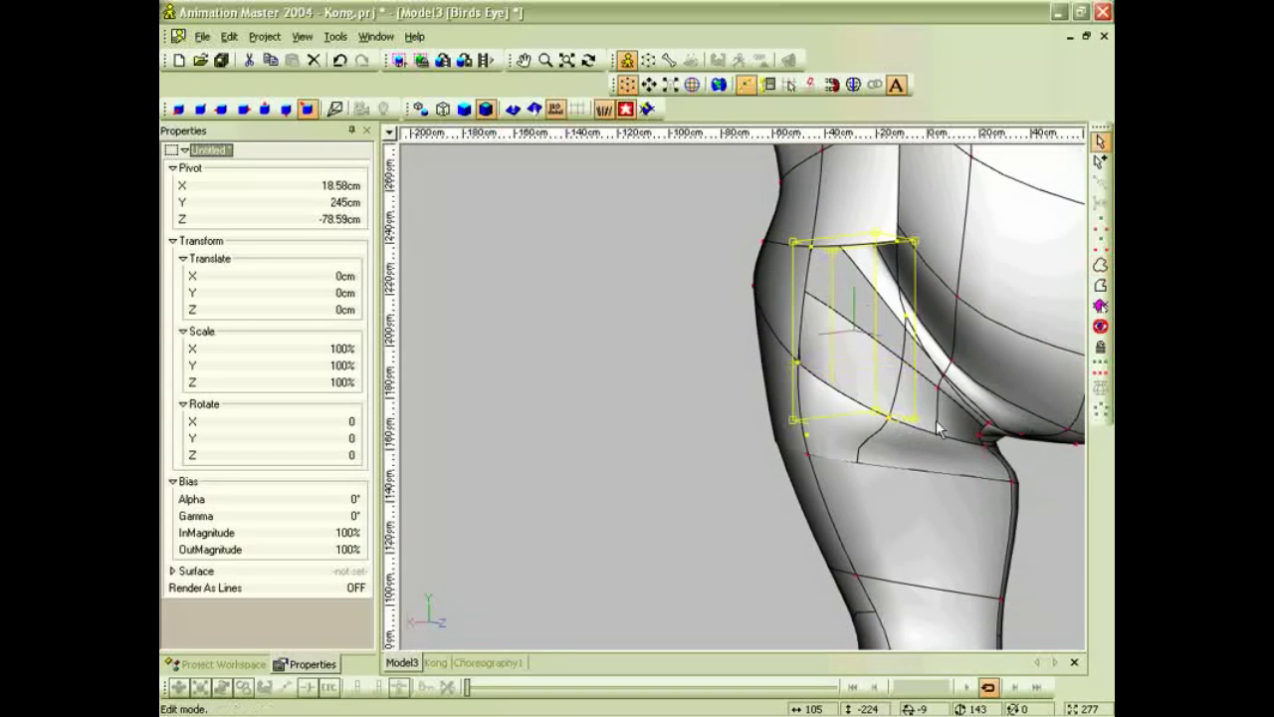
{"action": "left_click", "coordinate": [1101, 410]}
Delete the control point on the short crotch spline at about X 4.7, Y 210.7, Z -16.5 cm, between the lower buttock and thigh ring.
{"action": "middle_click_drag", "start_coordinate": [993, 452], "coordinate": [926, 443]}
{"action": "right_click_drag", "start_coordinate": [926, 443], "coordinate": [889, 426], "text": "ctrl"}
{"action": "middle_click_drag", "start_coordinate": [889, 426], "coordinate": [924, 426]}
{"action": "scroll", "coordinate": [1034, 371], "scroll_direction": "up", "scroll_amount": 3}
{"action": "middle_click_drag", "start_coordinate": [1030, 372], "coordinate": [697, 383]}
{"action": "scroll", "coordinate": [693, 383], "scroll_direction": "up", "scroll_amount": 1}
{"action": "right_click_drag", "start_coordinate": [858, 345], "coordinate": [807, 328]}
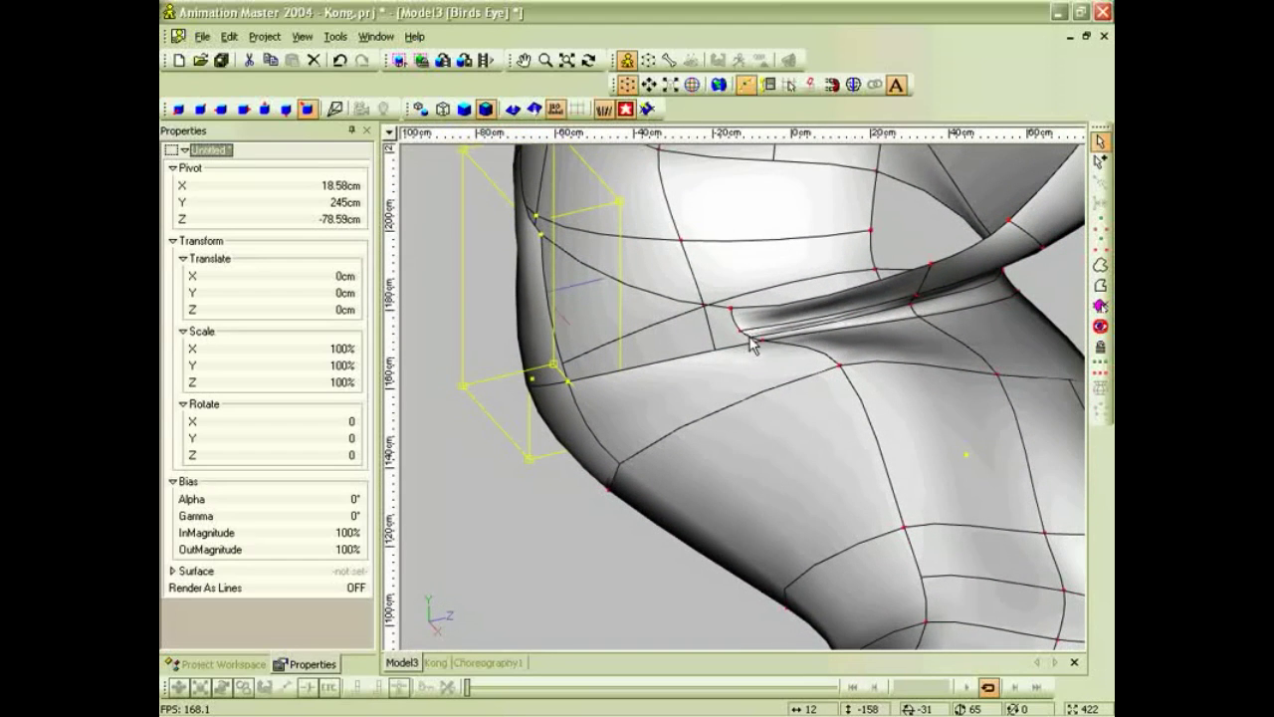
{"action": "scroll", "coordinate": [751, 344], "scroll_direction": "up", "scroll_amount": 1}
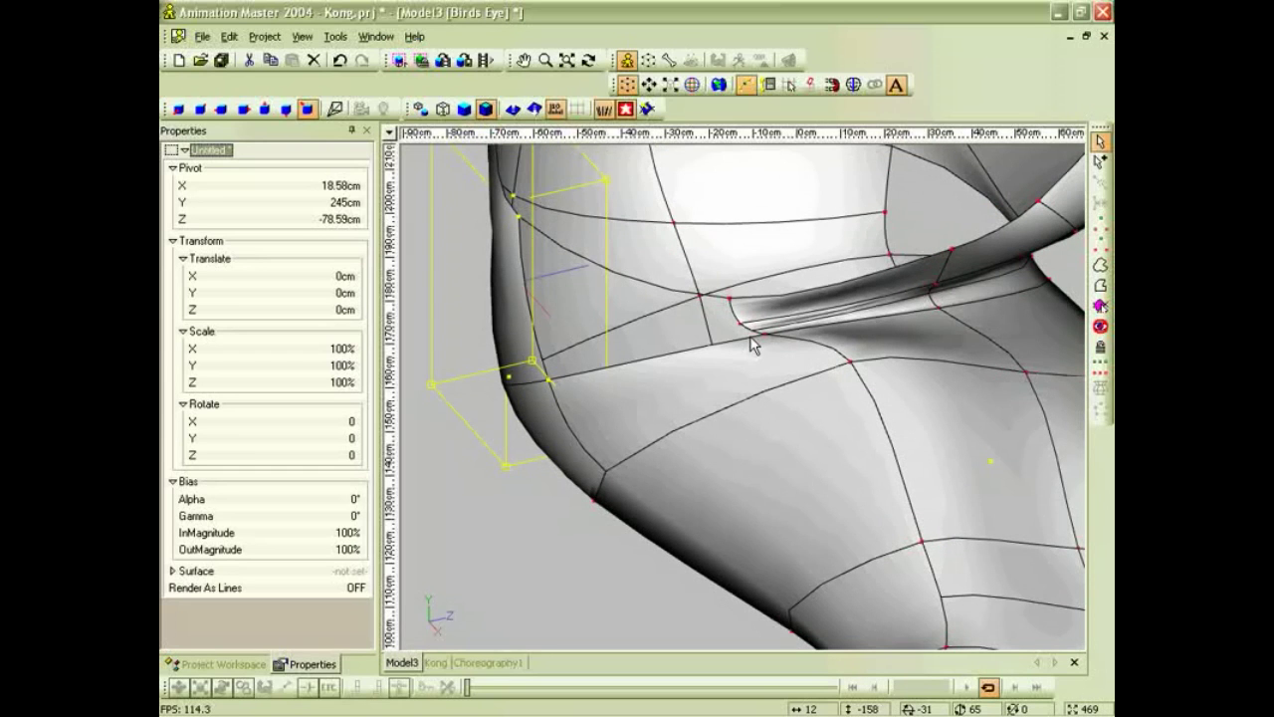
{"action": "scroll", "coordinate": [741, 325], "scroll_direction": "up", "scroll_amount": 3}
{"action": "middle_click_drag", "start_coordinate": [759, 328], "coordinate": [790, 403]}
{"action": "scroll", "coordinate": [781, 365], "scroll_direction": "up", "scroll_amount": 4}
{"action": "scroll", "coordinate": [782, 363], "scroll_direction": "down", "scroll_amount": 4}
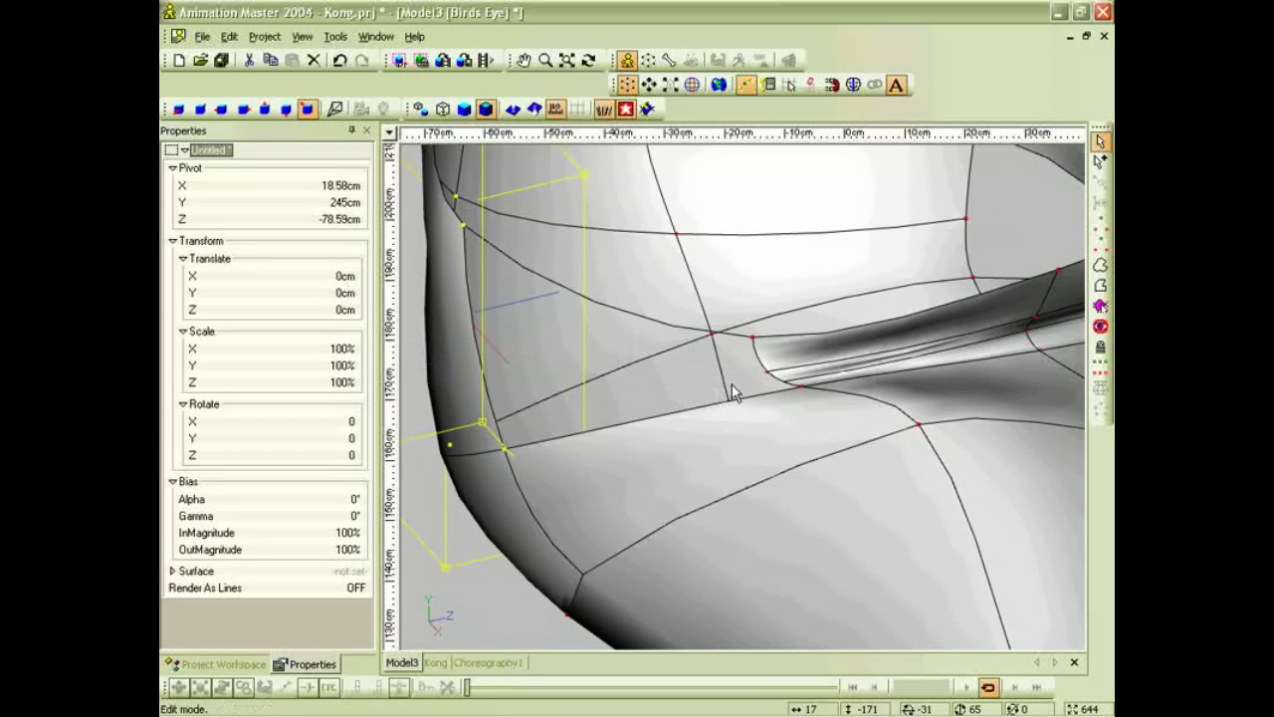
{"action": "left_click", "coordinate": [765, 371]}
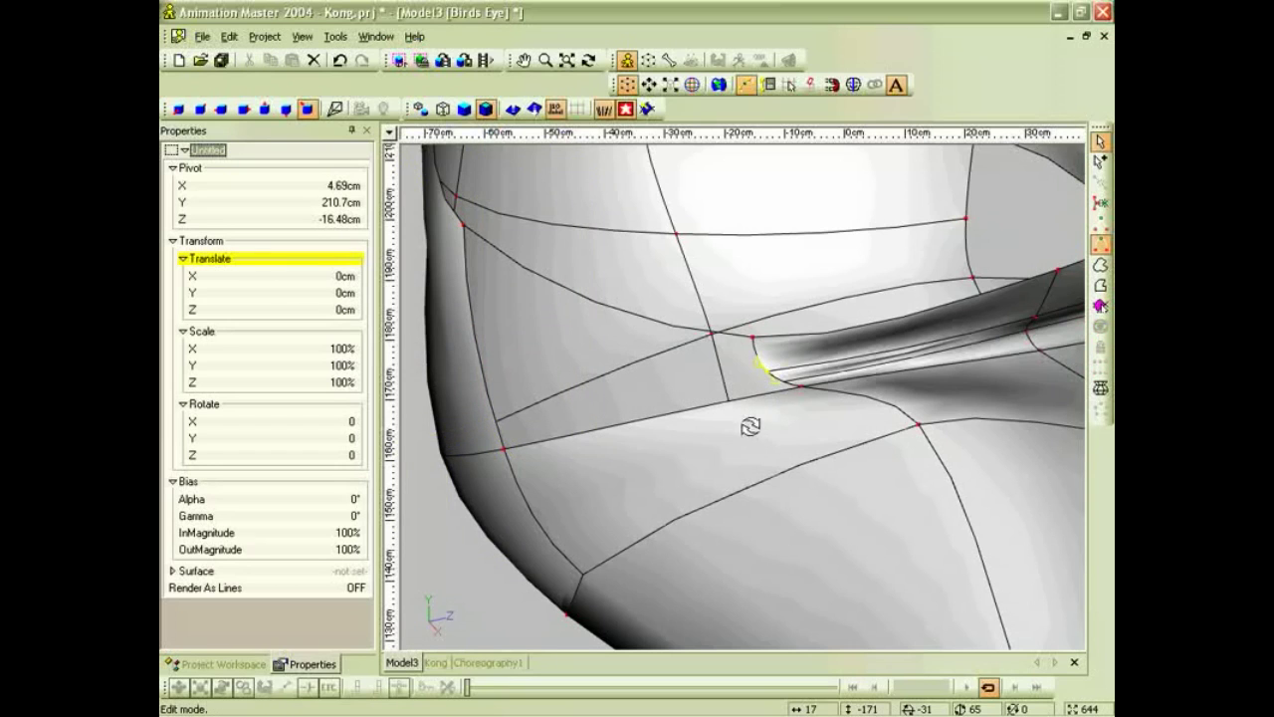
{"action": "scroll", "coordinate": [751, 427], "scroll_direction": "down", "scroll_amount": 5}
{"action": "middle_click_drag", "start_coordinate": [689, 394], "coordinate": [637, 372]}
{"action": "scroll", "coordinate": [721, 395], "scroll_direction": "up", "scroll_amount": 2}
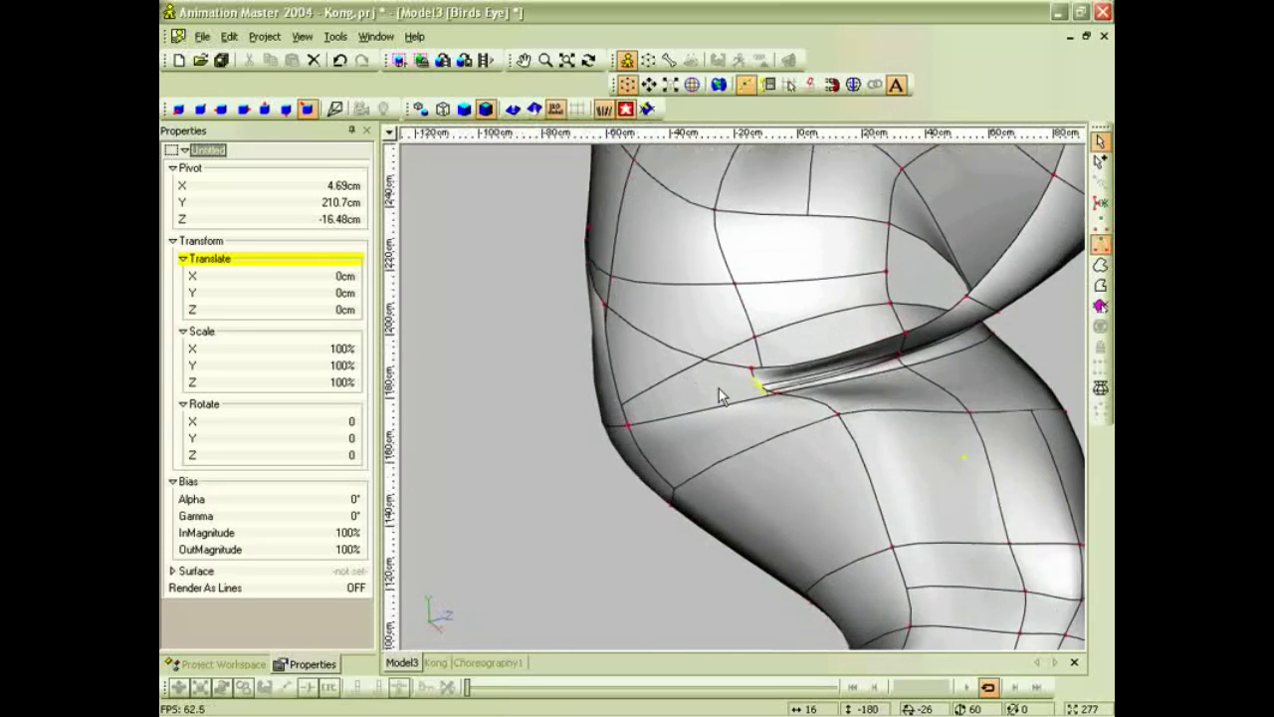
{"action": "scroll", "coordinate": [721, 395], "scroll_direction": "up", "scroll_amount": 6}
{"action": "left_click", "coordinate": [781, 382]}
{"action": "left_click_drag", "start_coordinate": [757, 382], "coordinate": [838, 377]}
{"action": "left_click", "coordinate": [752, 394]}
{"action": "left_click", "coordinate": [758, 386]}
{"action": "key", "text": "Delete"}
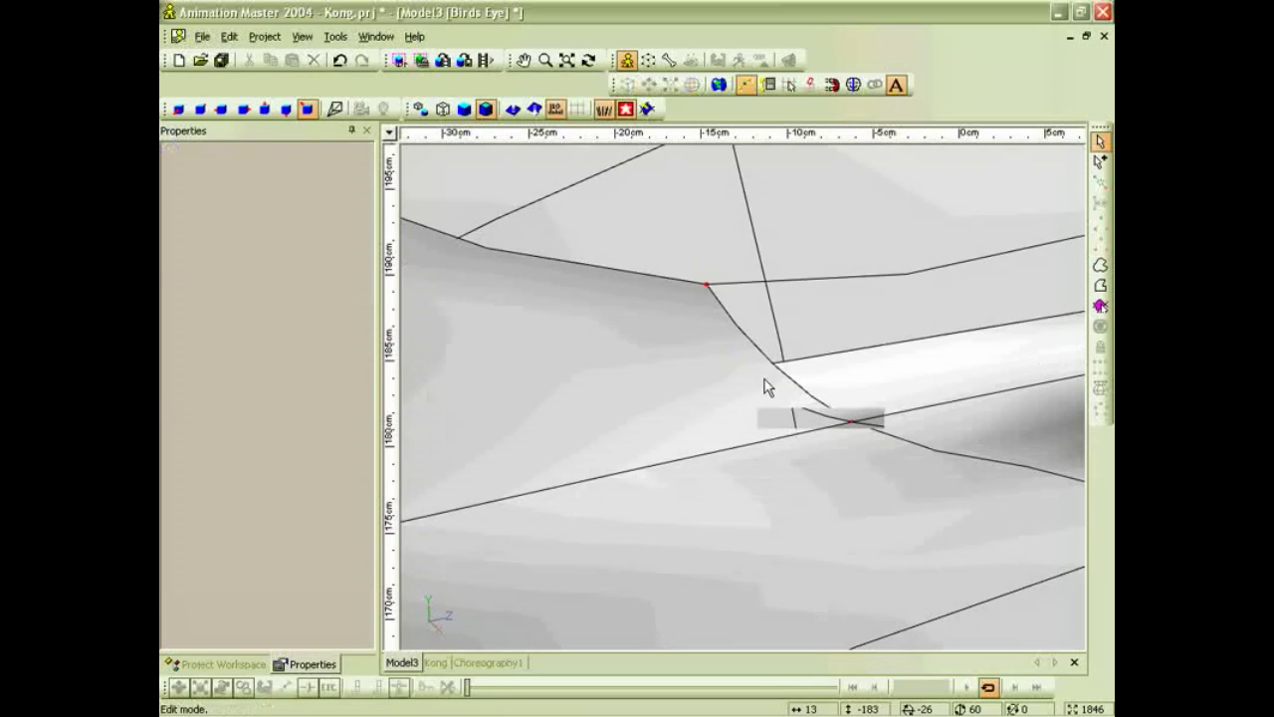
In wireframe display, attach the upper loose crotch spline end to the short spline between the lower buttock and the thigh ring.
{"action": "scroll", "coordinate": [811, 348], "scroll_direction": "down", "scroll_amount": 2}
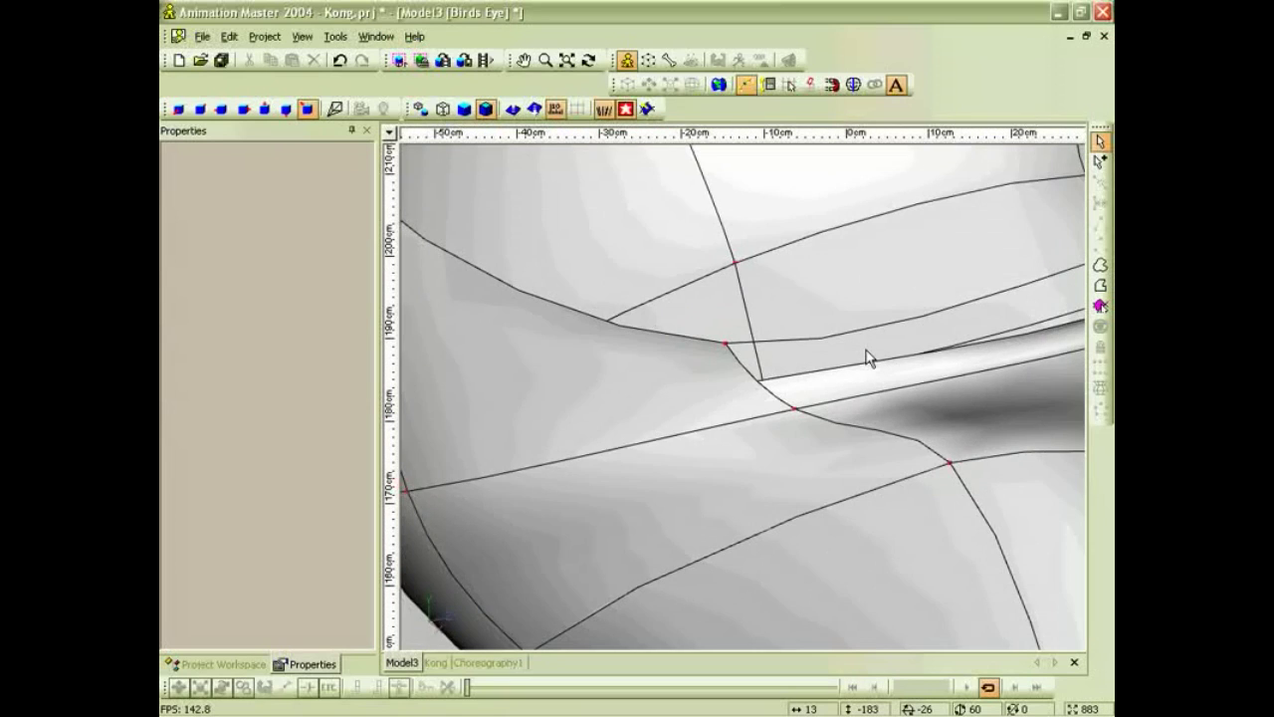
{"action": "key", "text": "7"}
{"action": "left_click", "coordinate": [781, 384]}
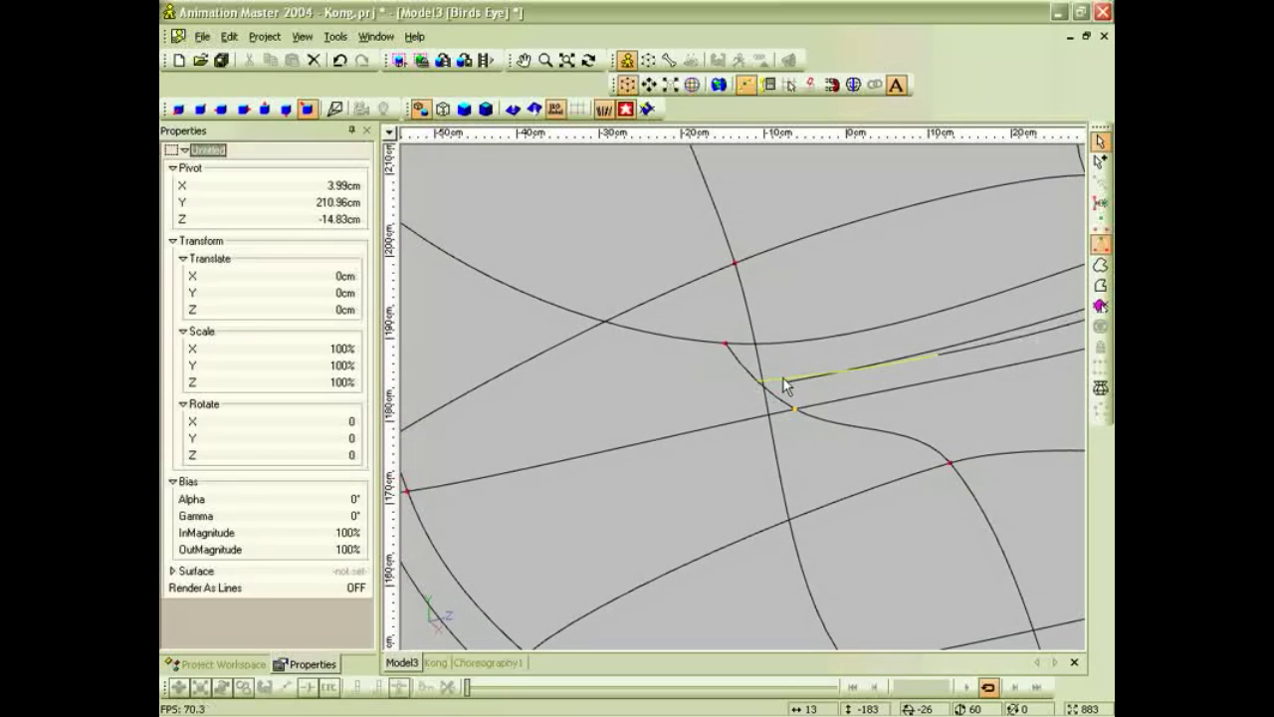
{"action": "left_click", "coordinate": [1102, 206]}
{"action": "left_click_drag", "start_coordinate": [754, 376], "coordinate": [796, 399]}
{"action": "left_click", "coordinate": [810, 360]}
{"action": "scroll", "coordinate": [809, 366], "scroll_direction": "up", "scroll_amount": 3}
{"action": "left_click_drag", "start_coordinate": [703, 362], "coordinate": [635, 334]}
{"action": "right_click", "coordinate": [634, 335]}
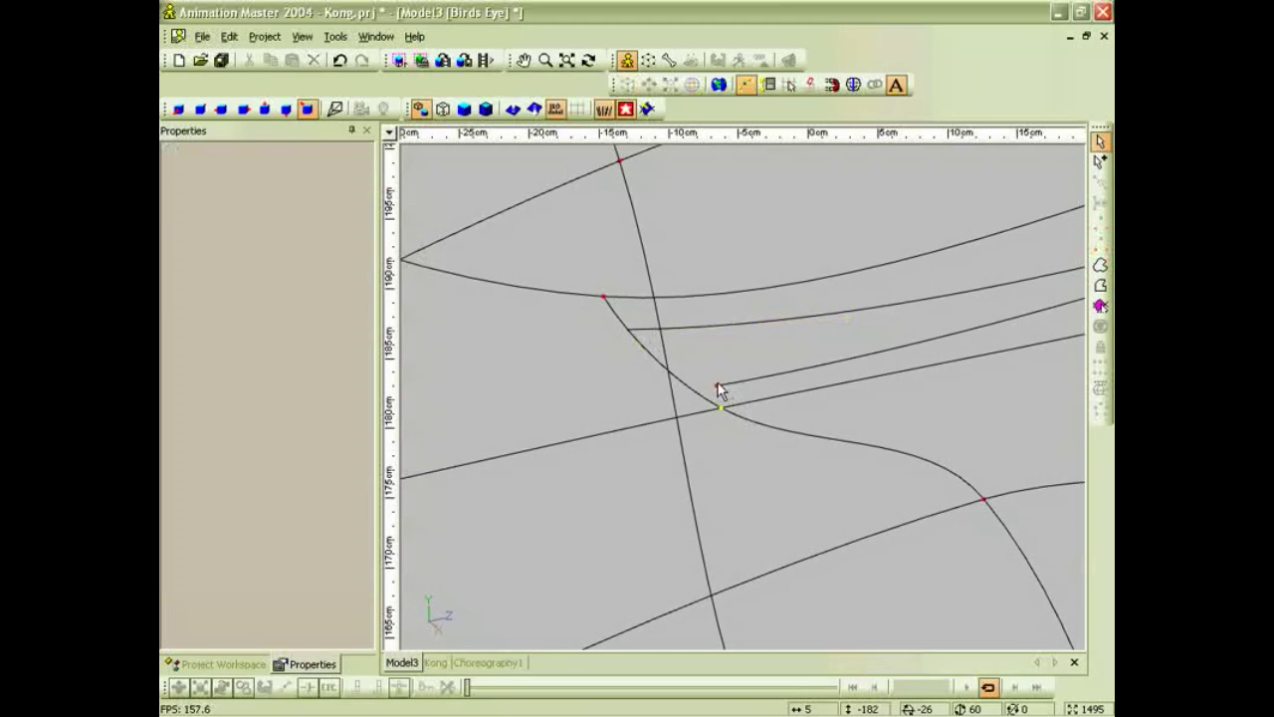
Attach the lower loose crotch spline end to the same short spline near the thigh ring and return to shaded display with wireframe.
{"action": "left_click", "coordinate": [721, 390]}
{"action": "left_click", "coordinate": [691, 384]}
{"action": "scroll", "coordinate": [683, 402], "scroll_direction": "down", "scroll_amount": 5}
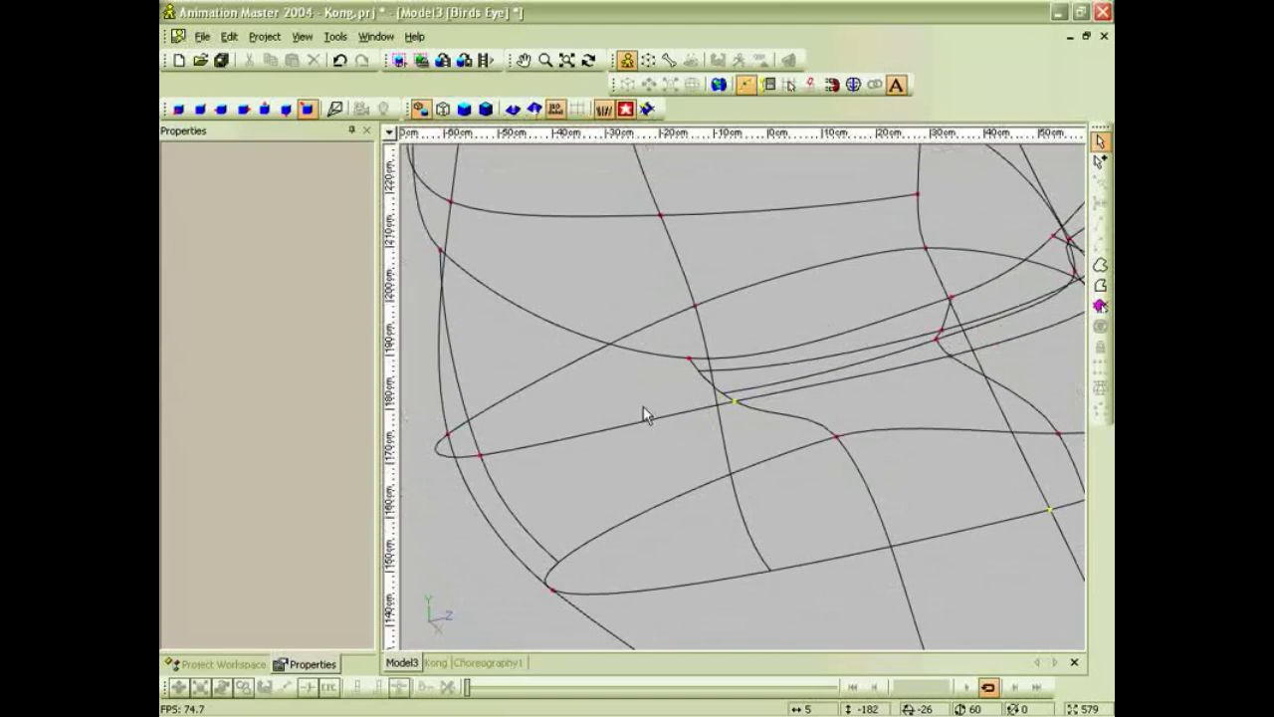
{"action": "key", "text": "0"}
{"action": "scroll", "coordinate": [649, 405], "scroll_direction": "down", "scroll_amount": 4}
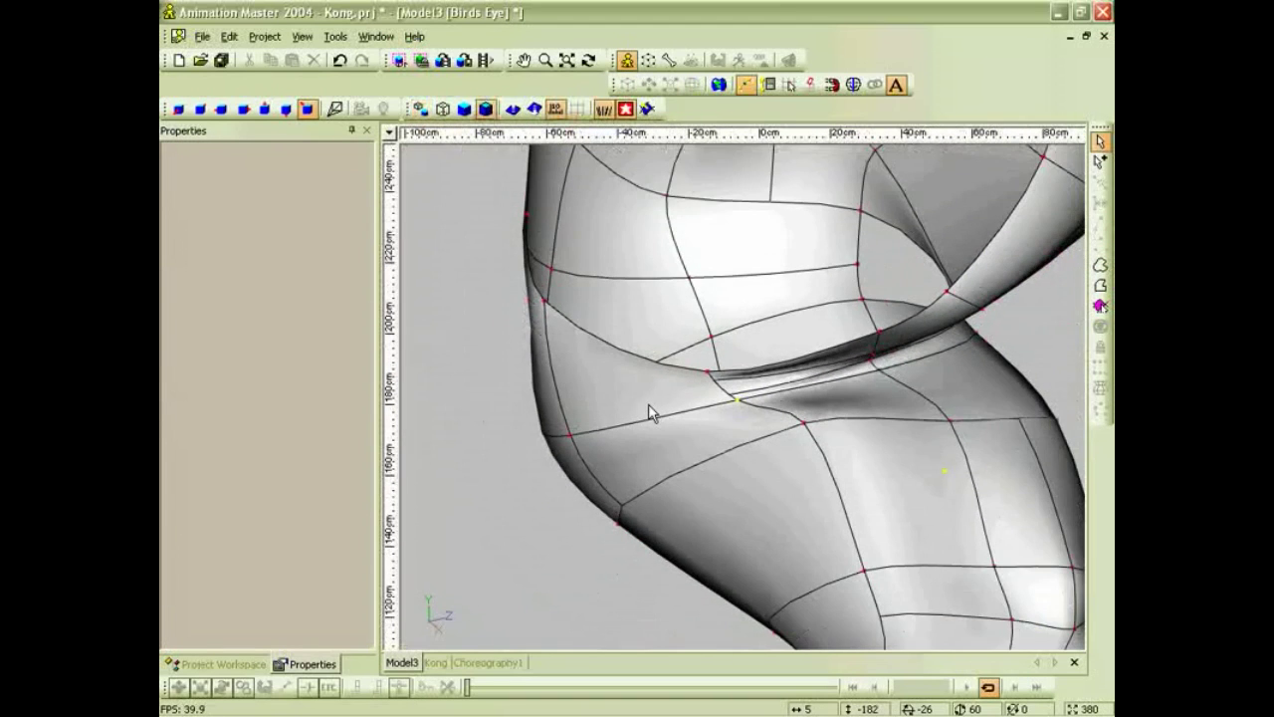
Inspect the leg from behind and in front, checking the thigh ring and the splines around the groin and hip.
{"action": "middle_click_drag", "start_coordinate": [655, 410], "coordinate": [766, 422]}
{"action": "left_click_drag", "start_coordinate": [764, 422], "coordinate": [774, 422]}
{"action": "scroll", "coordinate": [774, 422], "scroll_direction": "down", "scroll_amount": 5}
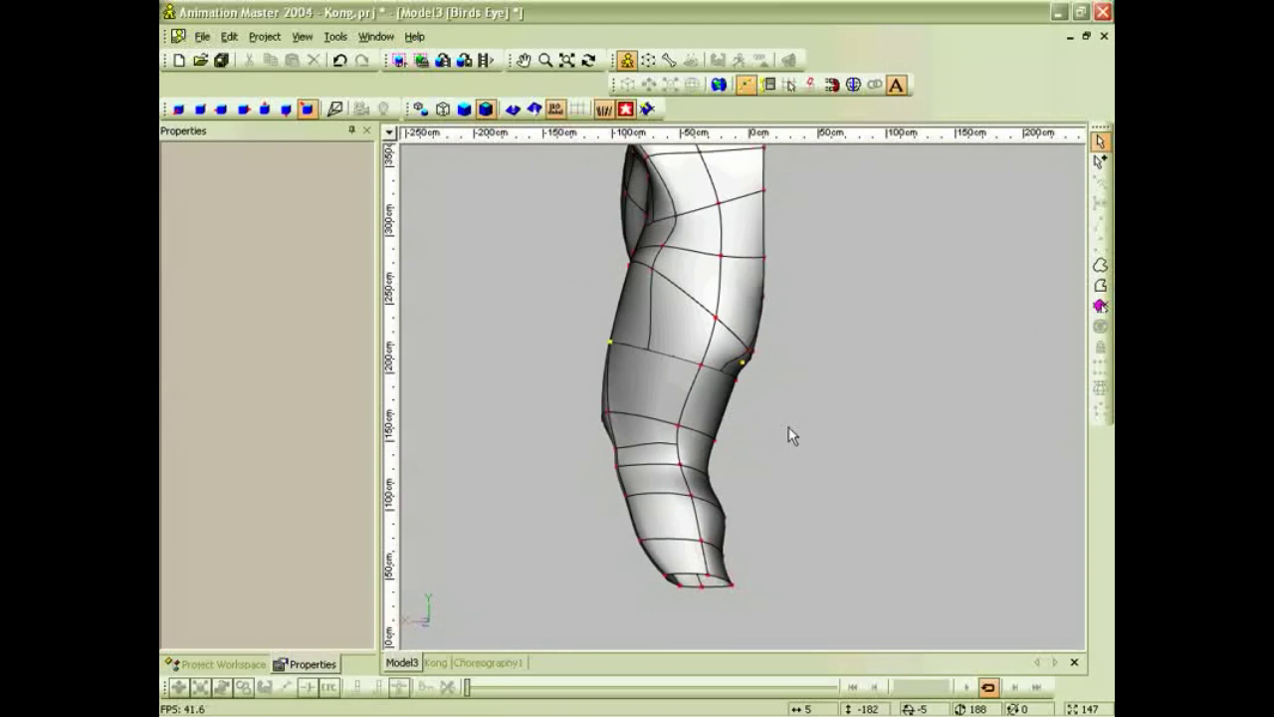
{"action": "left_click_drag", "start_coordinate": [770, 429], "coordinate": [901, 444]}
{"action": "scroll", "coordinate": [893, 372], "scroll_direction": "up", "scroll_amount": 6}
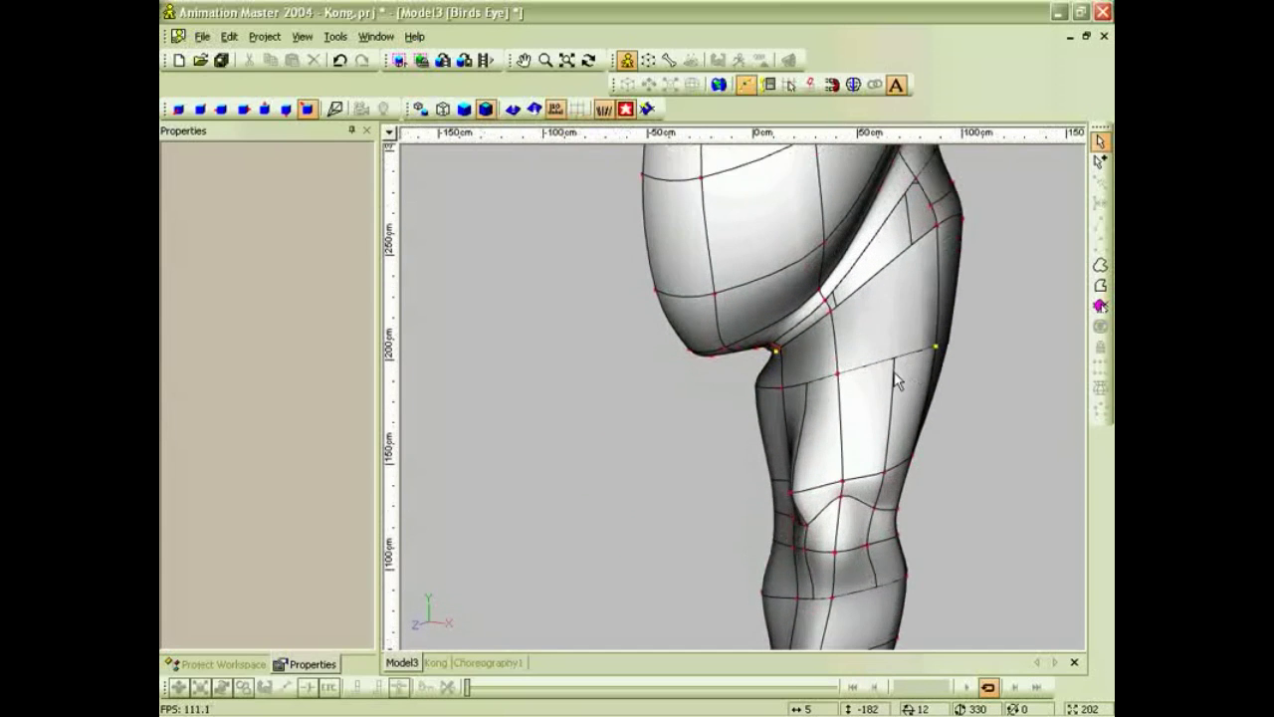
{"action": "middle_click_drag", "start_coordinate": [899, 375], "coordinate": [767, 406]}
{"action": "scroll", "coordinate": [768, 406], "scroll_direction": "up", "scroll_amount": 2}
{"action": "scroll", "coordinate": [758, 381], "scroll_direction": "up", "scroll_amount": 1}
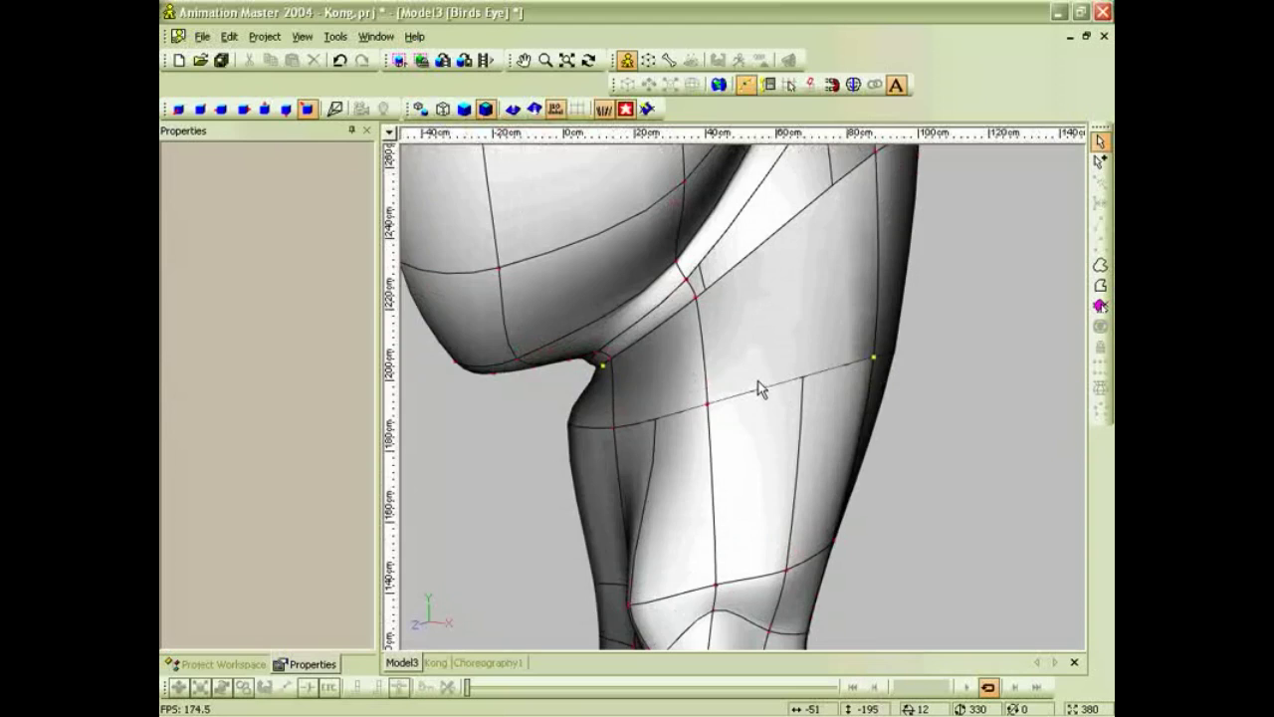
{"action": "scroll", "coordinate": [759, 381], "scroll_direction": "down", "scroll_amount": 4}
{"action": "middle_click_drag", "start_coordinate": [779, 333], "coordinate": [728, 359]}
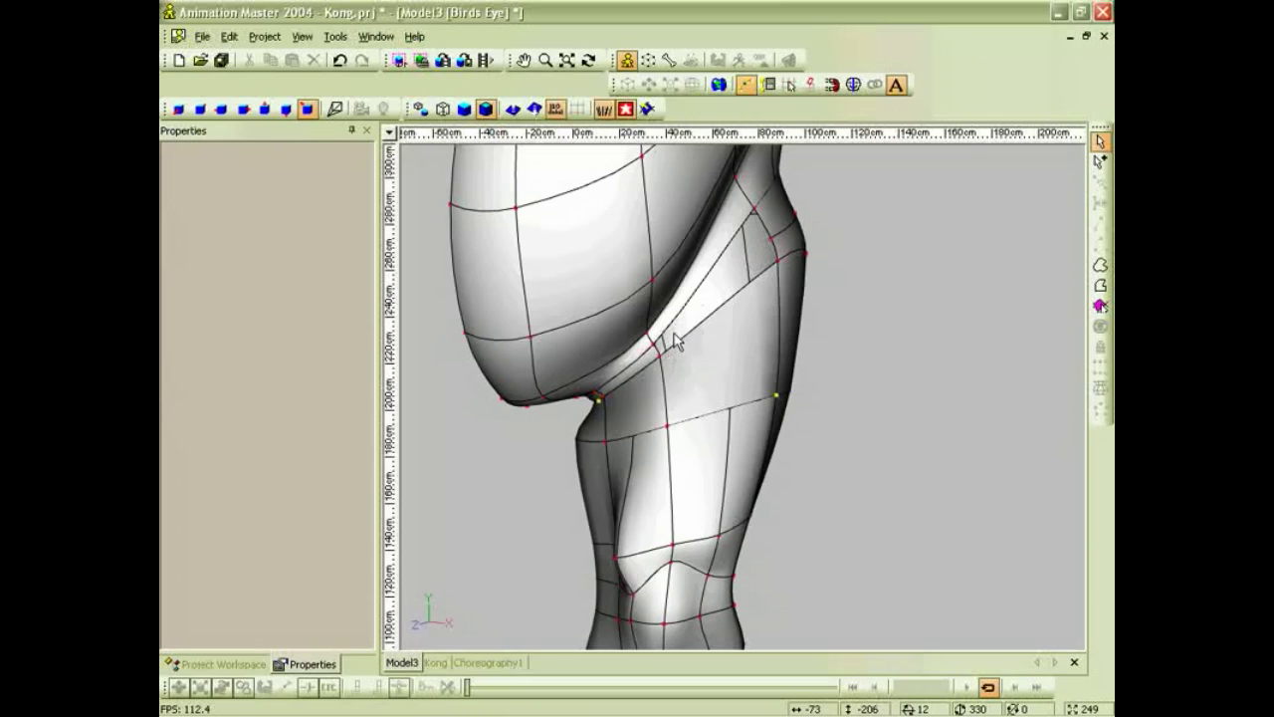
Draw a spline from the hip point along the groin fold and attach its end to the front thigh spline between the two neighbouring splines.
{"action": "key", "text": "a"}
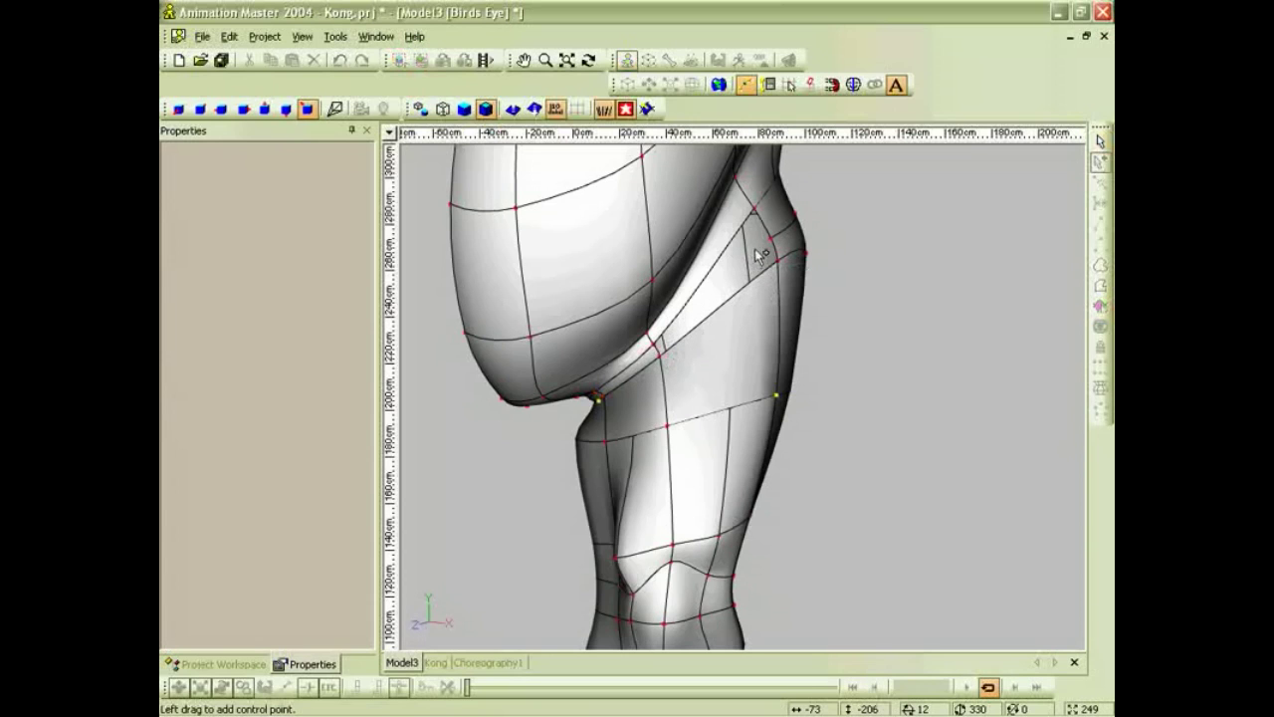
{"action": "left_click_drag", "start_coordinate": [769, 237], "coordinate": [700, 306]}
{"action": "scroll", "coordinate": [711, 323], "scroll_direction": "up", "scroll_amount": 1}
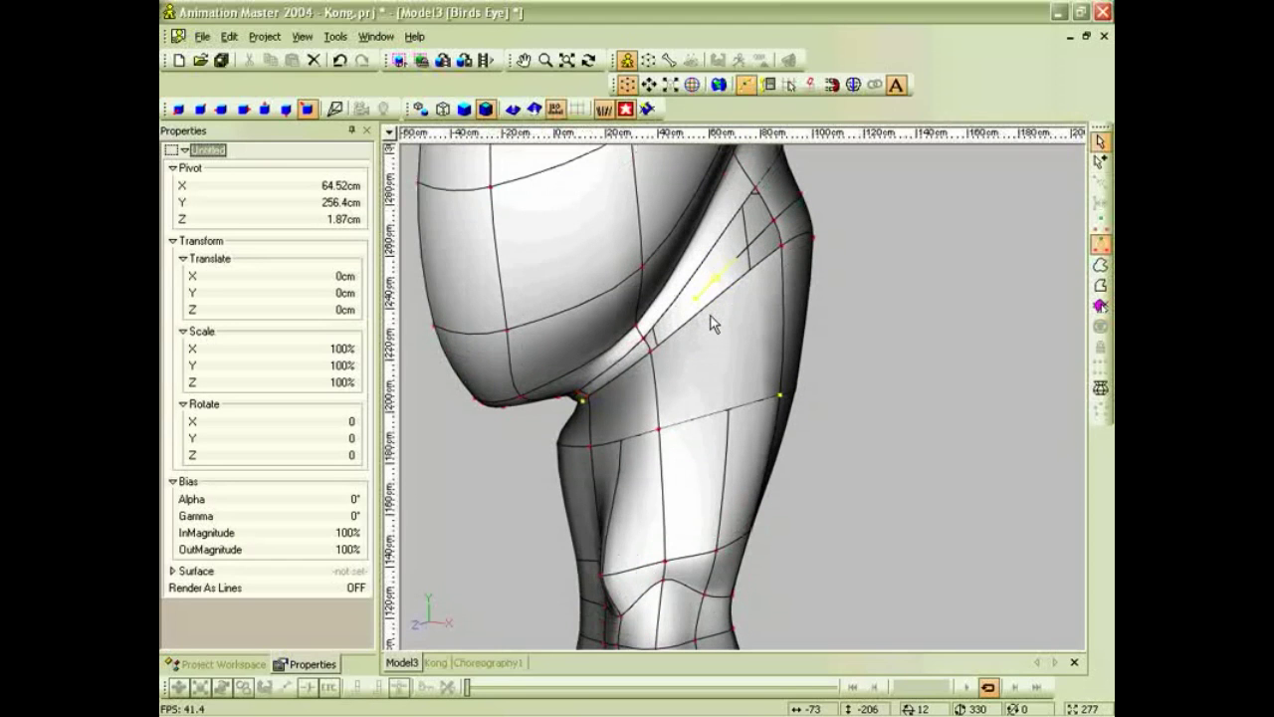
{"action": "middle_click_drag", "start_coordinate": [710, 317], "coordinate": [701, 330]}
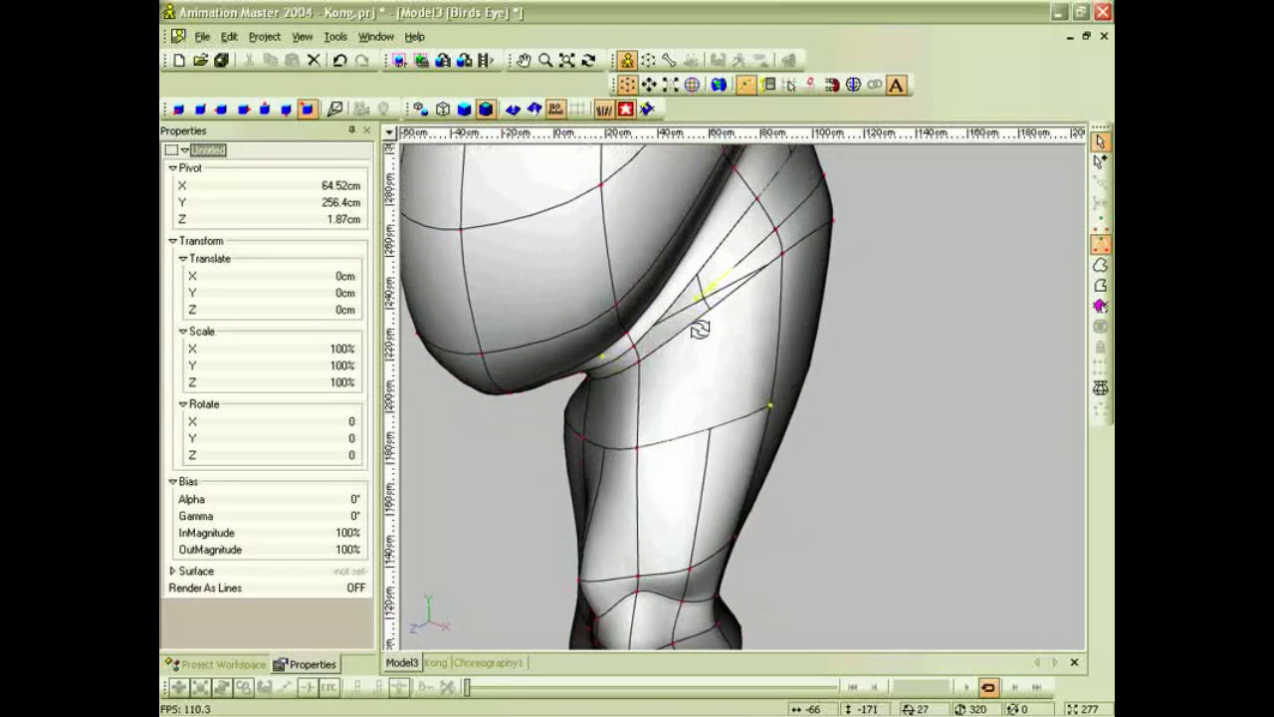
{"action": "scroll", "coordinate": [707, 316], "scroll_direction": "up", "scroll_amount": 6}
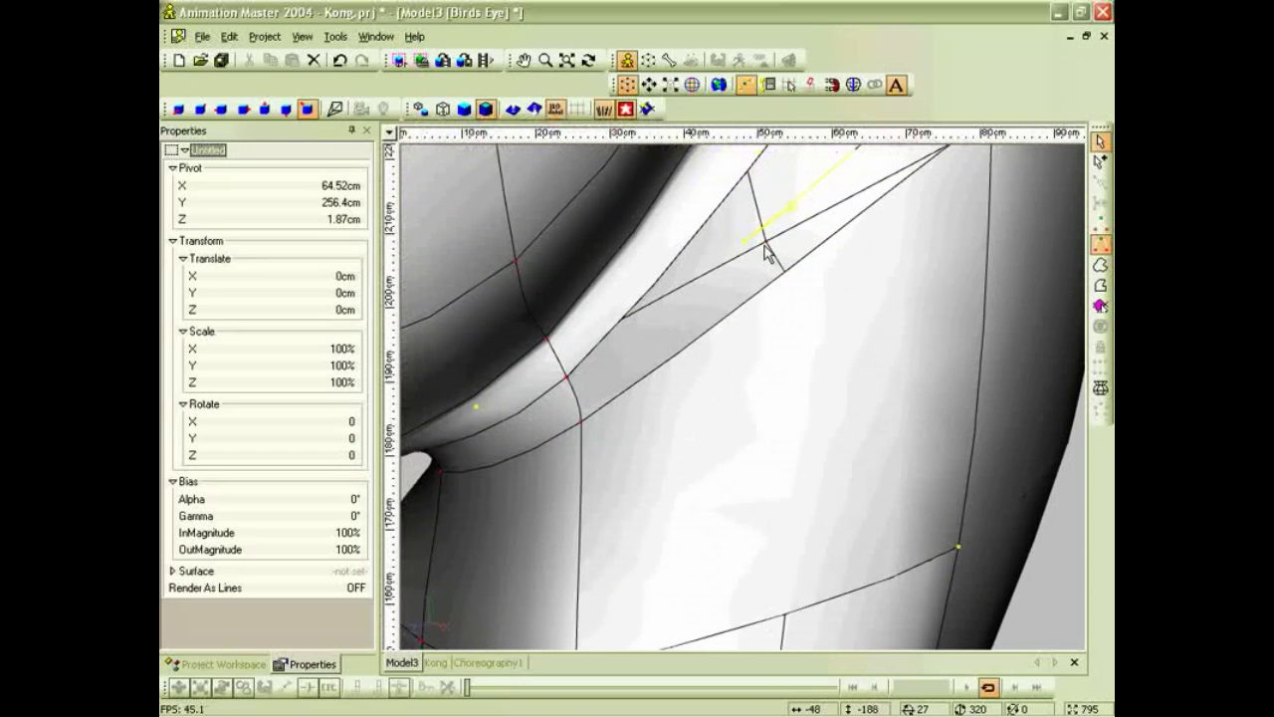
{"action": "left_click_drag", "start_coordinate": [746, 245], "coordinate": [578, 393]}
{"action": "right_click", "coordinate": [578, 392]}
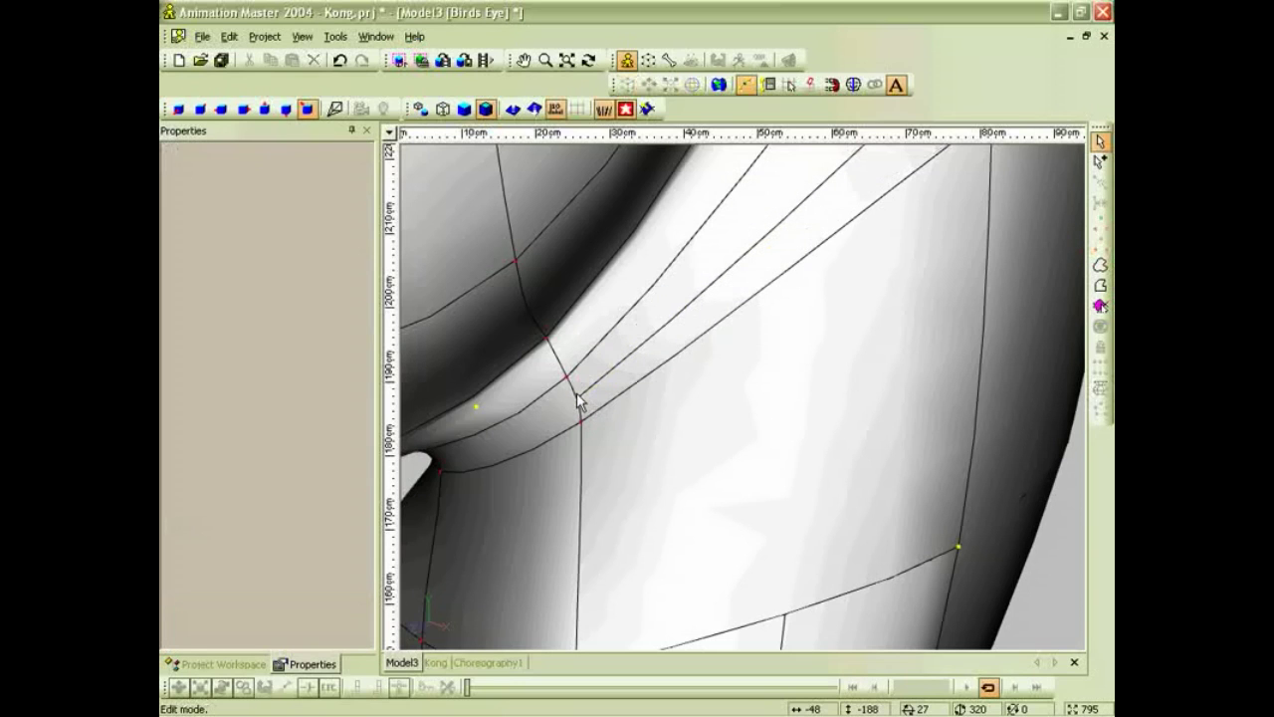
In front view, adjust the inner thigh outline and place the inner point above the knee at about X 18.0, Y 151.5, Z 20.9 cm.
{"action": "scroll", "coordinate": [587, 400], "scroll_direction": "down", "scroll_amount": 2}
{"action": "scroll", "coordinate": [602, 404], "scroll_direction": "up", "scroll_amount": 4}
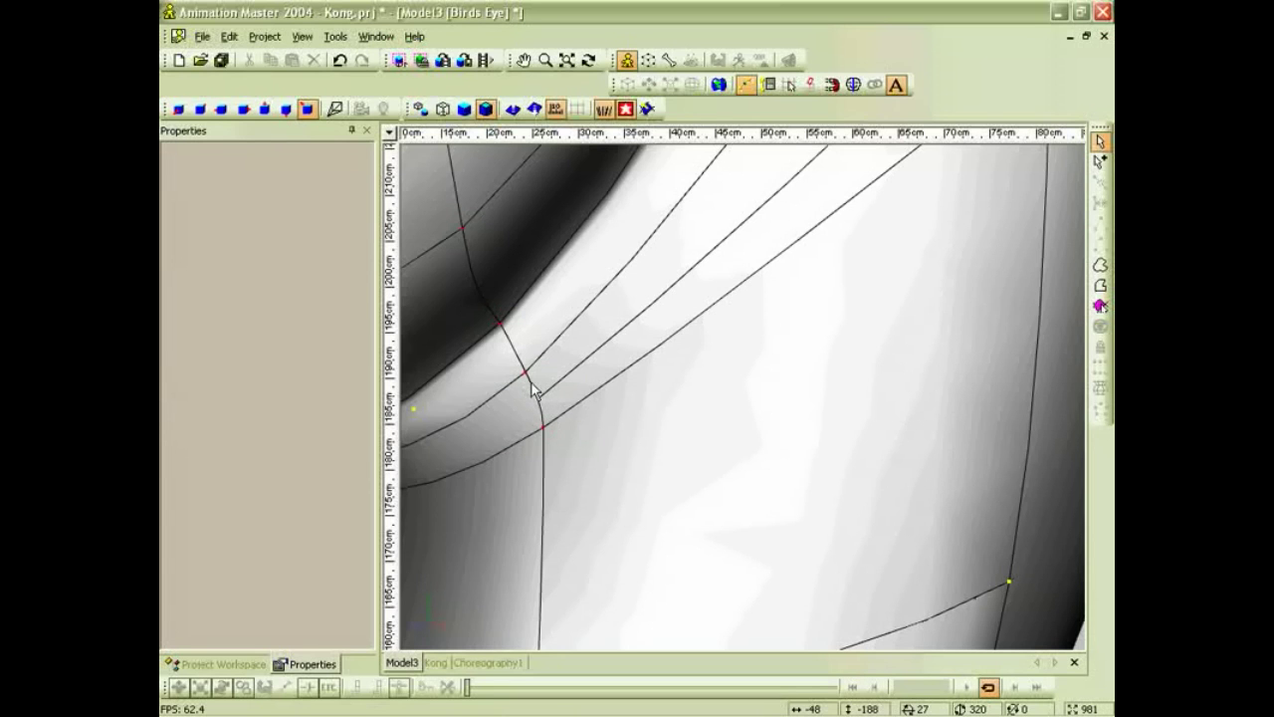
{"action": "scroll", "coordinate": [637, 418], "scroll_direction": "down", "scroll_amount": 5}
{"action": "scroll", "coordinate": [637, 418], "scroll_direction": "up", "scroll_amount": 2}
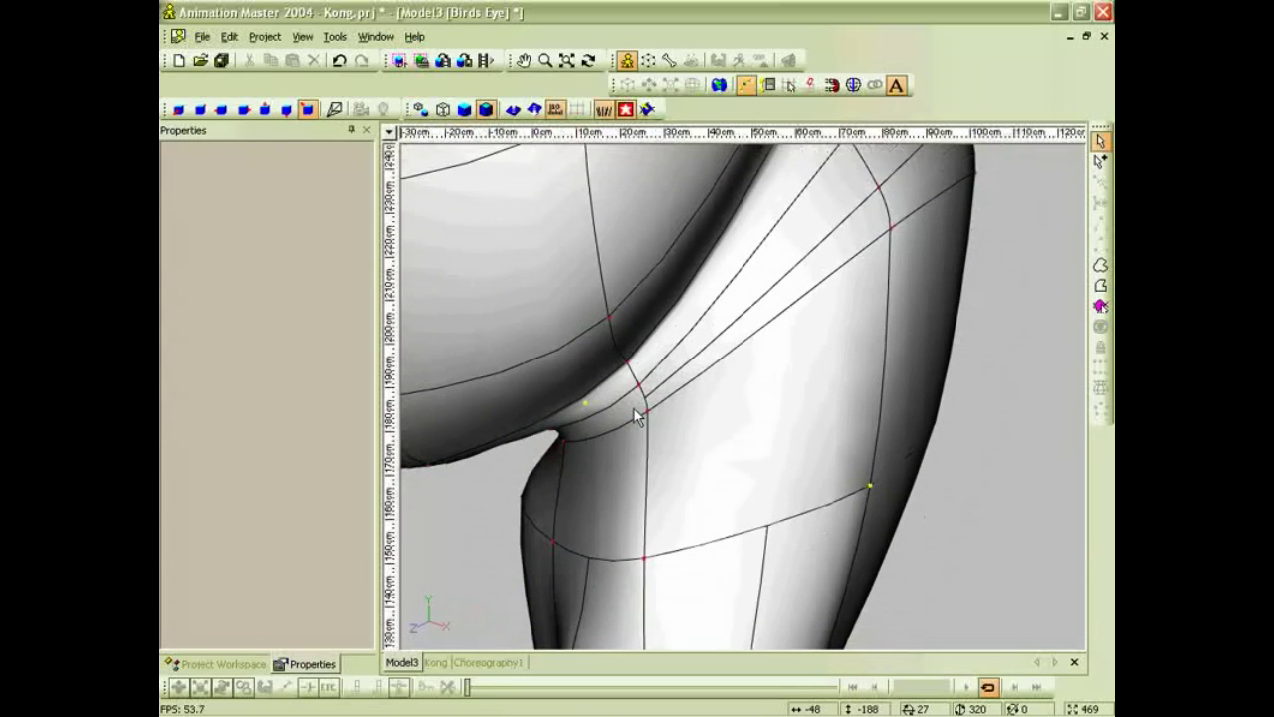
{"action": "scroll", "coordinate": [737, 469], "scroll_direction": "down", "scroll_amount": 7}
{"action": "middle_click_drag", "start_coordinate": [746, 462], "coordinate": [749, 490]}
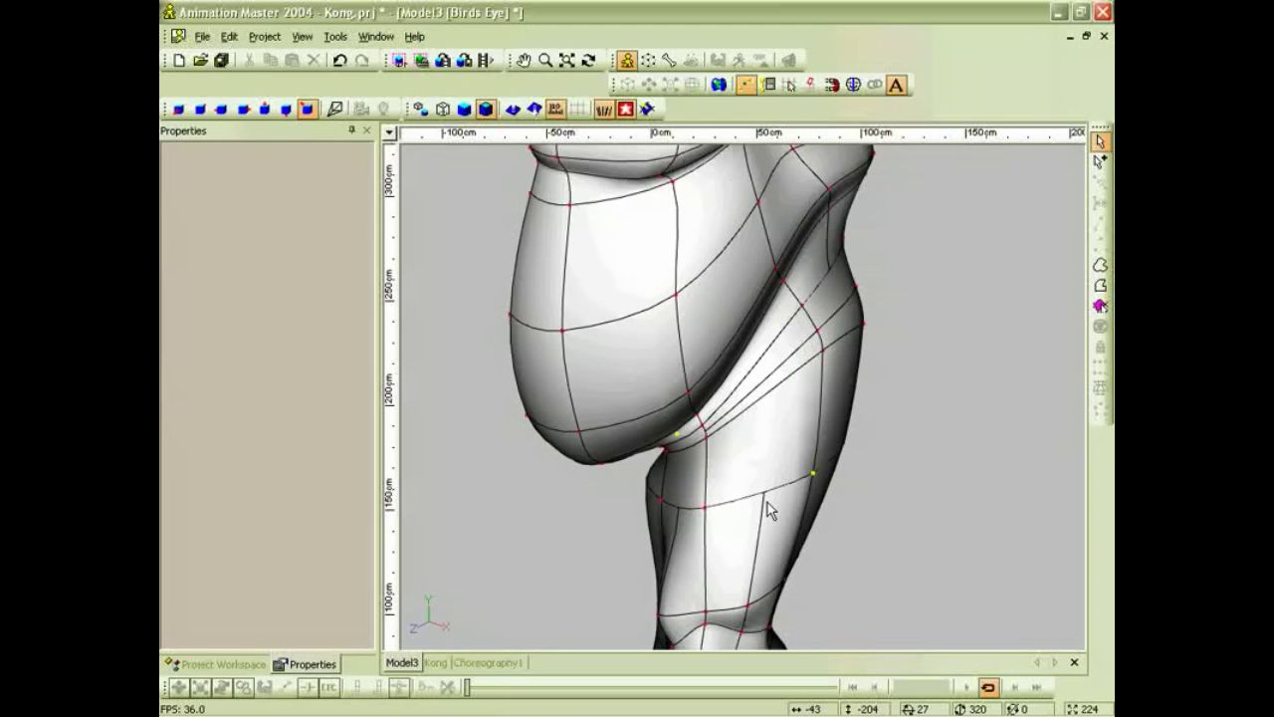
{"action": "scroll", "coordinate": [797, 471], "scroll_direction": "down", "scroll_amount": 2}
{"action": "key", "text": "1"}
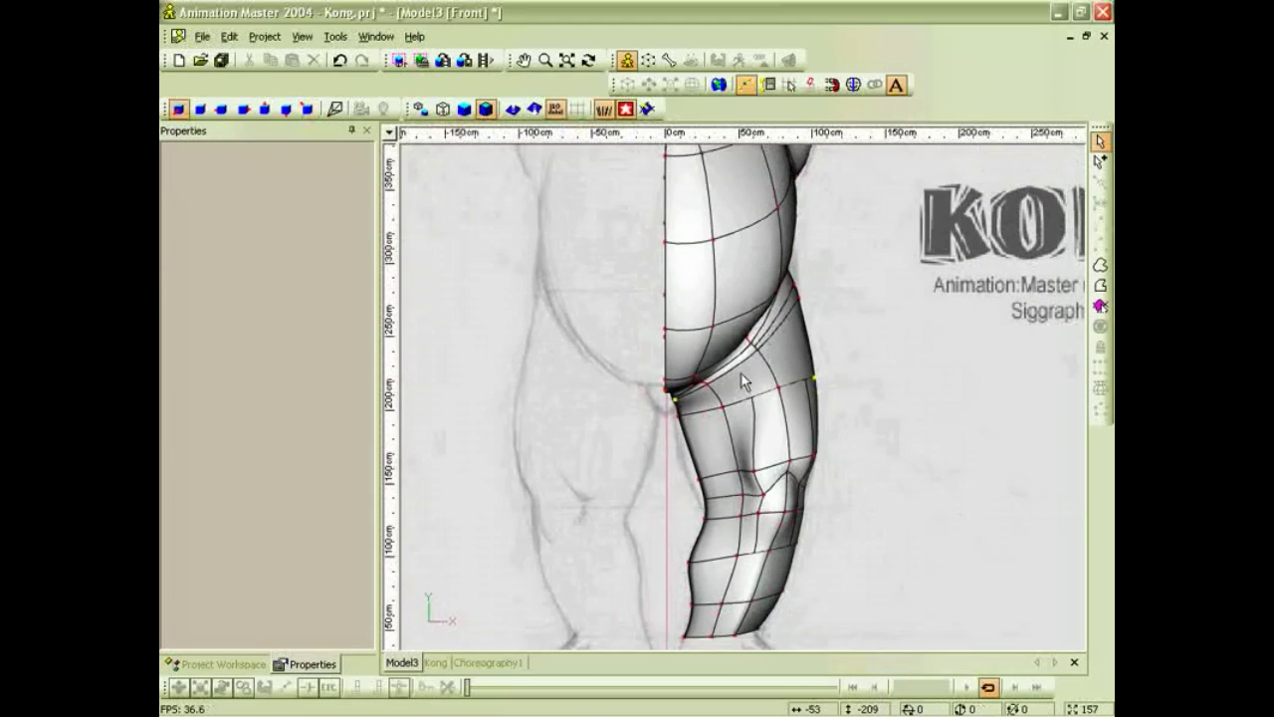
{"action": "scroll", "coordinate": [745, 423], "scroll_direction": "up", "scroll_amount": 3}
{"action": "left_click_drag", "start_coordinate": [618, 359], "coordinate": [610, 375]}
{"action": "left_click_drag", "start_coordinate": [652, 465], "coordinate": [638, 470]}
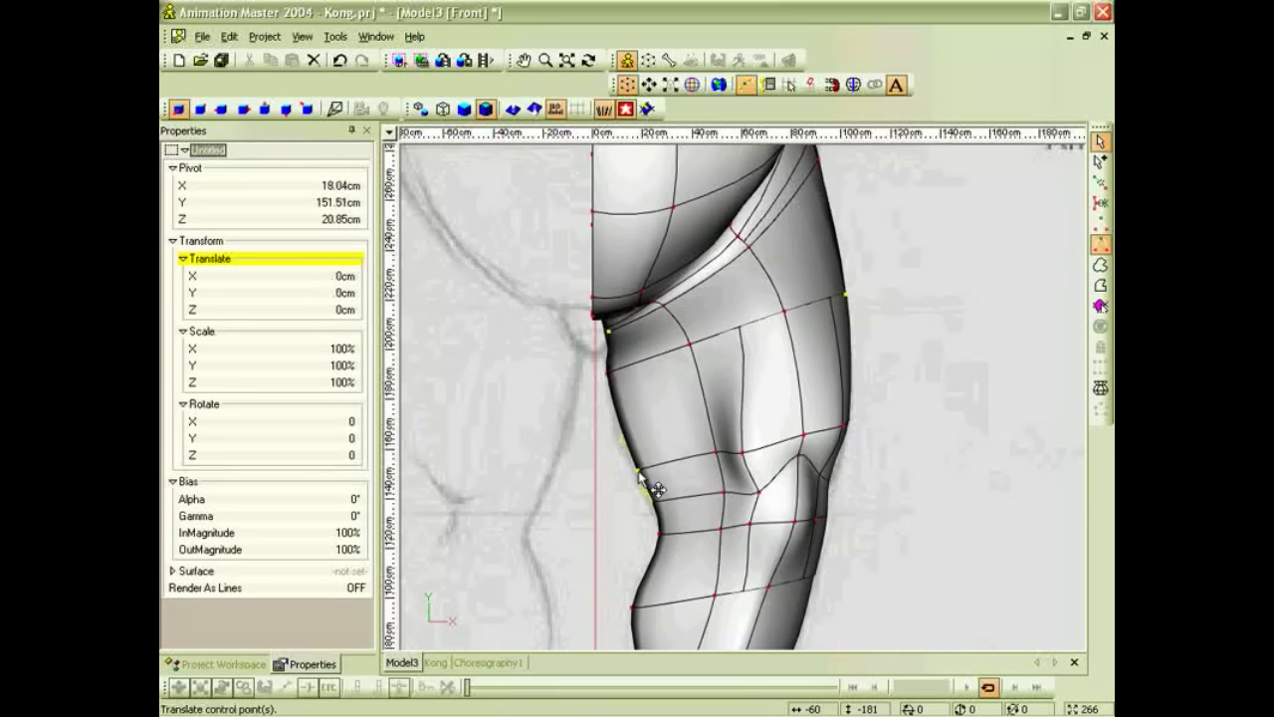
Shift the front point on the upper thigh ring toward the centre line by about 3.4 cm, to X 35.75, Y 202.21, Z 39.33 cm.
{"action": "left_click_drag", "start_coordinate": [716, 453], "coordinate": [718, 501]}
{"action": "scroll", "coordinate": [710, 445], "scroll_direction": "down", "scroll_amount": 1}
{"action": "scroll", "coordinate": [710, 445], "scroll_direction": "up", "scroll_amount": 2}
{"action": "left_click", "coordinate": [697, 428]}
{"action": "left_click_drag", "start_coordinate": [697, 428], "coordinate": [692, 436]}
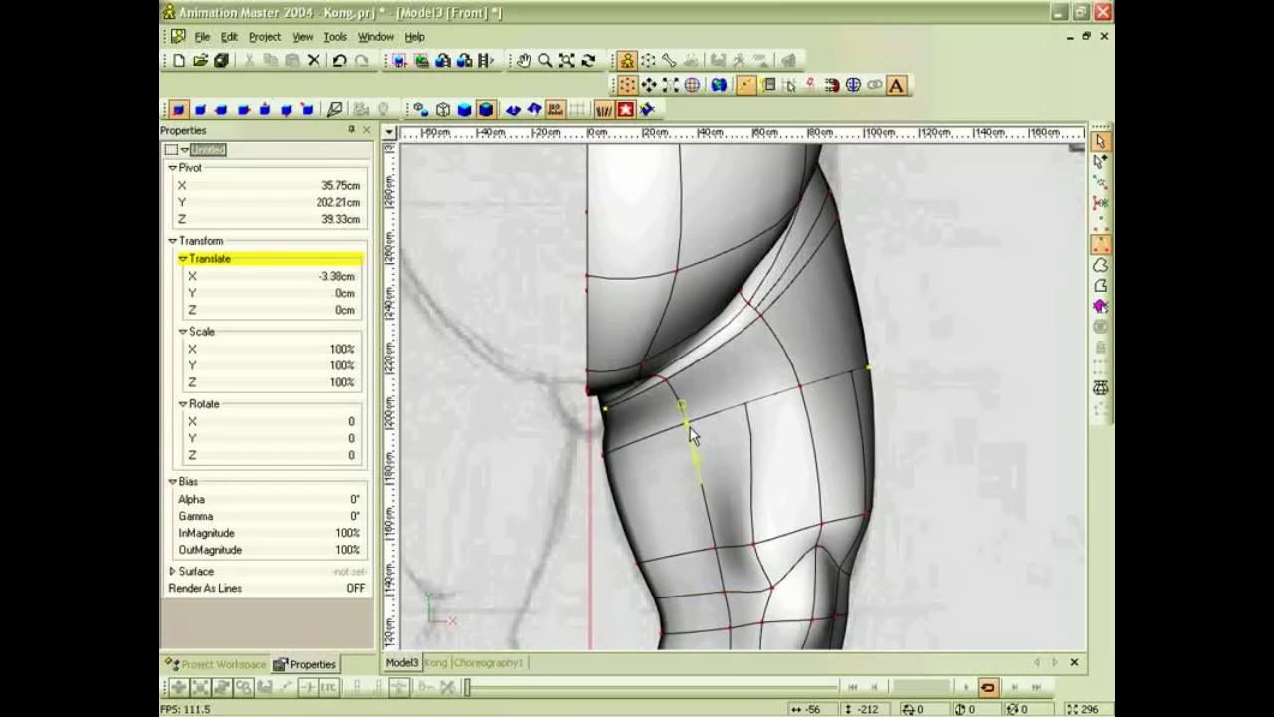
Move the front groin point where the thigh spline meets the fold to about X 23.13, Y 212.75, Z 26.96 cm.
{"action": "left_click", "coordinate": [800, 388]}
{"action": "scroll", "coordinate": [780, 389], "scroll_direction": "down", "scroll_amount": 1}
{"action": "middle_click_drag", "start_coordinate": [749, 387], "coordinate": [723, 403]}
{"action": "scroll", "coordinate": [719, 395], "scroll_direction": "up", "scroll_amount": 4}
{"action": "left_click", "coordinate": [687, 304]}
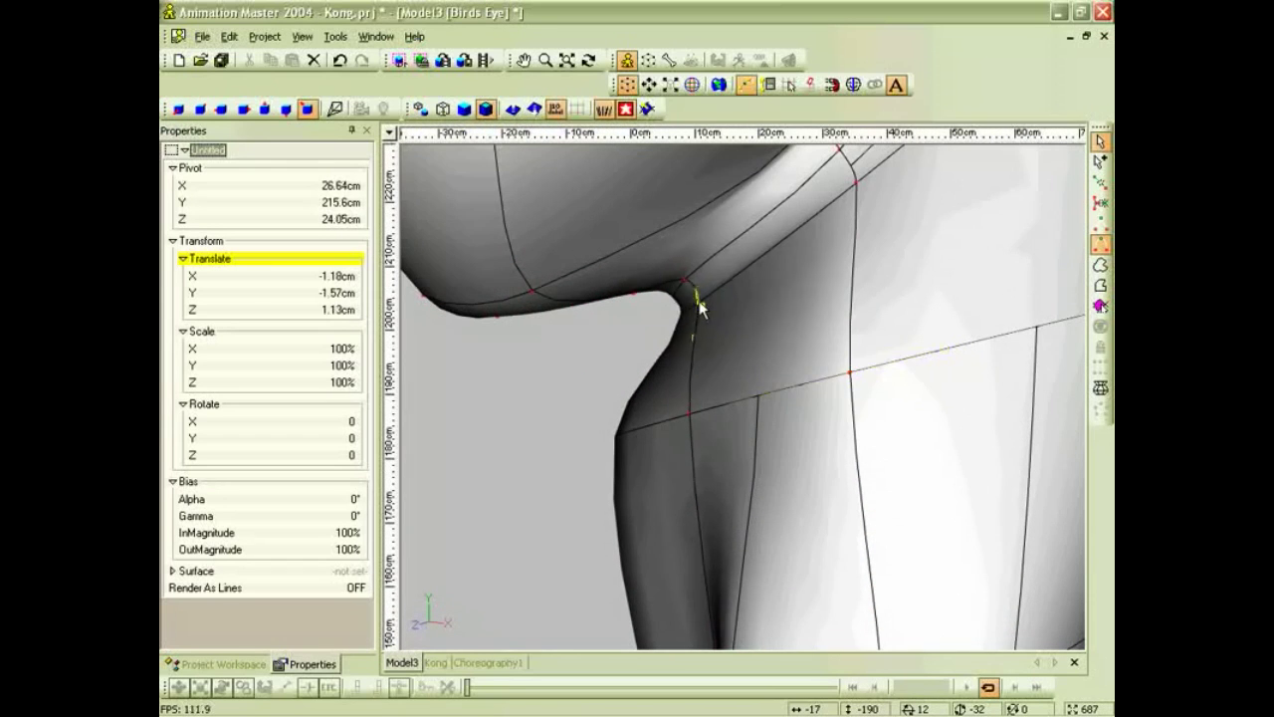
{"action": "mouse_move", "coordinate": [687, 308]}
{"action": "left_mouse_down"}
{"action": "mouse_move", "coordinate": [689, 295]}
{"action": "mouse_move", "coordinate": [631, 293]}
{"action": "mouse_move", "coordinate": [634, 310]}
{"action": "mouse_move", "coordinate": [677, 320]}
{"action": "mouse_move", "coordinate": [673, 339]}
{"action": "mouse_move", "coordinate": [687, 327]}
{"action": "left_mouse_up"}
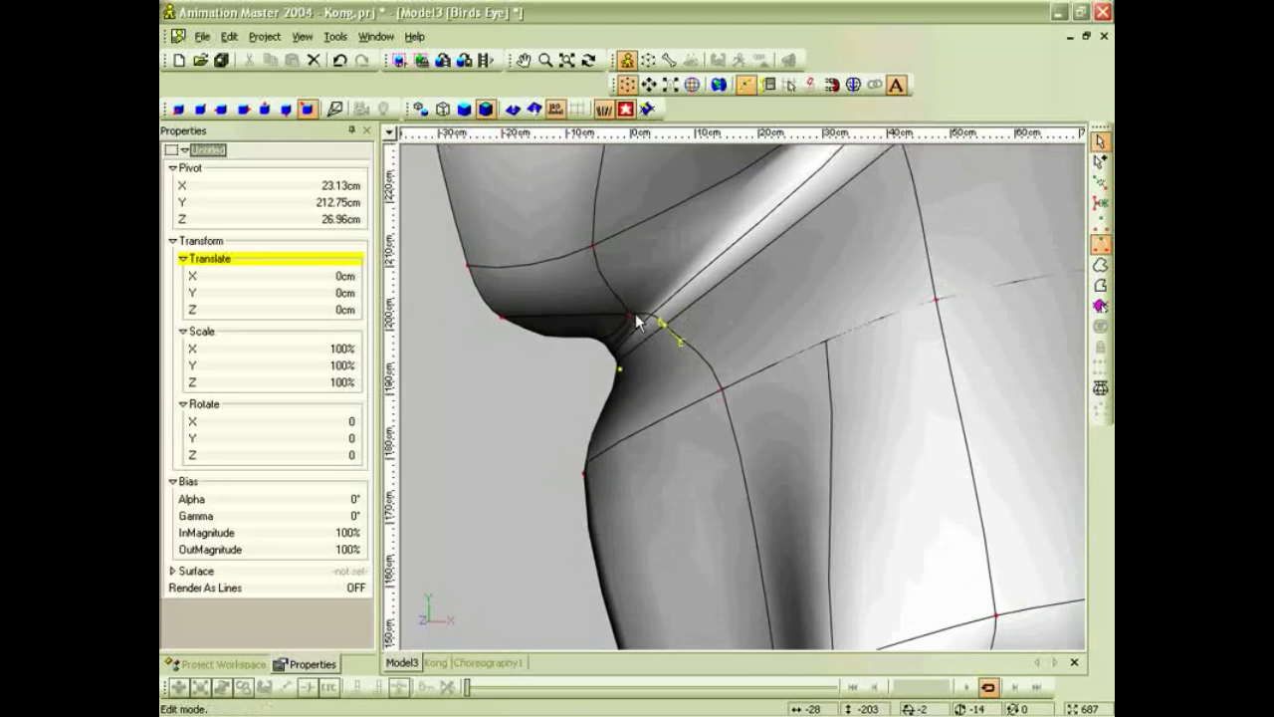
In front view, shift the point under the belly toward the centre line and place the inner crotch point at X 5.77, Y 208.03, Z -10.96 cm.
{"action": "key", "text": "1"}
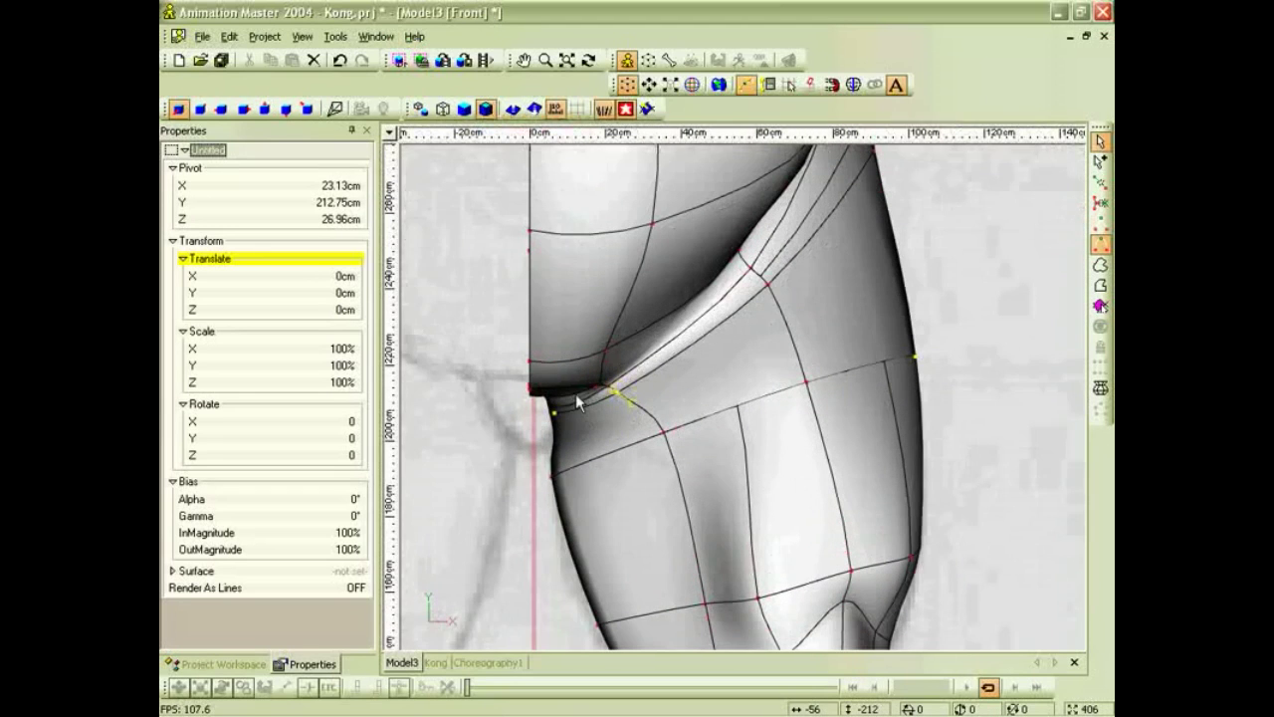
{"action": "left_click_drag", "start_coordinate": [596, 386], "coordinate": [564, 385]}
{"action": "scroll", "coordinate": [588, 398], "scroll_direction": "up", "scroll_amount": 2}
{"action": "left_click", "coordinate": [483, 419]}
{"action": "left_click_drag", "start_coordinate": [483, 419], "coordinate": [481, 422]}
{"action": "left_click", "coordinate": [482, 420]}
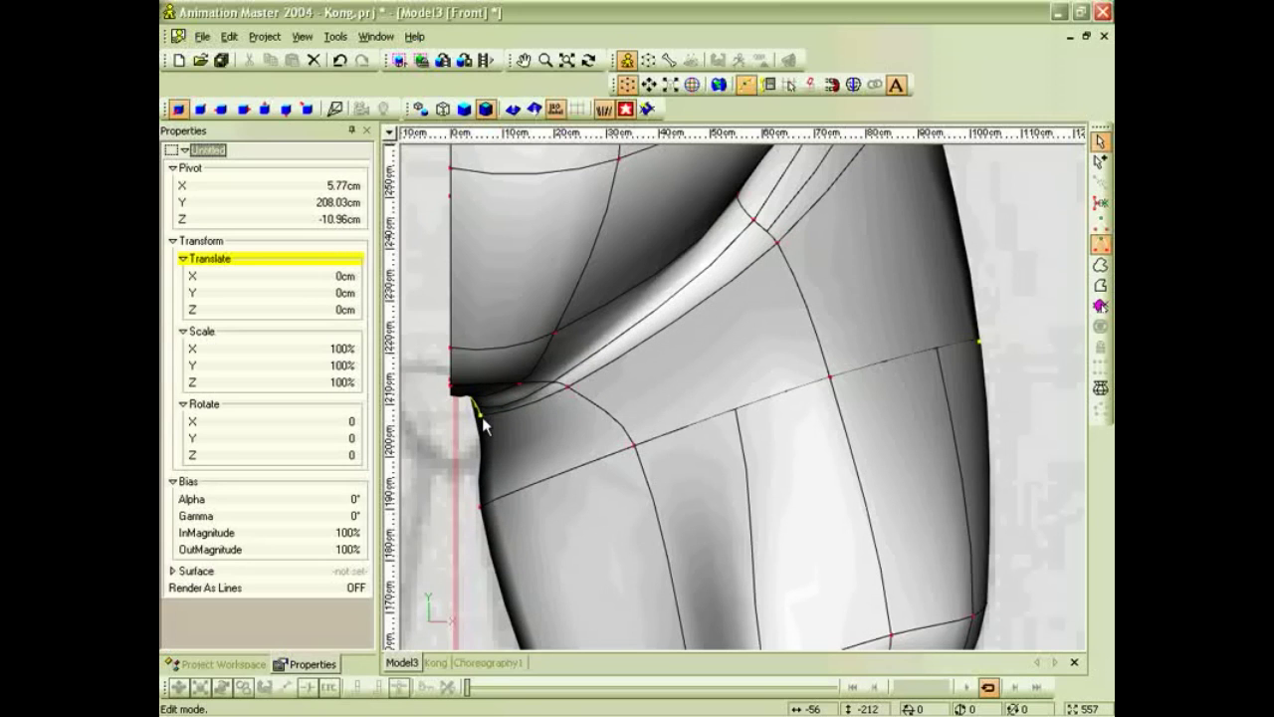
Select the groin-fold point near the hip and inspect the thigh and torso junction from several angles and from the front.
{"action": "scroll", "coordinate": [637, 428], "scroll_direction": "down", "scroll_amount": 3}
{"action": "left_click", "coordinate": [756, 333]}
{"action": "key", "text": "t"}
{"action": "left_click_drag", "start_coordinate": [828, 366], "coordinate": [723, 394]}
{"action": "right_click_drag", "start_coordinate": [721, 392], "coordinate": [736, 450]}
{"action": "scroll", "coordinate": [797, 430], "scroll_direction": "down", "scroll_amount": 2}
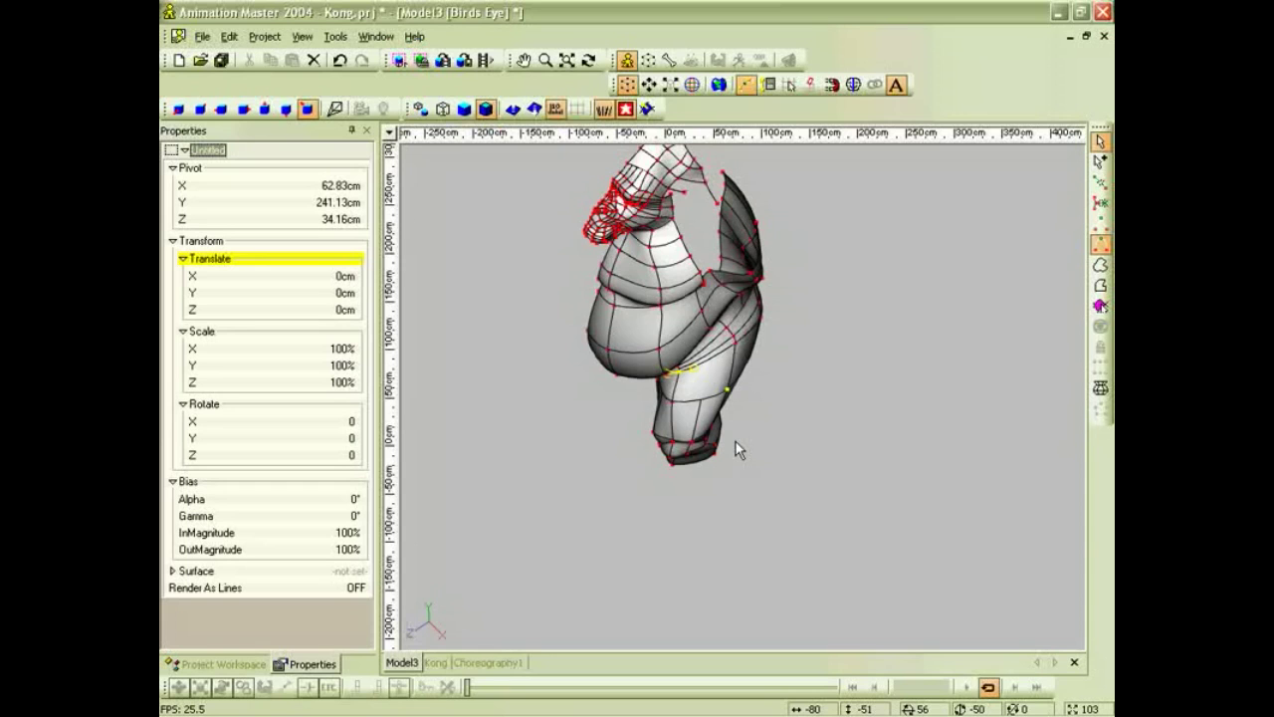
{"action": "right_click_drag", "start_coordinate": [791, 397], "coordinate": [750, 461]}
{"action": "key", "text": "1"}
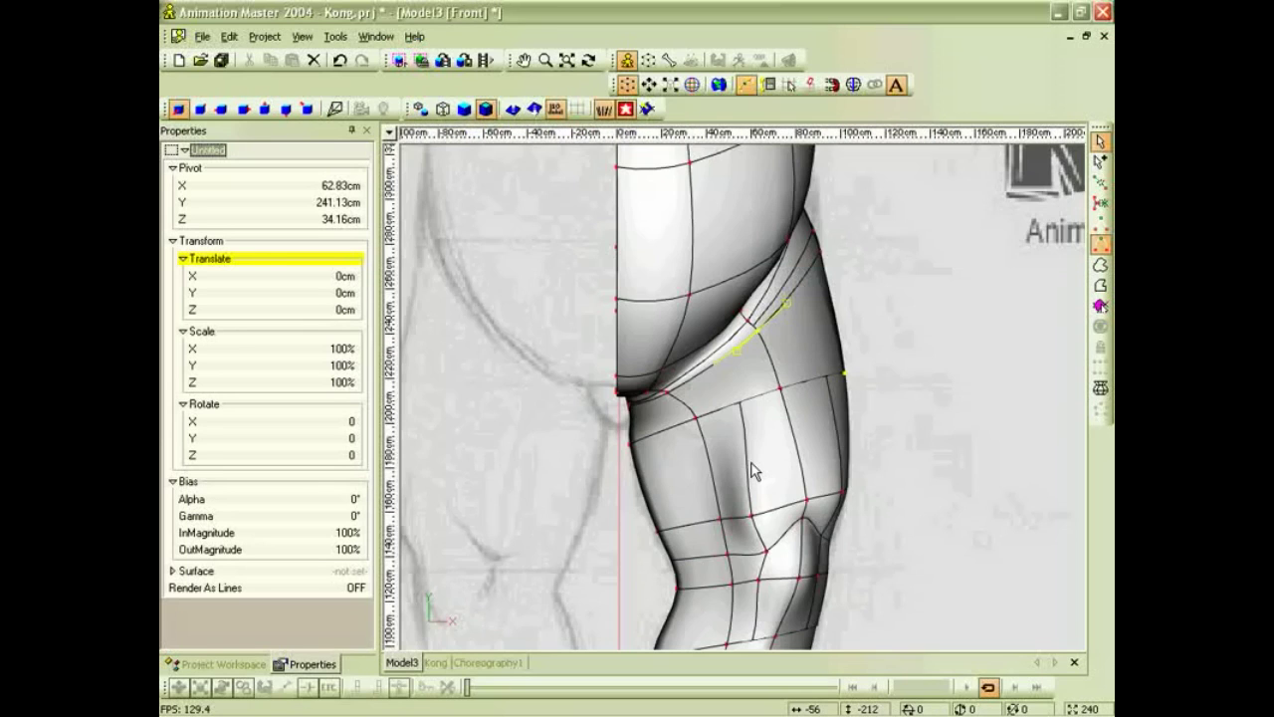
Check the whole body against the front reference drawing, deselect the point and save the Kong project.
{"action": "scroll", "coordinate": [822, 431], "scroll_direction": "down", "scroll_amount": 5}
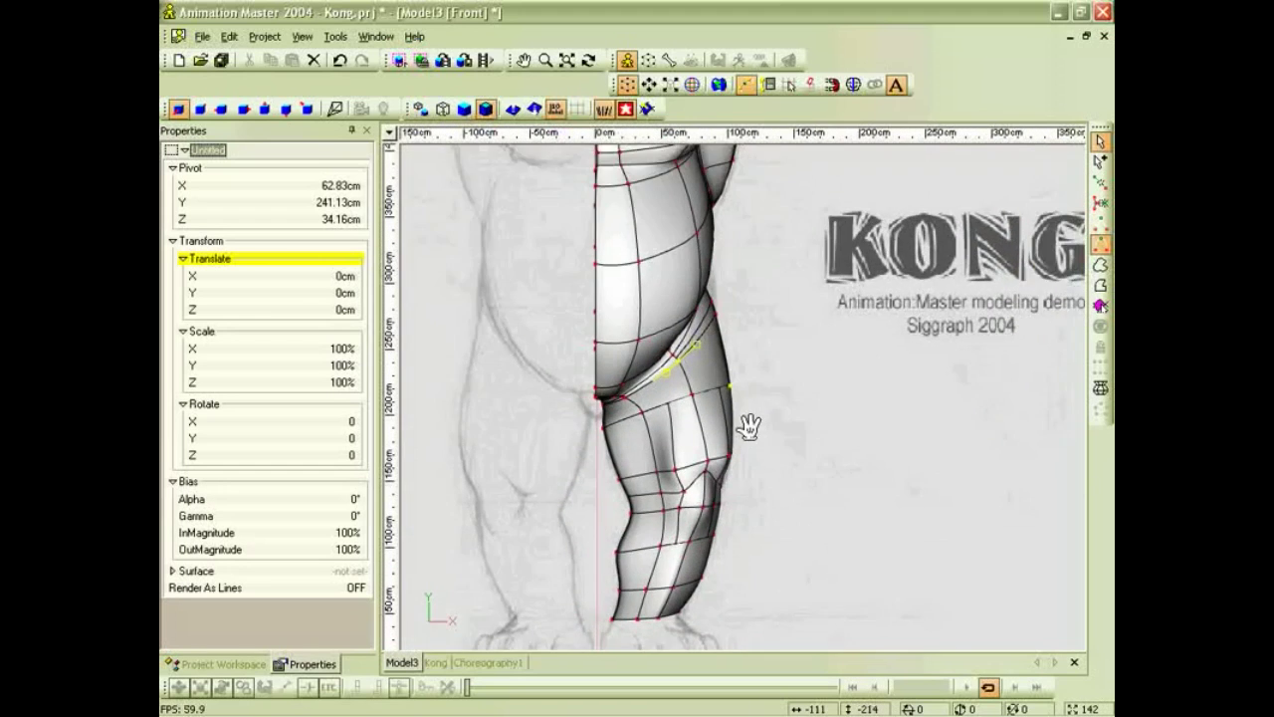
{"action": "middle_click_drag", "start_coordinate": [820, 438], "coordinate": [751, 438]}
{"action": "left_click", "coordinate": [750, 301]}
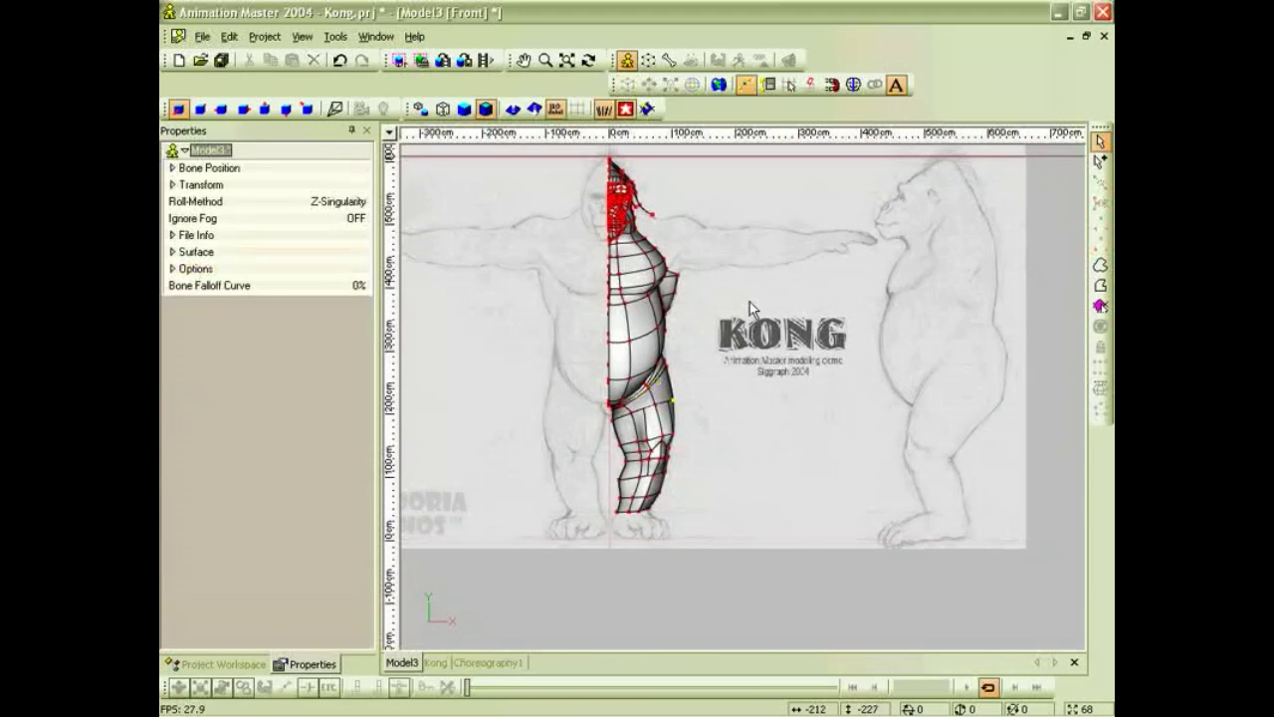
{"action": "scroll", "coordinate": [809, 249], "scroll_direction": "up", "scroll_amount": 2}
{"action": "left_click", "coordinate": [221, 59]}
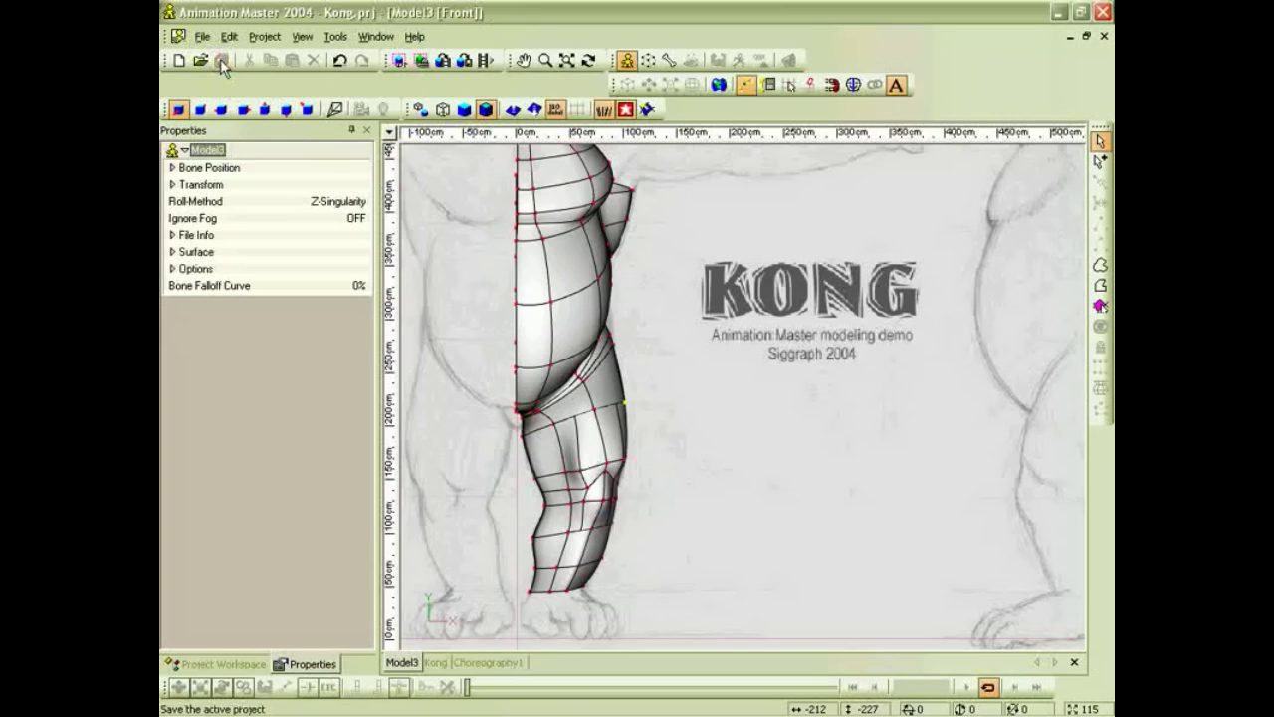
Examine the hand and finger outline in the front reference drawing close up.
{"action": "scroll", "coordinate": [719, 313], "scroll_direction": "up", "scroll_amount": 5}
{"action": "mouse_move", "coordinate": [928, 157]}
{"action": "middle_mouse_down"}
{"action": "mouse_move", "coordinate": [720, 313]}
{"action": "mouse_move", "coordinate": [791, 328]}
{"action": "mouse_move", "coordinate": [767, 381]}
{"action": "middle_mouse_up"}
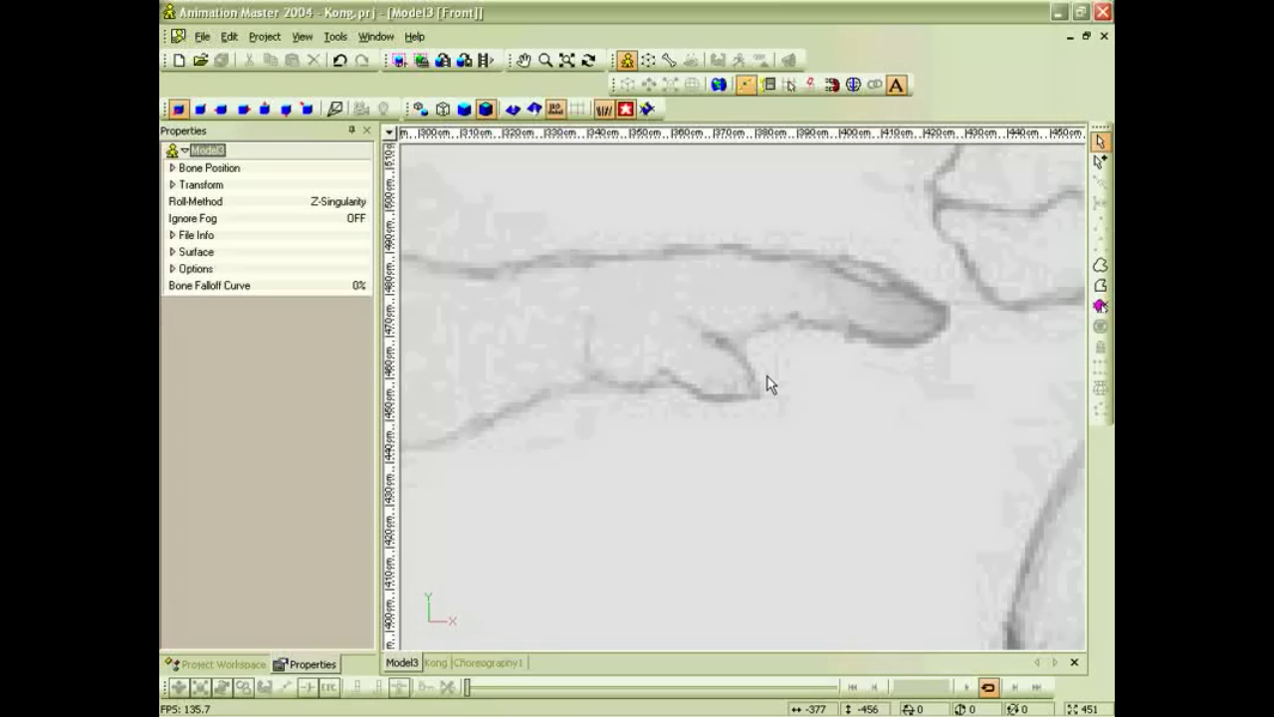
{"action": "scroll", "coordinate": [785, 325], "scroll_direction": "up", "scroll_amount": 1}
{"action": "middle_click_drag", "start_coordinate": [785, 325], "coordinate": [734, 377]}
{"action": "scroll", "coordinate": [724, 358], "scroll_direction": "up", "scroll_amount": 2}
{"action": "scroll", "coordinate": [745, 357], "scroll_direction": "down", "scroll_amount": 1}
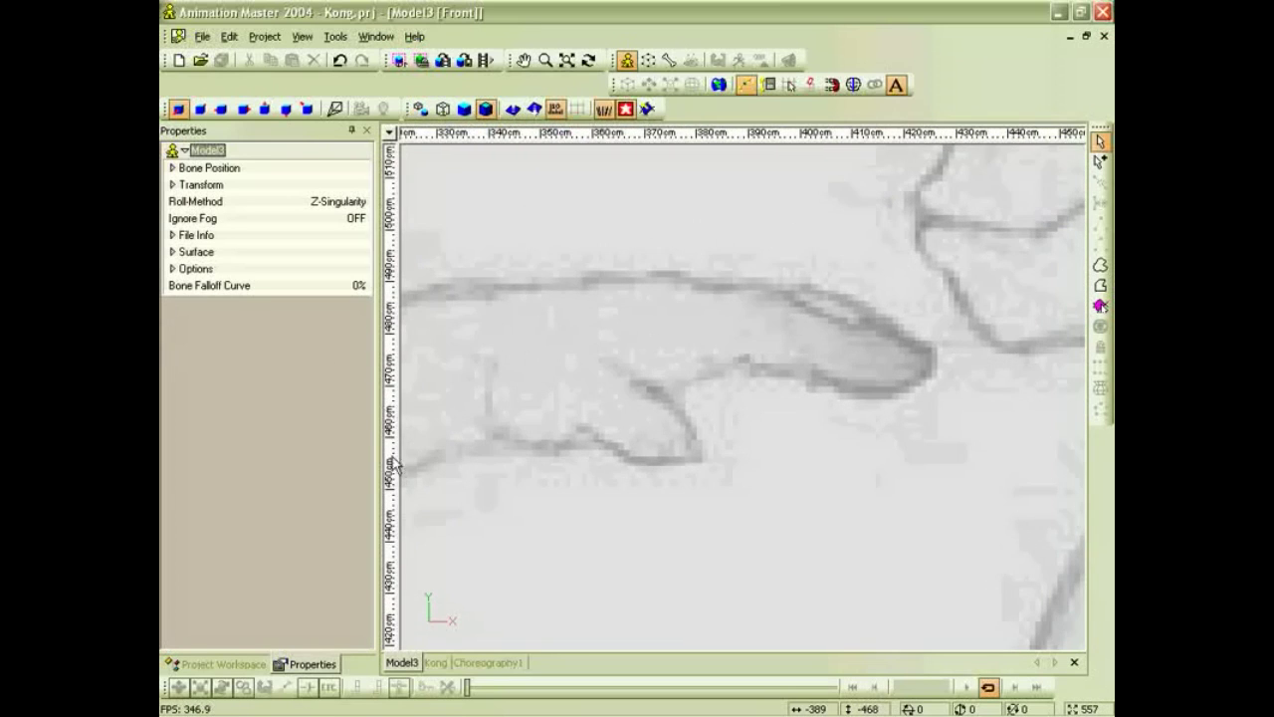
Open the Finger model and examine its shaded spline mesh from an angled view that shows the fingernail.
{"action": "left_click", "coordinate": [227, 665]}
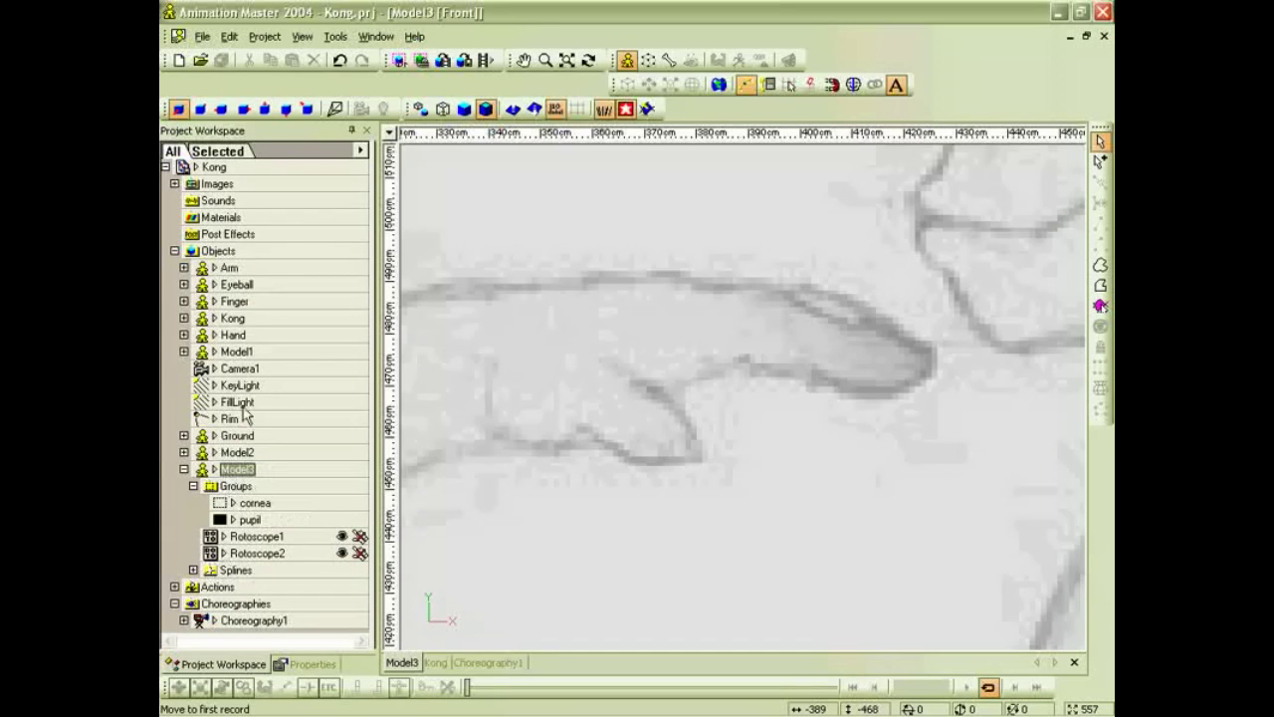
{"action": "double_click", "coordinate": [231, 301]}
{"action": "scroll", "coordinate": [573, 379], "scroll_direction": "down", "scroll_amount": 2}
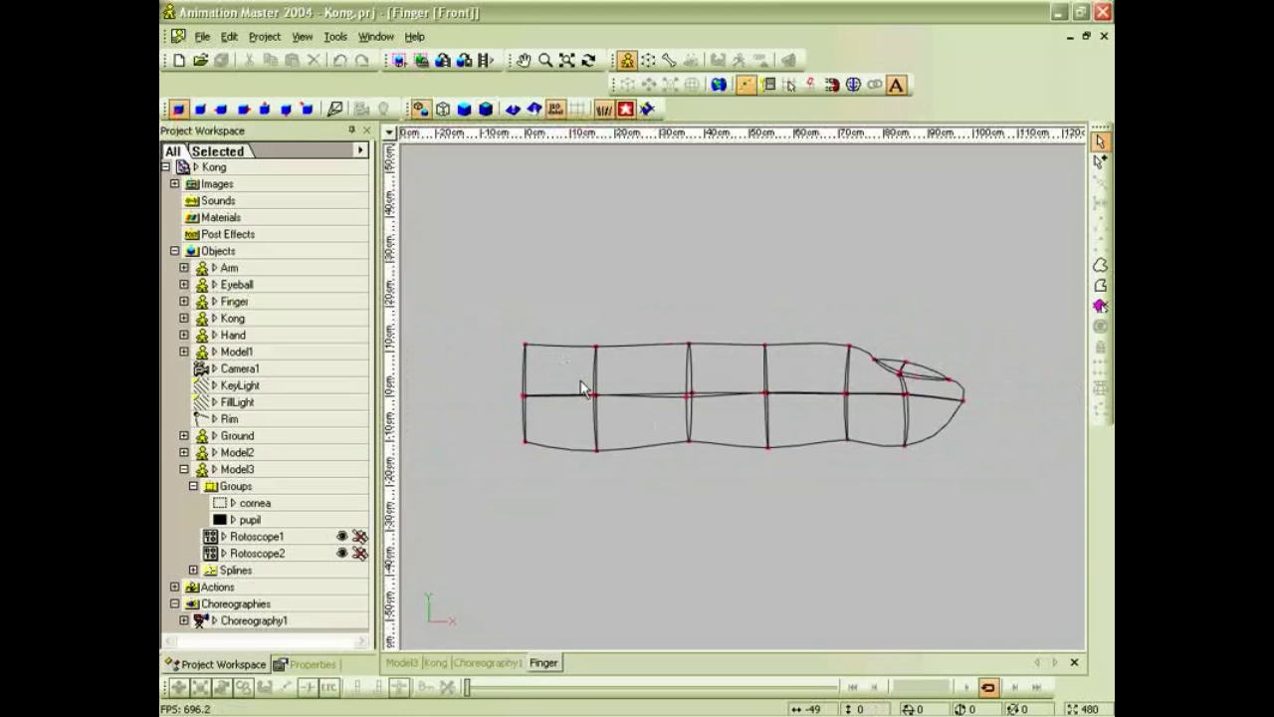
{"action": "key", "text": "0"}
{"action": "key", "text": "t"}
{"action": "mouse_move", "coordinate": [739, 406]}
{"action": "left_mouse_down"}
{"action": "mouse_move", "coordinate": [717, 458]}
{"action": "mouse_move", "coordinate": [735, 446]}
{"action": "left_mouse_up"}
{"action": "scroll", "coordinate": [735, 446], "scroll_direction": "down", "scroll_amount": 1}
{"action": "right_click_drag", "start_coordinate": [706, 464], "coordinate": [694, 497], "text": "ctrl"}
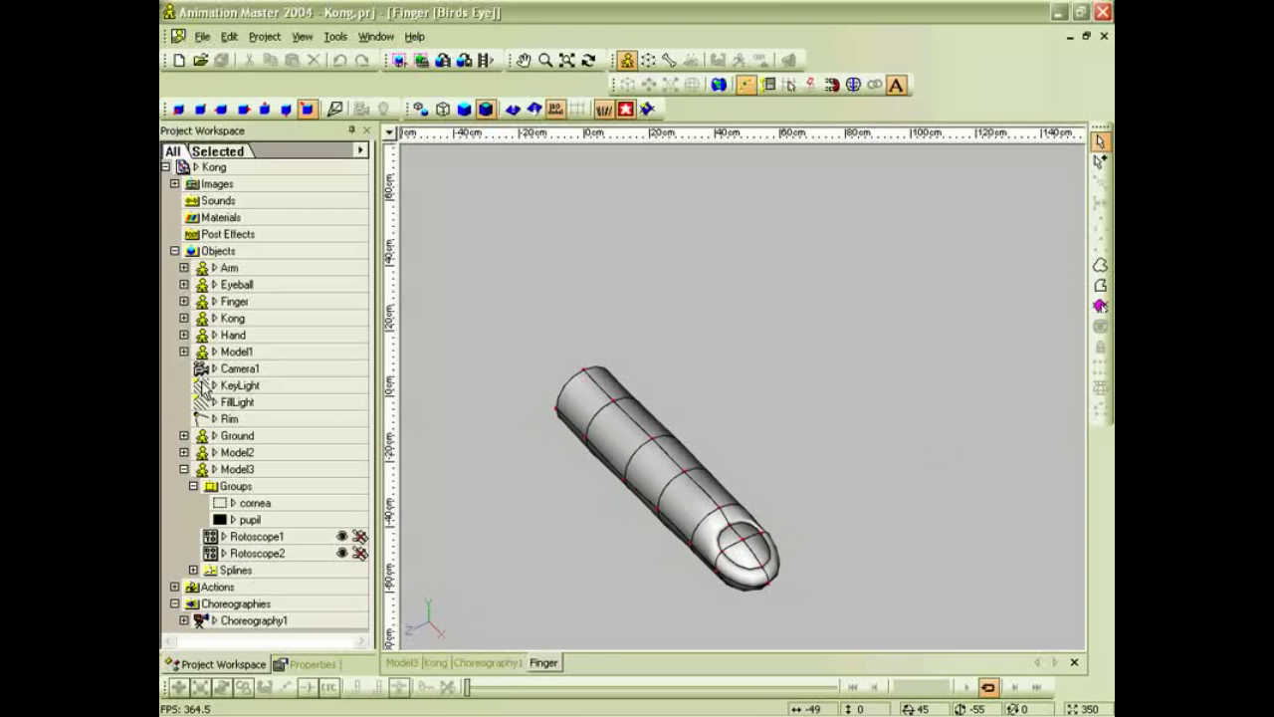
Open the Hand model, examine it shaded without splines from an angled view, and close it.
{"action": "double_click", "coordinate": [233, 334]}
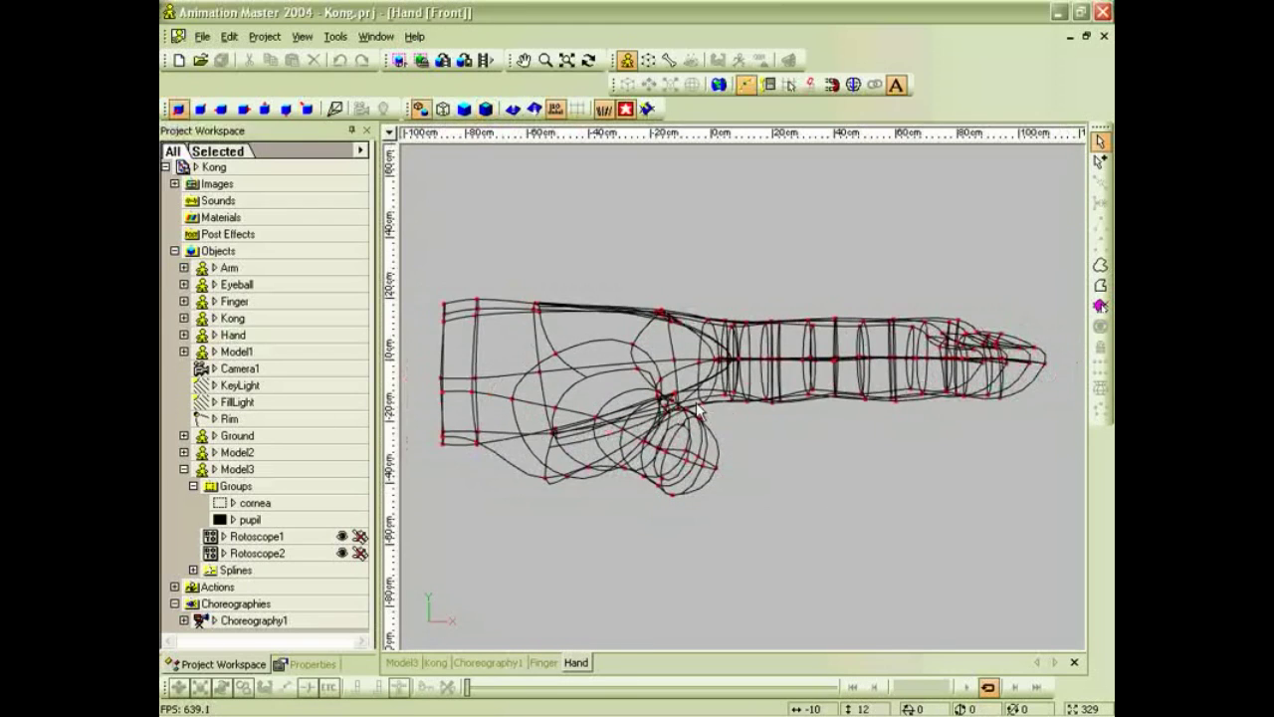
{"action": "key", "text": "9"}
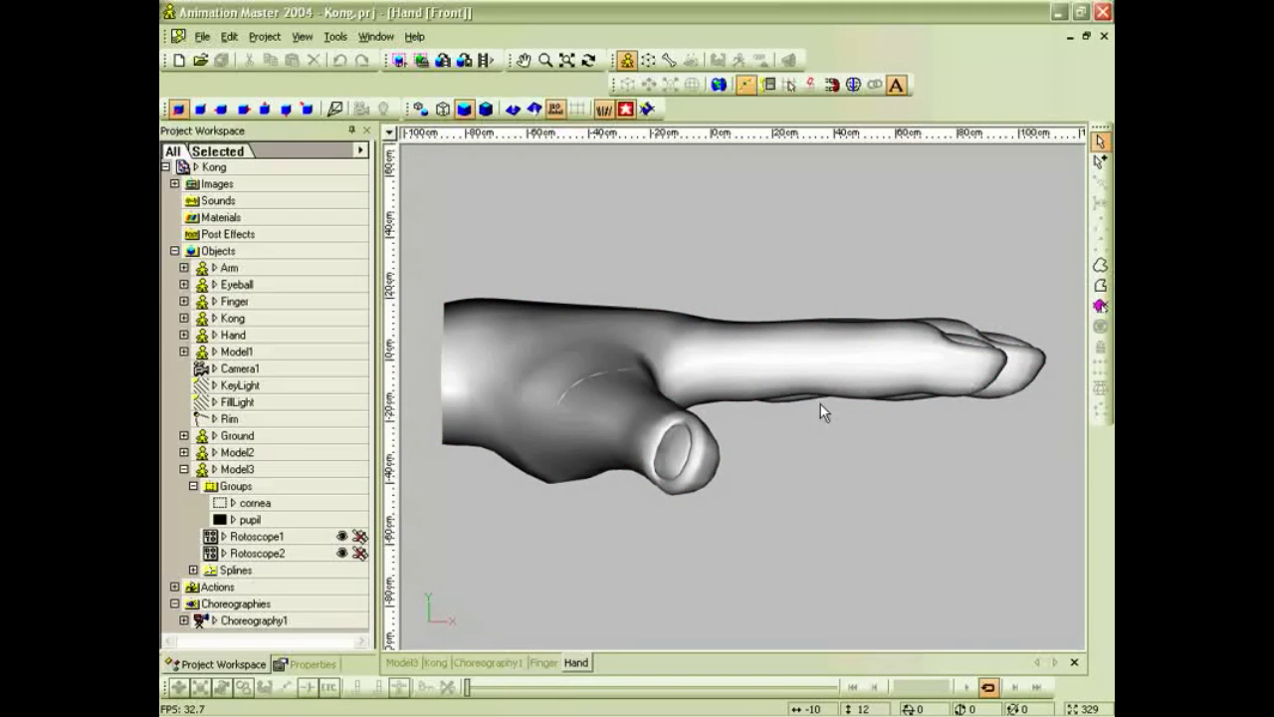
{"action": "key", "text": "7"}
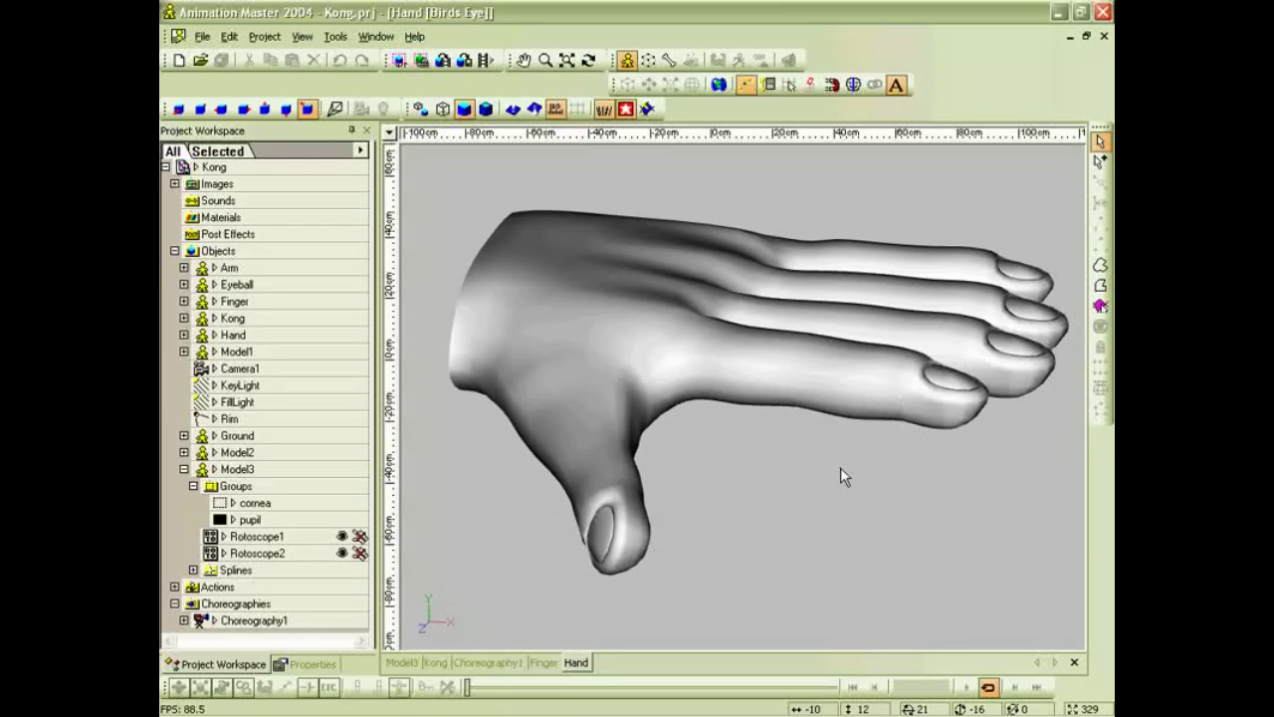
{"action": "left_click_drag", "start_coordinate": [853, 445], "coordinate": [864, 426]}
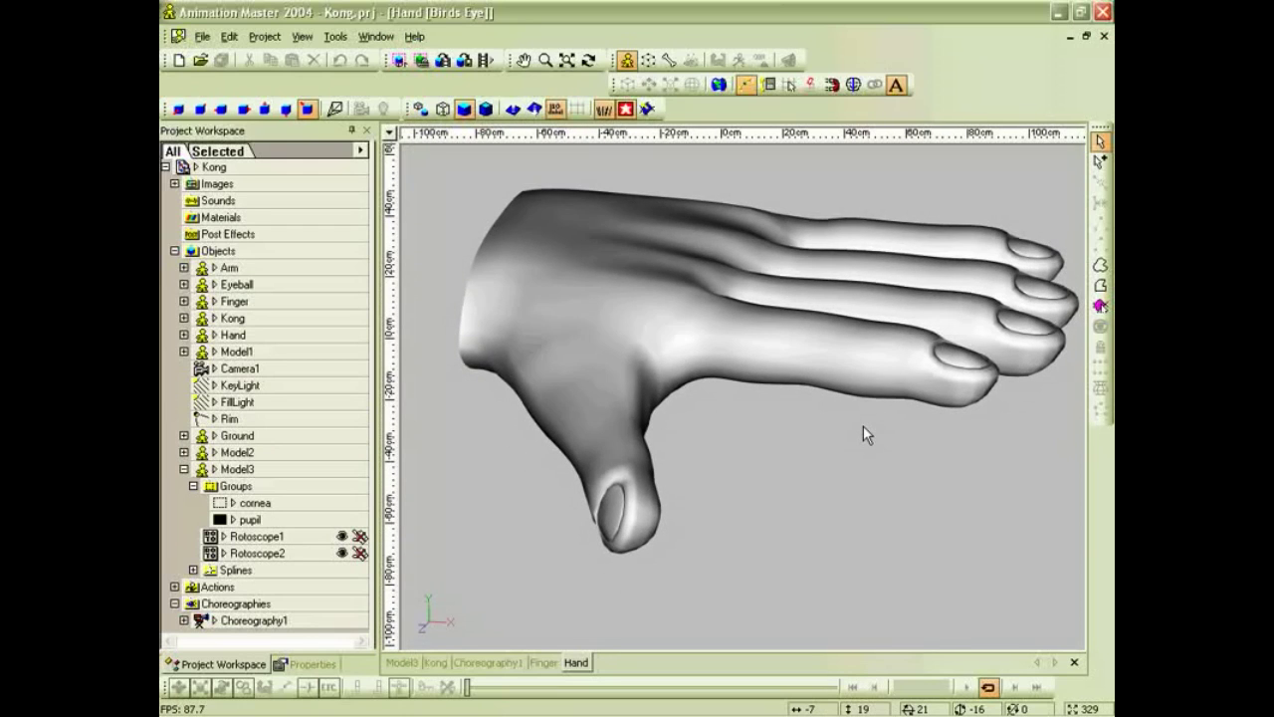
{"action": "scroll", "coordinate": [864, 425], "scroll_direction": "down", "scroll_amount": 2}
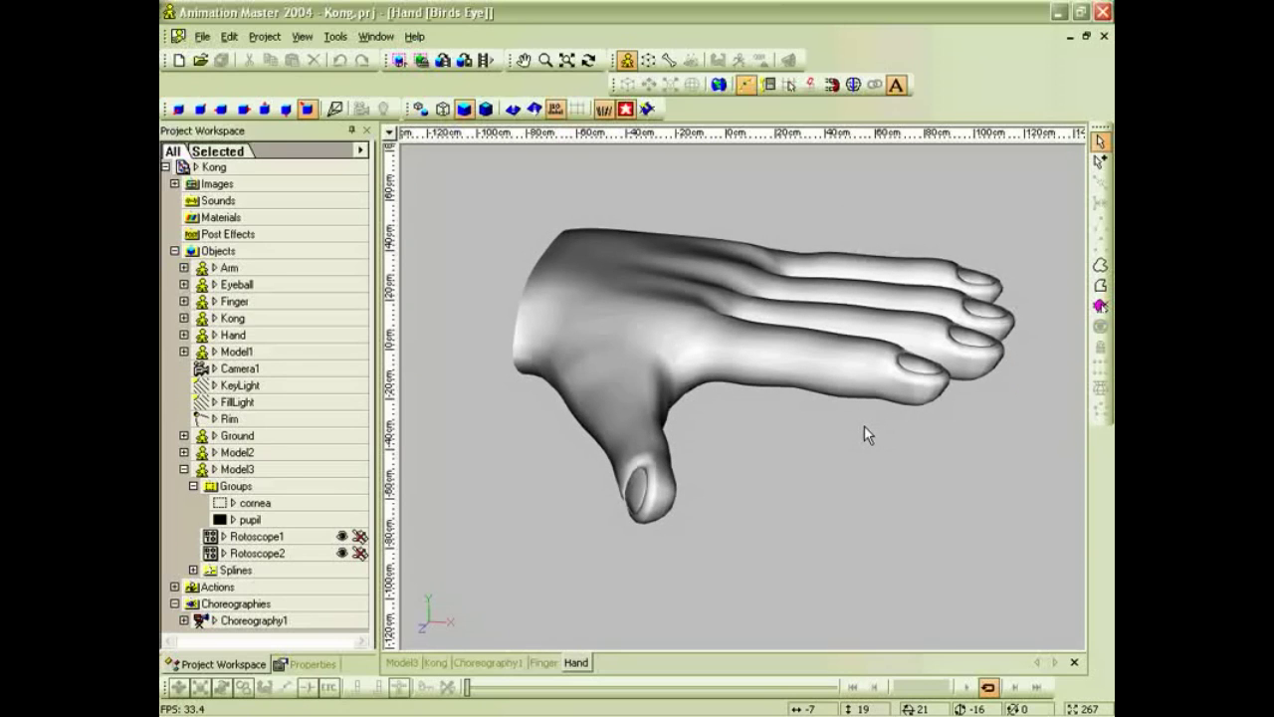
{"action": "left_click", "coordinate": [1103, 37]}
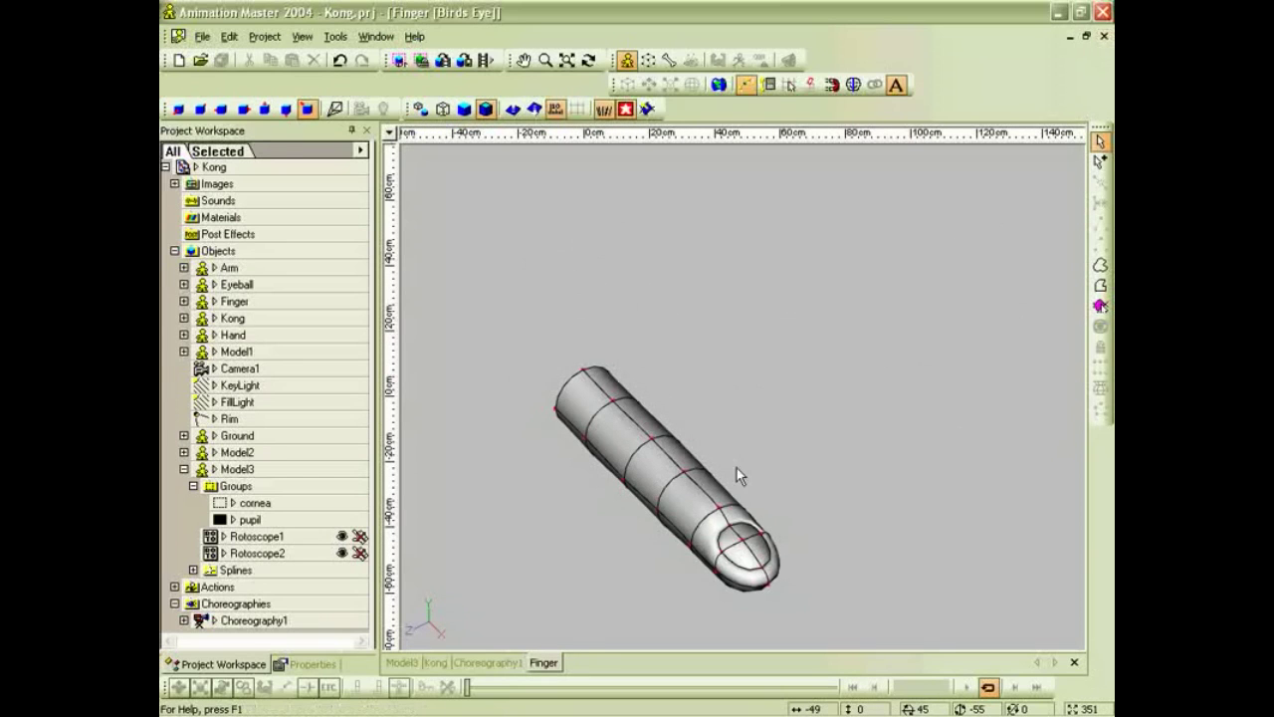
View the Finger model from the side and display its bones and their assigned points.
{"action": "middle_click_drag", "start_coordinate": [741, 473], "coordinate": [796, 428]}
{"action": "scroll", "coordinate": [791, 438], "scroll_direction": "up", "scroll_amount": 2}
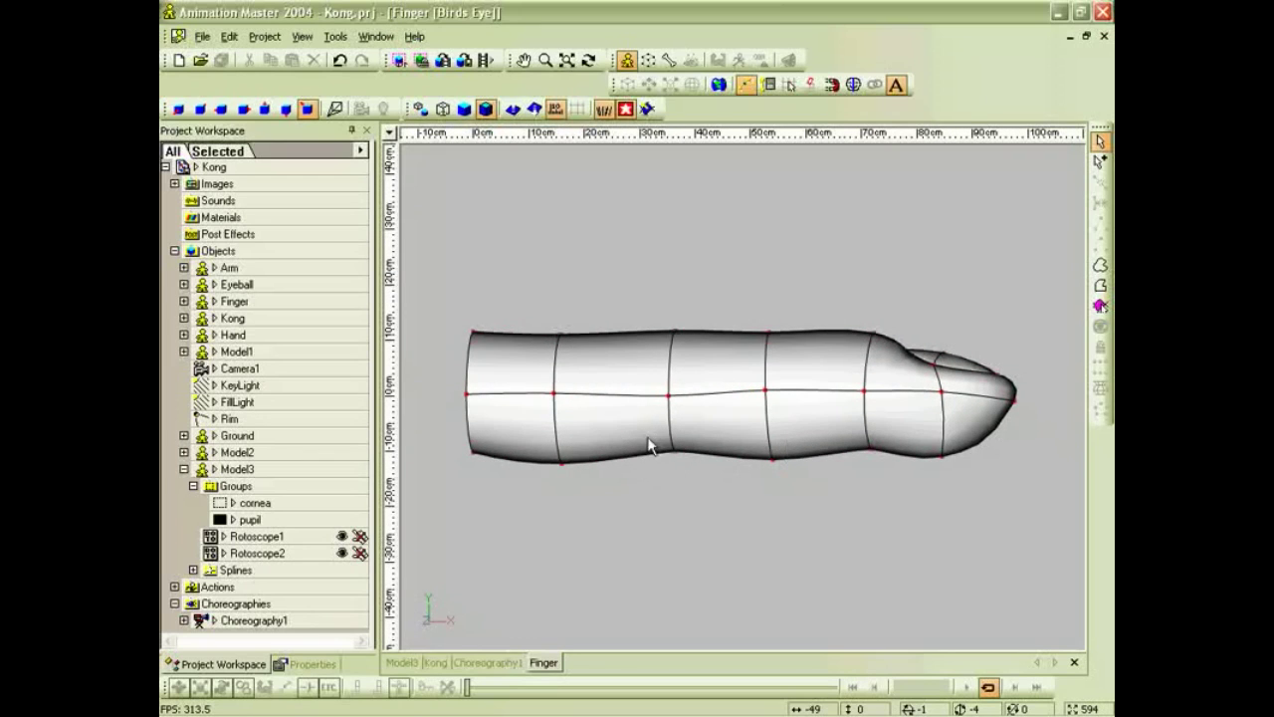
{"action": "left_click", "coordinate": [669, 59]}
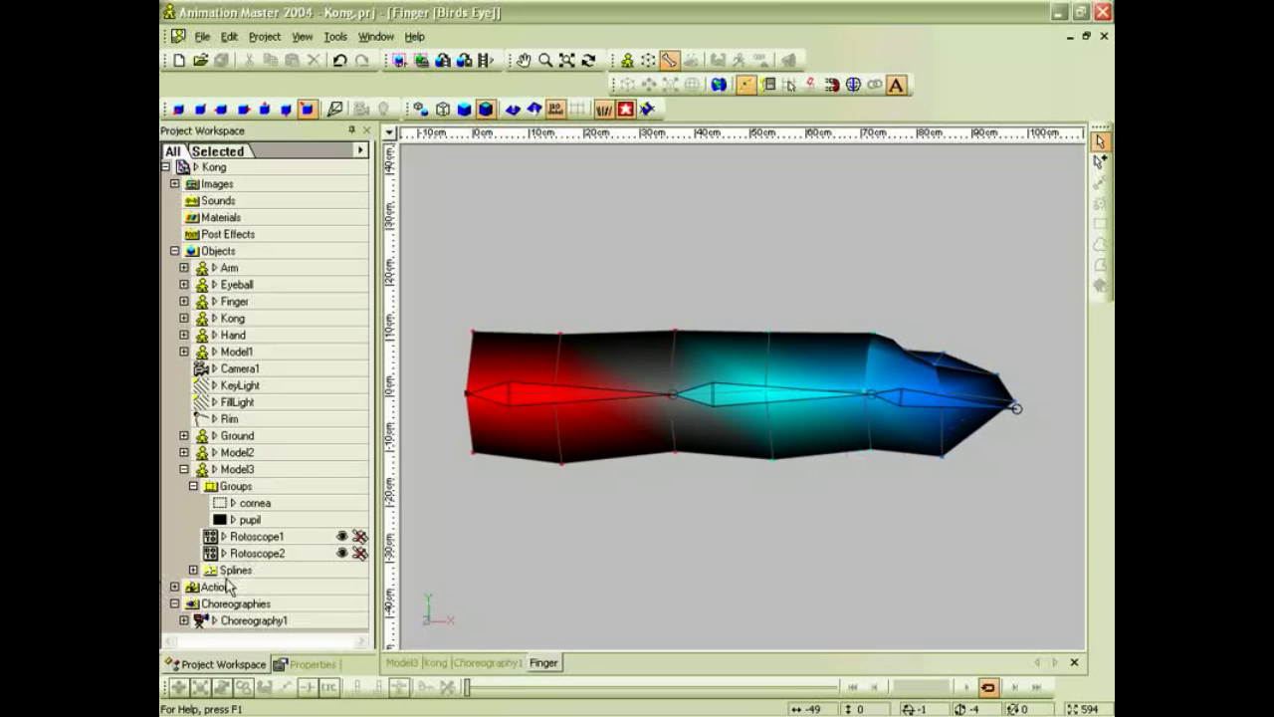
Open the Finger bend action in shaded wireframe and scrub it to 00:00:29 to examine how the joints deform.
{"action": "left_click", "coordinate": [176, 587]}
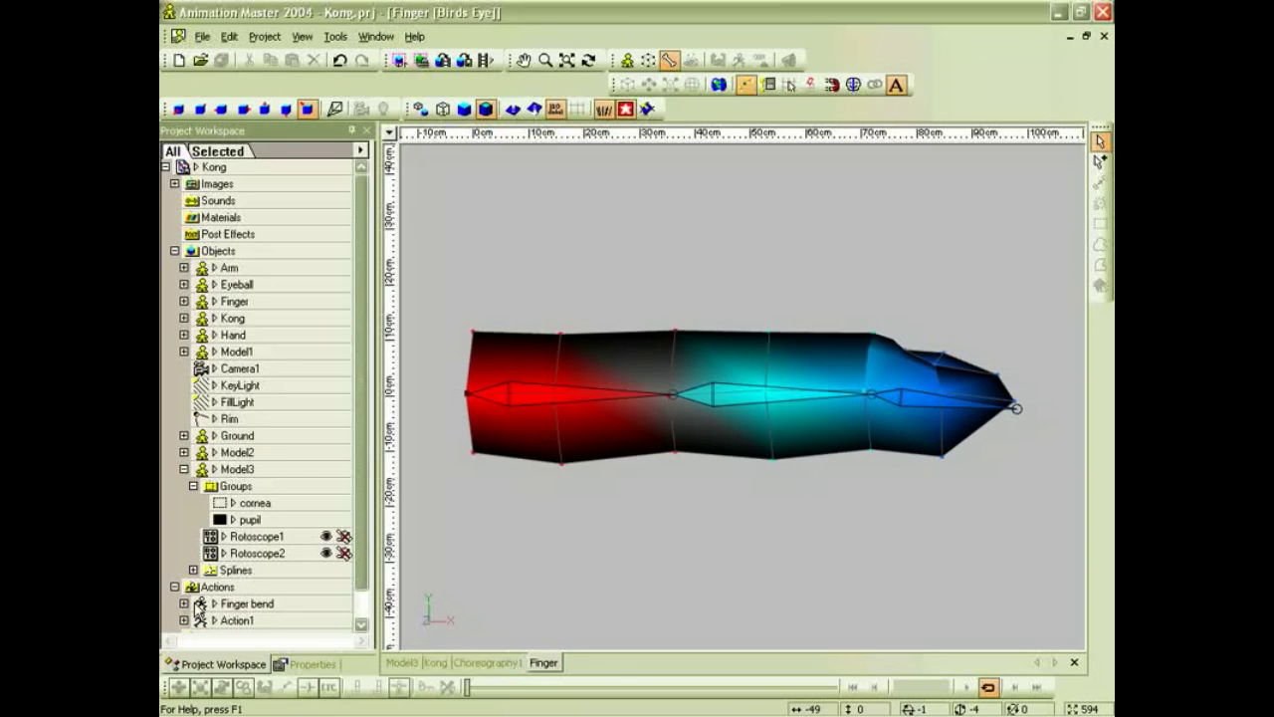
{"action": "double_click", "coordinate": [203, 604]}
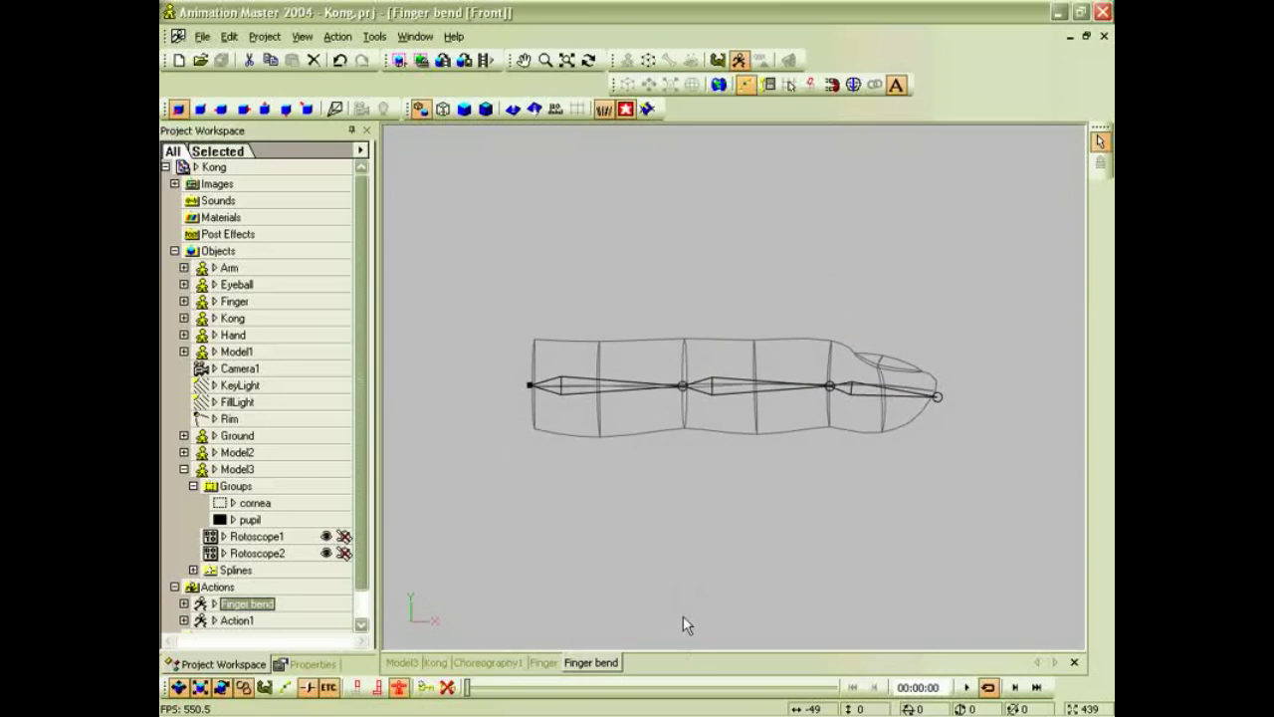
{"action": "key", "text": "0"}
{"action": "key", "text": "m"}
{"action": "left_click_drag", "start_coordinate": [816, 553], "coordinate": [784, 427]}
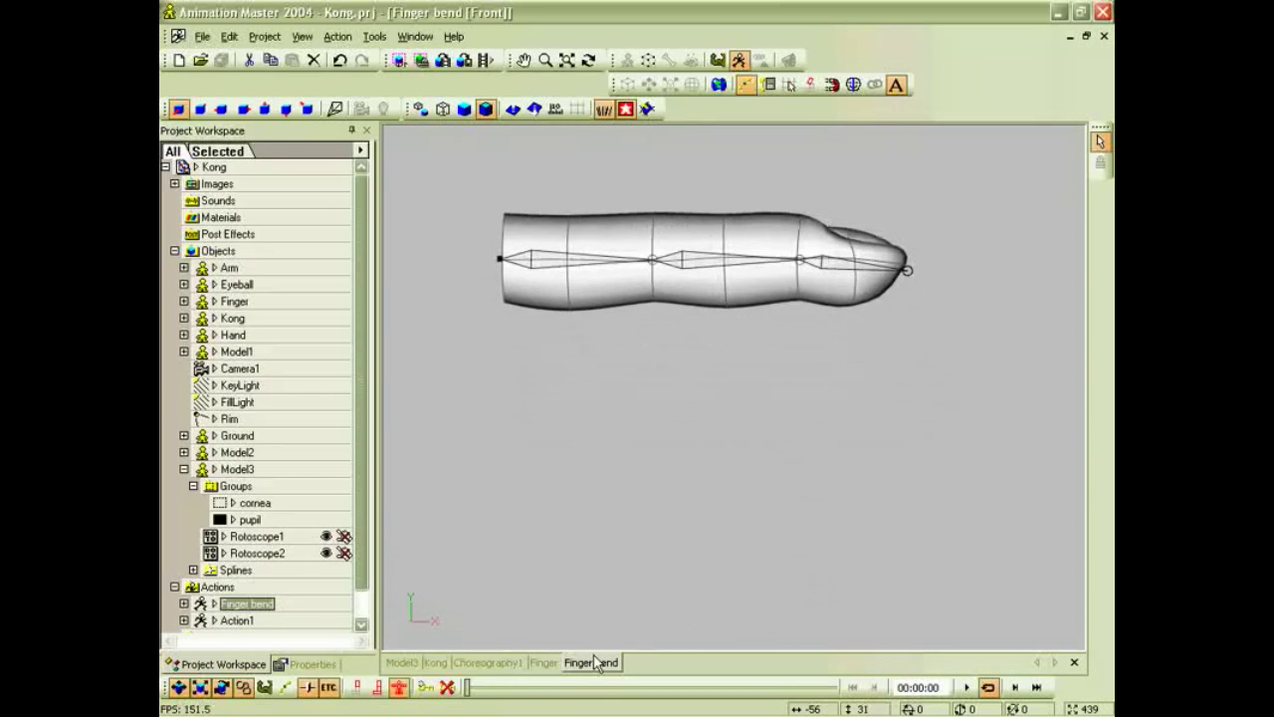
{"action": "left_click_drag", "start_coordinate": [465, 687], "coordinate": [822, 648]}
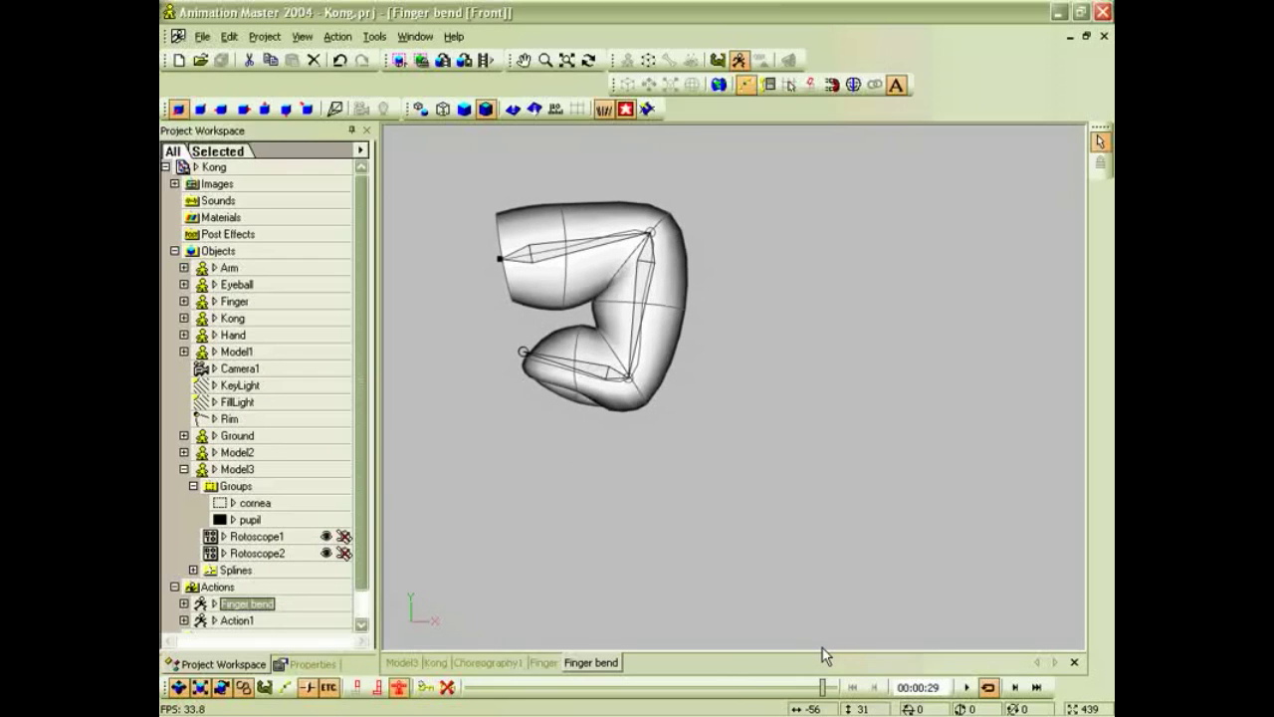